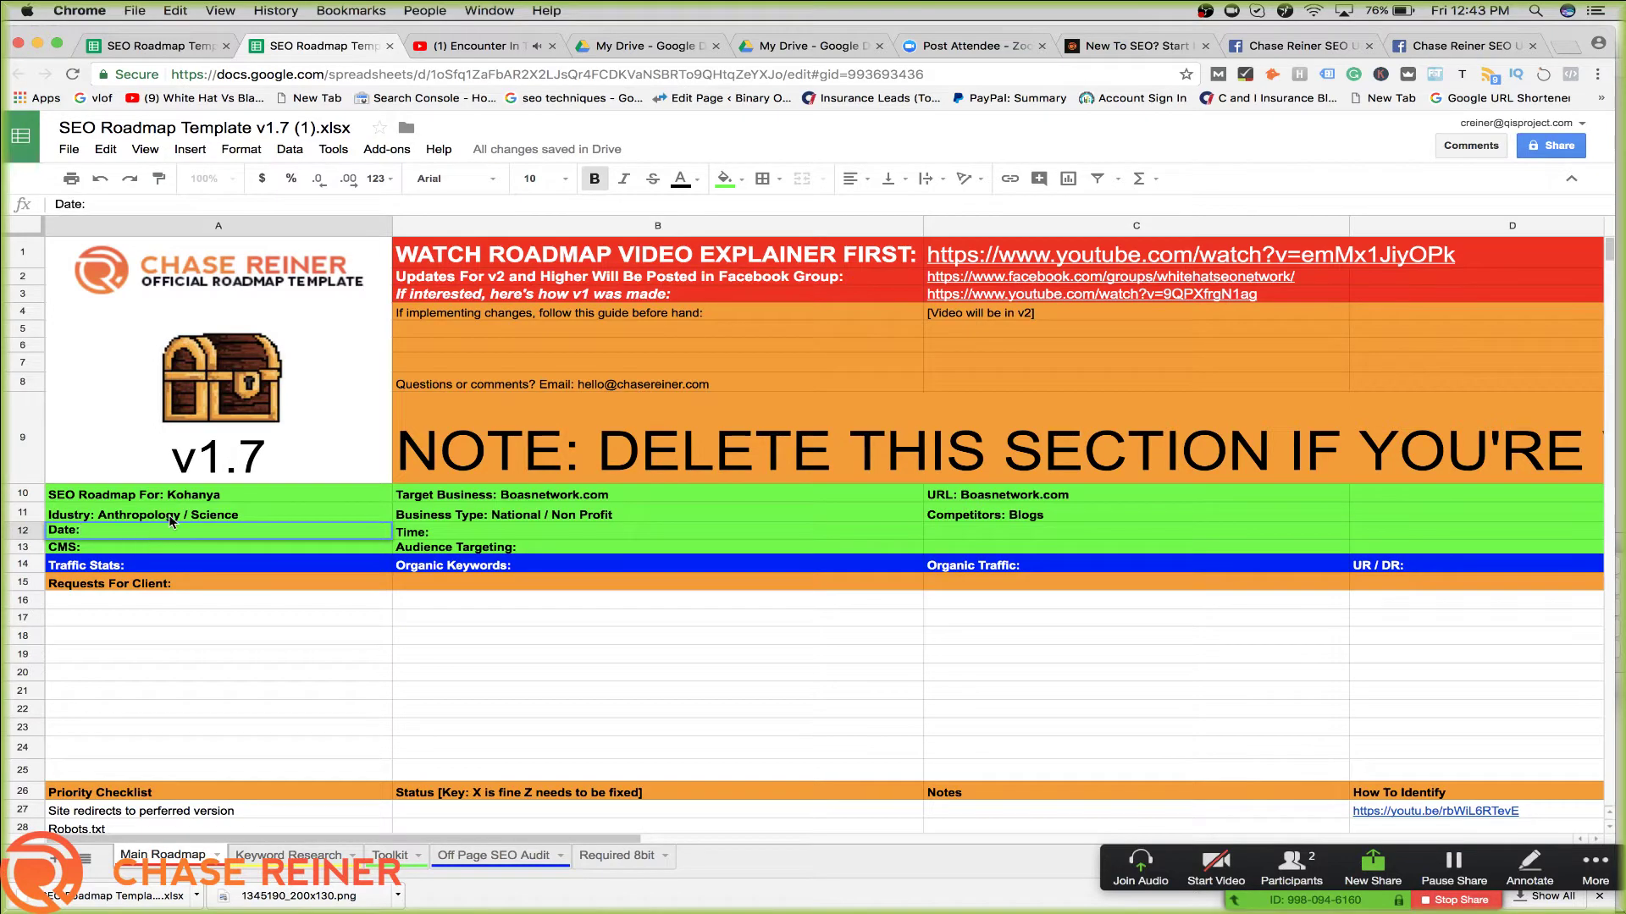
Check the current date and fill in the roadmap's Date field as January 19, 2018
left_click(1491, 12)
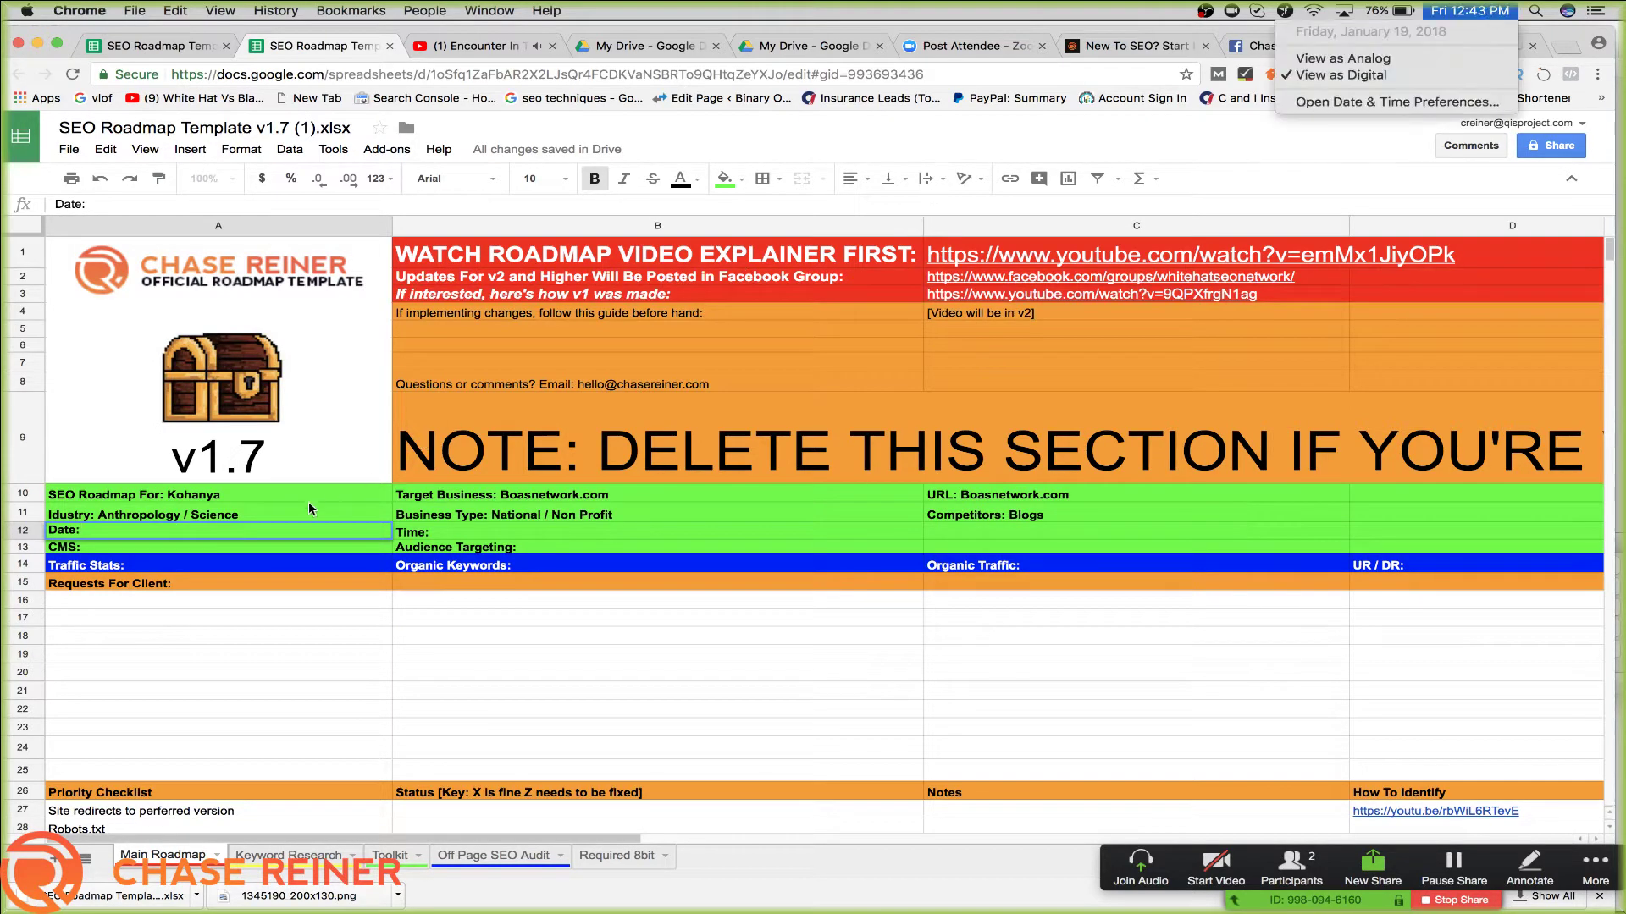
left_click(203, 530)
type("Janu")
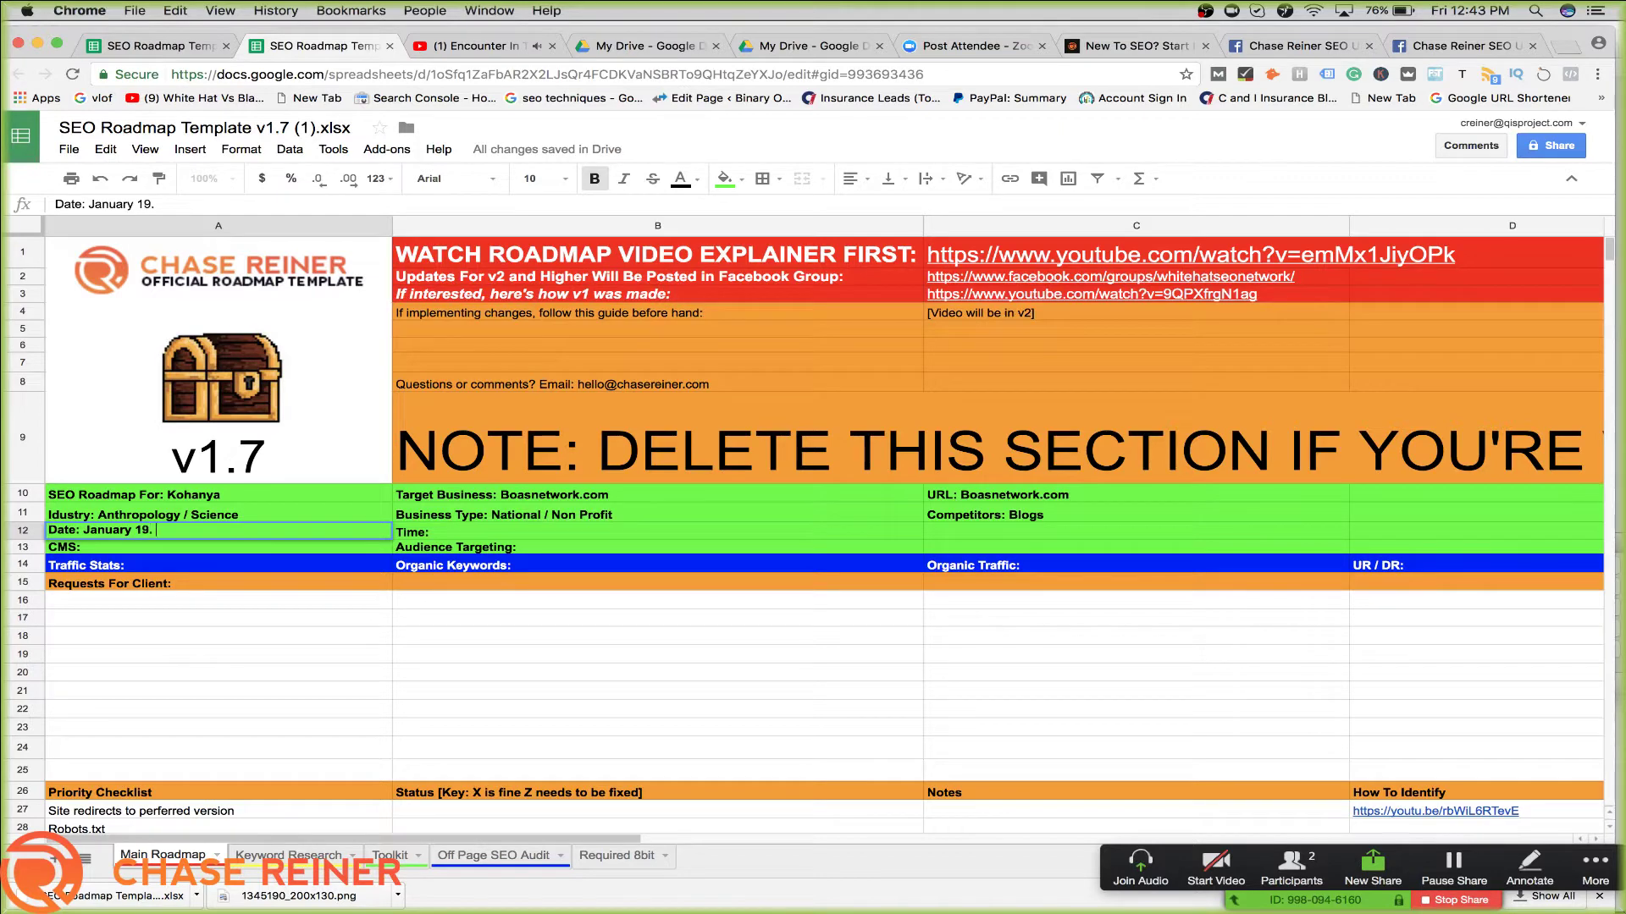
type("ary 19, 2018")
Fill in the roadmap's Time field as 12:43 PM
left_click(483, 527)
double_click(483, 527)
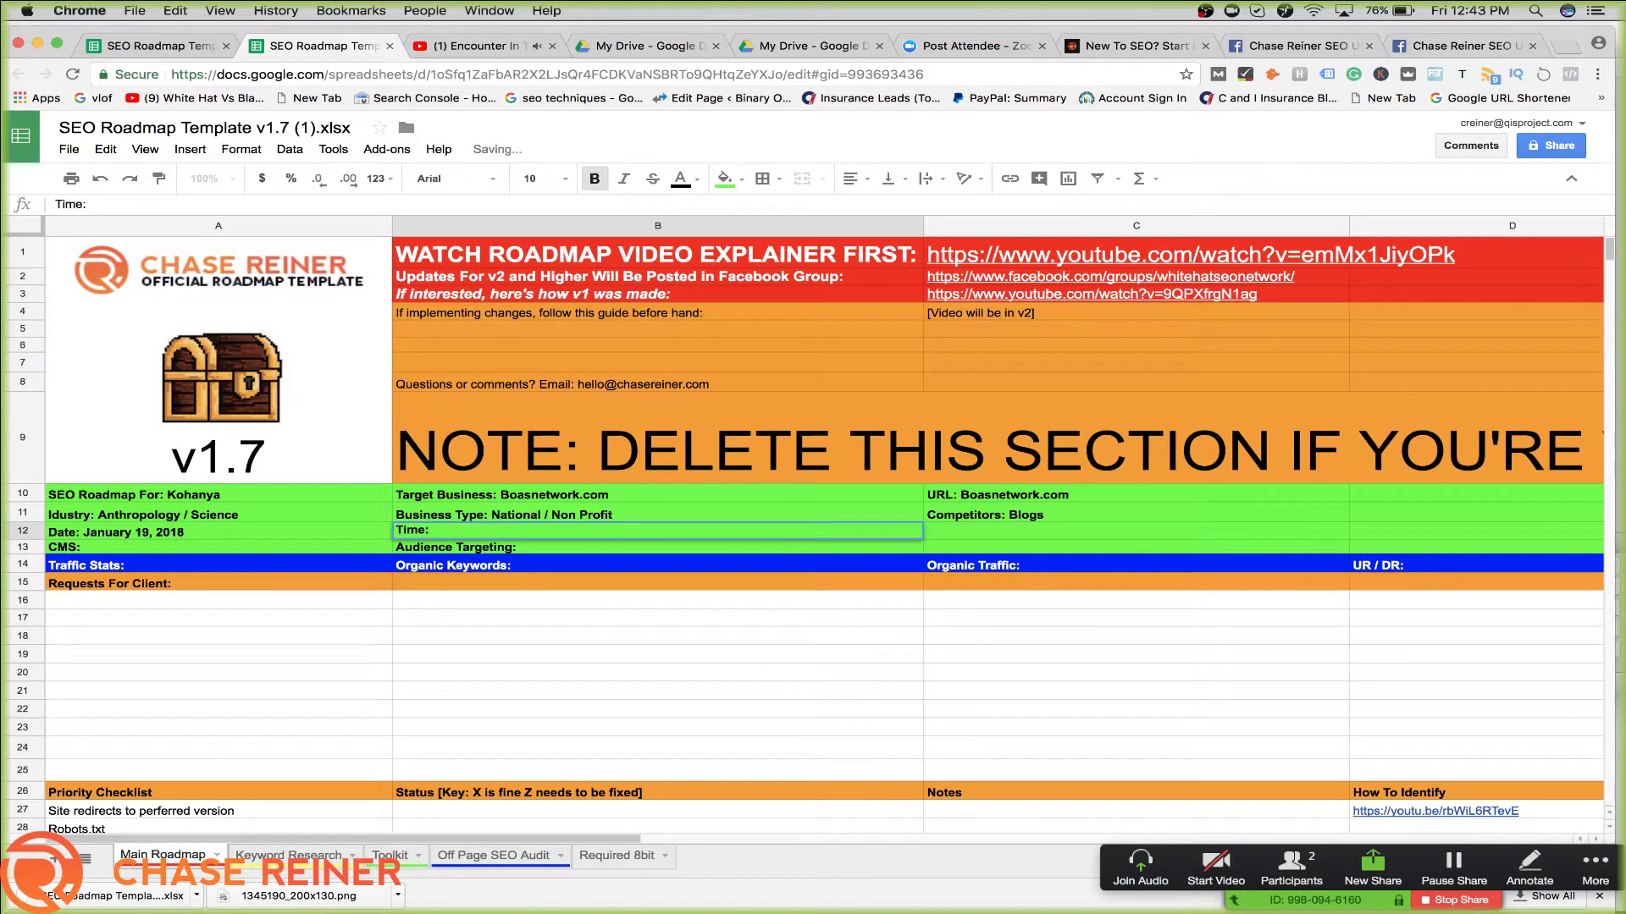
type("12:43 PM")
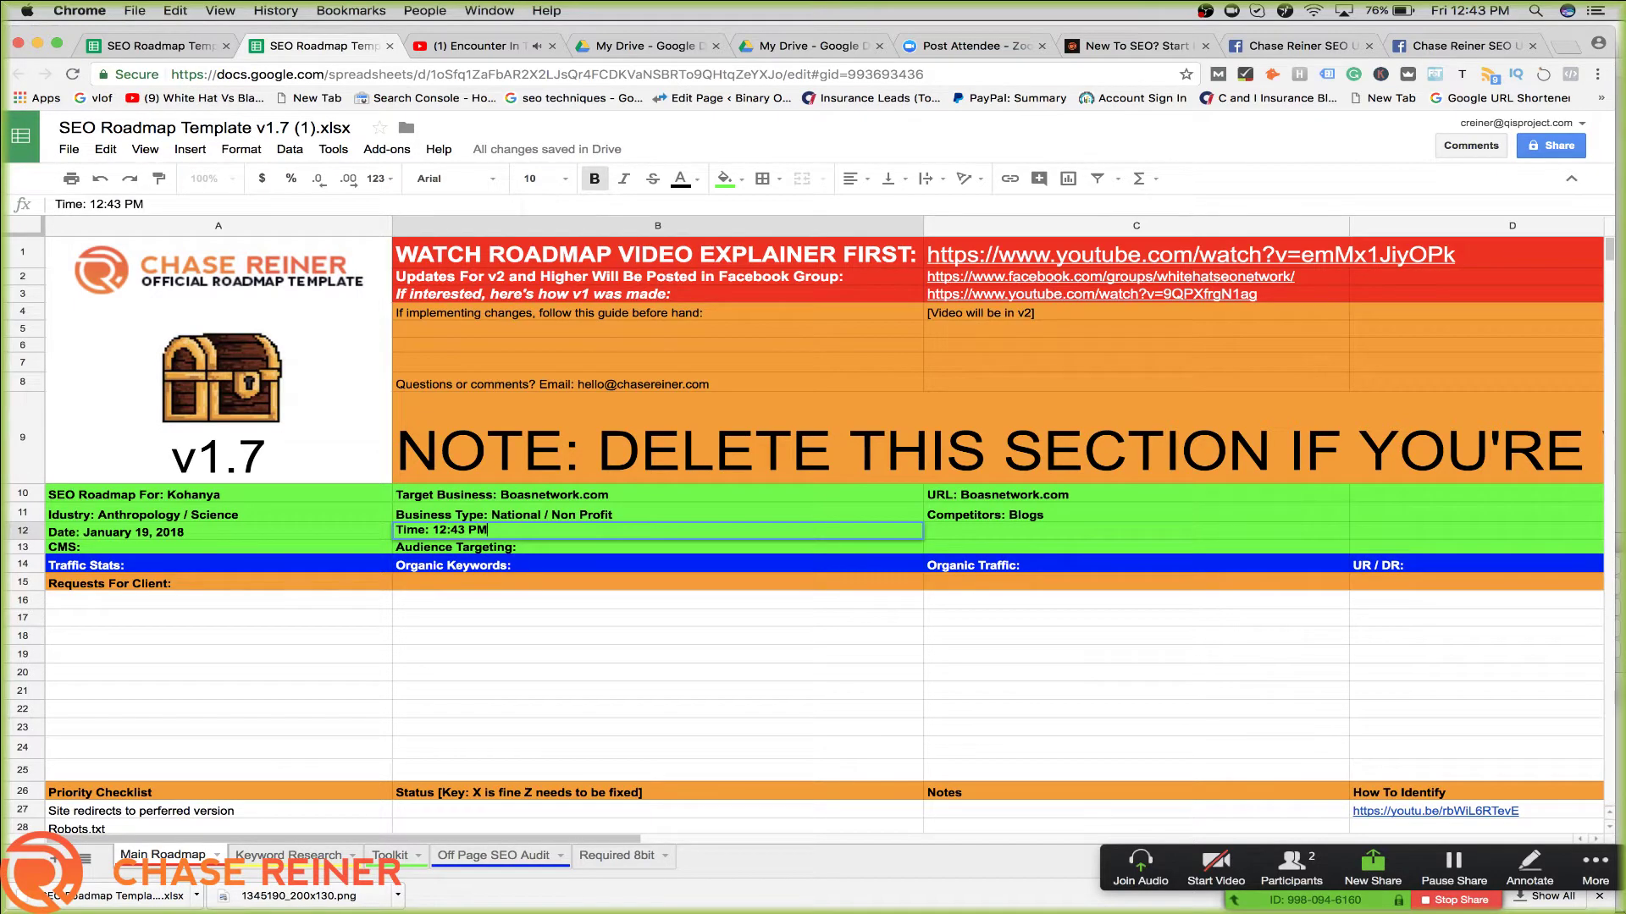
key("Tab")
Fill in the roadmap's CMS field as Wordpress
left_click(178, 549)
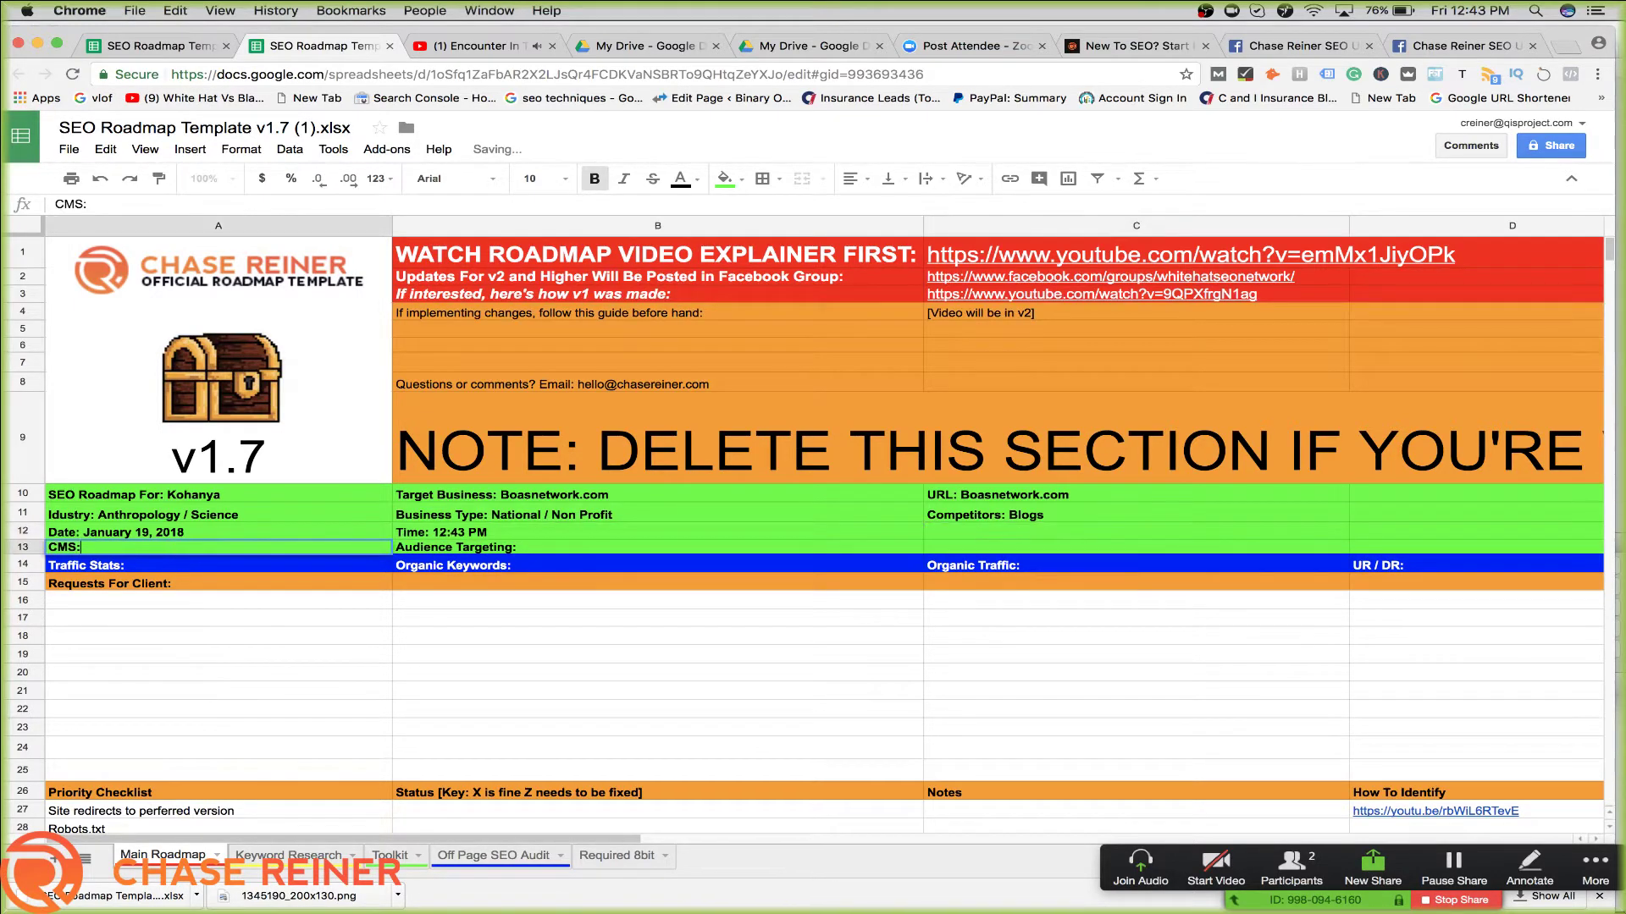
type("Wordpres")
key("Tab")
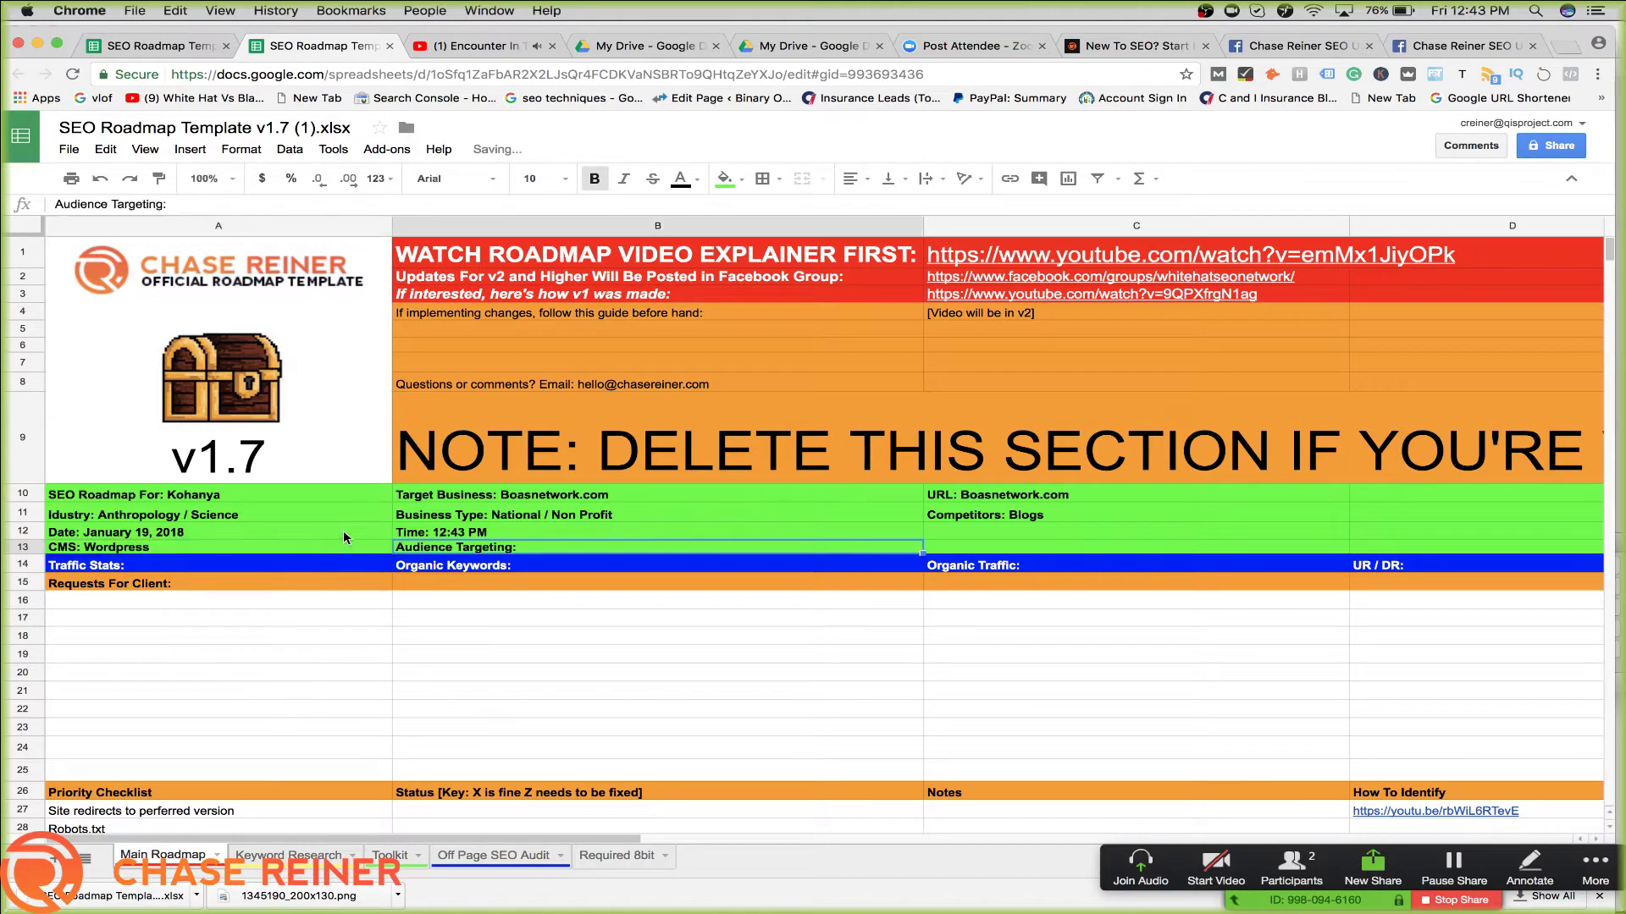
left_click_drag(501, 540, 501, 532)
key("super+z")
key("Return")
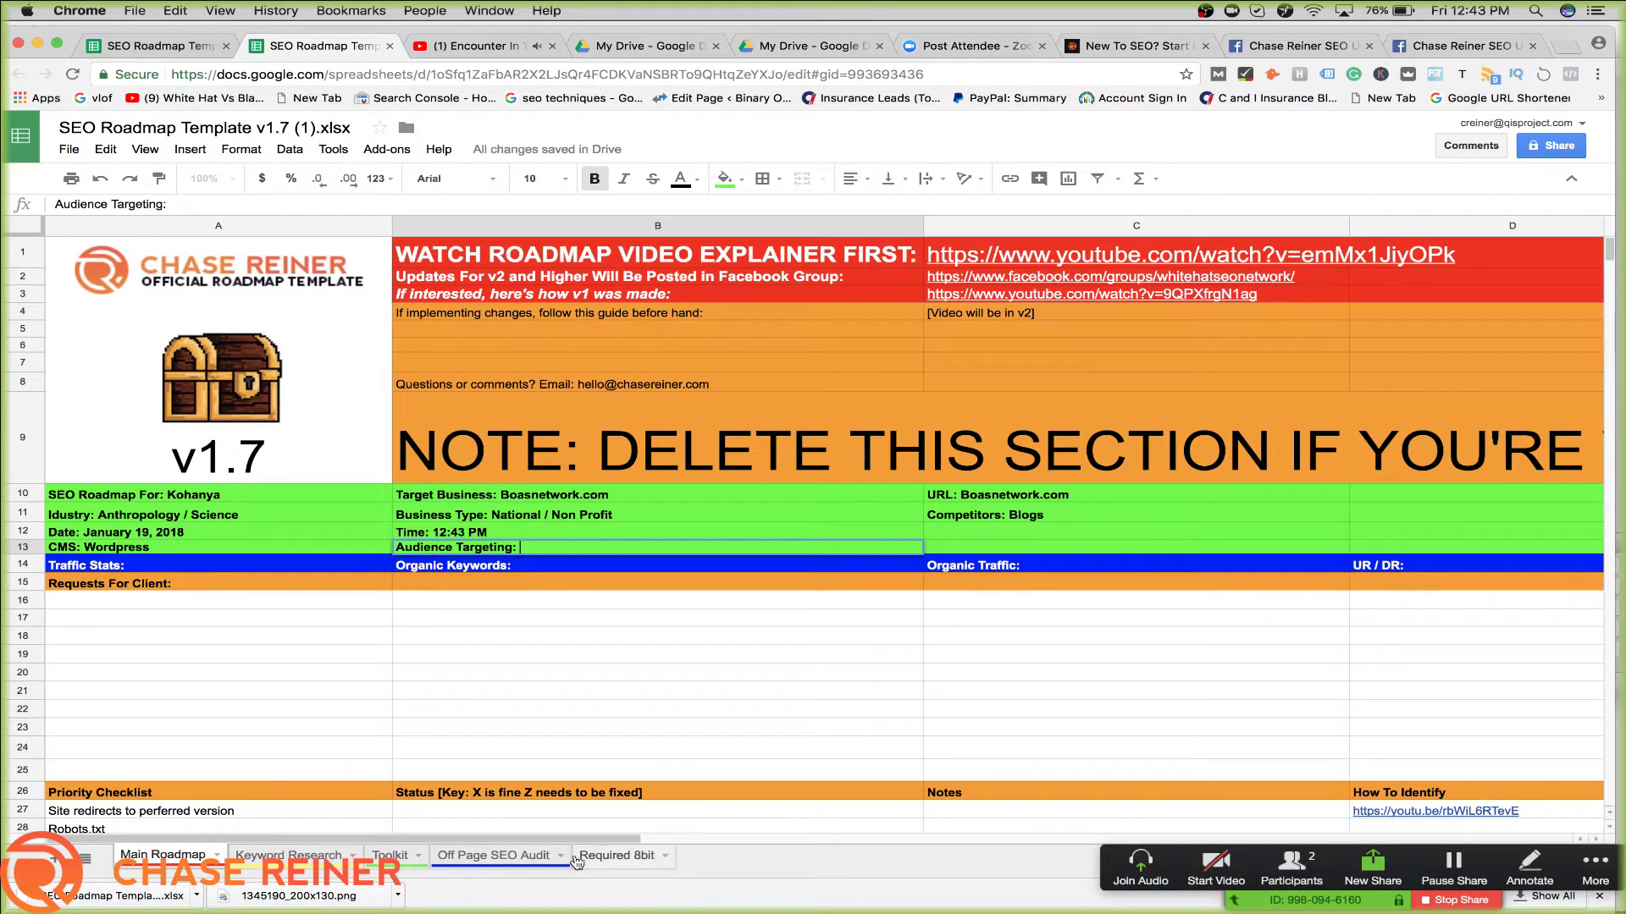
Add a new sheet and enter the heading "Client Credential Details" in a widened cell A1
left_click(55, 860)
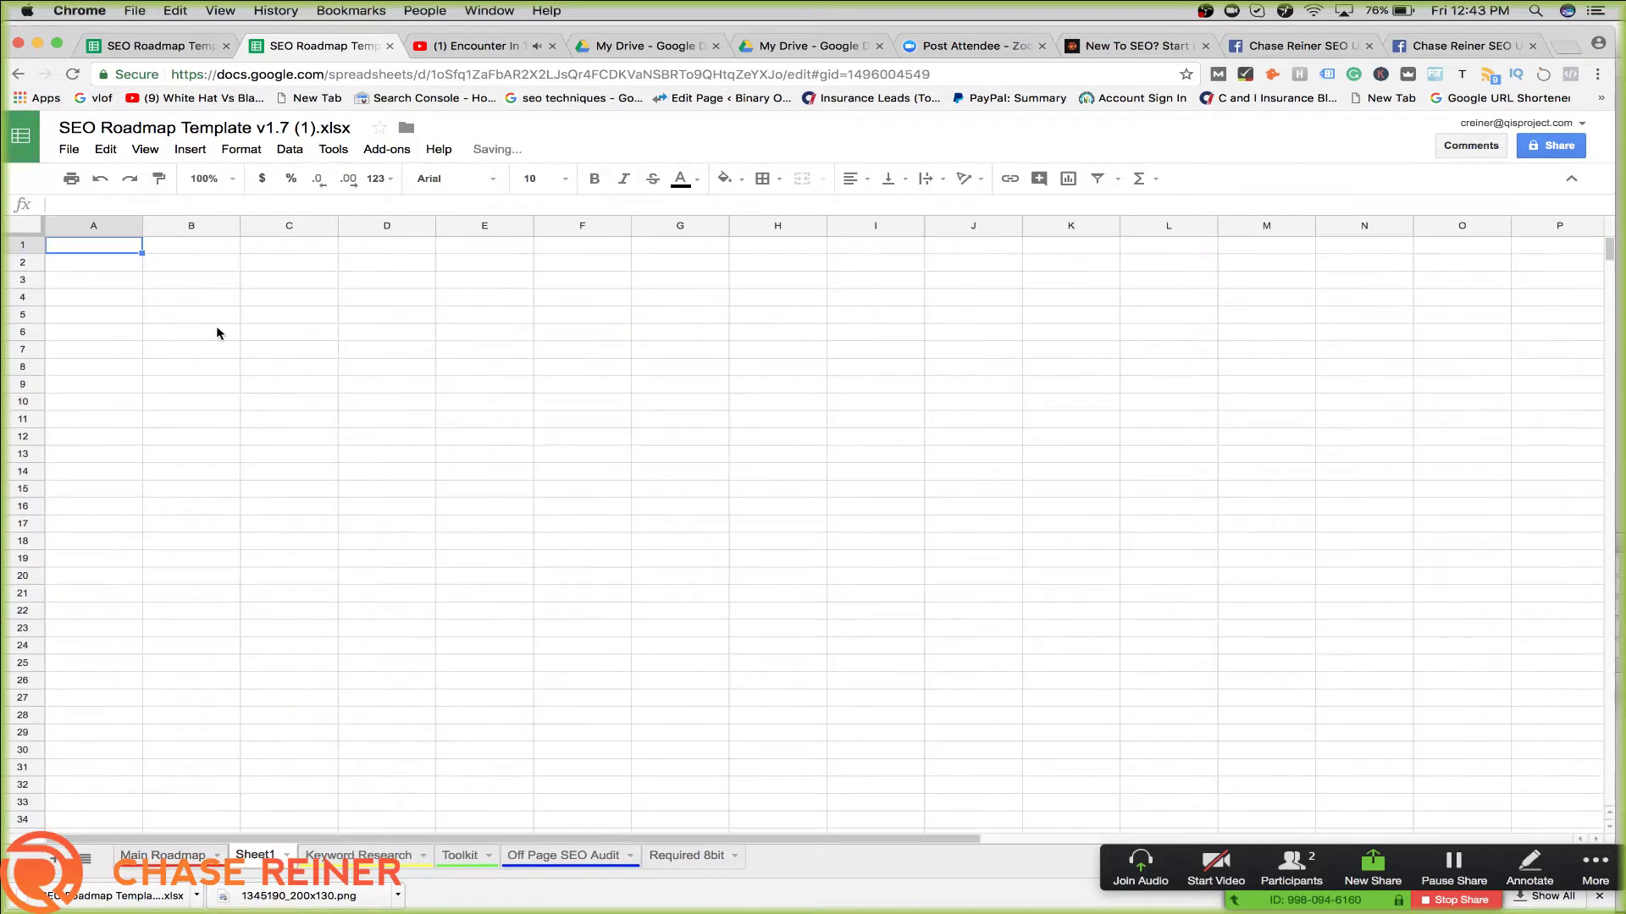
left_click_drag(142, 225, 275, 227)
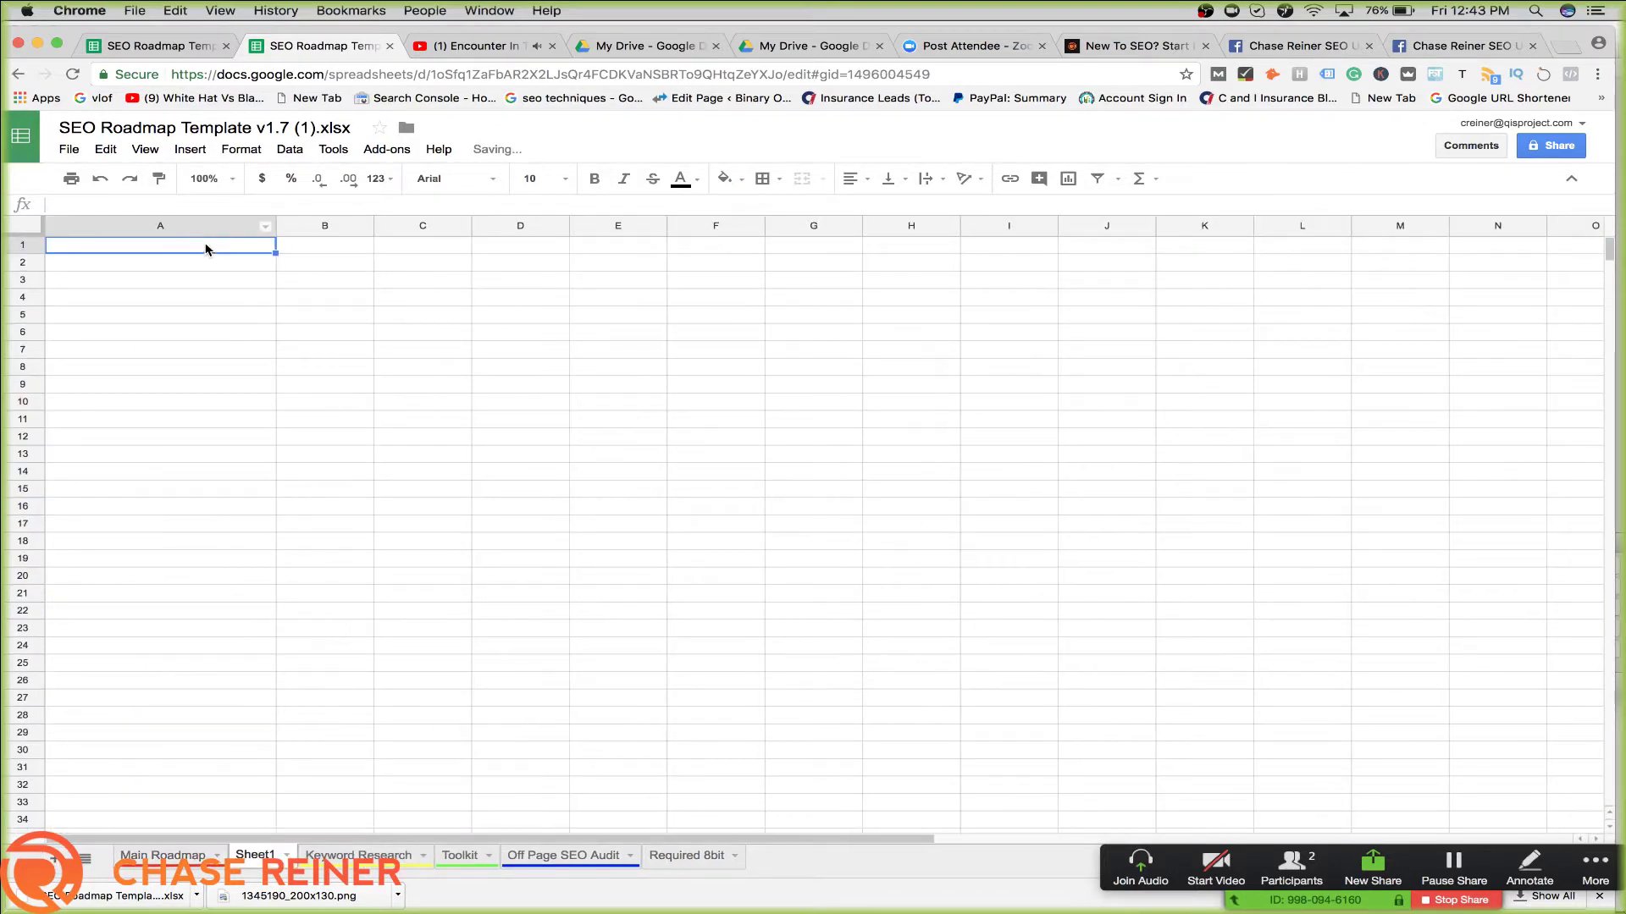
double_click(205, 245)
type("Cliebt")
key("BackSpace")
key("BackSpace")
type("nt ")
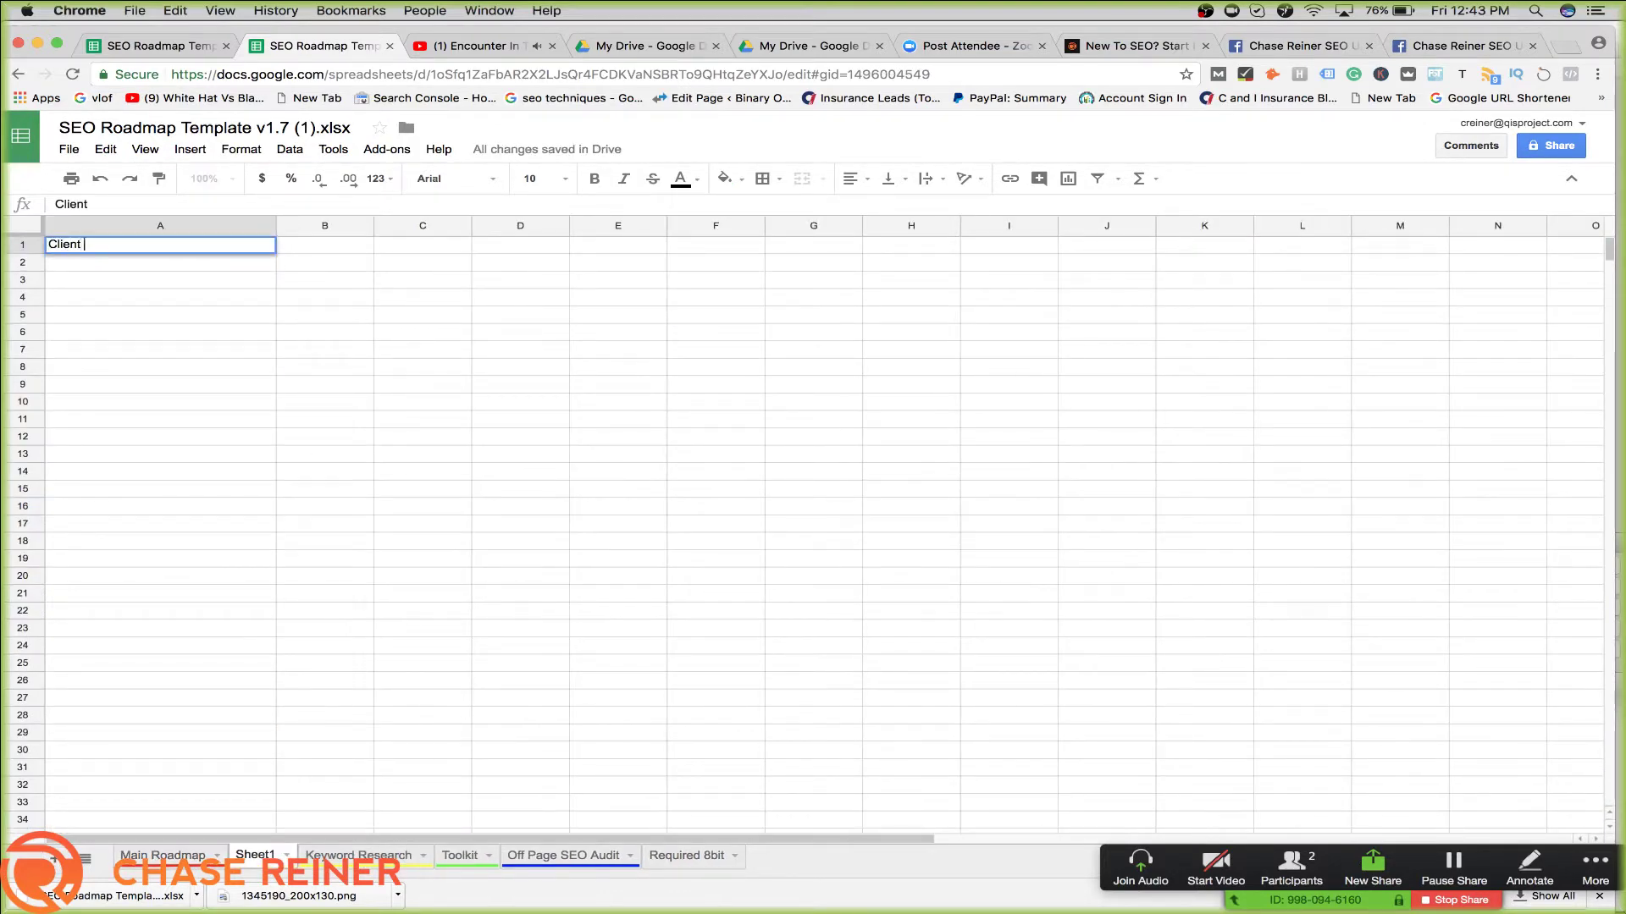
type("Credential Detai")
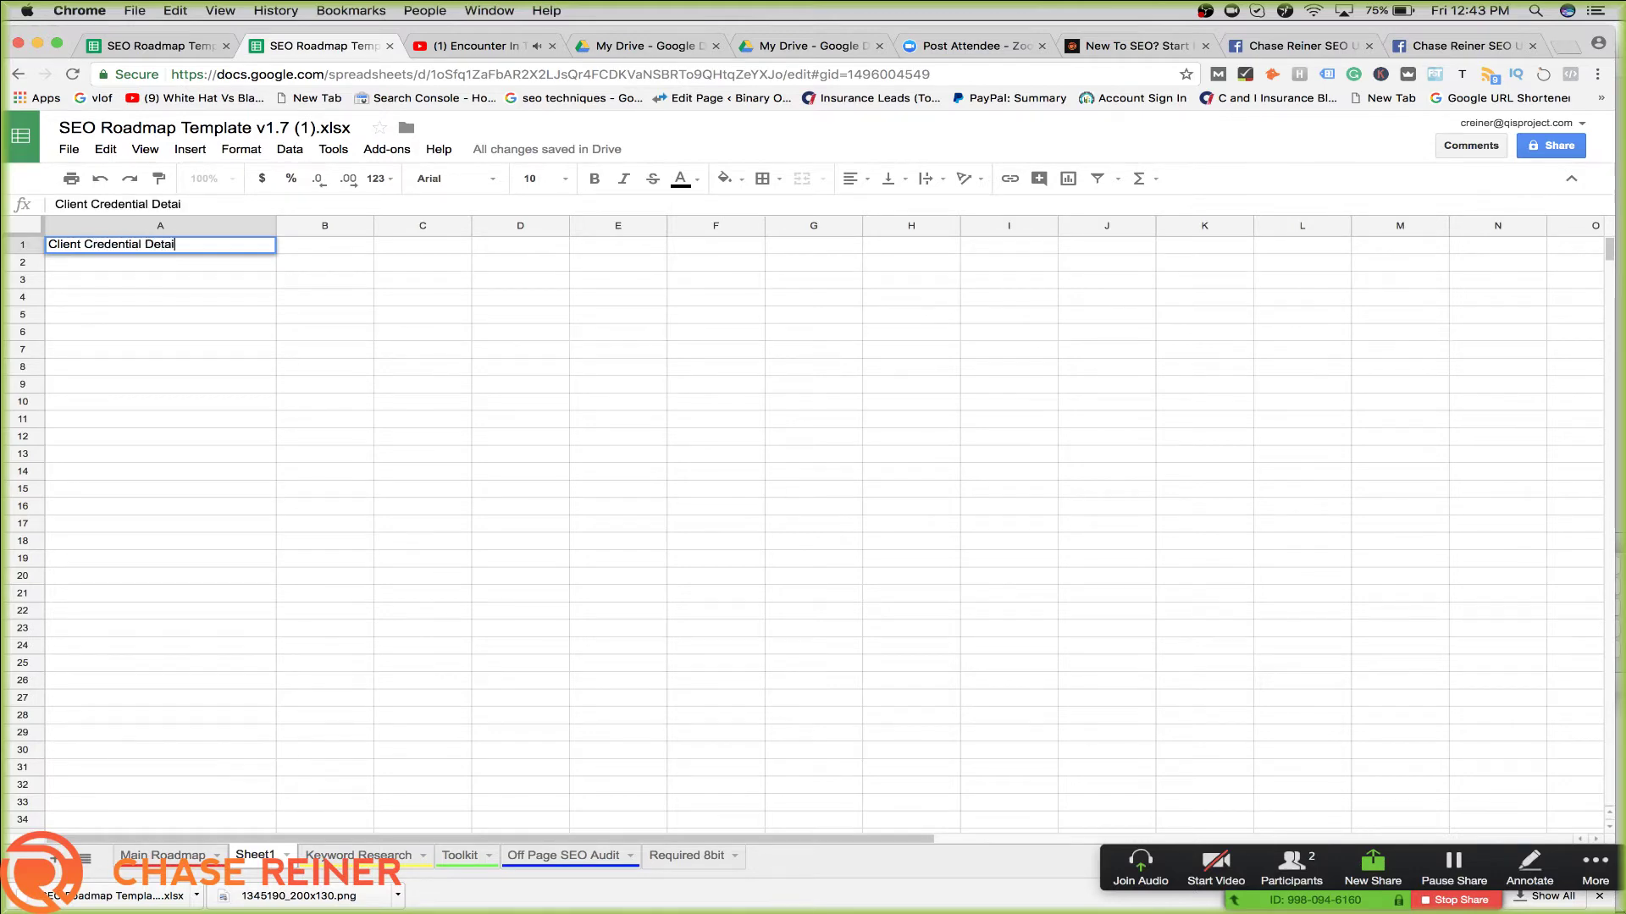
type("ls")
key("Tab")
left_click(177, 399)
Return to the Main Roadmap sheet and fill in the Audience Targeting field with "?"
left_click(155, 847)
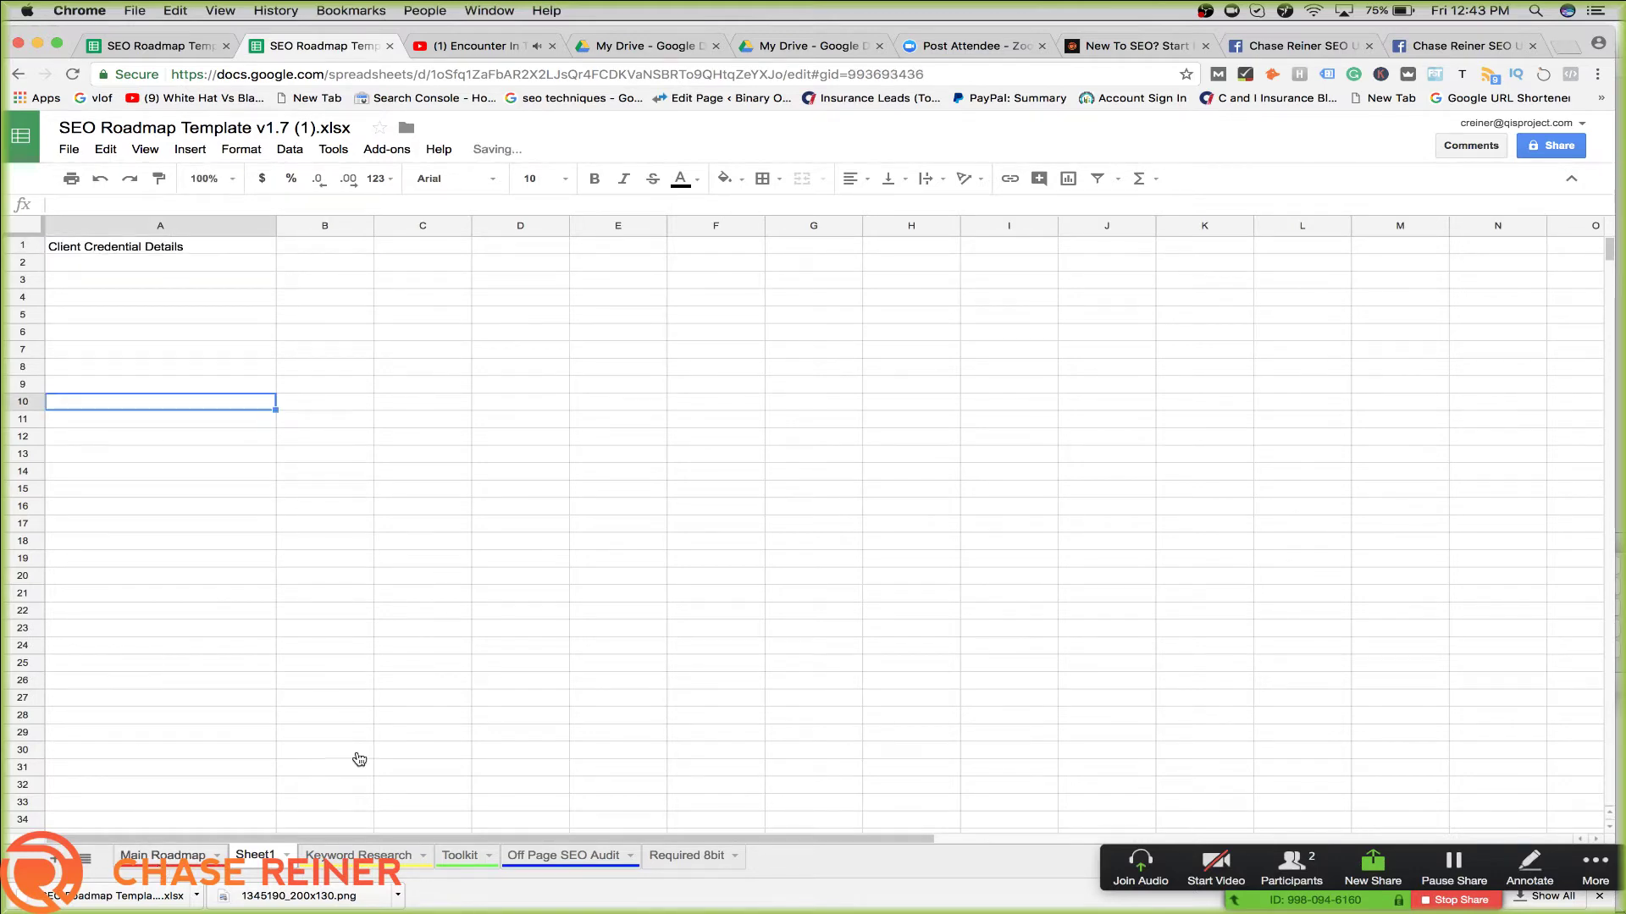
left_click(320, 567)
left_click(503, 548)
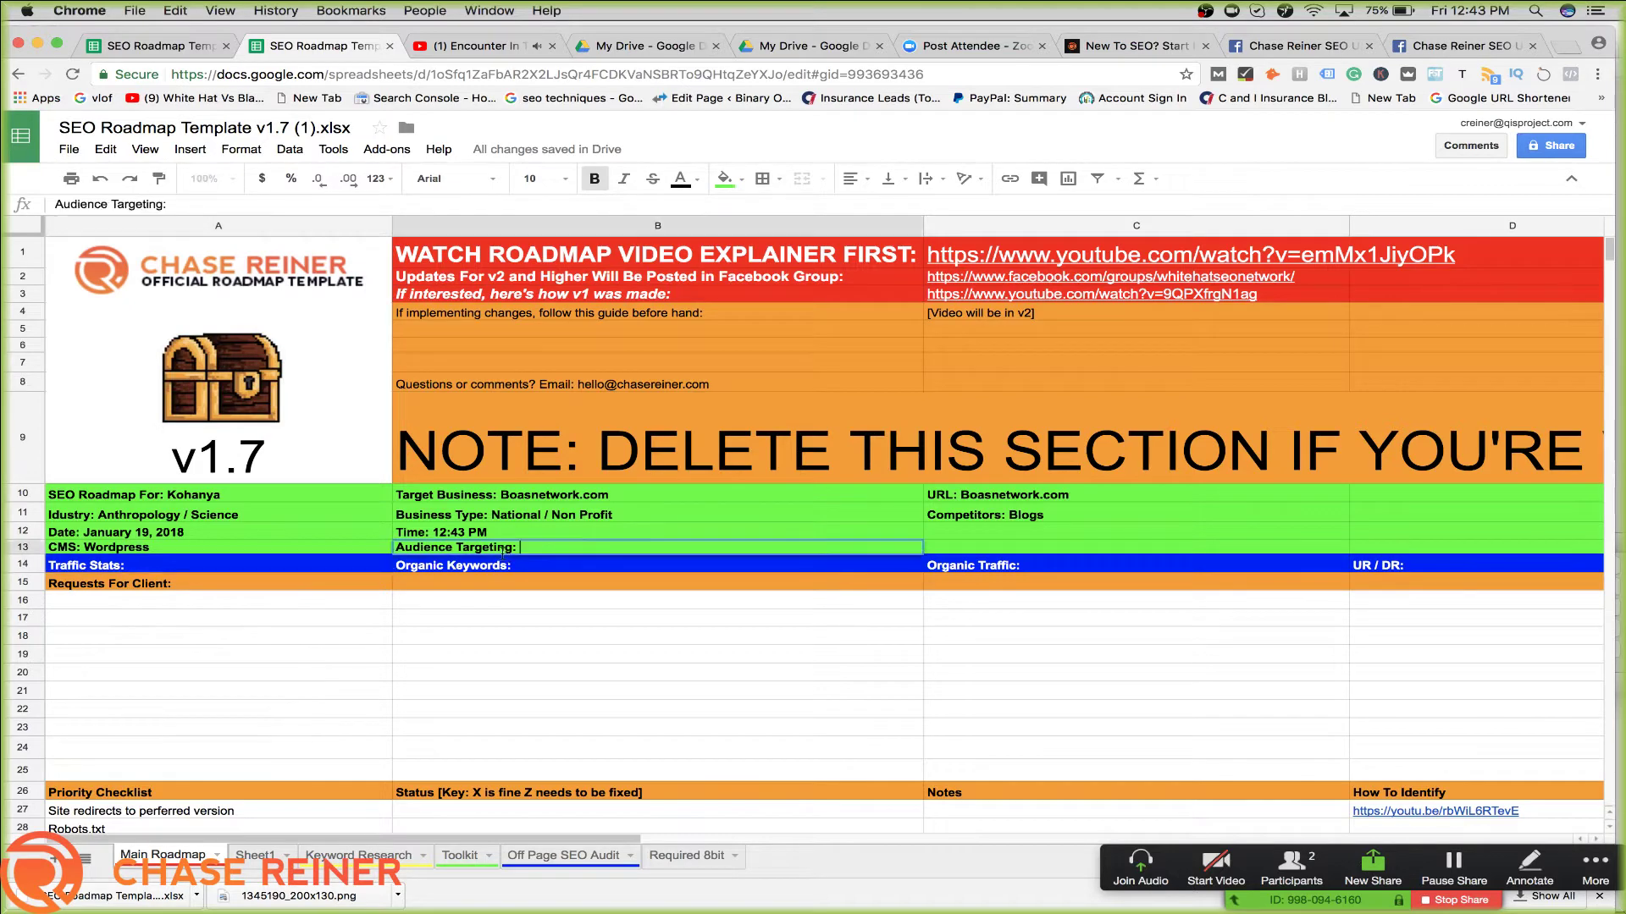
left_click(567, 532)
double_click(566, 544)
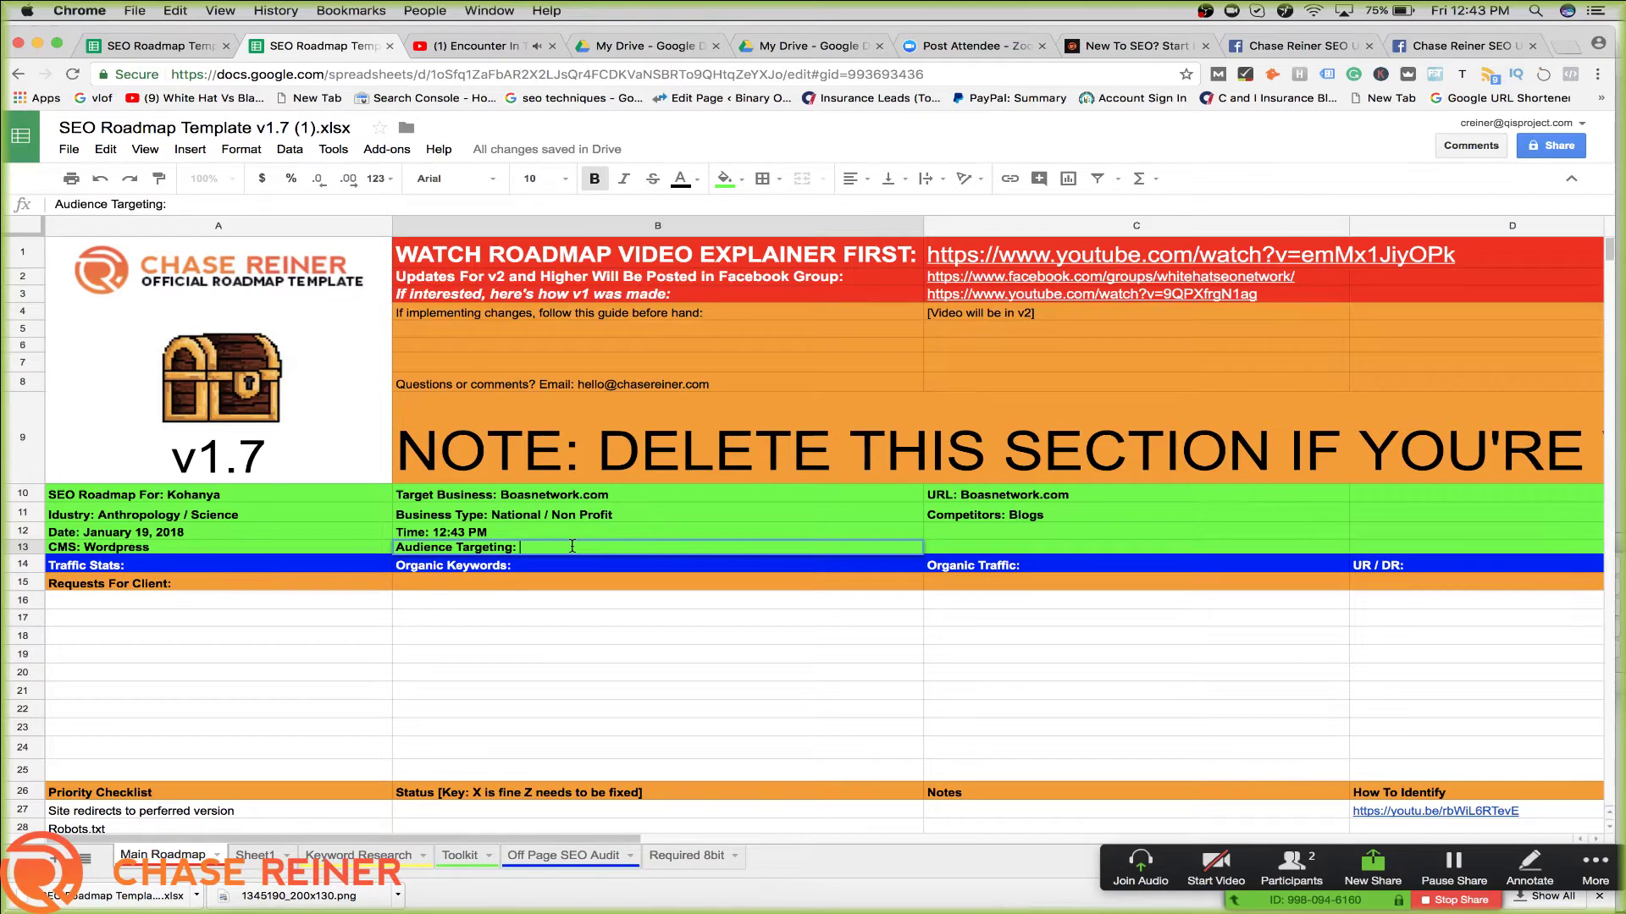
type(">")
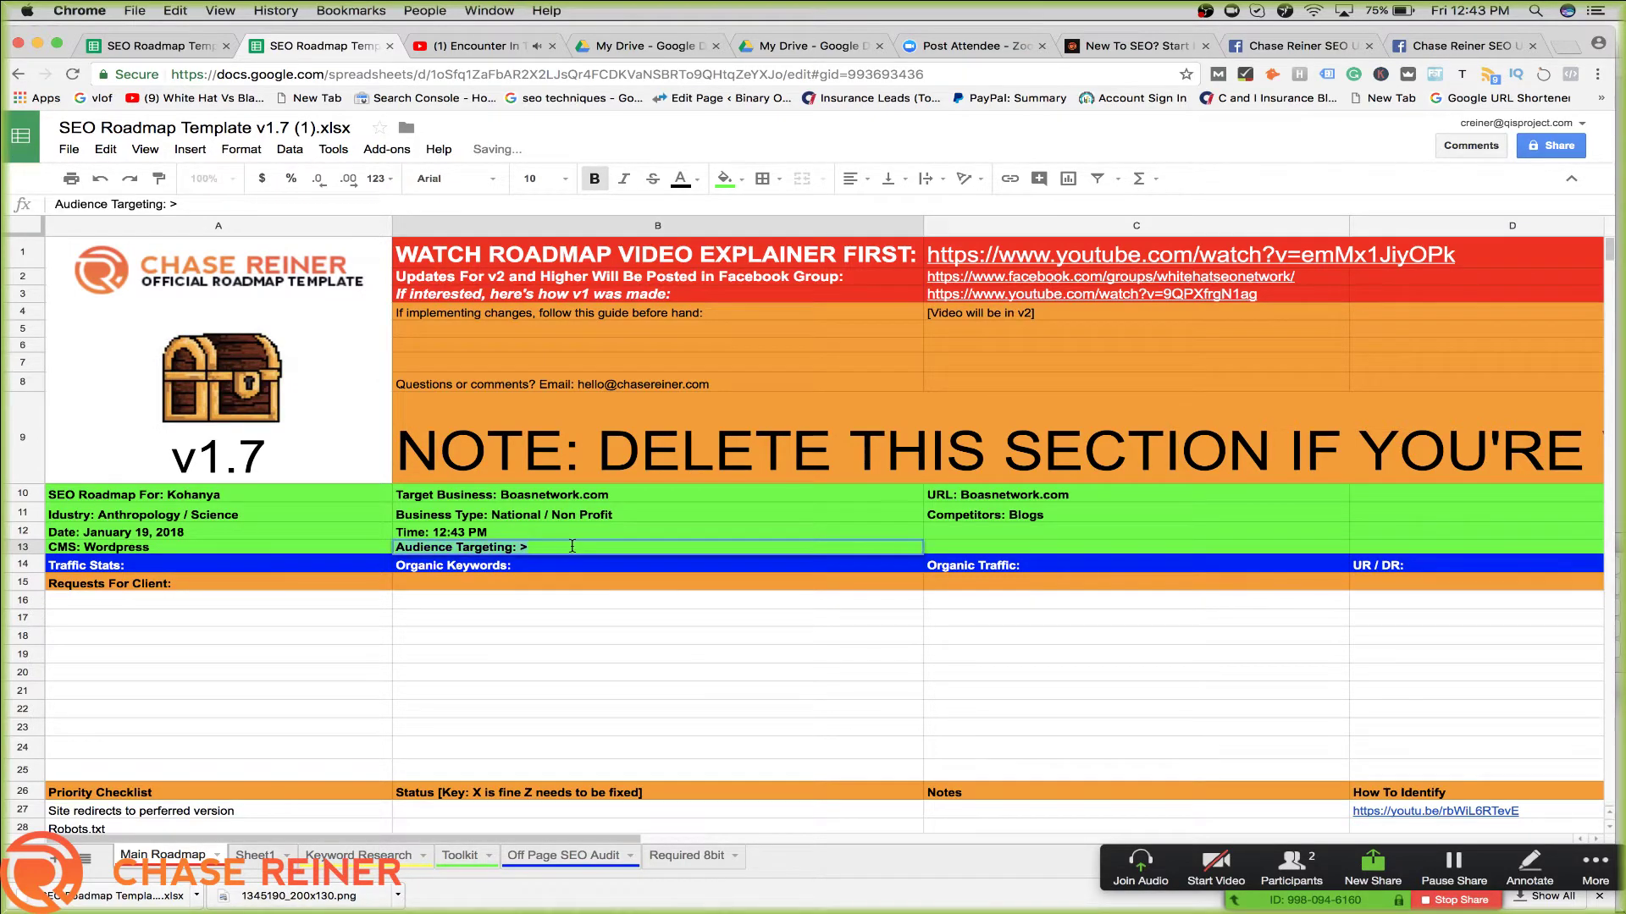
left_click(586, 617)
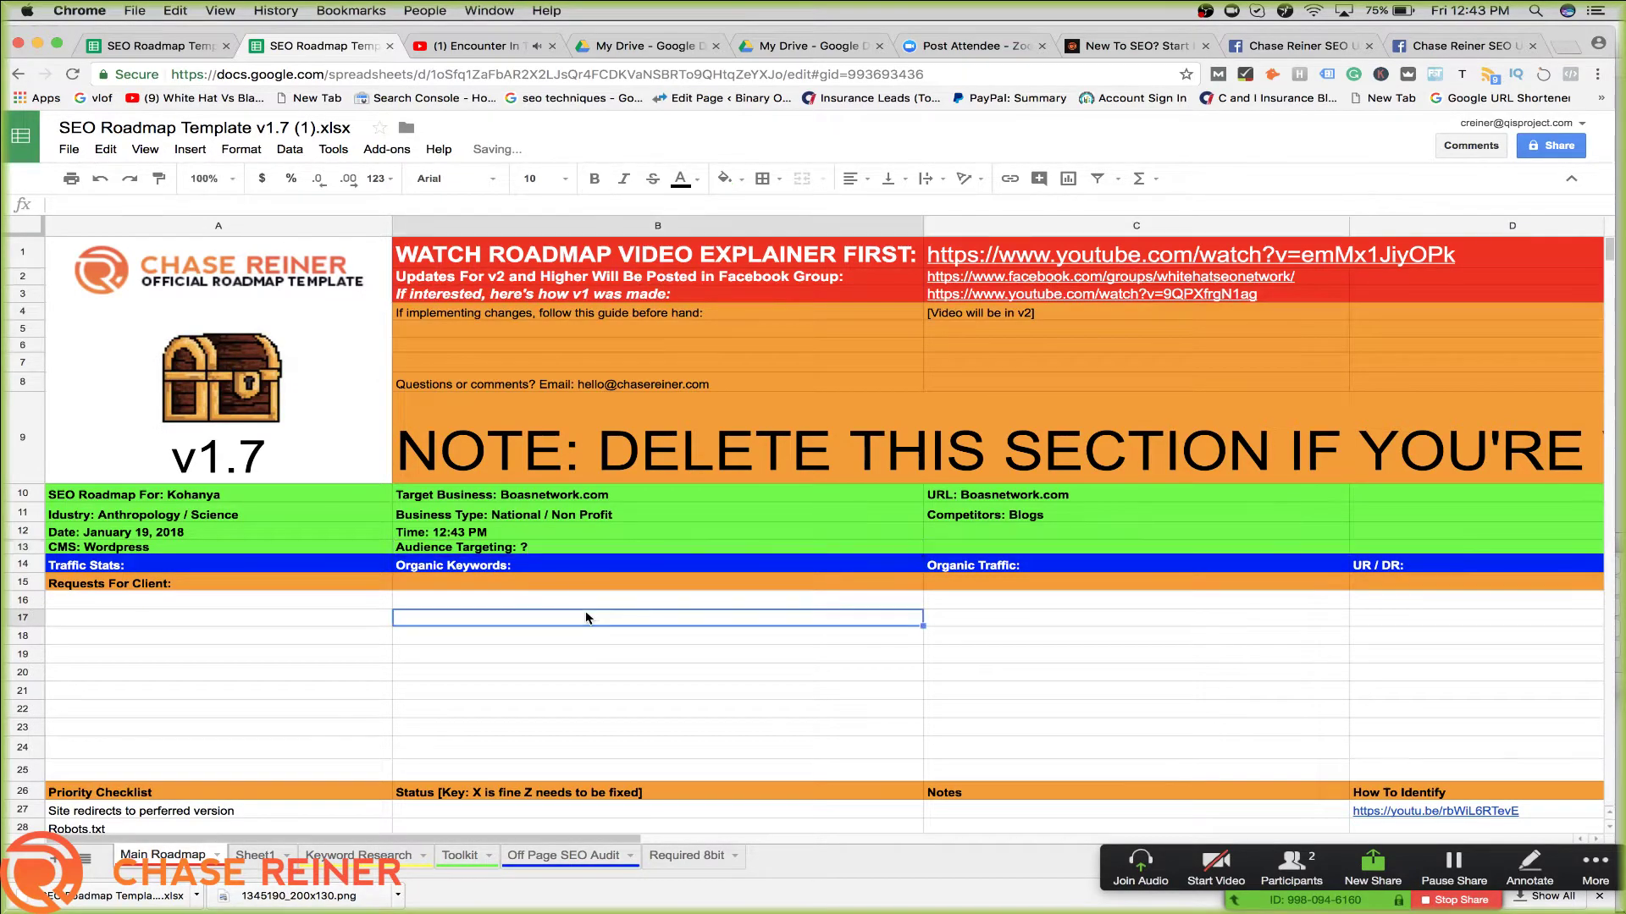
left_click(444, 690)
left_click(283, 623)
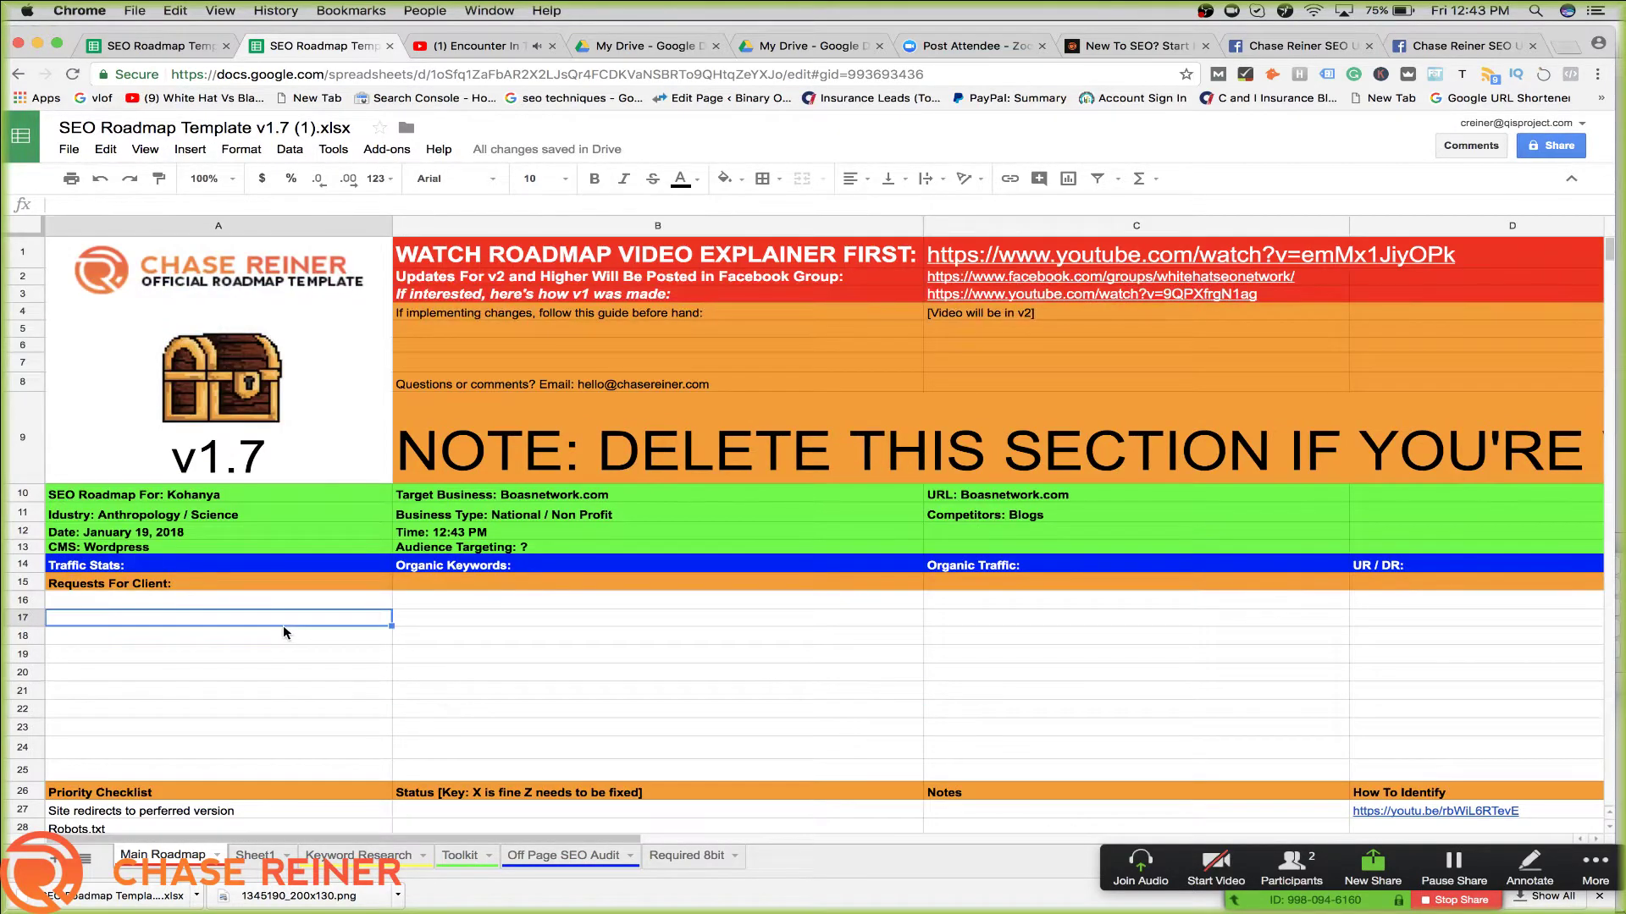
scroll(283, 625, "down", 1)
left_click(280, 607)
left_click(251, 557)
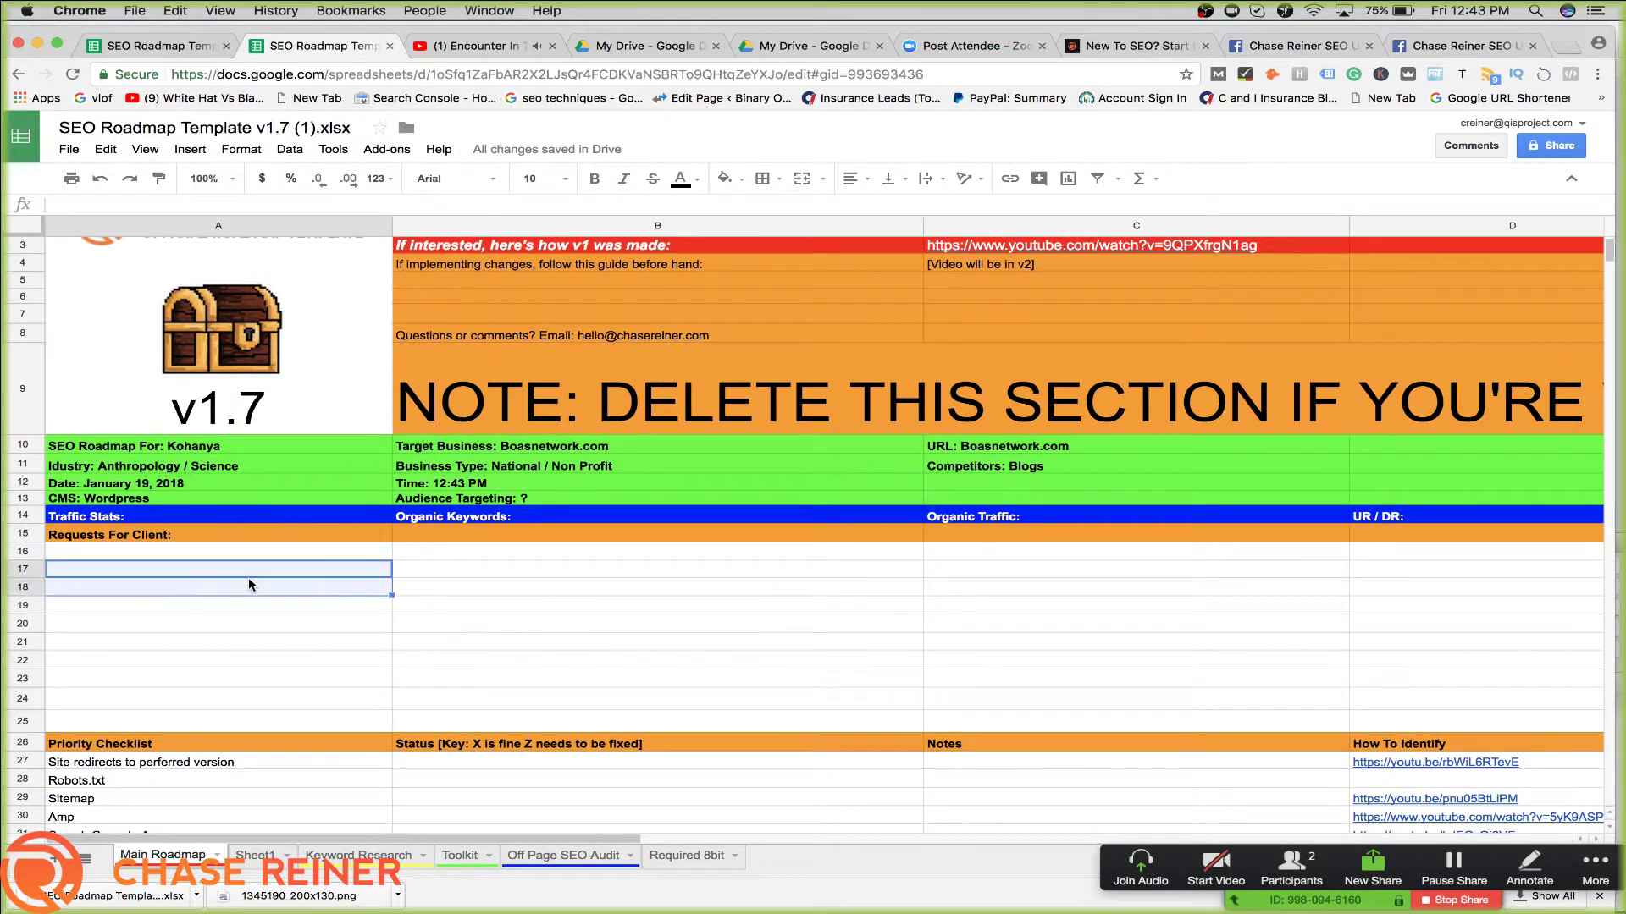
left_click(249, 576)
scroll(247, 574, "down", 4)
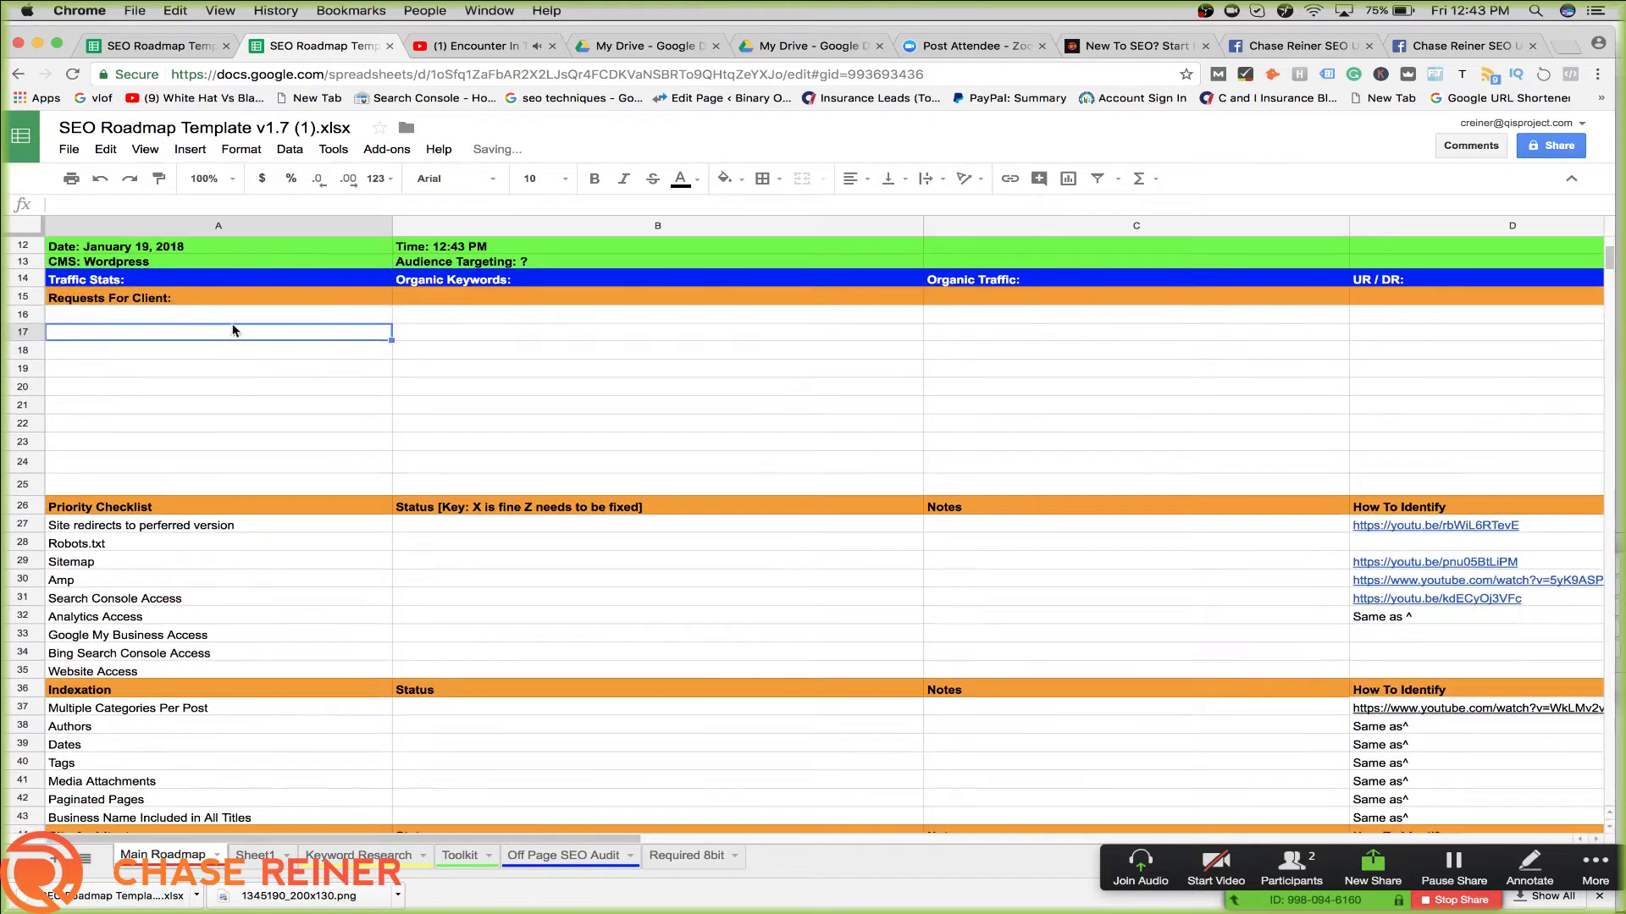
double_click(246, 300)
left_click(244, 313)
left_click(242, 387)
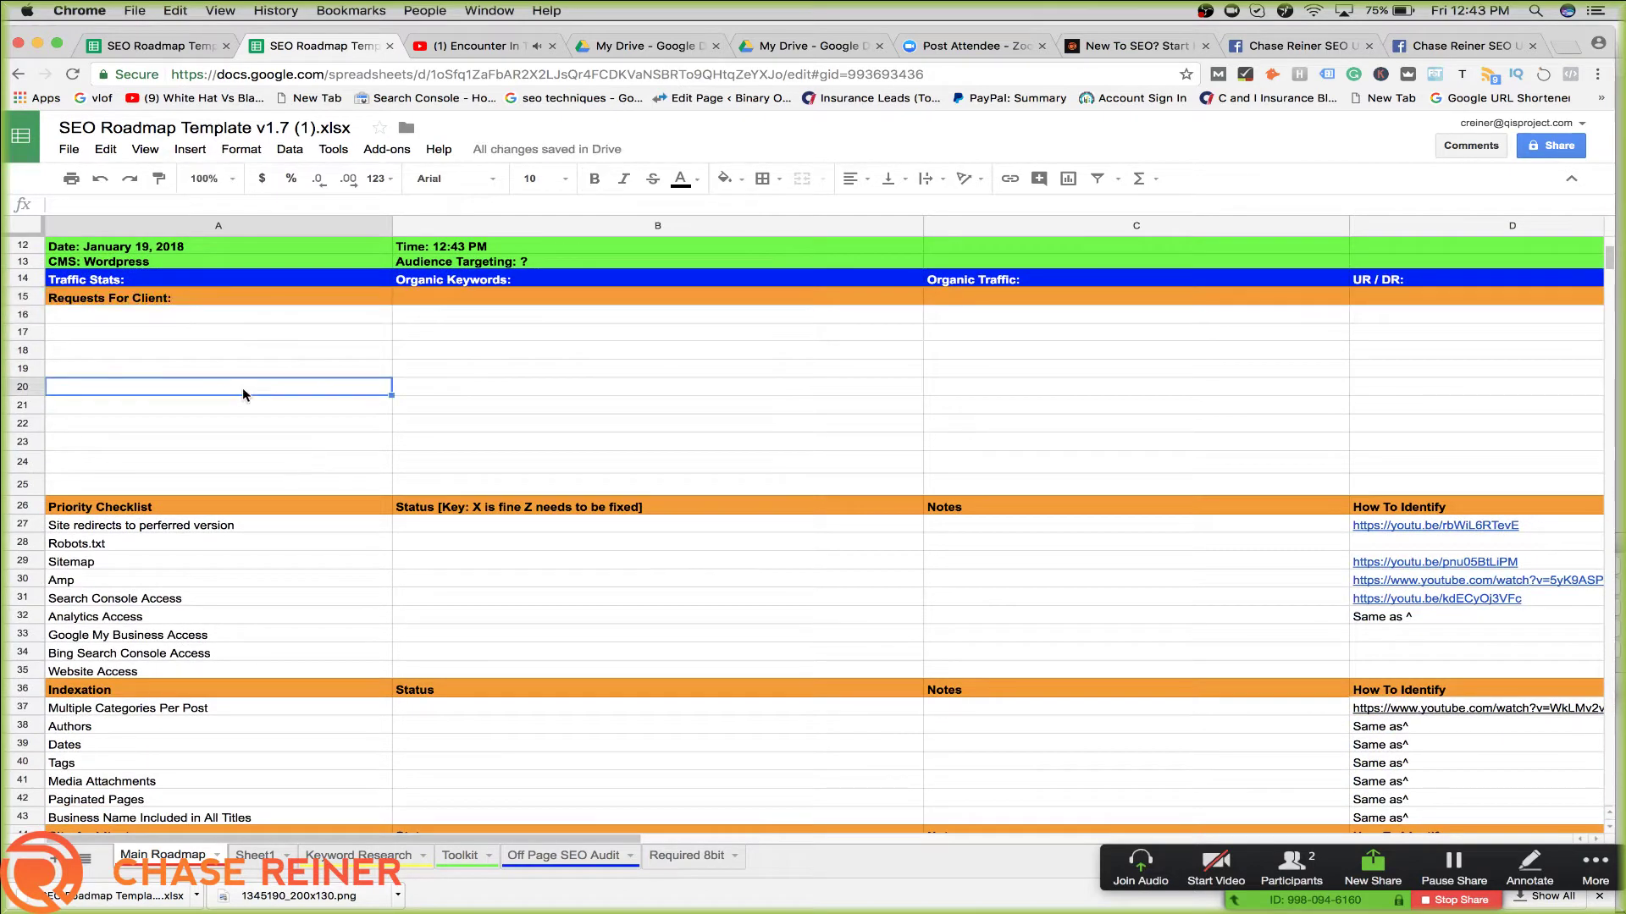
Enter the request "Need SC on Analytics" in cell A17 under Requests For Client
double_click(250, 333)
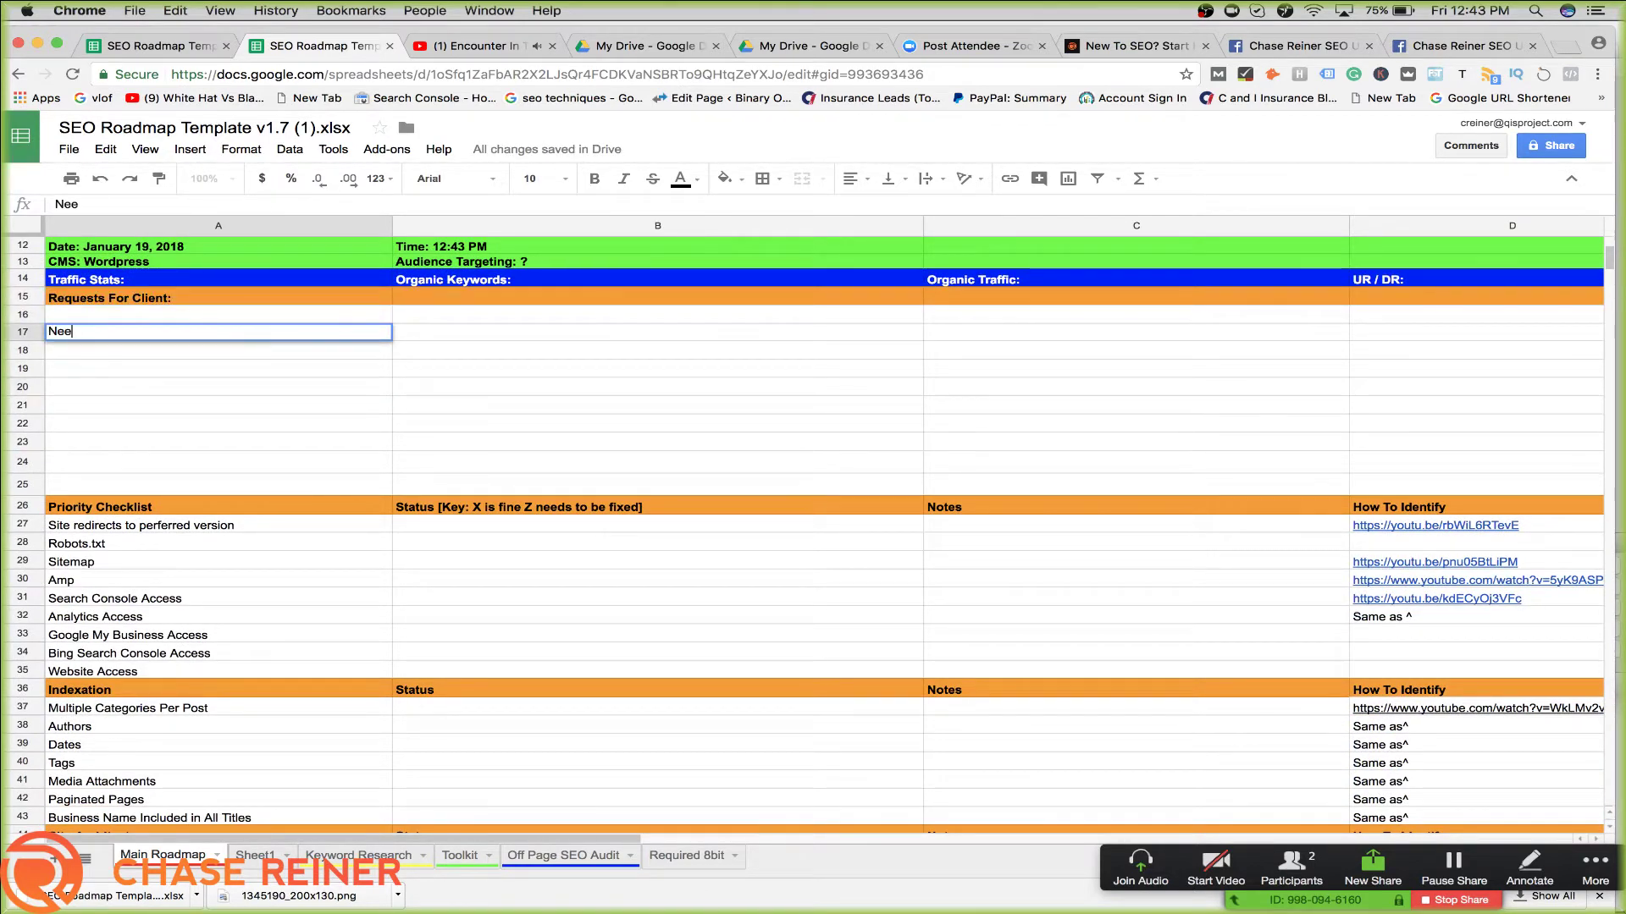
type("Need SC on A")
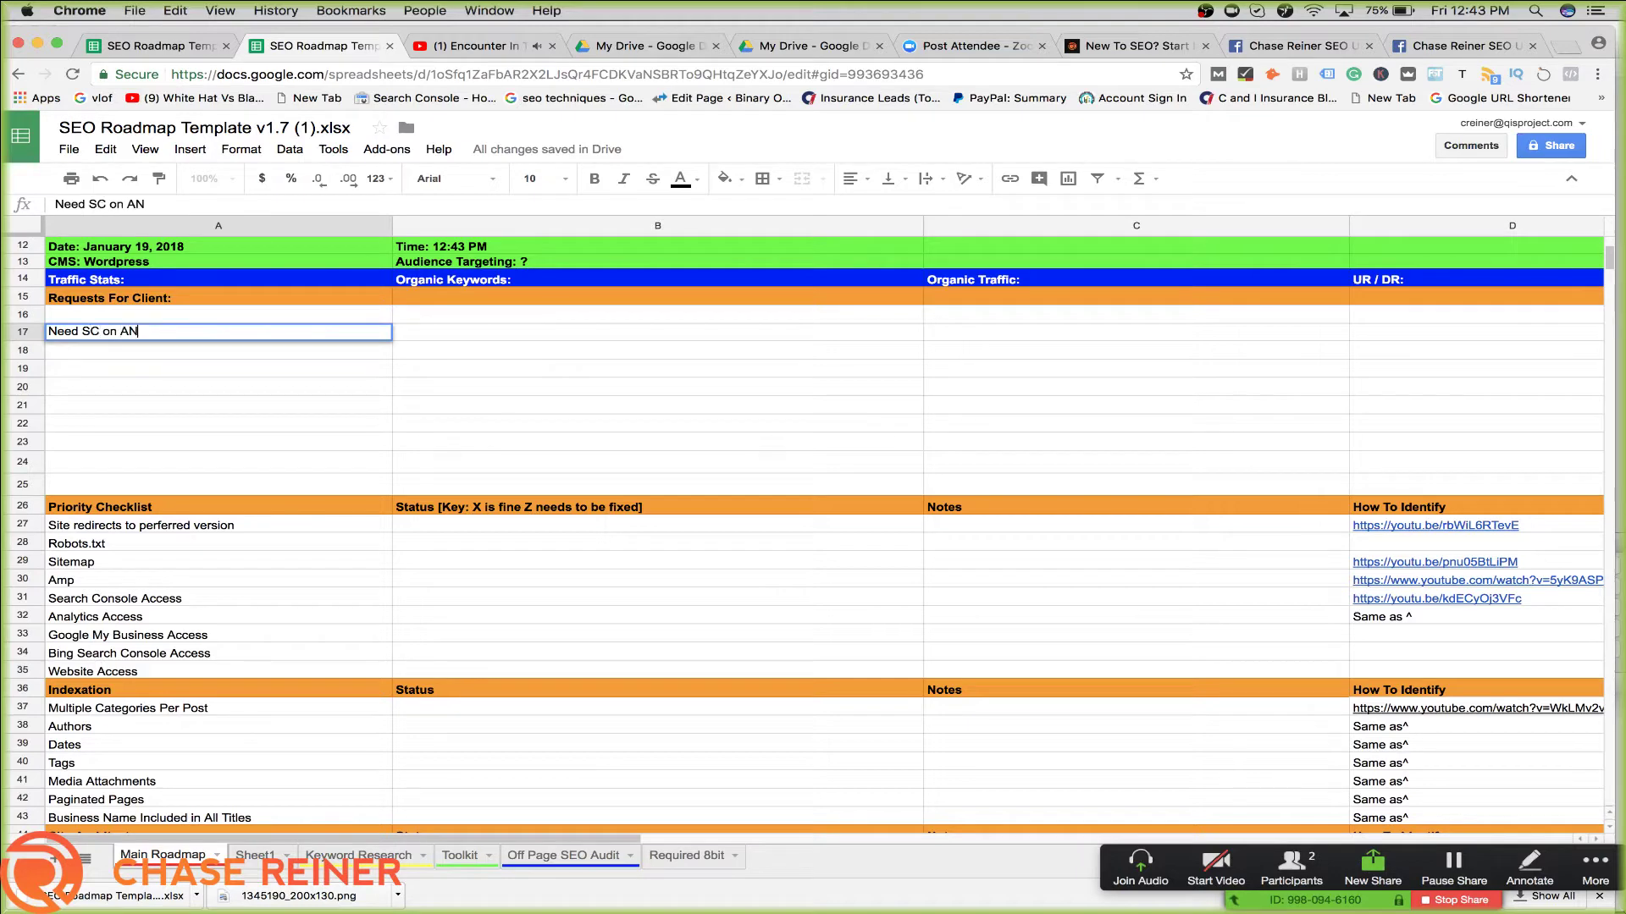
type("nalytics")
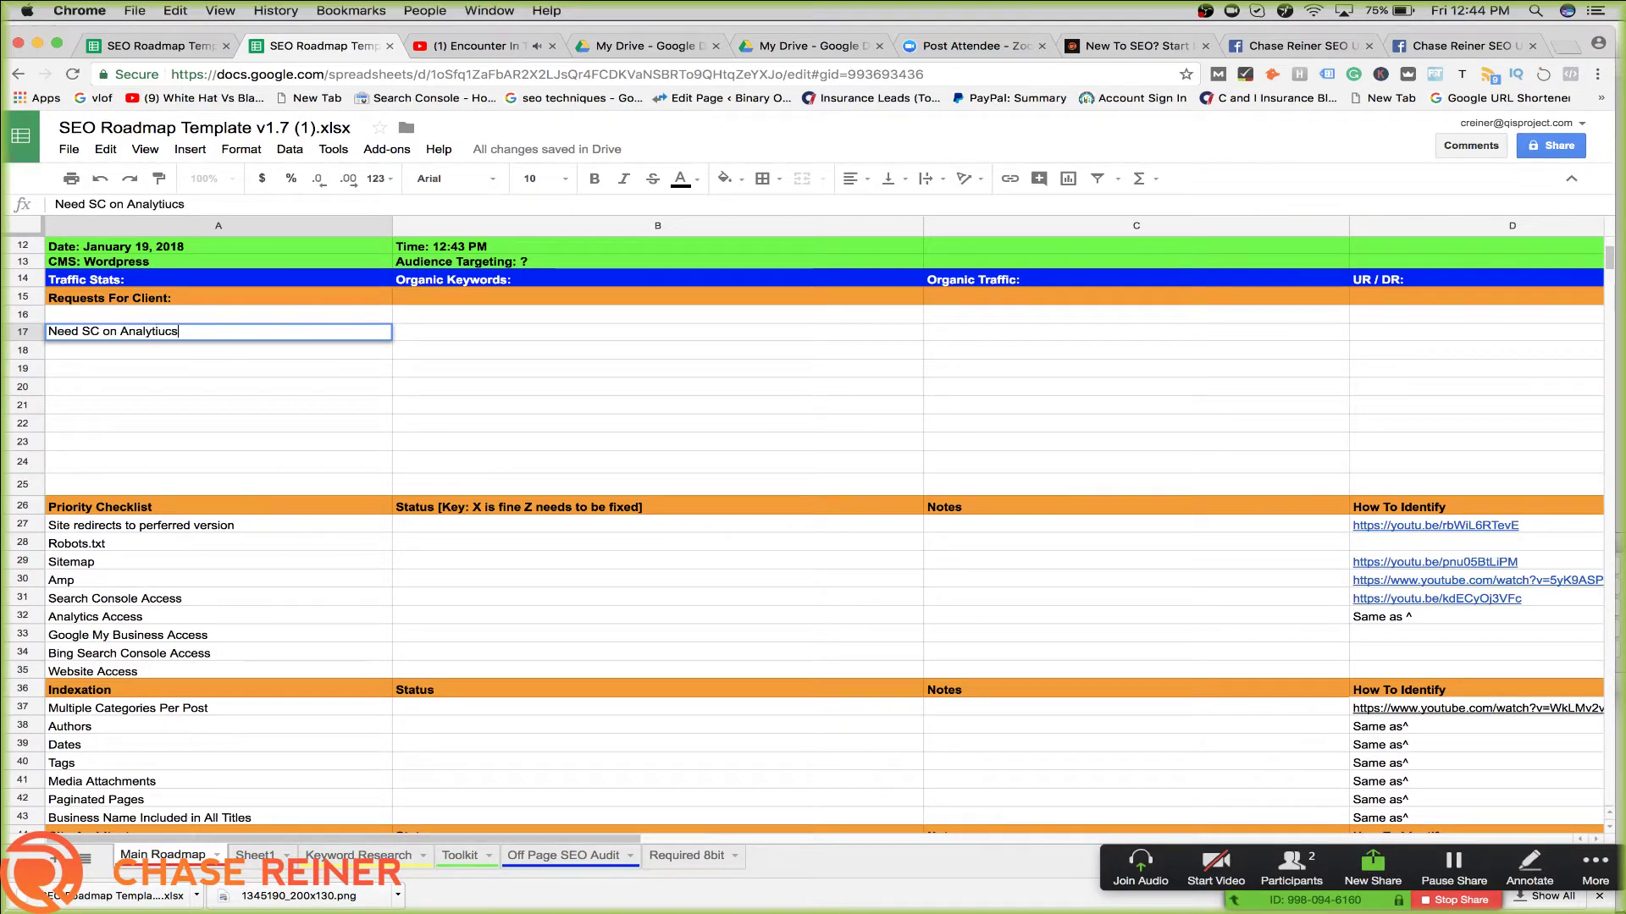
left_click(244, 426)
left_click(180, 353)
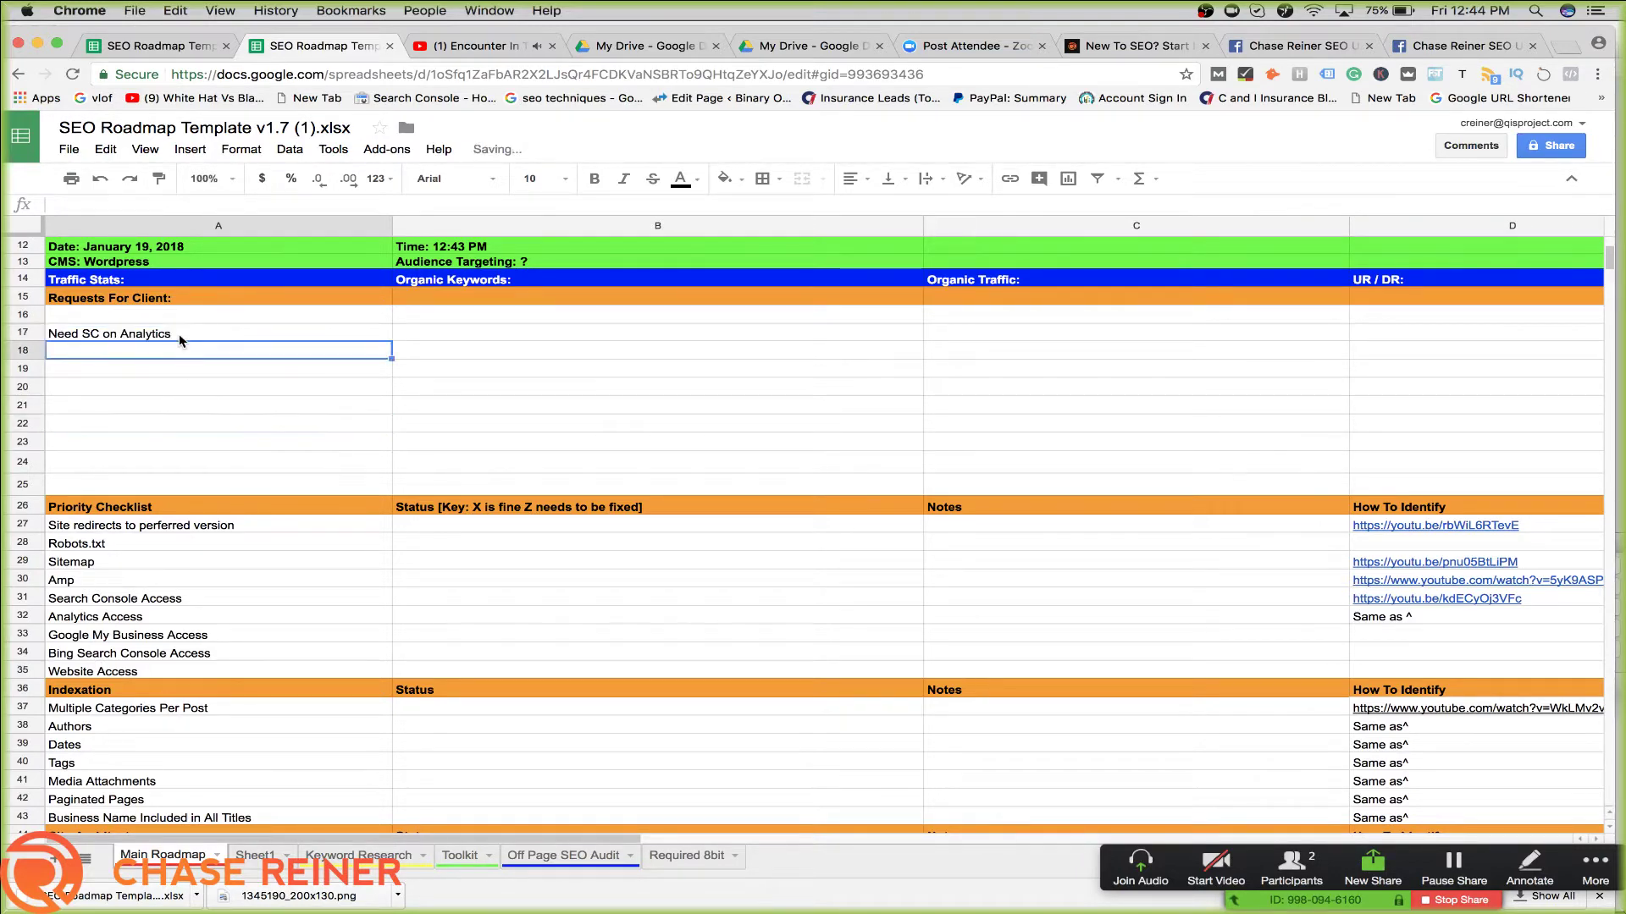
left_click(180, 334)
left_click(407, 387)
scroll(348, 516, "down", 2)
left_click(292, 474)
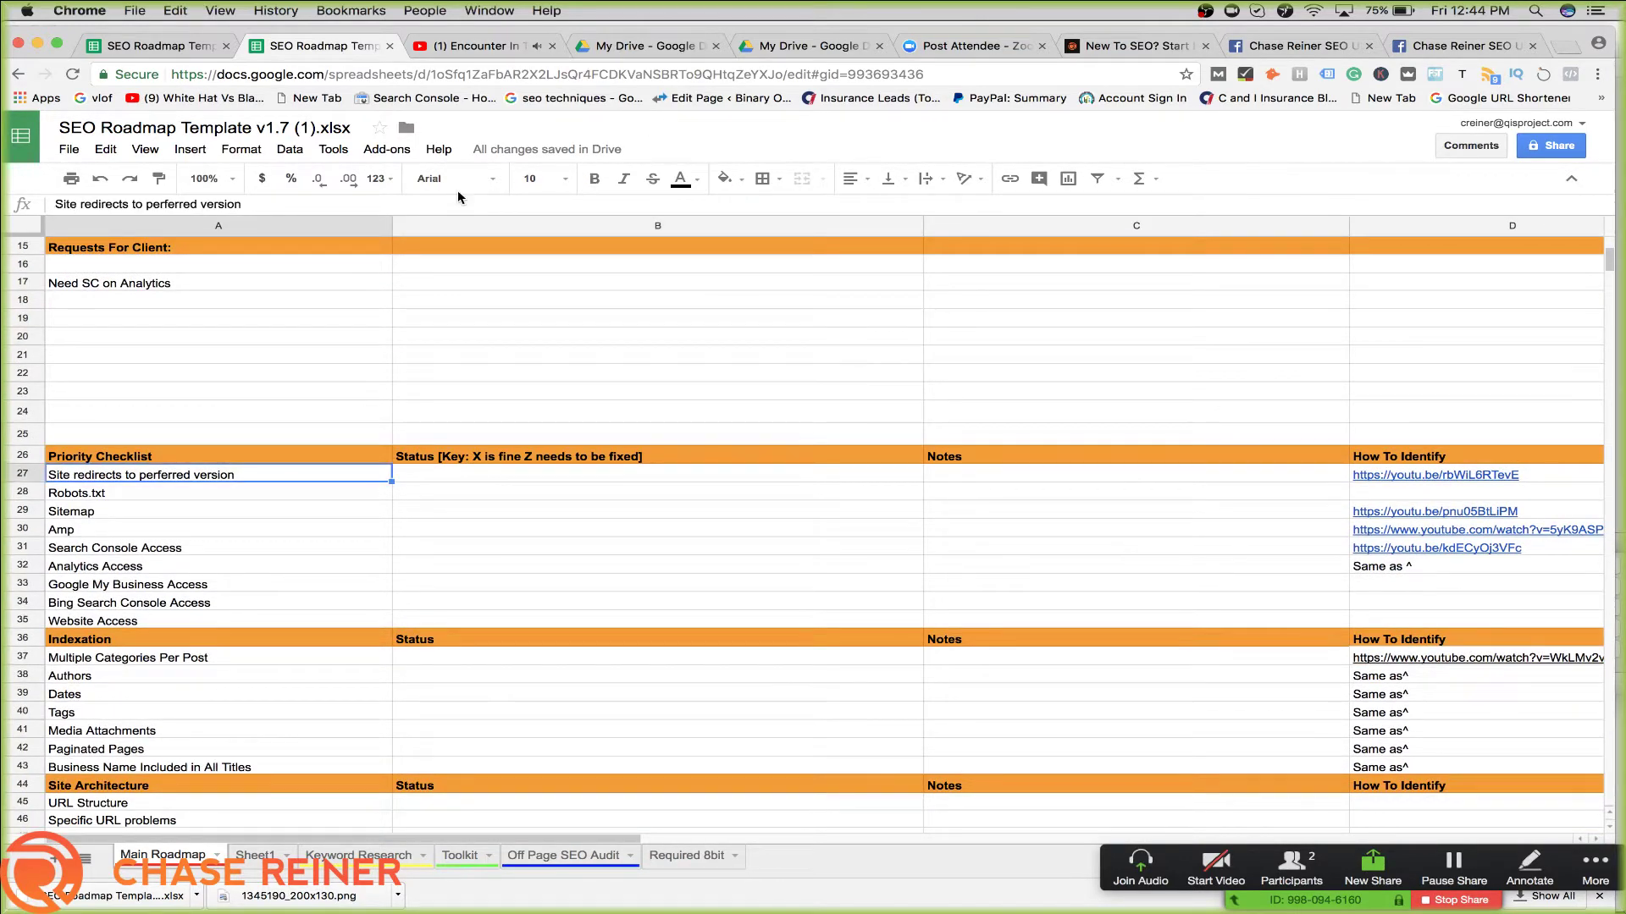
scroll(546, 261, "up", 5)
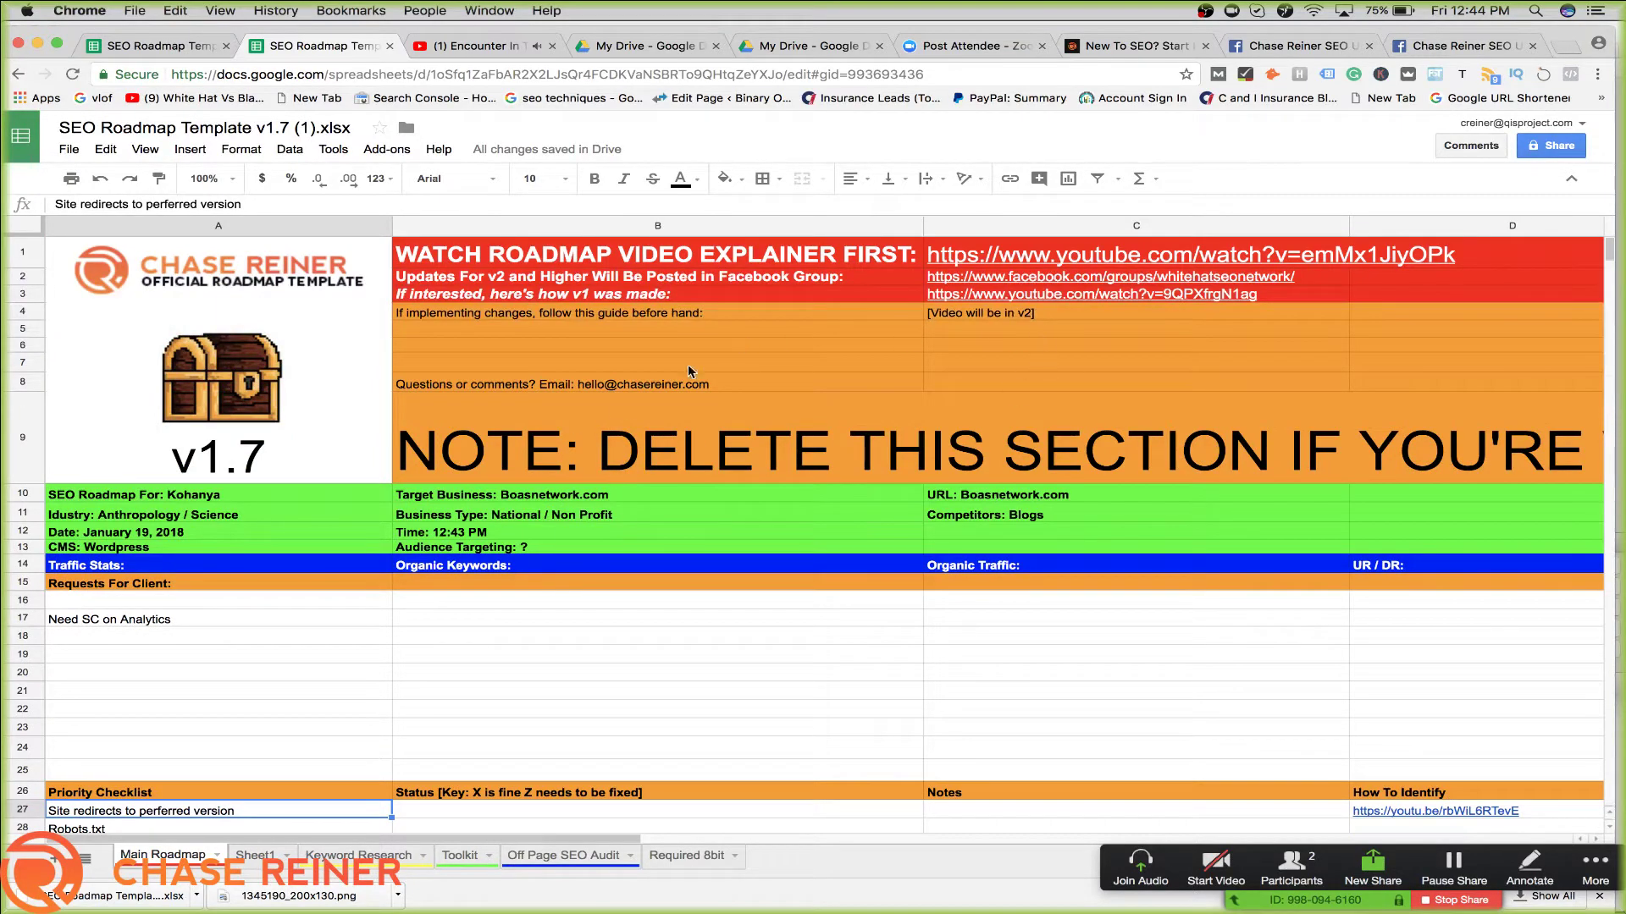
Take the domain Boasnetwork.com from the Target Business cell and open the website in the first My Drive browser tab
double_click(601, 500)
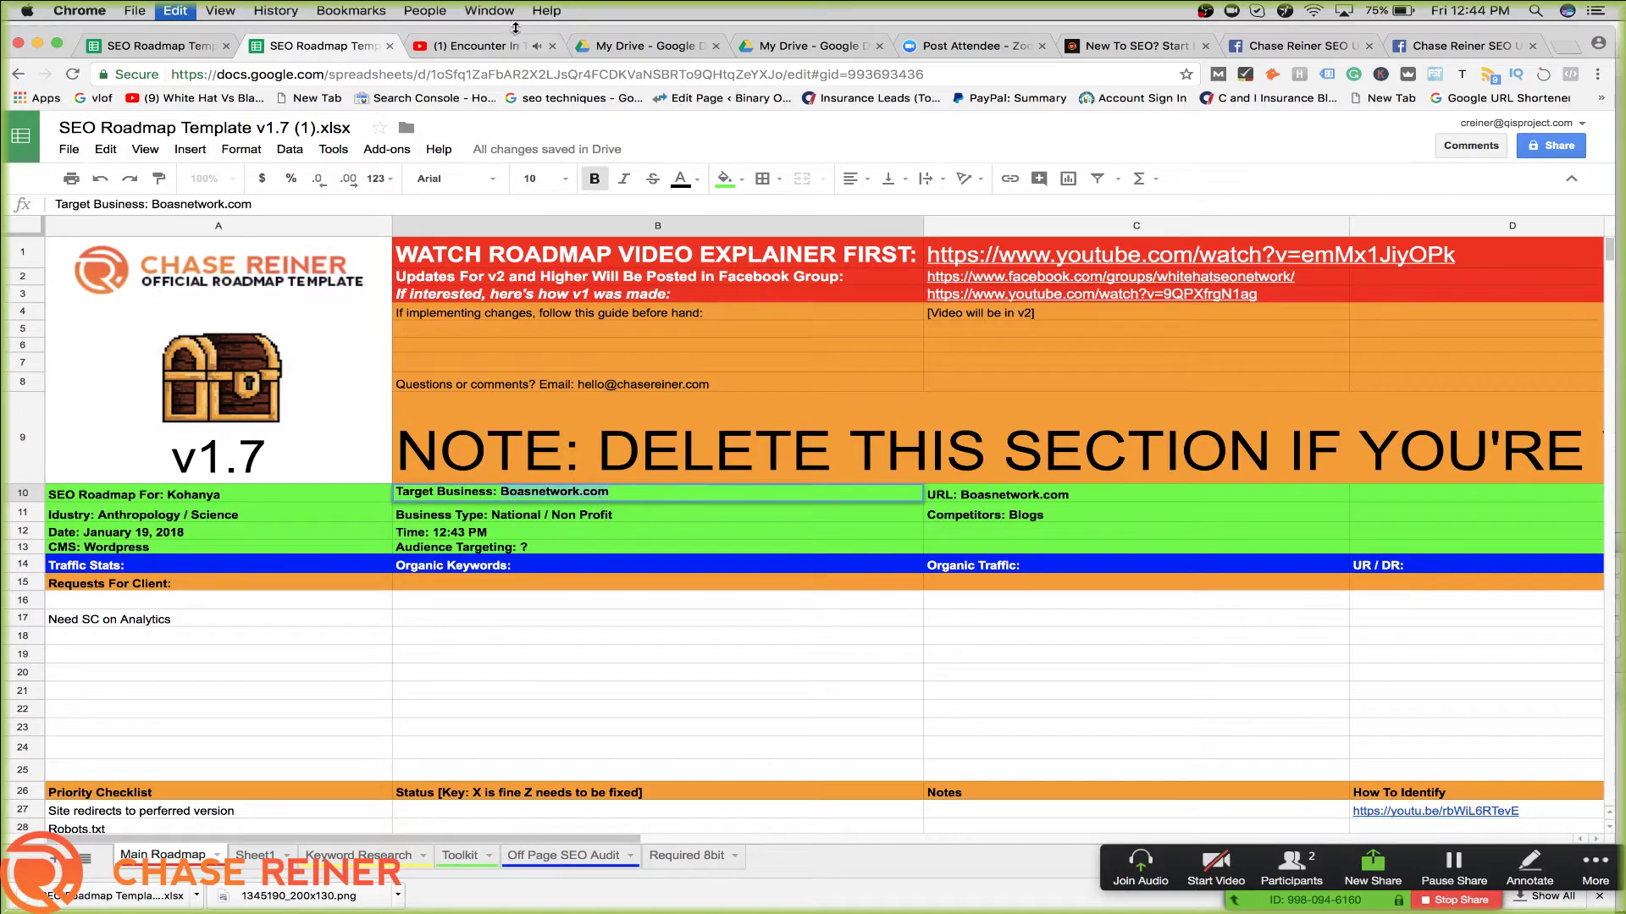
left_click(622, 46)
left_click(578, 73)
type("boasnetwork.com")
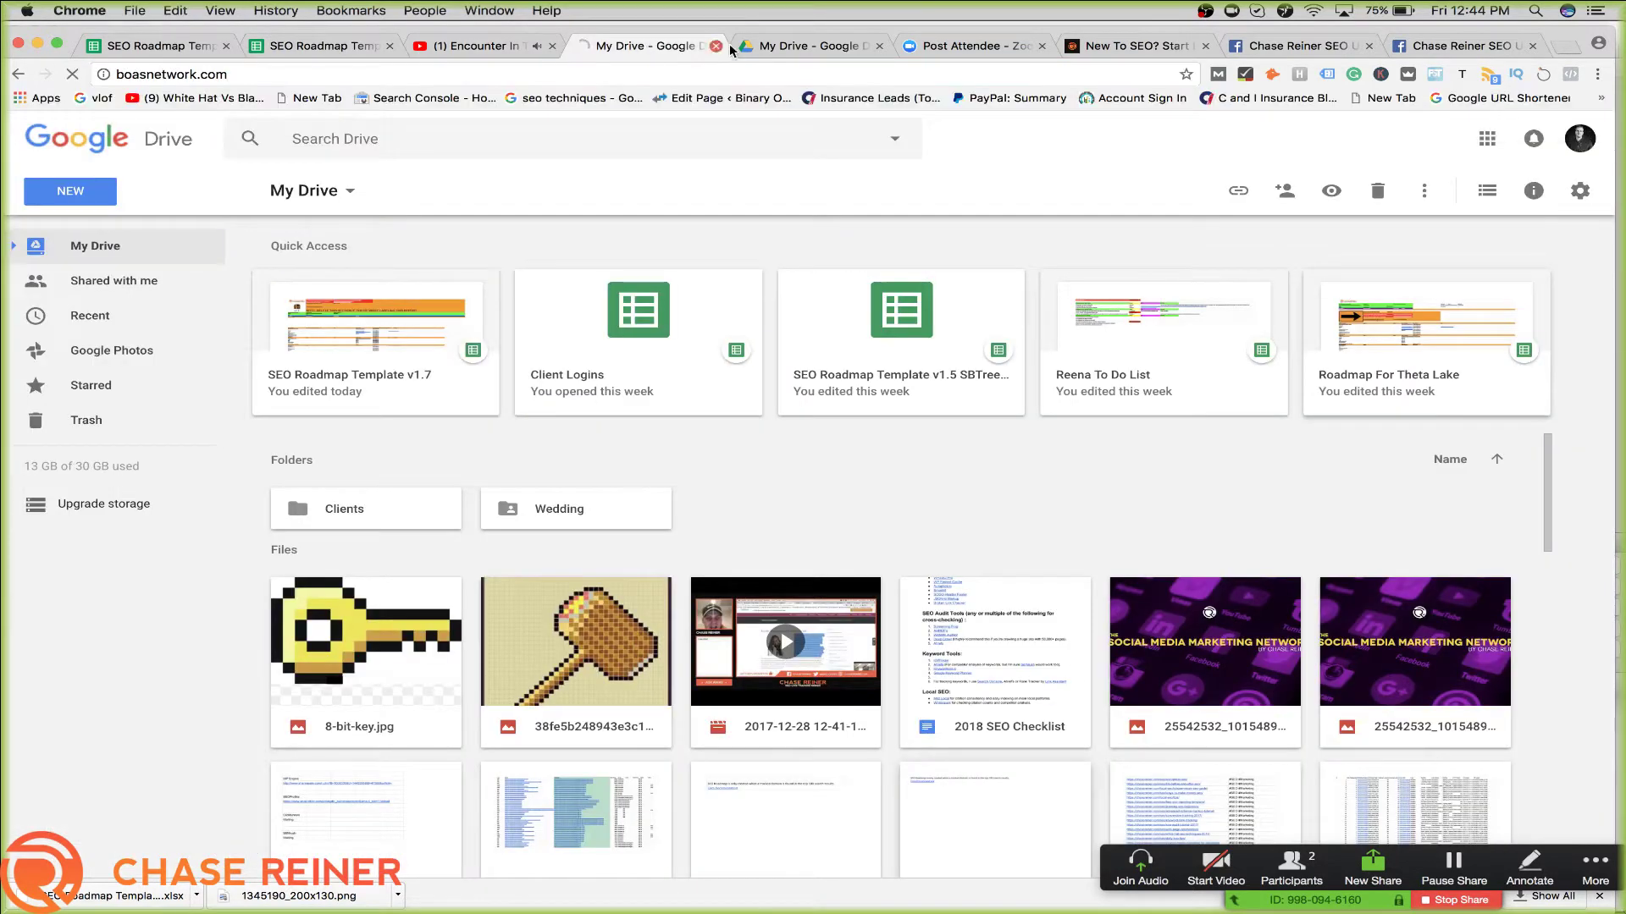
key("Return")
Close the five unneeded browser tabs that follow the Boas Network website's tab
left_click(878, 45)
left_click(878, 46)
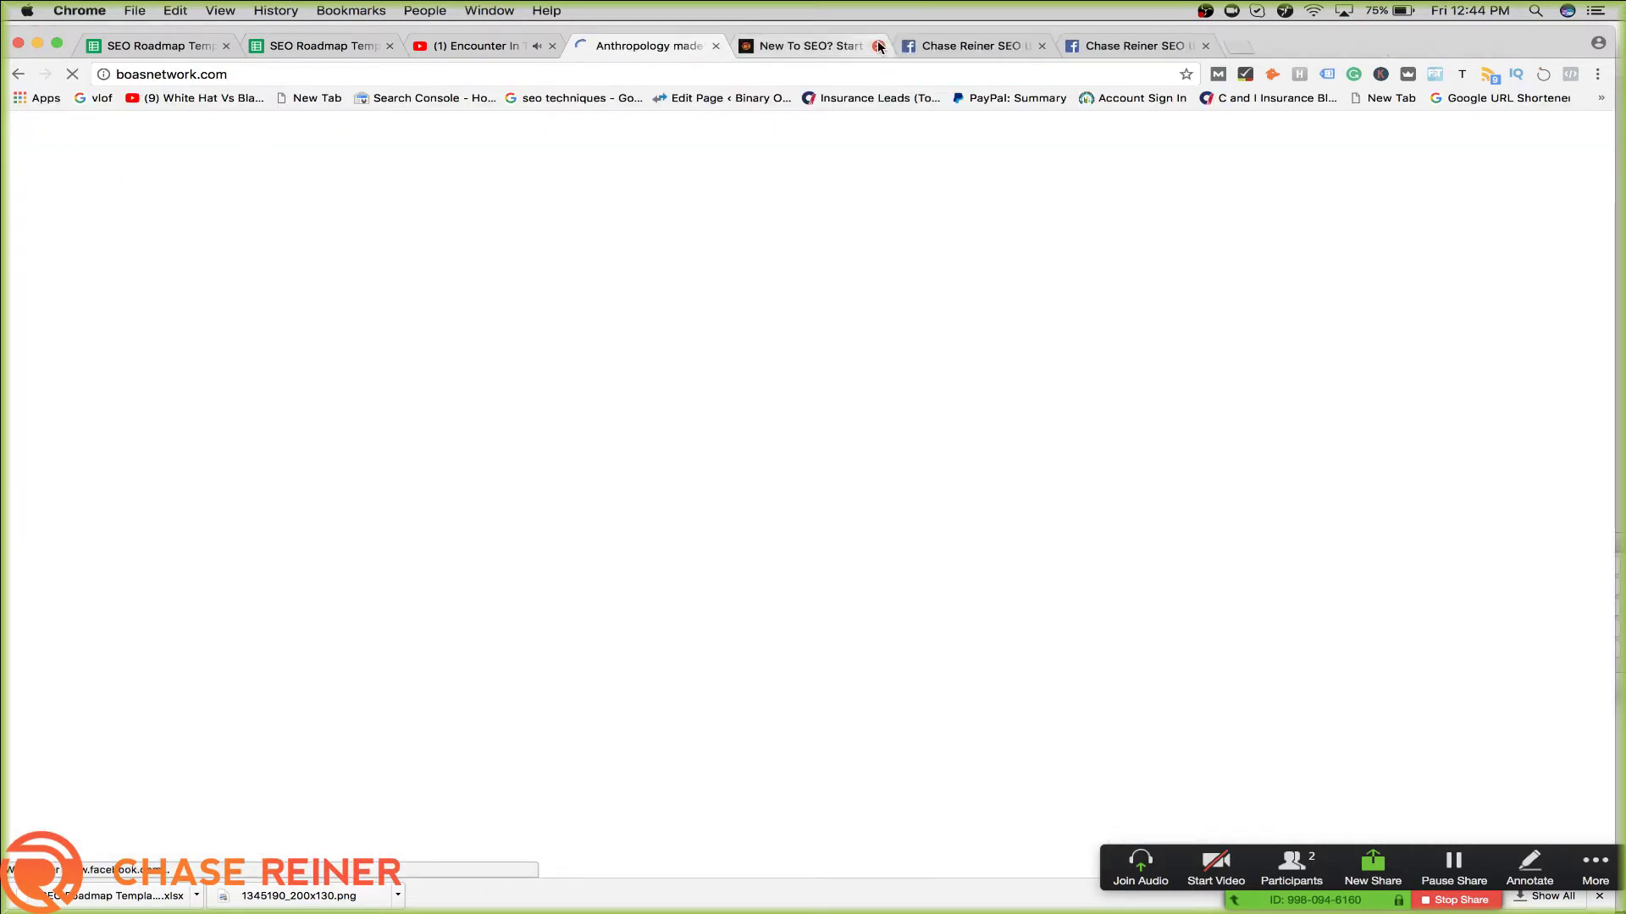
left_click(878, 46)
left_click(878, 46)
left_click(878, 45)
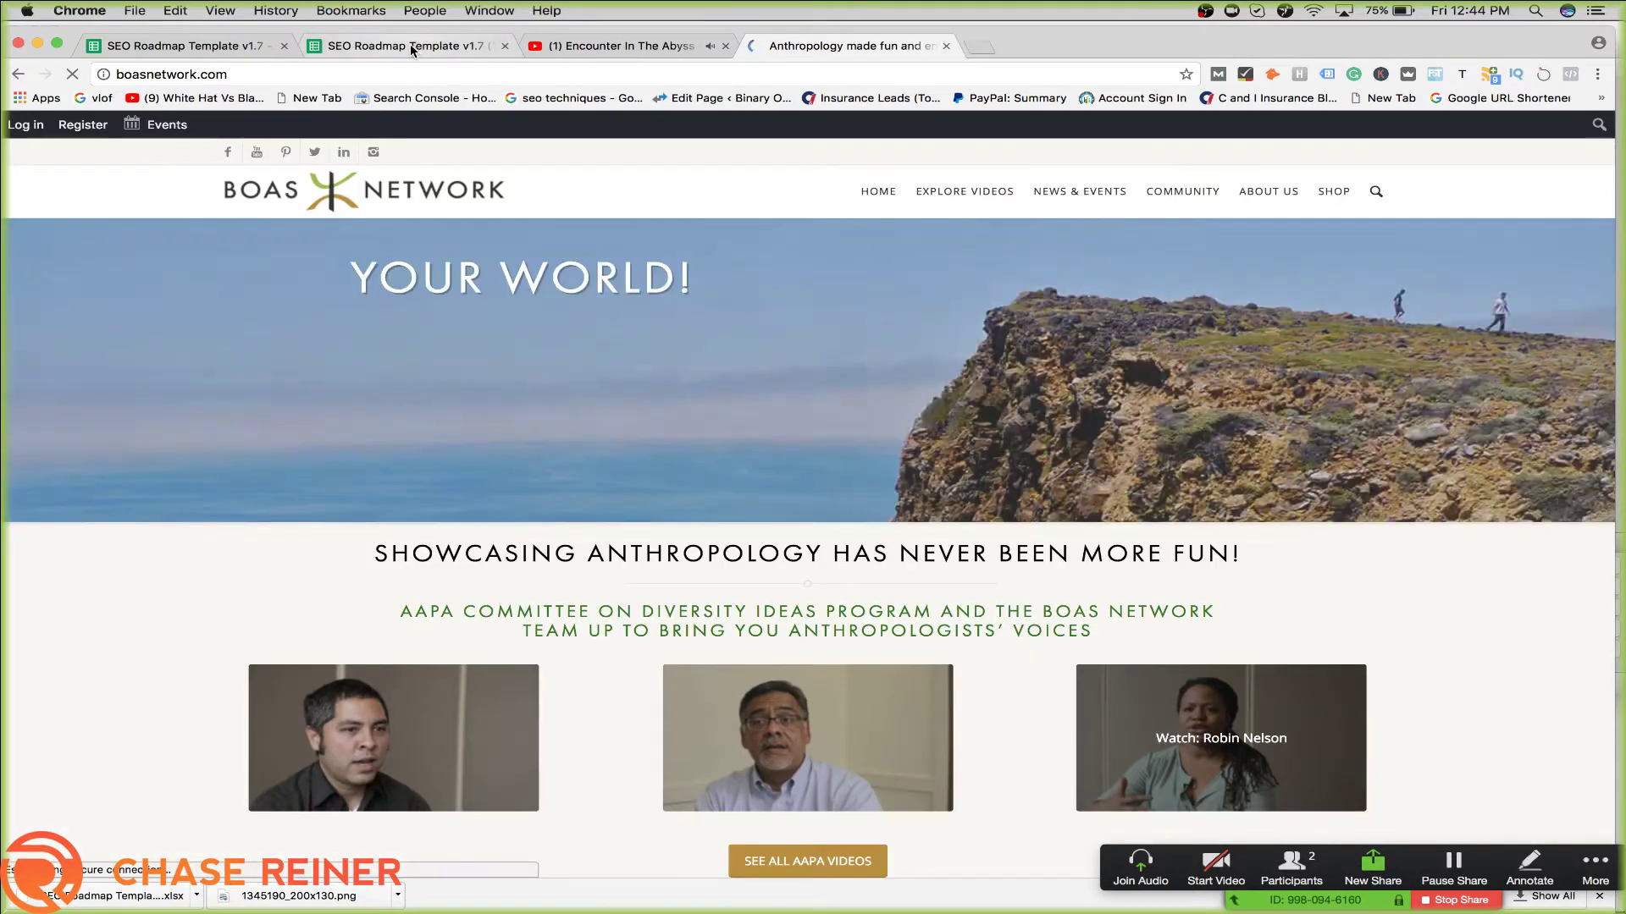
Look through the Boas Network homepage and its Community menu entries
left_click(410, 46)
left_click(817, 46)
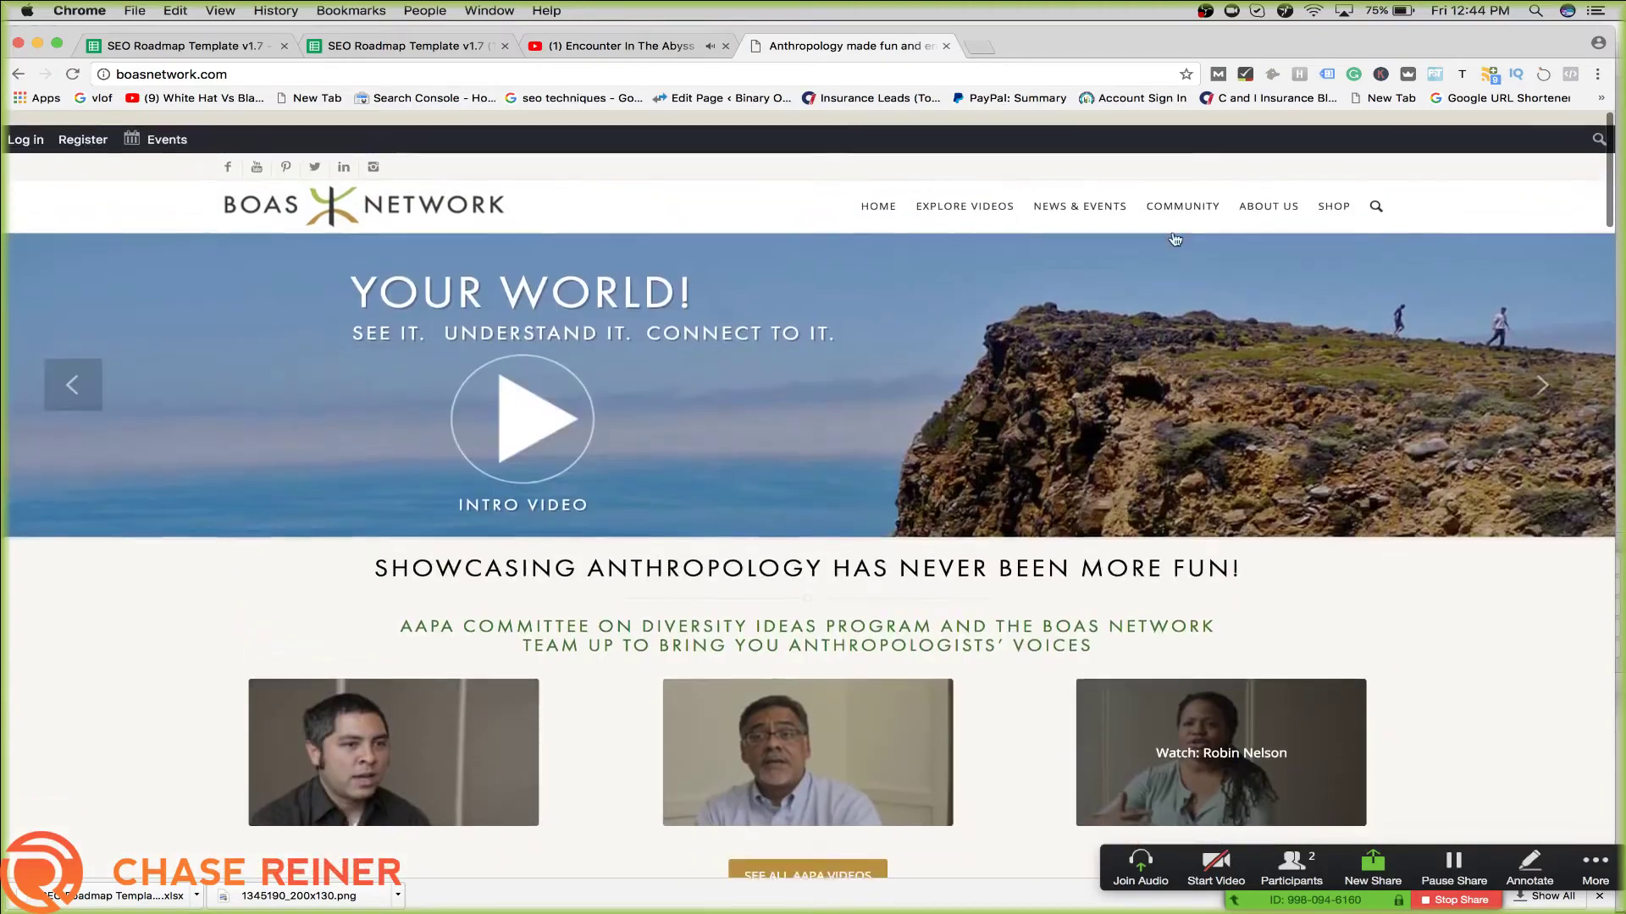
mouse_move(1182, 192)
scroll(1165, 440, "down", 5)
scroll(1166, 439, "down", 7)
scroll(1165, 439, "up", 12)
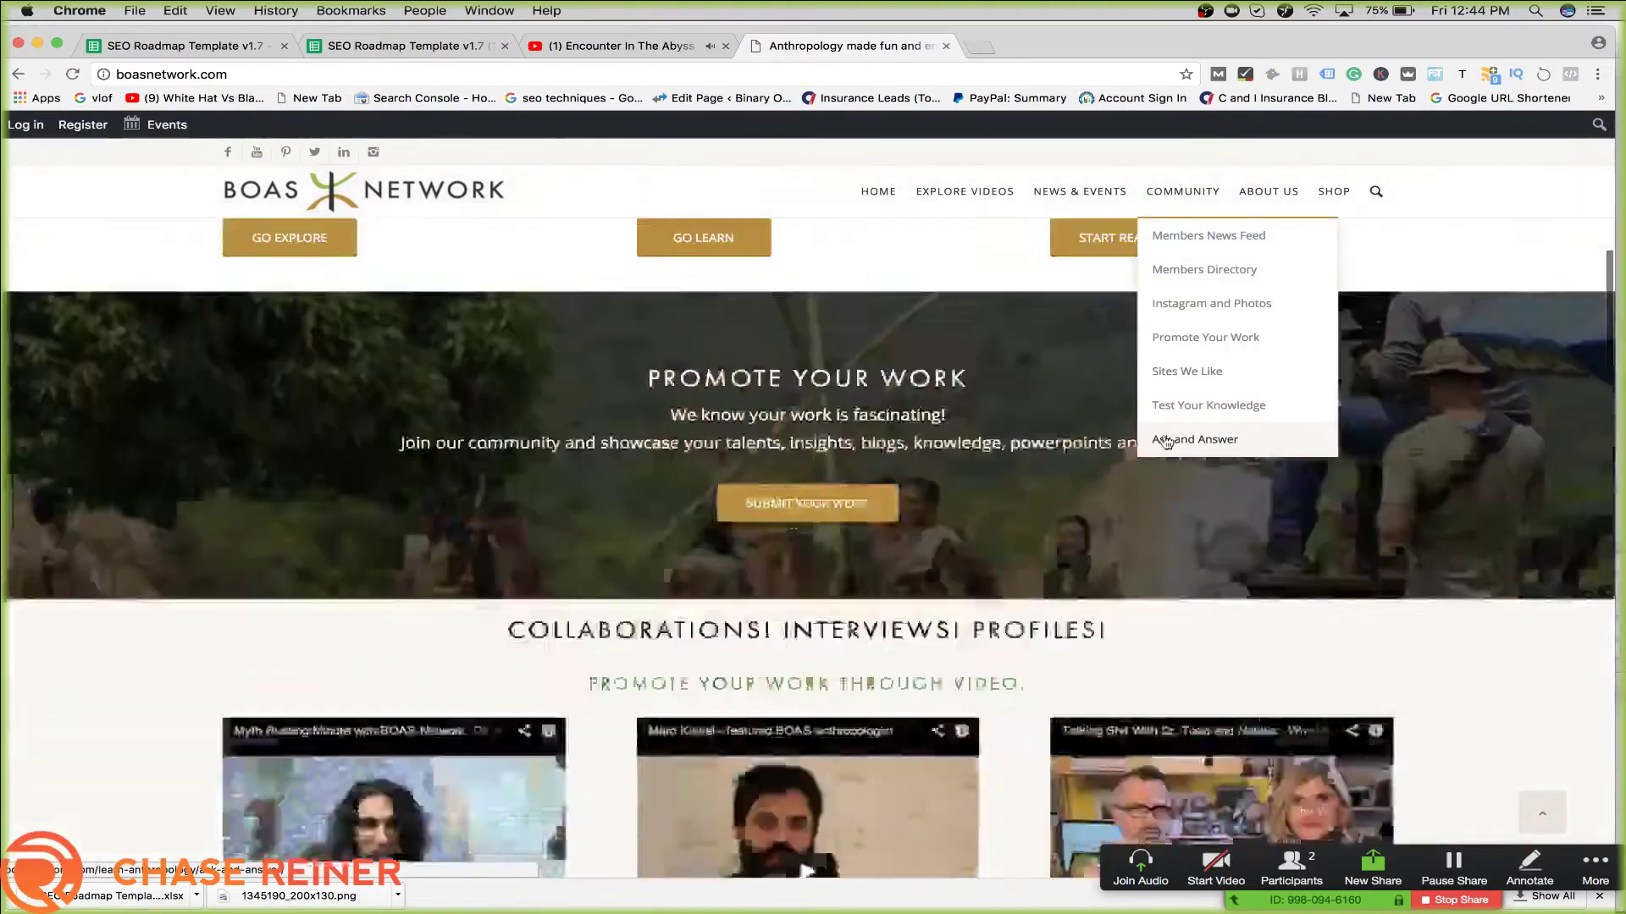
scroll(401, 412, "up", 4)
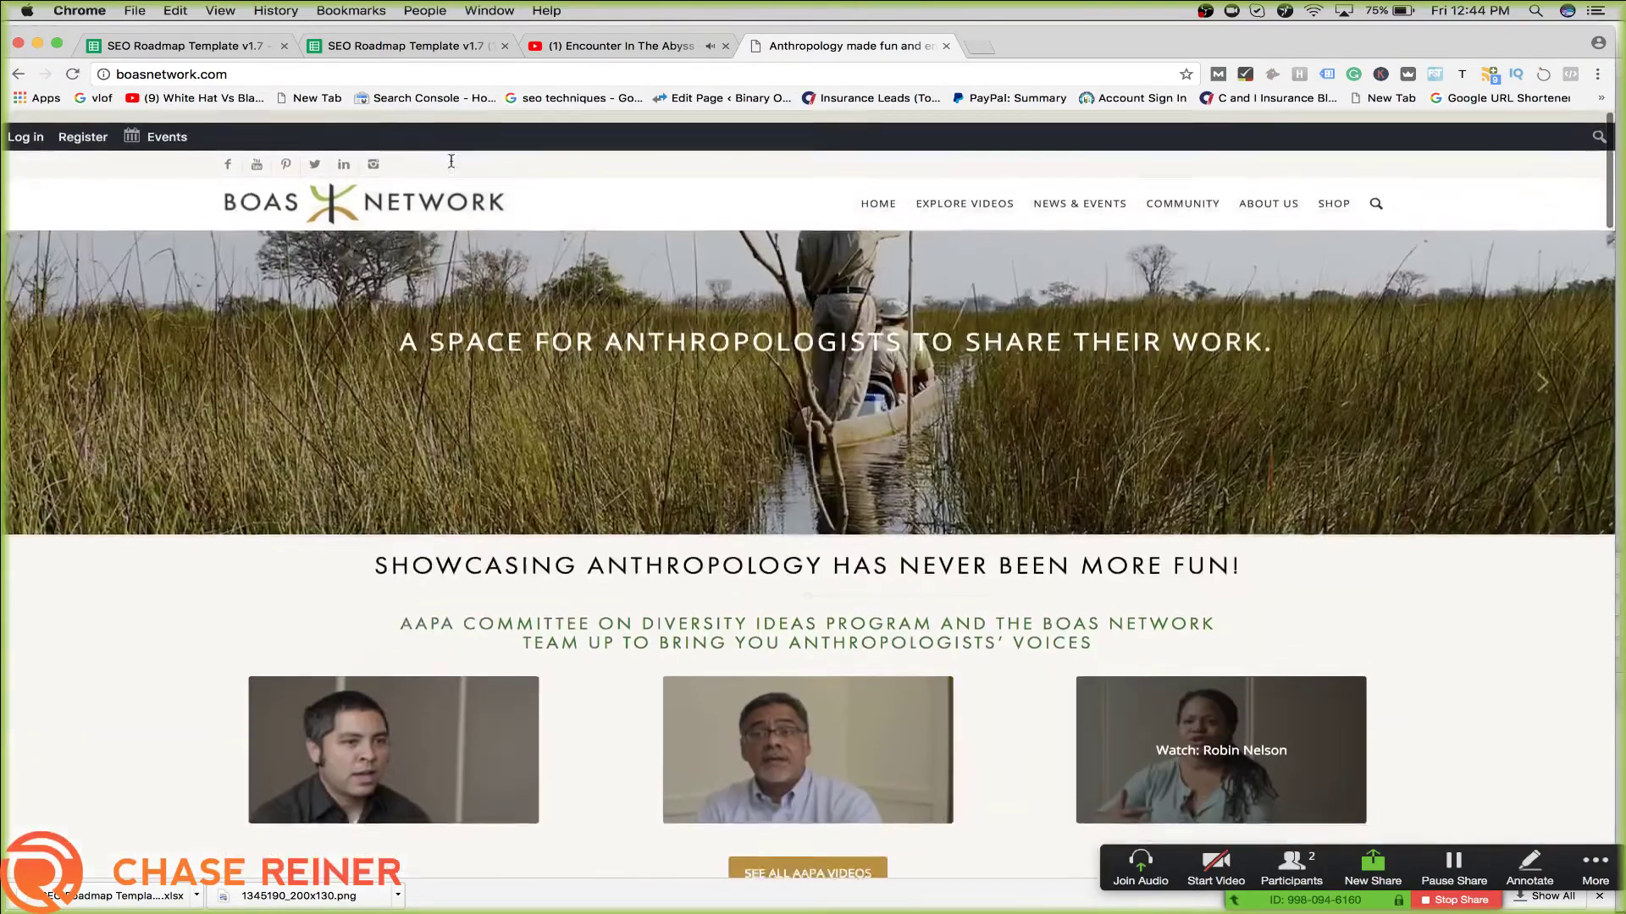
Copy the boasnetwork.com address from the browser and launch Screaming Frog SEO Spider
left_click(401, 80)
key("super+c")
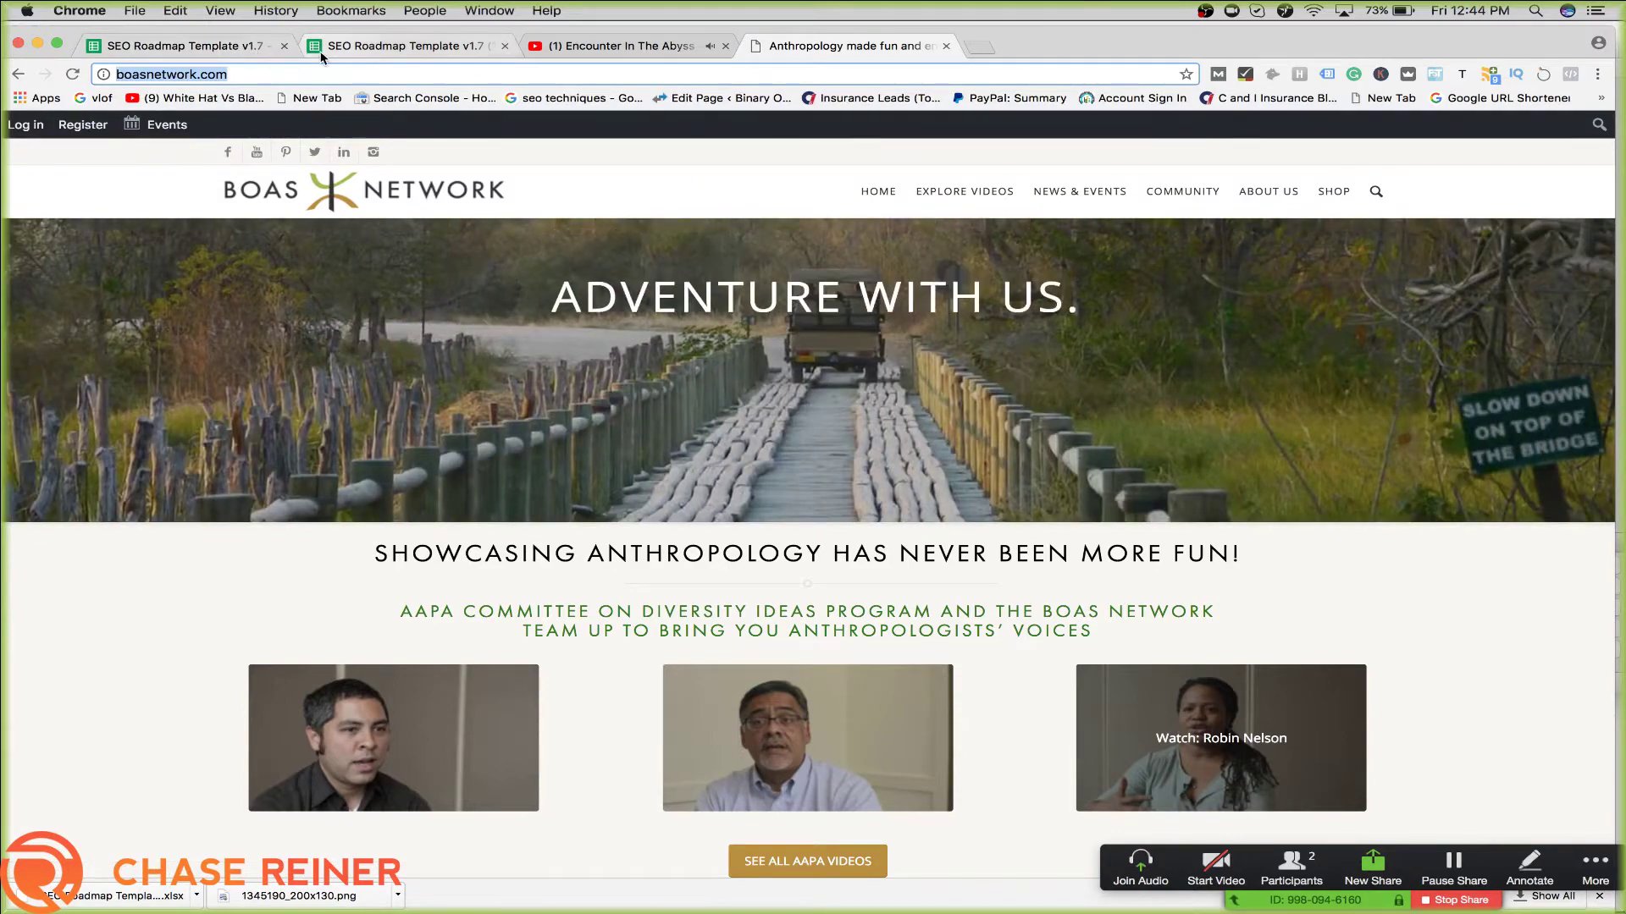
key("super+Tab")
key("super+Tab")
key("super+Tab")
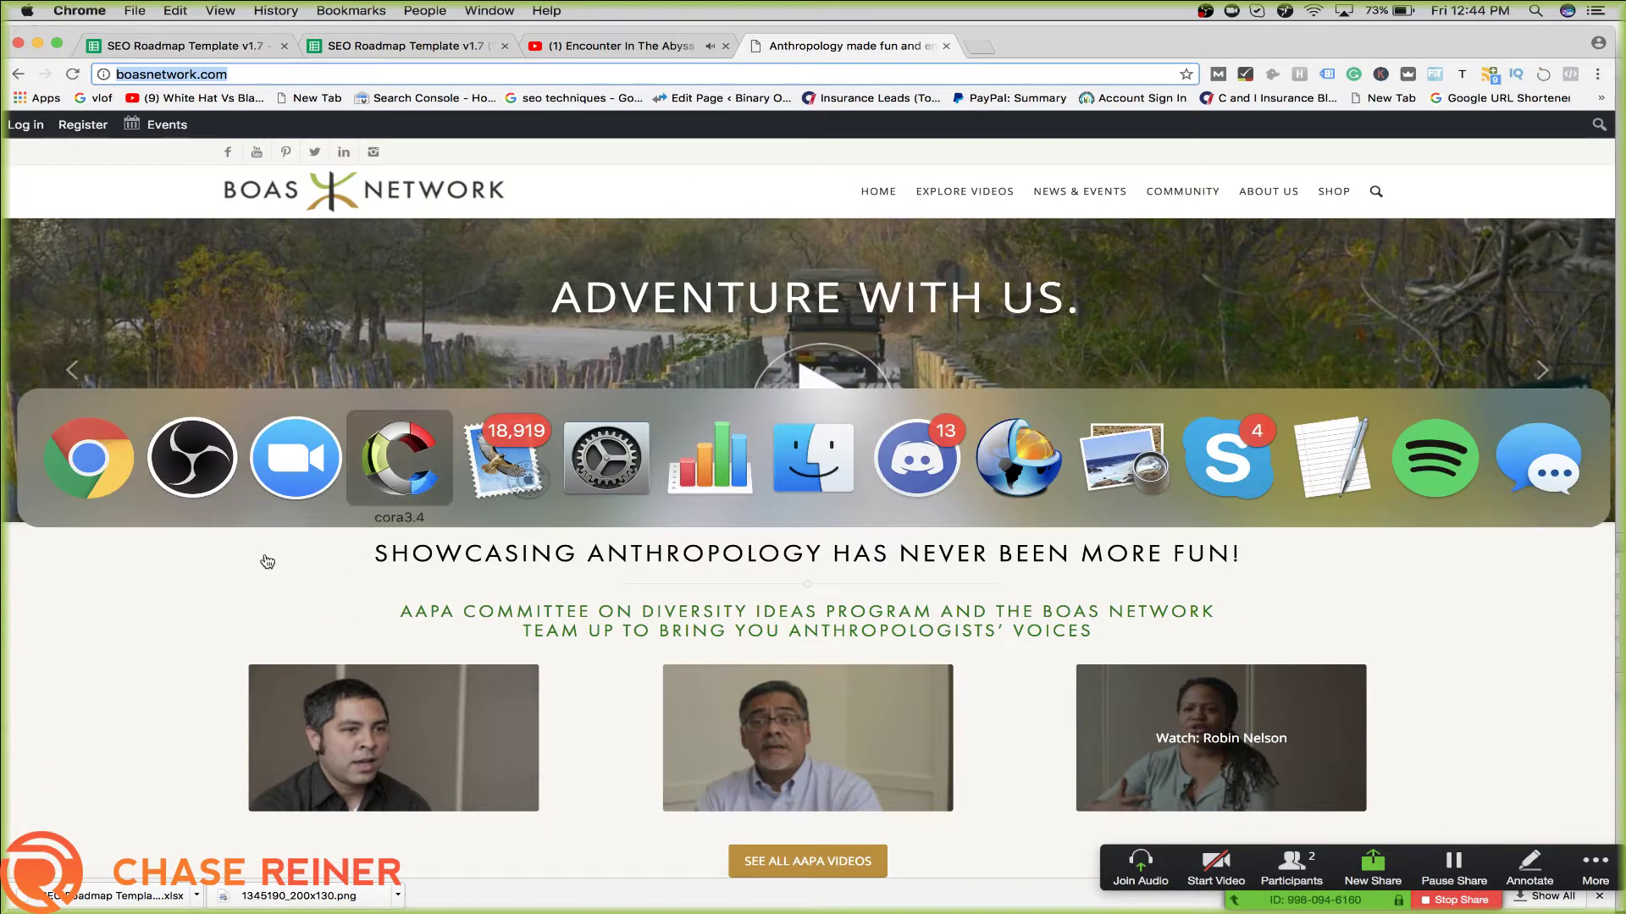
key("Escape")
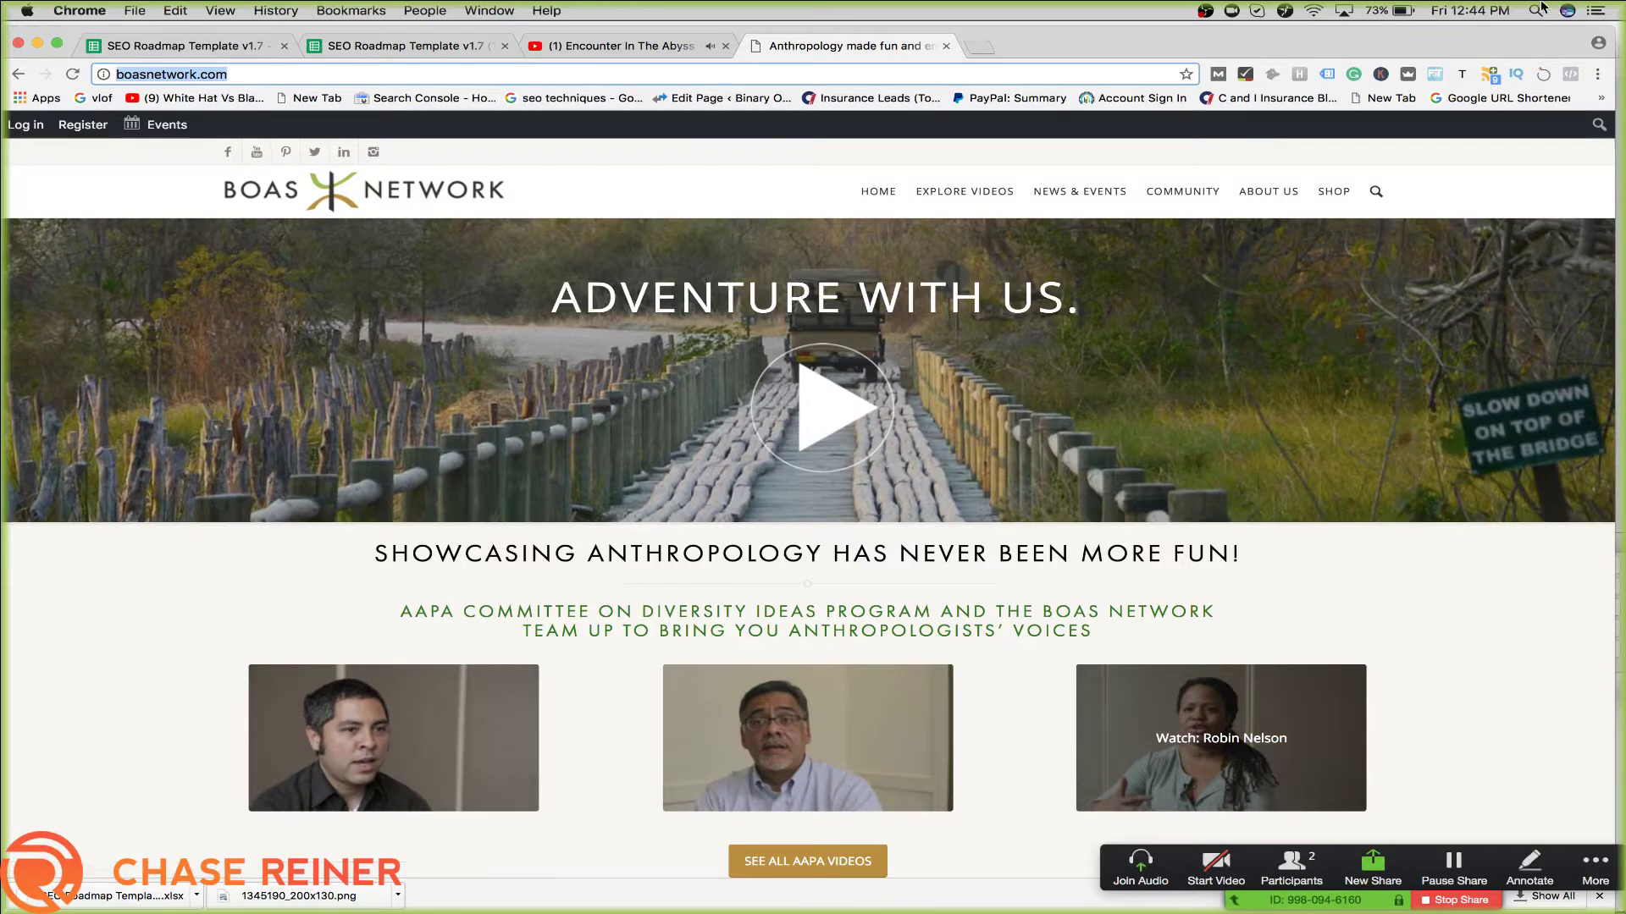
key("super+space")
type("screaming")
key("Return")
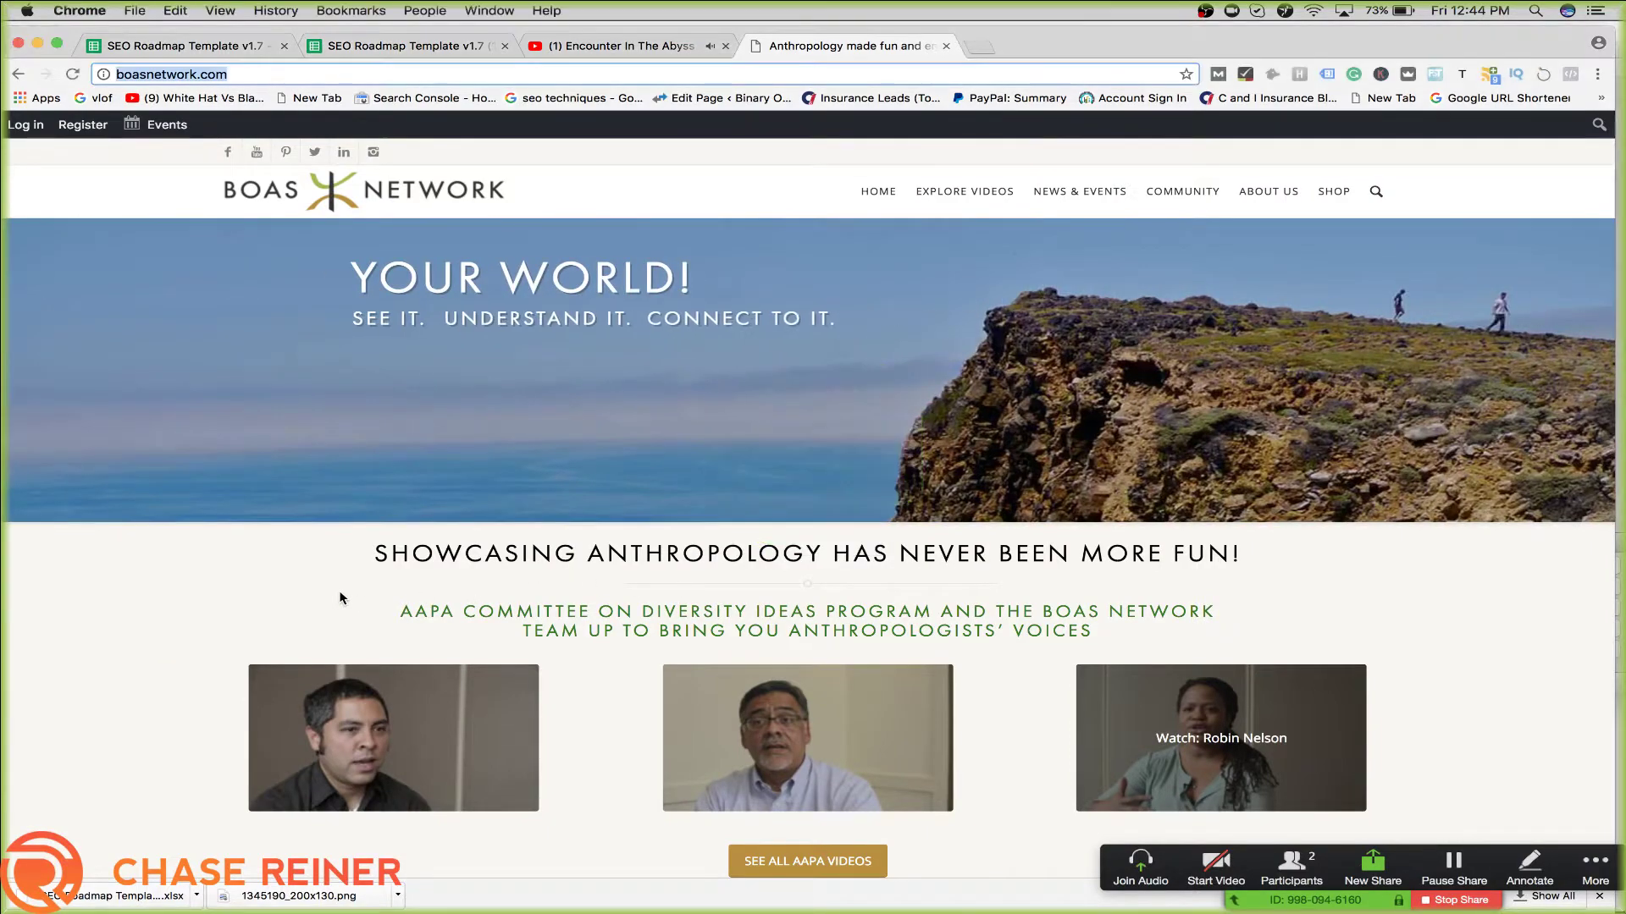
scroll(734, 546, "down", 15)
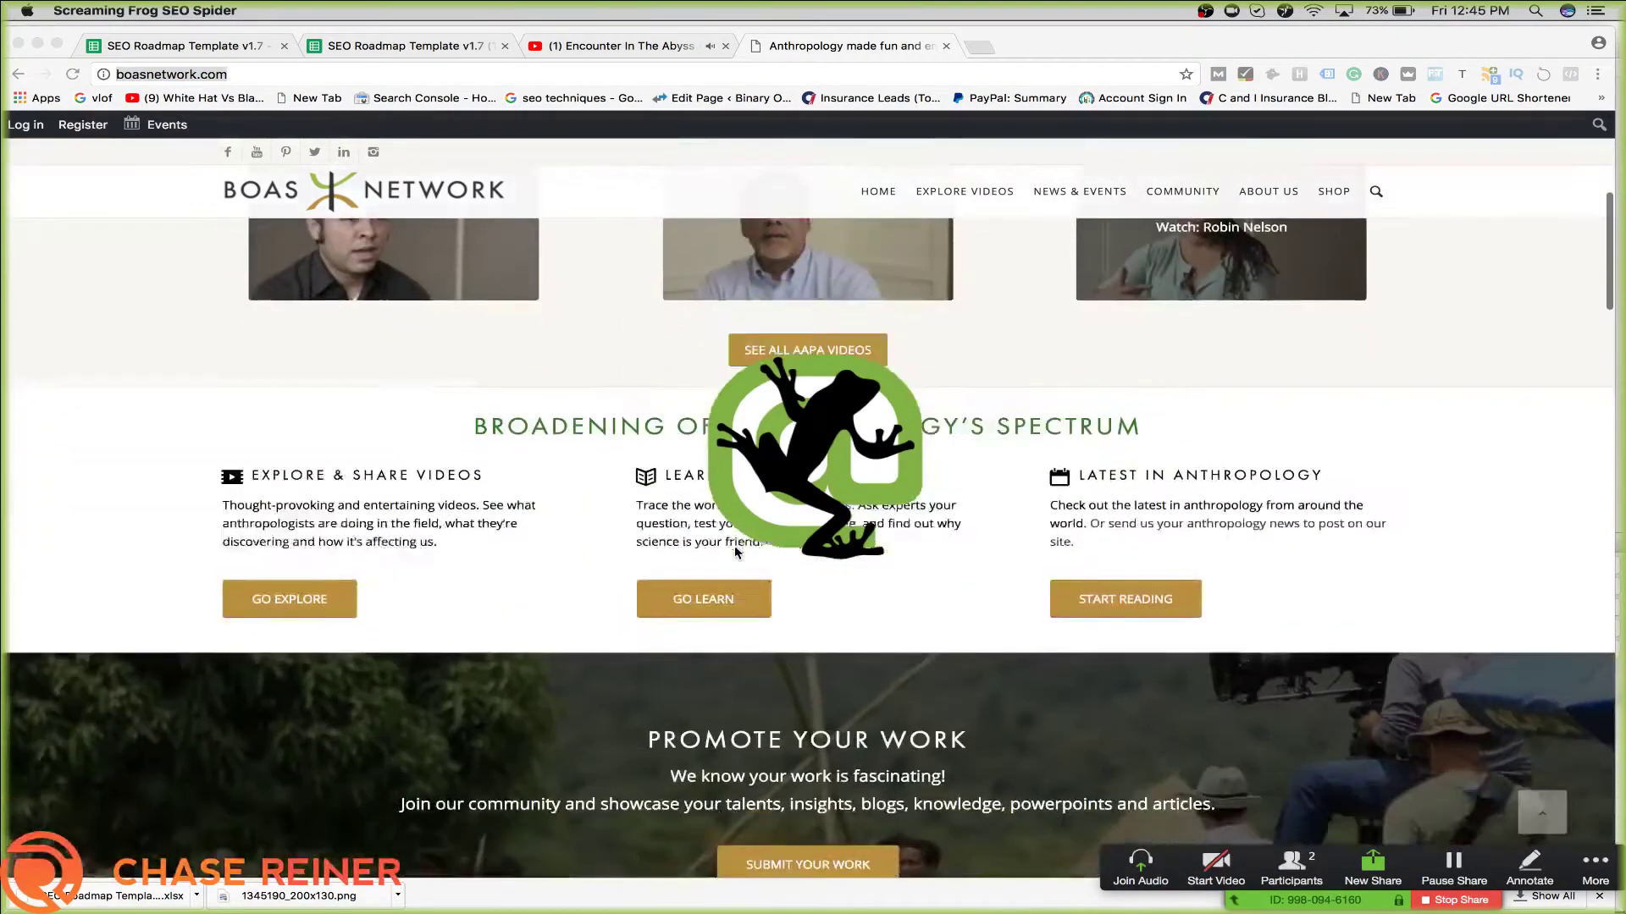
scroll(734, 550, "down", 10)
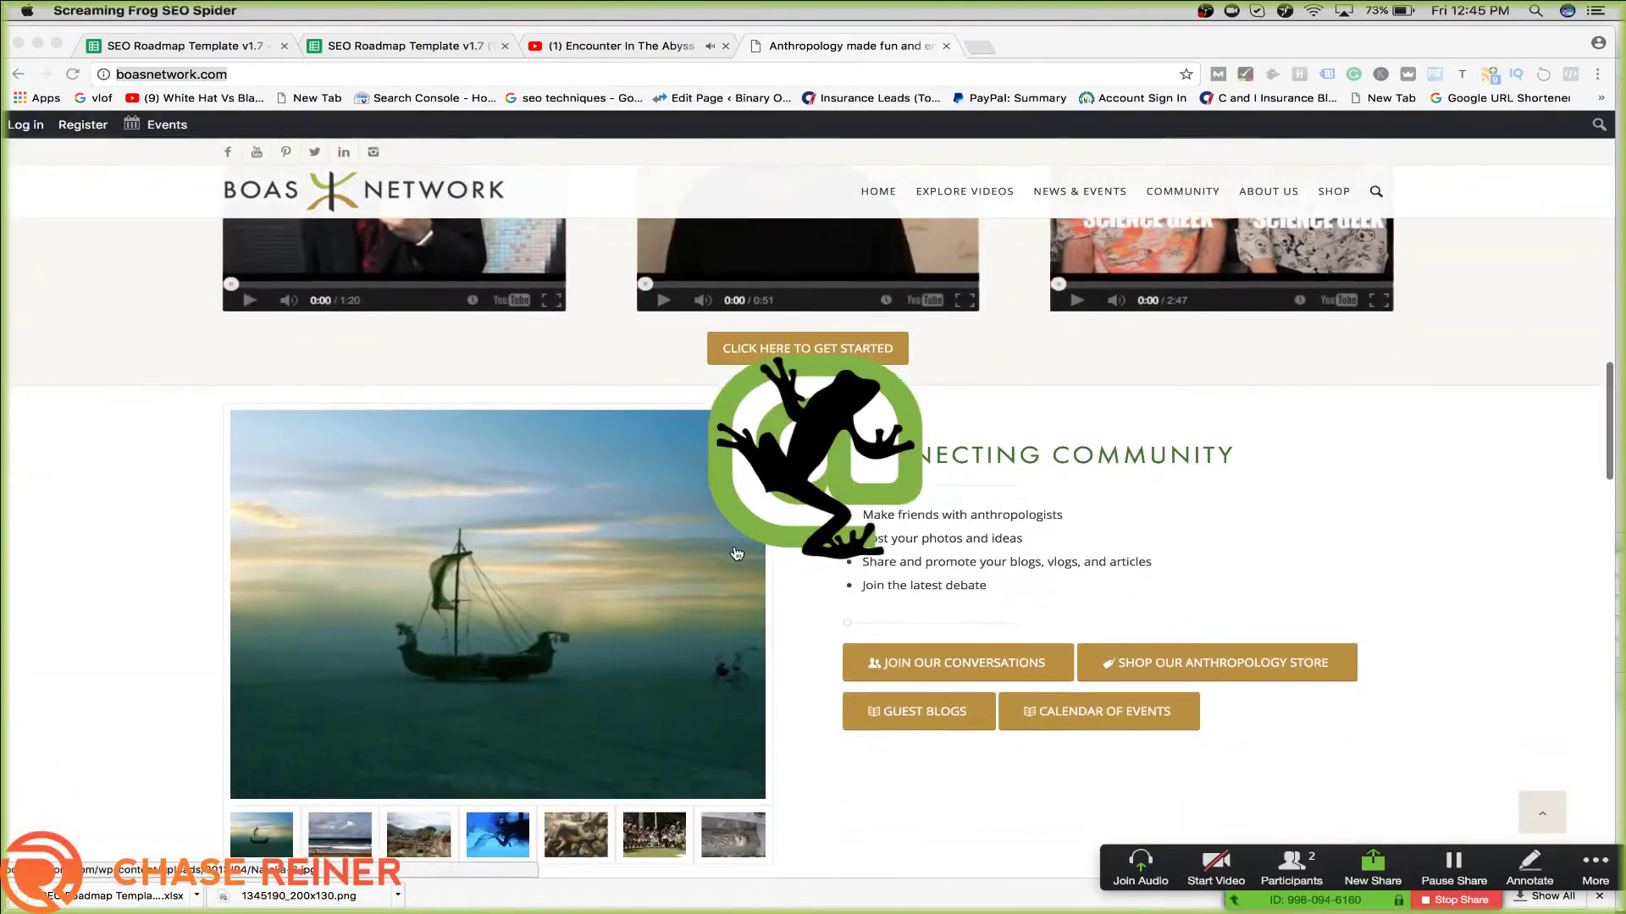
scroll(734, 551, "up", 5)
key("super+space")
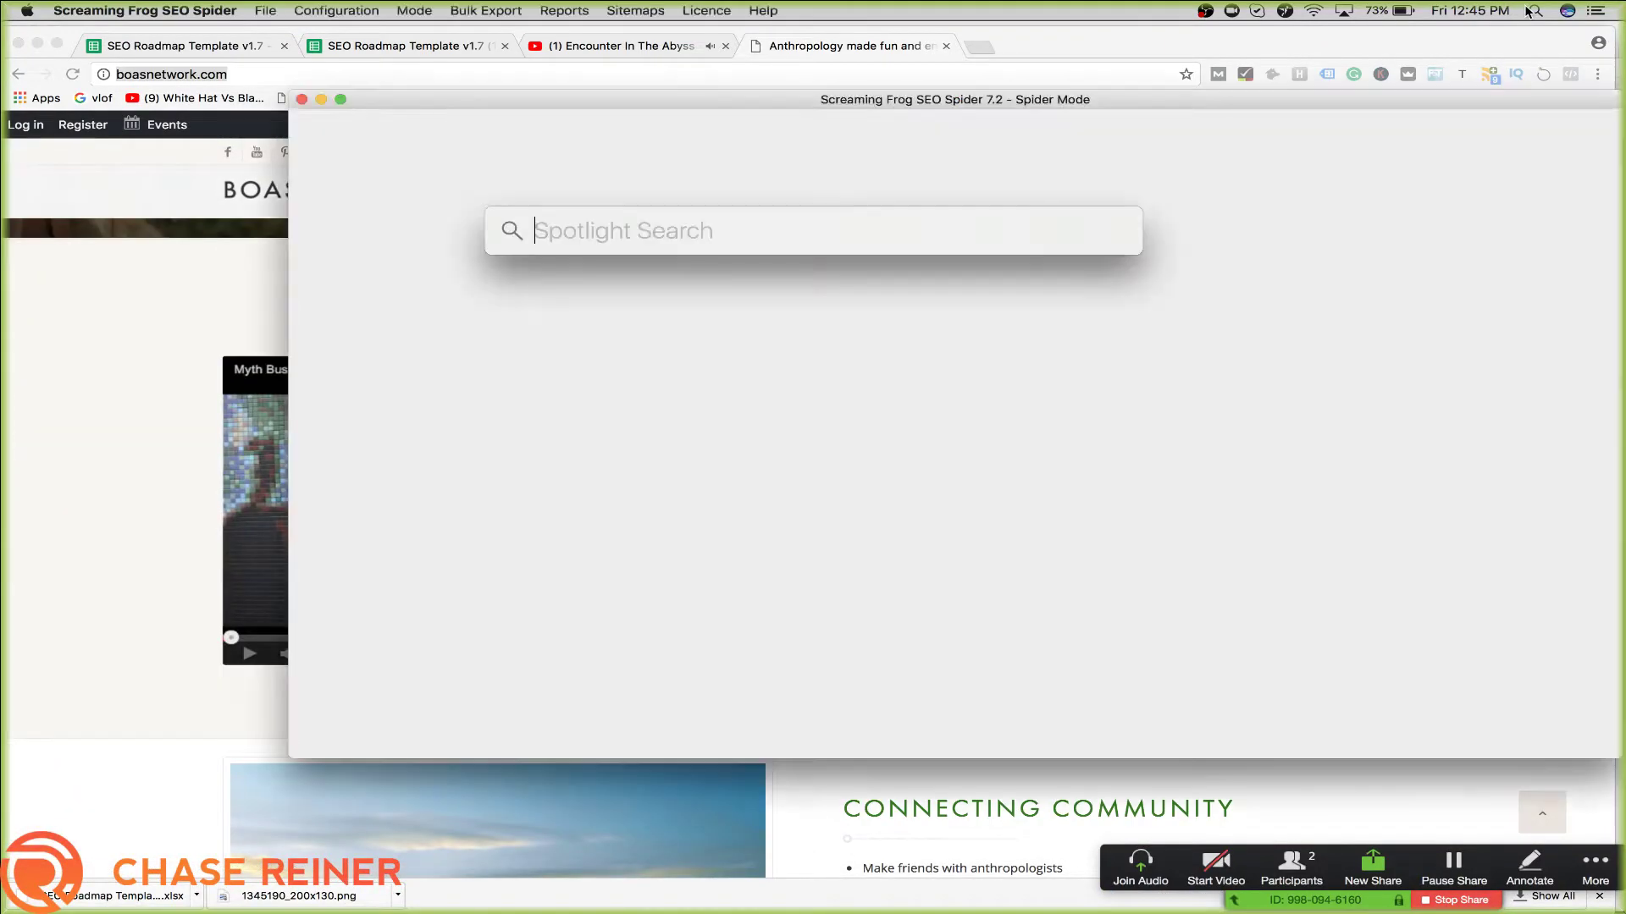
type("powermapper")
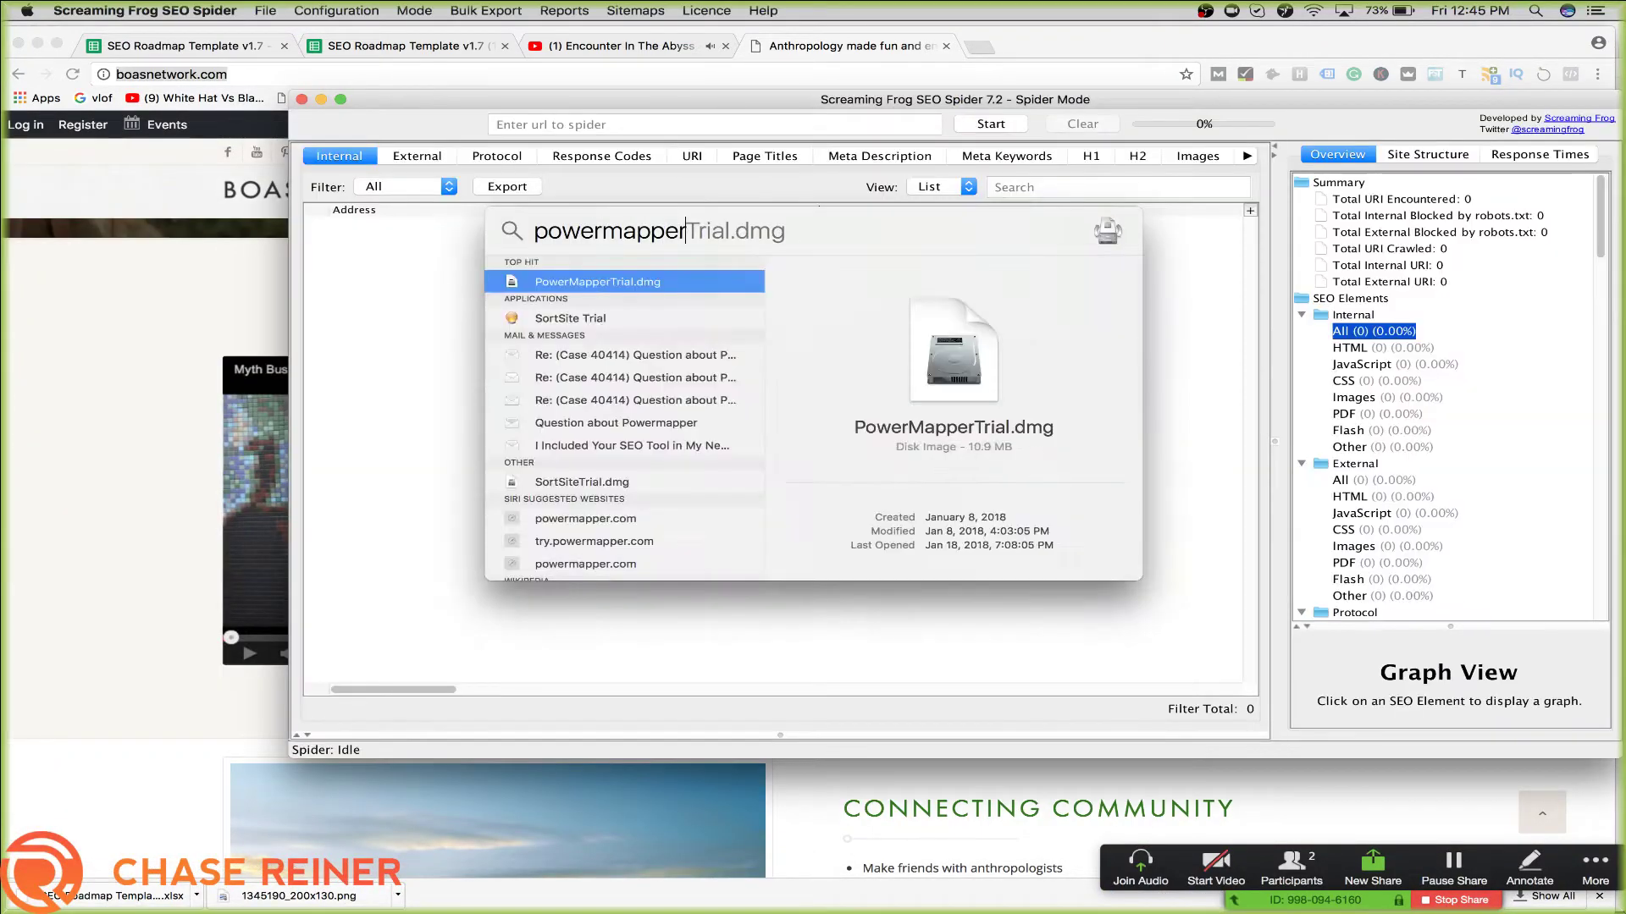
key("Escape")
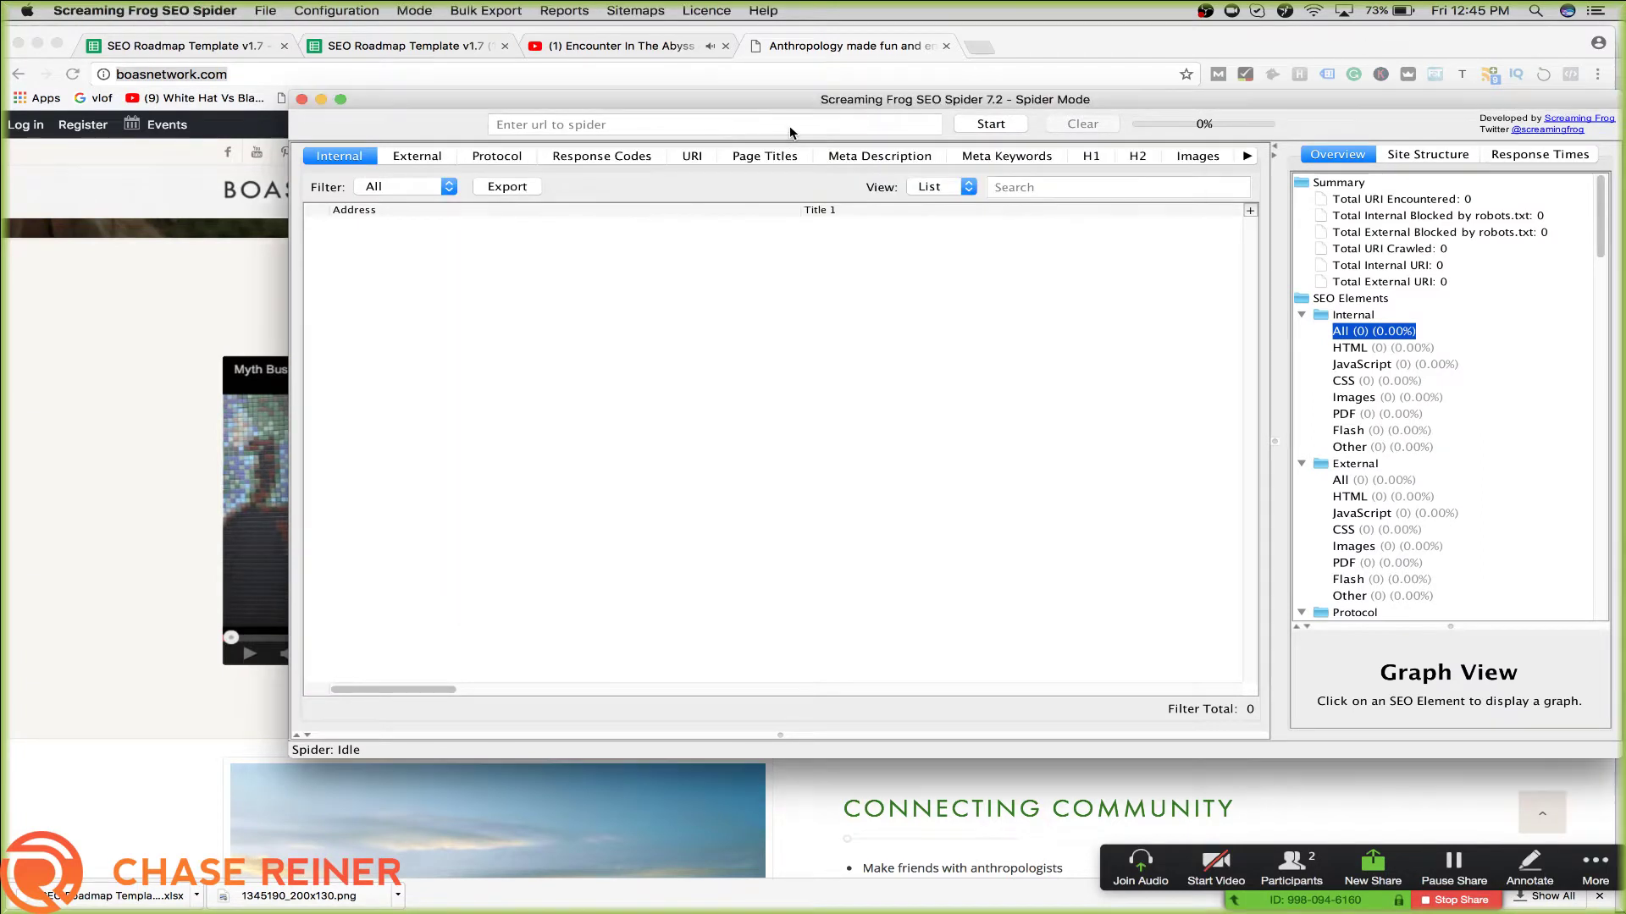
key("XF86AudioLowerVolume")
left_click_drag(782, 108, 632, 107)
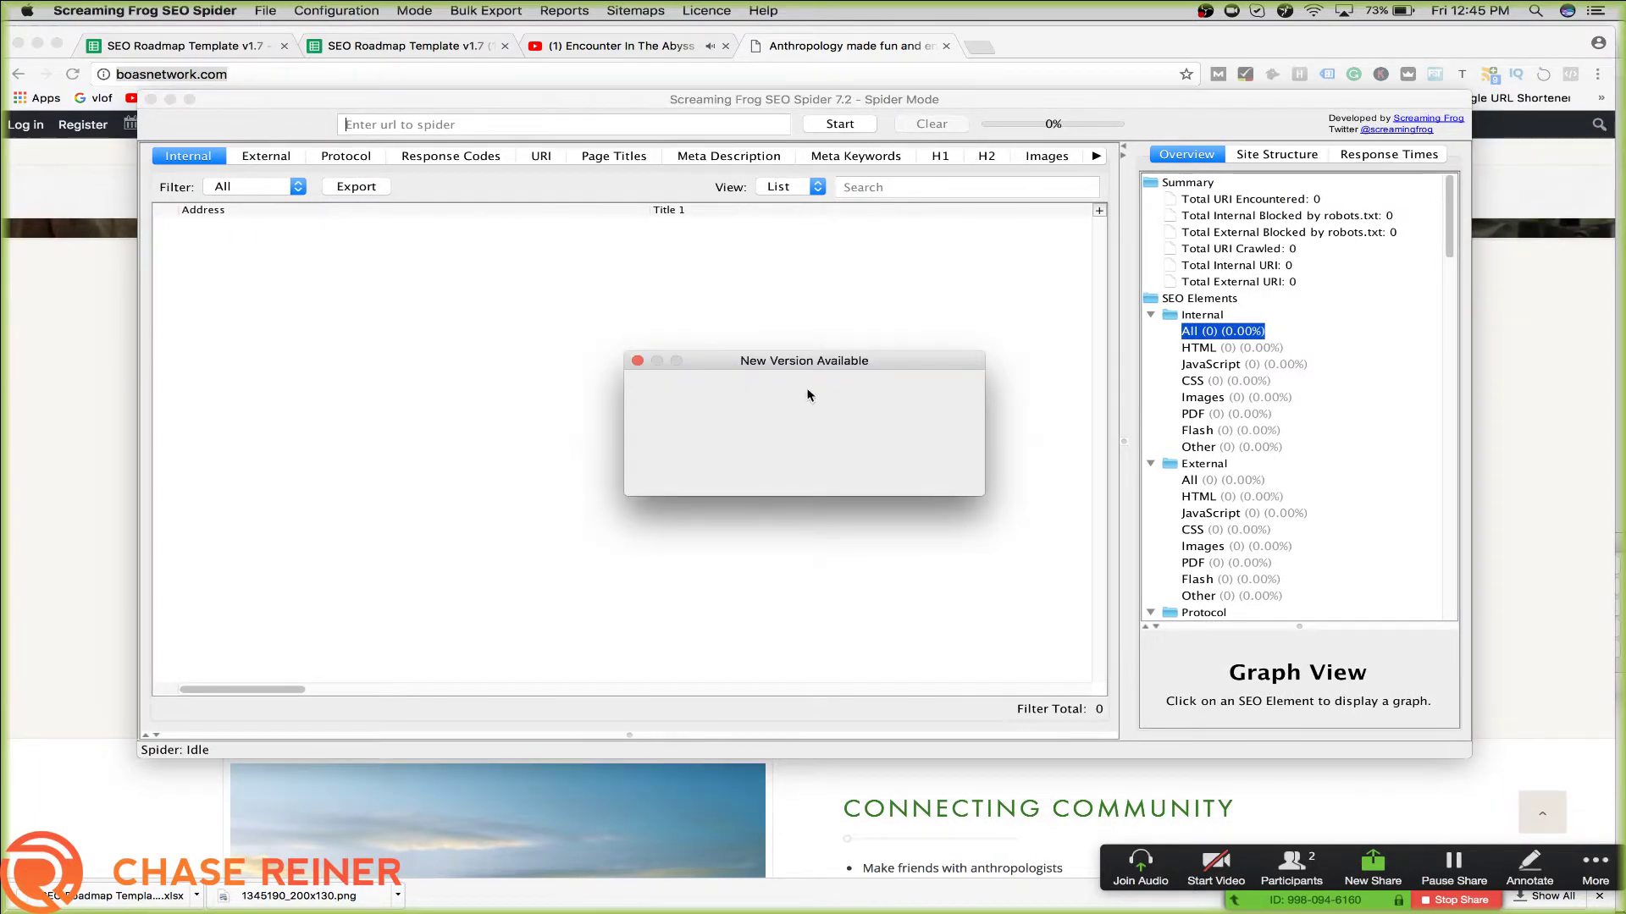
key("XF86AudioLowerVolume")
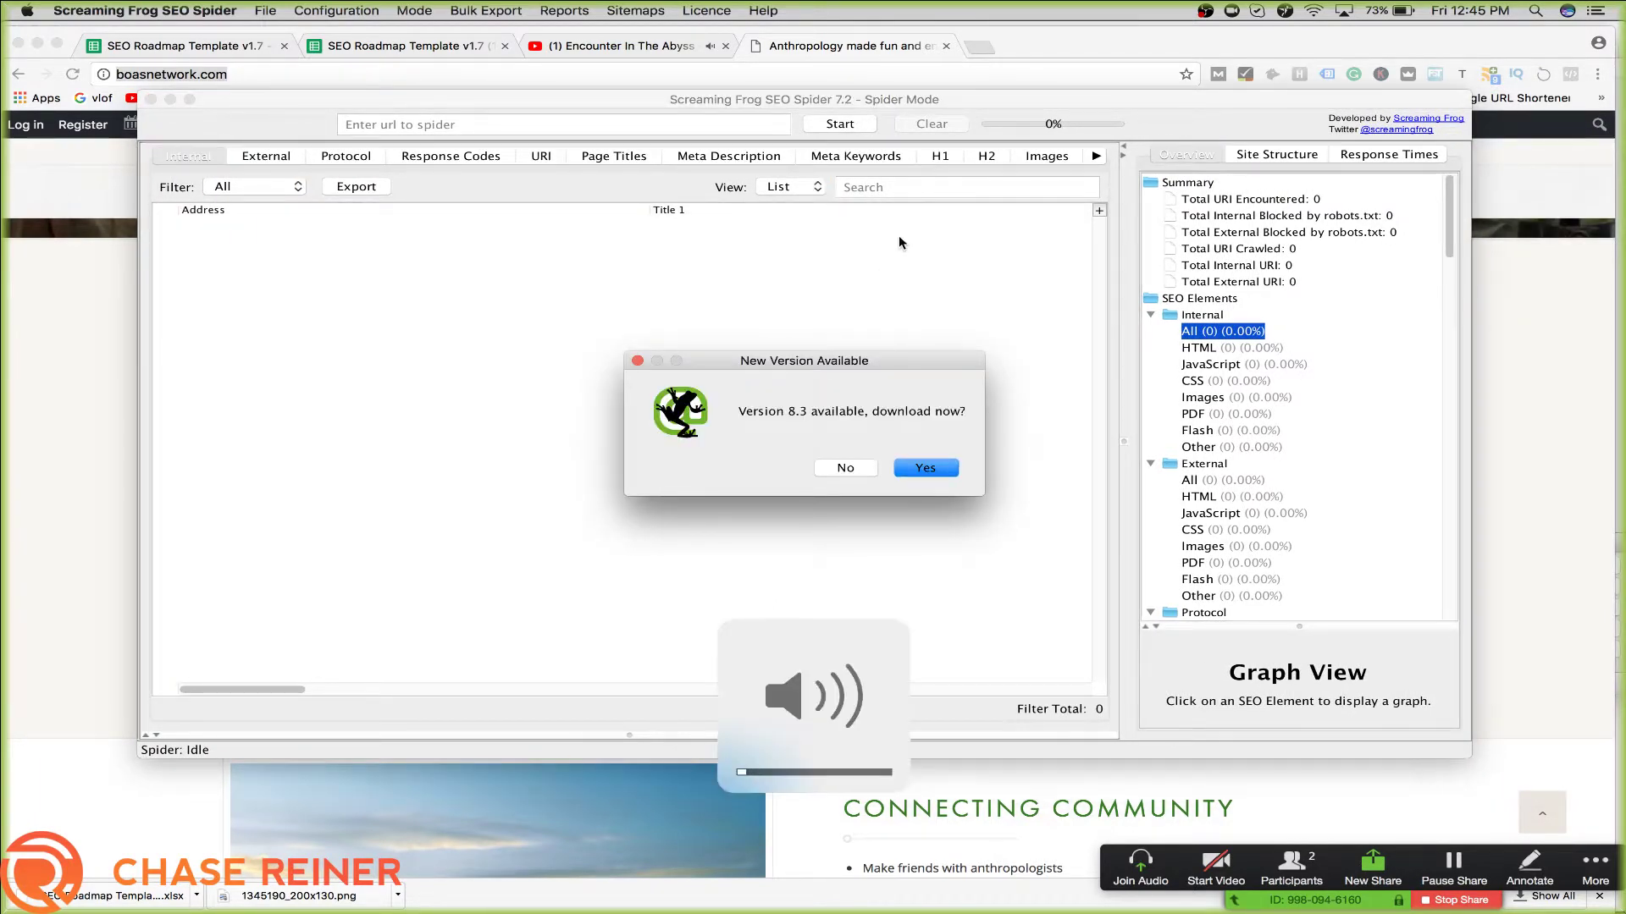
left_click(843, 466)
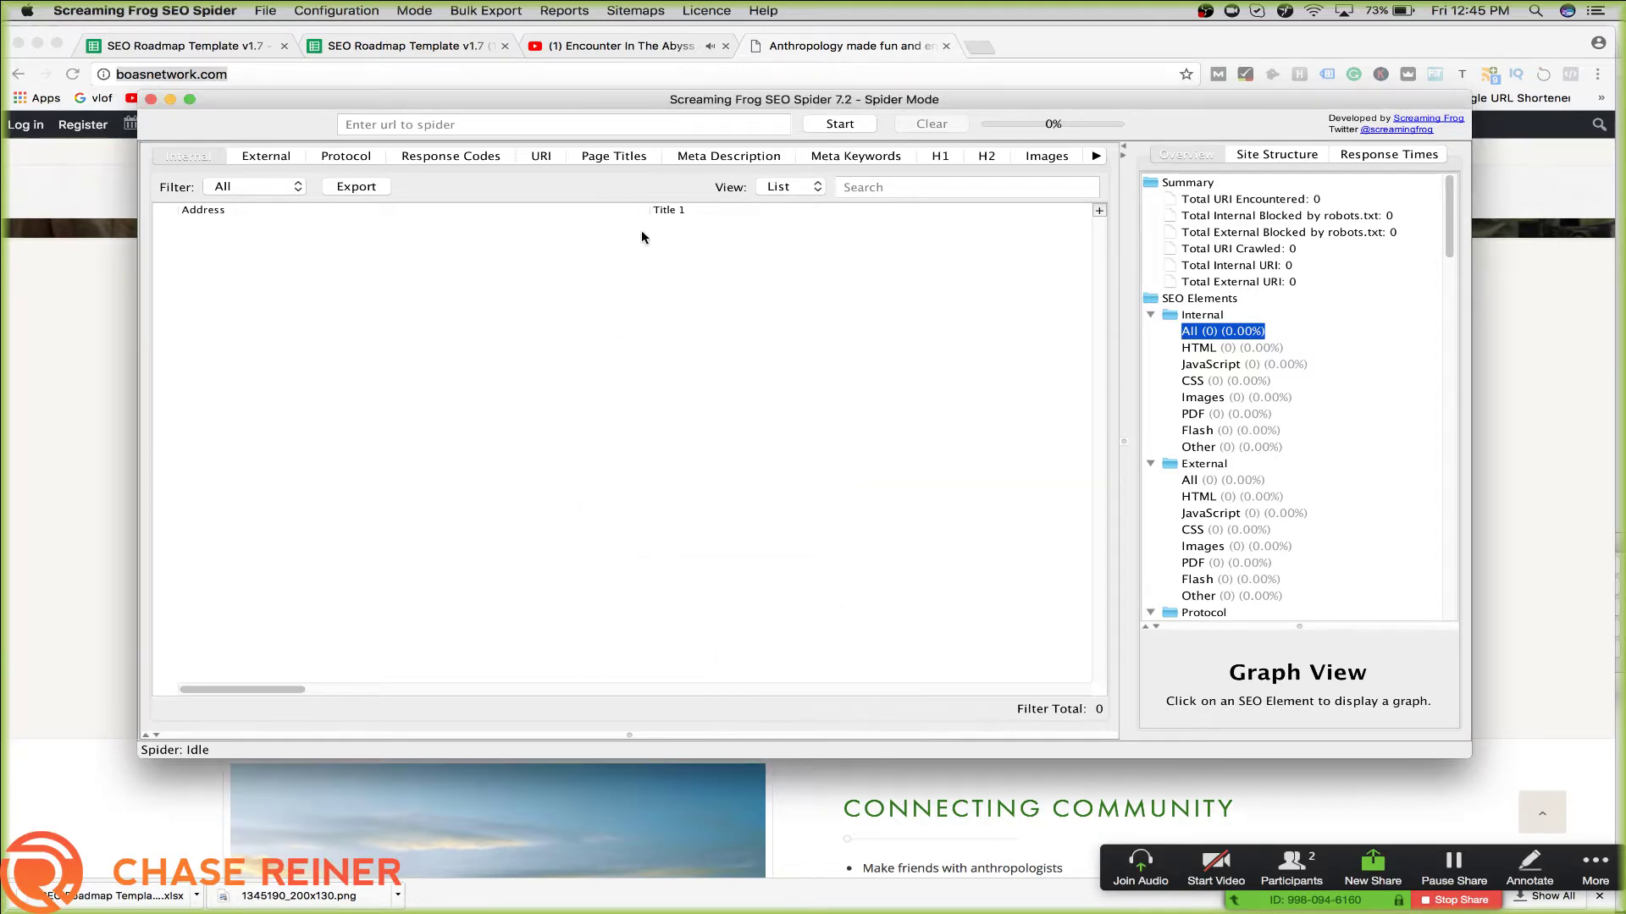
key("super+v")
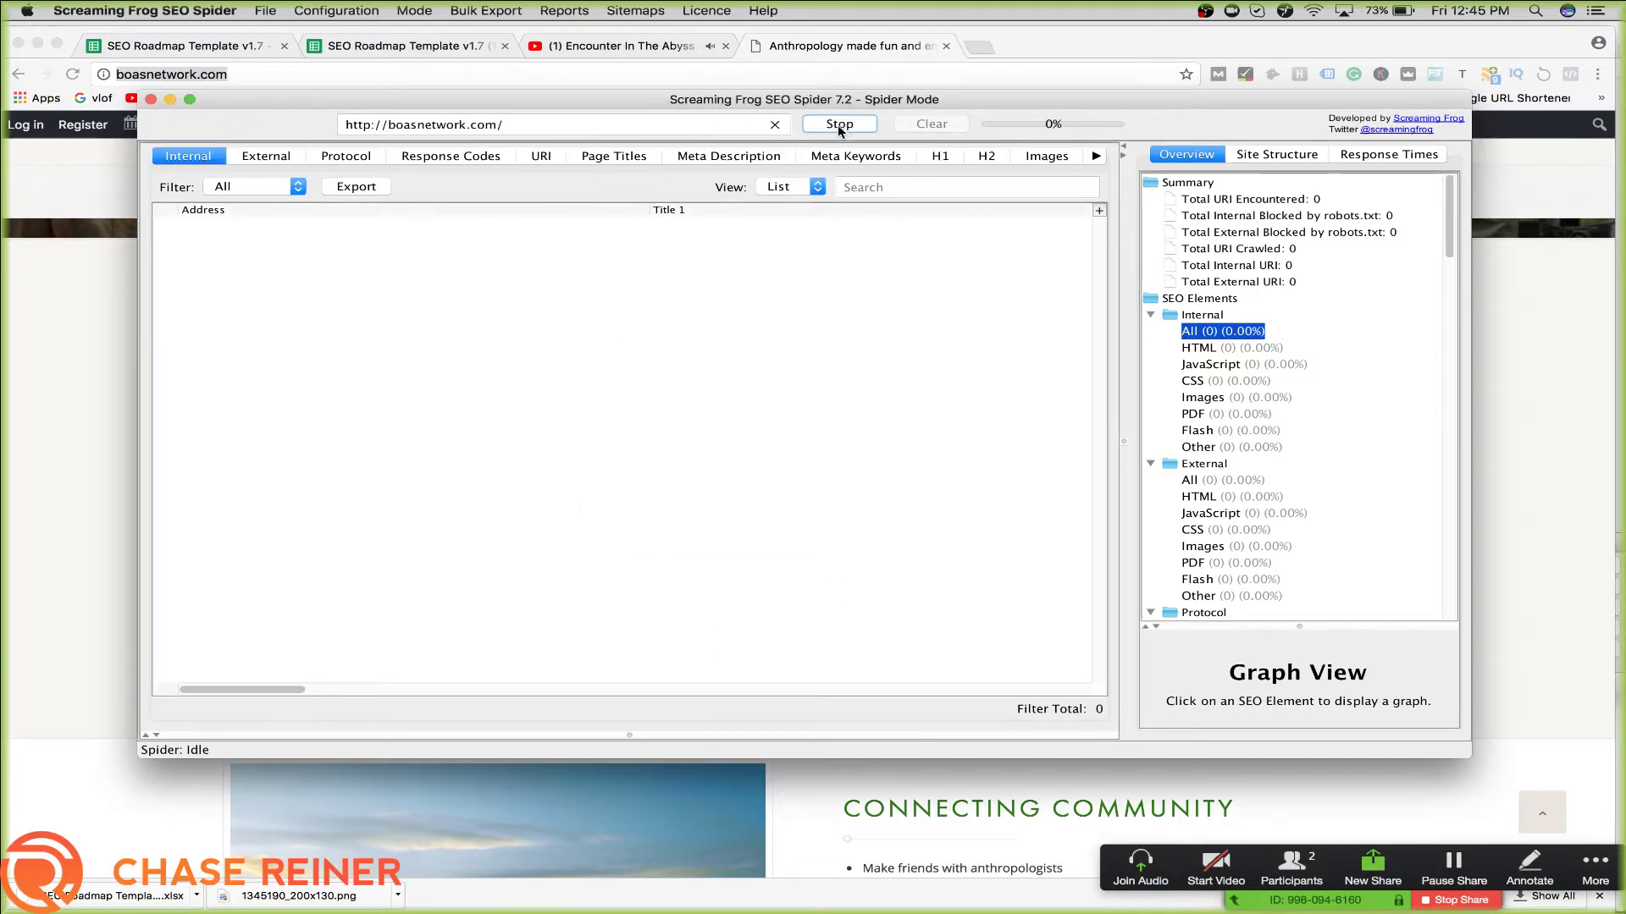
left_click(839, 123)
Switch to the already running PowerMapper Trial and bring its site map window into view
left_click(23, 370)
key("super+Tab")
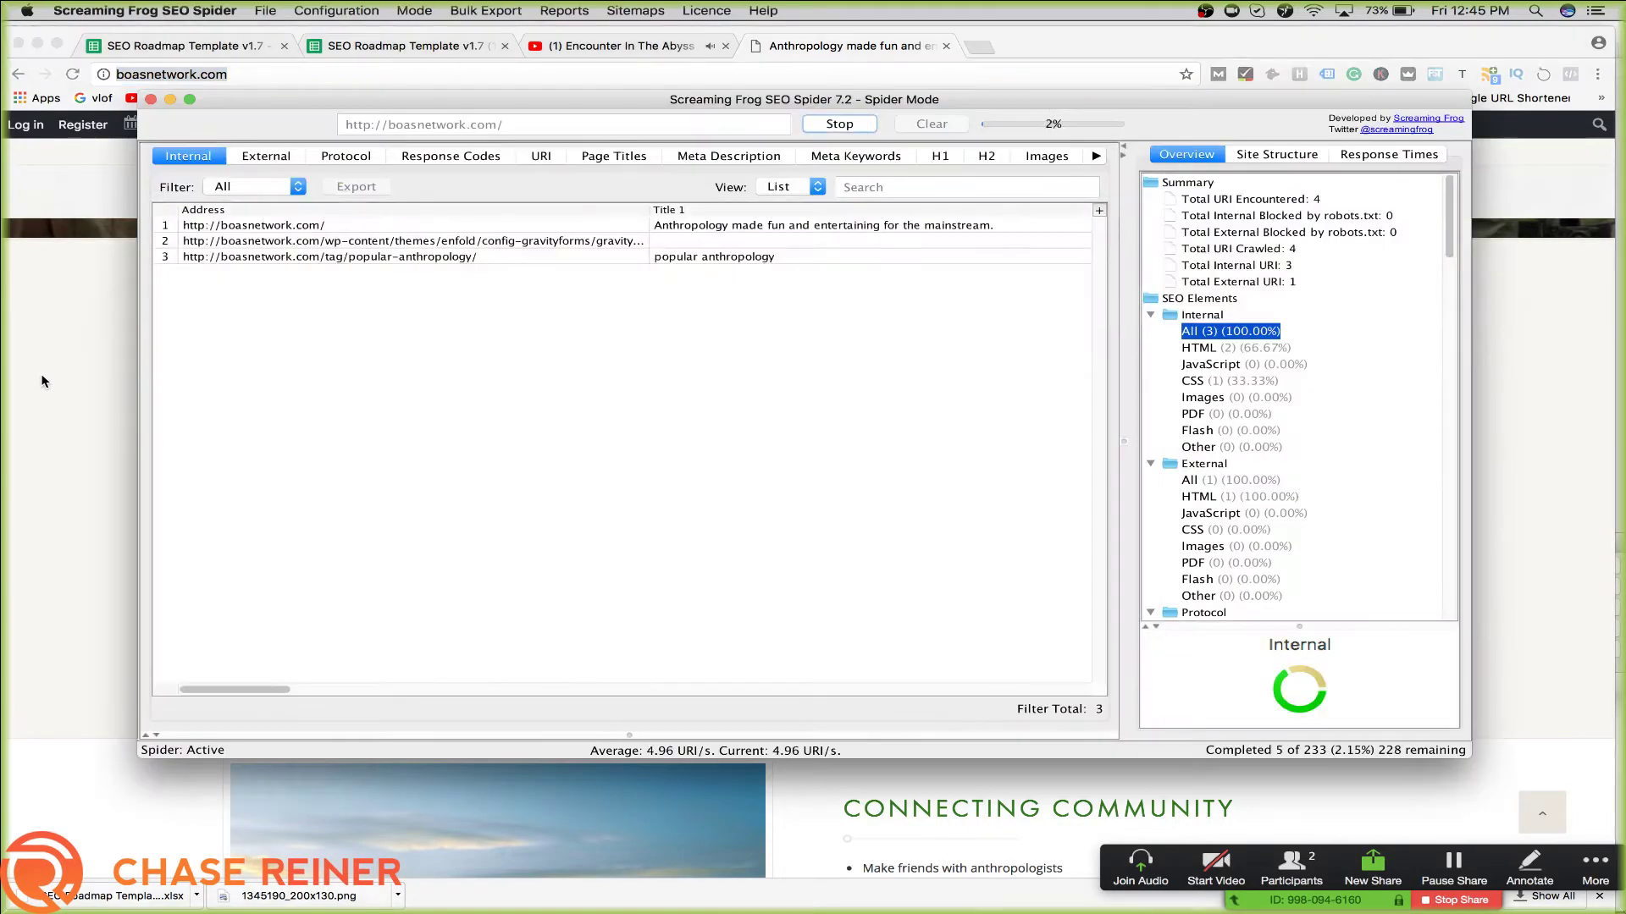
left_click(126, 423)
key("super+Tab")
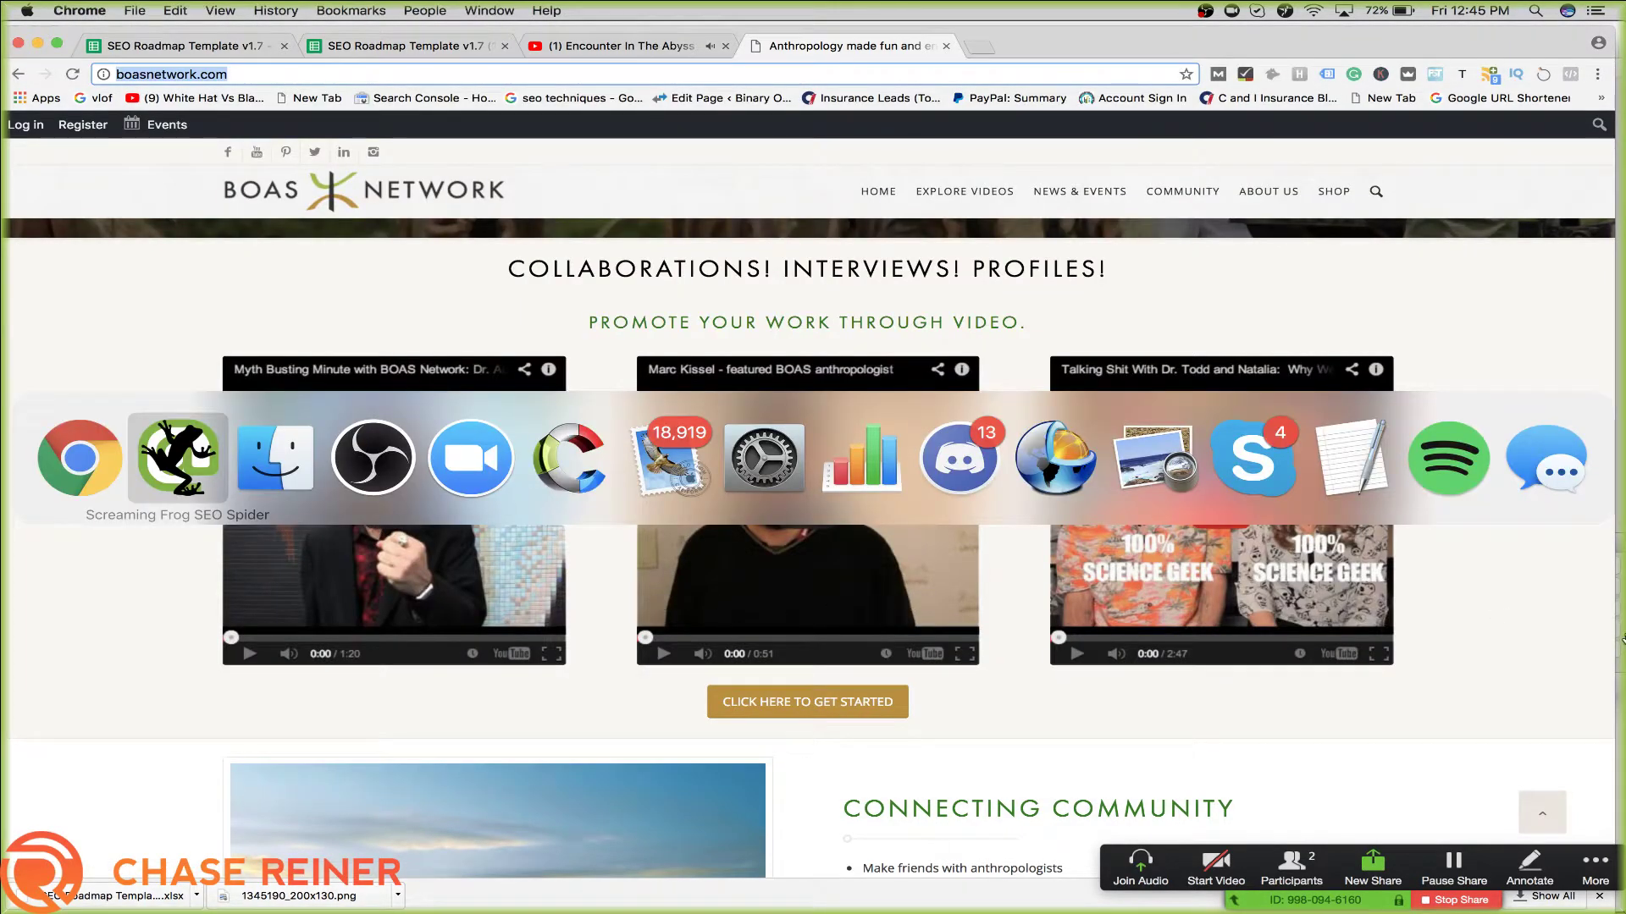
key("super+Tab")
key("Tab")
key("Tab")
key("Tab")
key("Tab")
key("Tab")
key("Tab")
key("Tab")
key("Tab")
key("Tab")
key("Tab")
key("Tab")
key("Tab")
key("Tab")
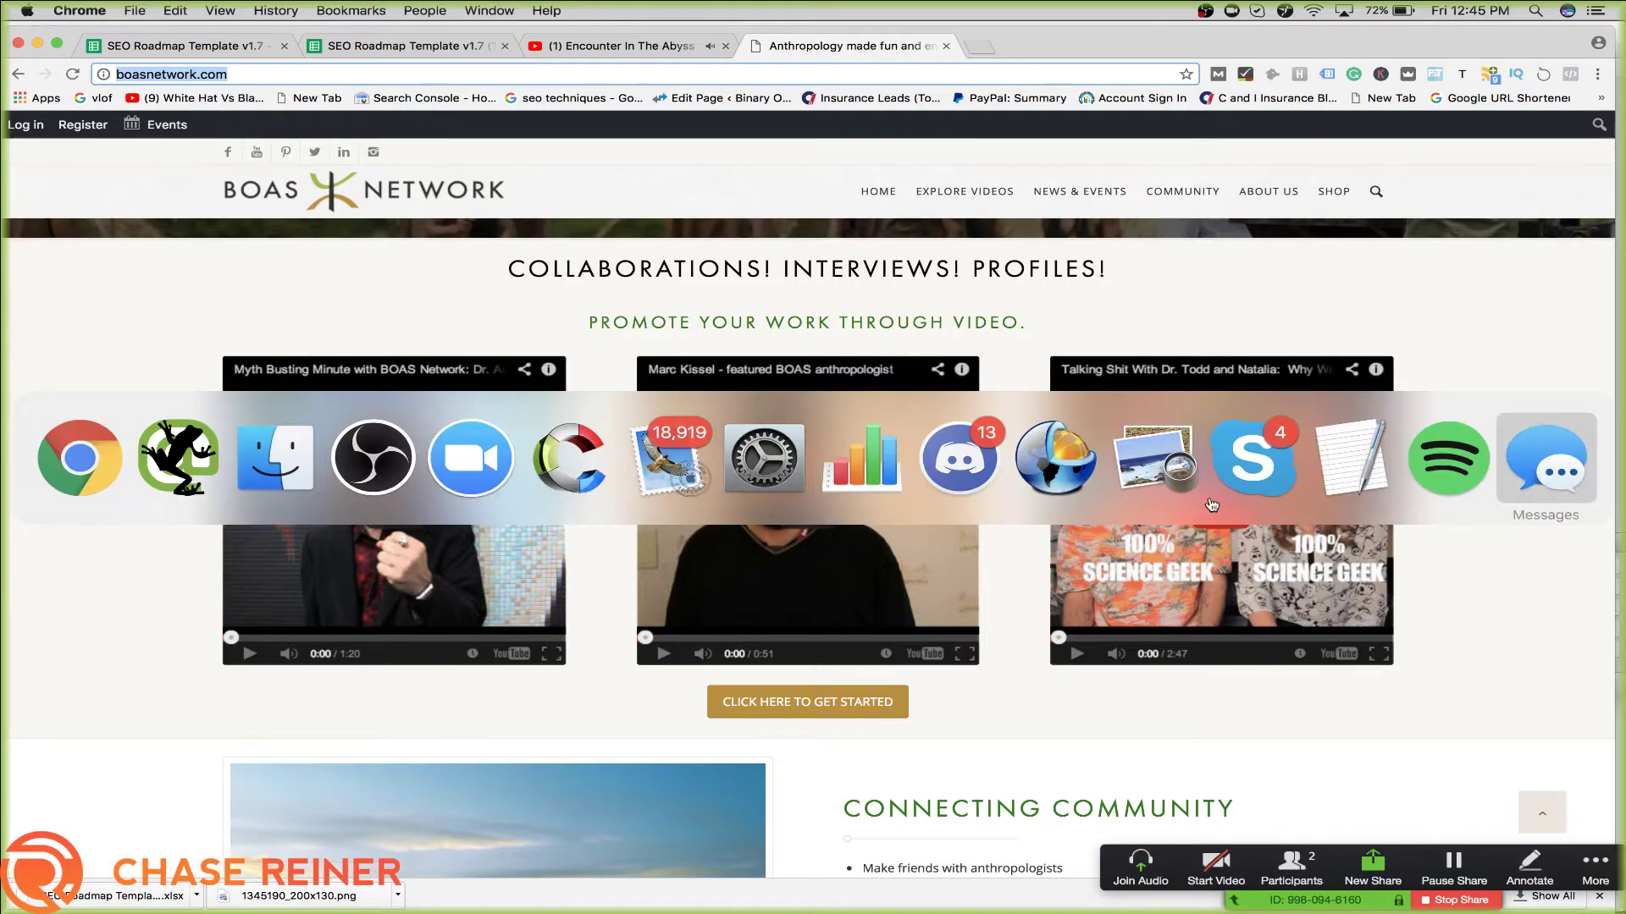
left_click(1081, 476)
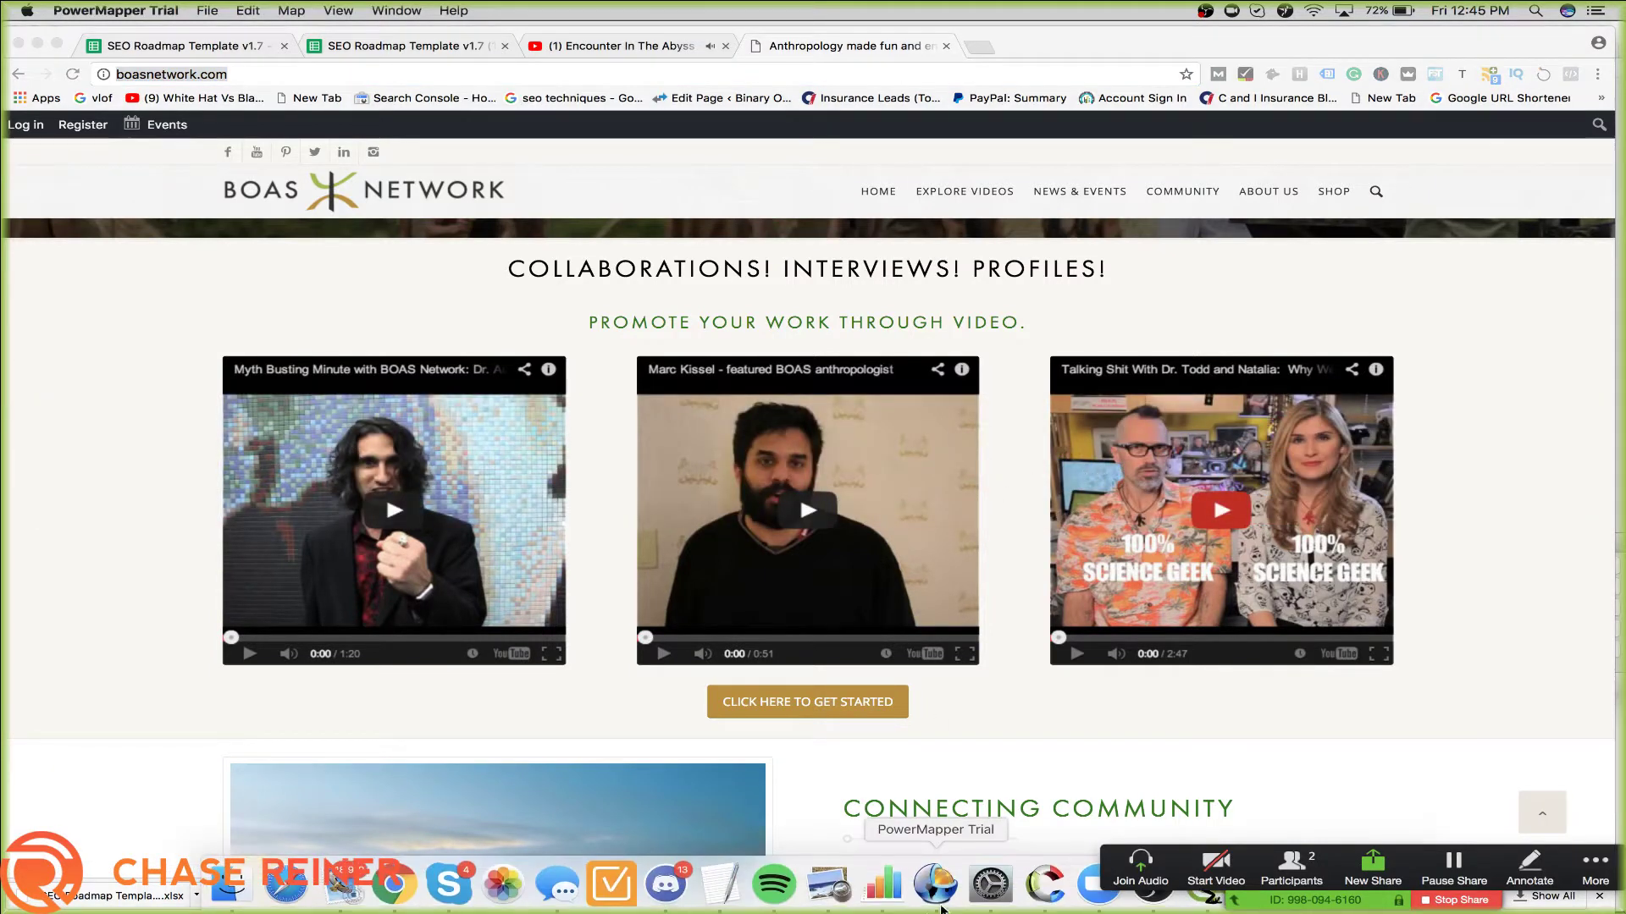
left_click(952, 884)
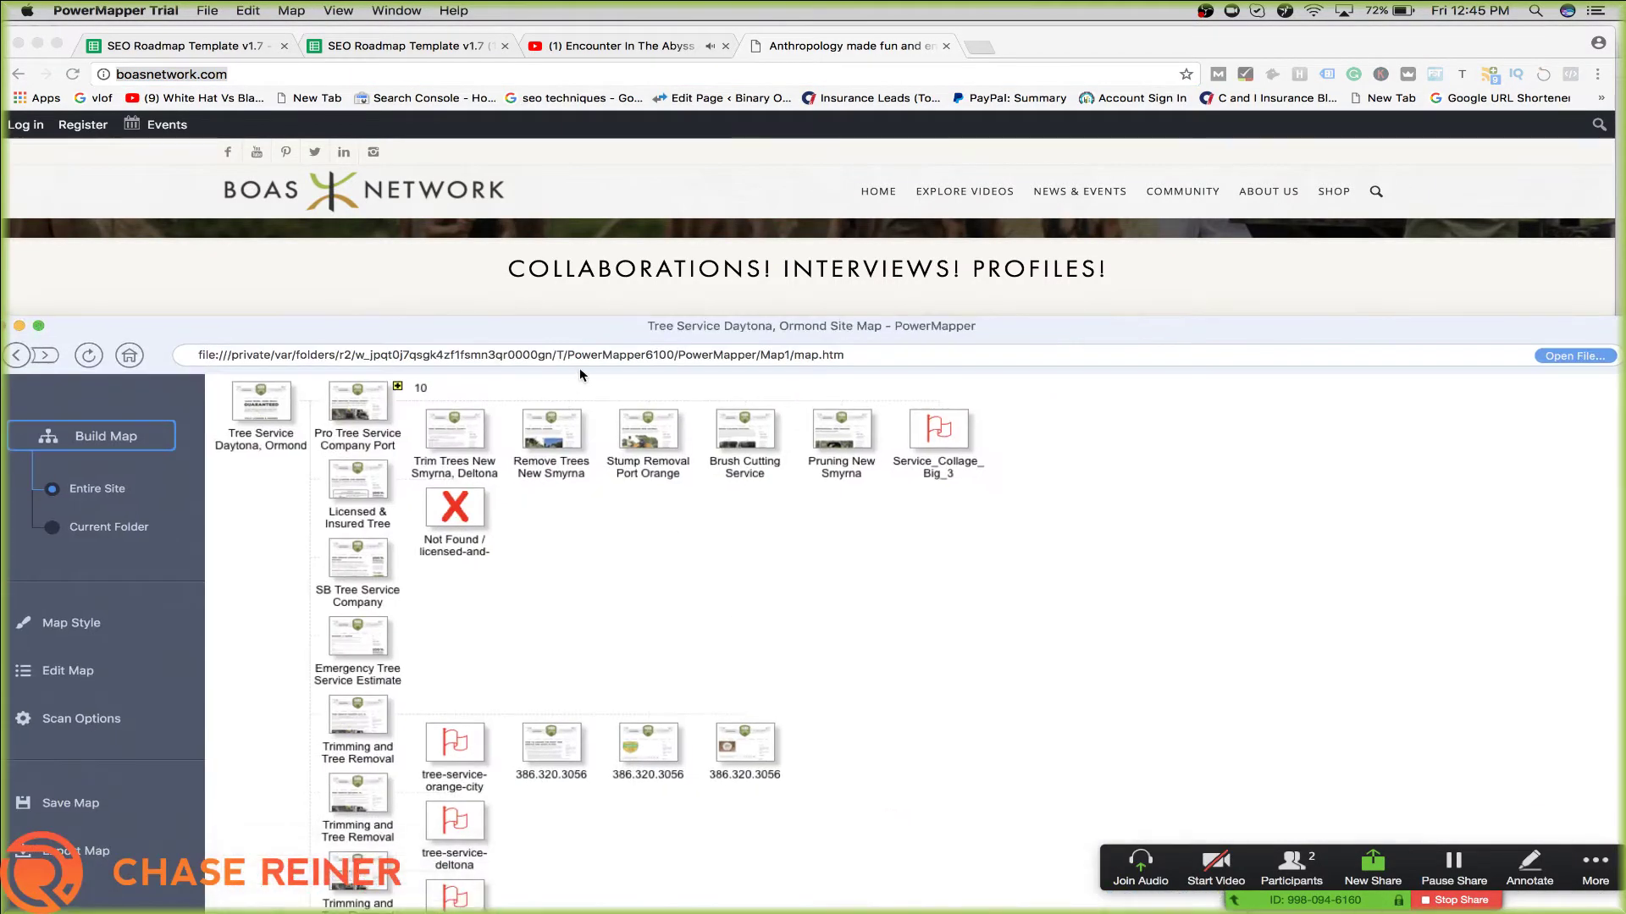
Load the copied boasnetwork.com address in PowerMapper and move its window so the whole page is accessible
left_click(644, 355)
key("super+a")
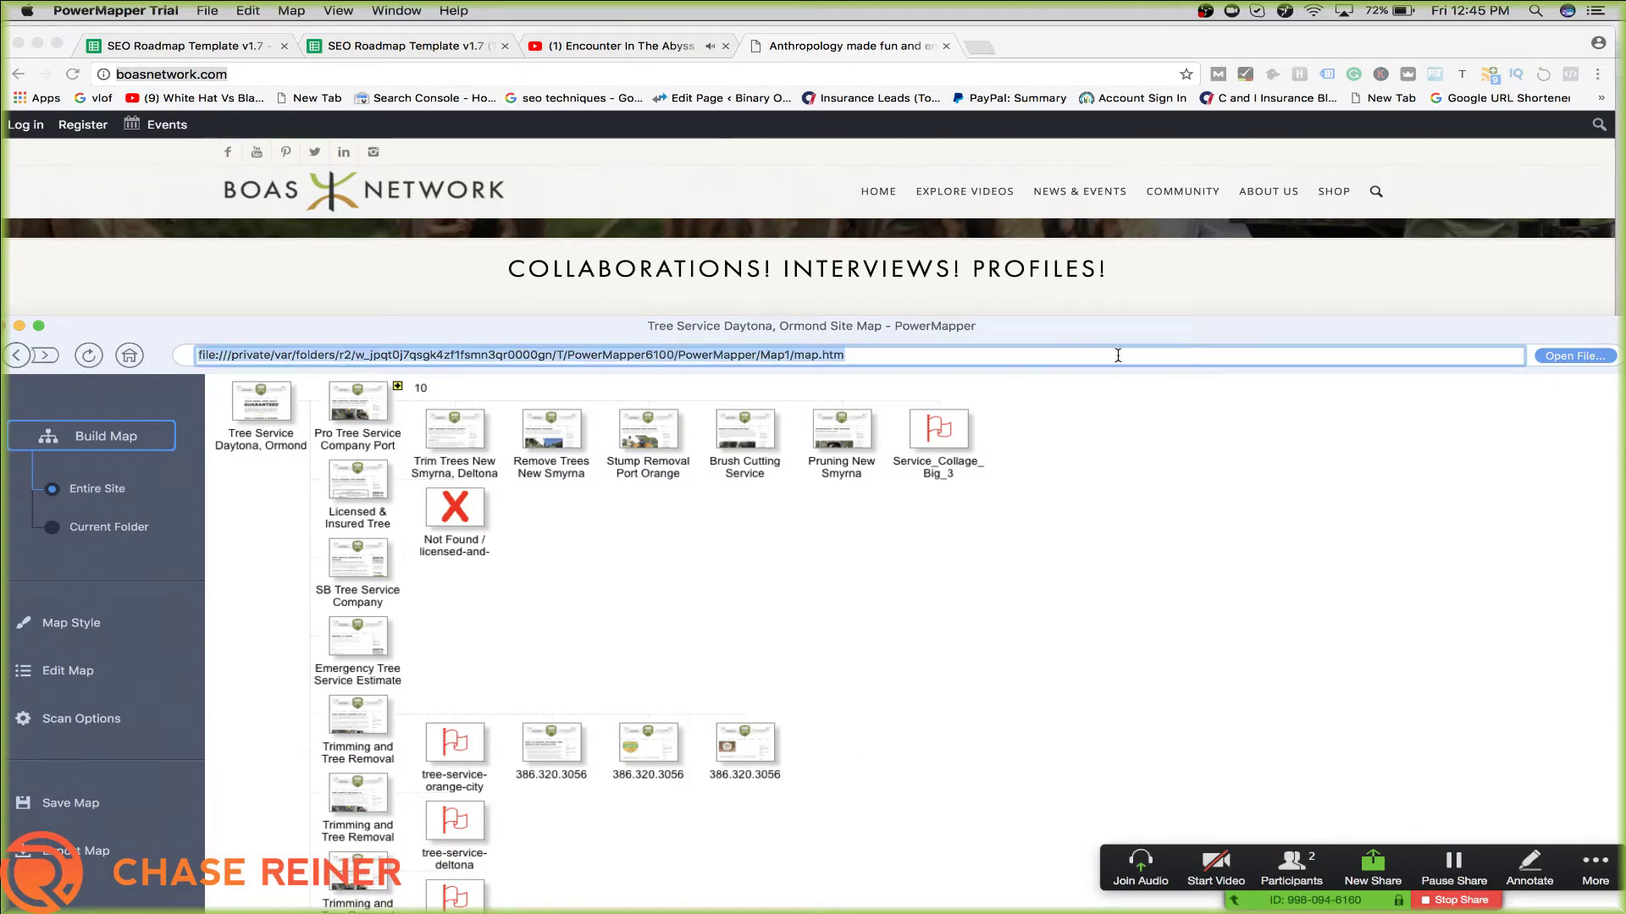
key("super+v")
key("Return")
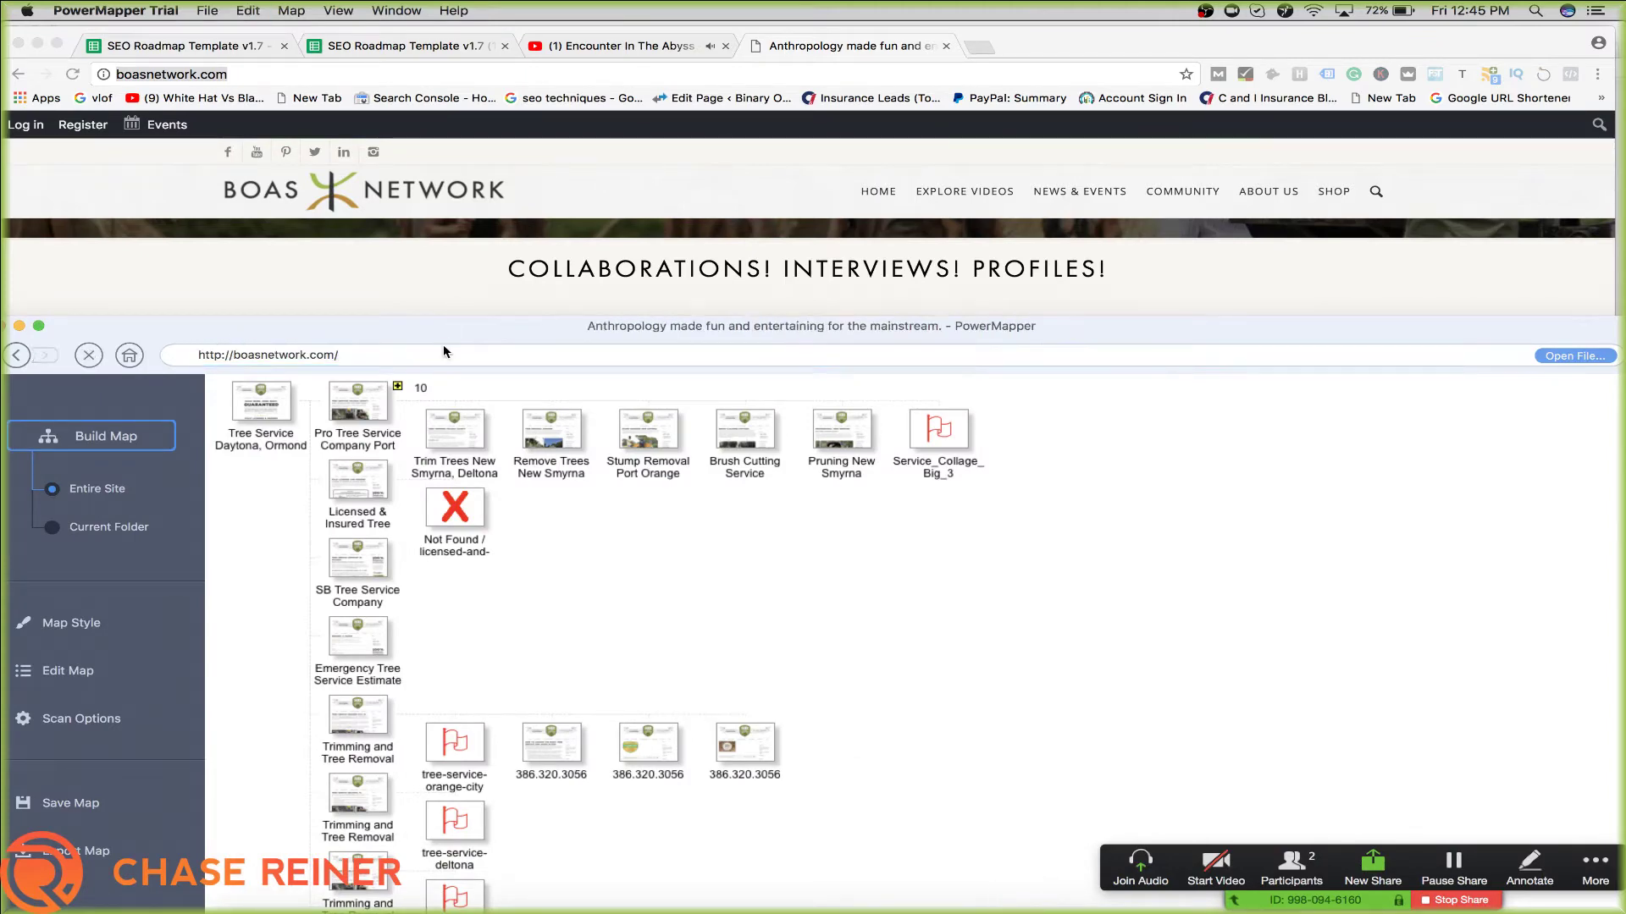
left_click_drag(461, 332, 464, 131)
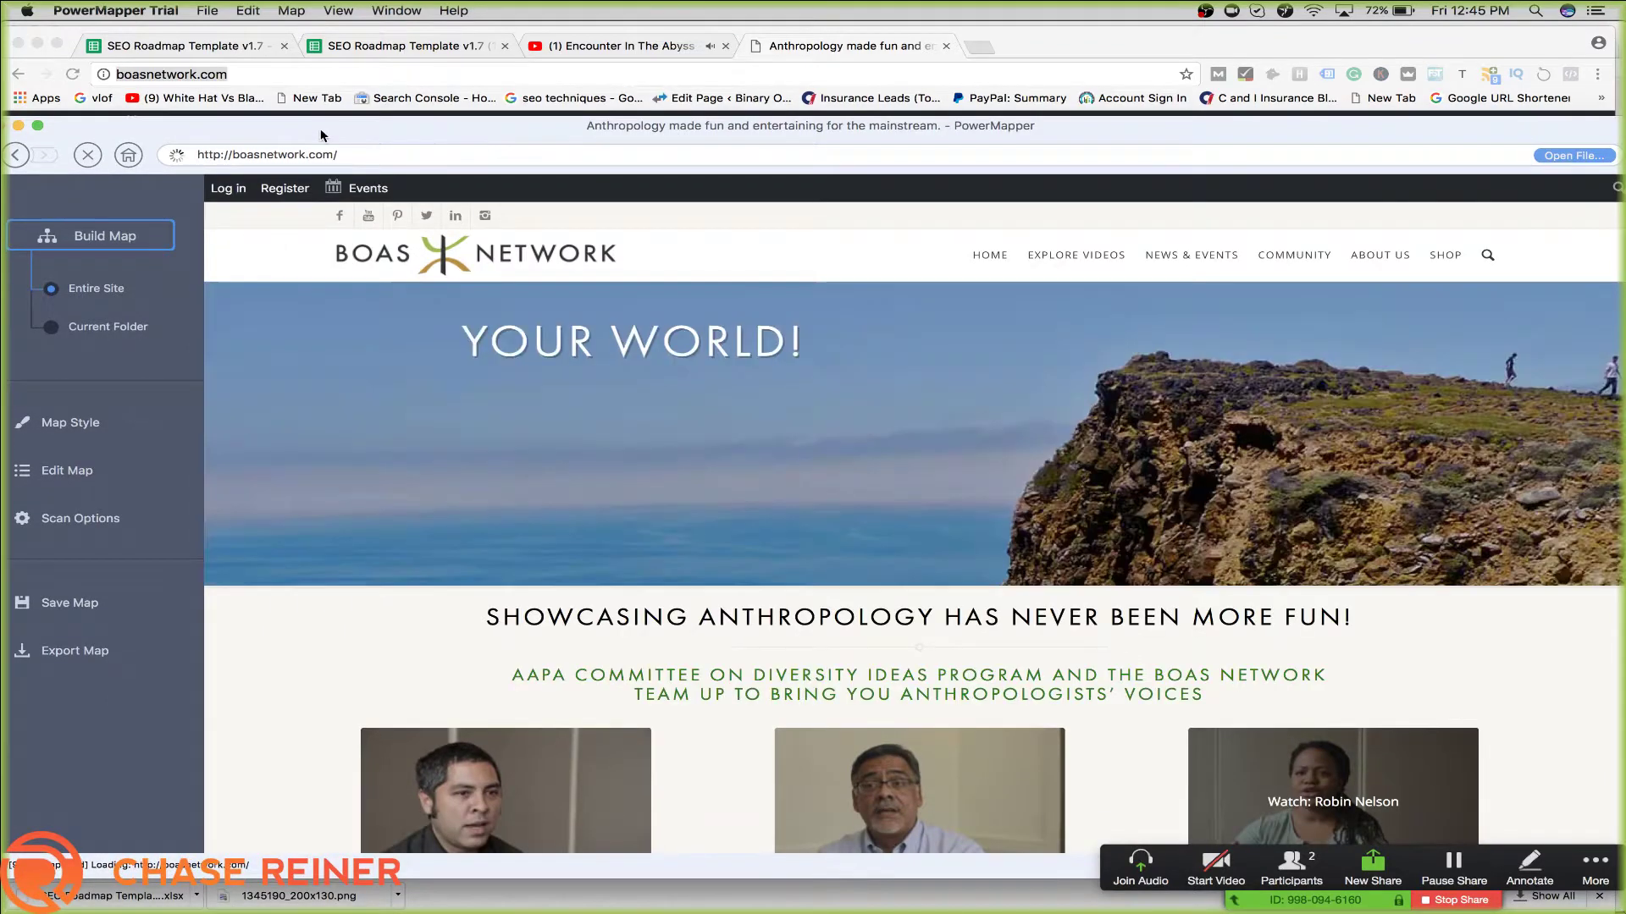
Build a map of the entire boasnetwork.com site, saving the previous unsaved sitemap as Untitled on the Desktop
left_click(97, 239)
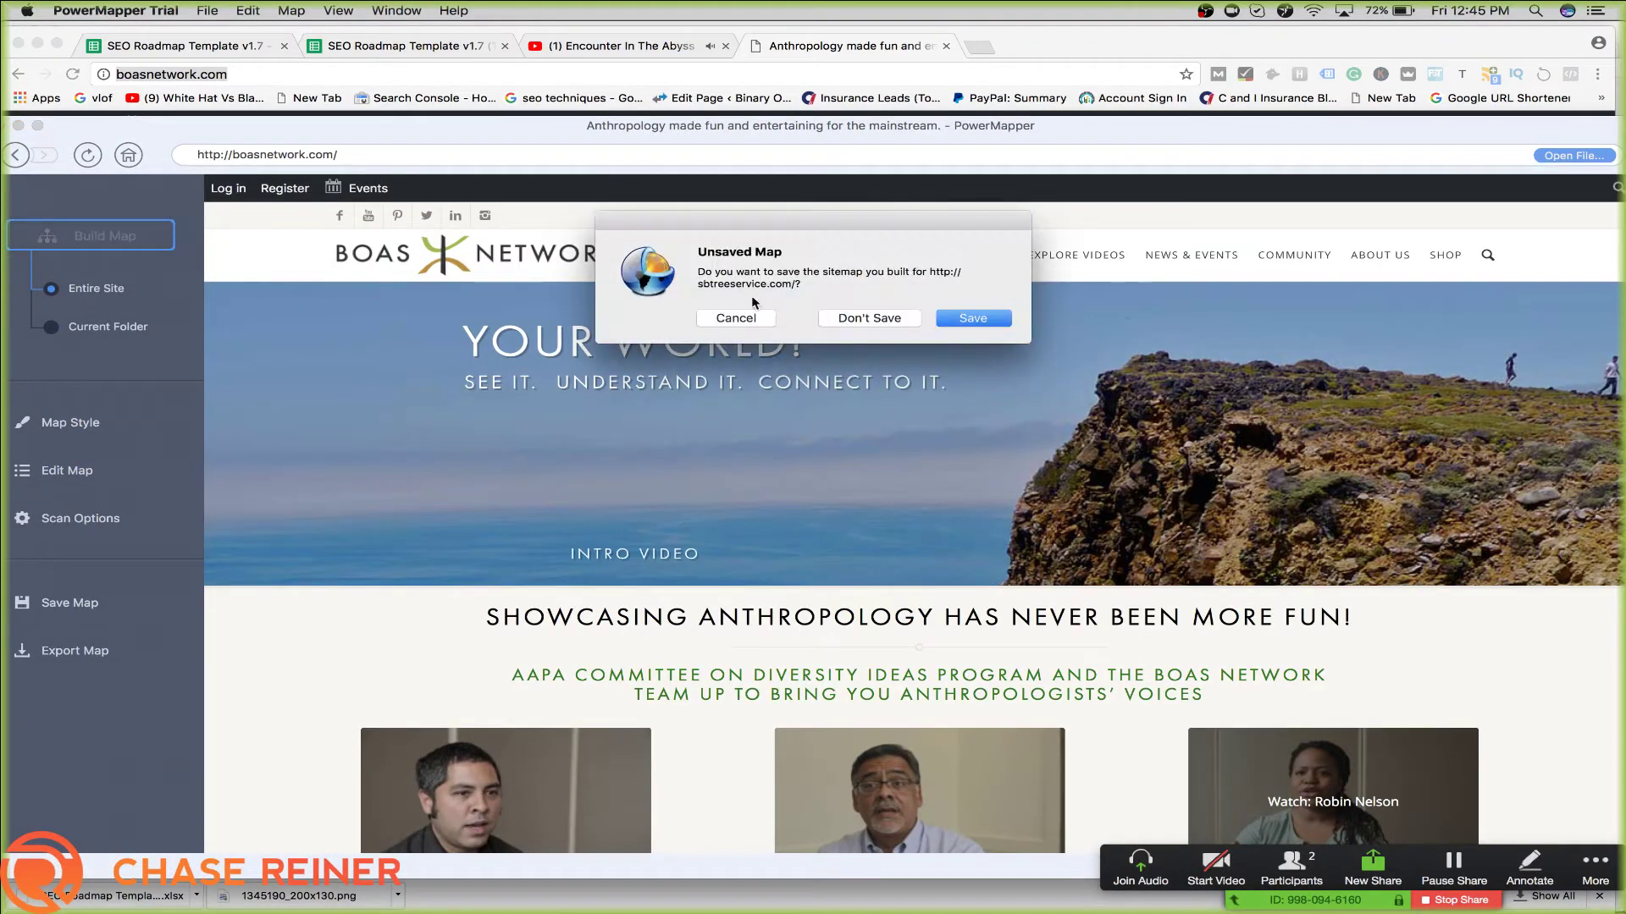
left_click(965, 320)
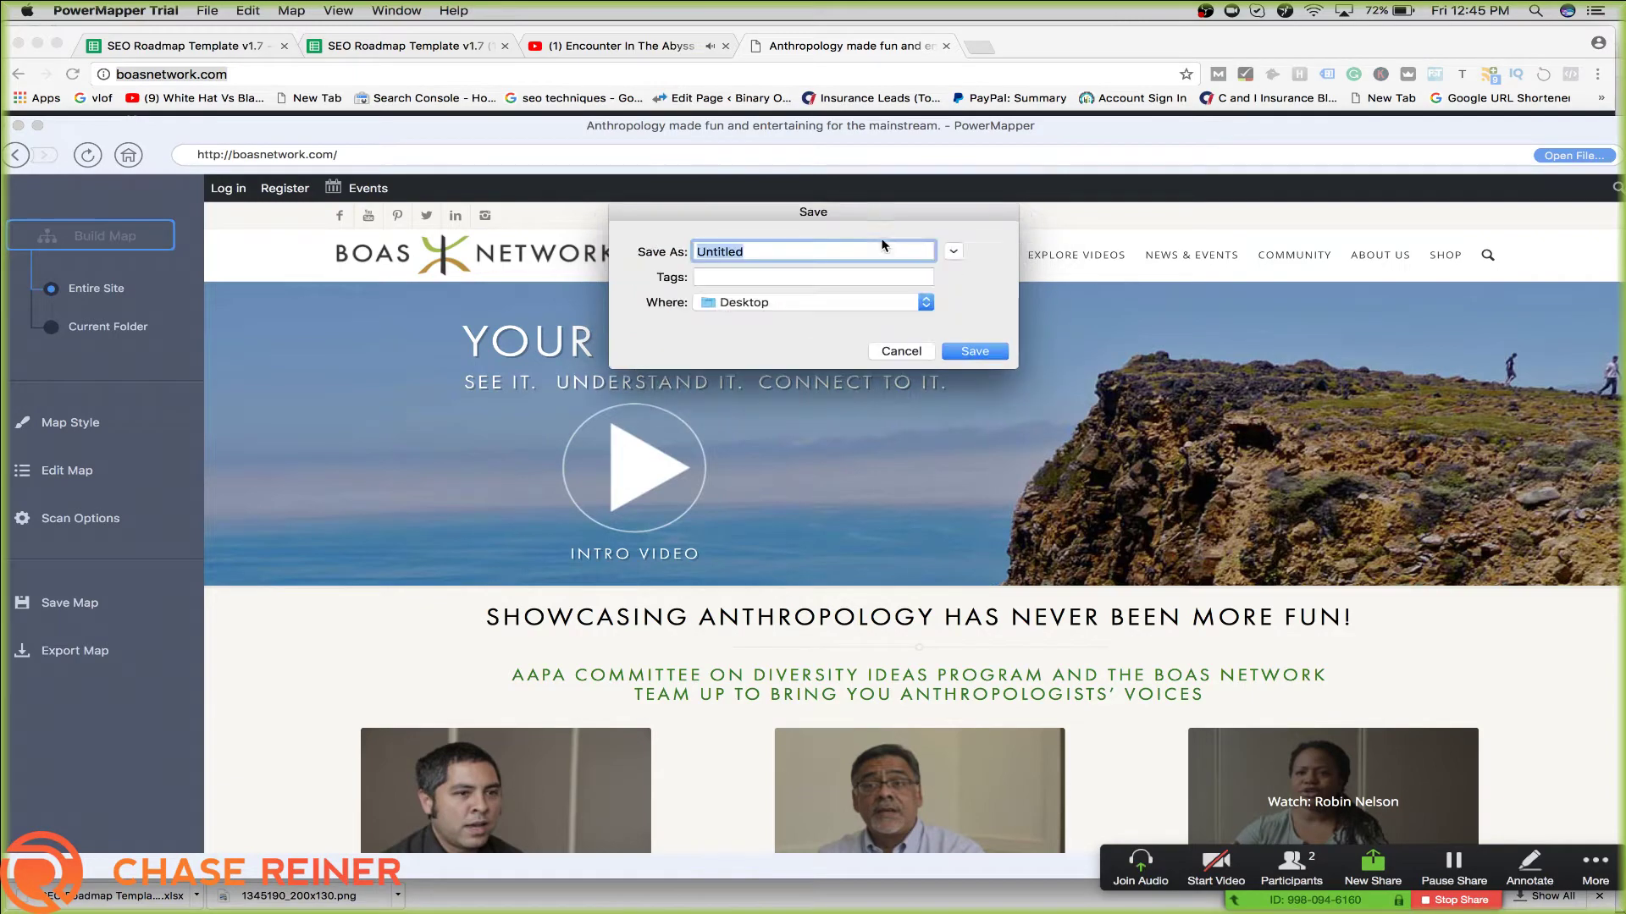
left_click(974, 351)
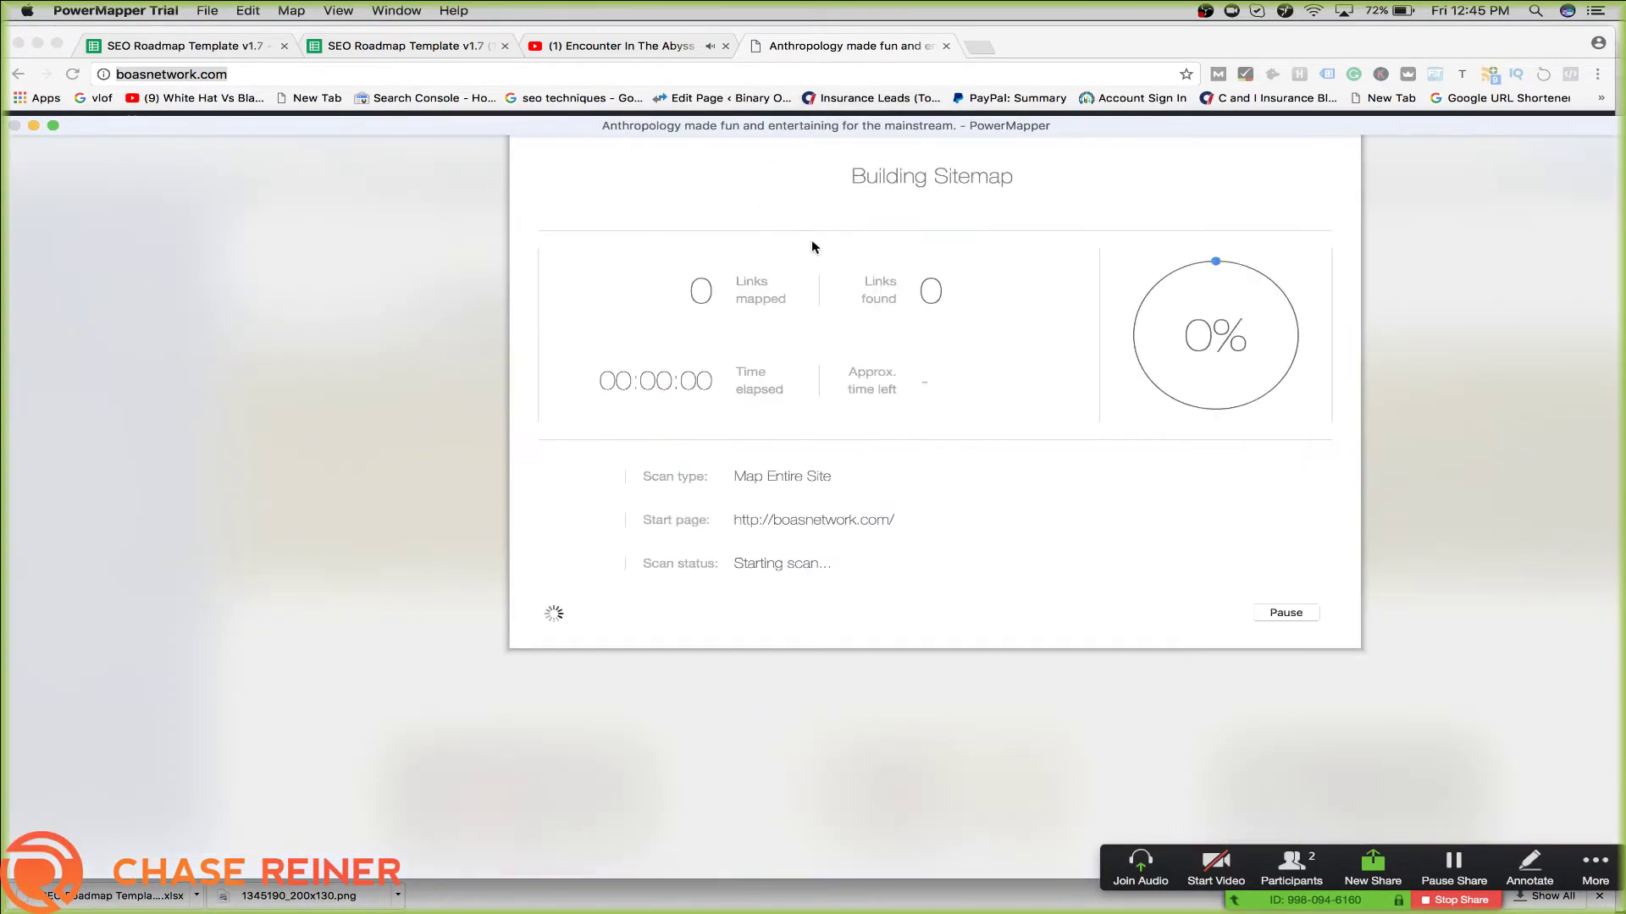
left_click_drag(1105, 119, 1107, 222)
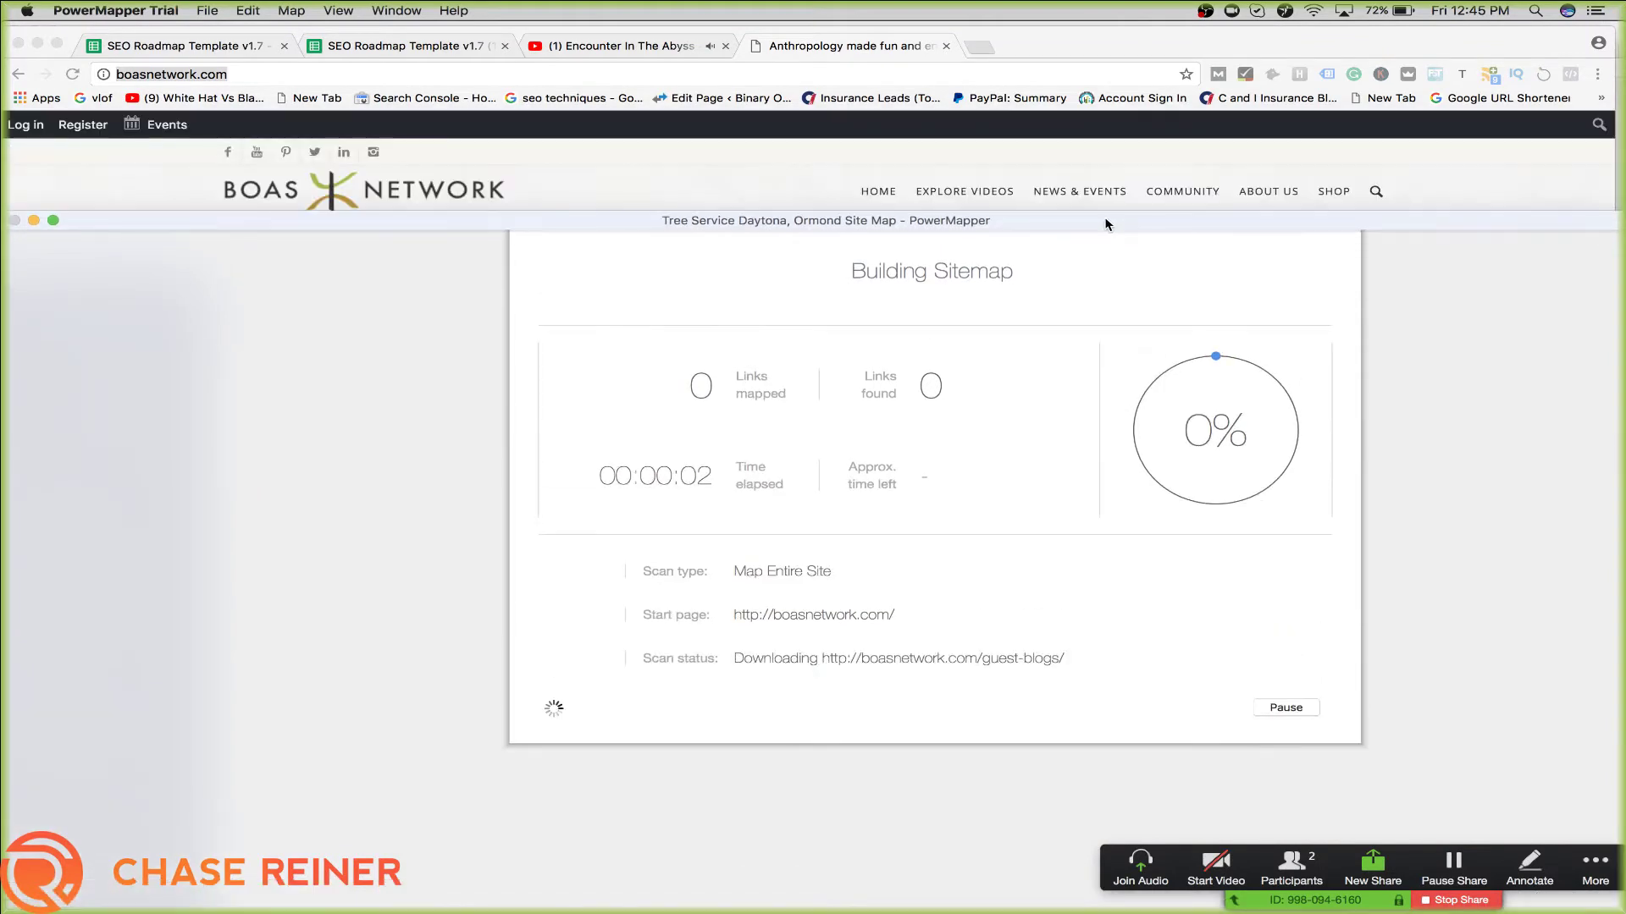
Return to Chrome and close the blank SEO Roadmap Template v1.7, keeping the copy filled in for Boasnetwork.com open
left_click(1107, 171)
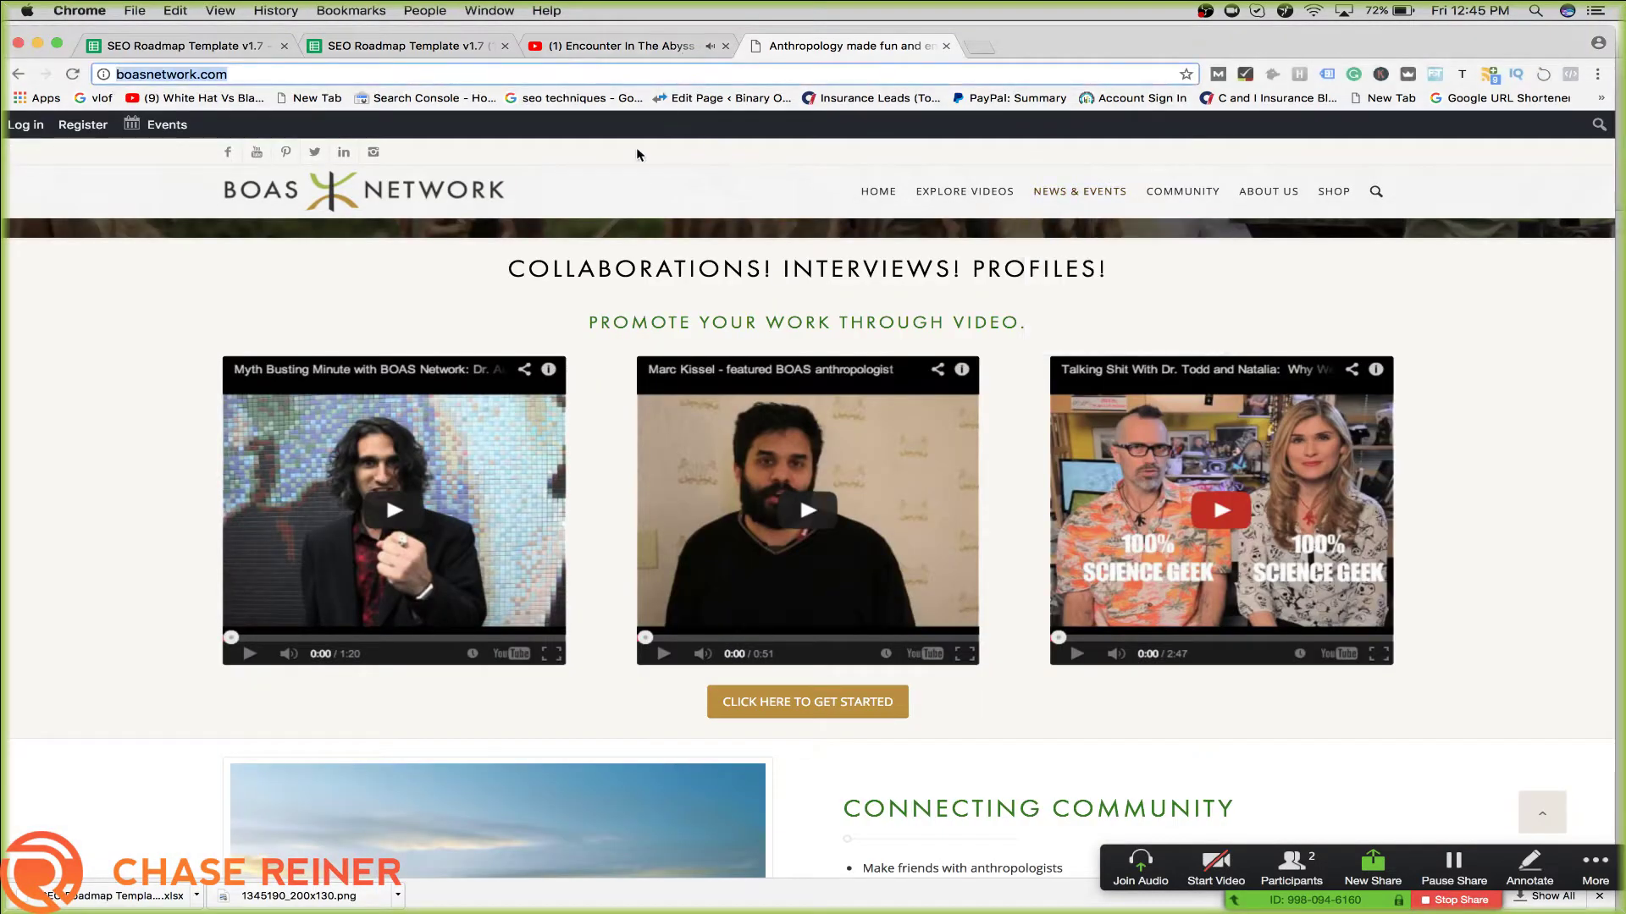
scroll(622, 381, "down", 1)
scroll(618, 379, "up", 3)
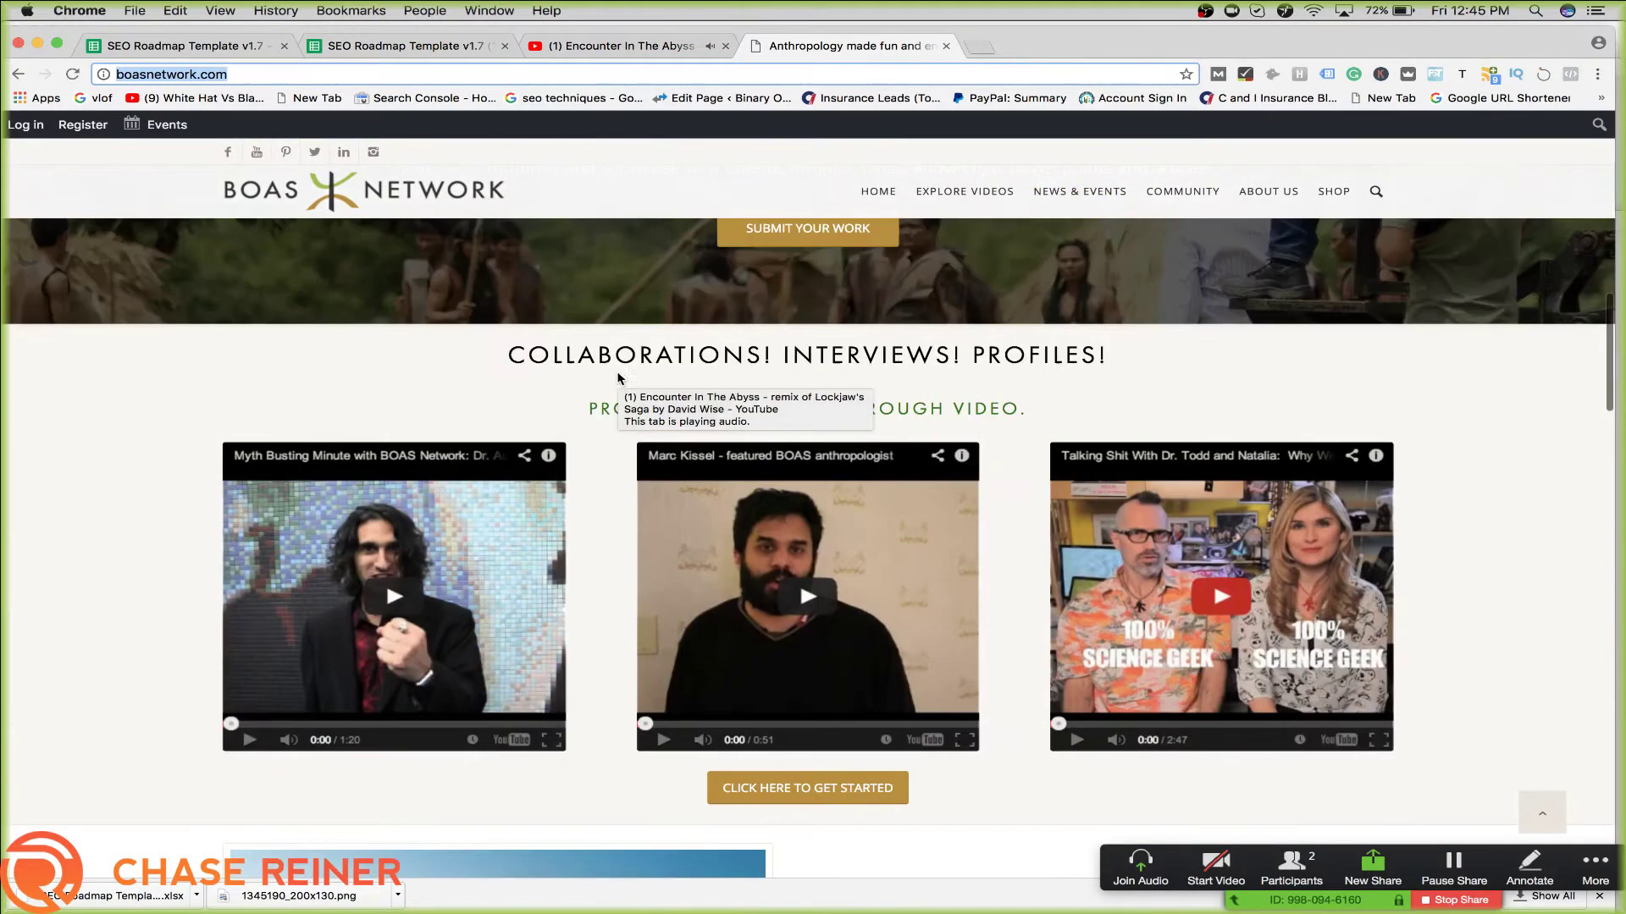
left_click(246, 46)
key("Escape")
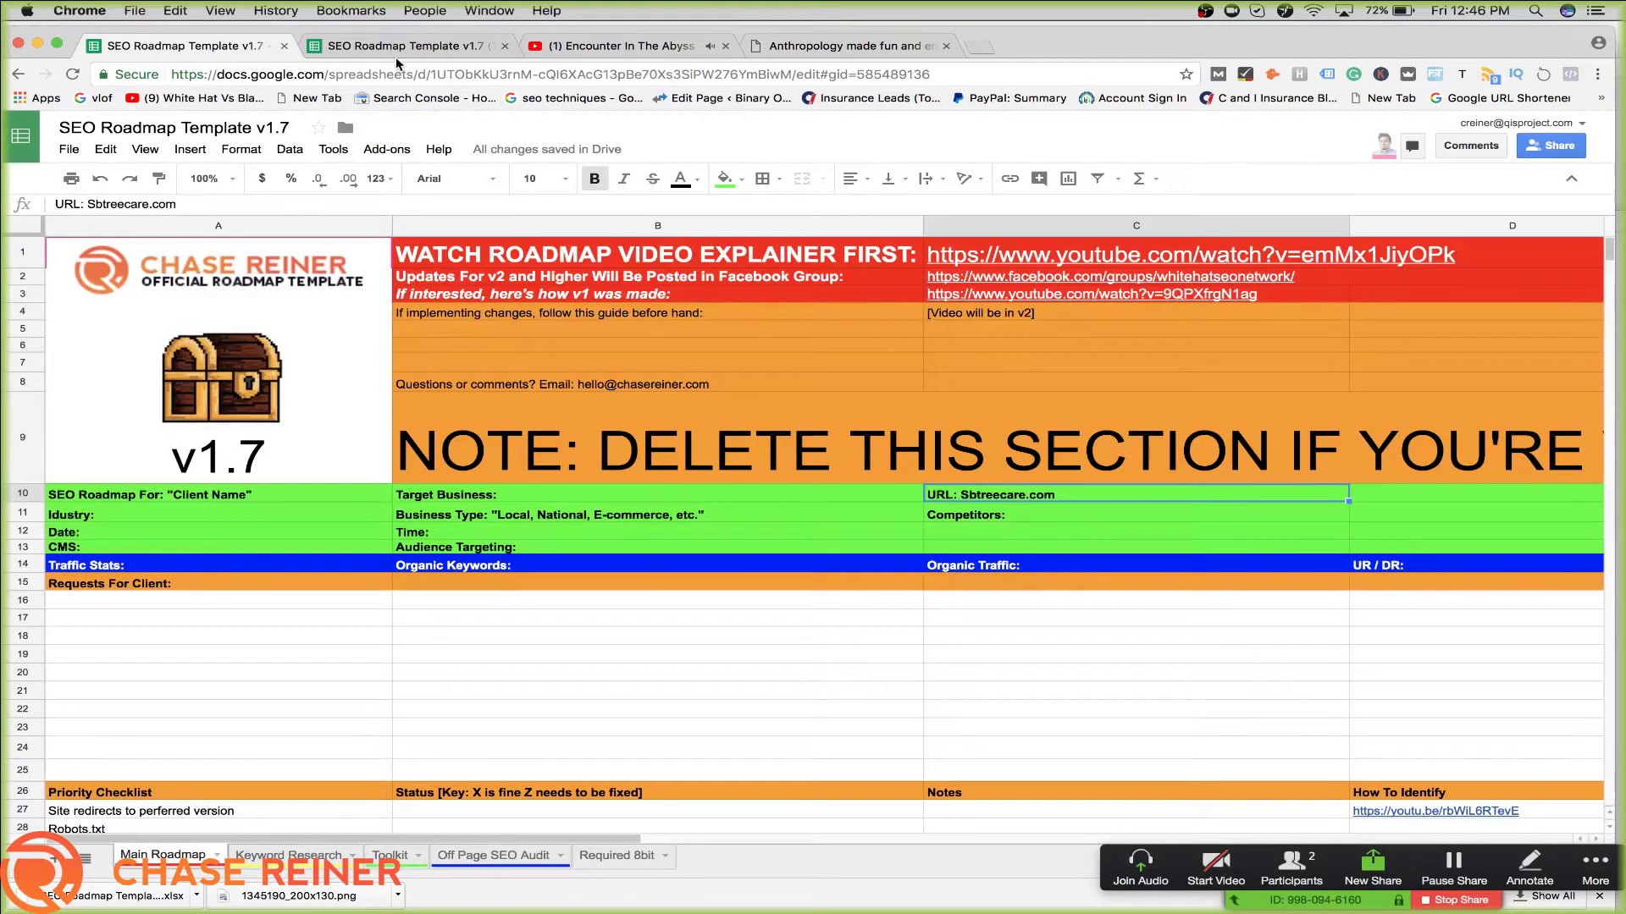
left_click(442, 46)
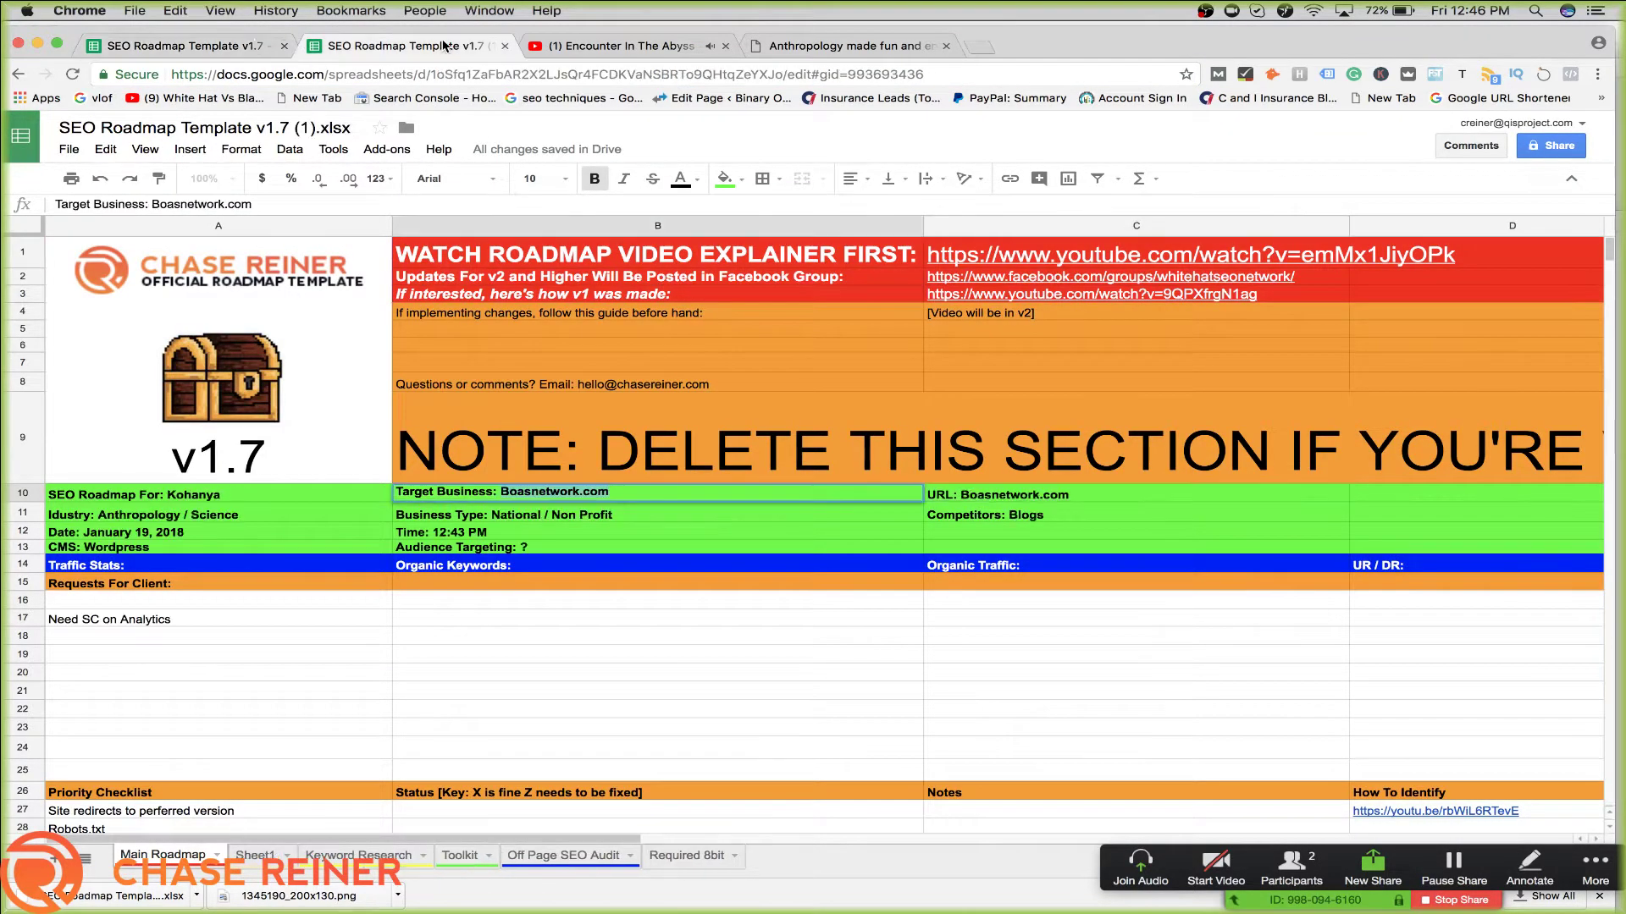
left_click(284, 46)
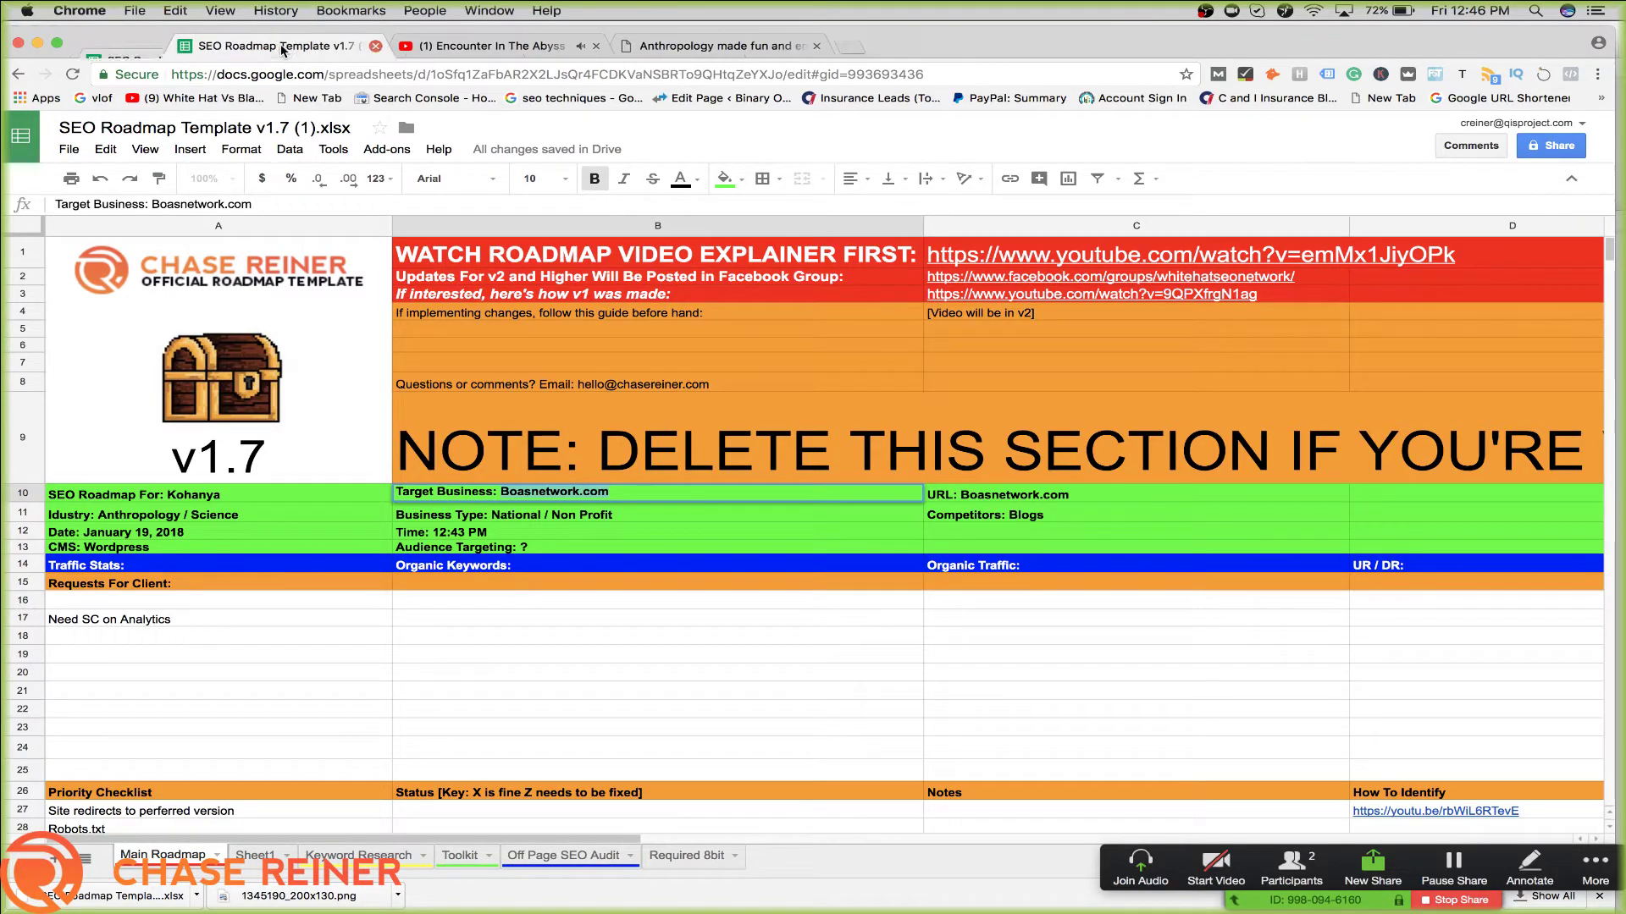
Insert one row below the Sitemap item in the Priority Checklist
left_click(261, 710)
scroll(262, 710, "down", 5)
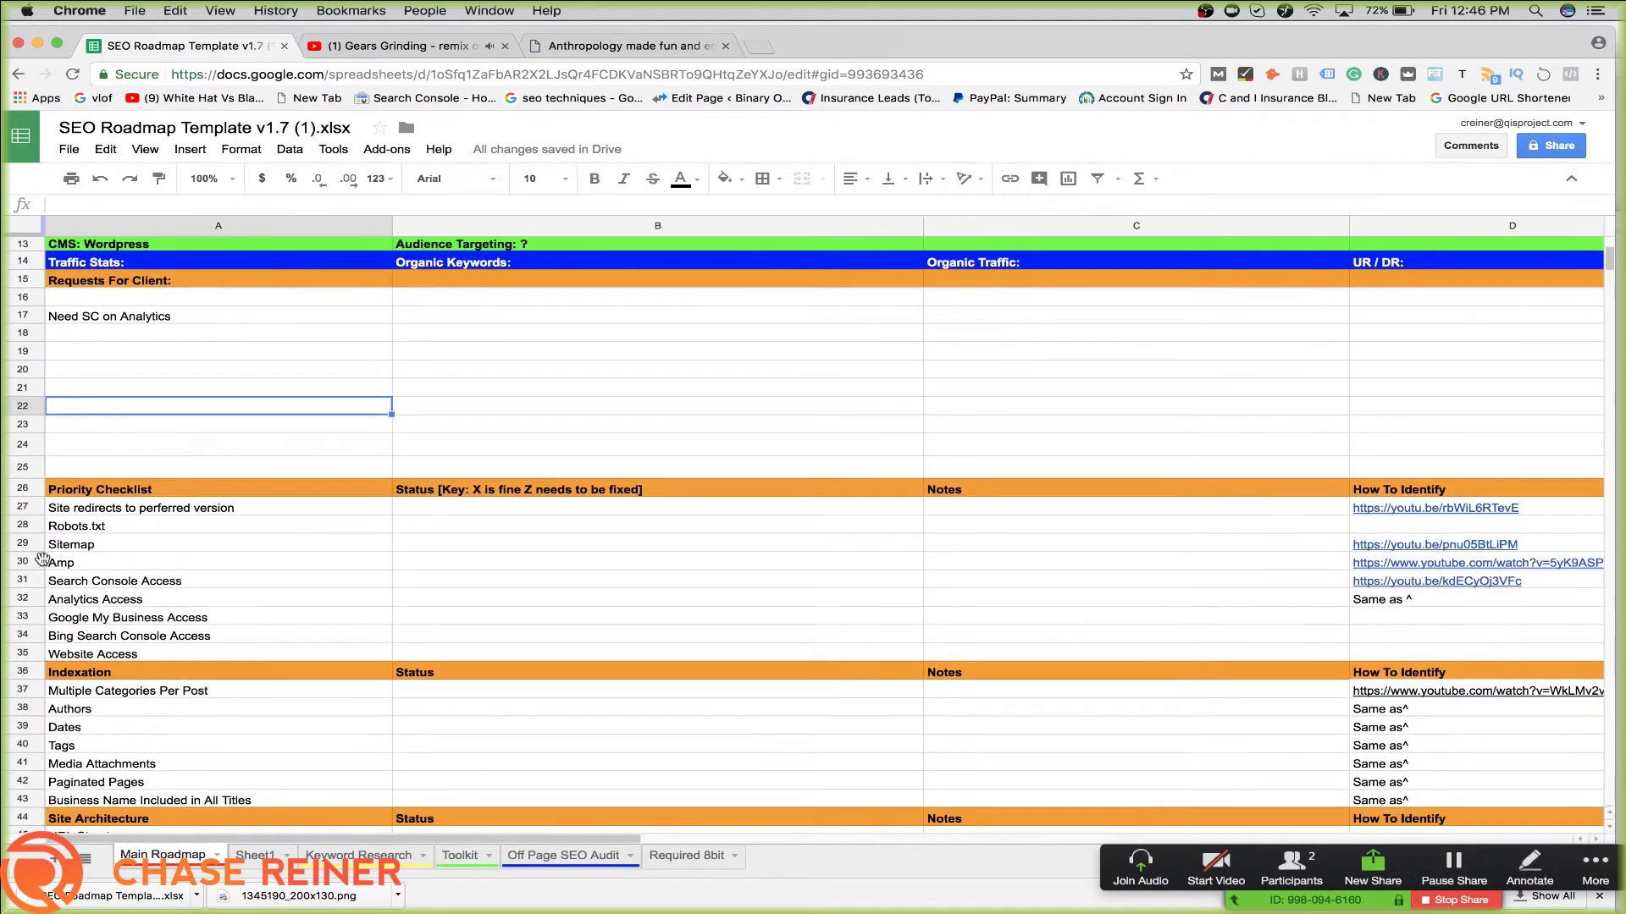
right_click(27, 545)
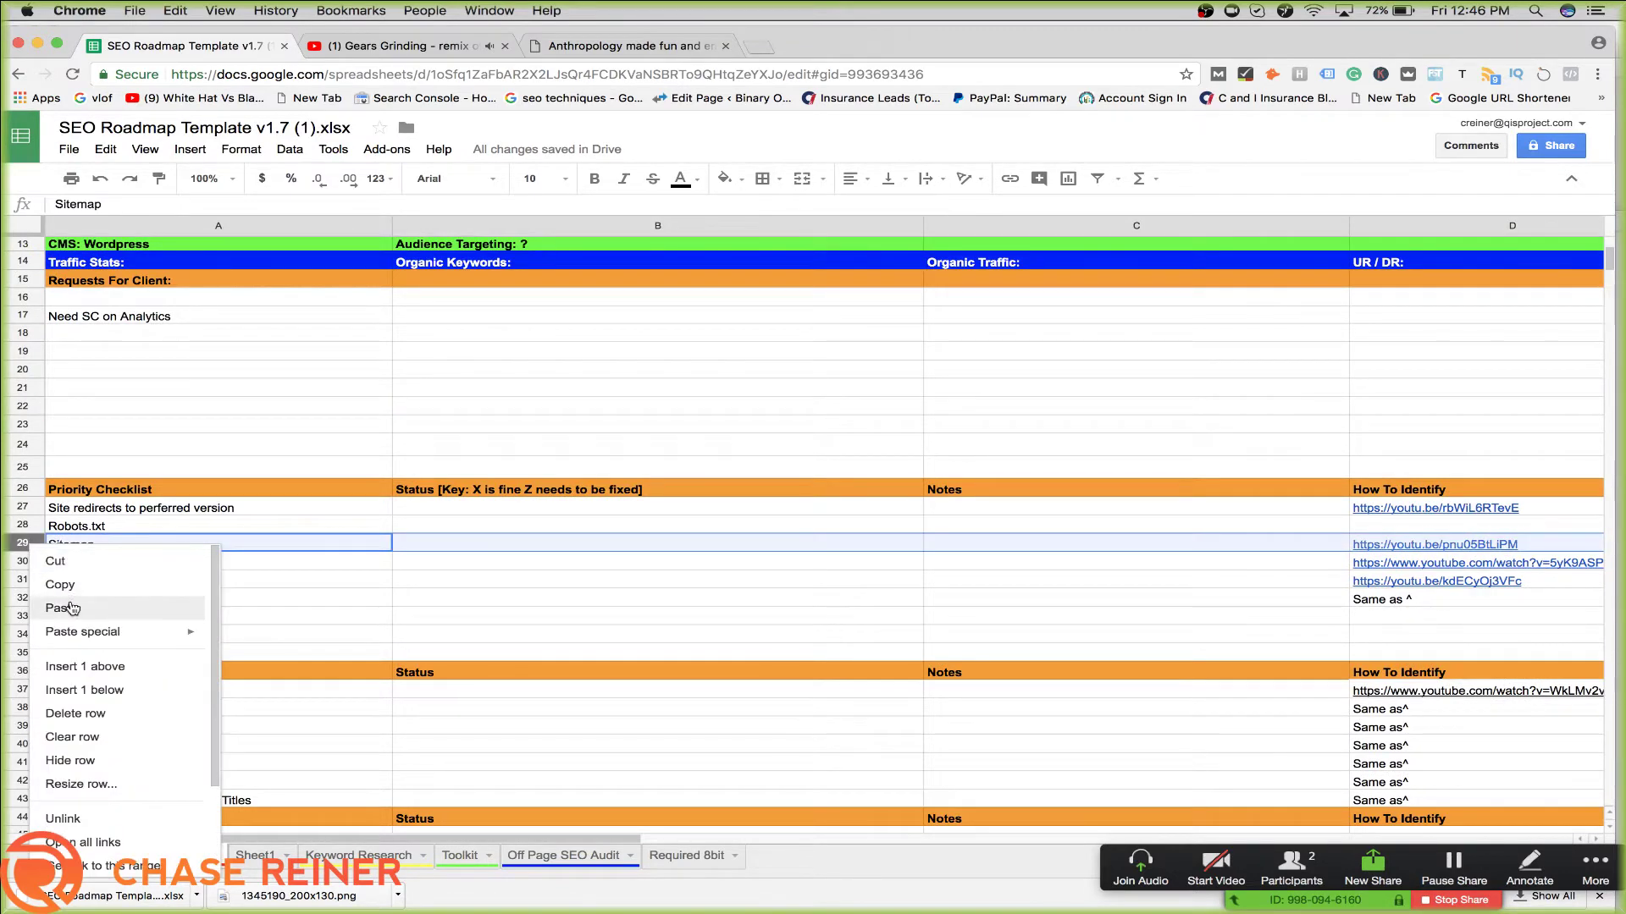
left_click(88, 690)
Enter "Has Favicon" as the new checklist item in the empty row below Sitemap
left_click(175, 579)
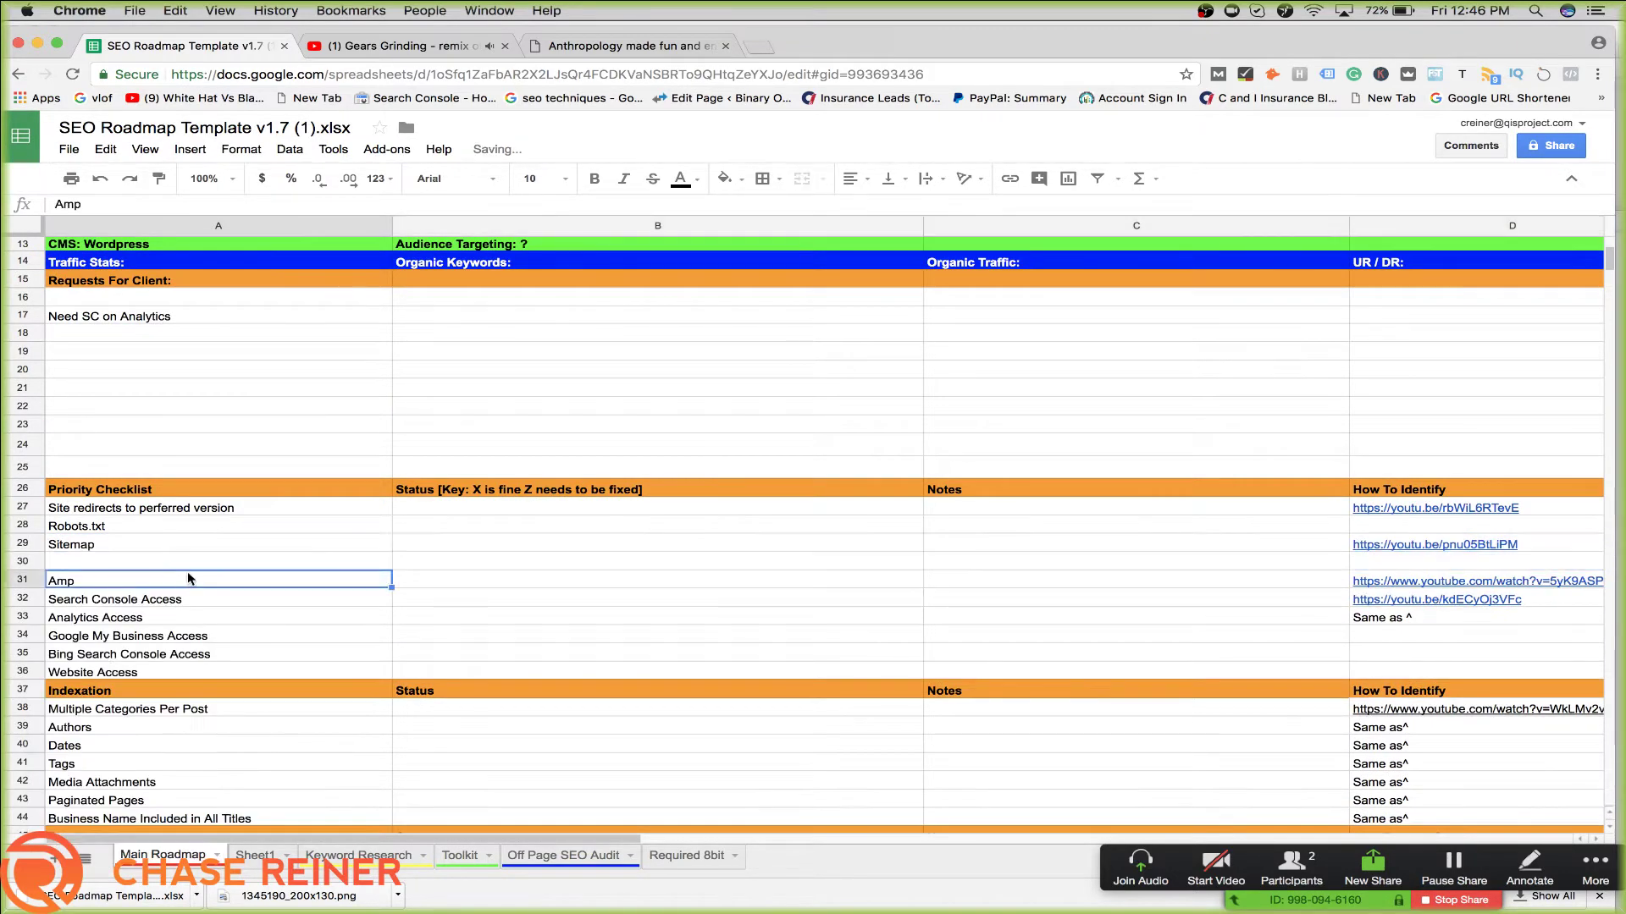
left_click(195, 560)
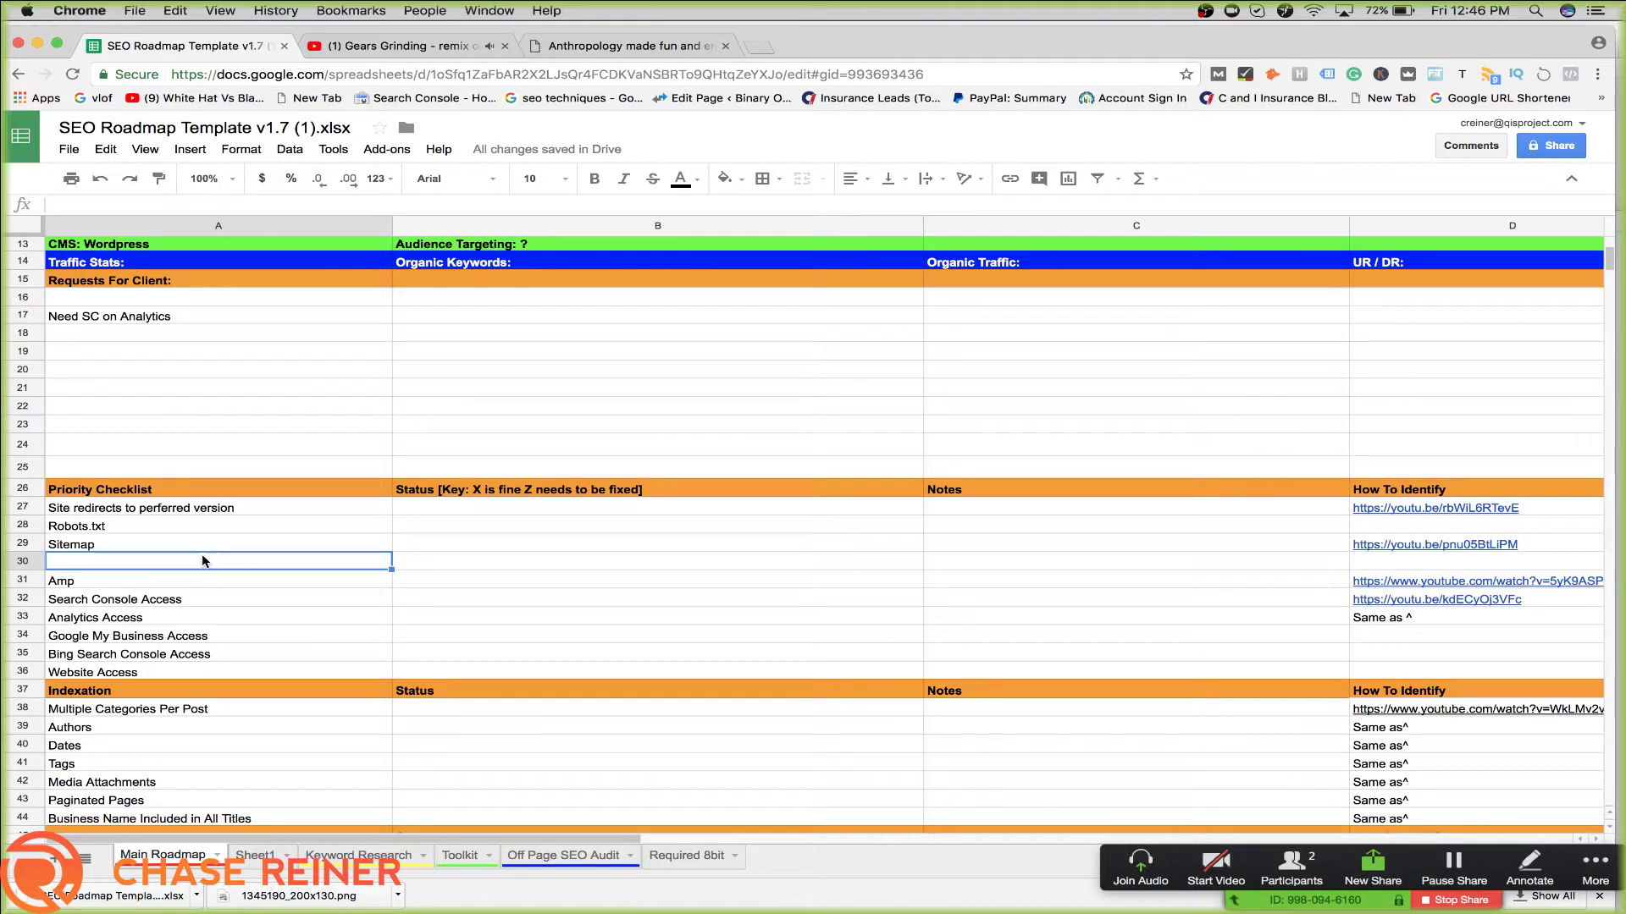
type("Has F")
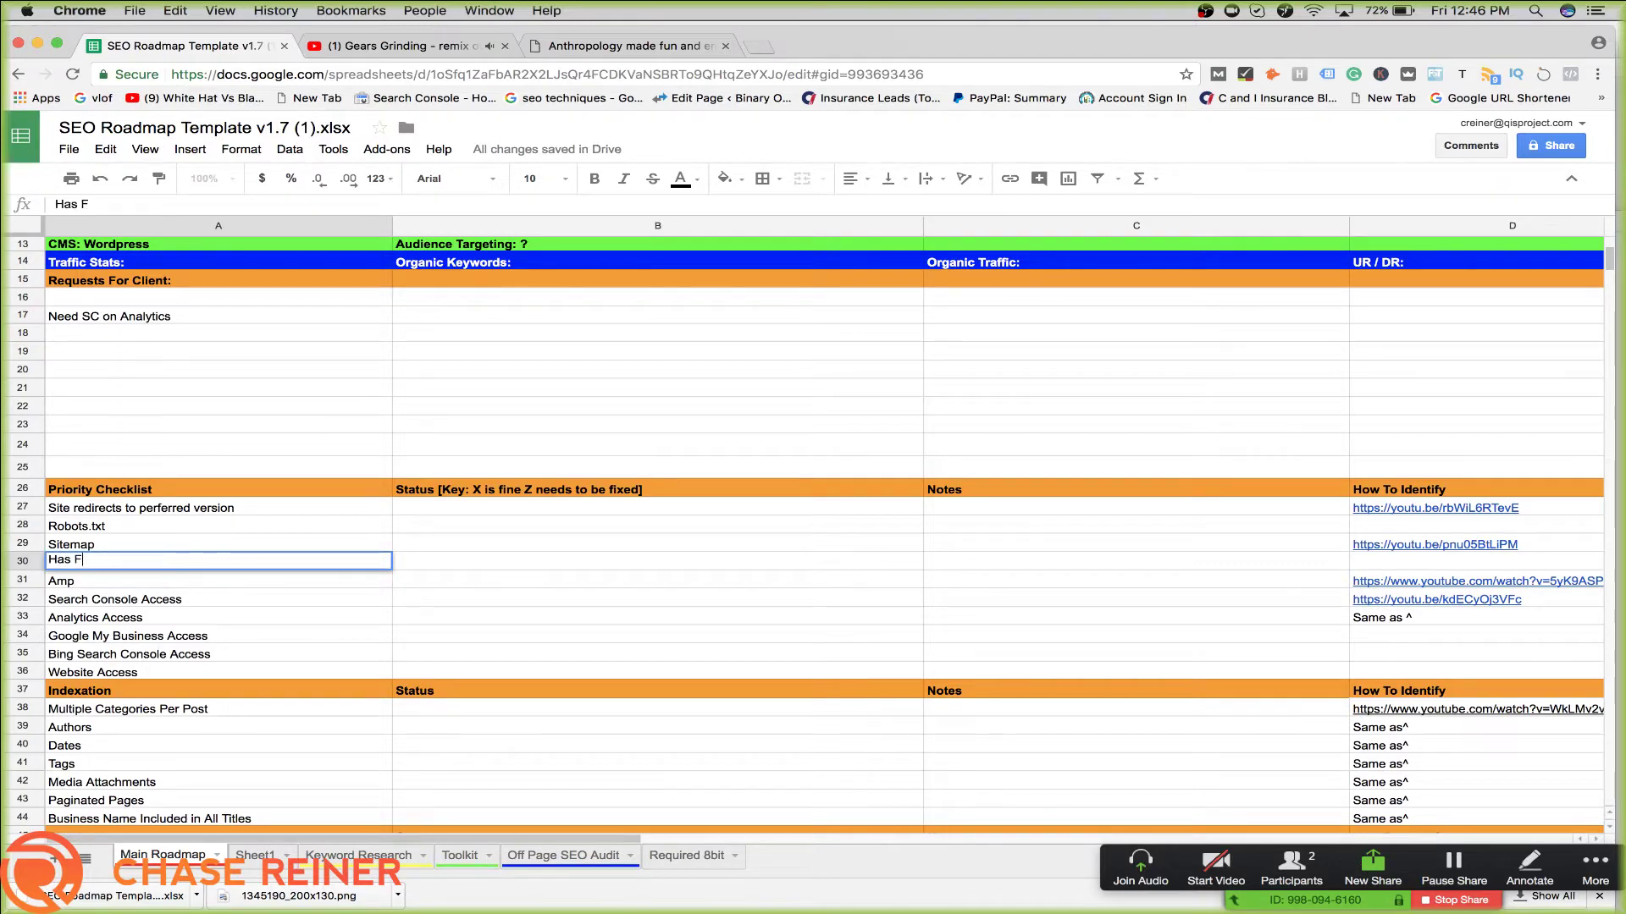
type("aviconb")
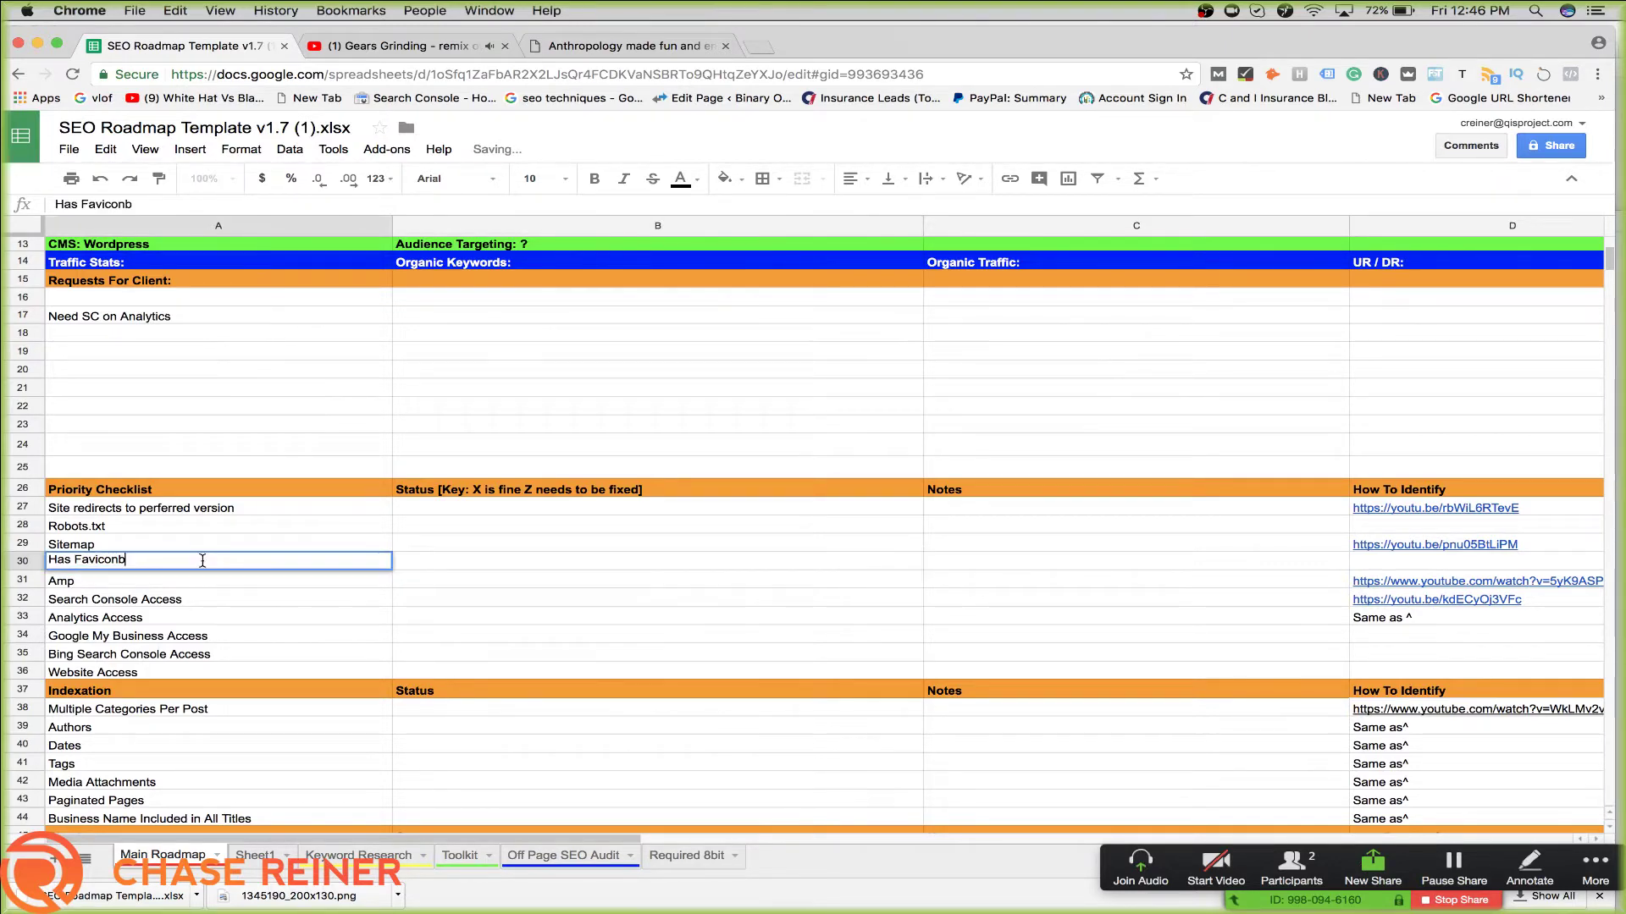
key("BackSpace")
key("Tab")
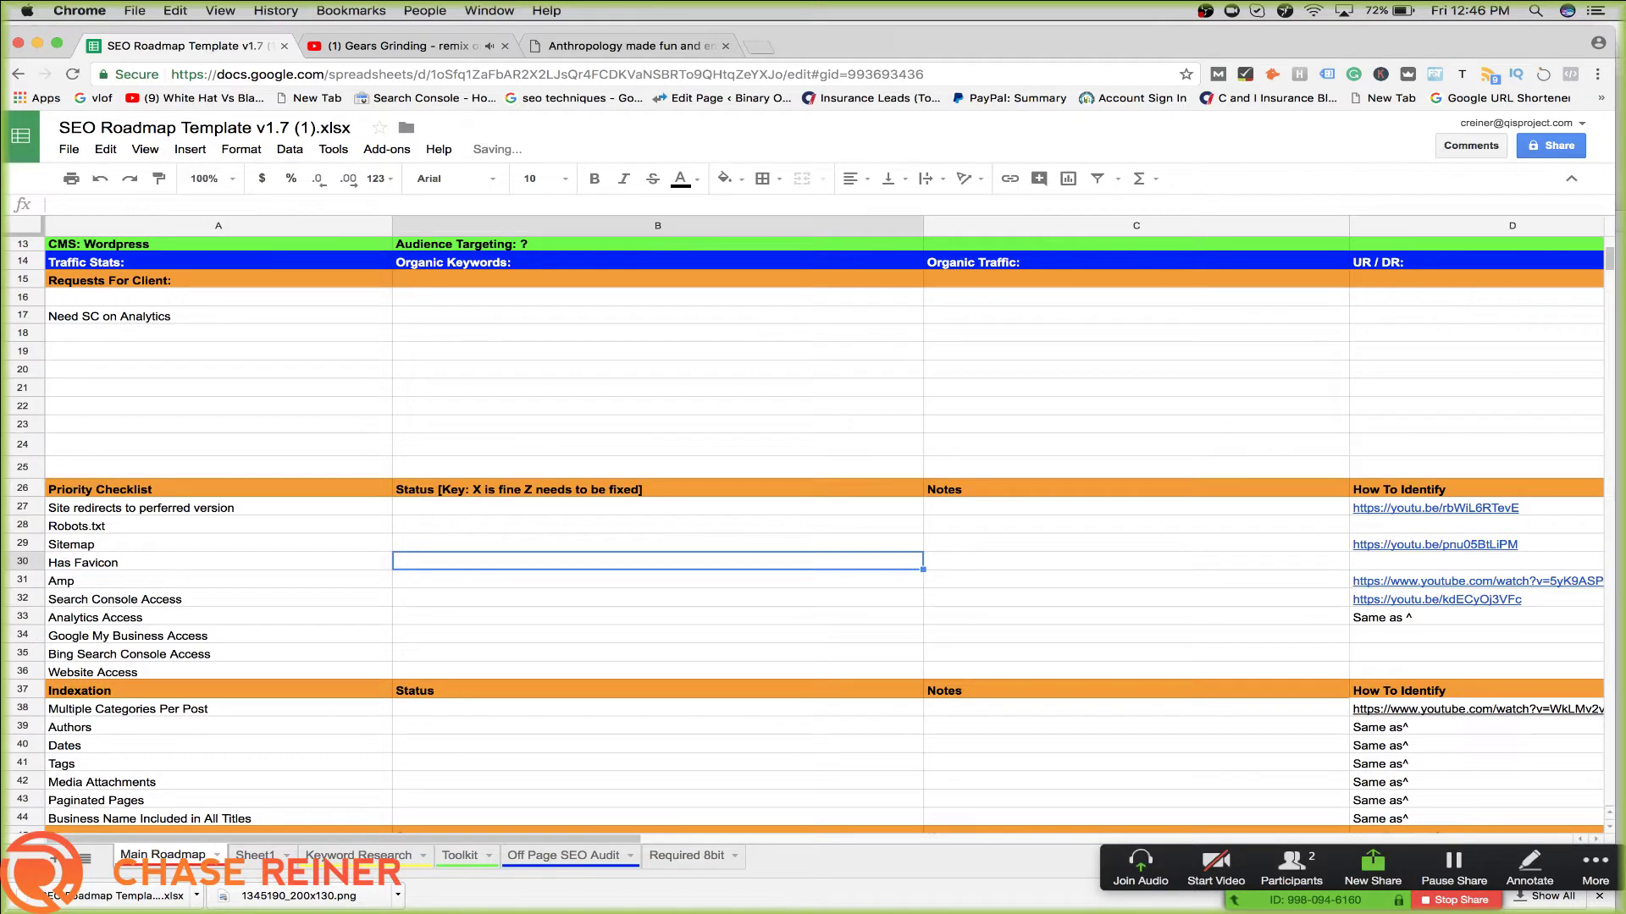
Check the boasnetwork.com page for a favicon and set the Has Favicon status to z in the roadmap sheet
left_click(670, 53)
left_click(547, 74)
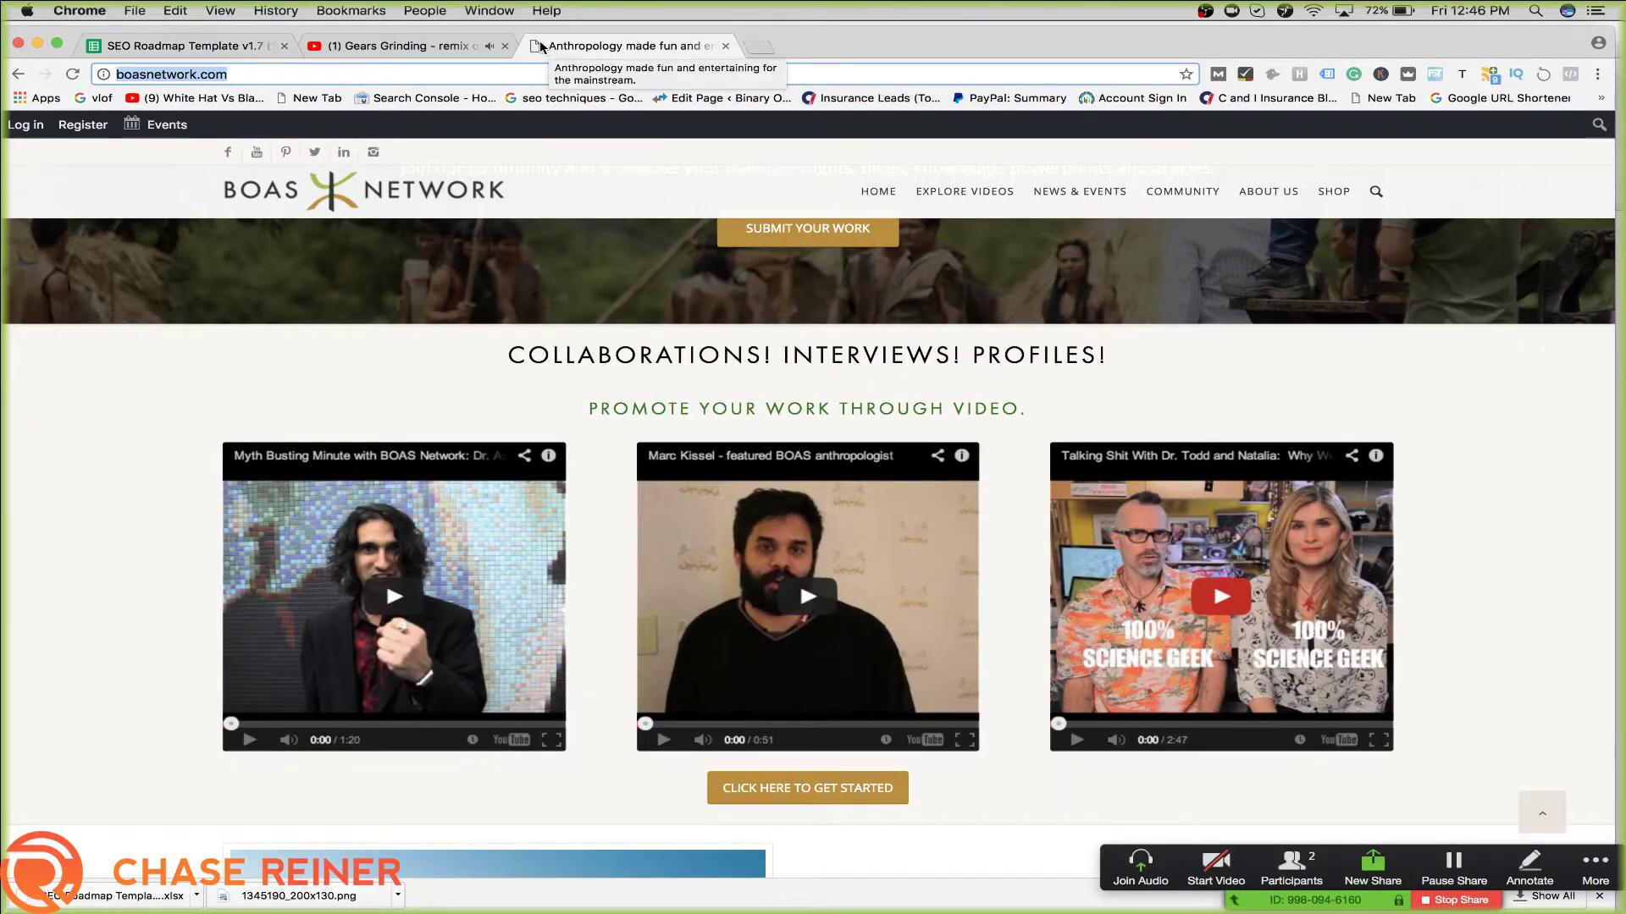
left_click(152, 367)
scroll(645, 669, "down", 5)
scroll(648, 679, "down", 10)
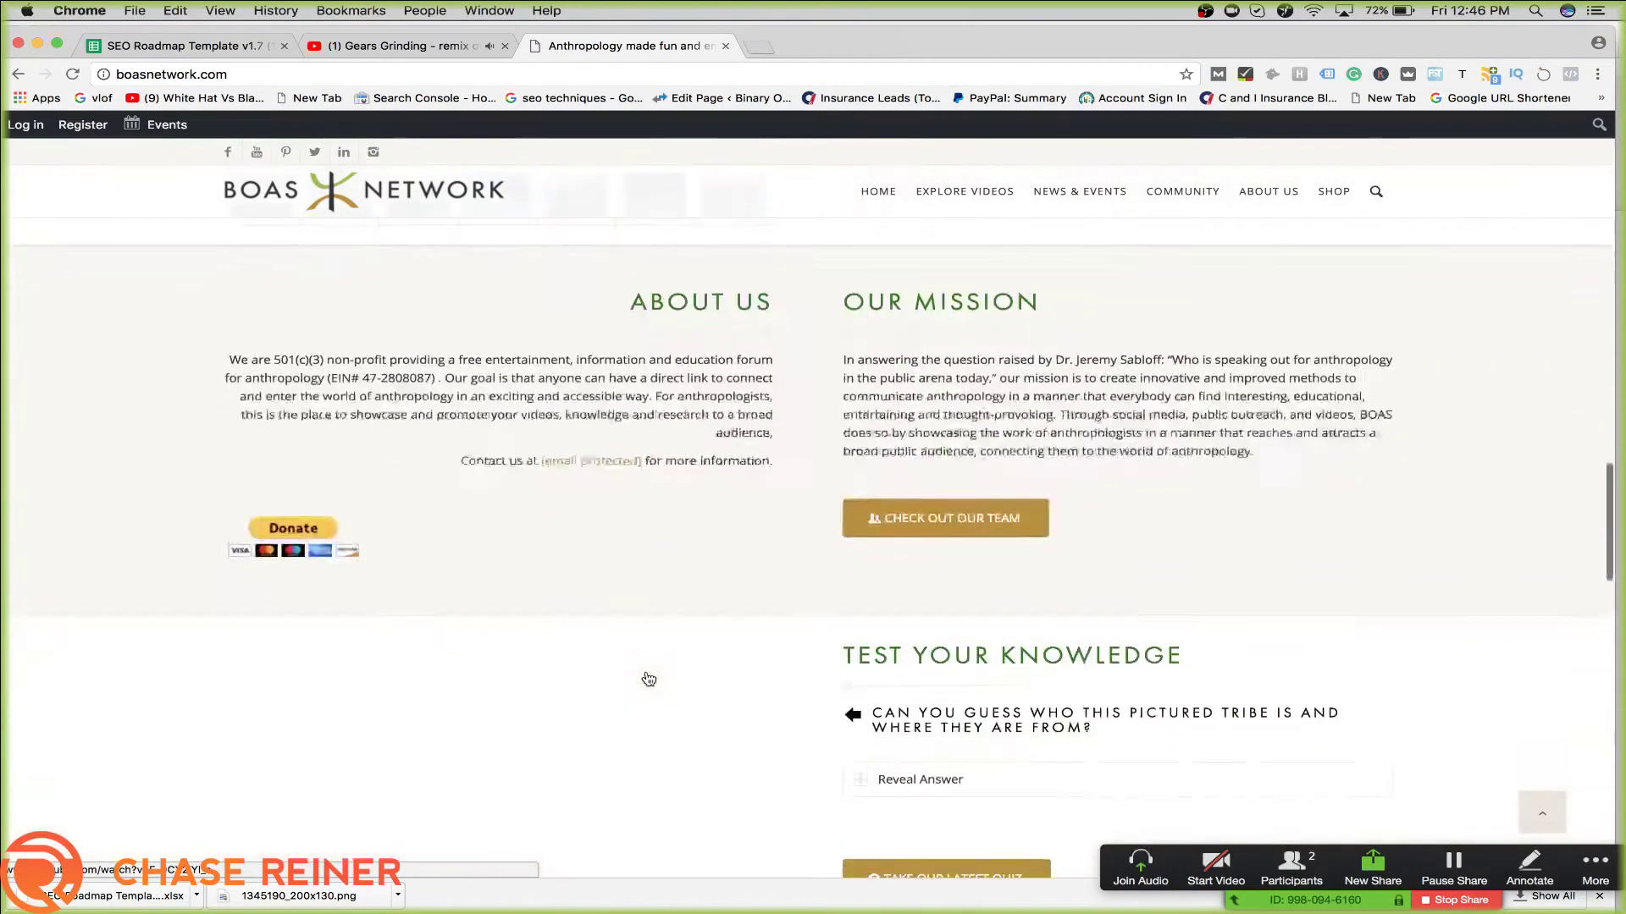
scroll(646, 674, "up", 20)
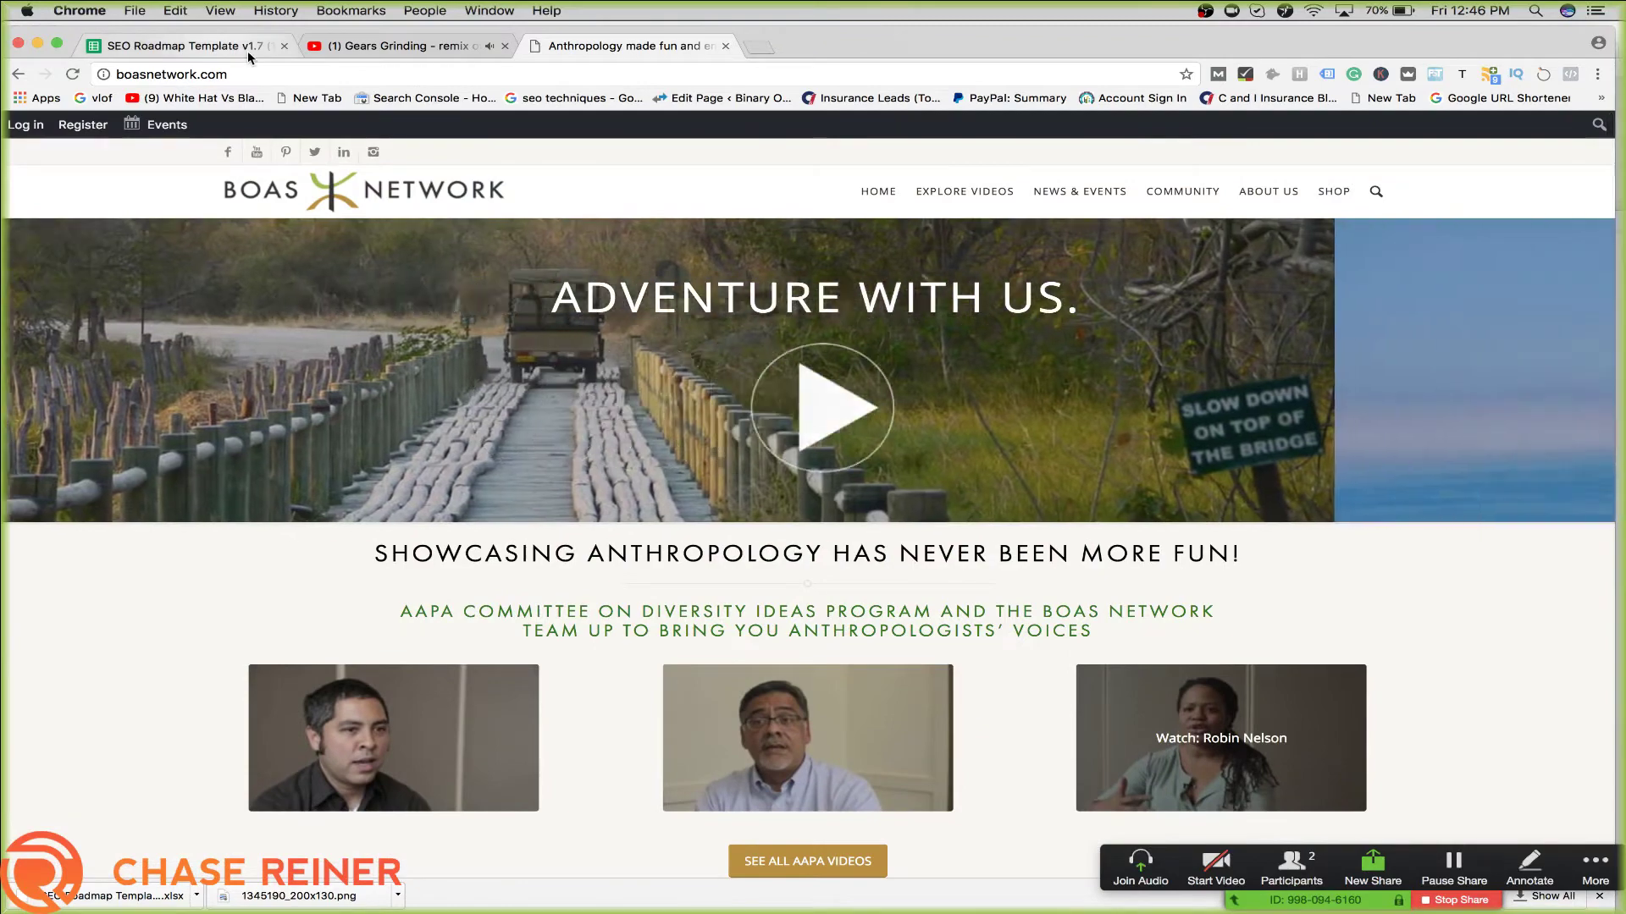
left_click_drag(256, 53, 399, 46)
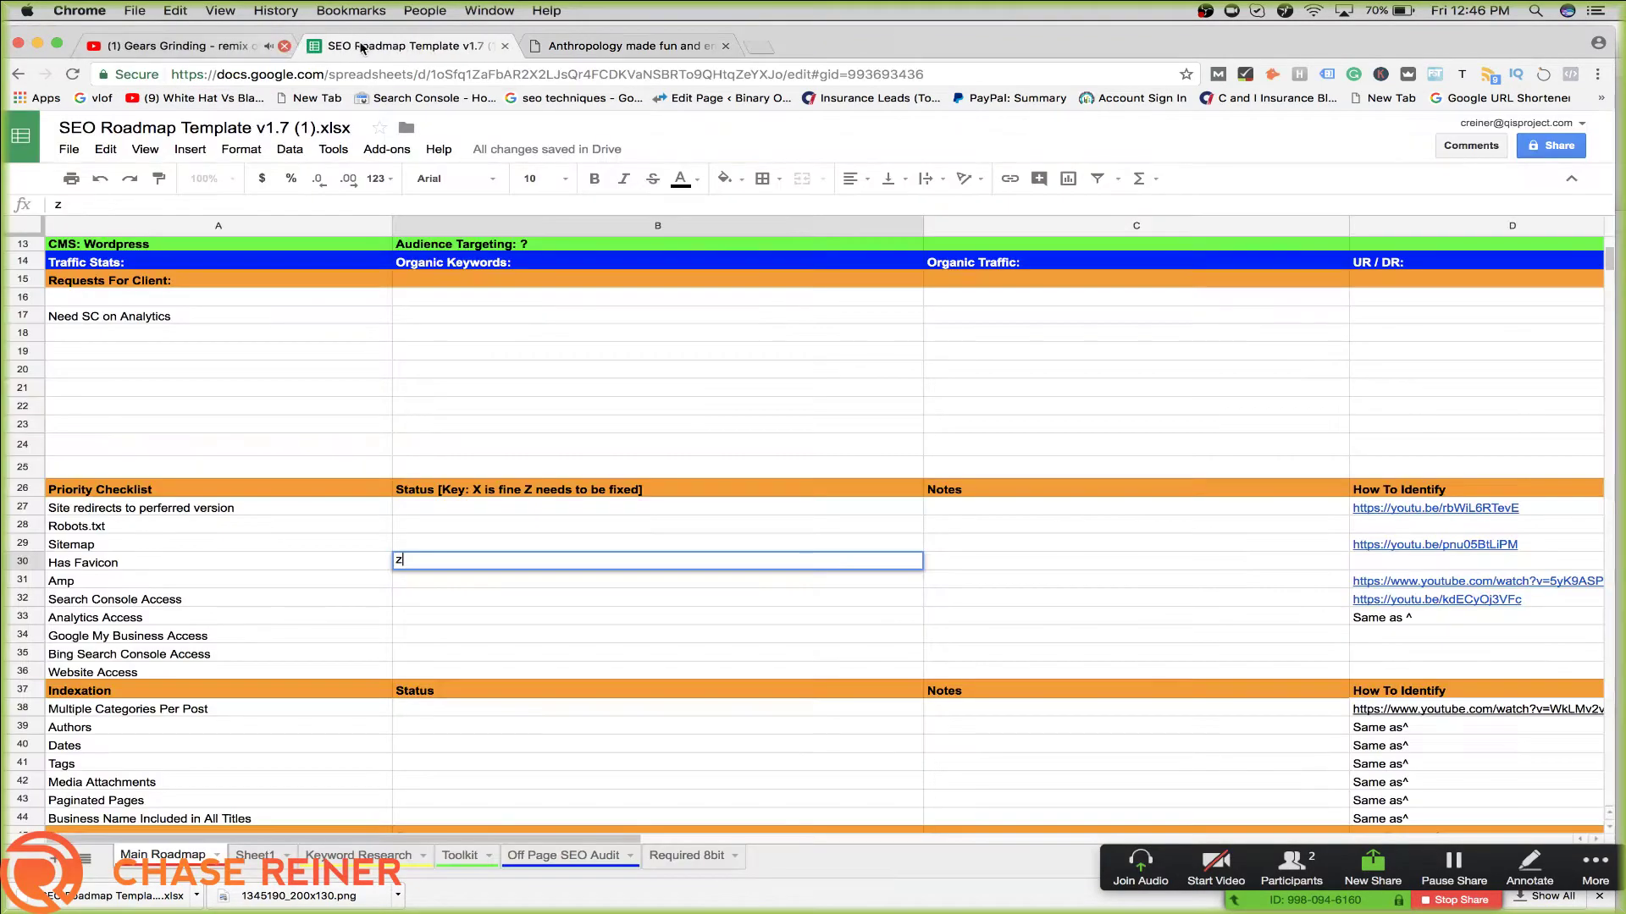
left_click(215, 388)
double_click(273, 511)
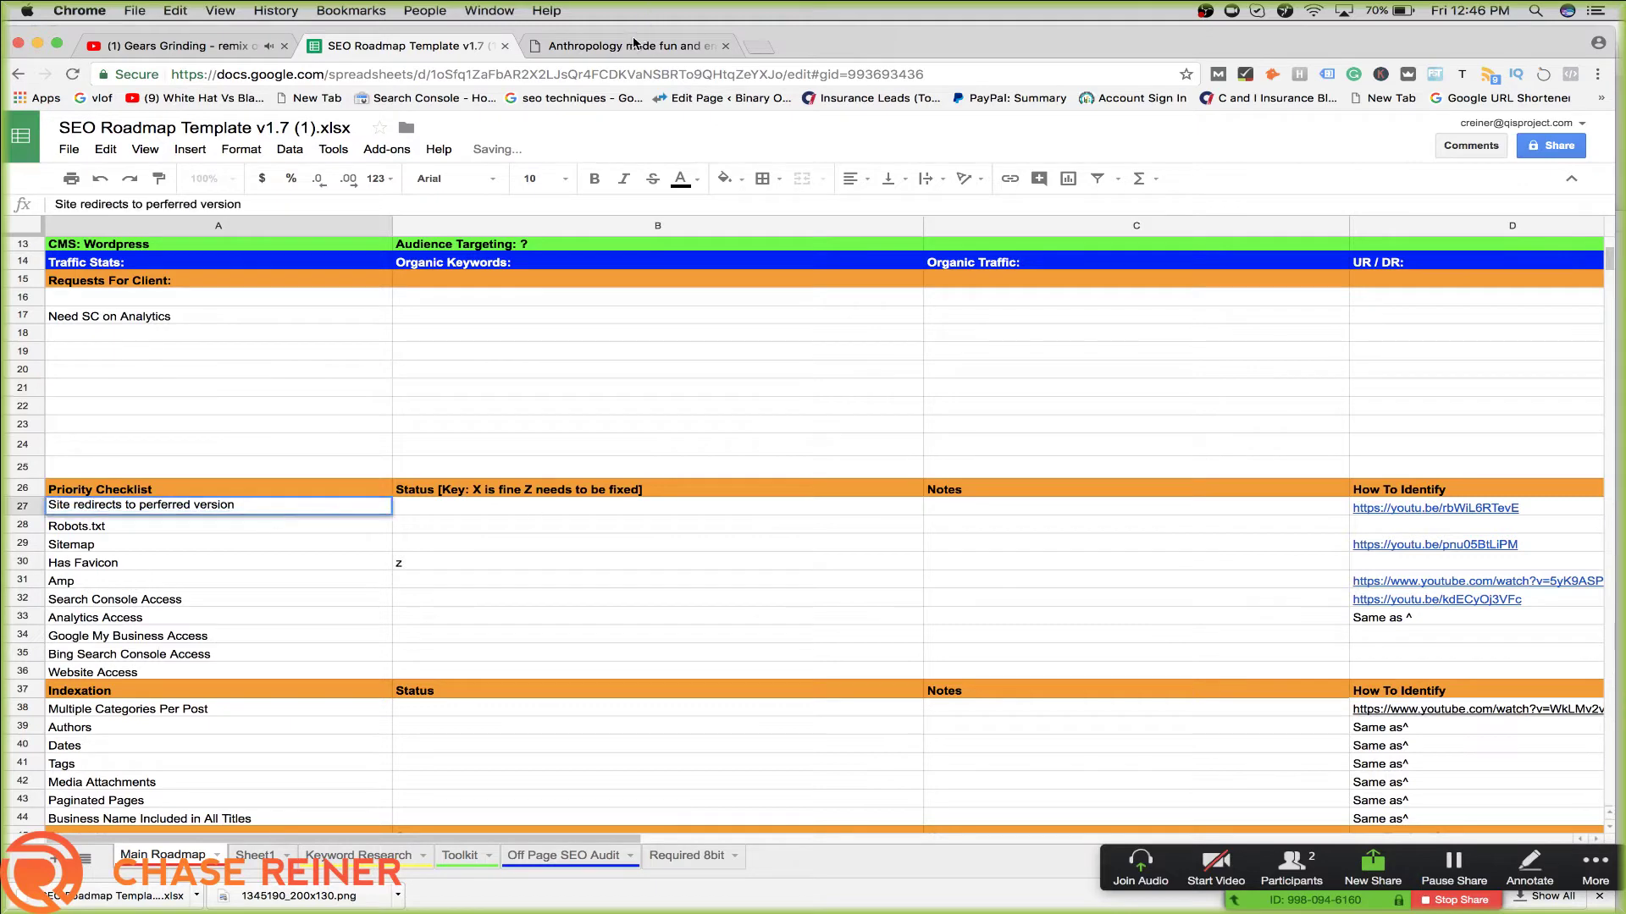
left_click(633, 45)
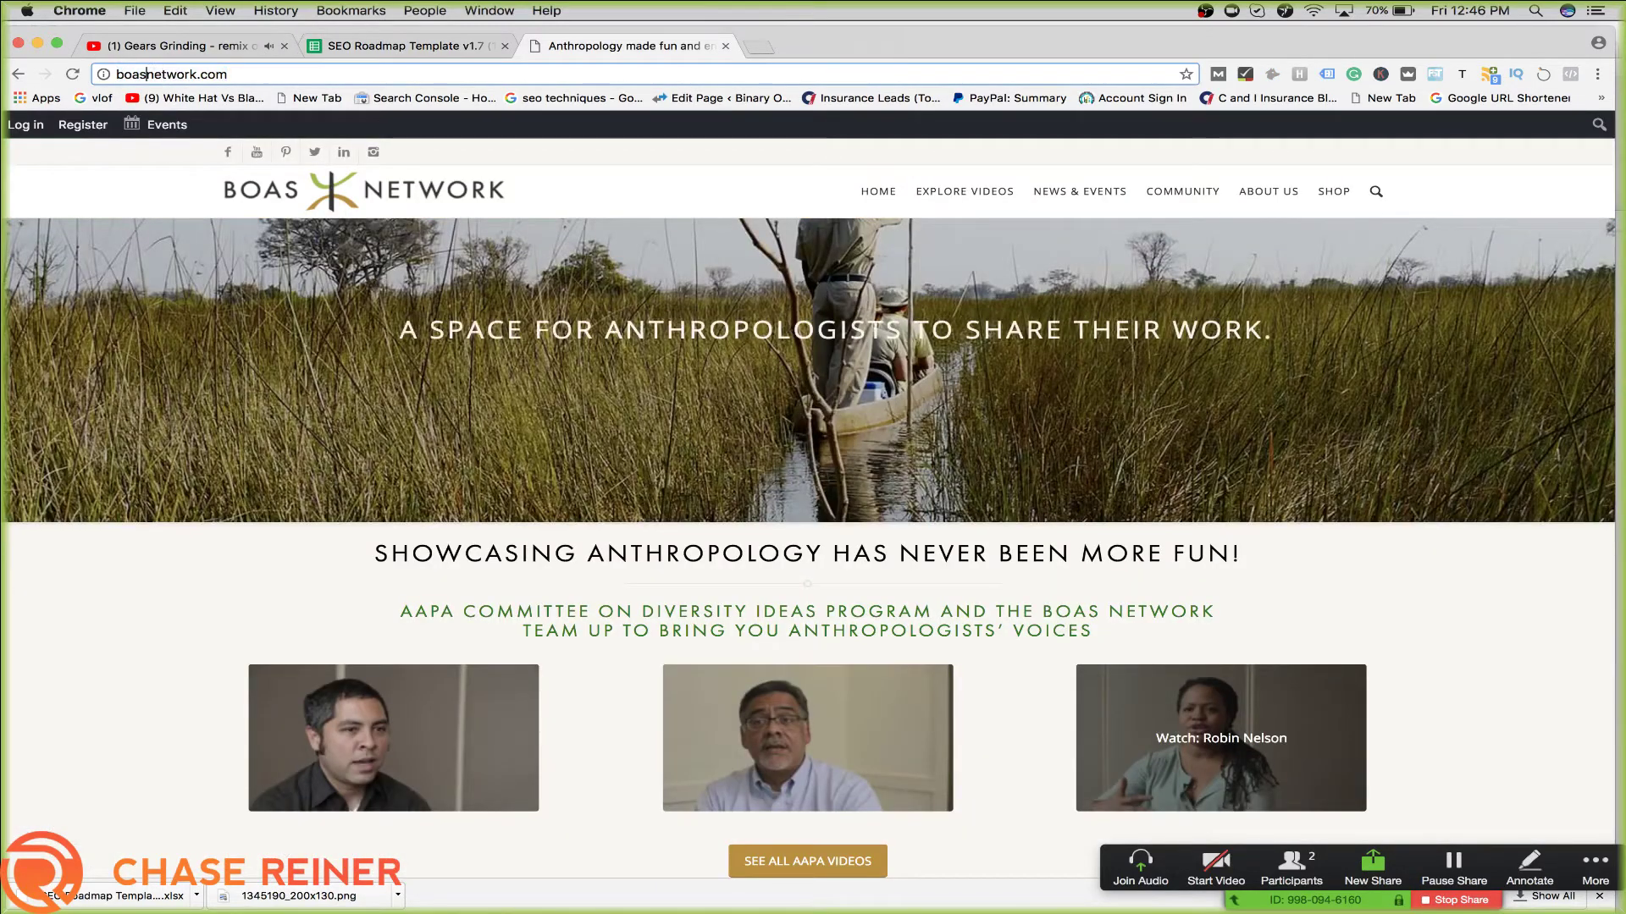
type("www.")
key("Return")
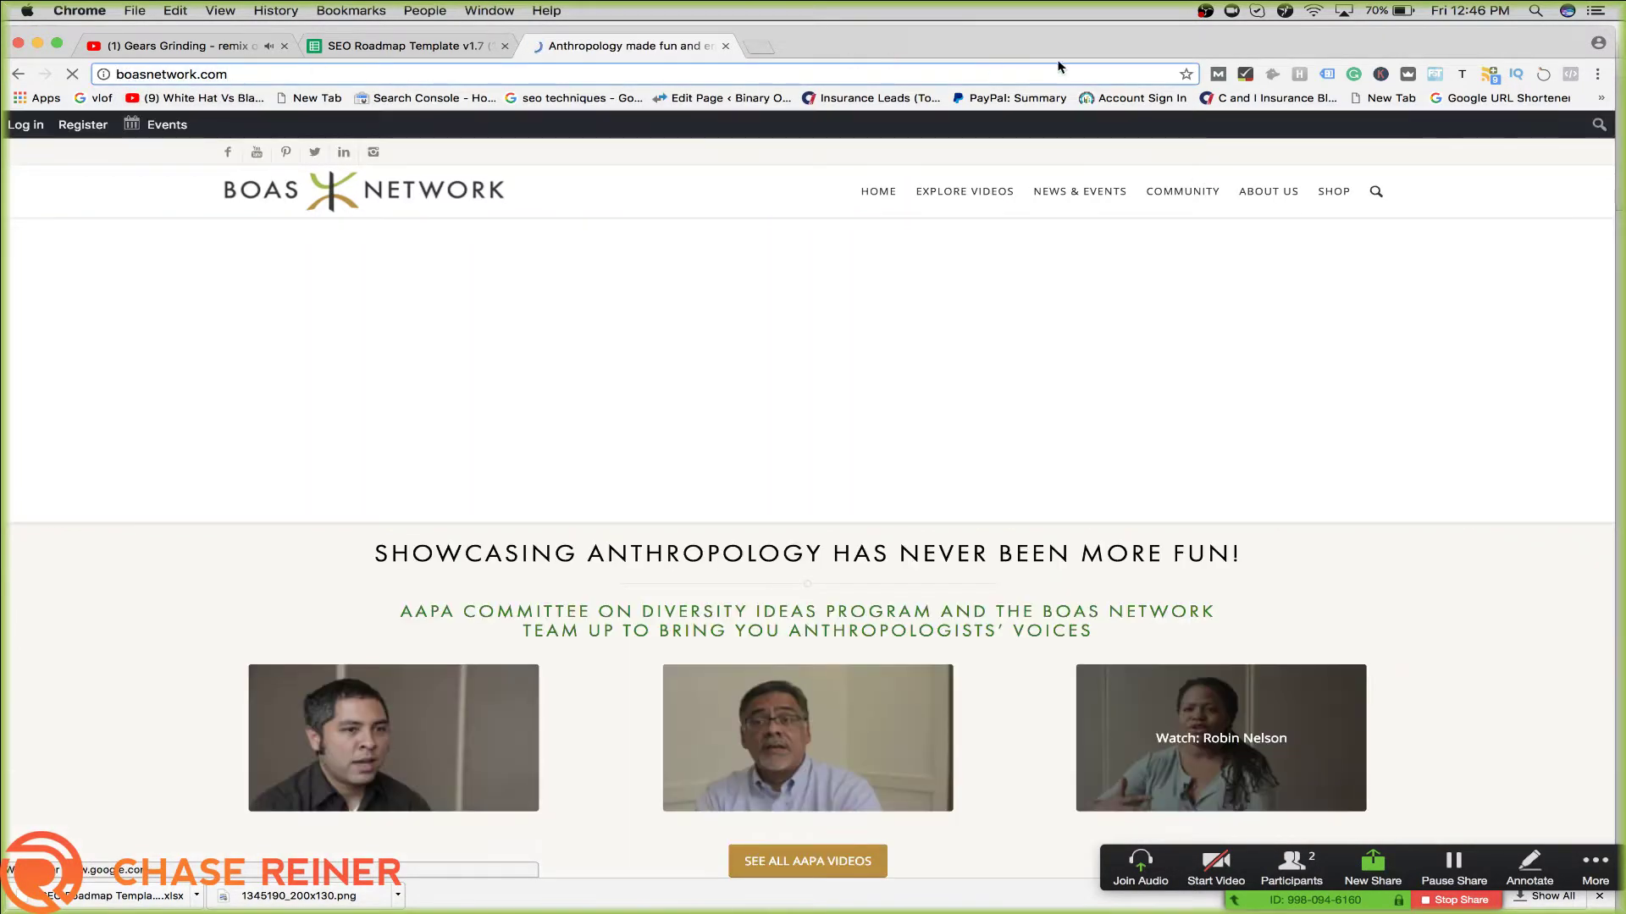
left_click(1217, 74)
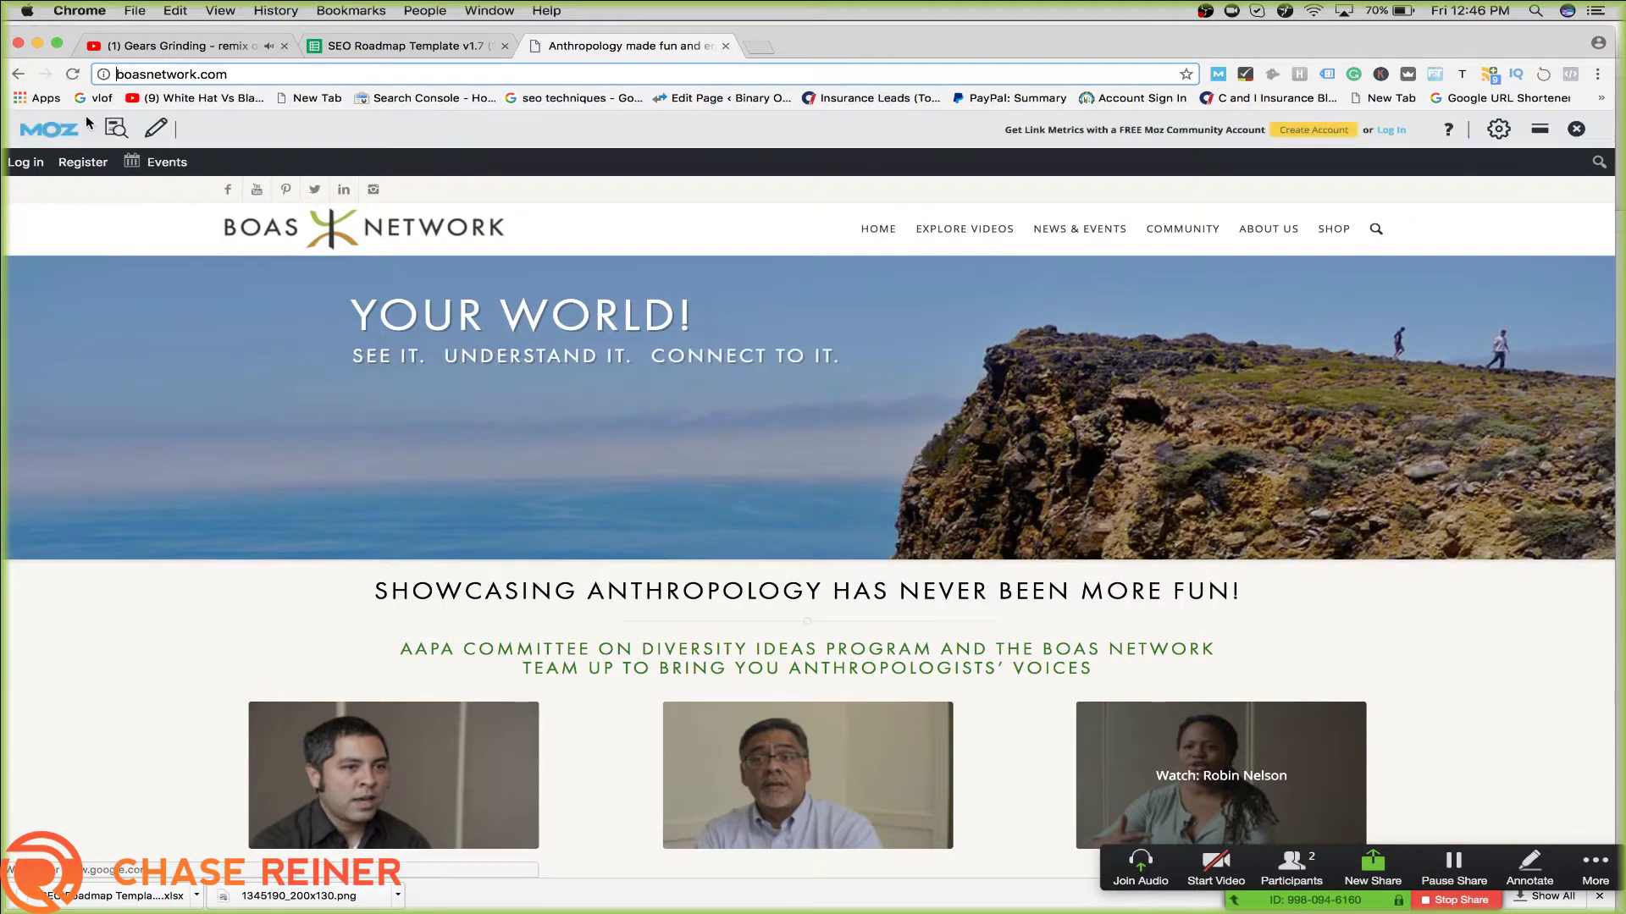
left_click(114, 129)
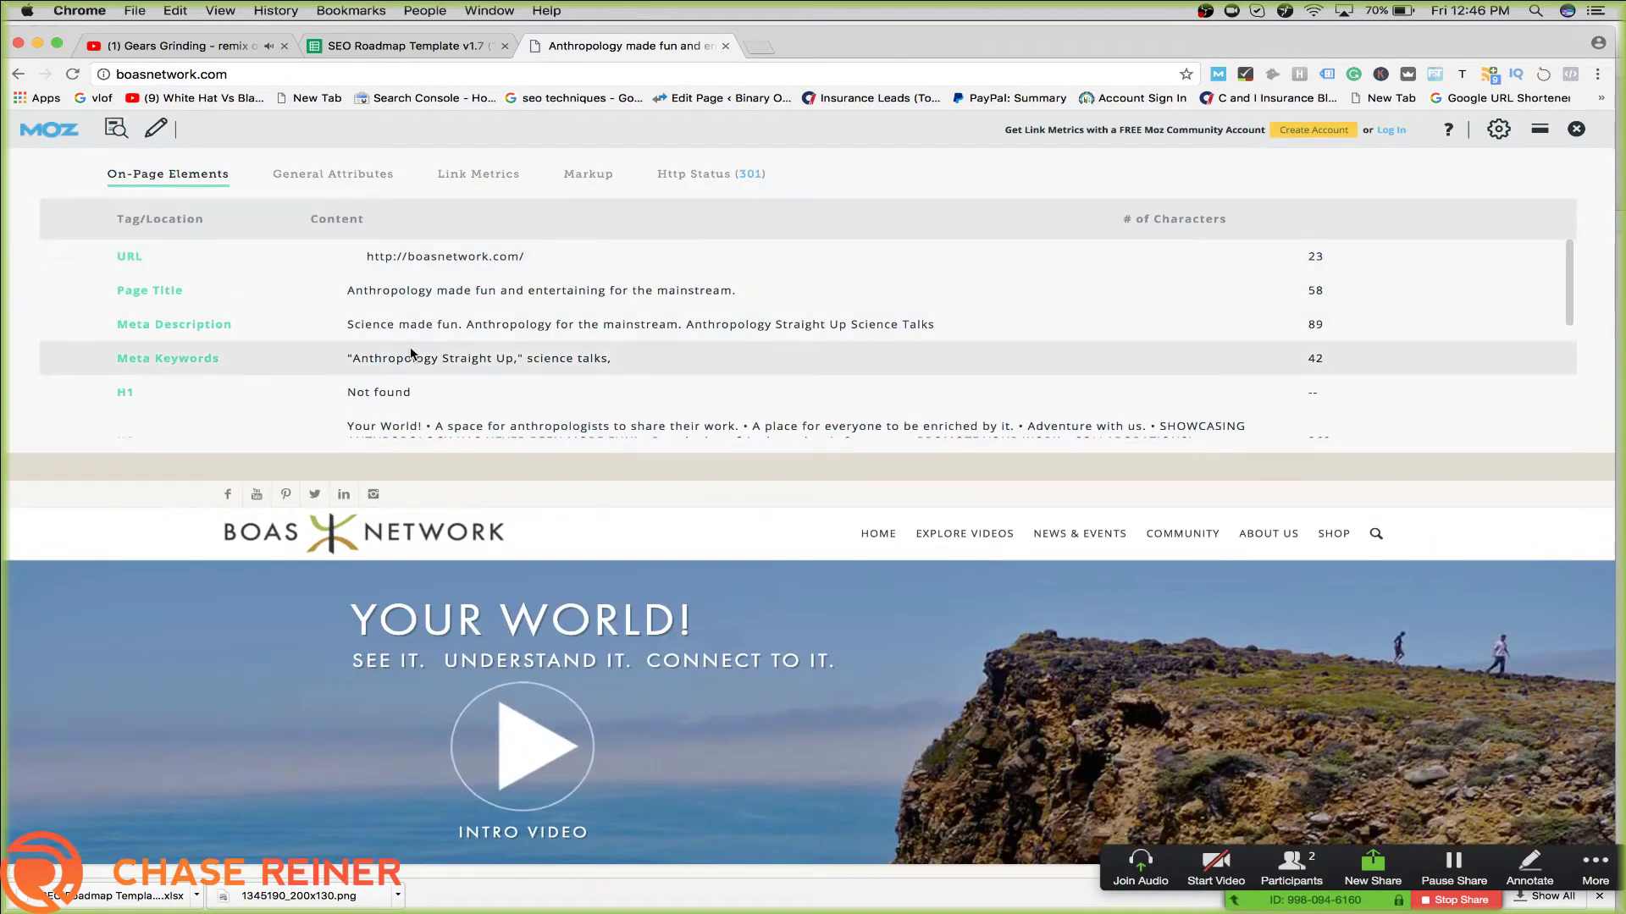
left_click(683, 174)
left_click(116, 74)
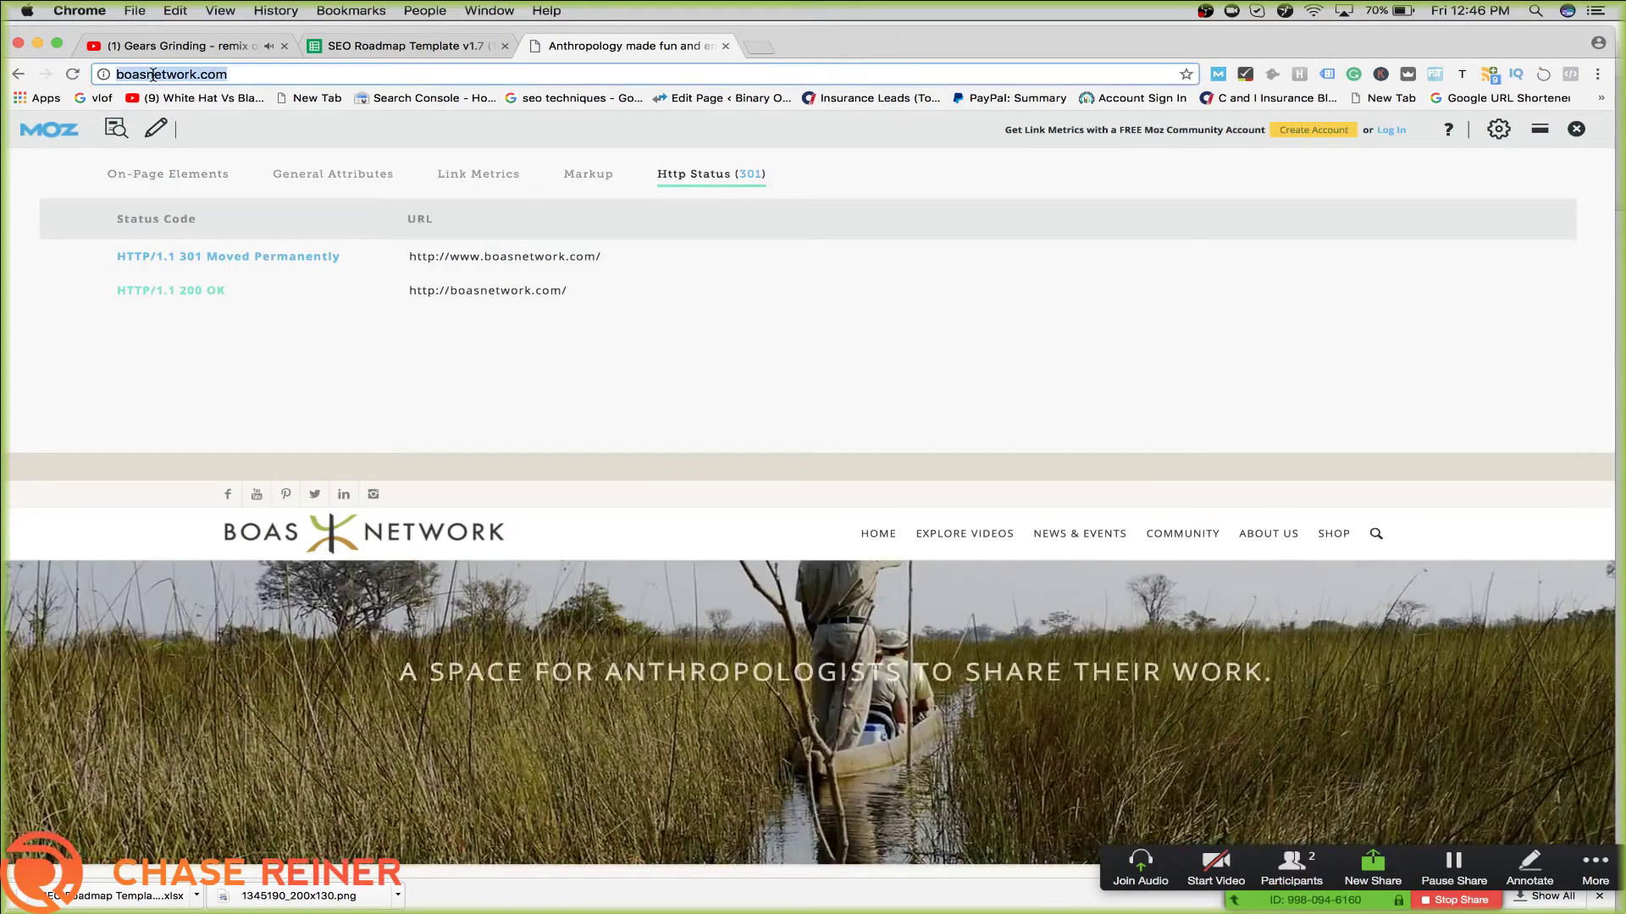
left_click(116, 75)
type("https://")
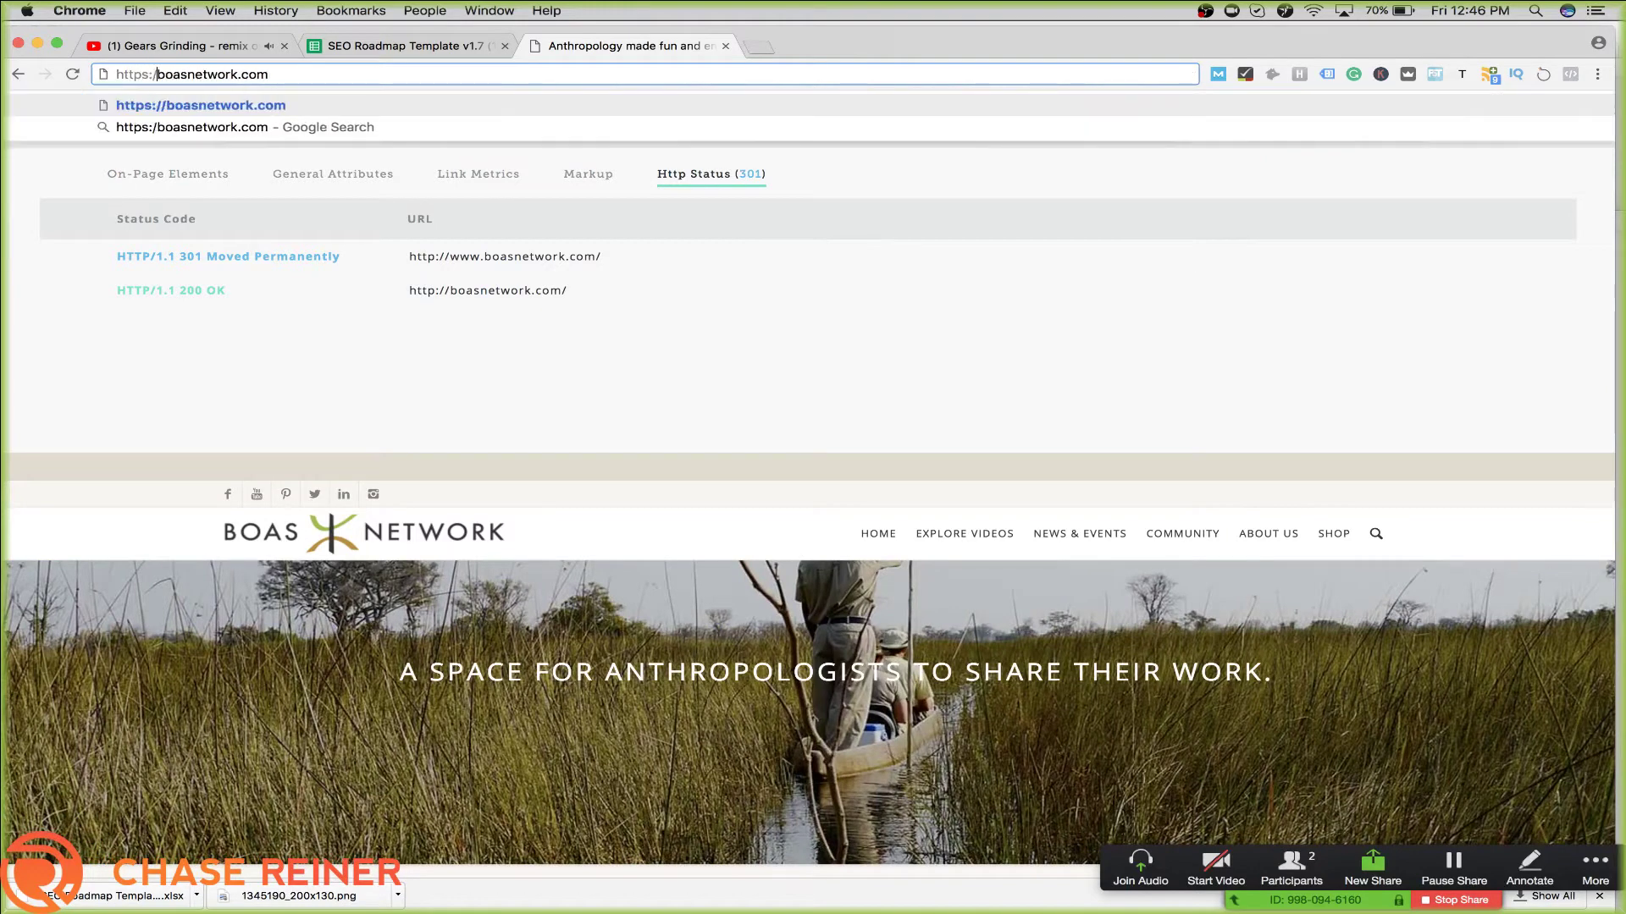
key("Return")
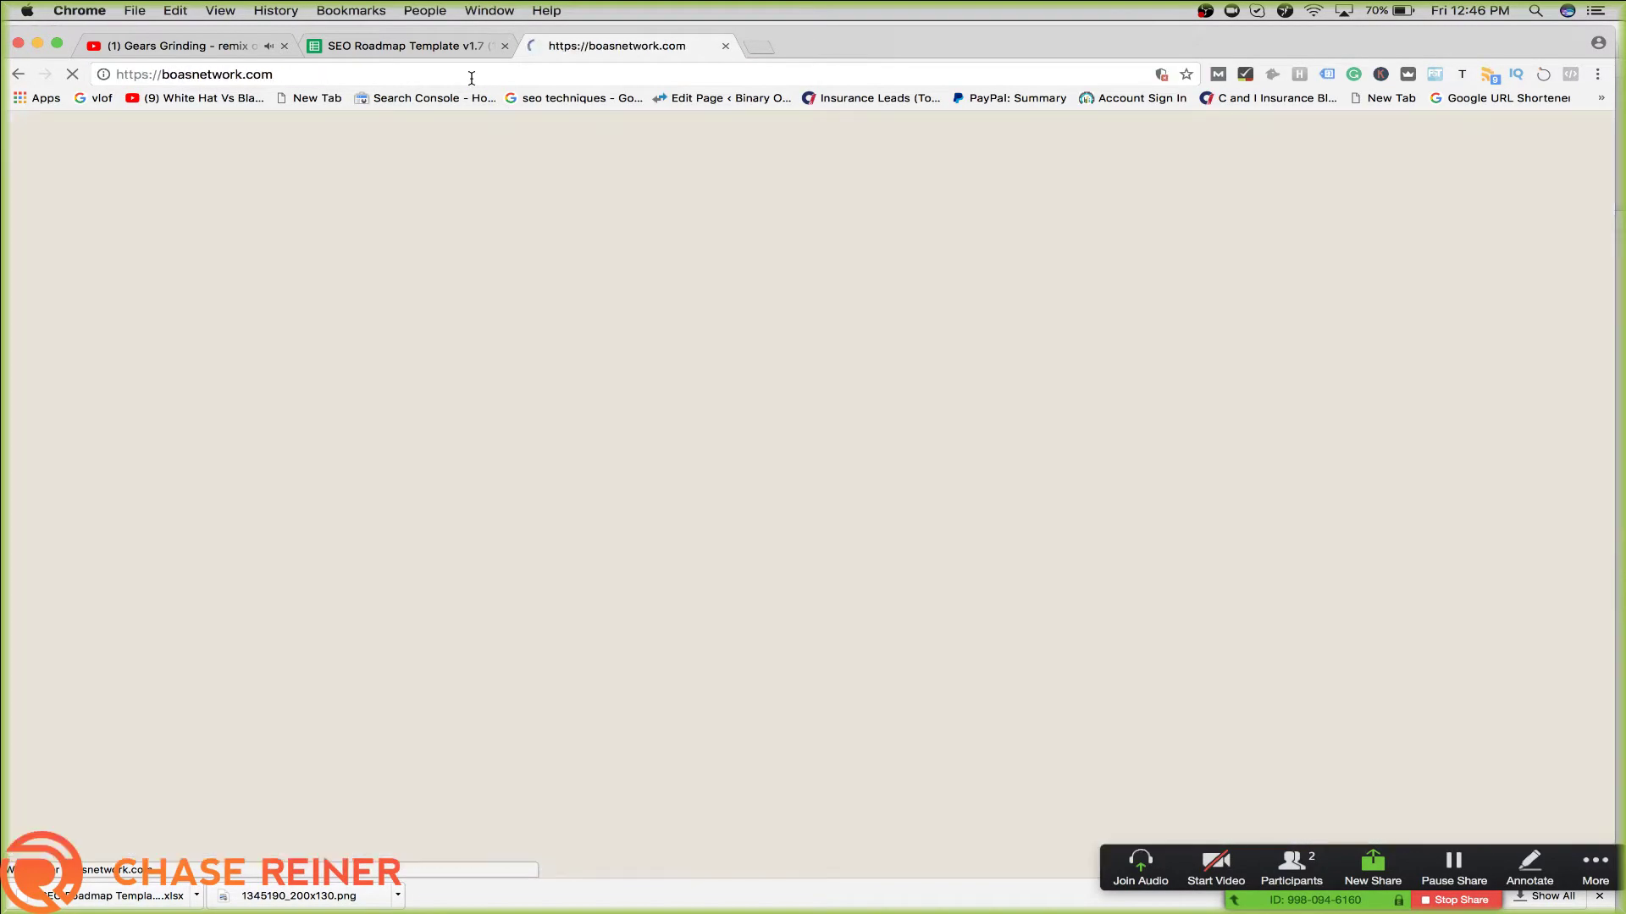
left_click(471, 76)
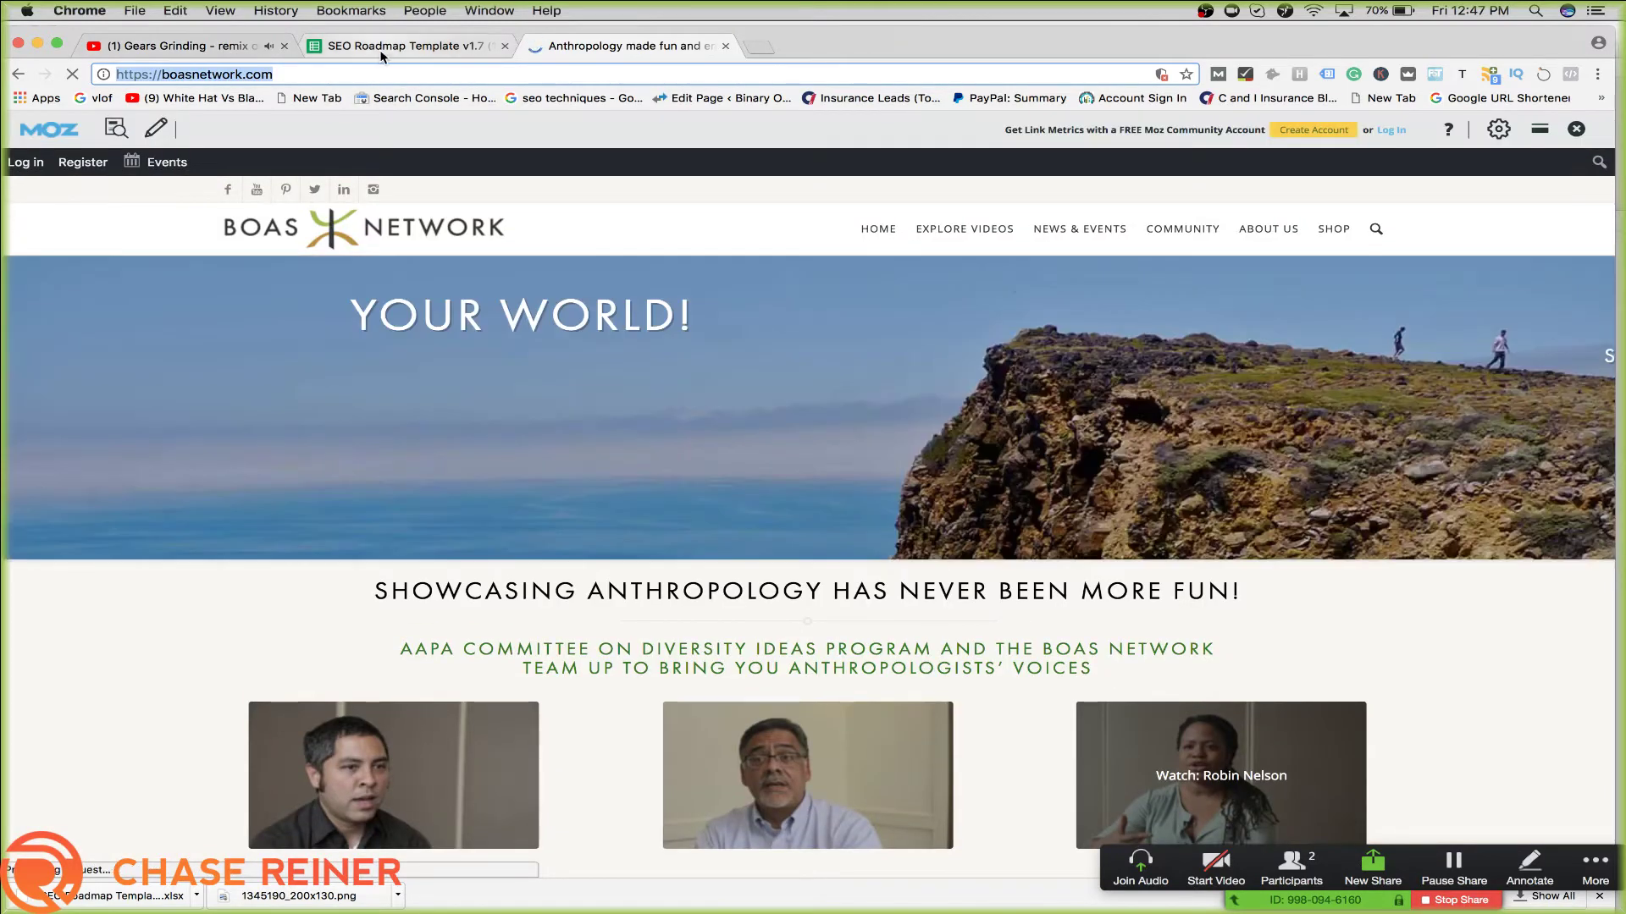
Return to the roadmap sheet and set the status of "Site redirects to perferred version" to z
left_click(398, 46)
left_click(216, 351)
left_click(451, 511)
type("z")
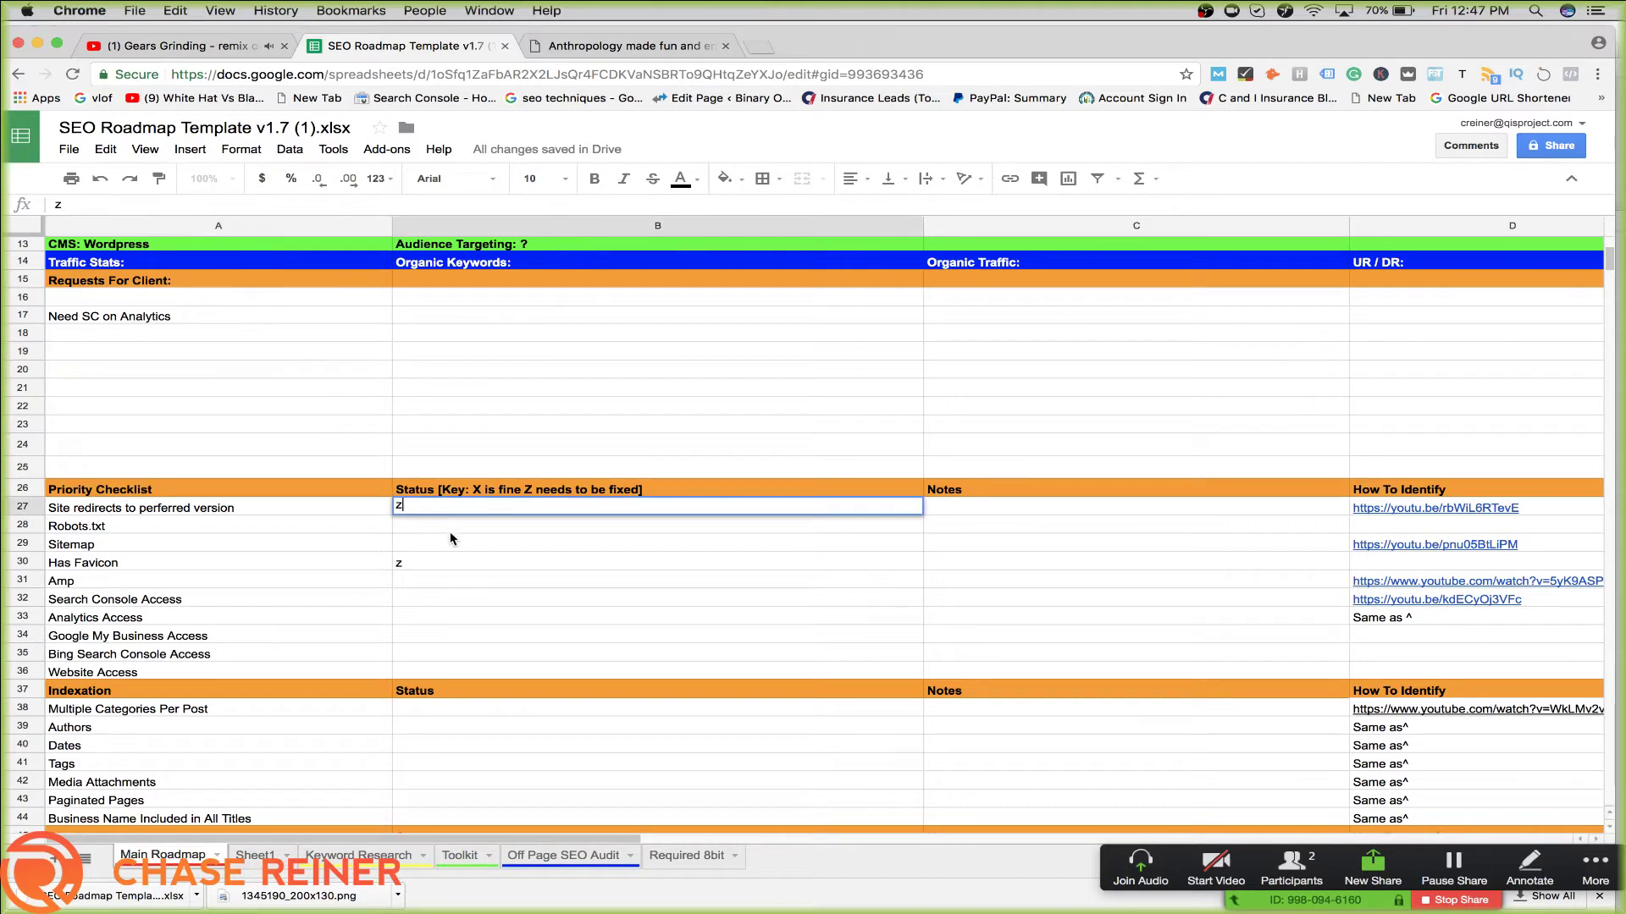
key("Return")
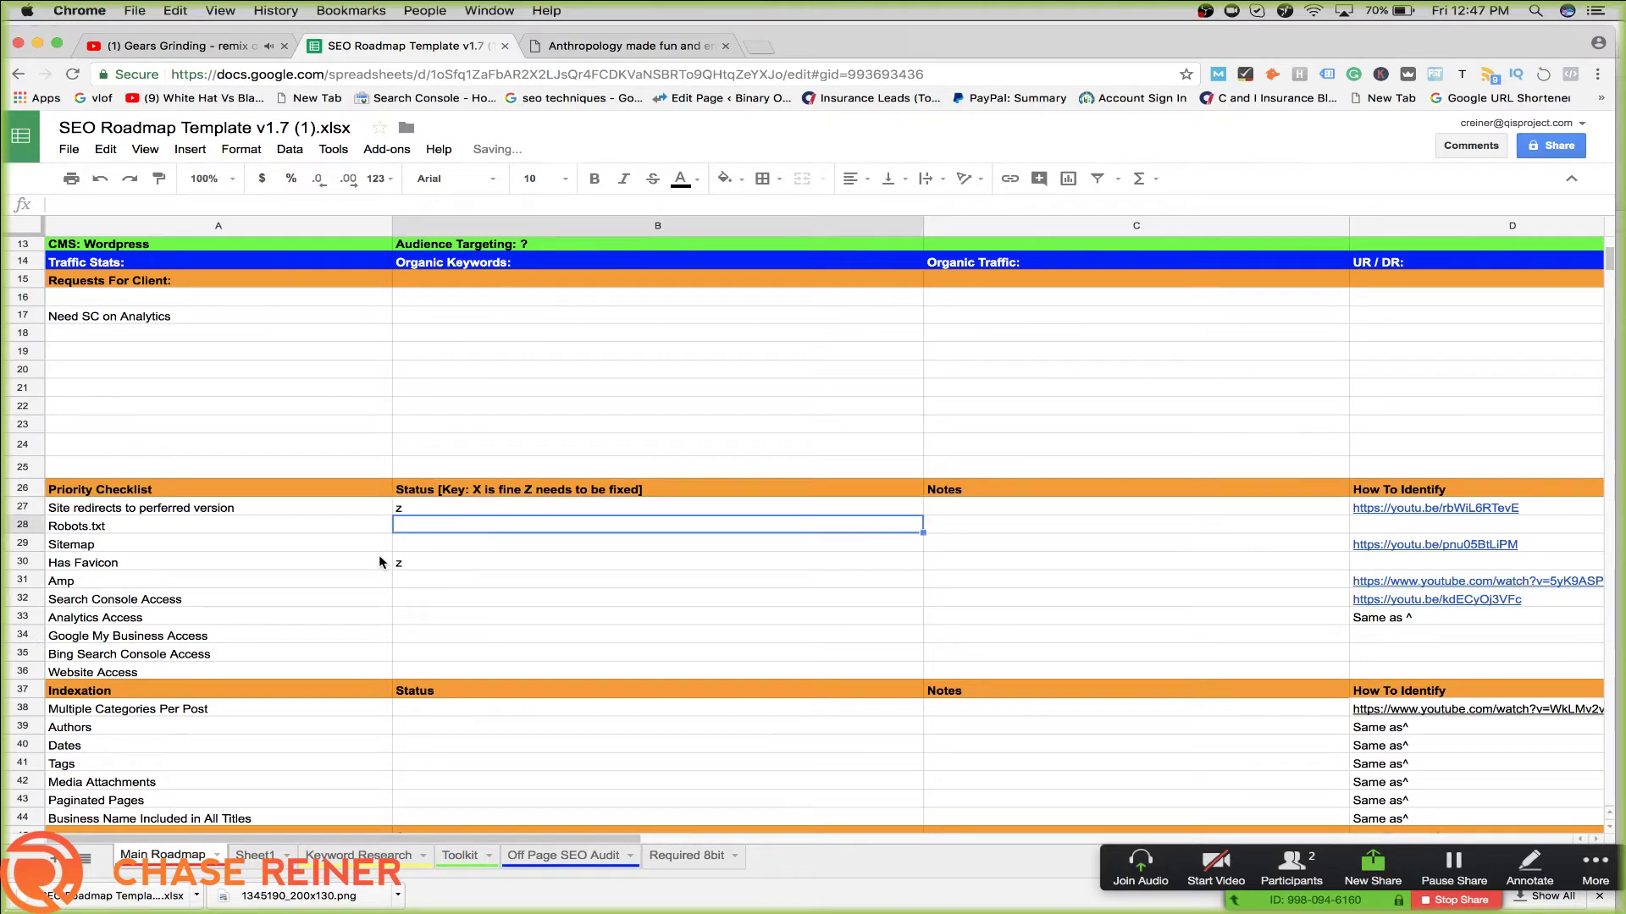
Look through the roadmap sections below the Priority Checklist, down to SEM / Adwords, for an item covering HTTPS
left_click(411, 562)
left_click(376, 657)
left_click(425, 569)
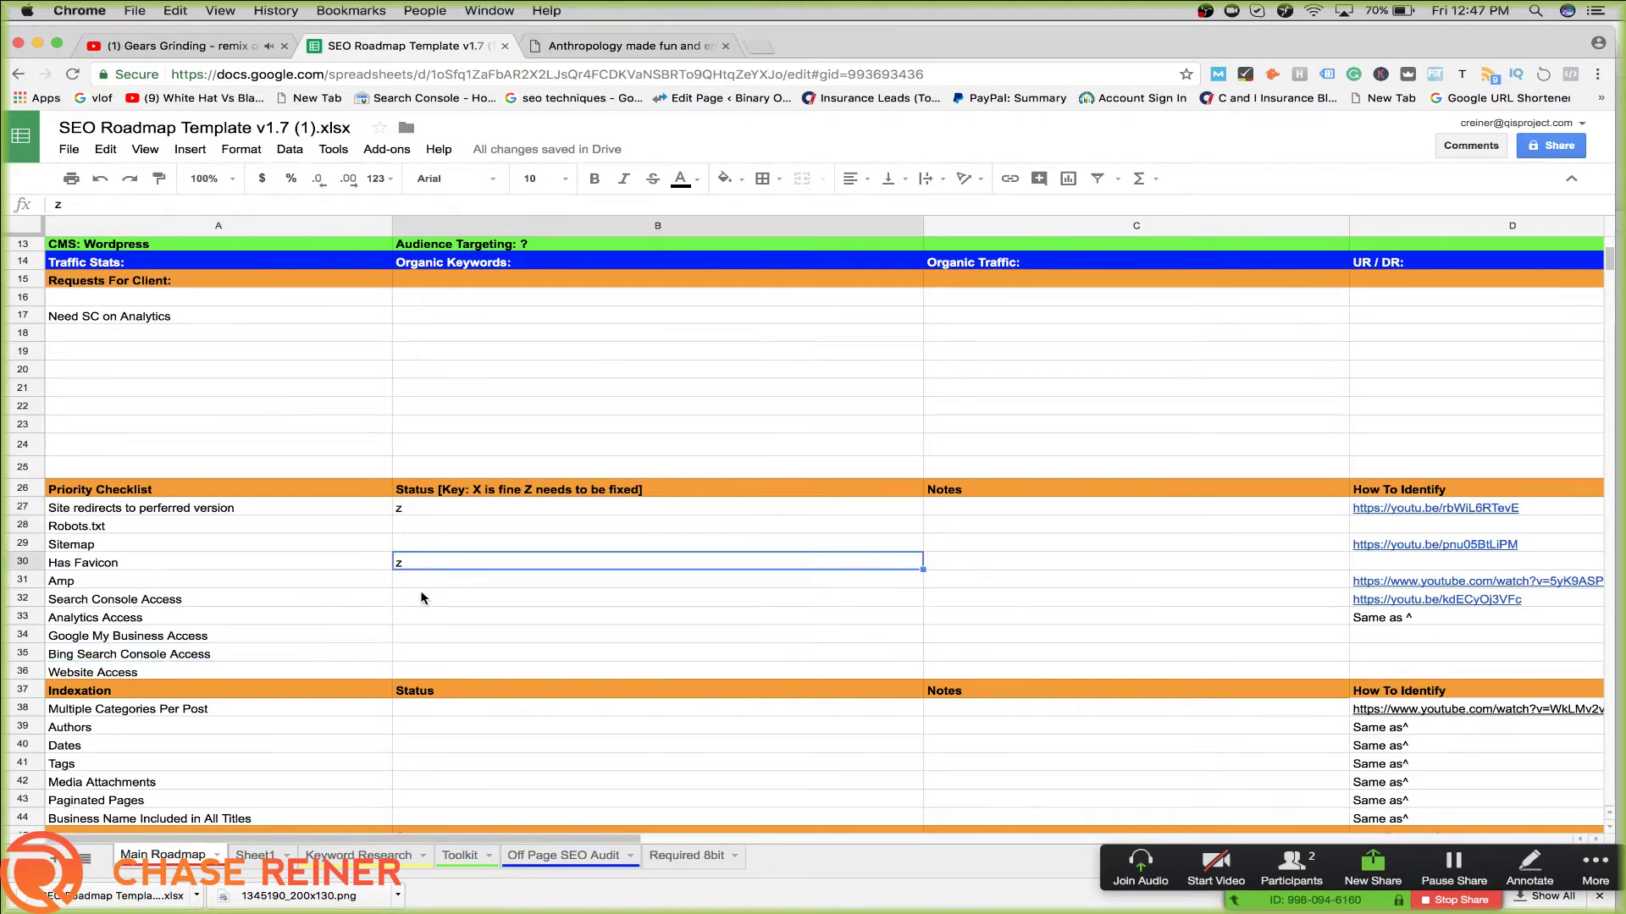
scroll(422, 597, "down", 6)
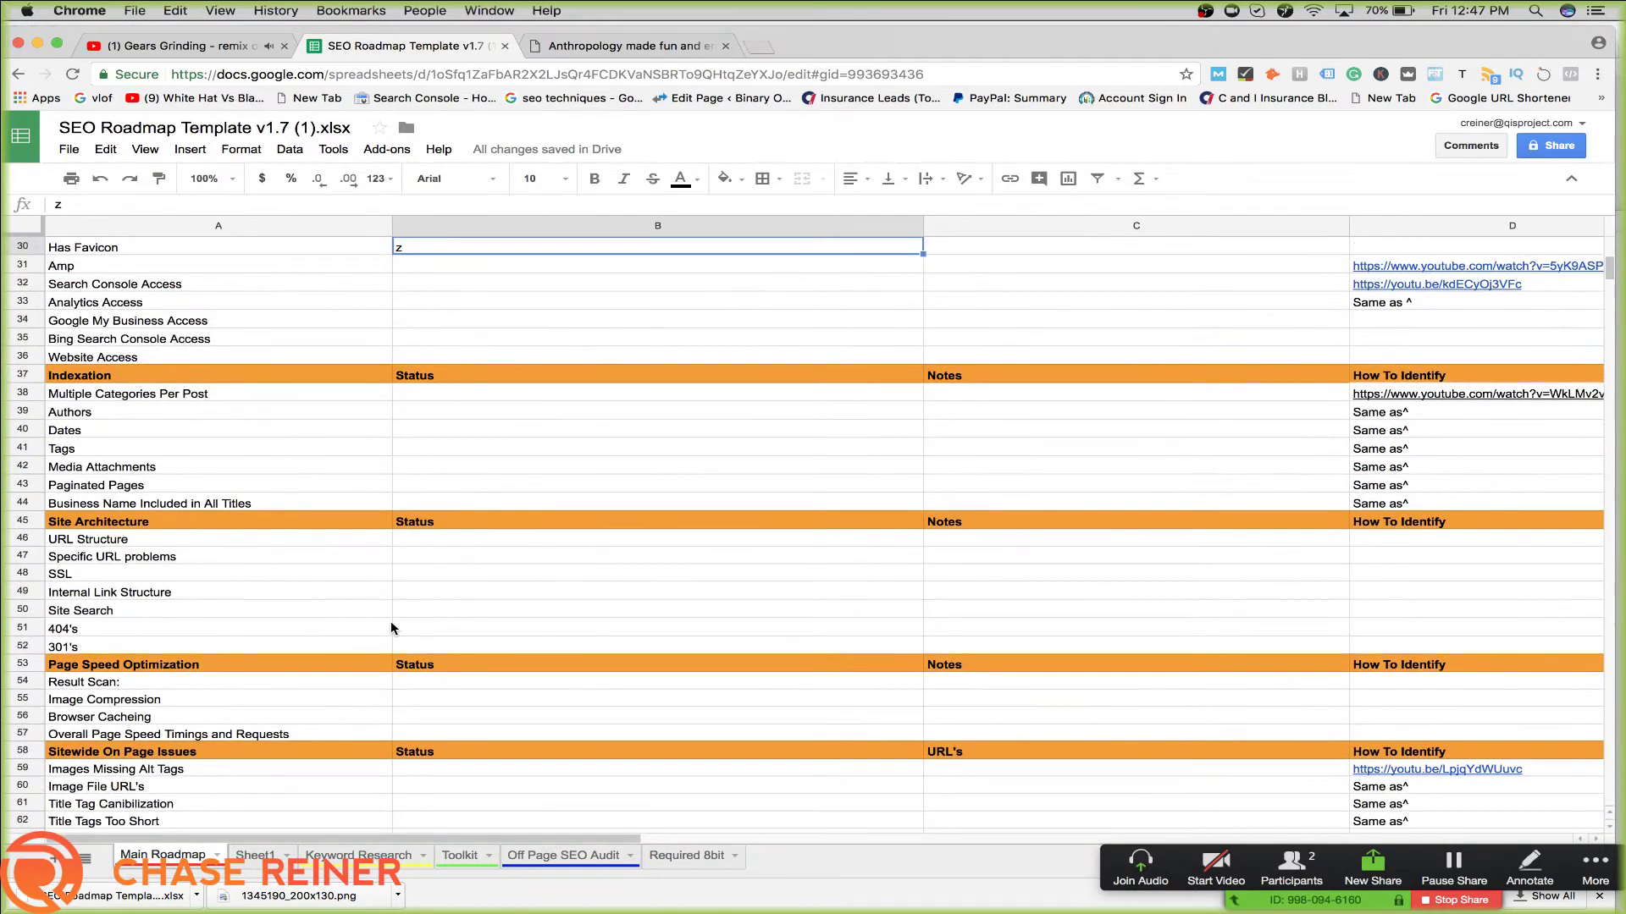
scroll(391, 627, "down", 12)
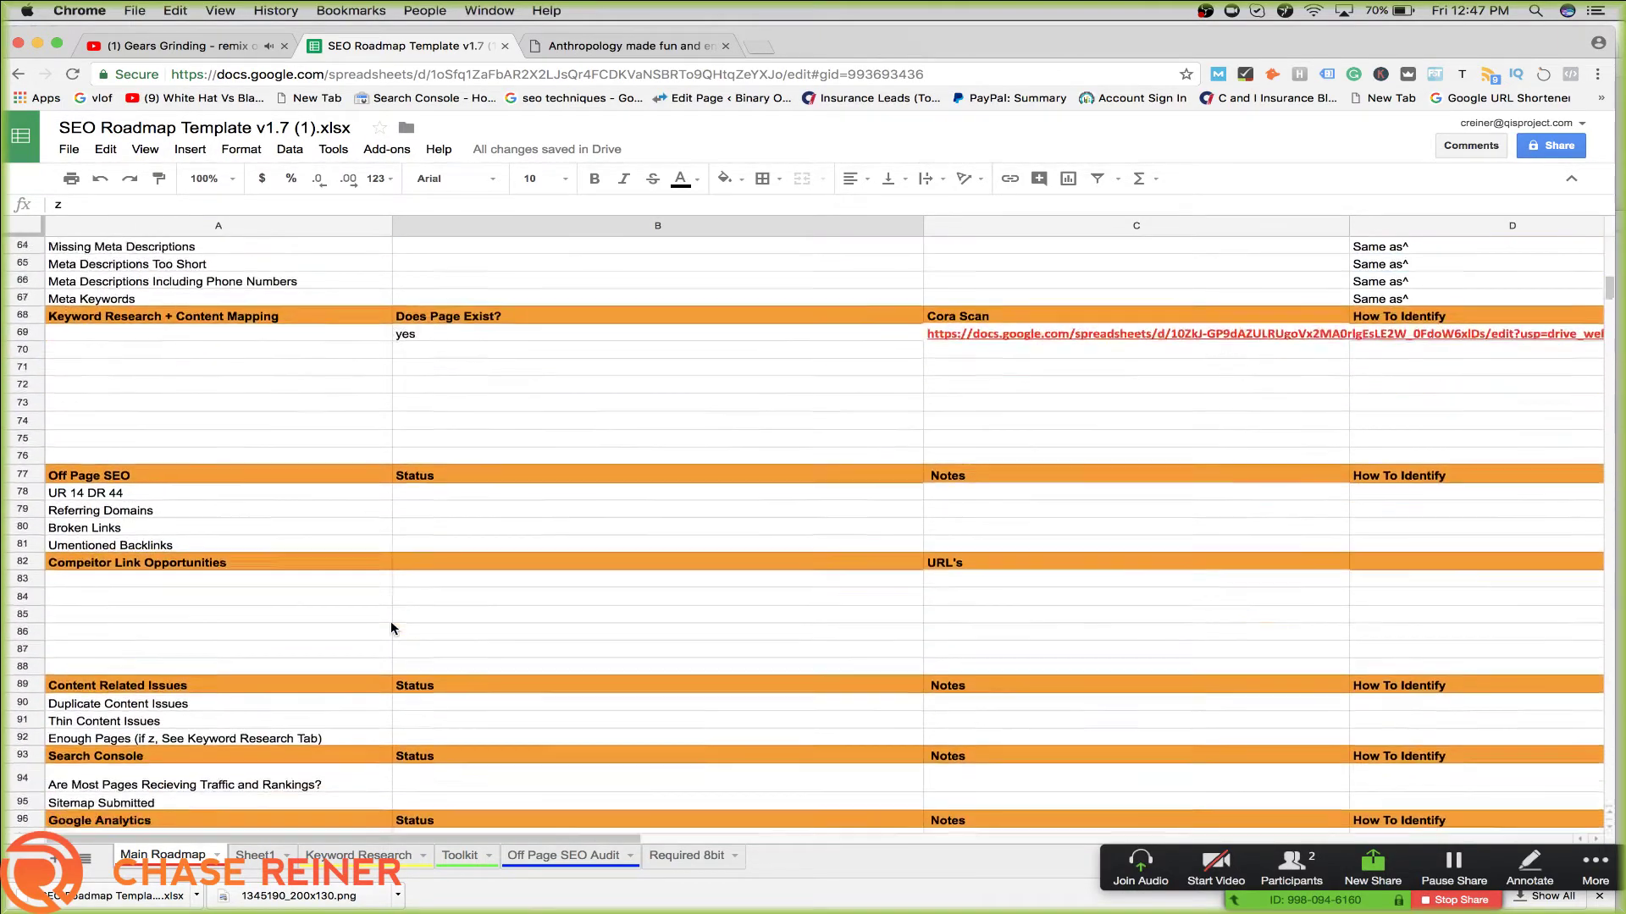
scroll(392, 627, "down", 9)
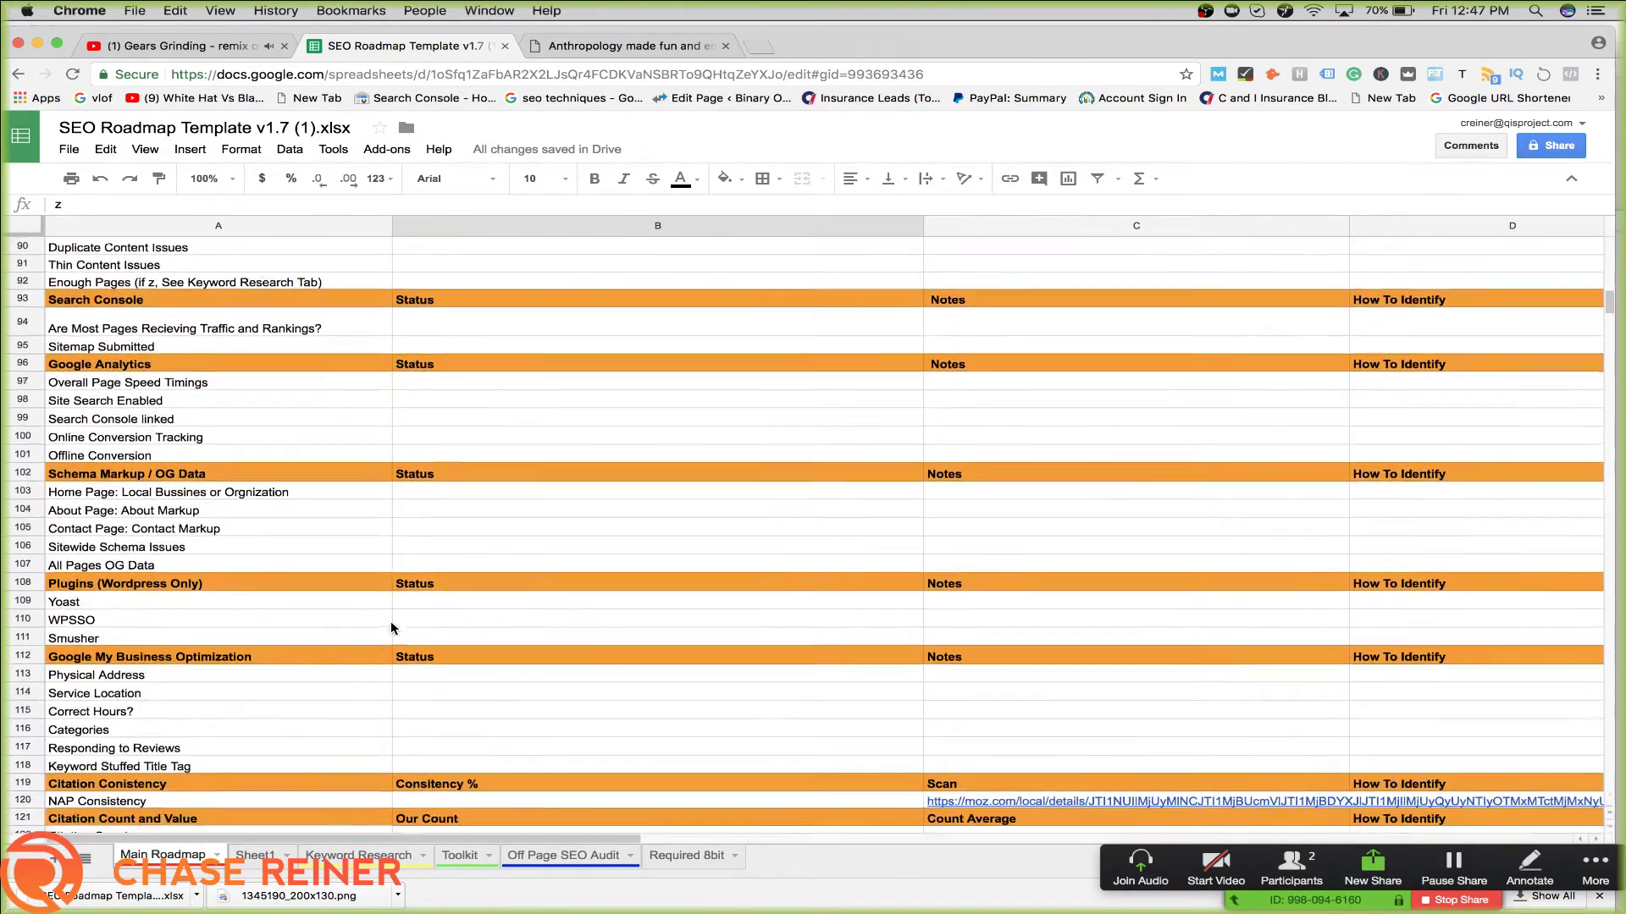
scroll(391, 628, "down", 5)
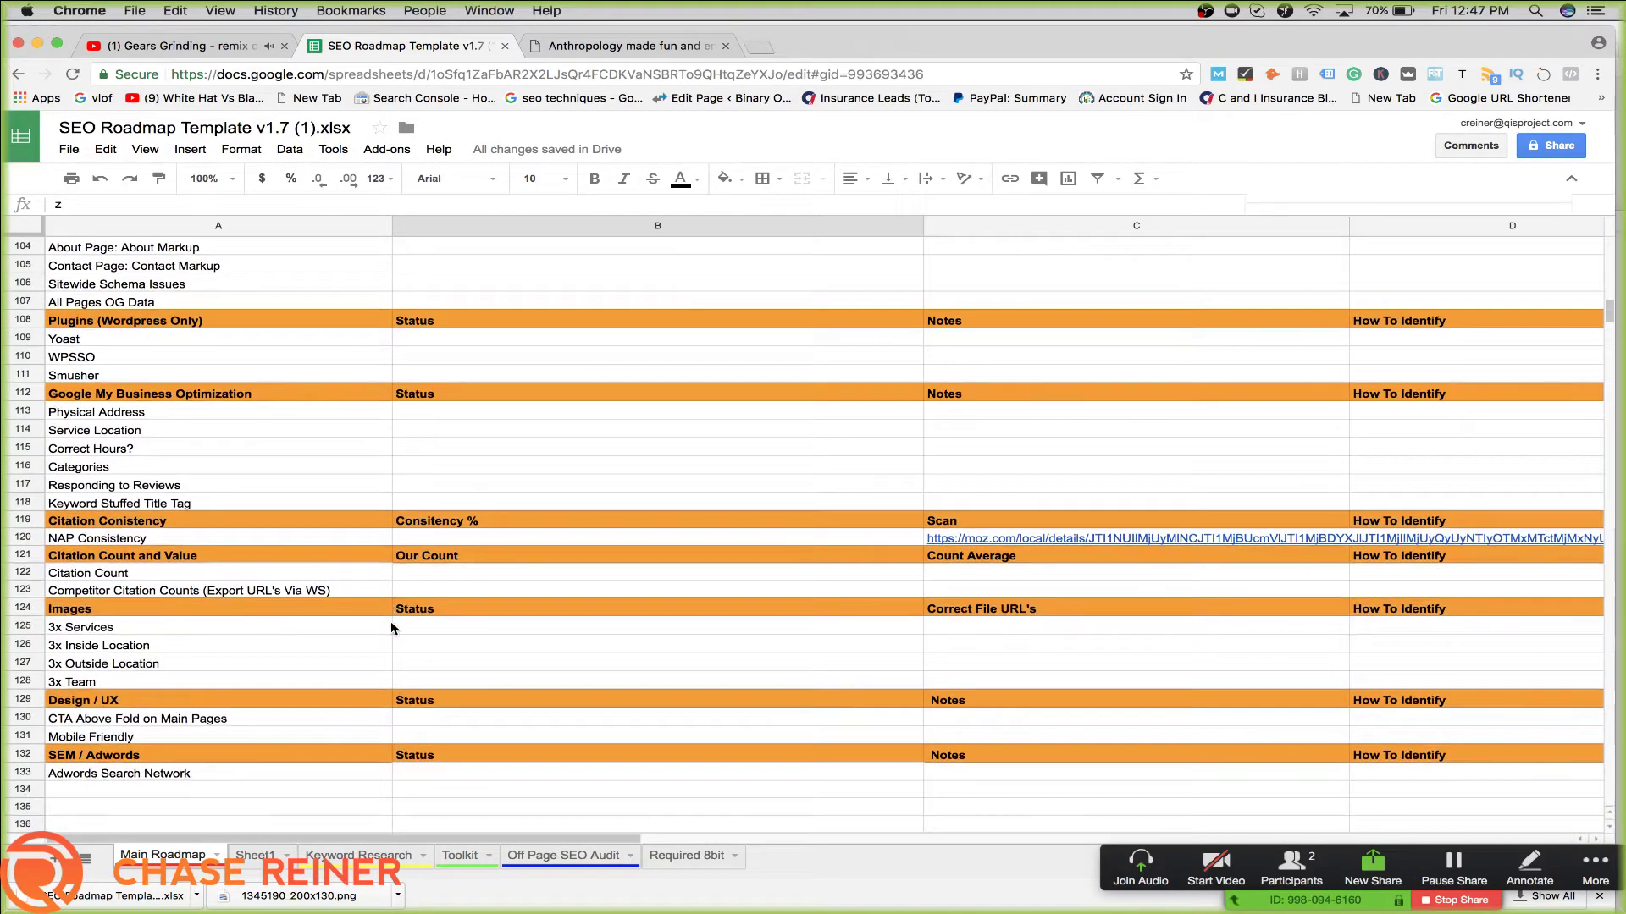
Search the sheet for "https", go through the matches, and return to the Priority Checklist
key("ctrl+f")
type("https")
key("Return")
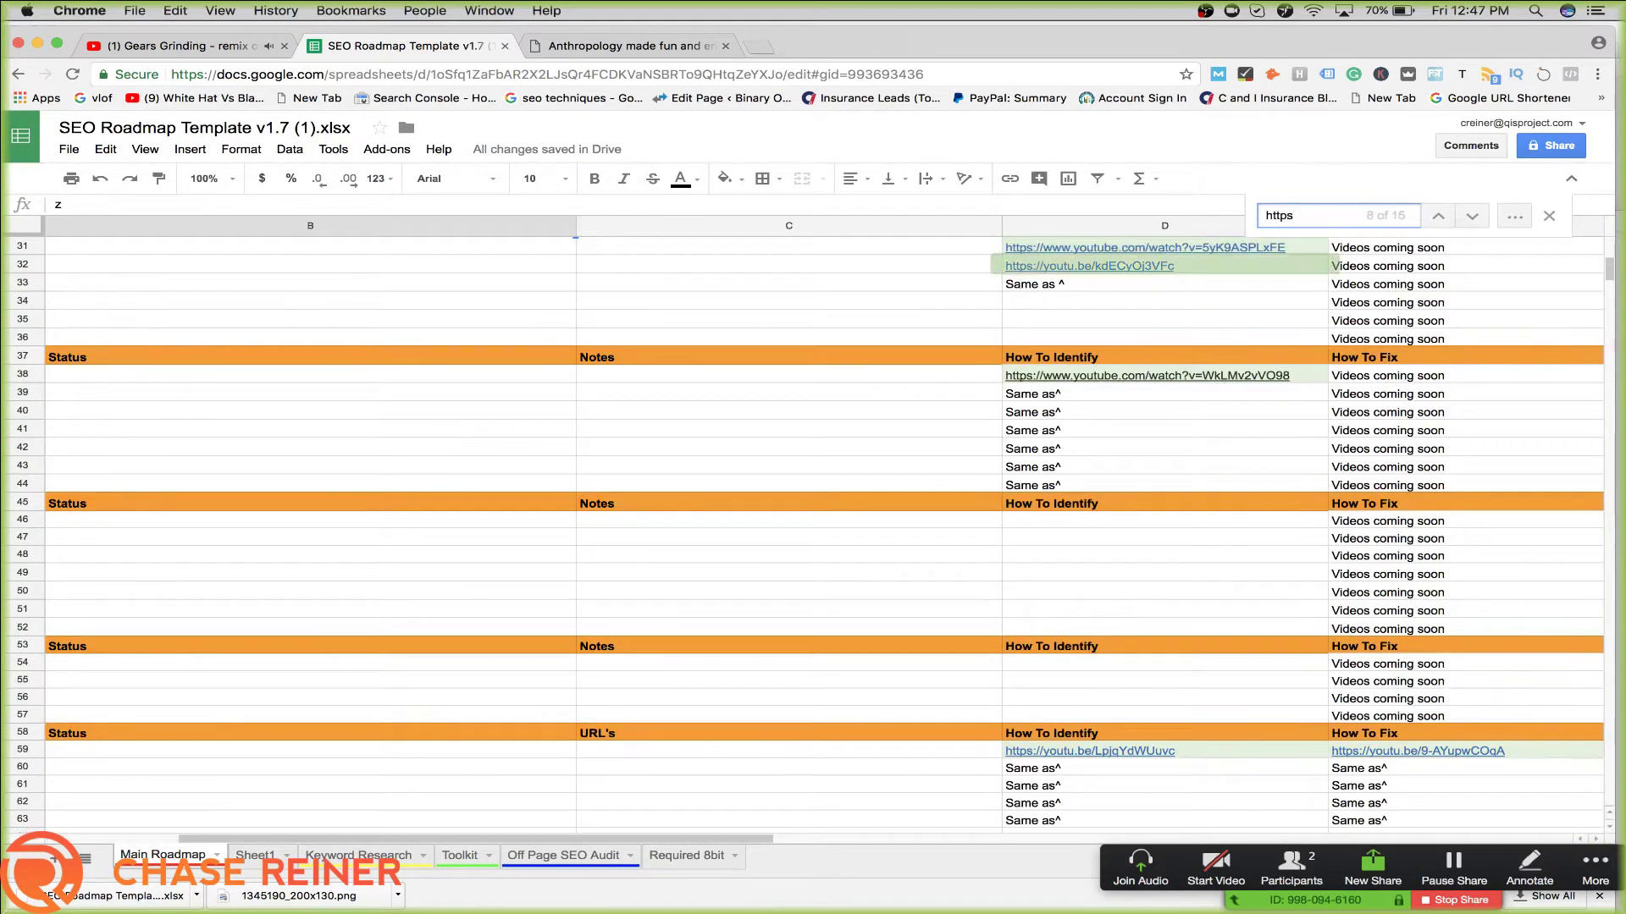
key("Return")
key("Return")
key("Return")
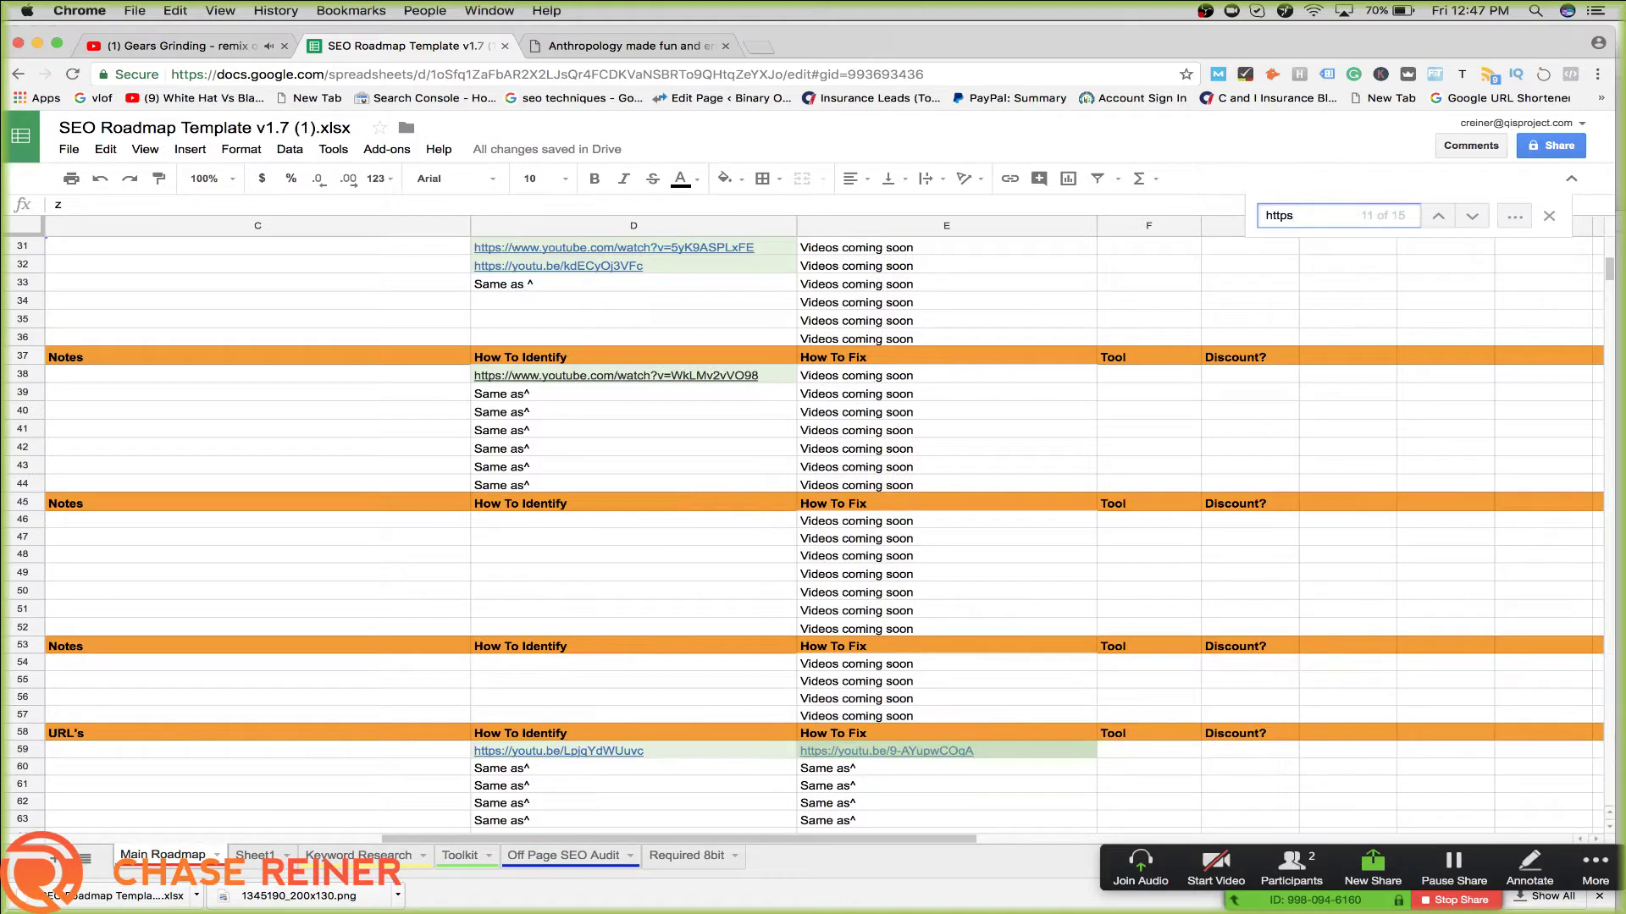
key("Return")
key("Return")
key("Return")
key("Return")
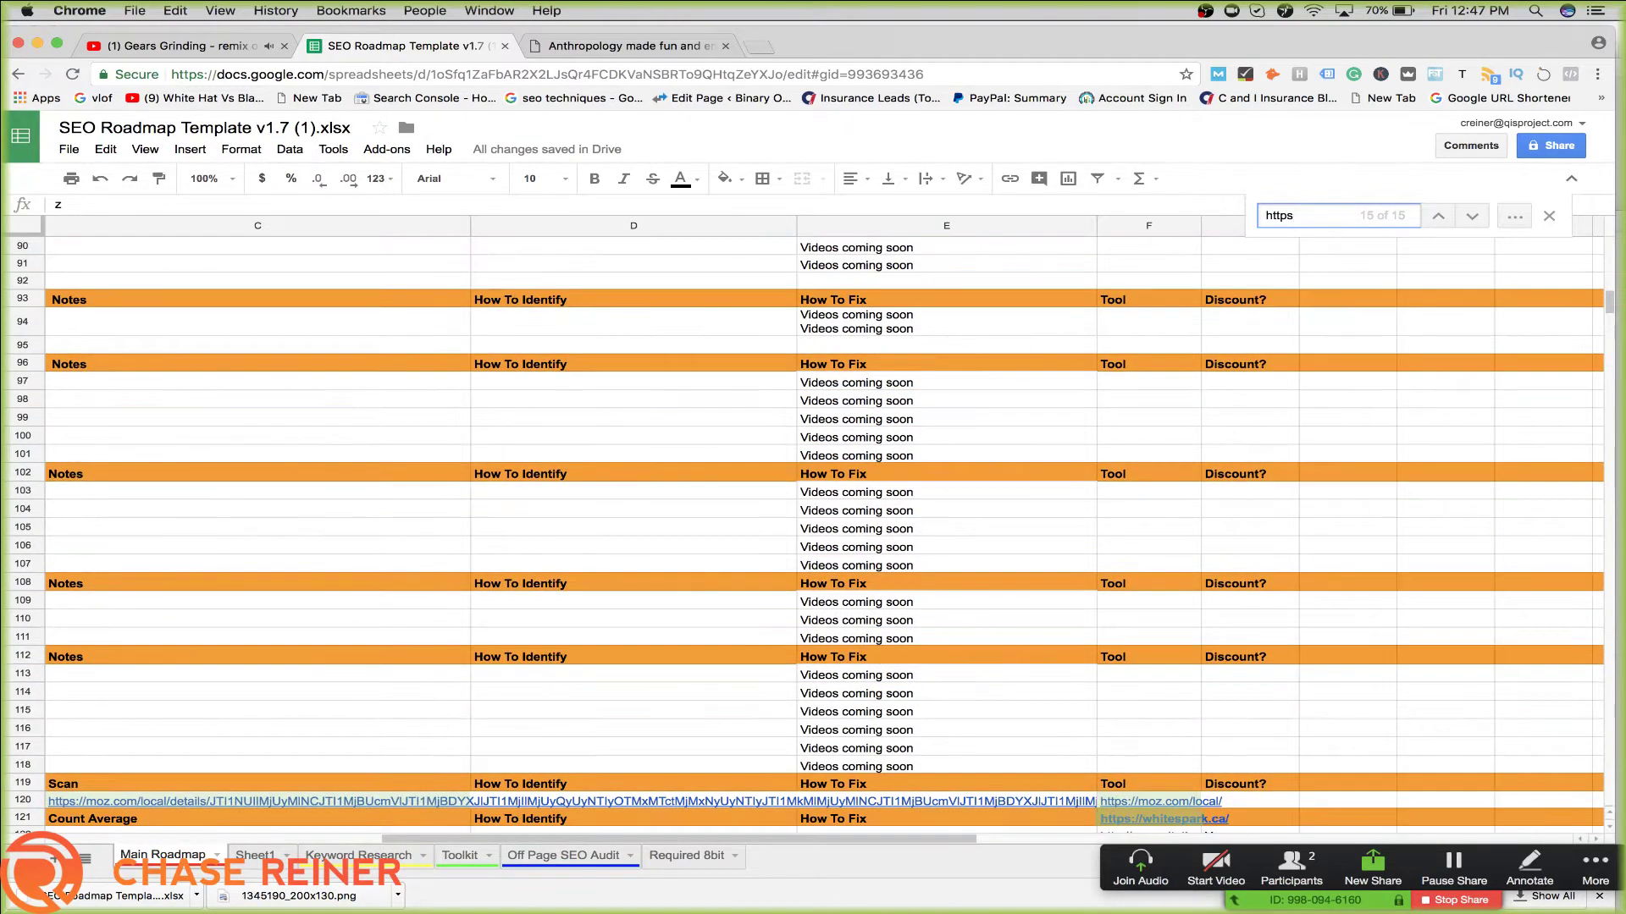
key("Return")
key("Return")
key("Return")
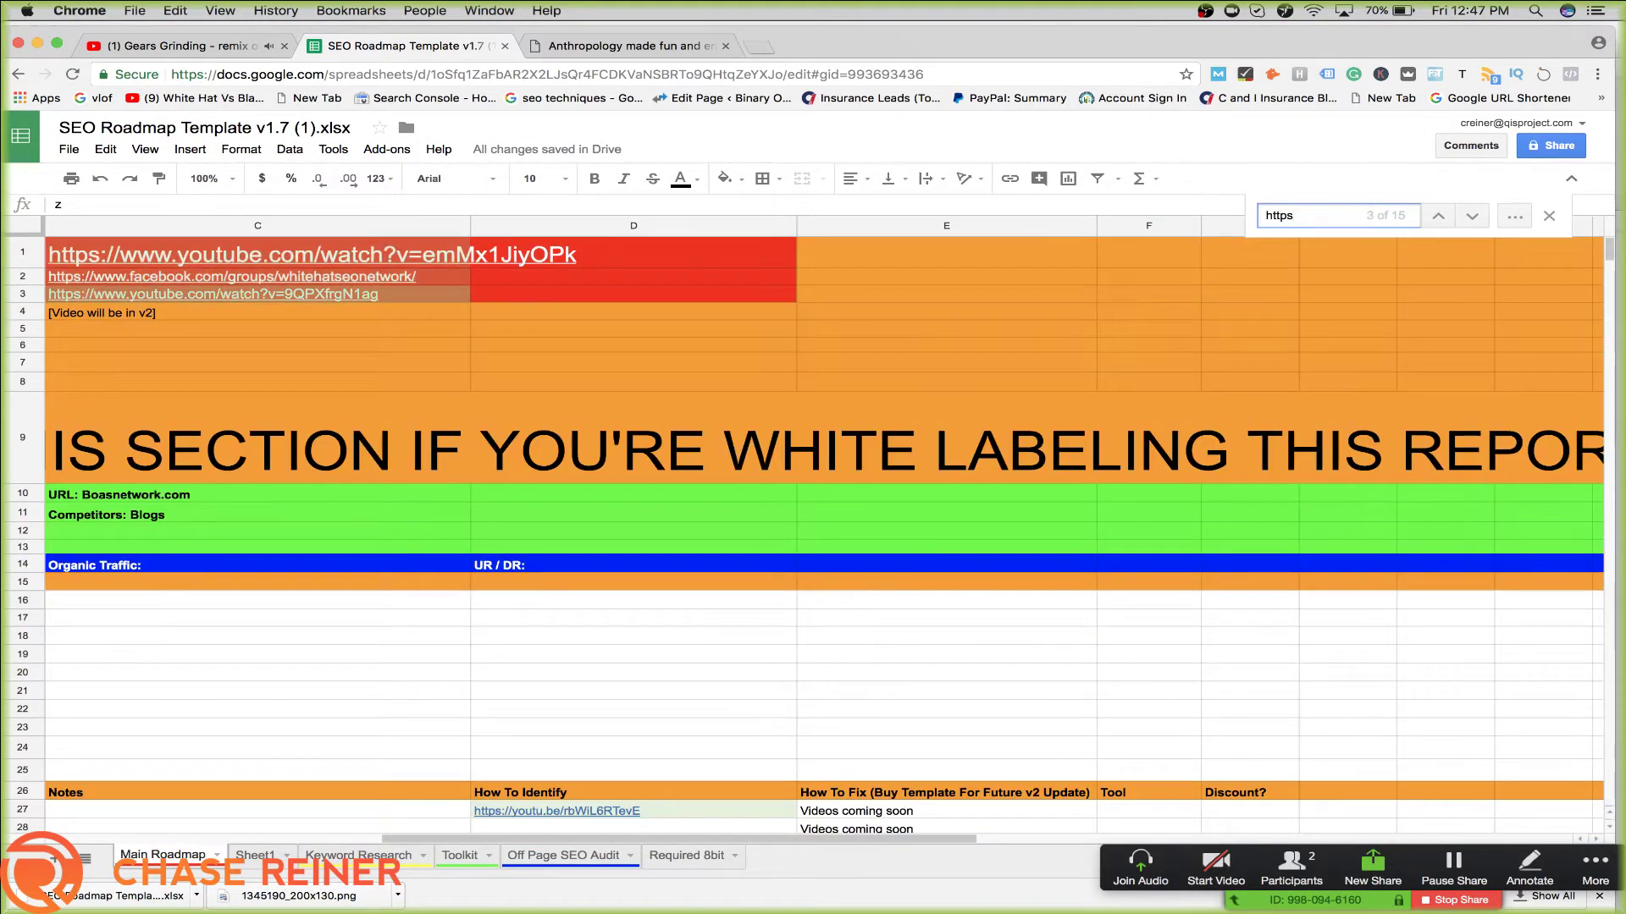
scroll(472, 385, "down", 10)
scroll(471, 385, "left", 5)
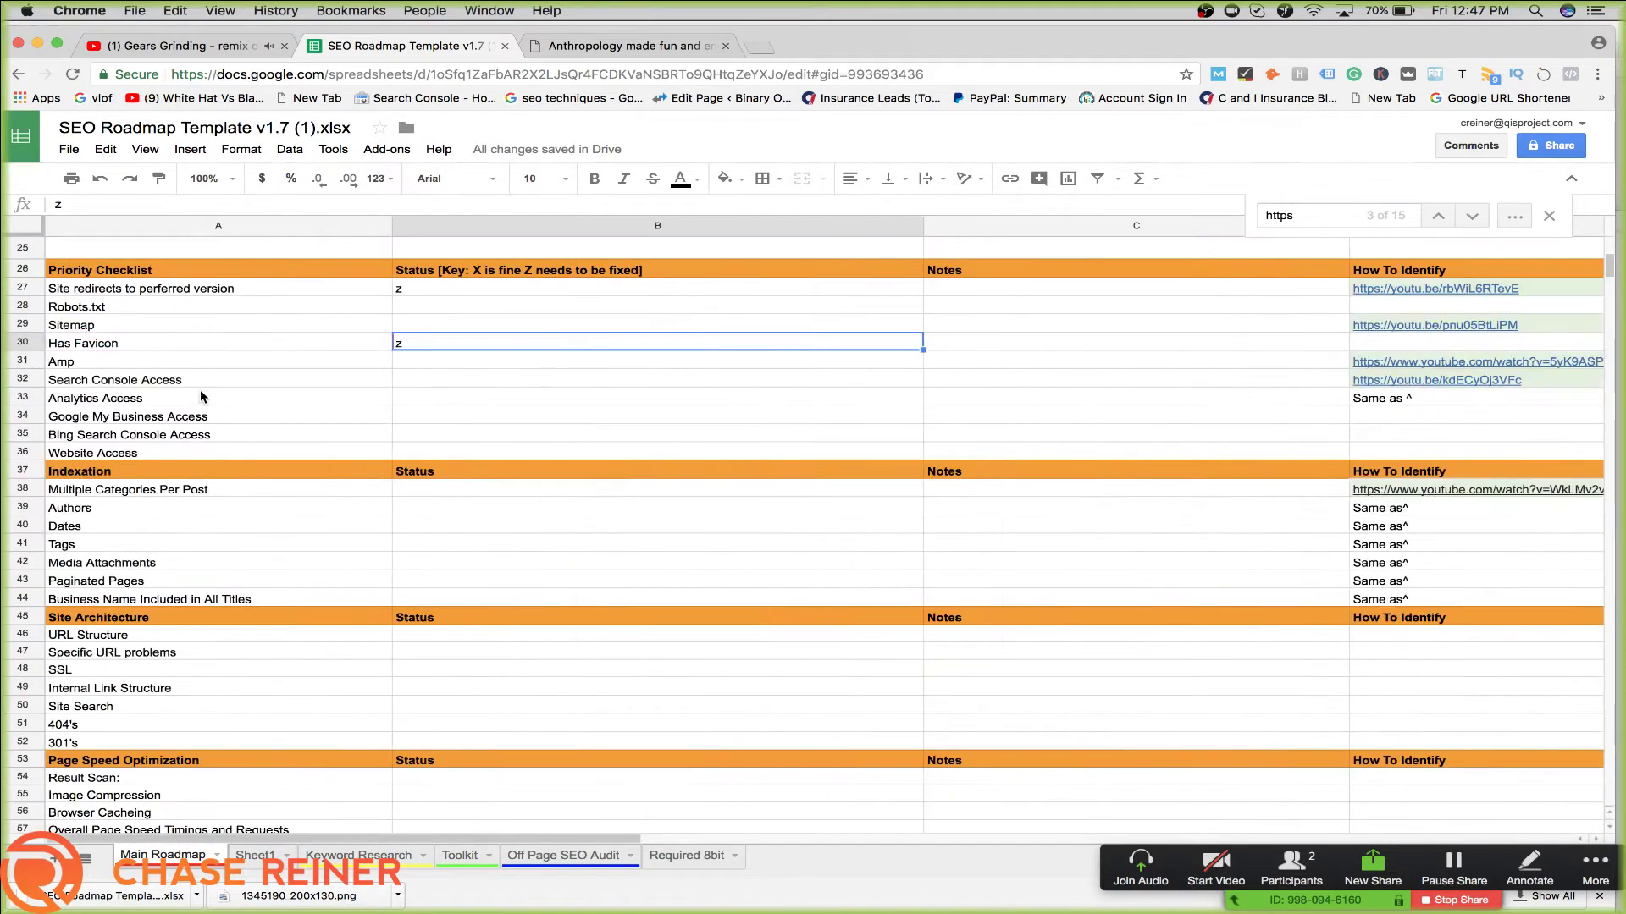
left_click(170, 380)
left_click(23, 306)
right_click(23, 307)
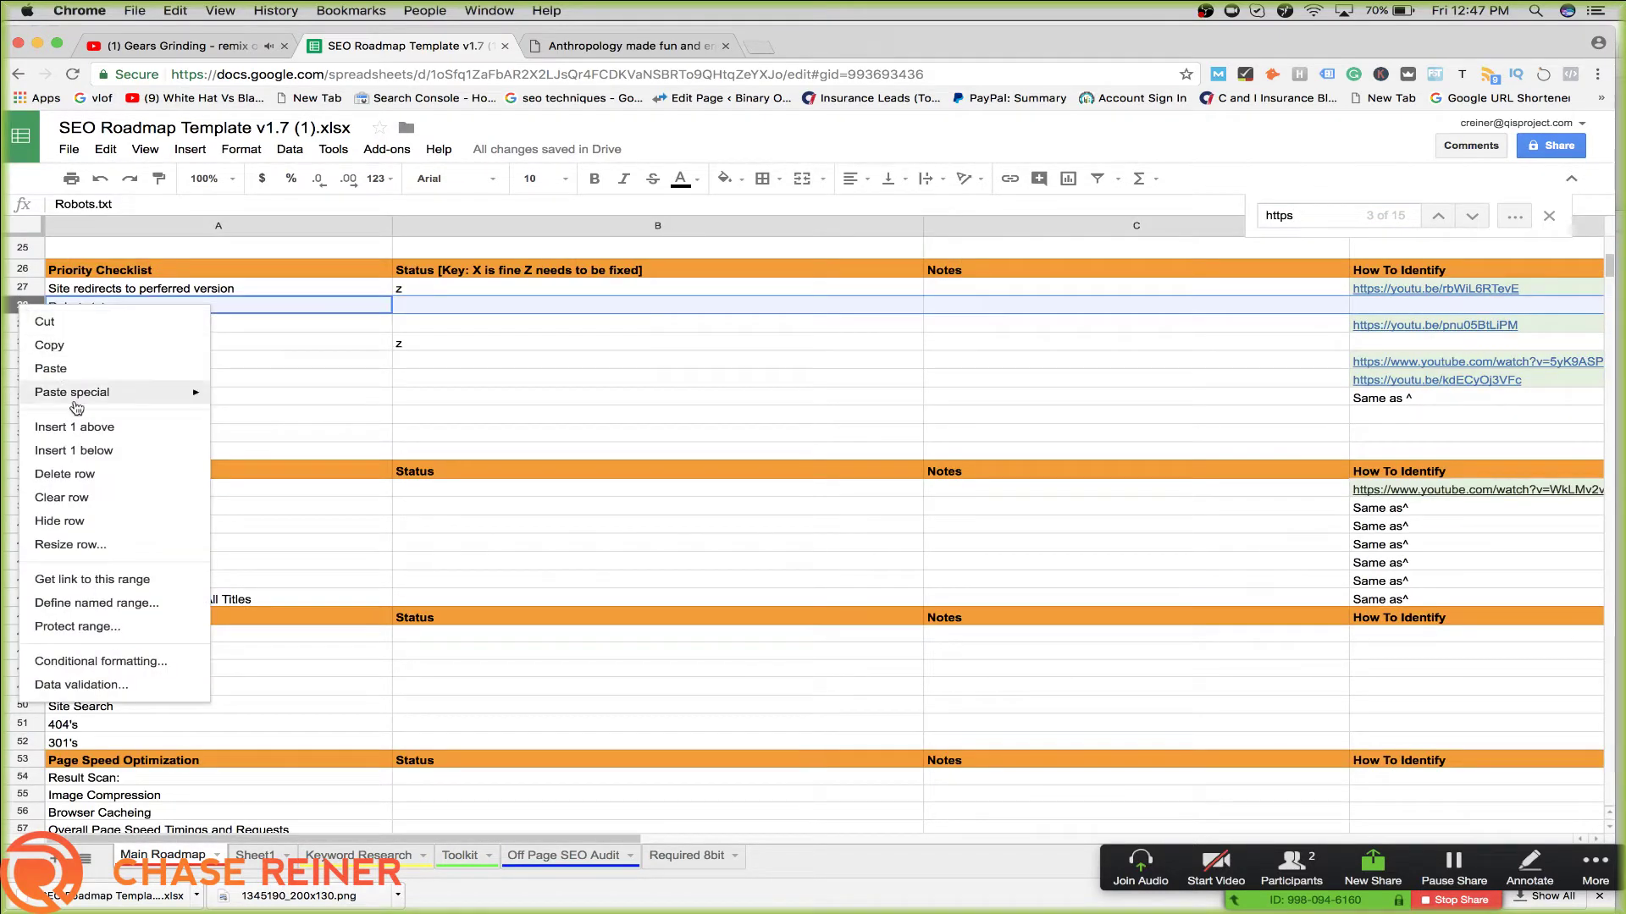
left_click(74, 451)
double_click(205, 329)
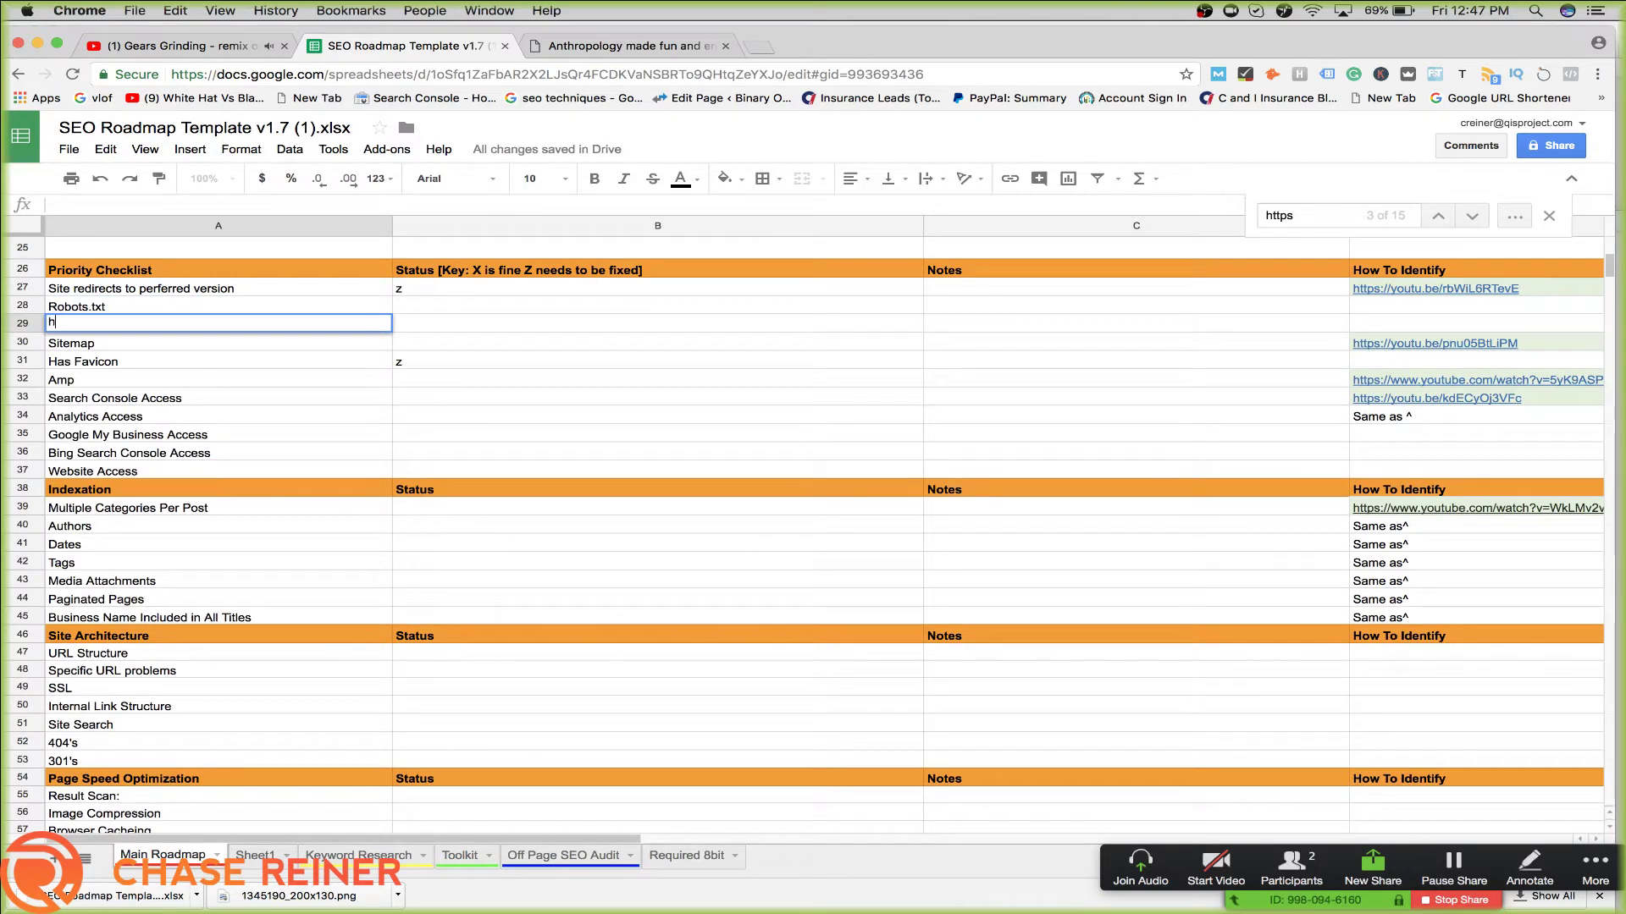
type("h")
key("Escape")
key("ctrl+z")
Search the sheet for "ssl", select the SSL item's Status cell under Site Architecture, and return to the Priority Checklist
left_click(267, 381)
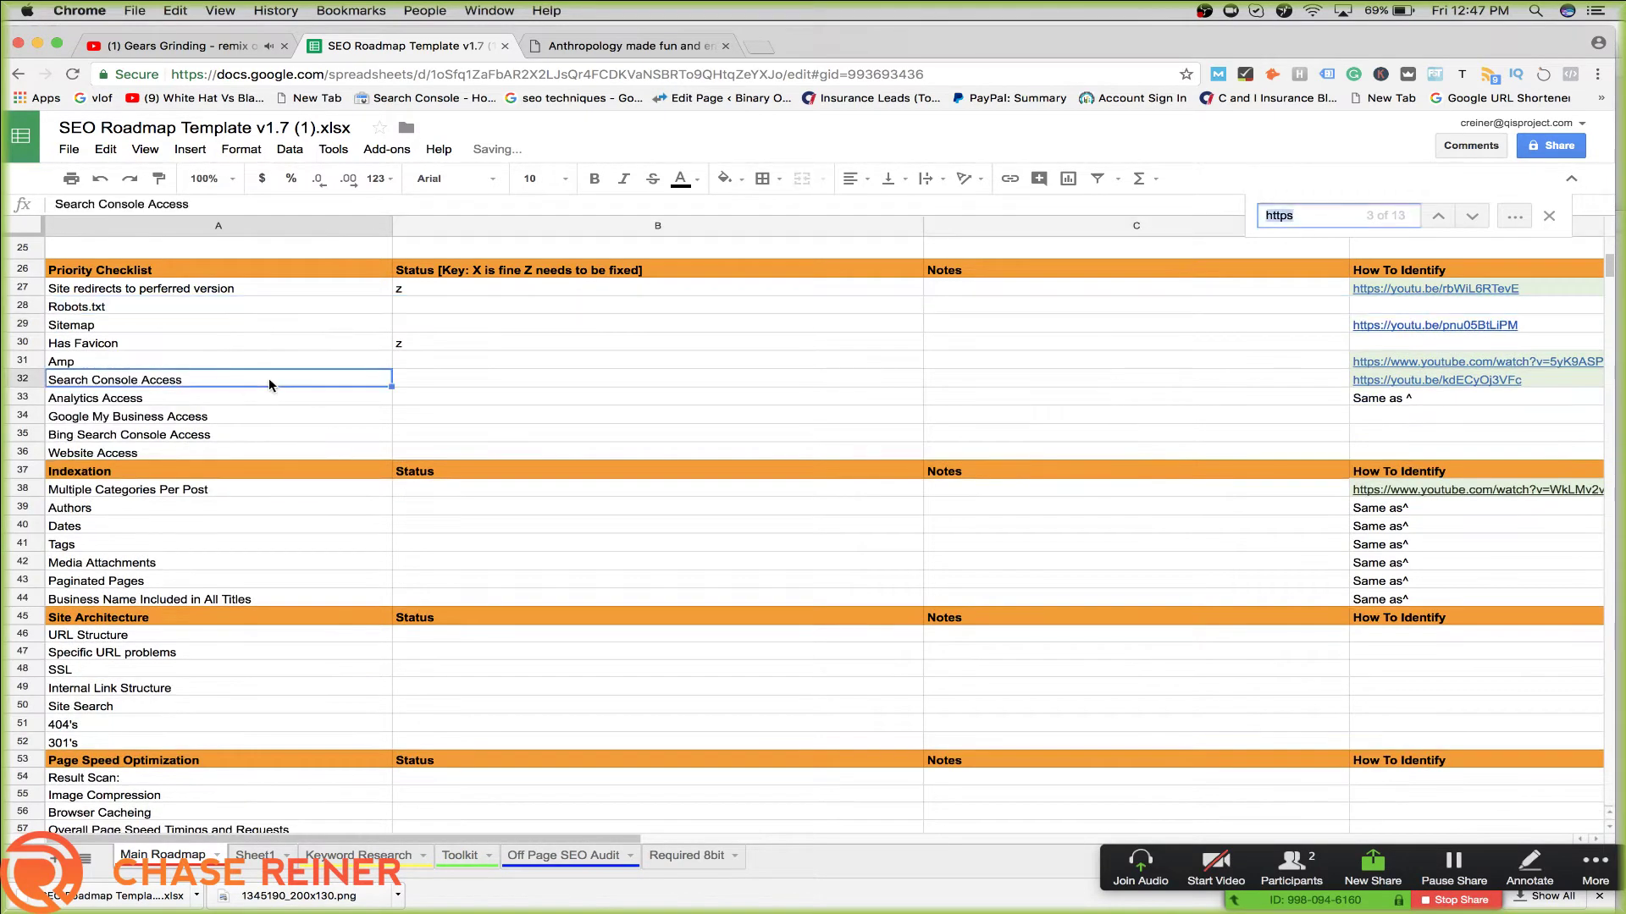
type("ssl")
left_click(418, 668)
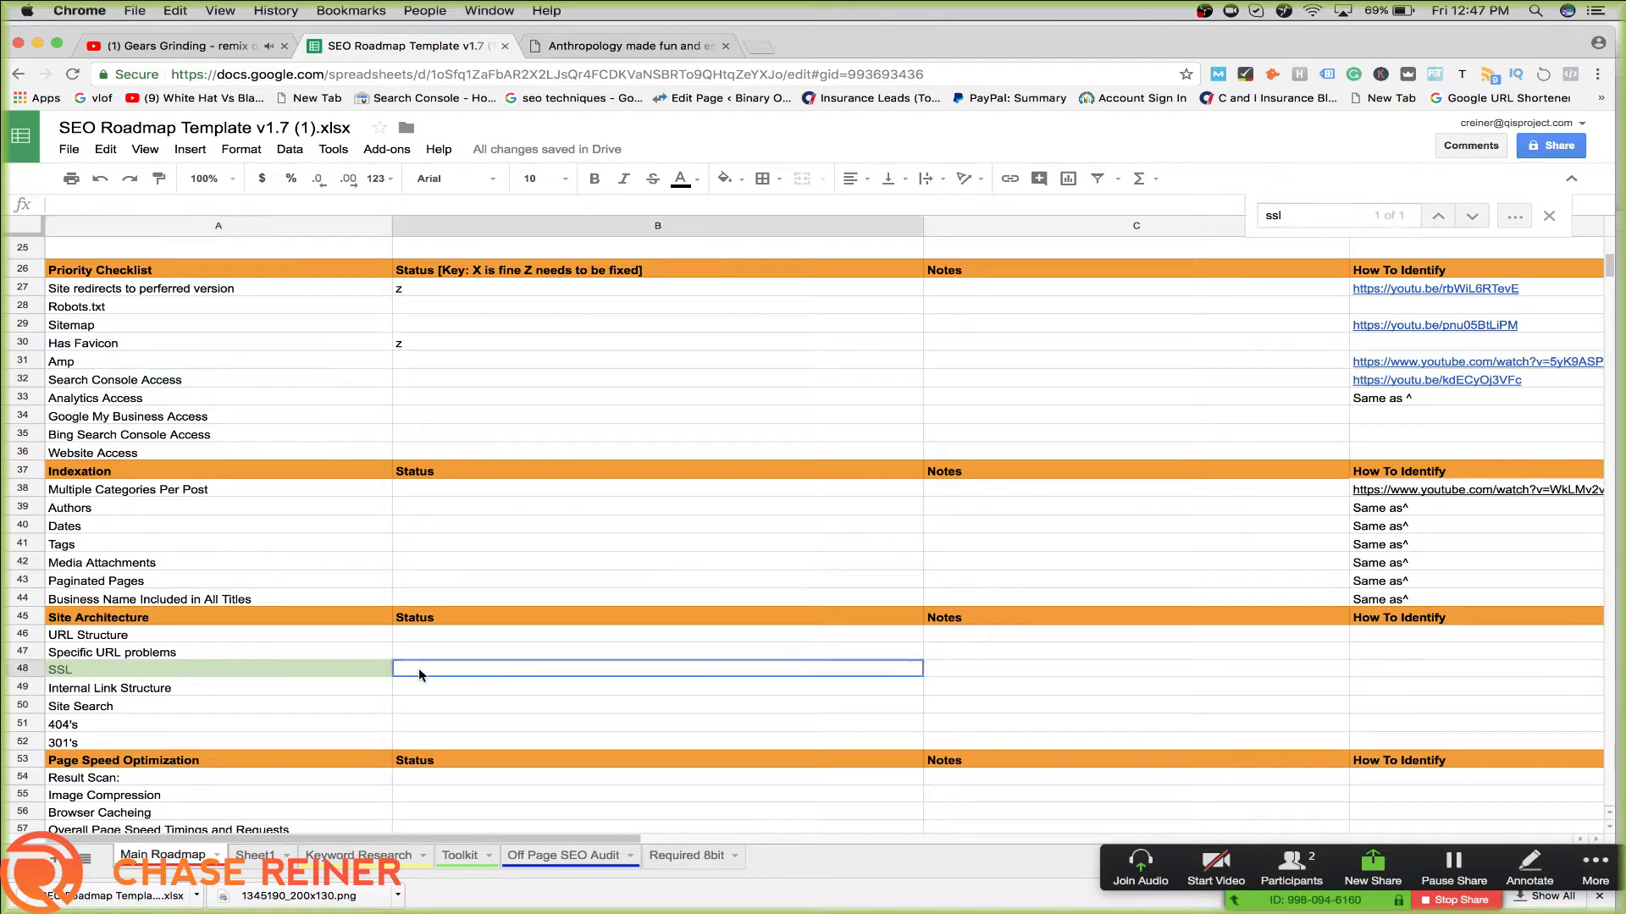
left_click(624, 471)
scroll(624, 465, "up", 10)
scroll(527, 585, "down", 4)
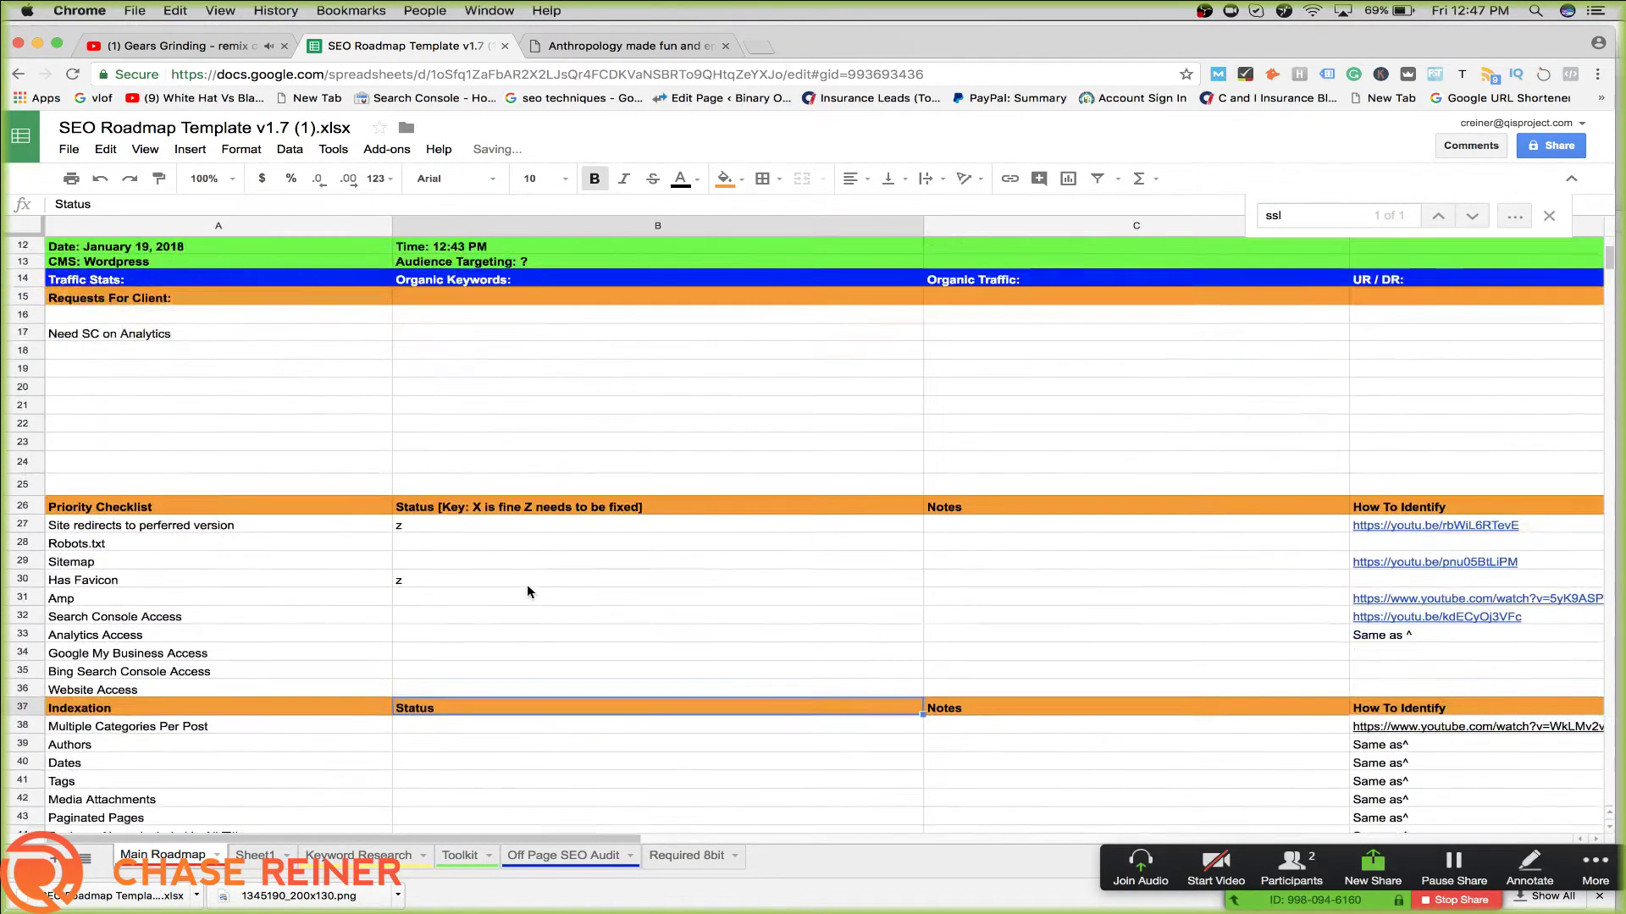
Add the note "Need to add redirect" to the SSL item under Site Architecture and return to the Priority Checklist
scroll(527, 590, "down", 3)
double_click(951, 784)
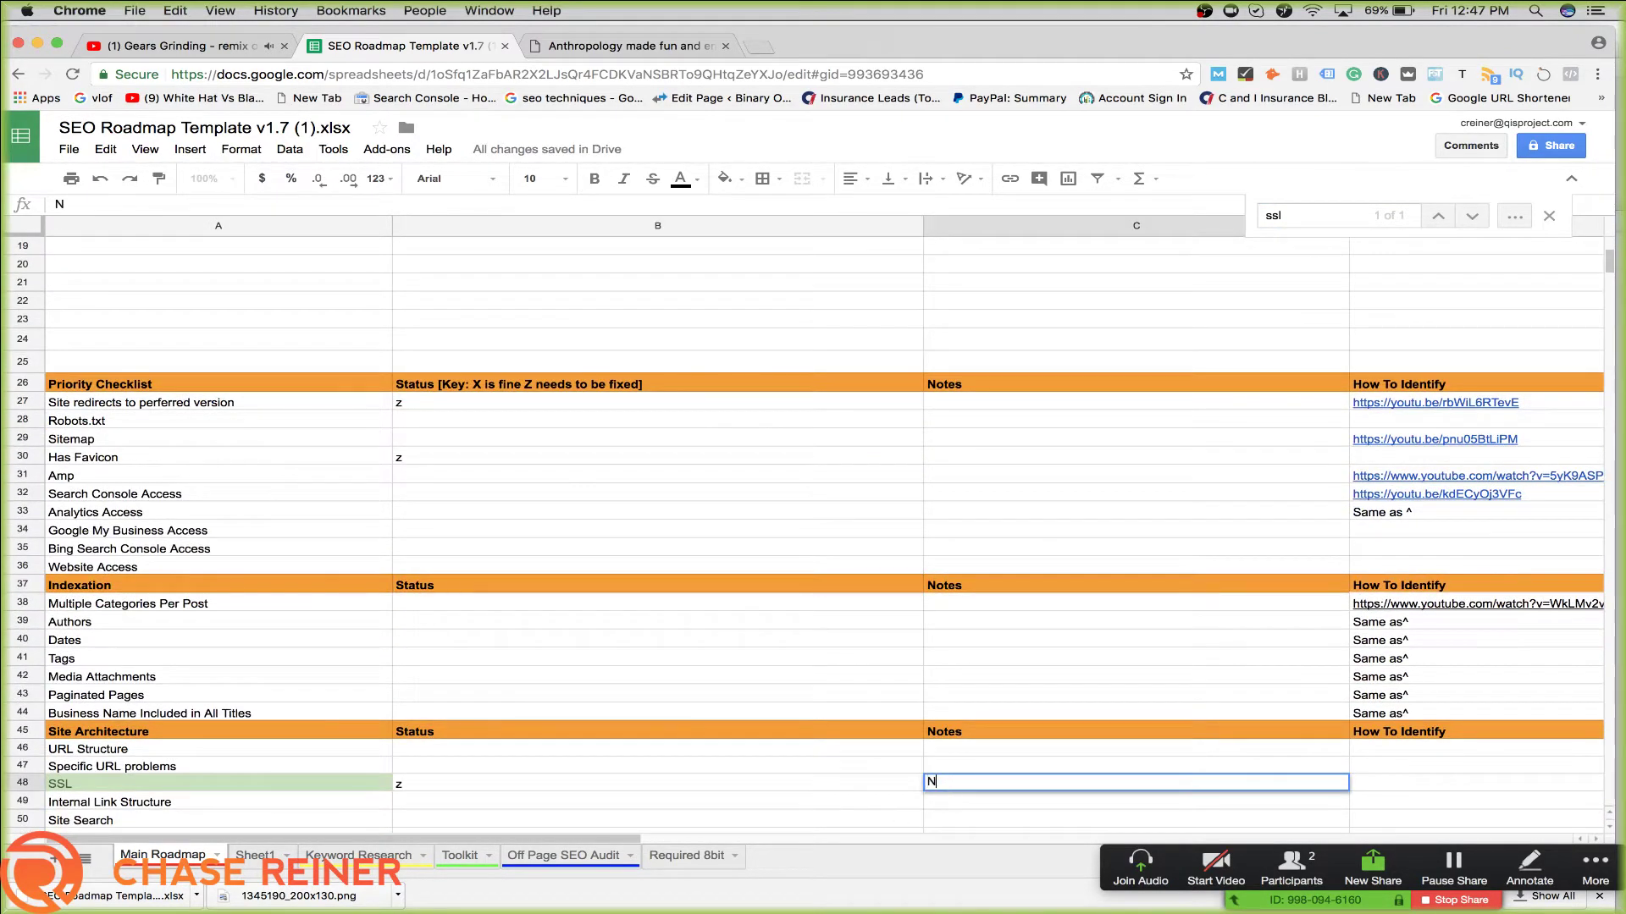
type("Need to add r")
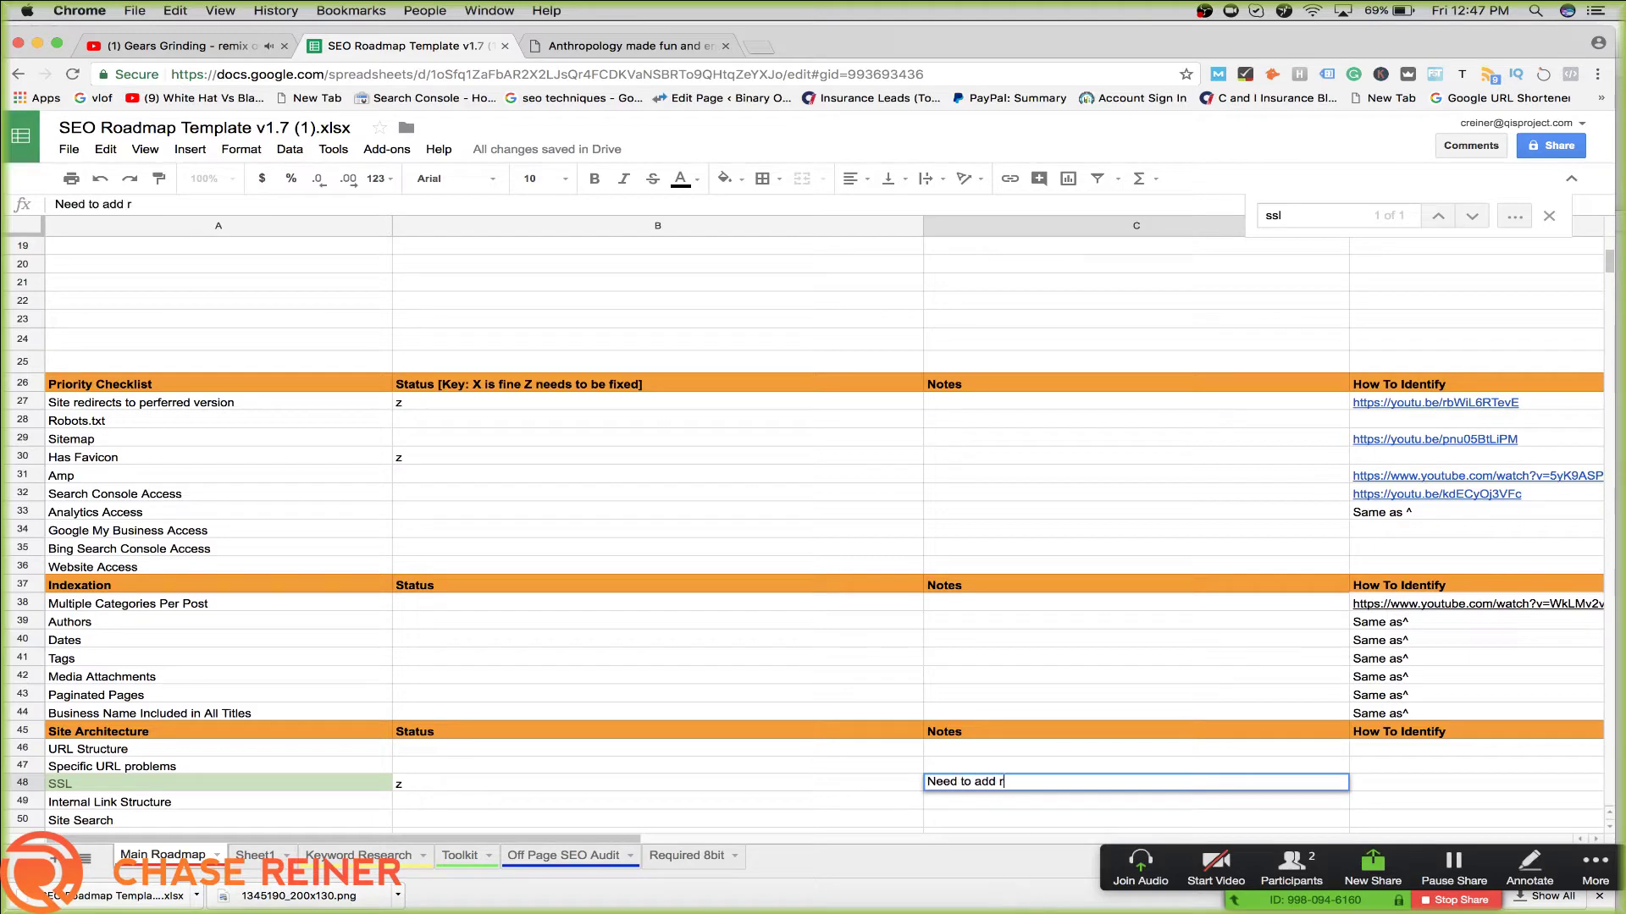
type("edirect")
left_click(857, 708)
scroll(857, 708, "up", 3)
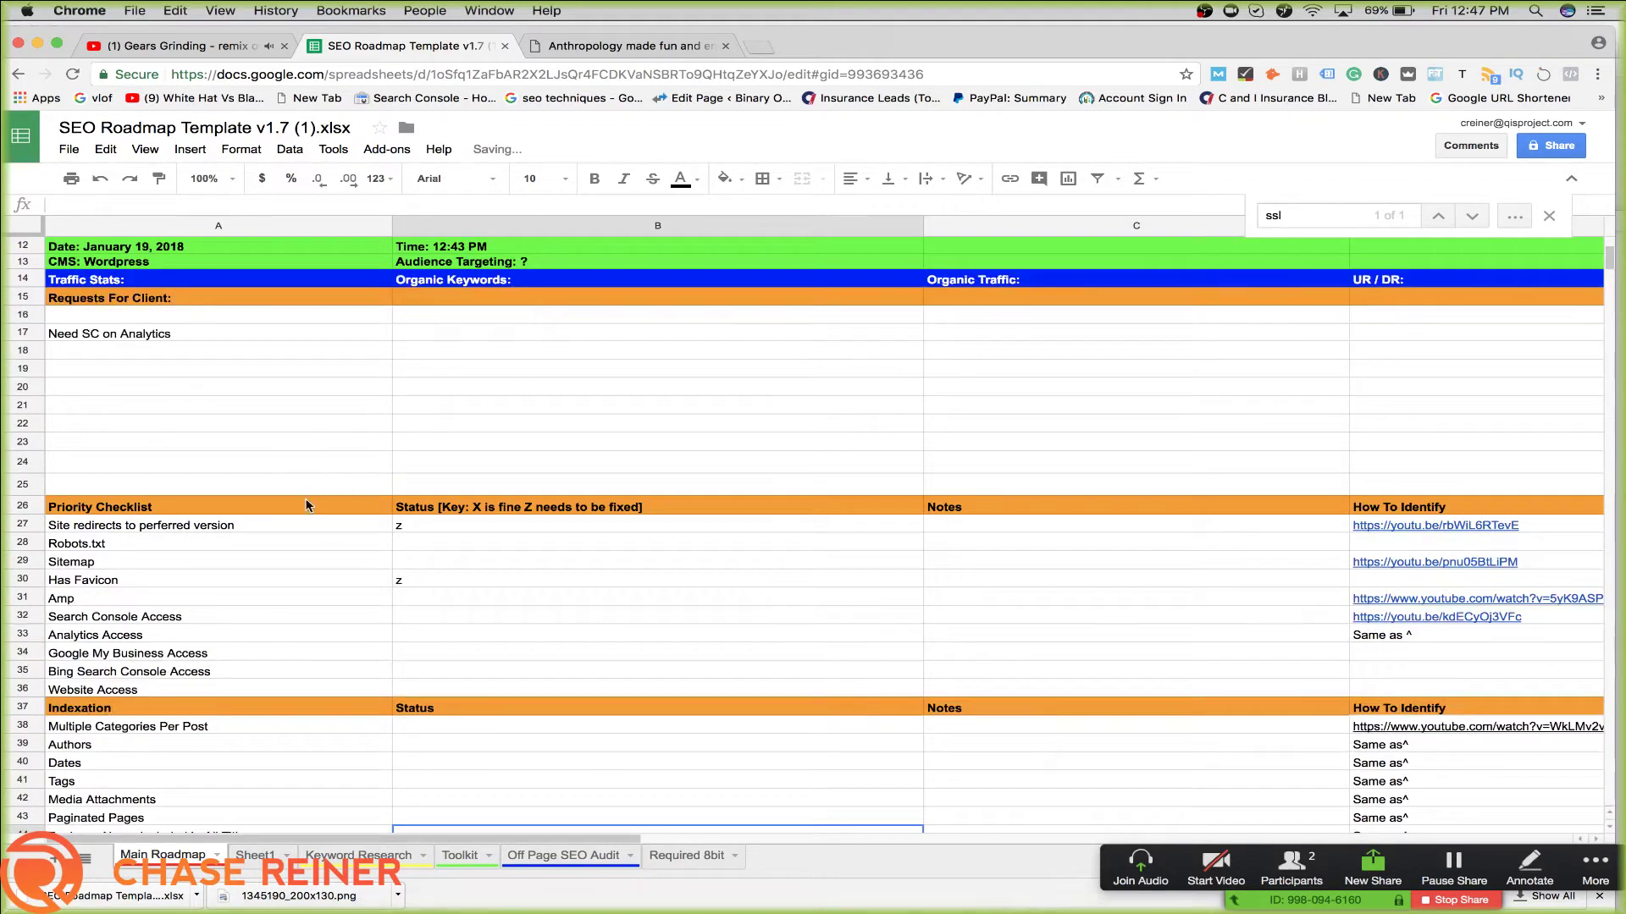
left_click(248, 528)
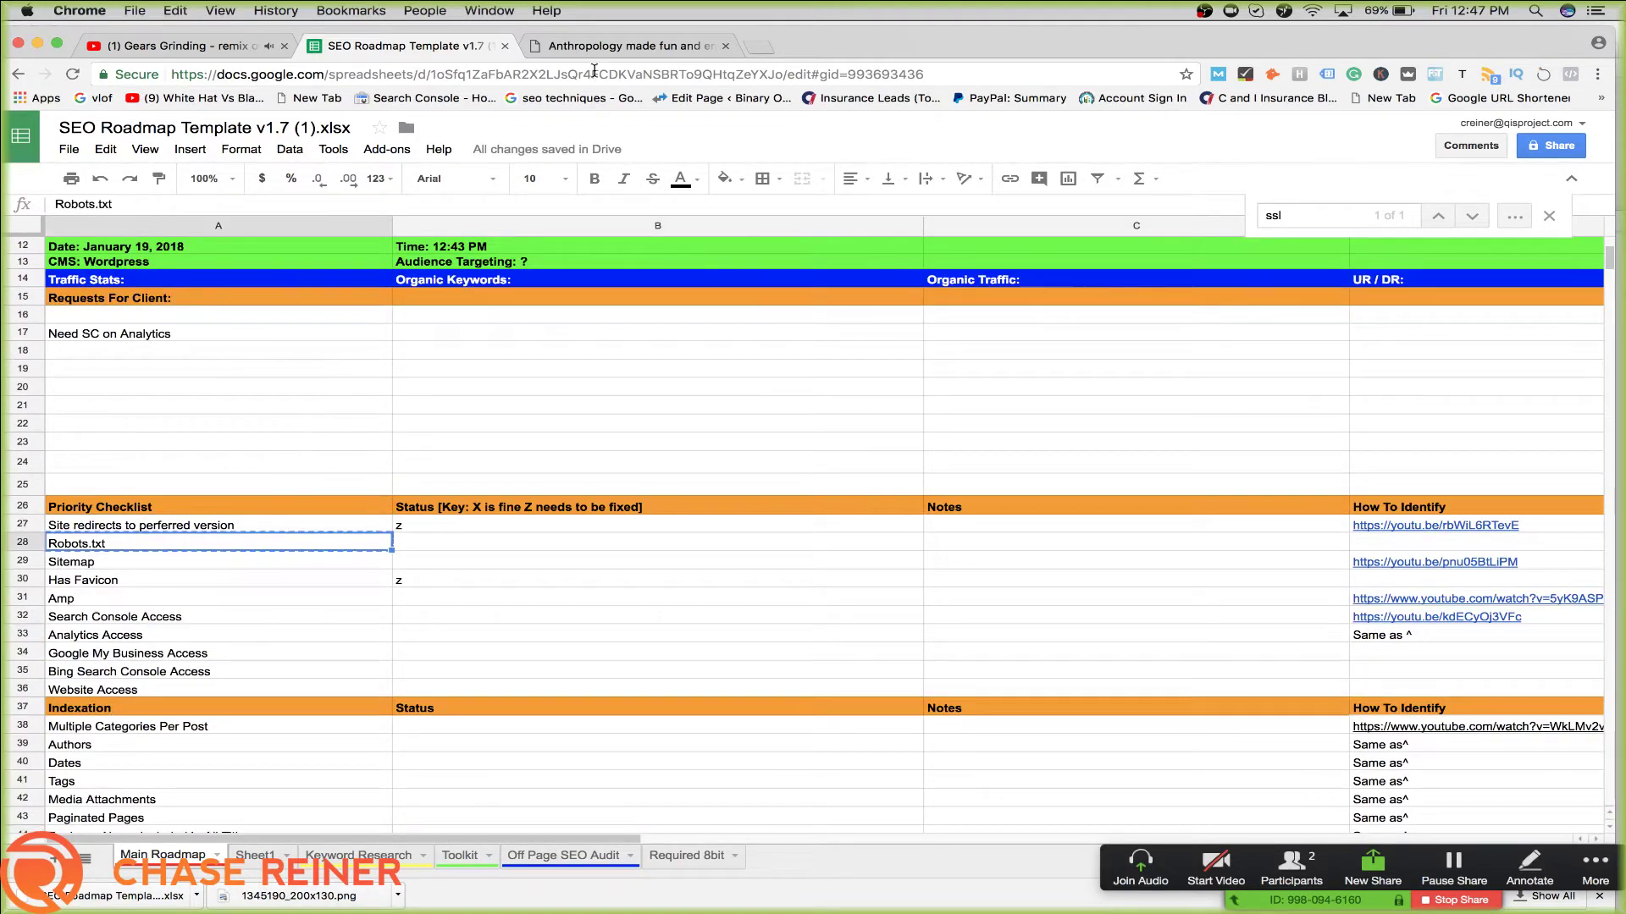
left_click(593, 54)
key("Right")
type("/rob")
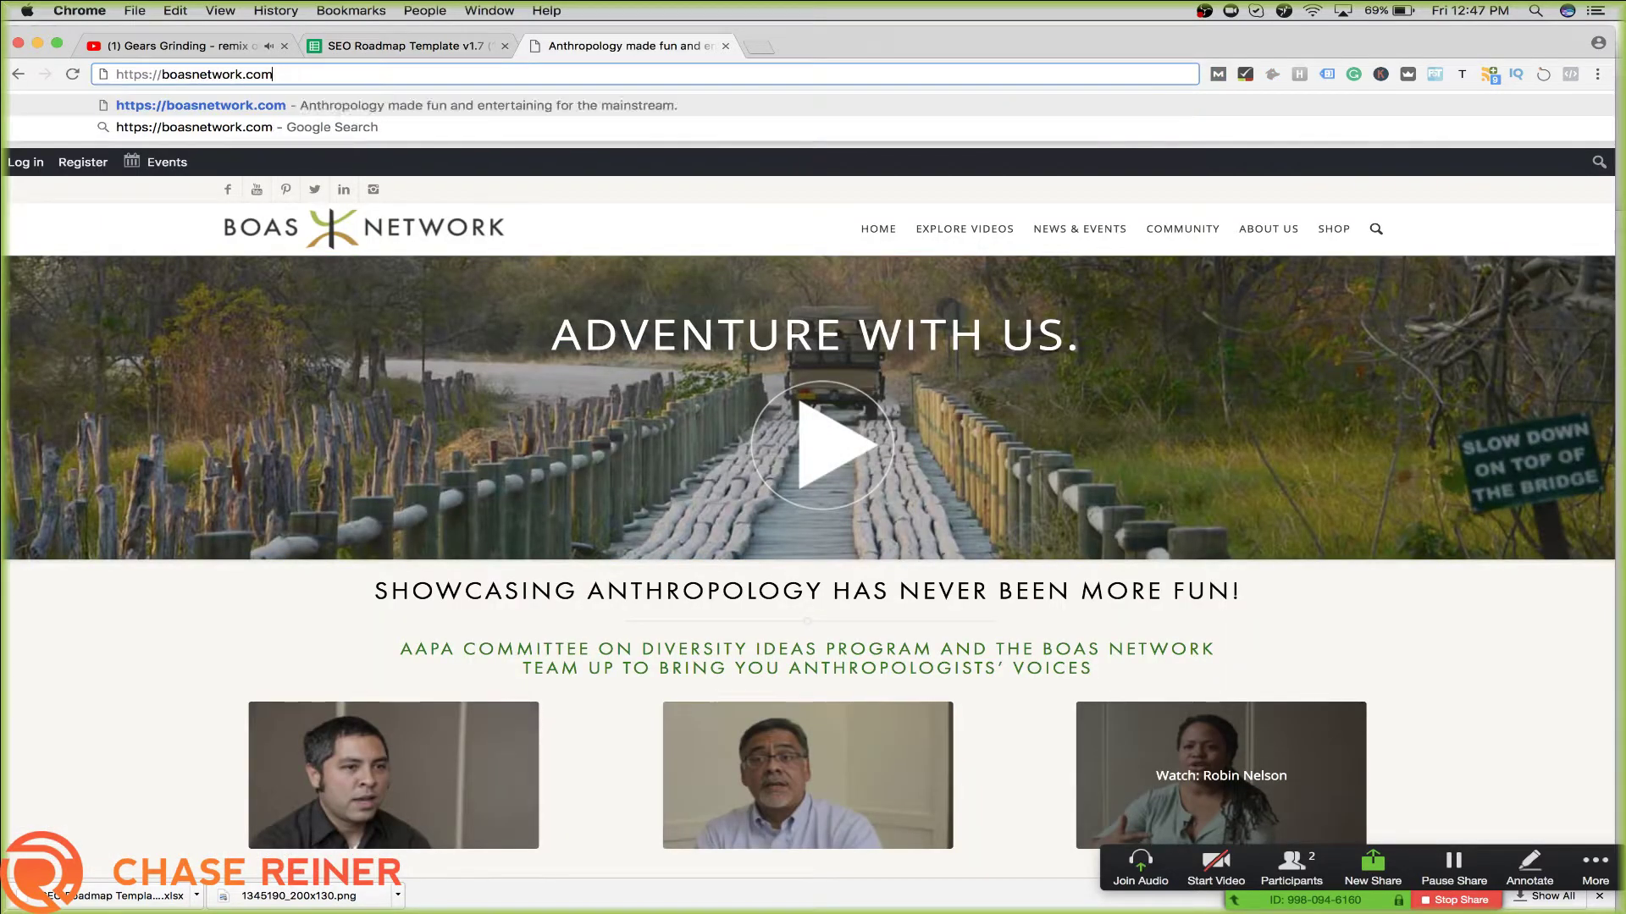
type("ots.t")
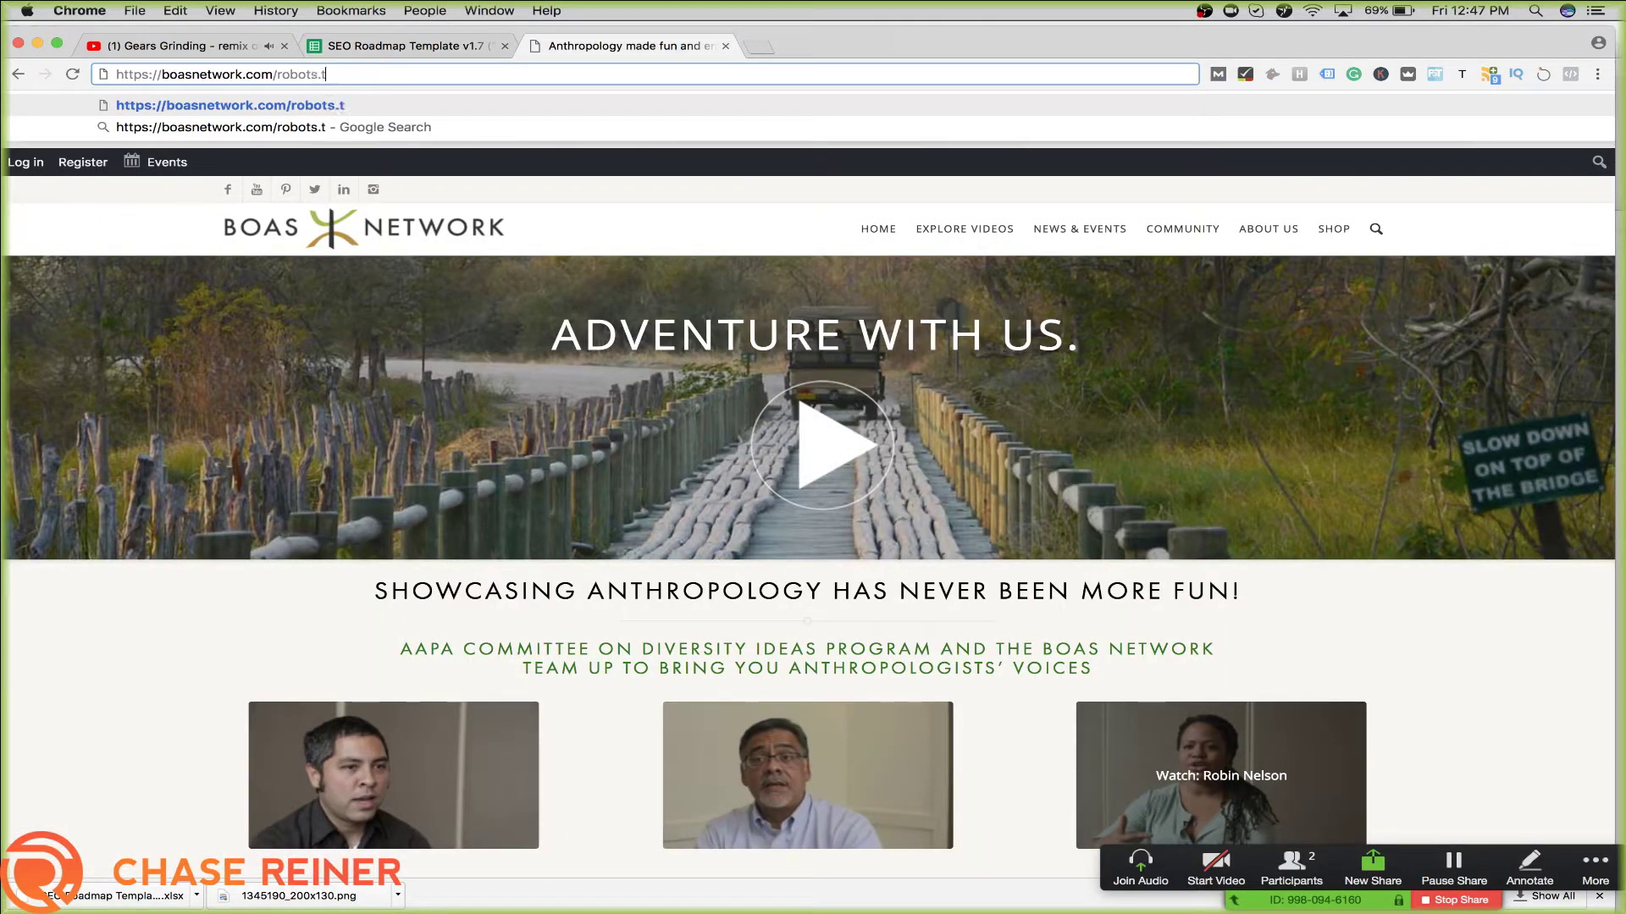
type("xt")
key("Return")
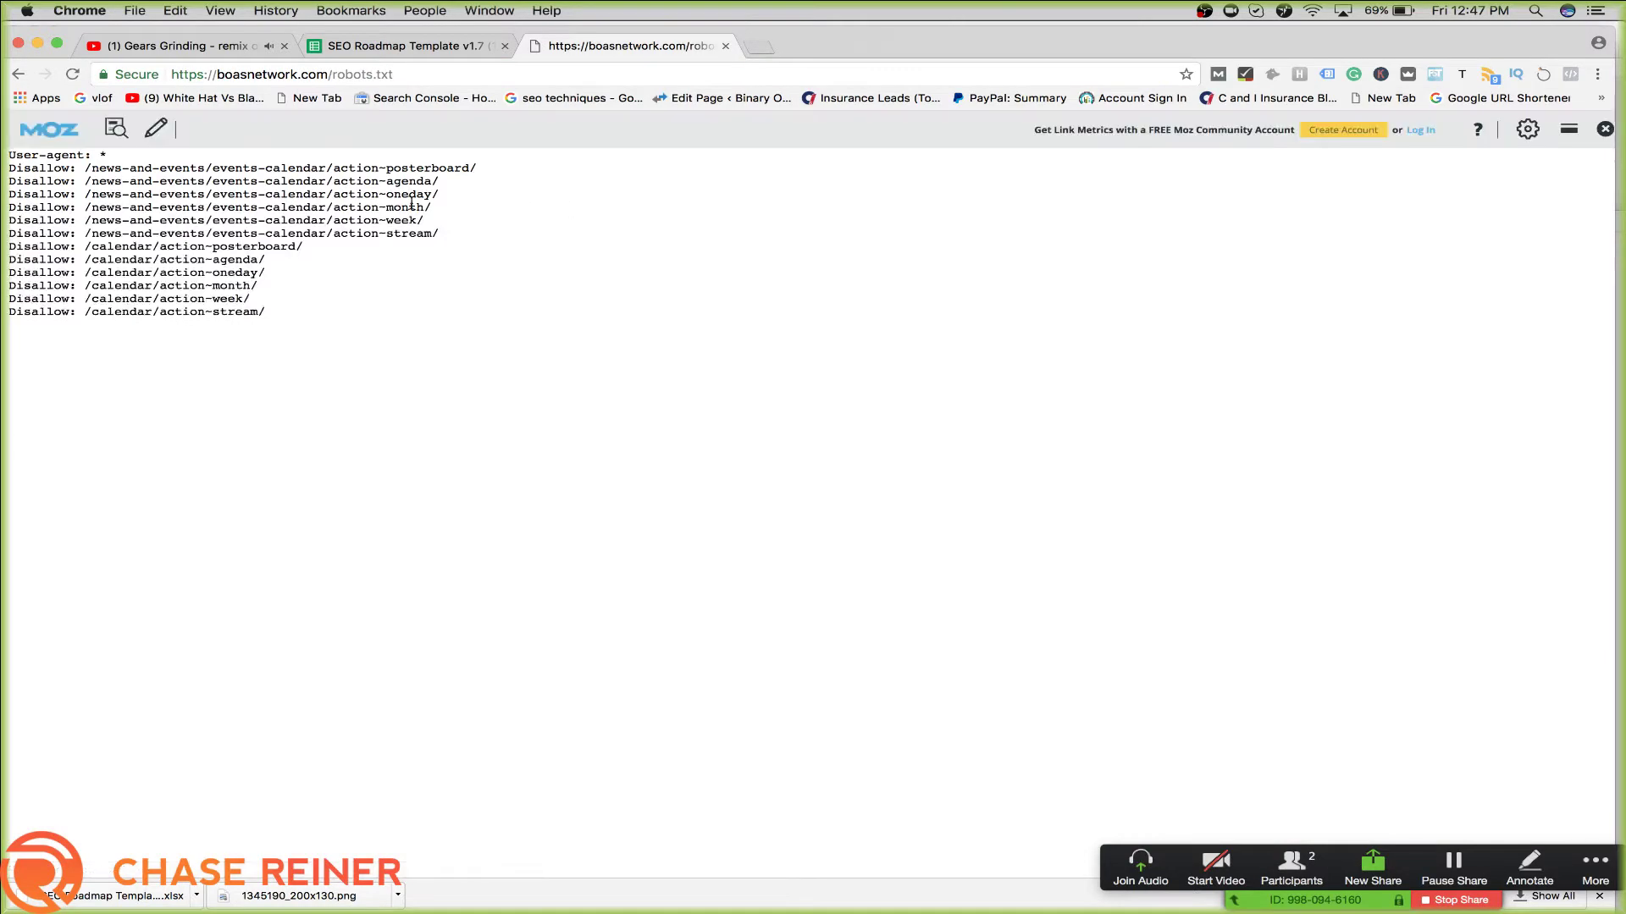
left_click_drag(274, 191, 8, 154)
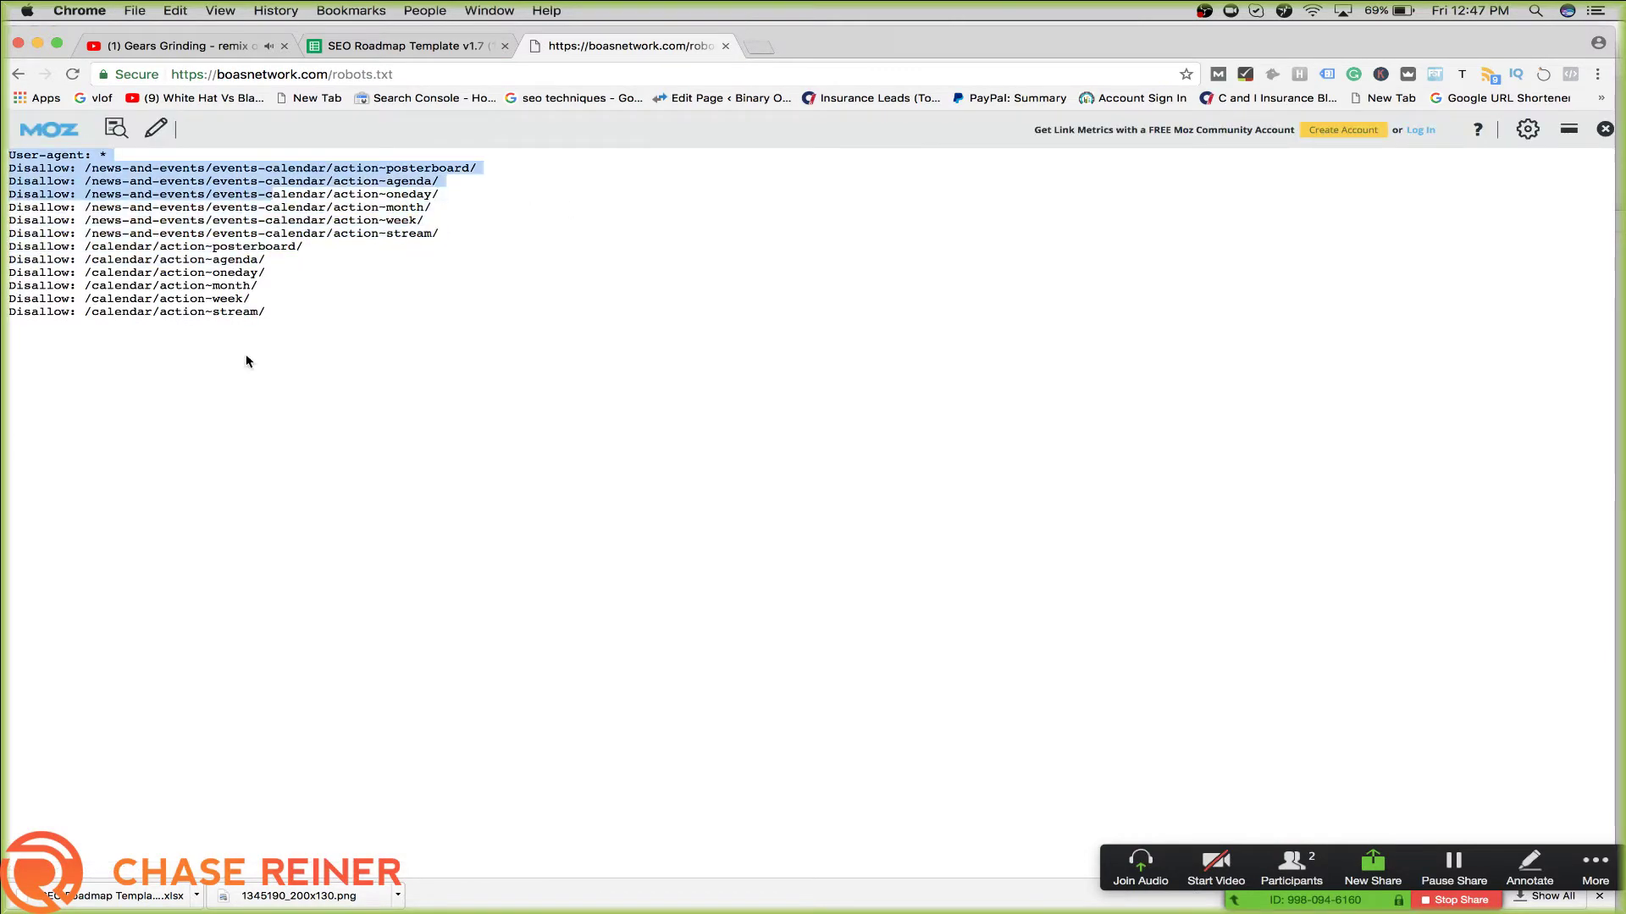
left_click(274, 331)
Return to the roadmap sheet and set the status of Robots.txt to x
left_click(434, 44)
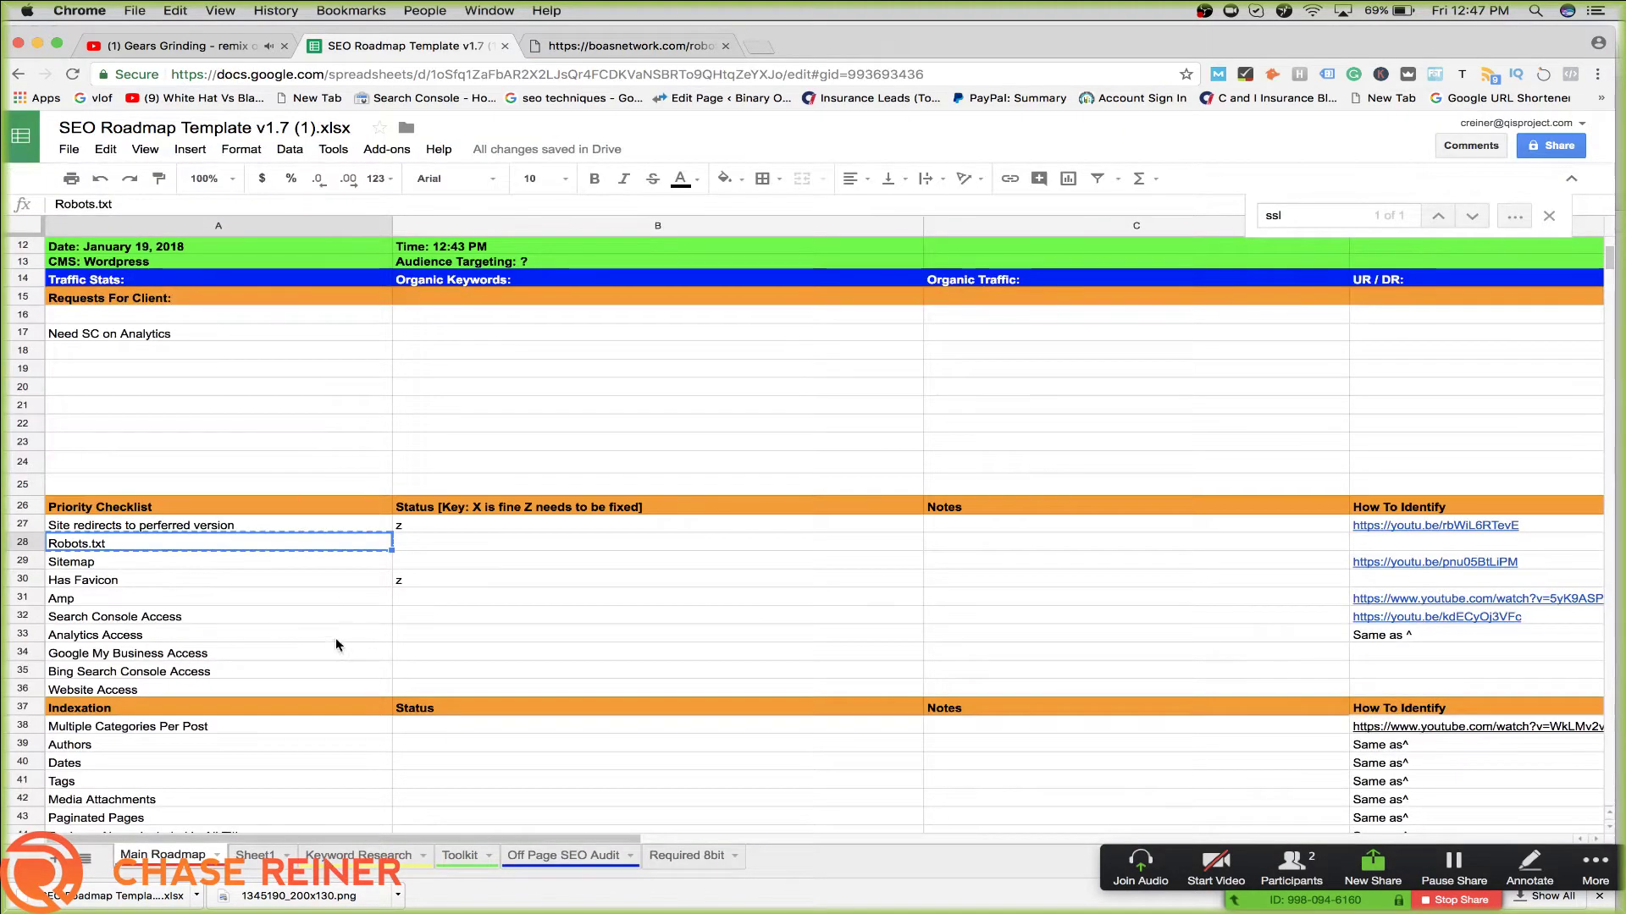
left_click(493, 540)
type("x")
key("Return")
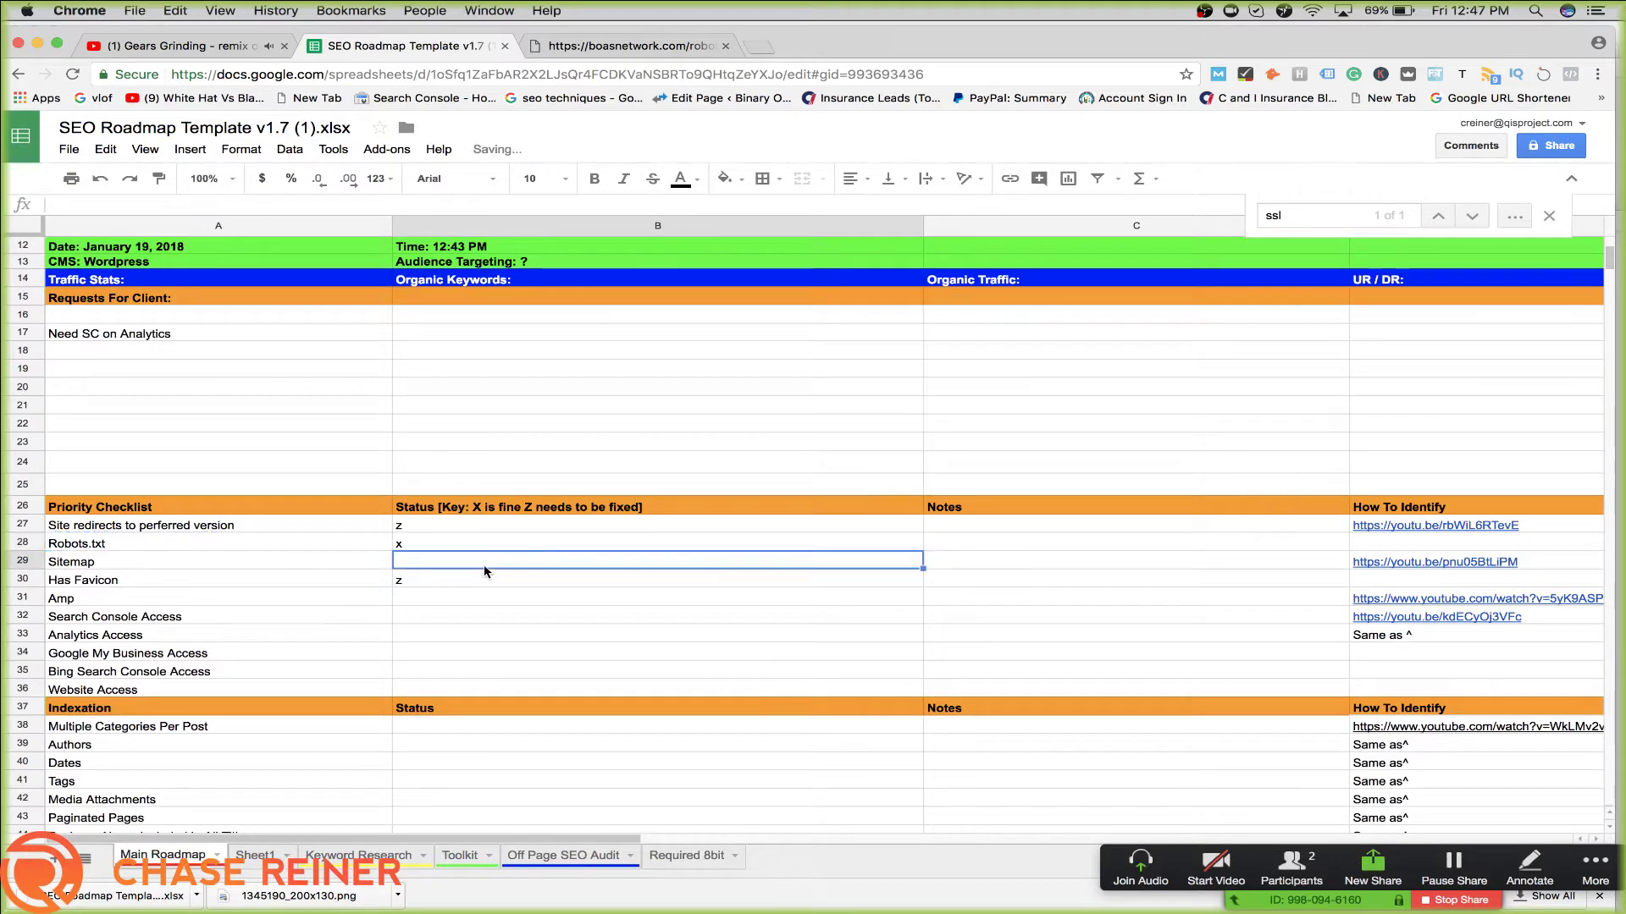
left_click(678, 44)
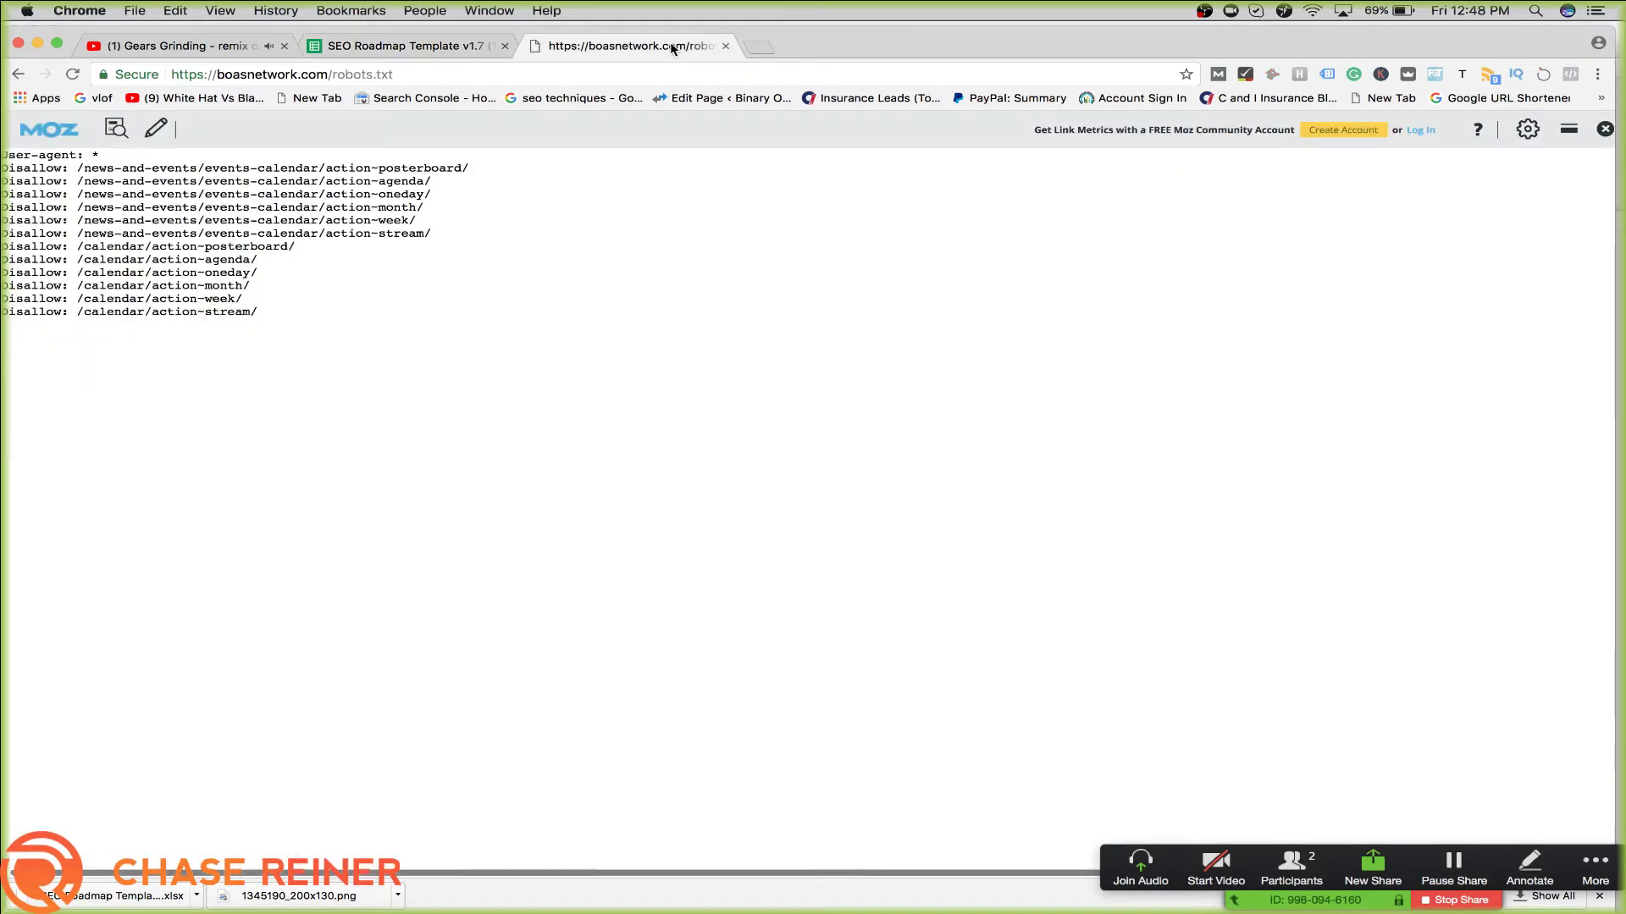
left_click(401, 73)
left_click(401, 73)
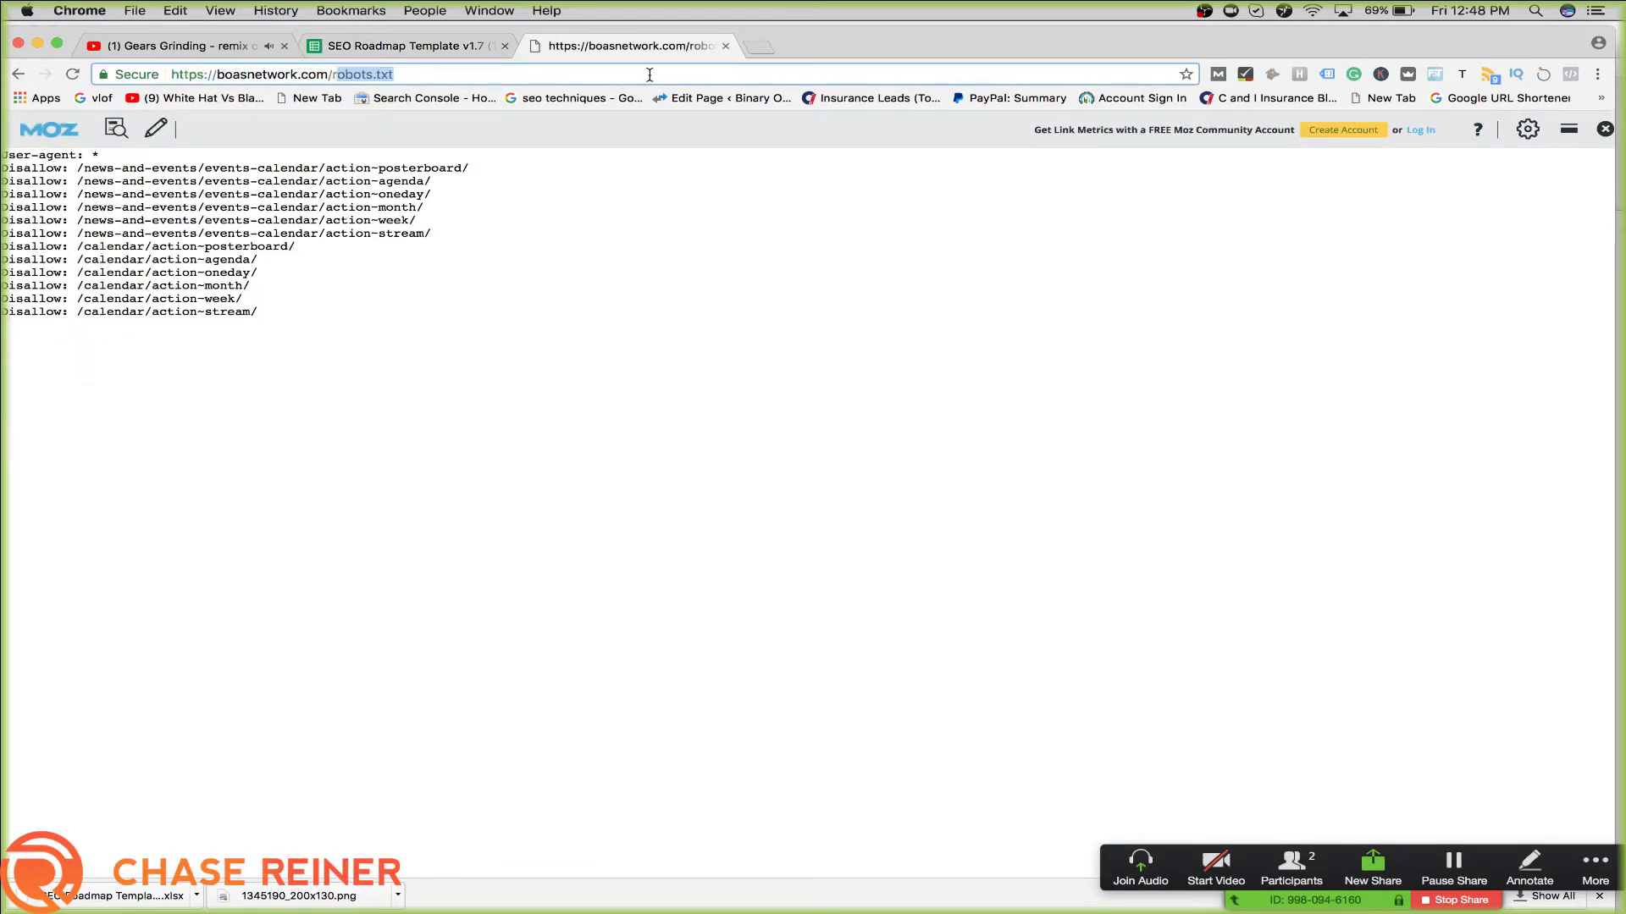
key("BackSpace")
type("sitemap.xml")
key("Return")
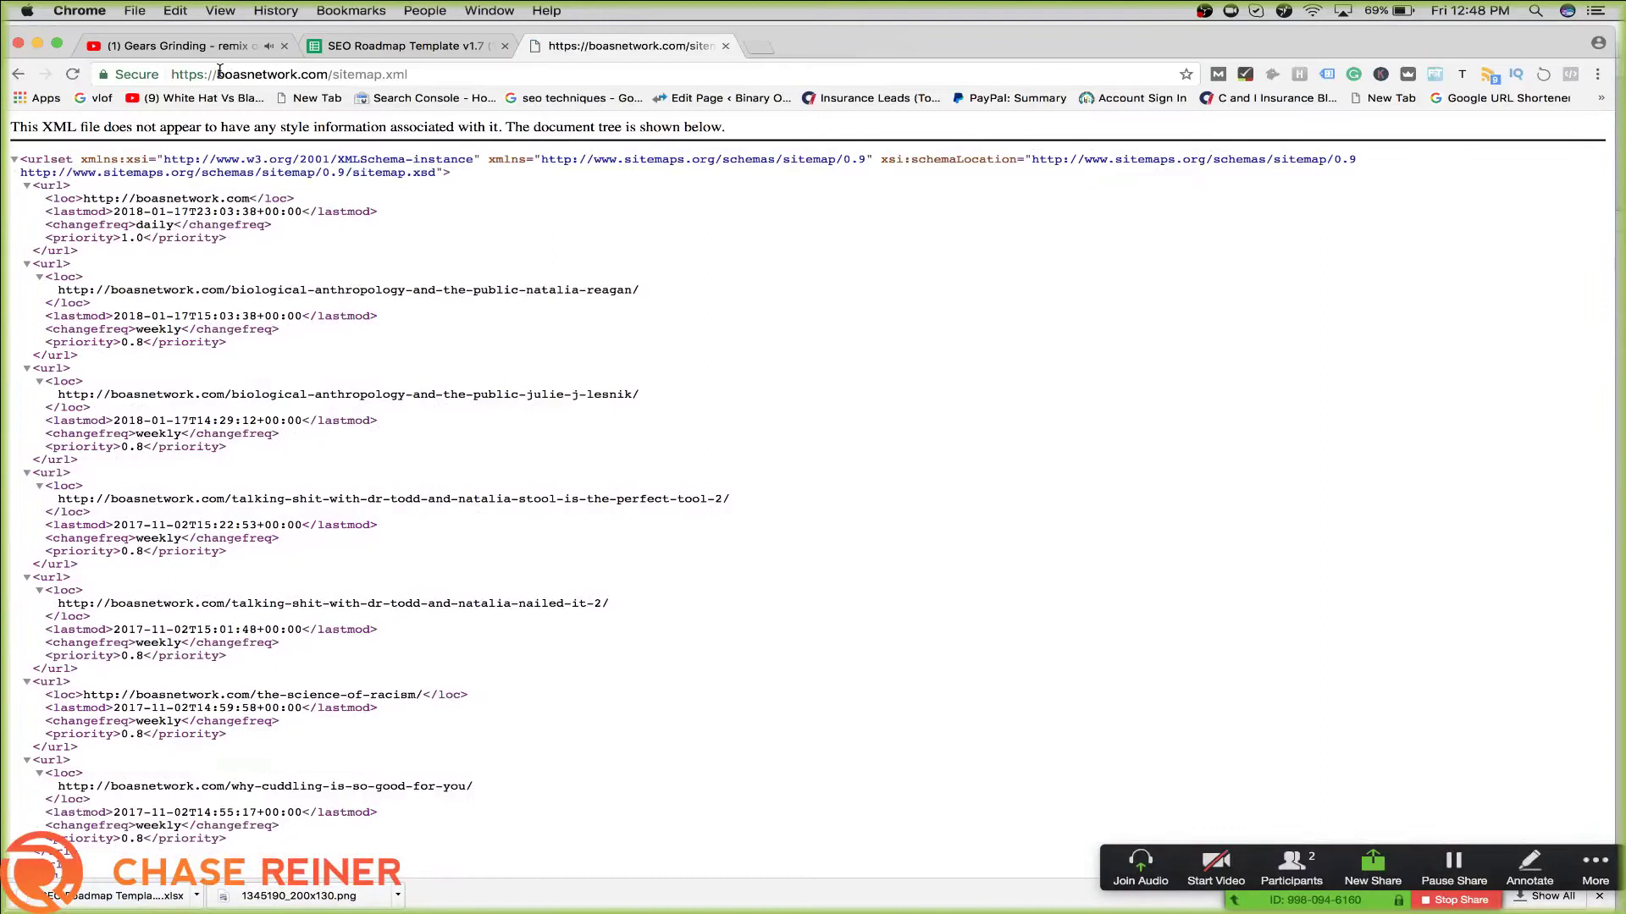
left_click_drag(219, 71, 11, 55)
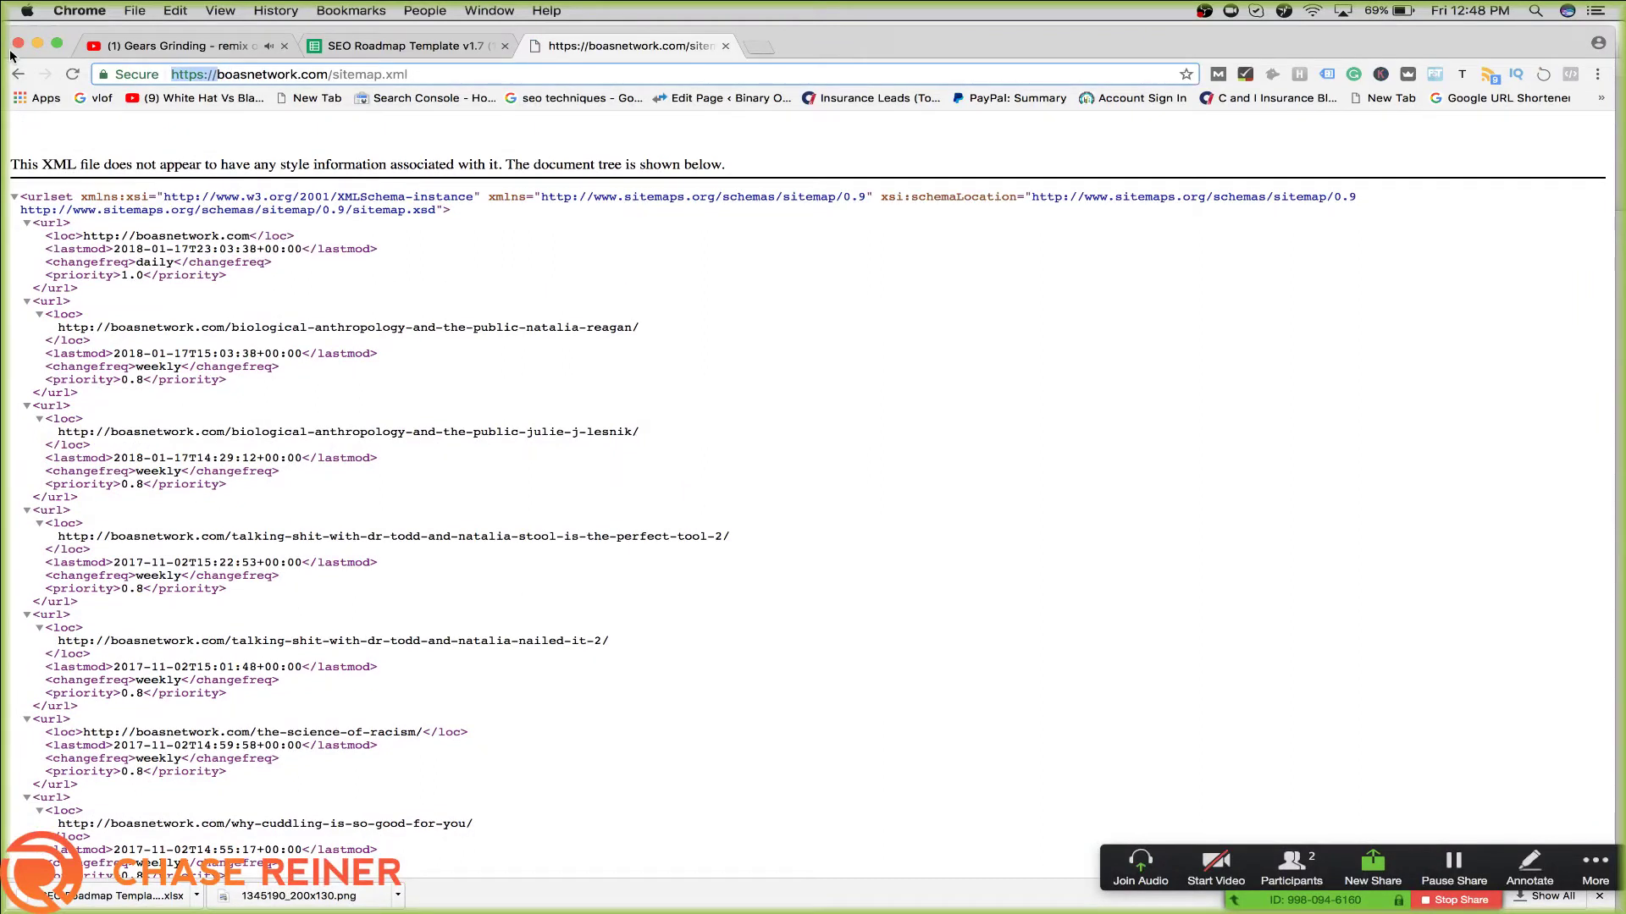
key("BackSpace")
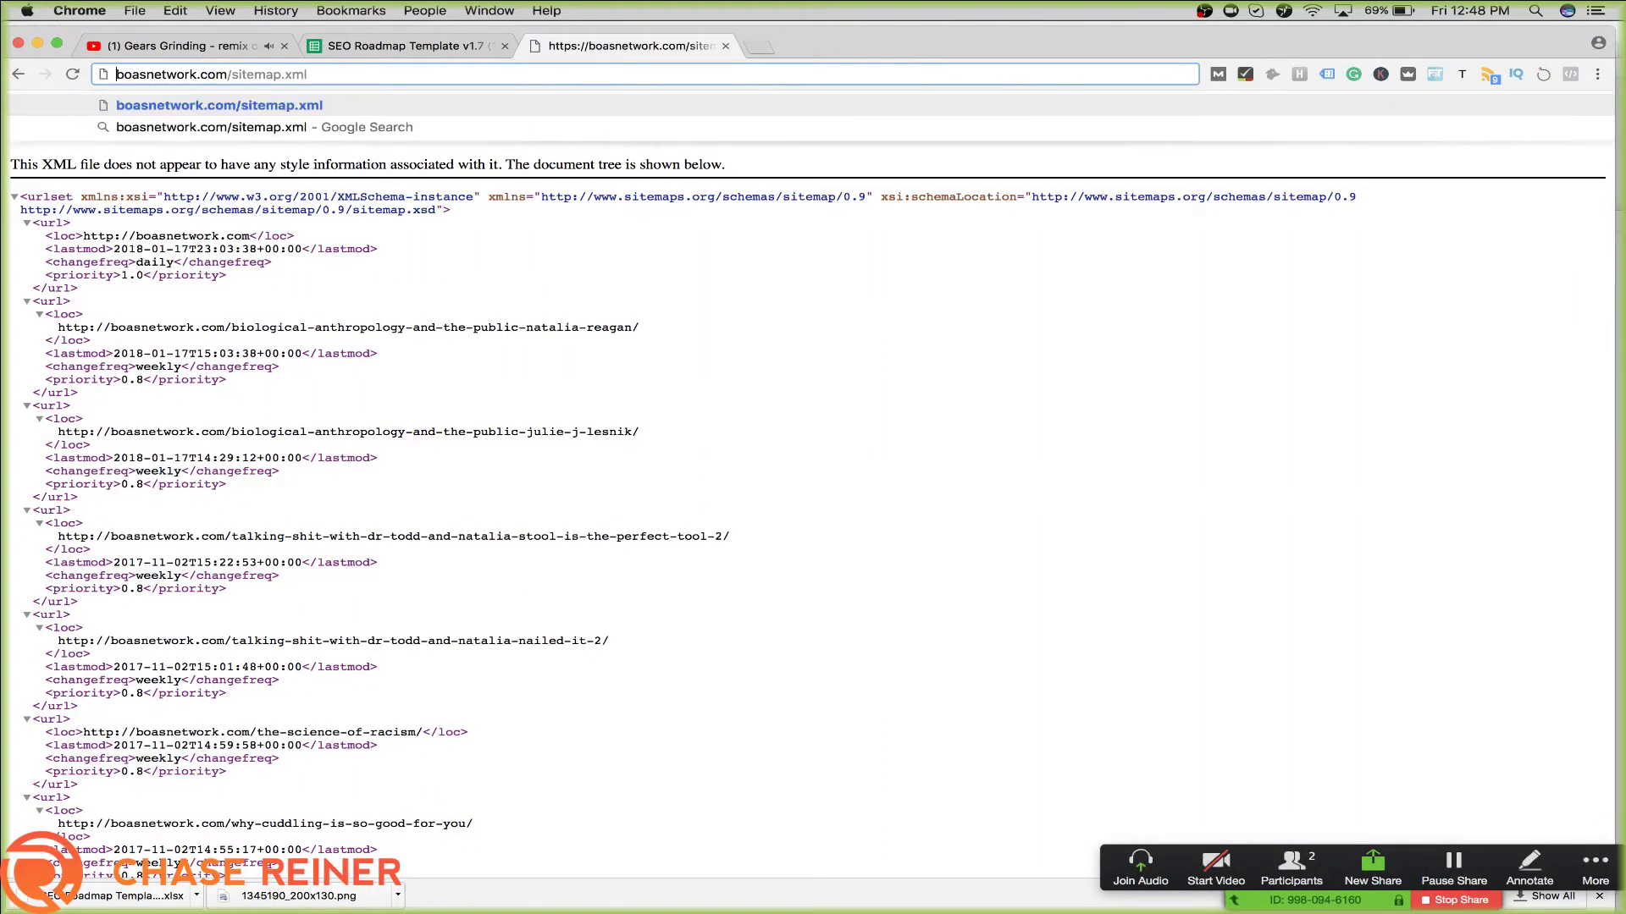
key("Return")
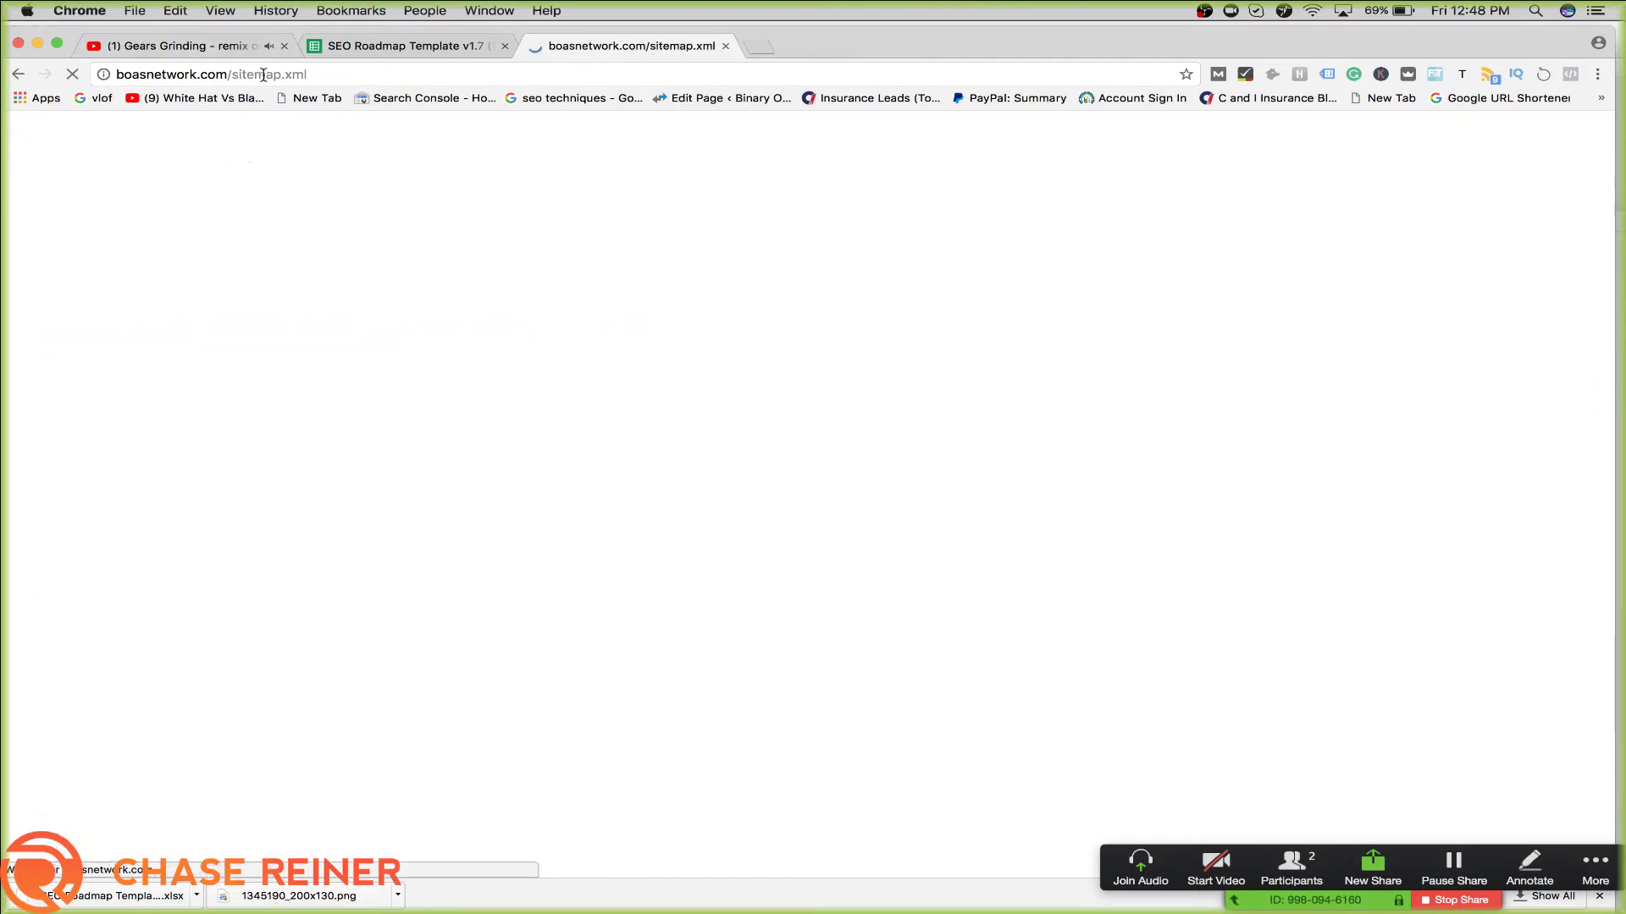
left_click(274, 74)
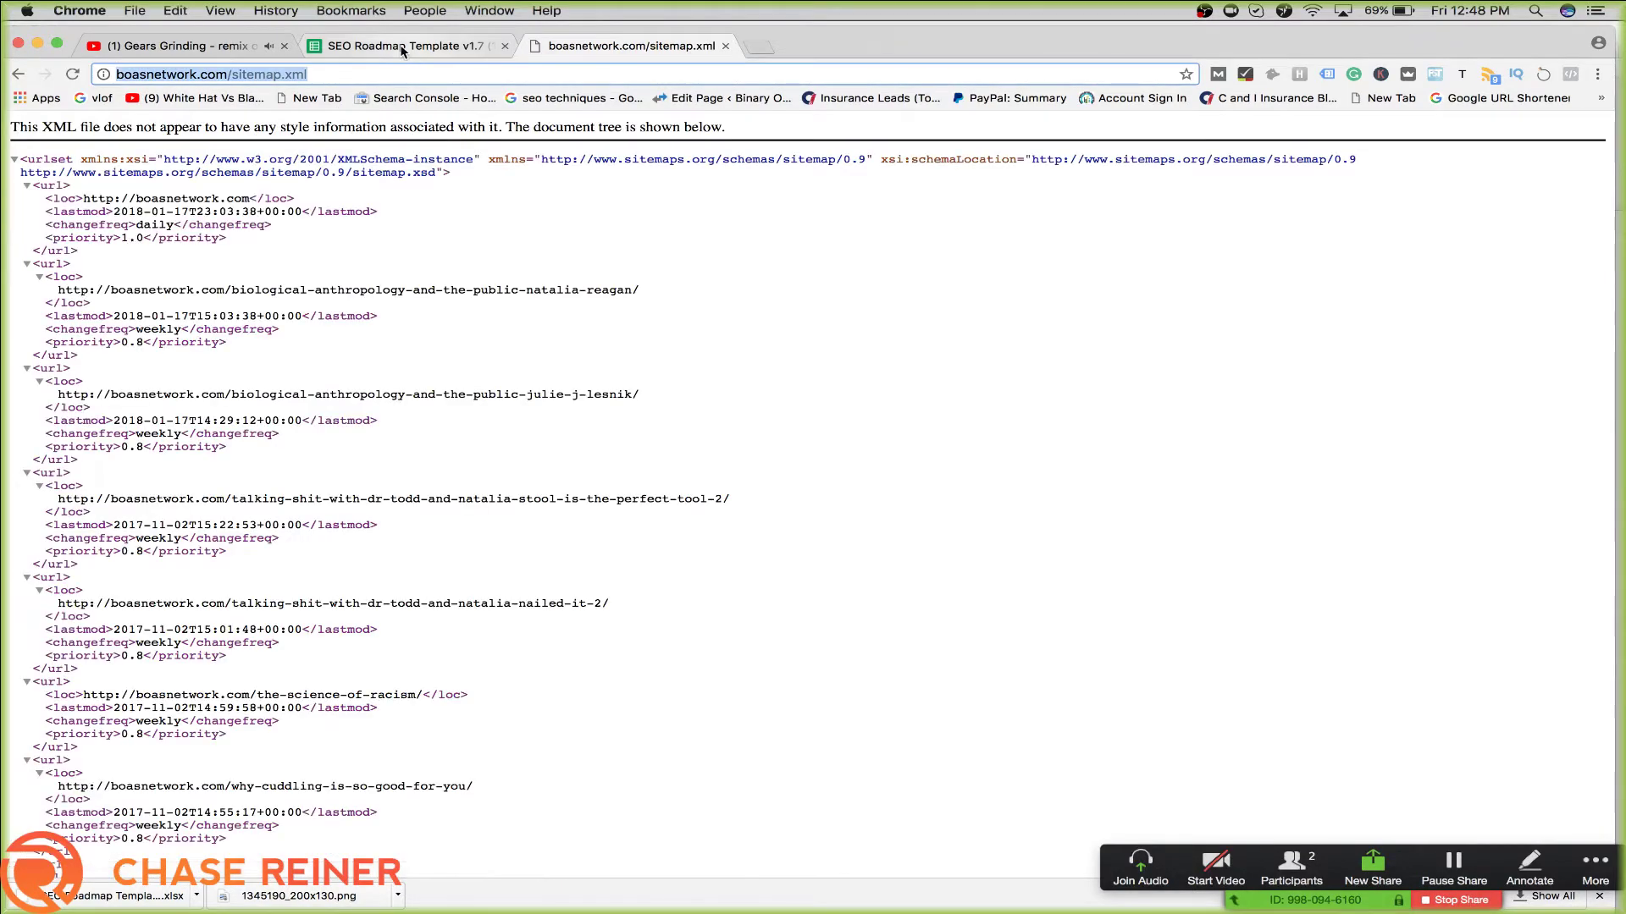
Return to the roadmap sheet and set the status of Sitemap to x
left_click(373, 47)
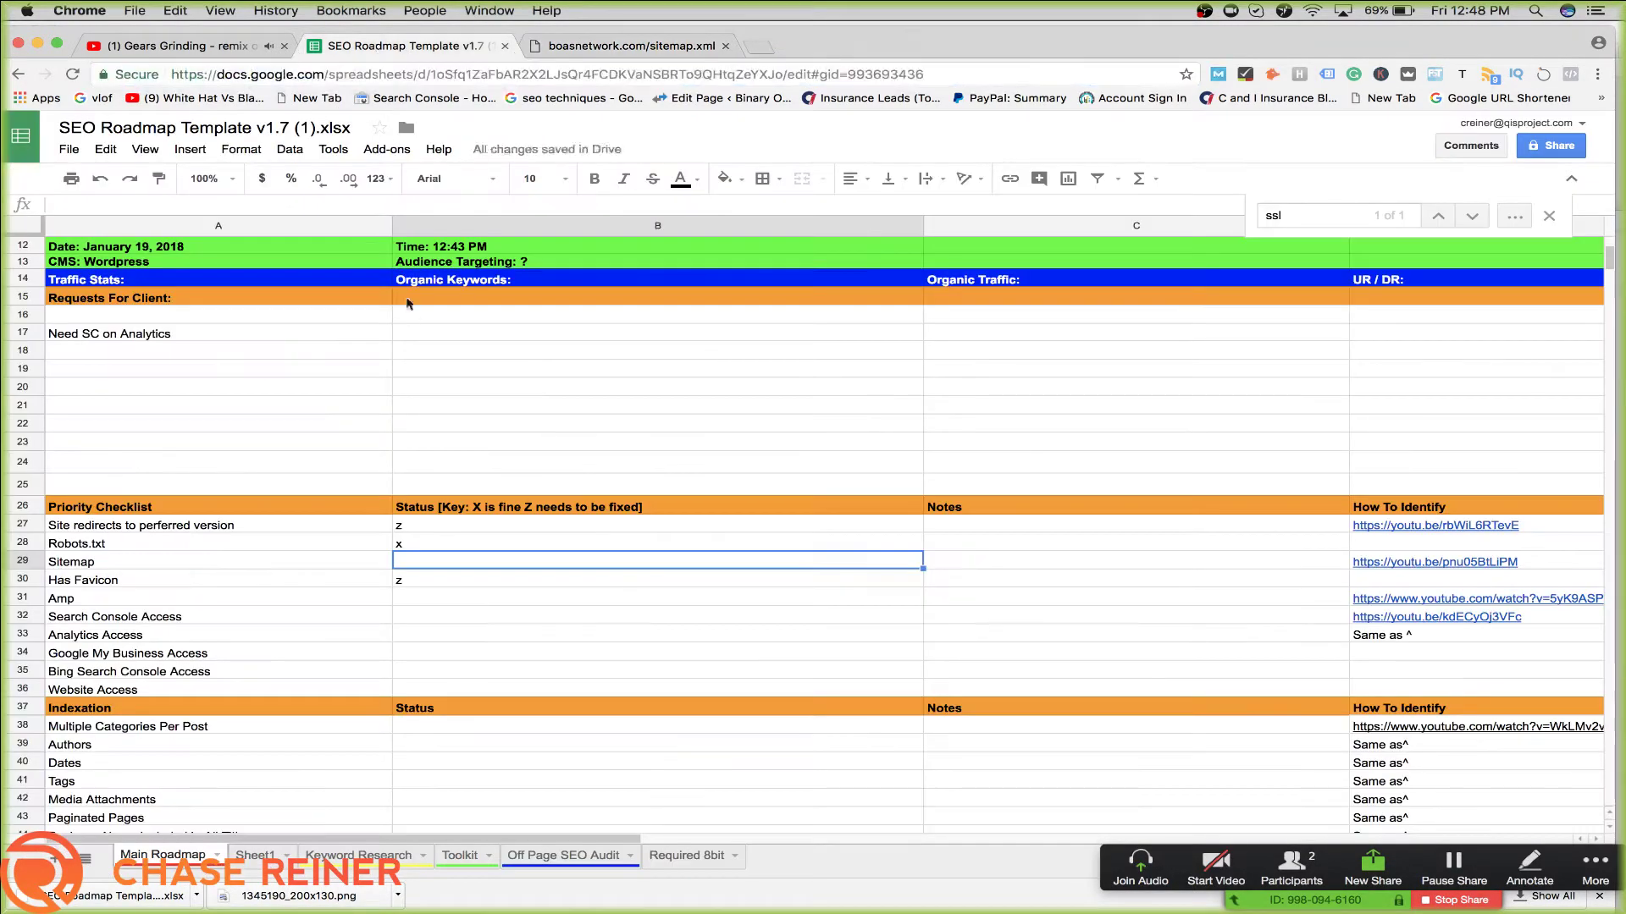
double_click(431, 554)
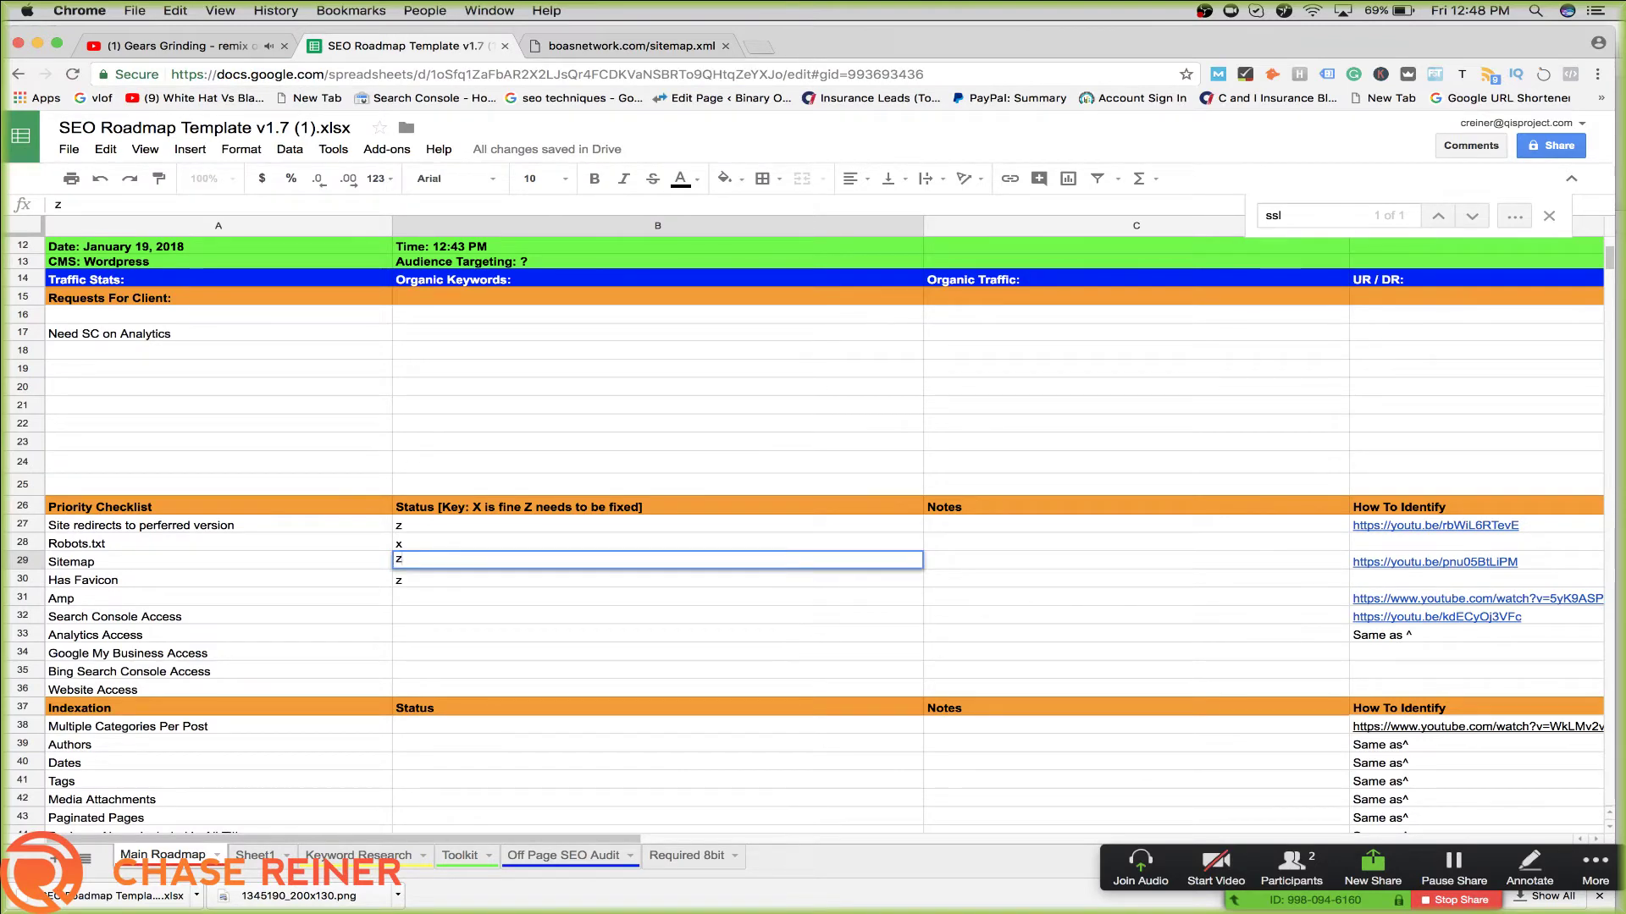
type("x")
left_click(424, 602)
double_click(444, 556)
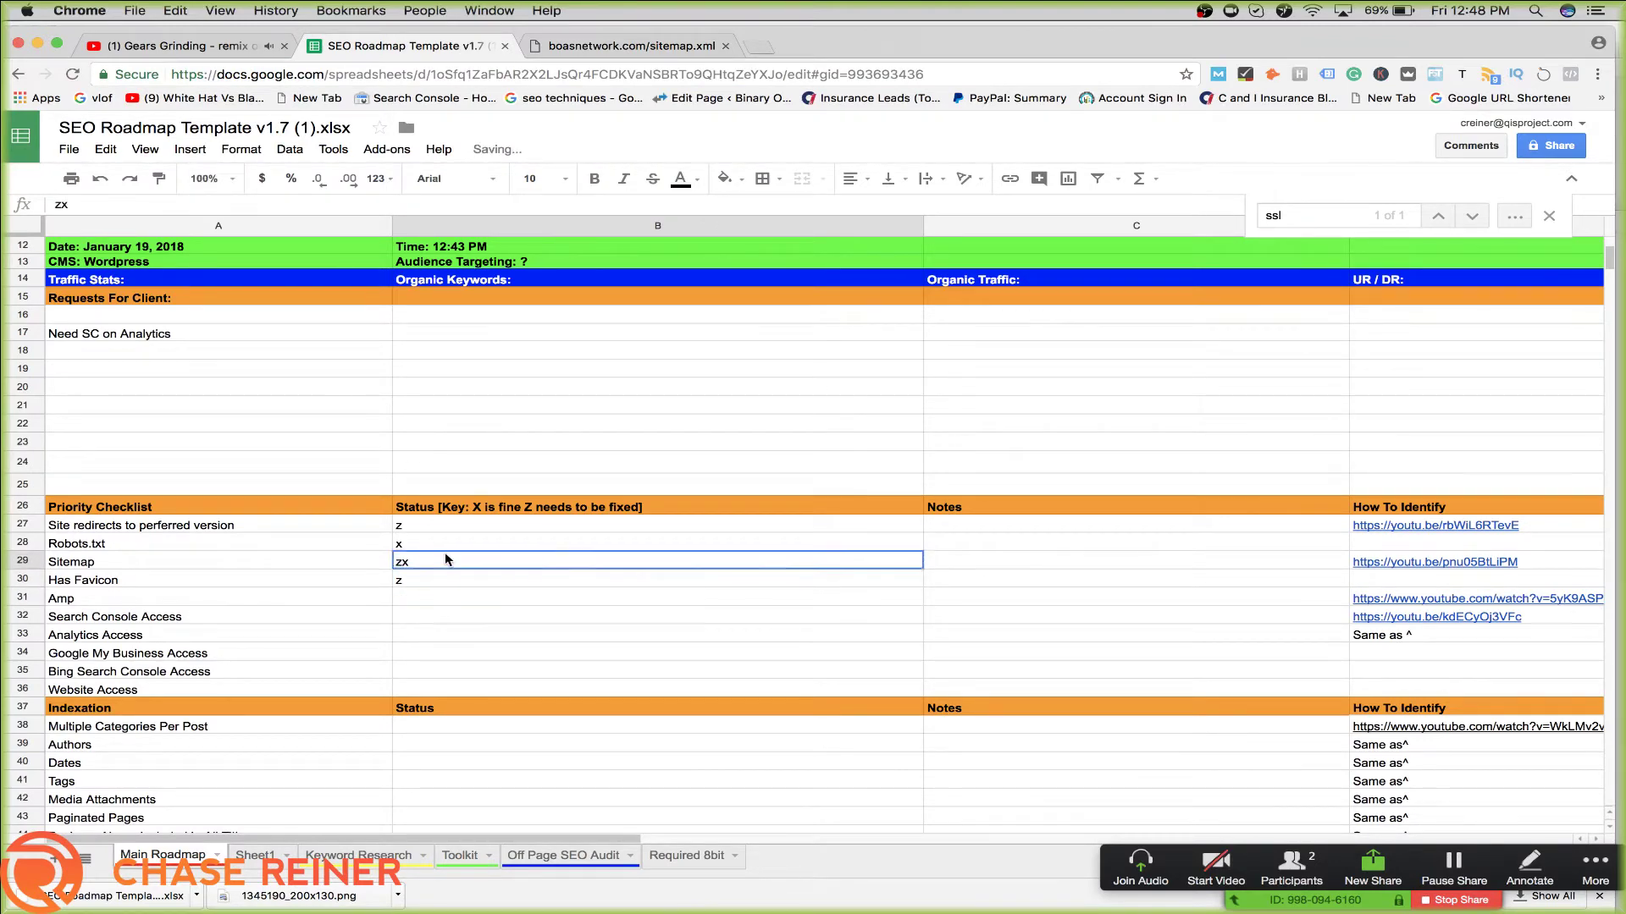
key("BackSpace")
type("x")
left_click(404, 687)
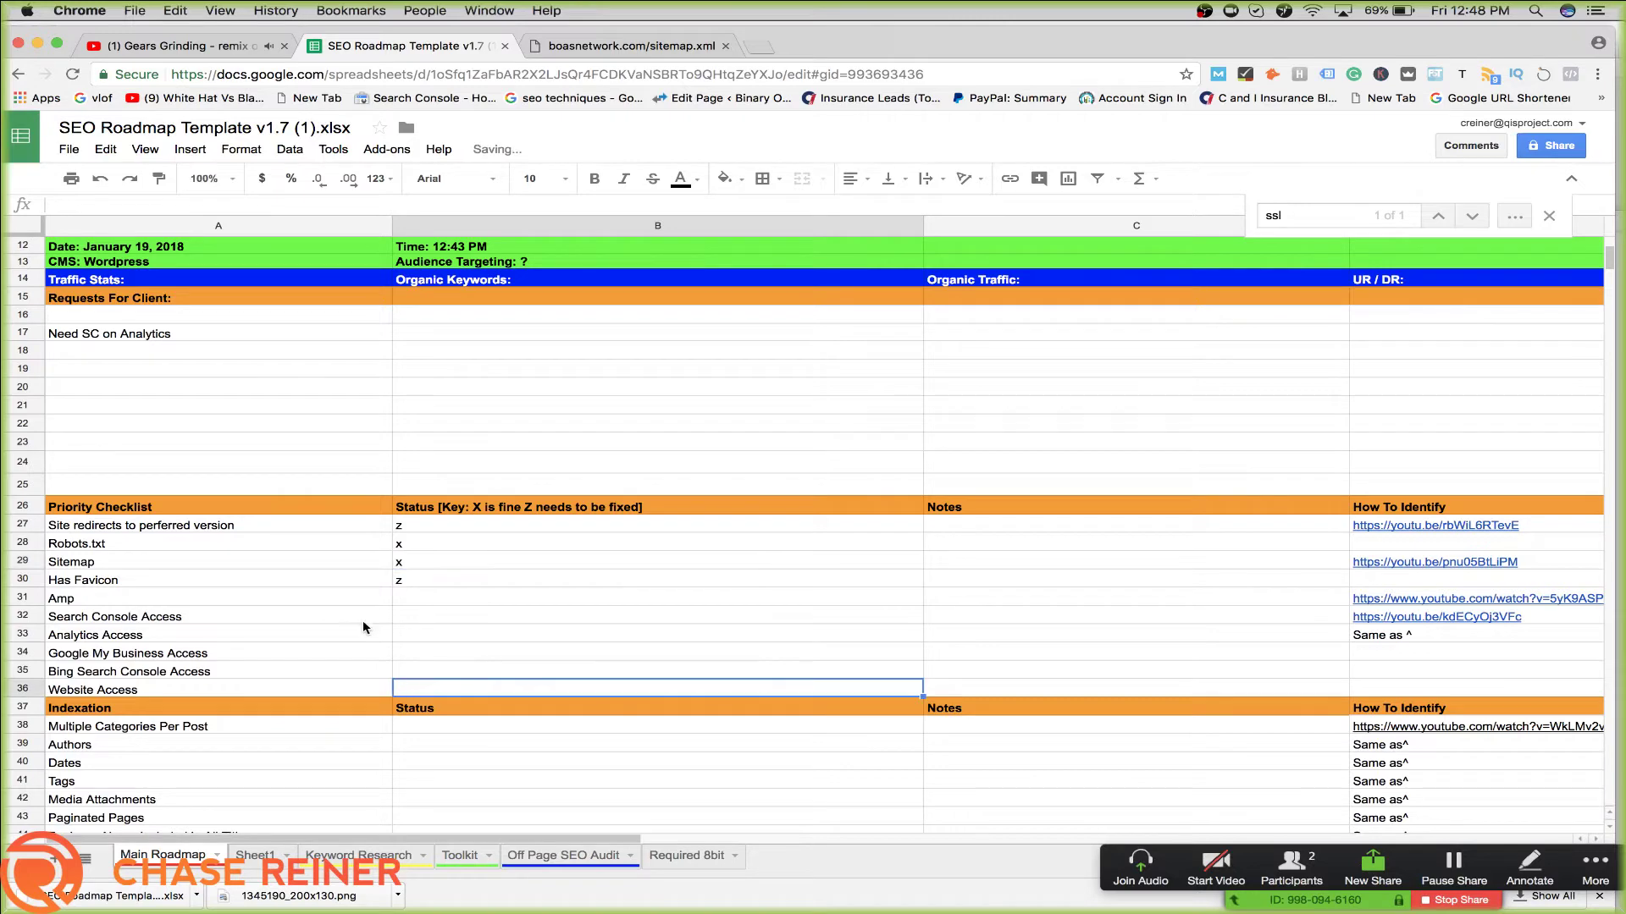
Start on the Amp item's status, strip sitemap.xml from the site's address, and copy the remaining boasnetwork.com root address
double_click(424, 591)
left_click(675, 42)
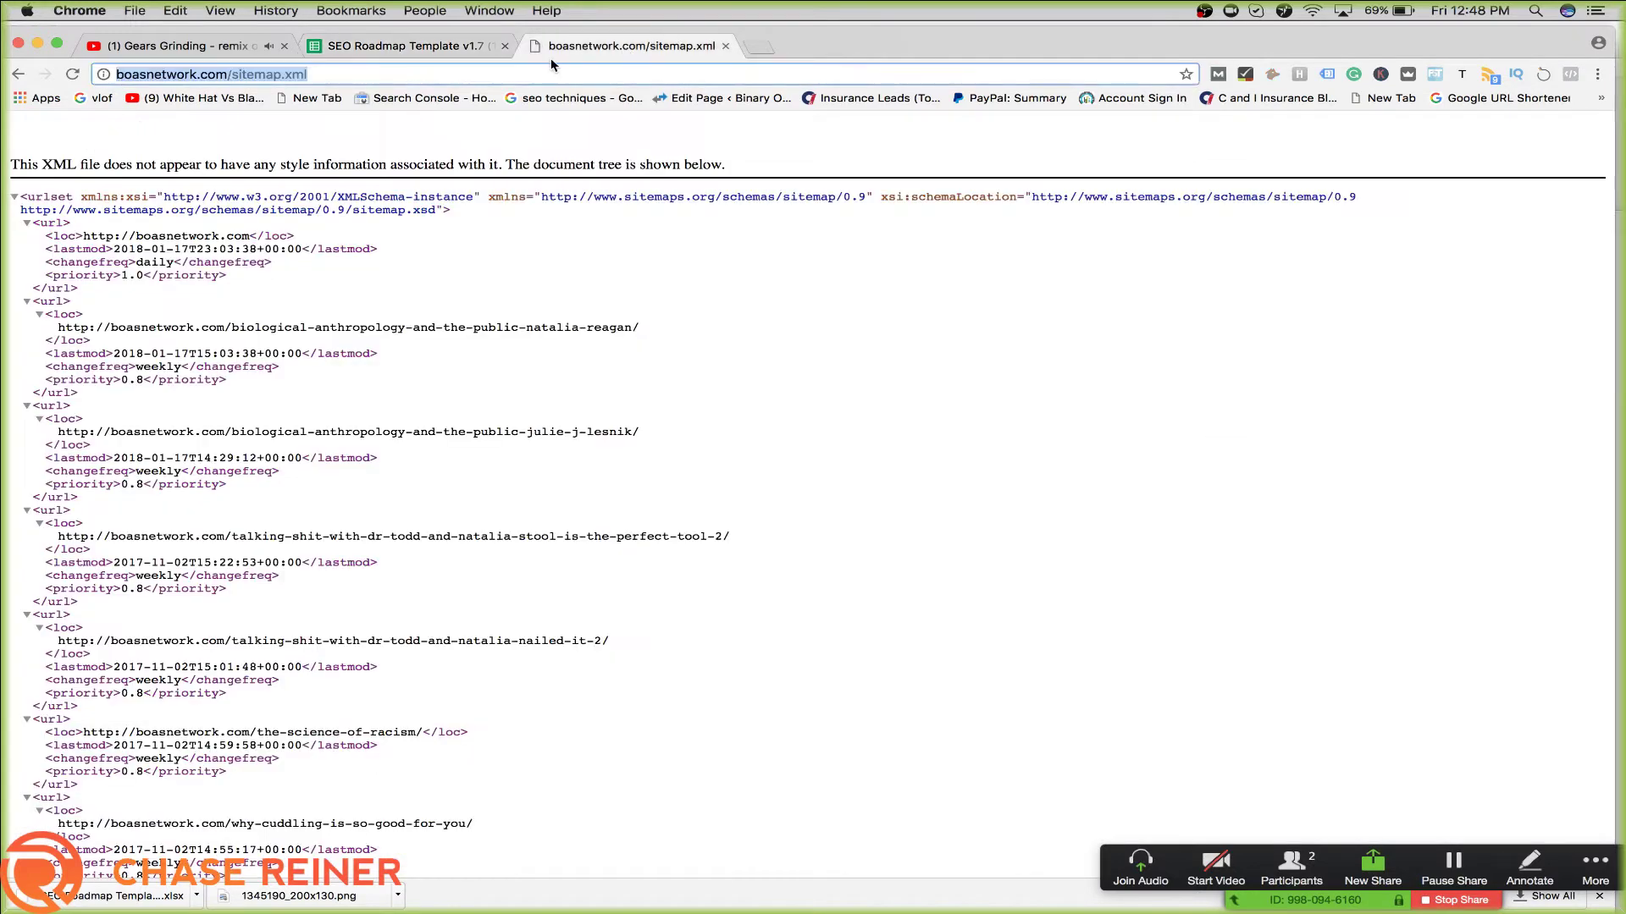
double_click(422, 80)
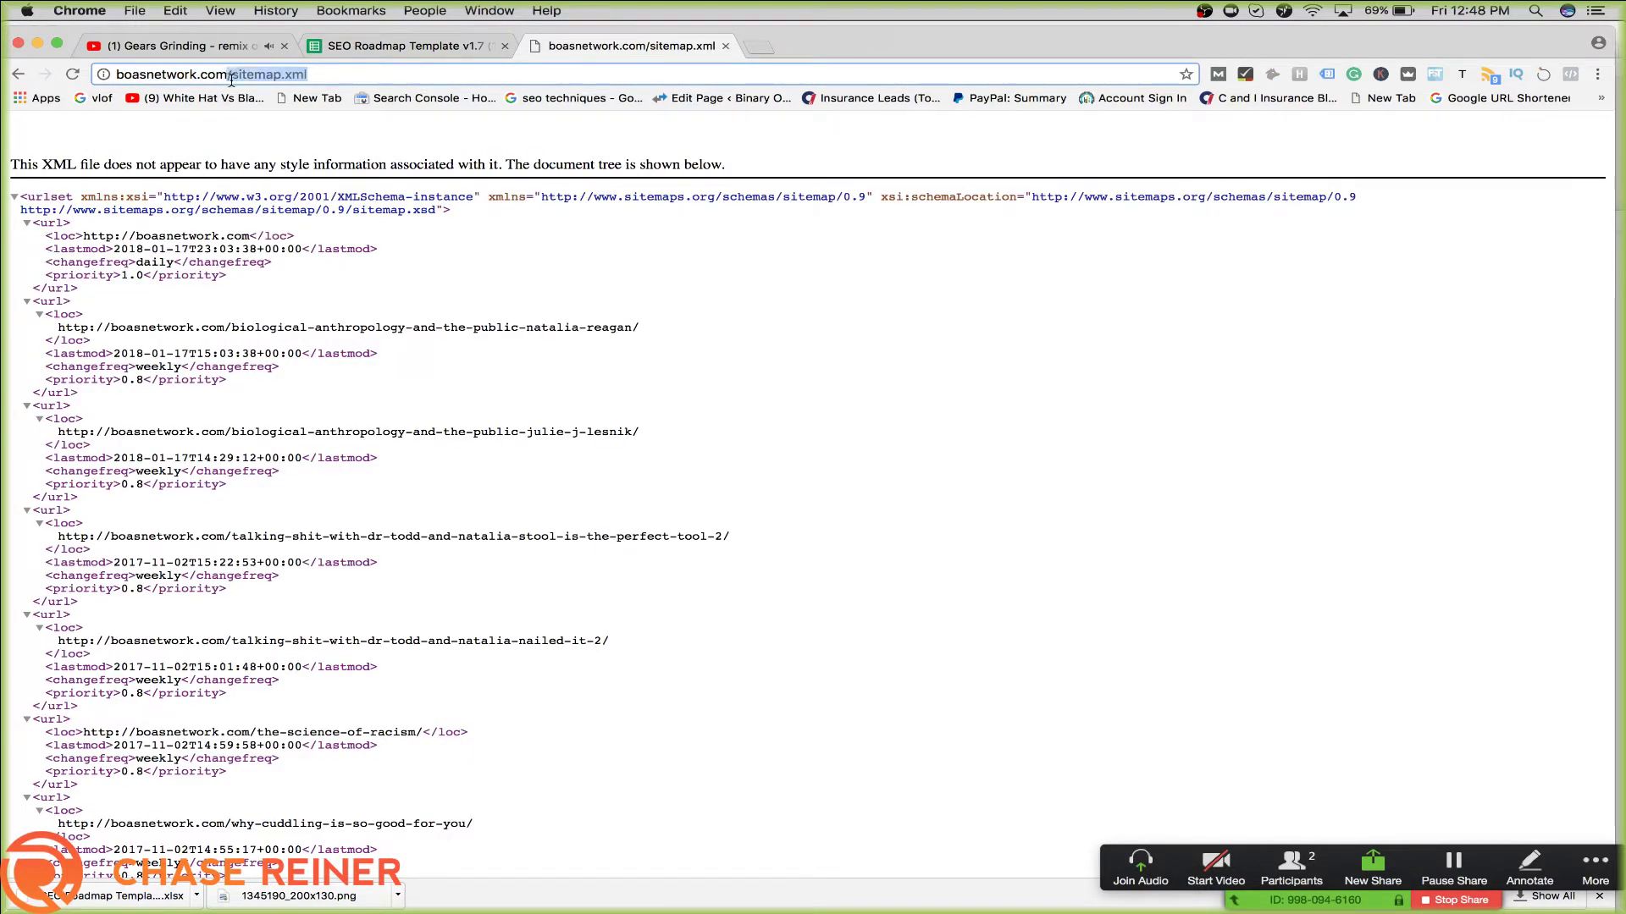
key("BackSpace")
key("super+a")
key("super+c")
Open the AMP Test link from the sheet's Tool column and run the test on boasnetwork.com
left_click(398, 46)
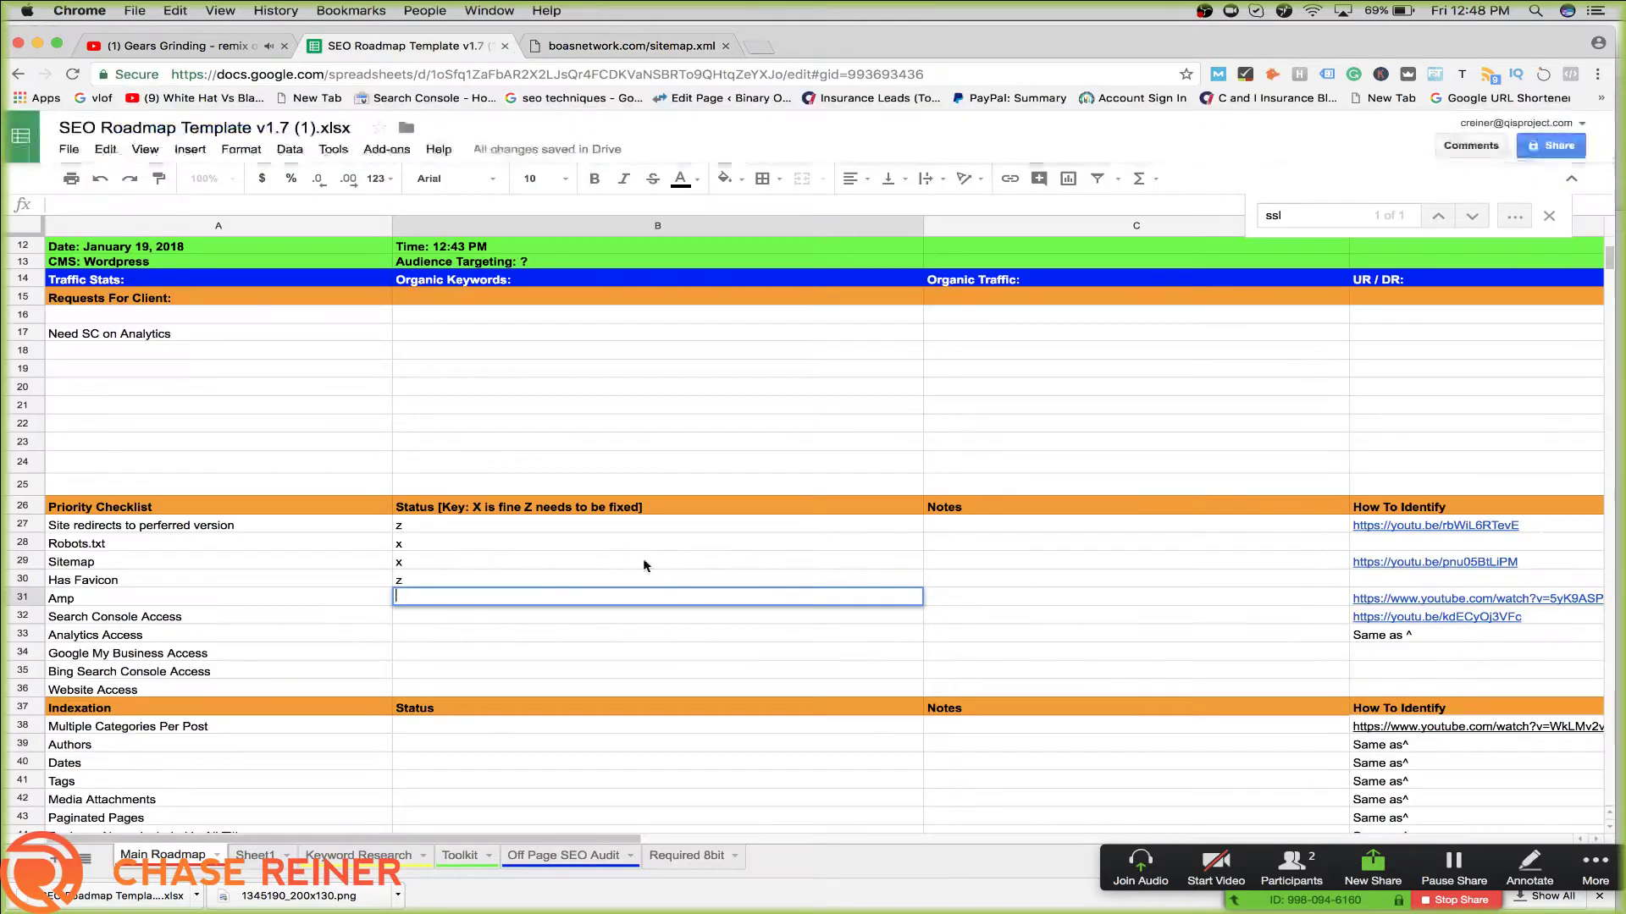
mouse_move(1403, 620)
scroll(1387, 608, "right", 10)
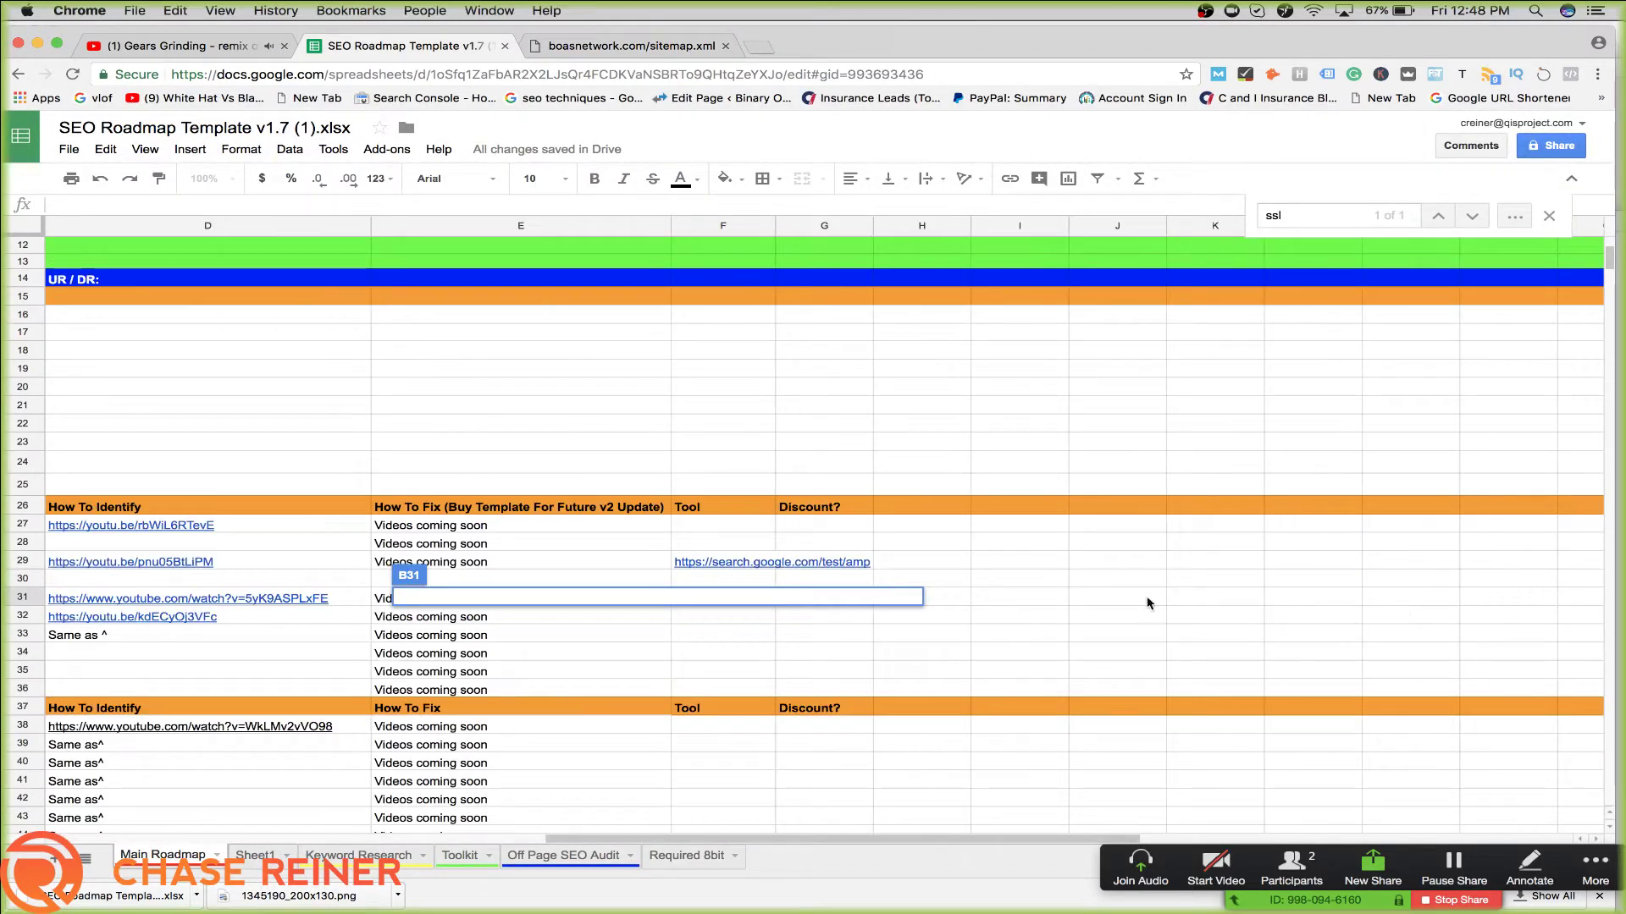
left_click(842, 564)
left_click(750, 557)
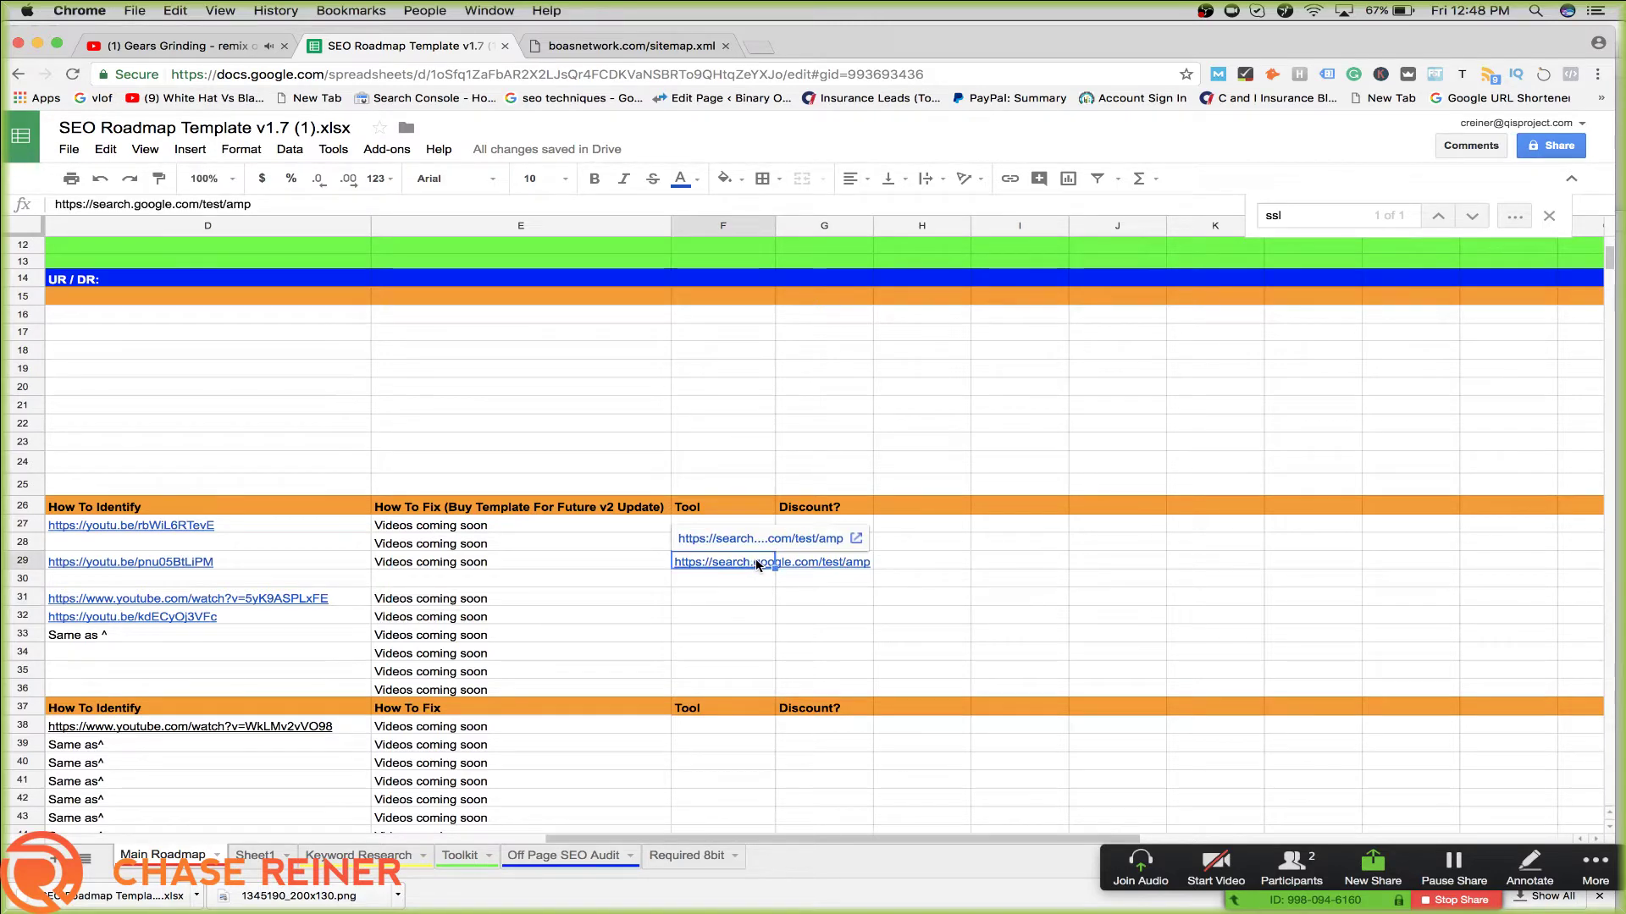
left_click(766, 532)
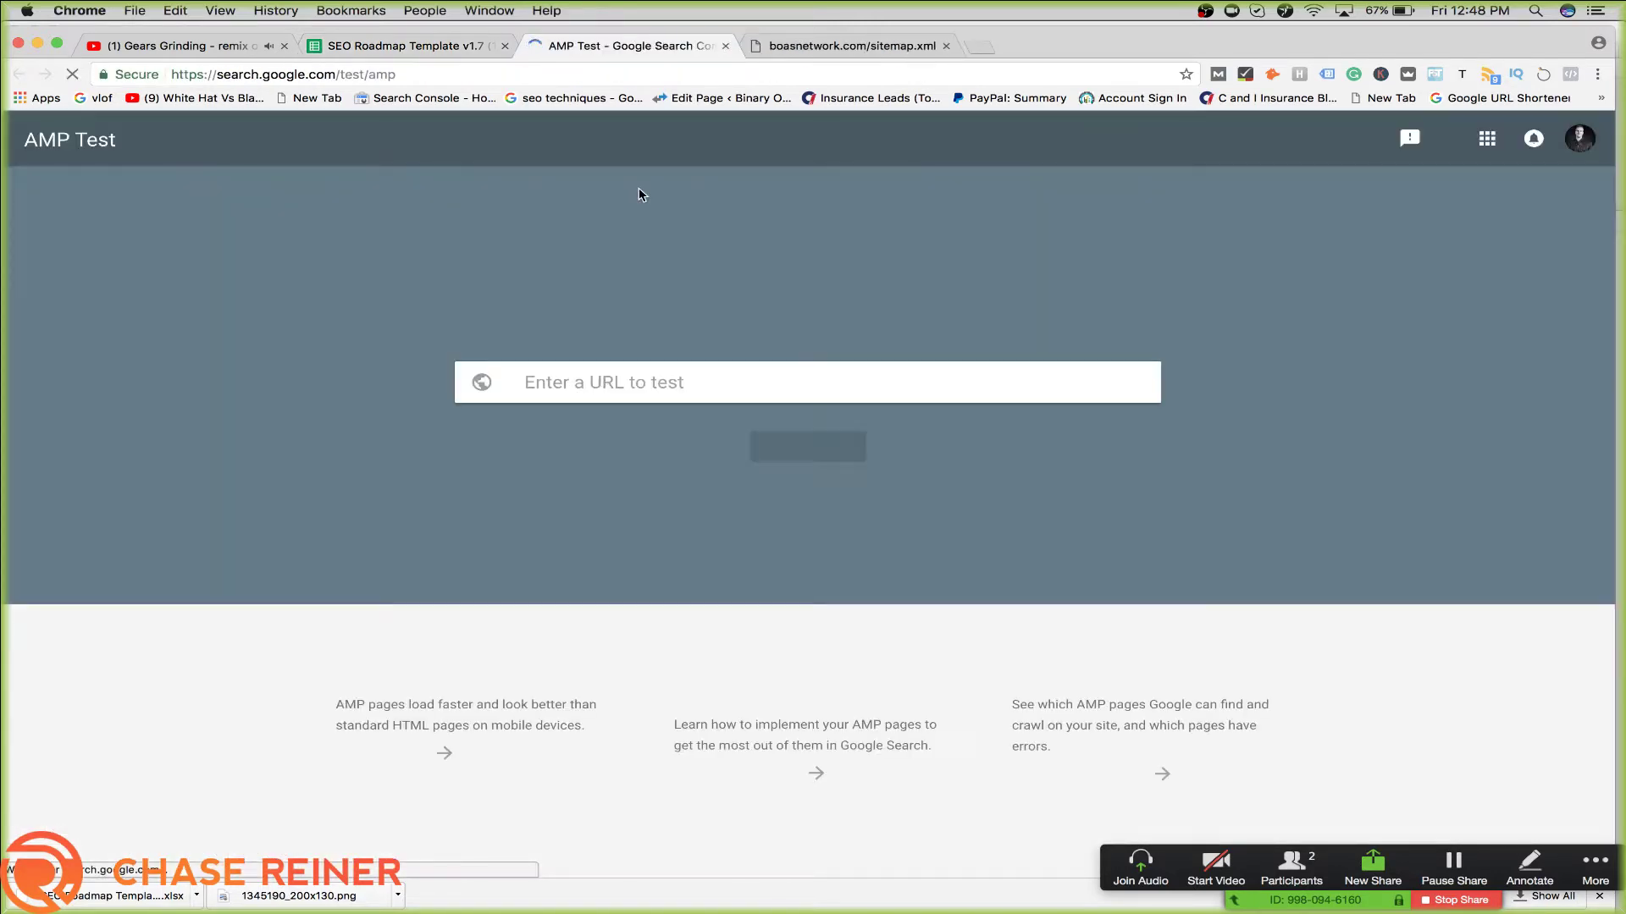
key("super+v")
left_click(796, 481)
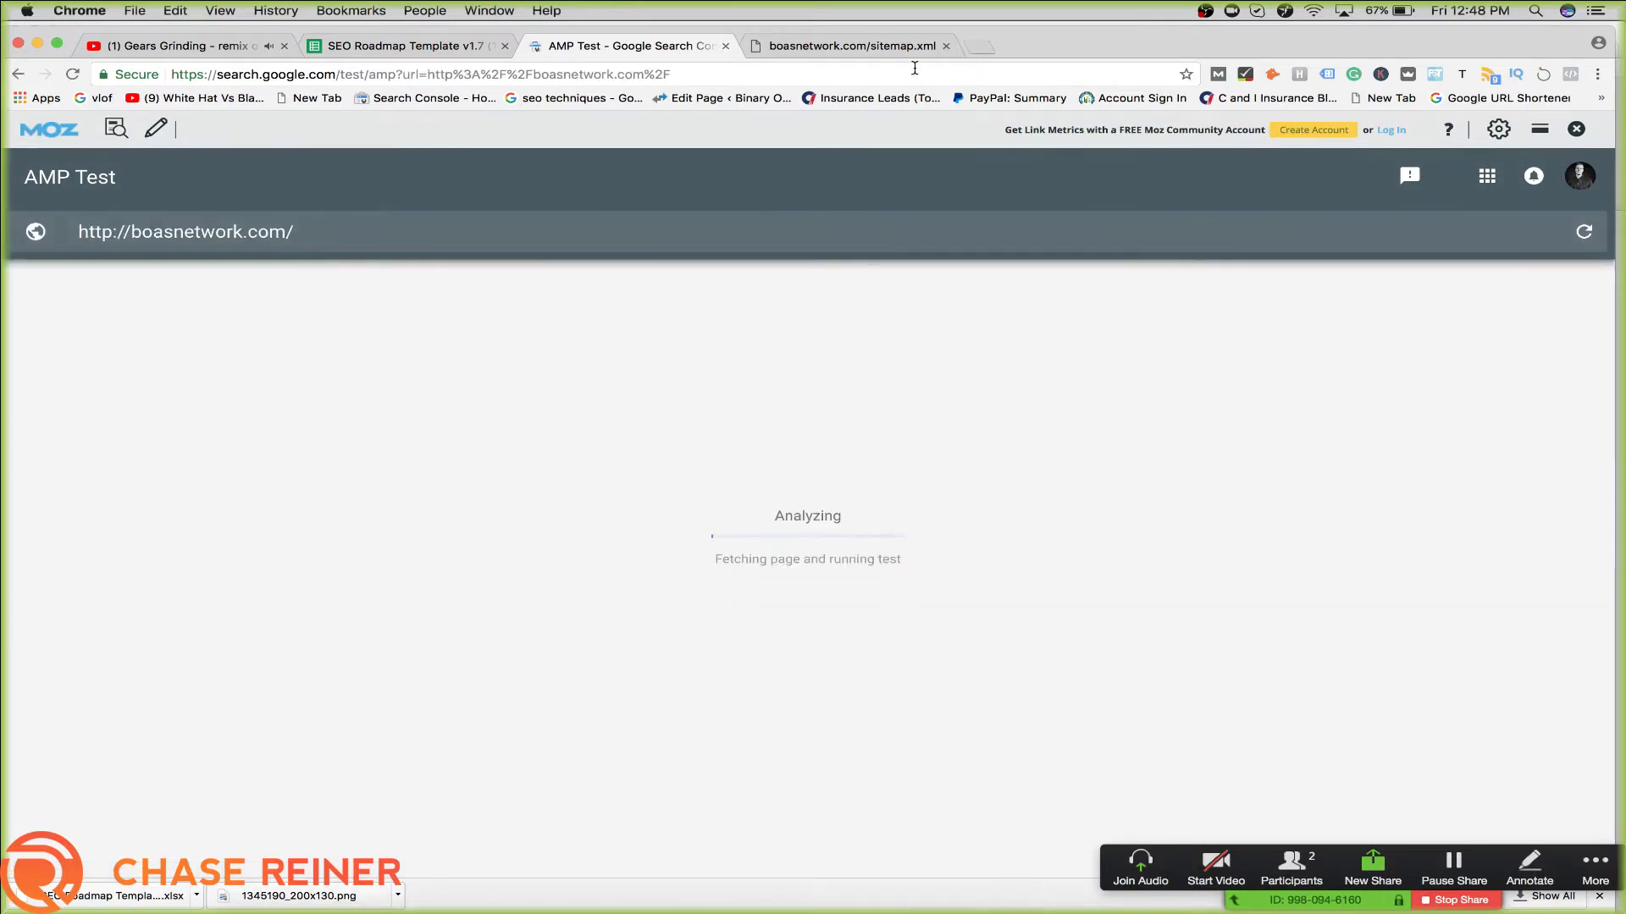
Close the sitemap tab and search Google for "site:boasnetwork.com/" in a new tab
left_click(945, 46)
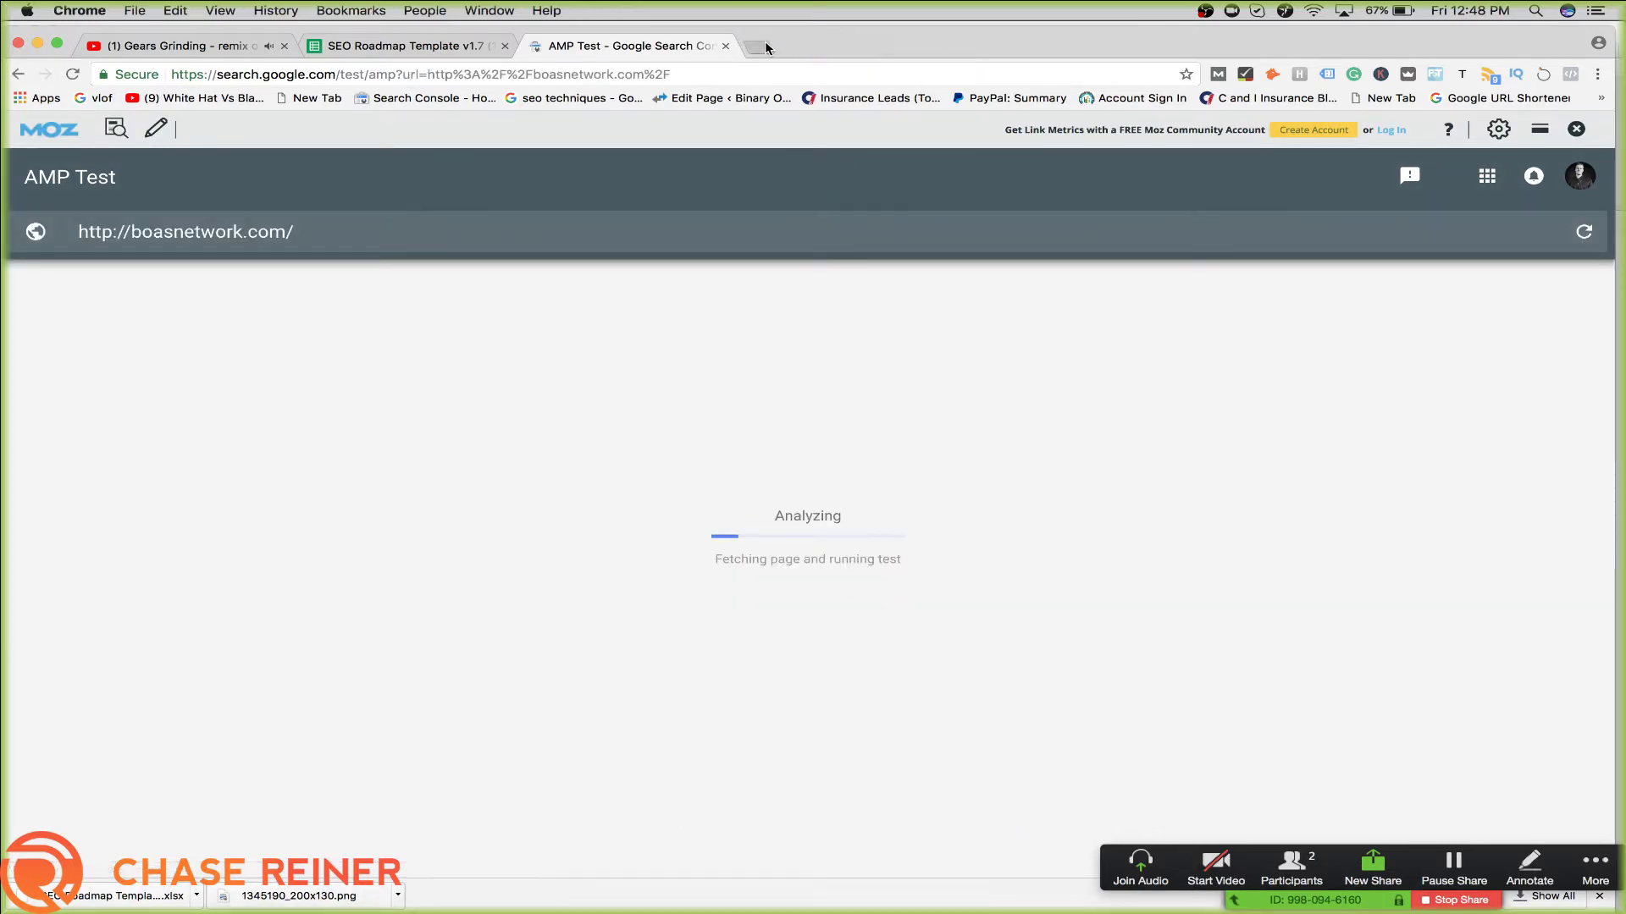
left_click(764, 43)
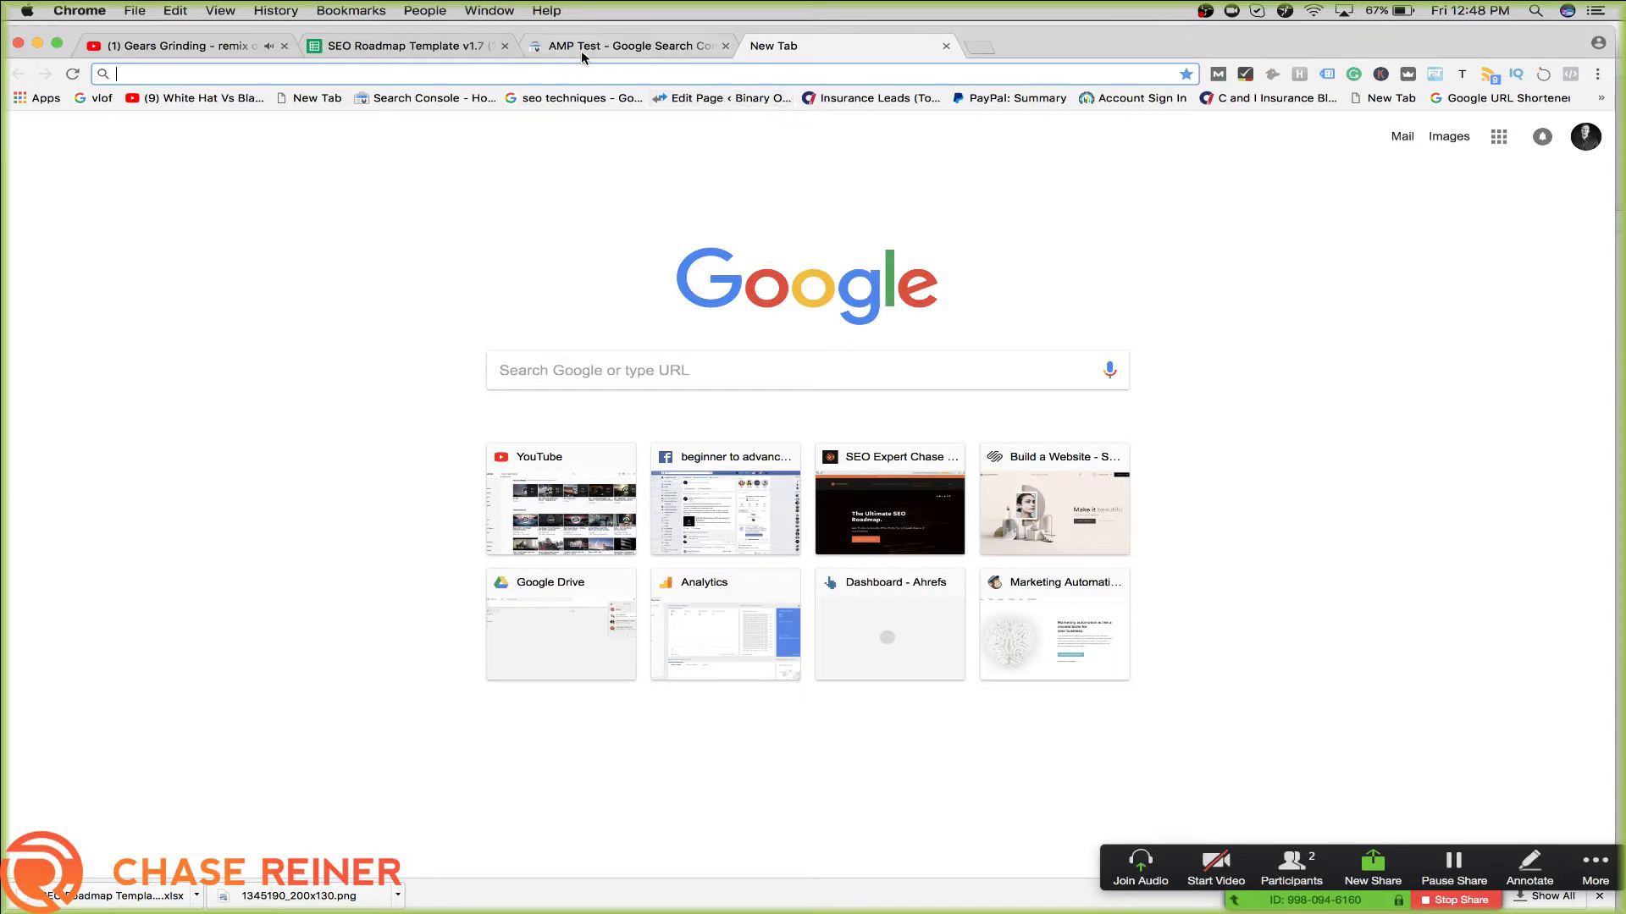
key("super+v")
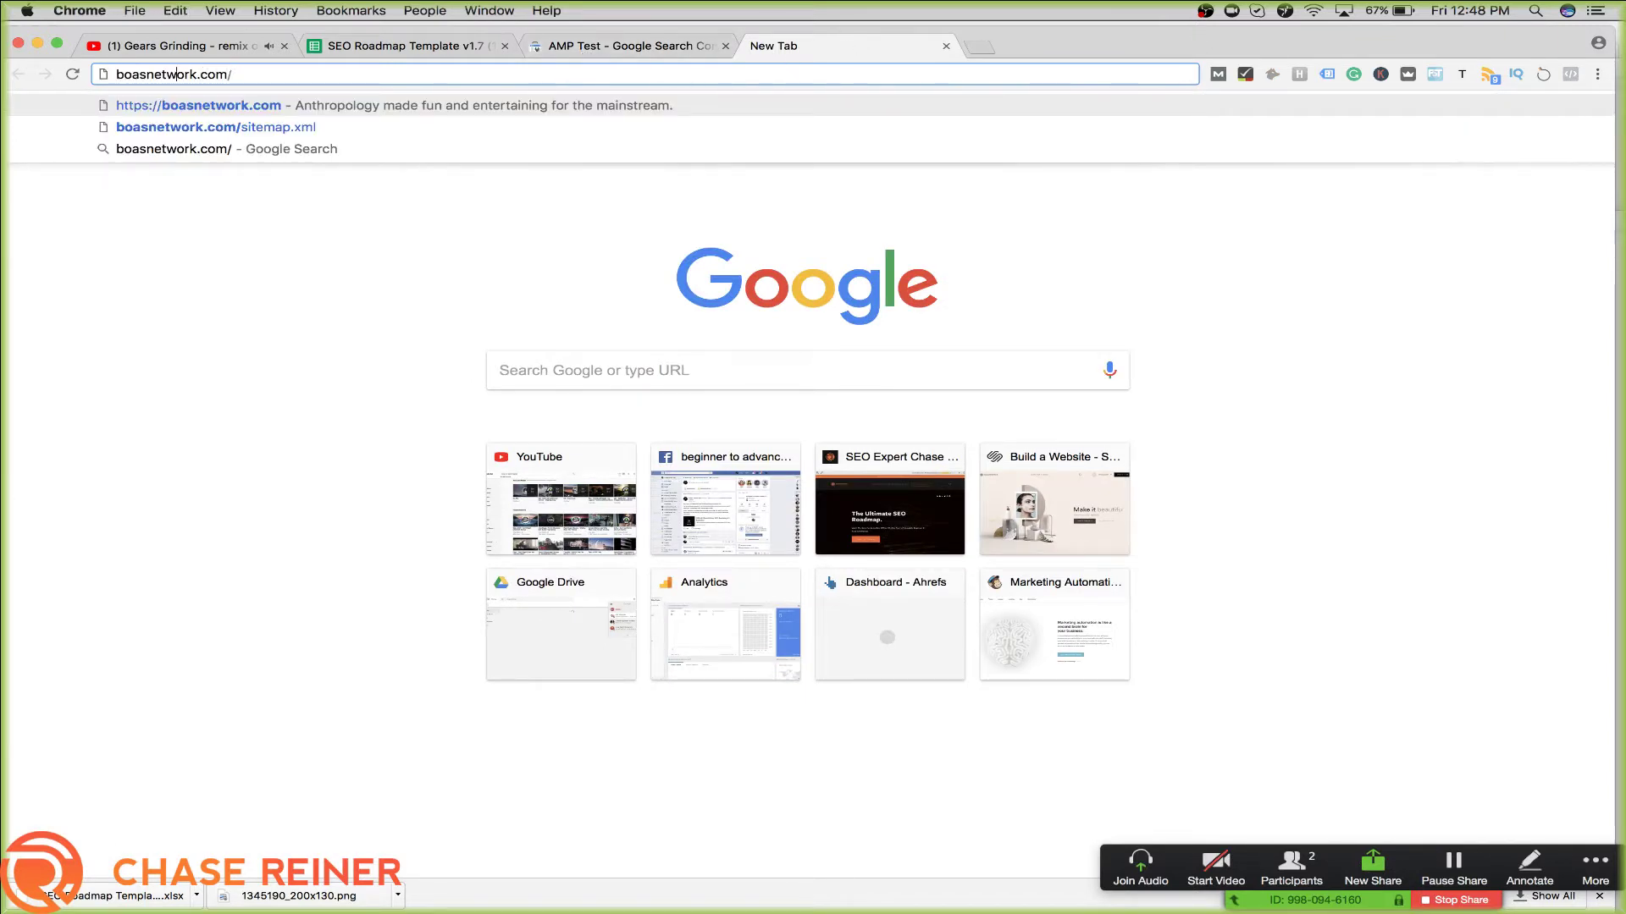
key("super+Left")
type("site:")
key("Return")
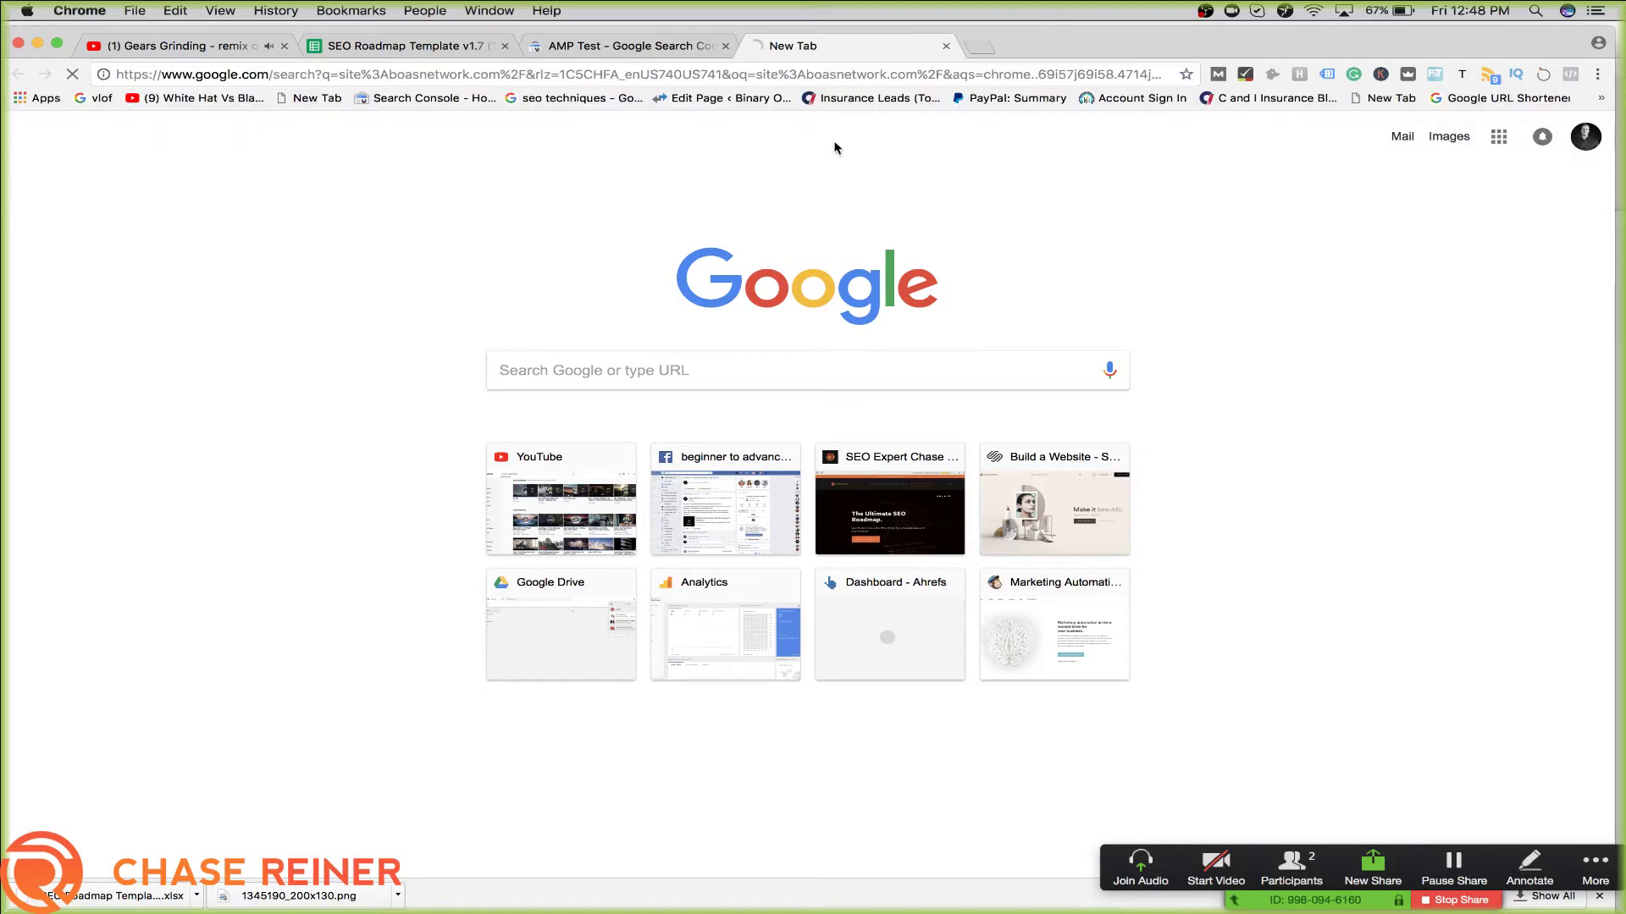
Open the "Let's get Physical" video result dated Oct 31, 2016 in a new tab and switch to it
key("super+f")
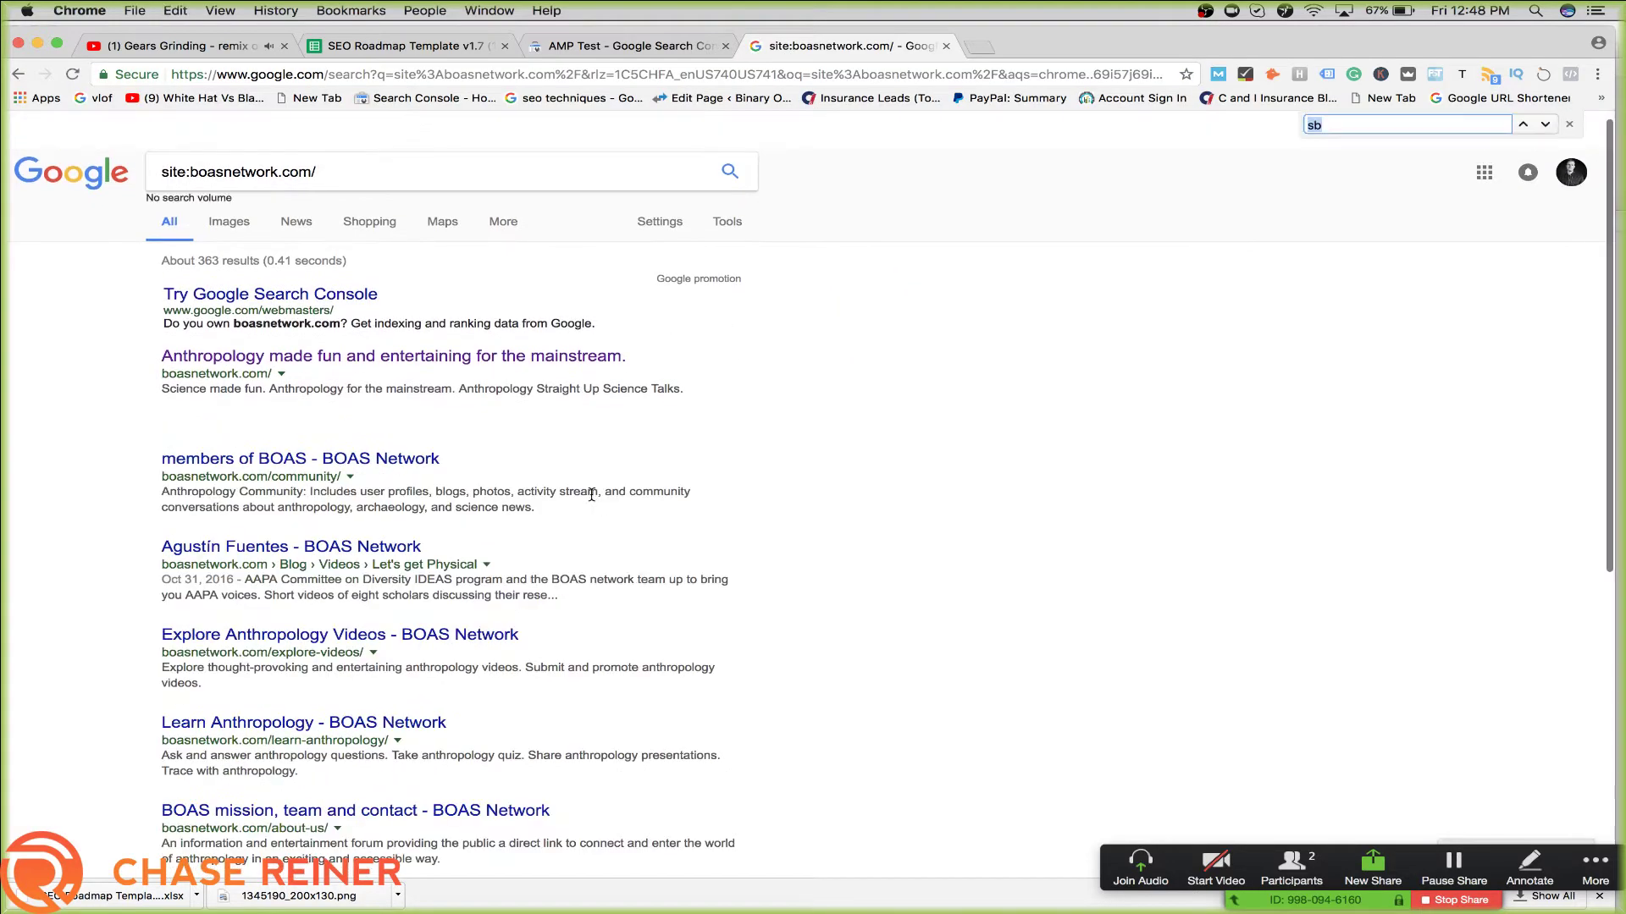
right_click(398, 544)
left_click(406, 551)
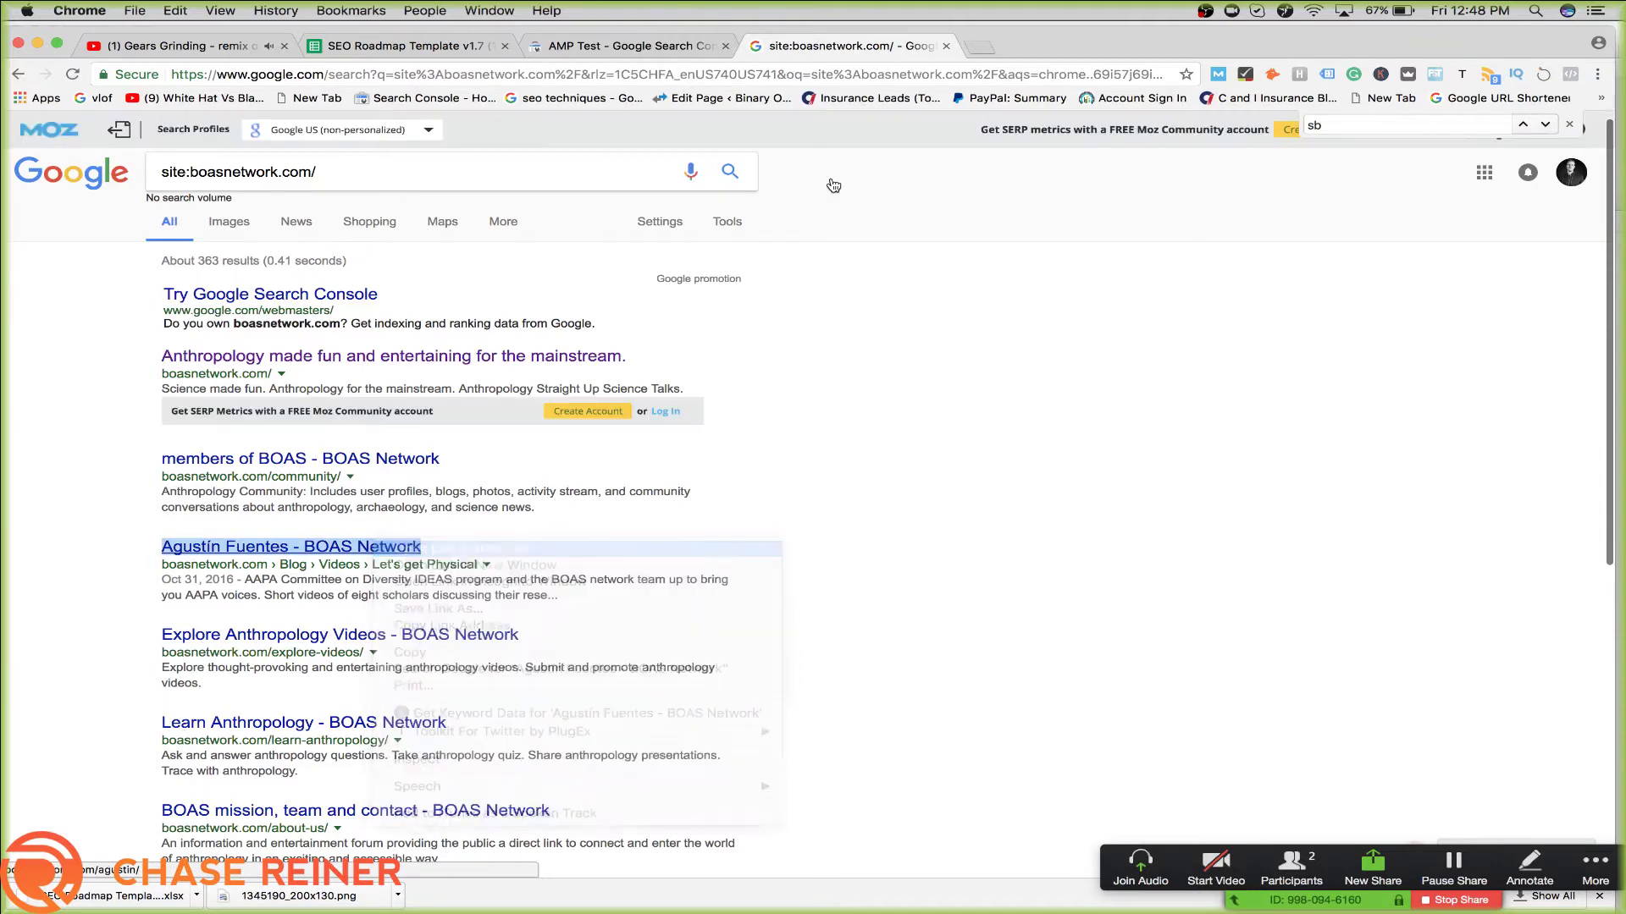
left_click(1012, 46)
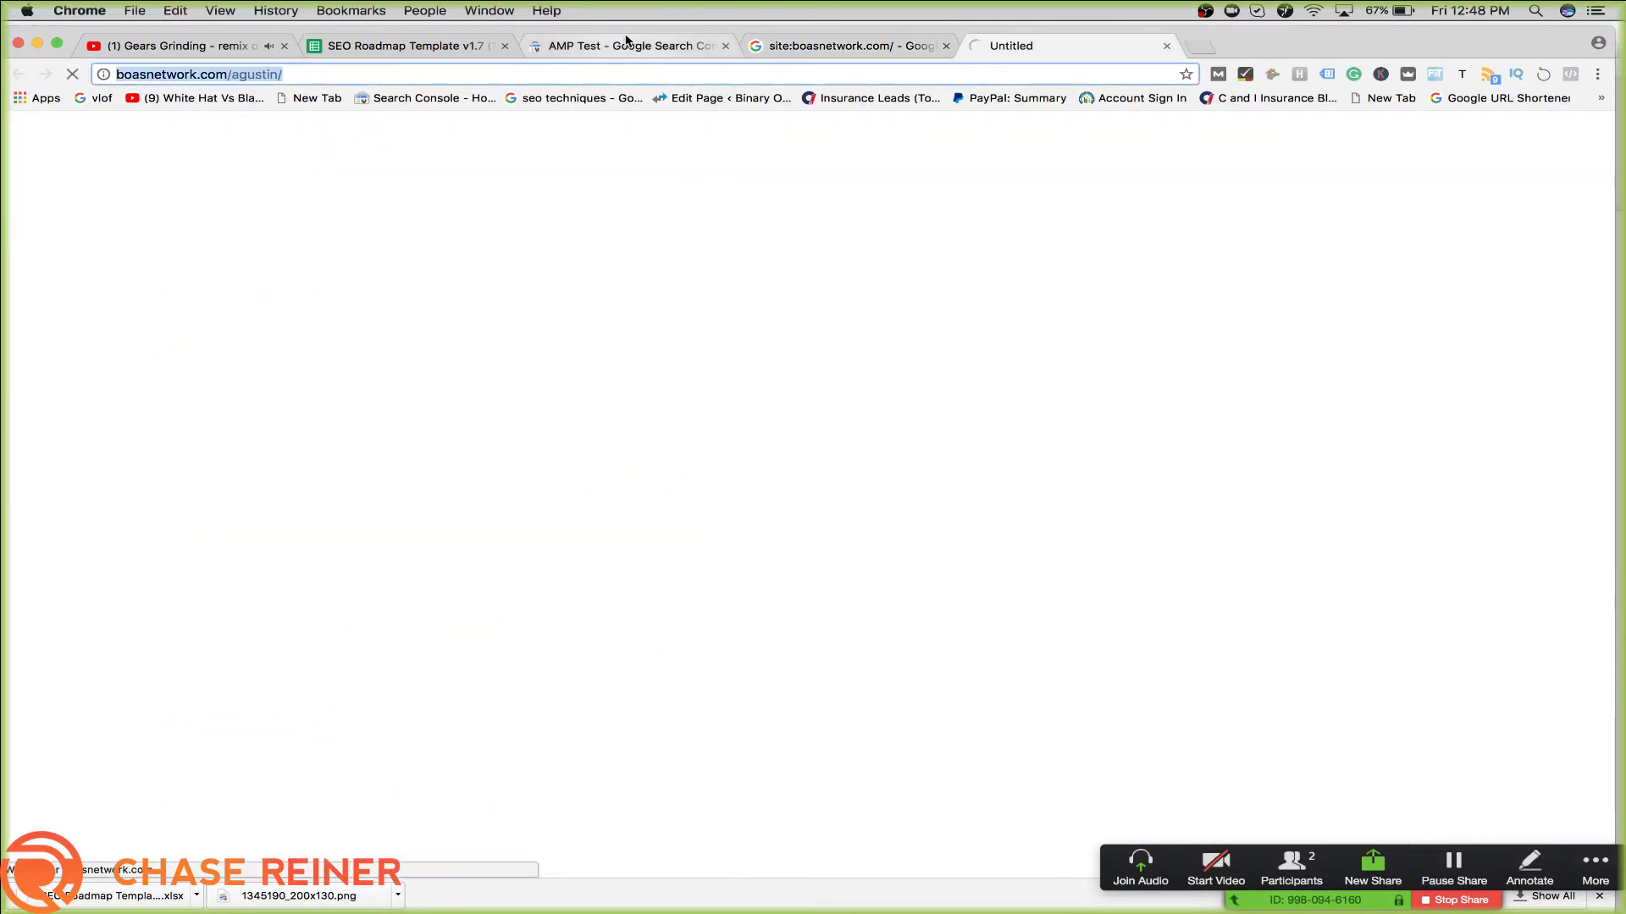
Run the AMP Test on the boasnetwork.com/agustin/ page
left_click(628, 46)
left_click(1324, 228)
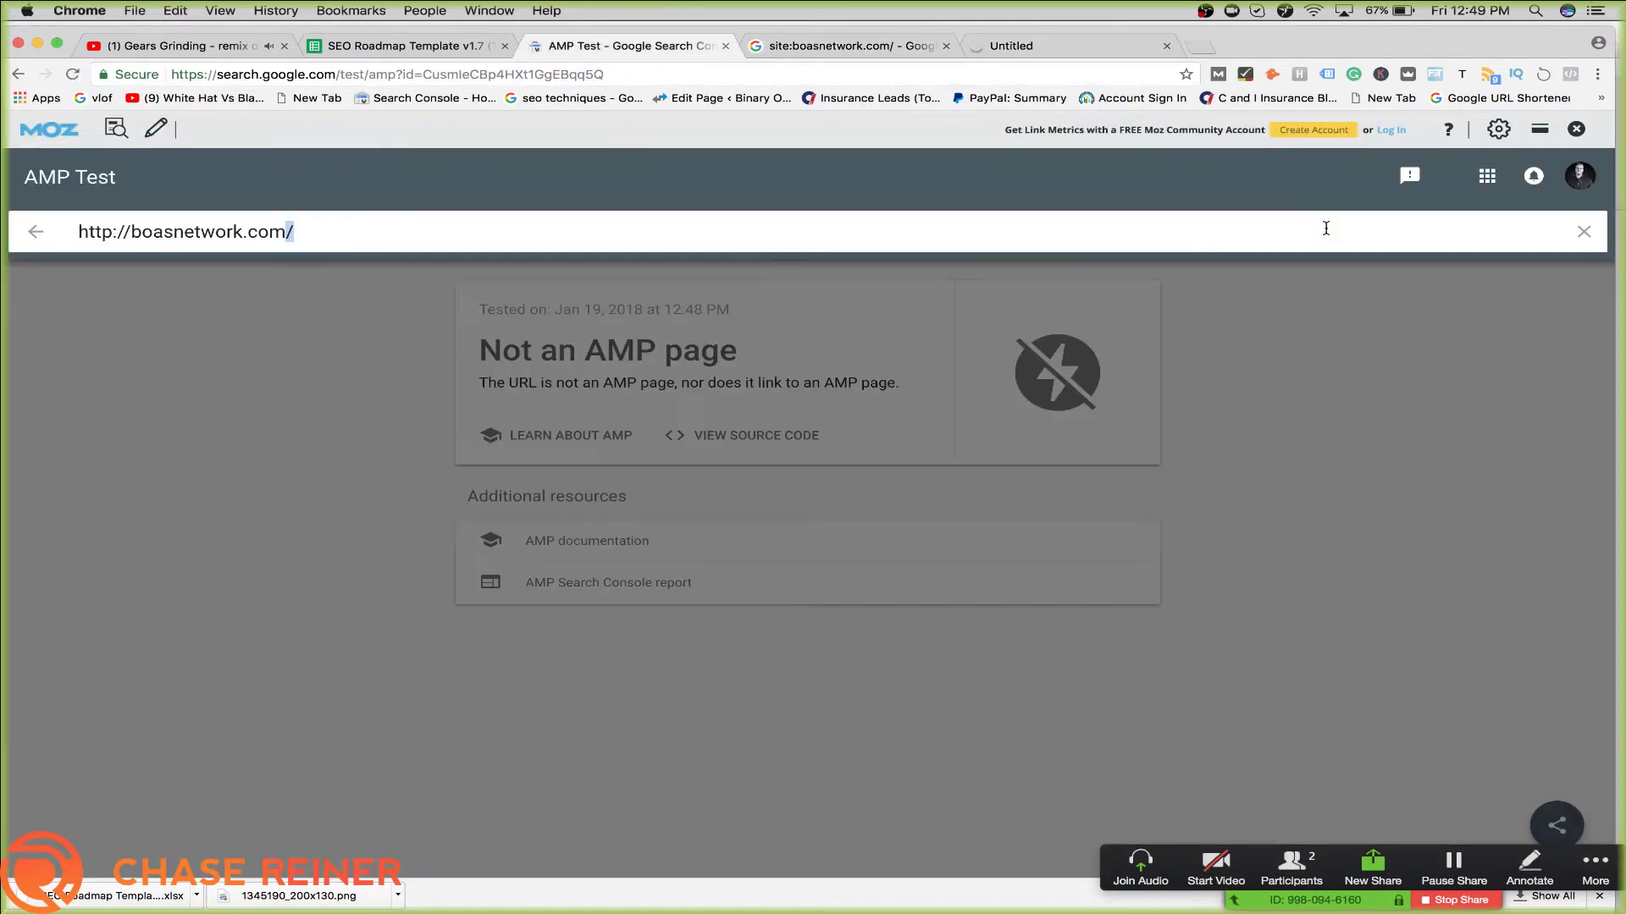
key("Escape")
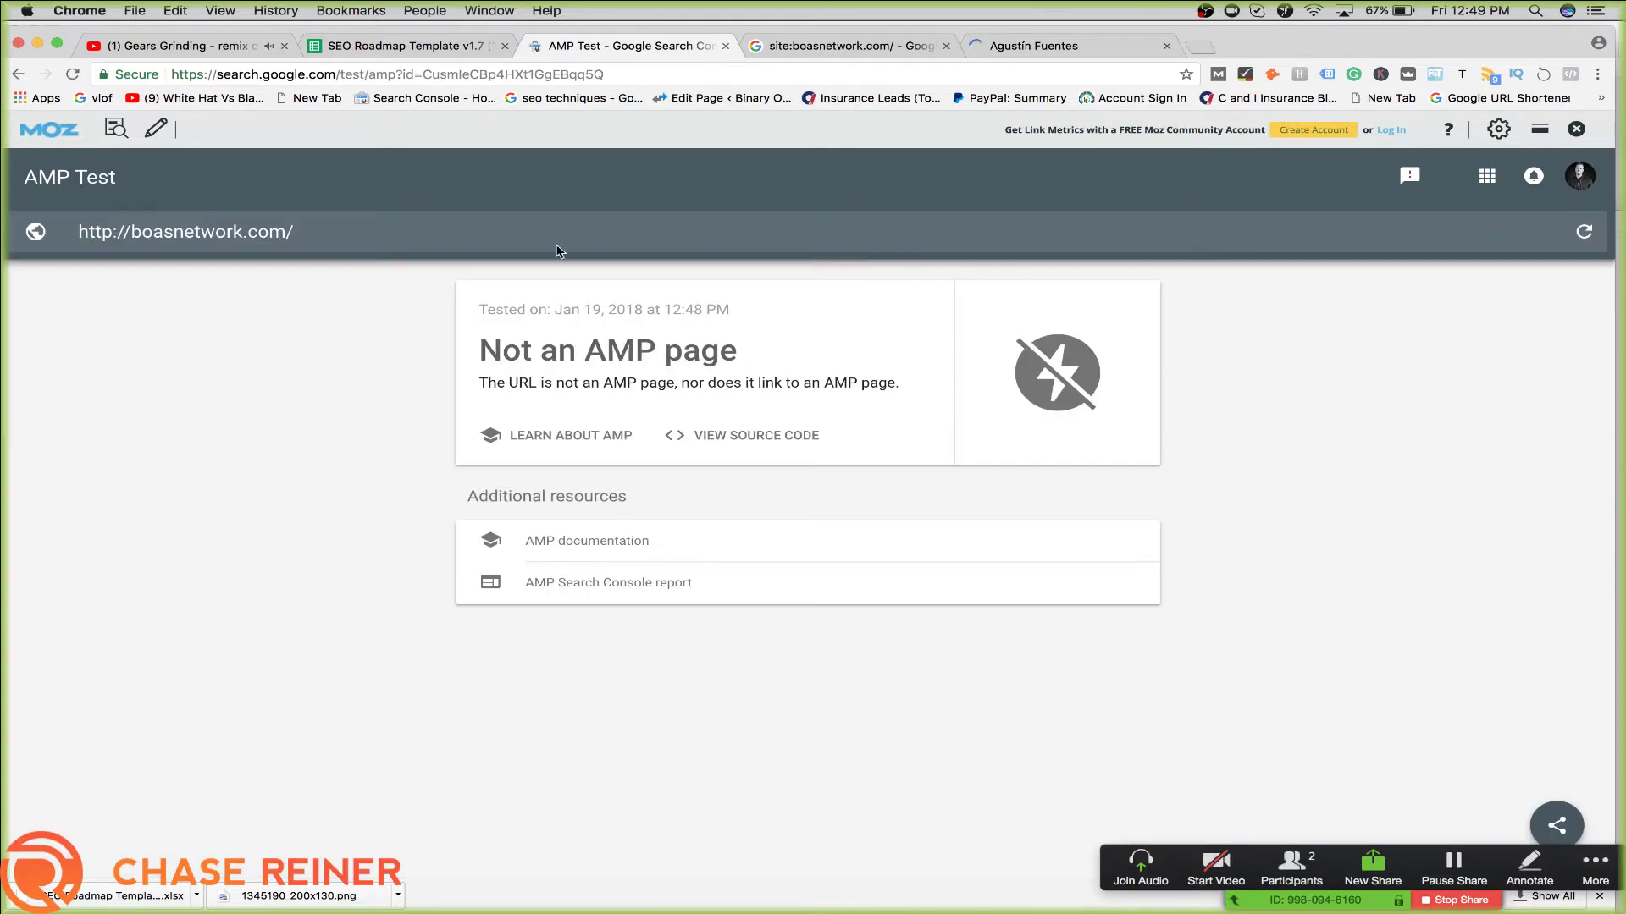
left_click(511, 232)
key("super+v")
key("Return")
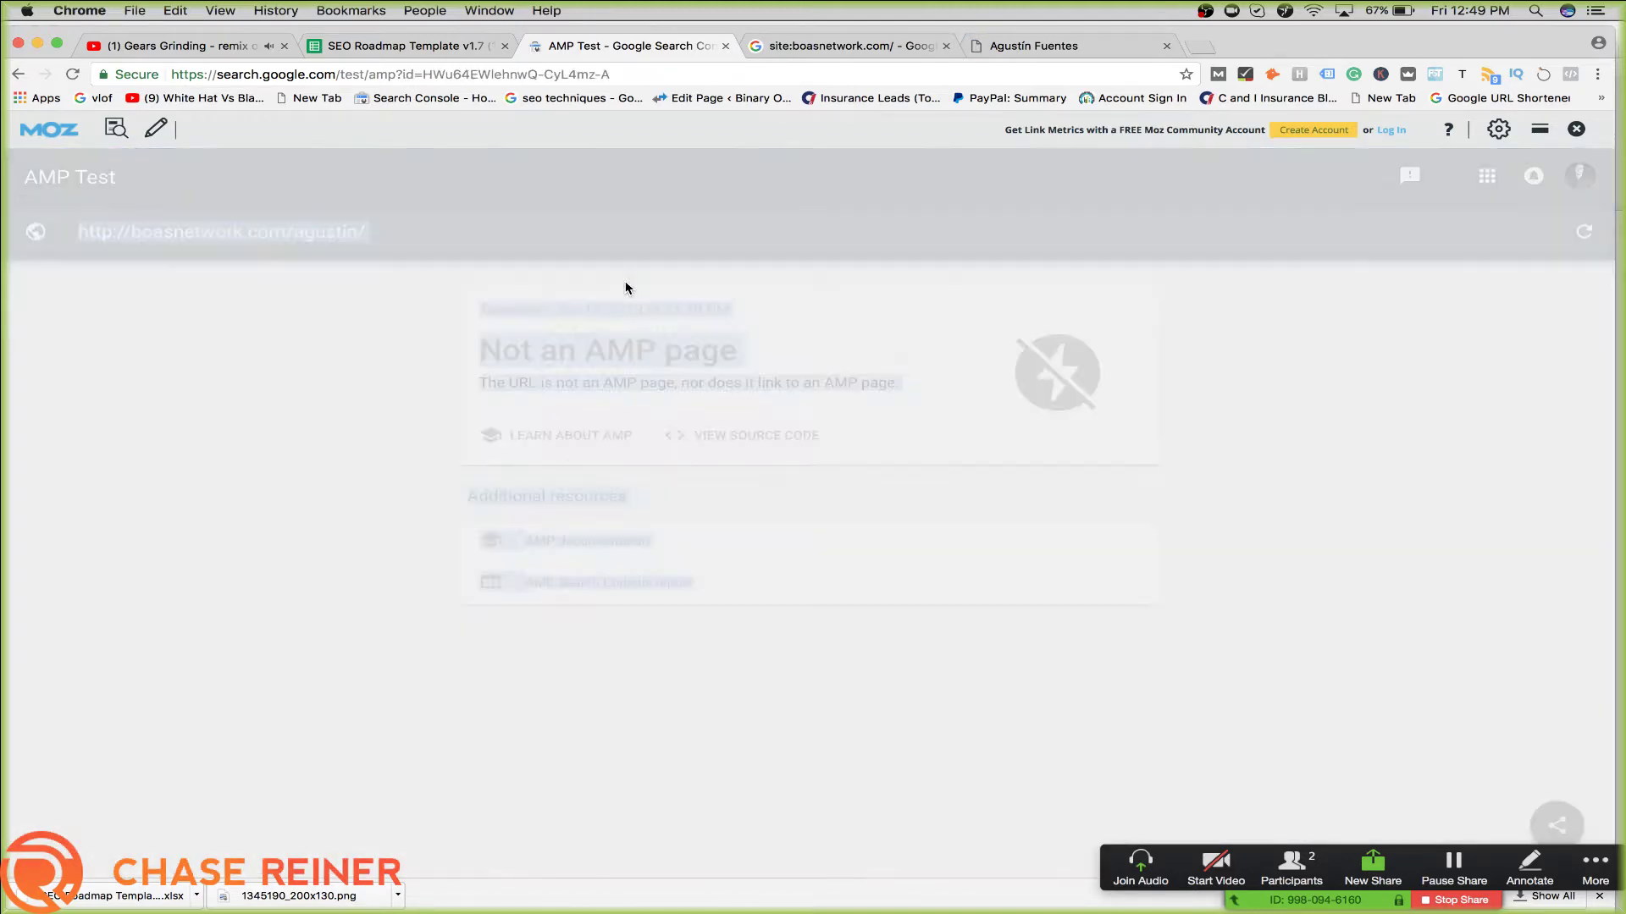
key("super+a")
Return to the SEO roadmap sheet and set the Amp item's status to N/A
left_click(406, 45)
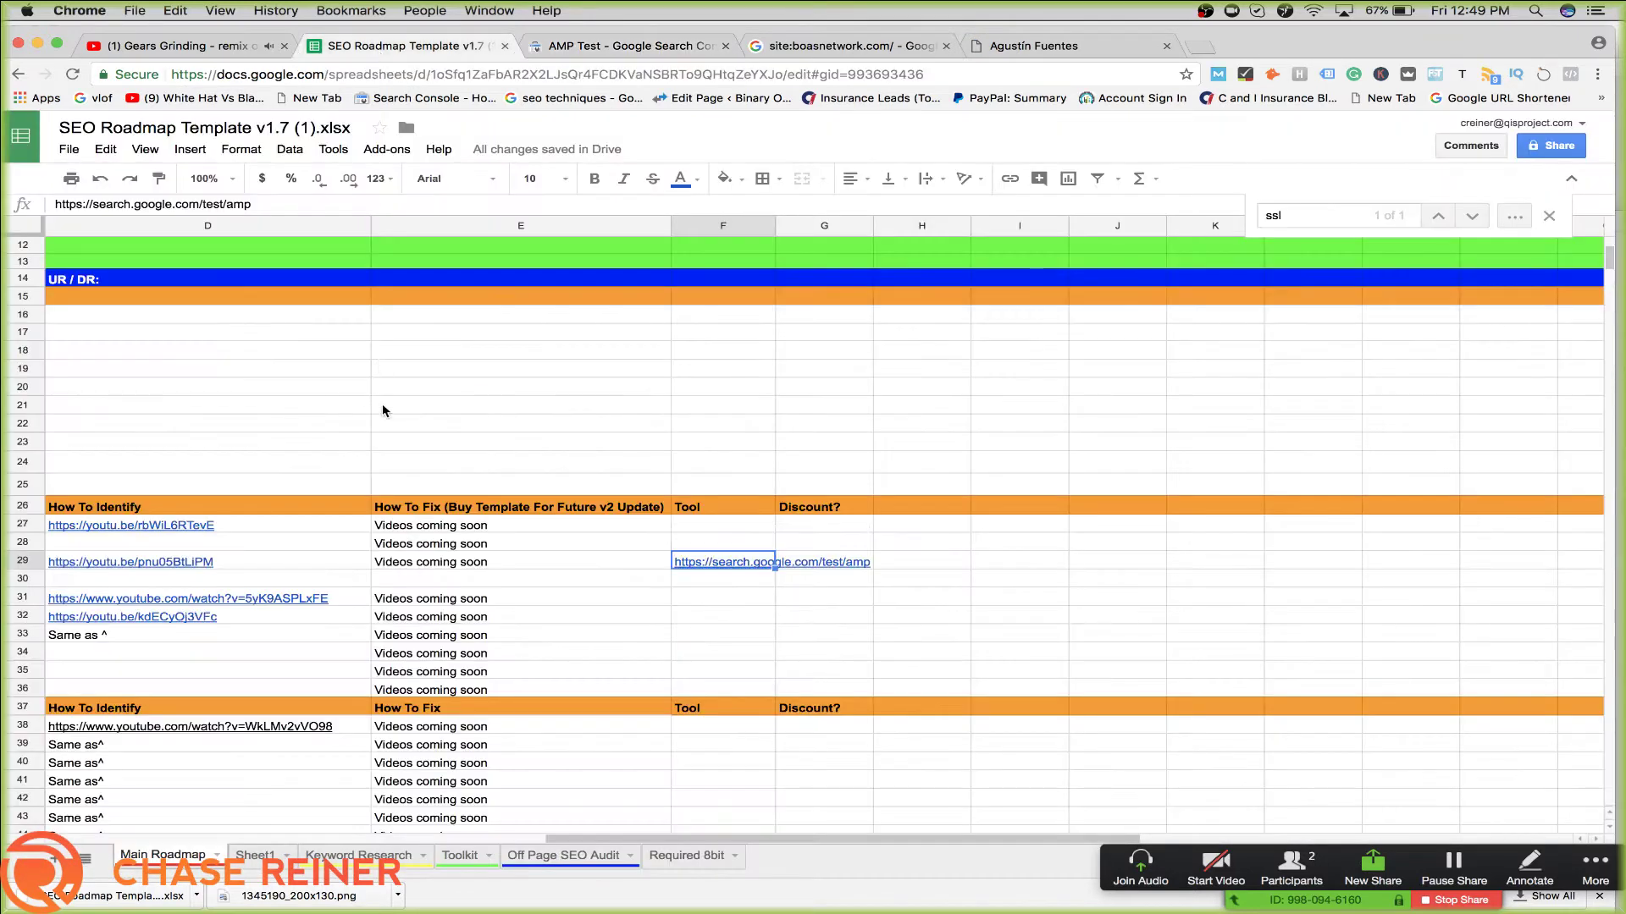
left_click_drag(385, 423, 593, 898)
left_click(525, 634)
scroll(525, 633, "left", 10)
scroll(525, 634, "up", 5)
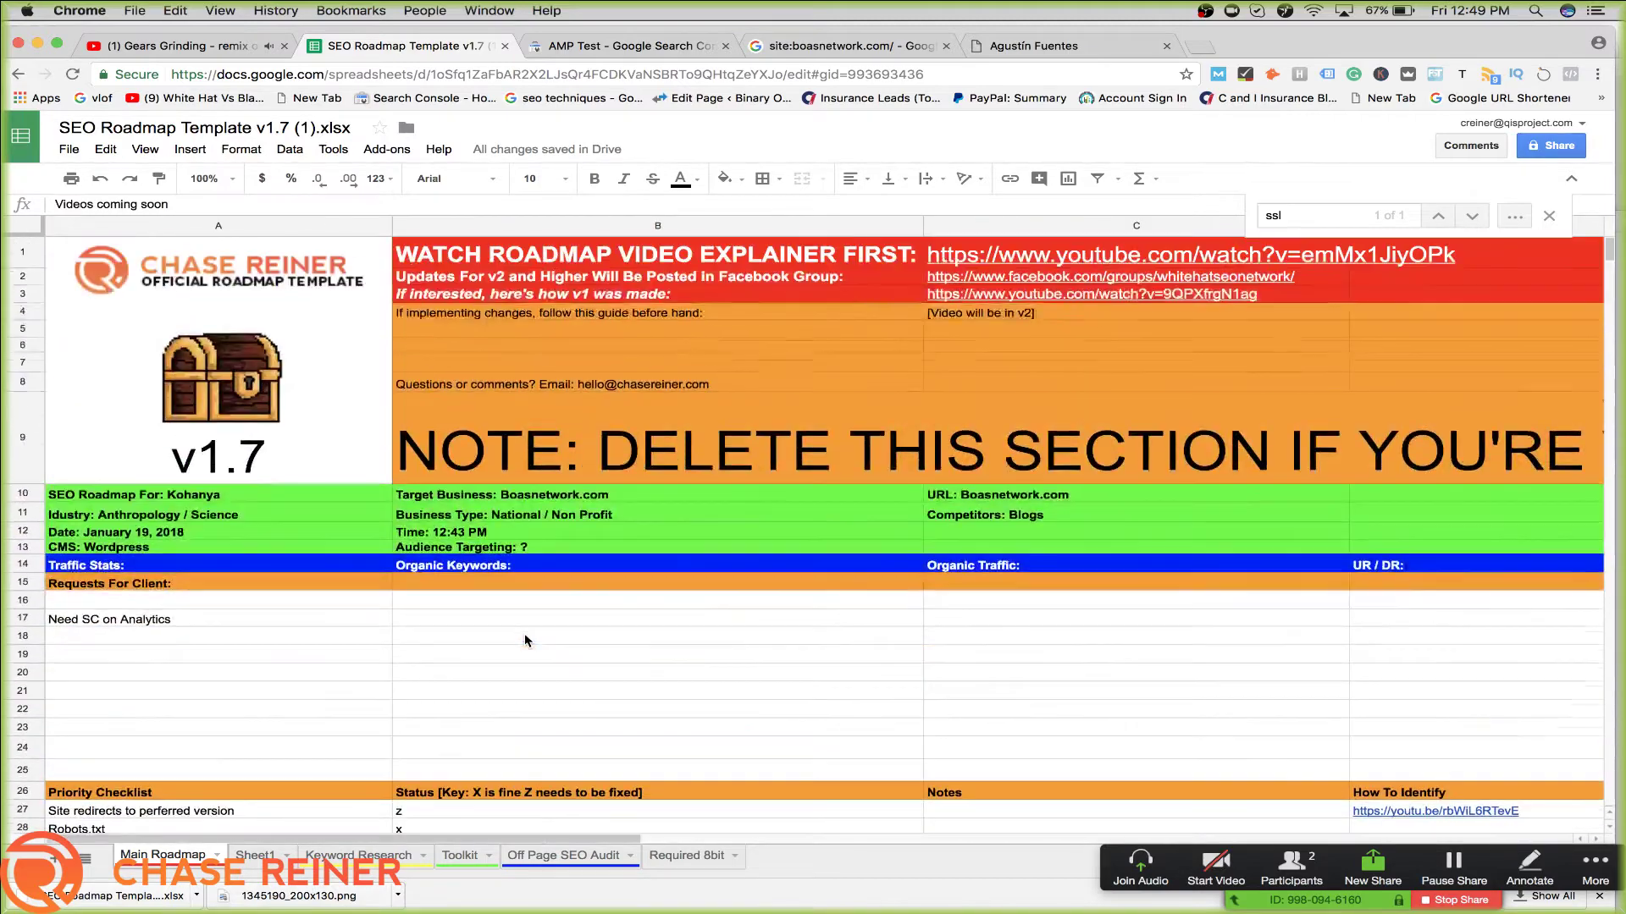
scroll(524, 633, "down", 6)
scroll(508, 627, "down", 1)
left_click(466, 597)
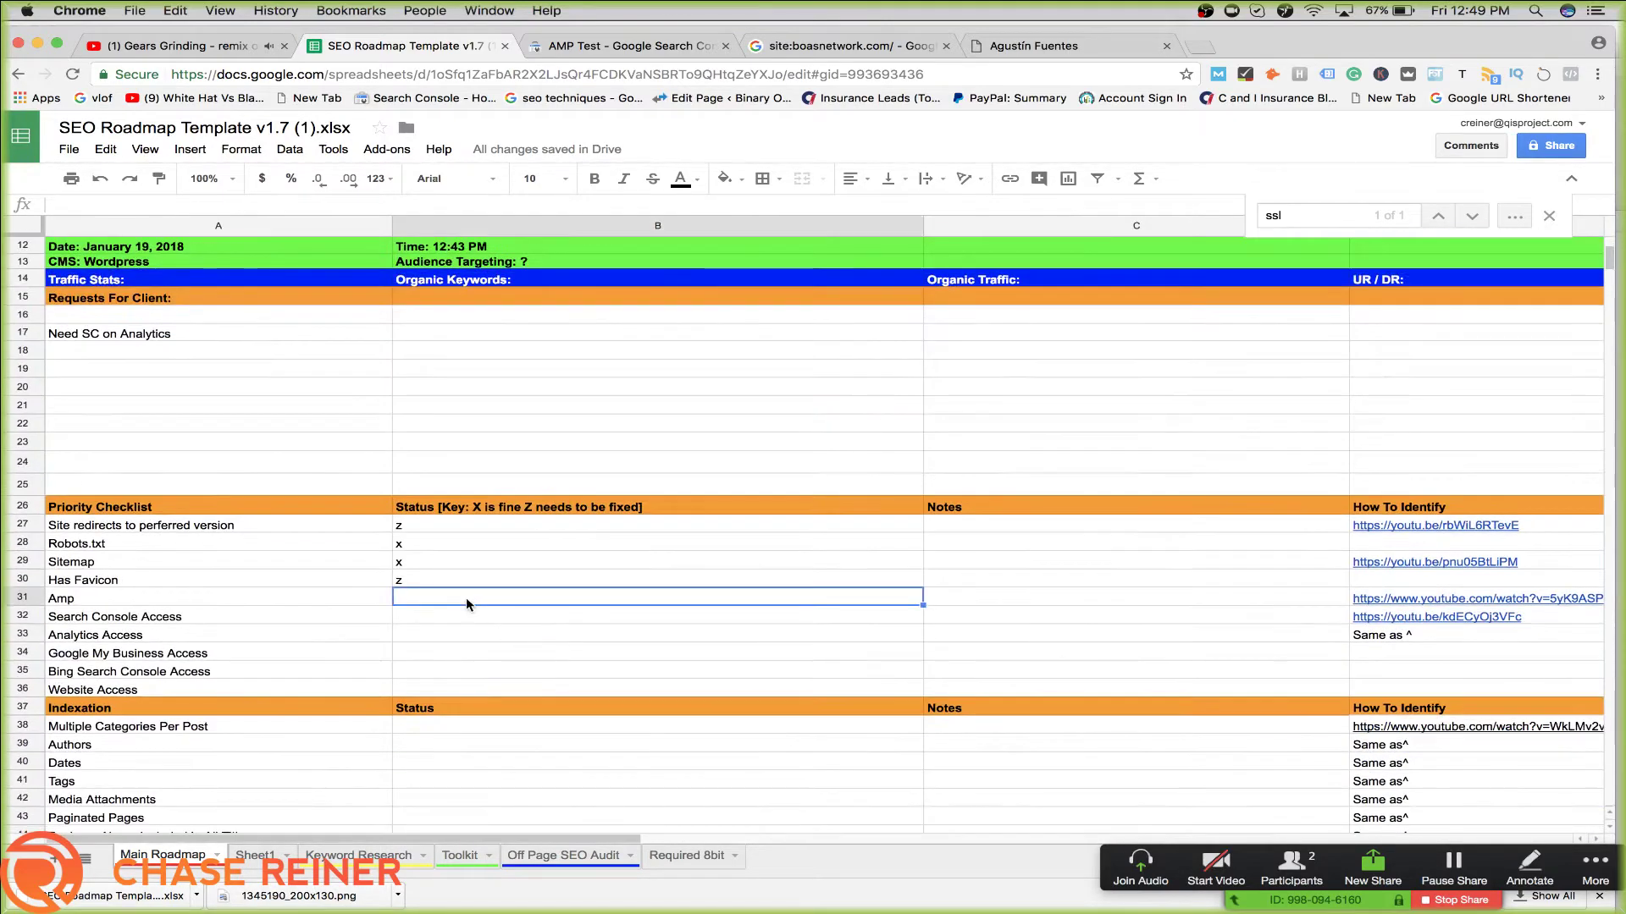
type("x")
left_click(459, 636)
left_click(478, 603)
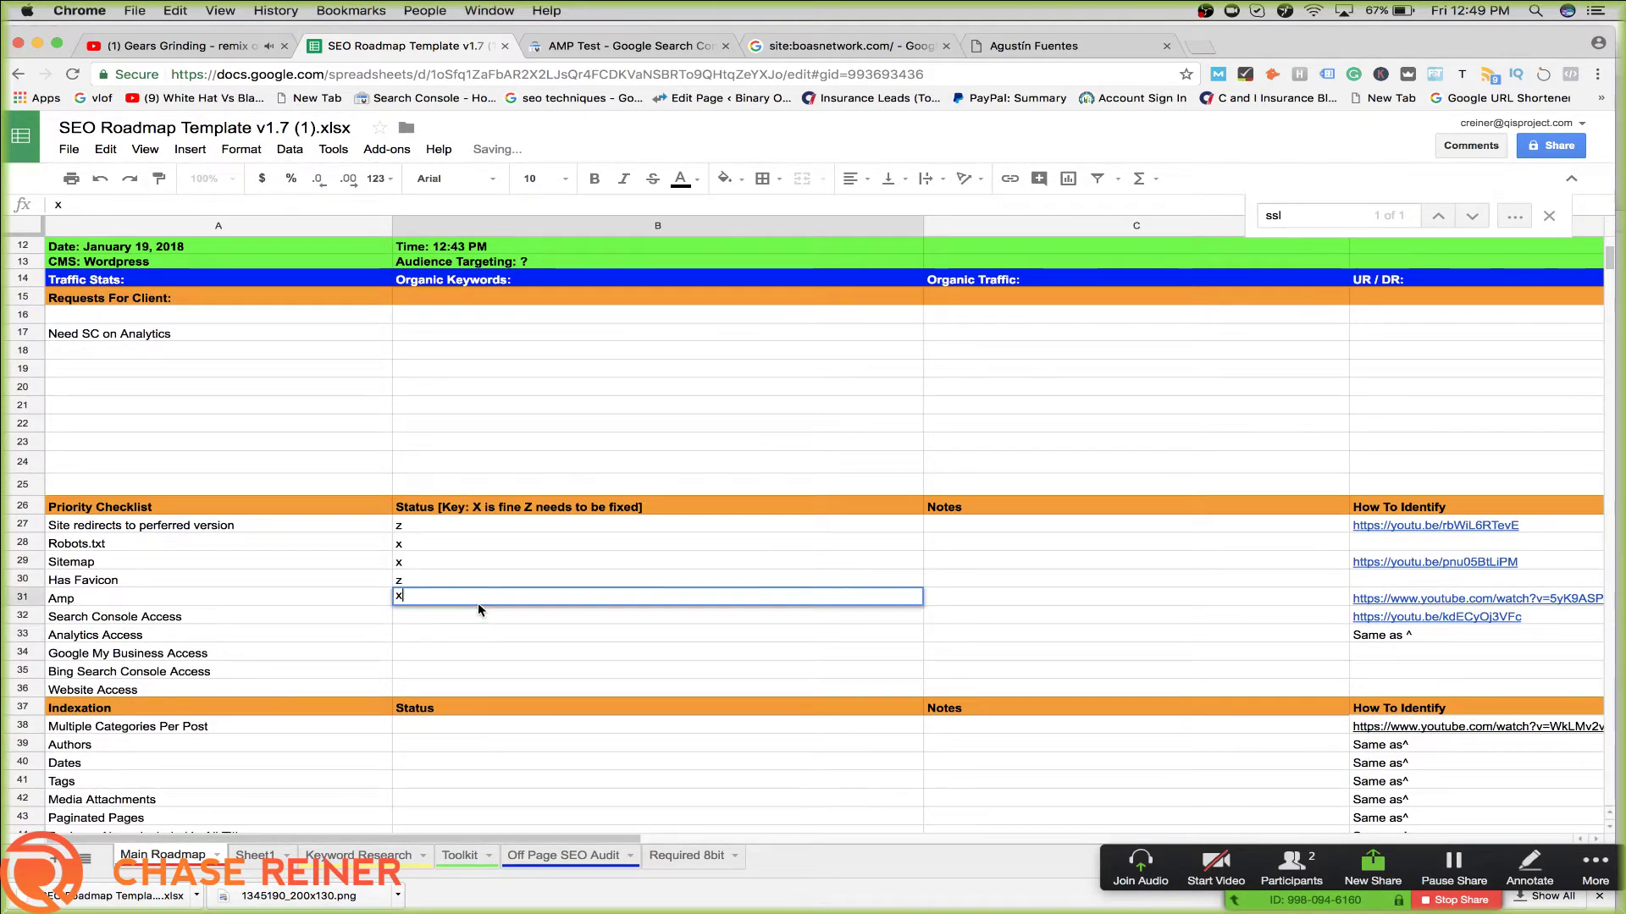
type("N/")
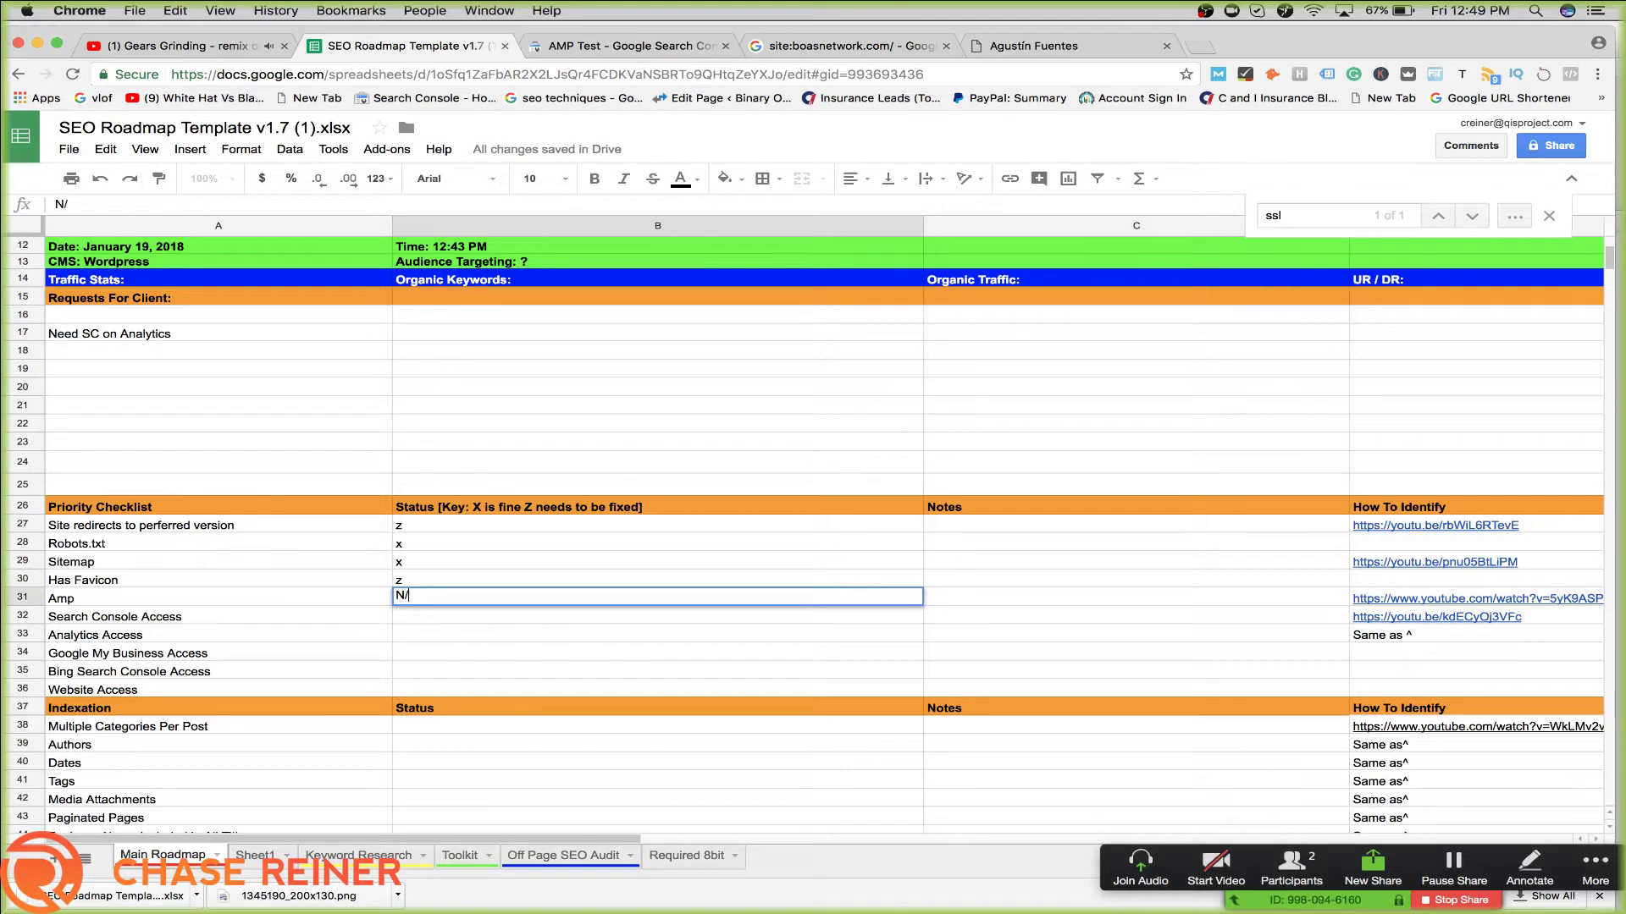
type("A")
key("Return")
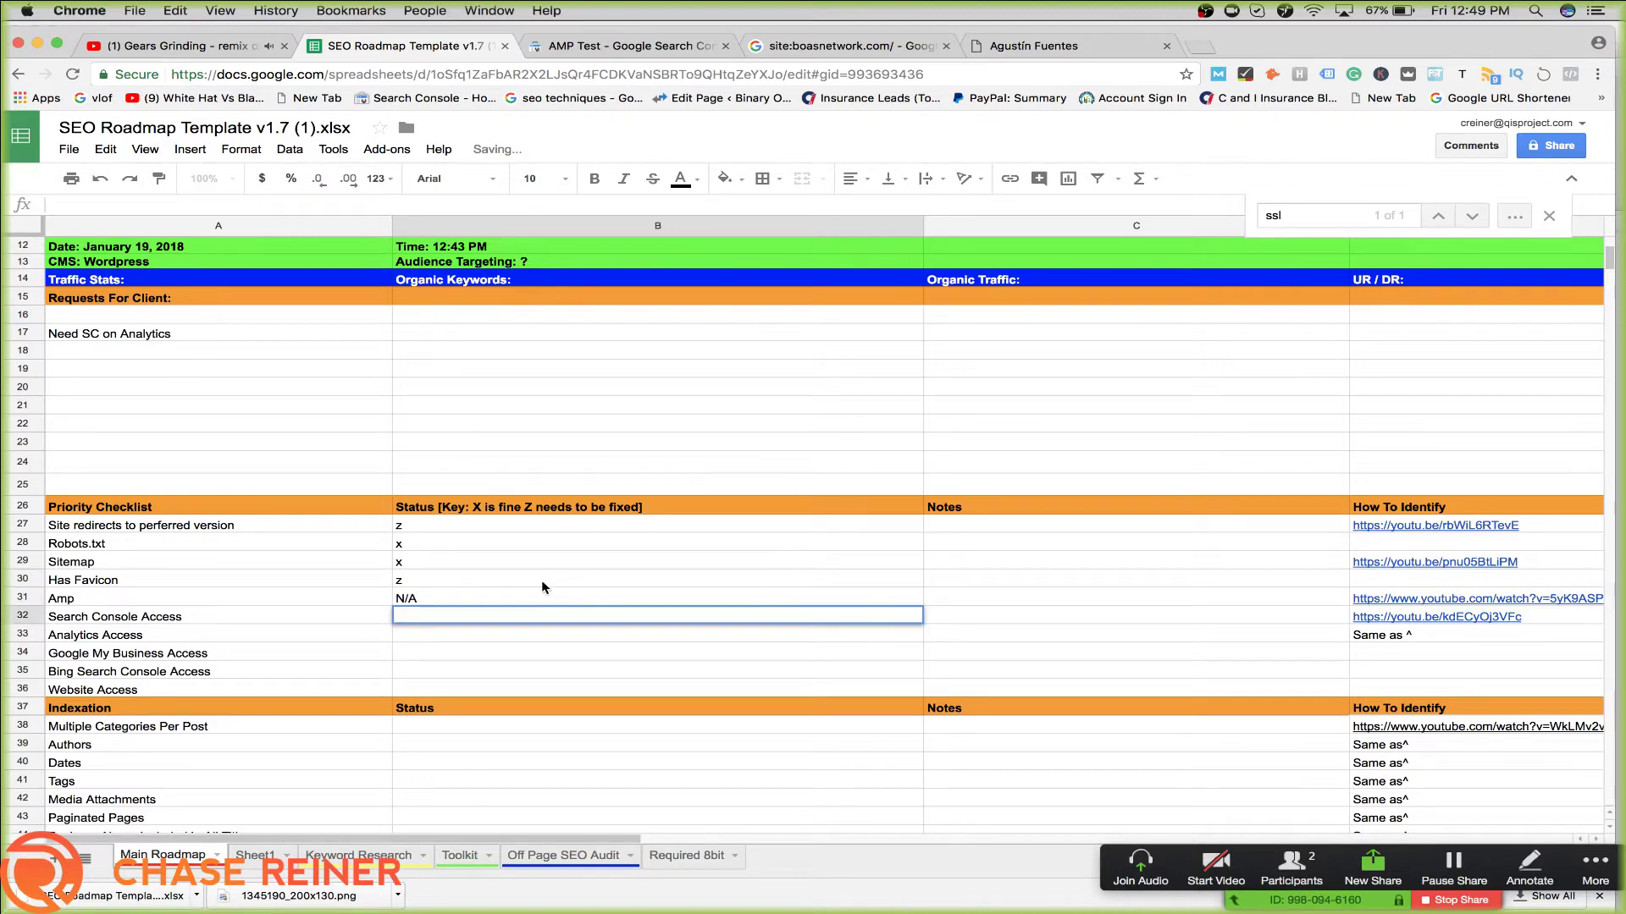
Mark Search Console Access, Analytics Access and Google My Business Access with status z
type("z")
key("Return")
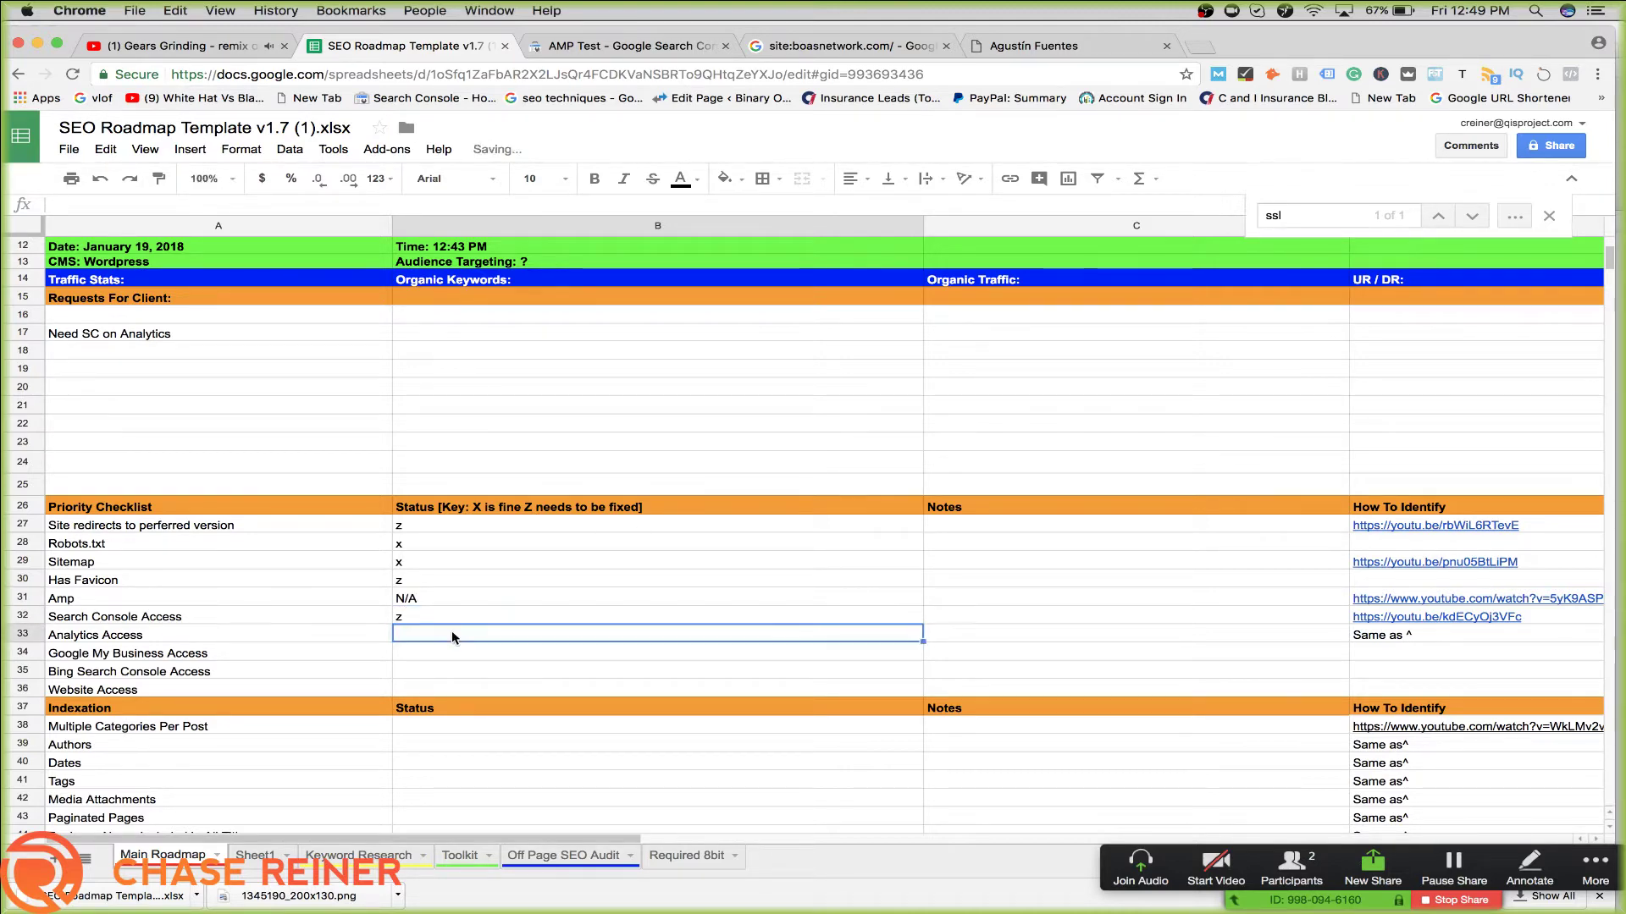
type("z")
key("Return")
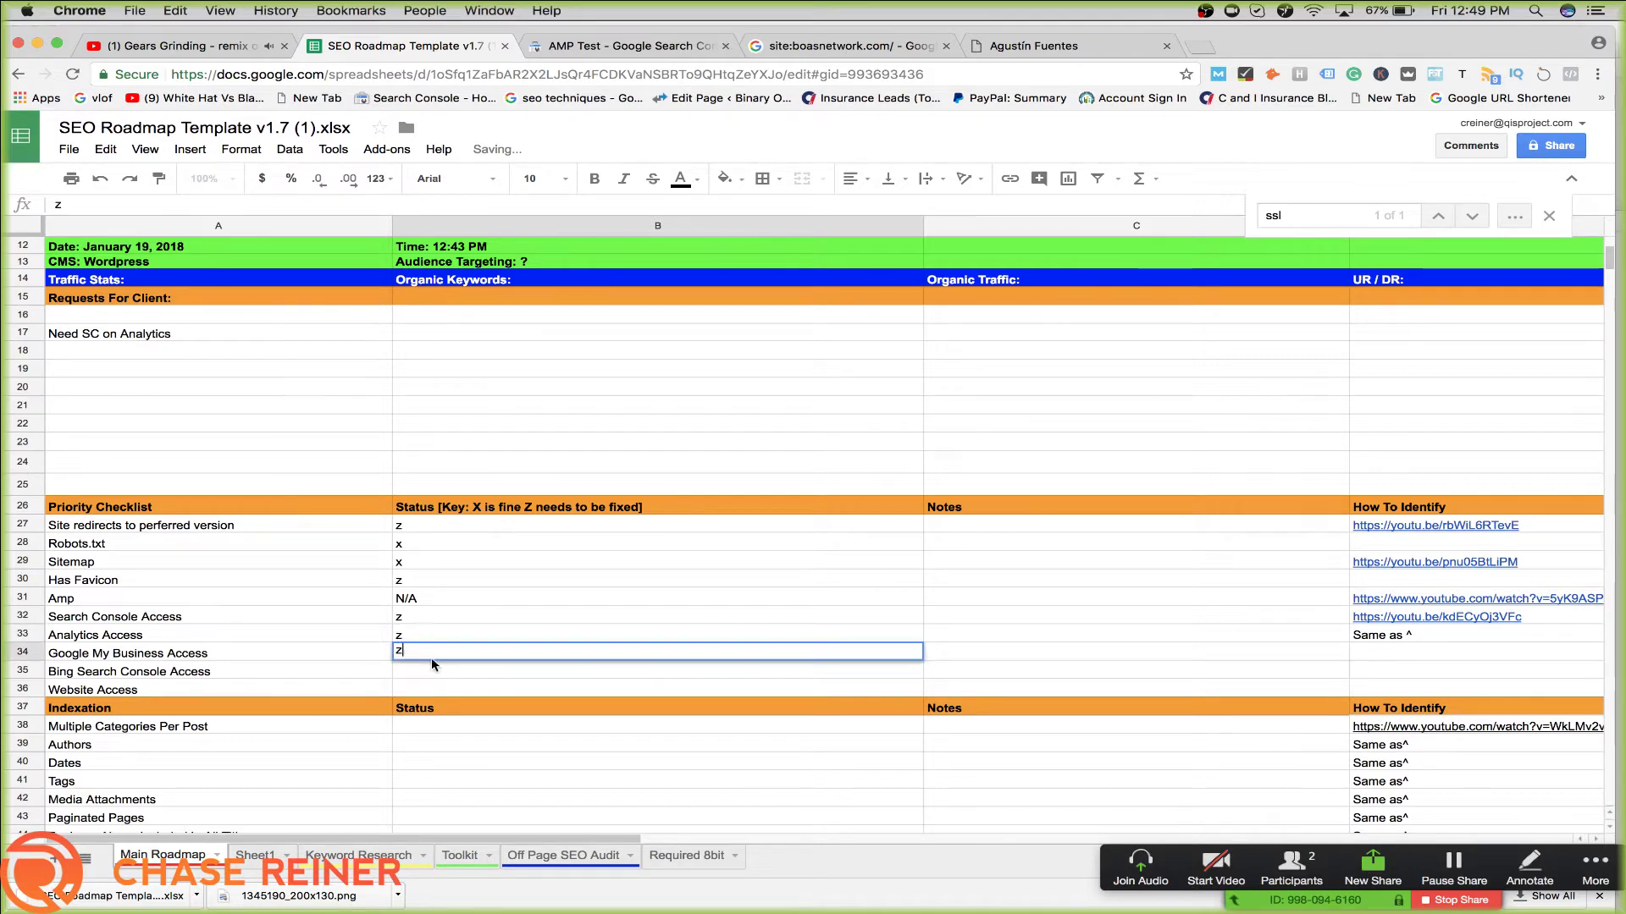
type("z")
Add the note "NEED TO SETUP" to the Google My Business Access item
double_click(963, 660)
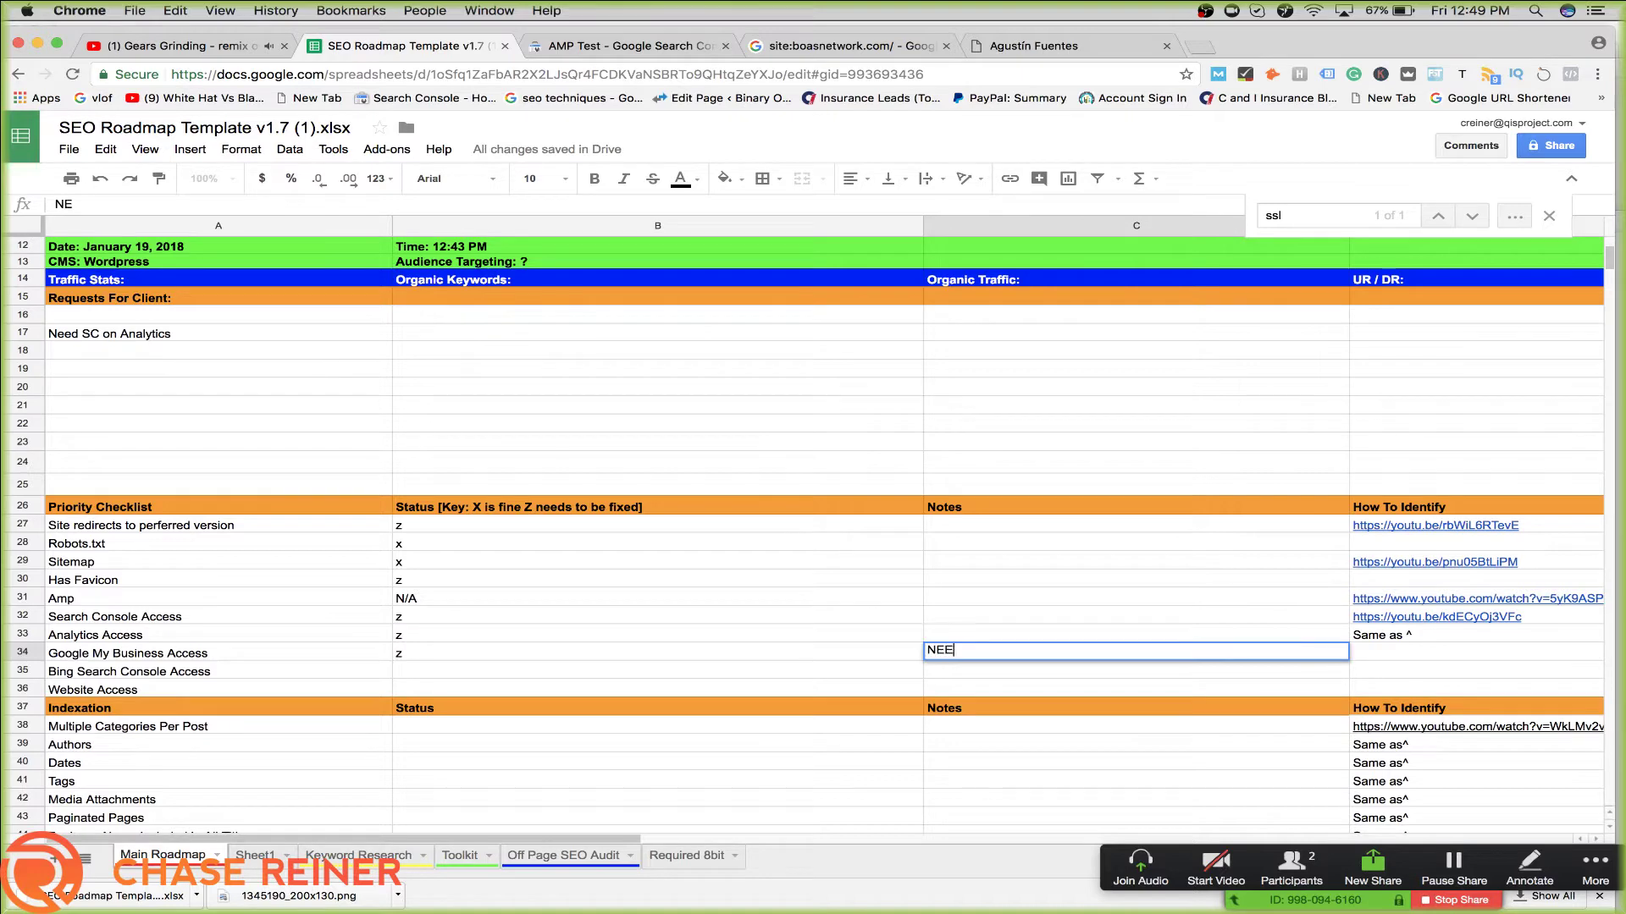
type("NEED TO SETUP")
key("Tab")
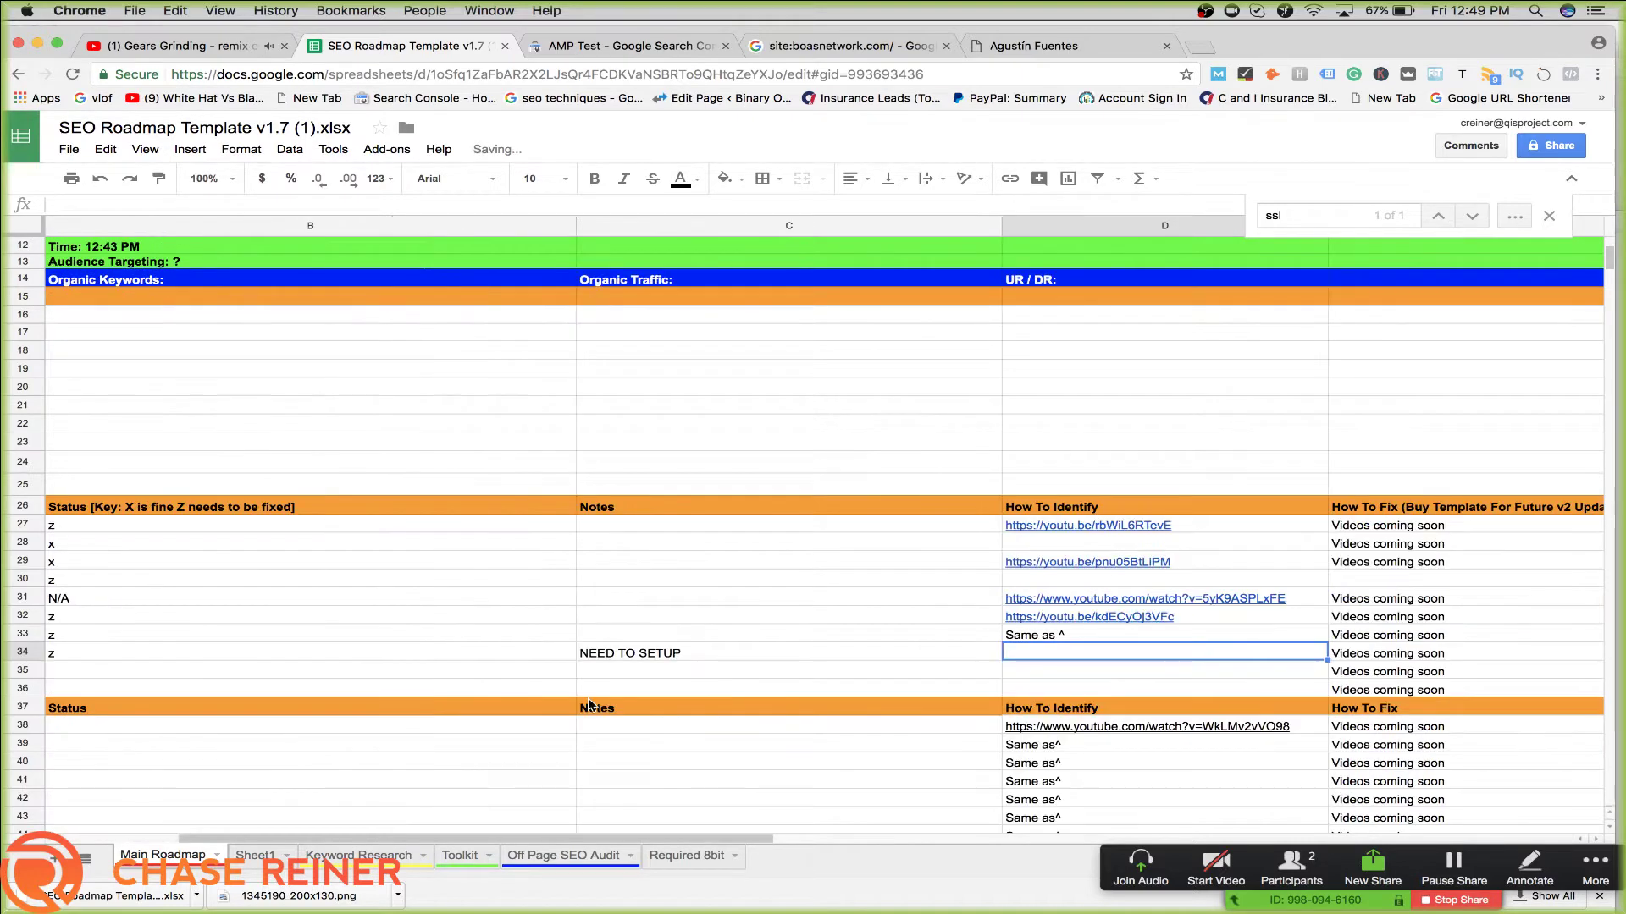
Mark Bing Search Console Access with status z and copy the "NEED TO SETUP" note into its Notes cell
scroll(525, 678, "left", 3)
left_click(464, 654)
left_click(458, 674)
type("z")
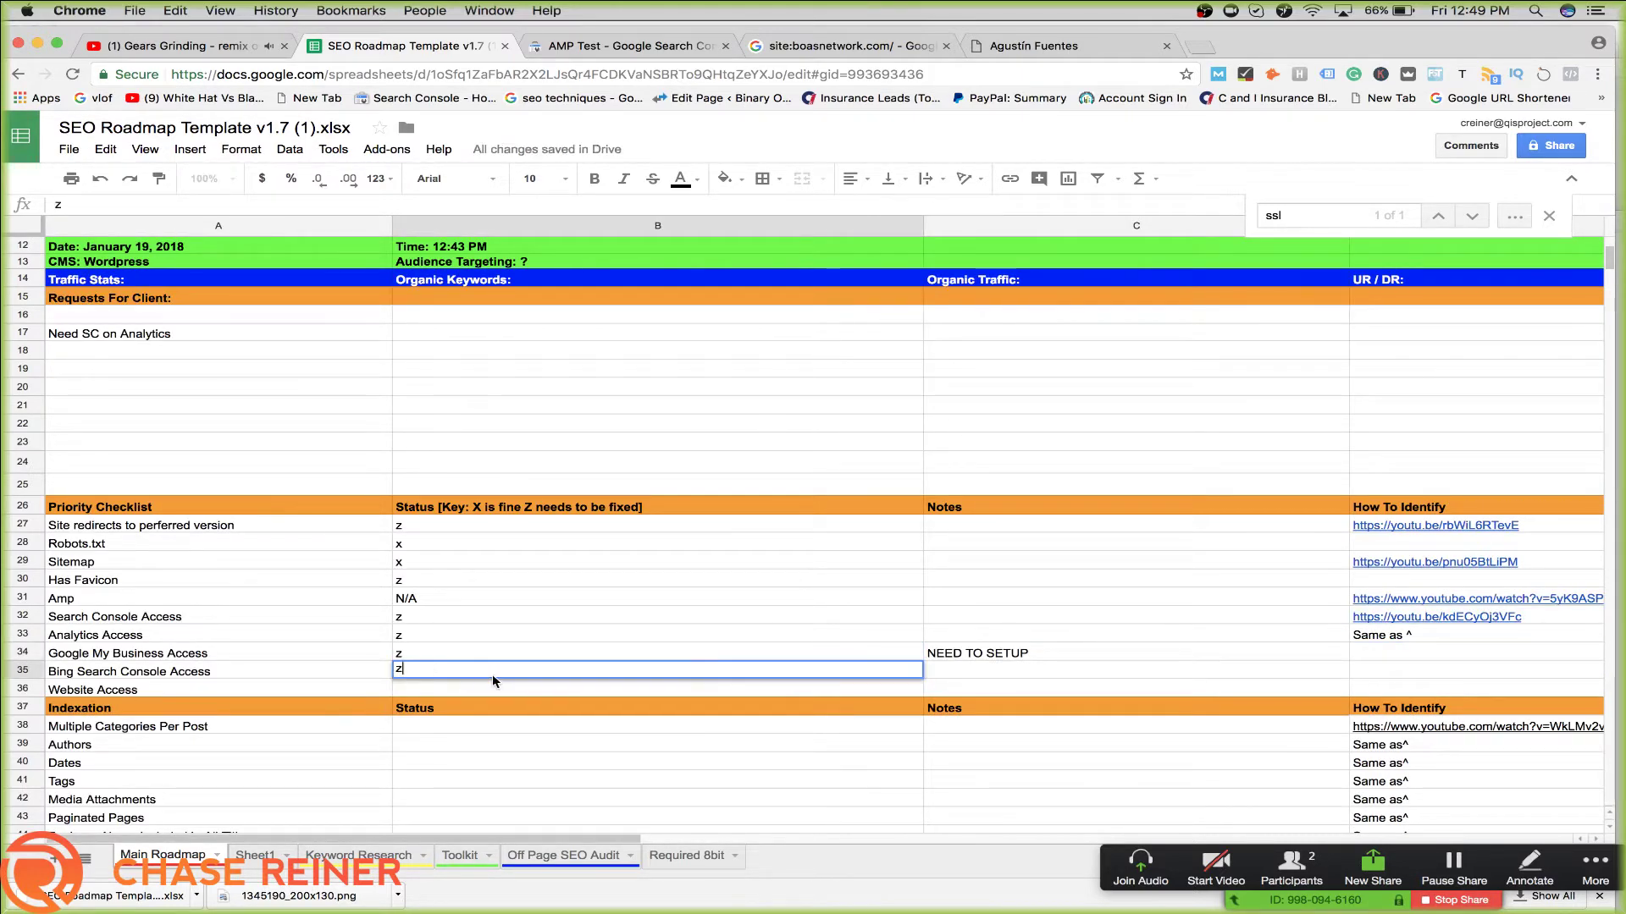
left_click(488, 696)
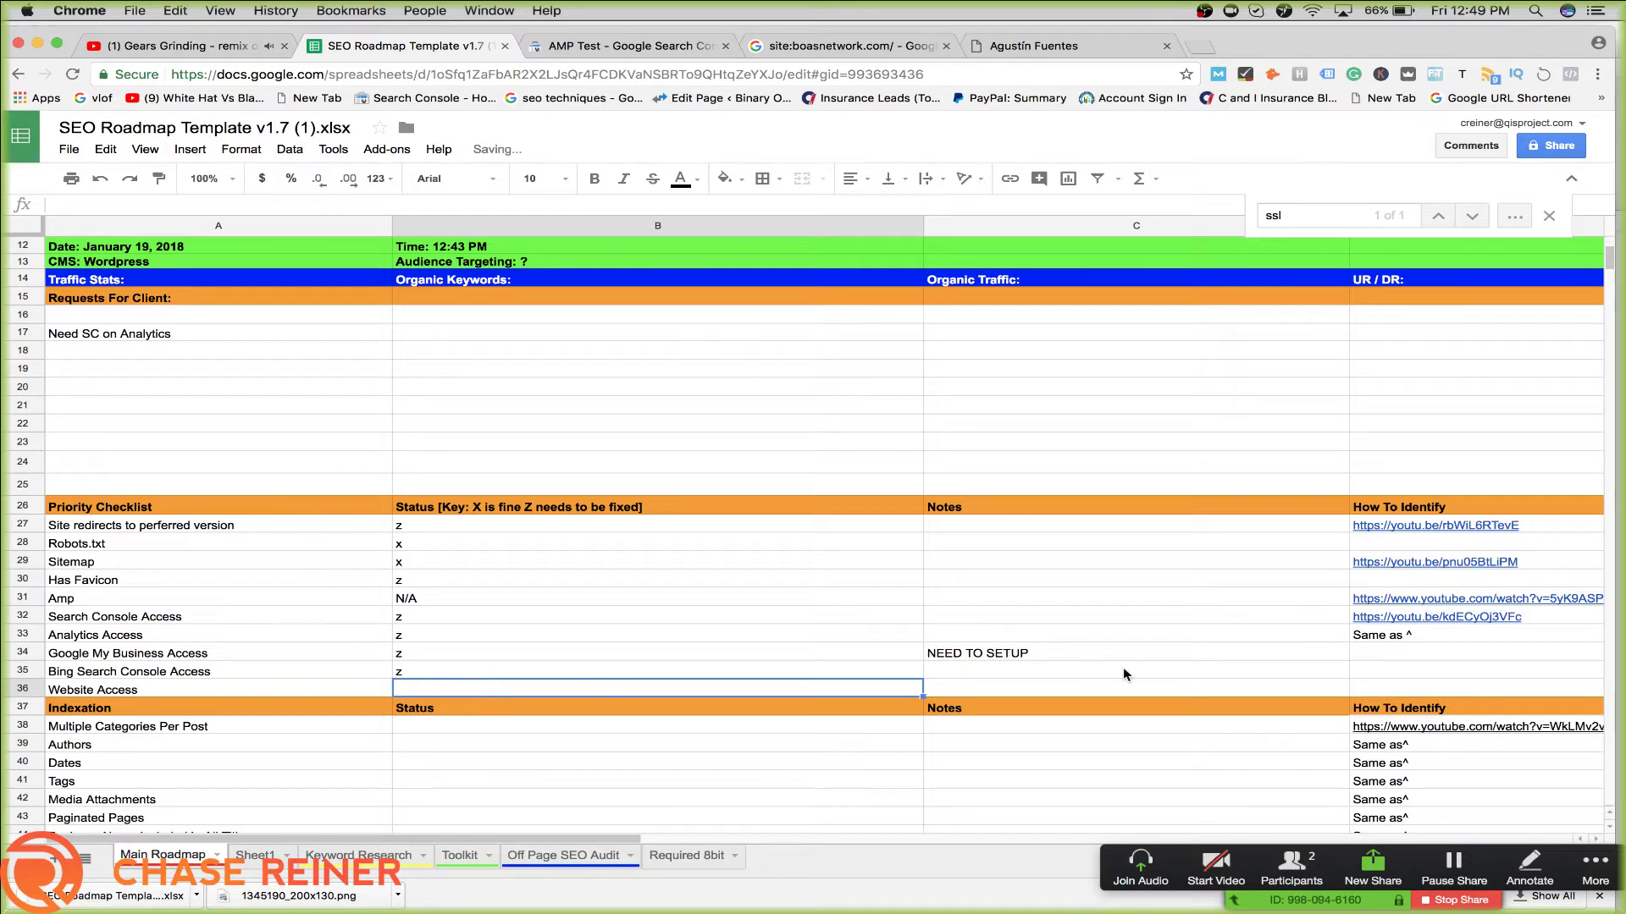
left_click(1082, 648)
key("ctrl+c")
left_click(1060, 673)
key("ctrl+v")
Mark Website Access with status z and move on to the Authors item under Indexation
left_click(652, 679)
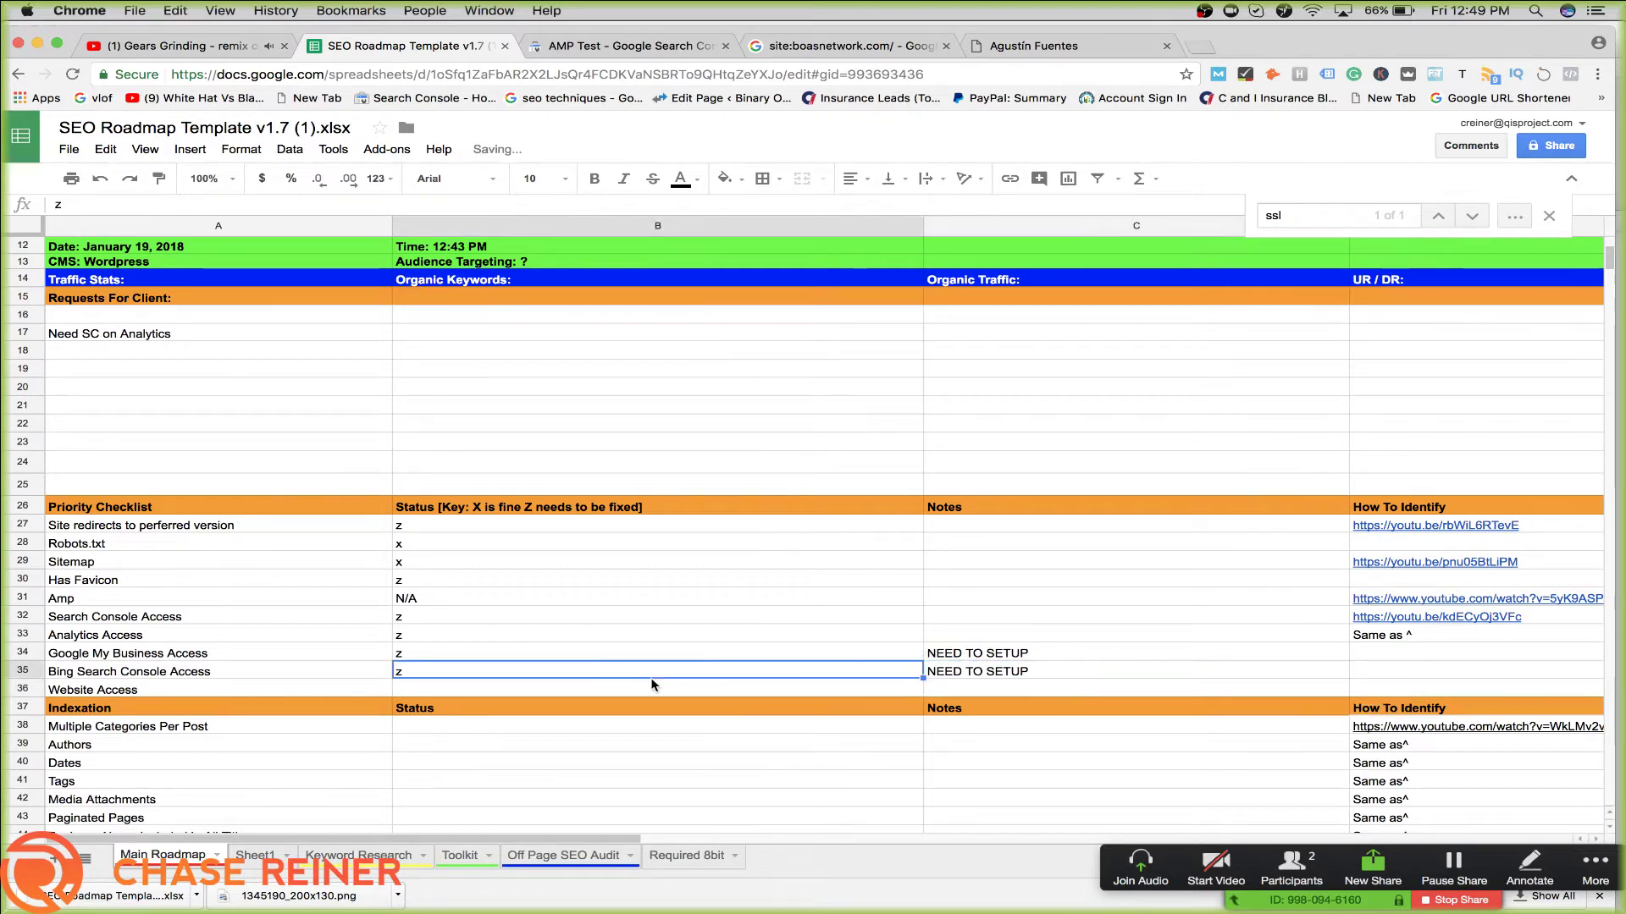
left_click(650, 688)
type("z")
left_click(581, 744)
scroll(581, 744, "down", 2)
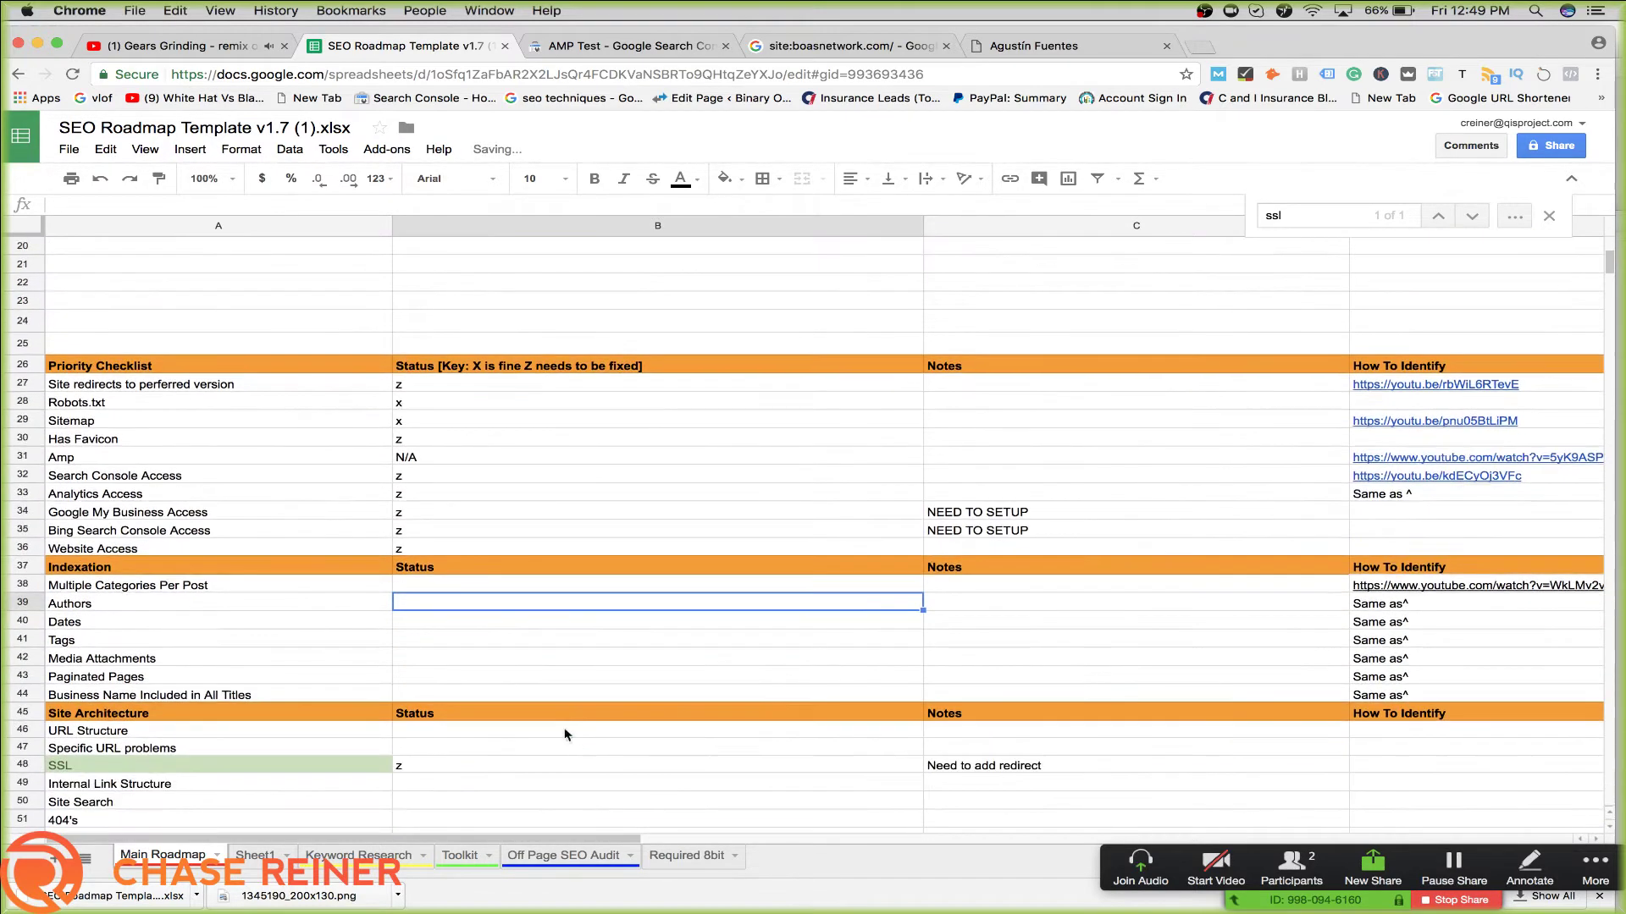
left_click(307, 608)
Close the opened boasnetwork.com video page, switch to Screaming Frog SEO Spider and dismiss its crawl limit notice
left_click(914, 45)
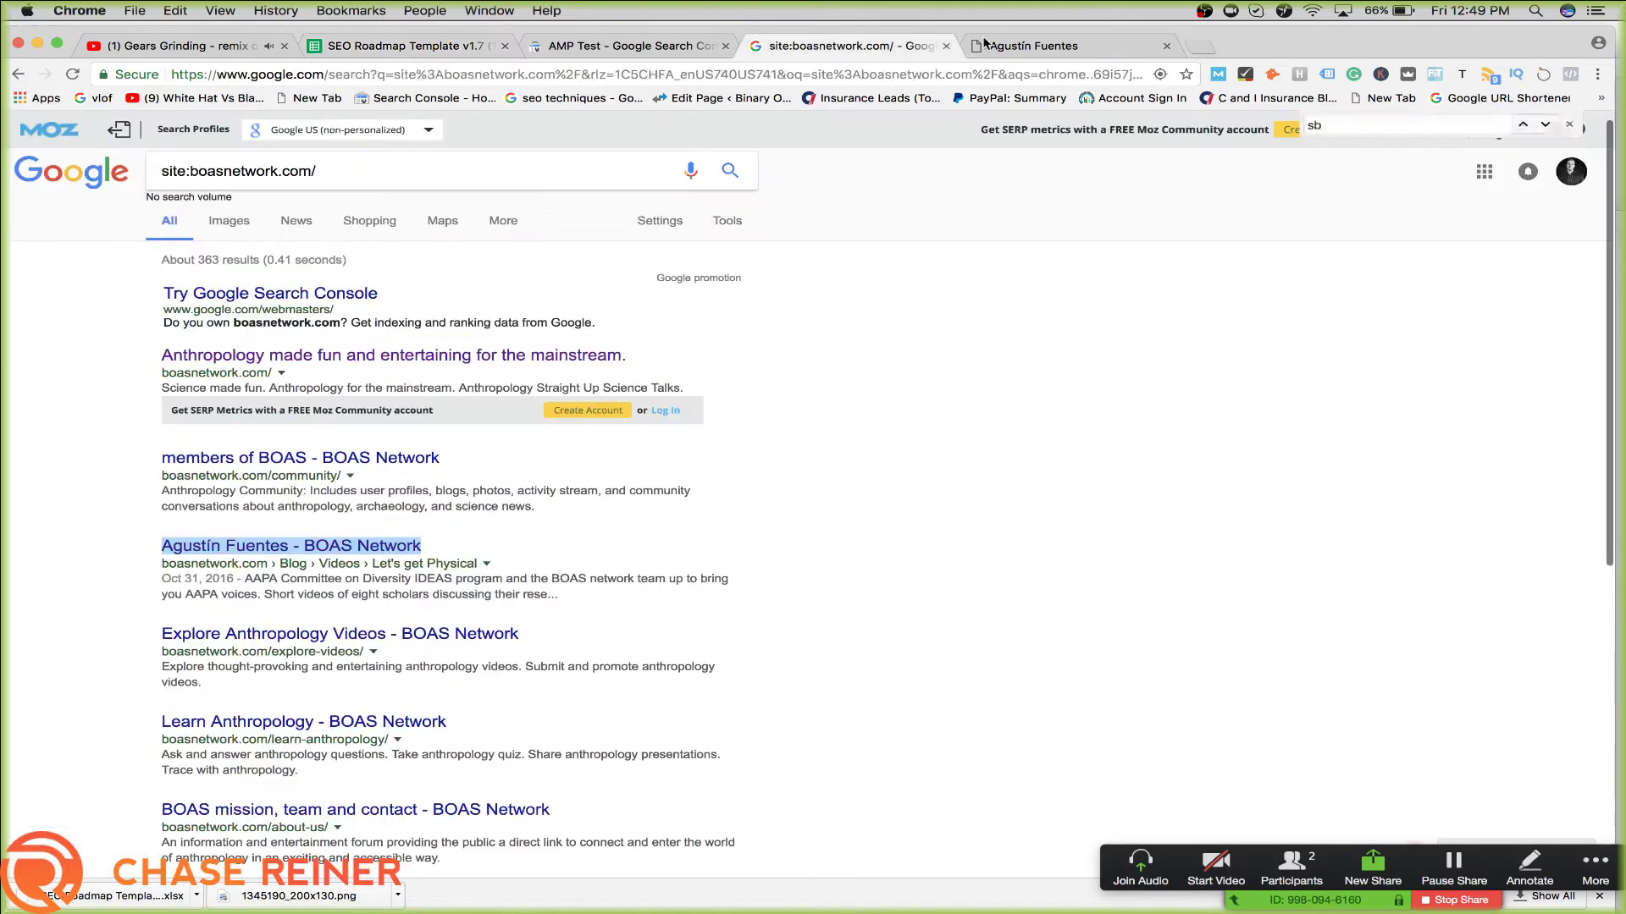
left_click(1167, 46)
key("super+Tab")
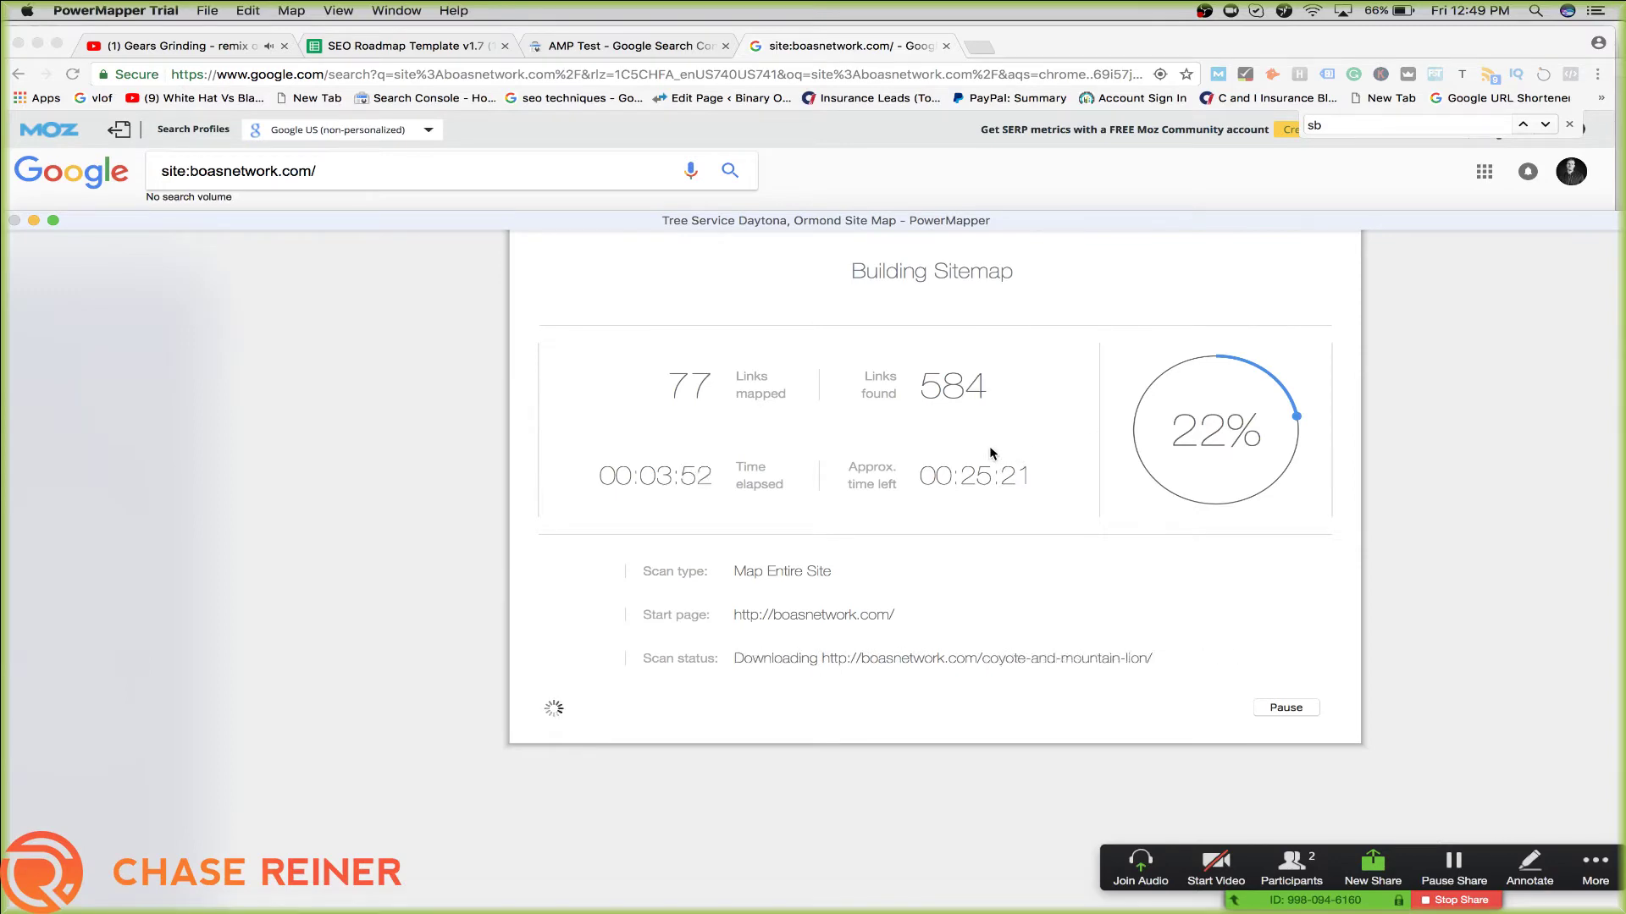
key("super+Tab")
key("super+Tab")
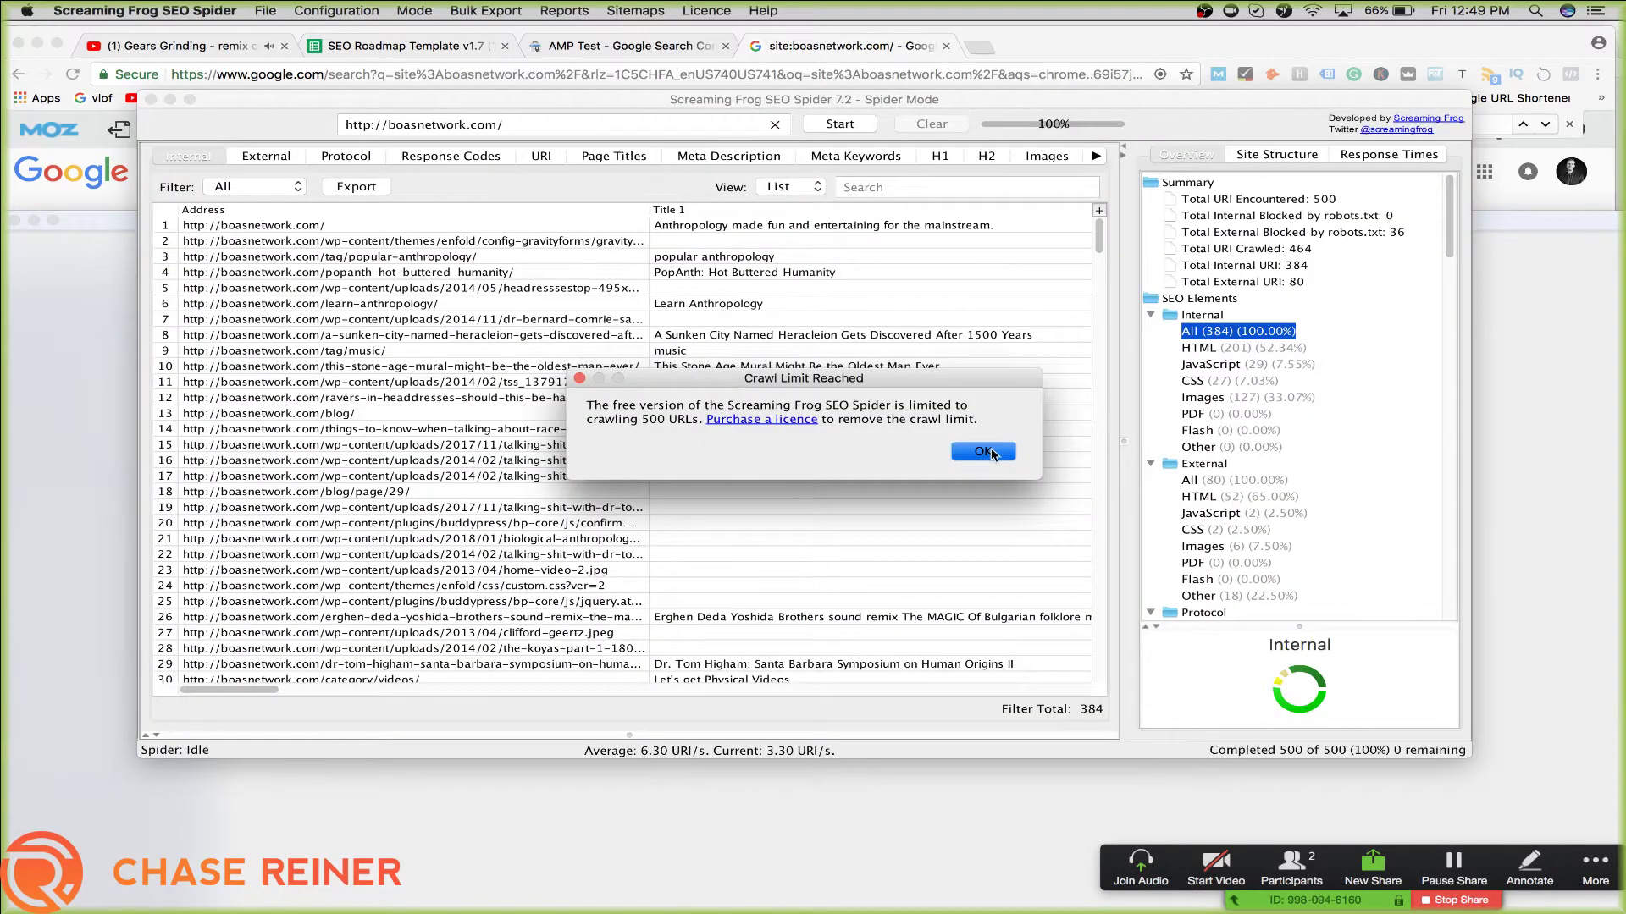
left_click(982, 451)
Filter the internal crawl results to HTML, sort them by address and widen the Address column
scroll(717, 420, "down", 4)
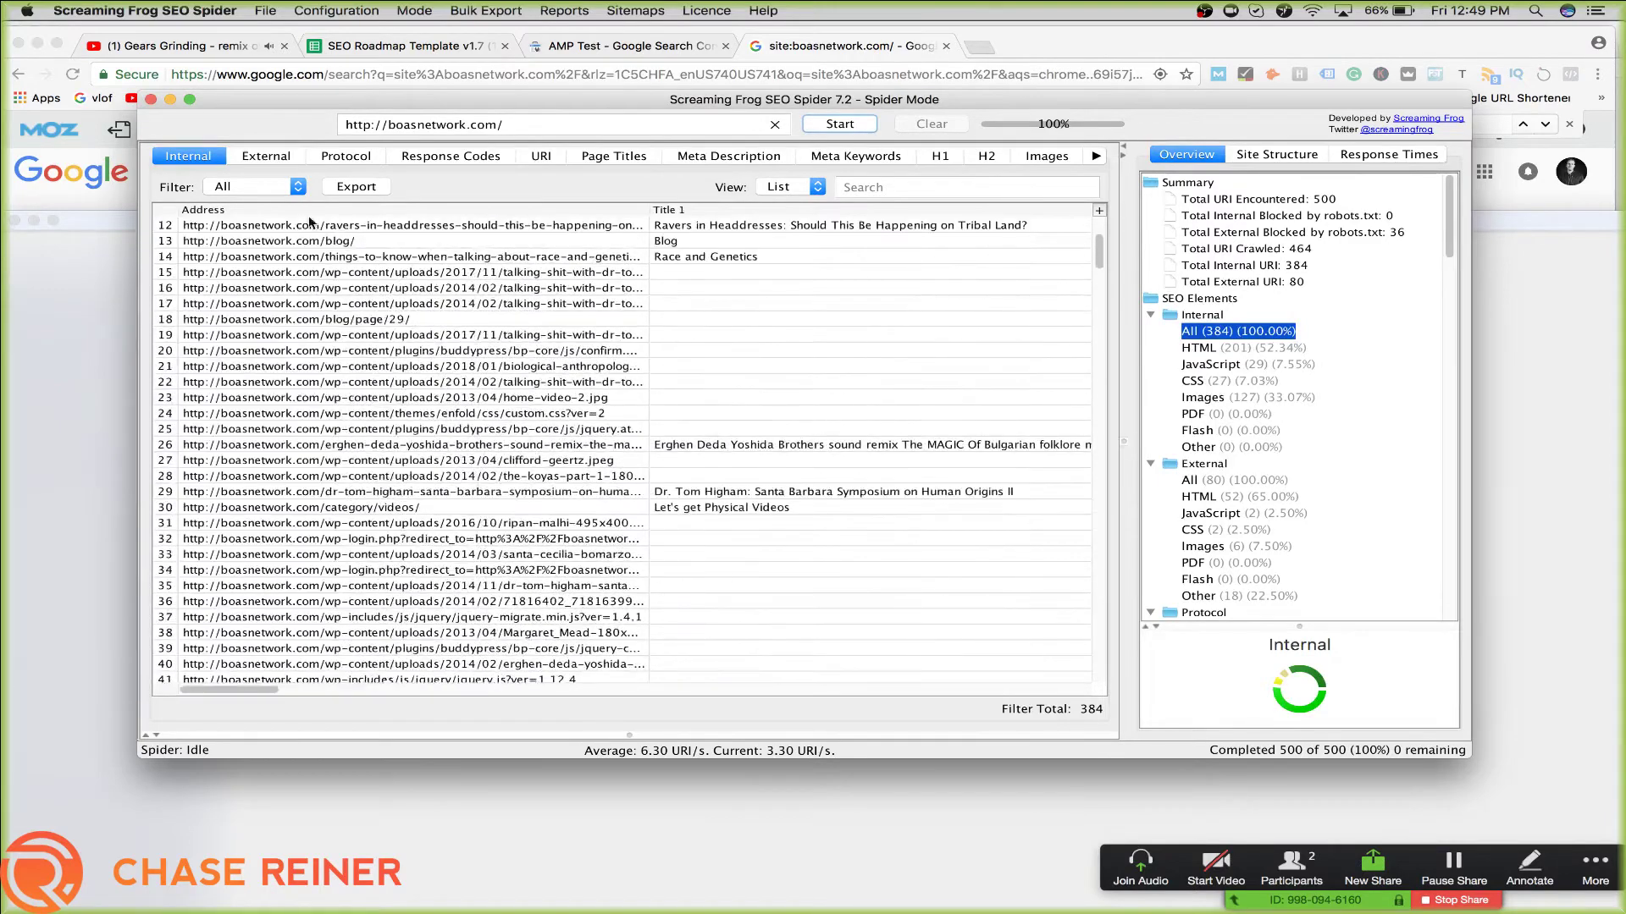
left_click(225, 187)
left_click(248, 211)
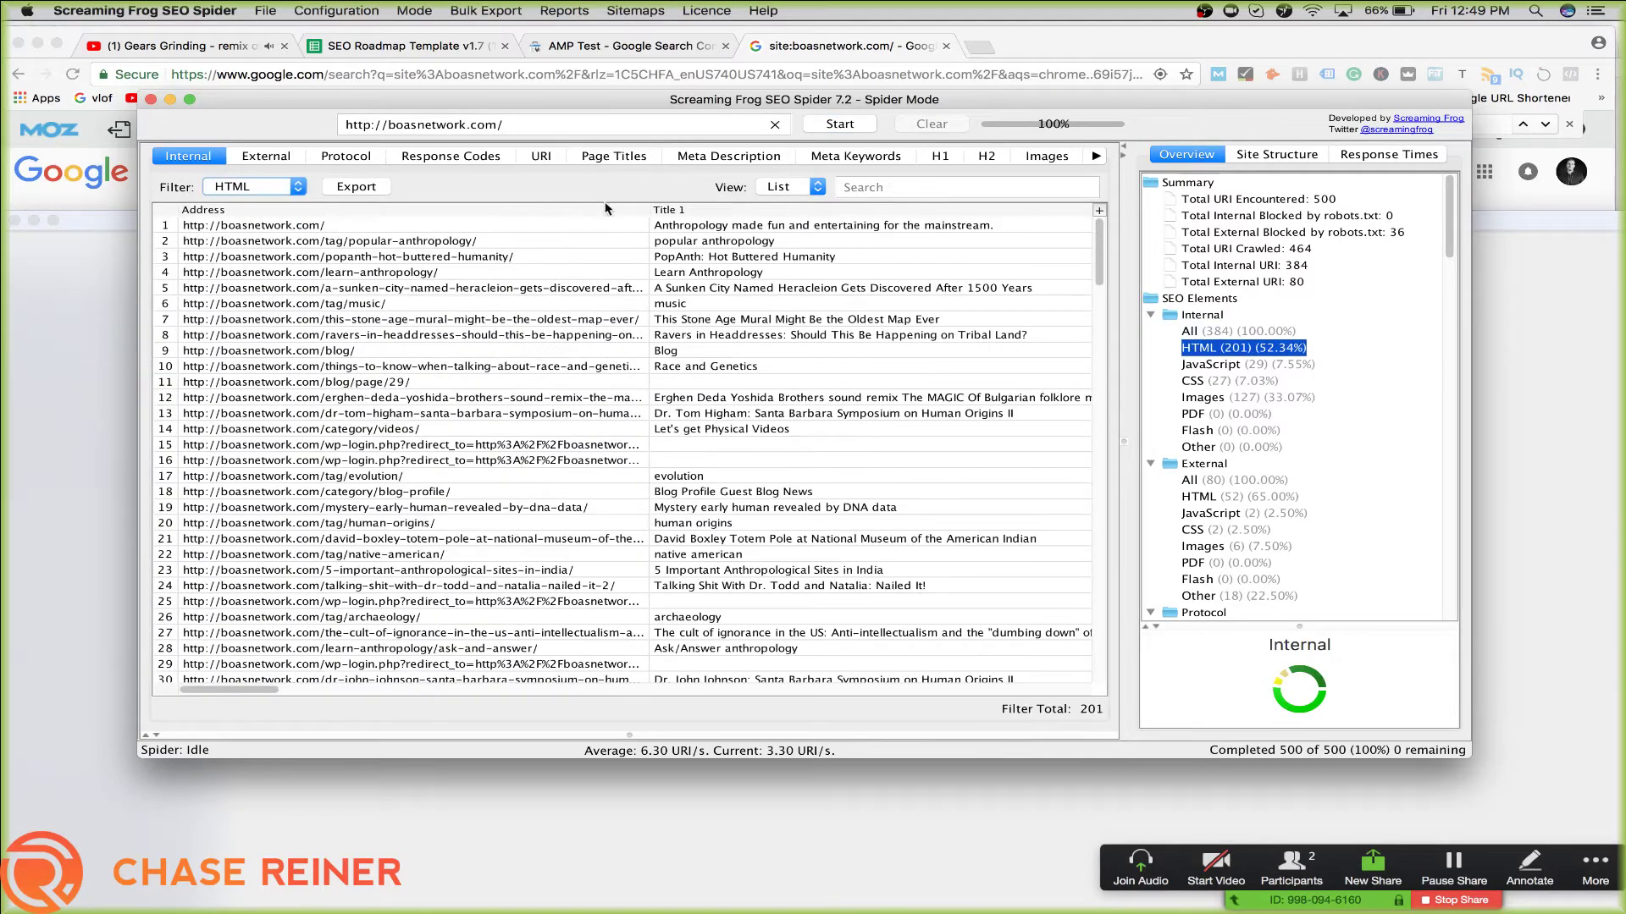
left_click(204, 210)
left_click_drag(649, 209, 739, 209)
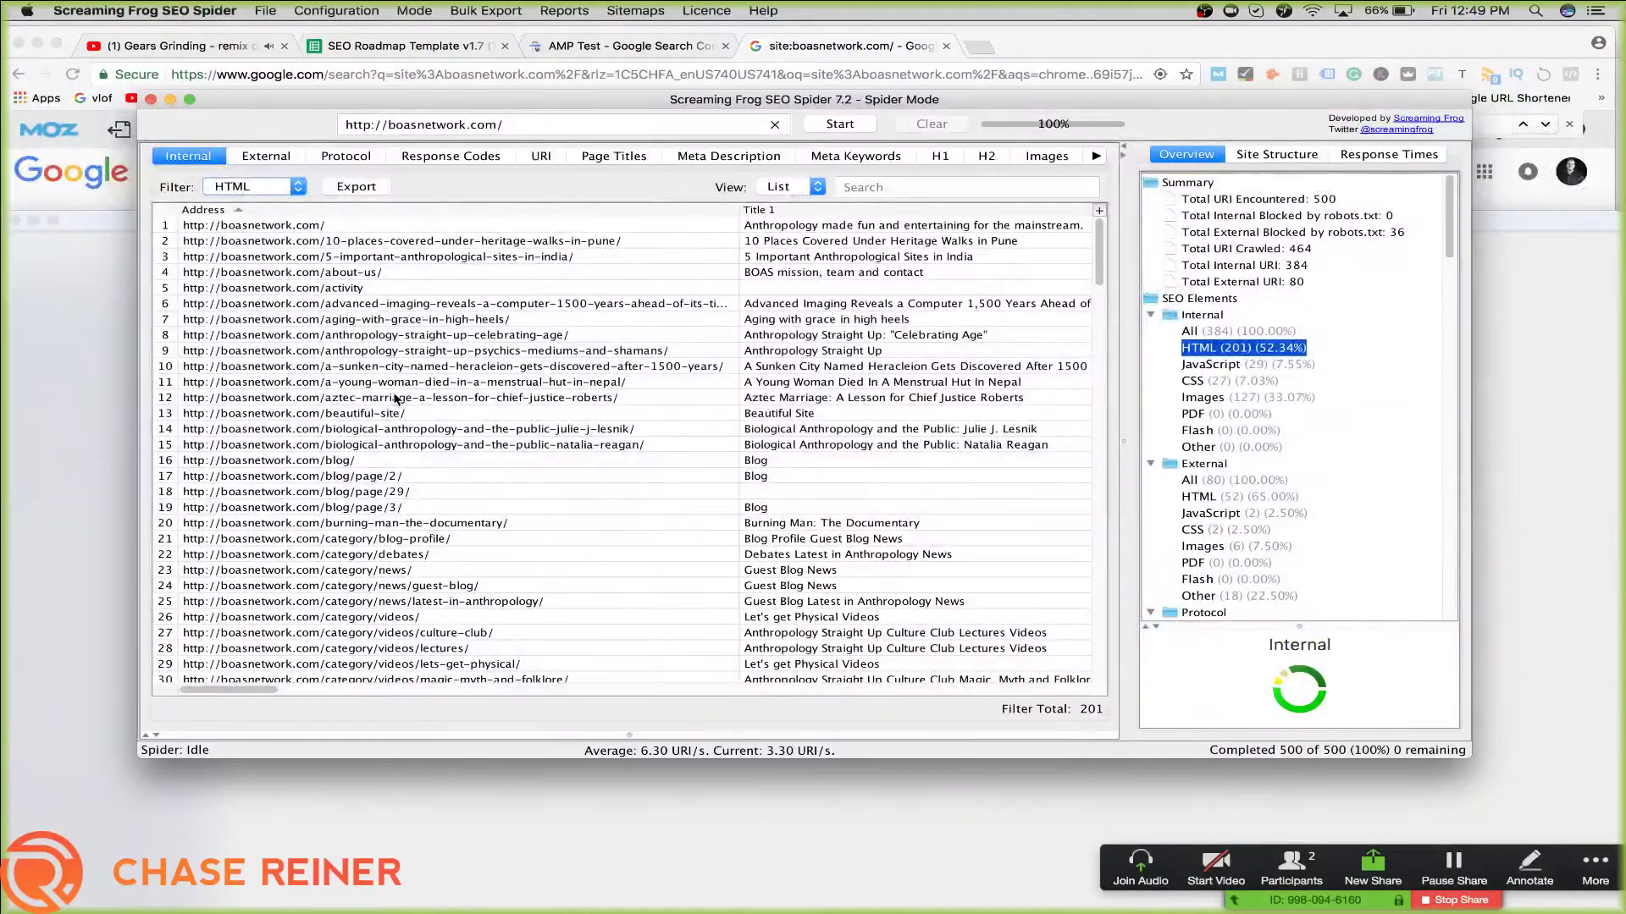
Bulk export all inlinks as the CSV file all_inlinks in the SEO Audit Export folder, and switch back to the roadmap spreadsheet
left_click(419, 10)
mouse_move(485, 10)
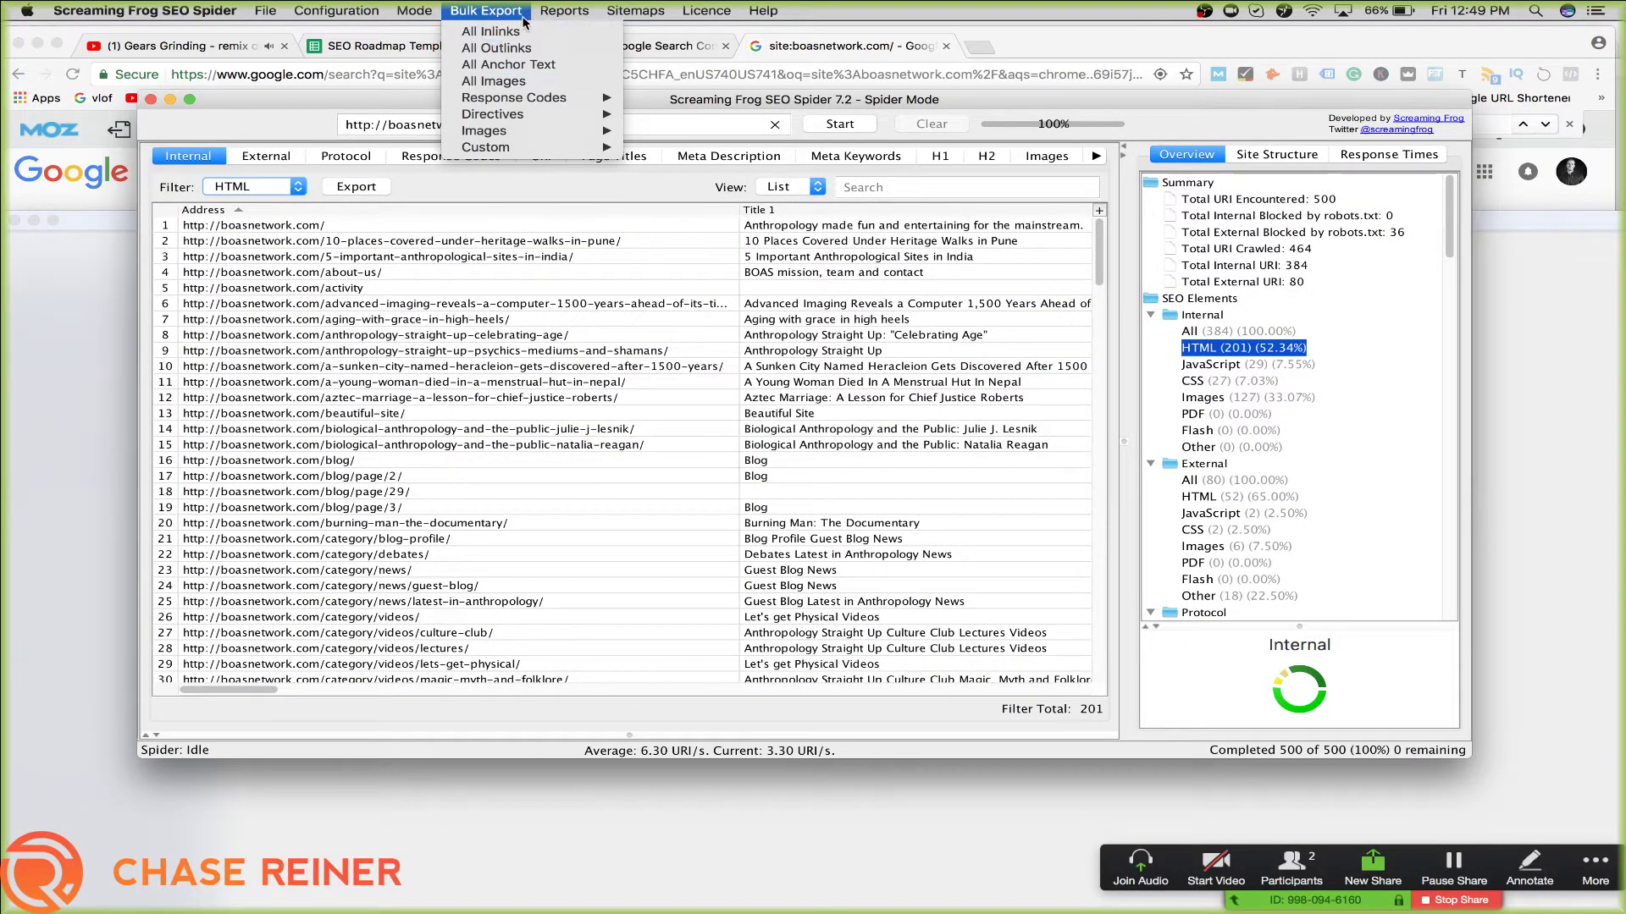
left_click(491, 32)
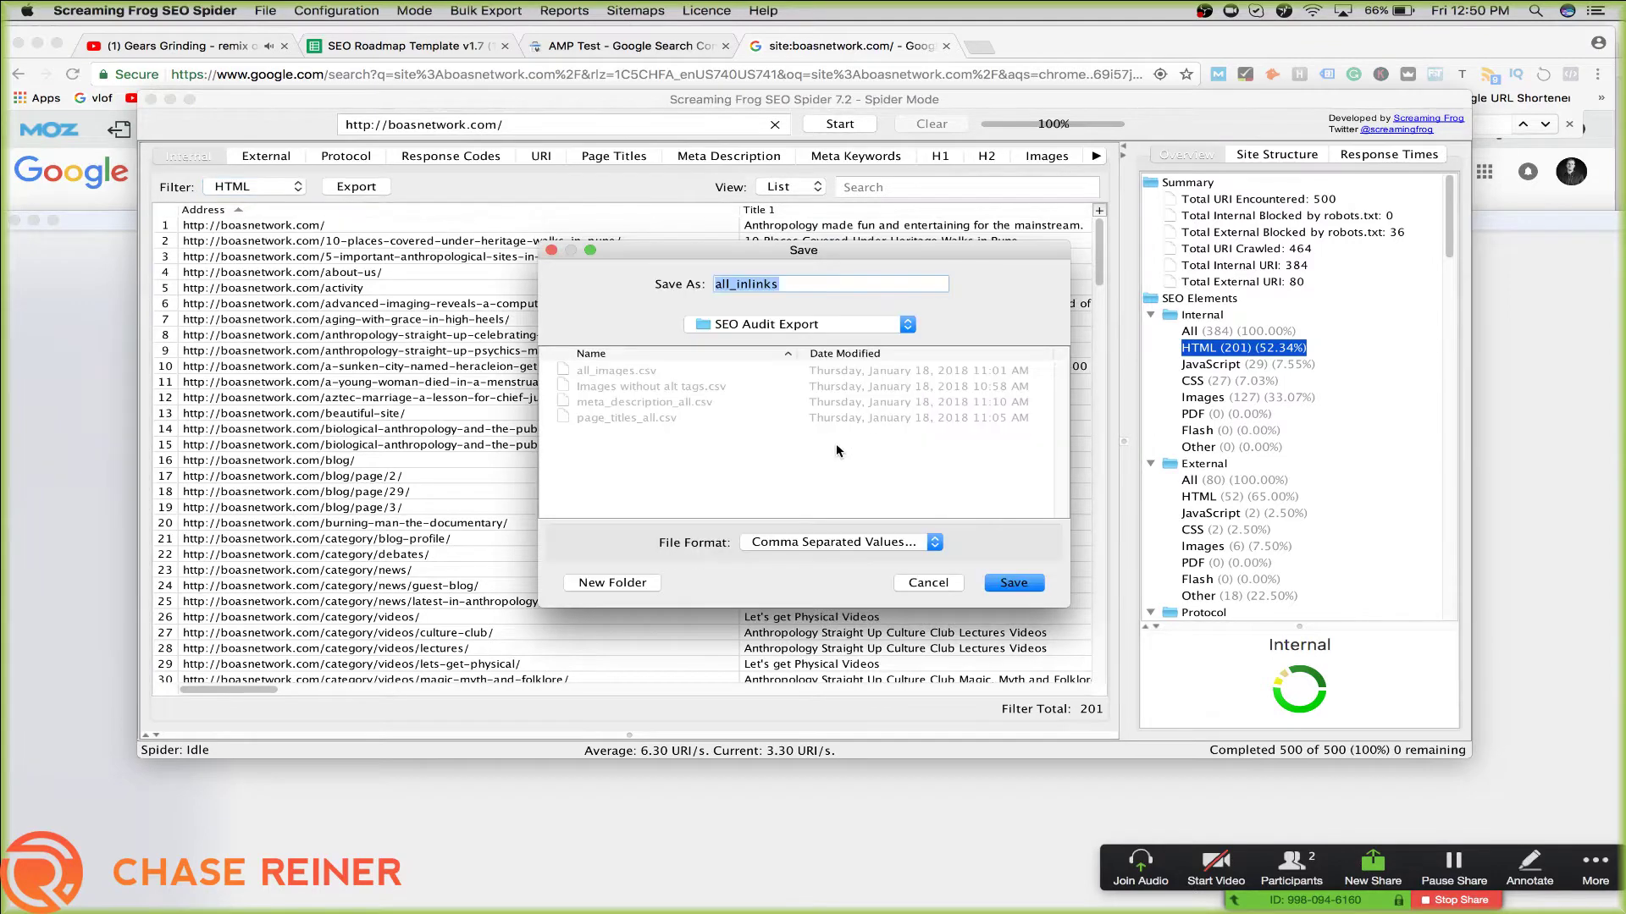
left_click(1007, 581)
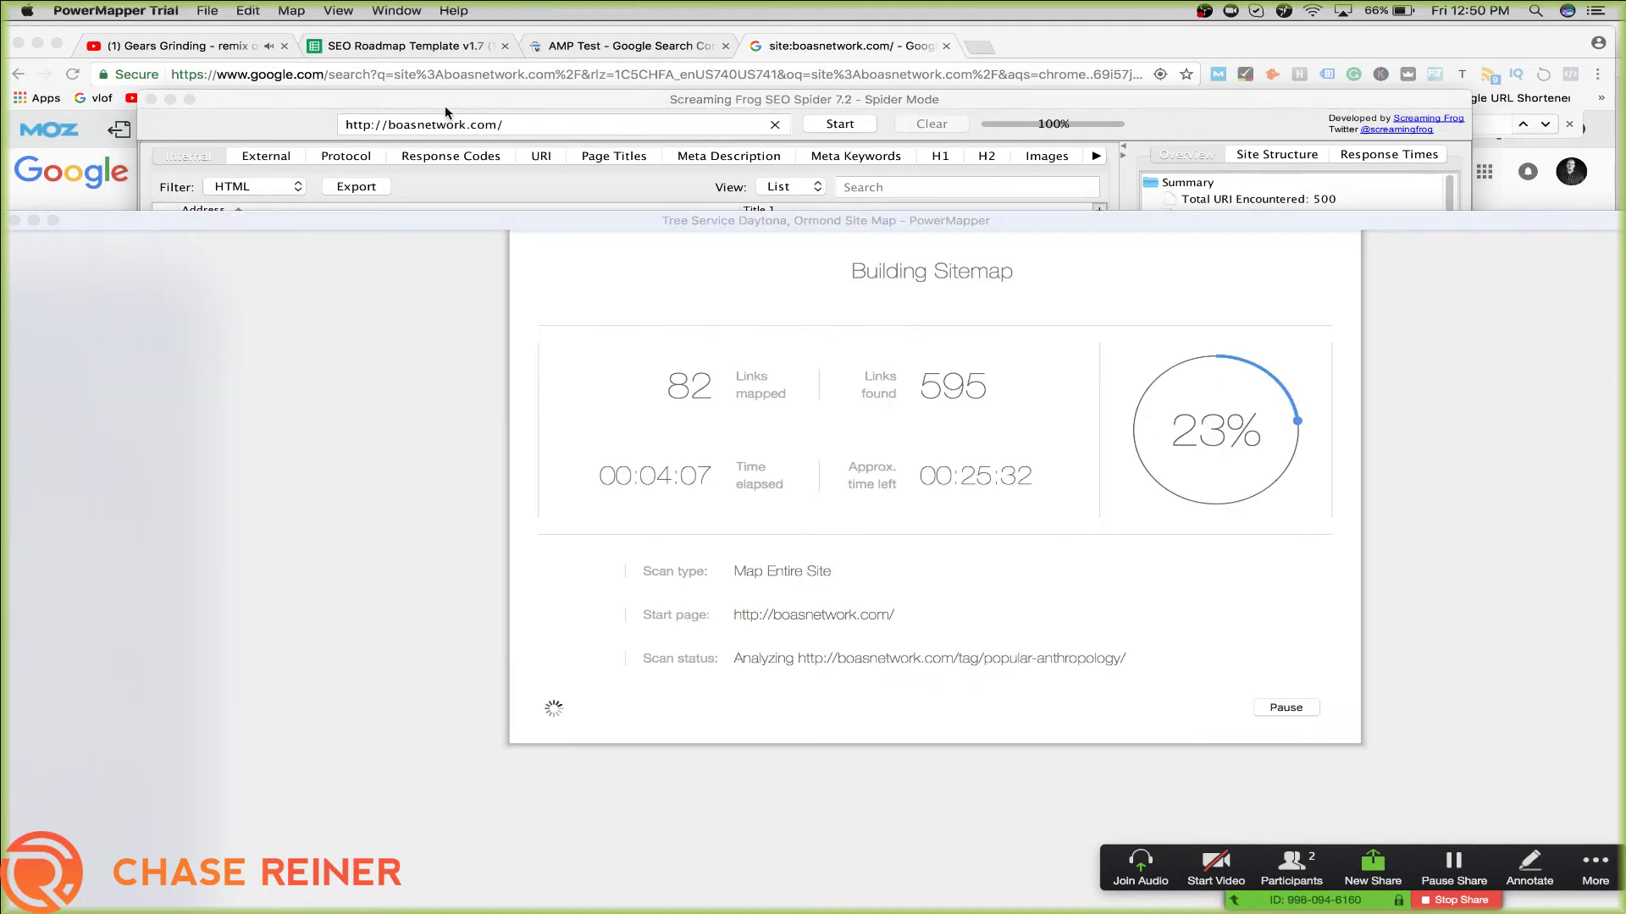
left_click(443, 49)
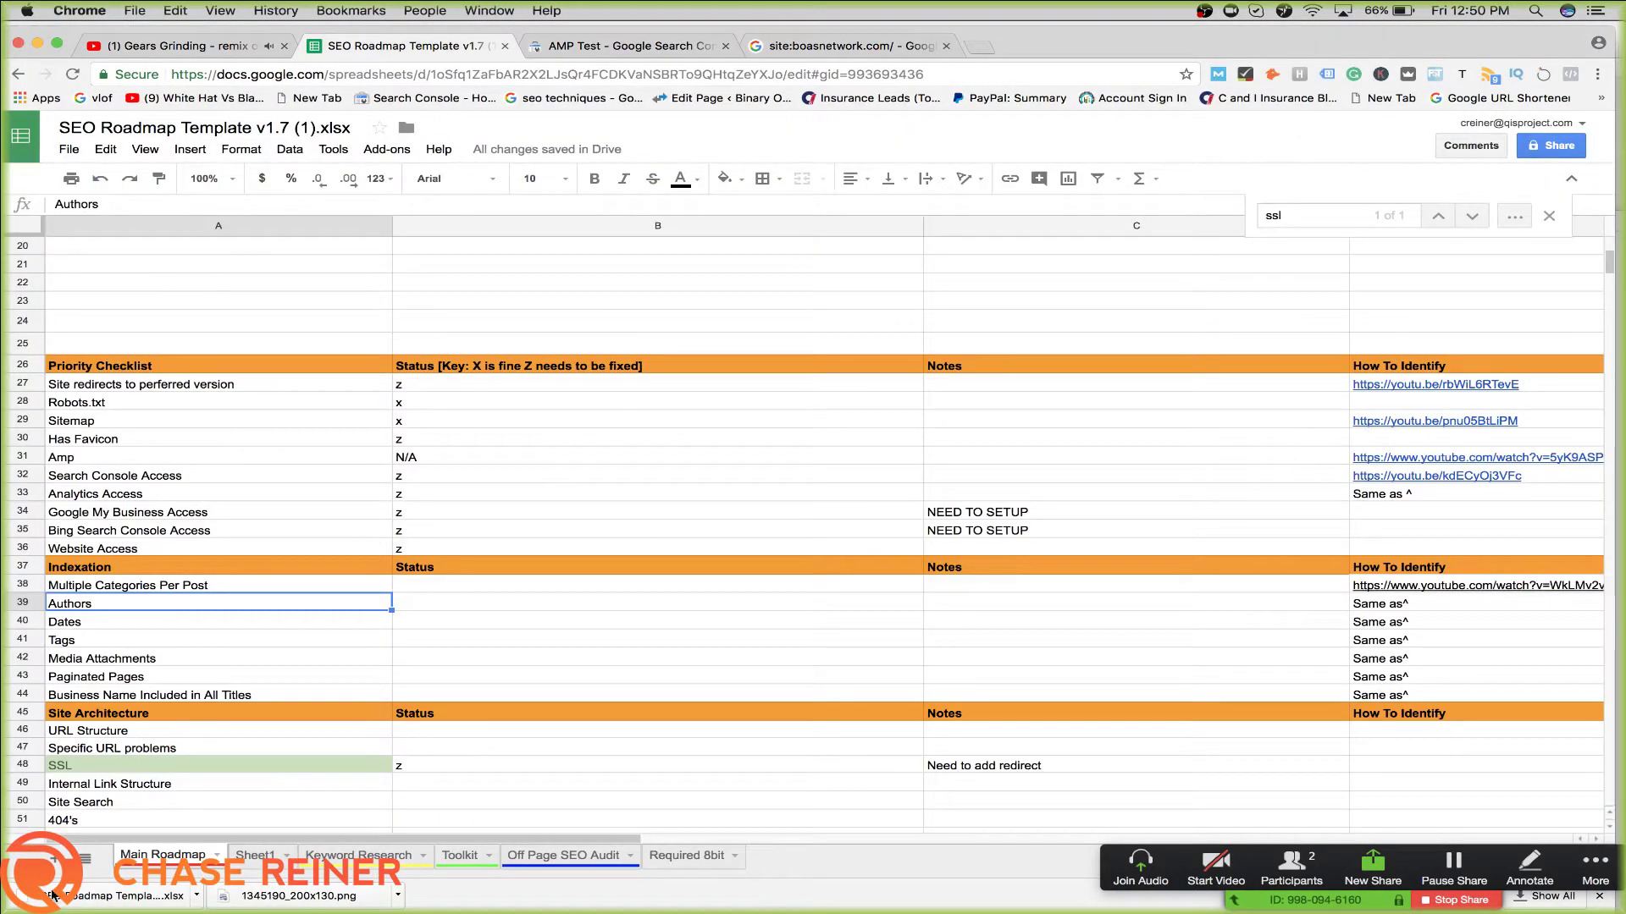
left_click(53, 860)
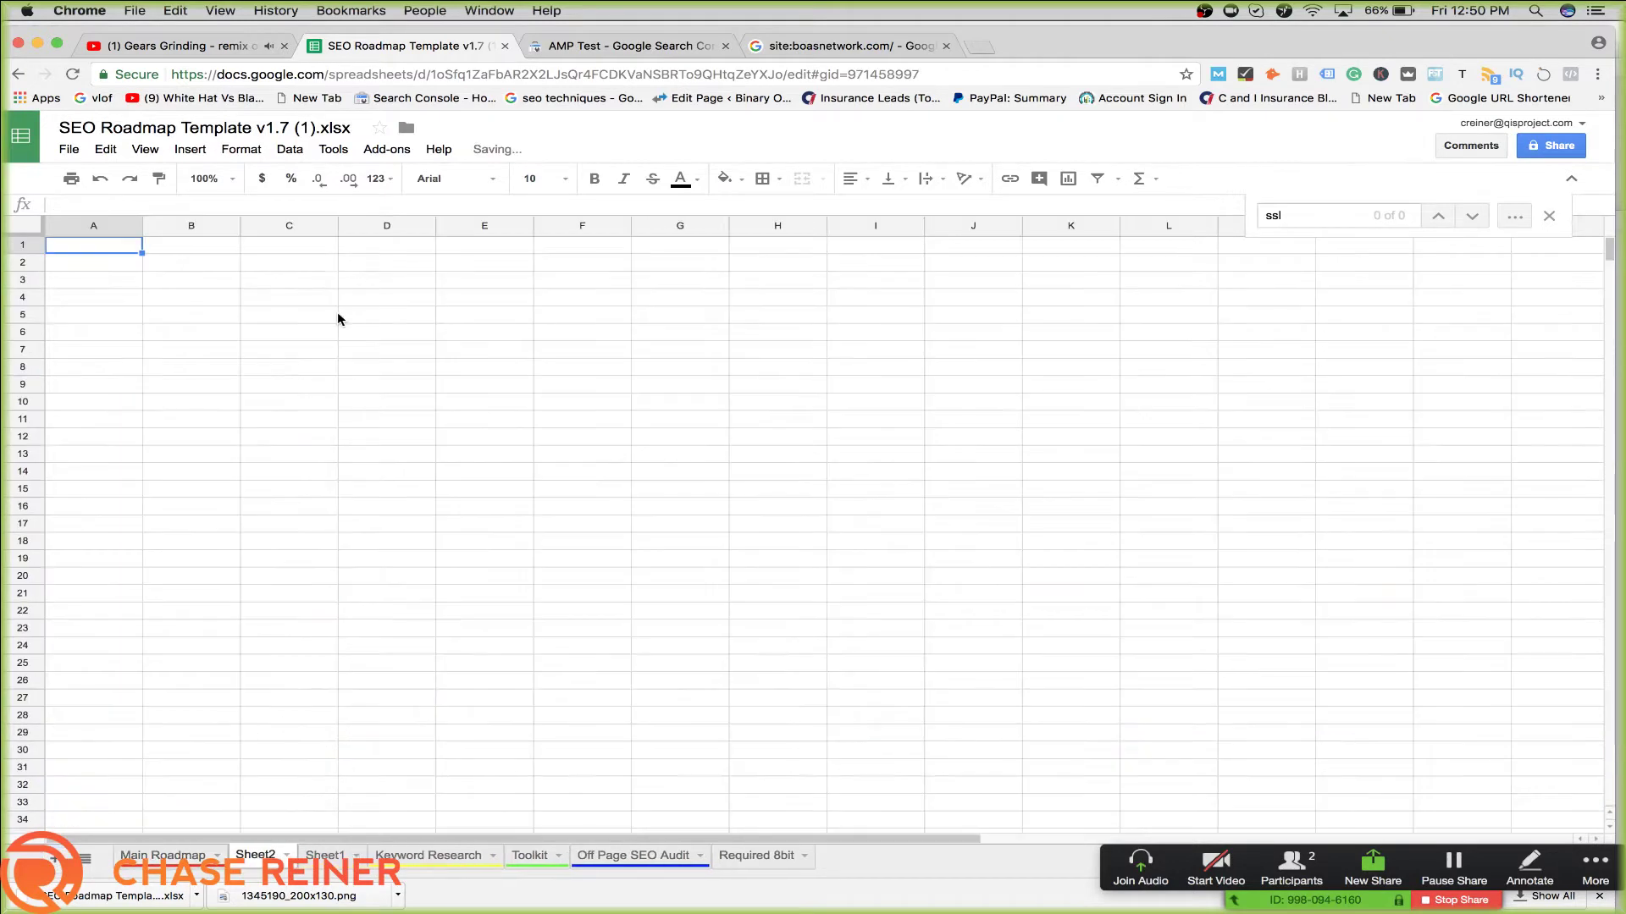
left_click(285, 857)
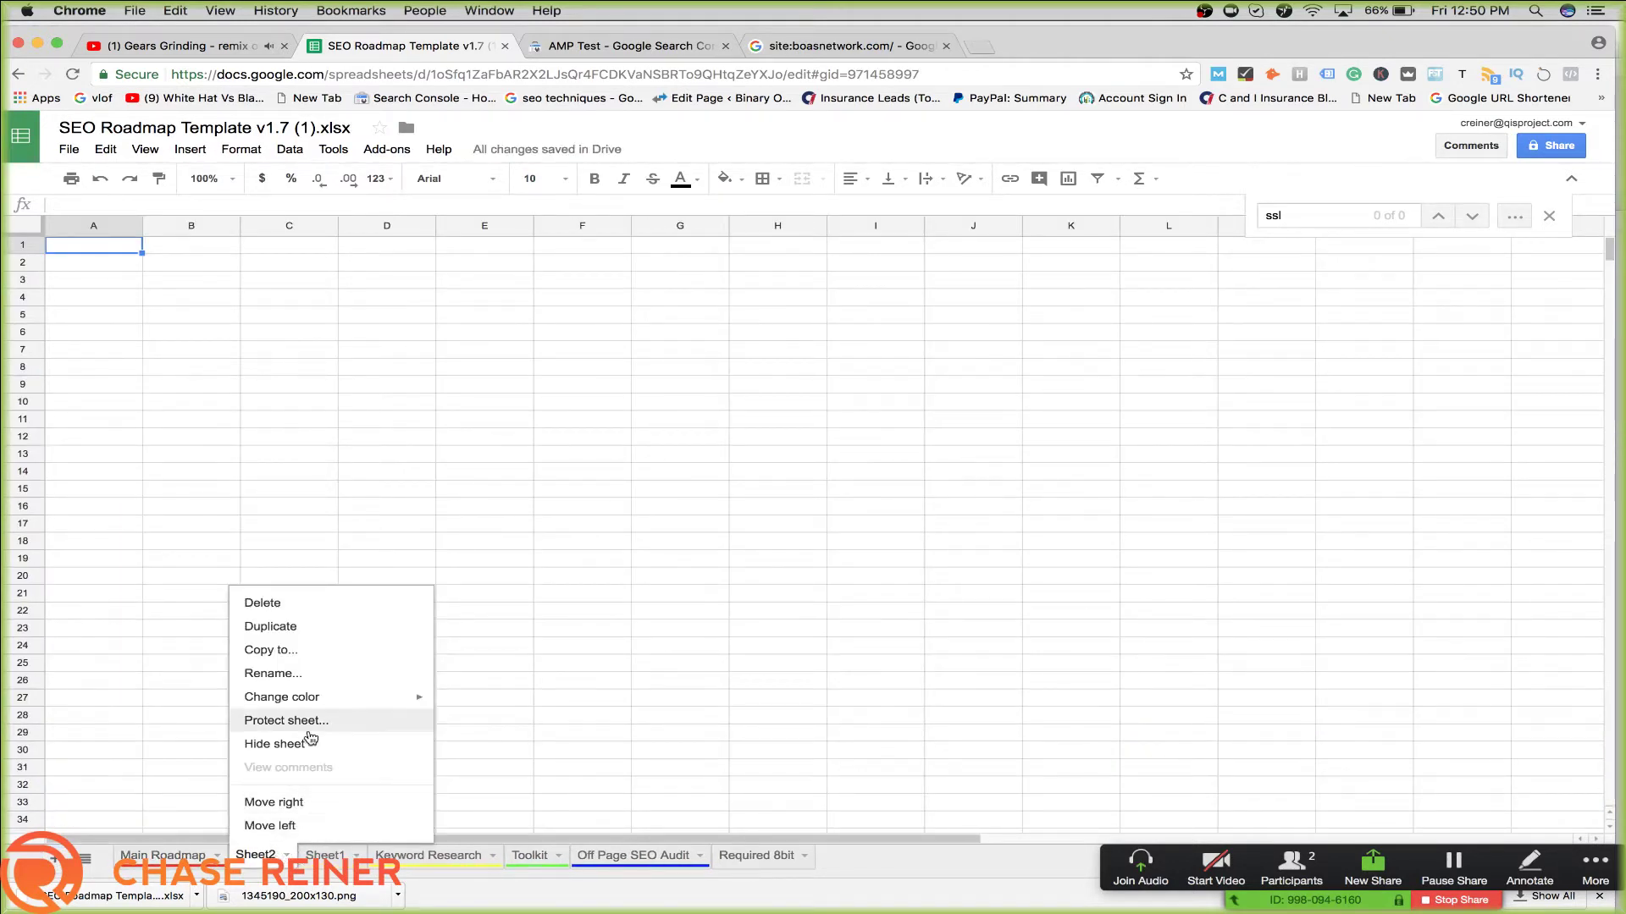
left_click(270, 604)
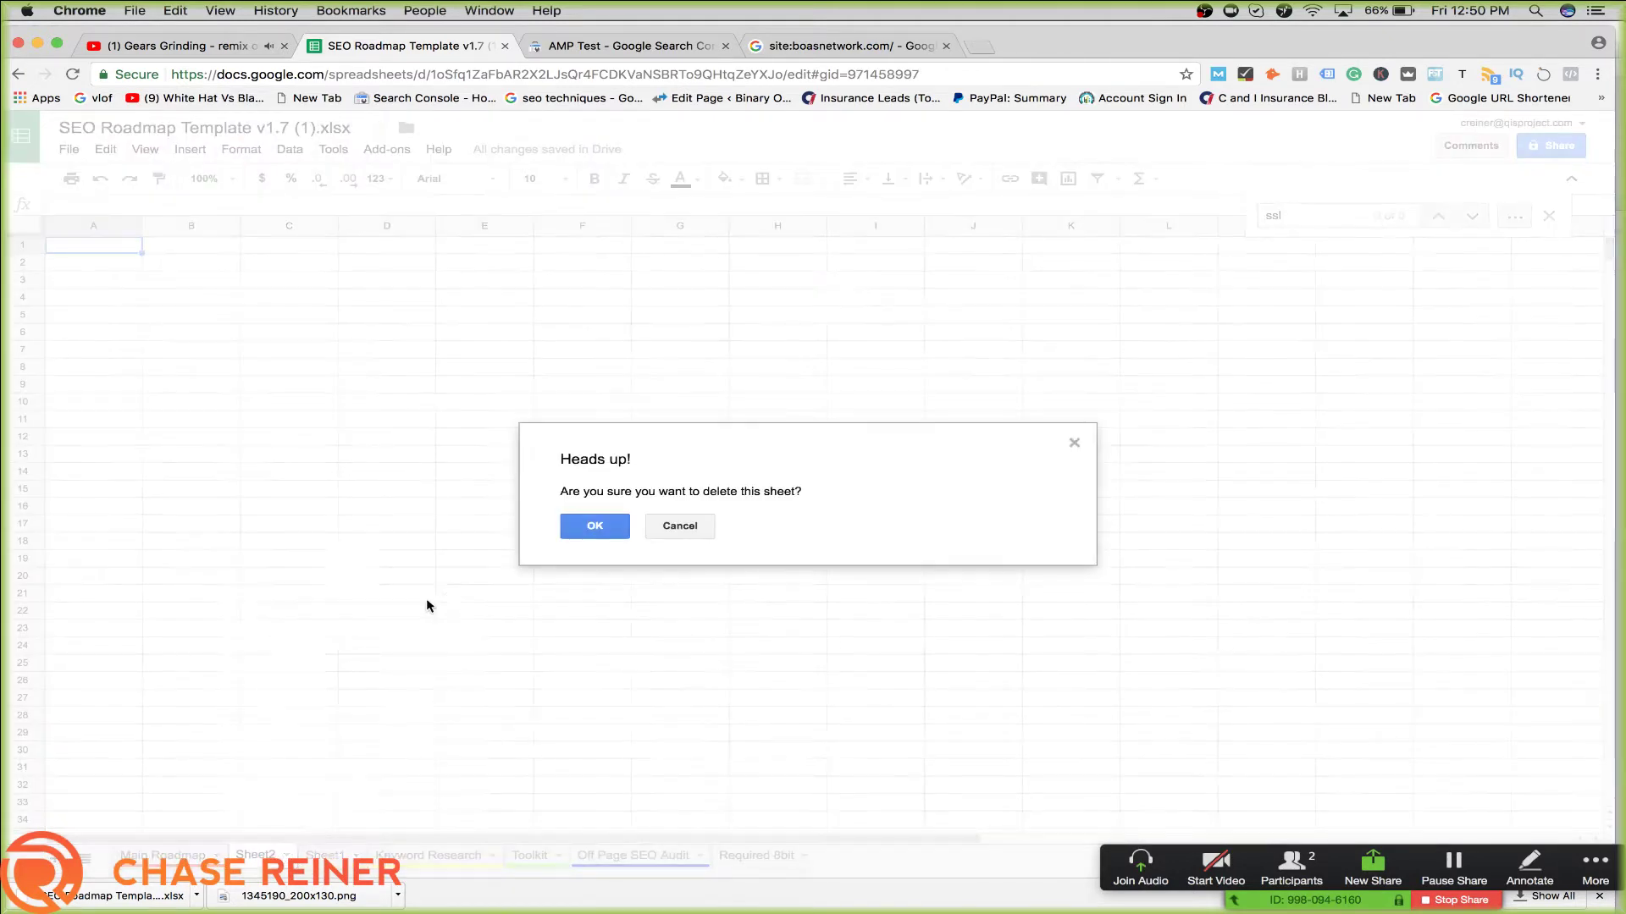
left_click(604, 529)
Upload all_inlinks.csv from the computer and open it as a spreadsheet, and close the site:boasnetwork.com search tab
left_click(68, 149)
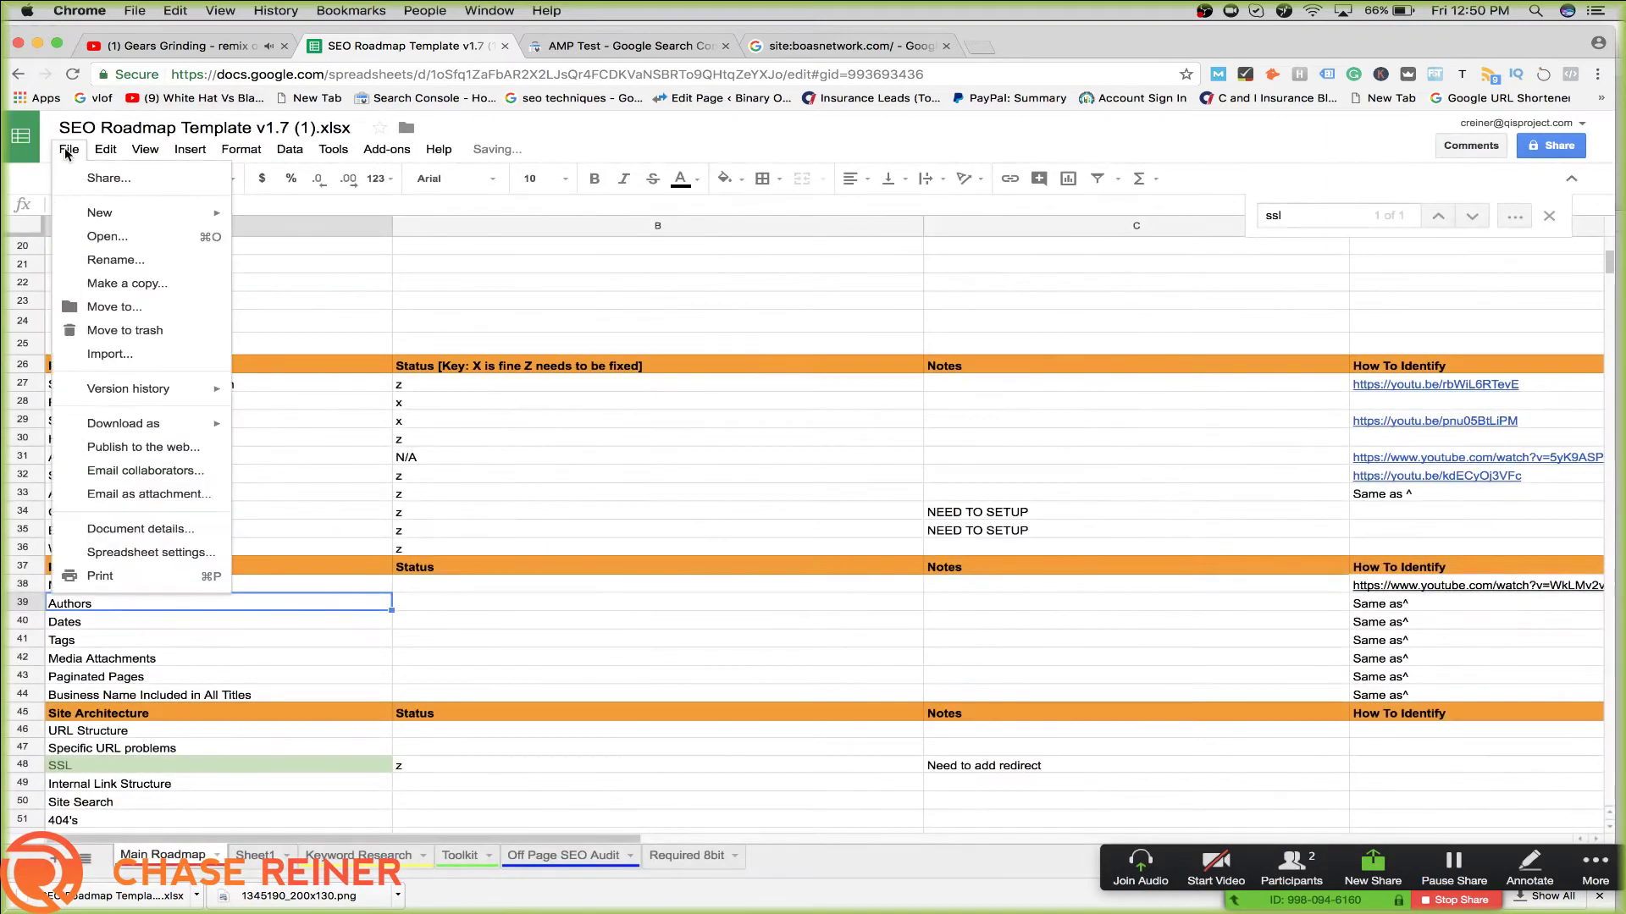
left_click(134, 235)
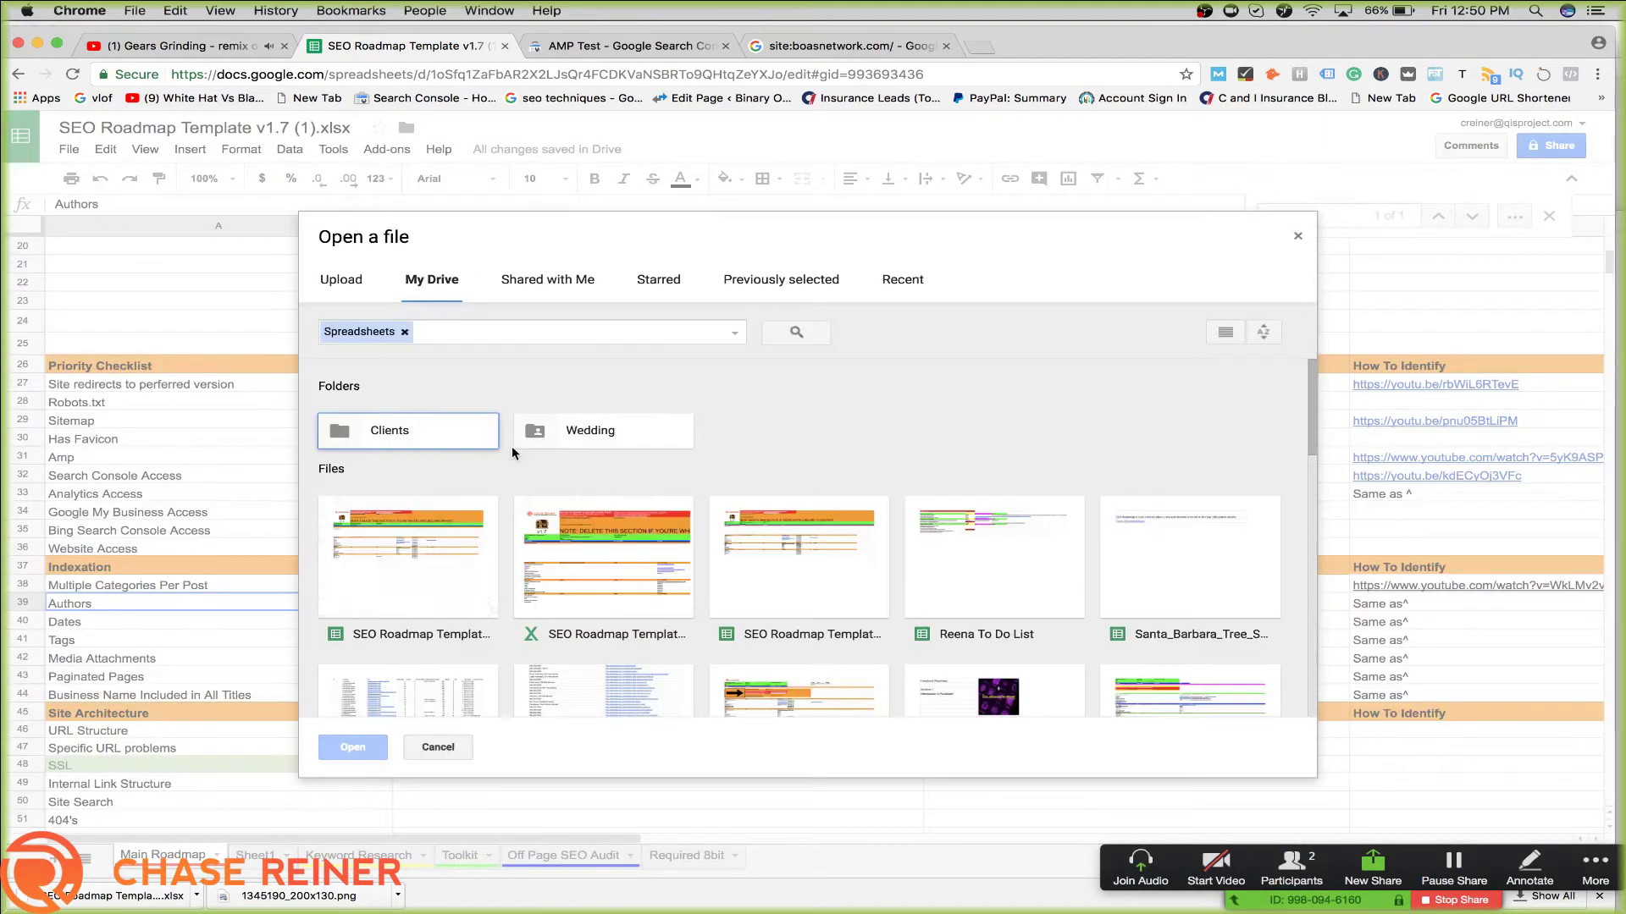
left_click(357, 283)
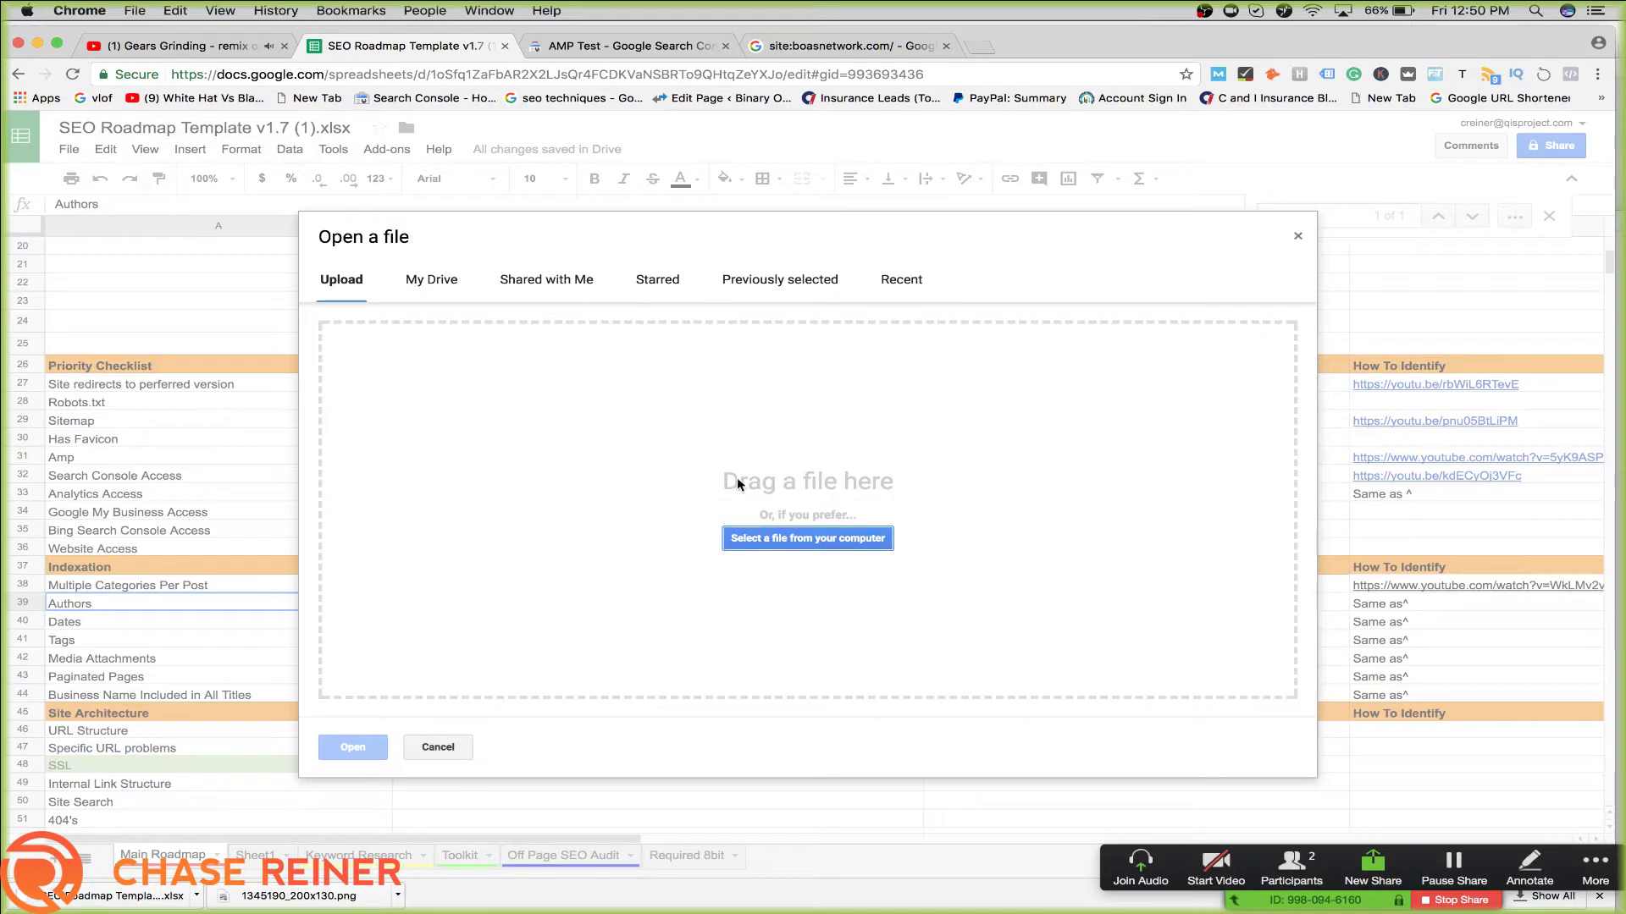
left_click(756, 541)
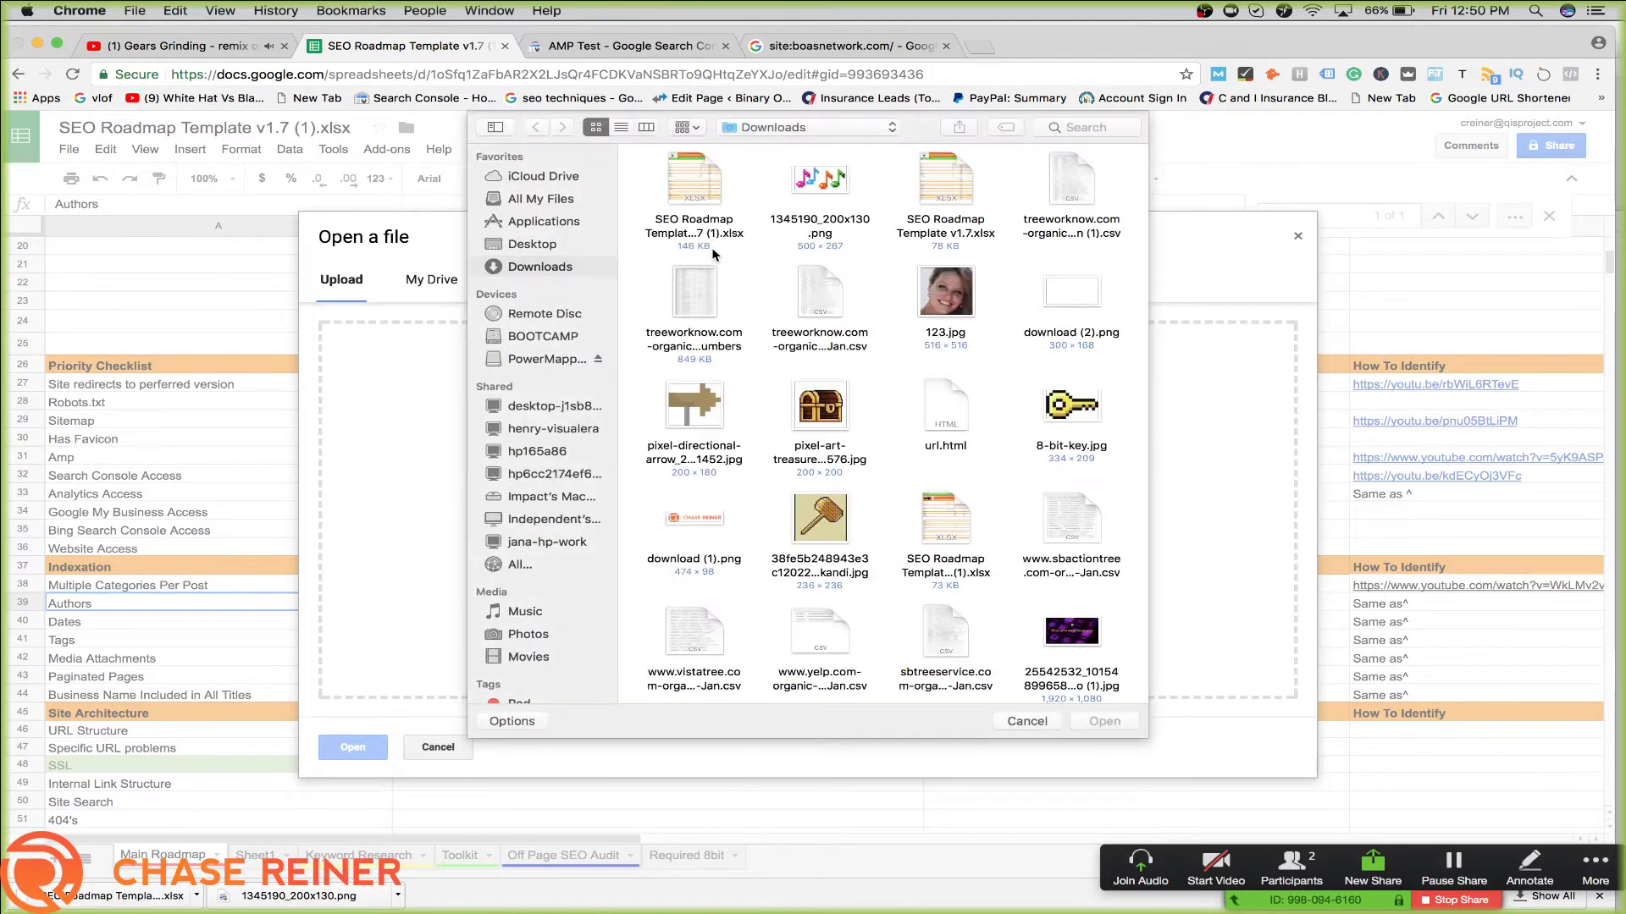
left_click(566, 199)
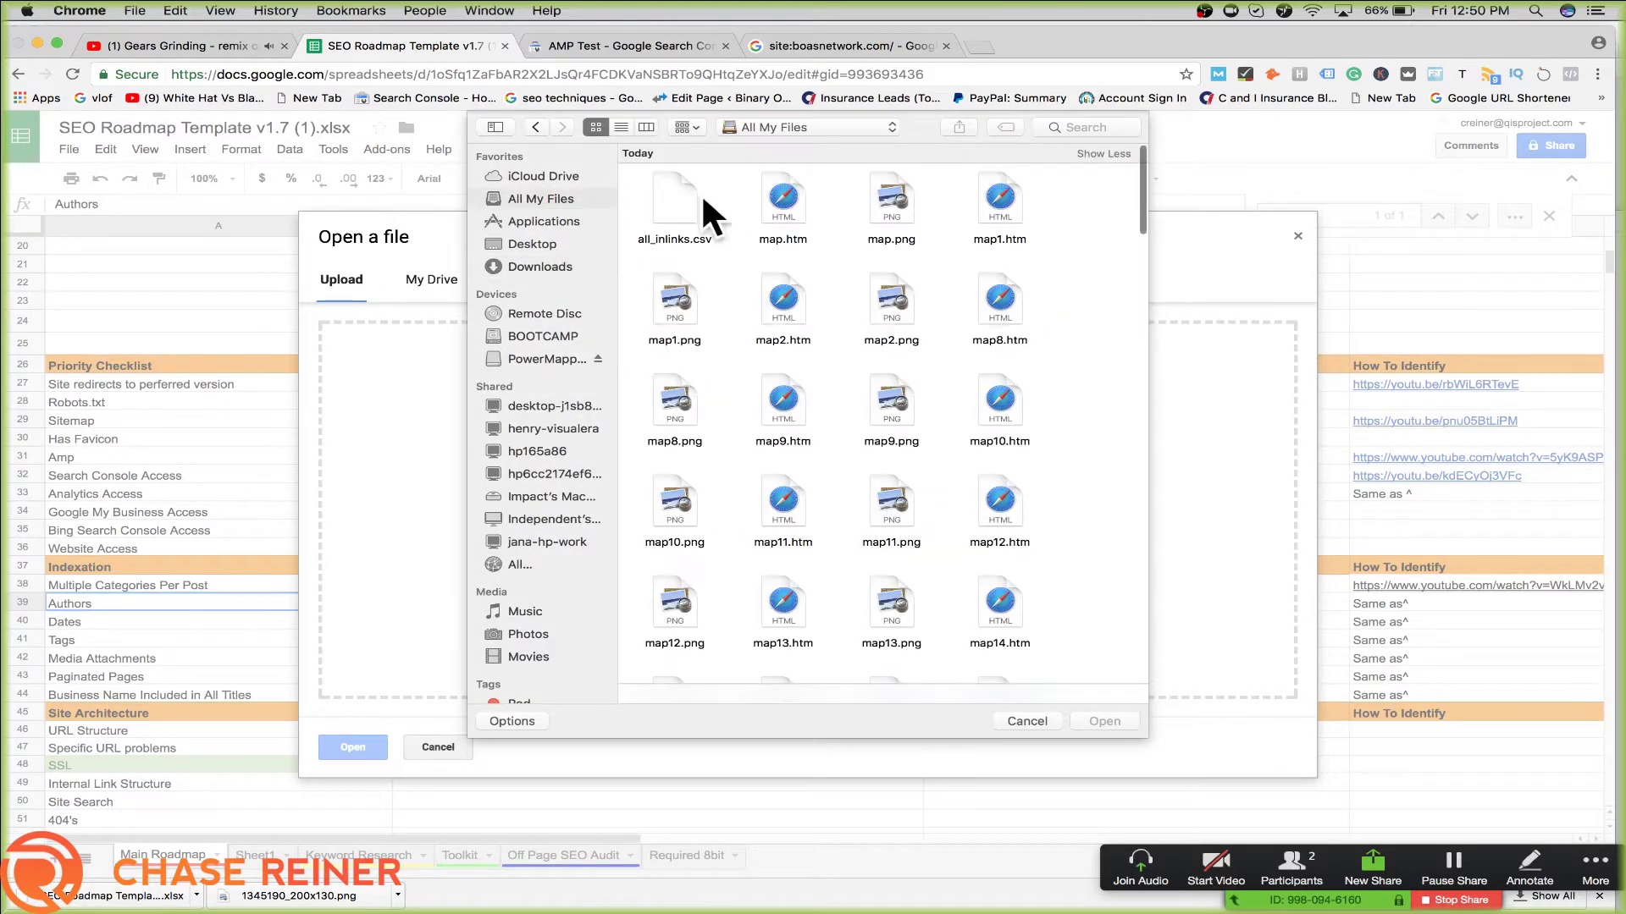
double_click(681, 198)
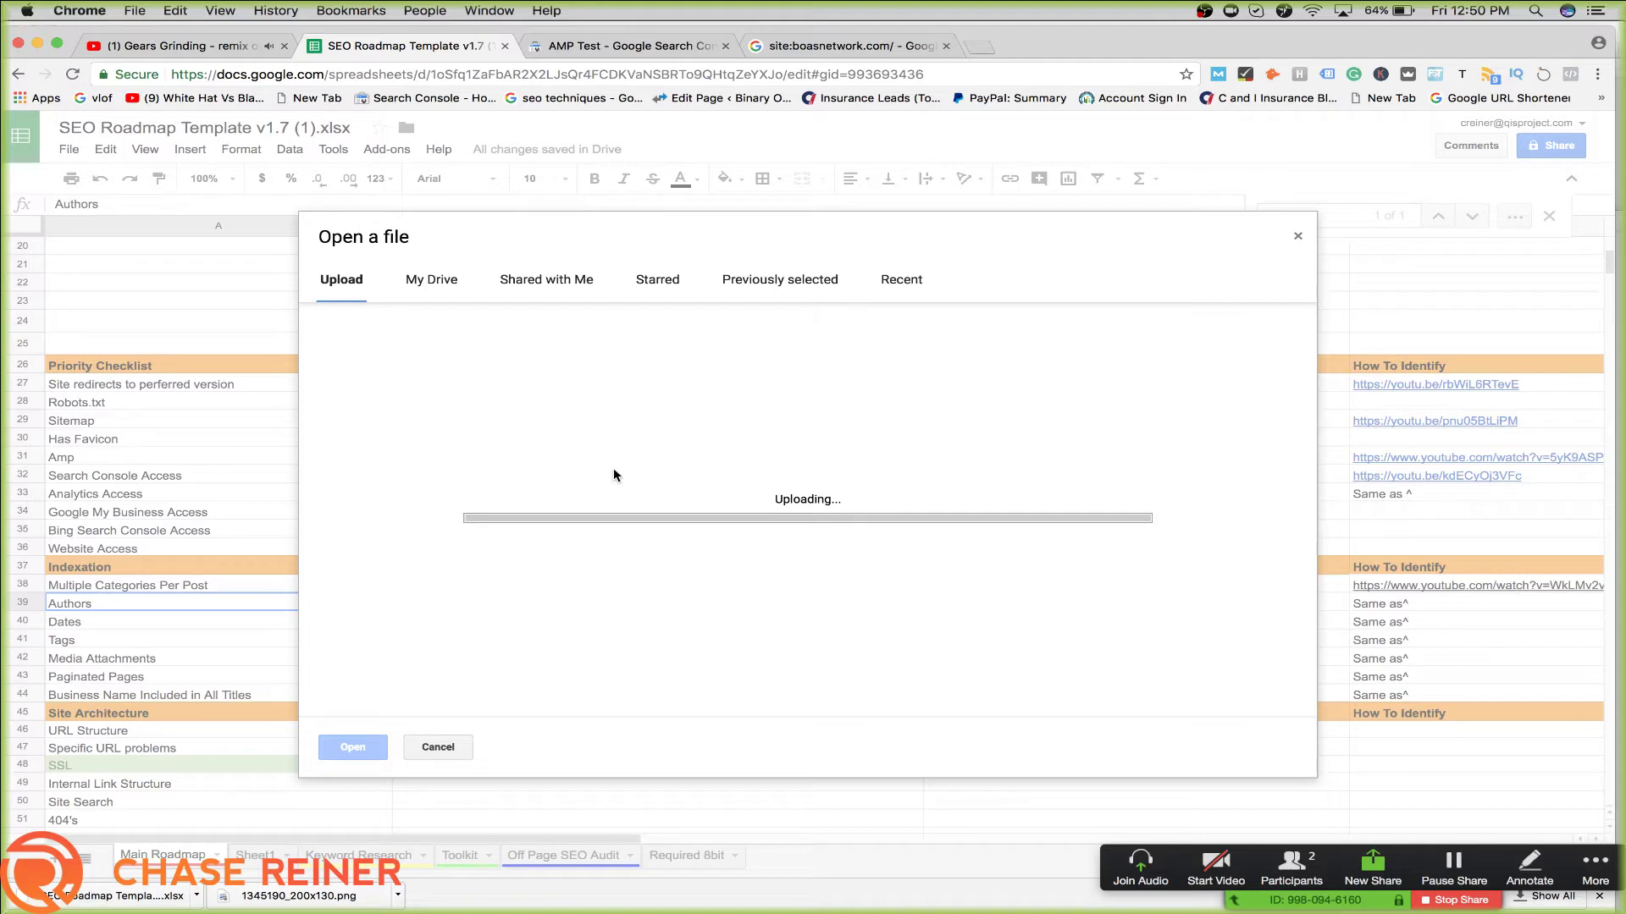
left_click(946, 46)
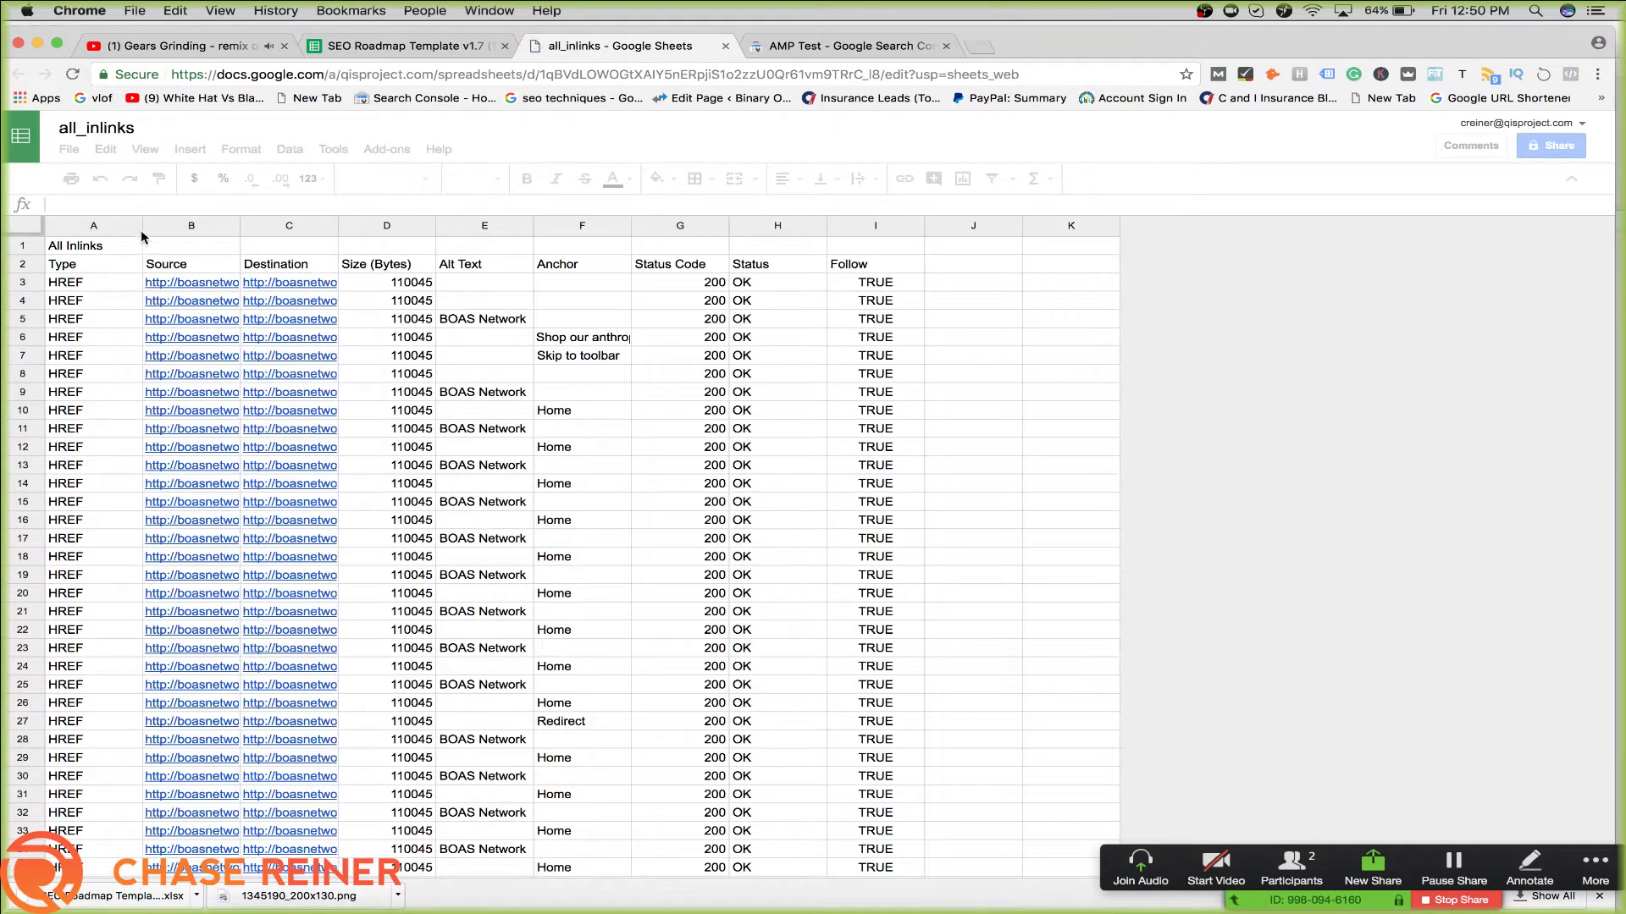
left_click(190, 225)
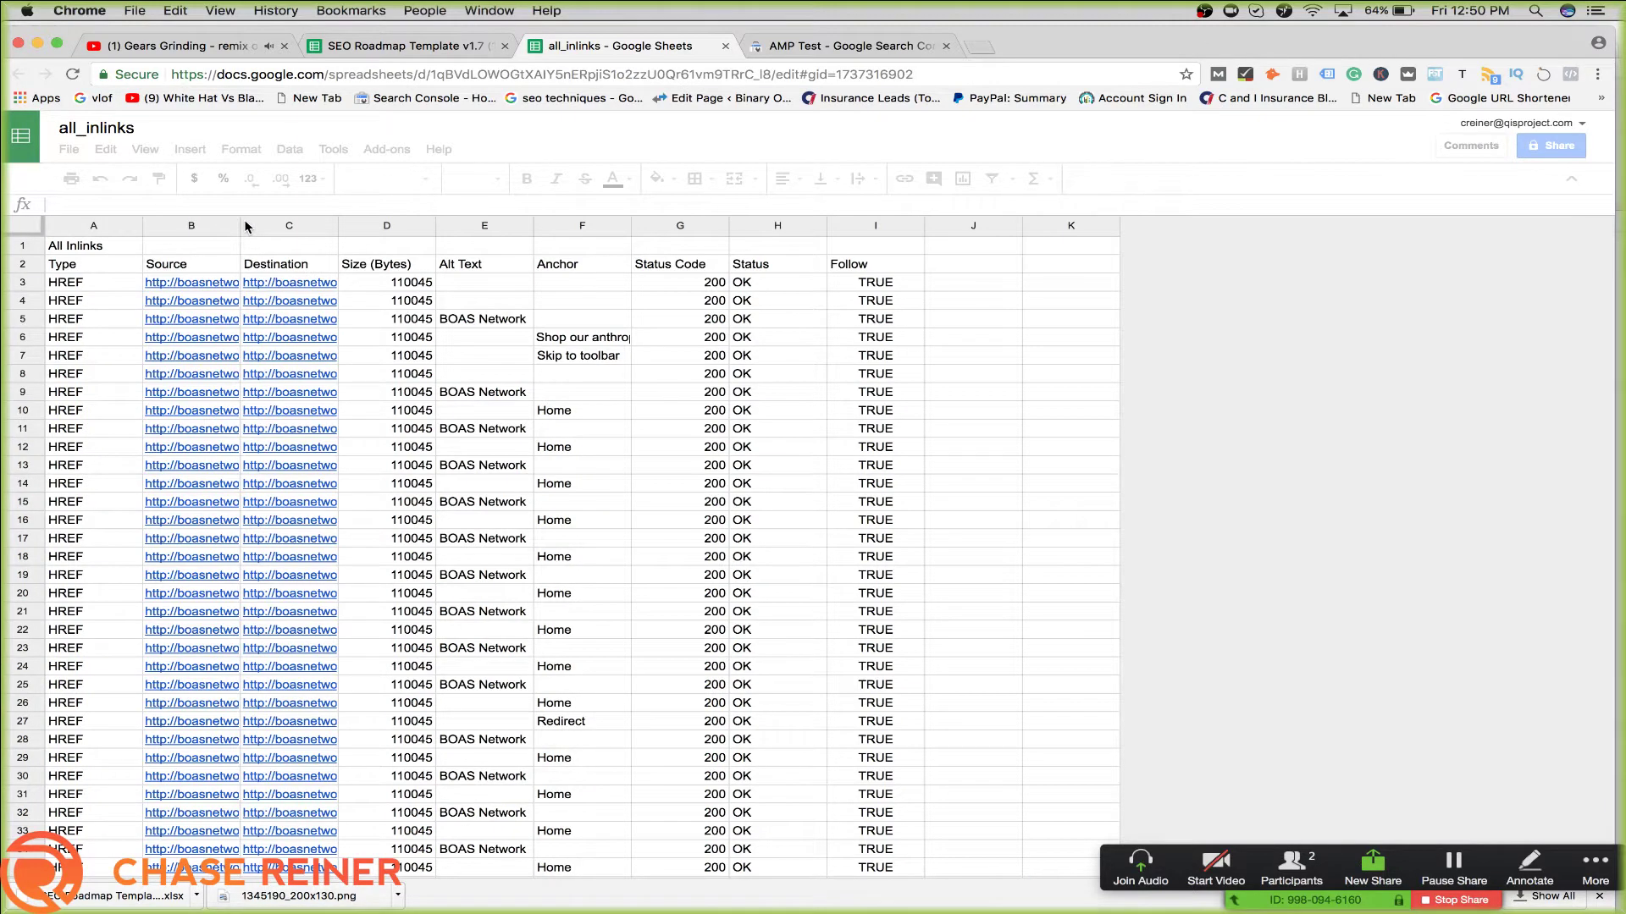
right_click(288, 224)
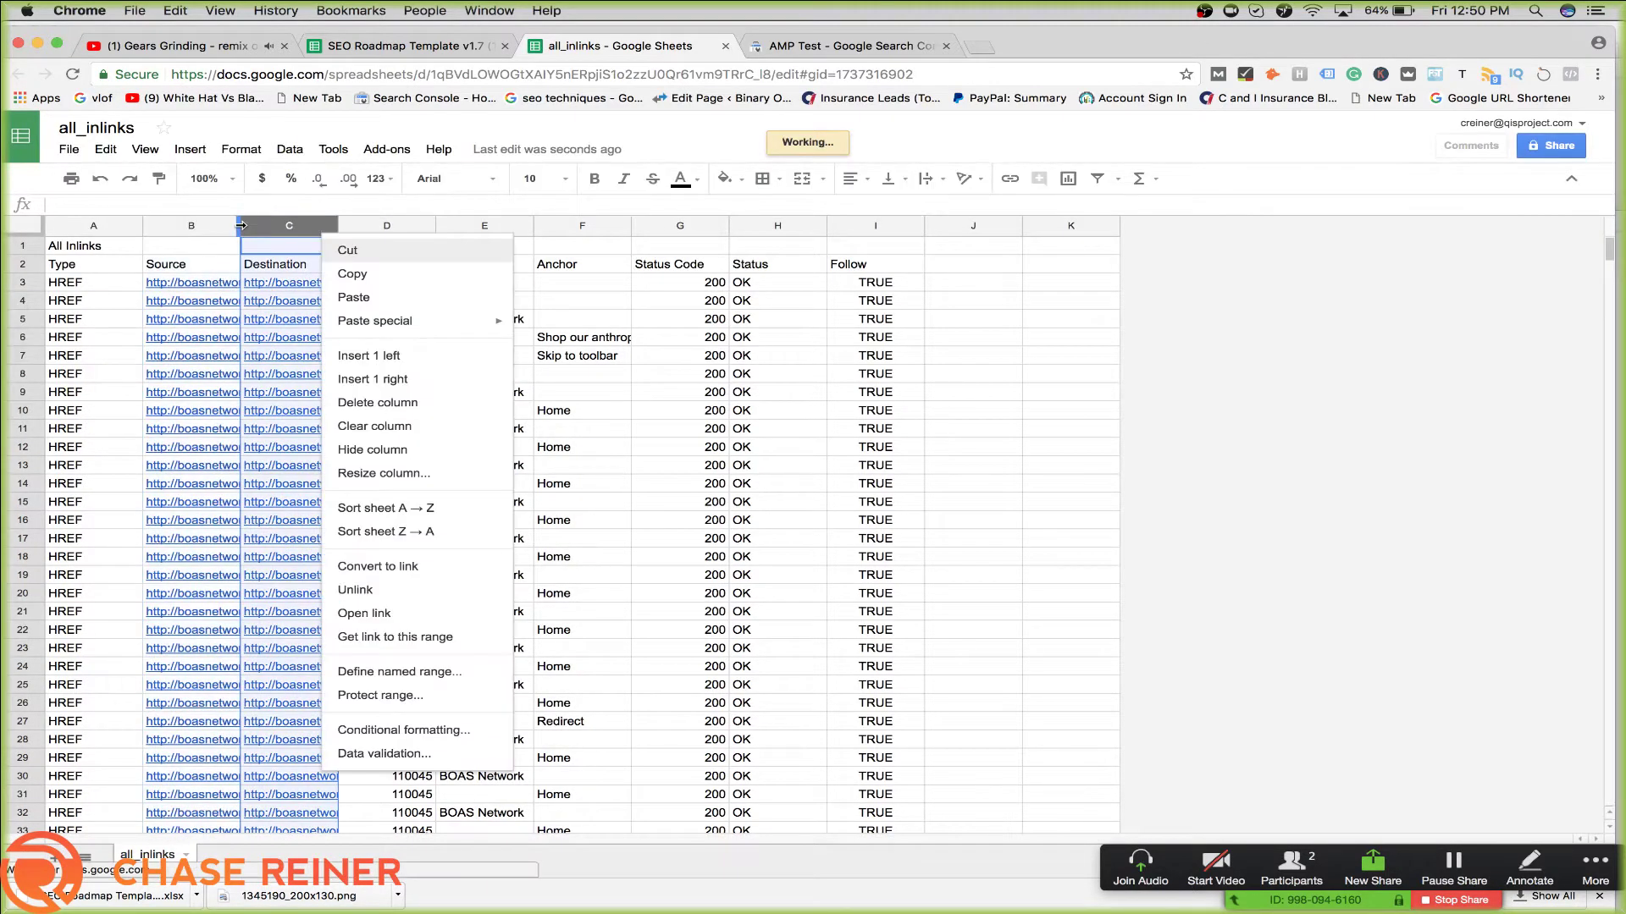
key("Escape")
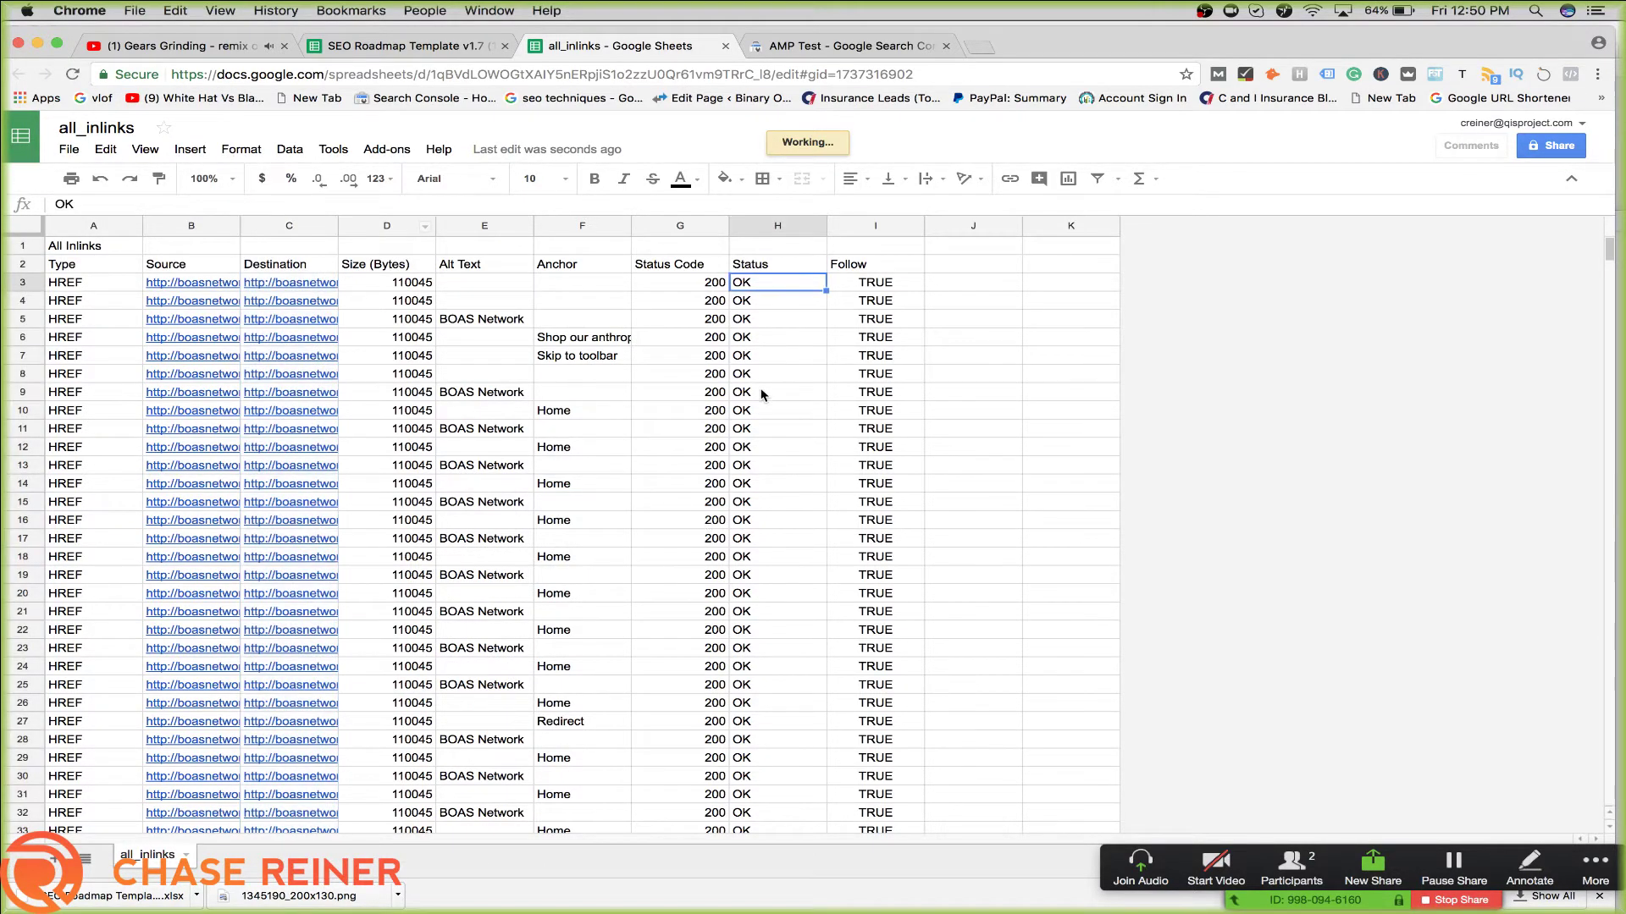
Examine the source pages, alt text, anchors and status codes down the all_inlinks sheet and return to its first rows
scroll(762, 394, "down", 20)
scroll(826, 401, "down", 10)
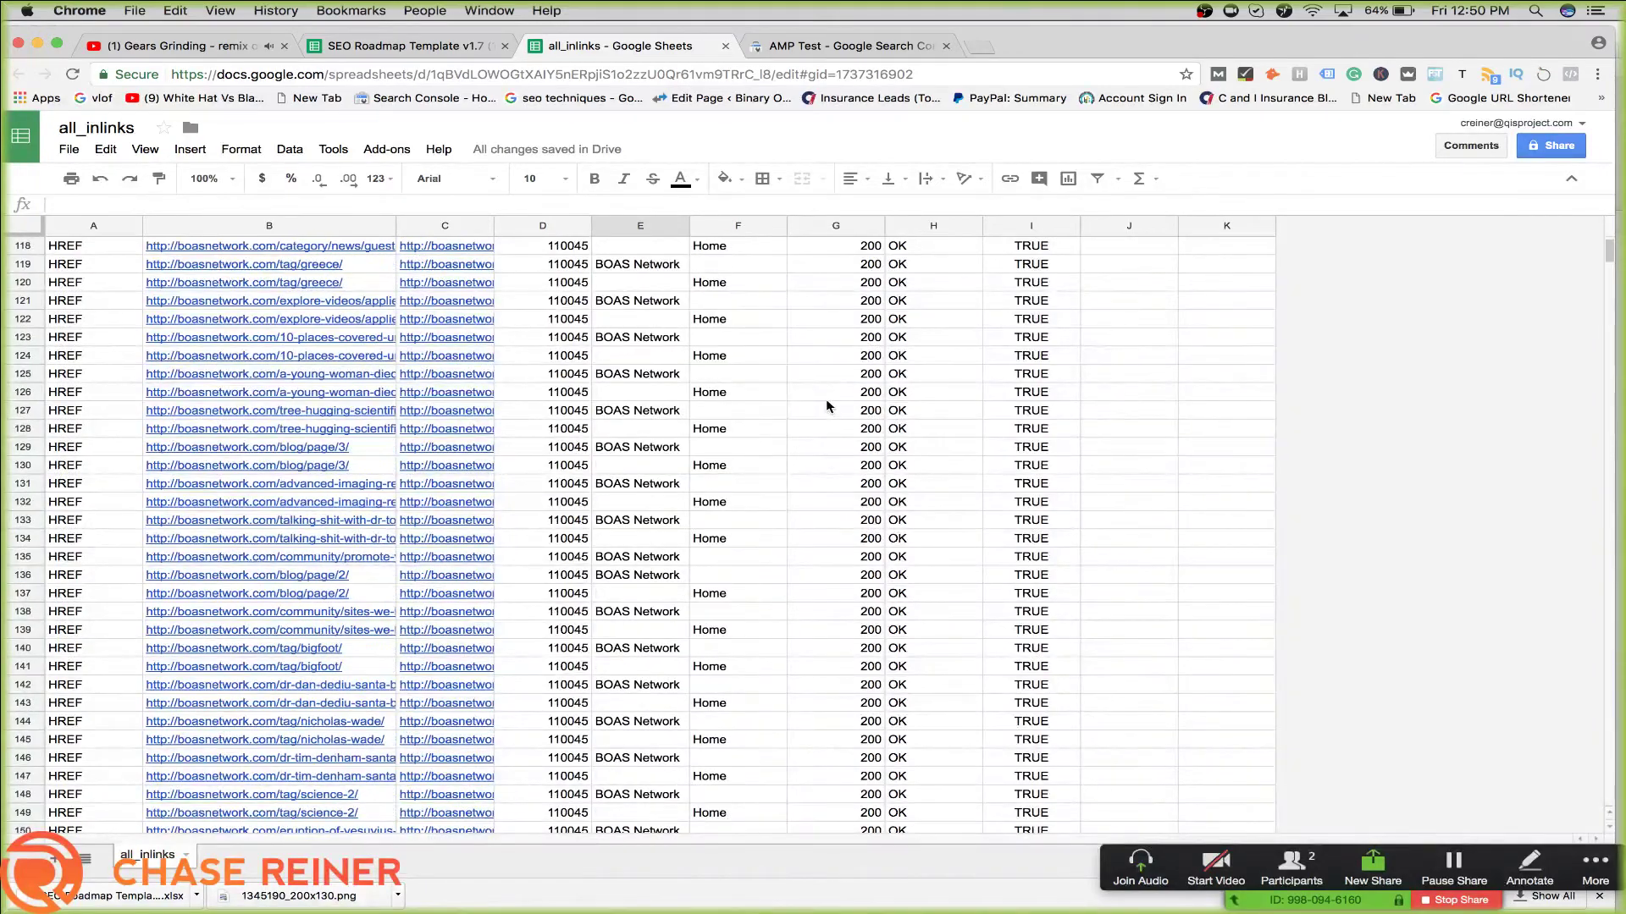
scroll(826, 400, "down", 20)
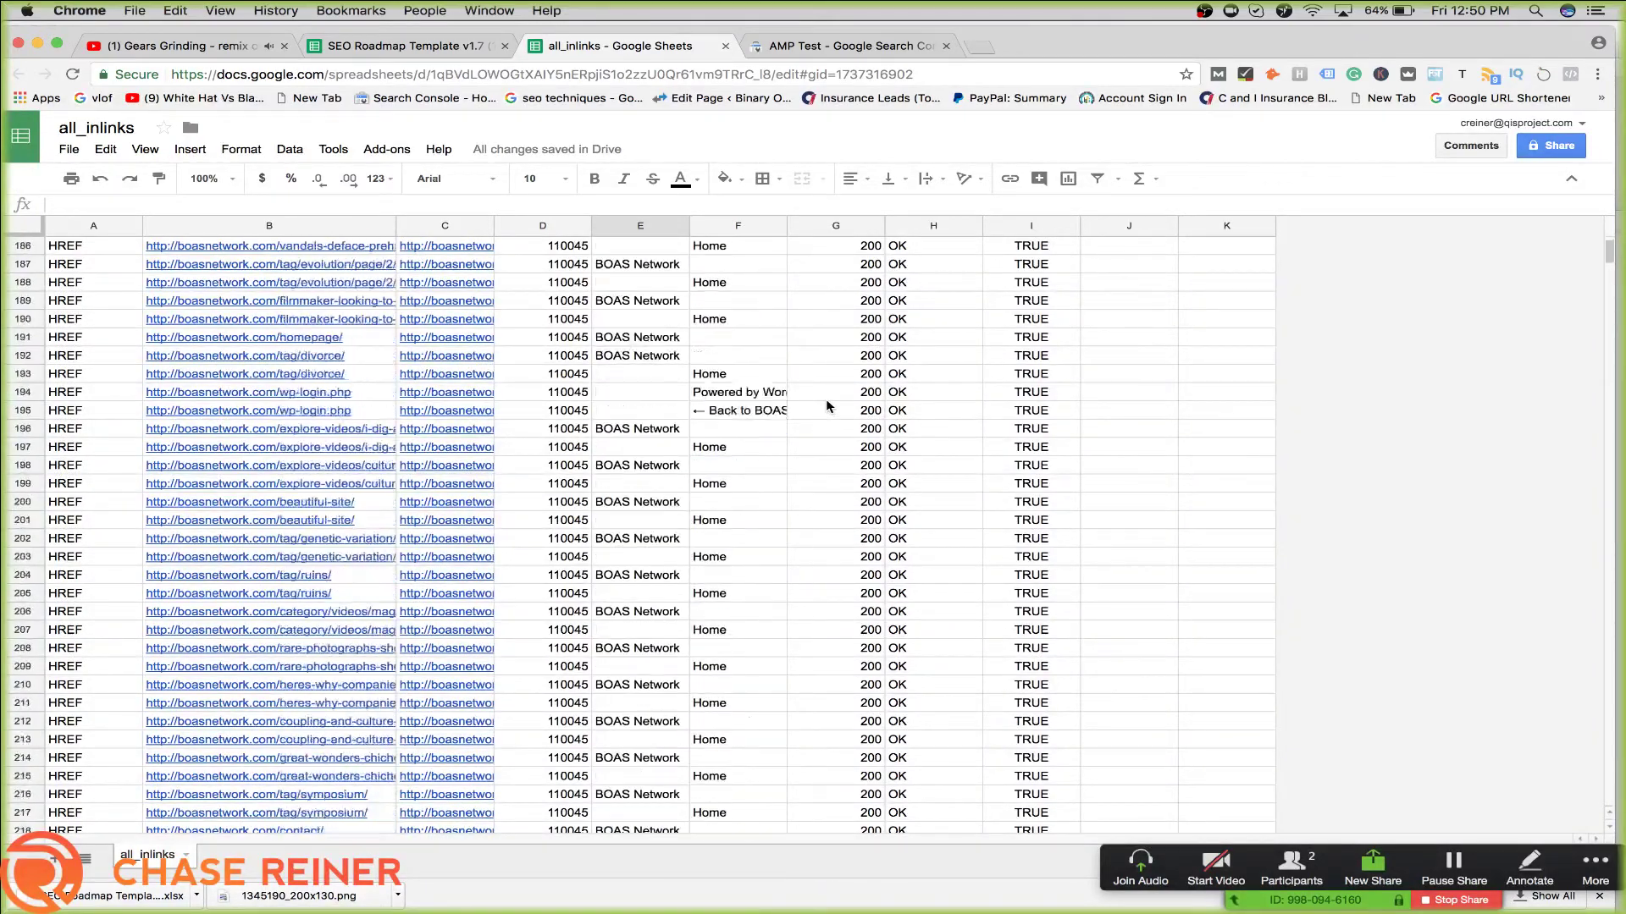
scroll(826, 403, "down", 15)
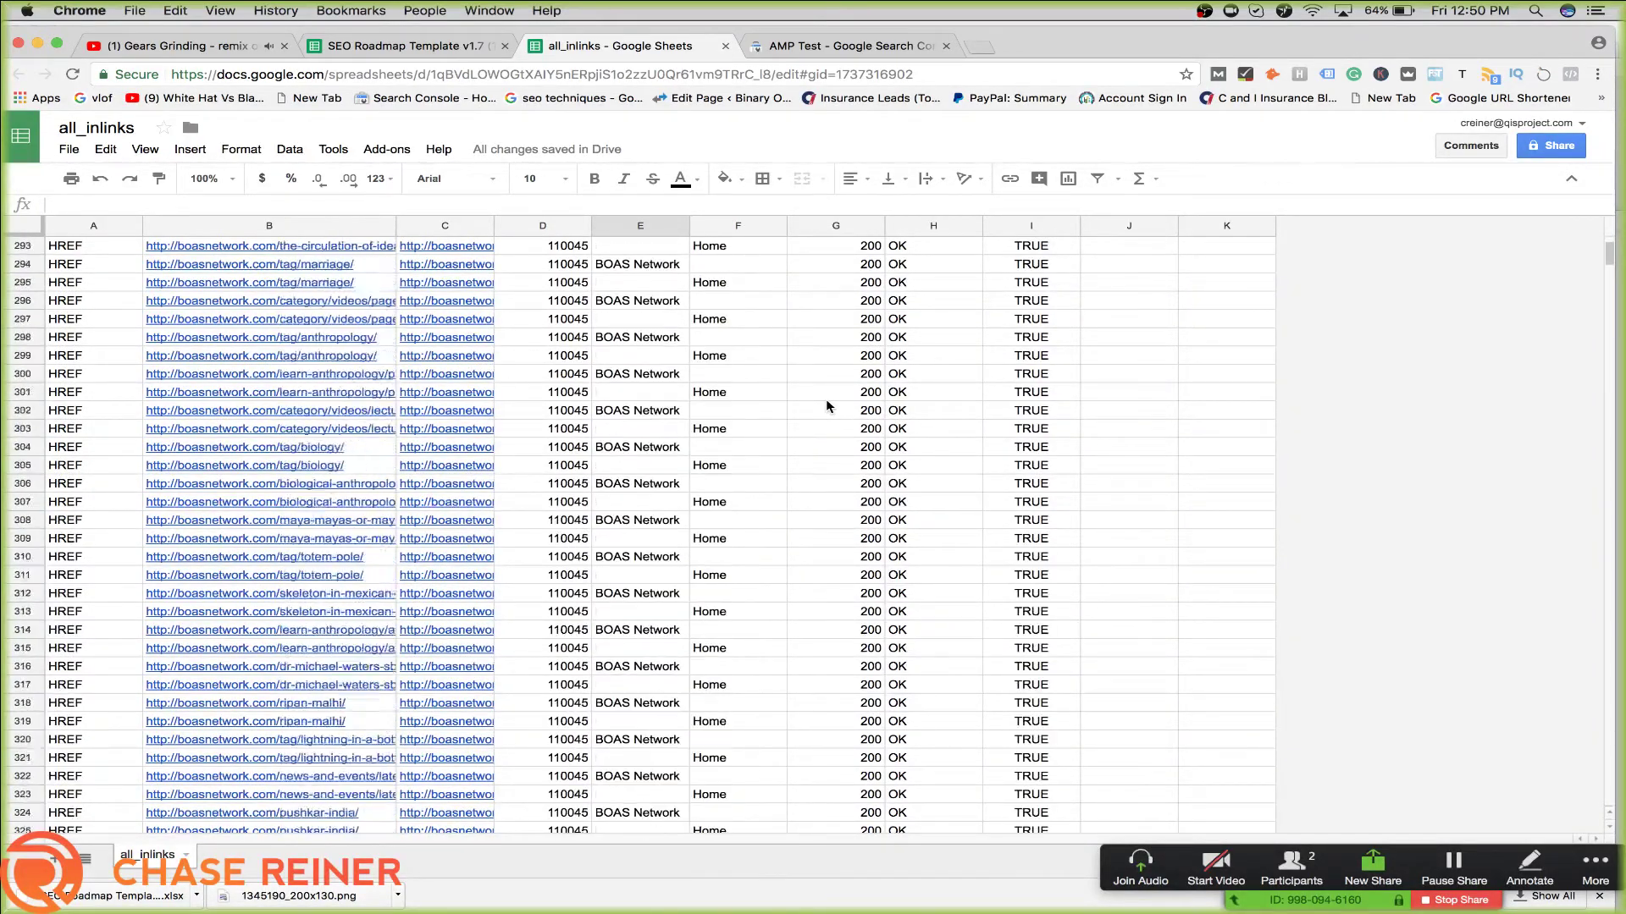
scroll(827, 403, "down", 20)
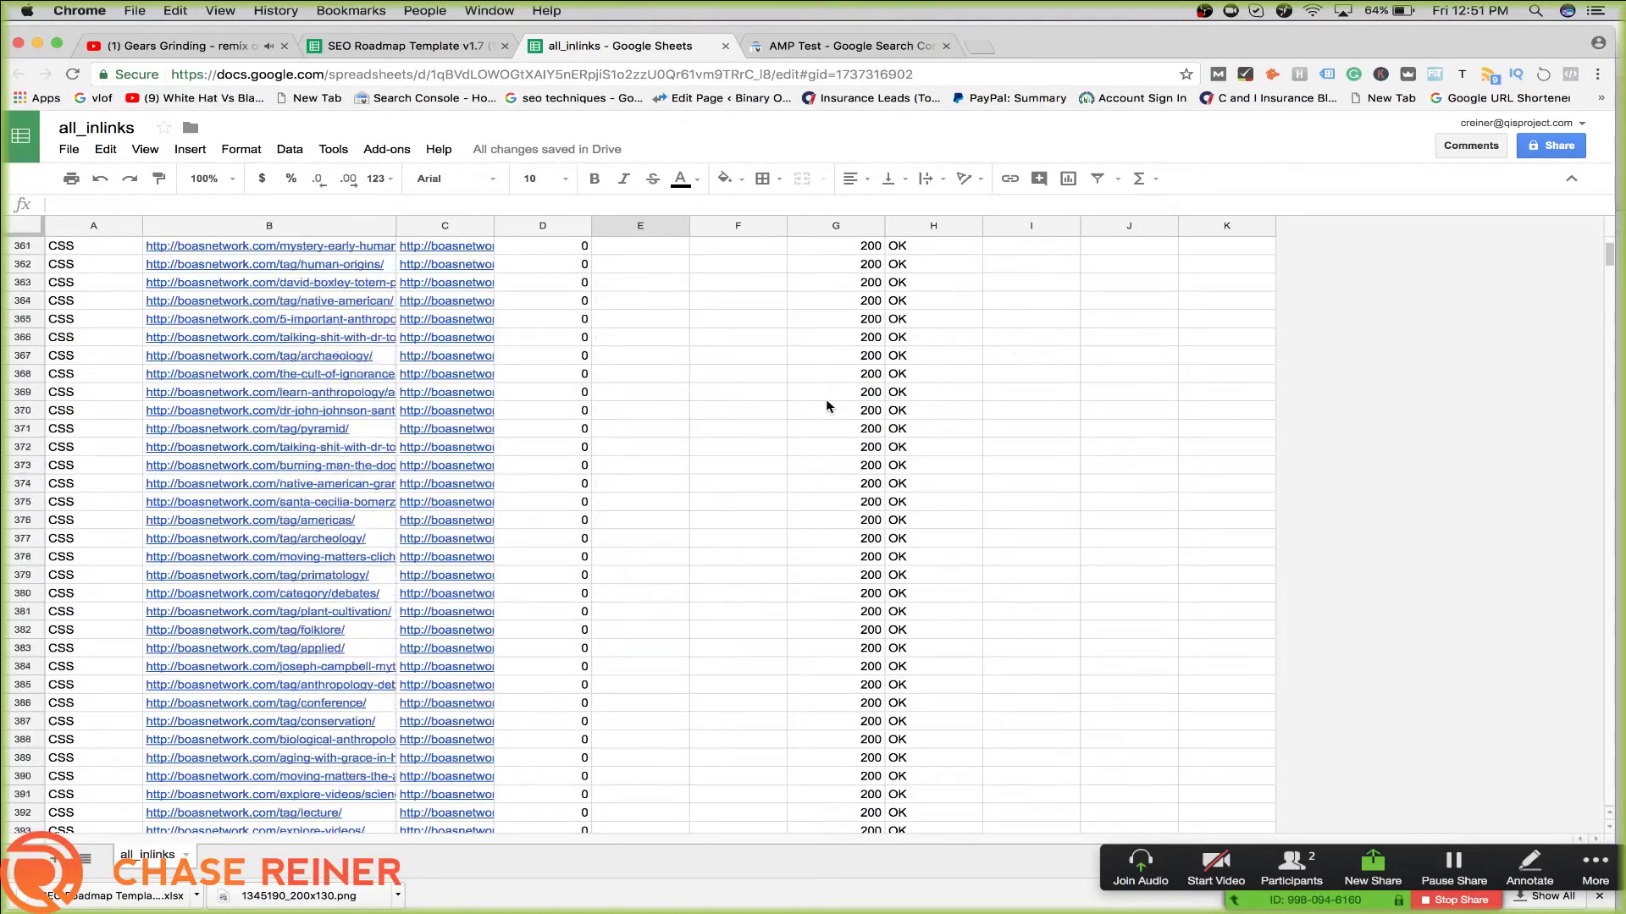
scroll(826, 401, "down", 20)
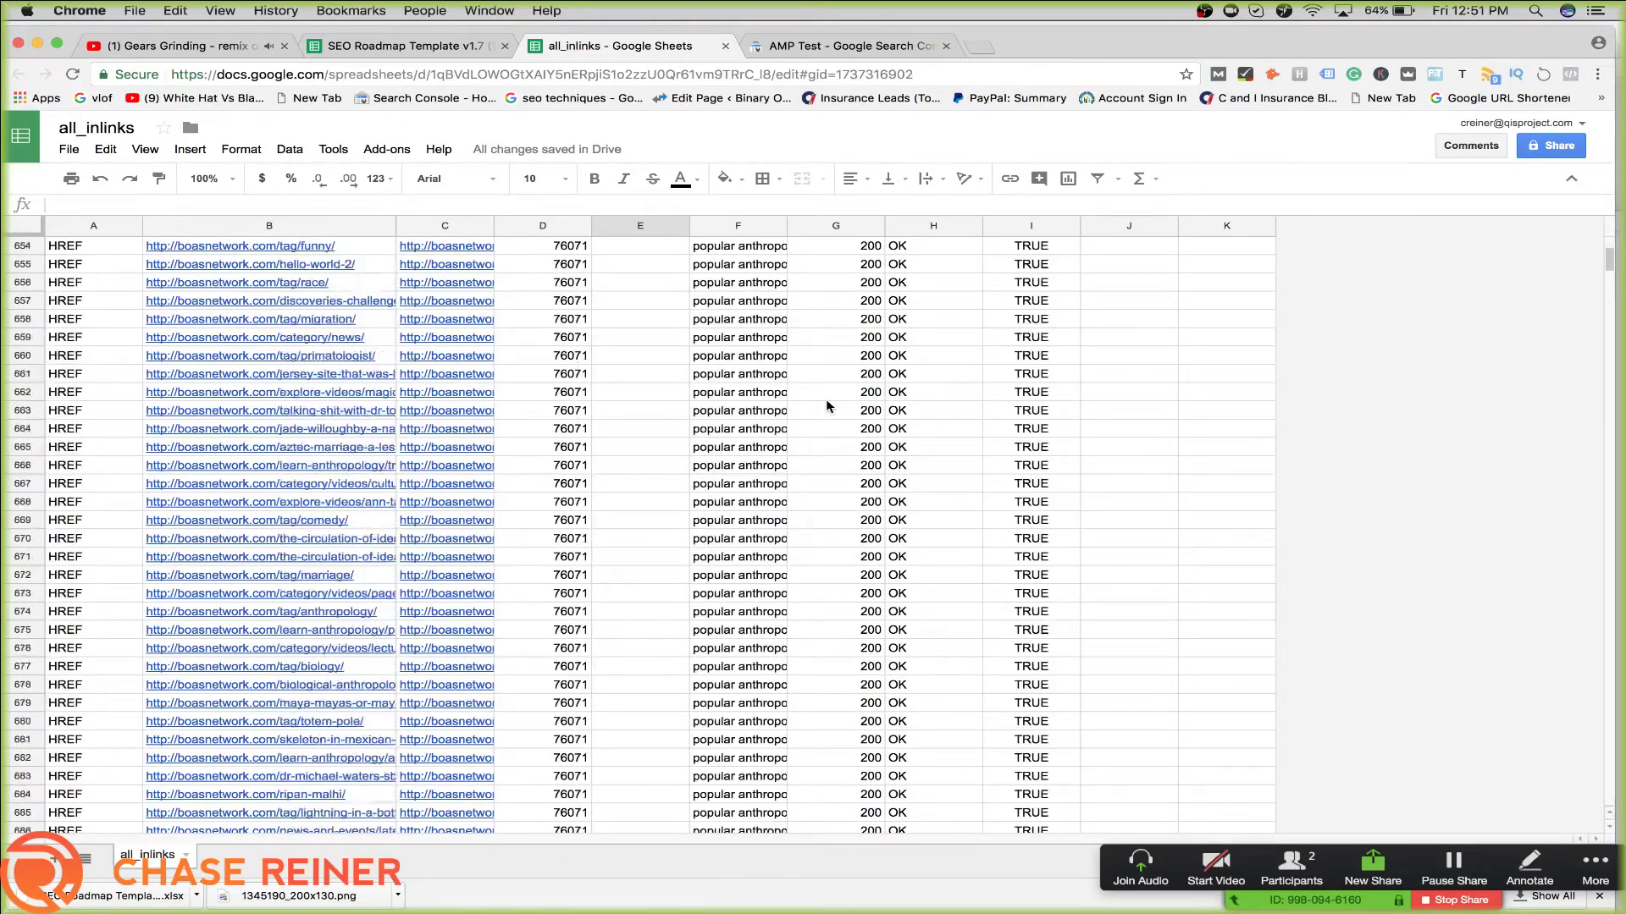
scroll(826, 401, "down", 15)
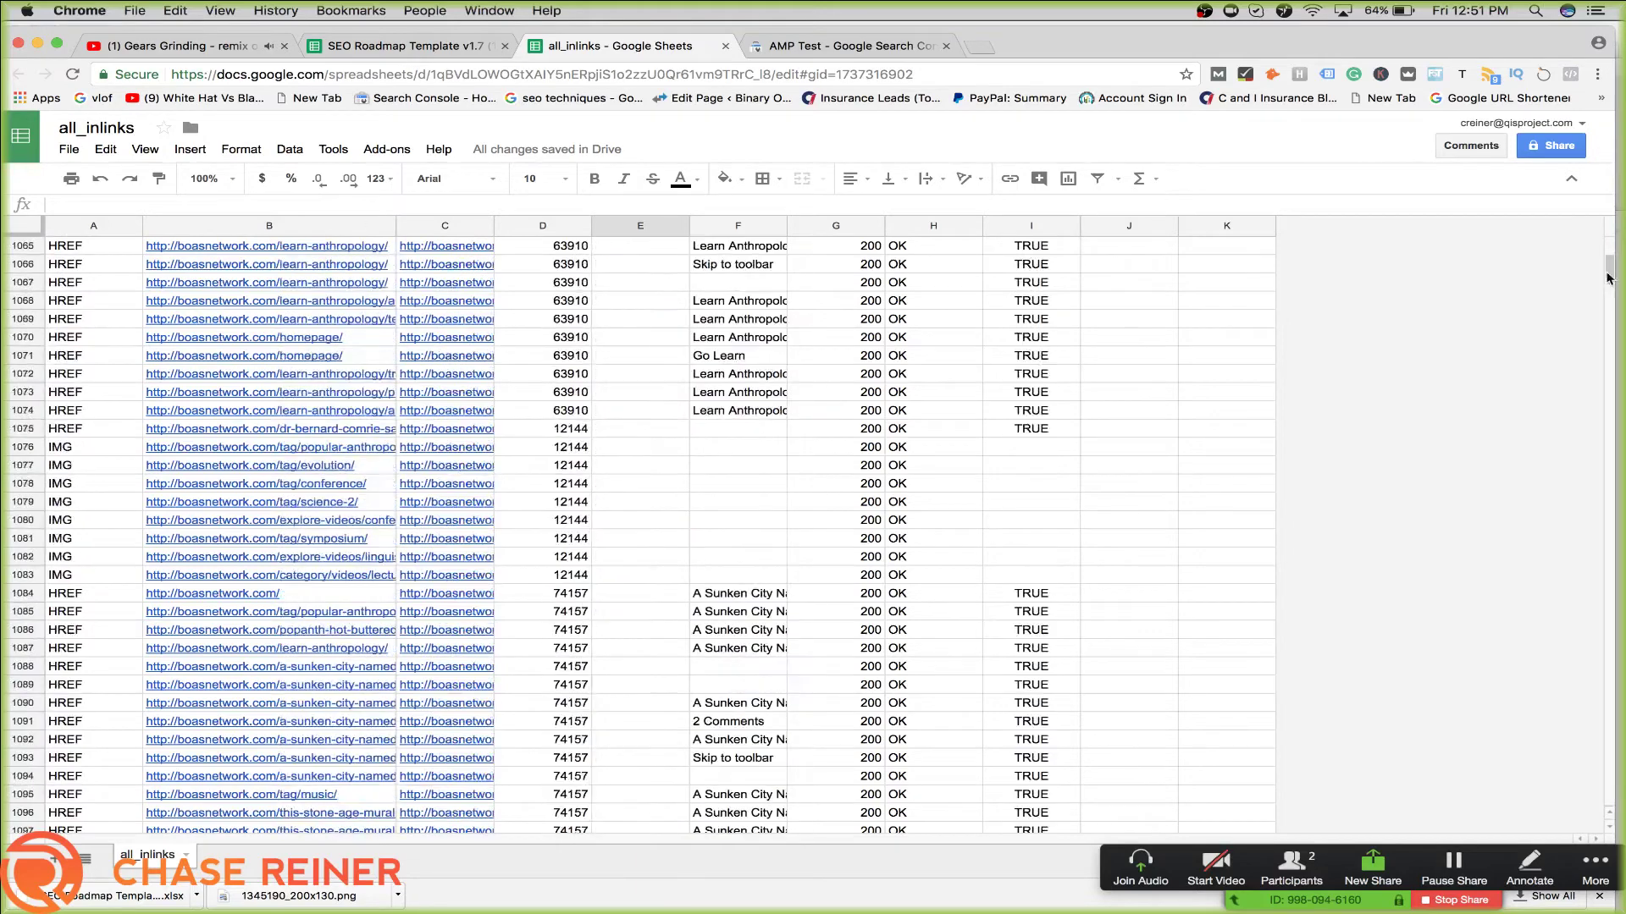
scroll(1594, 305, "up", 13)
left_click_drag(1610, 276, 1606, 91)
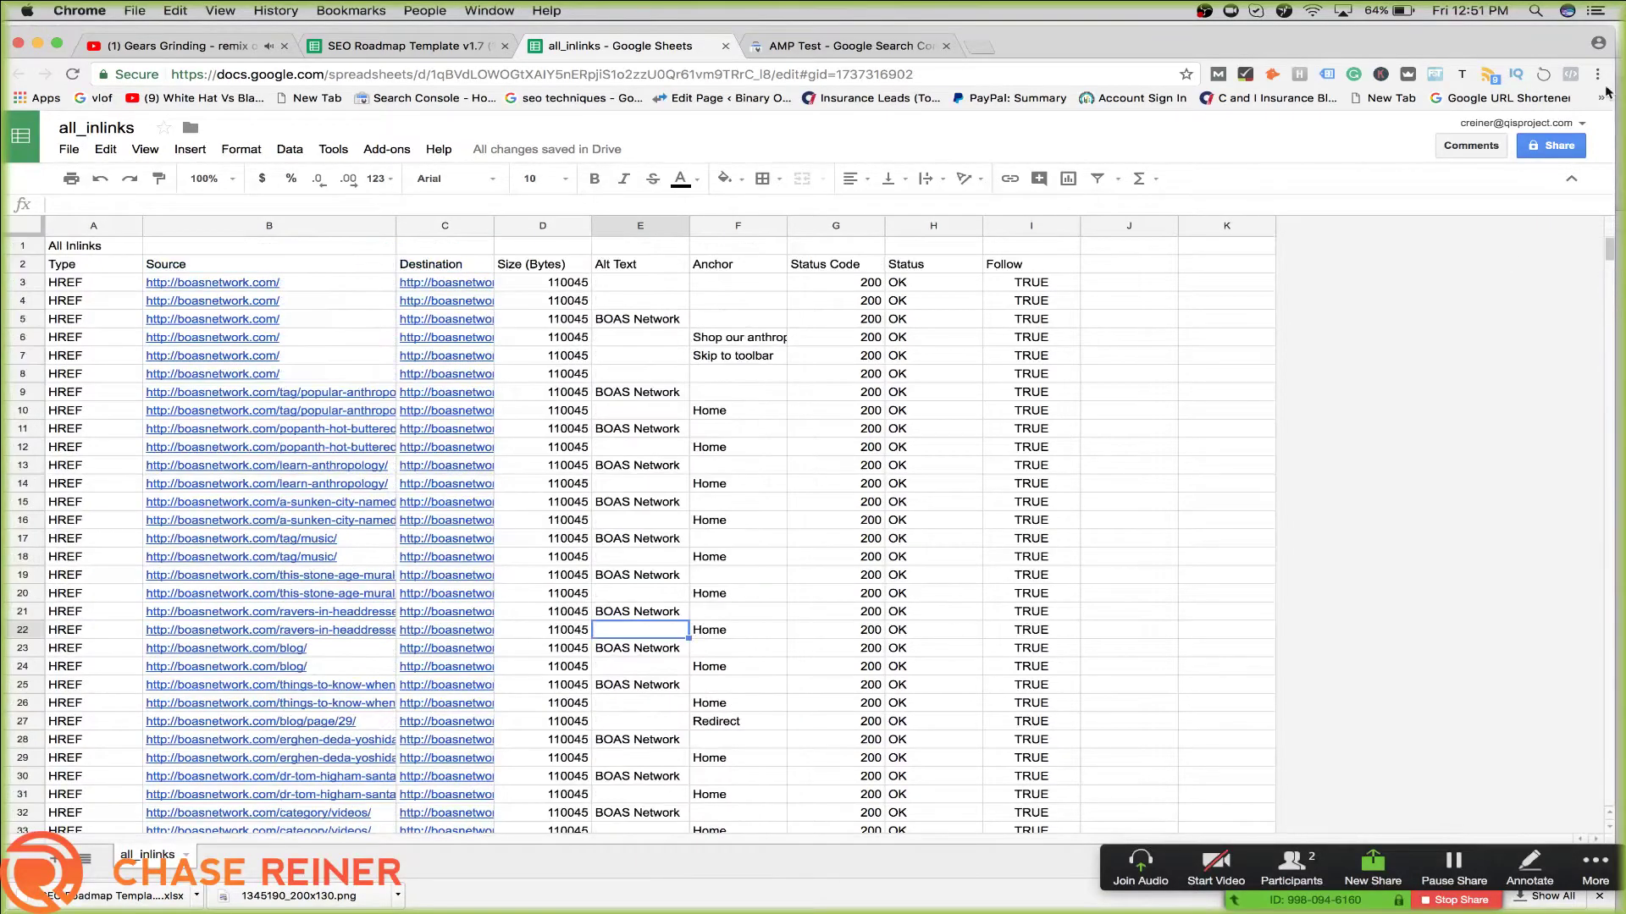
Fit the Source column to its addresses and widen the Destination column of the all_inlinks sheet
double_click(393, 225)
left_click(334, 465)
left_click(303, 302)
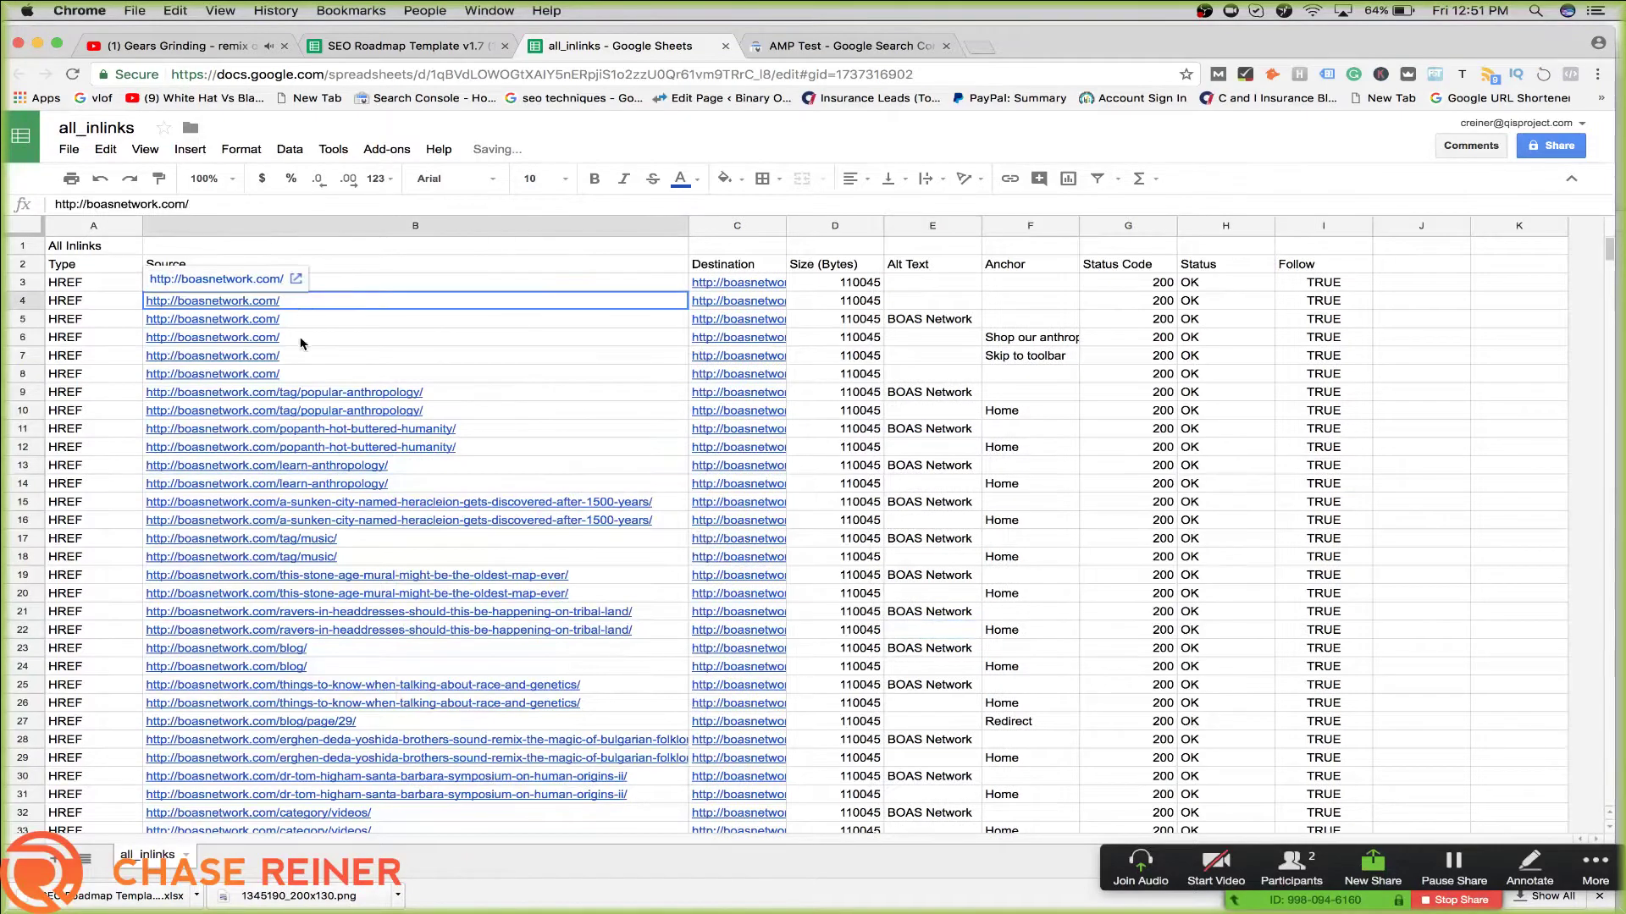
left_click_drag(301, 319, 339, 554)
left_click(338, 428)
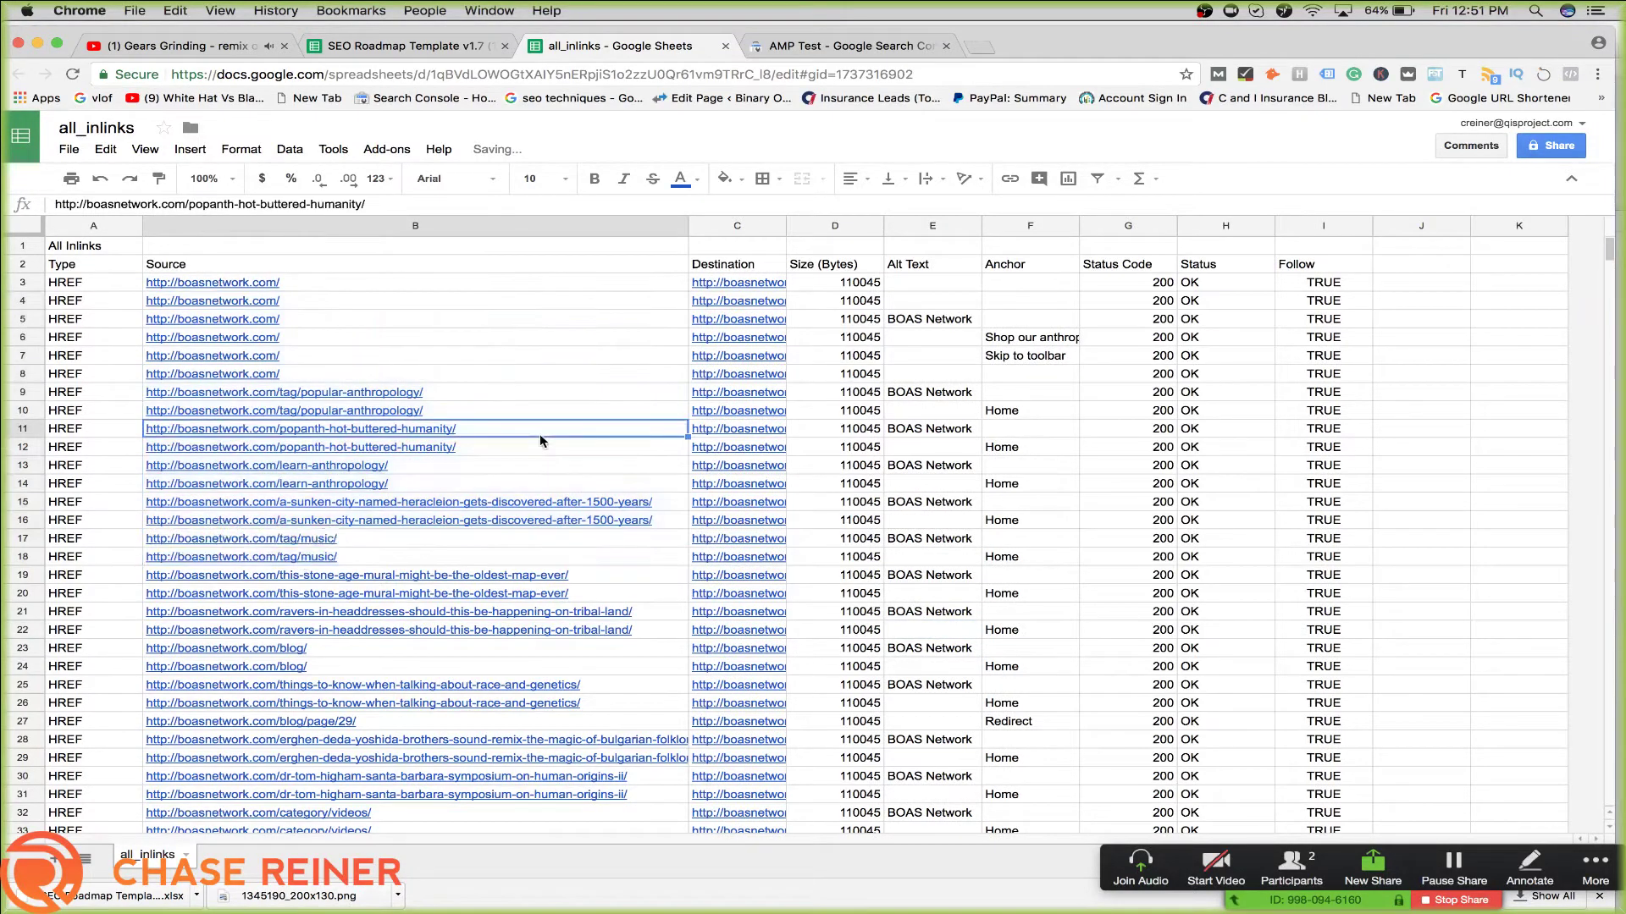
left_click(783, 226)
left_click_drag(785, 222, 1401, 224)
left_click(980, 297)
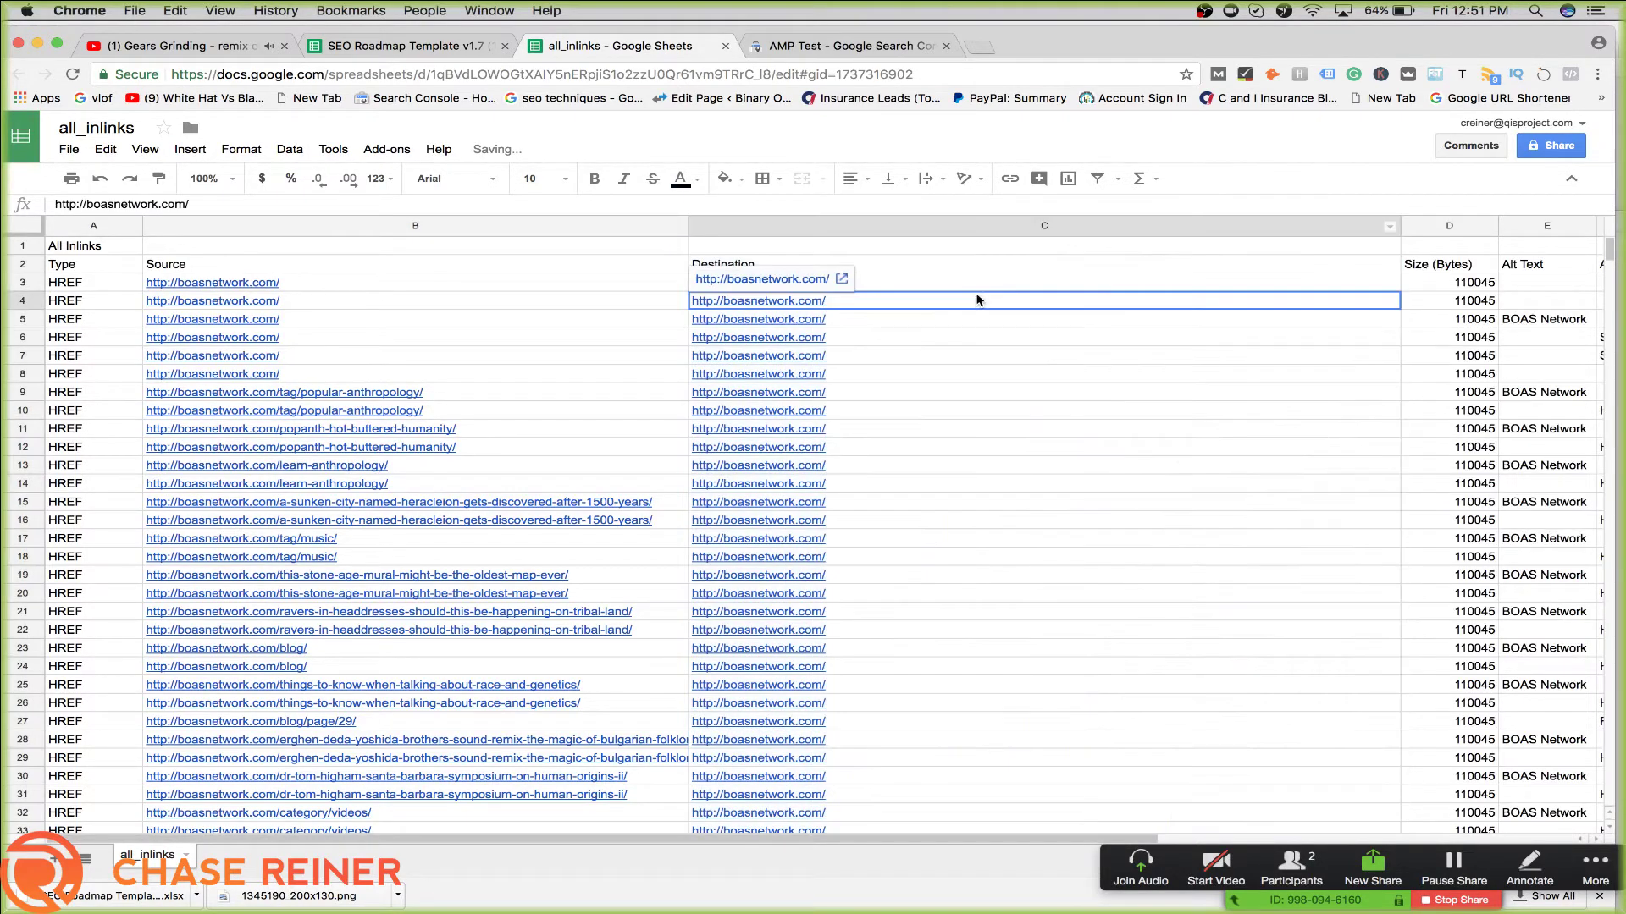
scroll(898, 535, "down", 10)
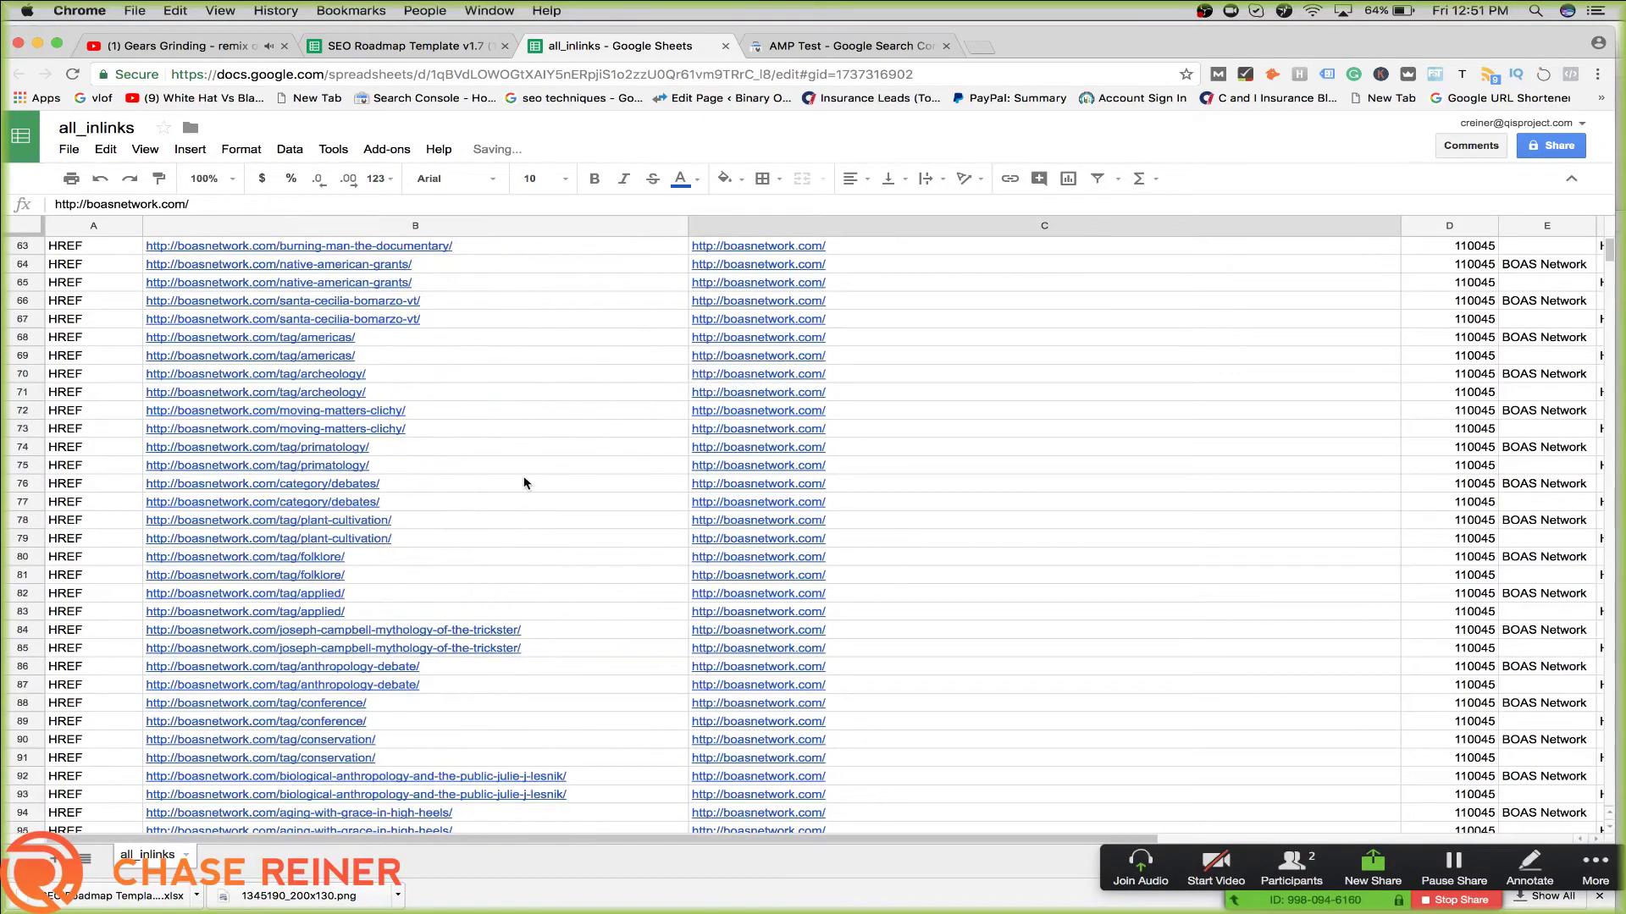
scroll(470, 454, "up", 15)
left_click(470, 449)
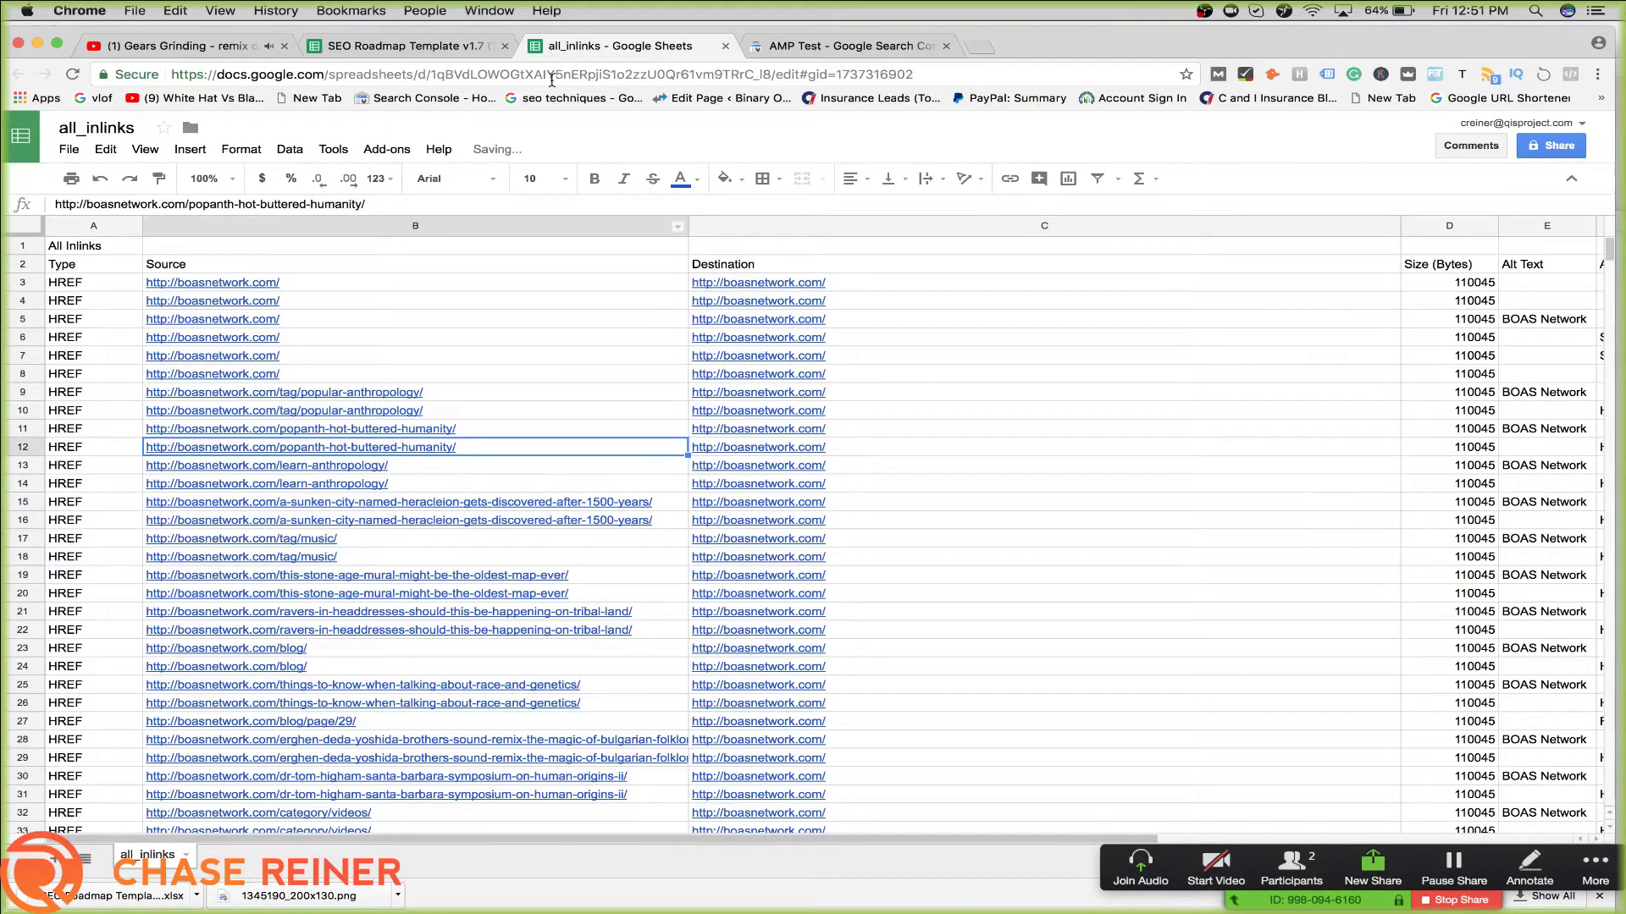
Open the Ahrefs dashboard in a new tab placed right after the all_inlinks sheet, and open another blank tab
left_click(980, 46)
type("ahrefs")
key("Return")
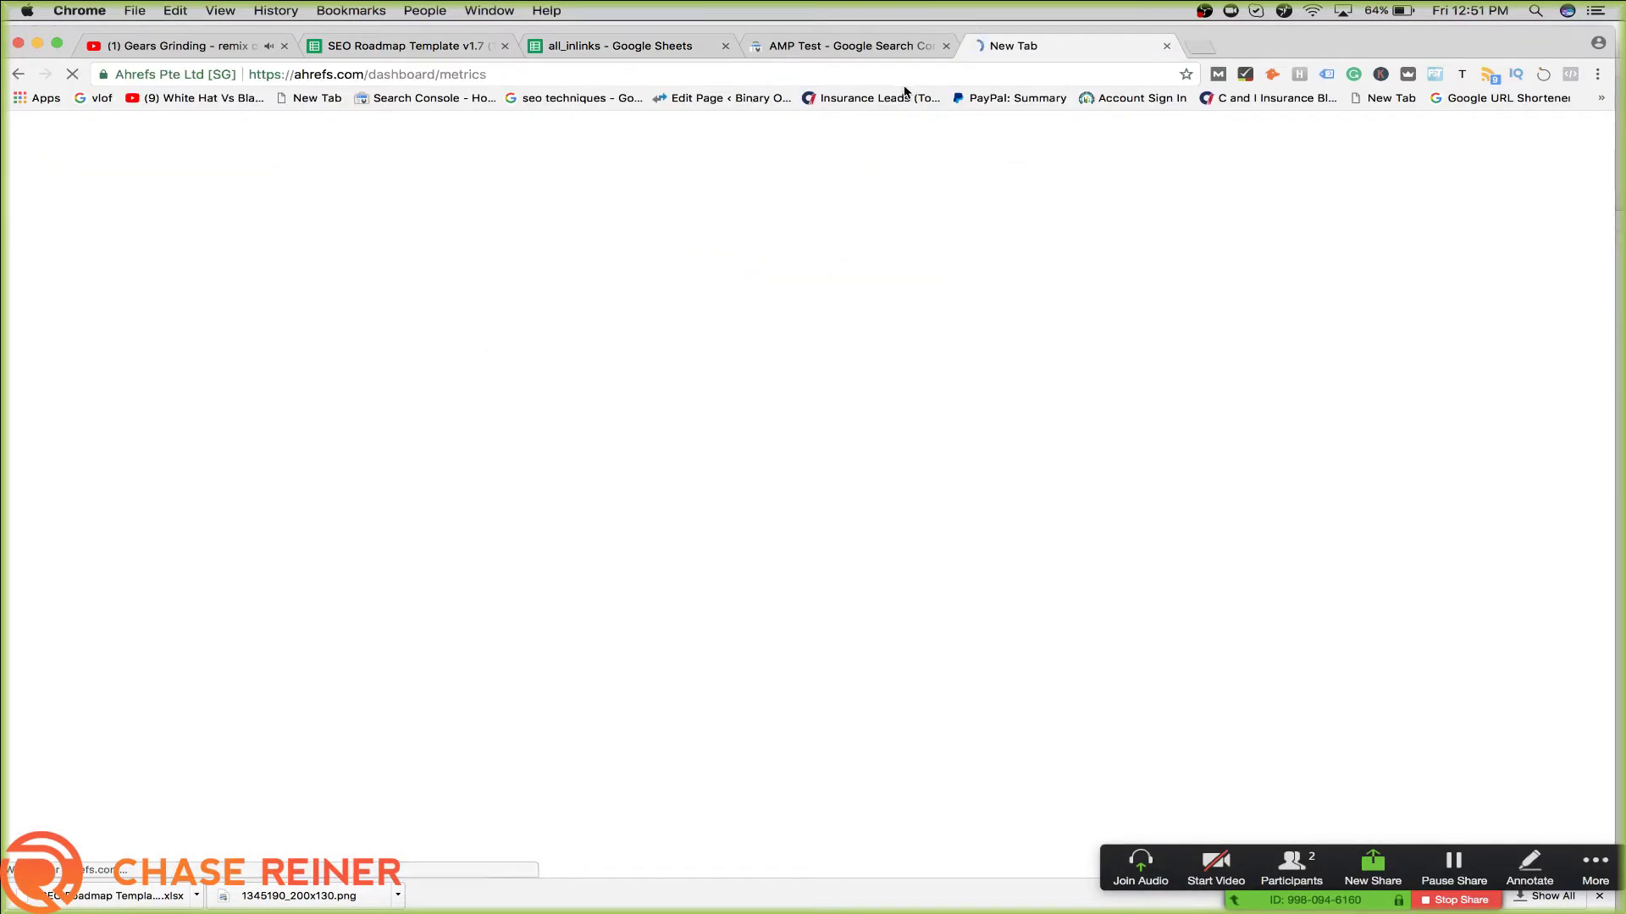
left_click_drag(1048, 54, 838, 52)
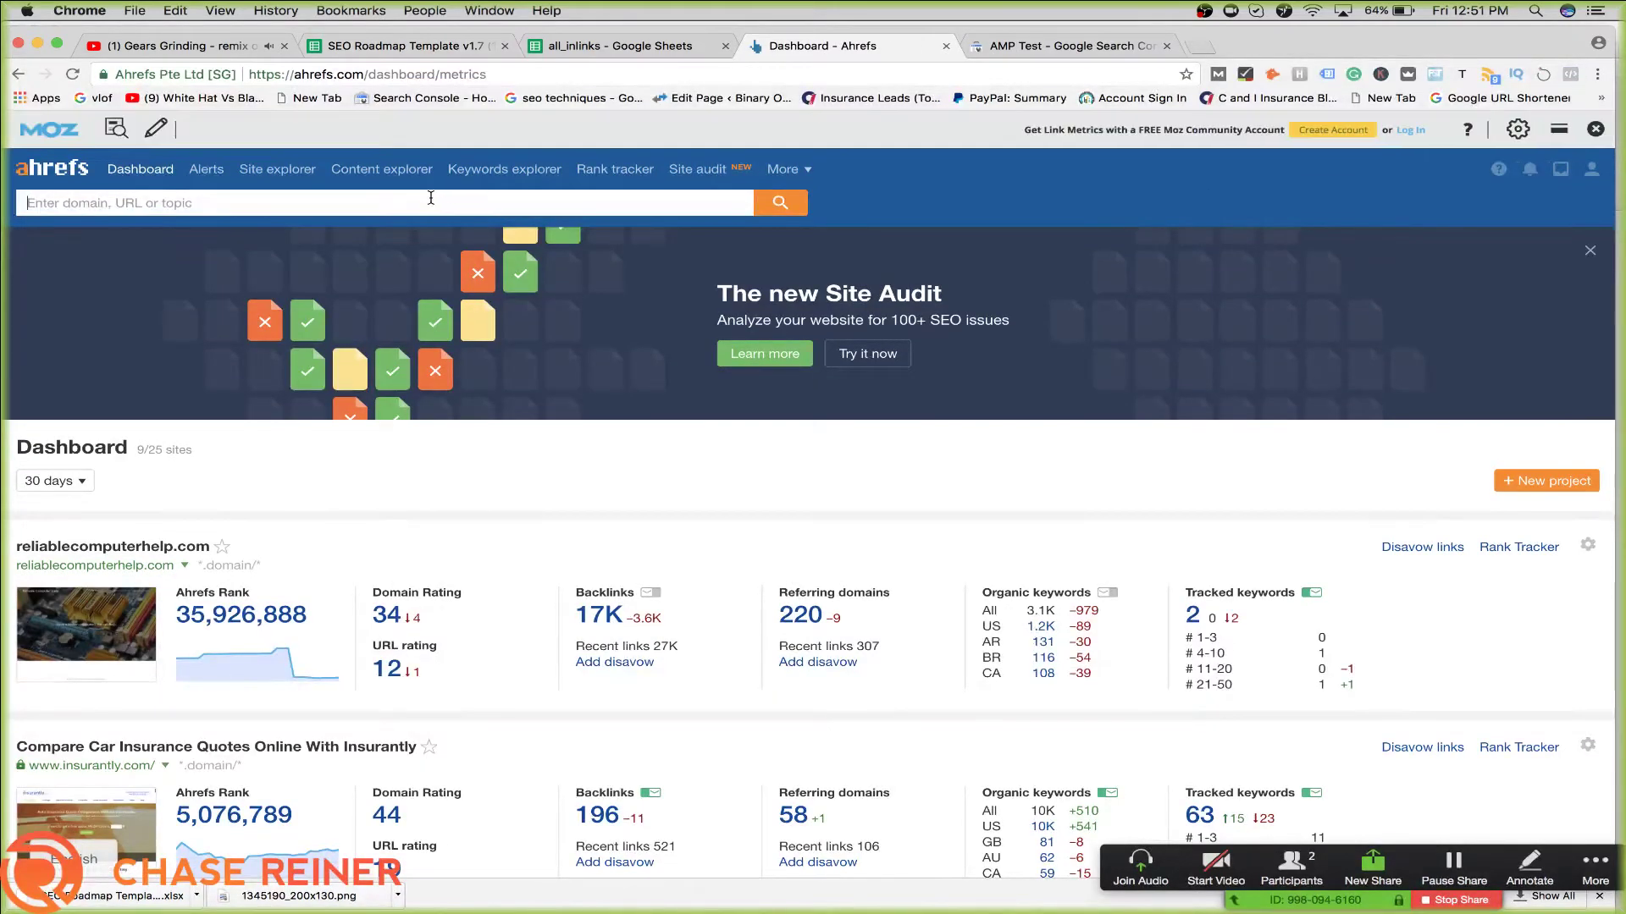
left_click(1201, 46)
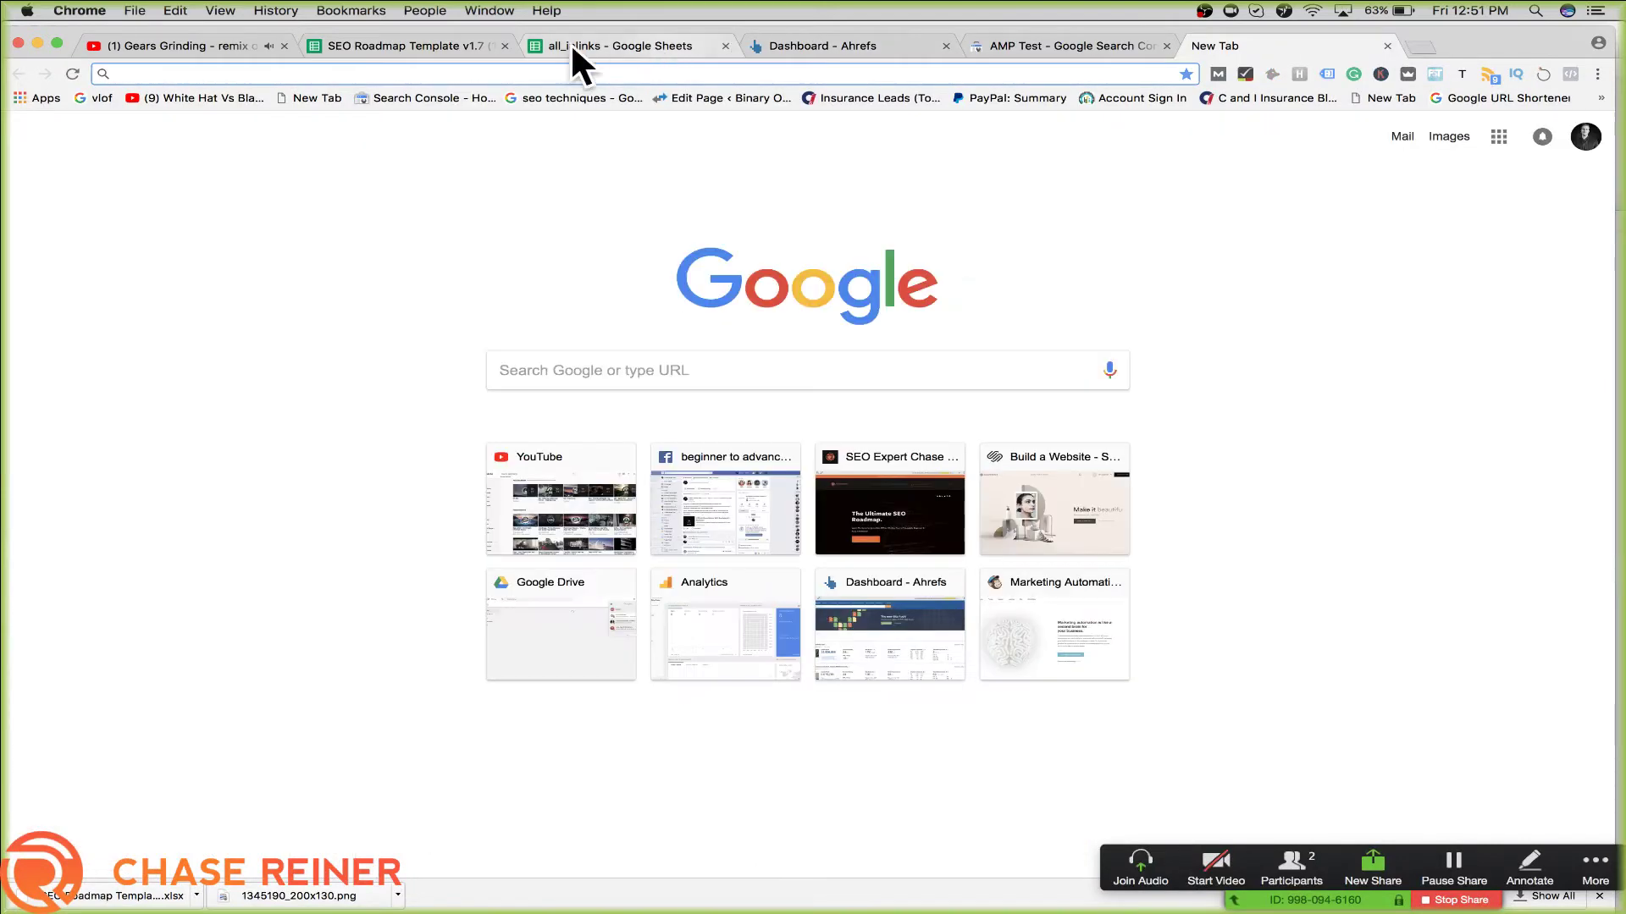
Copy Boasnetwork.com from the roadmap's Target Business cell and look up that domain in Ahrefs Site Explorer
left_click(406, 45)
scroll(424, 430, "up", 10)
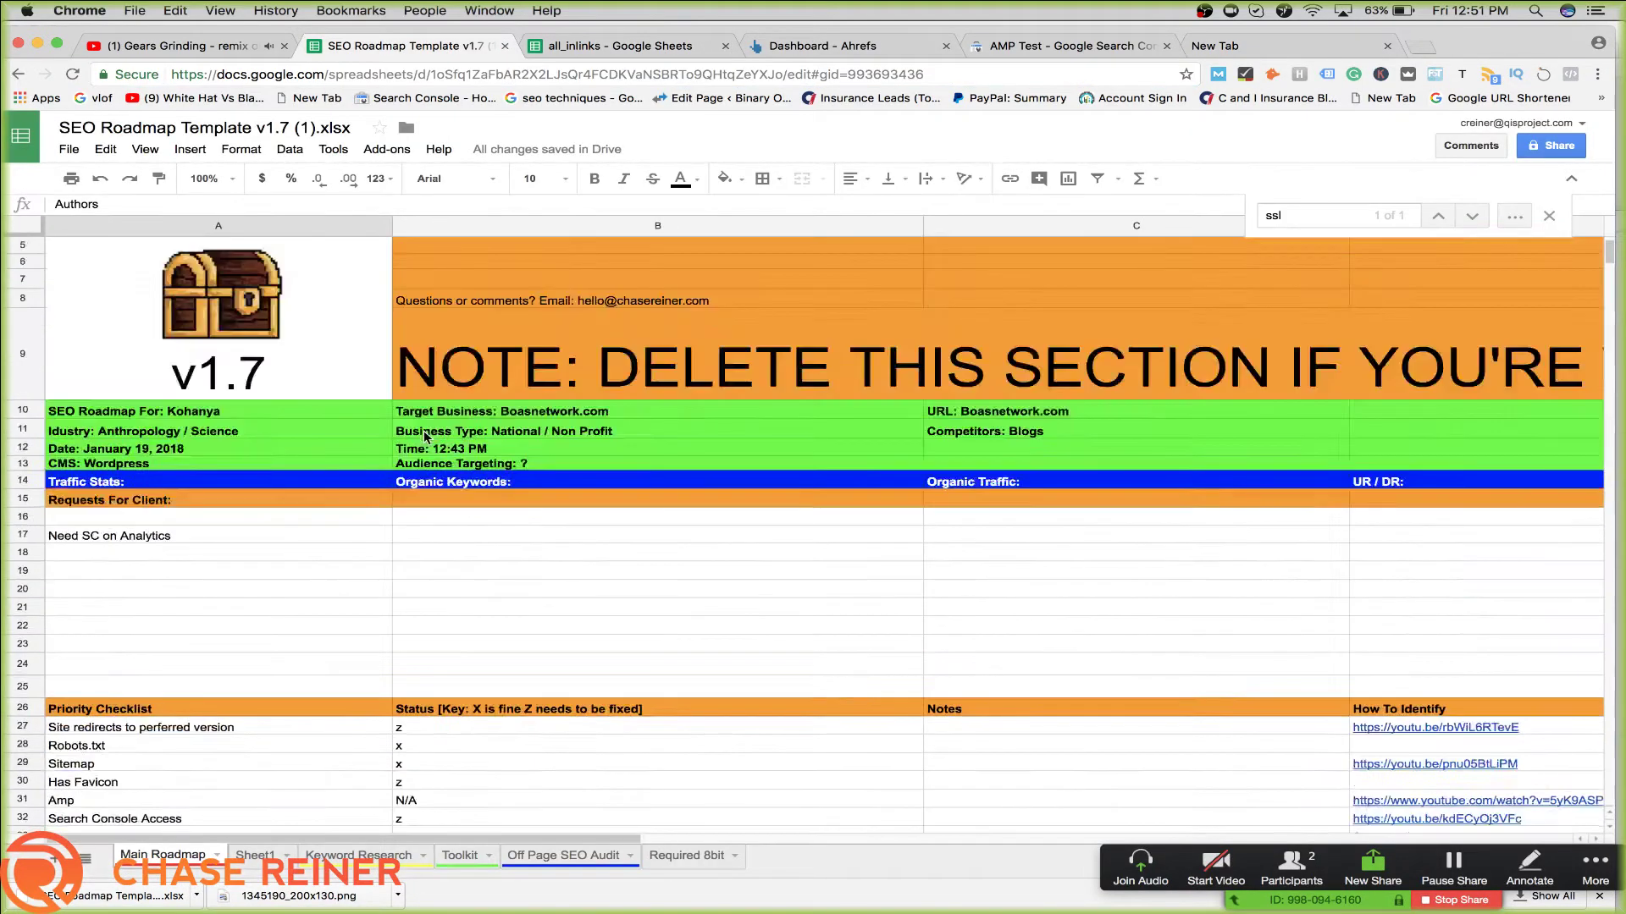
left_click(614, 404)
left_click(571, 499)
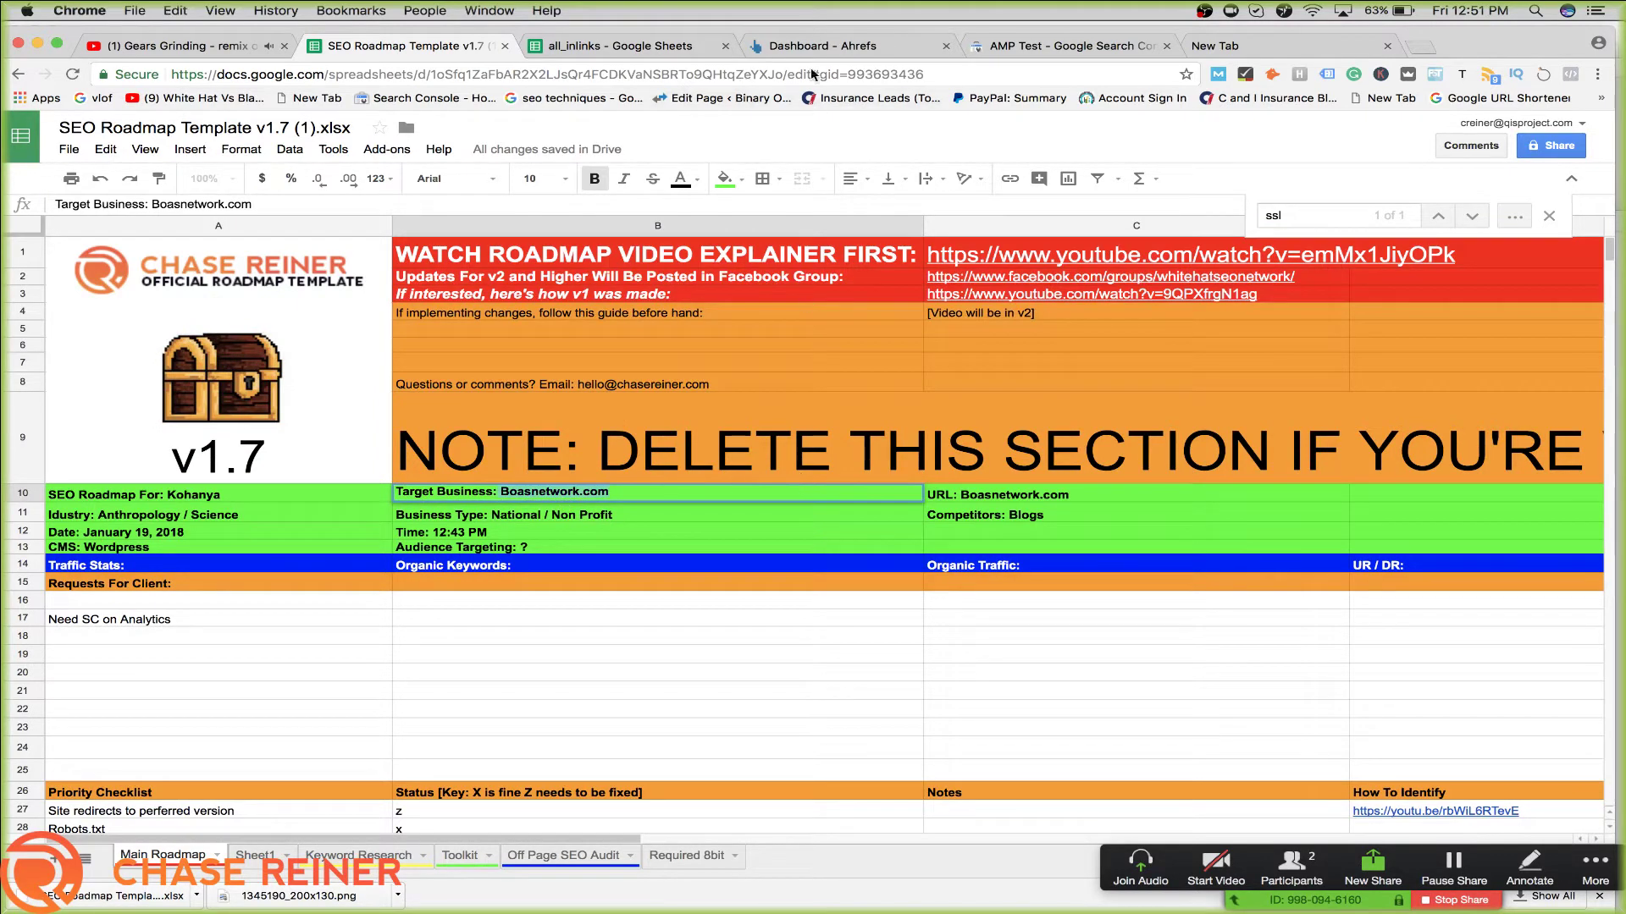
left_click(850, 47)
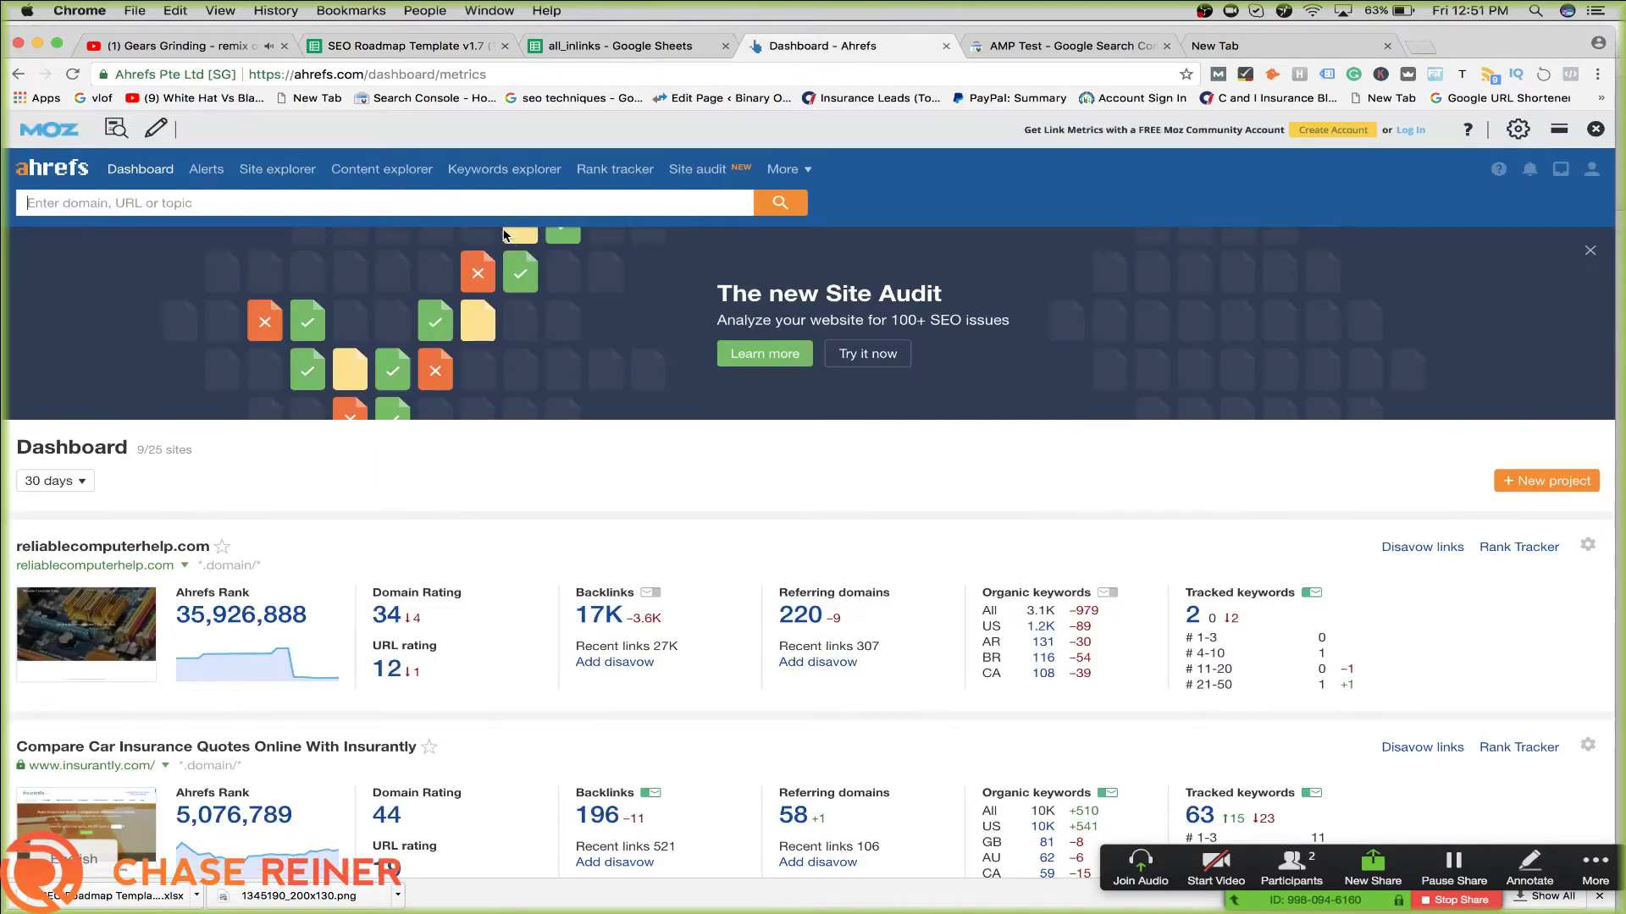
left_click(409, 207)
type("Boasnetwork.com")
left_click_drag(76, 203, 5, 198)
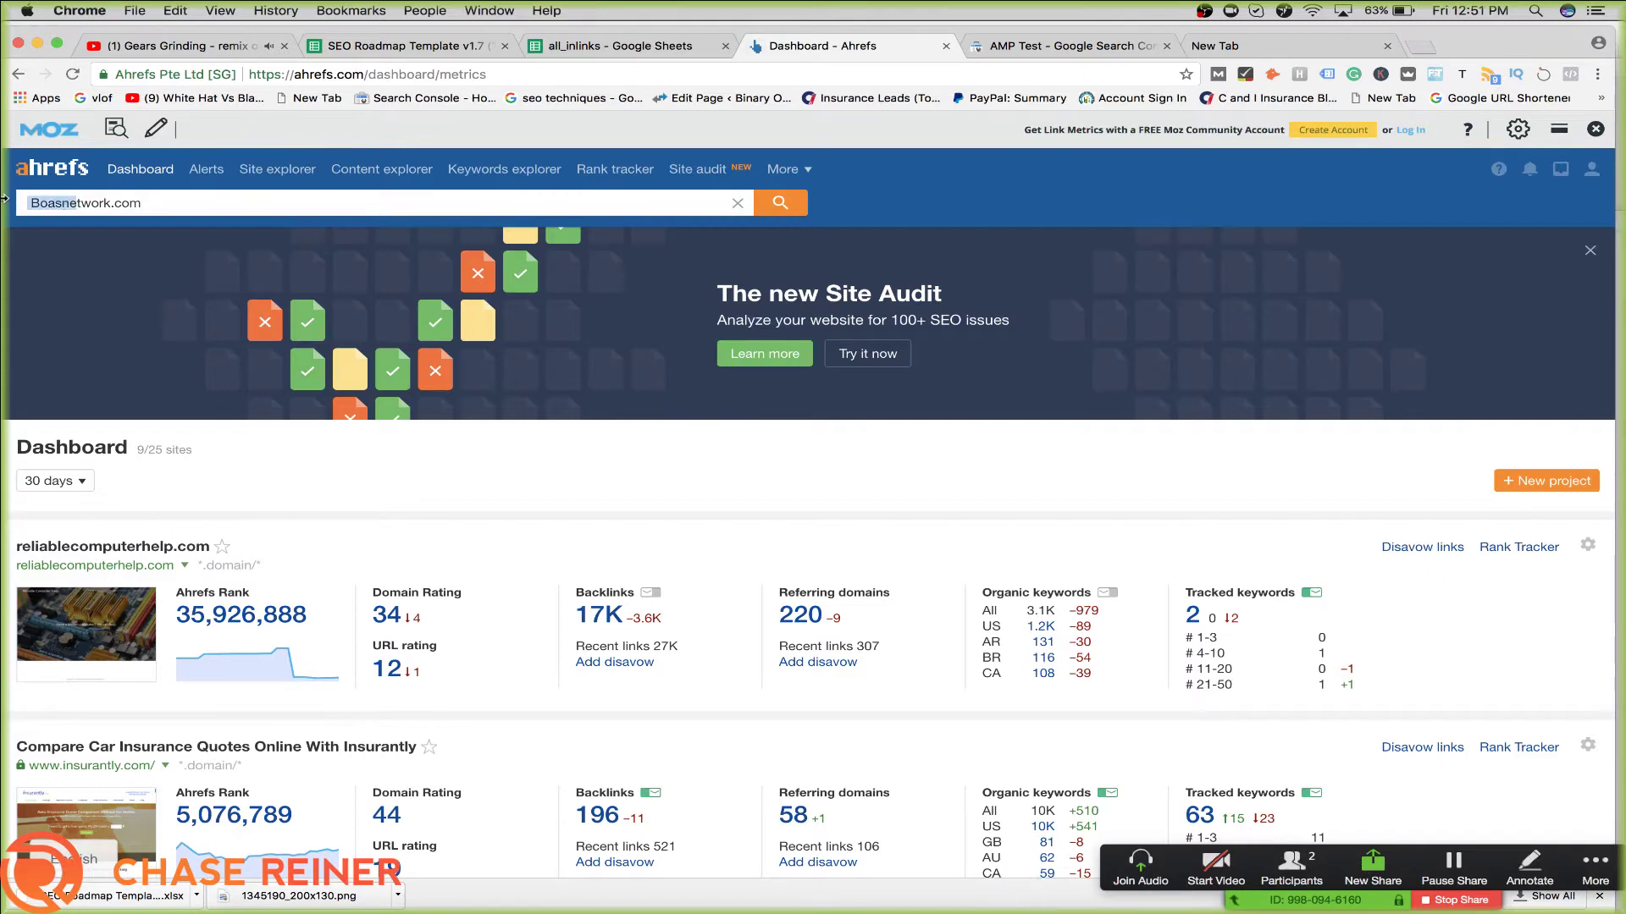
key("Return")
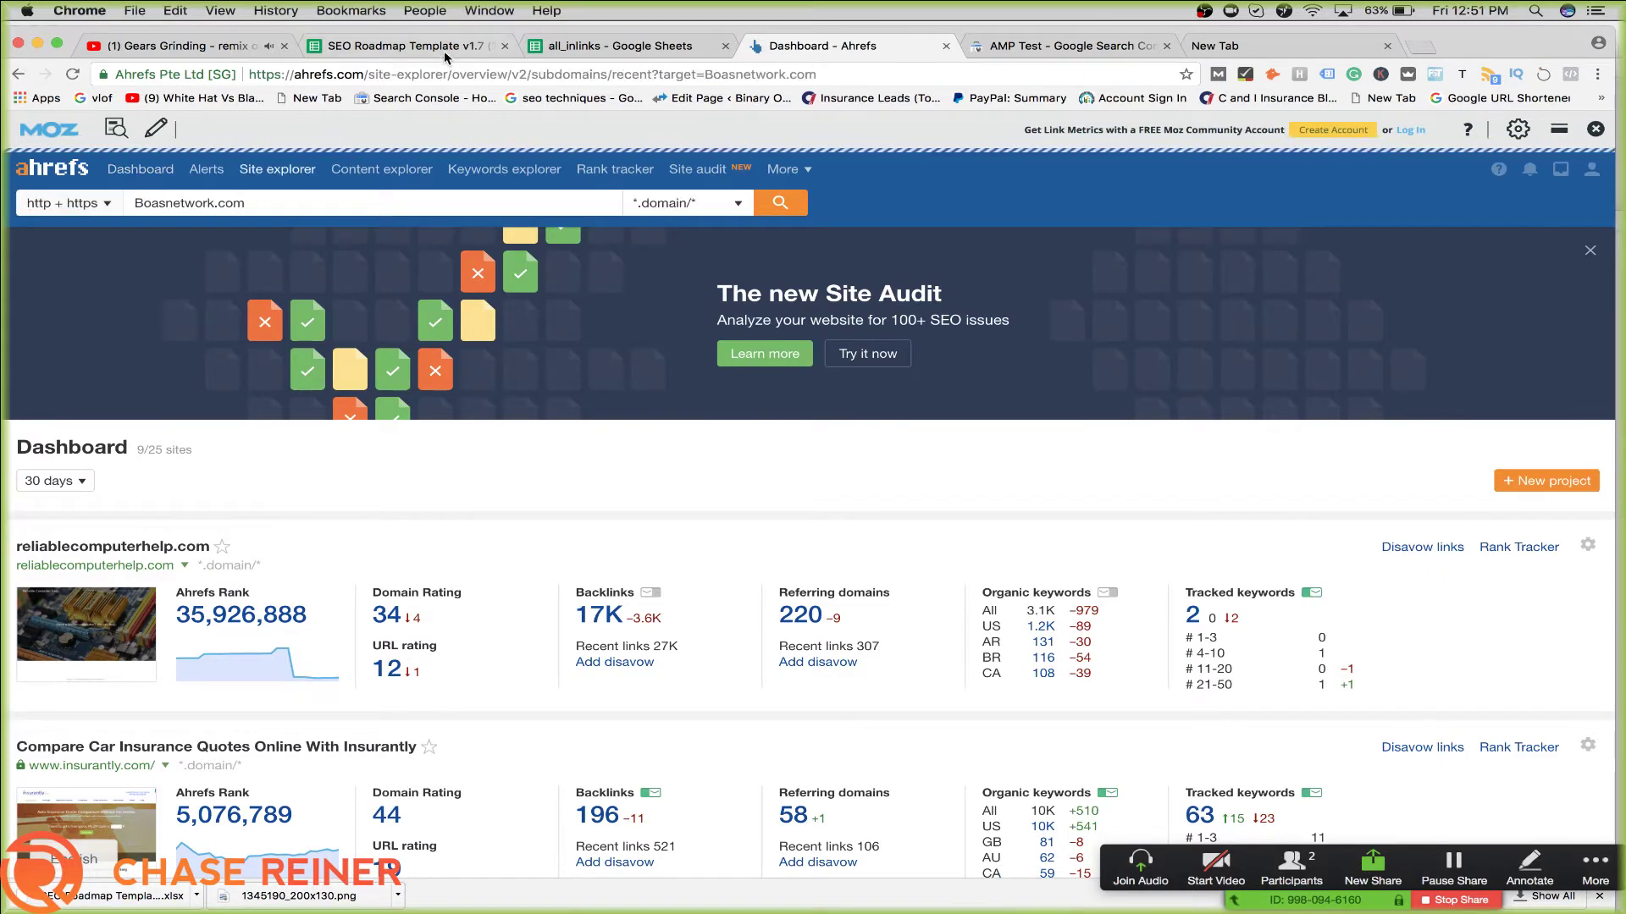
Return to the roadmap spreadsheet and mark Tags under Indexation with status z
left_click(443, 49)
scroll(235, 627, "down", 8)
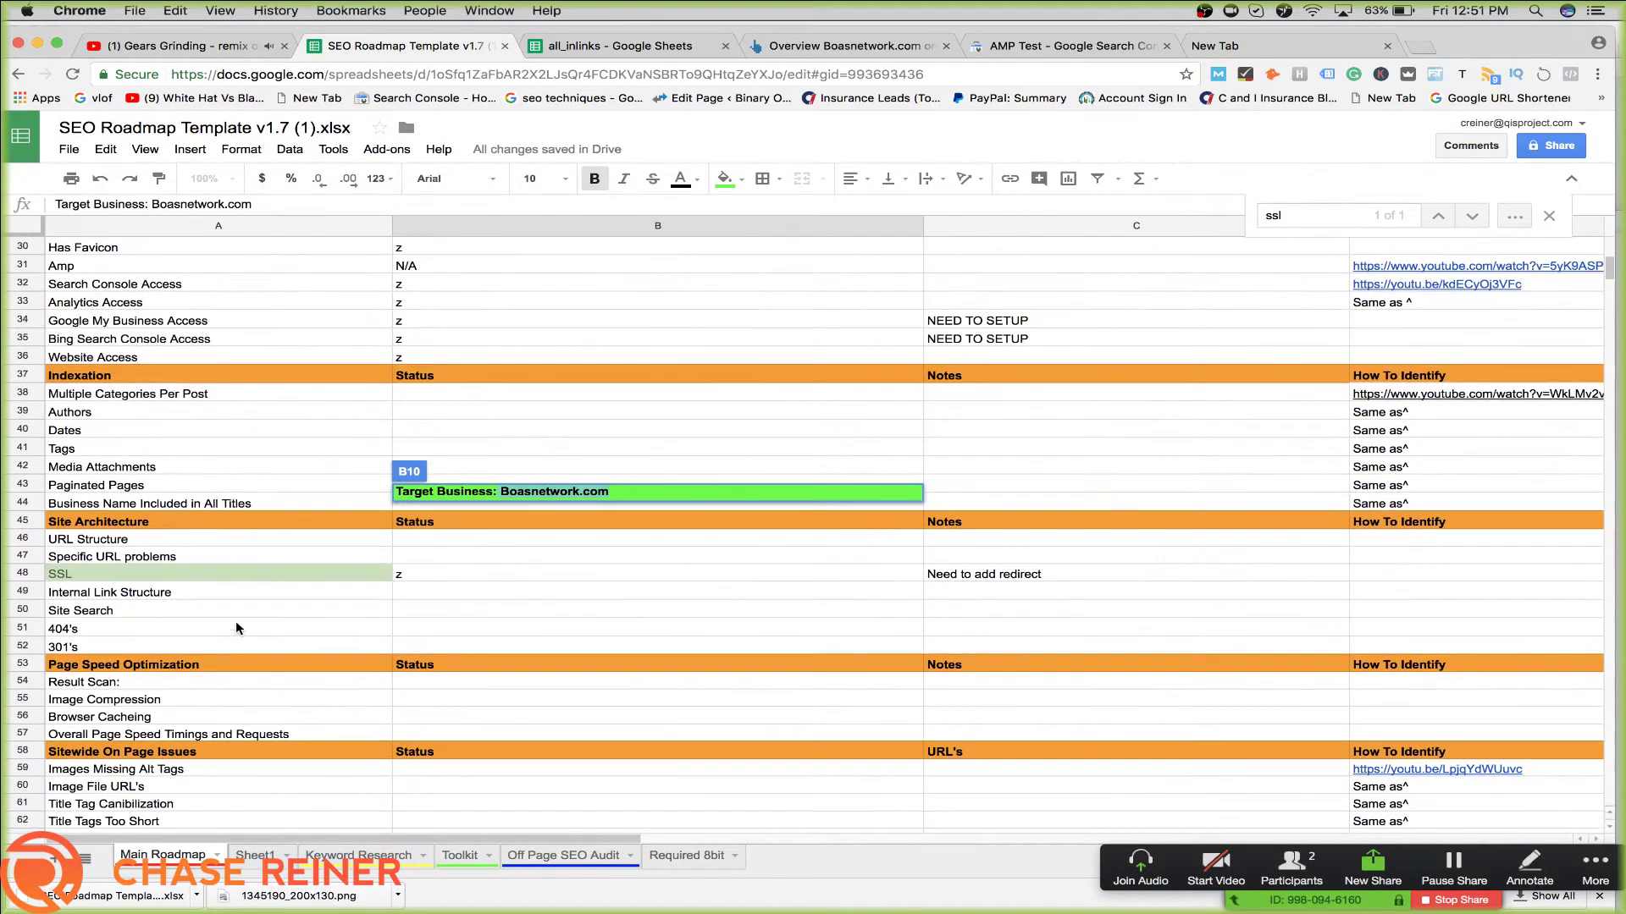
left_click(236, 616)
double_click(418, 449)
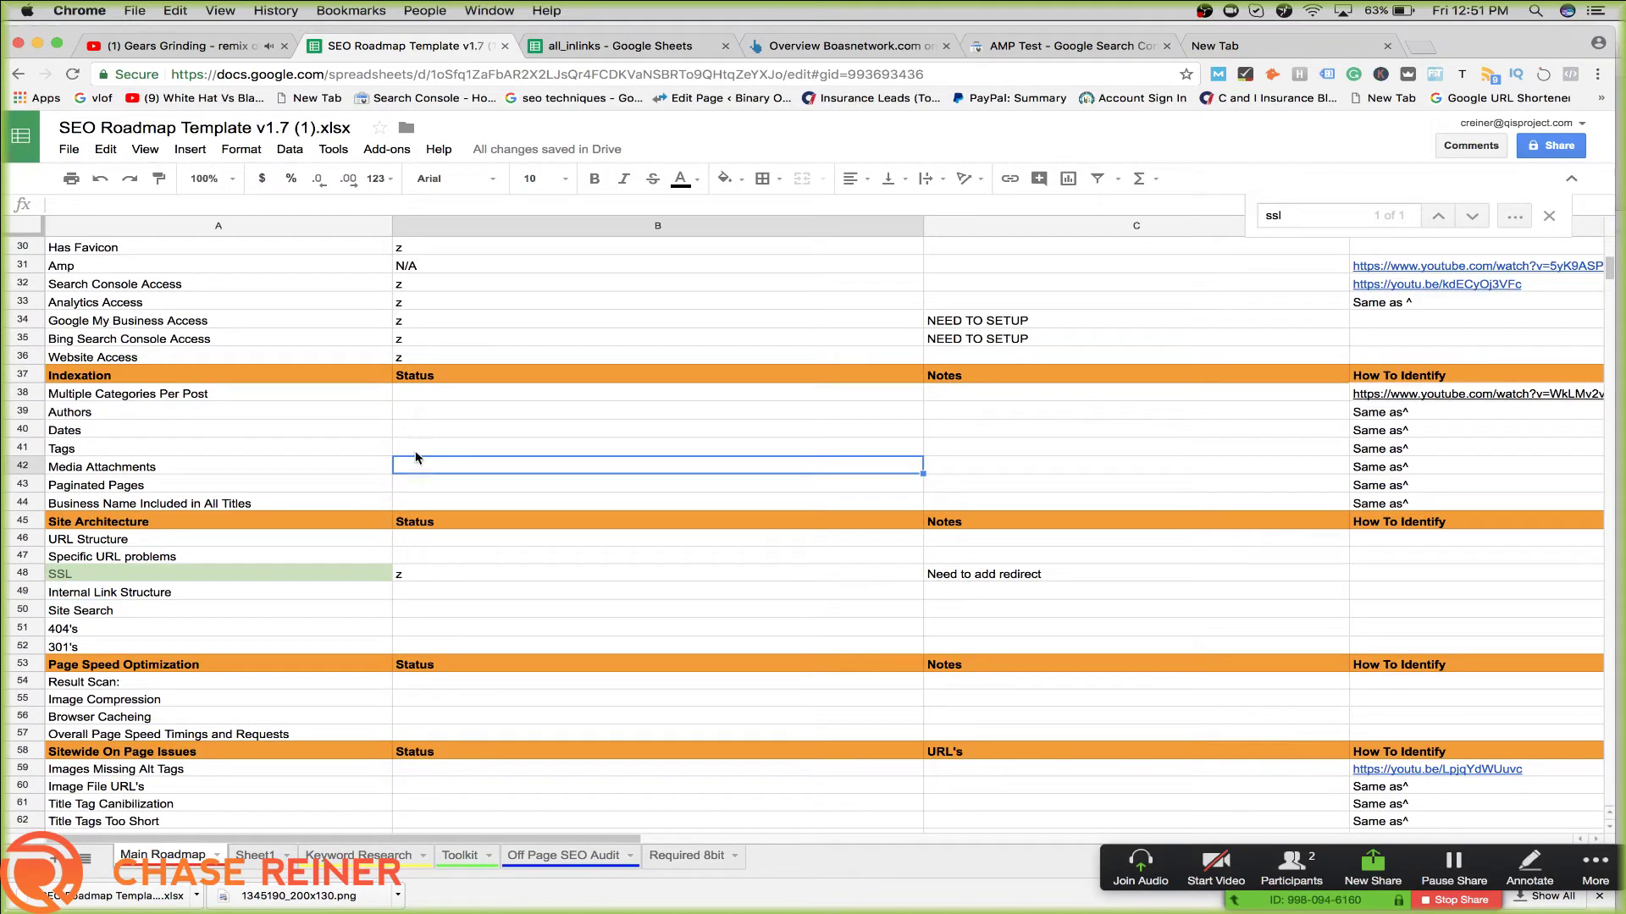
left_click(844, 306)
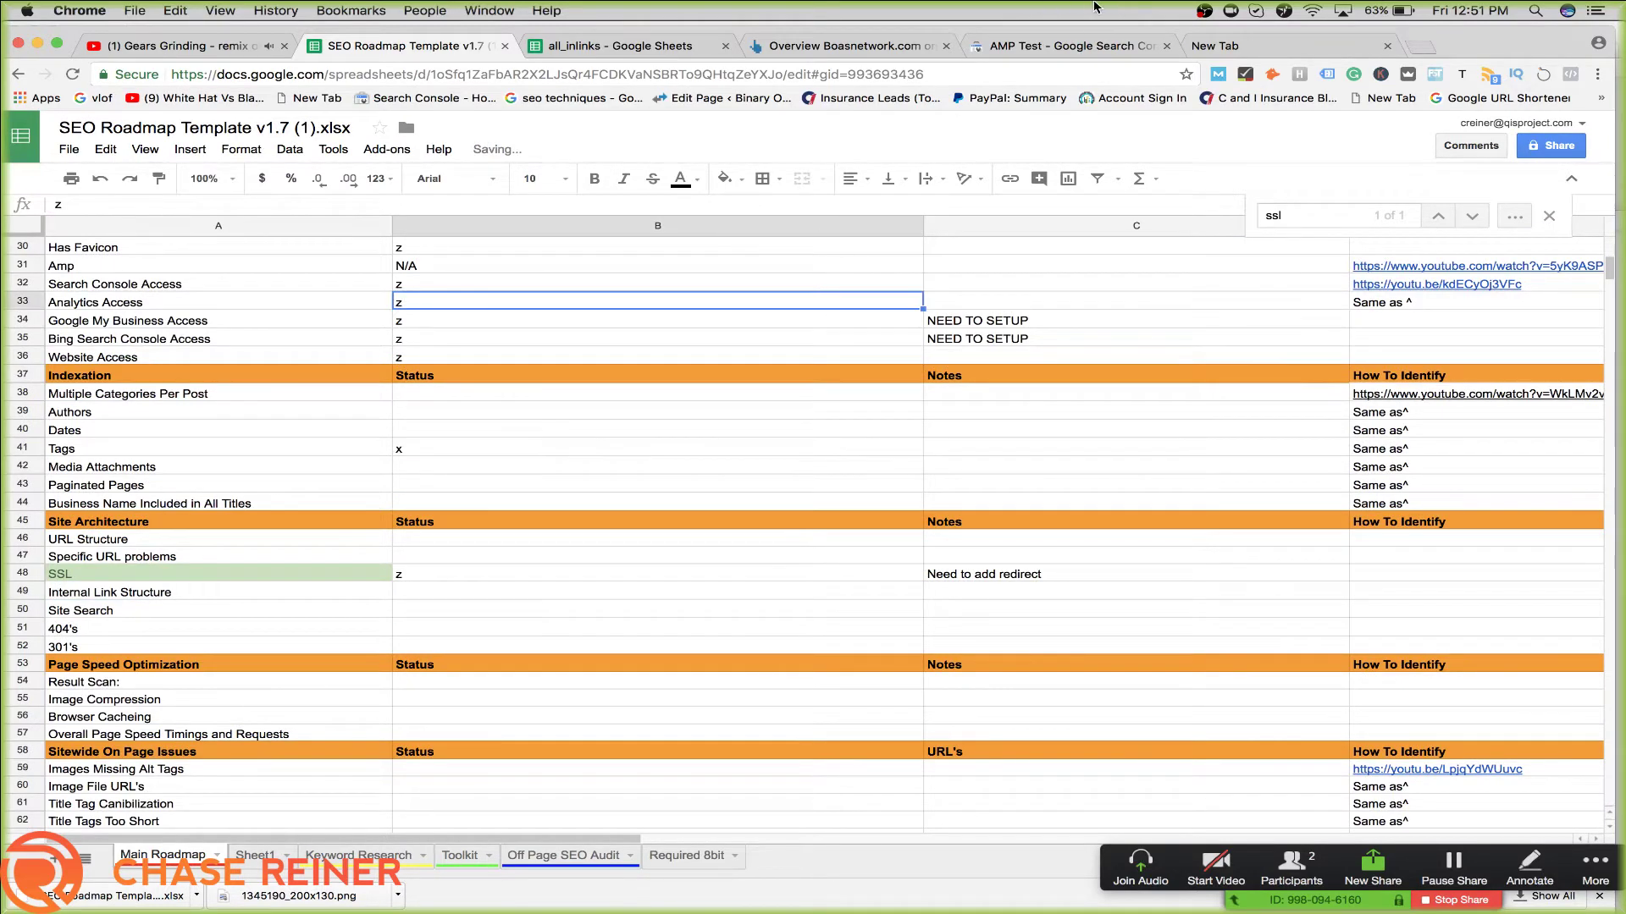
double_click(446, 450)
type("z")
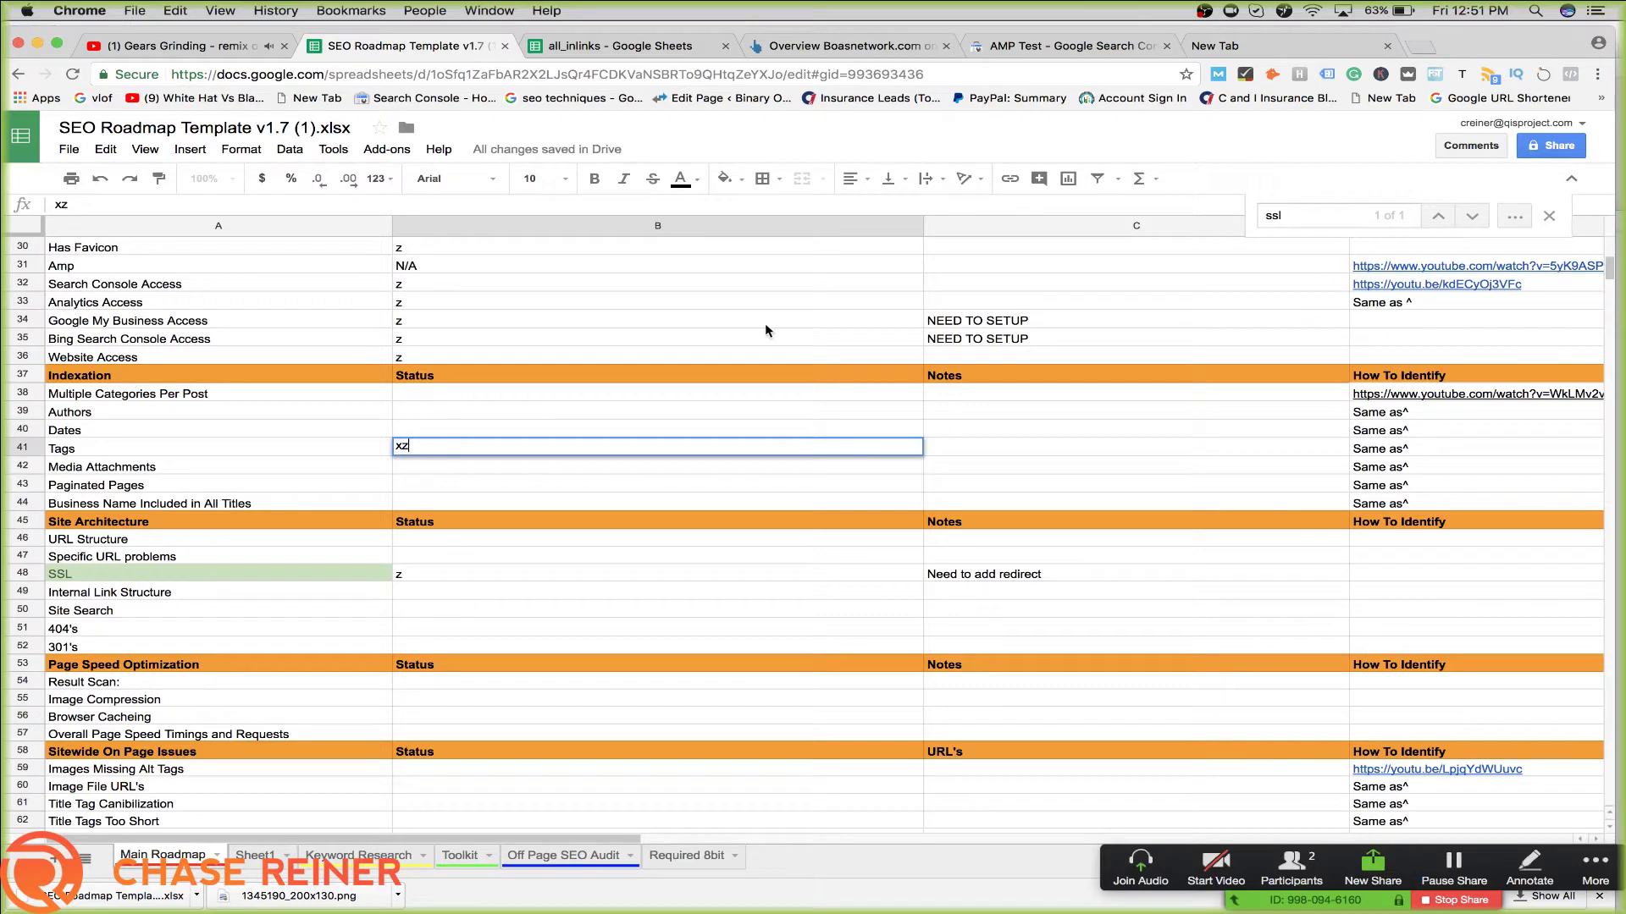
left_click(881, 339)
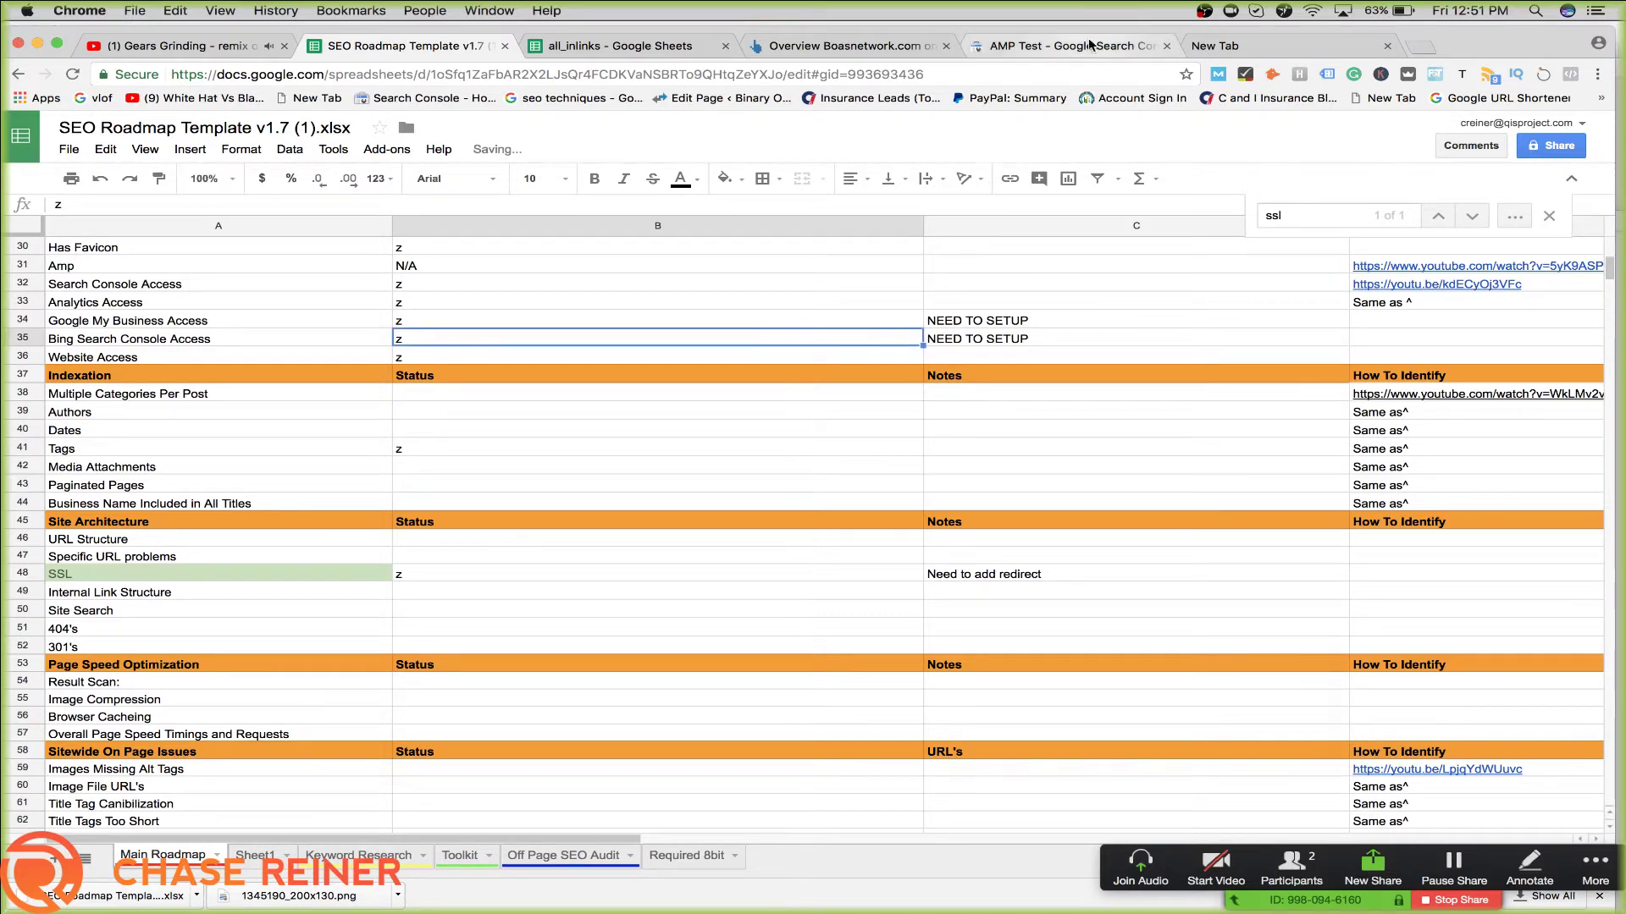
Review the Ahrefs overview of Boasnetwork.com, examining its backlink profile, referring domains and referring pages charts
left_click(1219, 46)
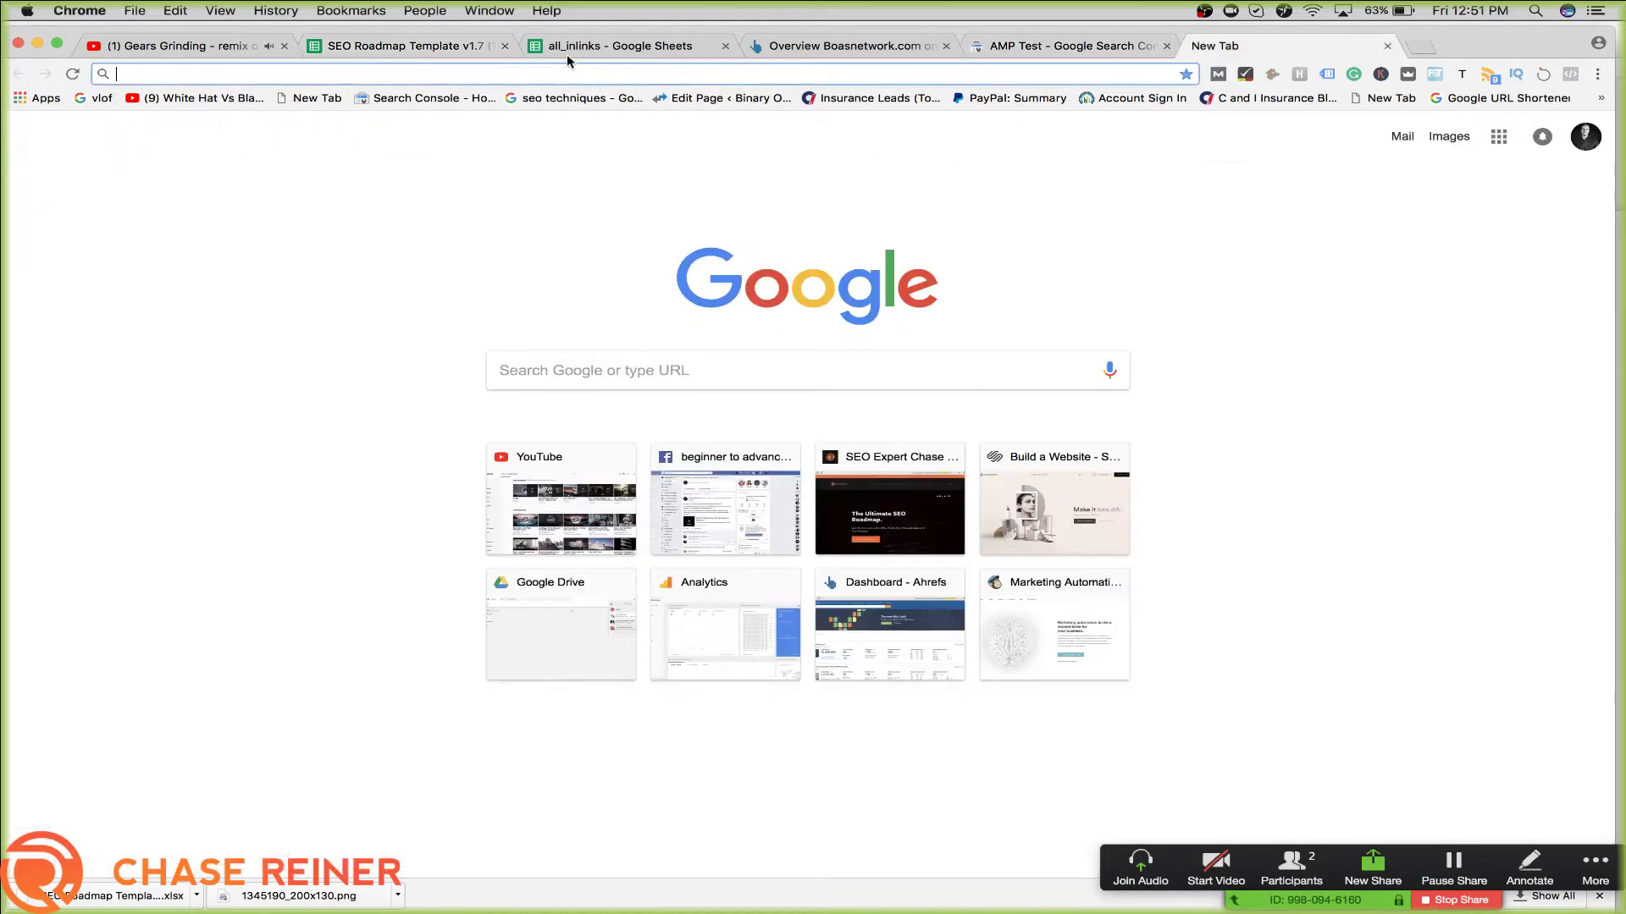
left_click(798, 45)
scroll(598, 586, "down", 1)
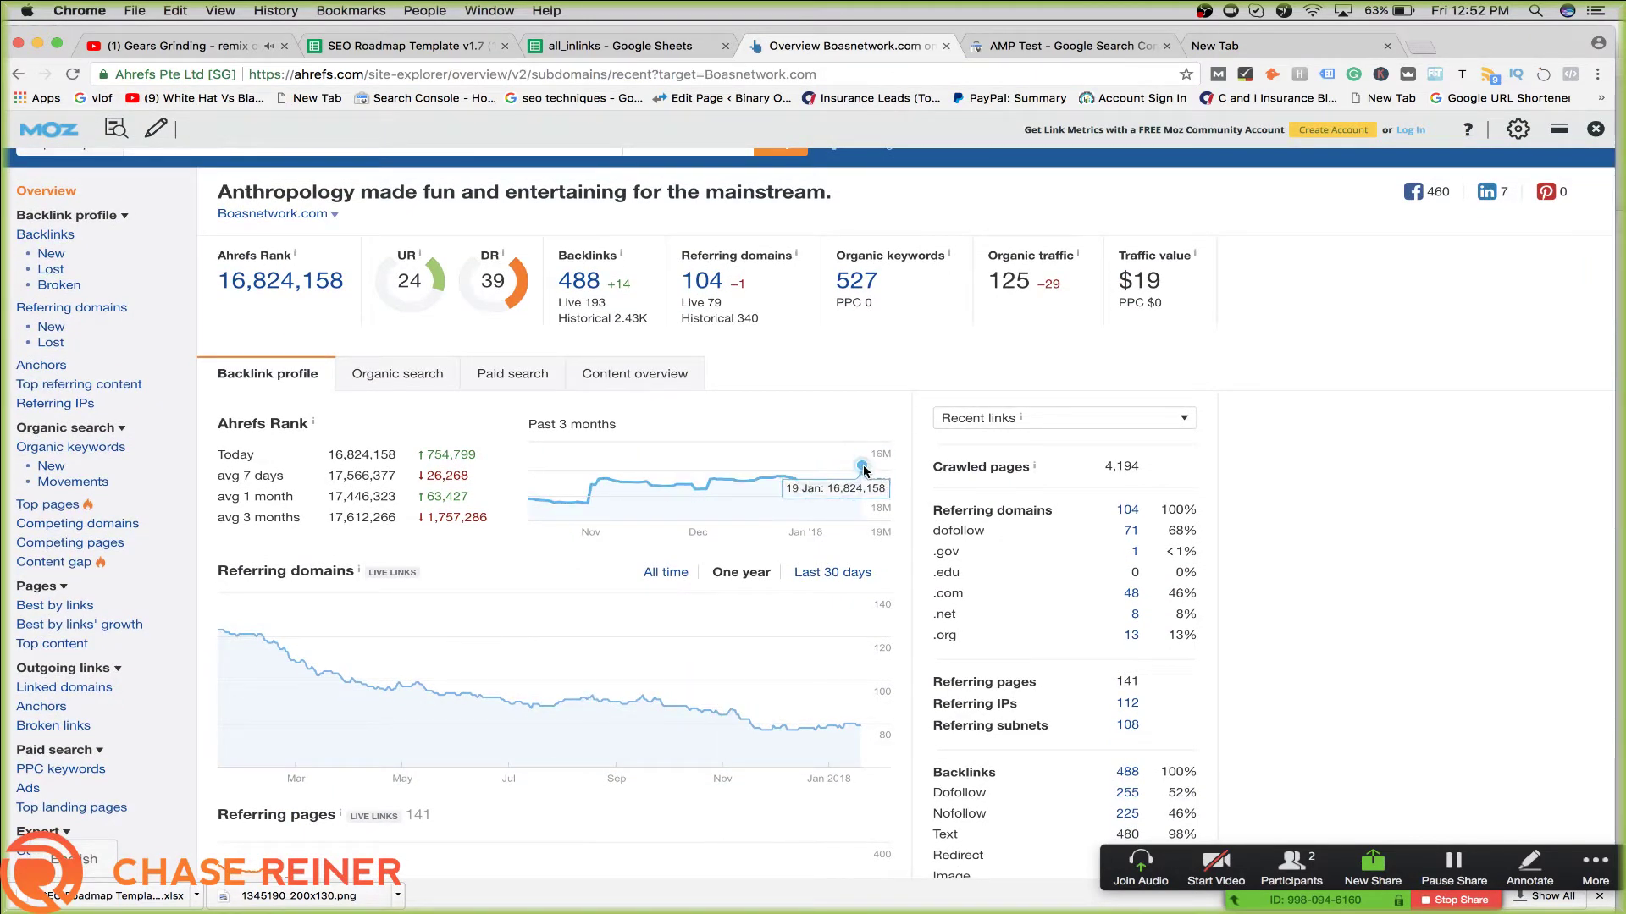
scroll(864, 470, "down", 5)
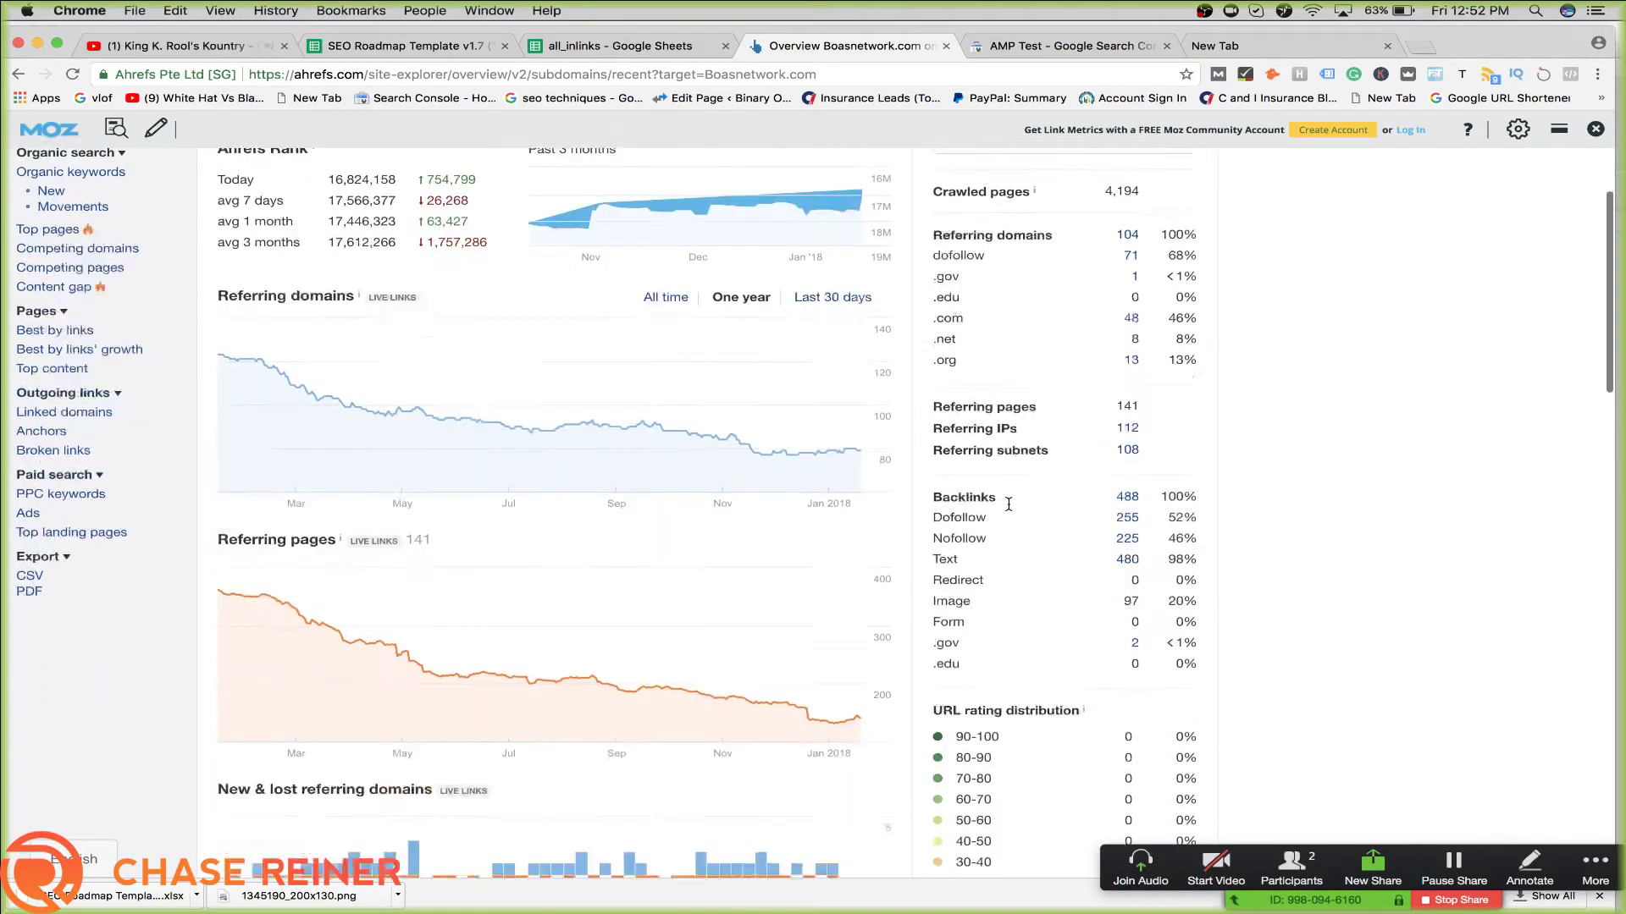
scroll(1008, 505, "up", 5)
scroll(1007, 504, "up", 1)
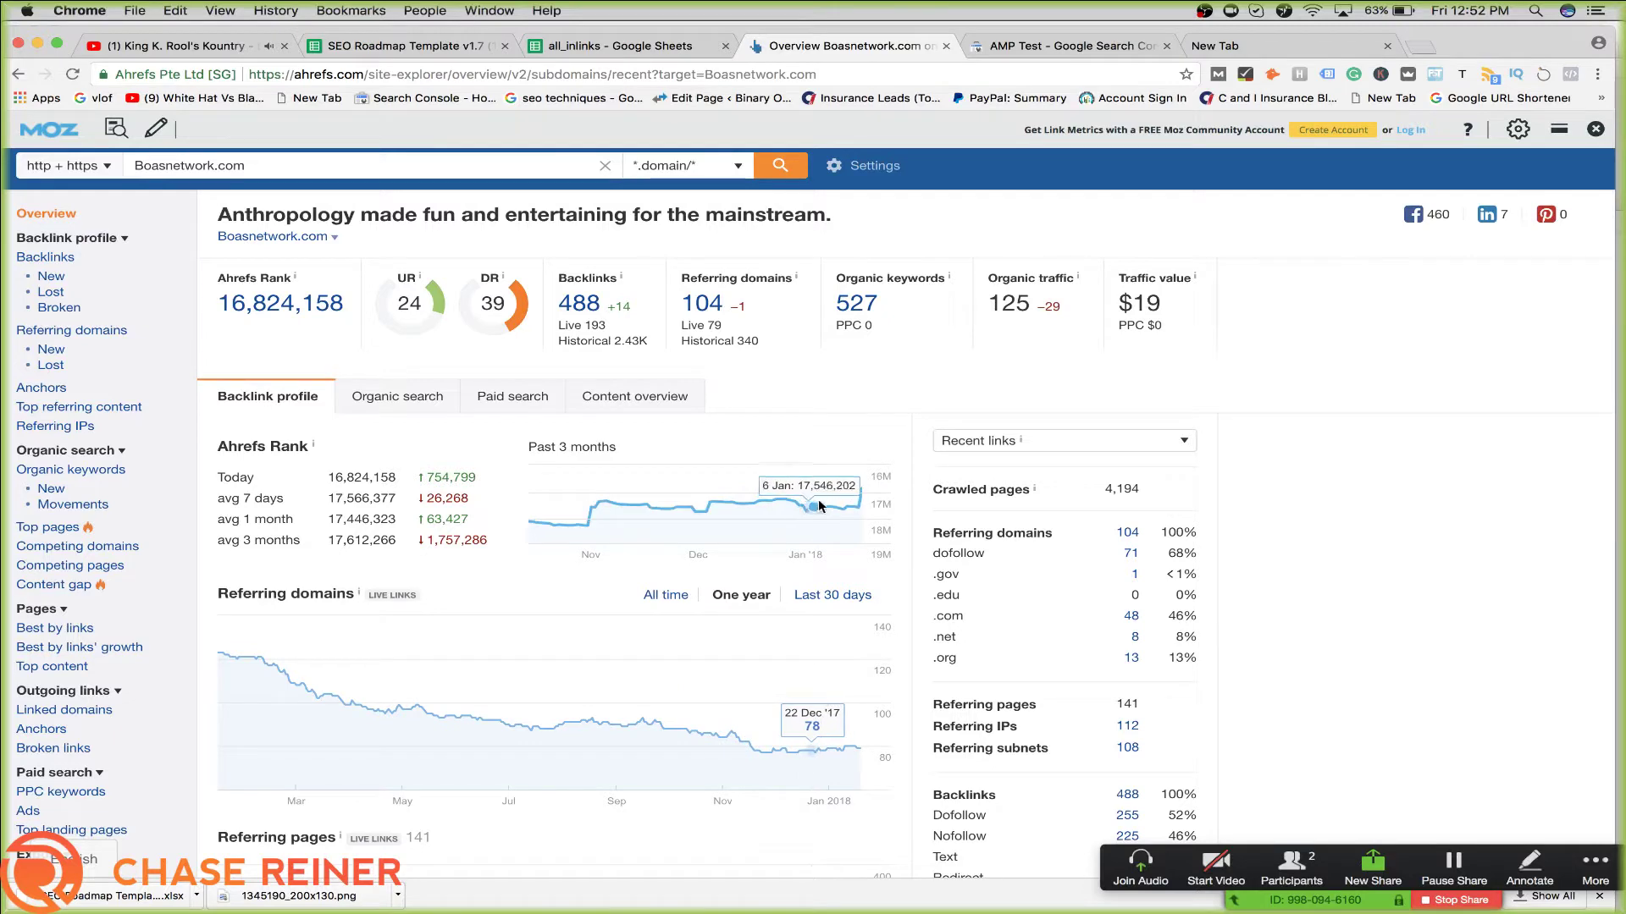
scroll(881, 516, "down", 5)
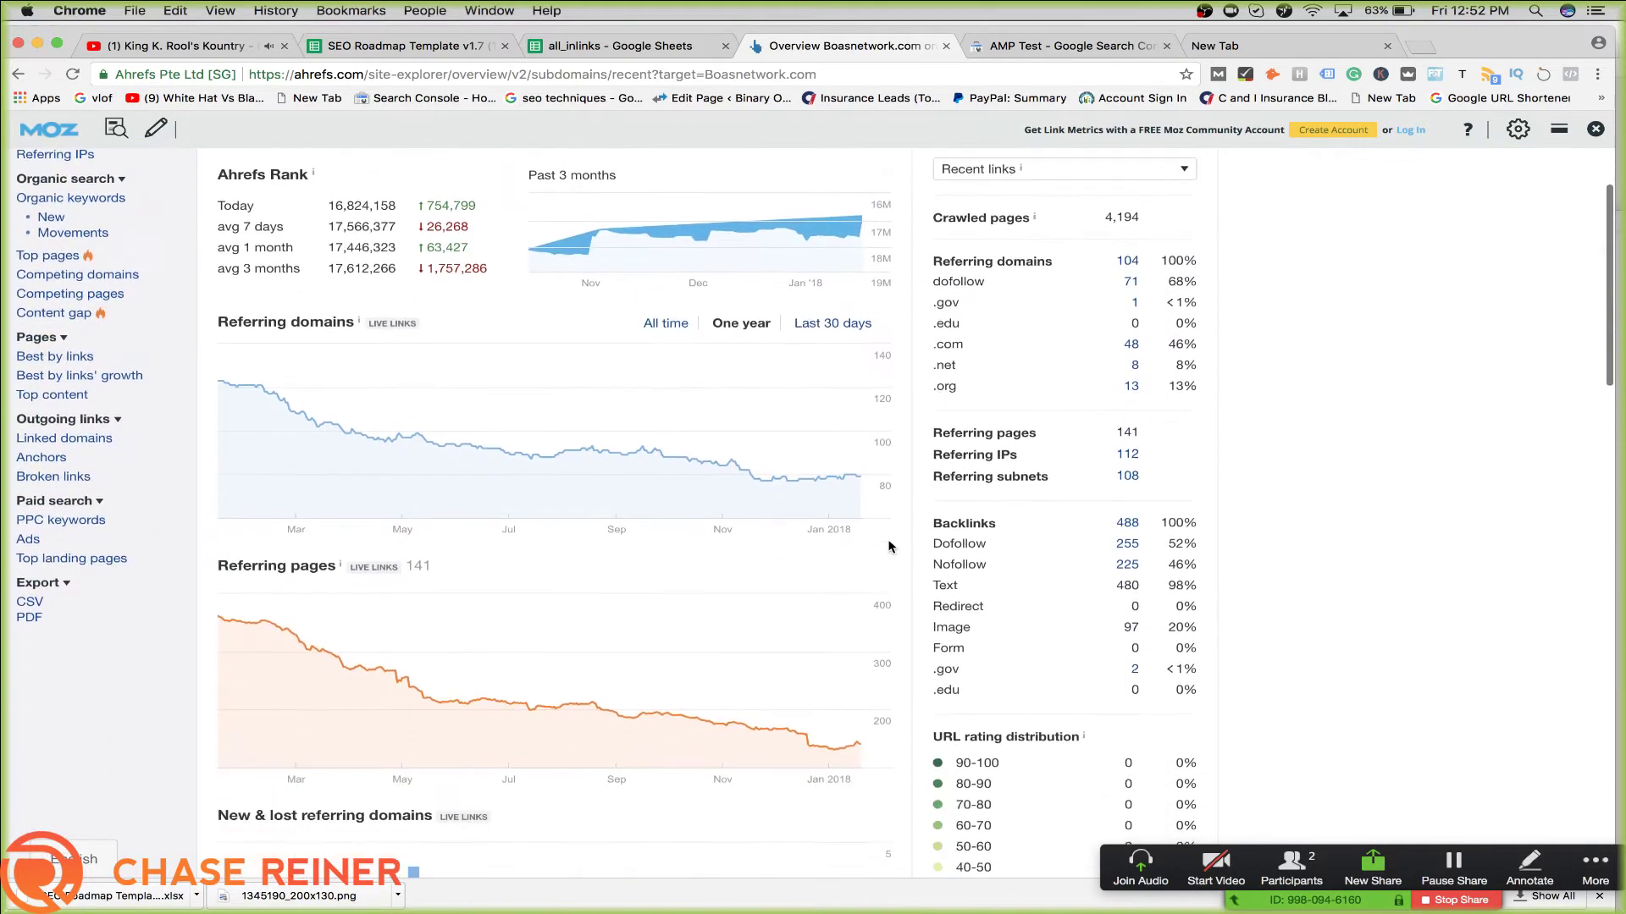
scroll(885, 546, "up", 5)
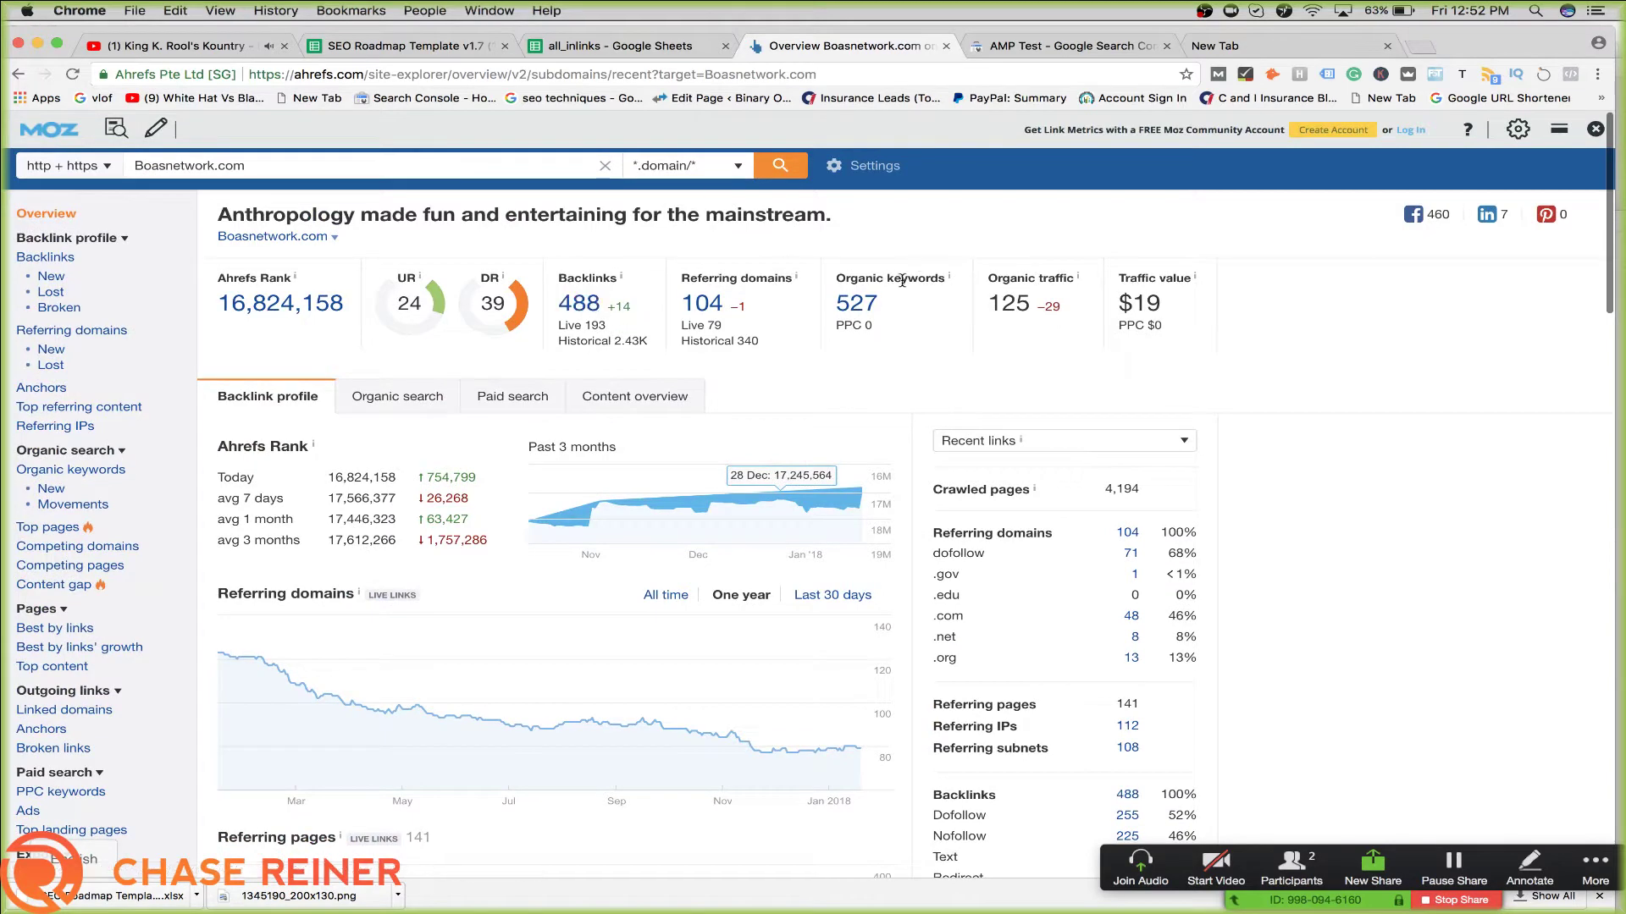
Open the site's organic keywords report in Ahrefs and filter the results by "tag"
left_click(862, 305)
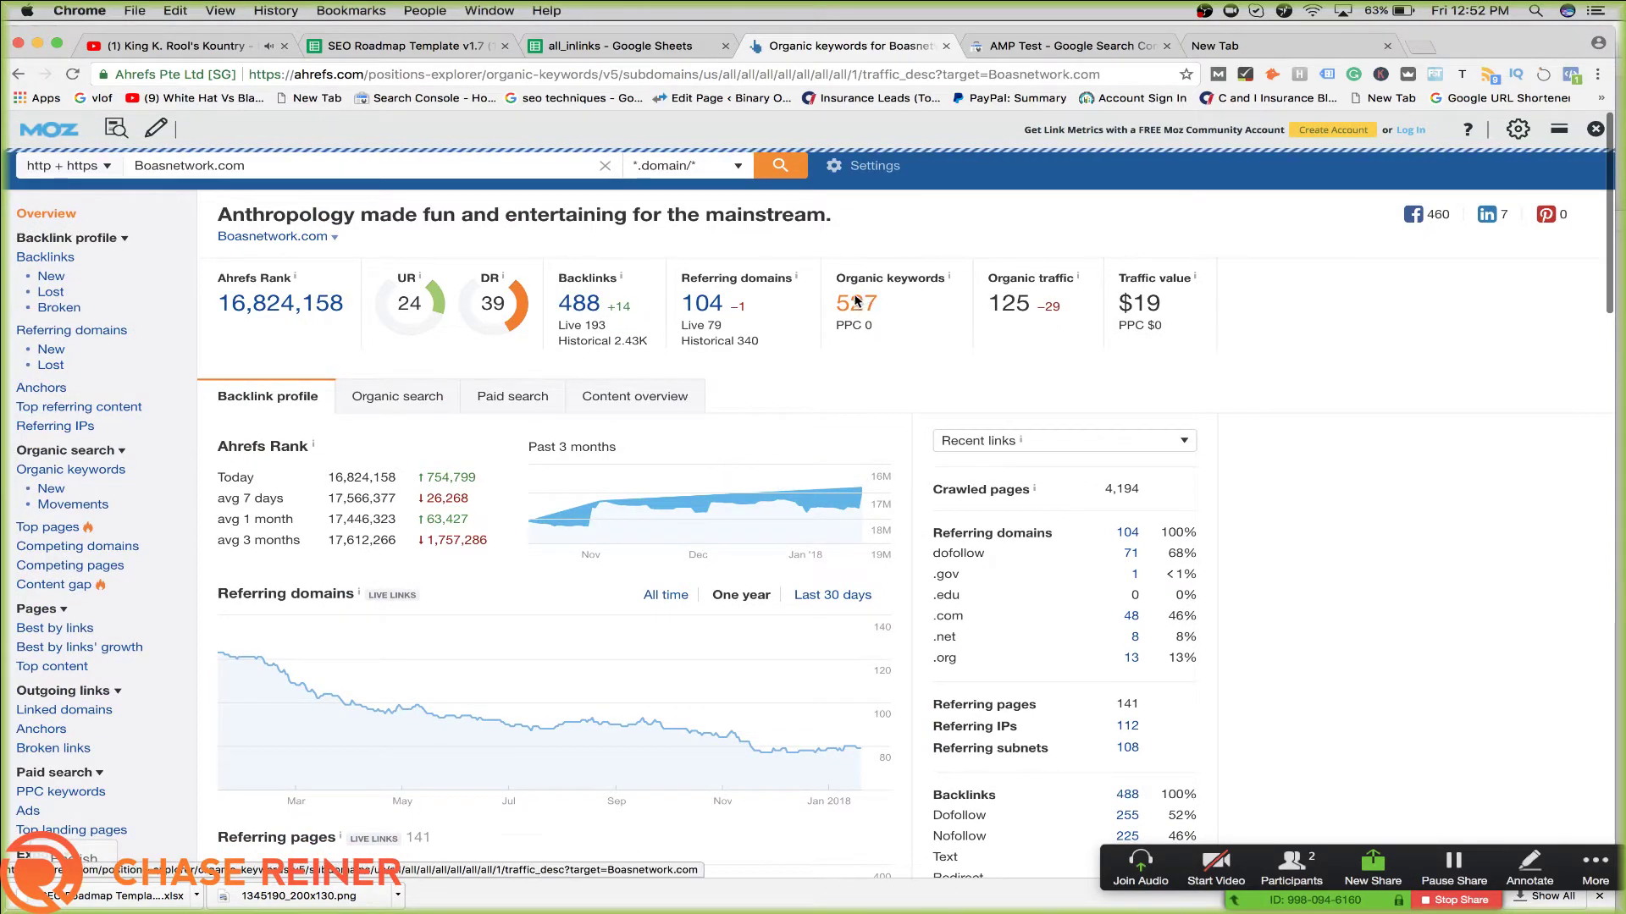
scroll(453, 354, "down", 1)
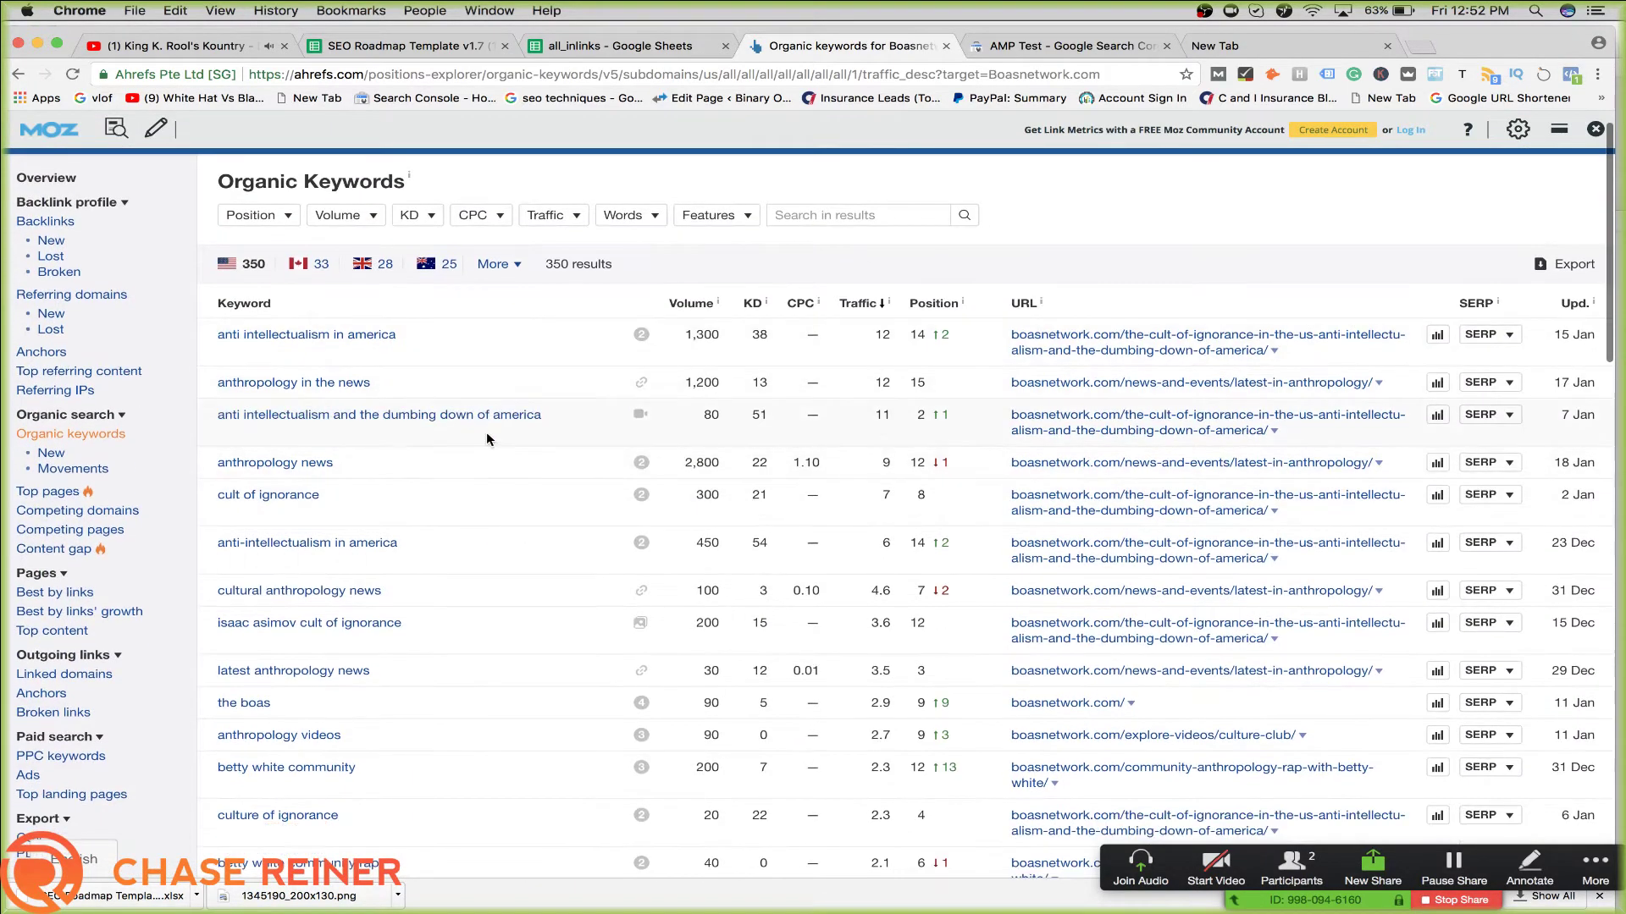
scroll(491, 436, "down", 1)
scroll(846, 288, "up", 2)
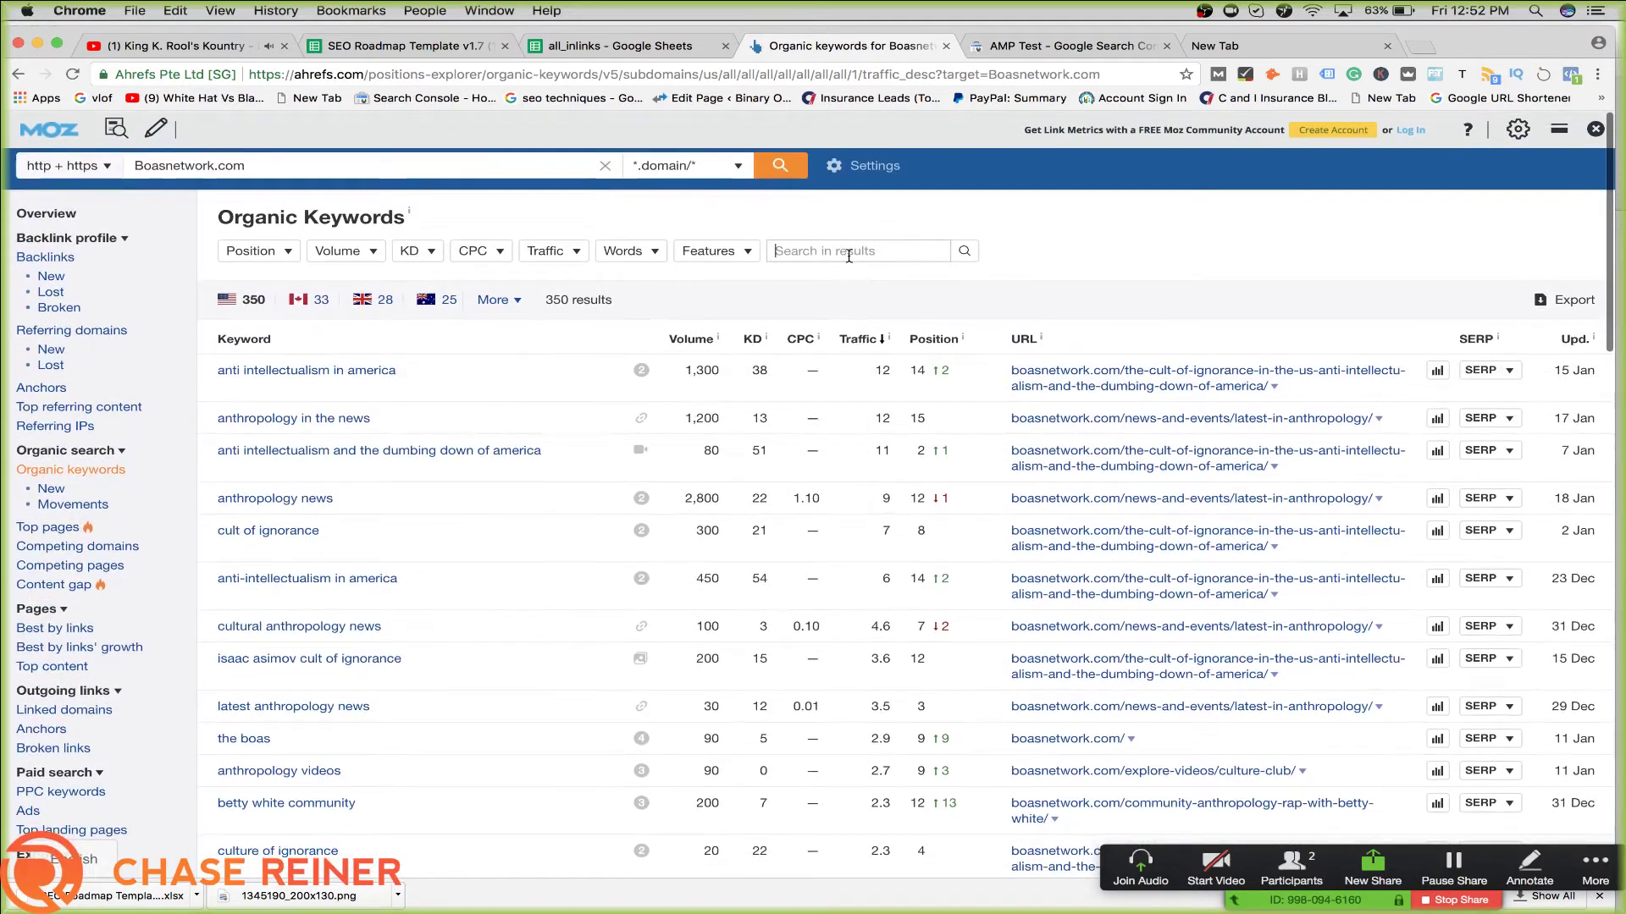
left_click(846, 254)
type("tag")
key("Return")
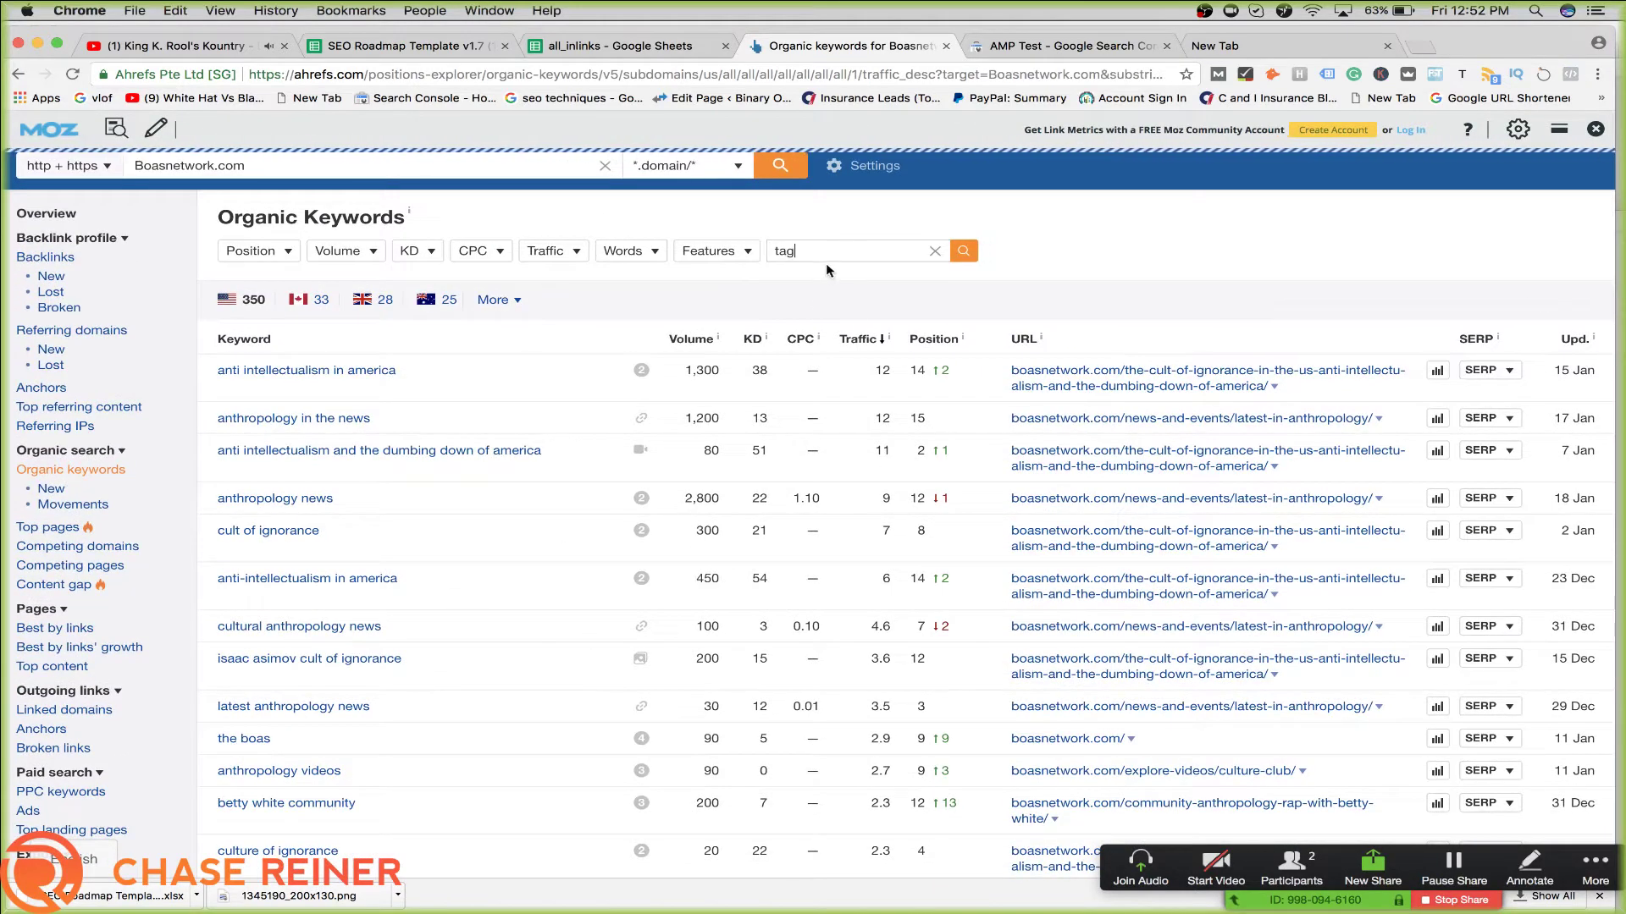
Clear the results filter and search the text of the full organic keywords page for "tag"
left_click(841, 242)
key("BackSpace")
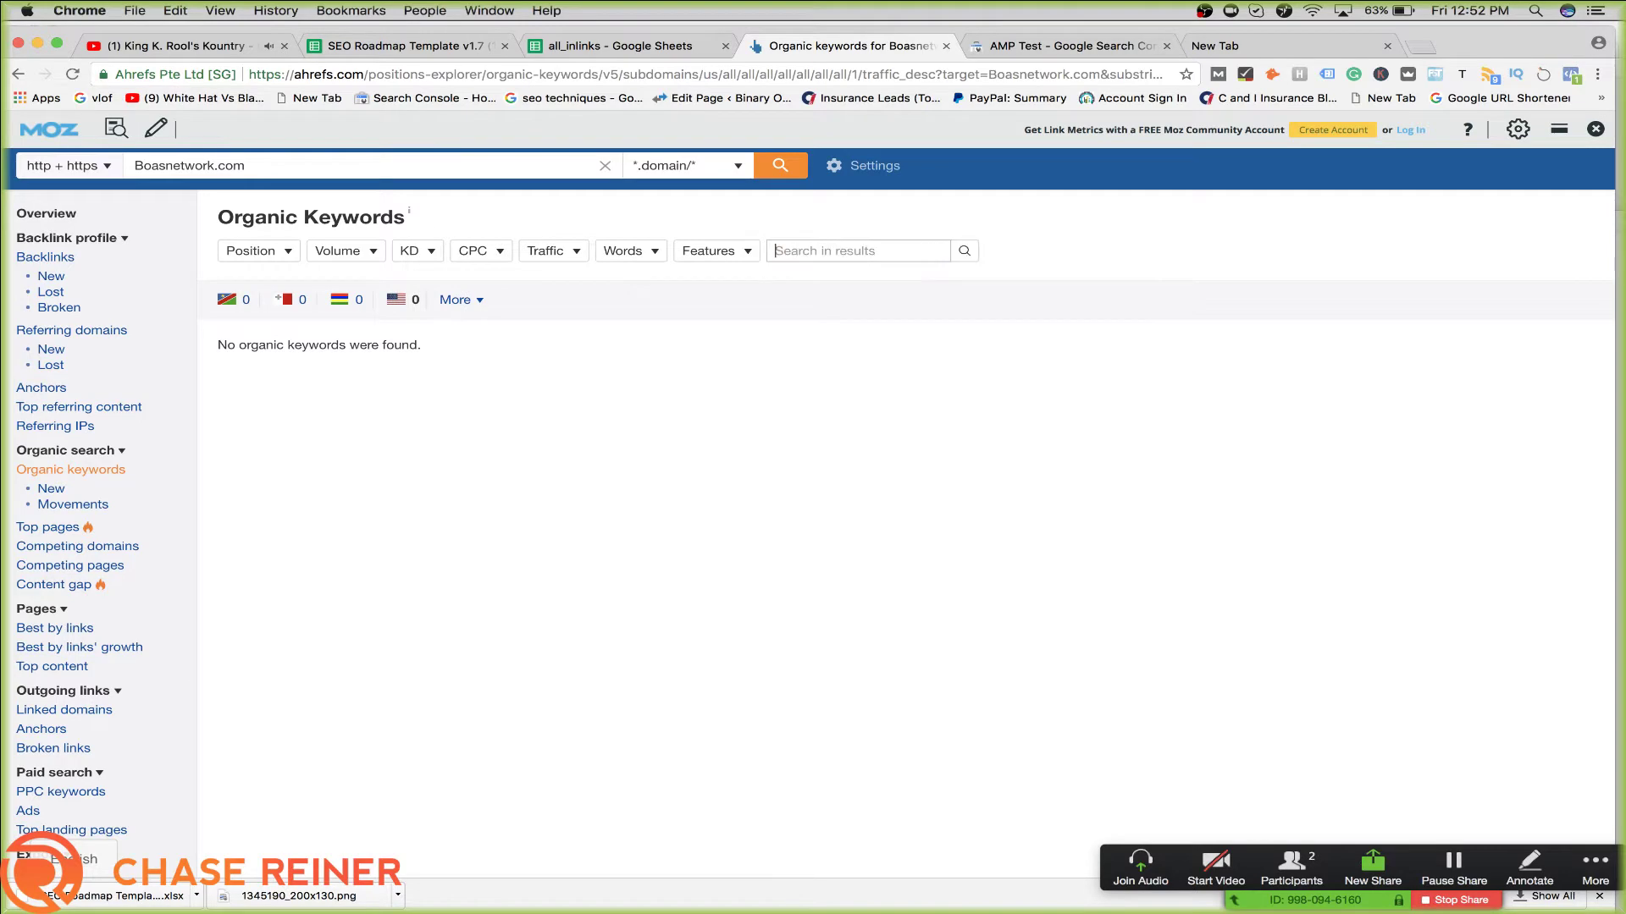
key("Return")
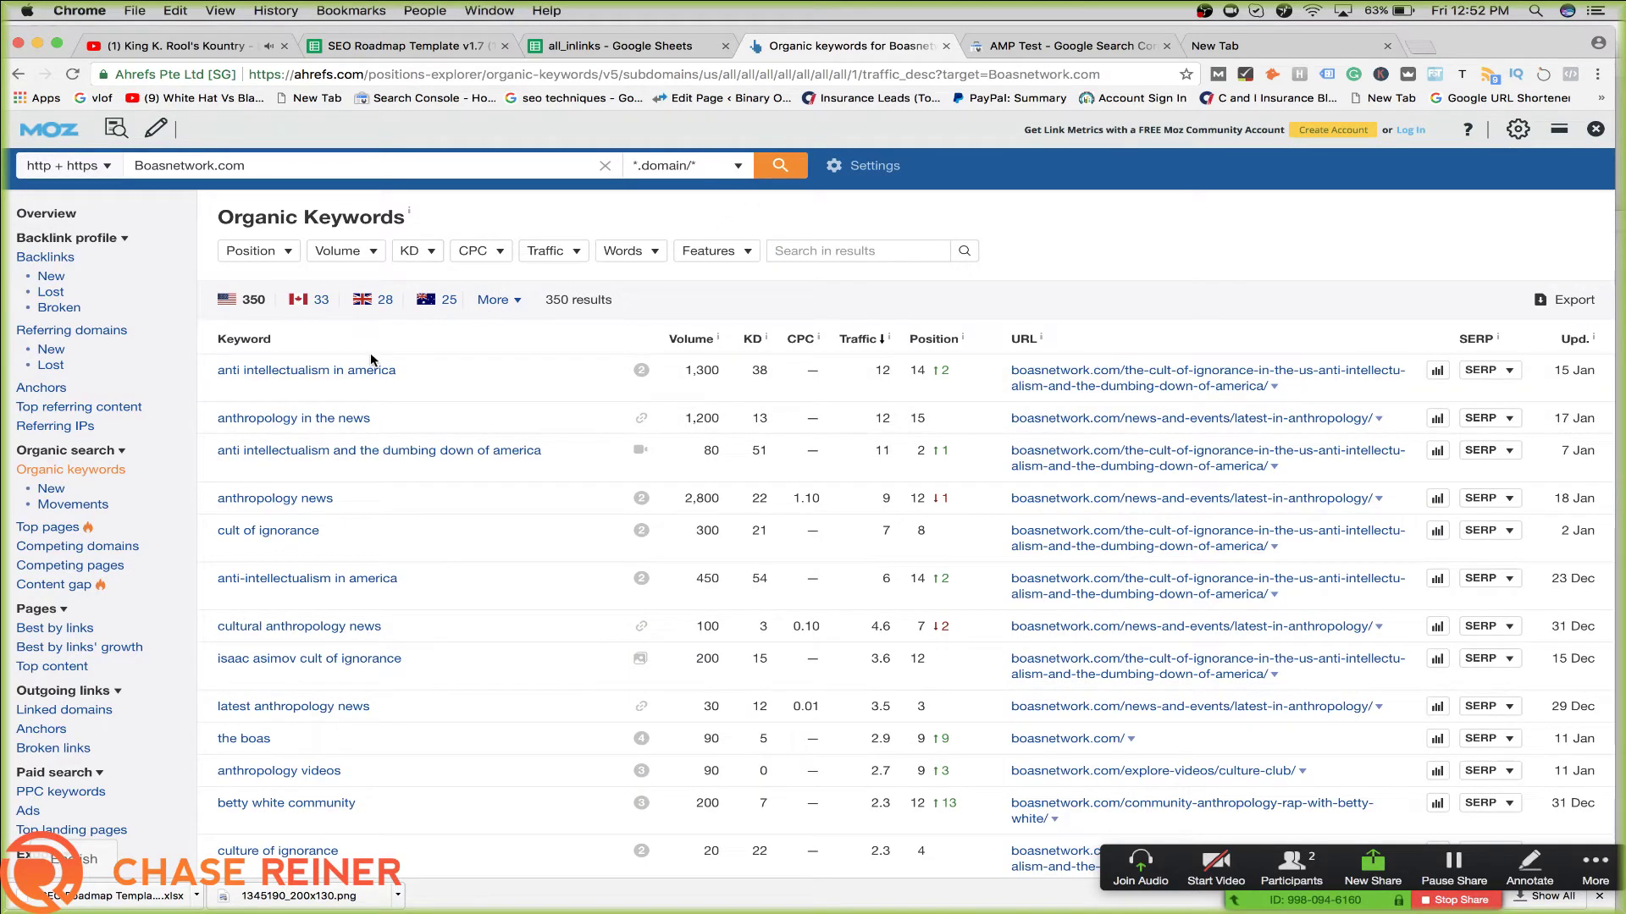
scroll(1221, 459, "down", 1)
scroll(1221, 458, "down", 5)
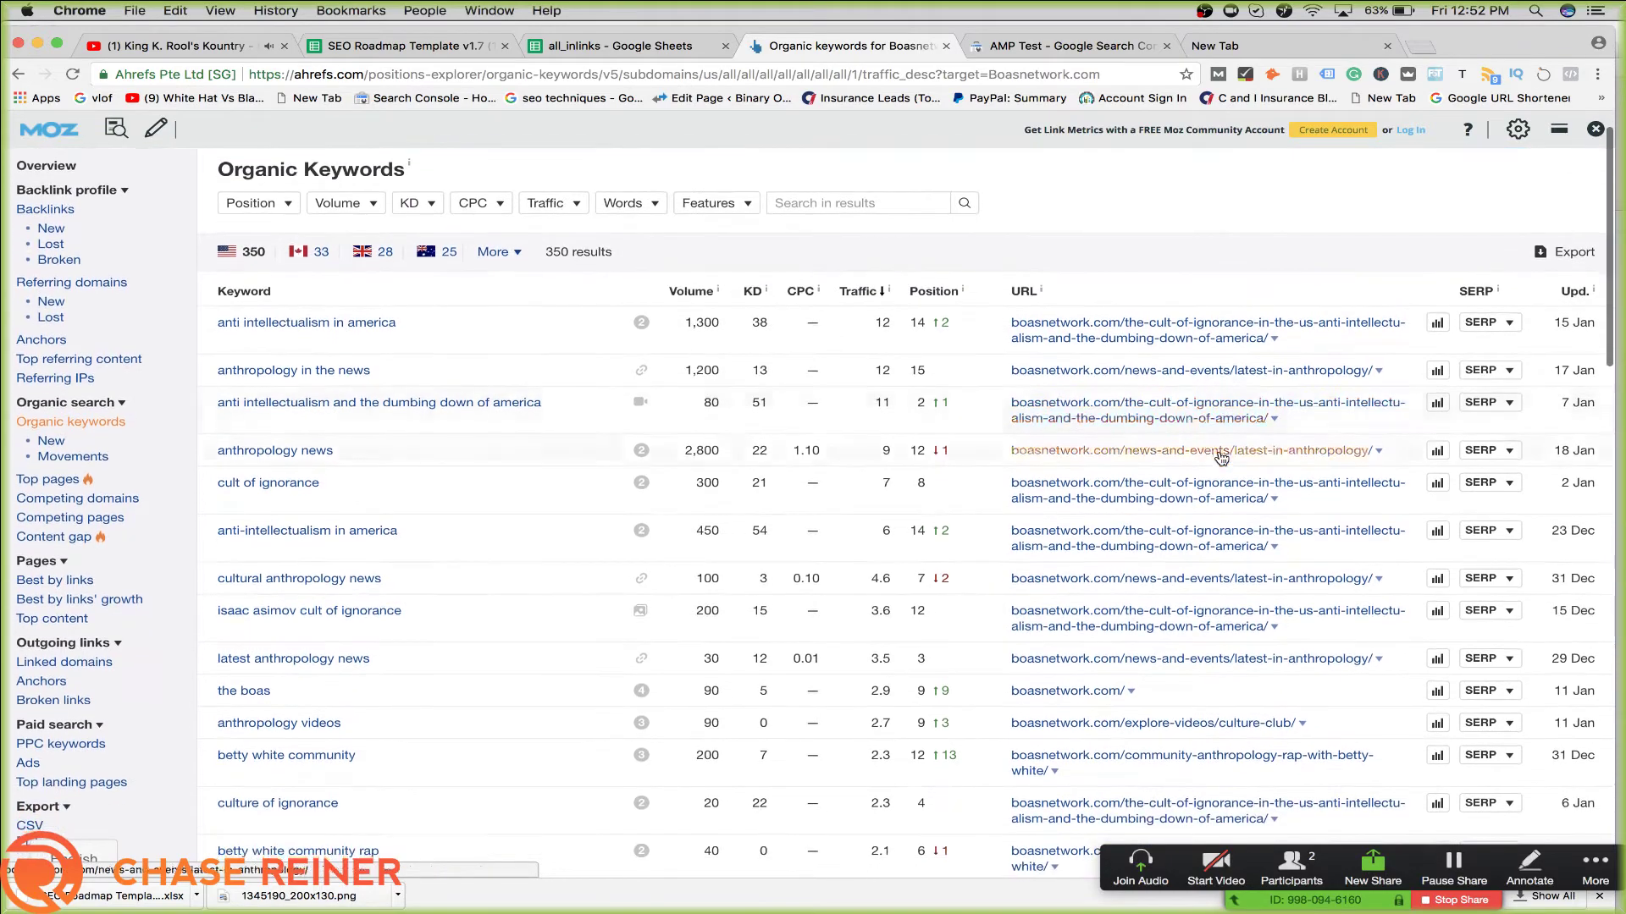
scroll(1221, 458, "down", 6)
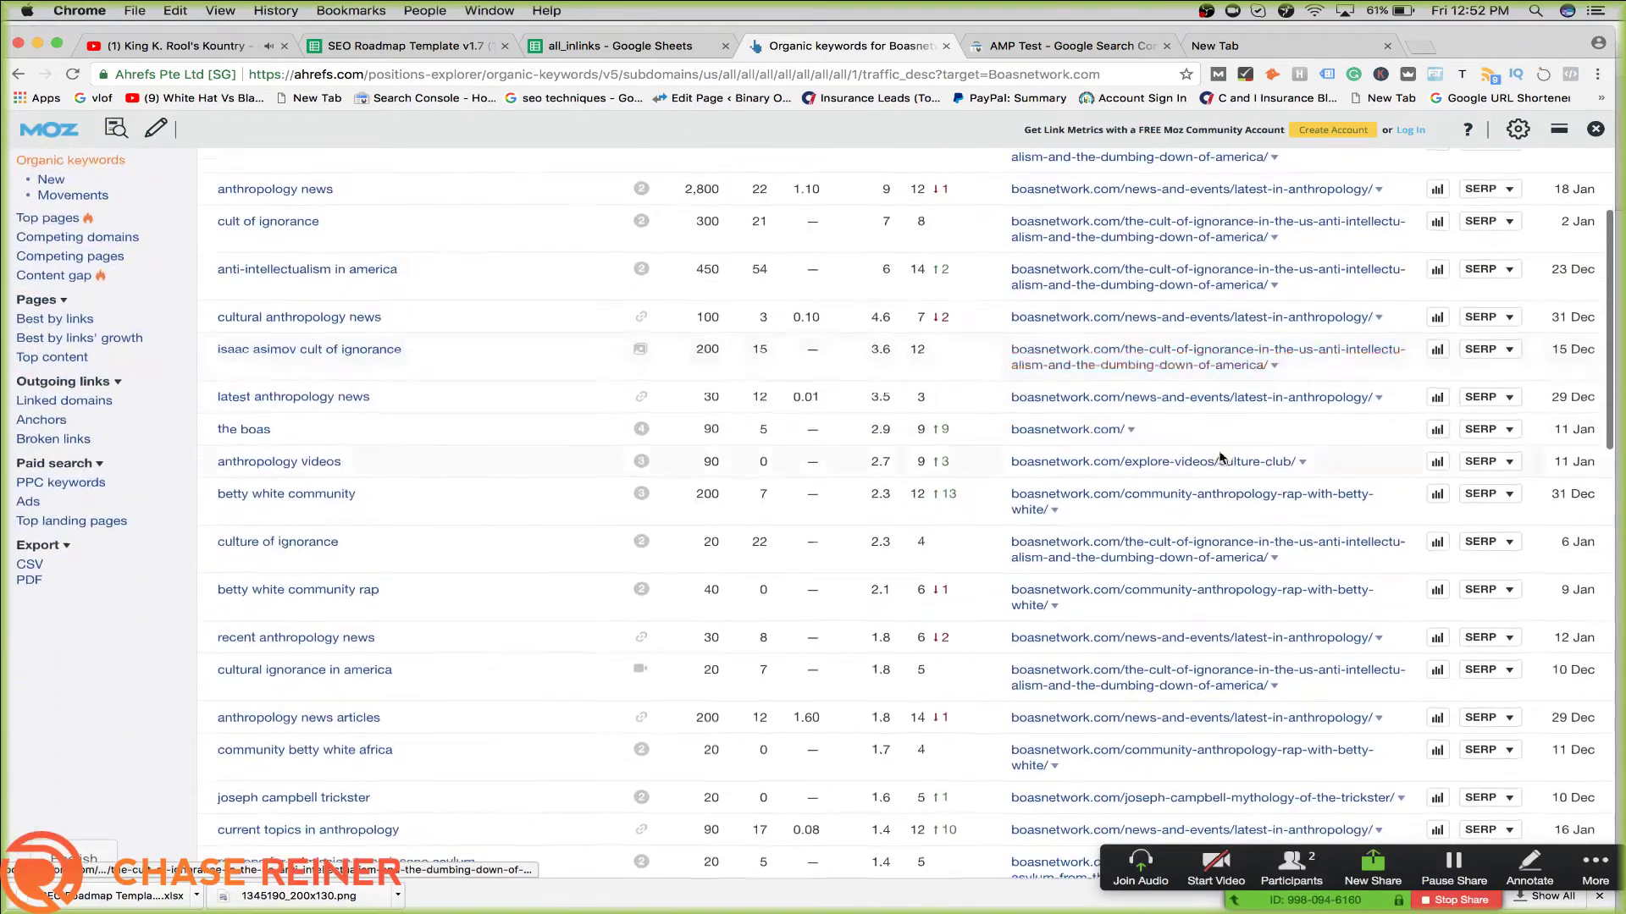
key("super+f")
type("tag")
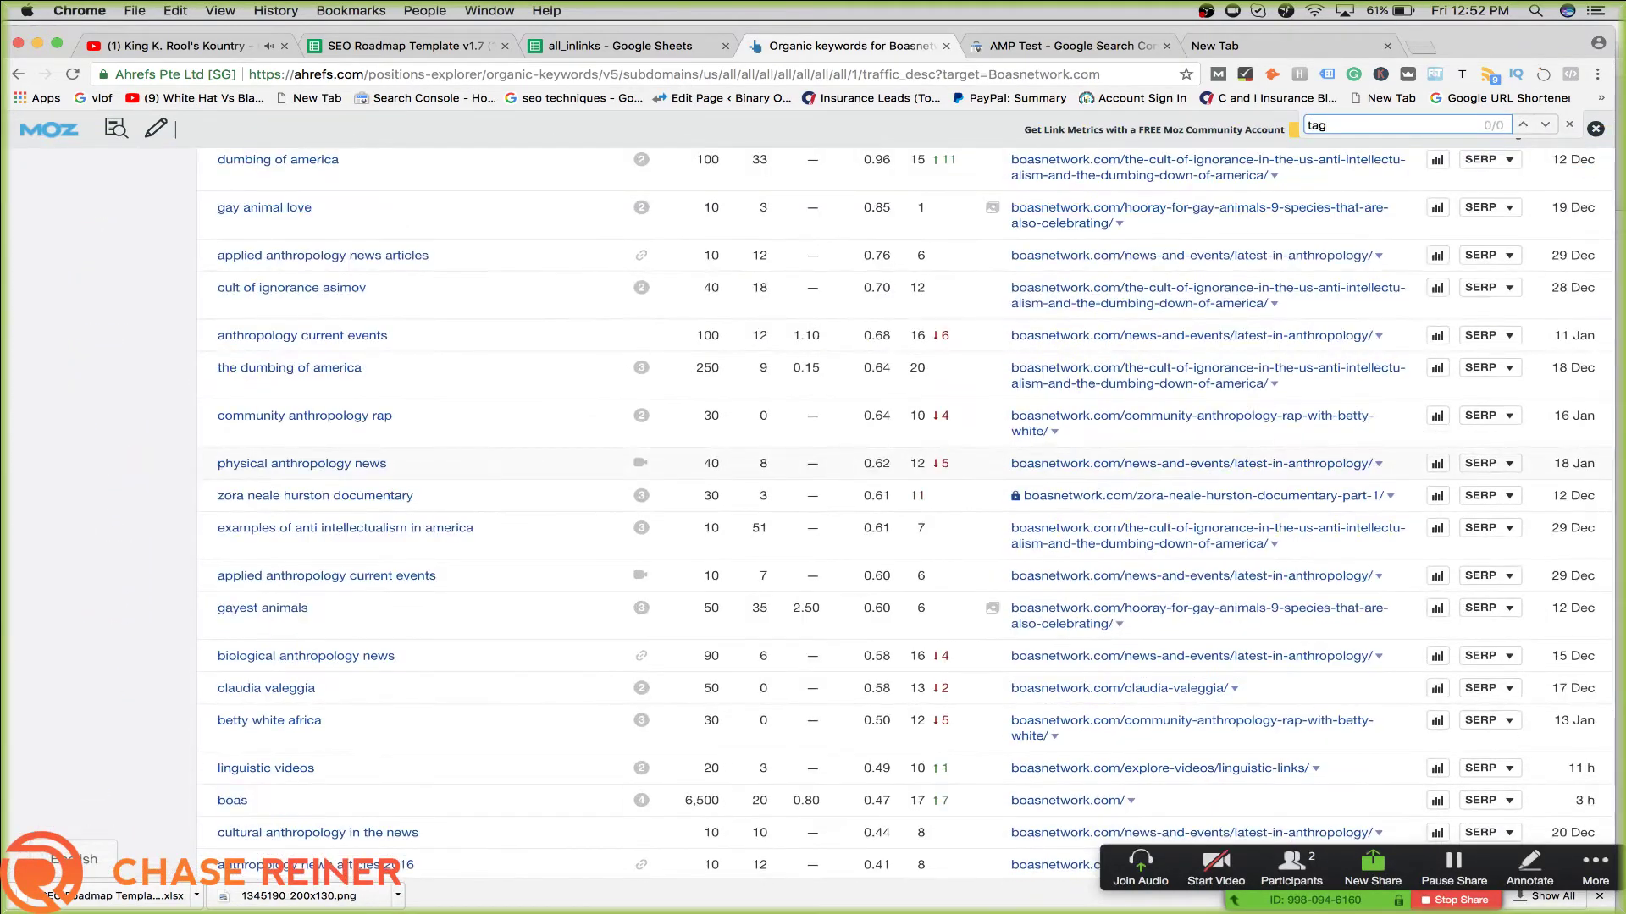
scroll(1049, 107, "up", 10)
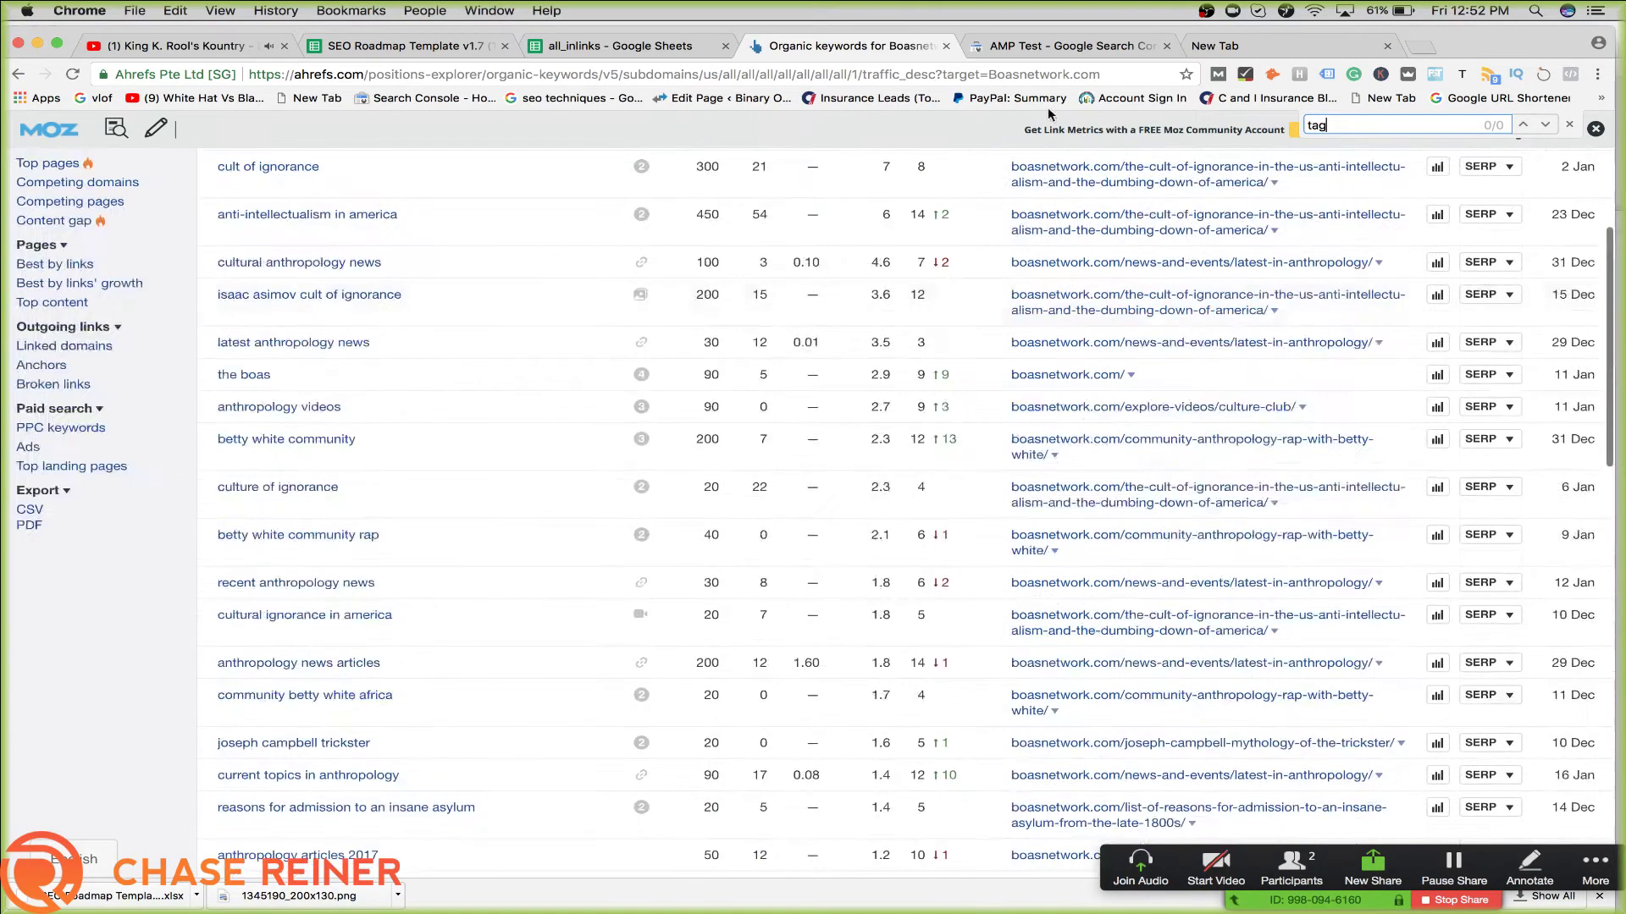
scroll(497, 222, "up", 5)
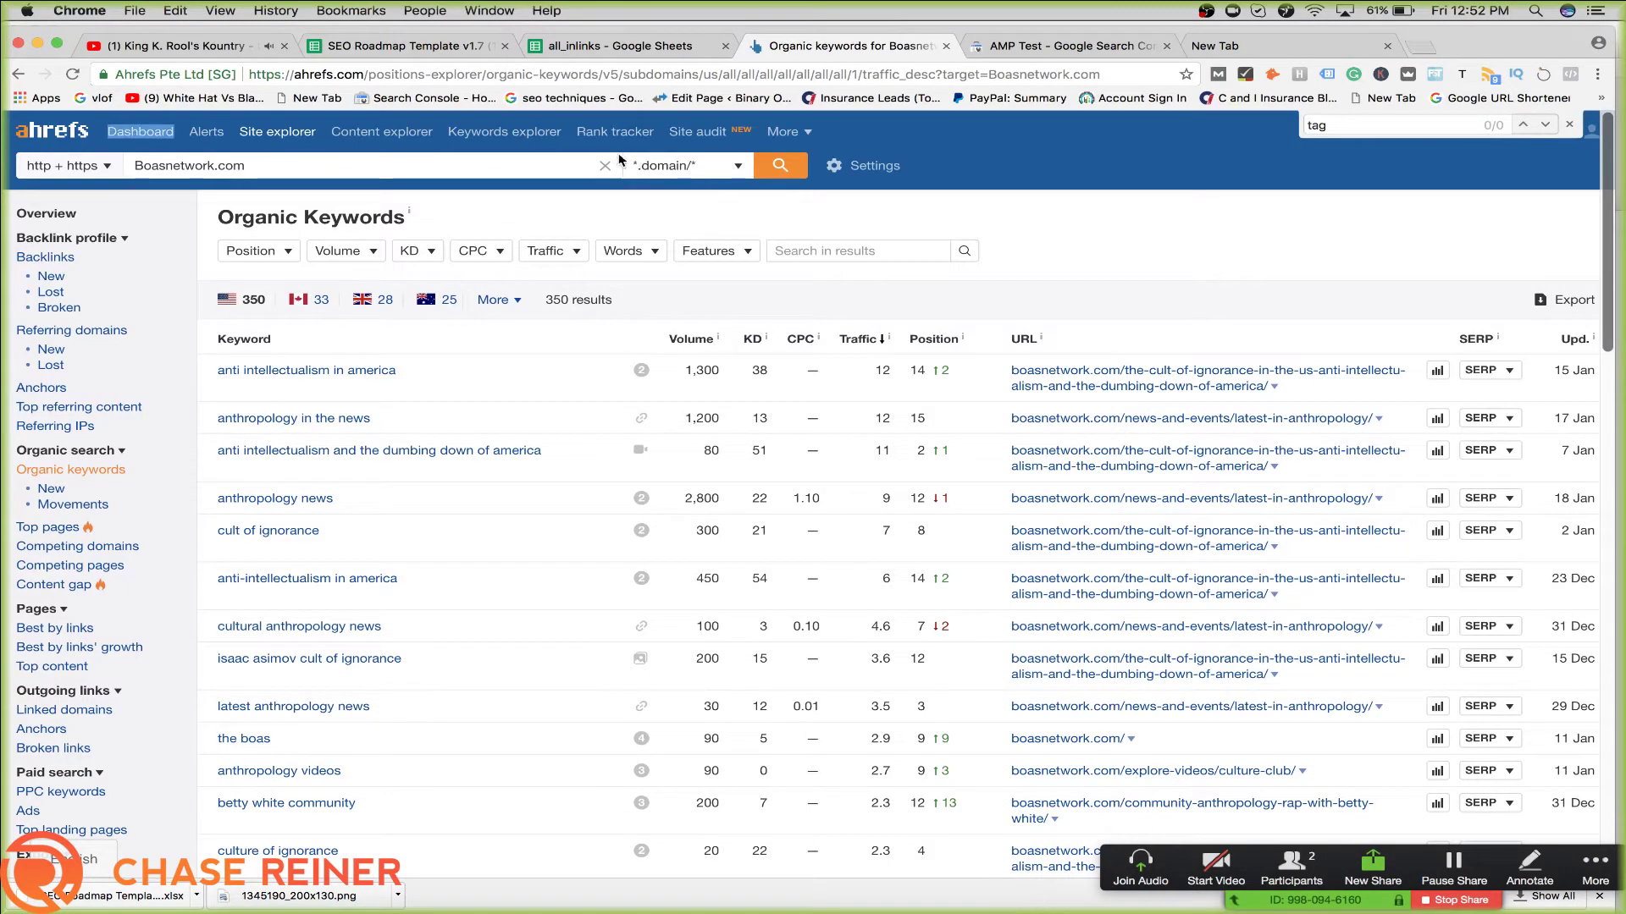
double_click(491, 173)
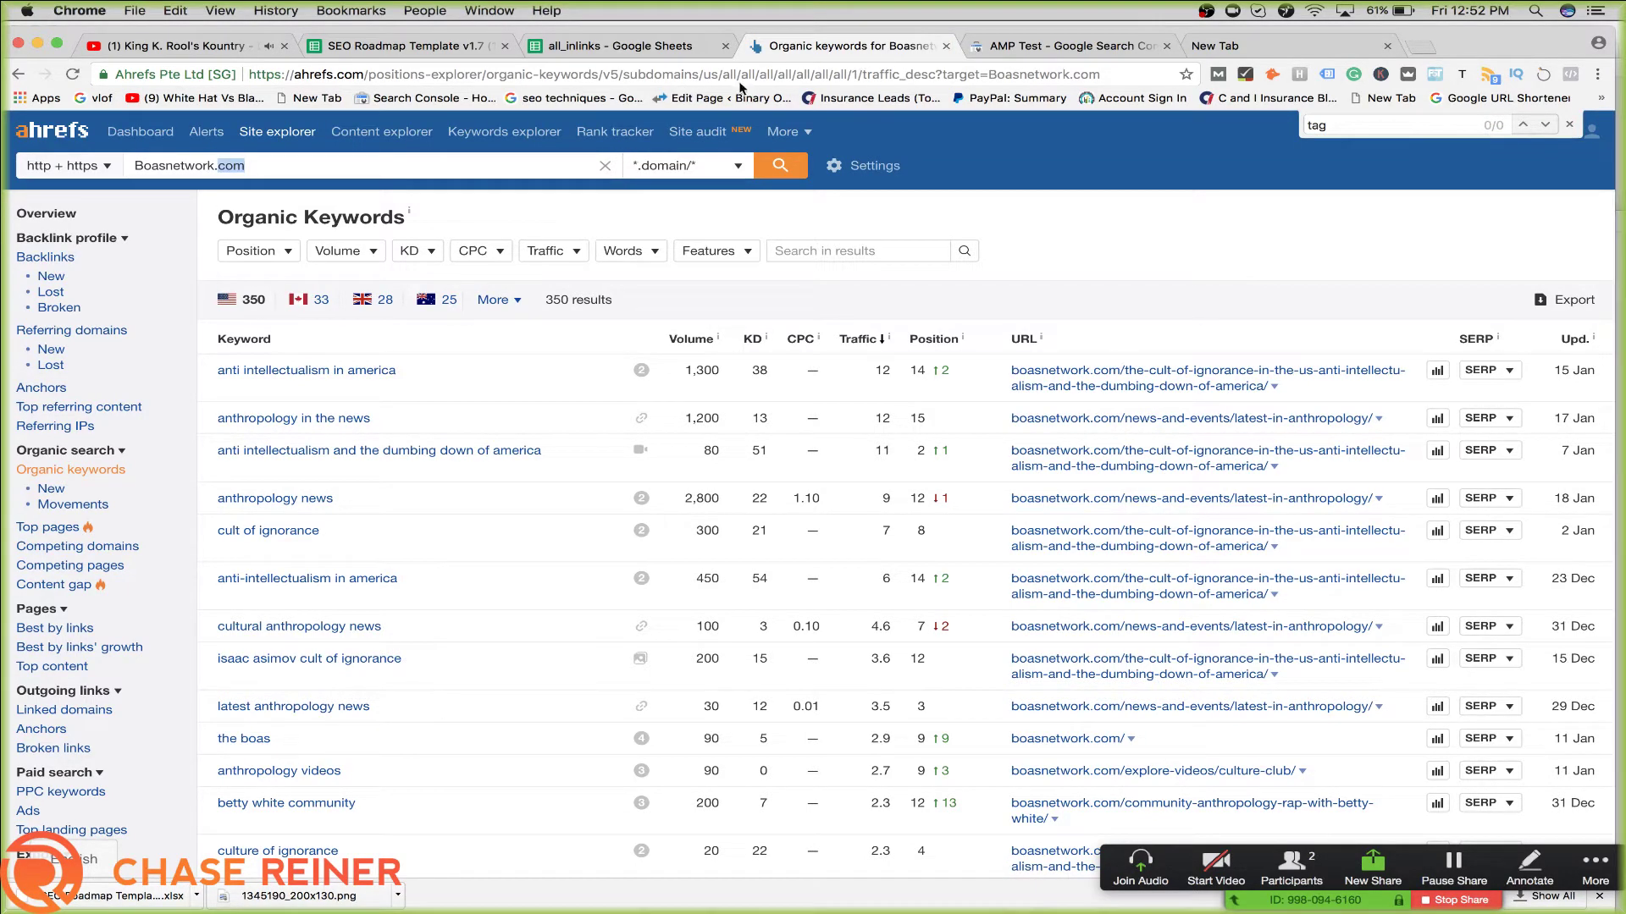
left_click(389, 56)
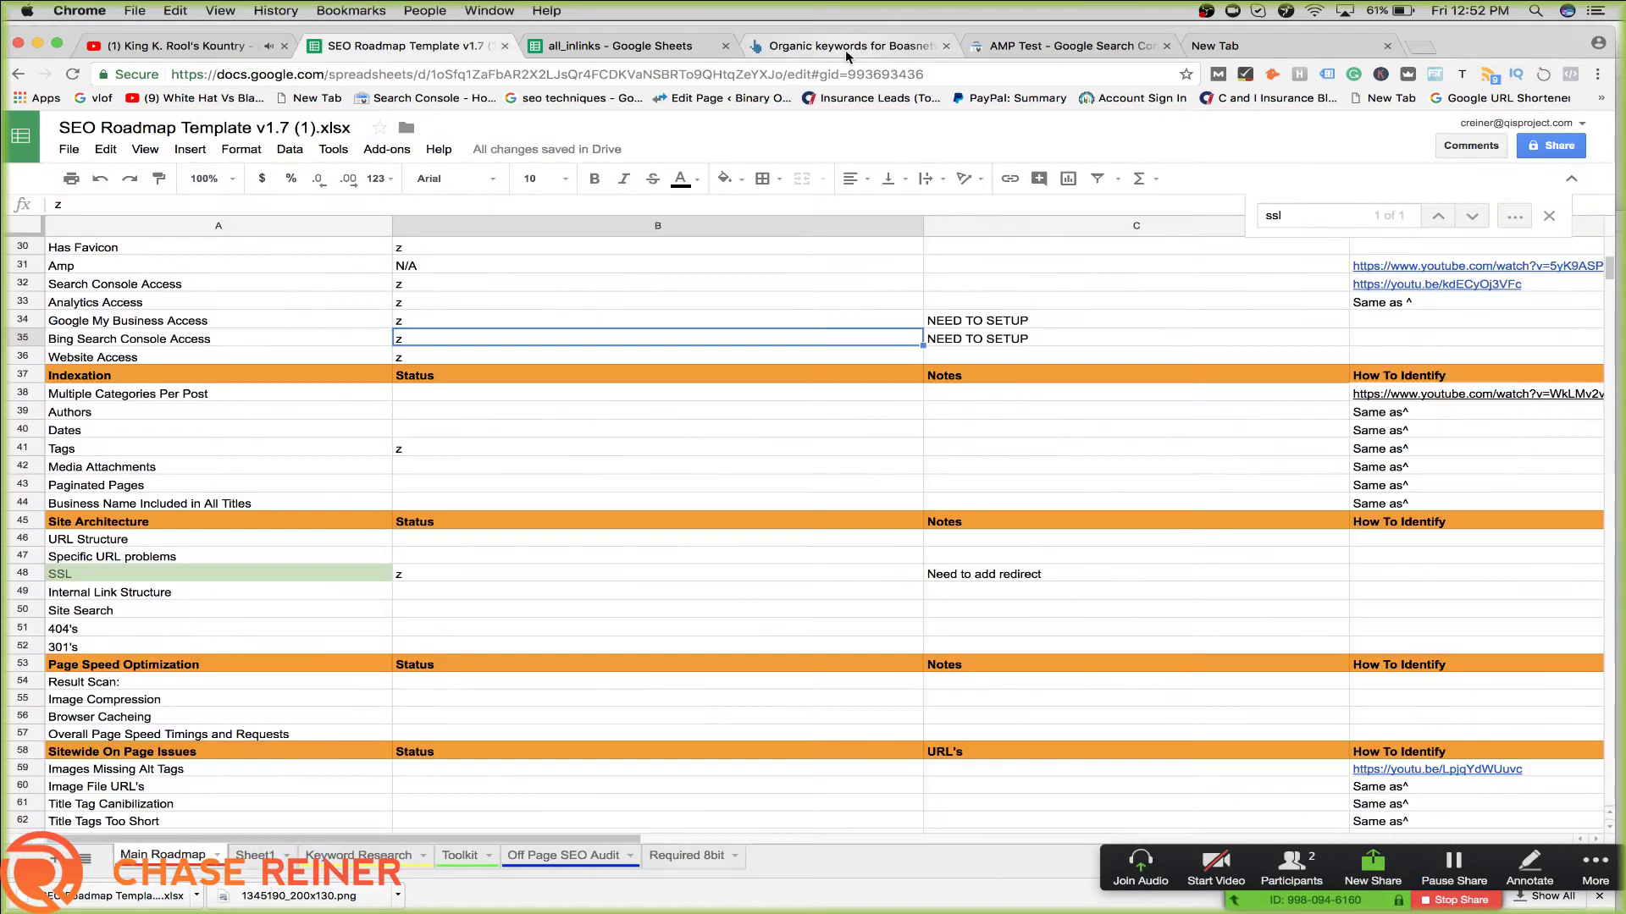
left_click(845, 49)
left_click(1236, 50)
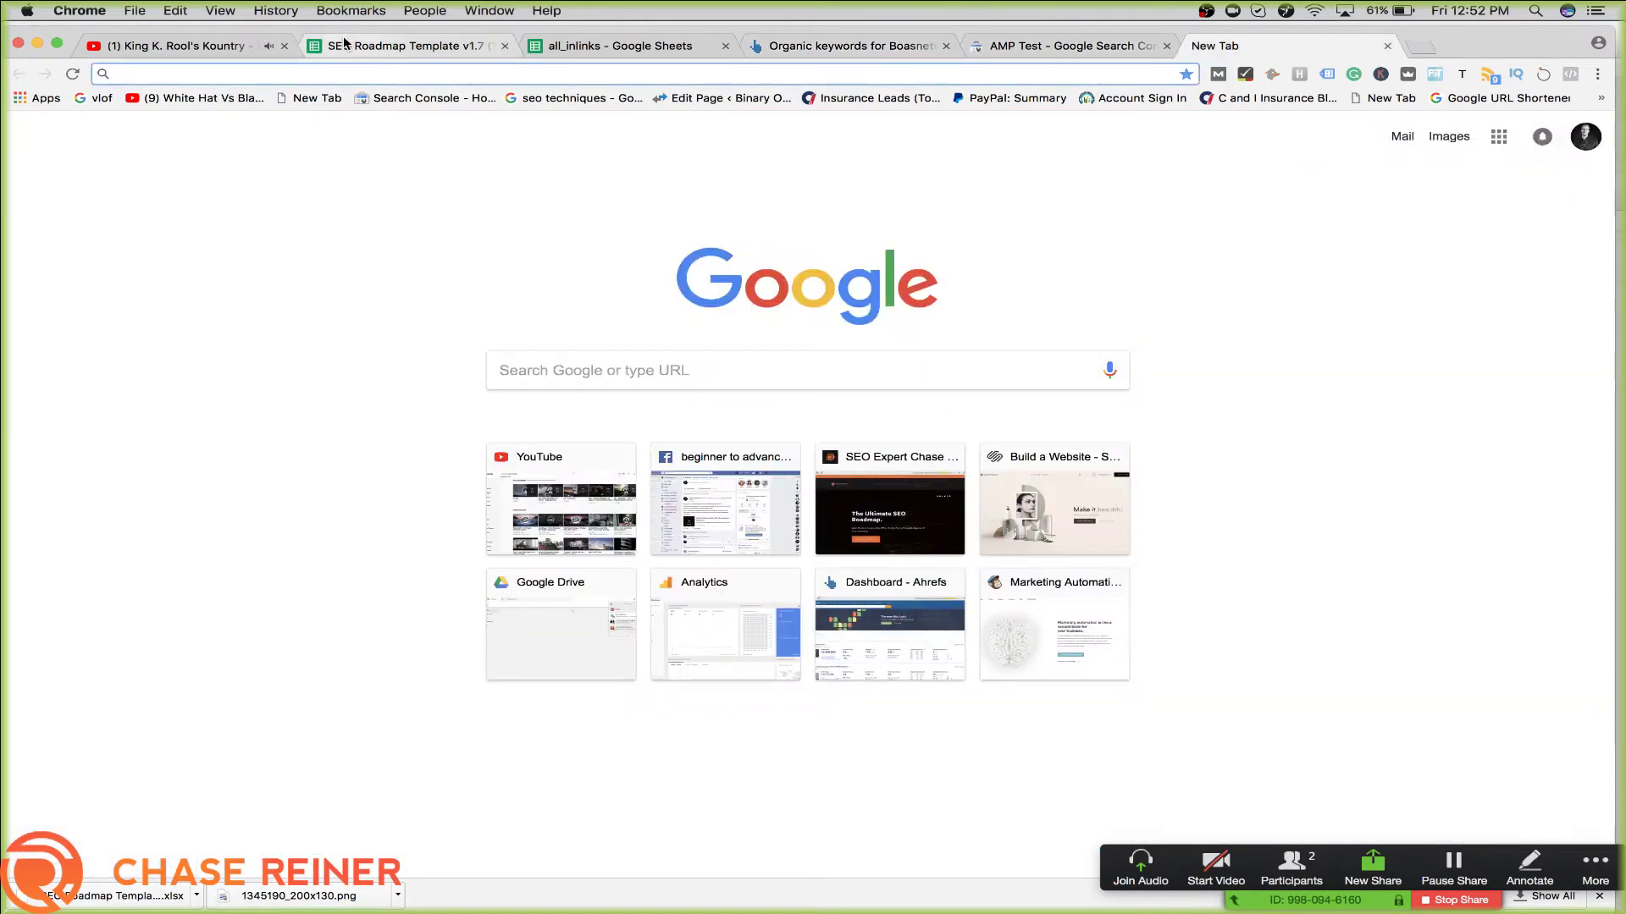
Look through the roadmap's Off Page SEO Audit, Required 8bit and Toolkit sheets, examining the list of current roadmap tools
left_click(406, 45)
left_click(551, 856)
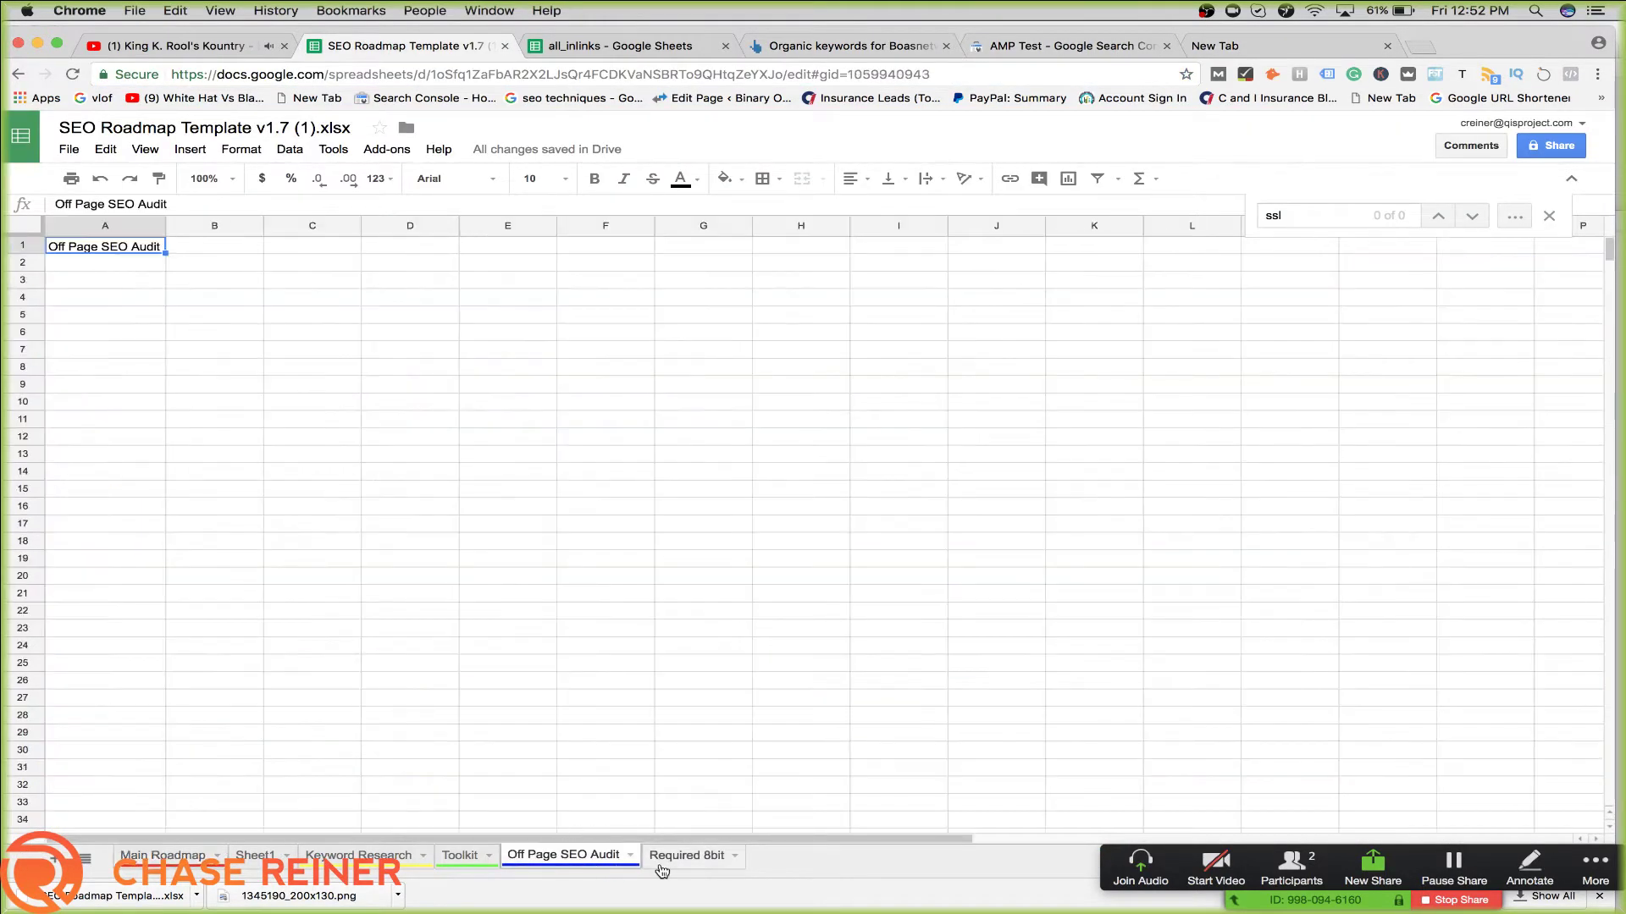
left_click(682, 855)
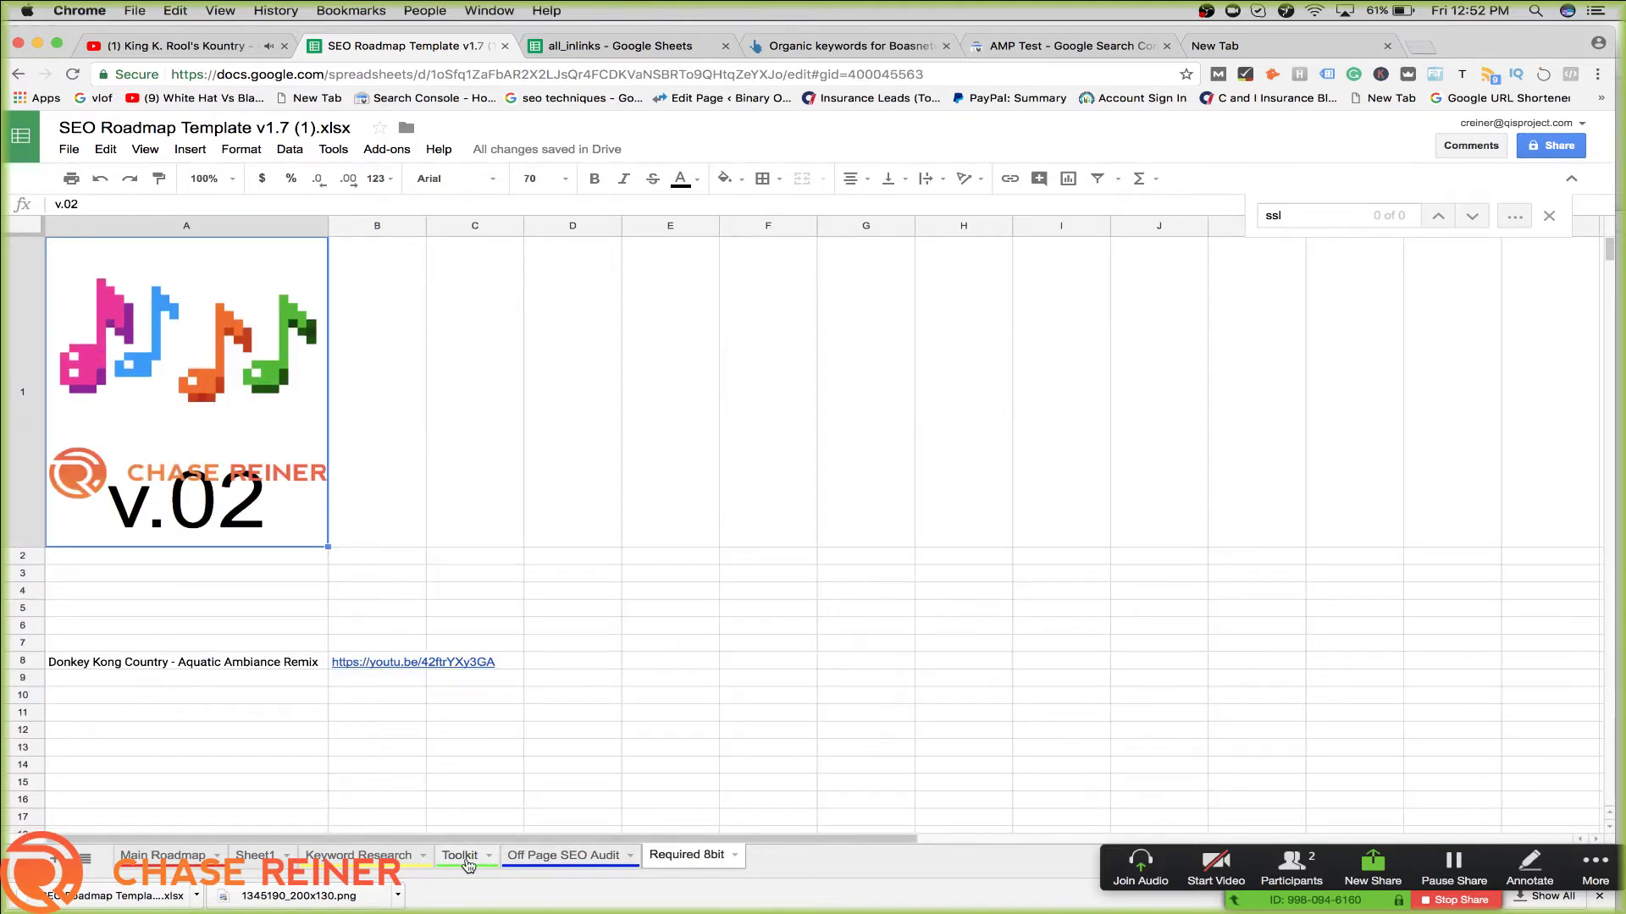
left_click(460, 855)
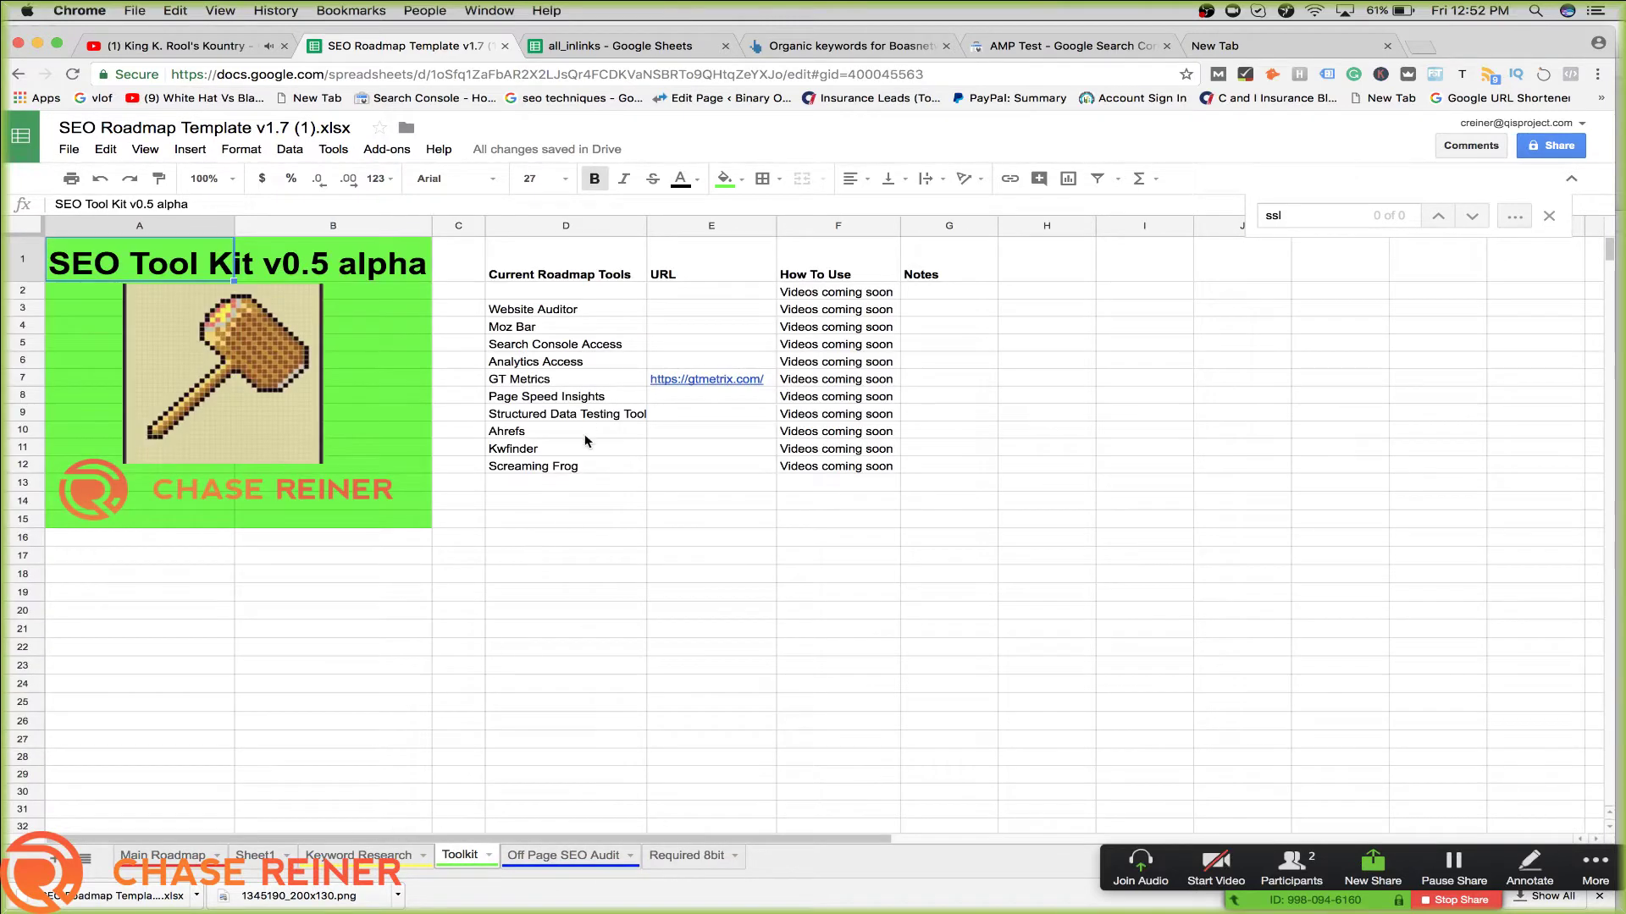
left_click_drag(586, 451, 590, 305)
left_click_drag(581, 518, 588, 329)
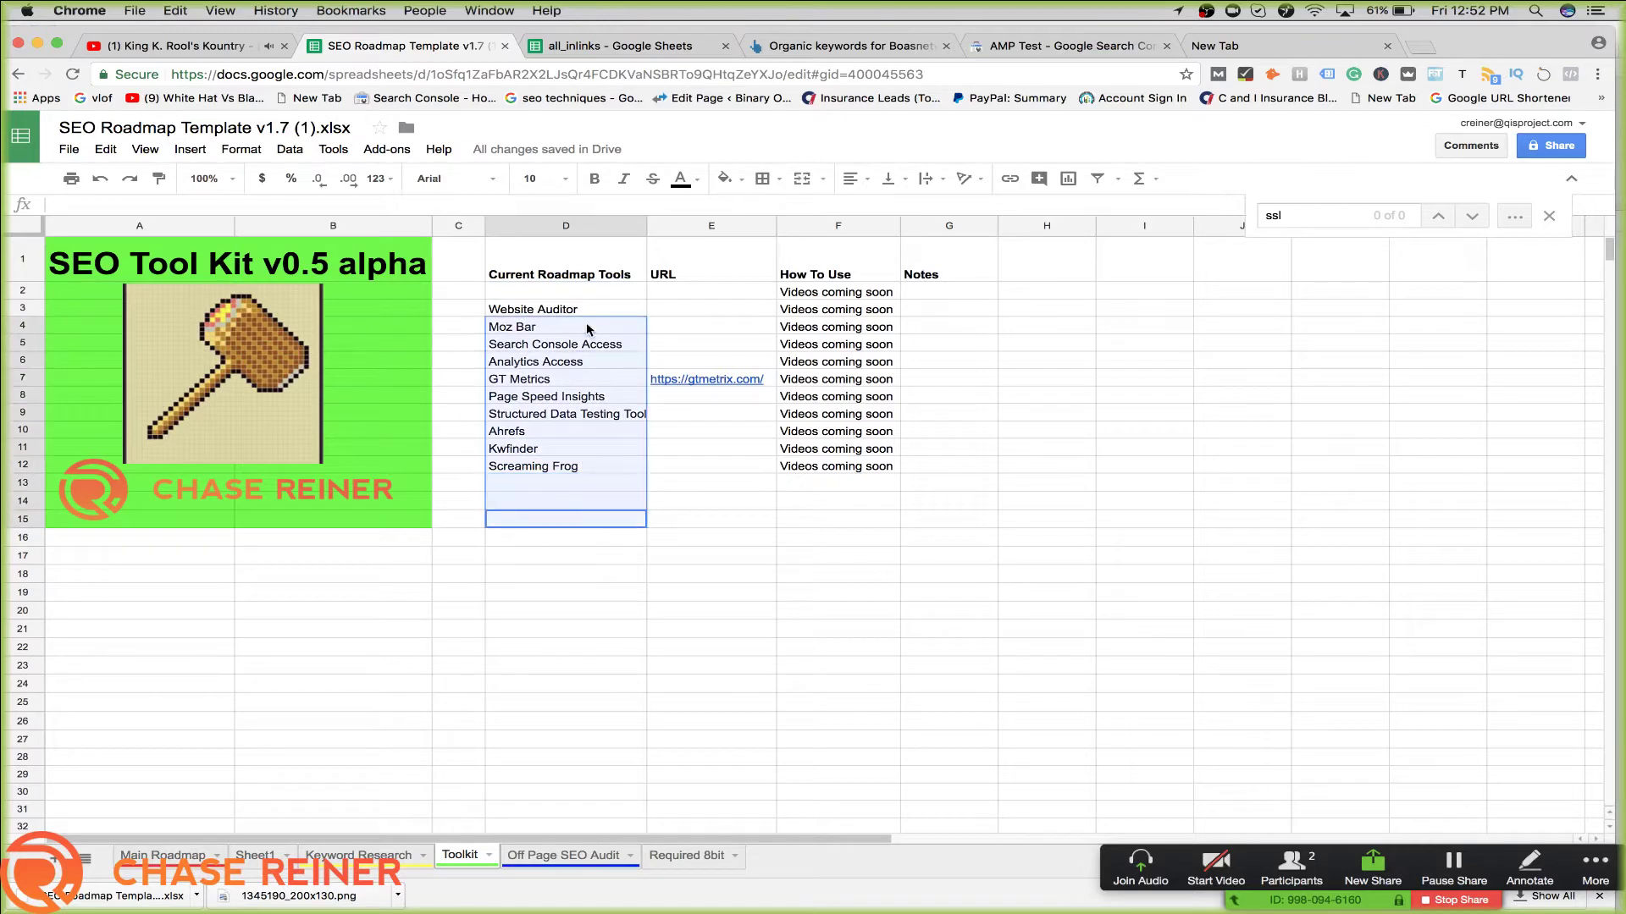
left_click_drag(833, 451, 900, 155)
left_click(963, 460)
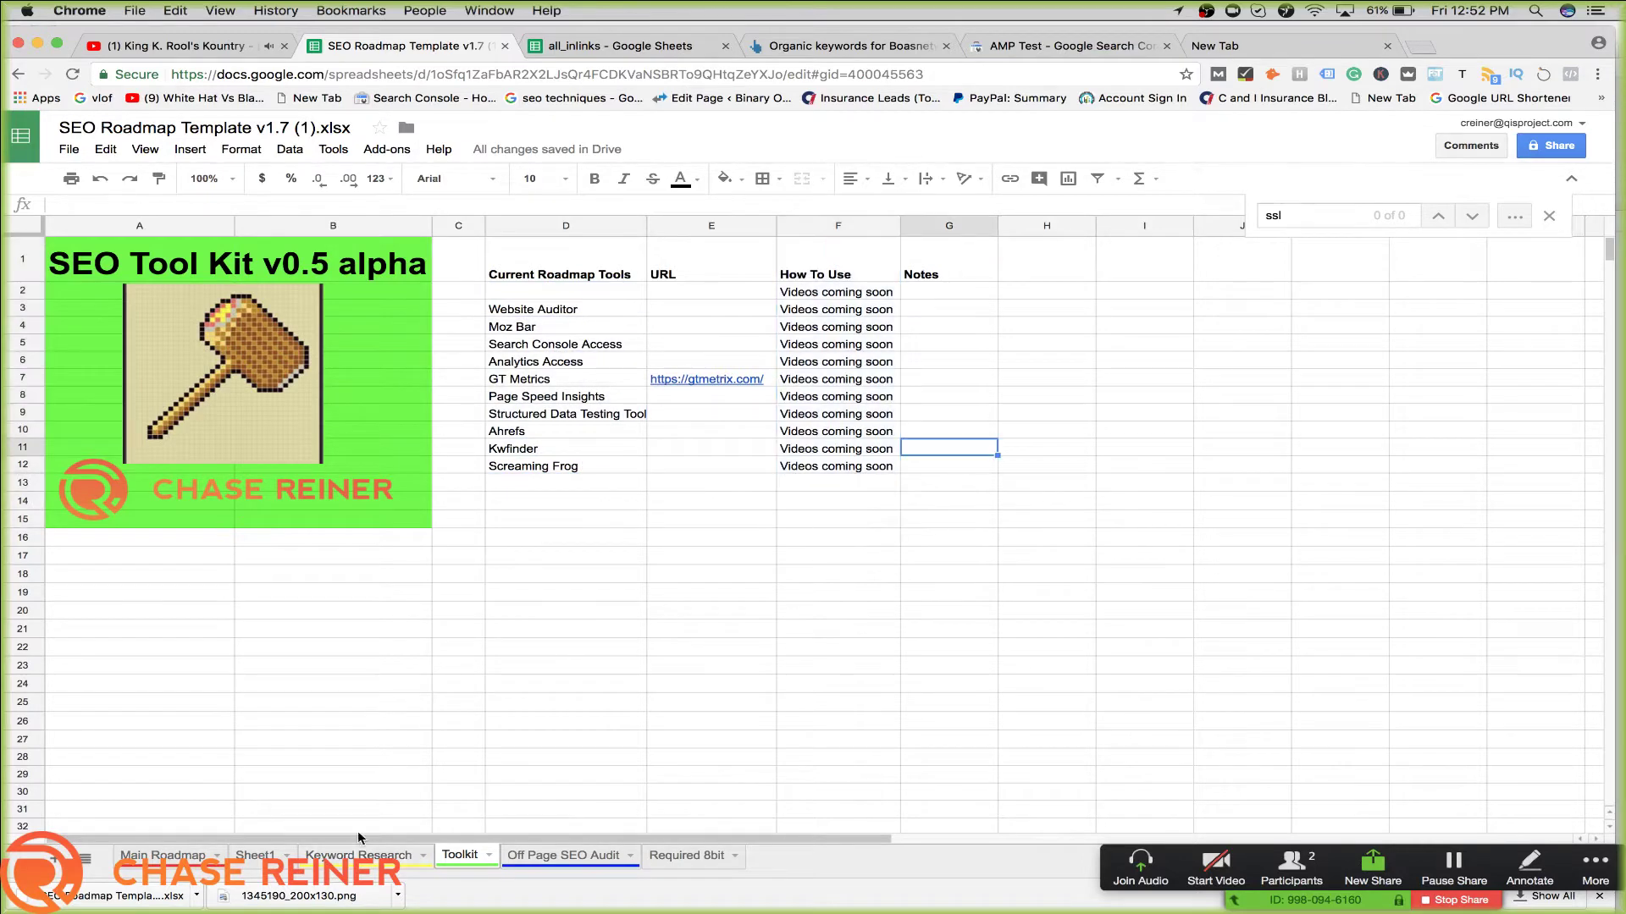
Return to the Main Roadmap sheet and select the Status cell for Specific URL problems under Site Architecture
key("alt+Up")
key("alt+Up")
key("alt+Up")
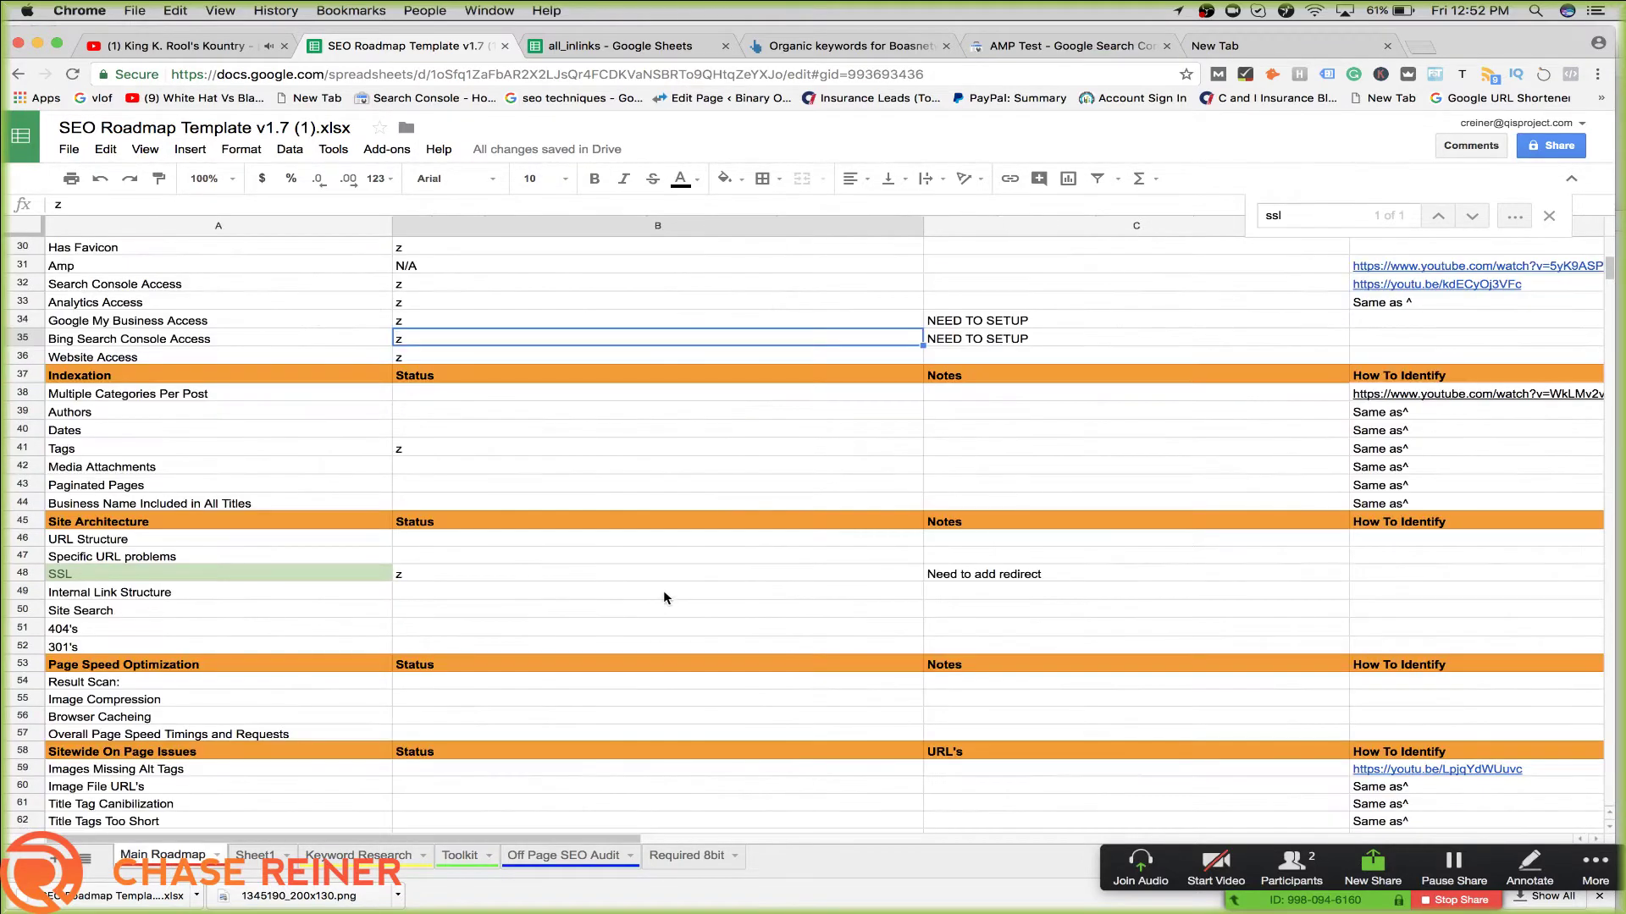
left_click(530, 592)
left_click(541, 559)
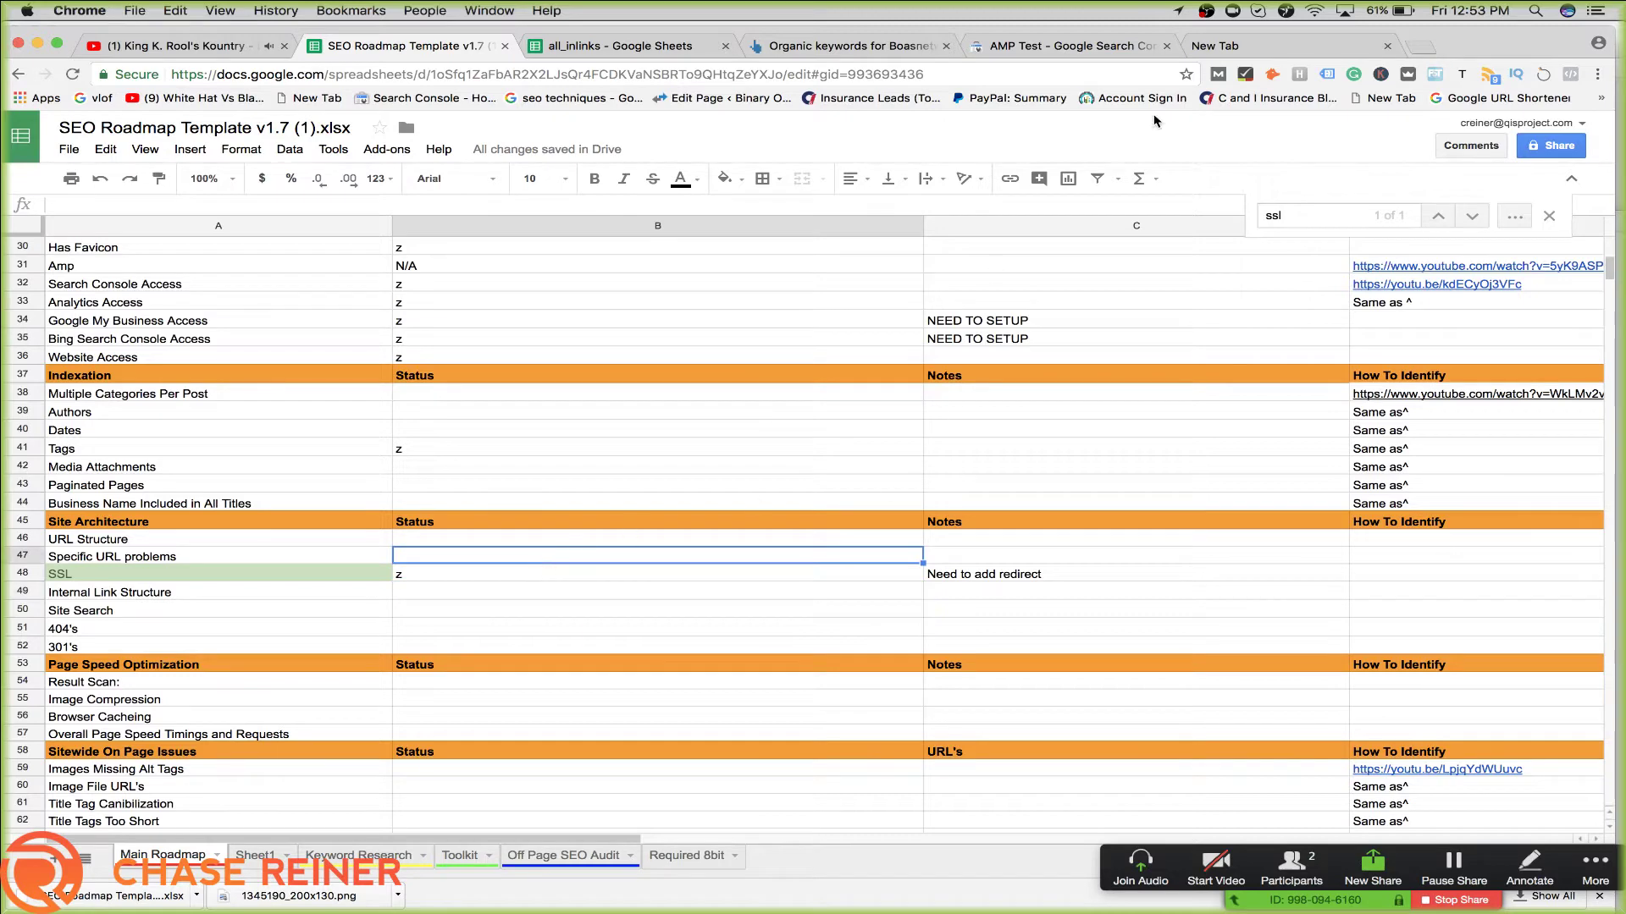
Search Google for site:Boasnetwork.com in the blank tab to view the domain's indexed pages
left_click(1253, 46)
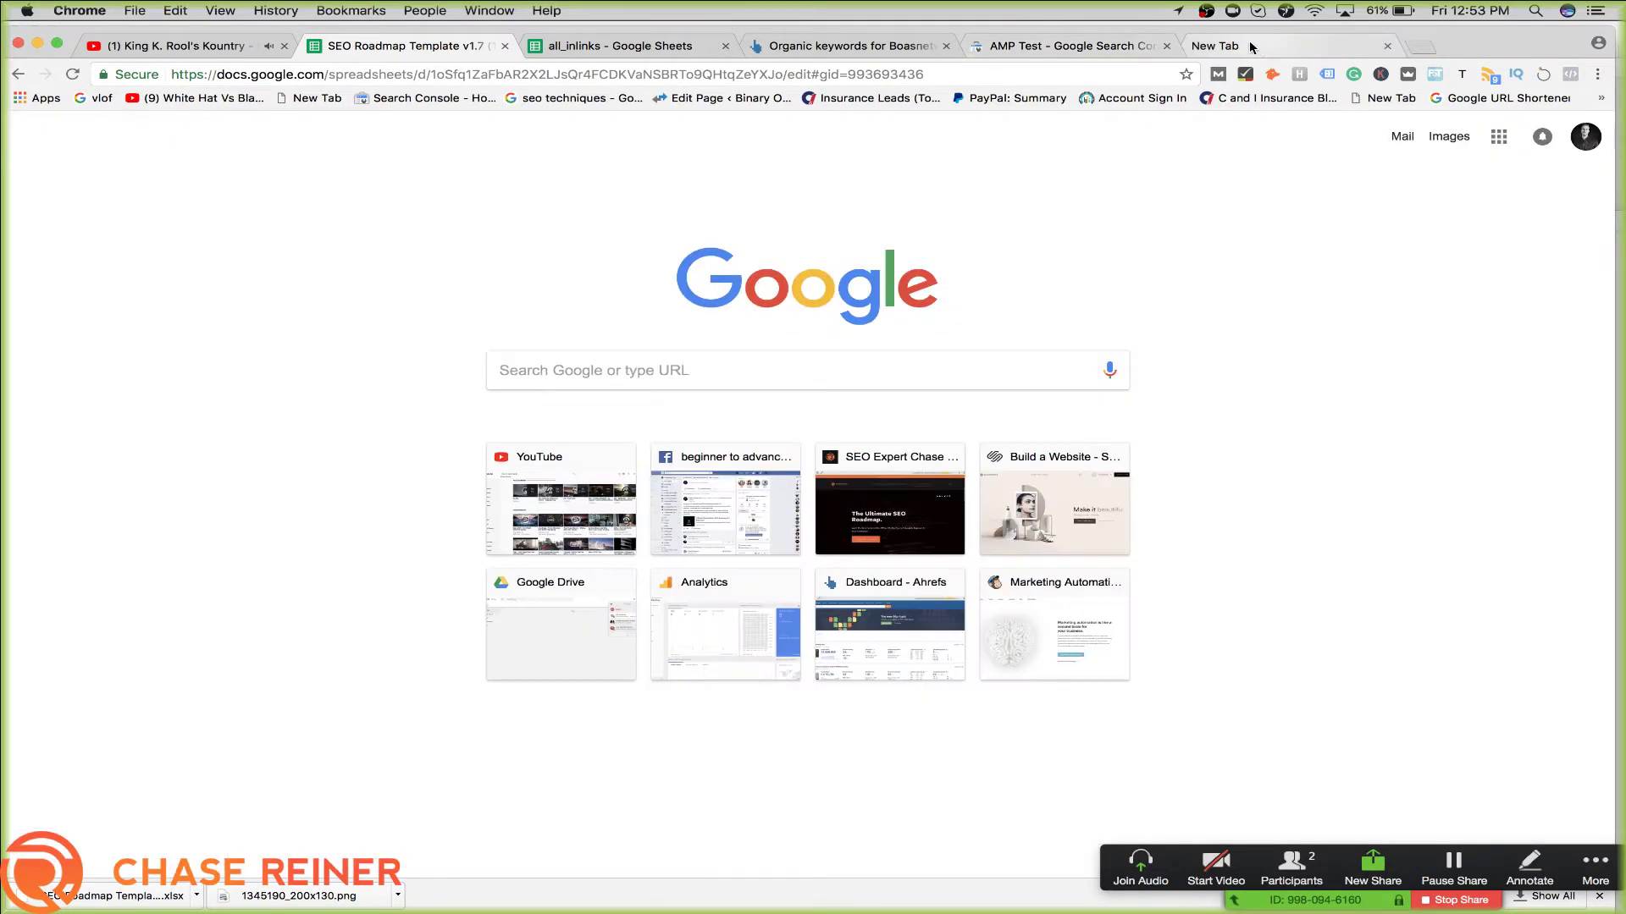
type("site:Boasnetwork.com")
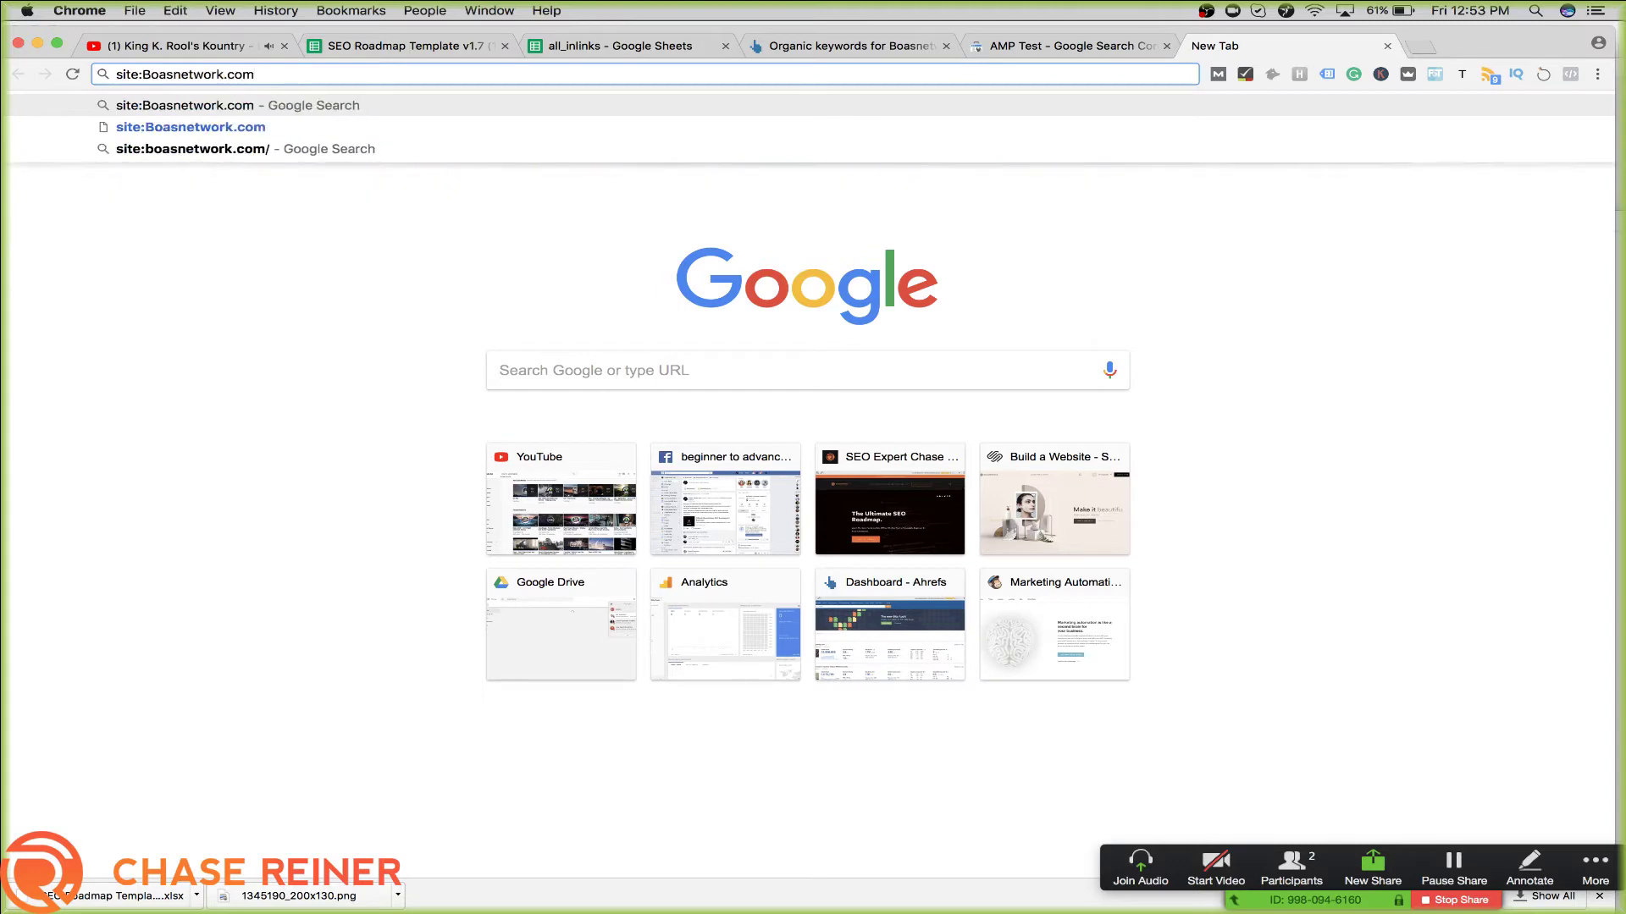
key("Return")
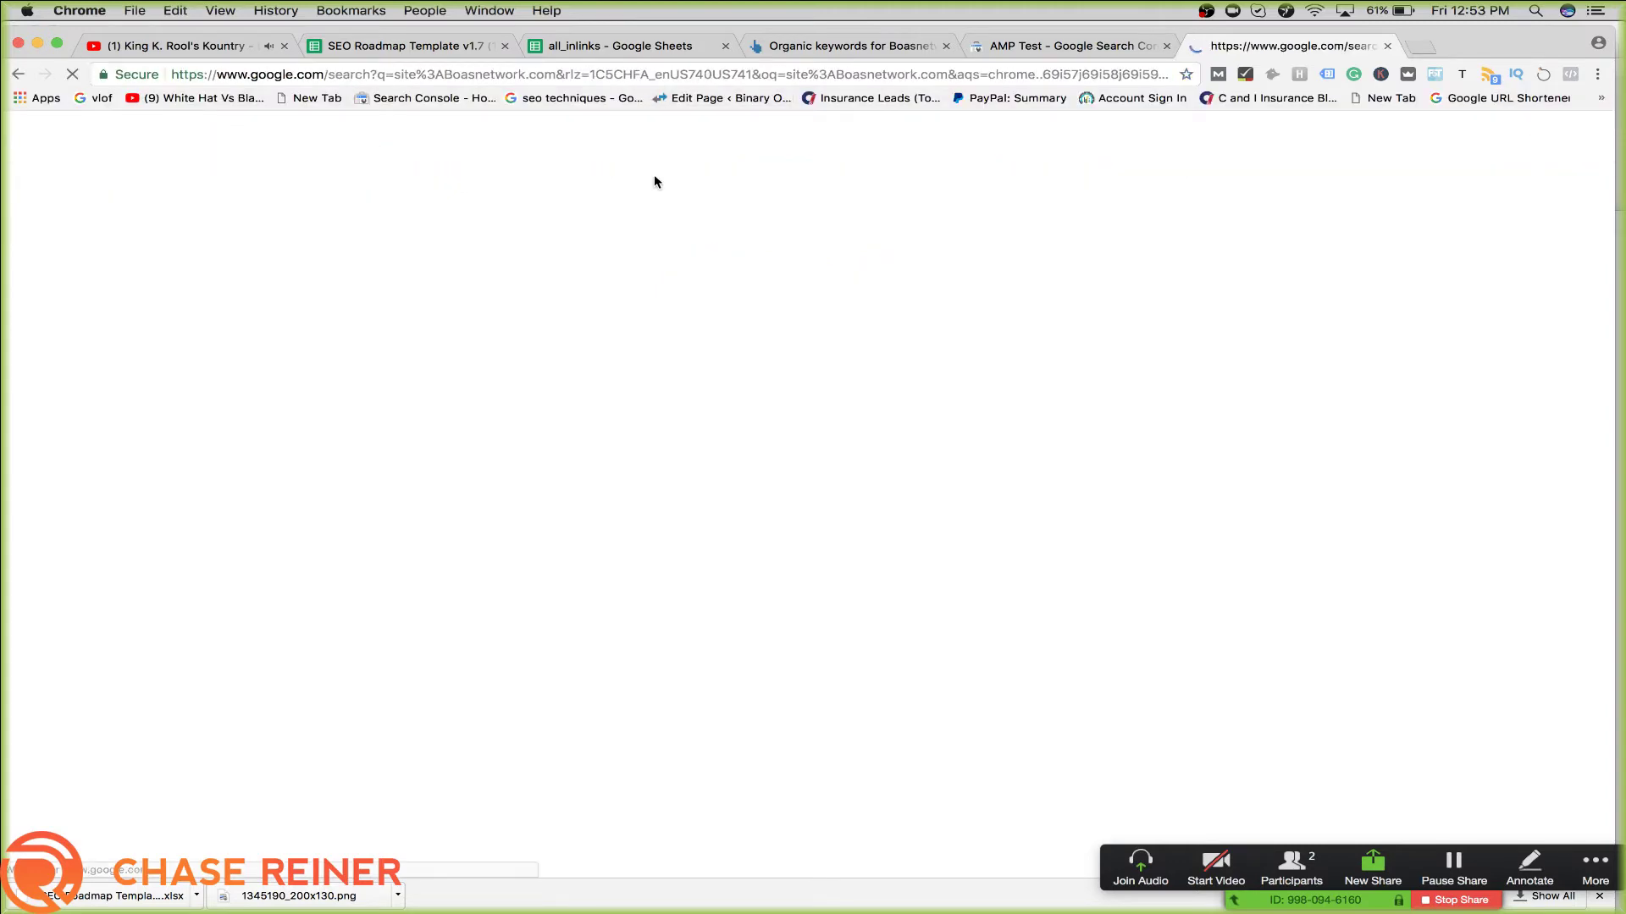
scroll(678, 361, "down", 1)
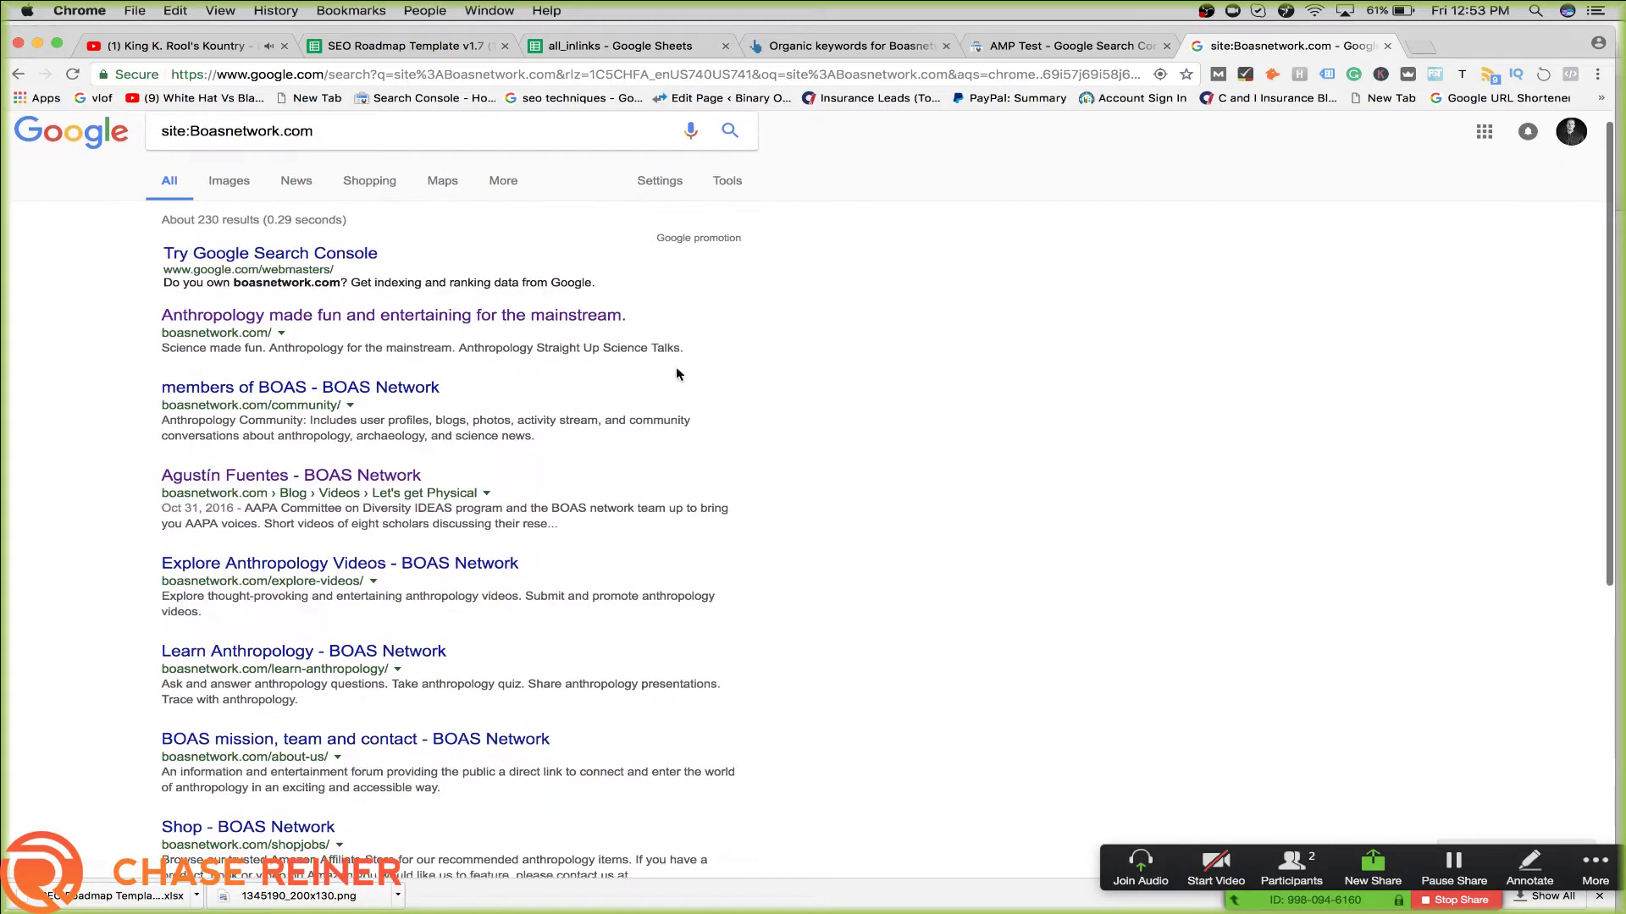
right_click(676, 368)
left_click(191, 132)
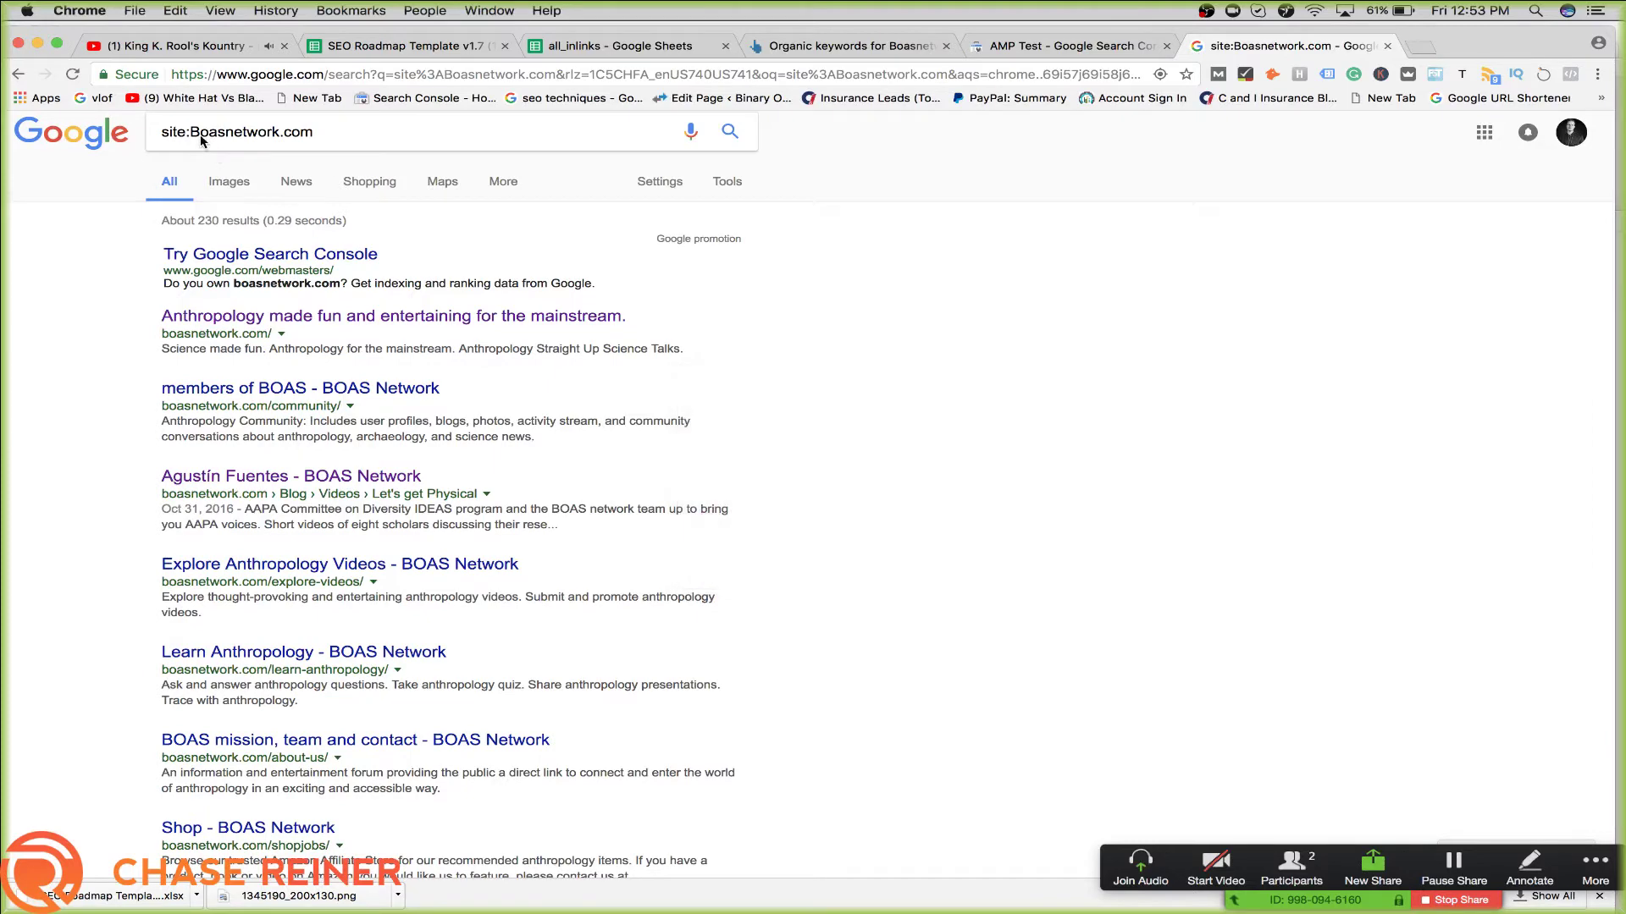
left_click(190, 132)
key("BackSpace")
type("https://b")
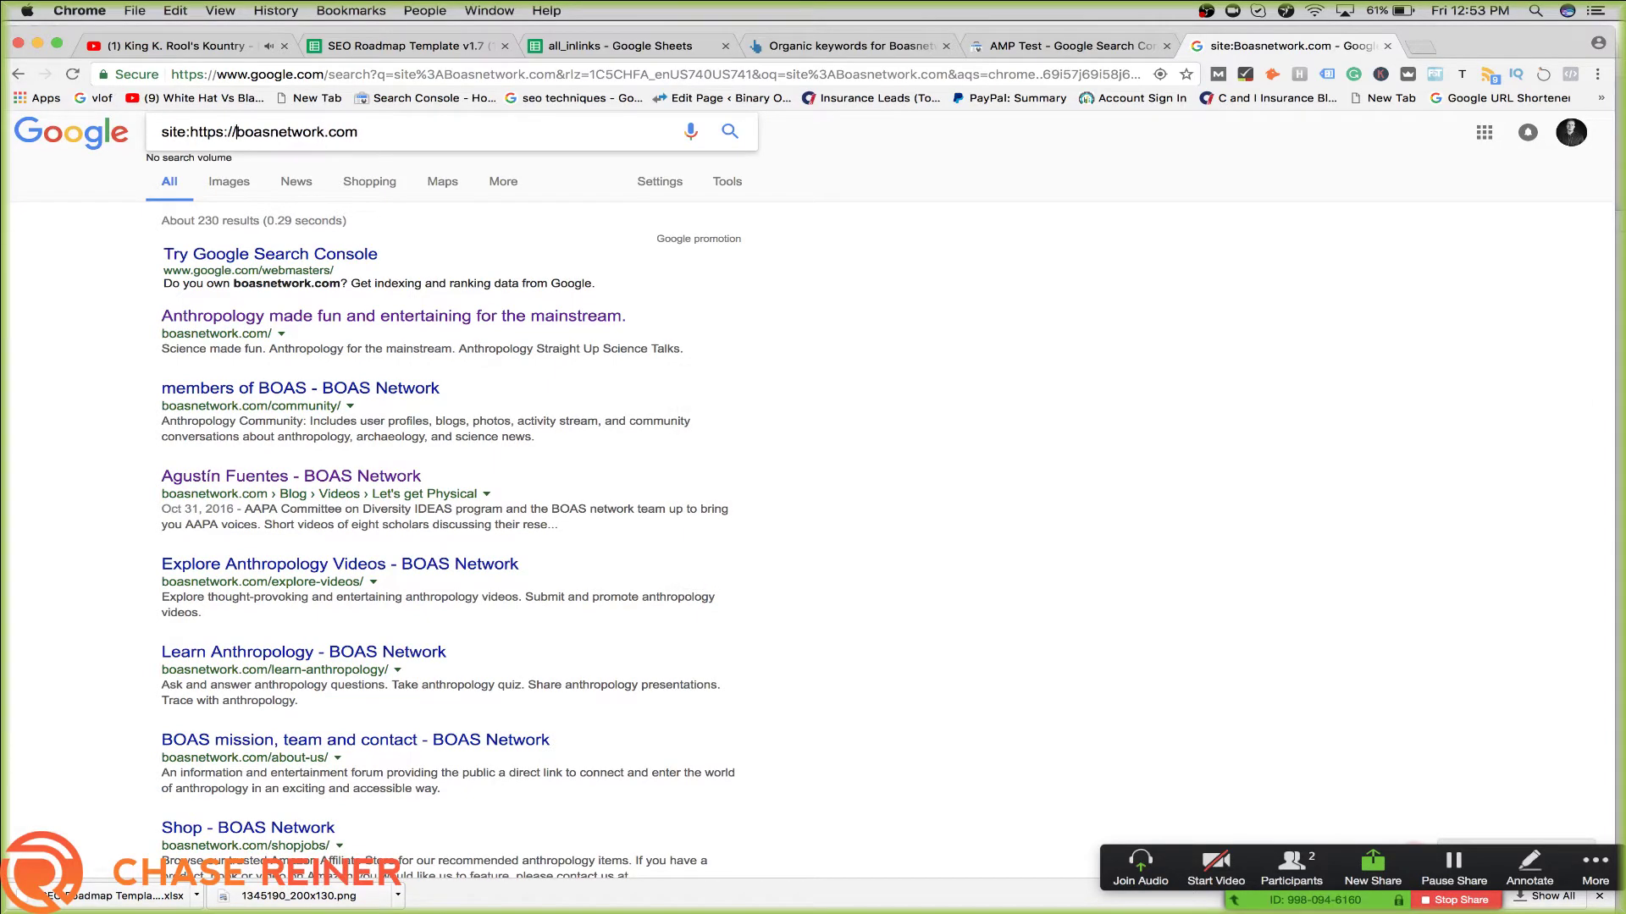
key("Return")
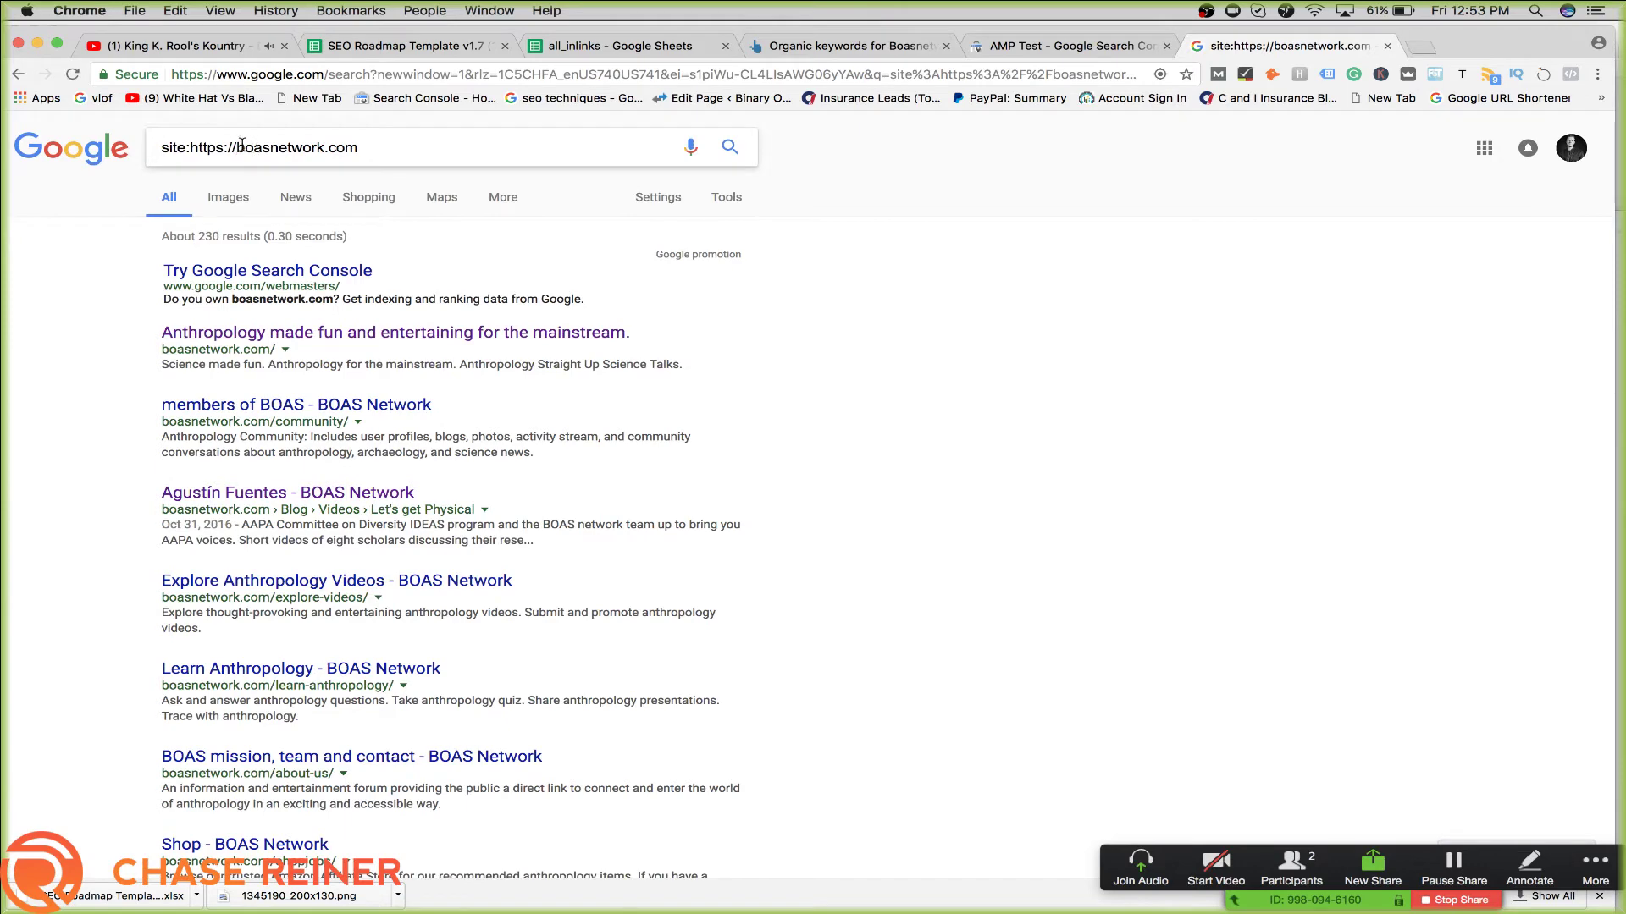
left_click(241, 147)
key("BackSpace")
key("BackSpace")
key("BackSpace")
key("BackSpace")
key("BackSpace")
key("BackSpace")
key("BackSpace")
key("BackSpace")
type("www.")
key("Return")
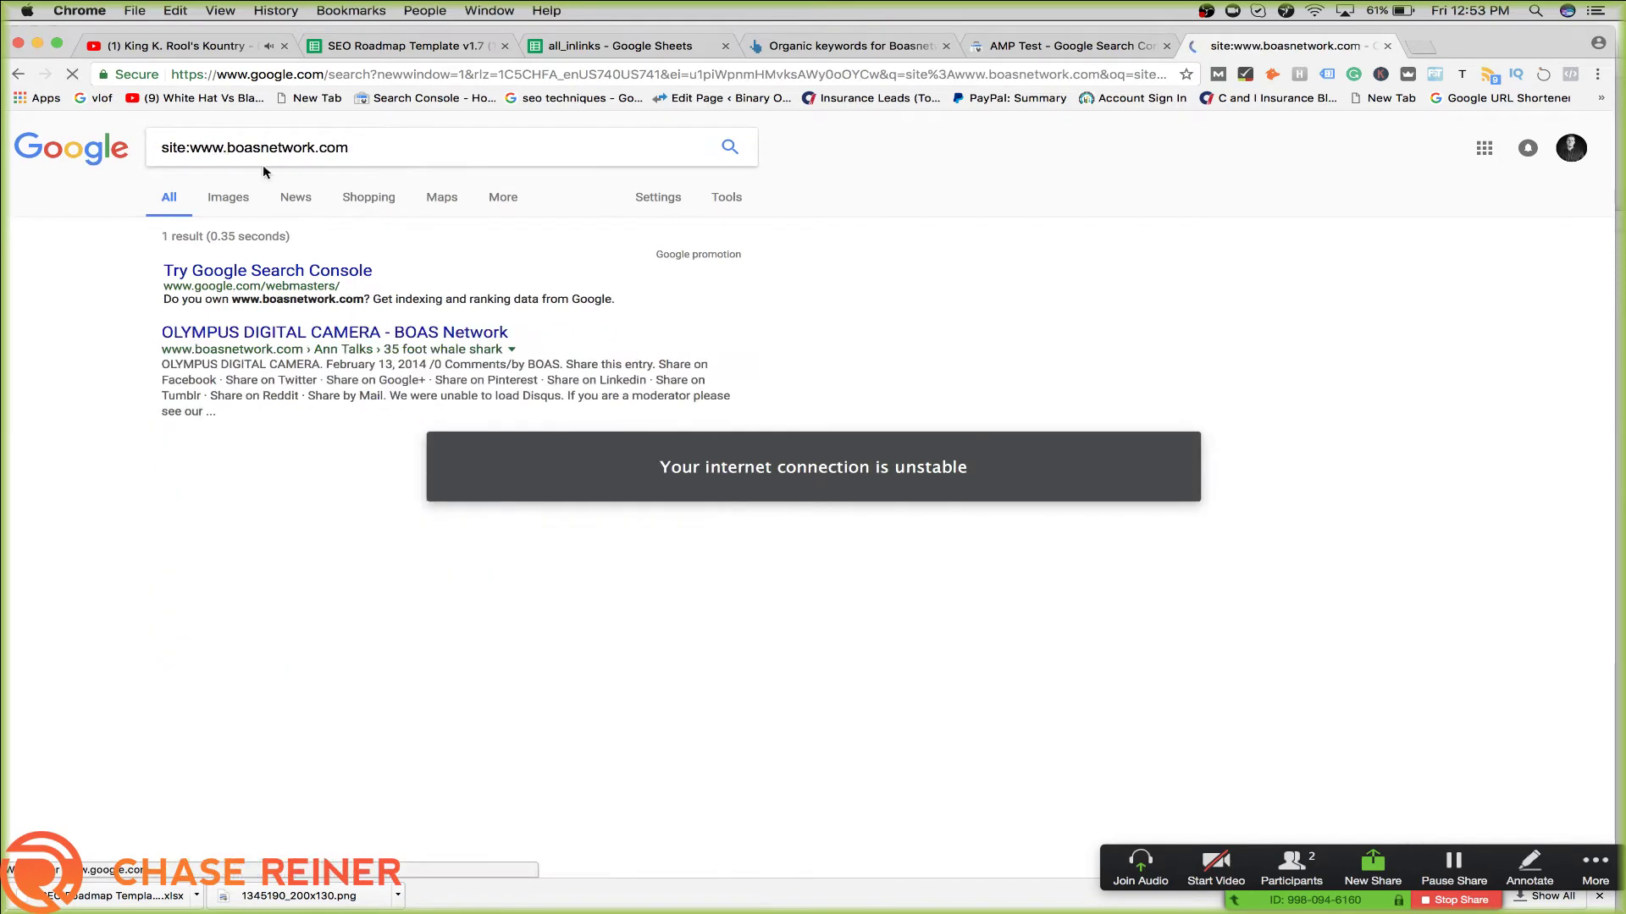
left_click(14, 74)
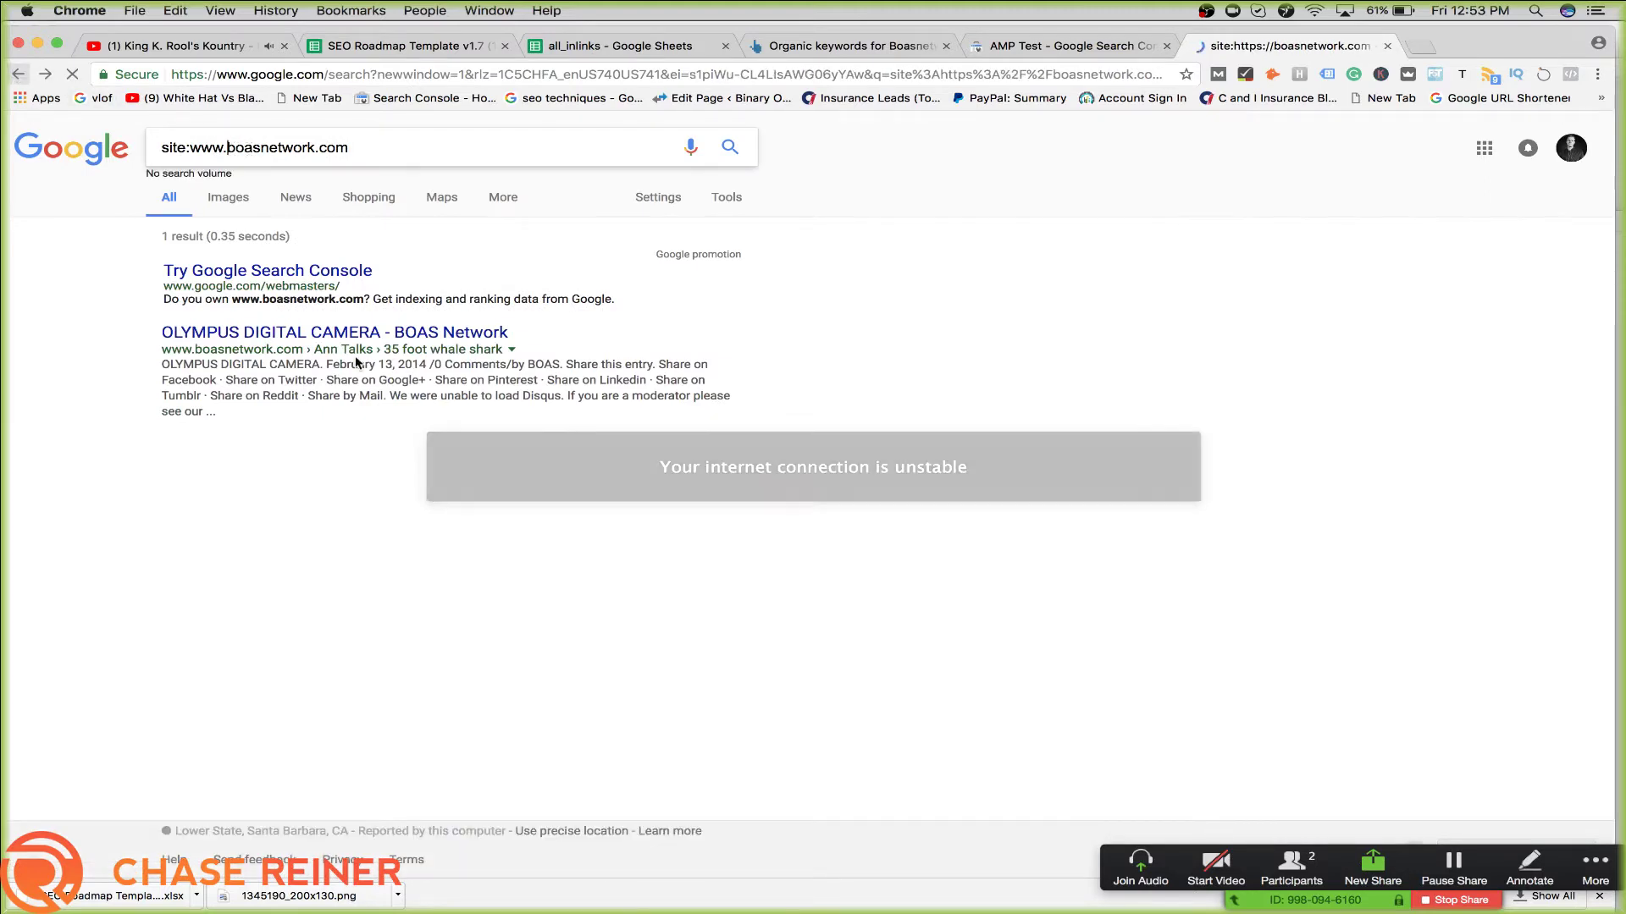
scroll(462, 503, "down", 2)
scroll(462, 503, "down", 4)
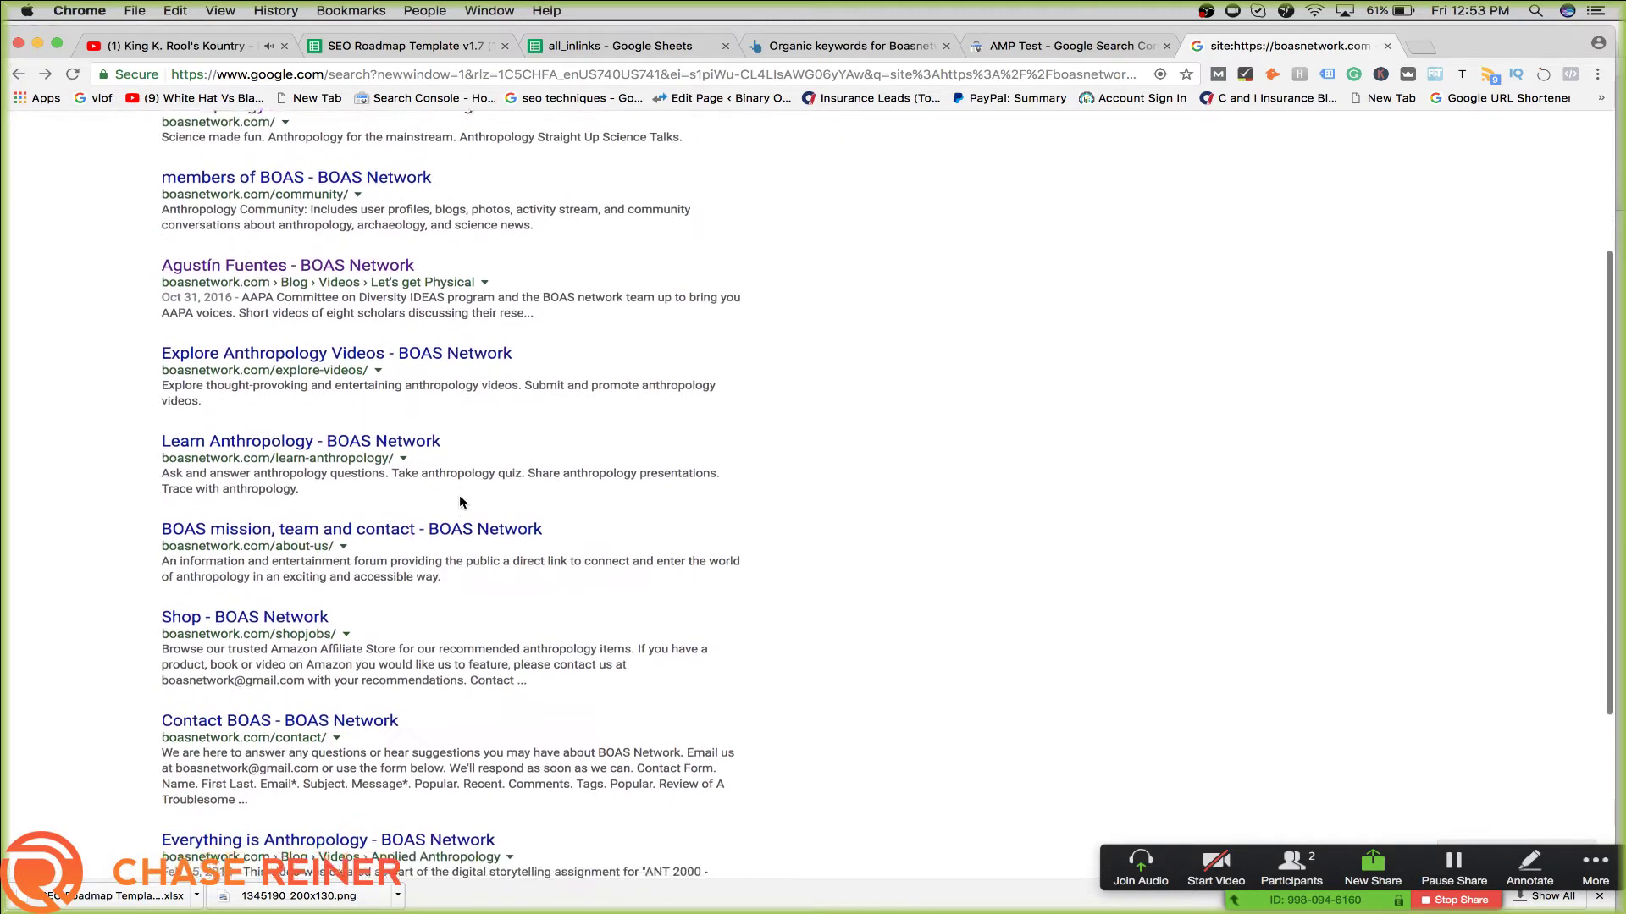
scroll(459, 502, "up", 6)
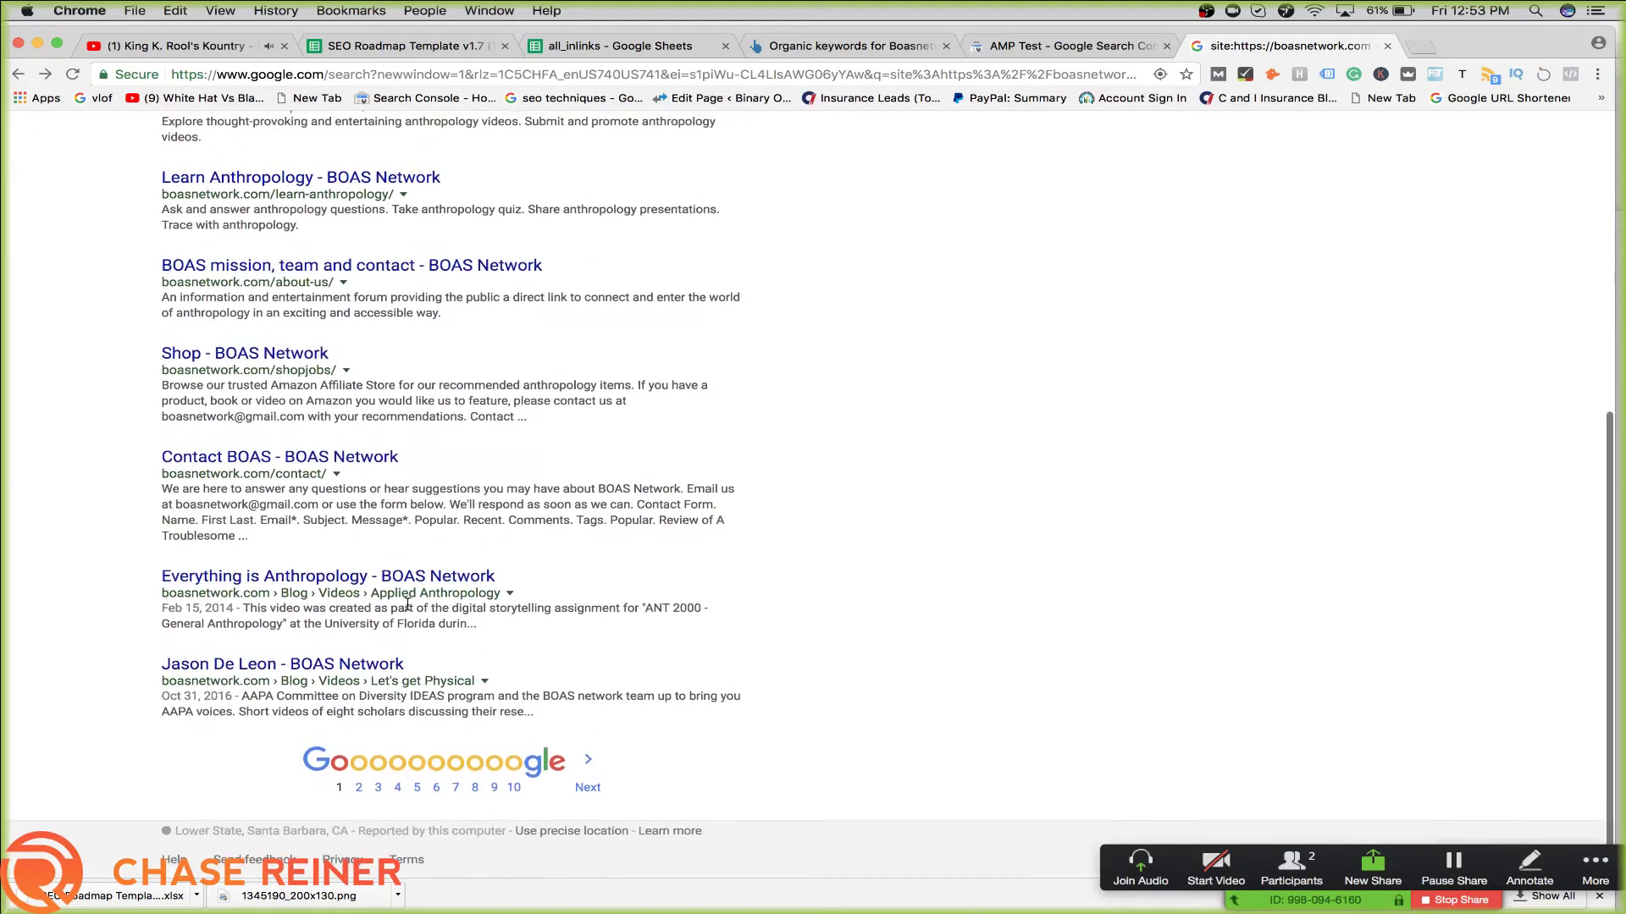
left_click(440, 159)
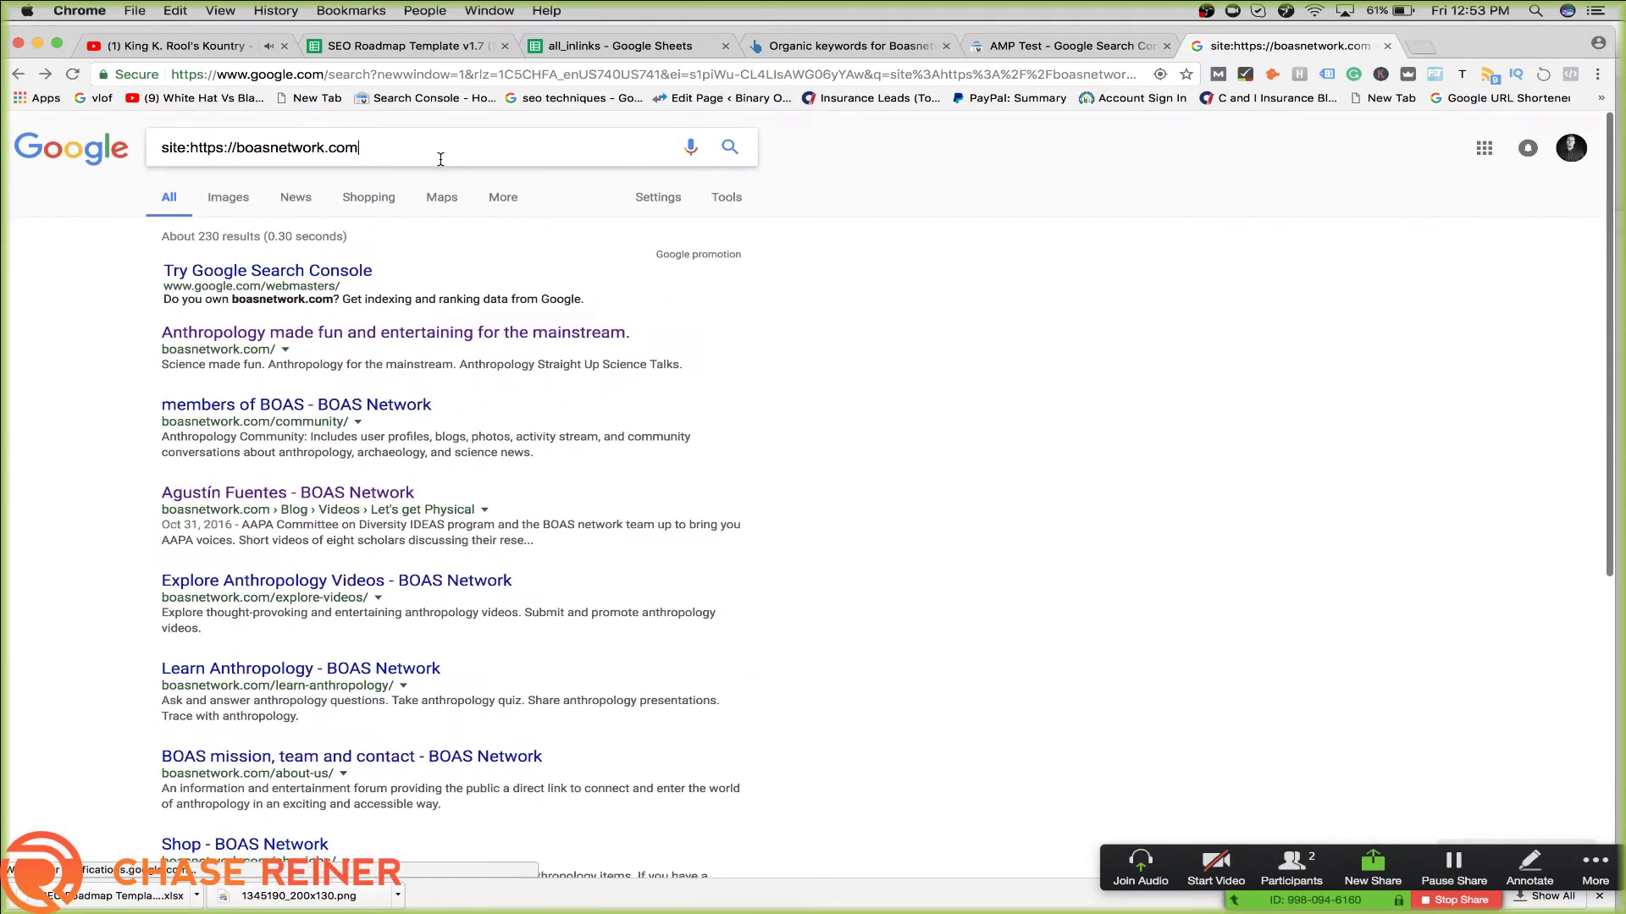
type("tag")
key("Return")
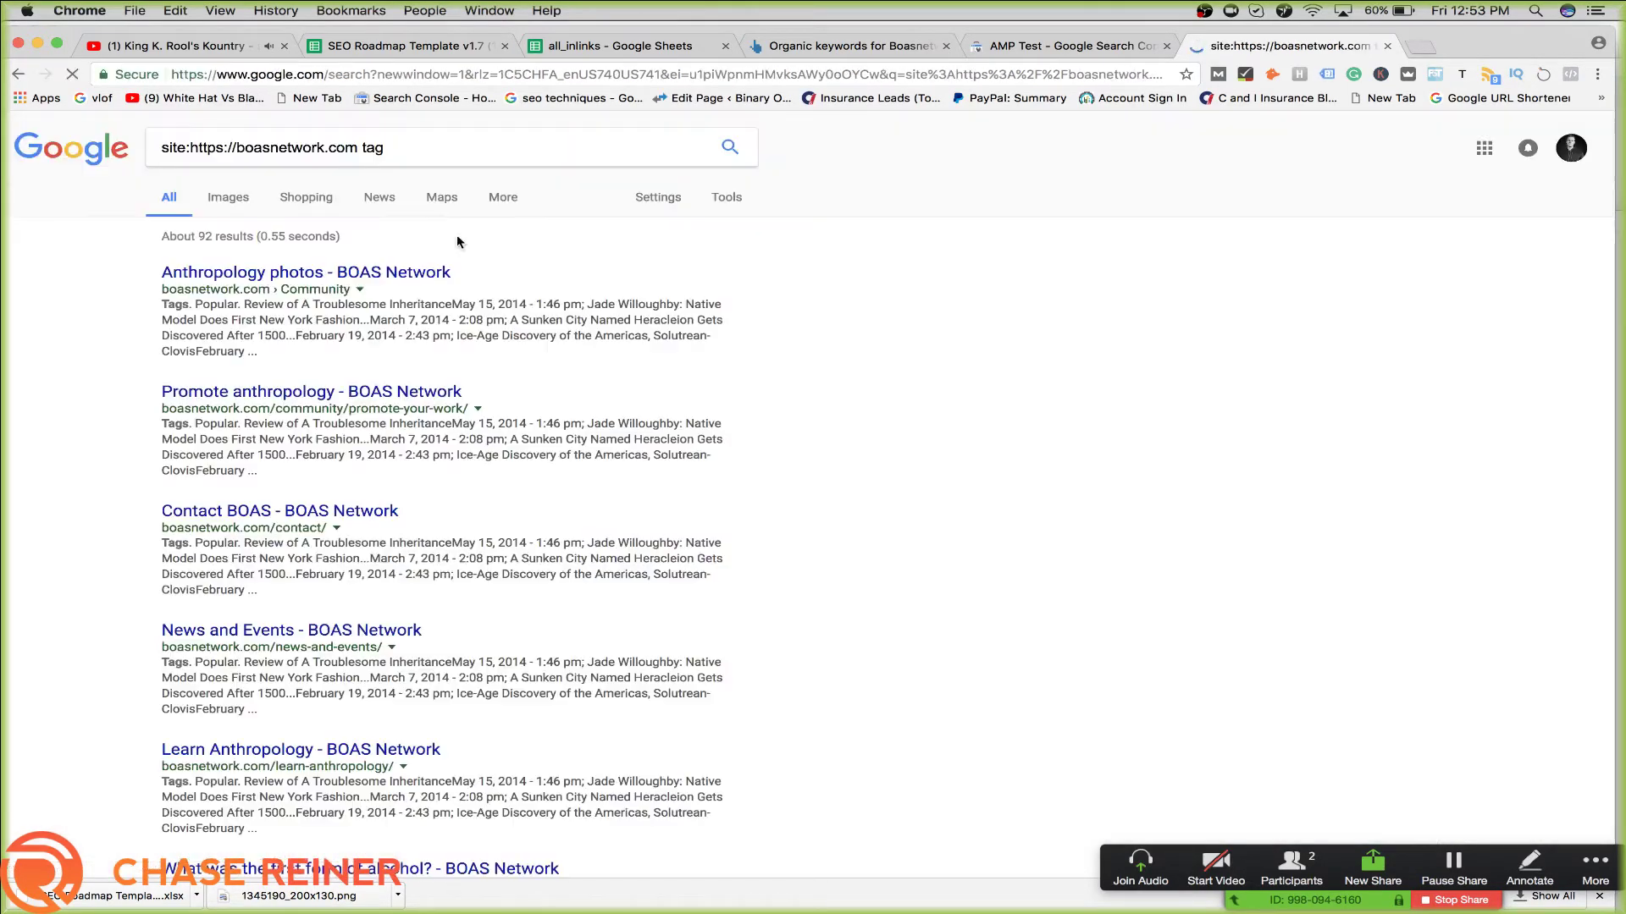
left_click(437, 154)
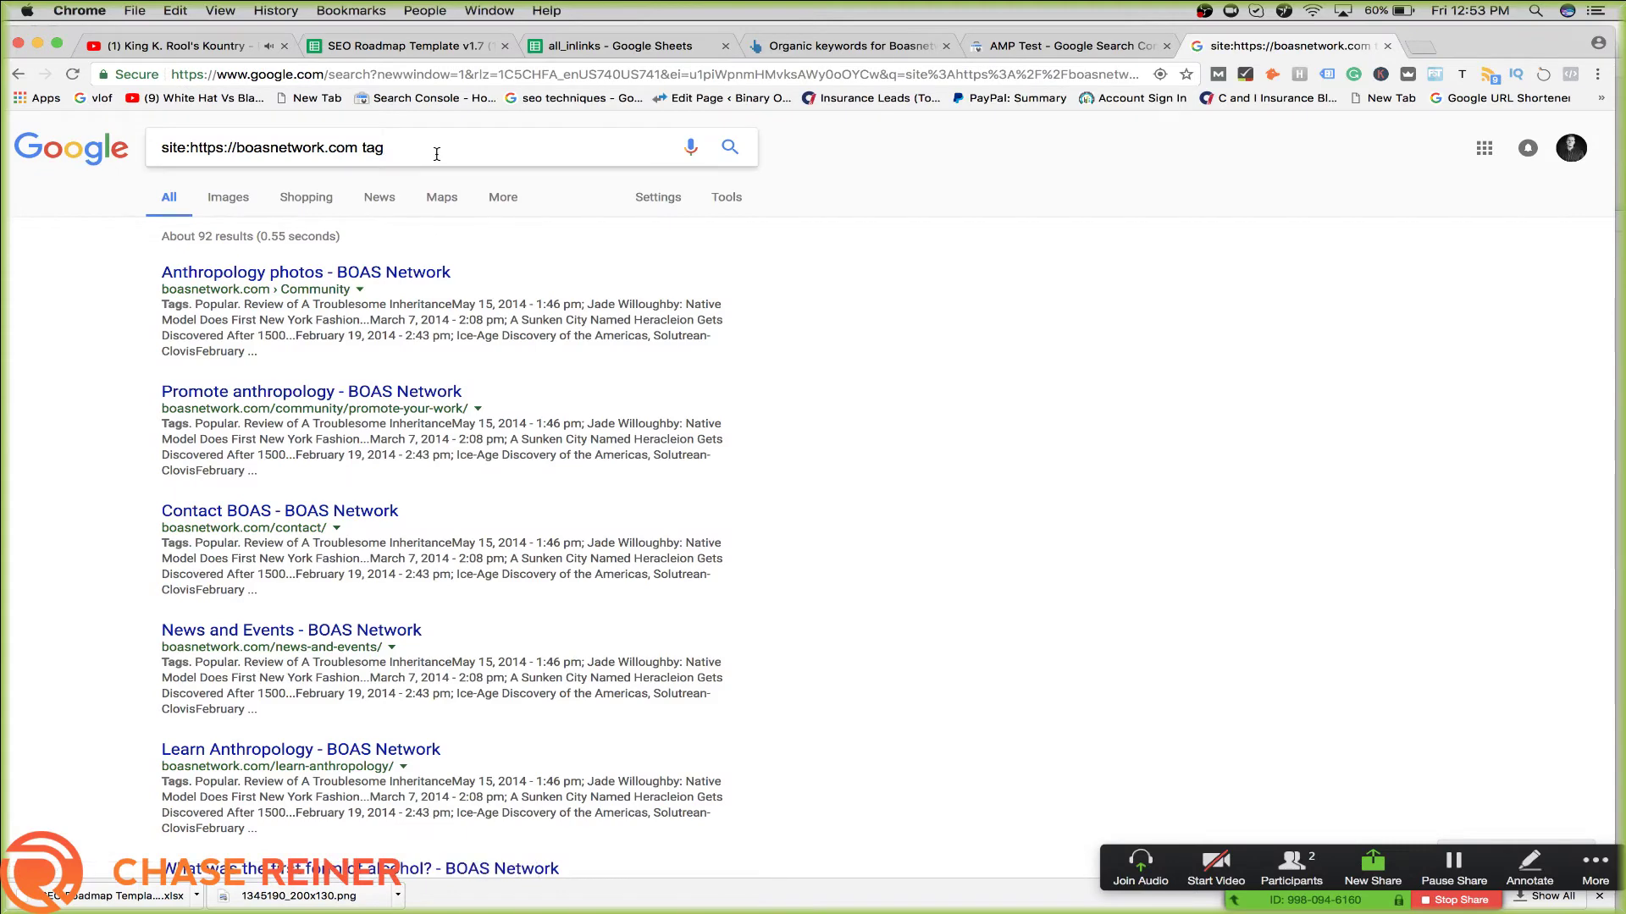
scroll(493, 453, "down", 3)
scroll(404, 482, "up", 5)
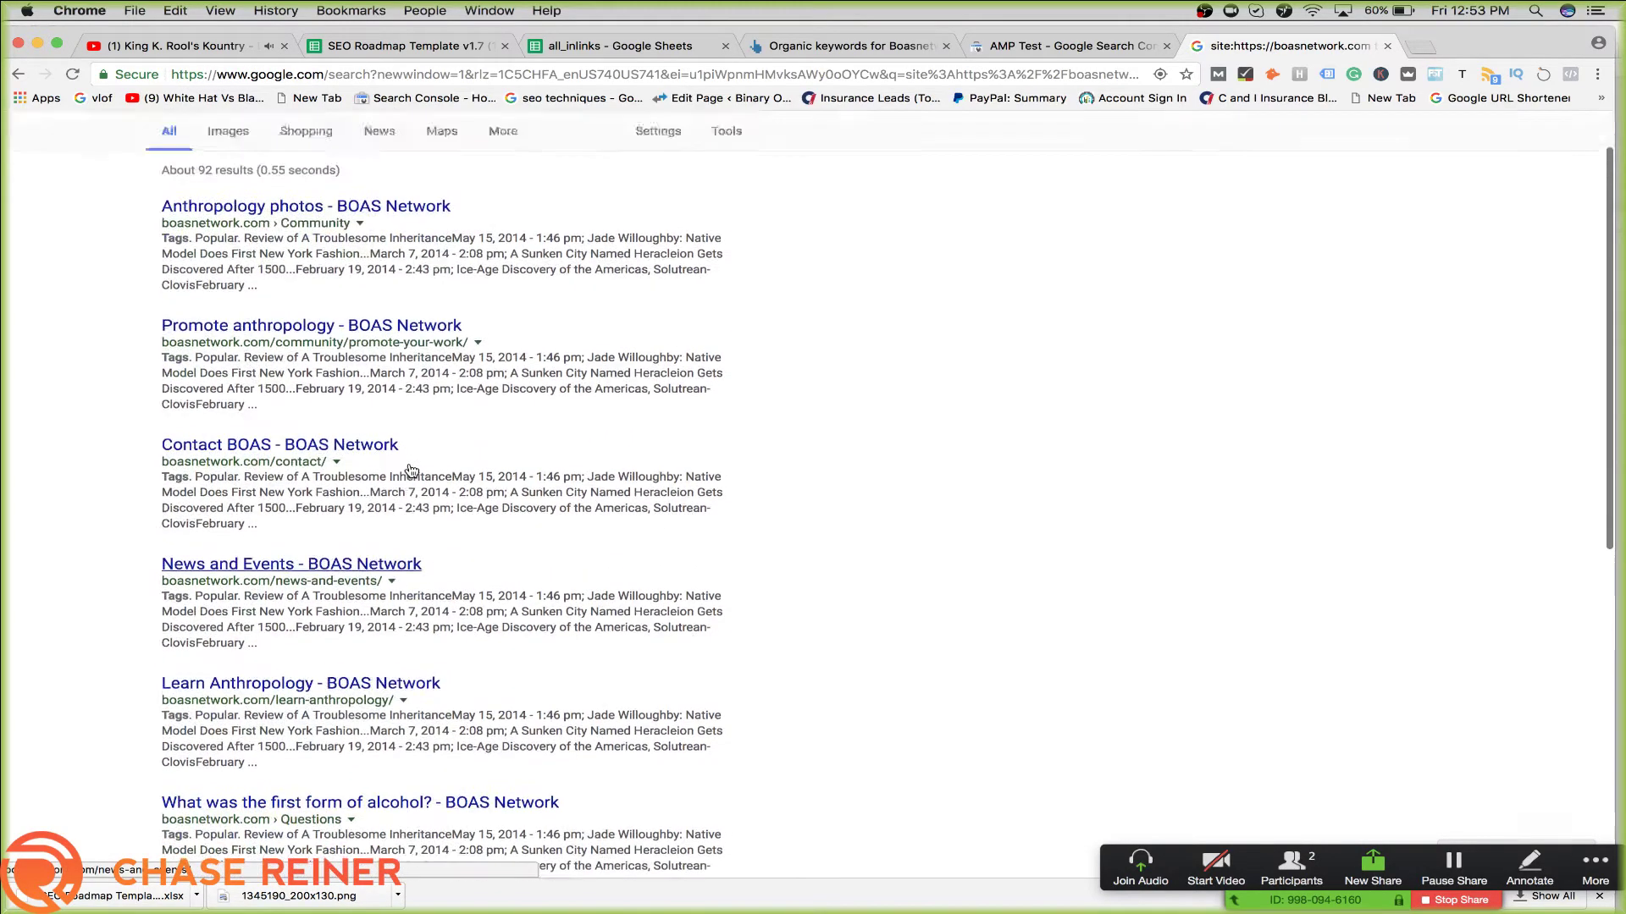
Return to the SEO roadmap sheet and select the Status cell for Authors under Indexation
left_click(423, 42)
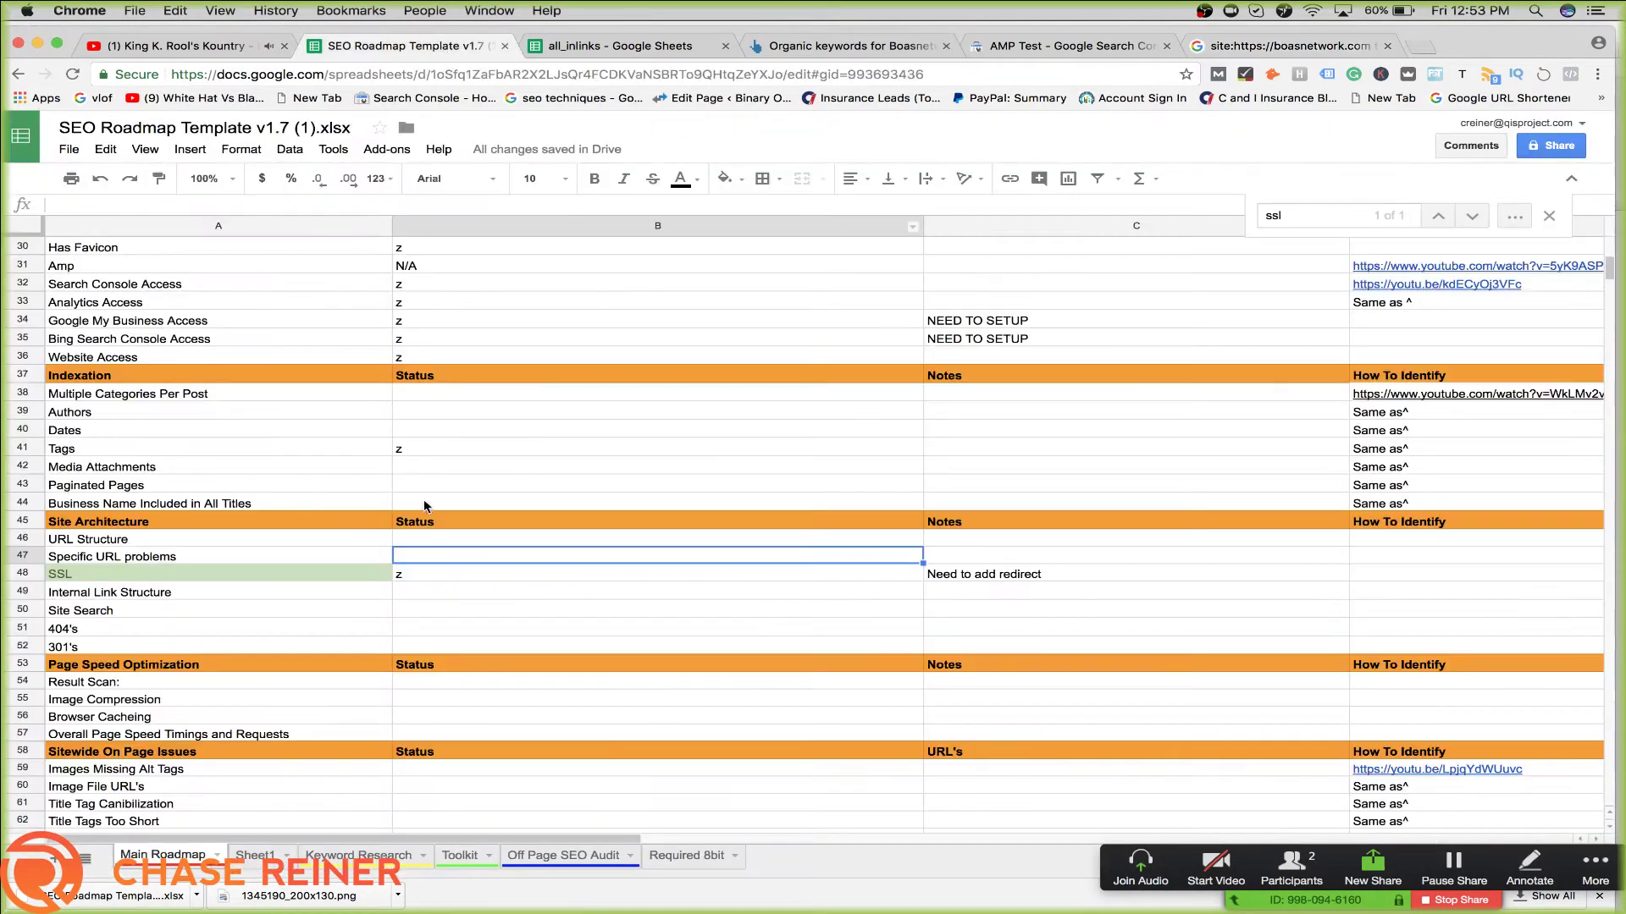
double_click(451, 556)
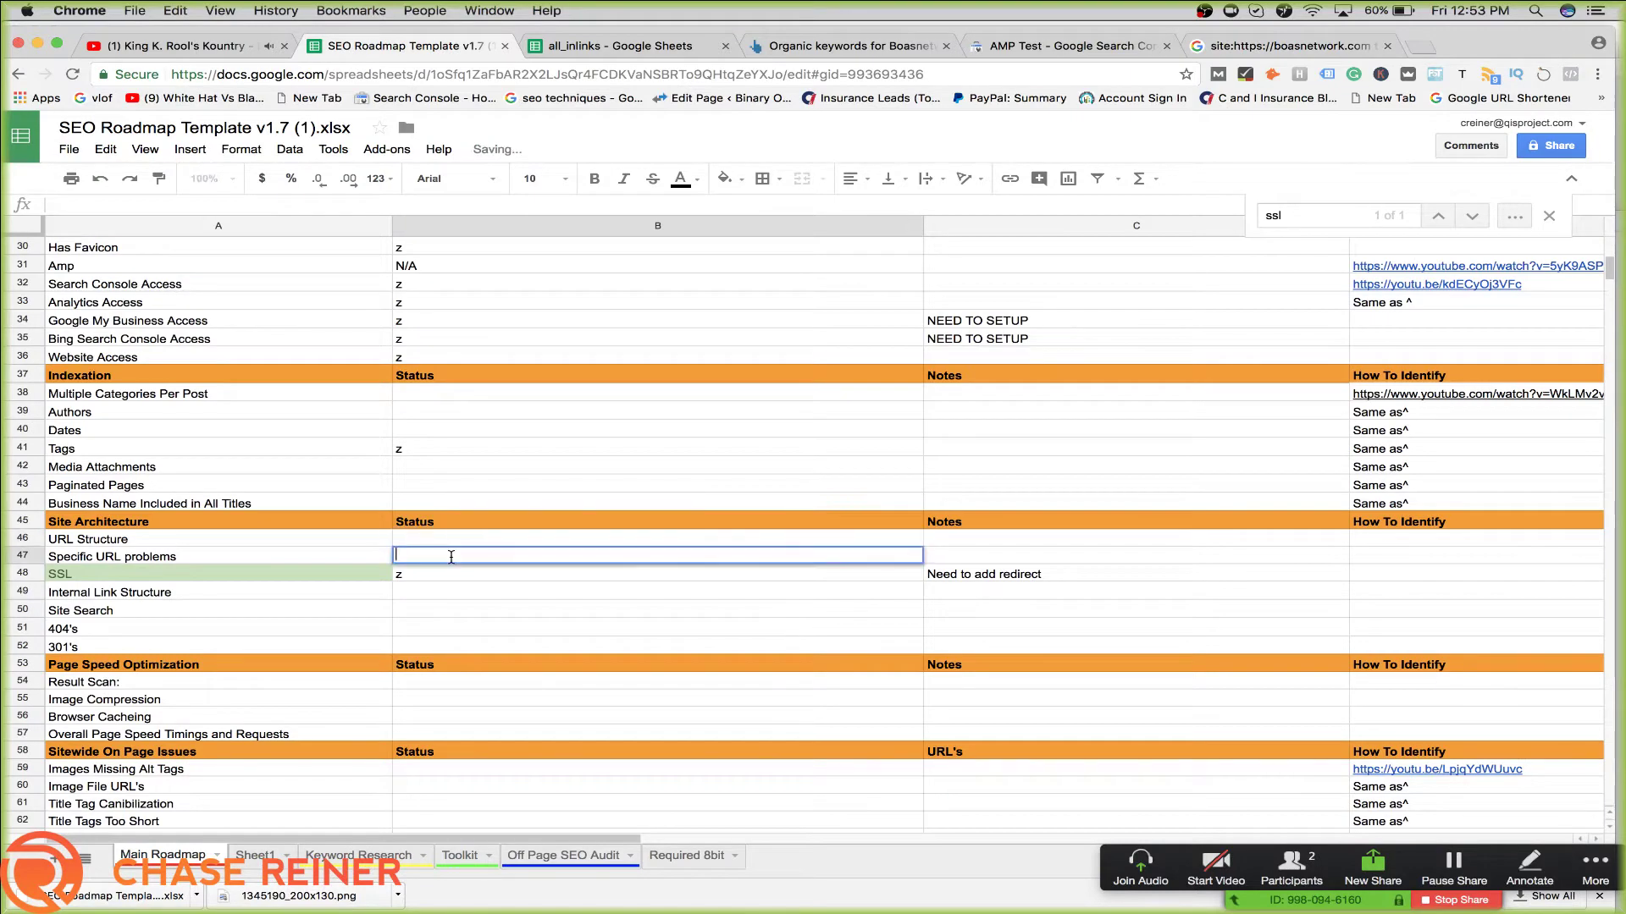
left_click(516, 579)
left_click(512, 591)
left_click(457, 429)
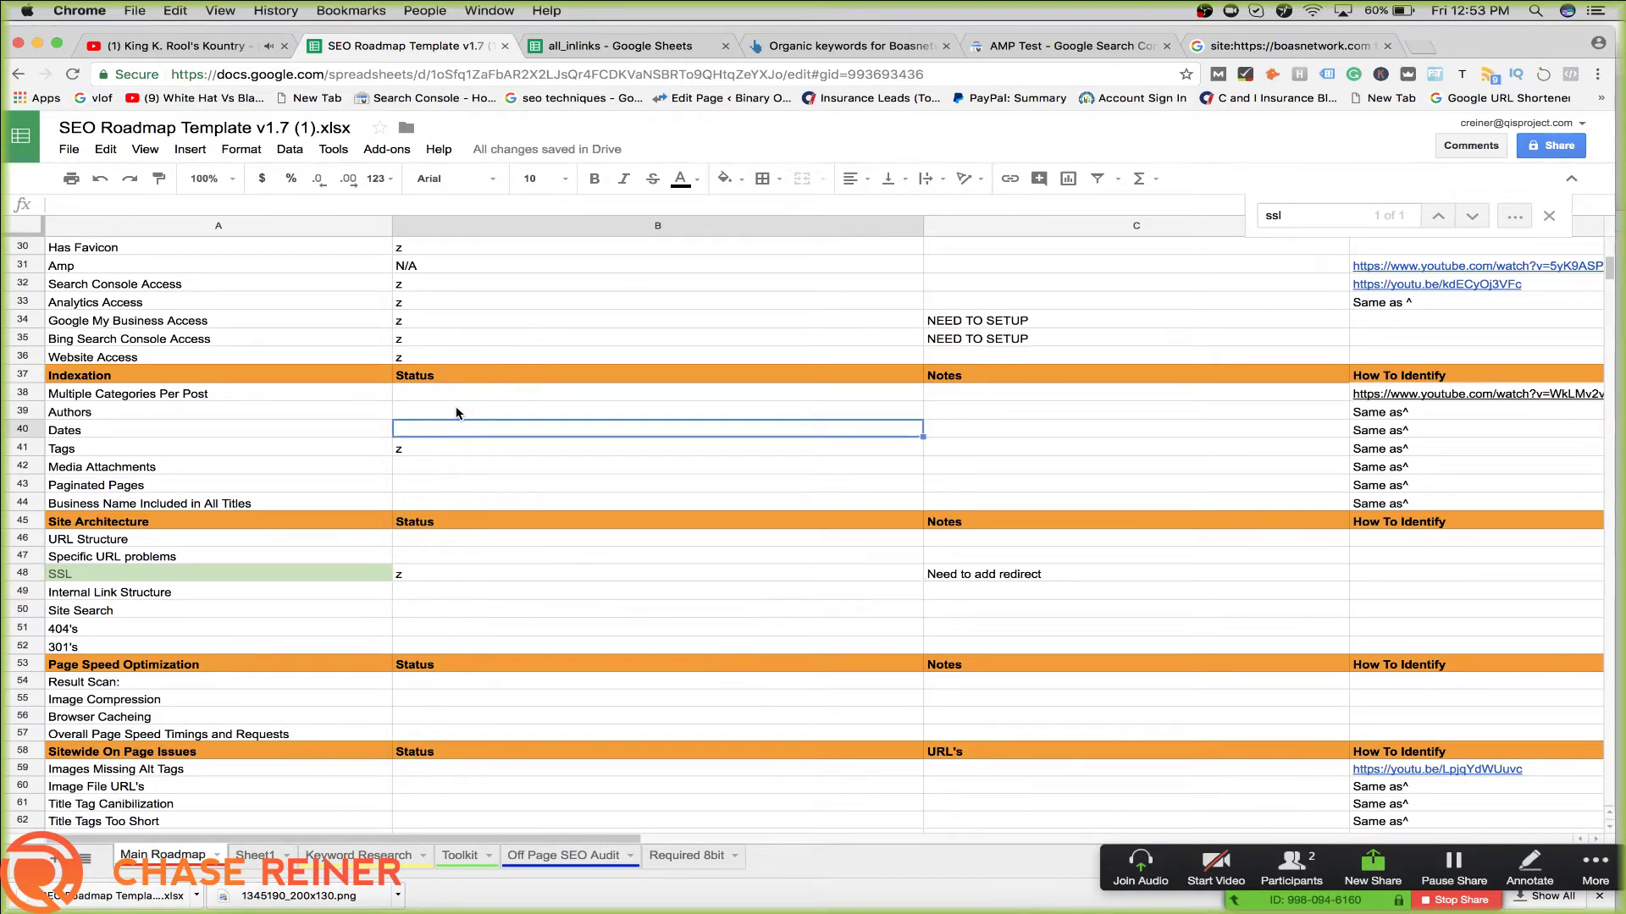
key("super+9")
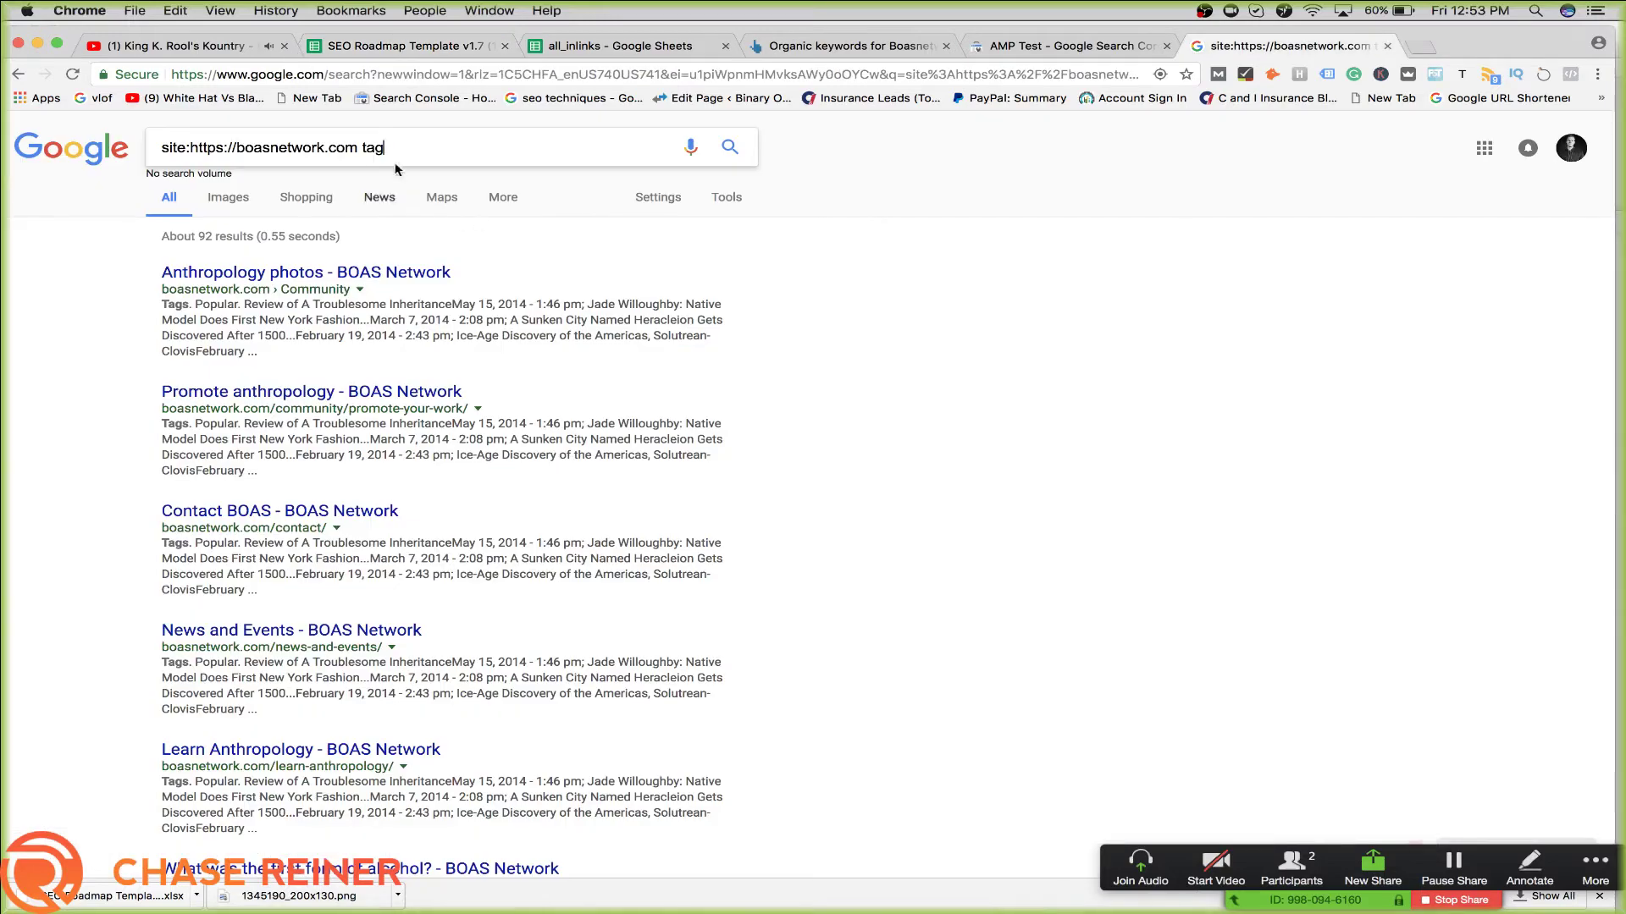
type("rs")
key("Return")
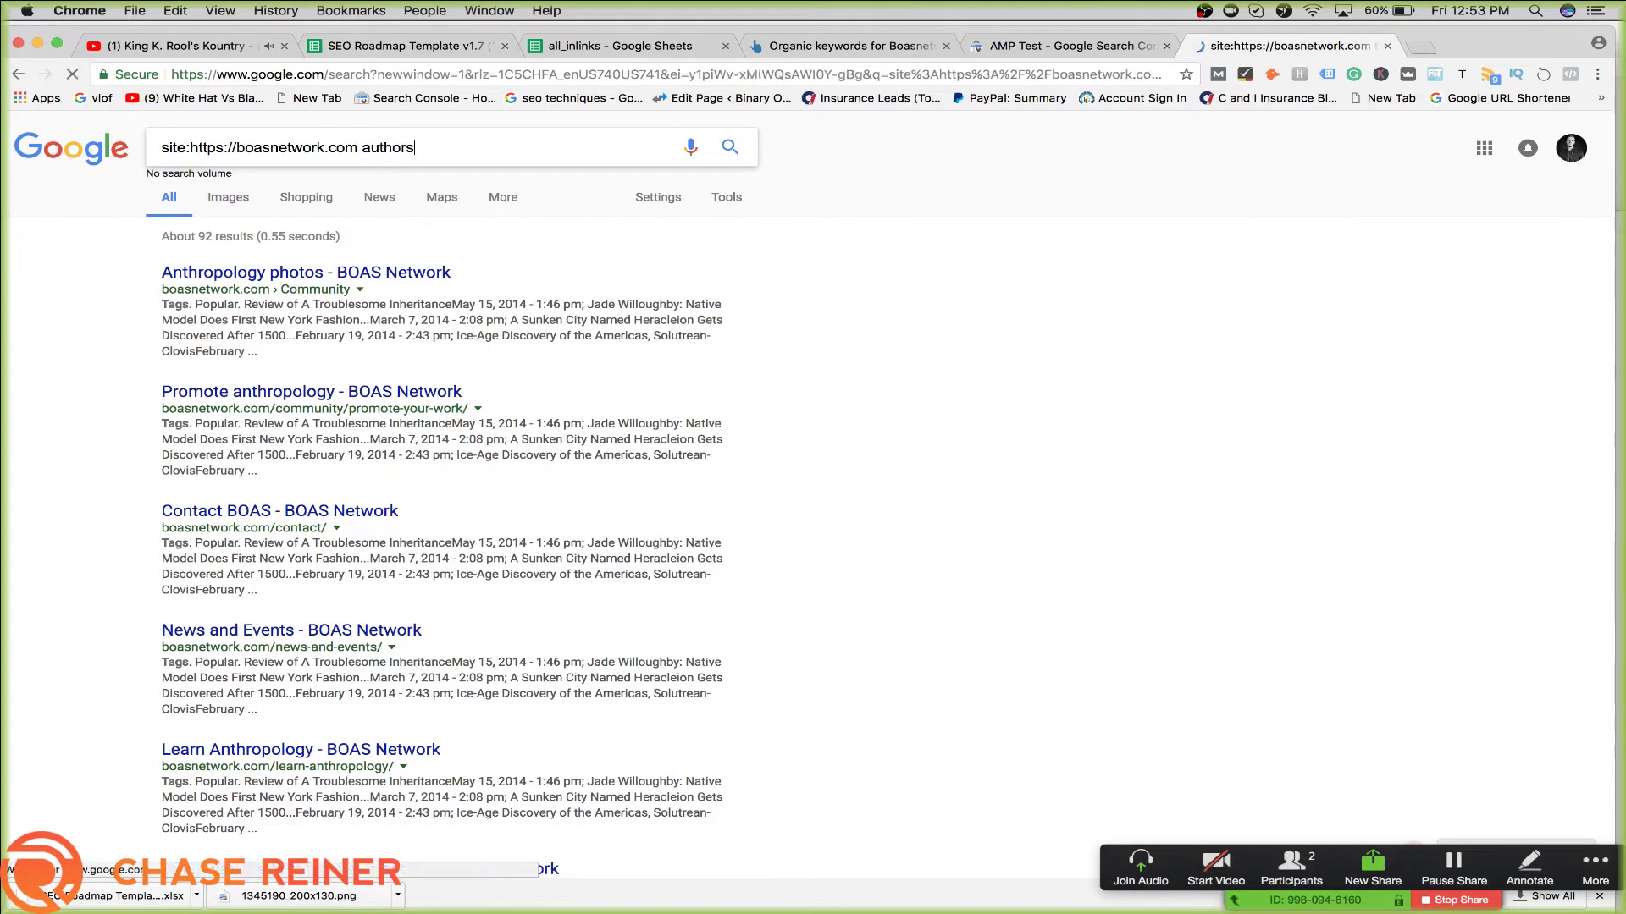
scroll(353, 490, "down", 1)
scroll(353, 489, "down", 5)
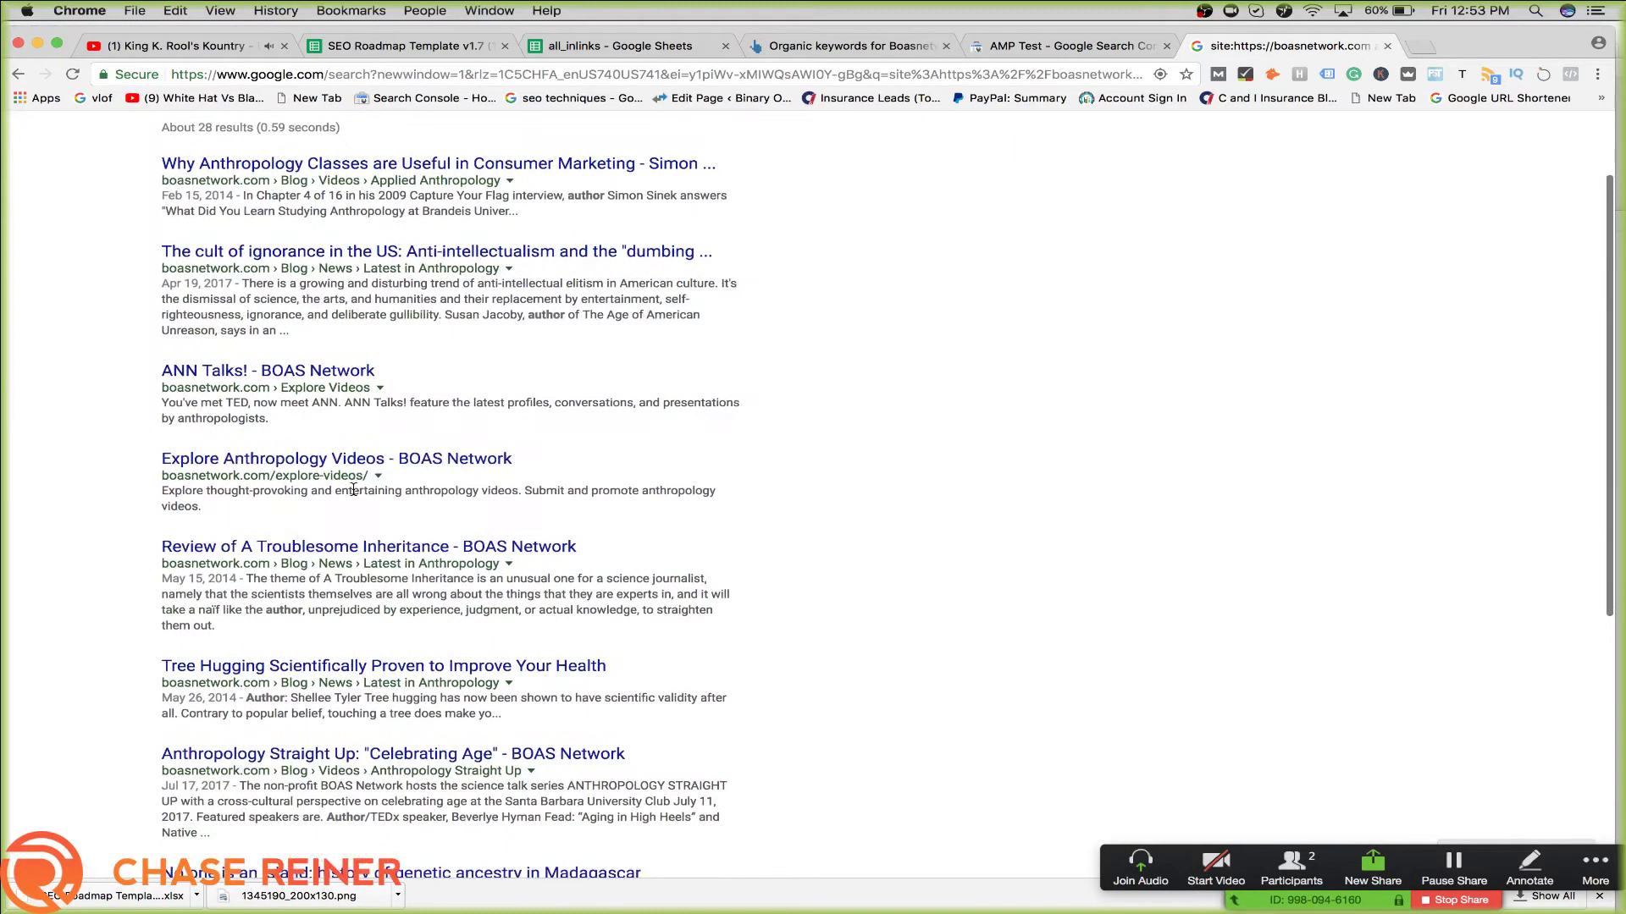
scroll(370, 504, "down", 3)
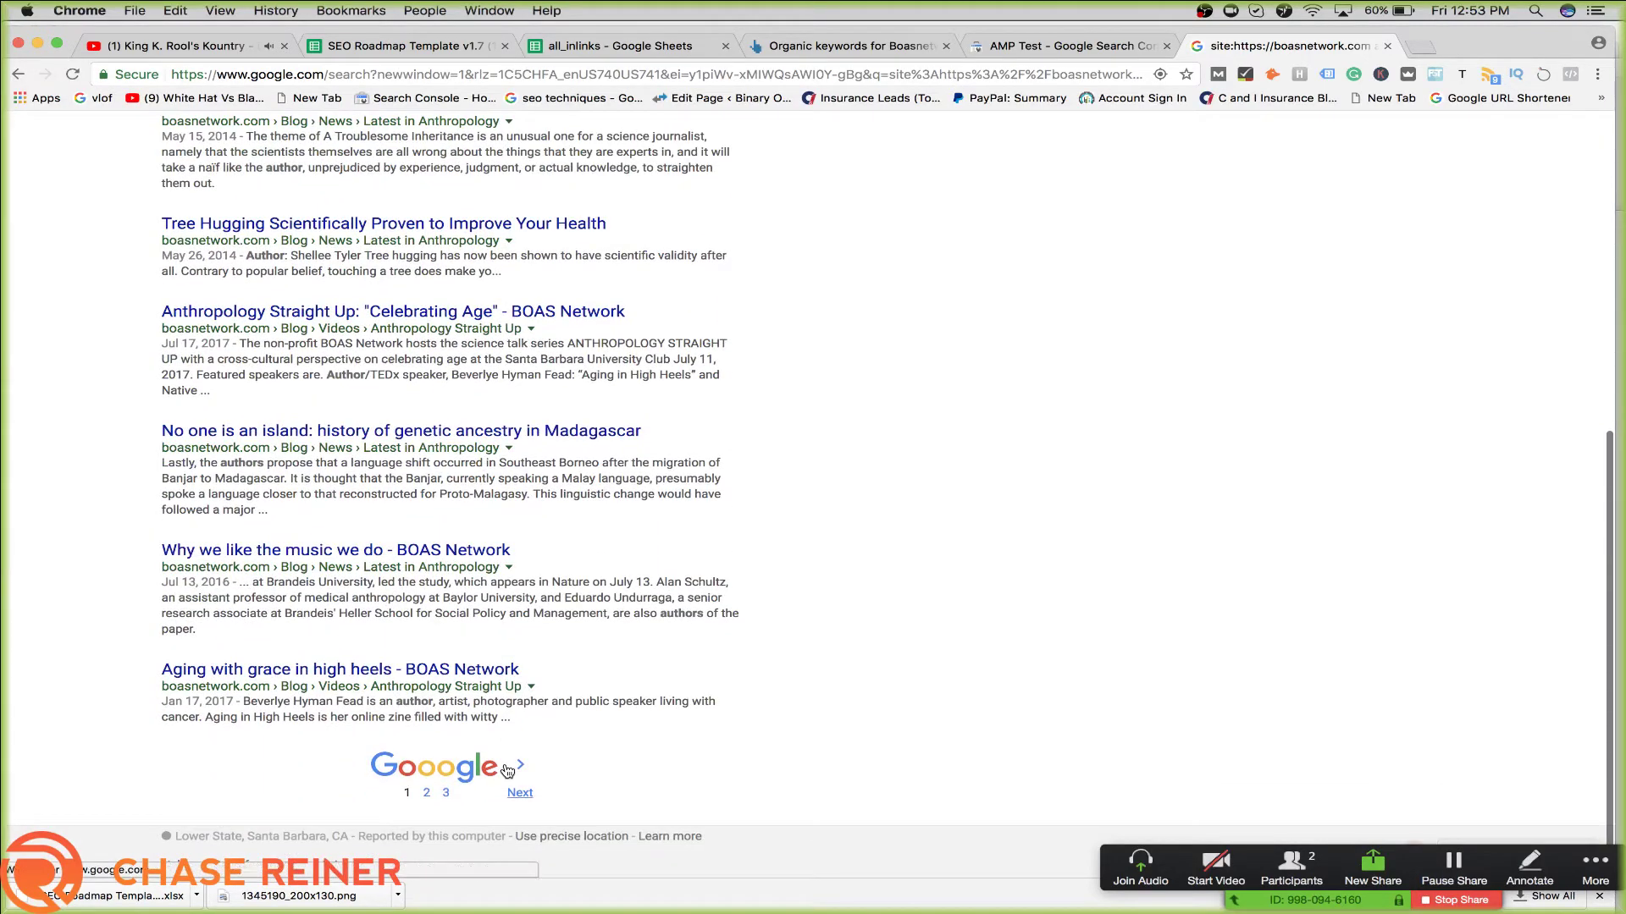
left_click(520, 790)
left_click(463, 153)
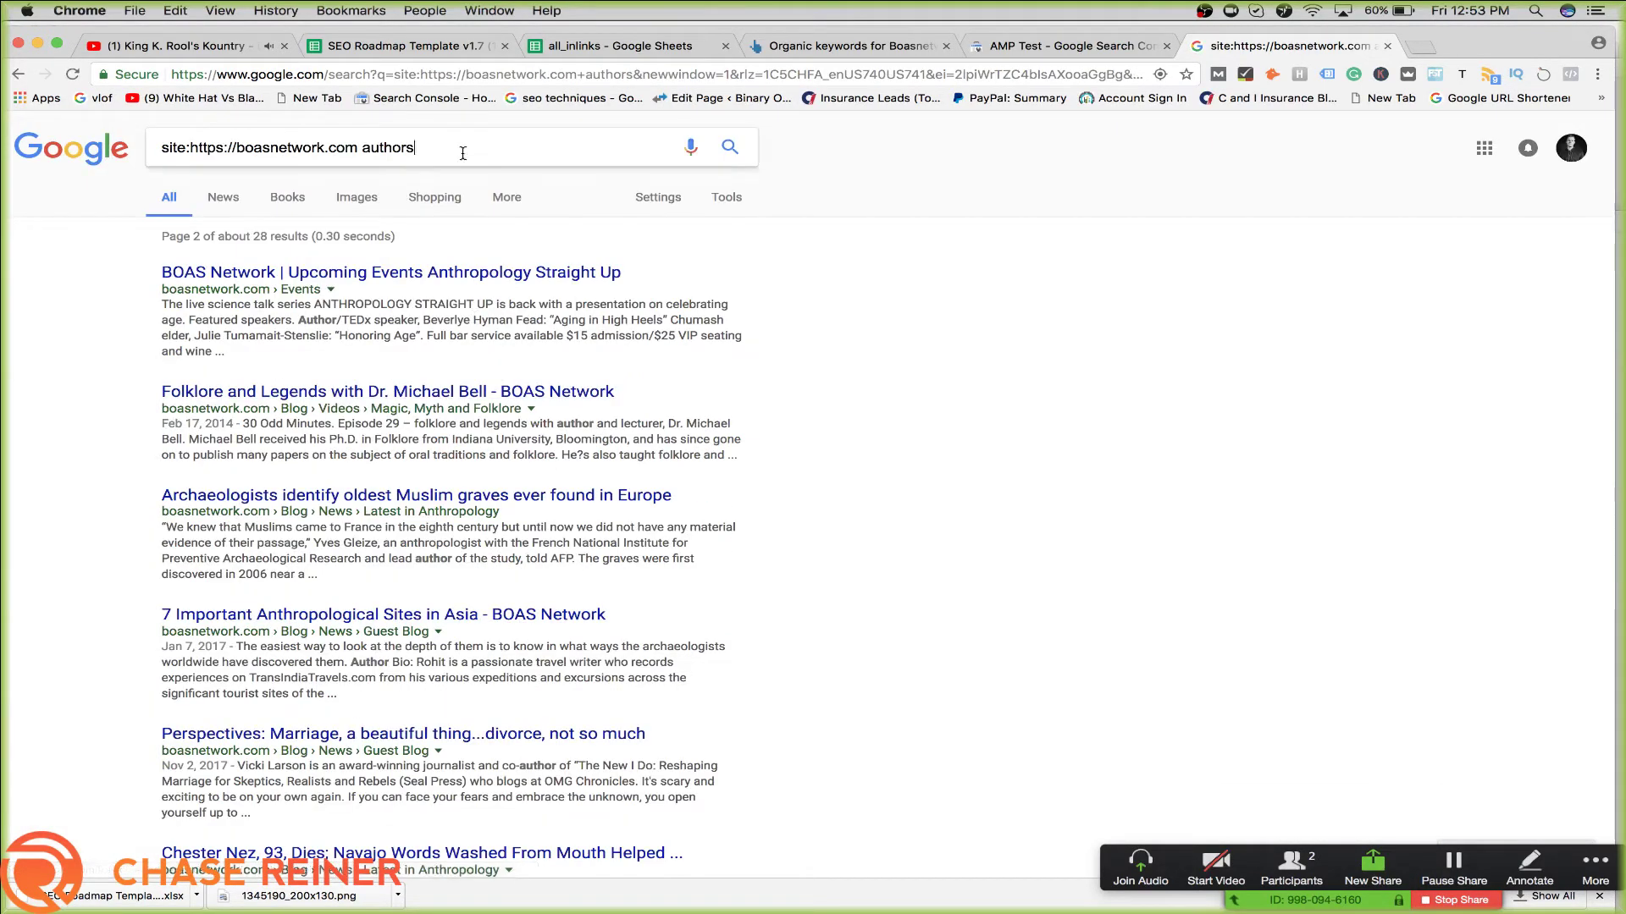
key("Return")
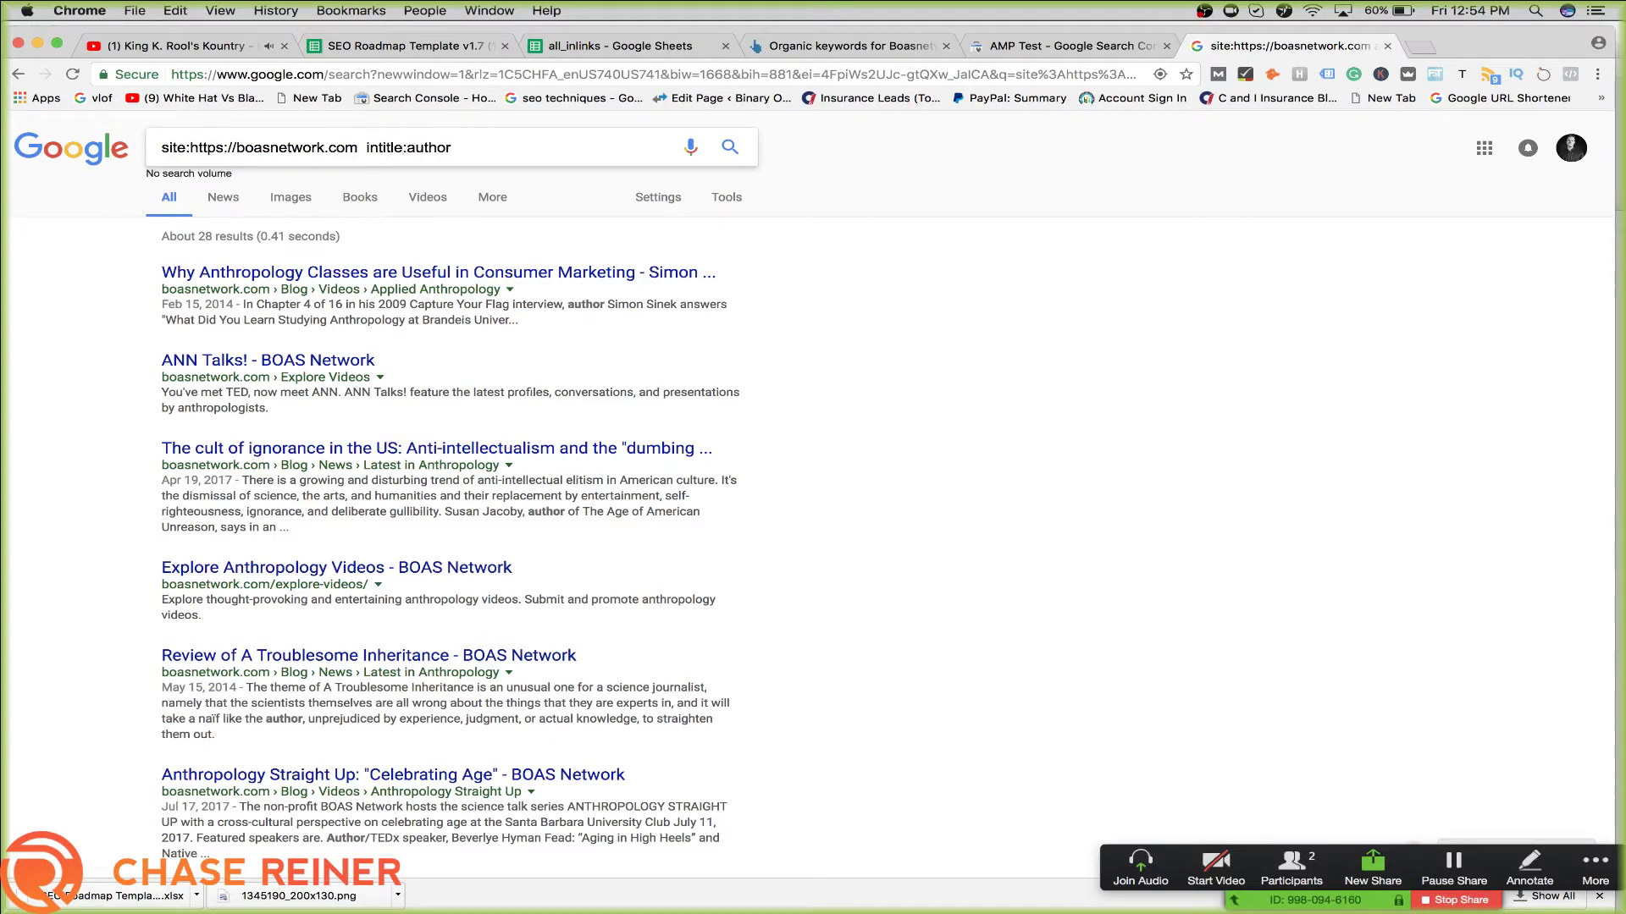
type(":")
key("Return")
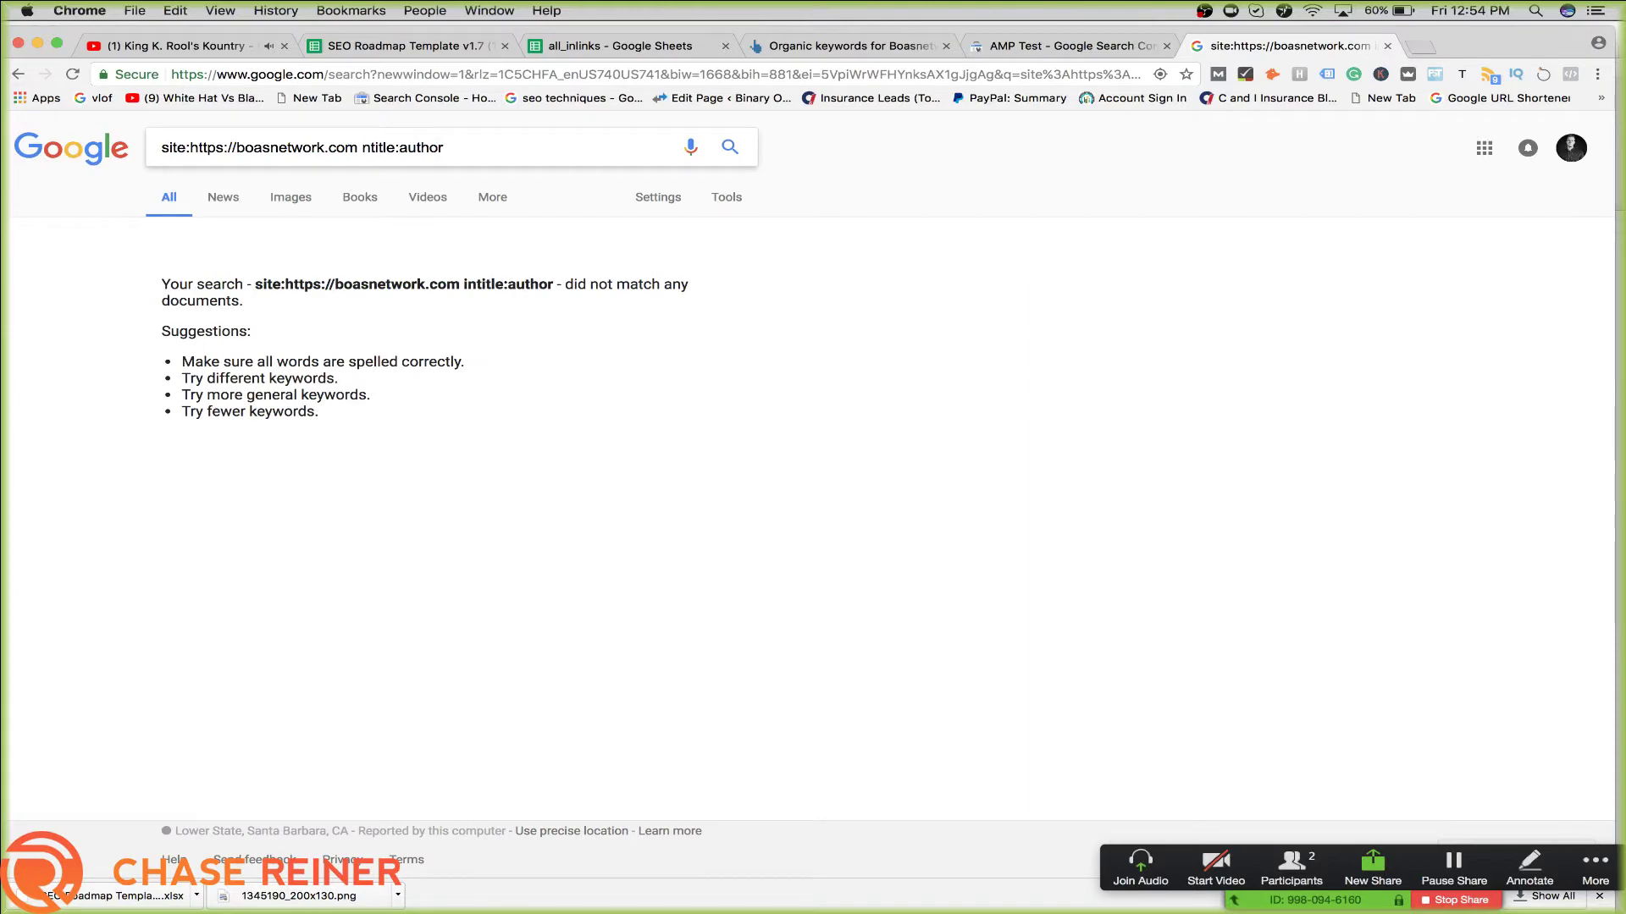
type("i")
key("Return")
Mark the Authors Status in the roadmap sheet with x and open the Dates Status cell for editing
left_click(404, 46)
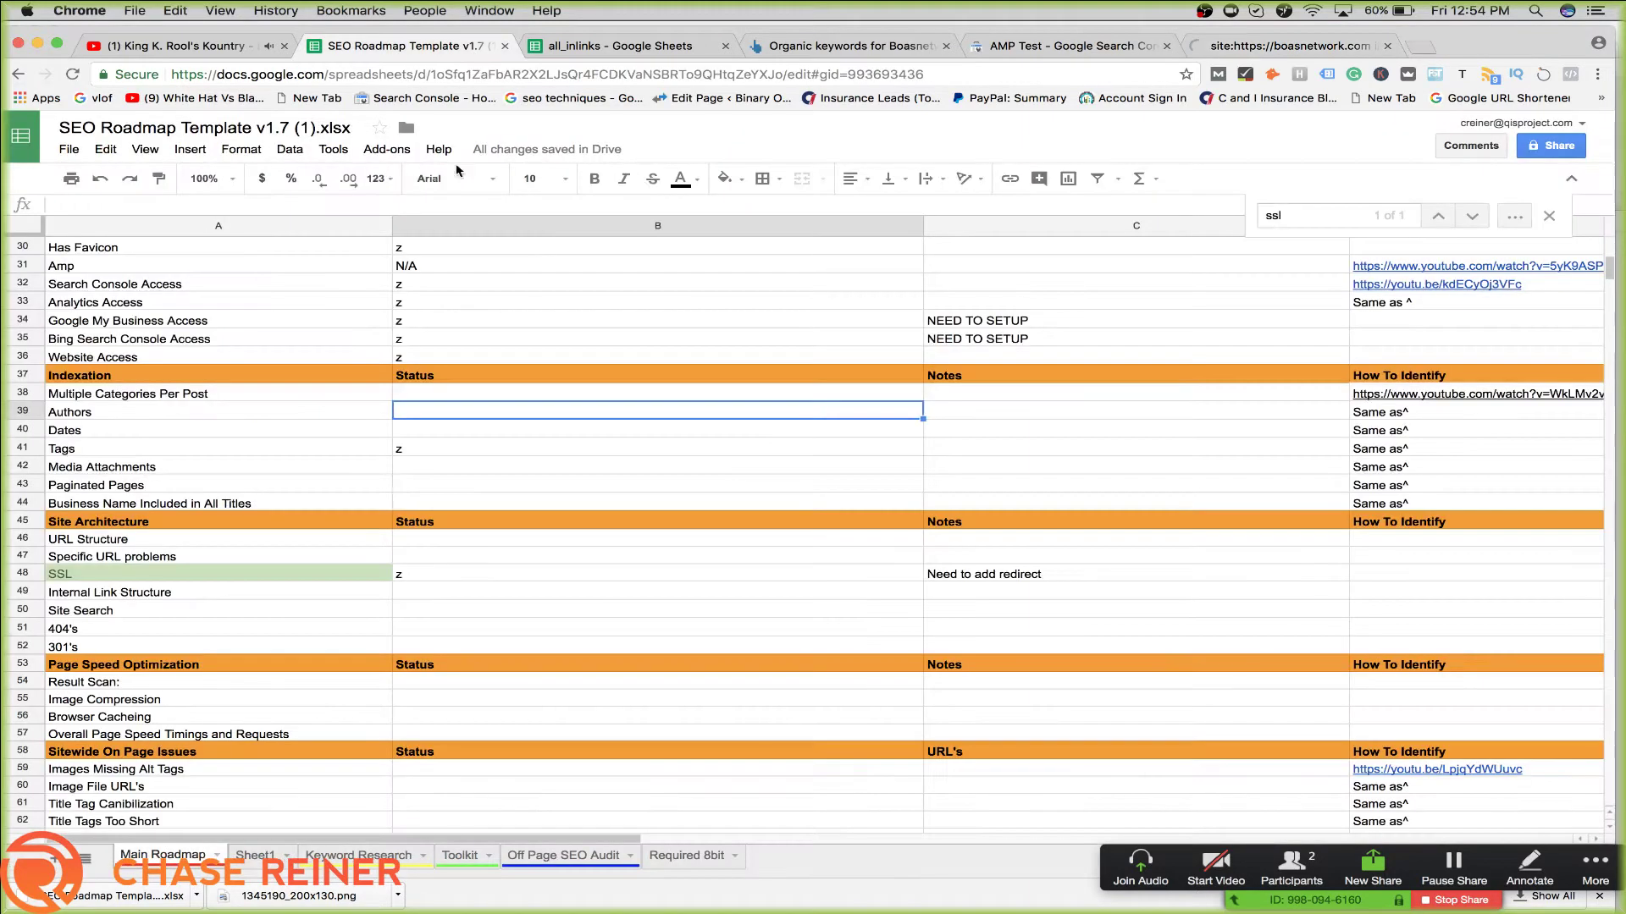
type("x")
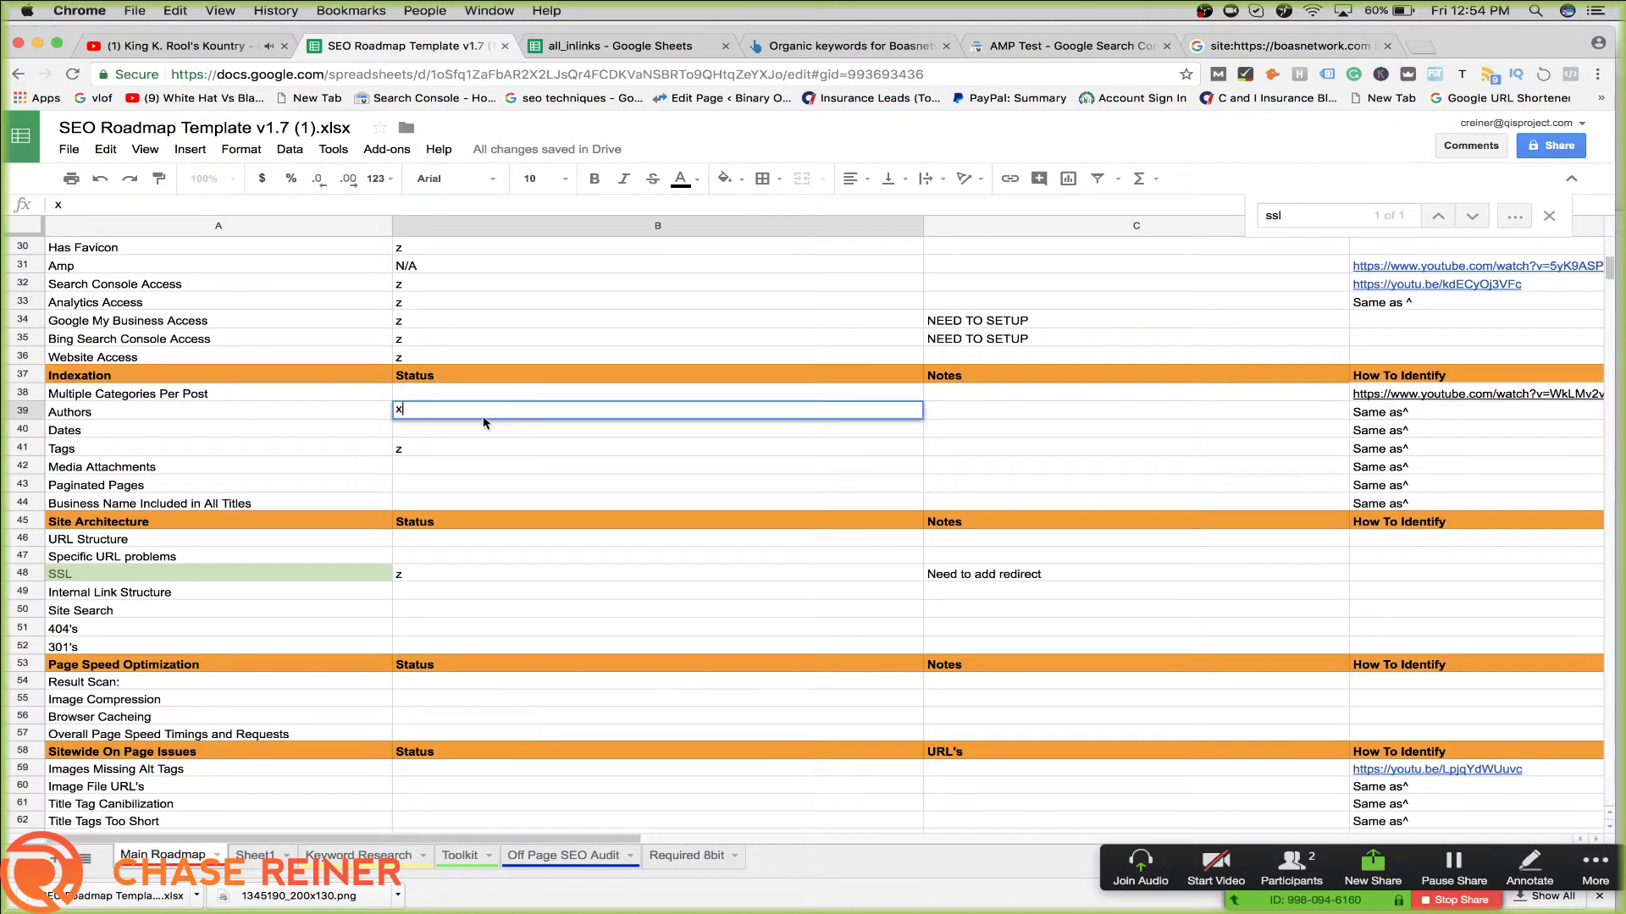
key("Return")
double_click(476, 430)
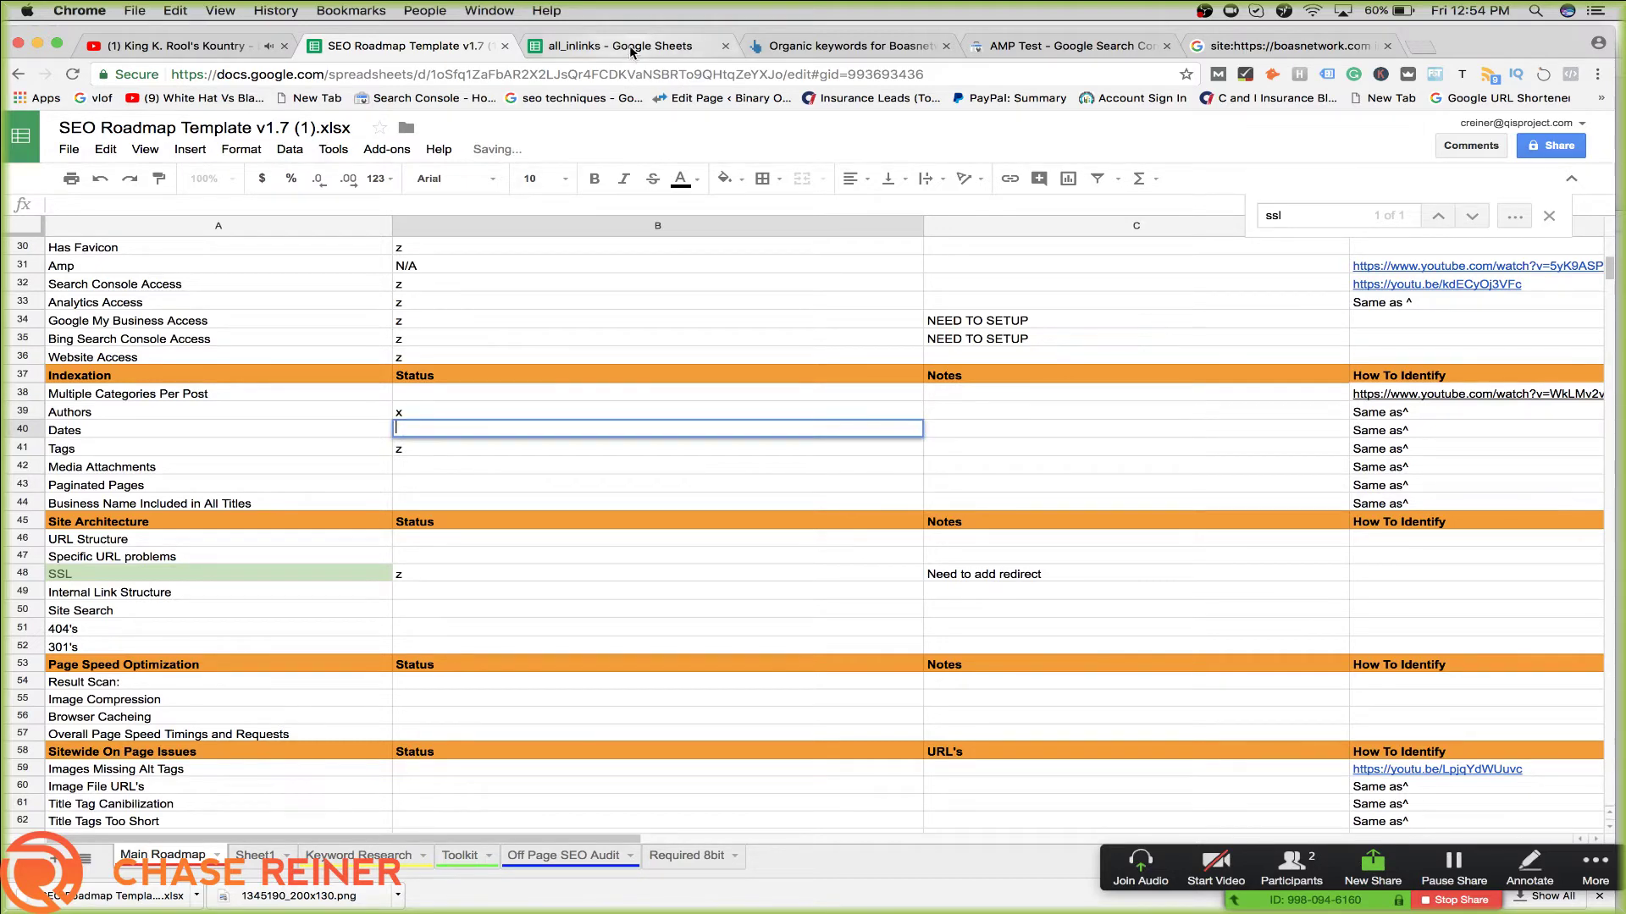
left_click(1287, 46)
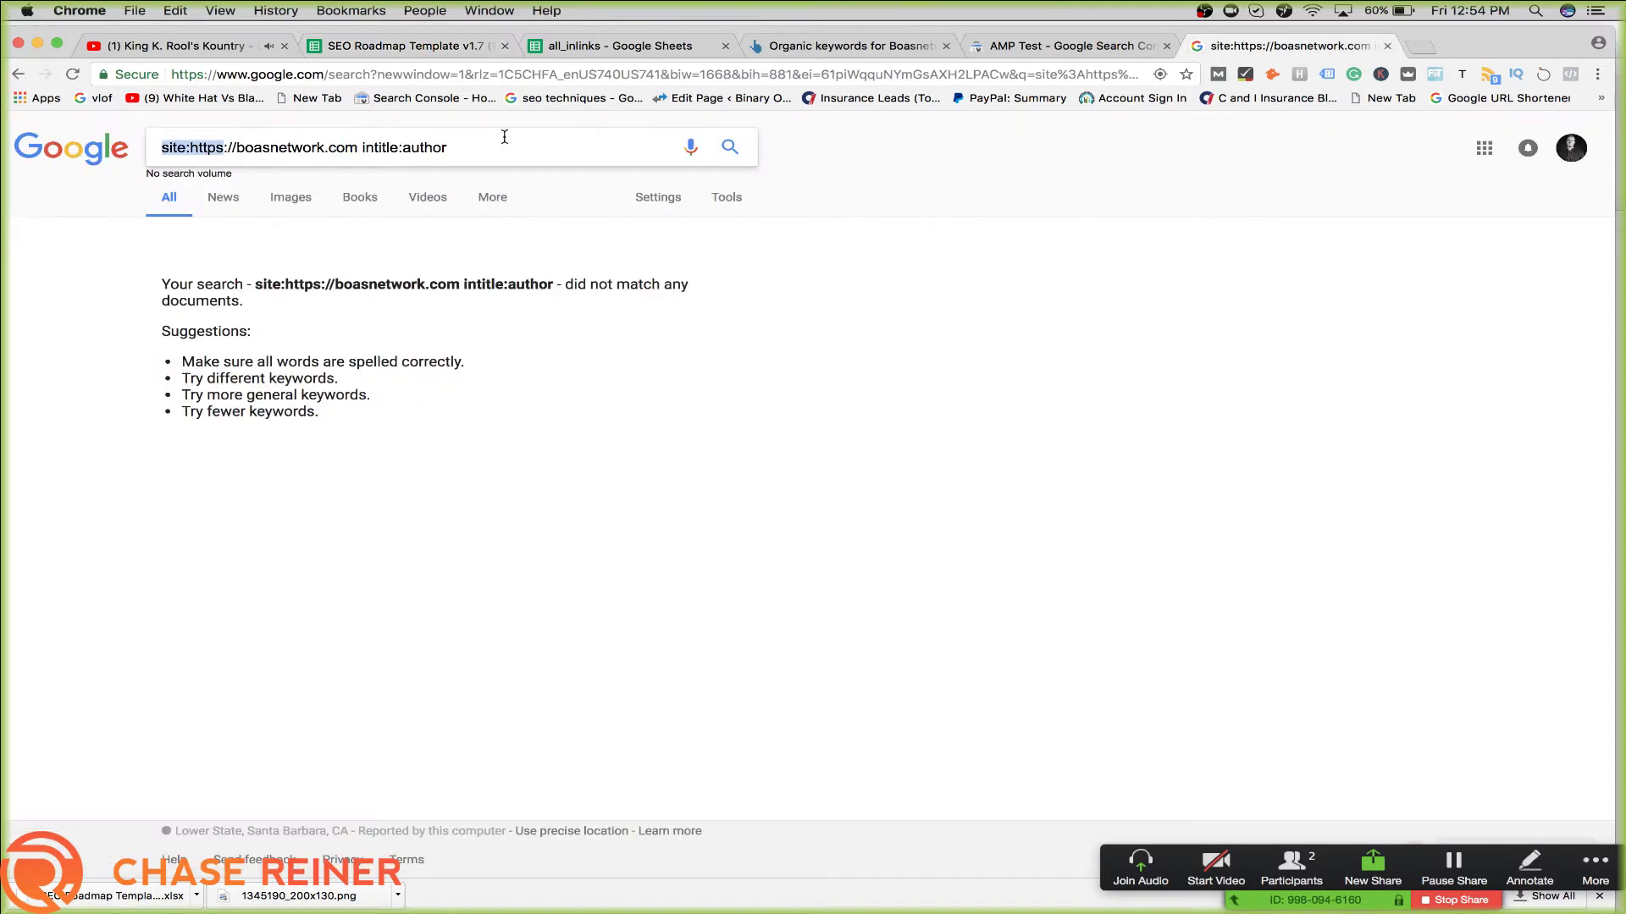
left_click(506, 140)
triple_click(401, 142)
left_click_drag(364, 151, 521, 150)
type("12")
key("Return")
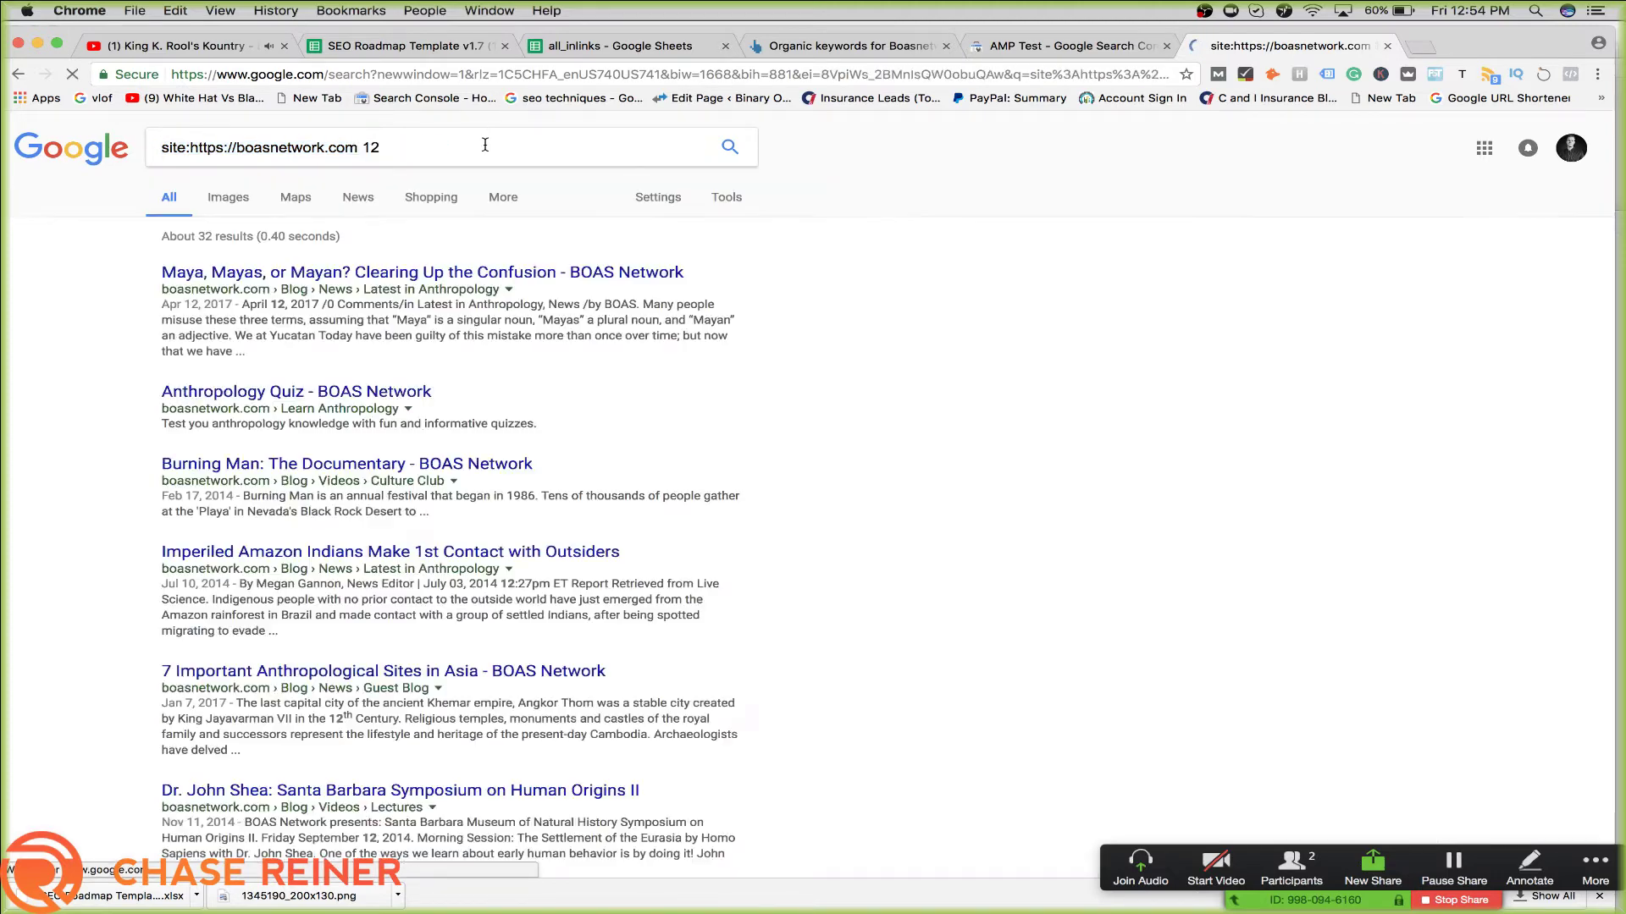
Search the site for 2017 instead of 12, and narrow the query to inurl:2017
key("BackSpace")
key("BackSpace")
type("2017")
key("Return")
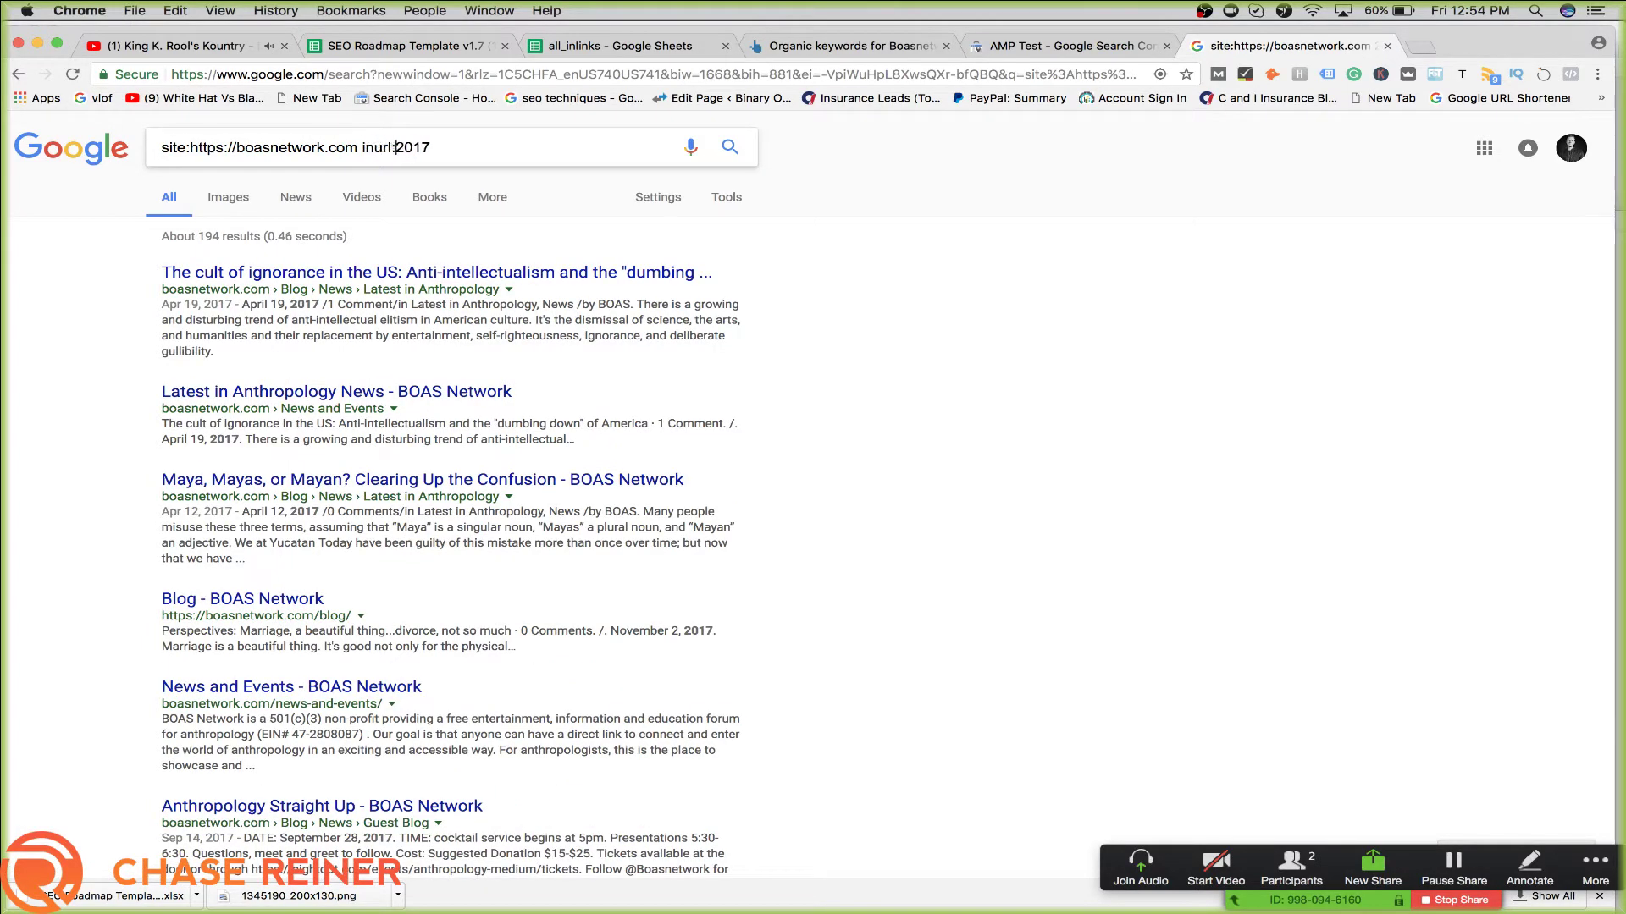
key("Return")
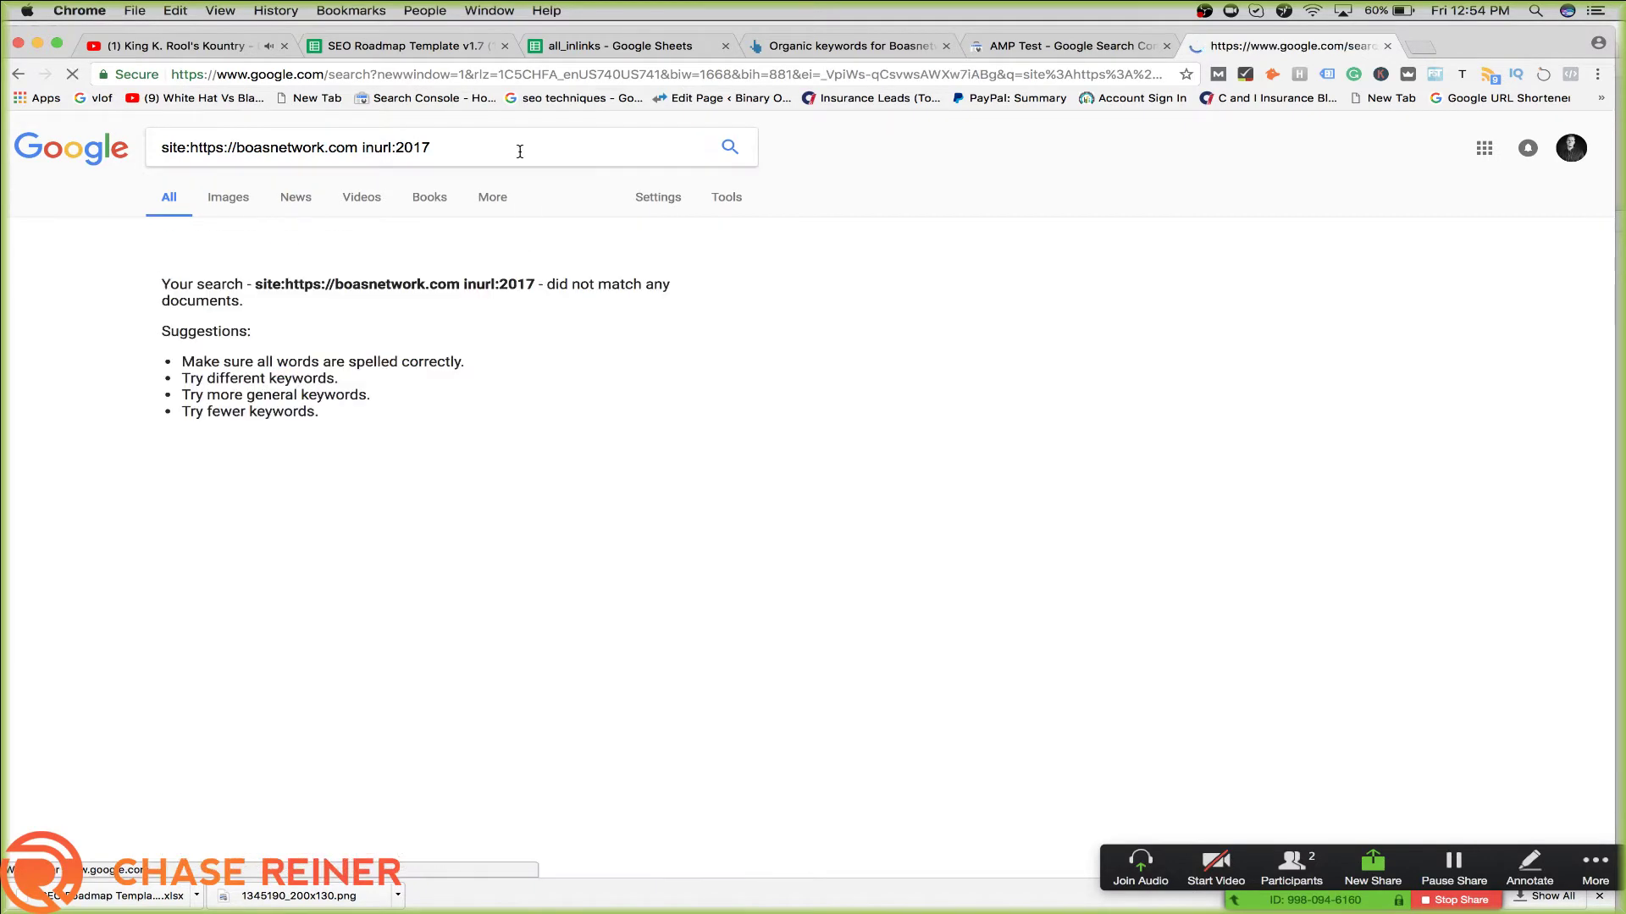
left_click(516, 155)
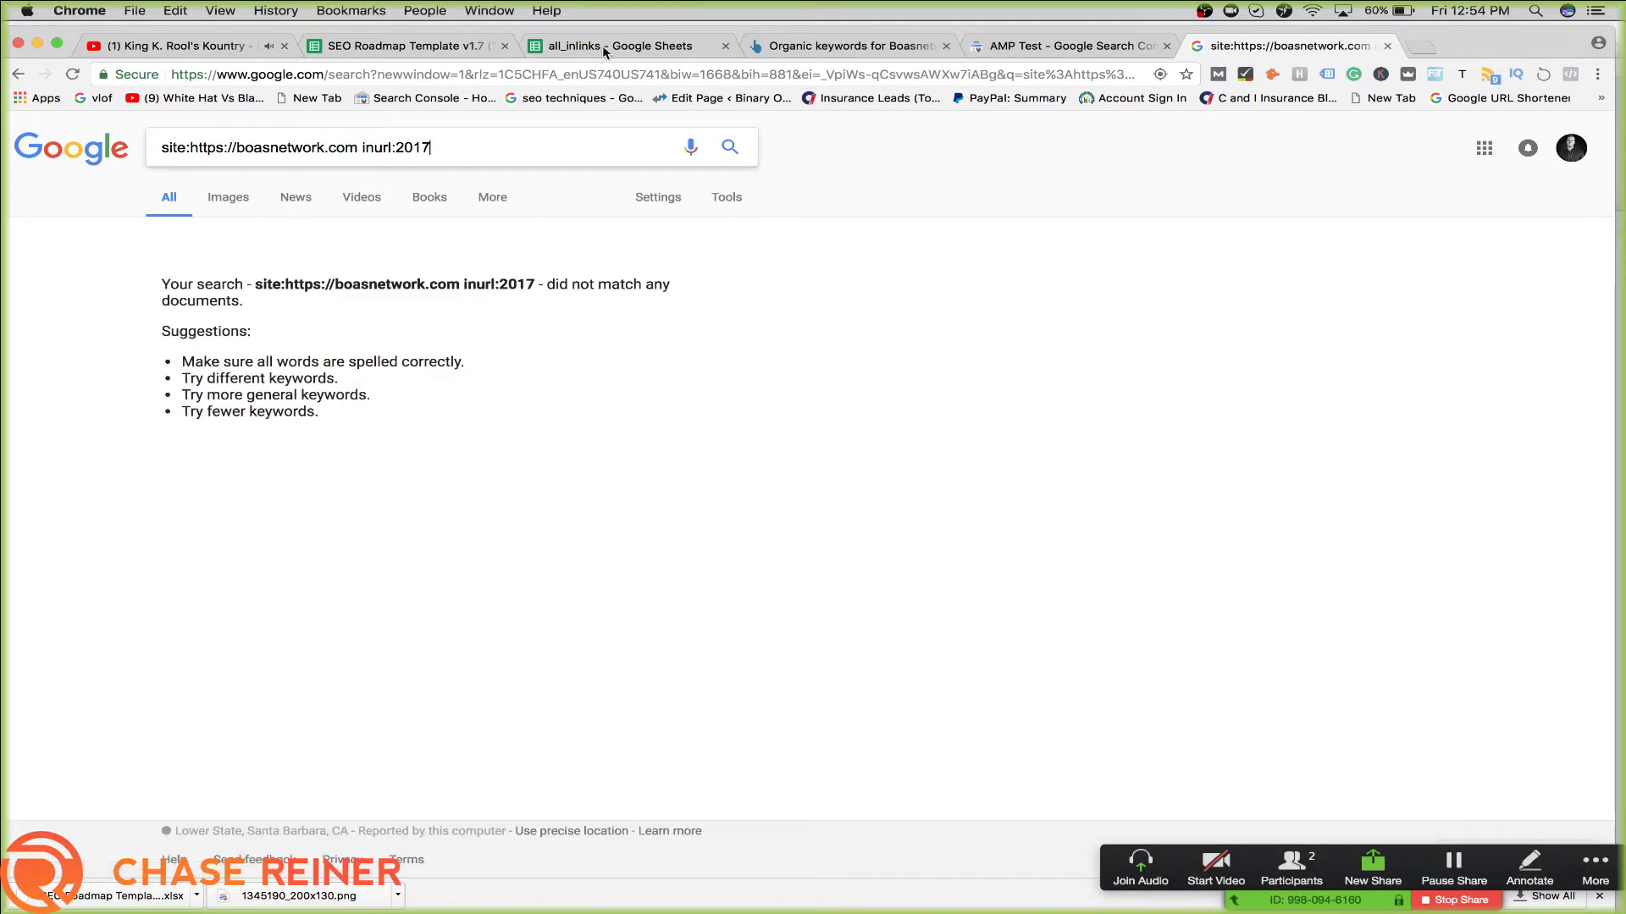
Mark the Dates Status in the roadmap sheet with x and open the Multiple Categories Per Post Status cell for editing
left_click(398, 46)
type("x")
left_click(484, 394)
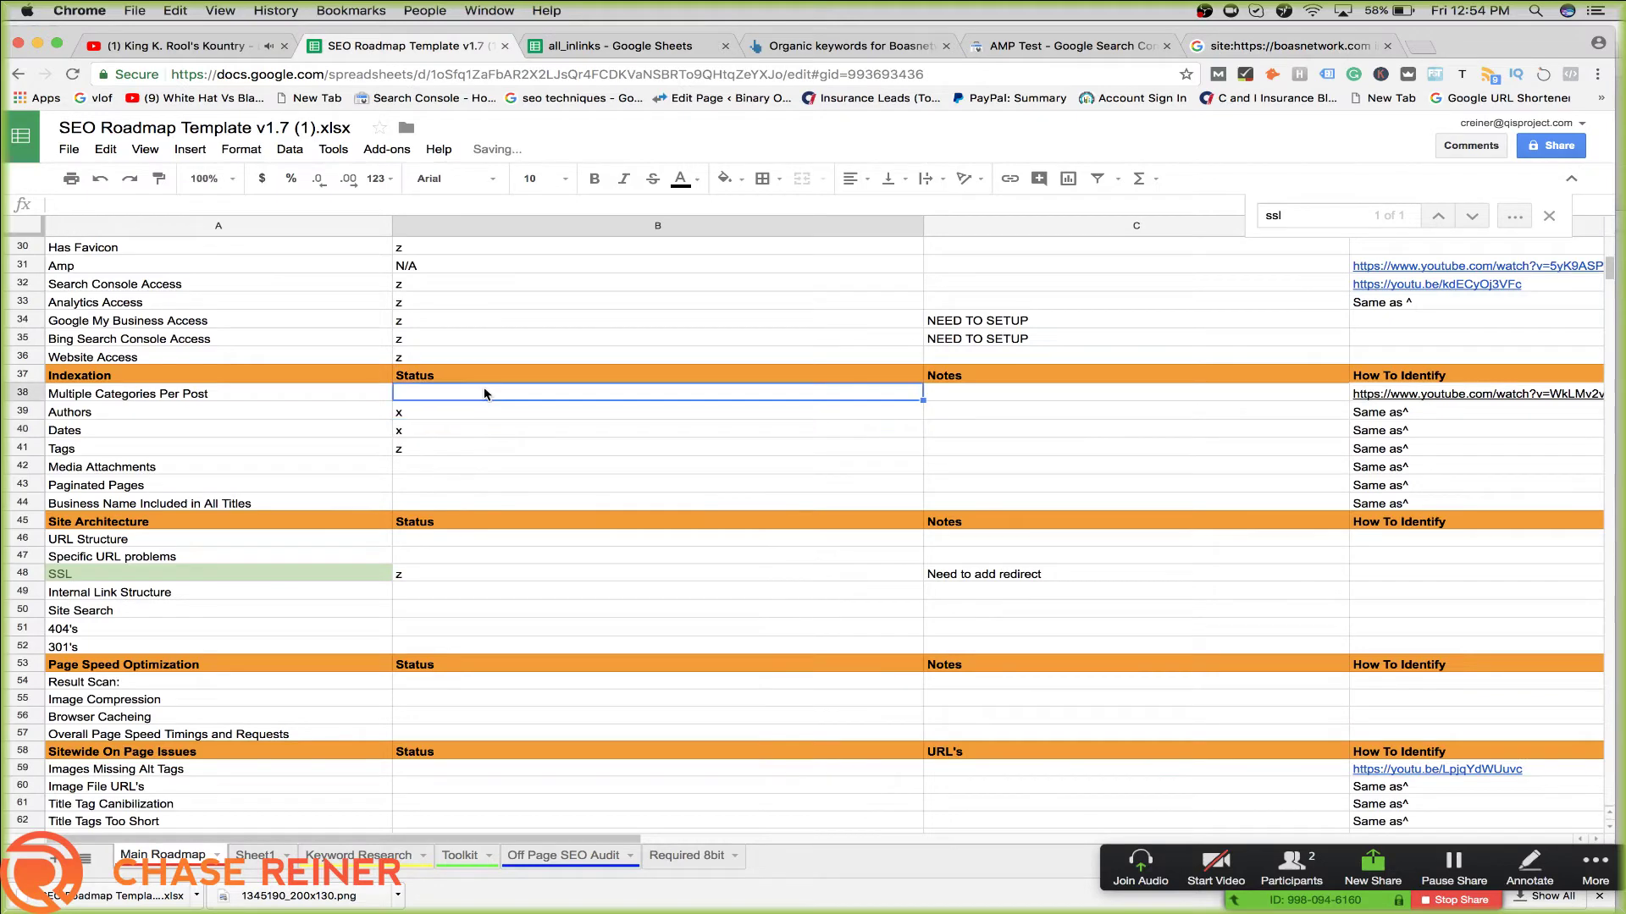
key("Return")
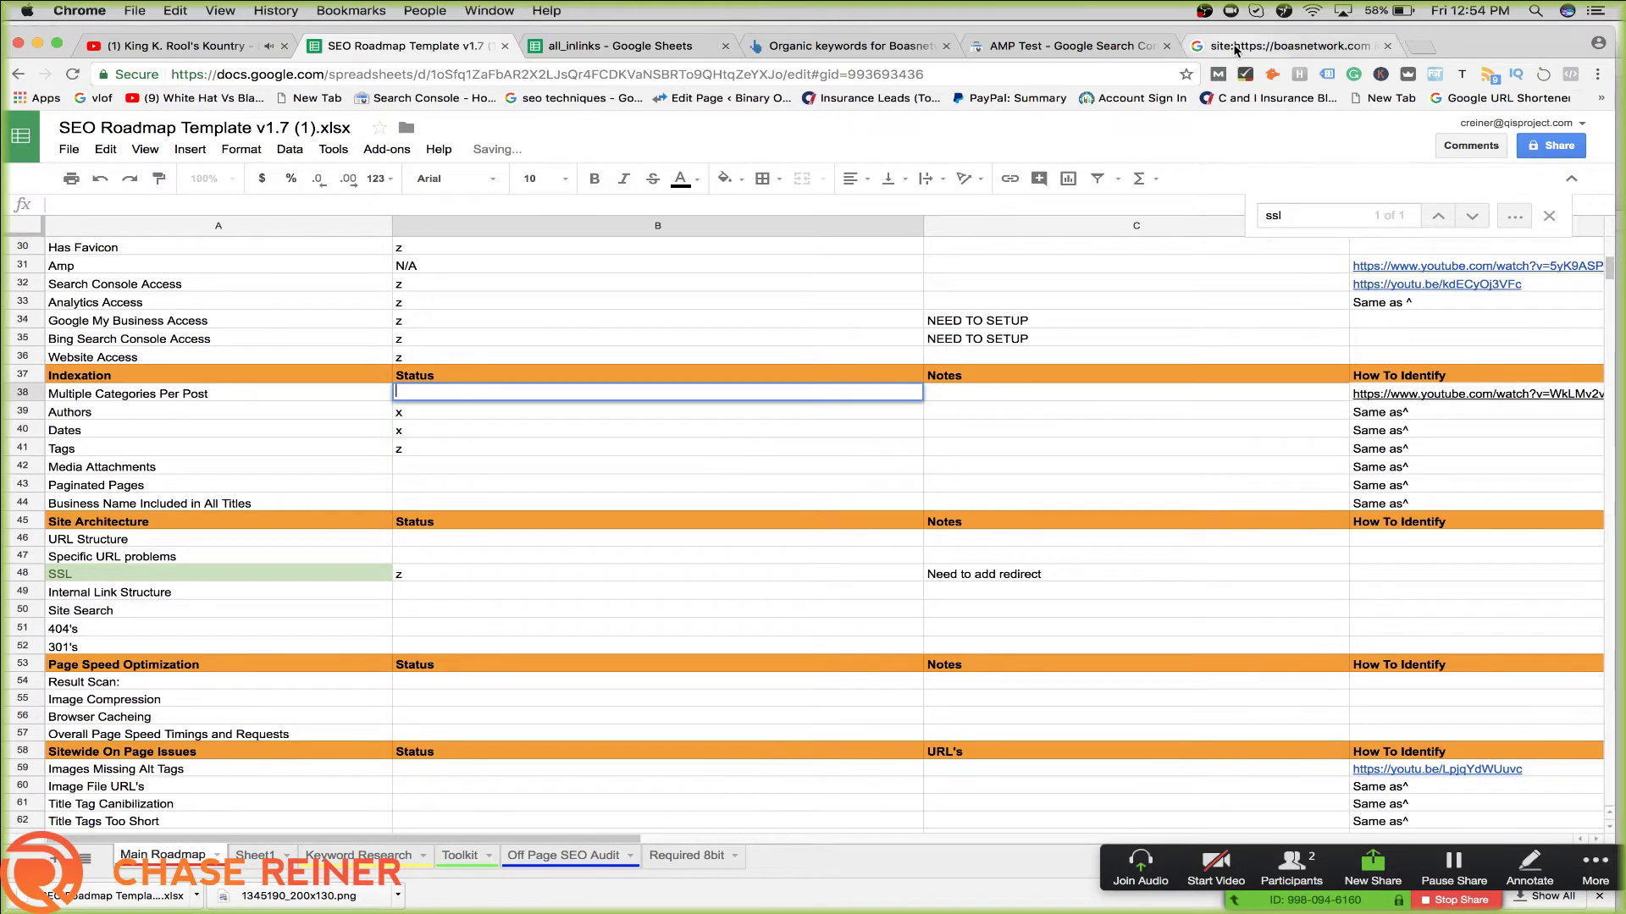
left_click(1295, 46)
left_click_drag(379, 142, 610, 160)
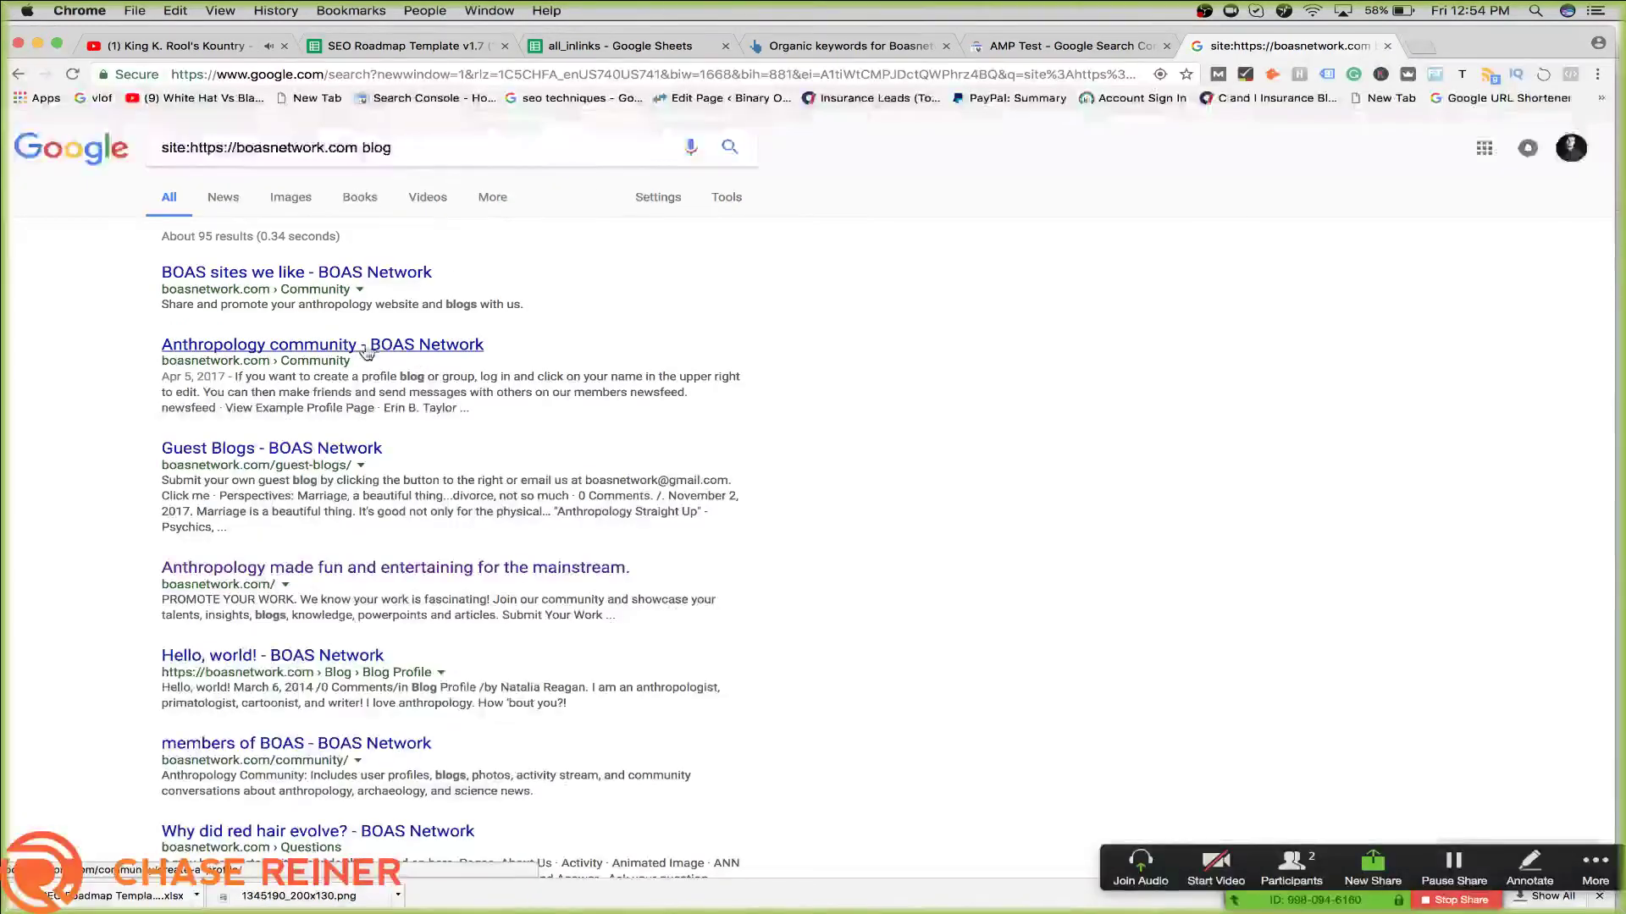
left_click(318, 453)
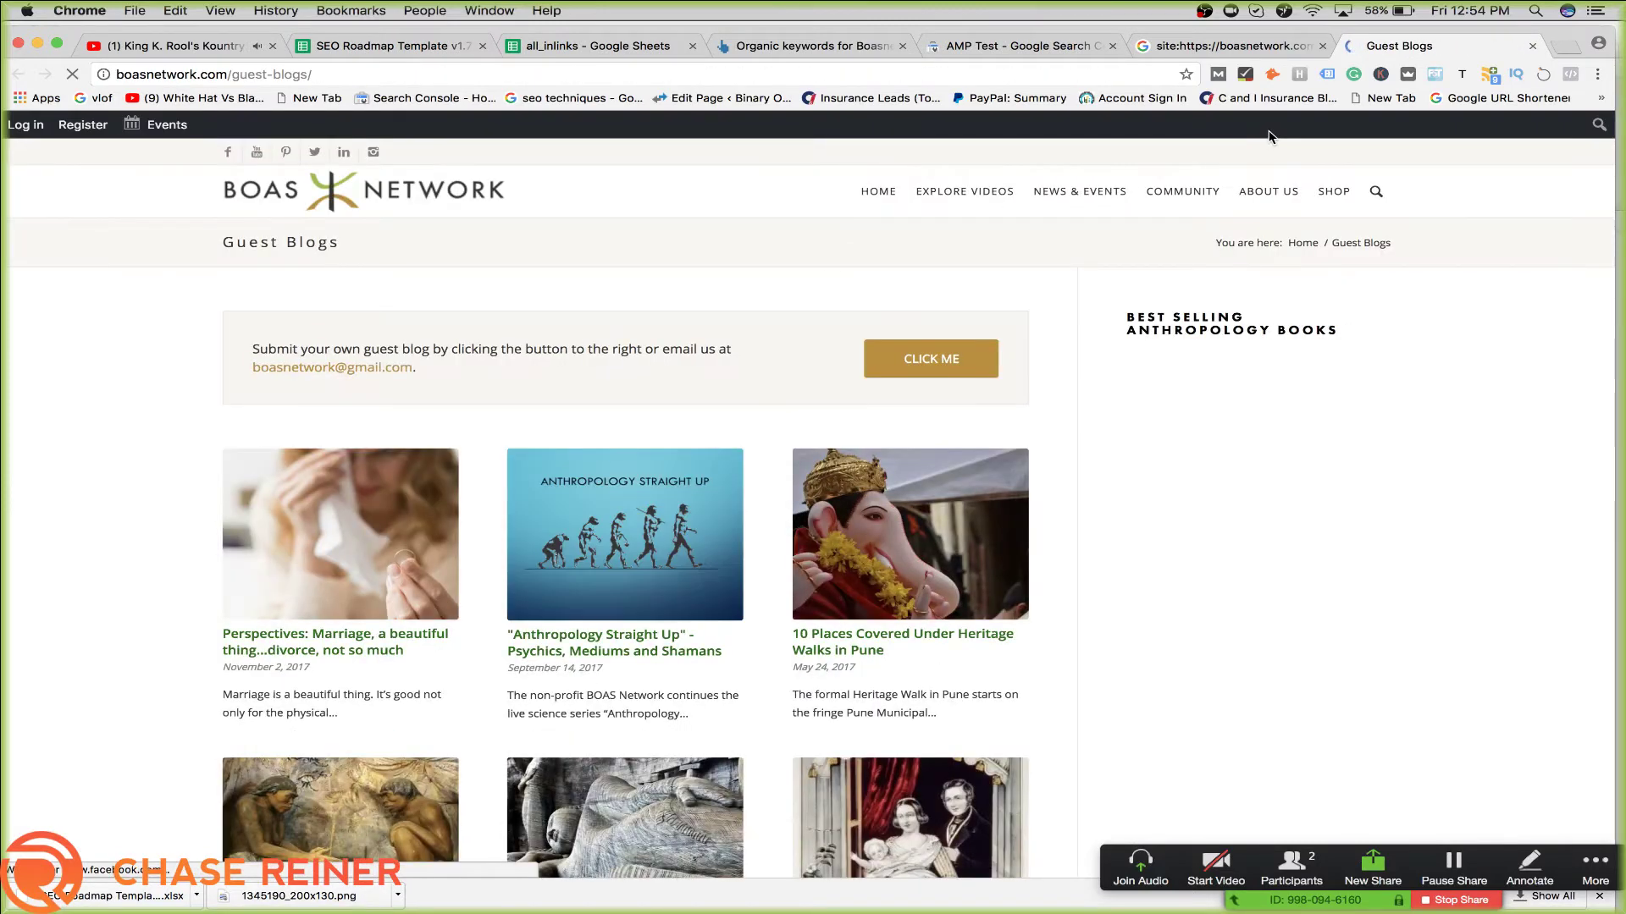
Open the "Anthropology Straight Up" - Psychics, Mediums and Shamans post from the Guest Blogs page
mouse_move(1059, 203)
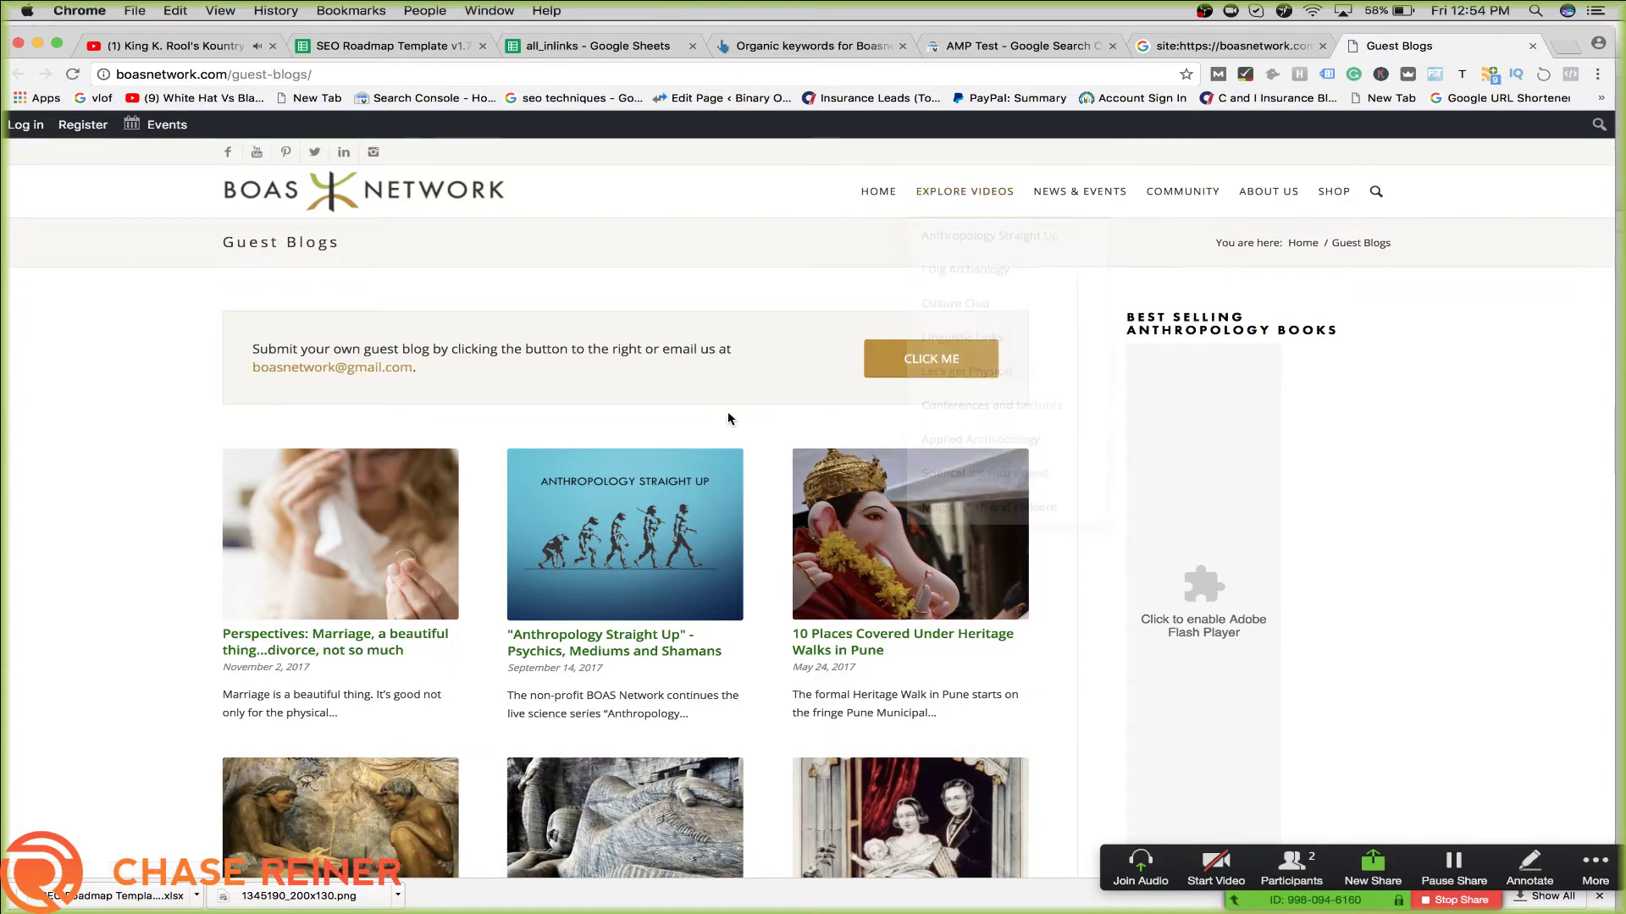
scroll(639, 374, "down", 3)
left_click(640, 375)
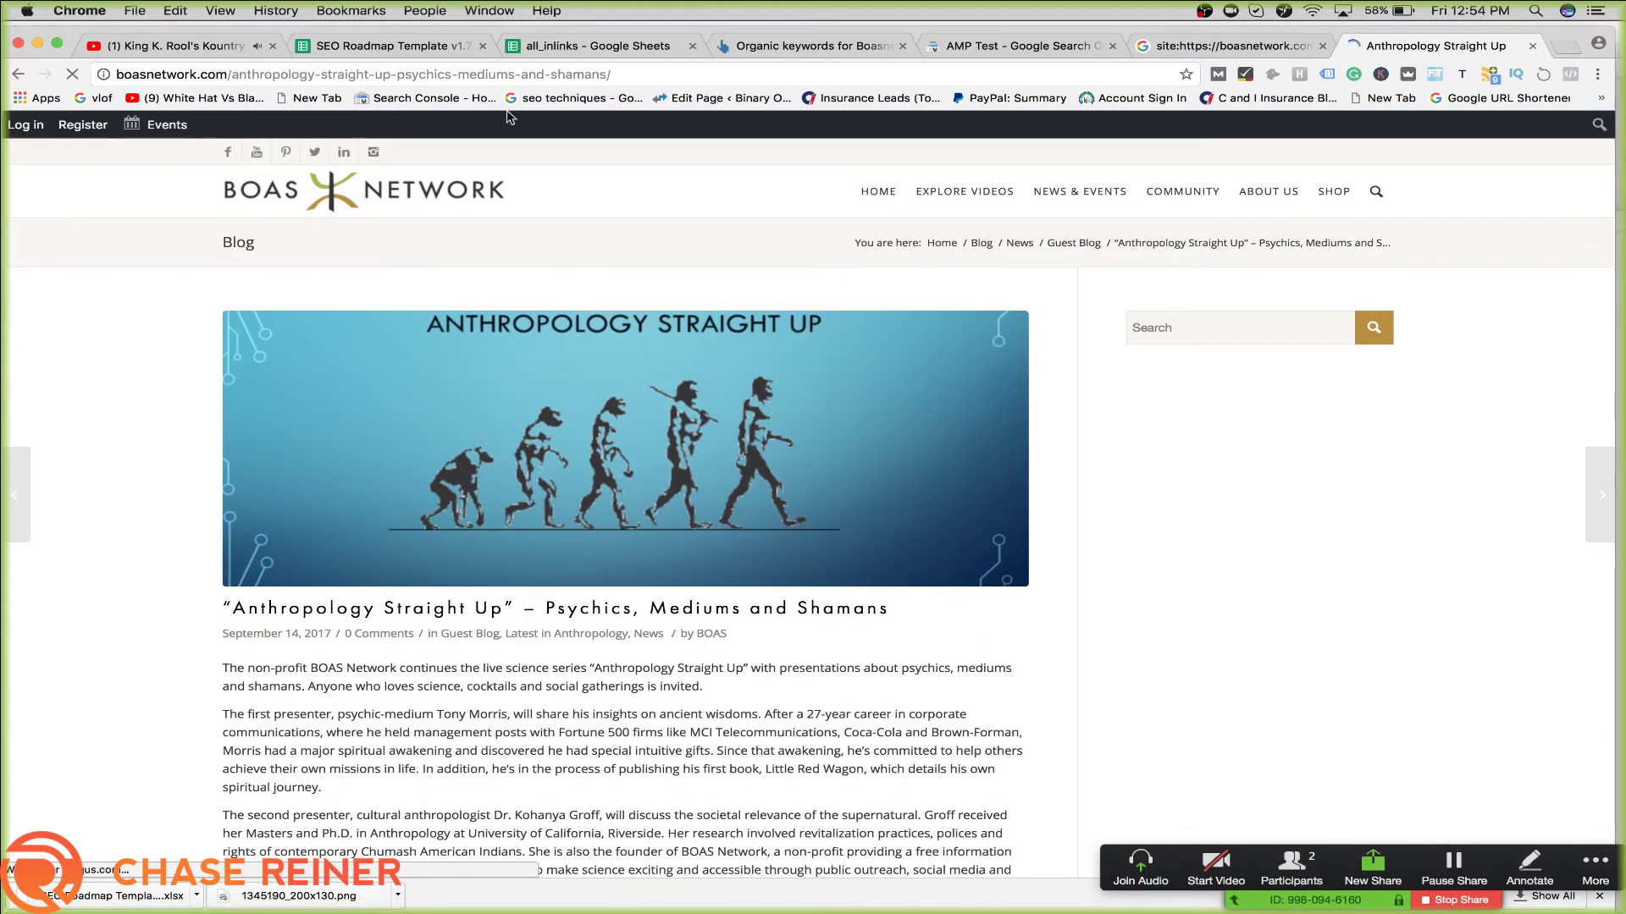
Copy the boasnetwork.com domain from the post's URL and open siteliner.com in a new tab
left_click(569, 76)
left_click(272, 74)
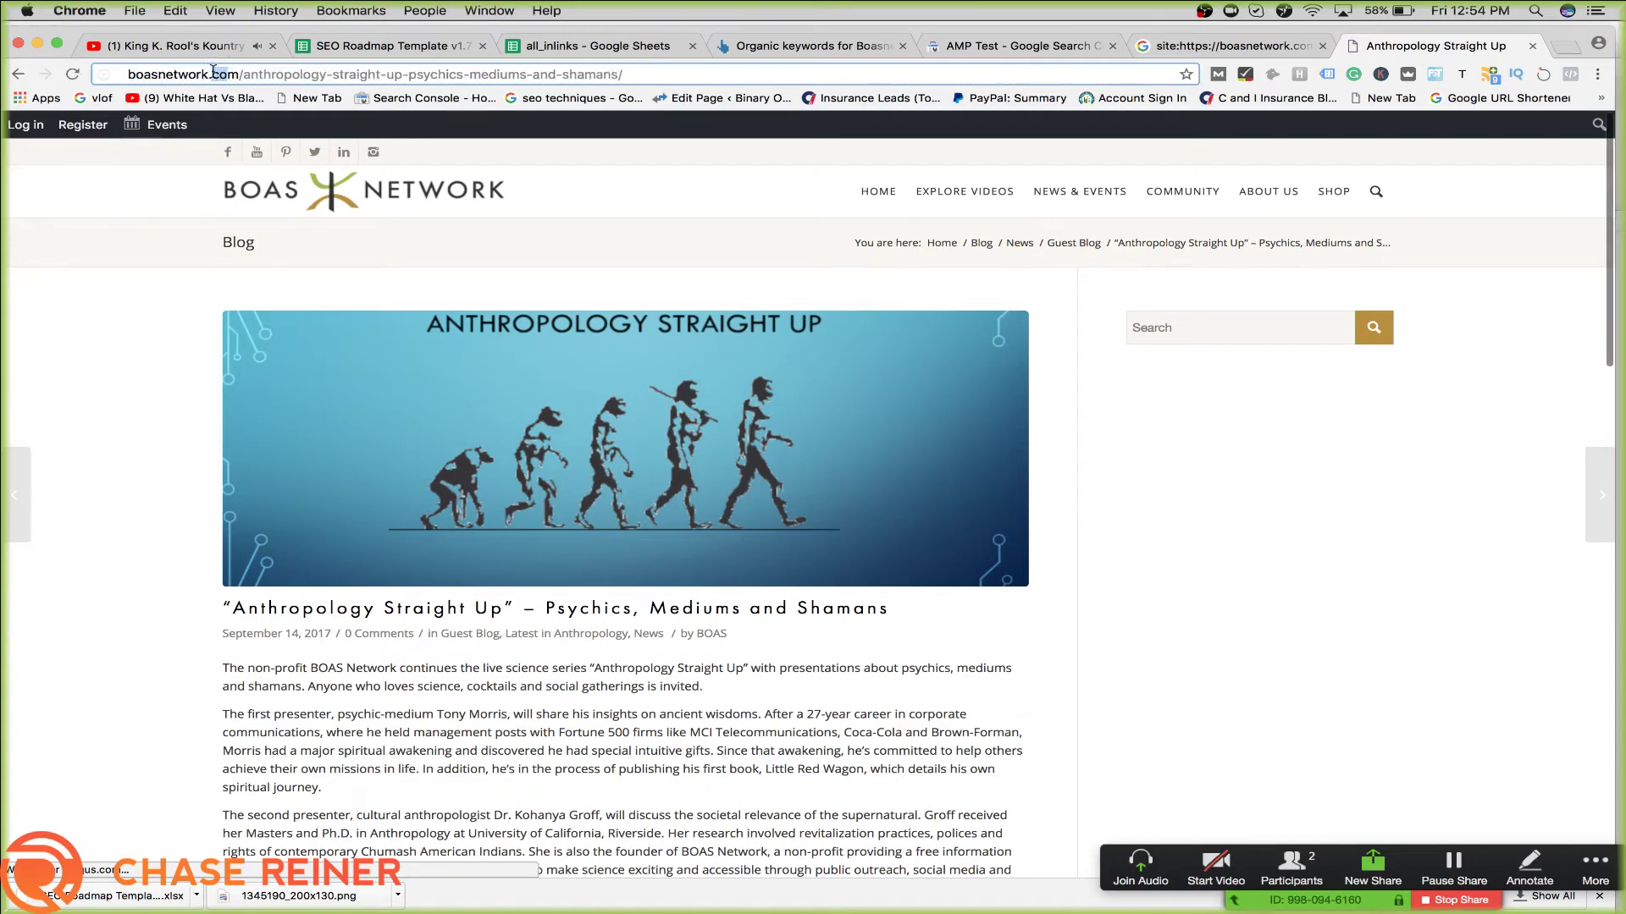
left_click_drag(233, 75, 116, 74)
key("super+c")
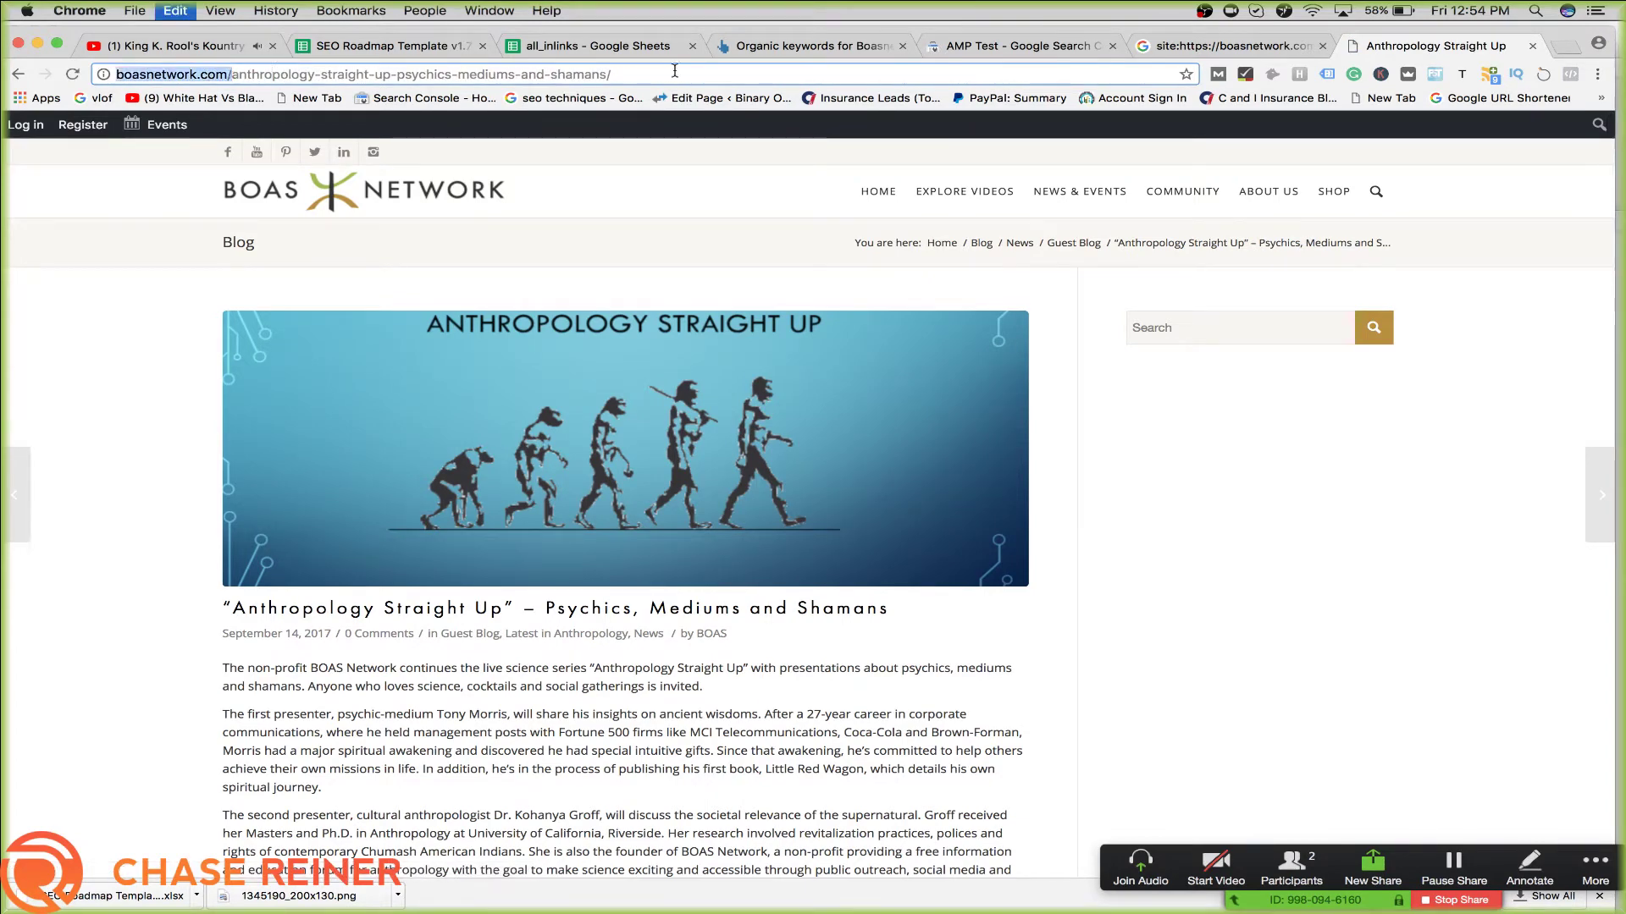
left_click(1563, 48)
type("siteliner.com")
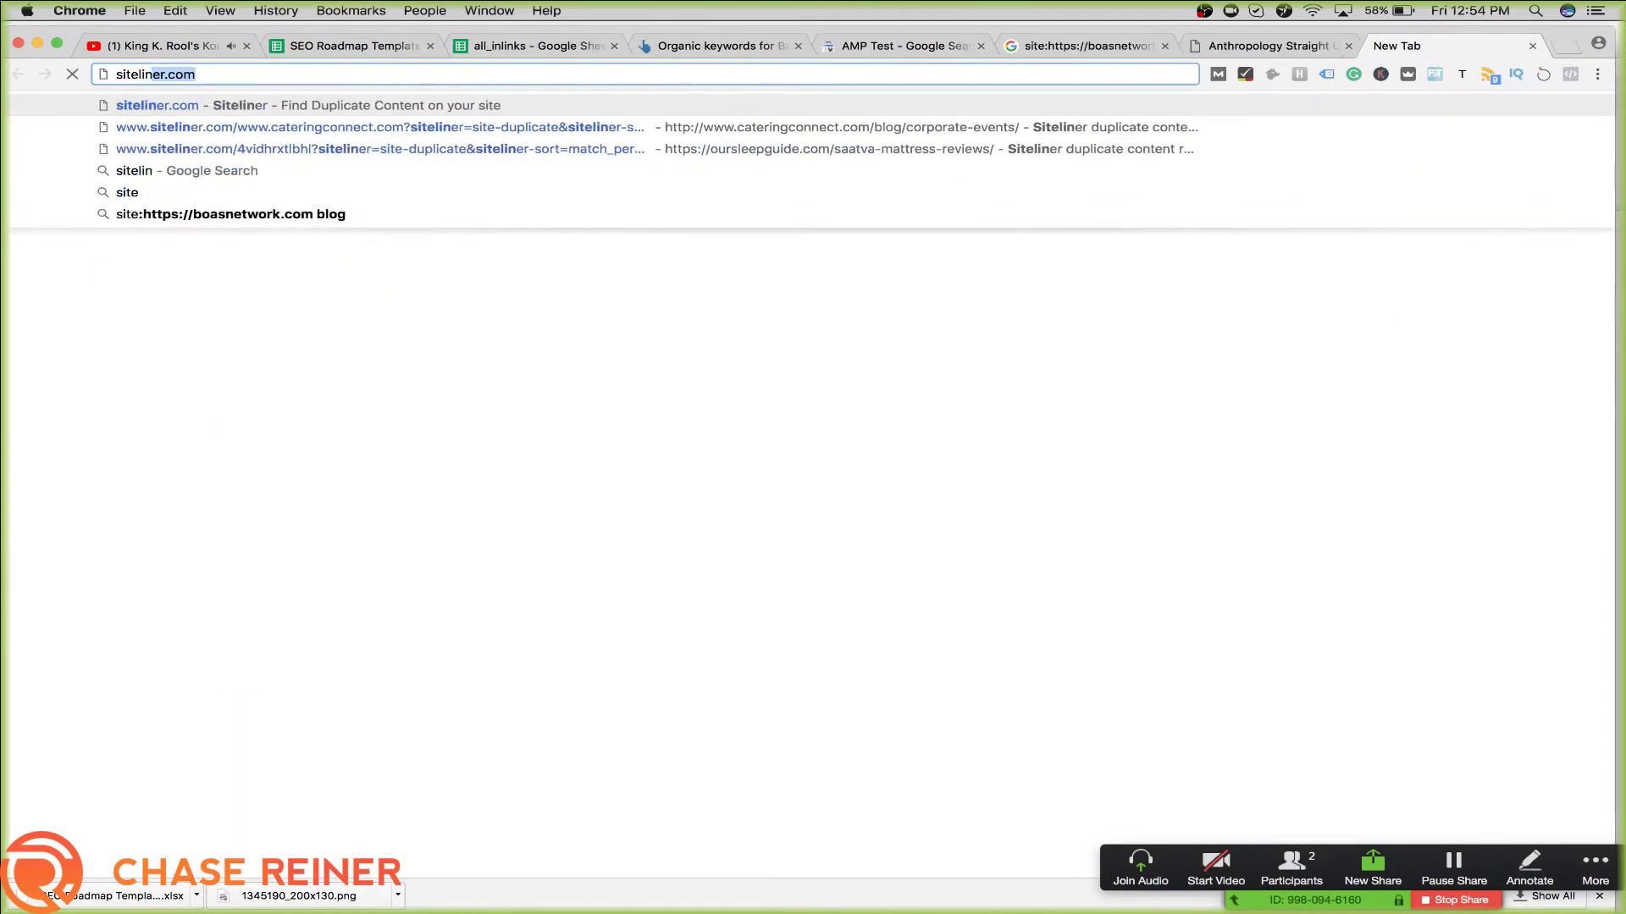
key("Return")
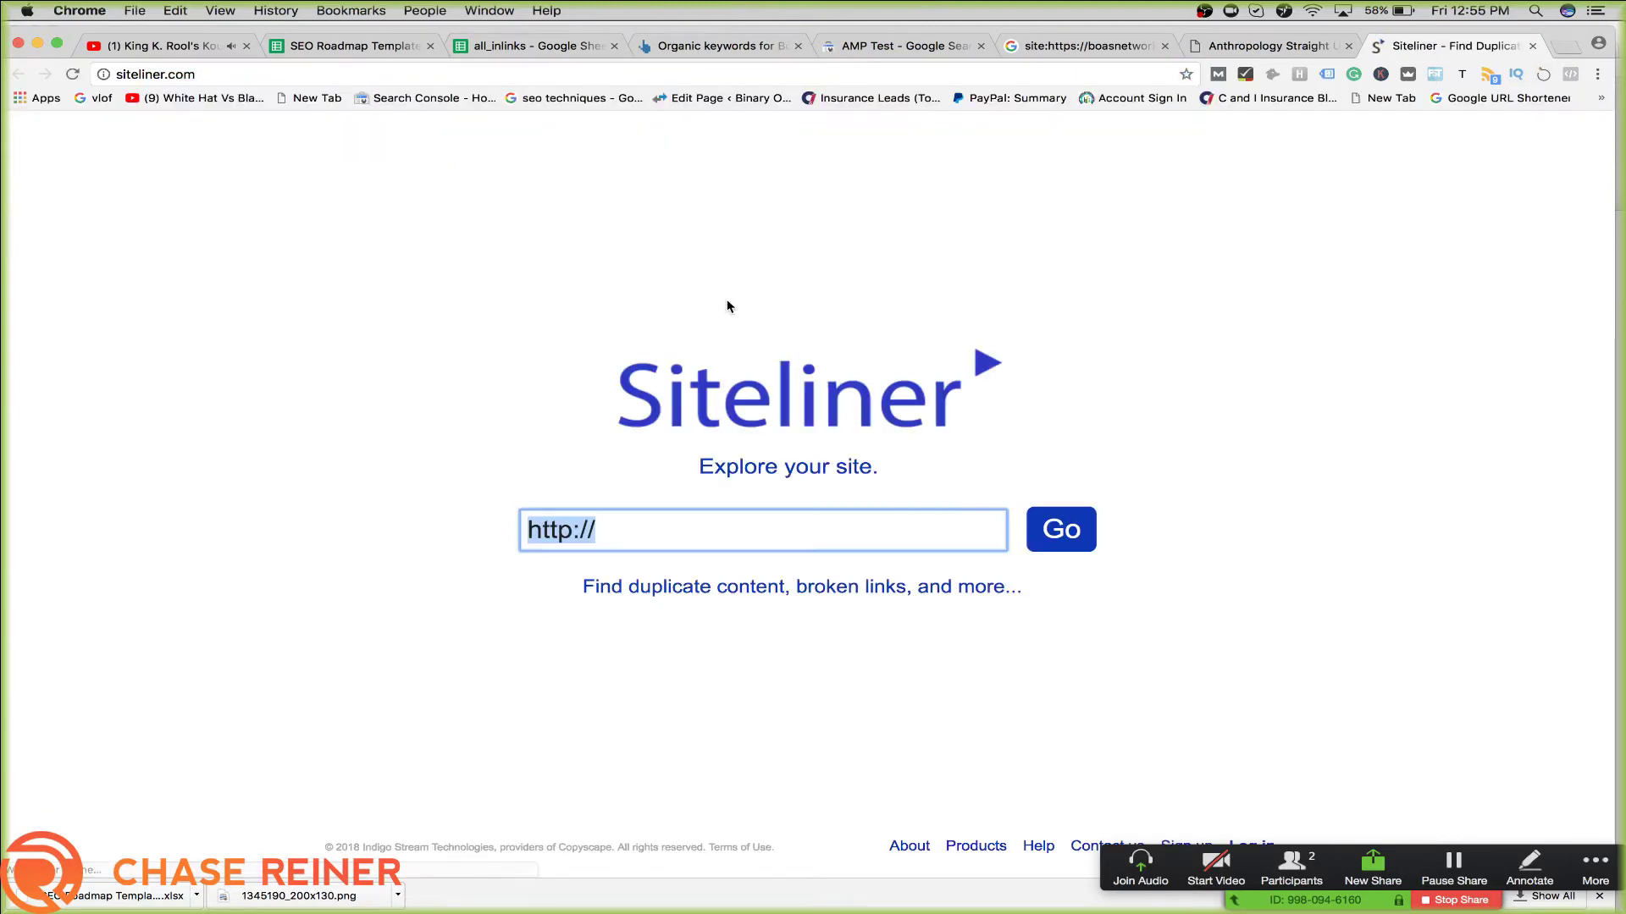
Start a Siteliner scan of boasnetwork.com/ using the copied domain
key("super+v")
key("Return")
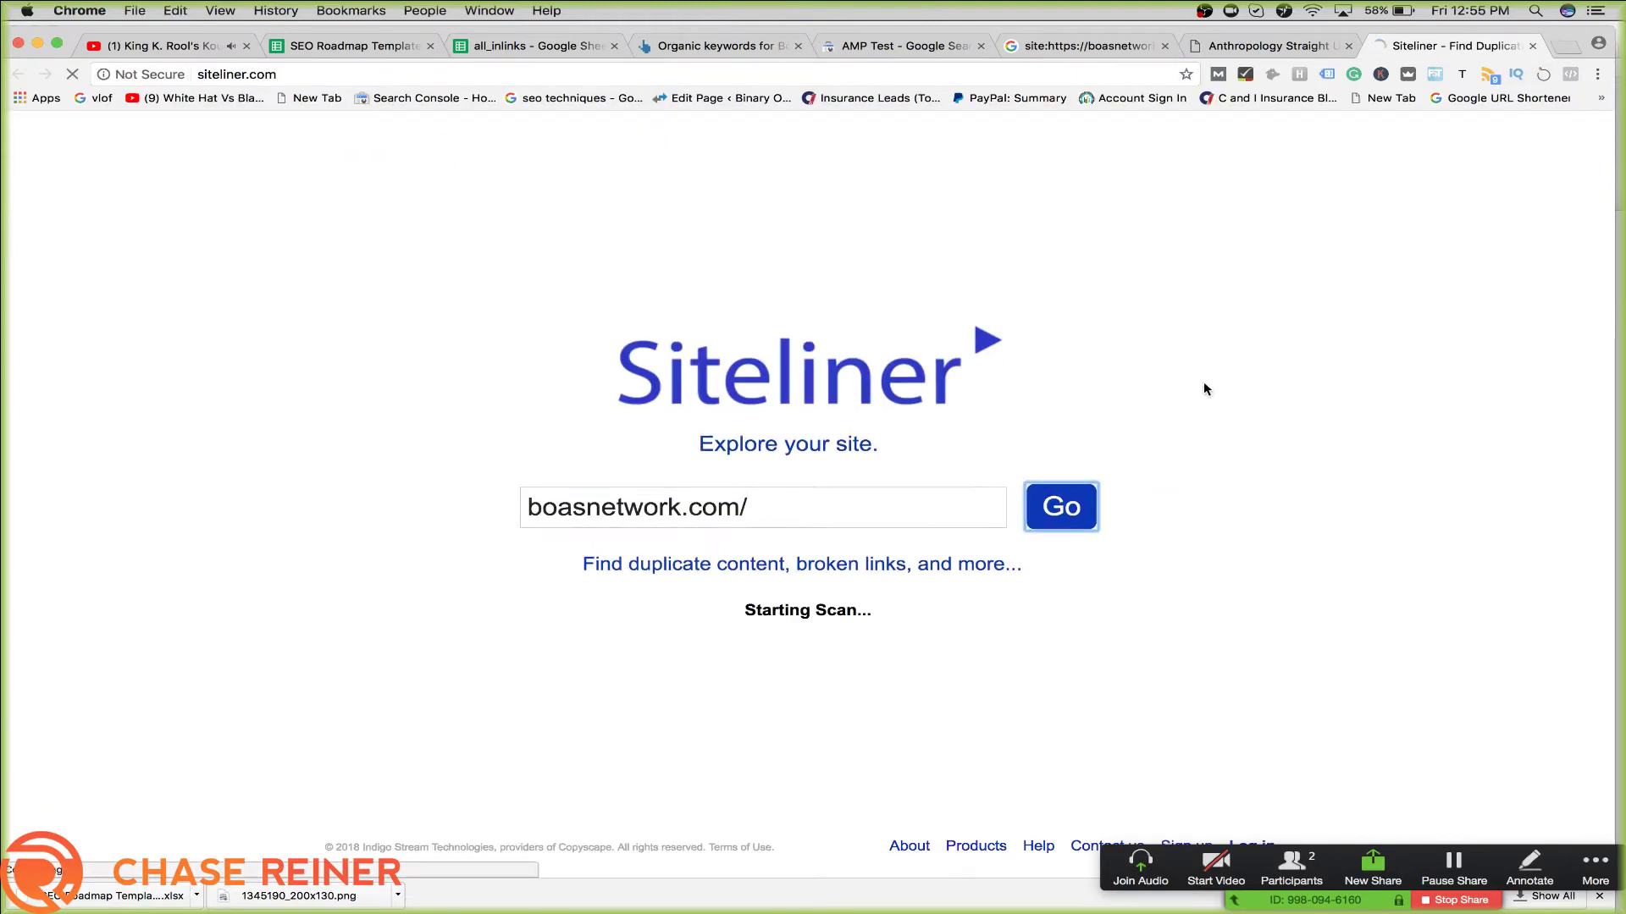
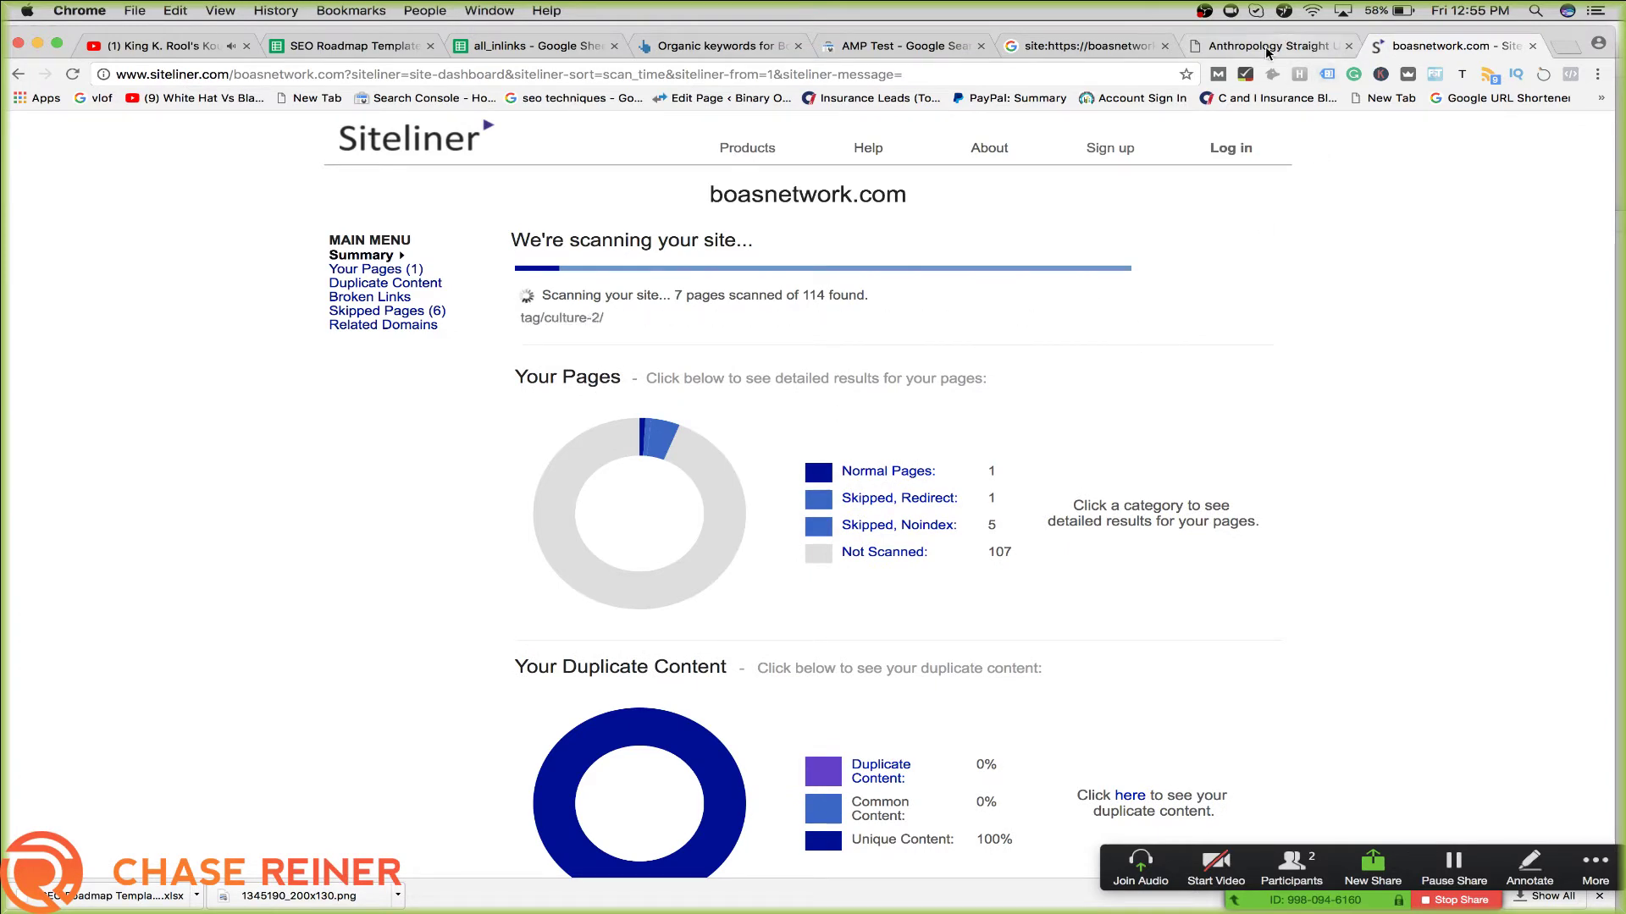
Switch to PowerMapper, stop the running boasnetwork.com sitemap scan and expand the Broadening of Anthropology branch in the map
key("super+Tab")
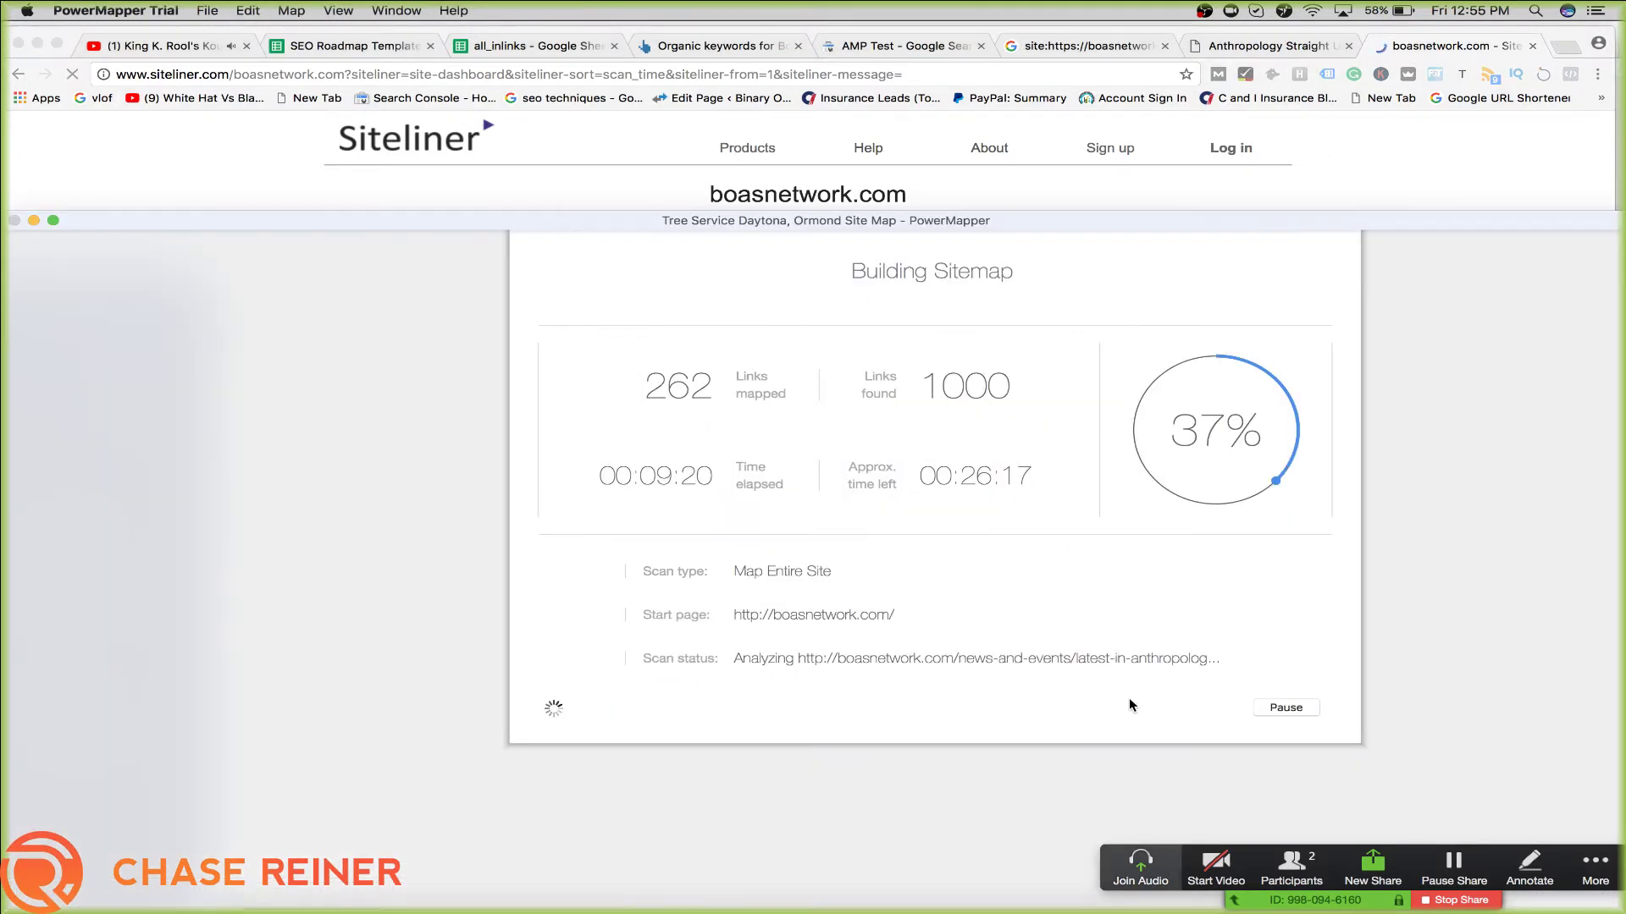
left_click(1290, 709)
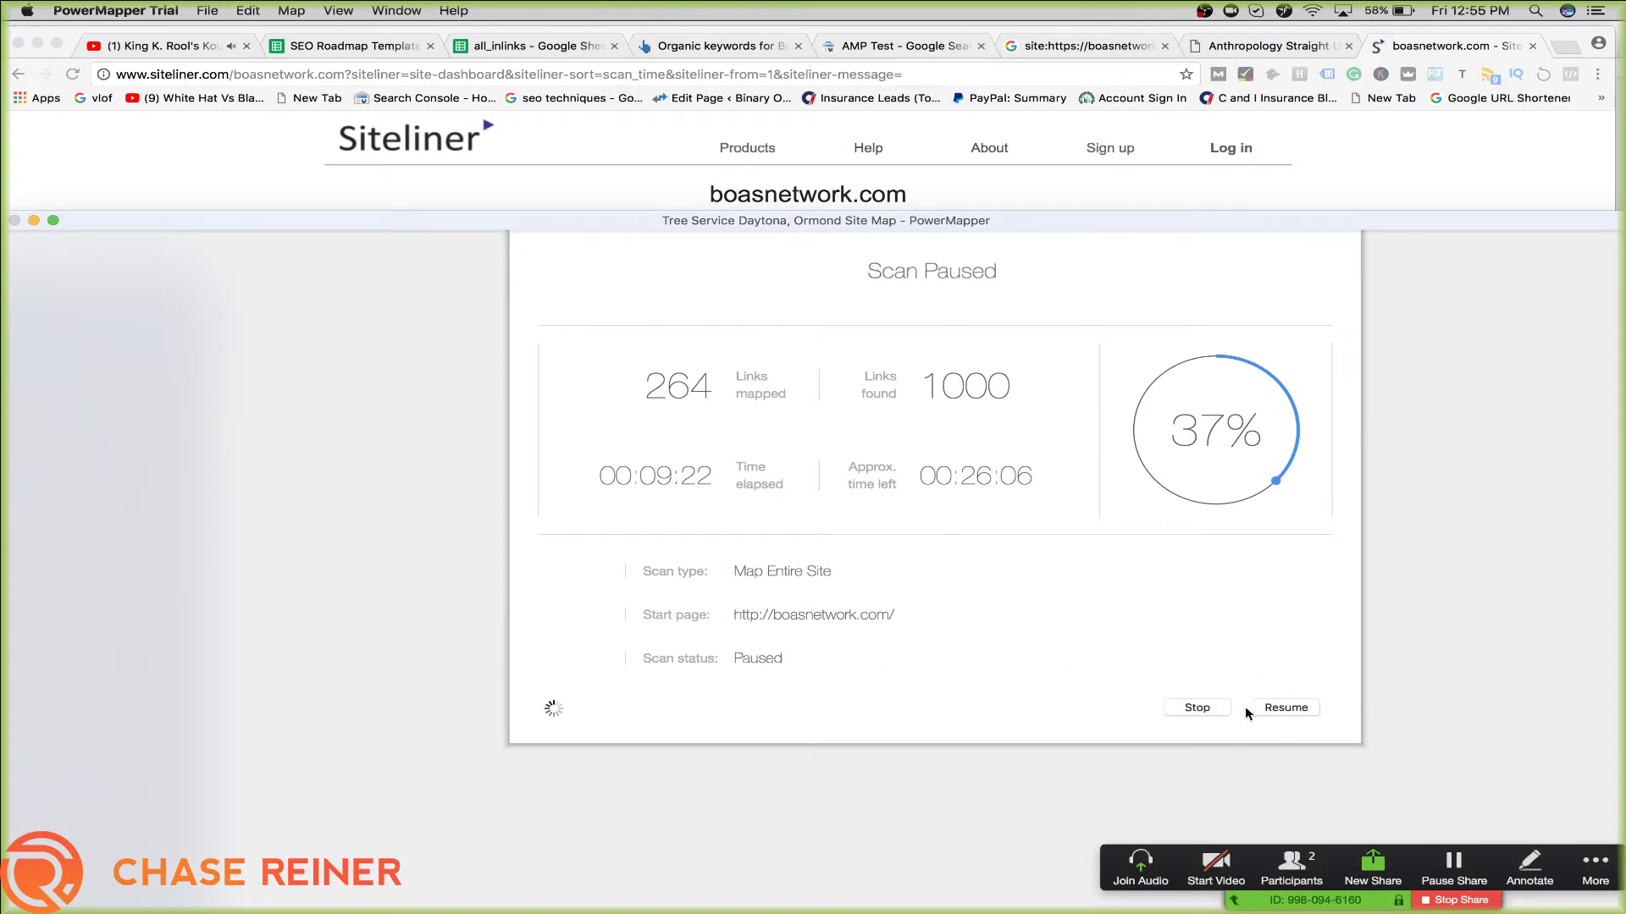
left_click(1222, 709)
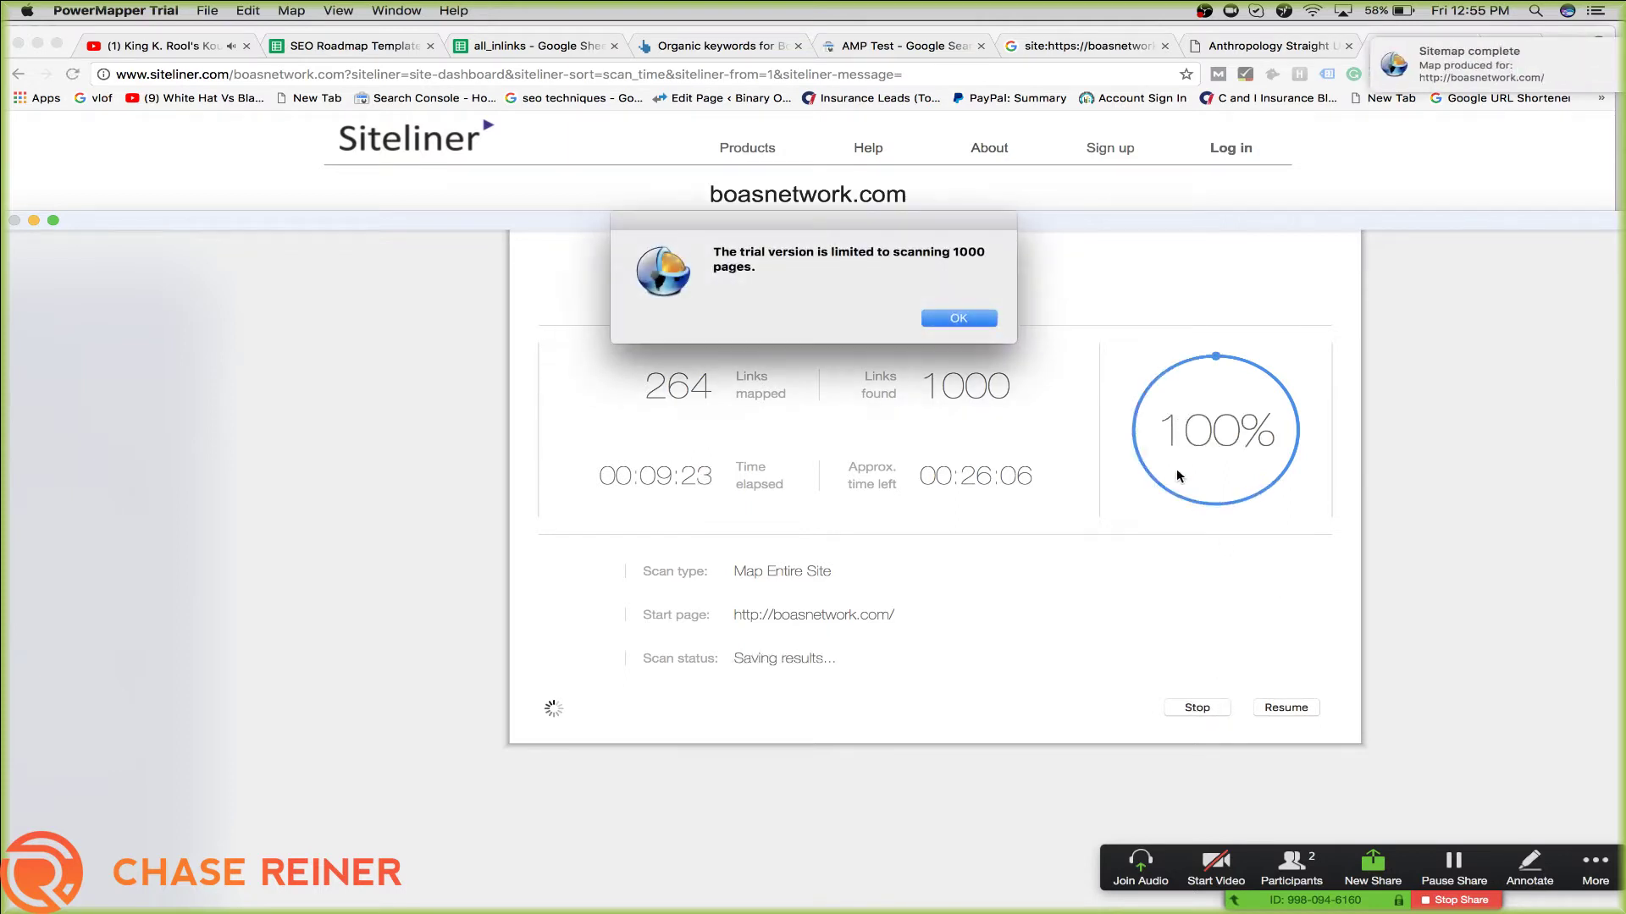
left_click(957, 317)
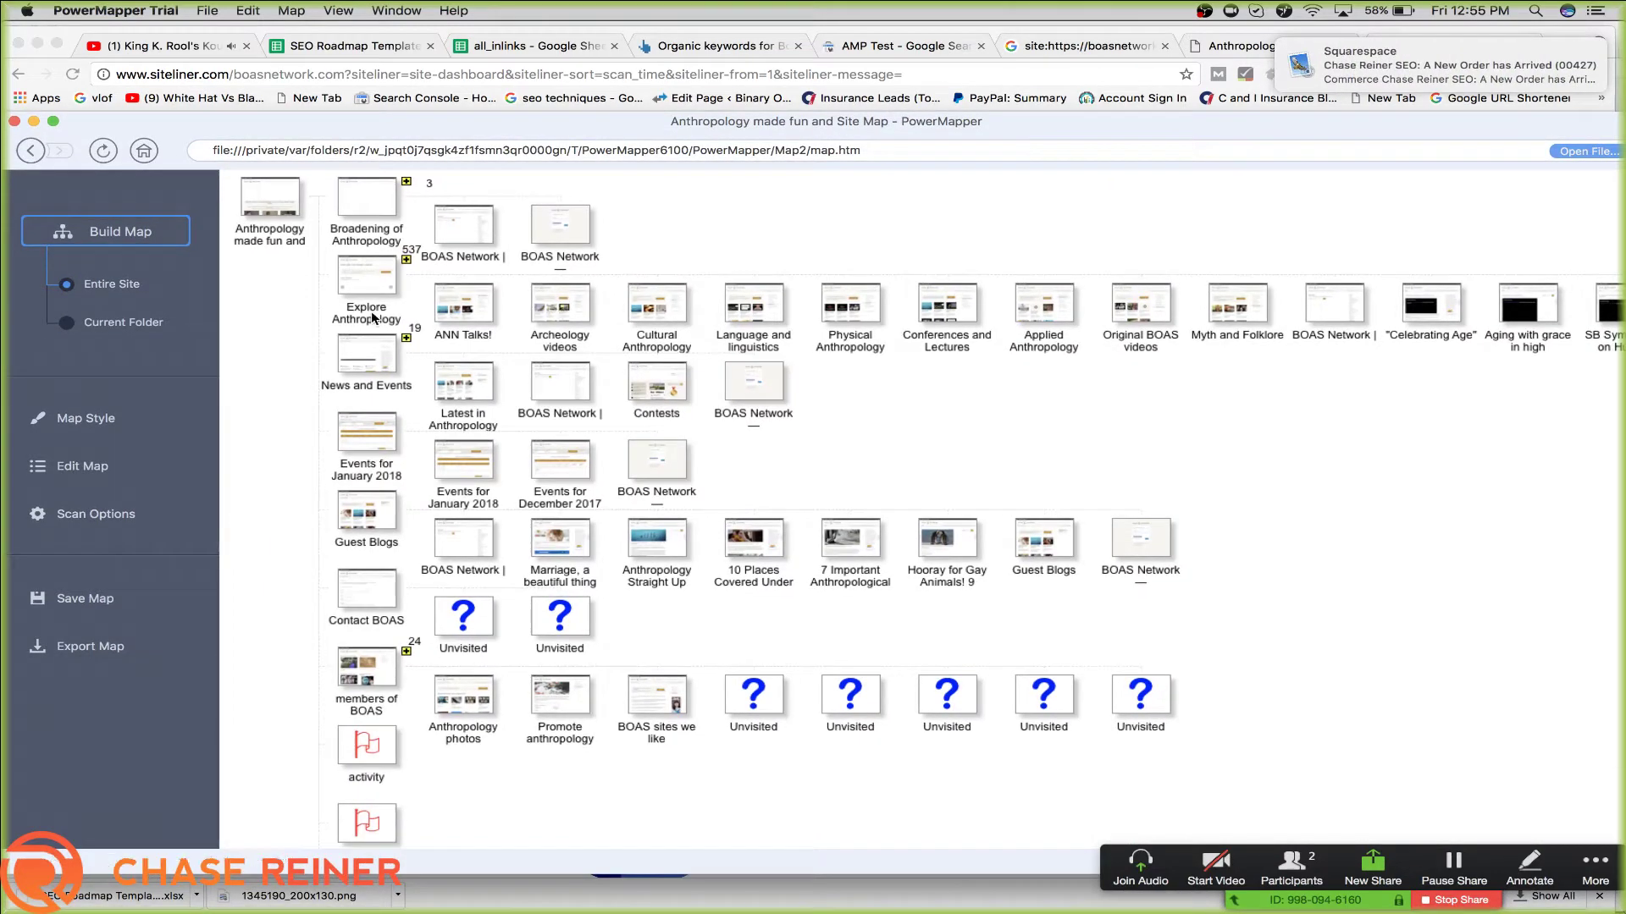
left_click(407, 183)
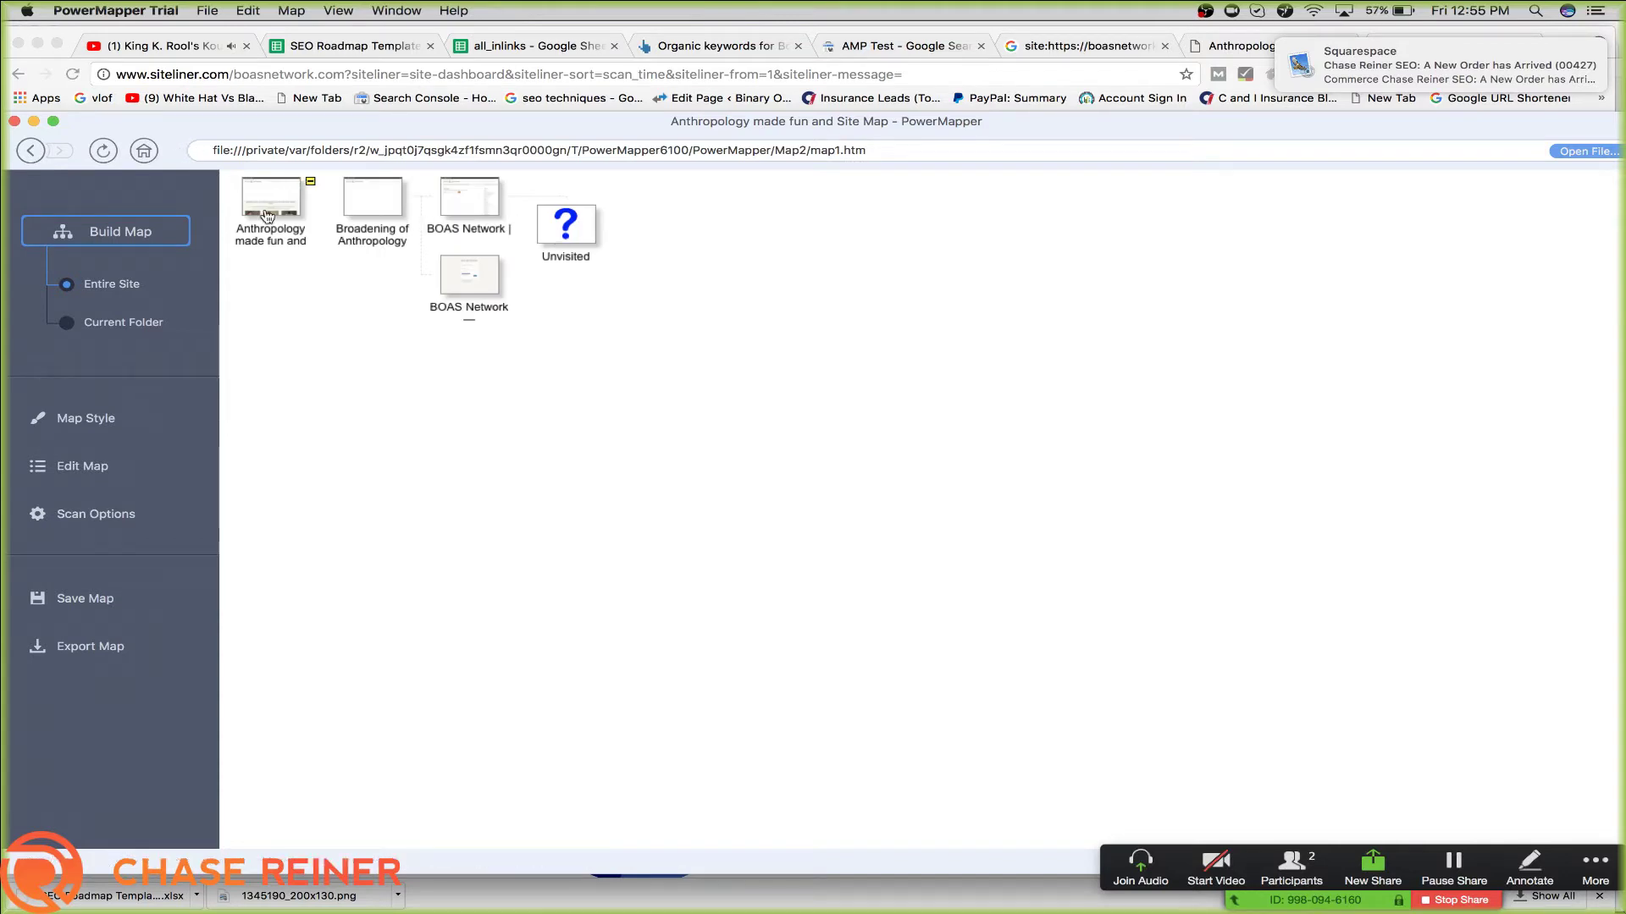
Go back to the complete site map and examine the page hierarchy and long page rows of the BOAS Network site
left_click(35, 149)
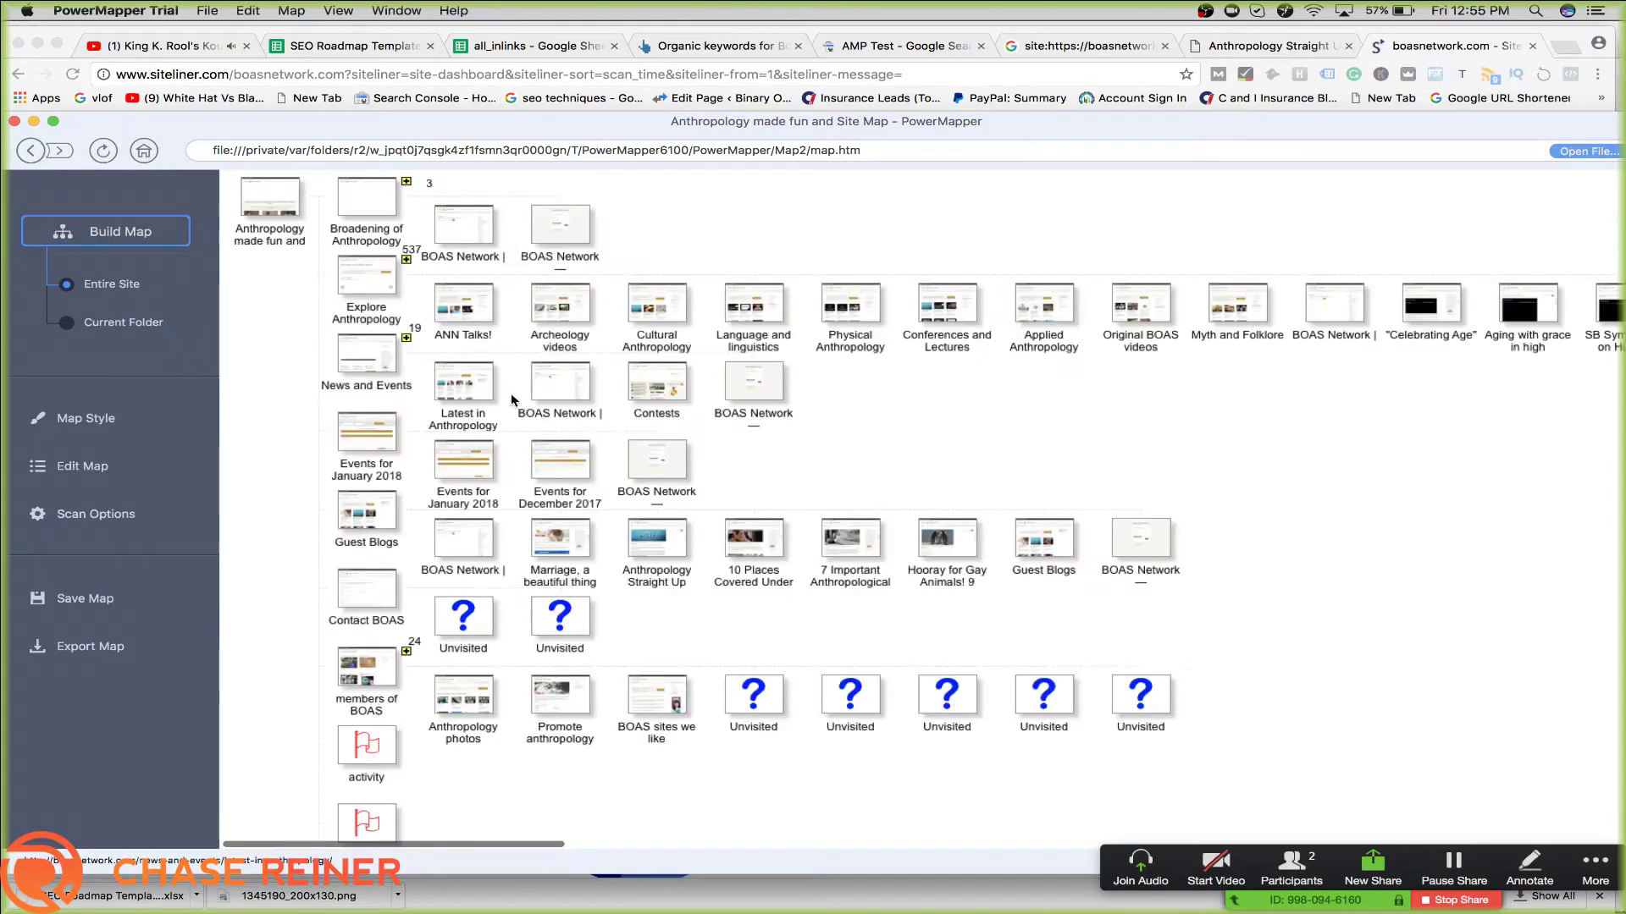
scroll(520, 401, "down", 5)
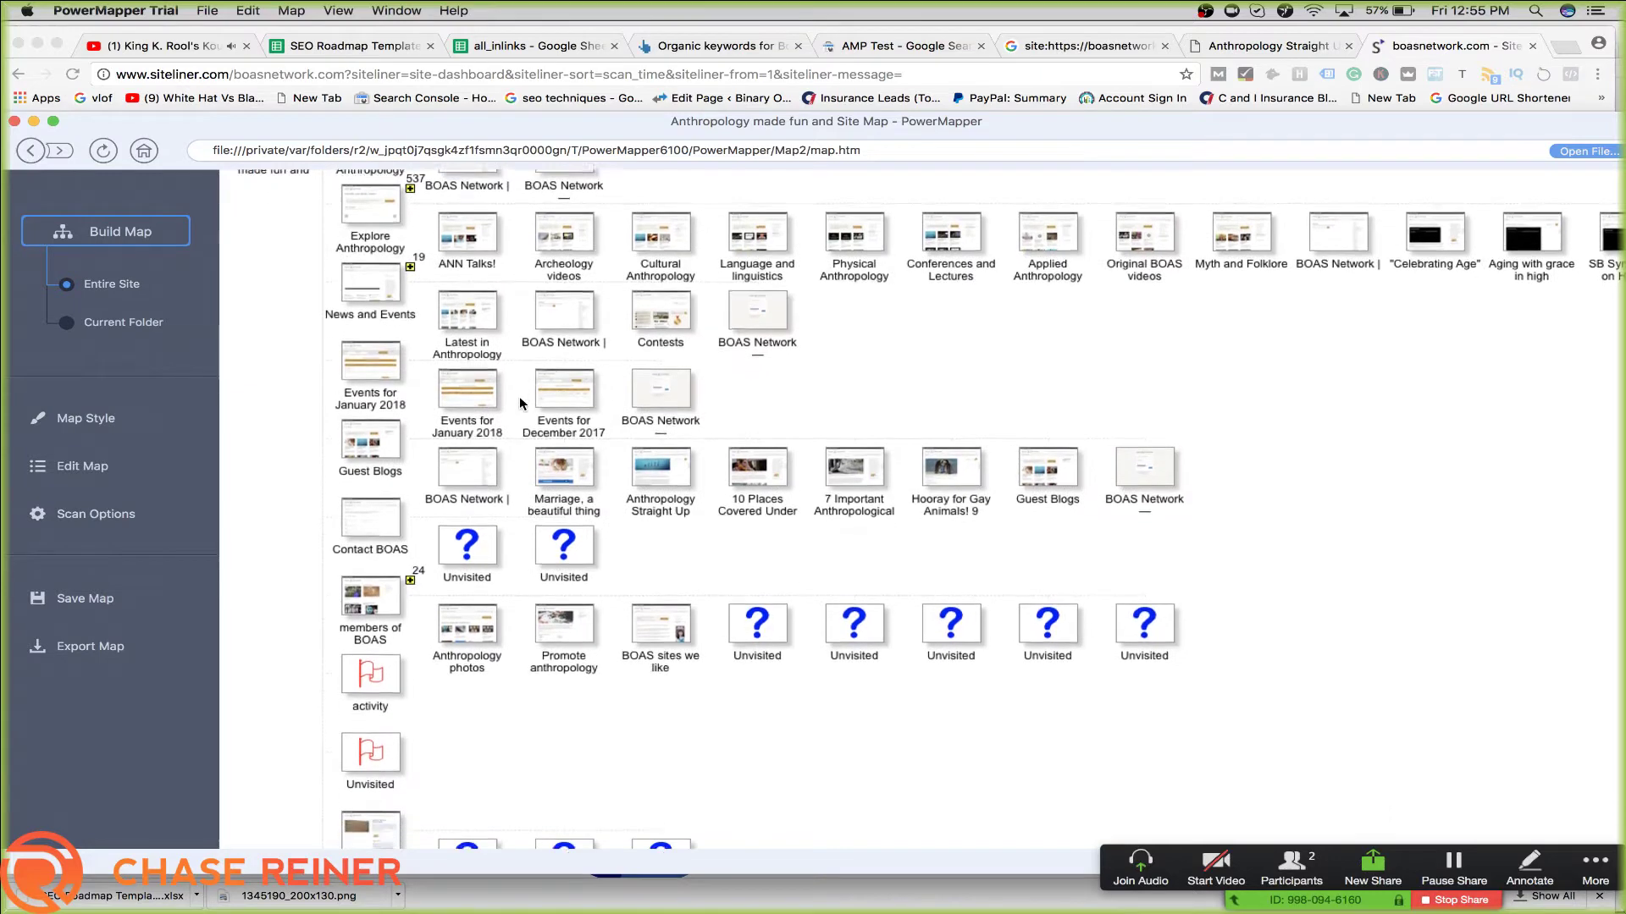
scroll(824, 406, "up", 5)
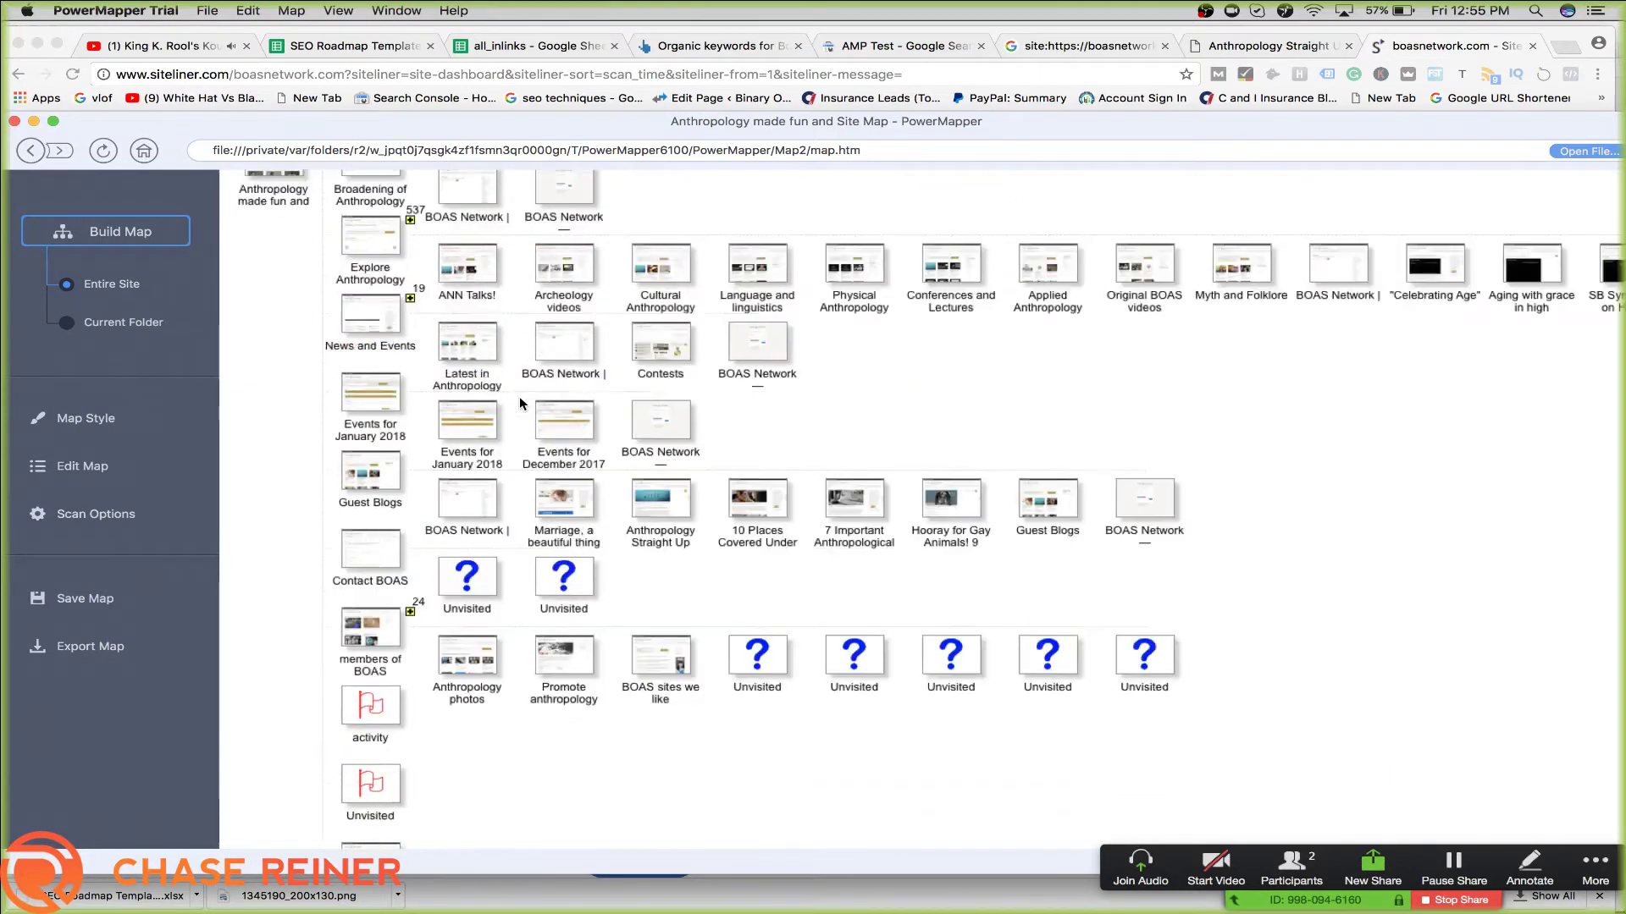
scroll(825, 406, "right", 15)
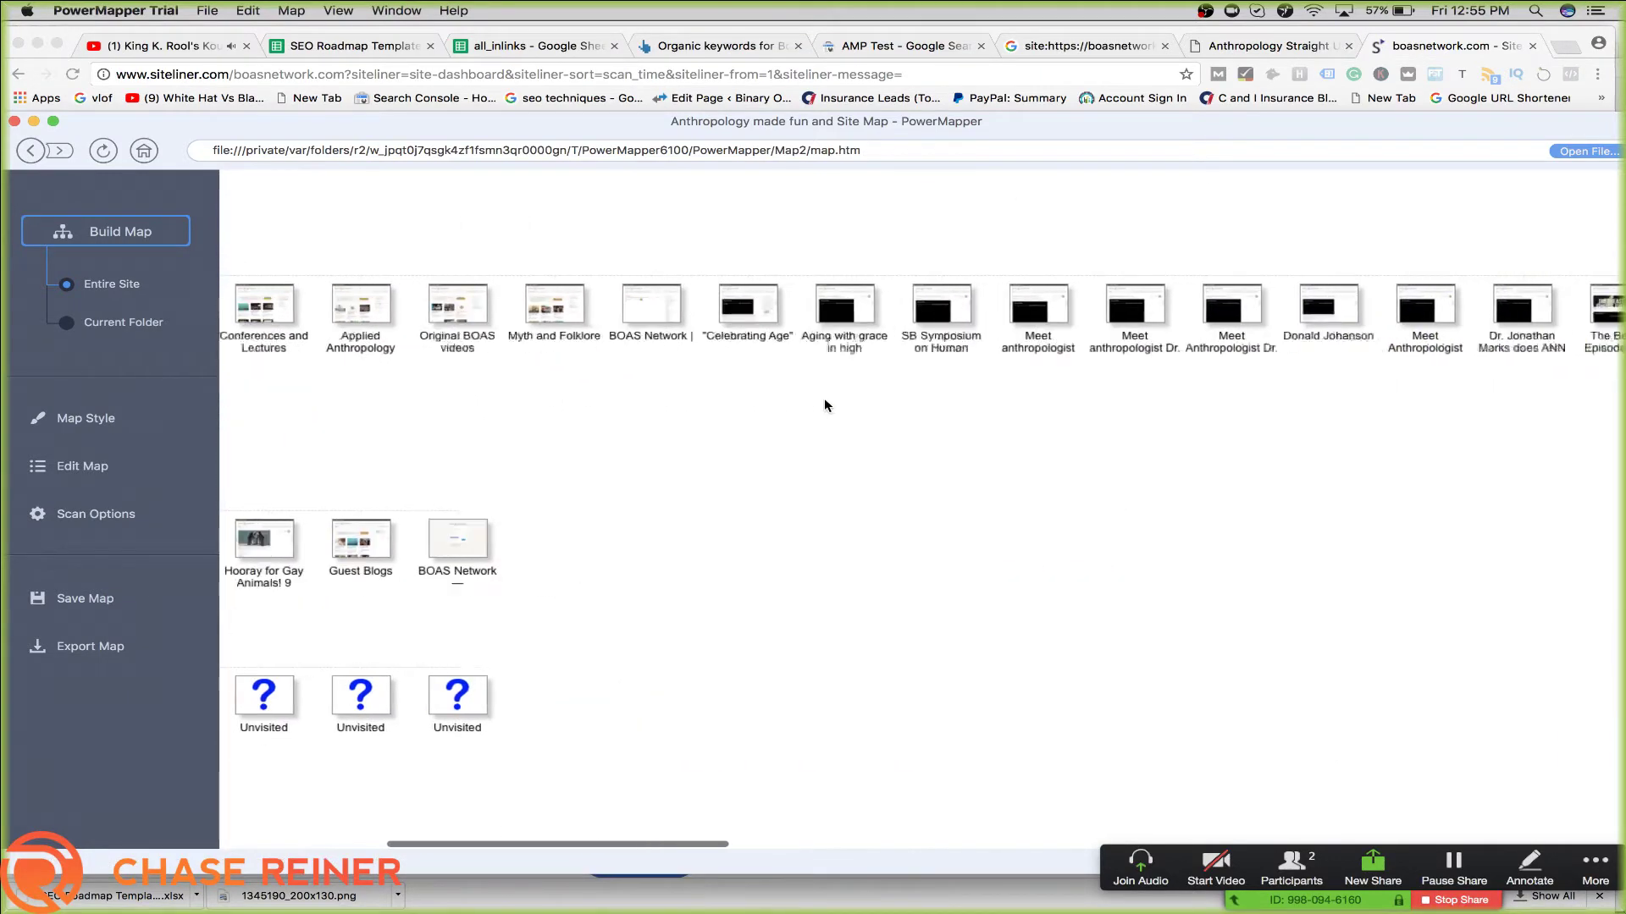
scroll(825, 406, "left", 15)
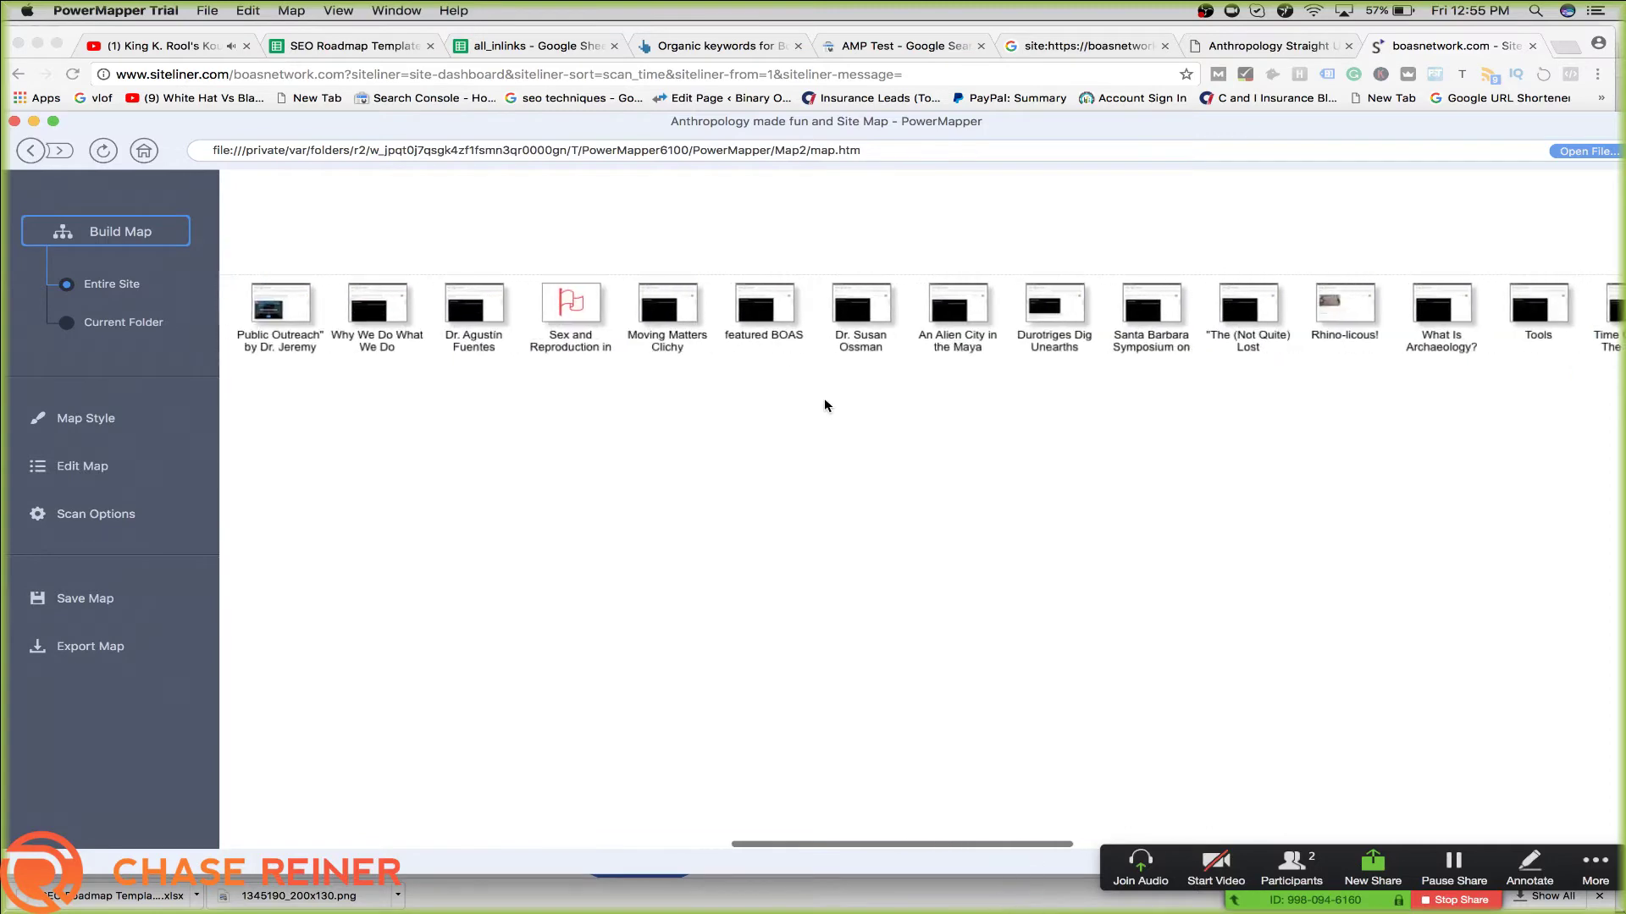
scroll(785, 387, "right", 2)
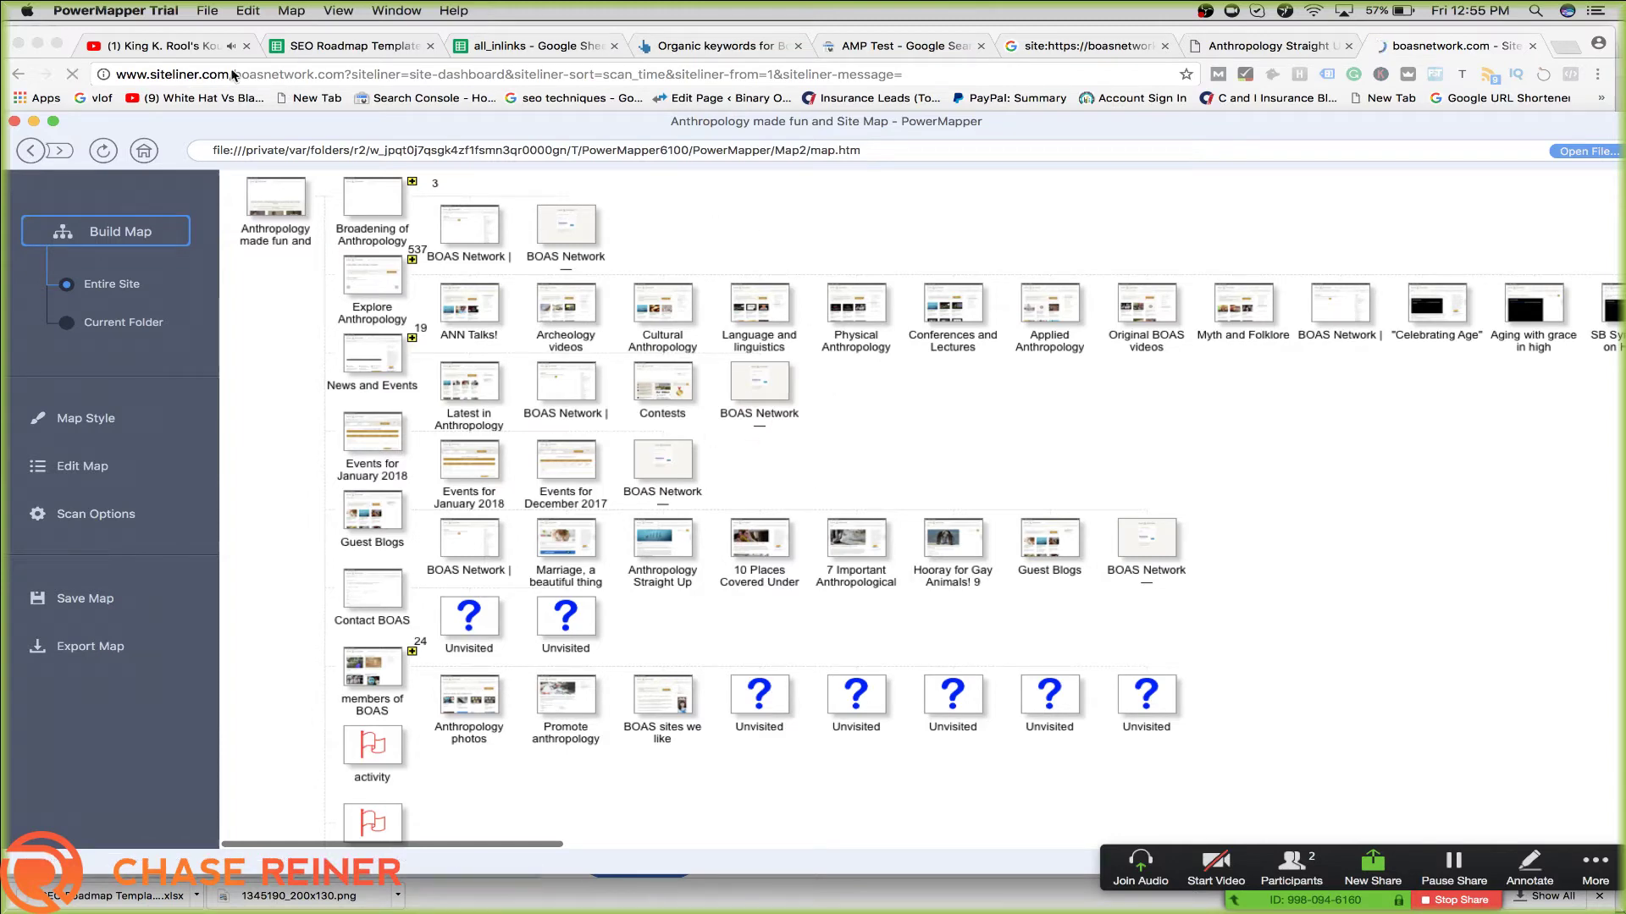
left_click(161, 12)
mouse_move(222, 12)
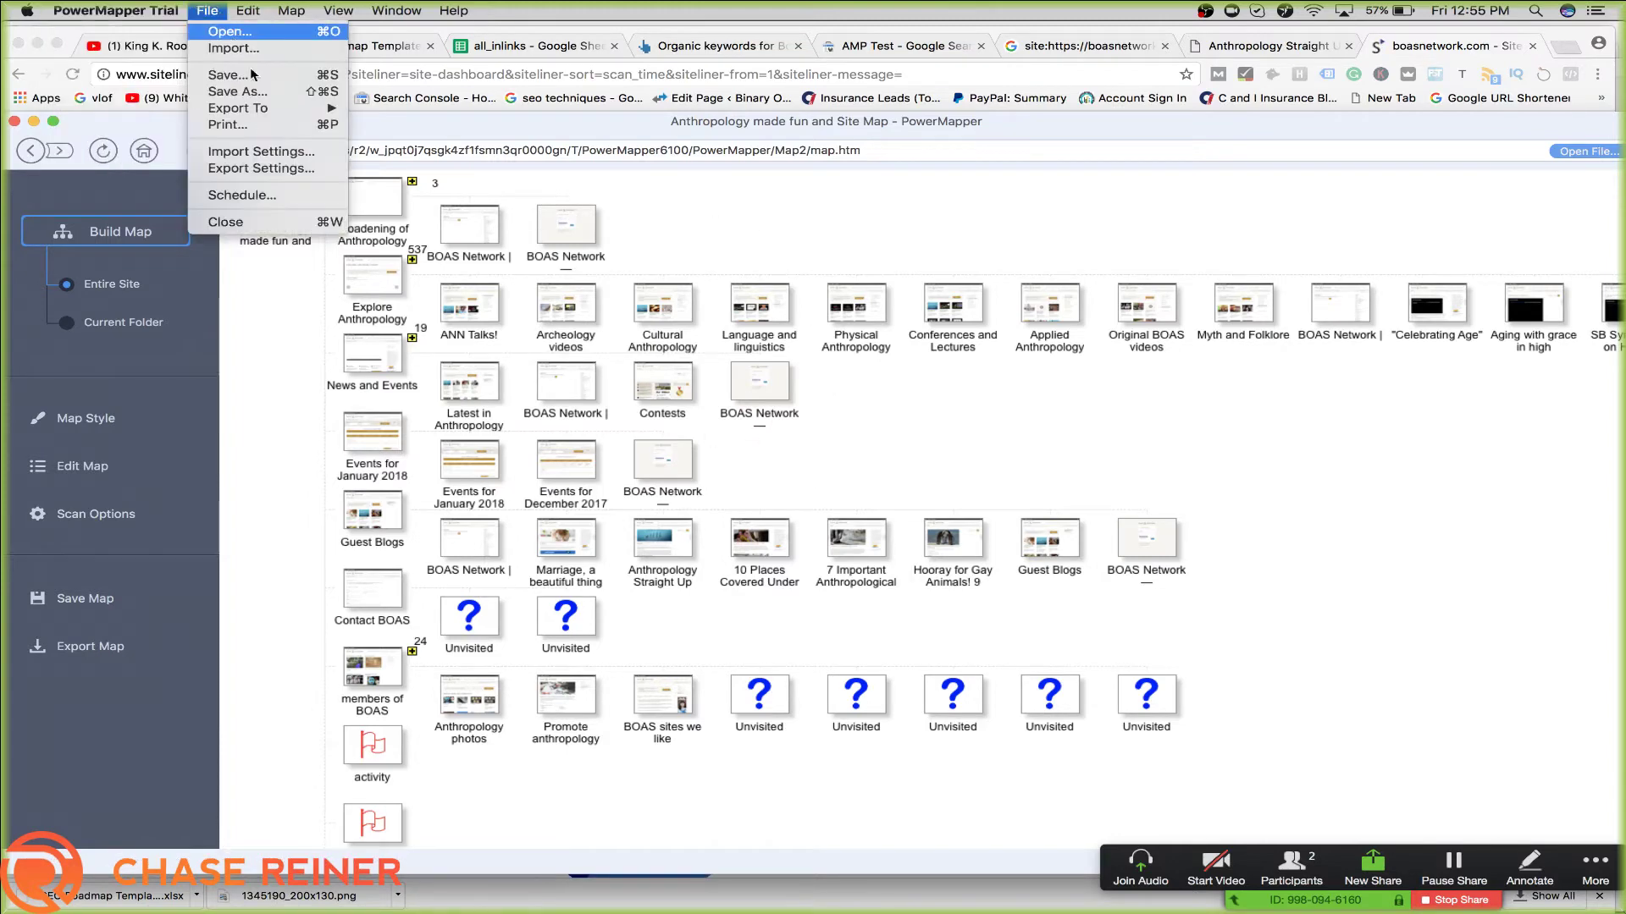
mouse_move(276, 10)
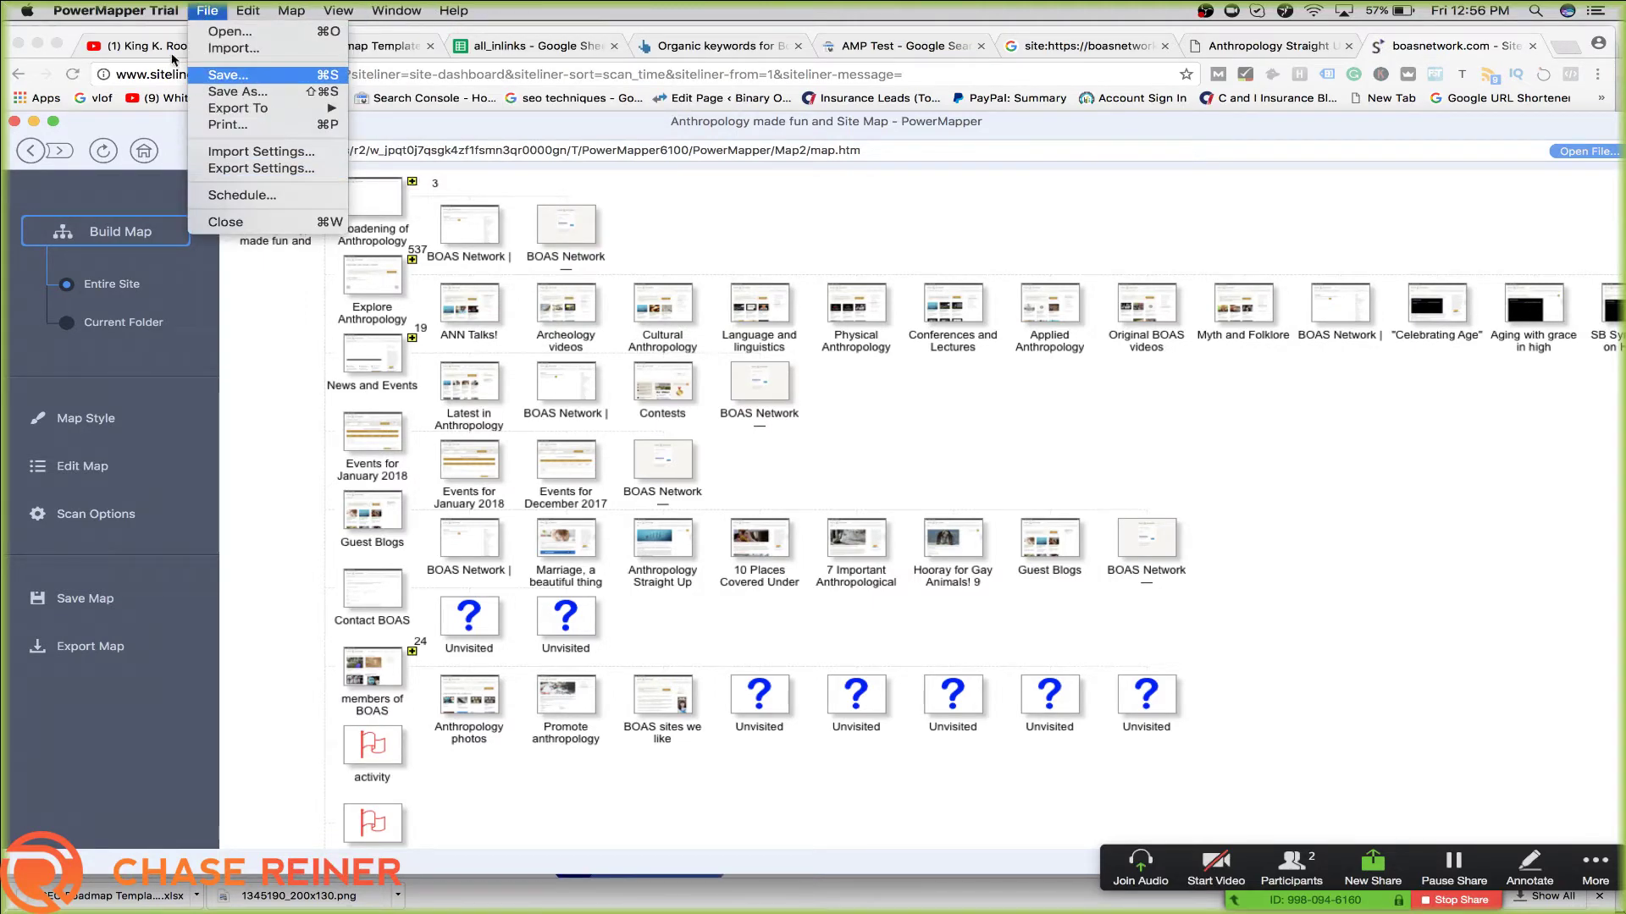
left_click(214, 368)
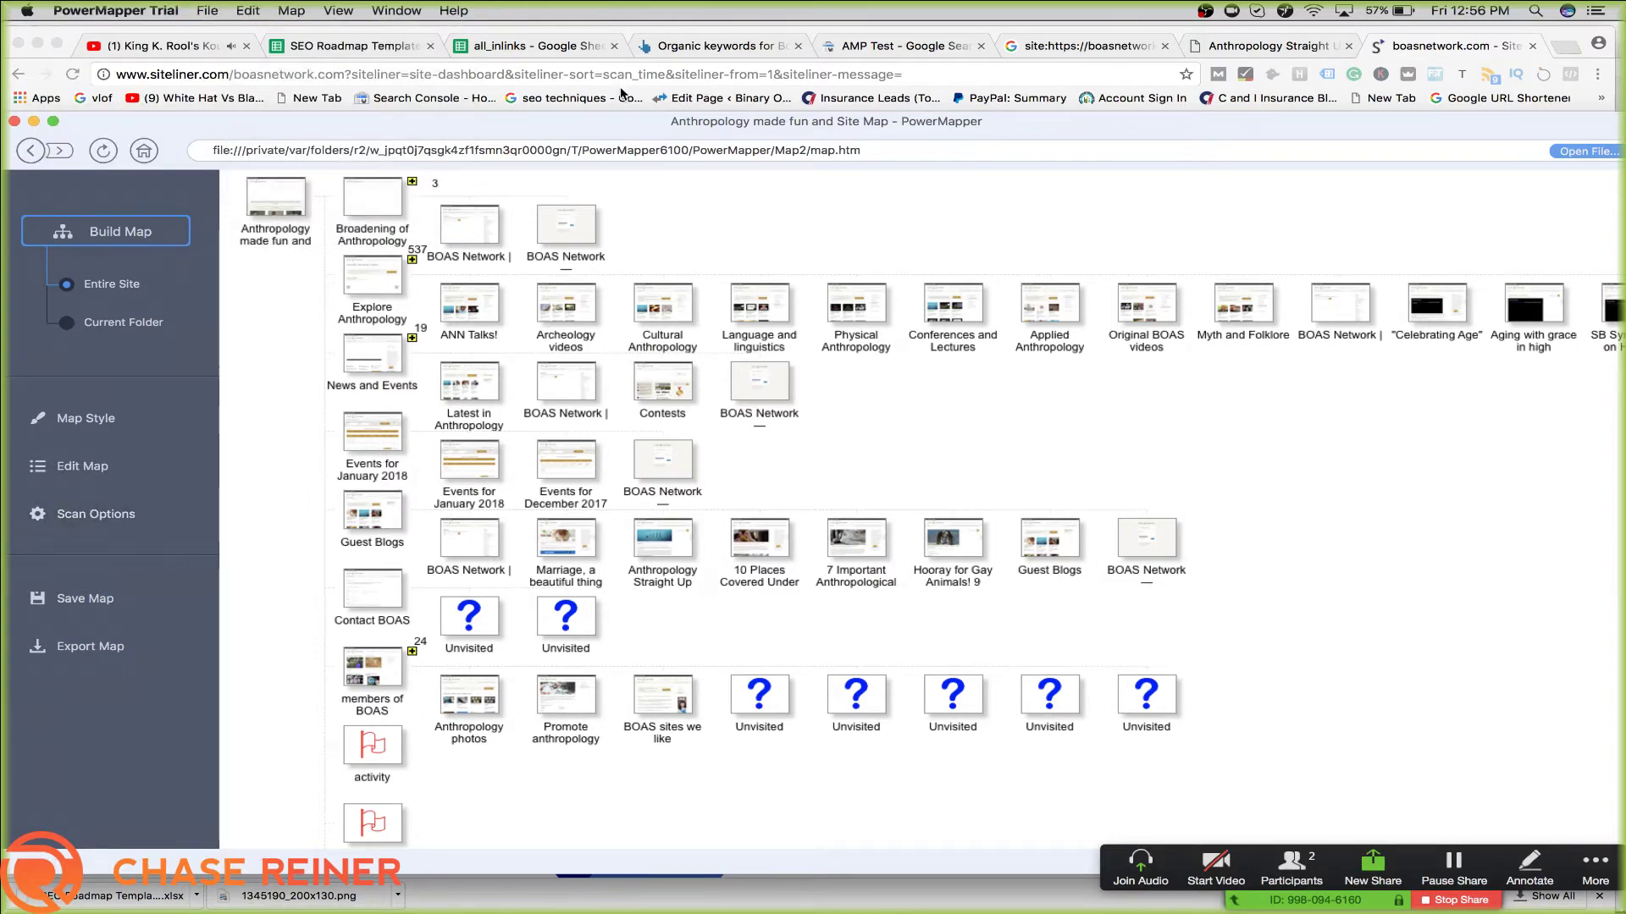
Minimize the site map window and look over the Siteliner report for boasnetwork.com in Chrome
left_click(34, 121)
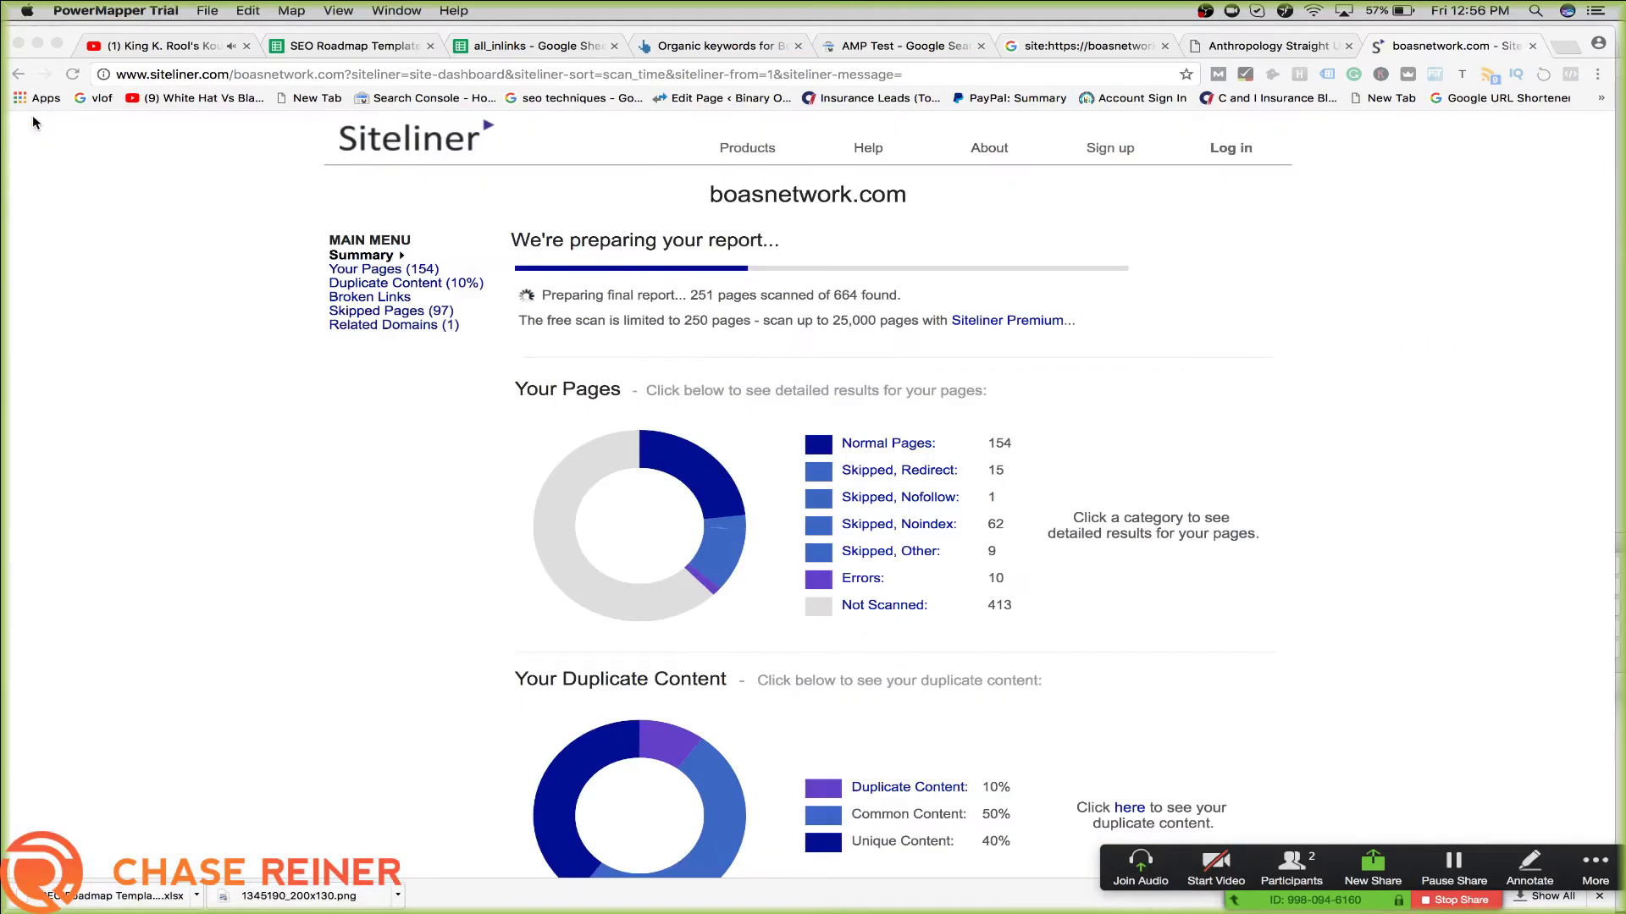
scroll(1136, 423, "down", 3)
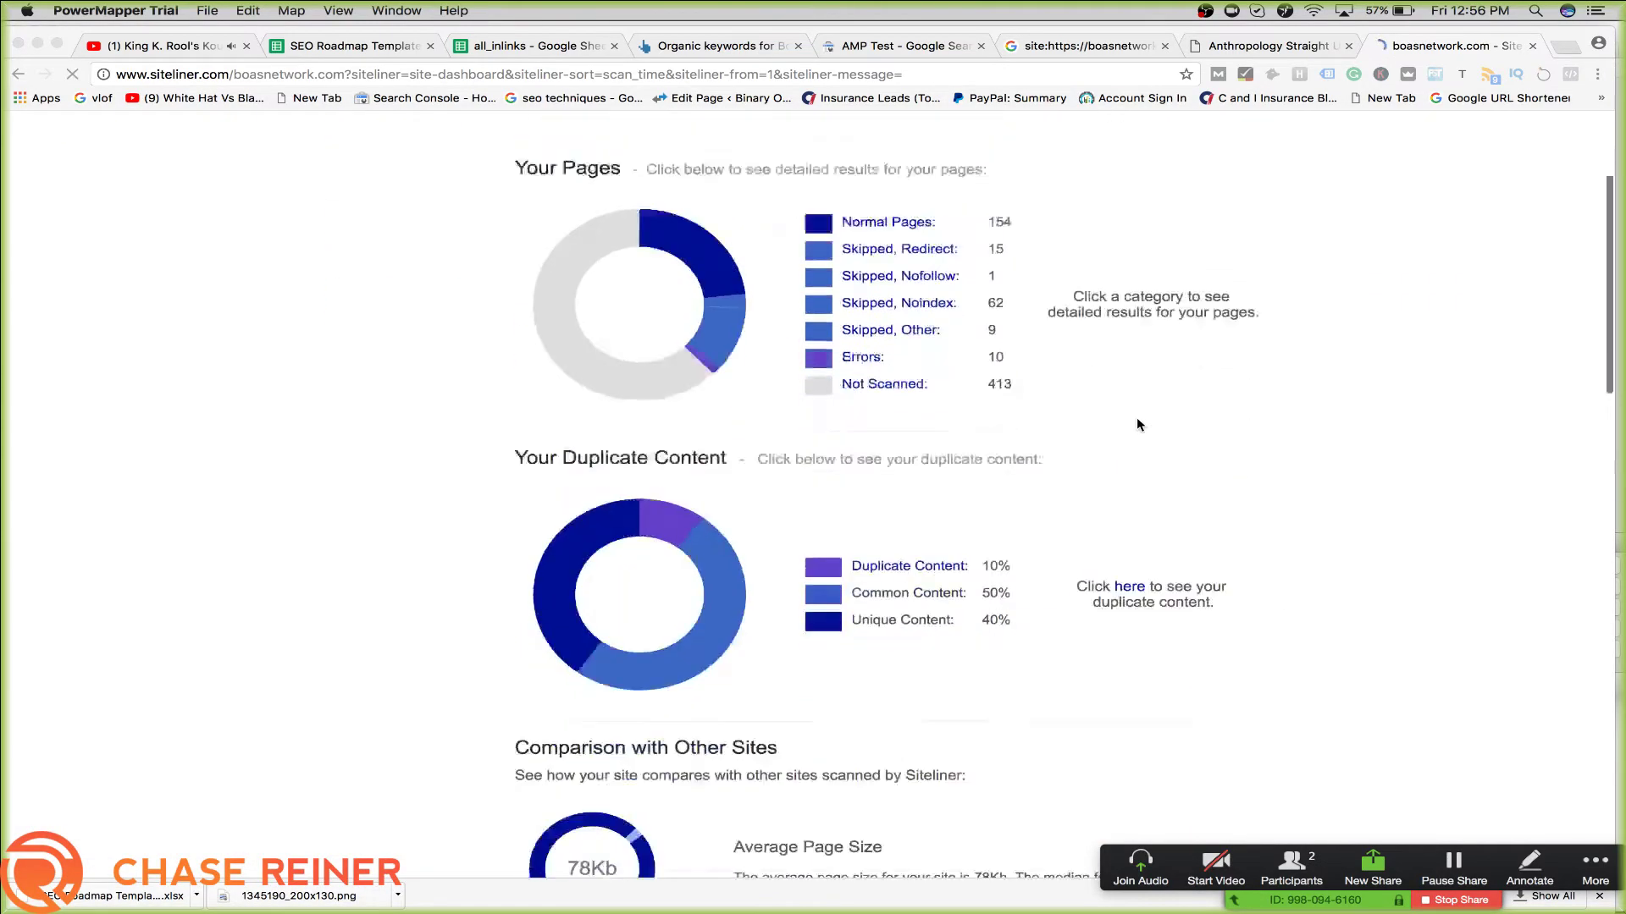
In the SEO roadmap spreadsheet, set the Status of Specific URL problems to z, checking the Anthropology Straight Up article's URL
left_click(352, 46)
left_click(245, 580)
left_click(373, 593)
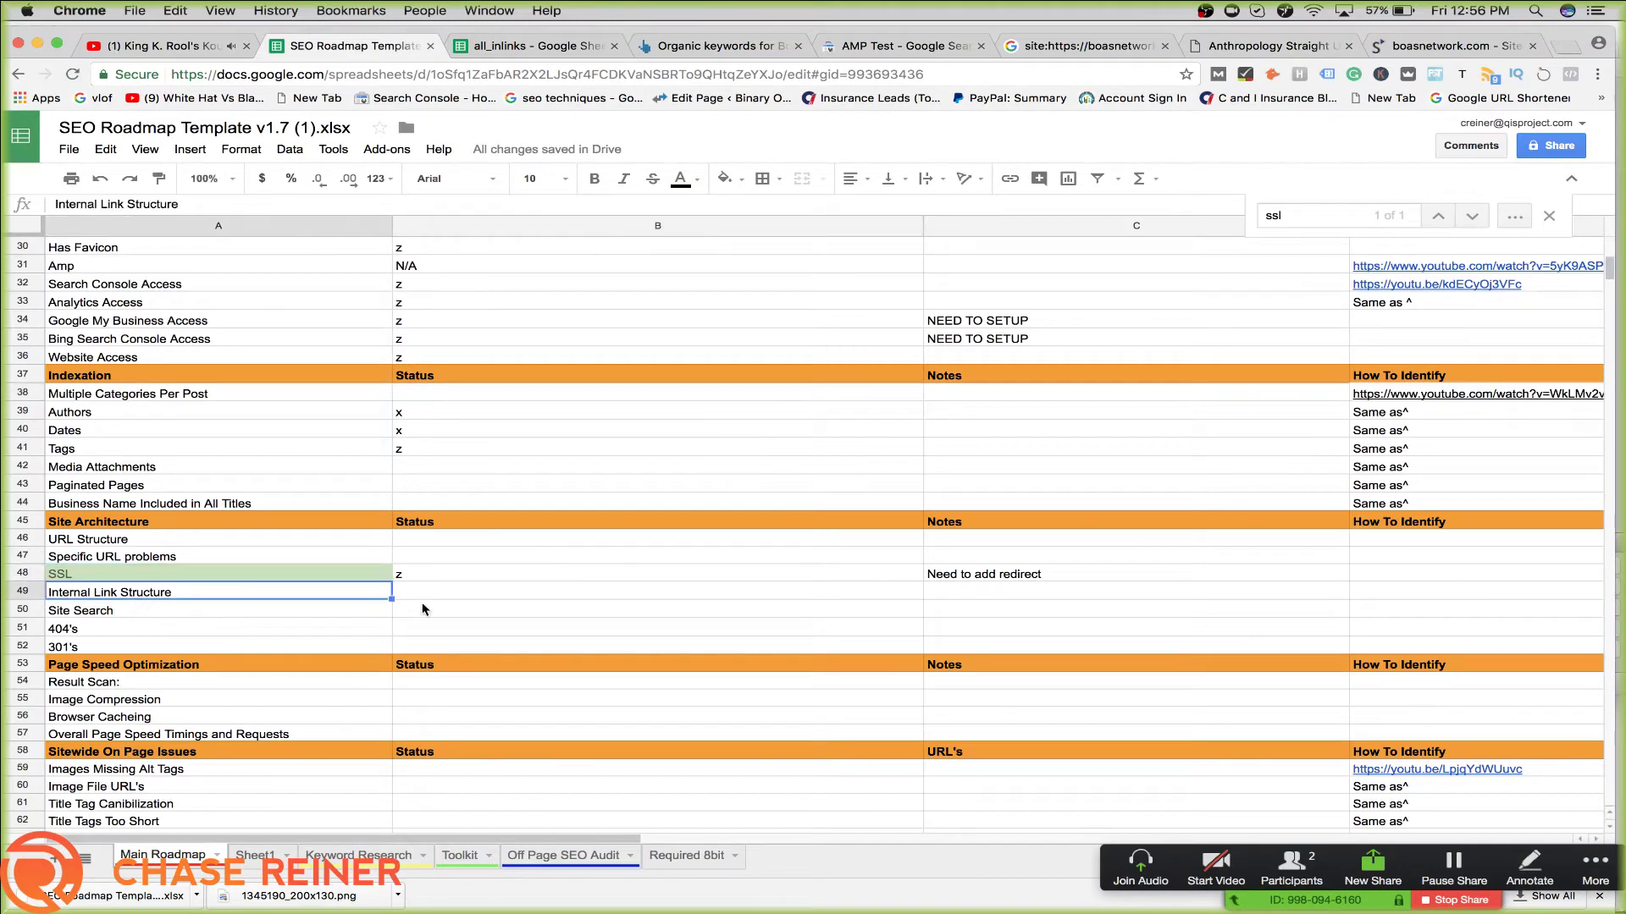
left_click(424, 608)
left_click(432, 559)
double_click(433, 556)
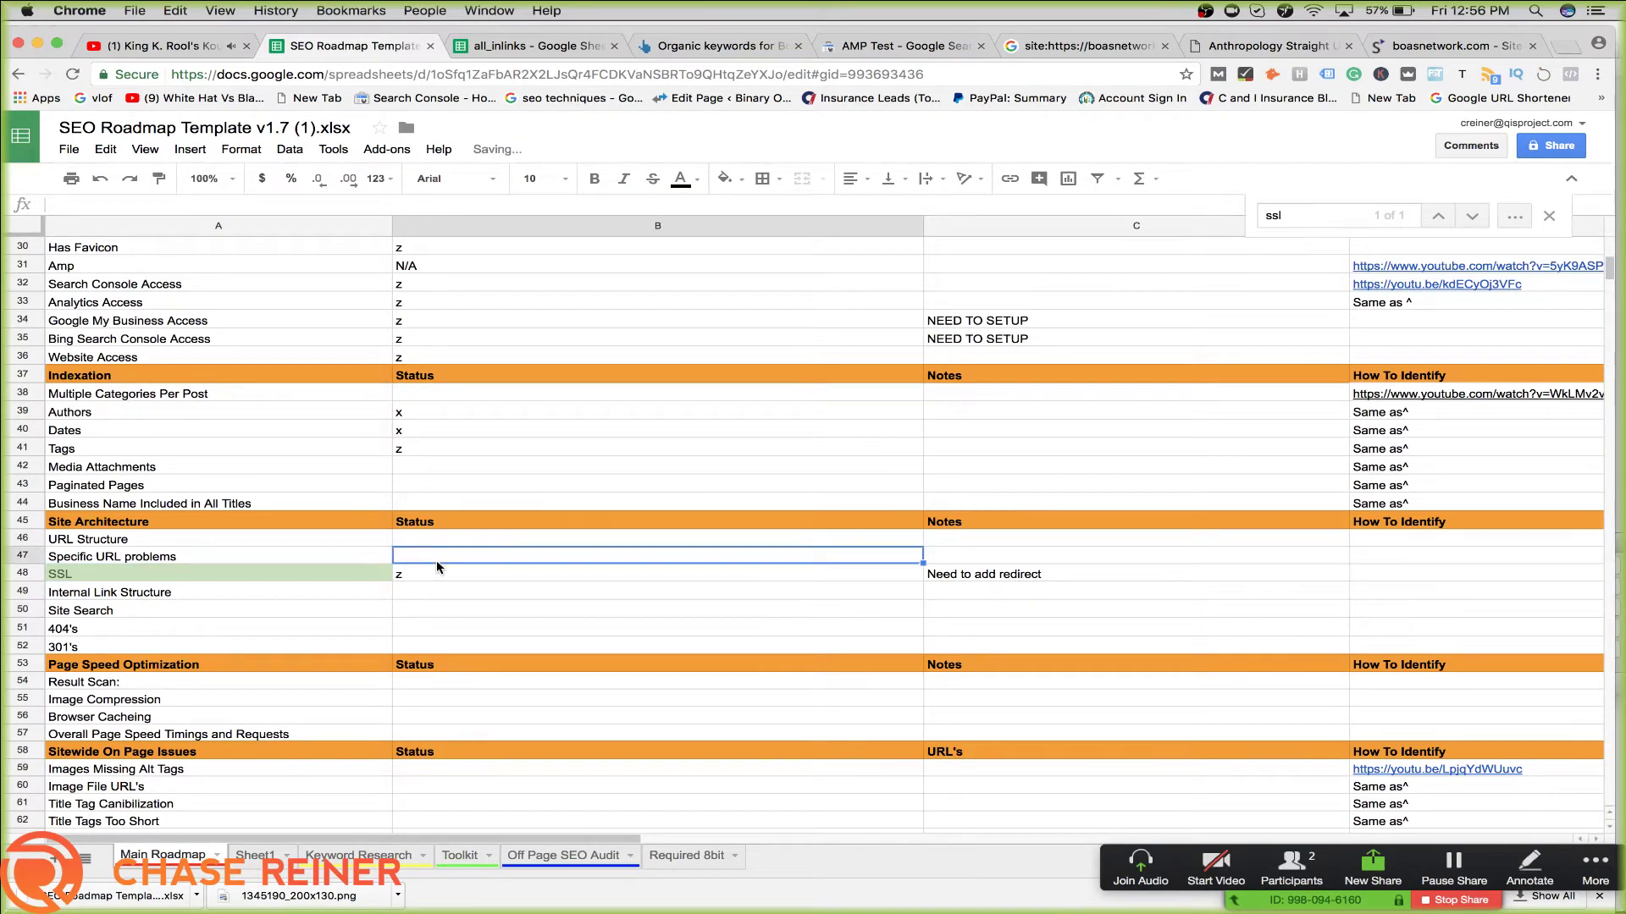
left_click(1275, 47)
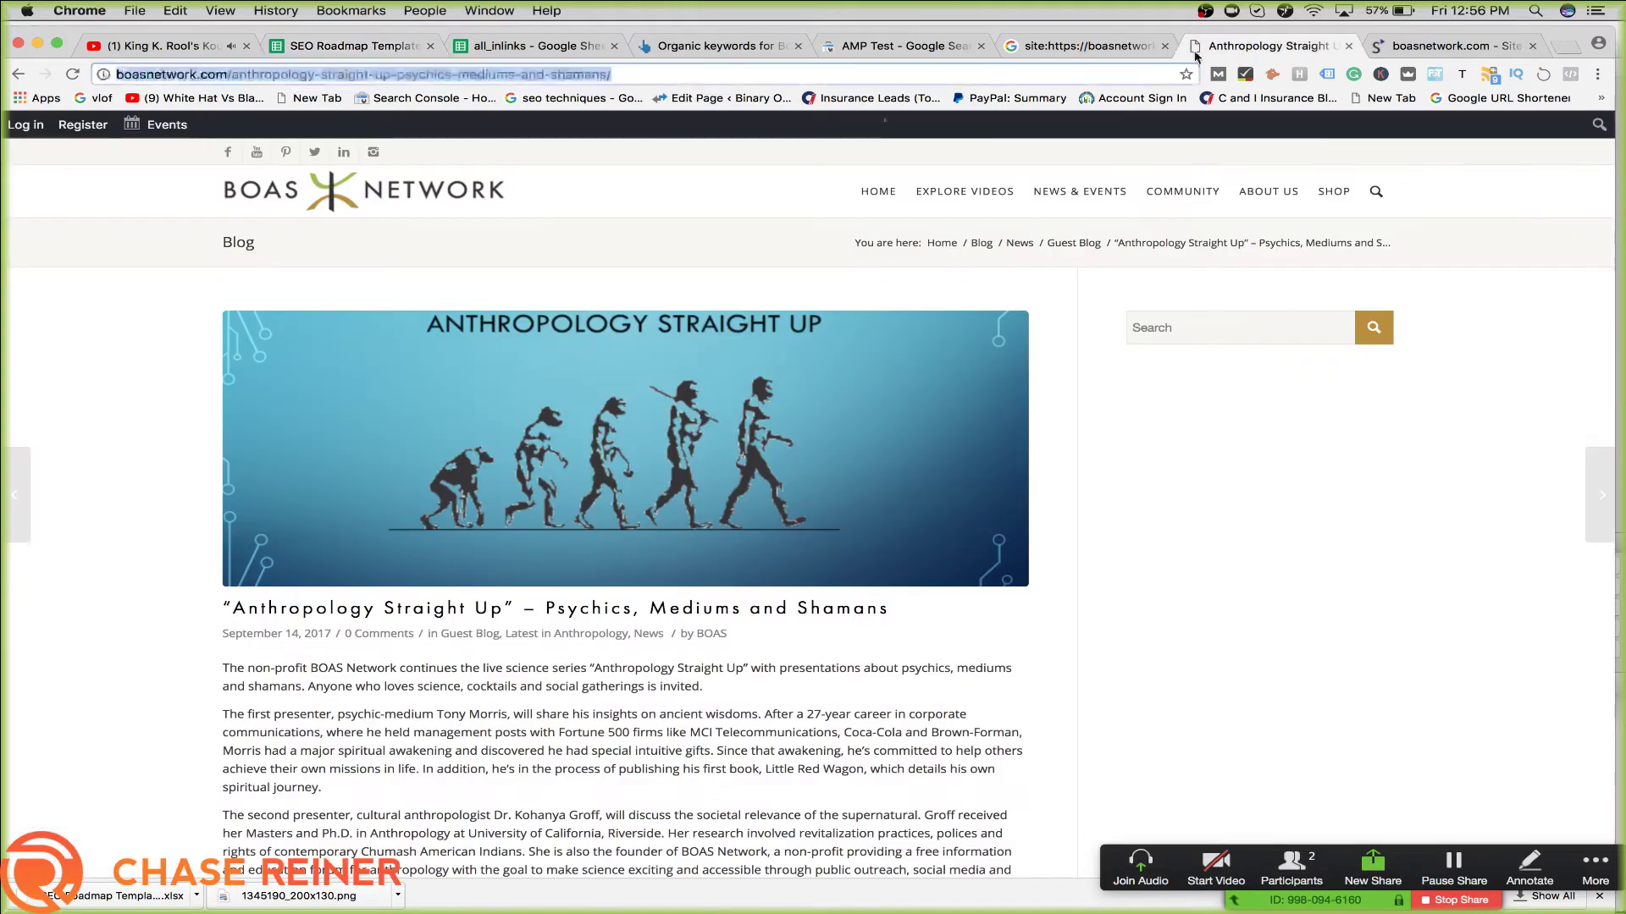
left_click(470, 77)
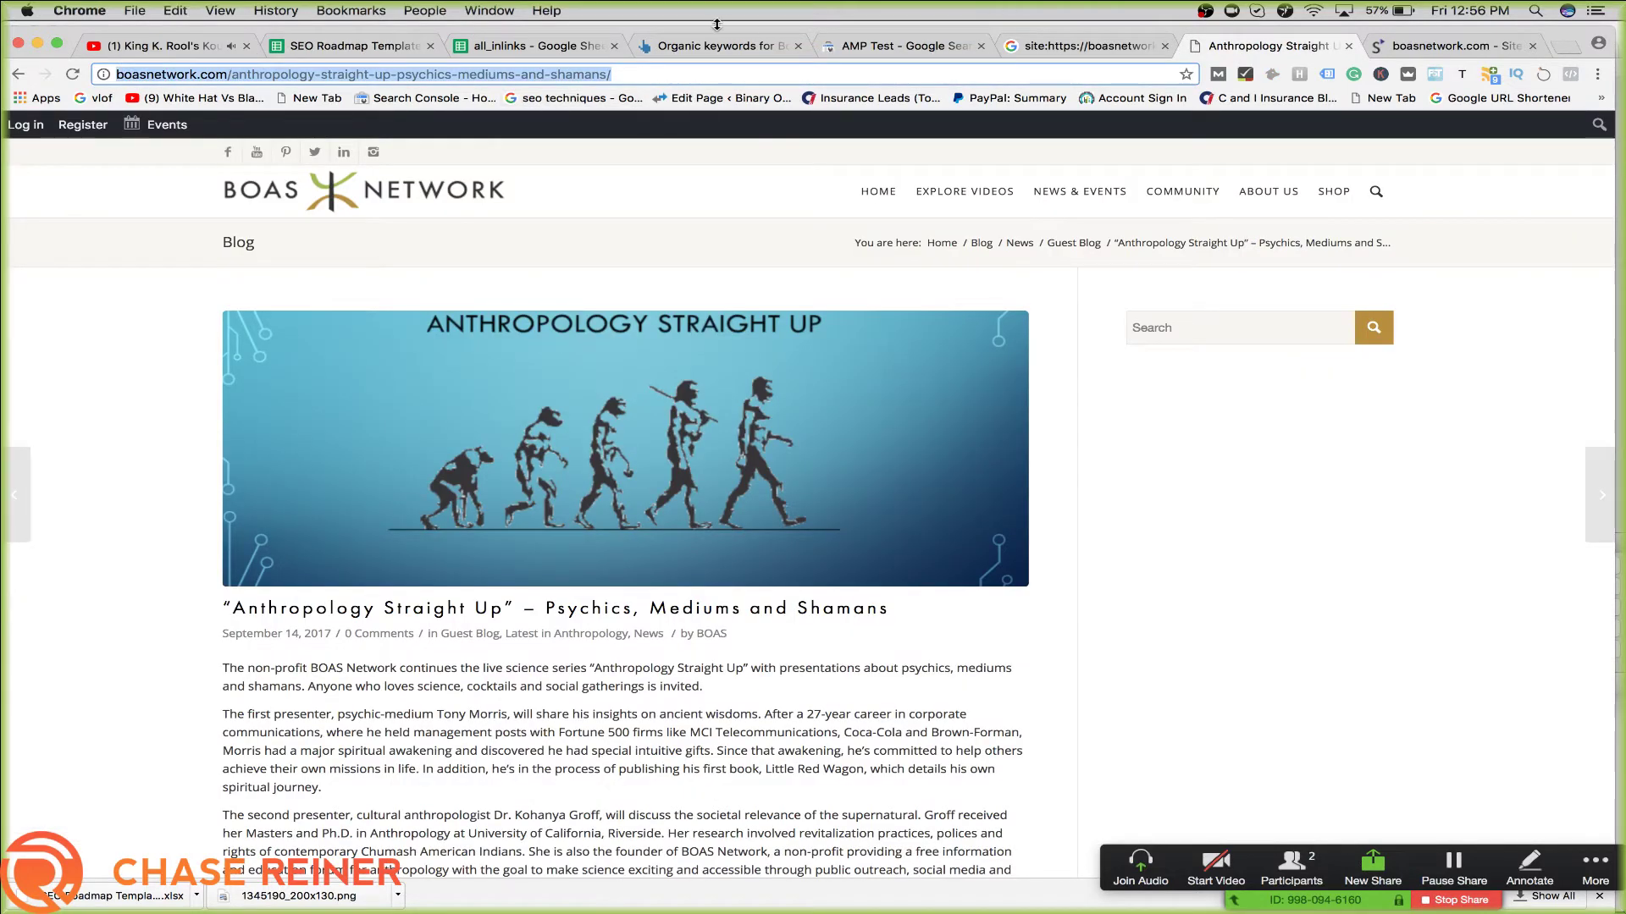
left_click(376, 47)
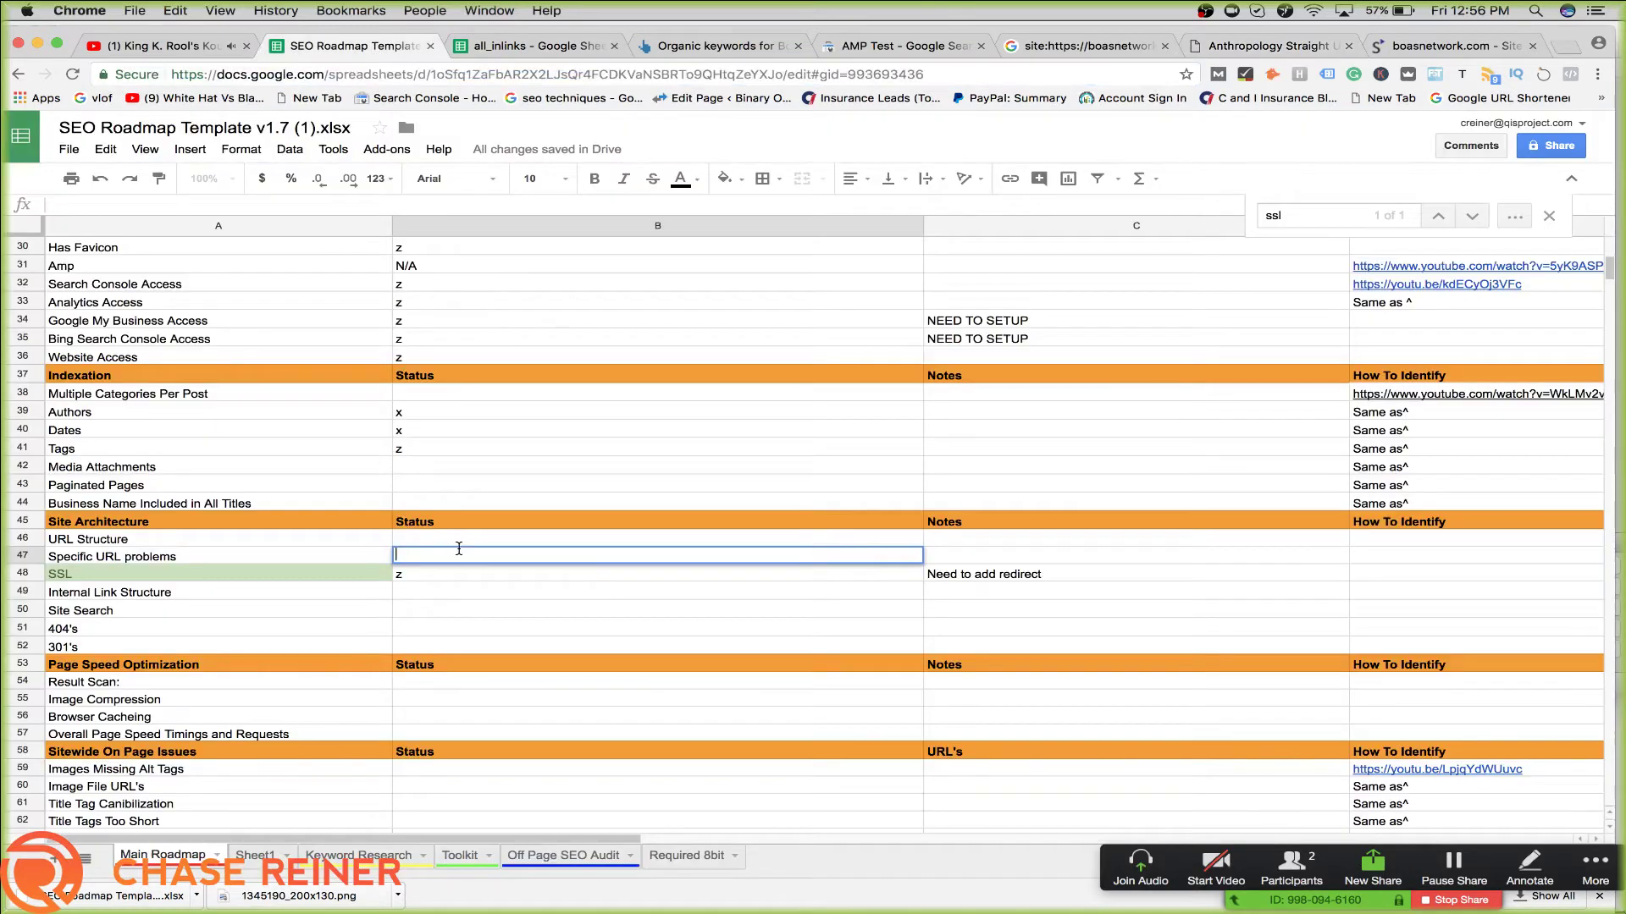
key("Return")
Enter the note "3-5 words per URL" for Specific URL problems
double_click(966, 556)
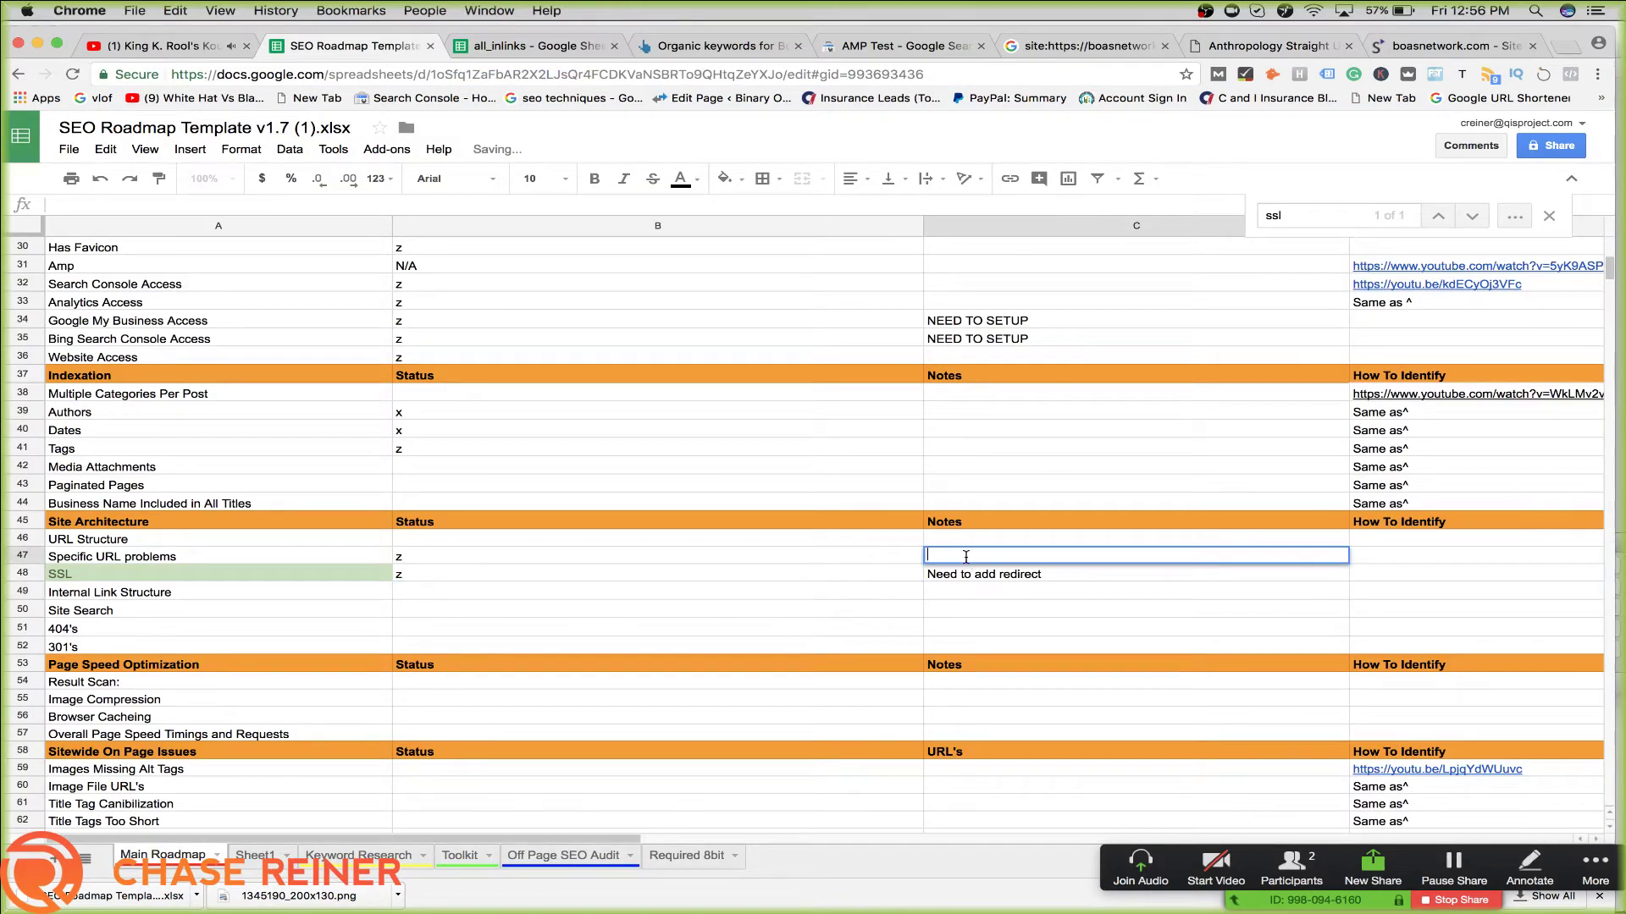
type("3-5 words per ")
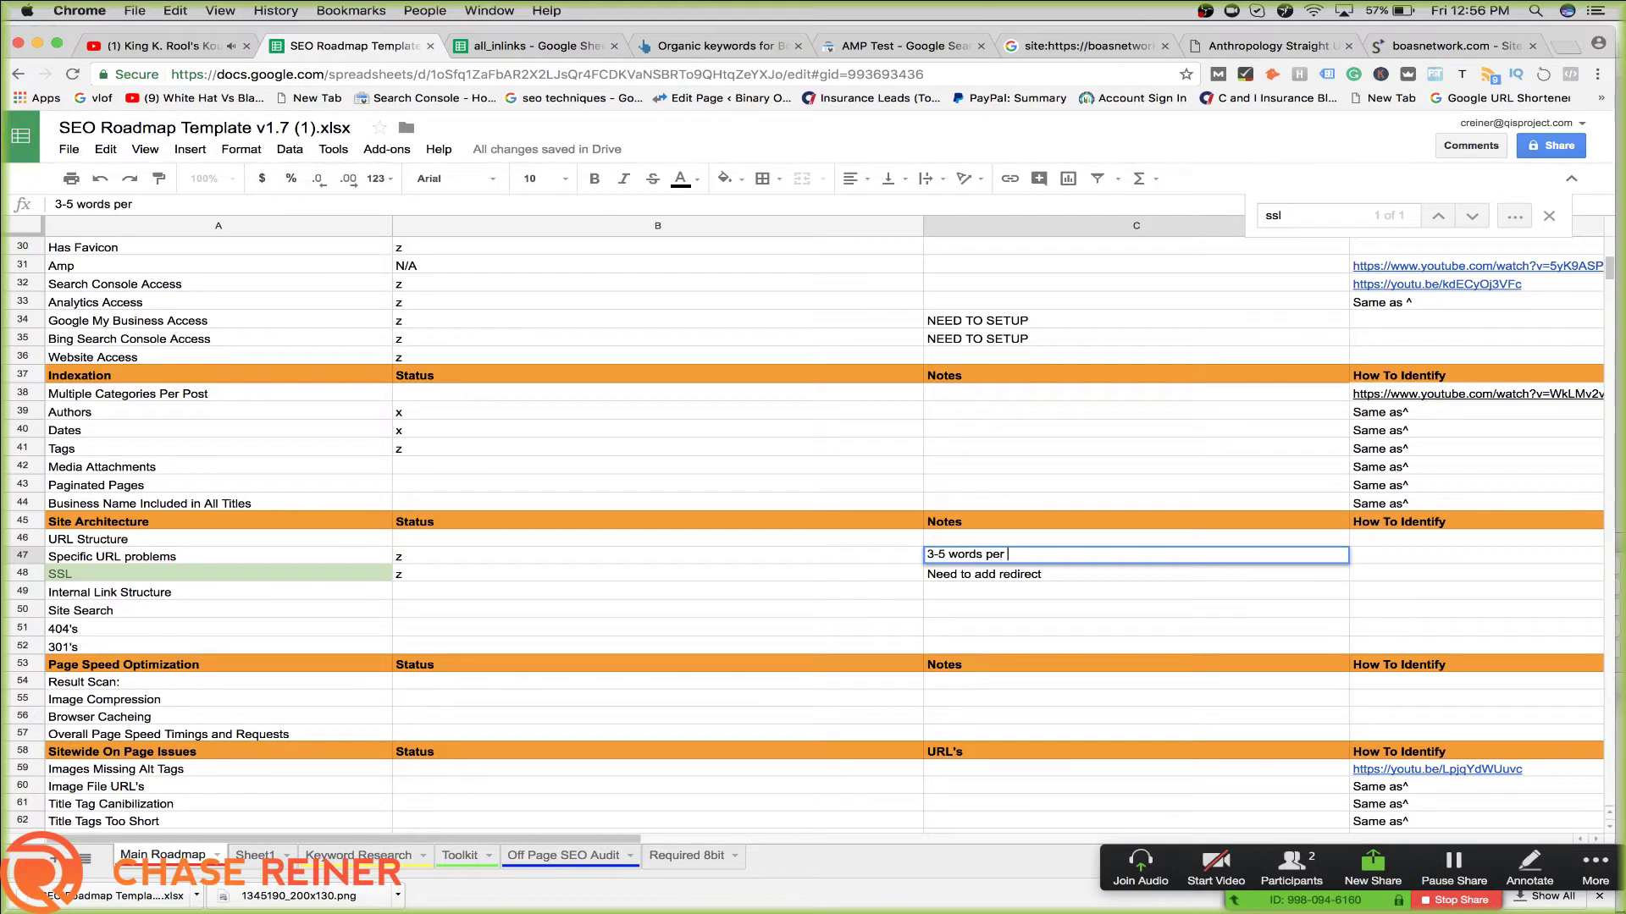
type("URL")
key("Return")
Check the Anthropology Straight Up article's URL again and append a comma to the Specific URL problems note
left_click(1268, 47)
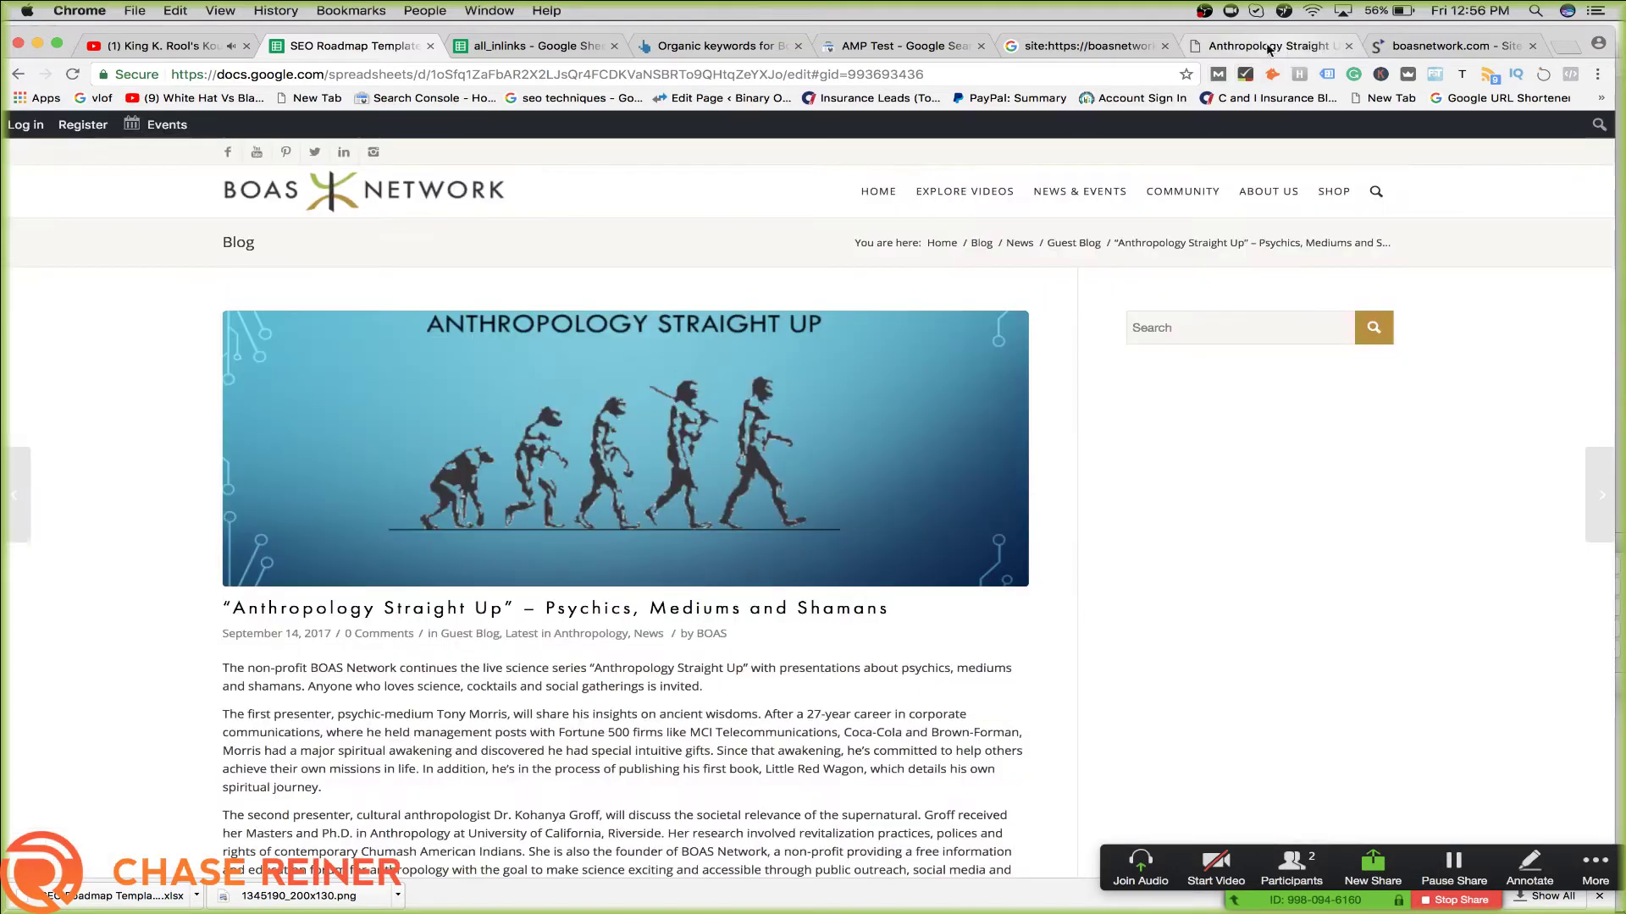
left_click(620, 76)
left_click(620, 77)
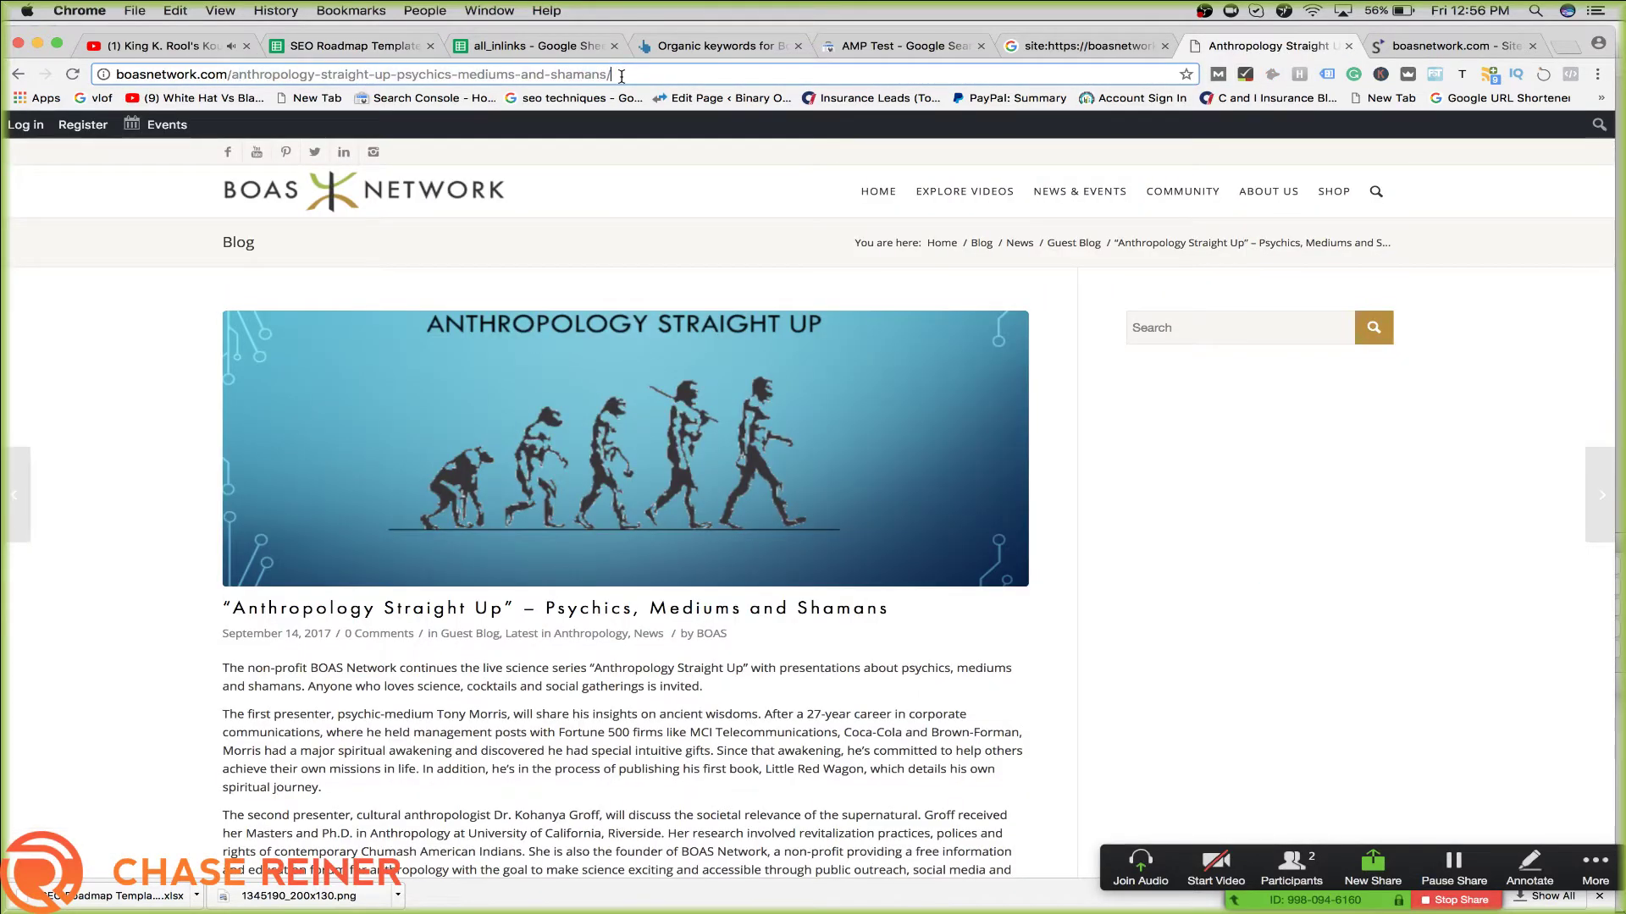
left_click(388, 44)
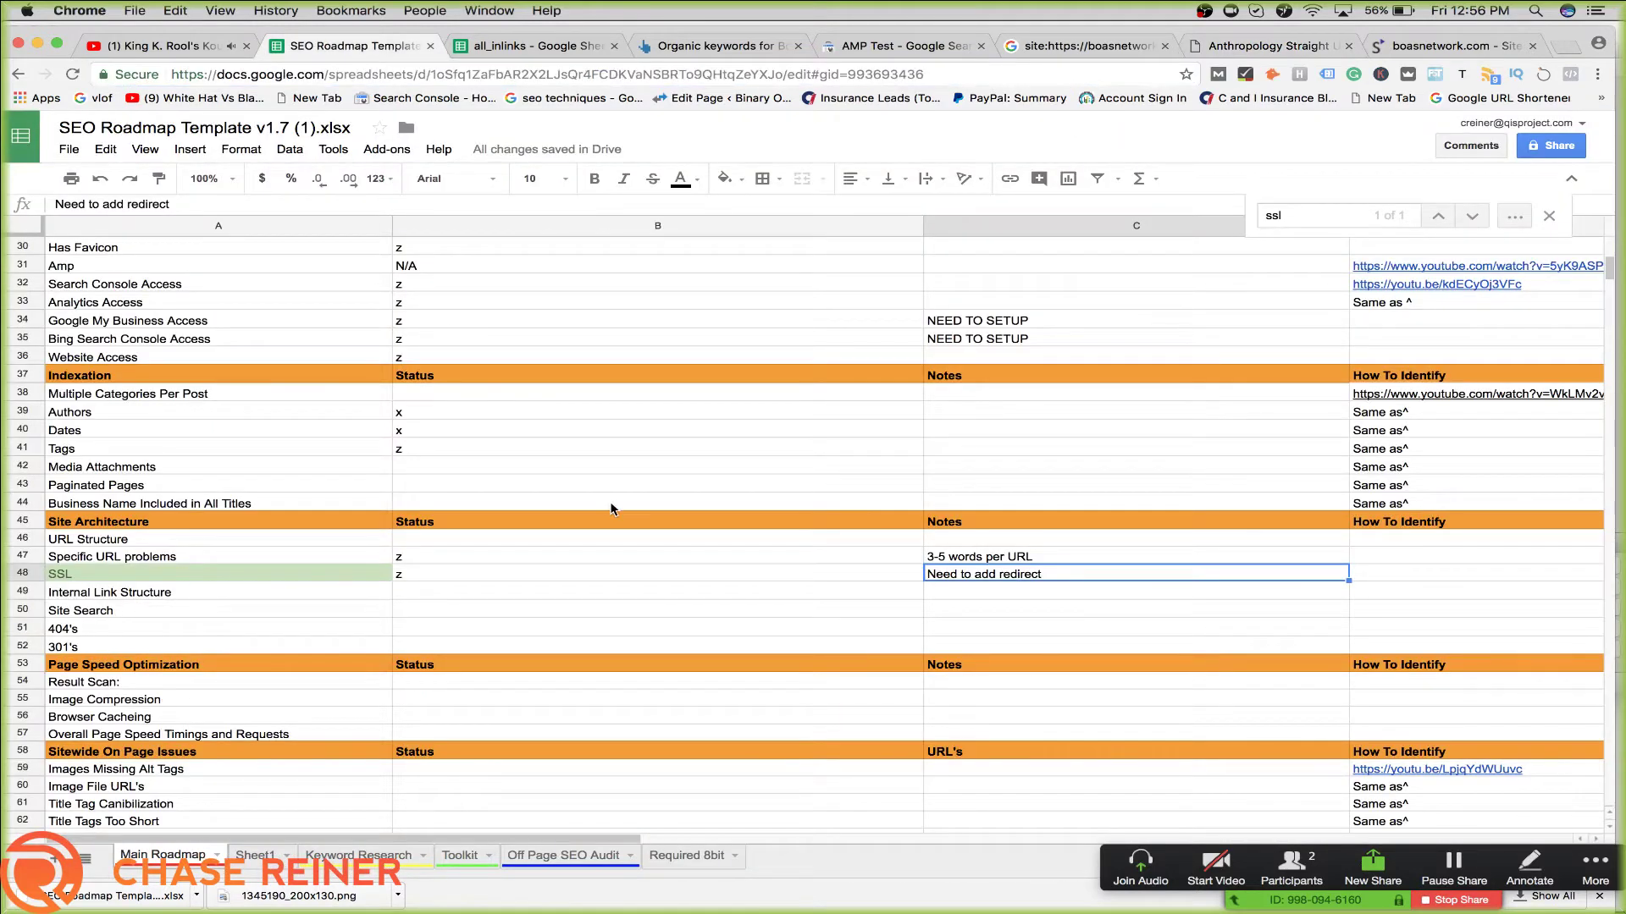
double_click(1133, 557)
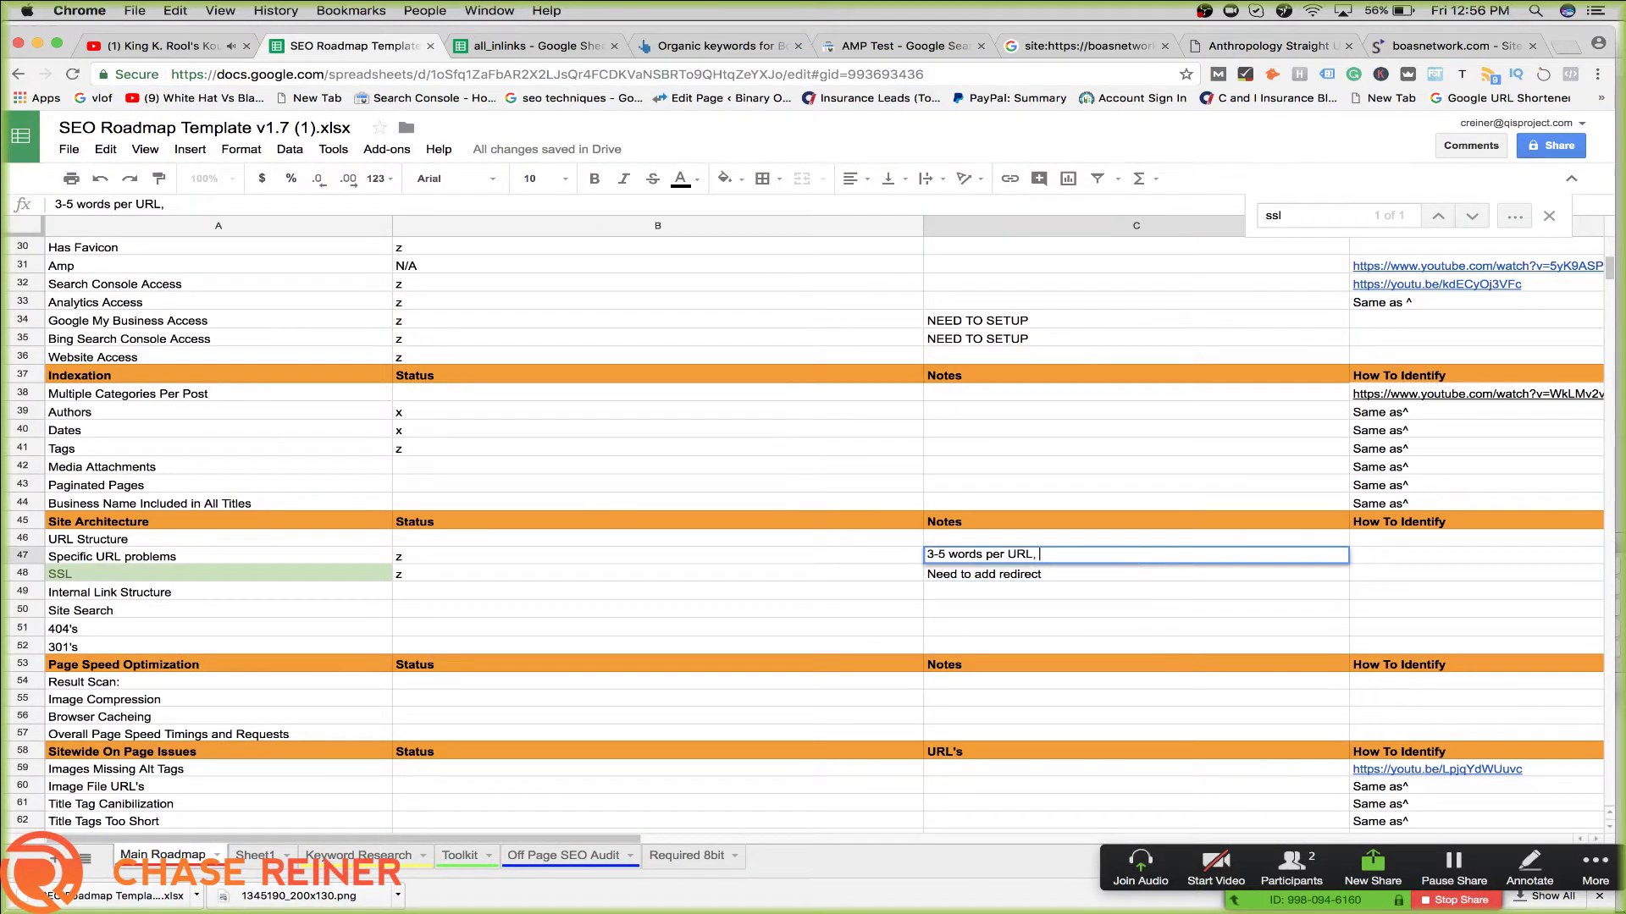
type(",")
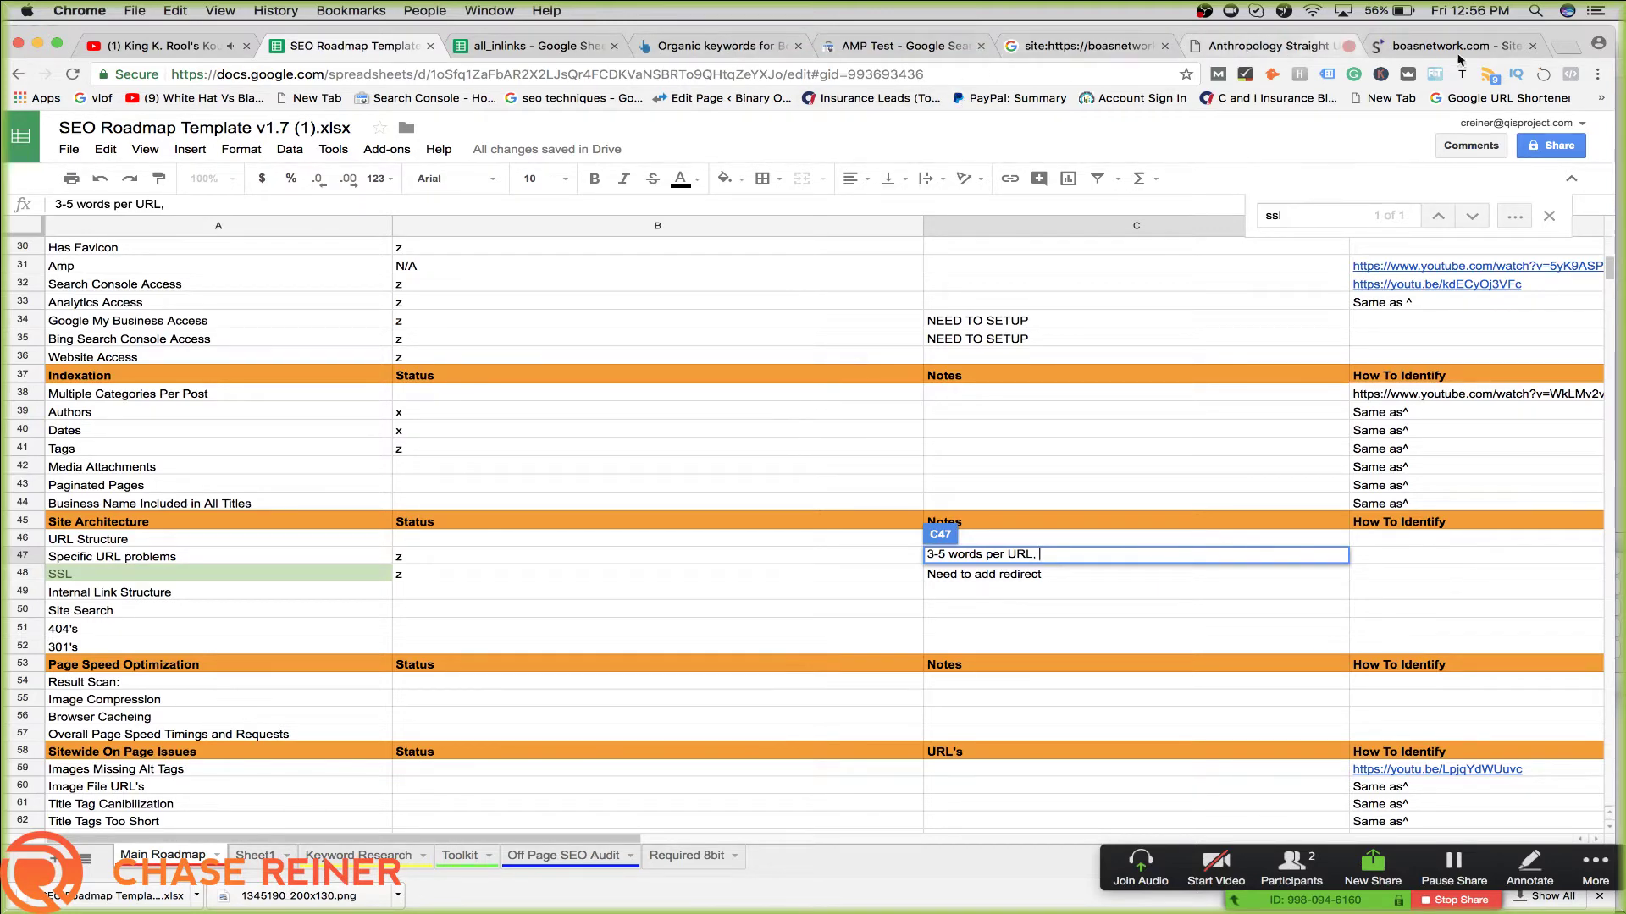
Open Facebook in a new browser tab
double_click(1561, 53)
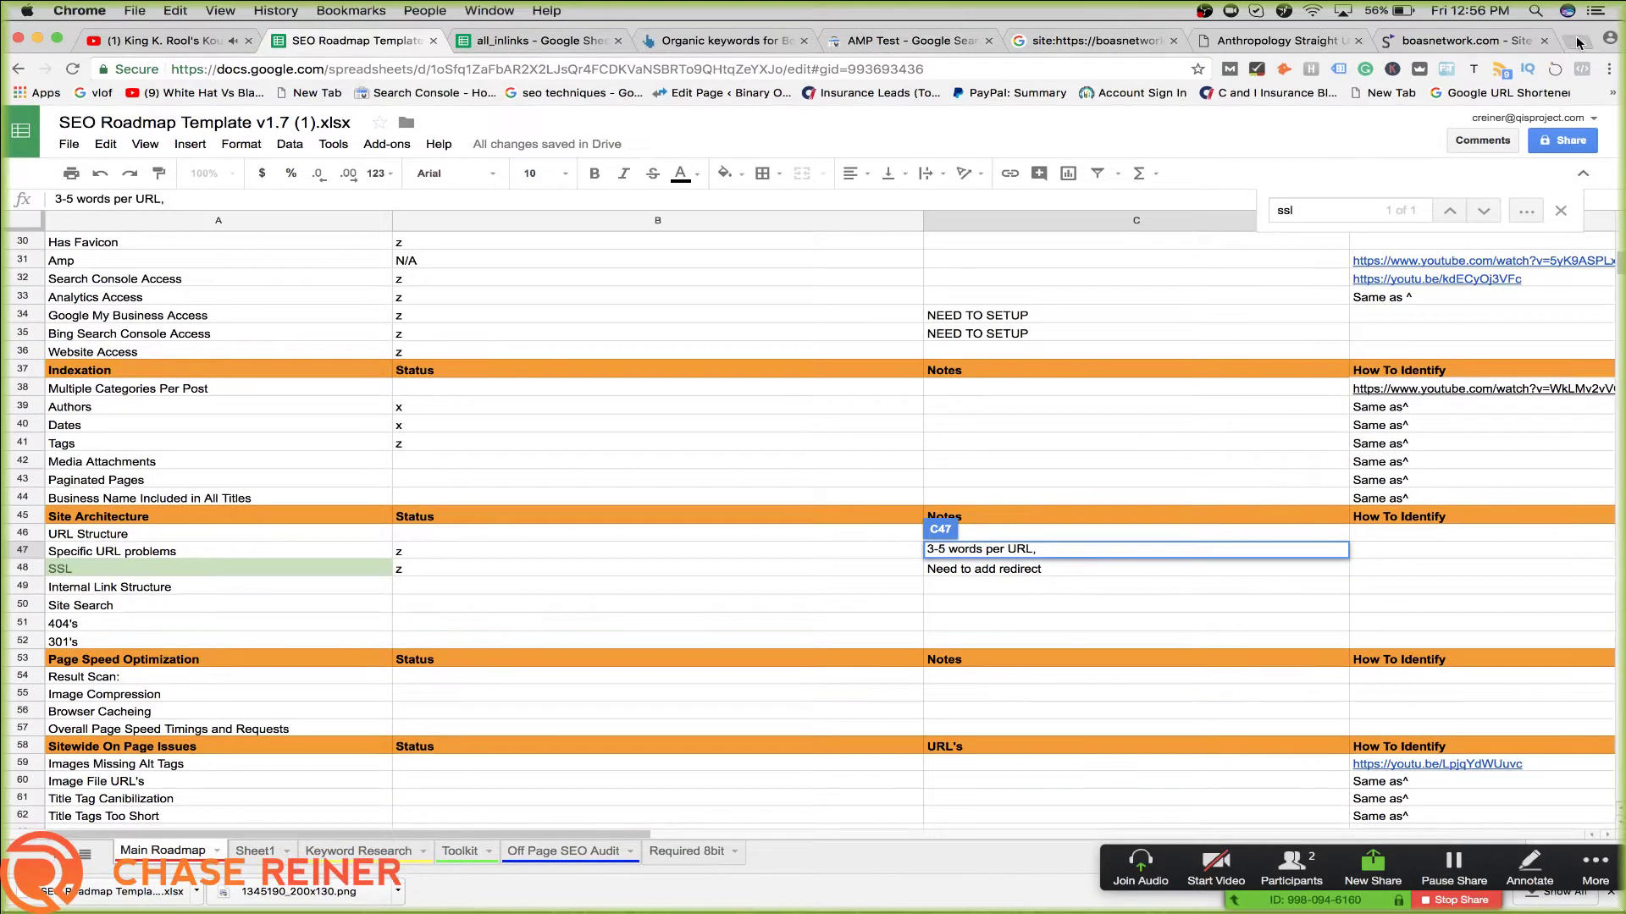
left_click(1577, 43)
type("fac")
key("Return")
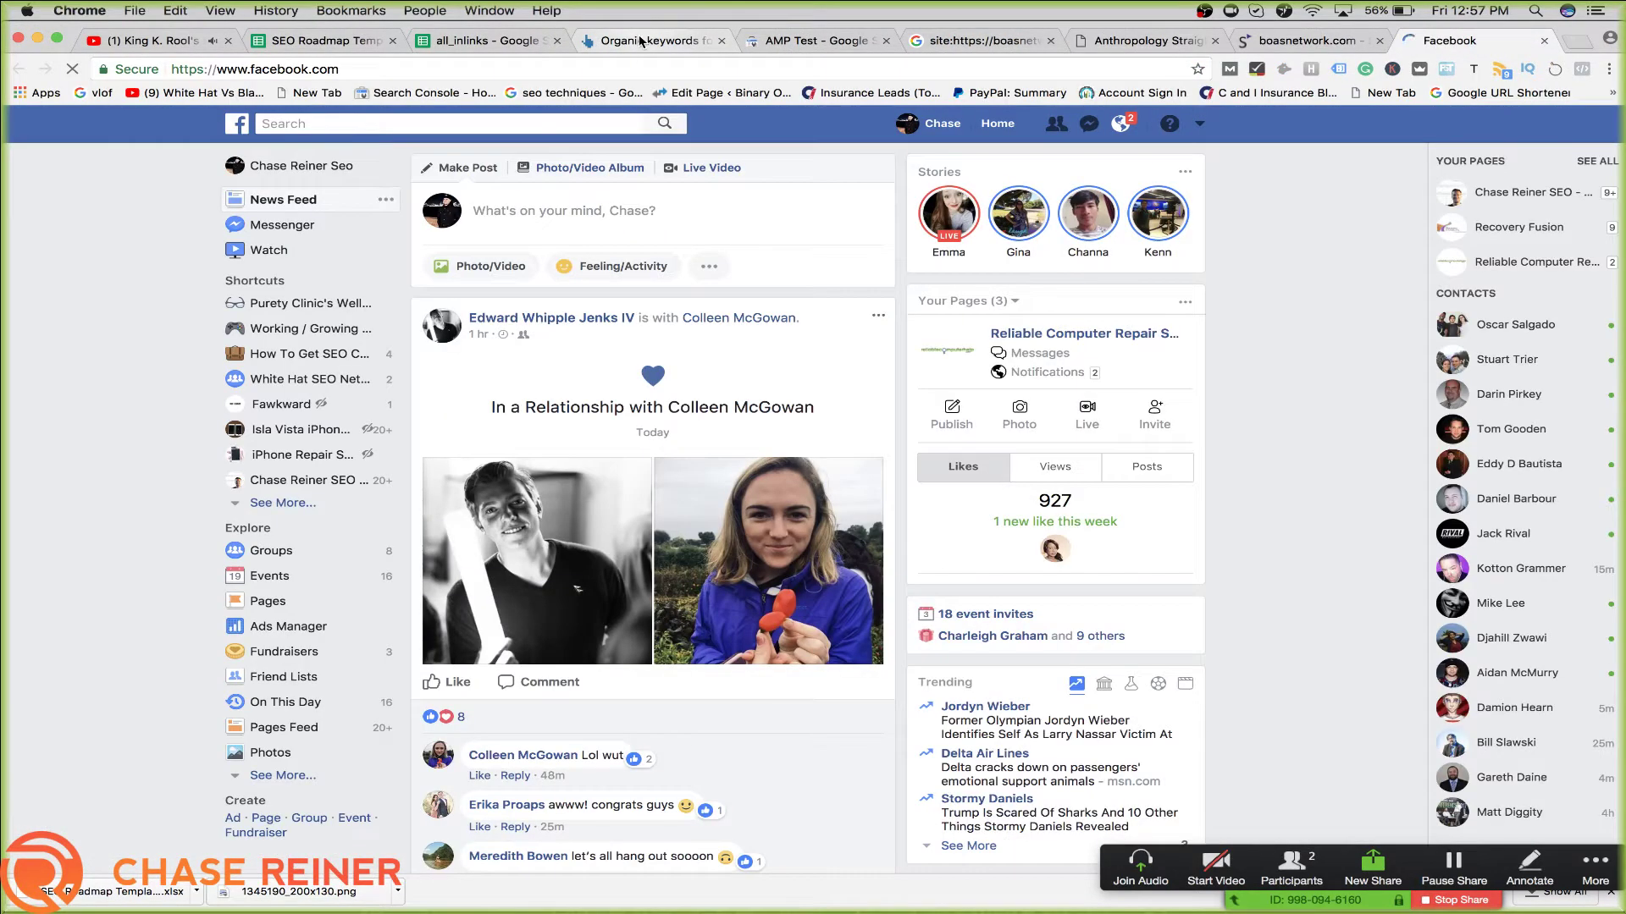
left_click(641, 41)
left_click(495, 40)
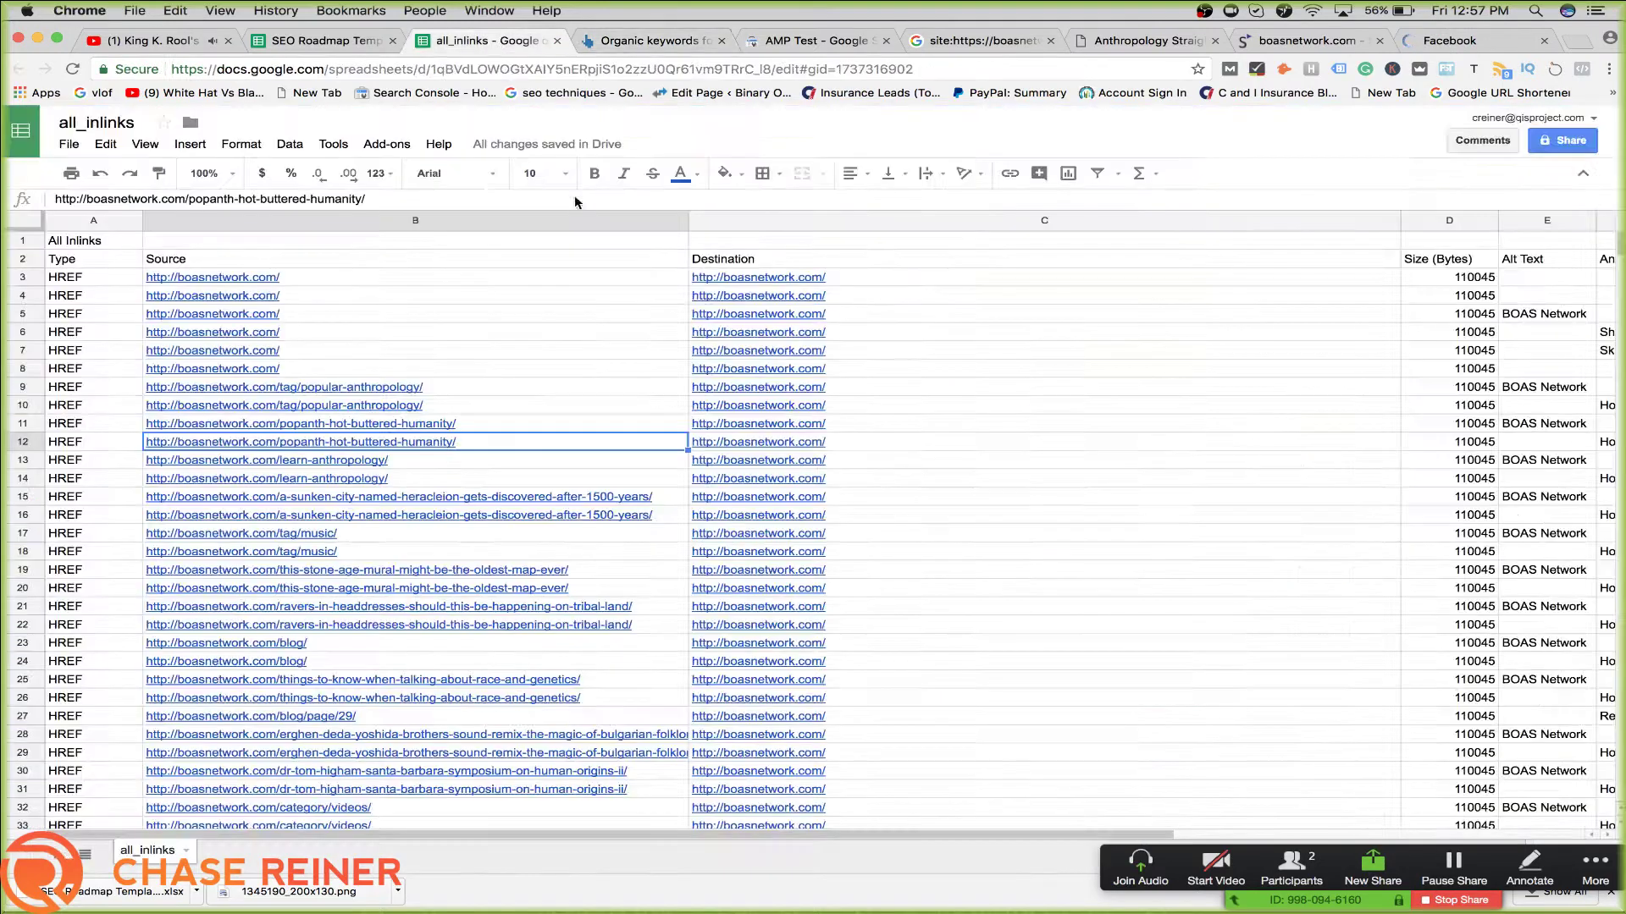
left_click(326, 41)
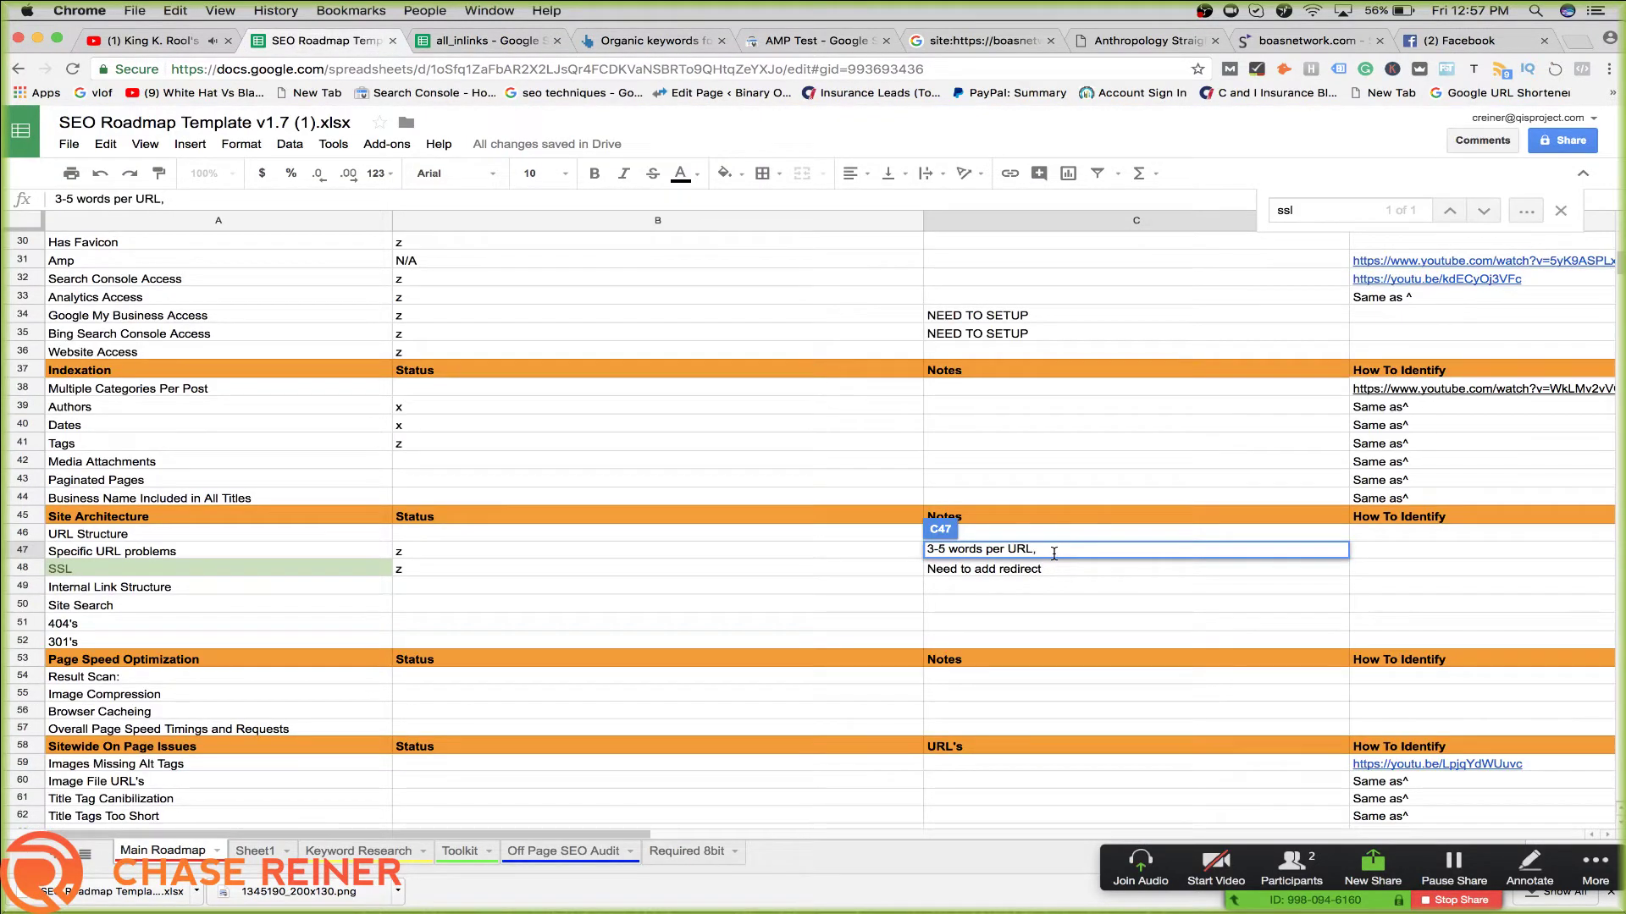
Search Facebook for "beginner to advanced" and open the Ultimate Beginner To Advanced SEO Course group
left_click(1441, 44)
type("/?q=")
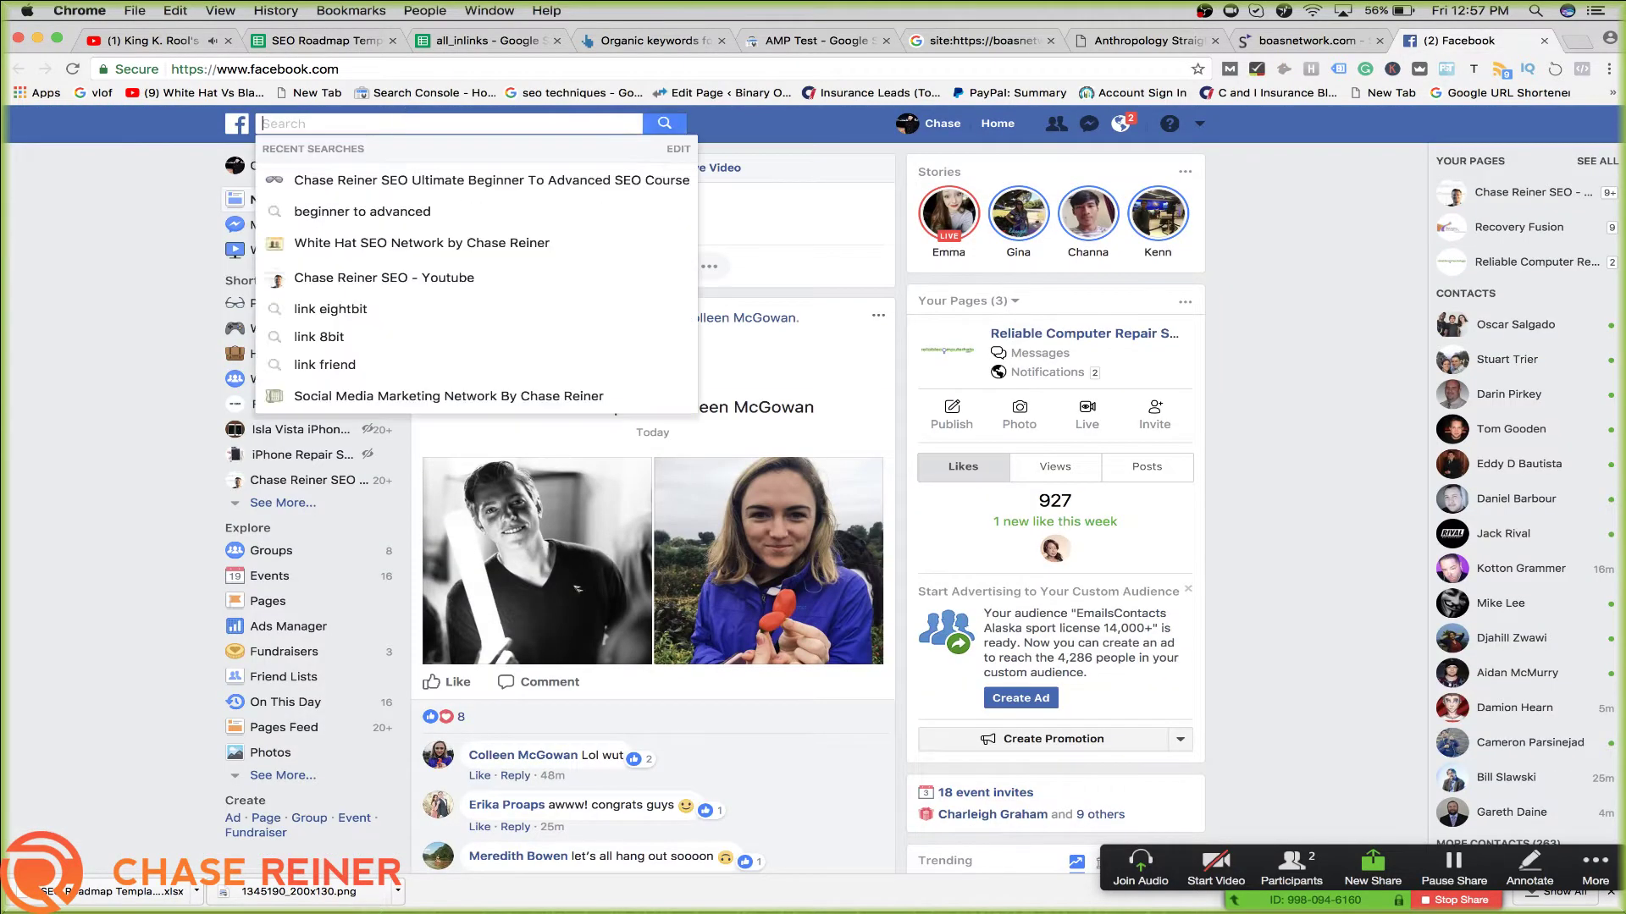
type("beginner")
left_click(418, 150)
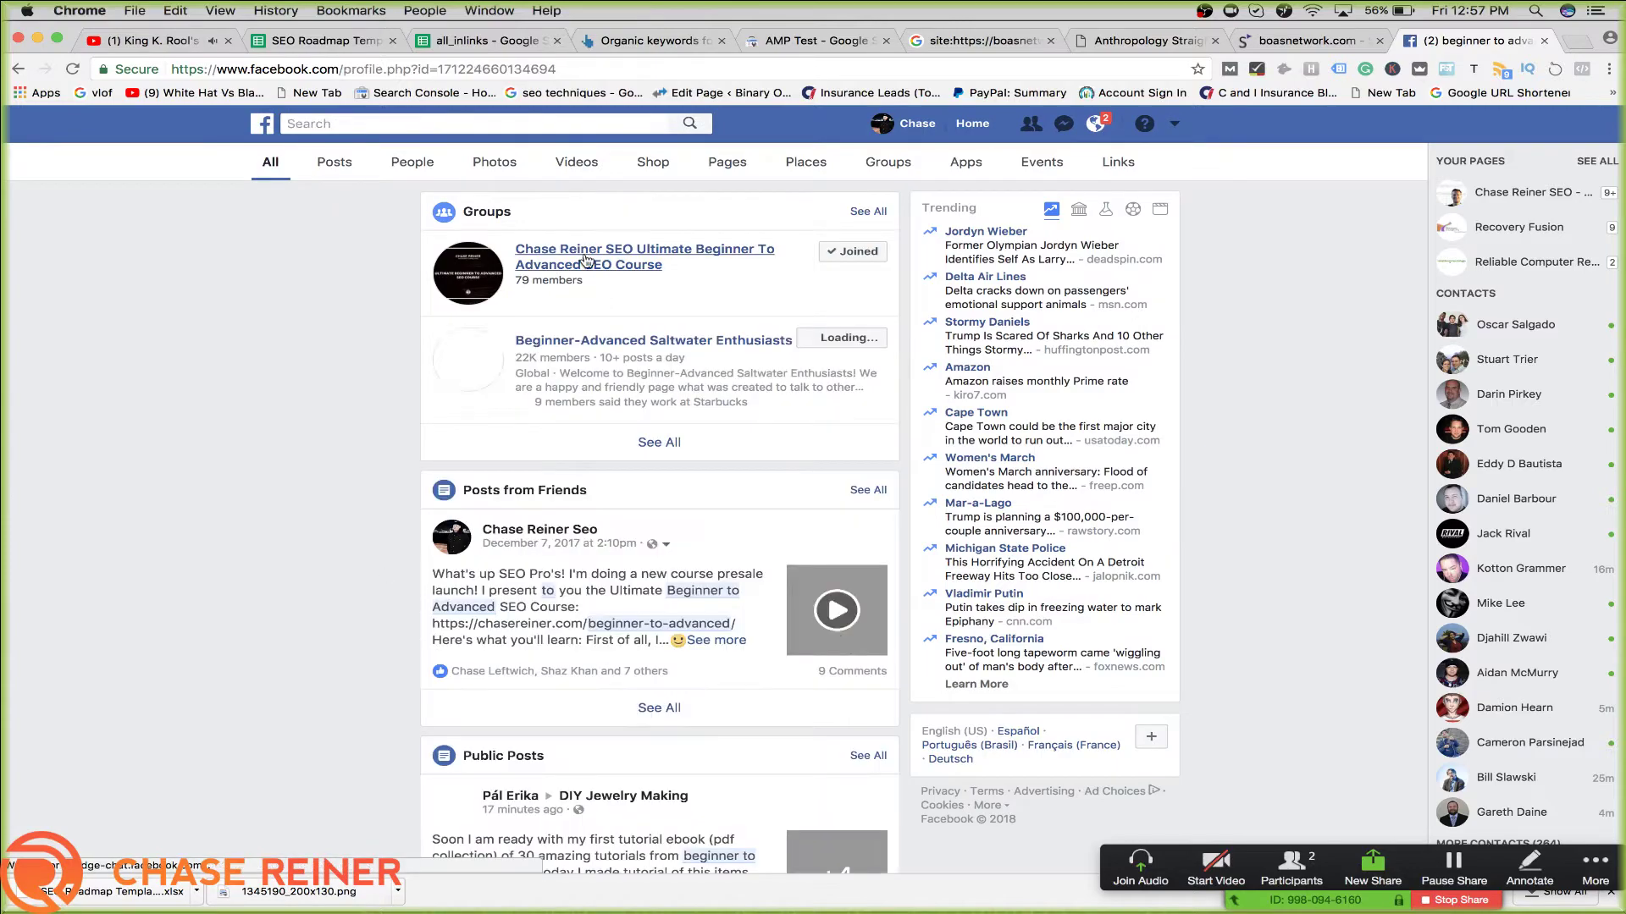
left_click(587, 260)
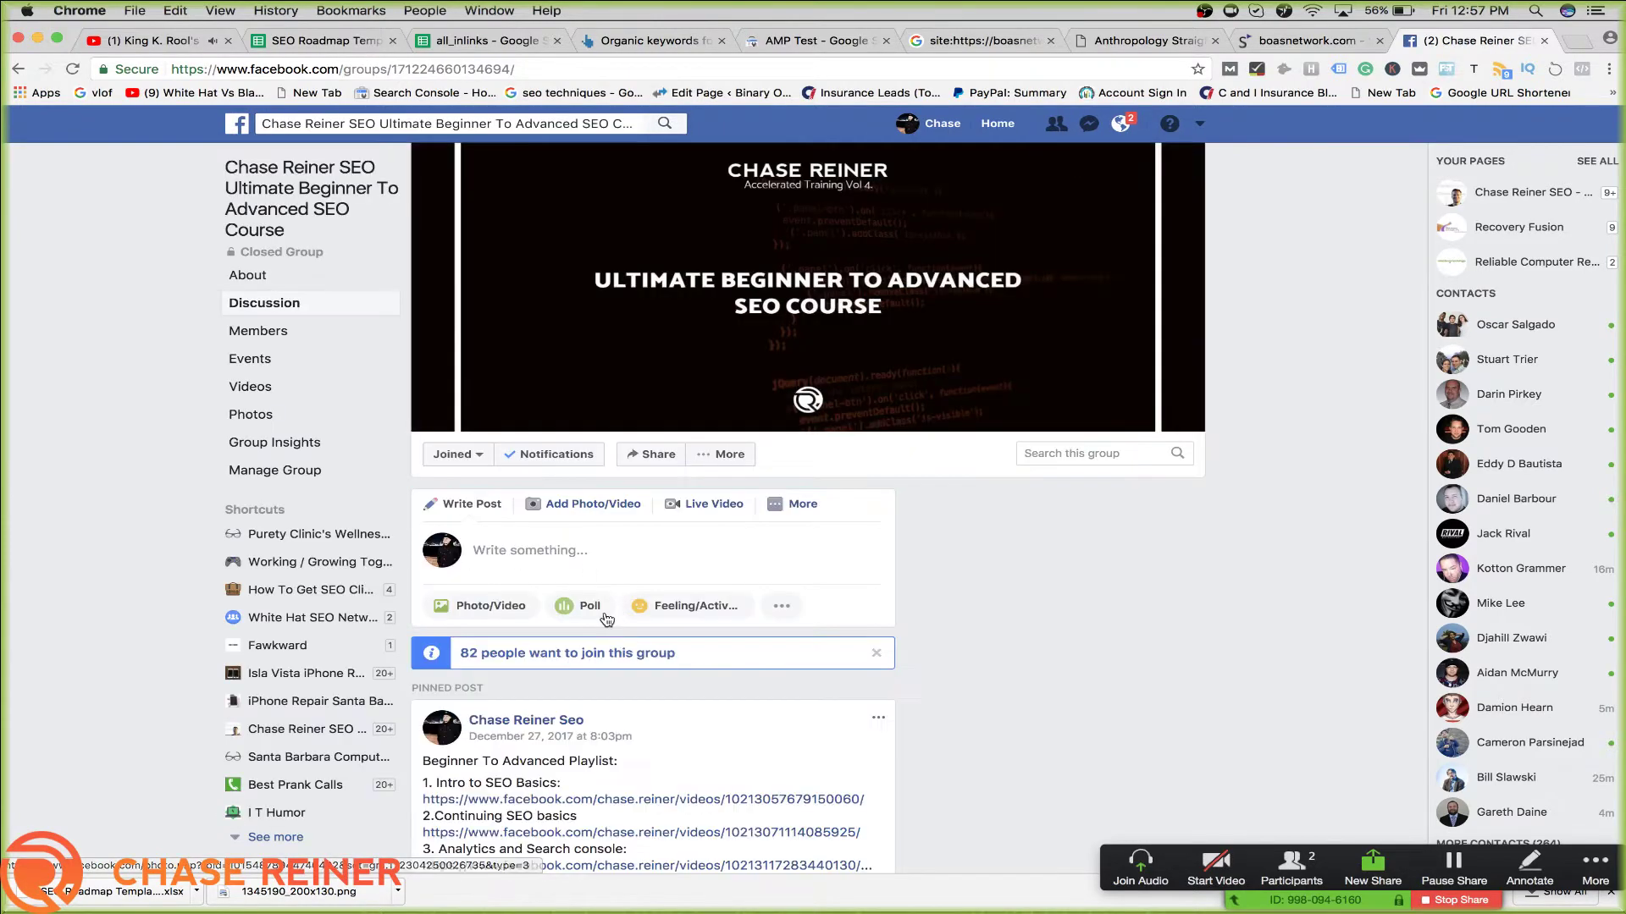
Expand the group's pinned playlist post and copy the link address of "6. Setting up SEO plugins"
scroll(491, 606, "down", 5)
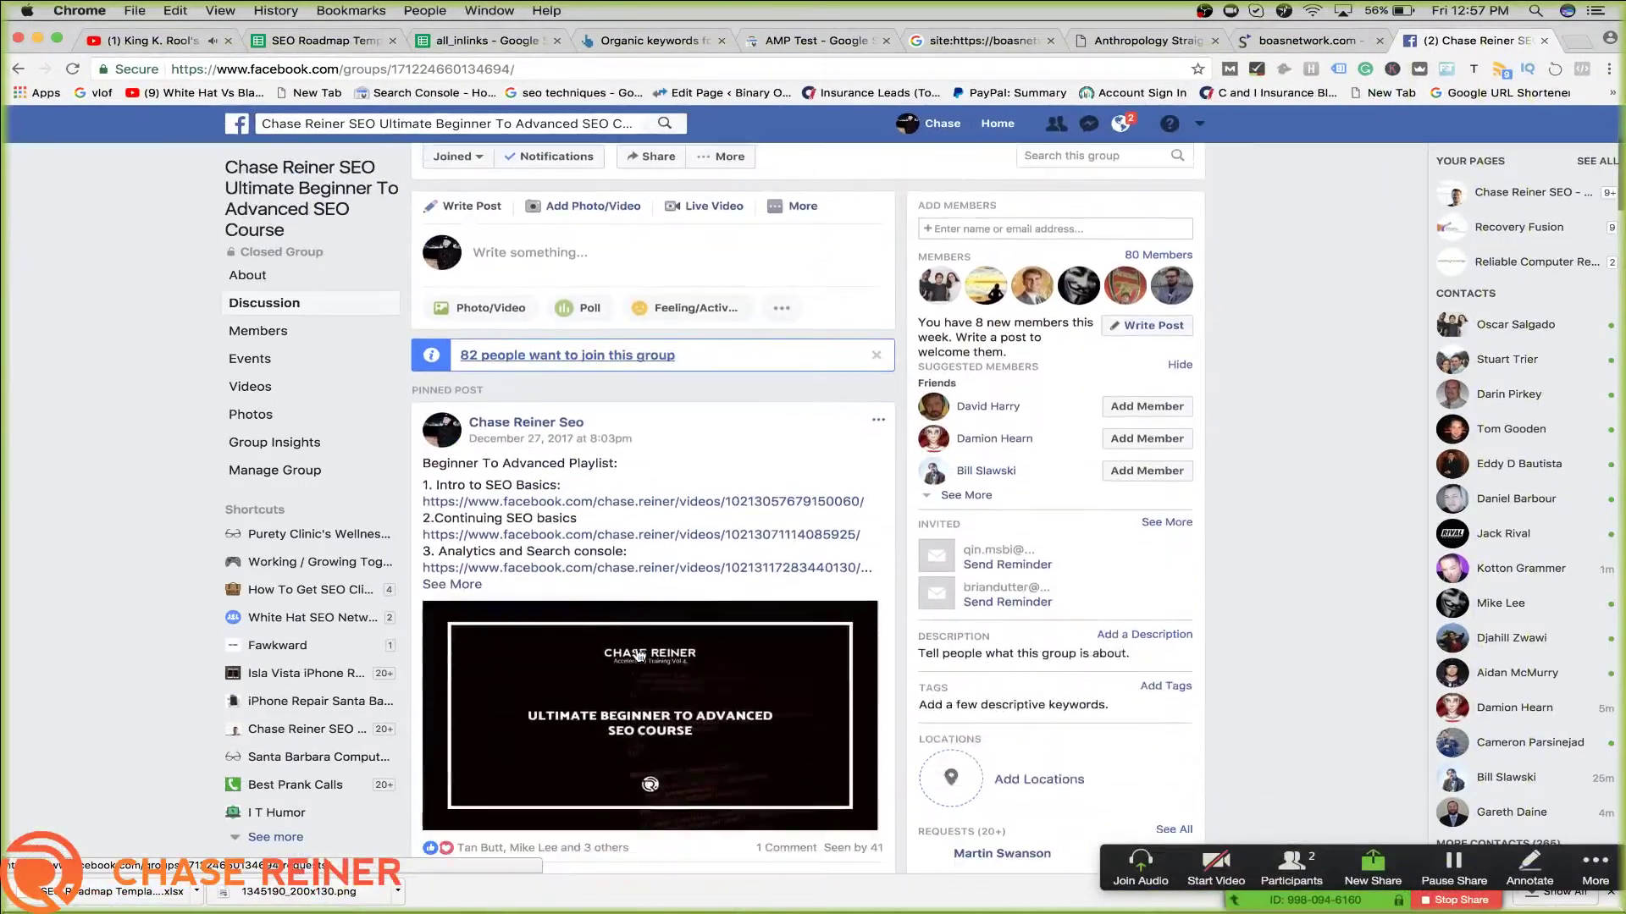
left_click(452, 576)
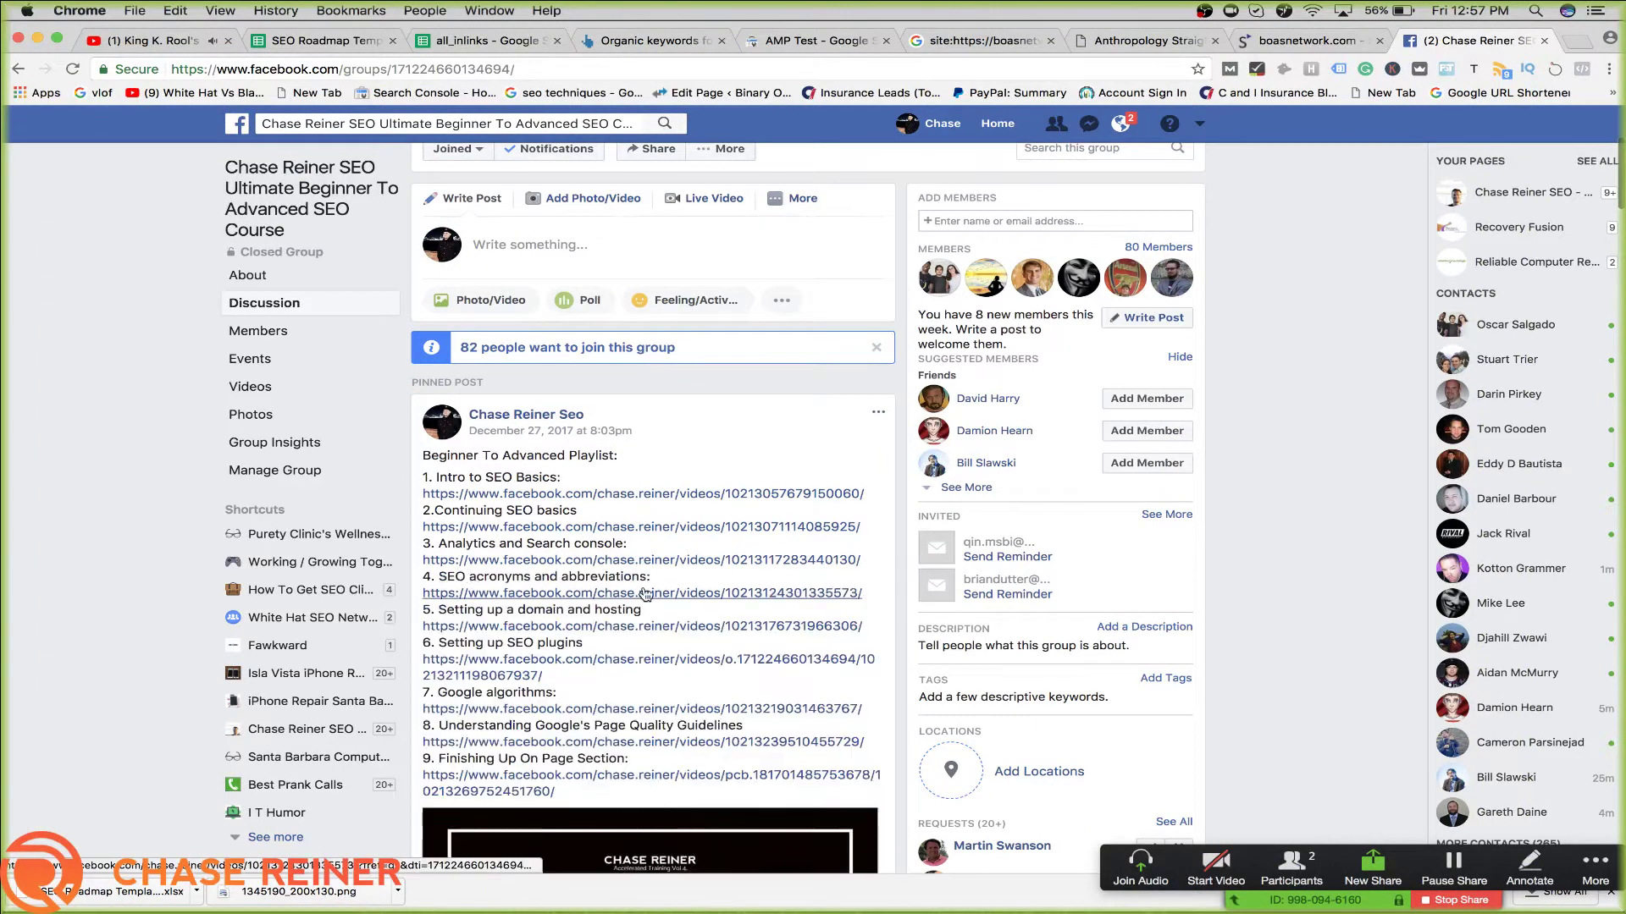
scroll(598, 554, "down", 2)
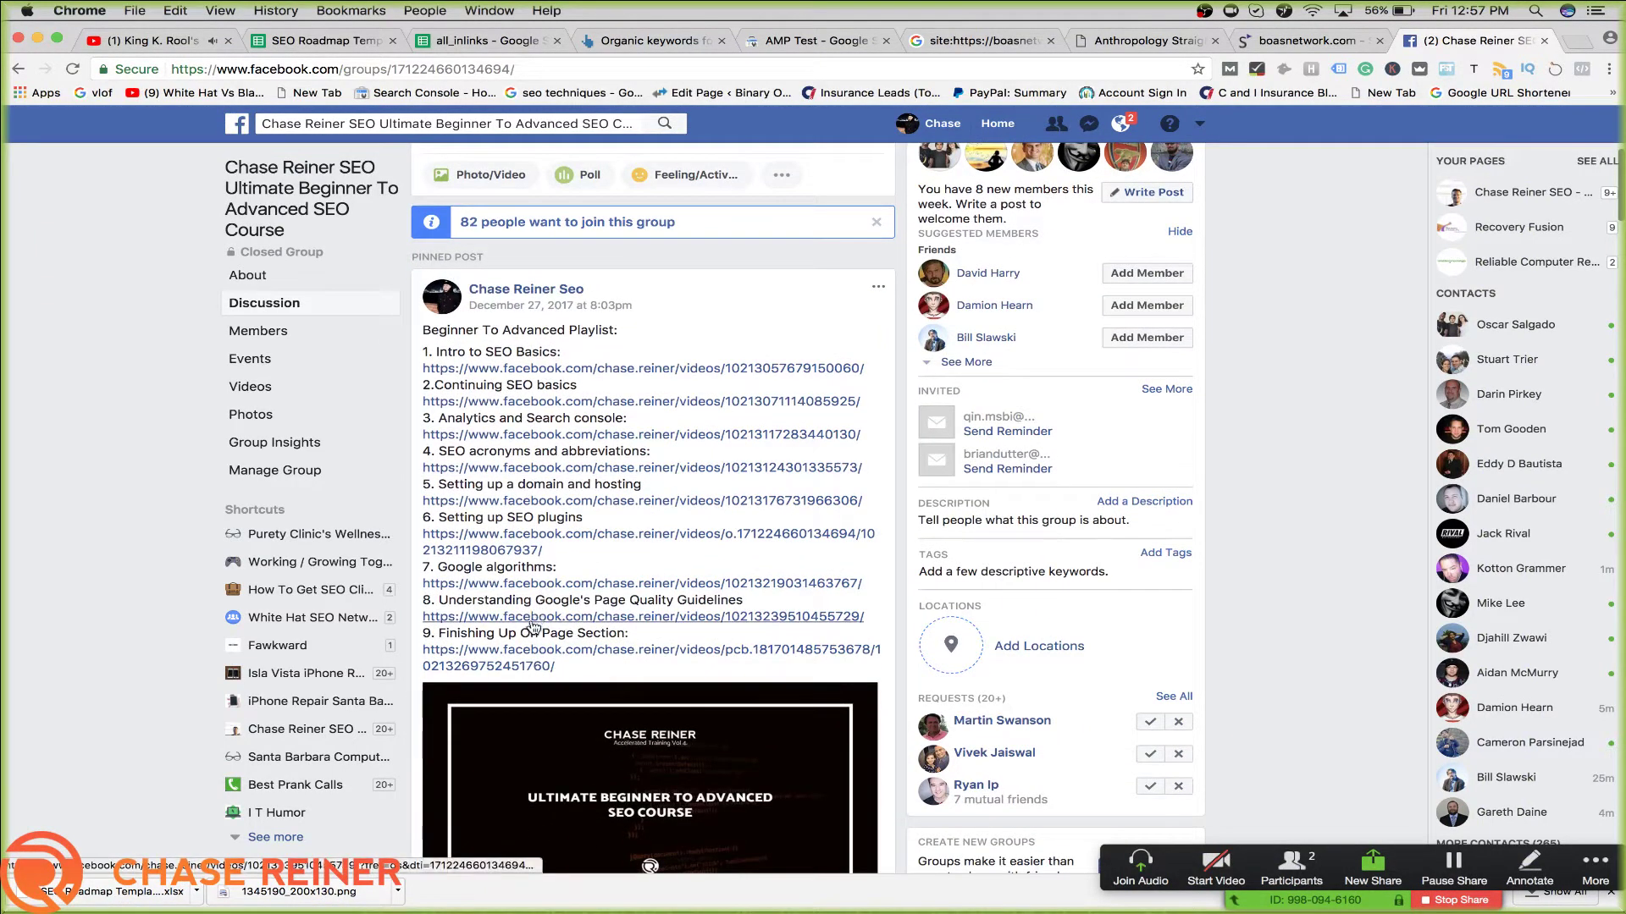
right_click(552, 535)
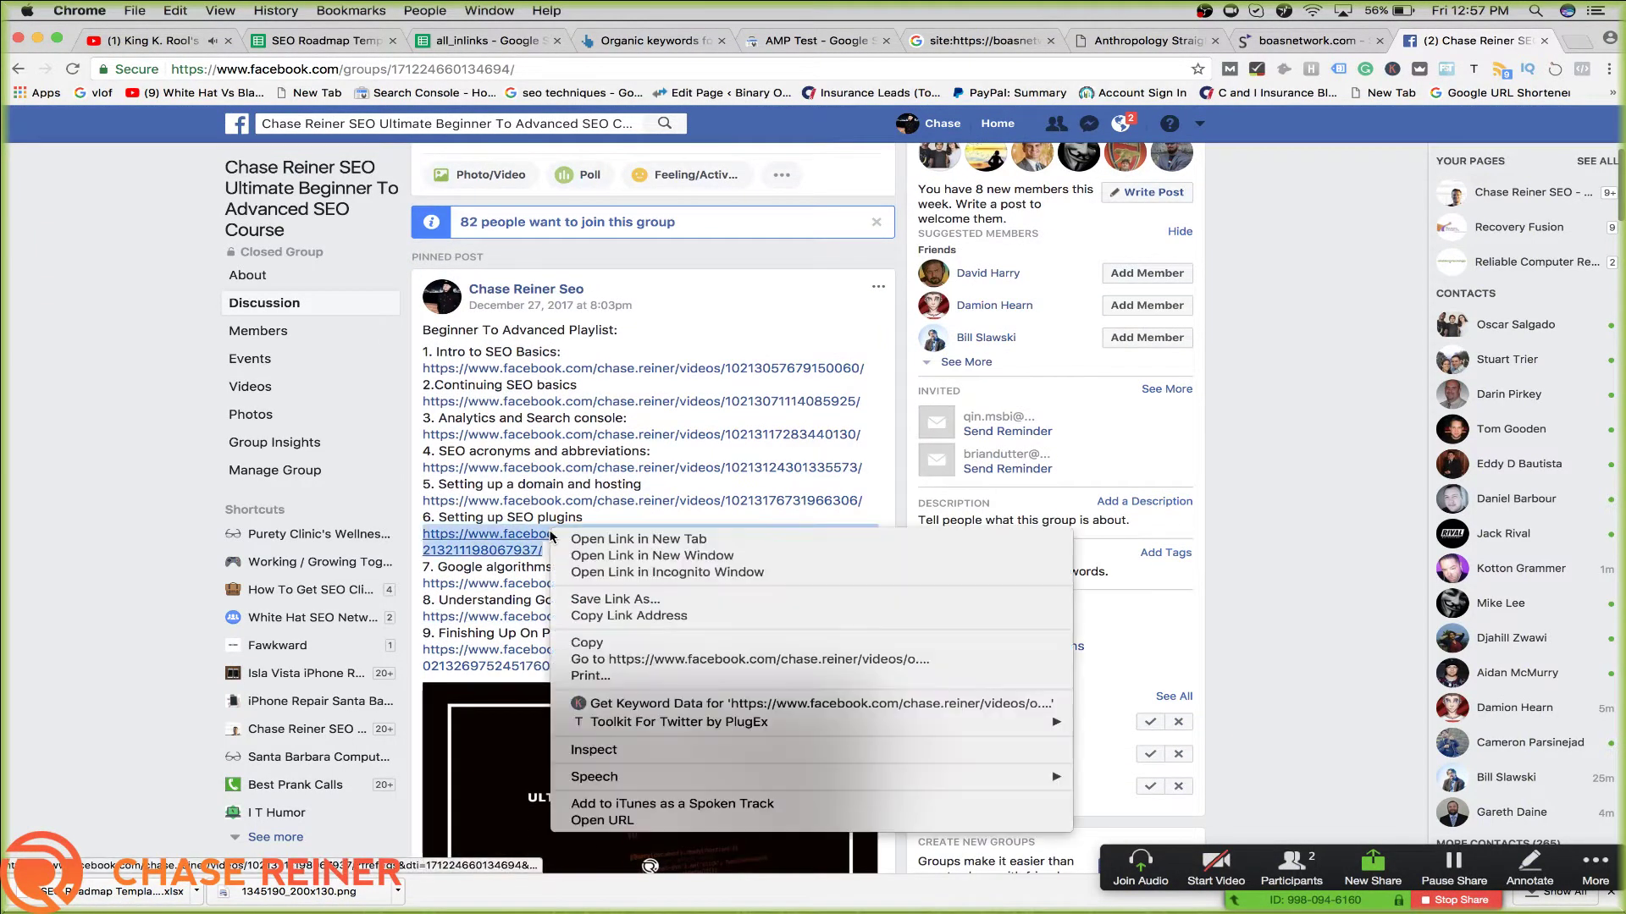
left_click(628, 615)
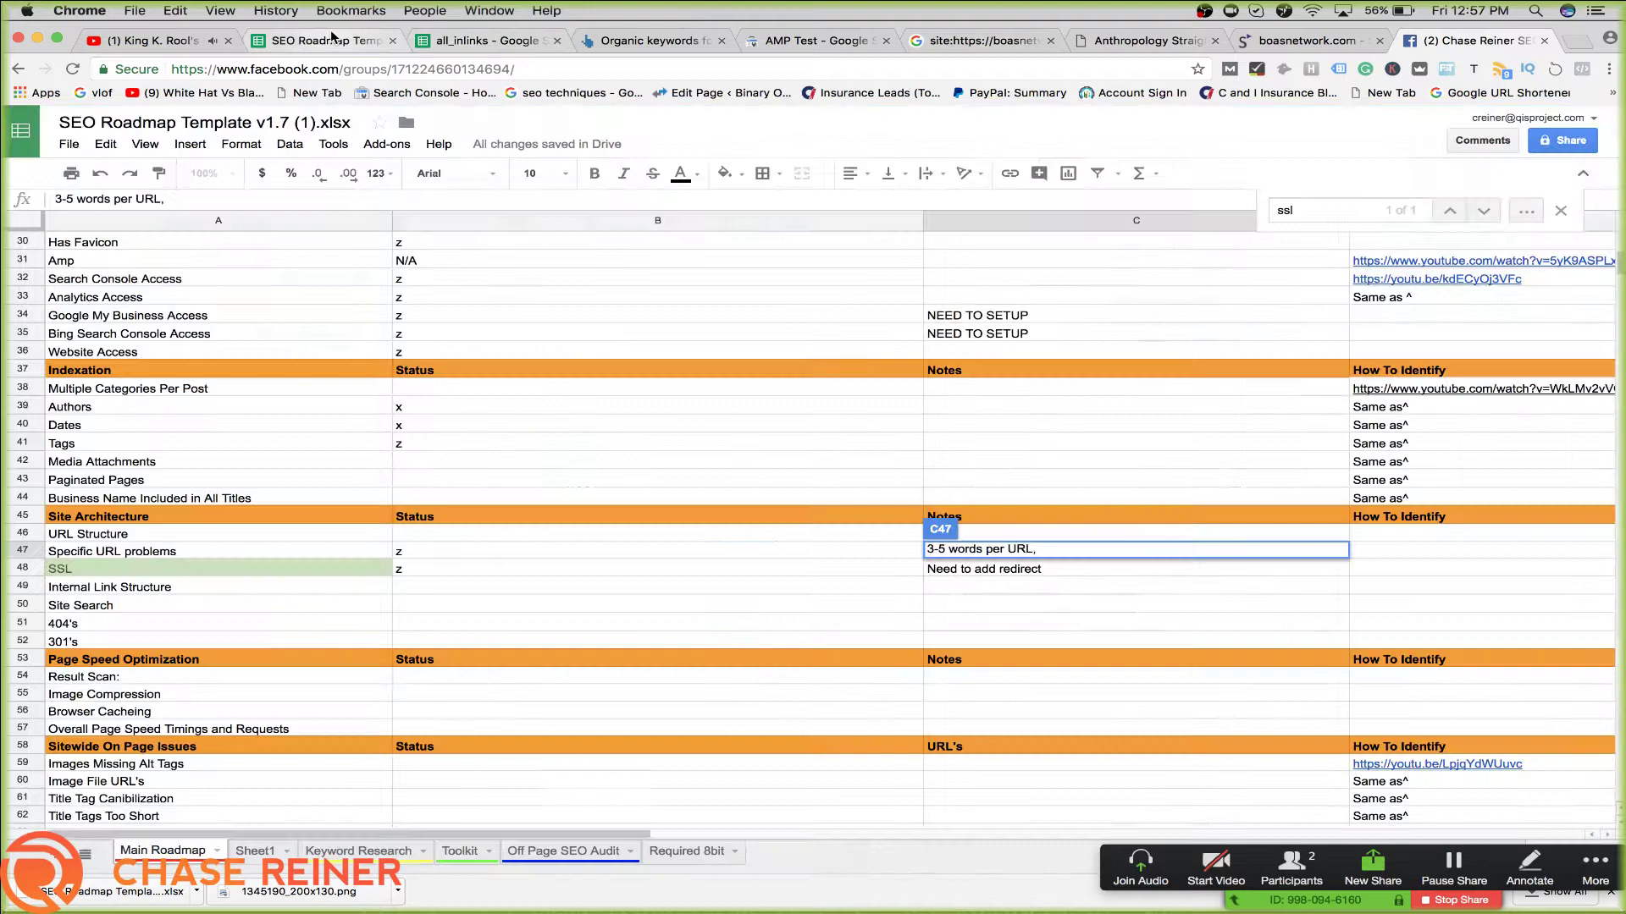
Paste the copied video link into the roadmap spreadsheet as the How To Identify entry for Specific URL problems
left_click(330, 40)
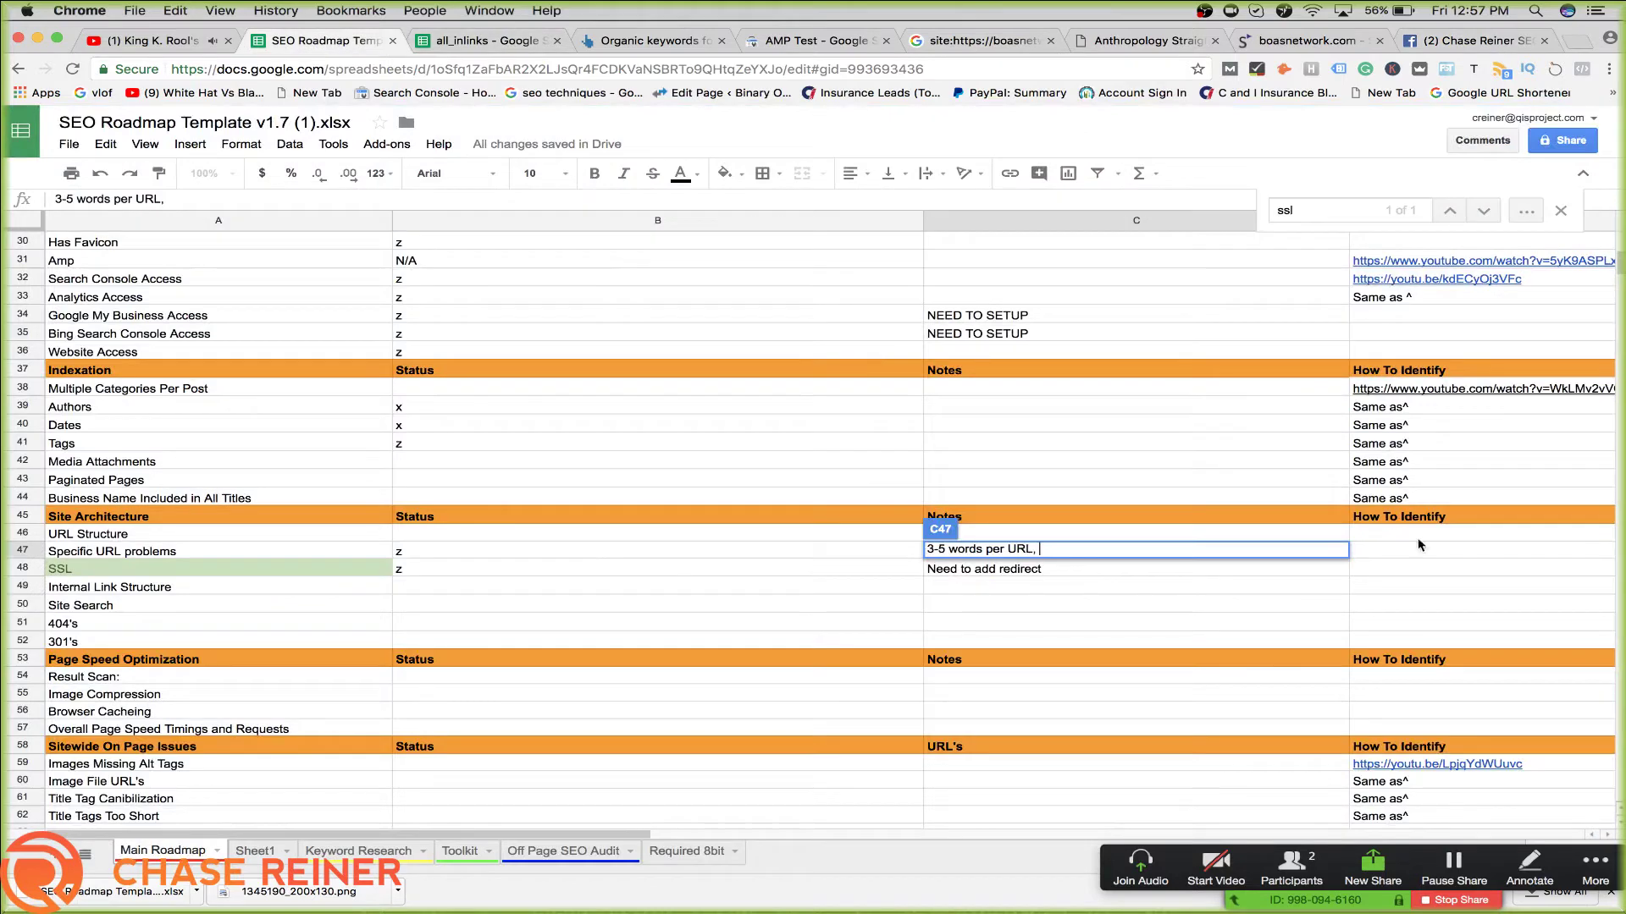
left_click(1366, 547)
key("ctrl+v")
left_click(1196, 576)
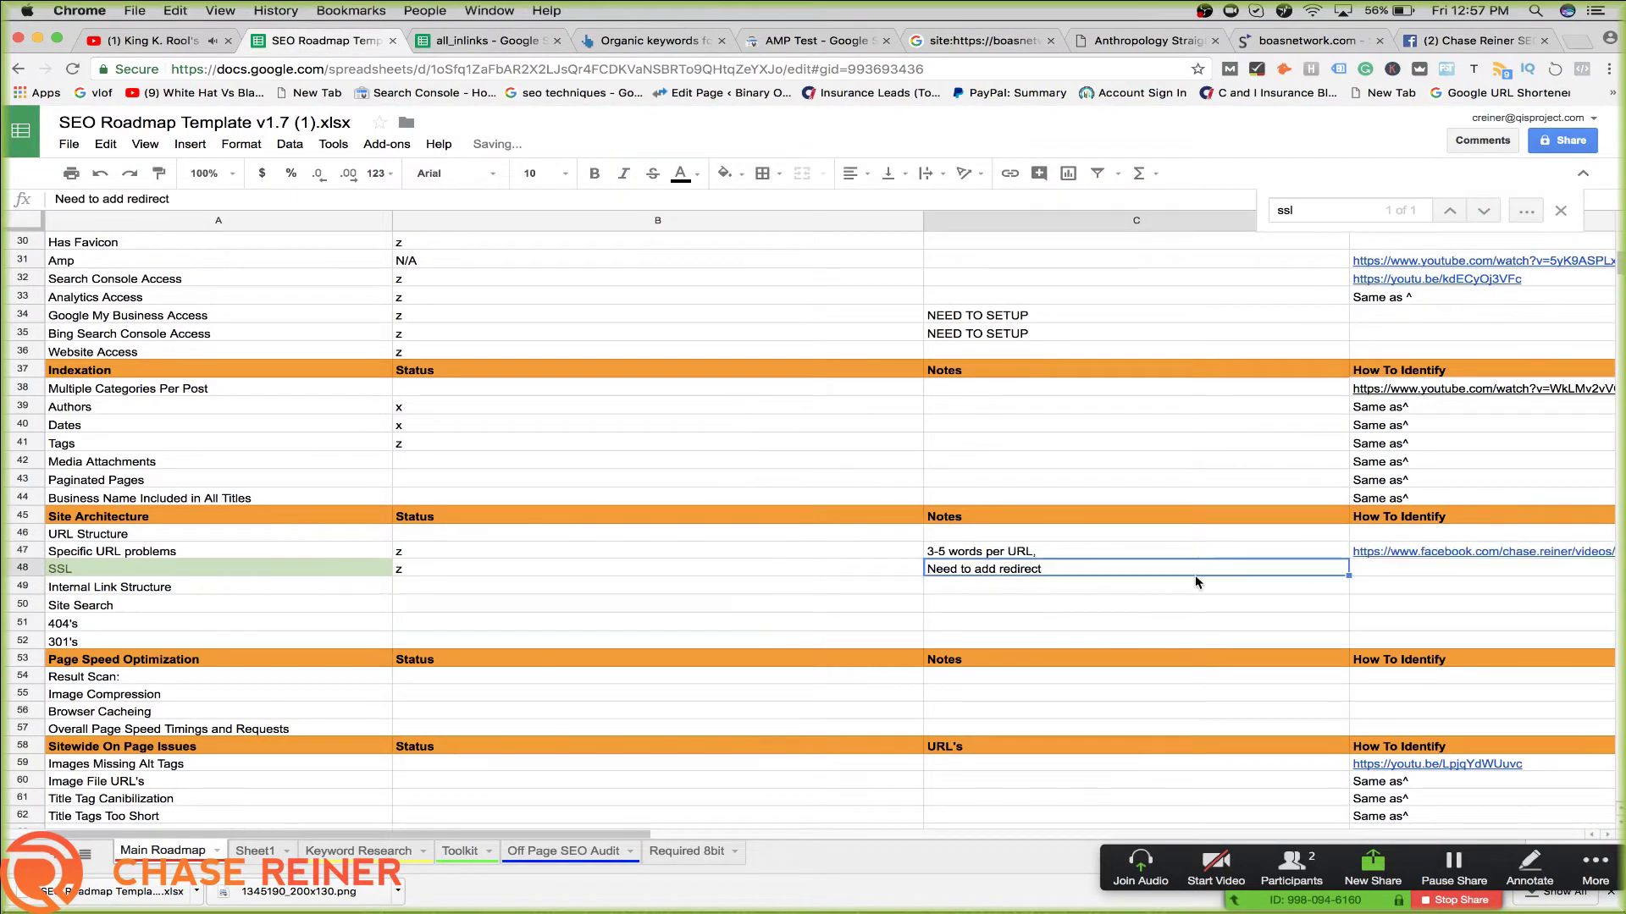
key("ctrl+z")
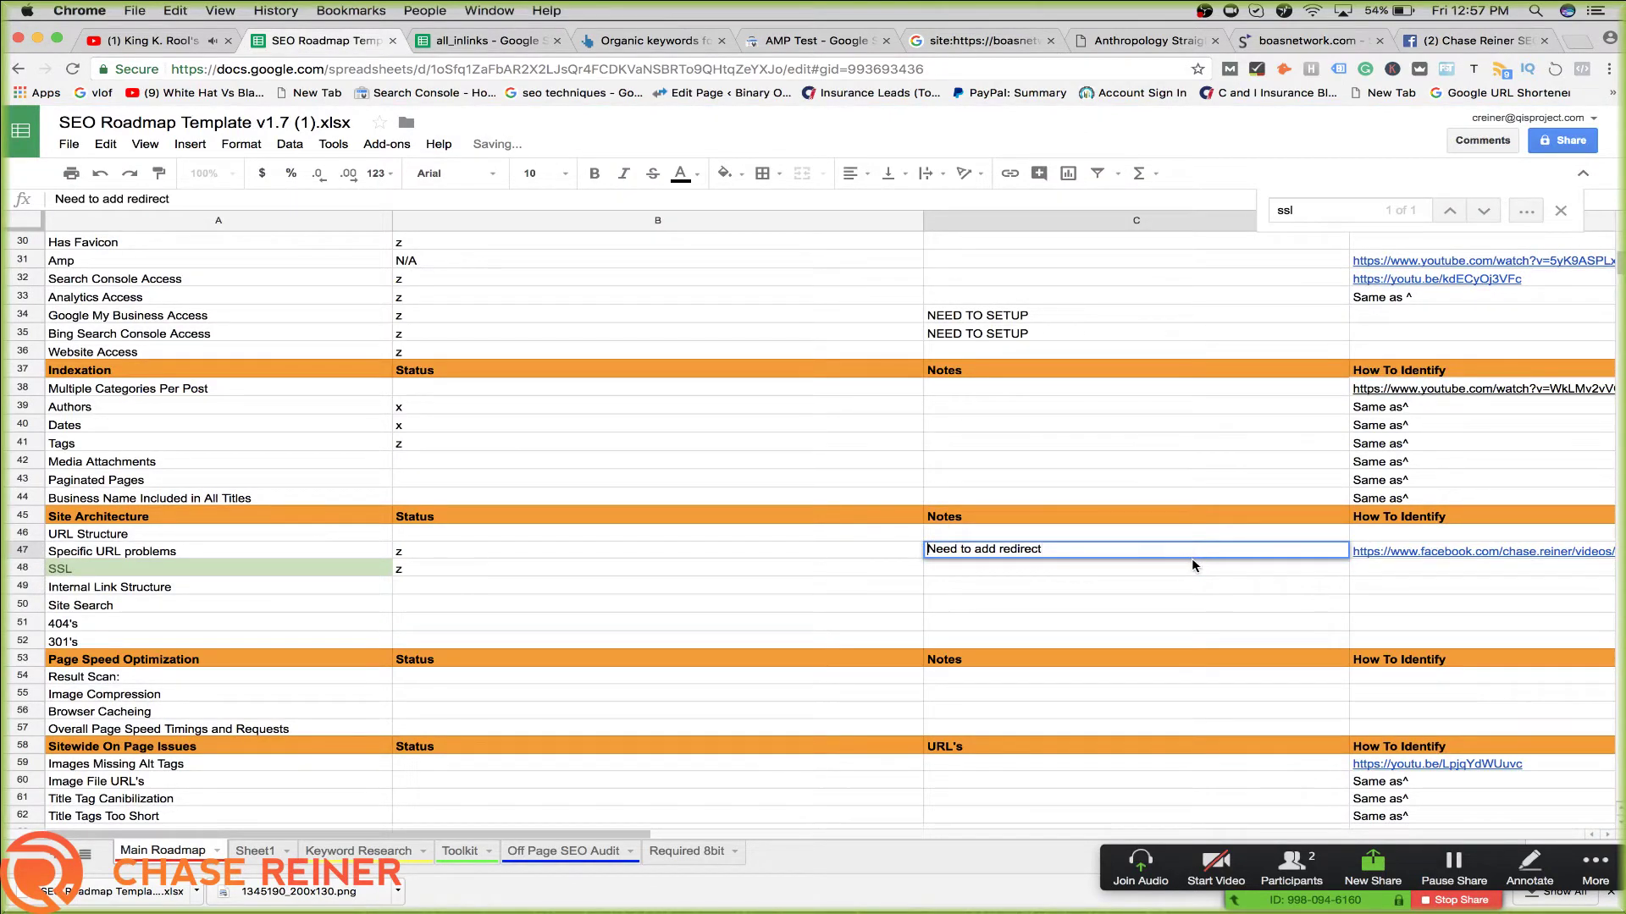
key("ctrl+z")
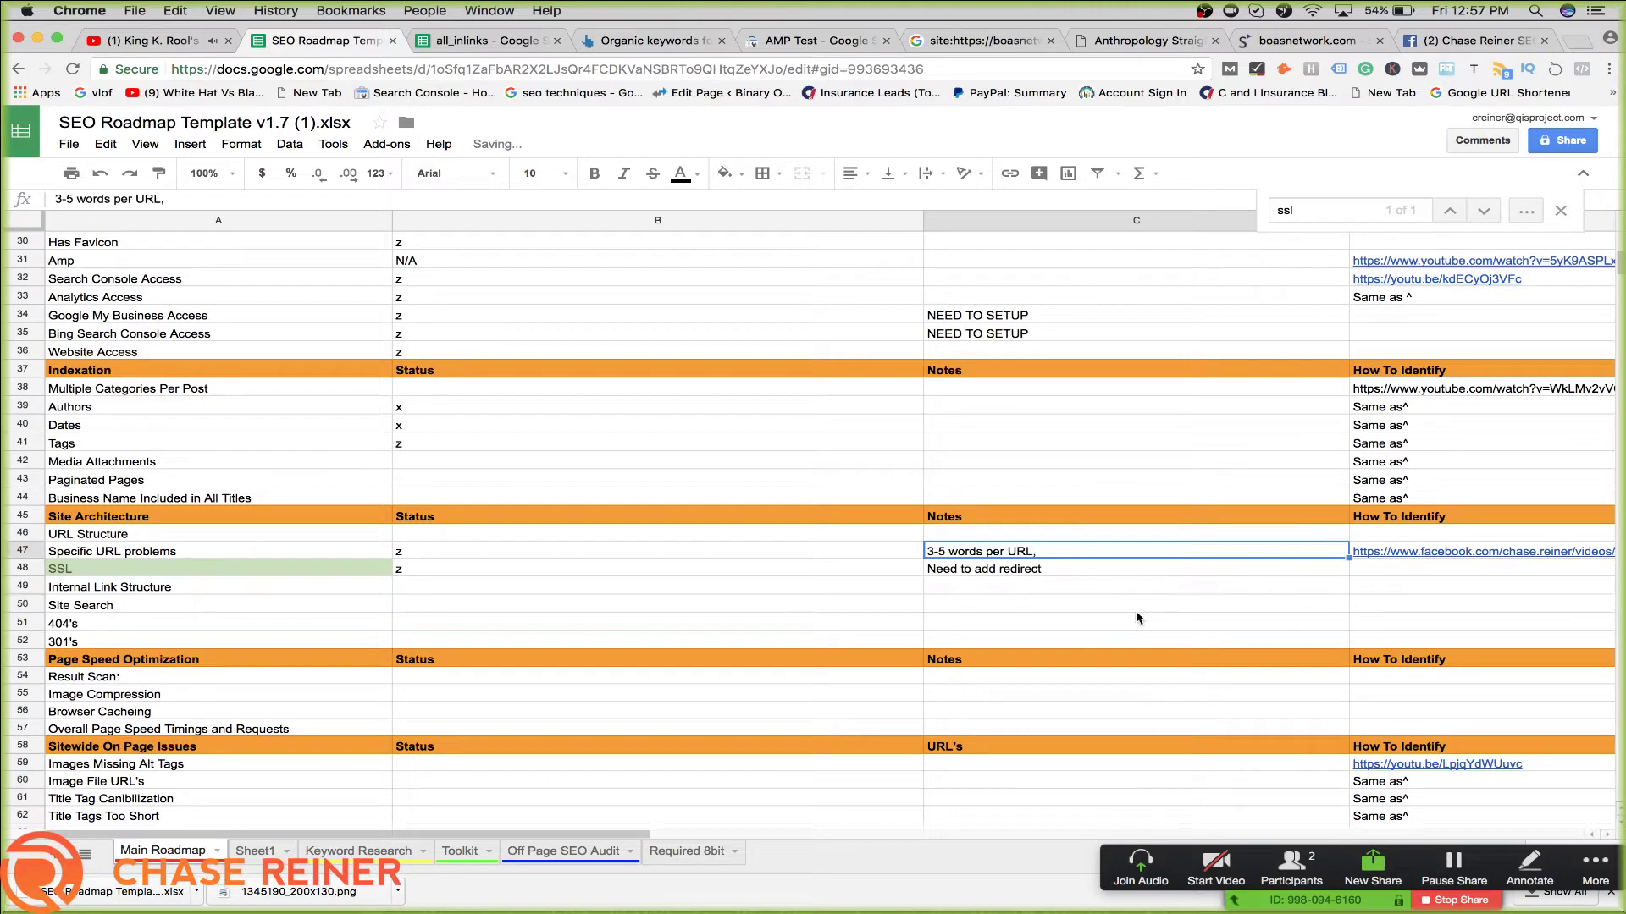
Extend the Specific URL problems note with "categories put in front of posts"
double_click(1123, 551)
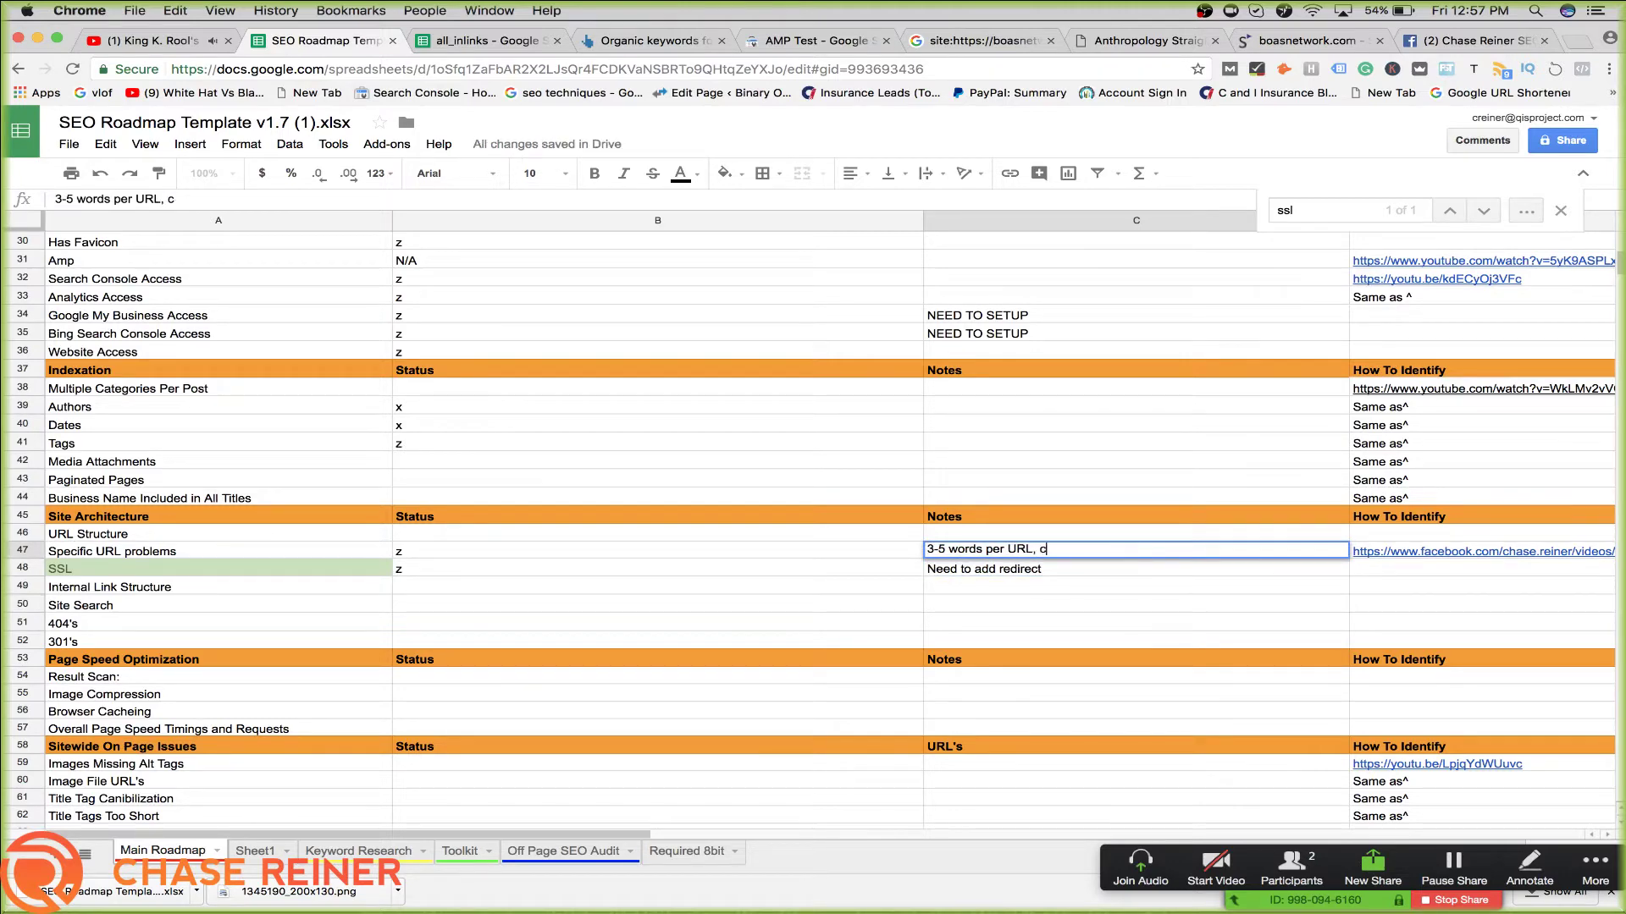
type("categoriwe")
type(" put in front of posts")
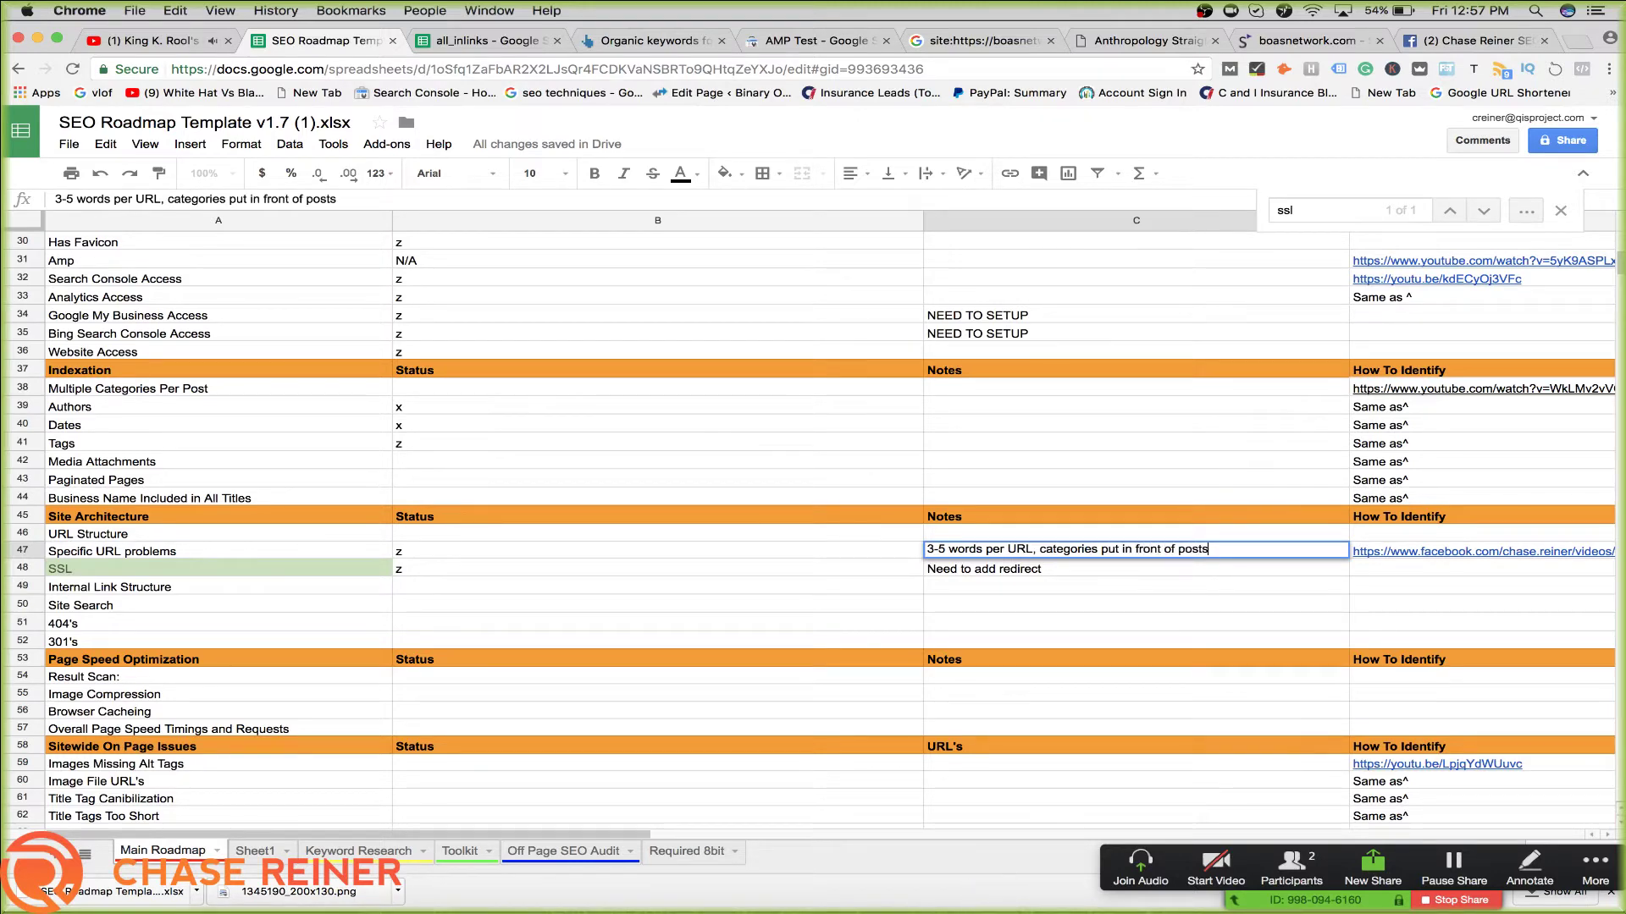
left_click(1091, 574)
left_click(1116, 552)
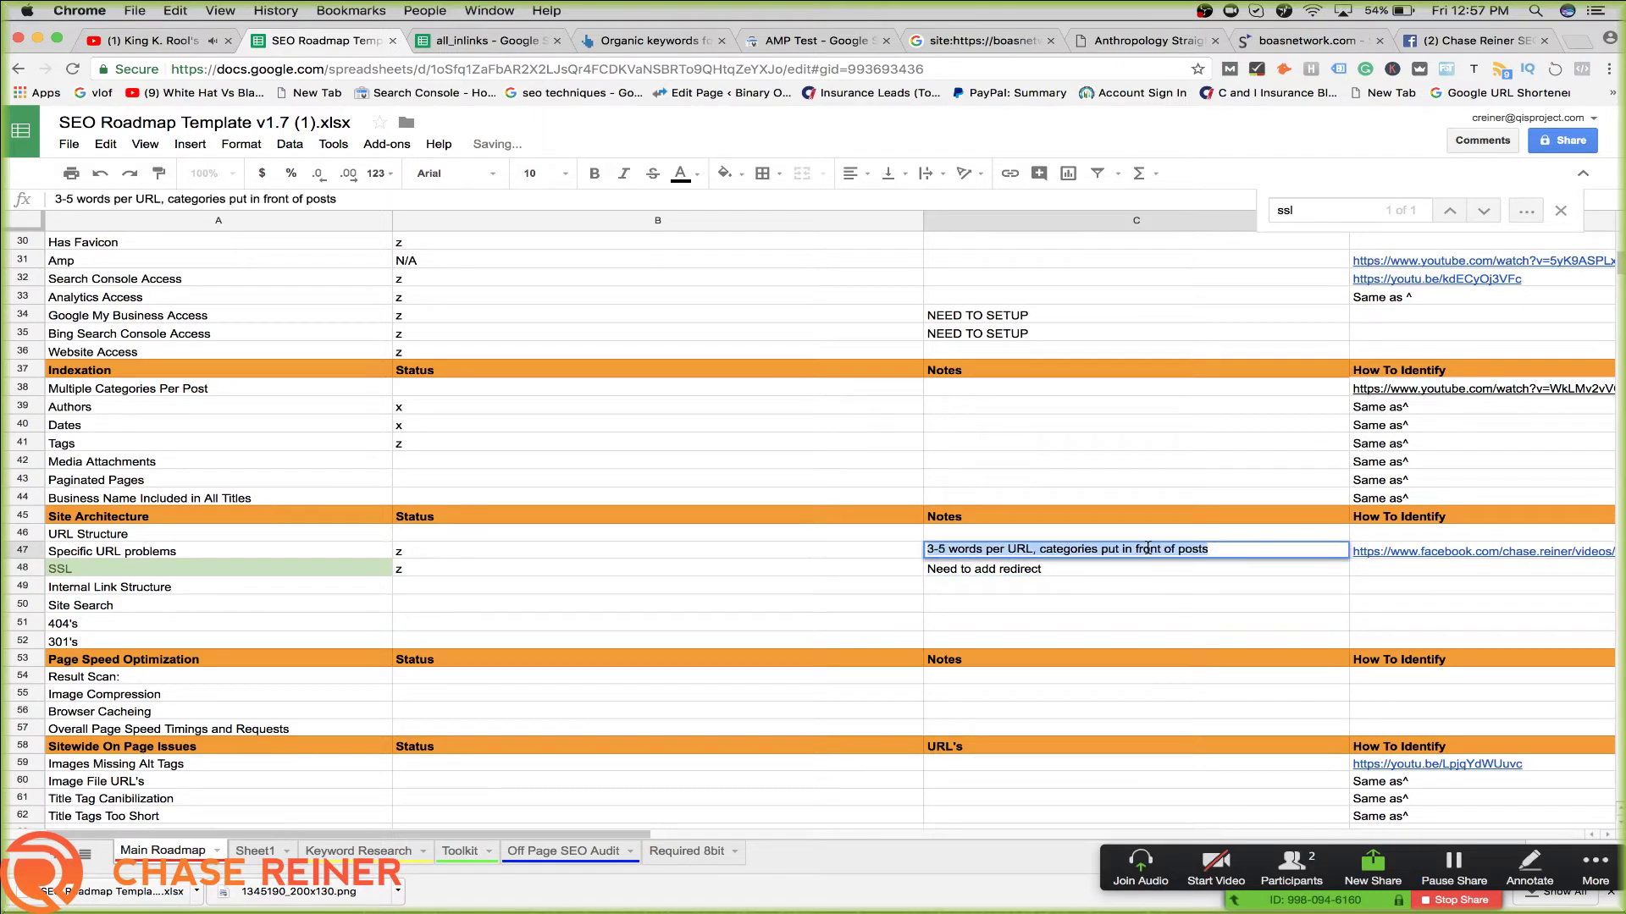
left_click(1109, 595)
double_click(1119, 553)
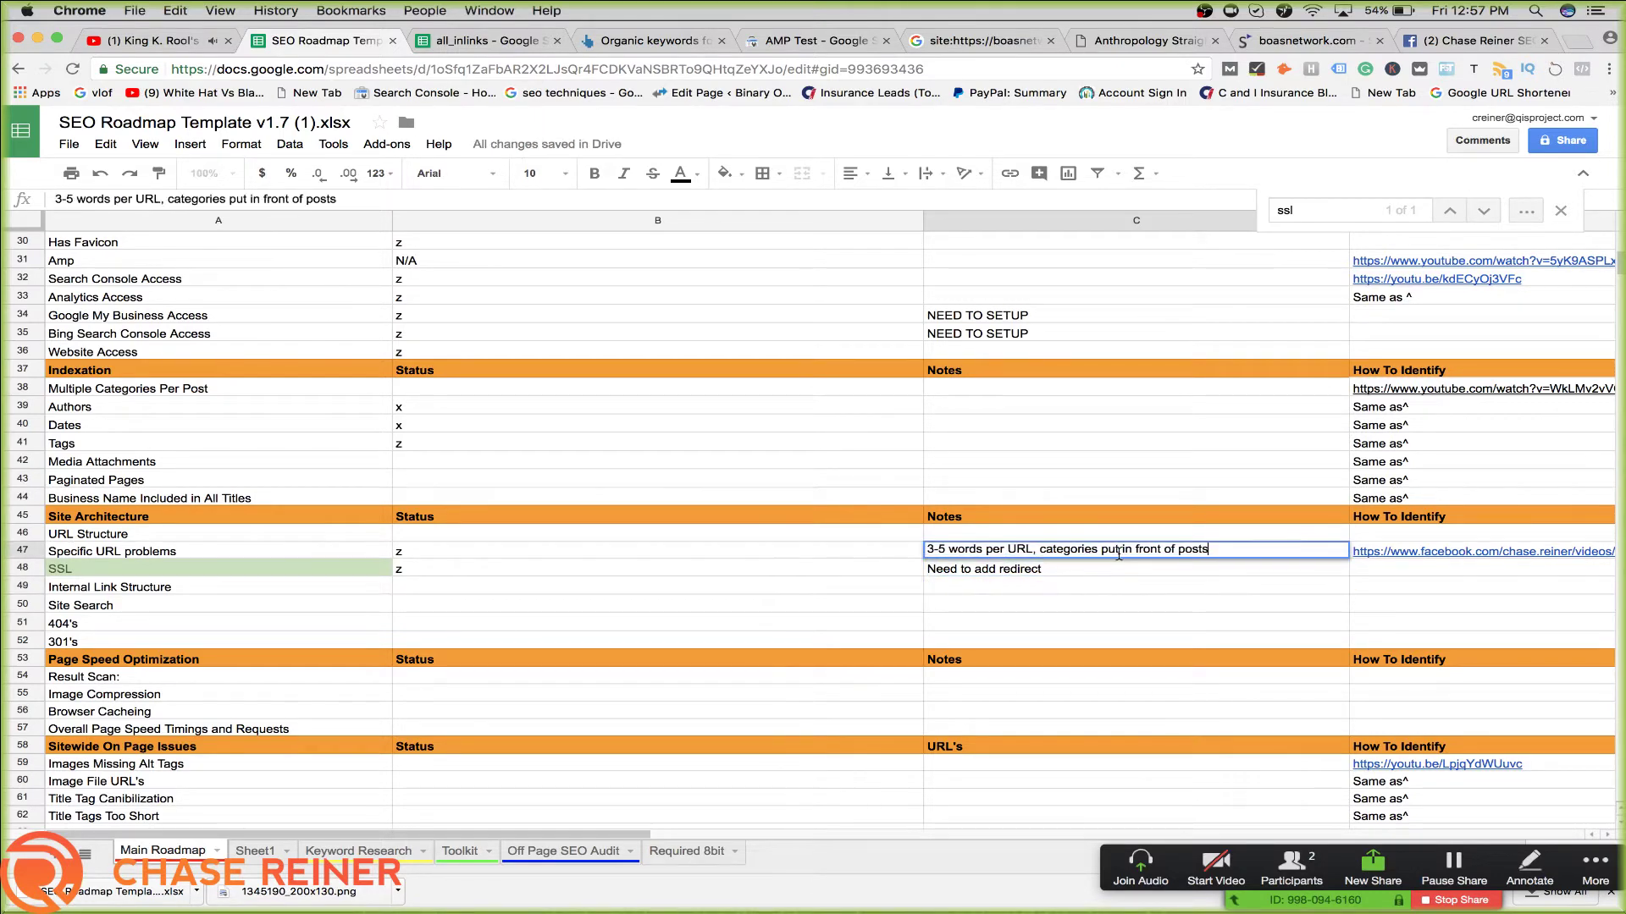
double_click(1164, 548)
left_click(1097, 550)
left_click(486, 562)
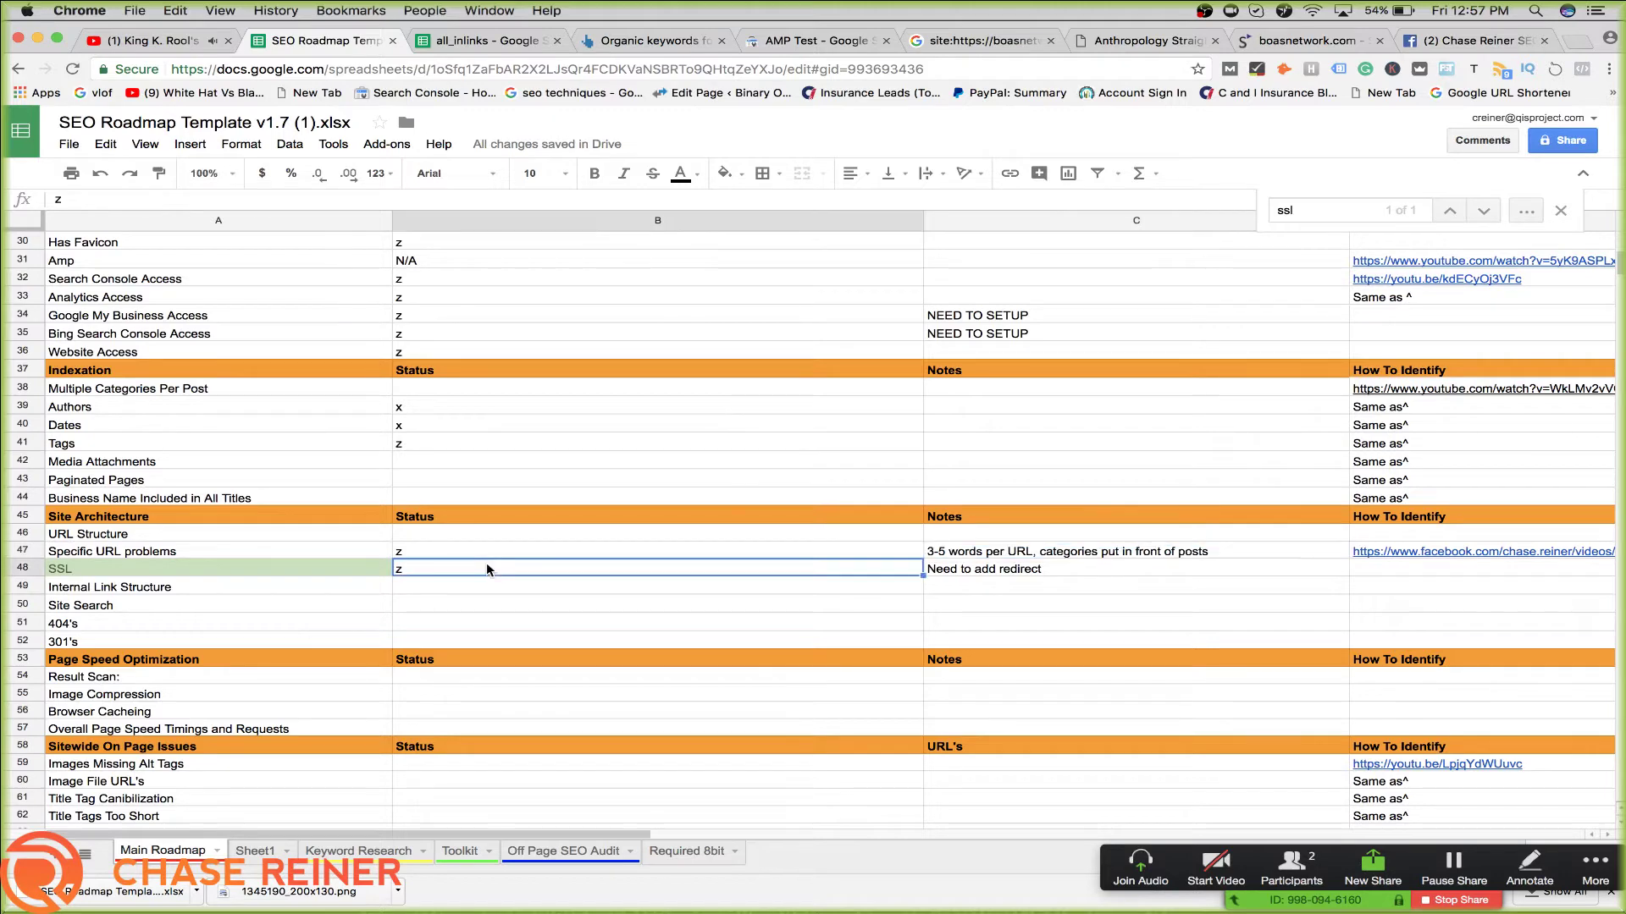
double_click(1020, 553)
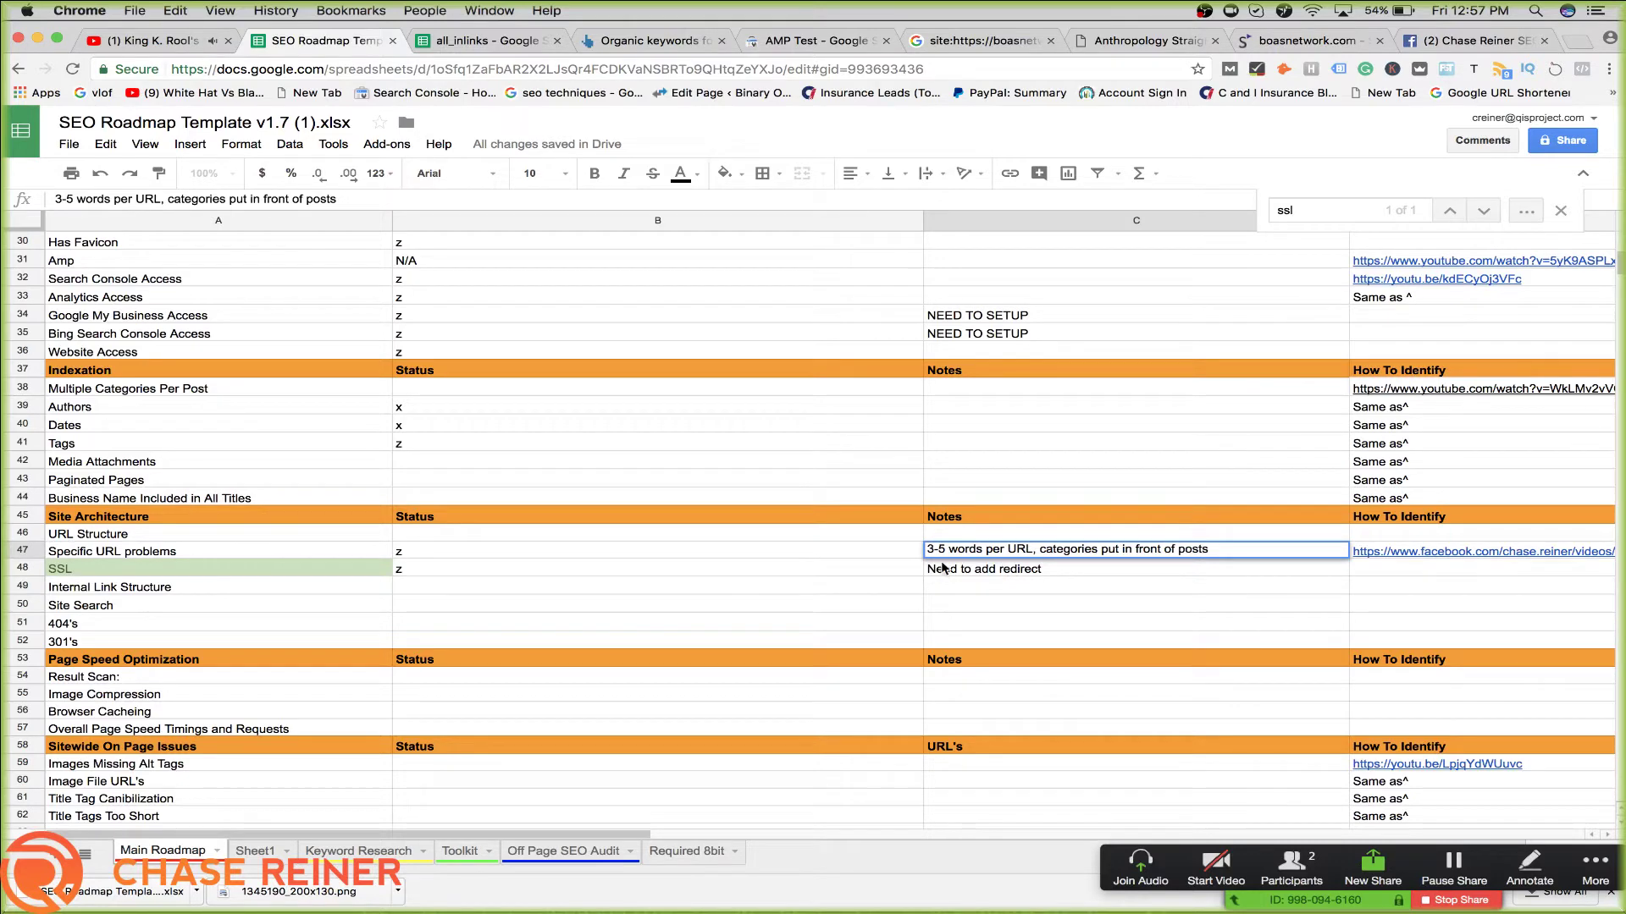
left_click(626, 551)
double_click(627, 531)
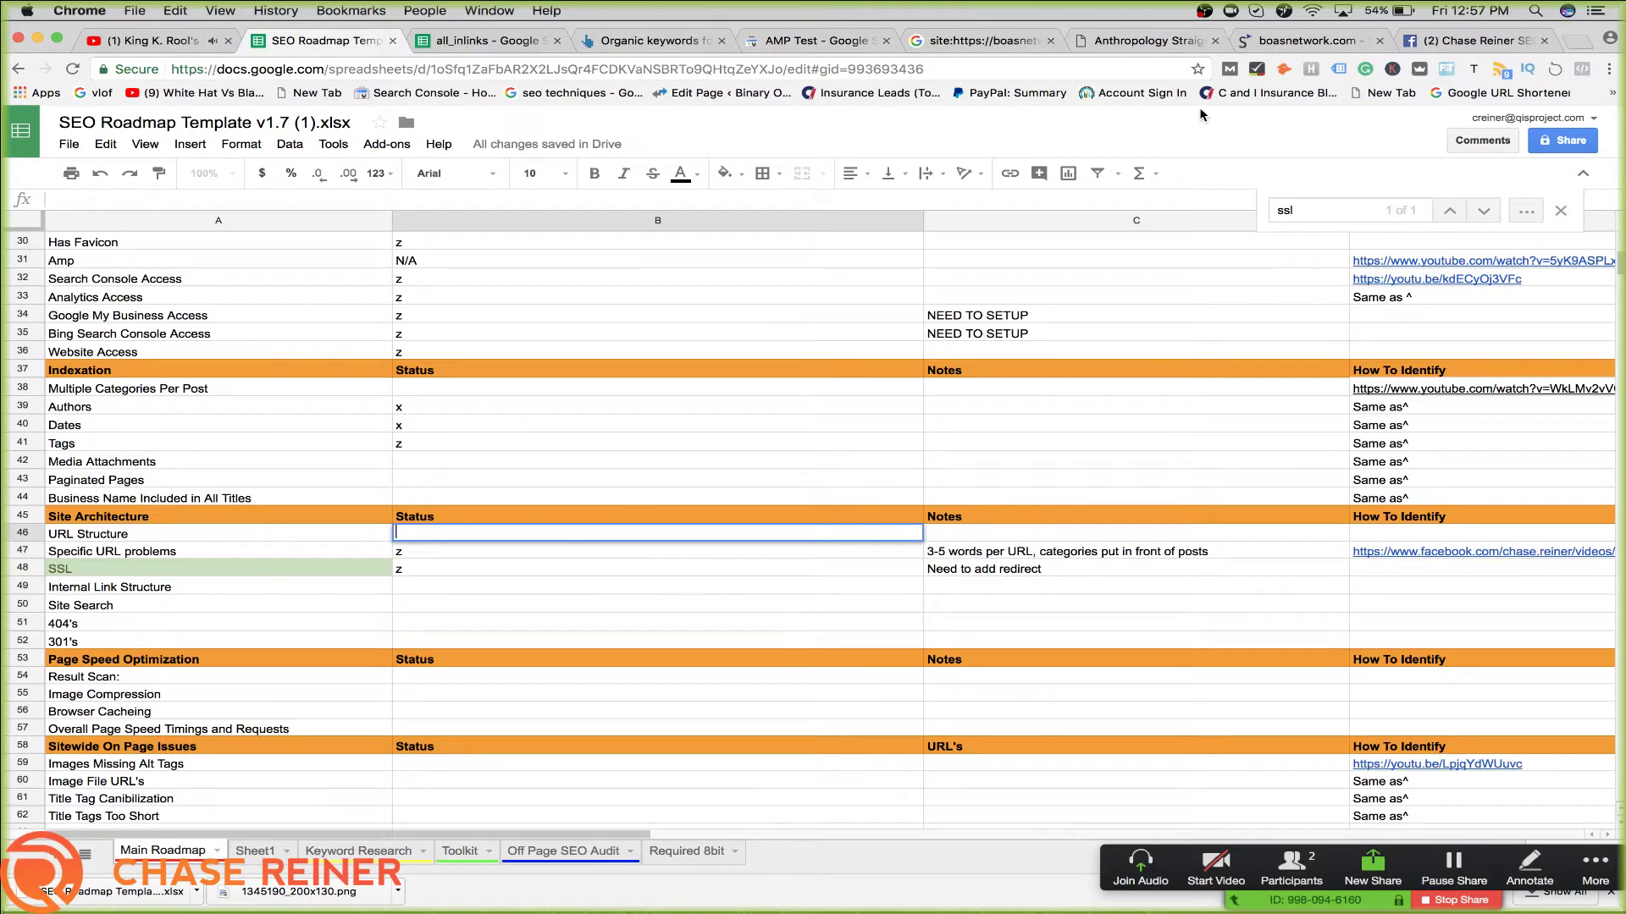
Review the organic keyword URLs for Boasnetwork.com in Ahrefs, opening and closing the cult-of-ignorance article
left_click(648, 41)
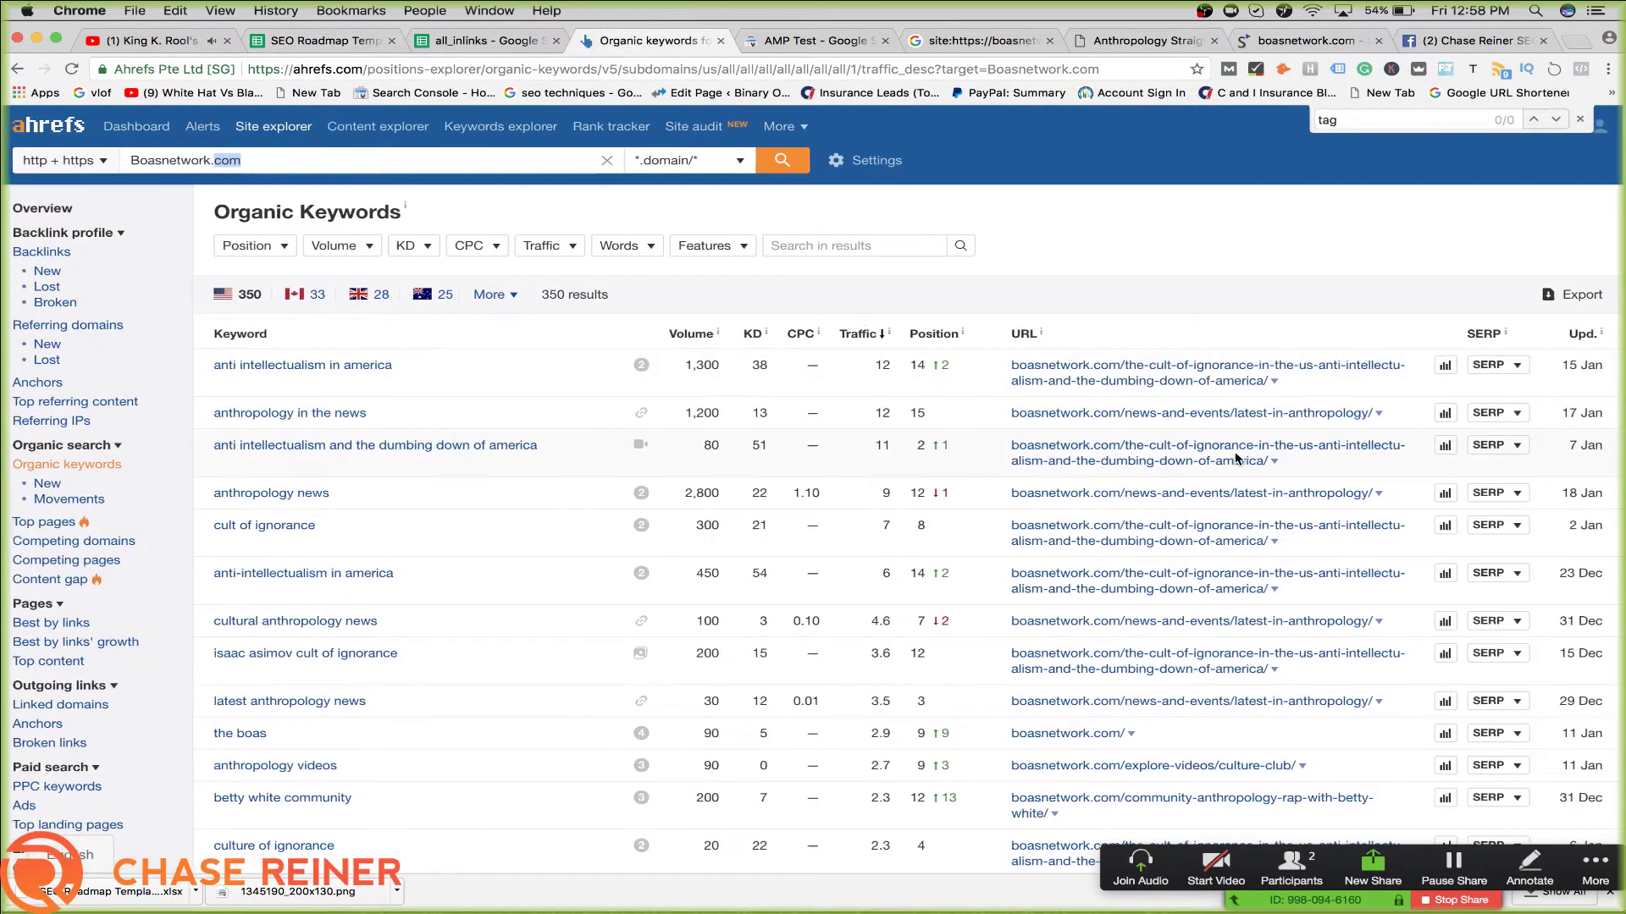
scroll(820, 373, "down", 1)
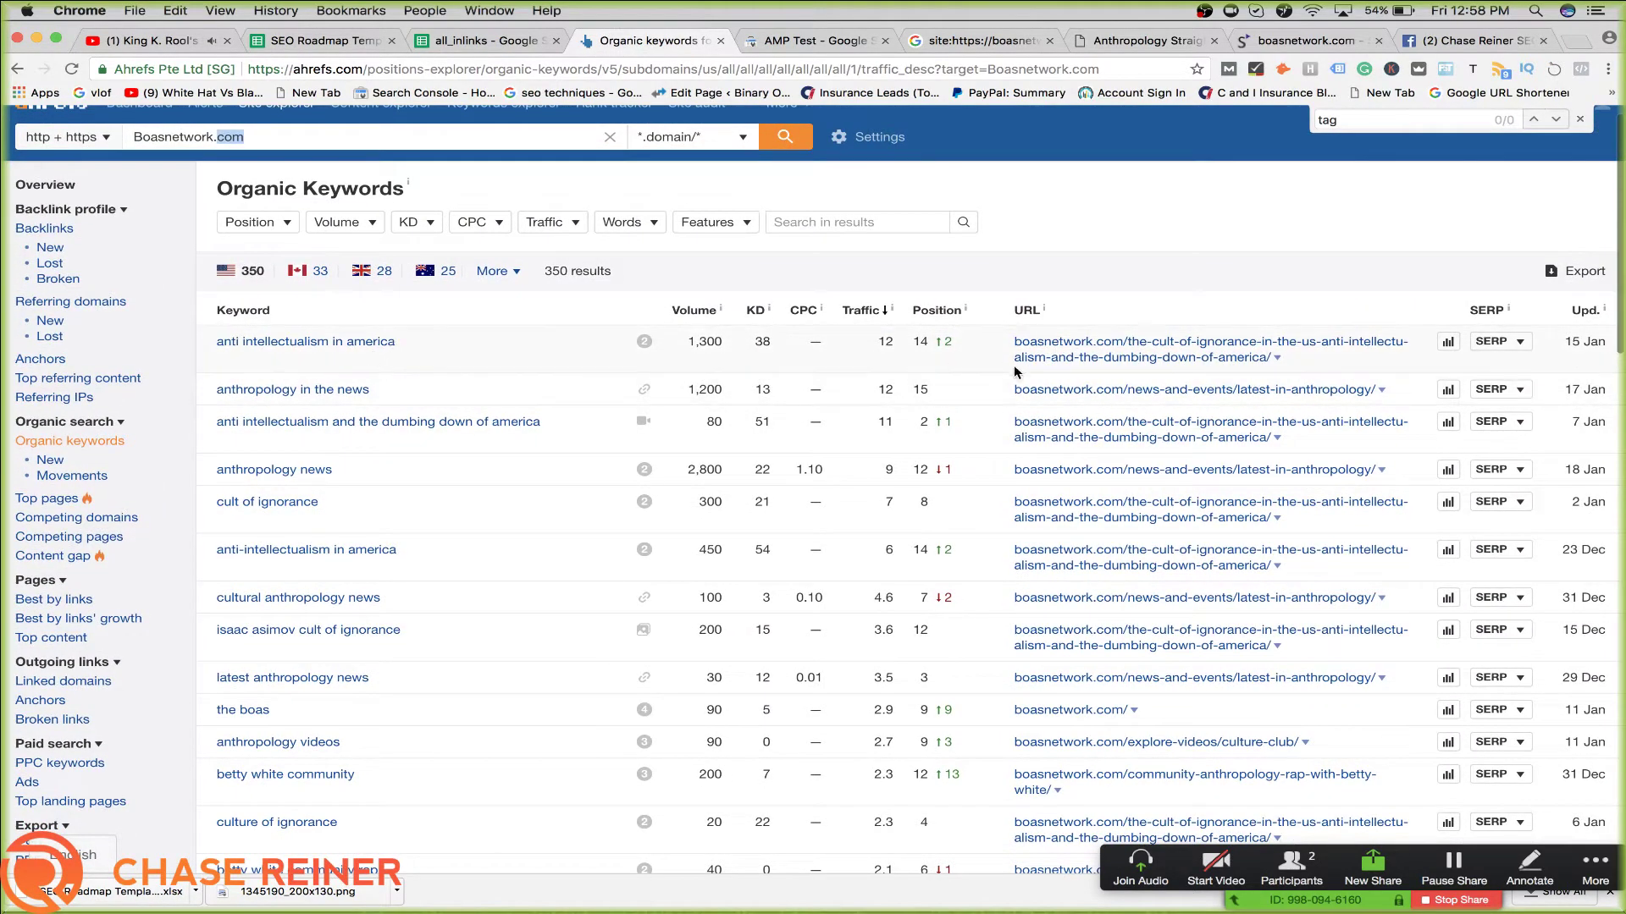
left_click(1041, 355)
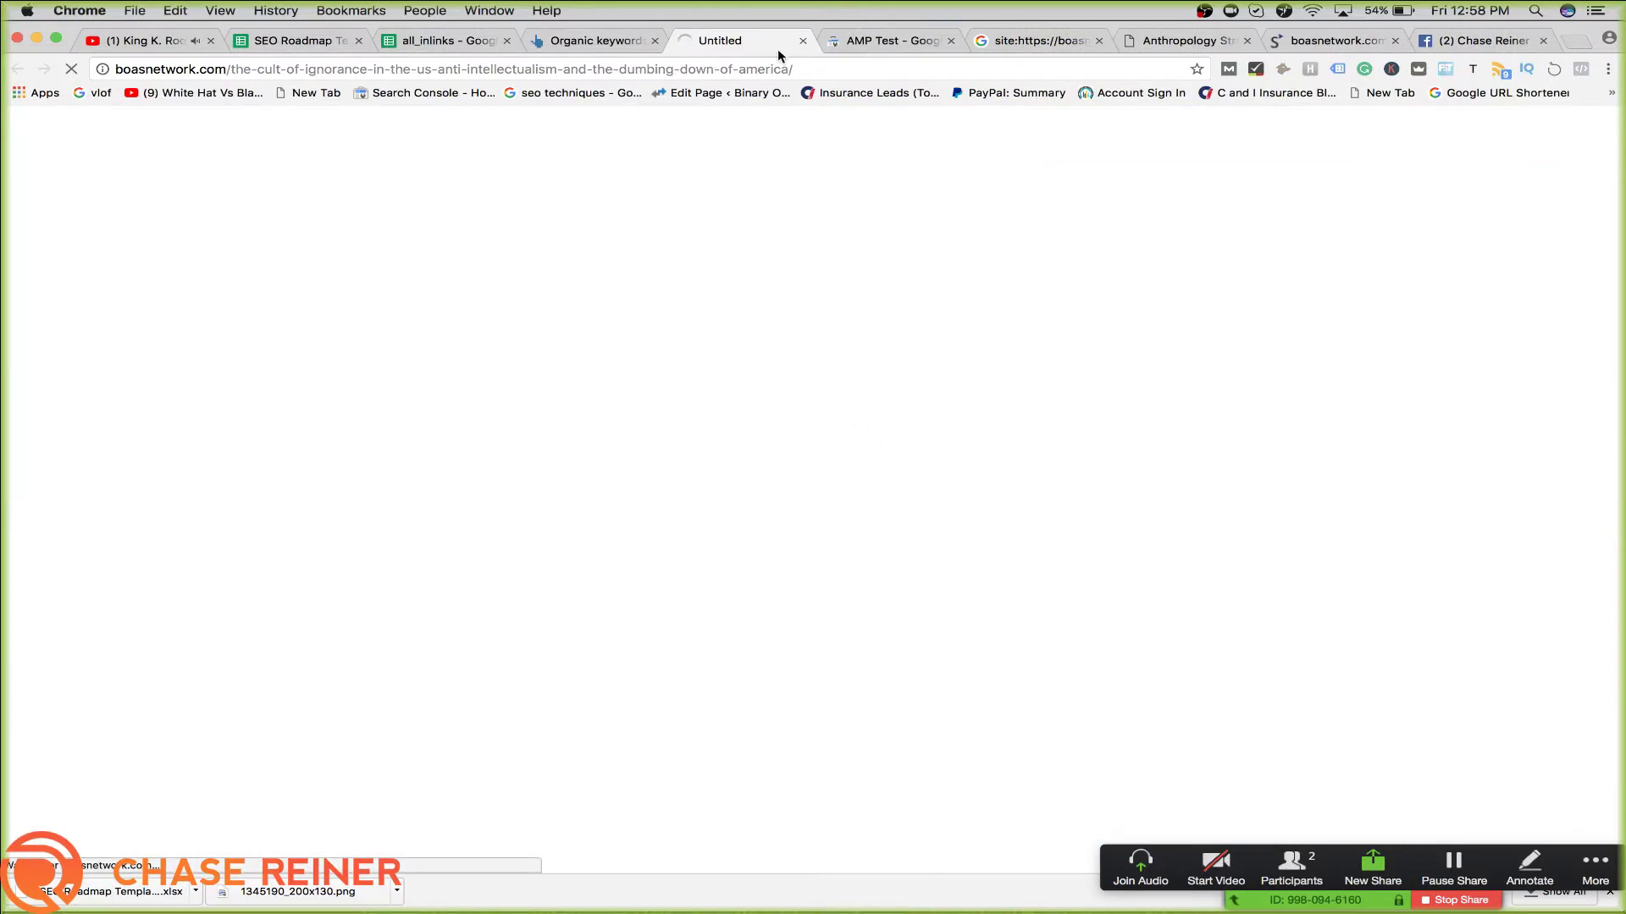
left_click(802, 41)
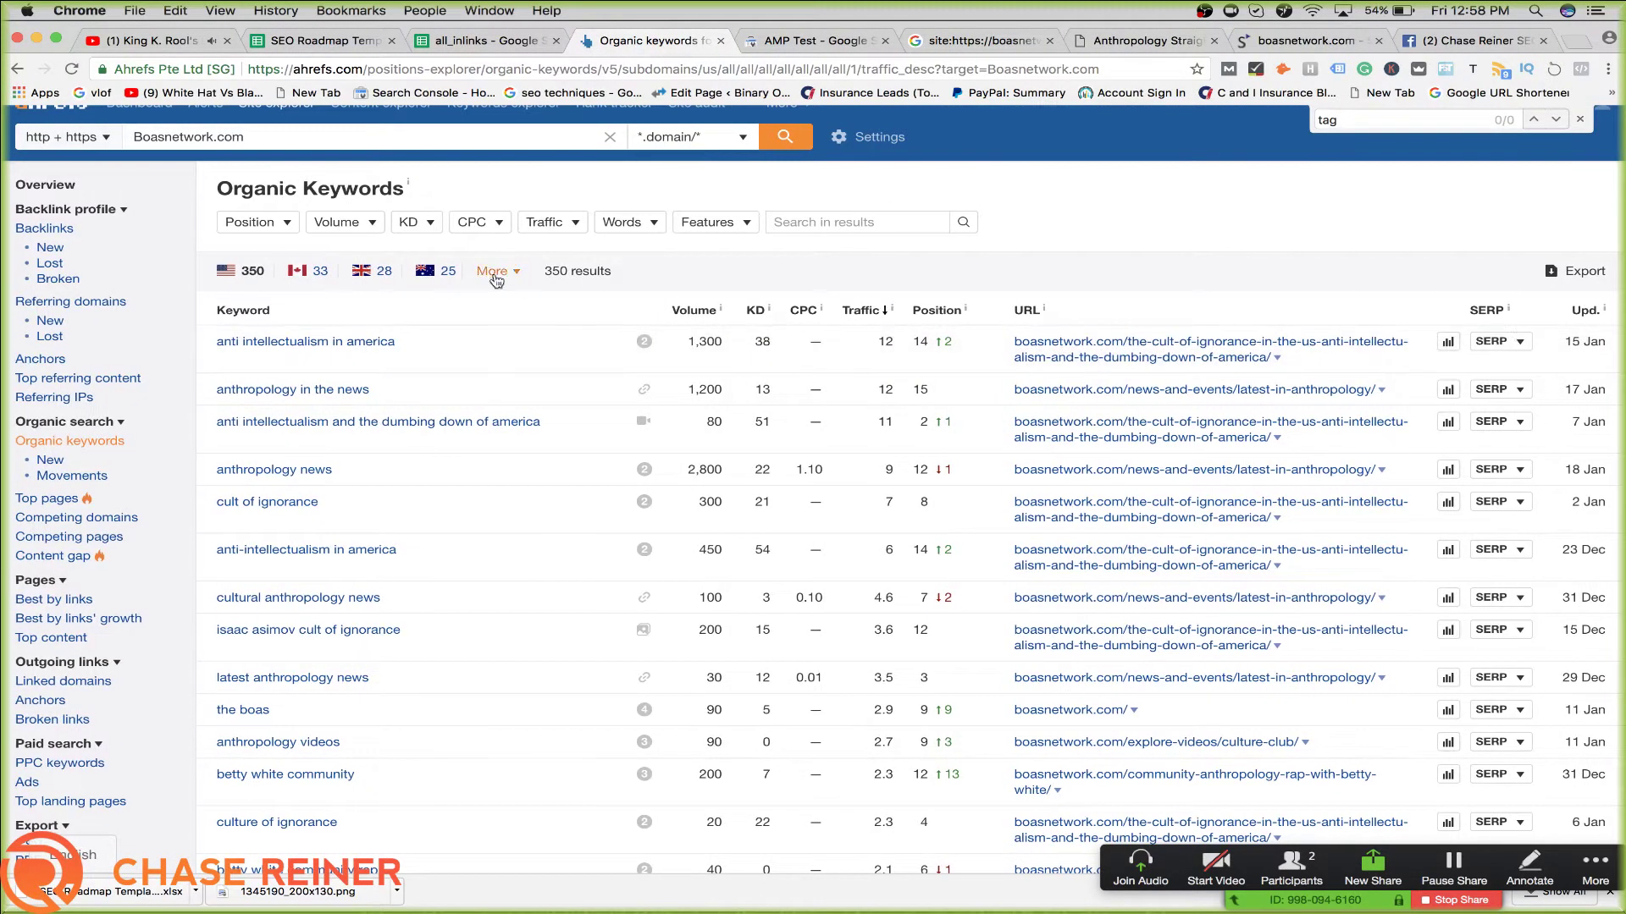
scroll(762, 279, "up", 1)
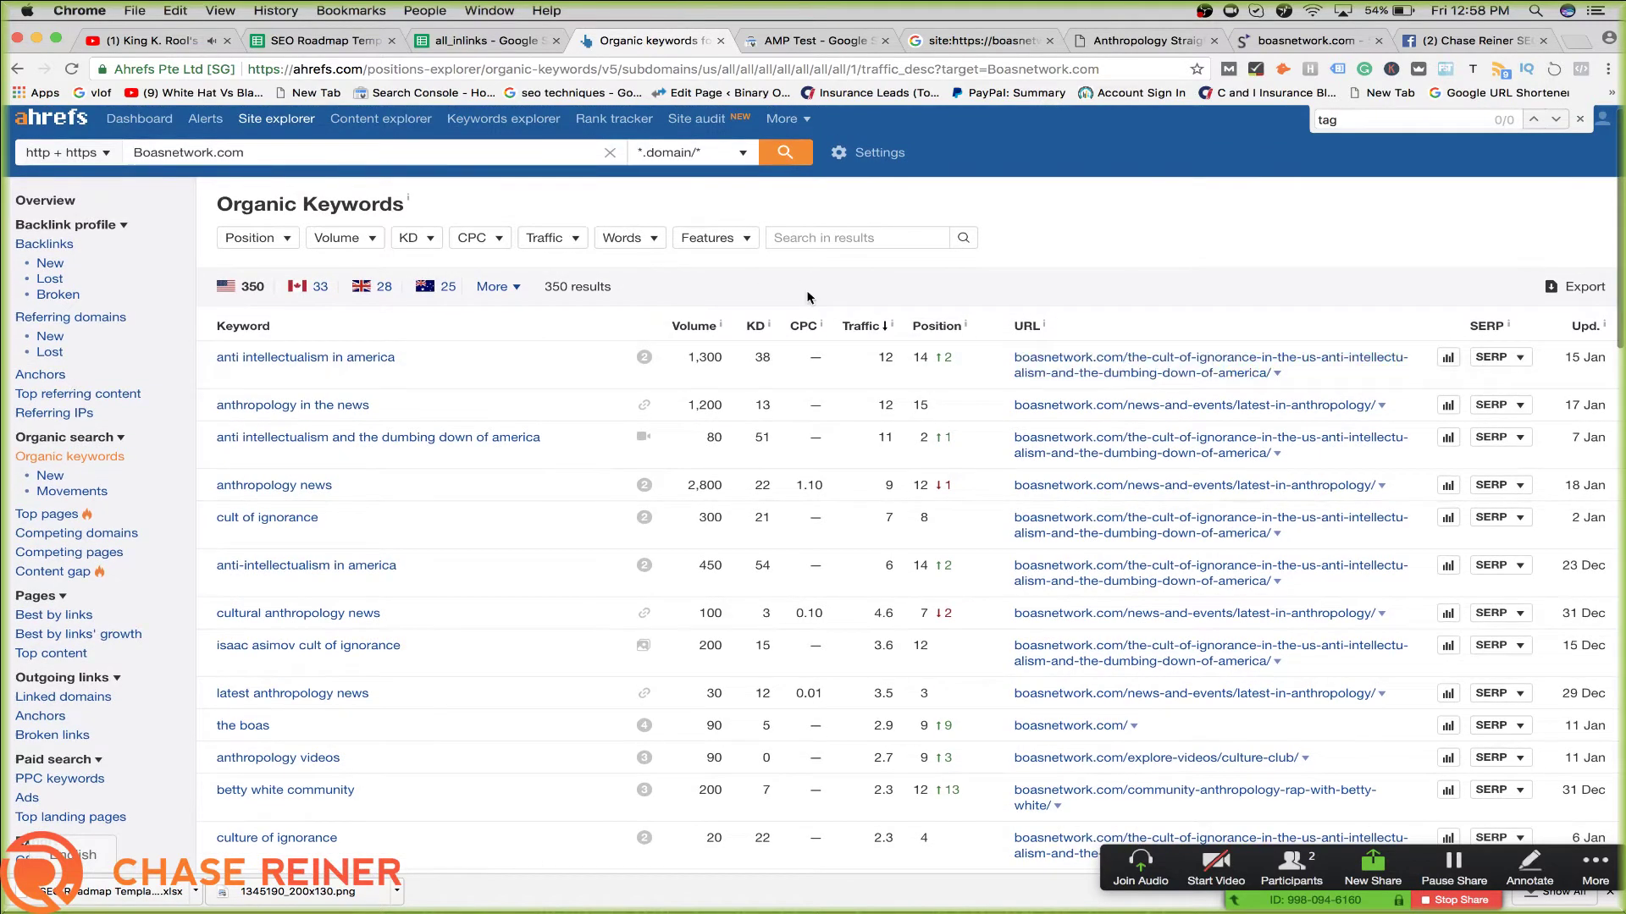
key("super+Tab")
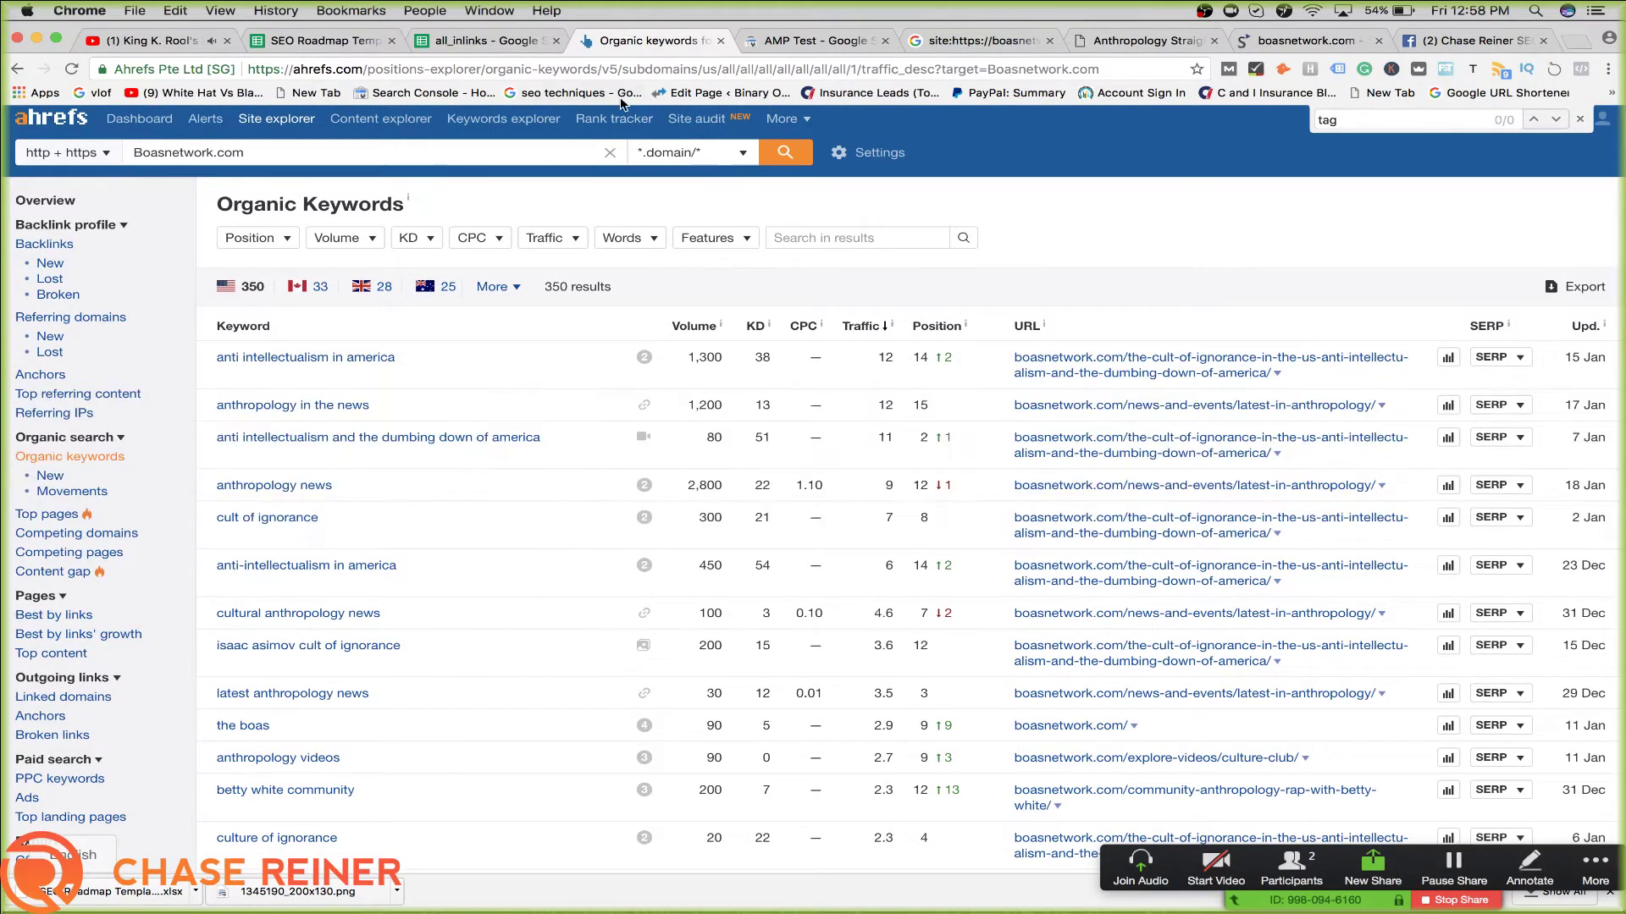
Look through the boasnetwork.com source URLs in the all_inlinks spreadsheet to examine how they are structured
left_click(301, 42)
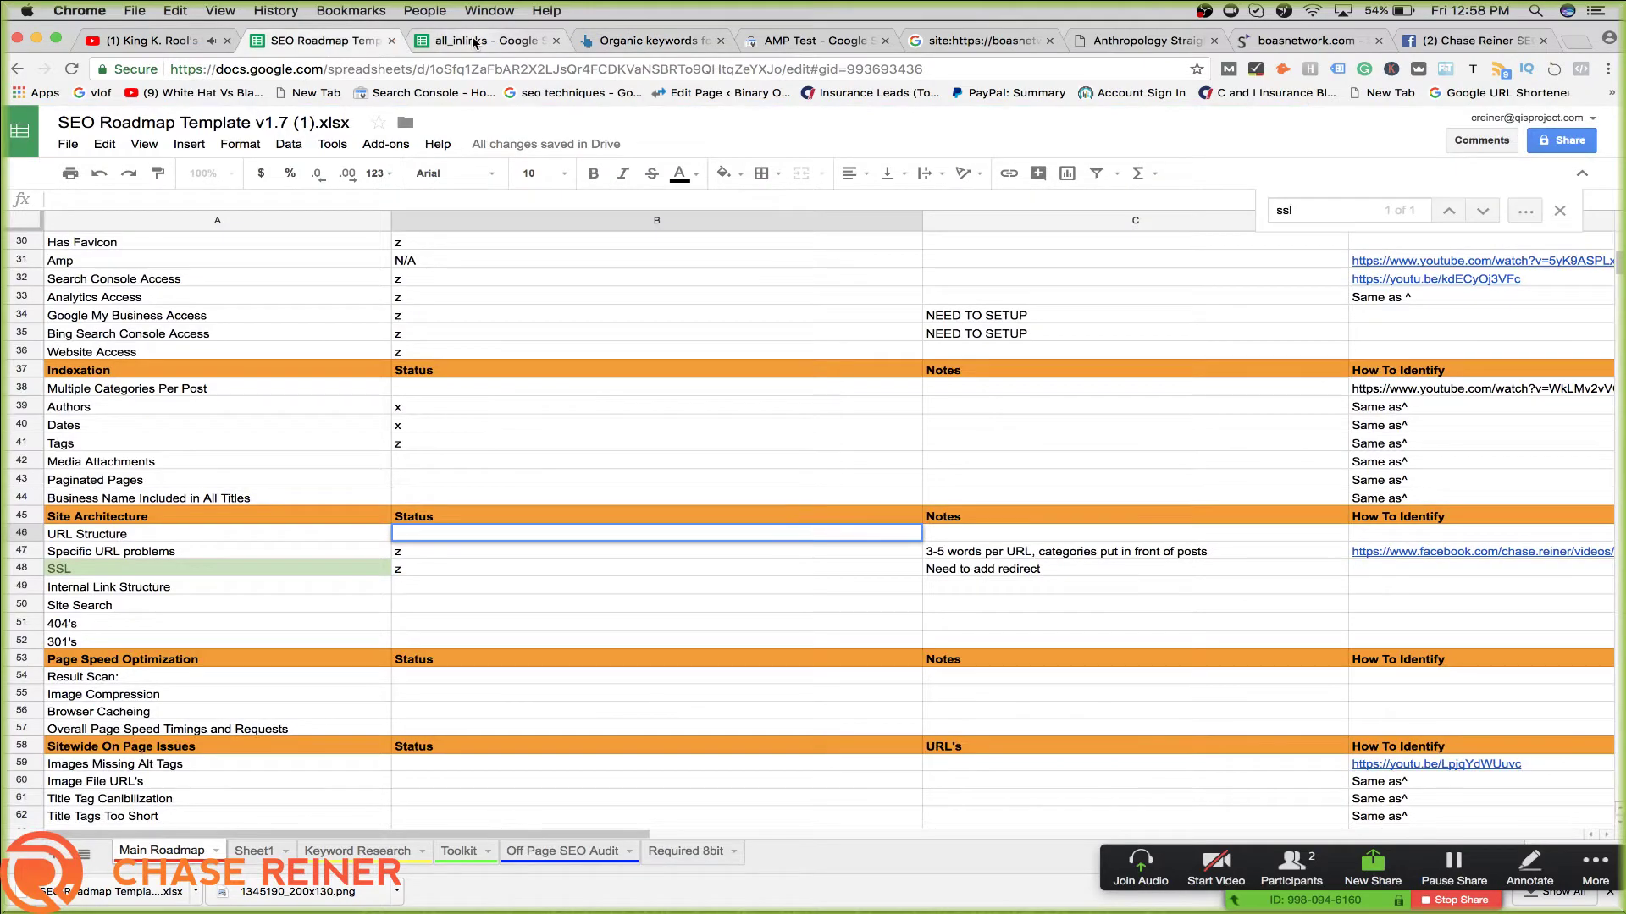
left_click(475, 43)
left_click(593, 284)
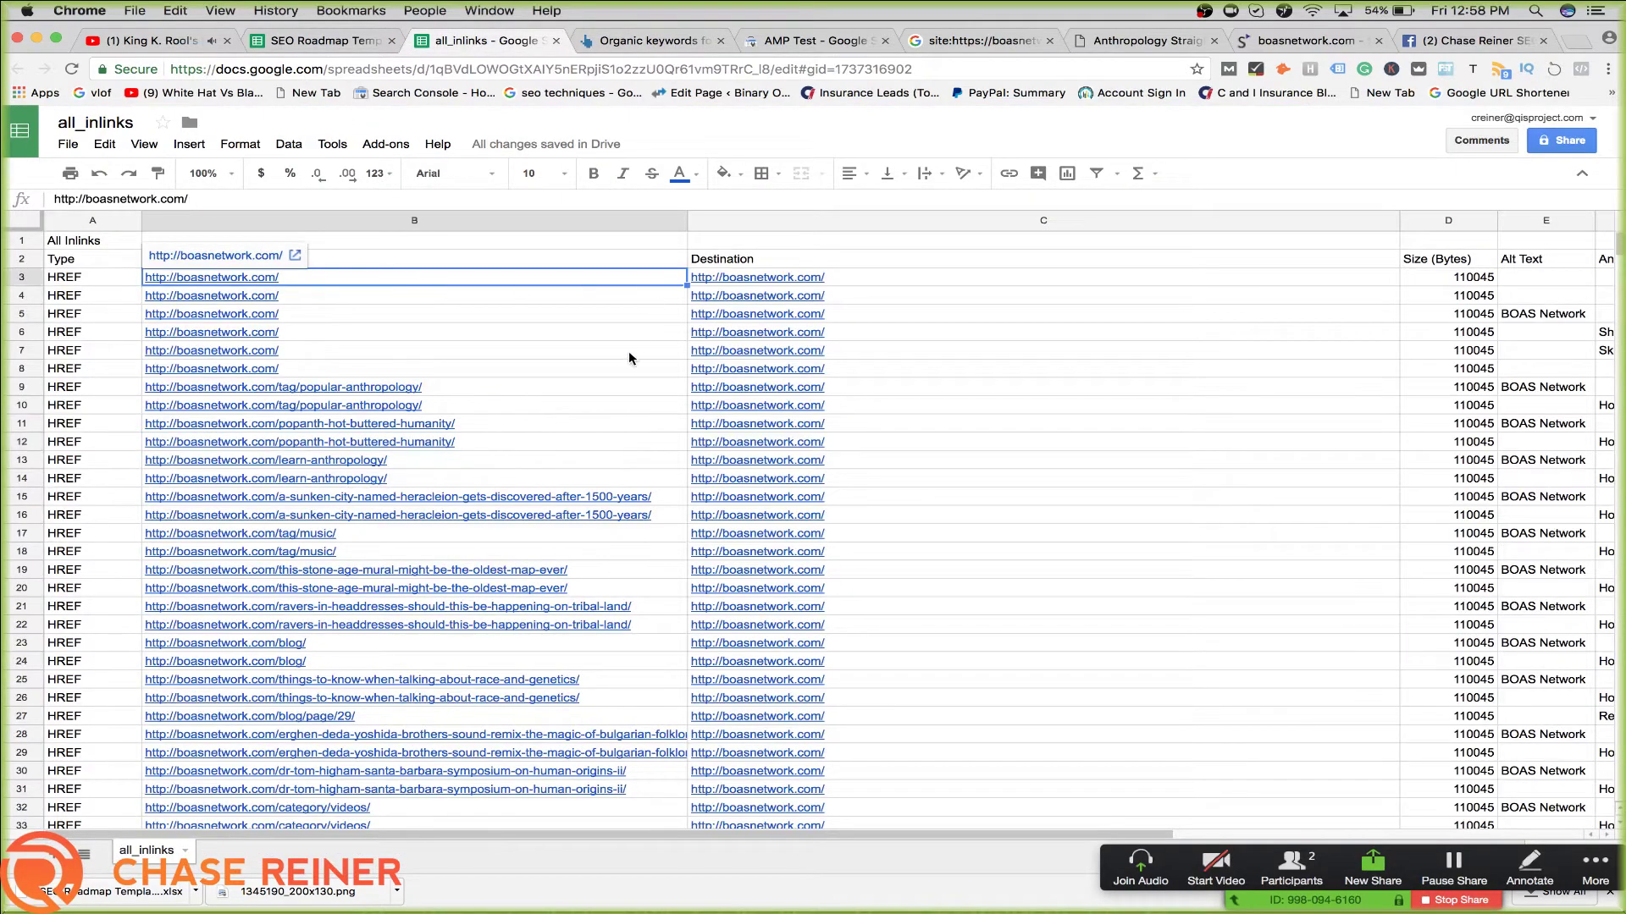
scroll(630, 356, "down", 15)
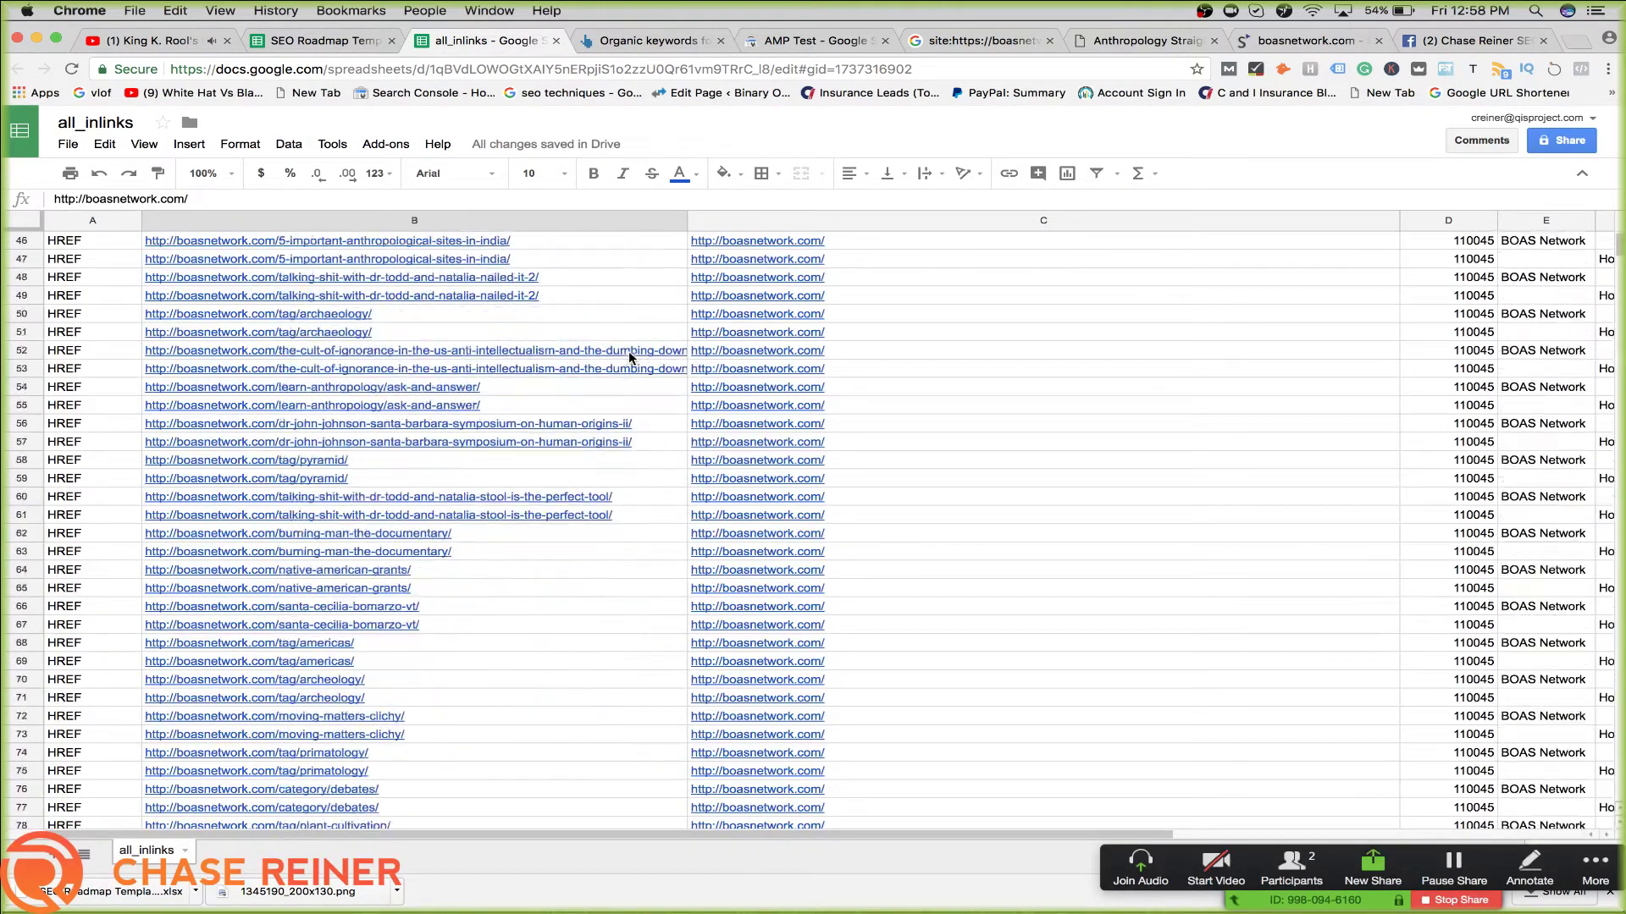
scroll(629, 358, "down", 20)
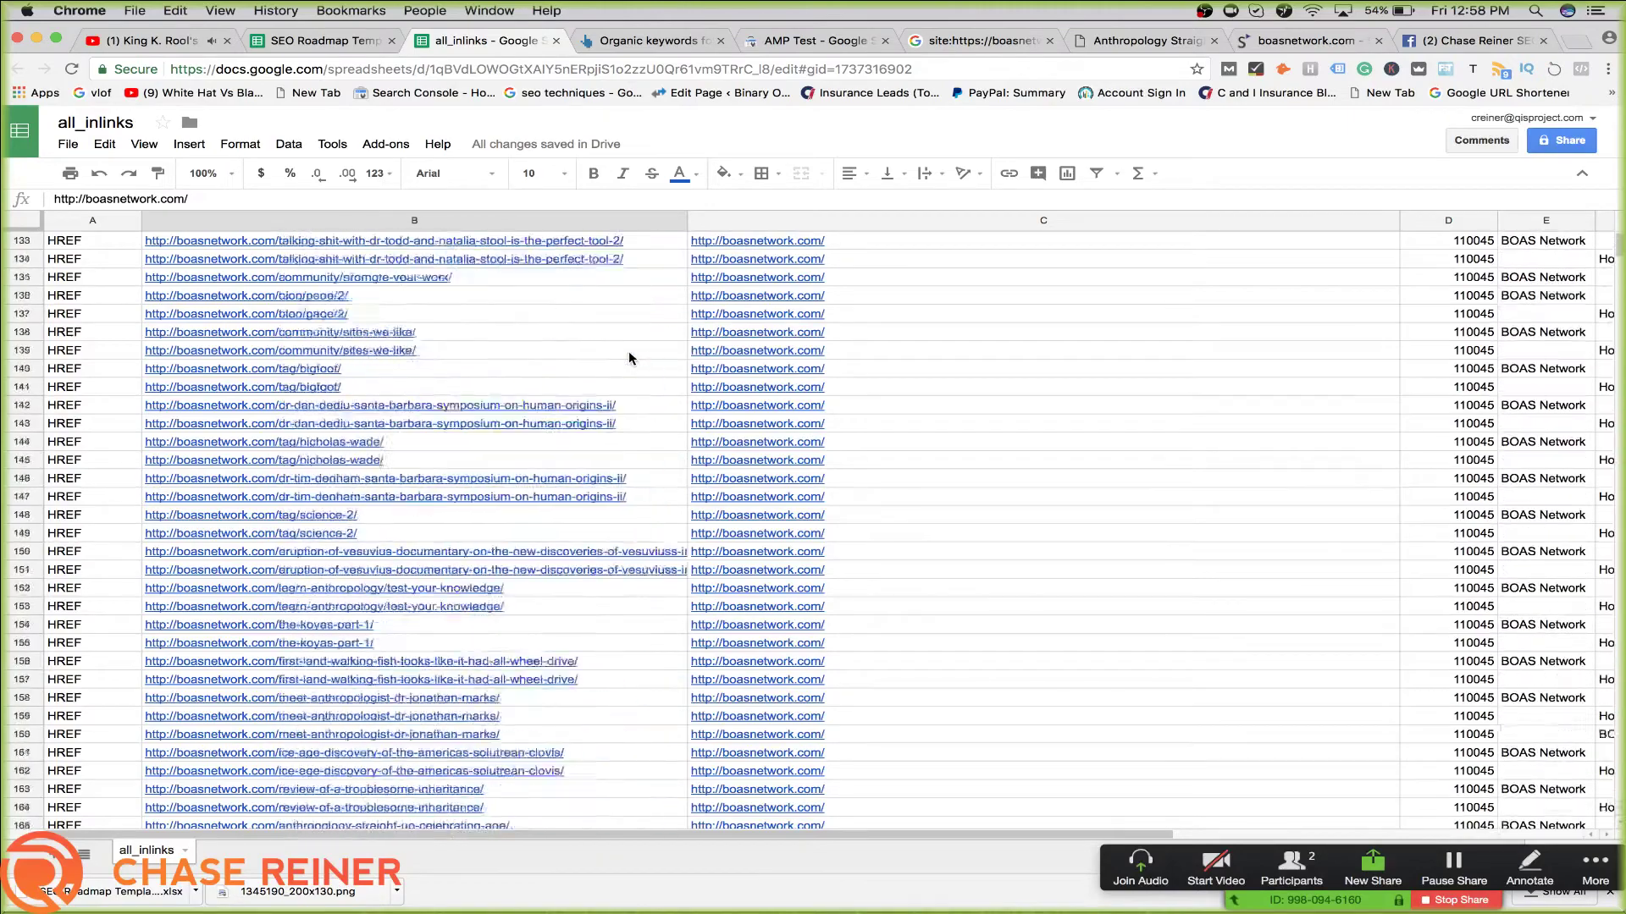
scroll(628, 357, "up", 20)
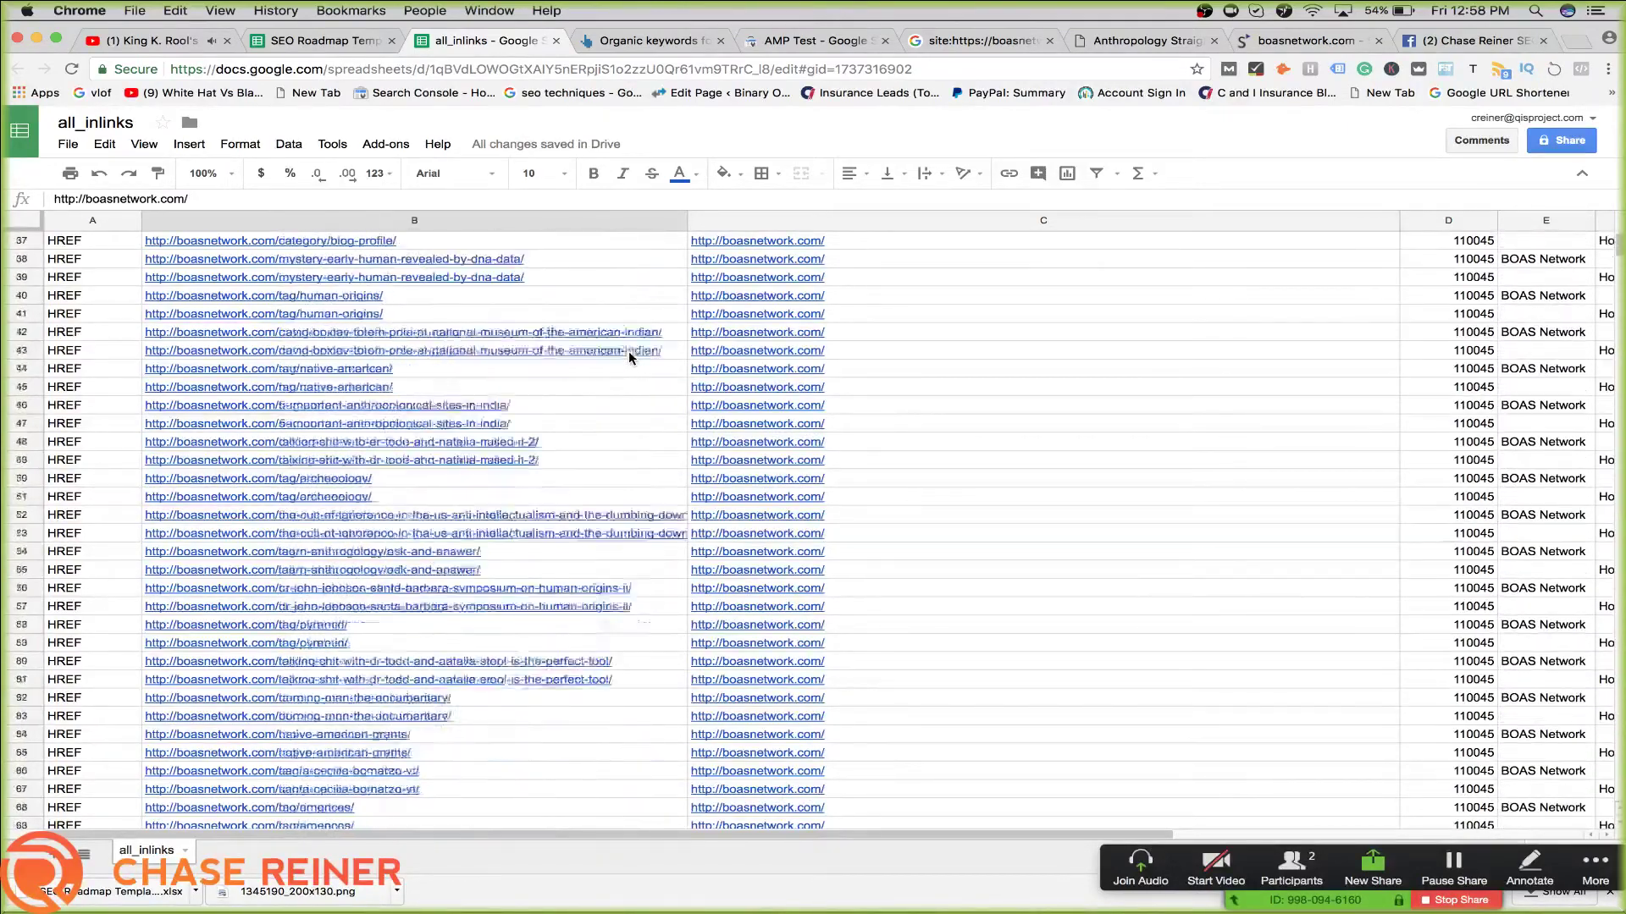
scroll(628, 351, "up", 12)
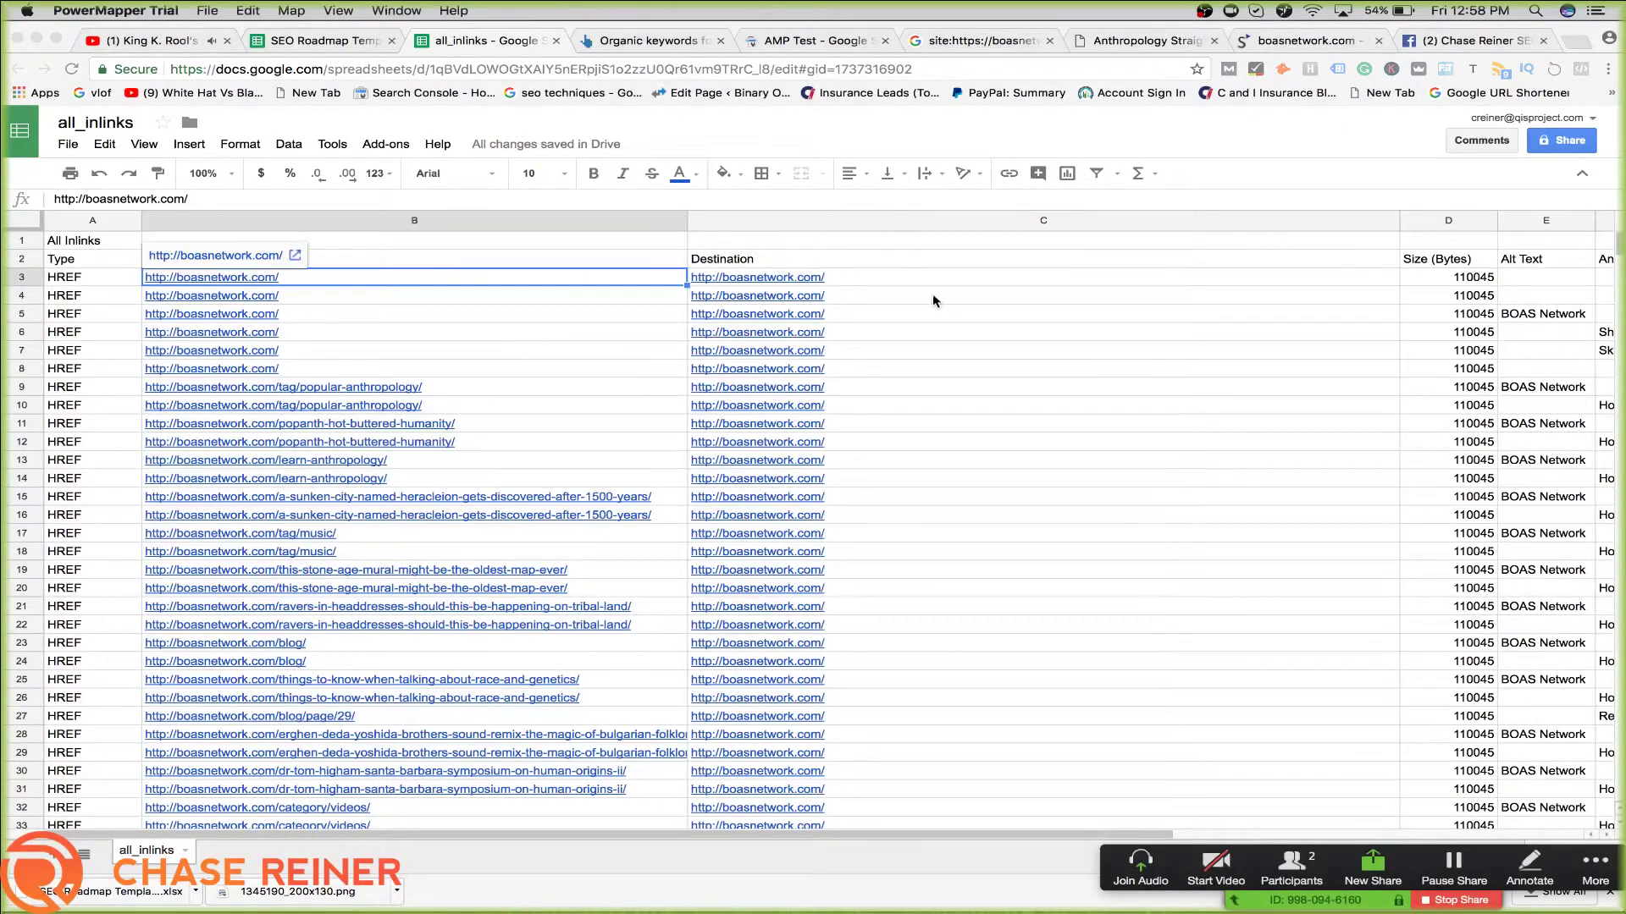
Check the Ahrefs overview and ratings for Boasnetwork.com and reopen its organic keywords report
left_click(642, 40)
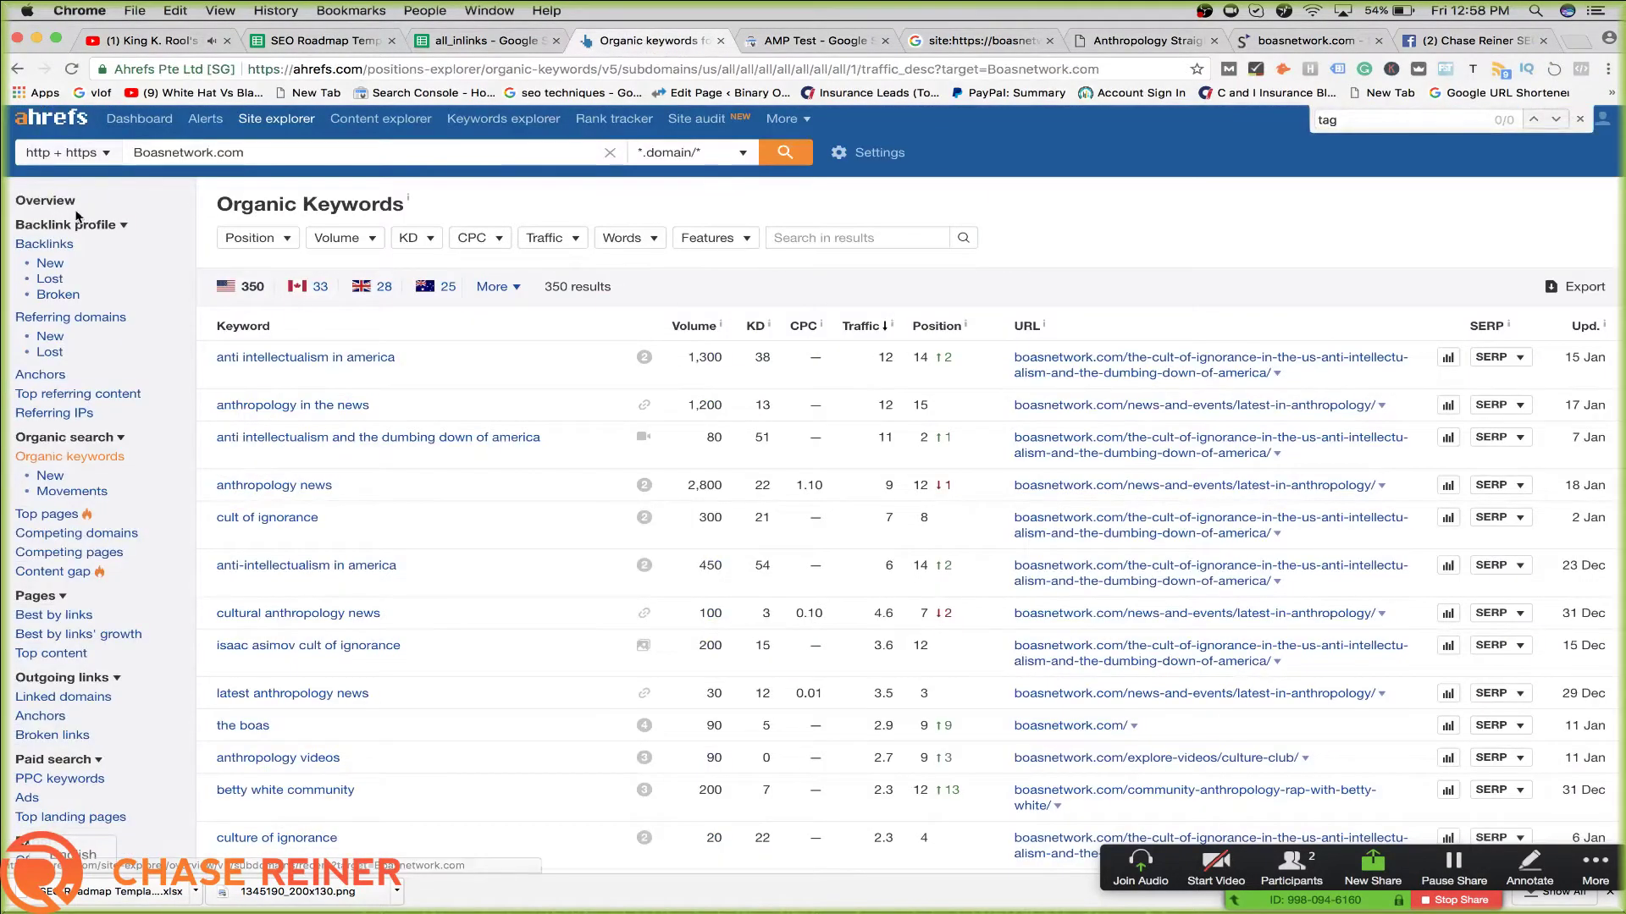
left_click(784, 152)
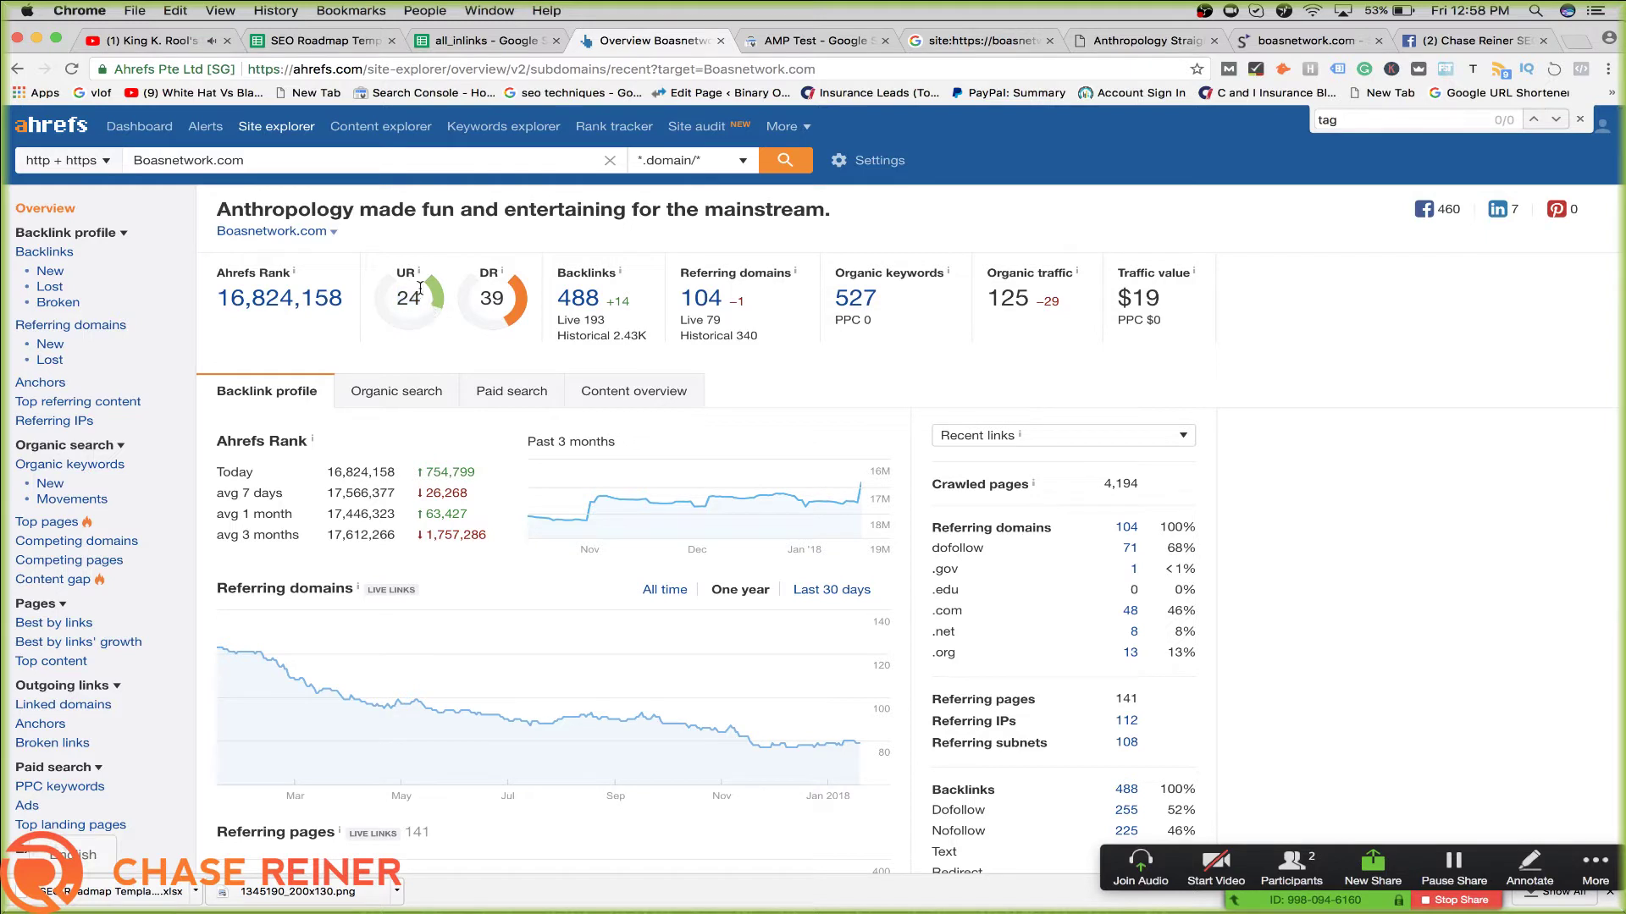
left_click_drag(410, 298, 392, 303)
left_click(855, 298)
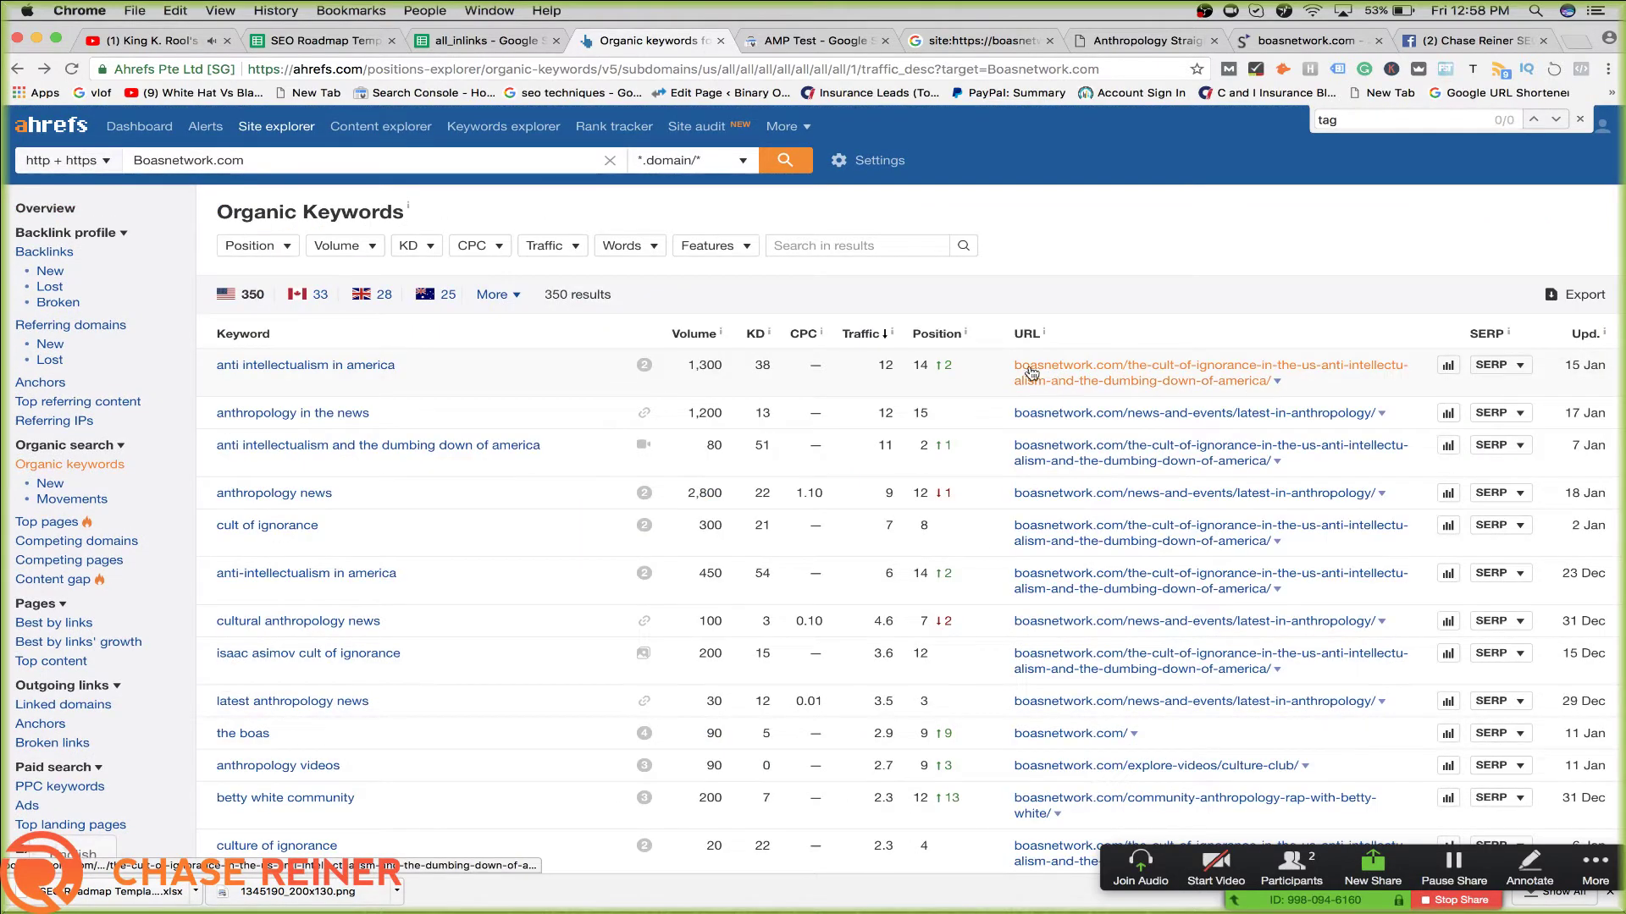
Look up the Ahrefs overview for boasnetwork.com/the-cult-of-ignorance-in-the-us-anti-intellectualism-and-the-dumbing-down-of-america/ and examine its ratings
left_click_drag(1008, 366, 1287, 383)
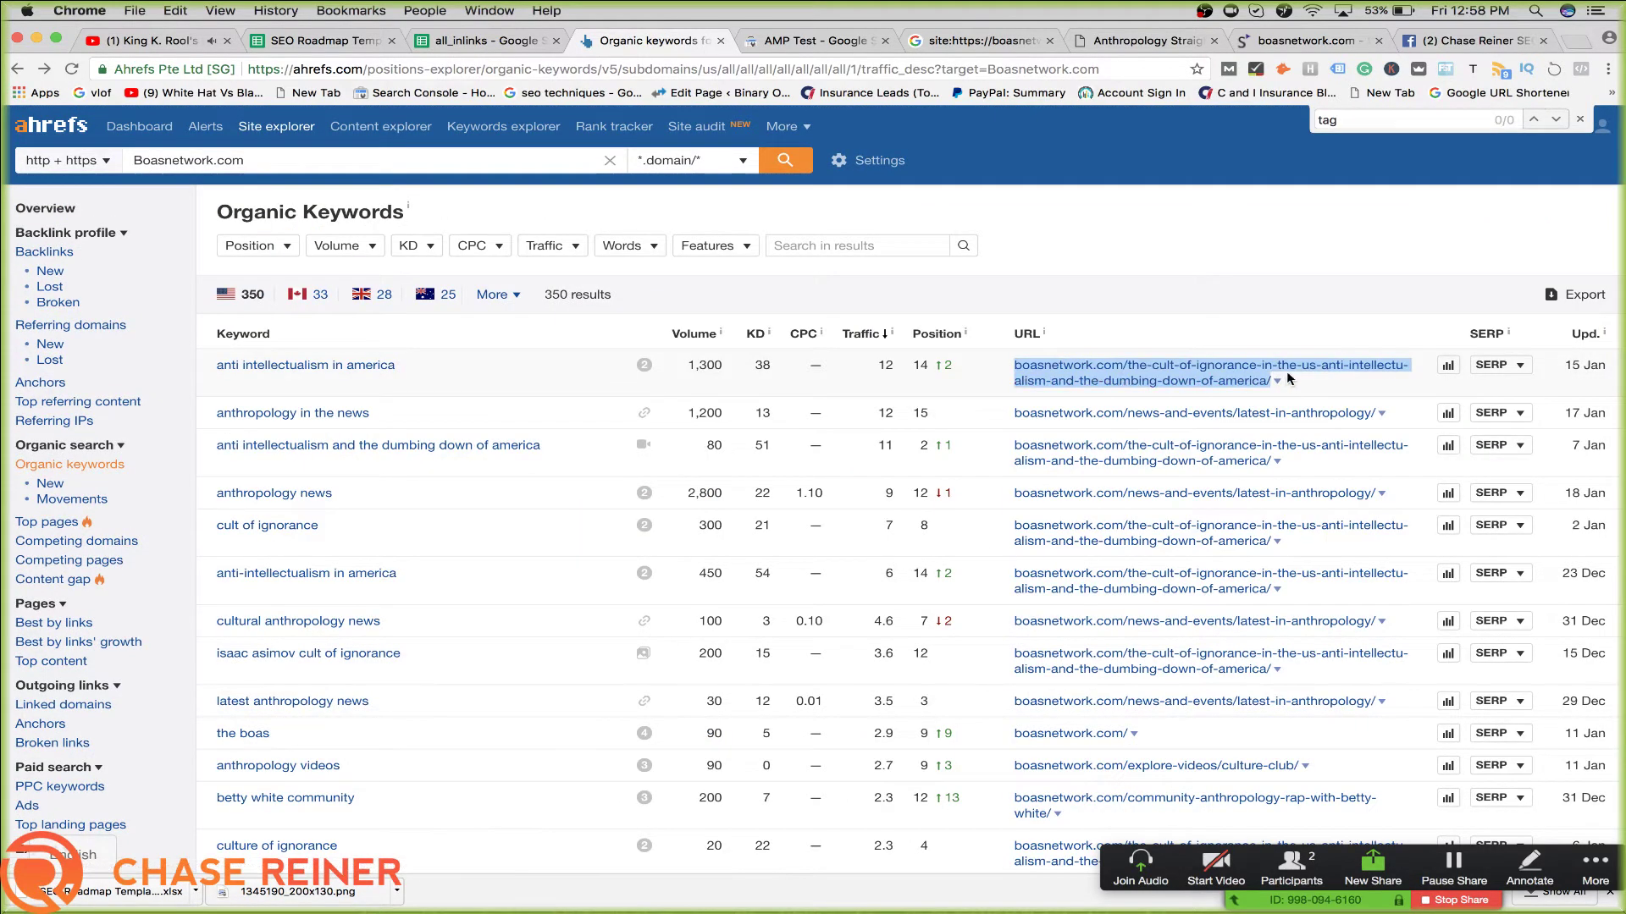
triple_click(453, 160)
type("boasnetwork.com/the-cult-of-ignorance-in-the-us-anti-intellectualism-and-the-dumbing-down-of-america/")
key("Return")
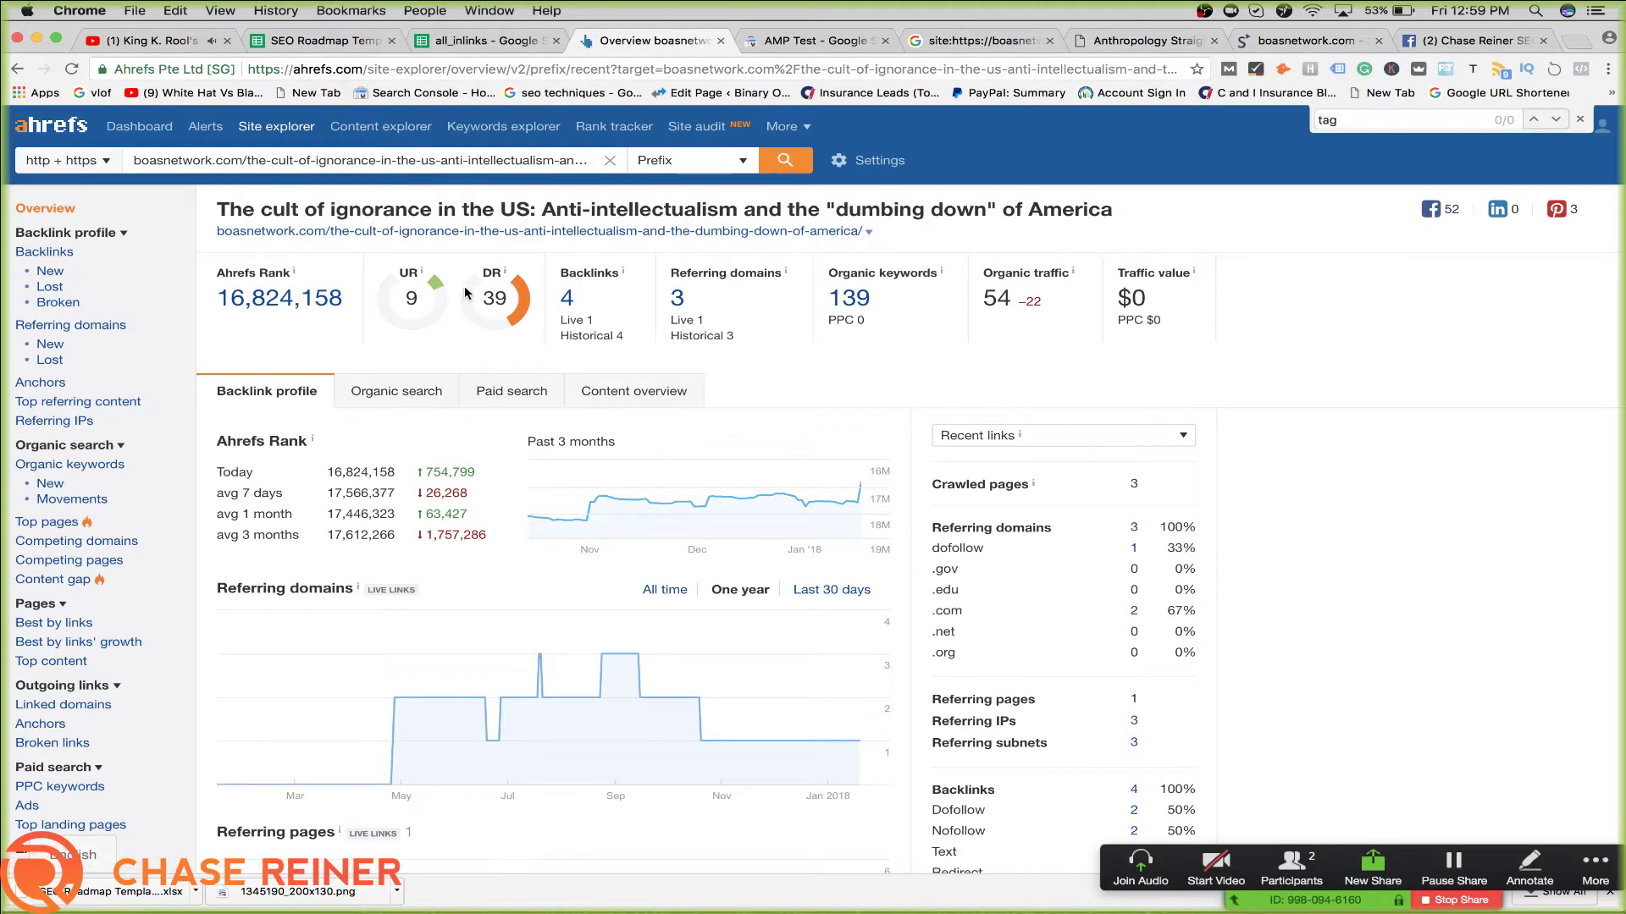
double_click(501, 293)
Return to the SEO Roadmap spreadsheet and open the URL Structure status cell for editing
left_click(474, 41)
left_click(335, 44)
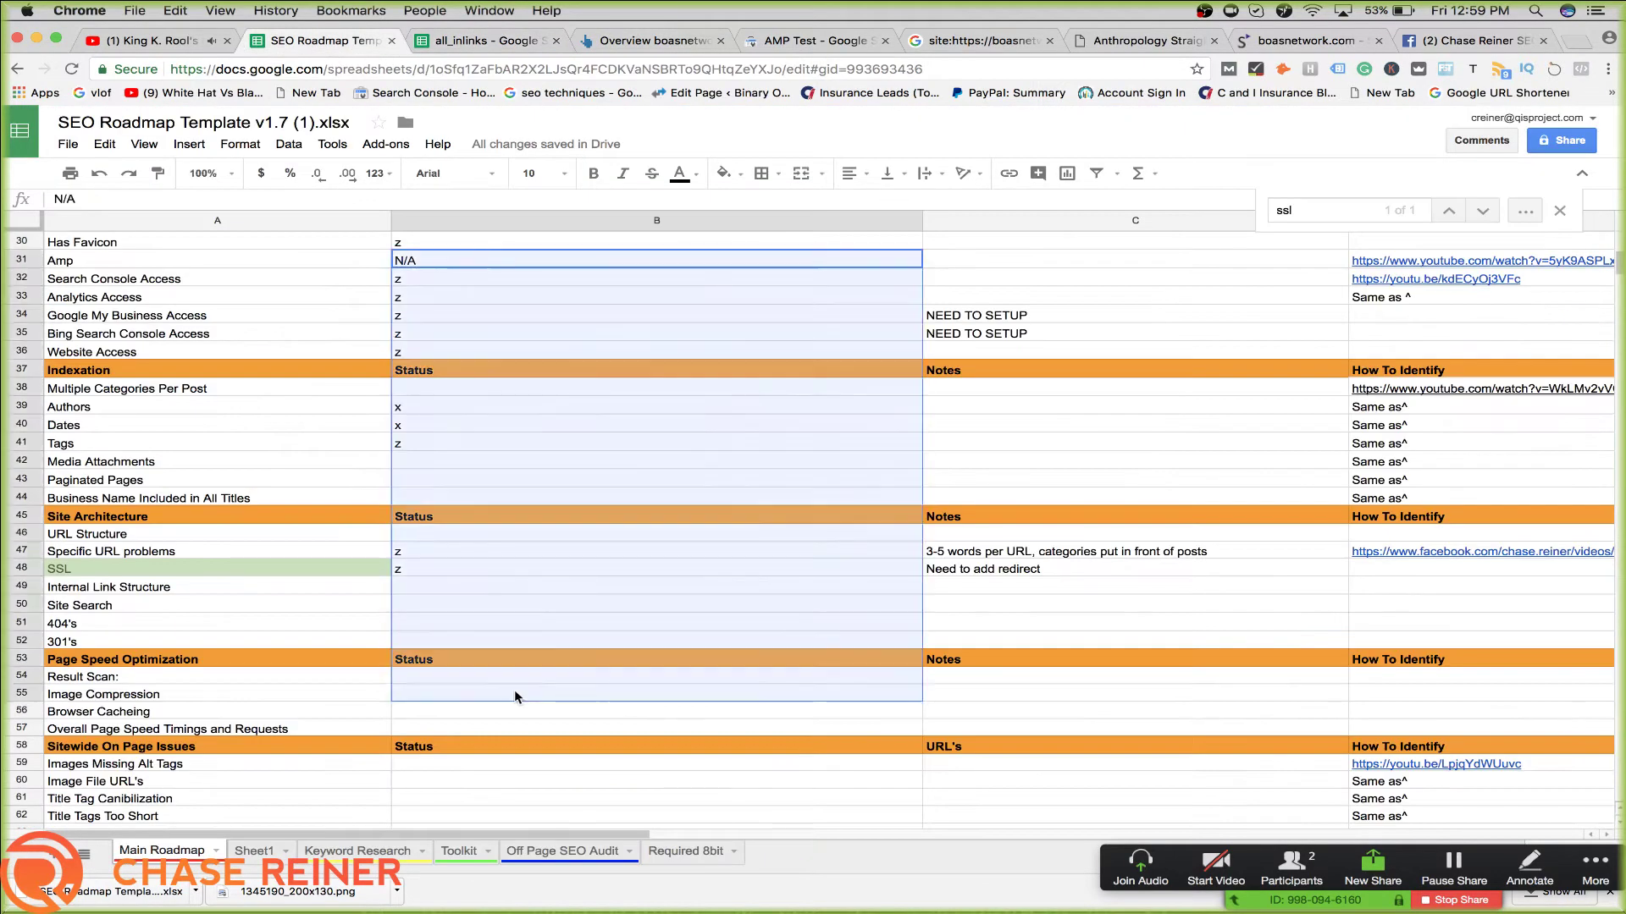
left_click(525, 693)
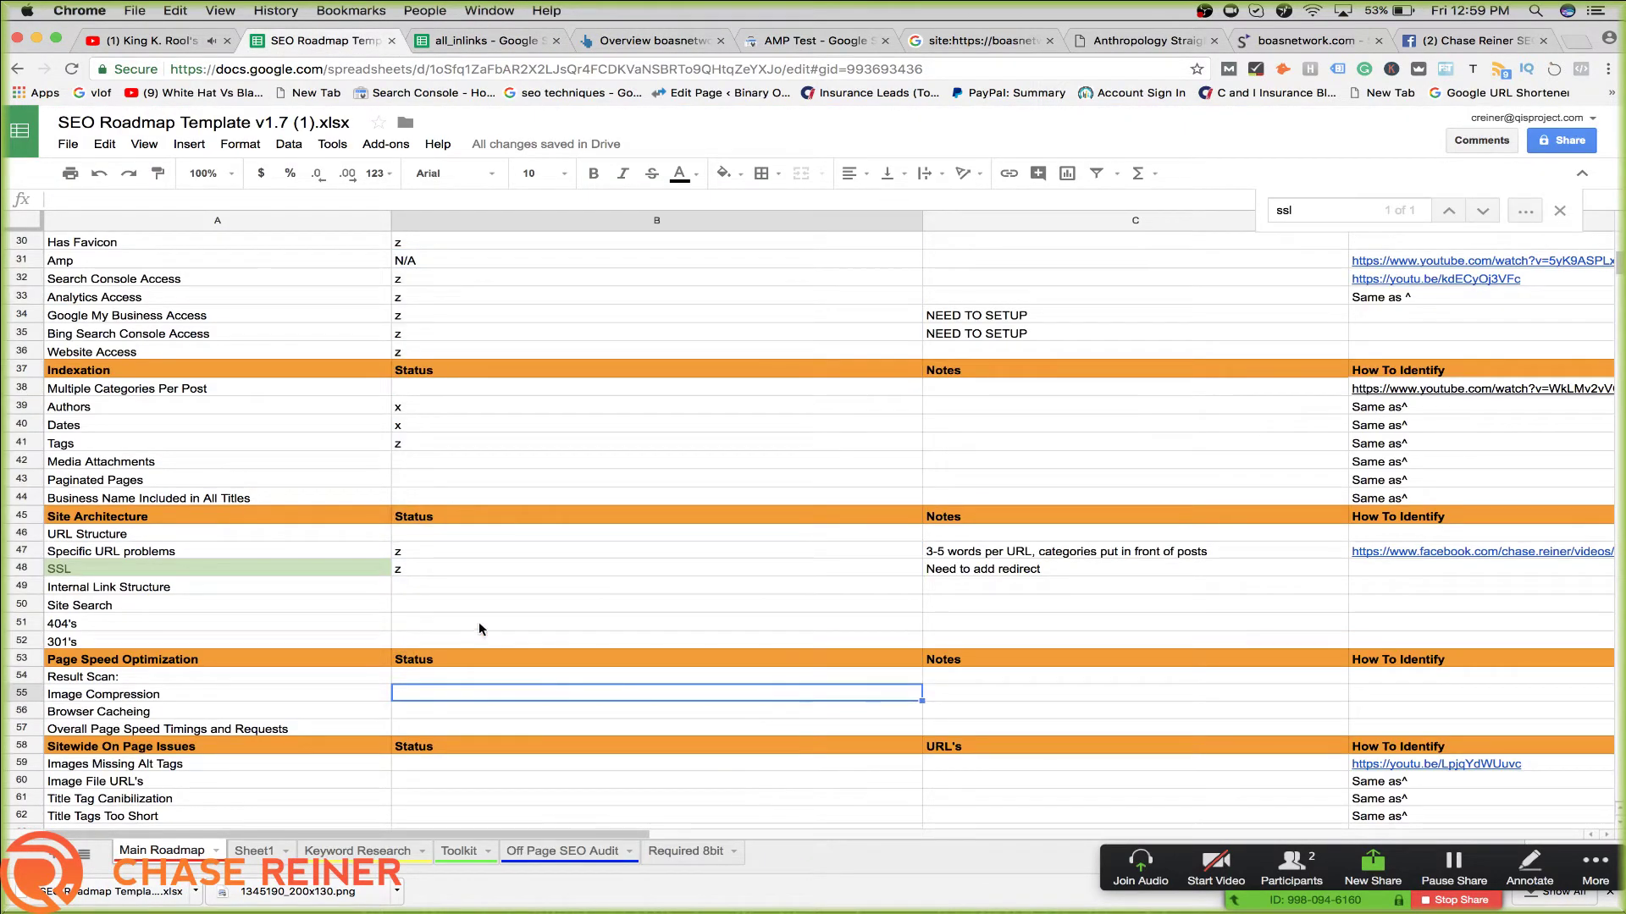
left_click(489, 534)
double_click(487, 533)
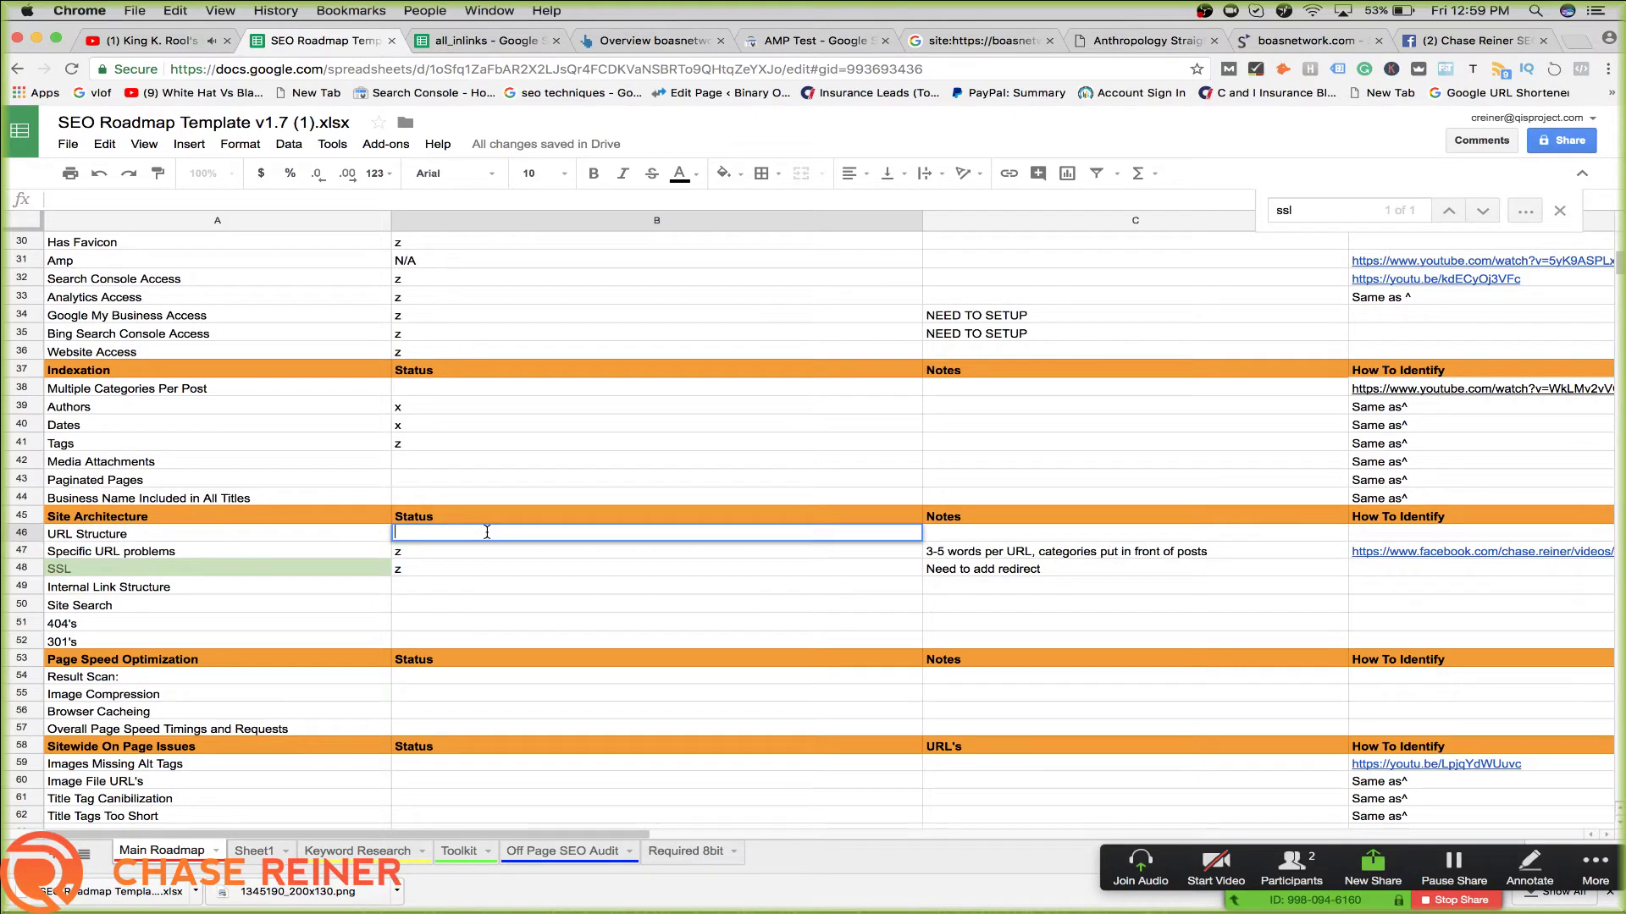
left_click(493, 548)
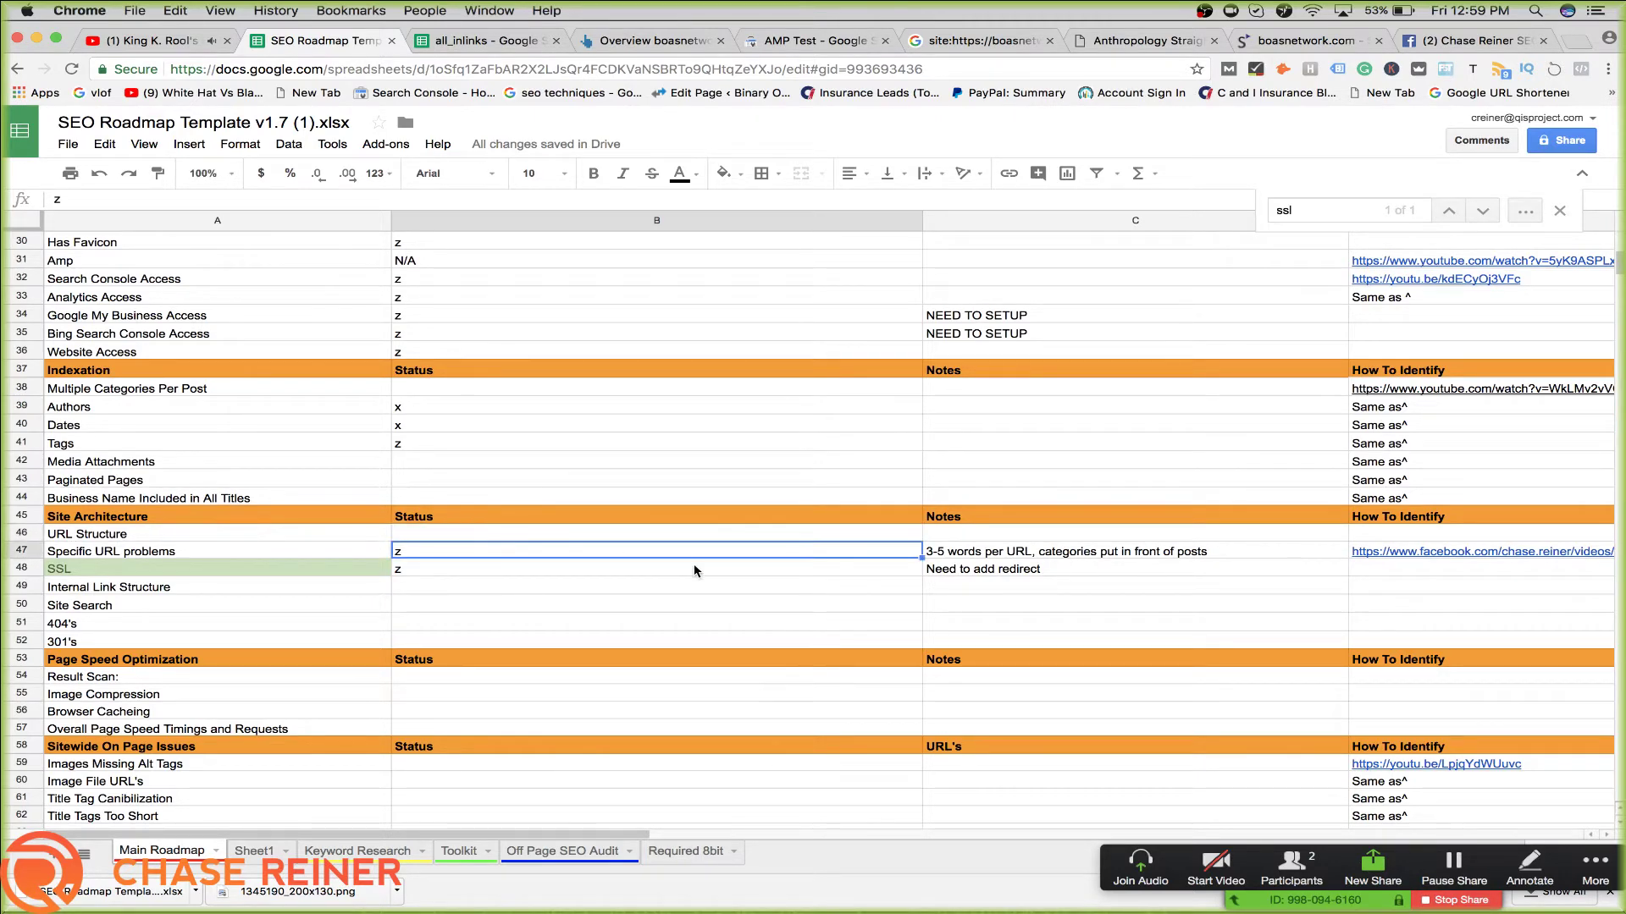
left_click(697, 573)
left_click(676, 530)
double_click(702, 536)
left_click(789, 552)
left_click(328, 609)
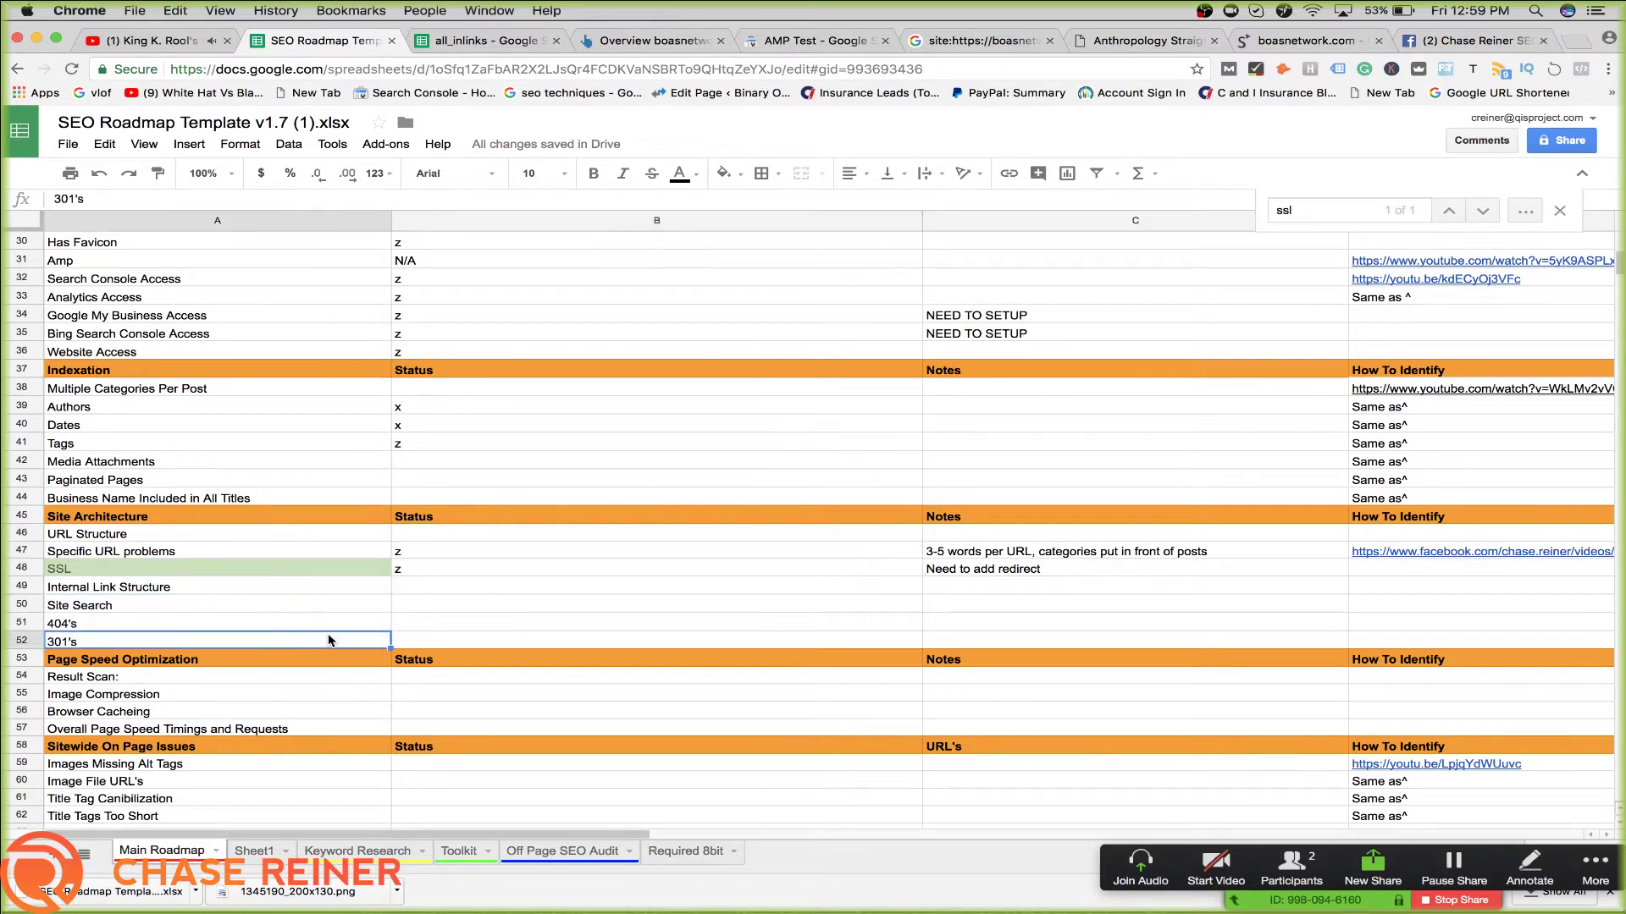
Try moving the z status from Specific URL problems to URL Structure, and undo the move
left_click(450, 572)
left_click(449, 551)
left_click_drag(450, 551, 490, 540)
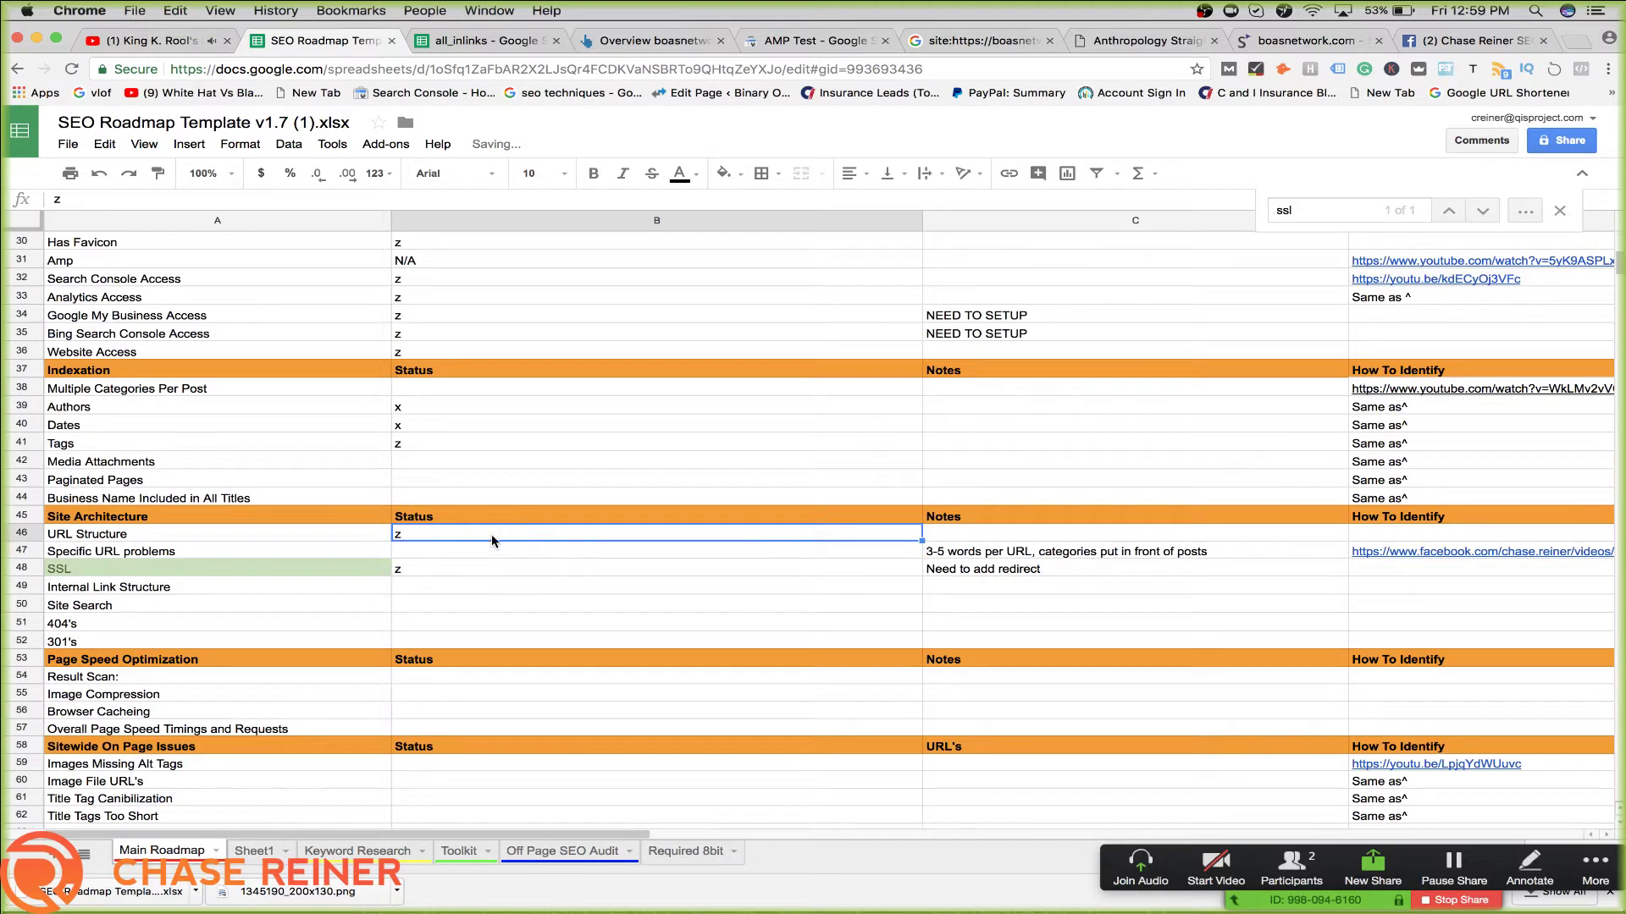
key("ctrl+z")
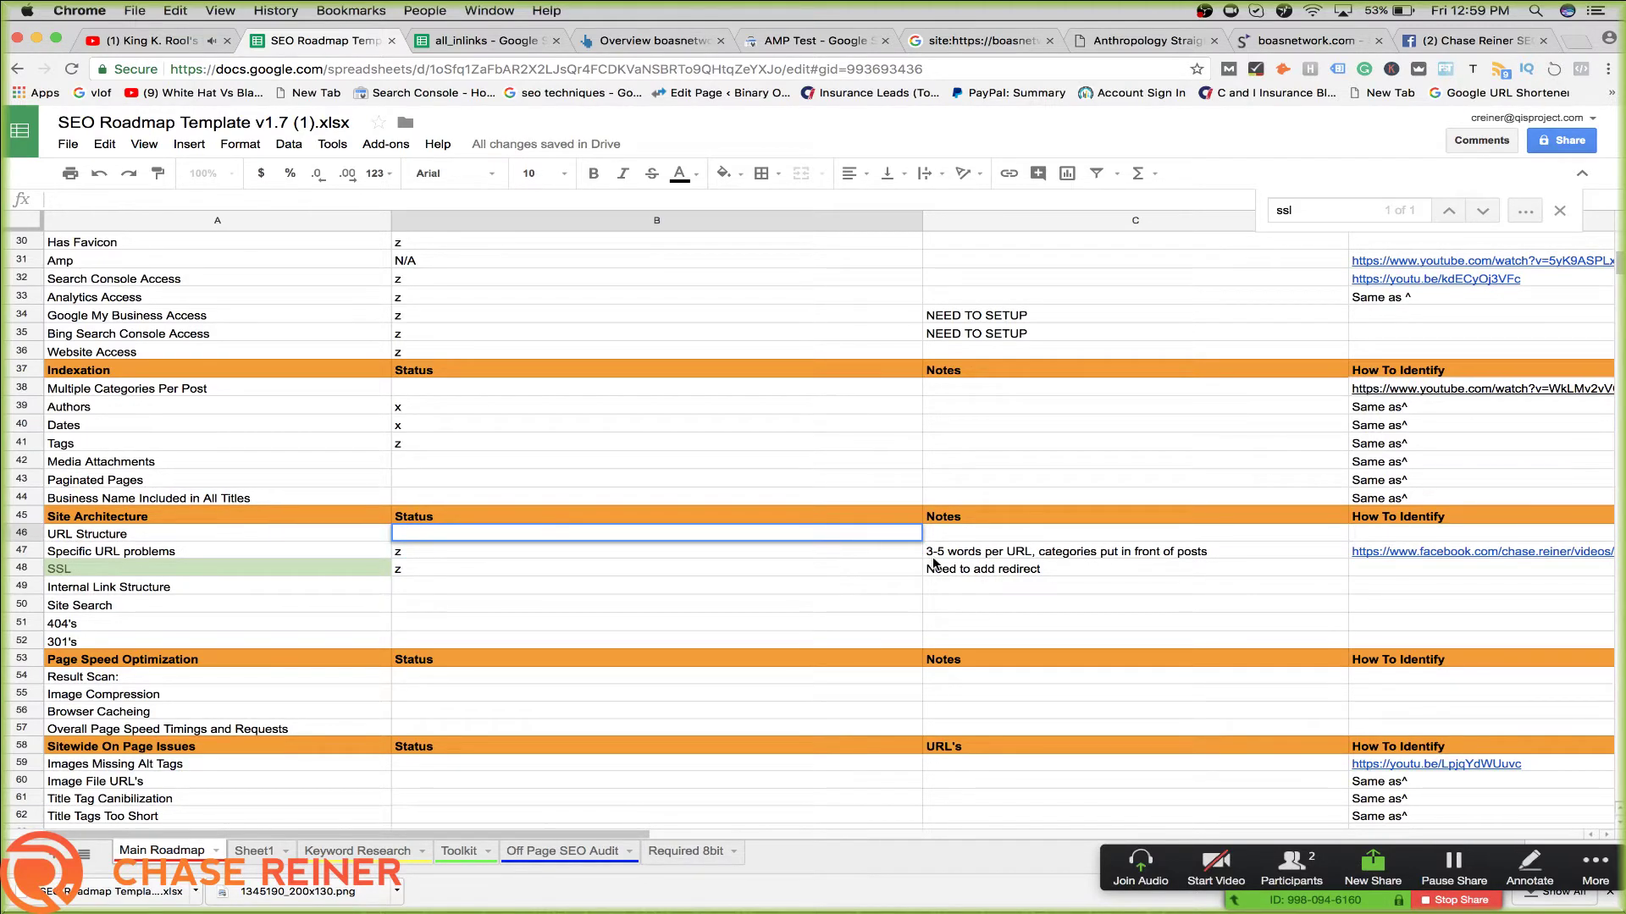
Move "categories put in front of posts" from the Specific URL problems note to the URL Structure note, and set URL Structure's status to z
left_click(958, 555)
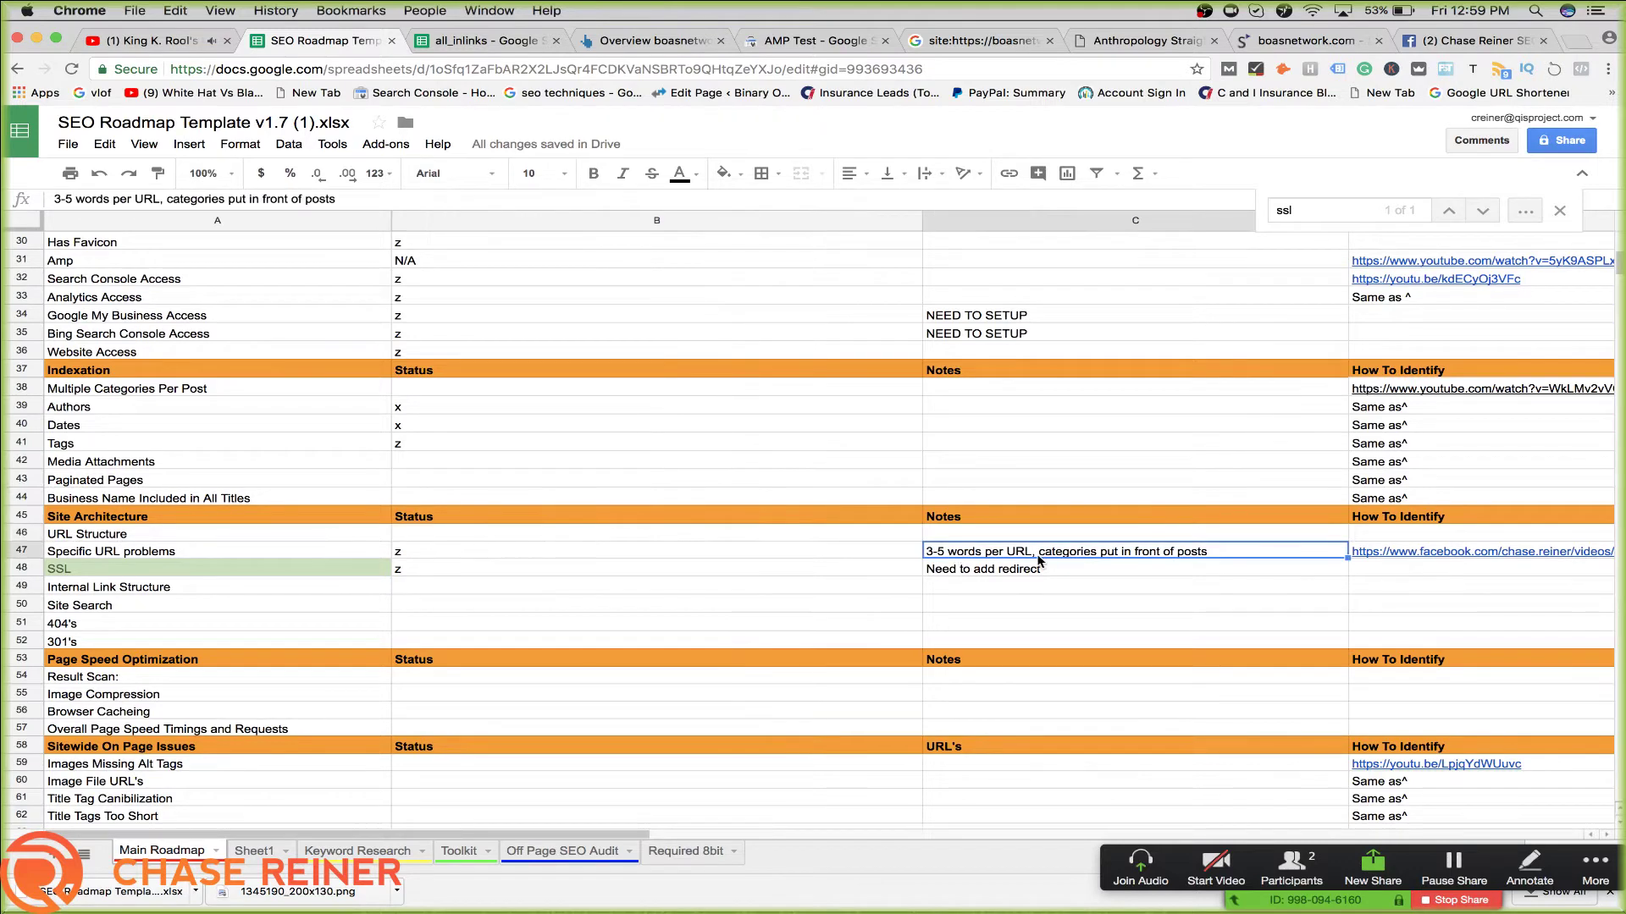
double_click(1065, 550)
left_click_drag(1045, 548, 1261, 549)
key("ctrl+x")
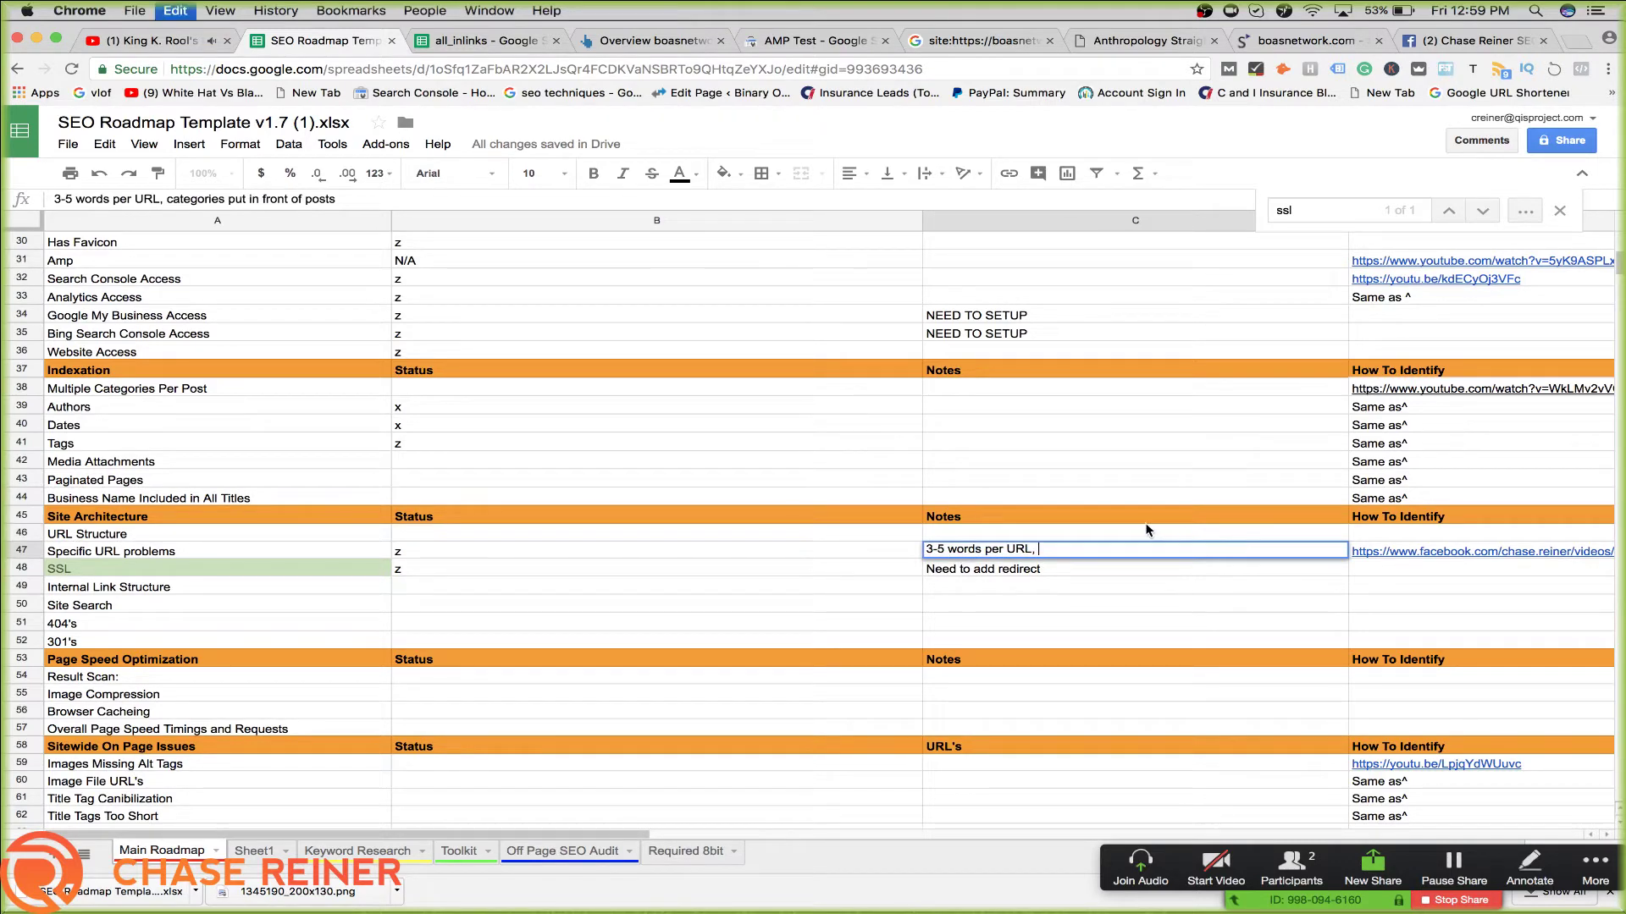
double_click(1140, 534)
key("ctrl+v")
left_click(869, 533)
type("z")
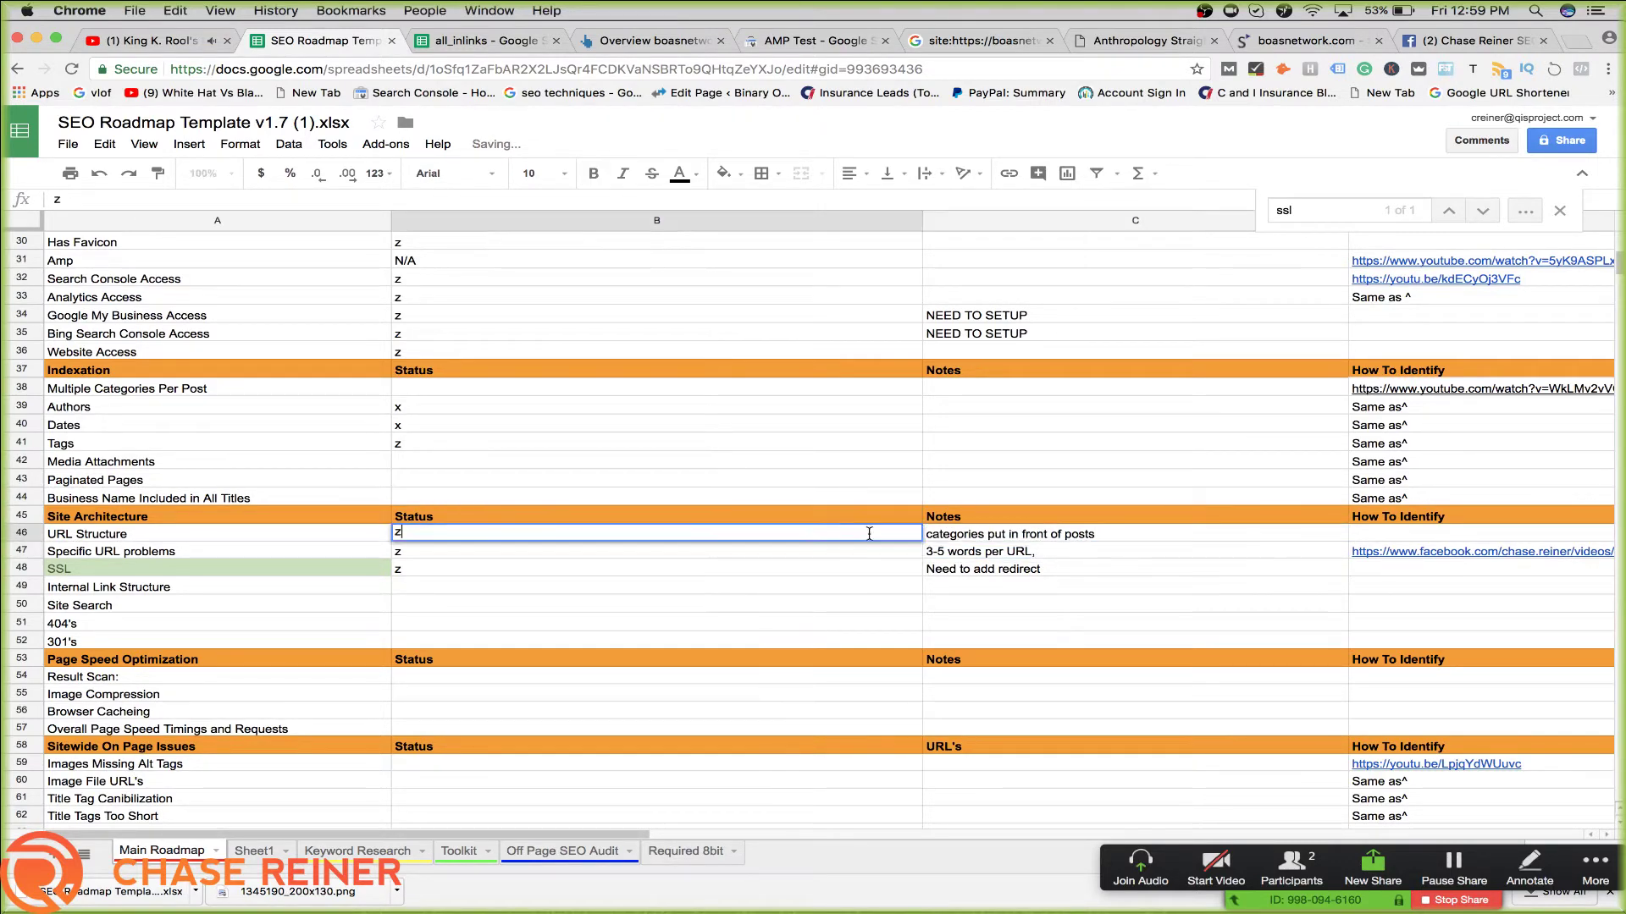
Remove the trailing comma from the Specific URL problems note so it reads "3-5 words per URL"
double_click(1046, 552)
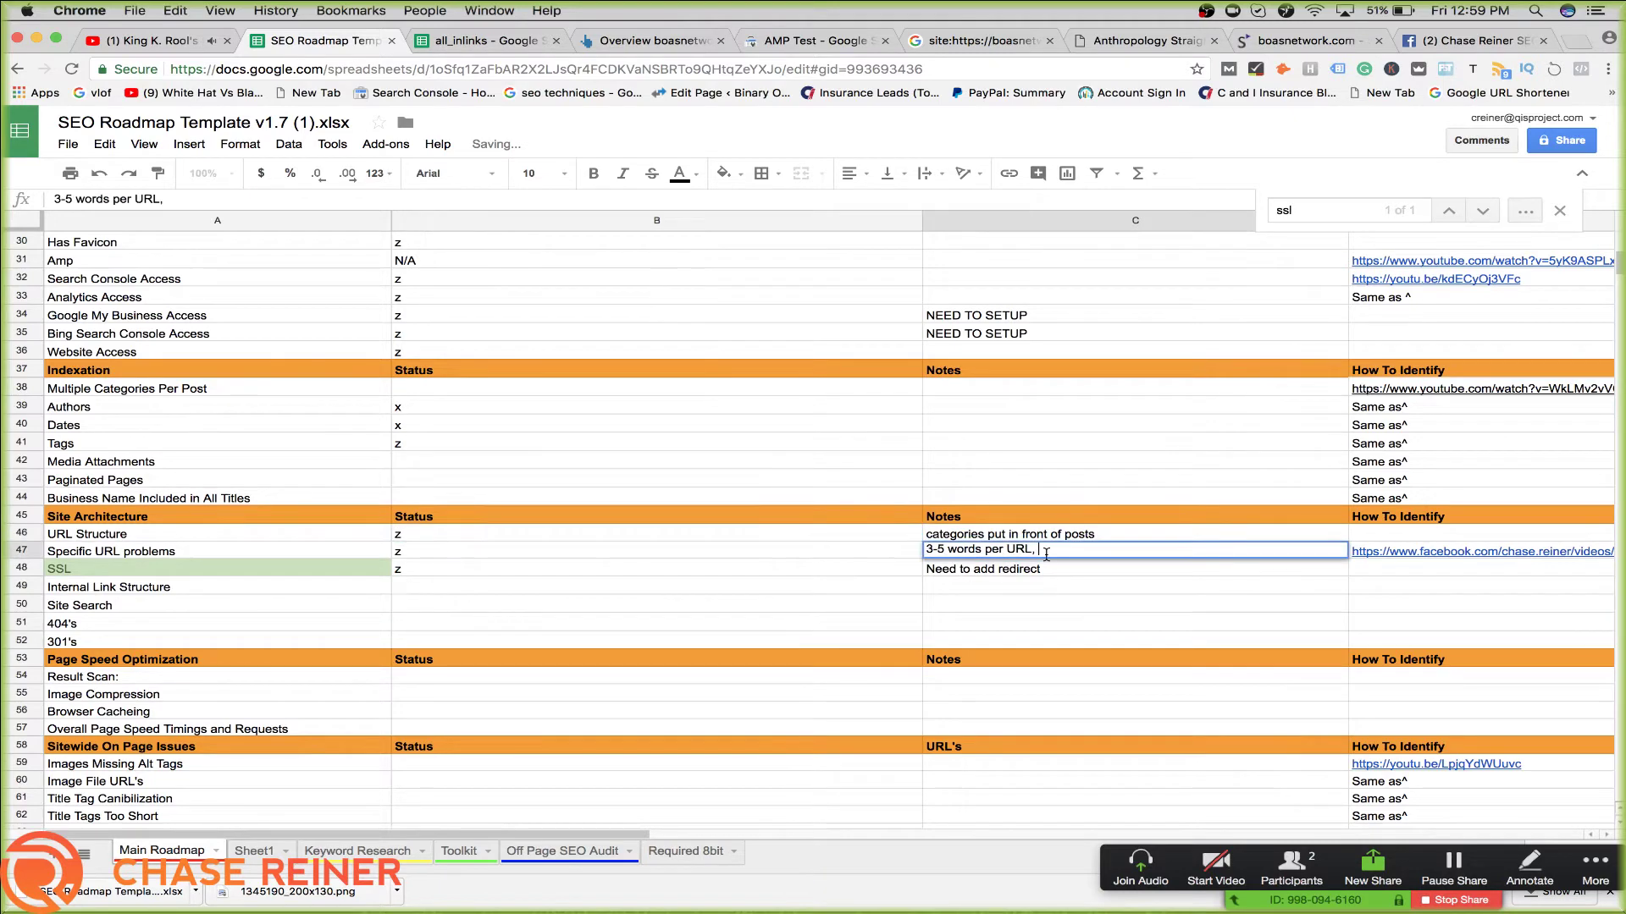
left_click(672, 645)
left_click(491, 605)
left_click(334, 601)
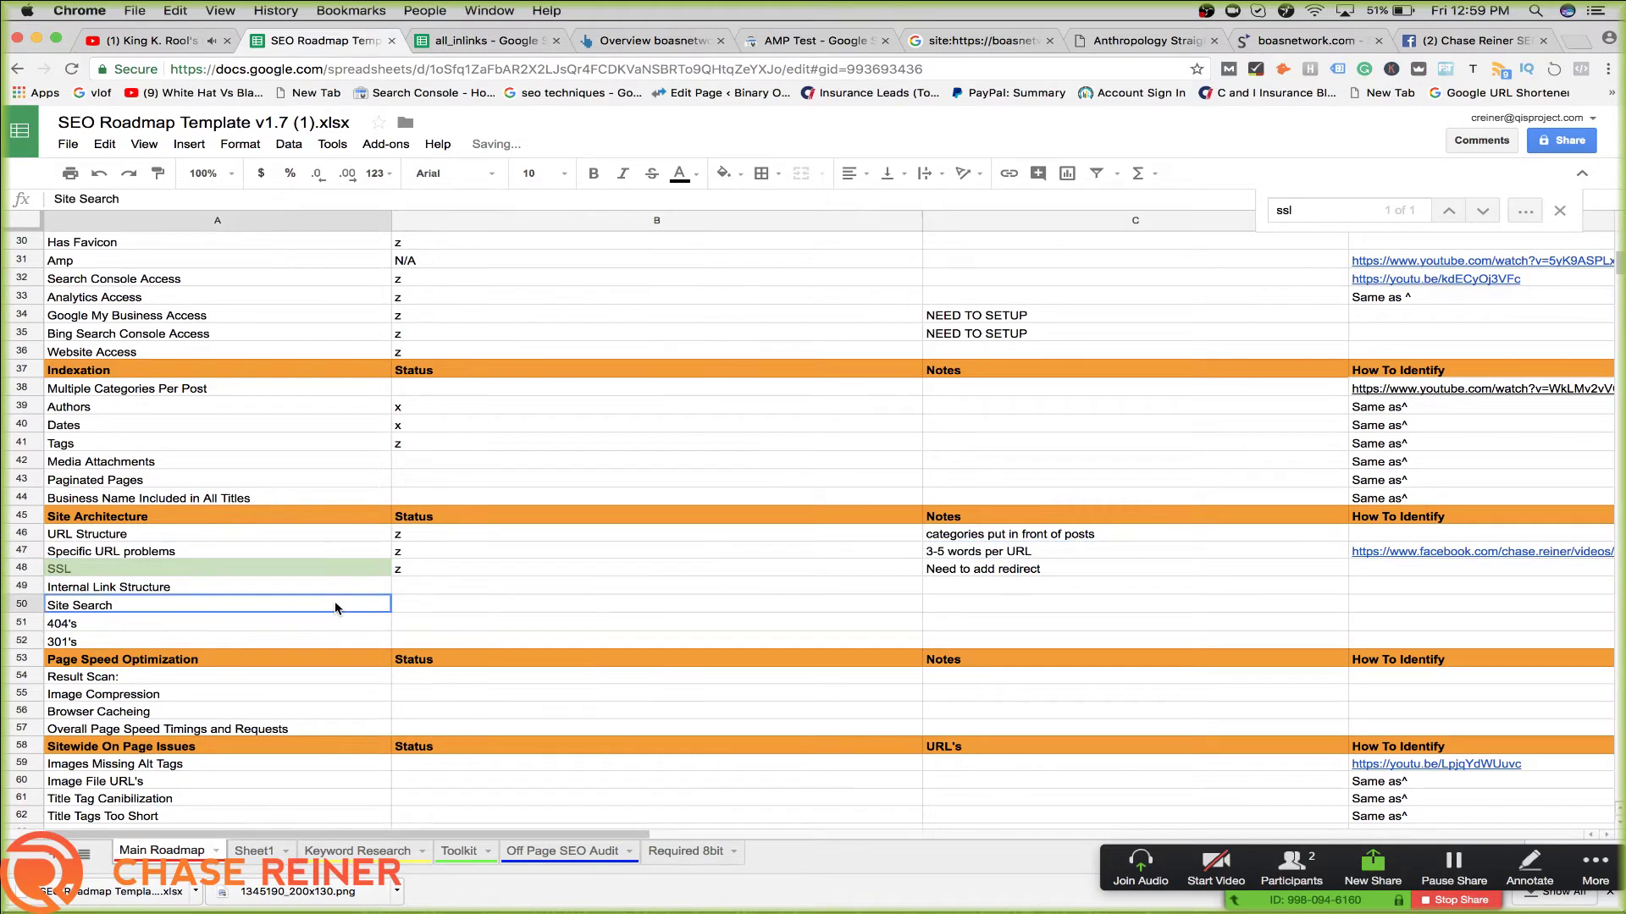
Try to replace the green background of the SSL label cell with a white fill
left_click(313, 555)
left_click(333, 572)
left_click(724, 173)
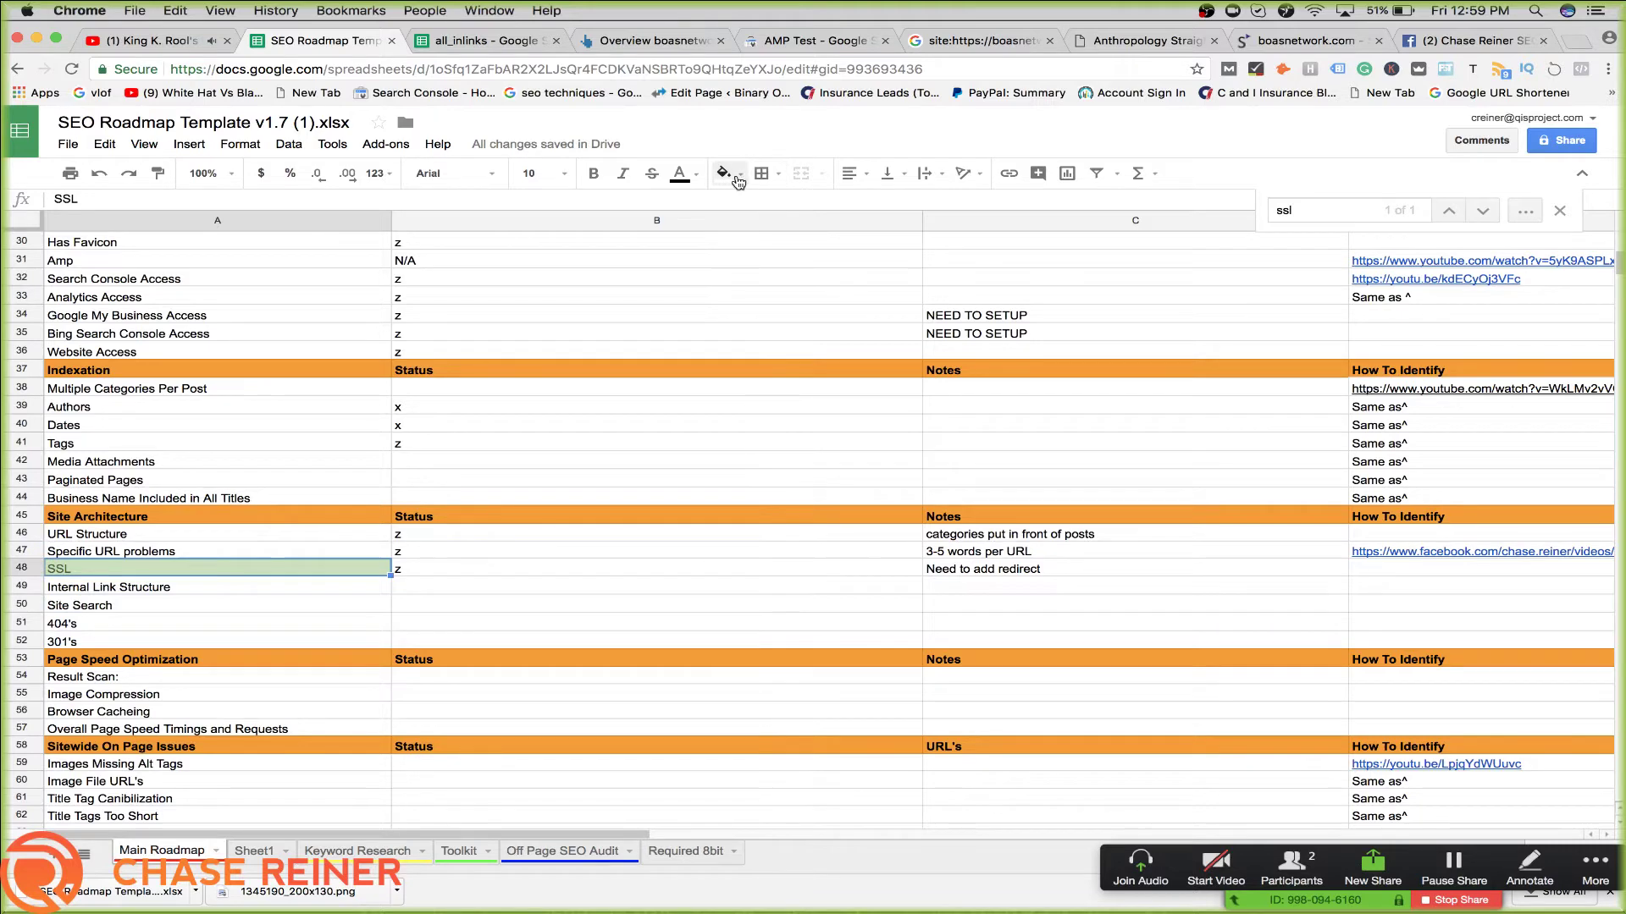
left_click(897, 241)
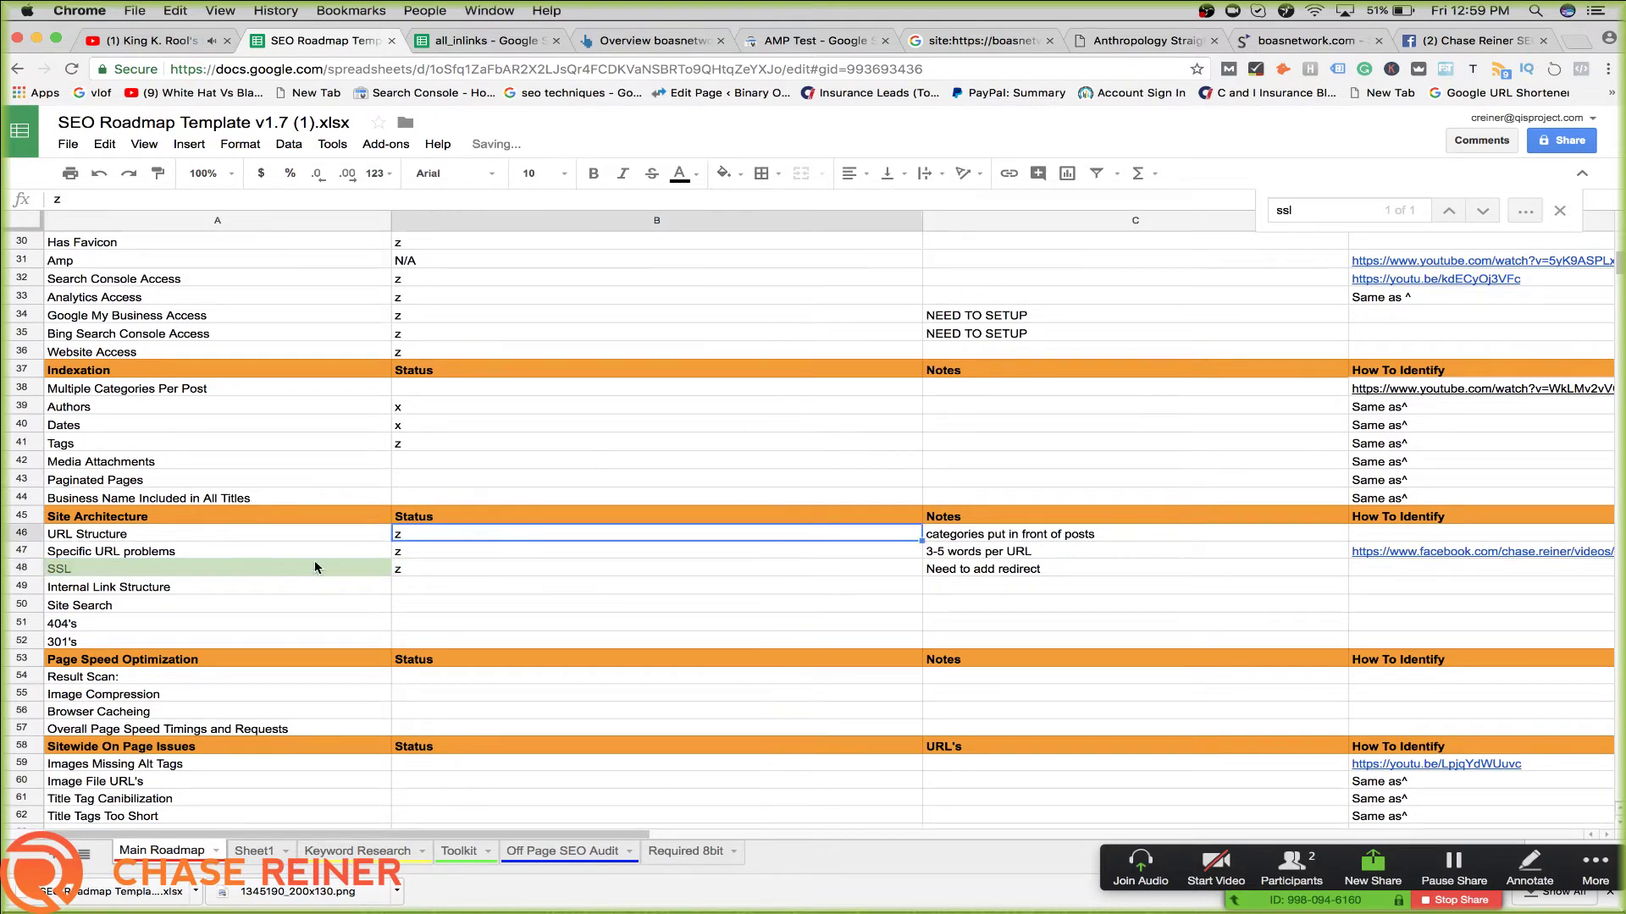
left_click(724, 173)
left_click(894, 395)
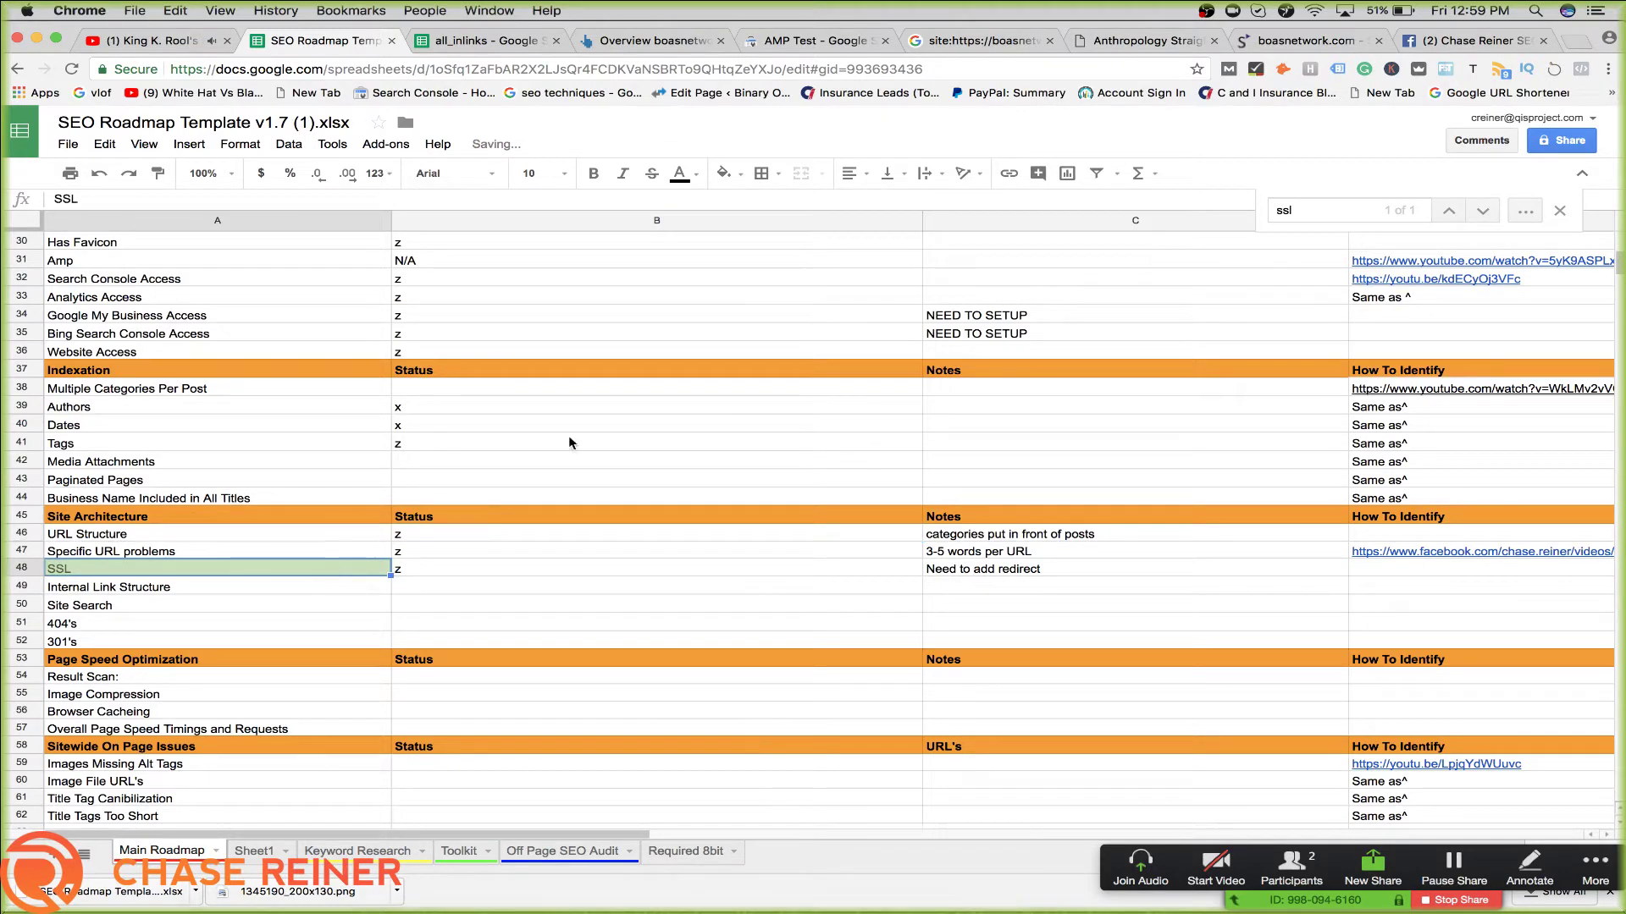
left_click(741, 176)
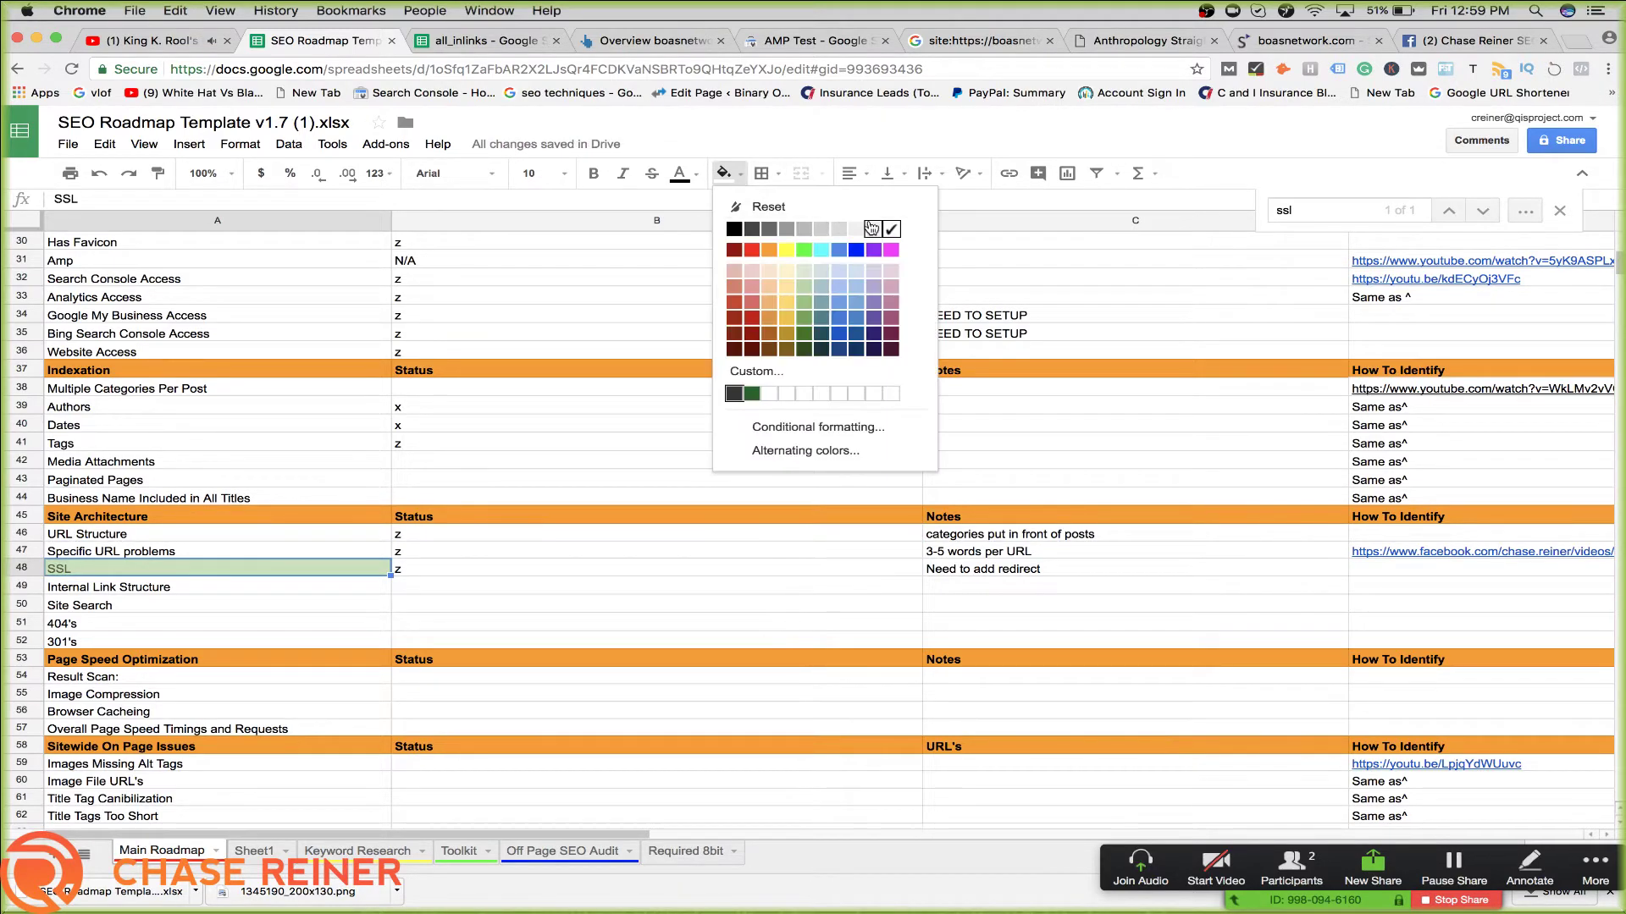
left_click(891, 229)
left_click(894, 222)
left_click(354, 518)
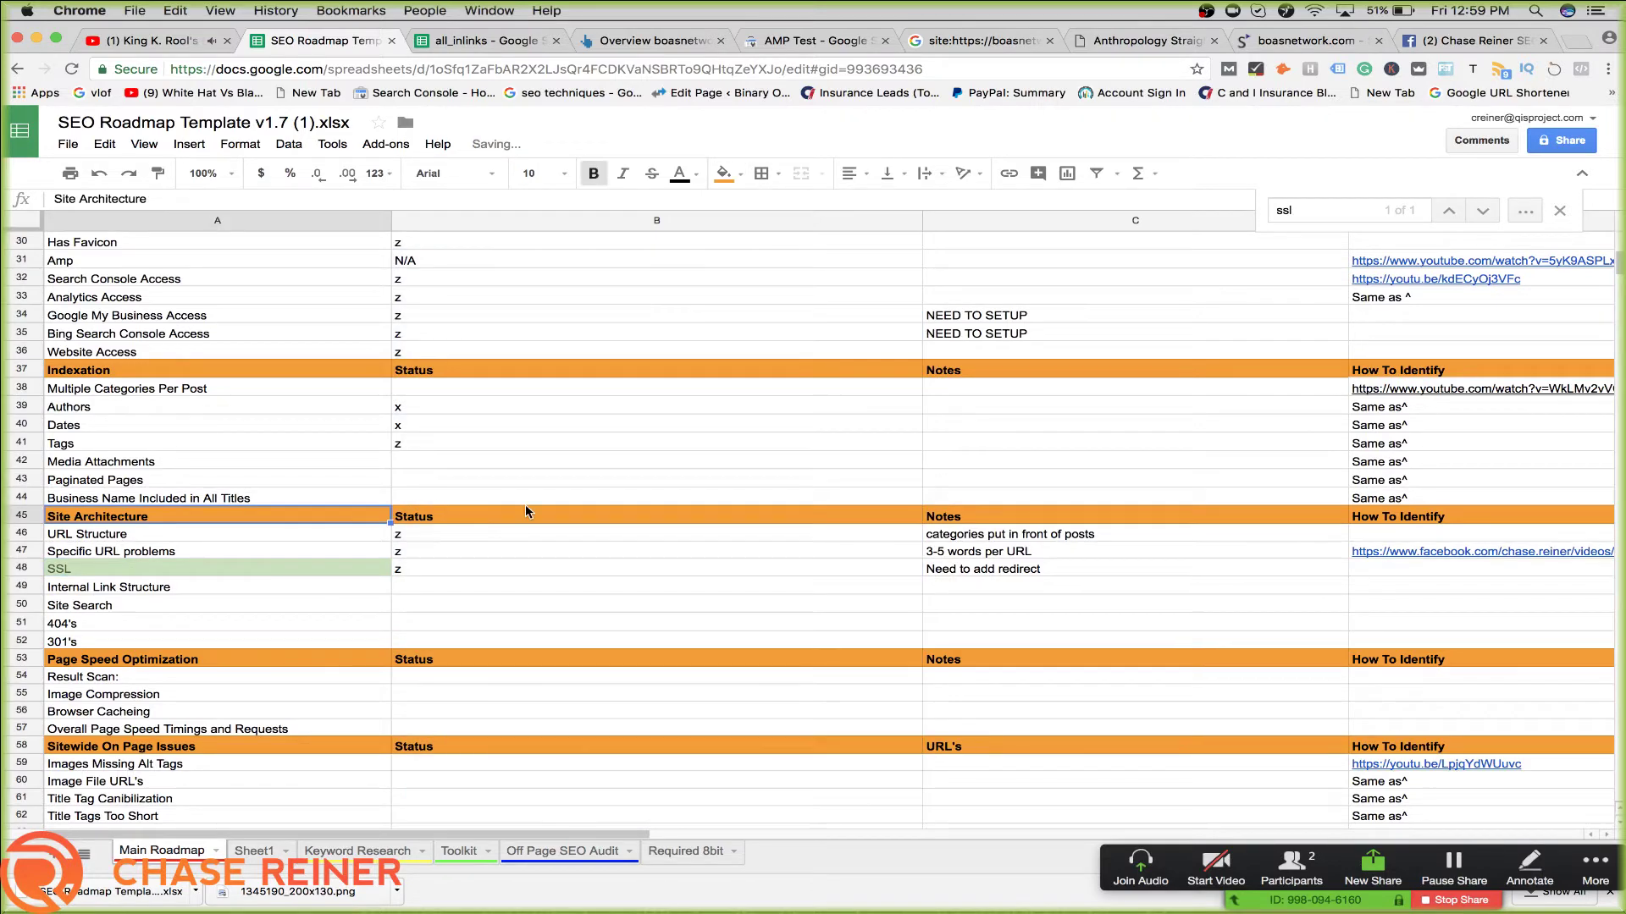
scroll(525, 508, "down", 3)
left_click(436, 476)
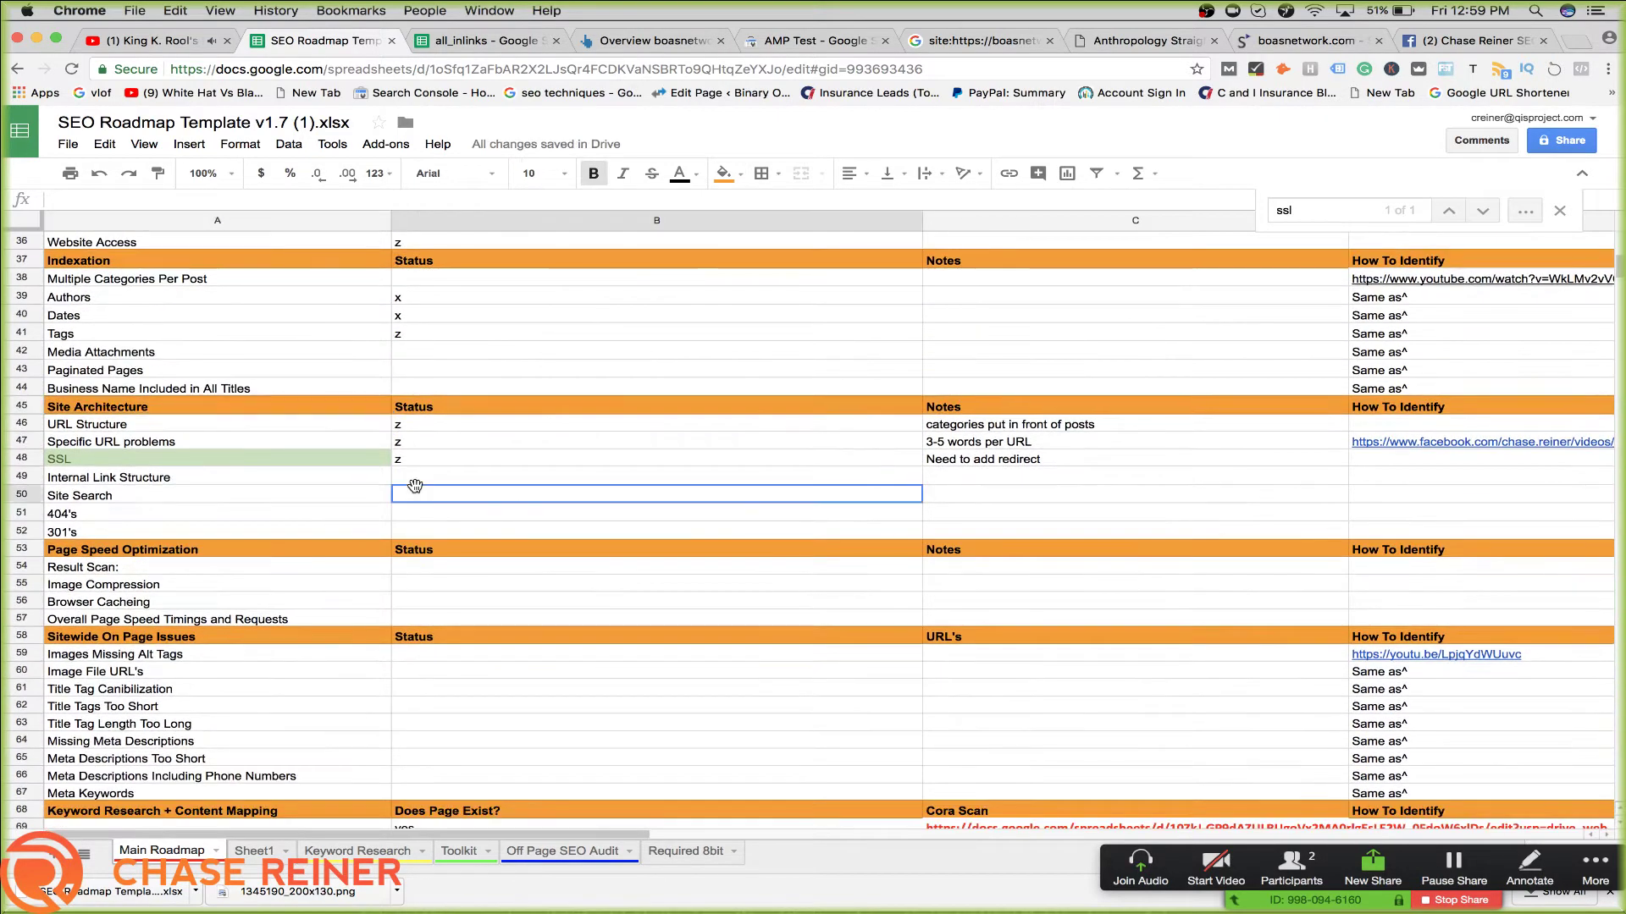
double_click(458, 475)
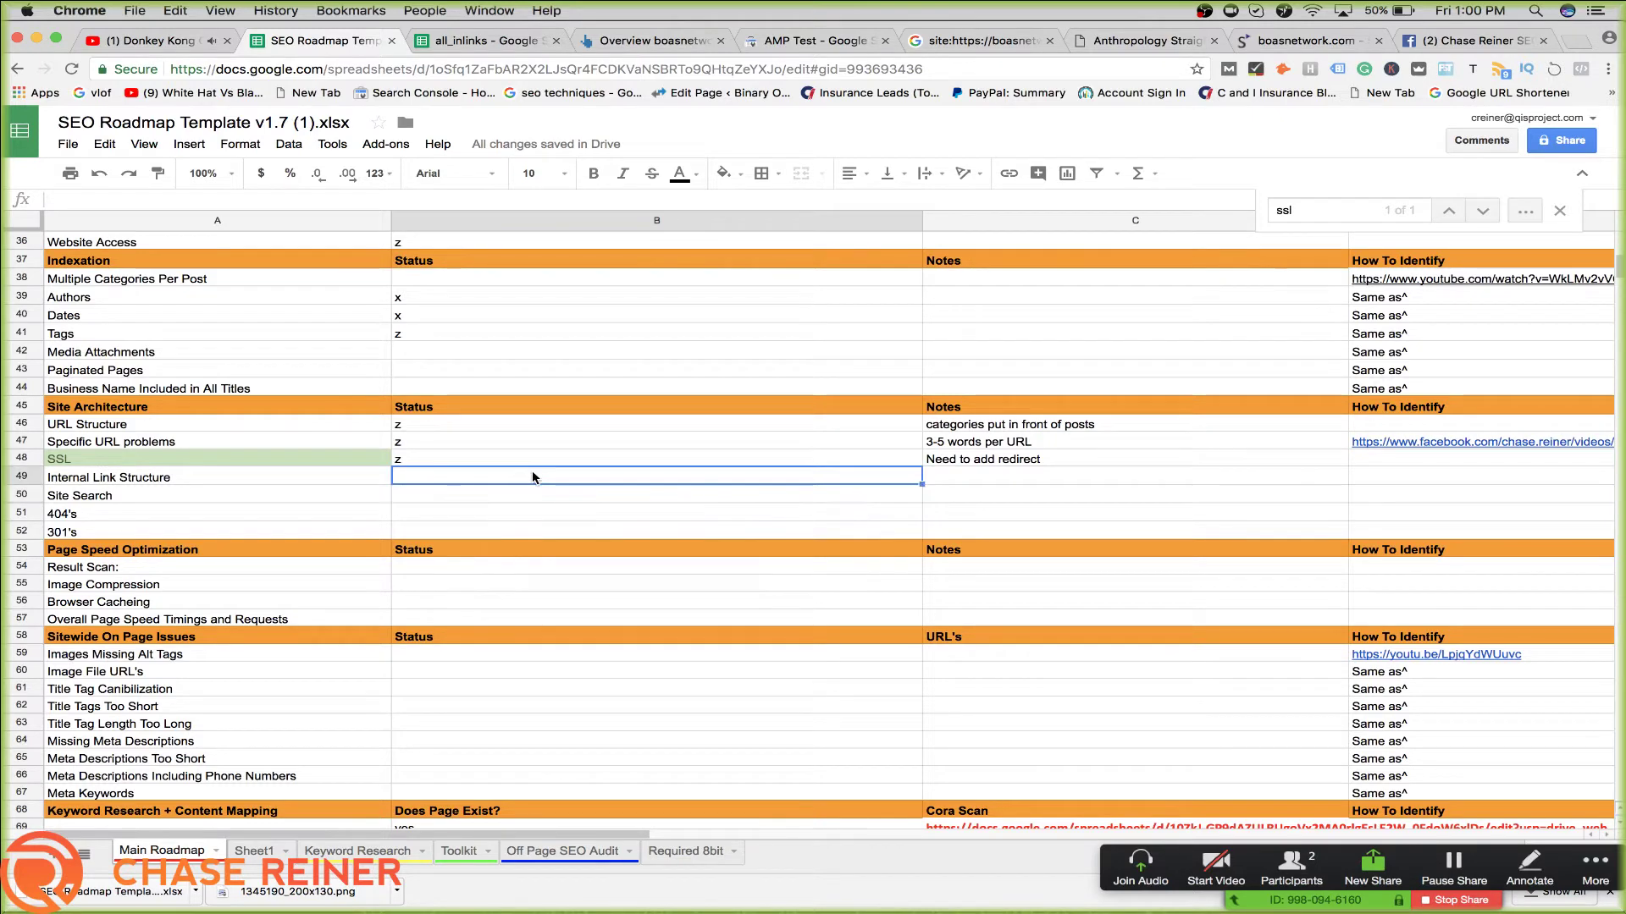
left_click(965, 459)
key("Left")
key("Down")
key("Down")
key("Down")
key("Down")
left_click(450, 425)
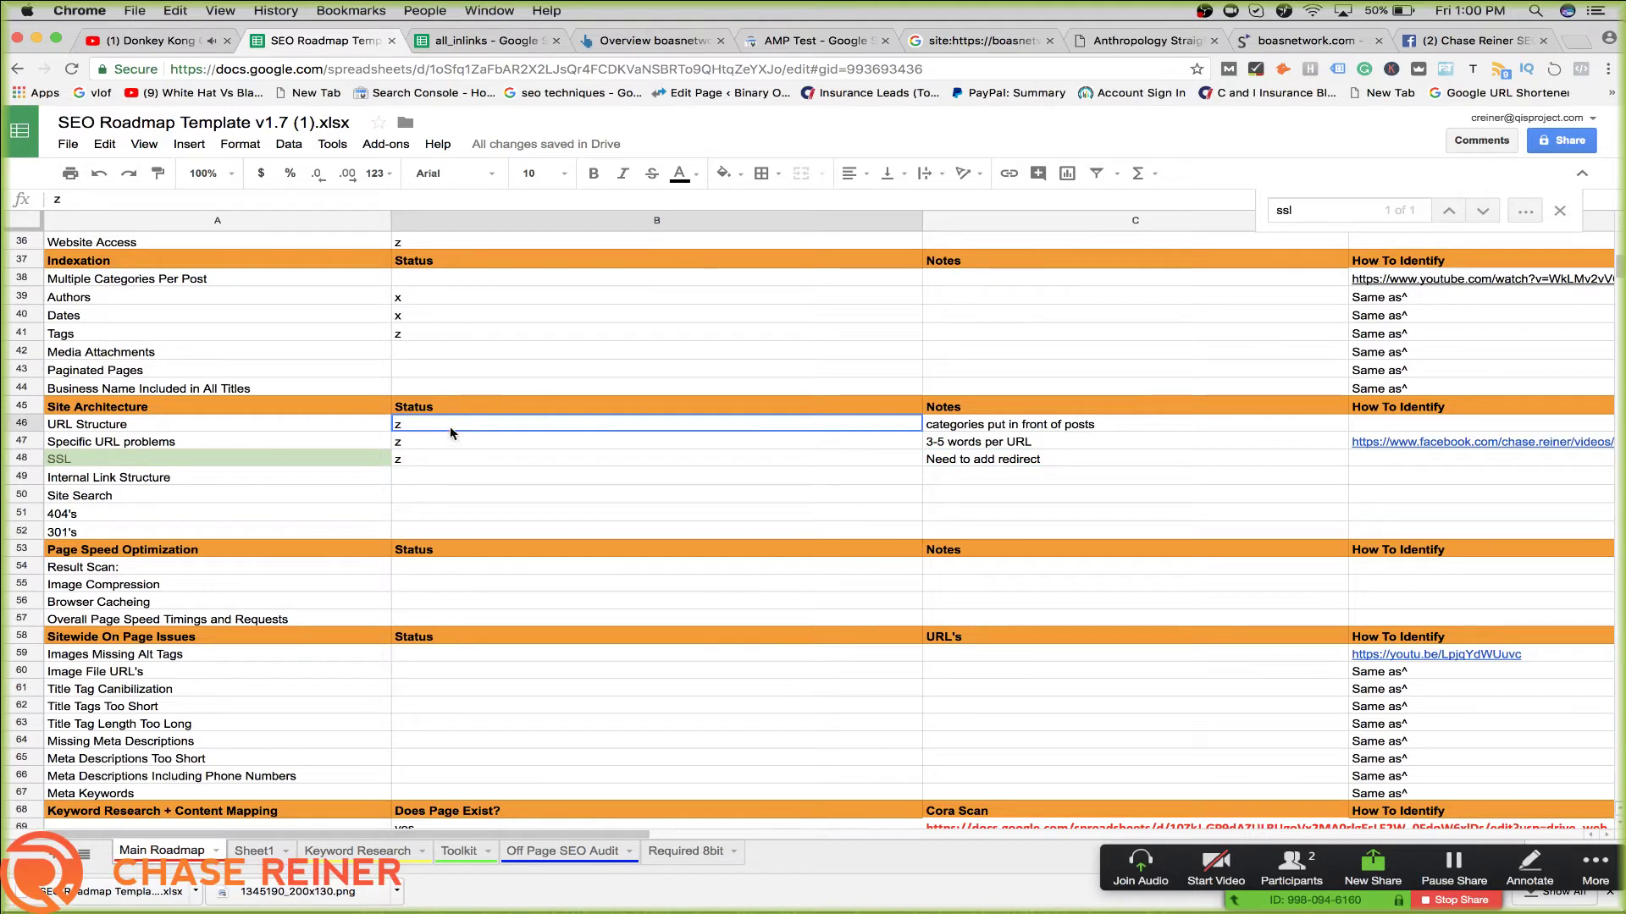
Try a purple fill on the whole SSL row, and reset the row's fill colour
left_click(340, 459)
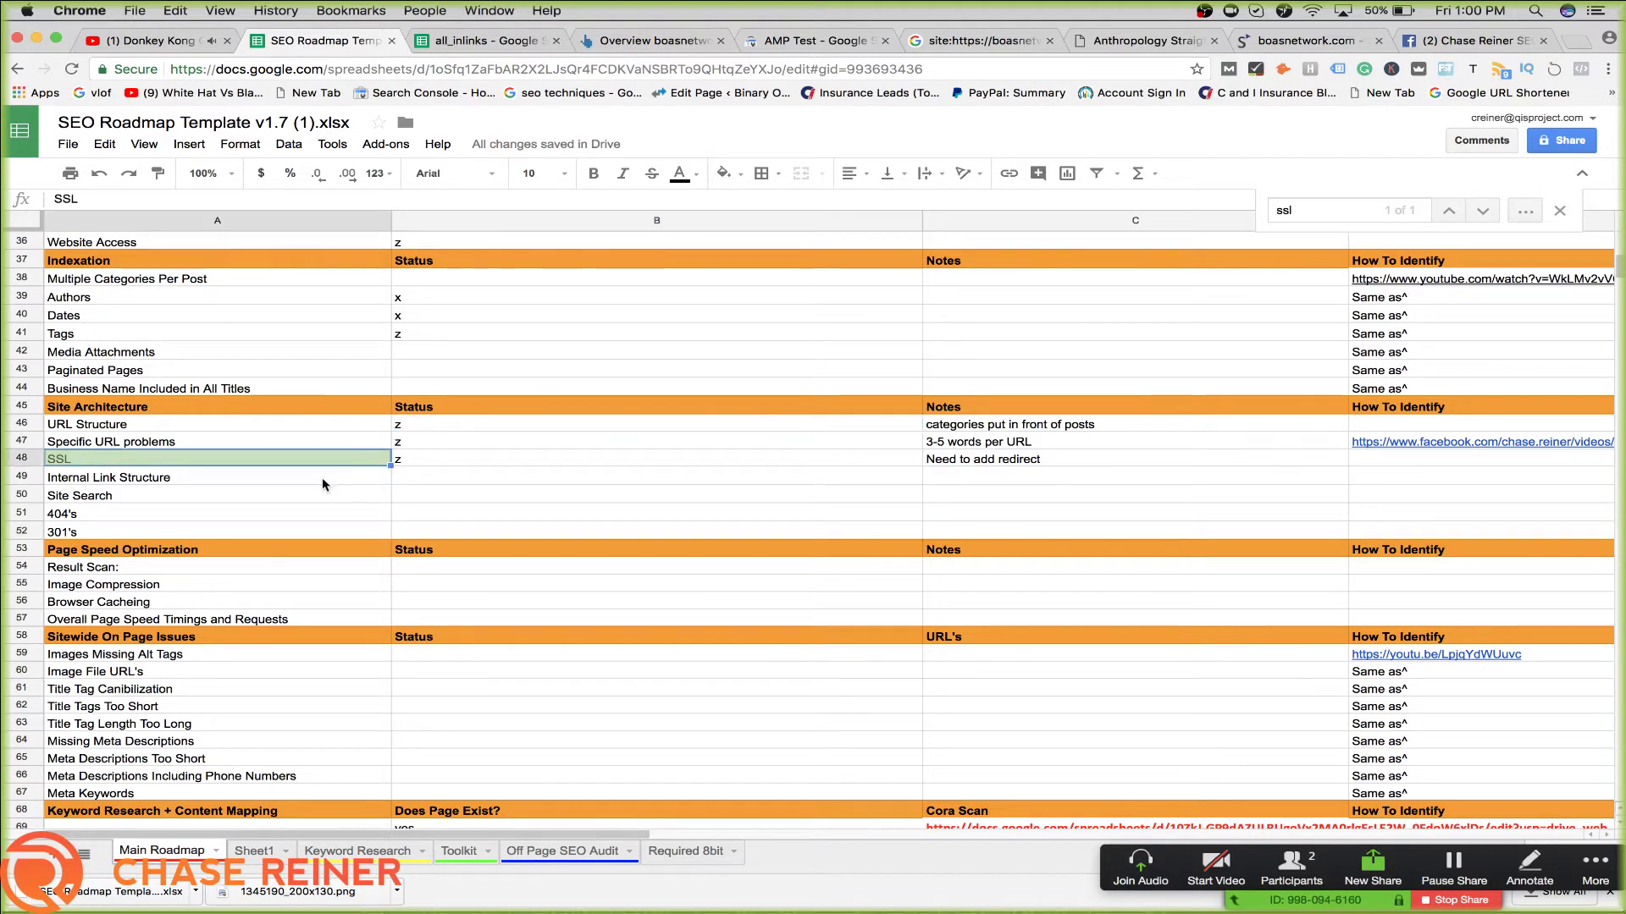
left_click(24, 460)
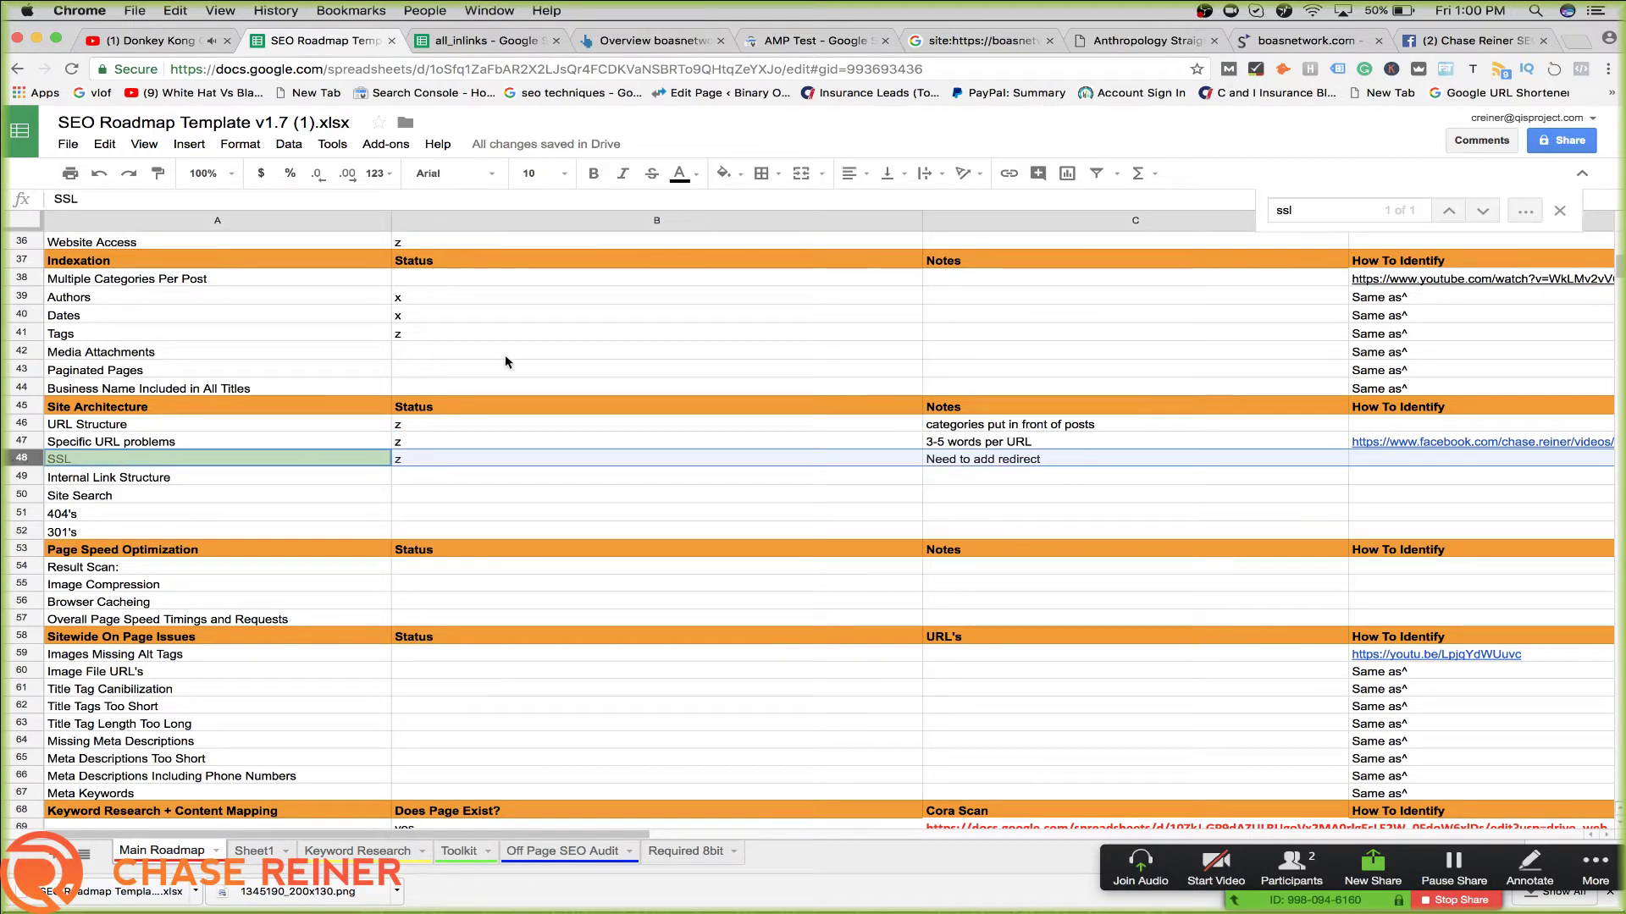
left_click(680, 173)
left_click(727, 180)
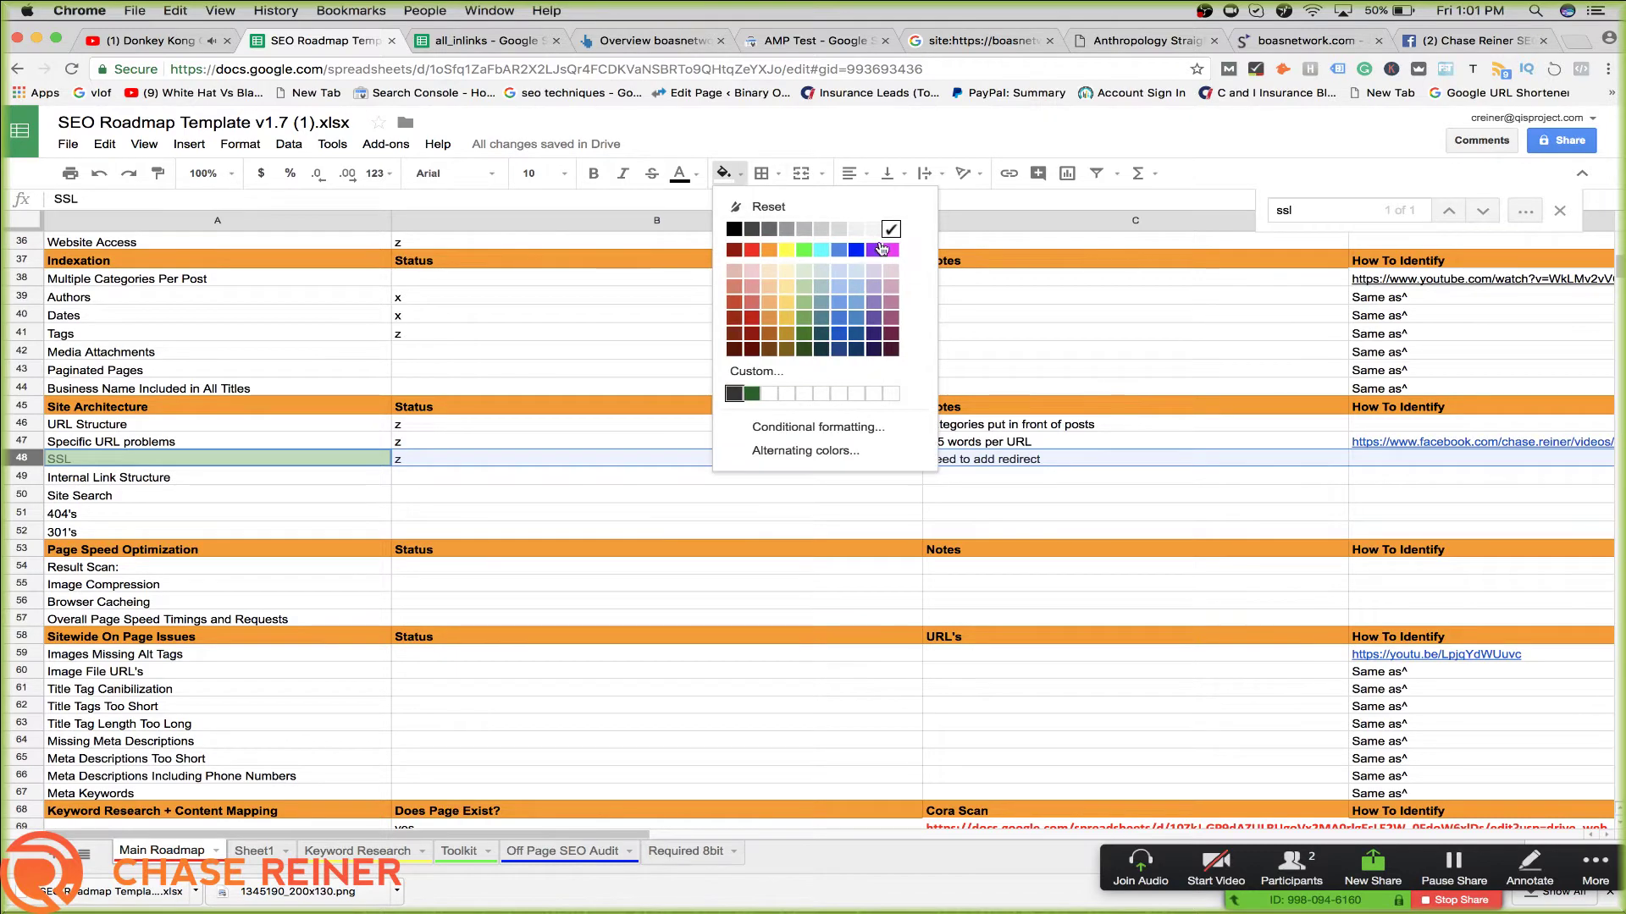
left_click(872, 251)
left_click(726, 179)
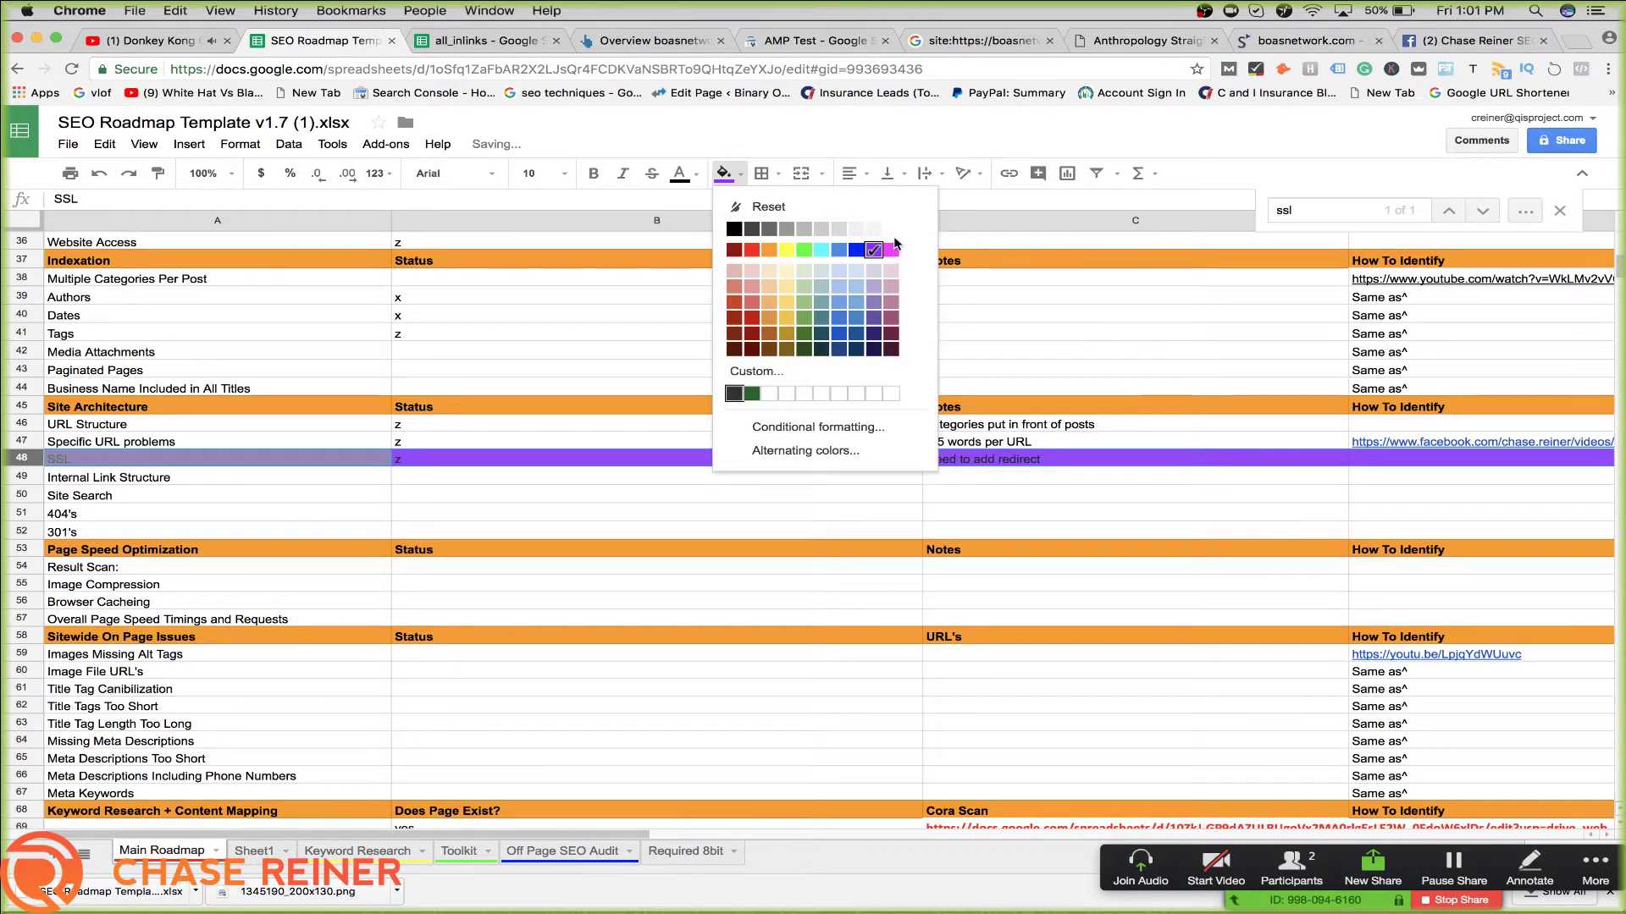
left_click(745, 203)
left_click(669, 382)
Set the Internal Link Structure status to z
left_click(374, 494)
double_click(437, 474)
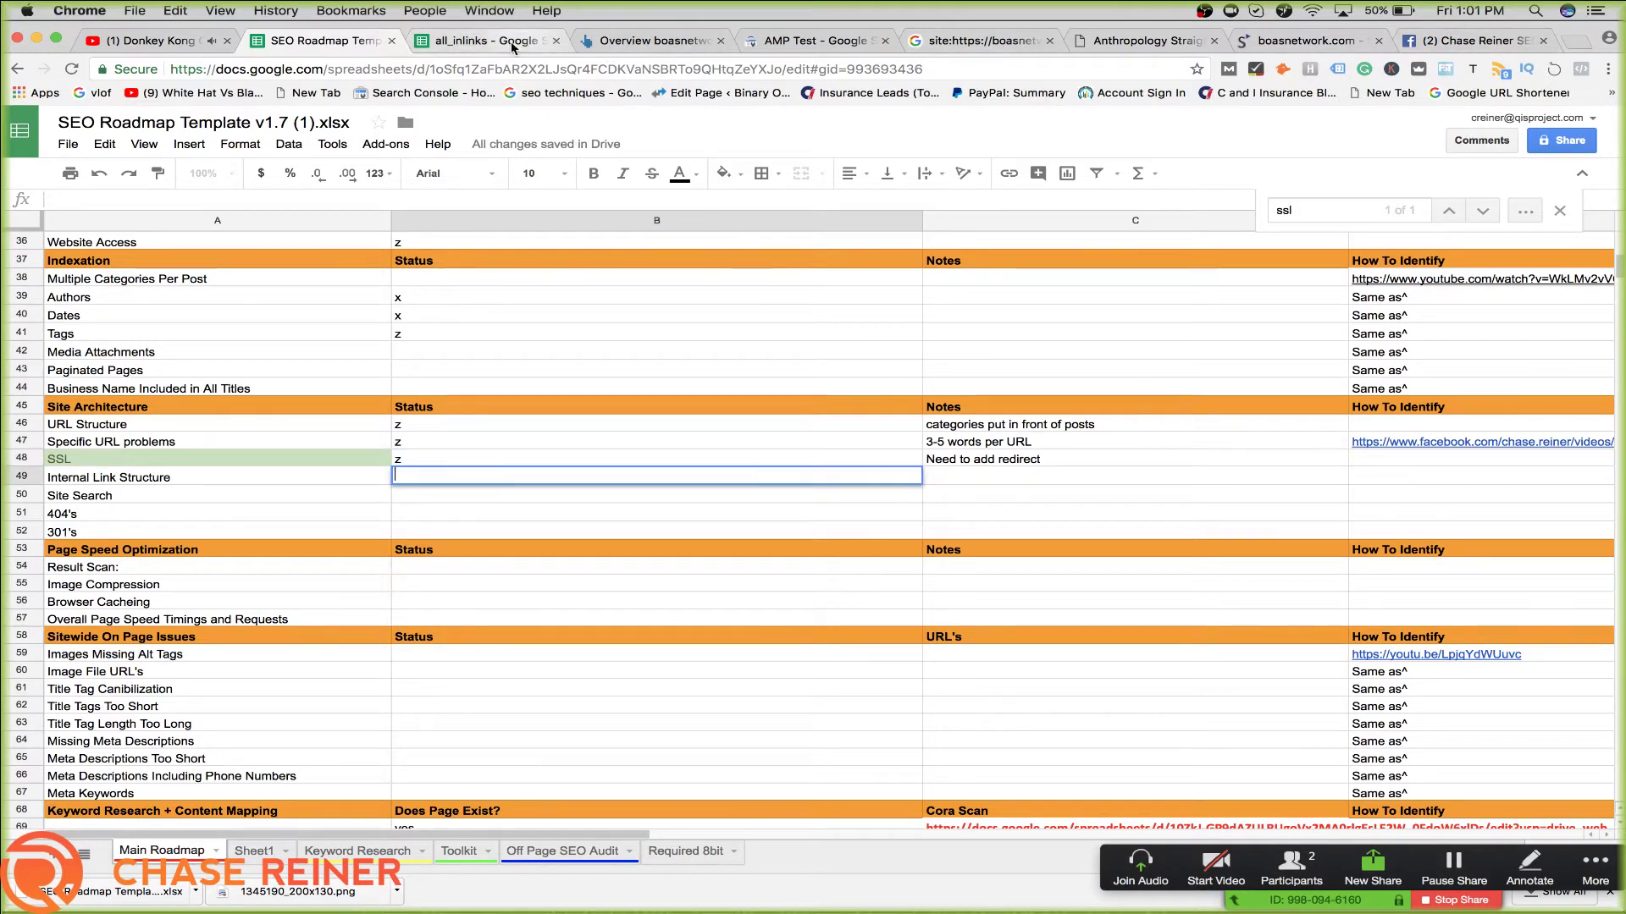
type("z")
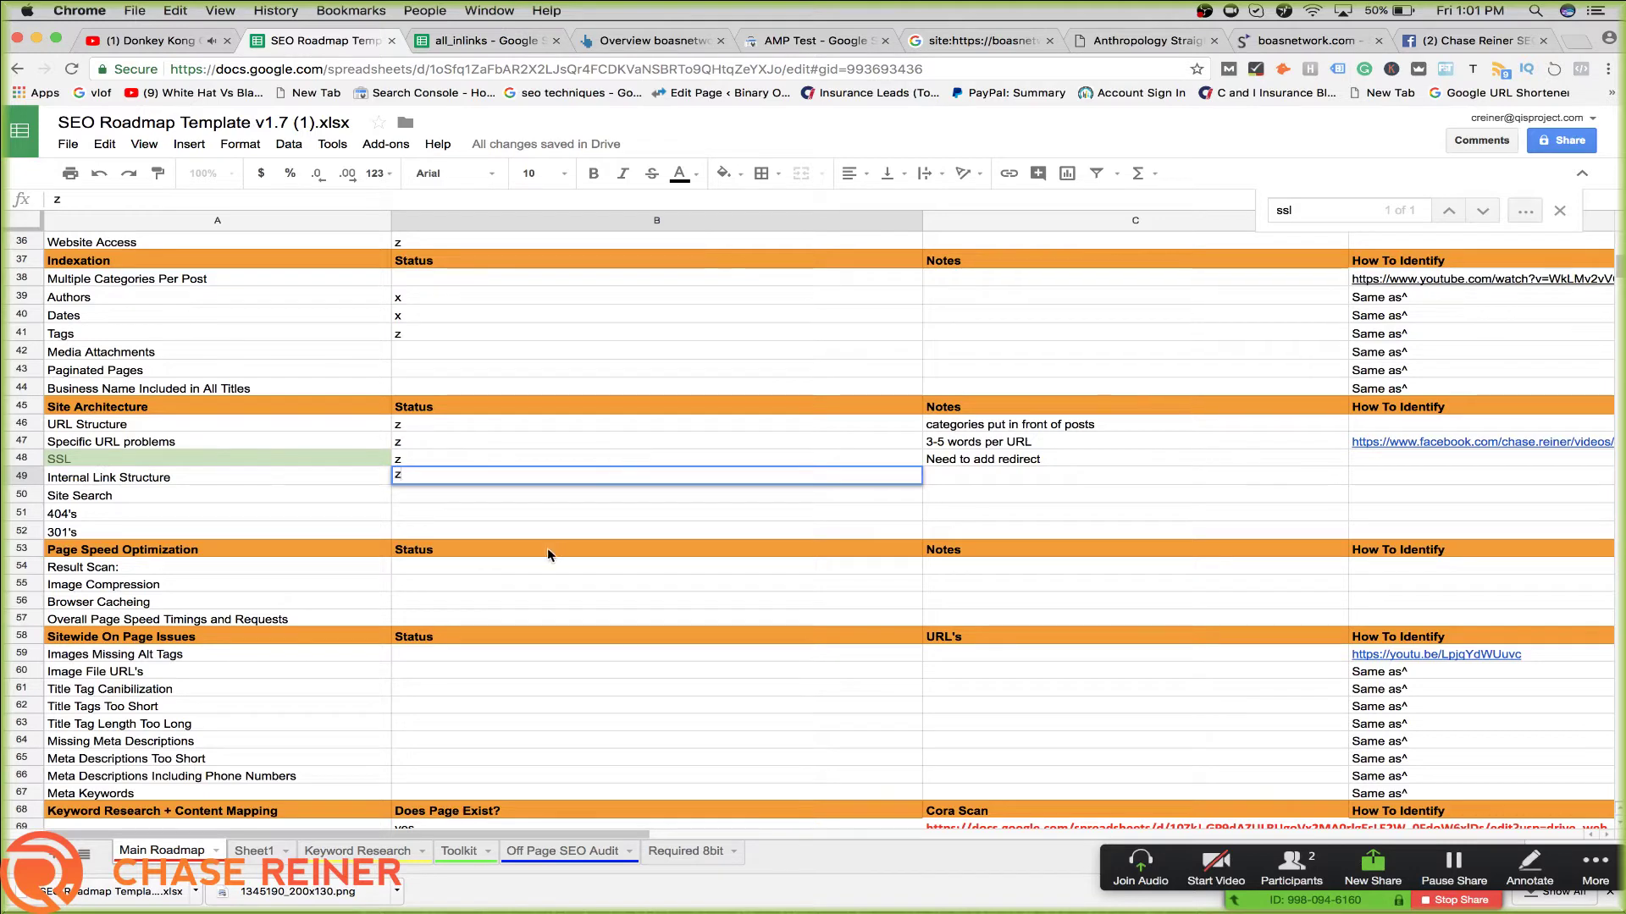
left_click(526, 498)
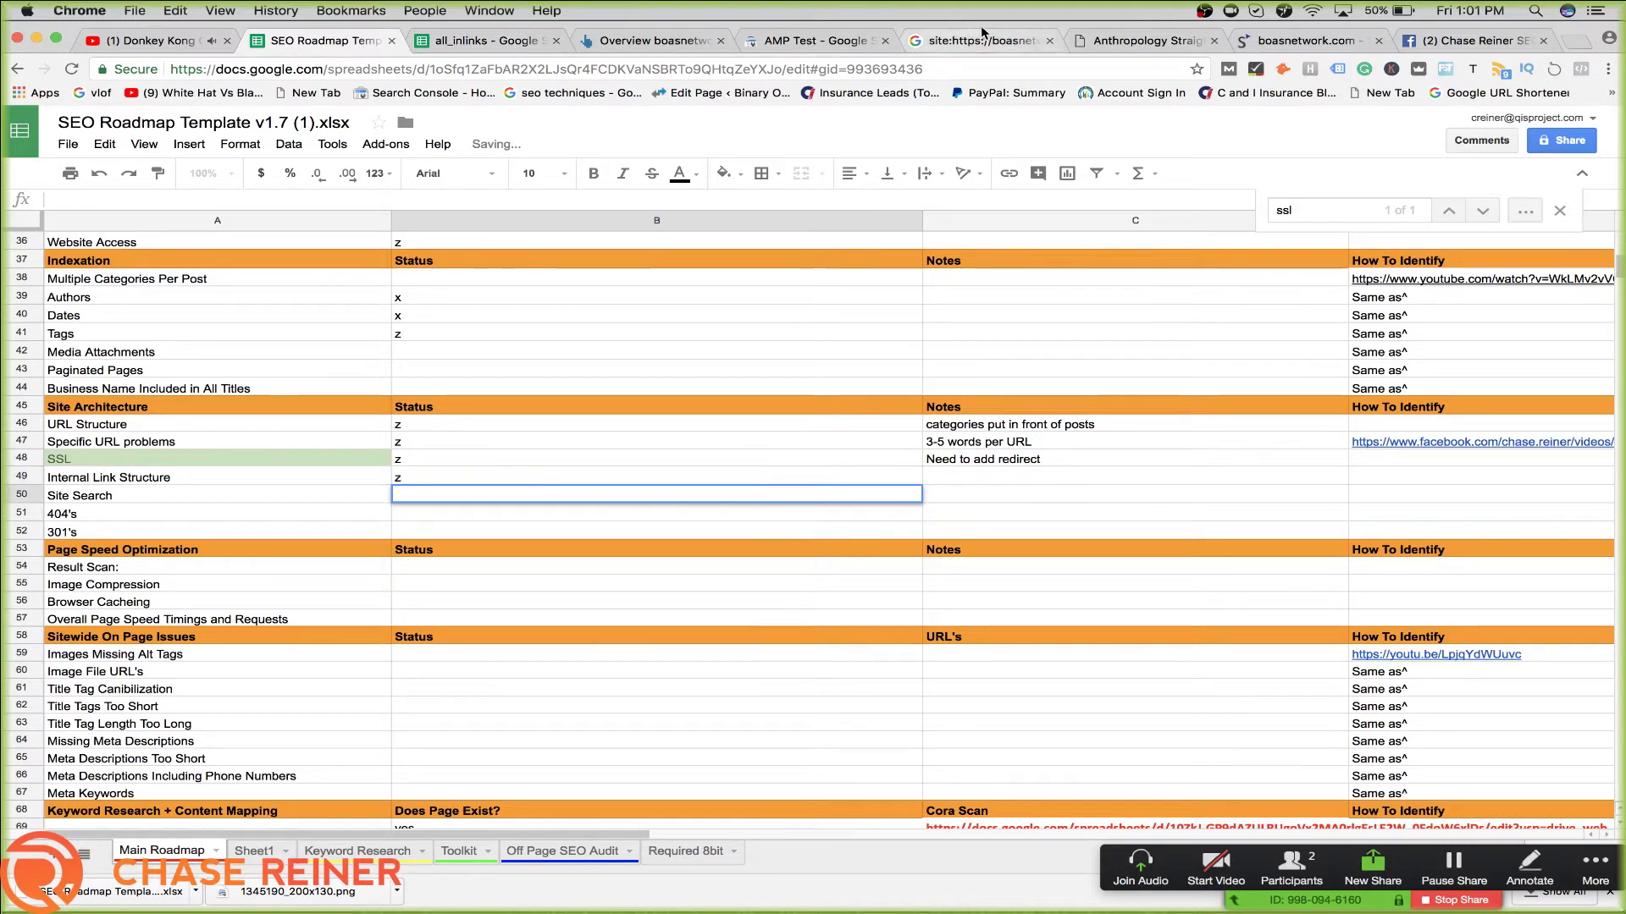
Move the SEO Roadmap browser tab to just before the Anthropology page's tab, and set the Site Search status to z
left_click(1109, 40)
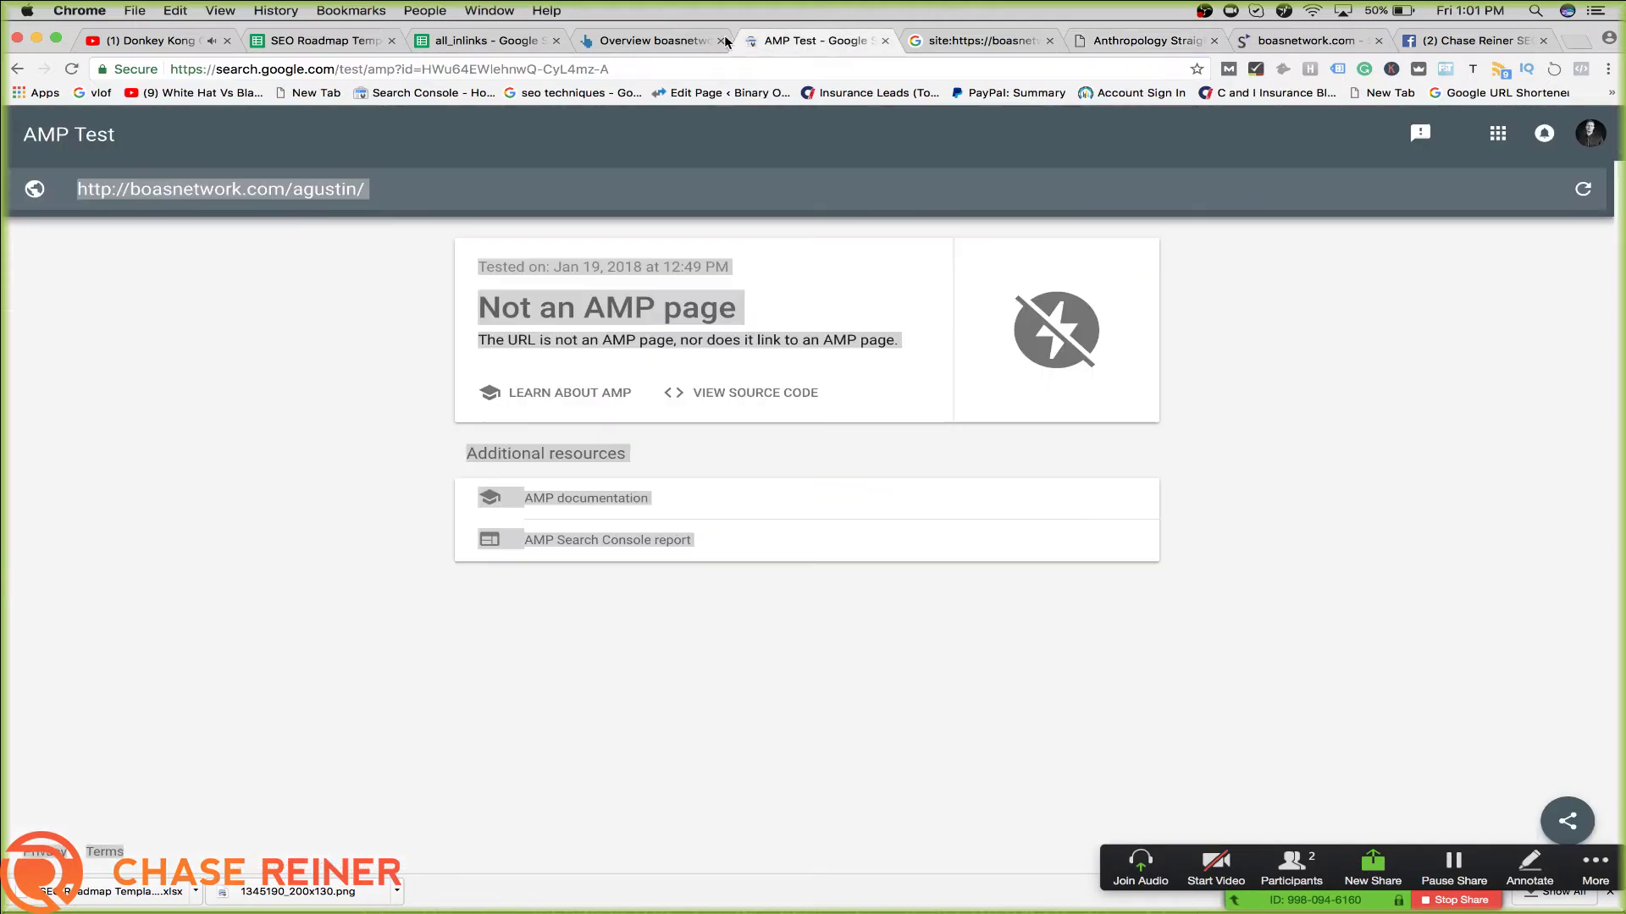
left_click(812, 40)
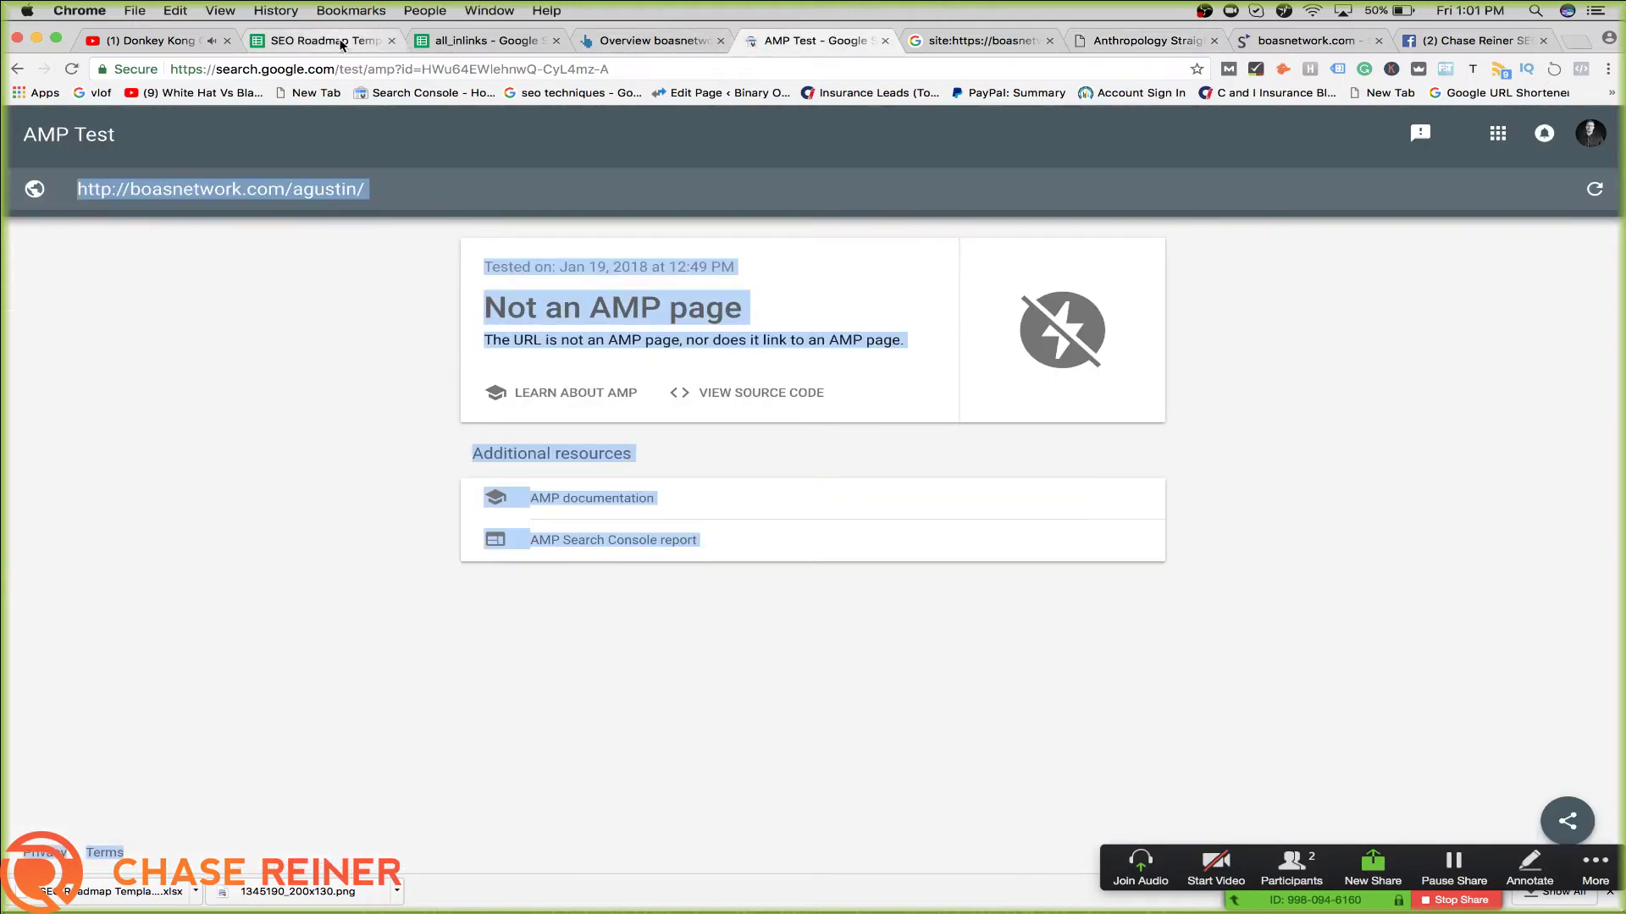
left_click_drag(326, 40, 973, 40)
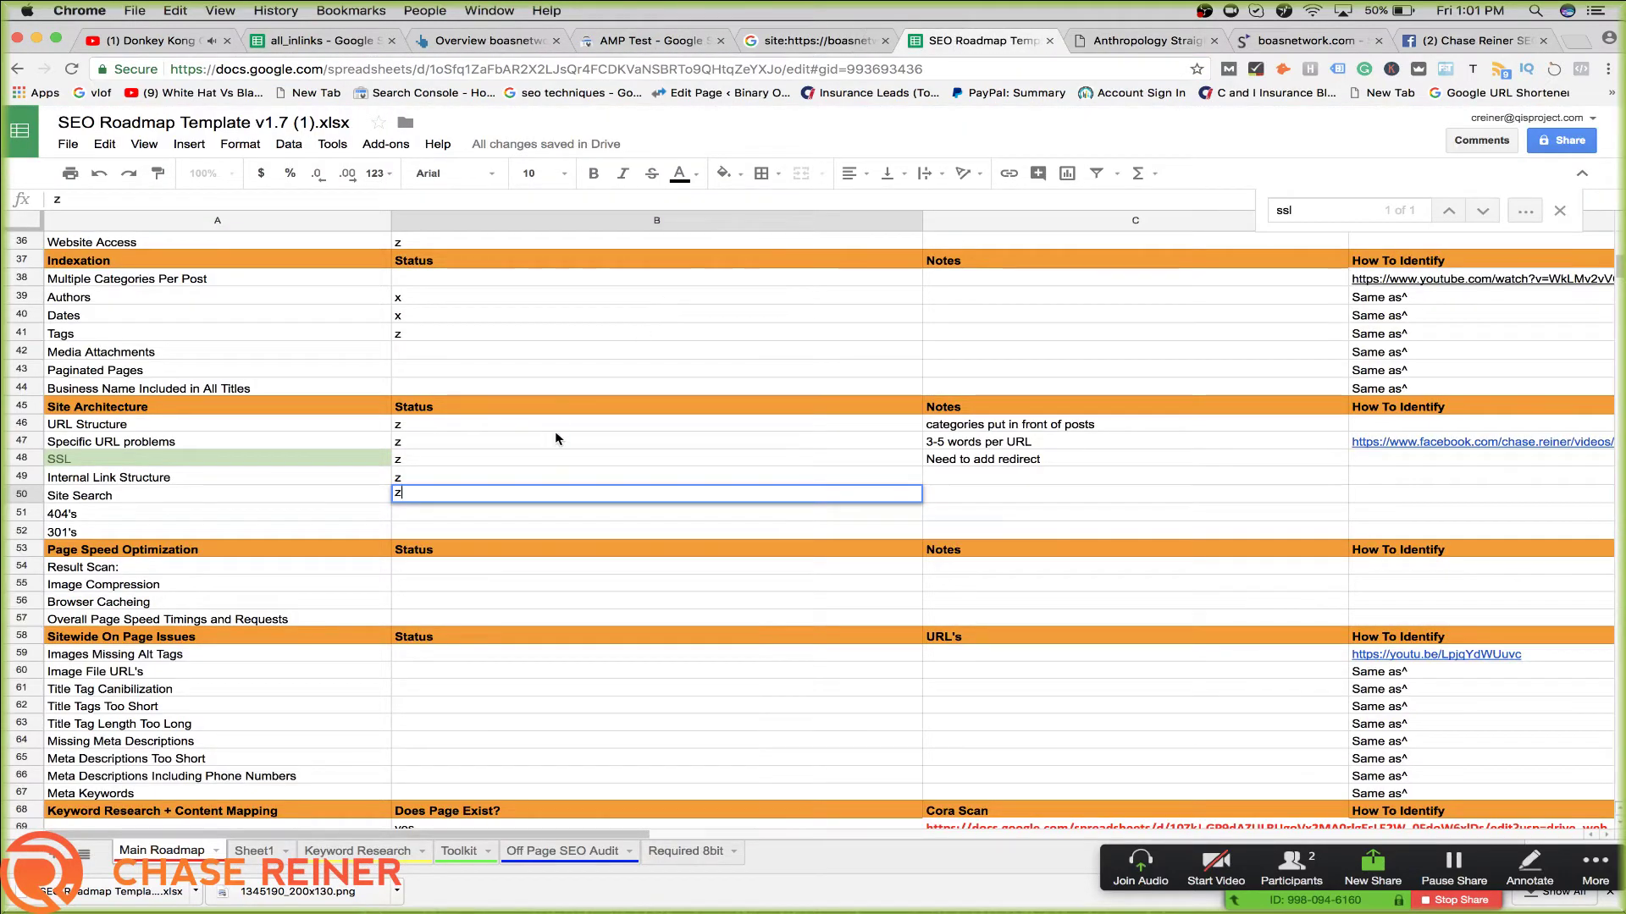
left_click_drag(504, 513, 490, 528)
left_click(499, 513)
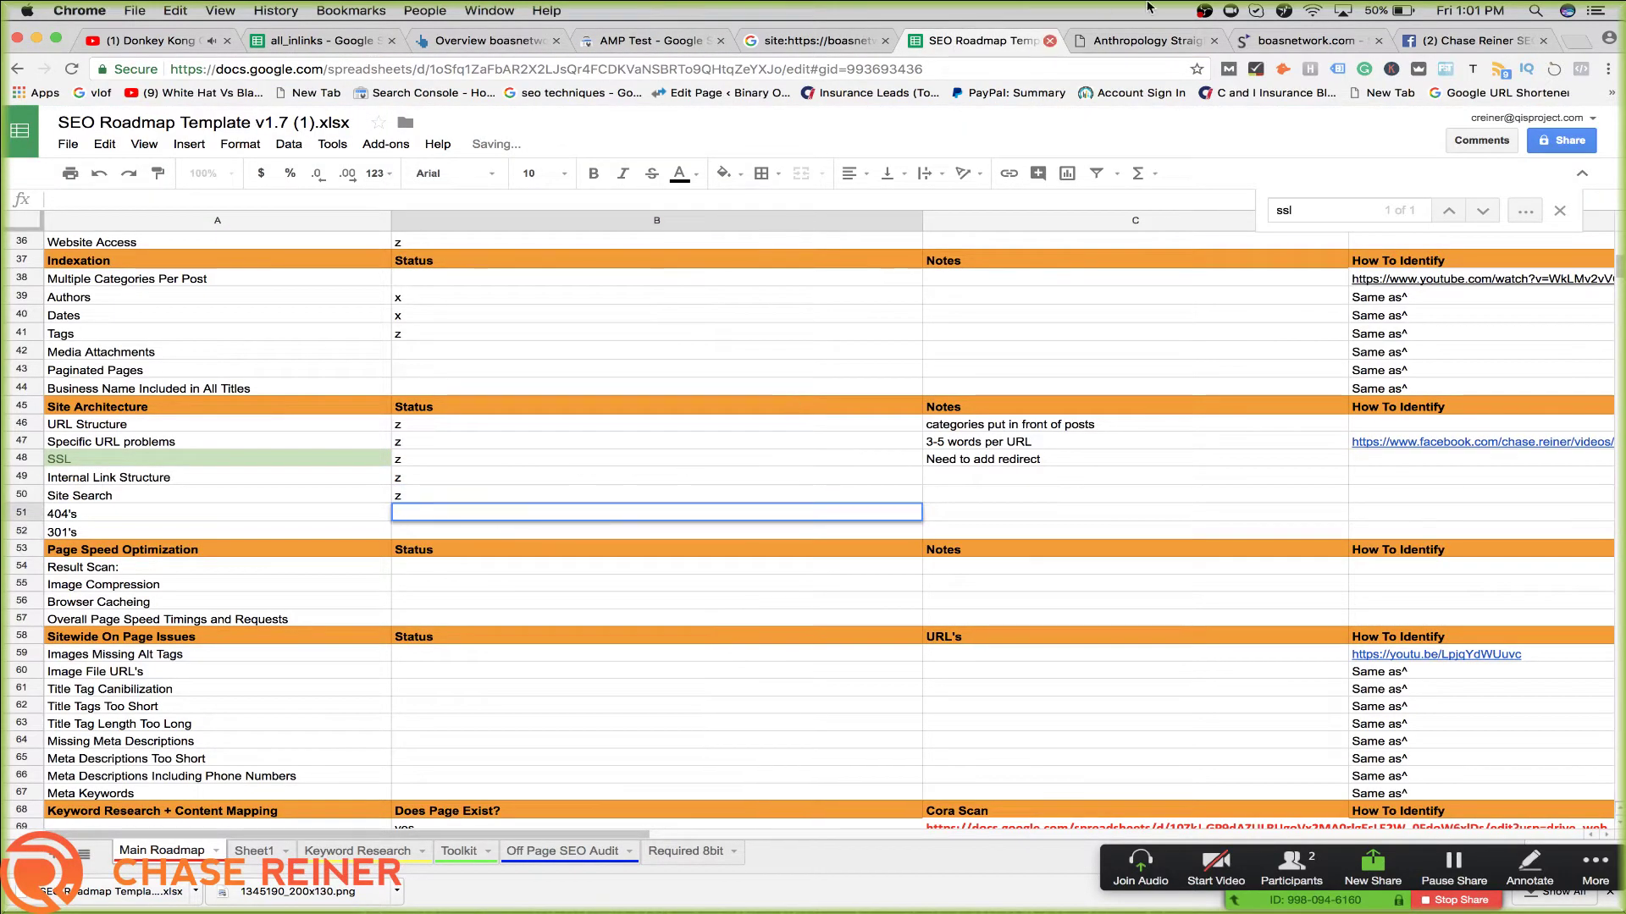
Examine the Siteliner report for boasnetwork.com, including its top issues and page breakdown, and glance at the all_inlinks sheet
left_click(1376, 40)
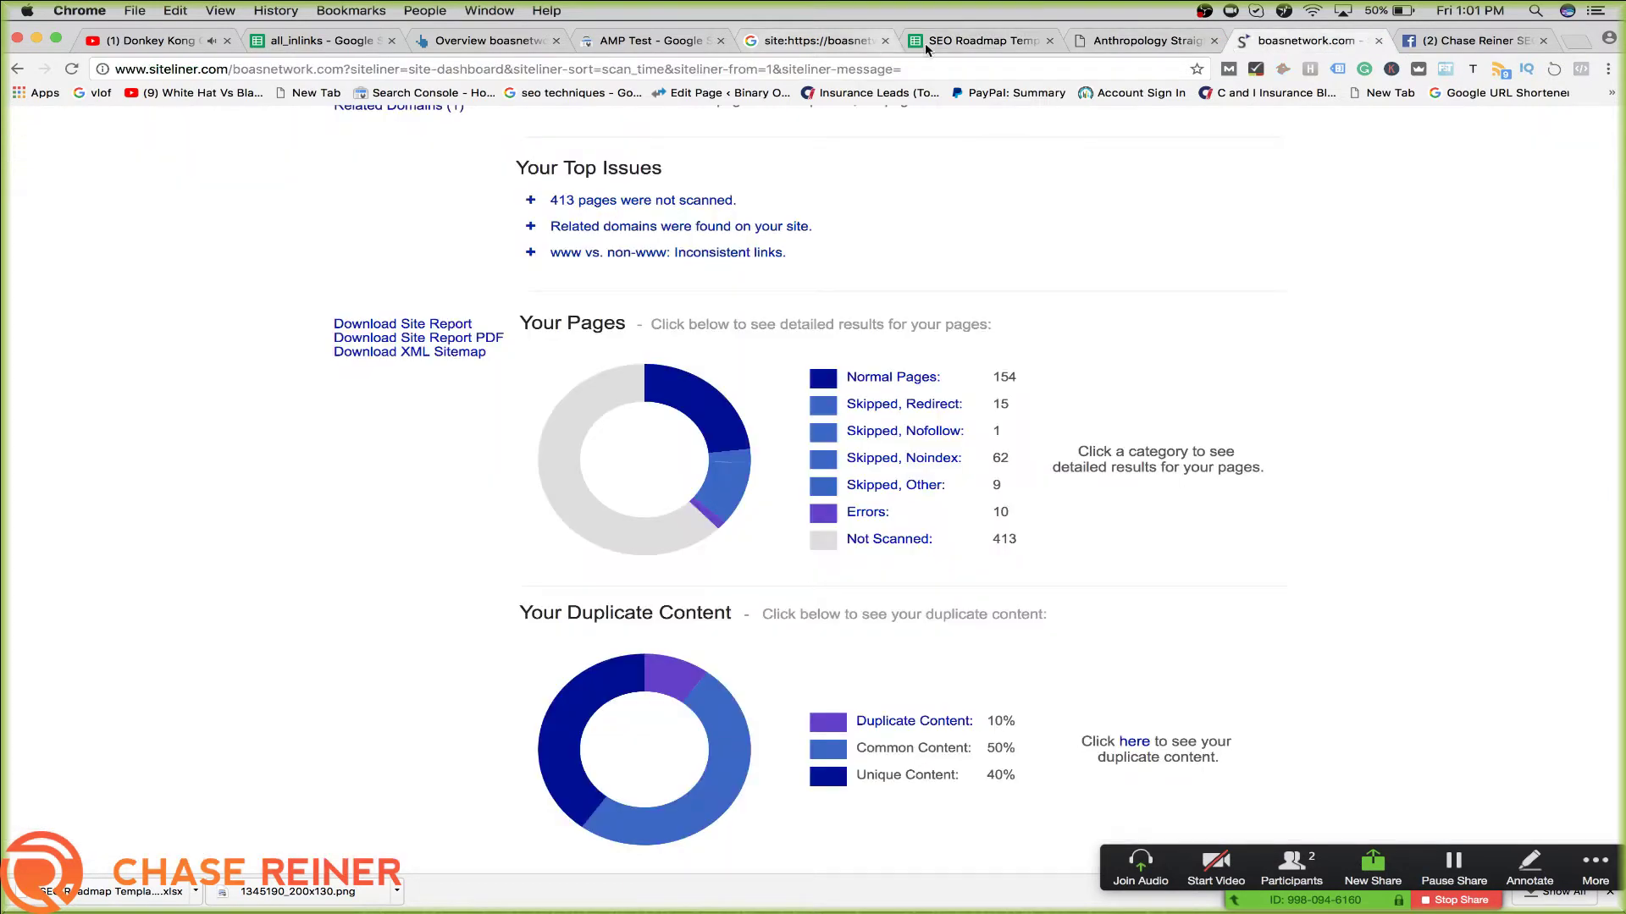
scroll(937, 177, "up", 3)
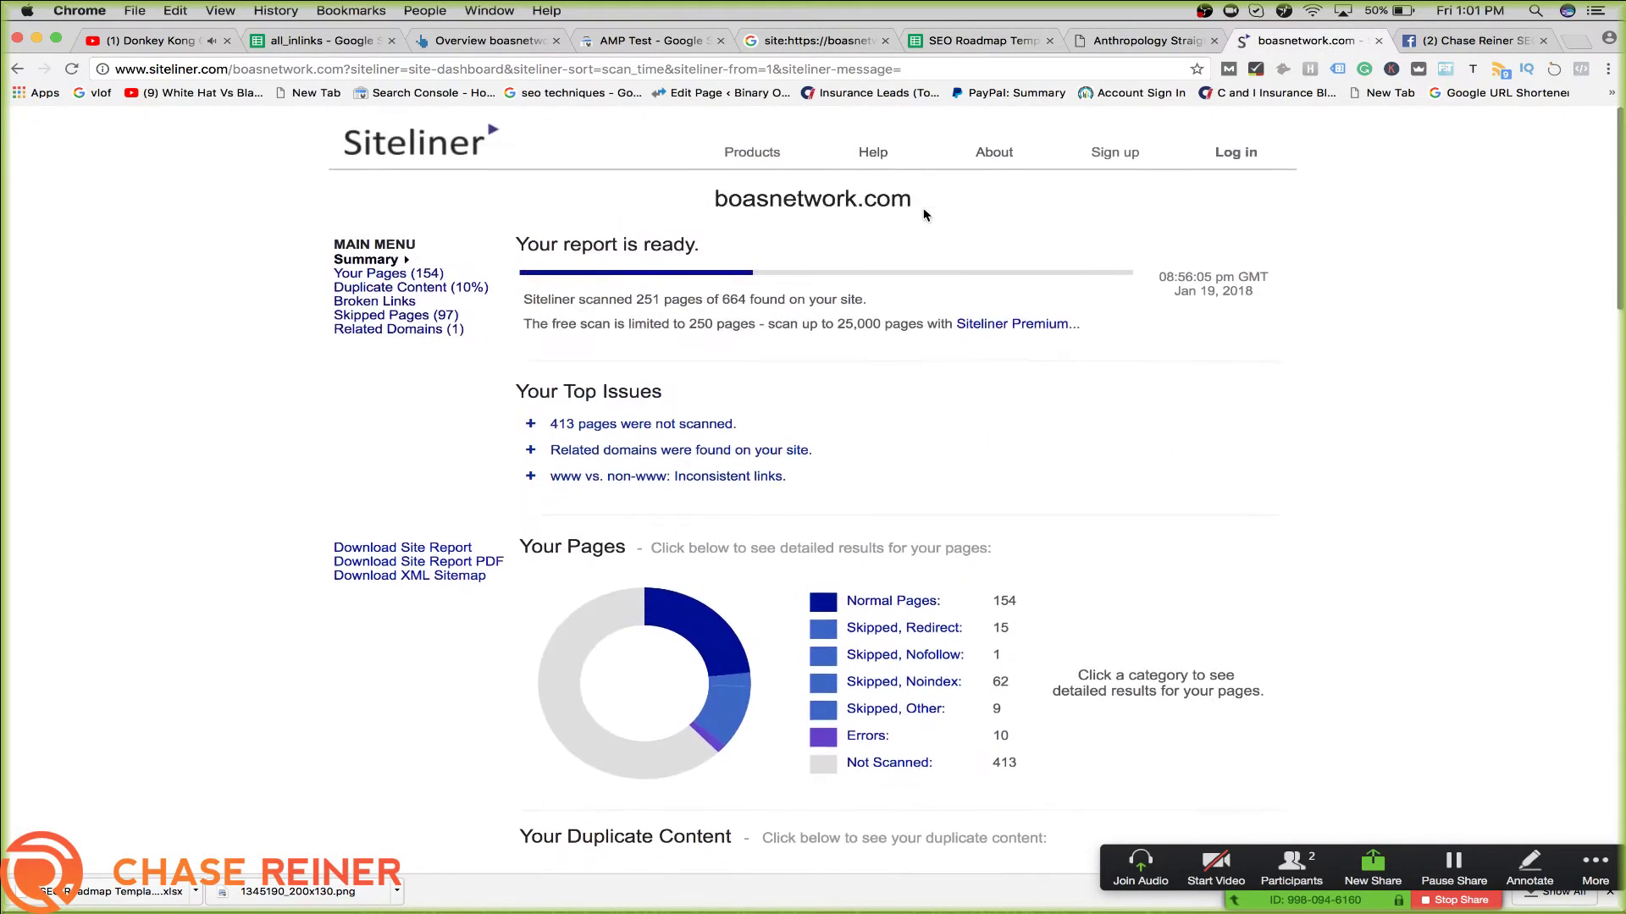
scroll(924, 216, "down", 10)
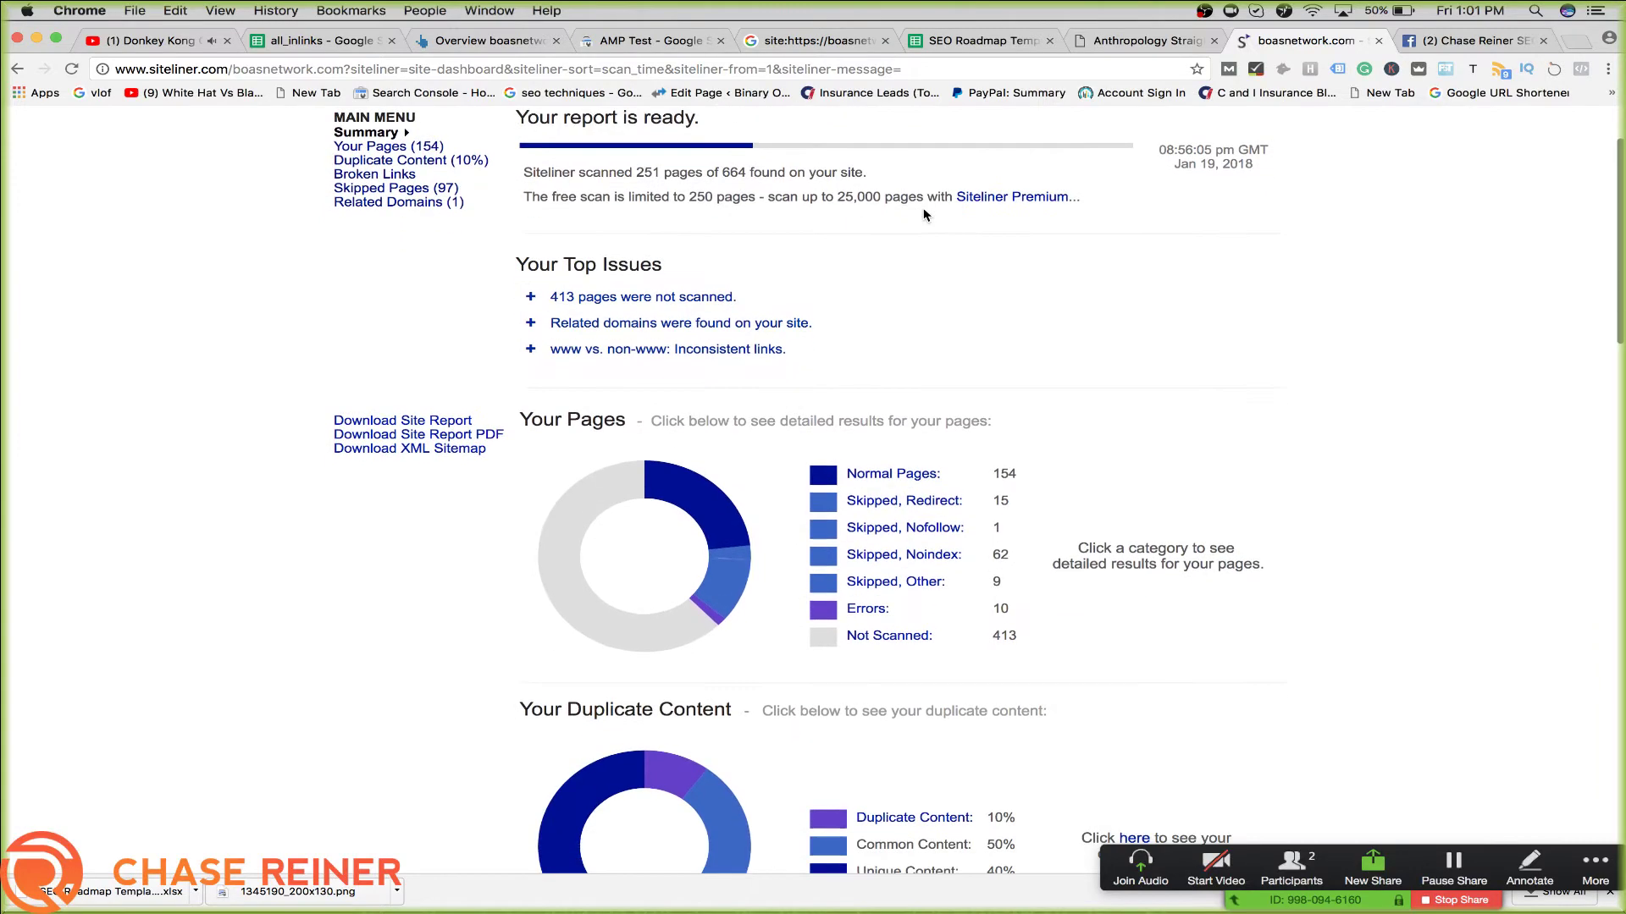
scroll(924, 215, "up", 10)
scroll(918, 217, "down", 1)
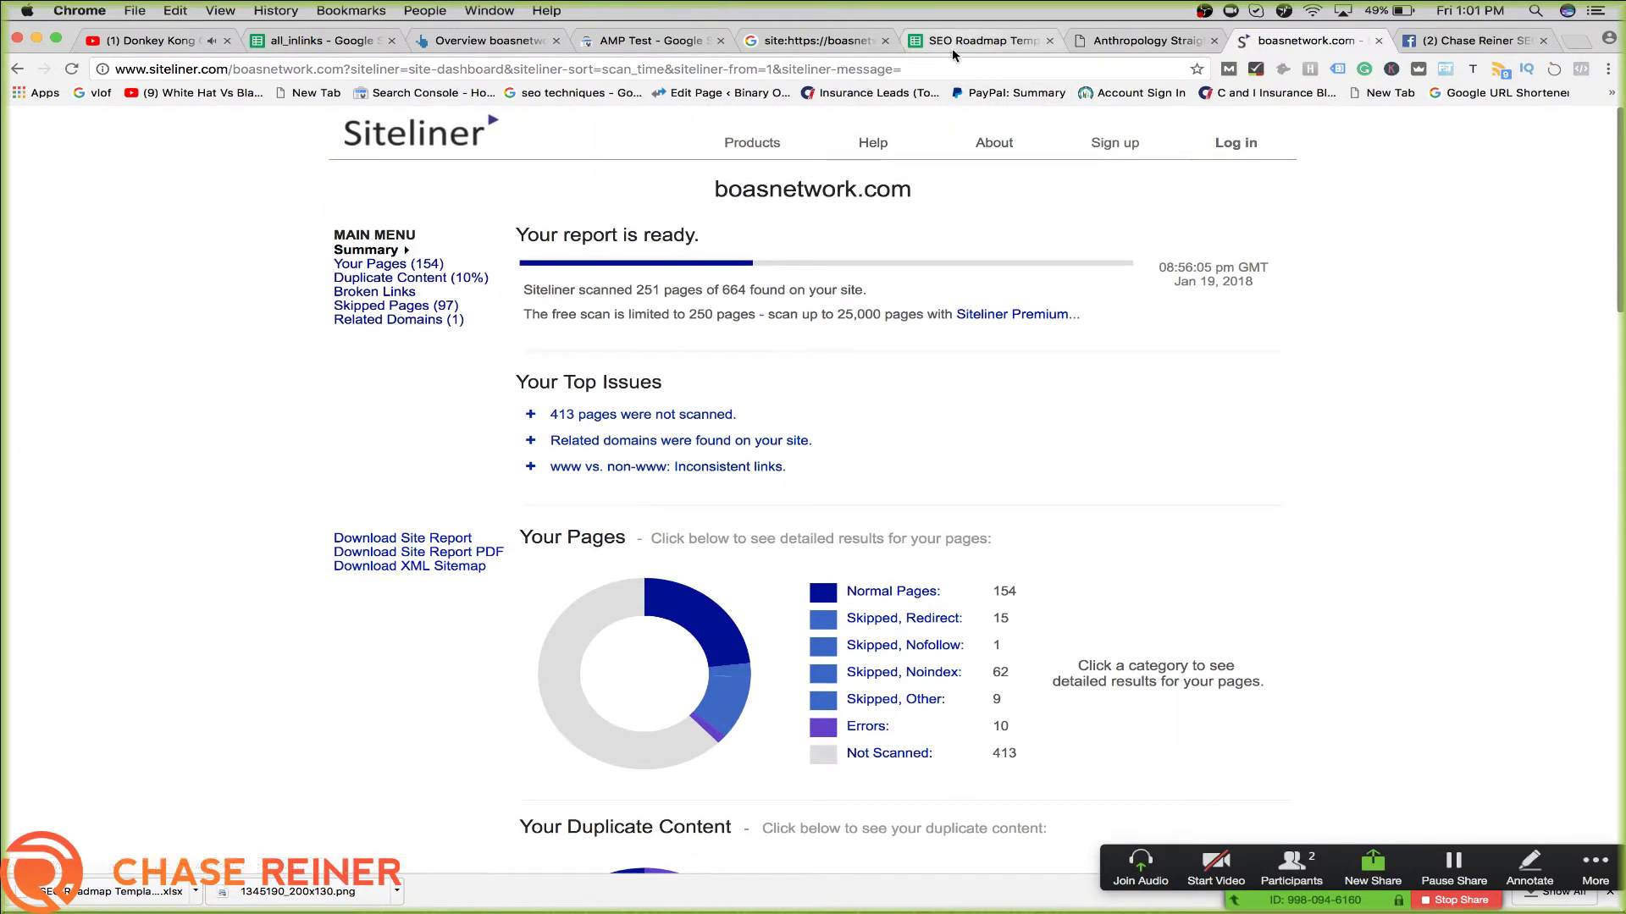
left_click(298, 41)
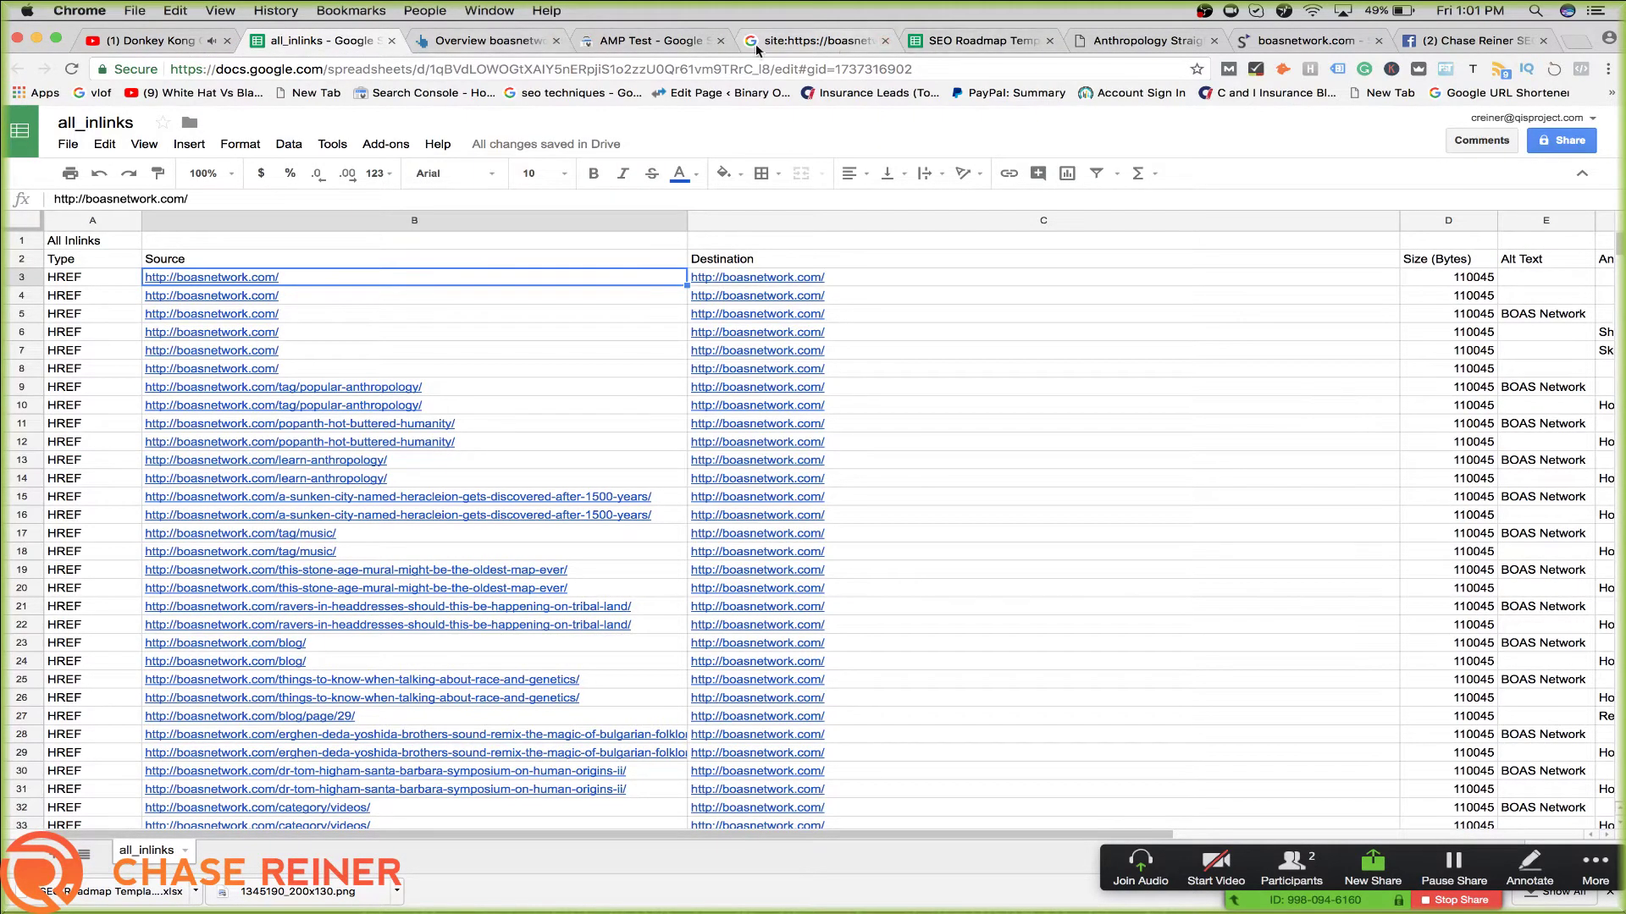
Return to the SEO Roadmap spreadsheet and set the 404's and 301's statuses to z
left_click(961, 42)
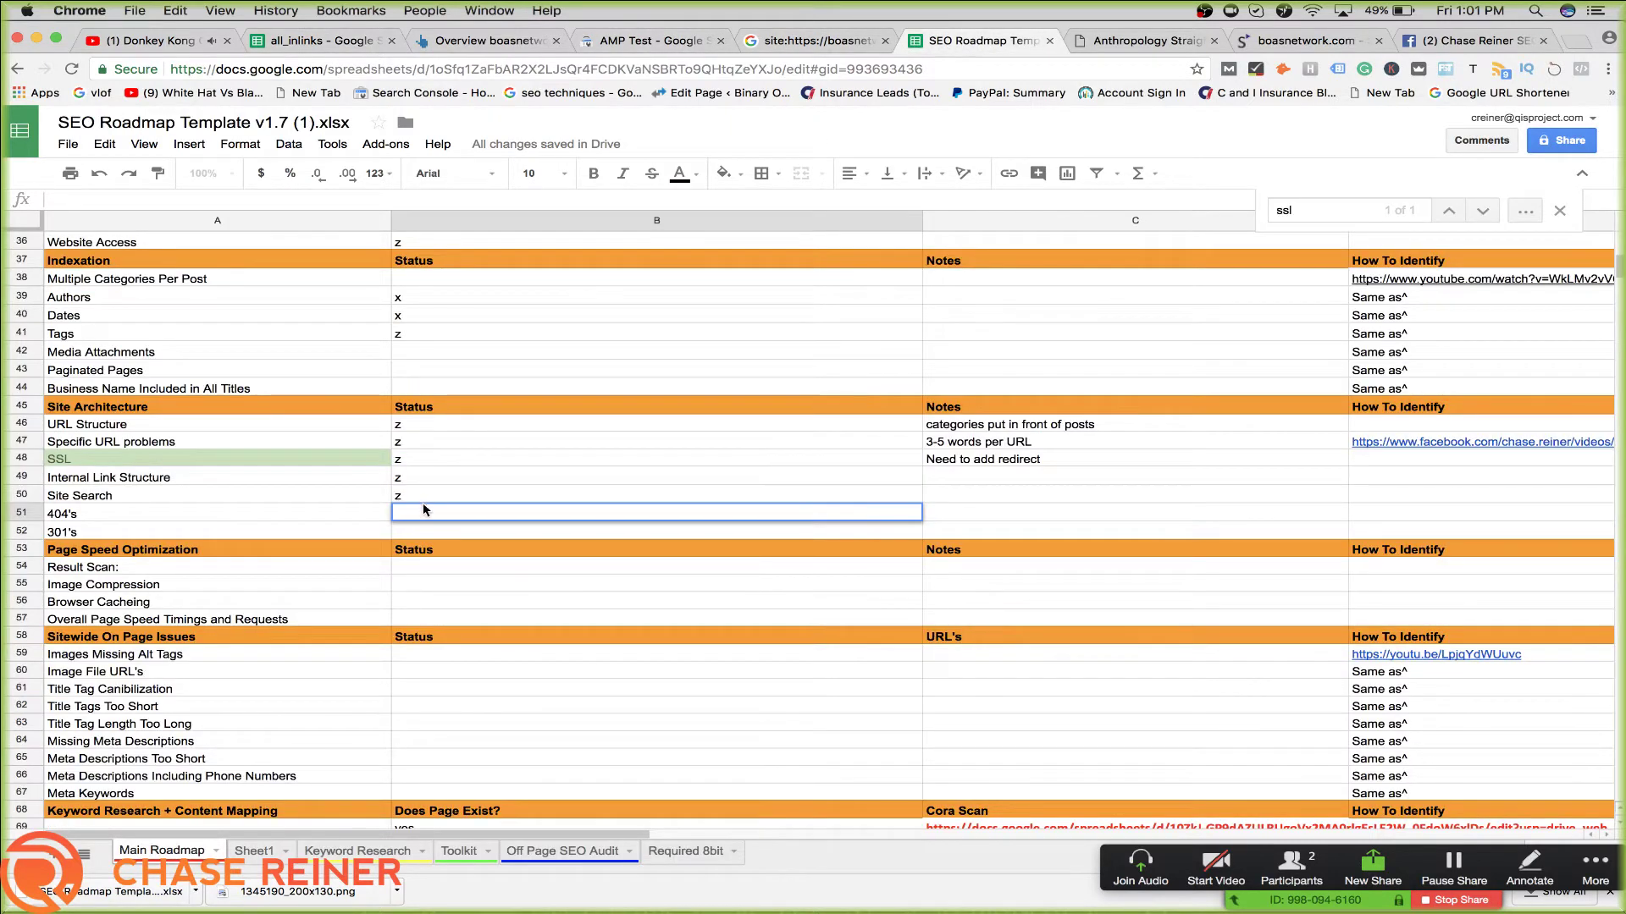
type("z")
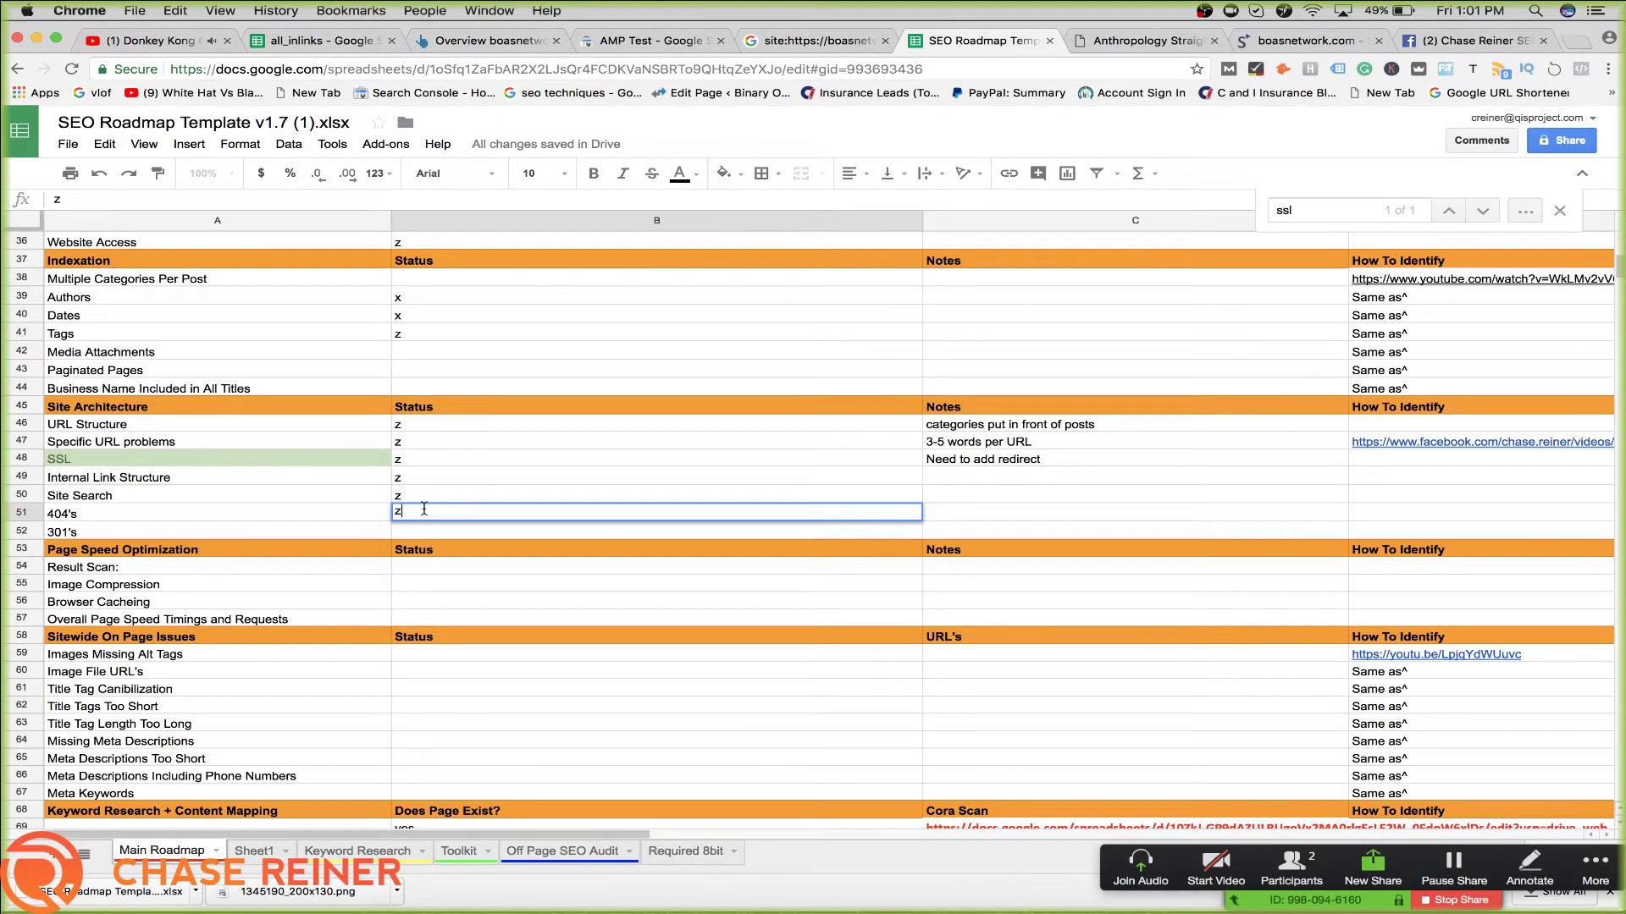
key("Return")
type("z")
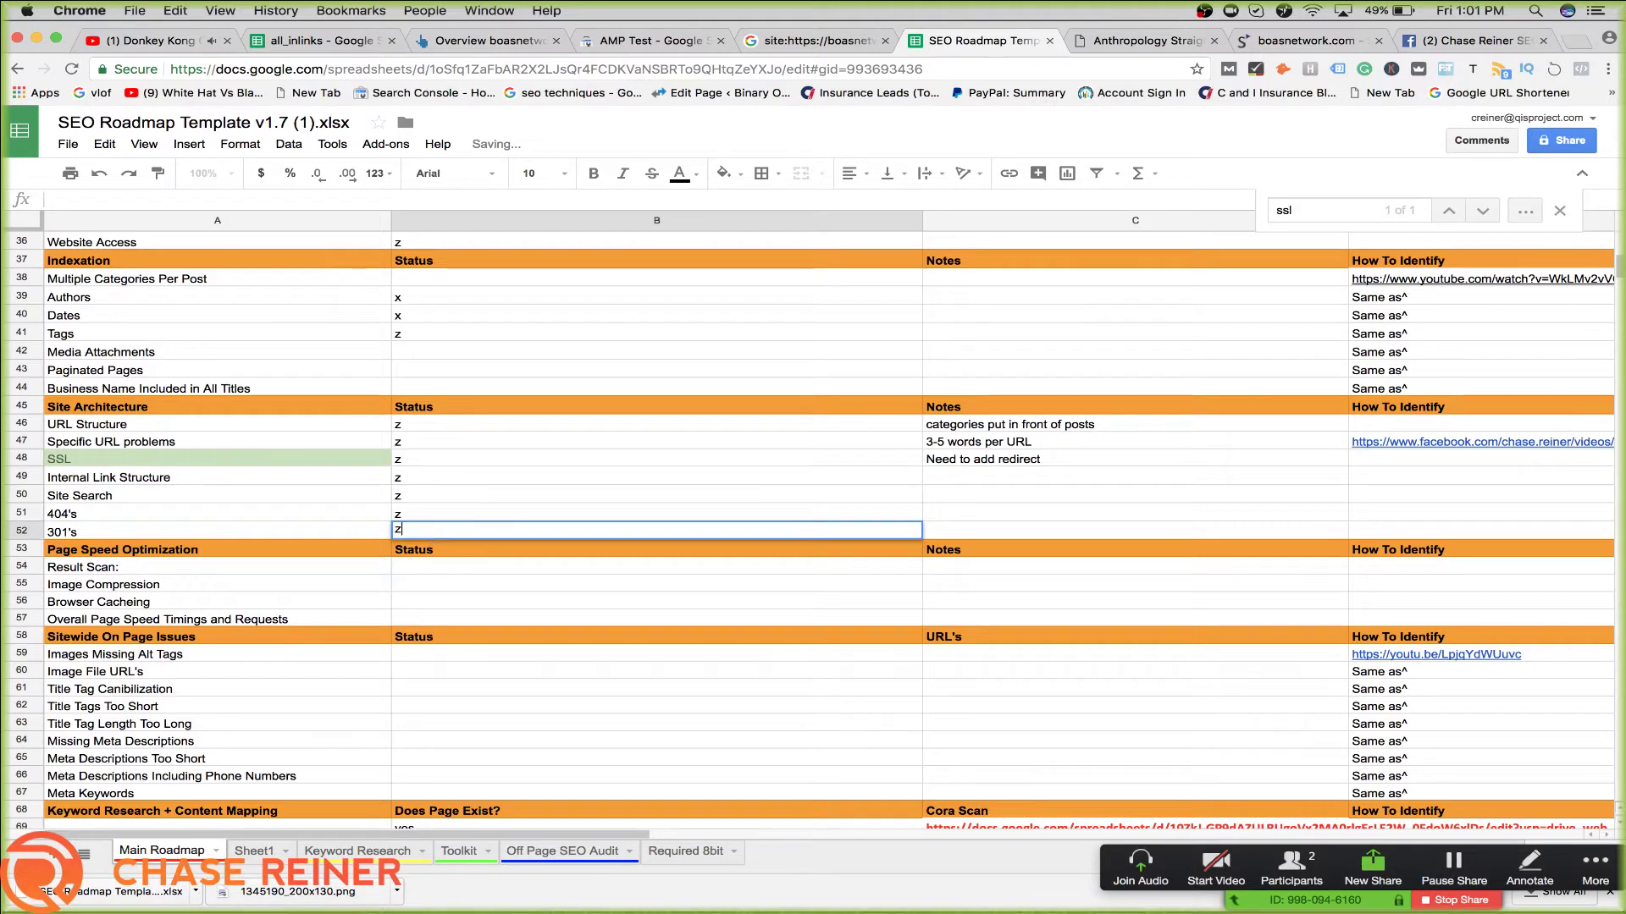
Enter the note "Run broken link checker plugin" for both the 404's and the 301's rows
left_click(442, 513)
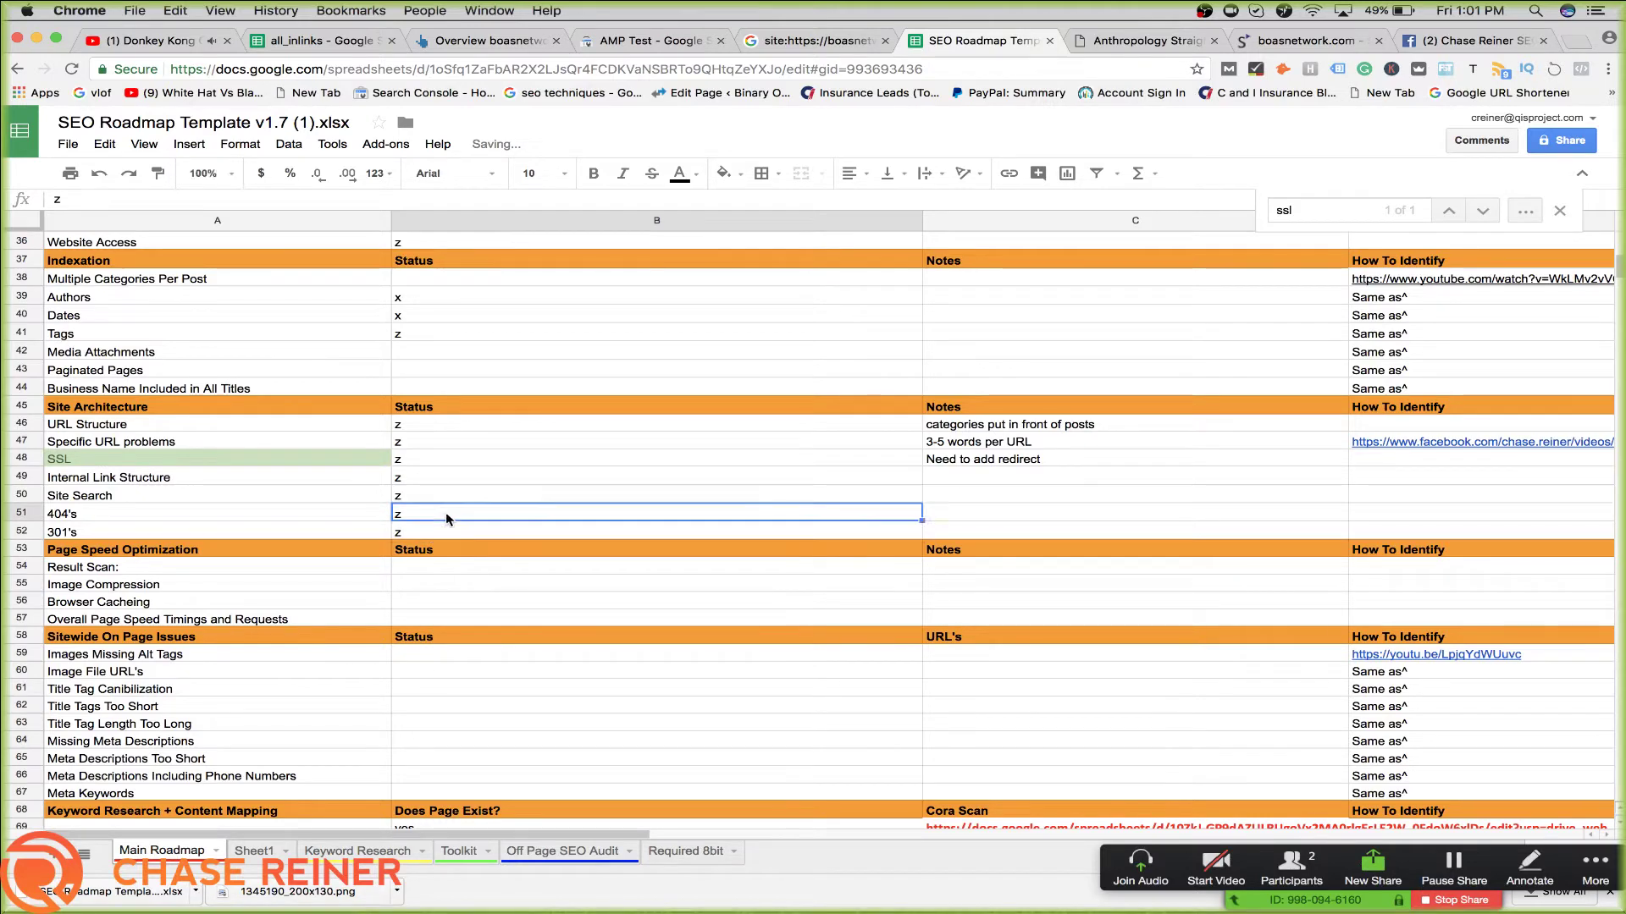
left_click(1041, 512)
type("Run broken li")
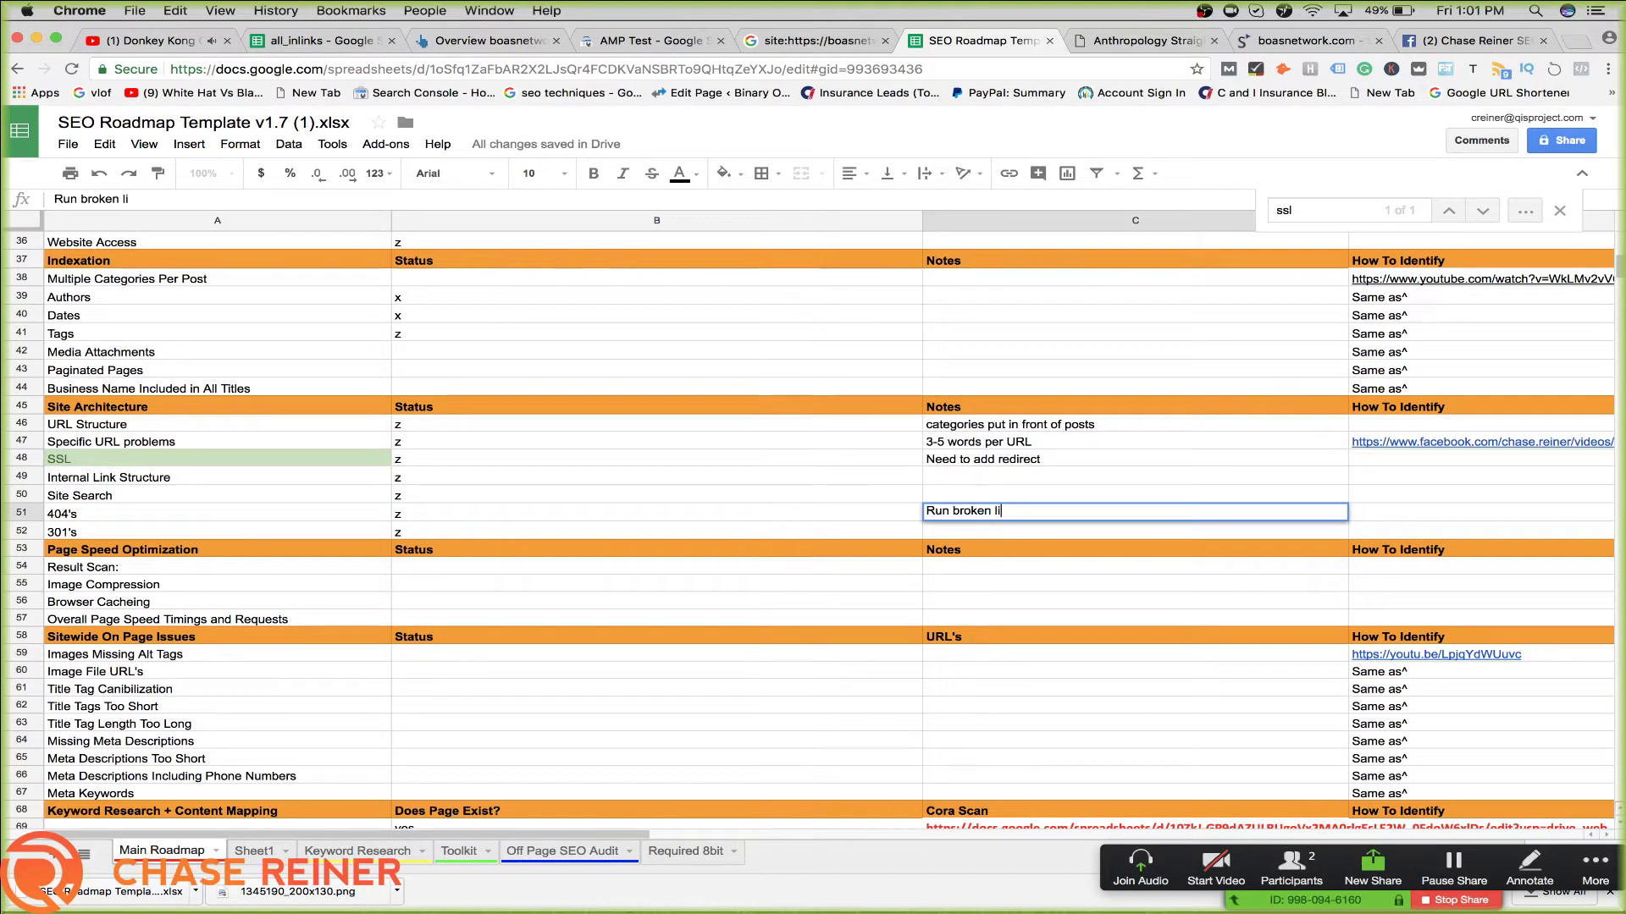
type("nk checker plugoi")
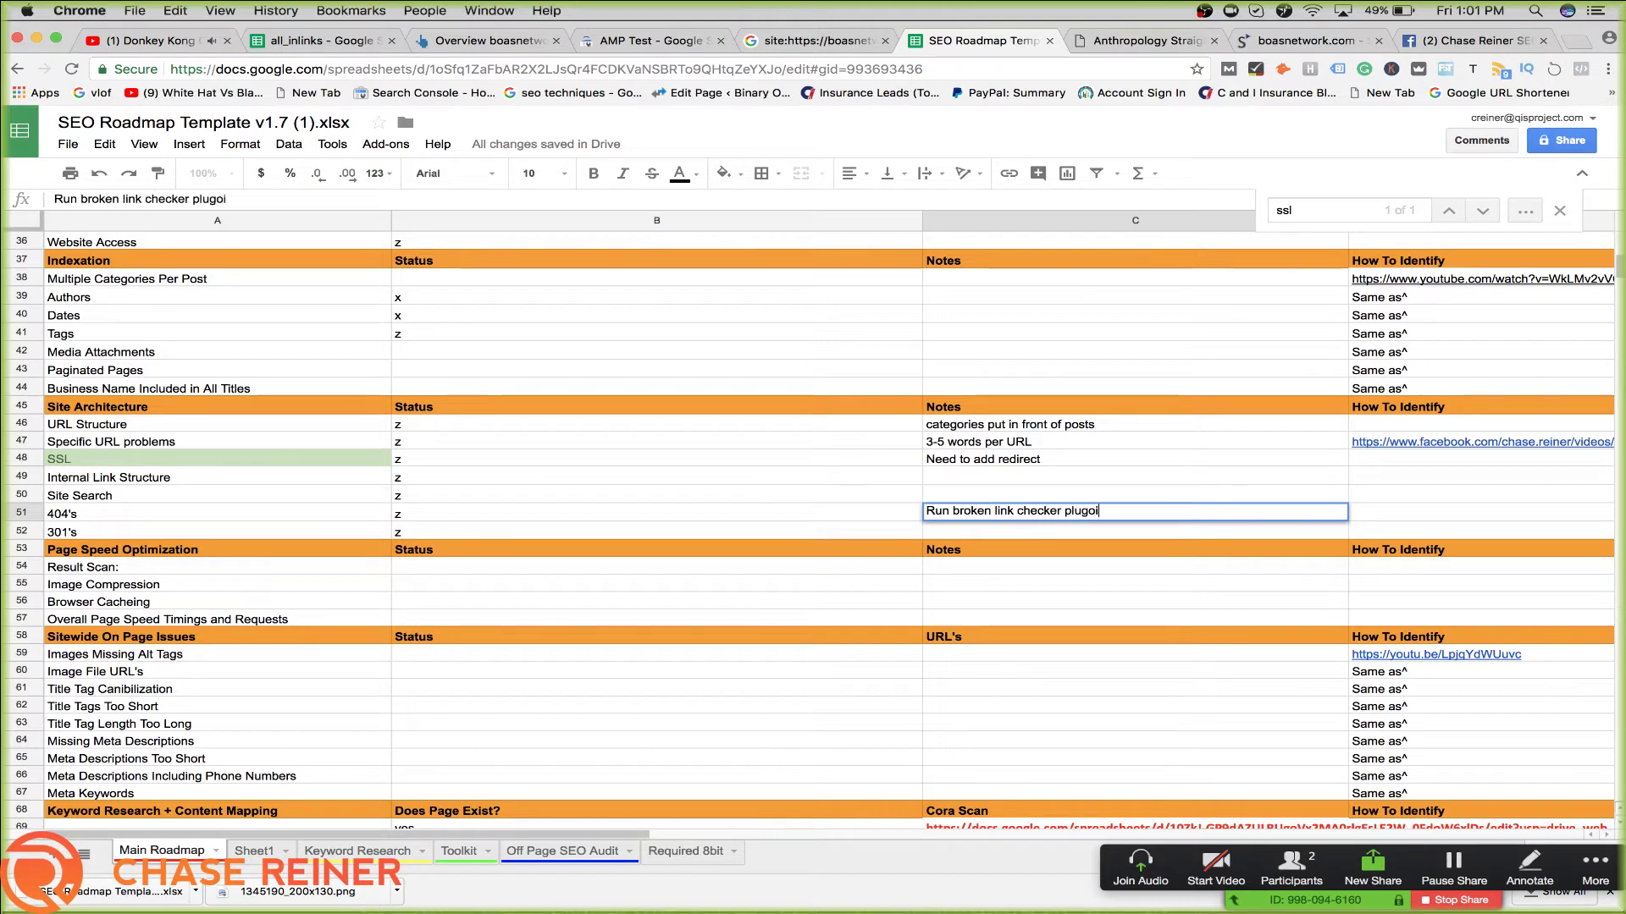
key("BackSpace")
key("BackSpace")
type("in")
key("super+a")
key("super+c")
left_click(994, 531)
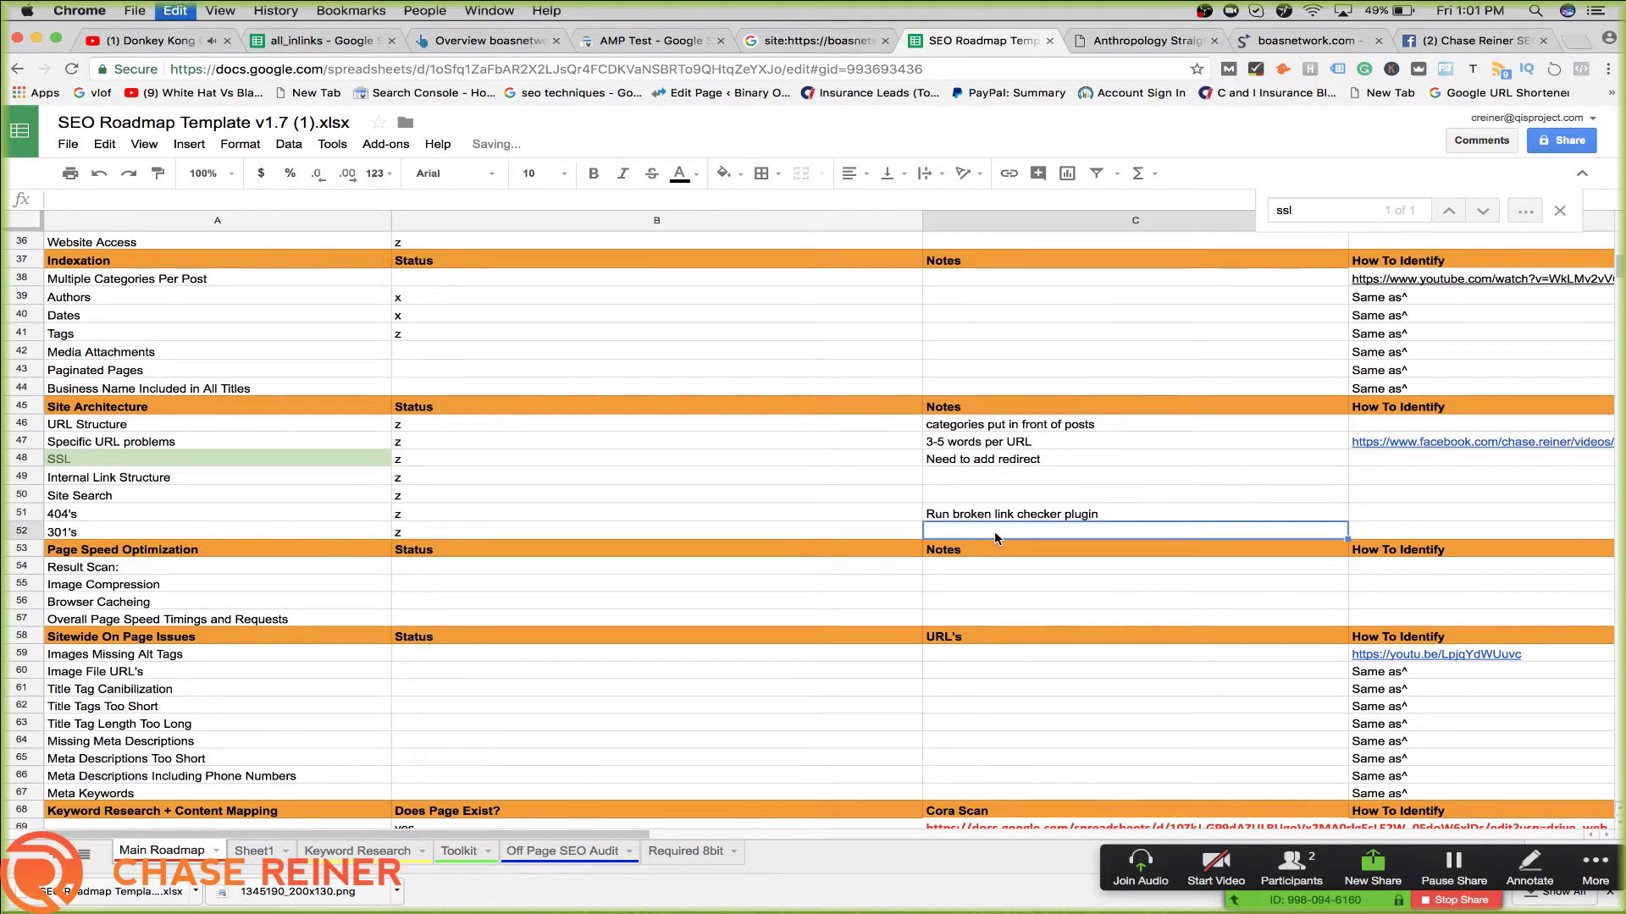
key("super+v")
left_click(884, 623)
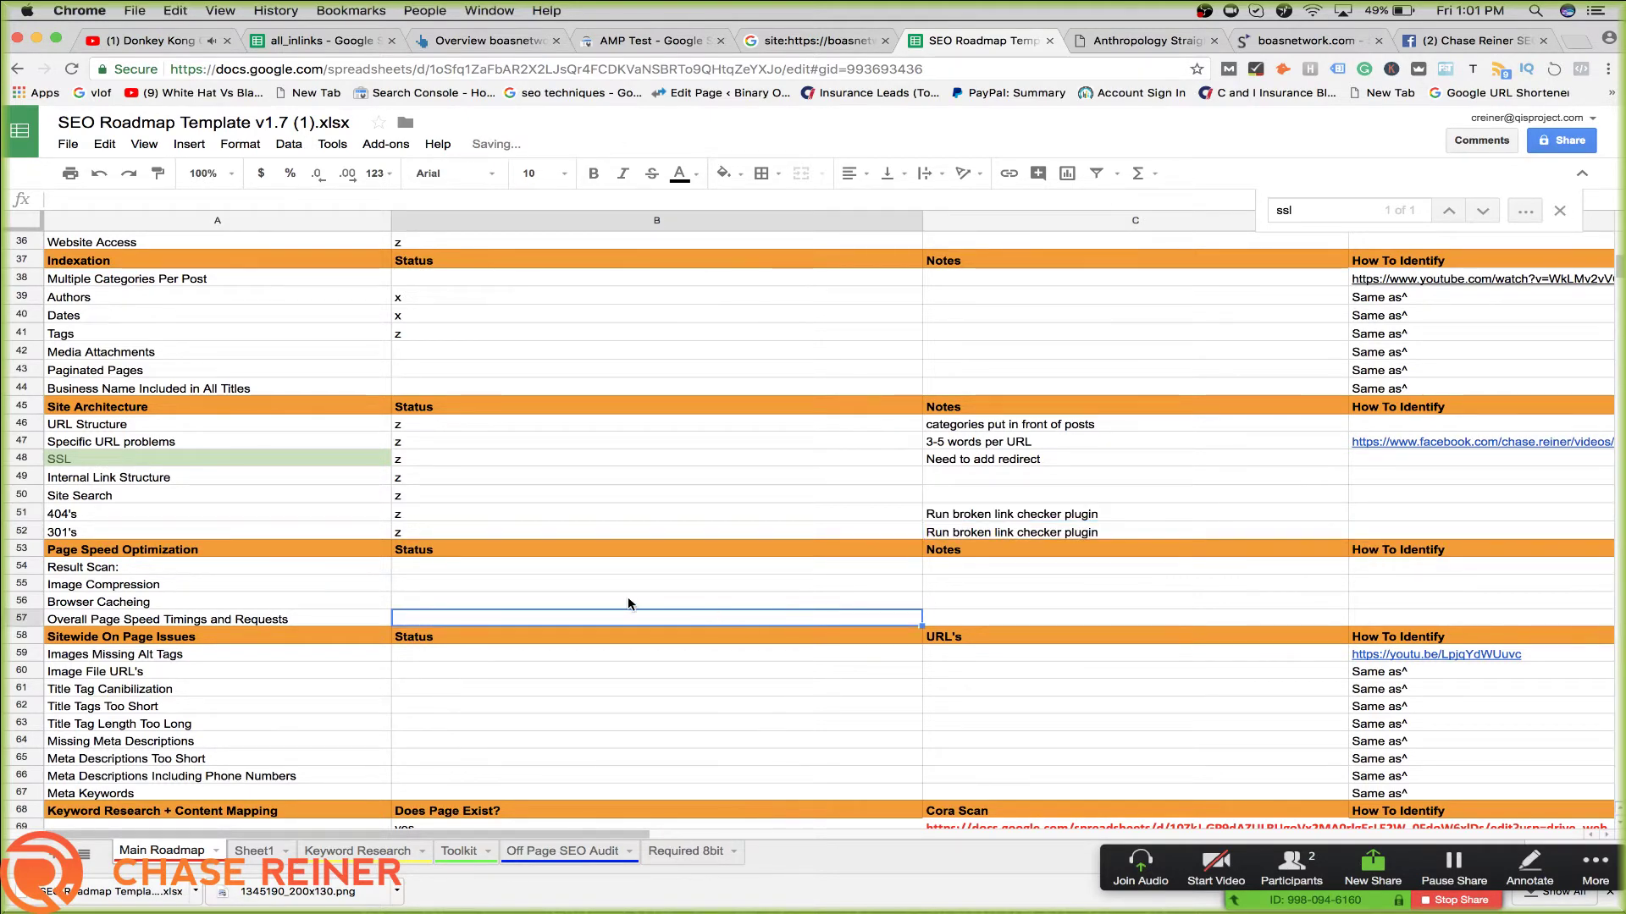
Copy the boasnetwork.com domain from the Anthropology page's address and analyze it on gtmetrix.com in a new browser tab
left_click(580, 572)
scroll(577, 609, "down", 1)
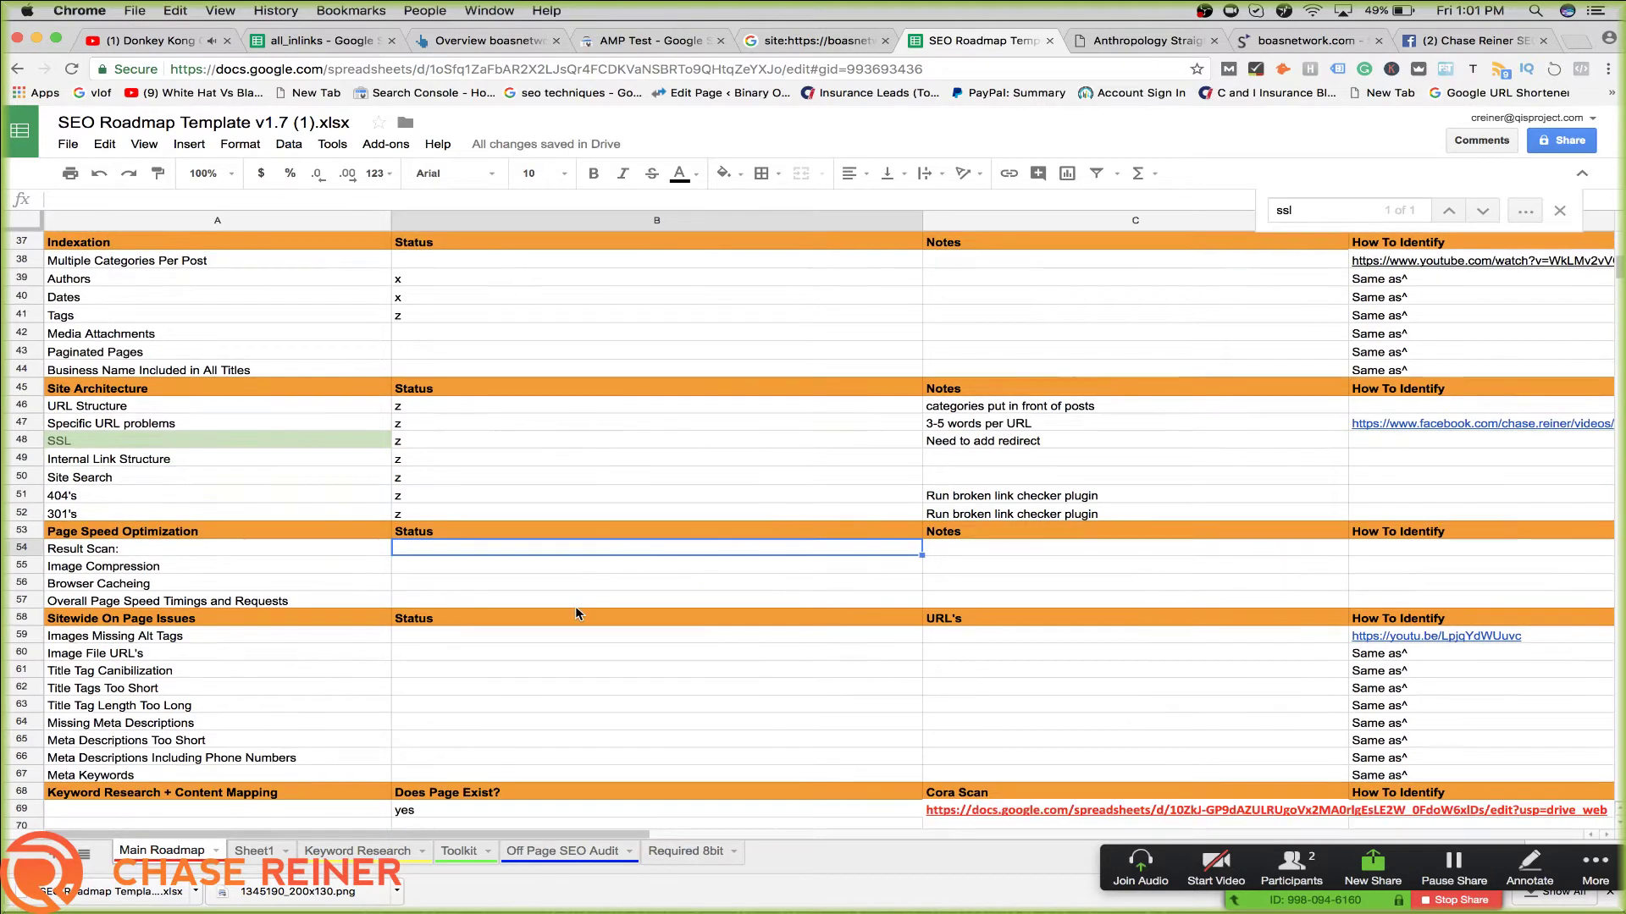
double_click(560, 552)
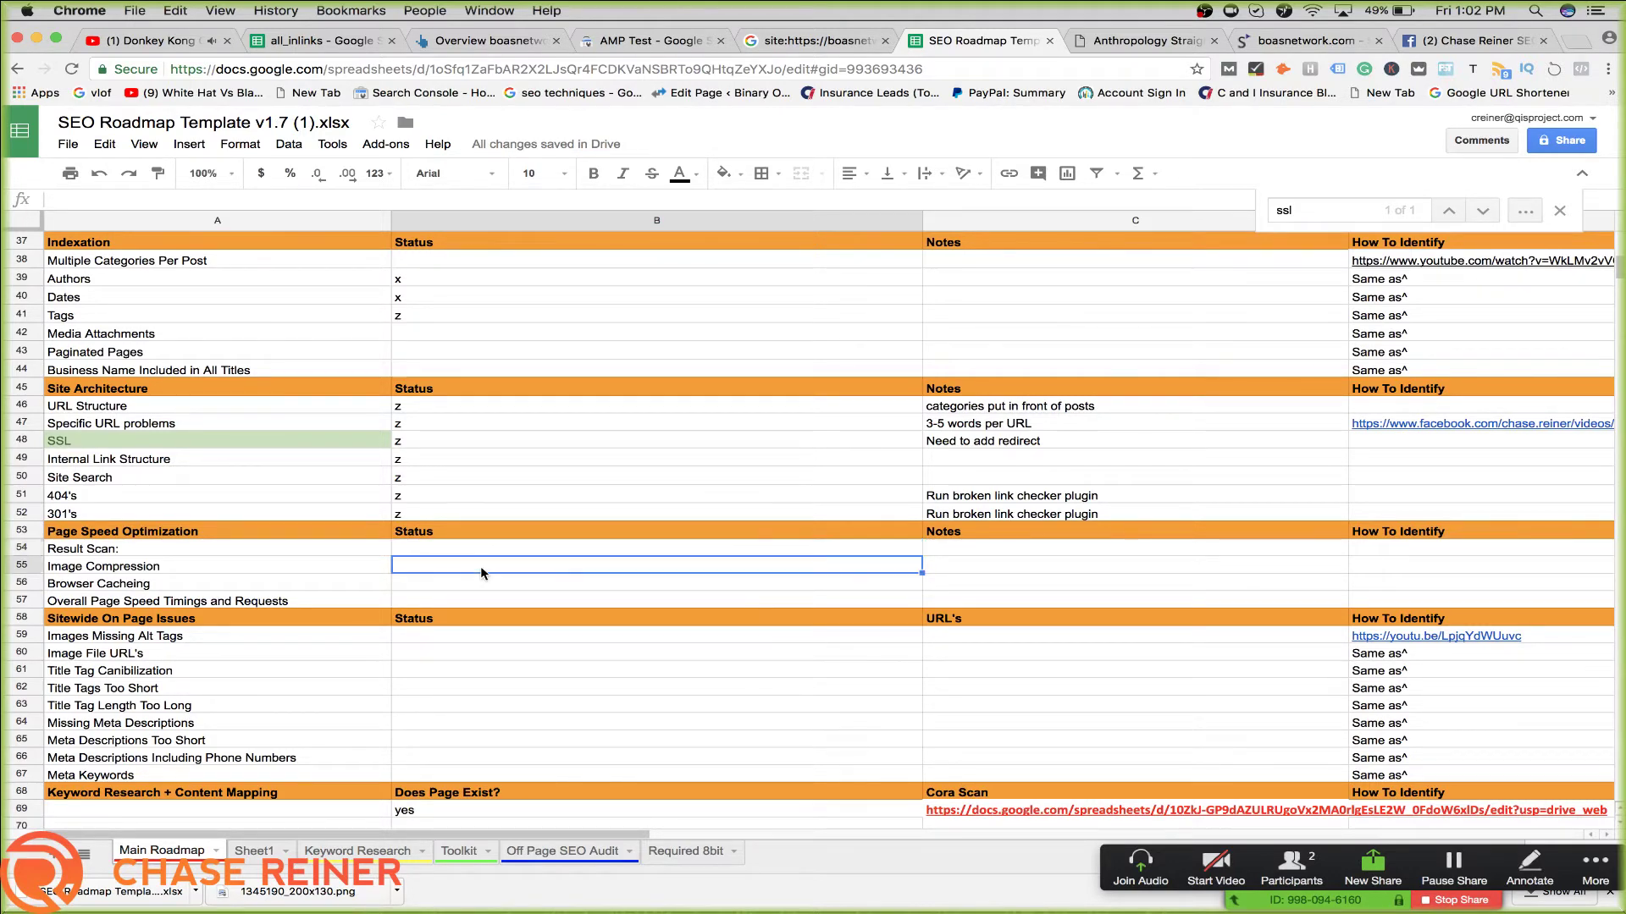
left_click(1124, 40)
left_click(682, 70)
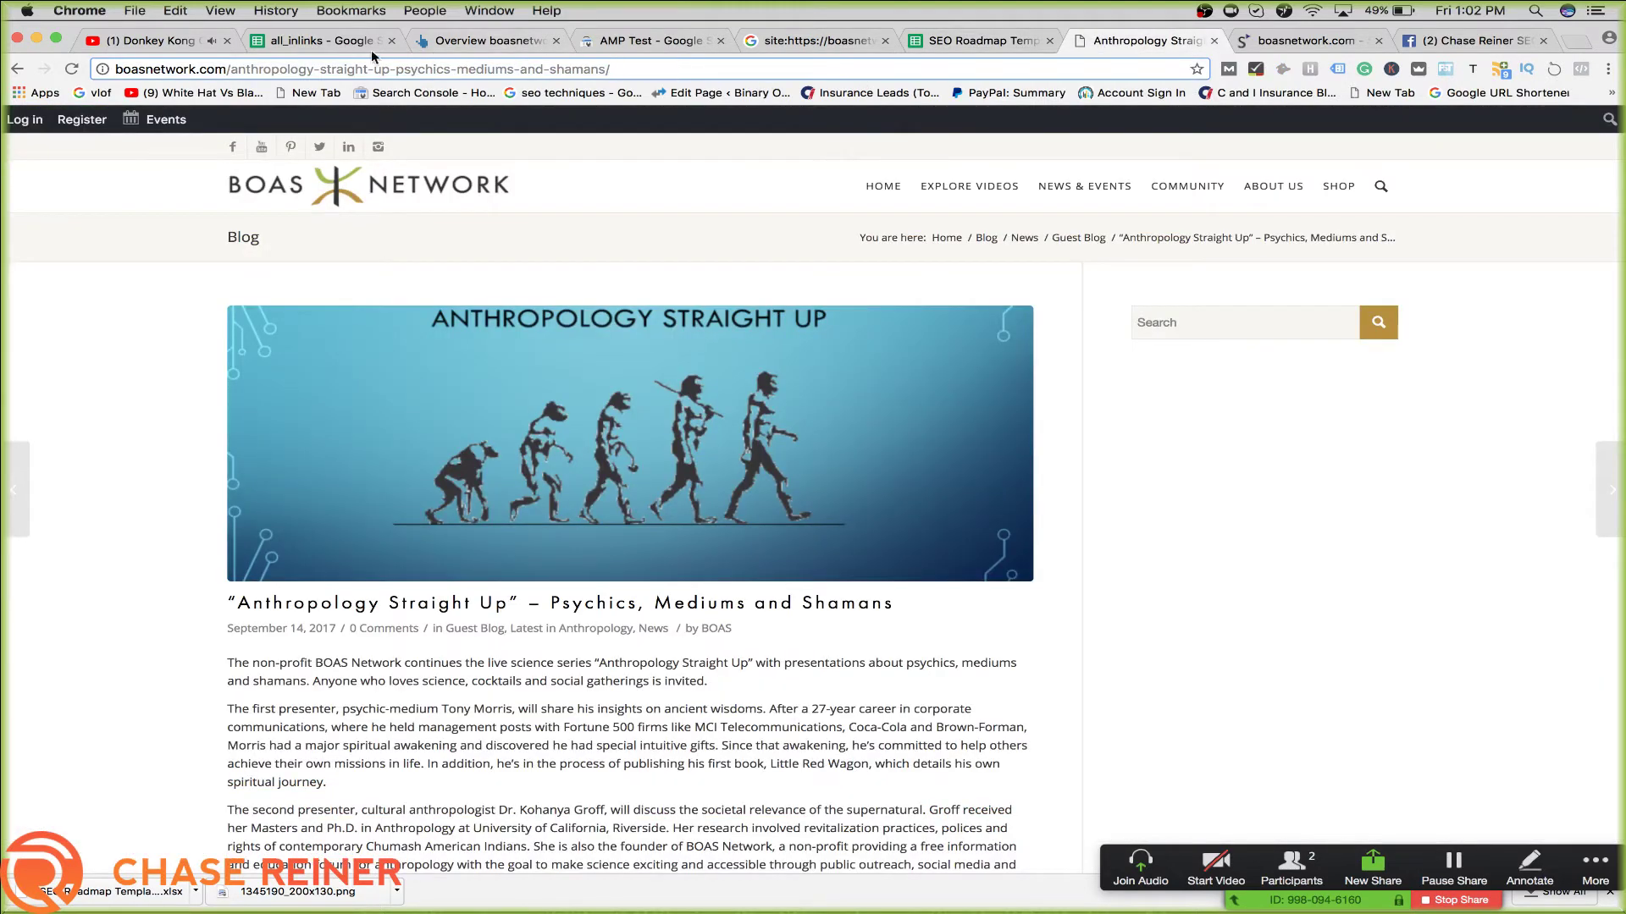
left_click_drag(230, 69, 13, 69)
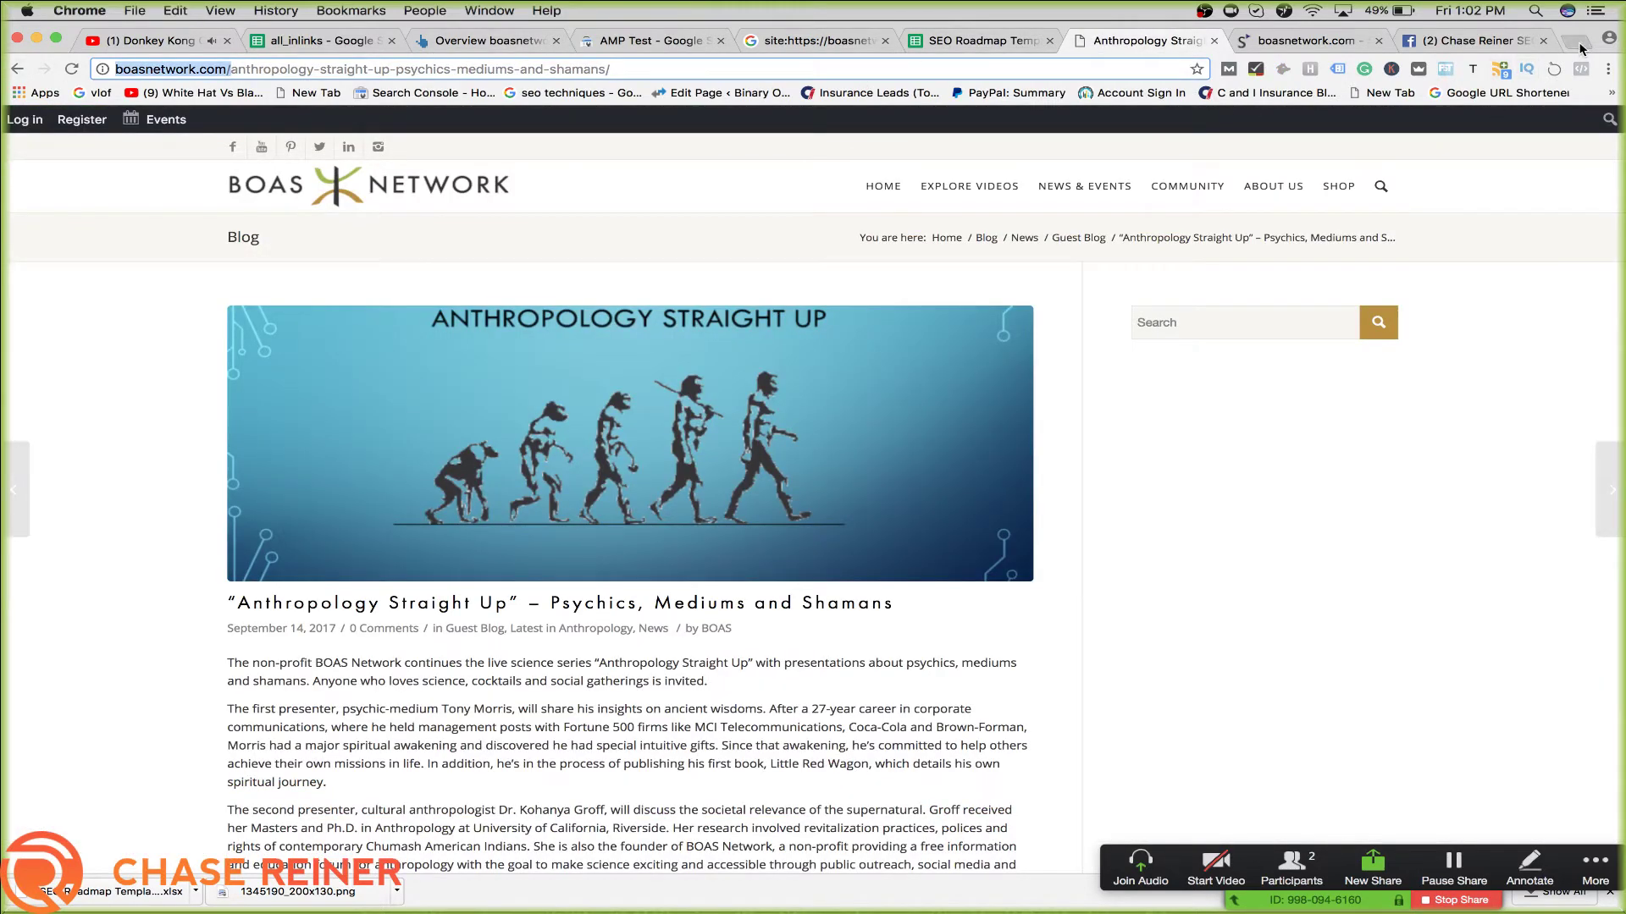
left_click(1577, 43)
type("gtmetrix.com")
key("Return")
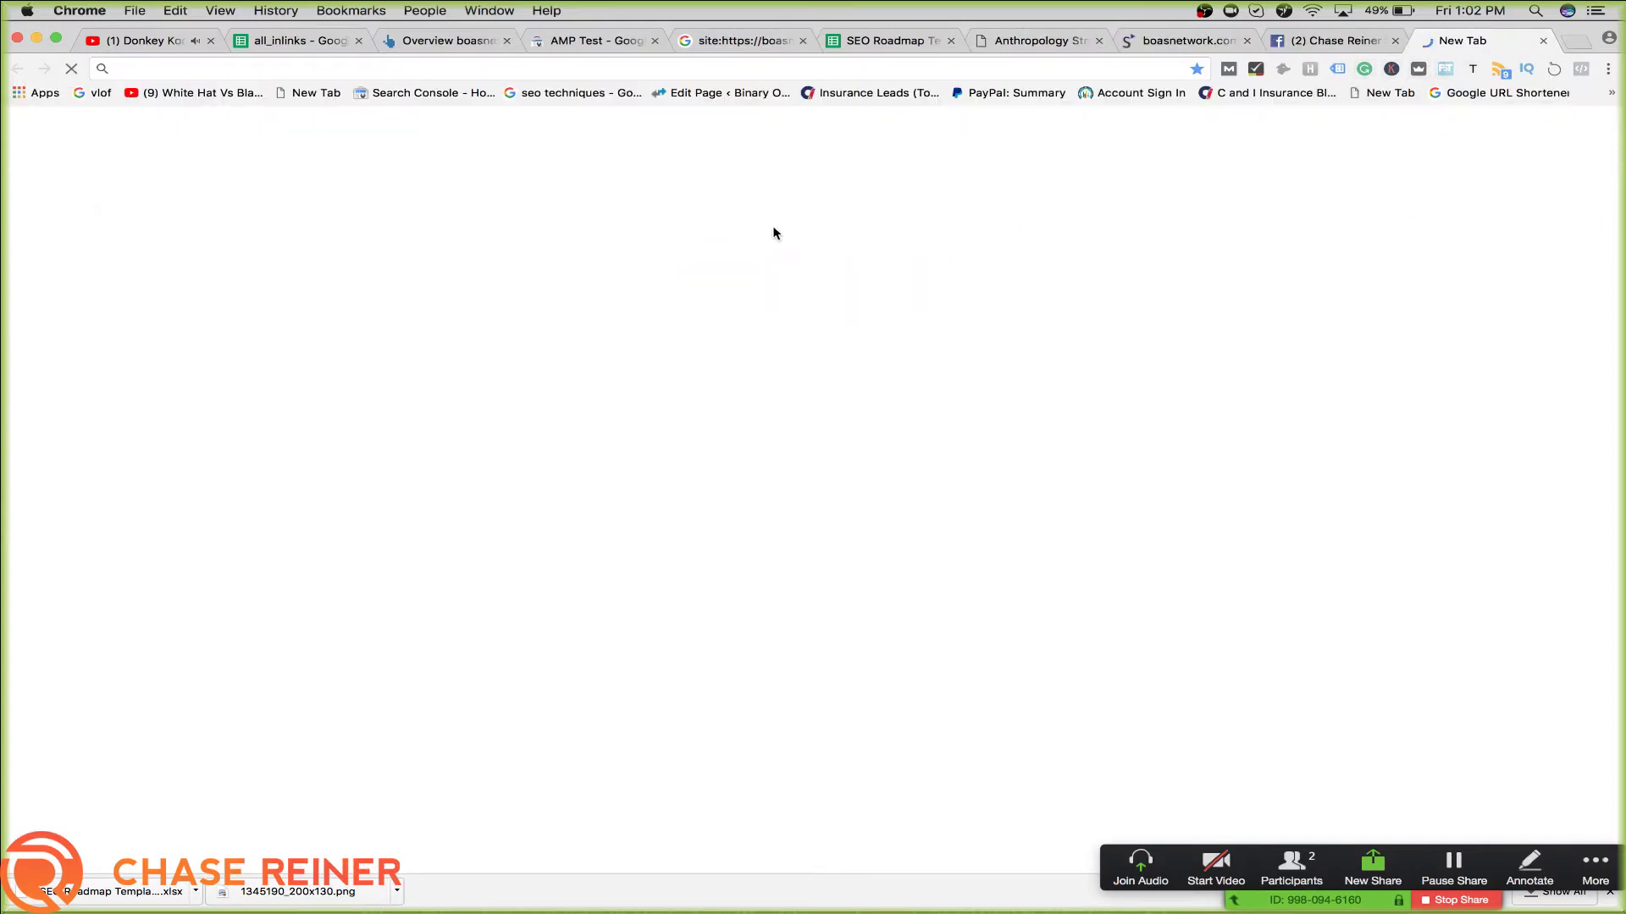
key("super+v")
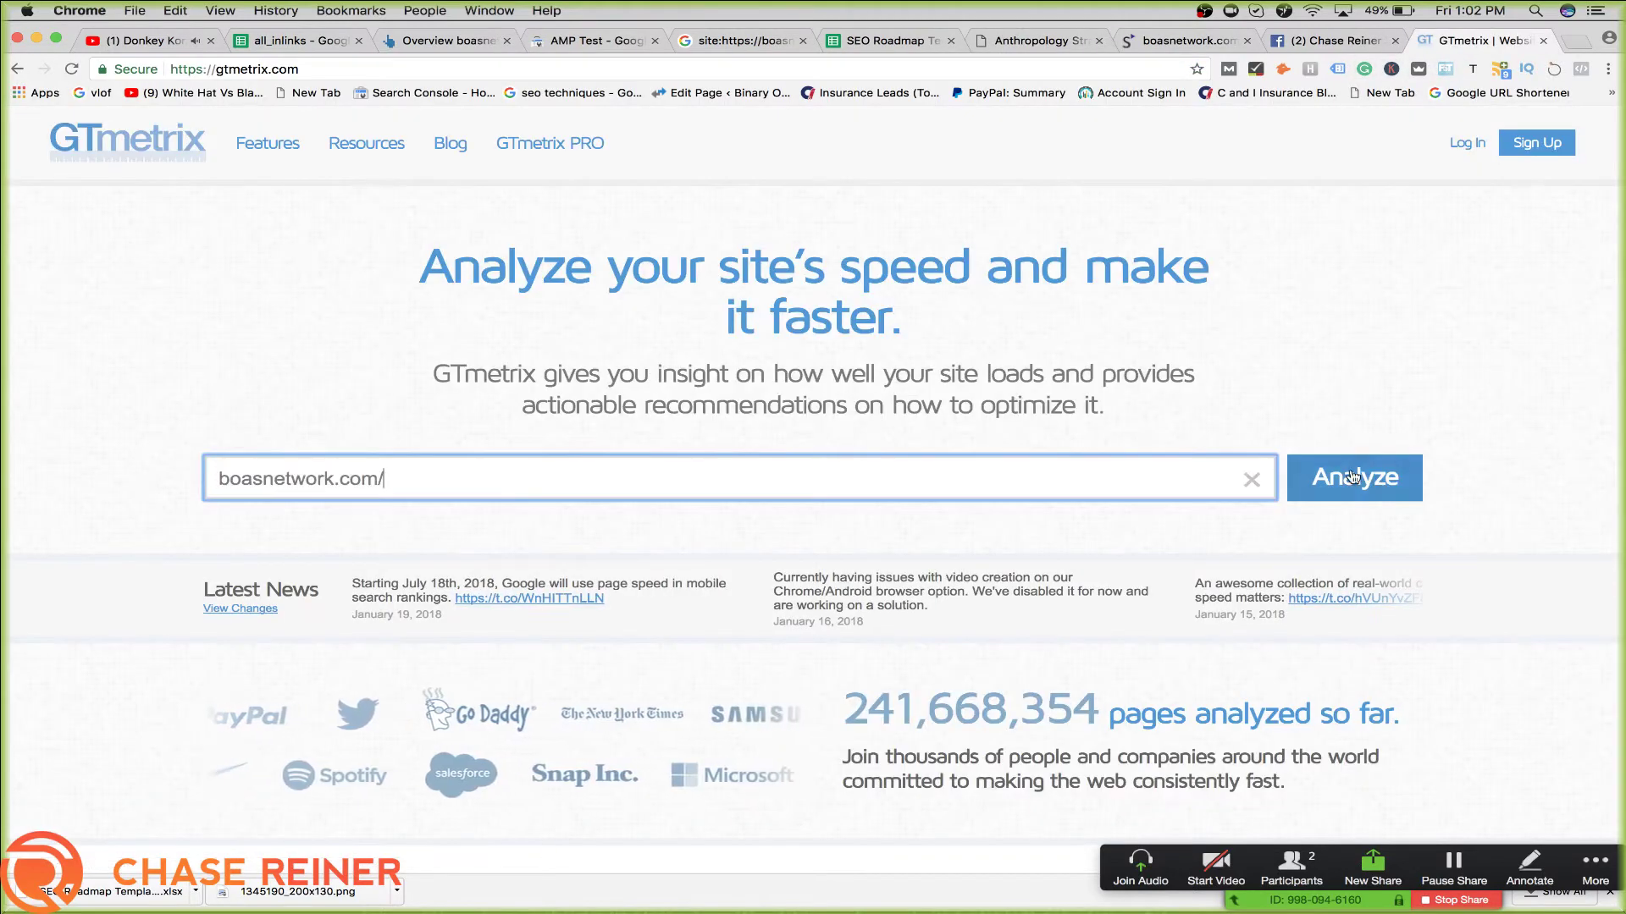
left_click(1353, 477)
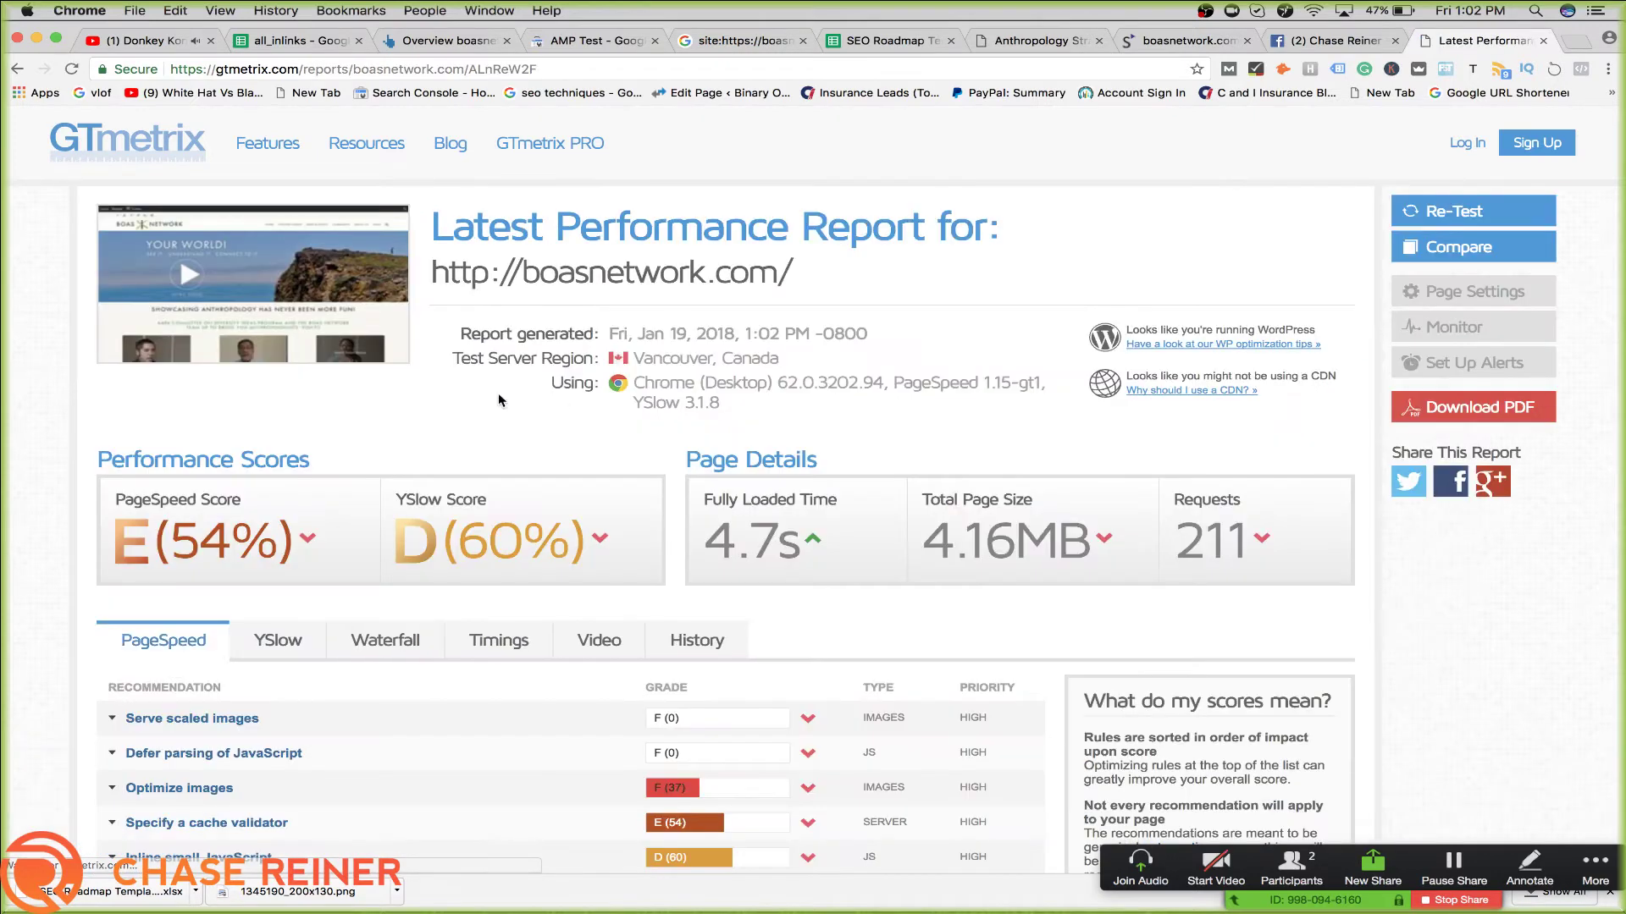
Examine the GTmetrix PageSpeed recommendations, expanding the Serve scaled images details, and review the performance scores
scroll(339, 542, "down", 5)
right_click(329, 559)
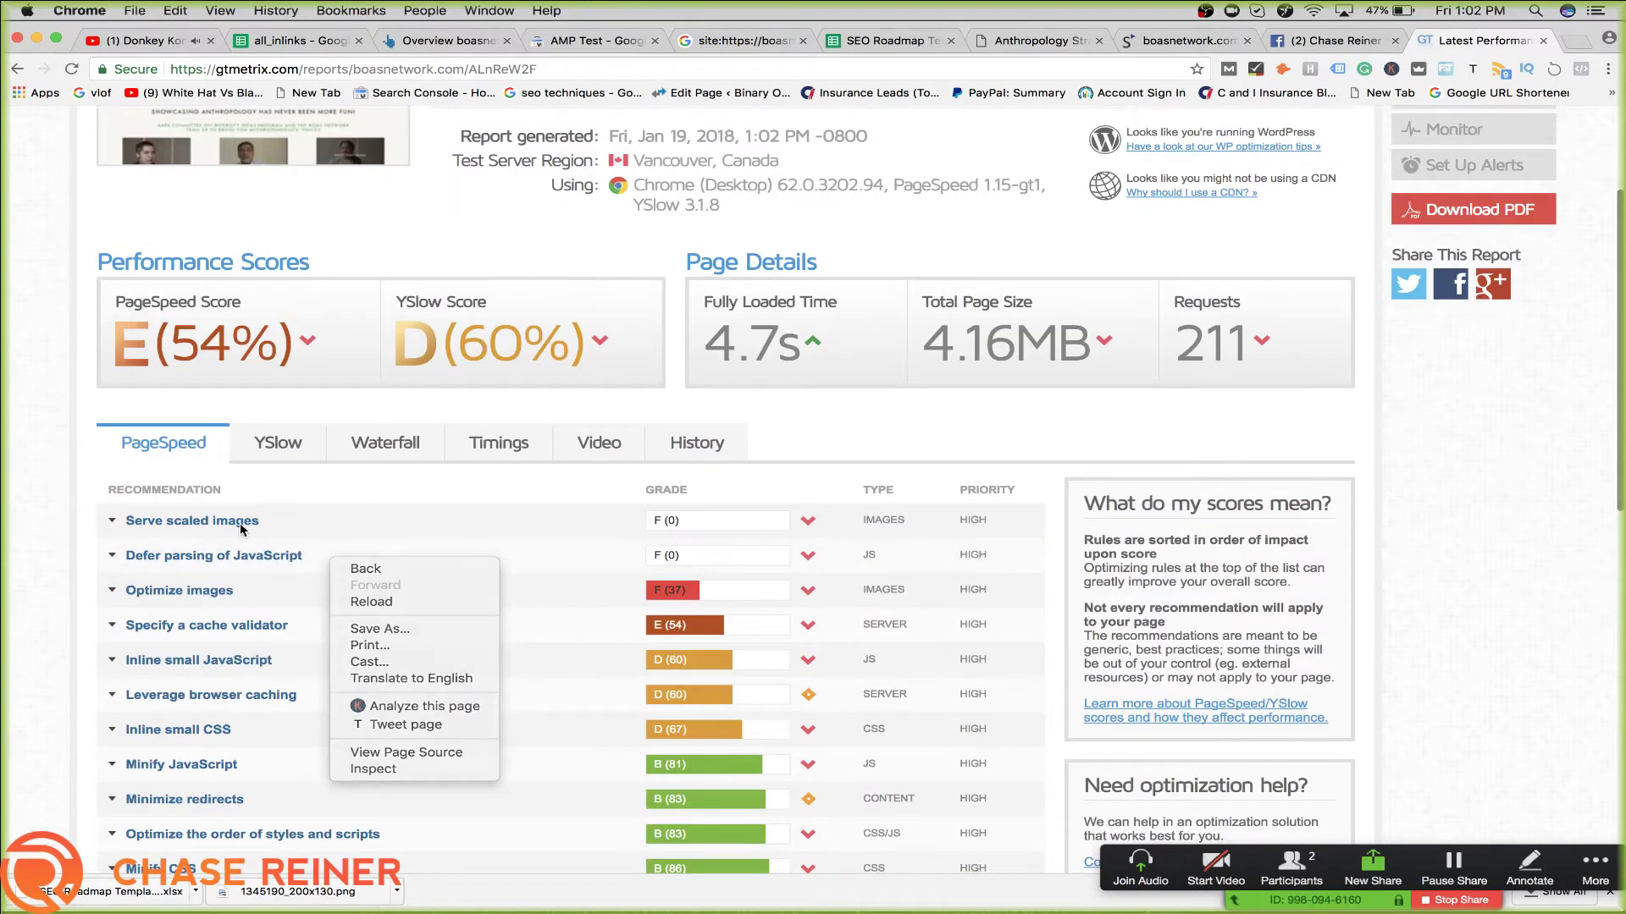
left_click(240, 521)
left_click(254, 528)
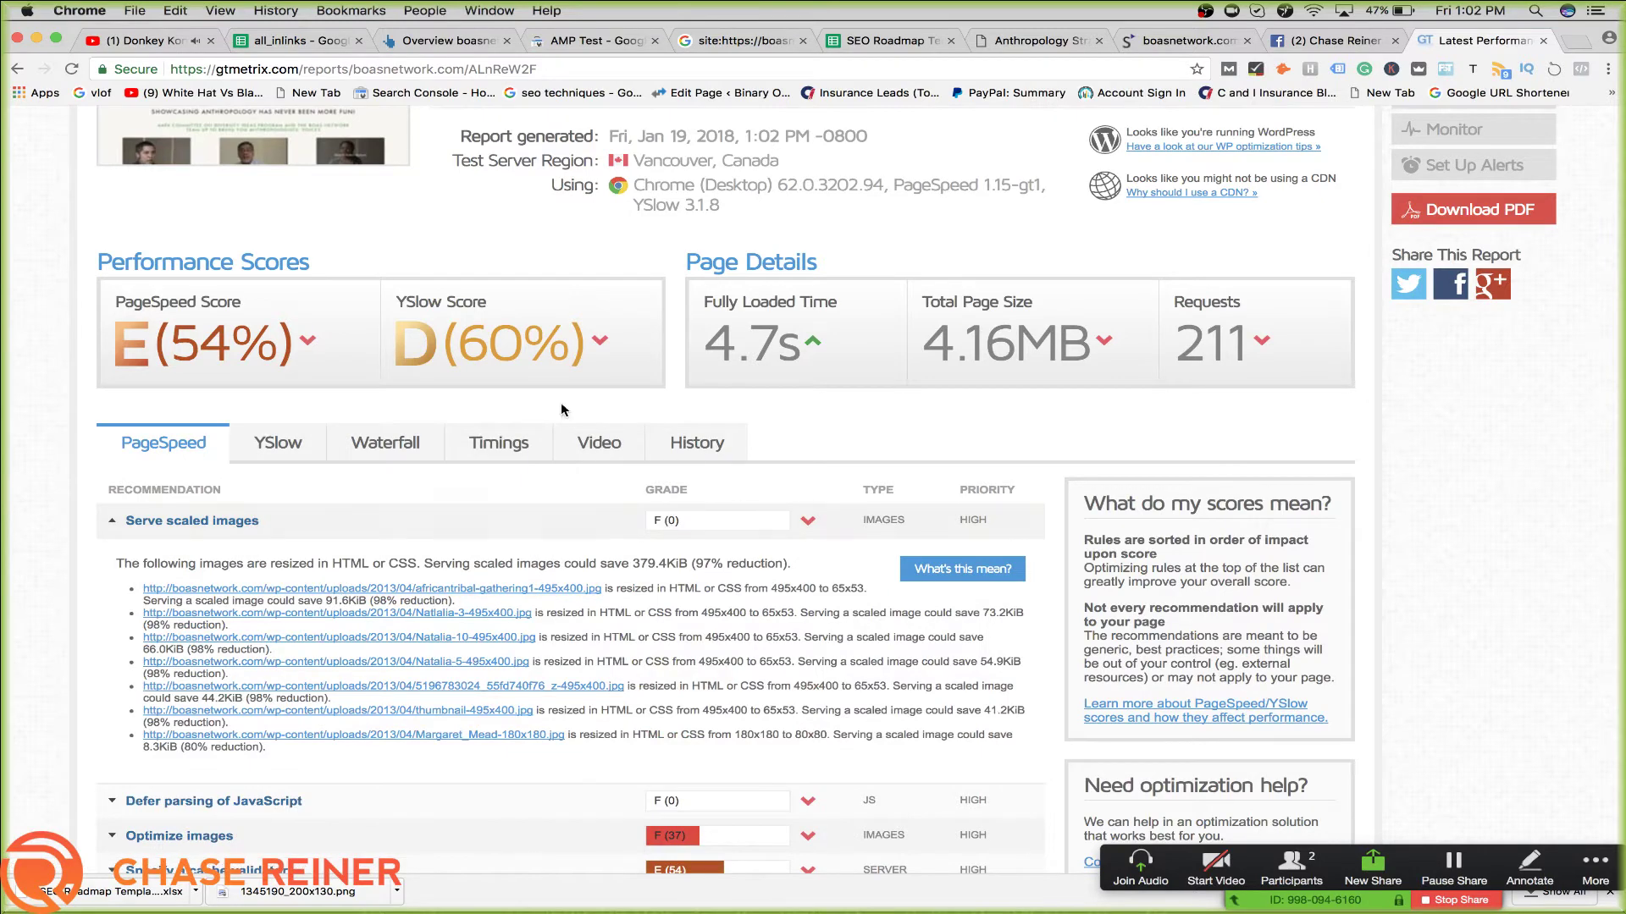
scroll(473, 378, "up", 1)
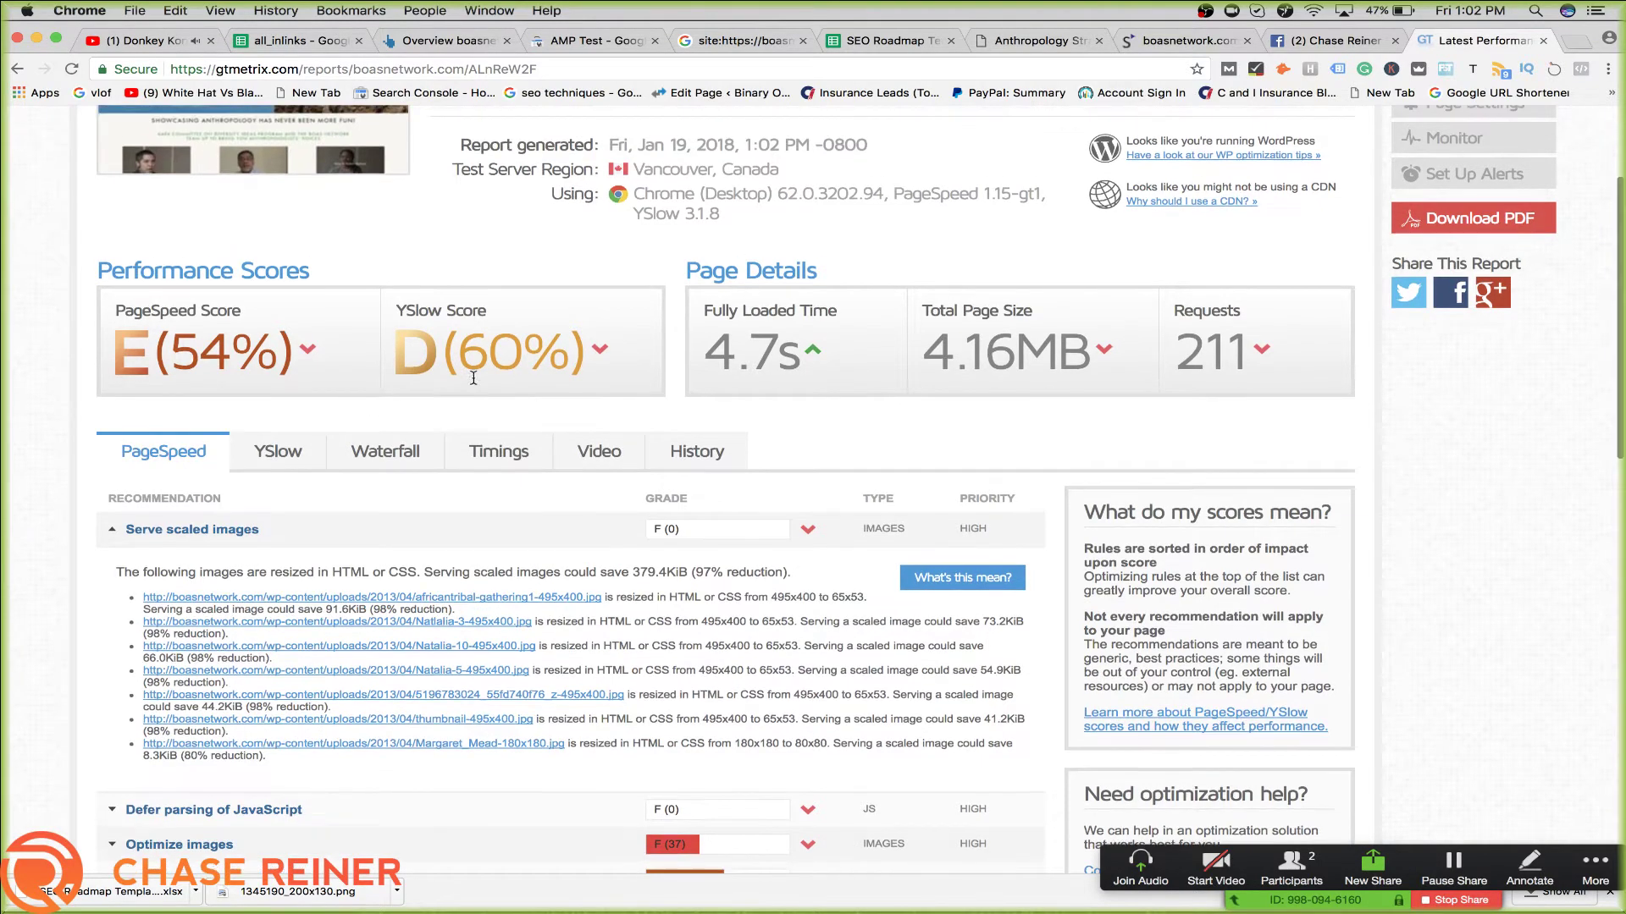
Copy the GTmetrix report's URL into the Result Scan status cell of the SEO Roadmap's Page Speed Optimization section
left_click(903, 44)
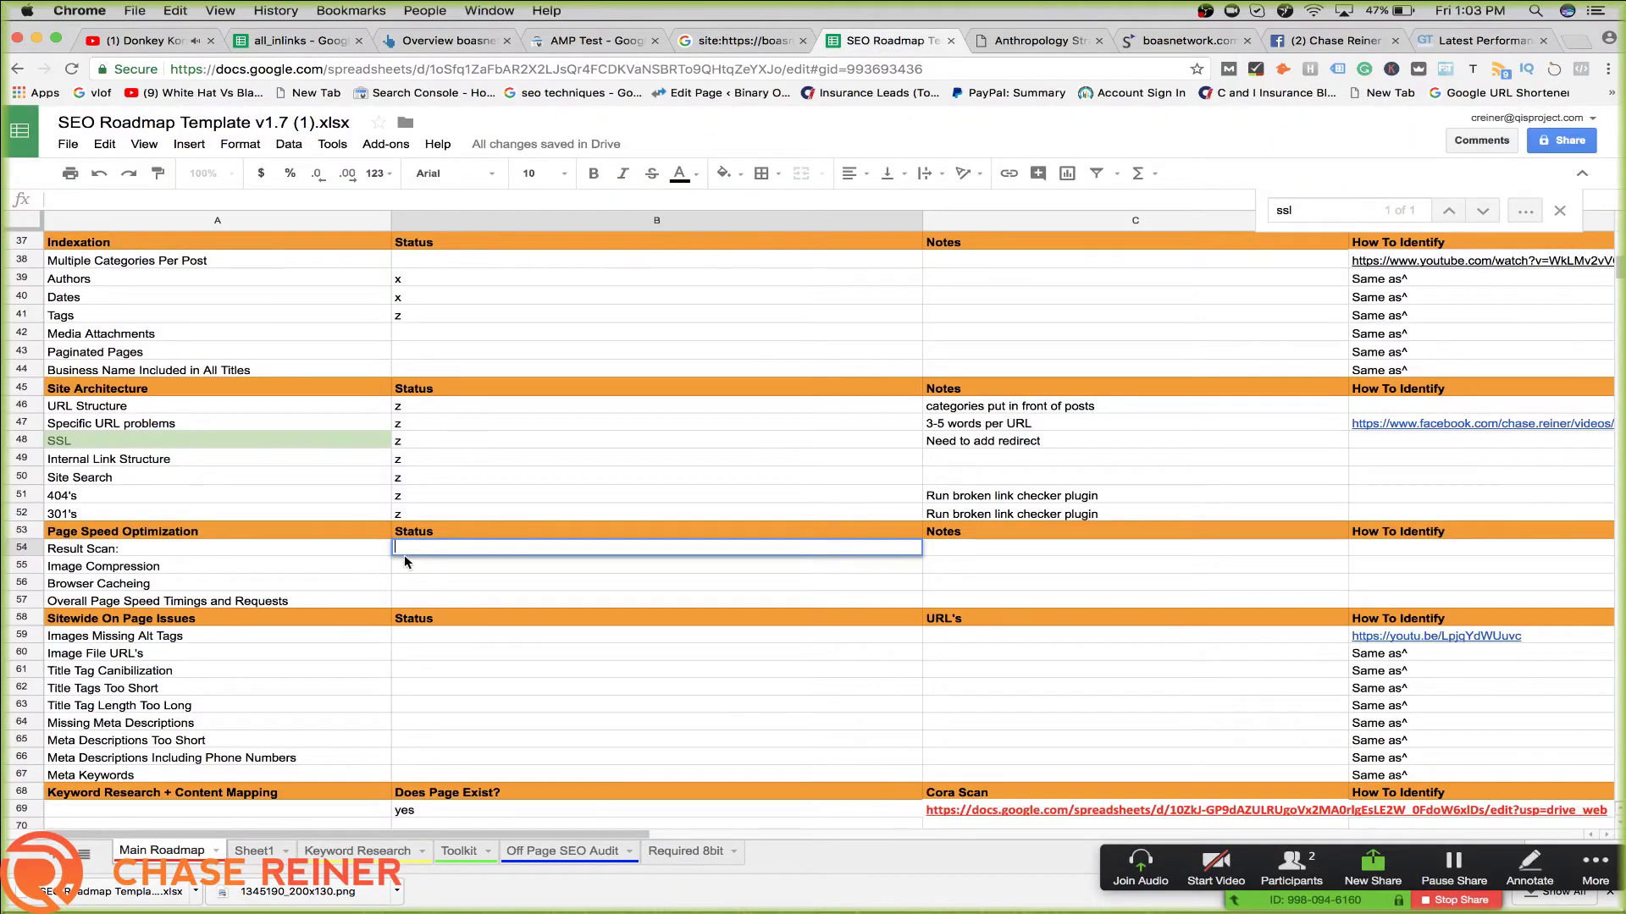
left_click(461, 583)
left_click(464, 567)
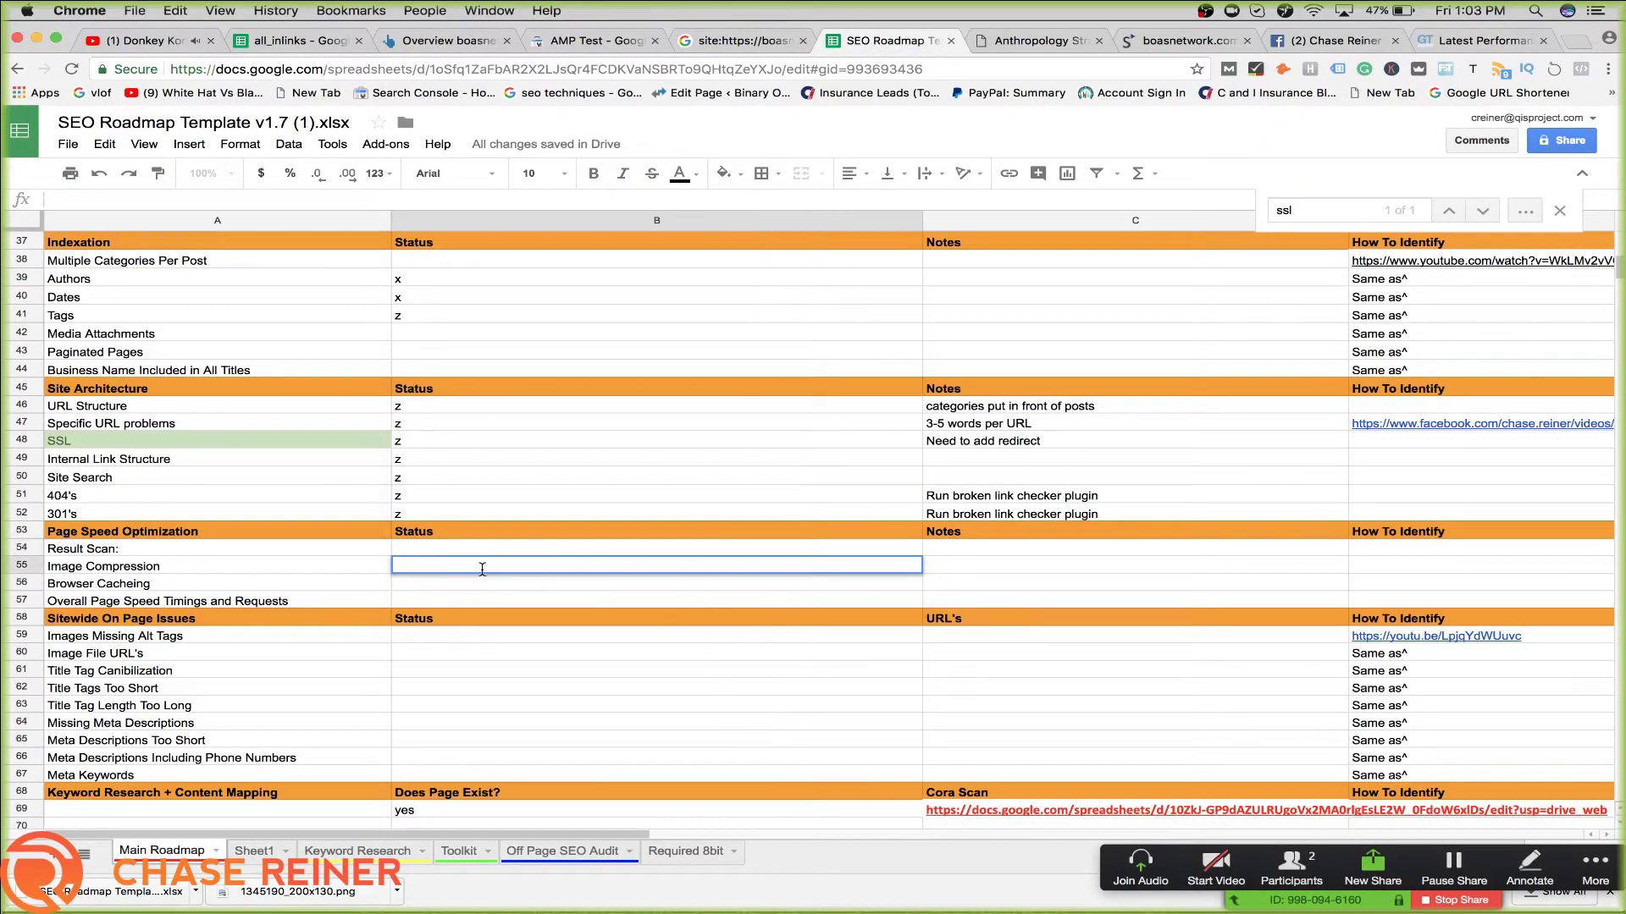
double_click(513, 548)
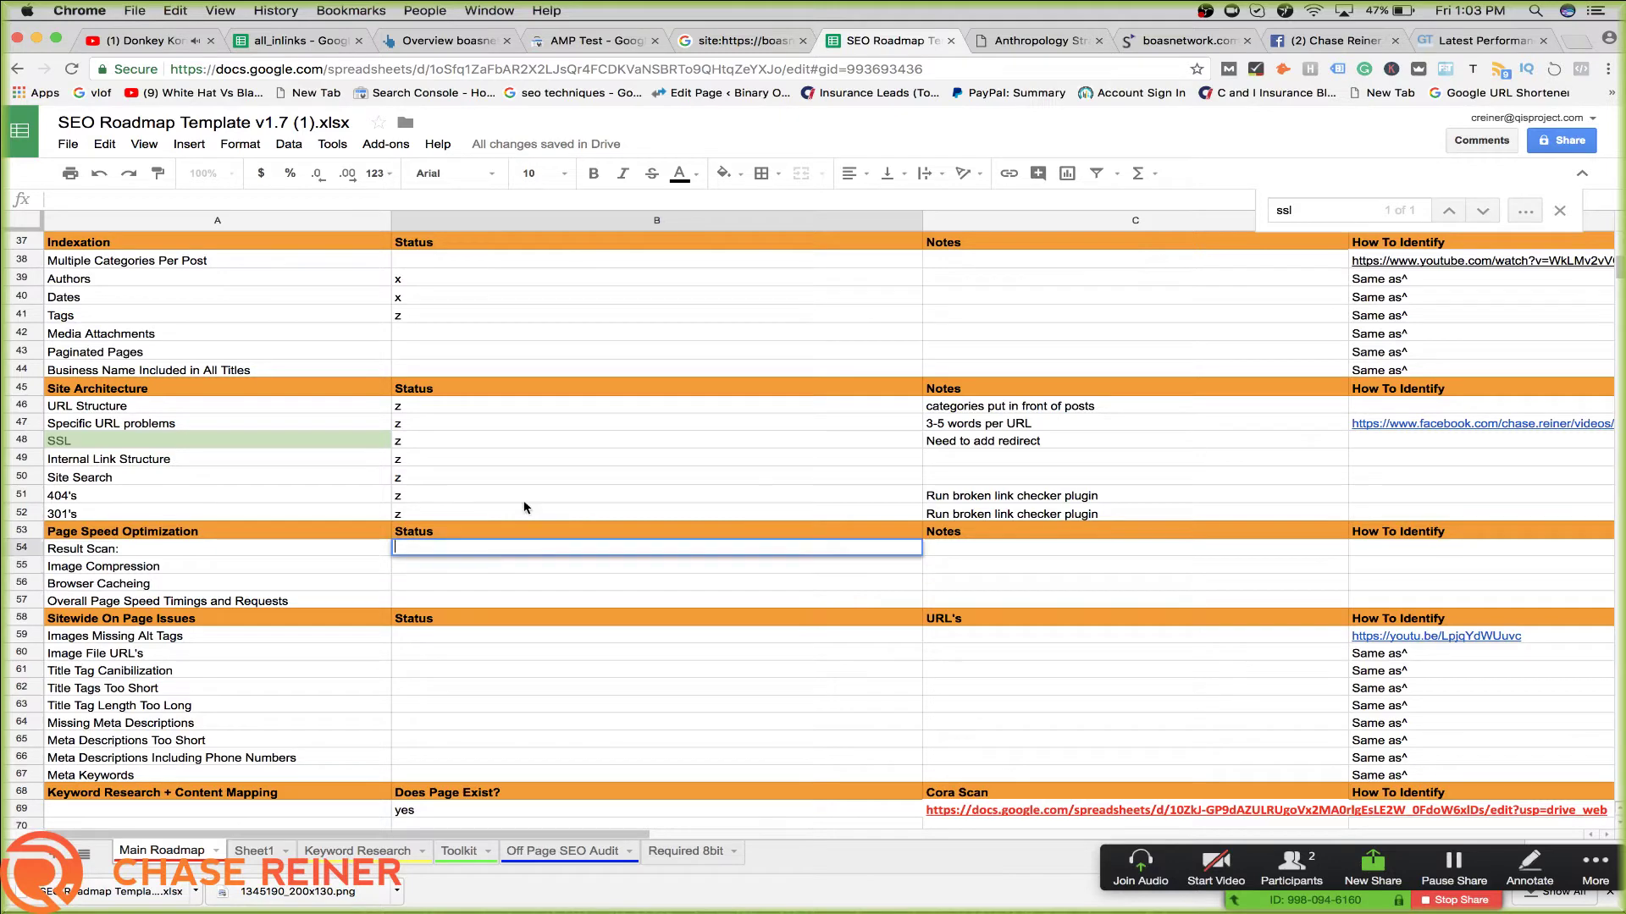
left_click(1016, 41)
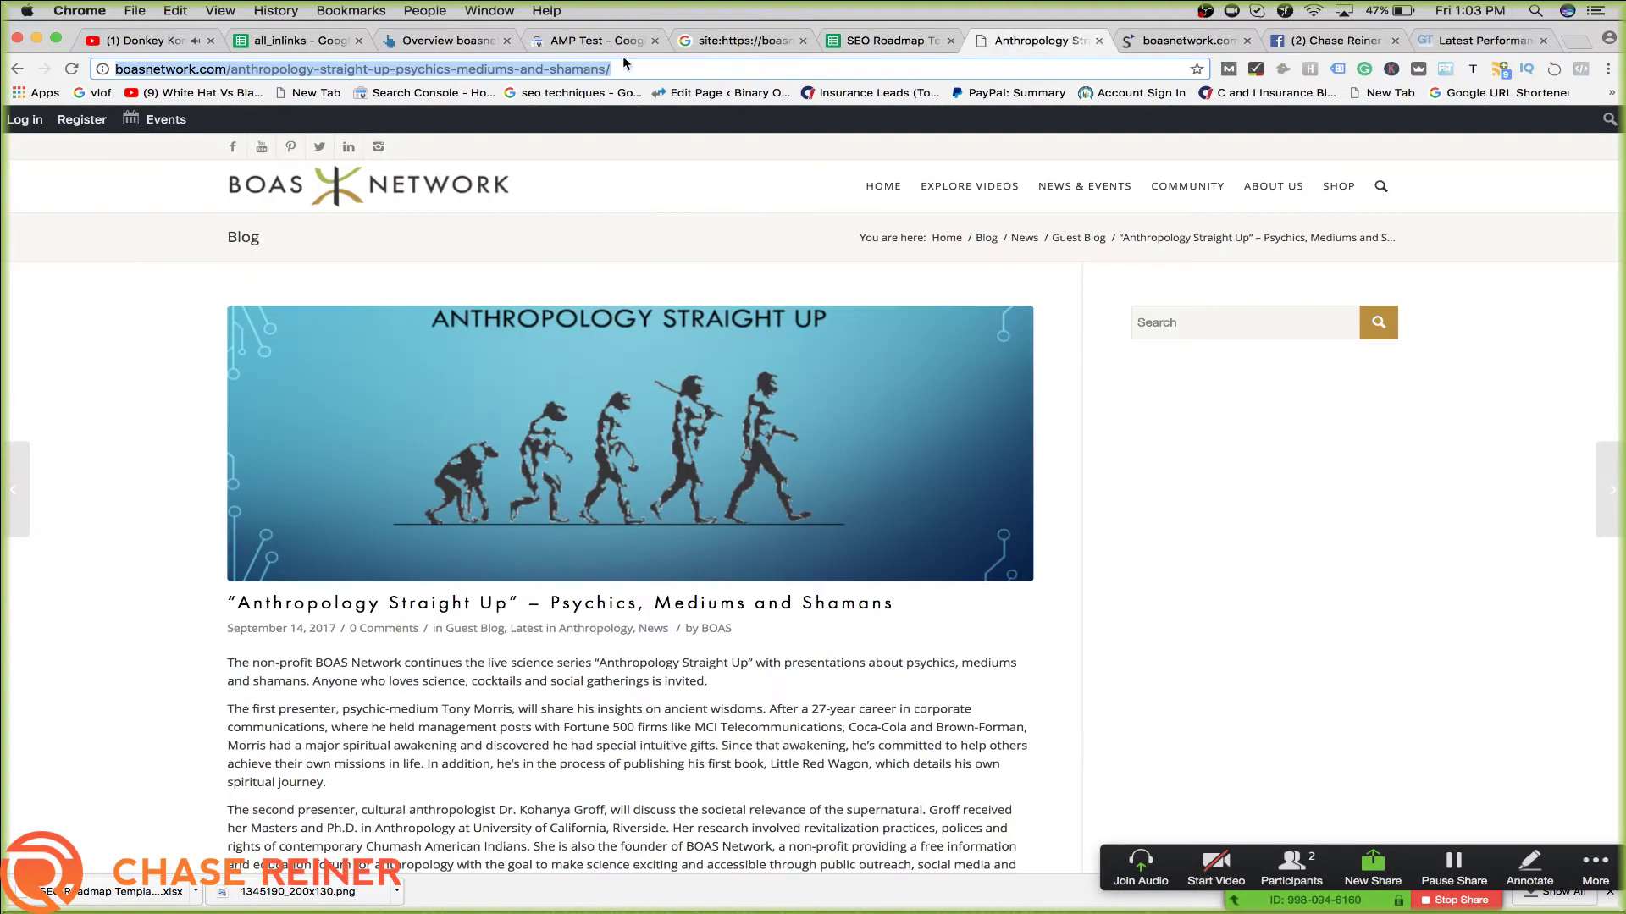
left_click(535, 44)
left_click(852, 44)
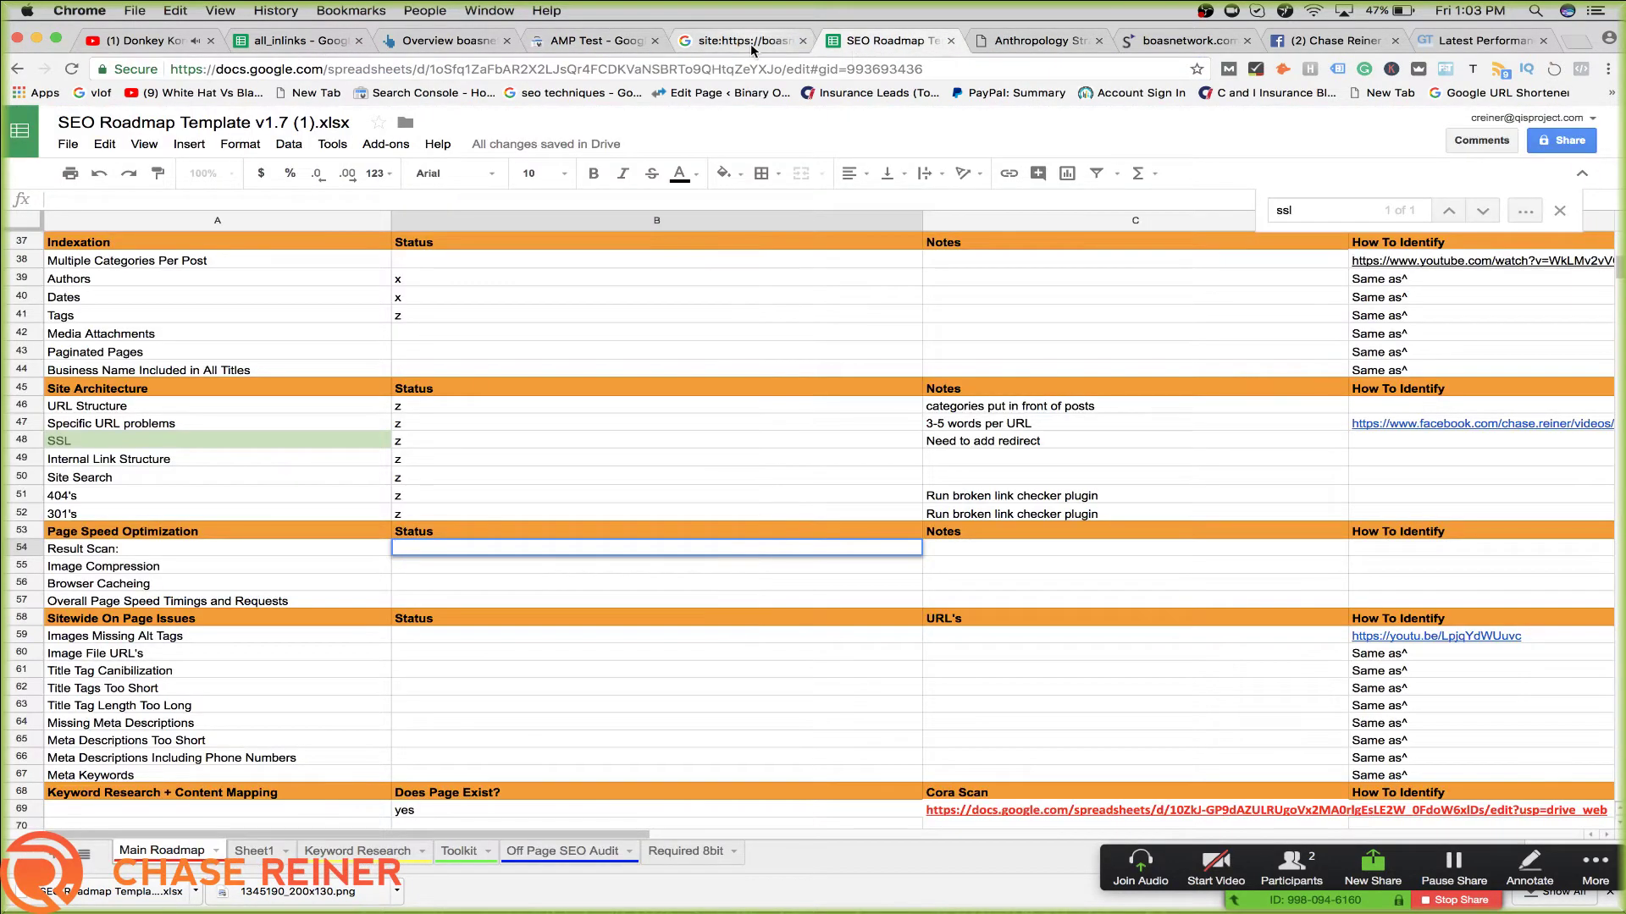
left_click(1026, 41)
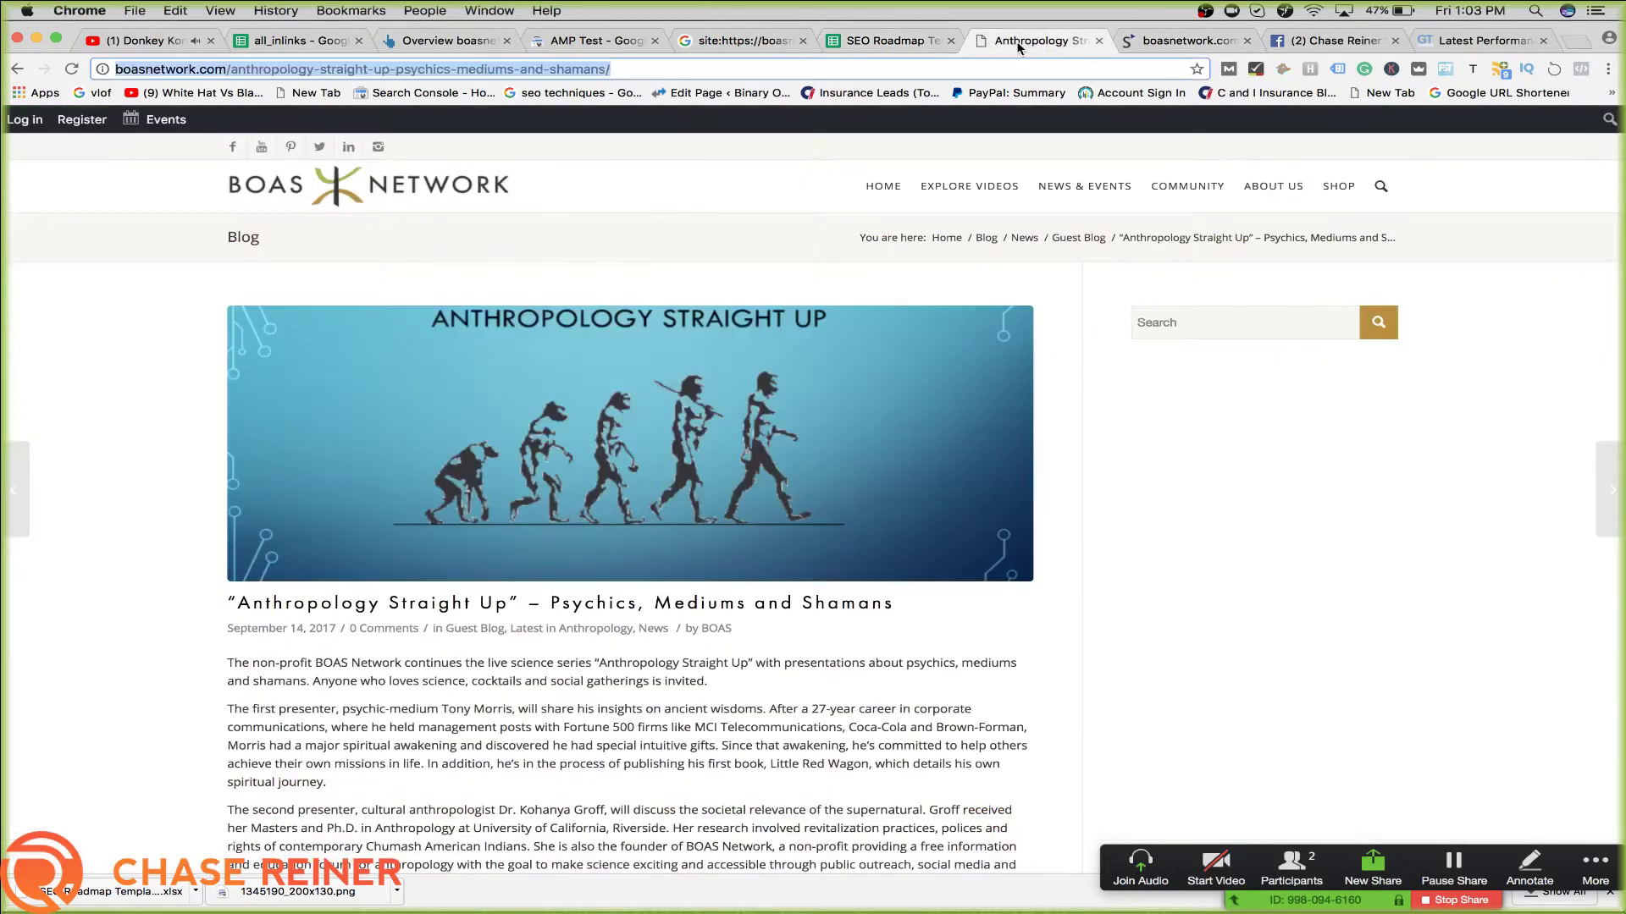
left_click(1460, 44)
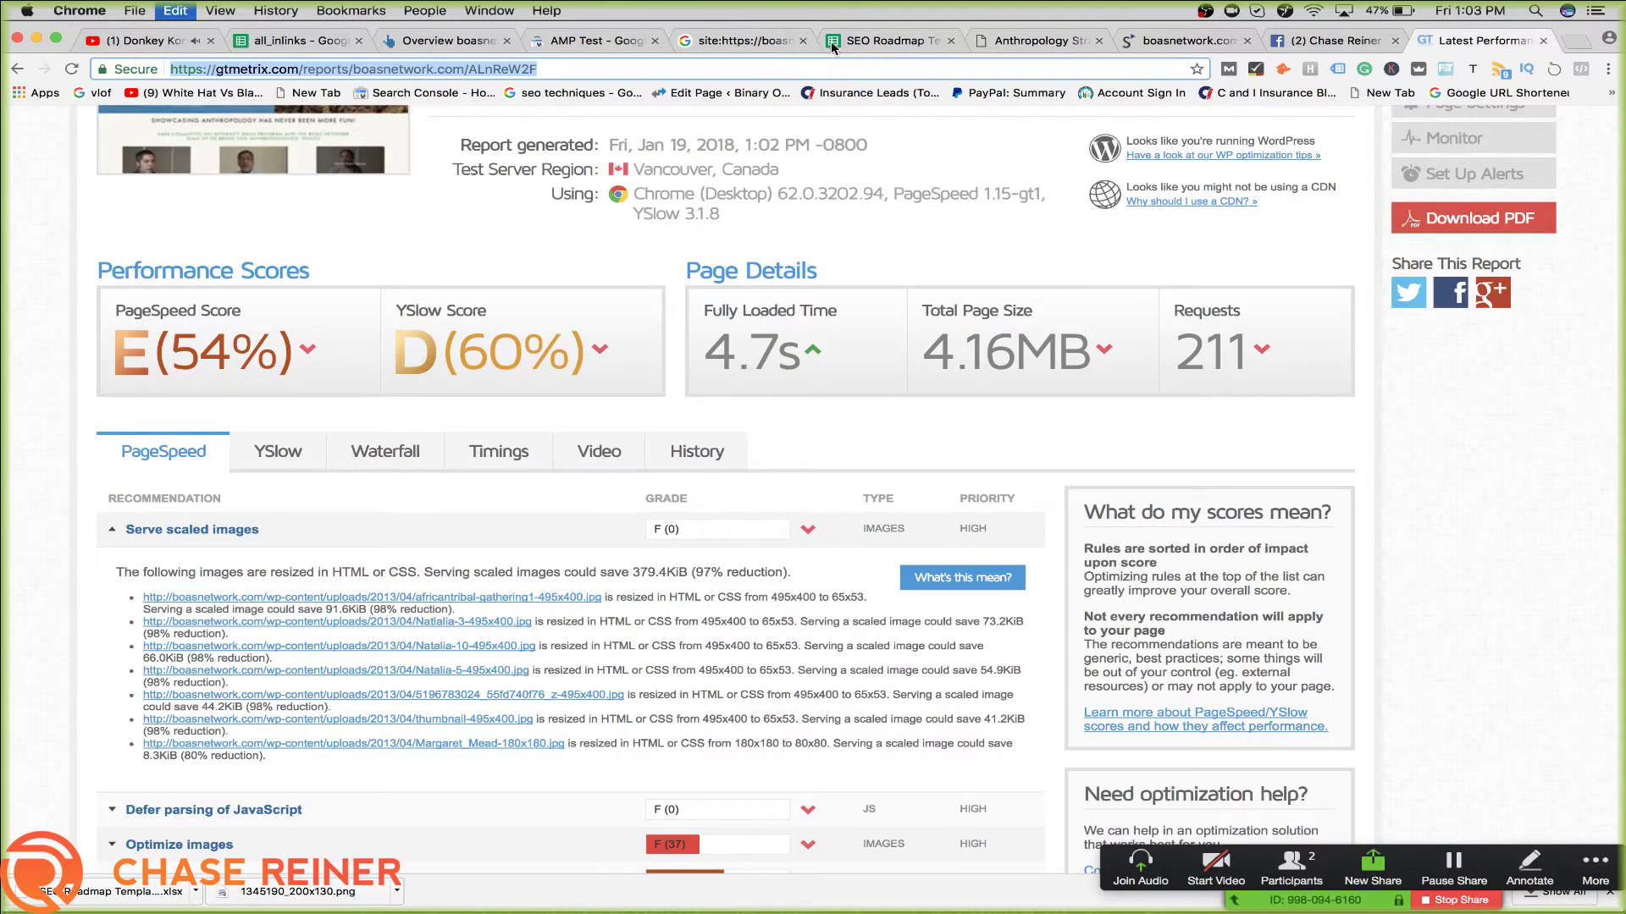
left_click(843, 42)
key("ctrl+v")
key("Return")
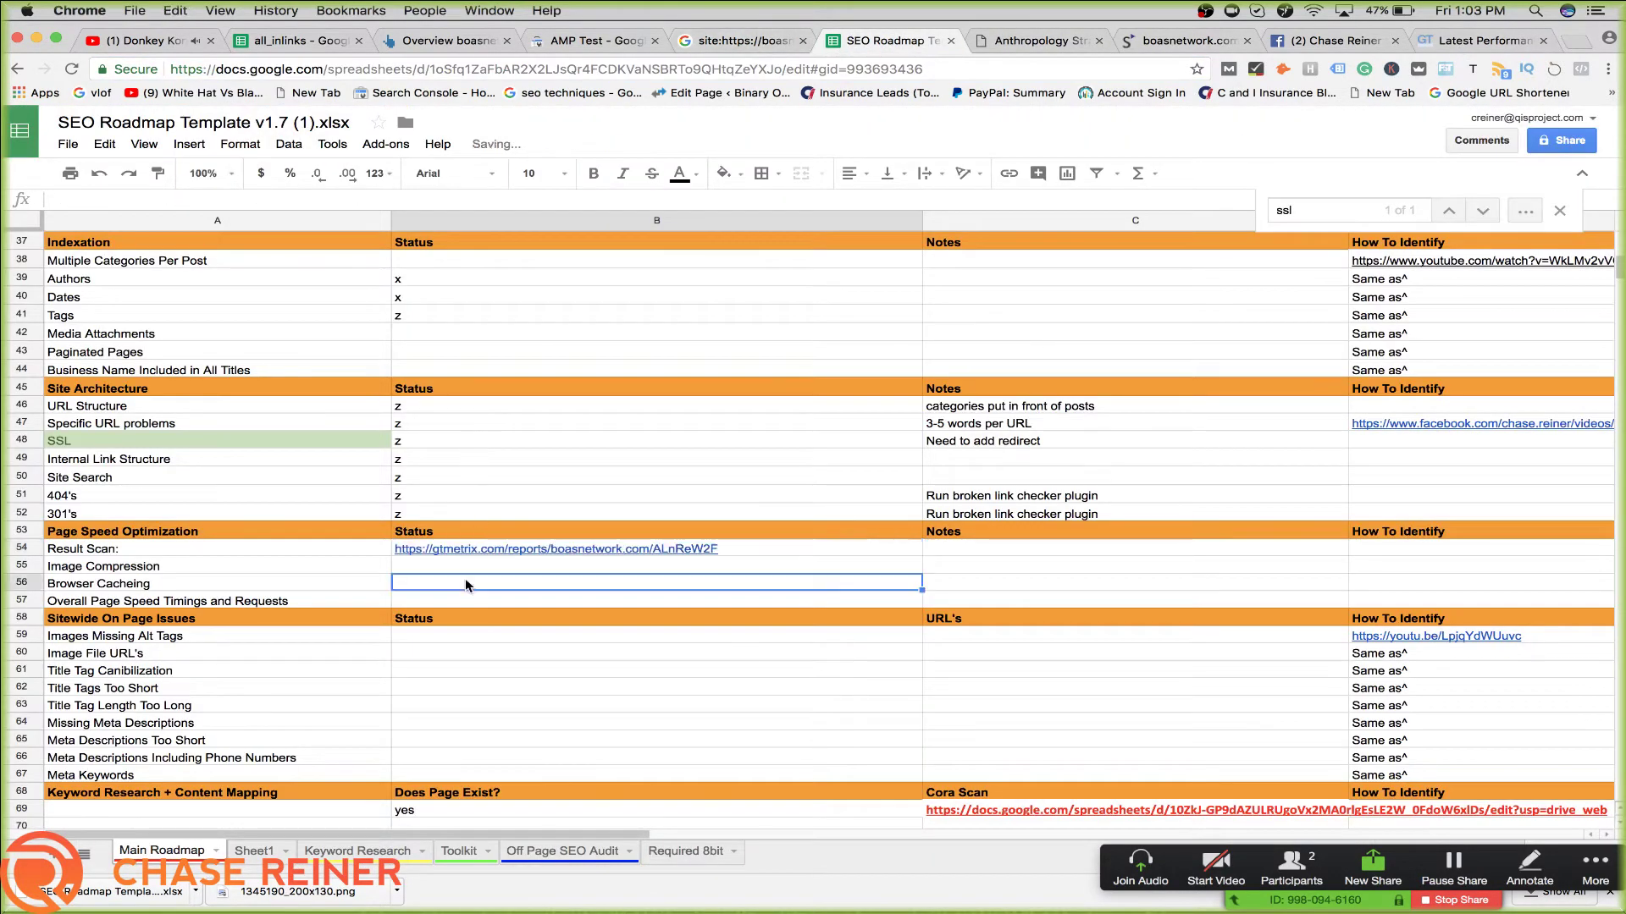
Rename the Notes header of the Page Speed Optimization section to Score
double_click(490, 563)
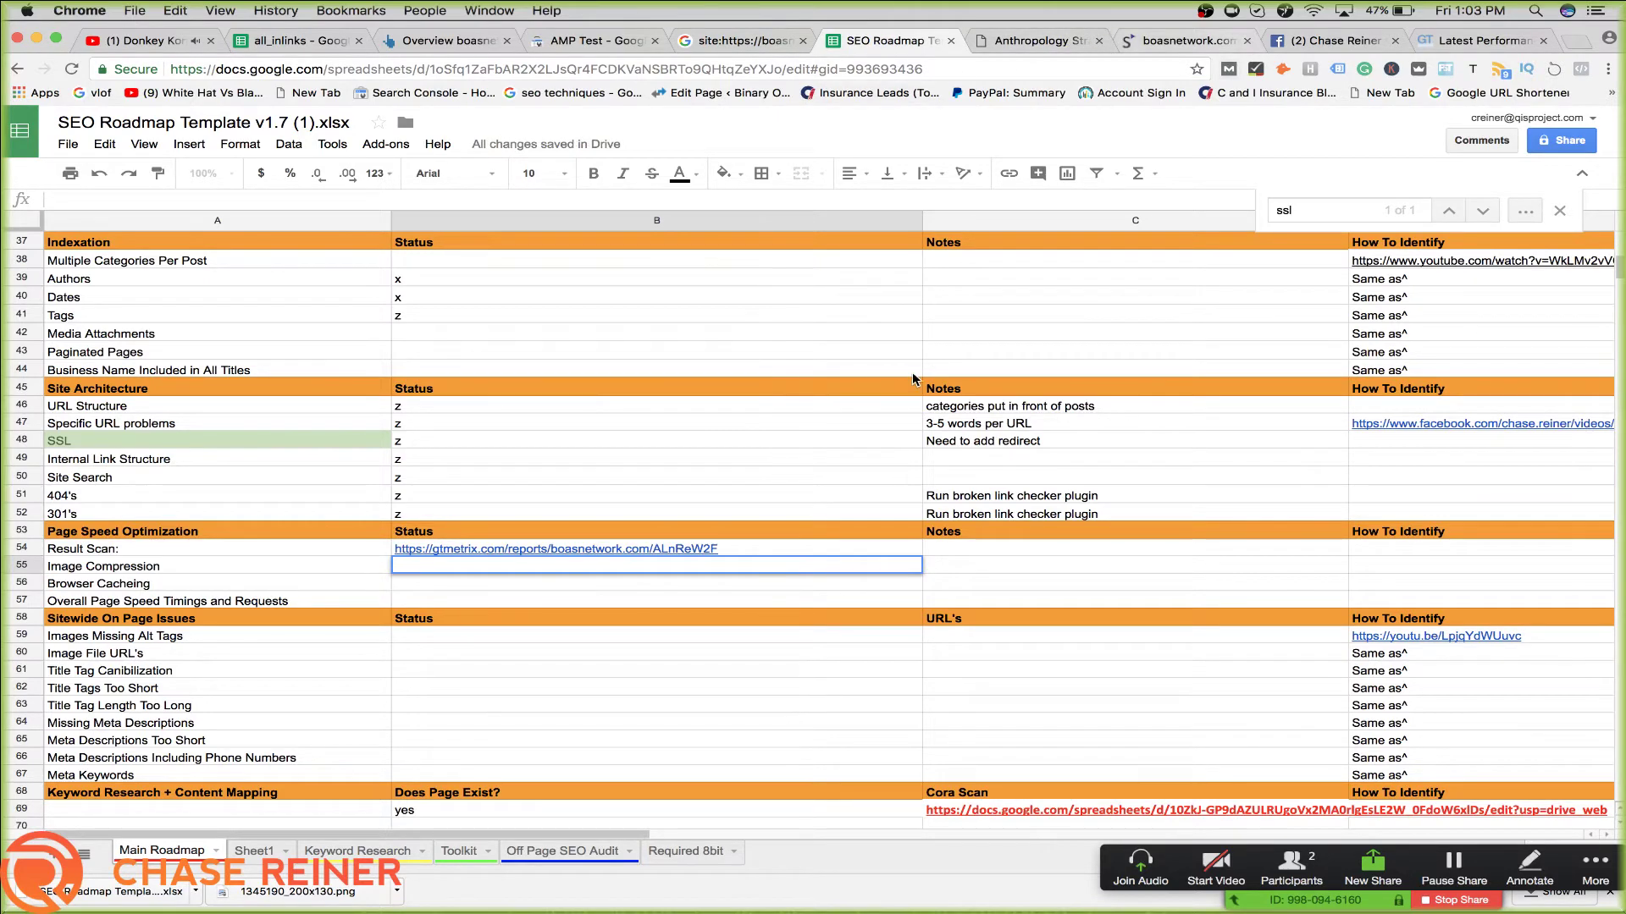
double_click(1018, 533)
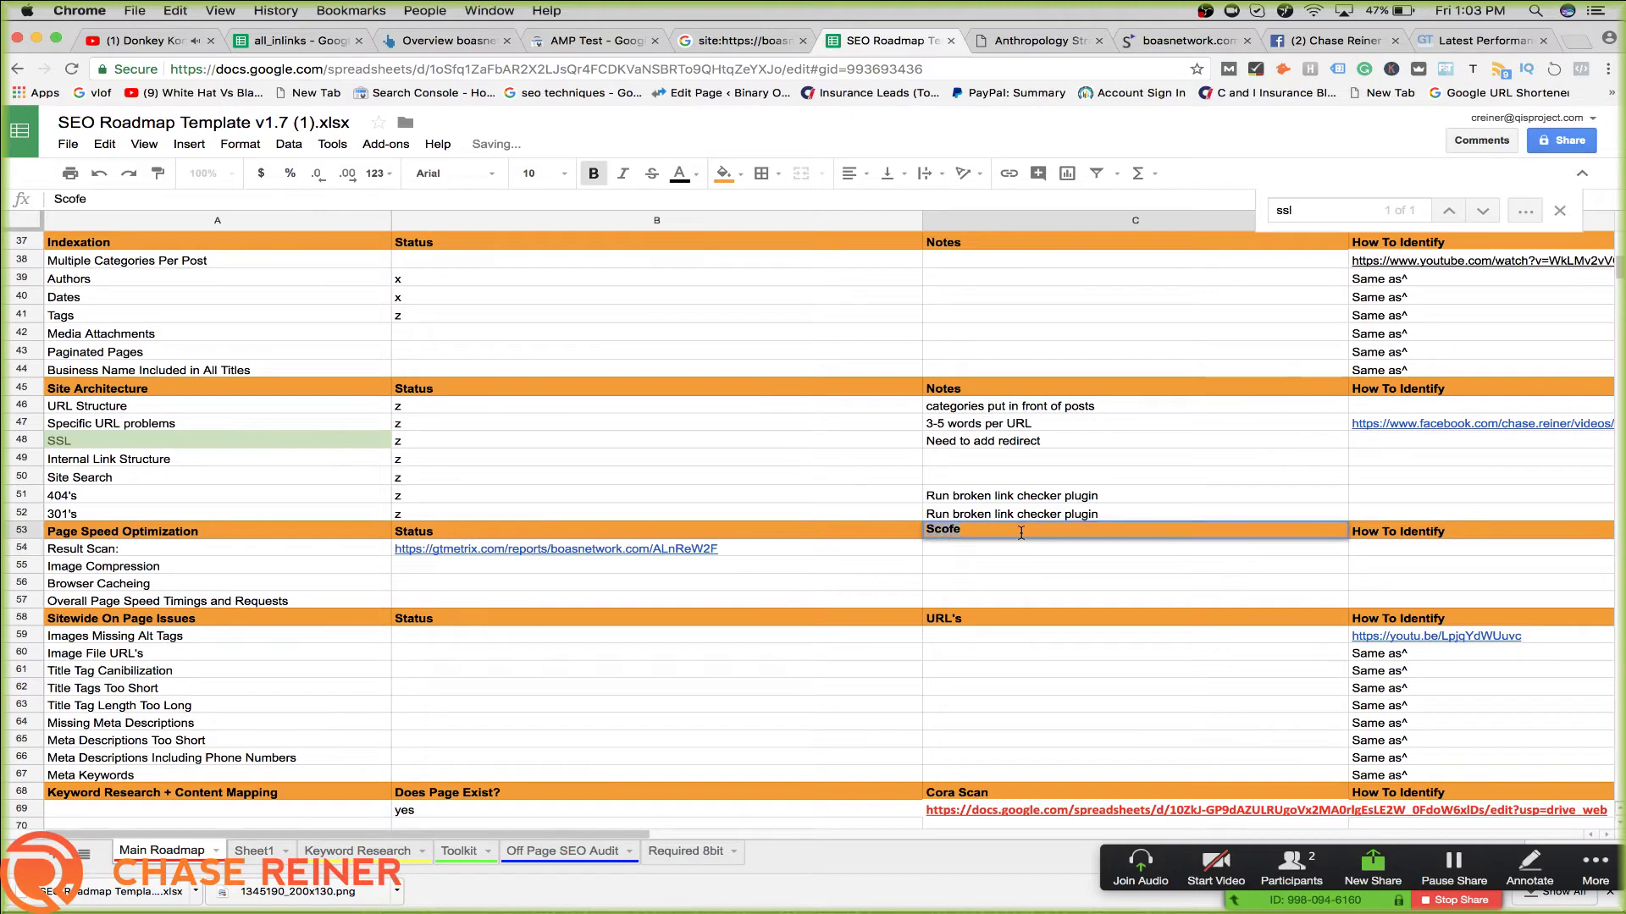
key("BackSpace")
key("BackSpace")
type("re")
key("Return")
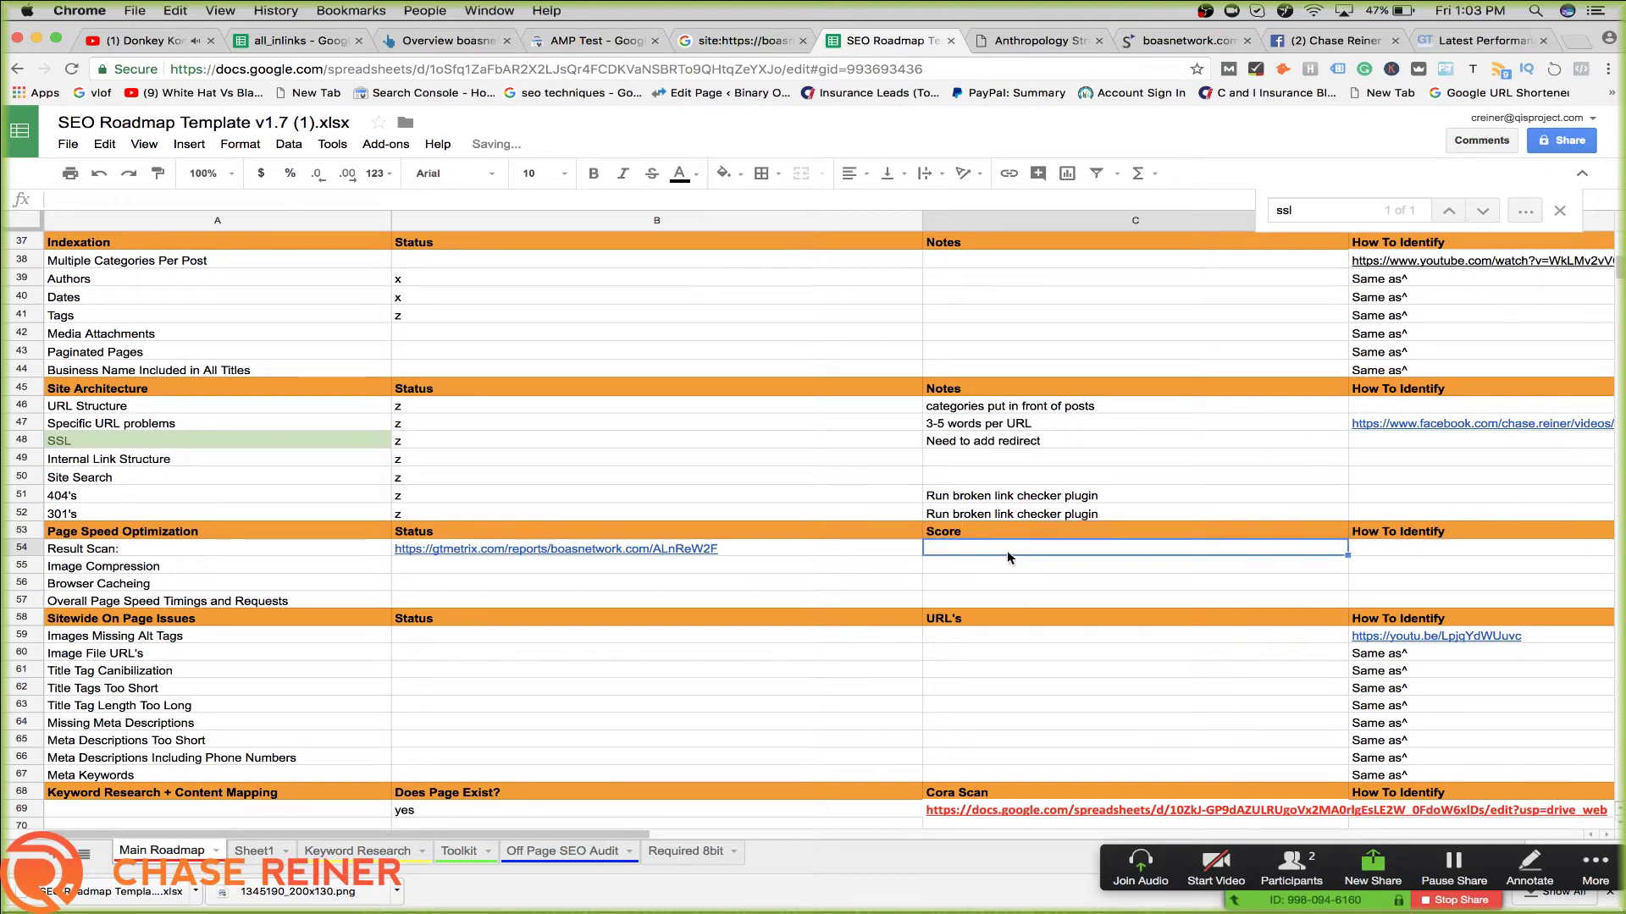
Check the PageSpeed and YSlow scores in the GTmetrix report and enter "E 54% D60%" as the Result Scan score
left_click(1477, 41)
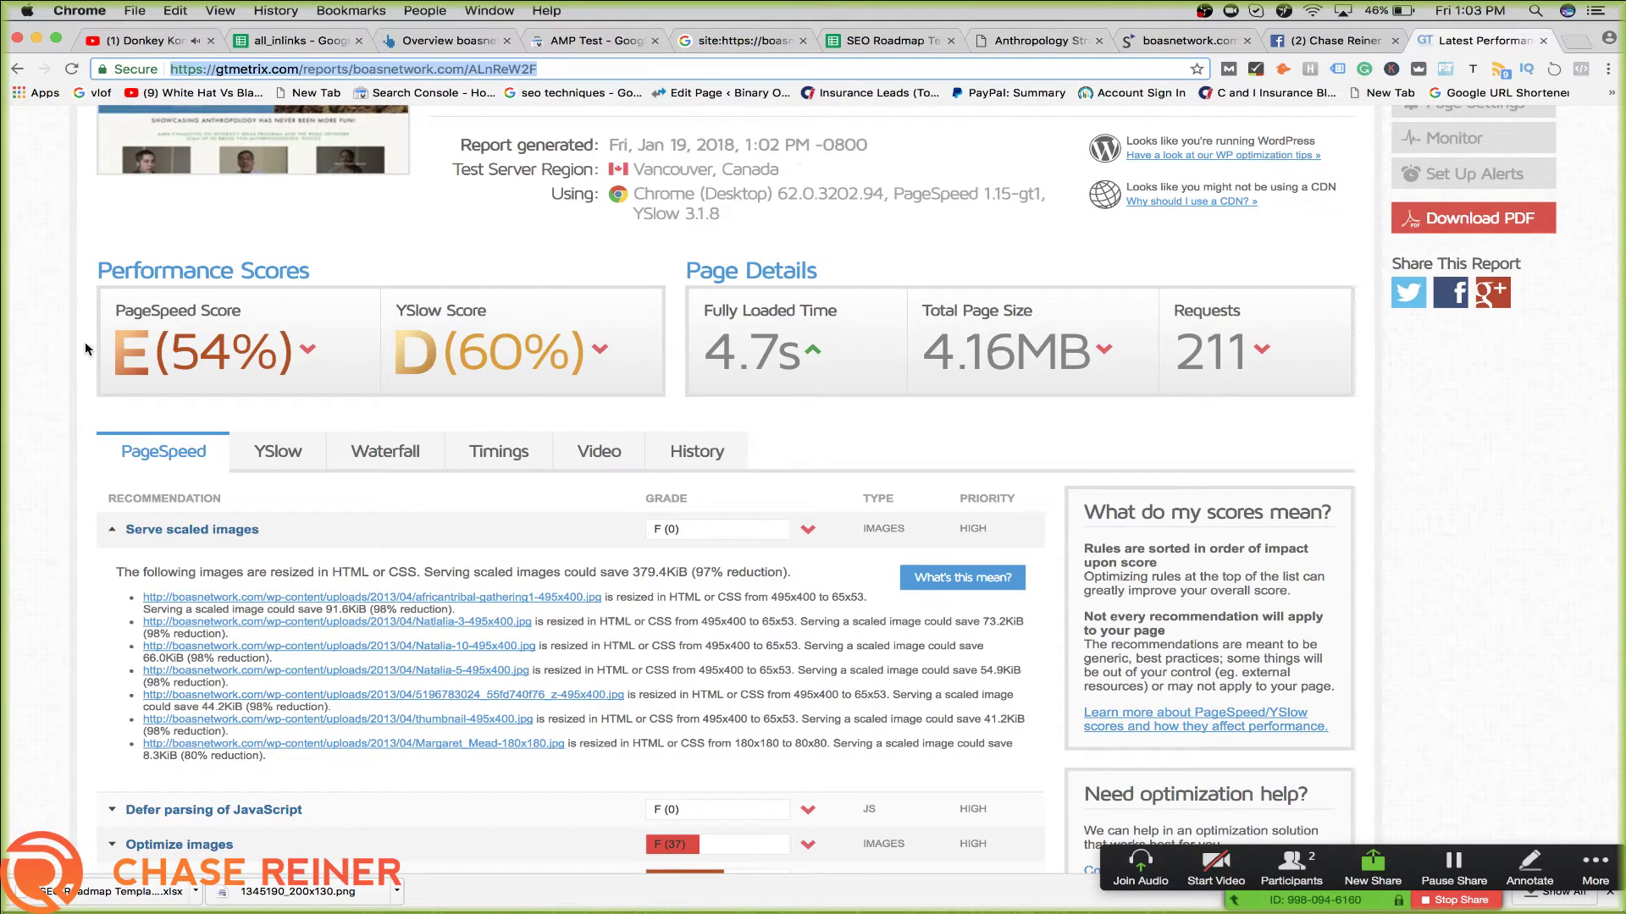
left_click_drag(85, 342, 603, 372)
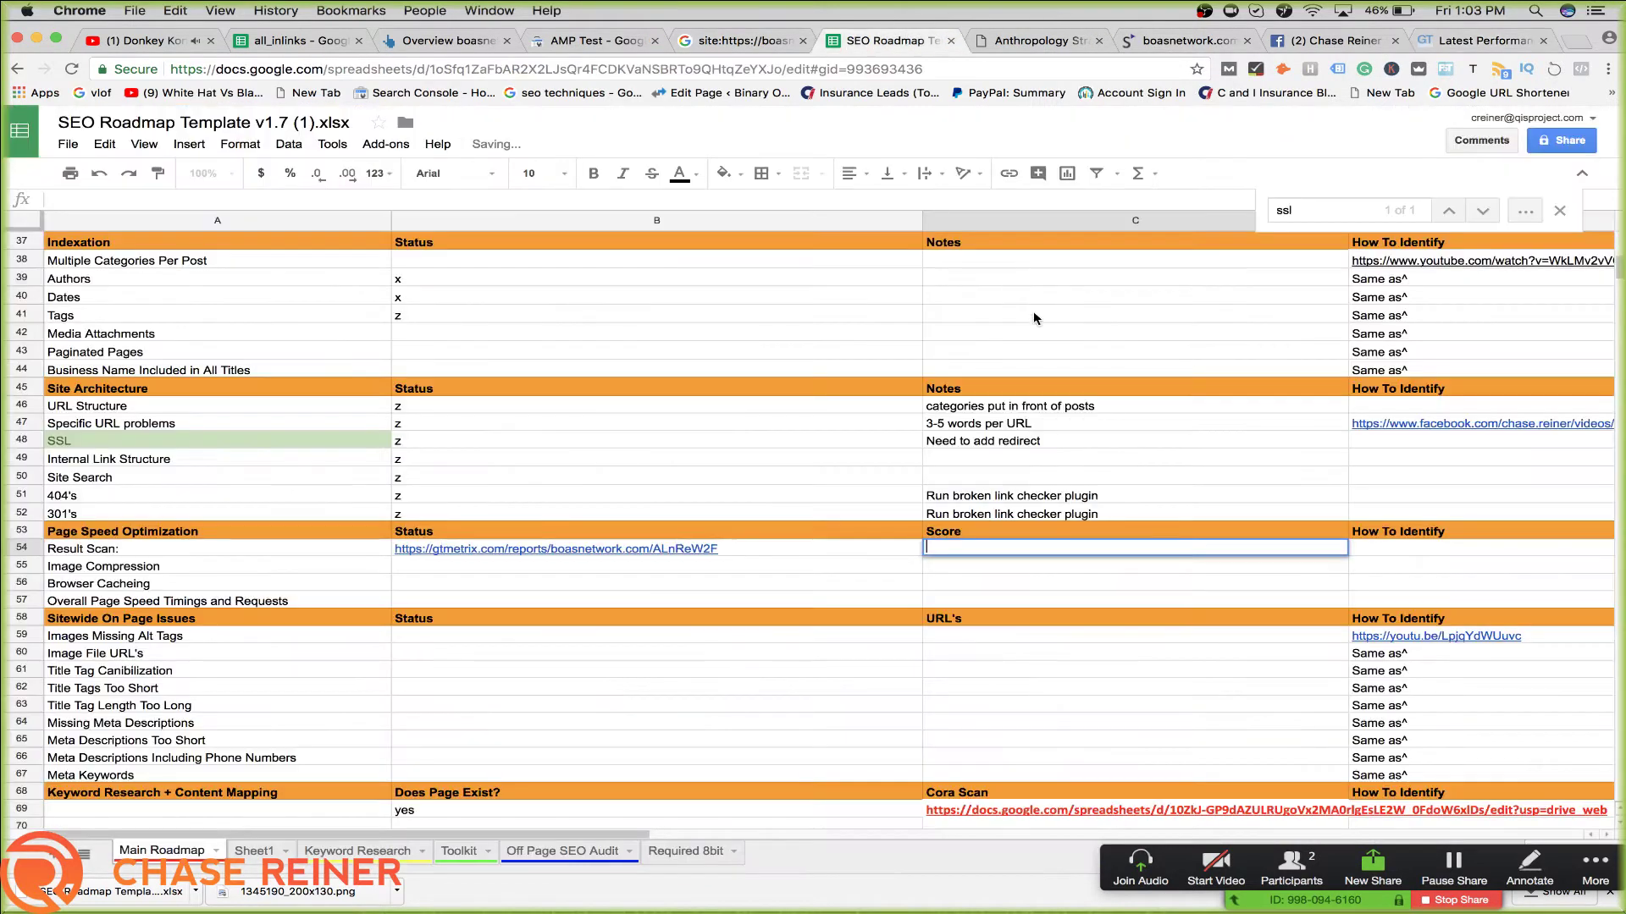
left_click(910, 40)
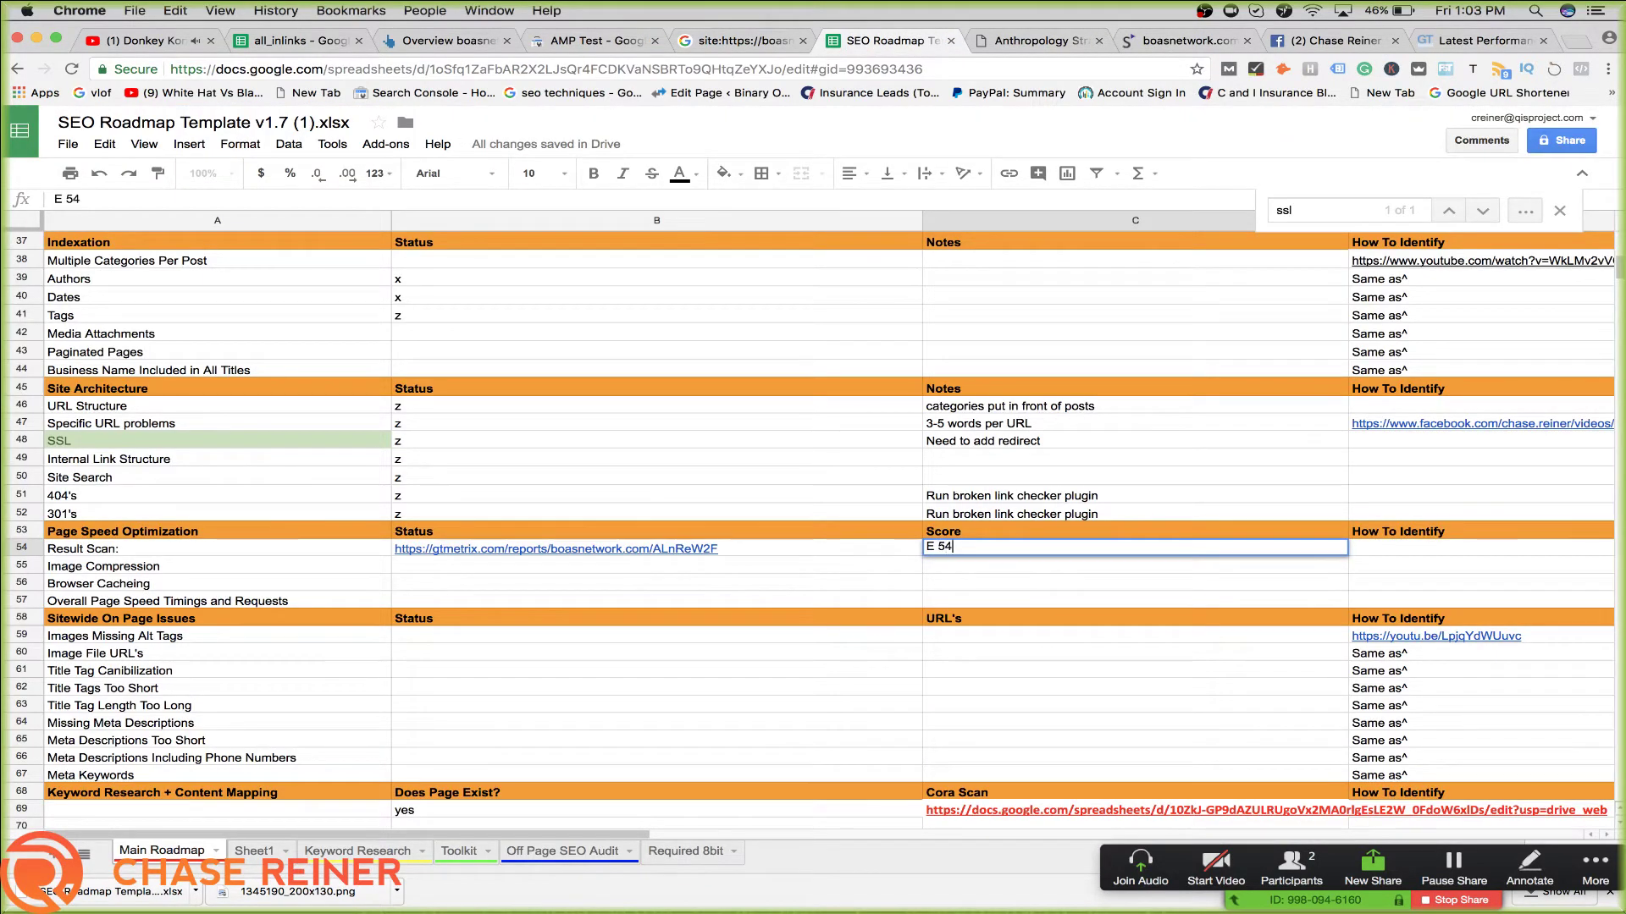
key("BackSpace")
key("BackSpace")
key("BackSpace")
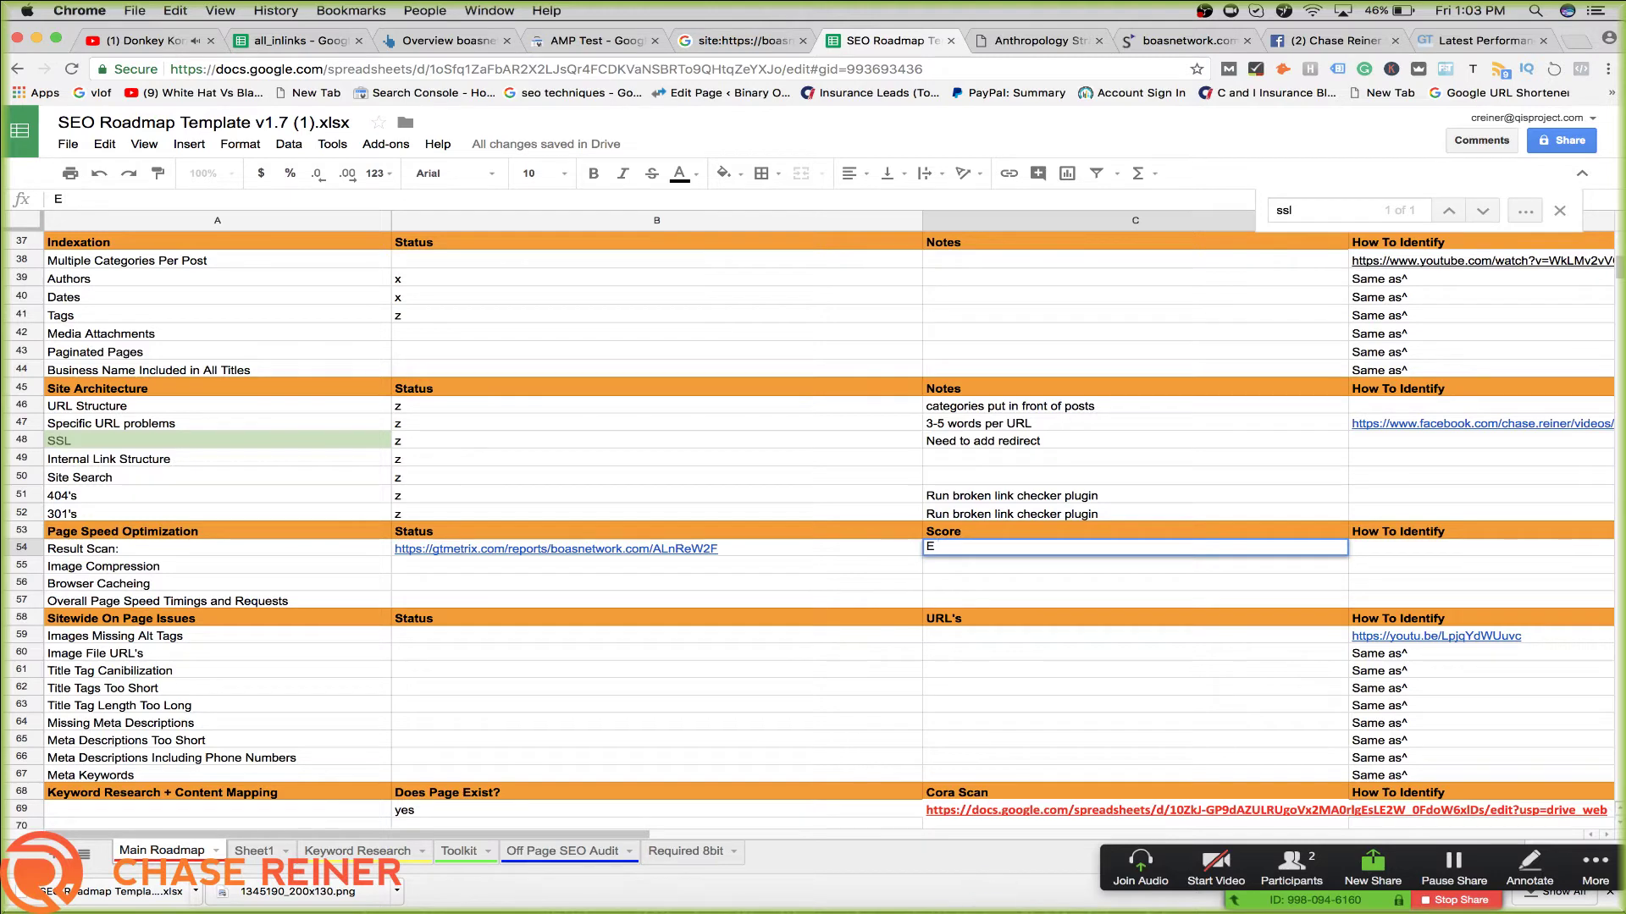
type("%")
key("BackSpace")
type("54% D60%")
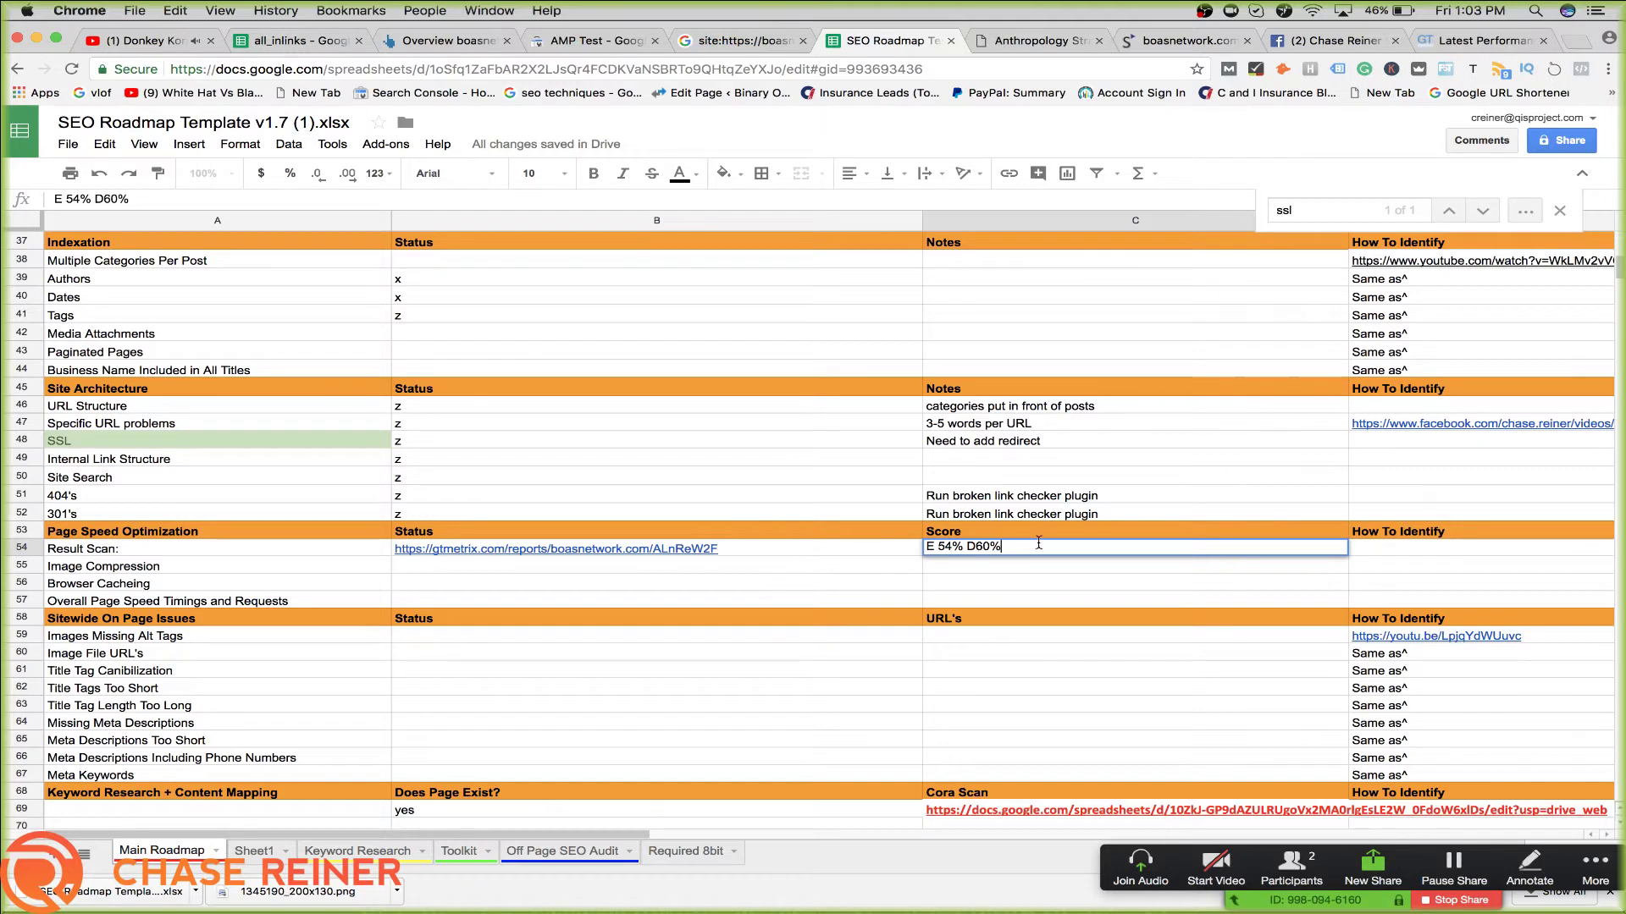
left_click(989, 620)
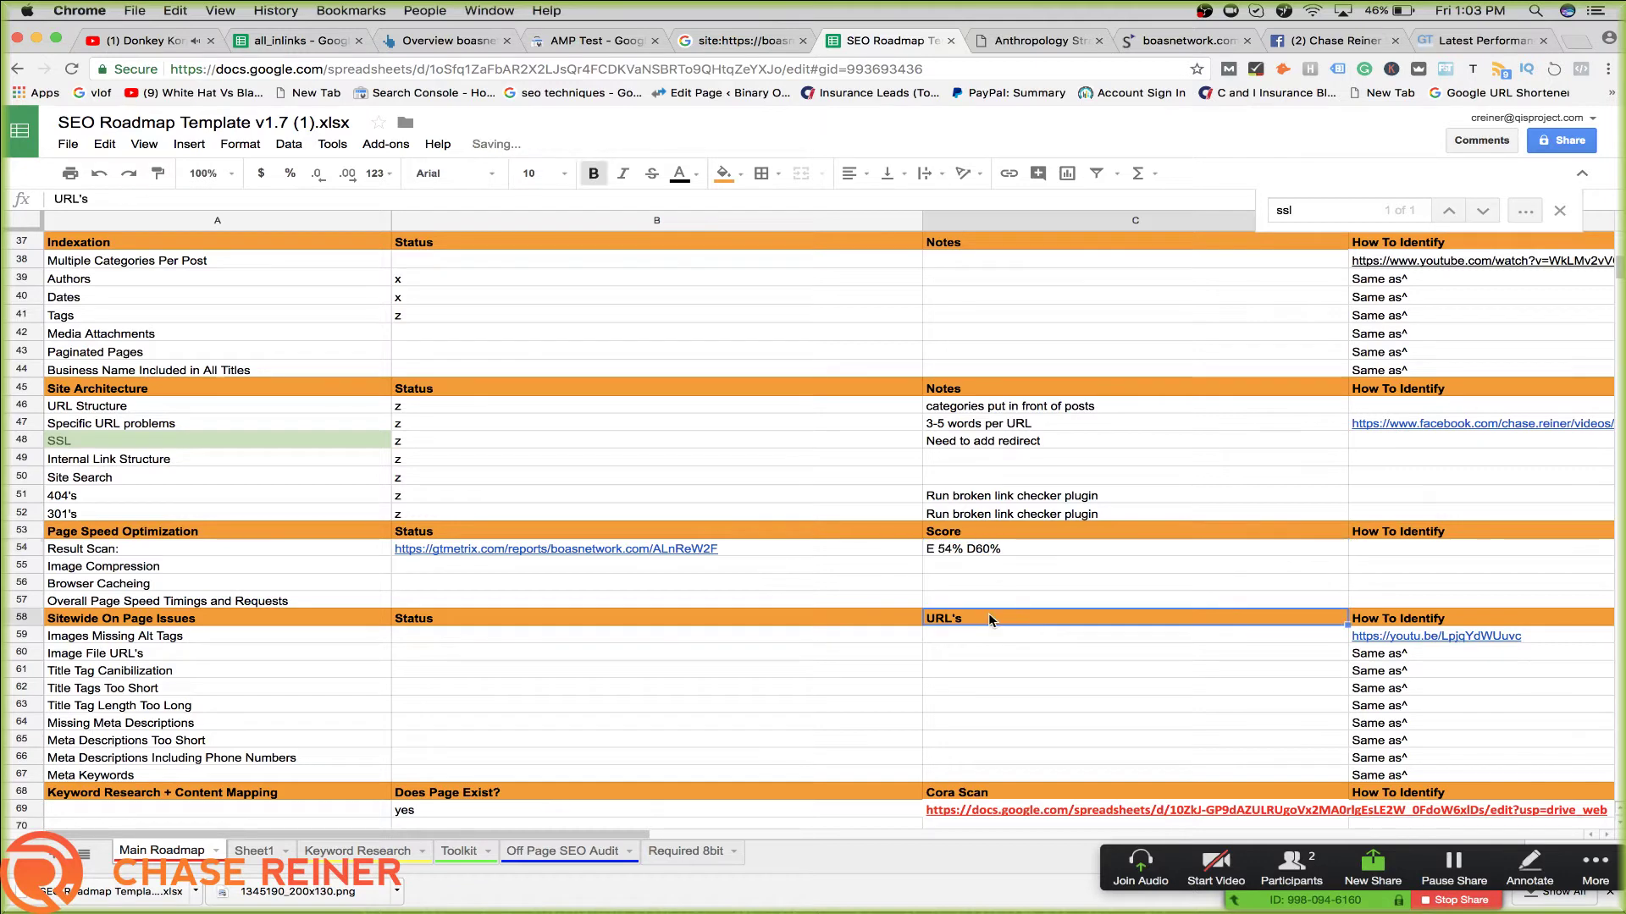
Remove the space after the E in the Result Scan score so it reads "E54% D60%"
left_click(948, 555)
double_click(944, 557)
left_click(935, 547)
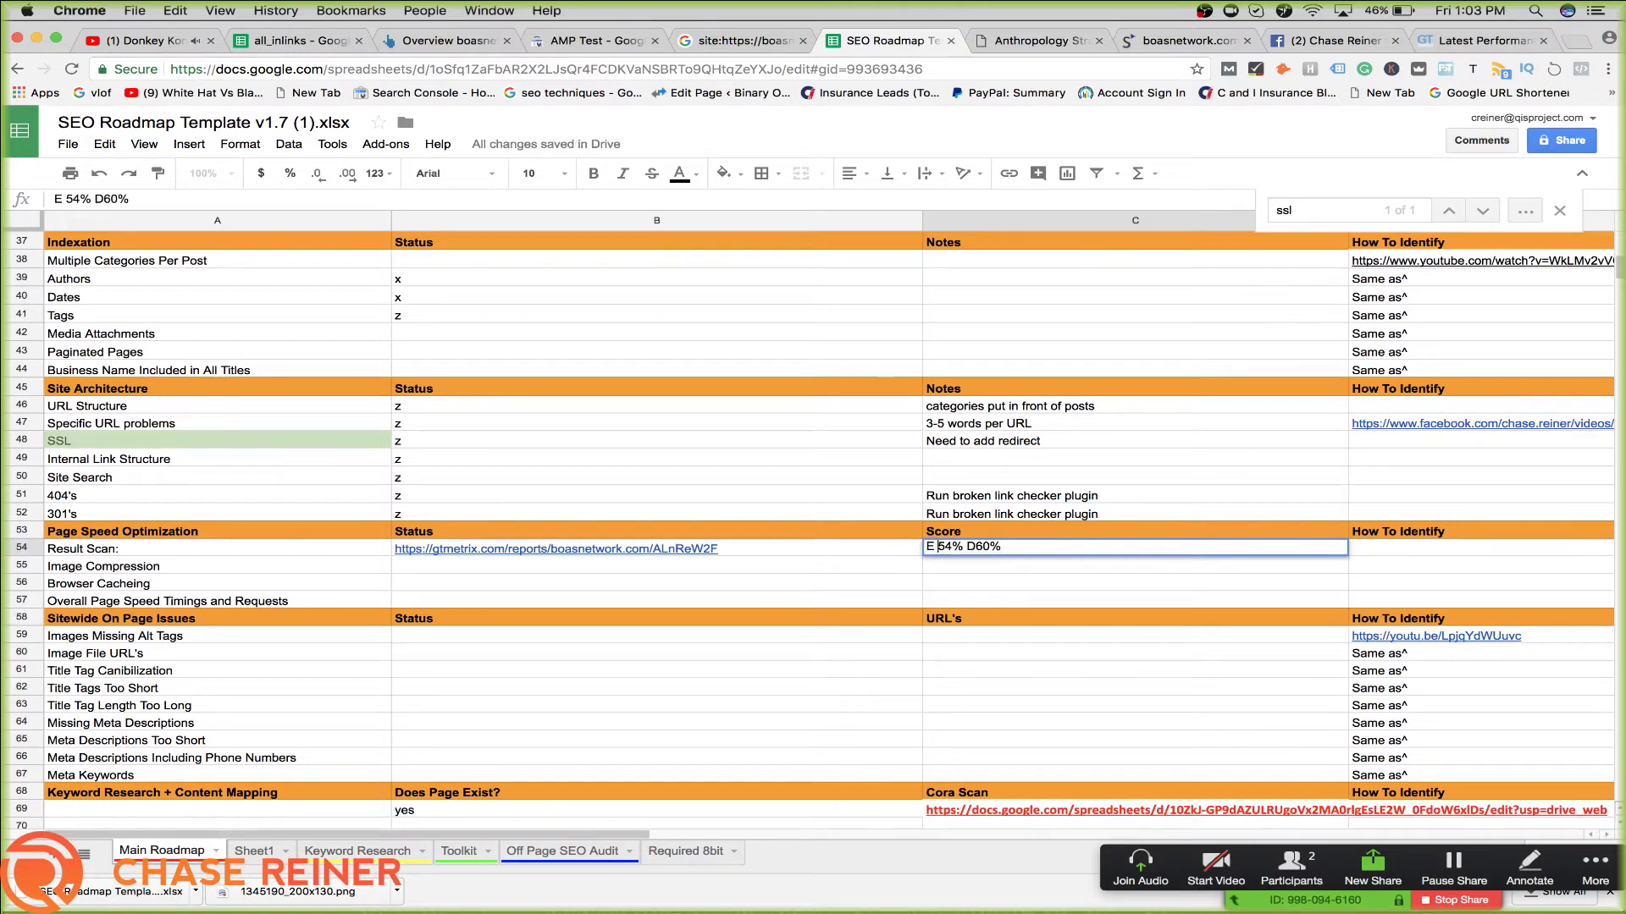
key("BackSpace")
left_click(725, 603)
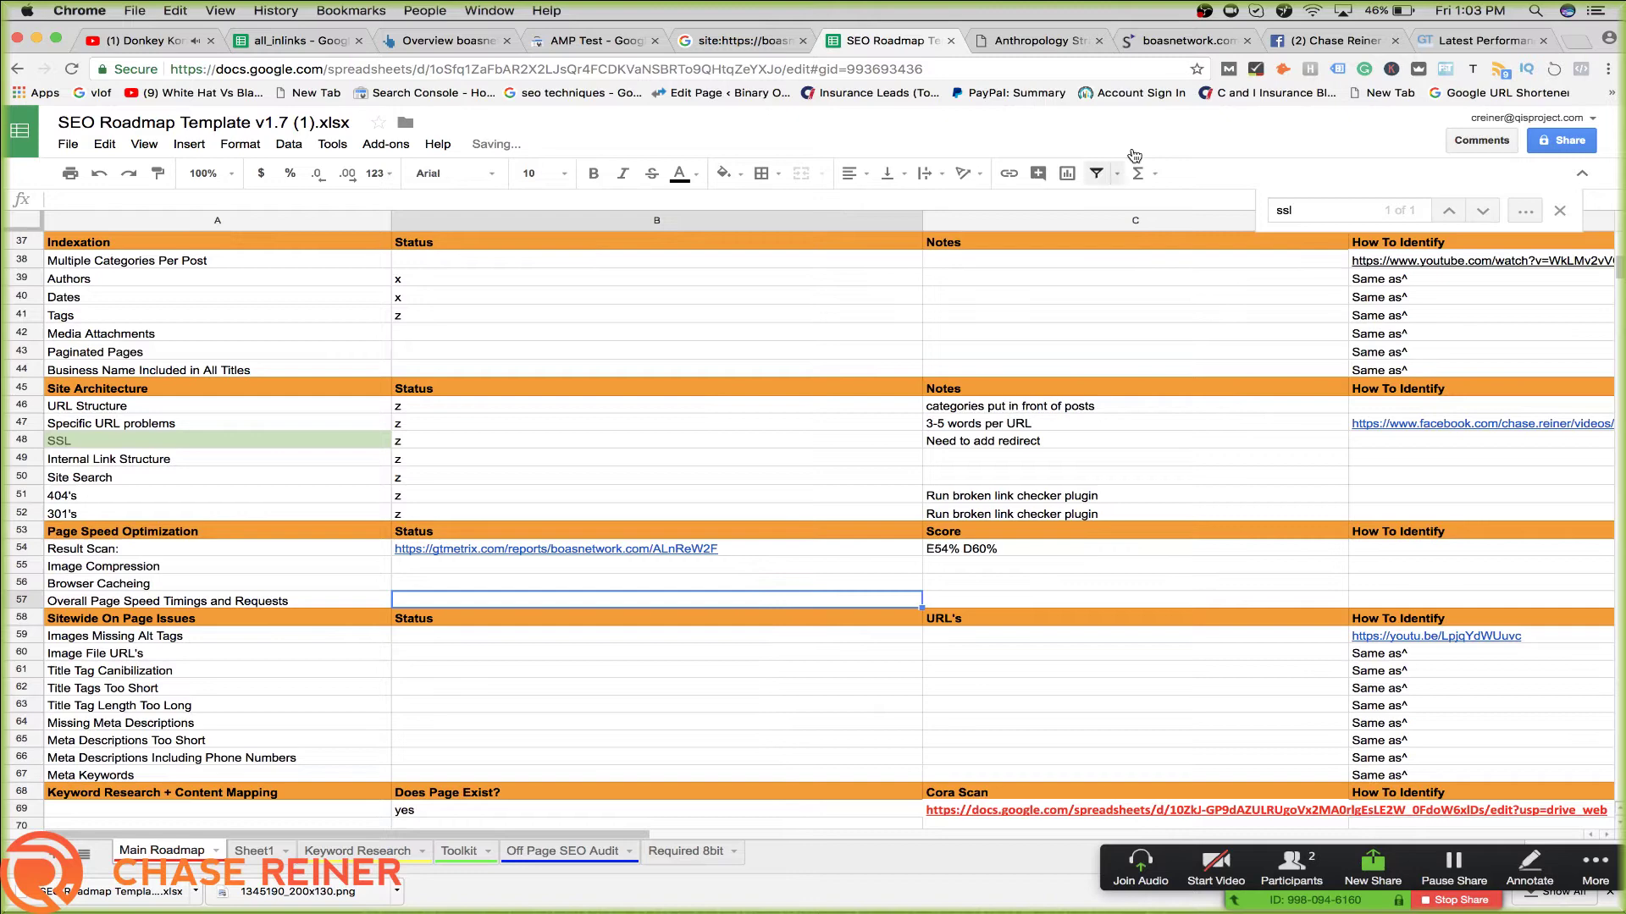
Check the fully loaded time in the GTmetrix report and enter 4.7s as the Overall Page Speed Timings and Requests score
left_click(1483, 41)
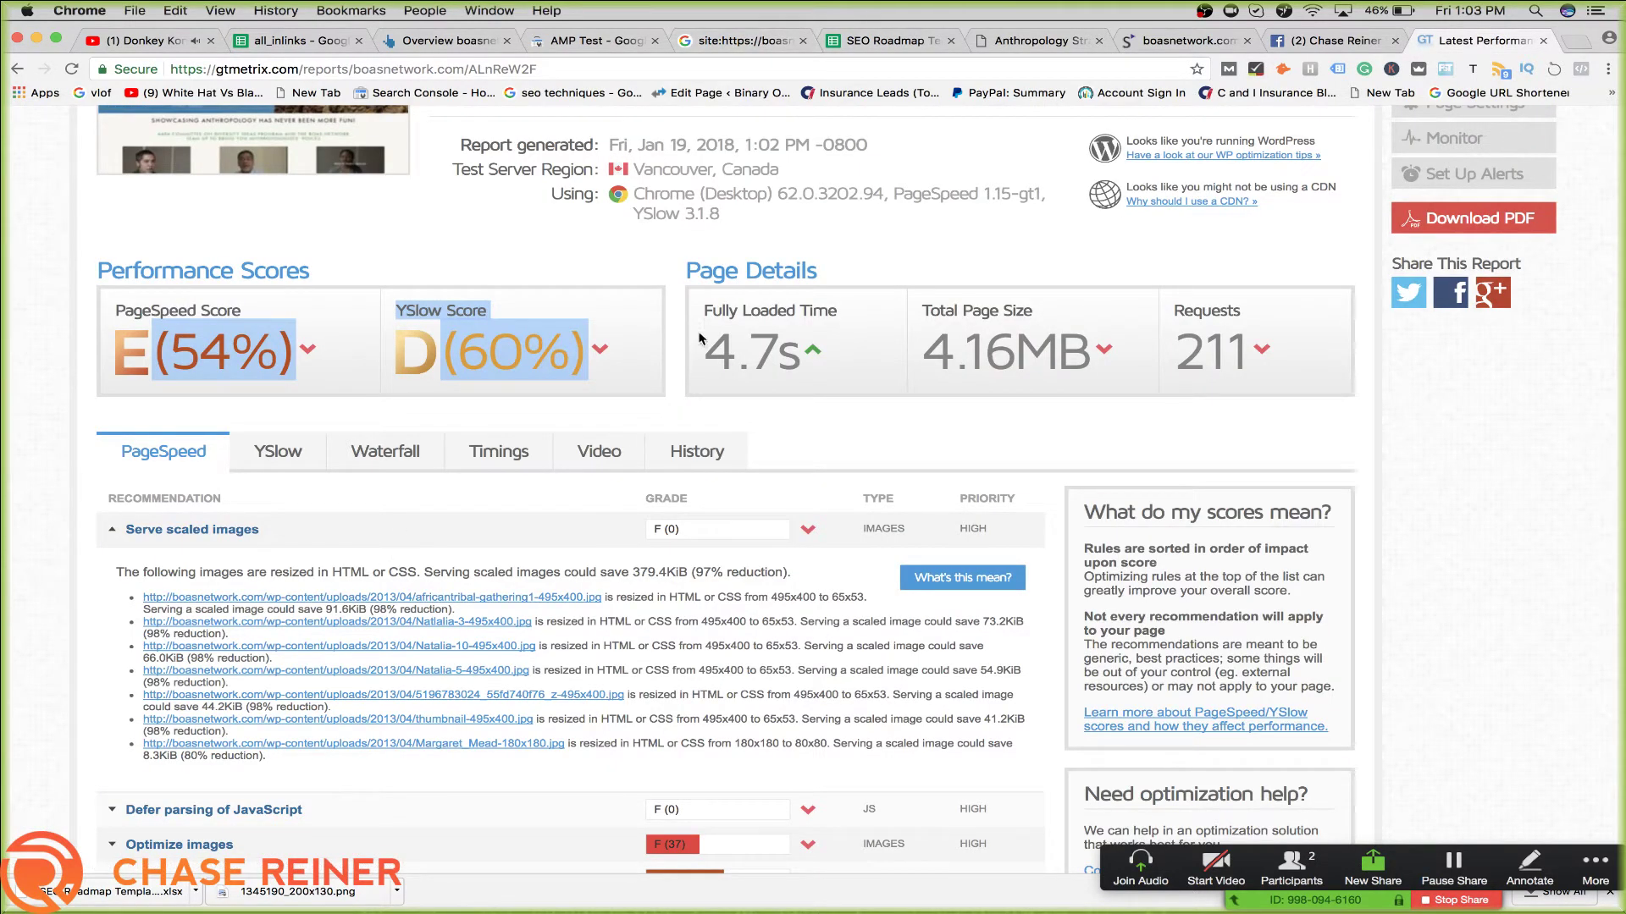
left_click_drag(699, 339, 833, 343)
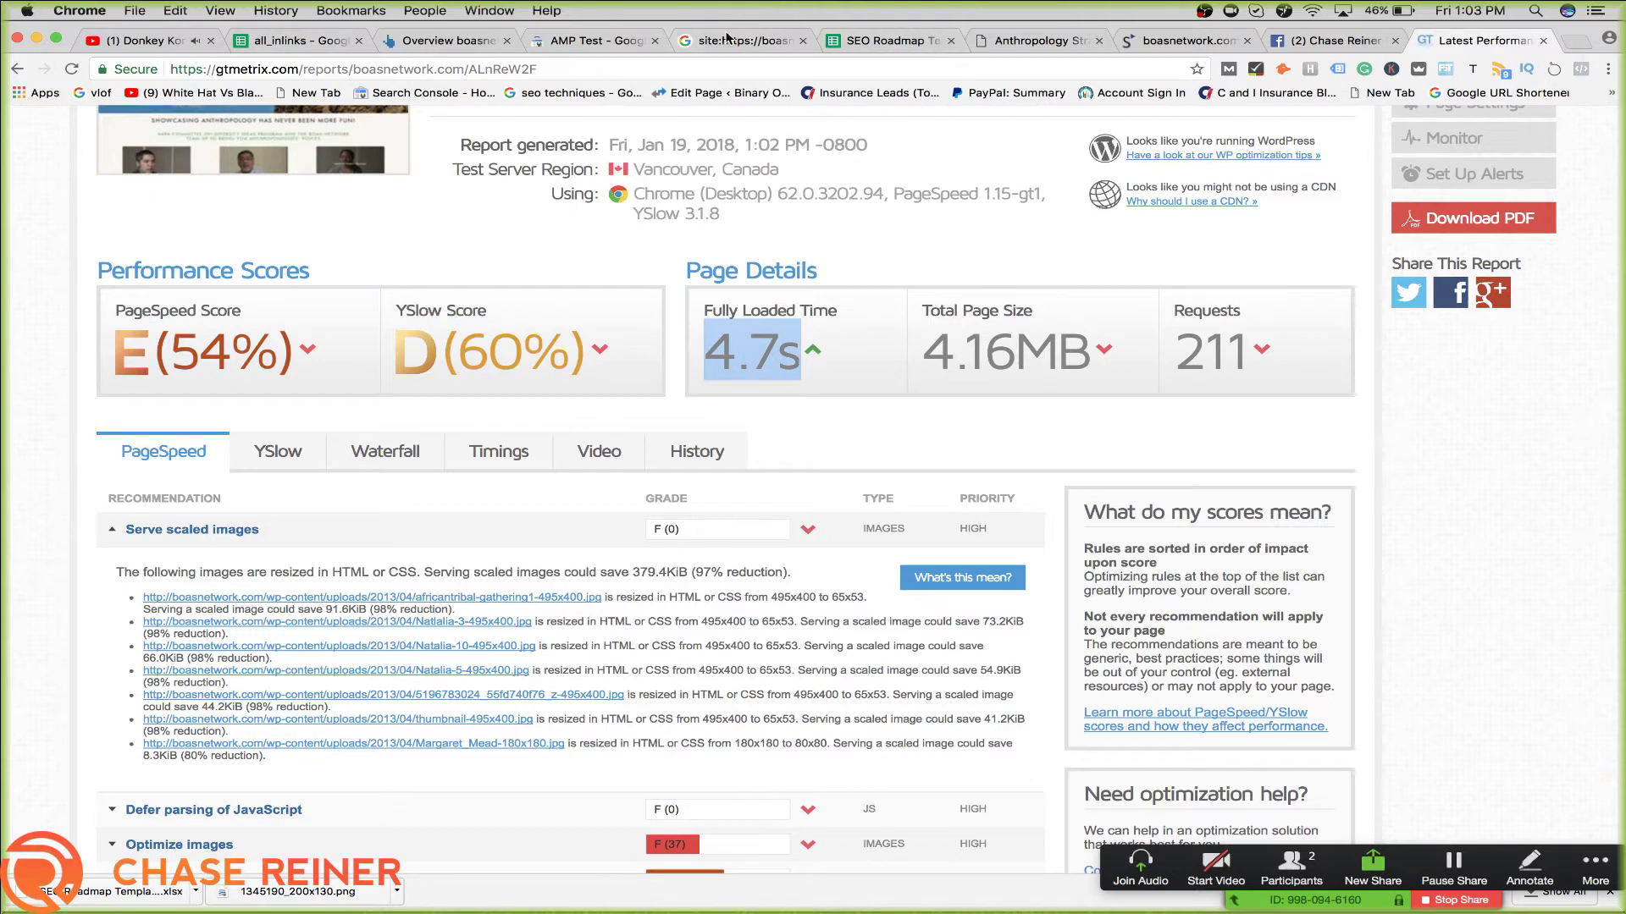
left_click(857, 45)
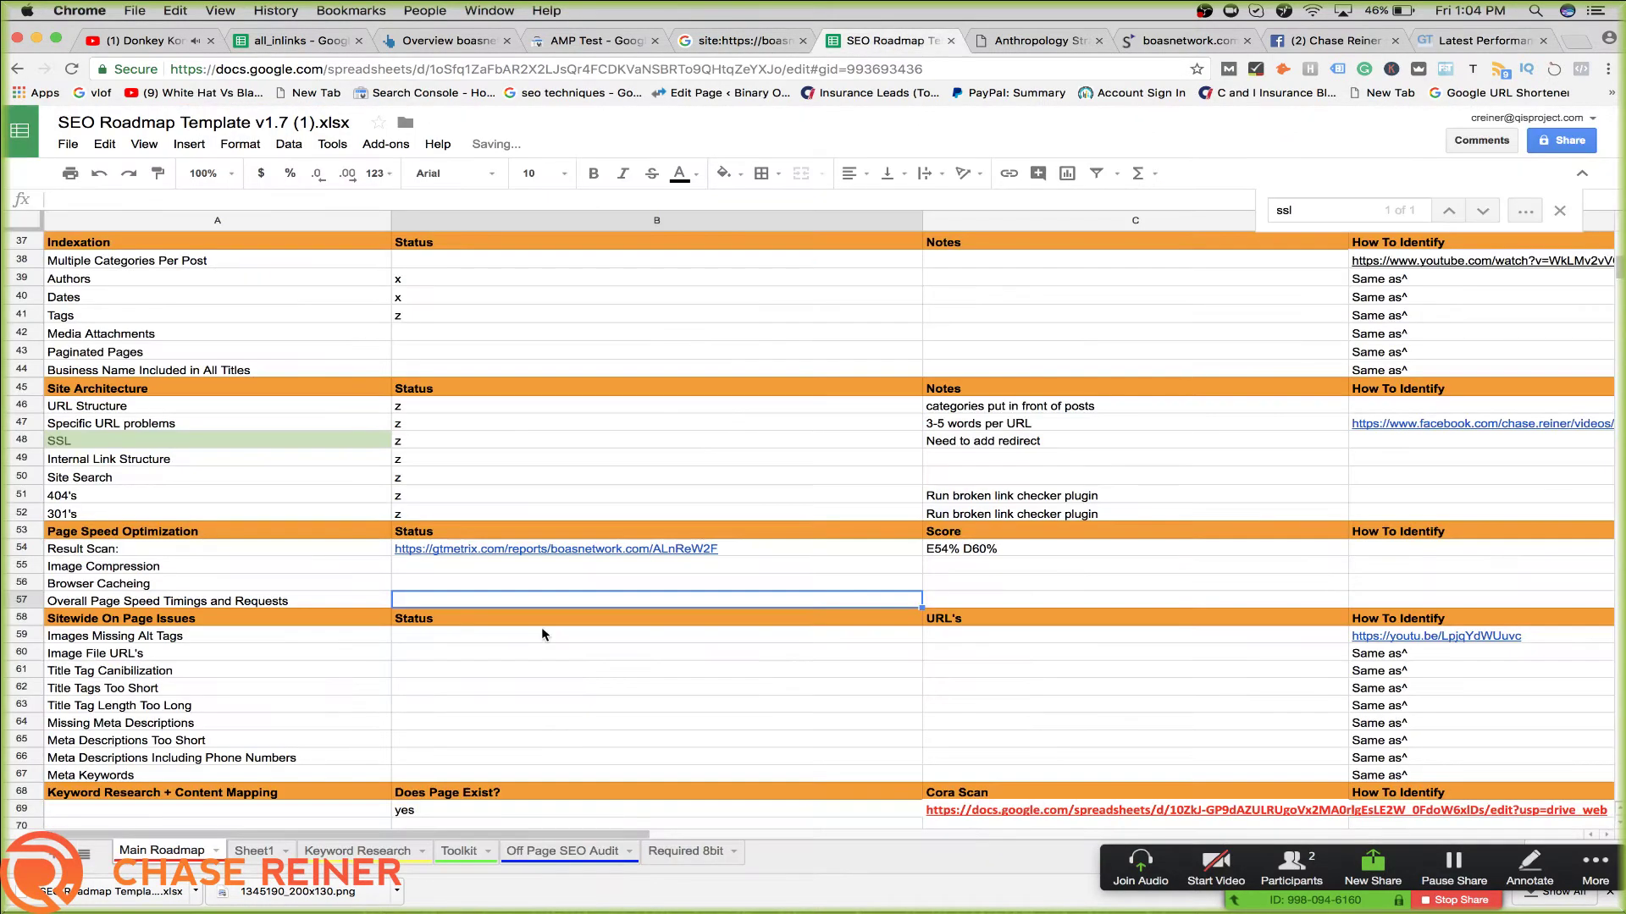
double_click(1034, 606)
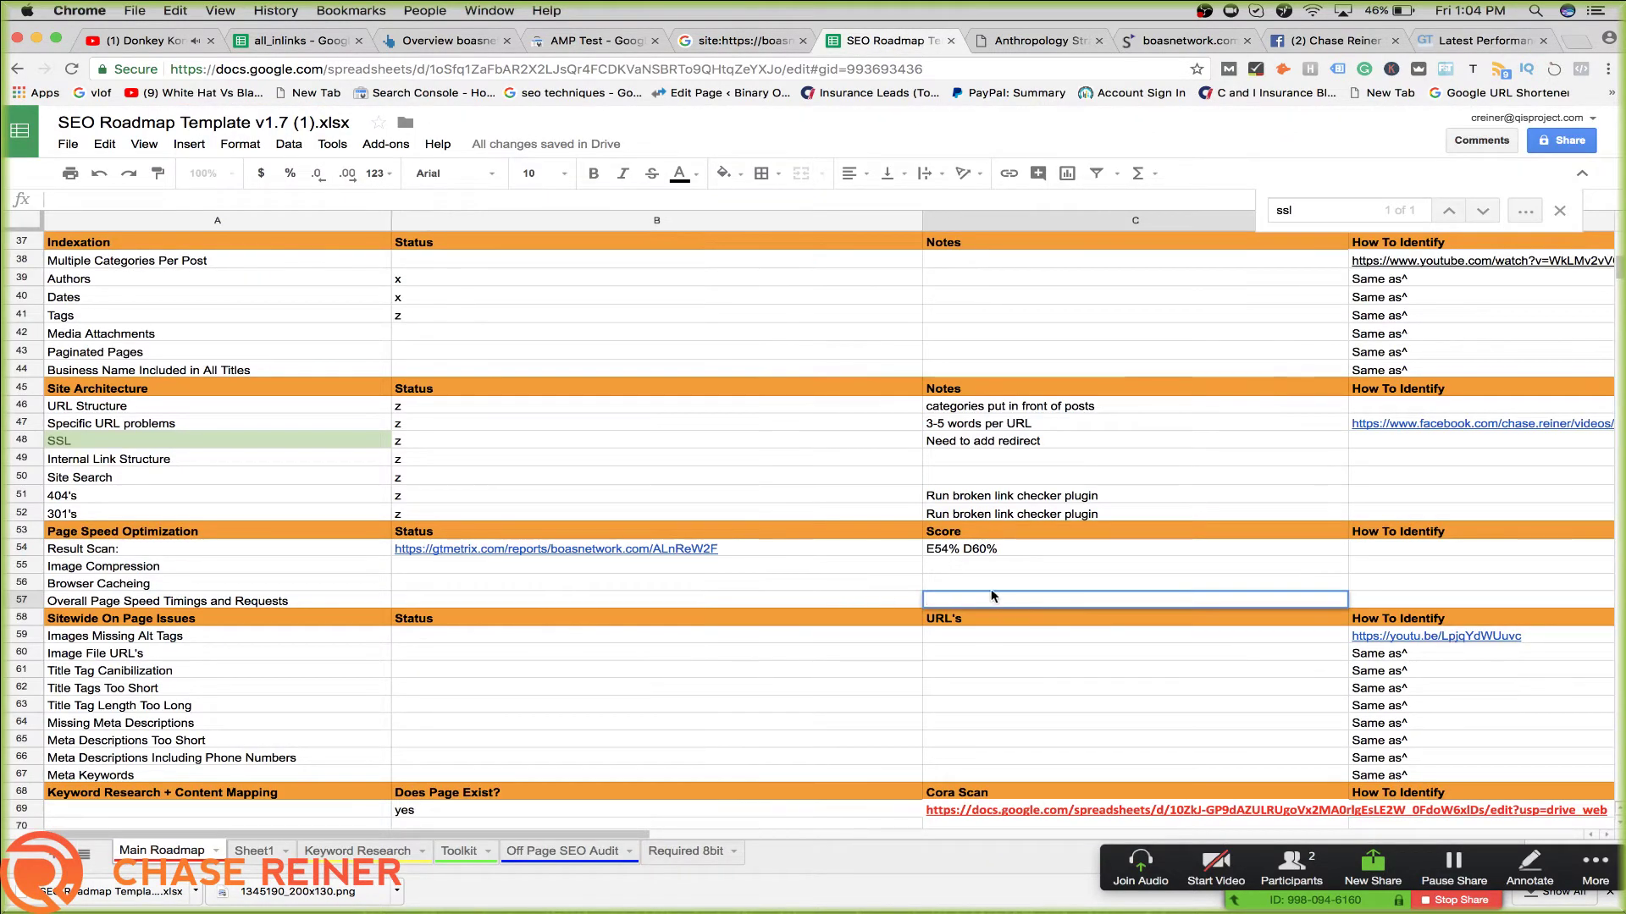
type("4.7s")
Rename the Score header of the Page Speed Optimization section to "Score / Notes"
double_click(852, 599)
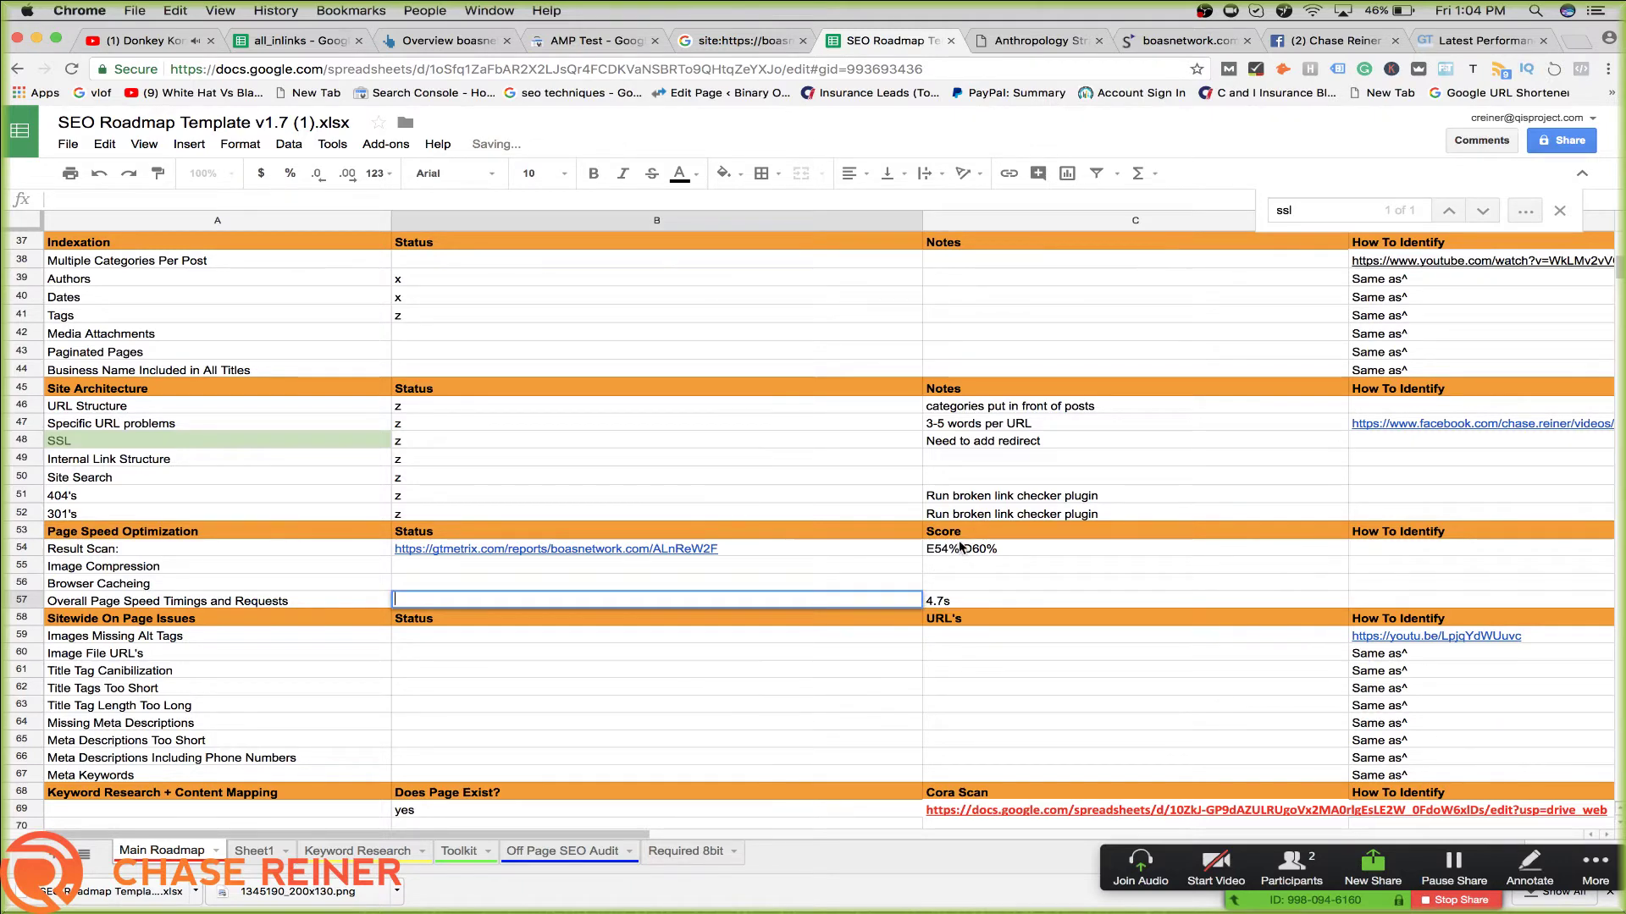
left_click(1006, 528)
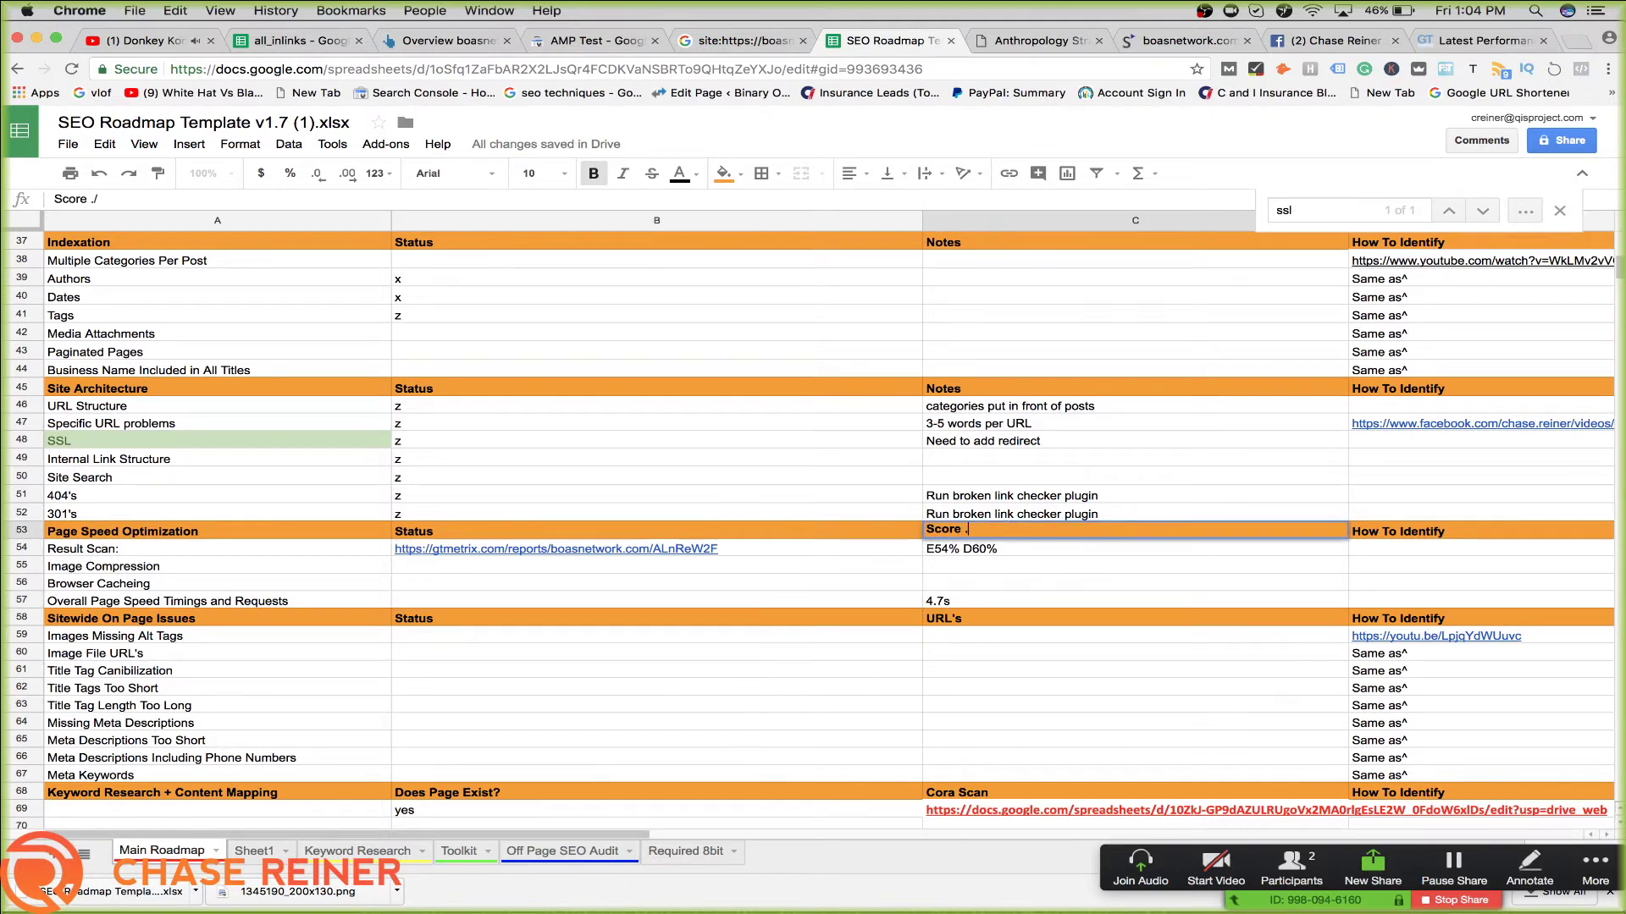
left_click(709, 640)
Copy the request count 211 from the GTmetrix report into the Overall Page Speed Timings and Requests status cell
left_click_drag(1468, 31, 1040, 40)
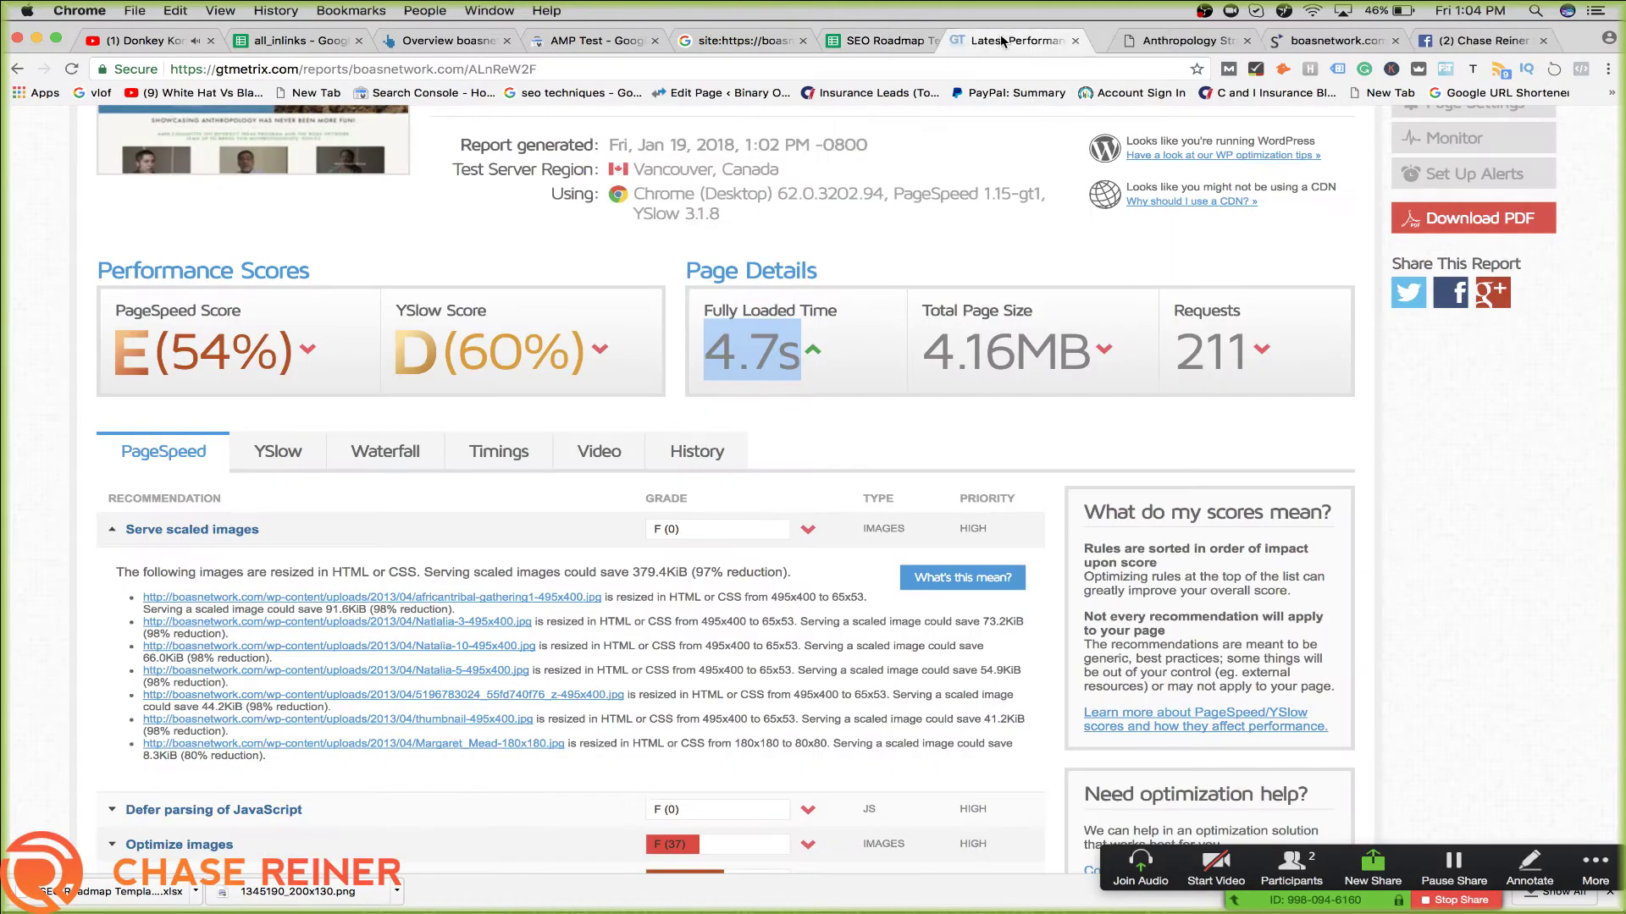
left_click_drag(1180, 356, 1244, 356)
key("super+c")
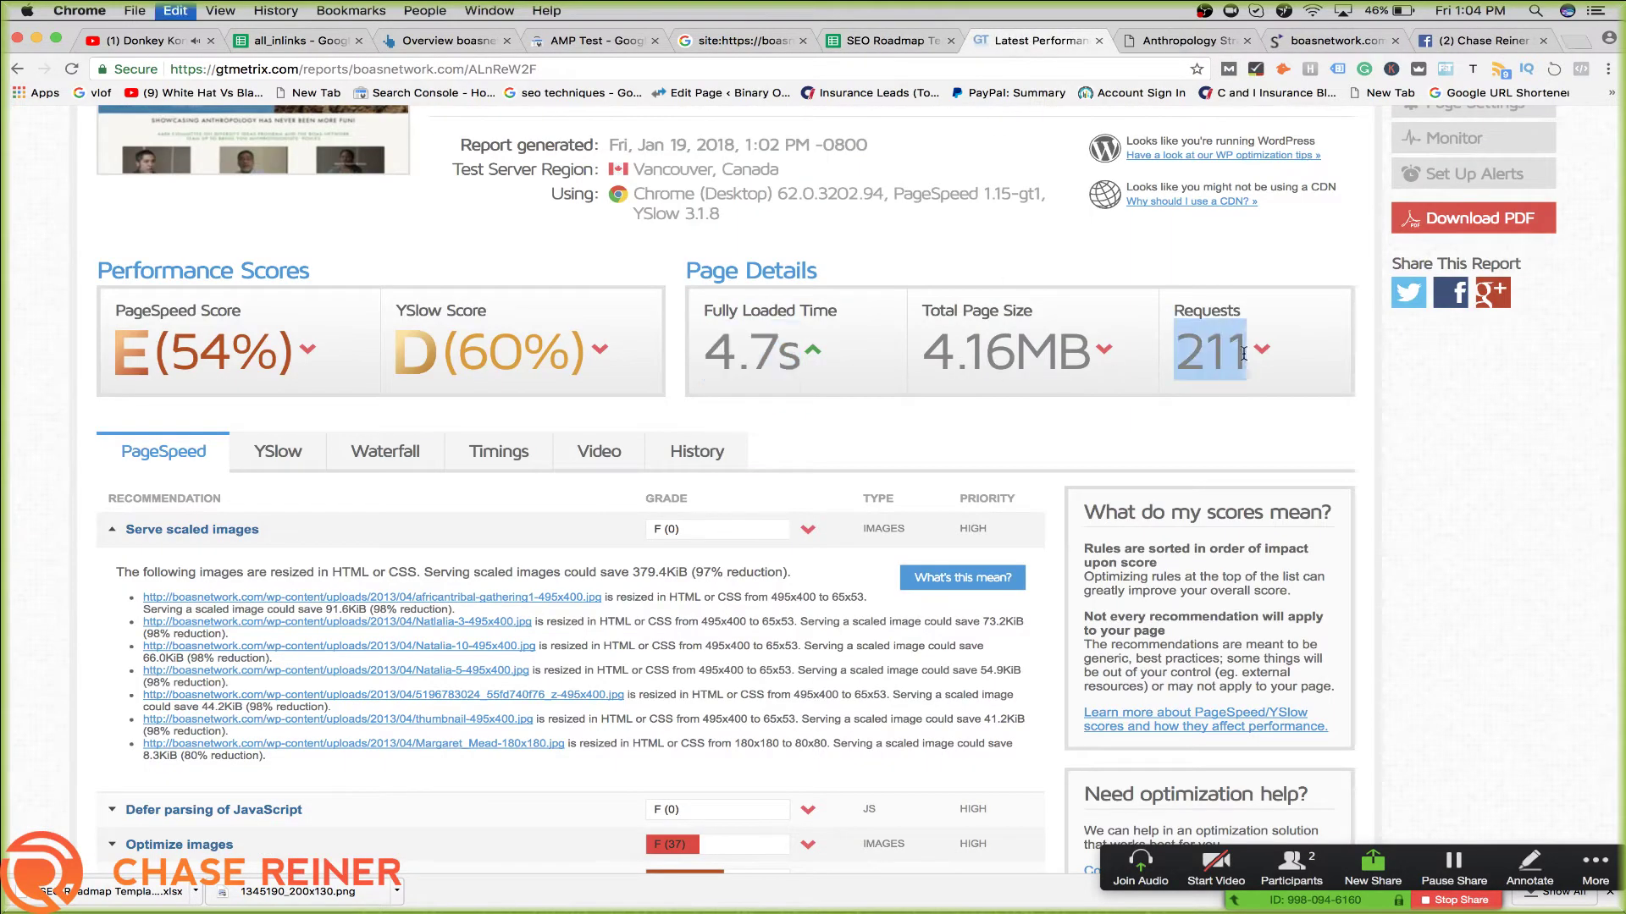
left_click(881, 39)
left_click(594, 592)
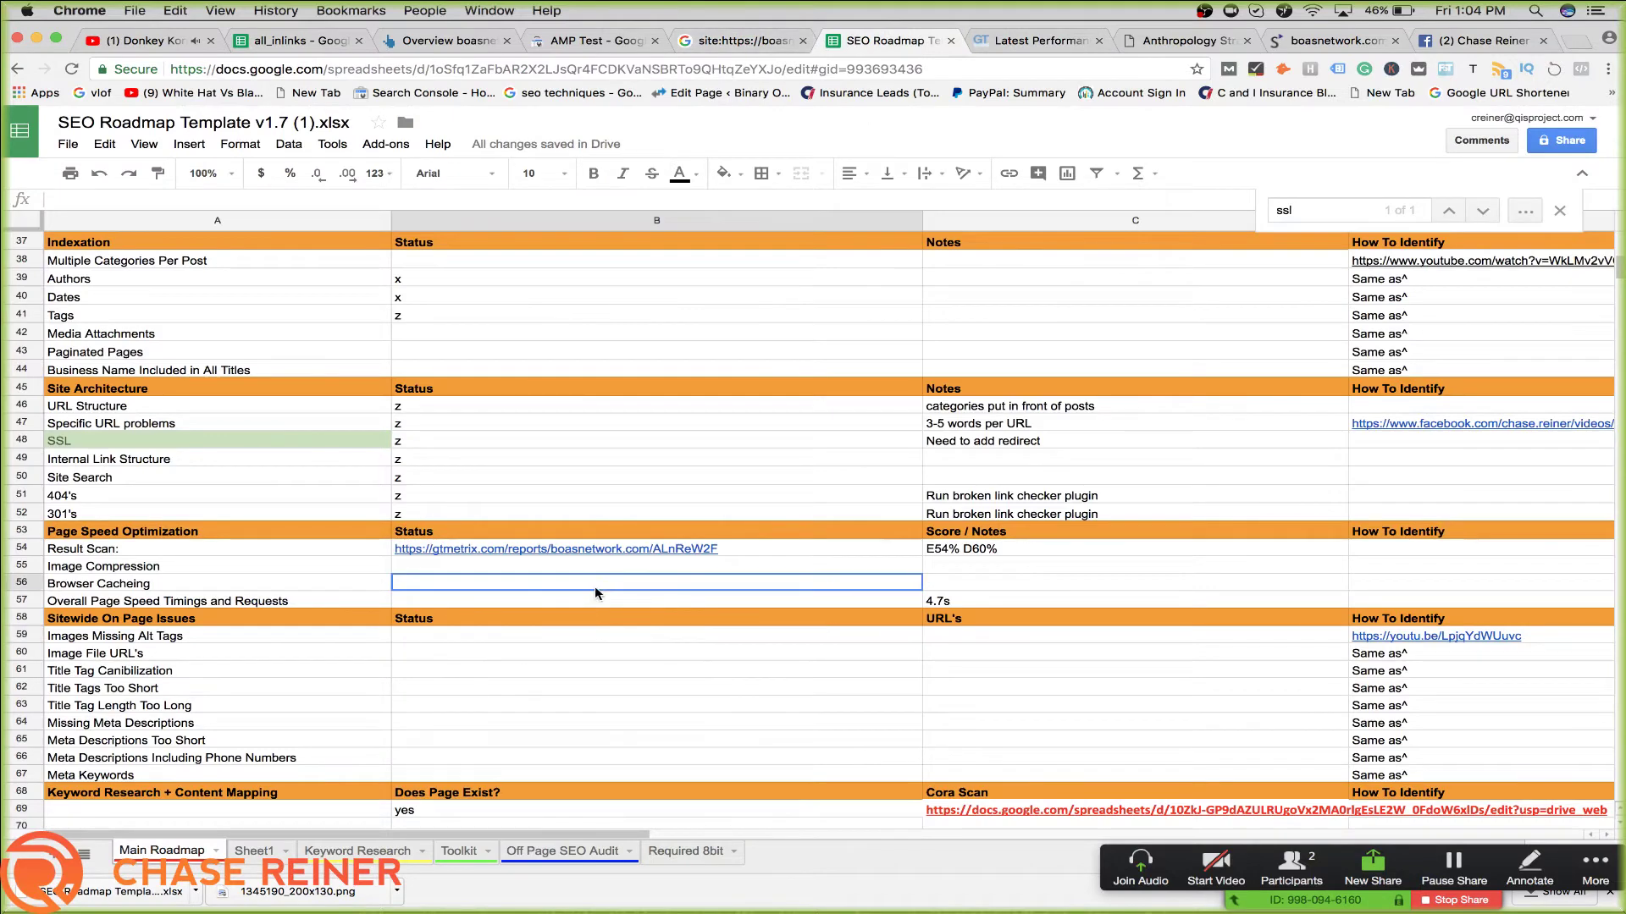
double_click(592, 595)
key("super+v")
left_click(577, 638)
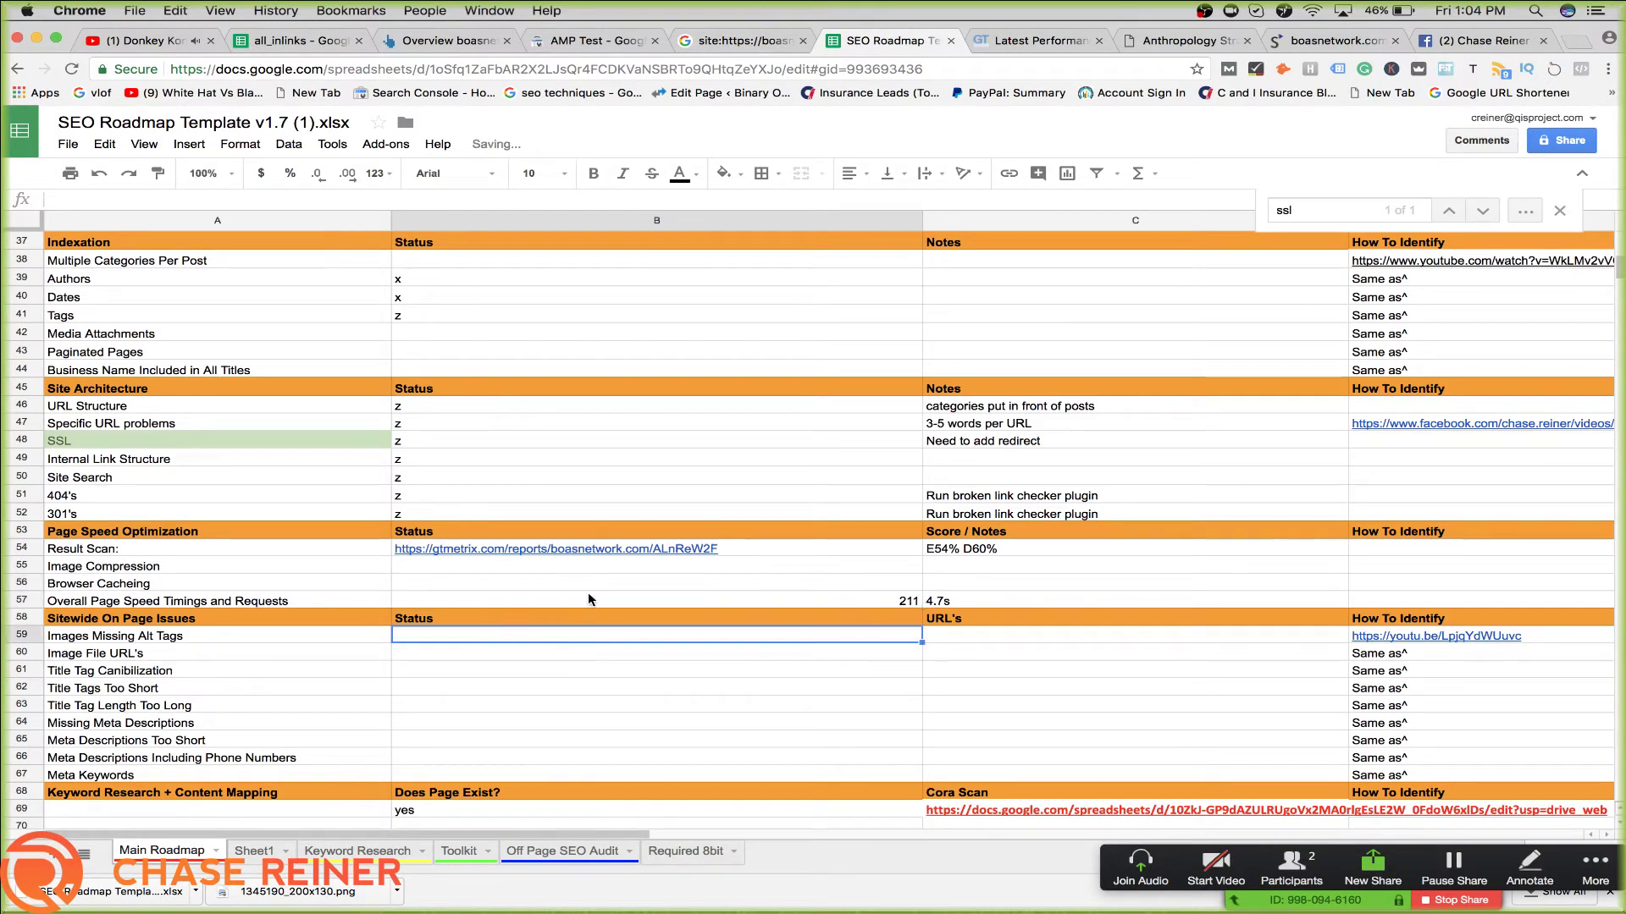
left_click(881, 600)
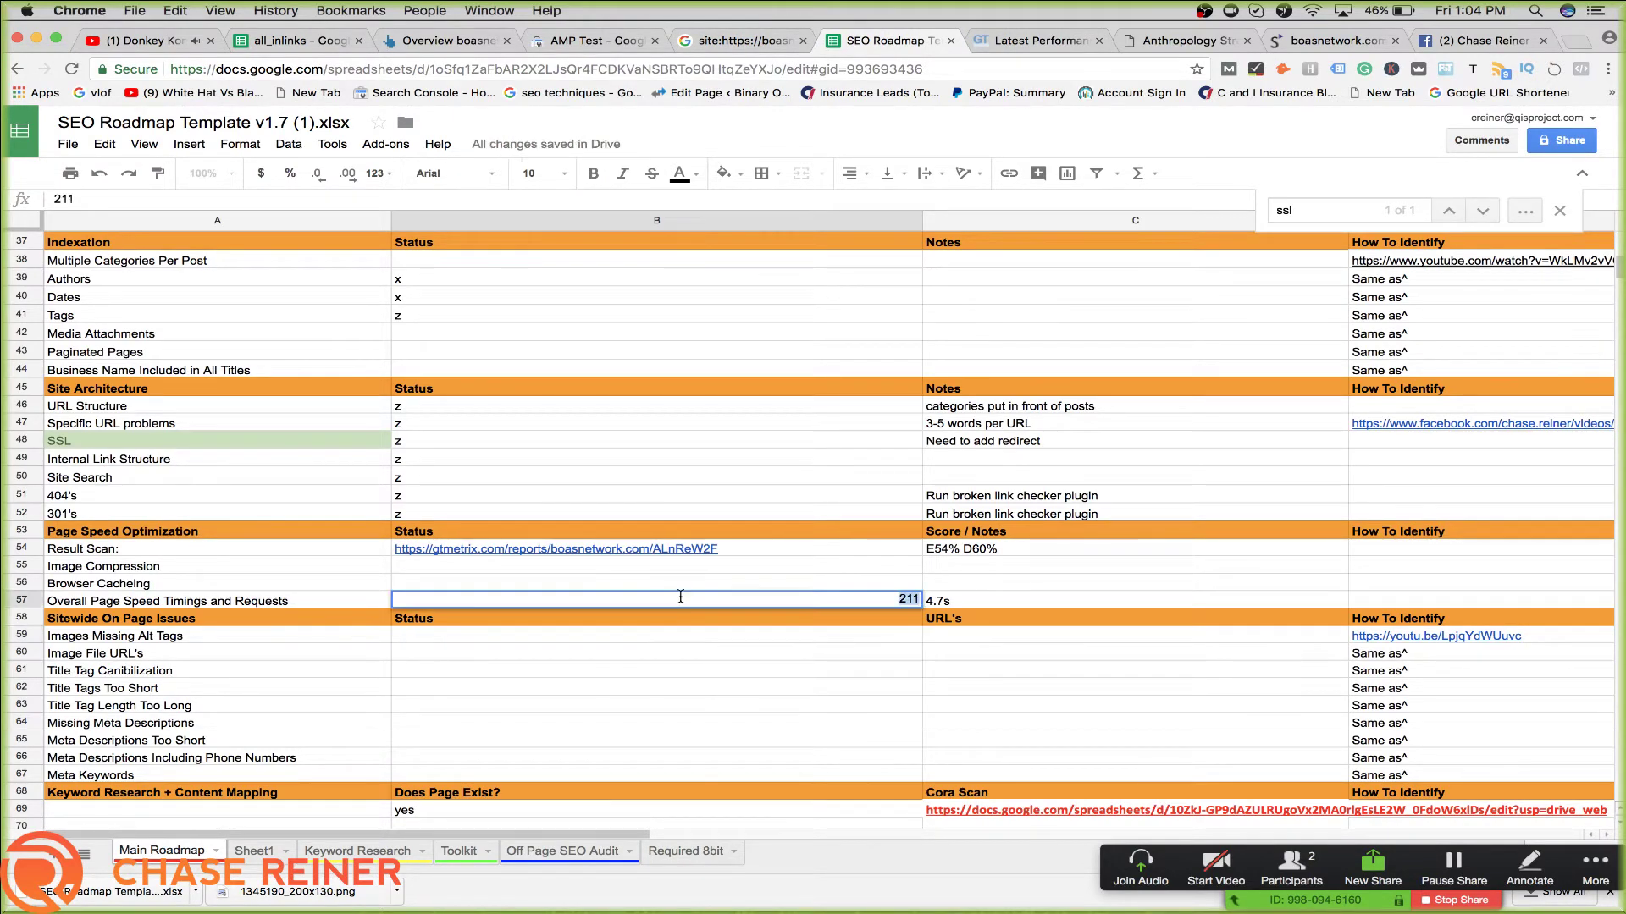
double_click(931, 599)
left_click_drag(926, 598, 951, 596)
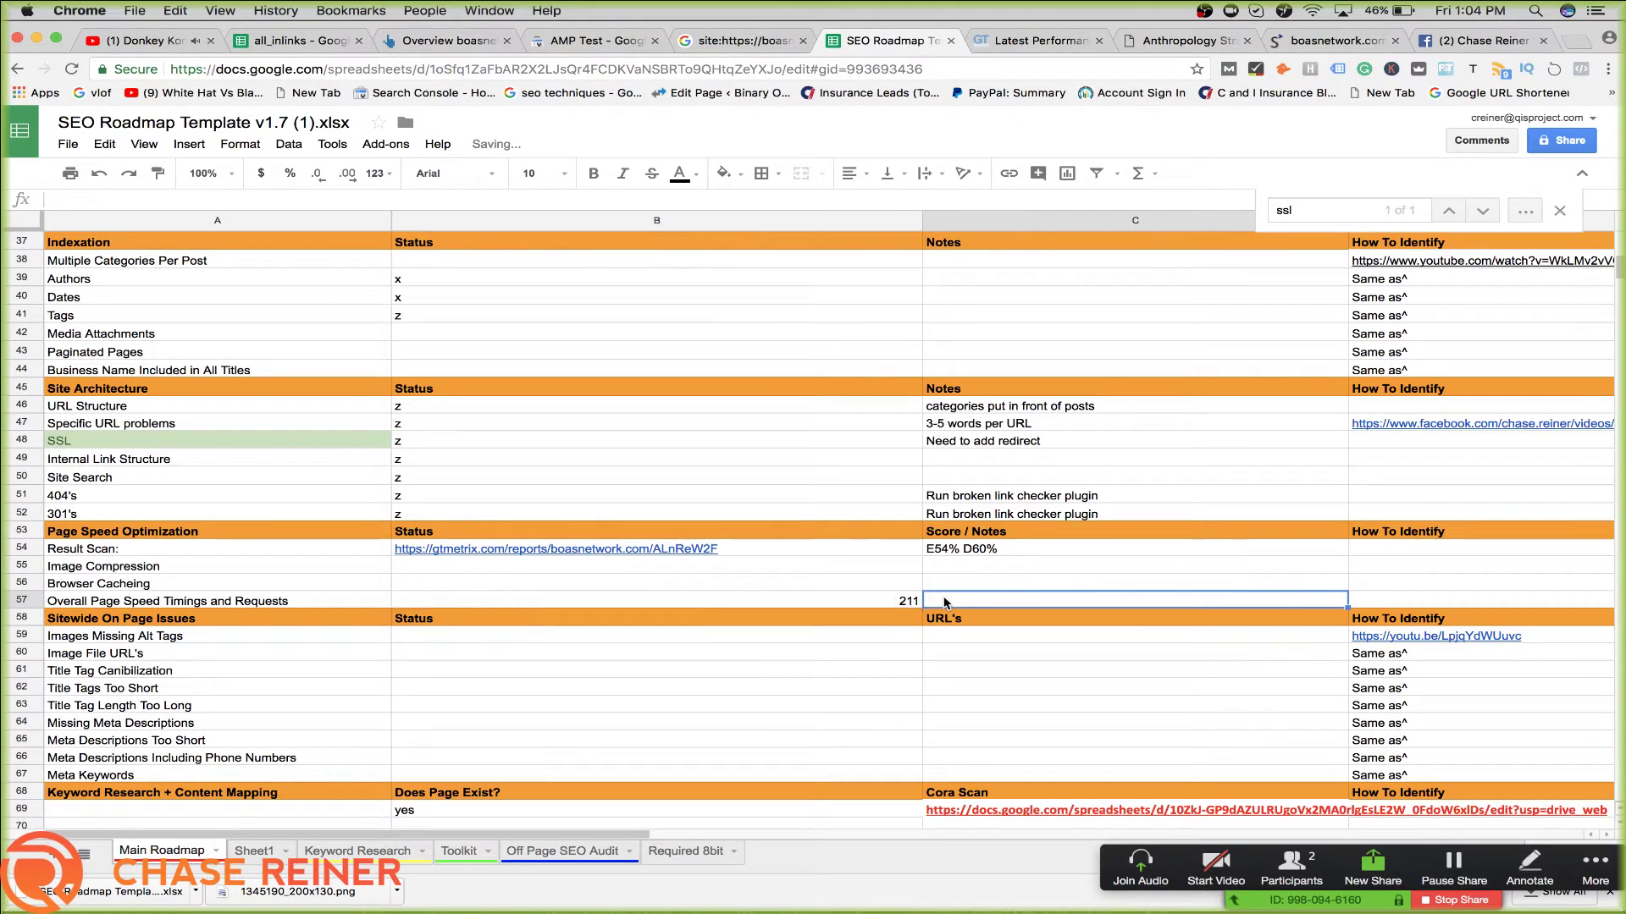
type("4.7s")
Complete the Overall Page Speed Timings and Requests status so it reads "211 Requests"
left_click(901, 600)
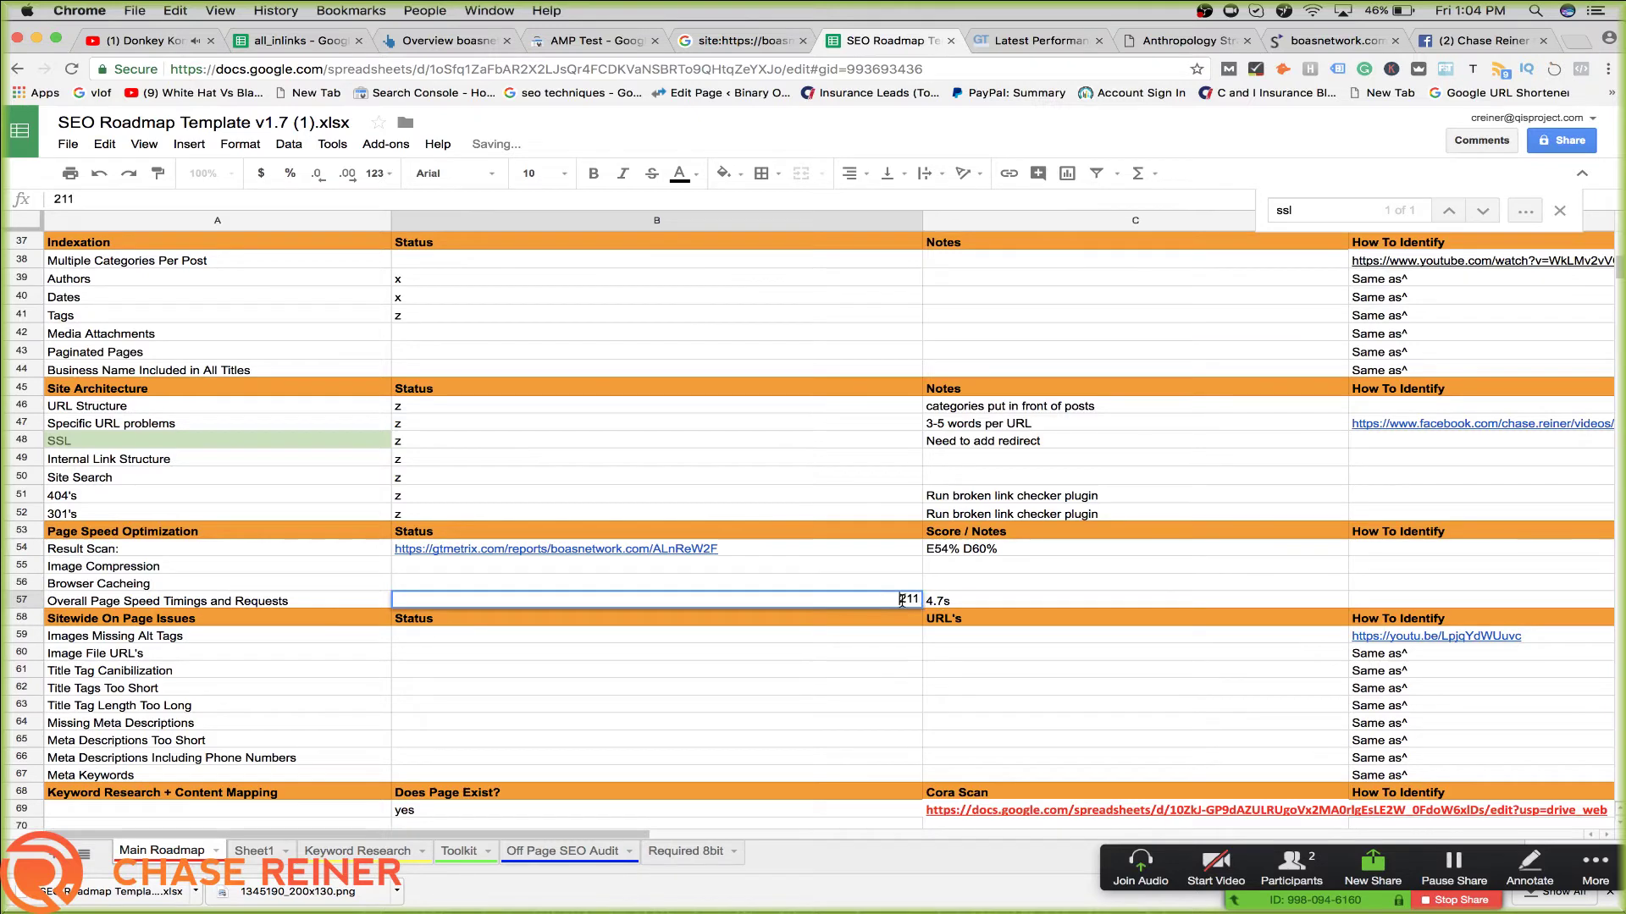
type("Request")
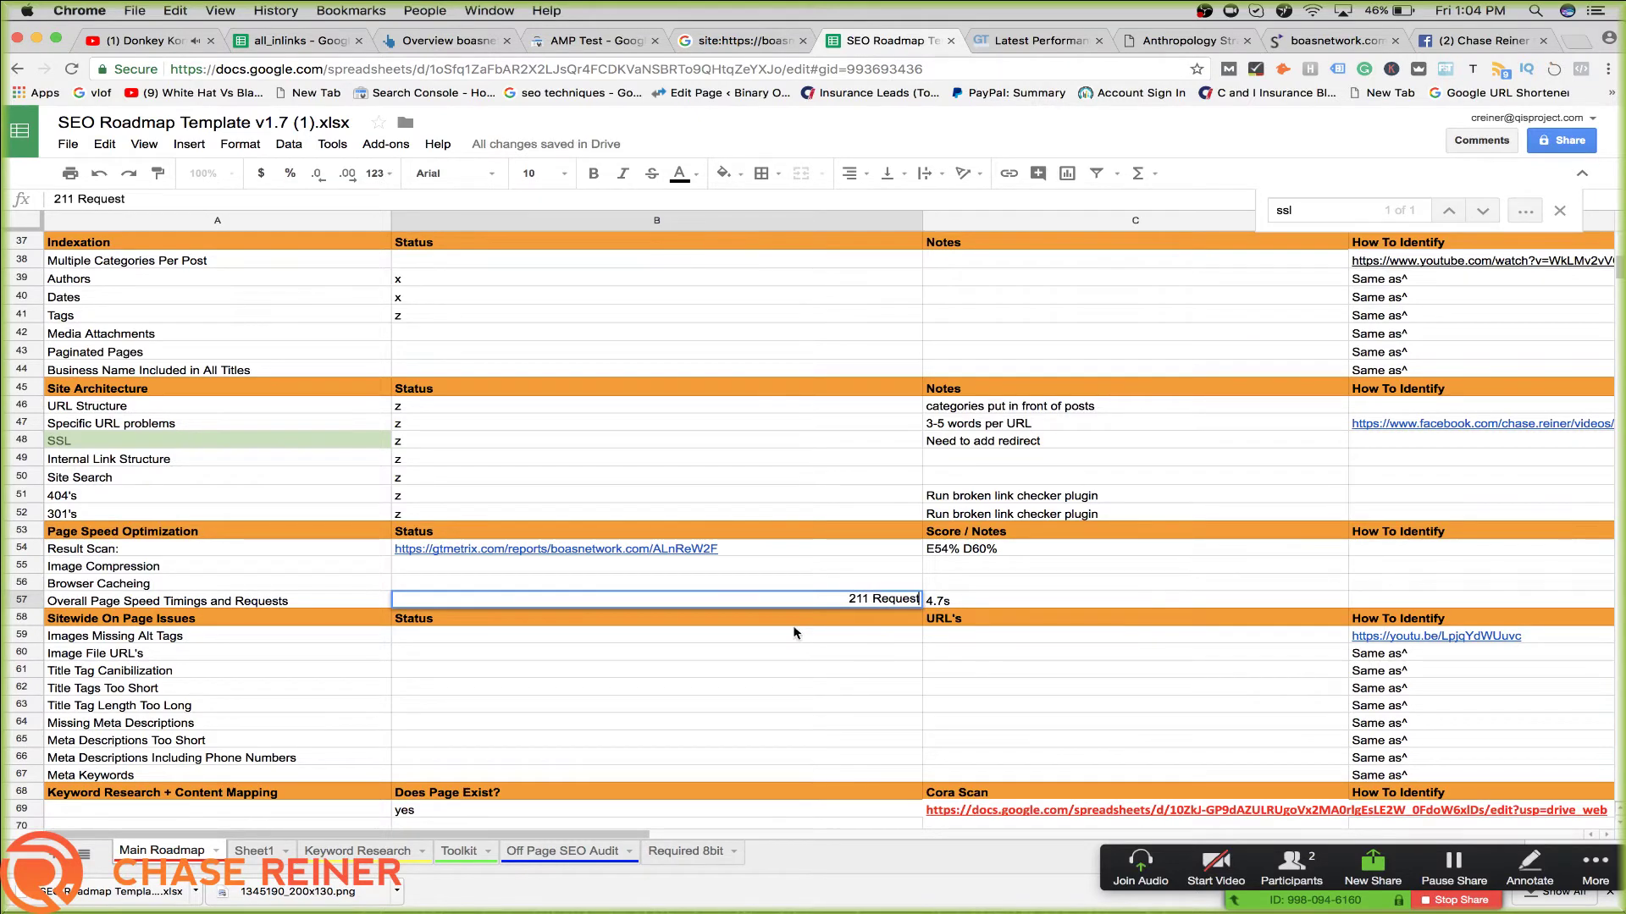
type("s")
key("Return")
Mark the status of both Image Compression and Browser Cacheing with z
left_click(756, 592)
double_click(756, 567)
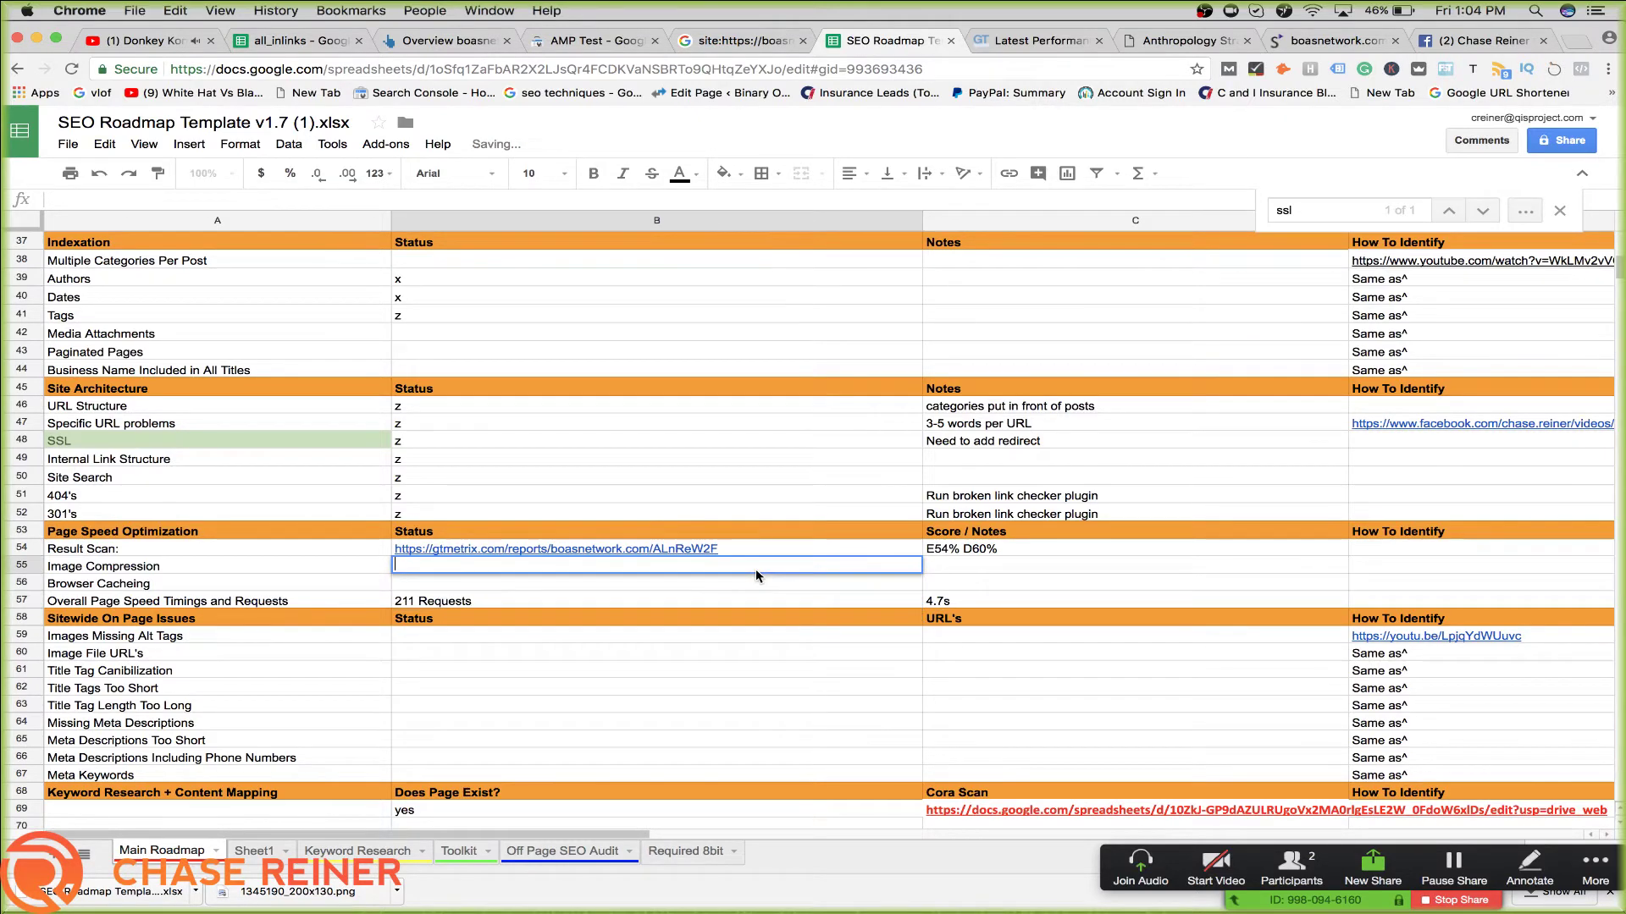
type("z")
key("Return")
type("z")
left_click(699, 687)
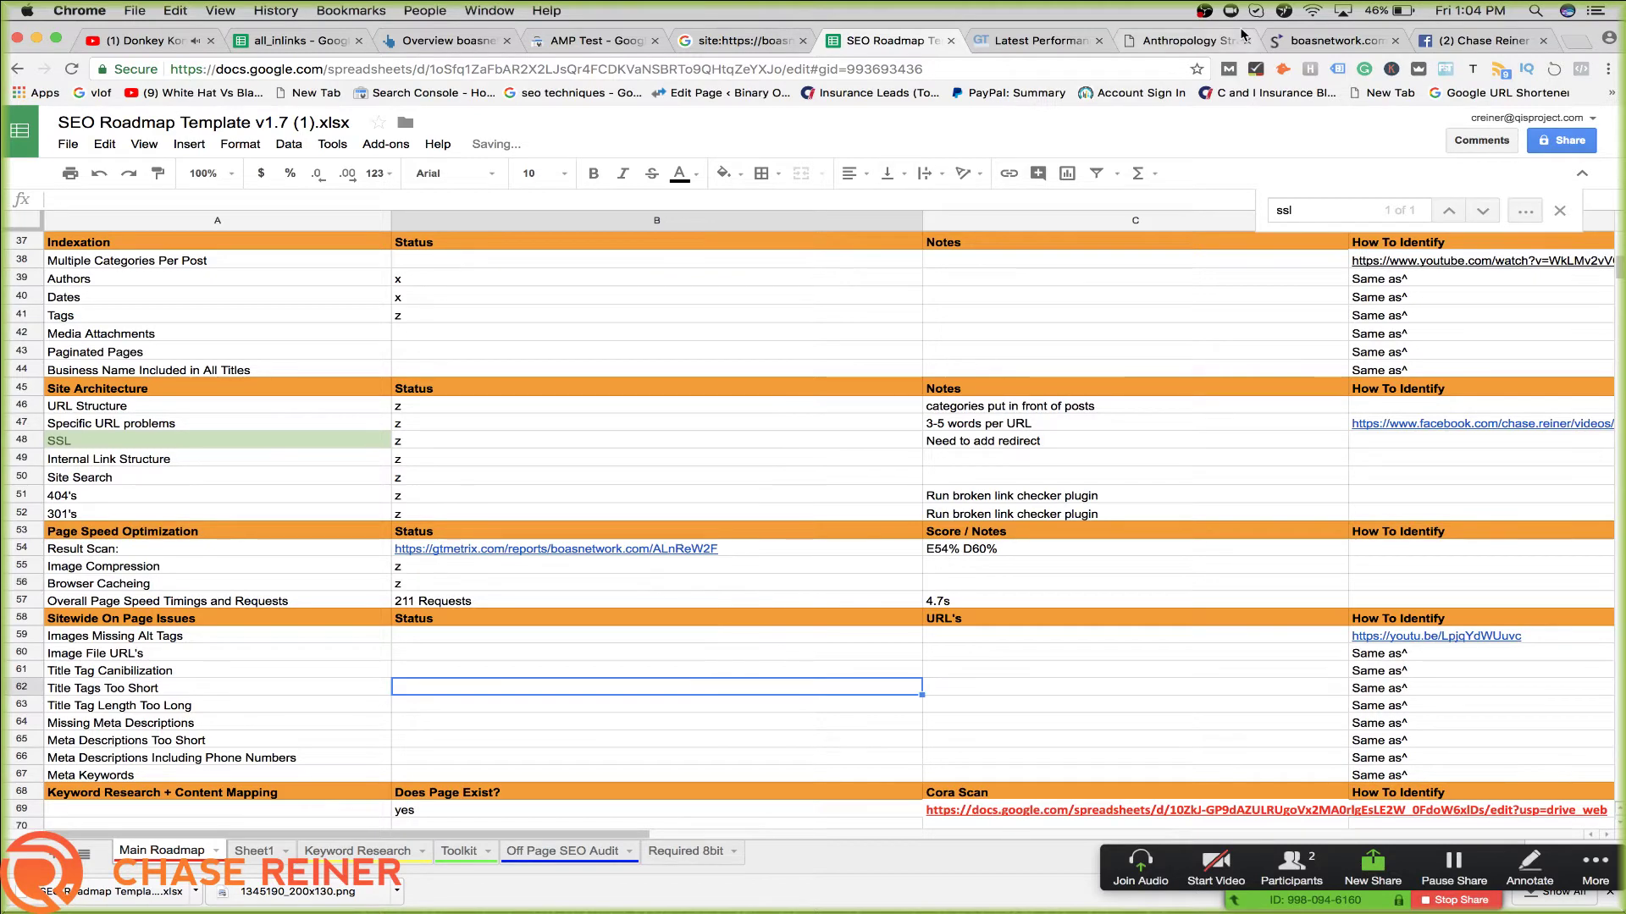
Examine the YSlow and PageSpeed recommendations in the GTmetrix report
left_click(1037, 40)
scroll(622, 458, "down", 2)
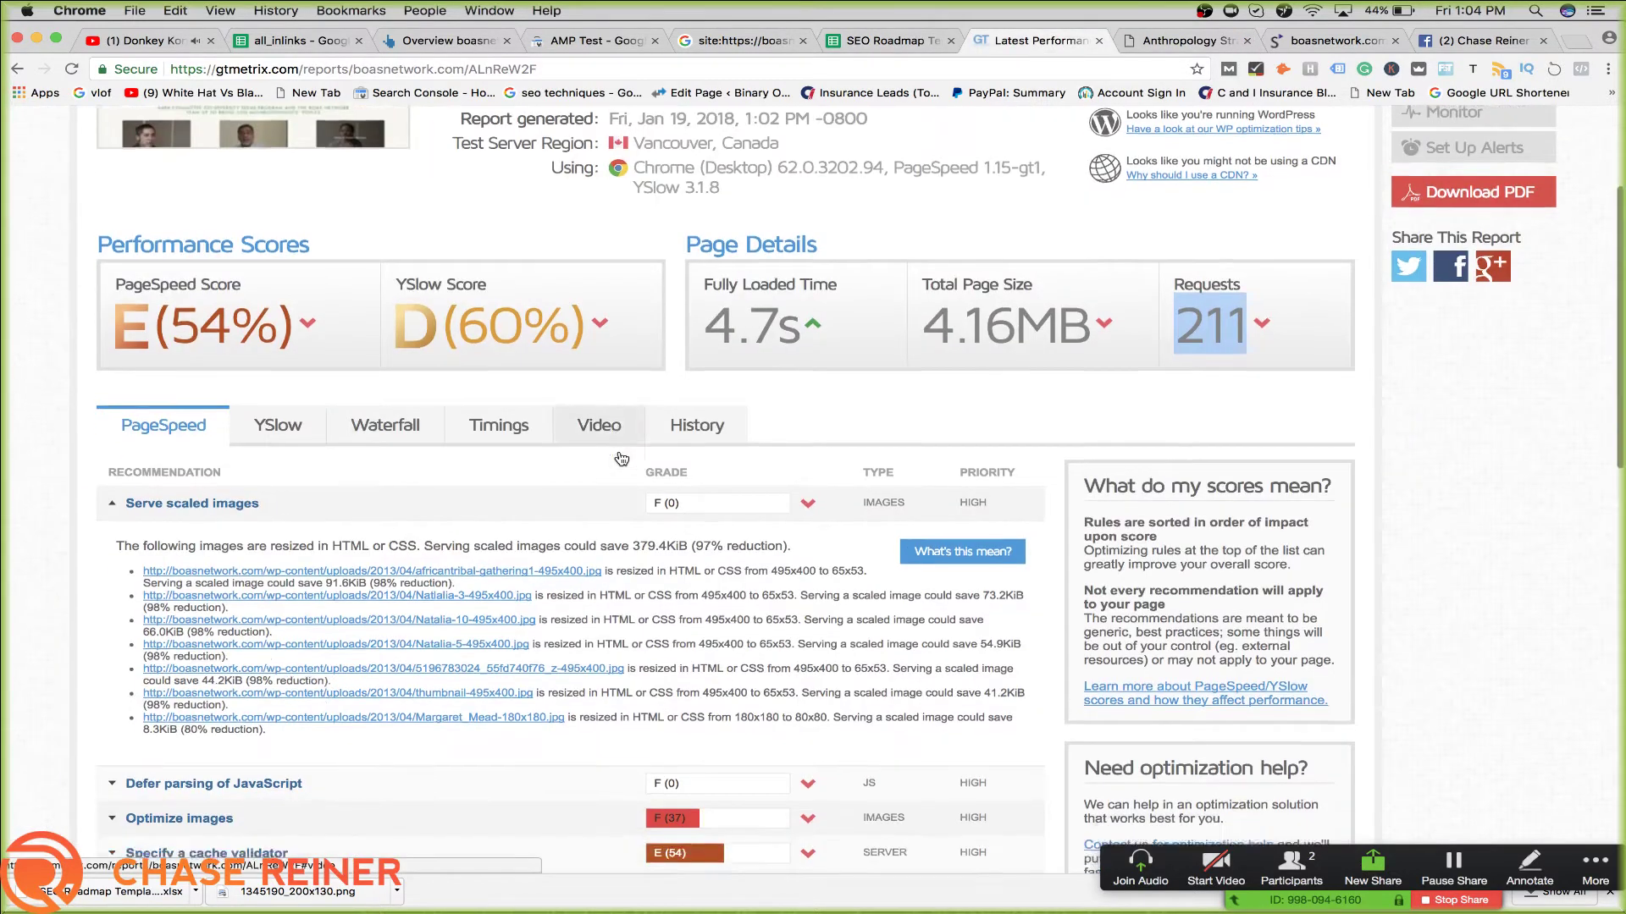
scroll(622, 458, "down", 1)
left_click(278, 372)
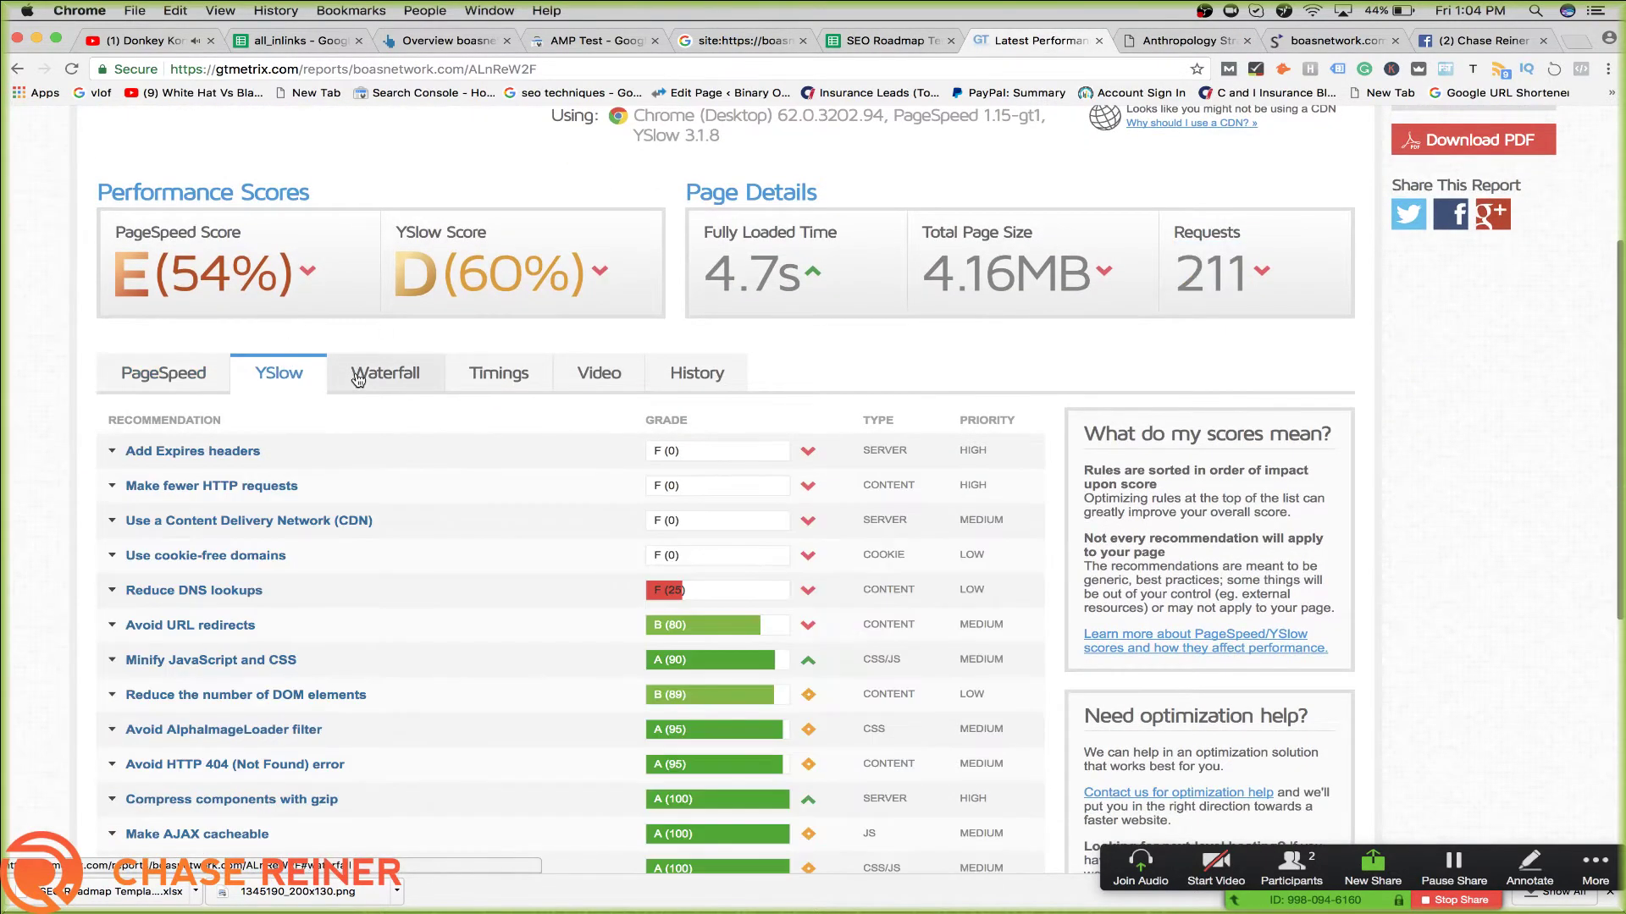
left_click(163, 372)
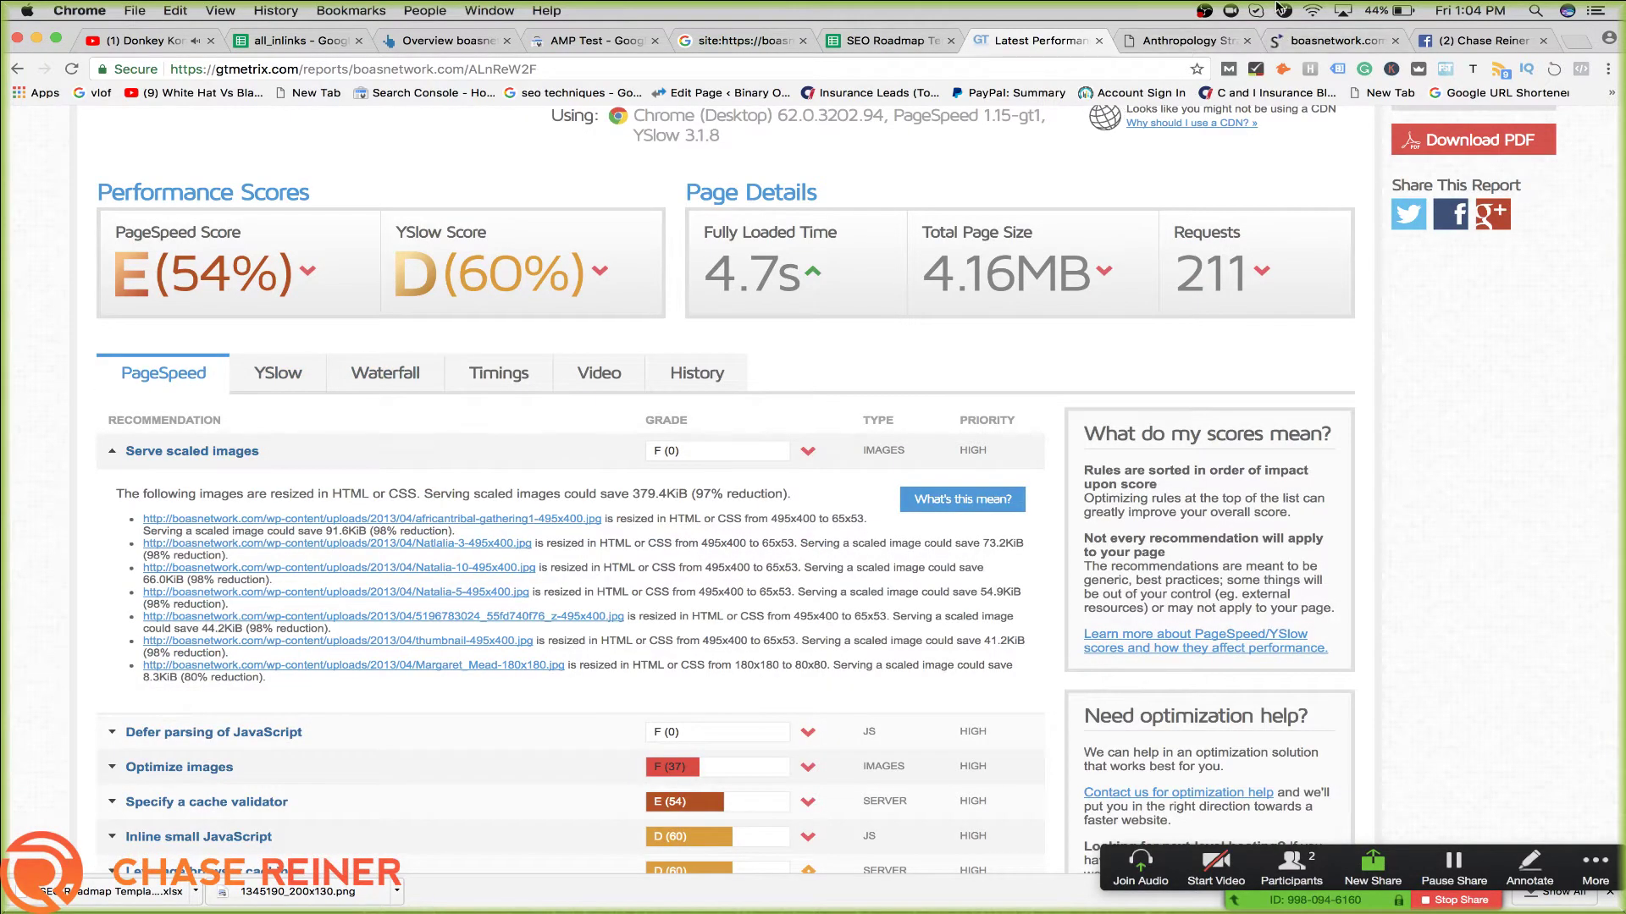
Expand the pinned post in the Facebook SEO course group and copy its full Beginner To Advanced Playlist text
left_click(1340, 38)
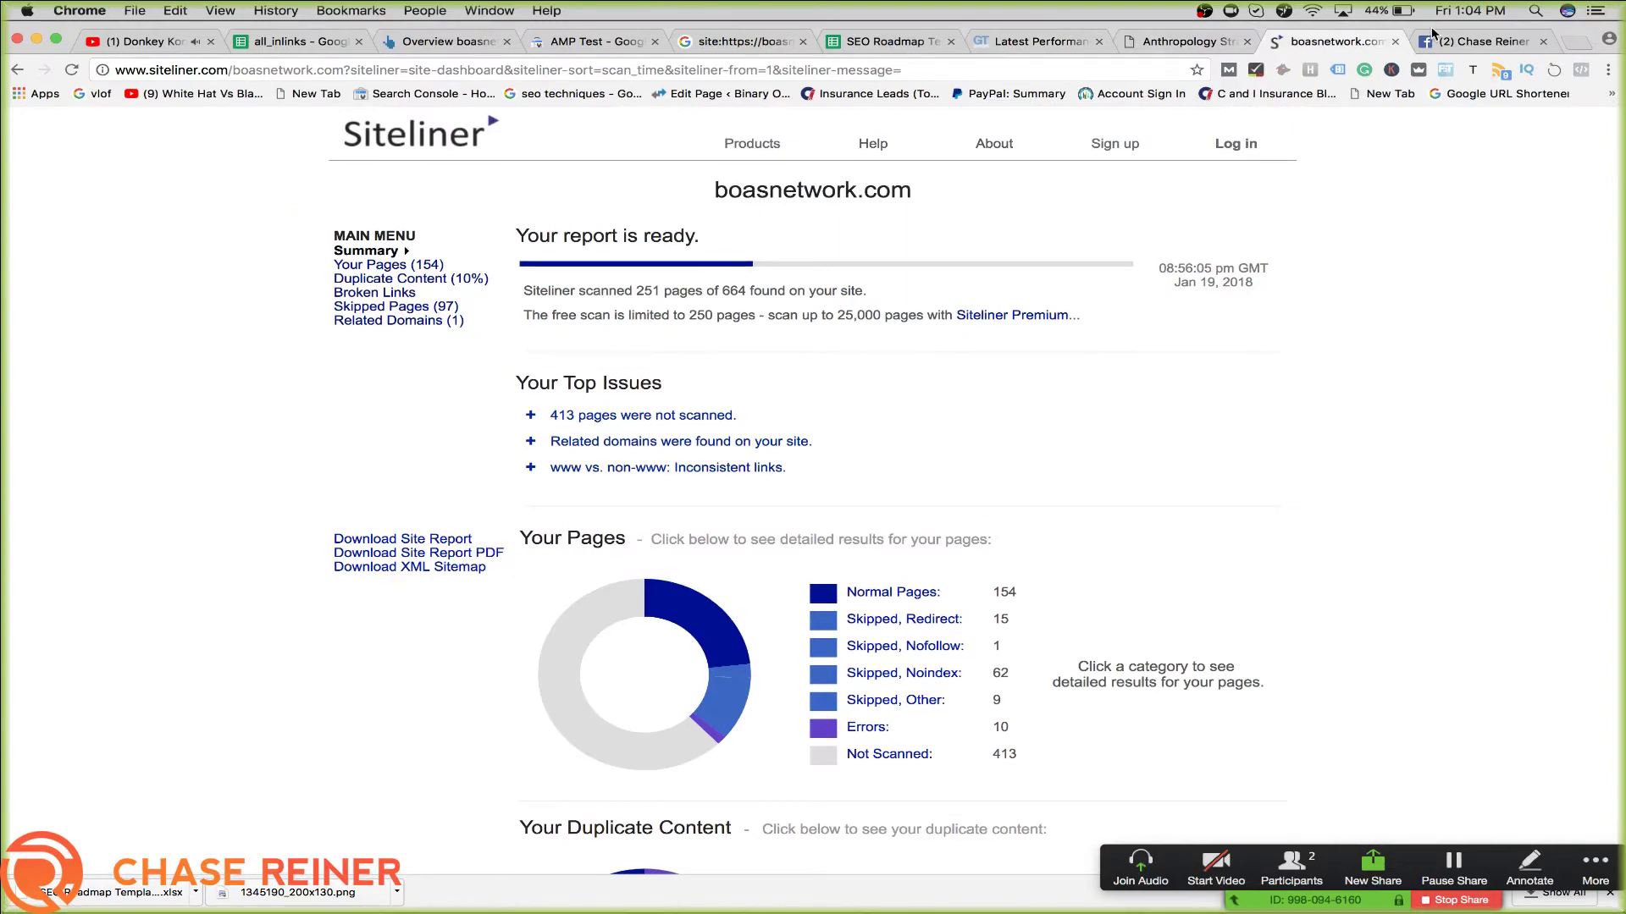
left_click(1434, 40)
scroll(1033, 391, "up", 4)
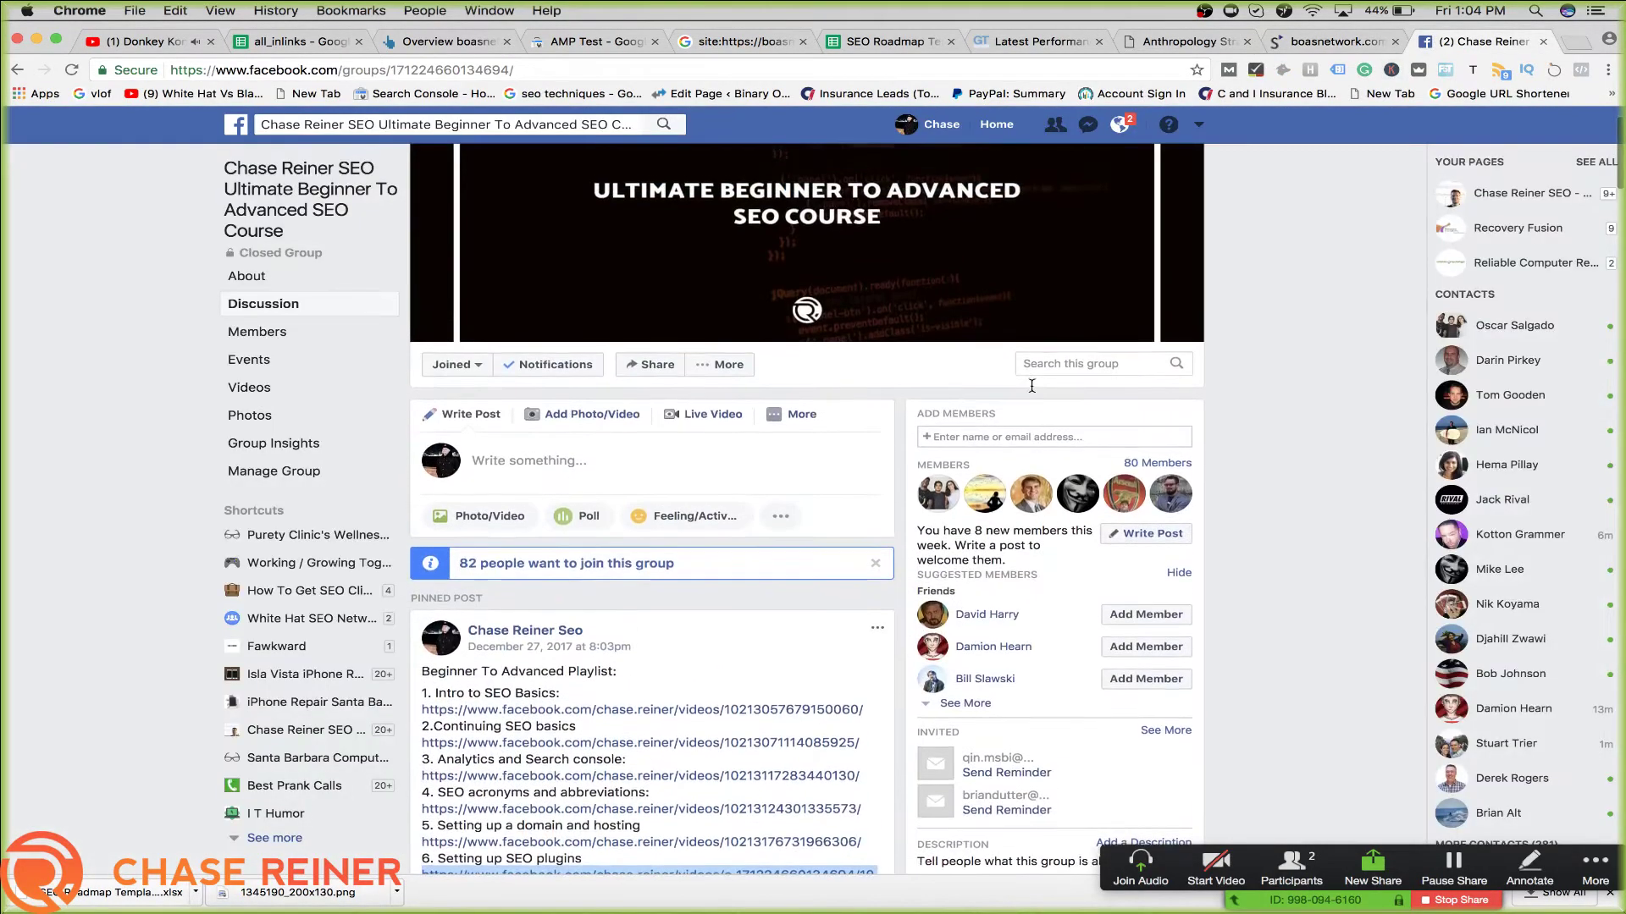
scroll(1032, 391, "down", 4)
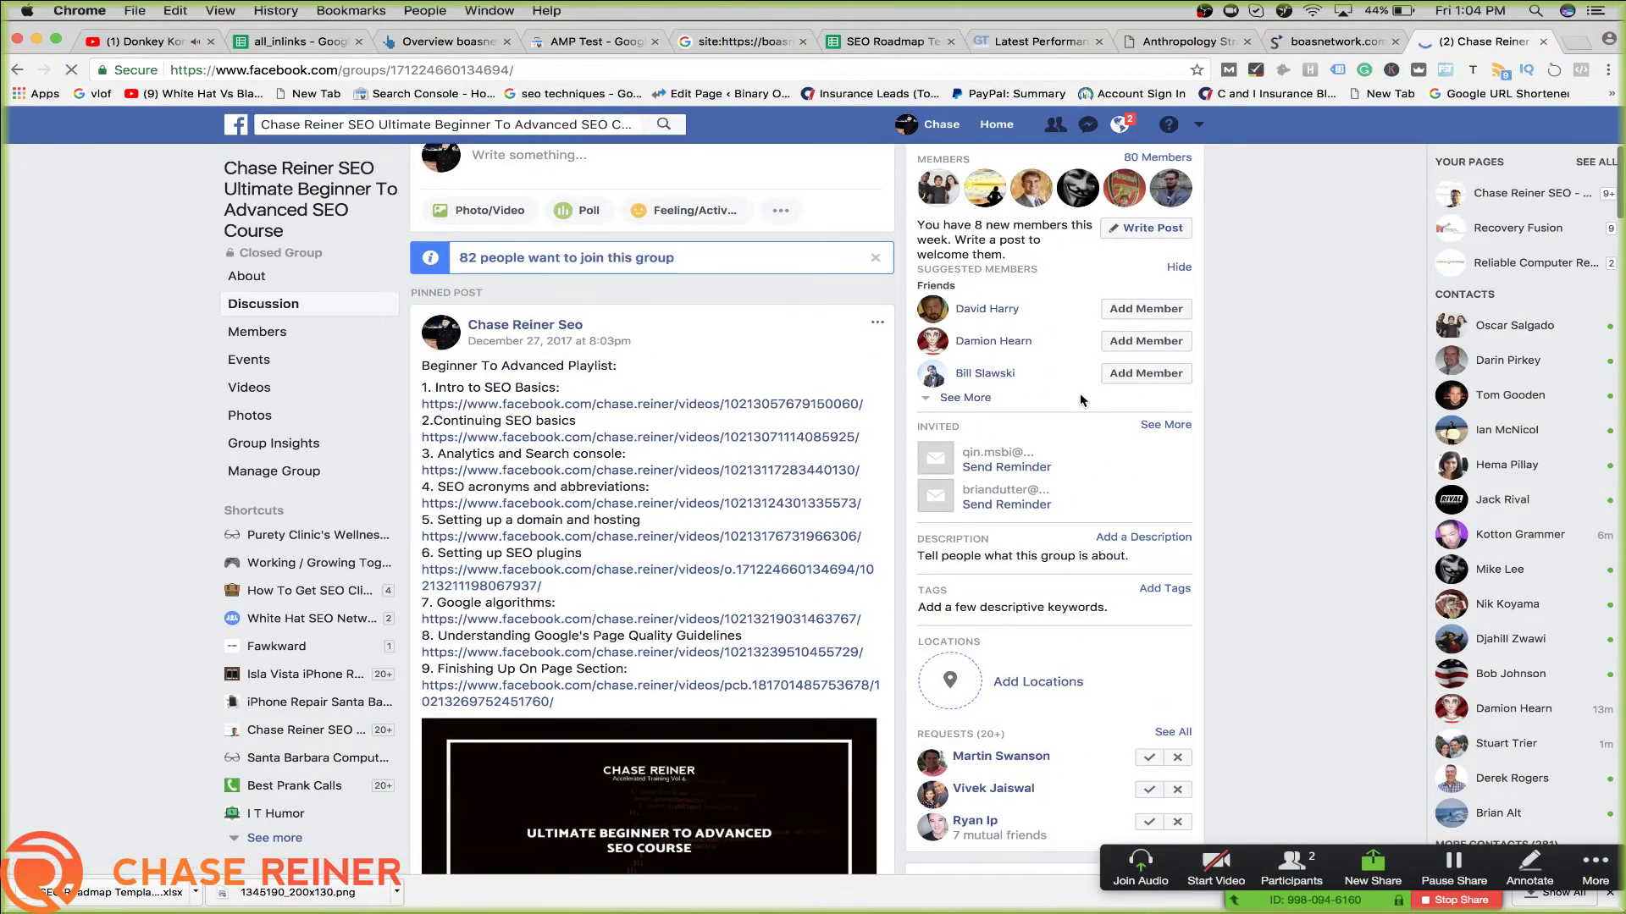
left_click(919, 387)
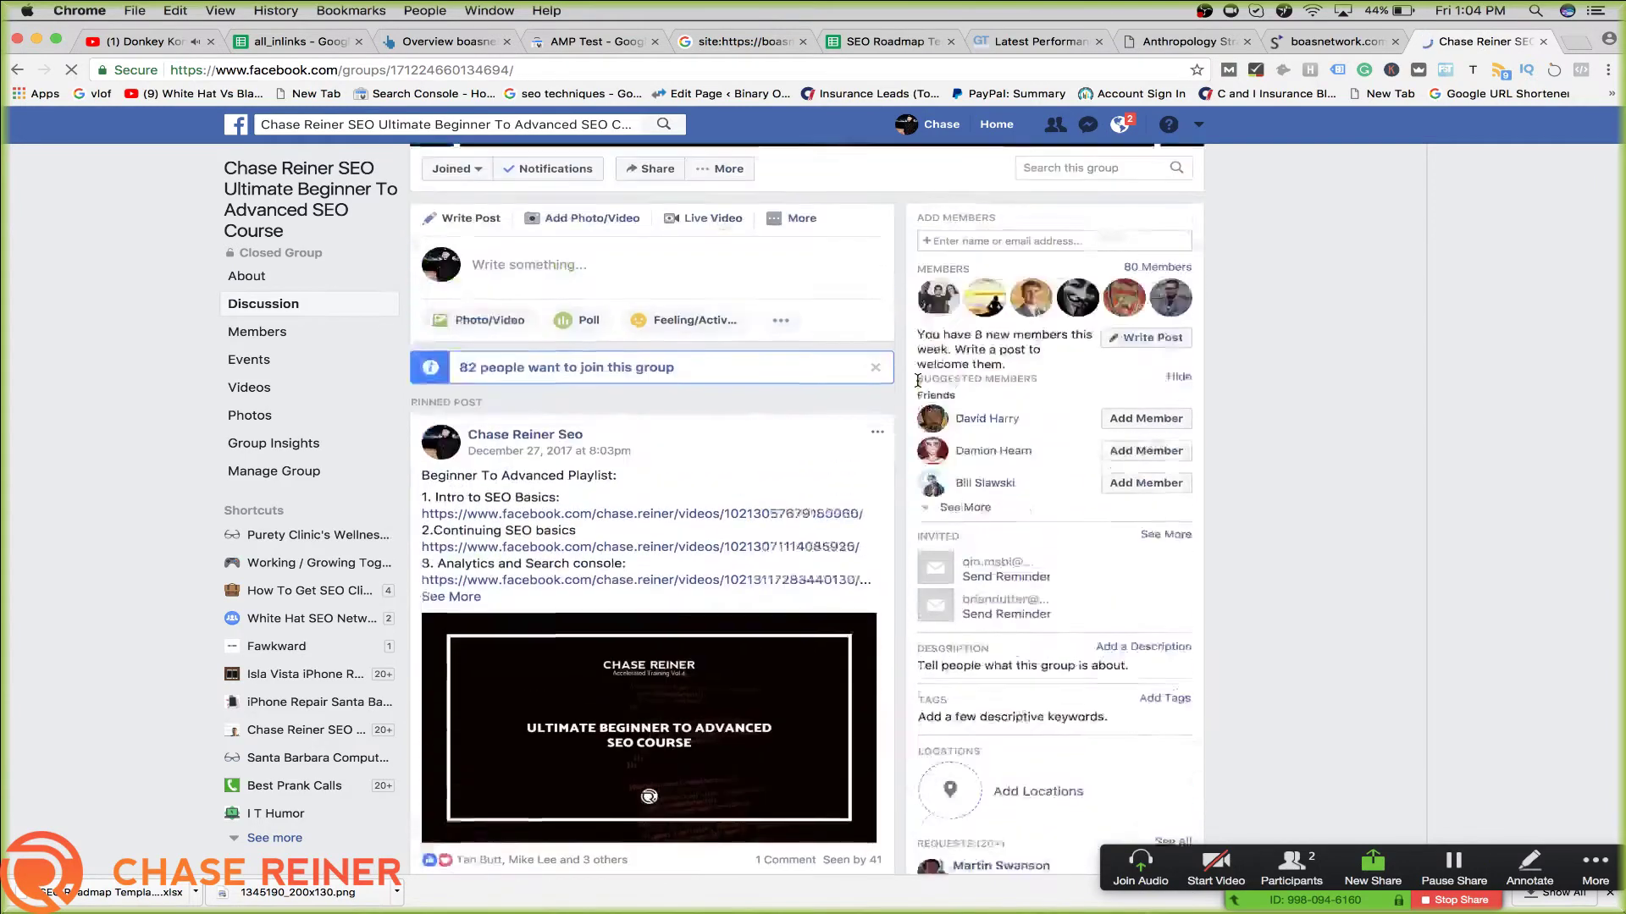
scroll(919, 387, "down", 5)
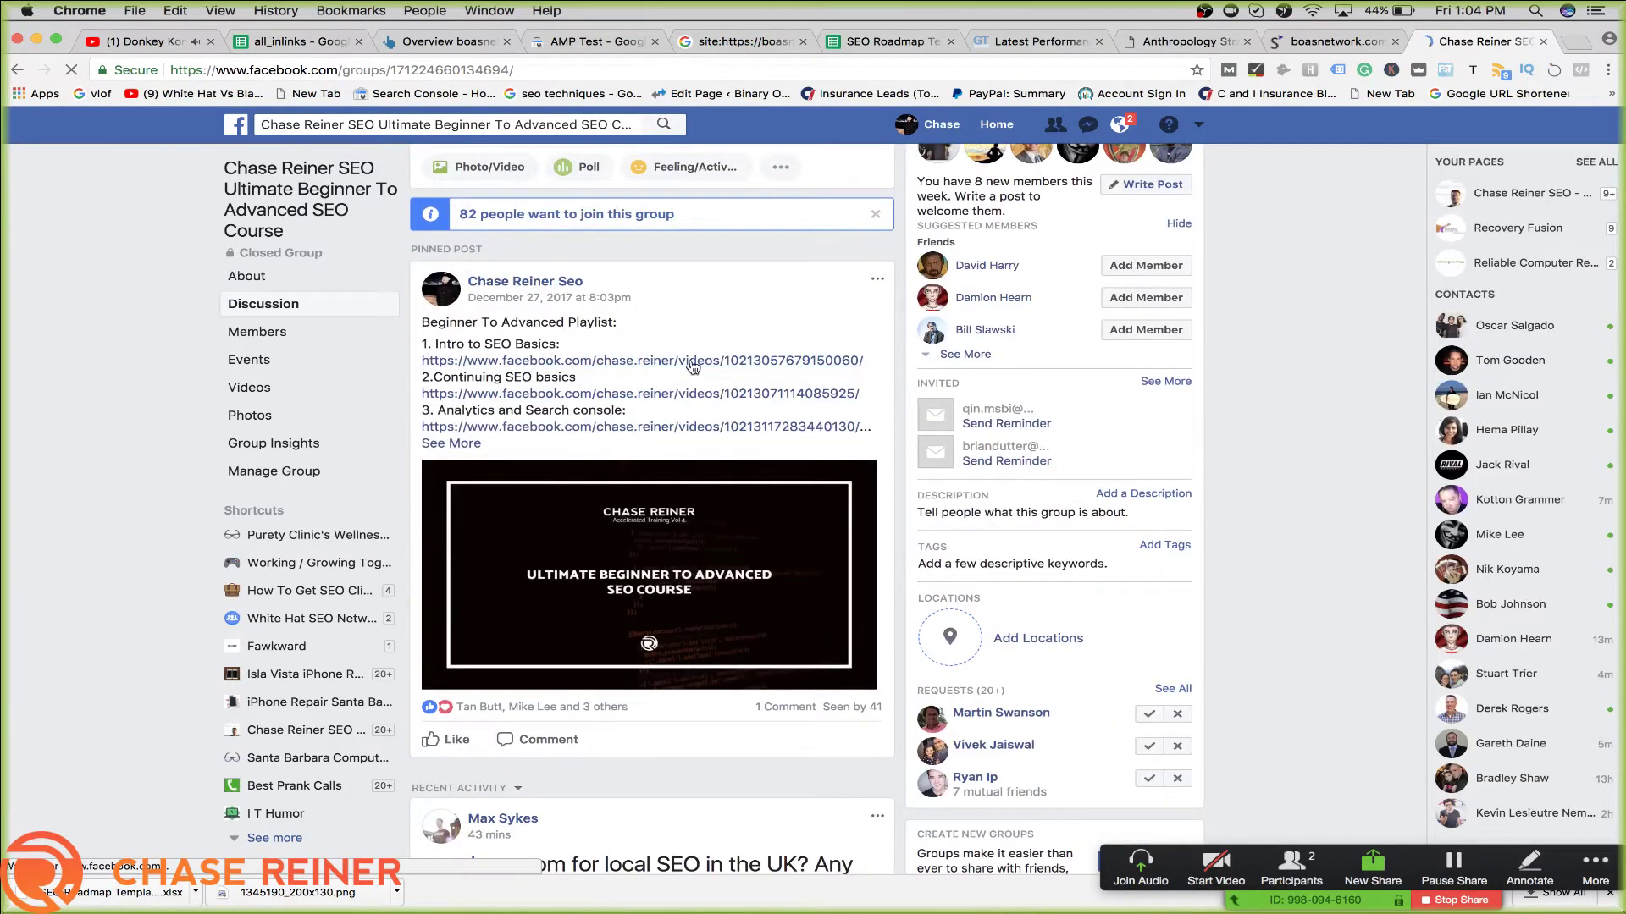
left_click(453, 443)
left_click_drag(422, 322, 651, 661)
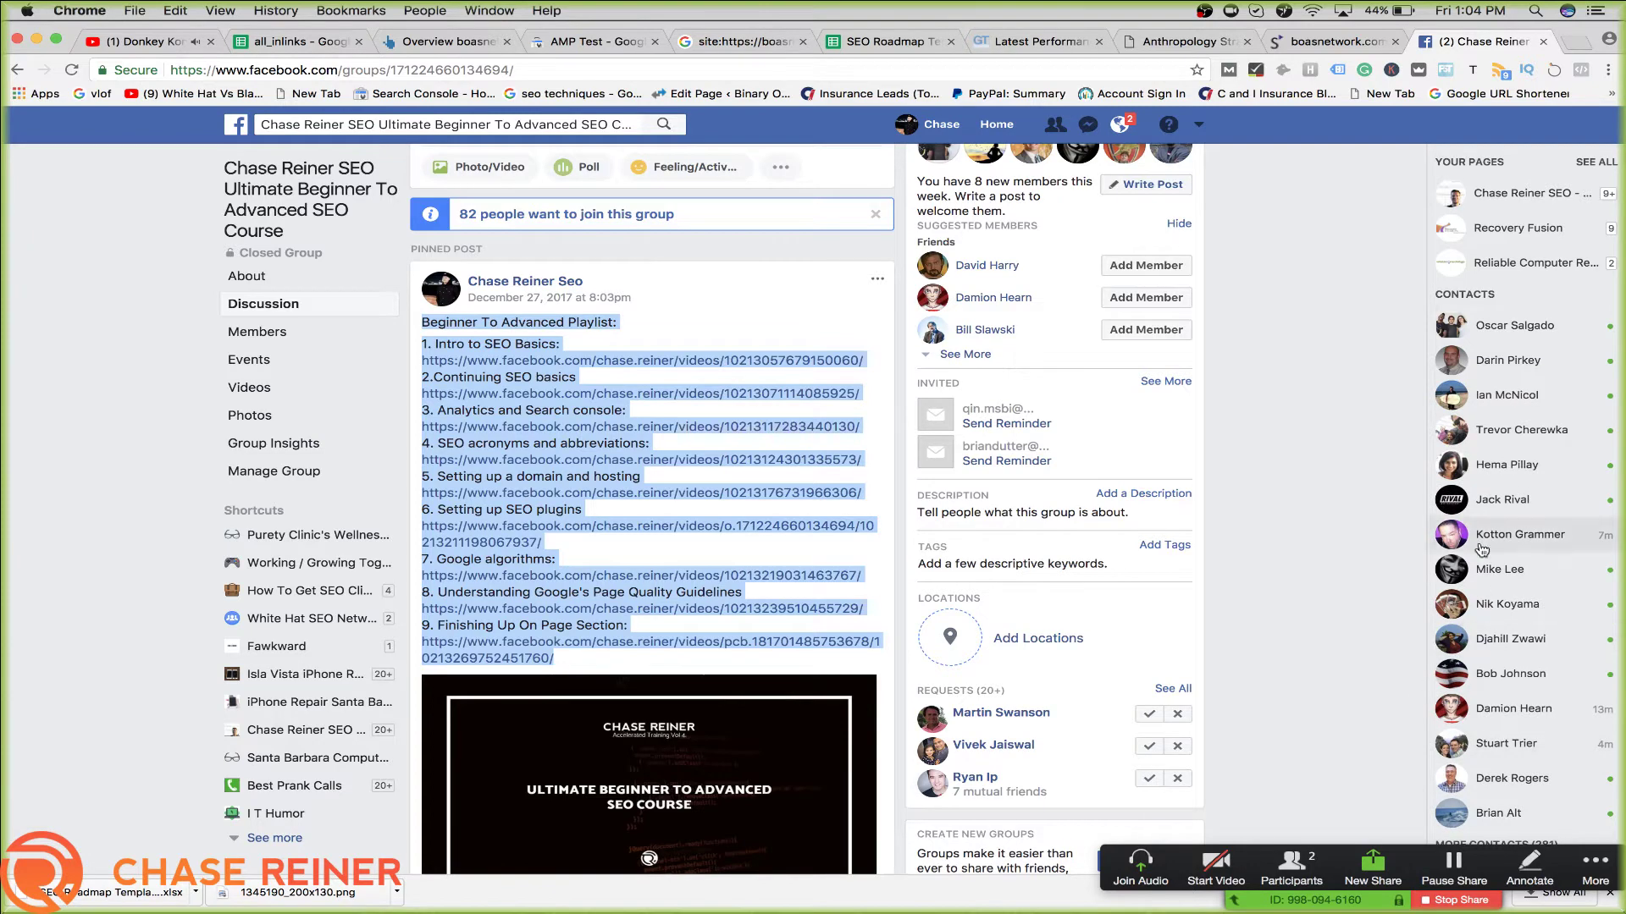
Find the contact in Facebook chat and send them the copied playlist text
left_click(1087, 124)
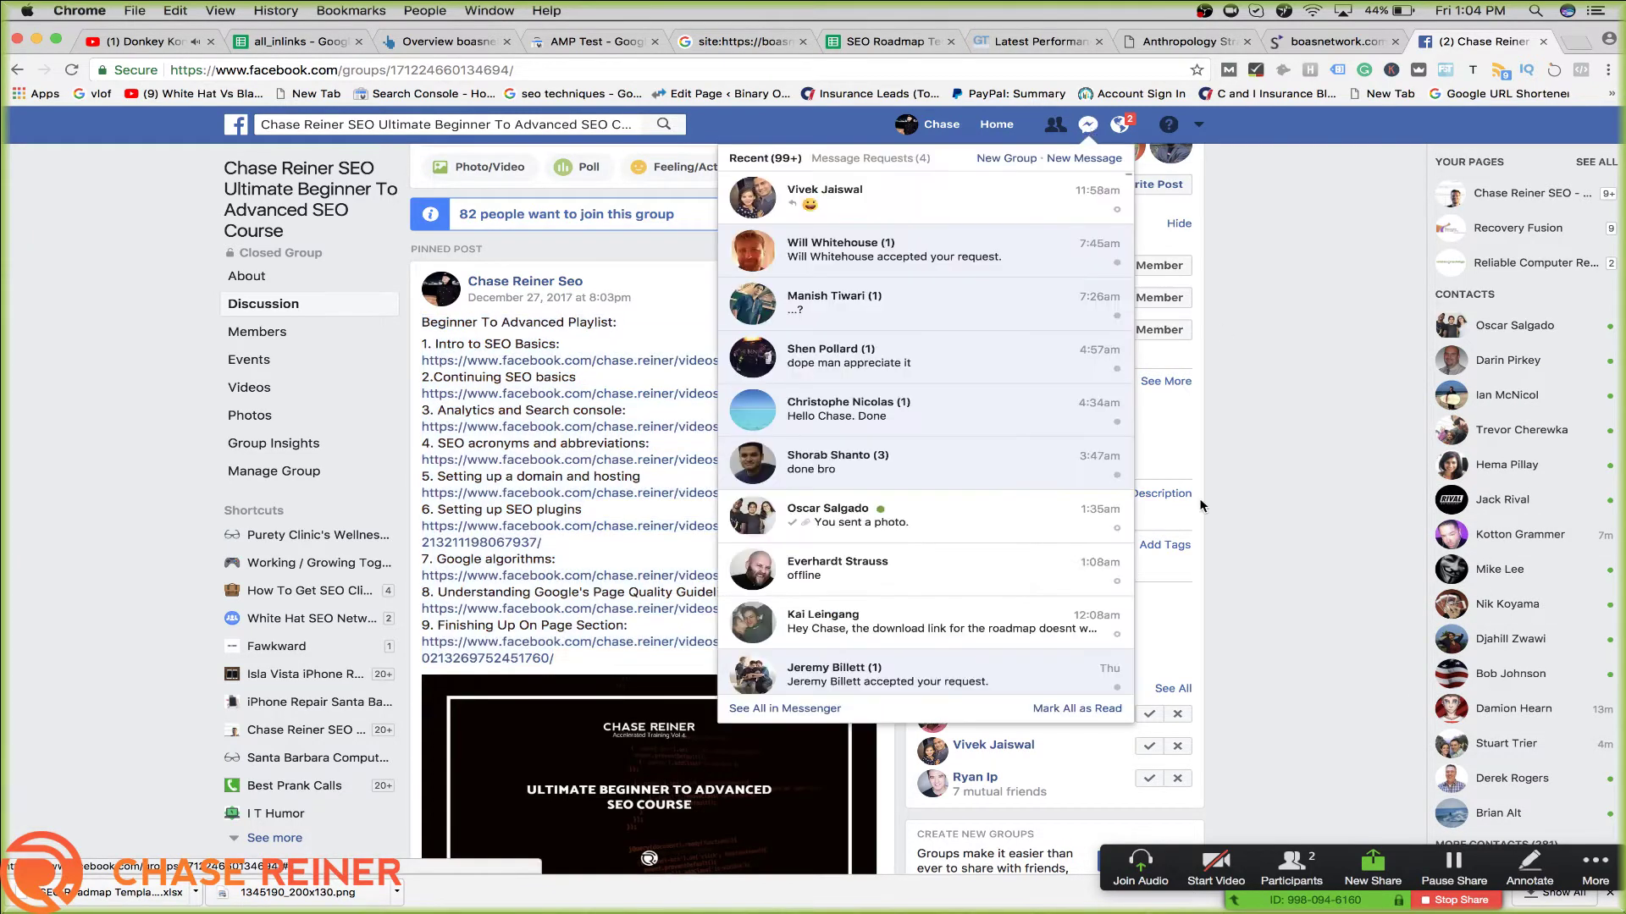
key("Escape")
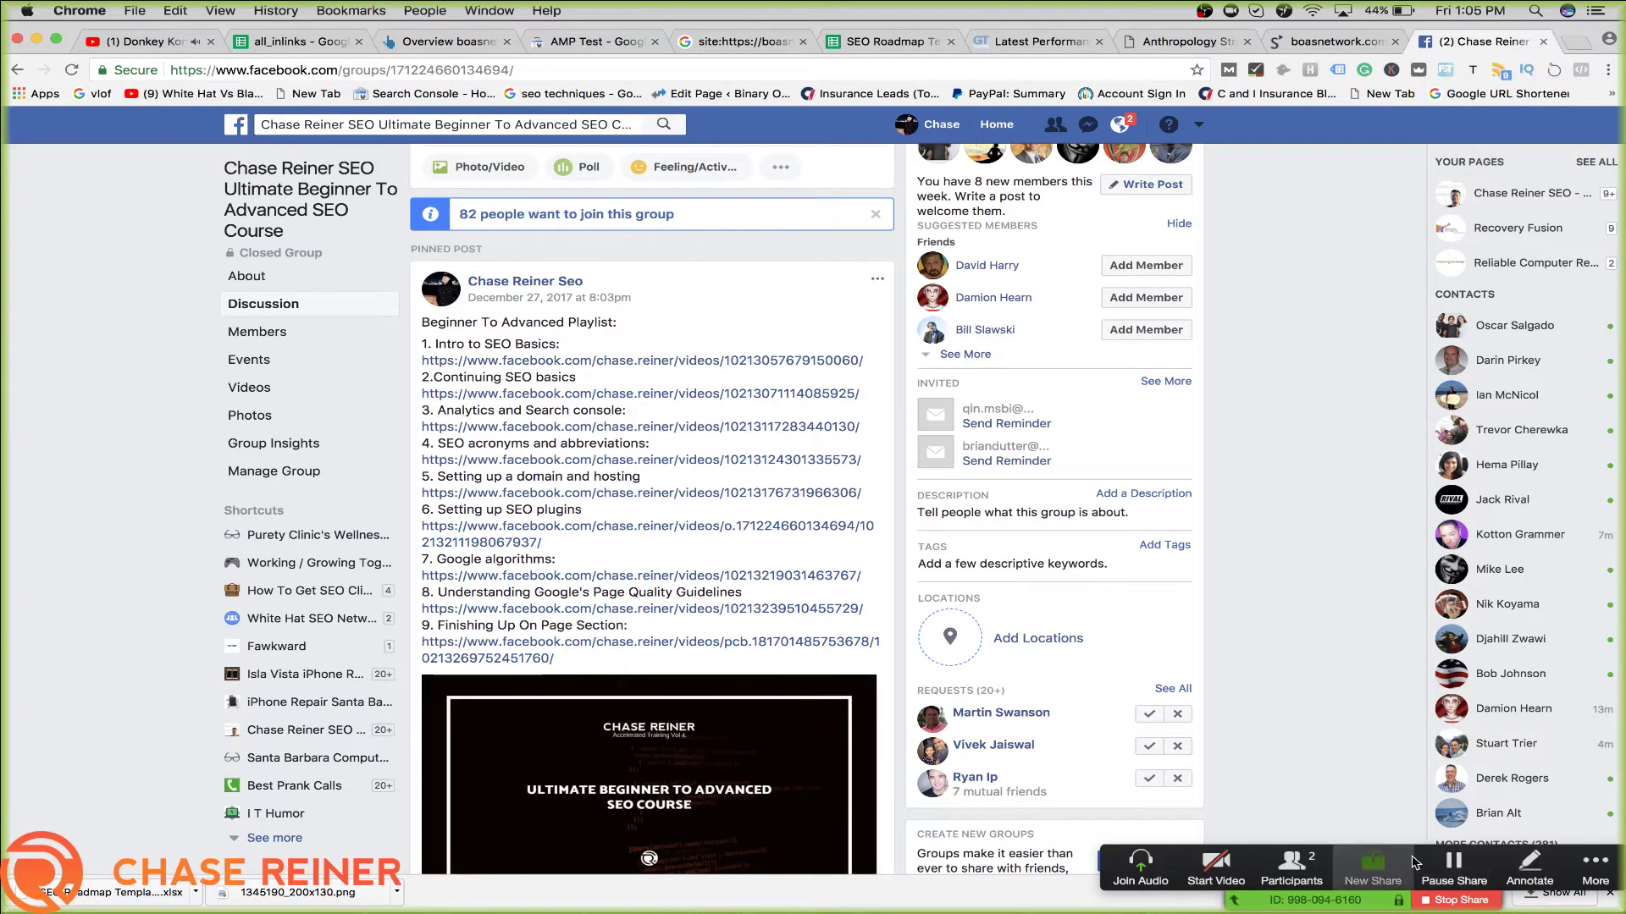
left_click_drag(1393, 884, 1244, 885)
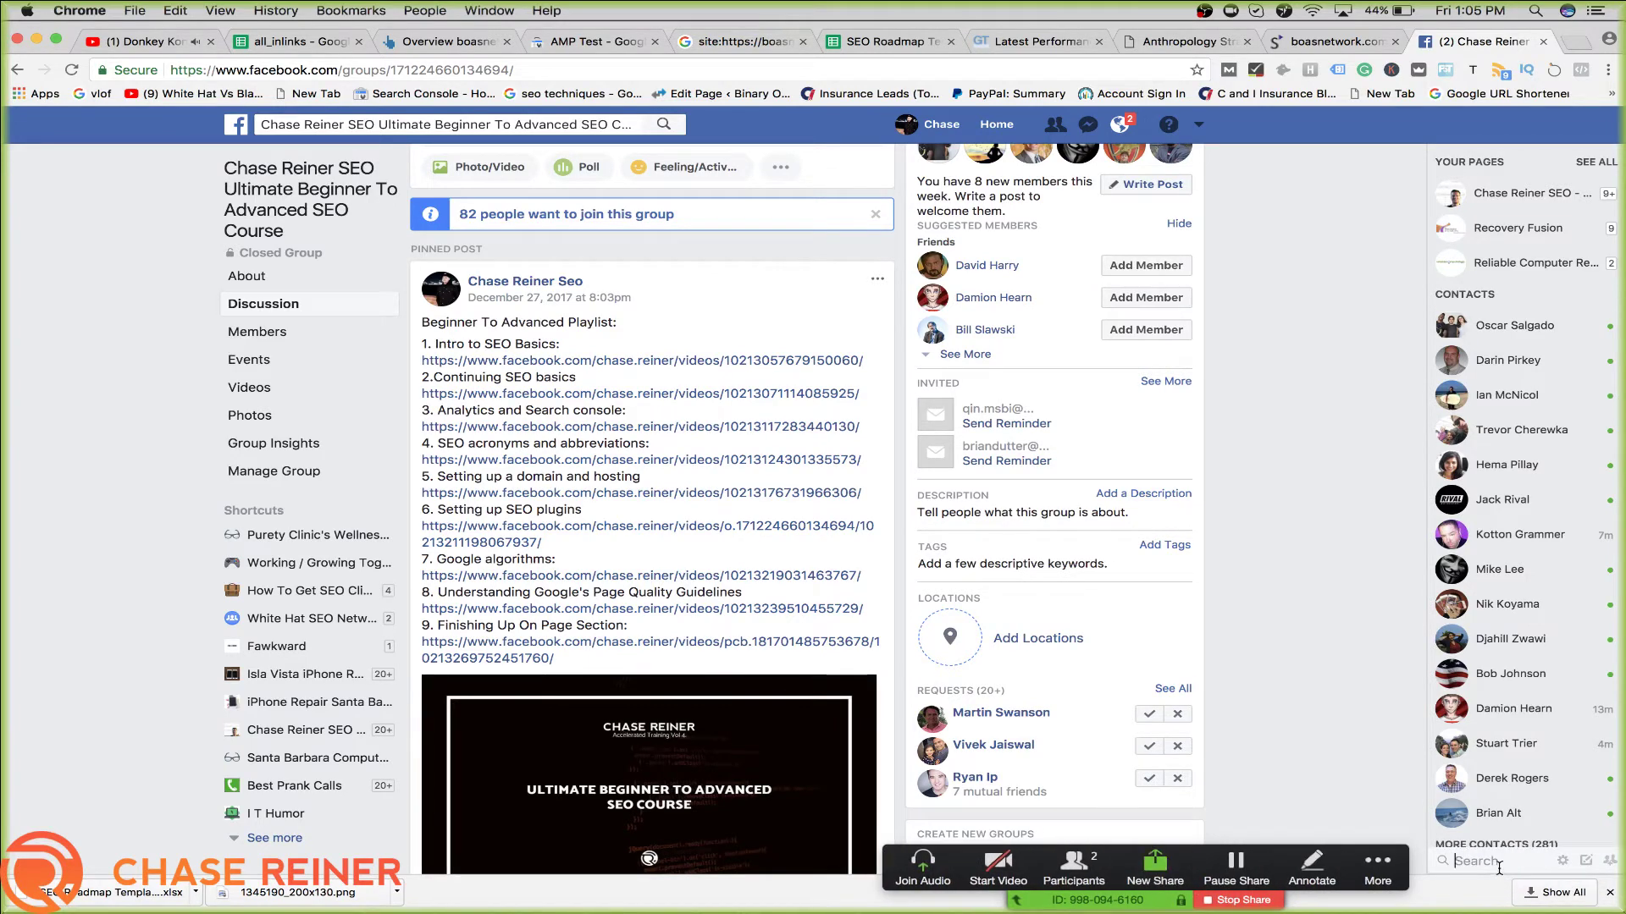
type("oscar")
key("Return")
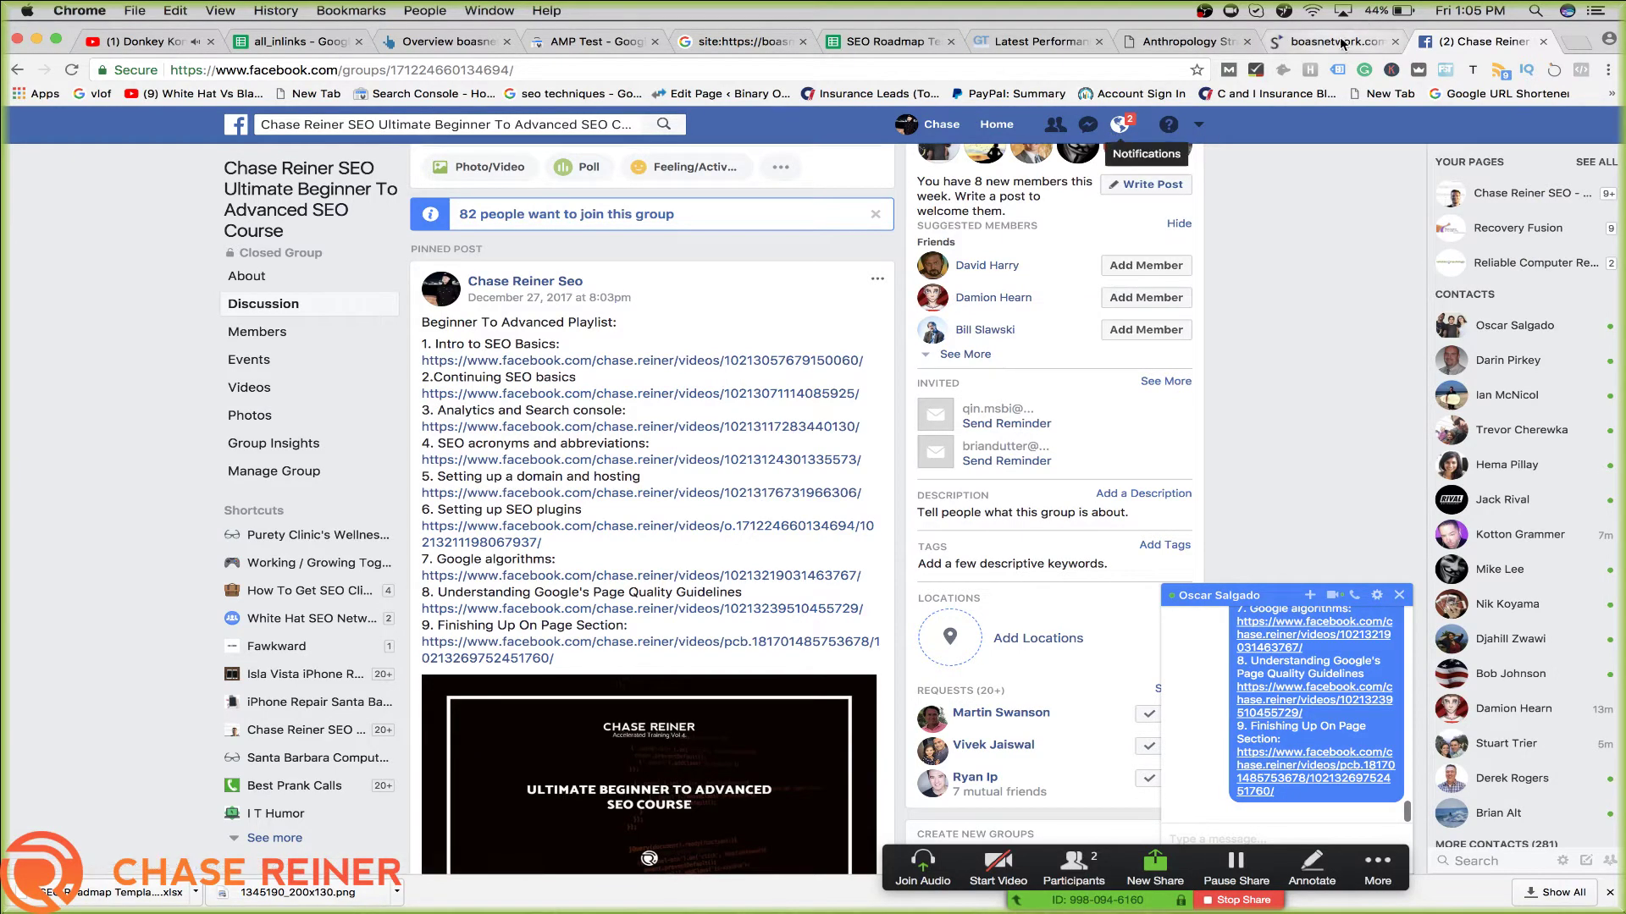
Switch to the SEO roadmap spreadsheet and insert an empty row below Browser Cacheing in the Page Speed Optimization section
left_click(880, 42)
left_click(457, 618)
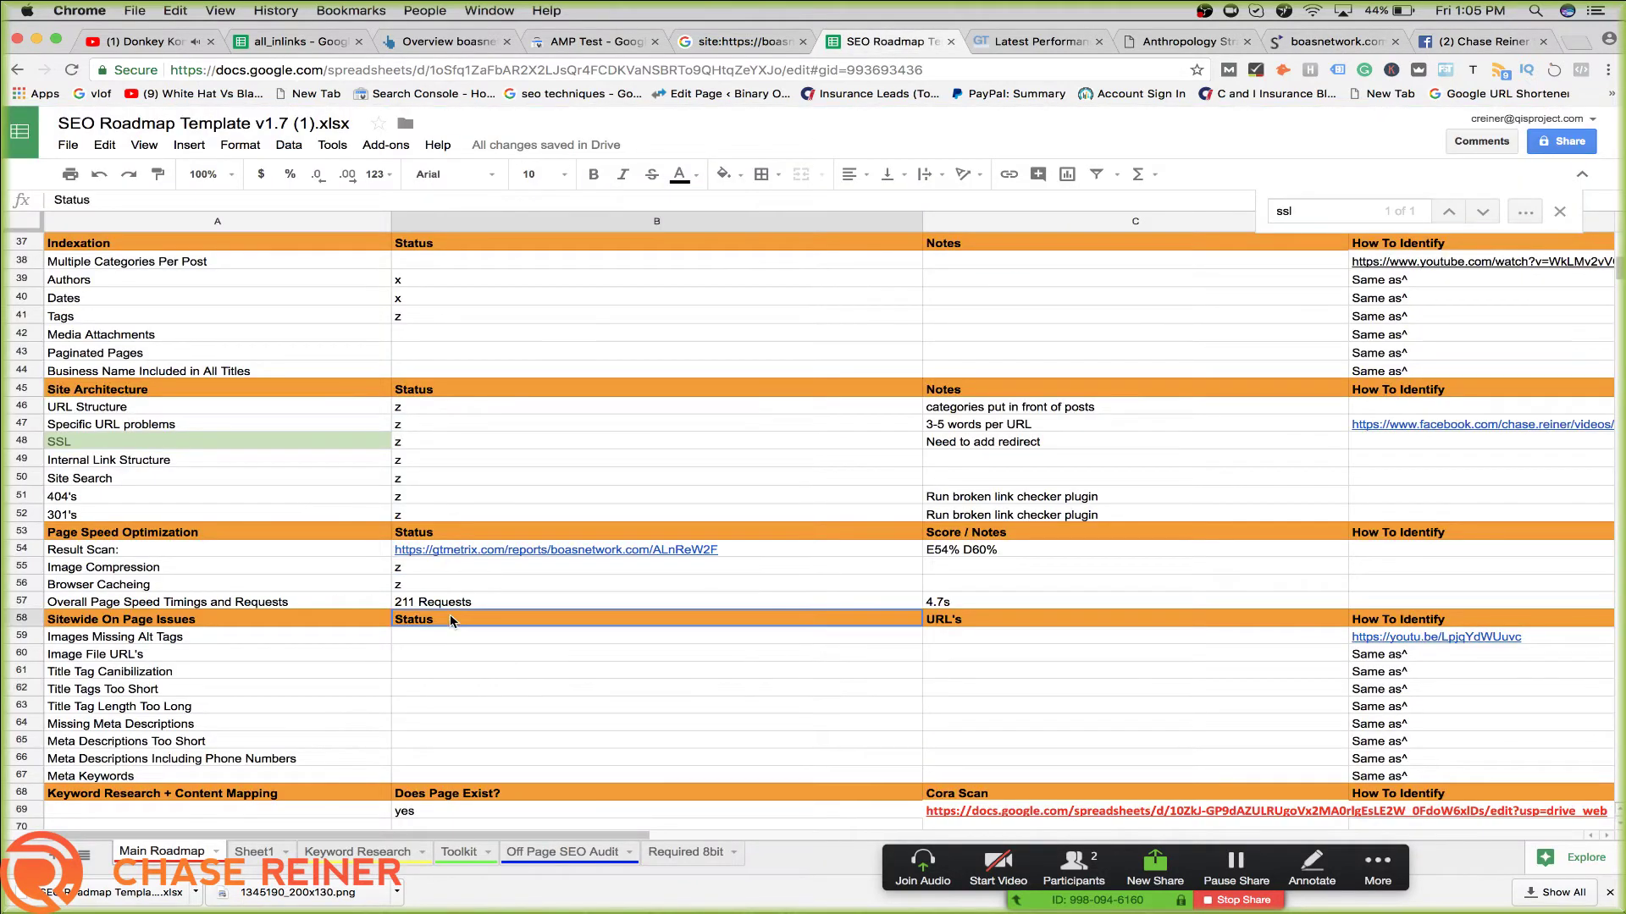
left_click(472, 654)
double_click(507, 637)
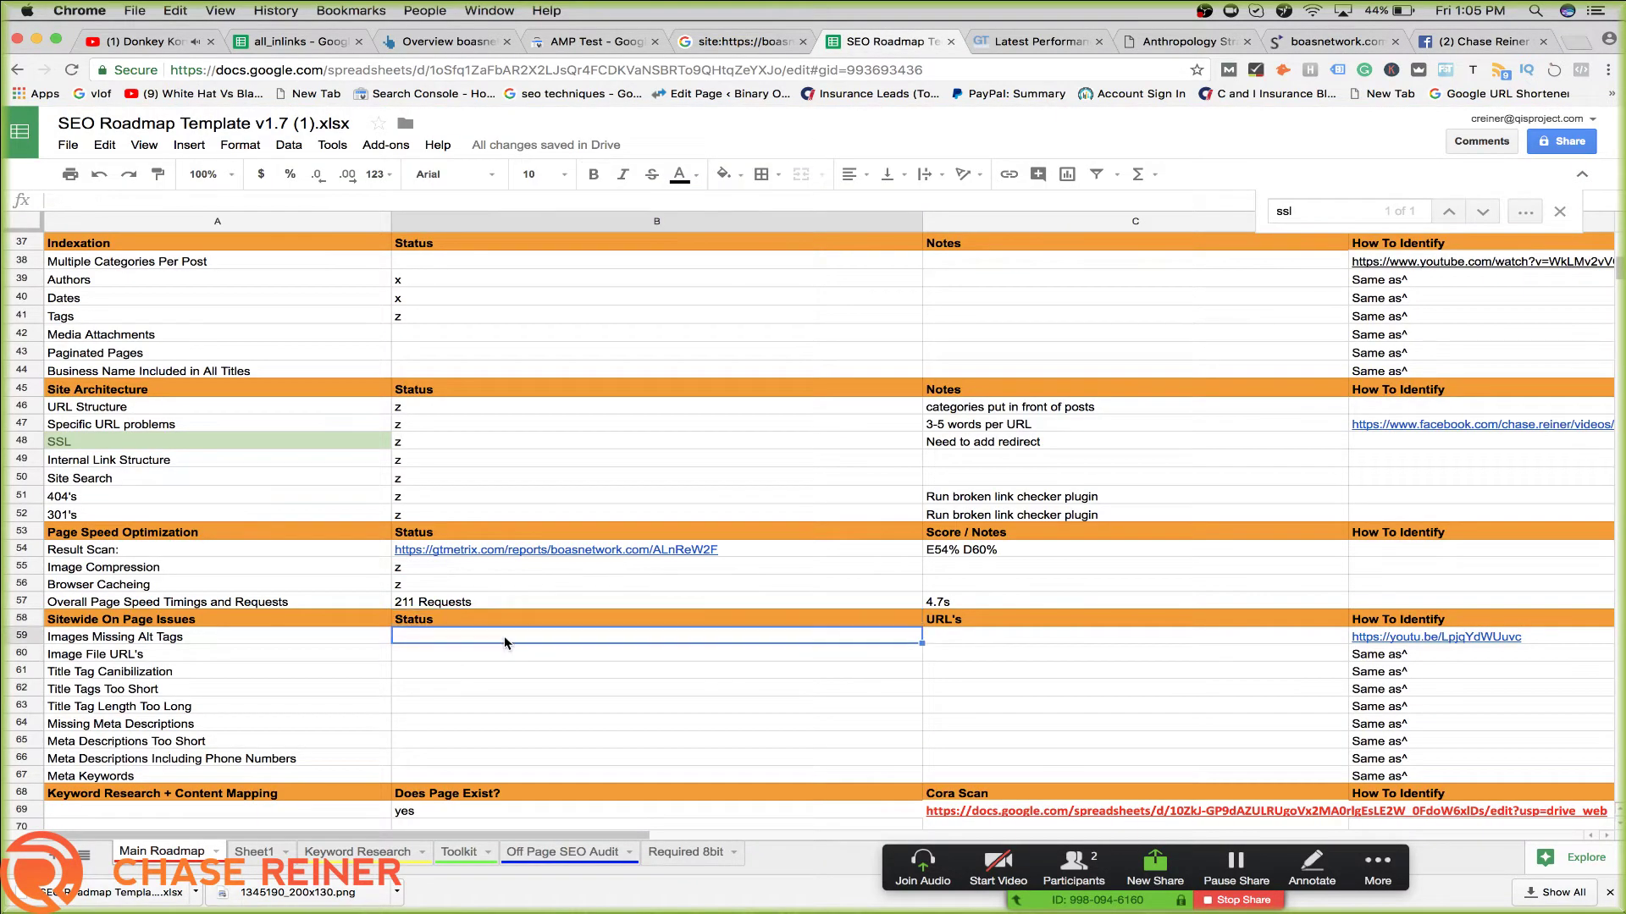
left_click(22, 584)
right_click(25, 584)
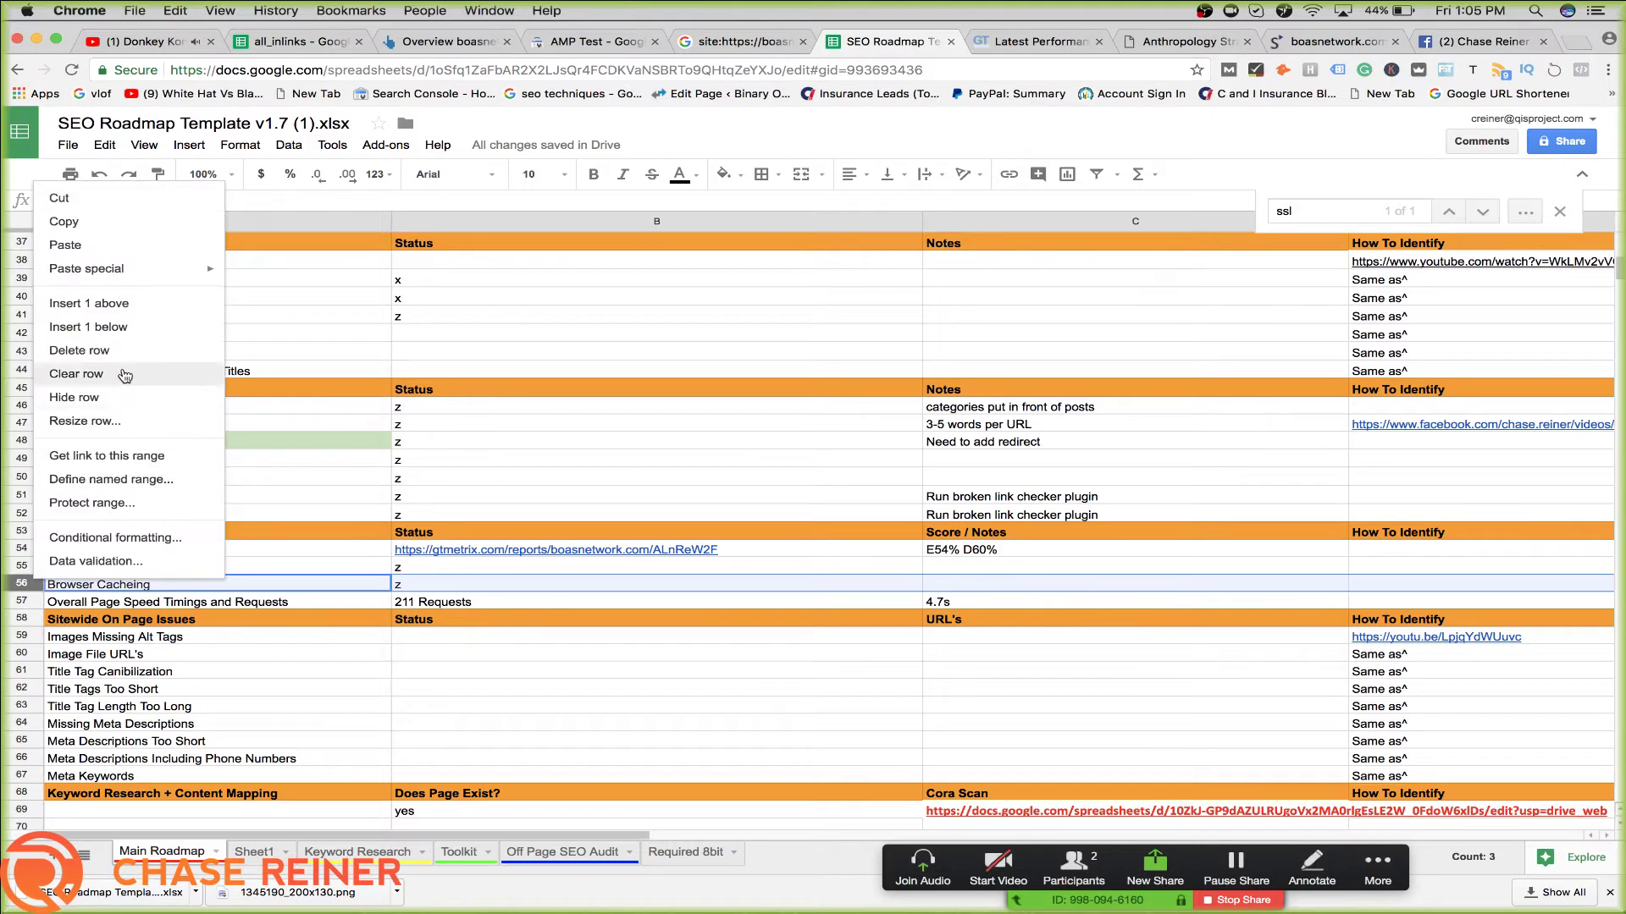
left_click(135, 328)
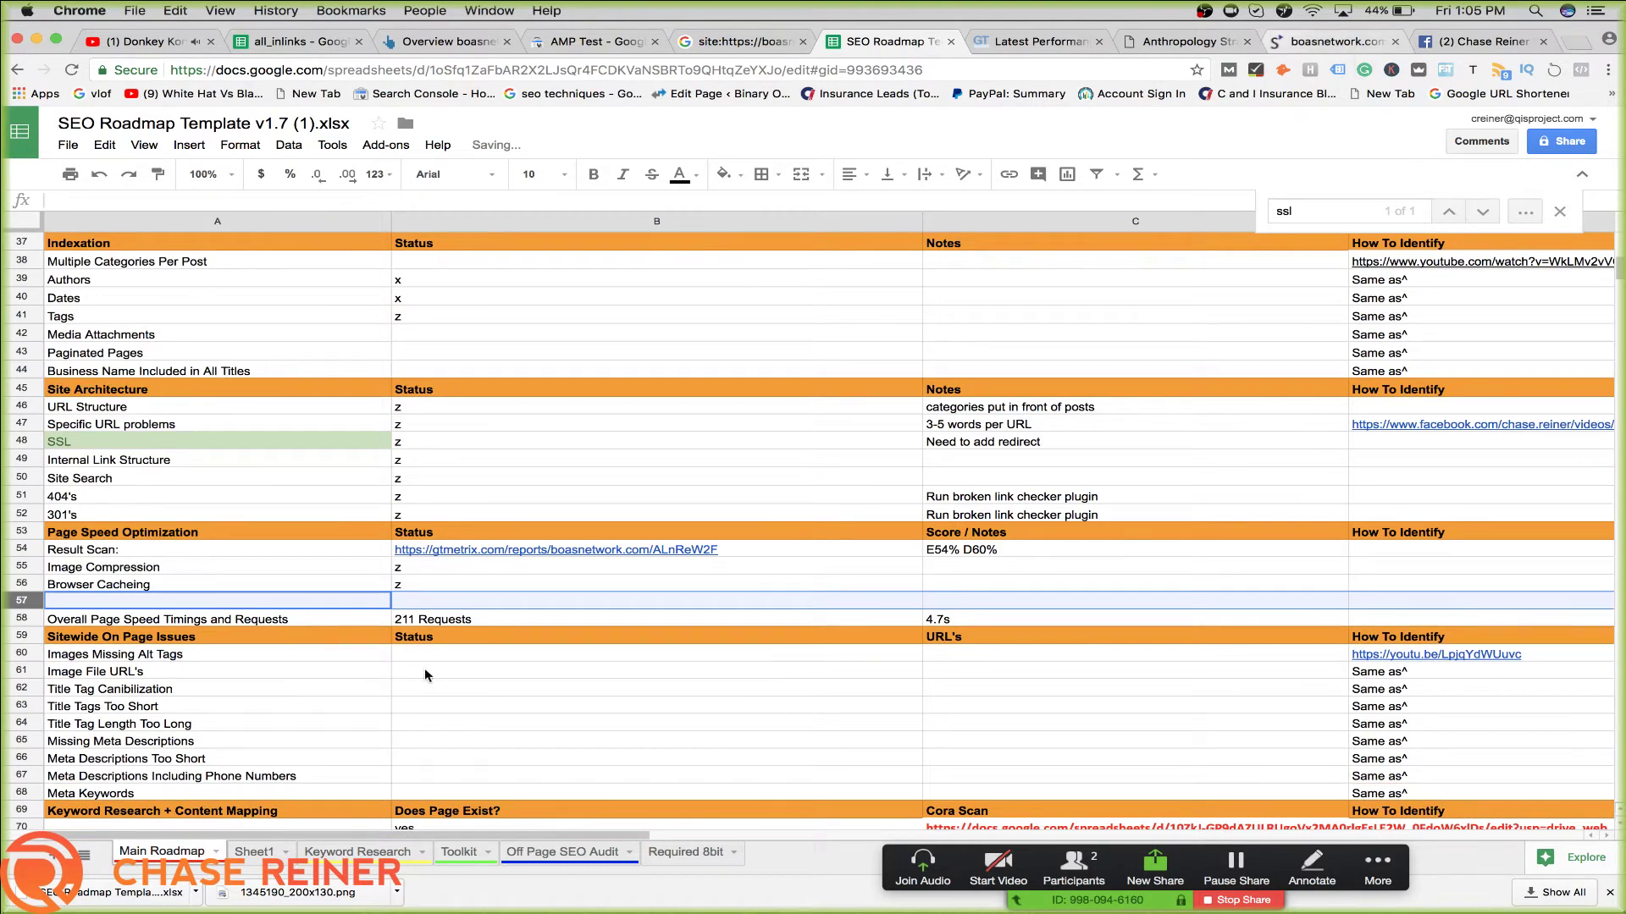
Label the empty row below Browser Cacheing "Hosting Name: + Server Speed"
double_click(288, 603)
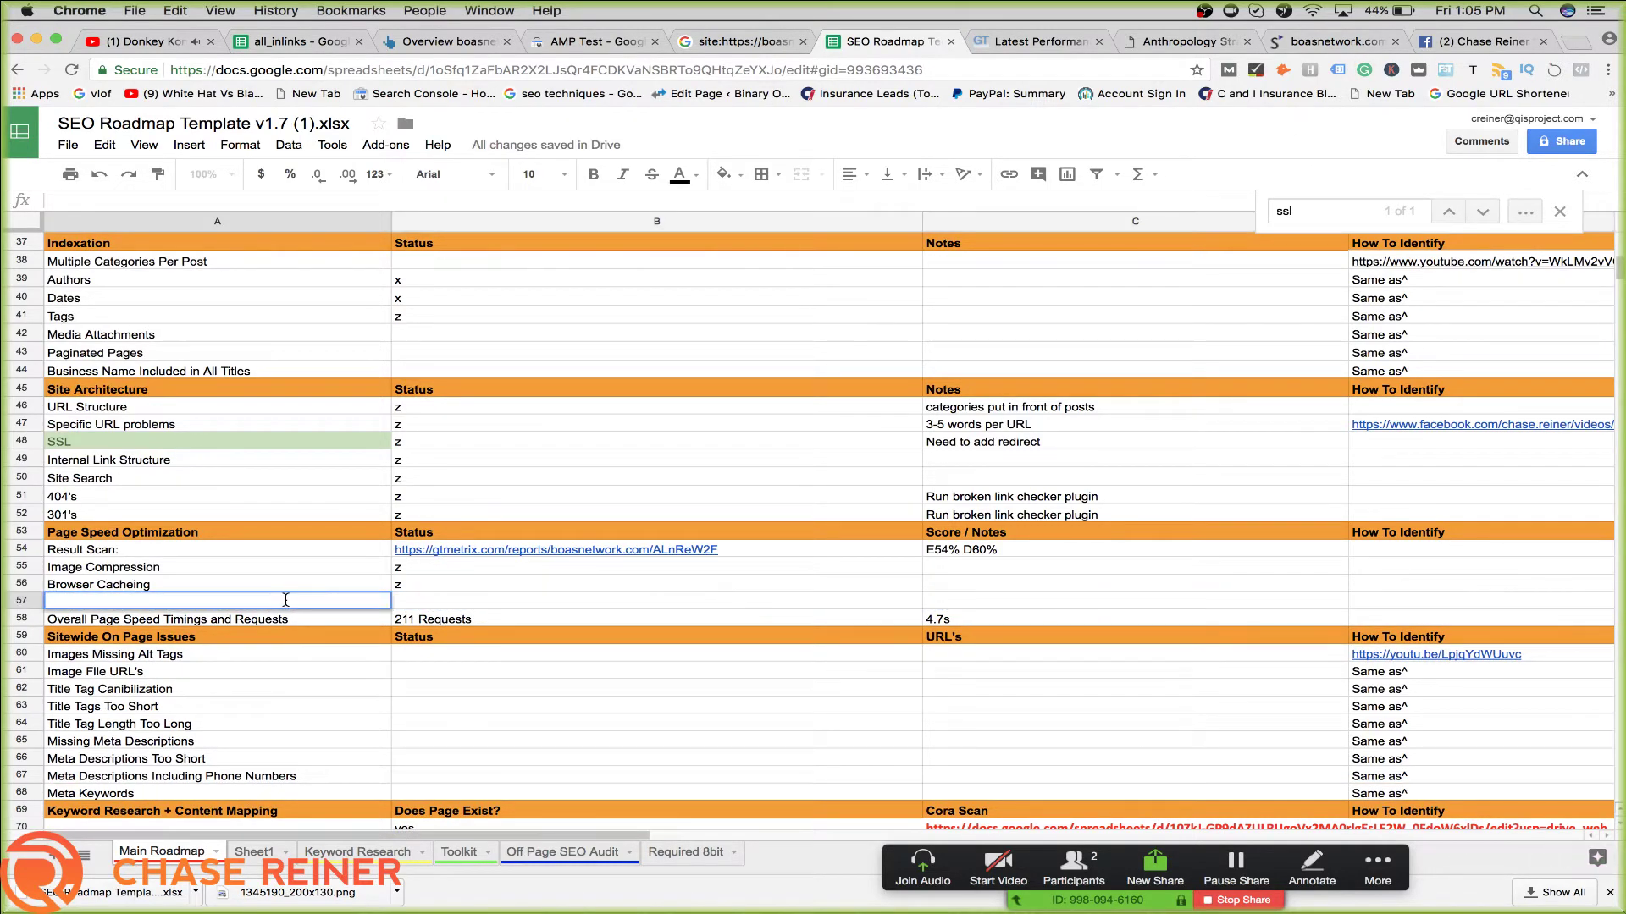
type("Hosting Name: Server Speed")
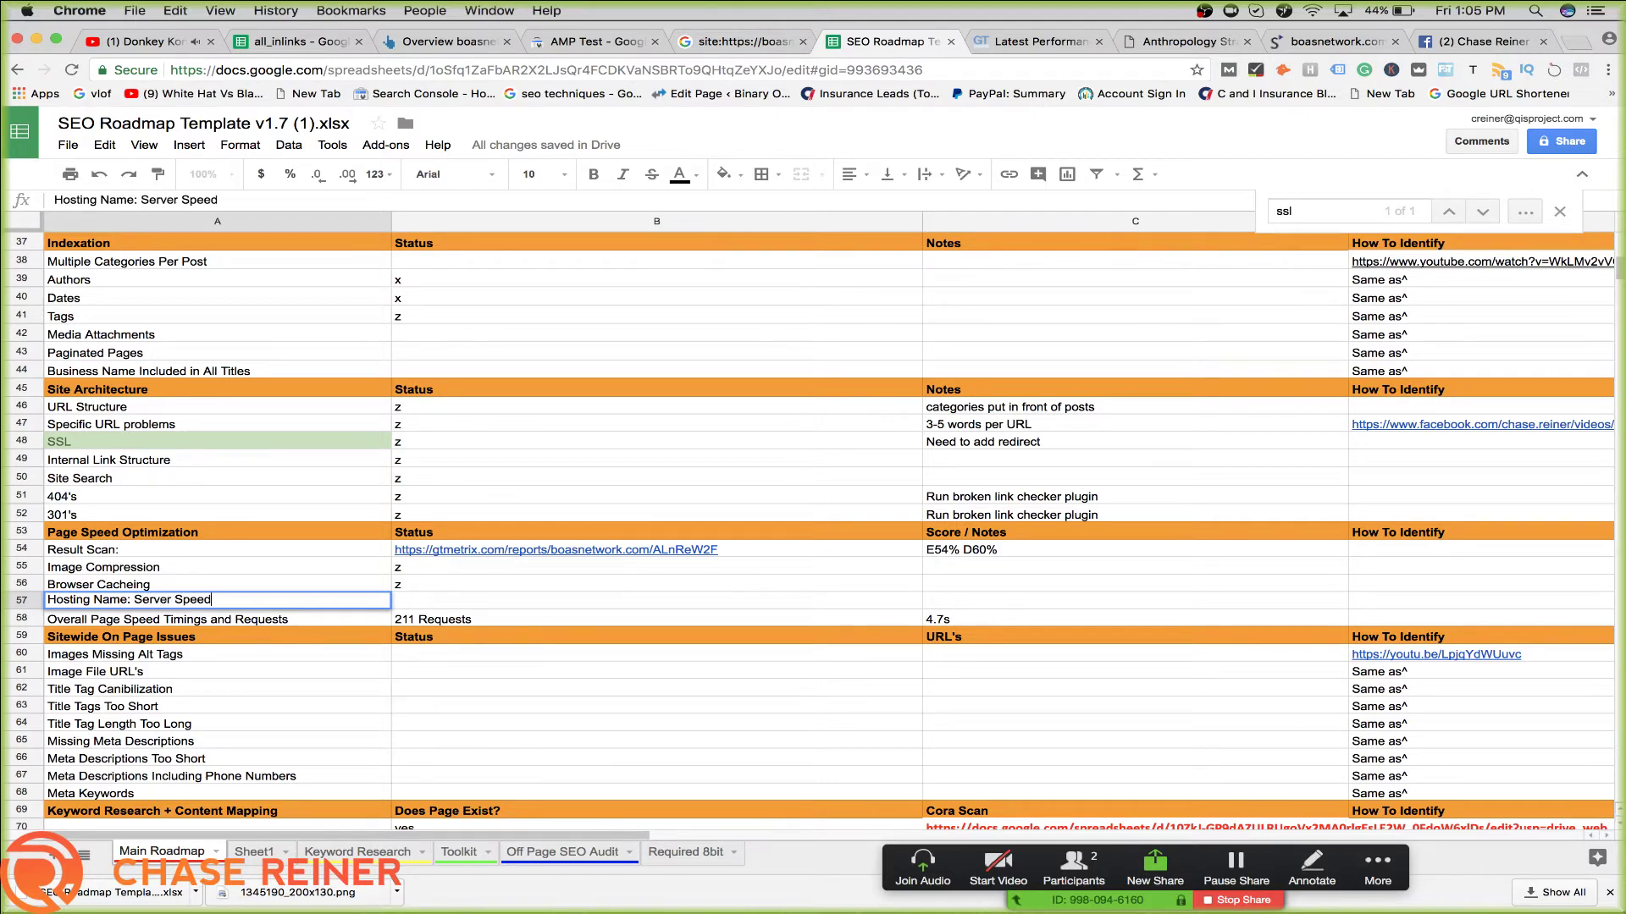
left_click(248, 634)
double_click(138, 603)
type("+")
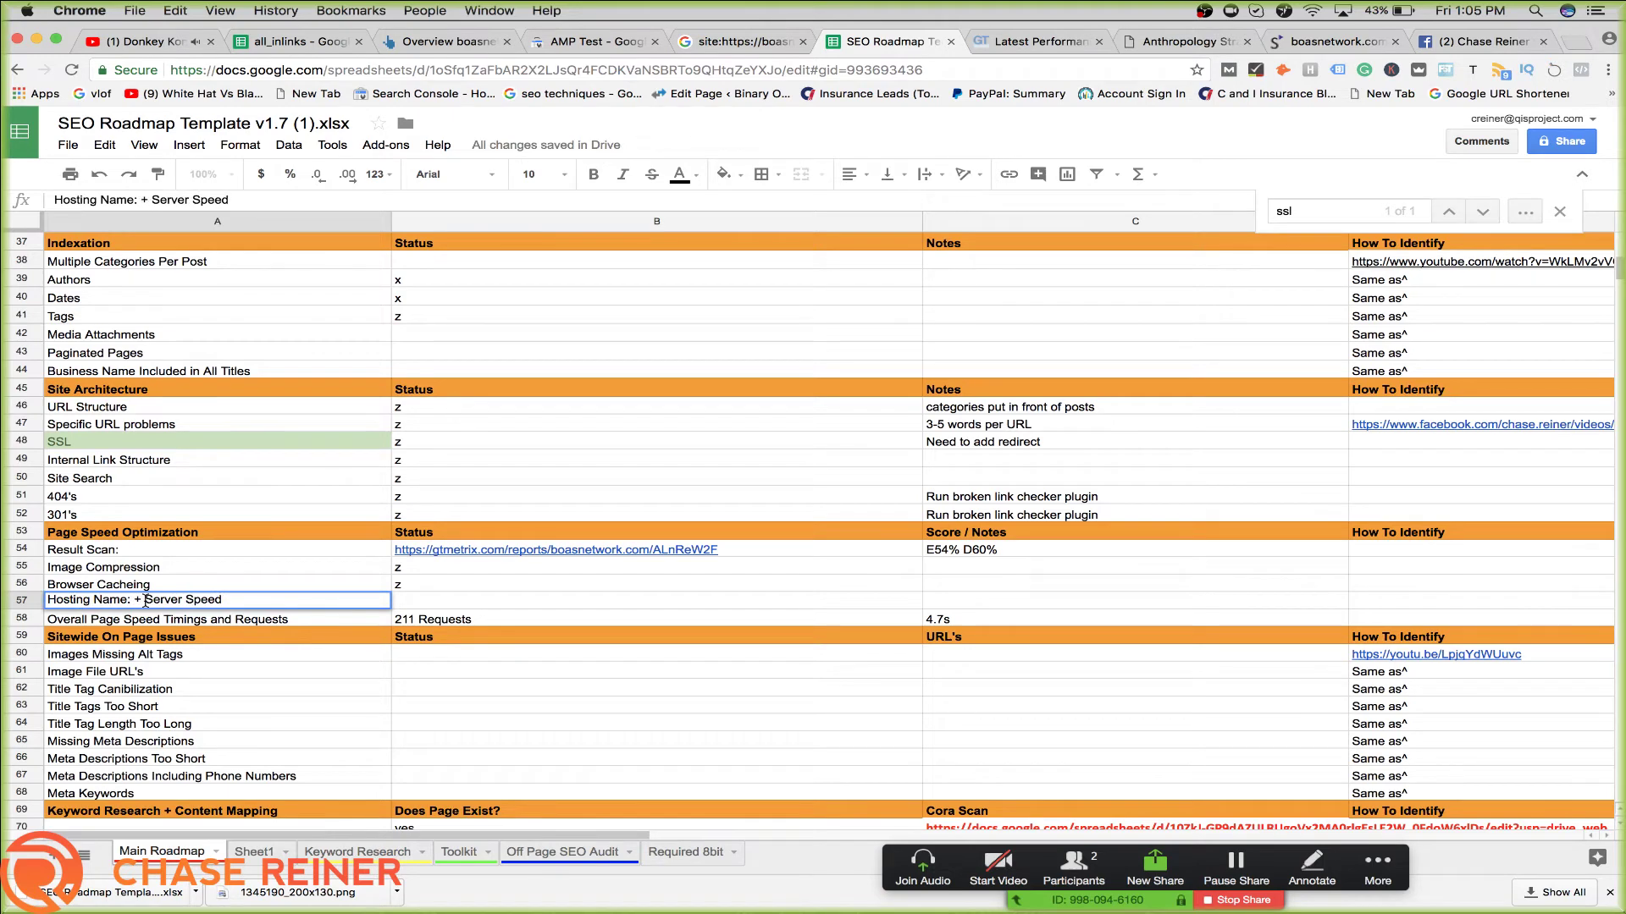
left_click(172, 639)
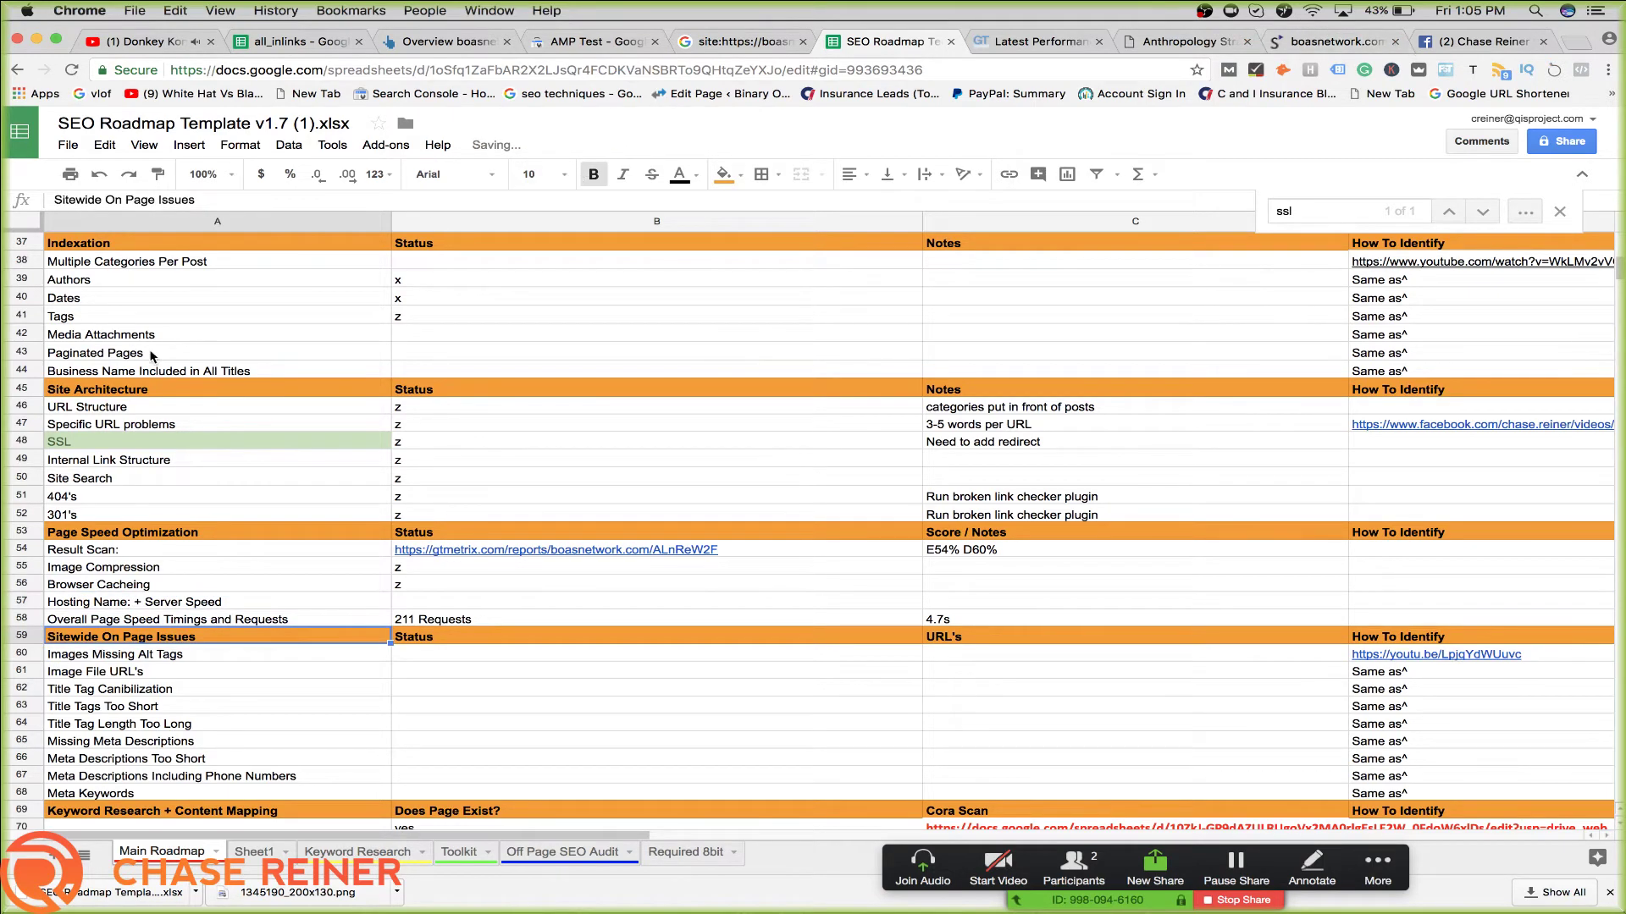
Highlight the whole Hosting Name: + Server Speed row with a magenta fill
left_click(10, 596)
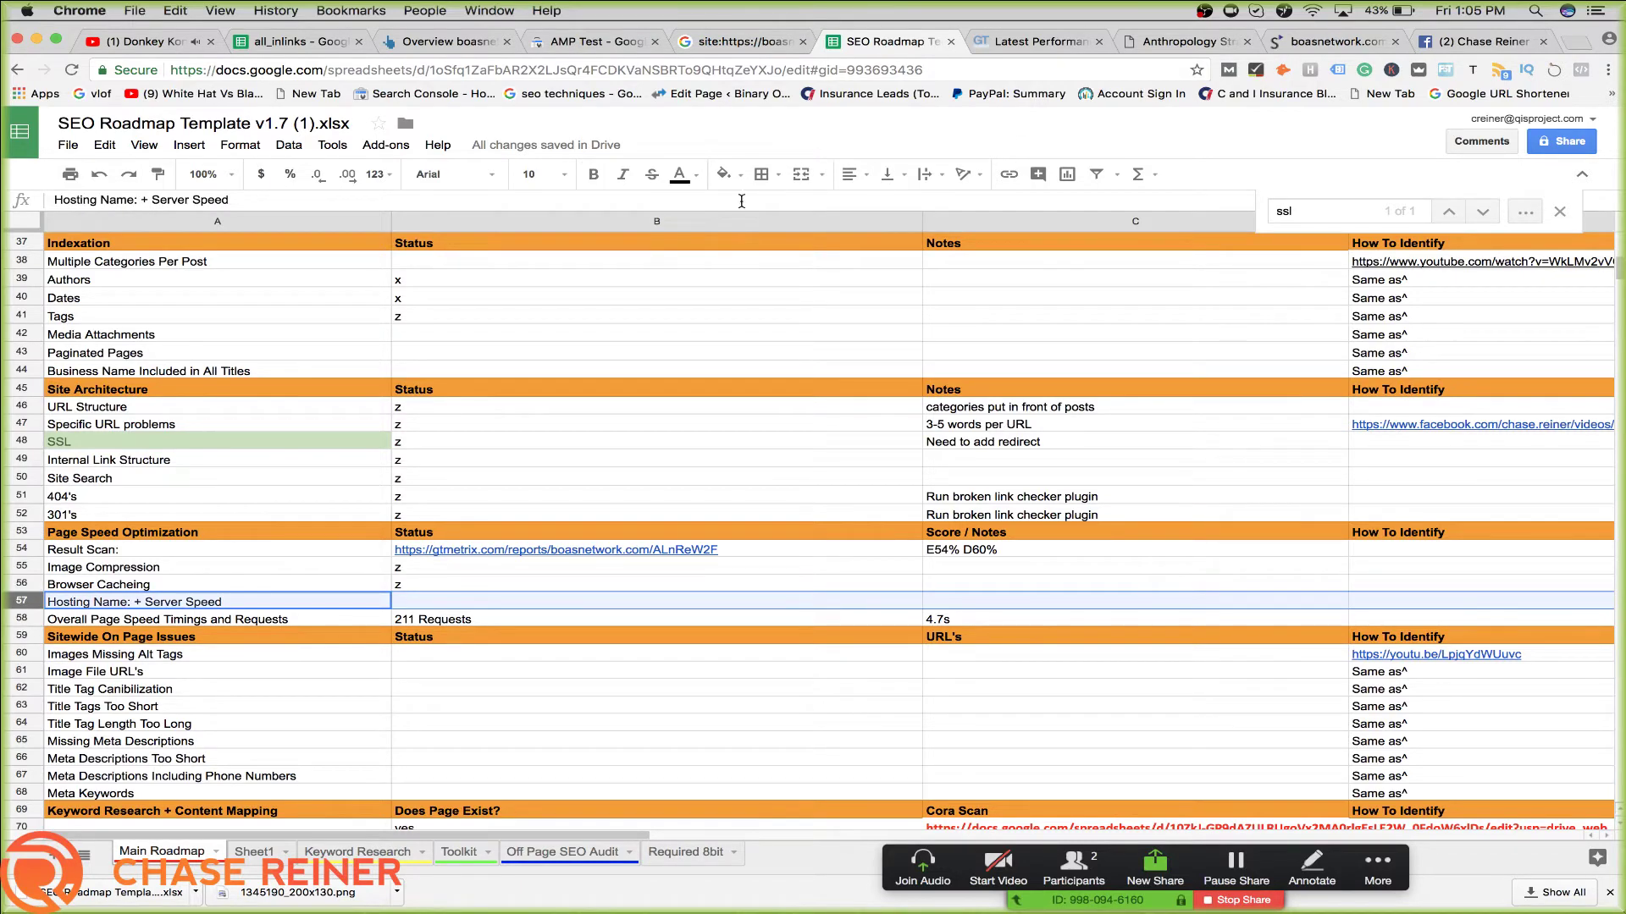
left_click(724, 174)
left_click(887, 250)
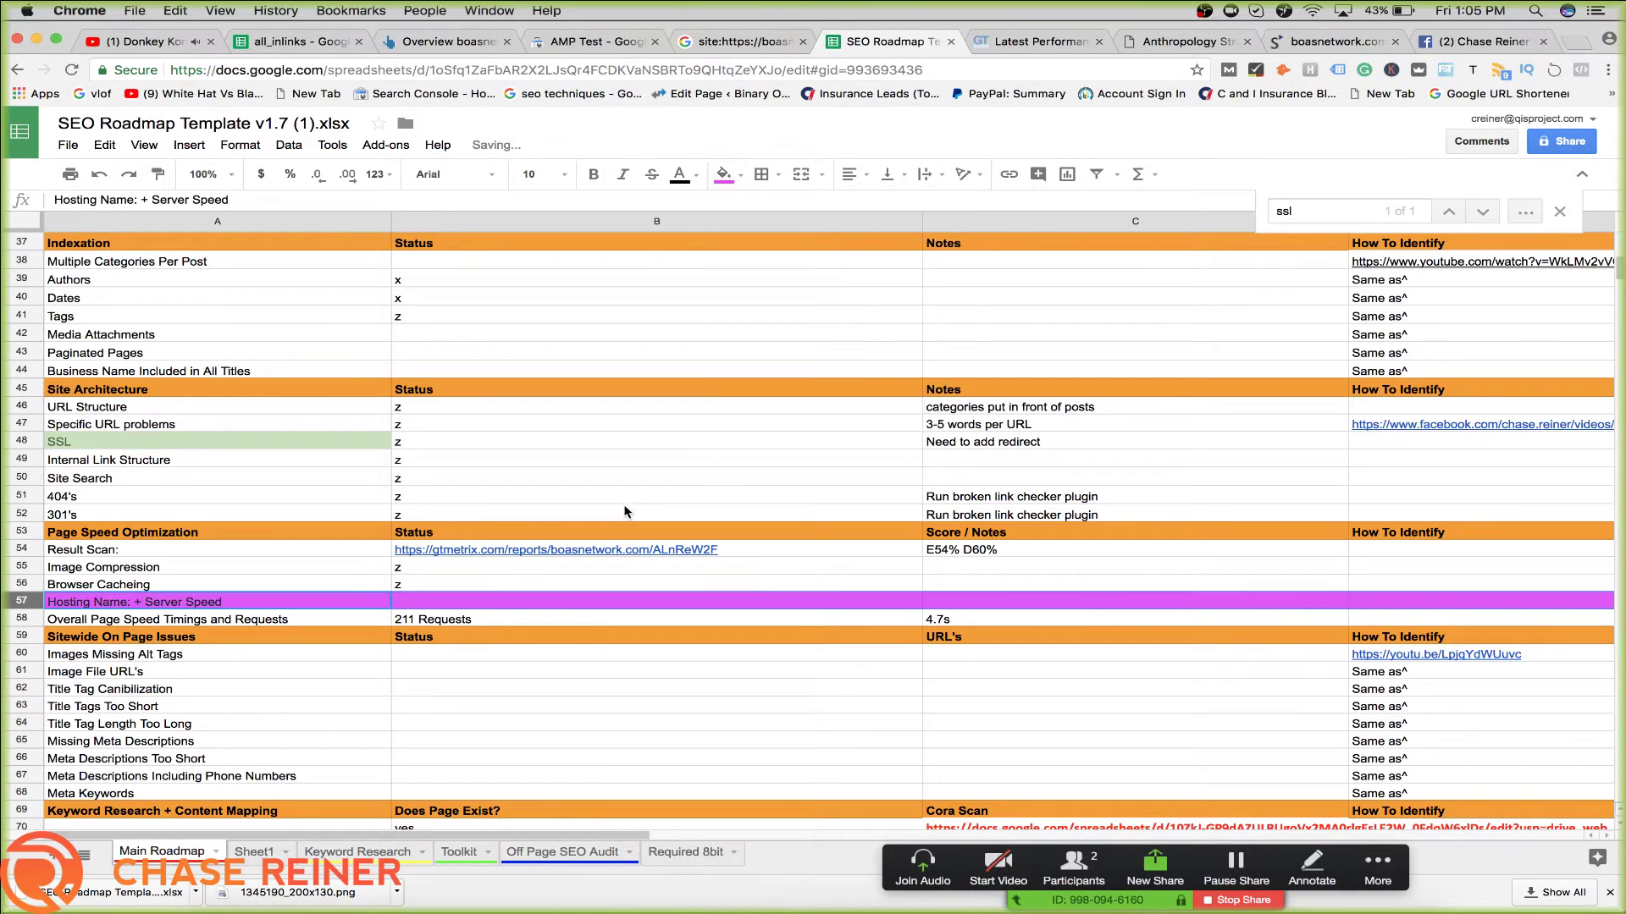
left_click(625, 512)
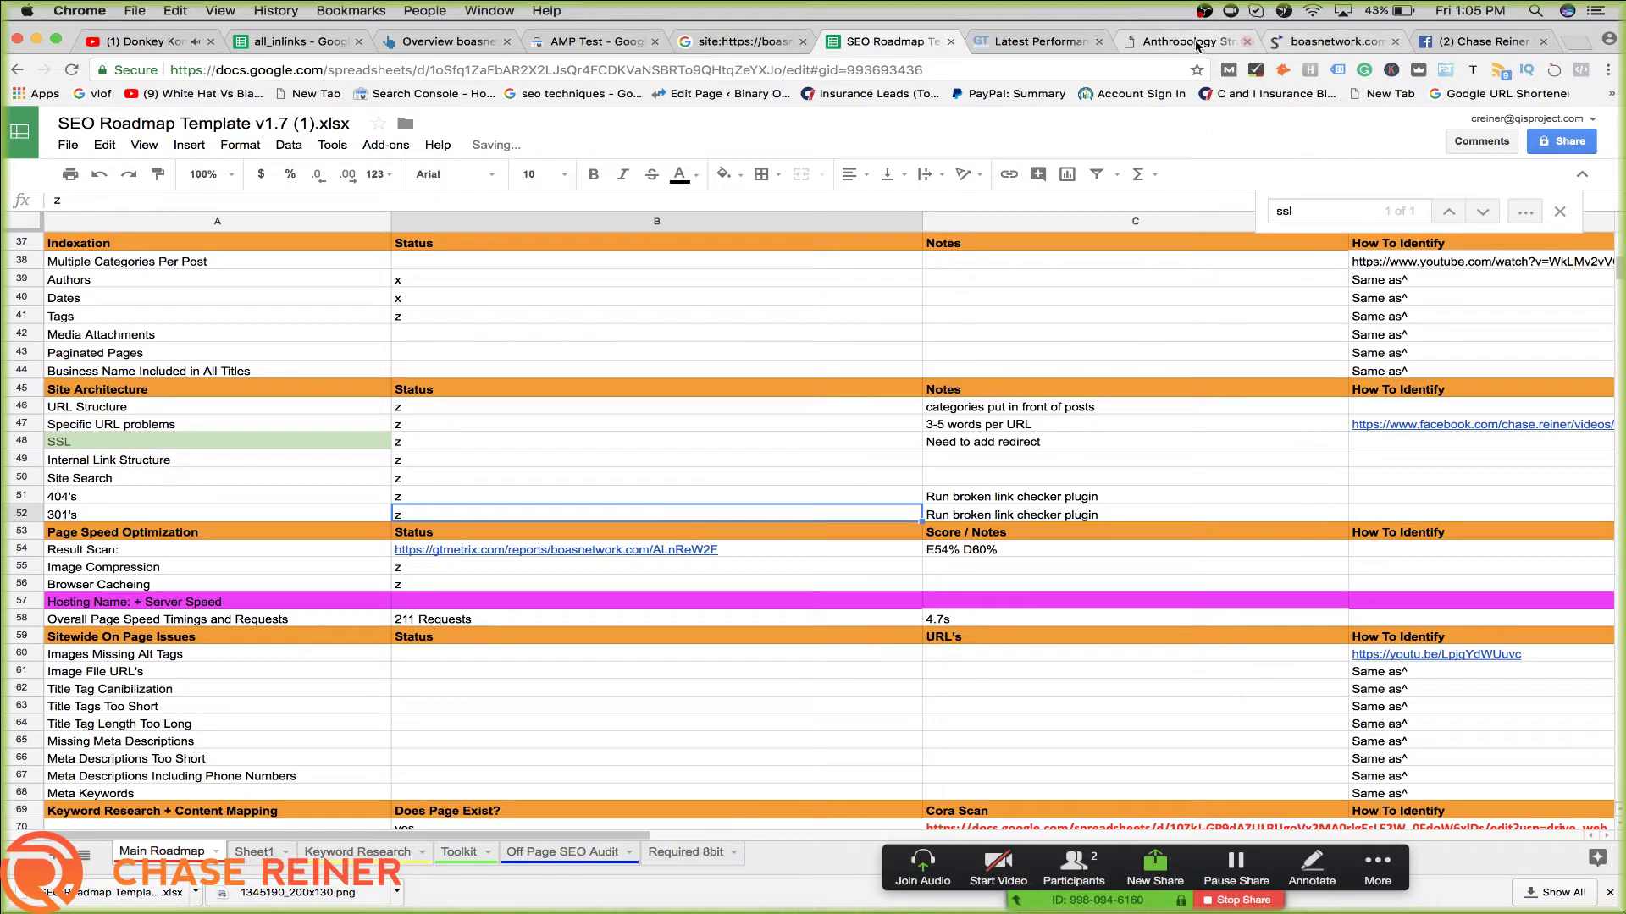
Return to the GTmetrix report for boasnetwork.com and examine the individual requests and load times in its Waterfall chart
left_click(1037, 41)
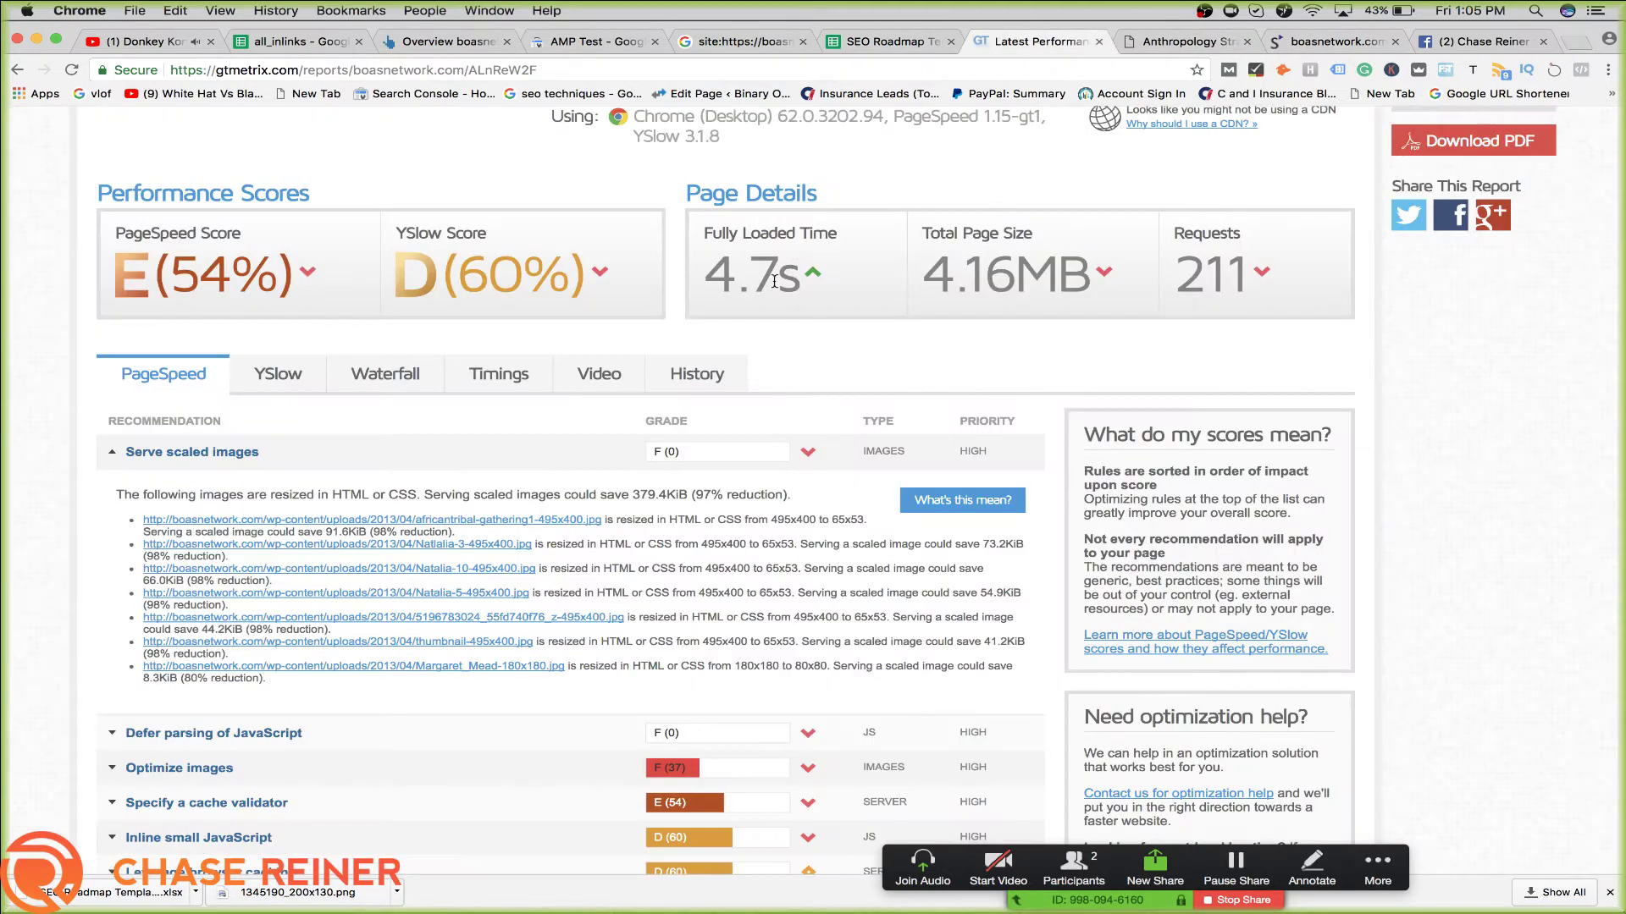
left_click(298, 385)
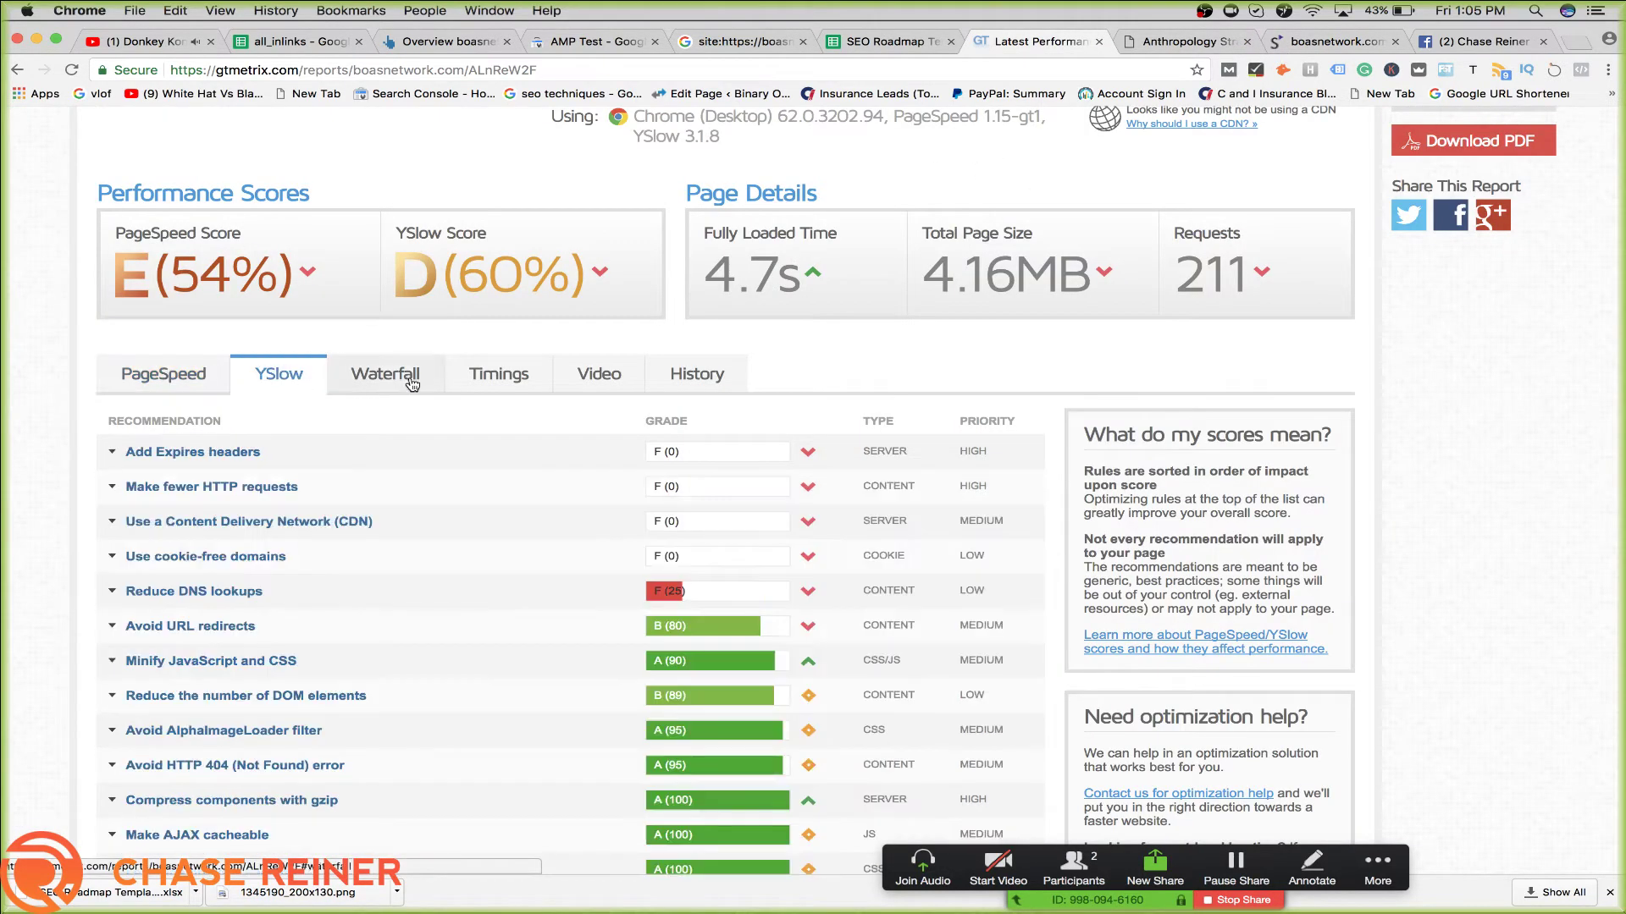
left_click(407, 373)
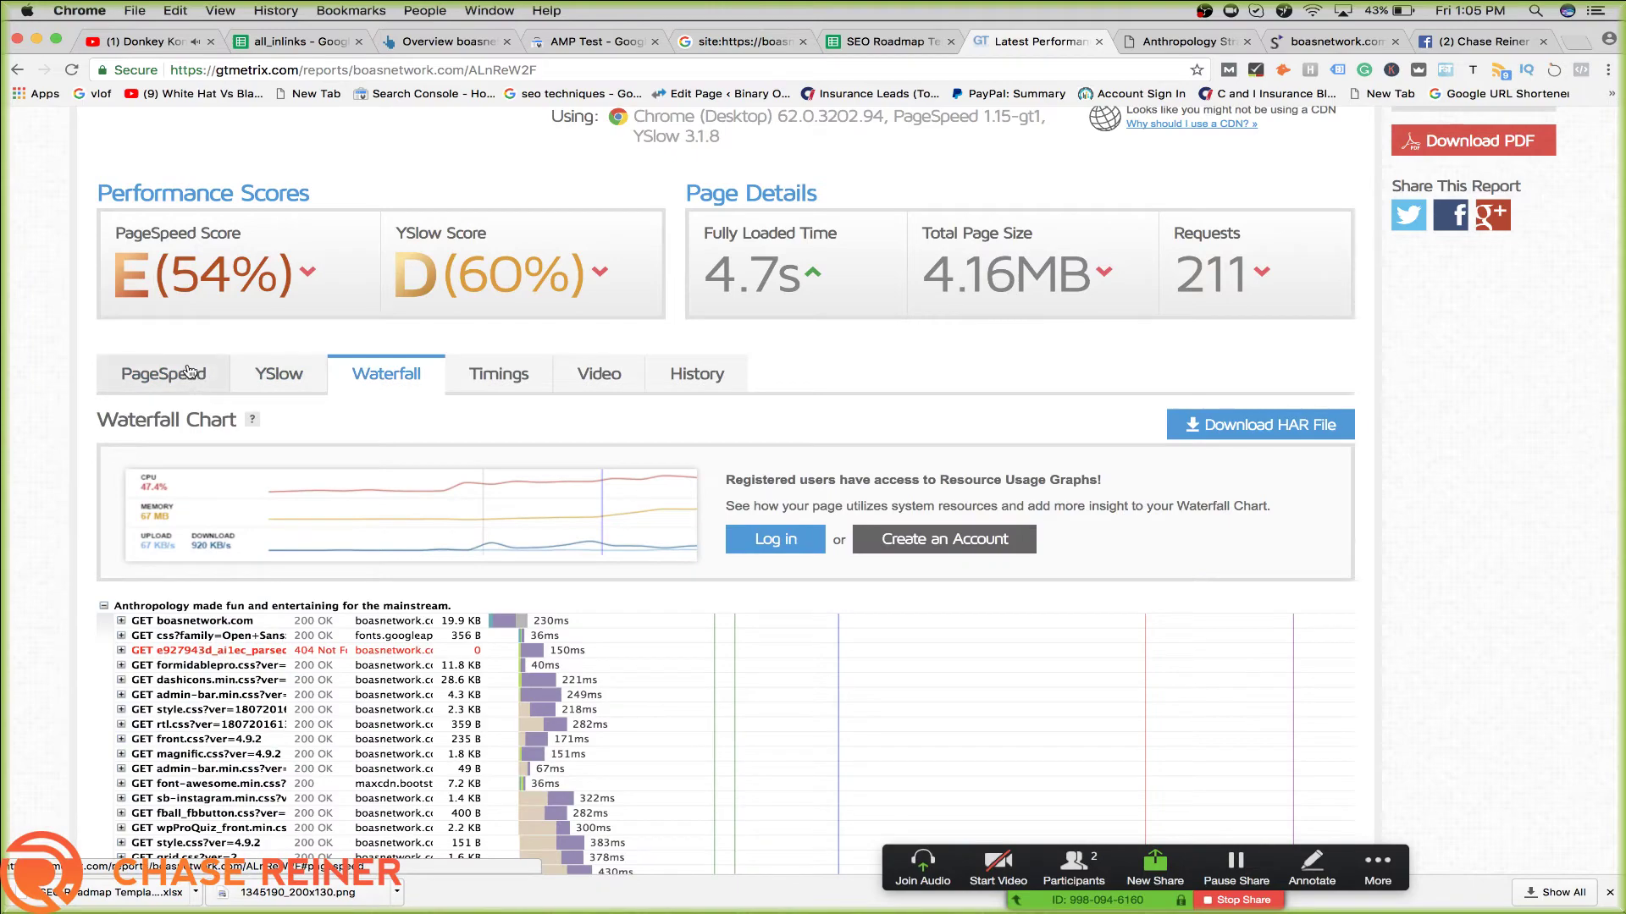
scroll(197, 629, "down", 10)
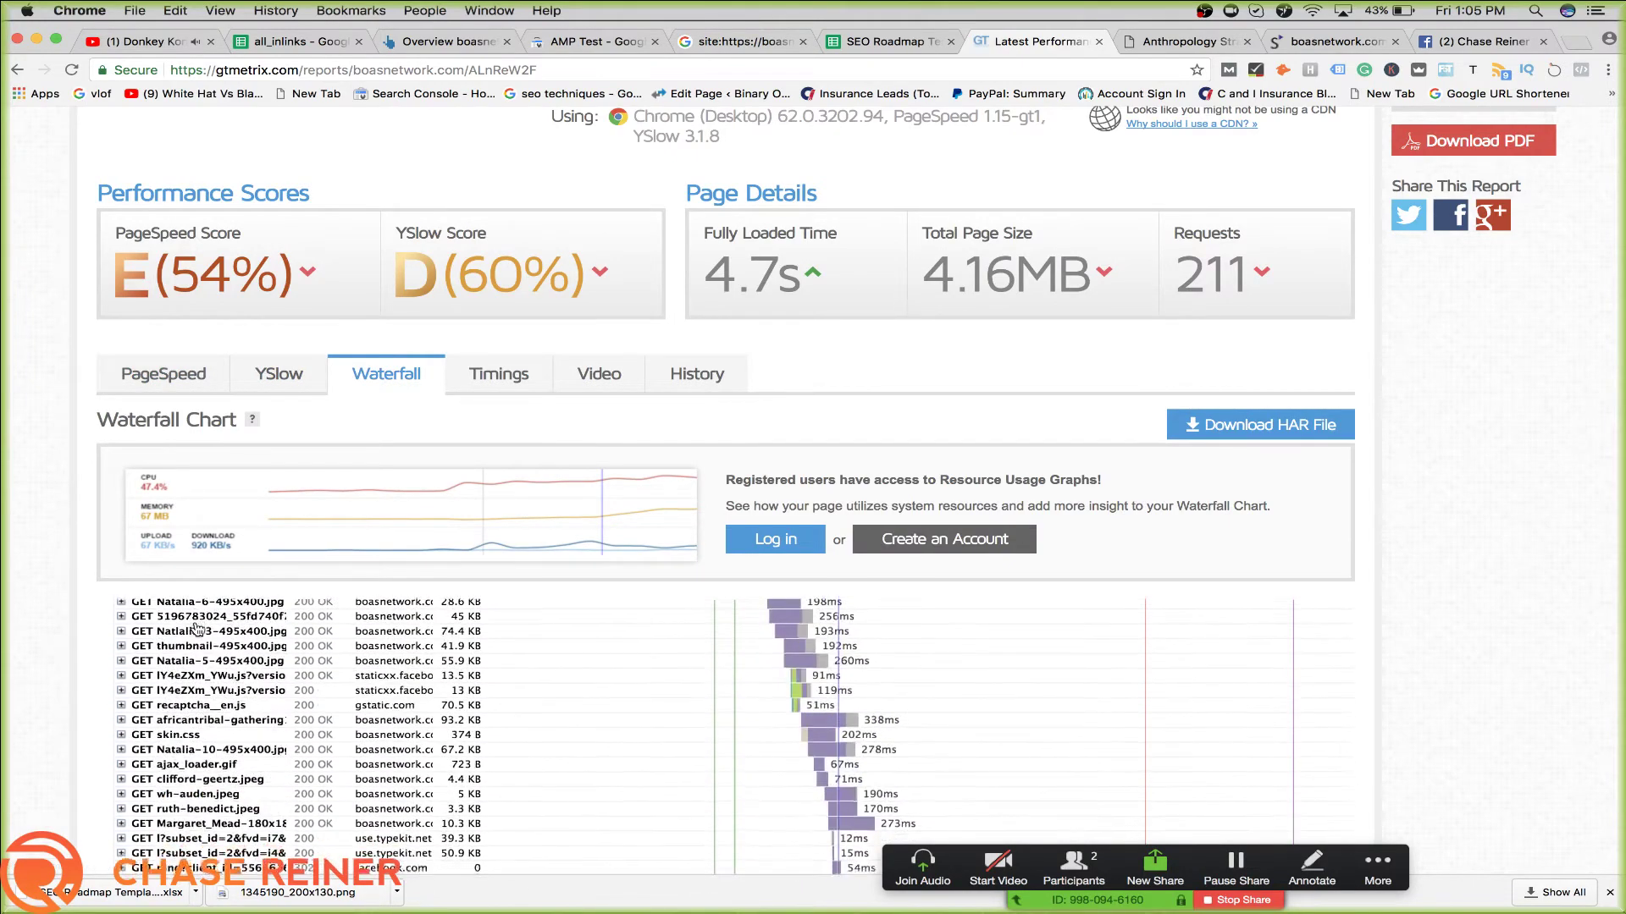
scroll(197, 630, "up", 8)
scroll(222, 591, "down", 4)
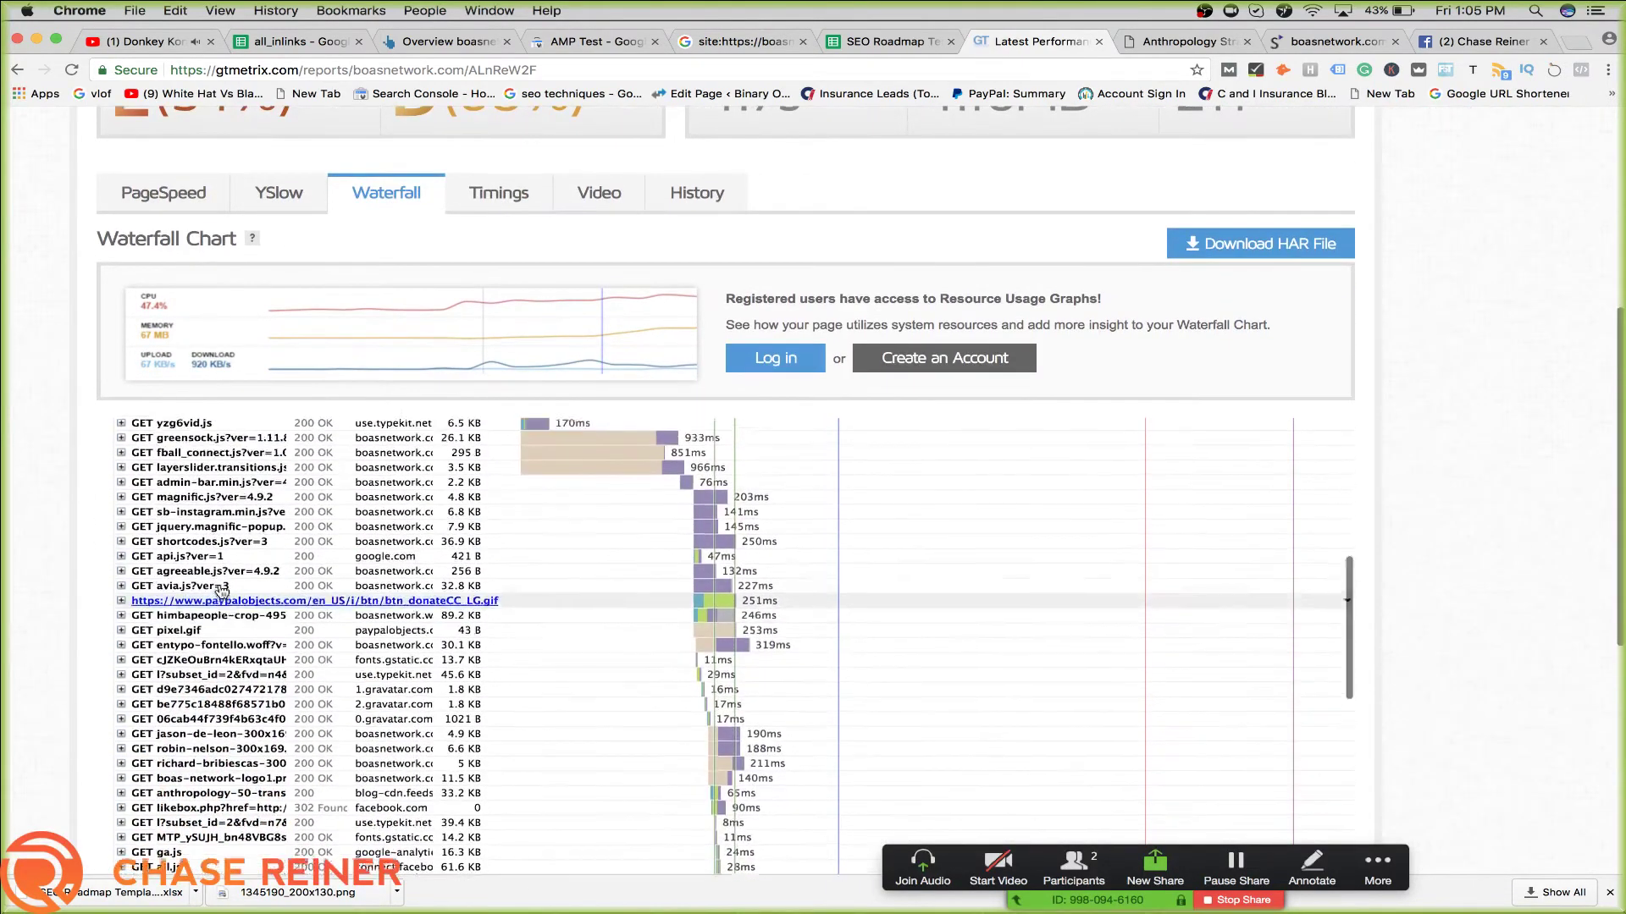
scroll(222, 591, "up", 6)
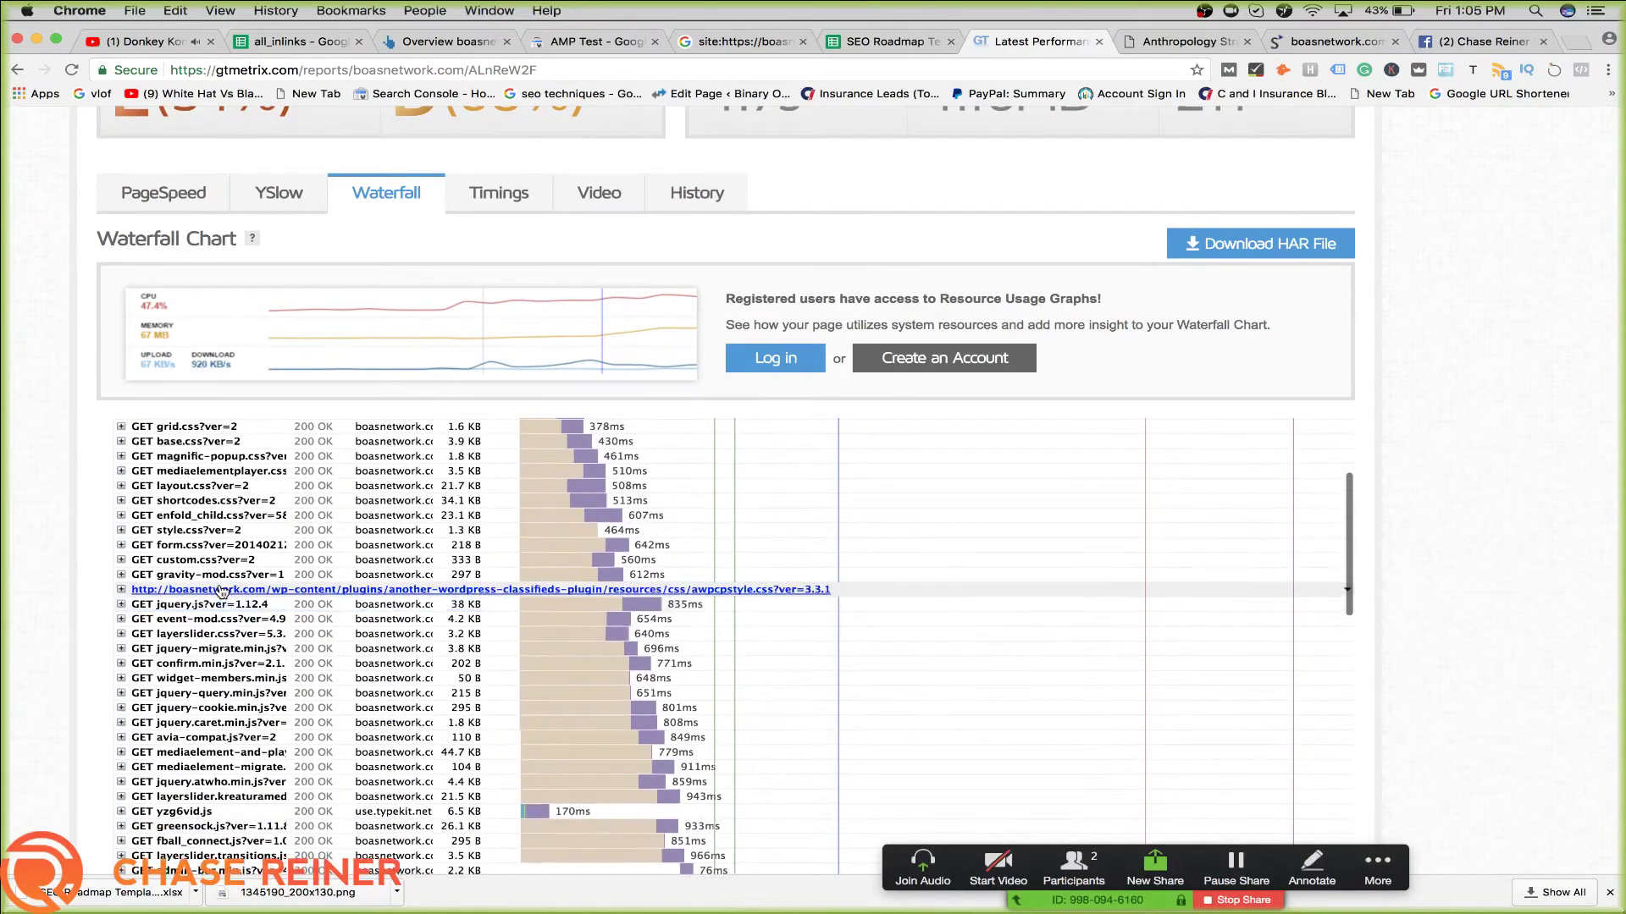
scroll(222, 591, "up", 5)
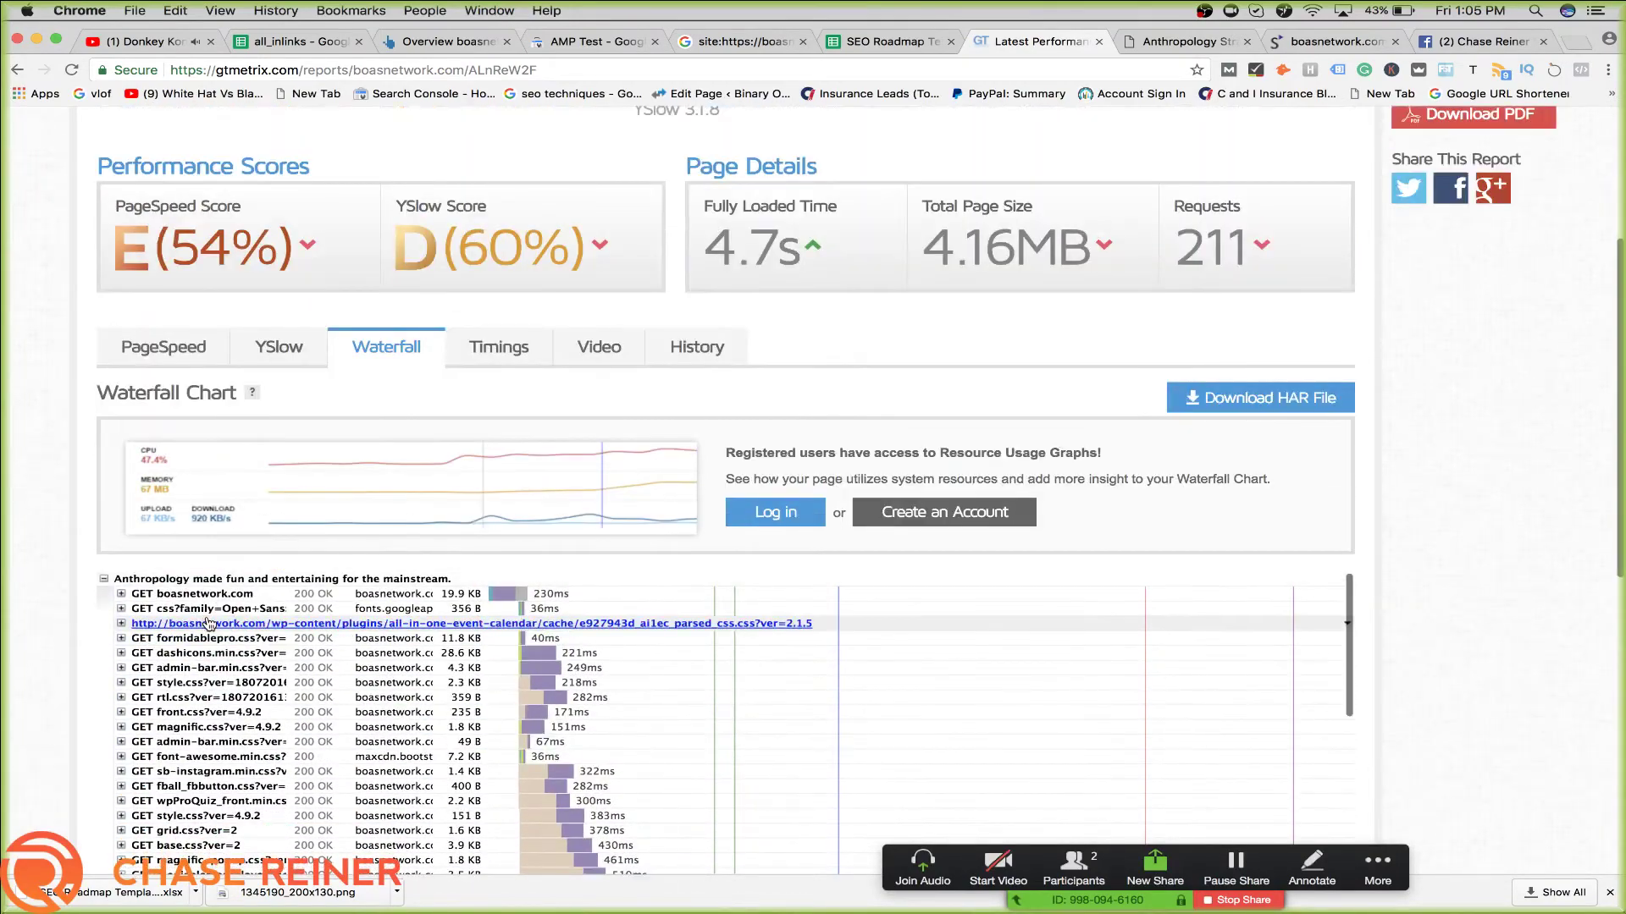
Review the YSlow grades and the full list of PageSpeed recommendations in the GTmetrix report
left_click(279, 347)
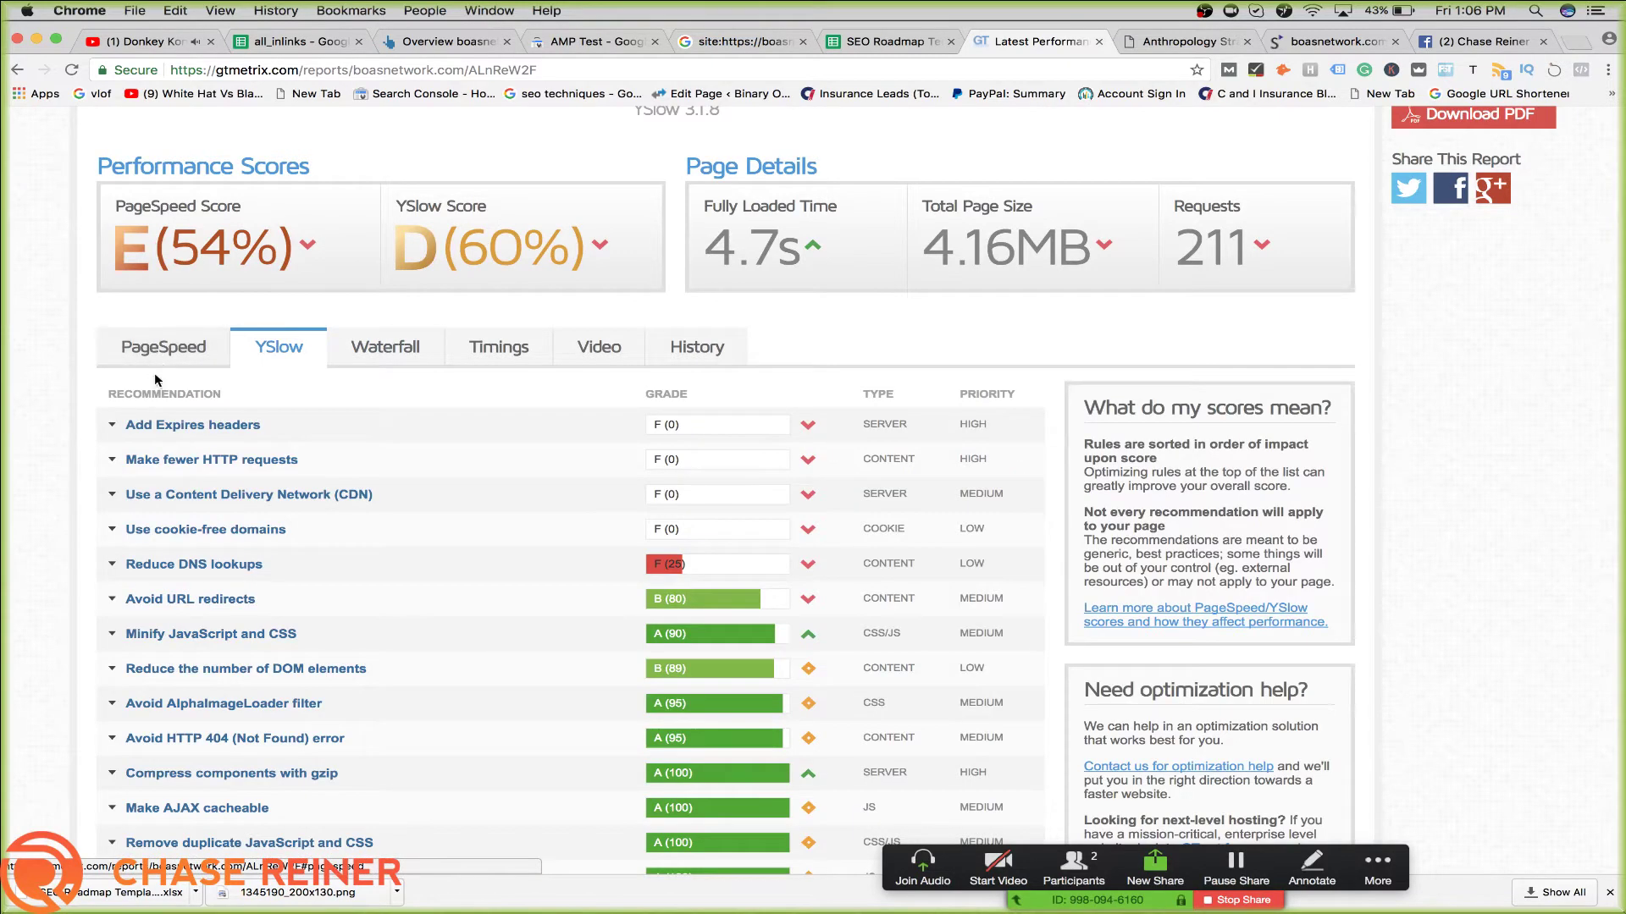
left_click(166, 349)
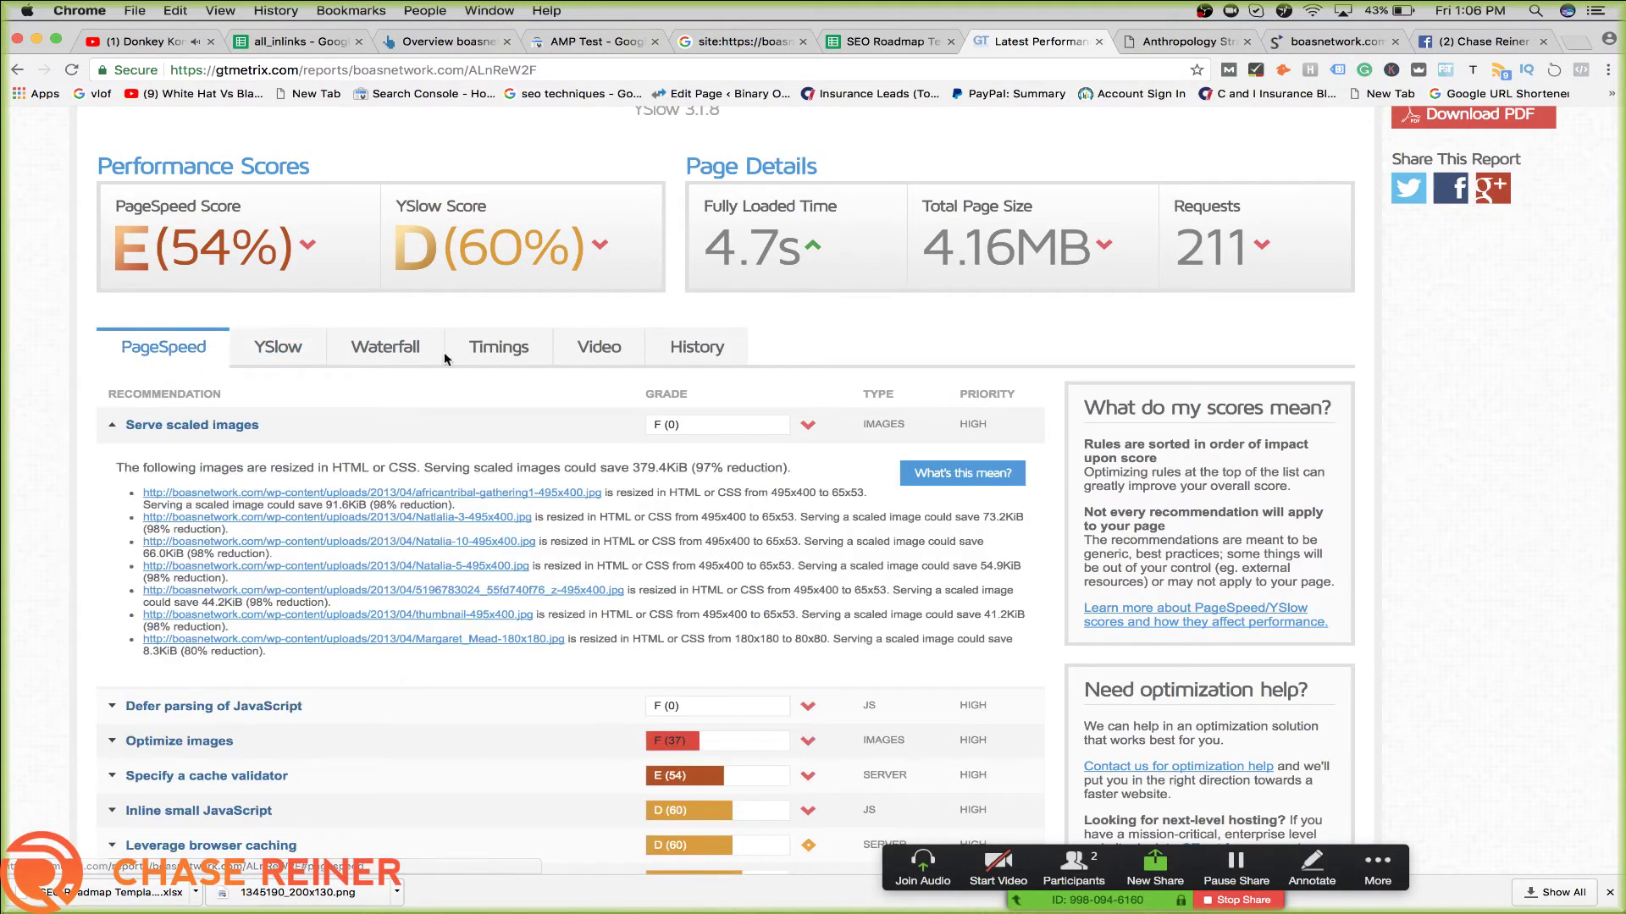
scroll(592, 338, "up", 3)
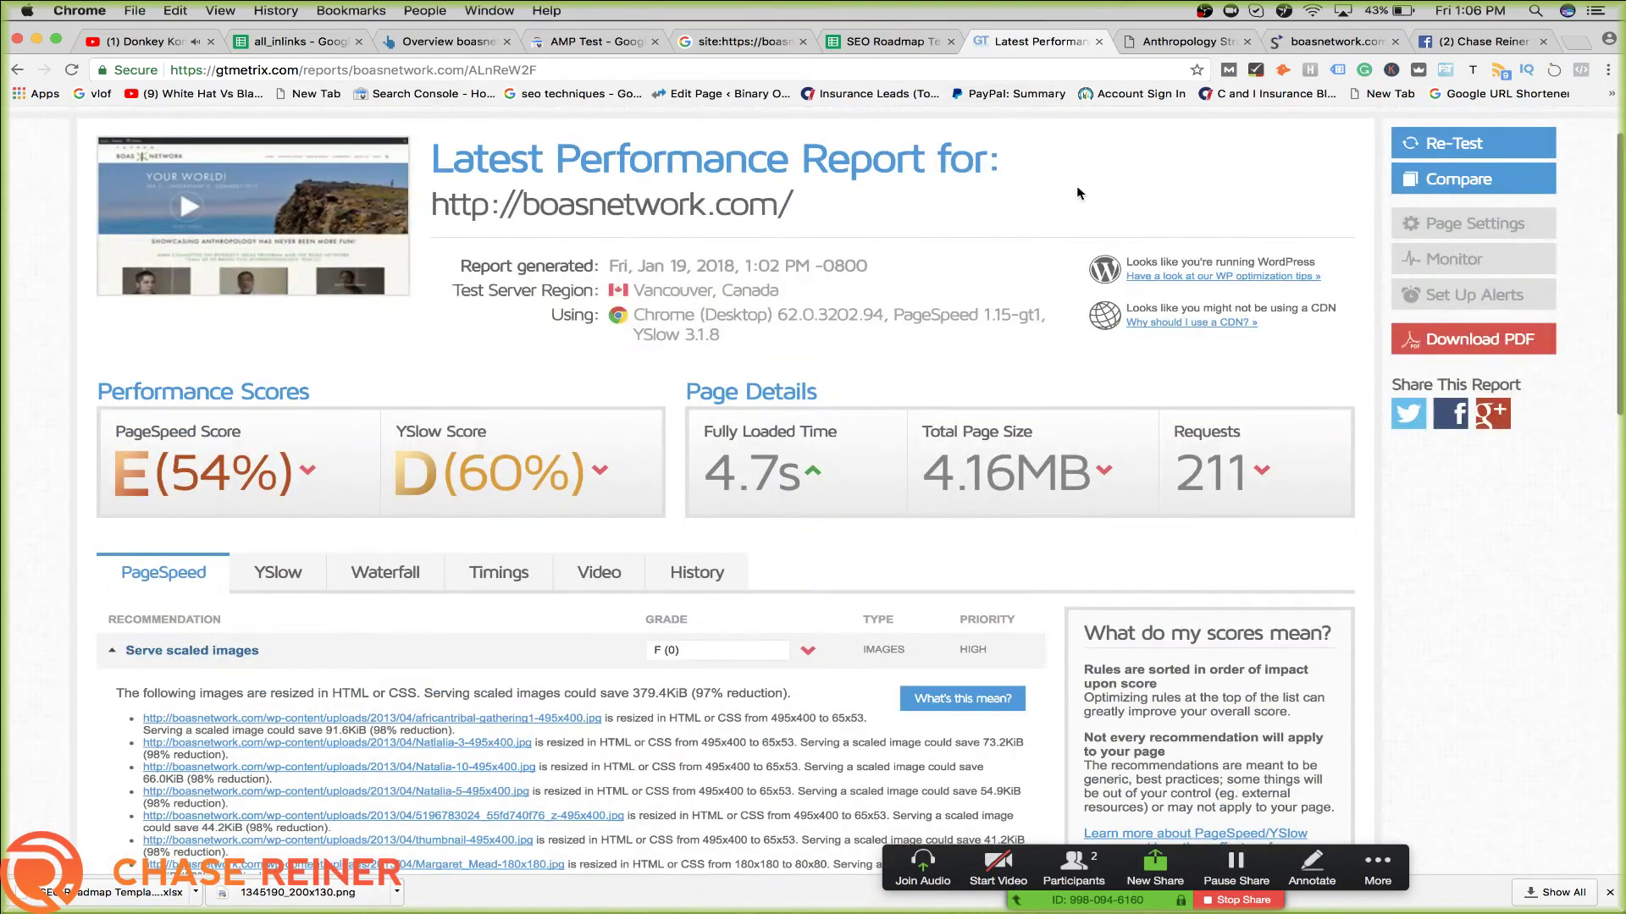
scroll(706, 609, "down", 20)
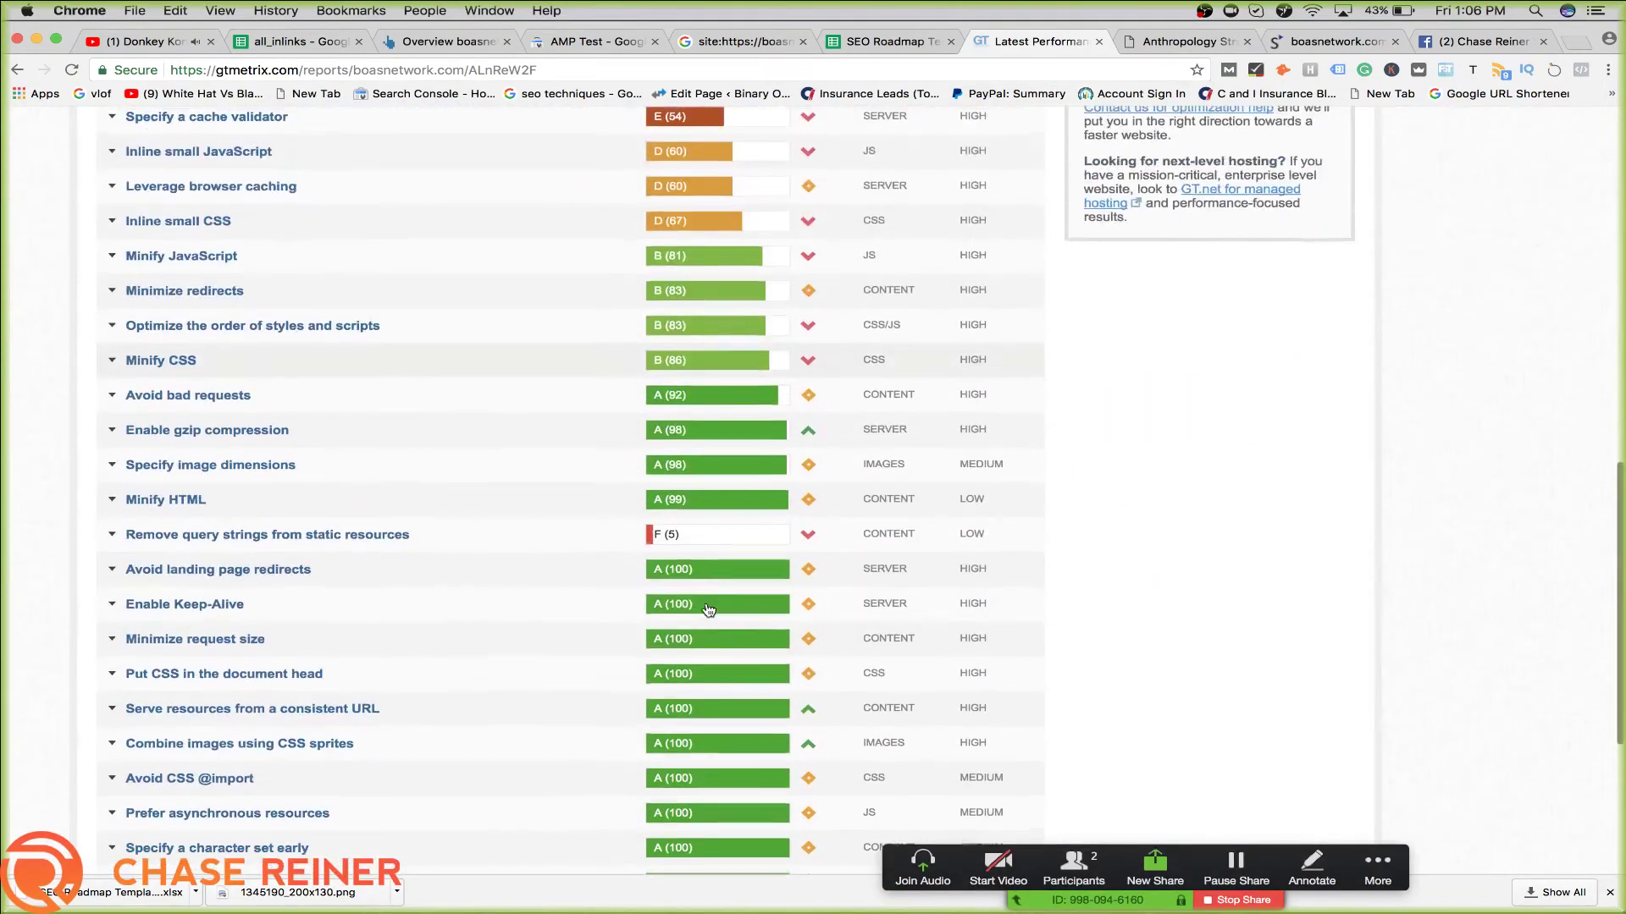
scroll(707, 610, "up", 20)
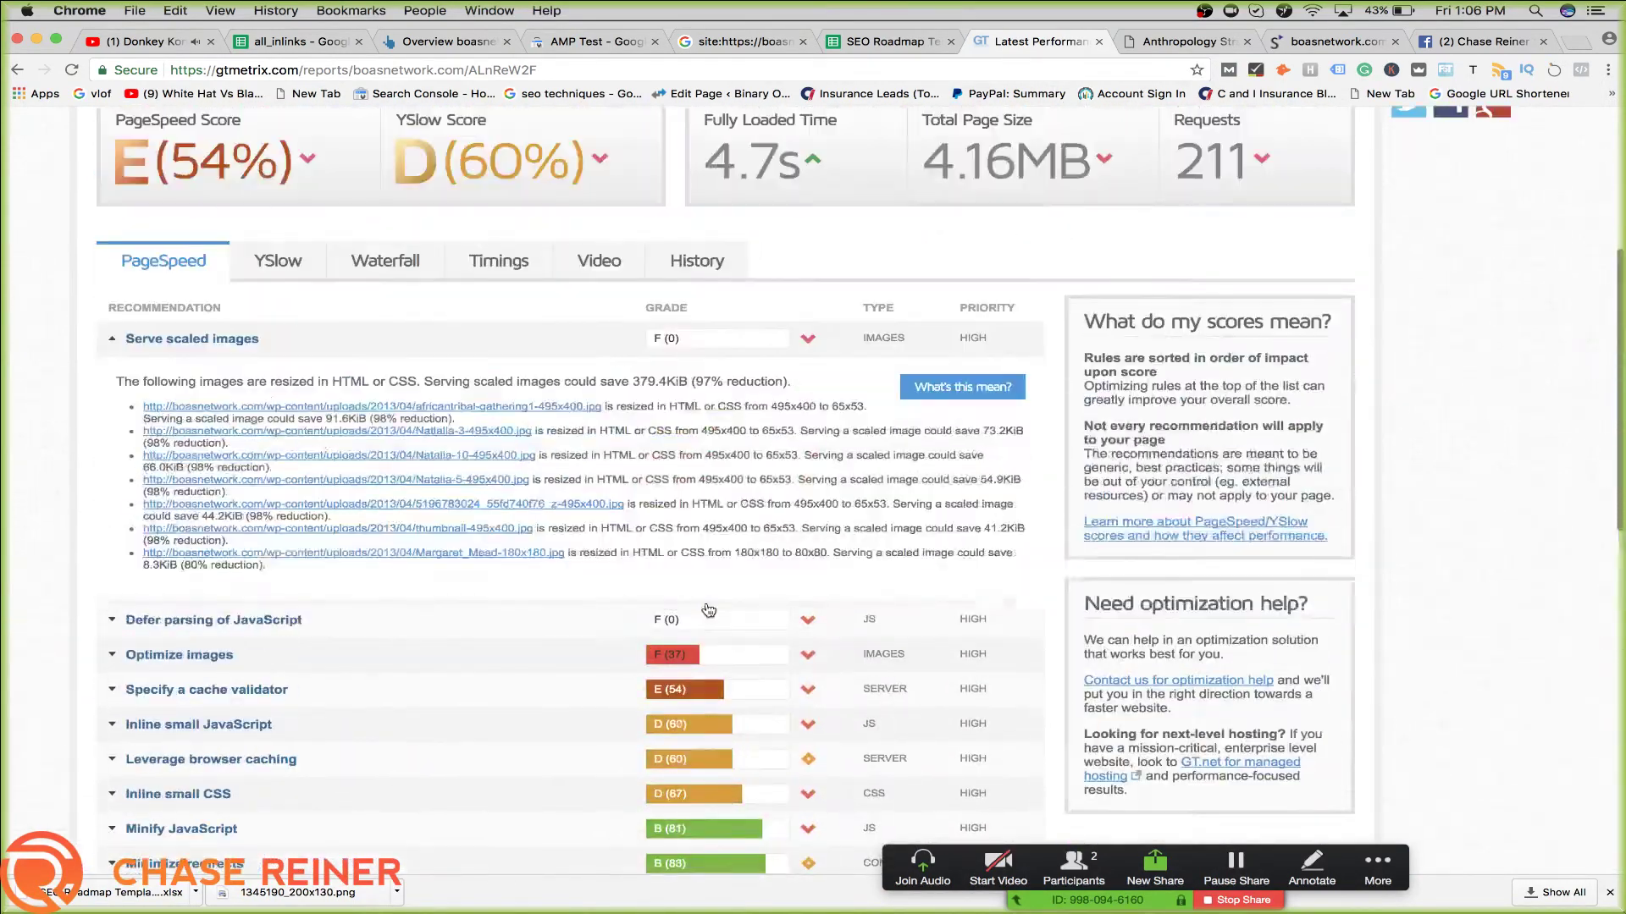
scroll(707, 609, "down", 6)
scroll(708, 609, "down", 1)
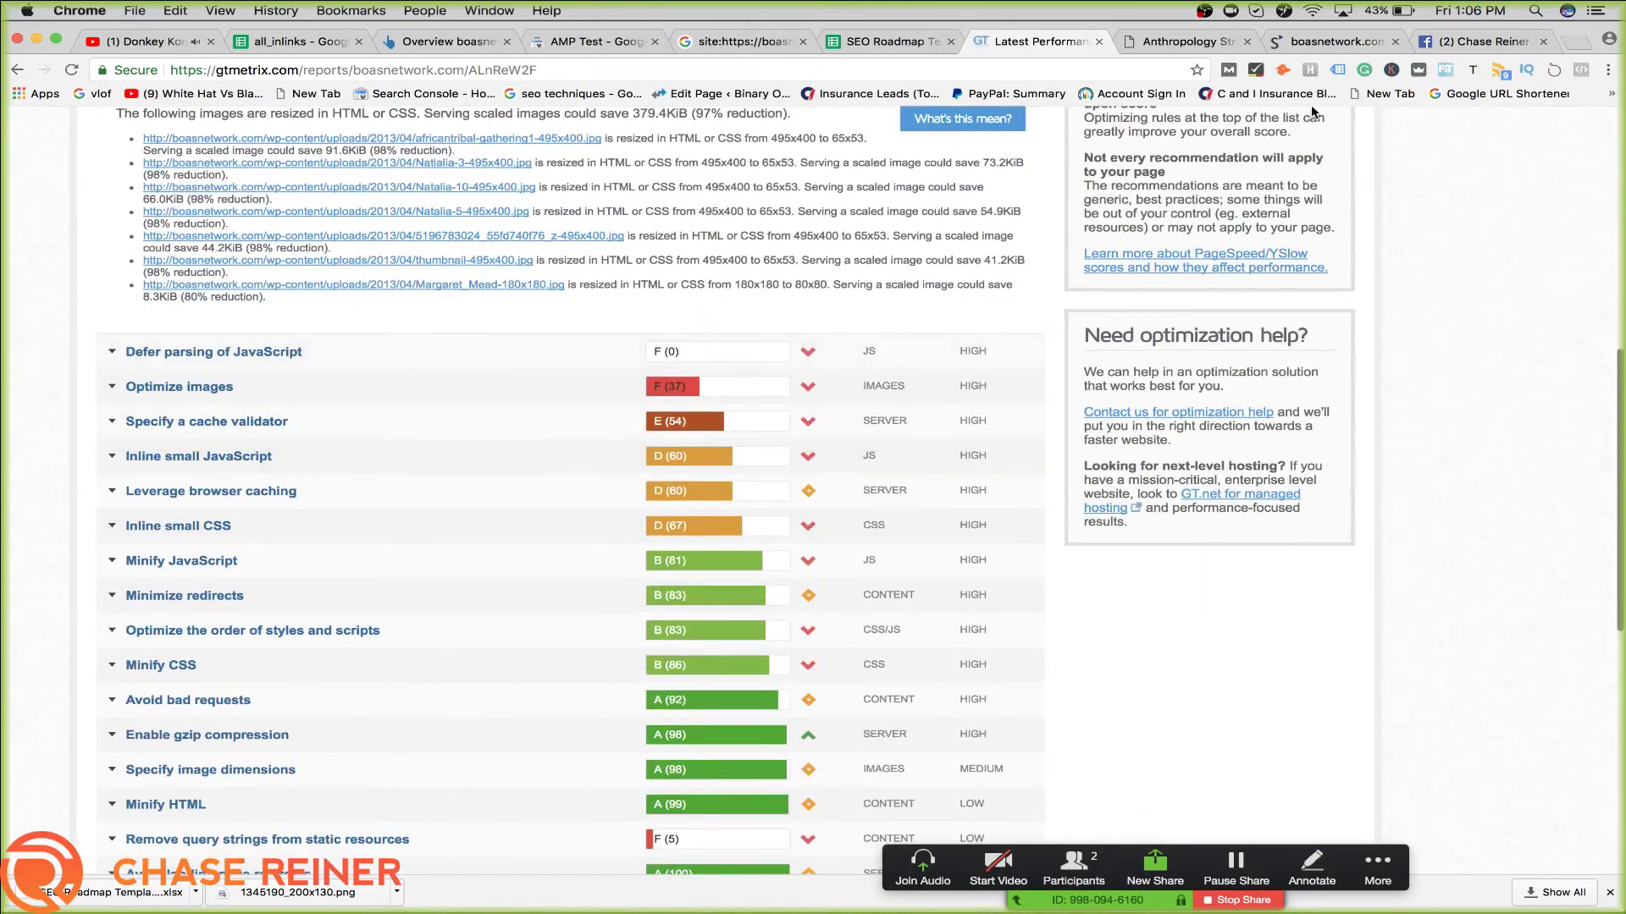
Search Google for "pagespeed insights", open Google's PageSpeed Insights tool in its own tab, and close the search results
left_click(1070, 78)
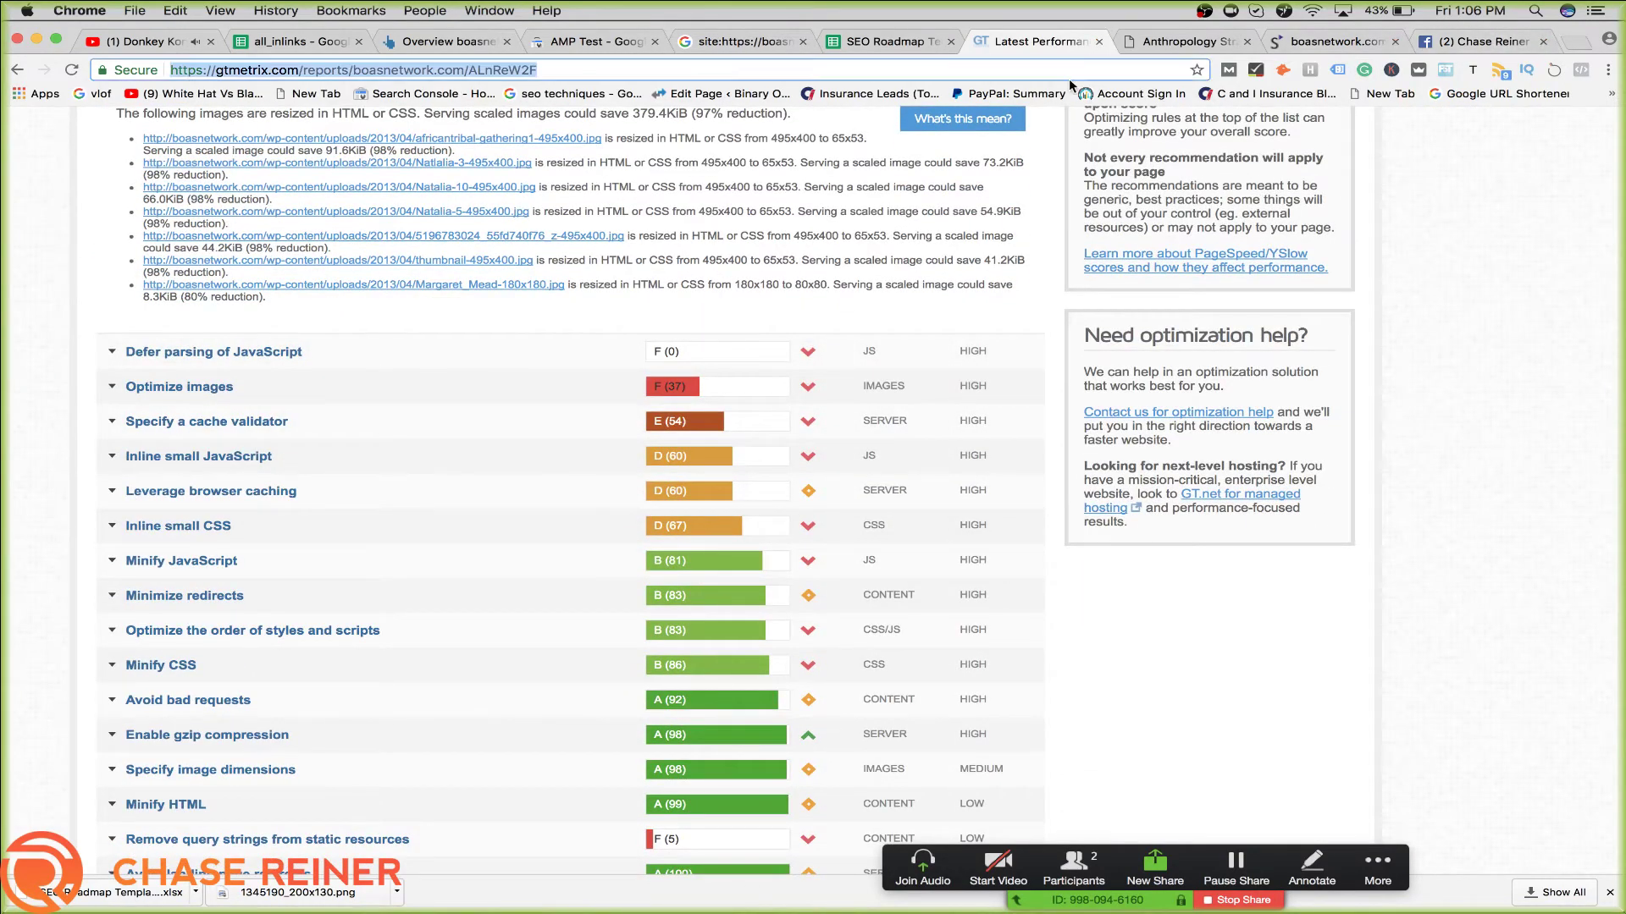
type("pagespeed insights")
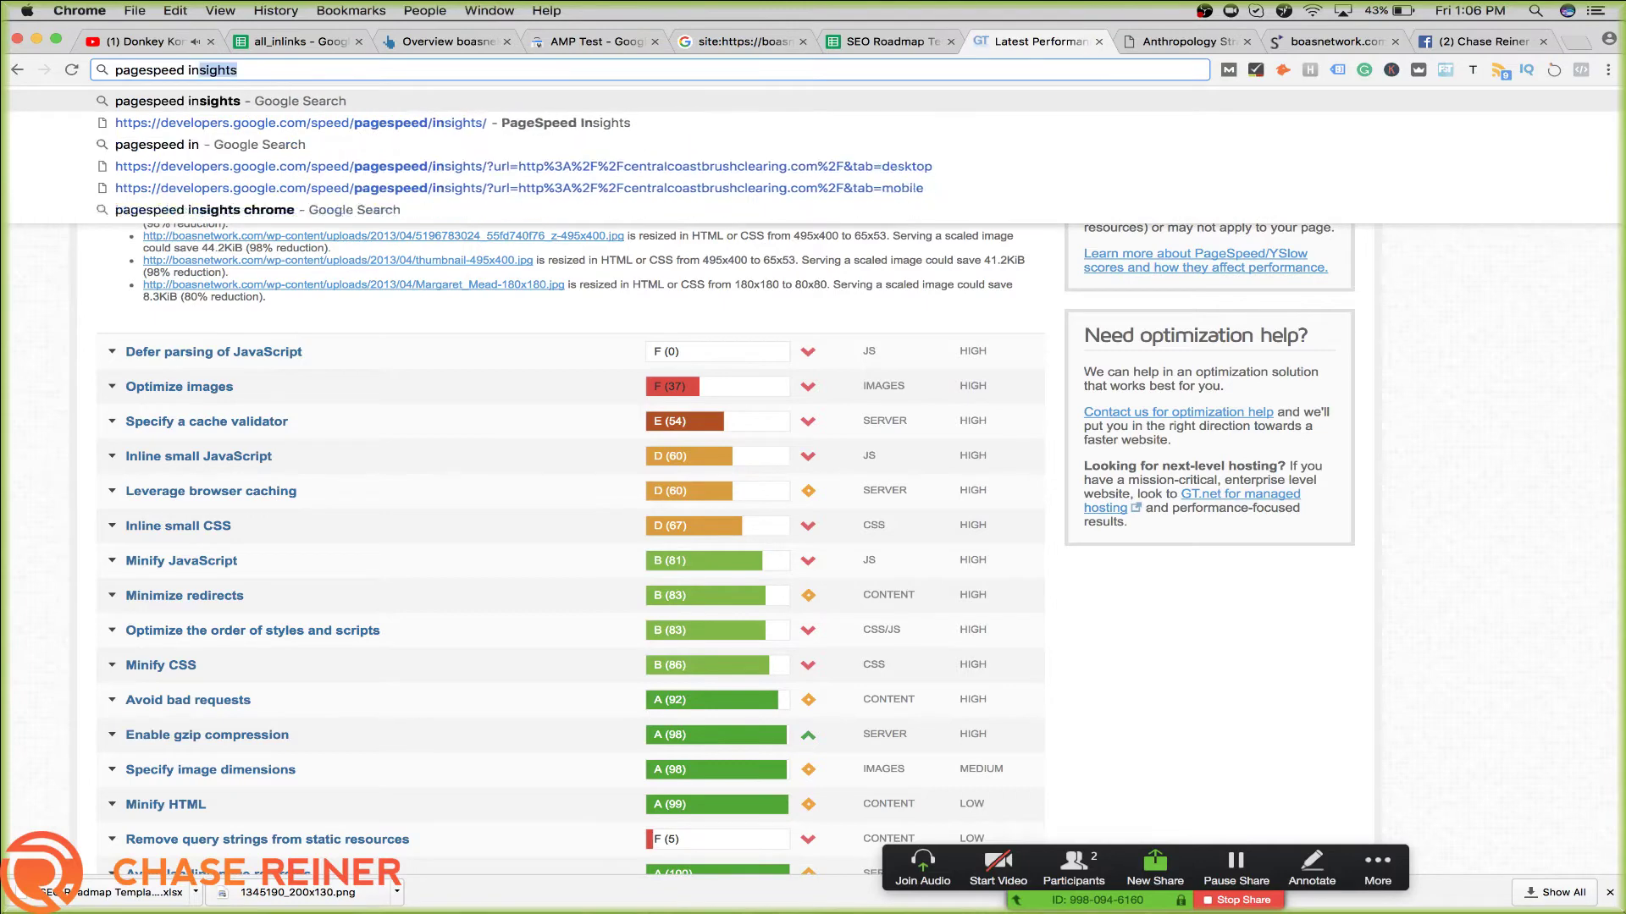
key("Return")
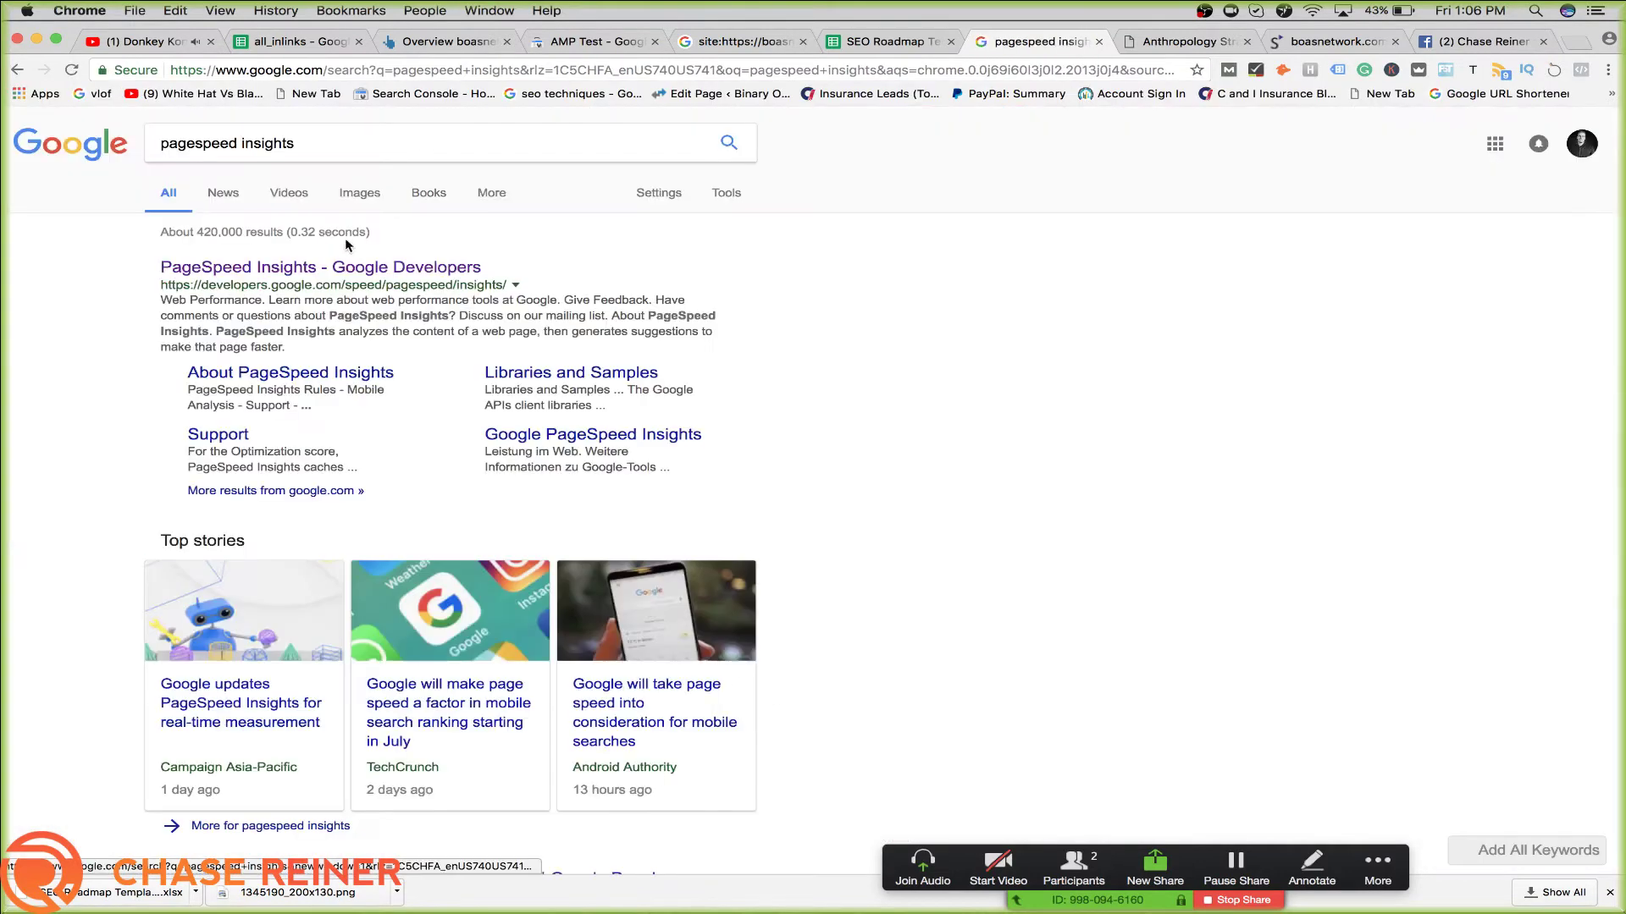
left_click(274, 265)
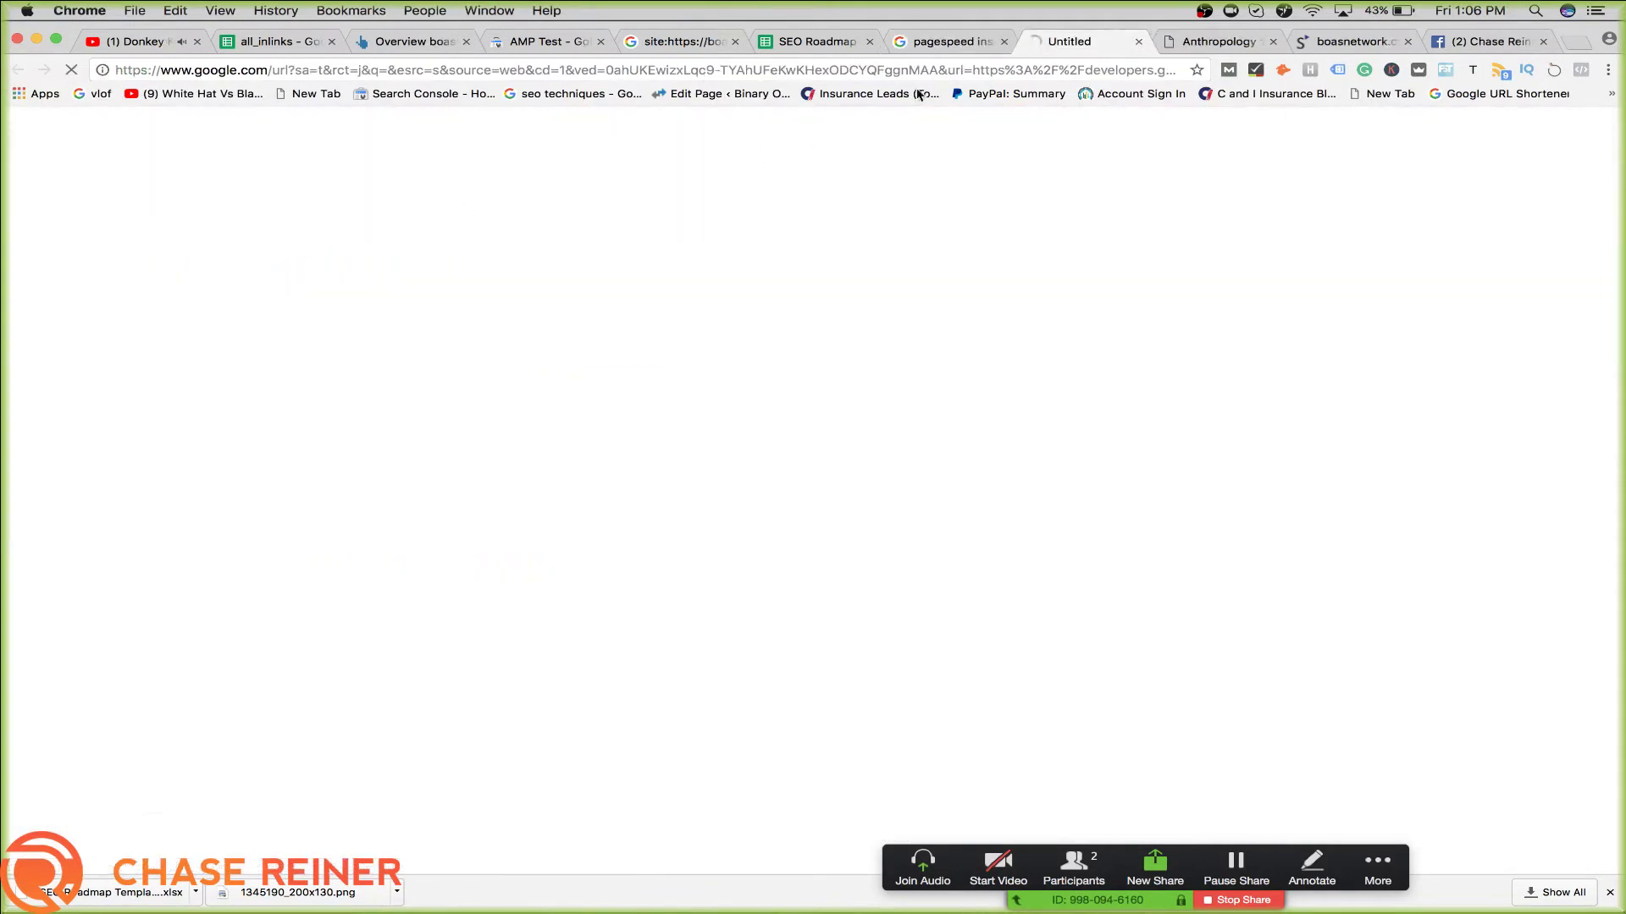
left_click(1002, 42)
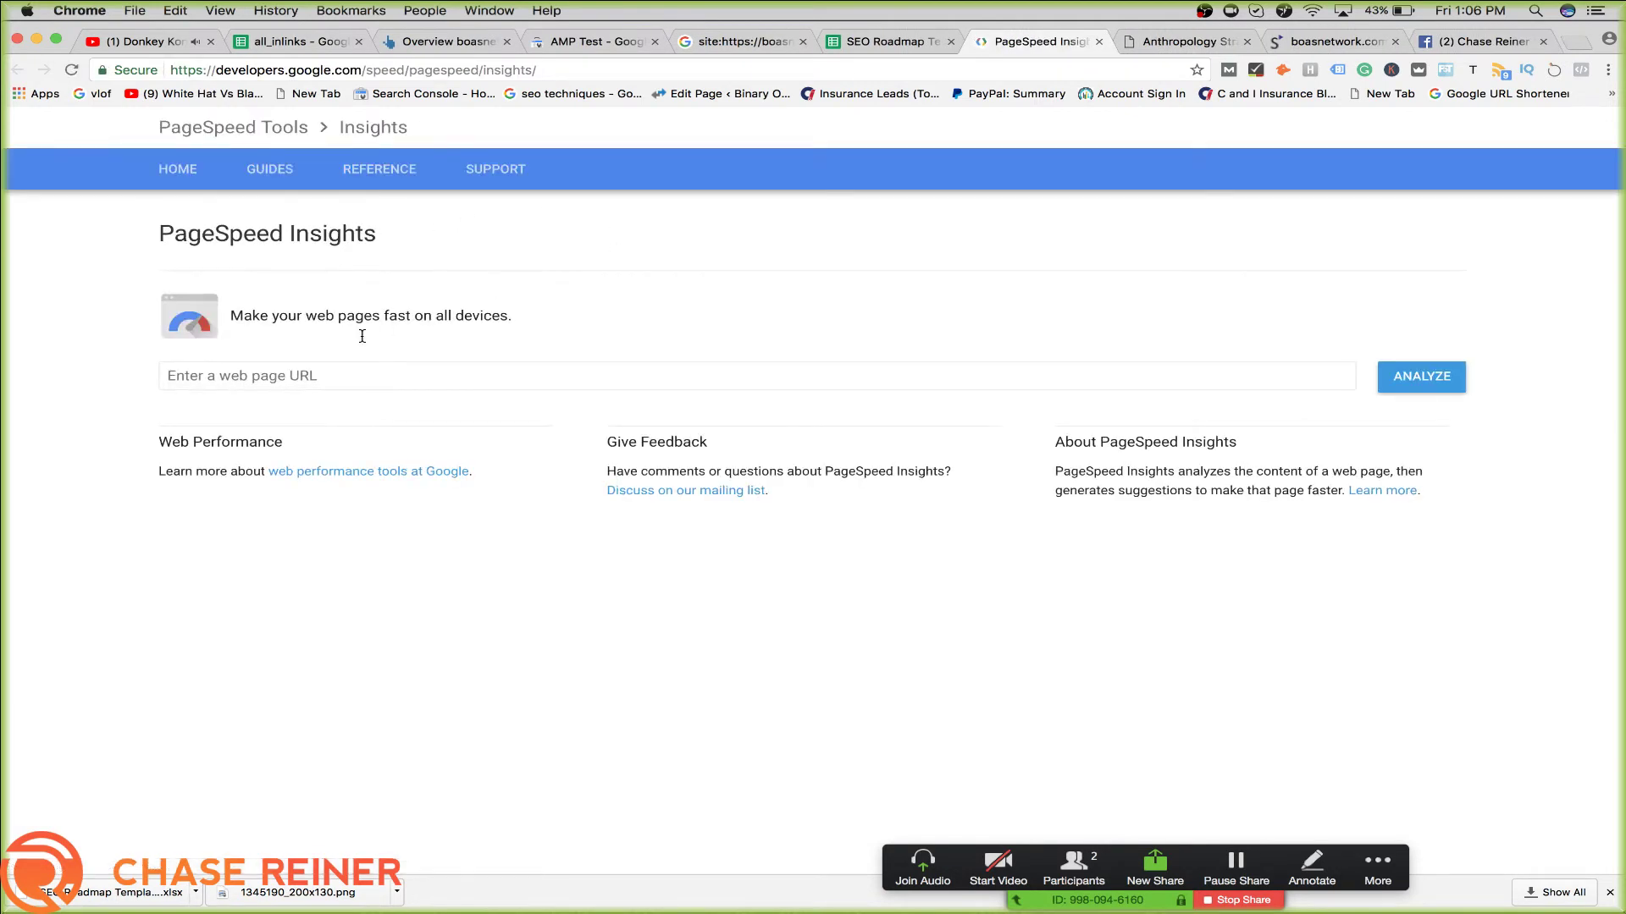
left_click(398, 378)
key("super+v")
key("super+z")
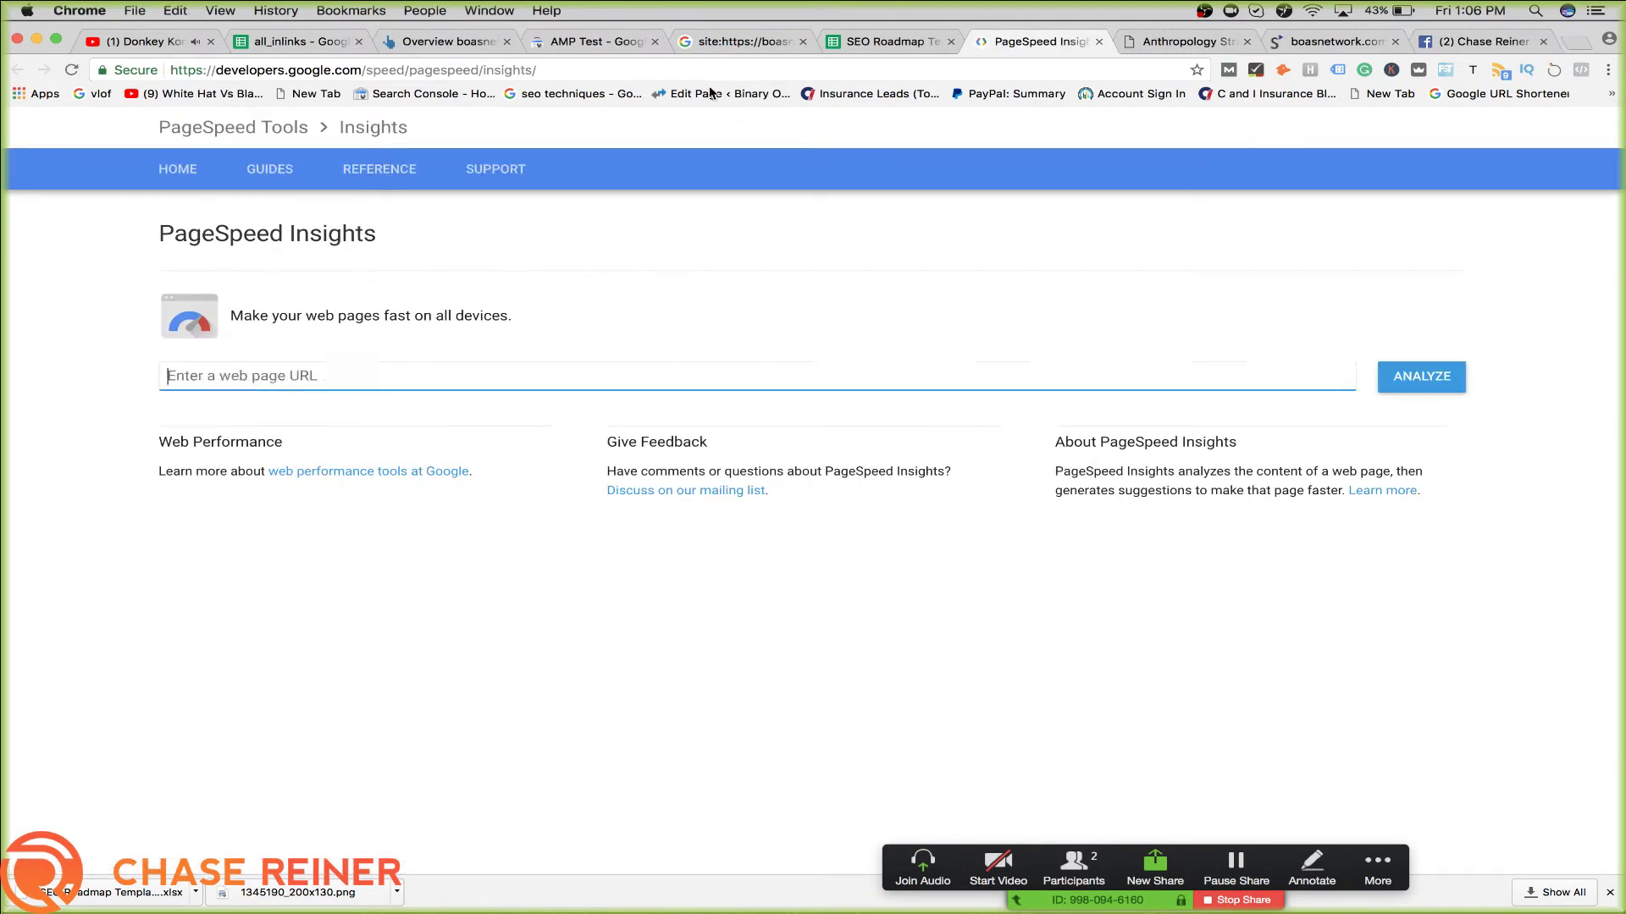
Copy the domain boasnetwork.com from the open Anthropology article's address into PageSpeed Insights and run the analysis
left_click(1190, 41)
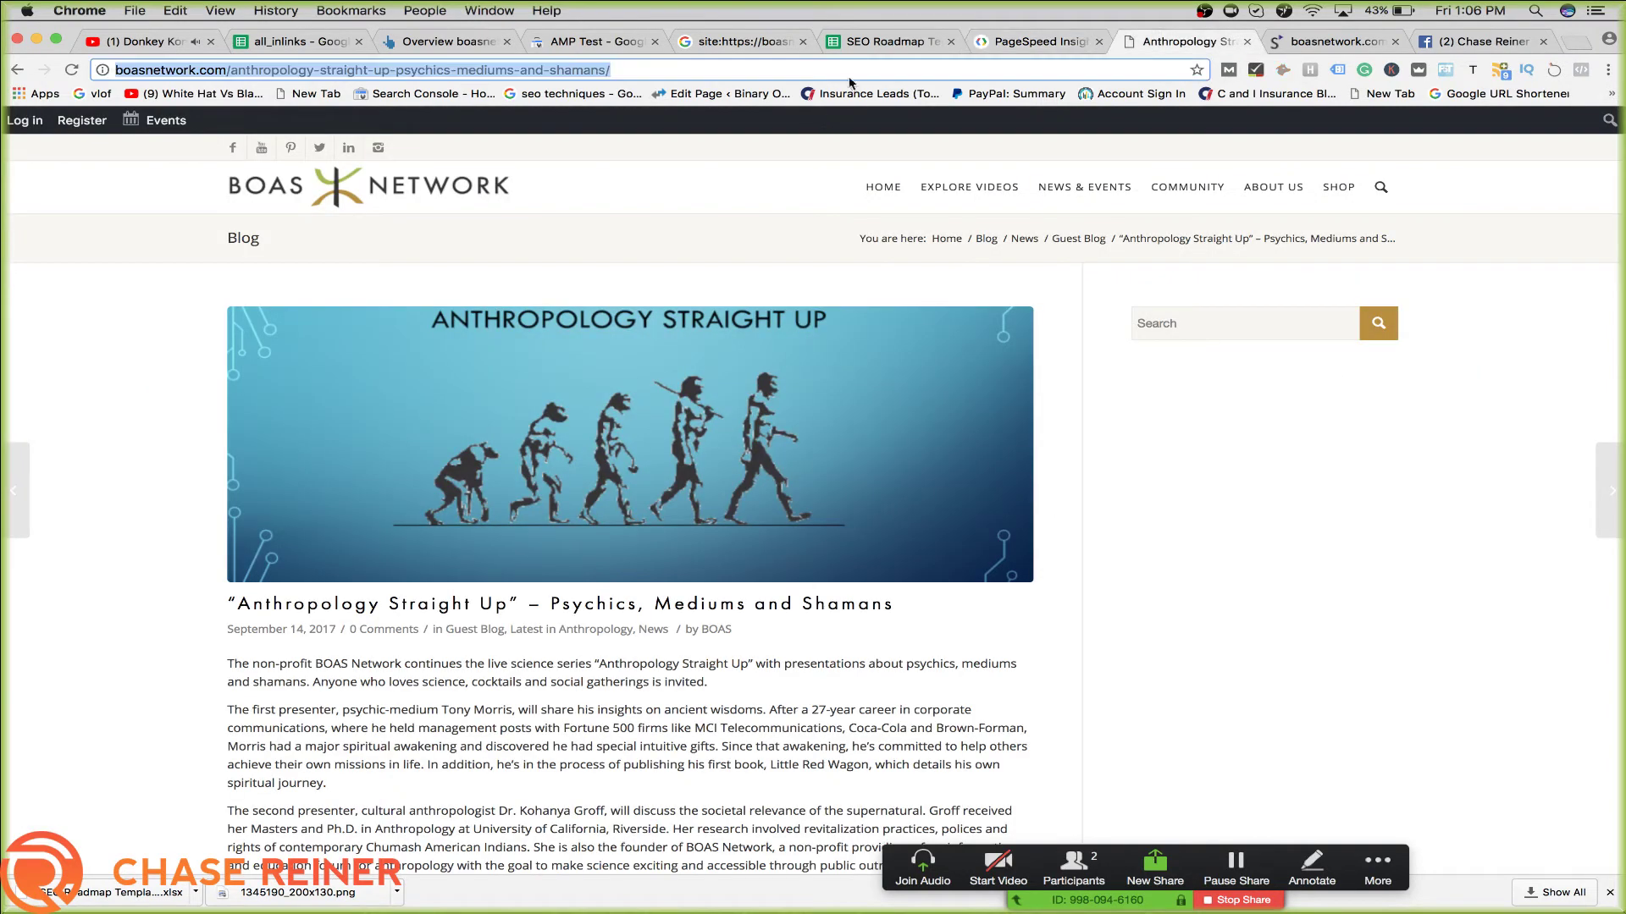
left_click(458, 70)
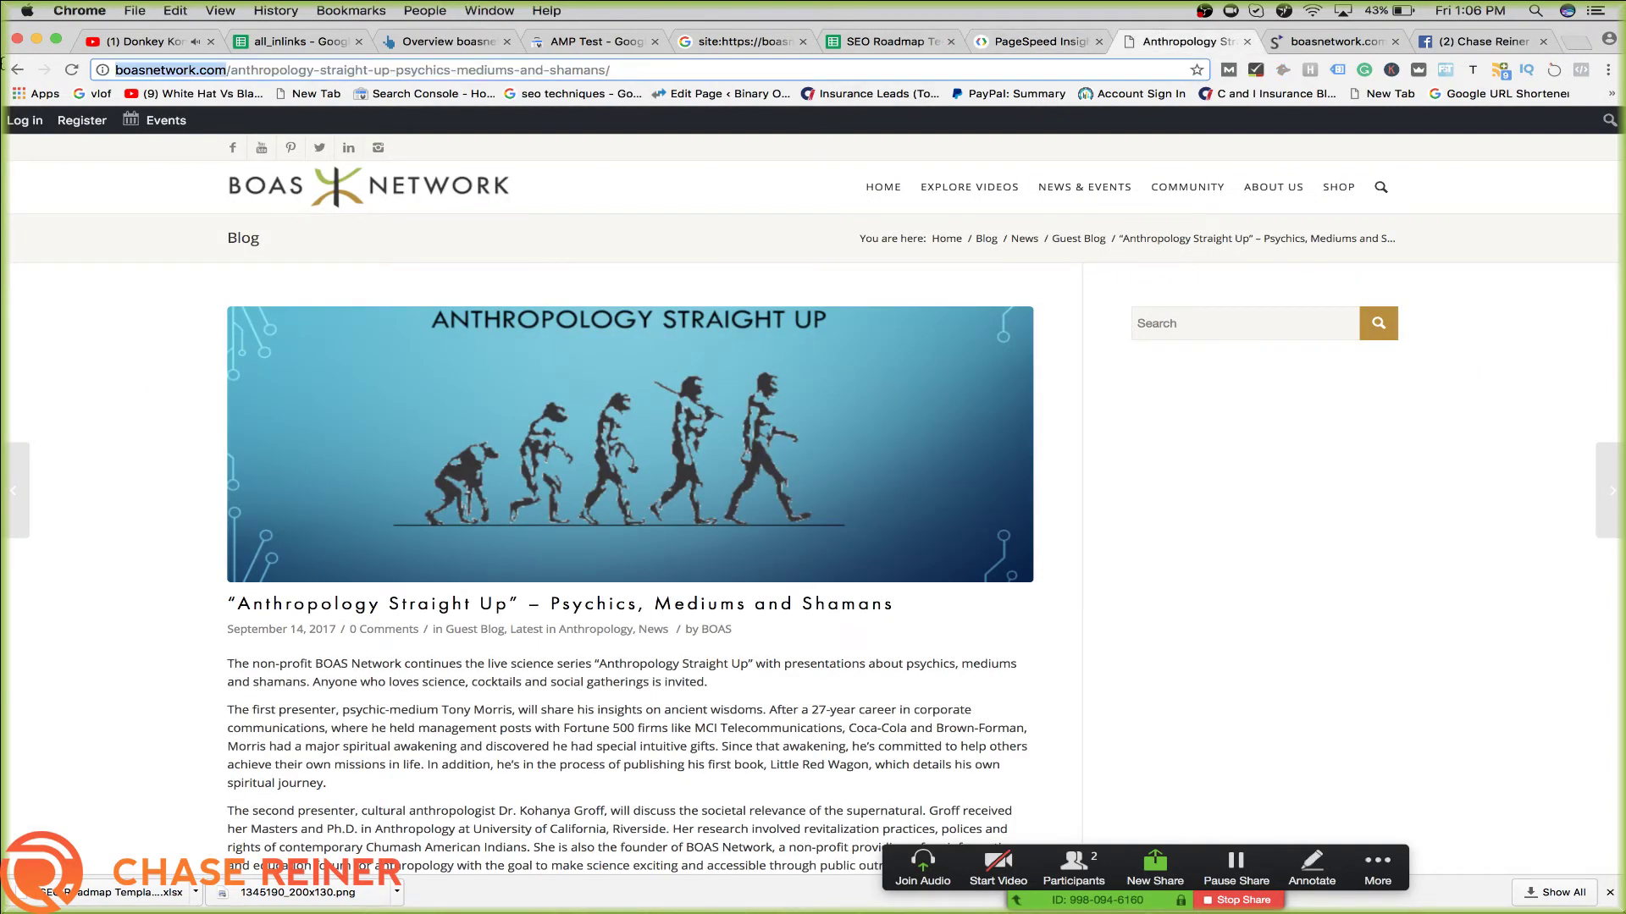
left_click(1035, 40)
type("boasnetwork.com")
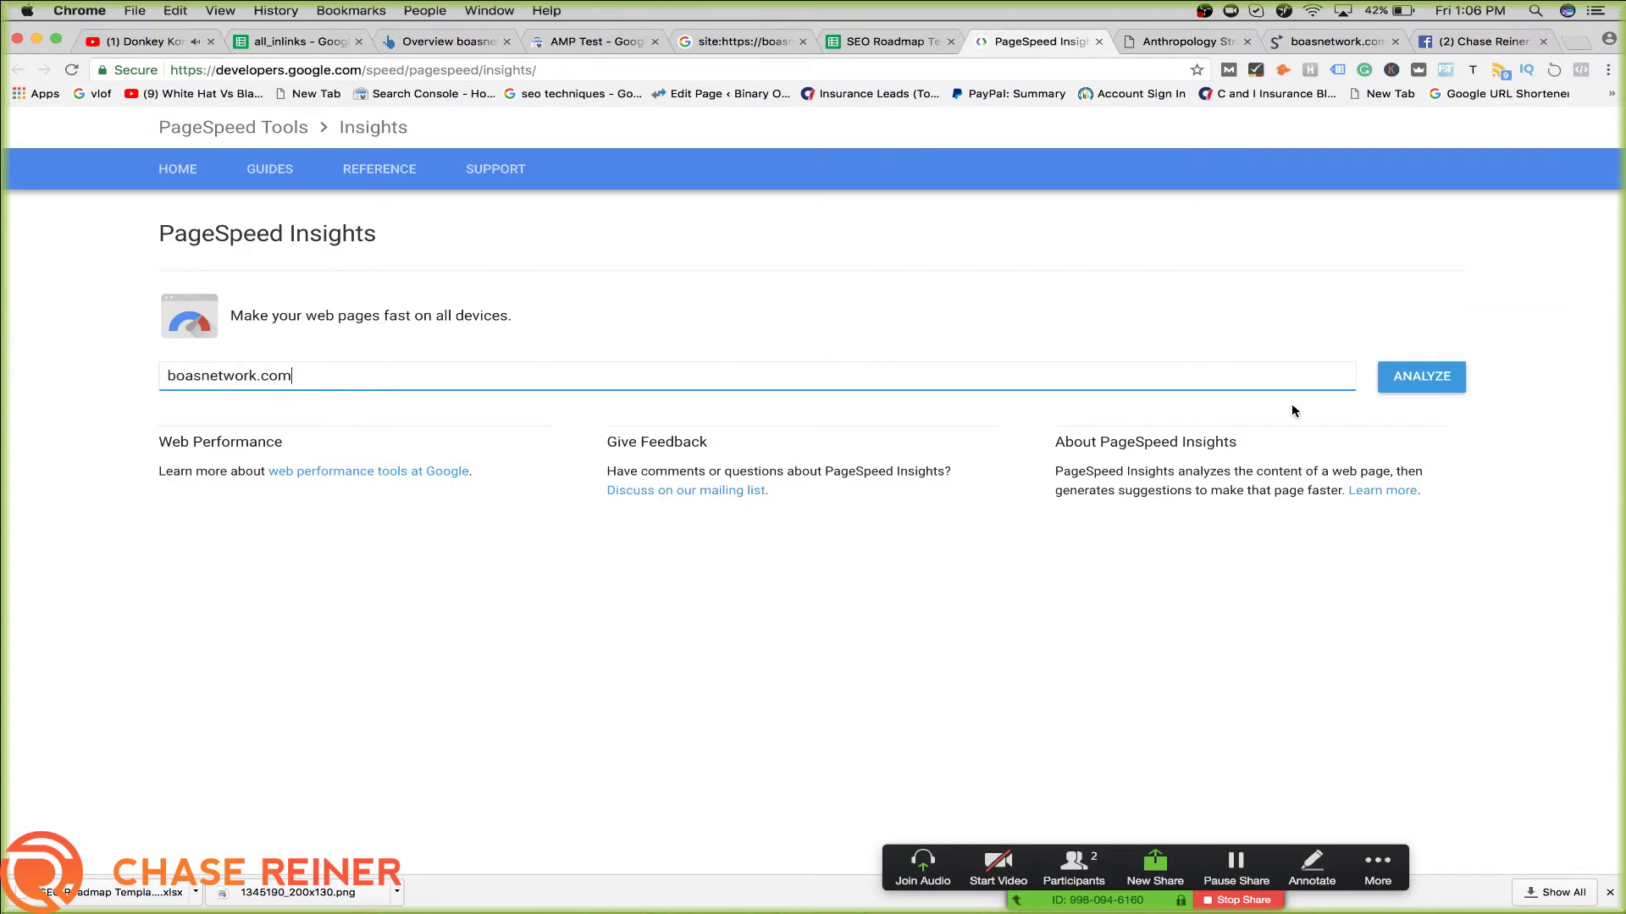
left_click(1422, 376)
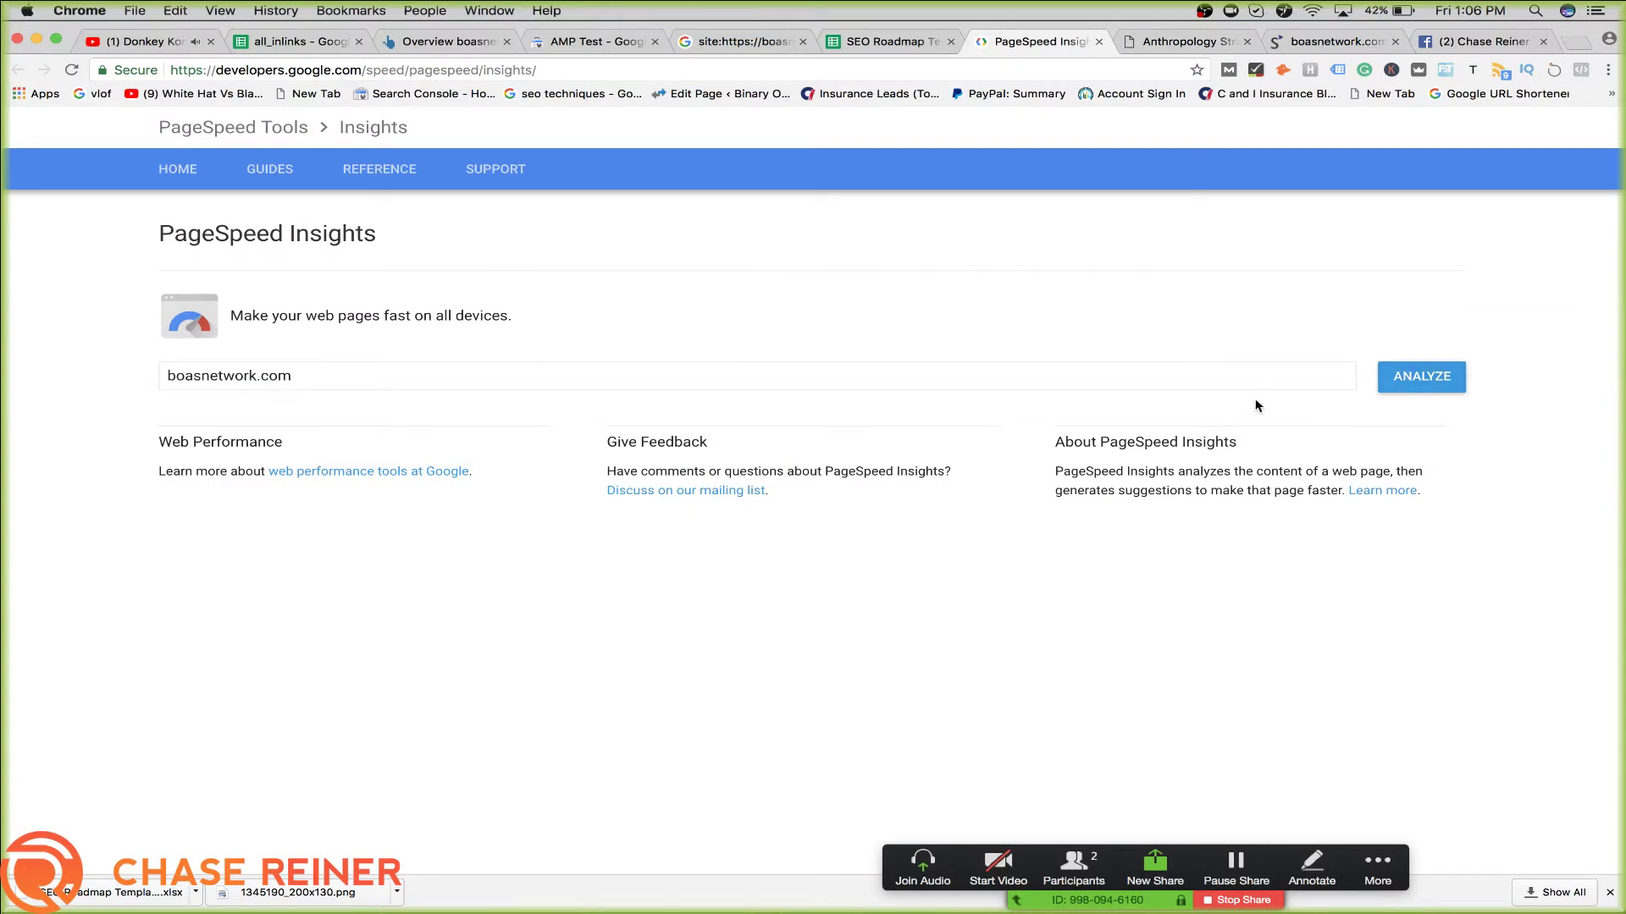
left_click(1443, 382)
left_click(1096, 367)
key("super+Left")
type("https")
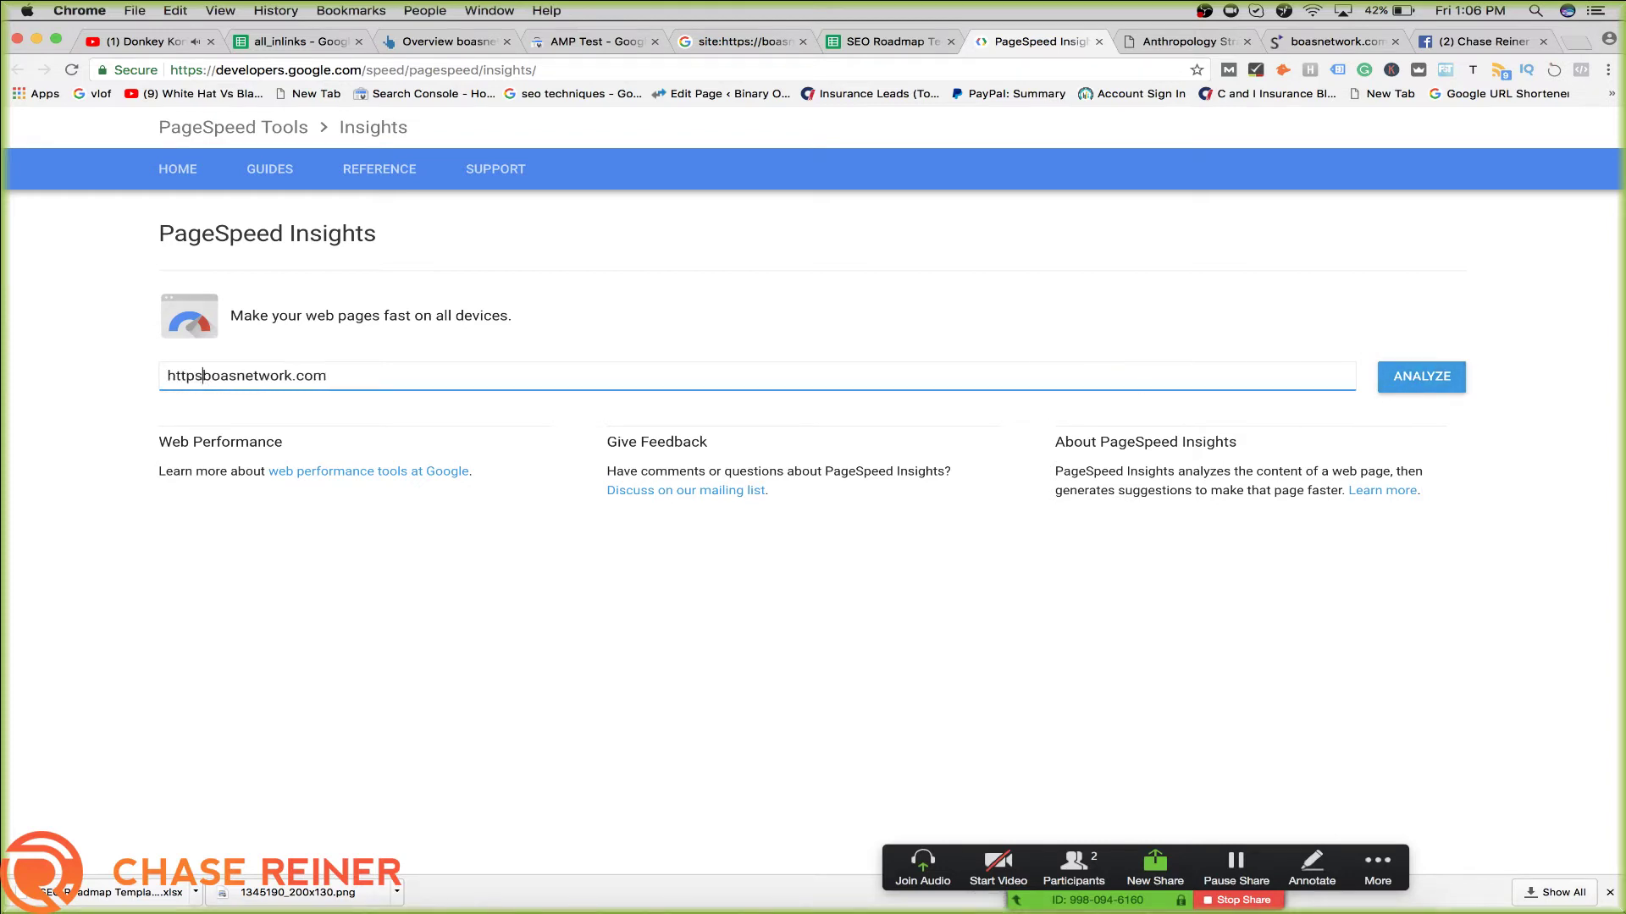
type("://")
key("Return")
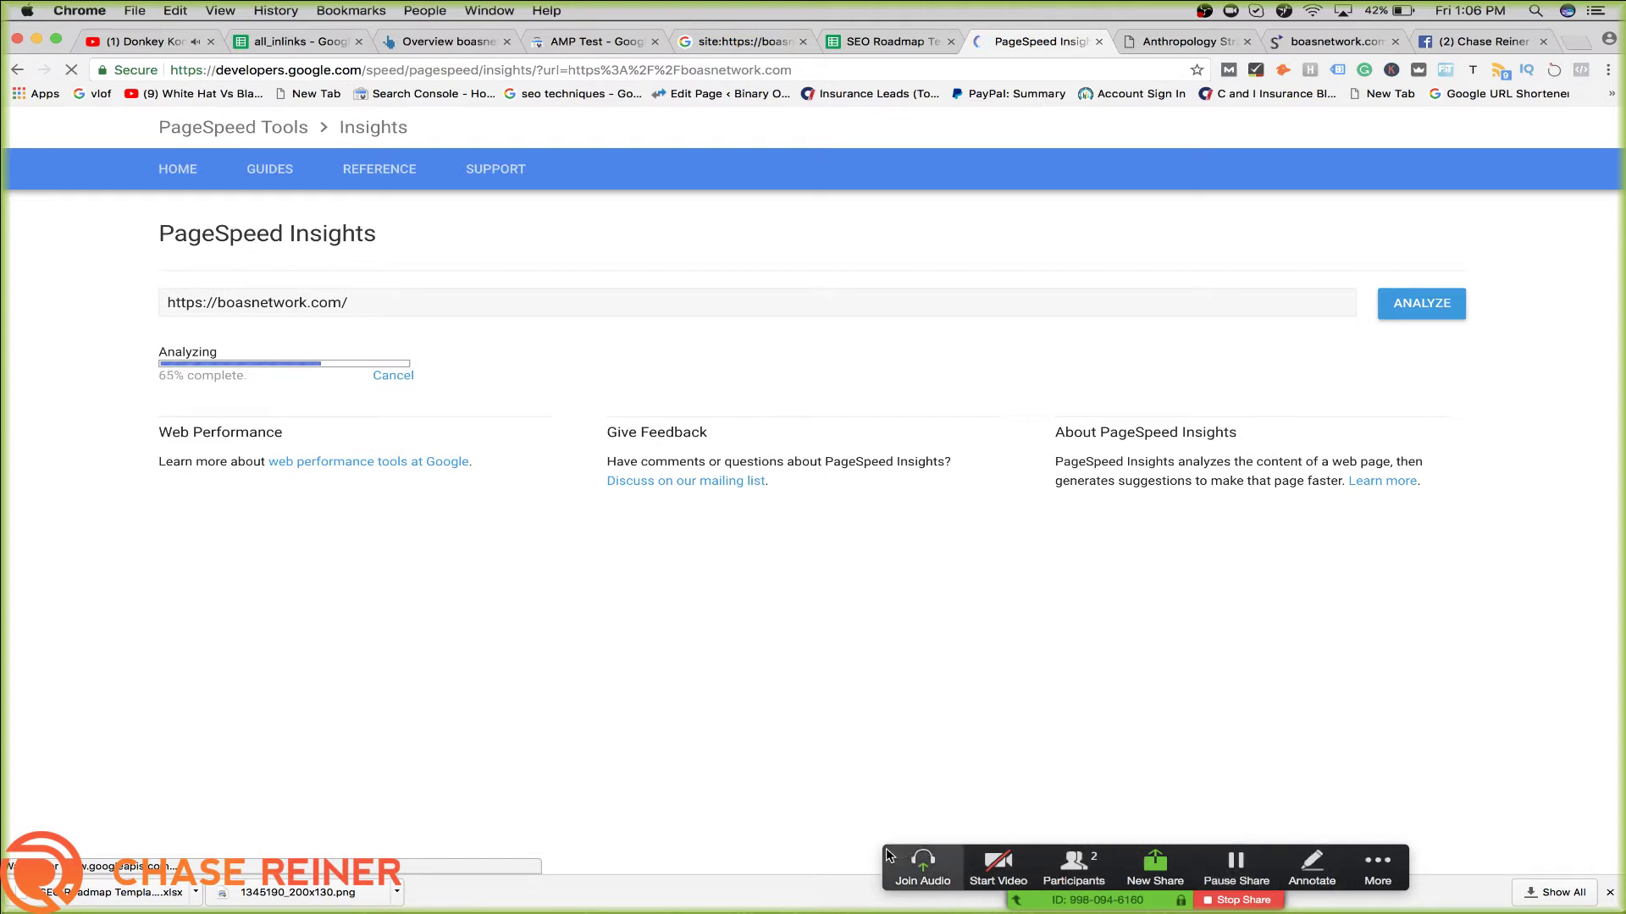
left_click_drag(954, 856, 1171, 849)
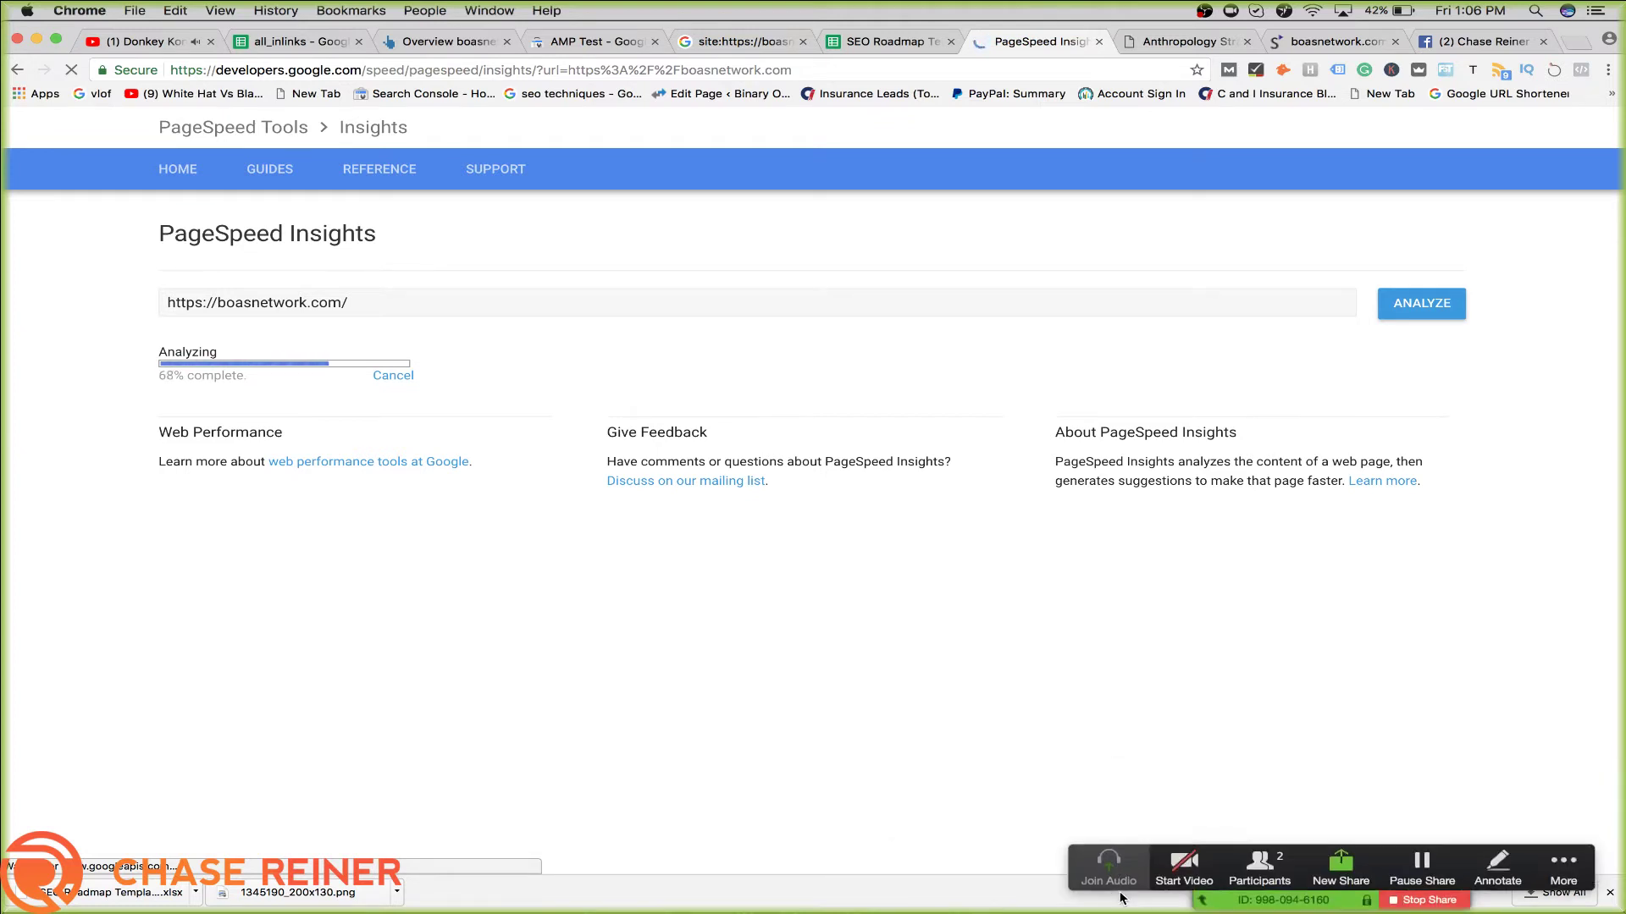
left_click(1610, 898)
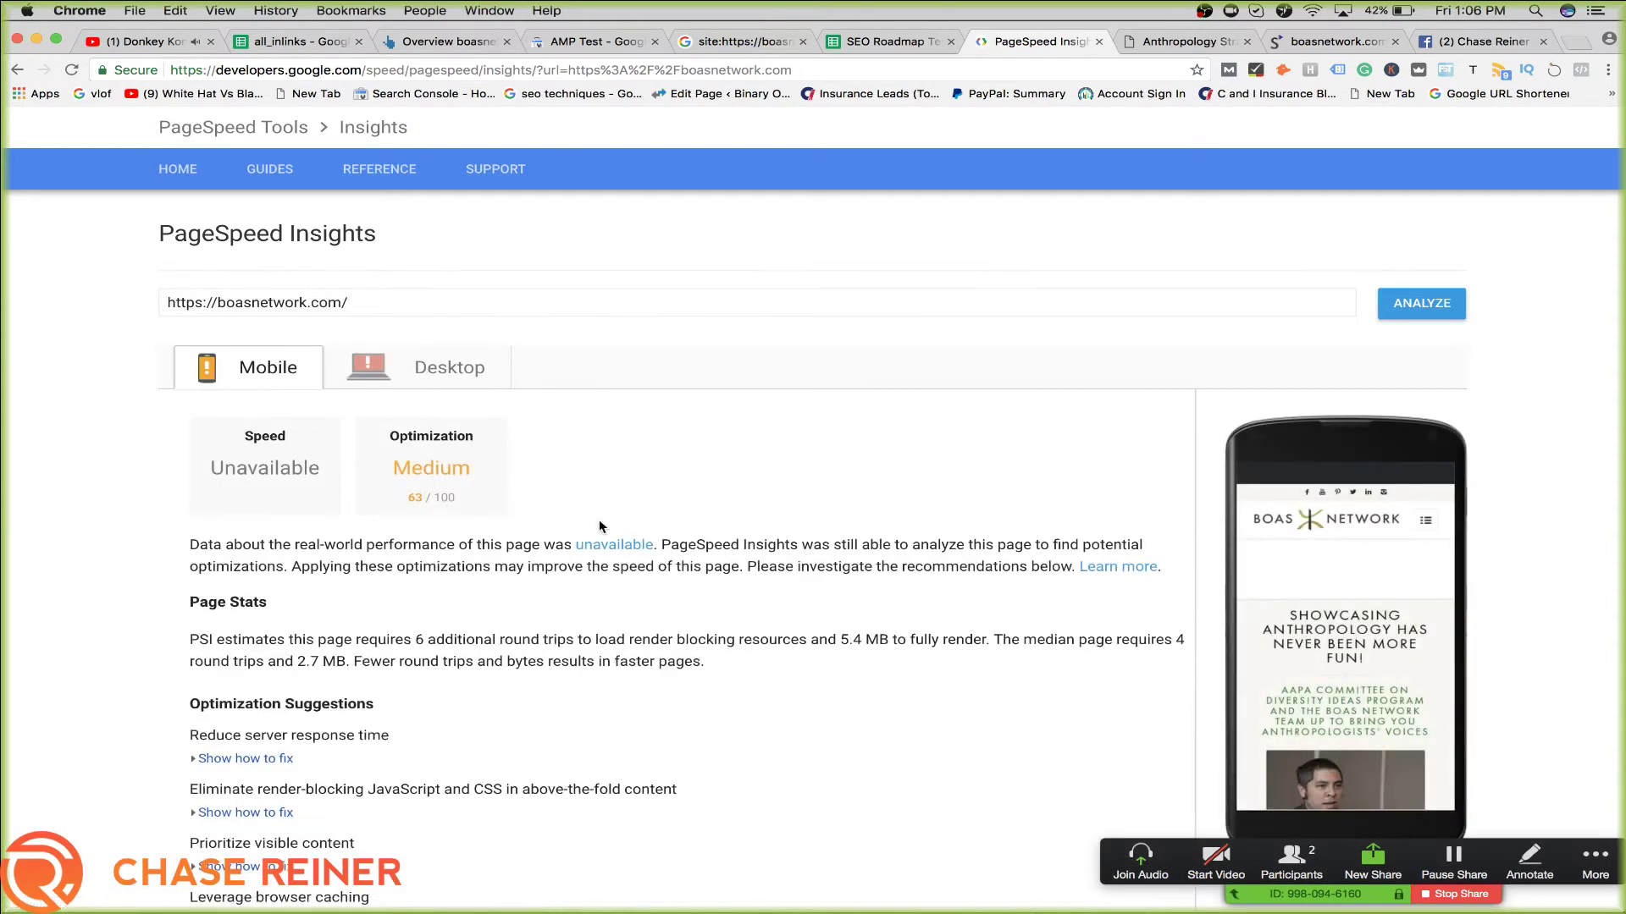
Expand the fix details for "Reduce server response time" in the mobile results and copy the stated response time
scroll(600, 526, "down", 2)
left_click(254, 675)
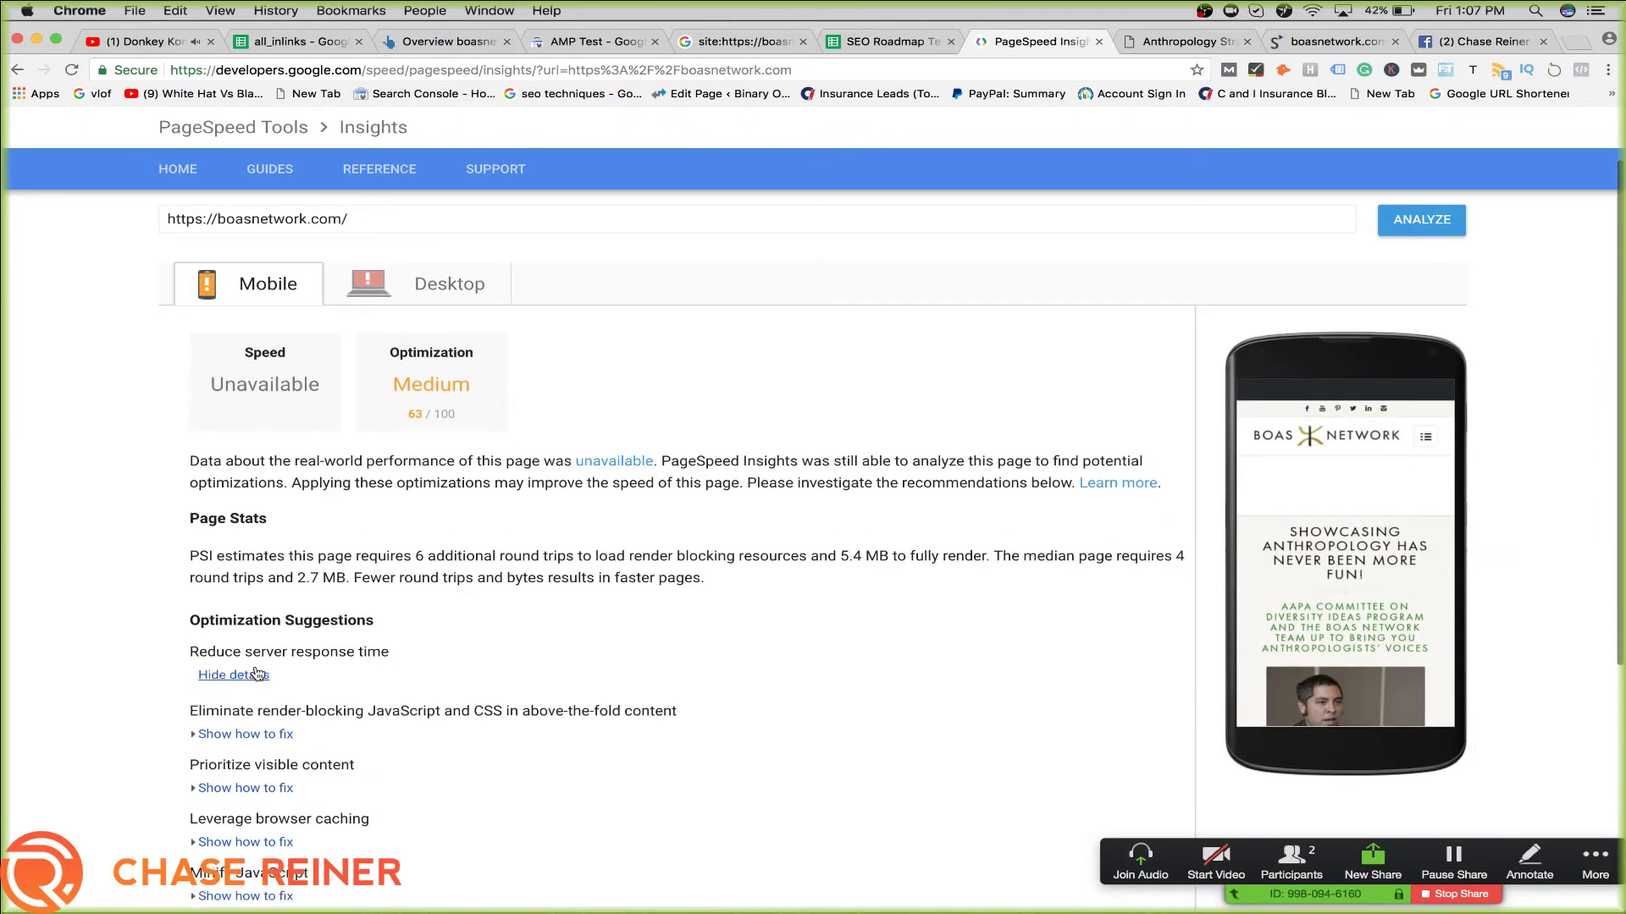
scroll(503, 645, "down", 2)
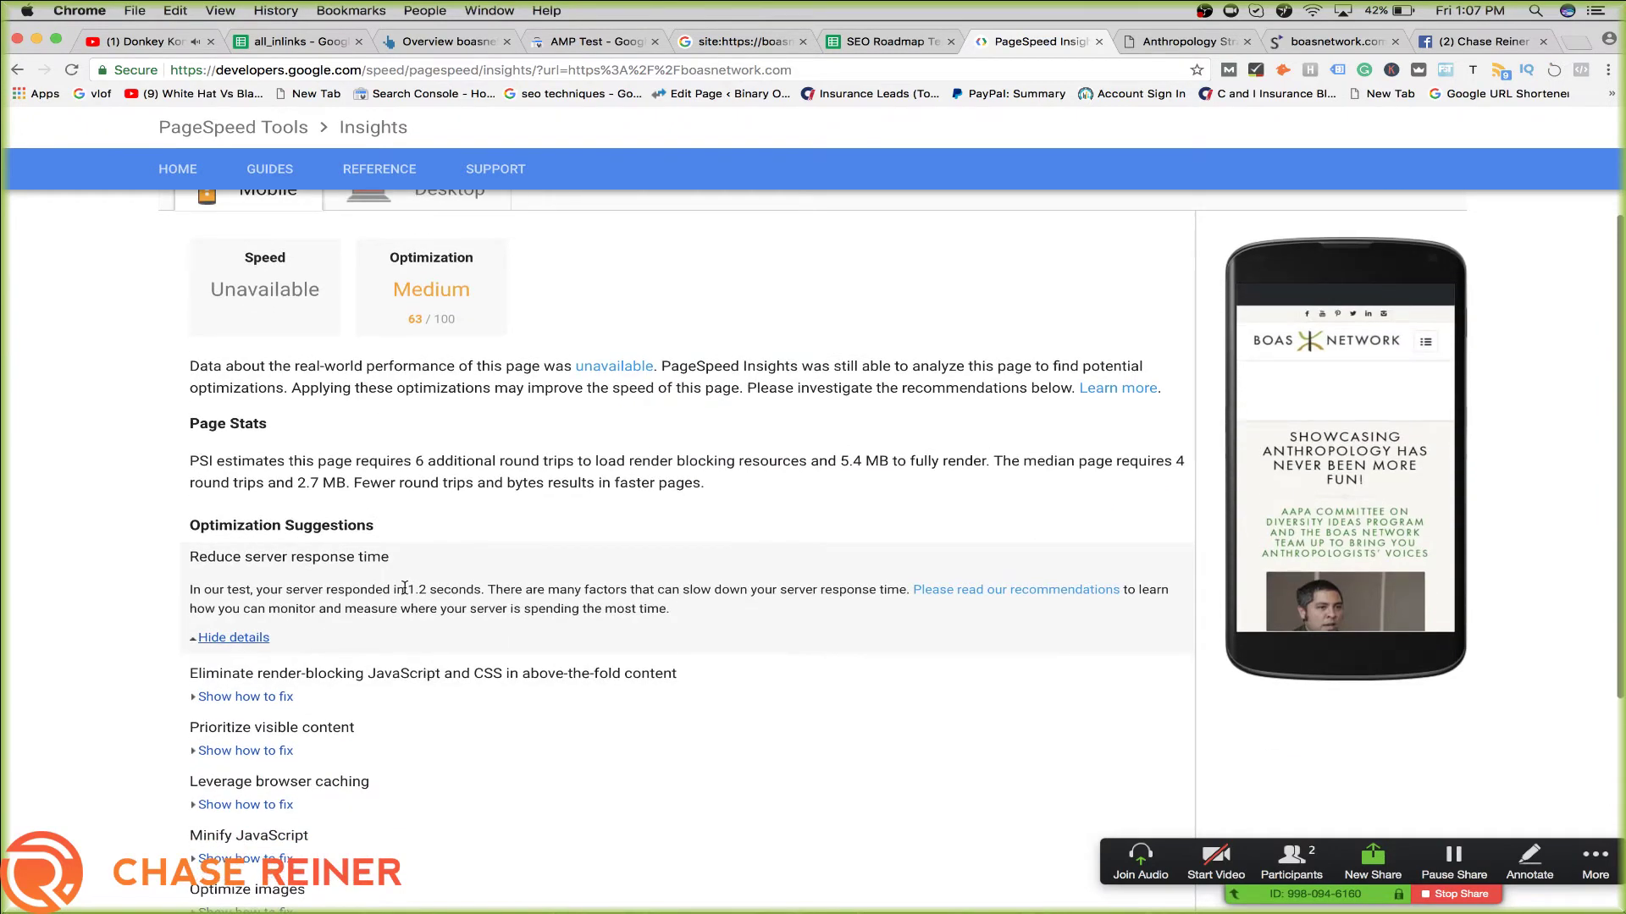
left_click_drag(405, 588, 451, 590)
key("super+c")
Enter "1.2 Second load time" as the status of the Hosting Name + Server Speed row in the SEO roadmap sheet
left_click(885, 41)
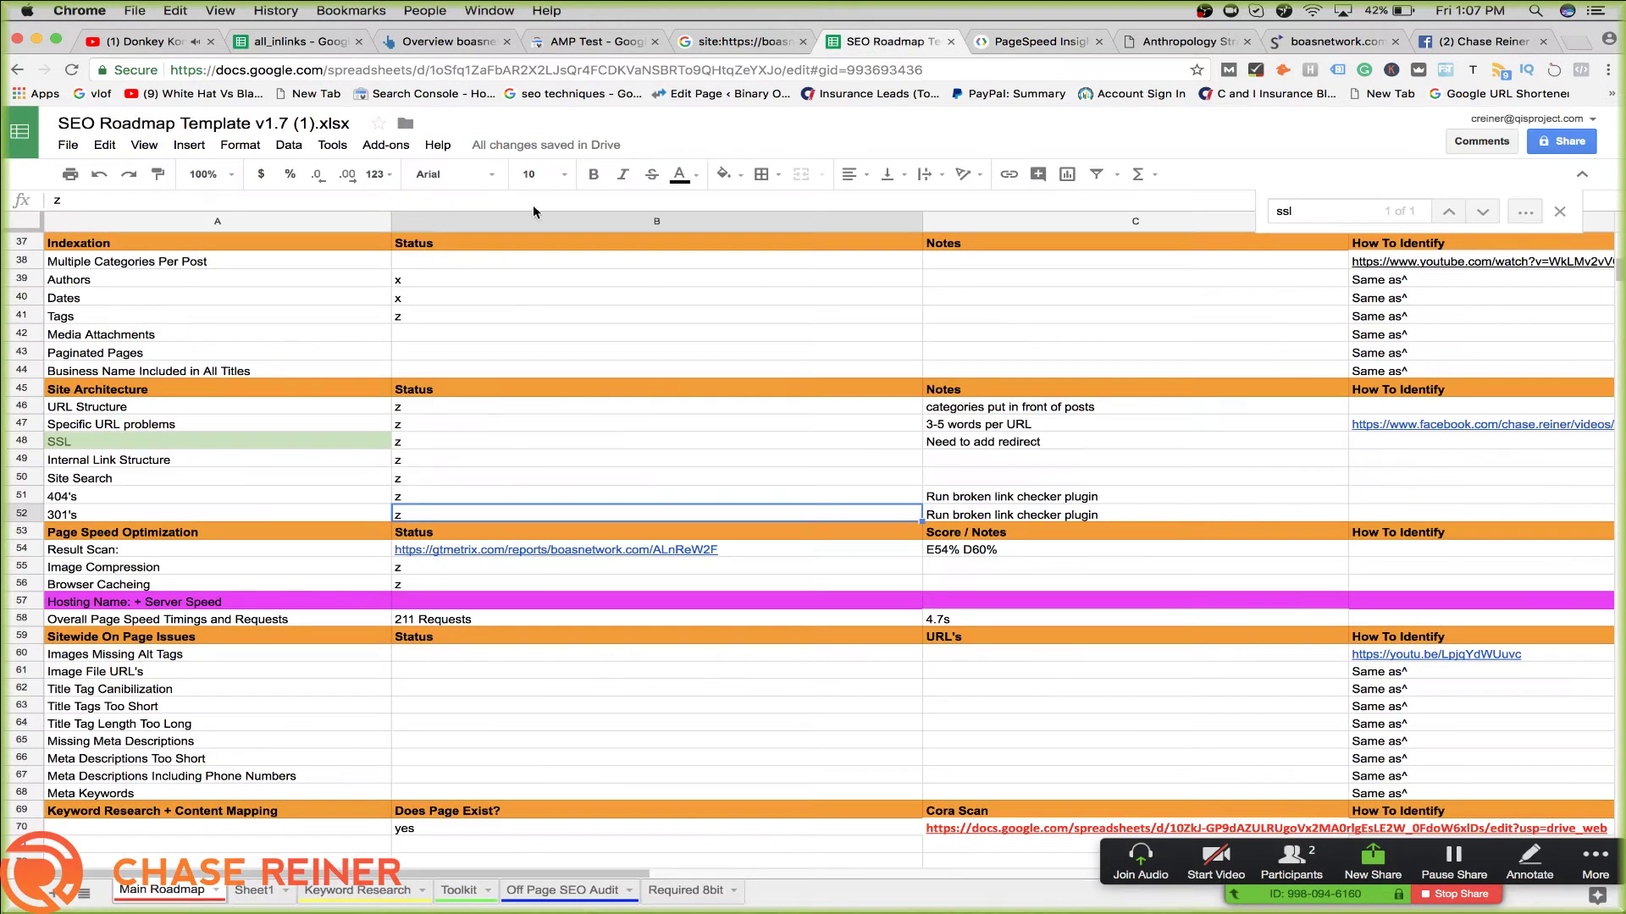
key("Down")
key("Down")
key("Down")
key("Down")
key("Down")
key("Down")
key("Down")
key("Down")
key("Down")
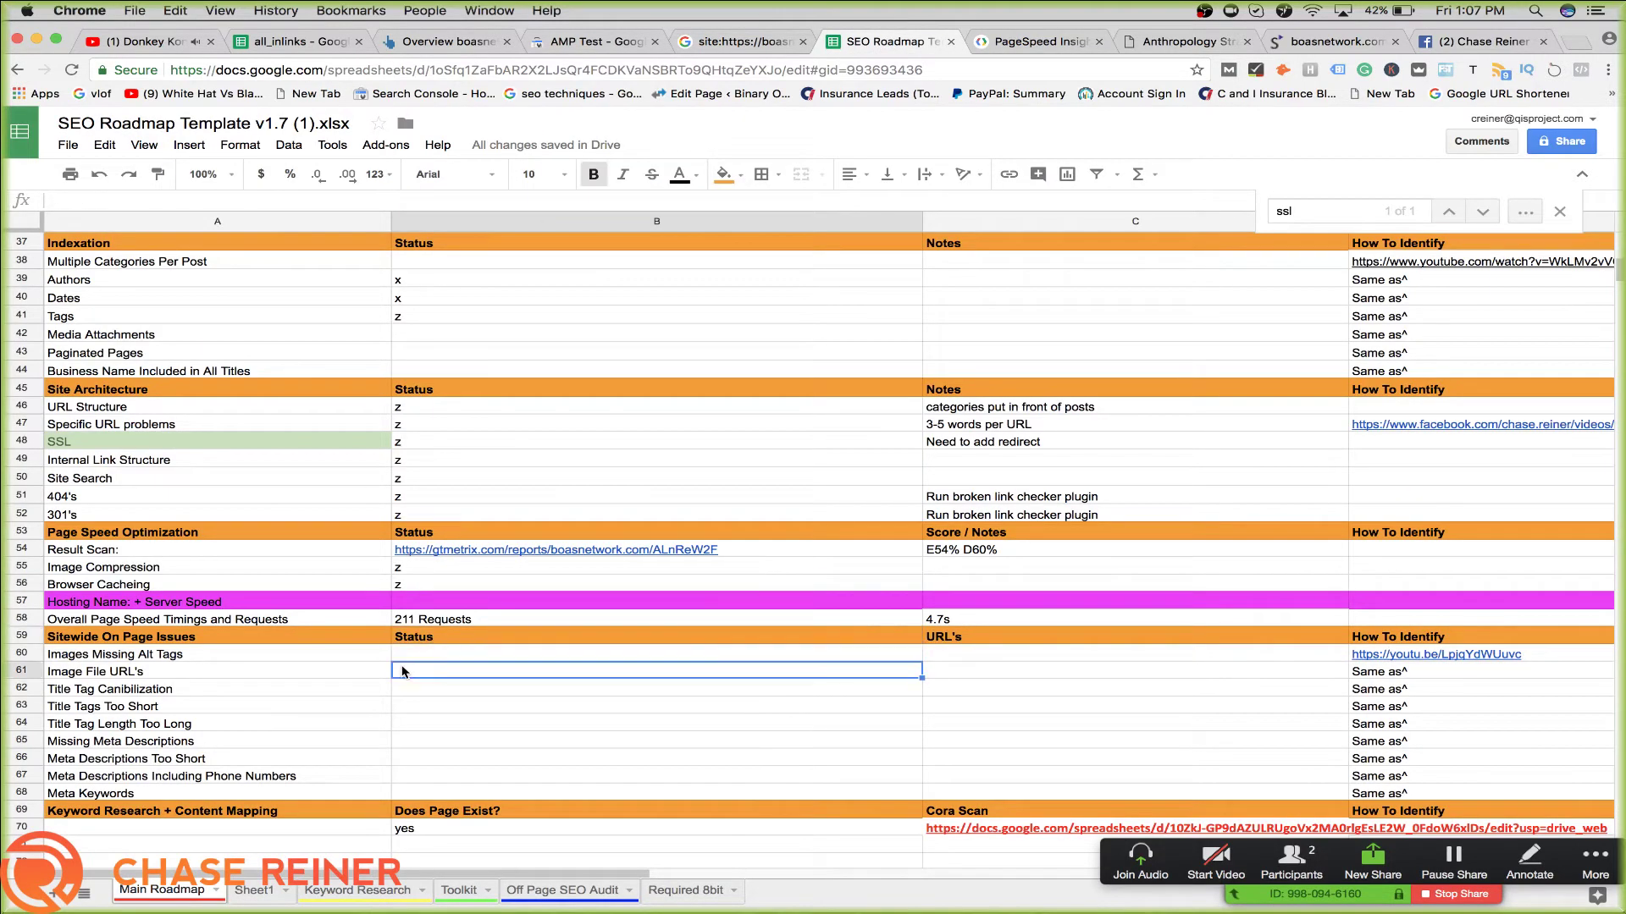
left_click(413, 601)
key("super+v")
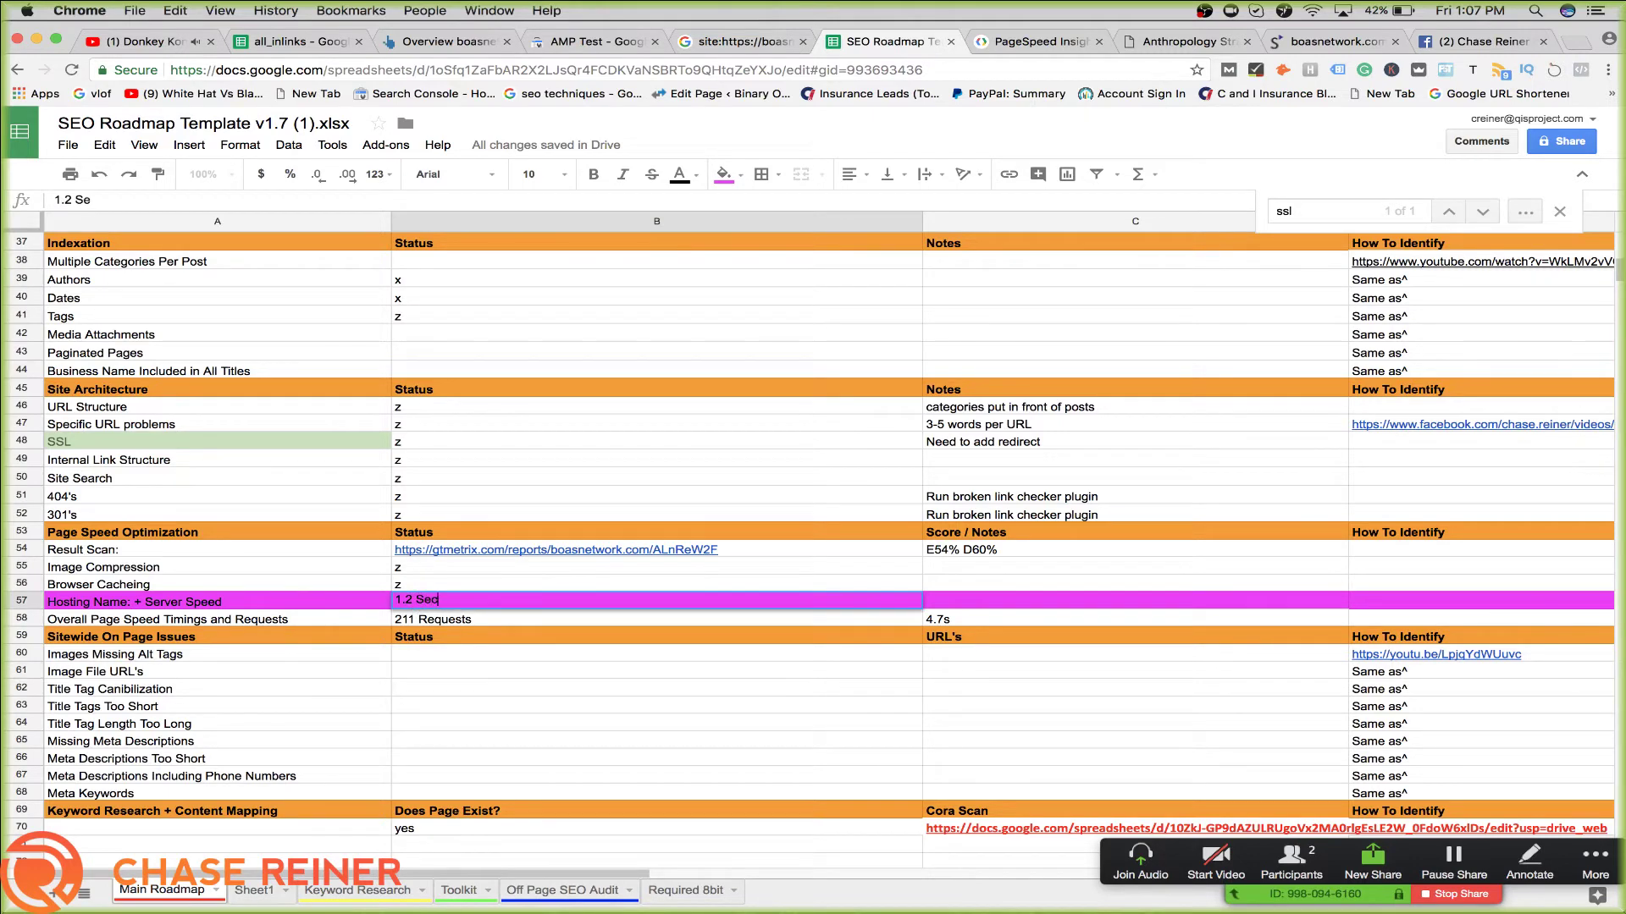
type("Second load time")
Insert the host name Bluehost into the row label so it reads "Hosting Name: Bluehost + Server Speed"
left_click(341, 601)
double_click(341, 600)
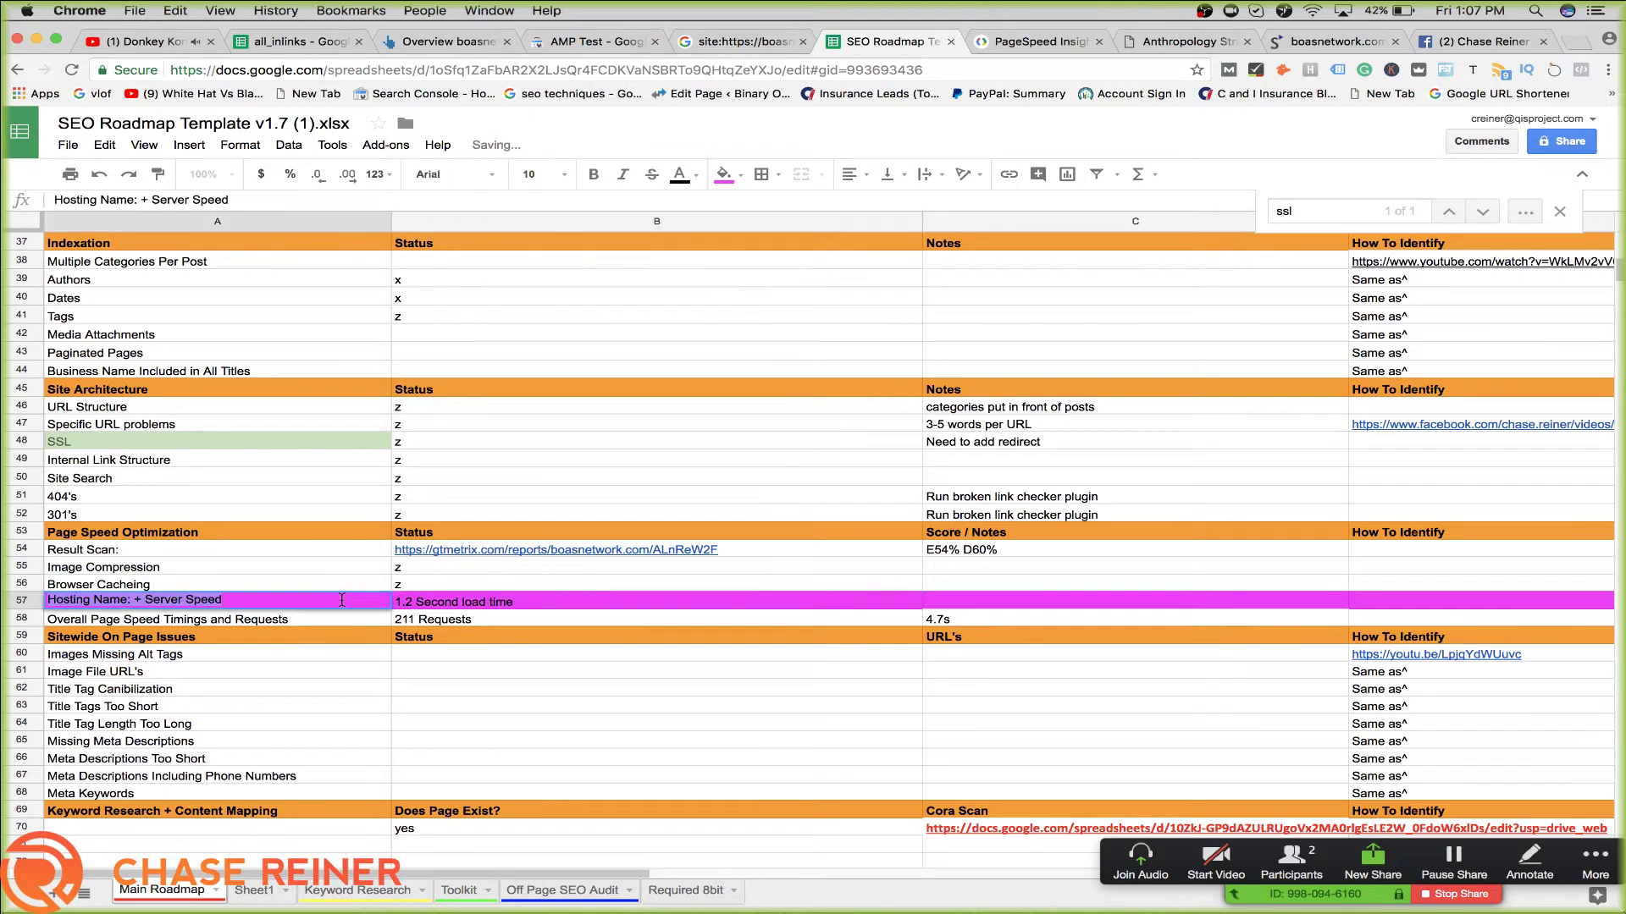
left_click(134, 601)
type("Blue")
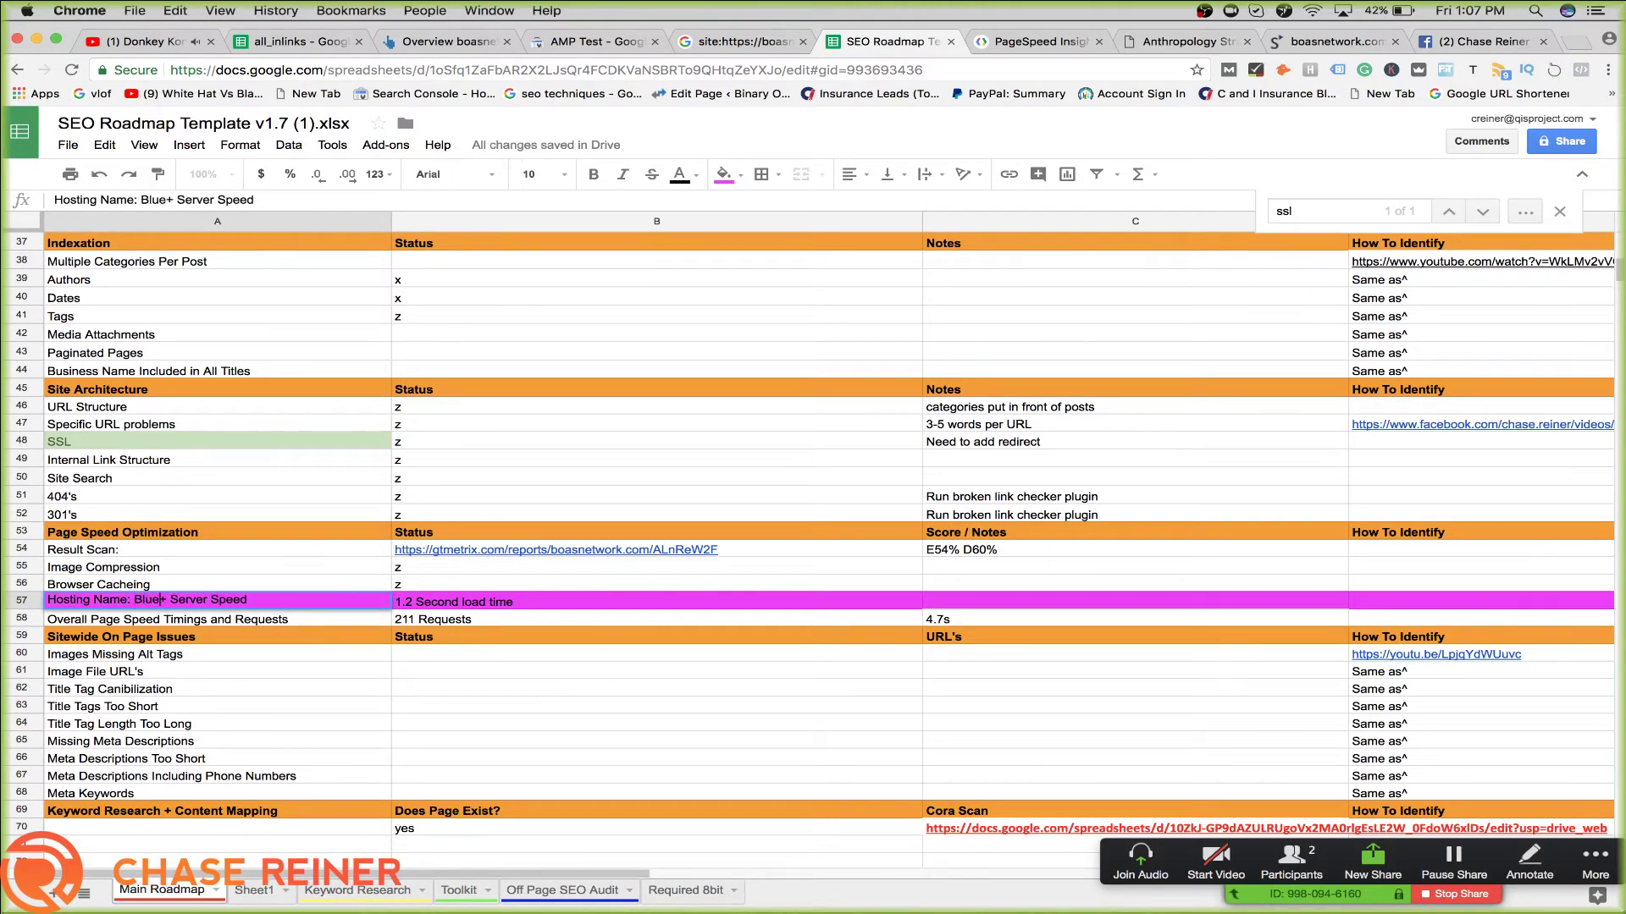
type("host")
key("Return")
left_click(314, 722)
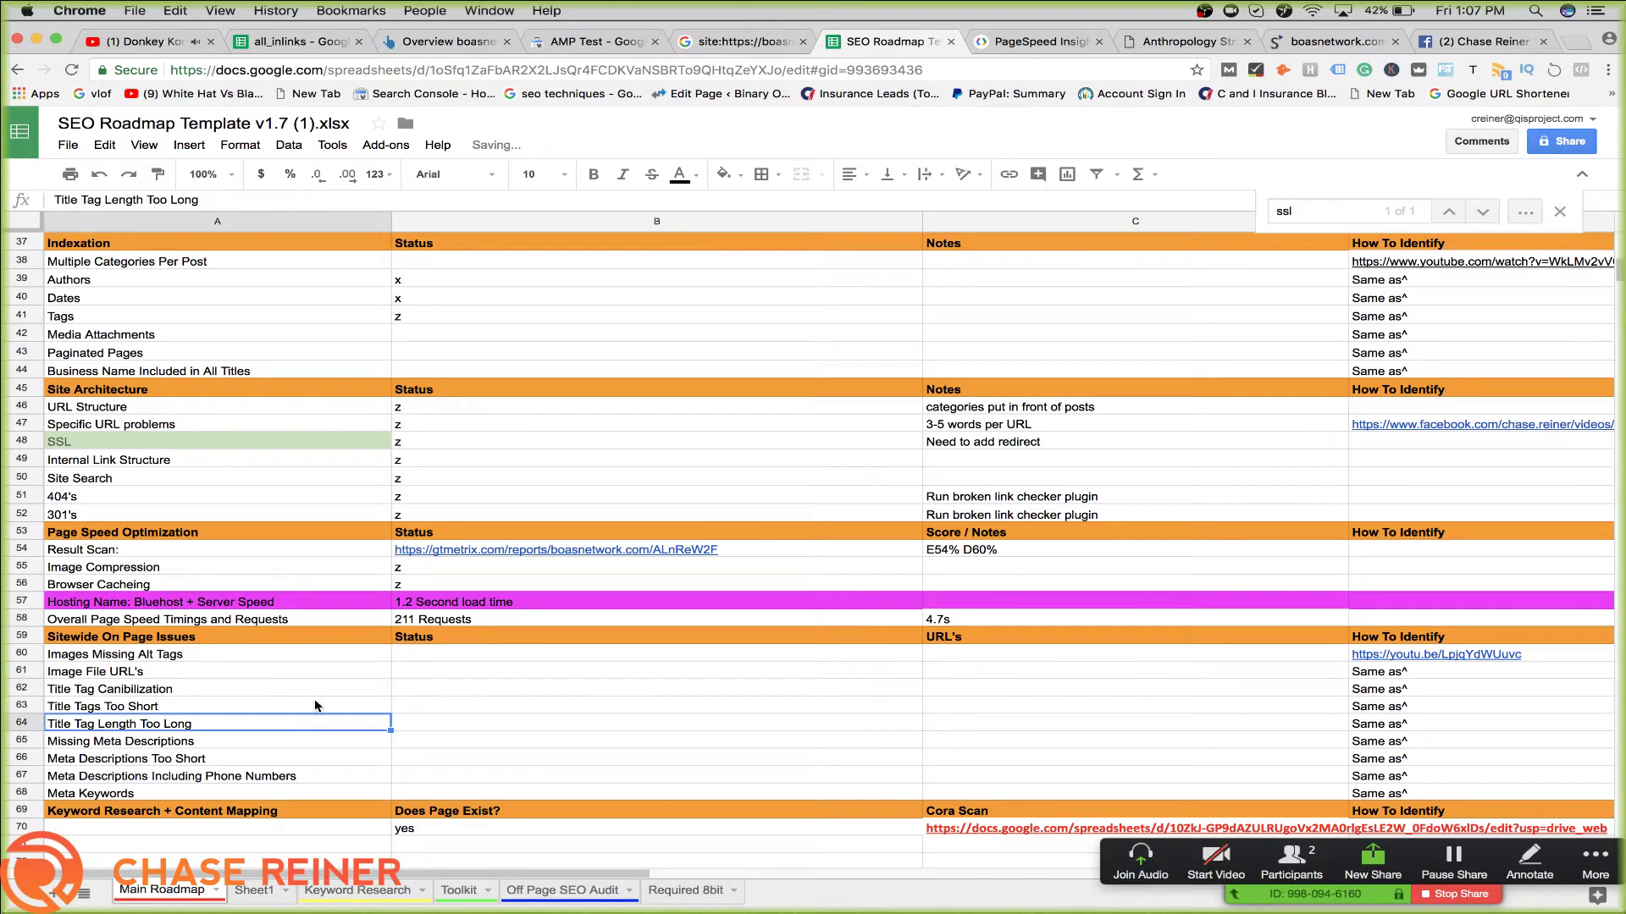
Switch to Screaming Frog SEO Spider and review the crawl overview's URI, page title, meta description, H1, image and directive issues
left_click(342, 760)
left_click(412, 647)
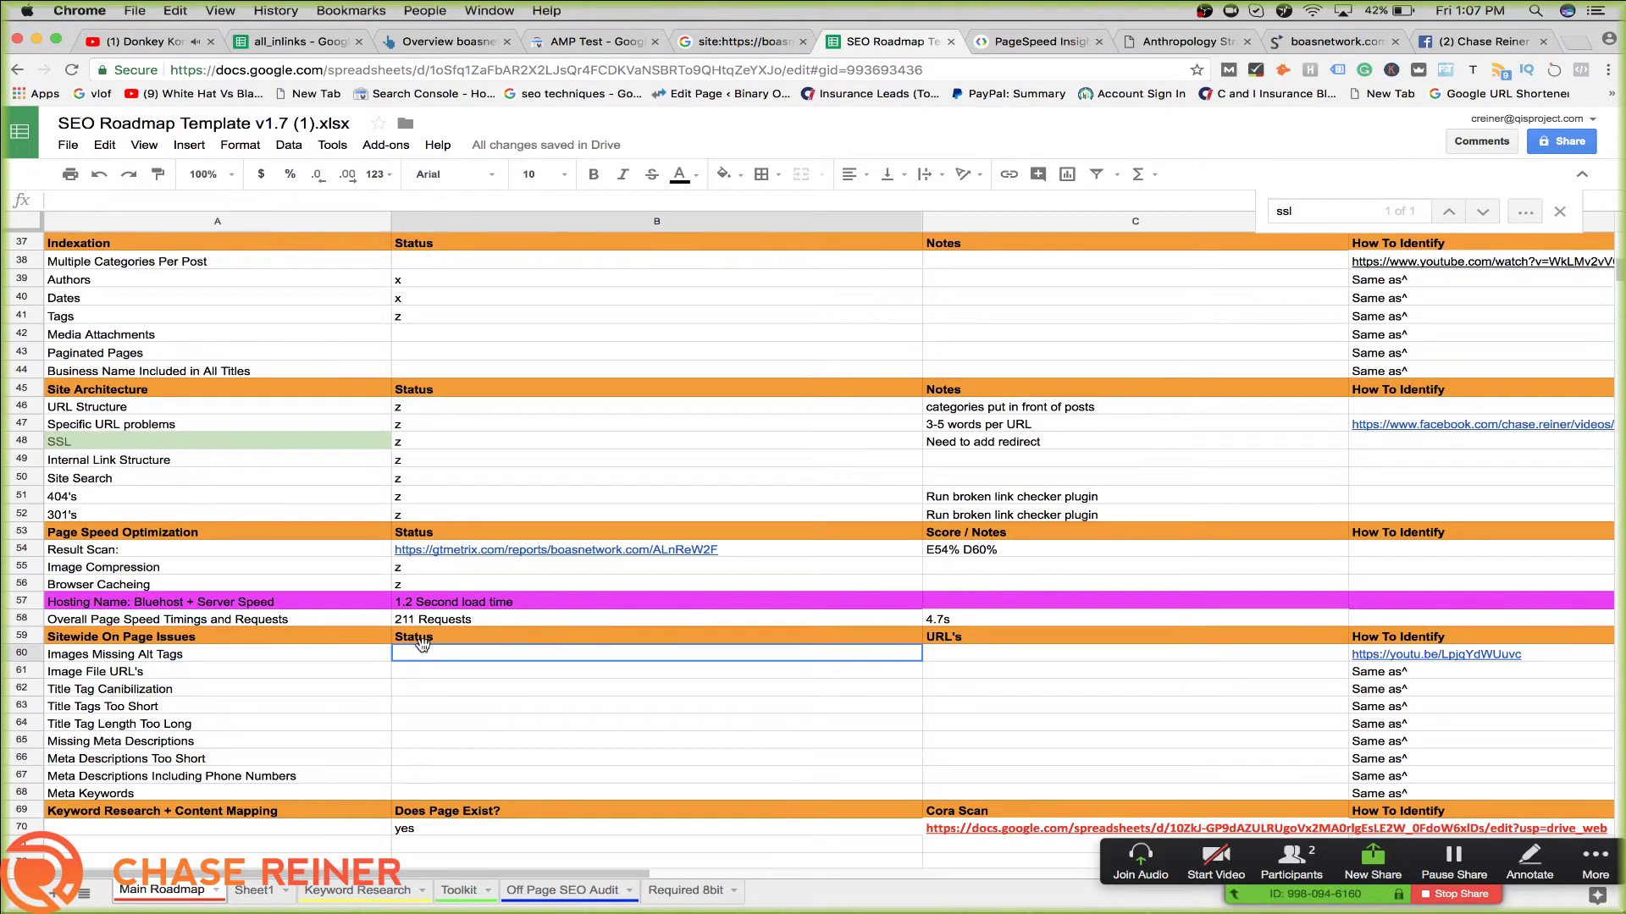
key("super+Tab")
key("super+Tab")
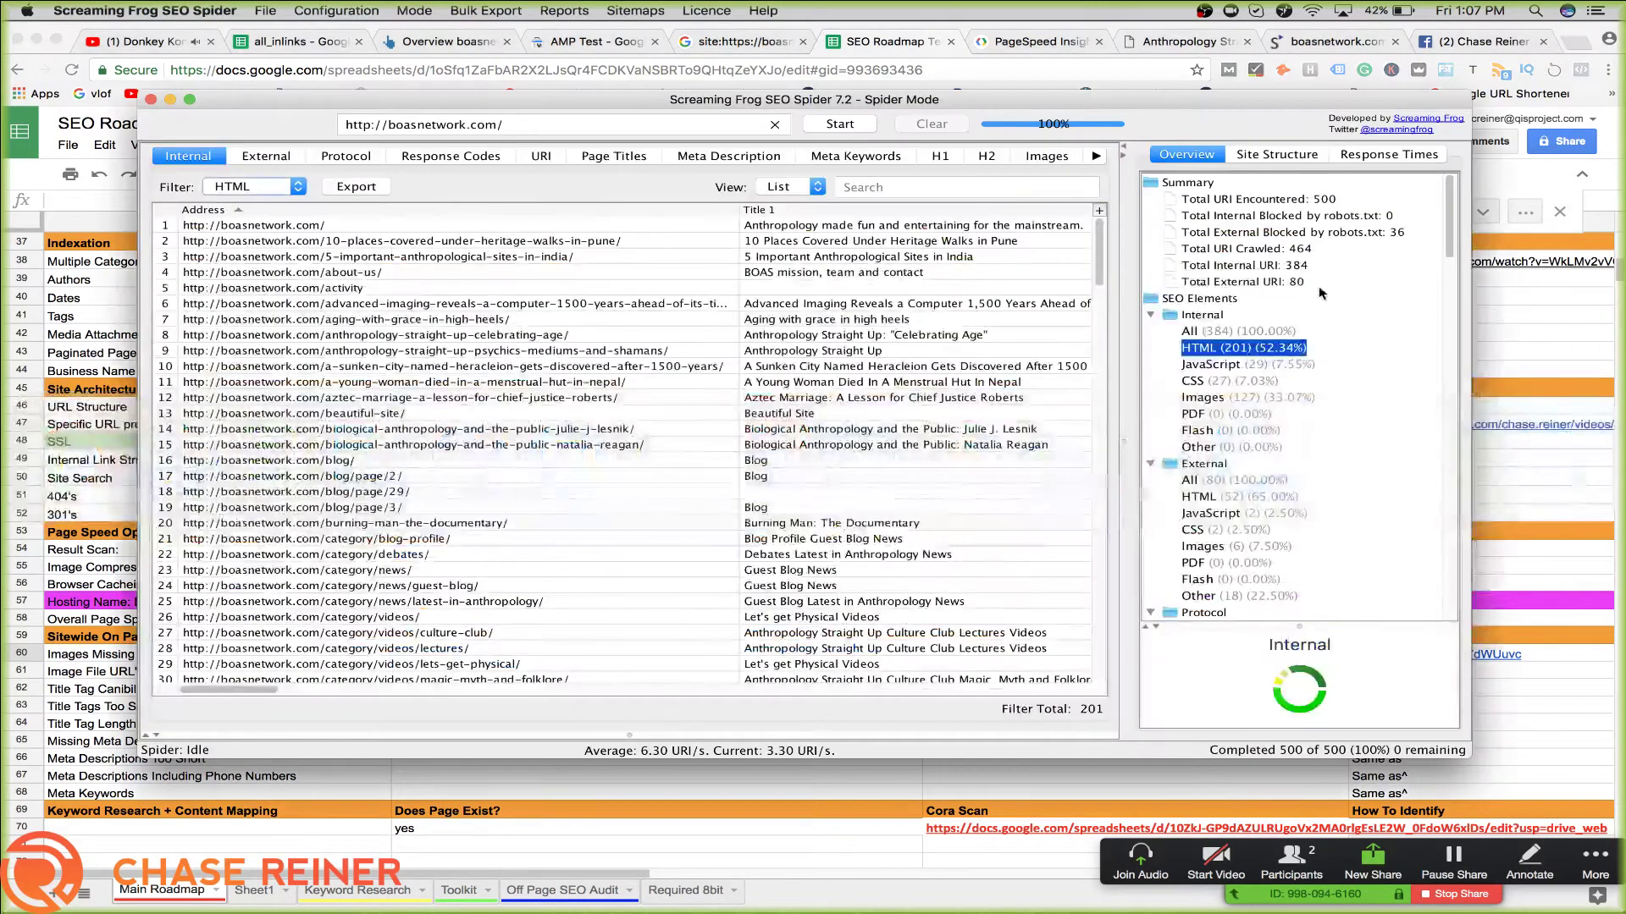
scroll(1256, 477, "down", 5)
scroll(1256, 478, "up", 15)
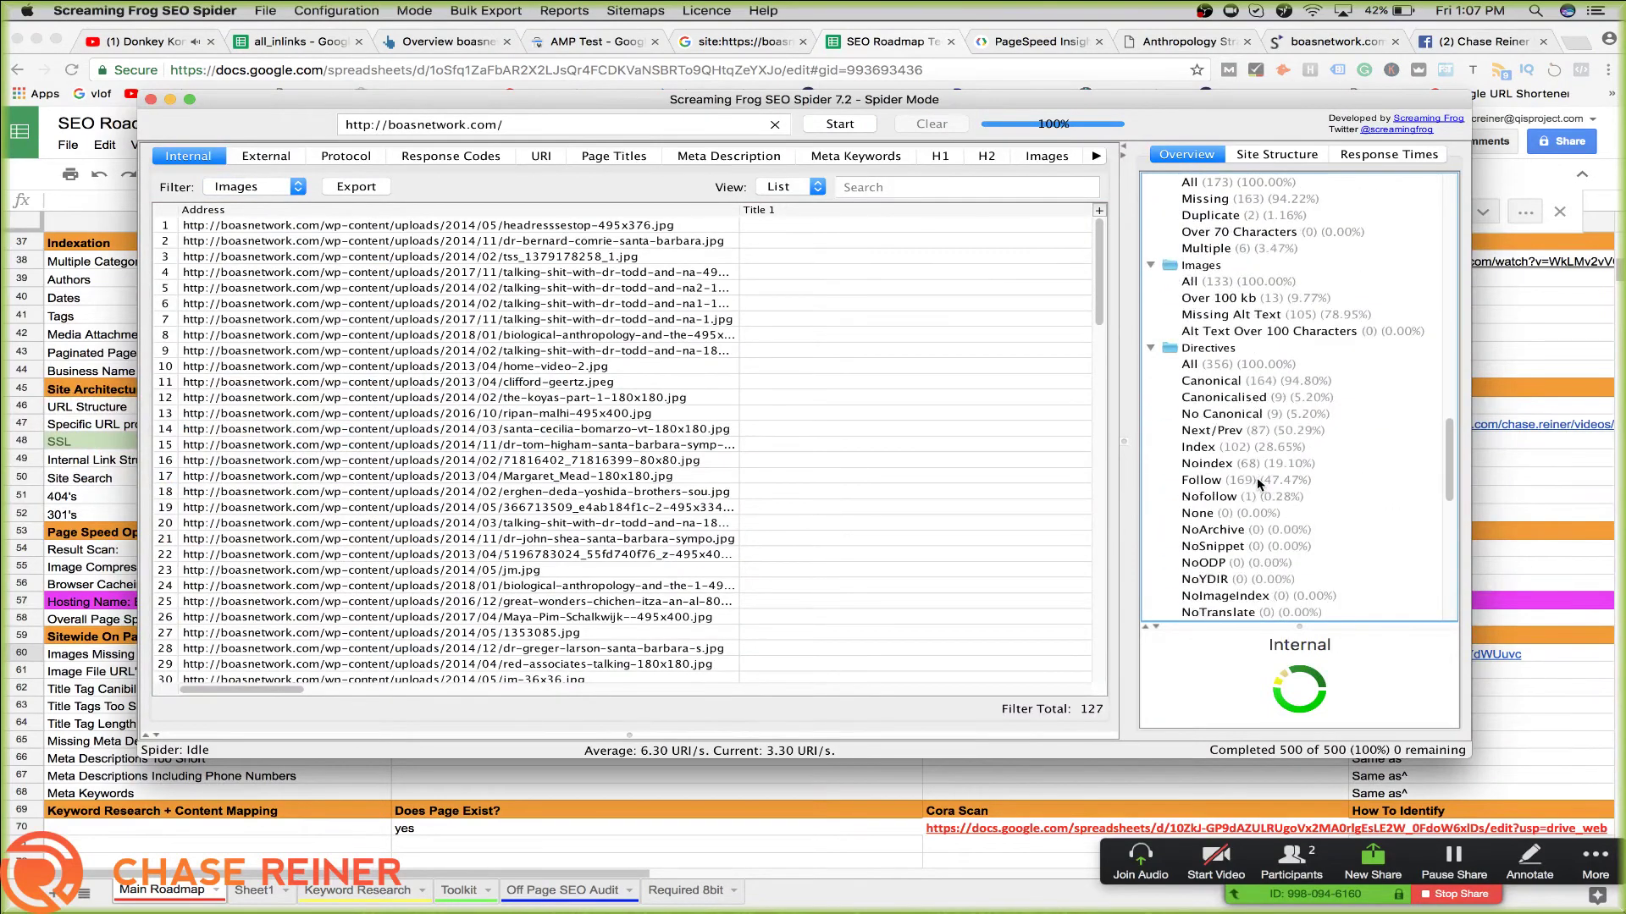
scroll(1250, 446, "down", 6)
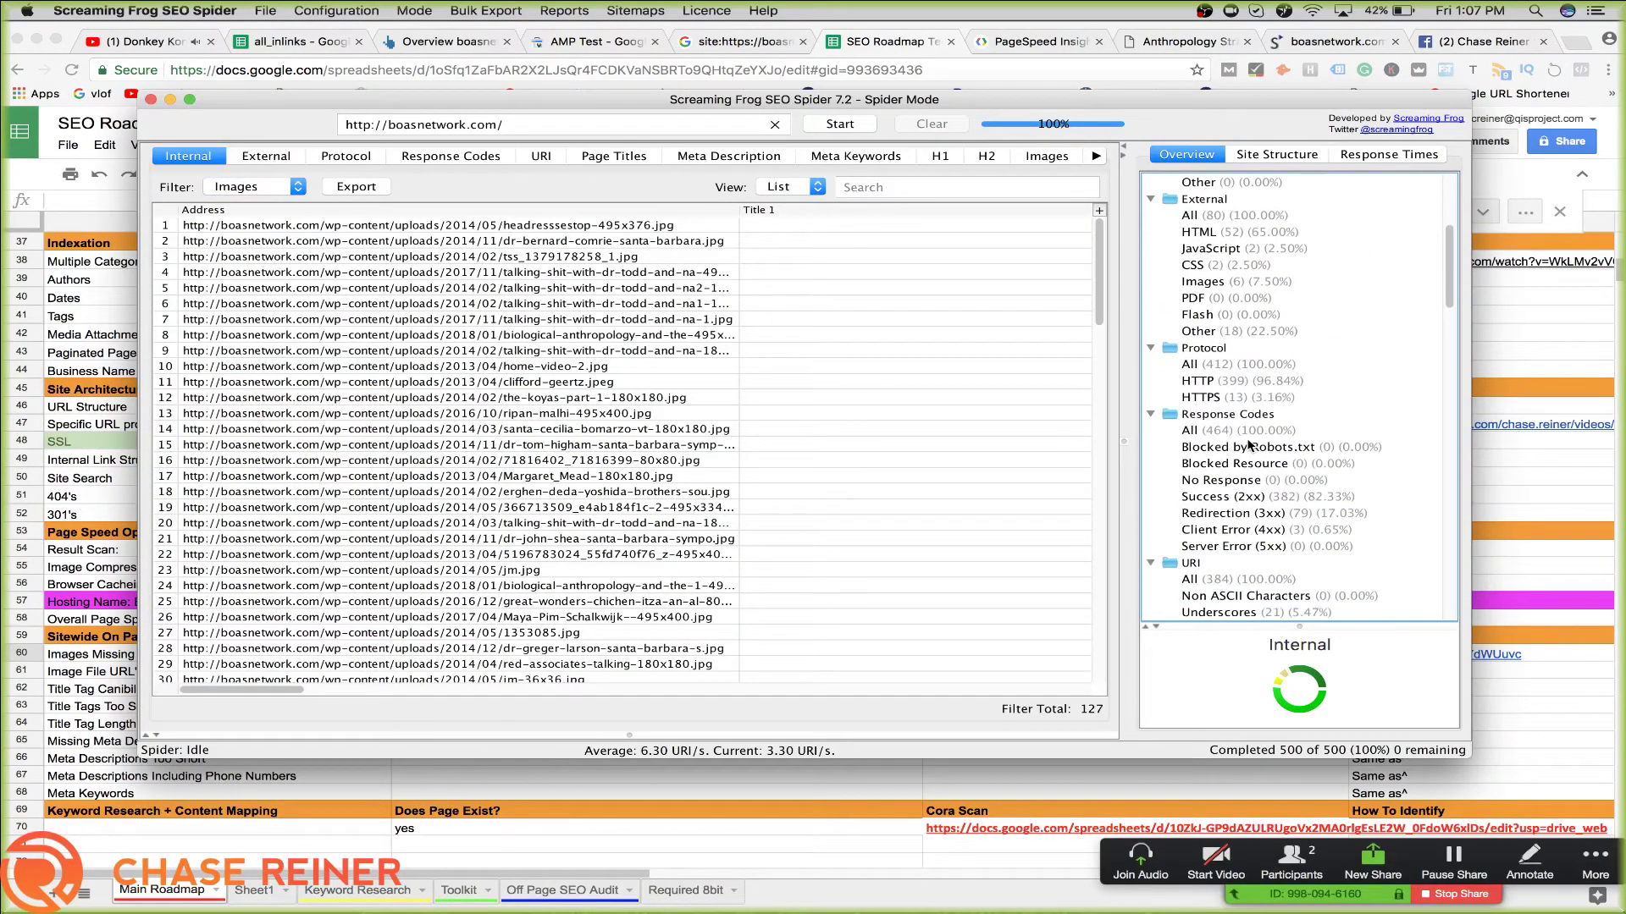
left_click(1242, 447)
scroll(1242, 447, "down", 3)
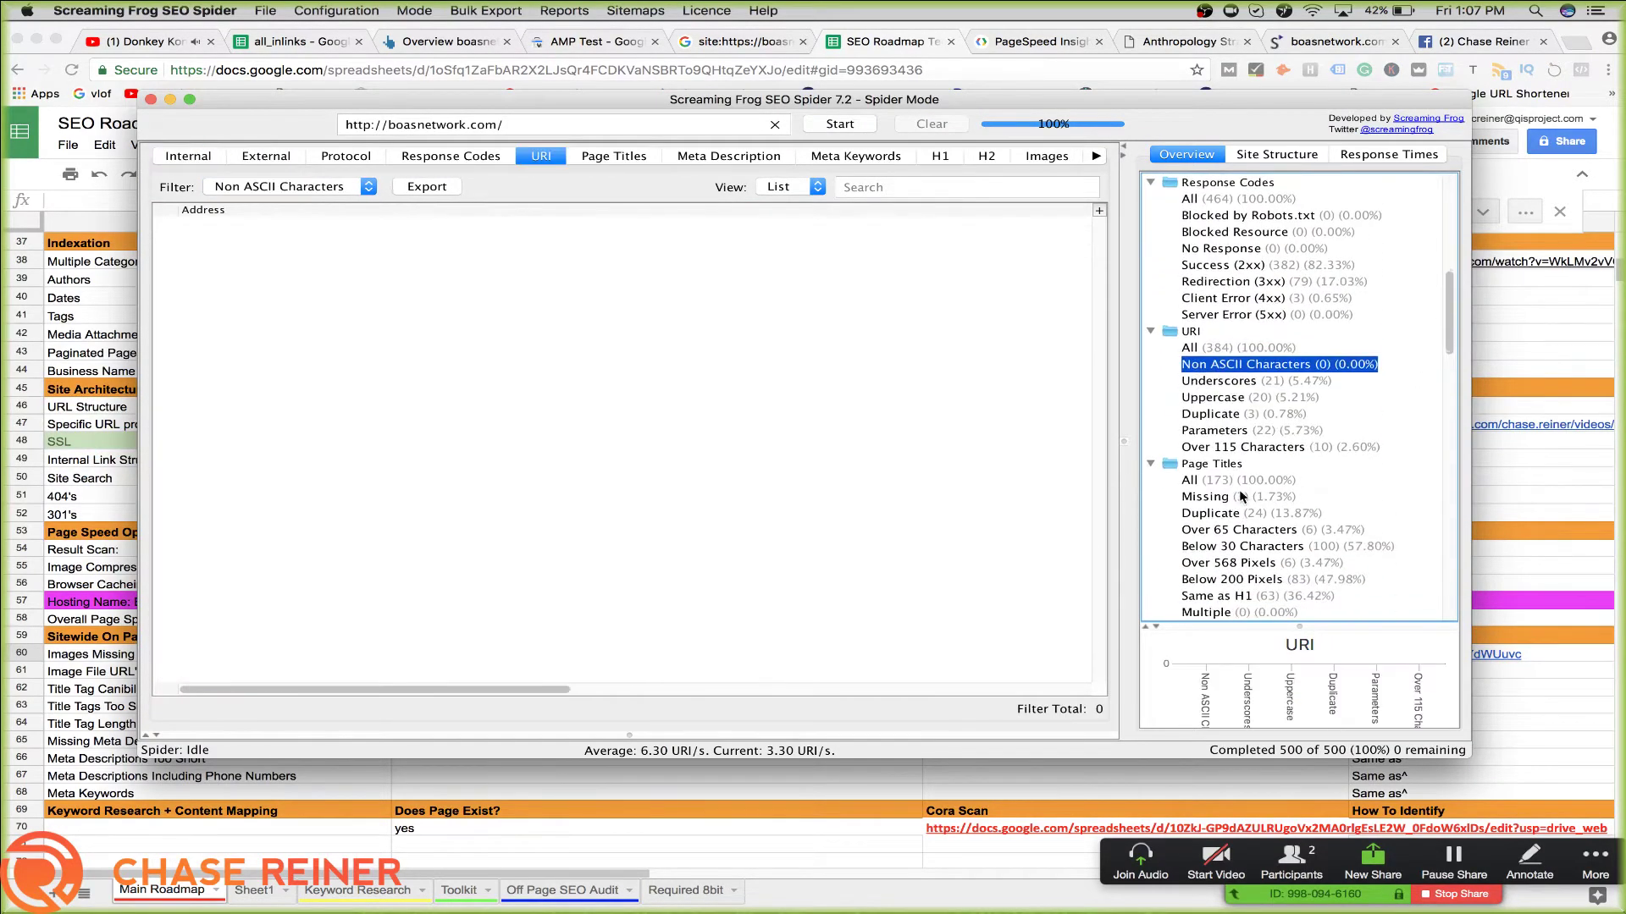
left_click(1242, 495)
scroll(1242, 496, "down", 7)
left_click(1240, 465)
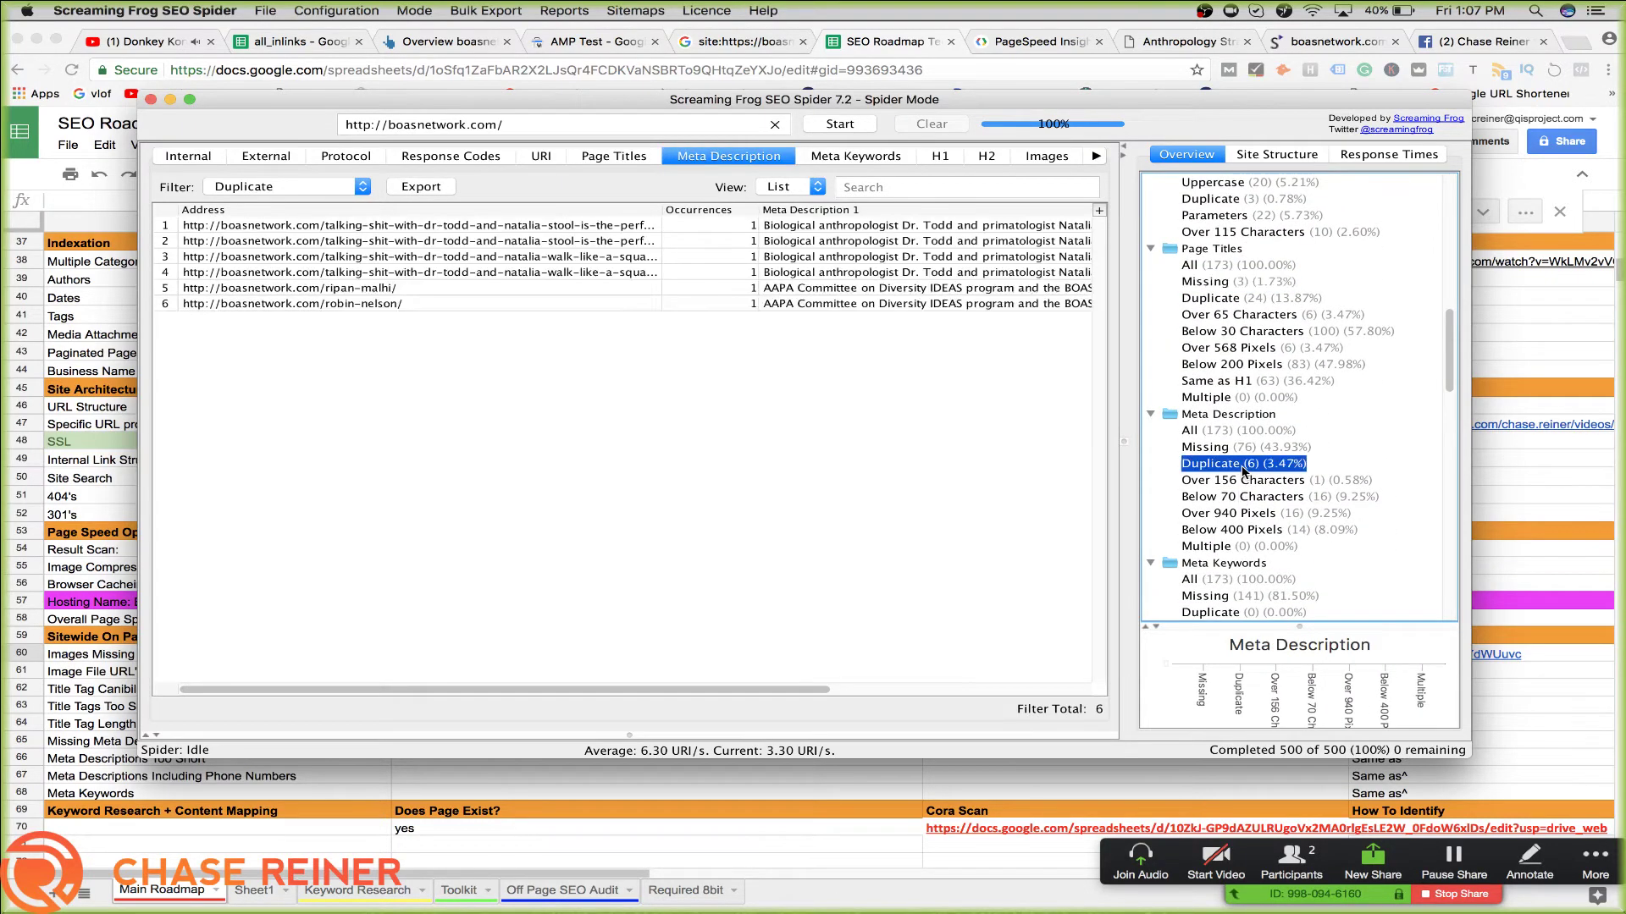
scroll(1241, 469, "down", 8)
left_click(1238, 465)
scroll(1236, 508, "down", 4)
scroll(1231, 549, "down", 5)
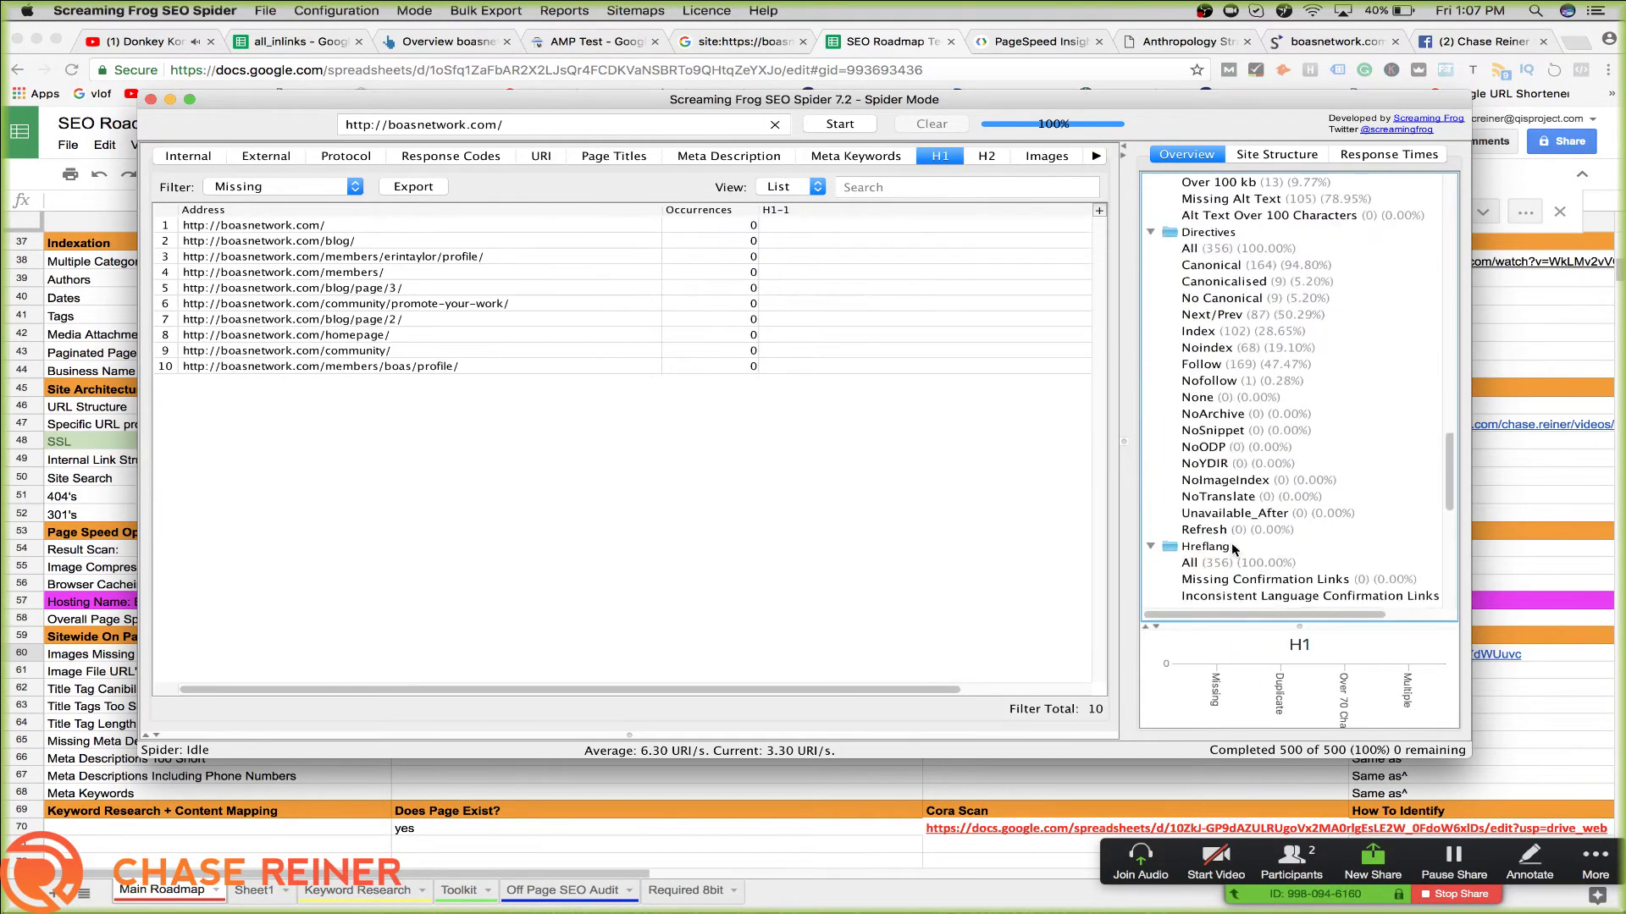
Examine the crawl's HTTP protocol, No Response and URI underscore listings in the overview
scroll(1232, 548, "up", 20)
scroll(1250, 343, "down", 3)
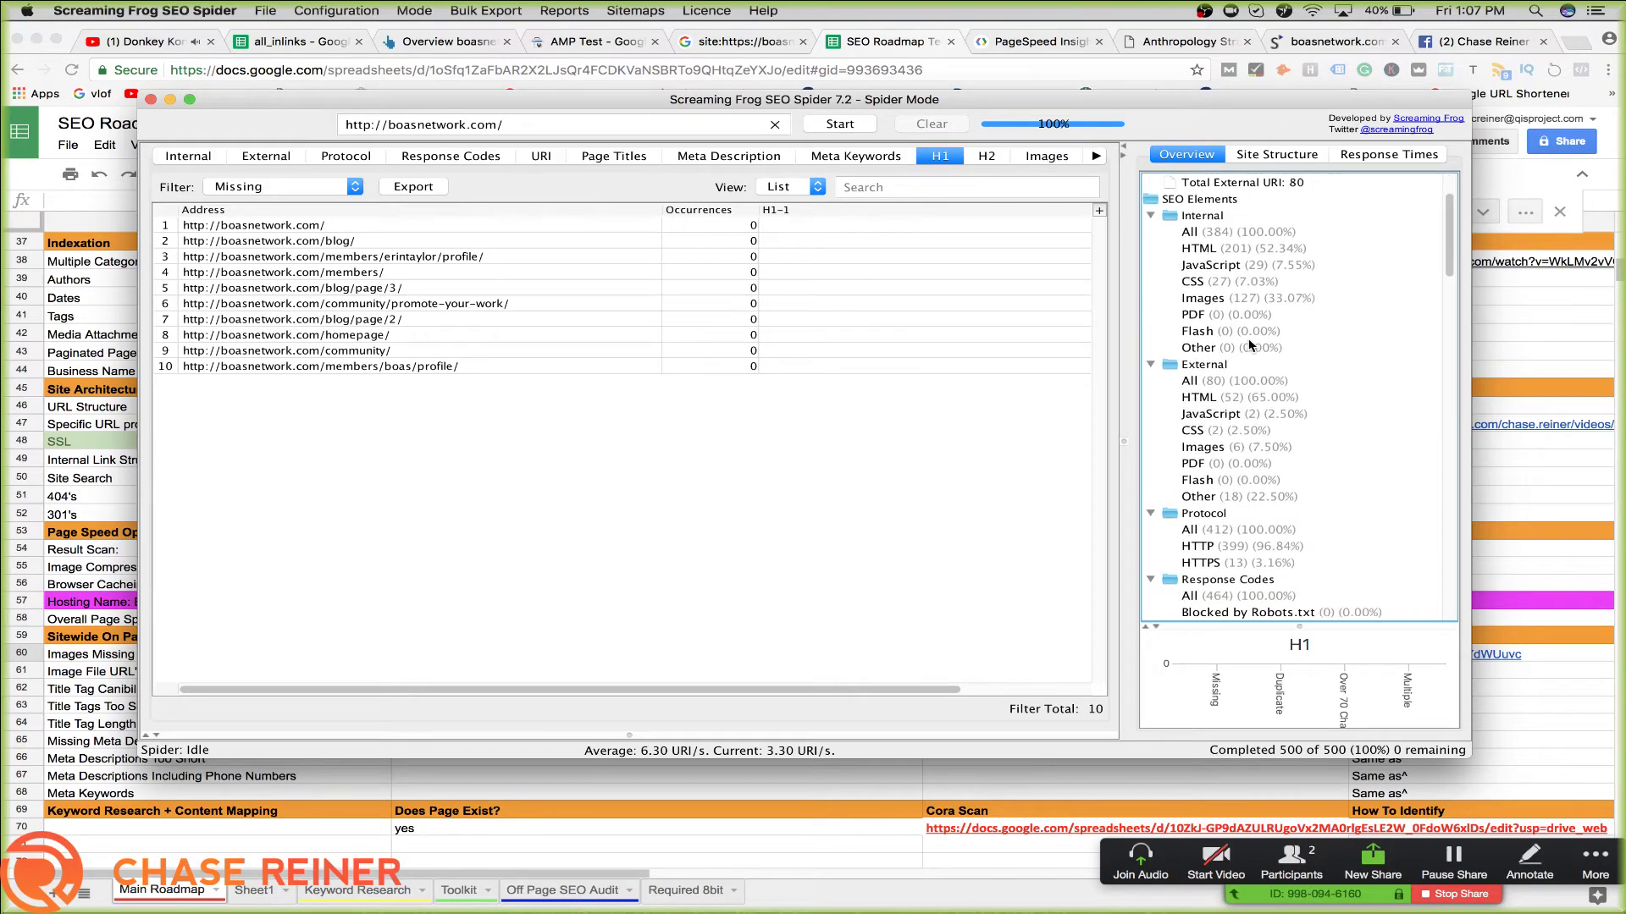
left_click(1217, 417)
scroll(1217, 423, "down", 2)
left_click(1212, 497)
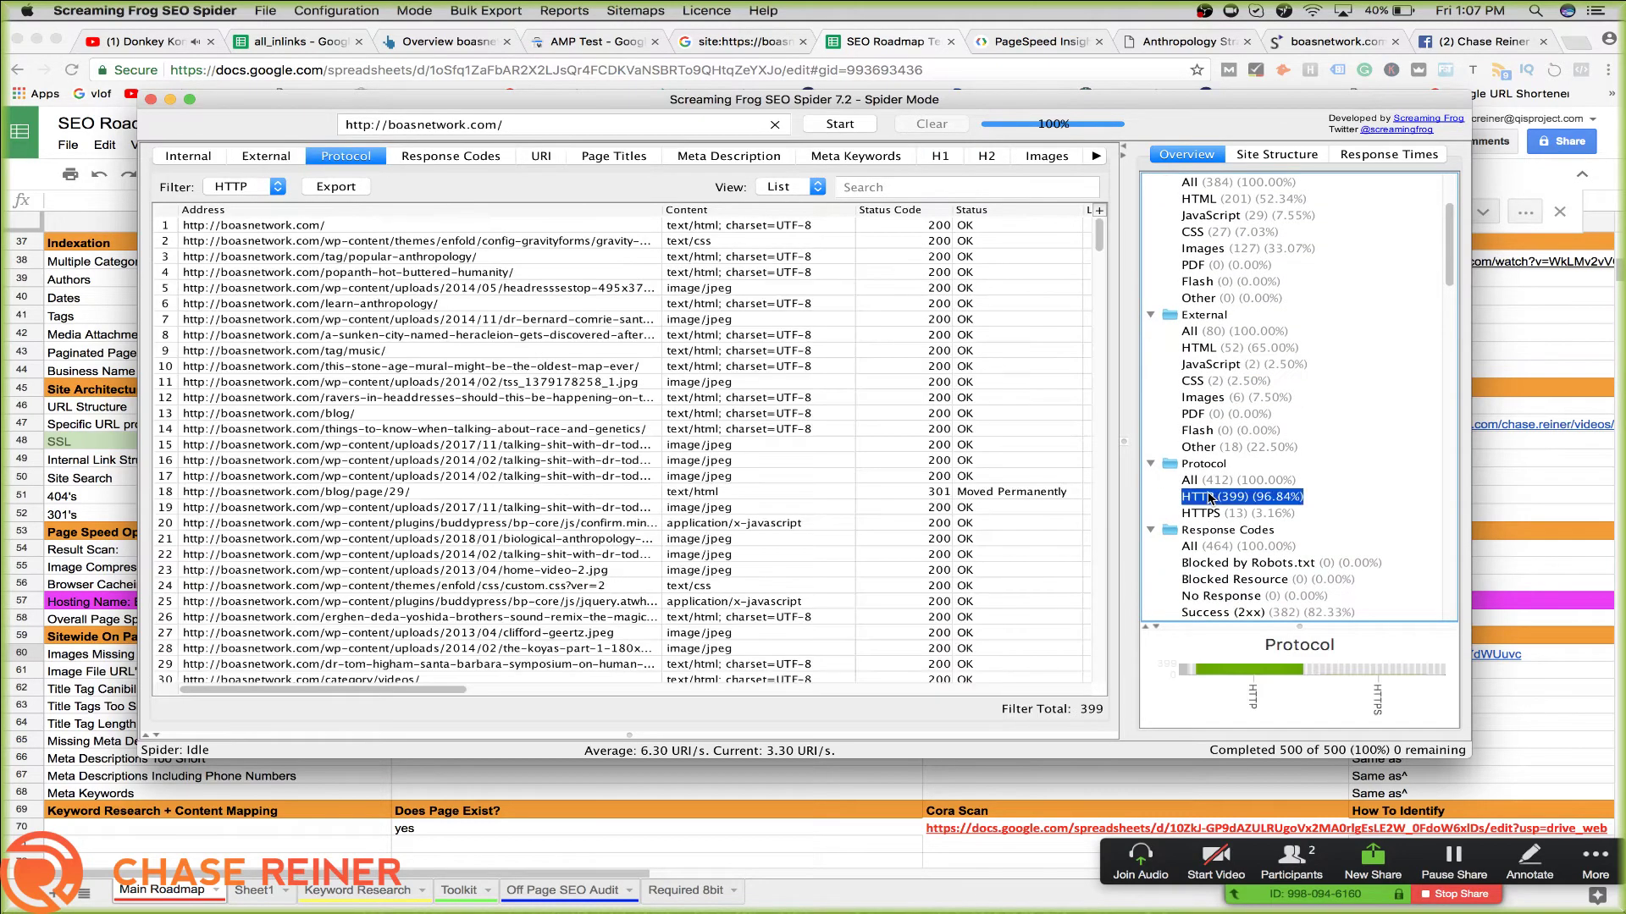
scroll(1243, 442, "down", 5)
left_click(1243, 442)
scroll(1243, 457, "down", 5)
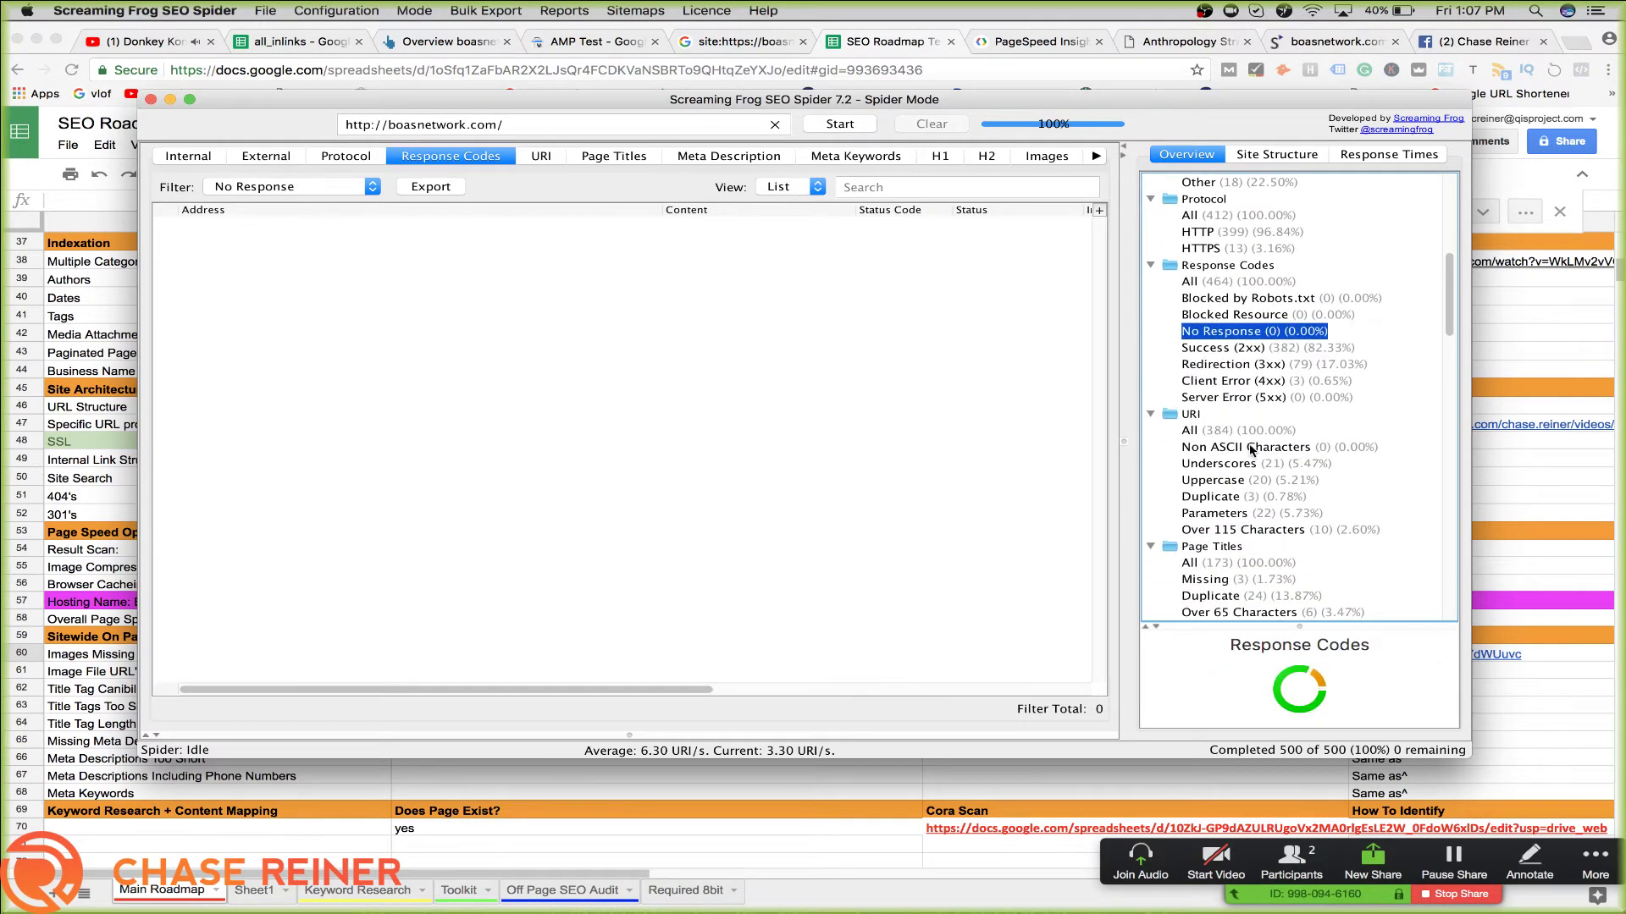
left_click(1238, 464)
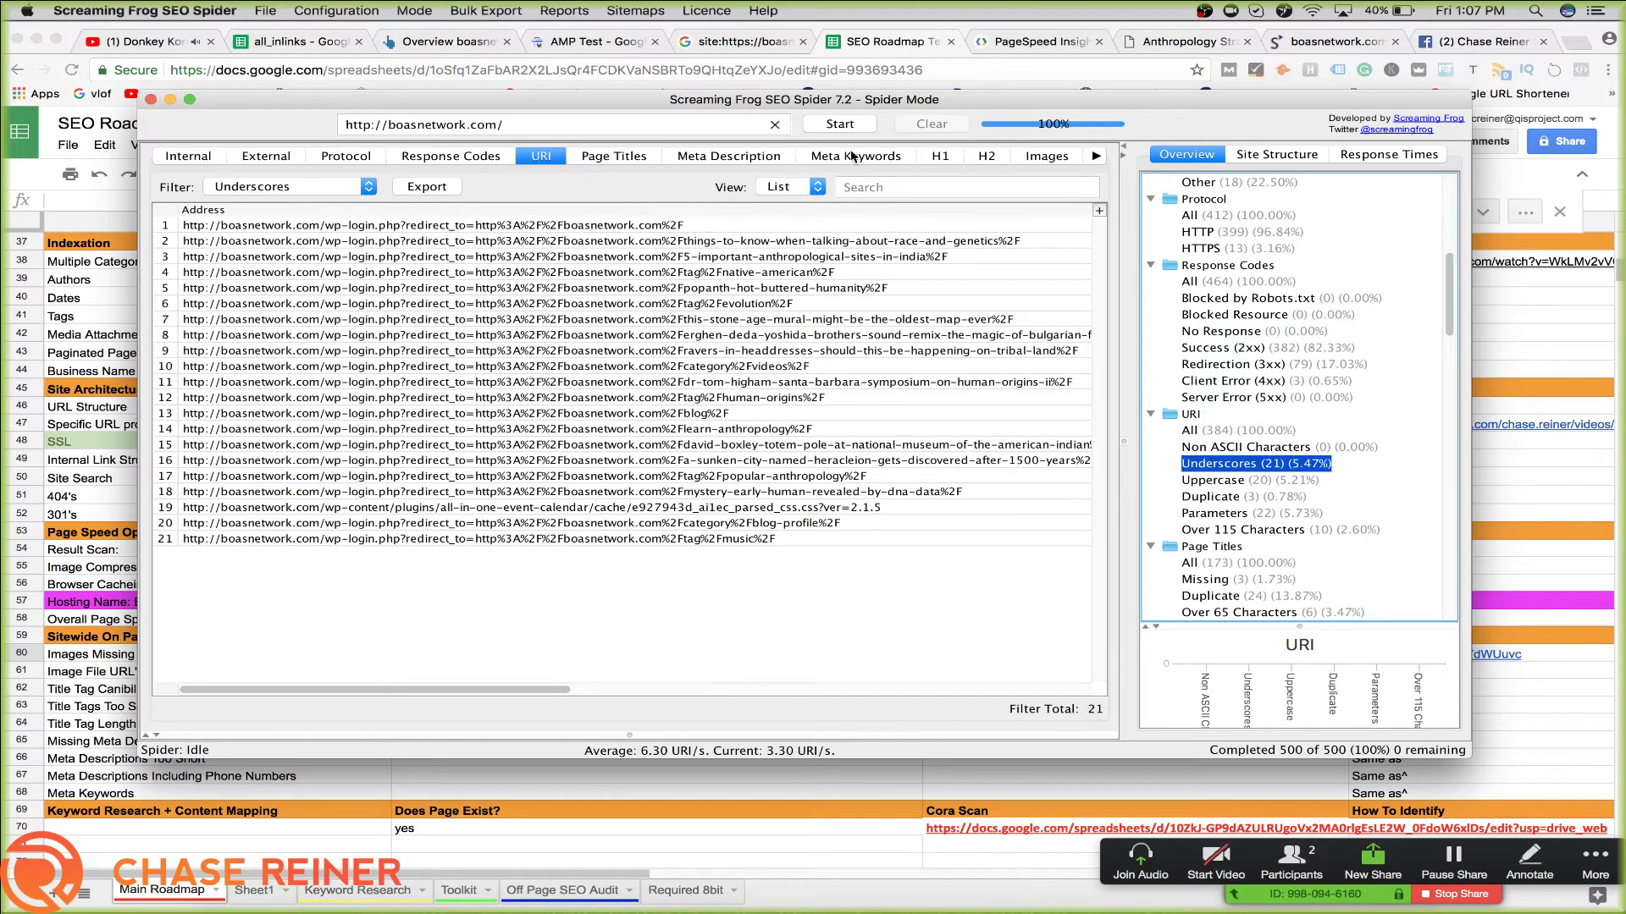
Filter the crawled images to Missing Alt Text and export them as the CSV images_missing_alt_text in the SEO Audit Export folder
left_click(904, 156)
left_click(1047, 156)
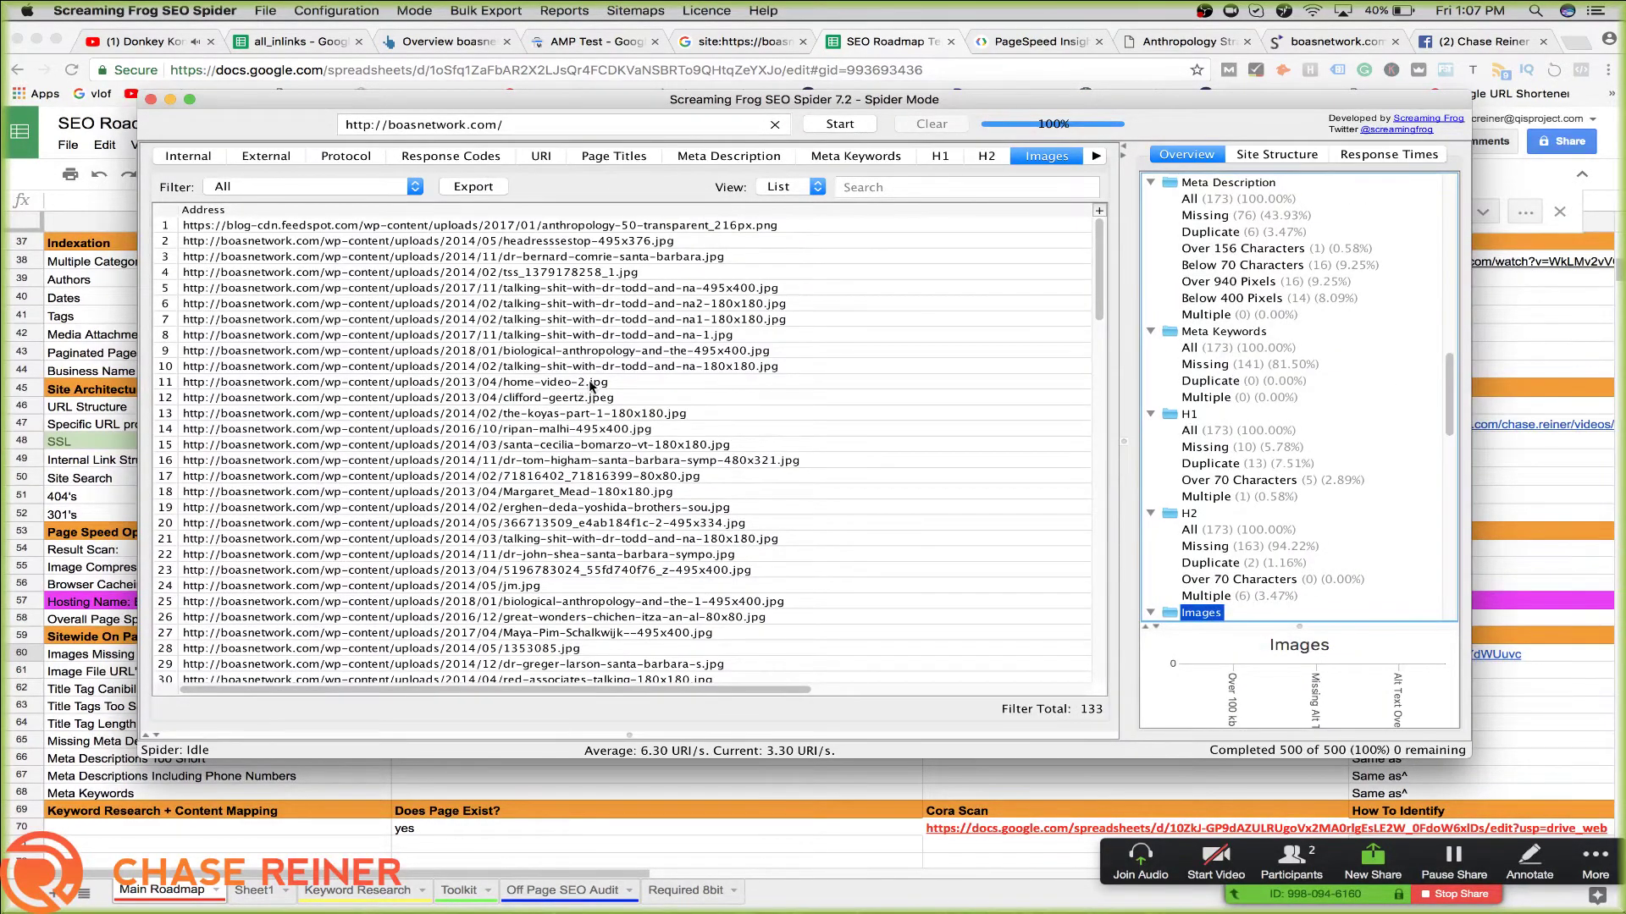
left_click(390, 193)
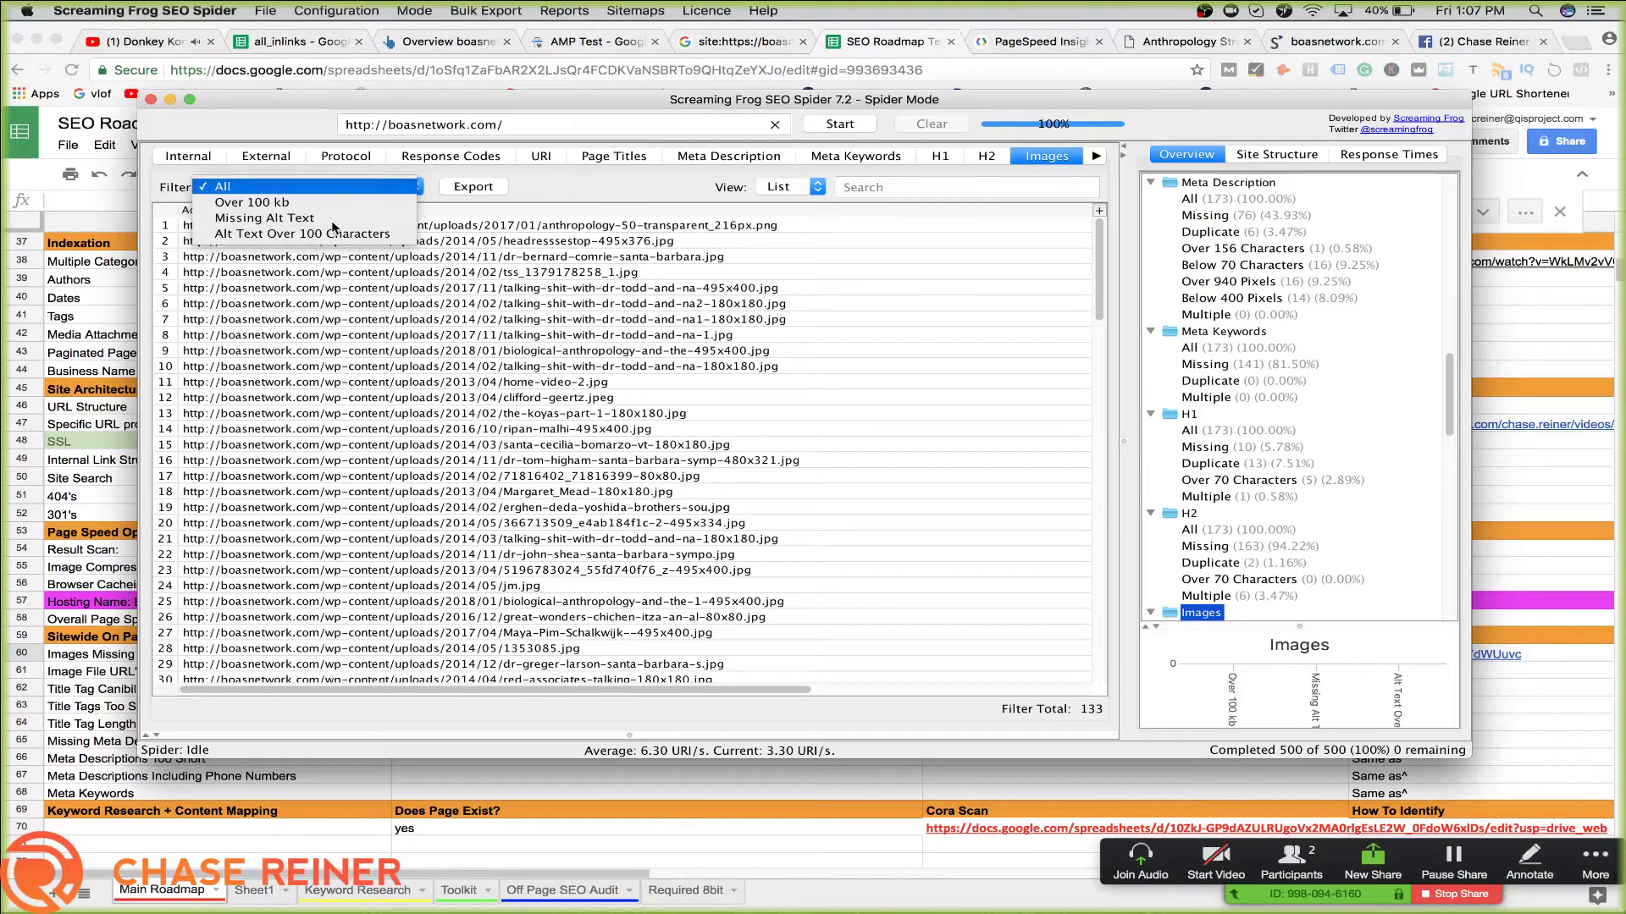
left_click(330, 218)
left_click(506, 305)
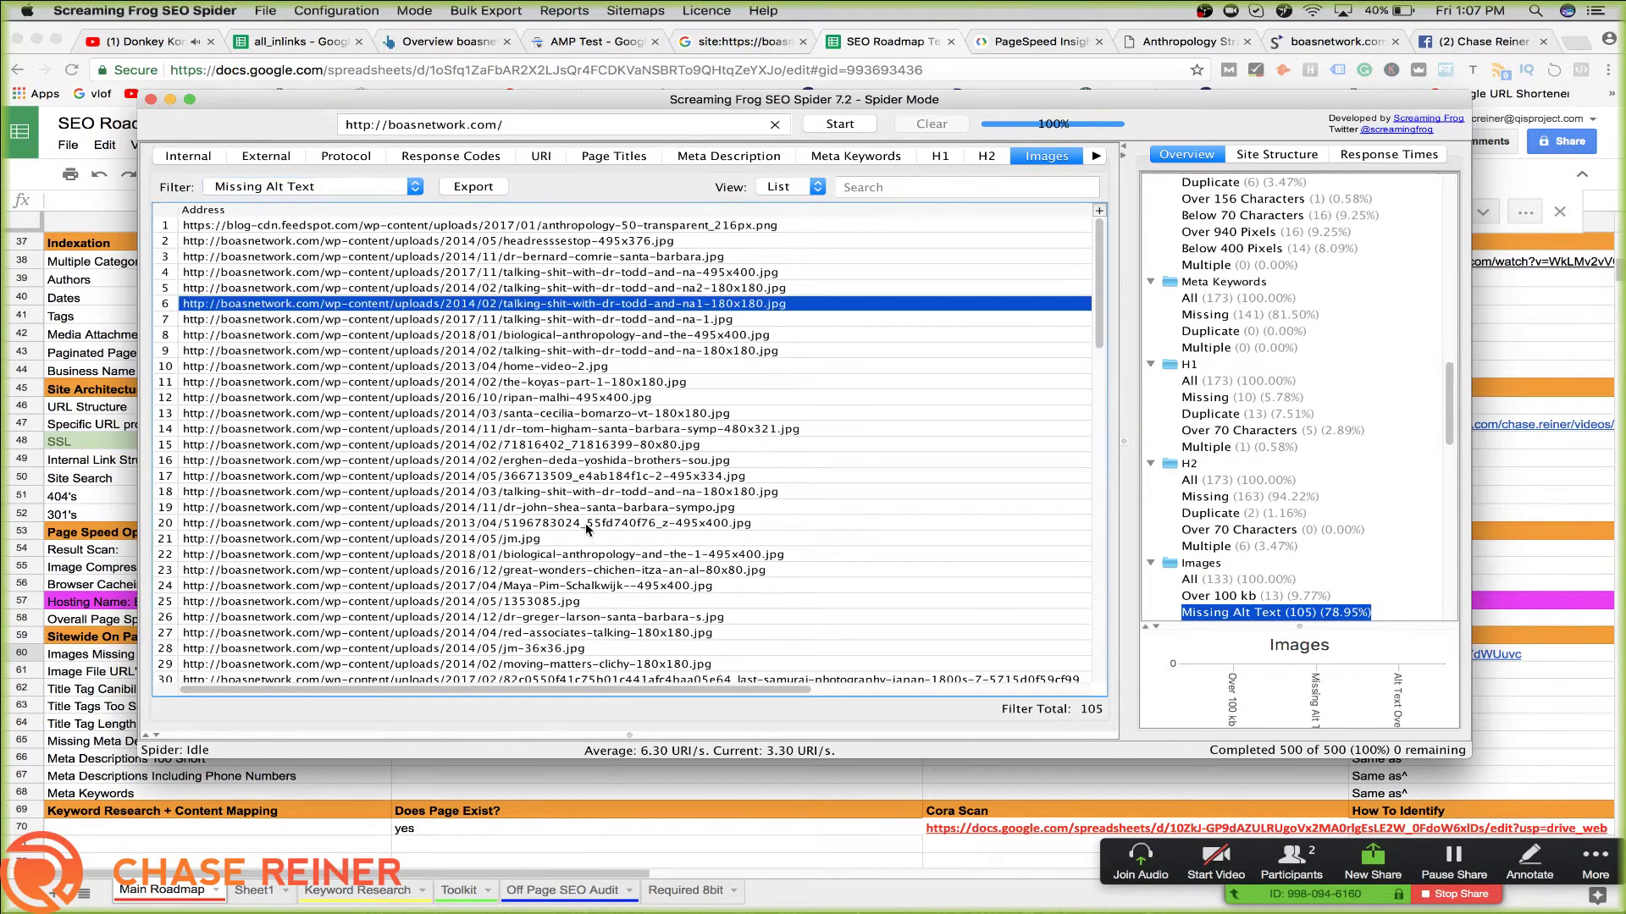
scroll(590, 529, "right", 10)
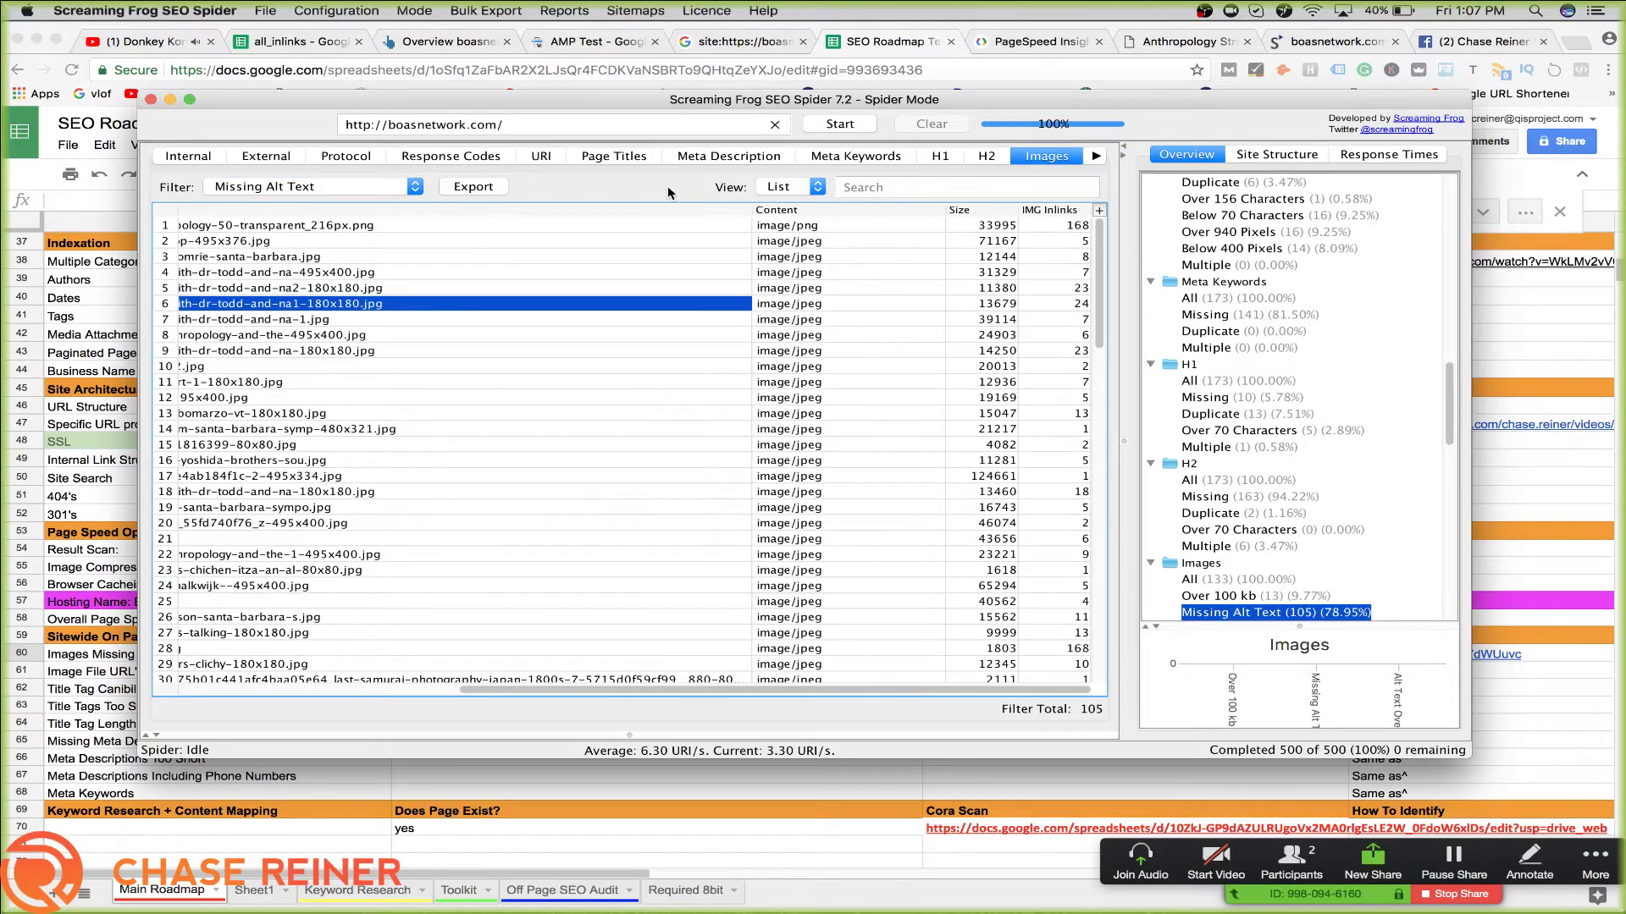
scroll(550, 381, "left", 10)
left_click(474, 186)
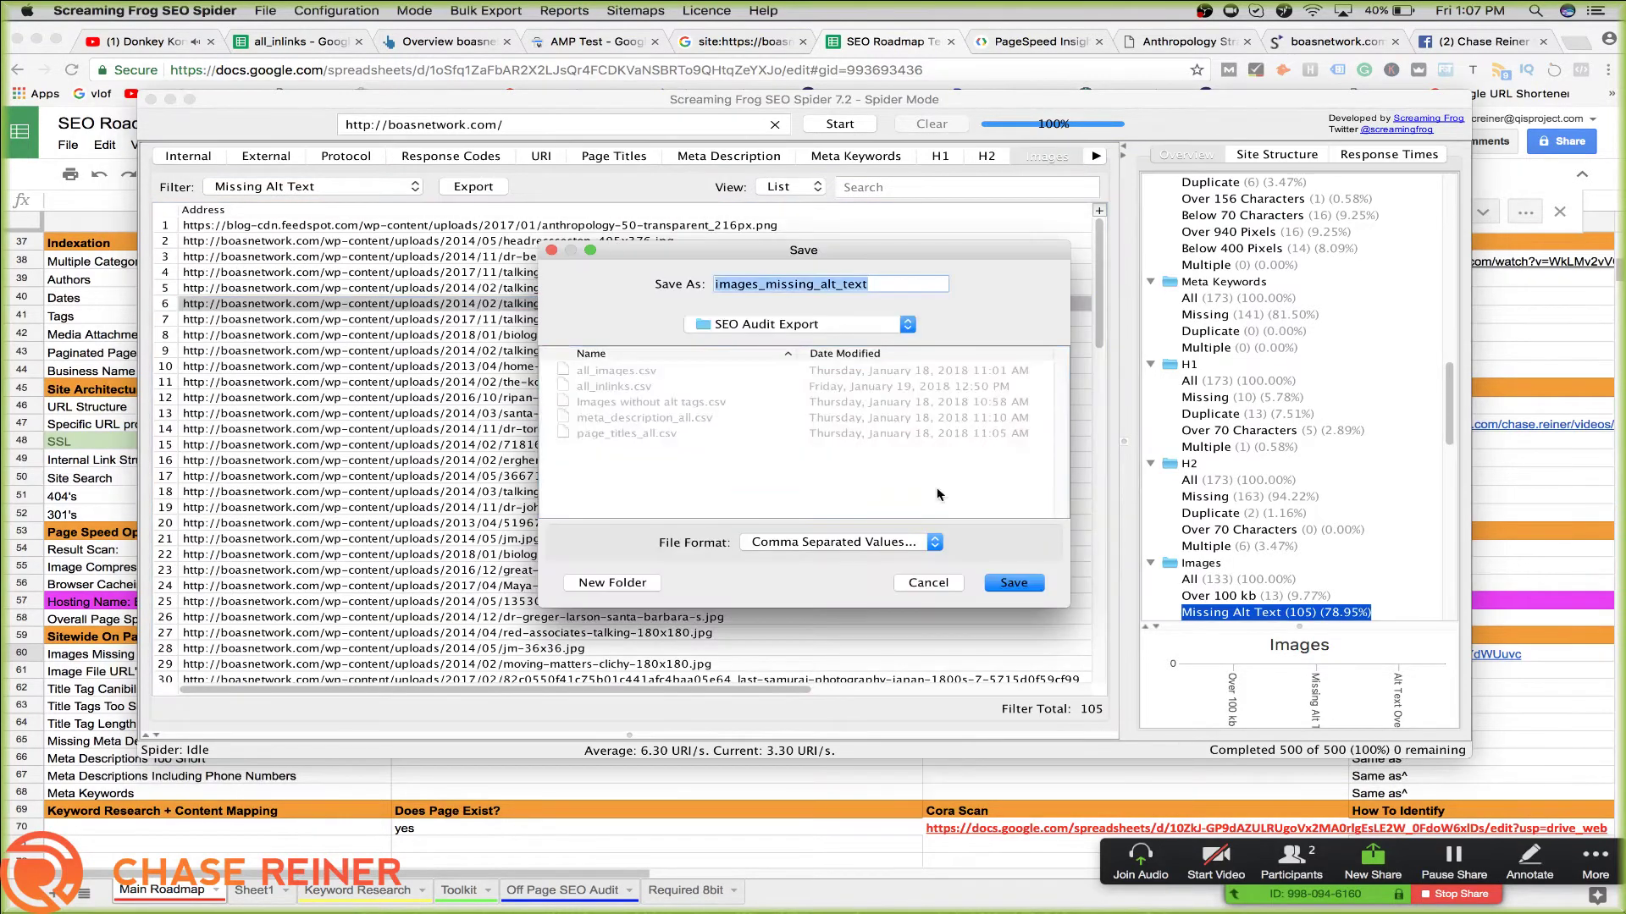
left_click(1034, 591)
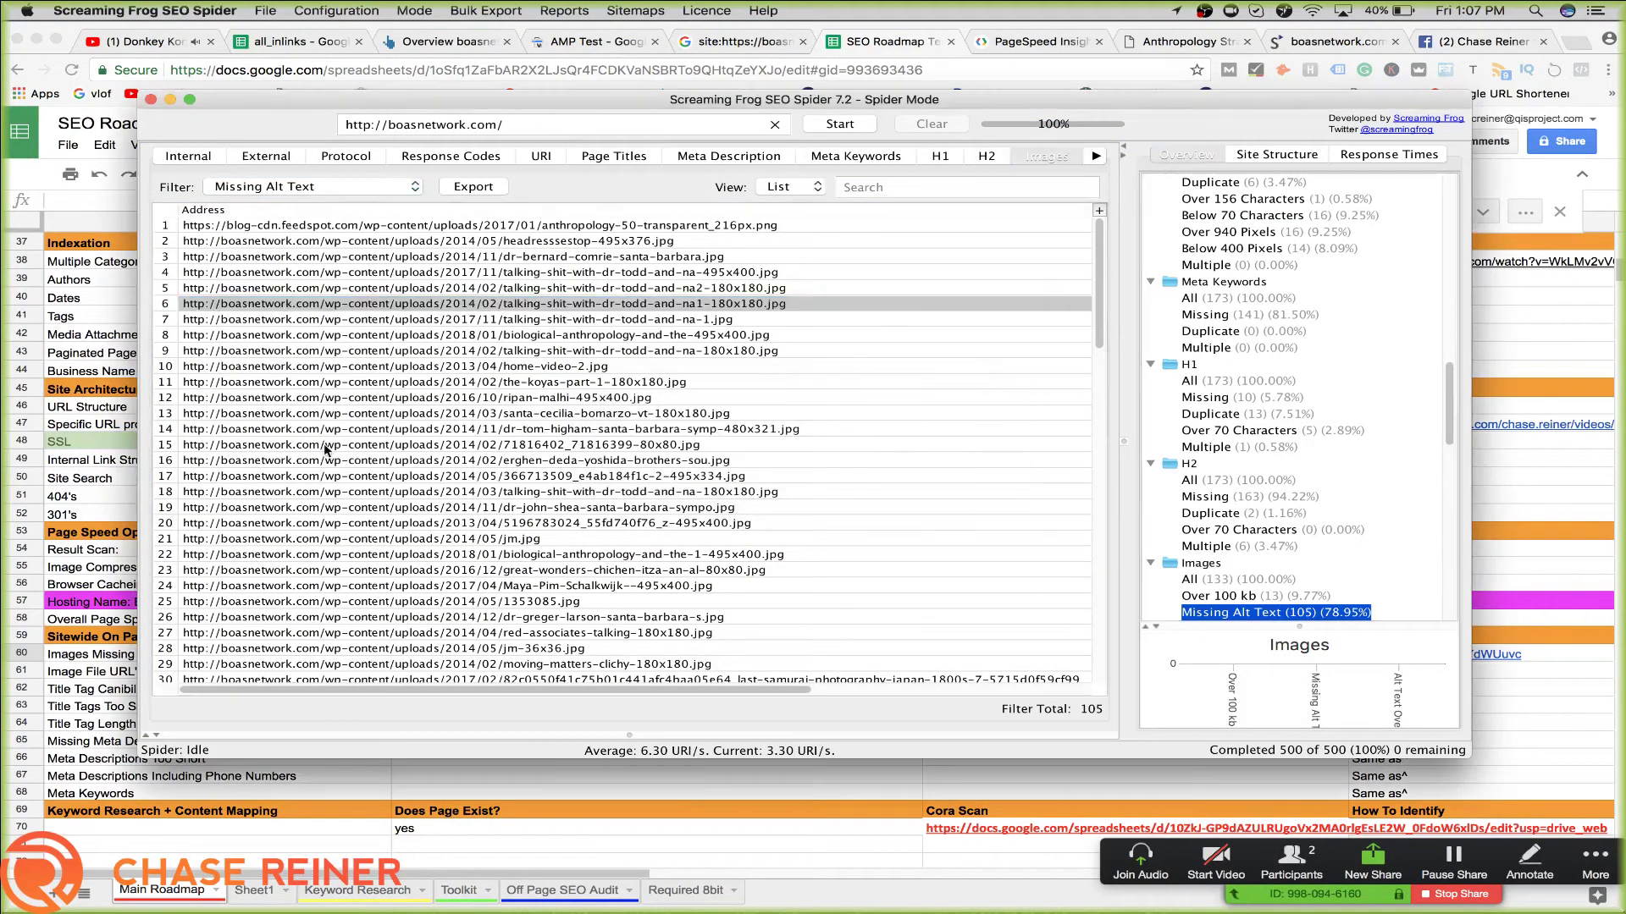
Return to the roadmap sheet in Chrome and enter "z" as the status for Images Missing Alt Tags
left_click(140, 438)
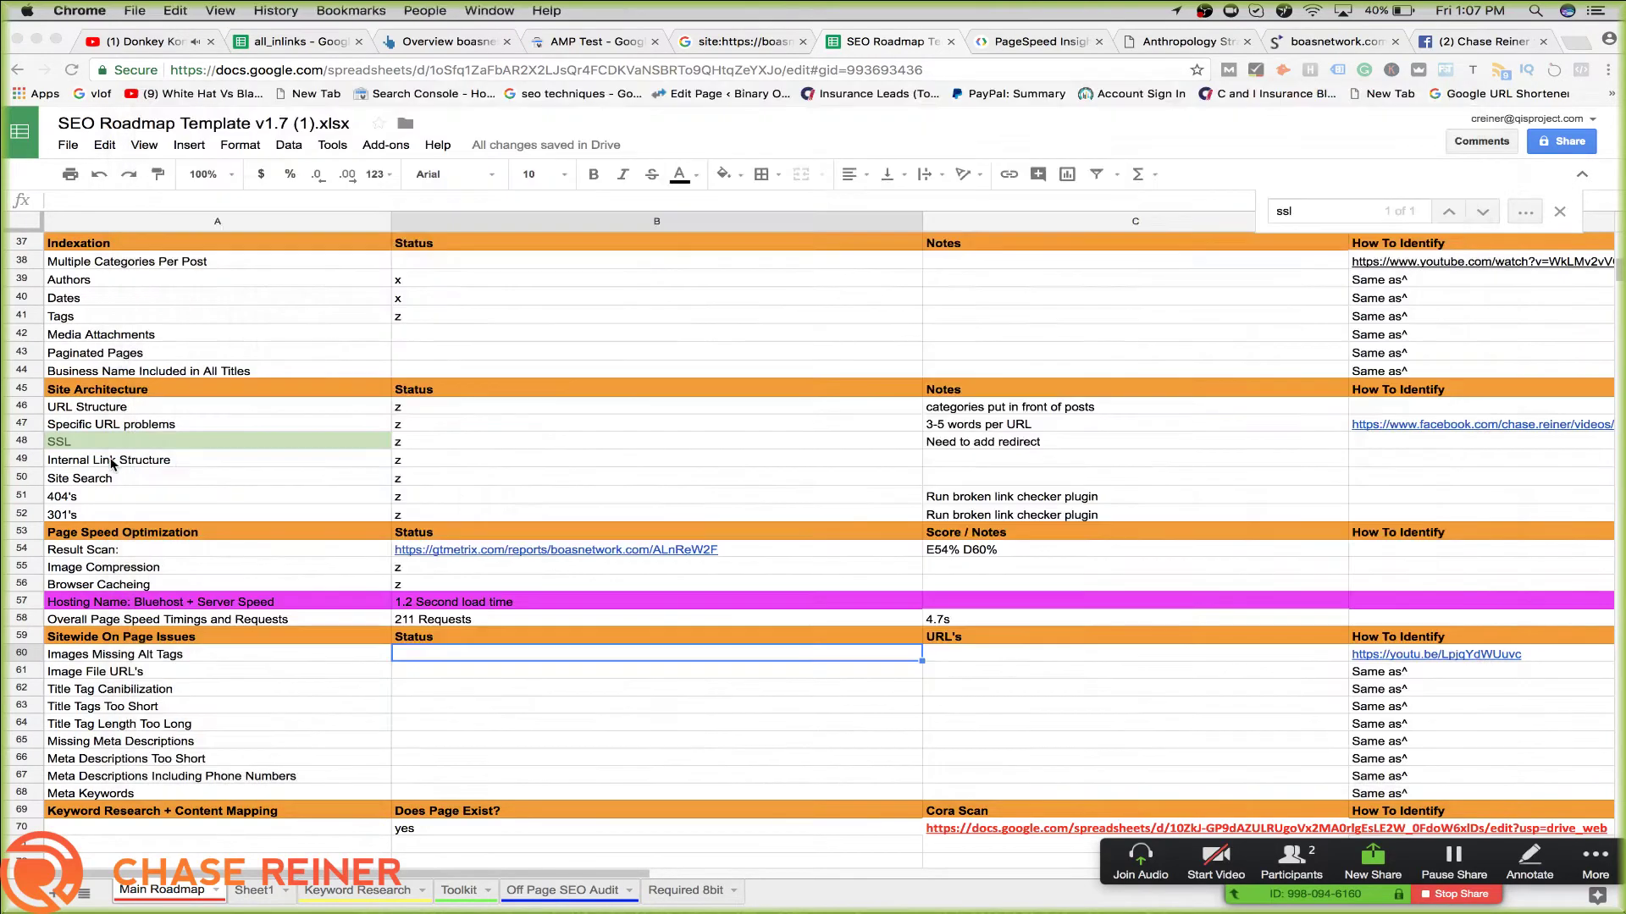
left_click(650, 673)
left_click(625, 659)
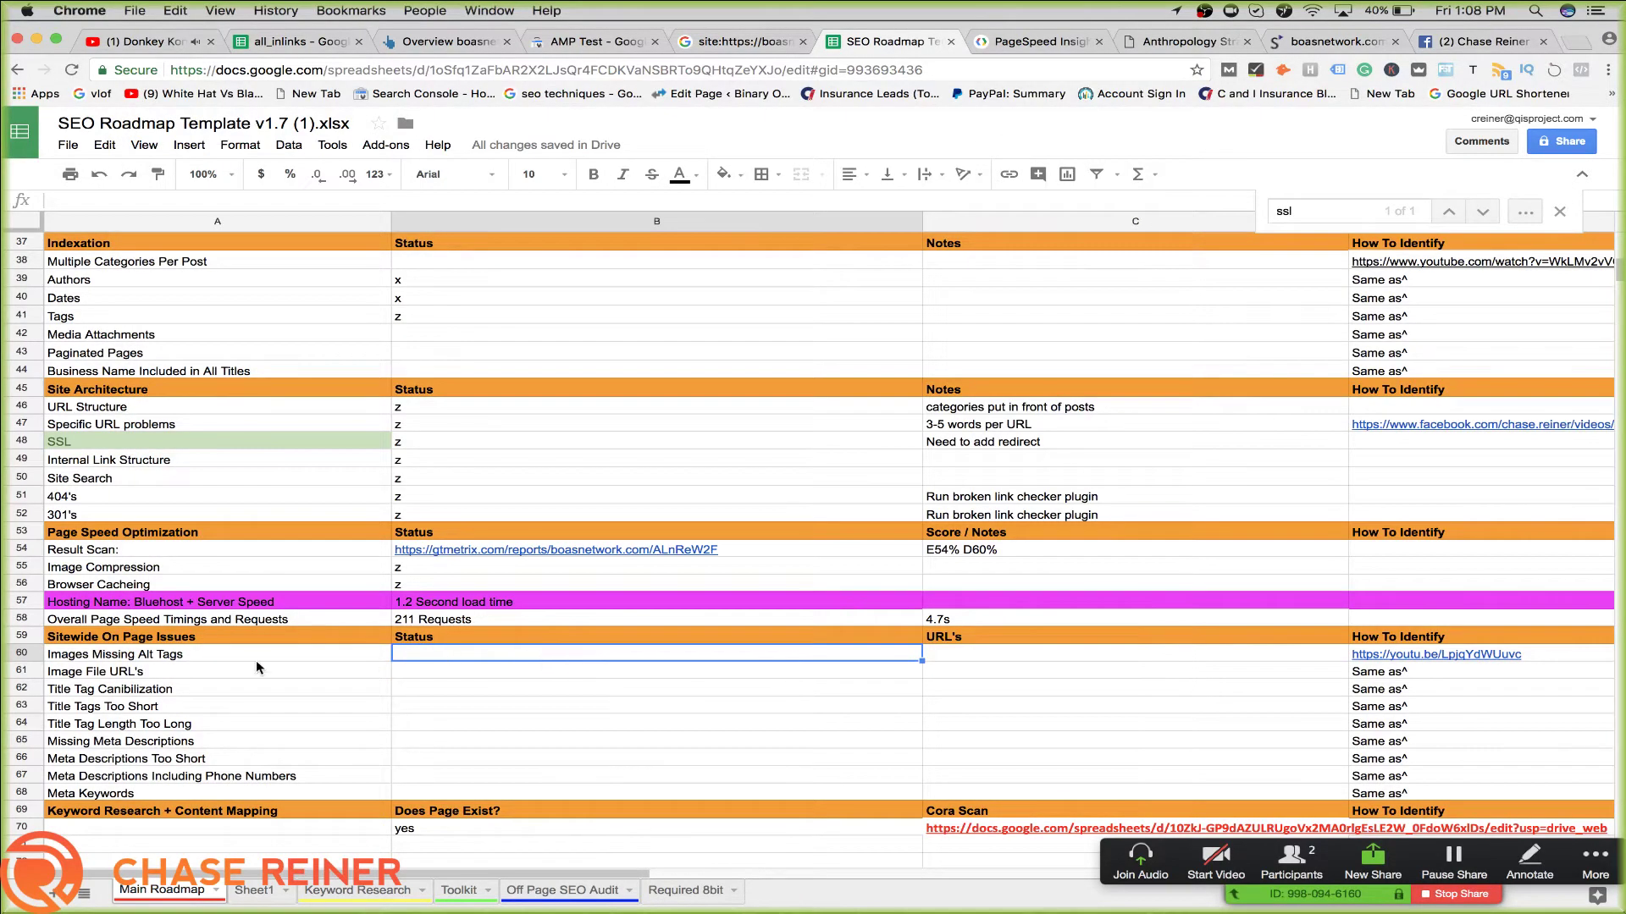
type("z")
Upload images_missing_alt_text.csv from the SEO Audit Export folder and open it as a Google Sheets spreadsheet
left_click(973, 656)
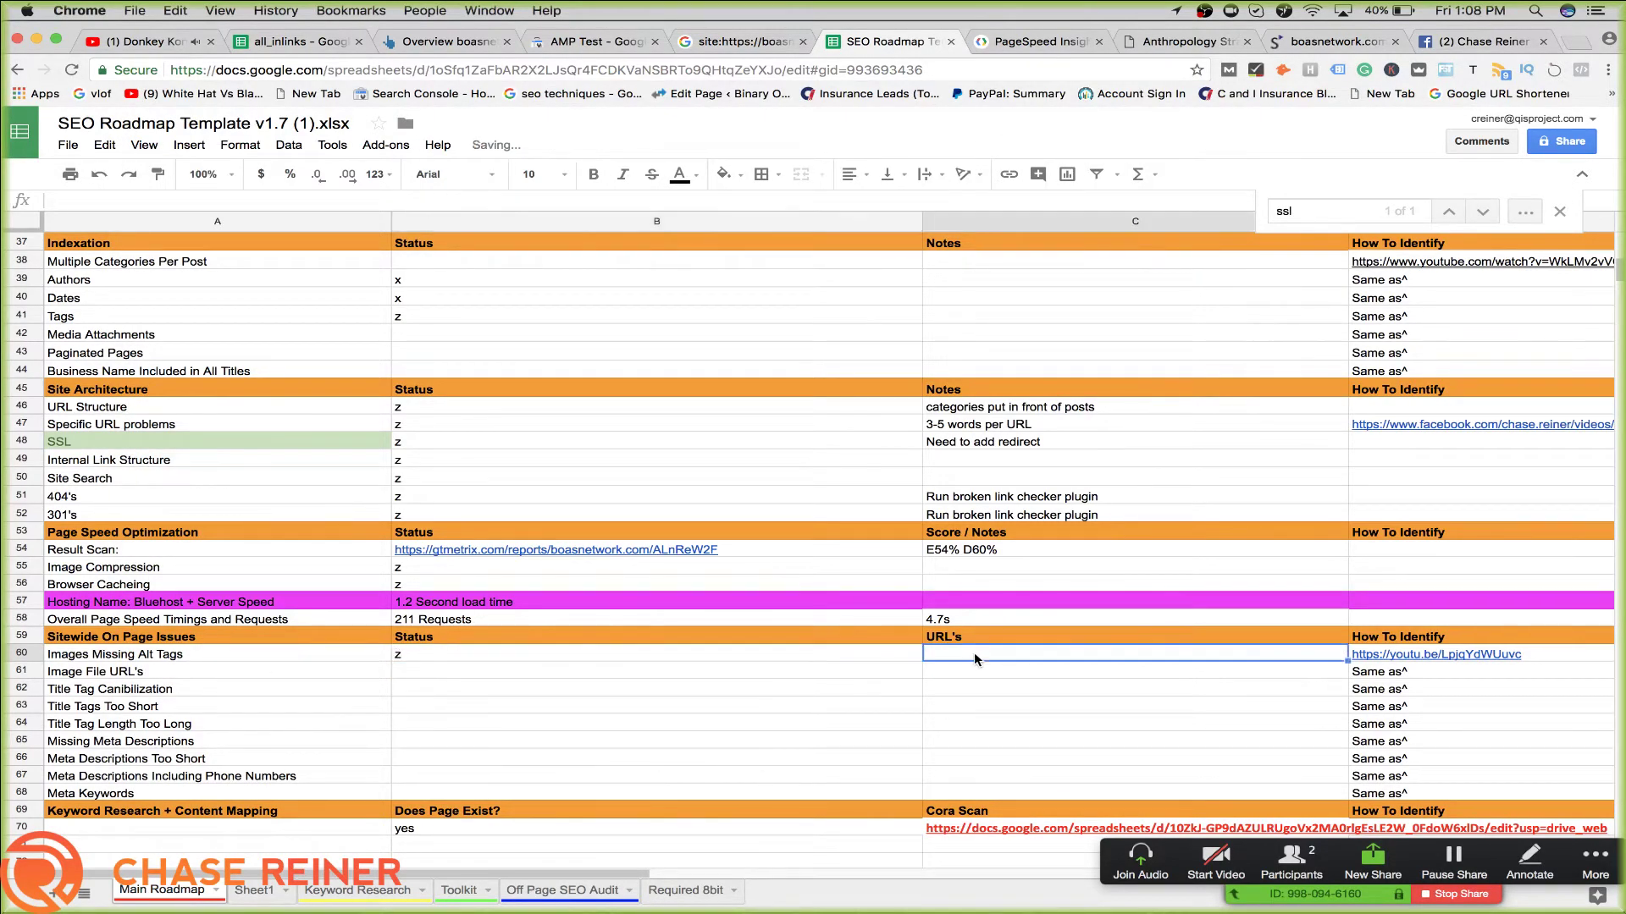
double_click(974, 654)
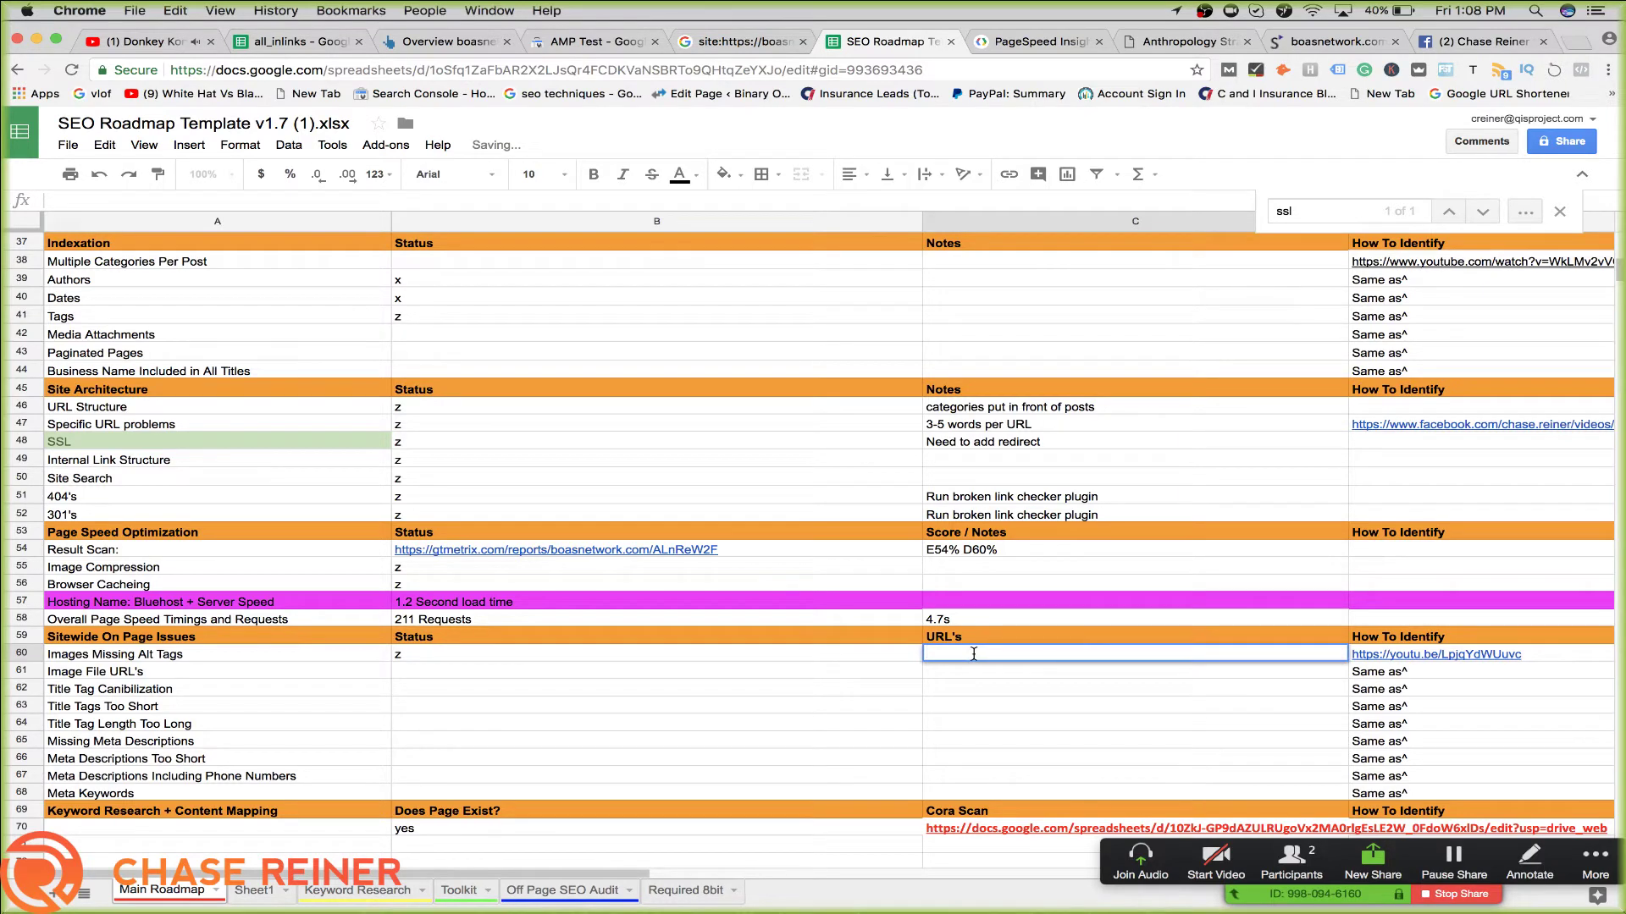
left_click(68, 145)
left_click(104, 230)
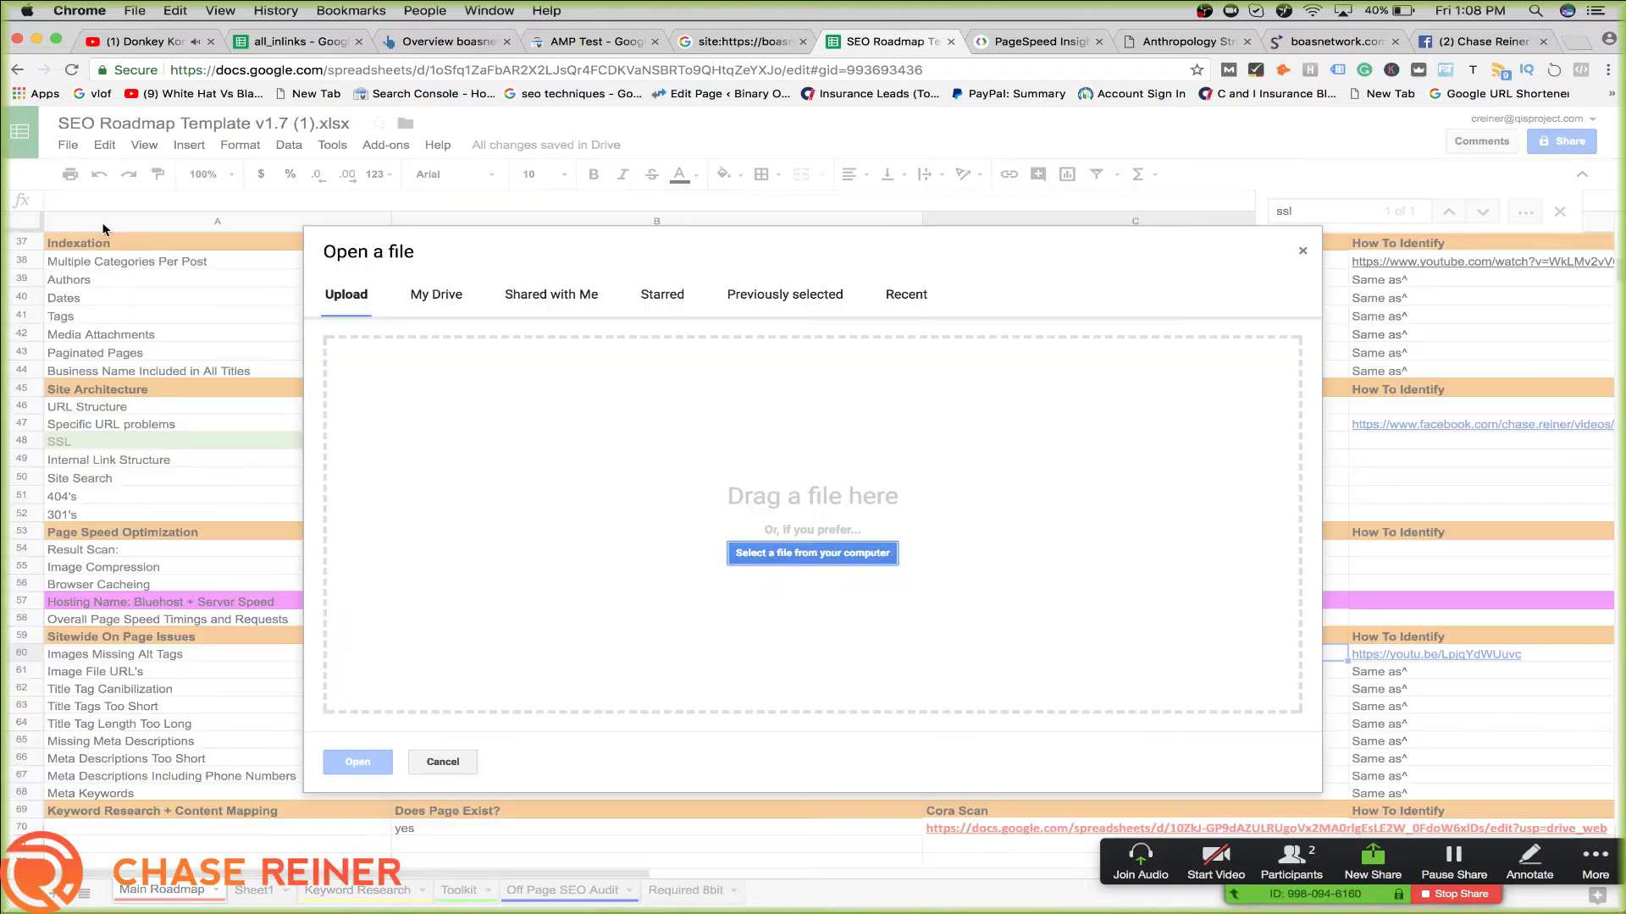
left_click(832, 562)
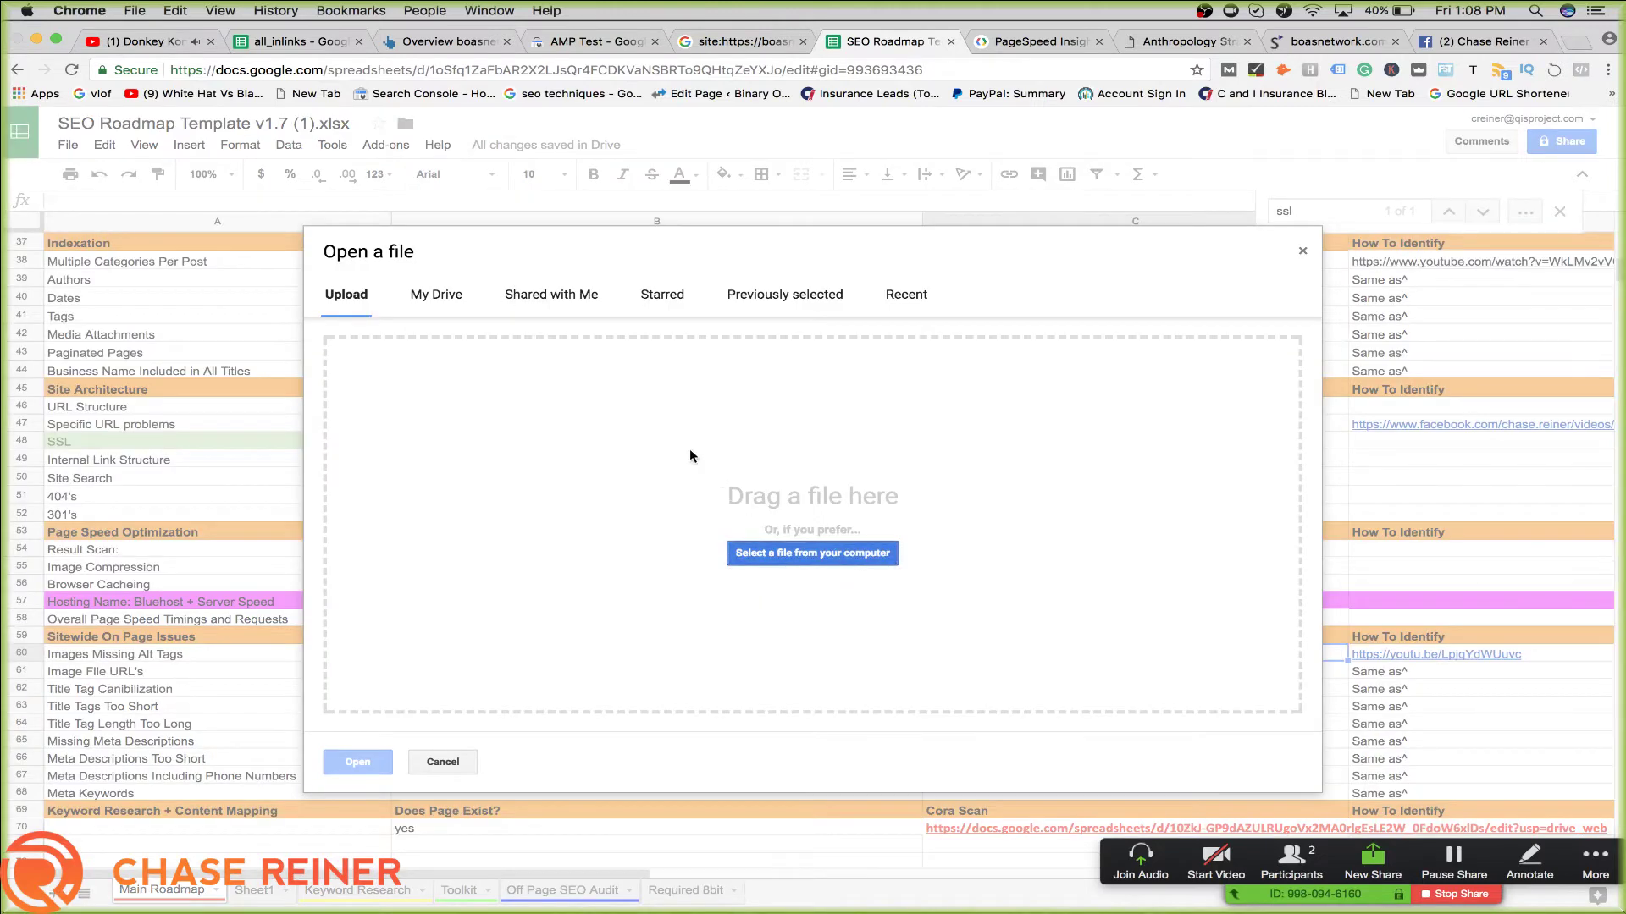
double_click(697, 183)
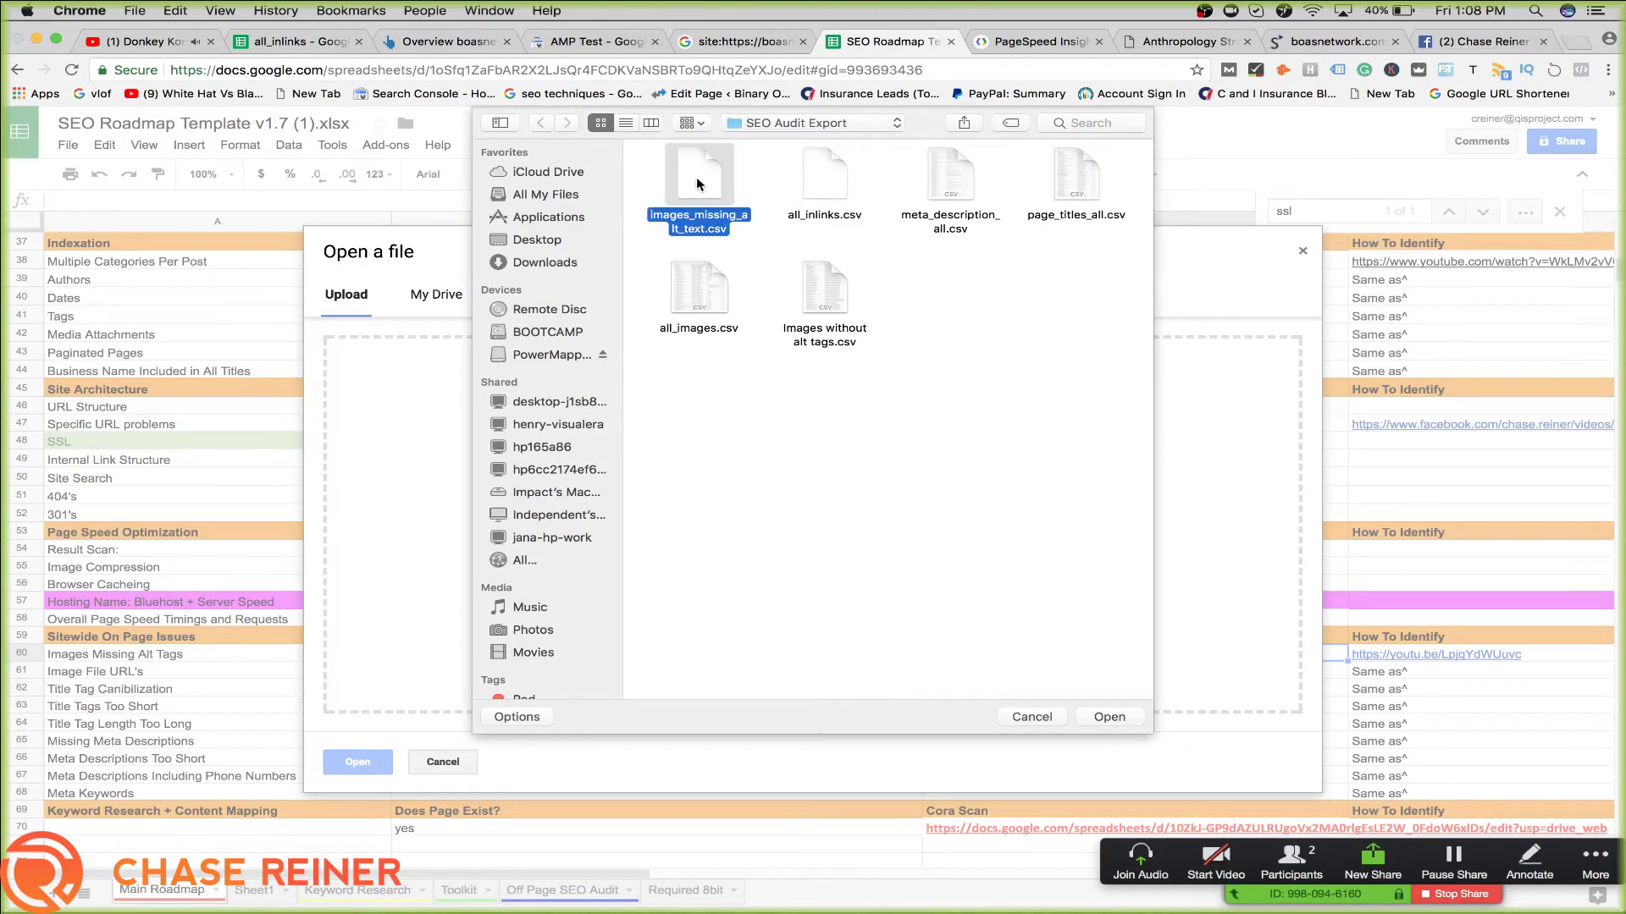
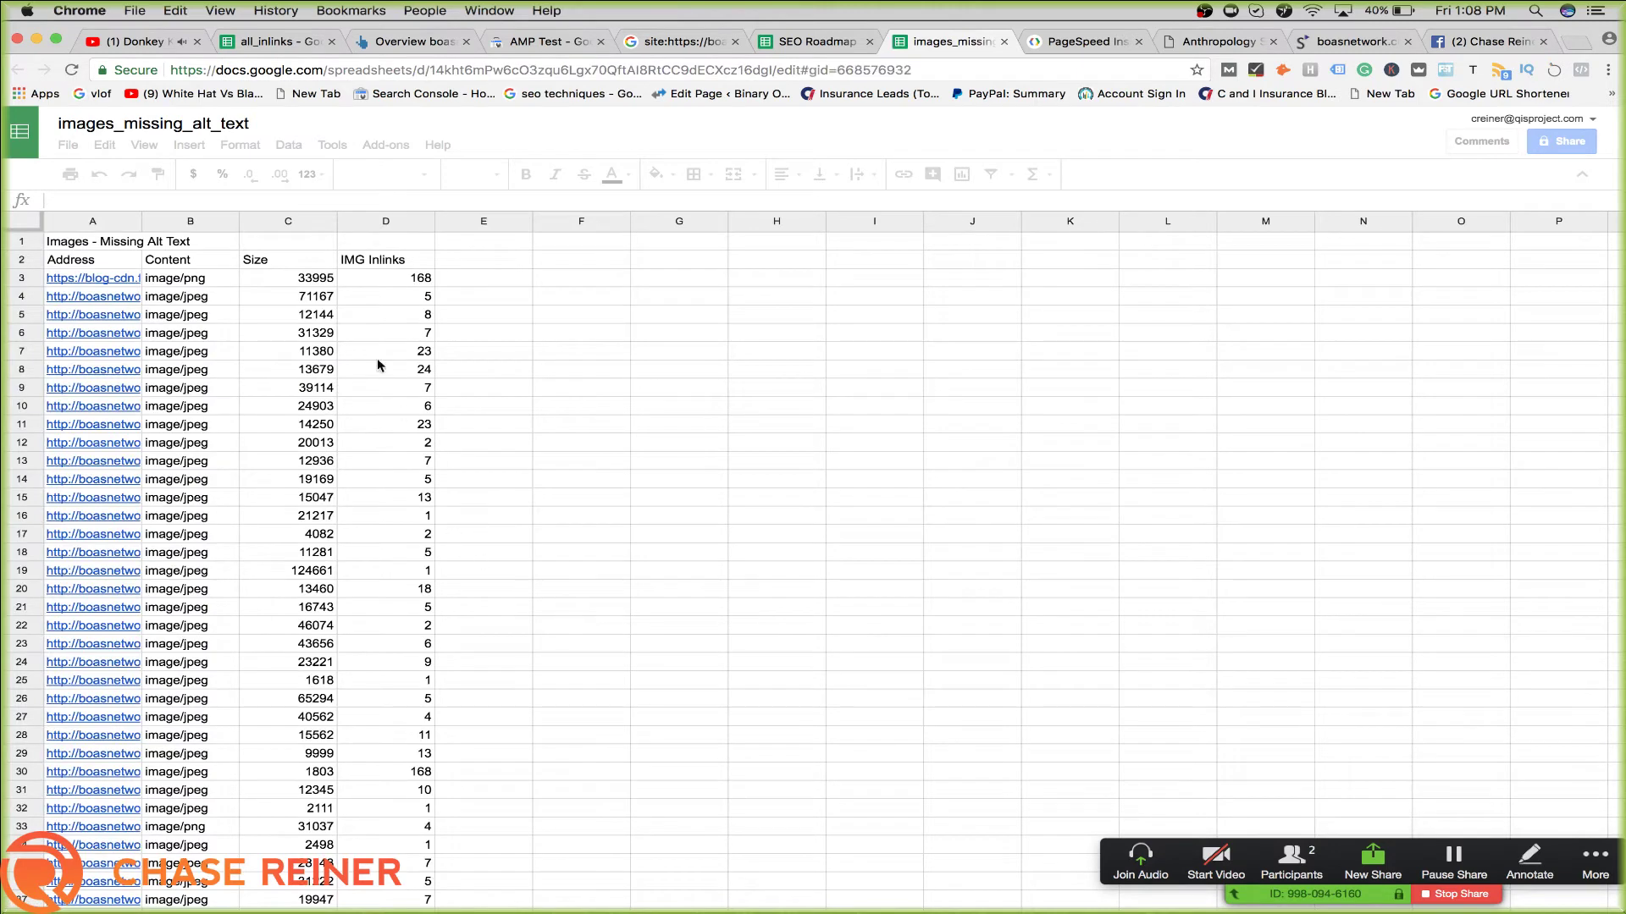
Copy the images_missing_alt_text spreadsheet's link into the URL's cell for Images Missing Alt Tags in the roadmap sheet
left_click(387, 68)
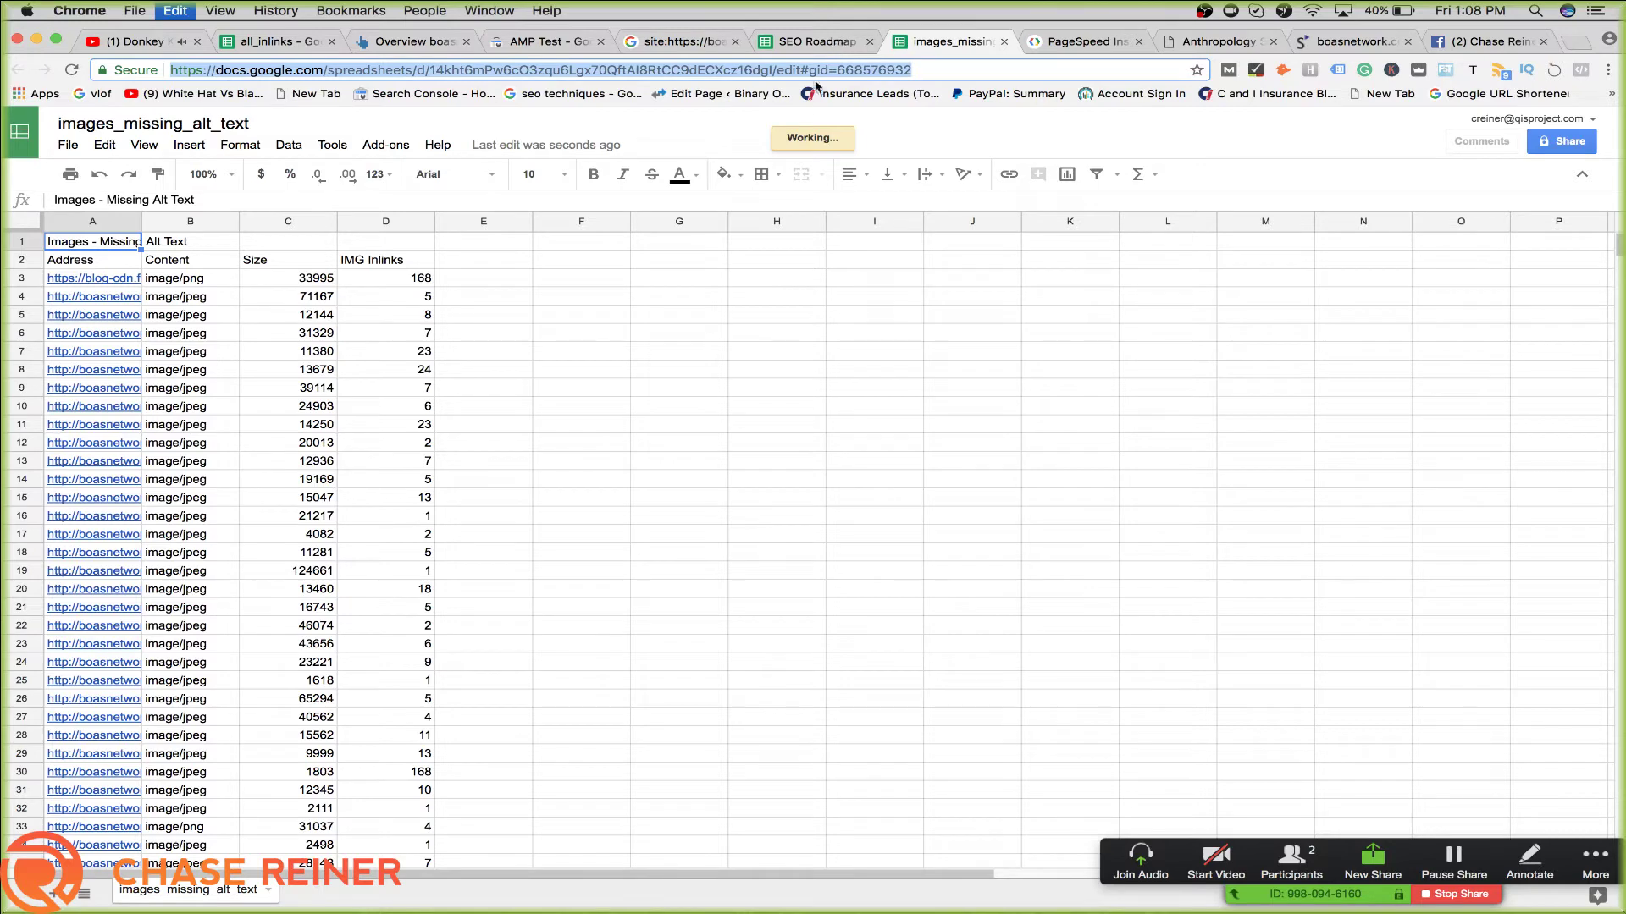
left_click(834, 41)
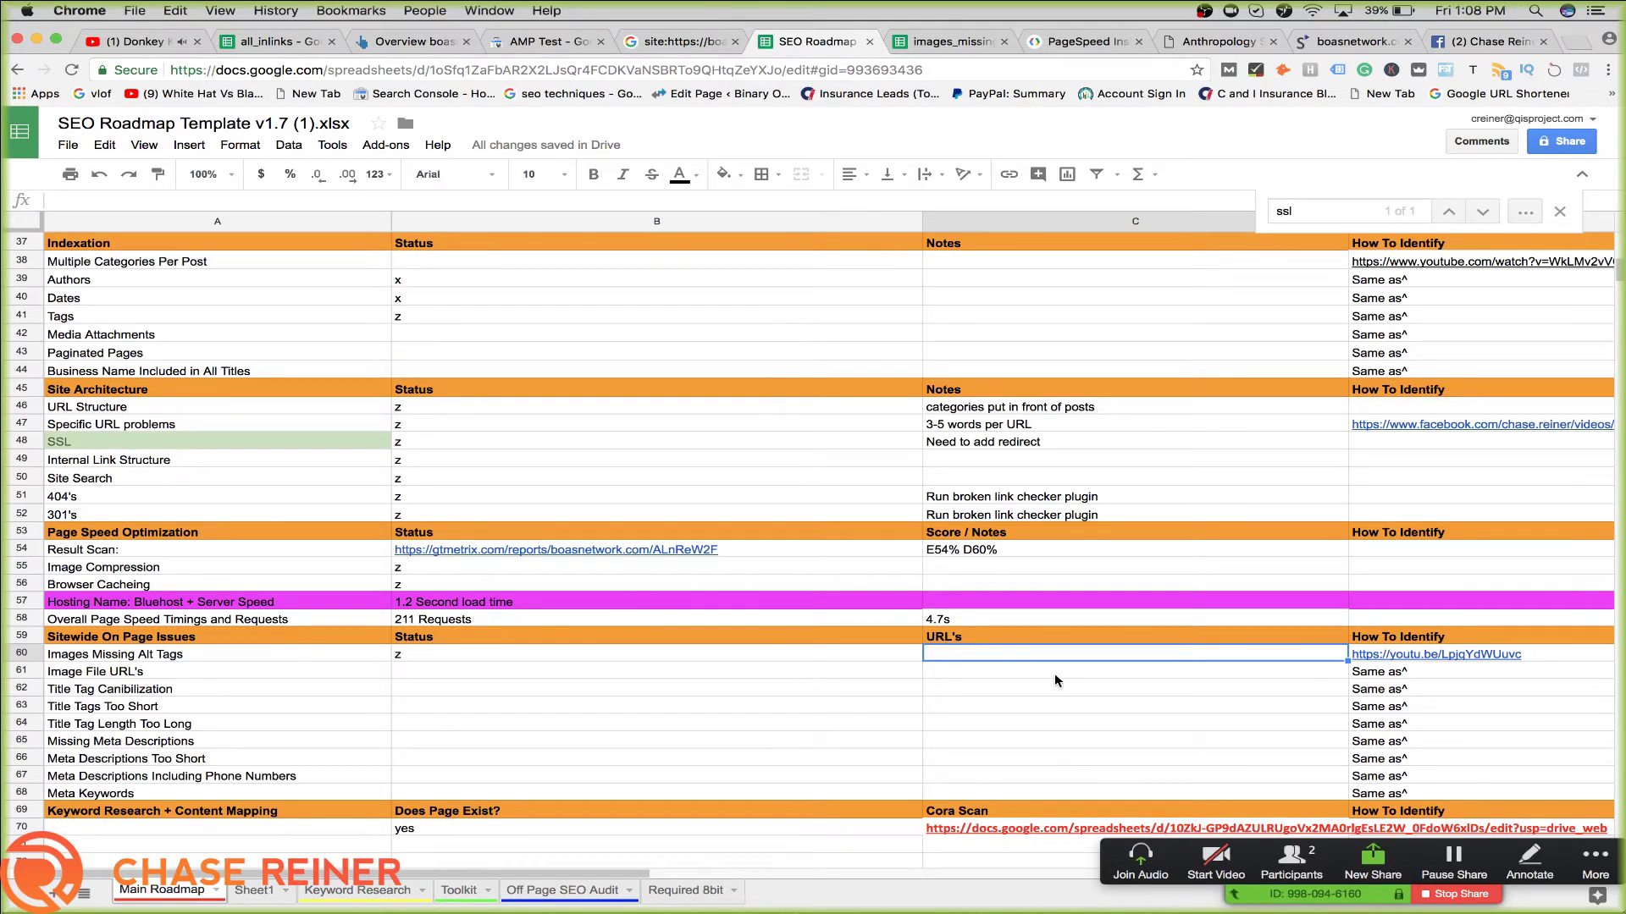
key("ctrl+v")
left_click(655, 652)
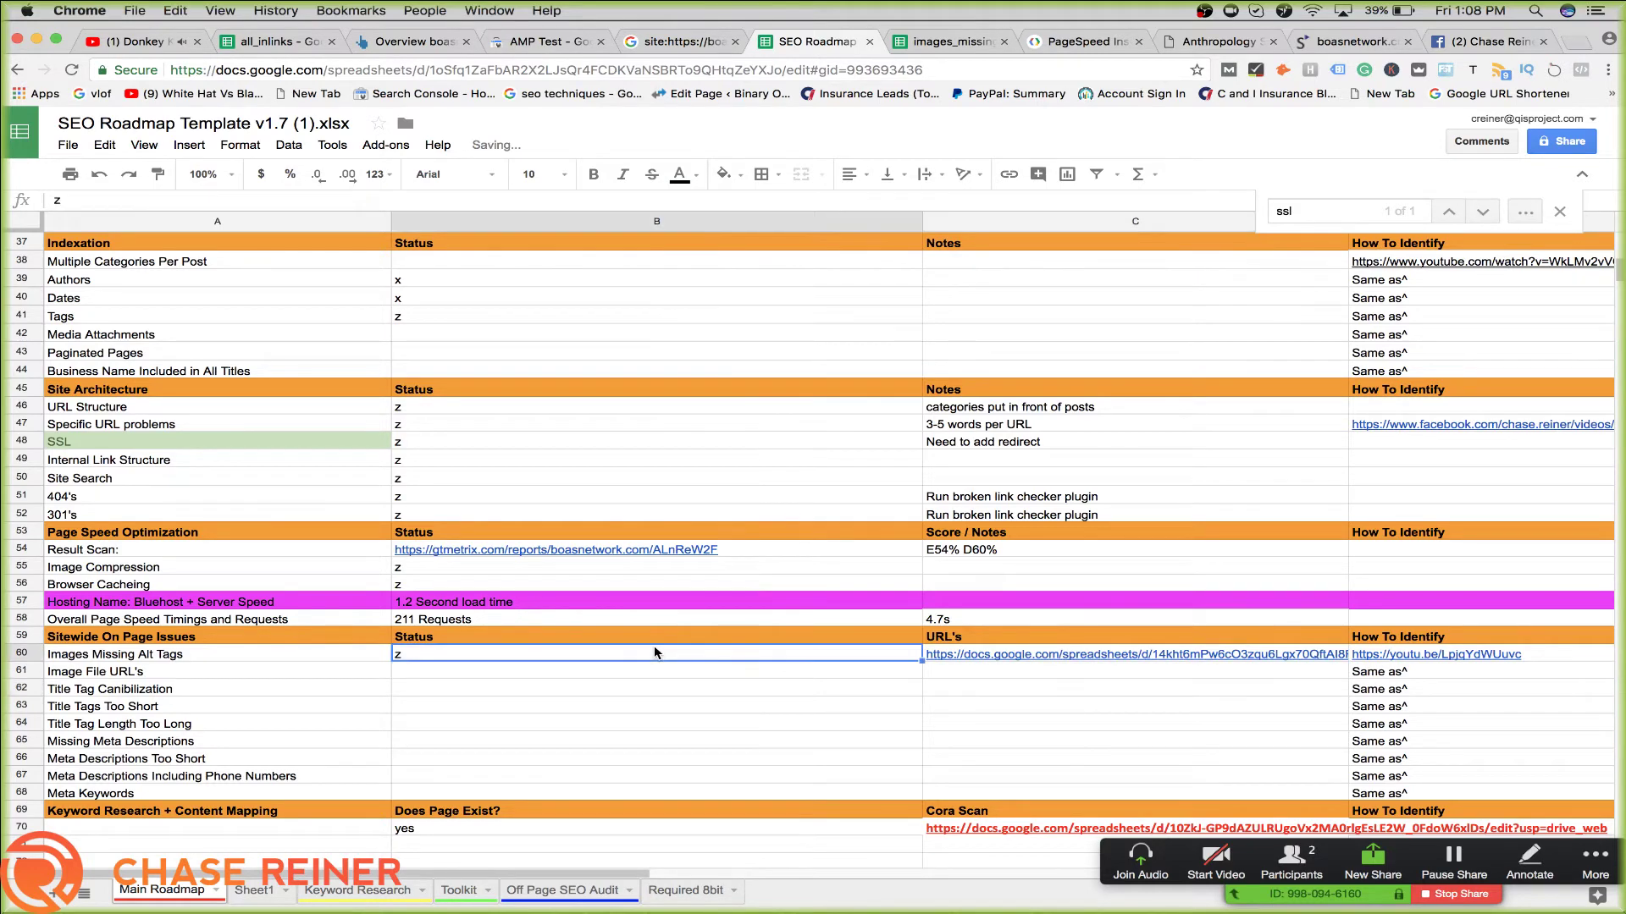
Switch to Screaming Frog SEO Spider, list all crawled images and examine their file URLs for the Image File URL's check
left_click(749, 689)
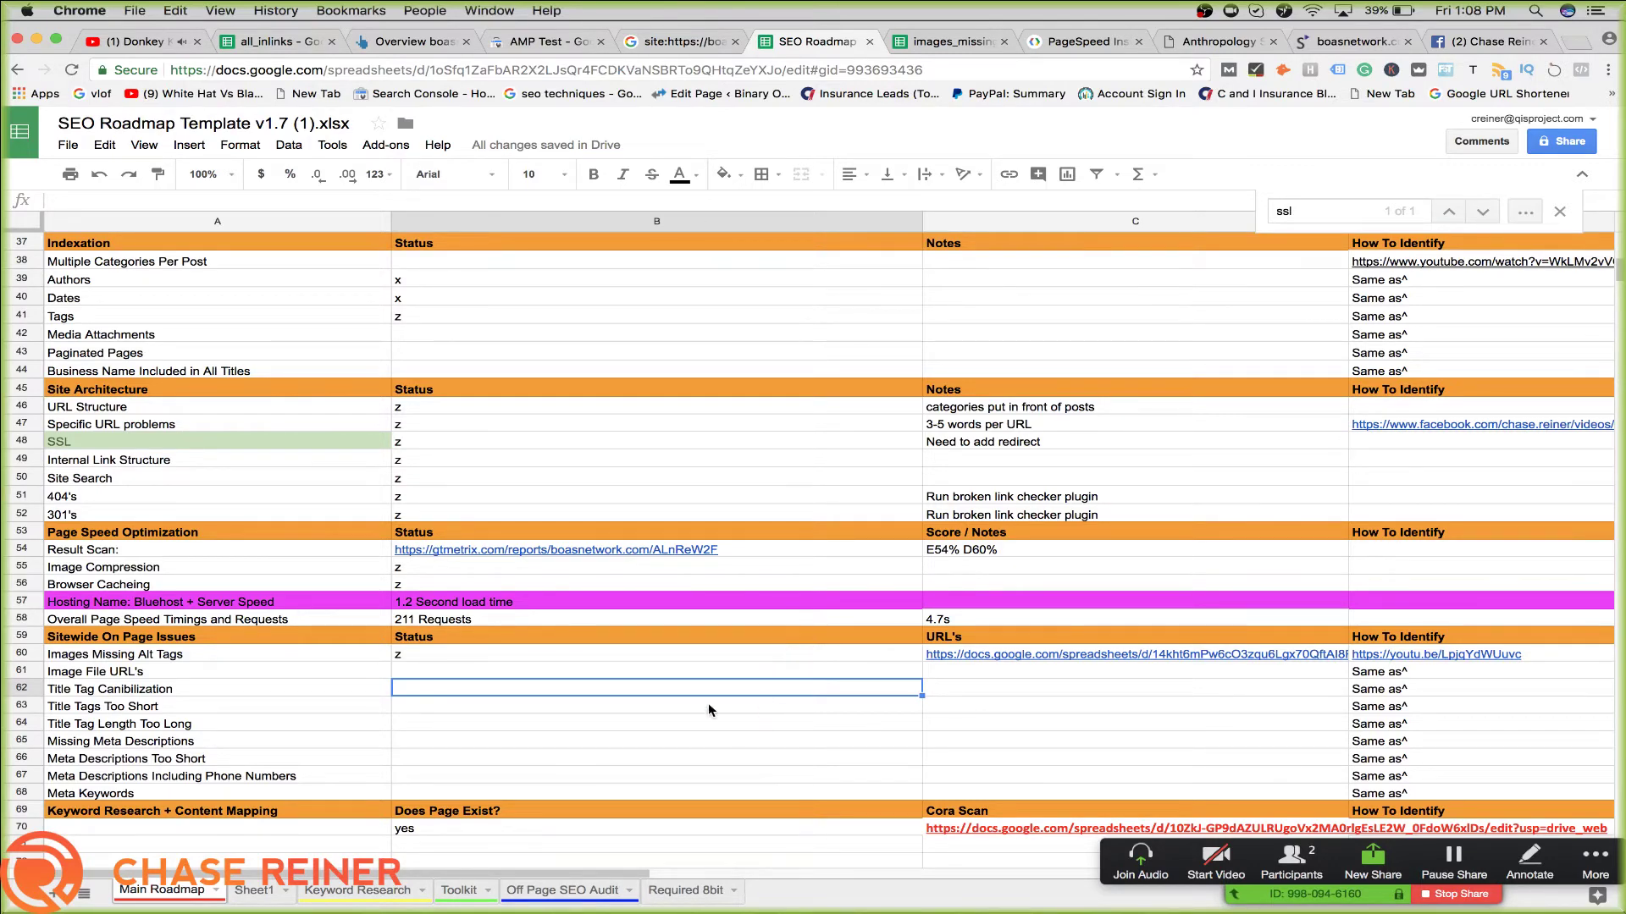
left_click(371, 671)
double_click(407, 673)
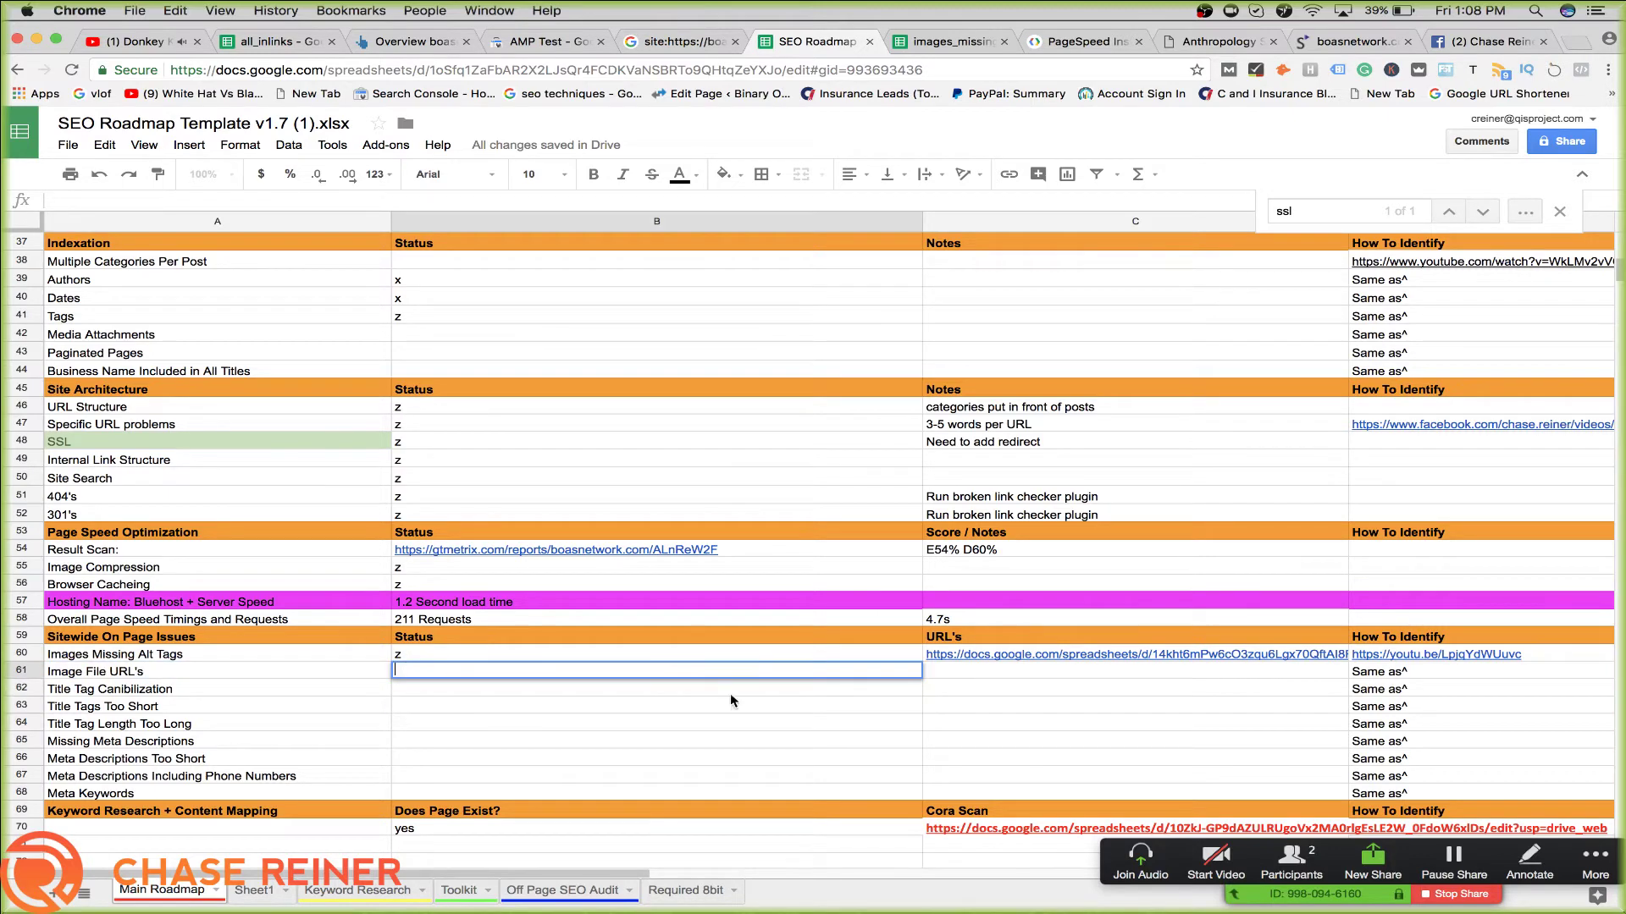
left_click(310, 669)
left_click(525, 669)
key("super+Tab")
left_click(677, 336)
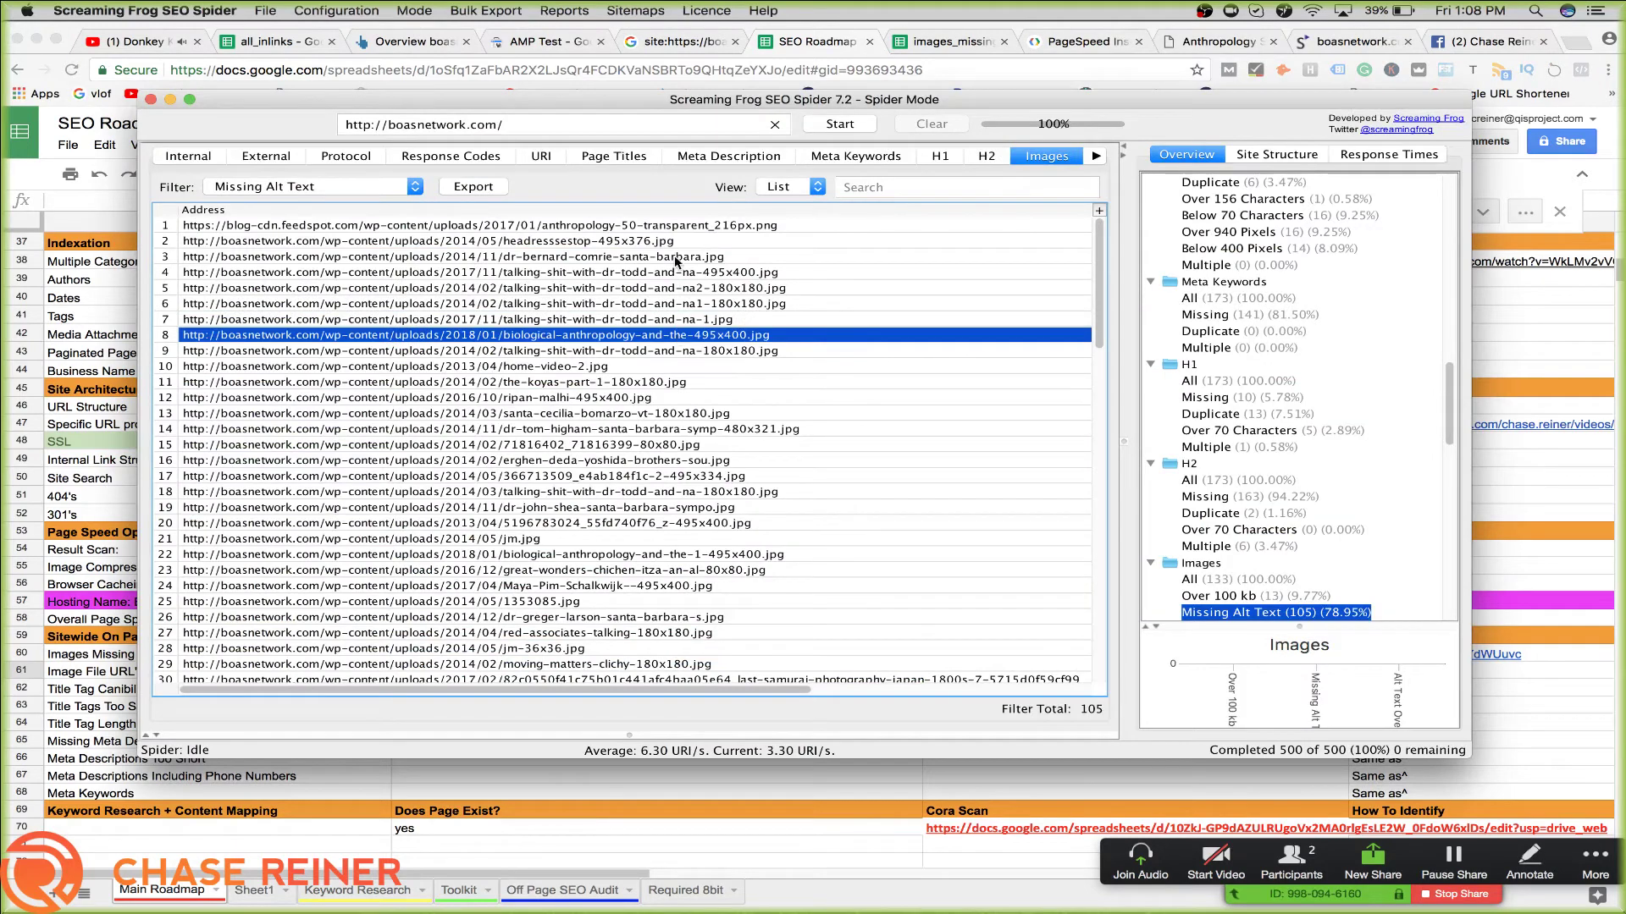
left_click(355, 188)
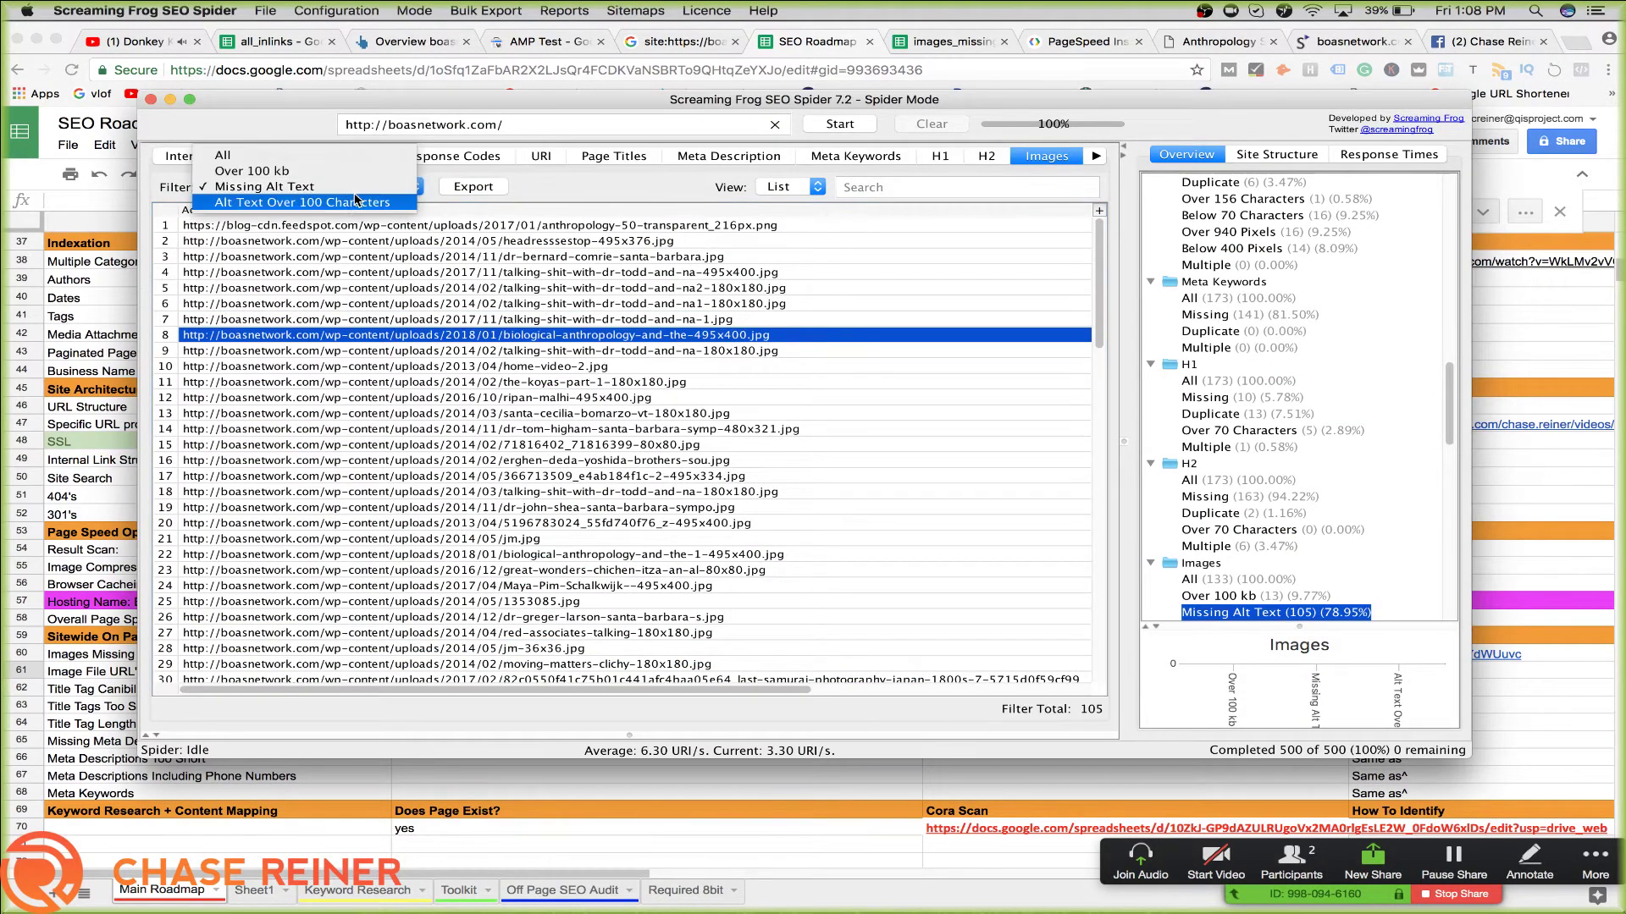
left_click(329, 156)
left_click(318, 191)
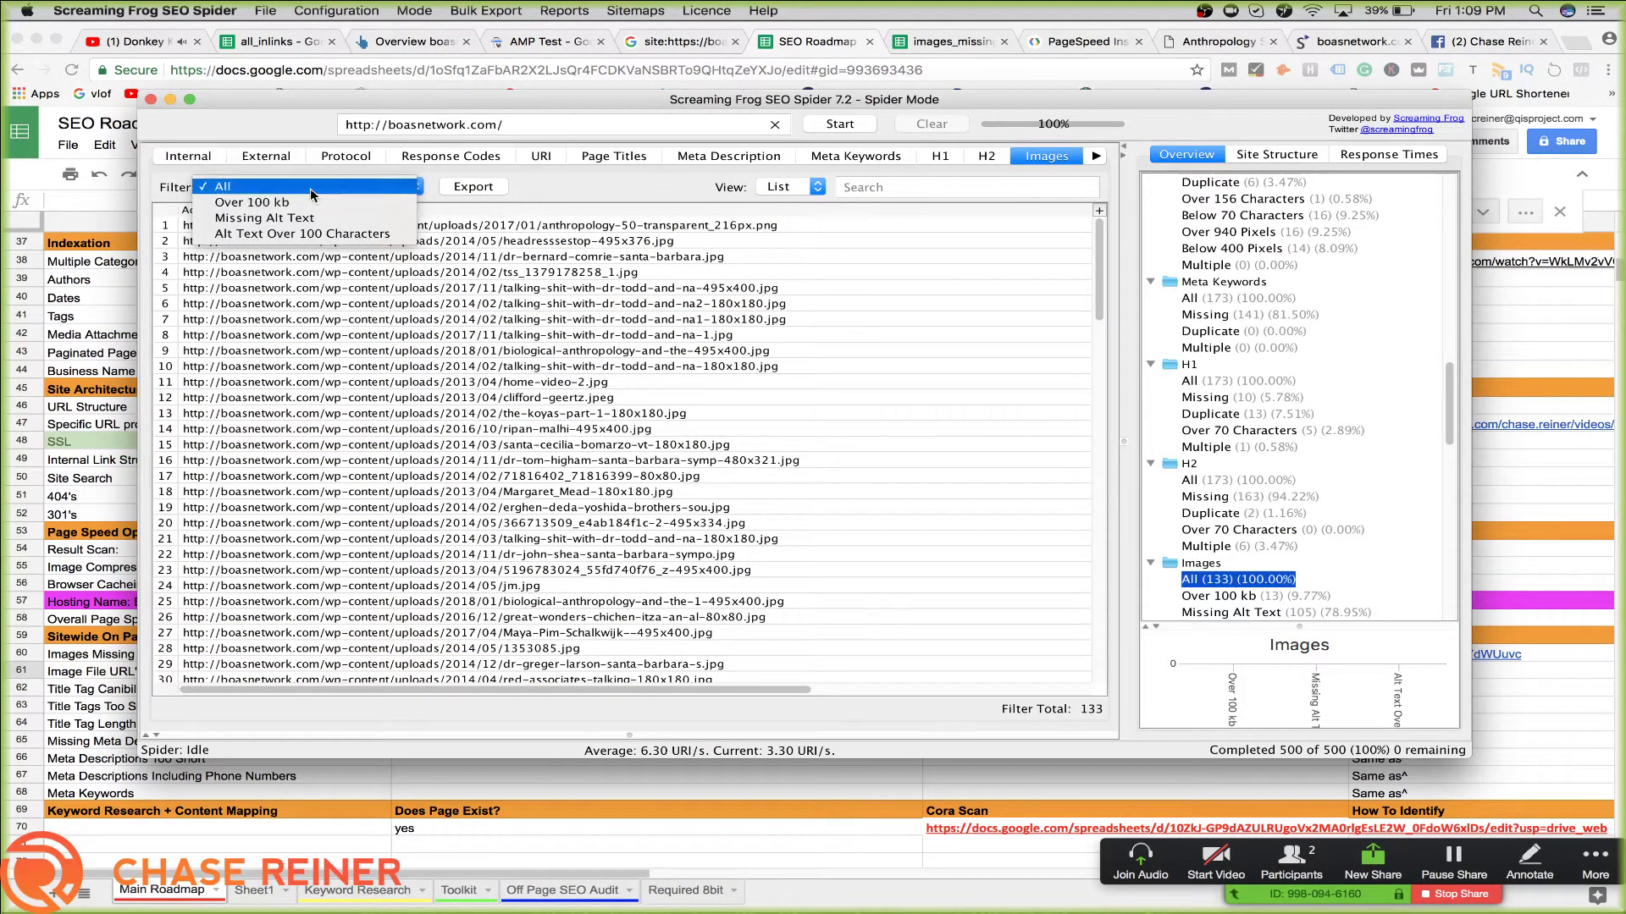
left_click(310, 188)
left_click(398, 278)
scroll(398, 281, "down", 20)
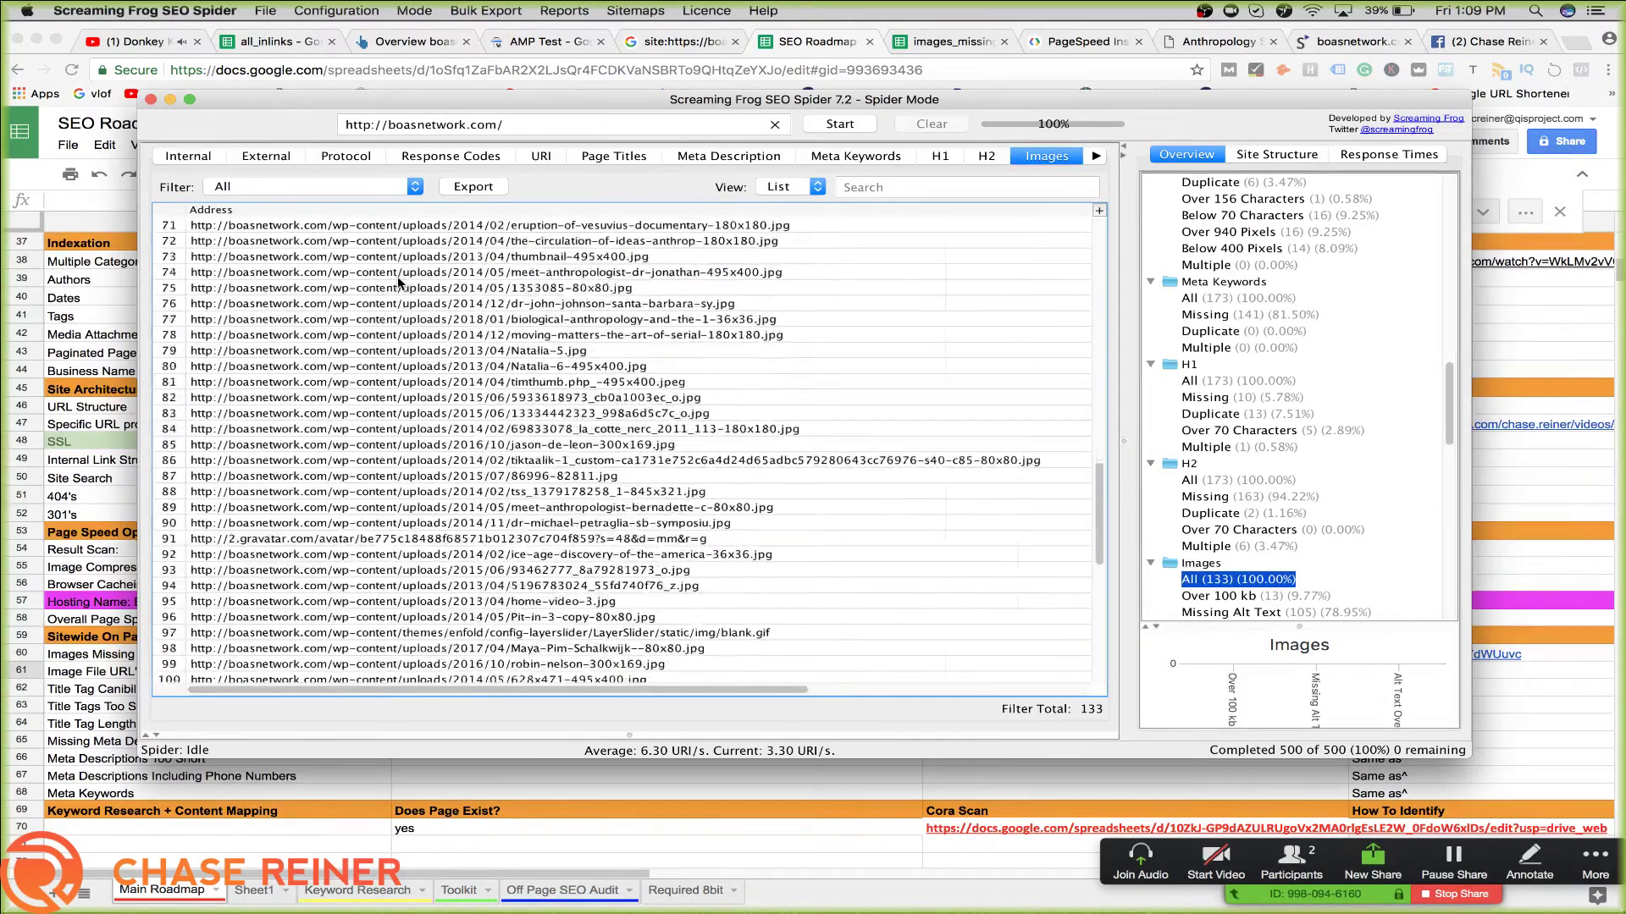
scroll(398, 276, "down", 5)
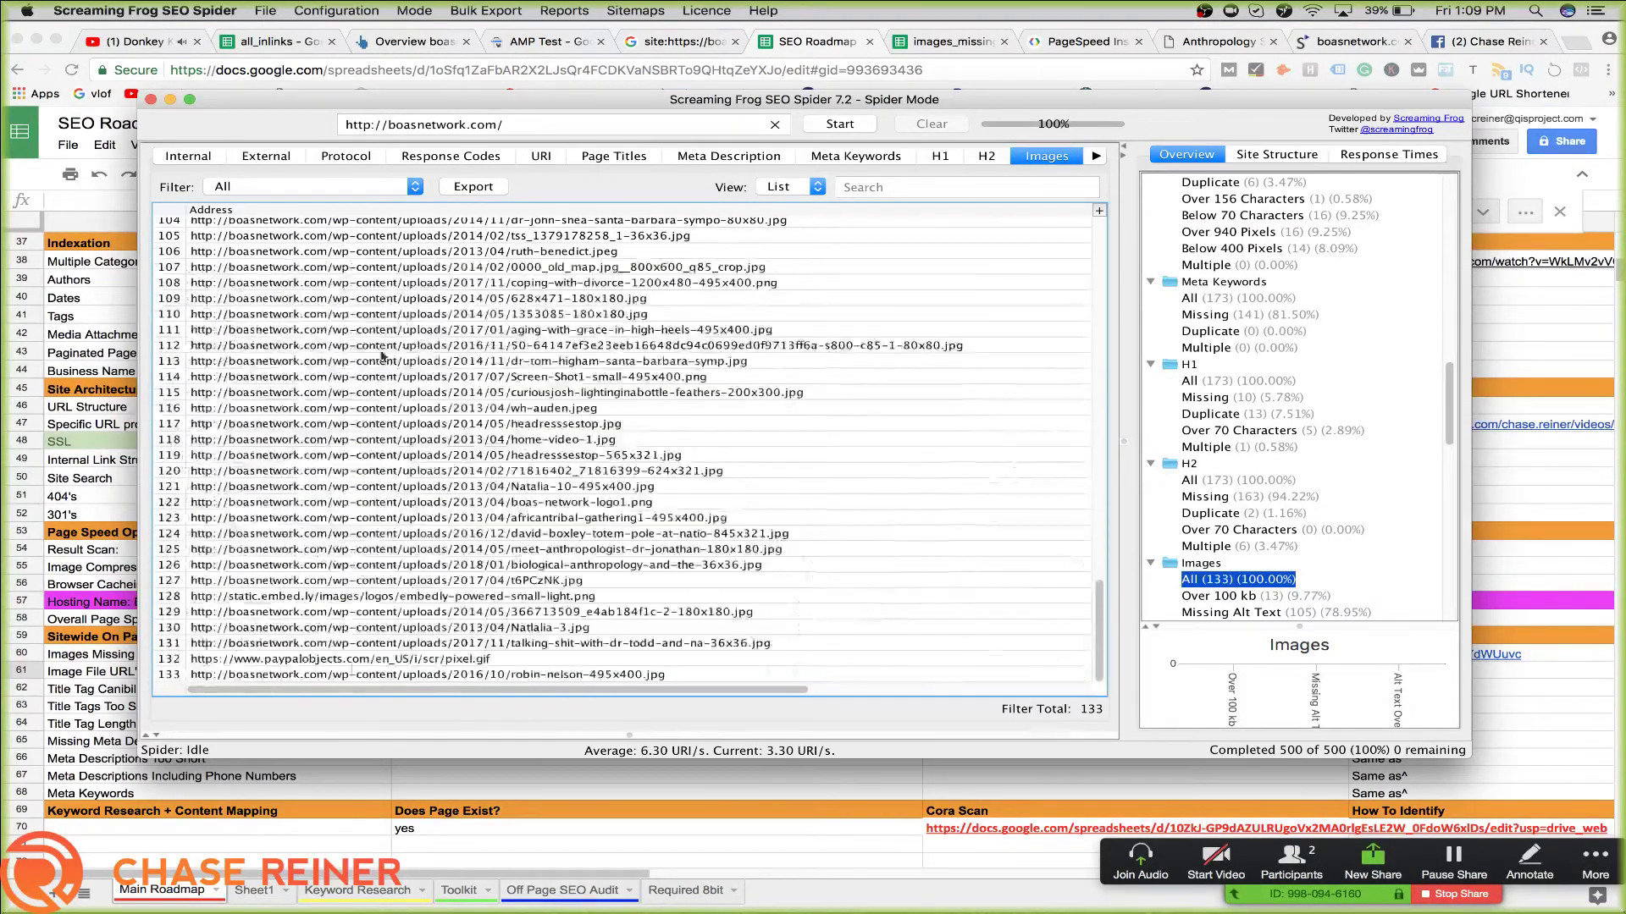
Return to the roadmap sheet in Chrome and enter "x" as the status for Image File URL's
key("super+Tab")
type("x")
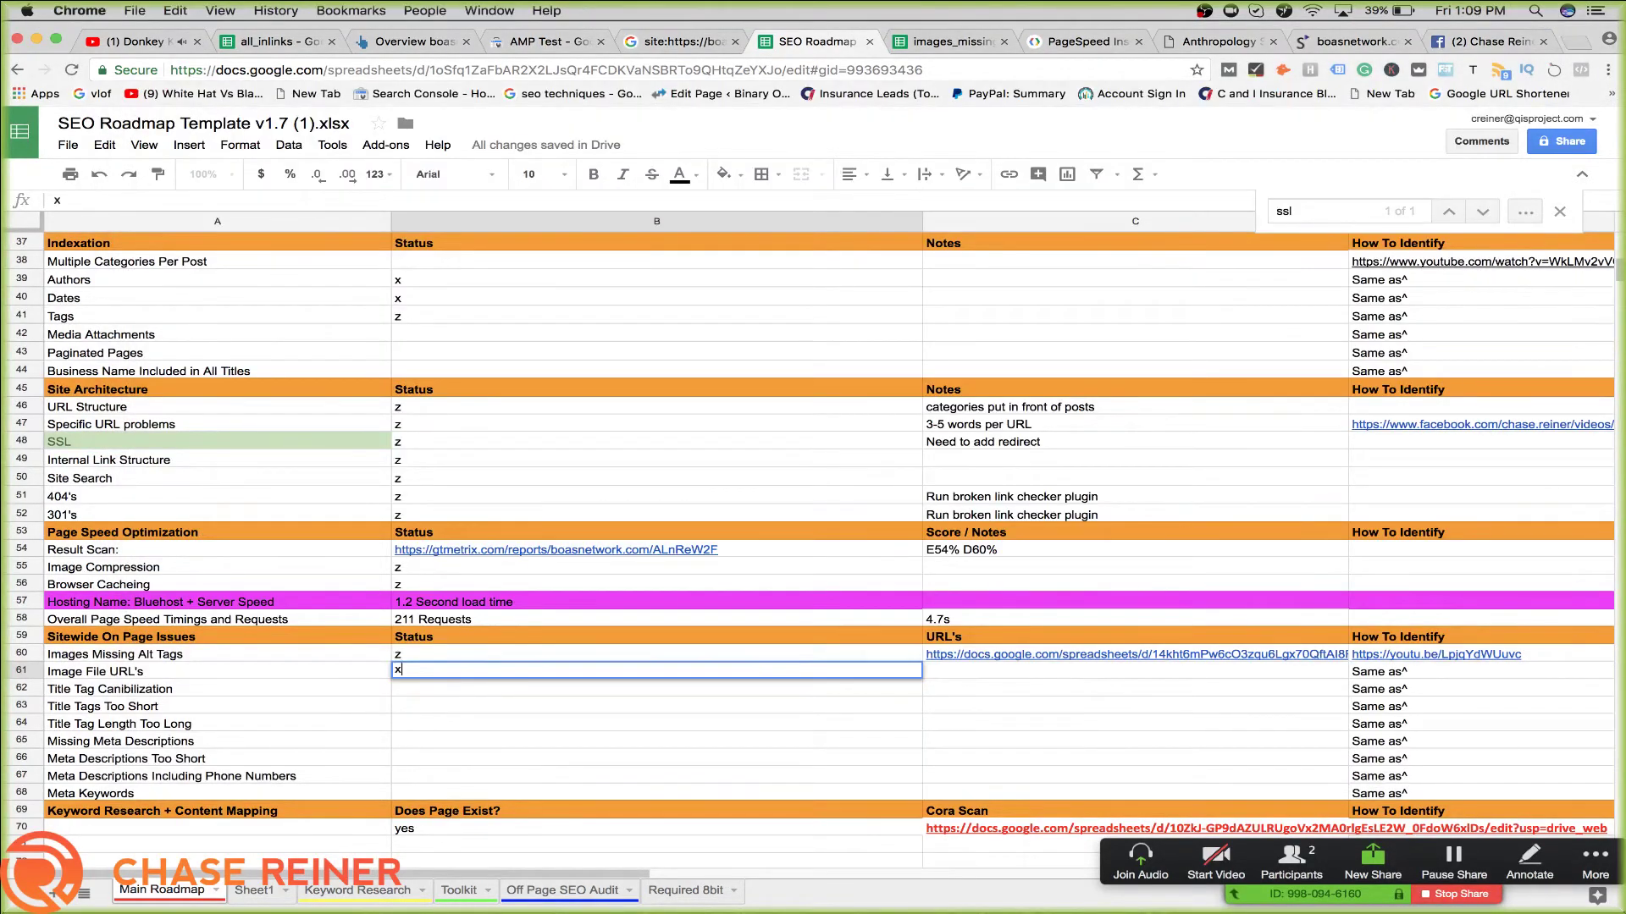
key("Return")
Review all page titles in Screaming Frog, and enter "x" as the roadmap status for Title Tag Canibilization in Chrome
double_click(483, 687)
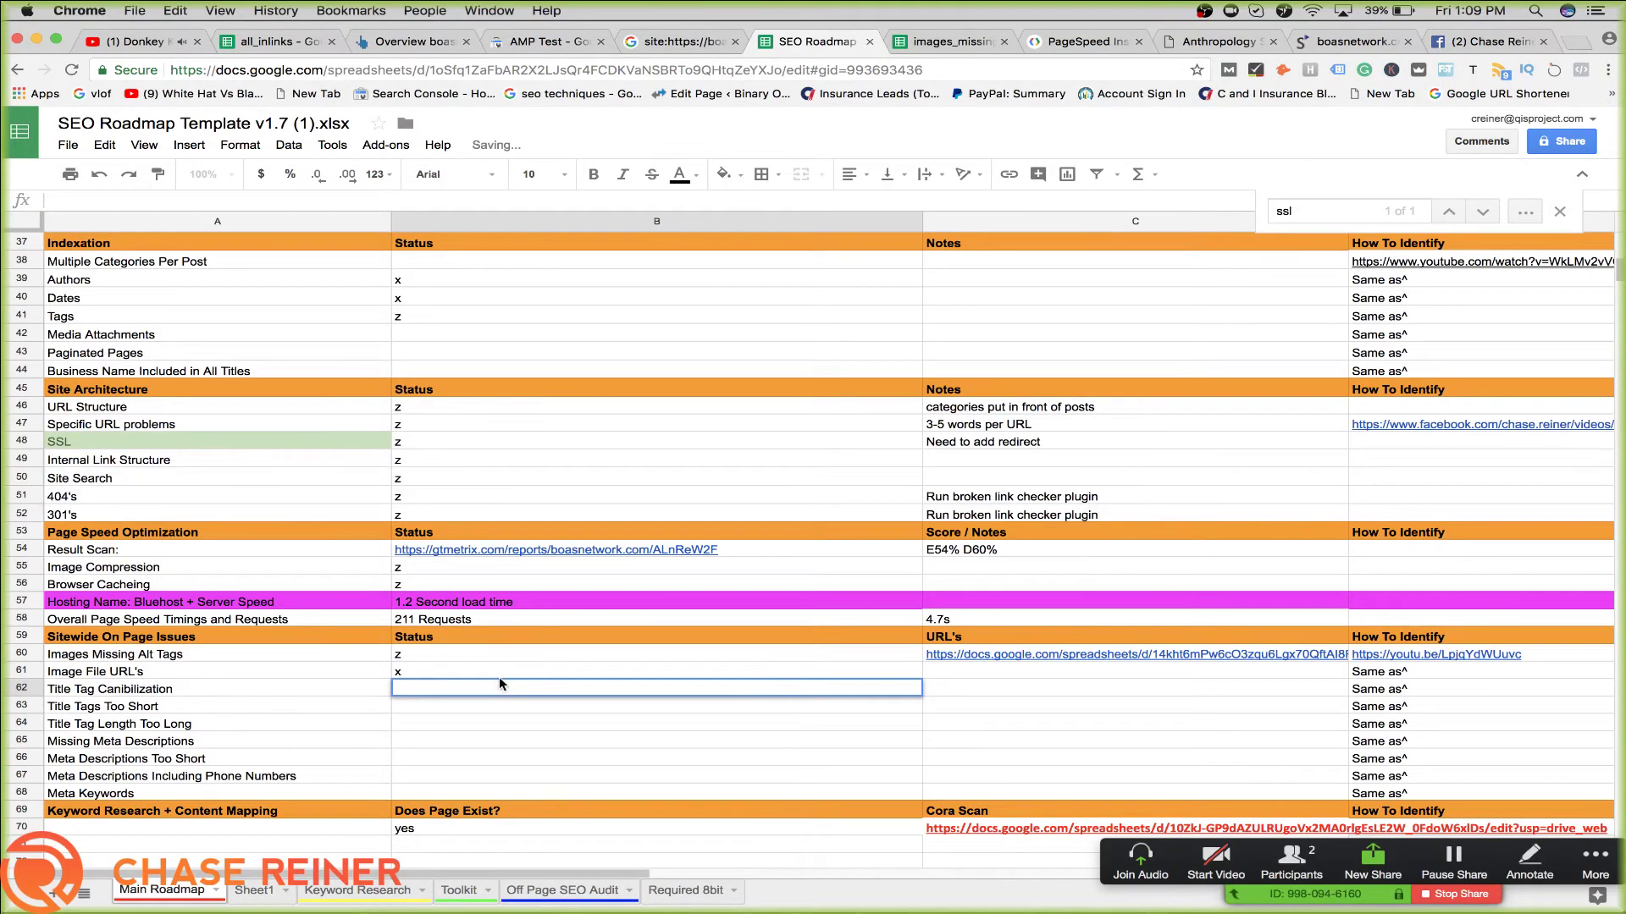
key("super+Tab")
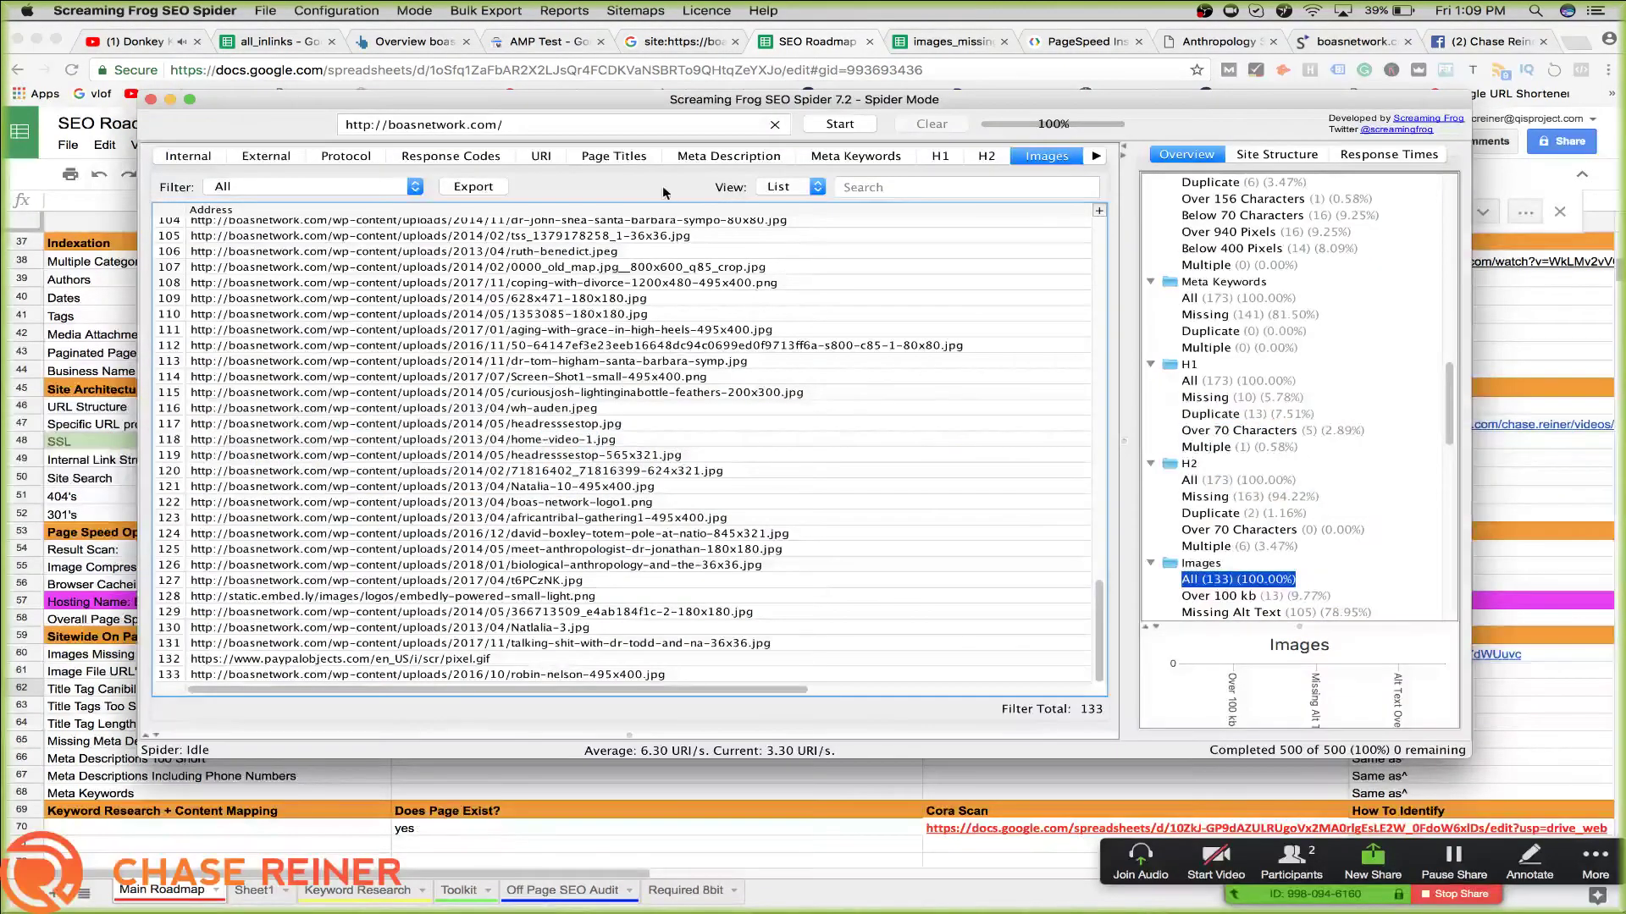
left_click(622, 165)
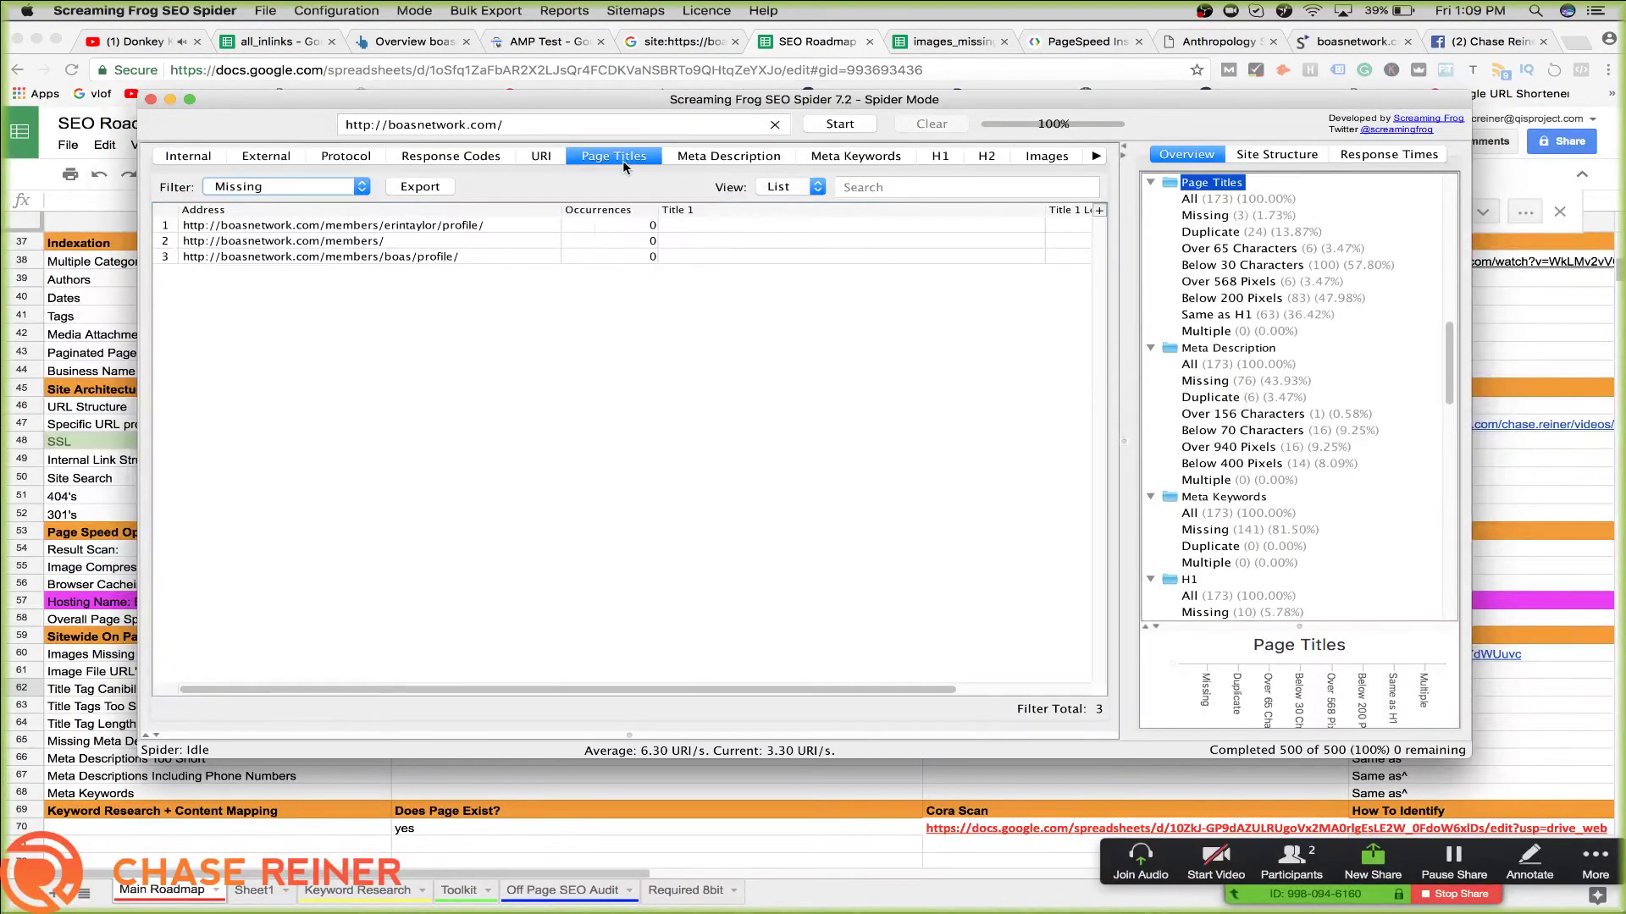
left_click(321, 194)
left_click(319, 169)
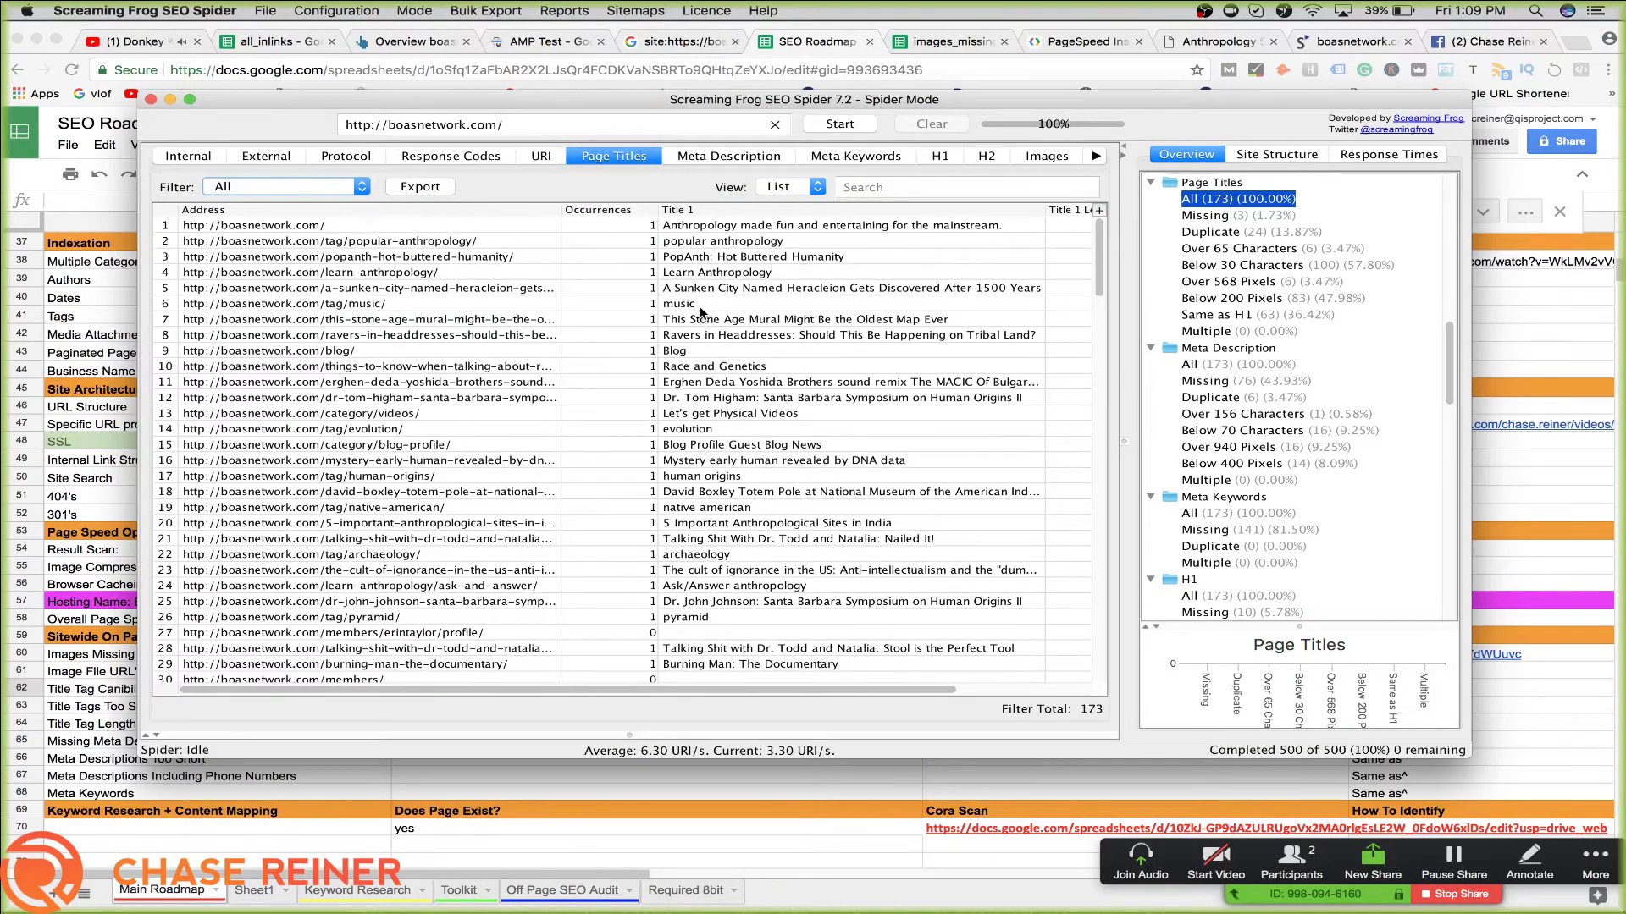
scroll(700, 312, "down", 15)
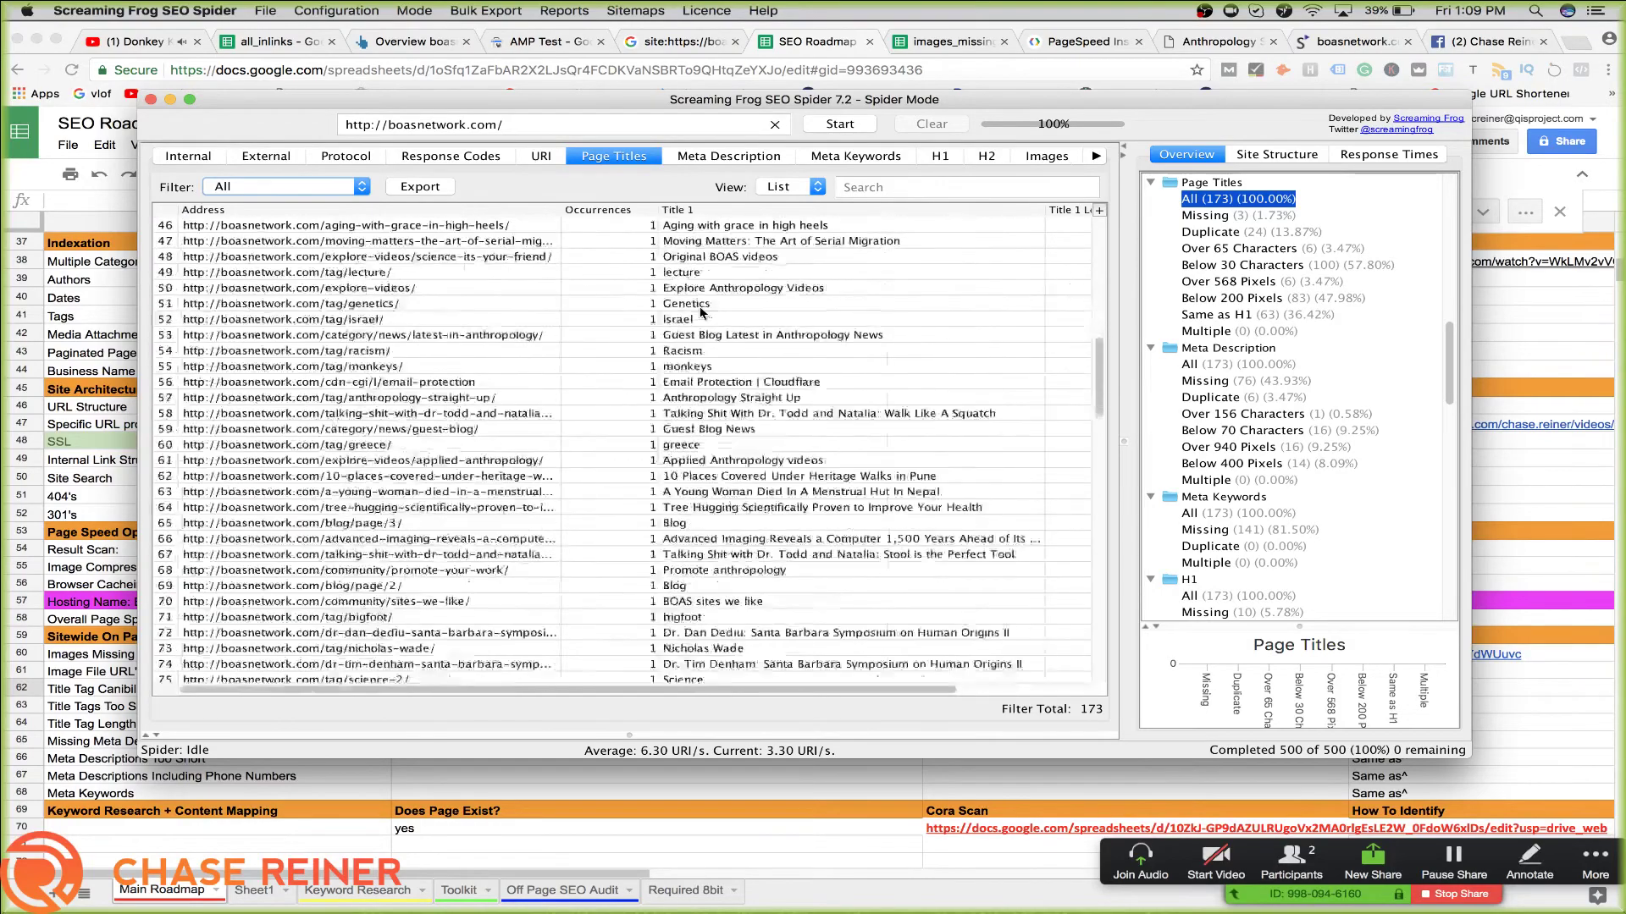
scroll(700, 312, "down", 5)
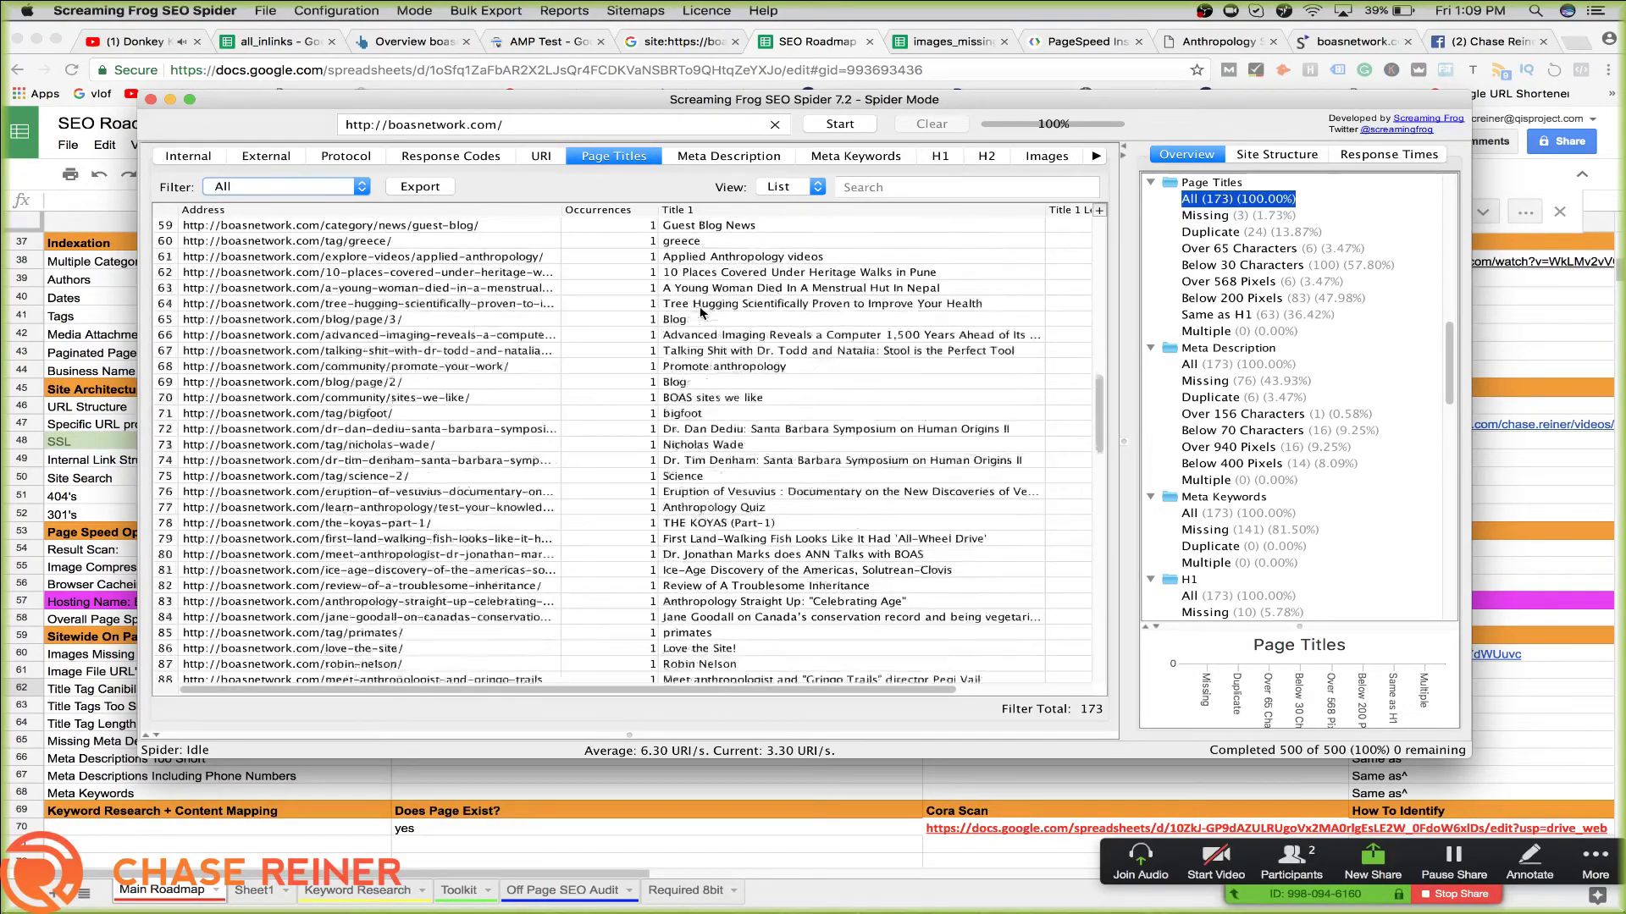
scroll(700, 312, "down", 20)
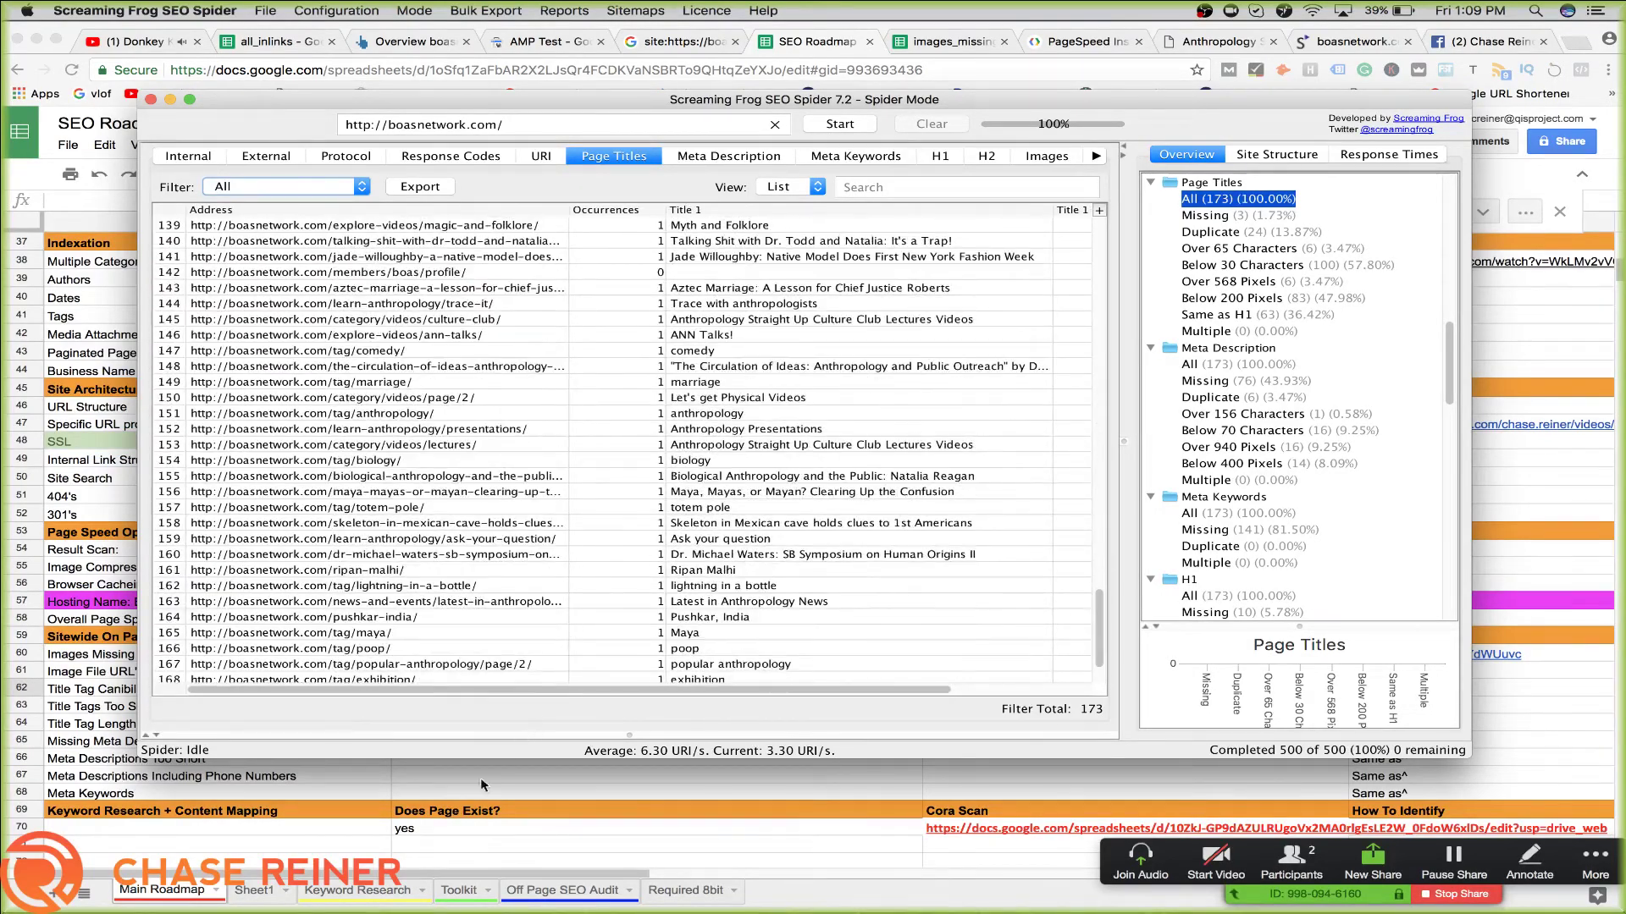
left_click(480, 777)
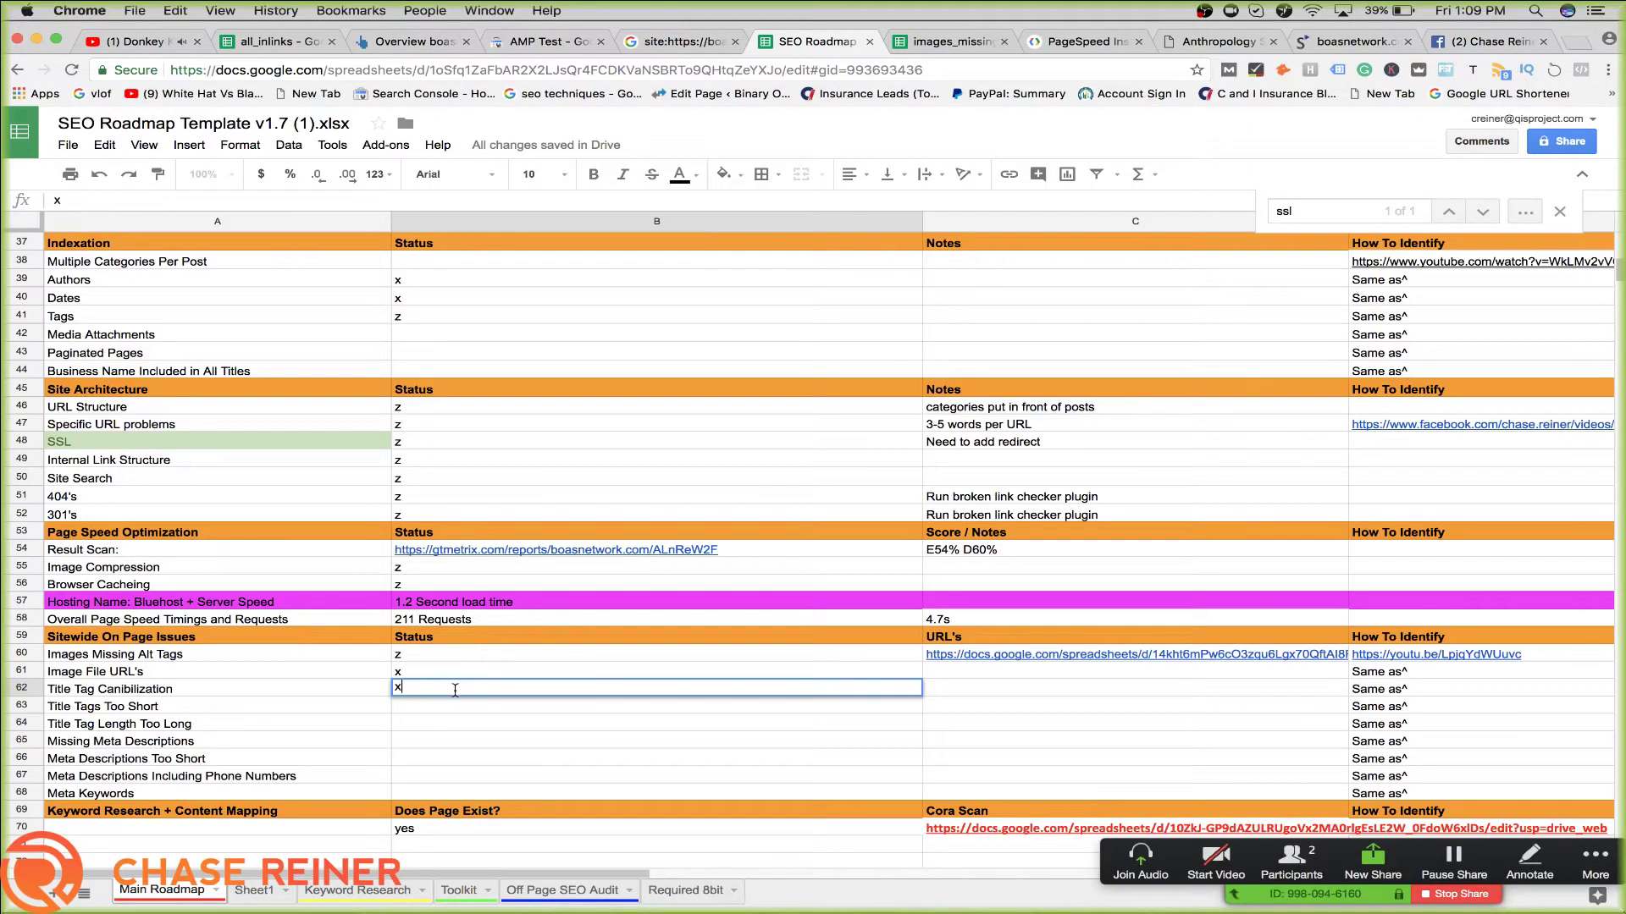
key("Return")
Switch to Screaming Frog and check the page titles over 65 characters and those below 30 characters
key("super+Tab")
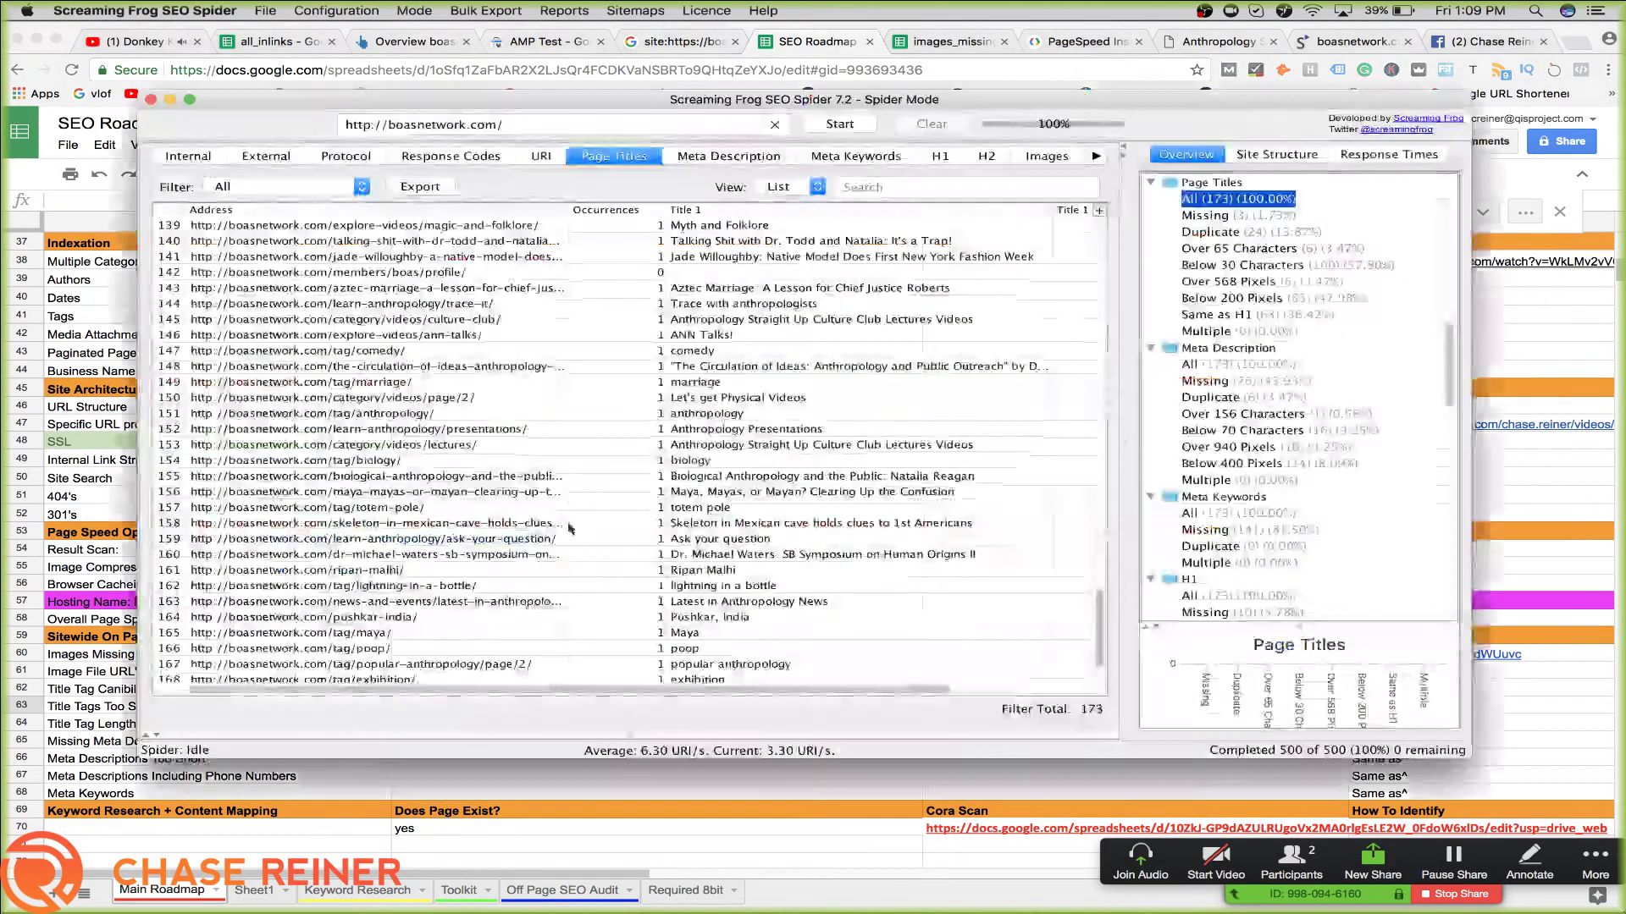
left_click(297, 185)
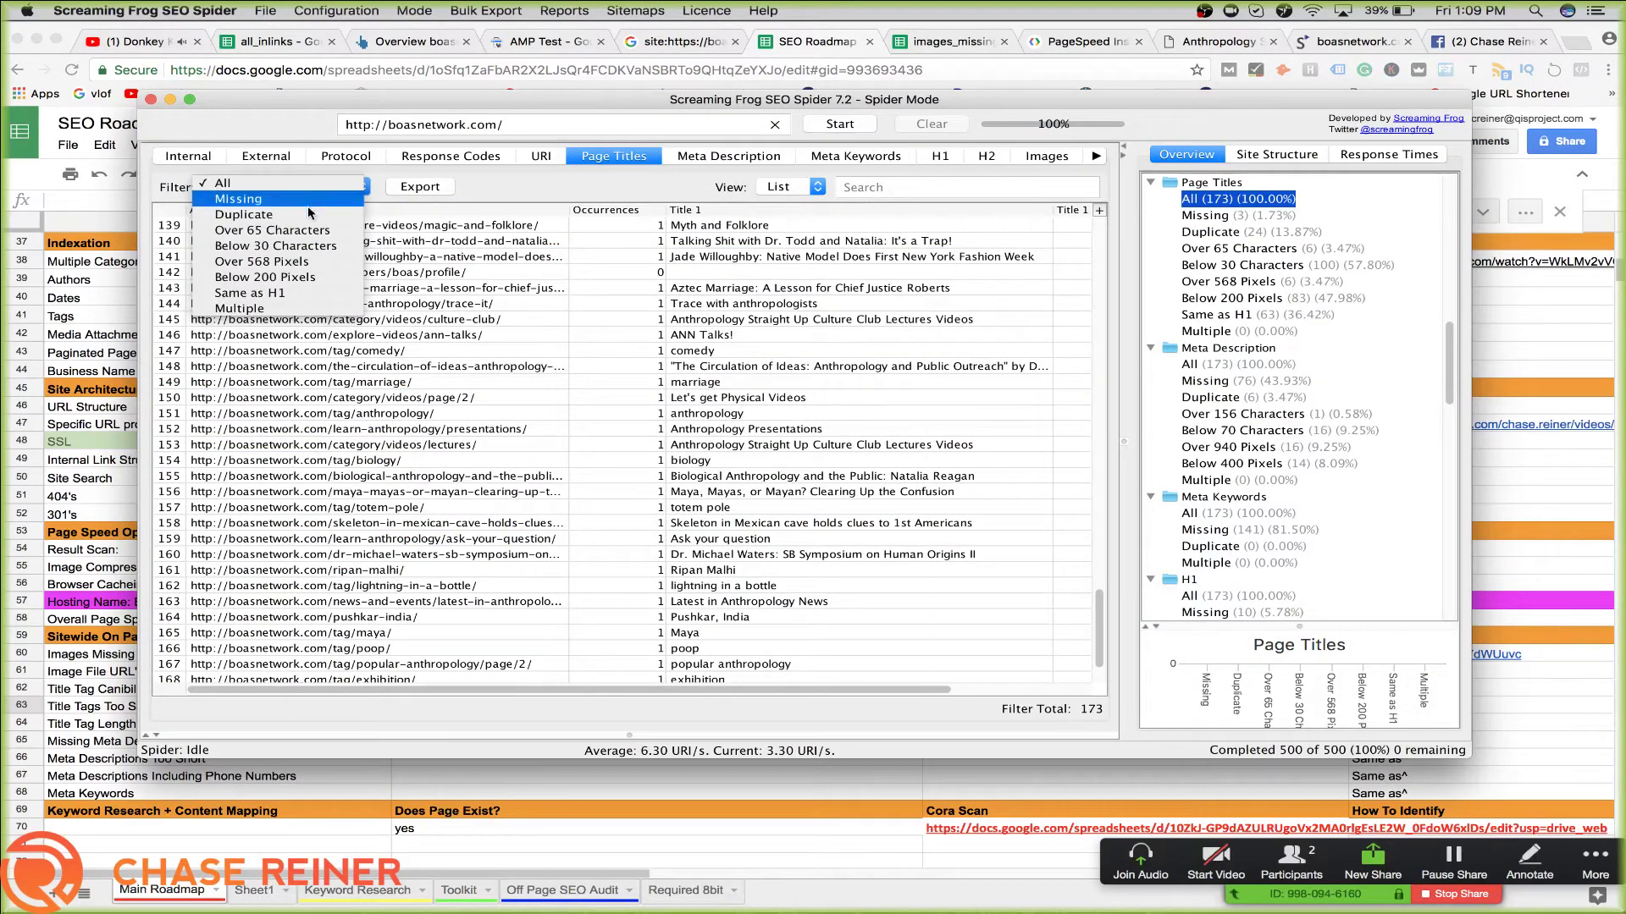
left_click(313, 237)
left_click(321, 186)
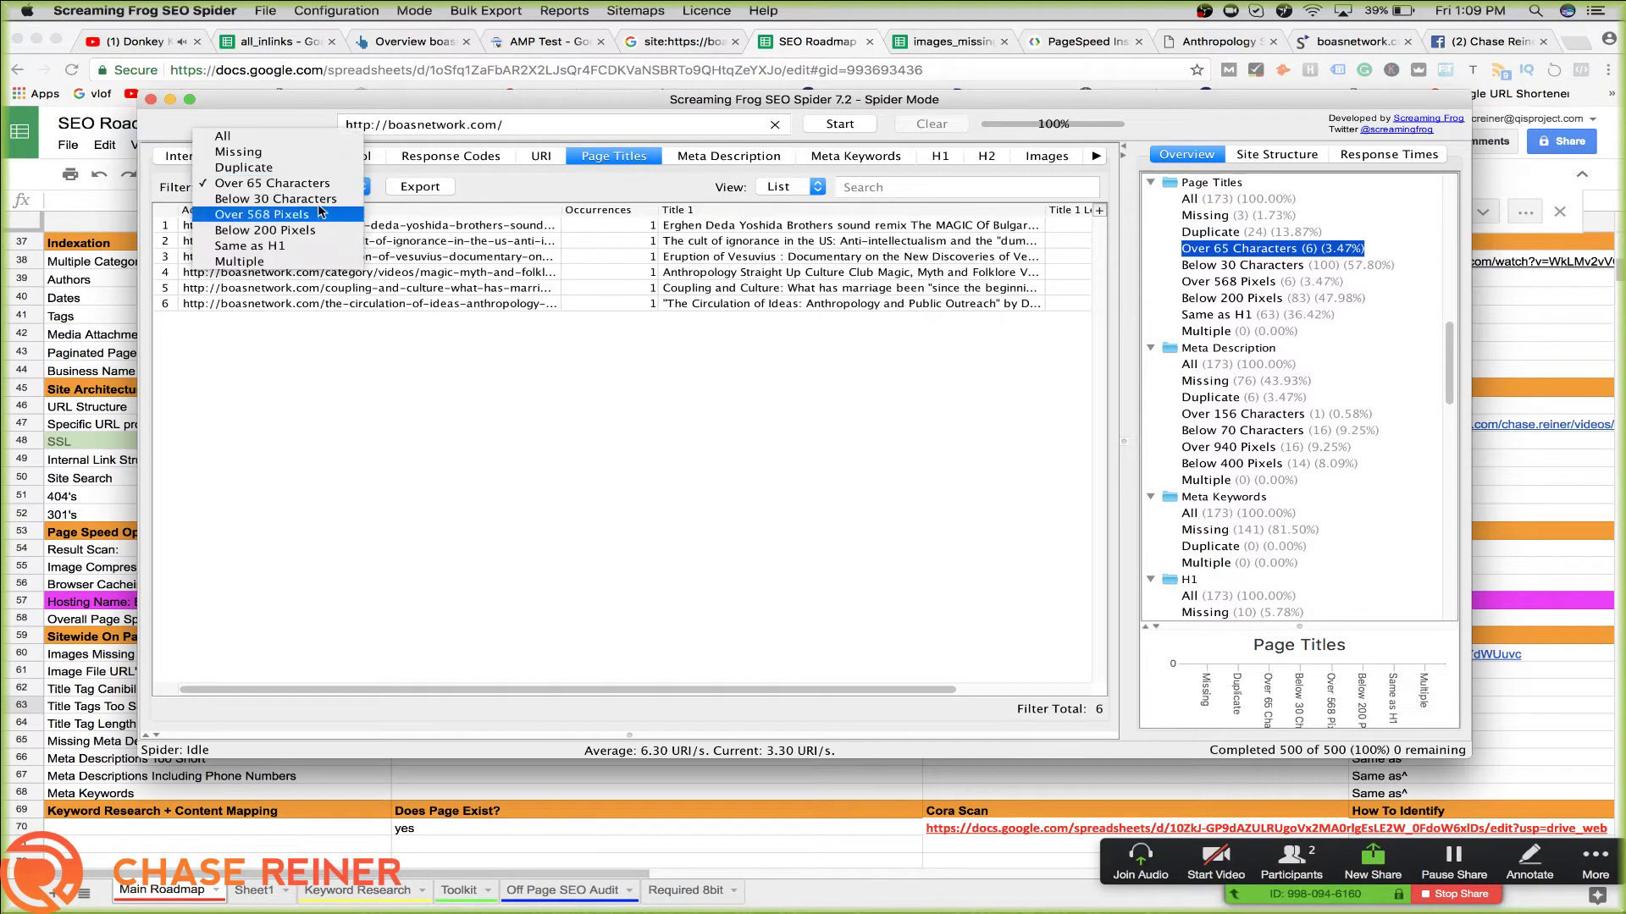
left_click(320, 208)
Show all page titles and export them as the CSV page_titles_all in the SEO Audit Export folder, overwriting the existing file
left_click(321, 186)
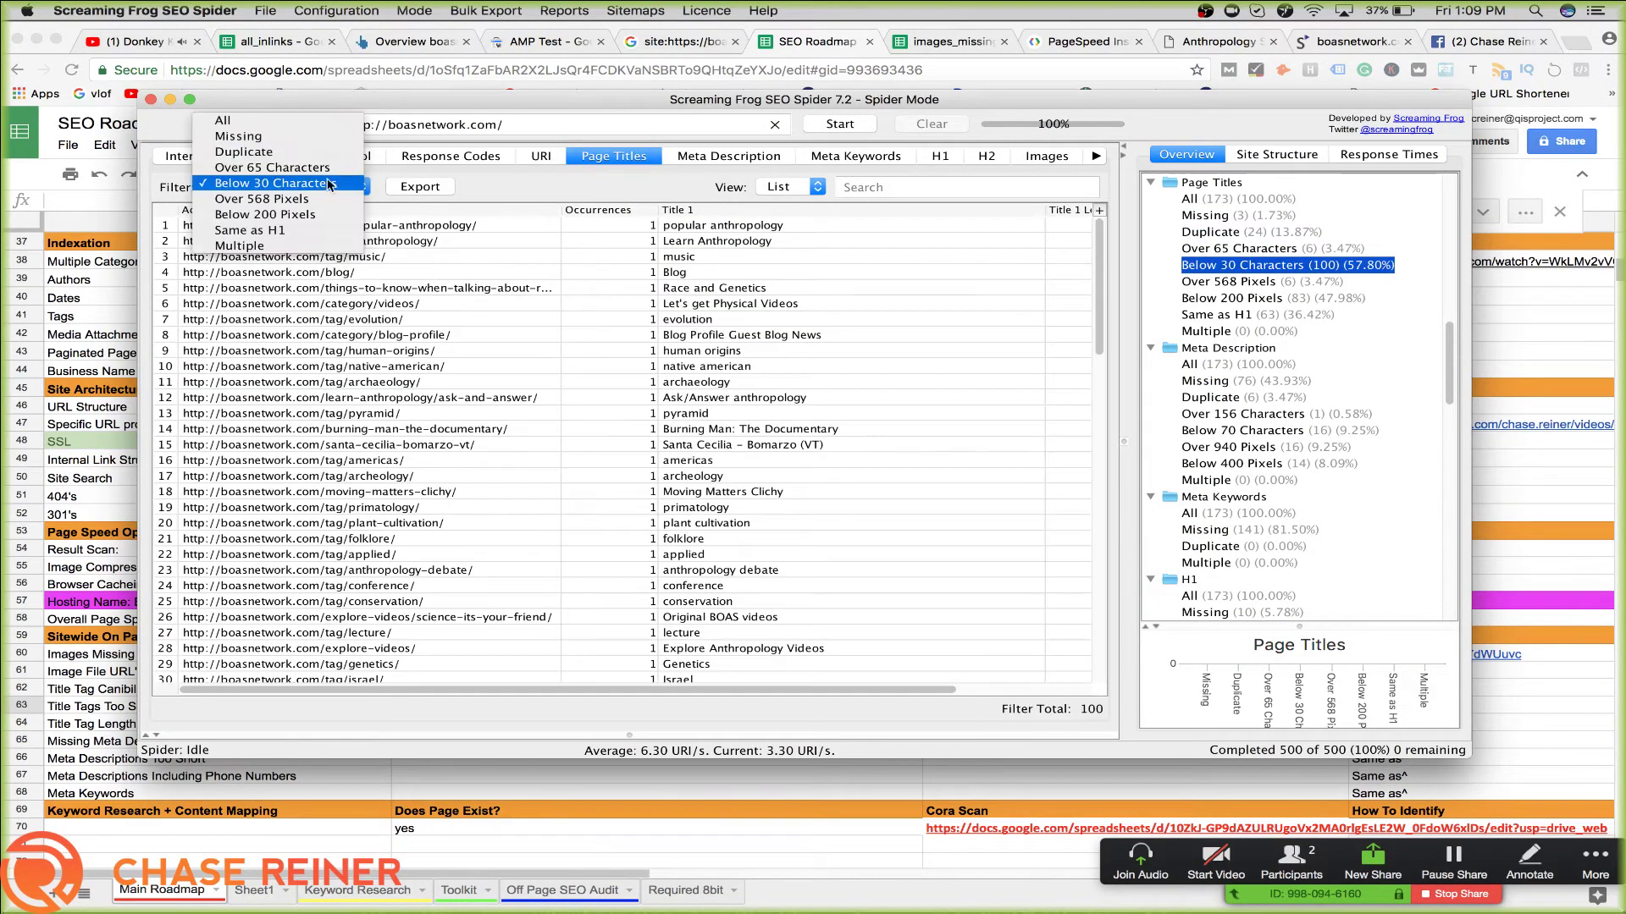
left_click(320, 122)
left_click(420, 187)
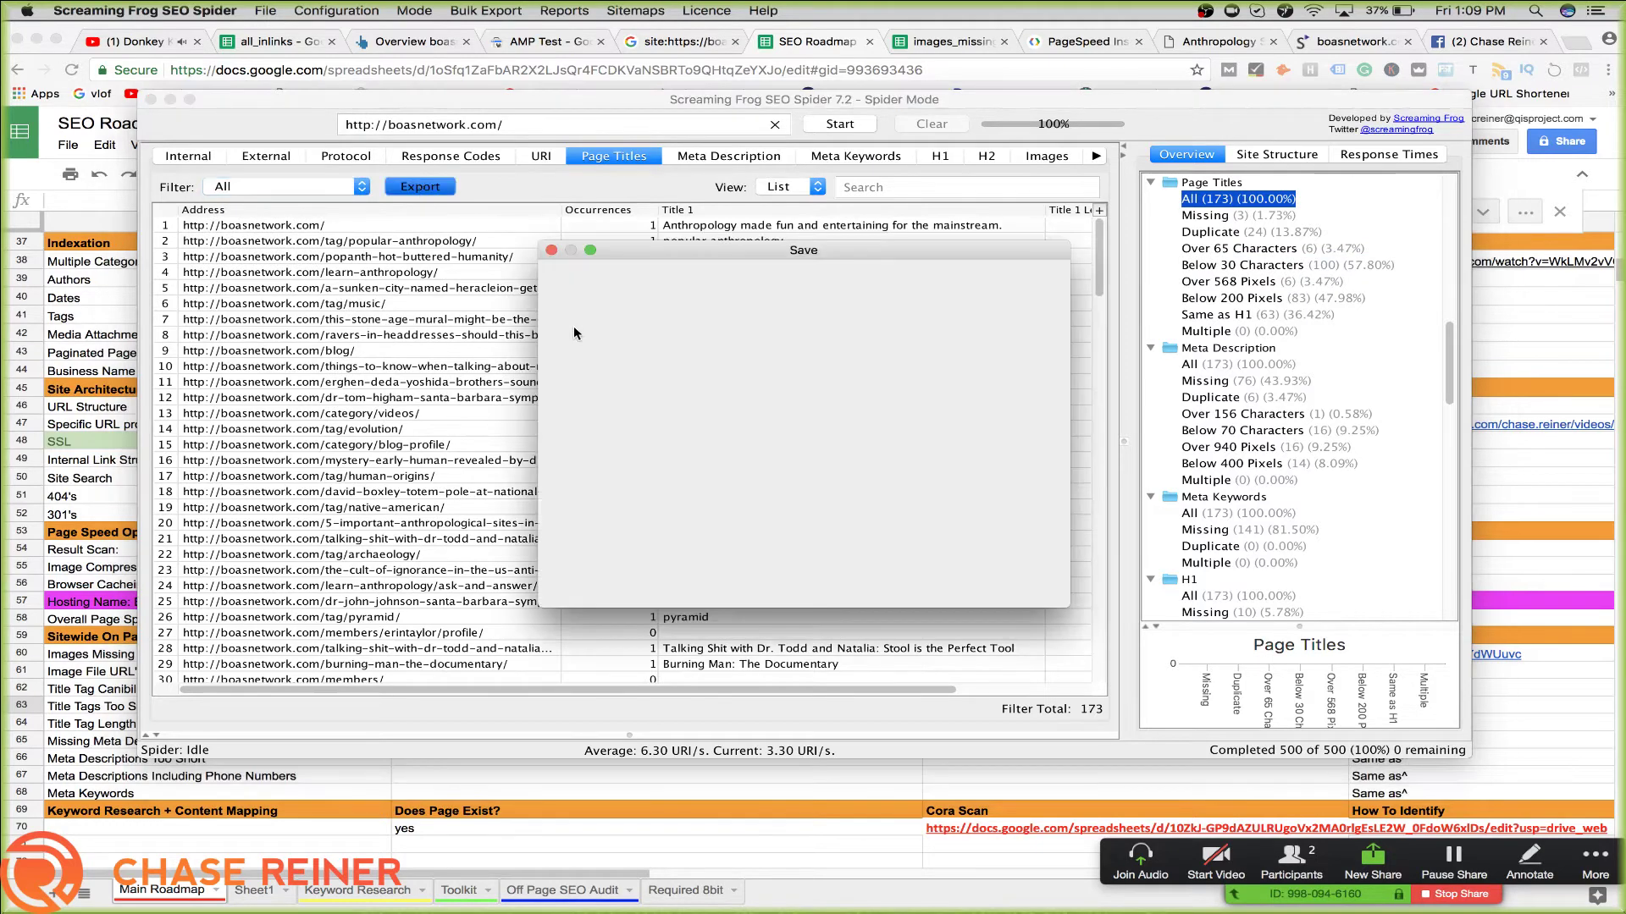
left_click(1008, 584)
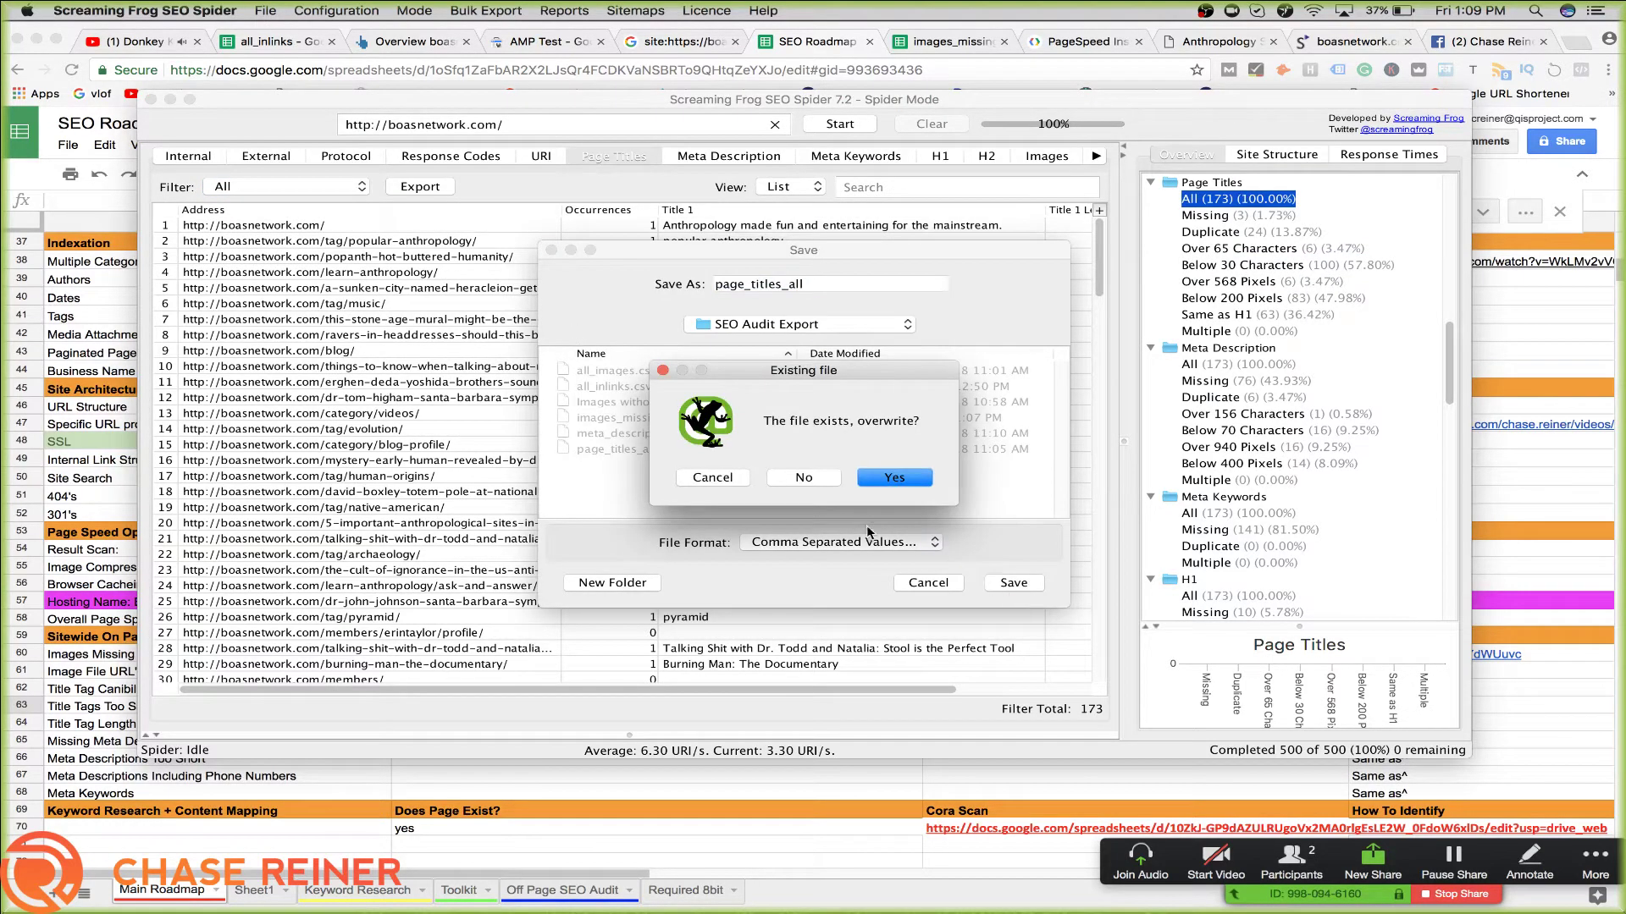
left_click(889, 480)
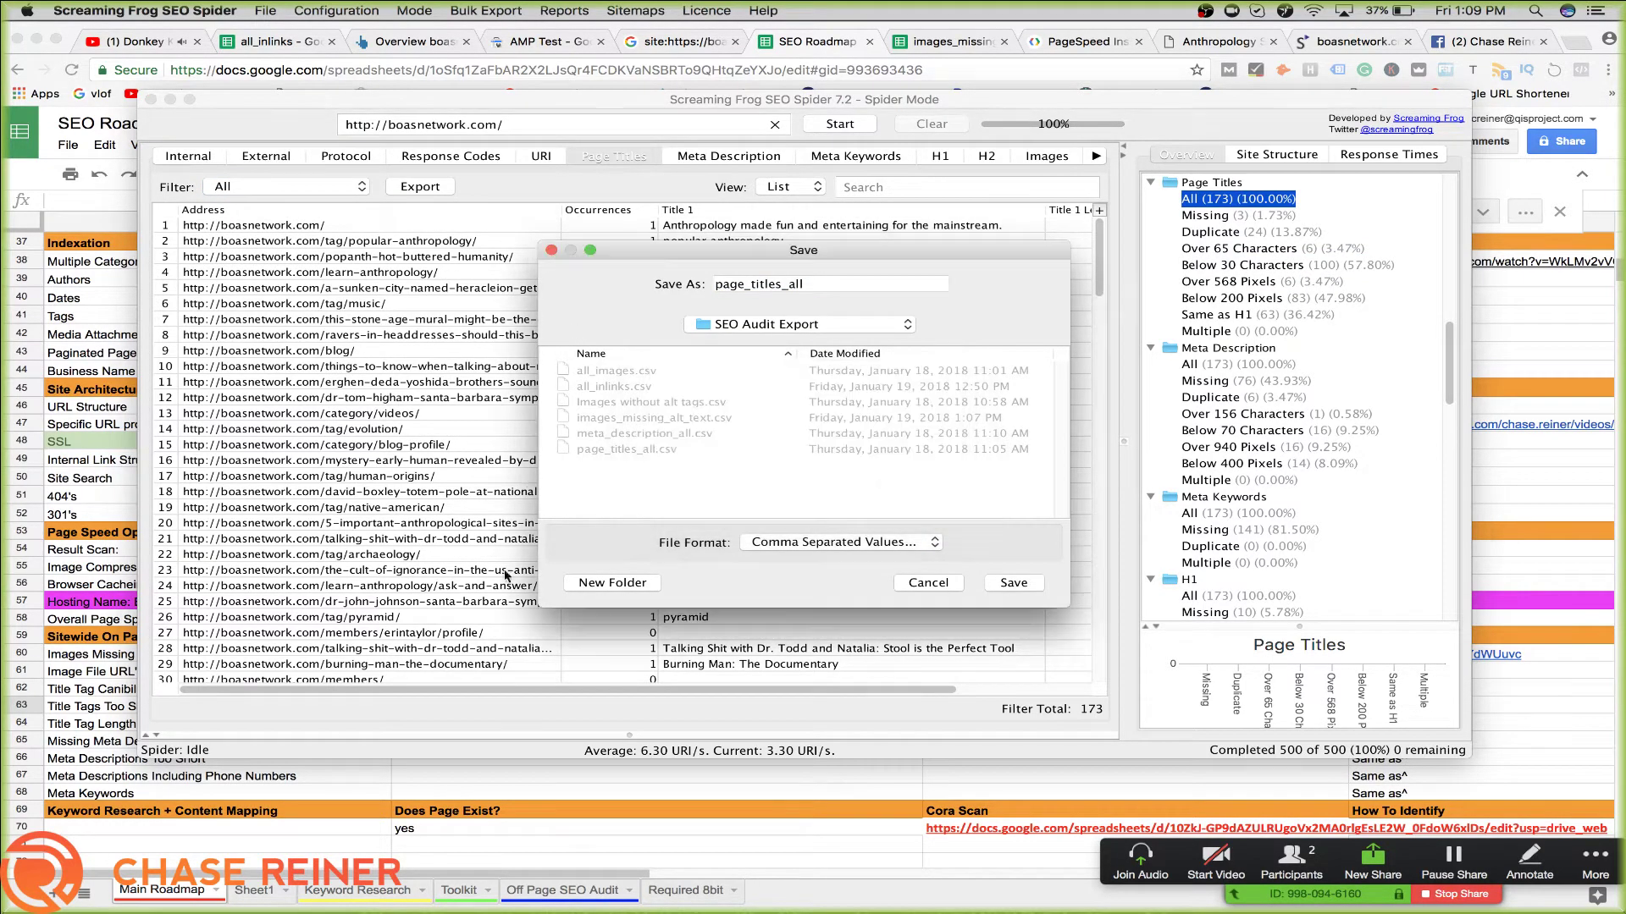
Return to the roadmap sheet in Chrome and enter "z" as the status for Title Tags Too Short
left_click(119, 667)
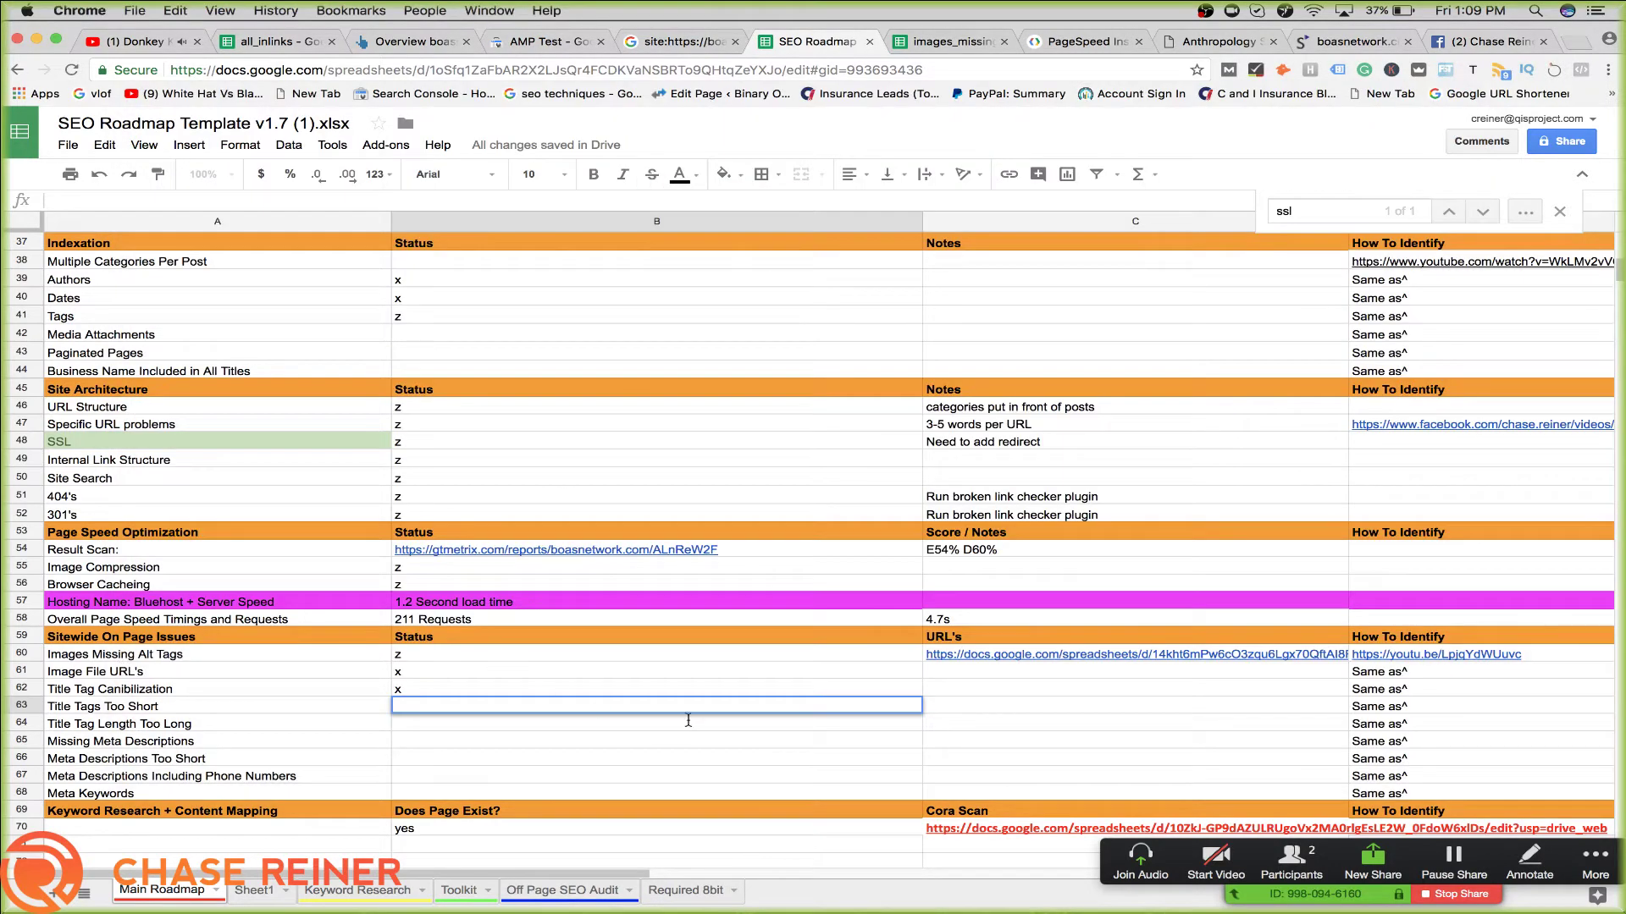
type("z")
key("Tab")
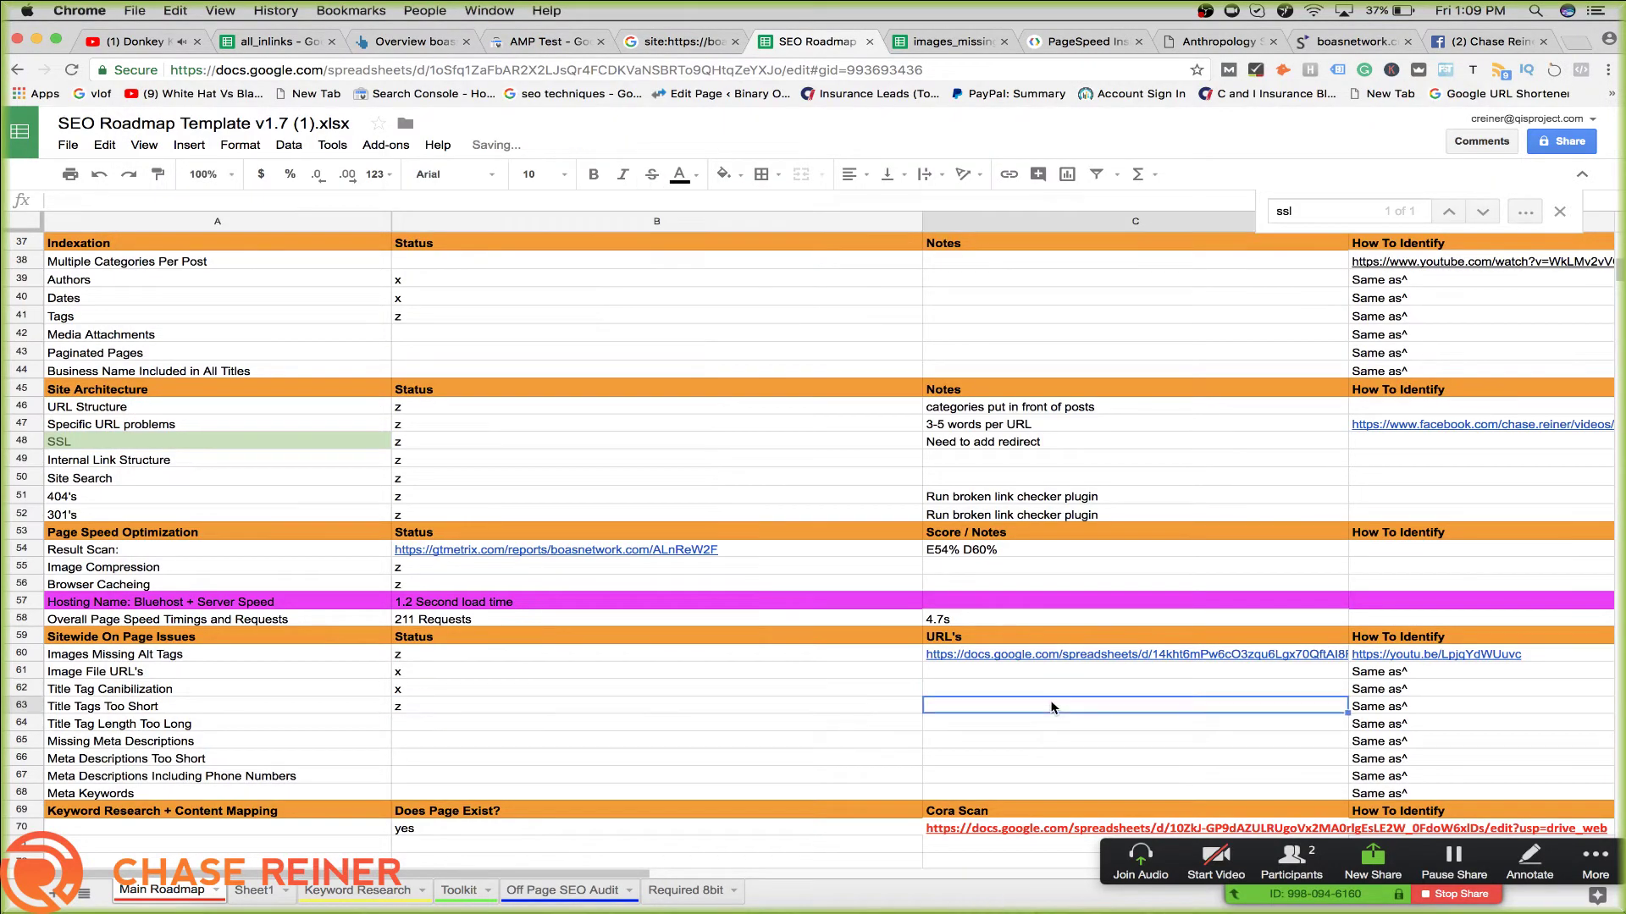
right_click(1053, 710)
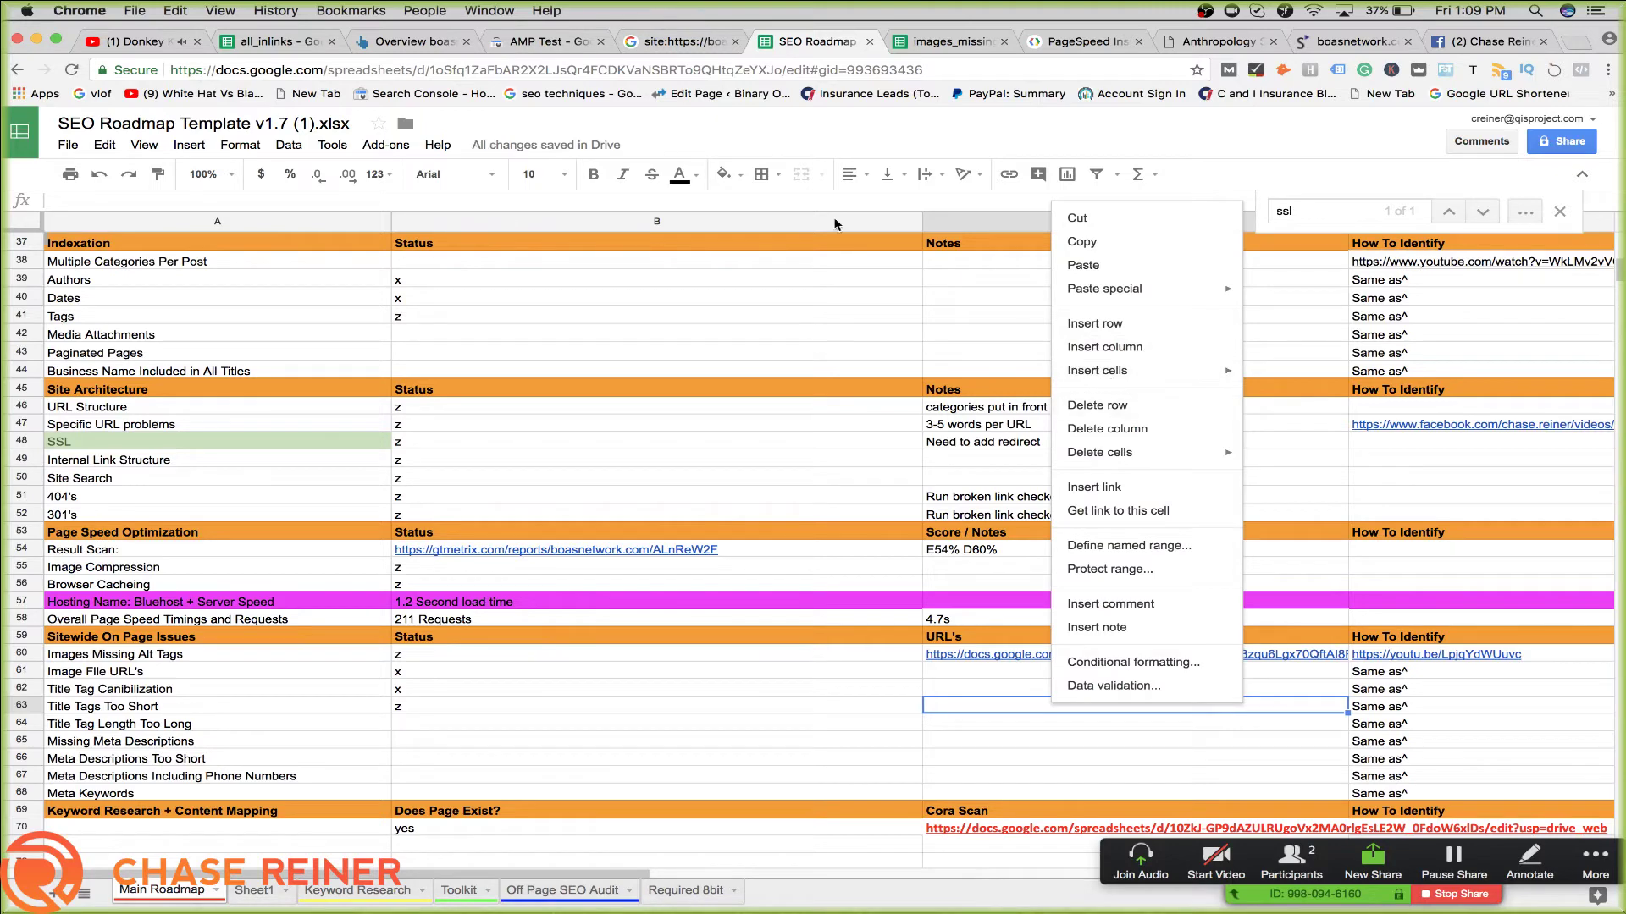
left_click(650, 127)
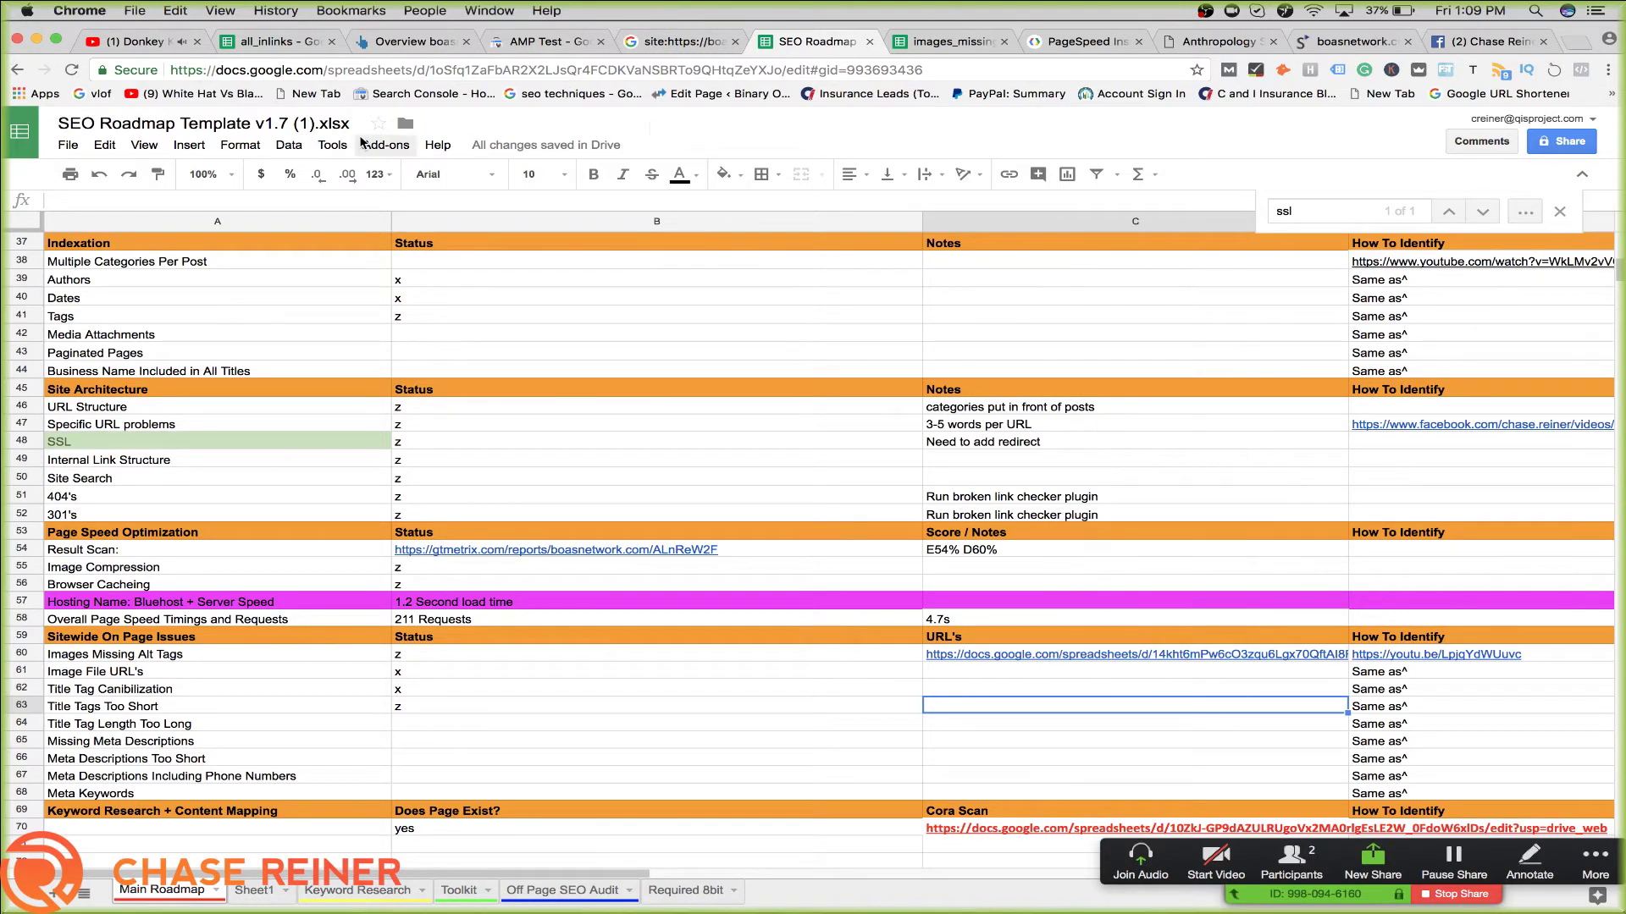
left_click(190, 145)
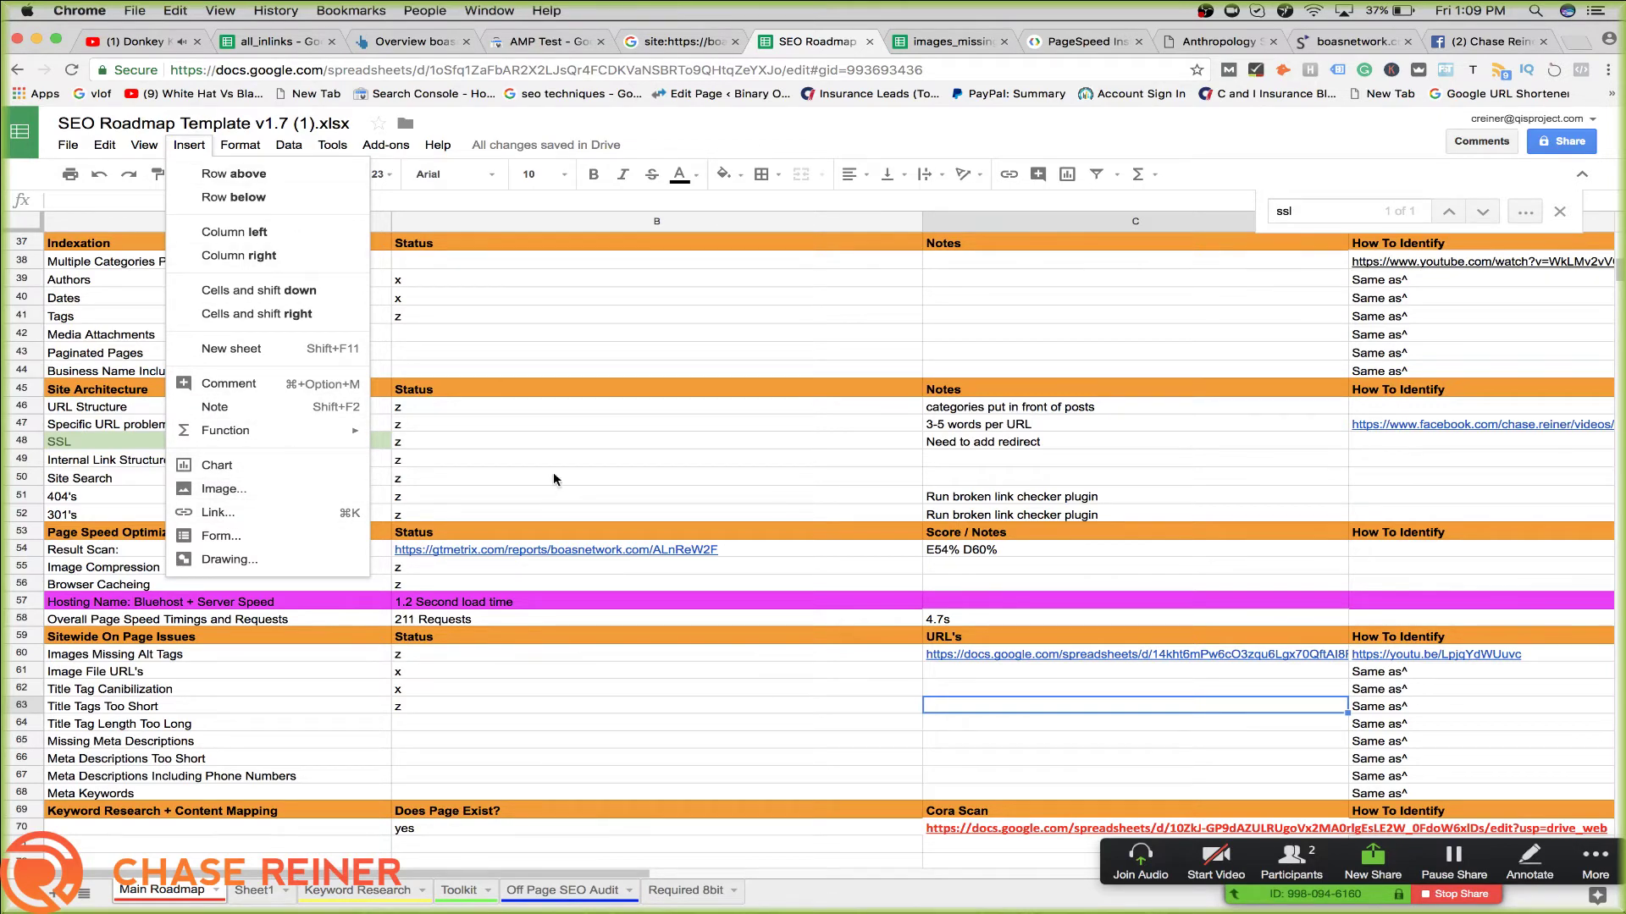
mouse_move(264, 141)
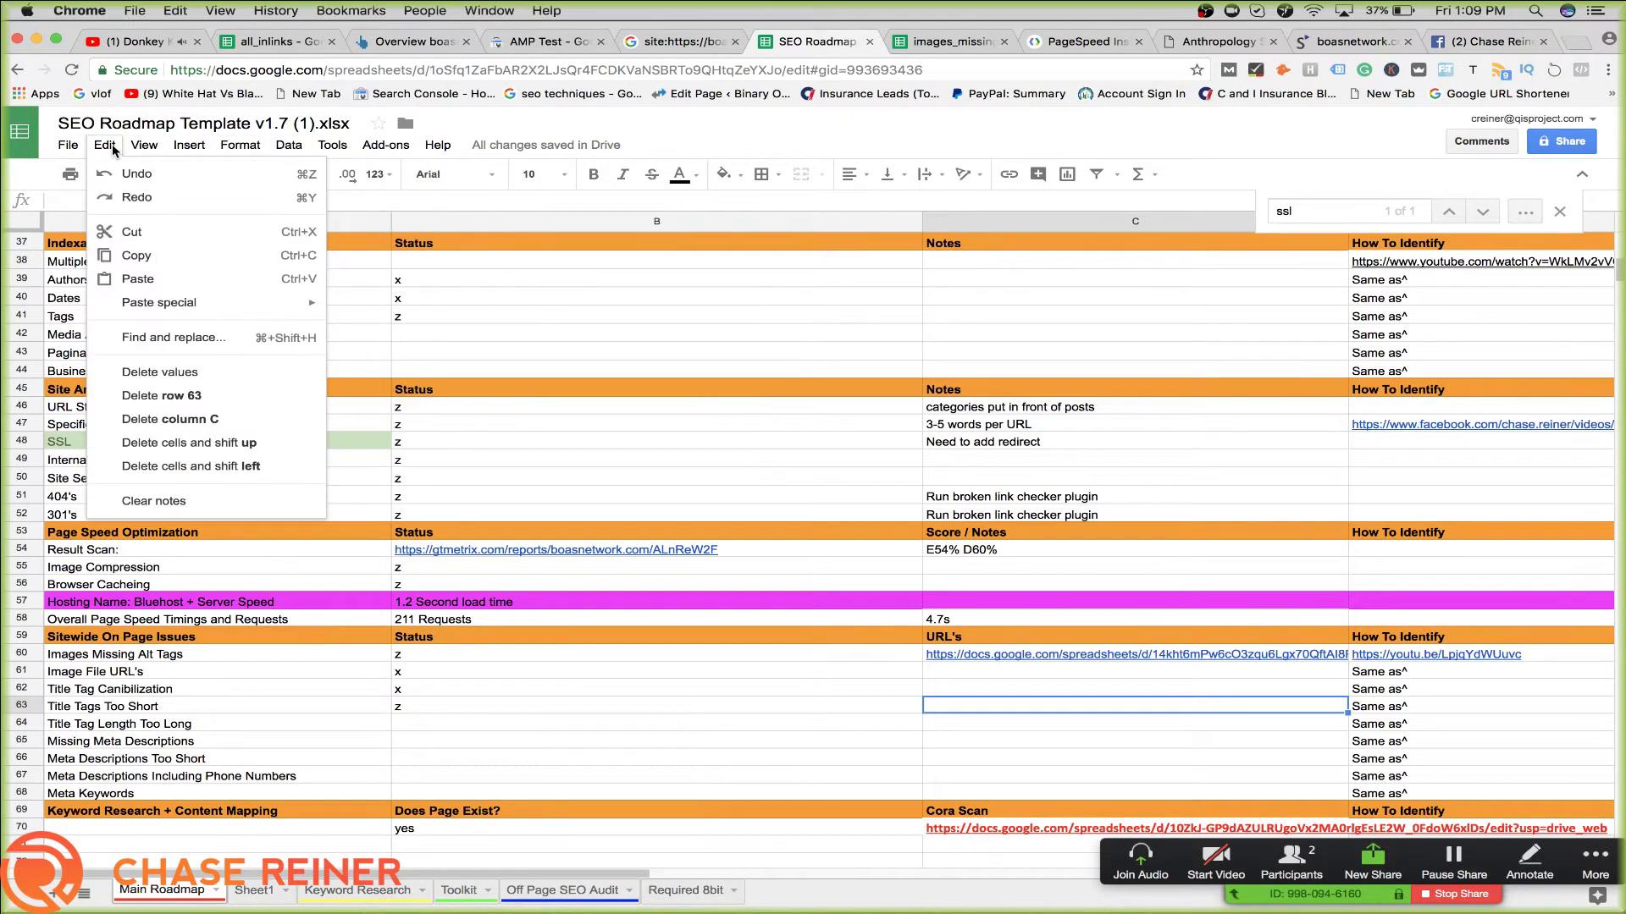
mouse_move(88, 149)
mouse_move(335, 155)
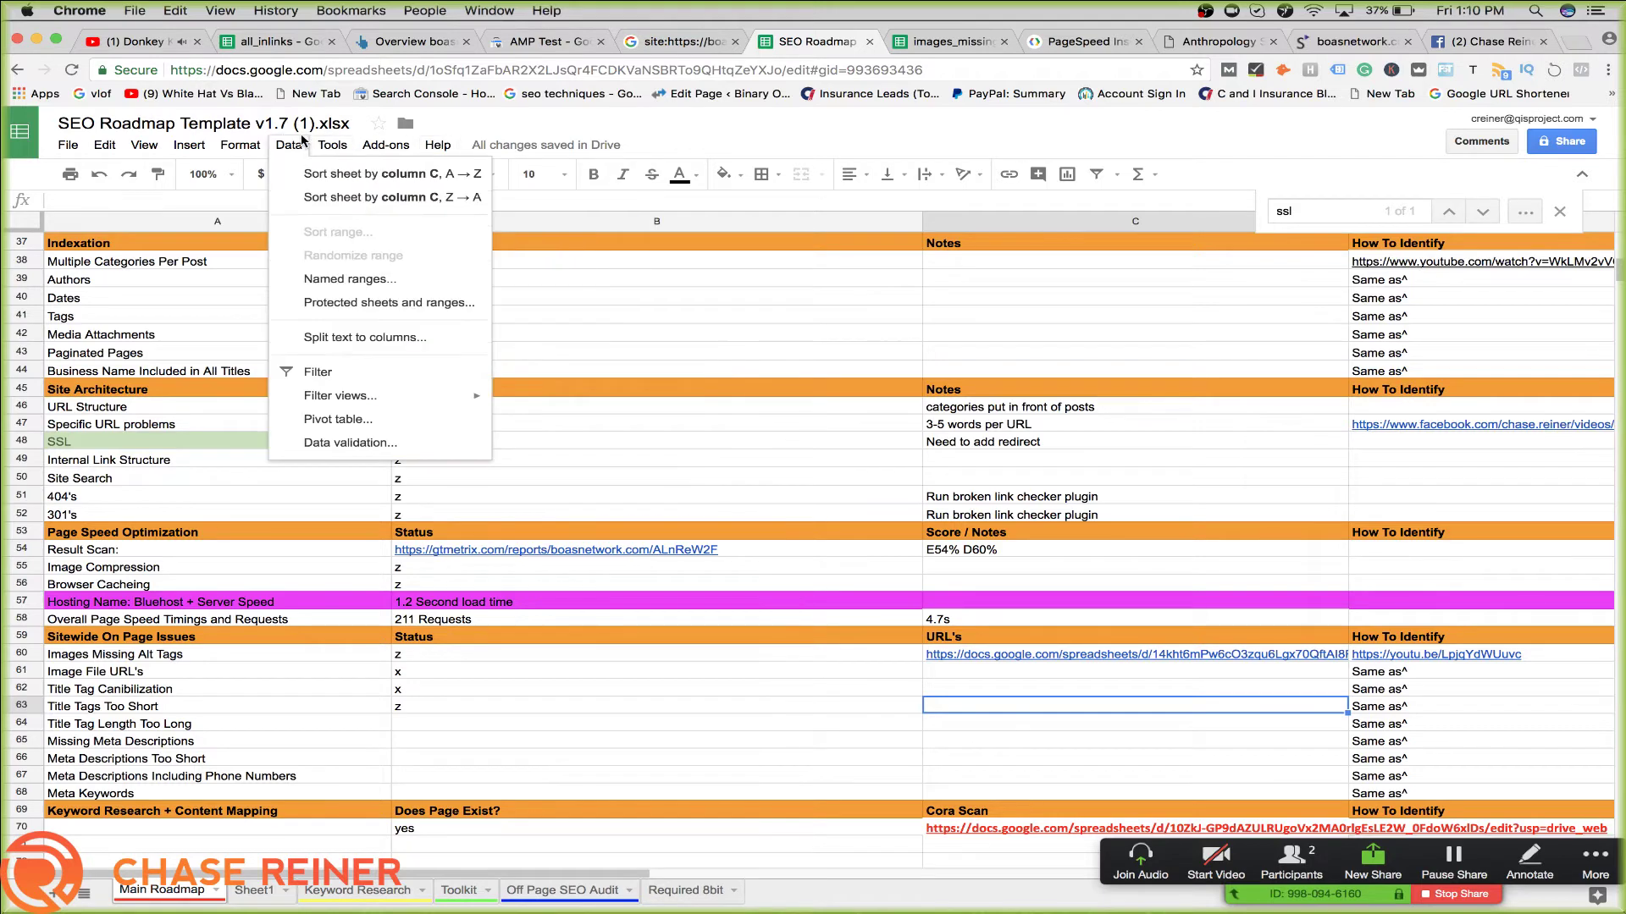
mouse_move(188, 149)
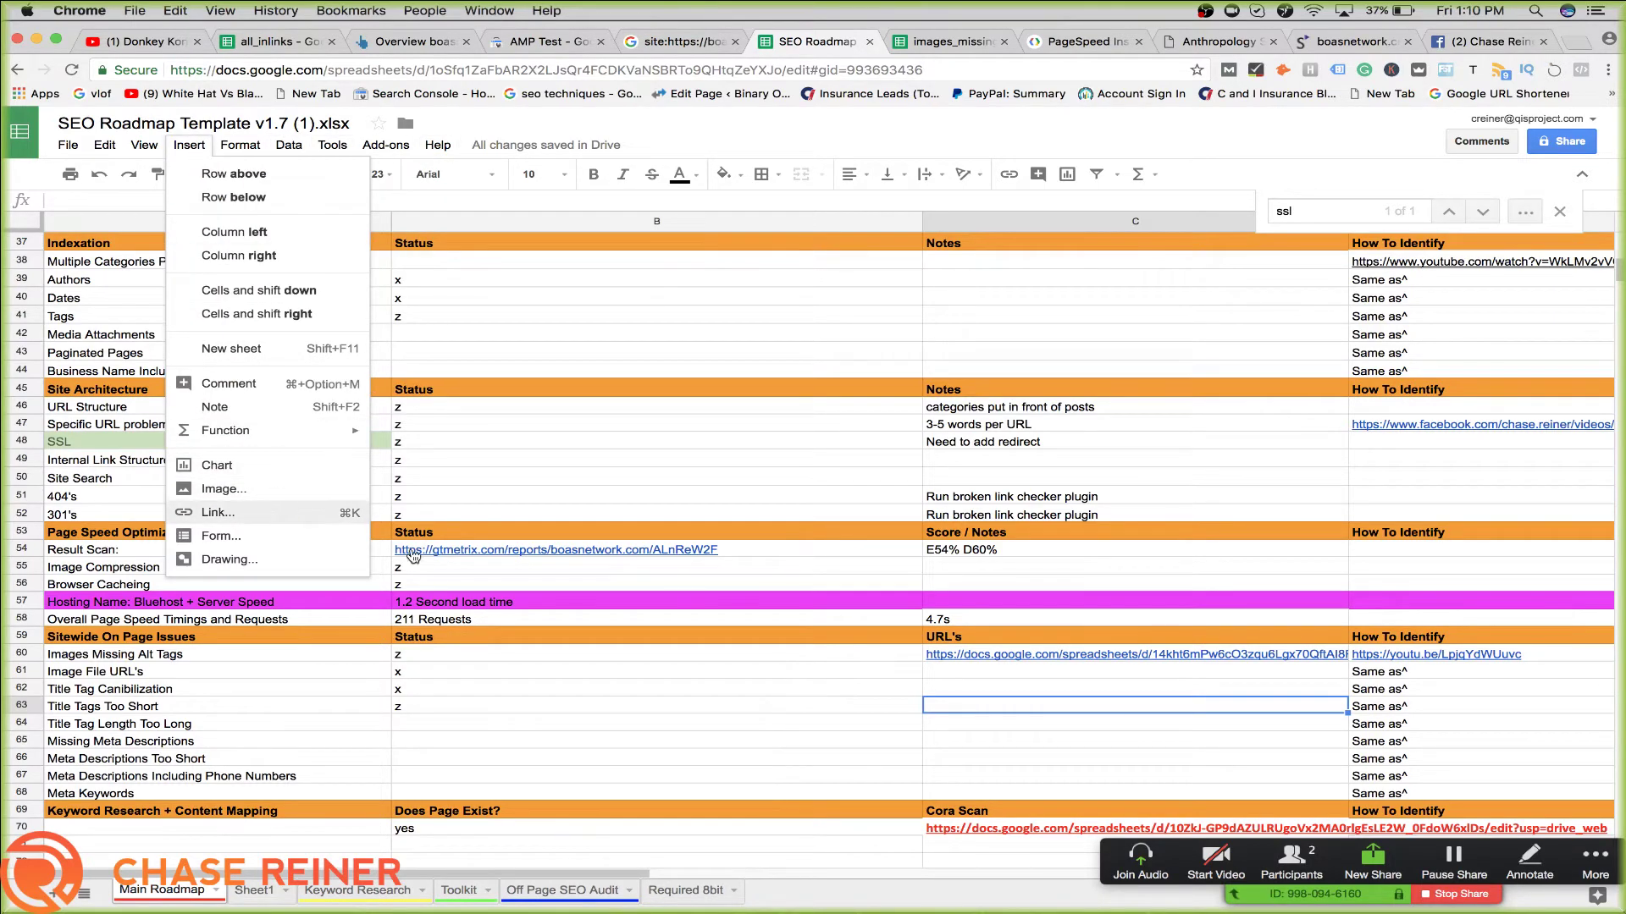
Upload page_titles_all.csv from the SEO Audit Export folder and open it as a spreadsheet
left_click(104, 230)
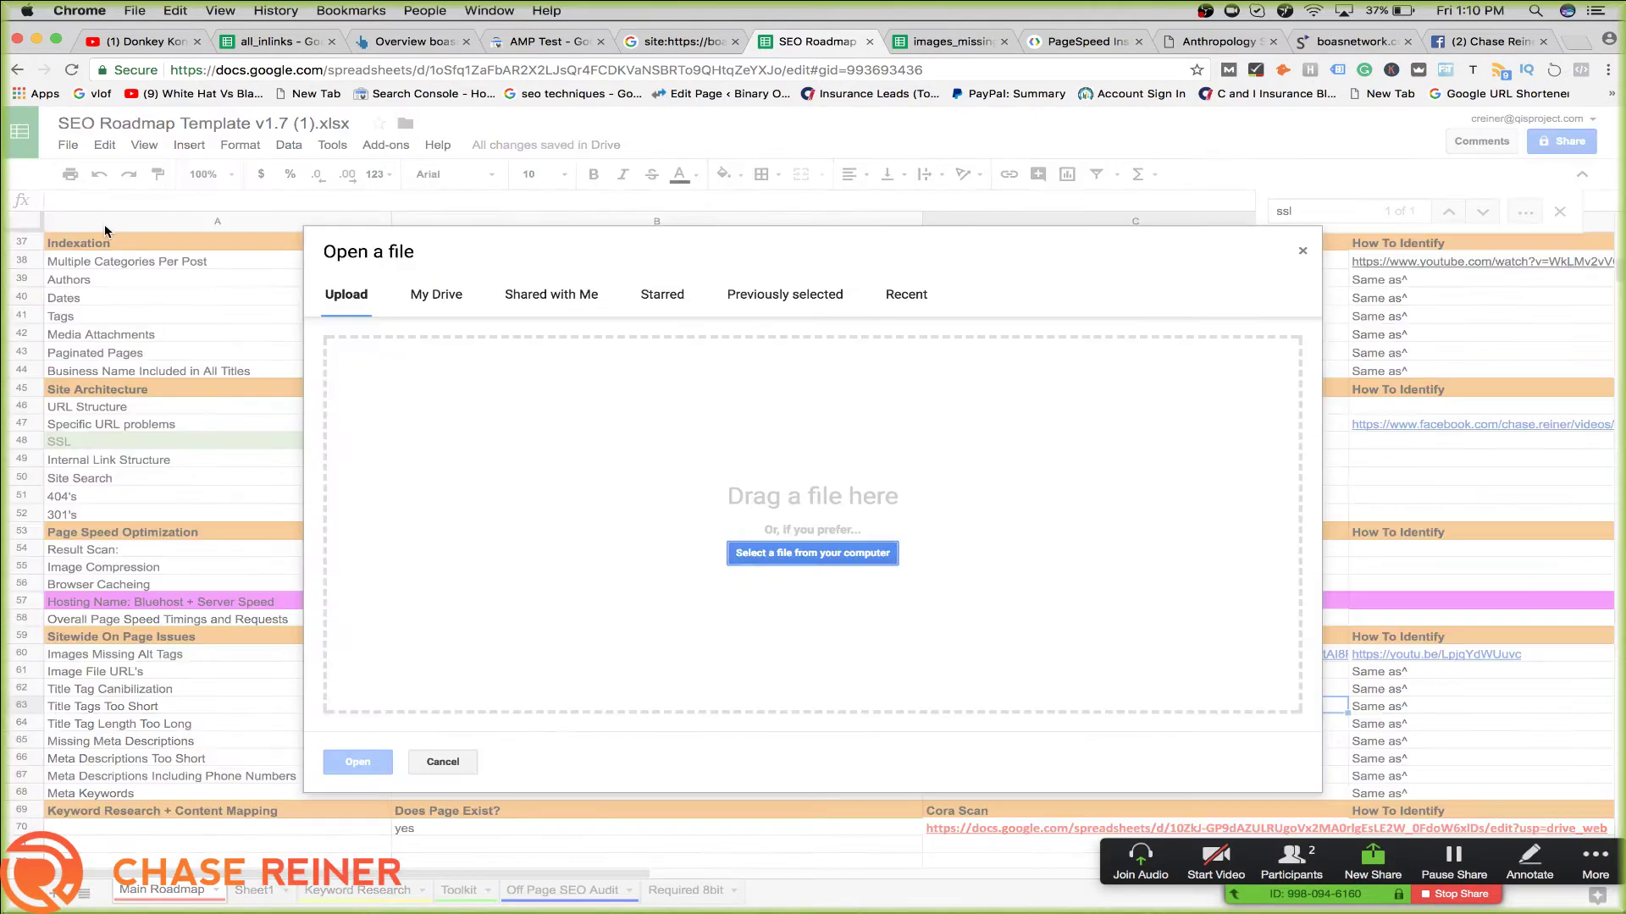
left_click(801, 552)
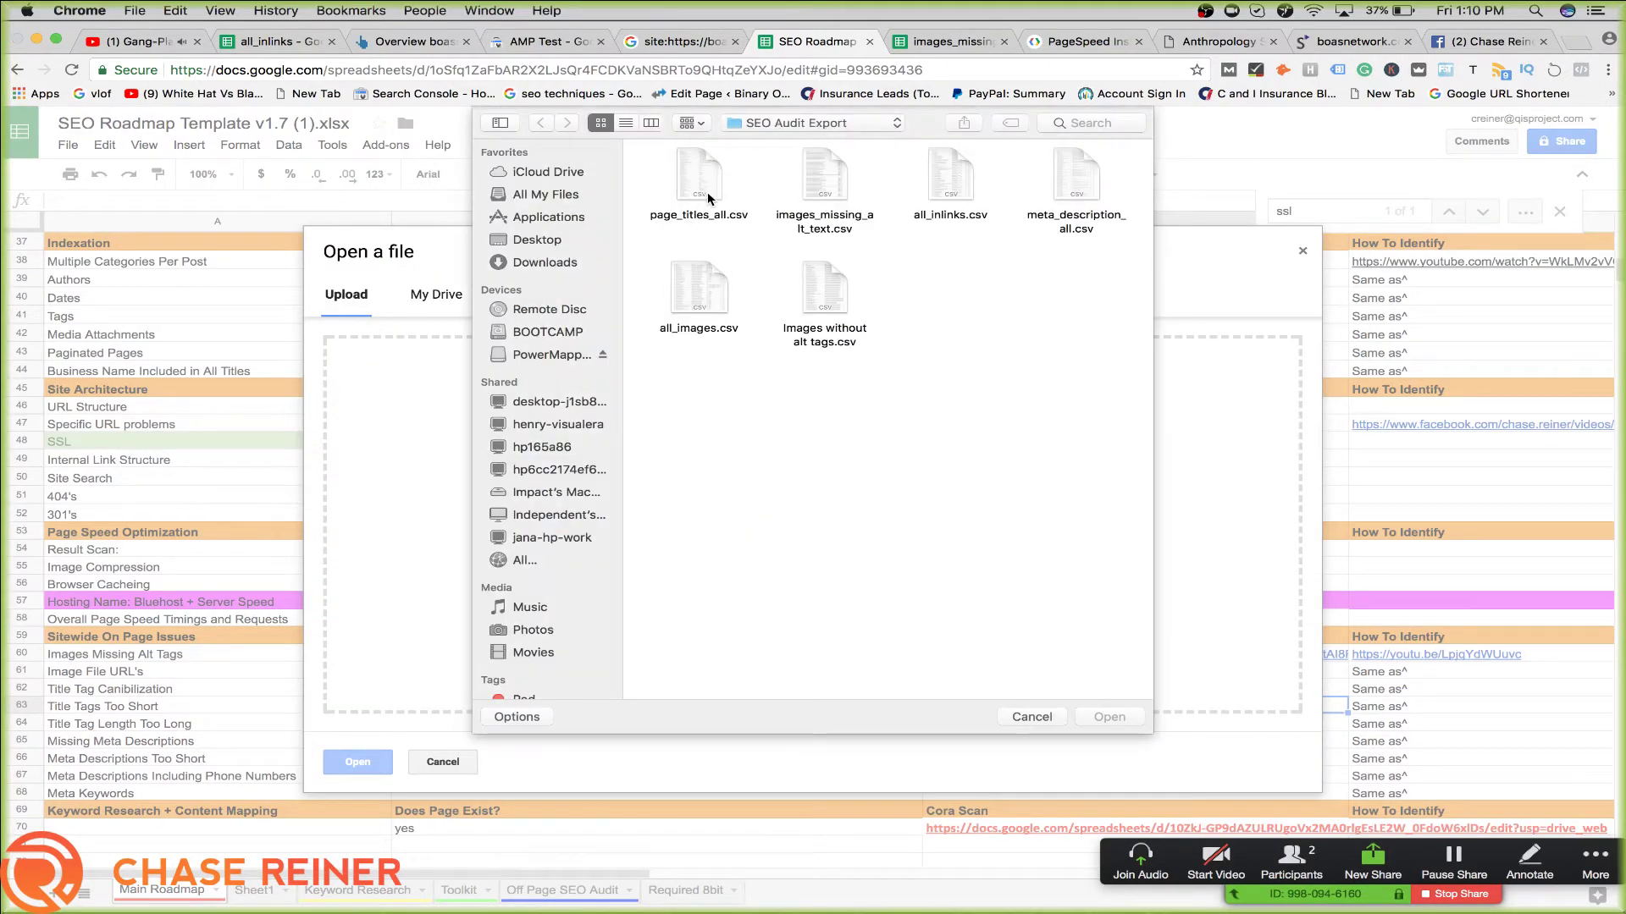
double_click(700, 180)
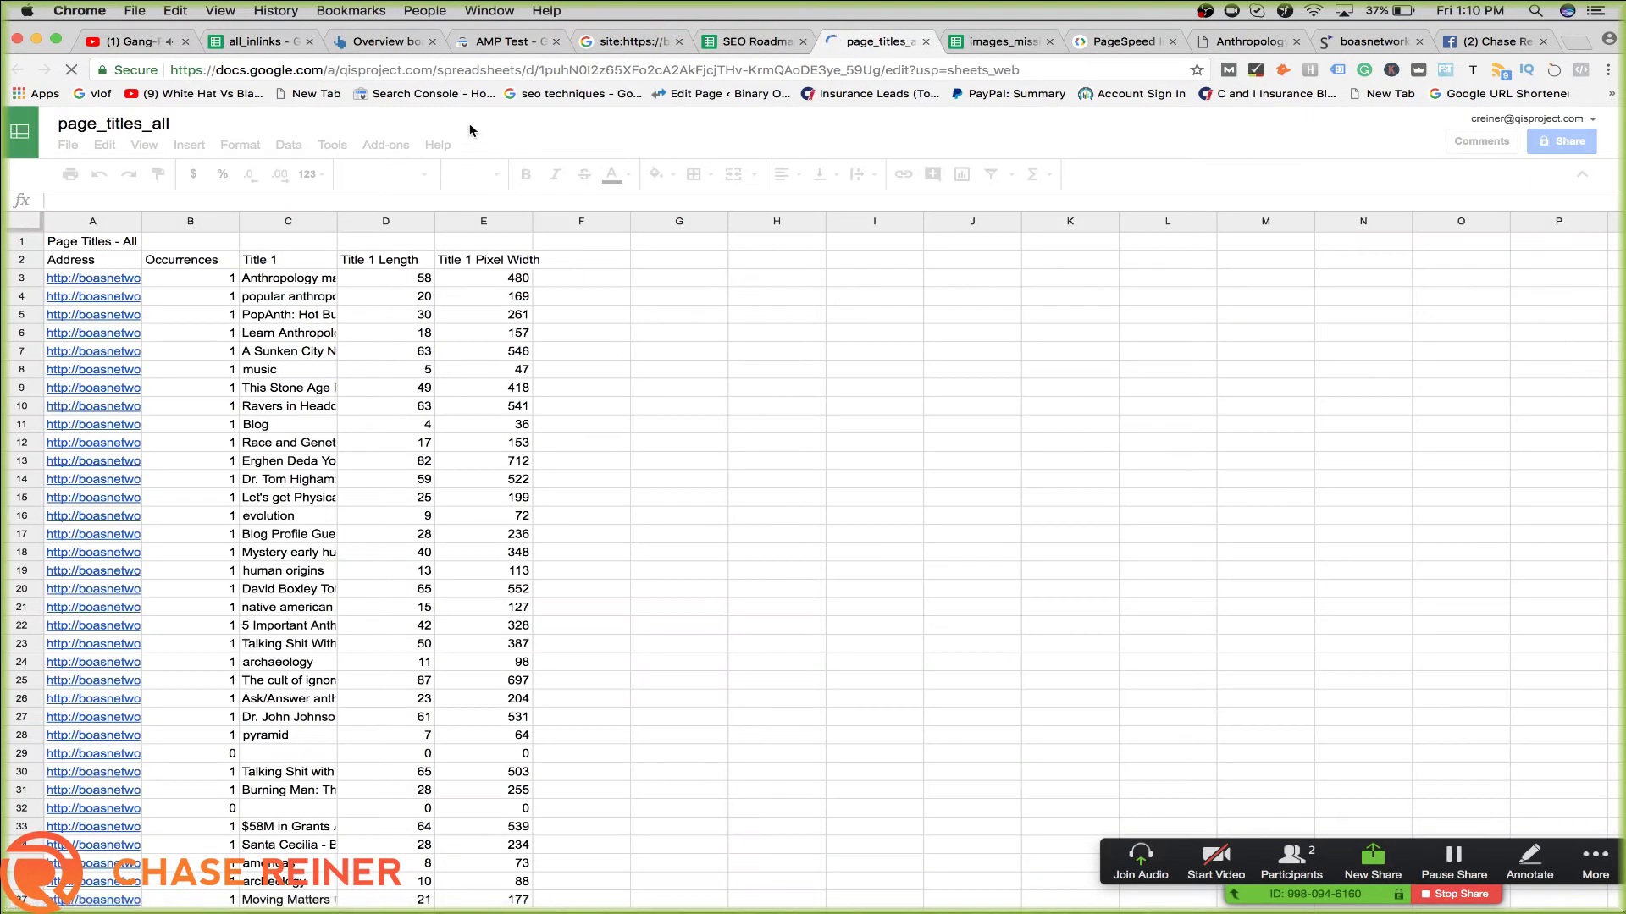
Copy the page_titles_all spreadsheet's link and return to the roadmap's URL's column under Sitewide On Page Issues
left_click(735, 71)
key("super+c")
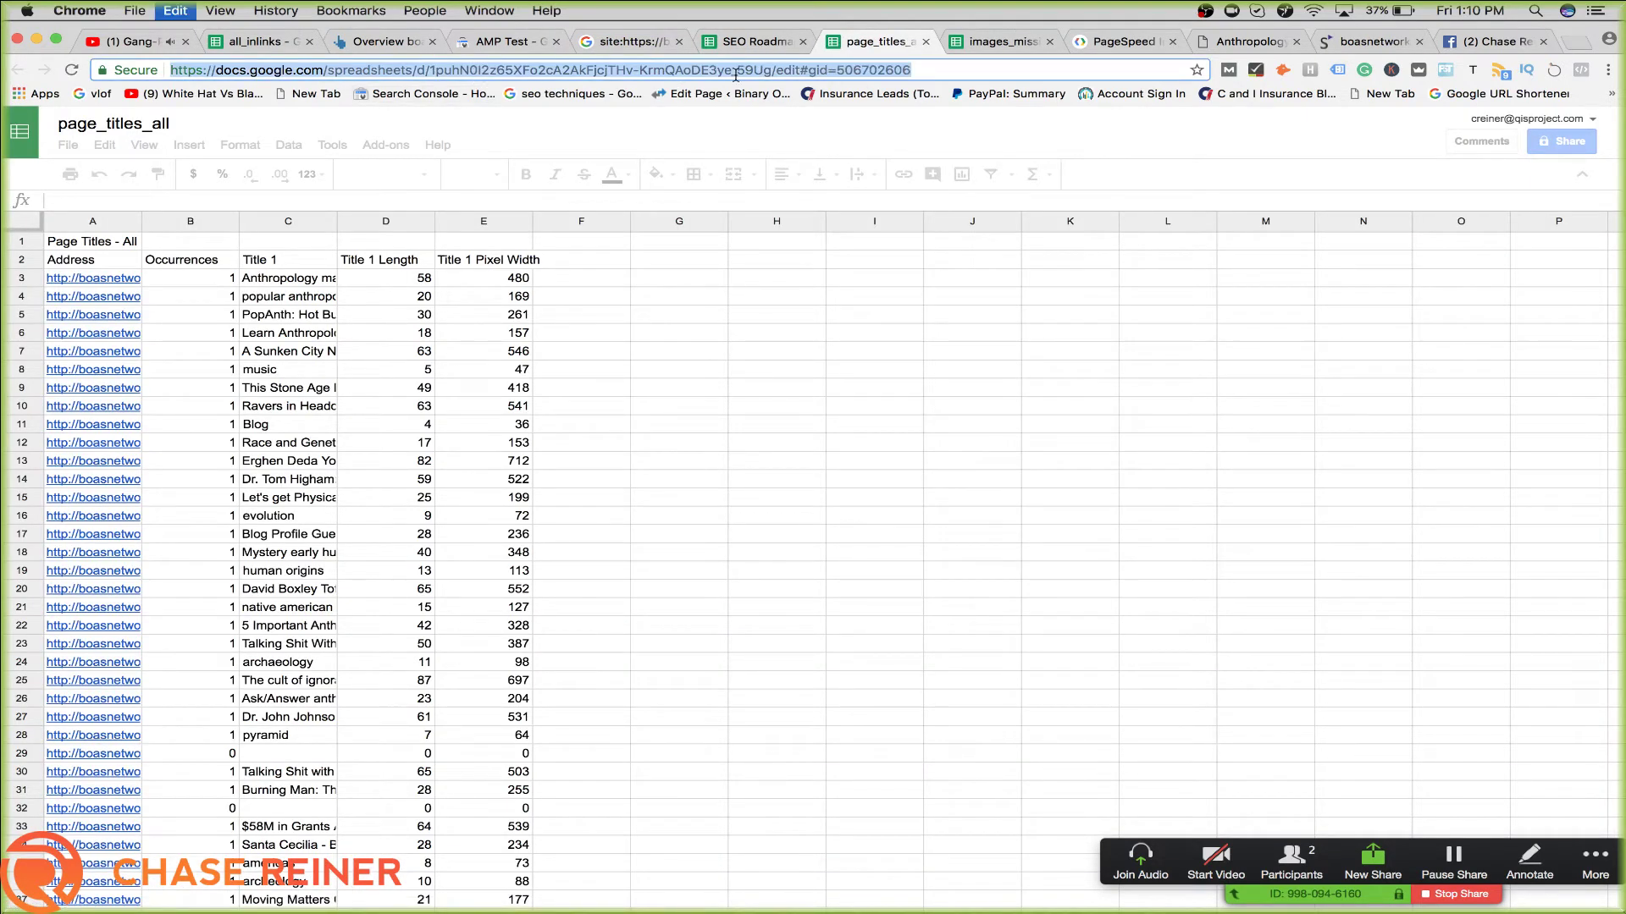
left_click(749, 43)
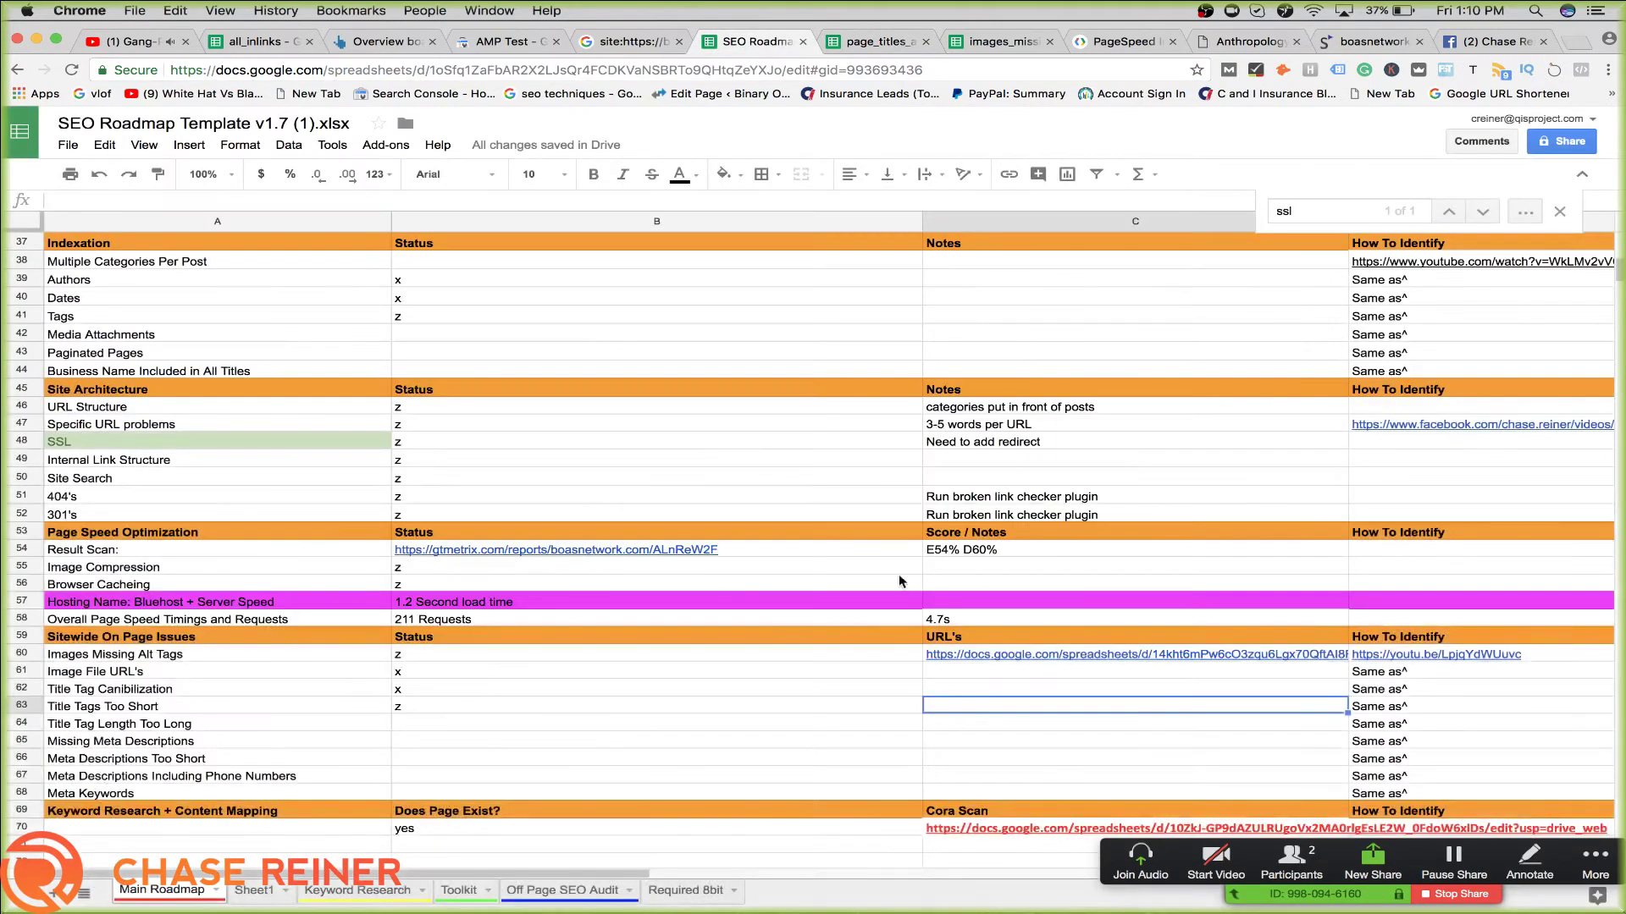
left_click(1050, 584)
left_click(1113, 677)
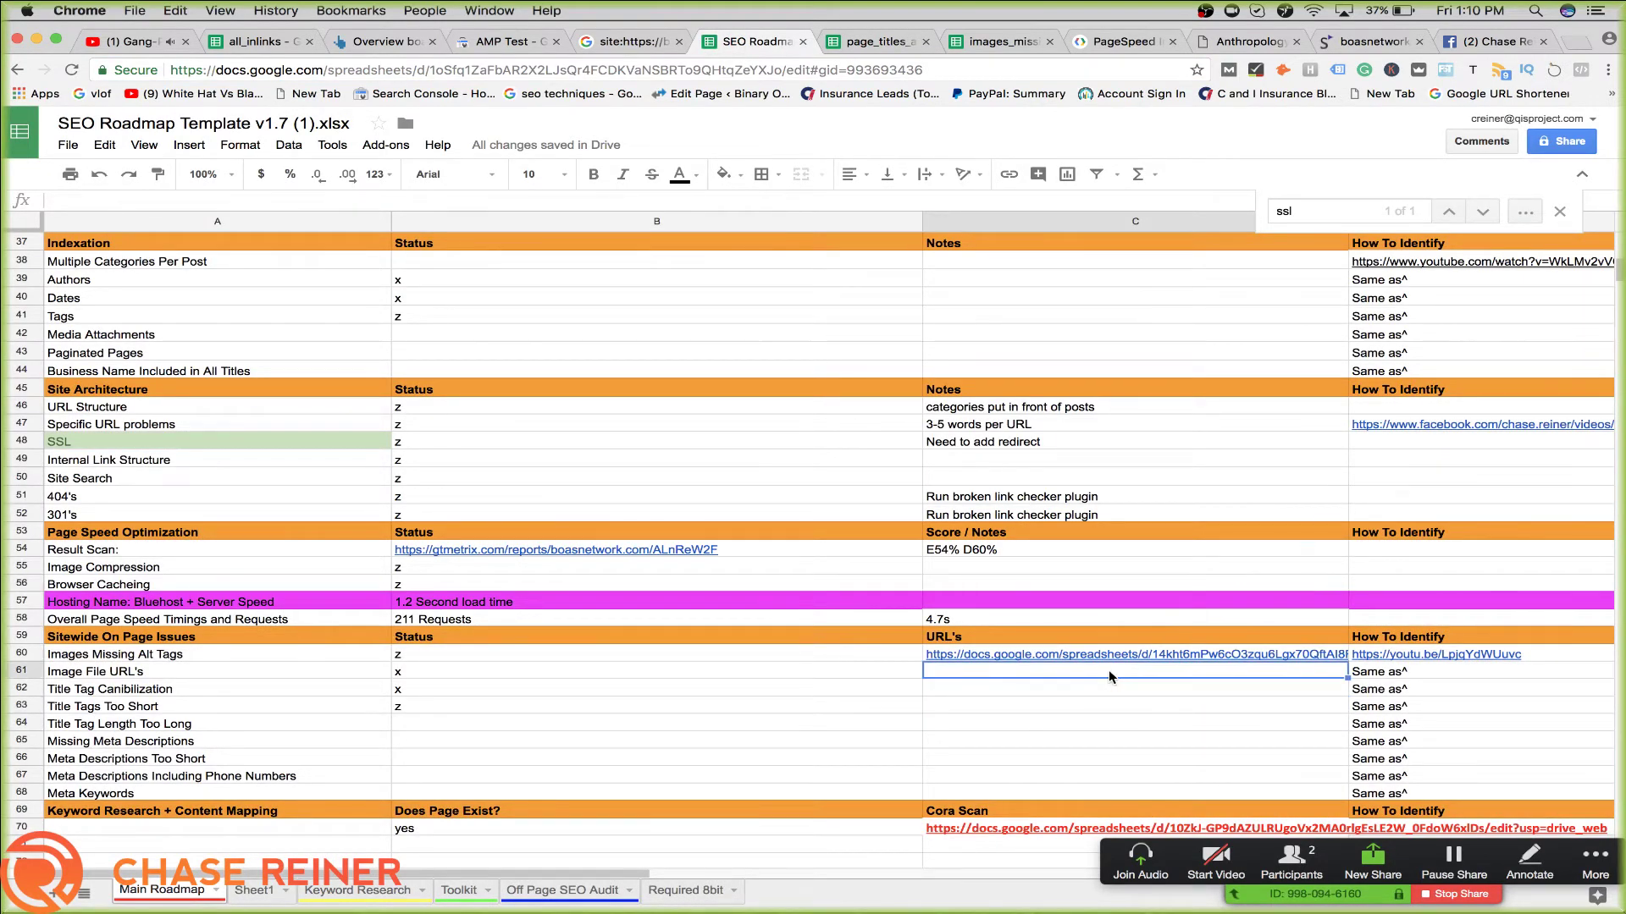
Paste the copied spreadsheet link into the URL's column for Title Tags Too Short and Title Tag Length Too Long
left_click(1030, 727)
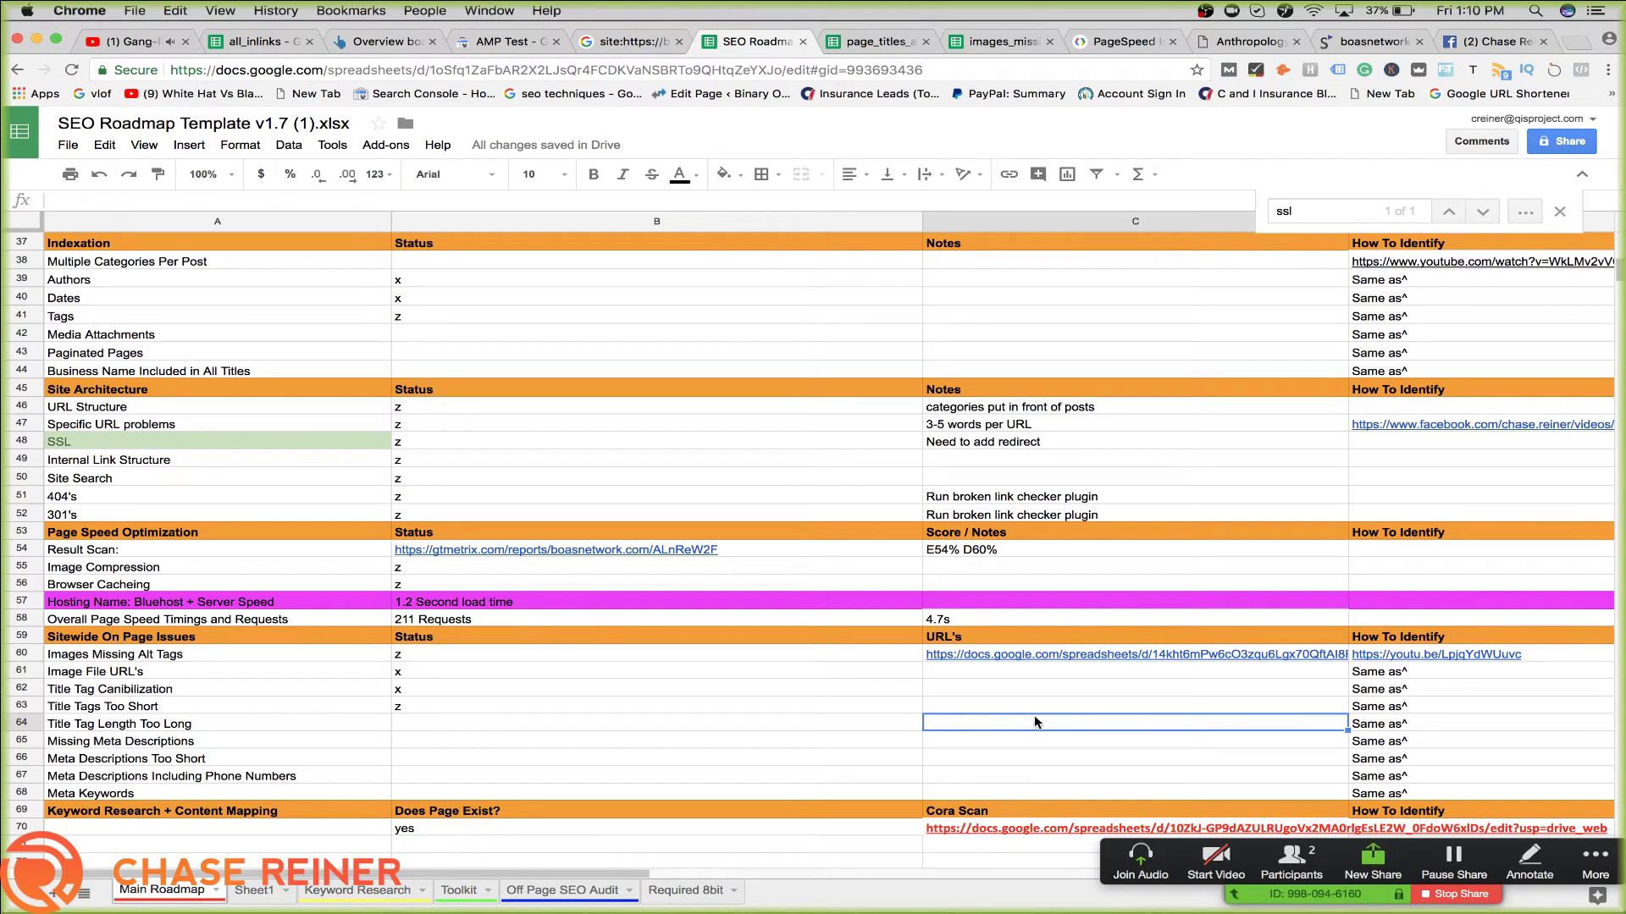
left_click(1042, 711)
key("ctrl+v")
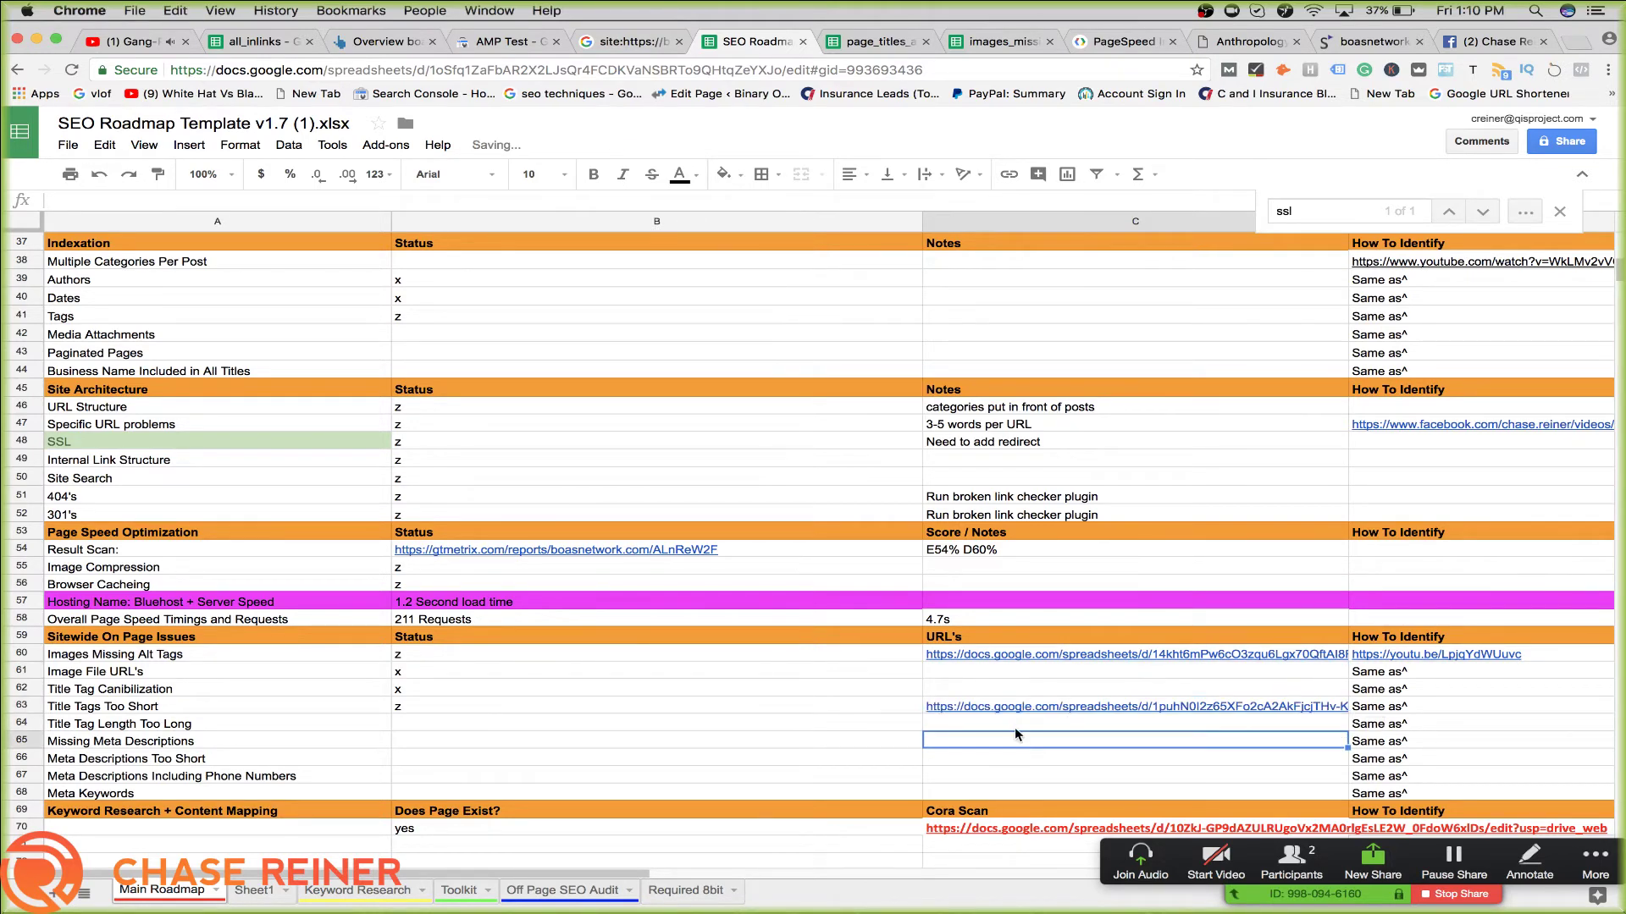
left_click(1014, 728)
key("ctrl+v")
left_click(1007, 749)
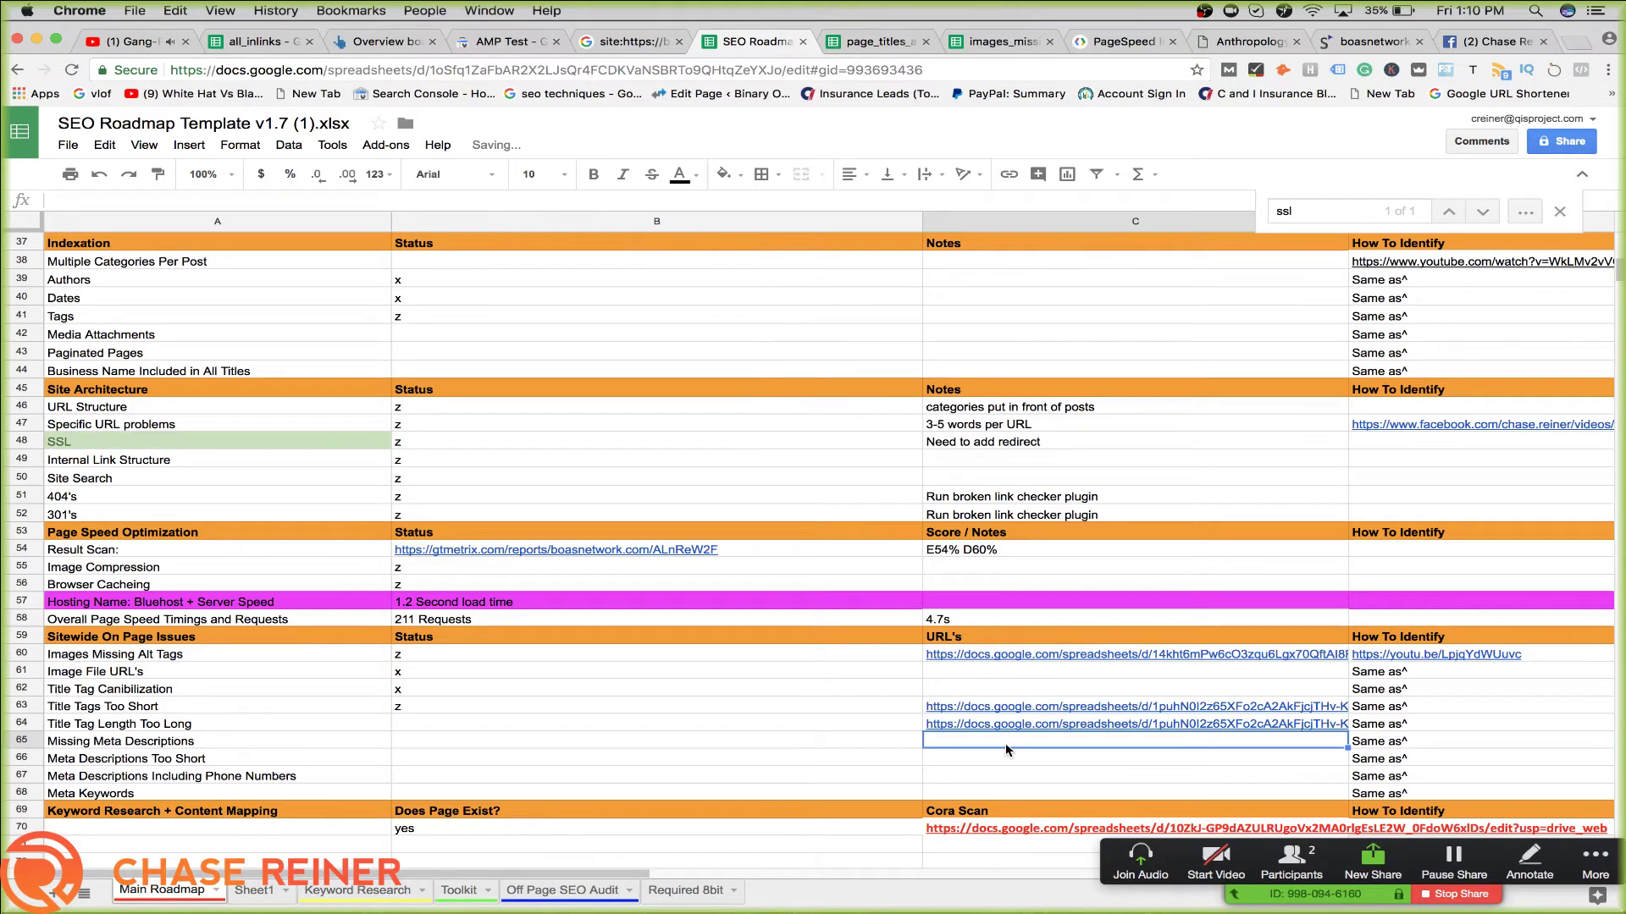
Switch to Screaming Frog SEO Spider and show the meta descriptions with the filter set to All
left_click(356, 742)
key("super+Tab")
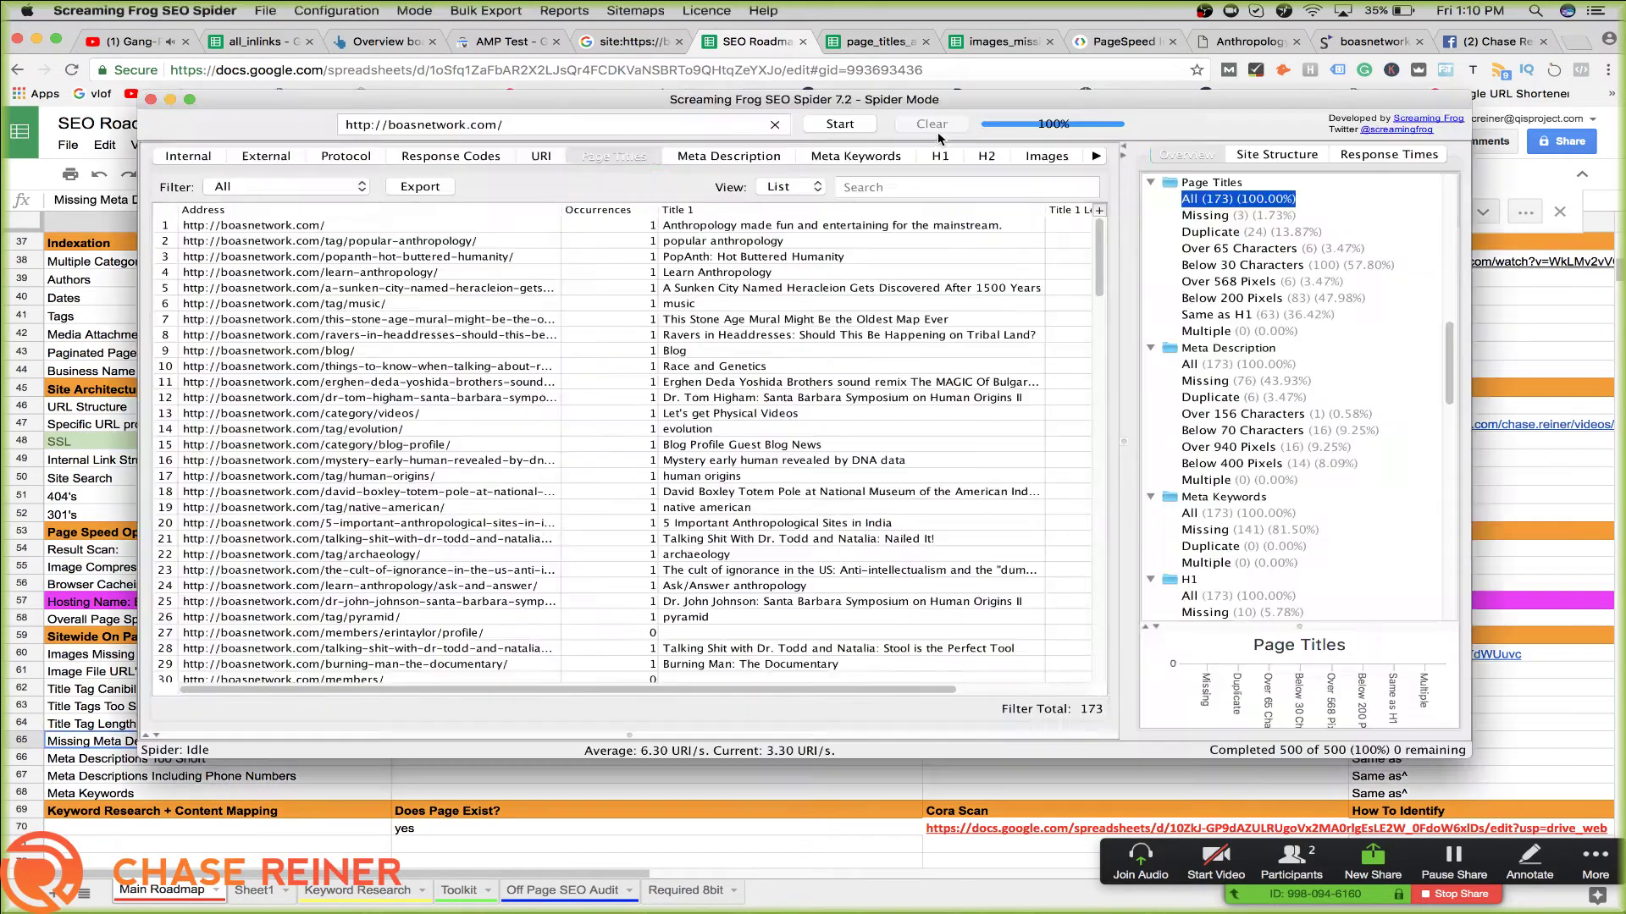
left_click(735, 159)
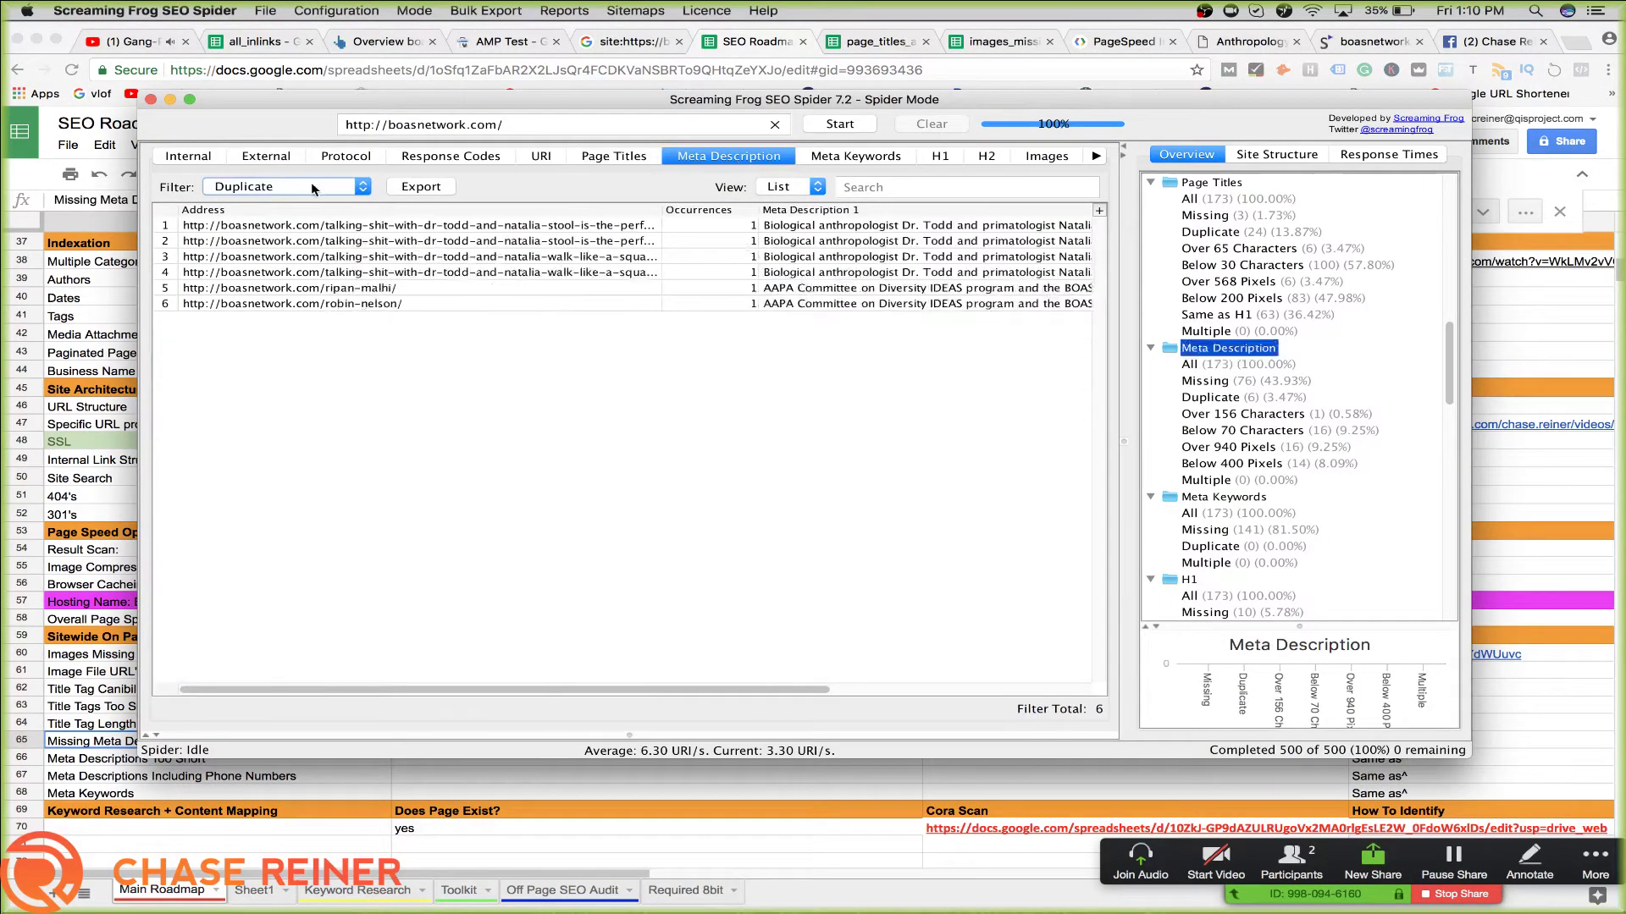
left_click(338, 191)
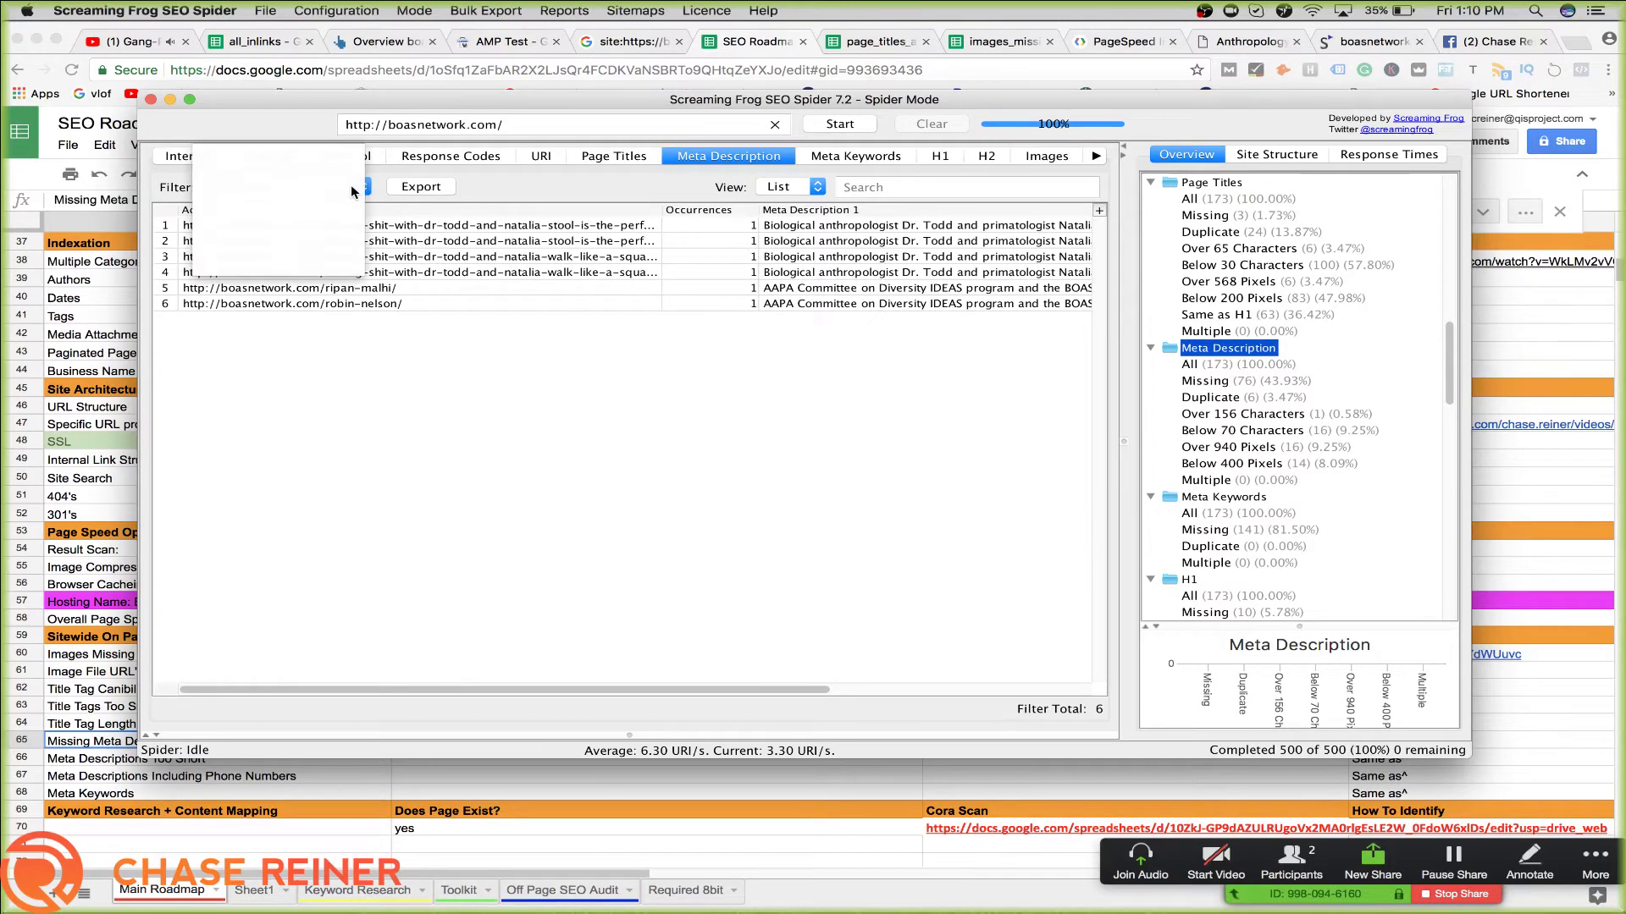
left_click(484, 186)
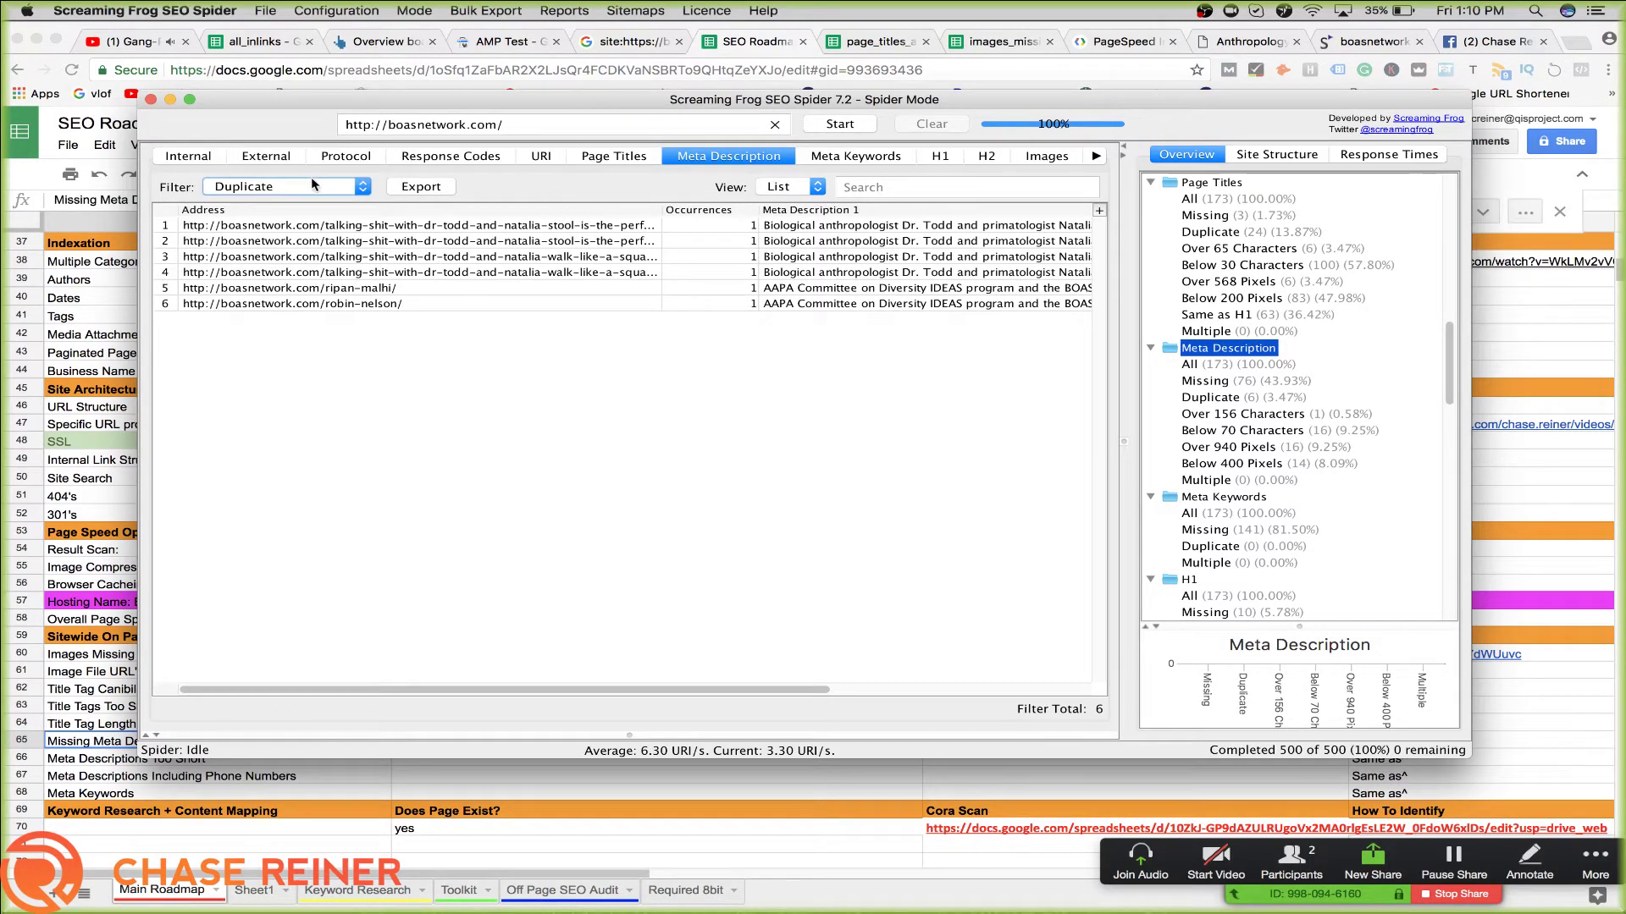
left_click(338, 187)
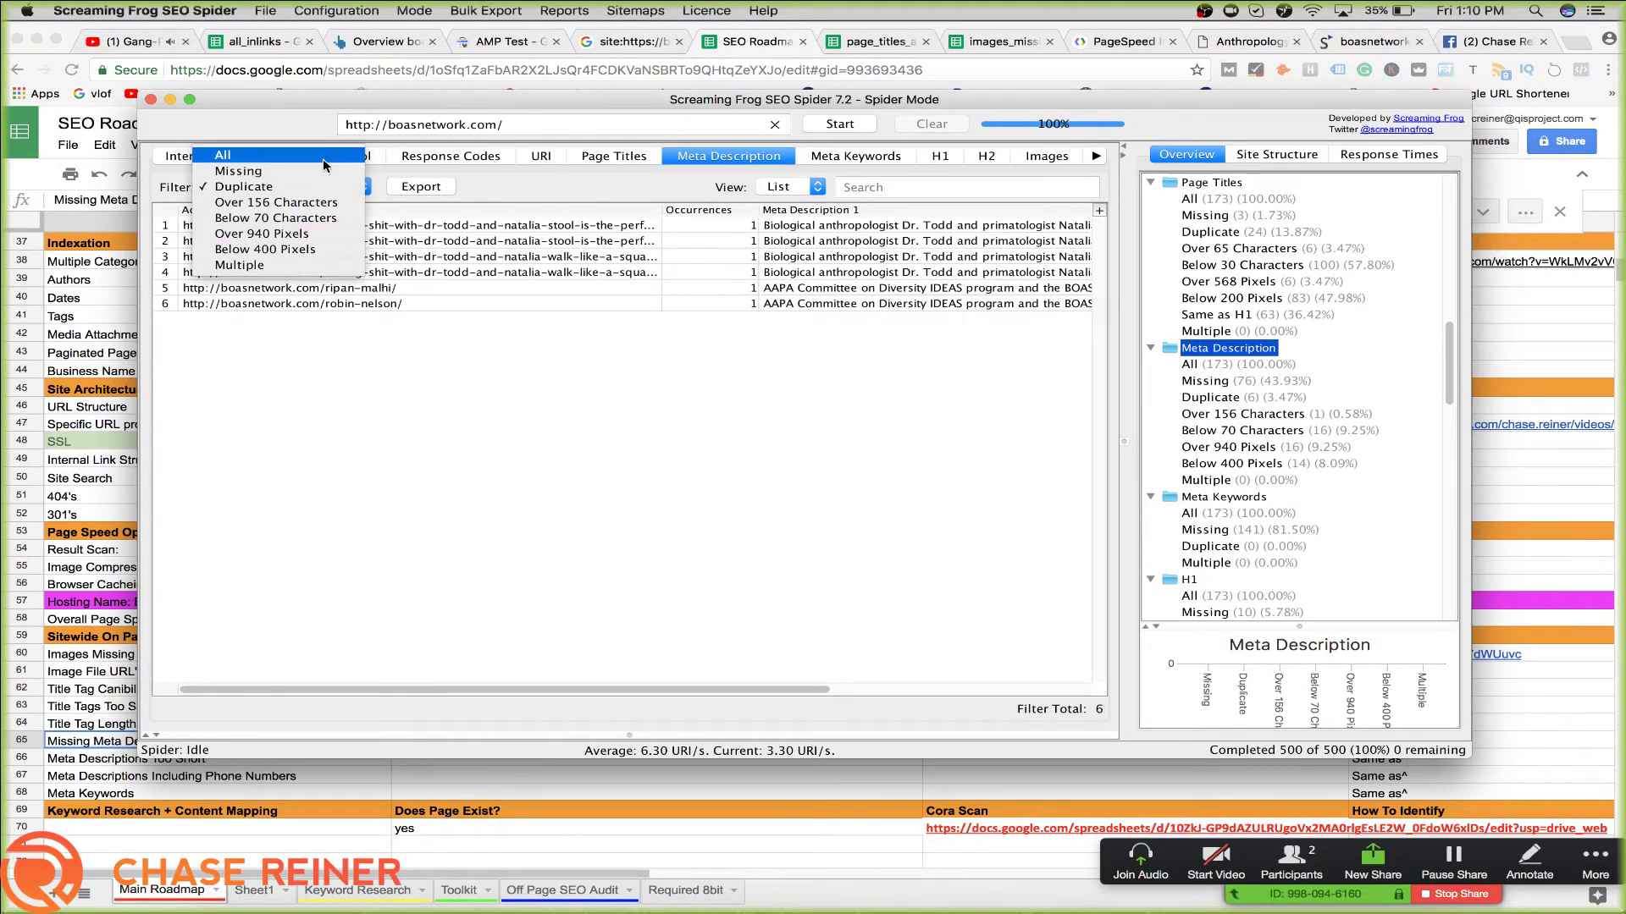
left_click(328, 156)
Export the list as meta_description_all in the SEO Audit Export folder, overwriting the existing file, and return to the roadmap sheet in Chrome
left_click(449, 179)
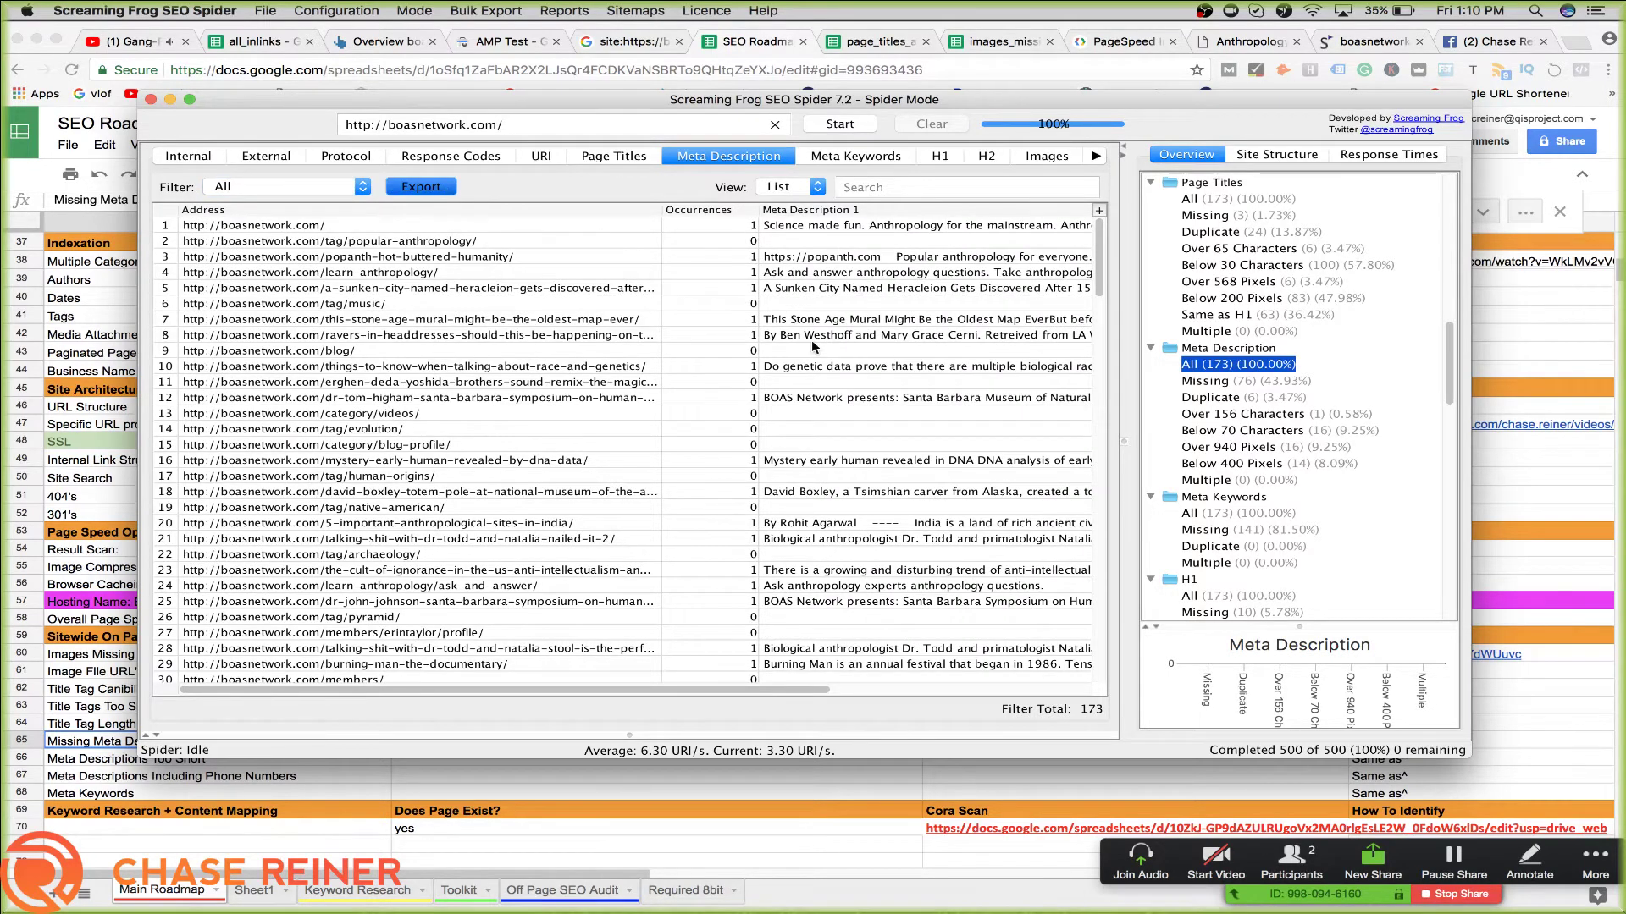
left_click(1037, 588)
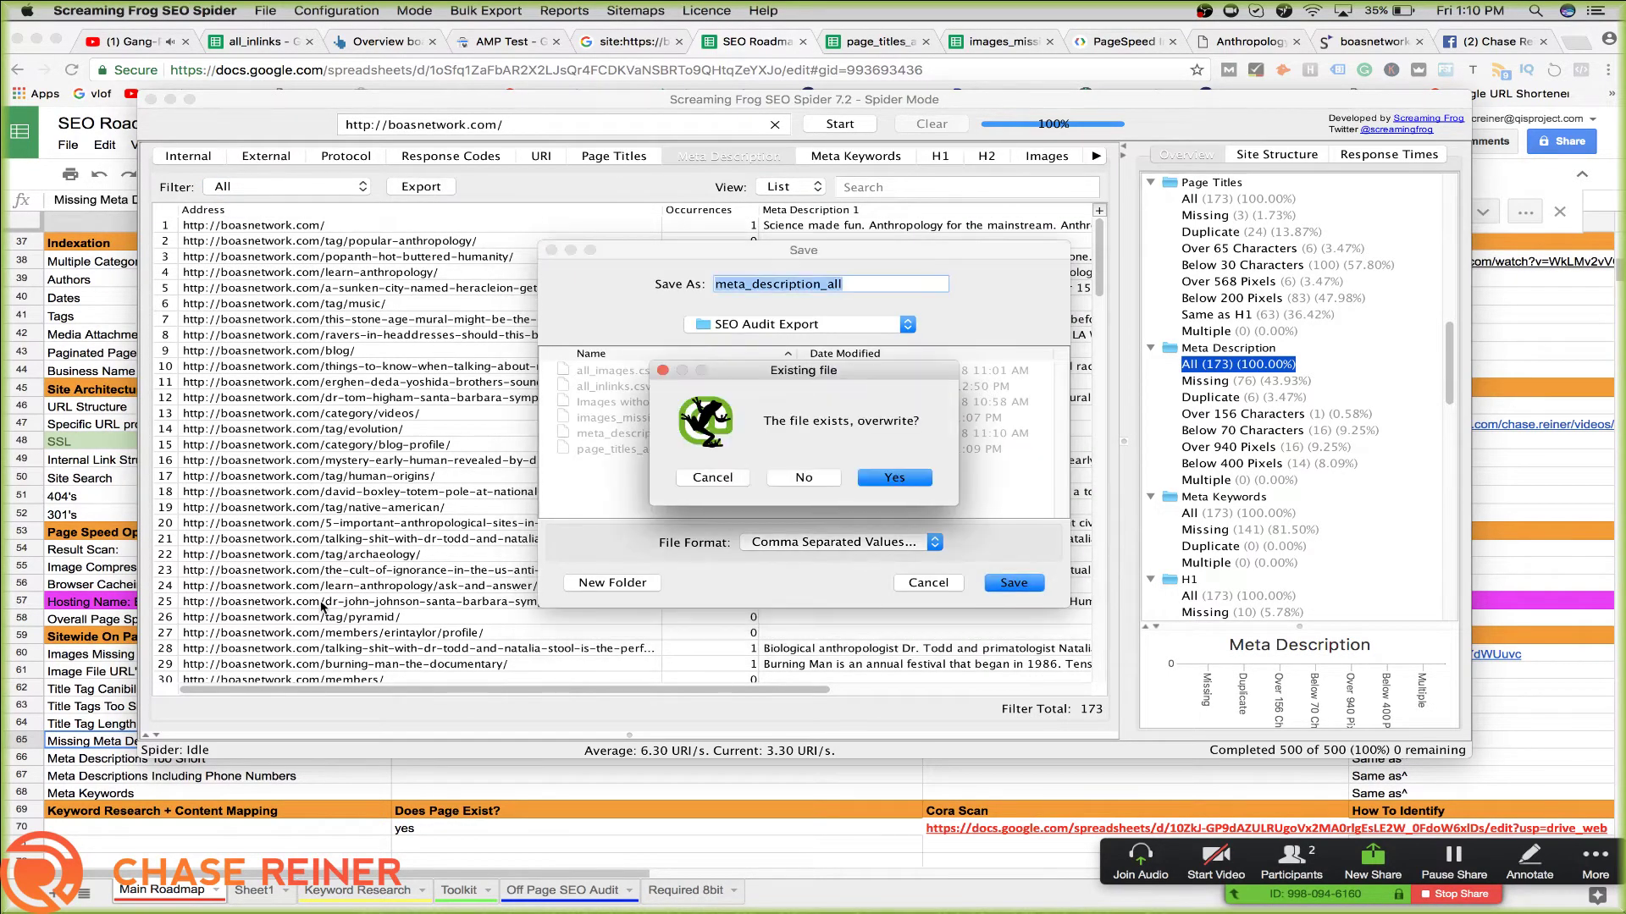
left_click(878, 480)
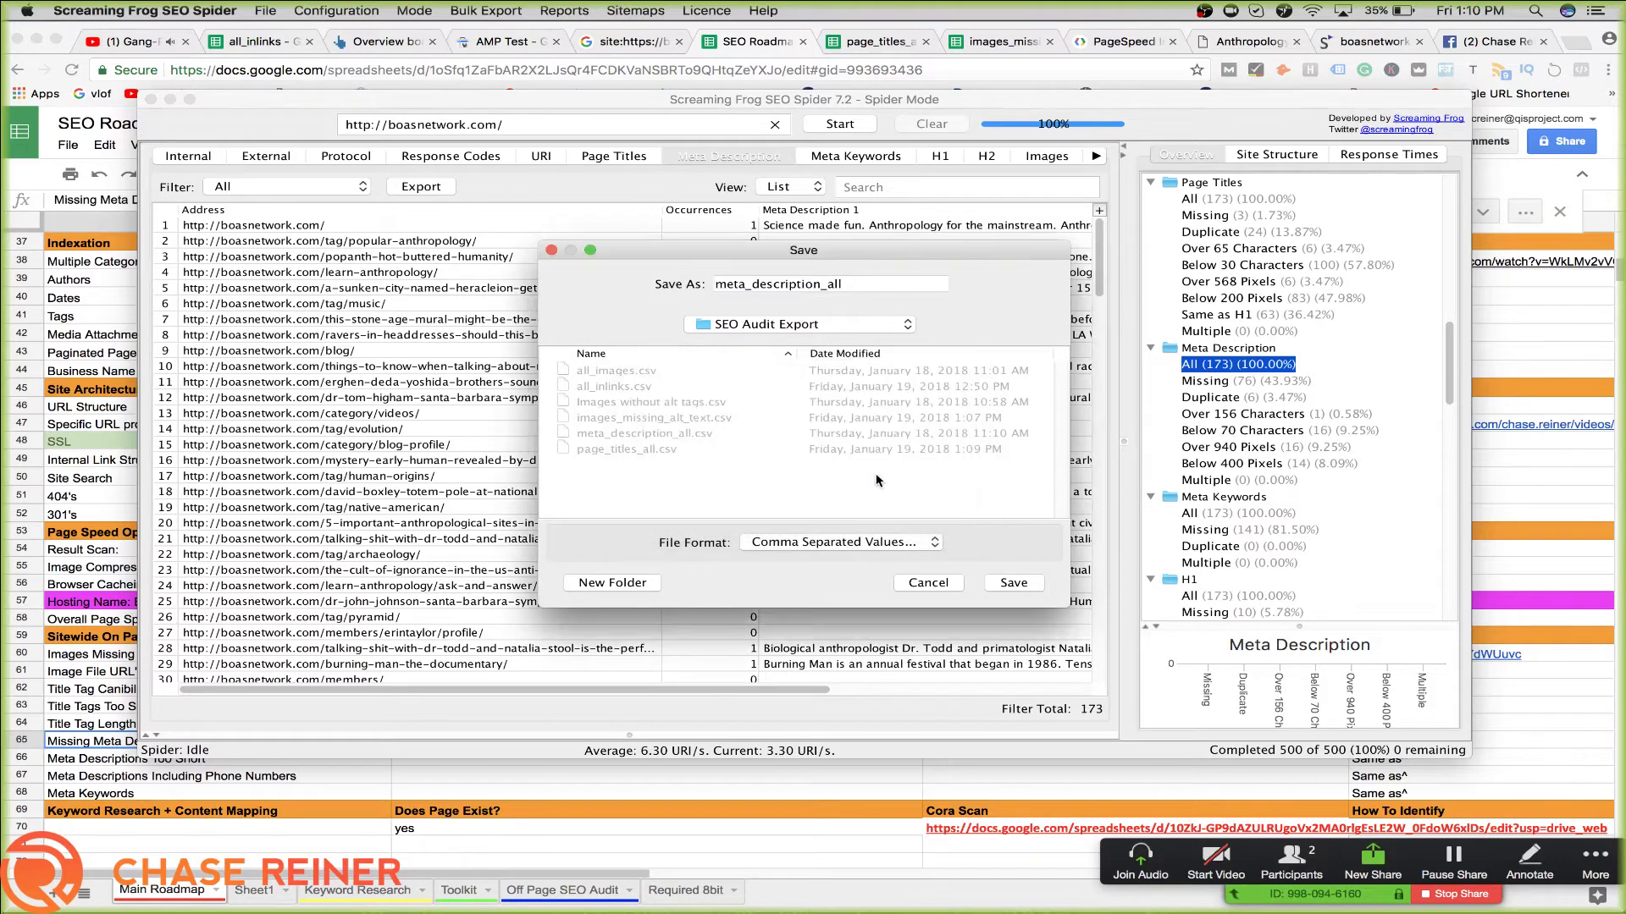
left_click(107, 449)
left_click(1019, 741)
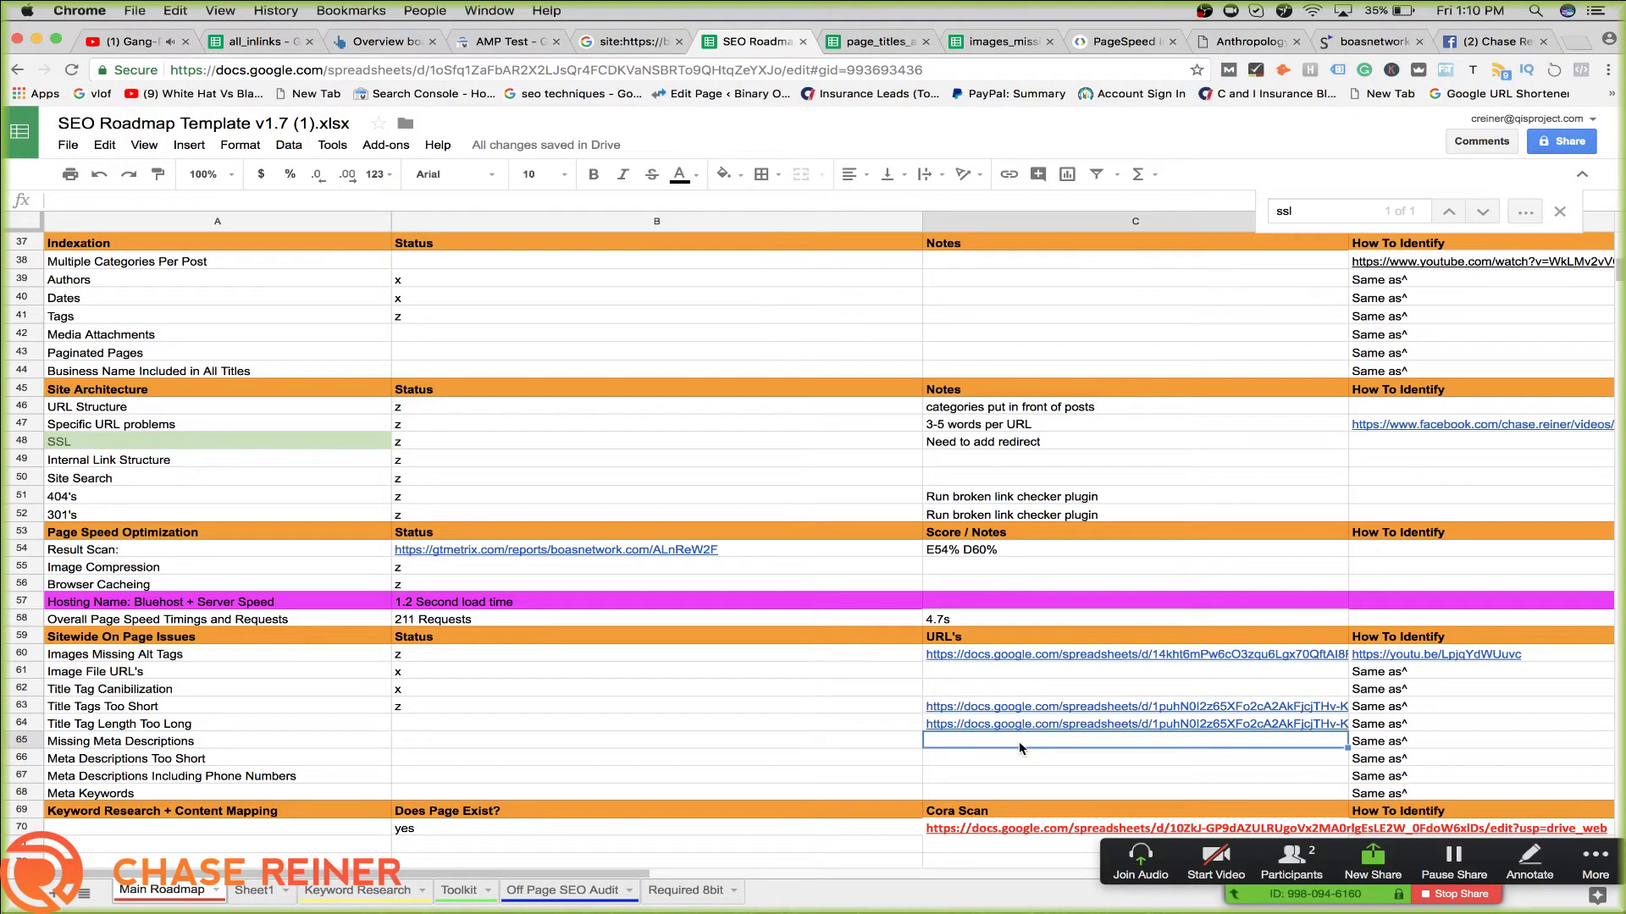
right_click(1019, 740)
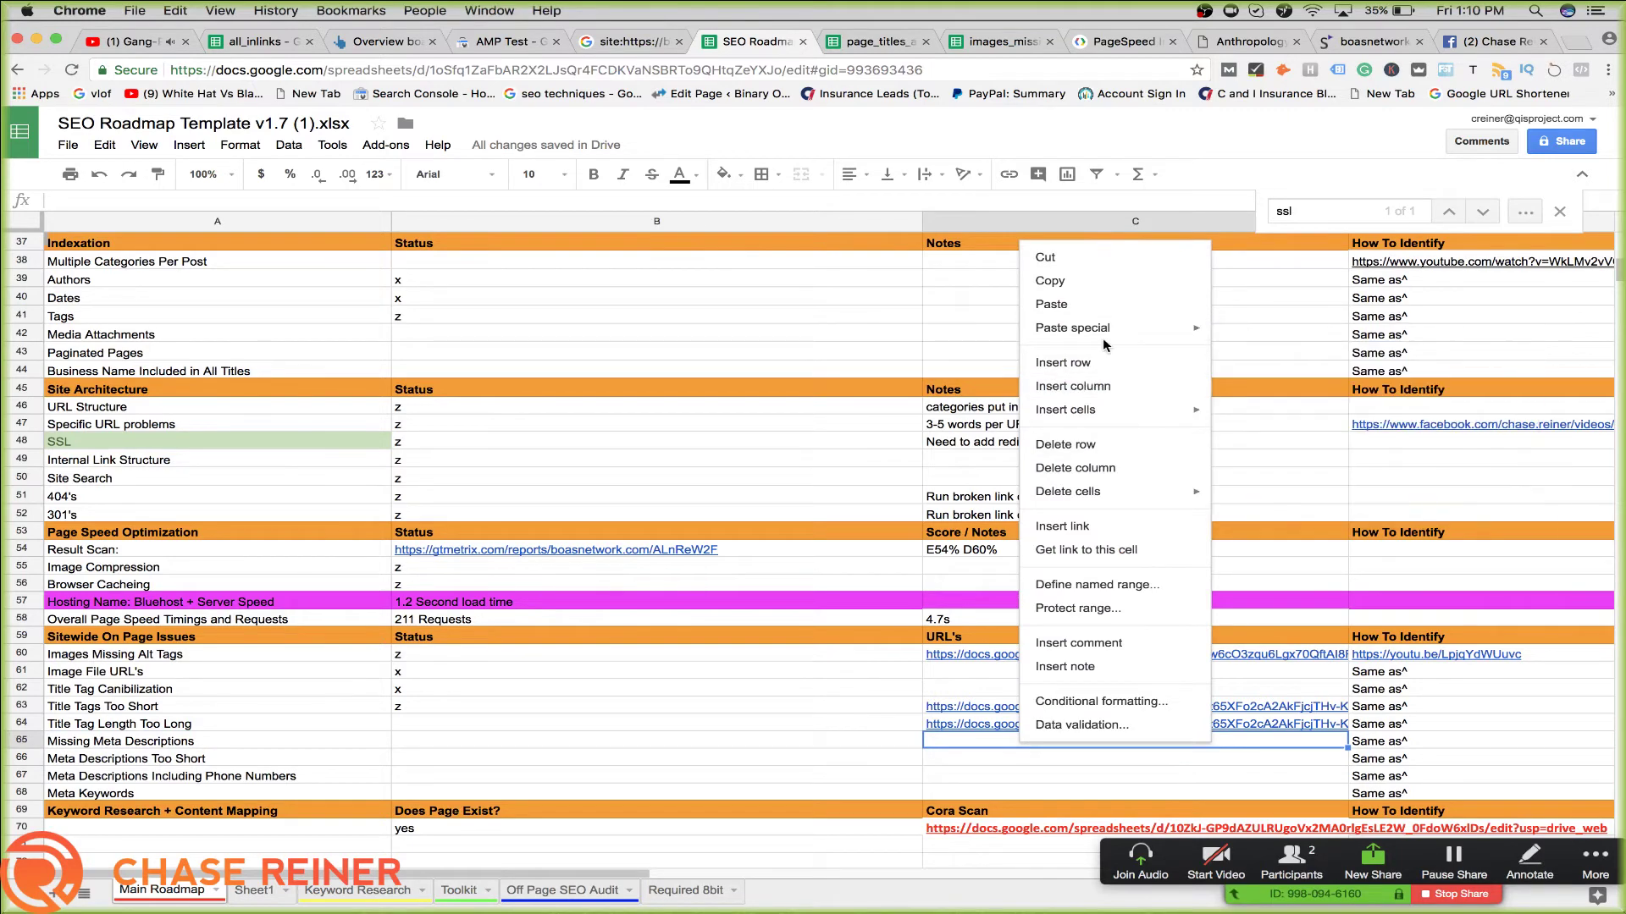
left_click(574, 133)
left_click(189, 145)
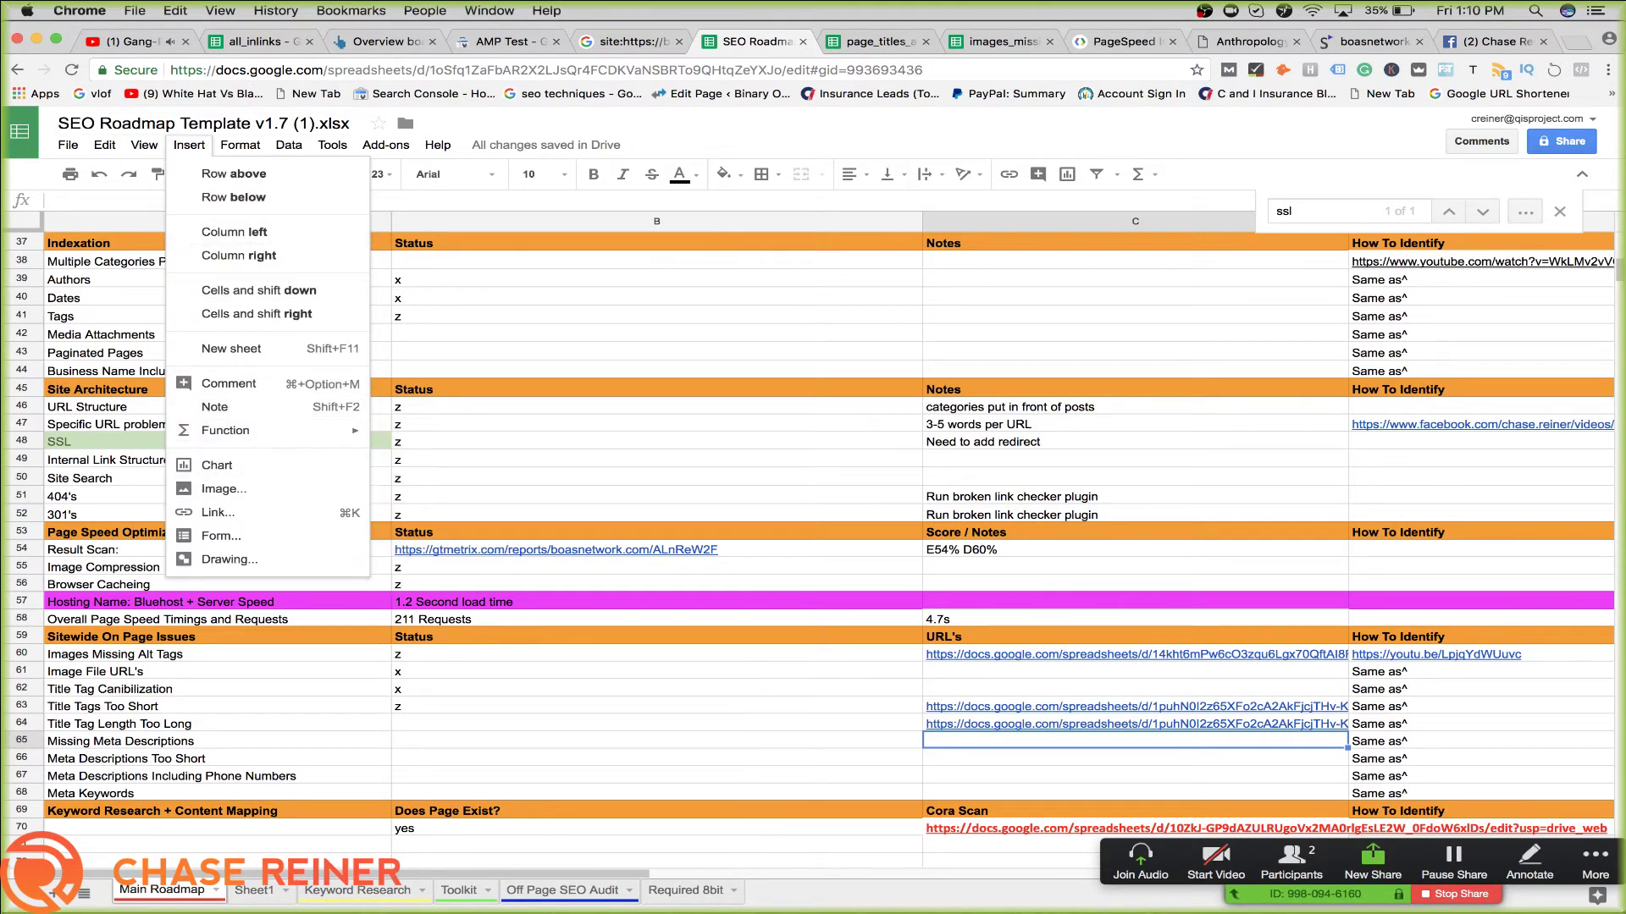
Upload meta_description_all.csv from the SEO Audit Export folder and open it as a new spreadsheet
left_click(68, 145)
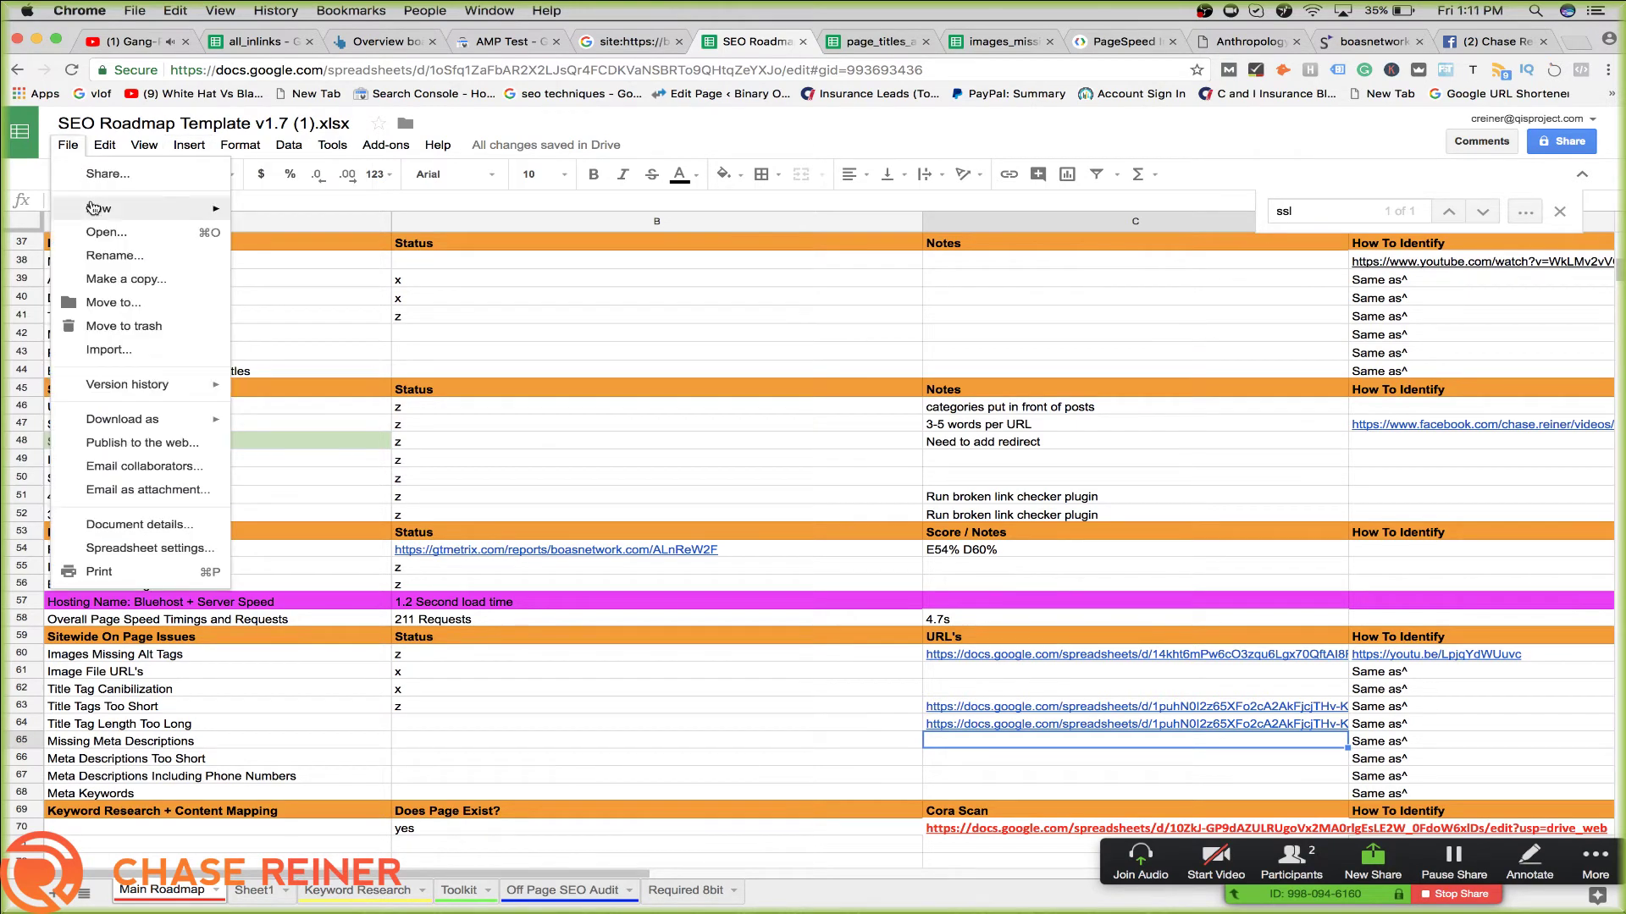
left_click(100, 233)
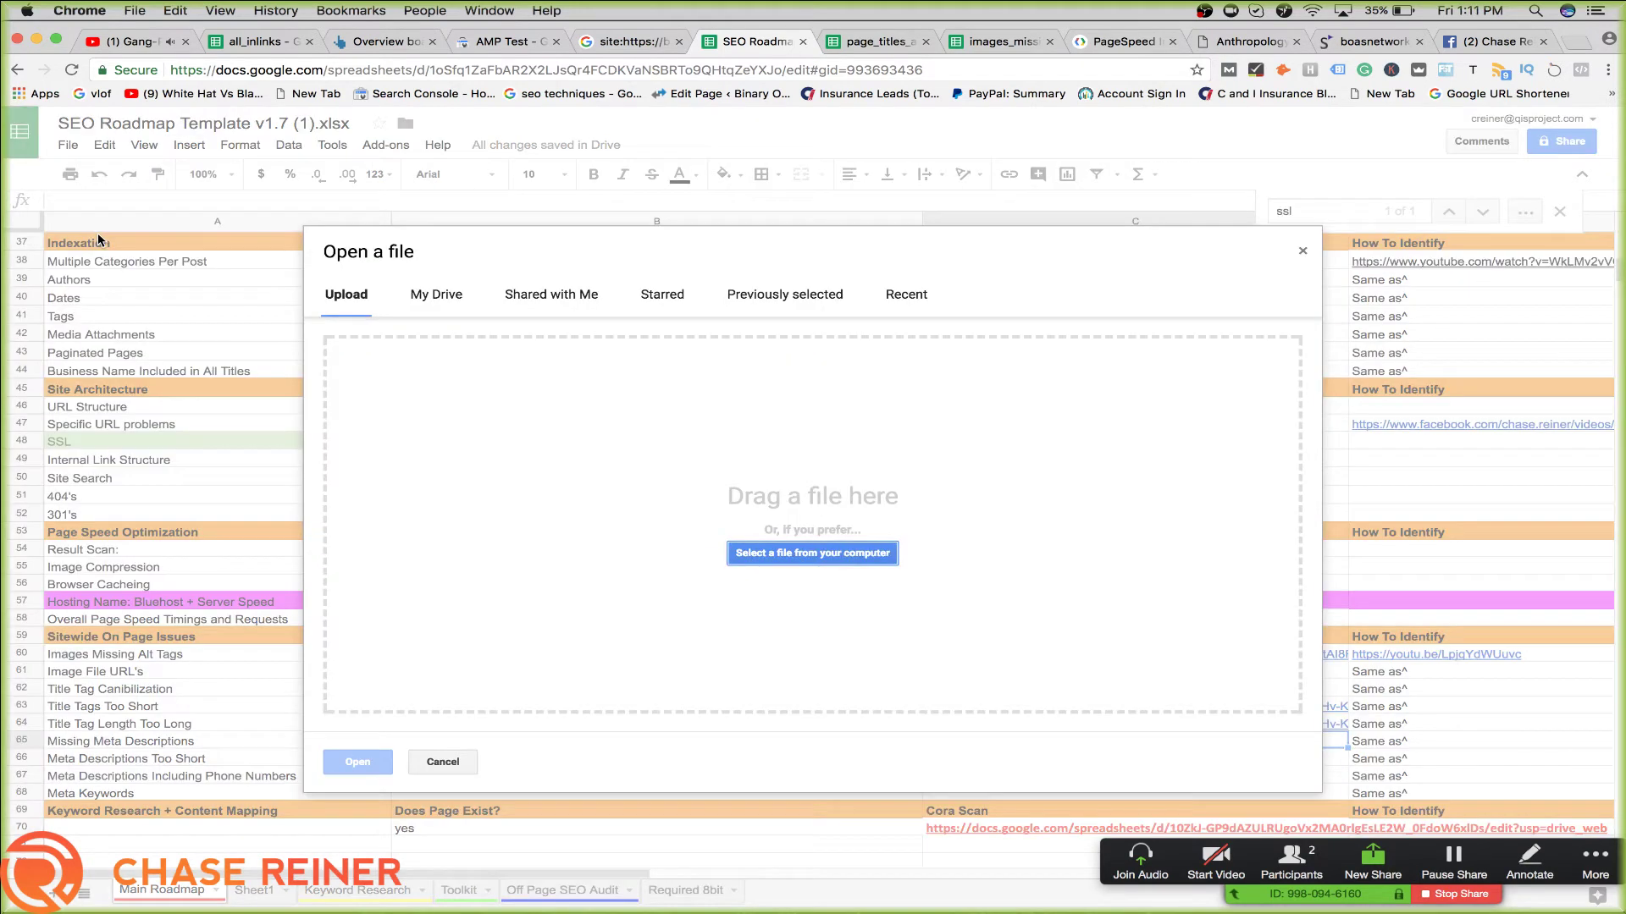
left_click(802, 556)
left_click(687, 185)
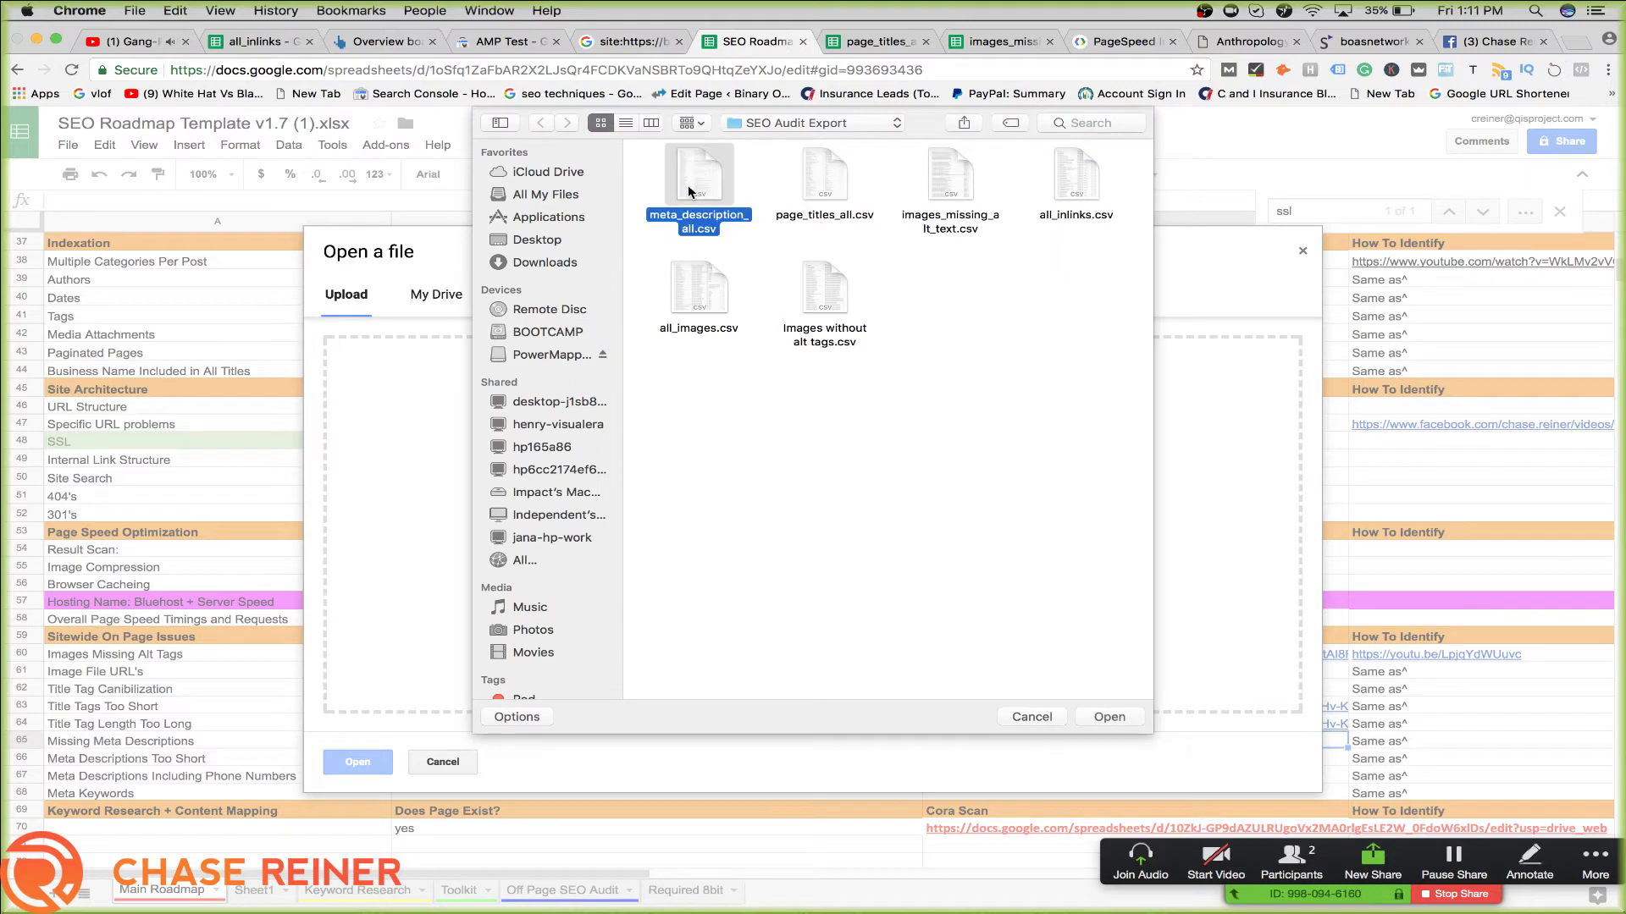
double_click(687, 185)
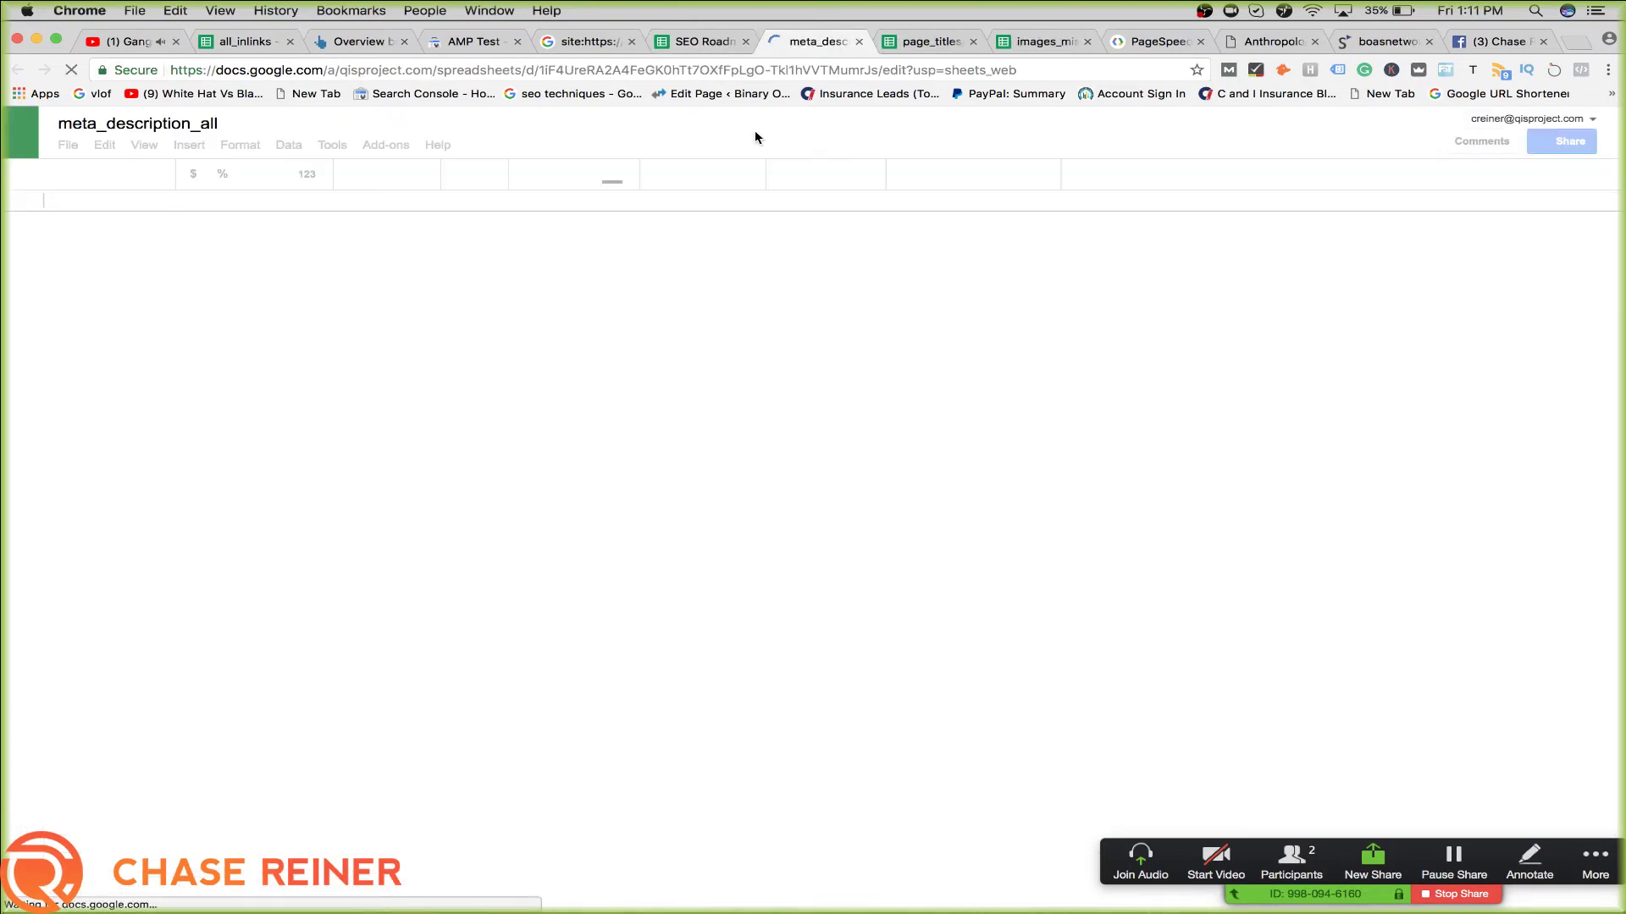
Copy the meta_description_all spreadsheet's link into the roadmap's URL's column for Missing Meta Descriptions and Meta Descriptions Too Short
left_click(707, 42)
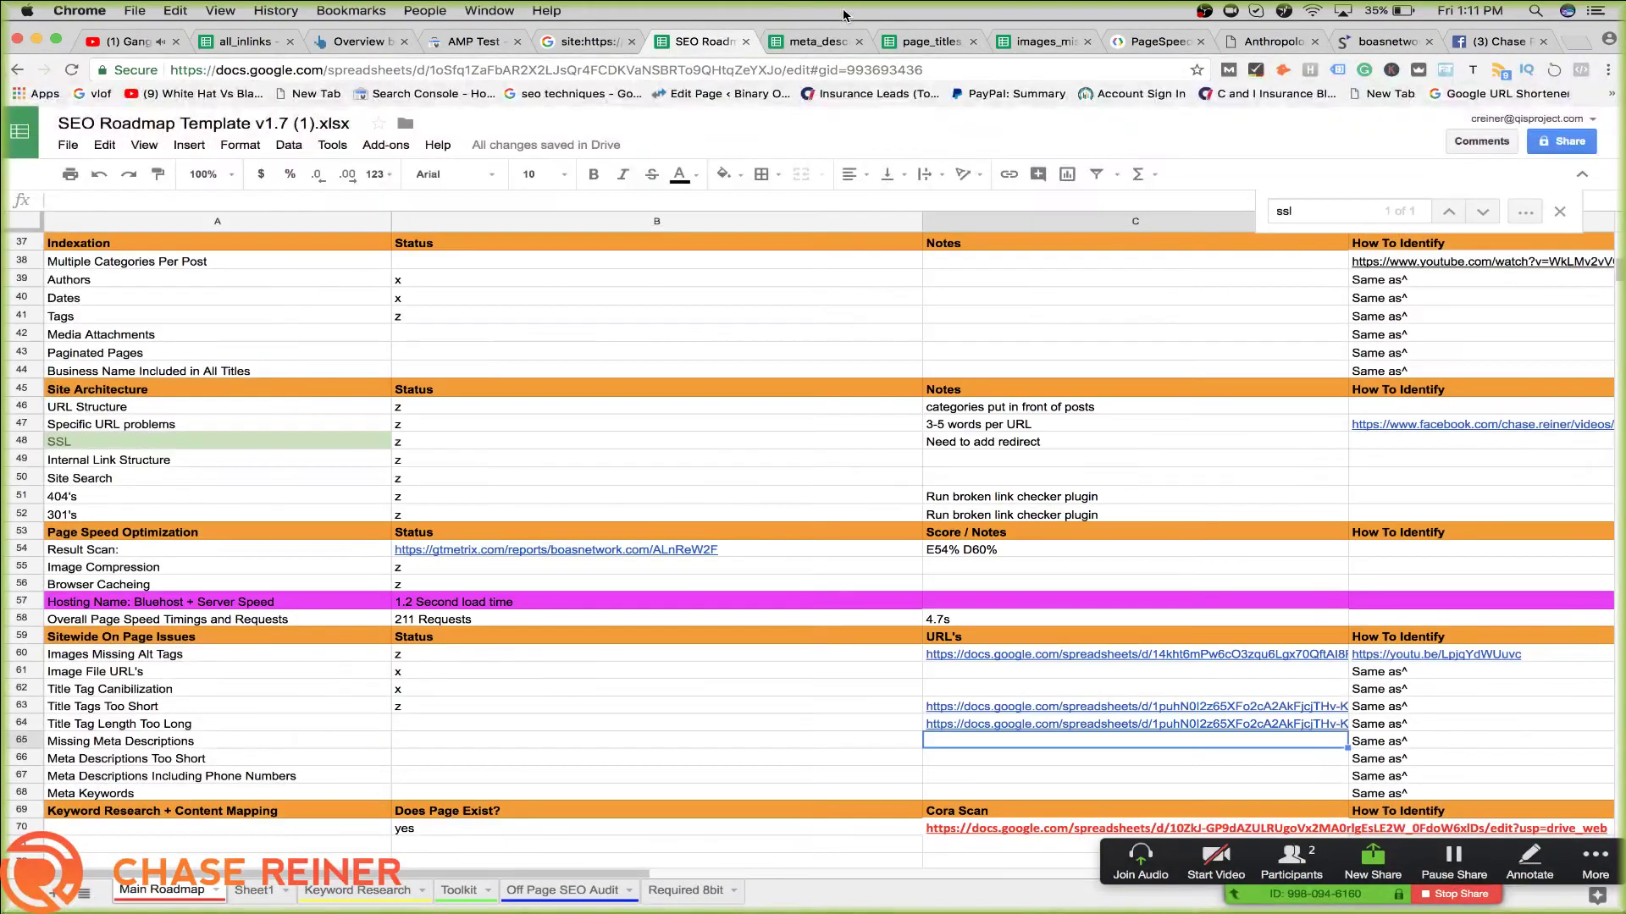
left_click(800, 42)
left_click(707, 42)
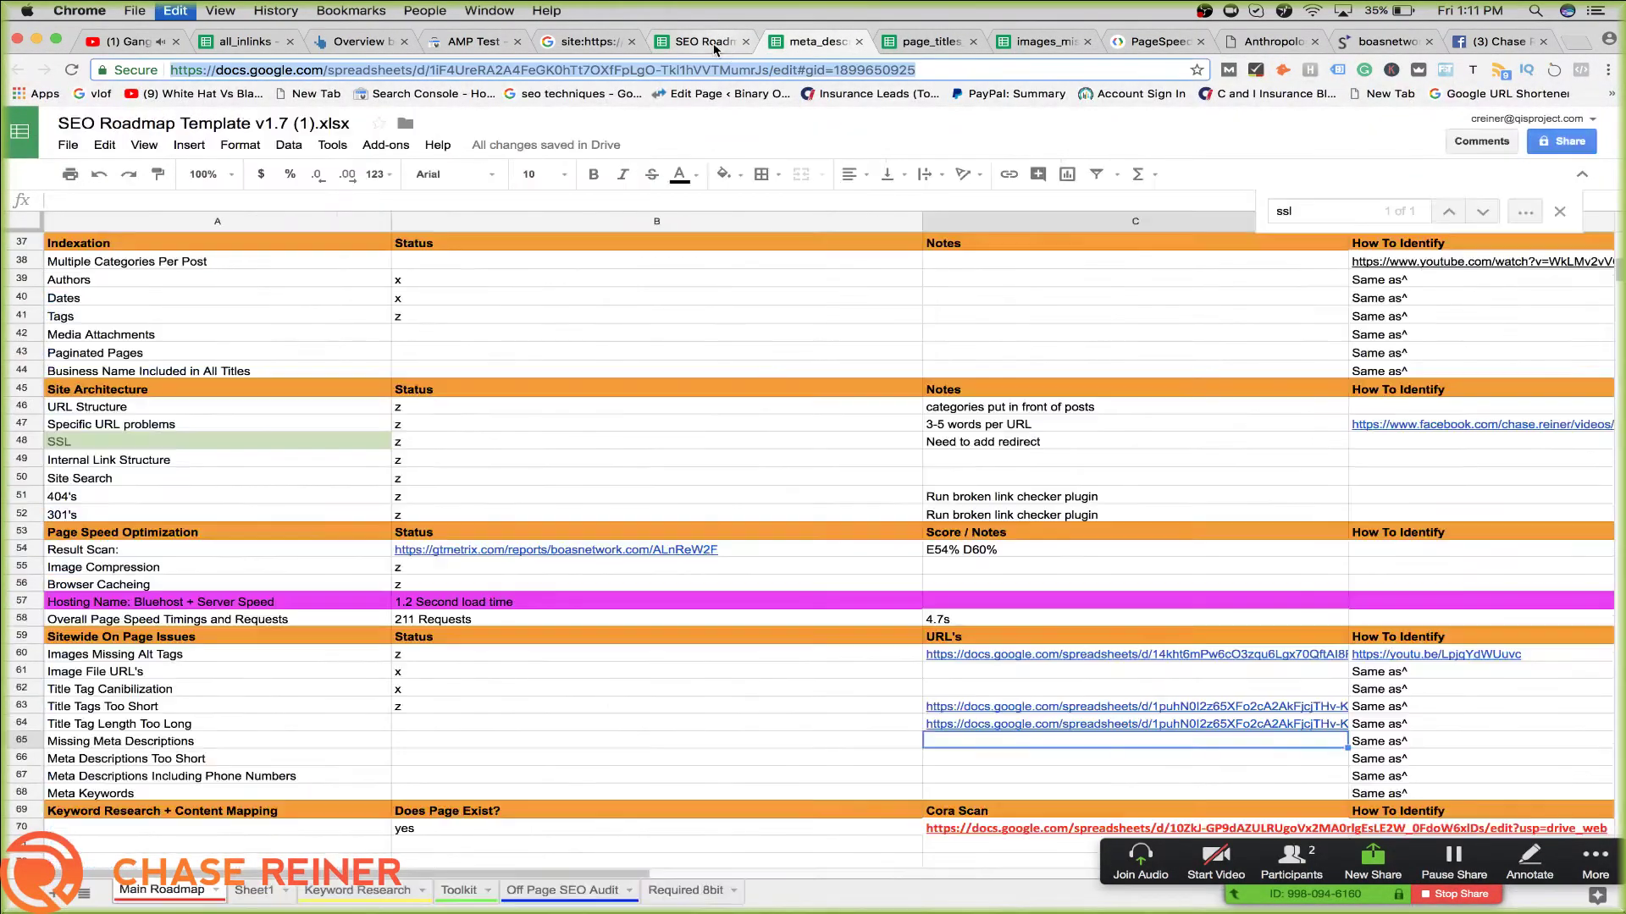
key("cmd+v")
left_click(1000, 753)
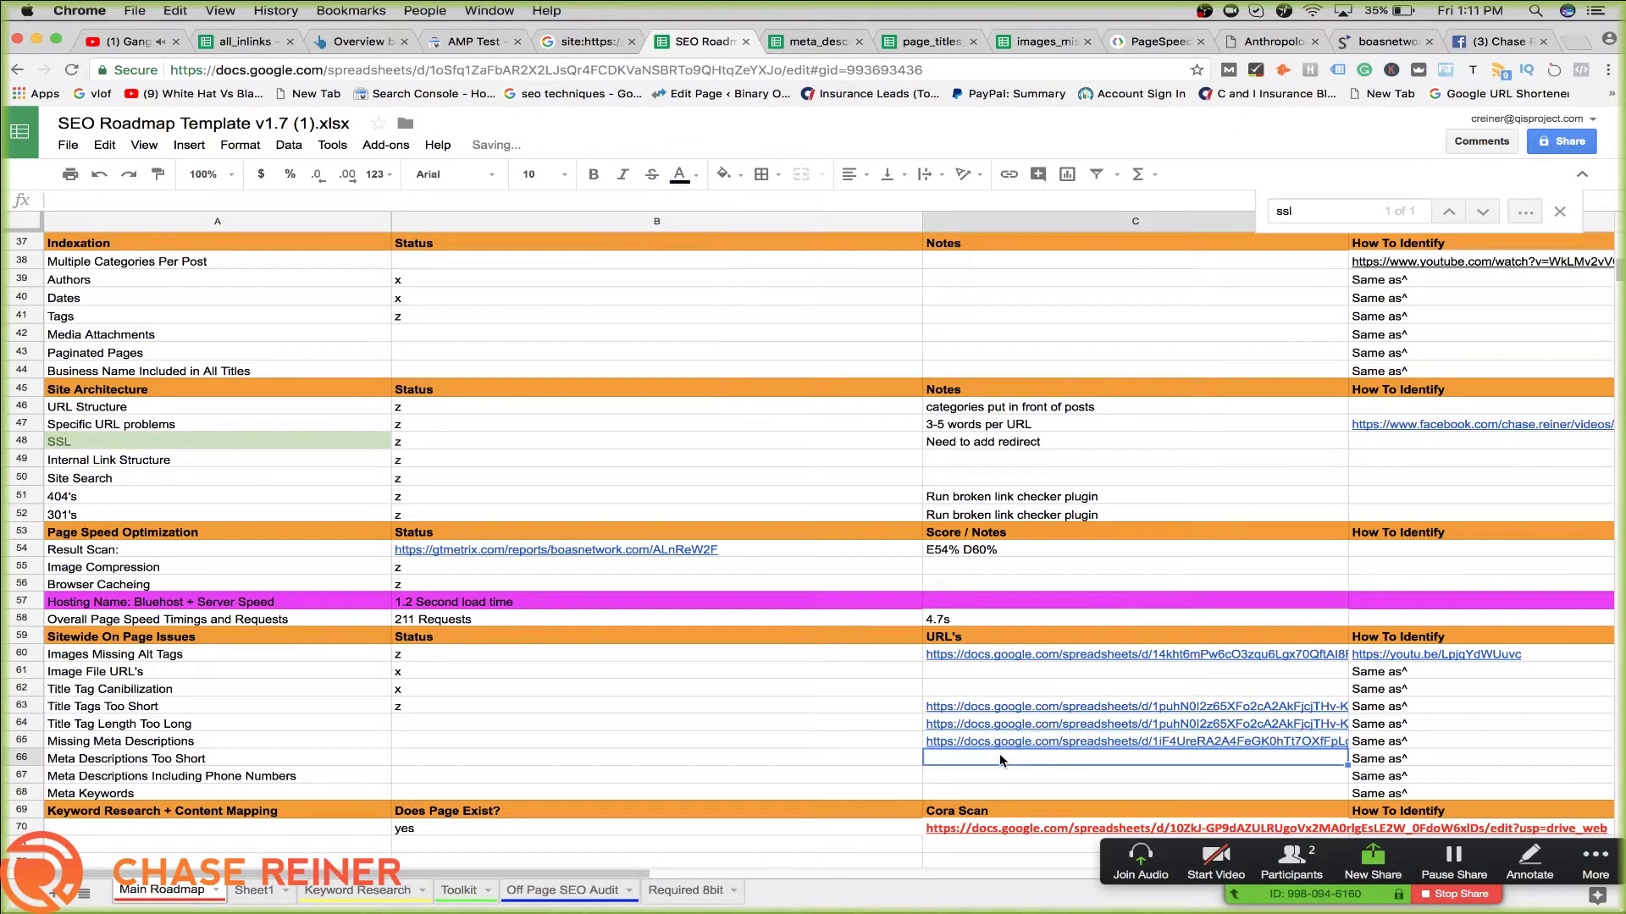
key("cmd+v")
left_click(959, 775)
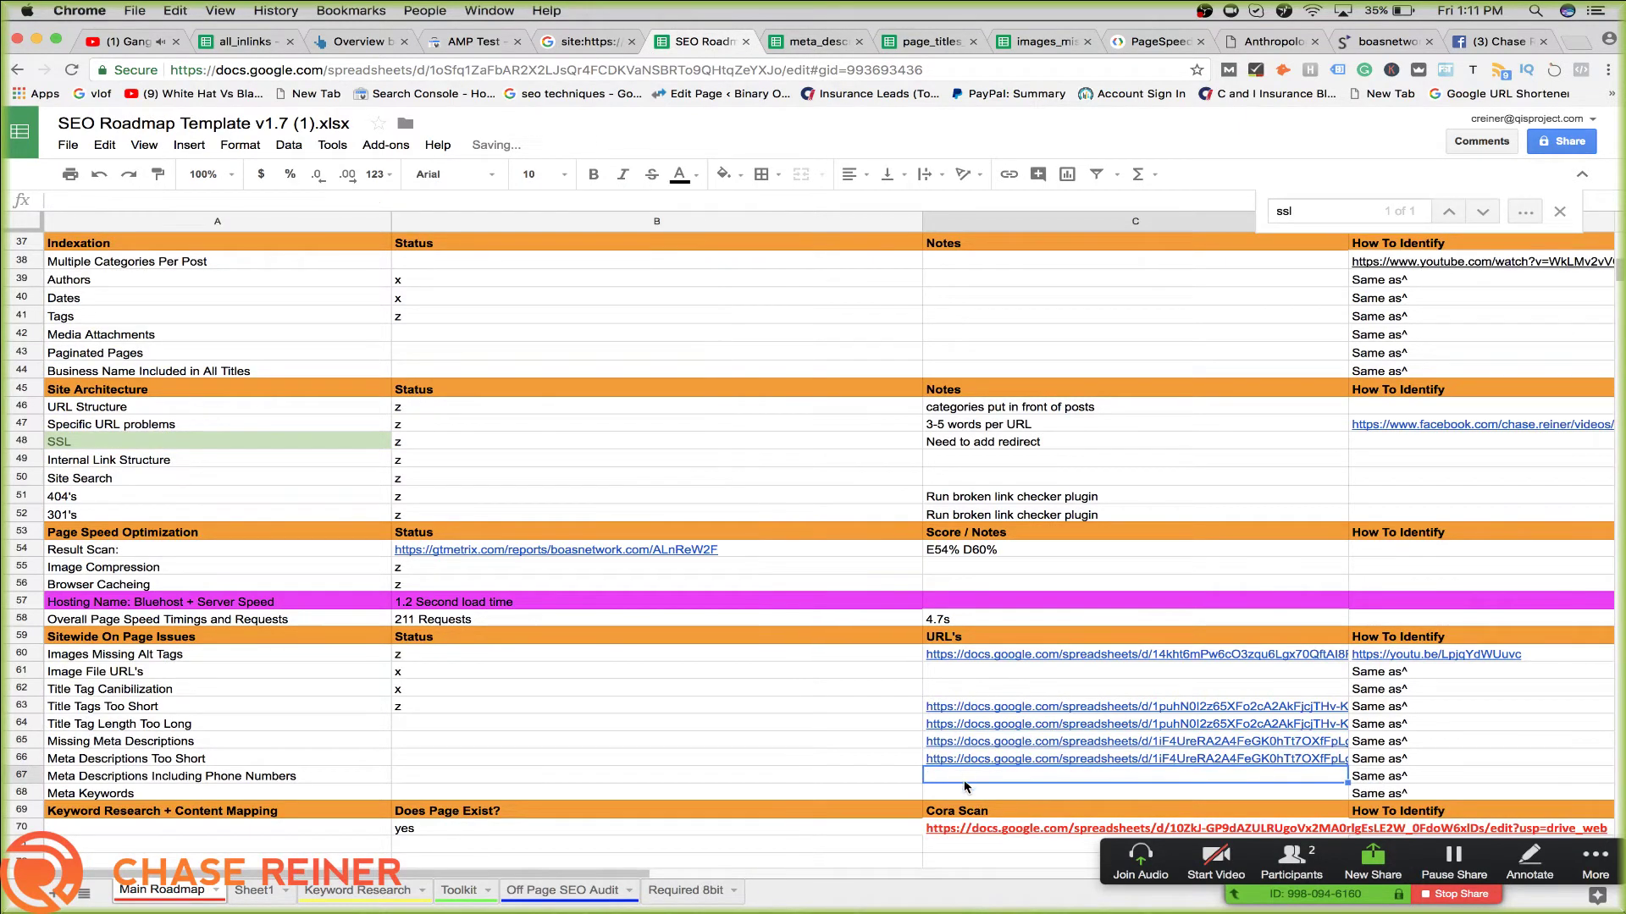
Set the status to x for Meta Descriptions Including Phone Numbers and z for Meta Descriptions Too Short, Missing Meta Descriptions and Title Tag Length Too Long
left_click(796, 777)
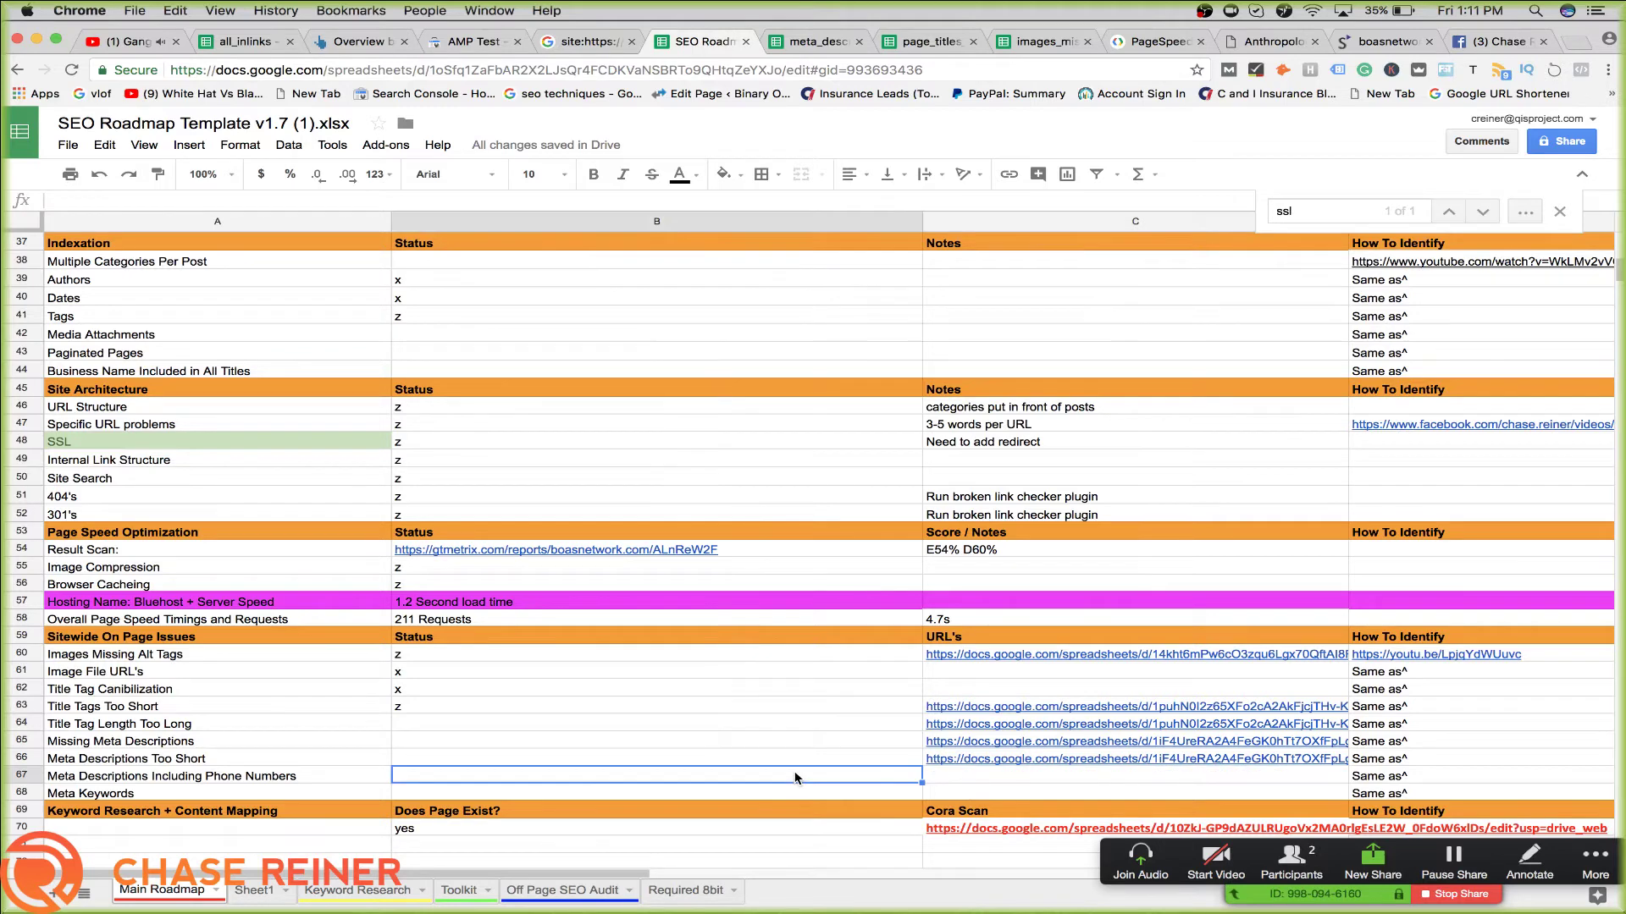
type("x")
left_click(628, 760)
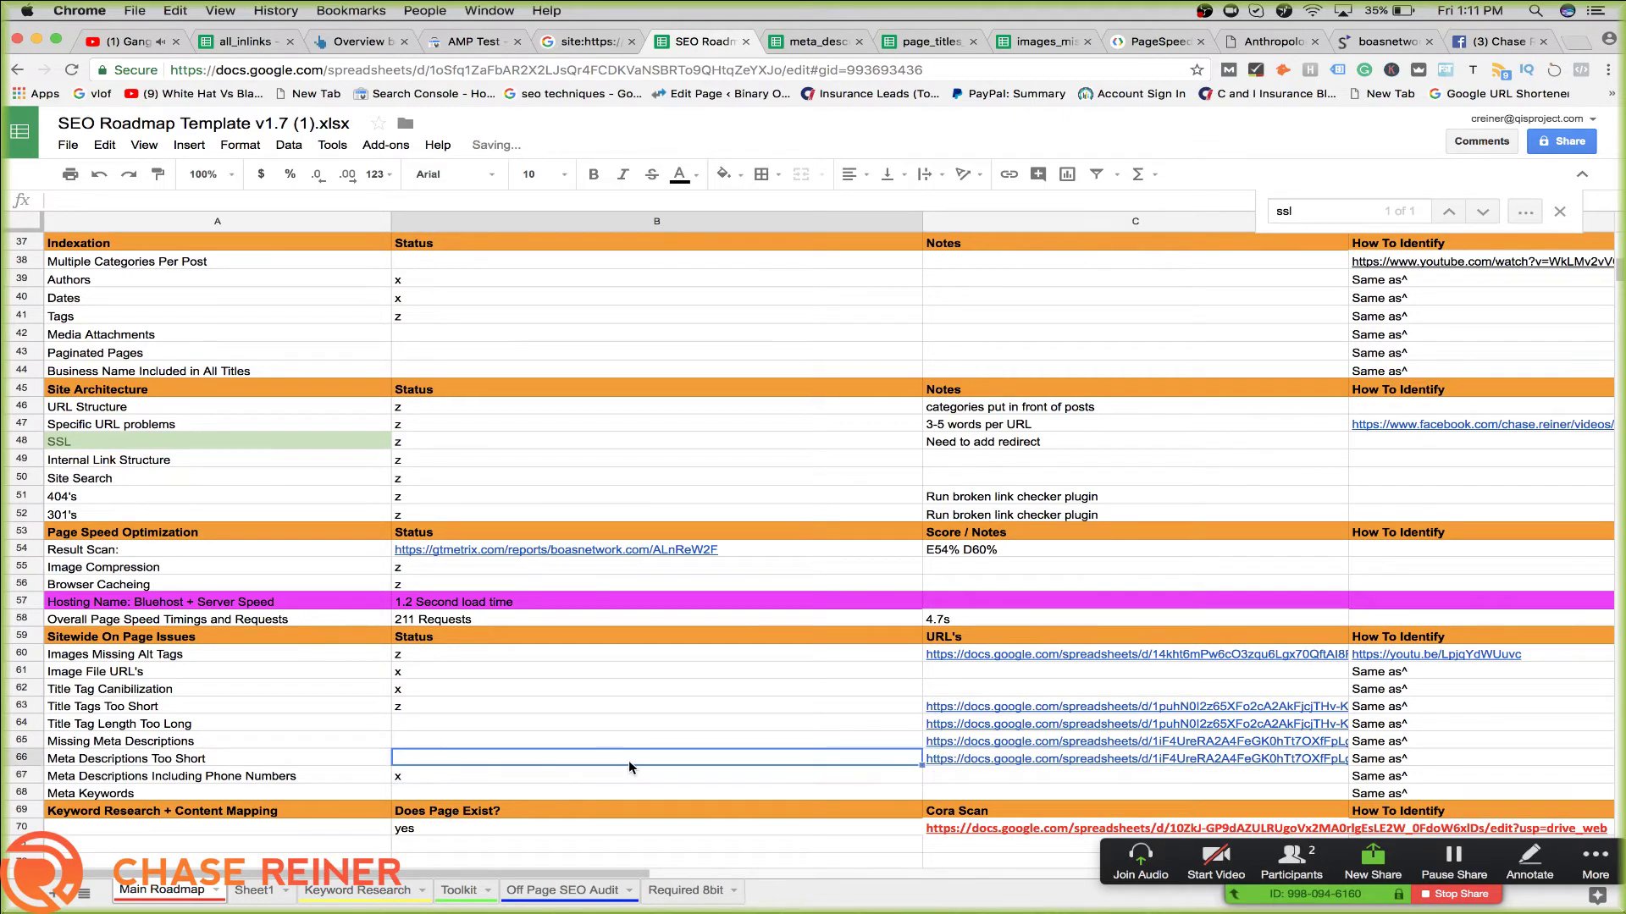
type("z")
left_click(593, 743)
type("z")
left_click(601, 719)
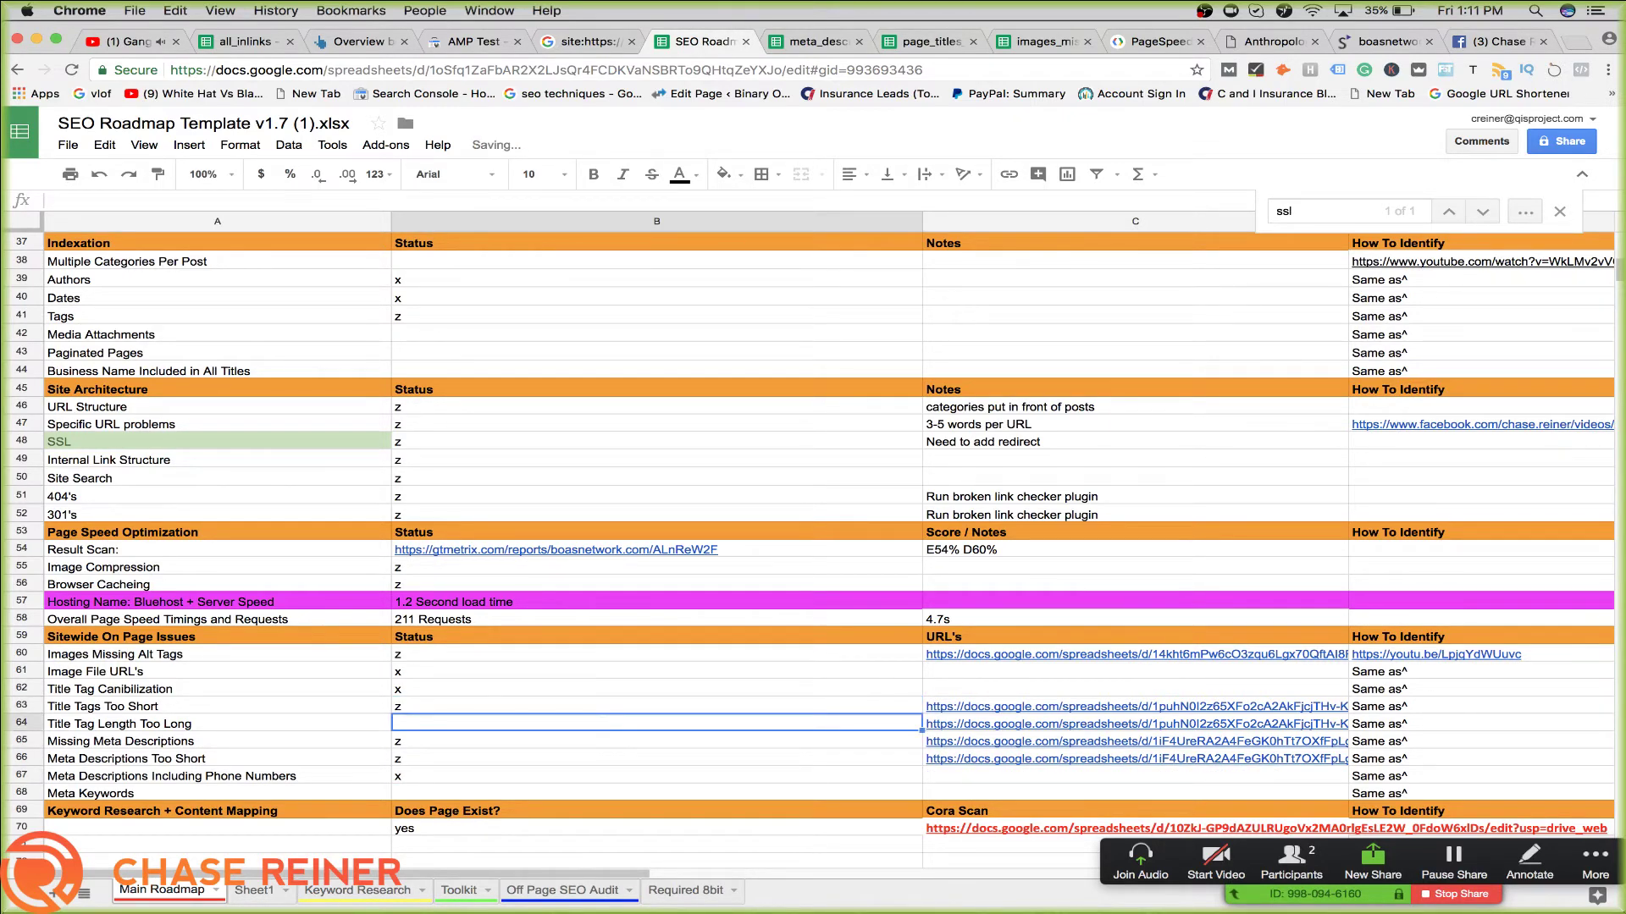
type("z")
Select the Meta Keywords status cell and examine the Anthropology Straight Up article's on-page elements, including meta keywords, with MozBar
left_click(593, 792)
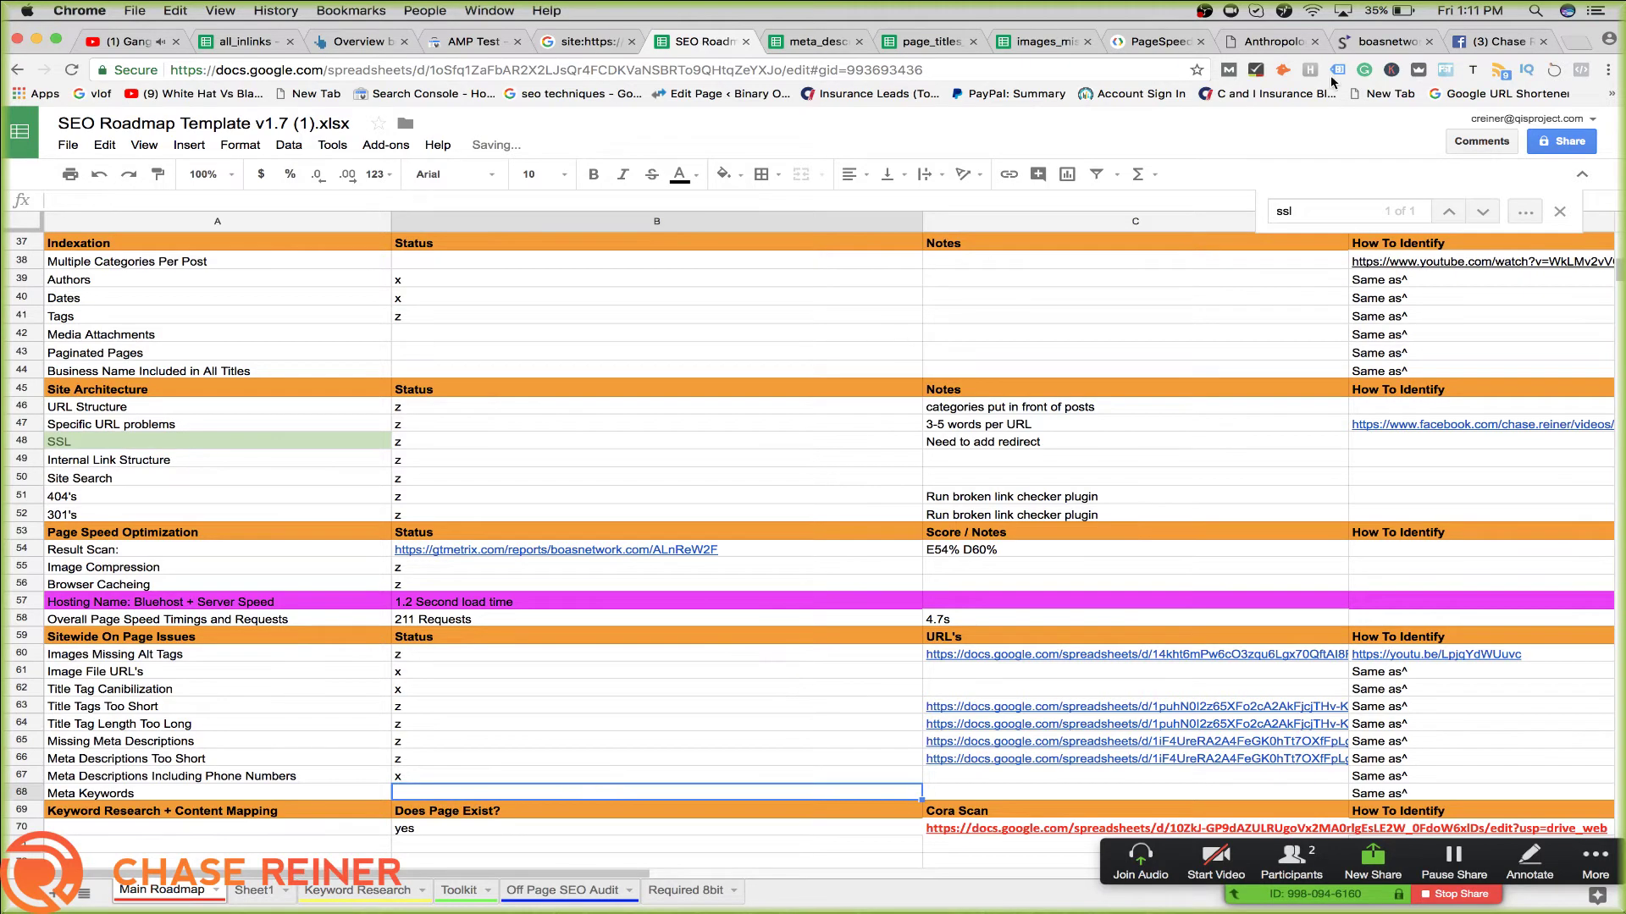
left_click(1270, 41)
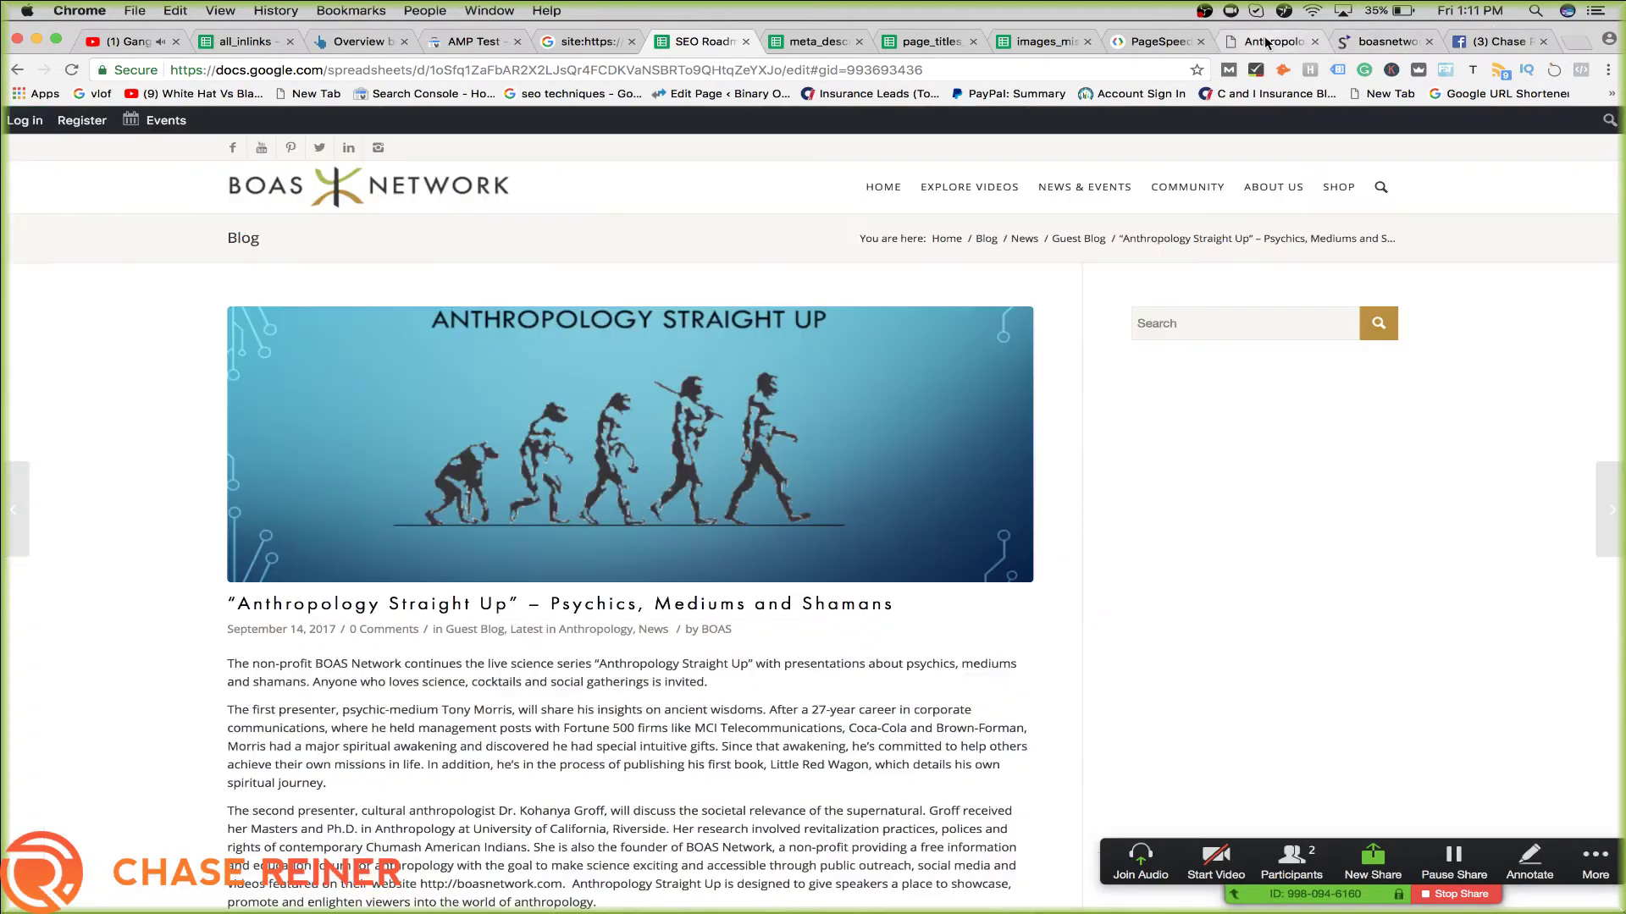
left_click(288, 67)
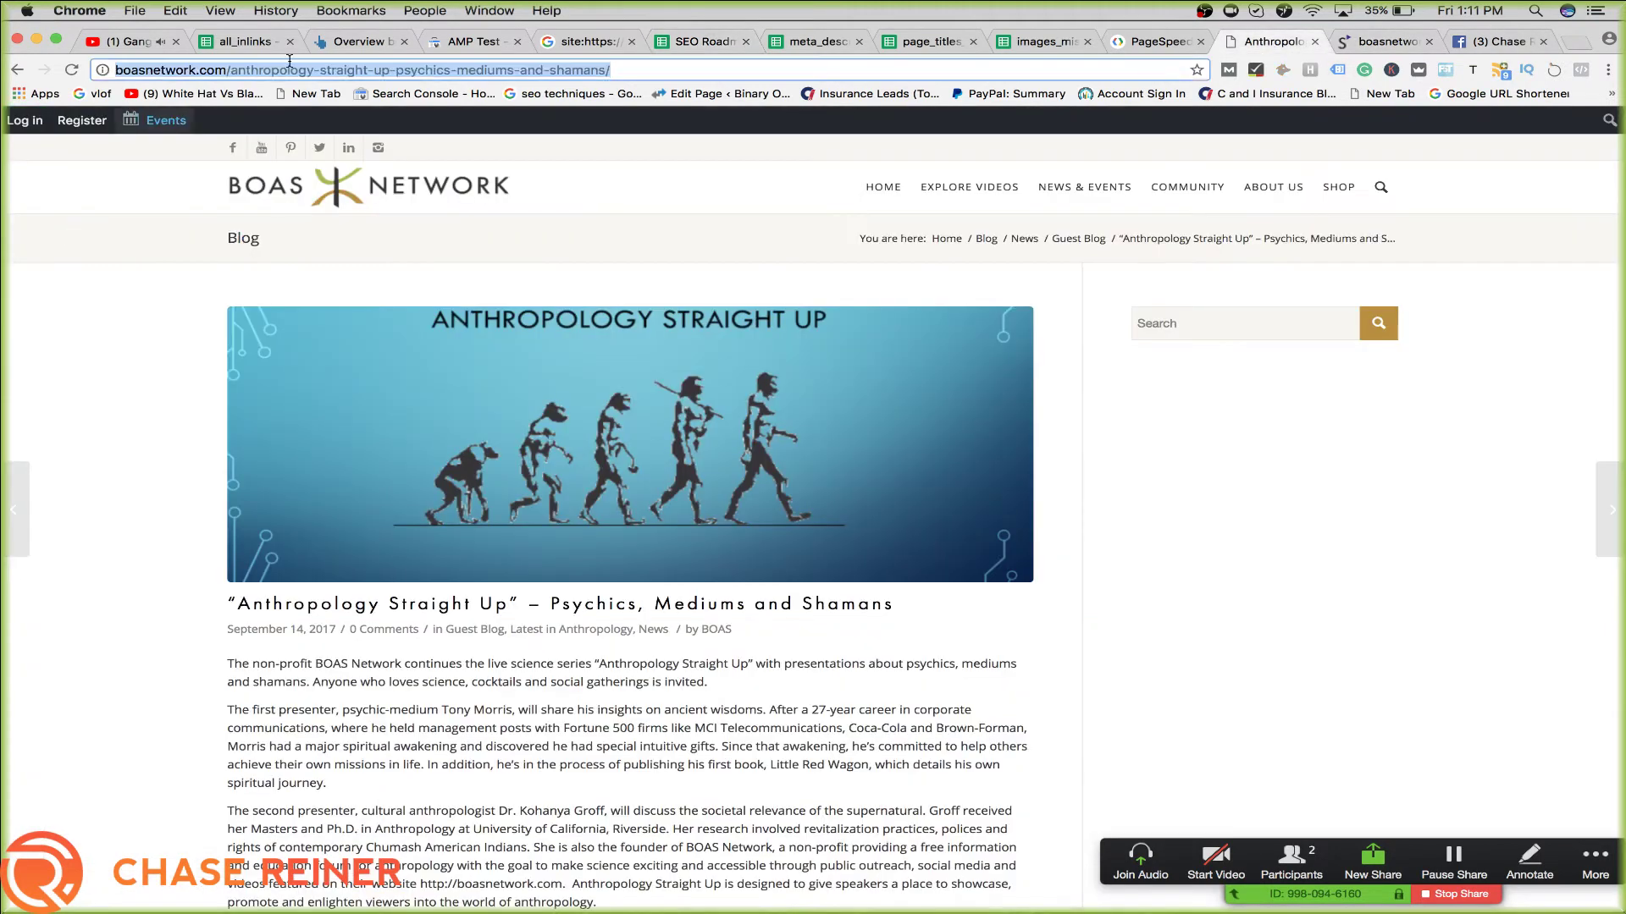
left_click(1309, 69)
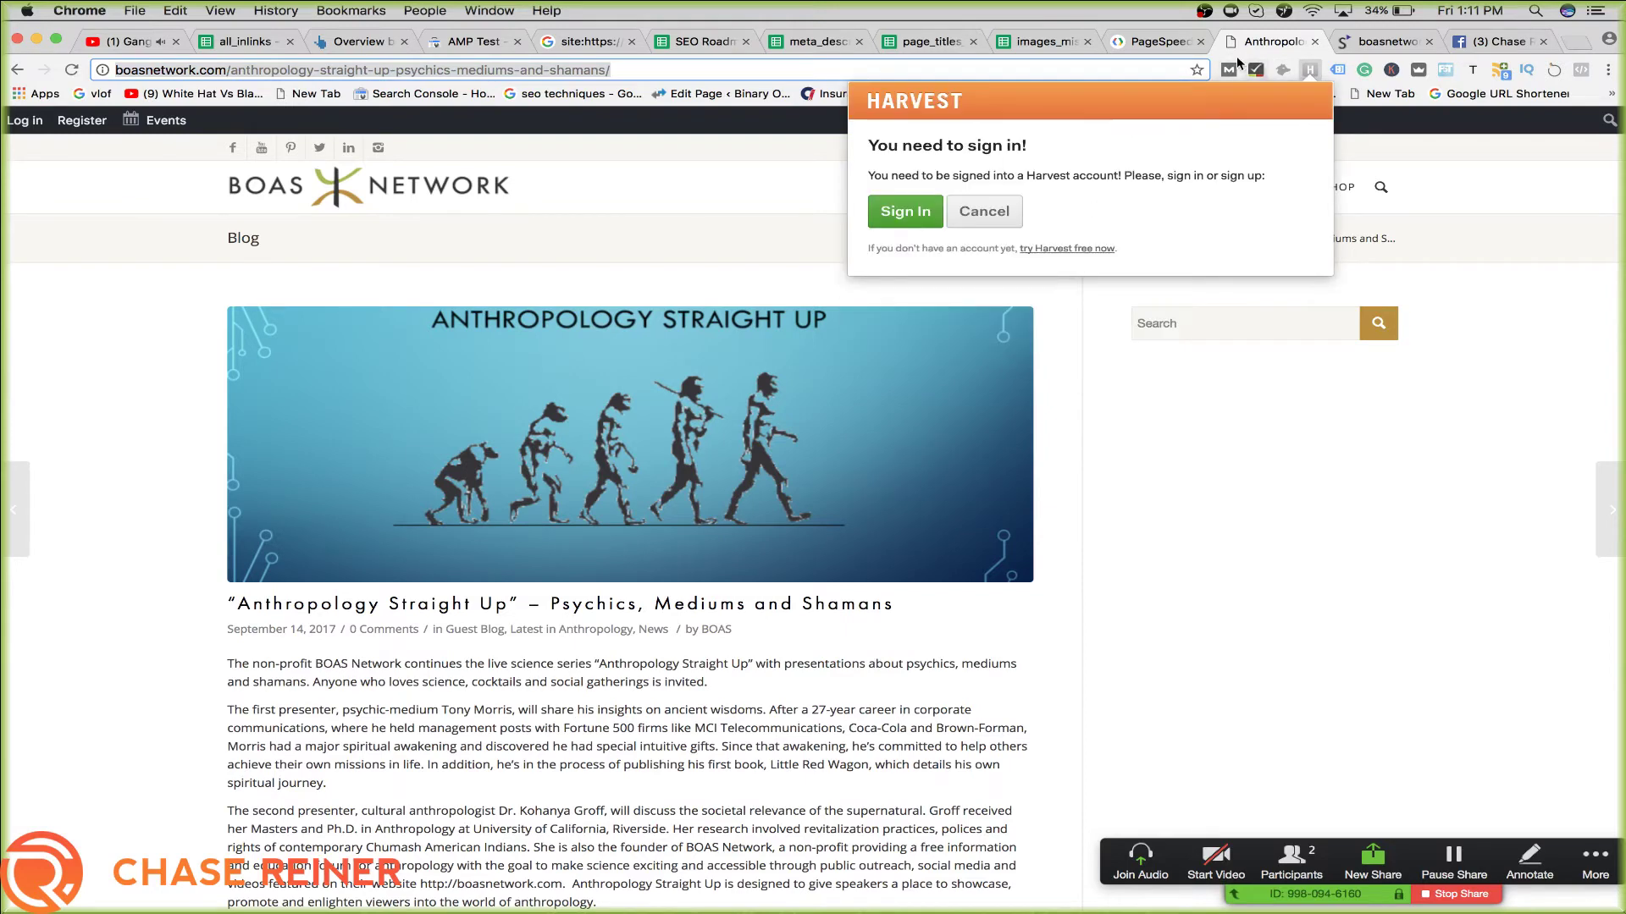
left_click(1227, 59)
left_click(1228, 69)
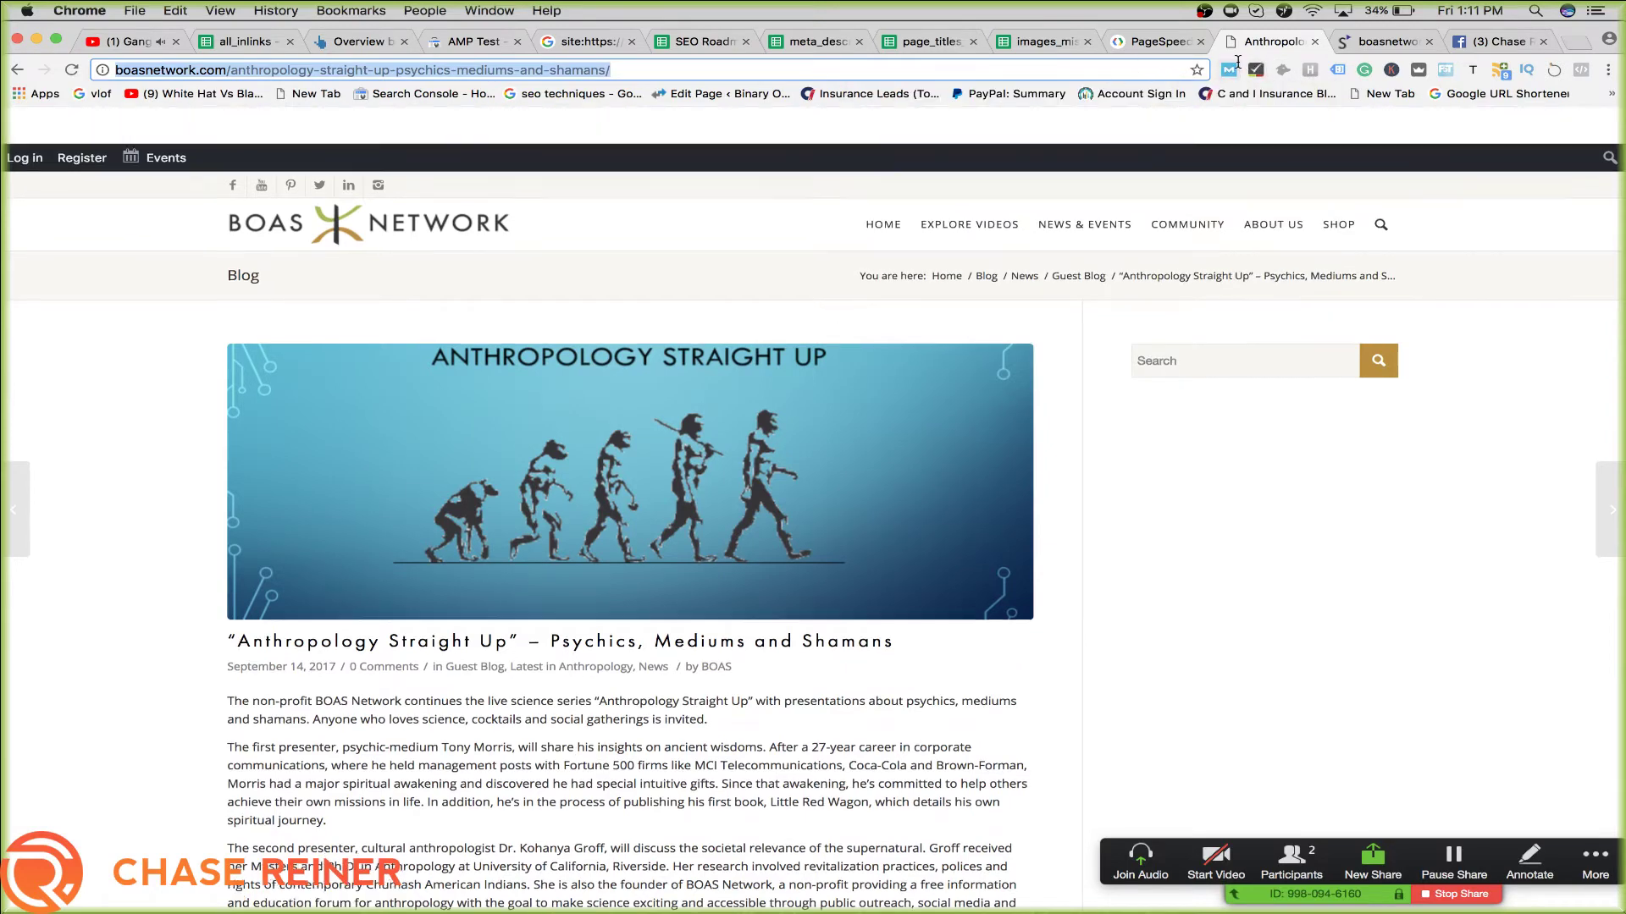
left_click(152, 121)
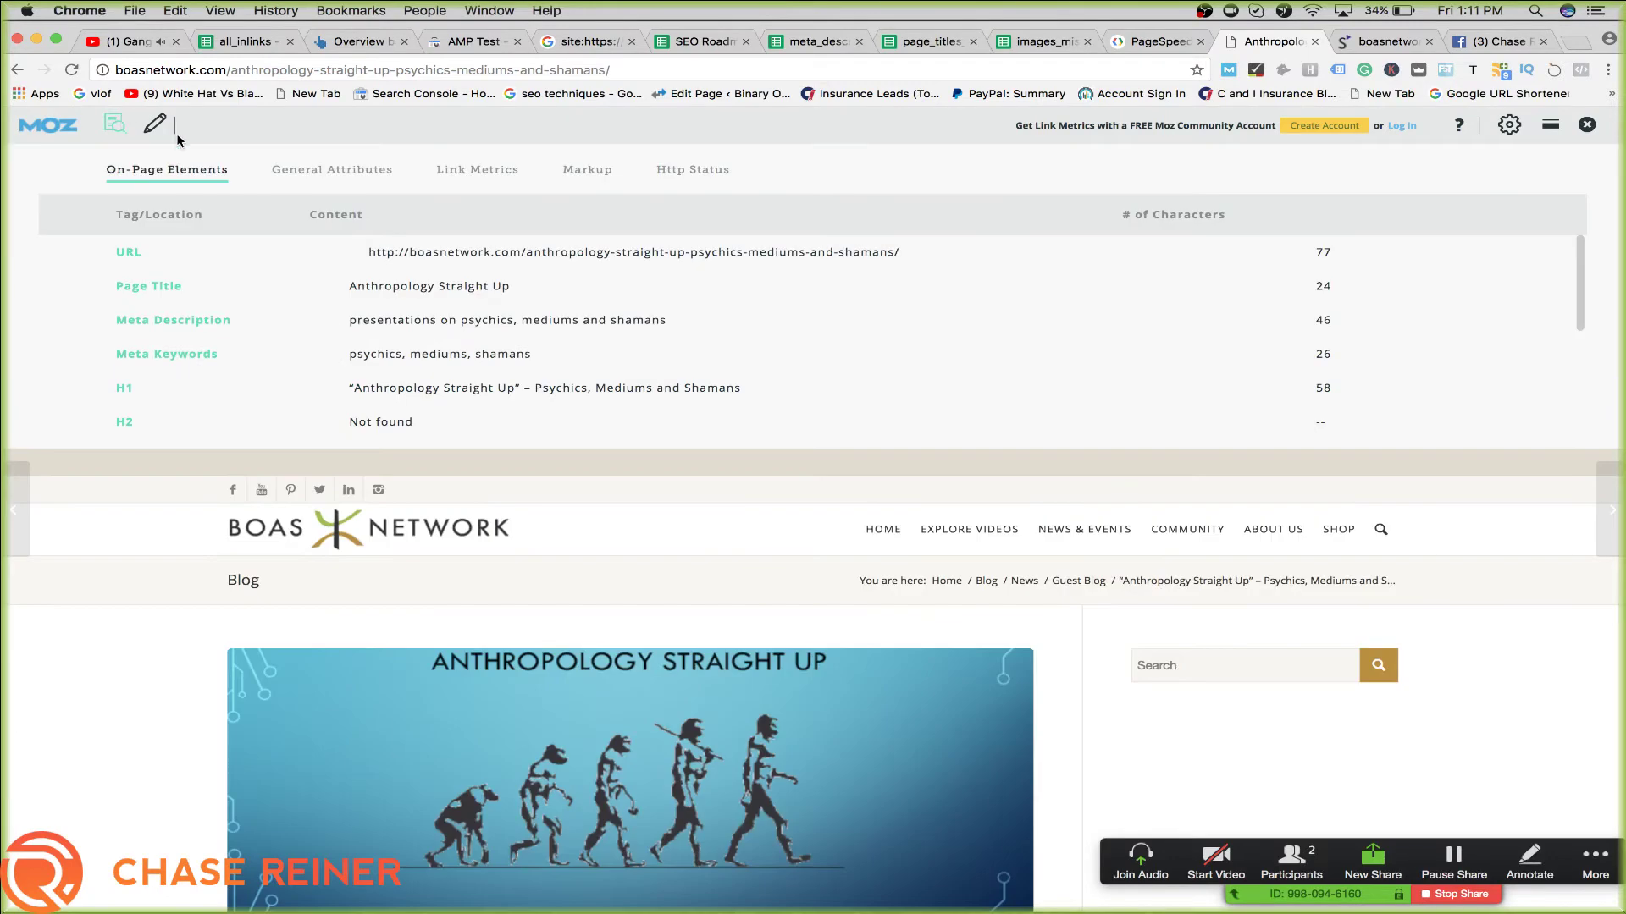
scroll(418, 305, "down", 1)
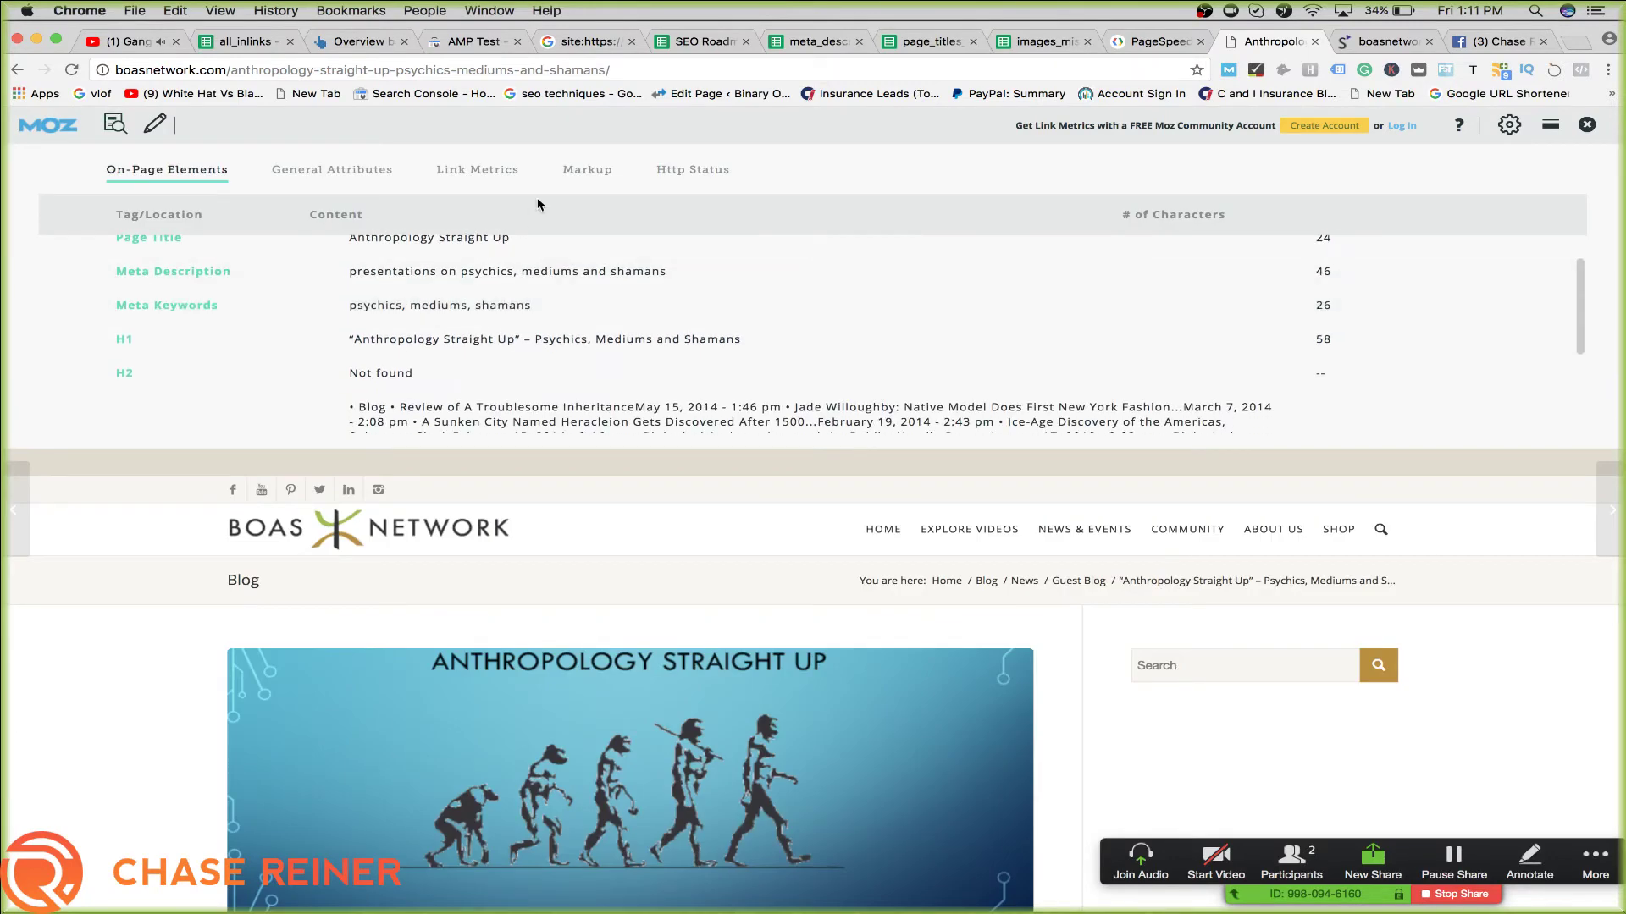
Return to the SEO roadmap sheet and set the Meta Keywords status to z
left_click(809, 41)
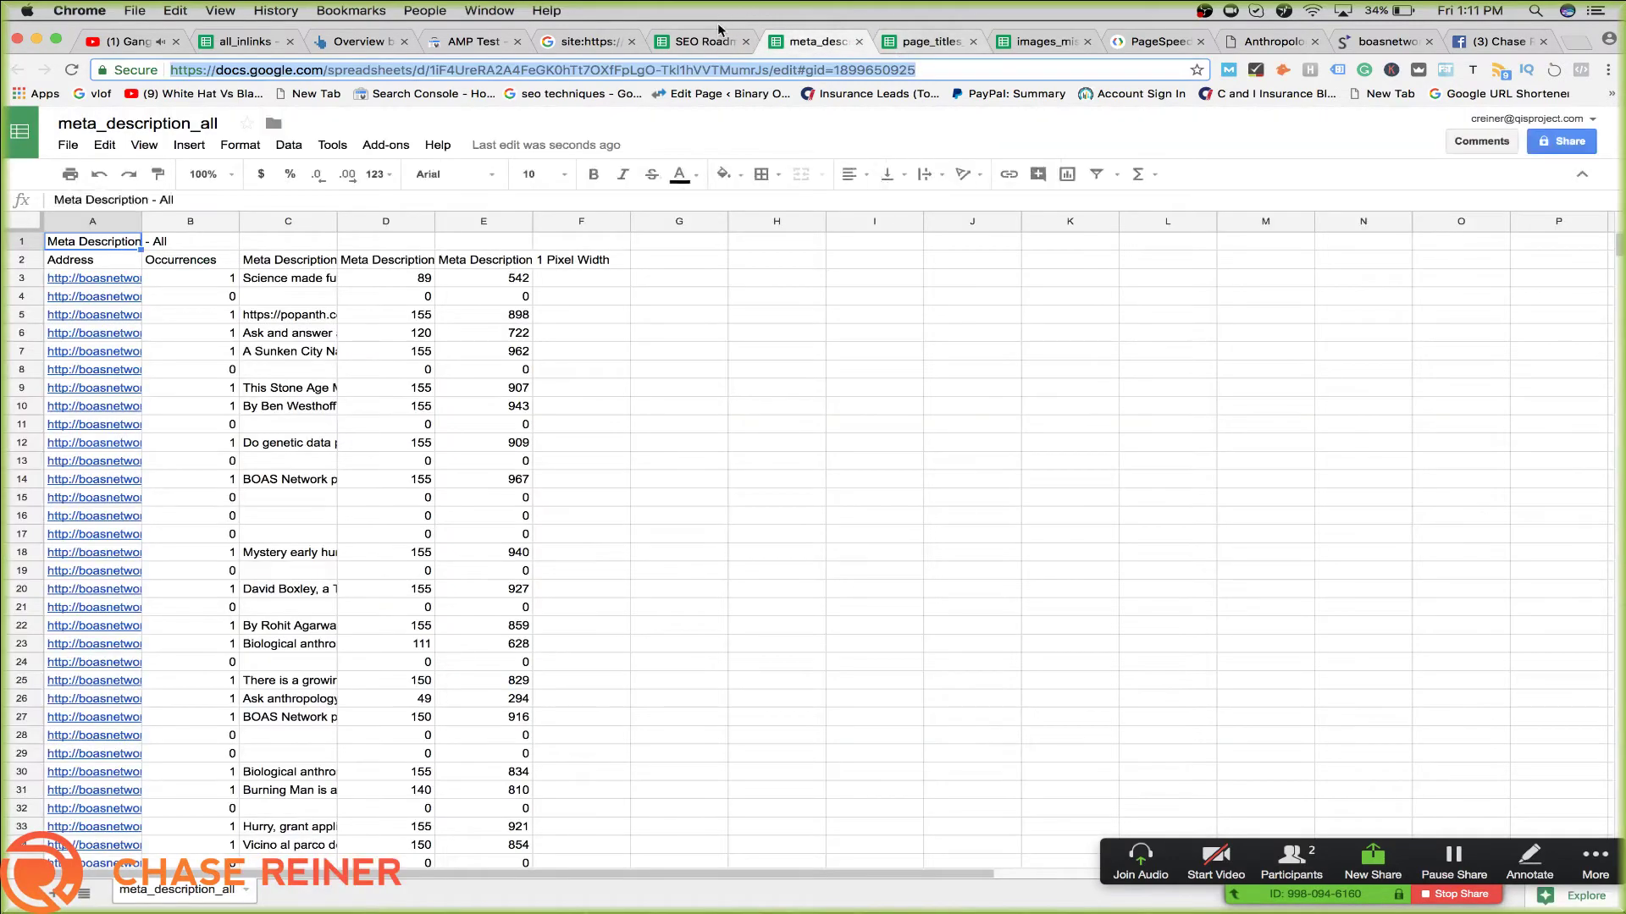
left_click(705, 40)
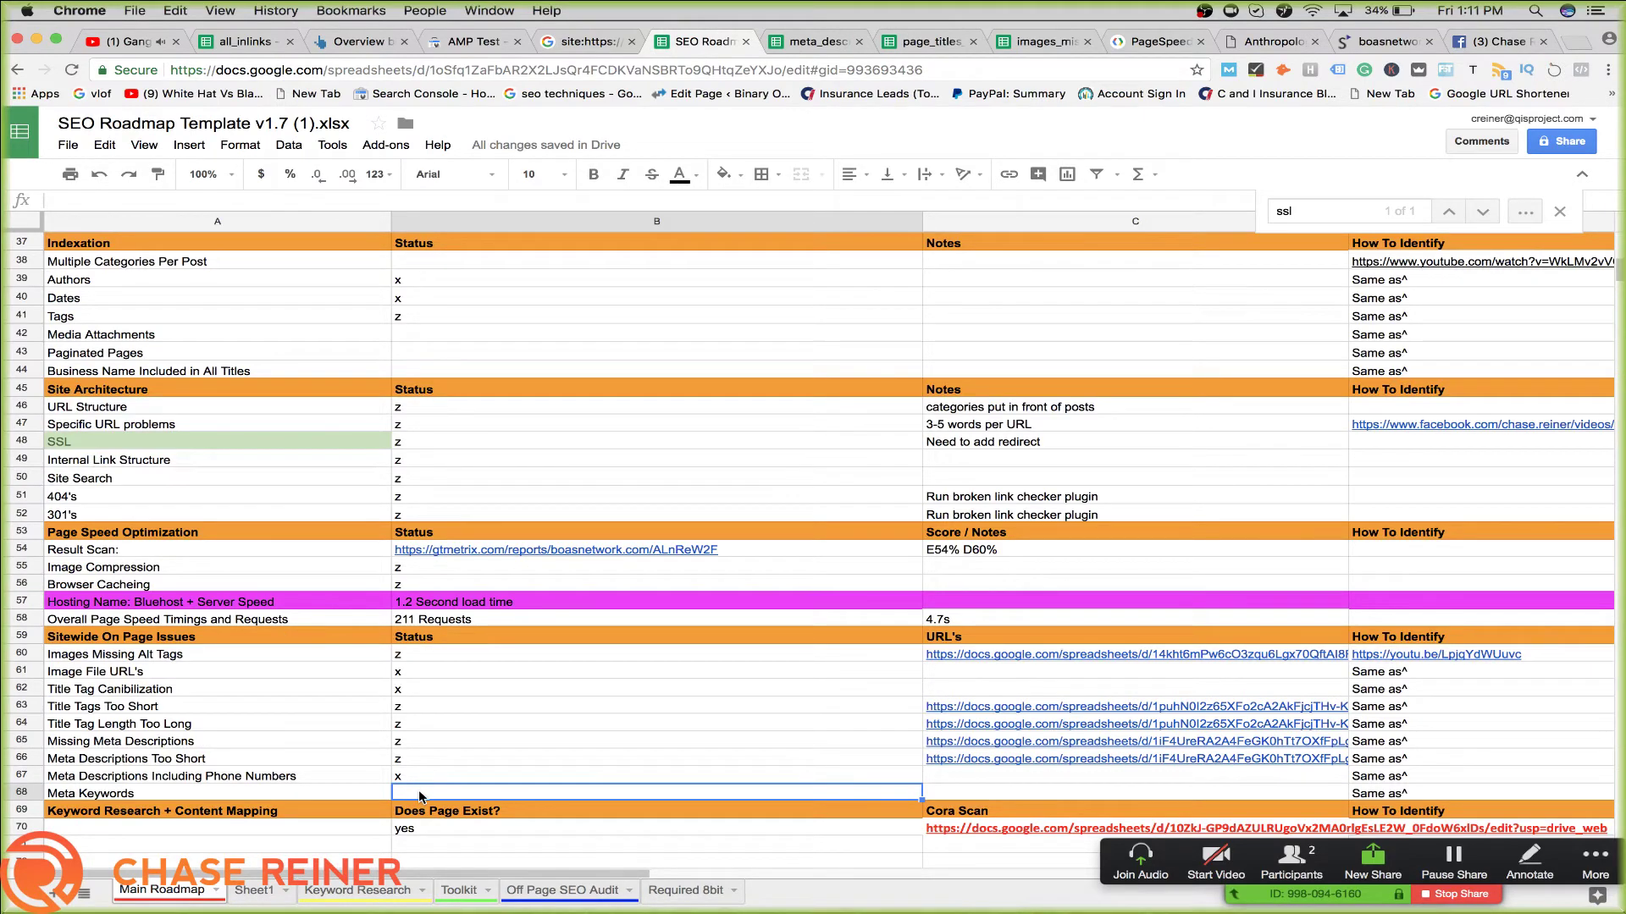
type("z")
key("Return")
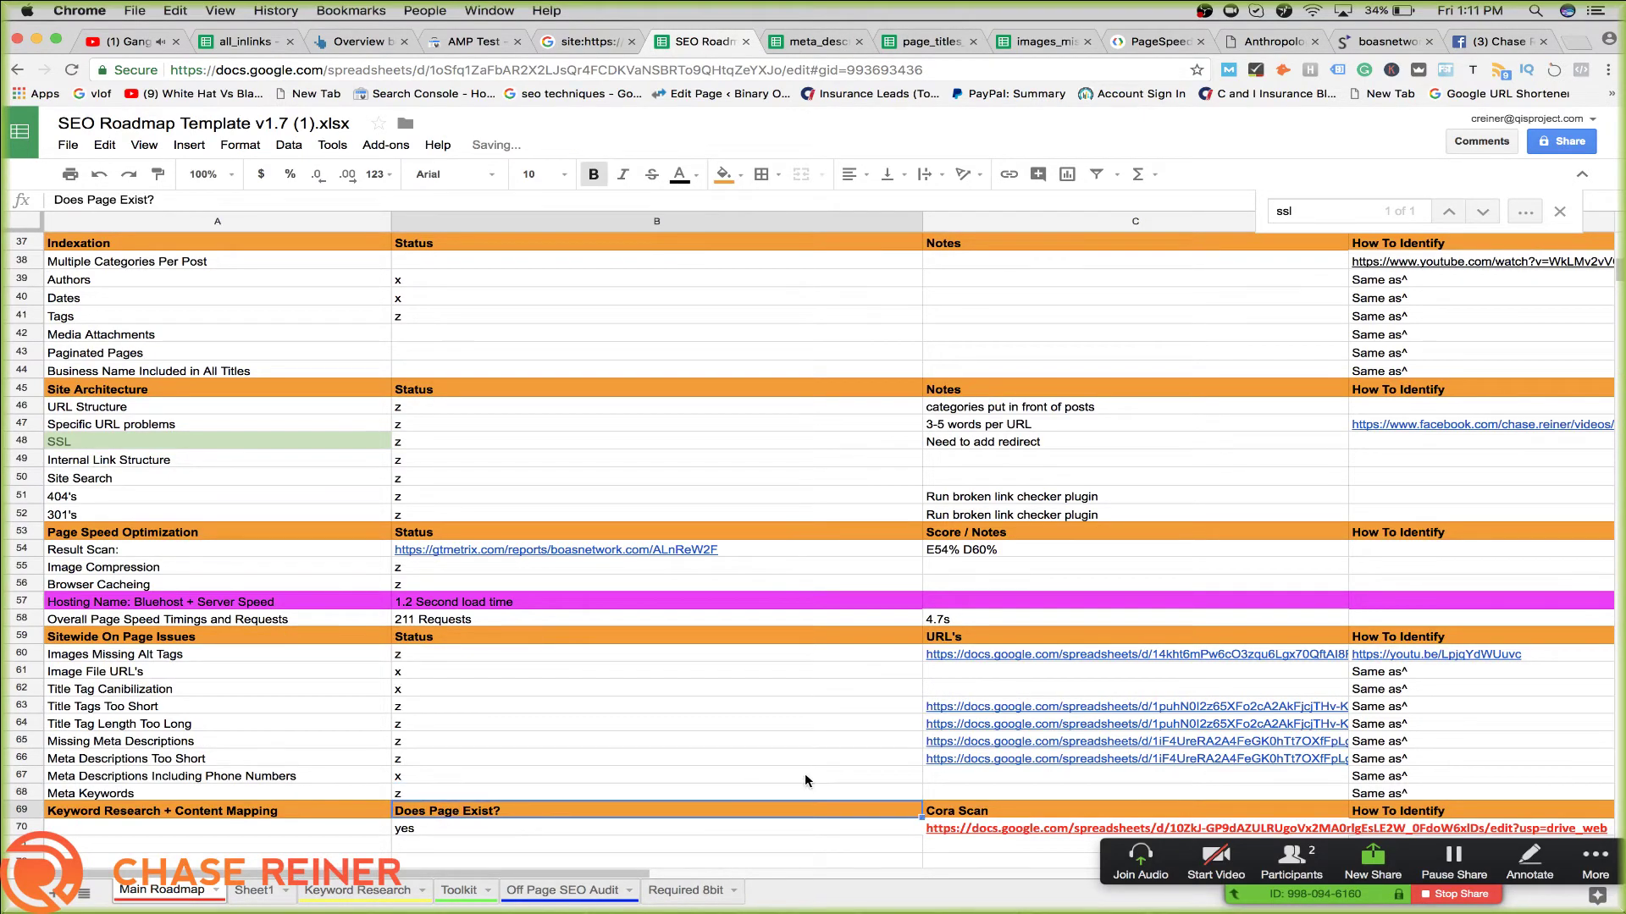
Clear the leftover yes and the Cora Scan spreadsheet link from row 70 under Keyword Research + Content Mapping
left_click(1018, 794)
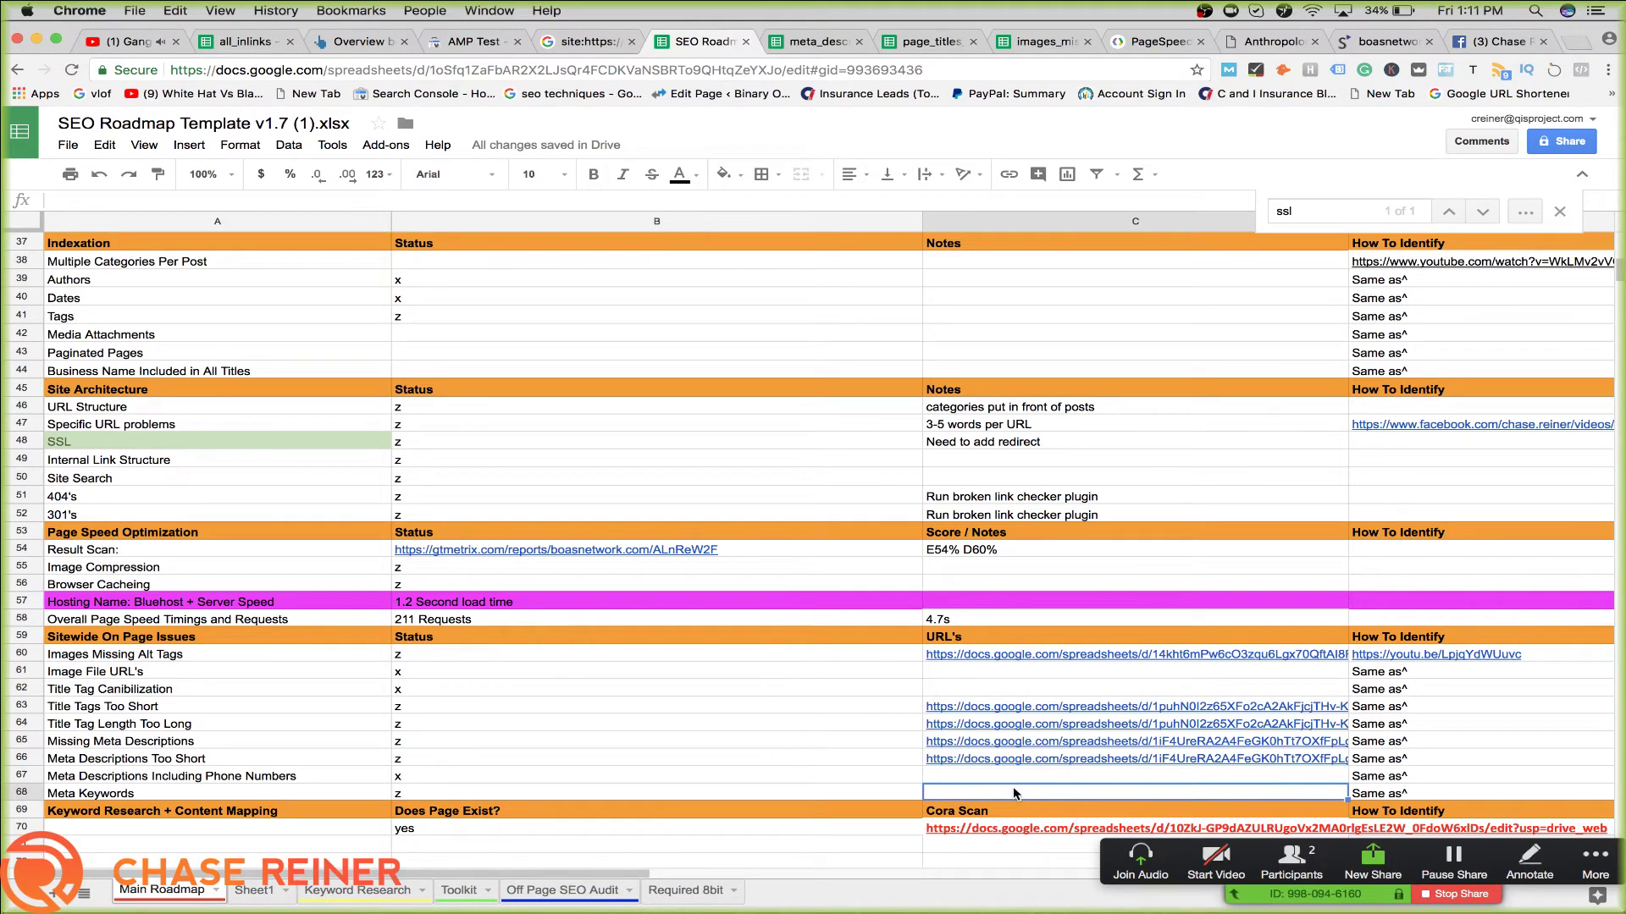
scroll(1013, 794, "down", 1)
scroll(1012, 776, "down", 1)
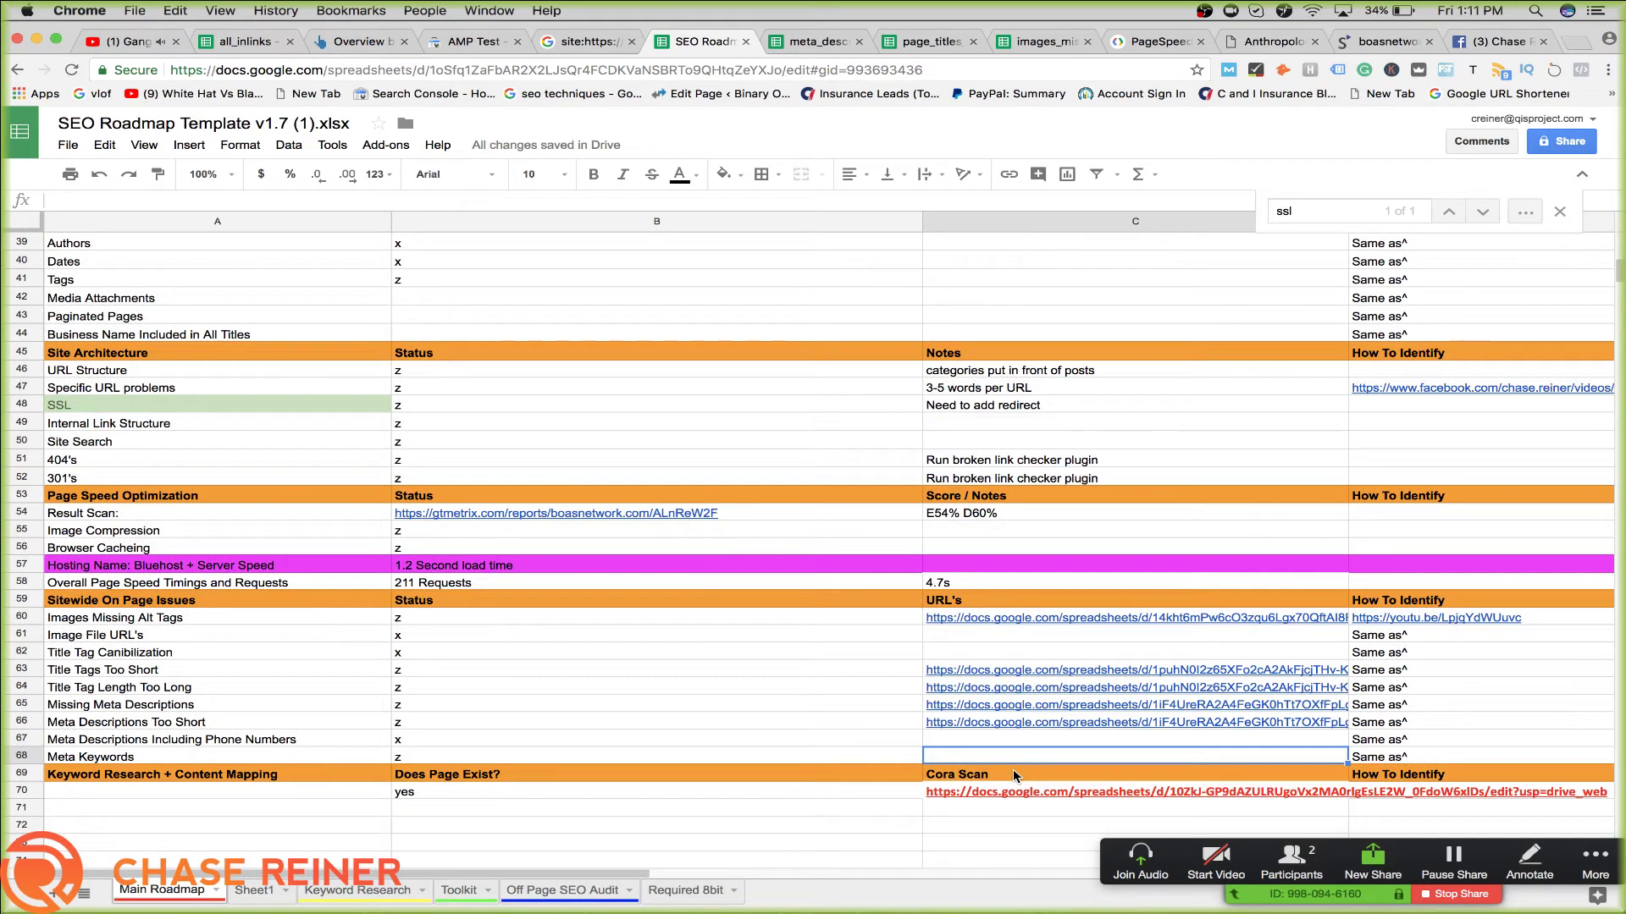
left_click(712, 778)
scroll(711, 787, "down", 5)
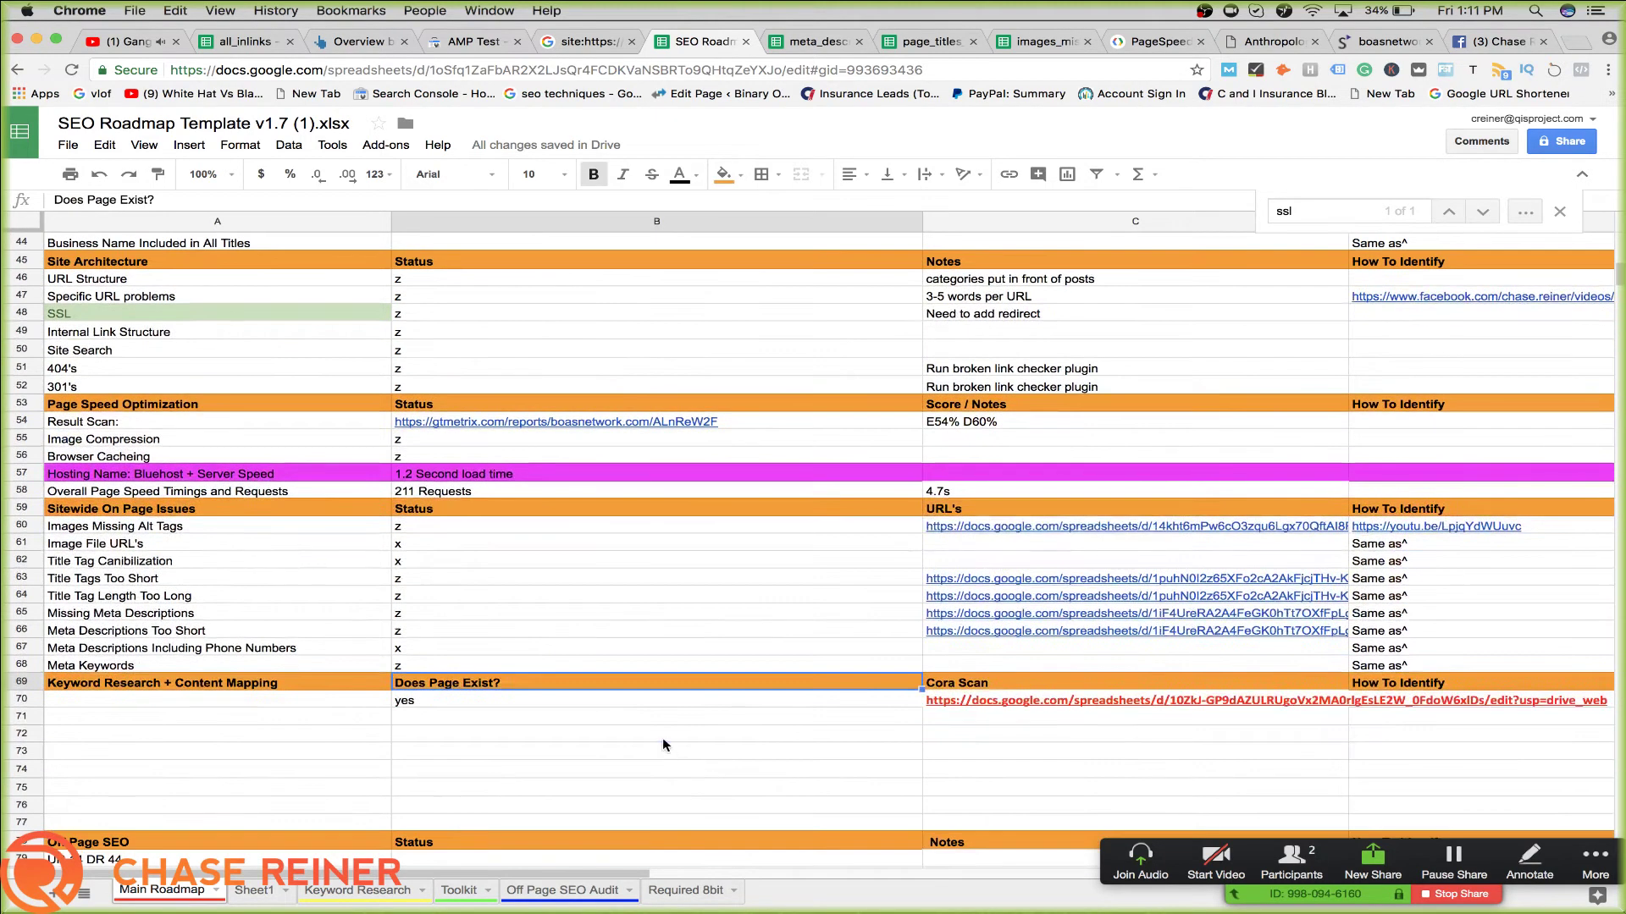
left_click(642, 736)
scroll(652, 678, "down", 2)
left_click(777, 664)
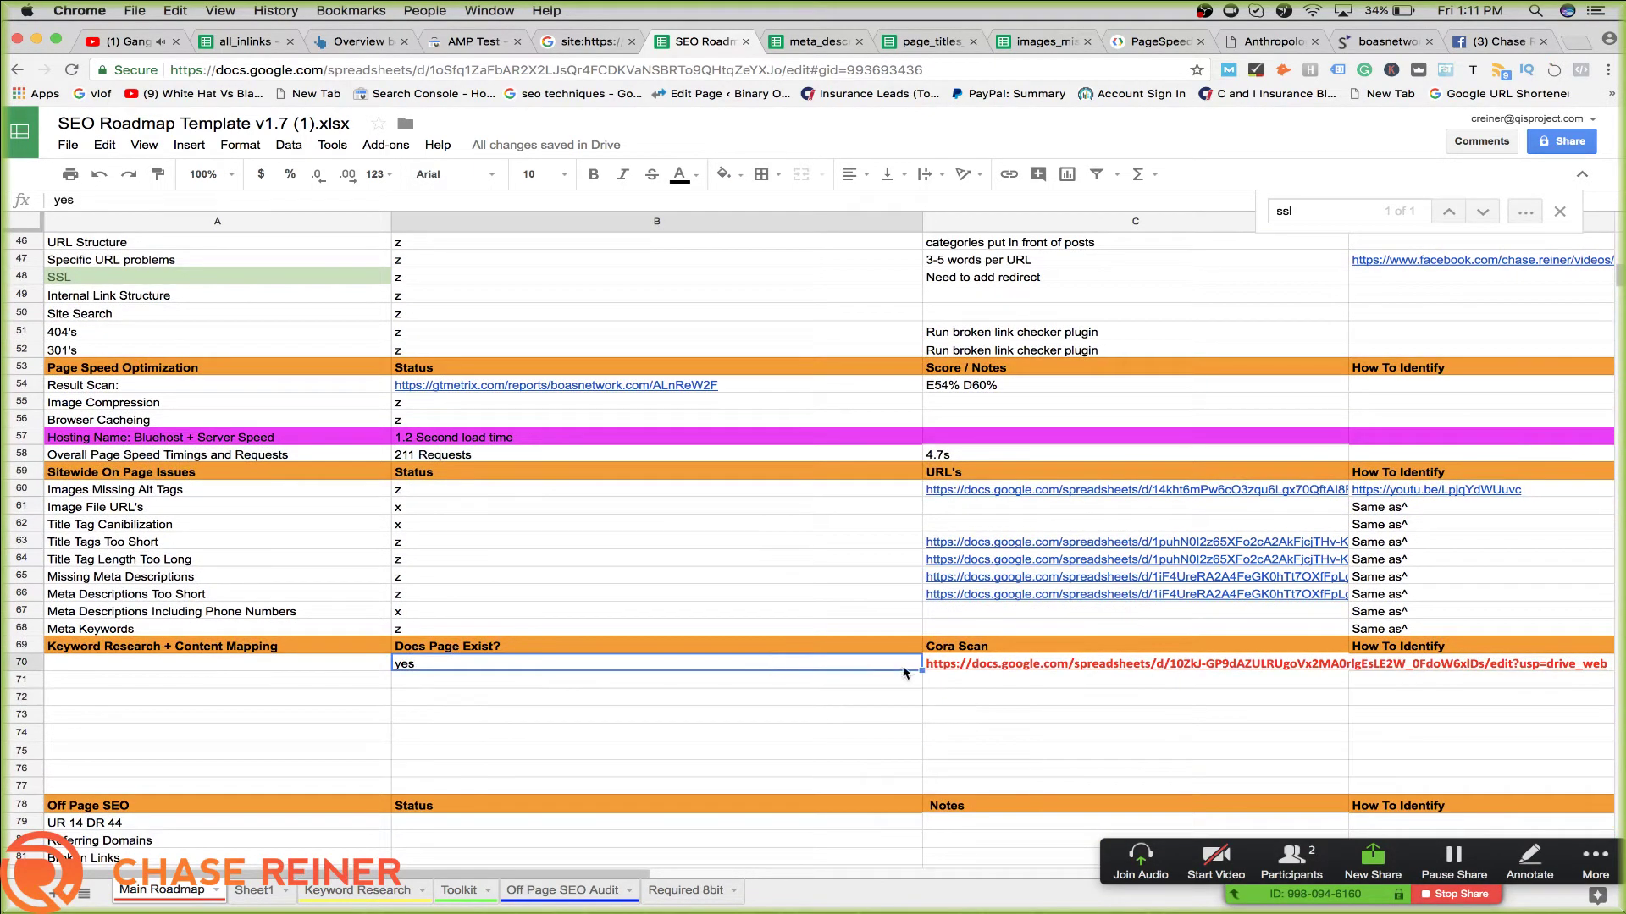
left_click(1040, 663)
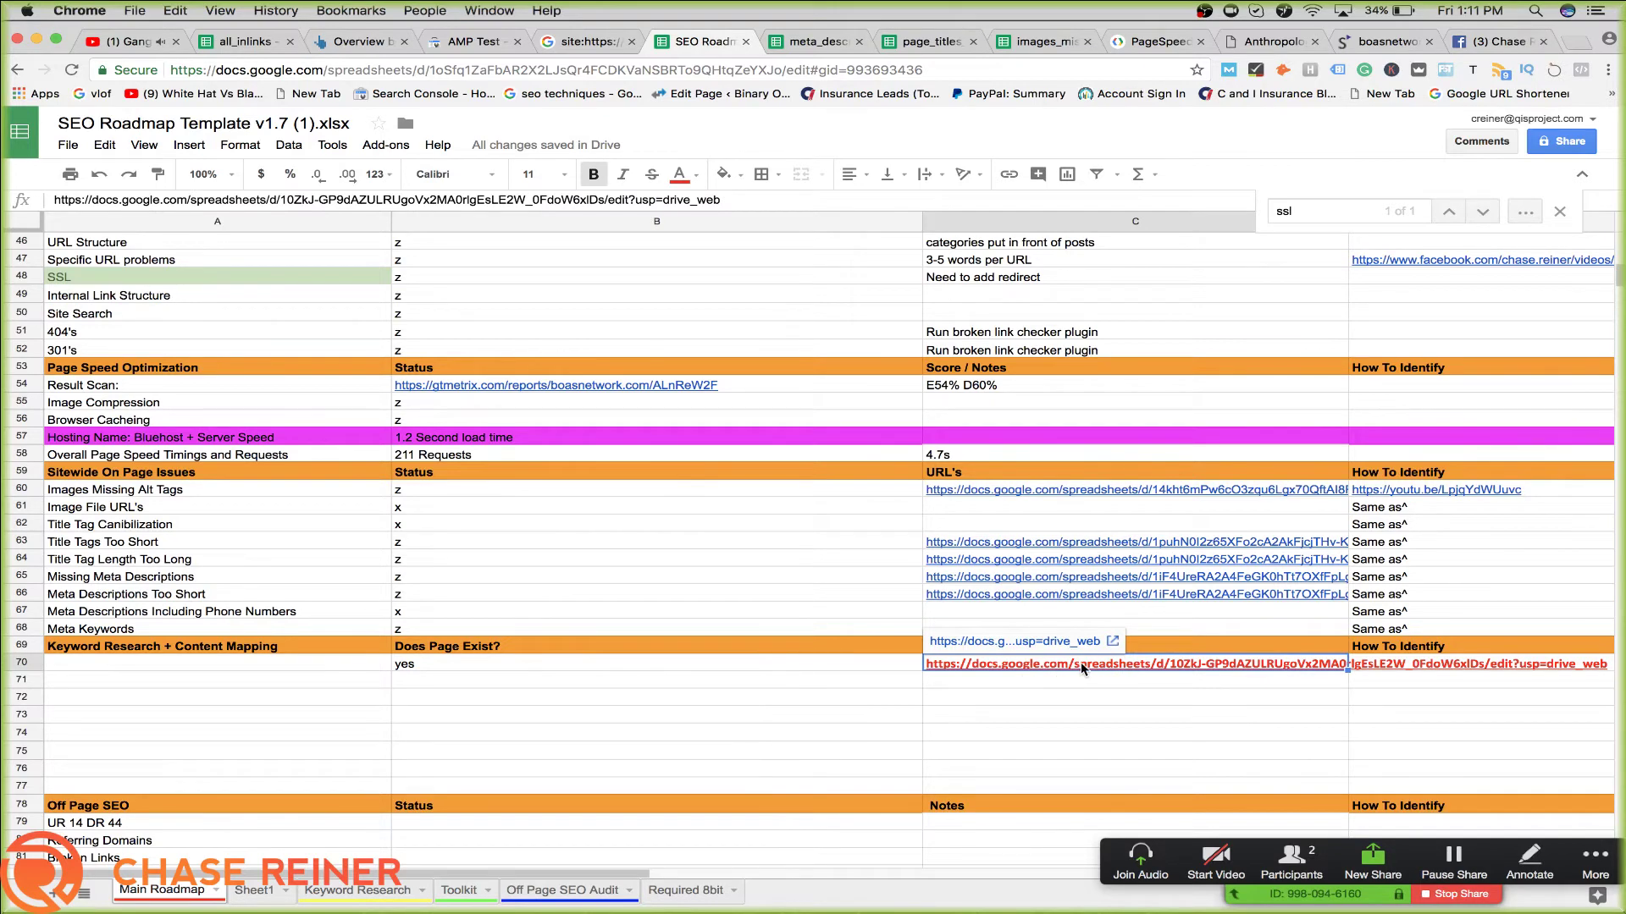
key("BackSpace")
left_click(569, 666)
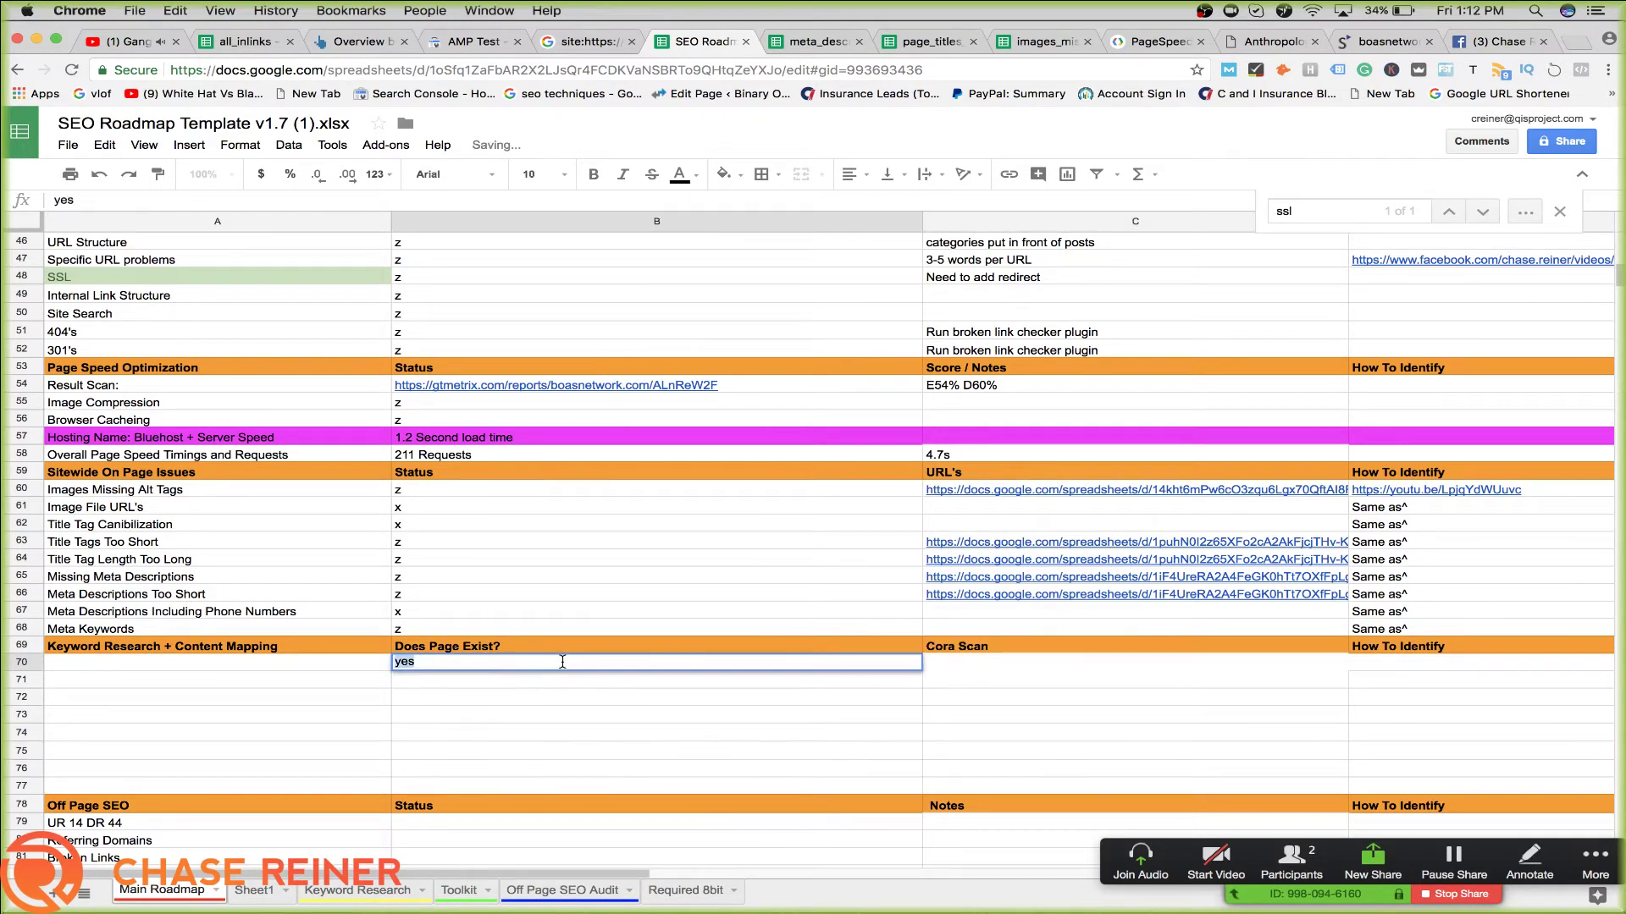
key("BackSpace")
left_click(591, 749)
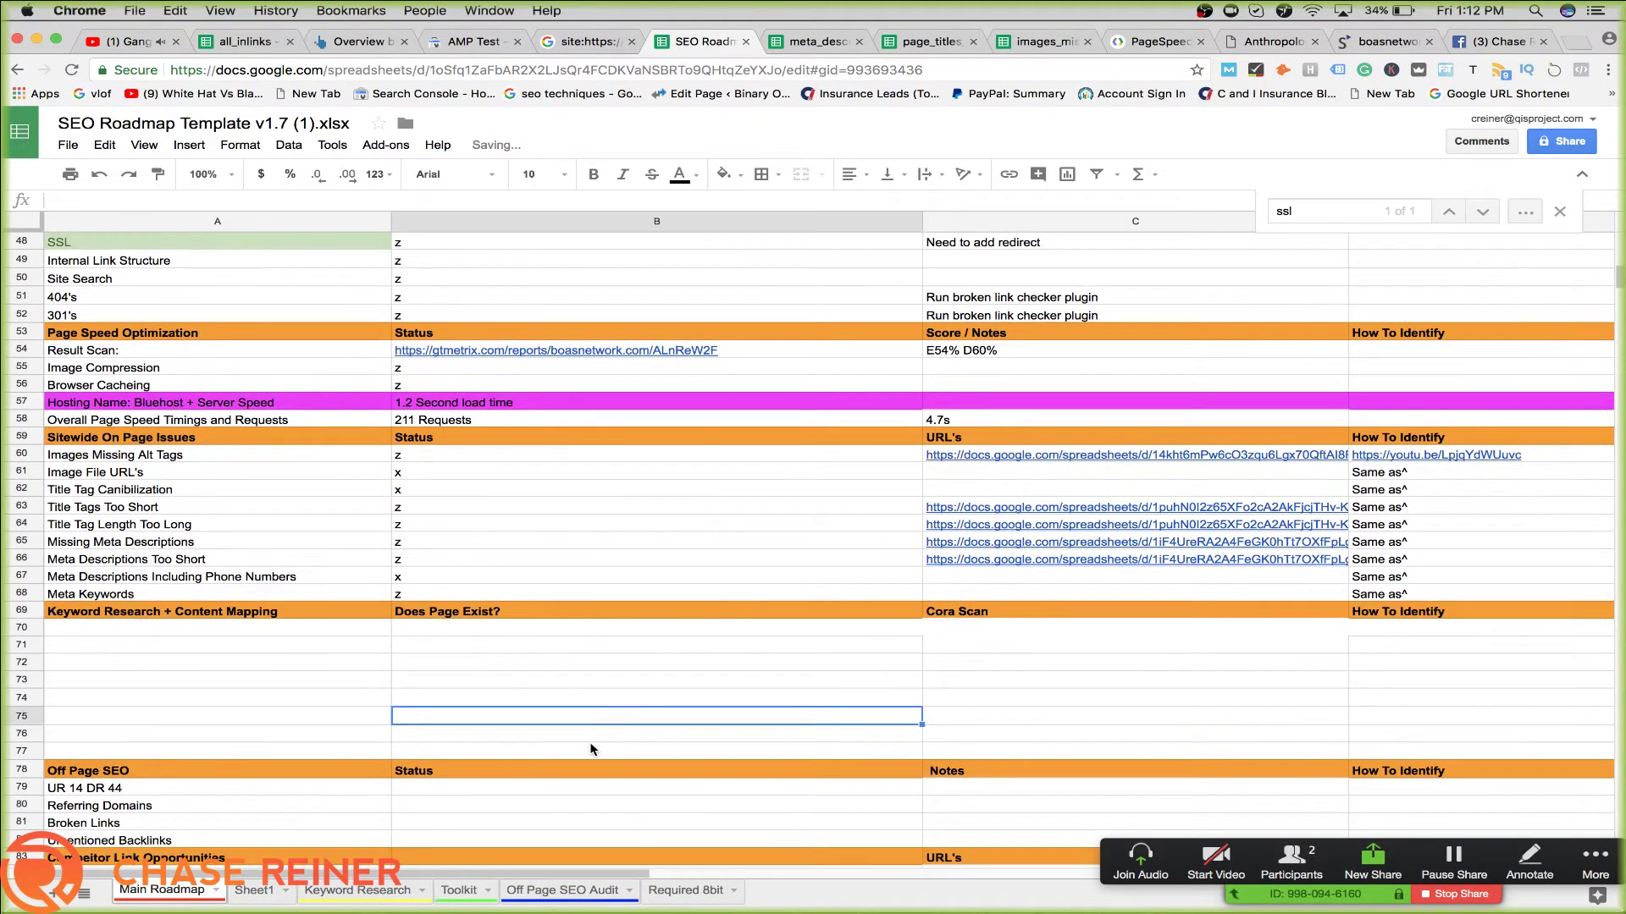
Open the Duplicate Content Issues status cell in the Content Related Issues section for editing
scroll(590, 748, "down", 3)
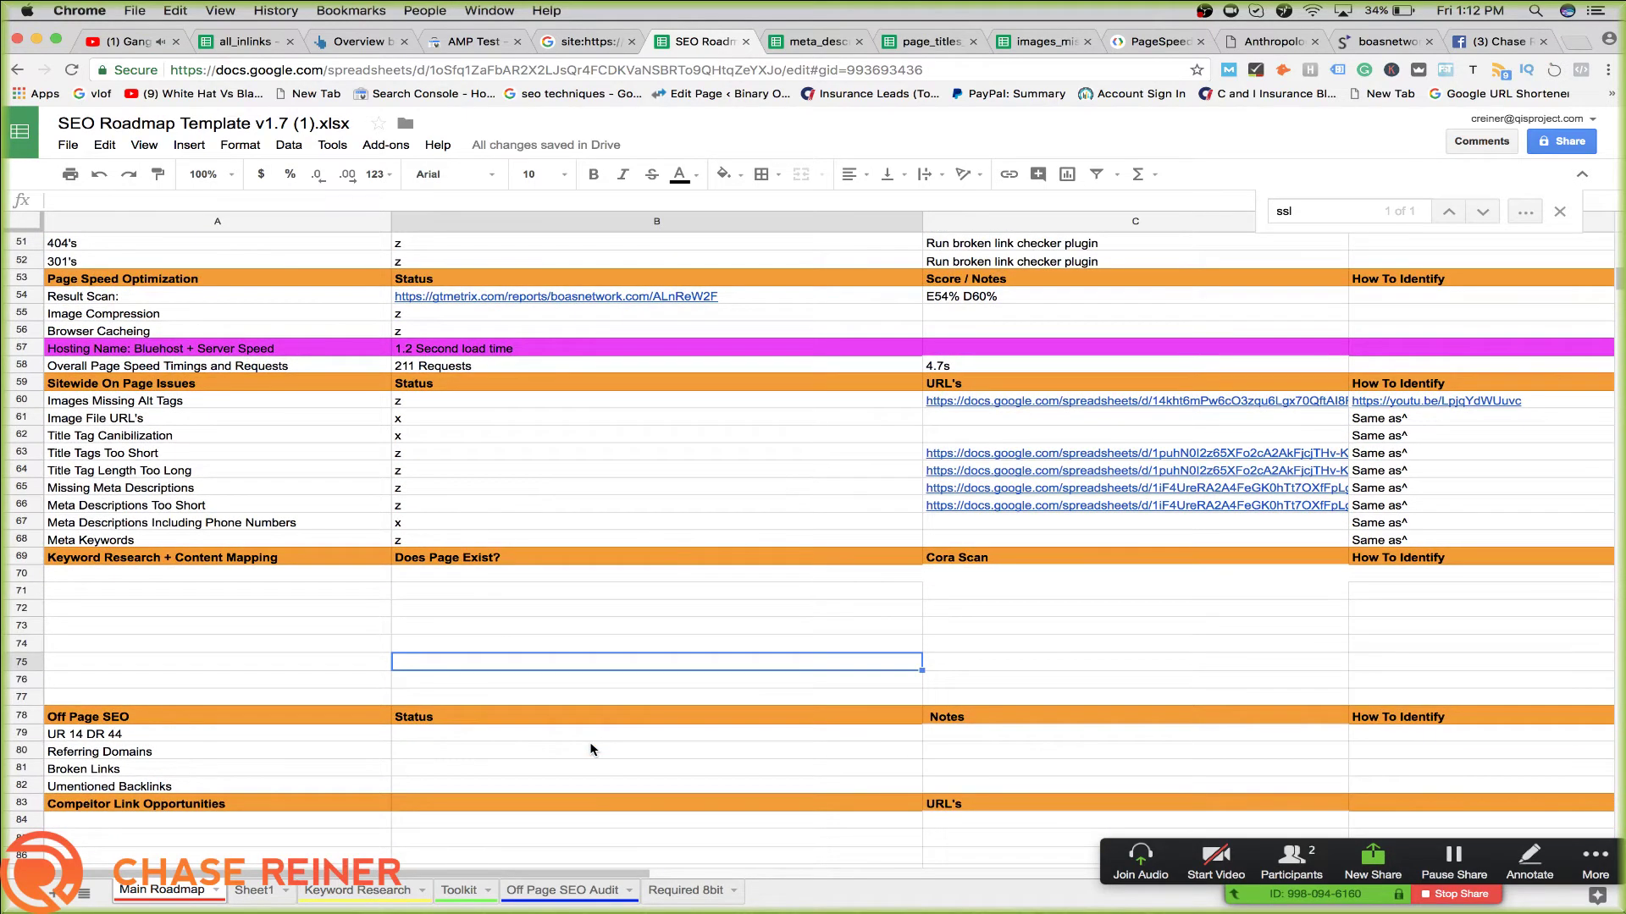
scroll(590, 748, "down", 1)
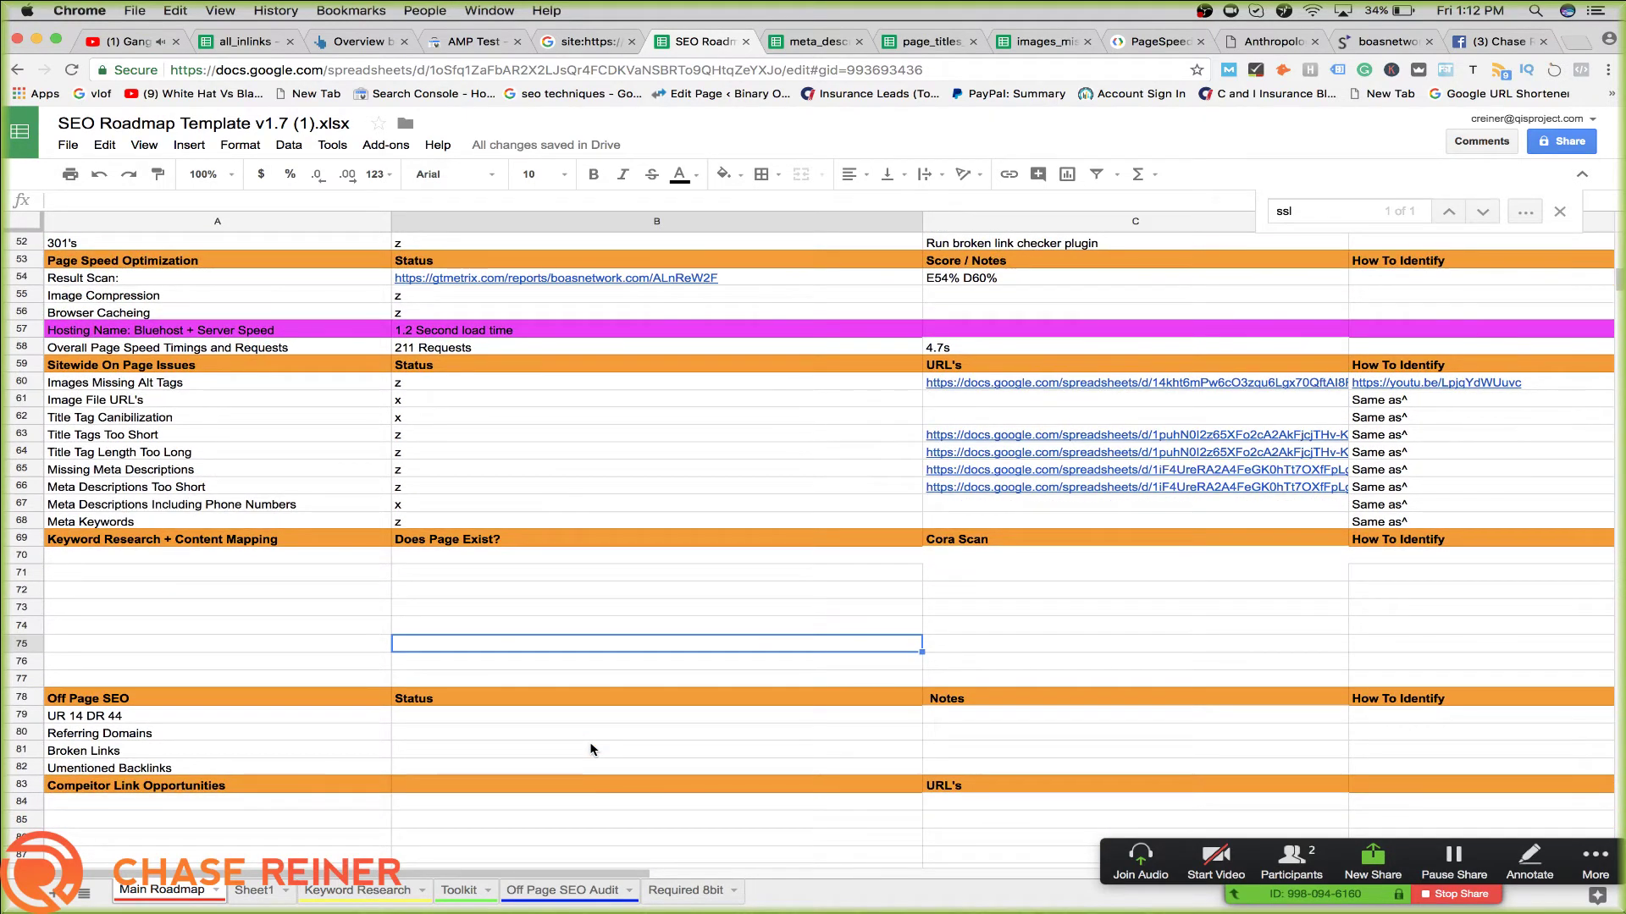
scroll(590, 748, "down", 1)
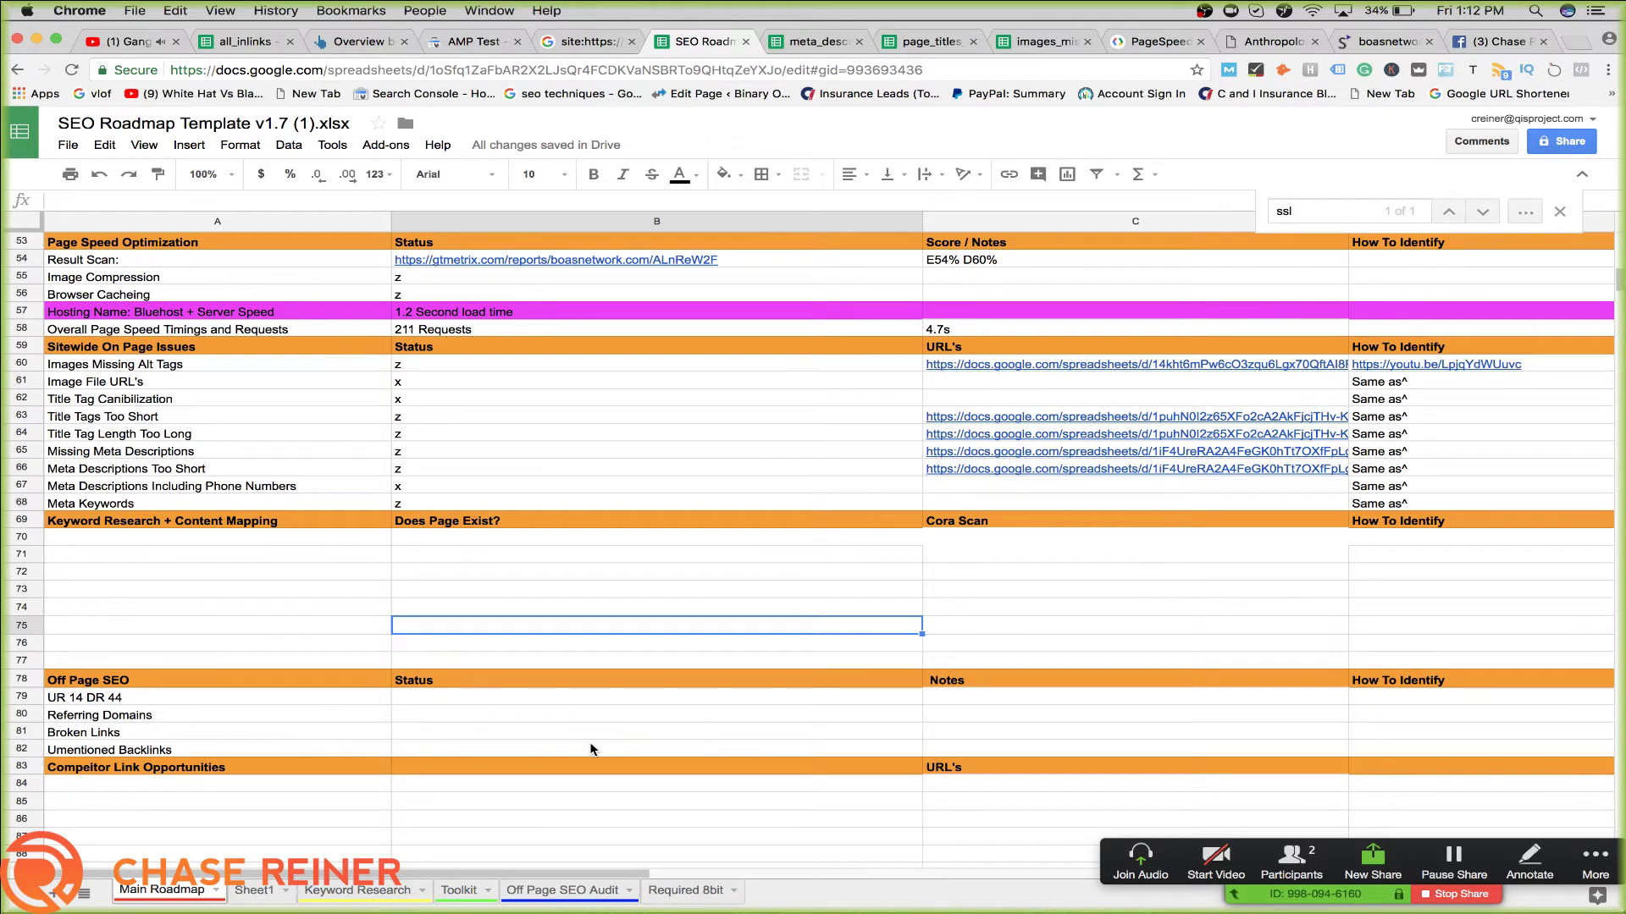
scroll(591, 749, "down", 1)
scroll(590, 749, "down", 6)
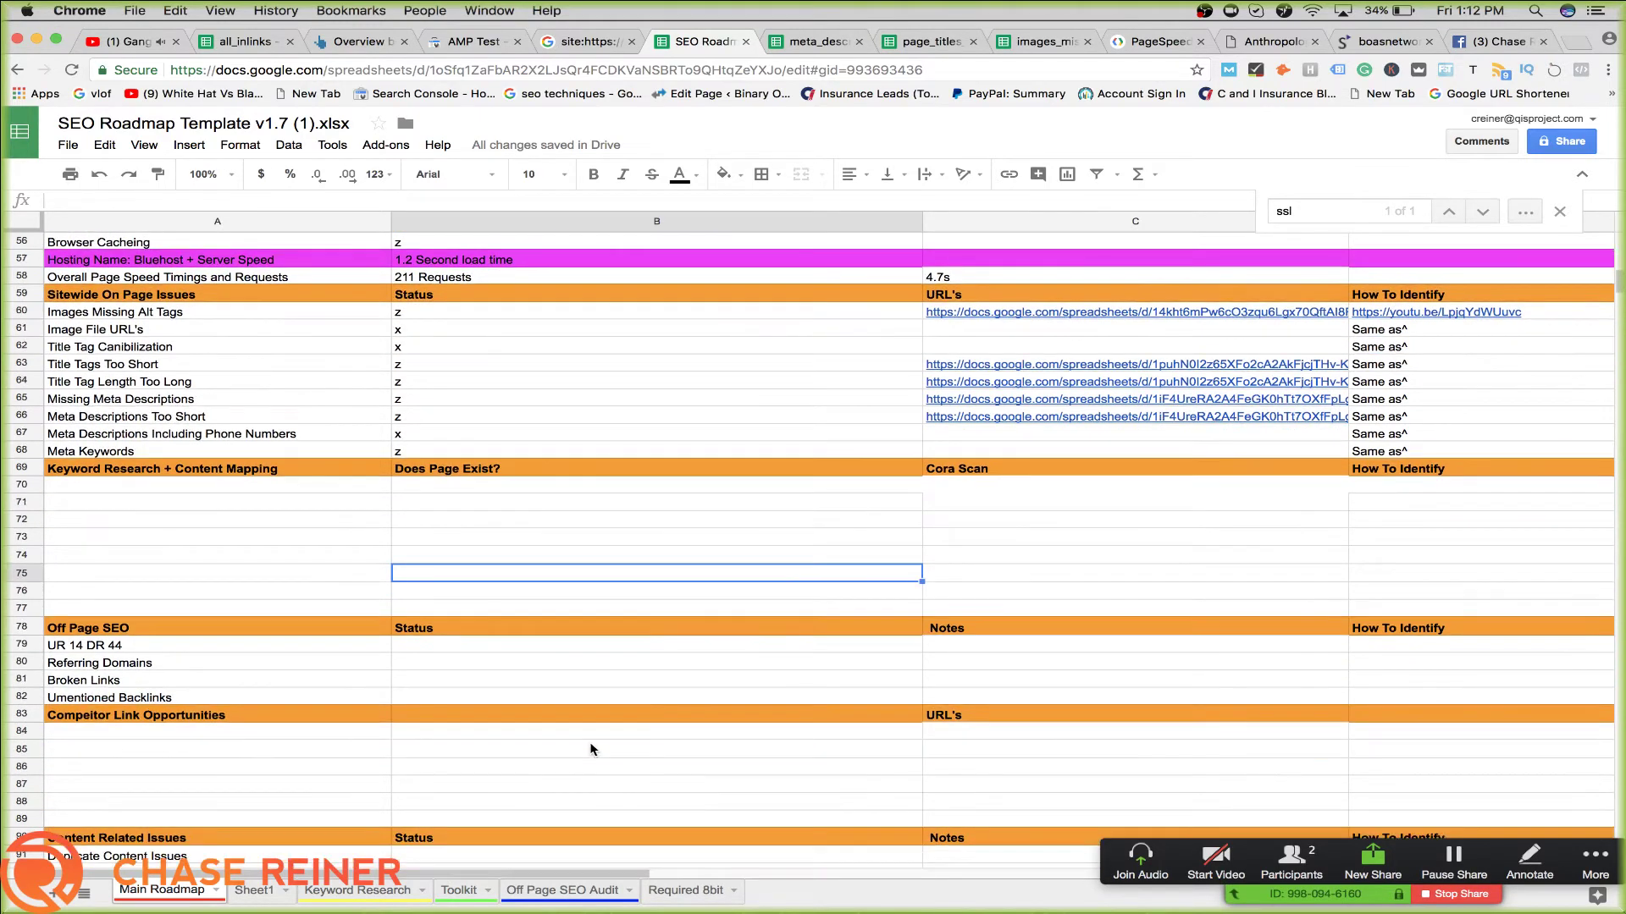
left_click(434, 683)
scroll(431, 677, "down", 5)
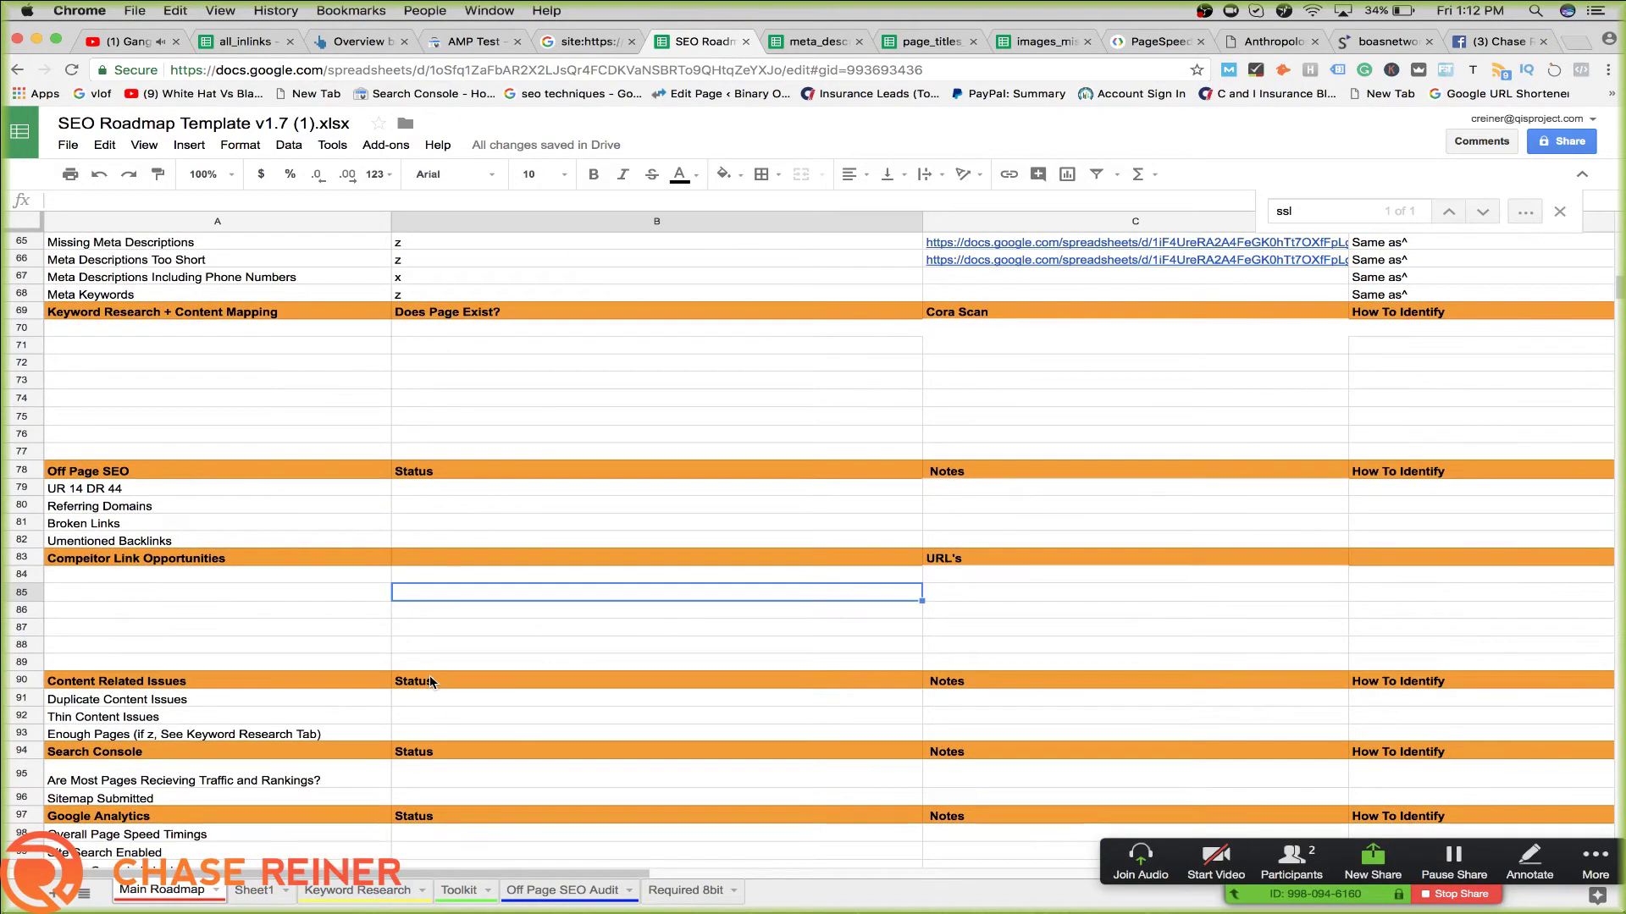
left_click(438, 698)
scroll(445, 751, "down", 2)
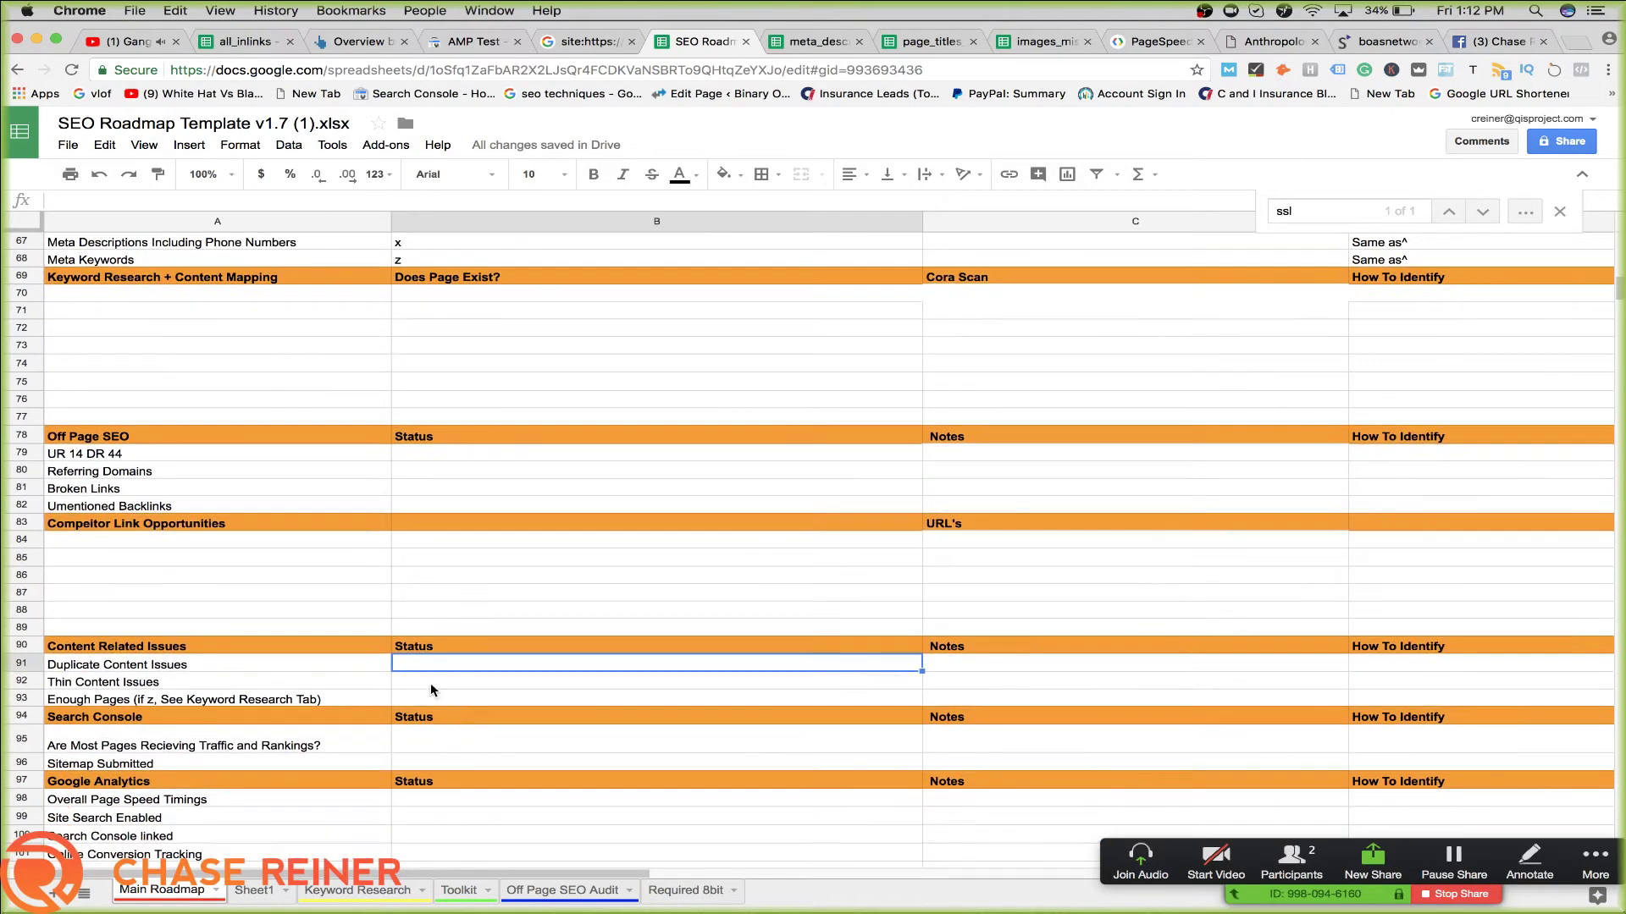
double_click(479, 680)
left_click(513, 665)
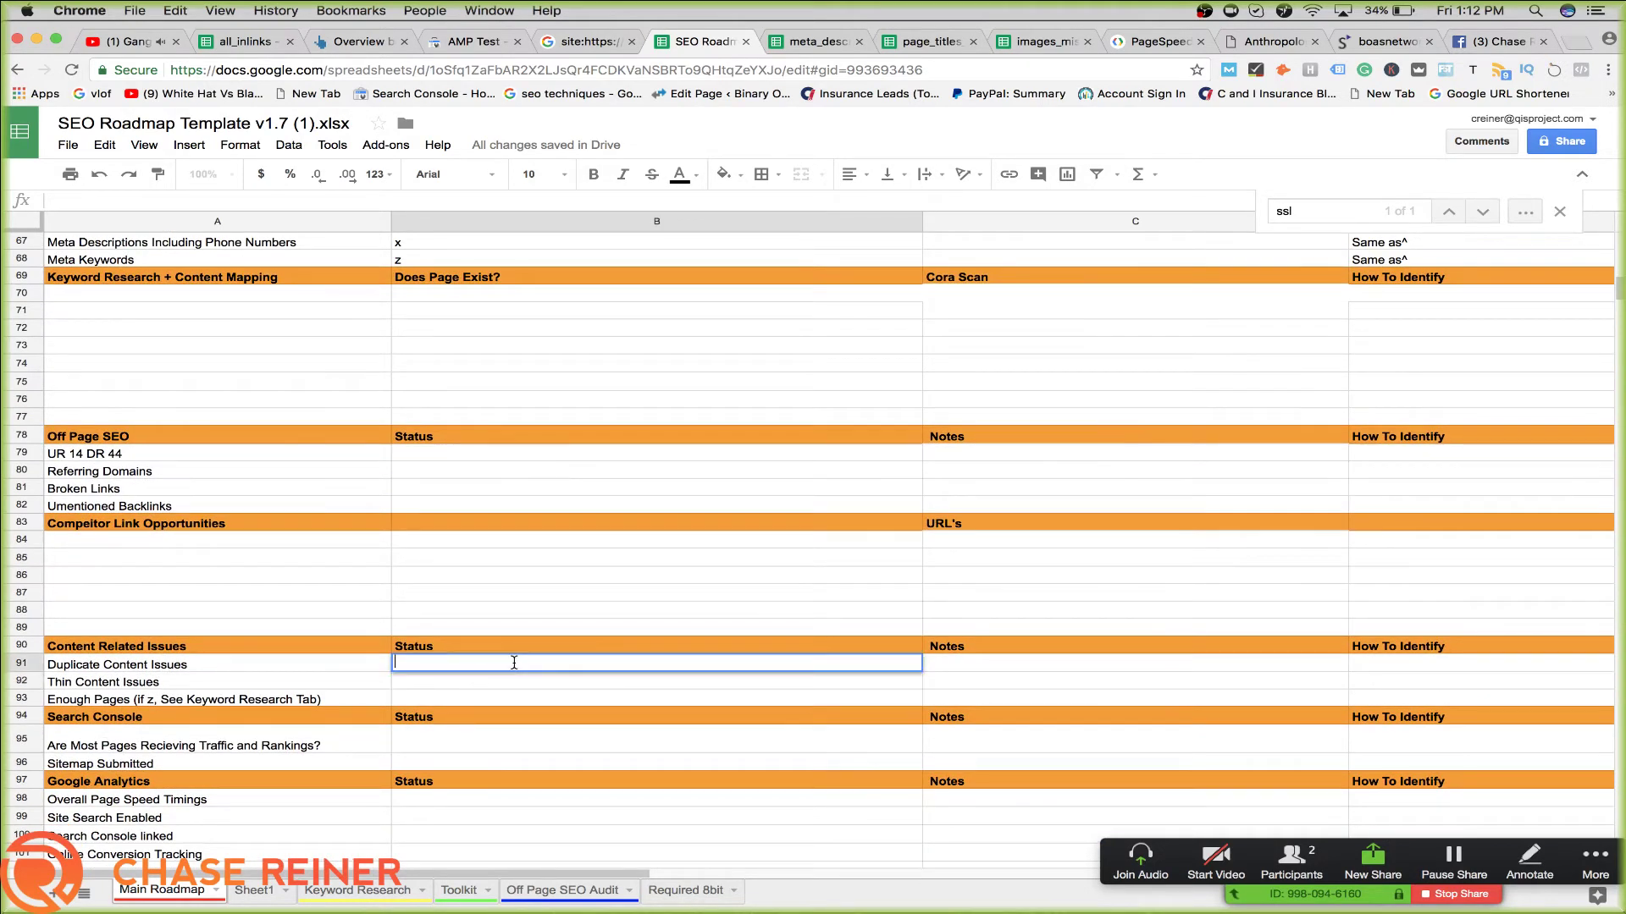
Examine the Siteliner report for boasnetwork.com, including its summary, scanned pages list and duplicate content list
key("super+Tab")
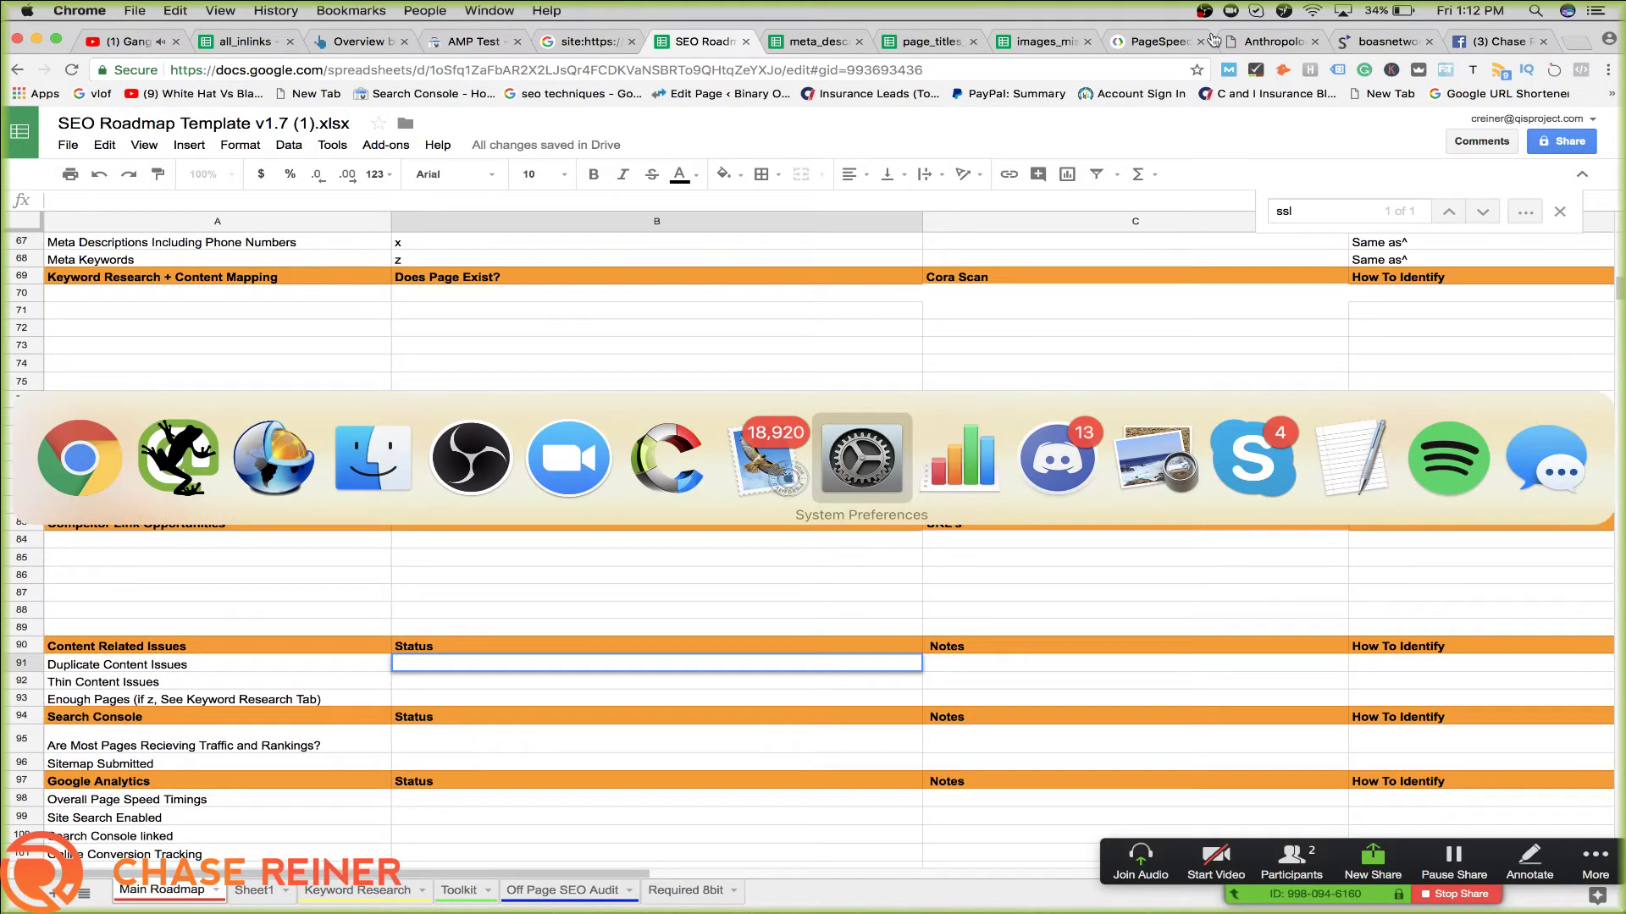
left_click(1367, 44)
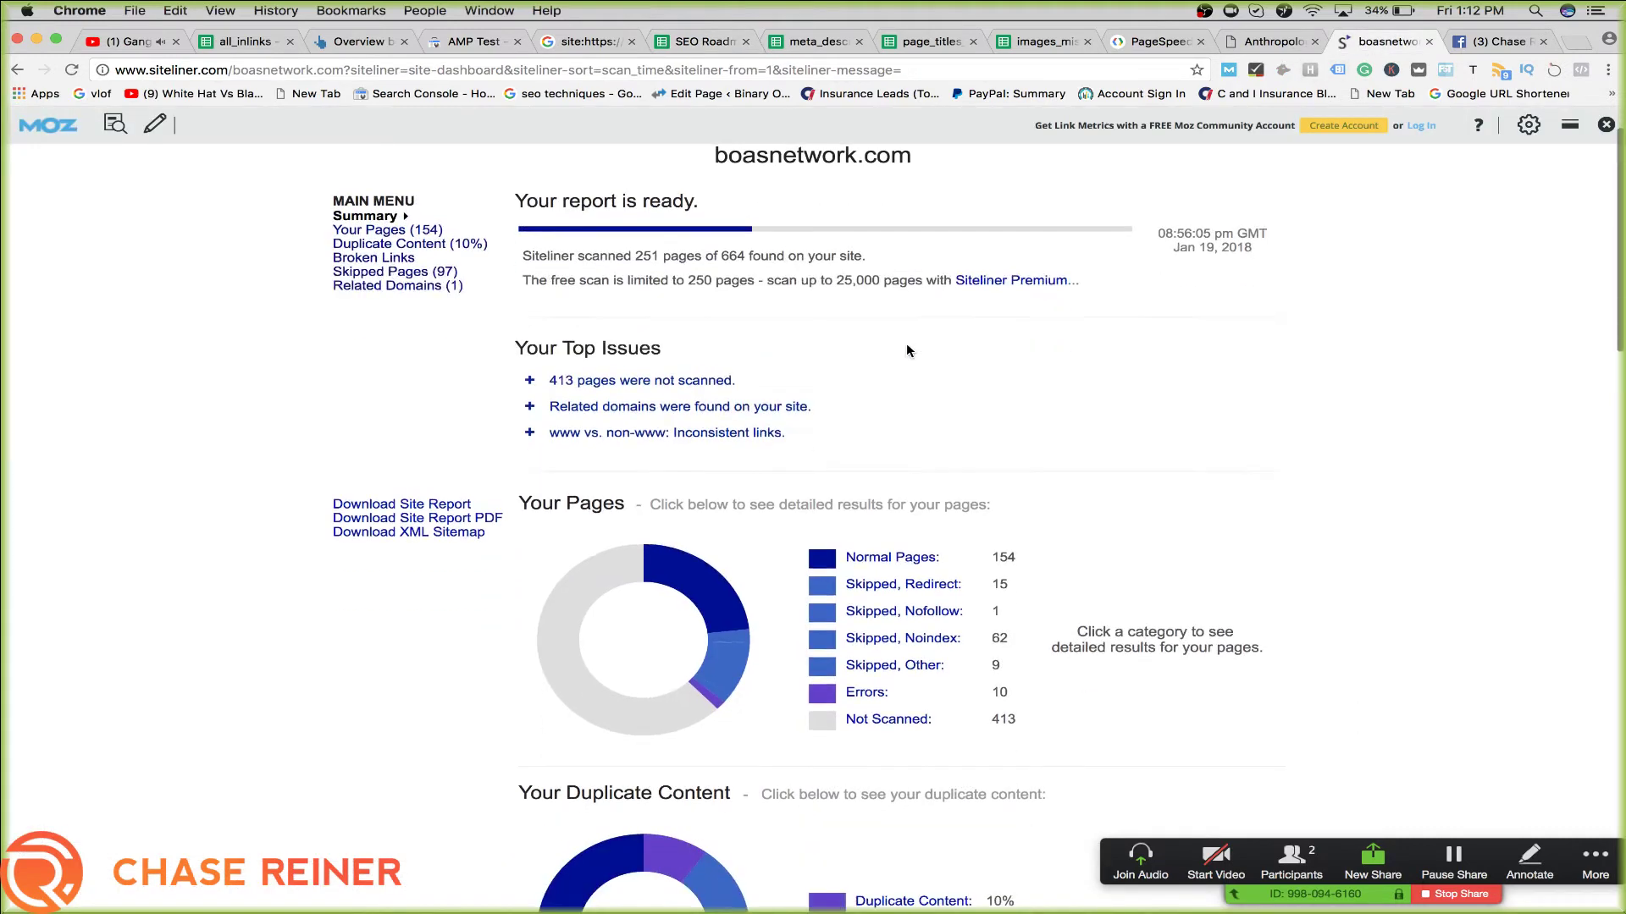
scroll(907, 350, "down", 3)
scroll(908, 350, "up", 1)
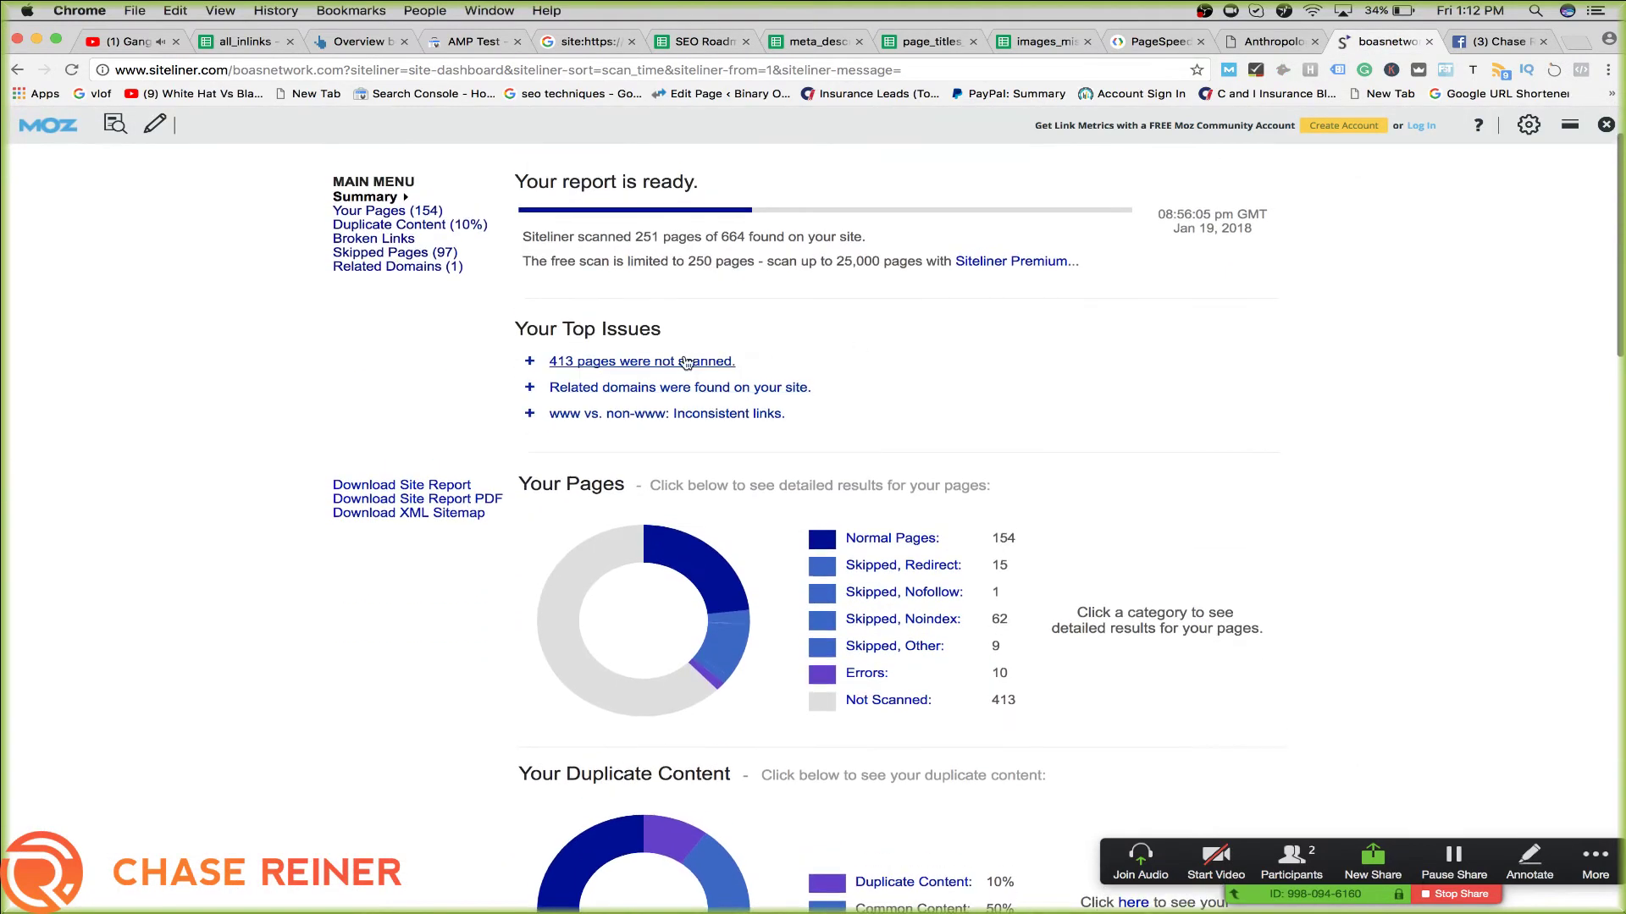
left_click(643, 361)
left_click(644, 361)
scroll(592, 339, "down", 1)
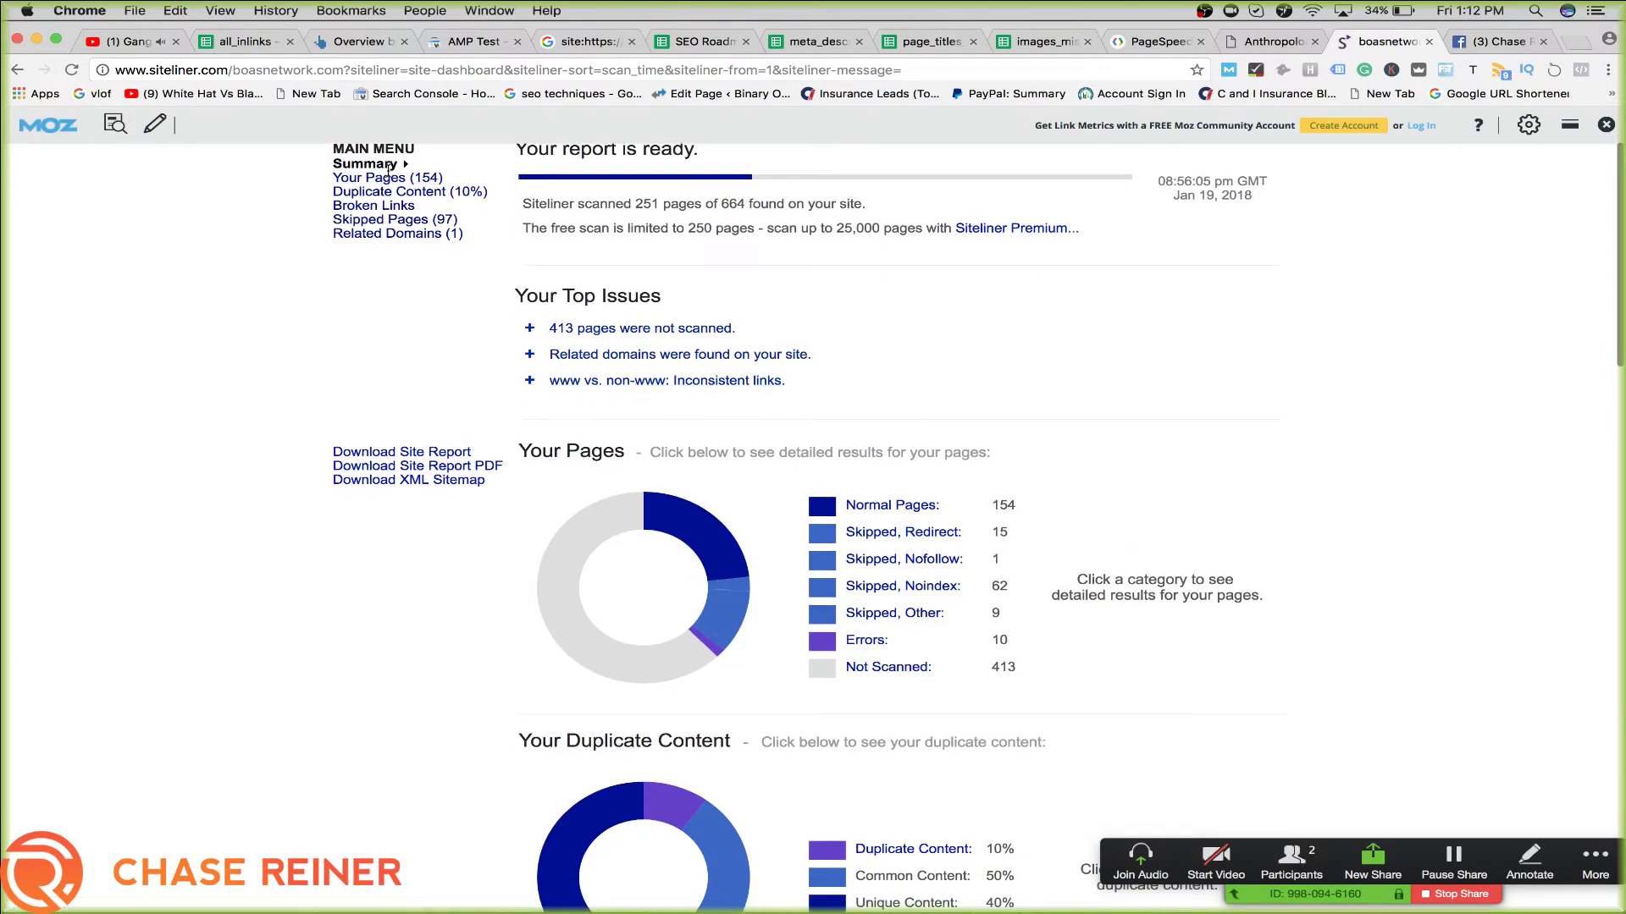
left_click(390, 176)
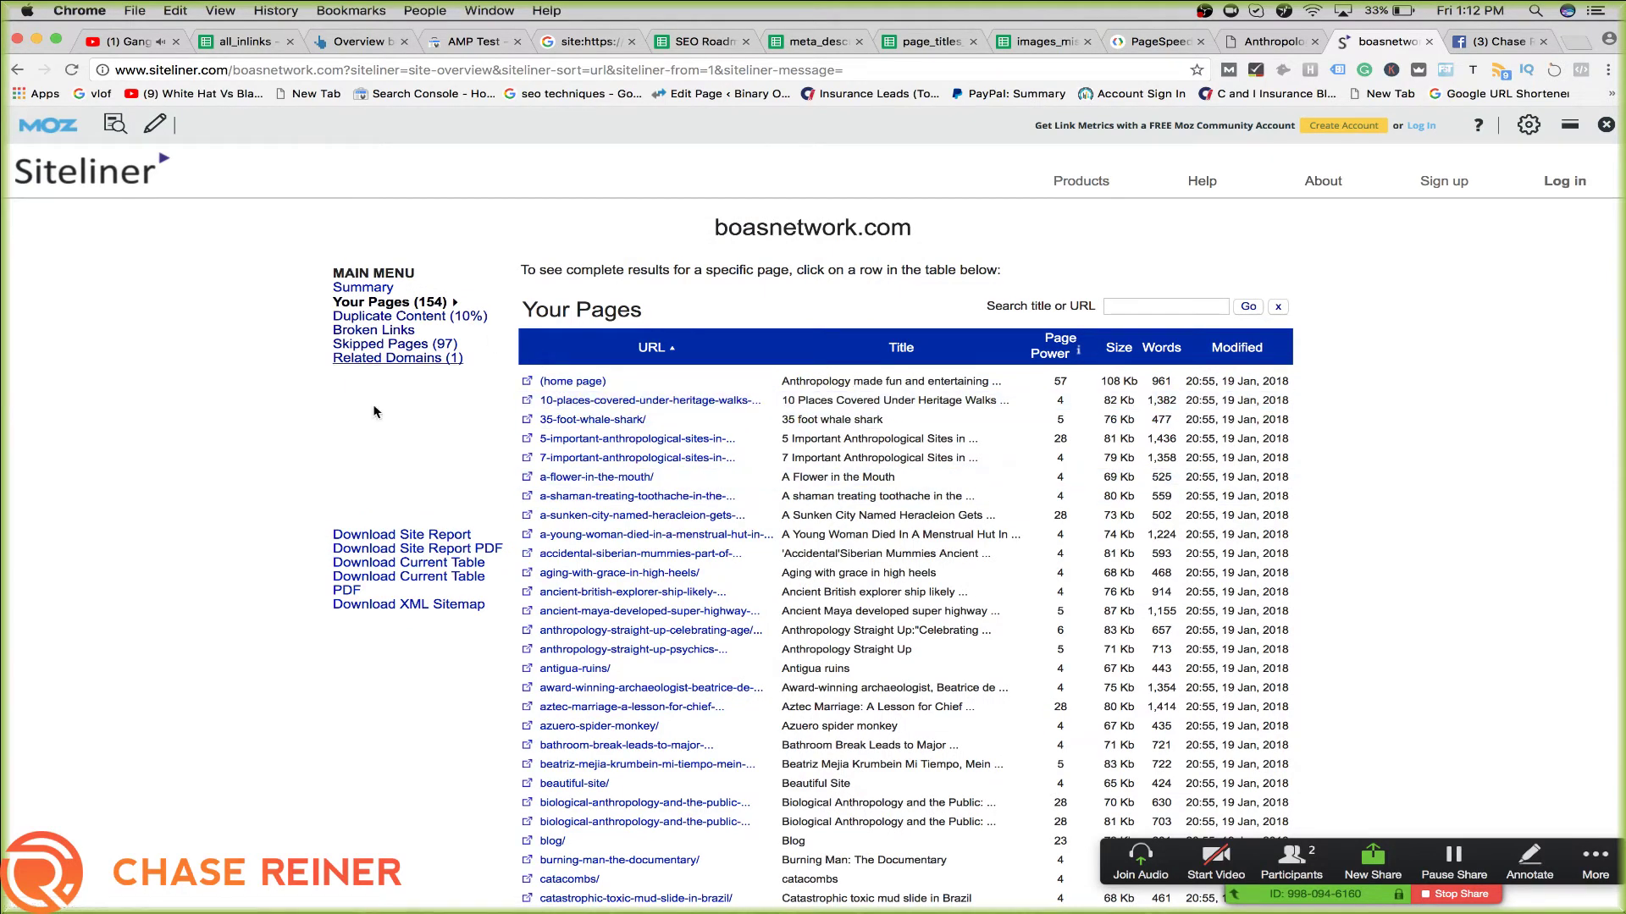
left_click(398, 317)
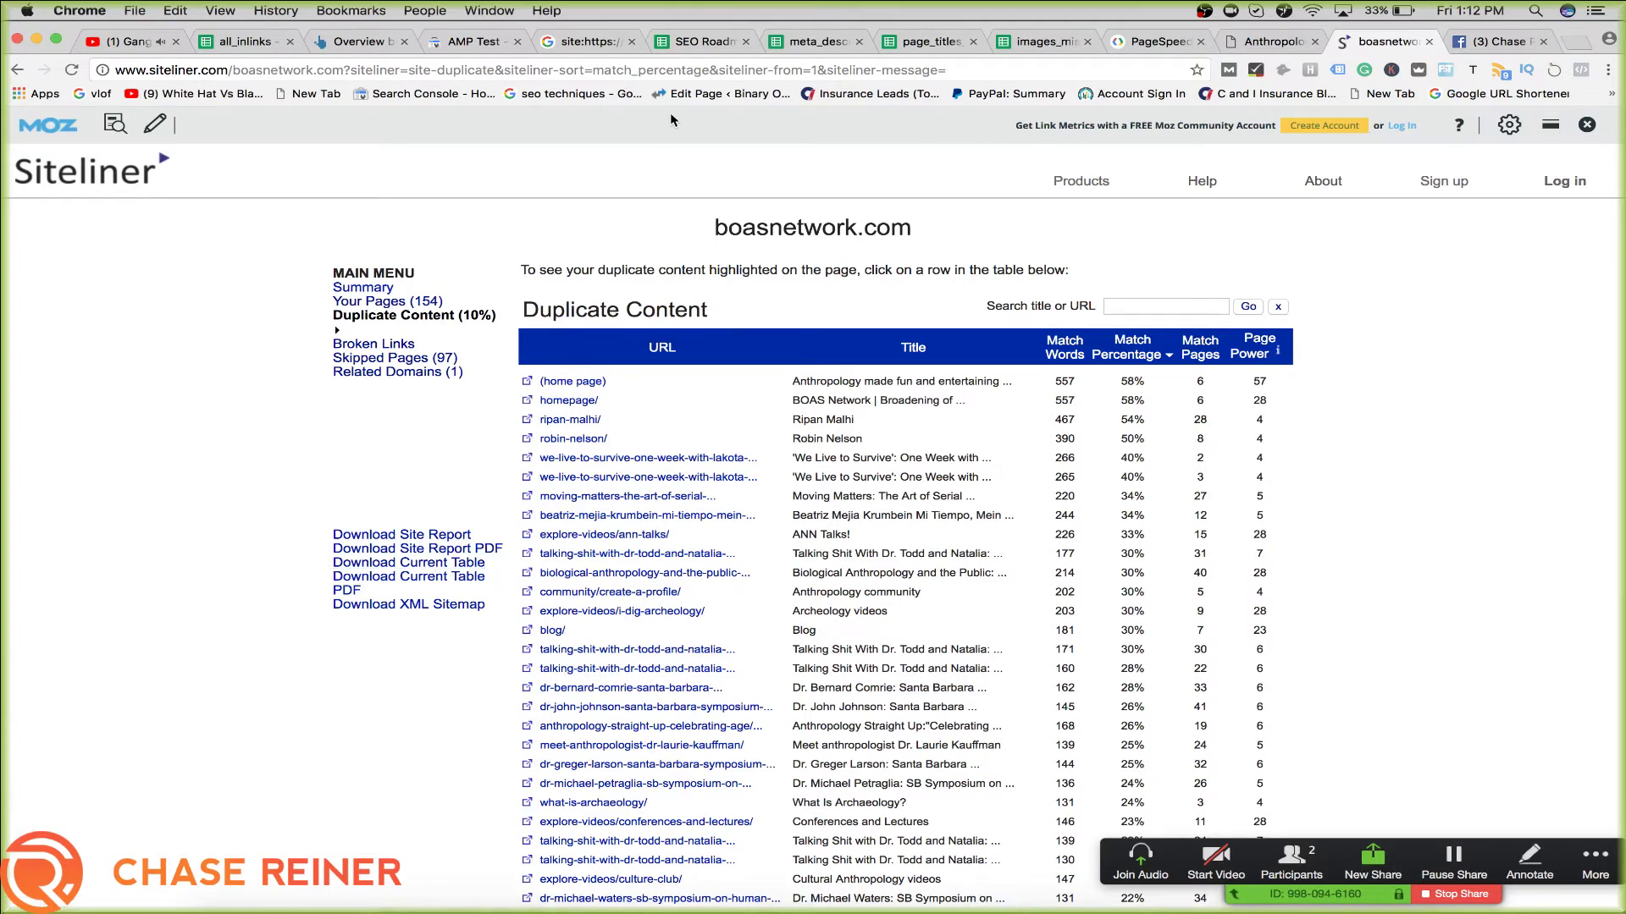
Return to the SEO roadmap, enter "Re-run Siteliner after indexation issues have been fixed" as the Duplicate Content Issues status, and copy the text
left_click(346, 44)
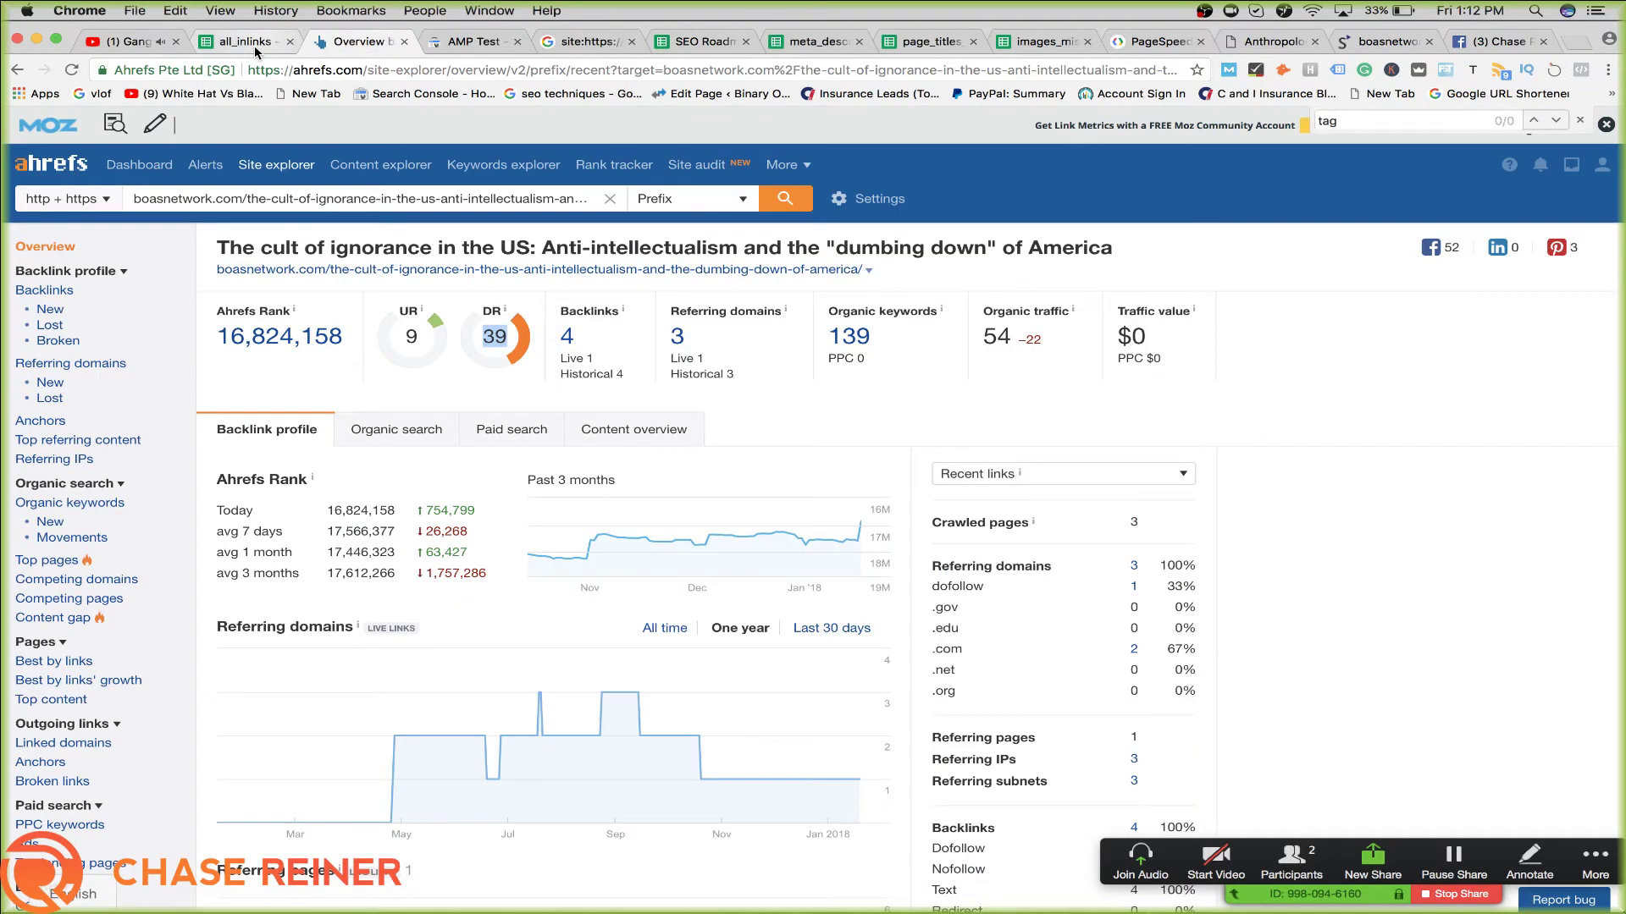
left_click(254, 44)
left_click(701, 41)
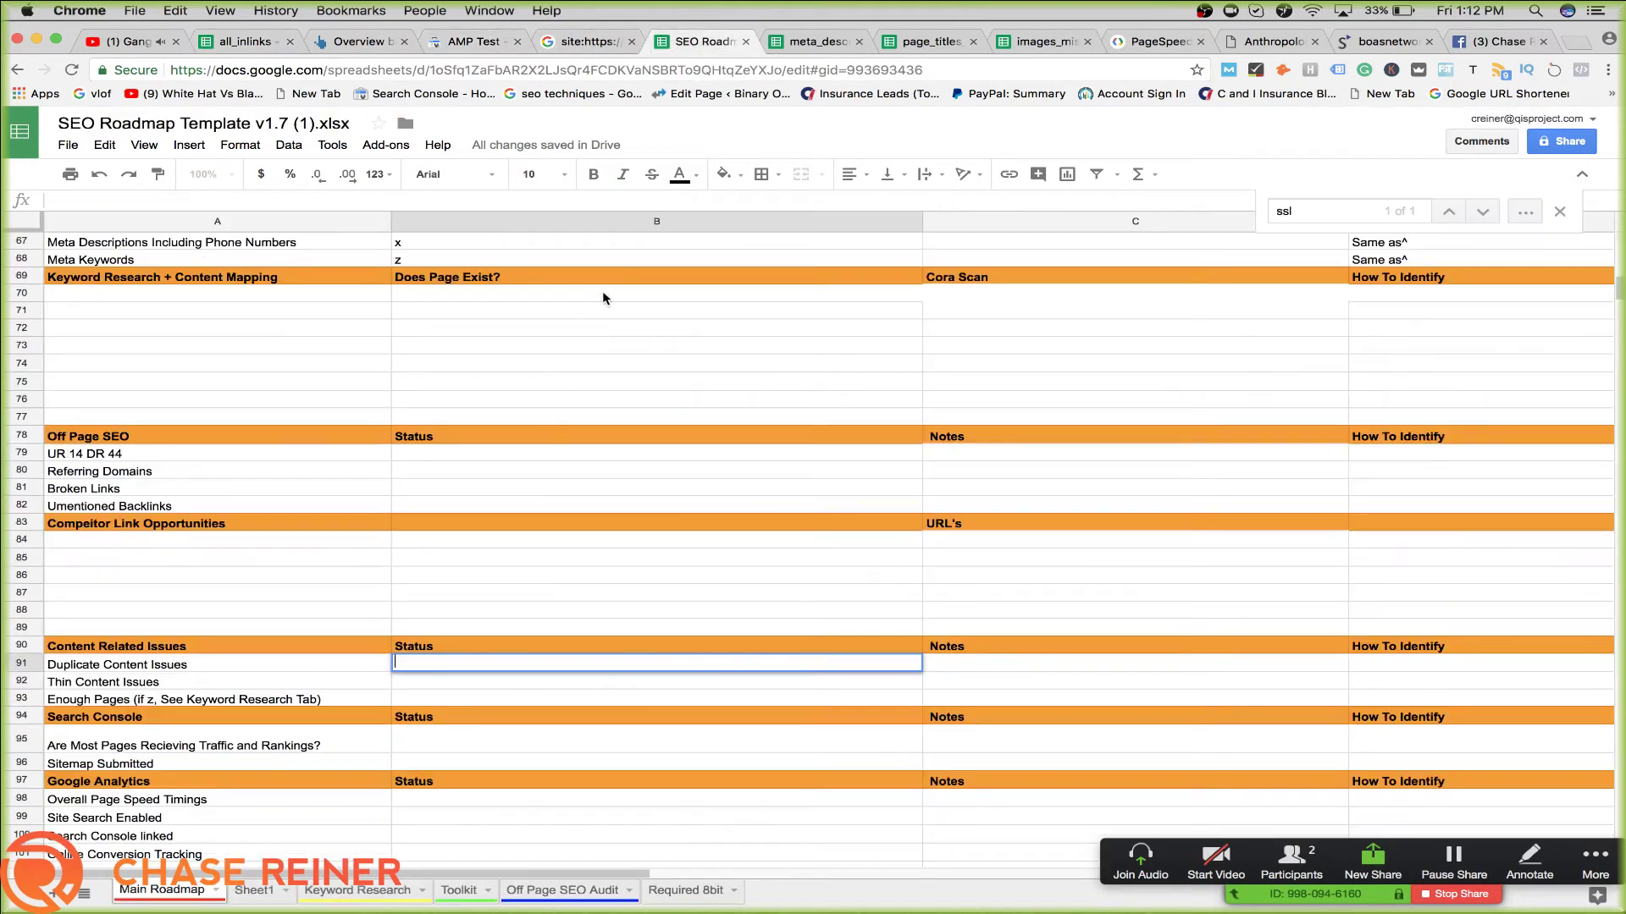
type("Re-run Siteliner after indexat")
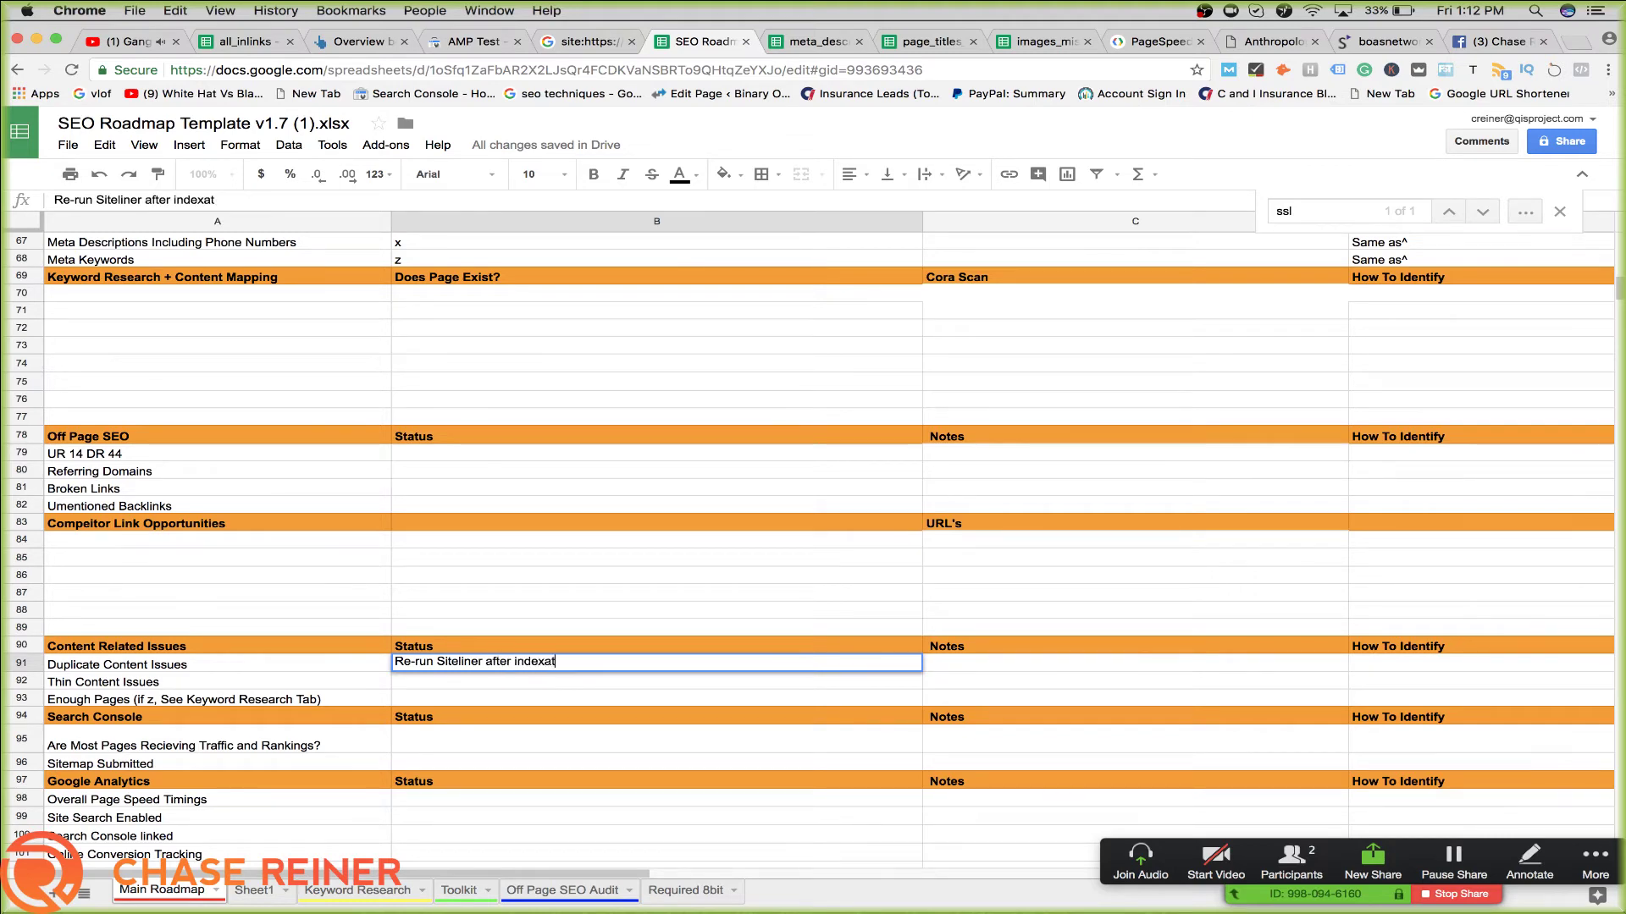
type("i")
key("Return")
type("o")
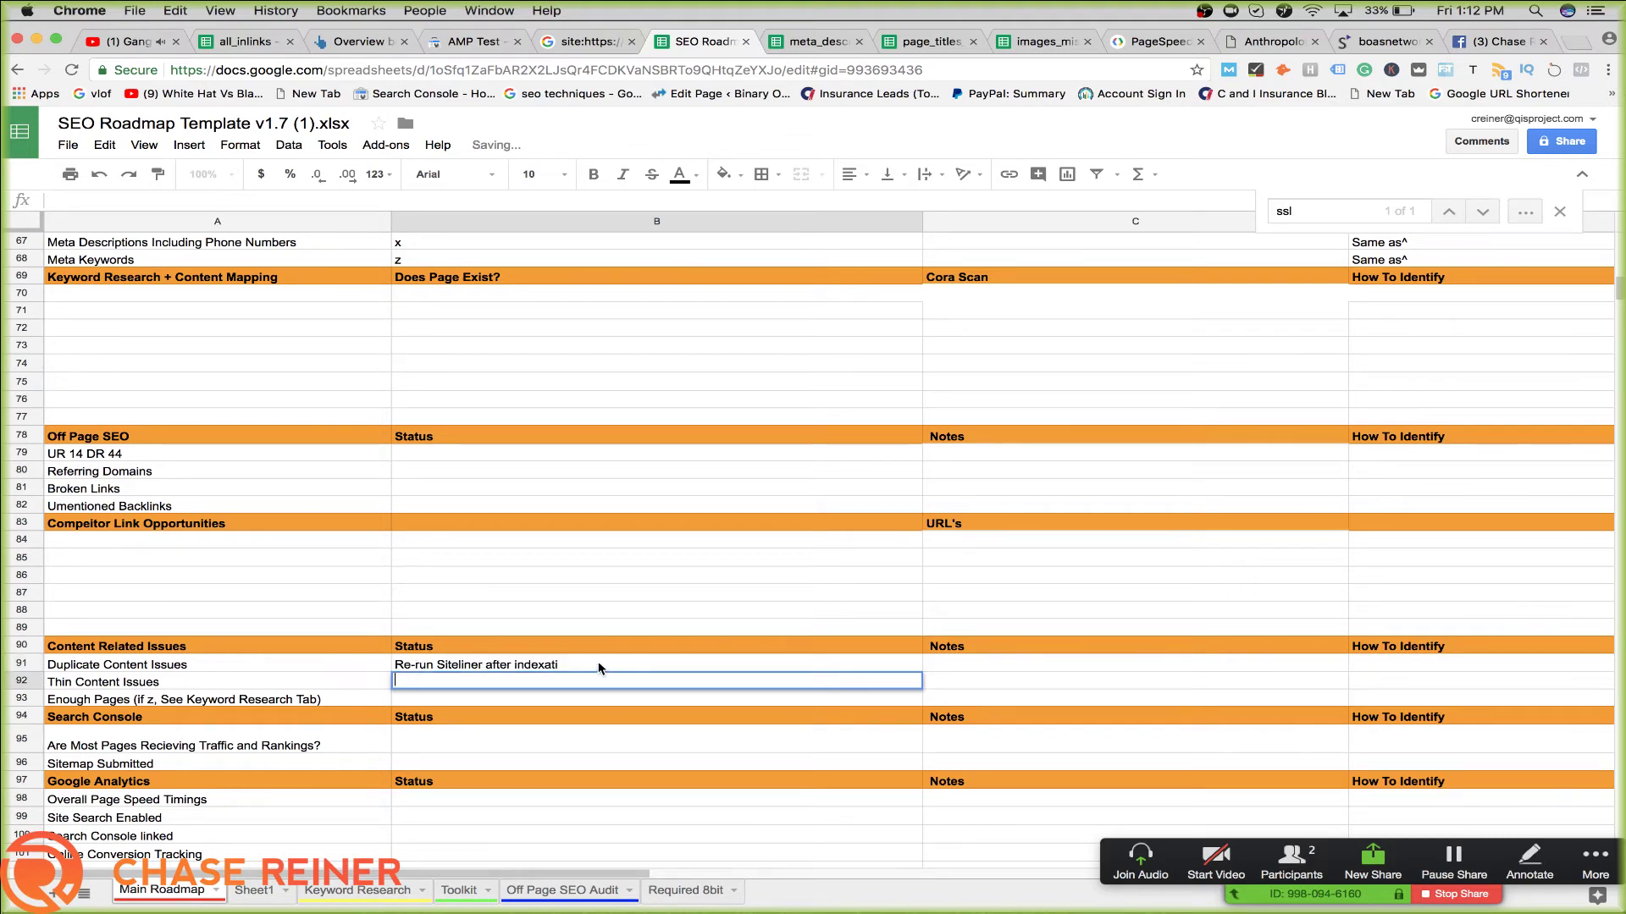
left_click(599, 669)
double_click(599, 667)
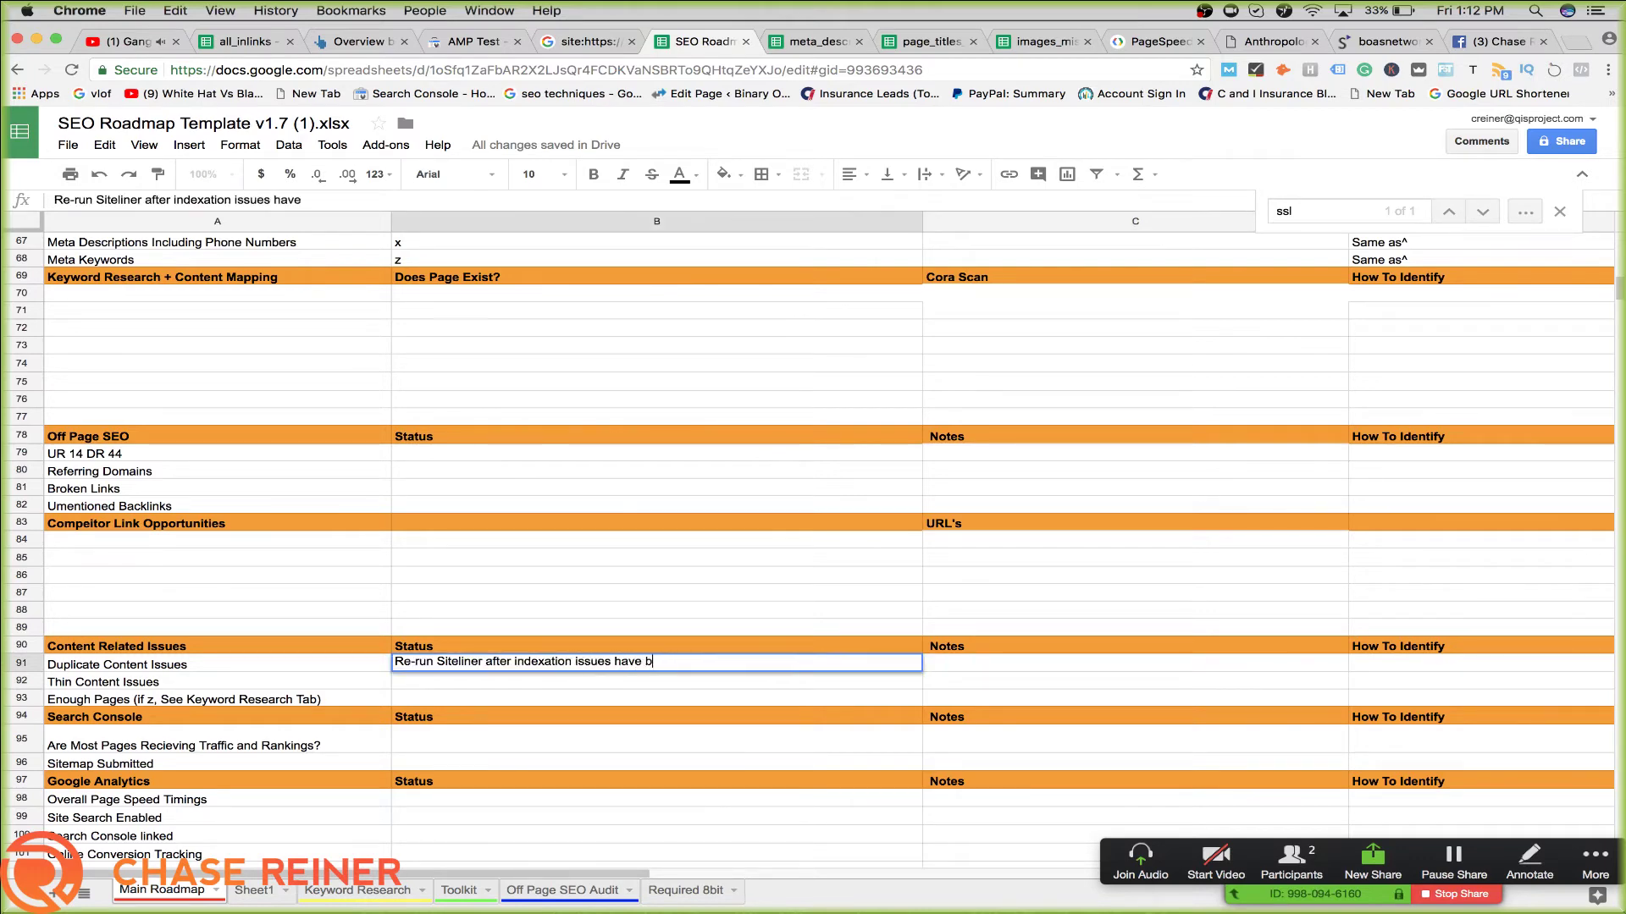
type("d")
key("super+a")
key("super+c")
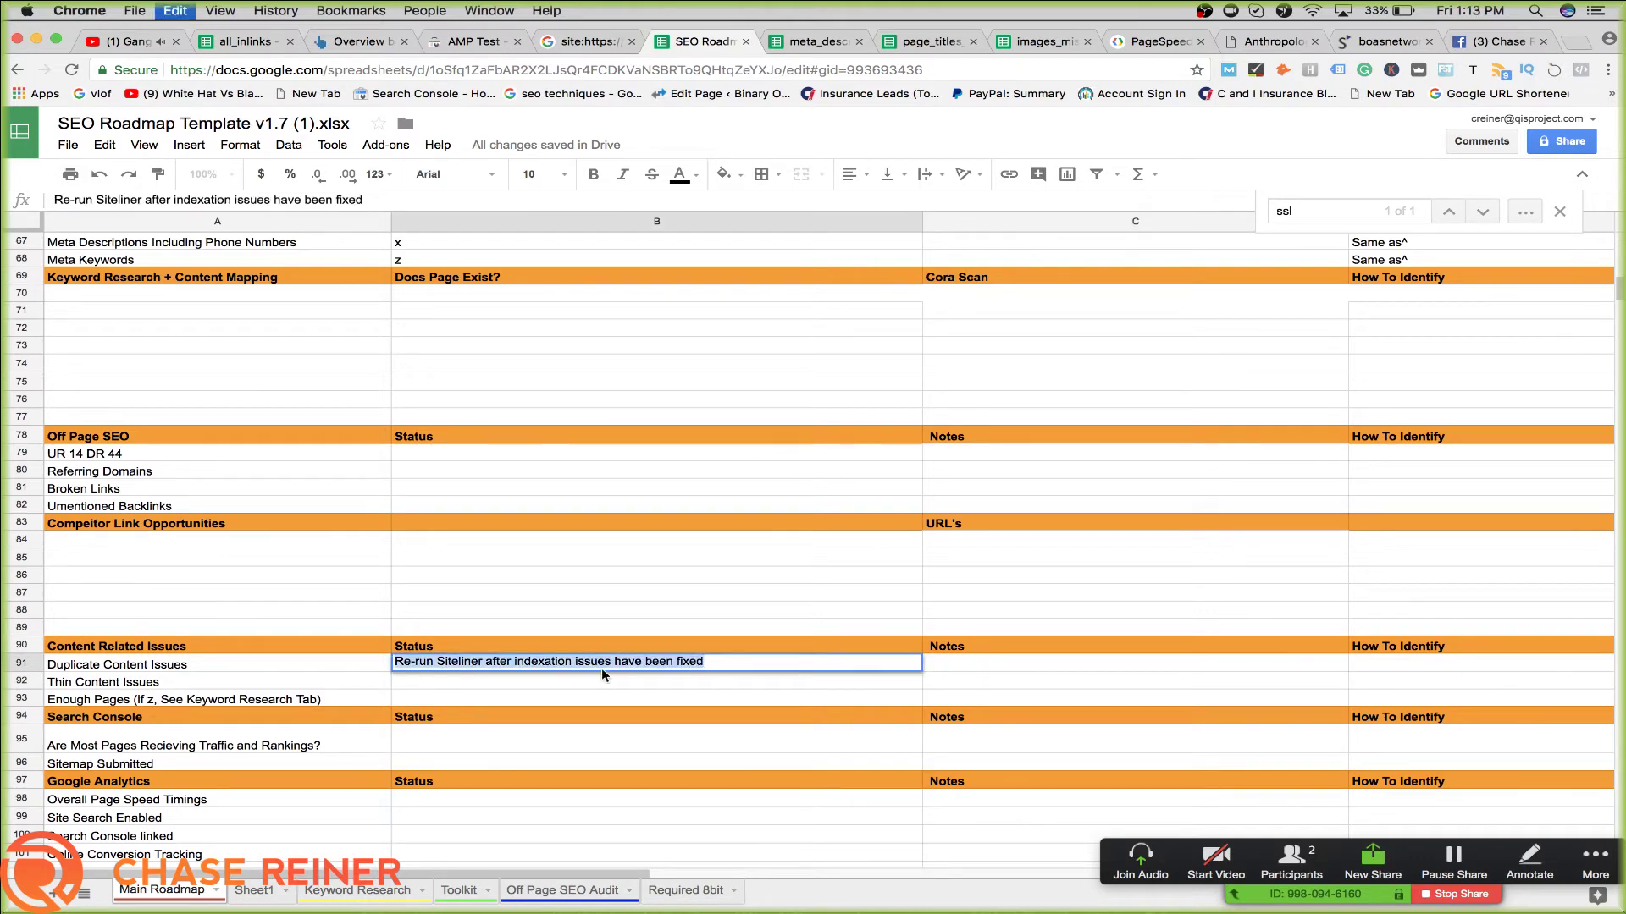
left_click(579, 733)
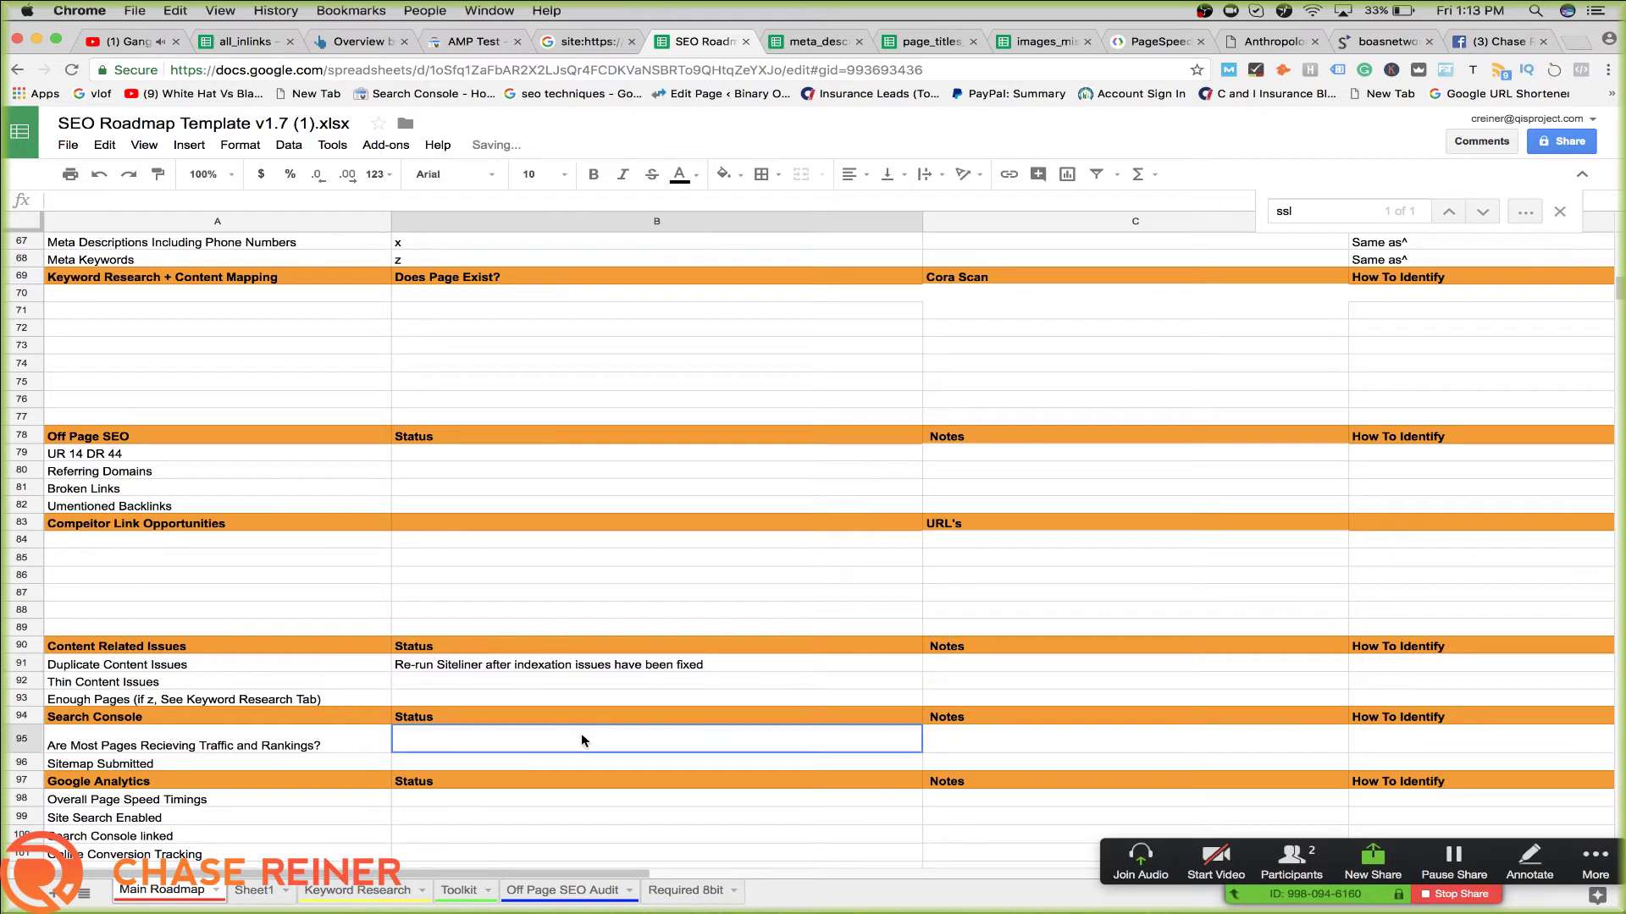
Change Siteliner to lowercase in the Duplicate Content Issues status and copy the note into the Thin Content Issues status
double_click(416, 669)
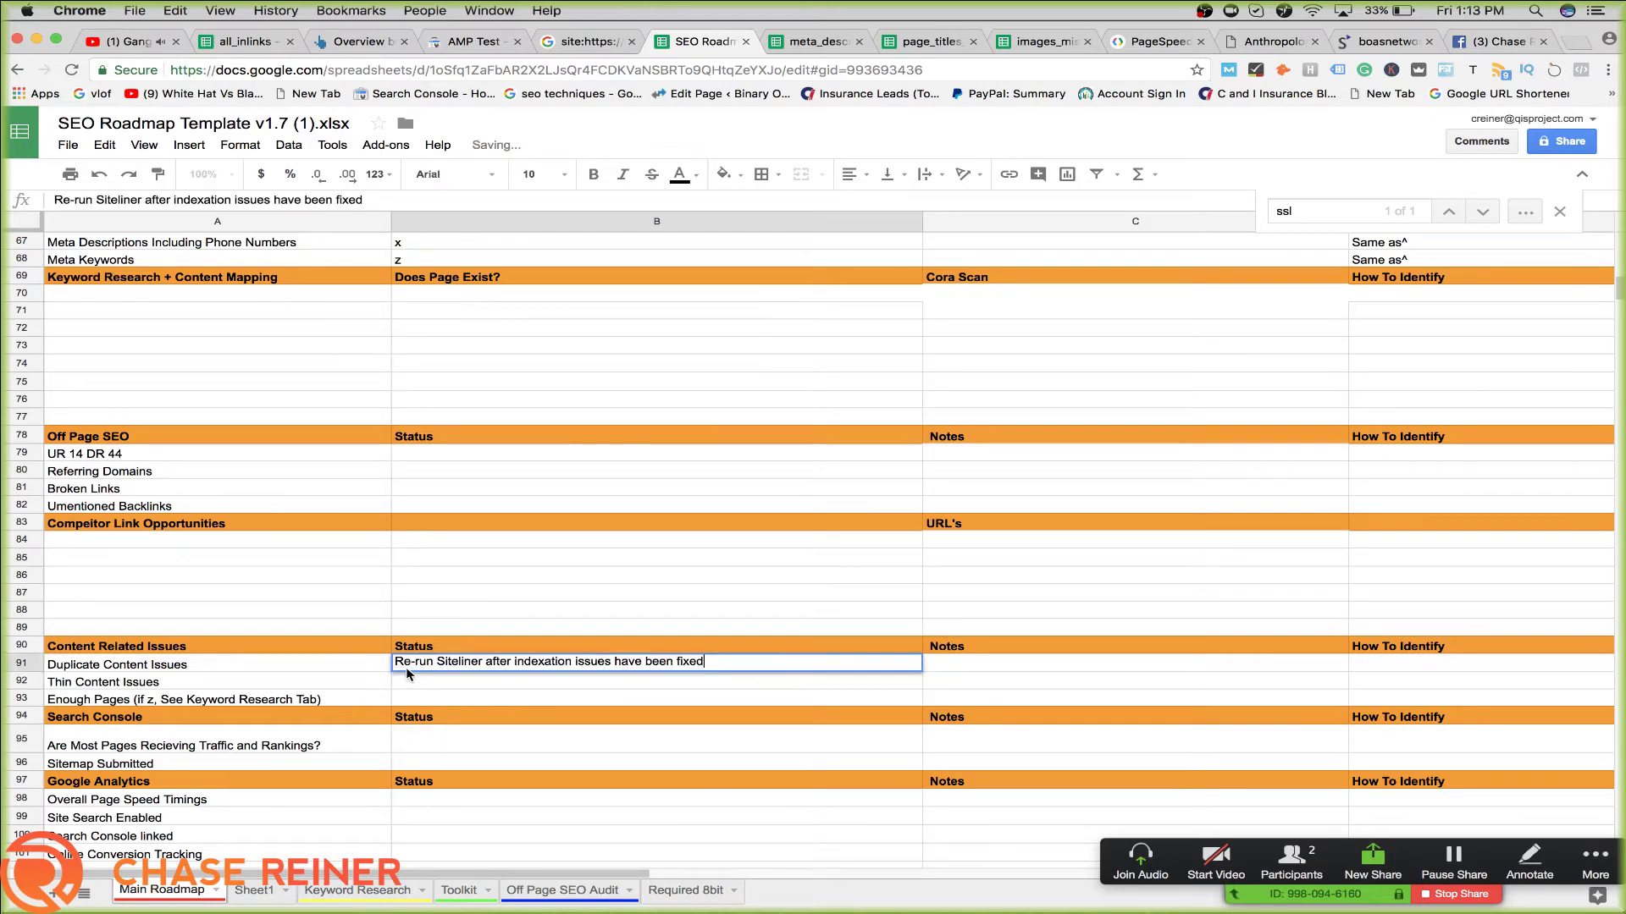
key("BackSpace")
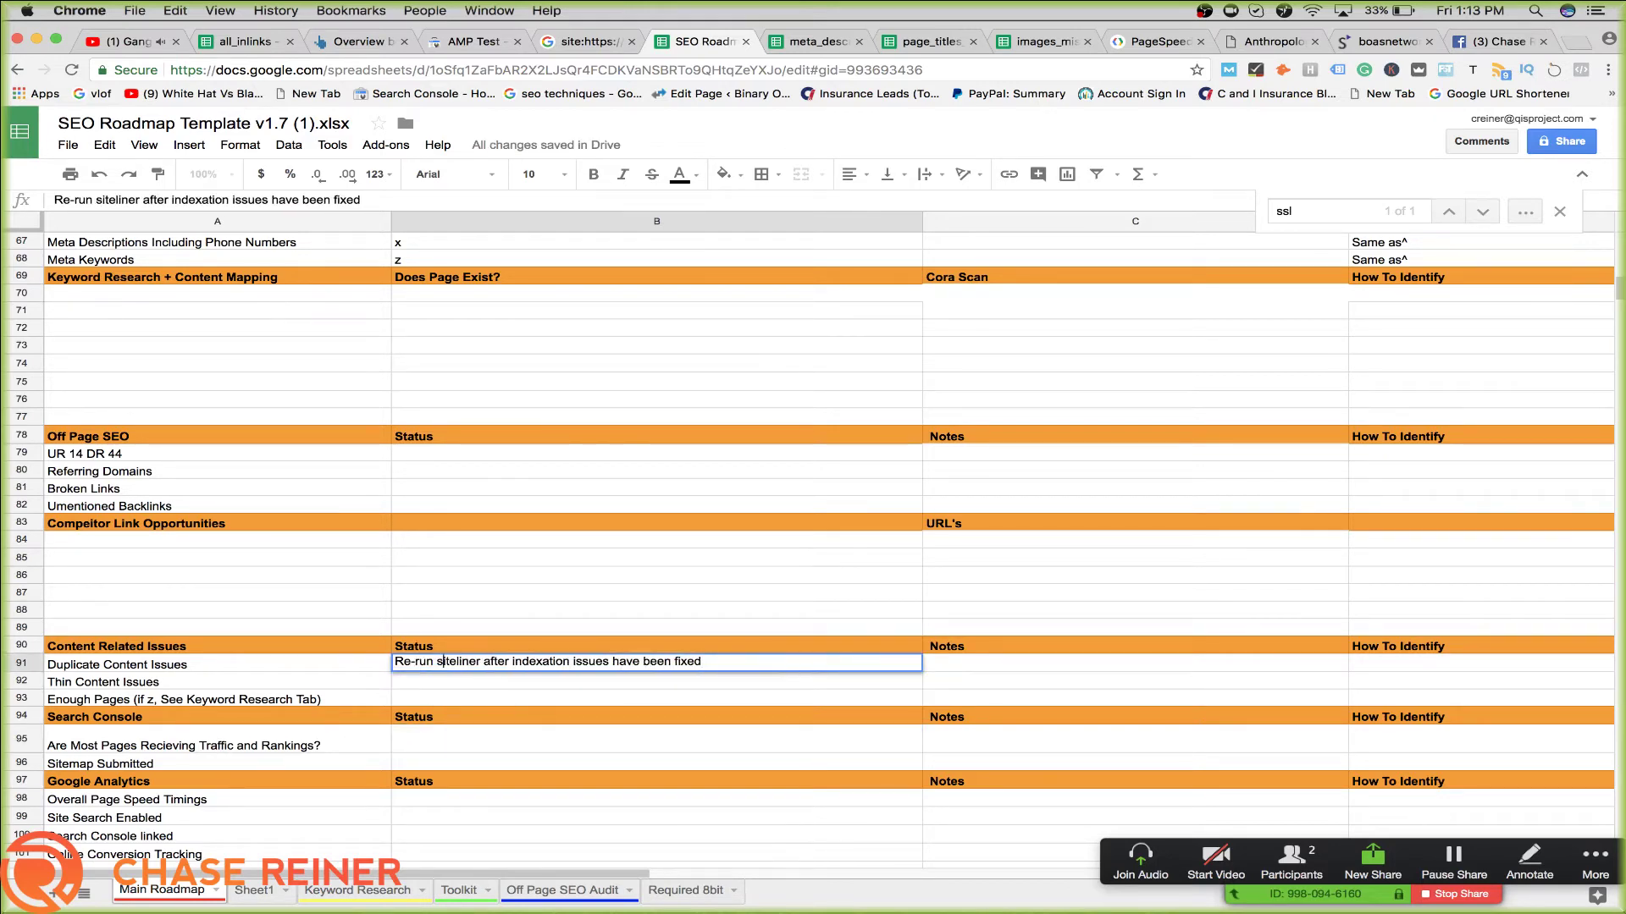
type("s")
left_click(603, 683)
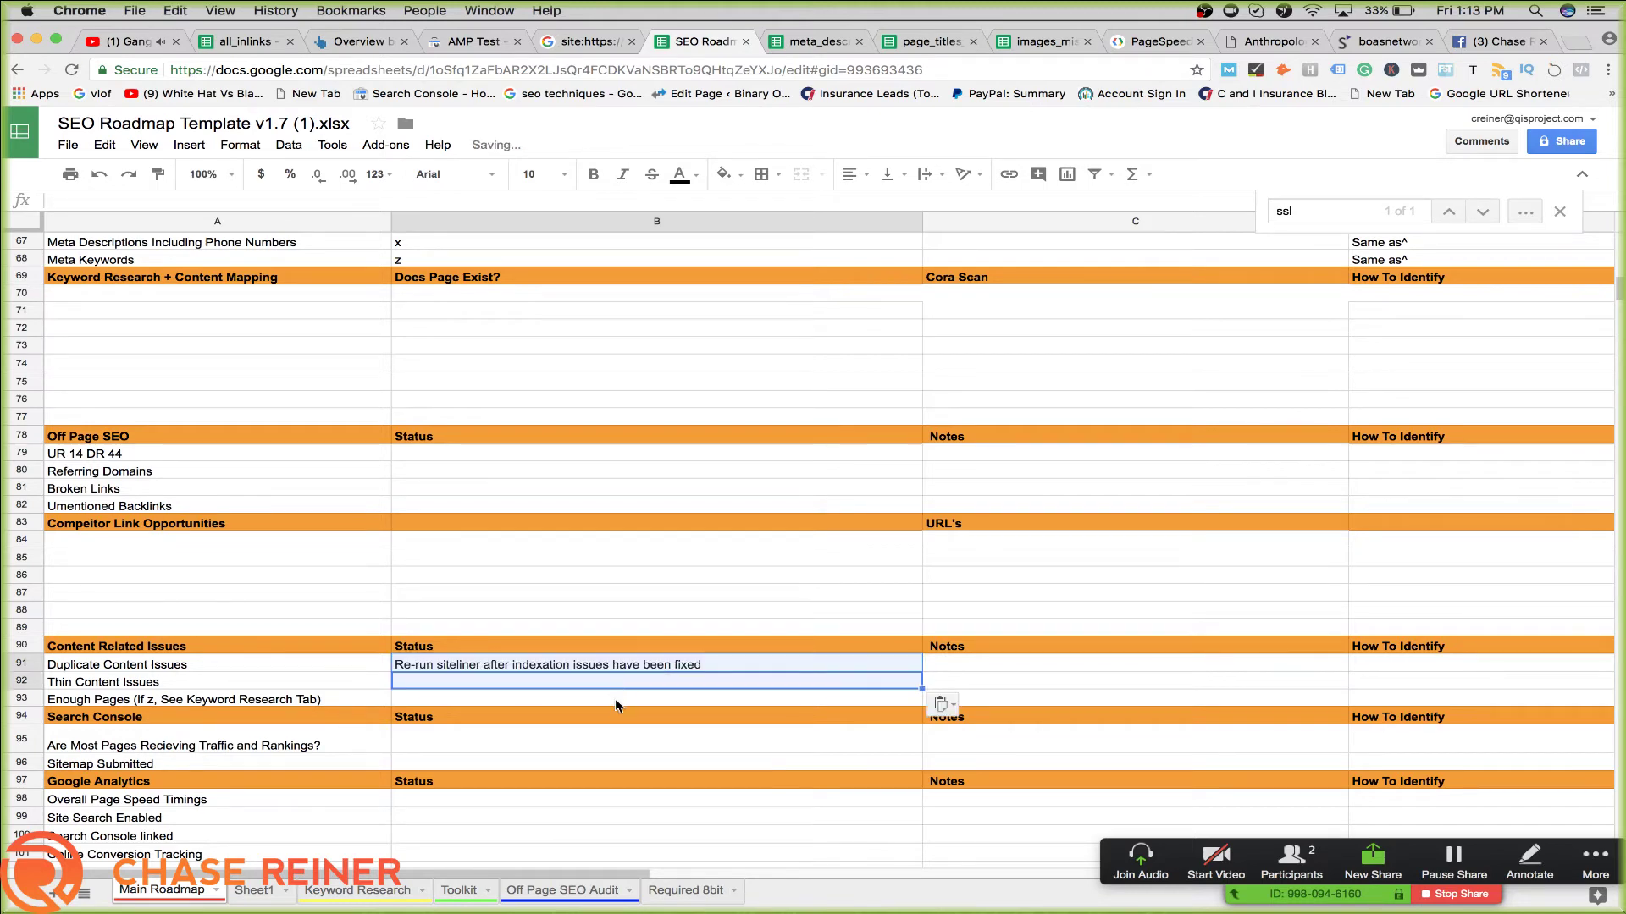
left_click(621, 702)
left_click(810, 676)
key("ctrl+v")
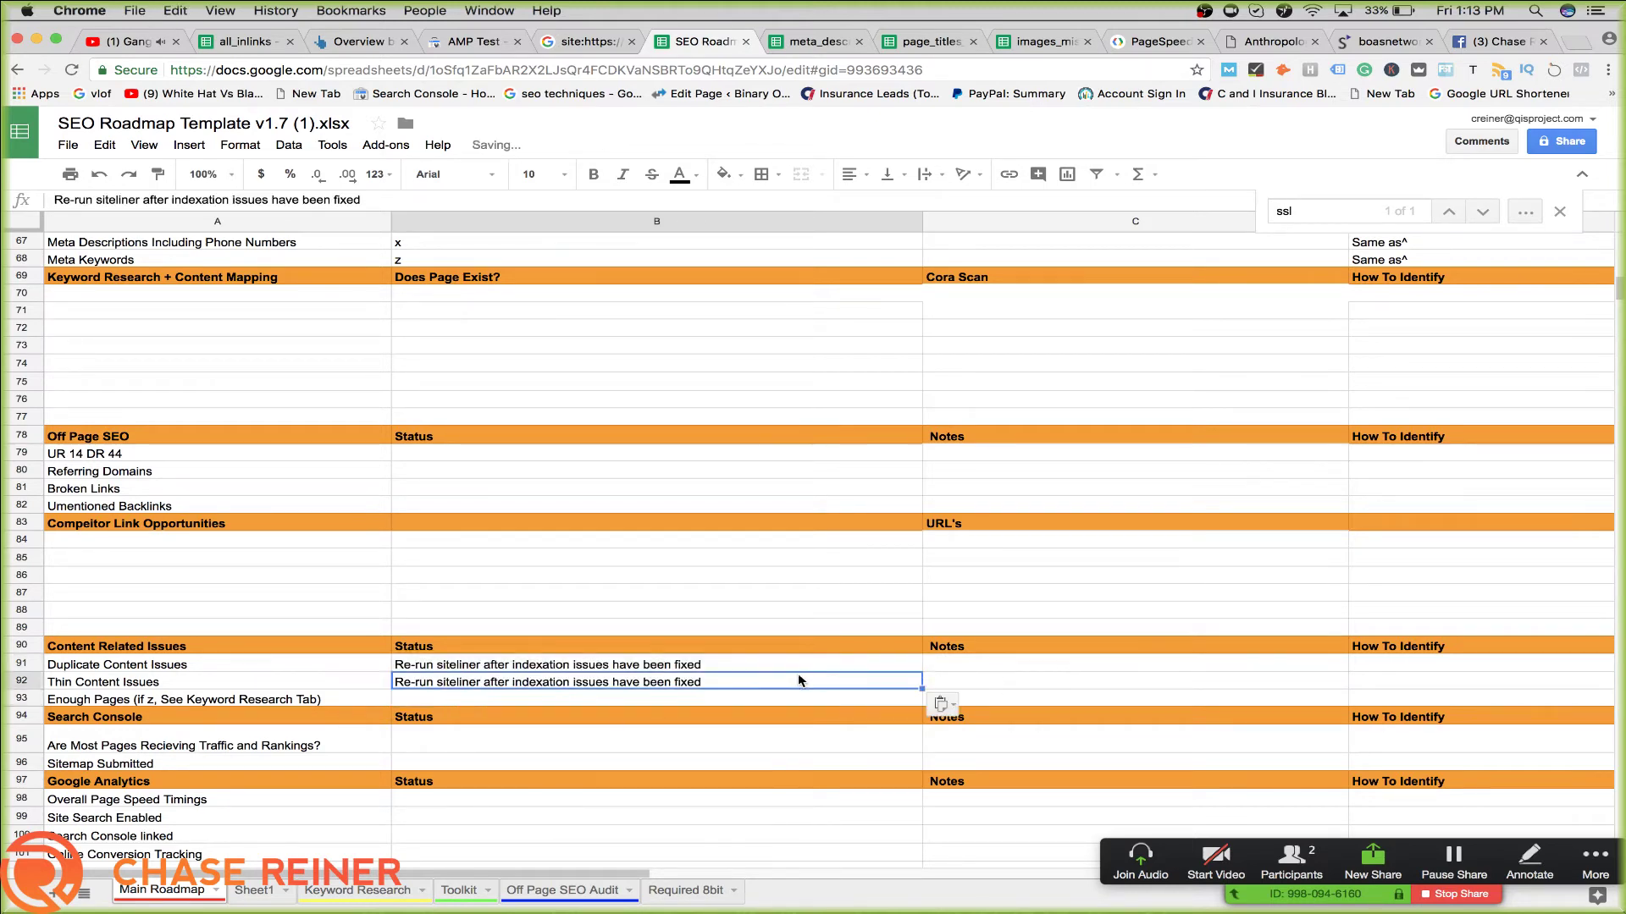
left_click(769, 666)
left_click(712, 716)
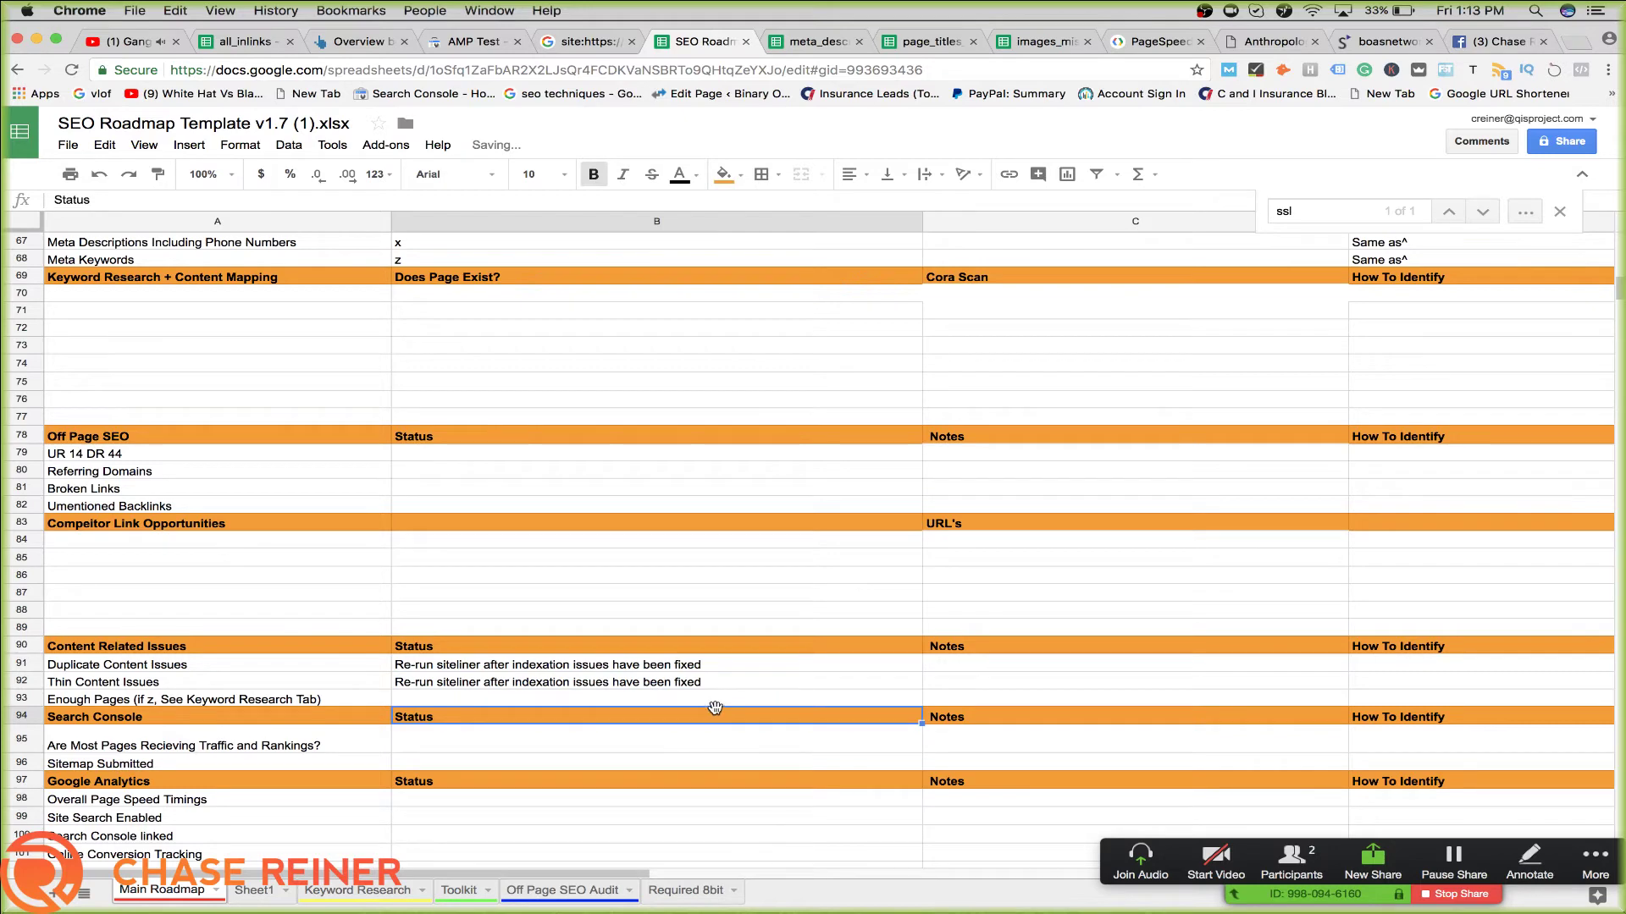
double_click(734, 698)
left_click(679, 740)
scroll(679, 740, "down", 1)
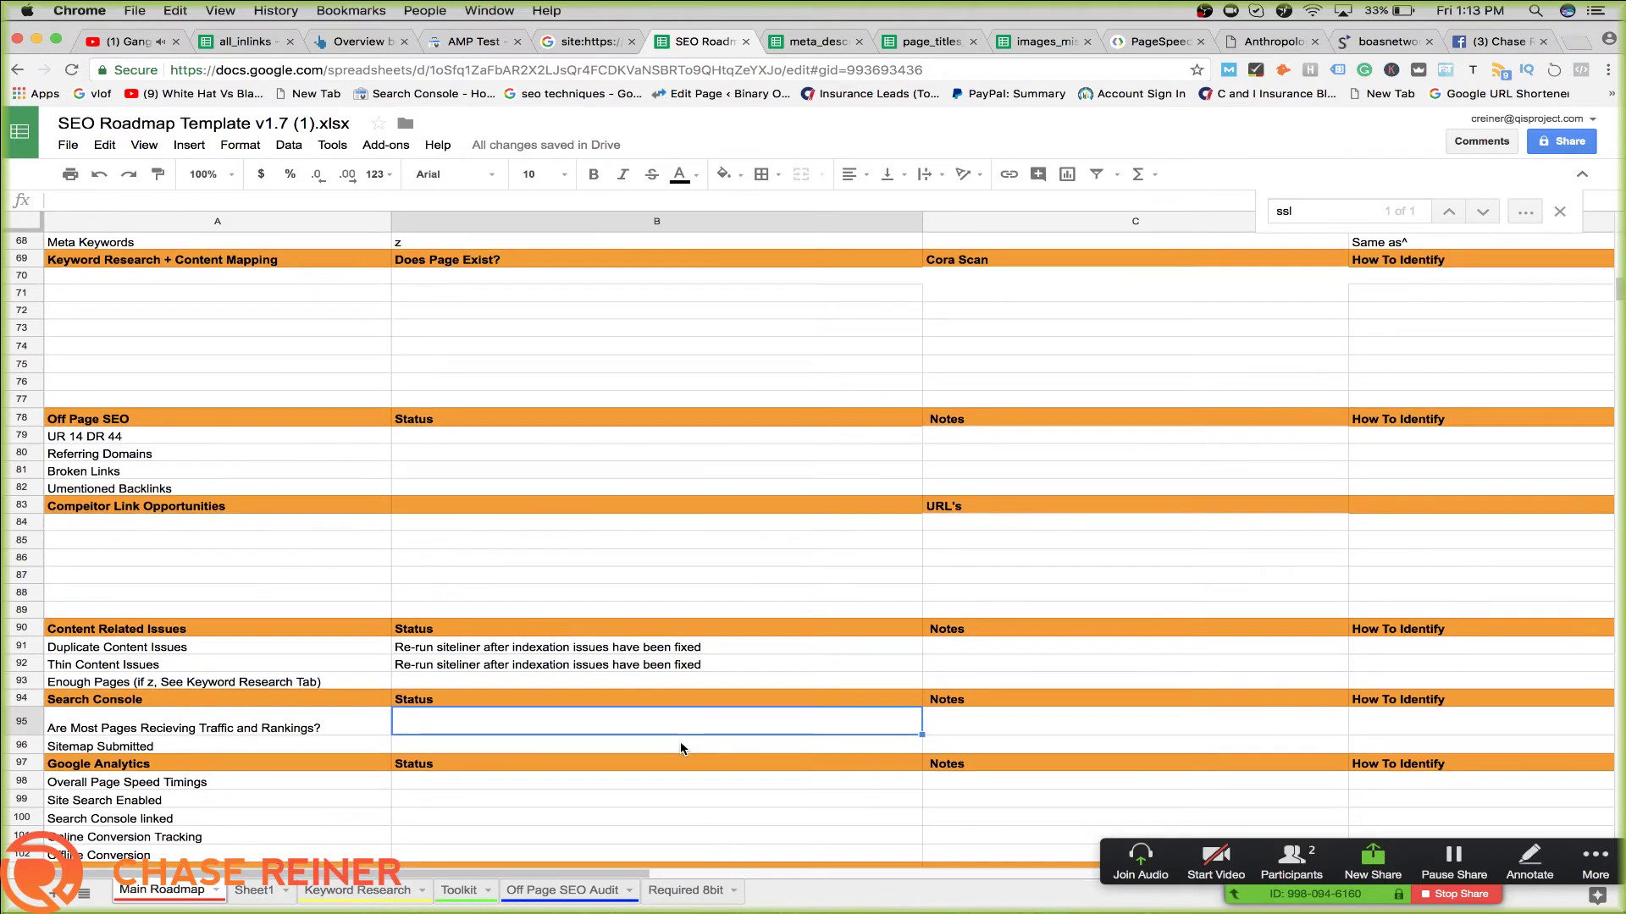
left_click(356, 683)
double_click(439, 683)
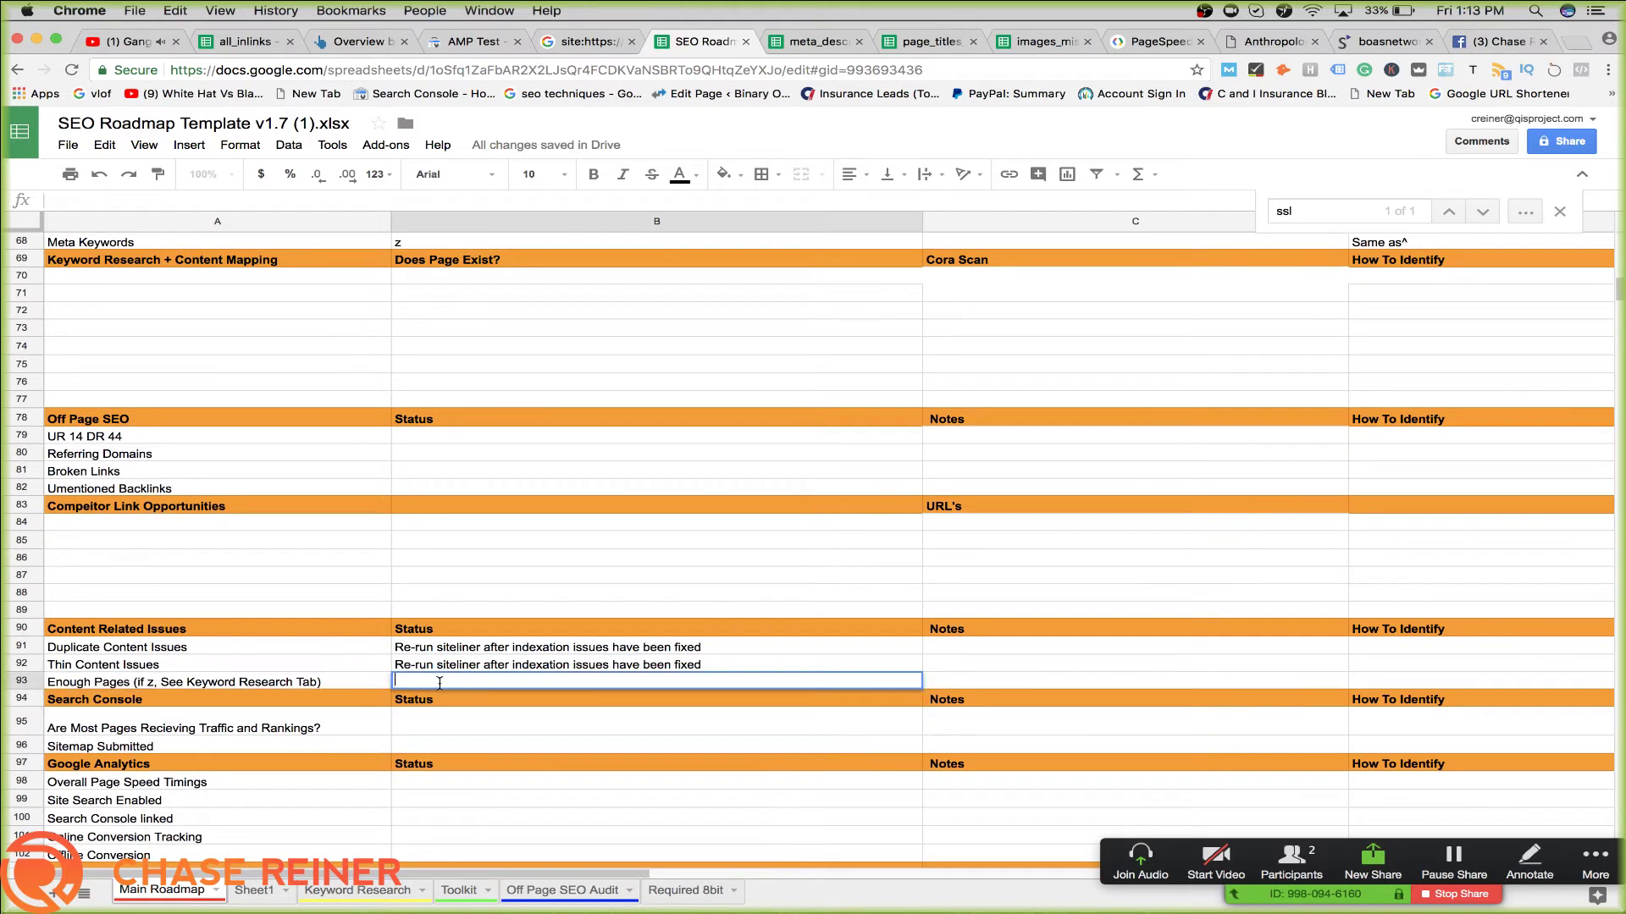
Move the siteliner re-run note for Thin Content Issues from the Status column to the Notes column
left_click(580, 666)
left_click(1012, 671)
key("ctrl+v")
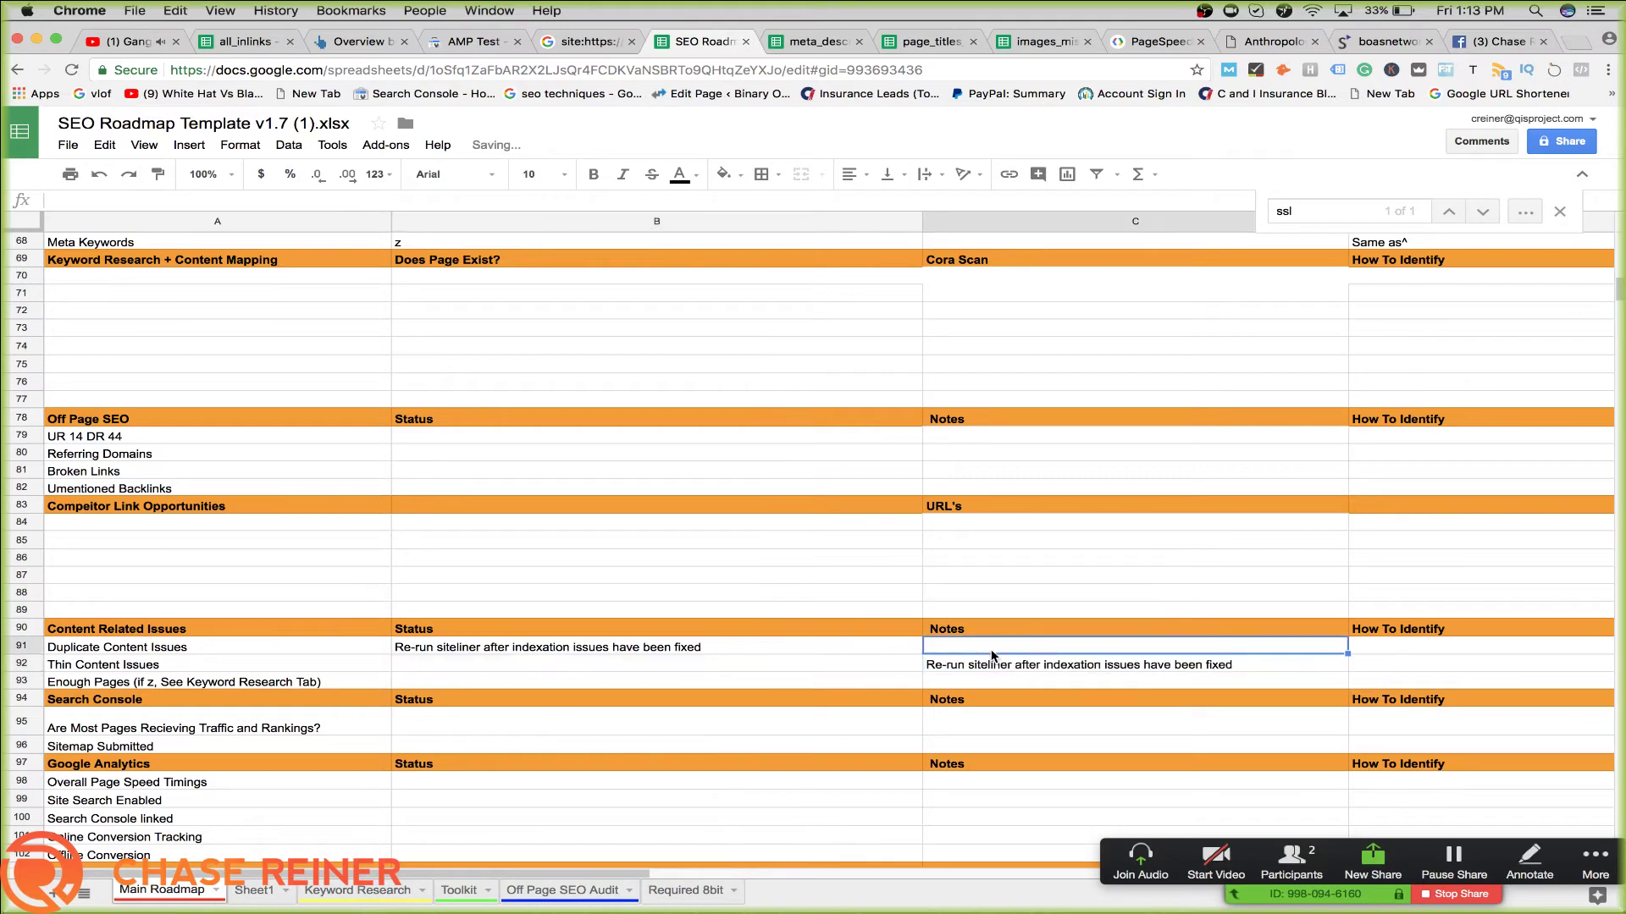
Move the siteliner re-run note for Duplicate Content Issues from the Status column to the Notes column
left_click(744, 647)
key("ctrl+x")
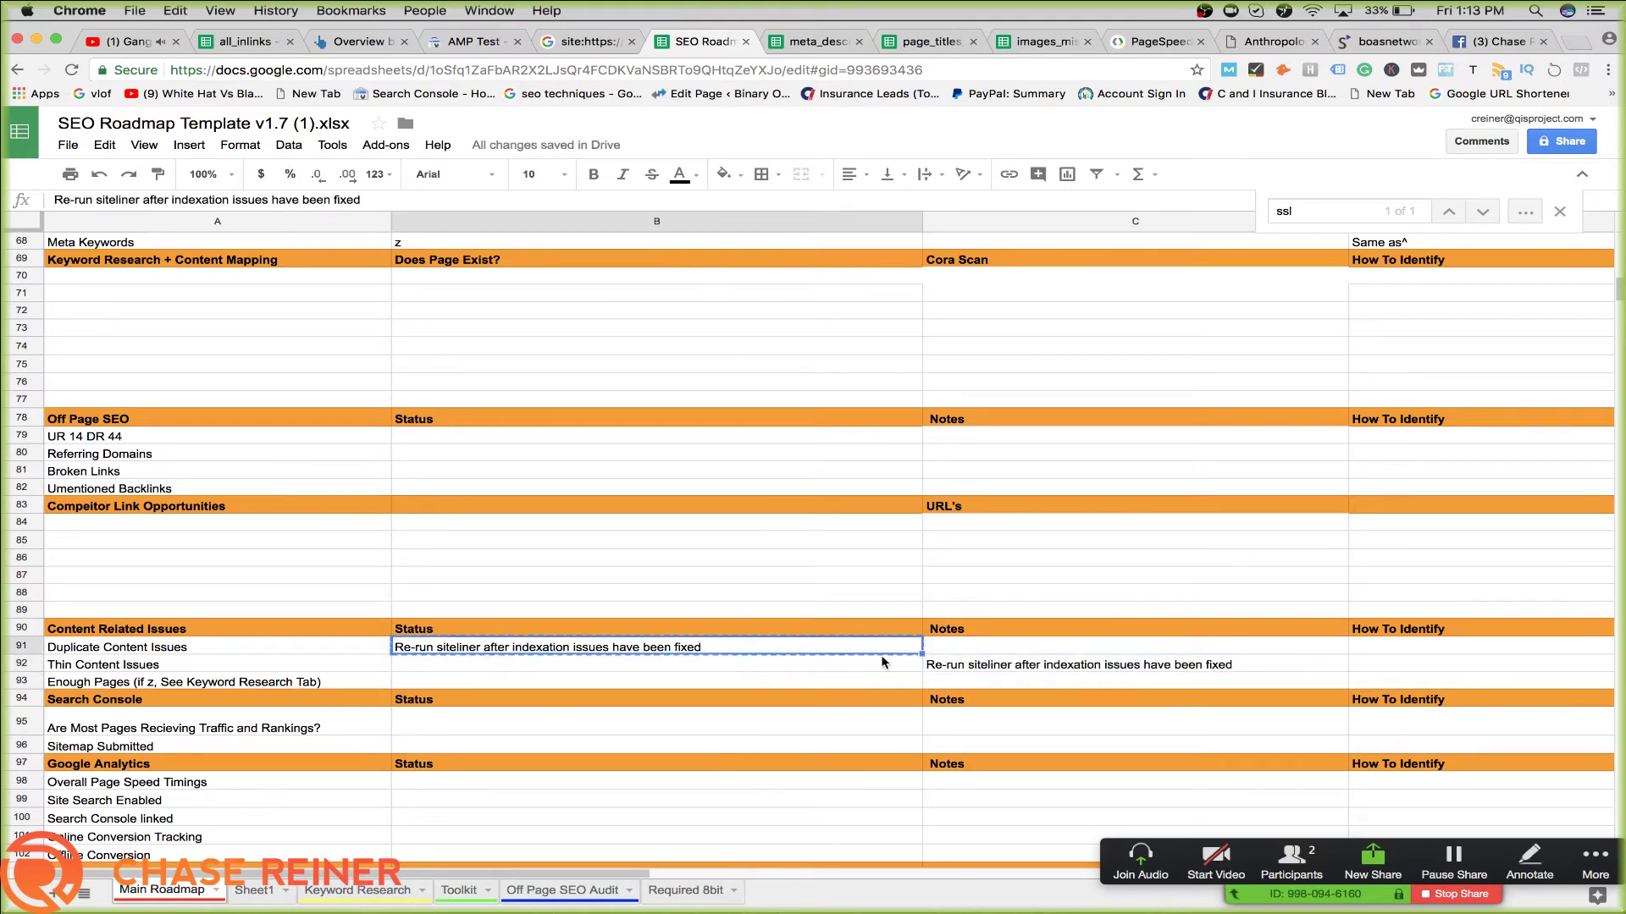
key("Right")
key("ctrl+v")
Enter z as the Status of both Duplicate Content Issues and Thin Content Issues
key("Left")
type("z")
key("Return")
type("z")
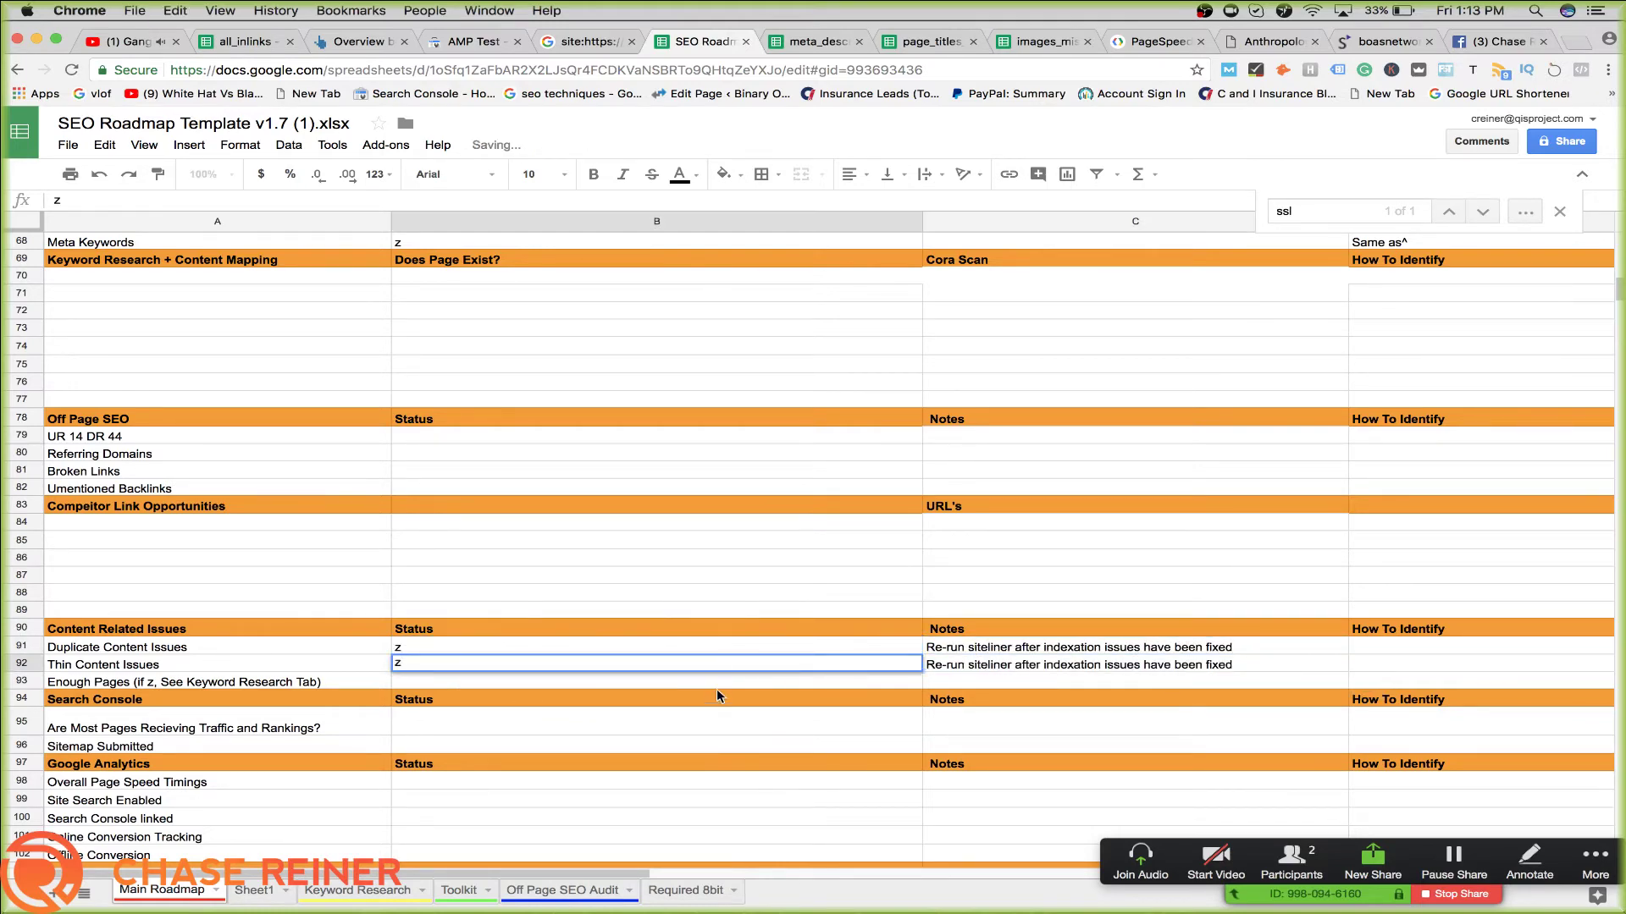
key("Return")
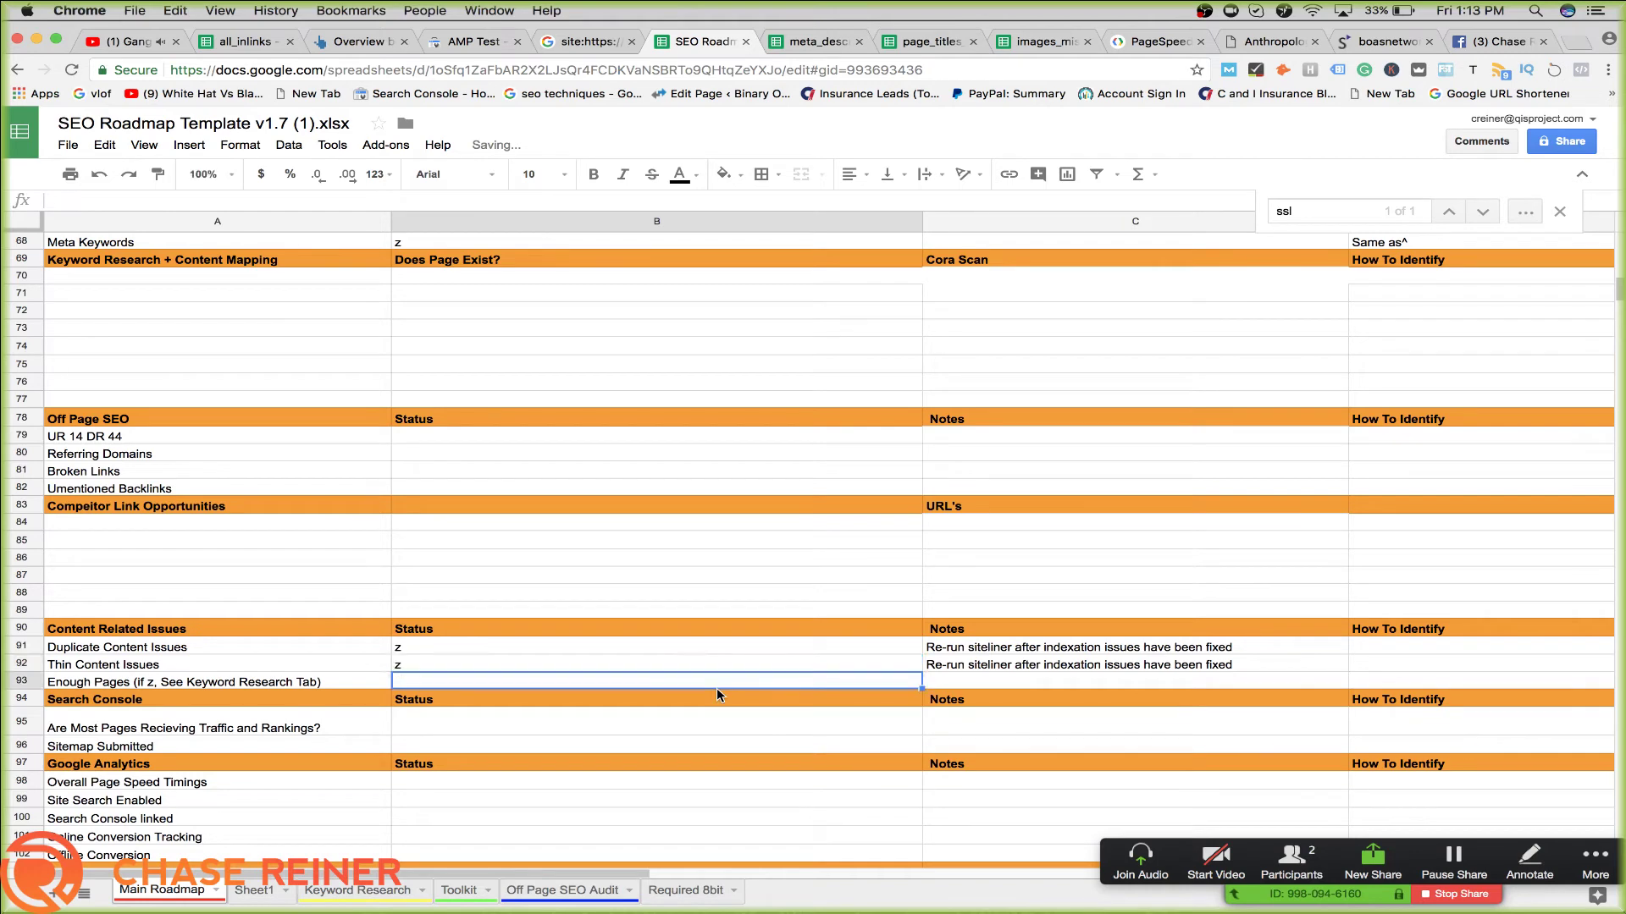
left_click(581, 672)
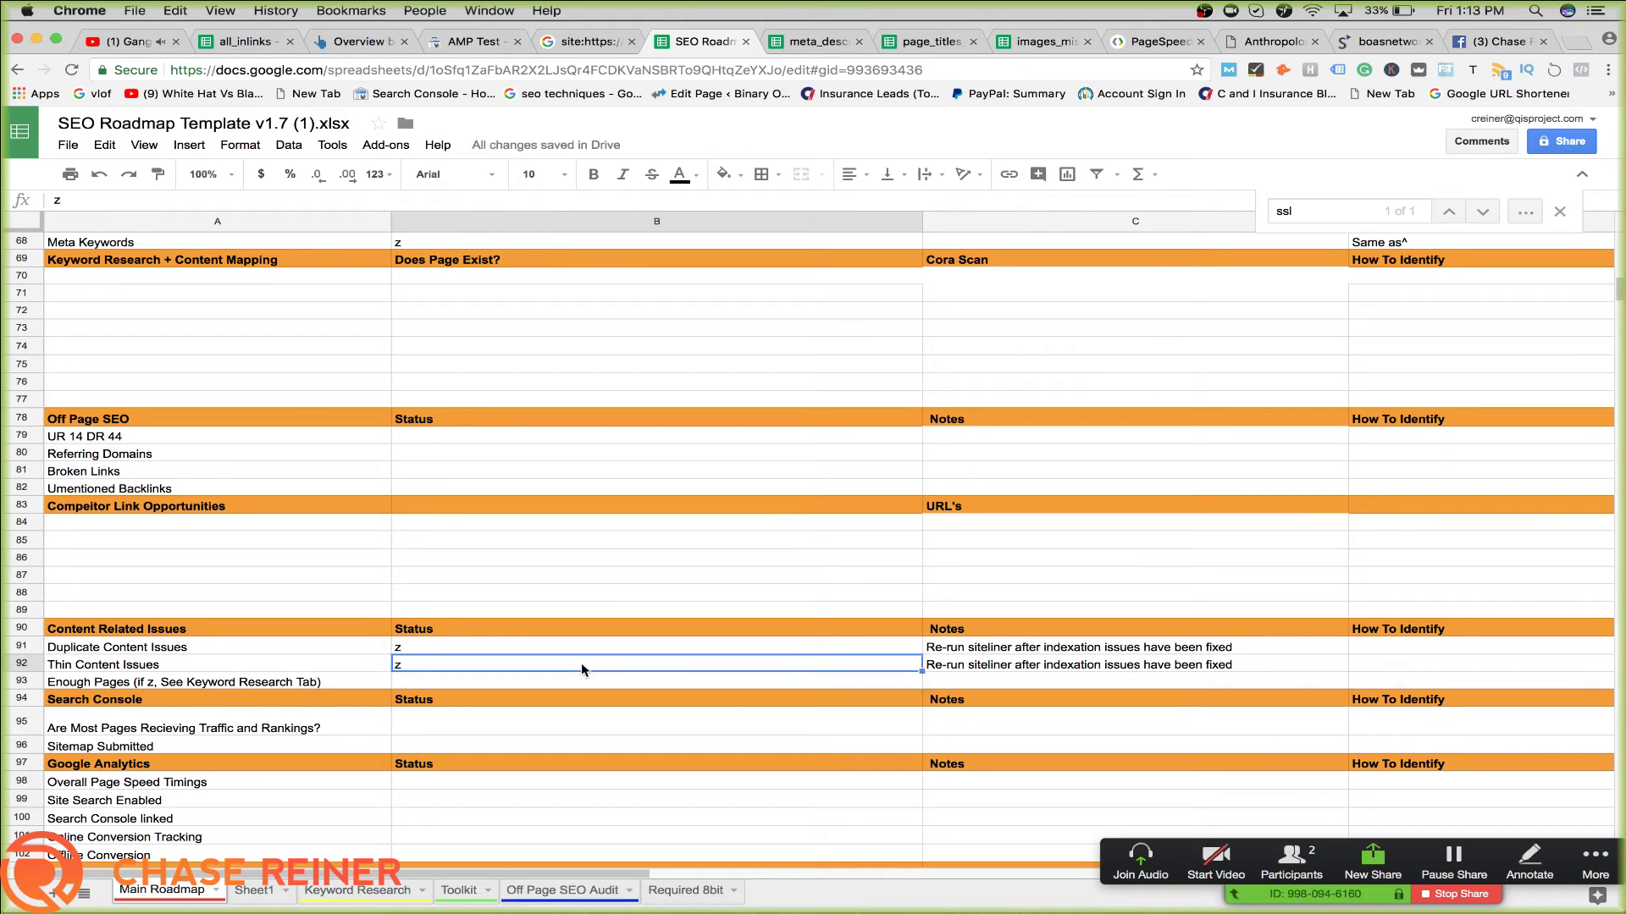
double_click(565, 676)
left_click(574, 672)
double_click(578, 672)
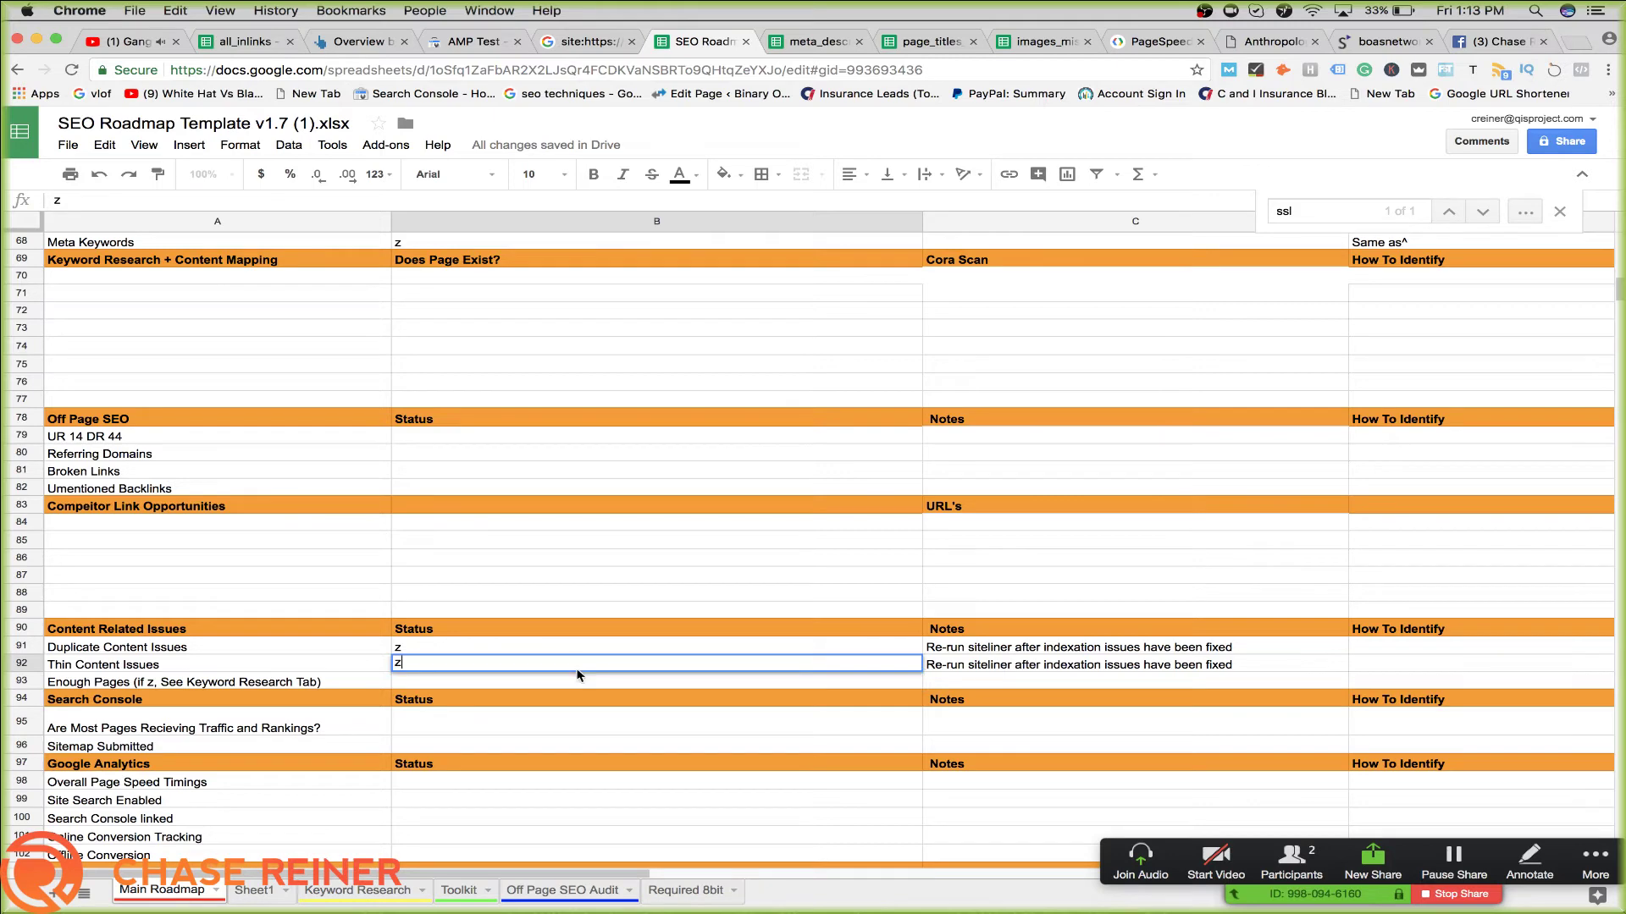
left_click(561, 679)
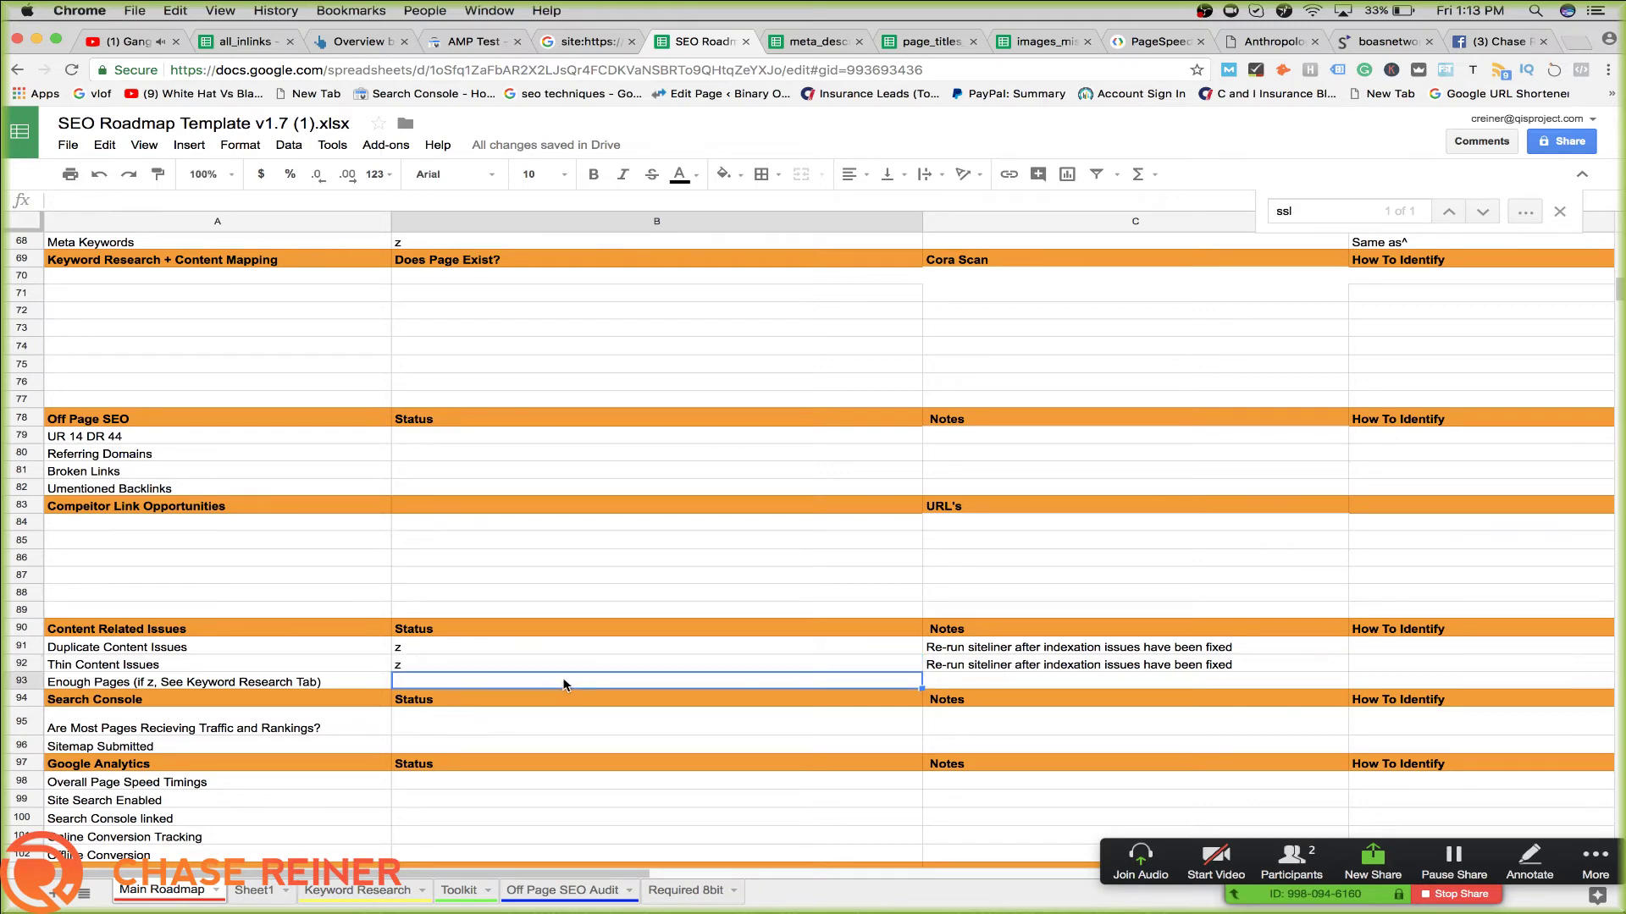
Enter "Check keyword research" in the Status cell of the Enough Pages row
scroll(546, 690, "down", 1)
left_click(531, 706)
left_click(534, 659)
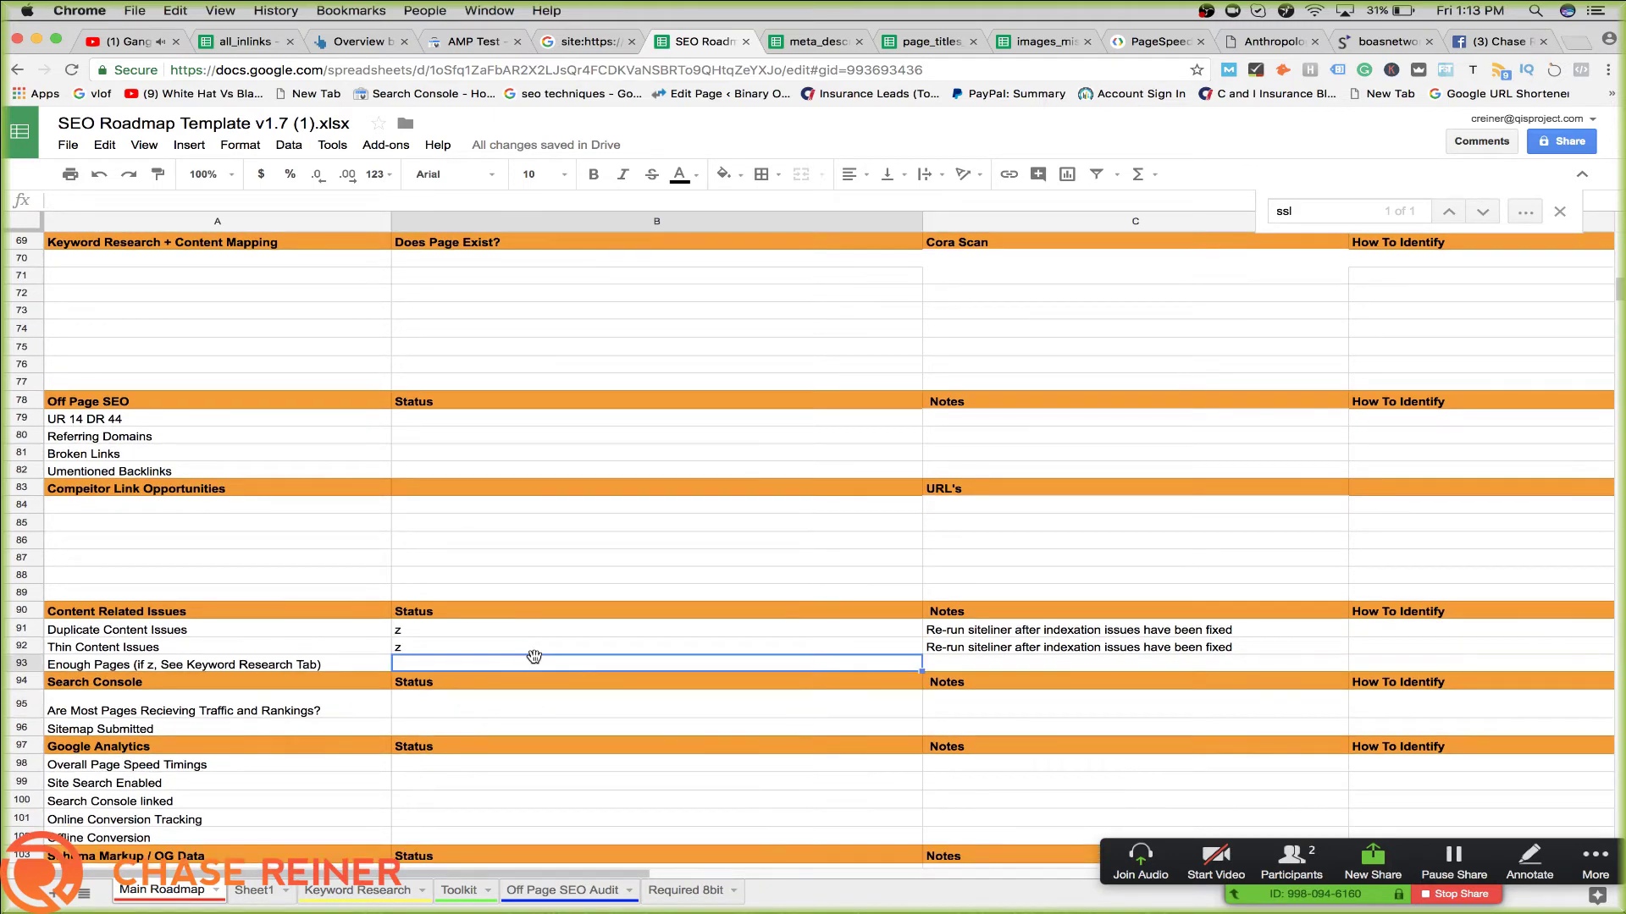
double_click(543, 669)
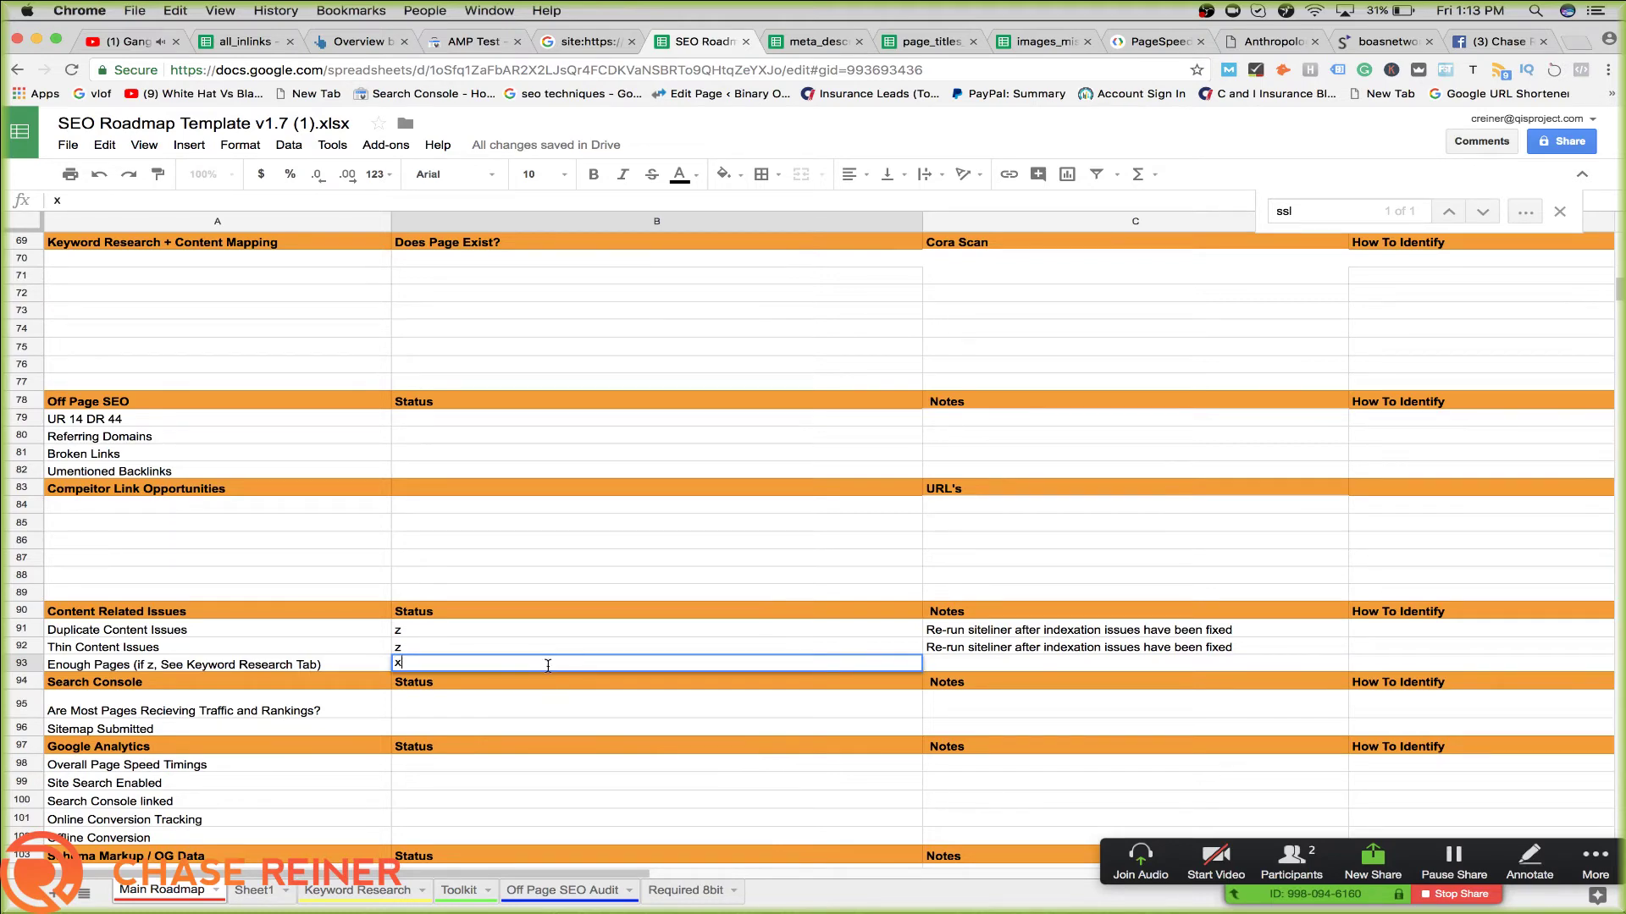
type("Check keyword research")
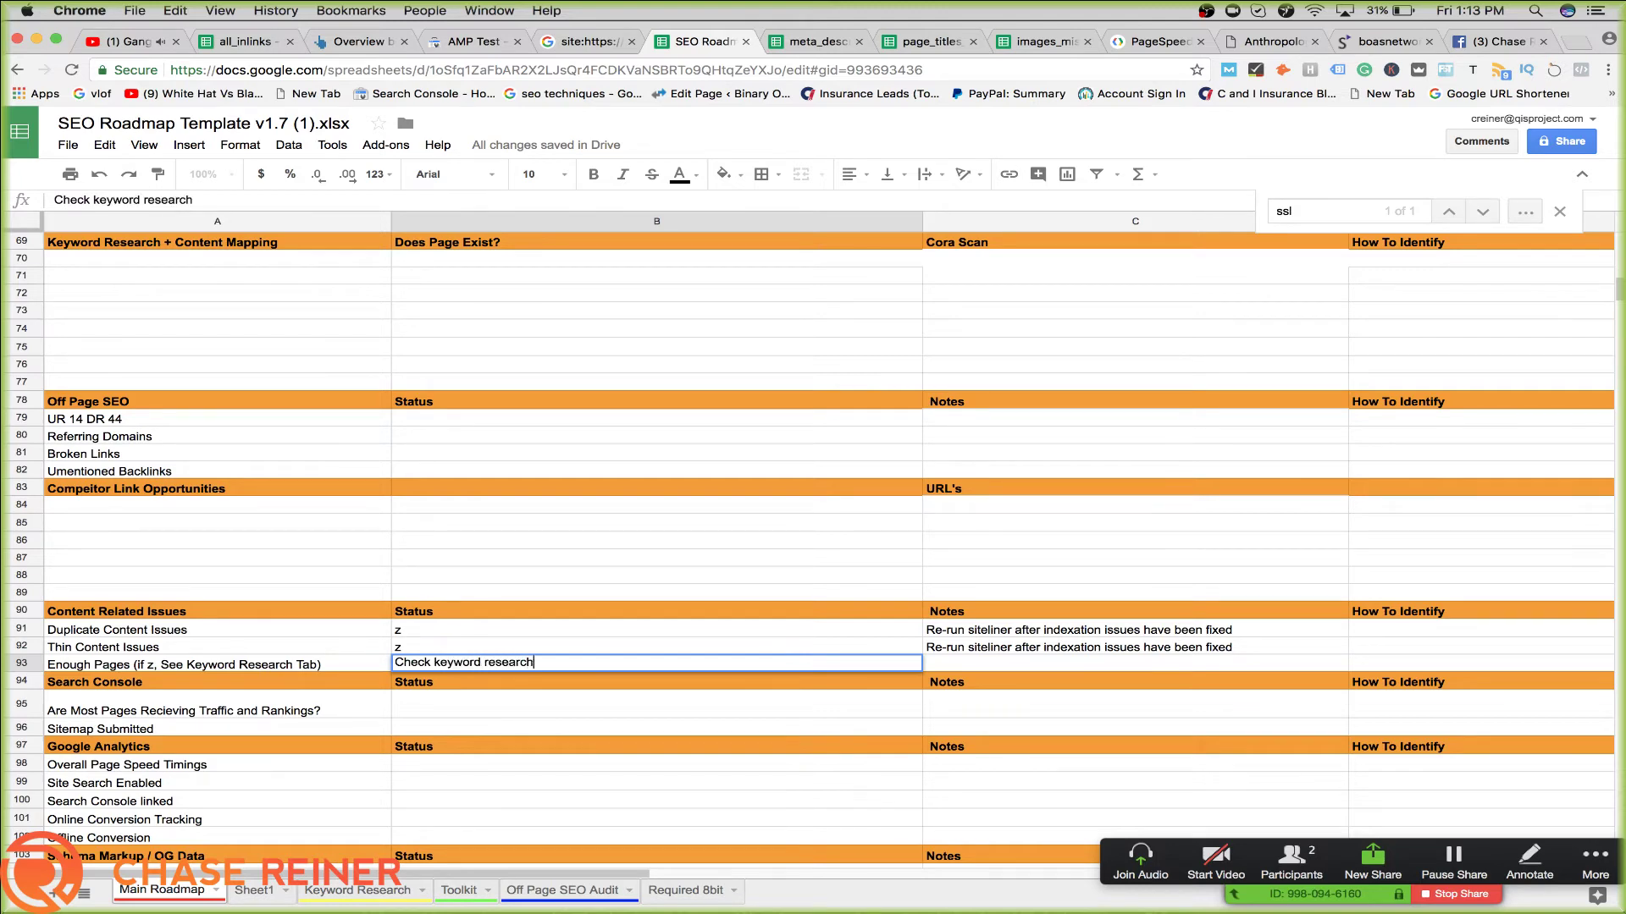
Copy the keyword research text from the Enough Pages Status cell into its Notes cell
key("super+a")
key("super+x")
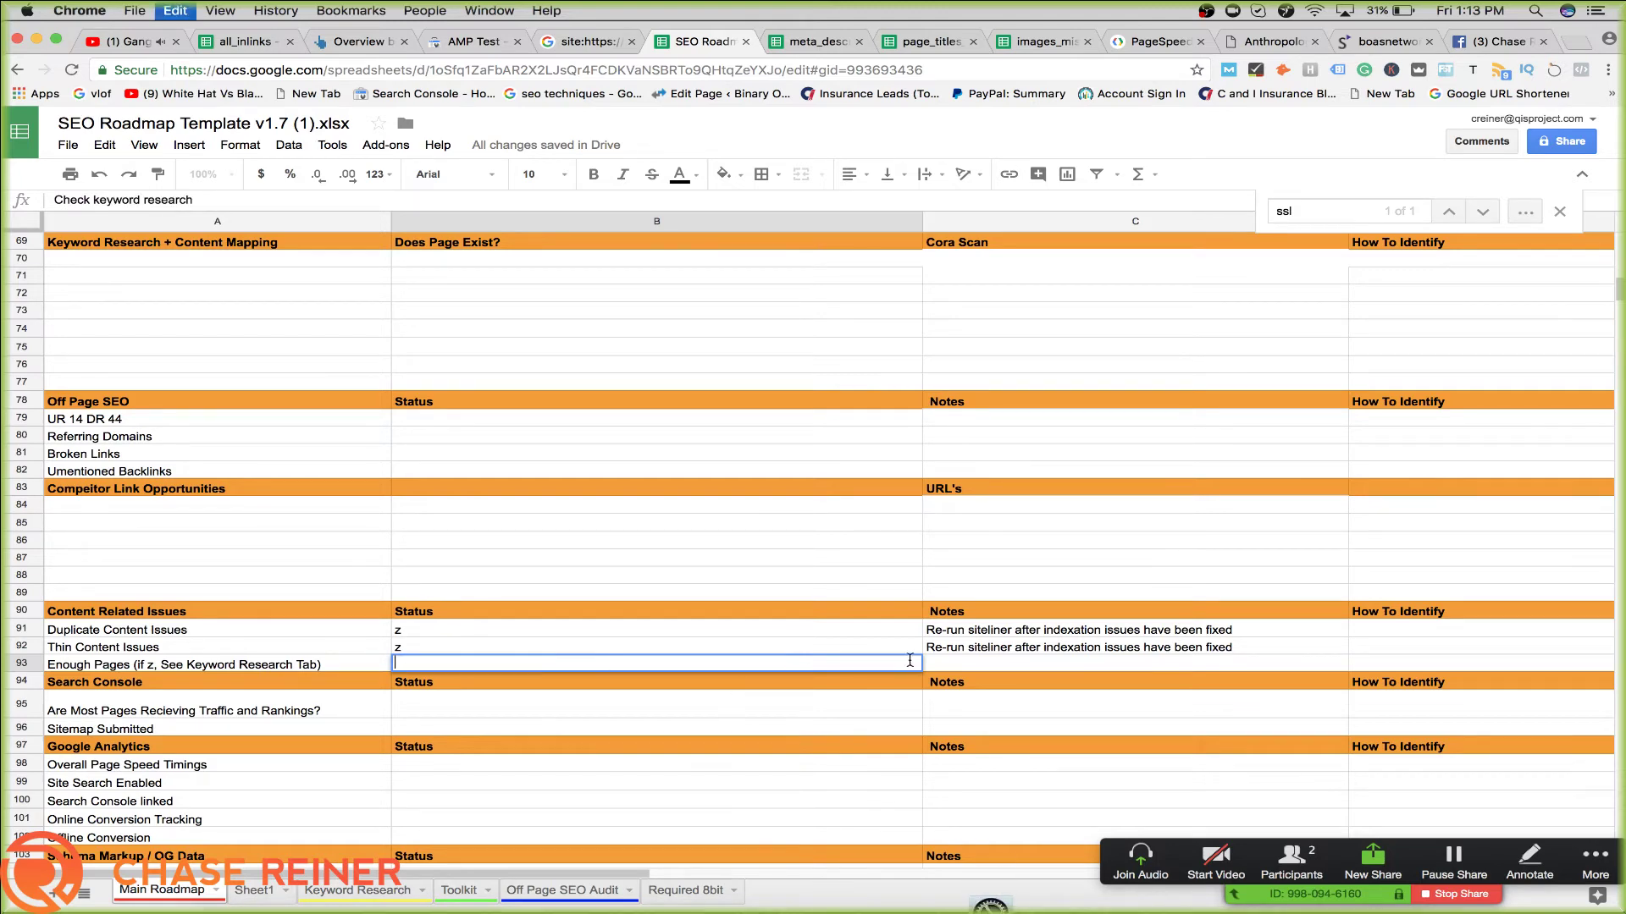
key("super+v")
left_click(972, 665)
key("super+v")
Replace the Enough Pages Status with z
double_click(747, 657)
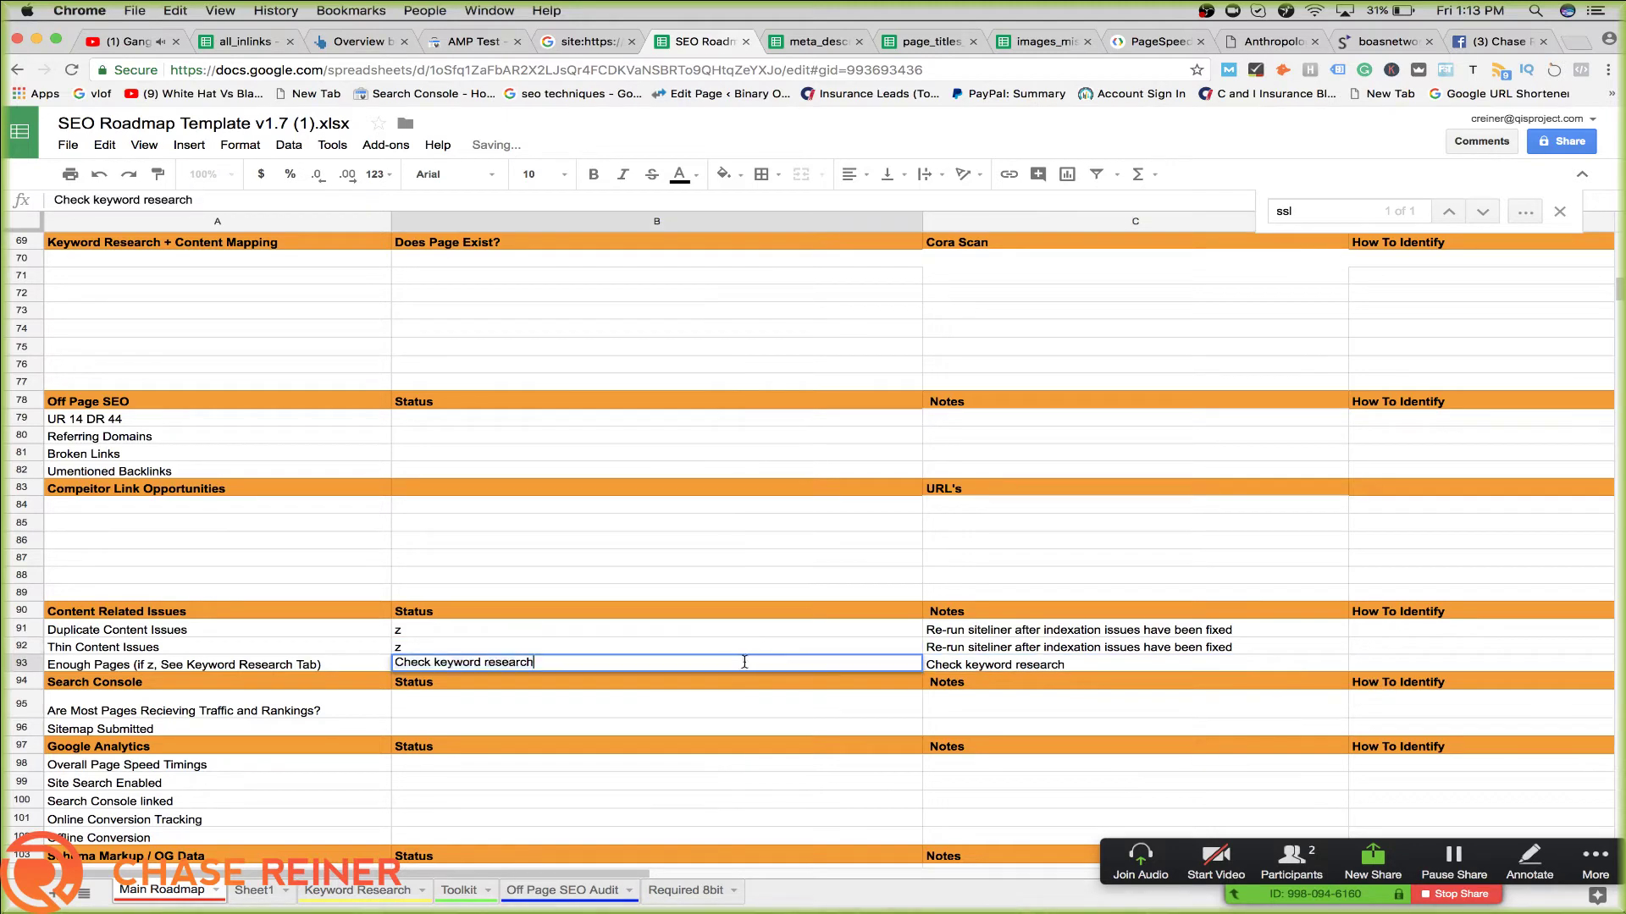
key("super+a")
type("z")
left_click(688, 716)
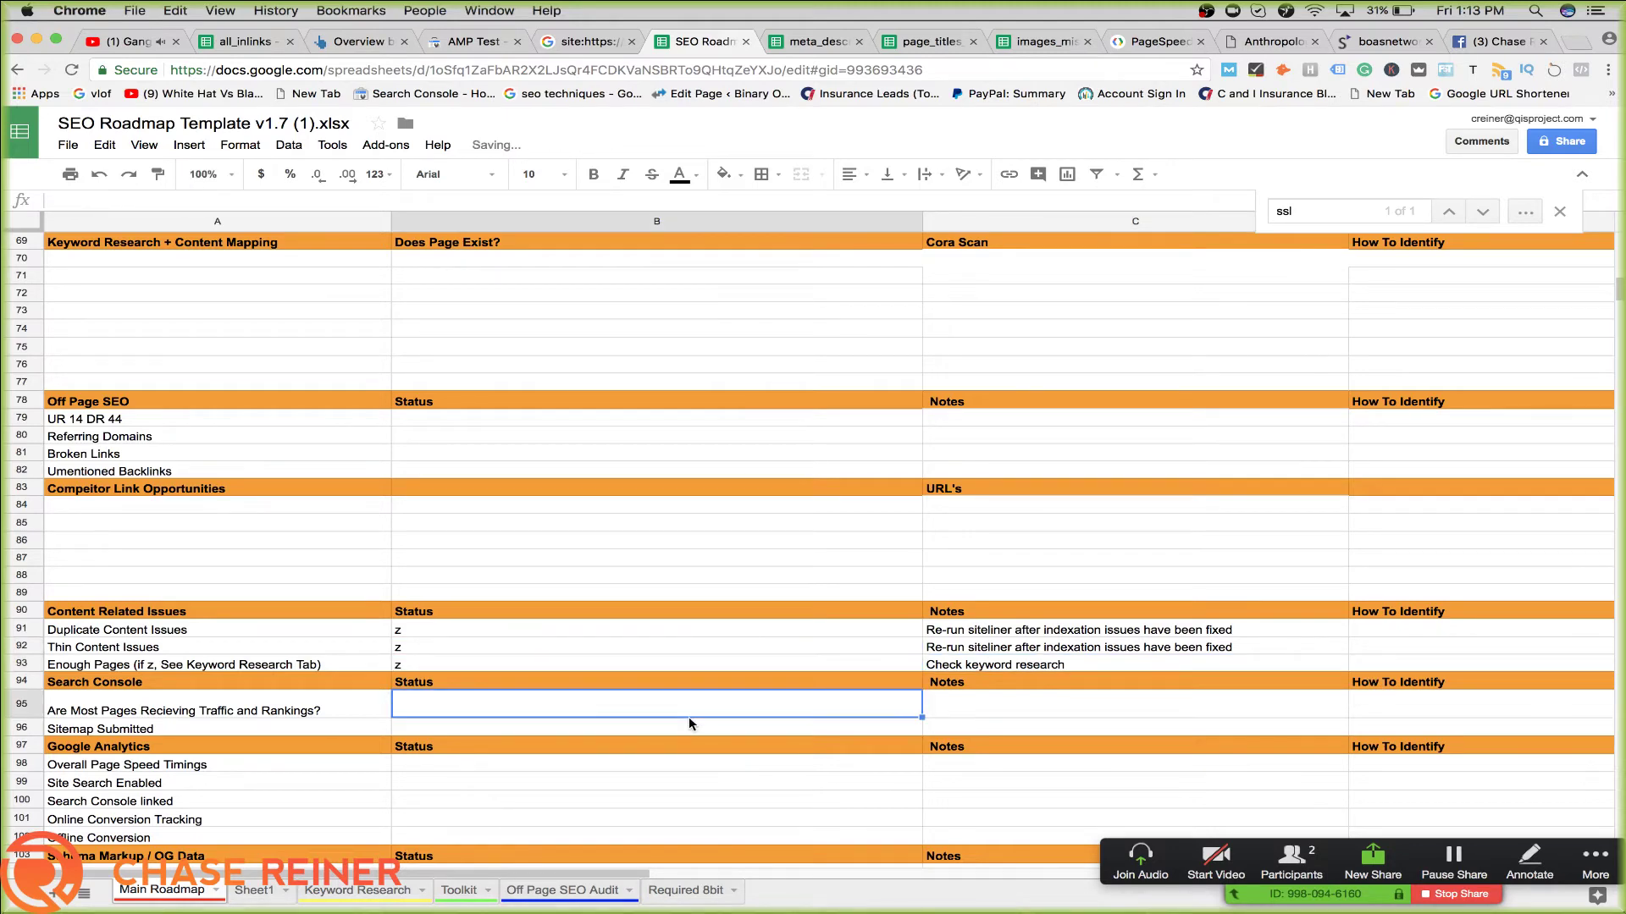
double_click(694, 718)
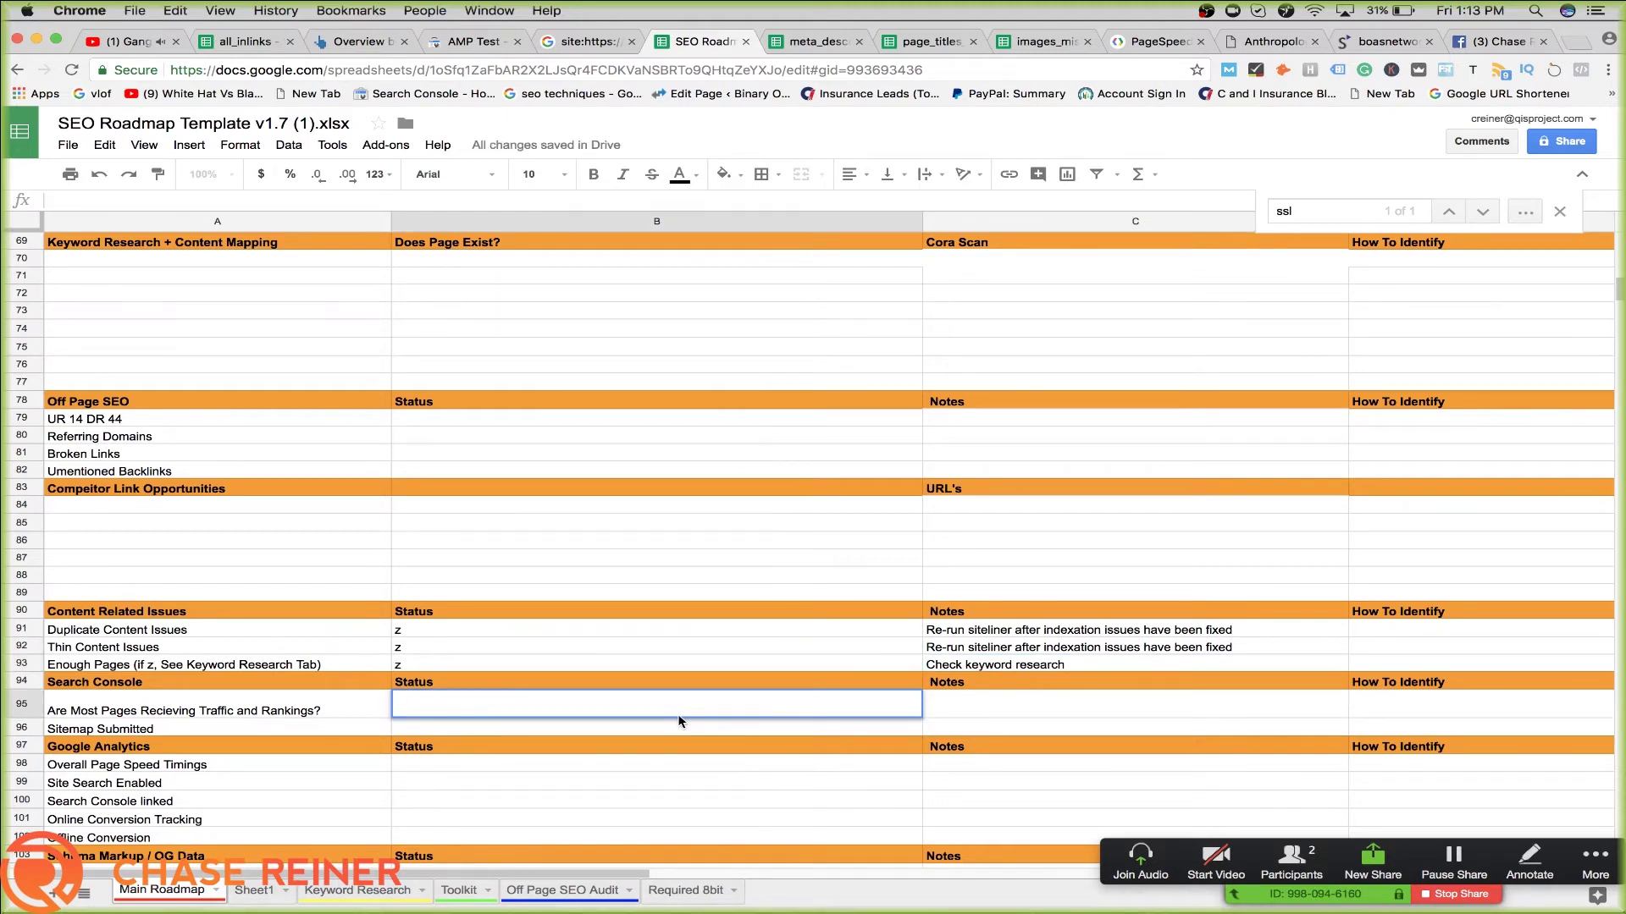
left_click(694, 686)
scroll(693, 689, "down", 1)
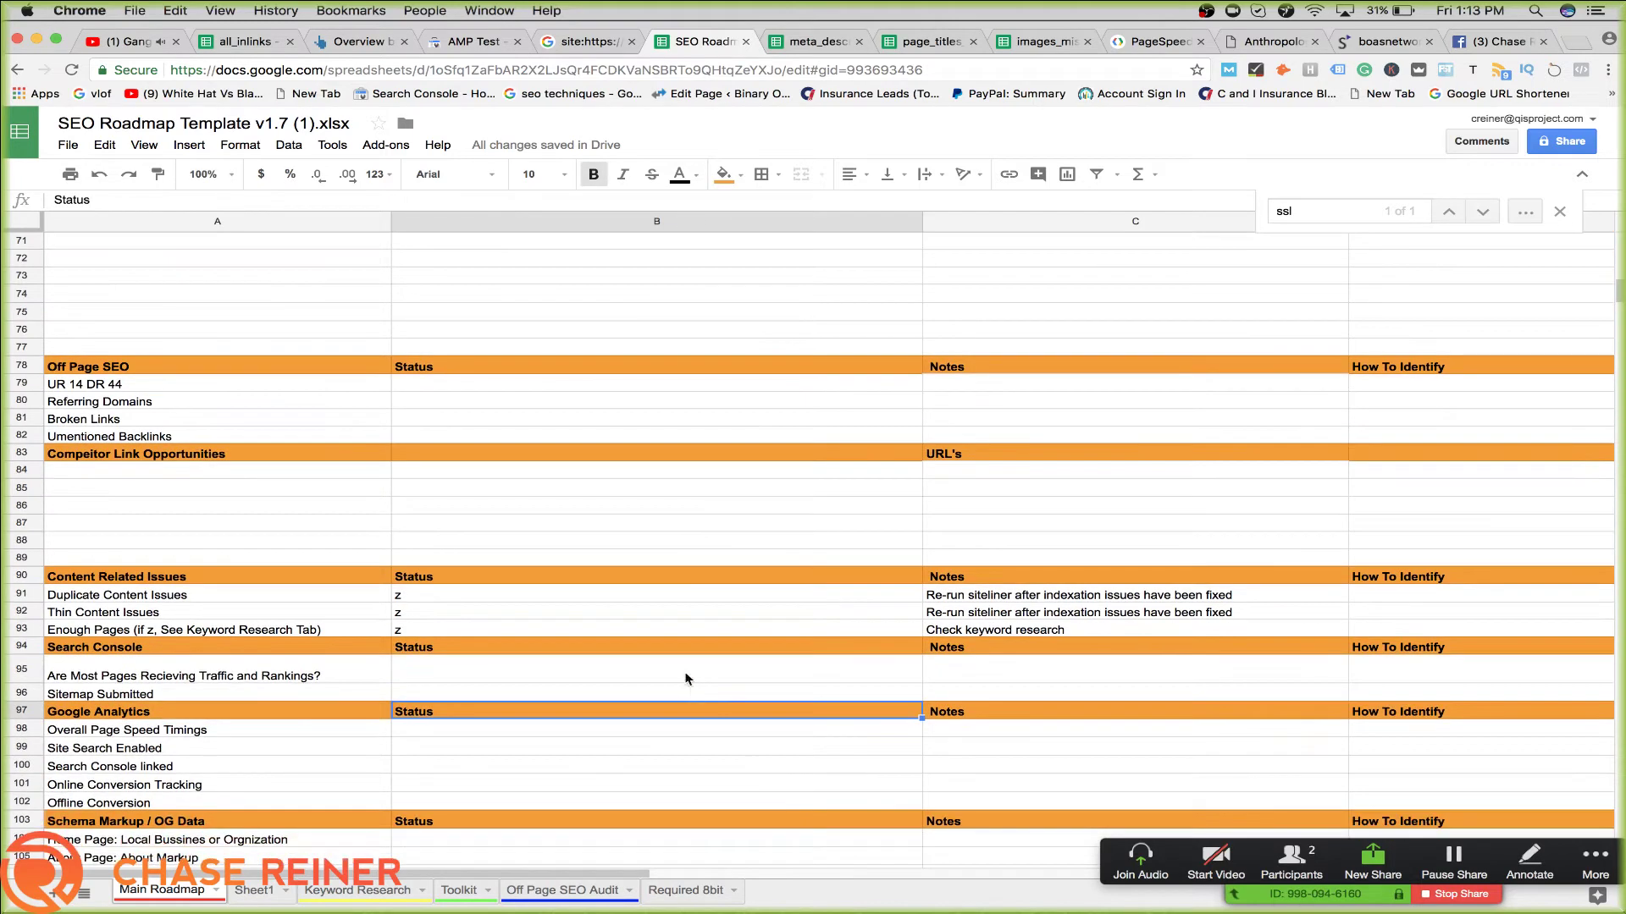
left_click(592, 622)
left_click(571, 653)
left_click(568, 673)
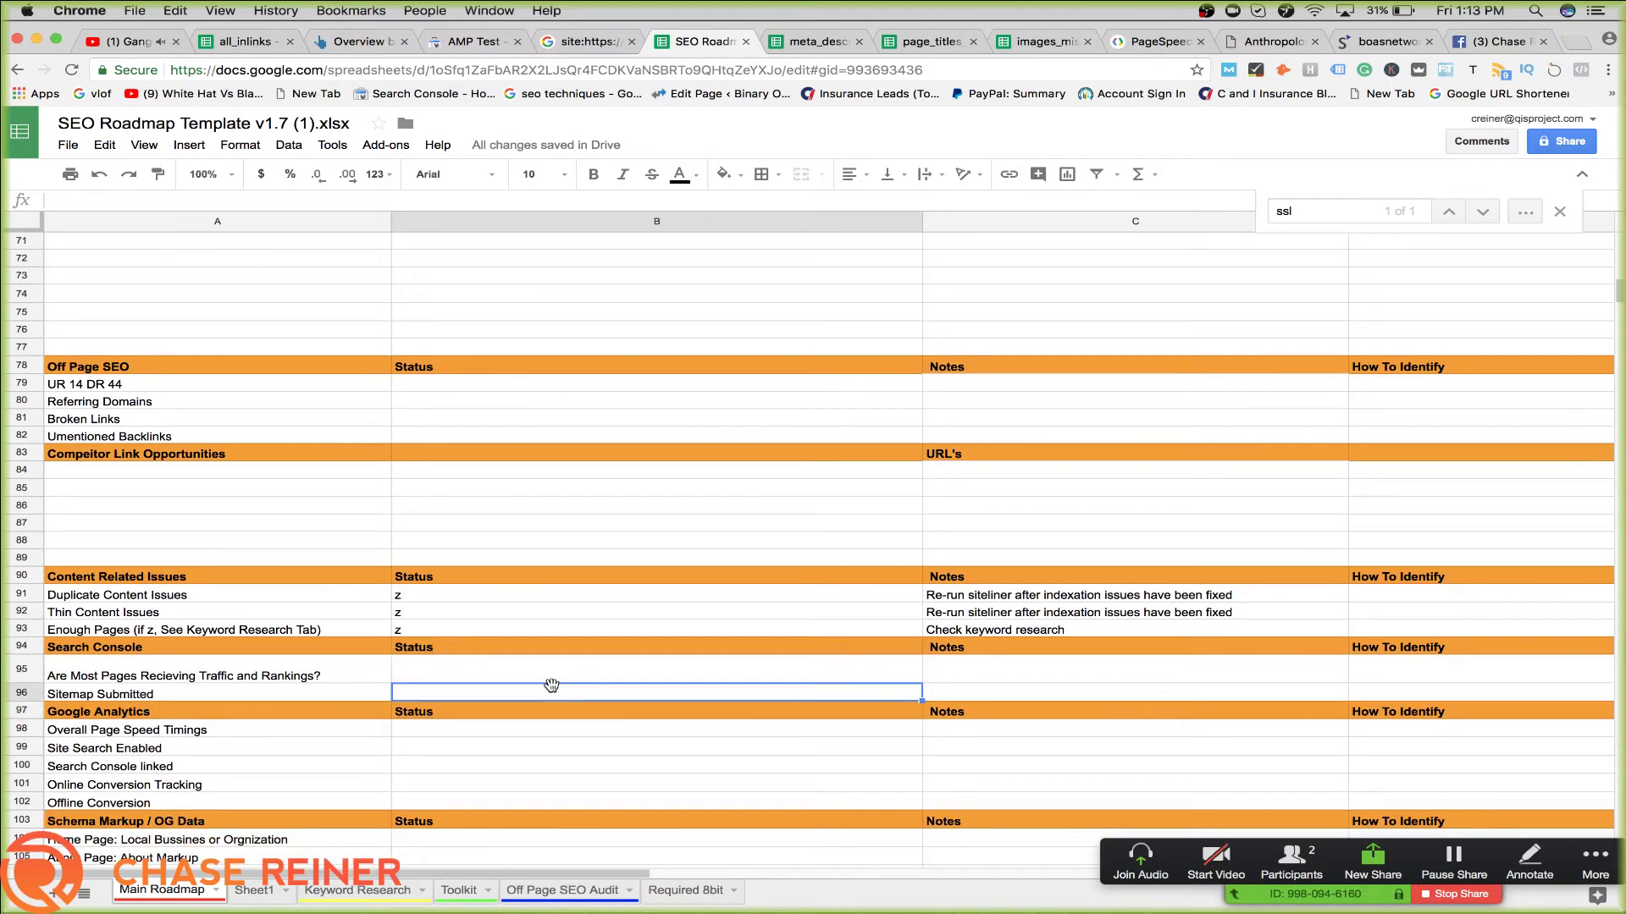
double_click(565, 676)
mouse_move(21, 655)
left_mouse_down()
mouse_move(85, 667)
mouse_move(24, 672)
left_mouse_up()
left_click(99, 682)
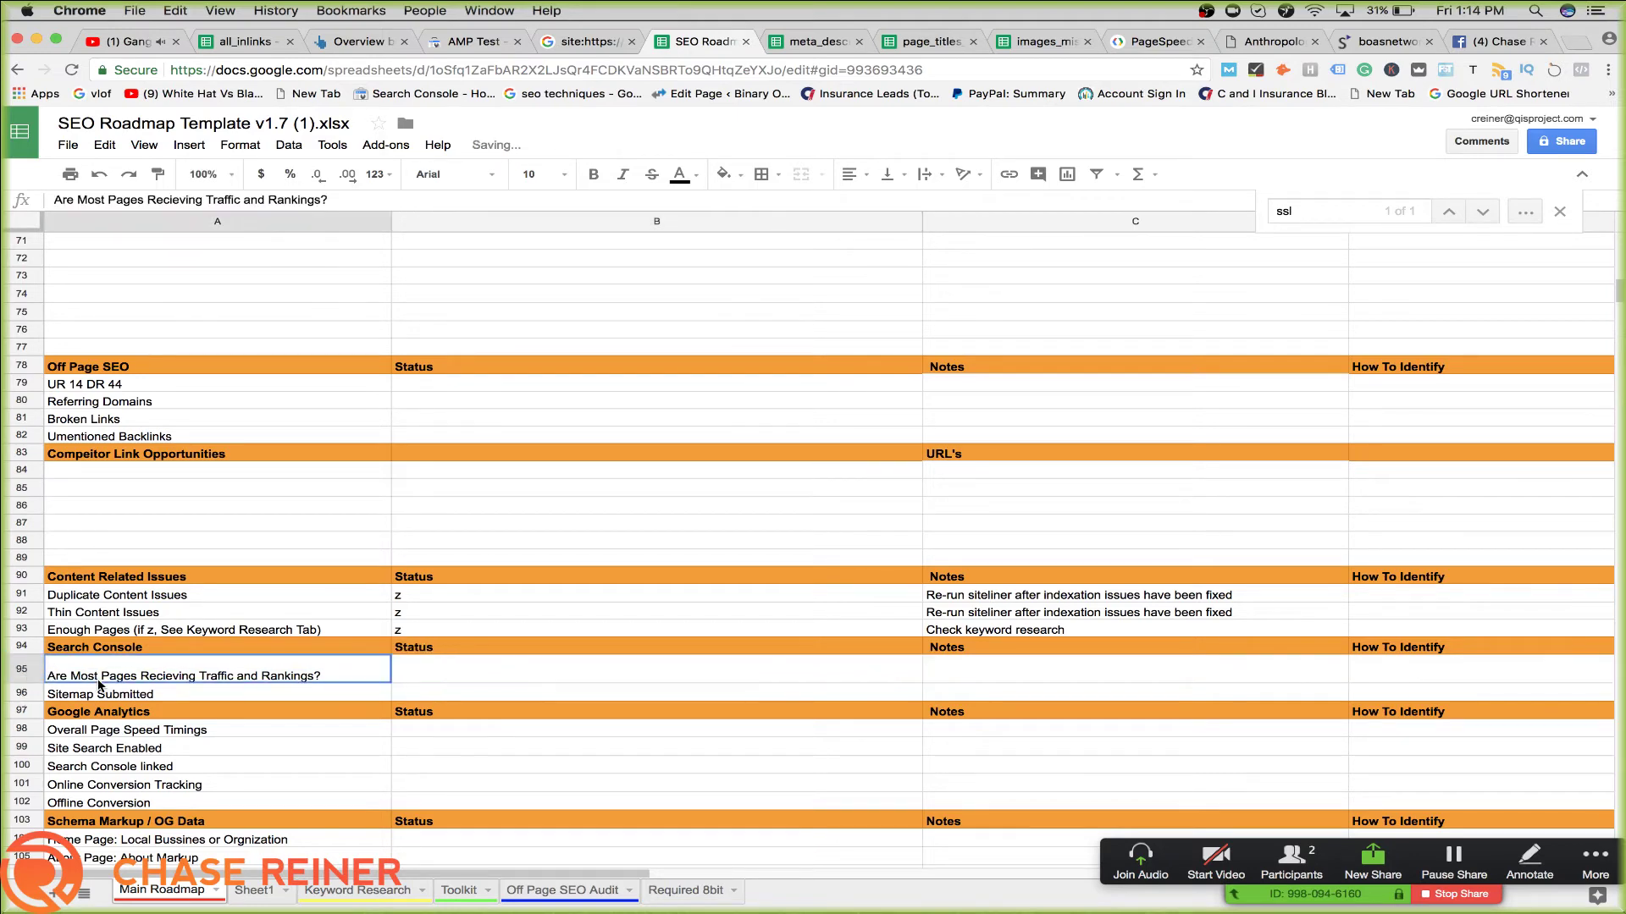
left_click(269, 686)
scroll(280, 679, "down", 1)
left_click(283, 676)
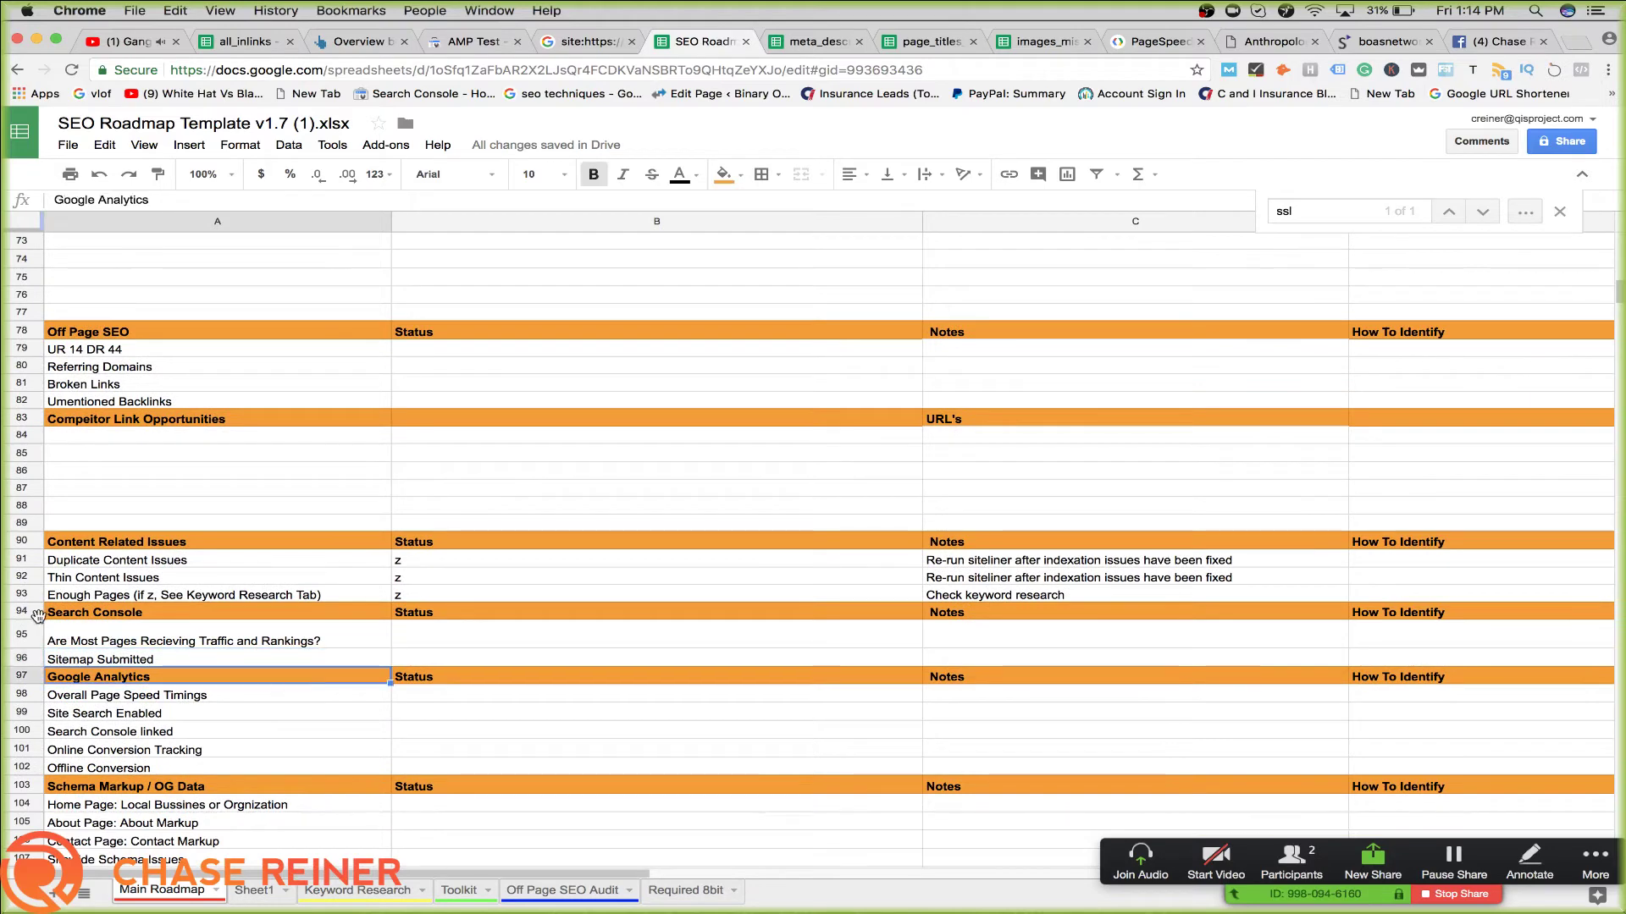
Try increasing the height of the Search Console header row, and undo the resize
left_click_drag(32, 620, 31, 637)
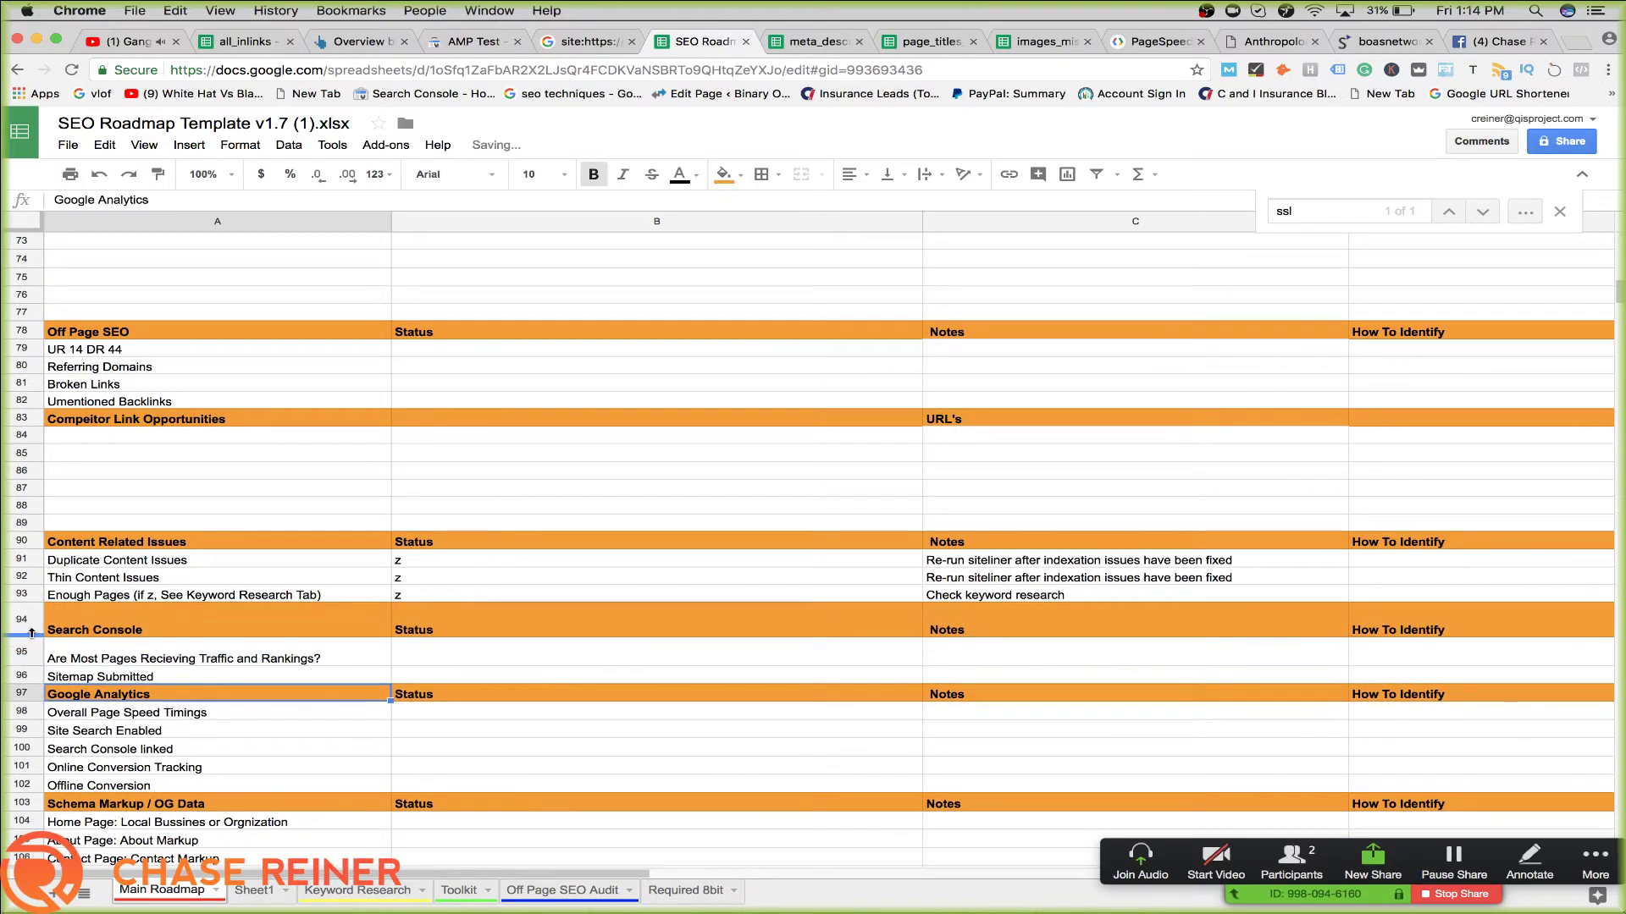
left_click(34, 640)
key("super+z")
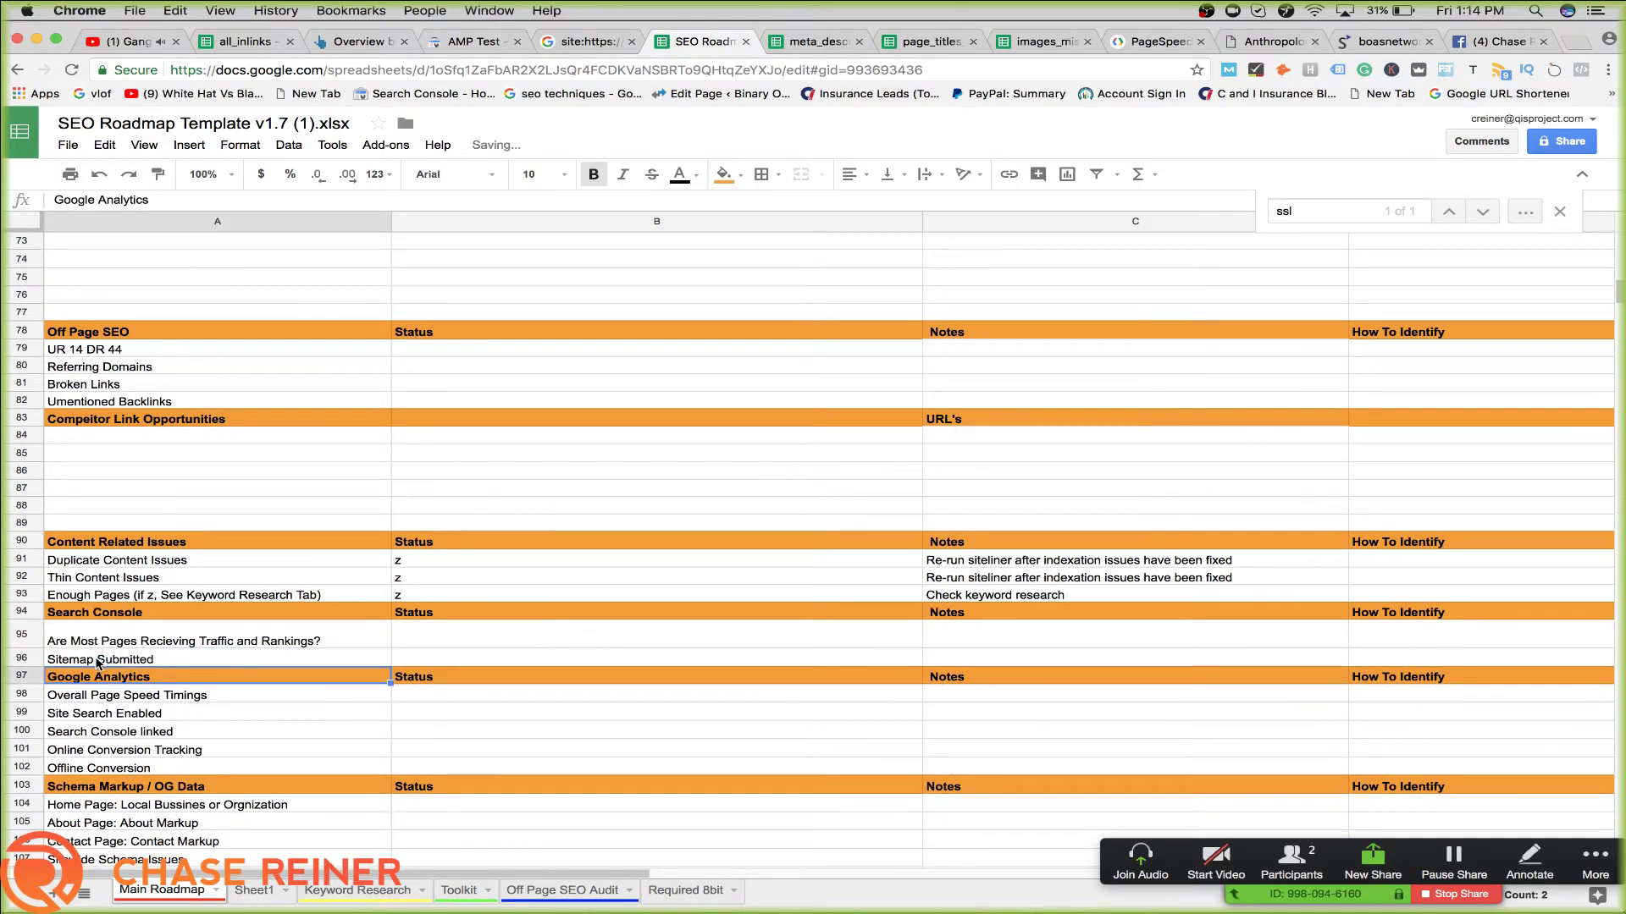
Enter "Get Access" in the Notes of both Search Console rows, covering pages receiving traffic and sitemap submitted
scroll(332, 593, "down", 1)
left_click(332, 587)
left_click(457, 584)
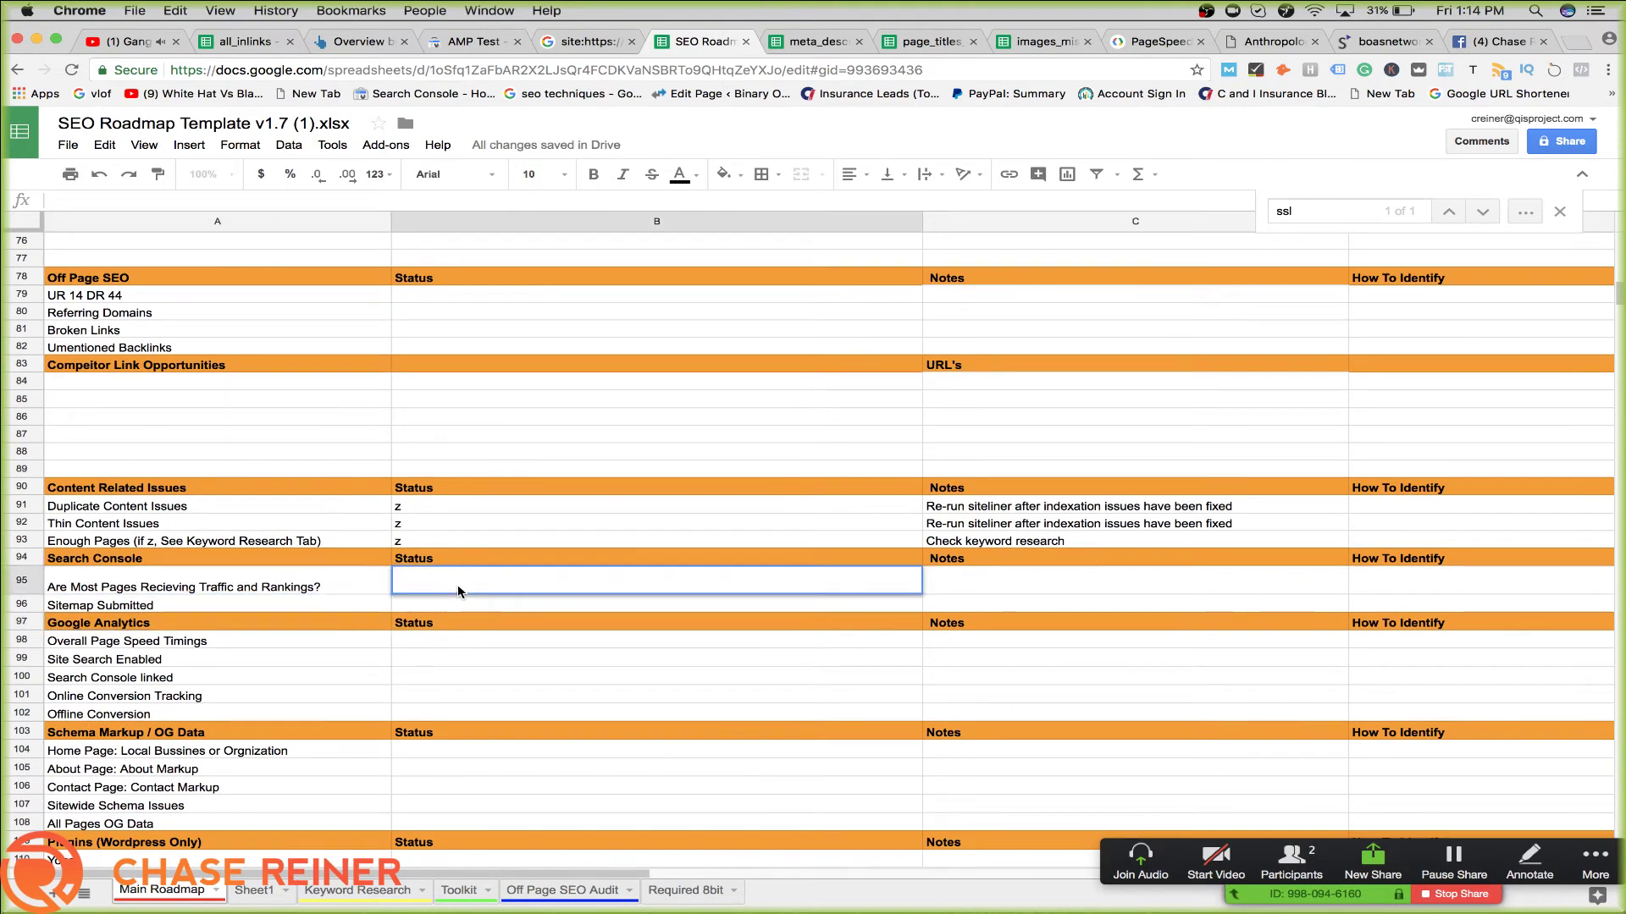
double_click(970, 572)
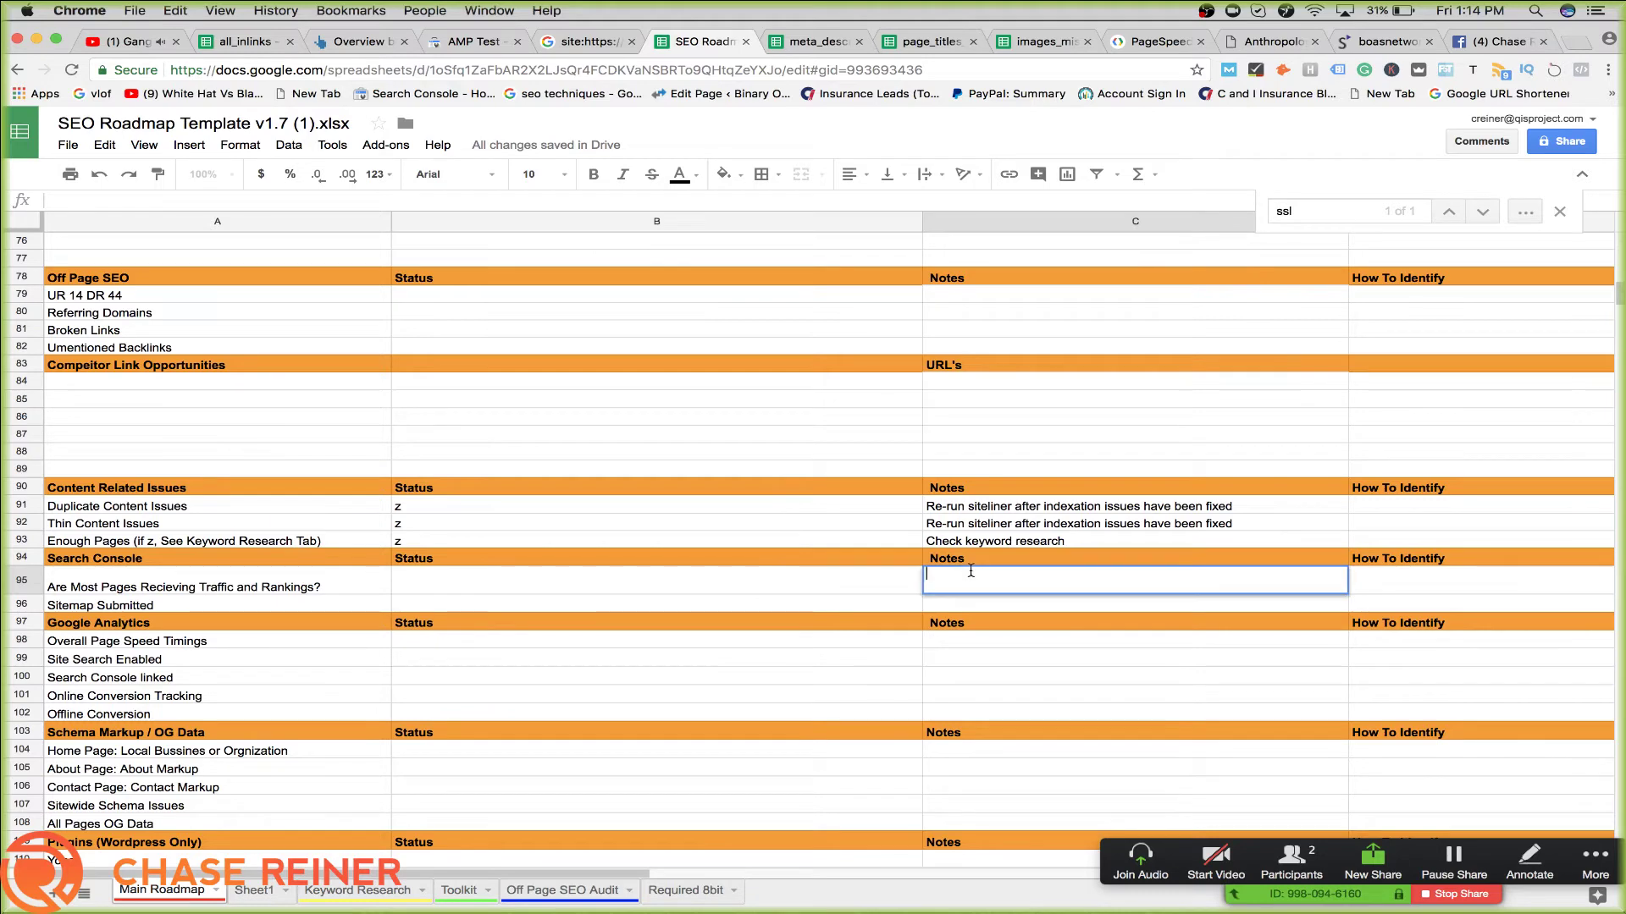
type("Get Access")
key("Return")
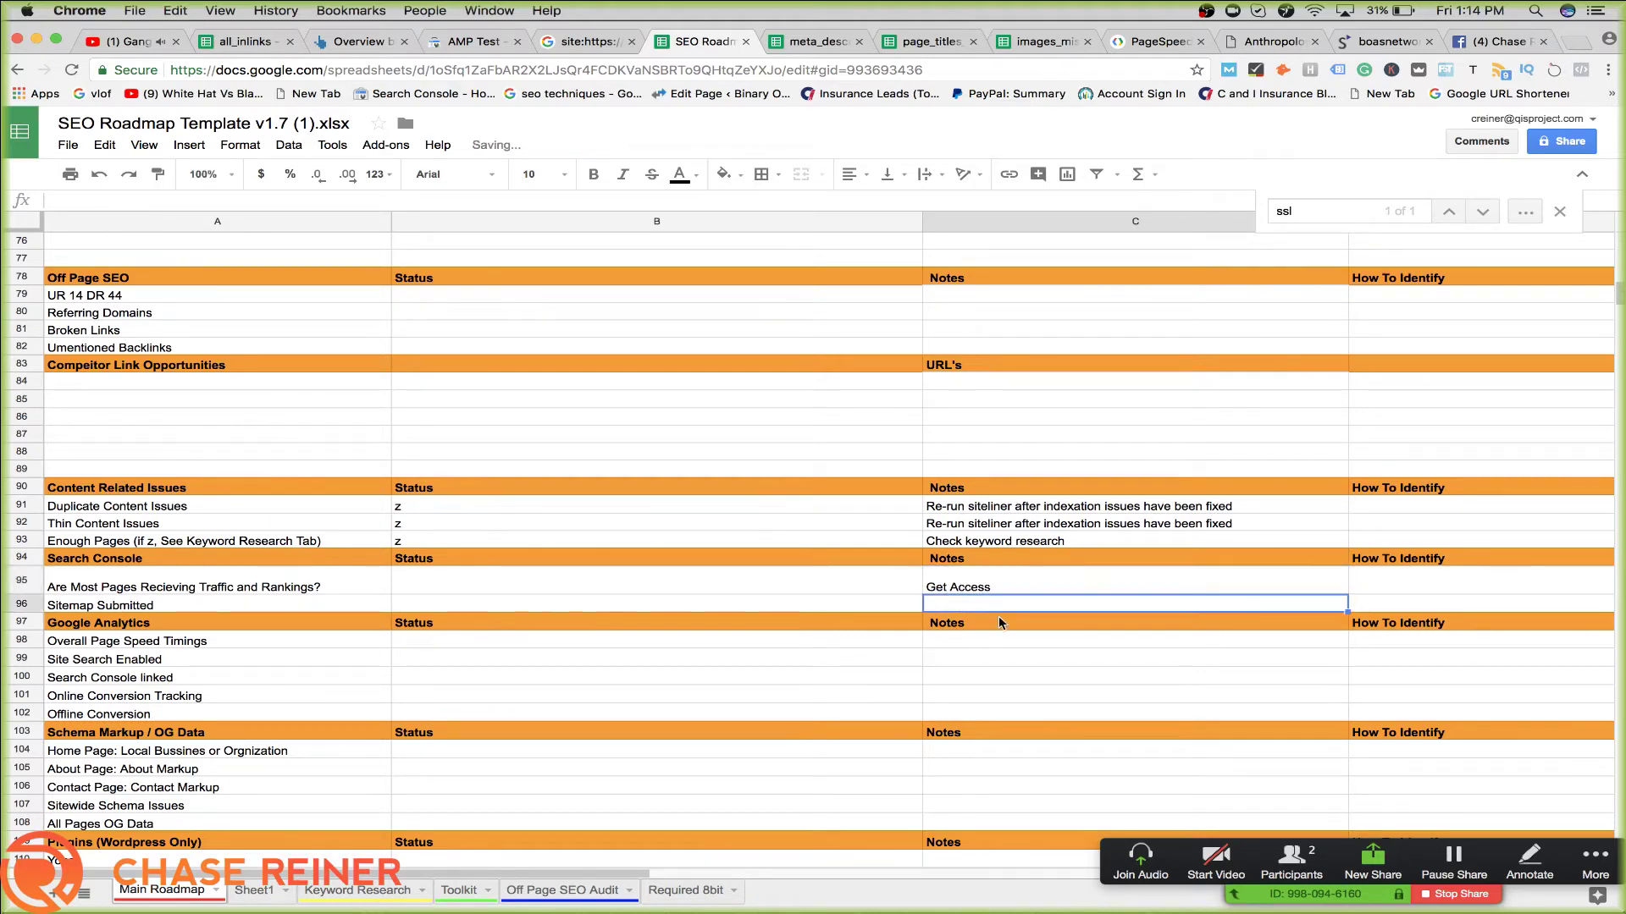
type("G")
Paste "Get Access" into the Notes of all Google Analytics rows, from Overall Page Speed Timings to Offline Conversion
left_click(987, 663)
key("Up")
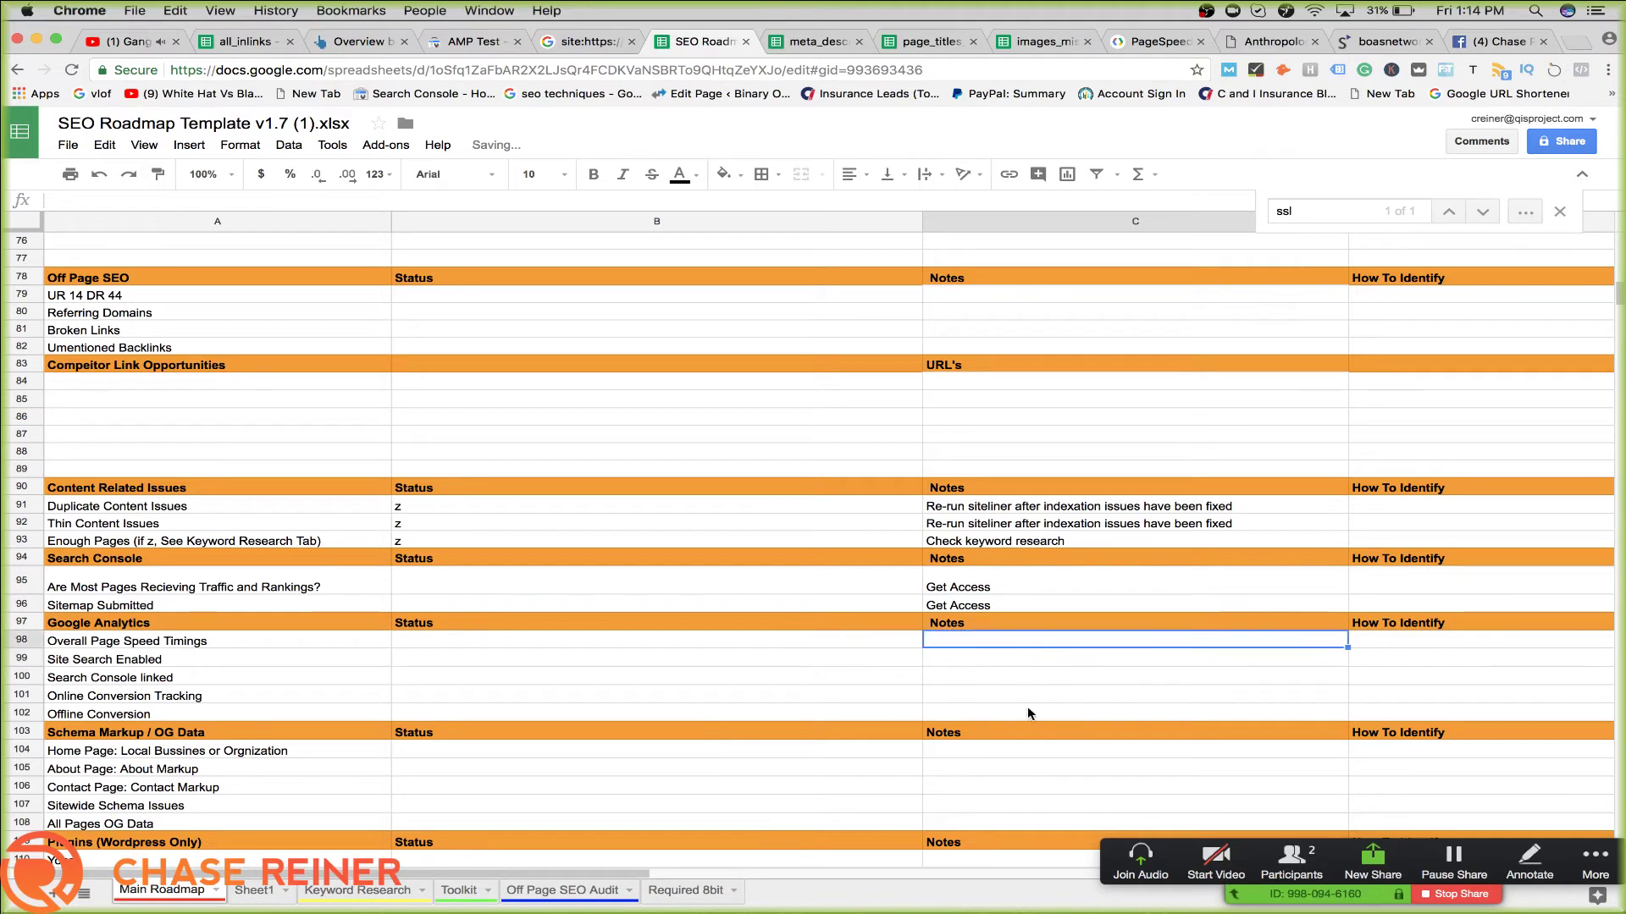
key("ctrl+v")
left_click(1036, 652)
key("ctrl+v")
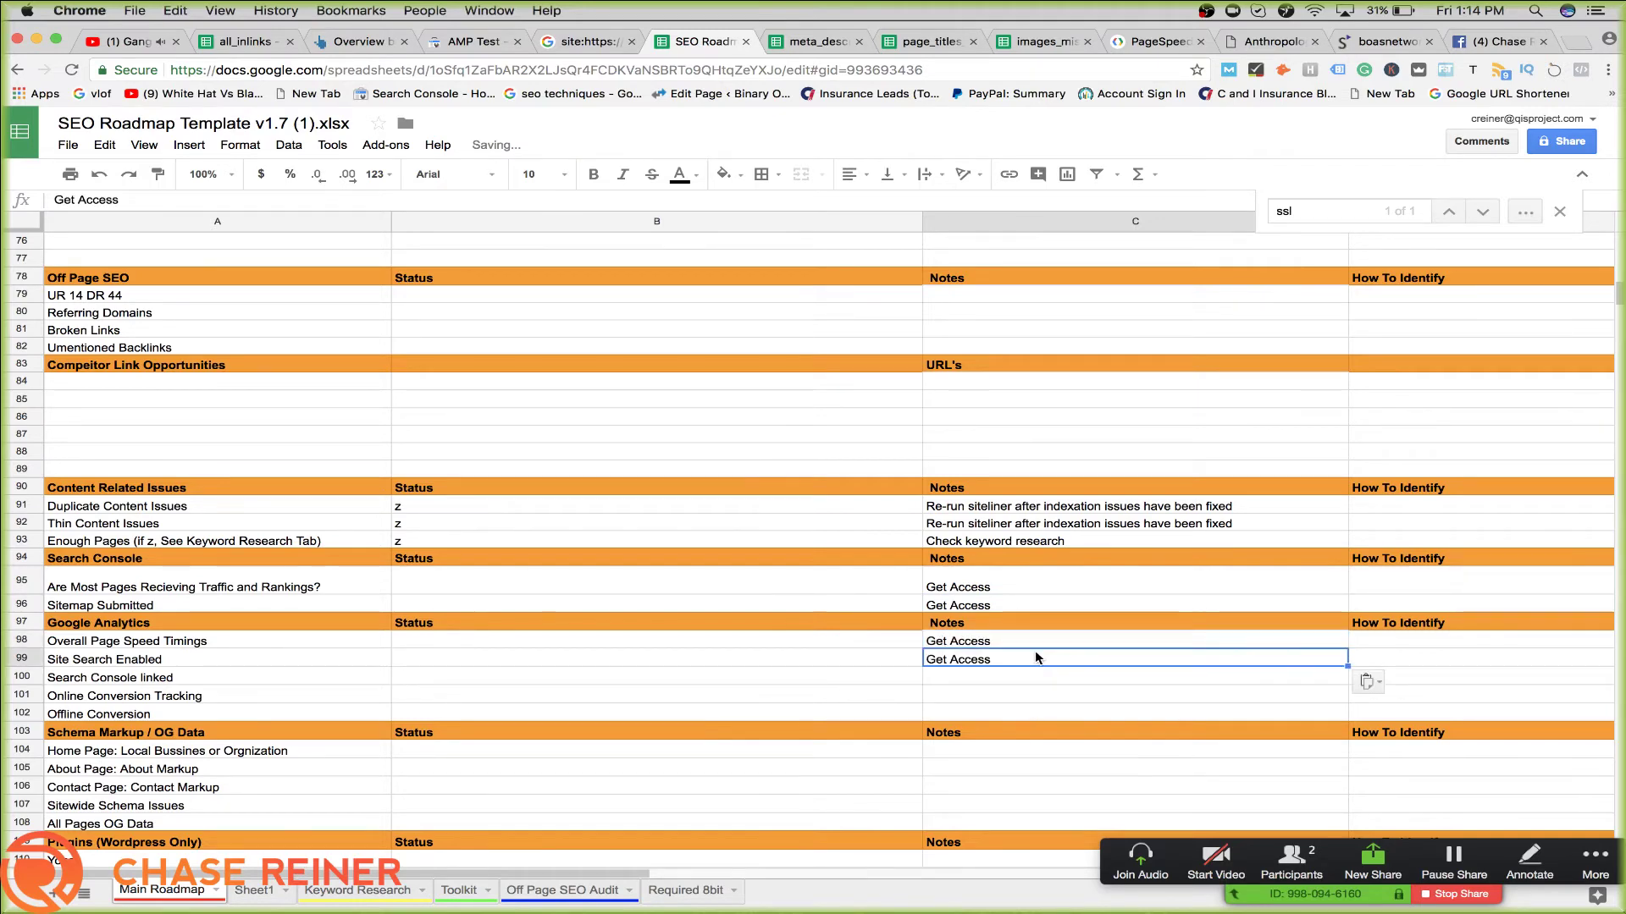
key("Down")
key("ctrl+v")
key("Down")
key("ctrl+v")
key("Down")
key("ctrl+v")
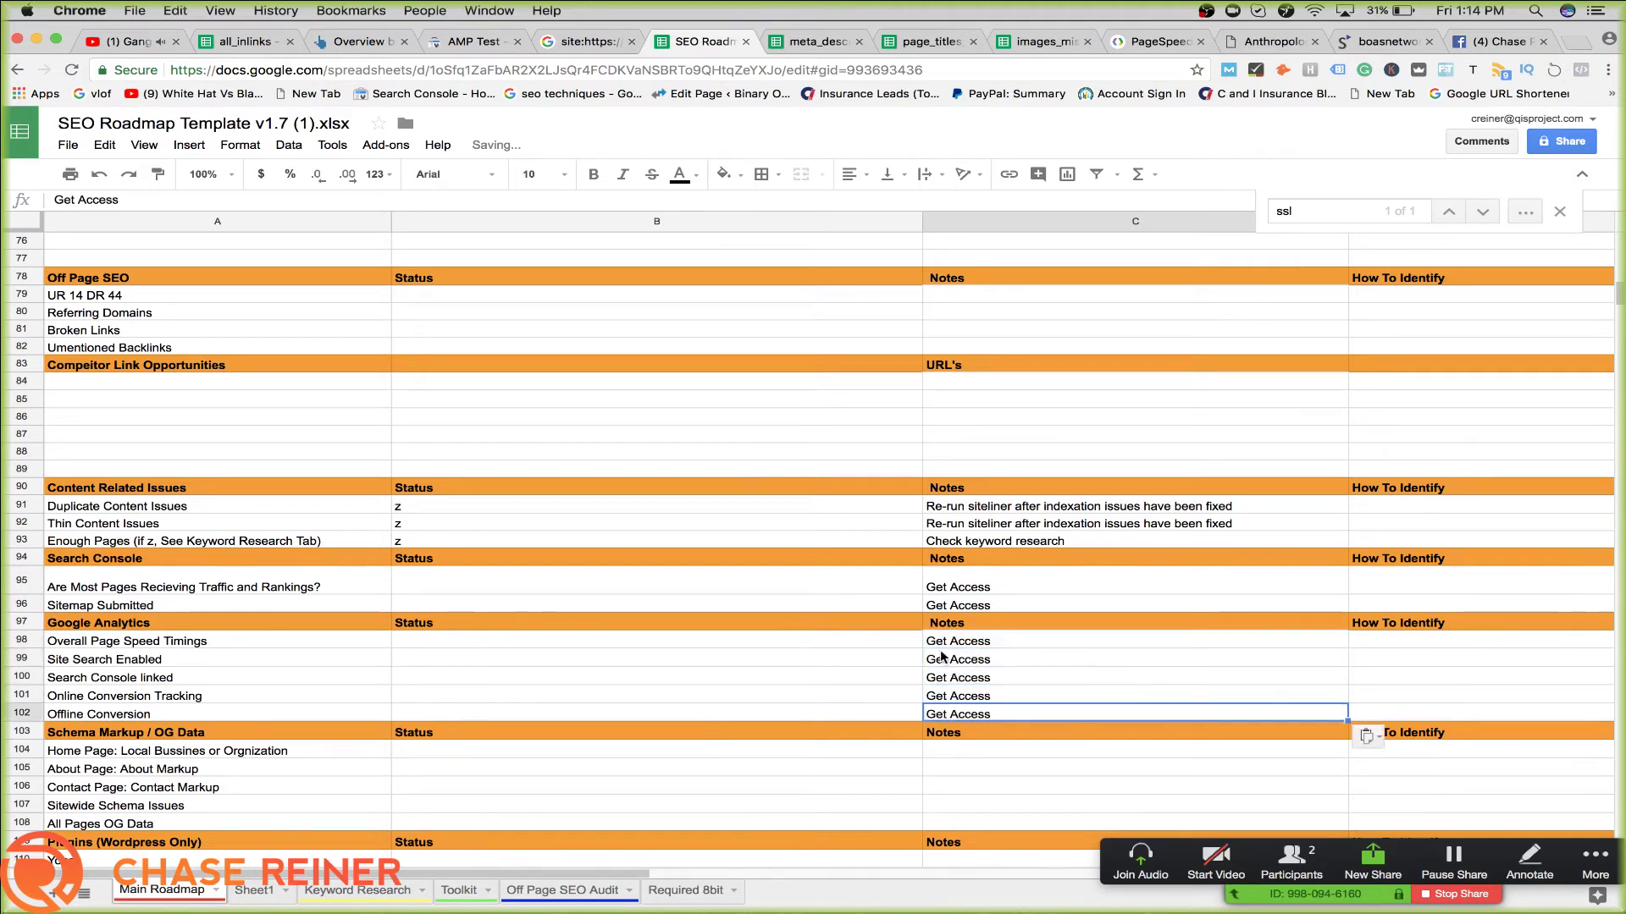
Enter Z as the Status of Overall Page Speed Timings and of both Search Console rows
left_click(898, 647)
type("Z")
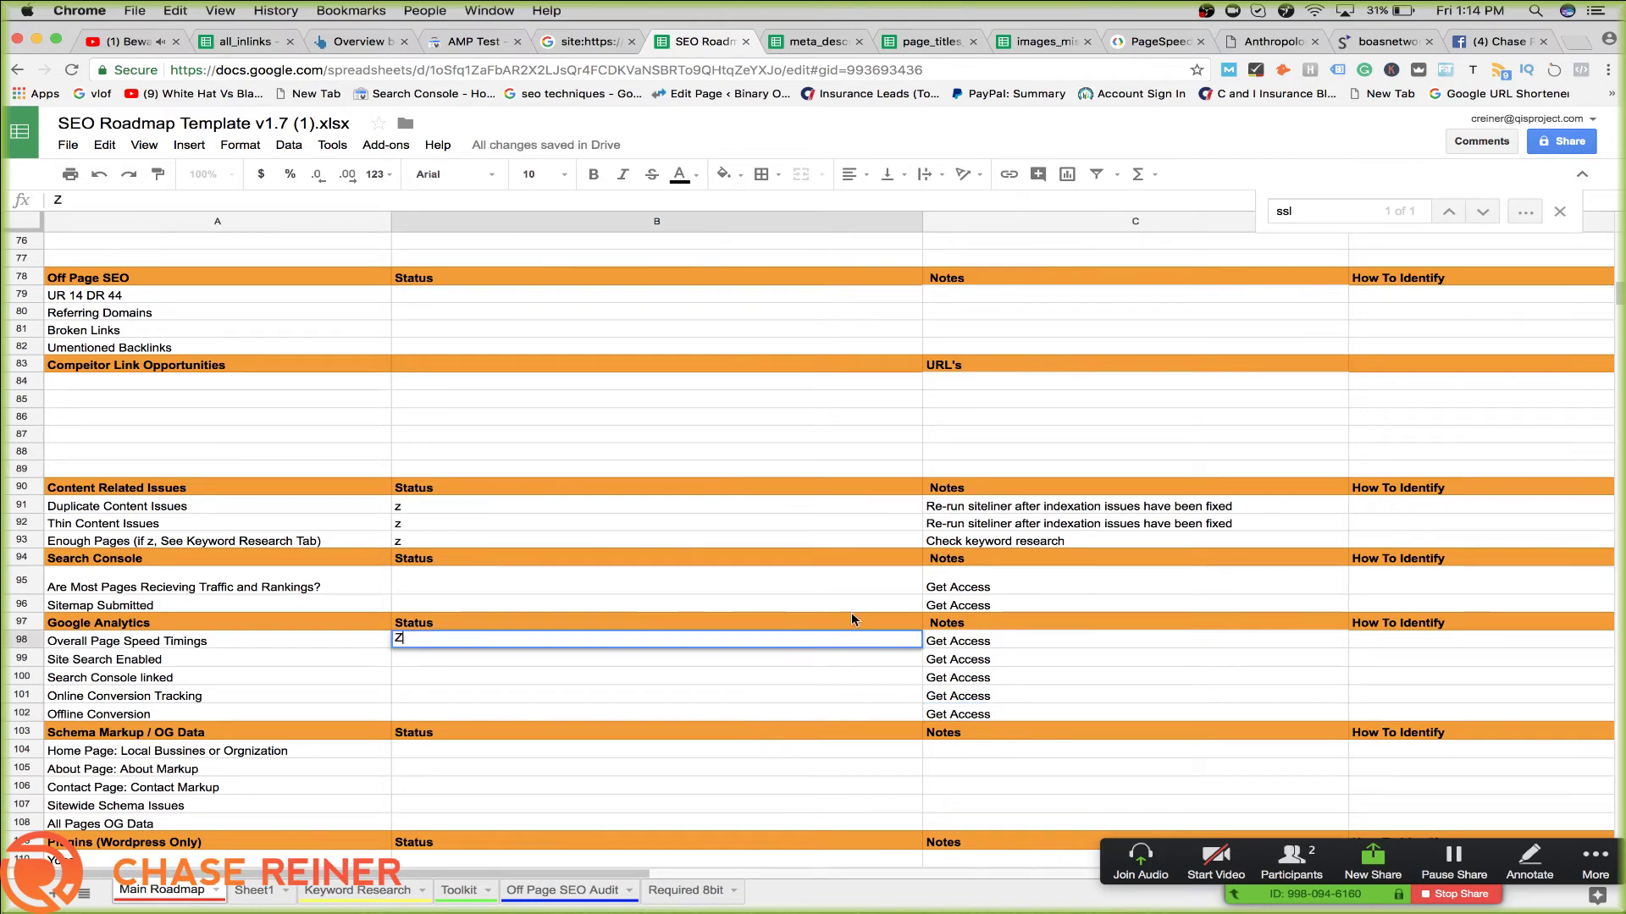
left_click(830, 602)
type("Z")
left_click(796, 582)
type("Z")
Enter Z as the Status of the remaining Google Analytics rows, from Site Search Enabled to Offline Conversion
left_click(745, 641)
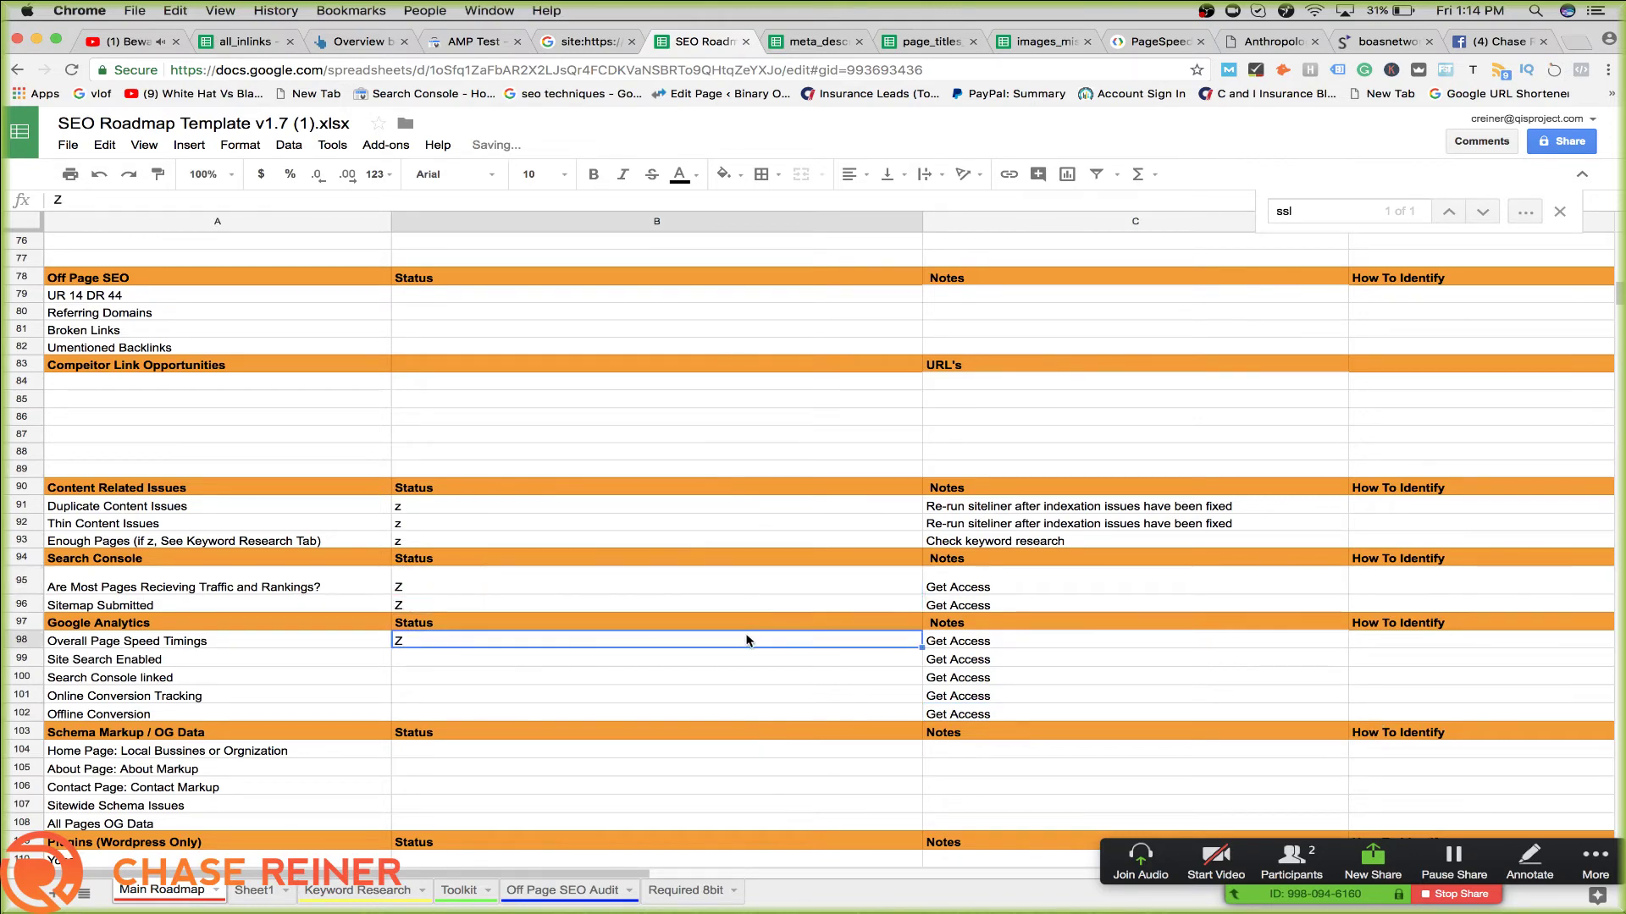
key("Down")
type("Z Z Z Z")
key("Return")
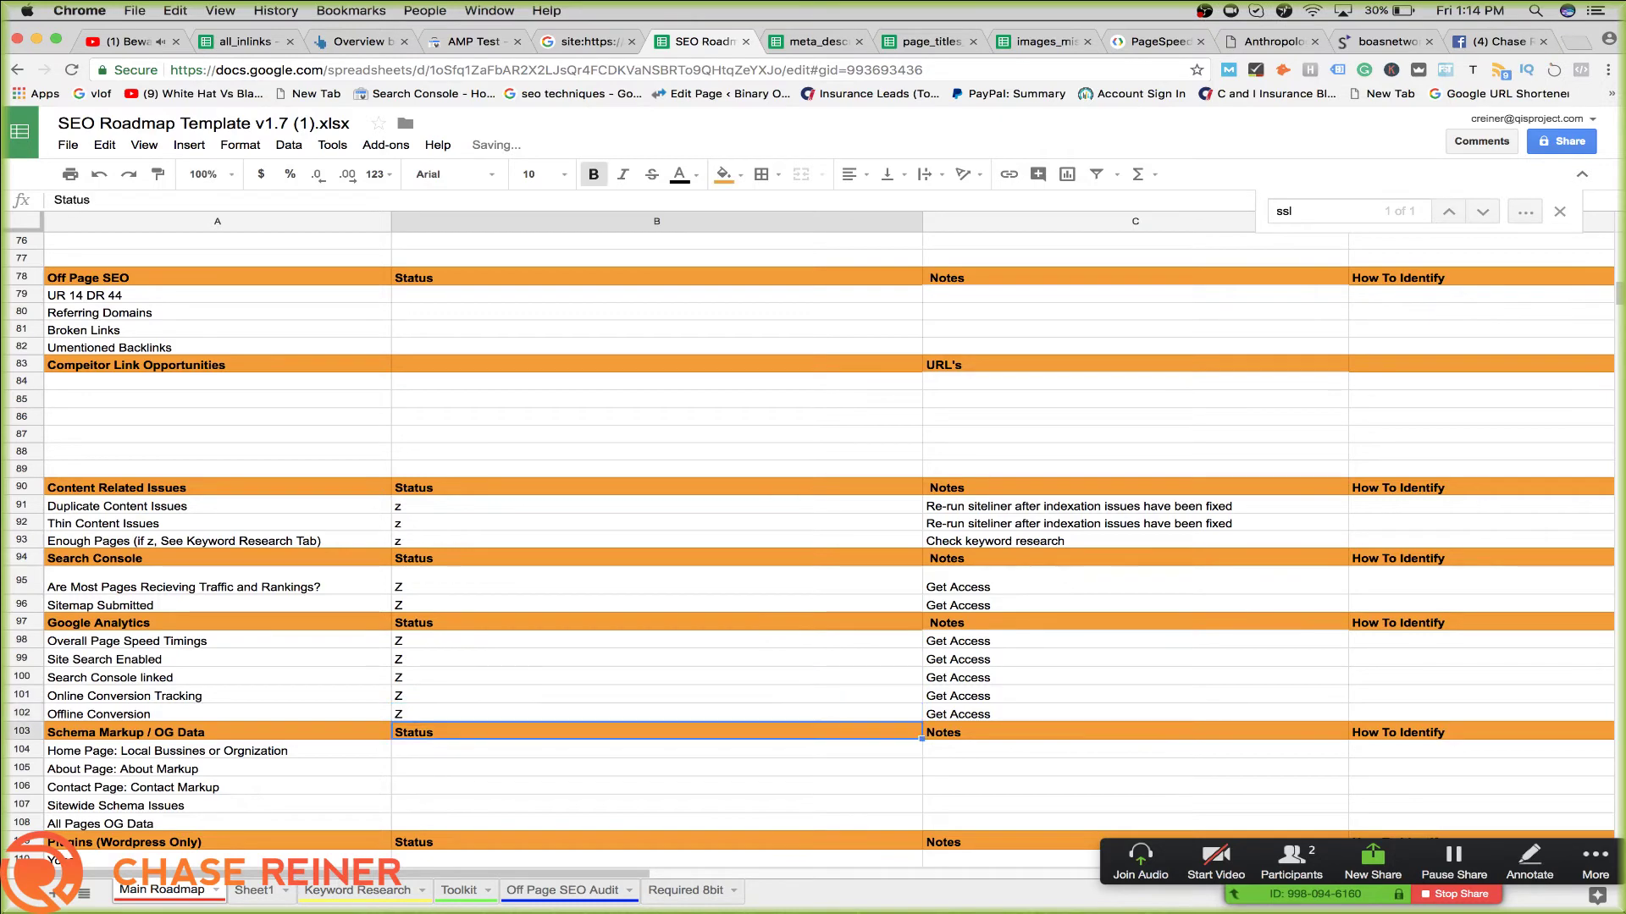
Switch to the Anthropology Straight Up article on boasnetwork.com and review its on-page elements and general attributes in MozBar
scroll(813, 550, "down", 2)
left_click(511, 594)
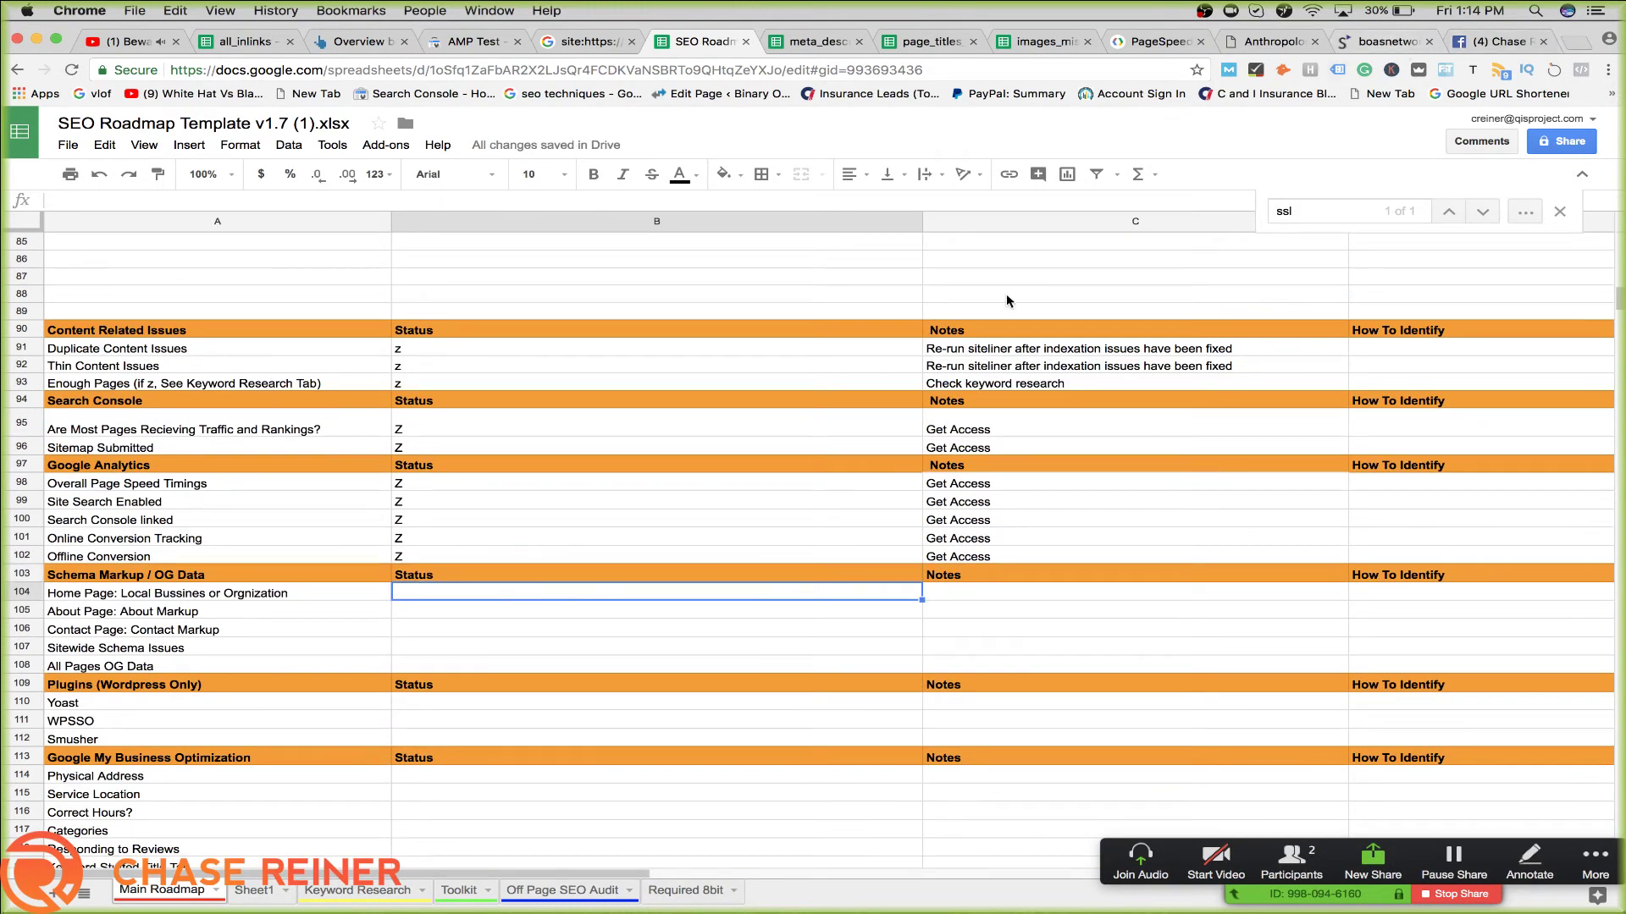
left_click(1219, 41)
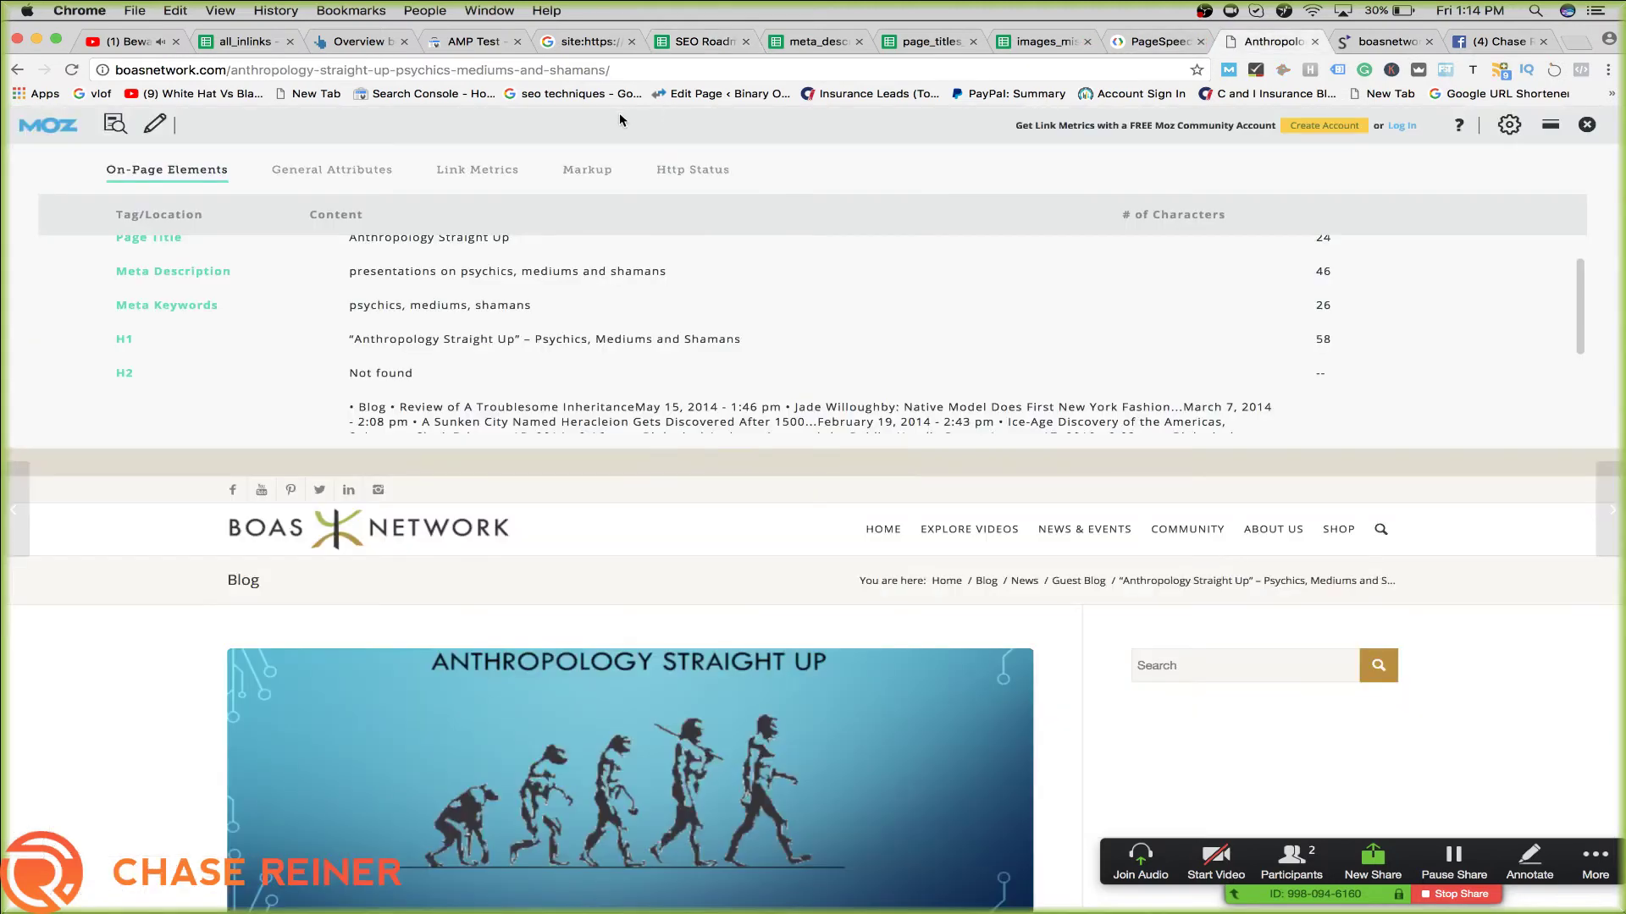
scroll(381, 339, "down", 3)
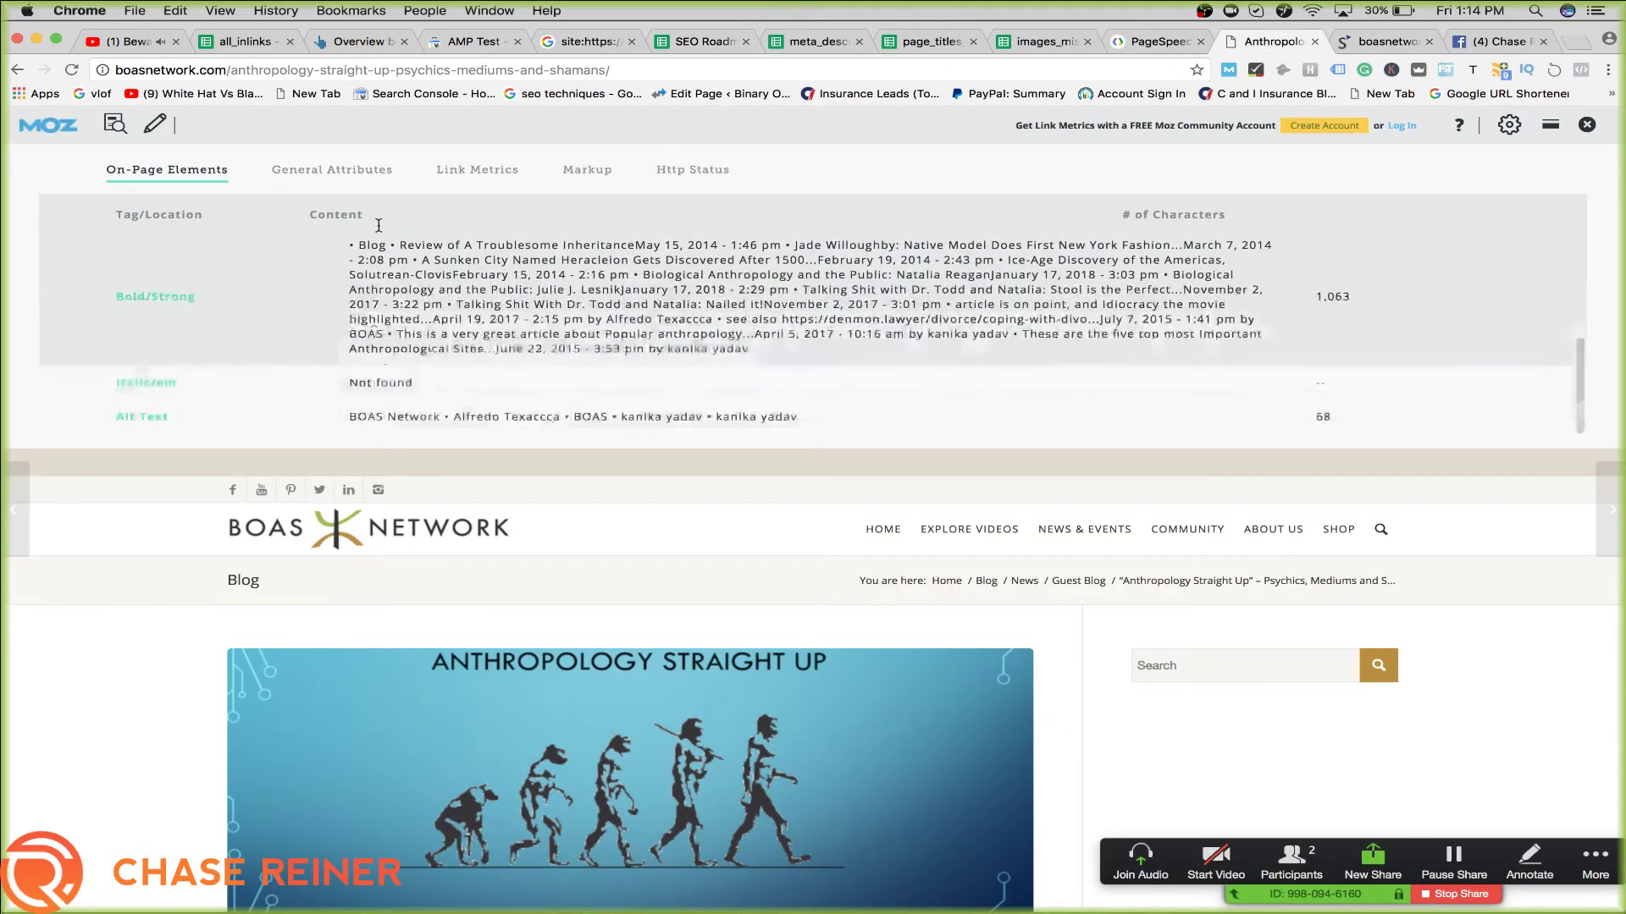
left_click(370, 180)
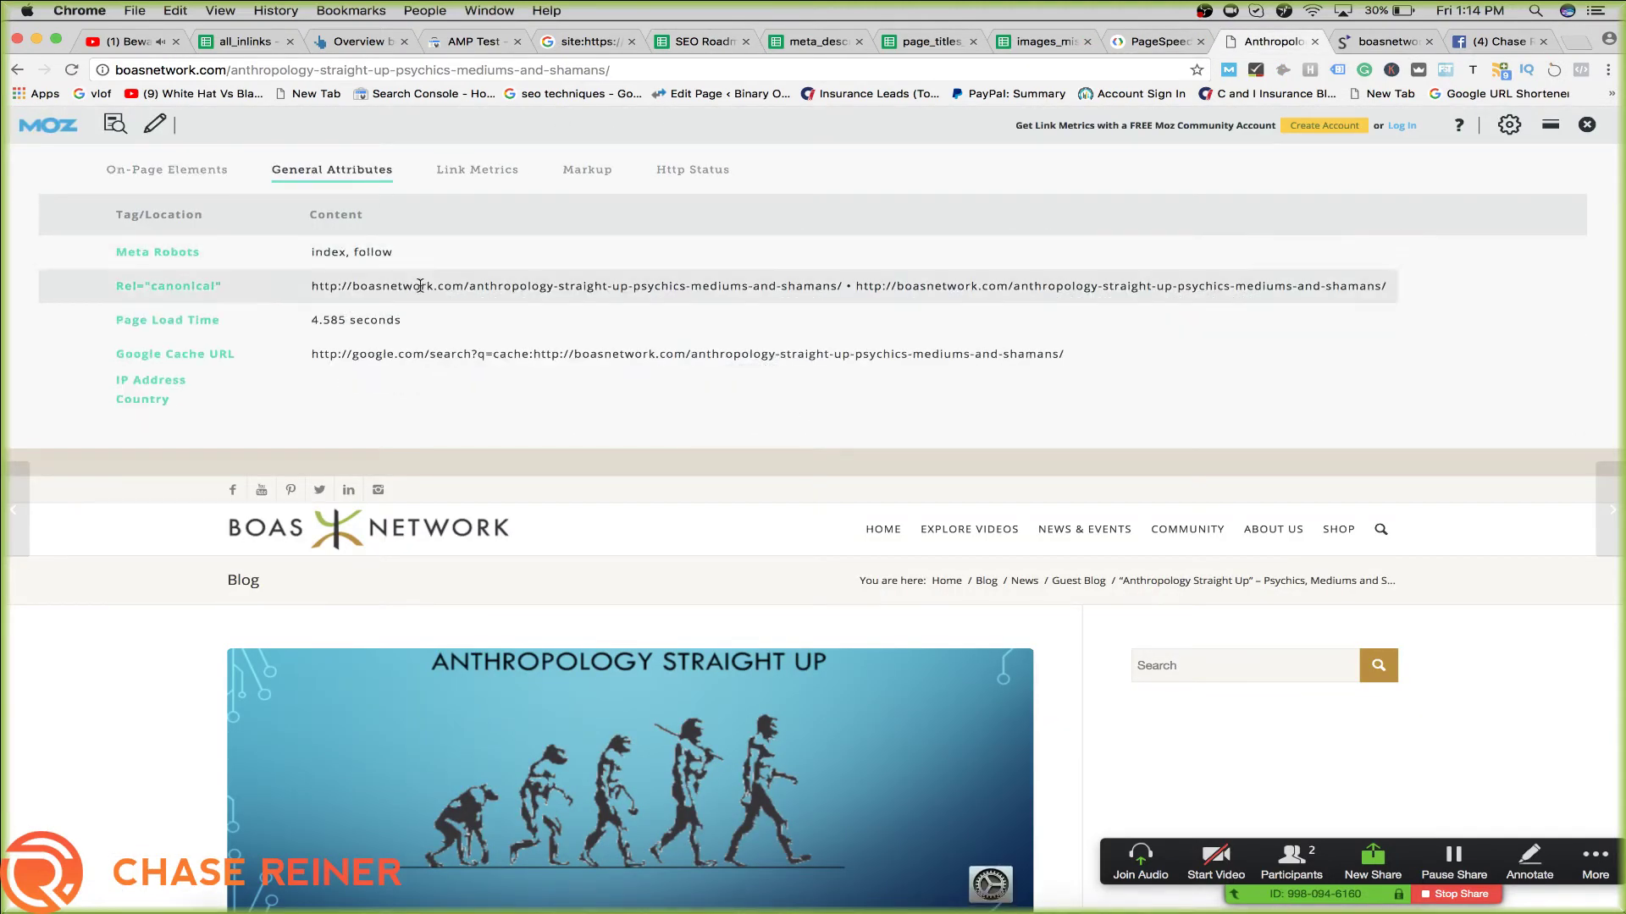
Check the article's markup in MozBar and preview its microformats in the Google Structured Data Testing Tool
left_click(593, 178)
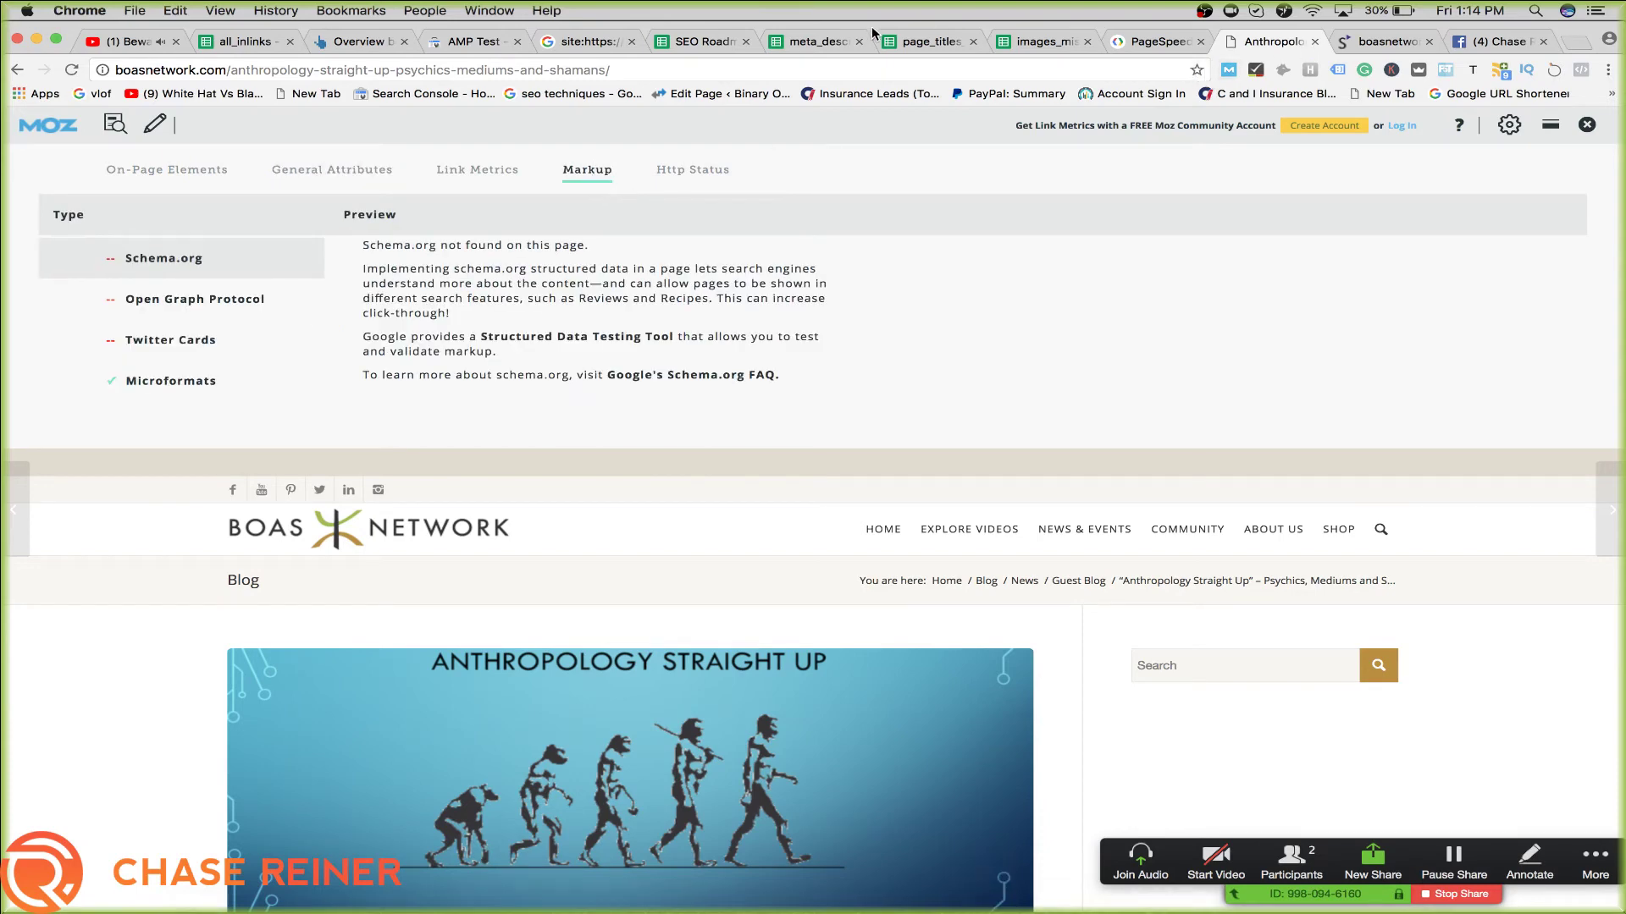
left_click(198, 394)
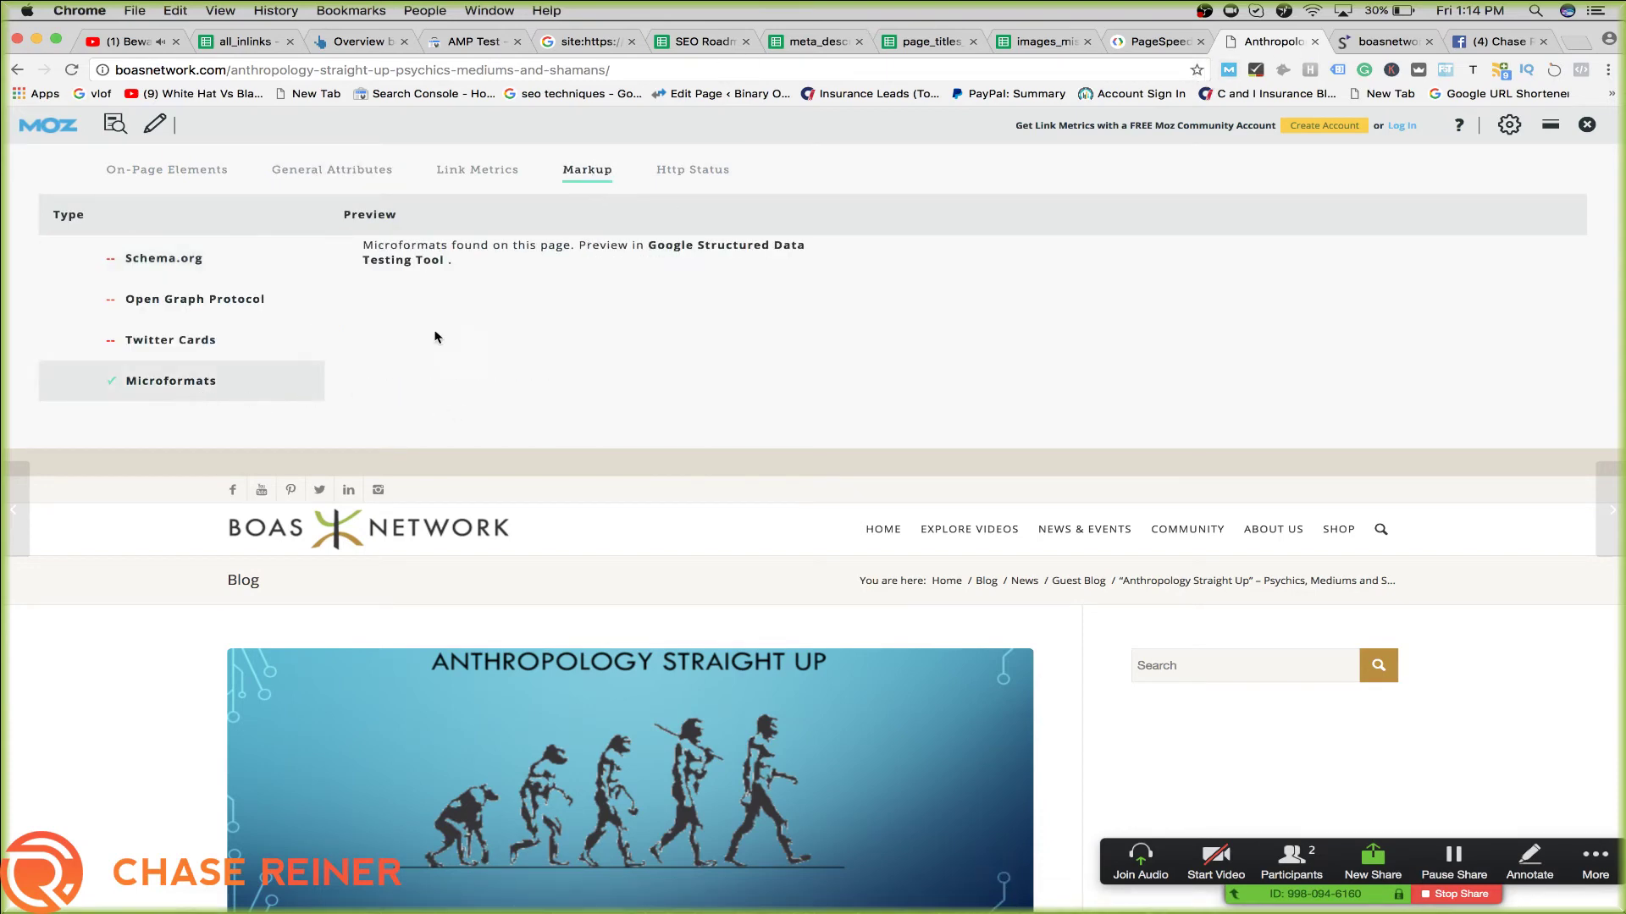
left_click(712, 248)
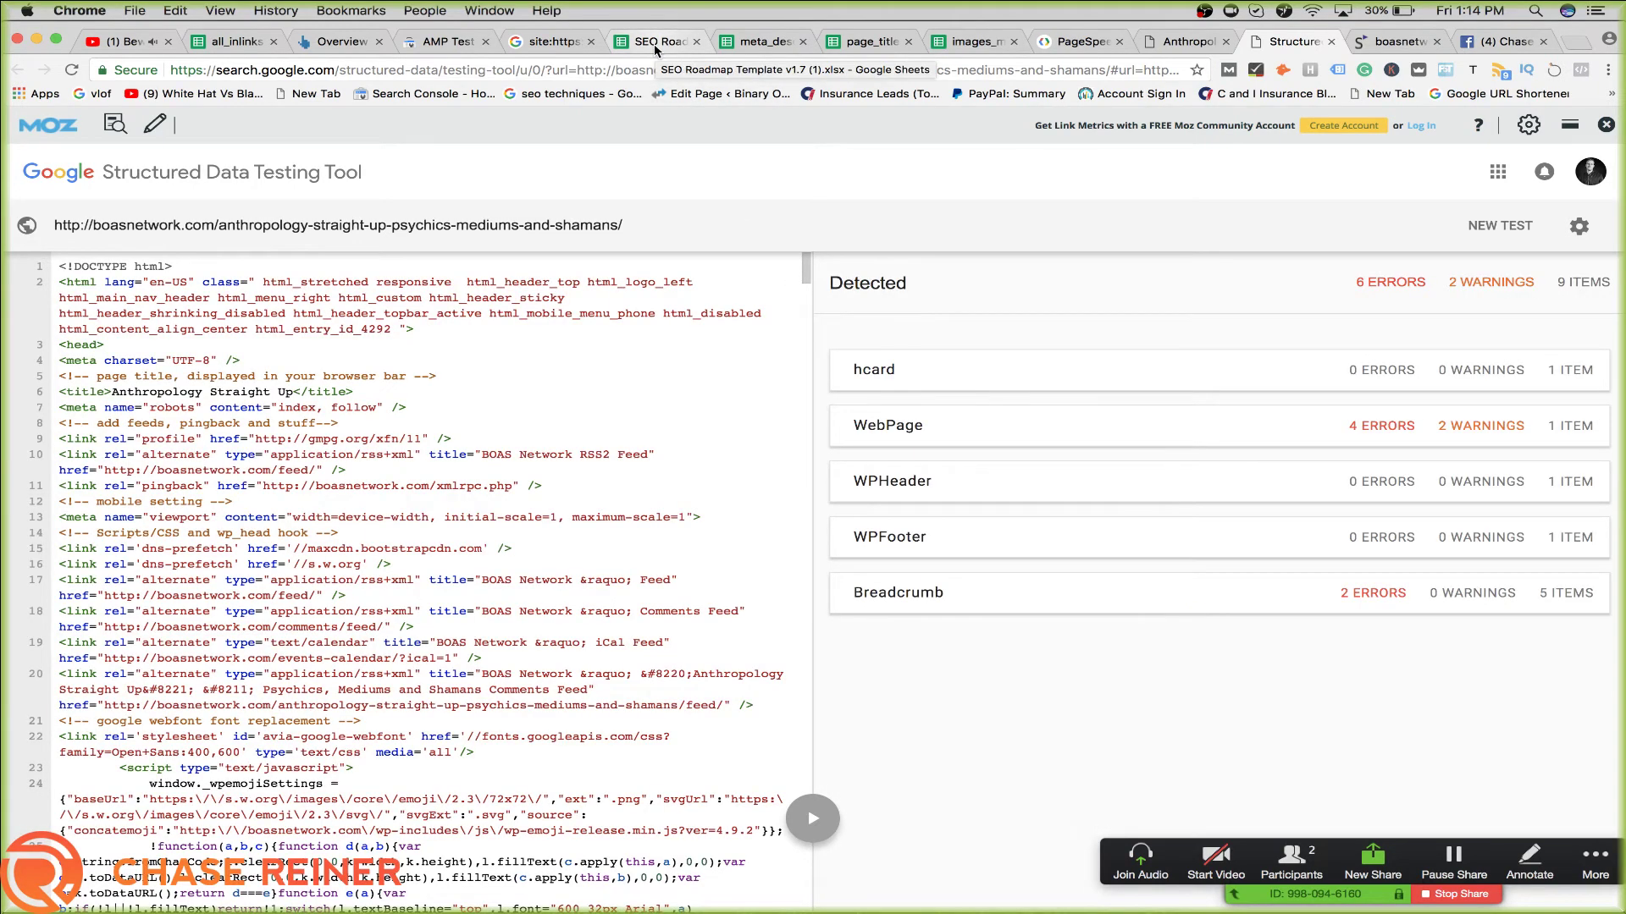
Switch to the SEO Roadmap sheet and enter Z as the Status of all five Schema Markup / OG Data rows
left_click(656, 44)
type("Z")
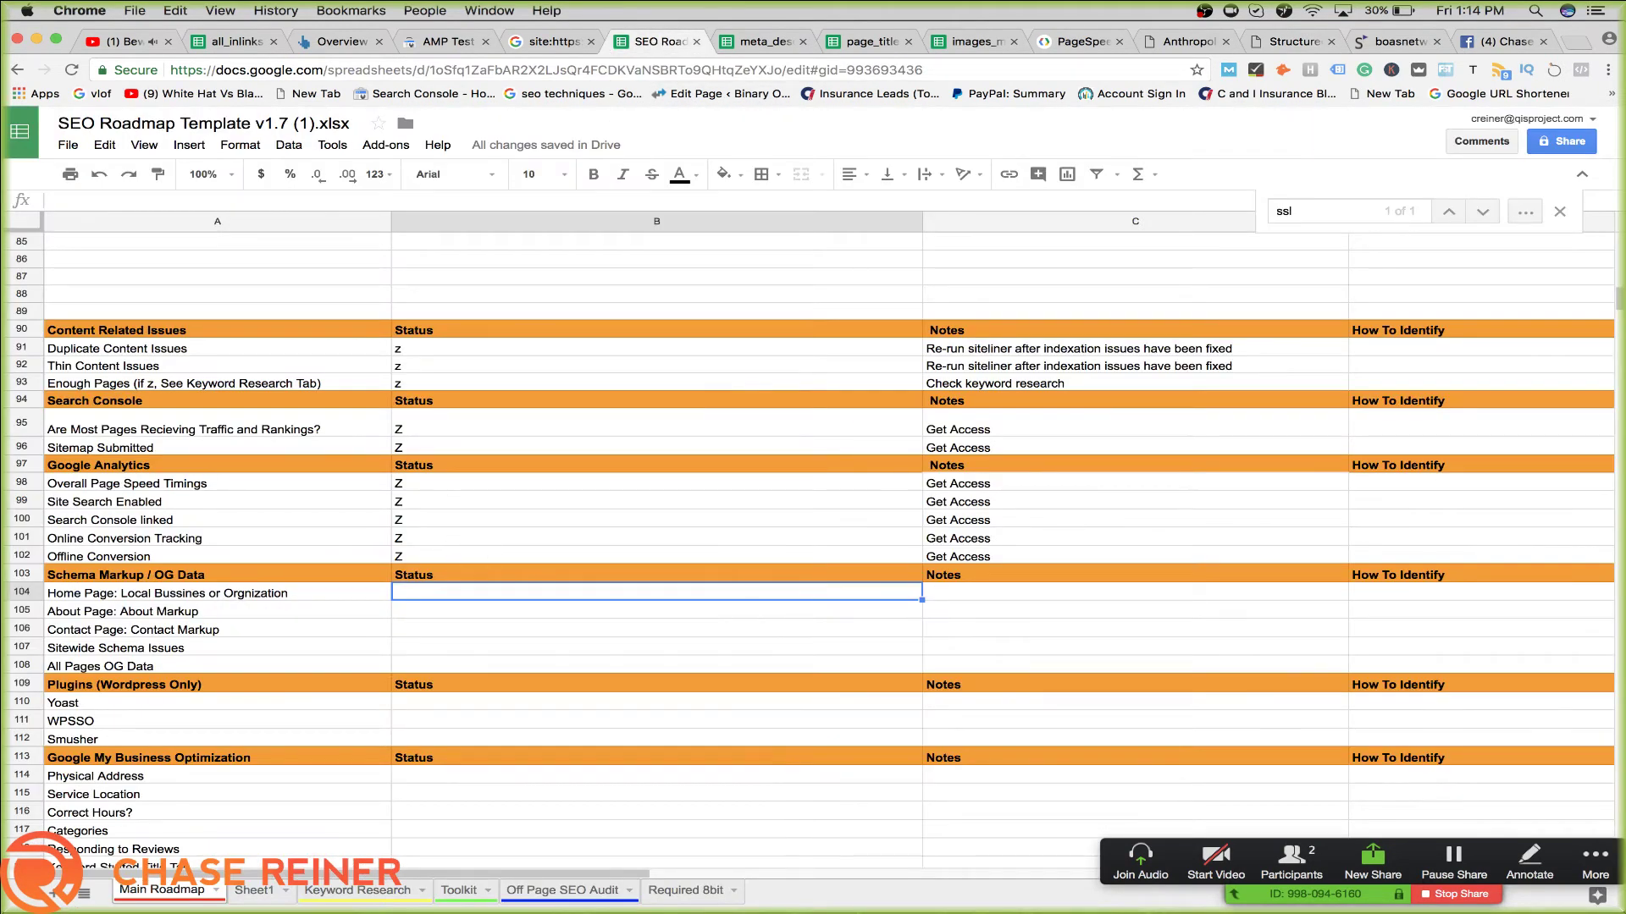
key("Return")
type("Z")
key("Return")
type("Z")
key("Return")
type("Z")
key("Return")
type("Z")
key("Return")
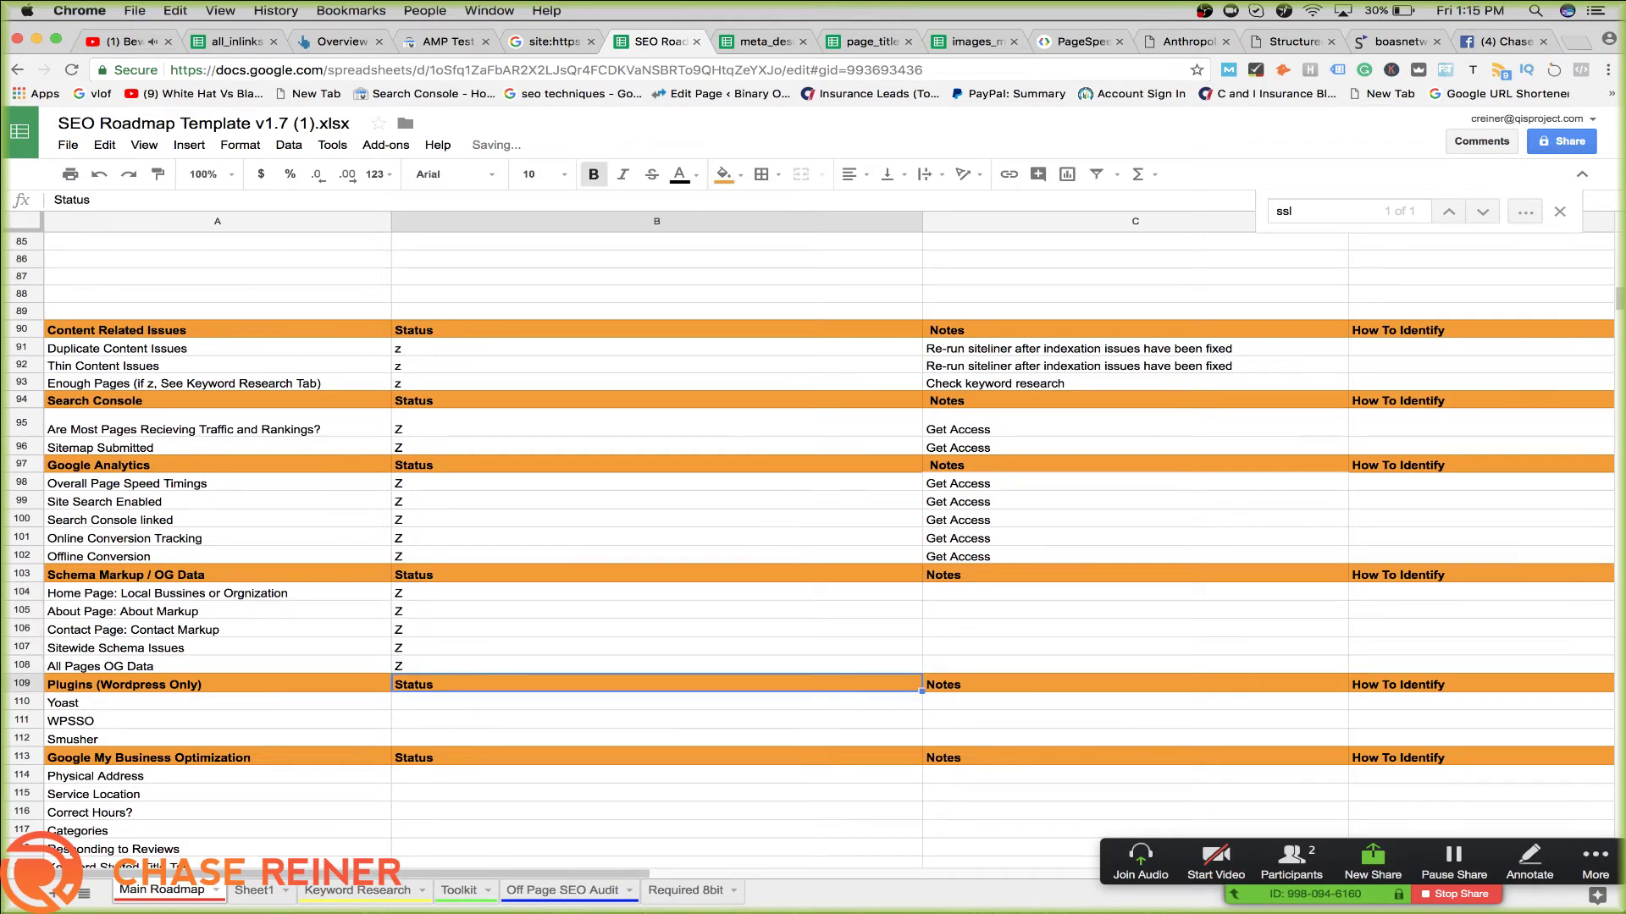
Enter z as the Status of the Yoast, WPSSO and Smusher rows, keeping the section's Status heading intact
scroll(491, 582, "down", 1)
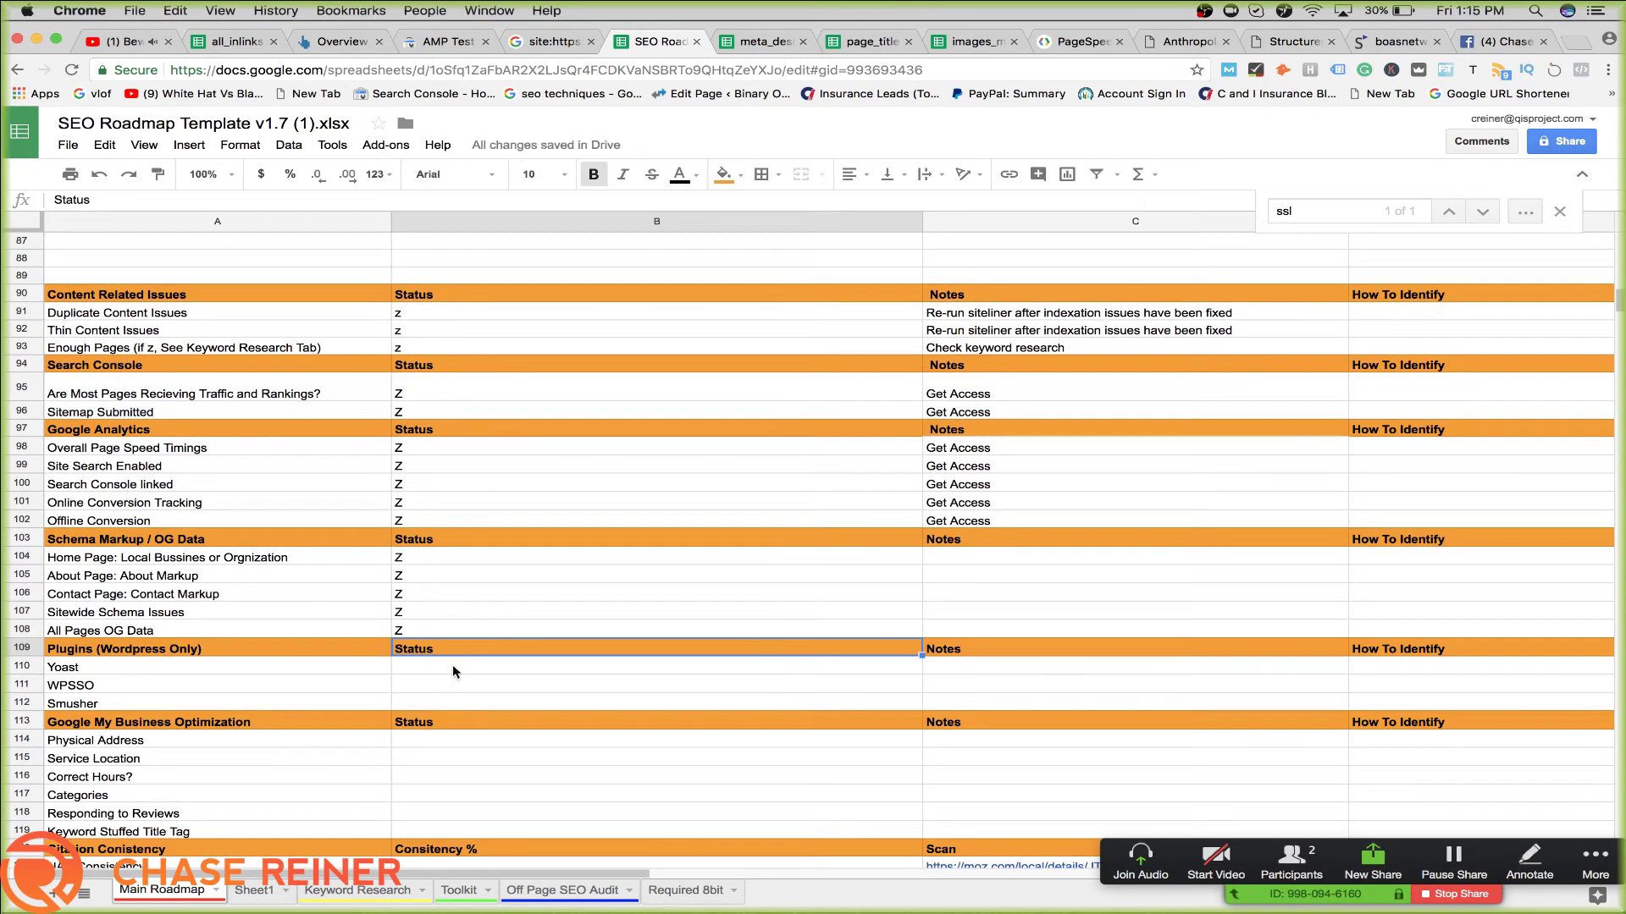
type("z")
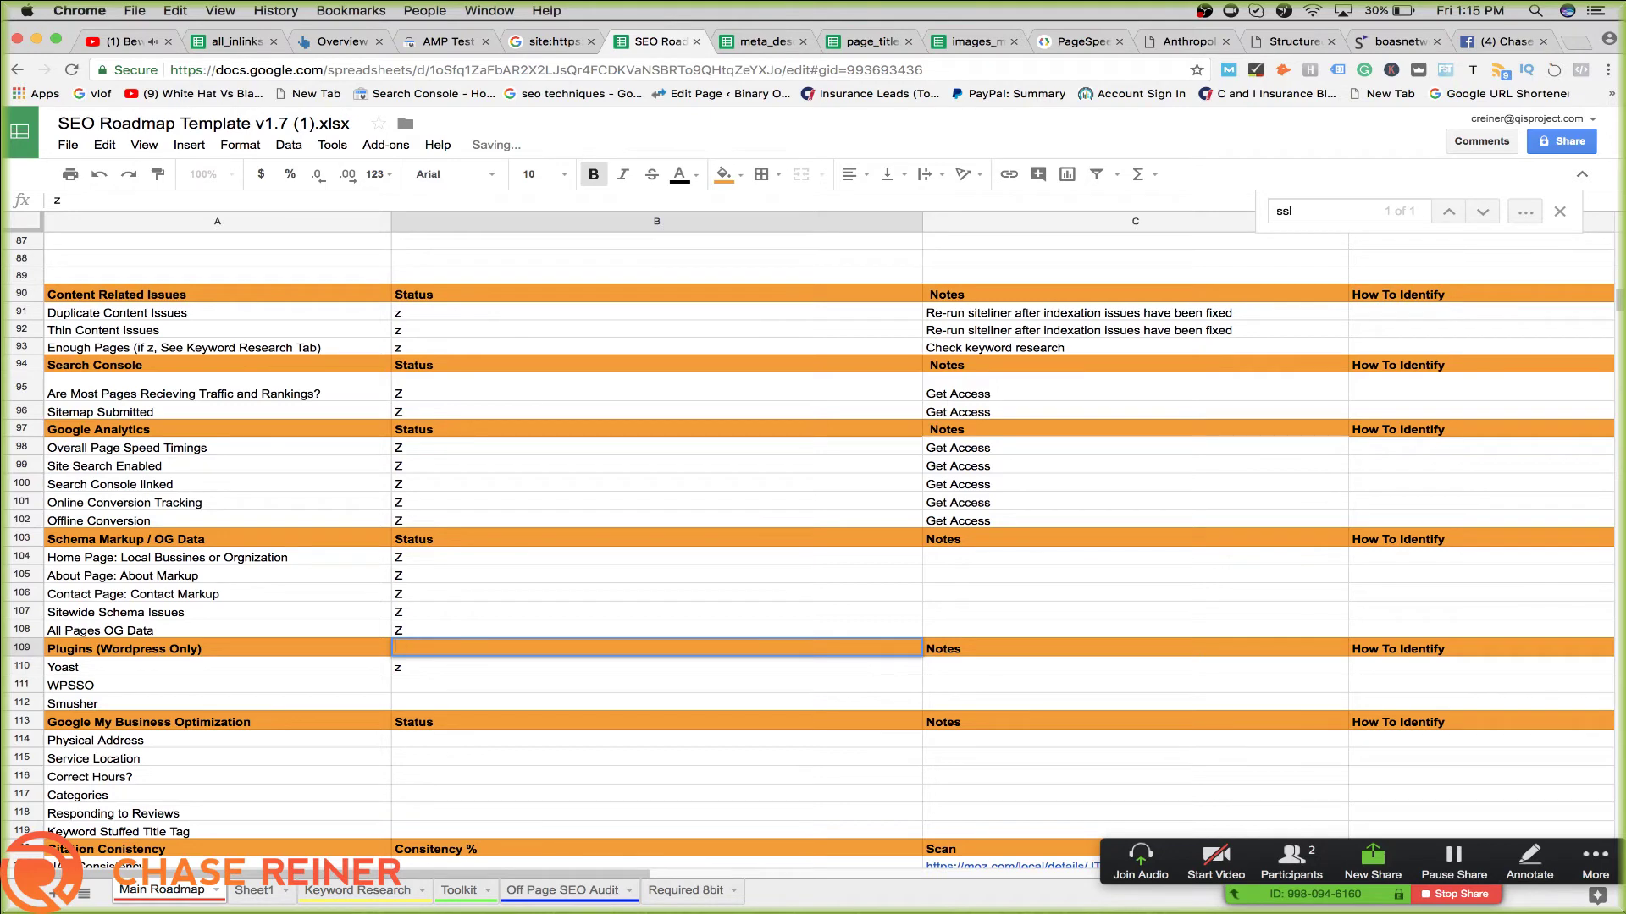
left_click(455, 754)
key("ctrl+z")
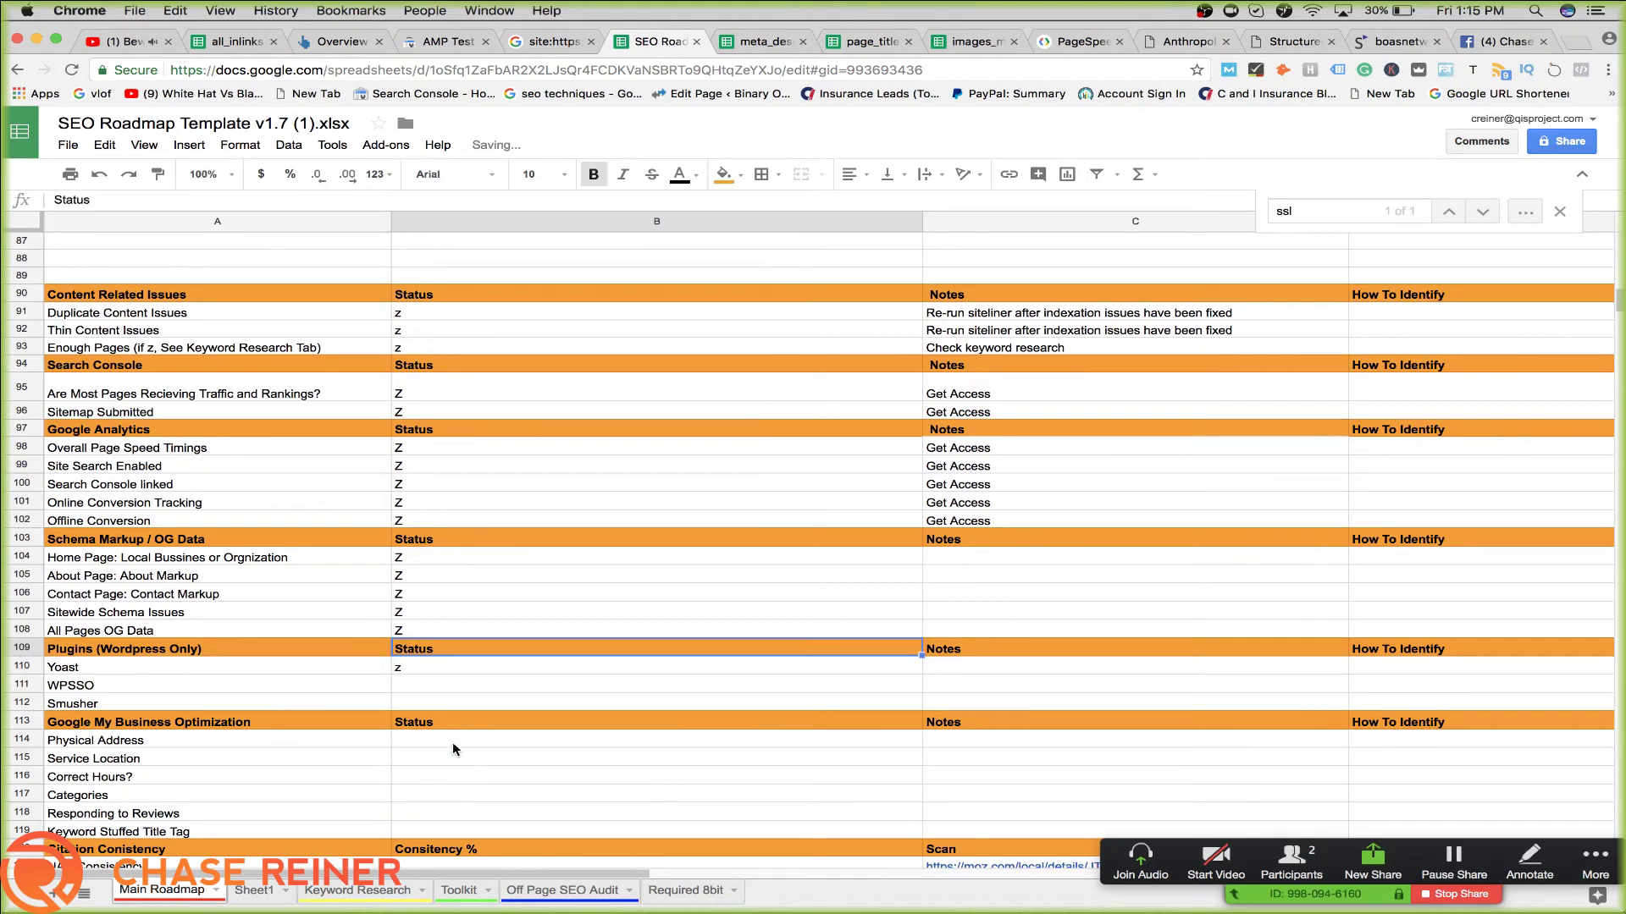
left_click(428, 698)
type("z")
key("Up")
type("z")
key("Down")
key("Down")
key("Down")
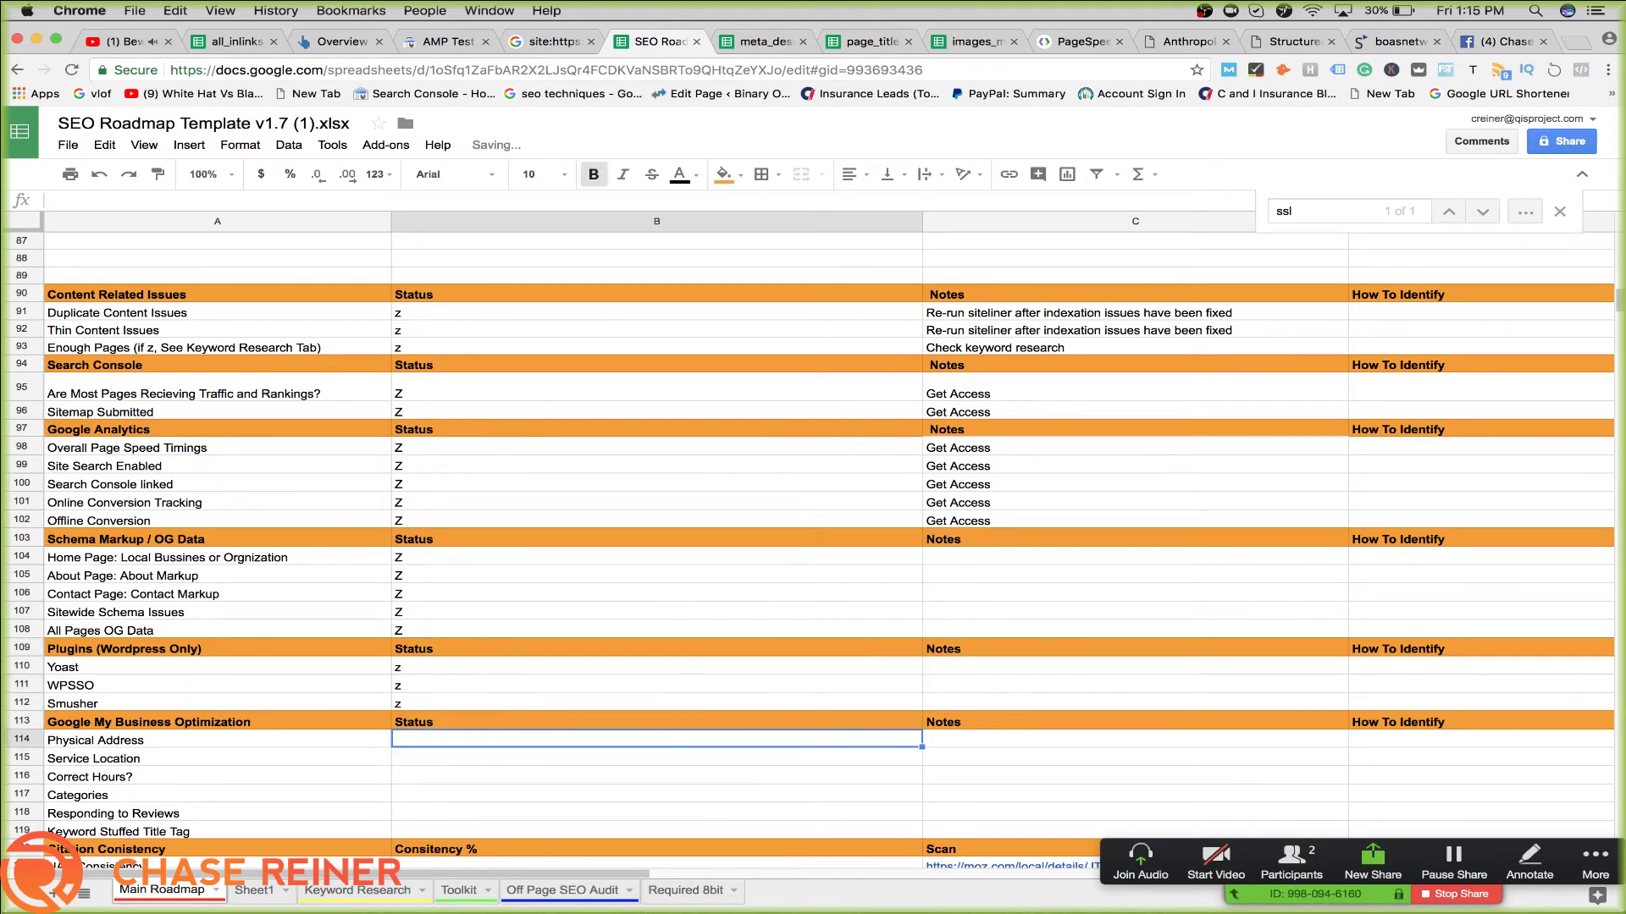
Enter z as the Status of all Google My Business Optimization rows, from Physical Address to Keyword Stuffed Title Tag
key("Down")
key("Down")
scroll(519, 651, "down", 1)
left_click(476, 708)
type("z z z z z")
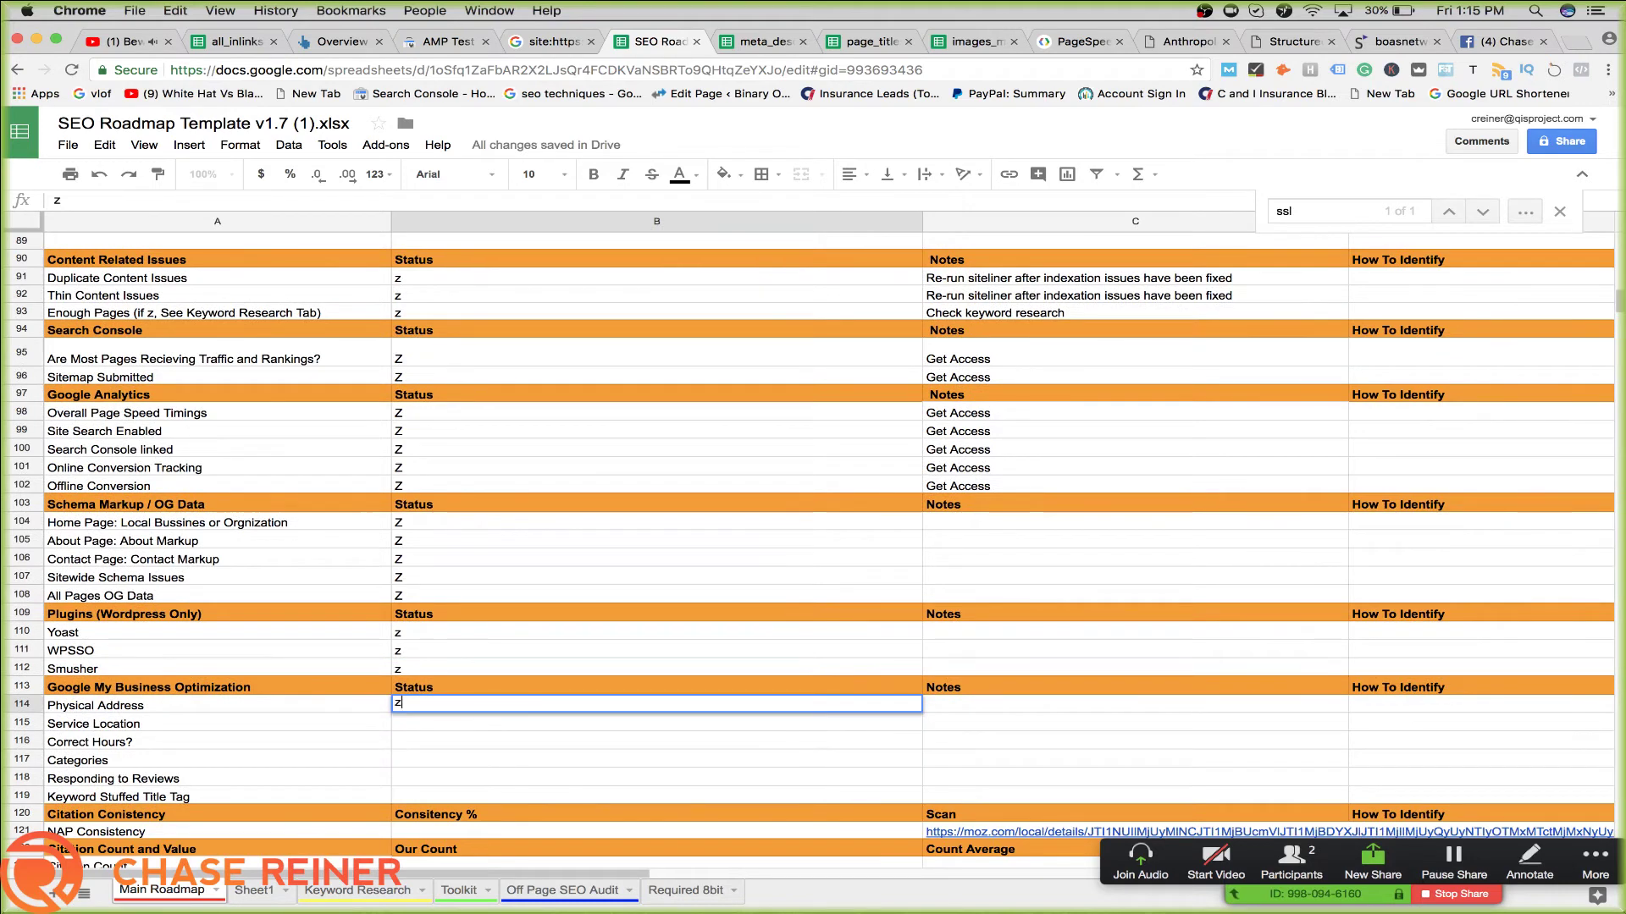
key("Return")
type("z")
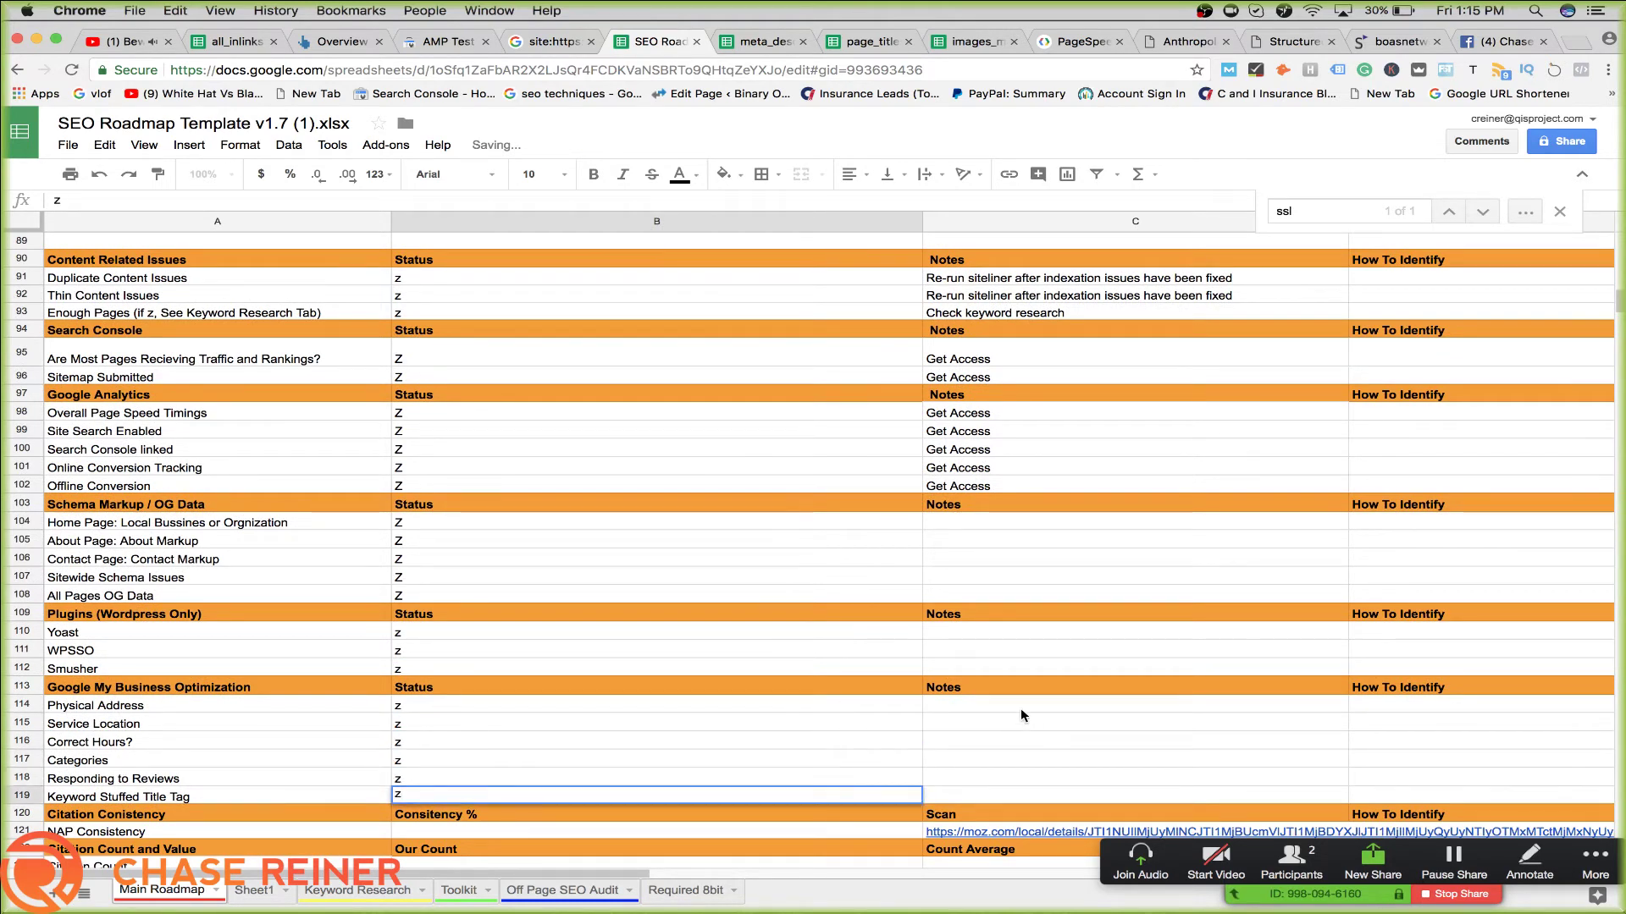
Enter the note "Need to setup" for the Physical Address row
left_click(1021, 712)
type("Need to se")
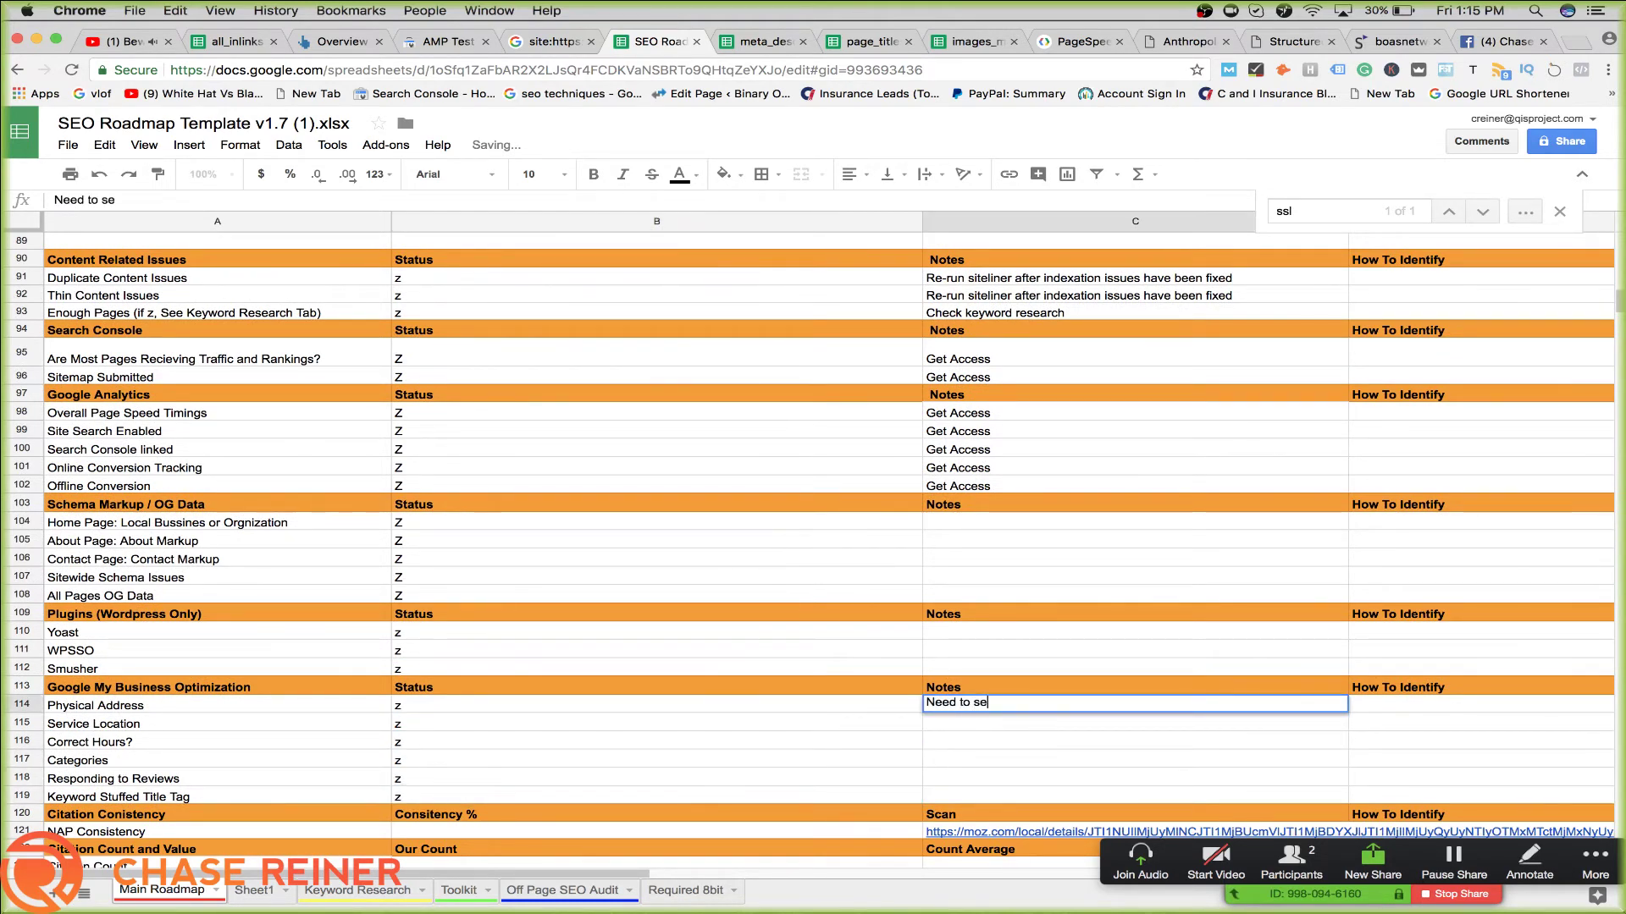
type("tup")
key("Tab")
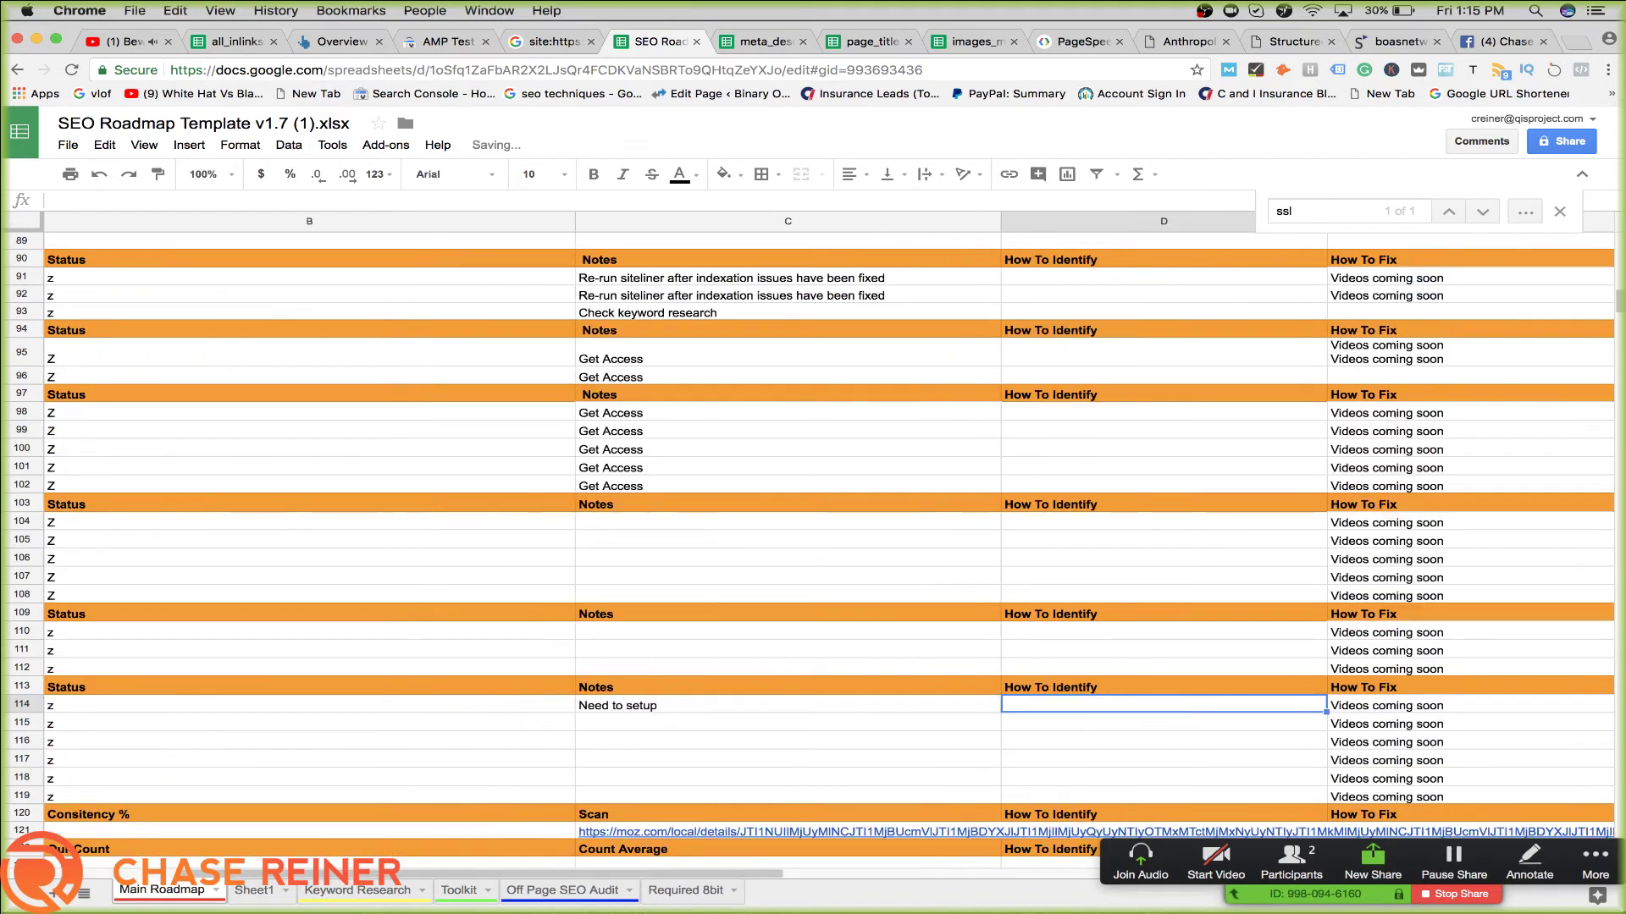
scroll(1096, 737, "left", 5)
left_click(1096, 739)
left_click(1095, 719)
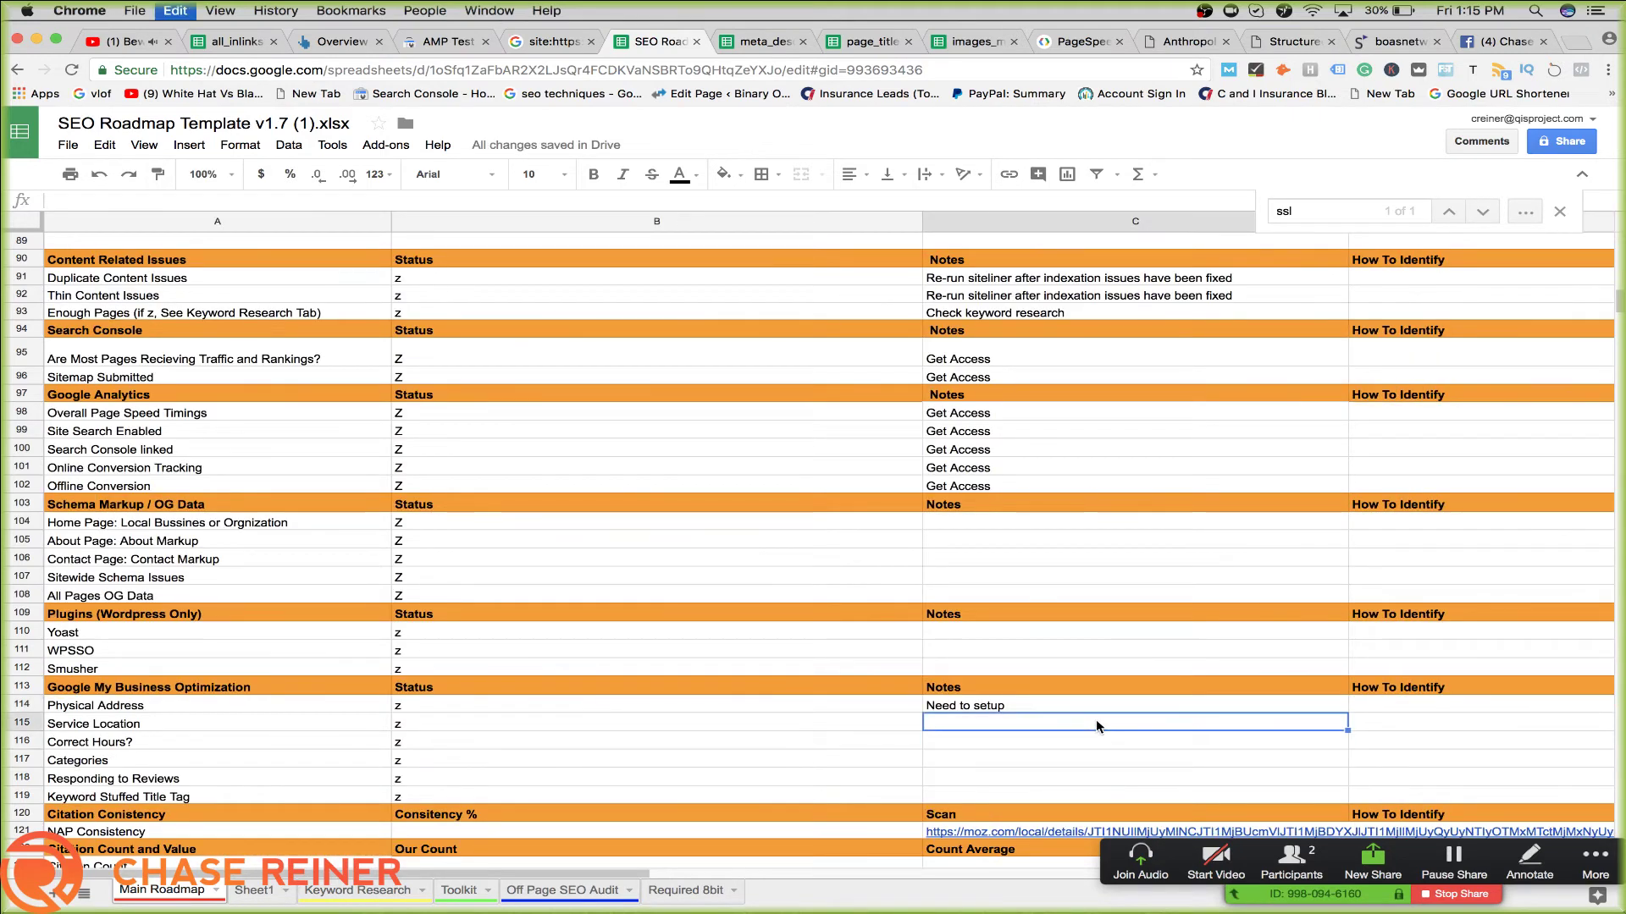
Add the note "Need to setup" to the Service Location, Correct Hours? and Categories rows
type("Need to setup")
key("Return")
type("Need to setup")
key("Return")
type("Need to setup")
key("Return")
key("Down")
key("Down")
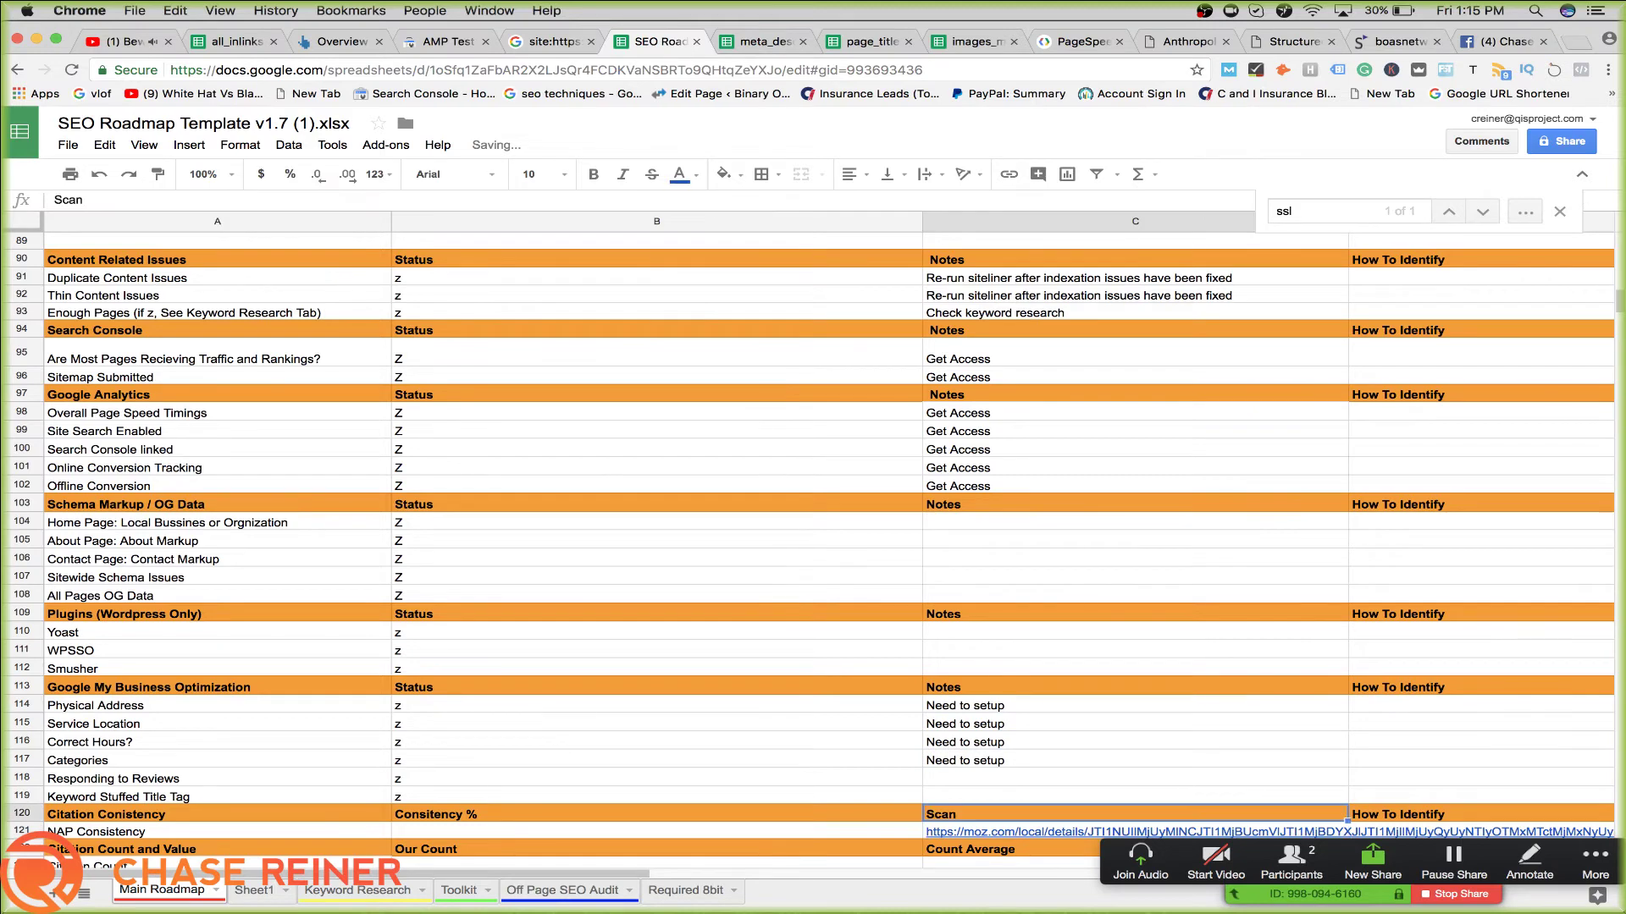
Add the note "Need to setup" to the Responding to Reviews and Keyword Stuffed Title Tag rows
key("Up")
key("Up")
key("ctrl+v")
key("Down")
key("ctrl+v")
scroll(813, 550, "down", 1)
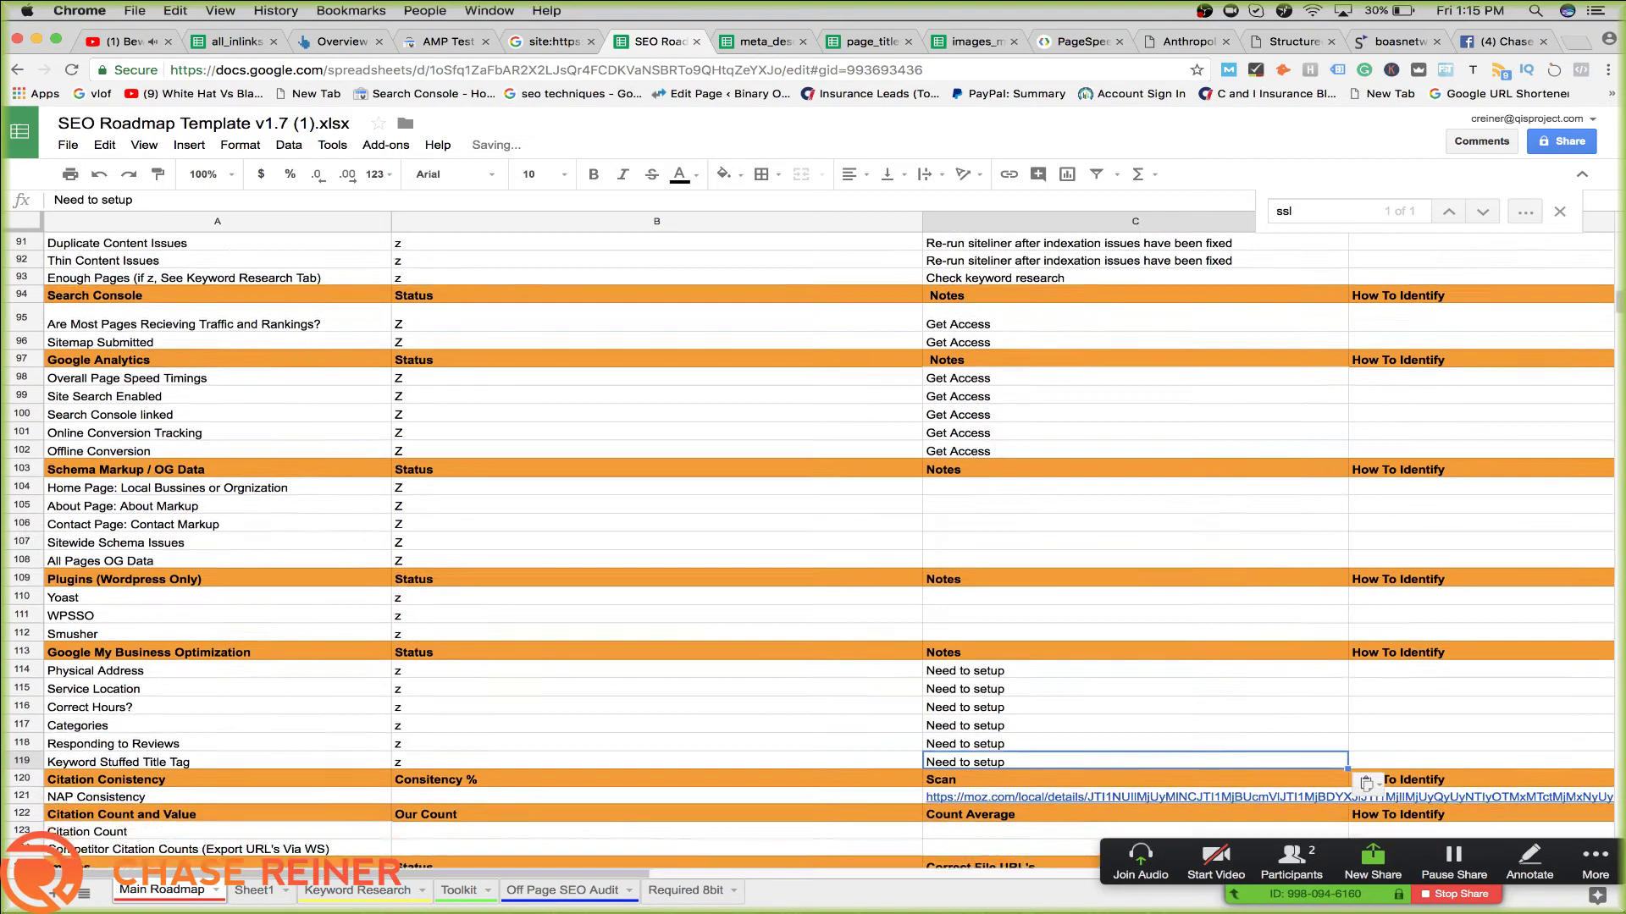
Enter z as the NAP Consistency percentage and replace its Moz scan link with "Need to setup"
scroll(809, 726, "down", 2)
scroll(804, 729, "down", 1)
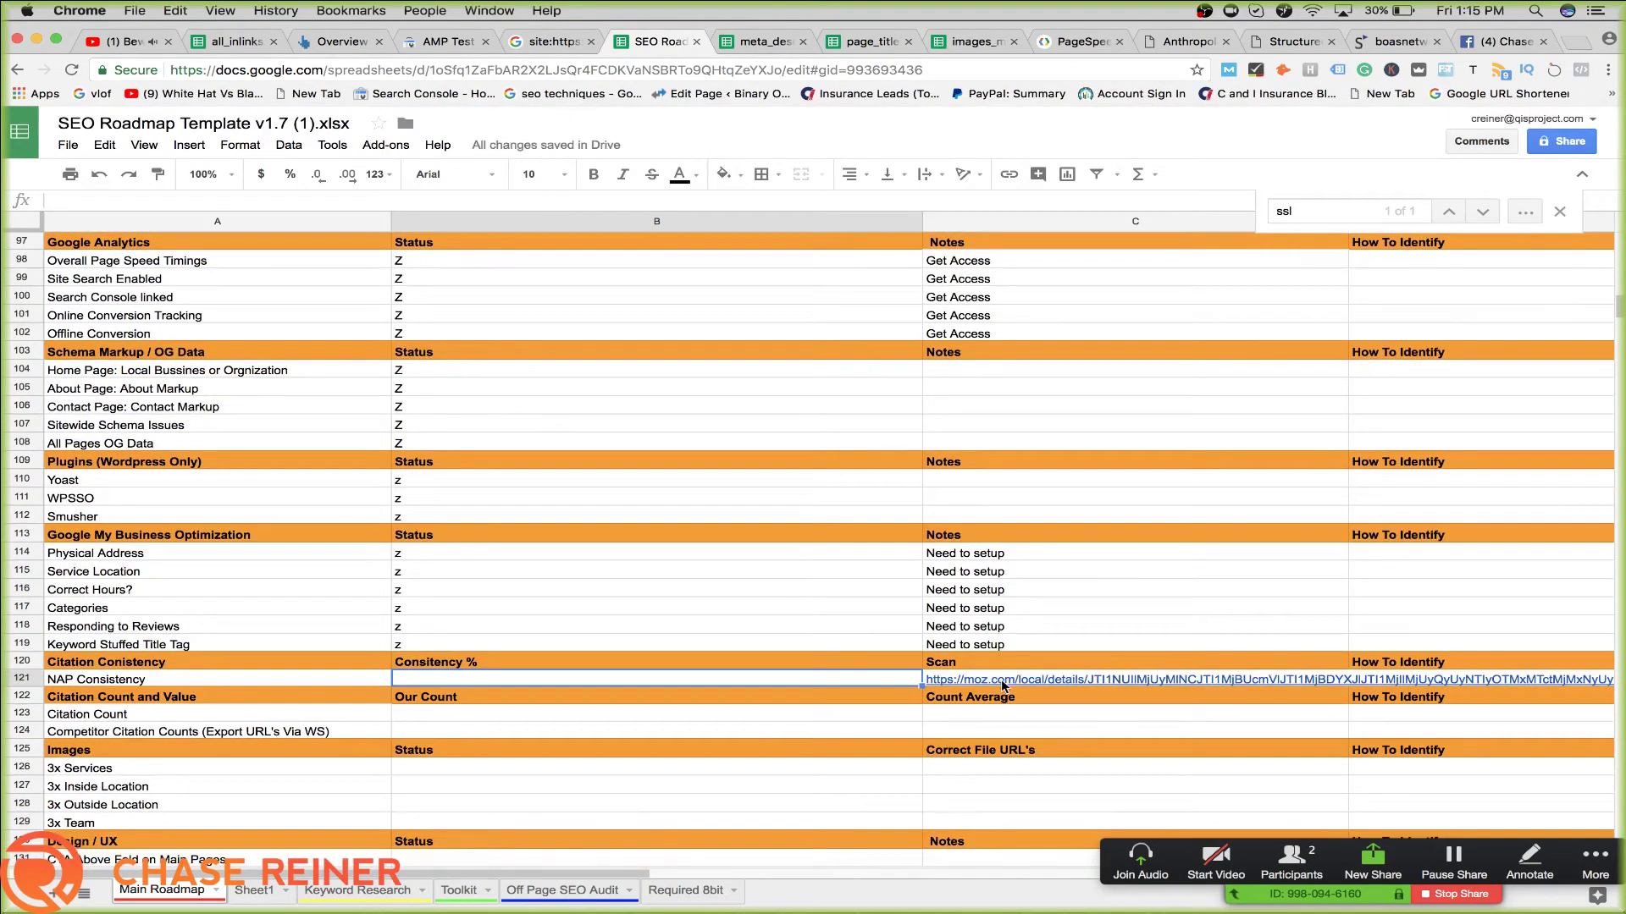
left_click(1001, 679)
left_click(667, 678)
scroll(654, 697, "down", 2)
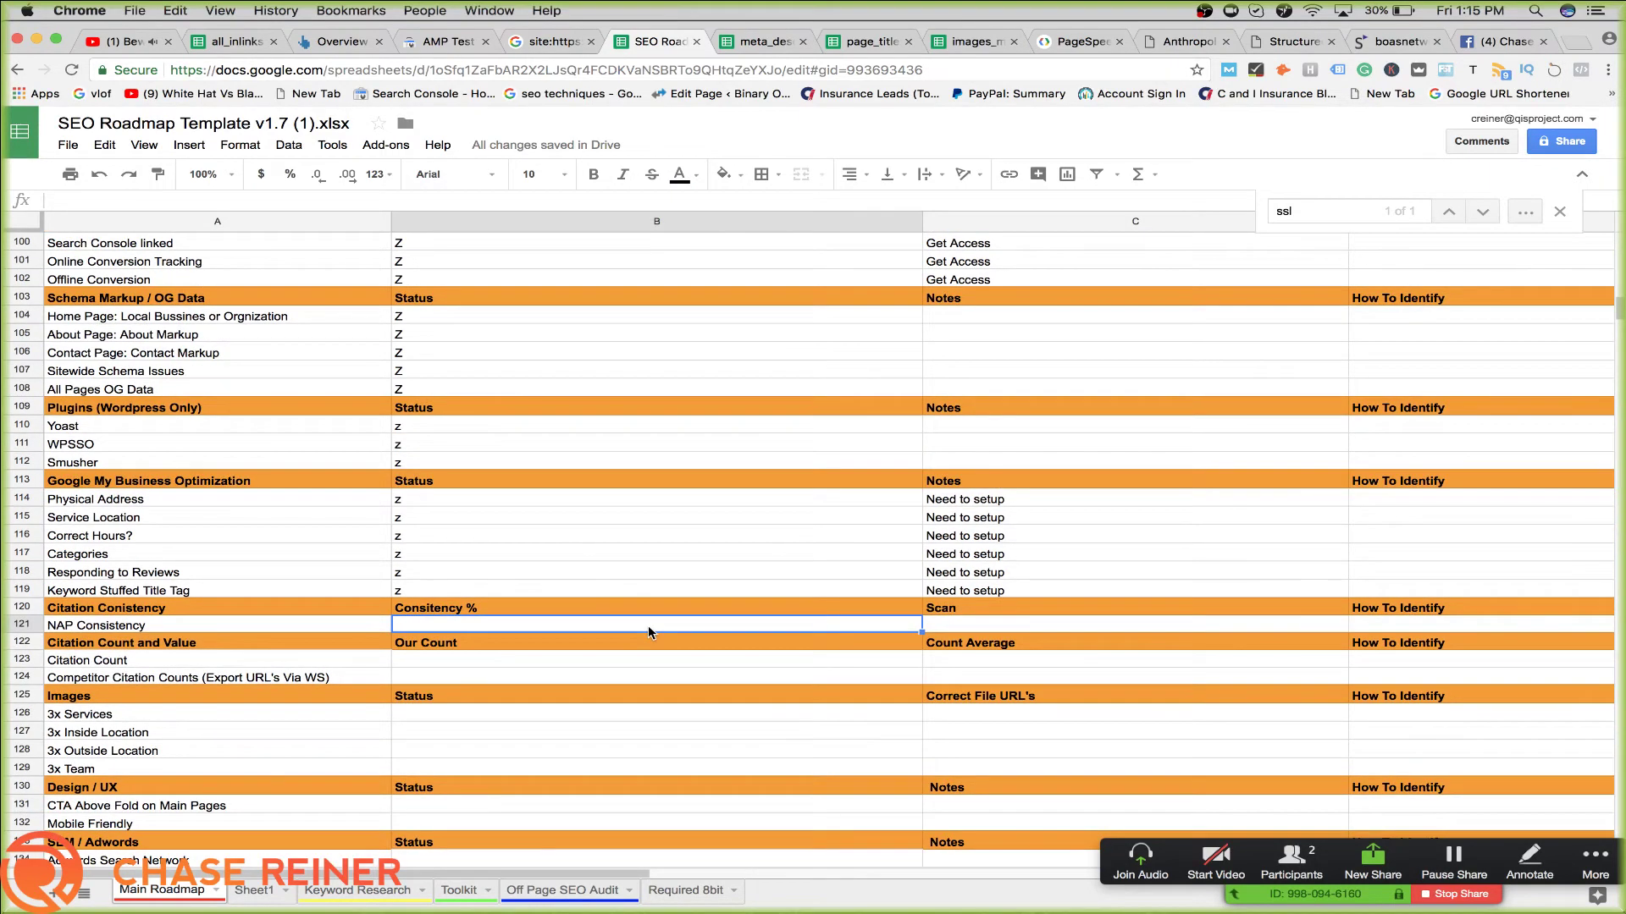
type("z")
left_click(966, 626)
type("Need to setup")
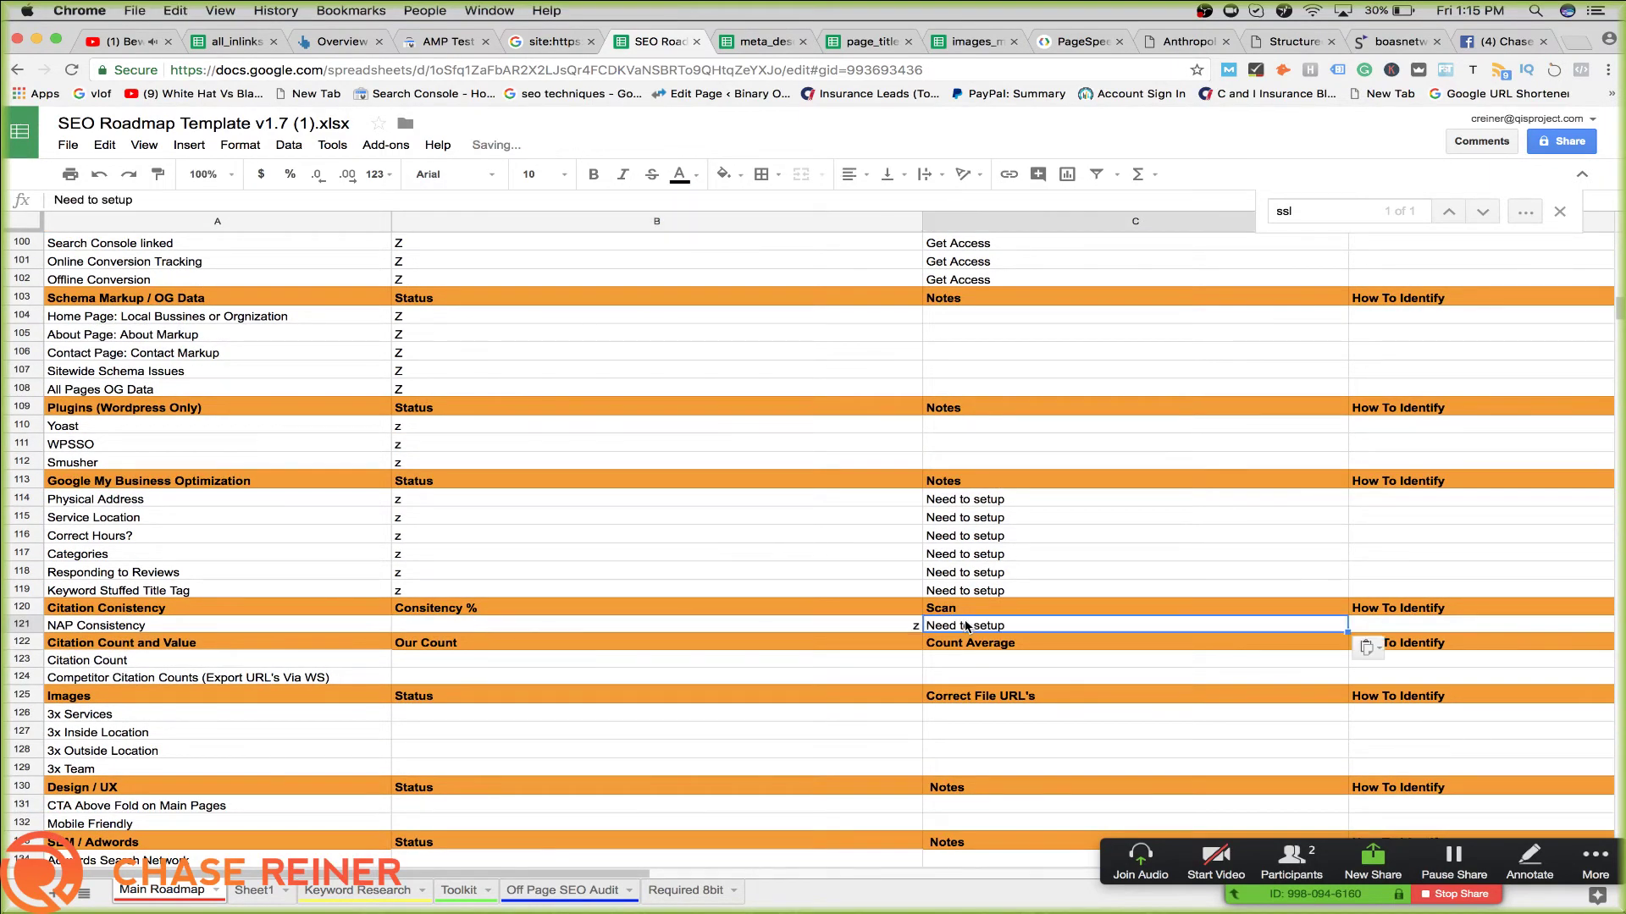
Enter z under Our Count for the Citation Count and Competitor Citation Counts rows
left_click(728, 661)
type("z")
left_click(718, 695)
type("z")
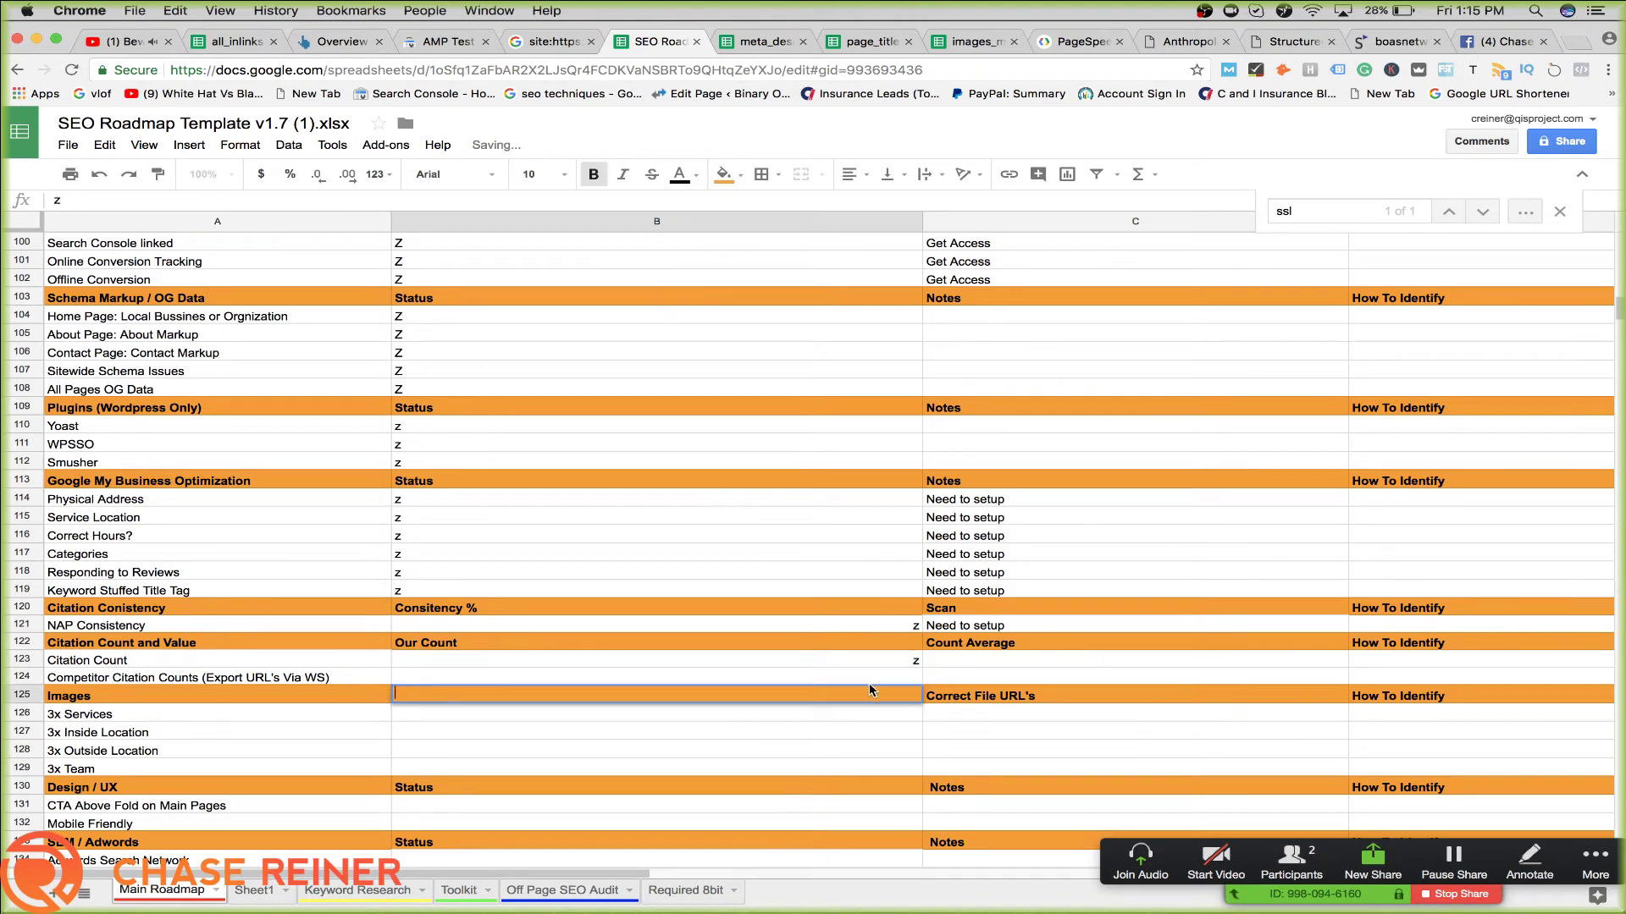
key("Escape")
left_click(872, 676)
type("z")
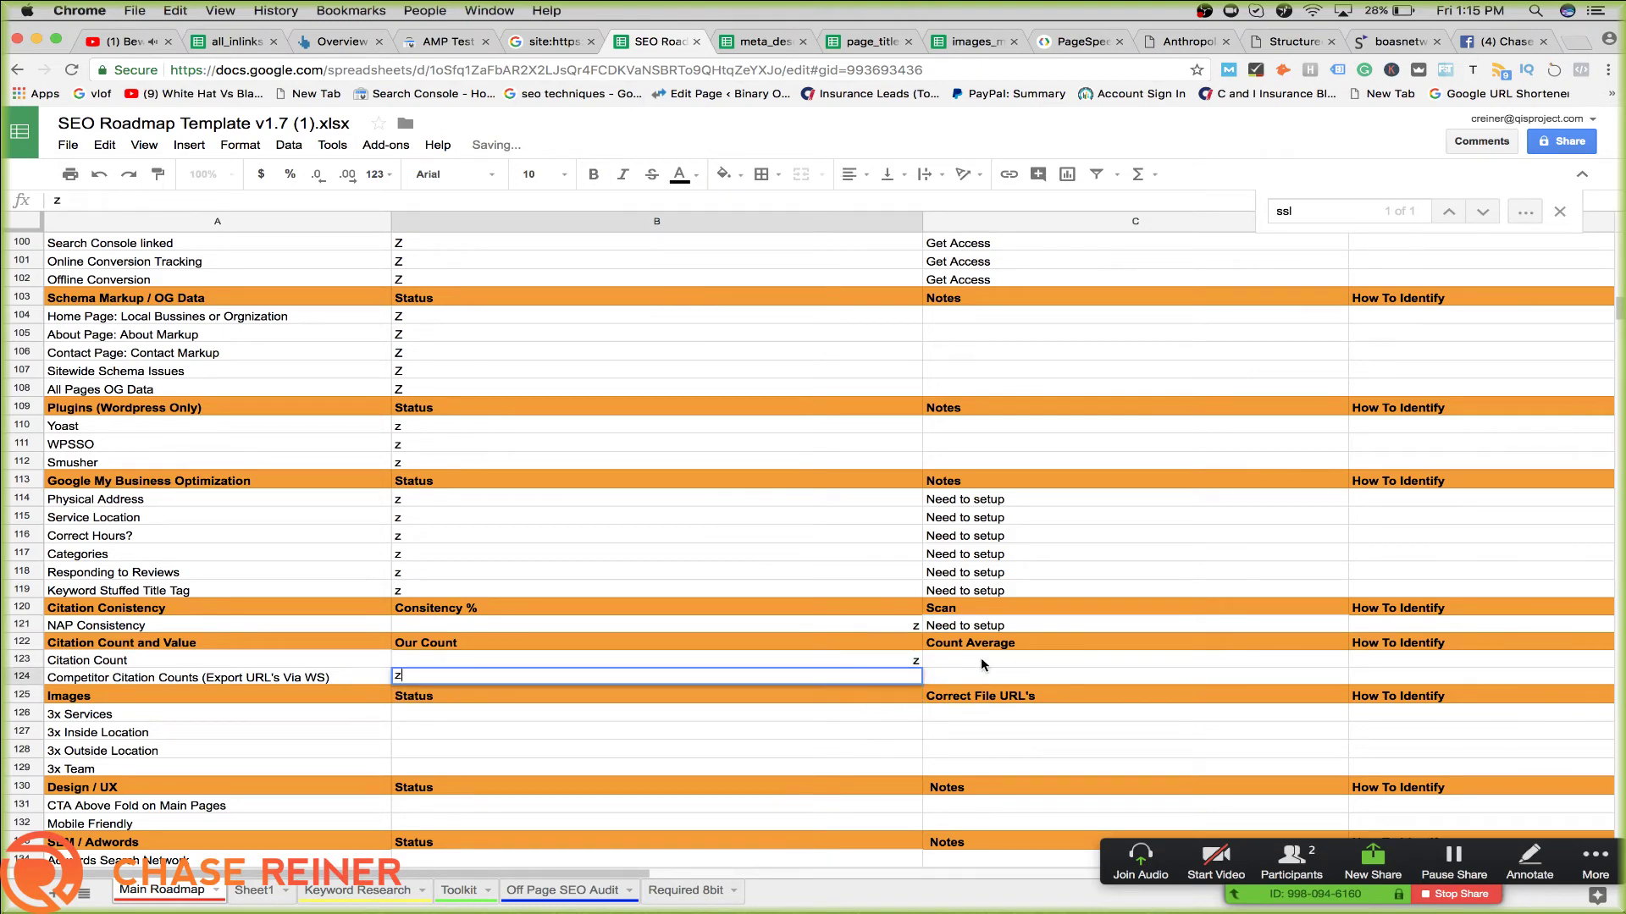
Enter "Need to setup" under Count Average for the Citation Count and Competitor Citation Counts rows
left_click(980, 657)
type("Need to setup")
key("Down")
type("Need to setup")
key("Down")
key("Down")
key("Down")
Enter "Need to setup" under Correct File URL's for the 3x Services and 3x Inside Location image rows
scroll(978, 654, "down", 2)
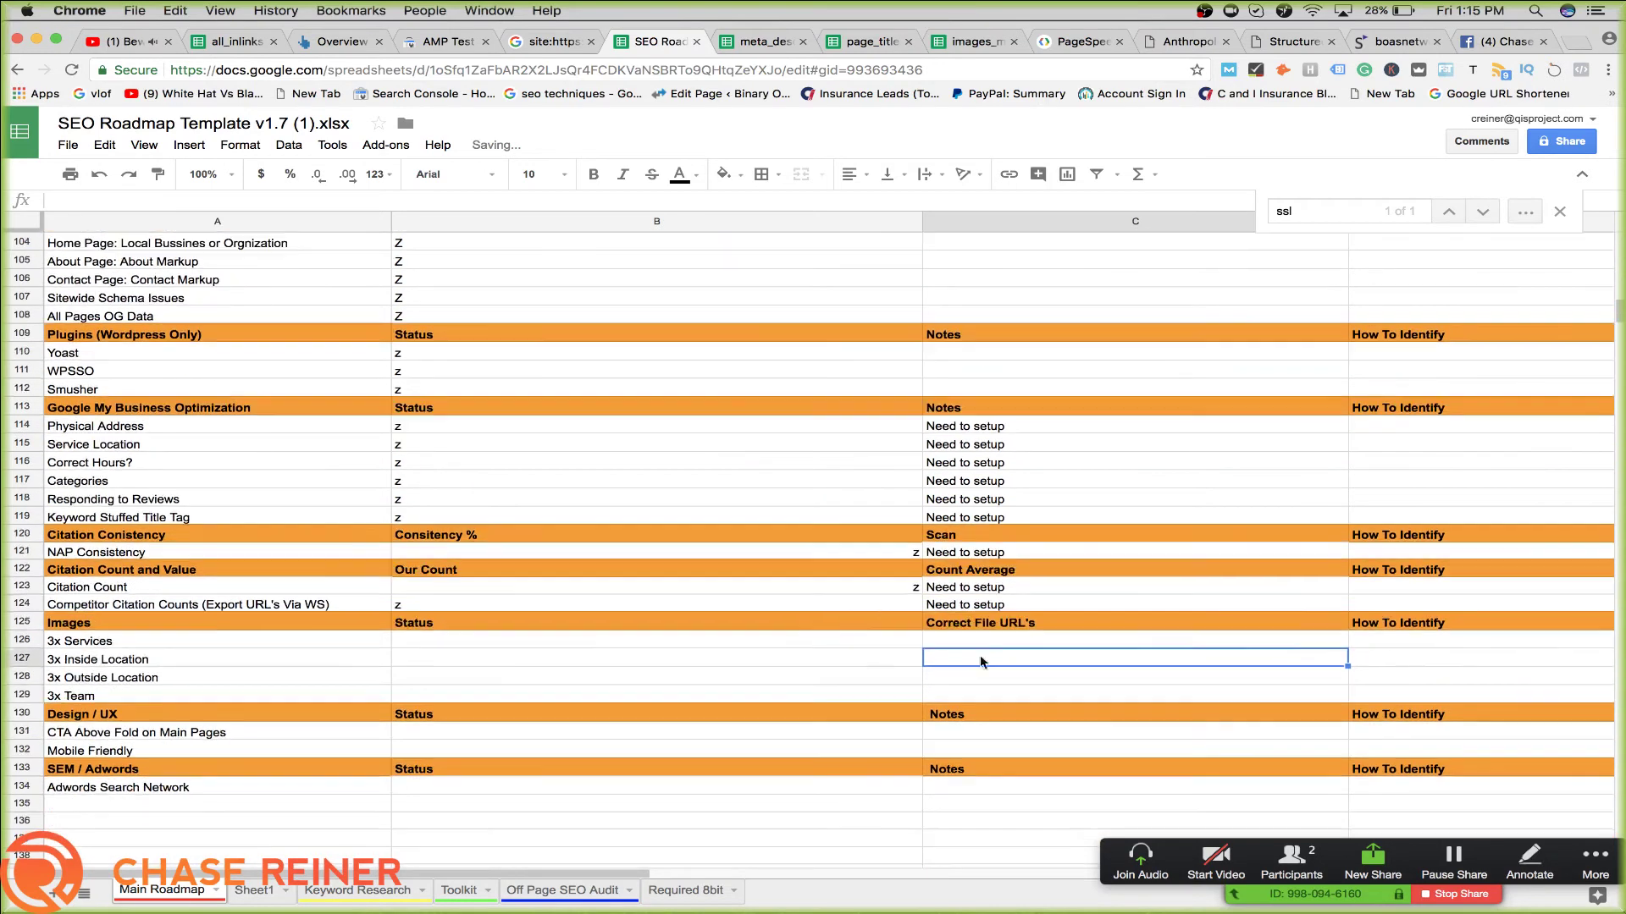
left_click(988, 646)
type("Need to setup")
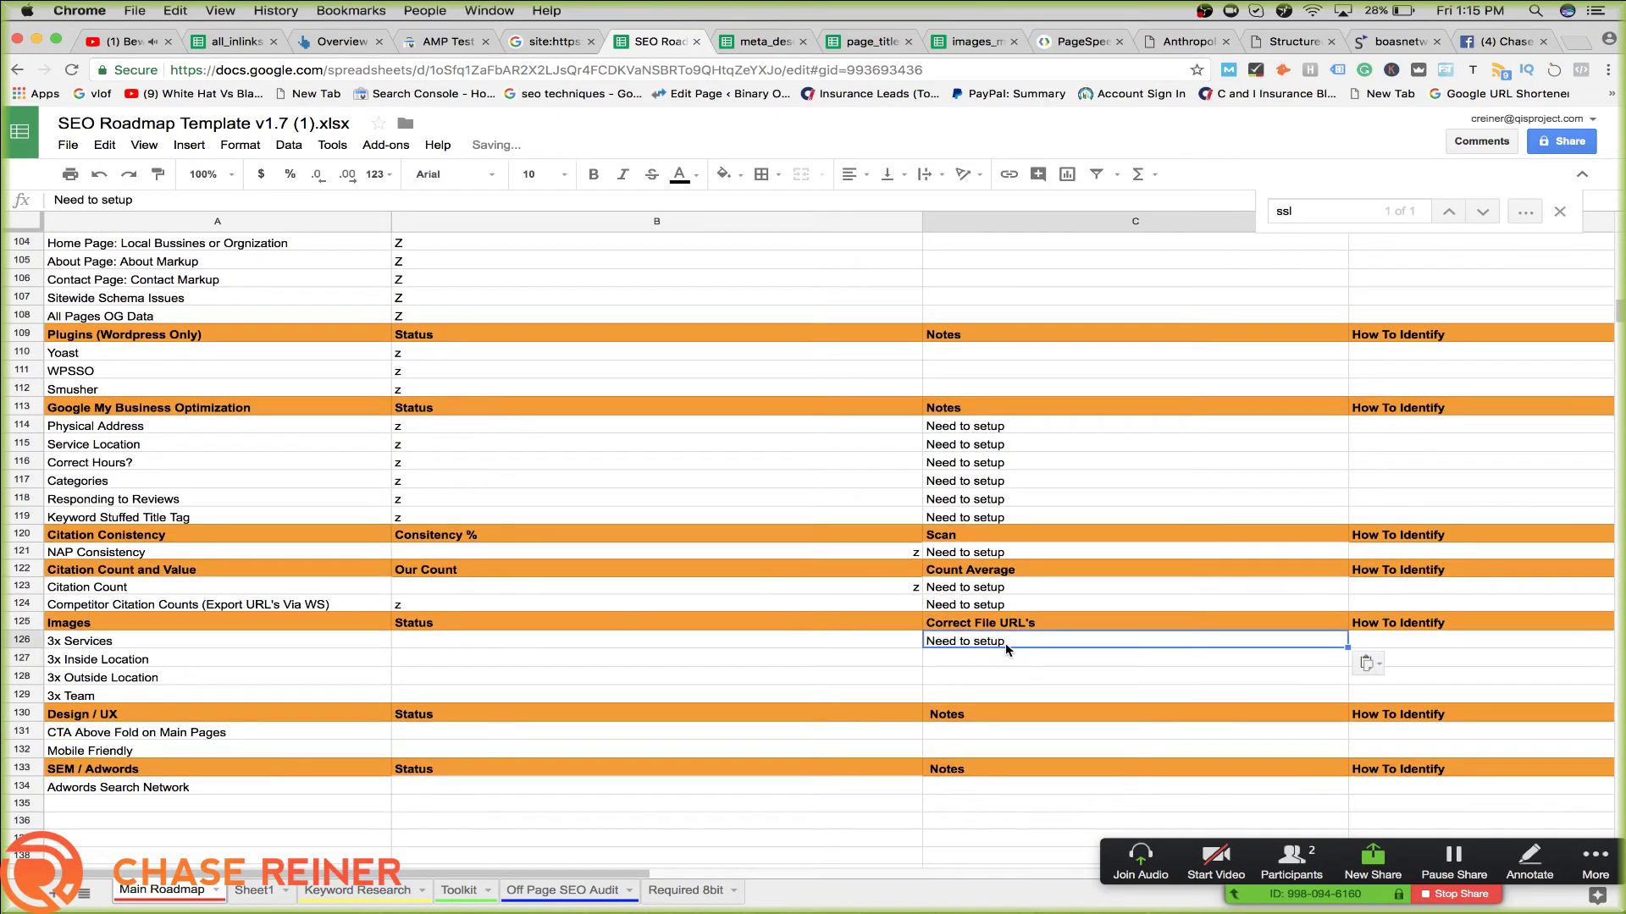
key("Down")
type("Need to setup")
key("Down")
key("Down")
key("Down")
key("Down")
key("Down")
key("Down")
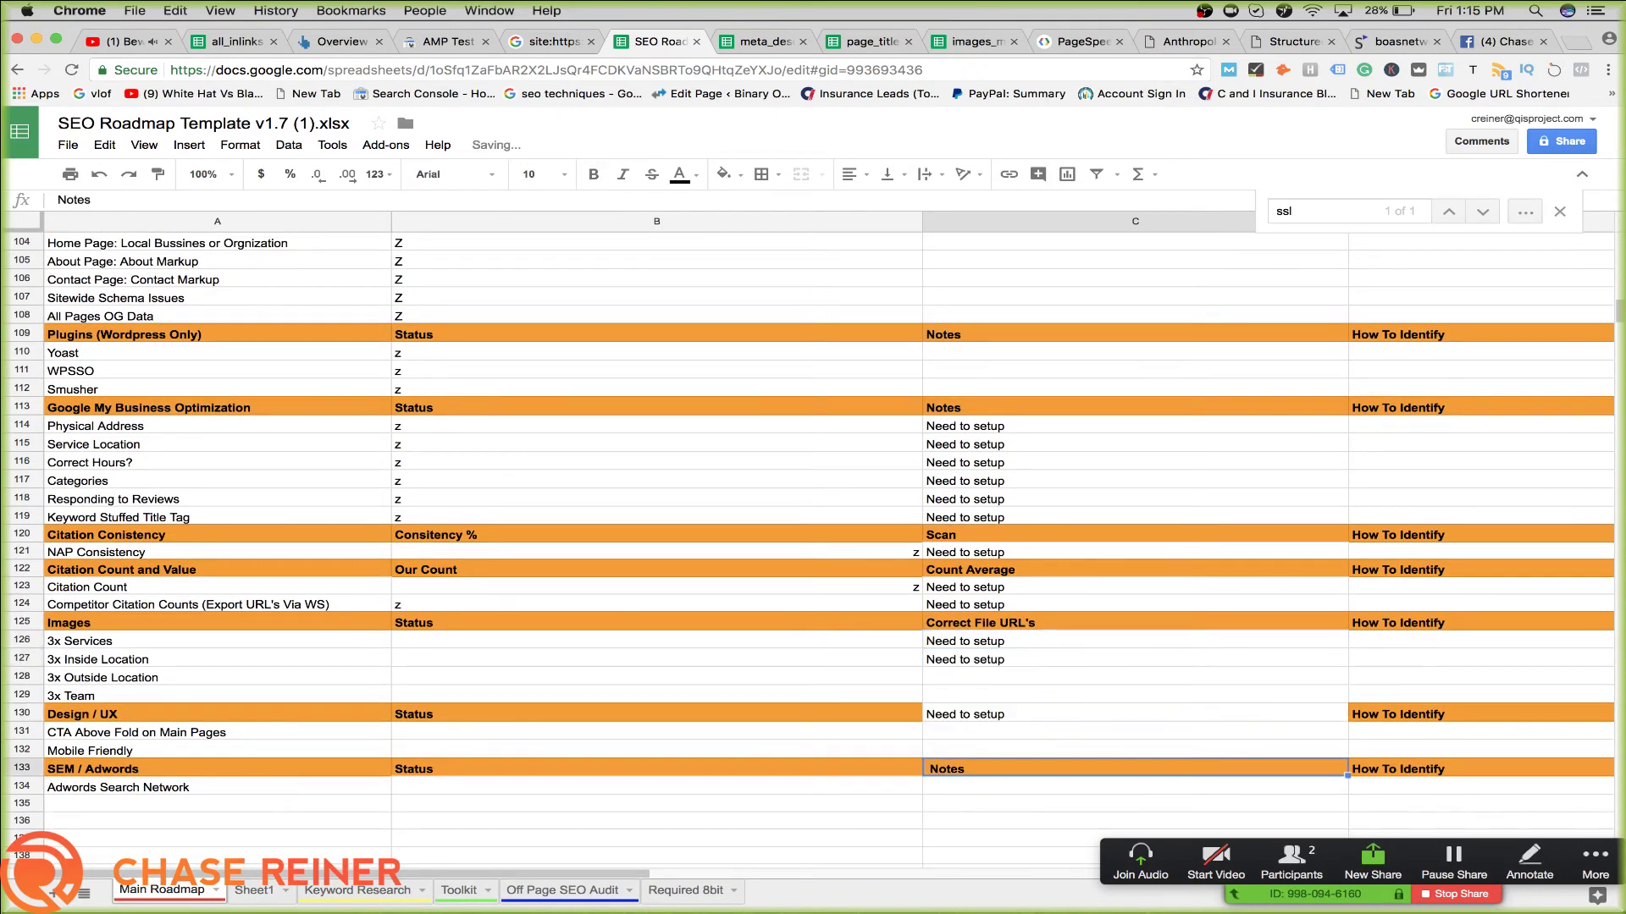
Restore the Design / UX Notes heading and enter "Need to setup" for the 3x Outside Location and 3x Team rows
key("Up")
key("Up")
key("Up")
key("Up")
key("Up")
key("Up")
key("Down")
key("Down")
key("Down")
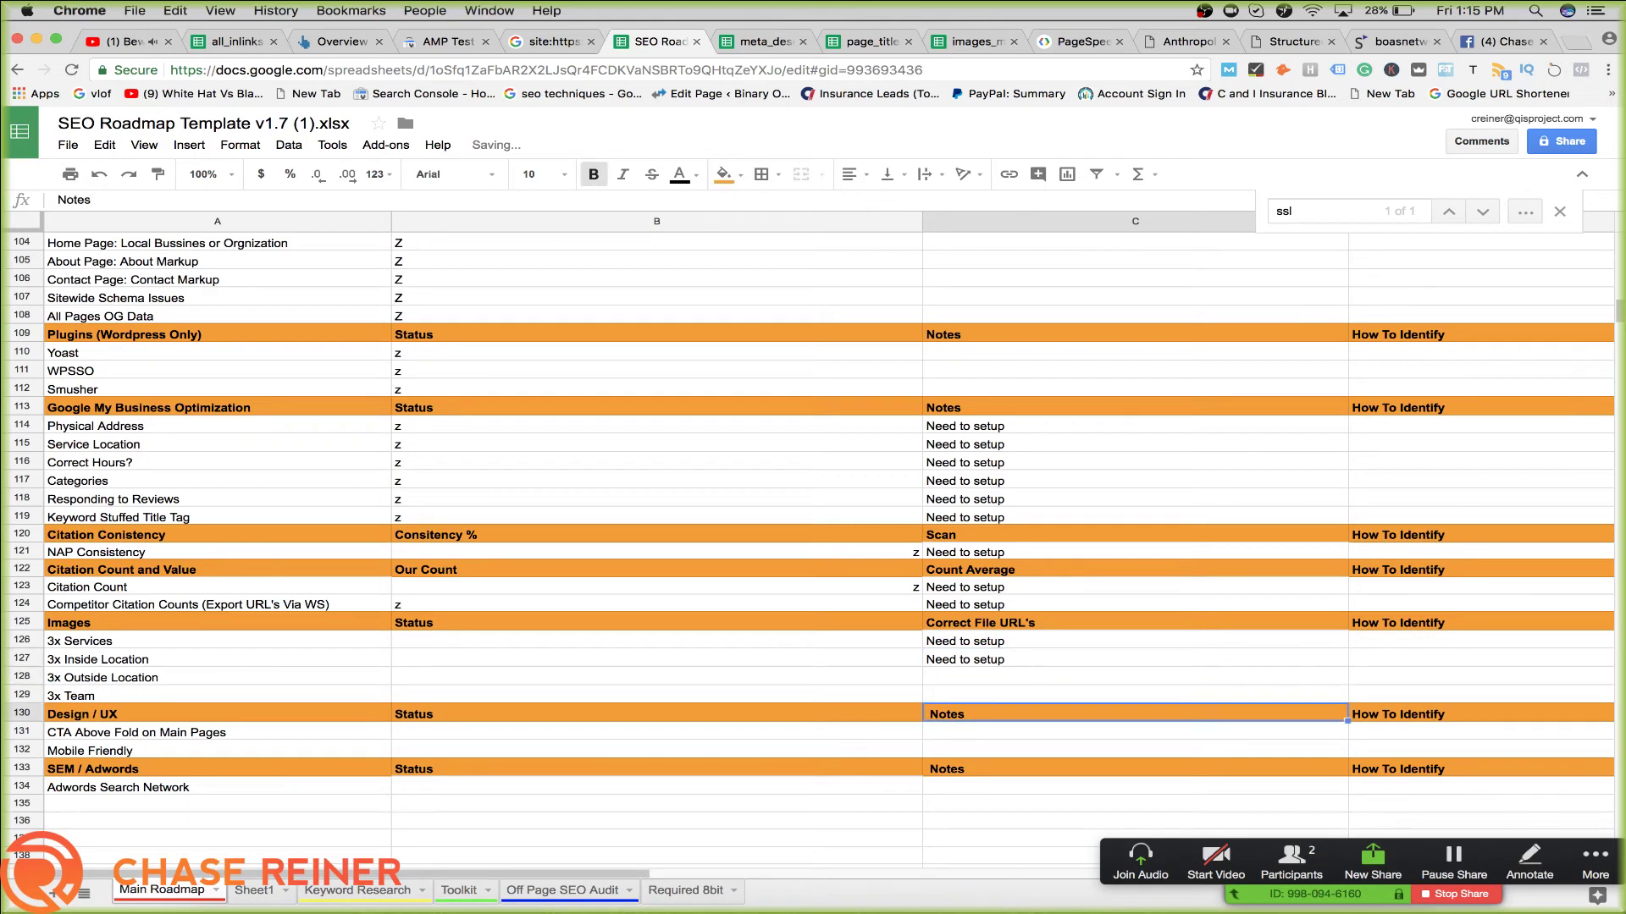
key("Up")
key("ctrl+v")
key("Up")
key("ctrl+v")
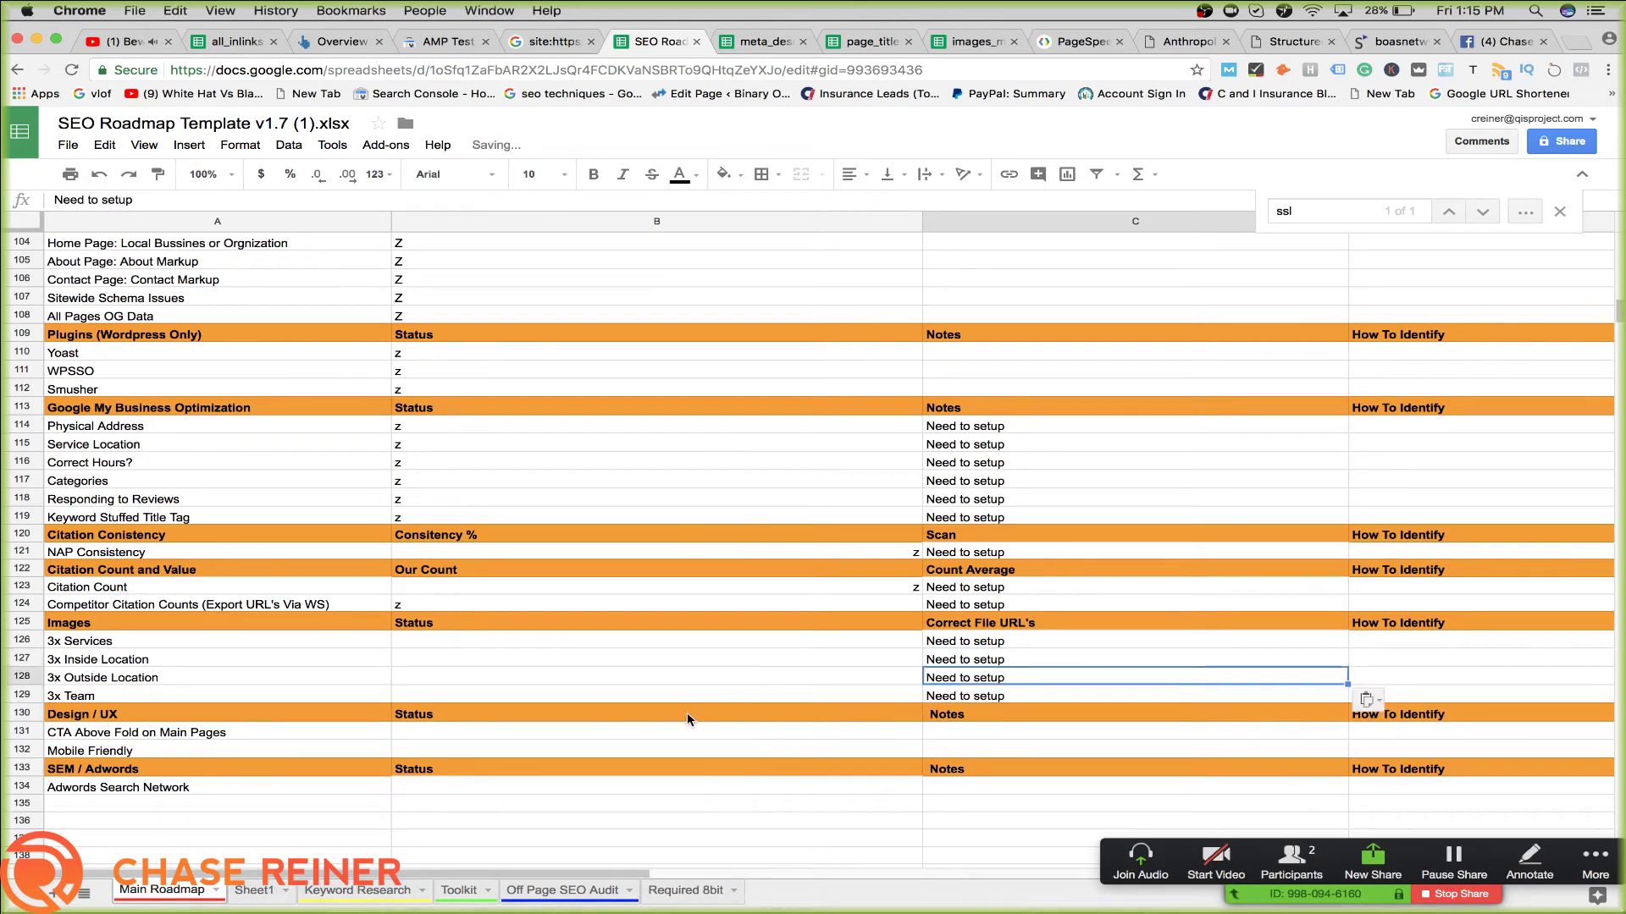
Enter z as the Status of the CTA Above Fold on Main Pages and Mobile Friendly rows
left_click(683, 714)
left_click(684, 732)
type("z")
key("Return")
type("z")
Enter z as the Status of all four Images rows, from 3x Team up to 3x Services
left_click(673, 702)
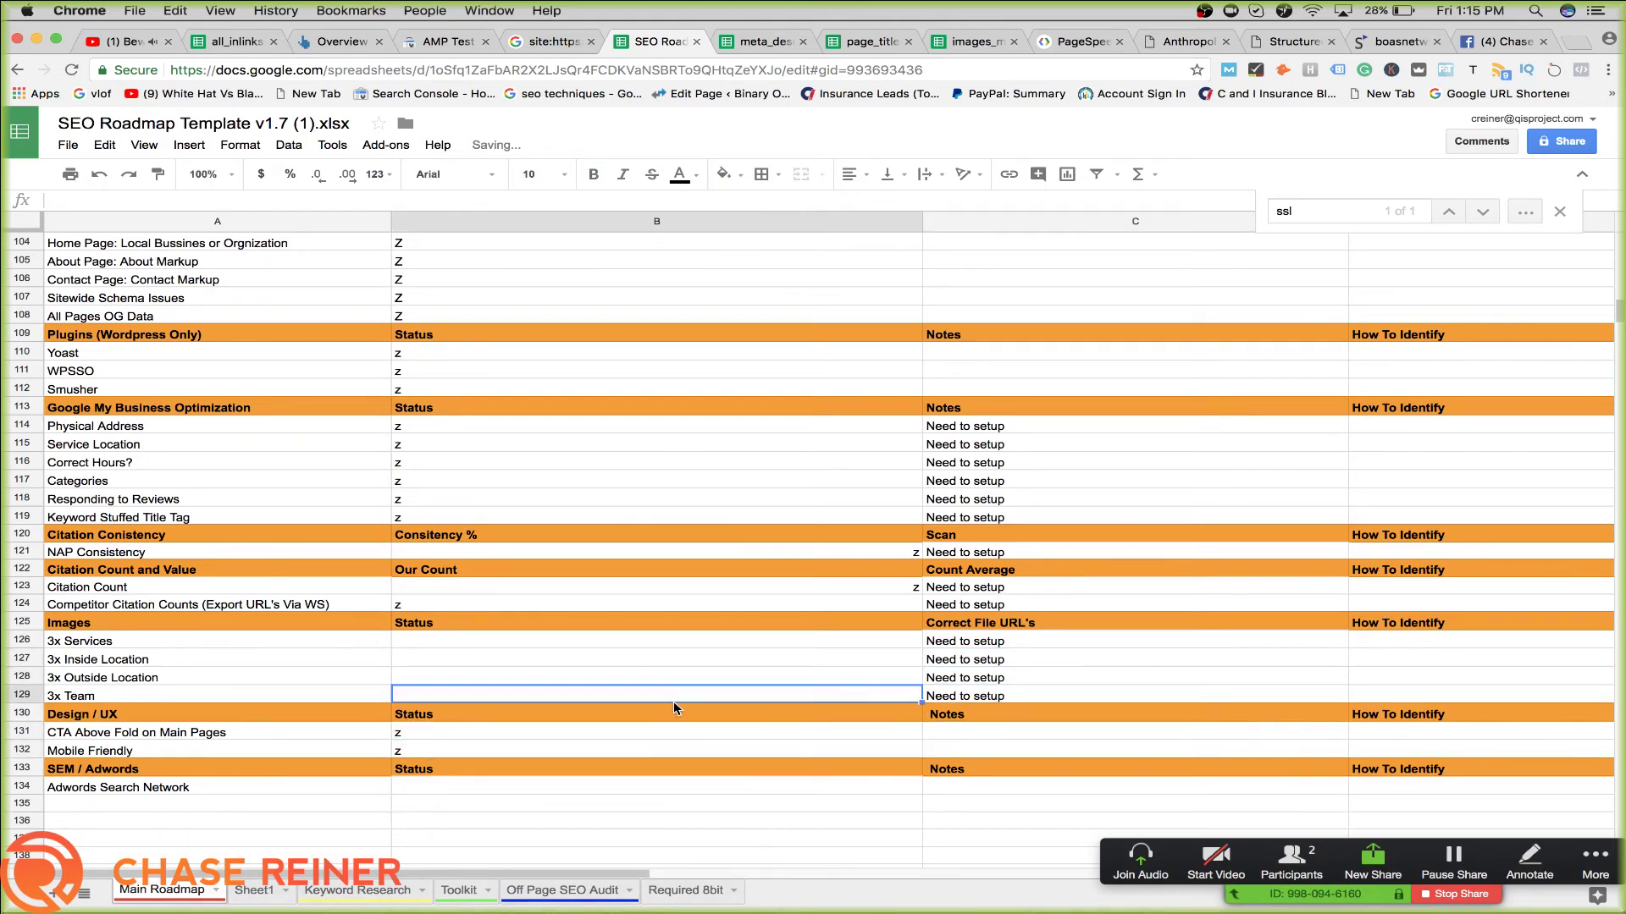
type("z")
key("Up")
type("z")
key("Up")
type("z")
key("Up")
type("z")
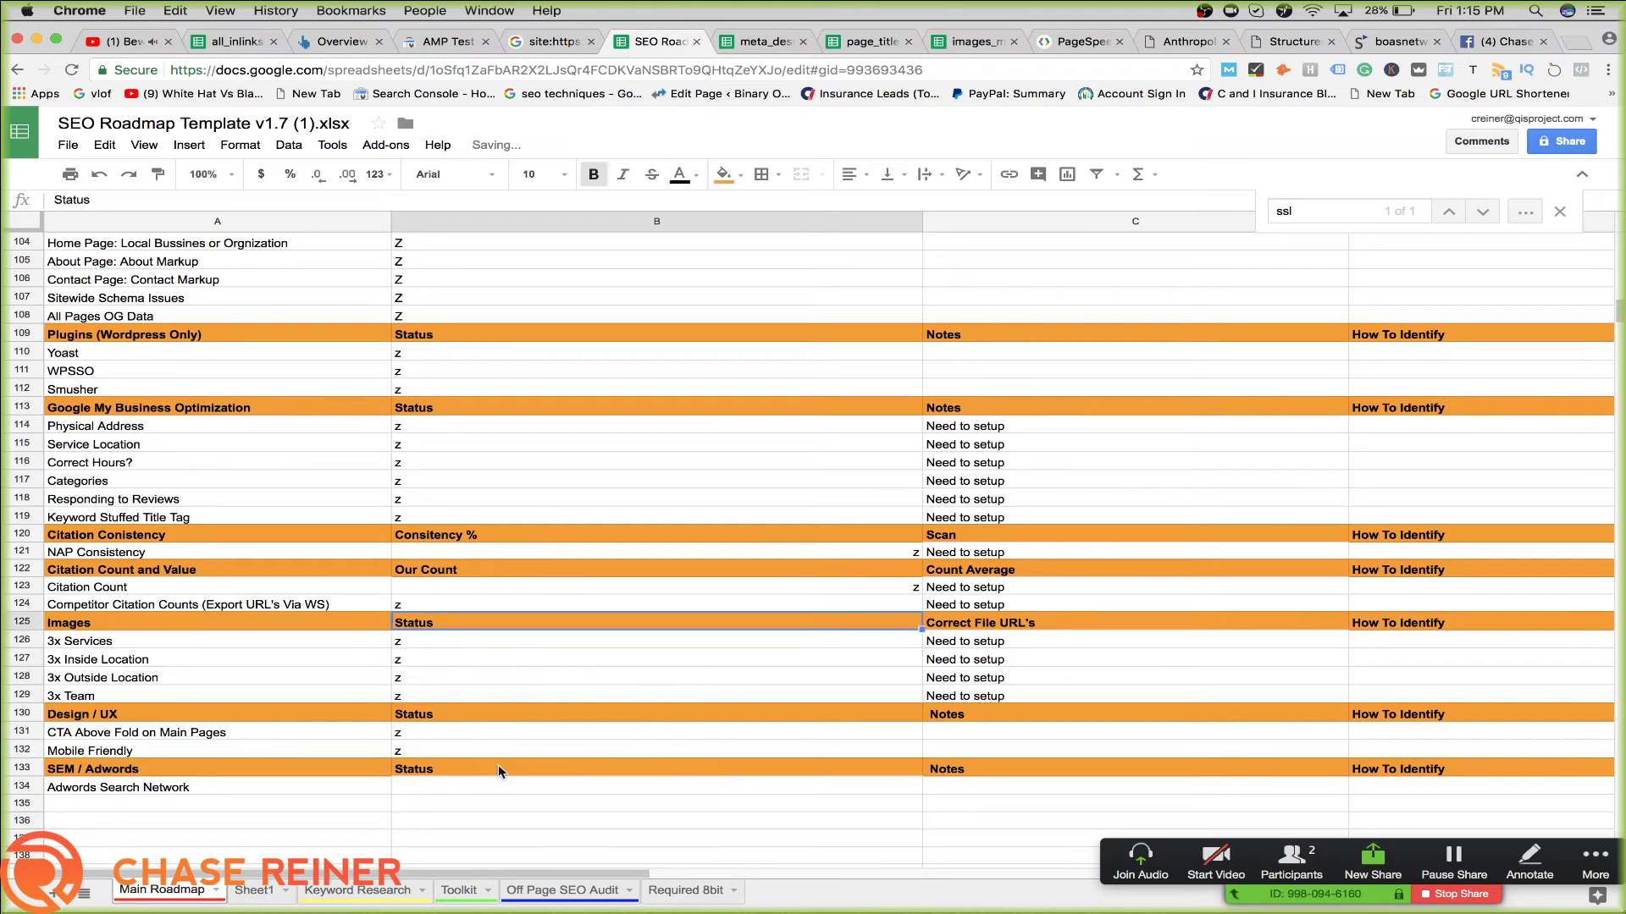
Change the Status of the Mobile Friendly row to x
left_click(485, 749)
key("BackSpace")
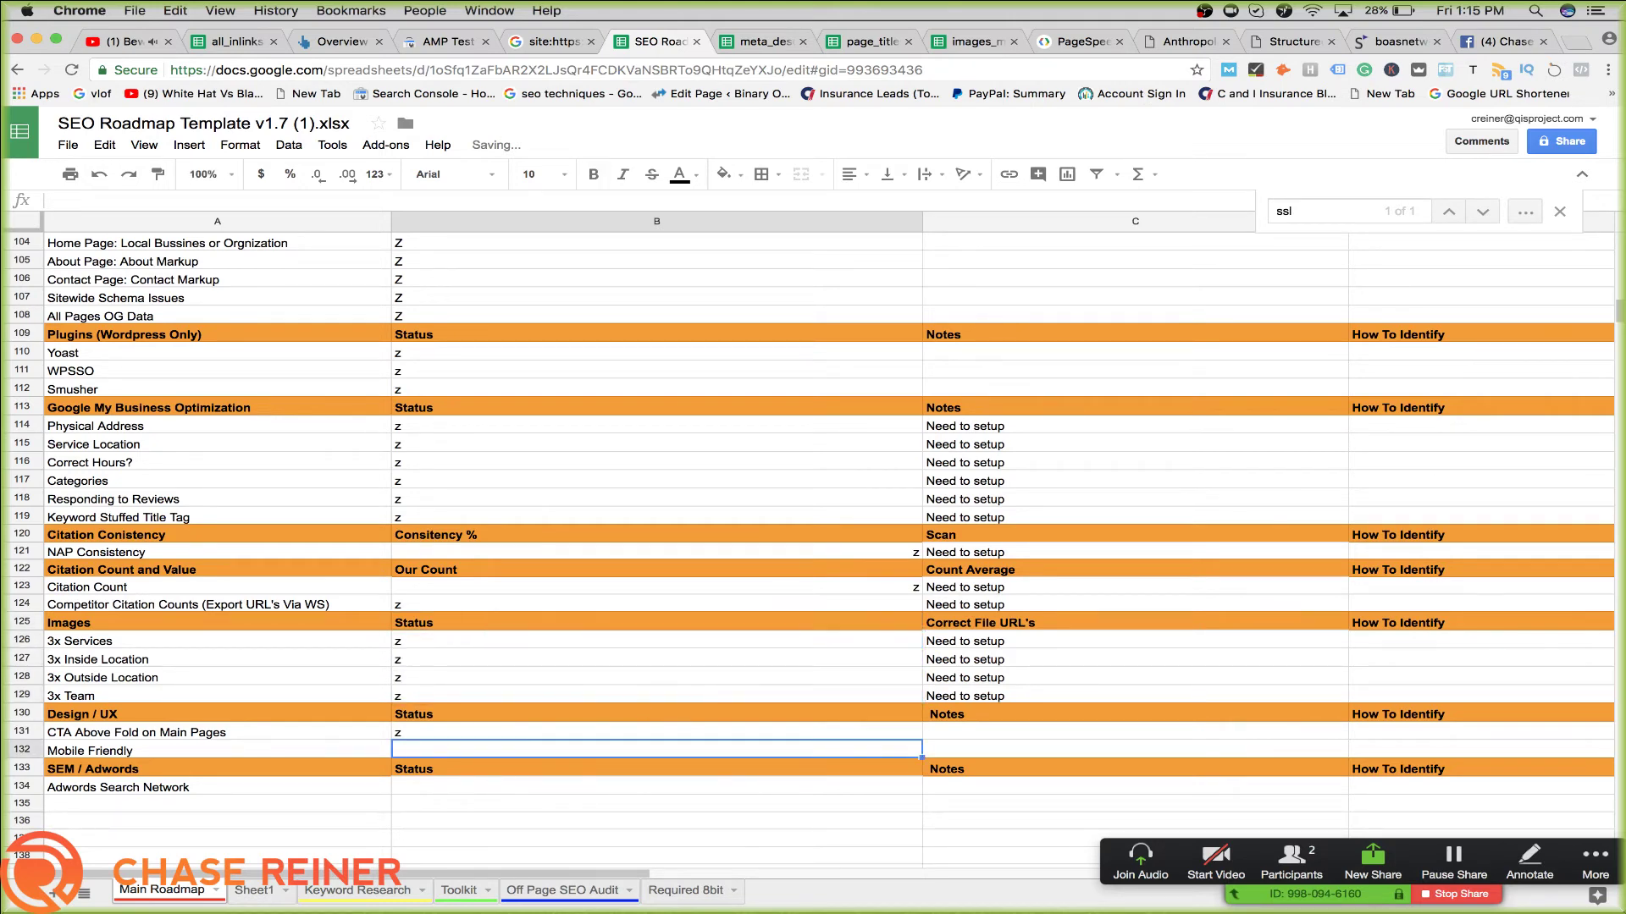
left_click(565, 693)
Switch to the Anthropology Straight Up article, close MozBar and copy the page's URL
left_click(1139, 49)
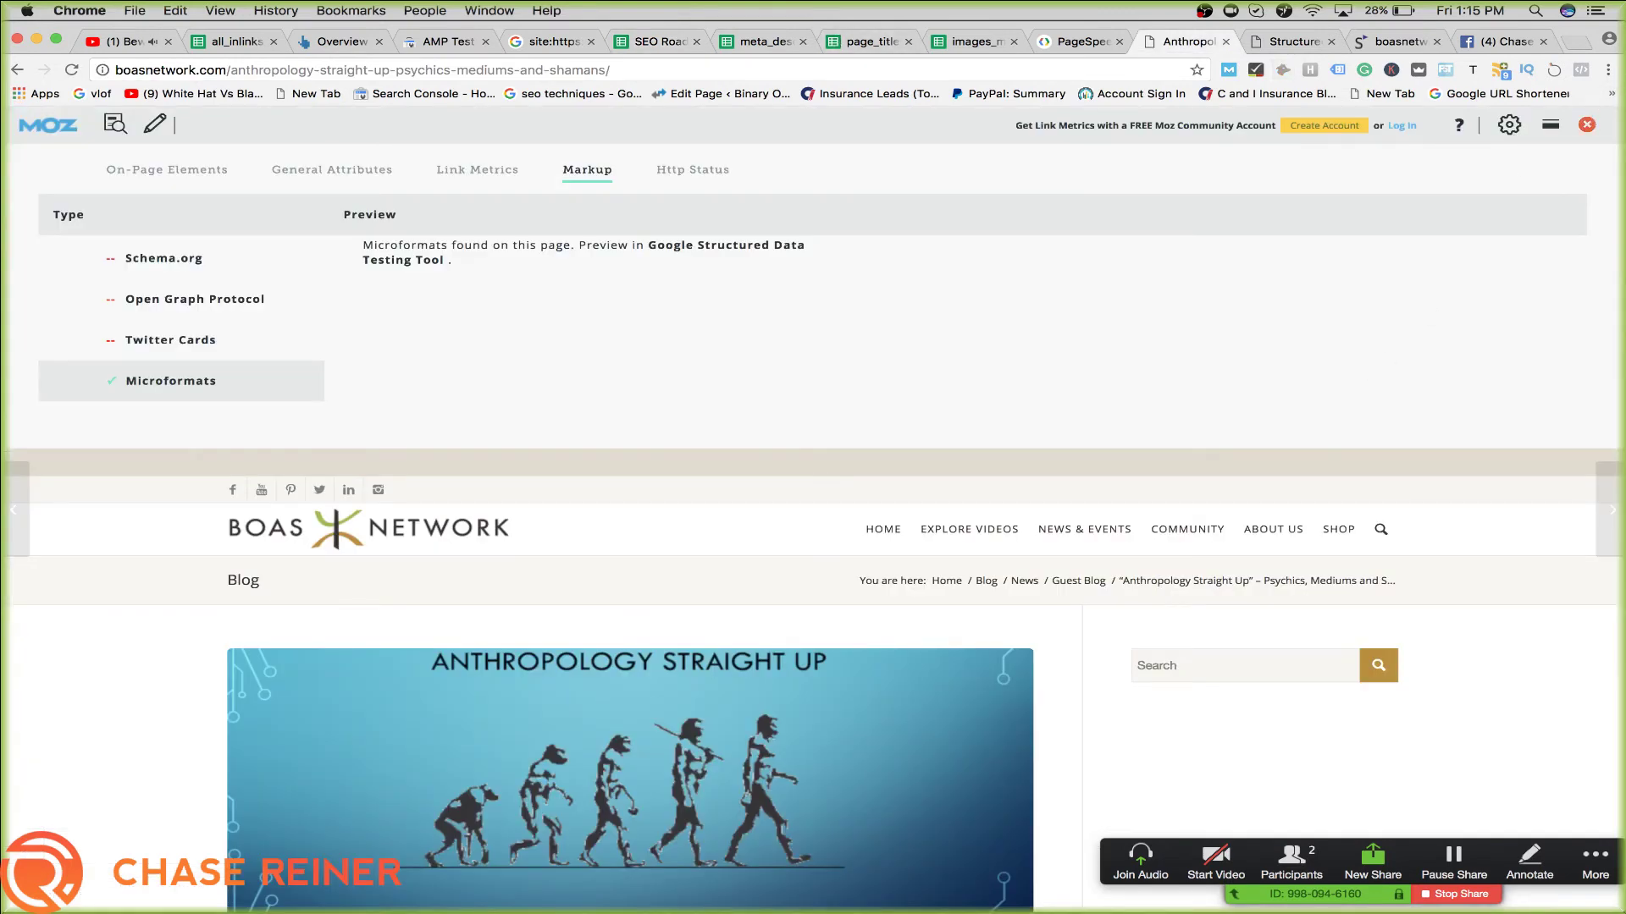
left_click(1586, 124)
left_click(930, 69)
key("super+c")
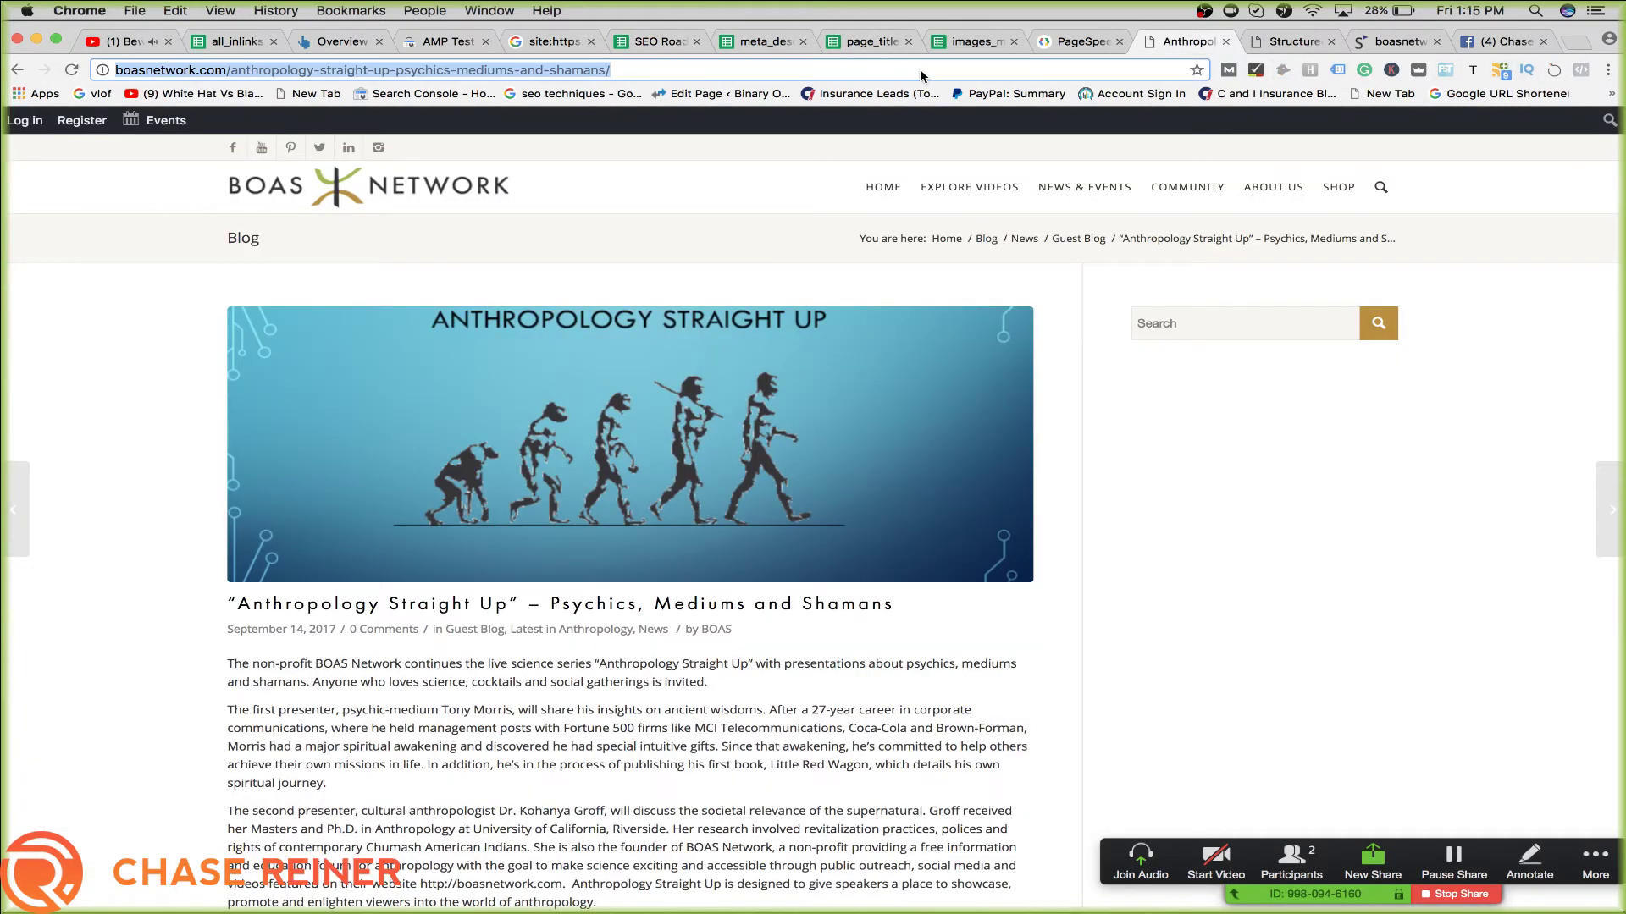
Search Google for "mobile friendly" in a new tab and open the Mobile-Friendly Test from Google Search Console
left_click(1575, 41)
type("mlobile")
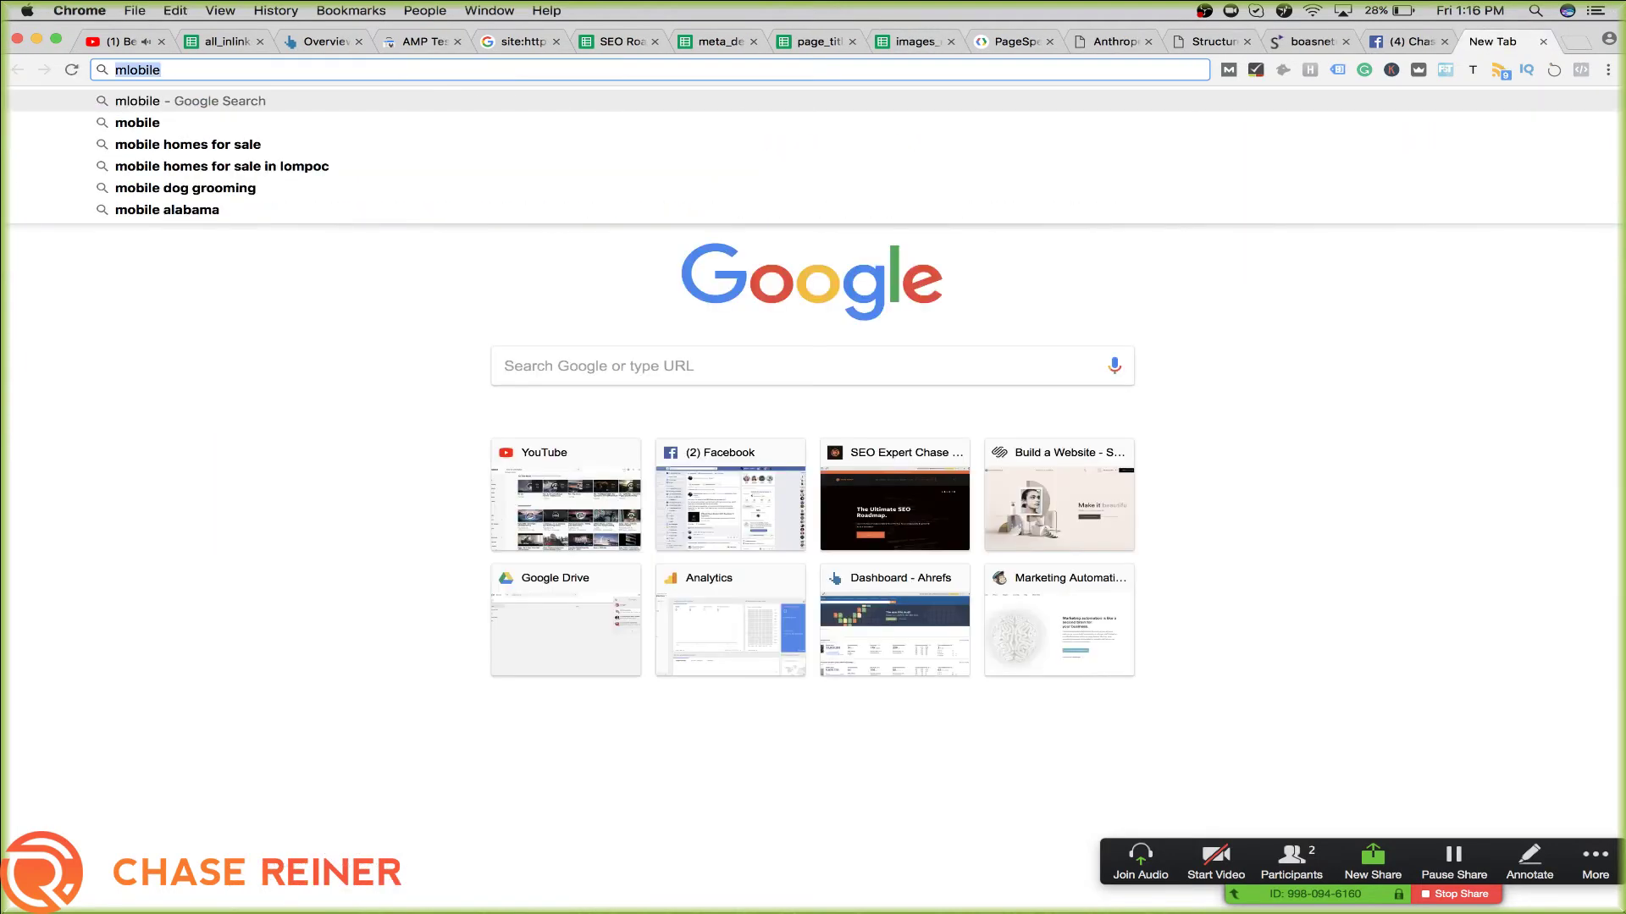
type("mobile friendly")
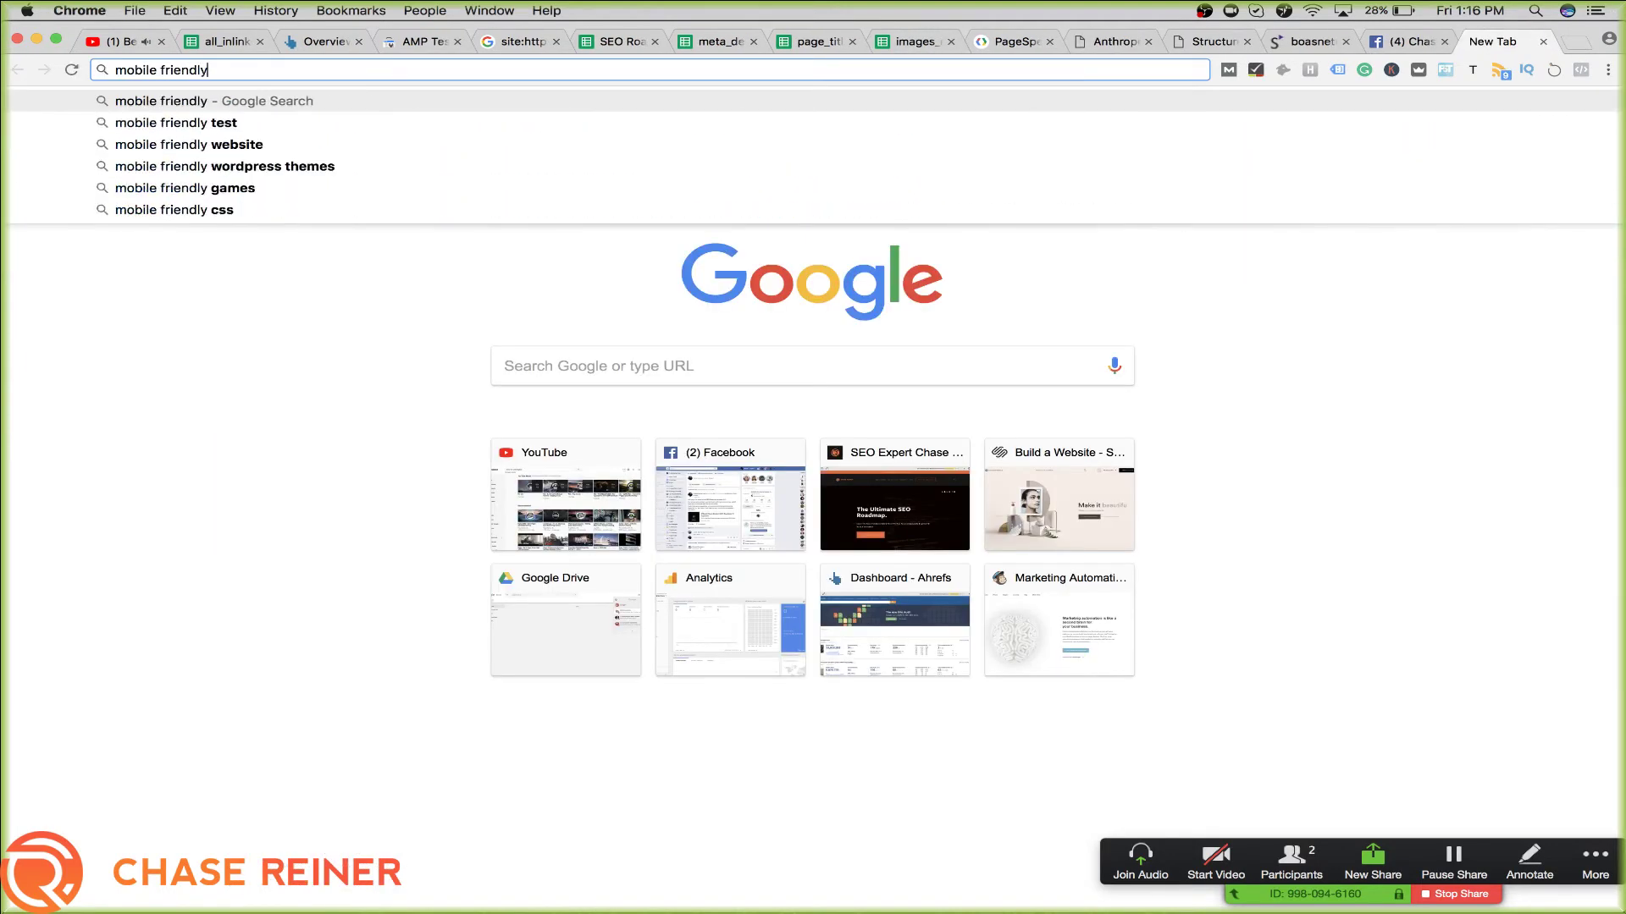
key("Return")
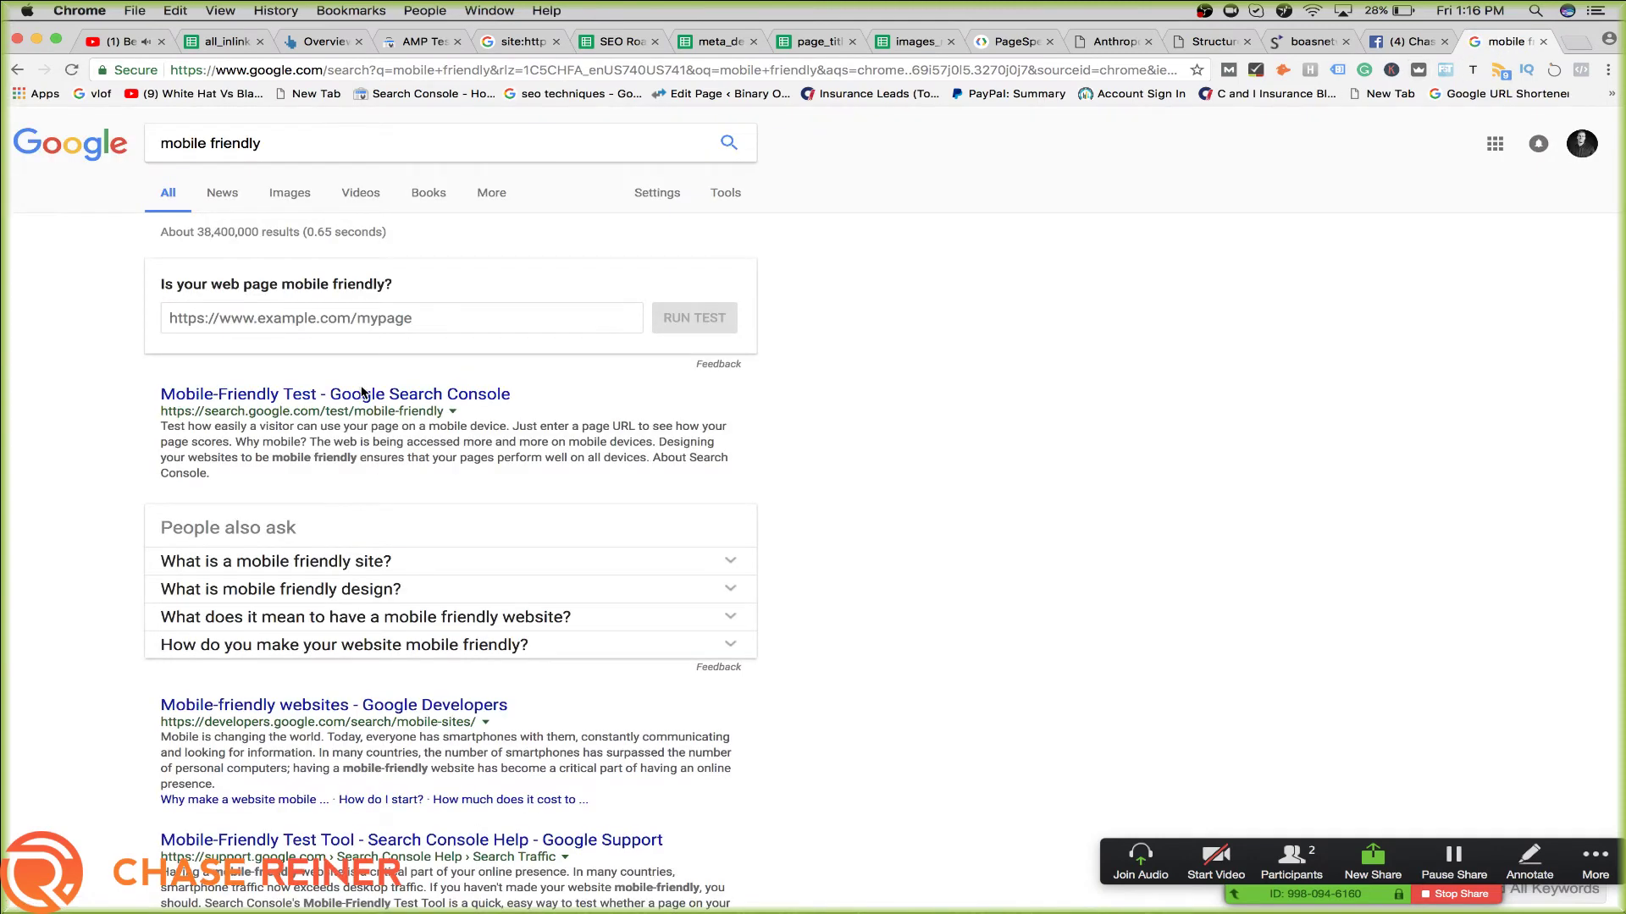
left_click(363, 394)
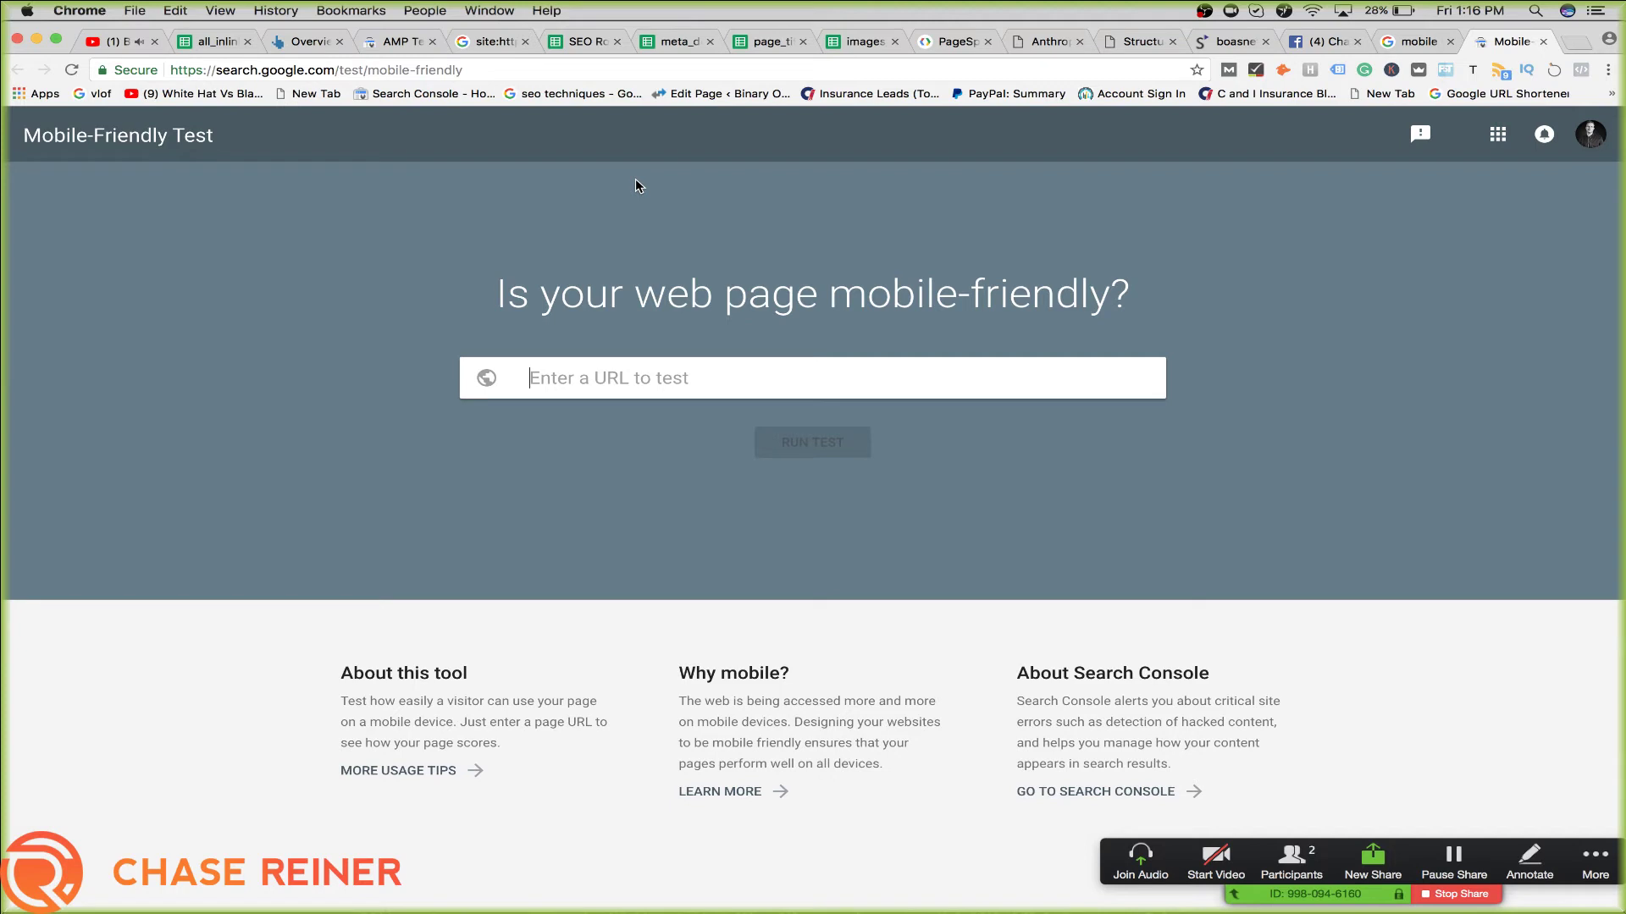
Run the Mobile-Friendly Test on the copied article URL and return to the SEO Roadmap sheet
key("super+v")
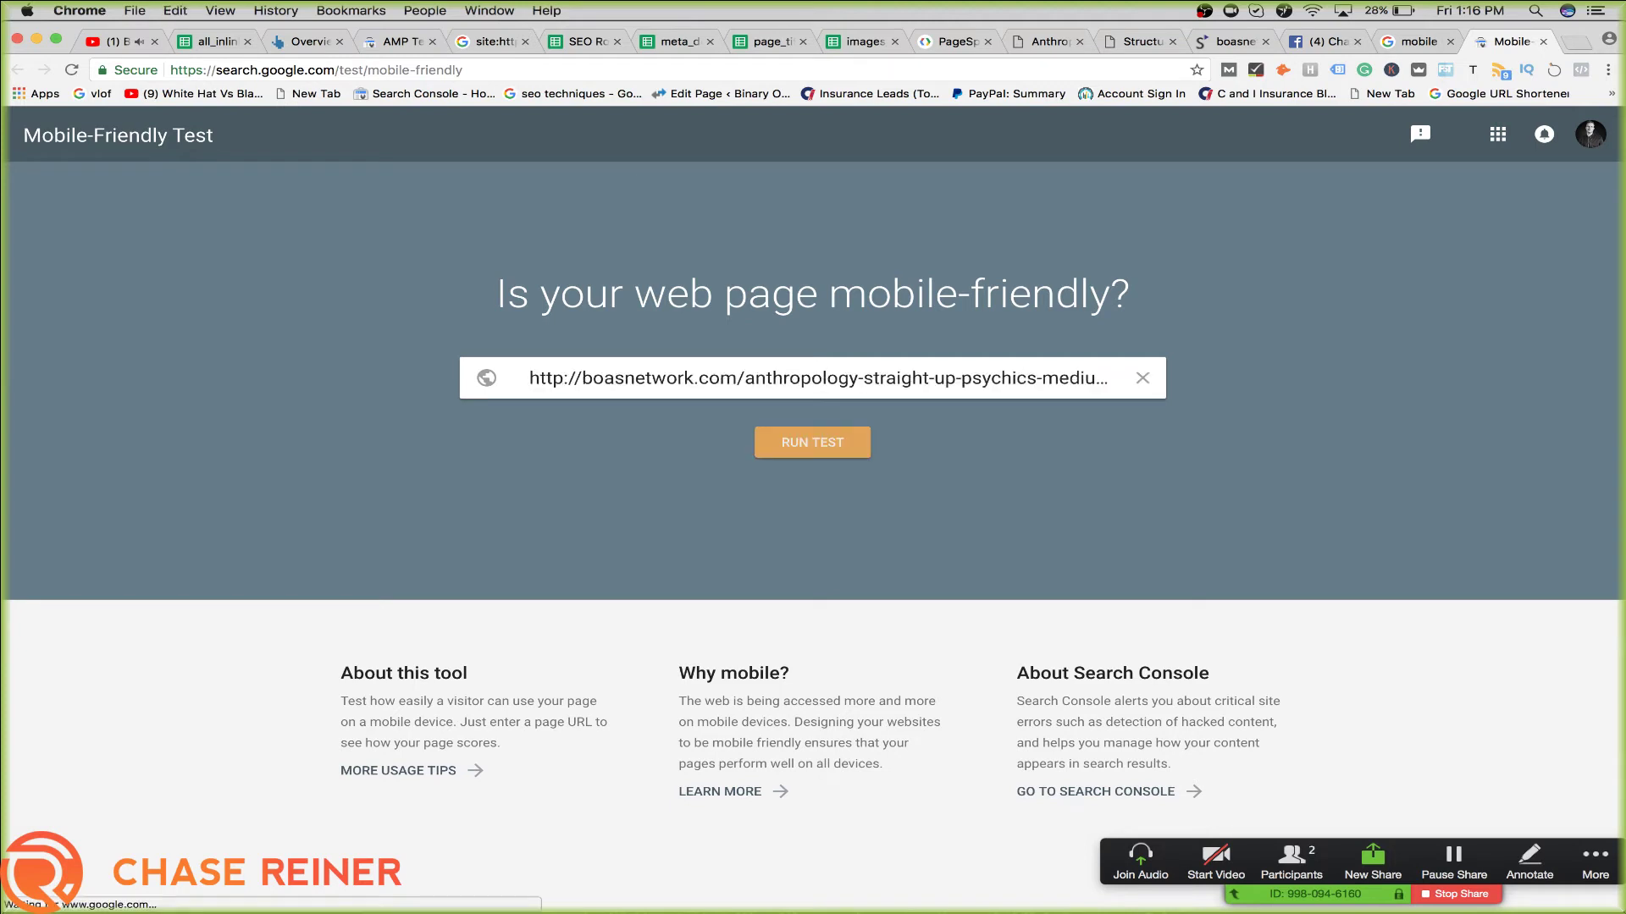
key("Return")
key("super+Tab")
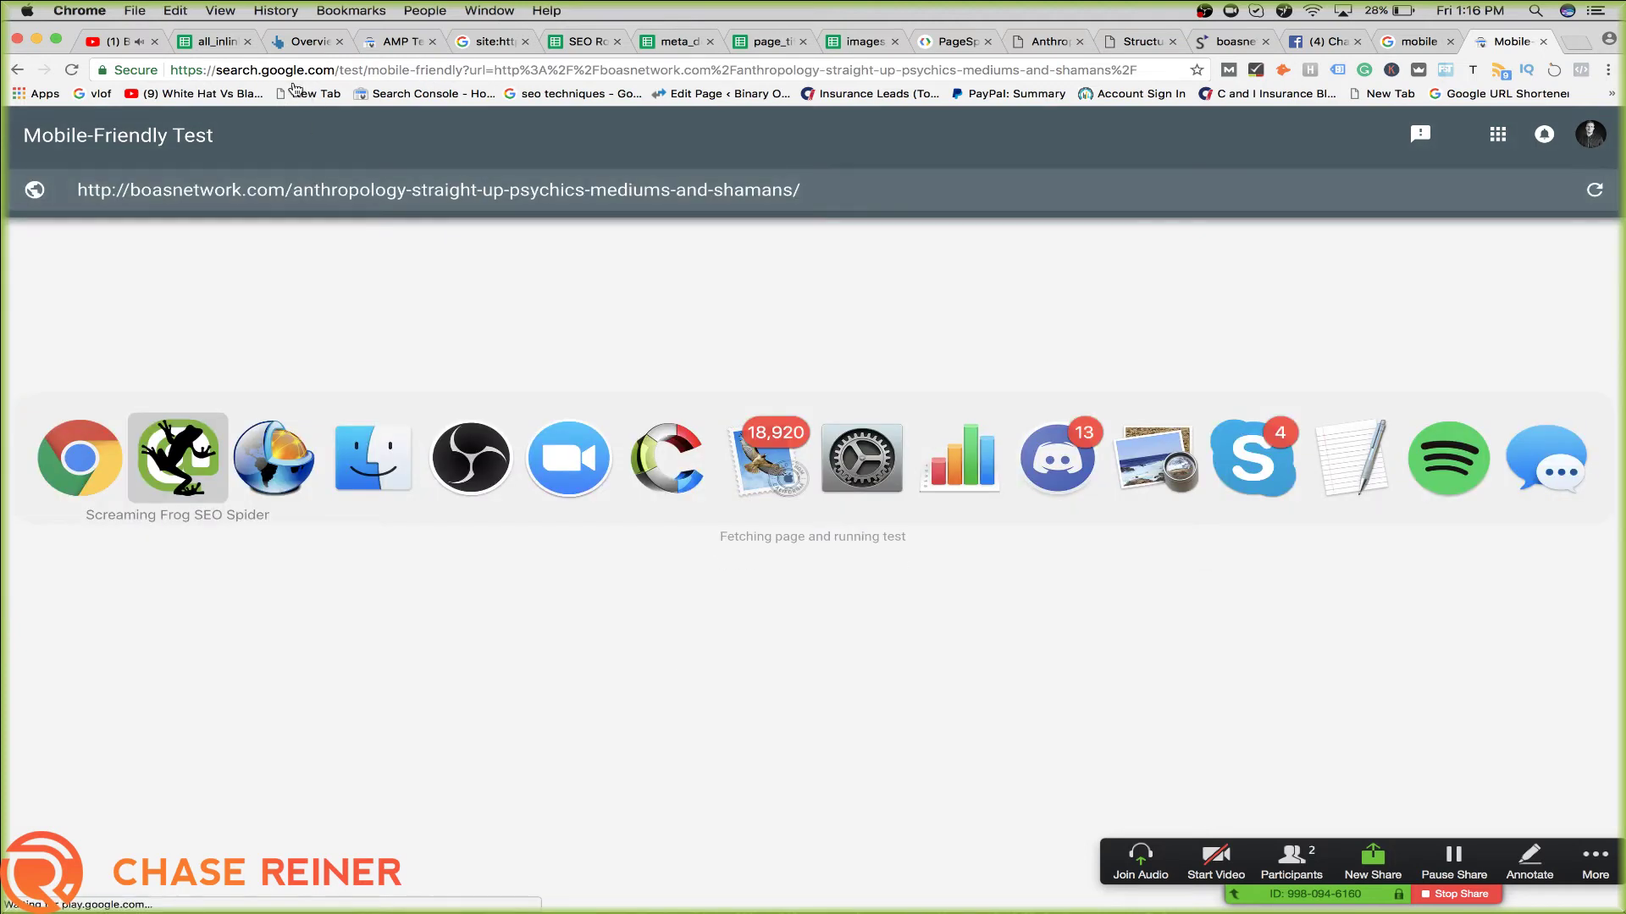
key("Escape")
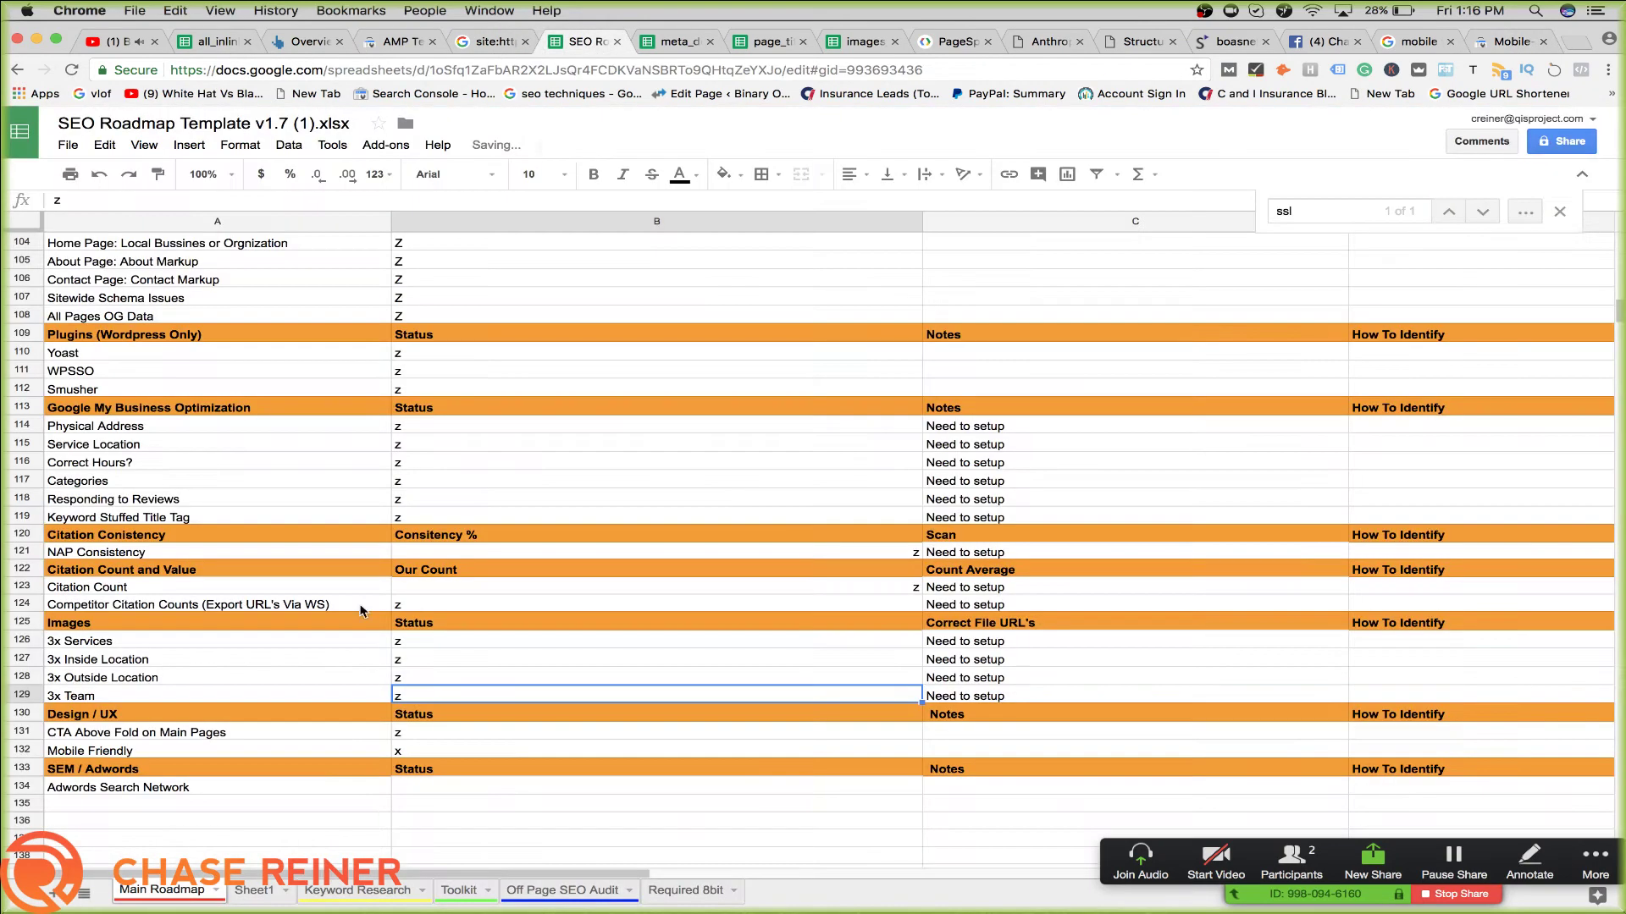
Add a new sheet to the roadmap workbook and enter "Competitor Research" in cell A1
left_click(584, 40)
left_click(53, 893)
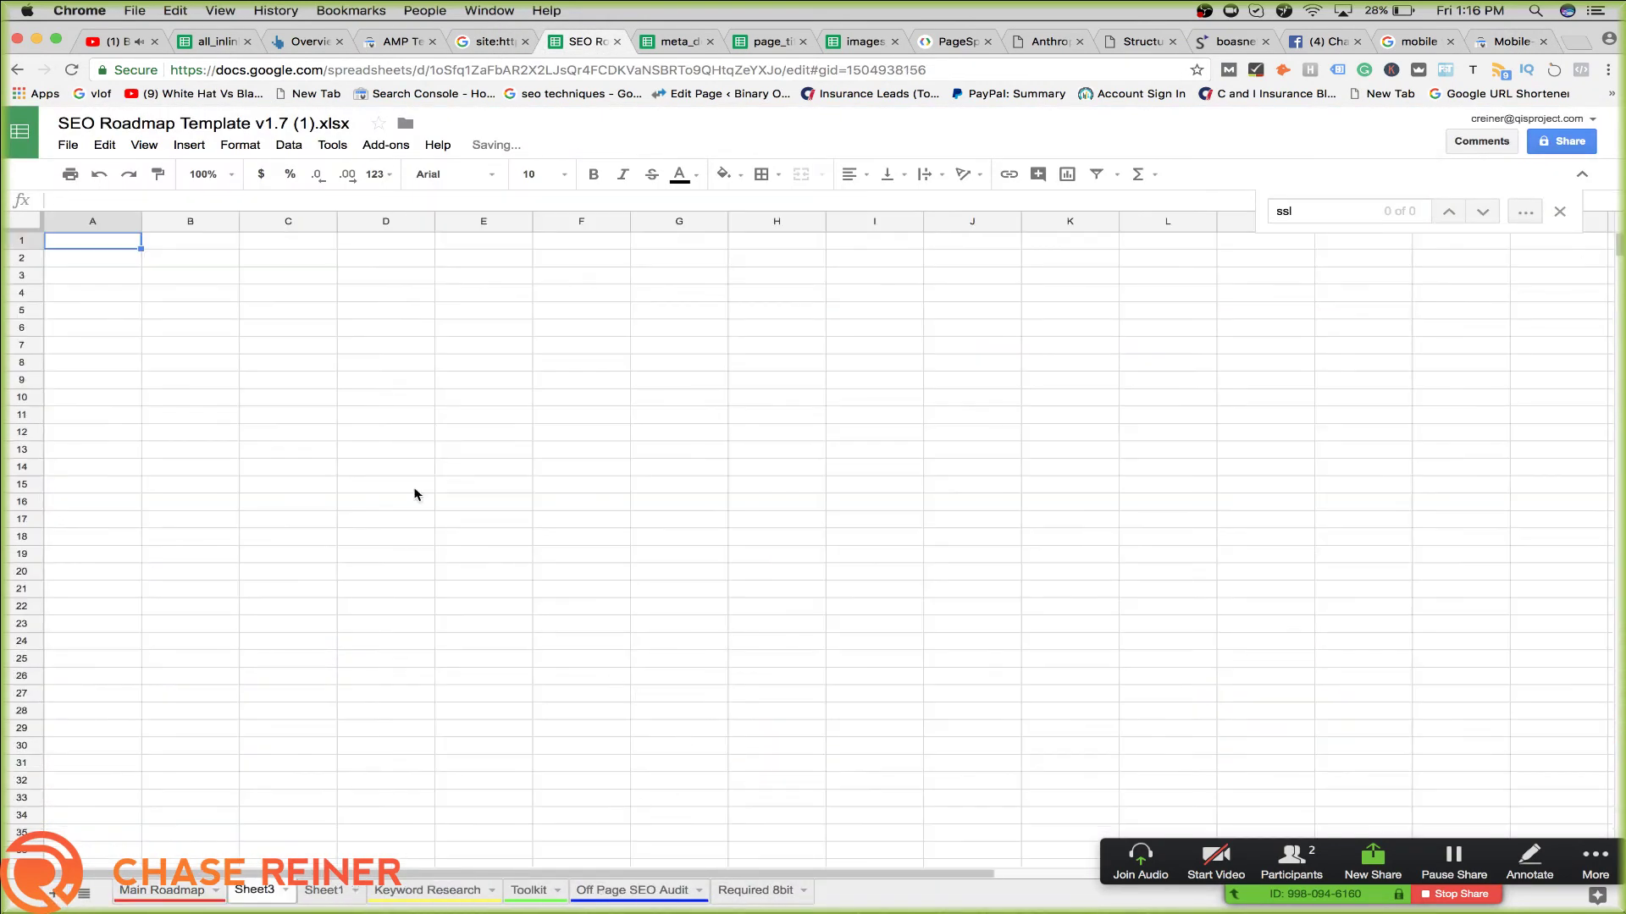
type("Competitor")
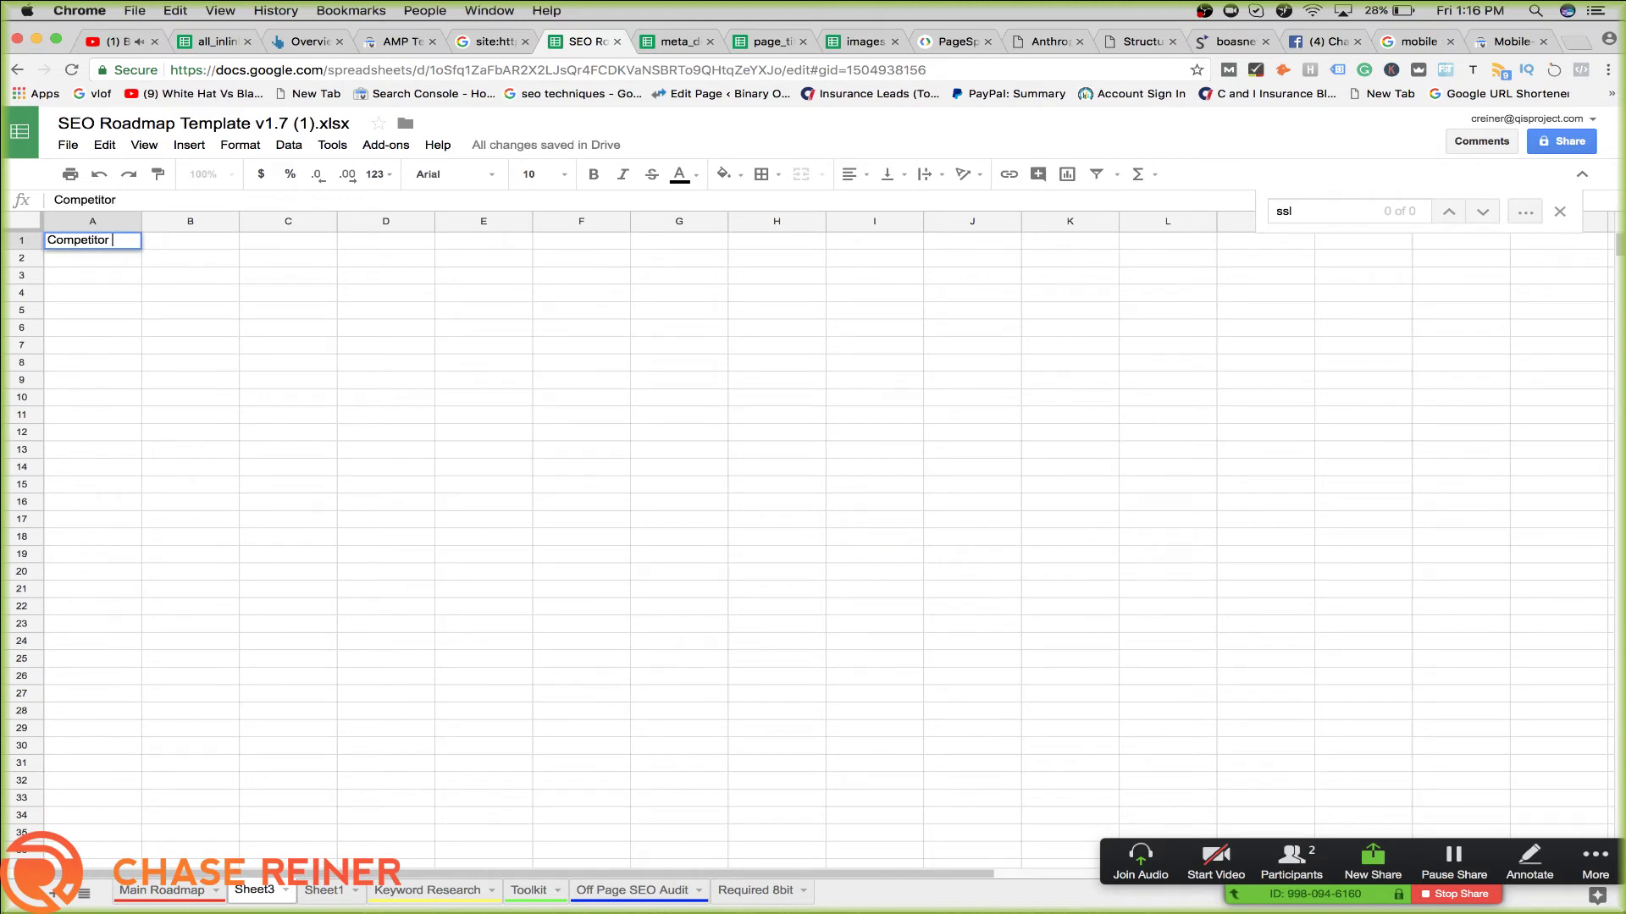
type(" Research")
left_click(354, 506)
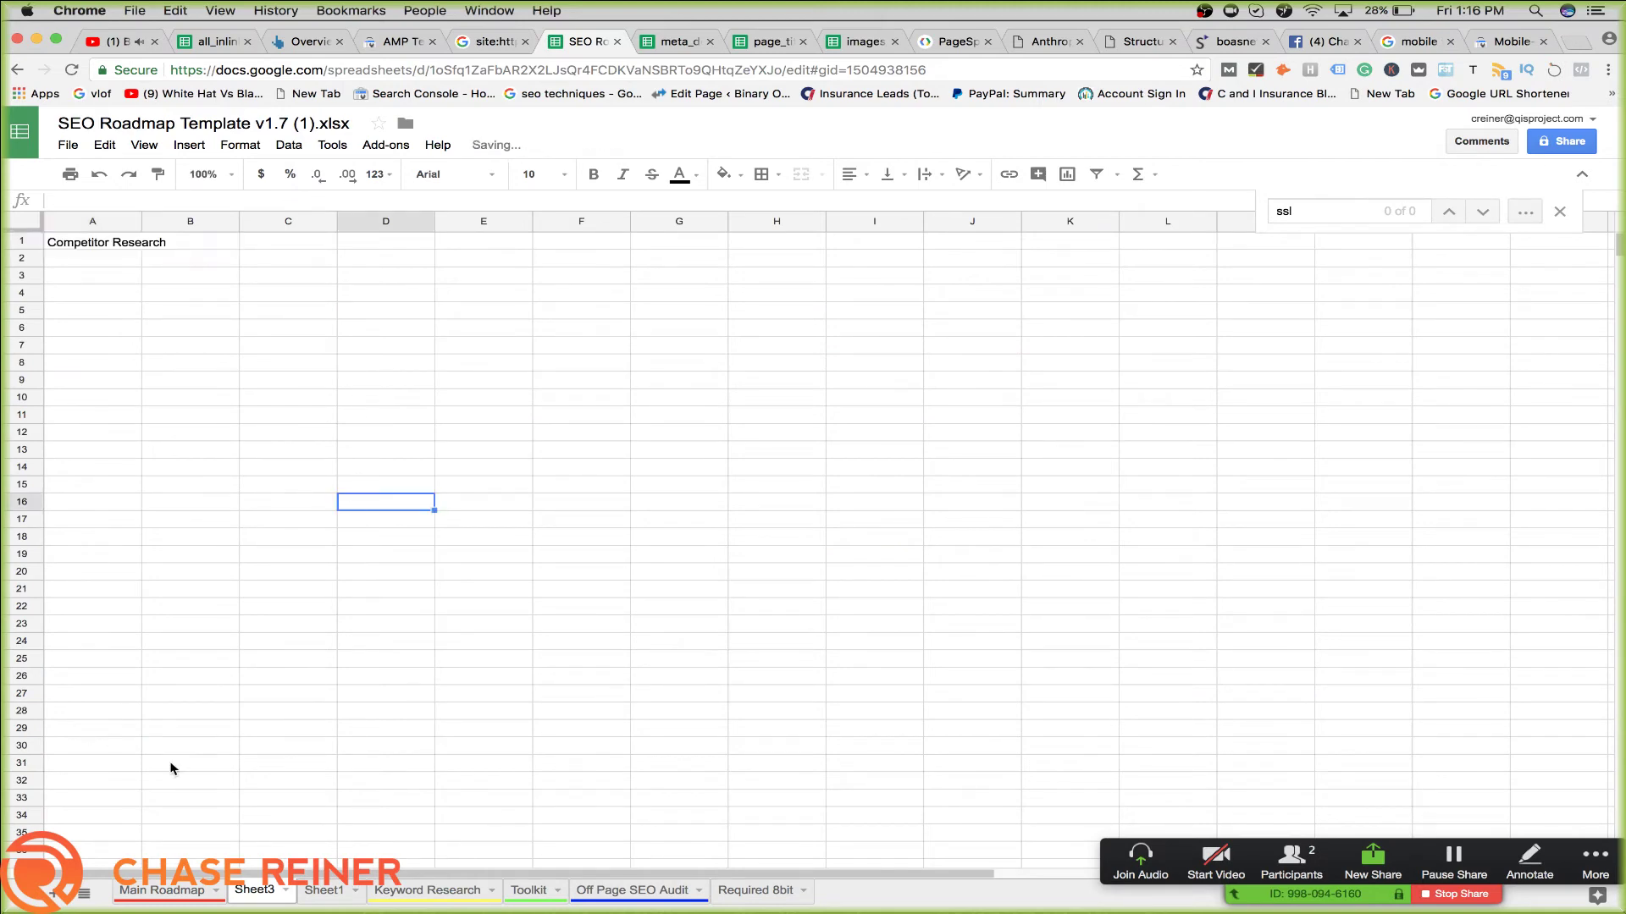
Move the new sheet behind Required 8bit and return to the Main Roadmap sheet
left_click_drag(484, 895, 767, 889)
left_click(161, 890)
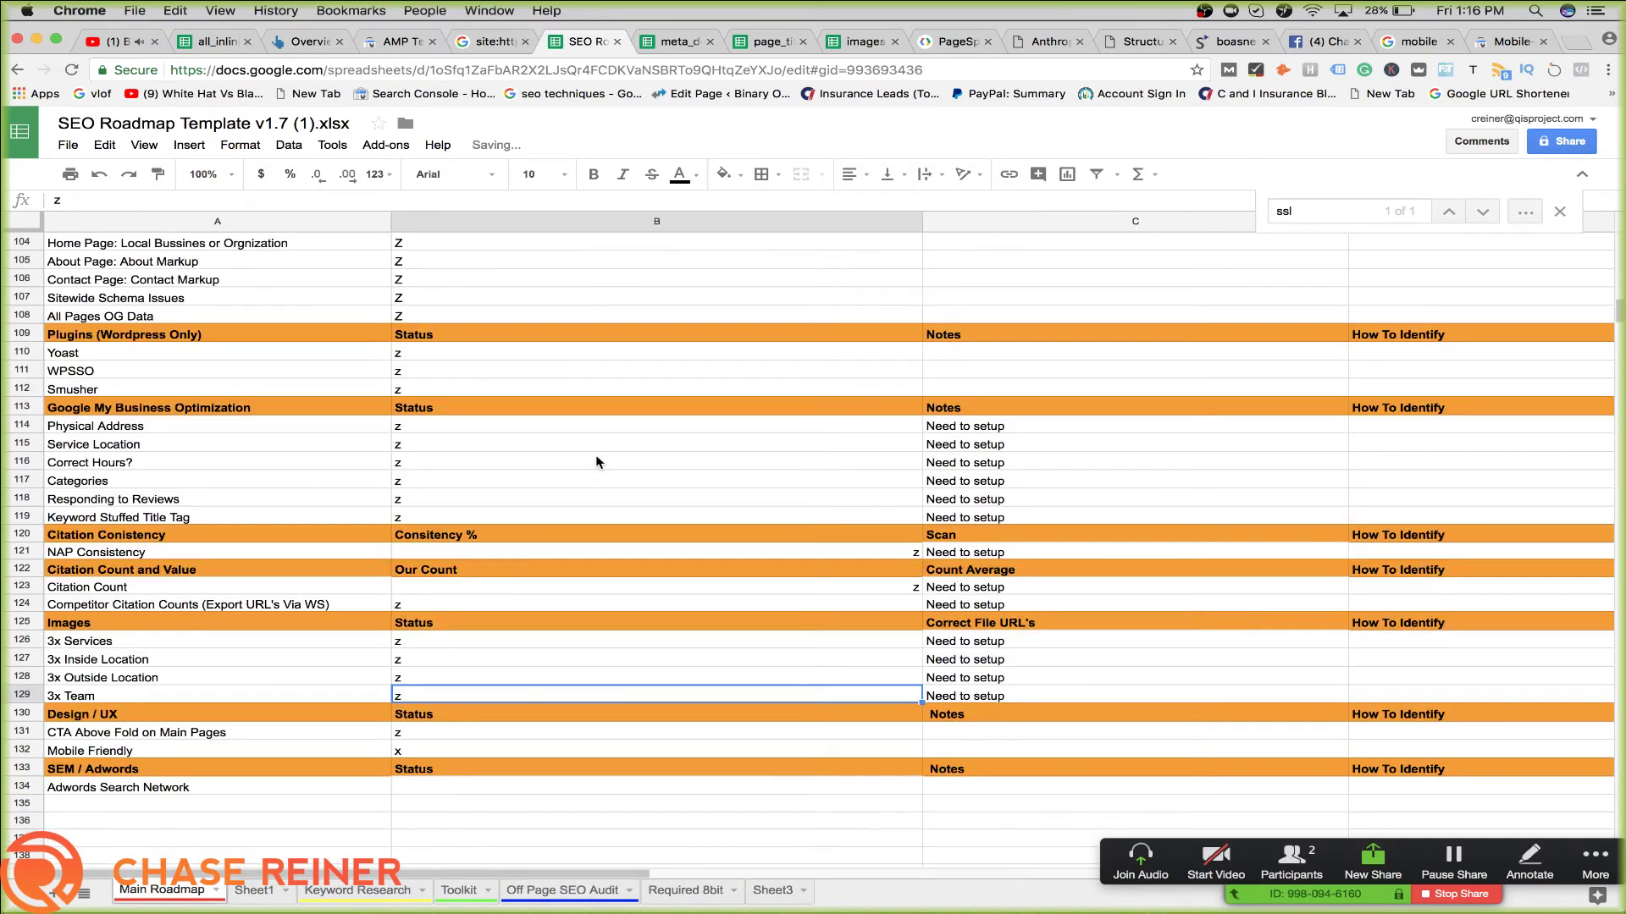
key("super+Tab")
key("super+Tab")
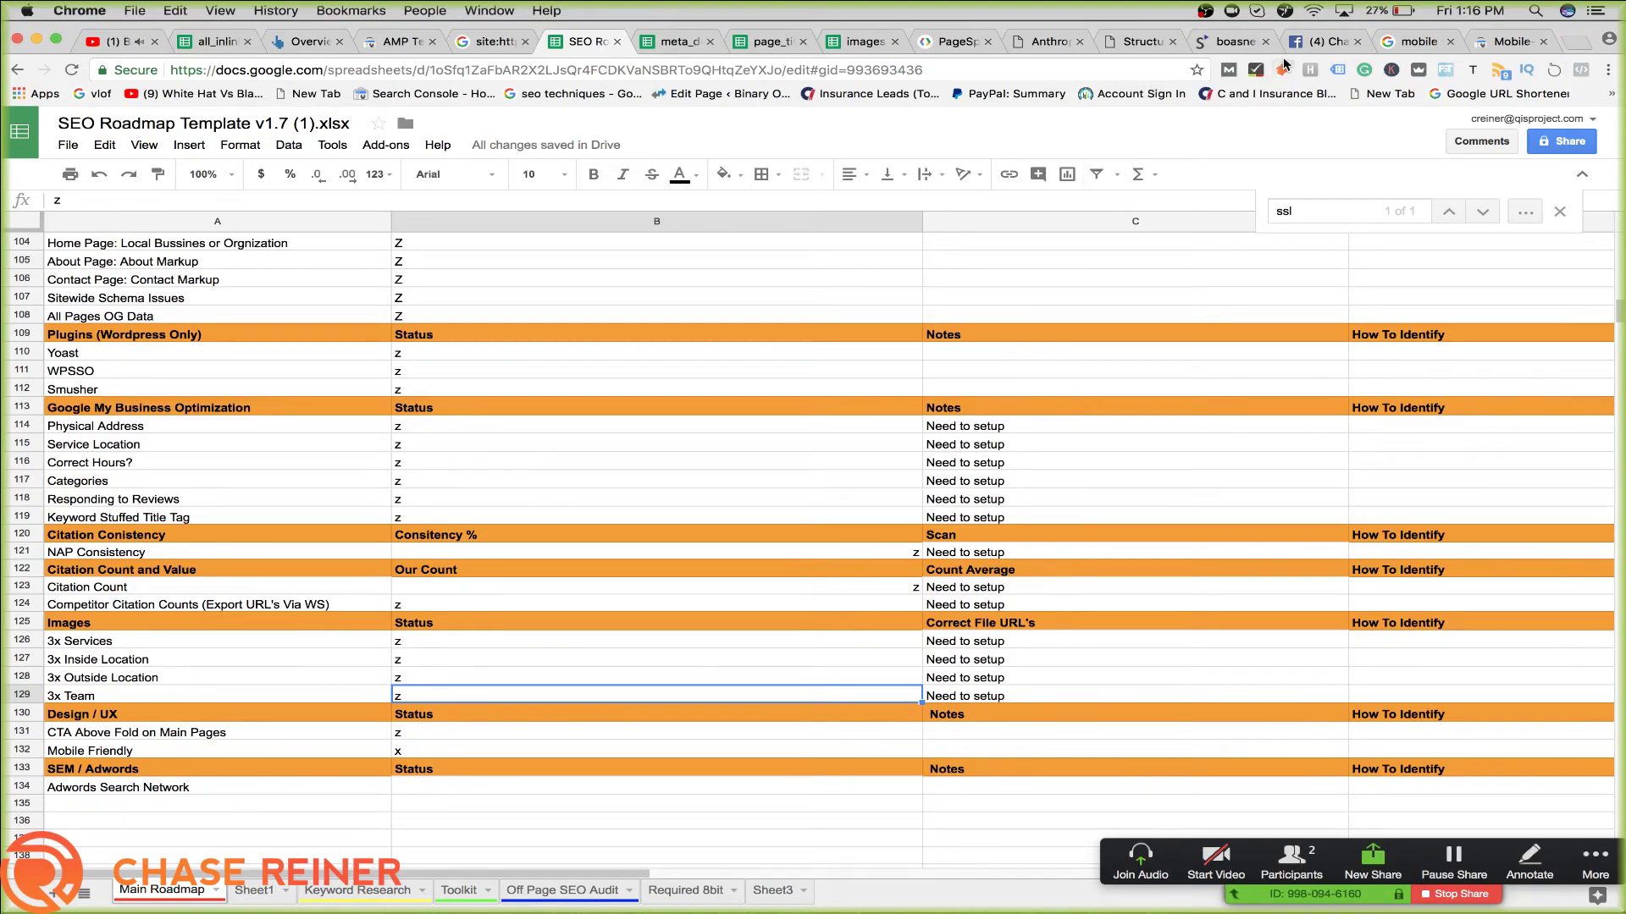
Examine the Status entries on the Main Roadmap from the Priority Checklist down to Sitewide On Page Issues
scroll(960, 493, "up", 20)
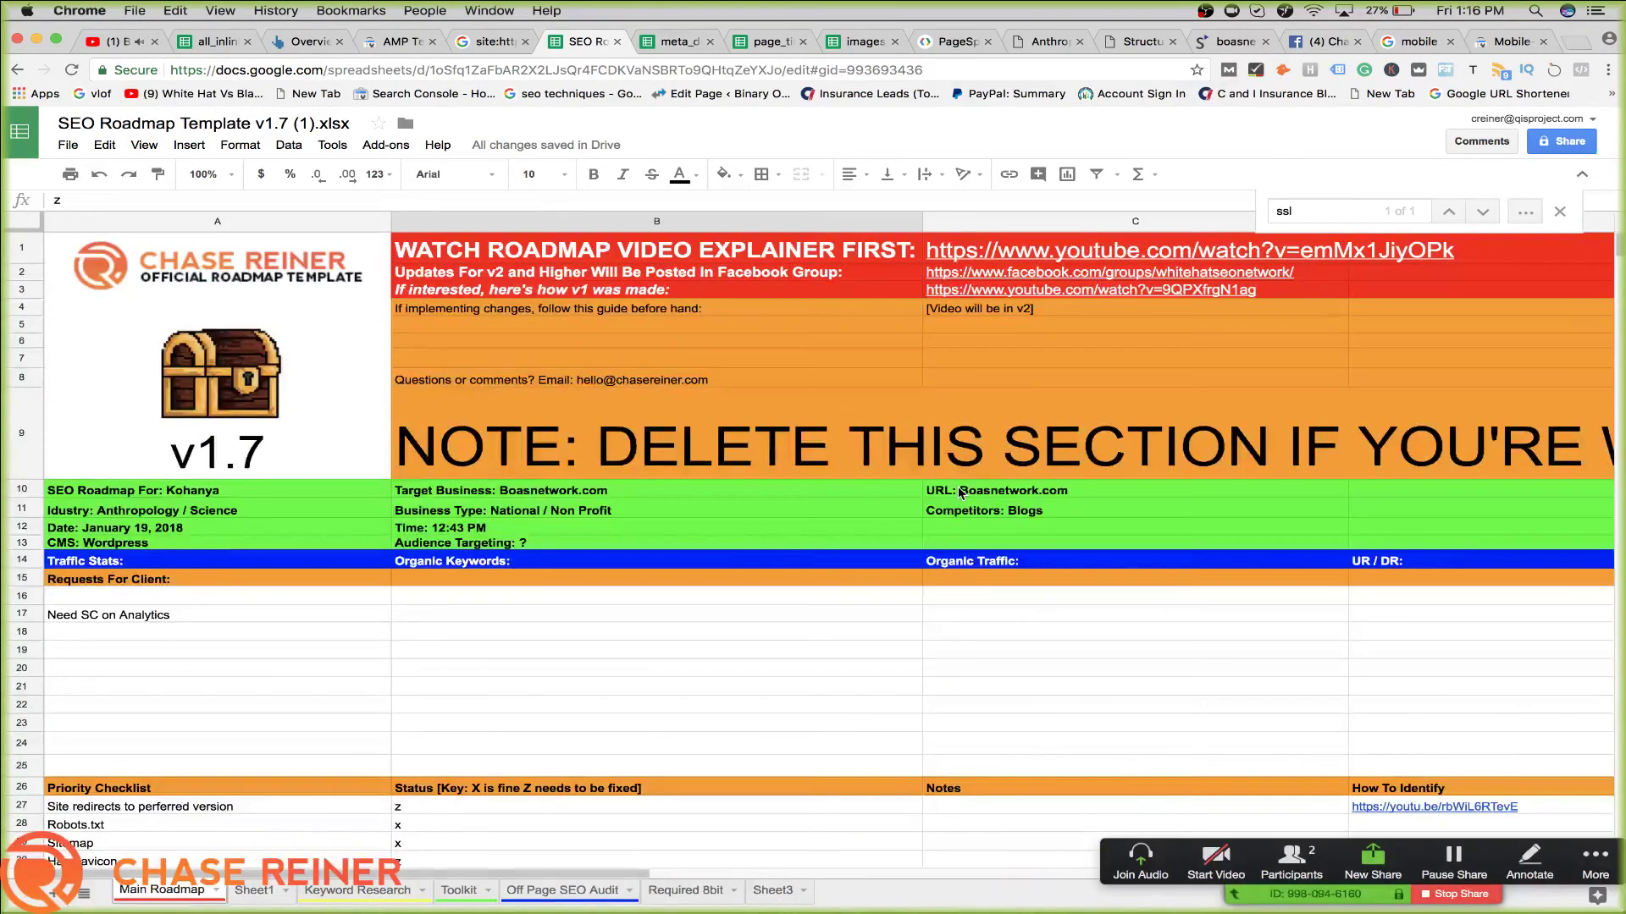
scroll(588, 594, "down", 5)
left_click(527, 508)
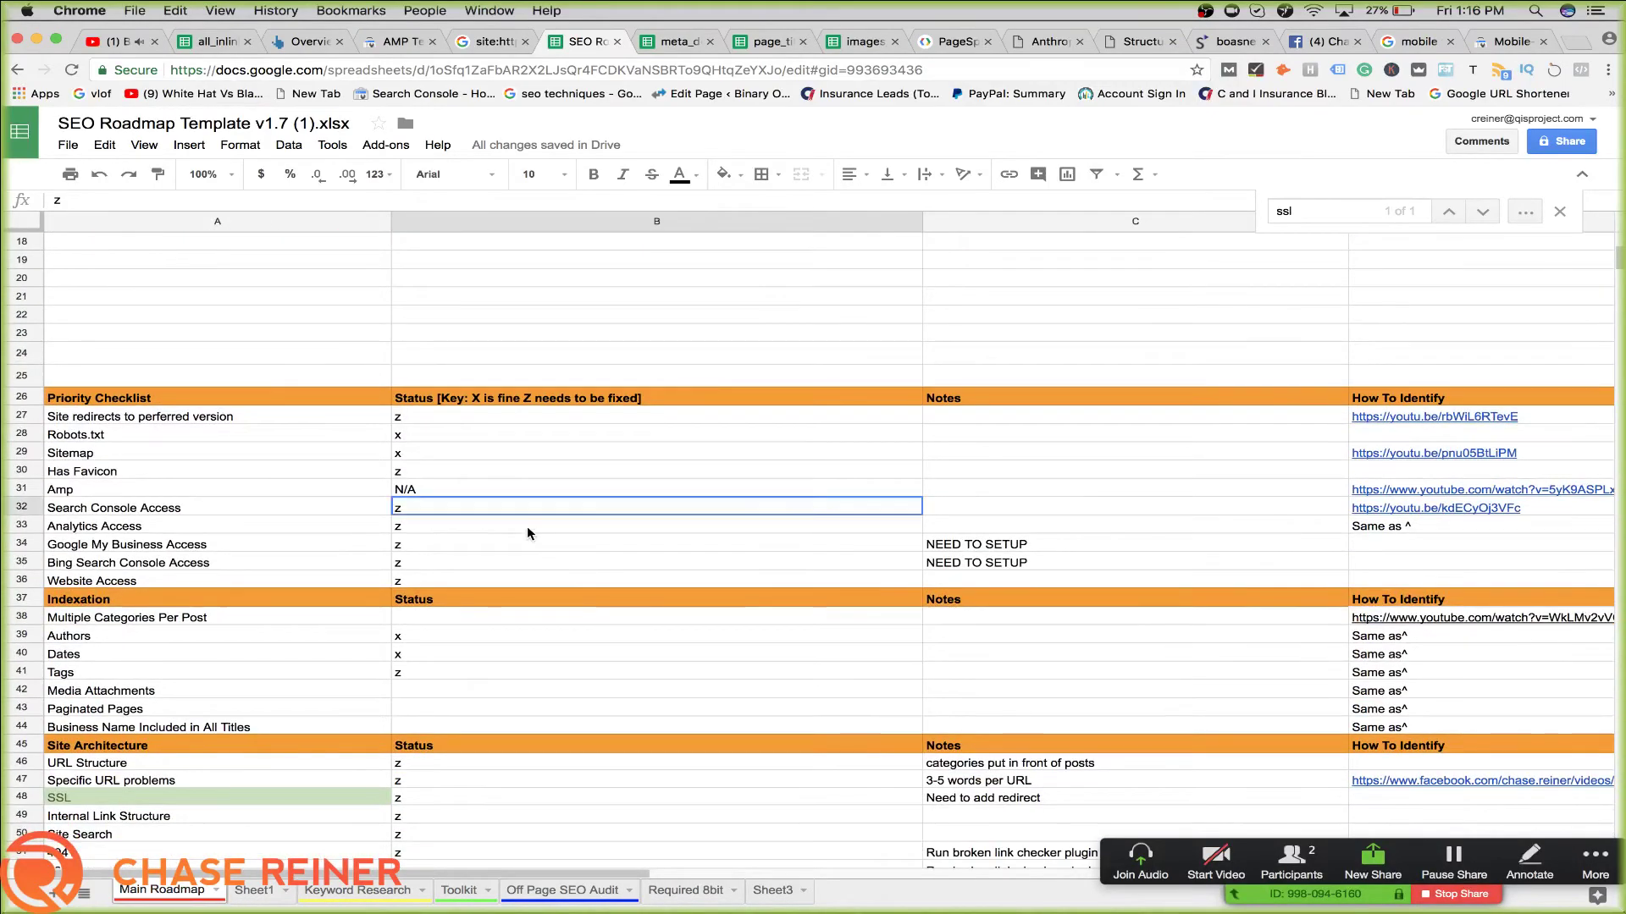
left_click(527, 765)
scroll(565, 704, "down", 4)
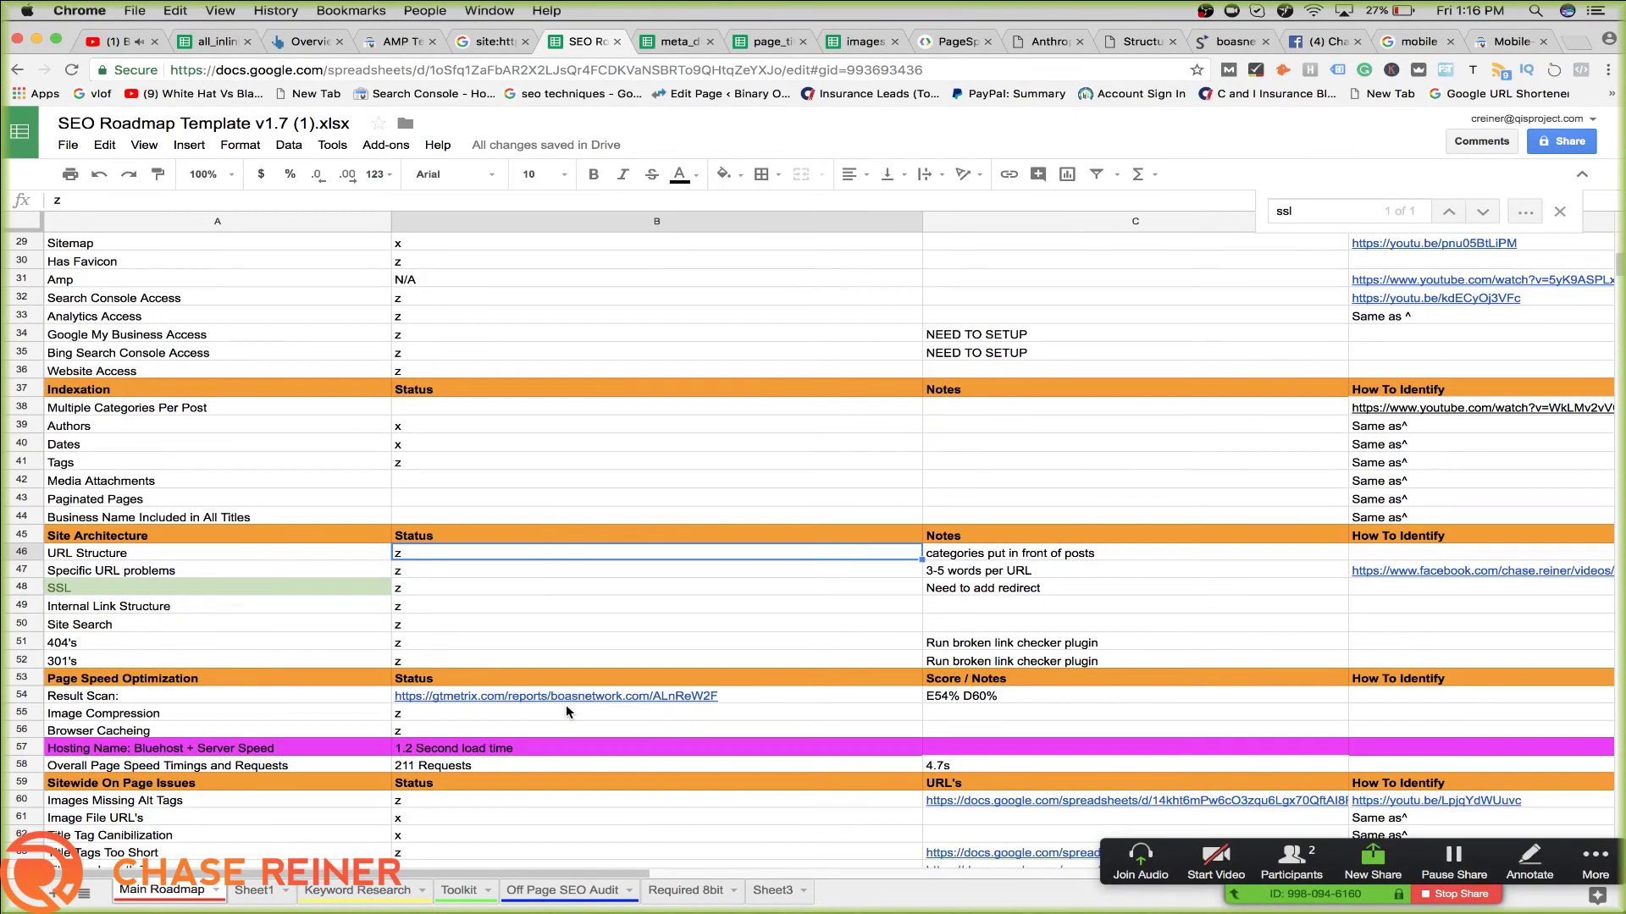
scroll(566, 711, "down", 4)
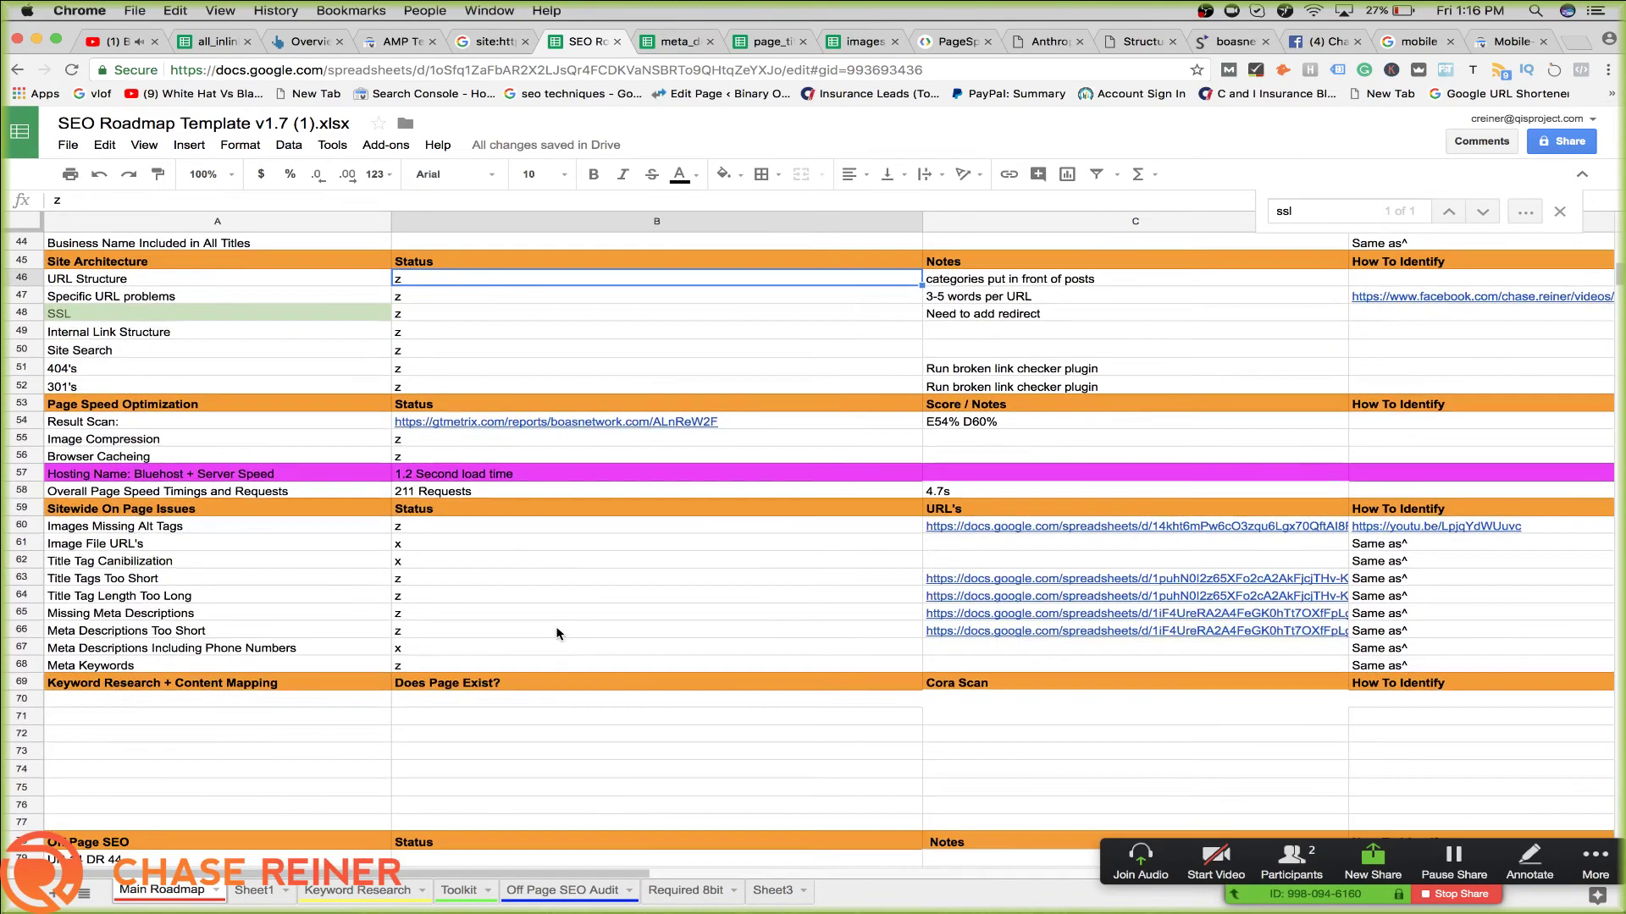
scroll(550, 620, "up", 8)
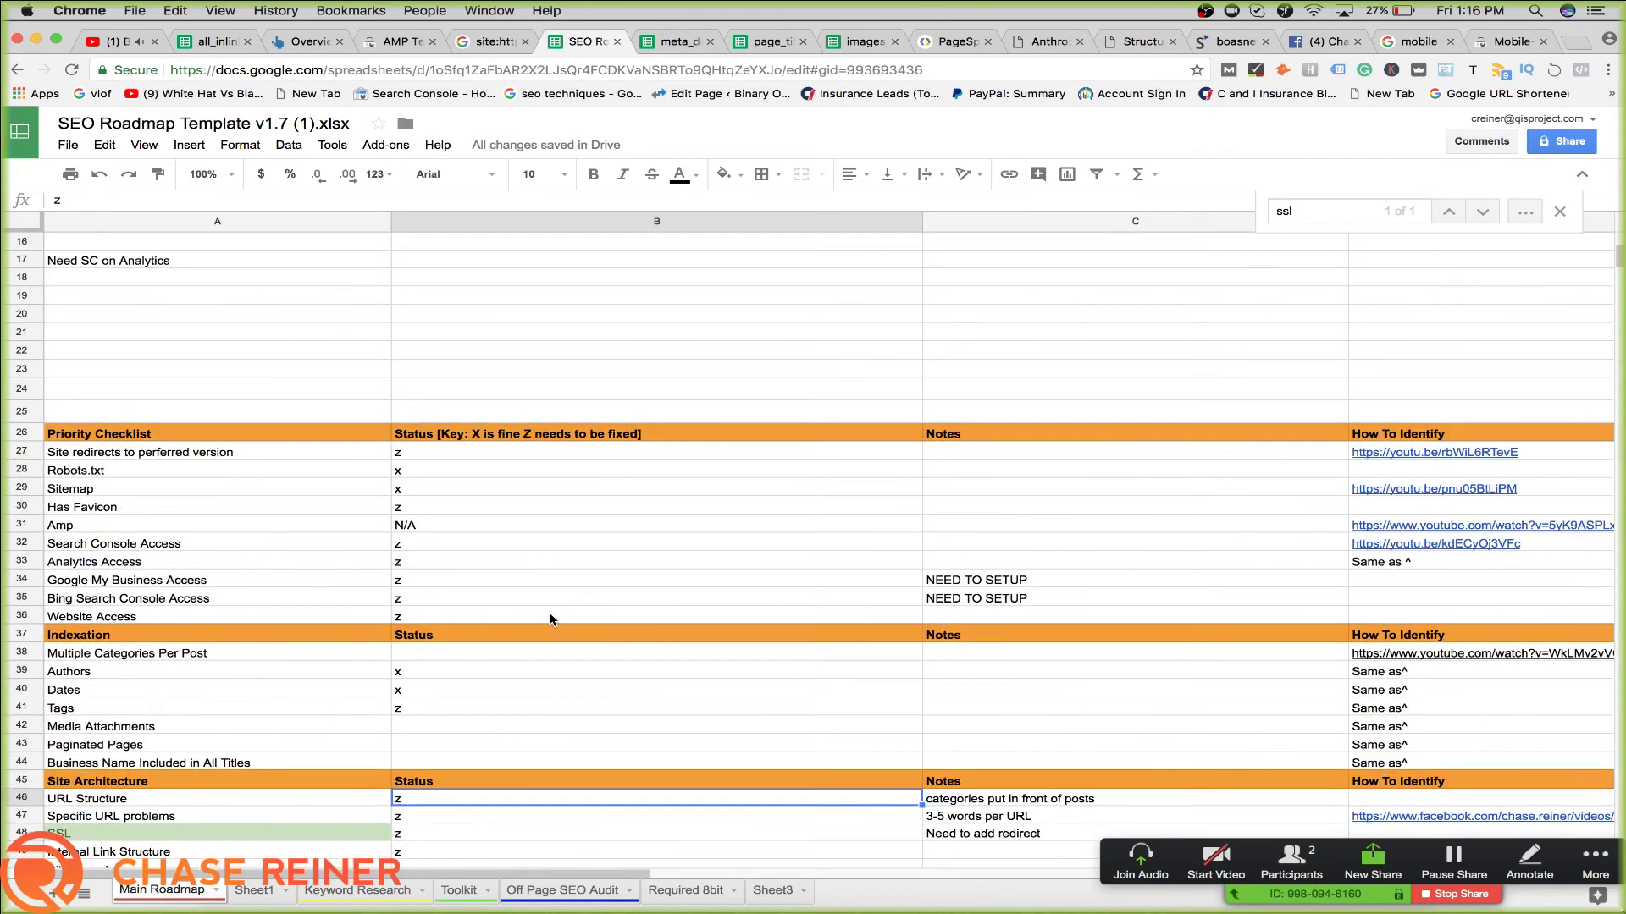
scroll(551, 619, "up", 1)
left_click(403, 583)
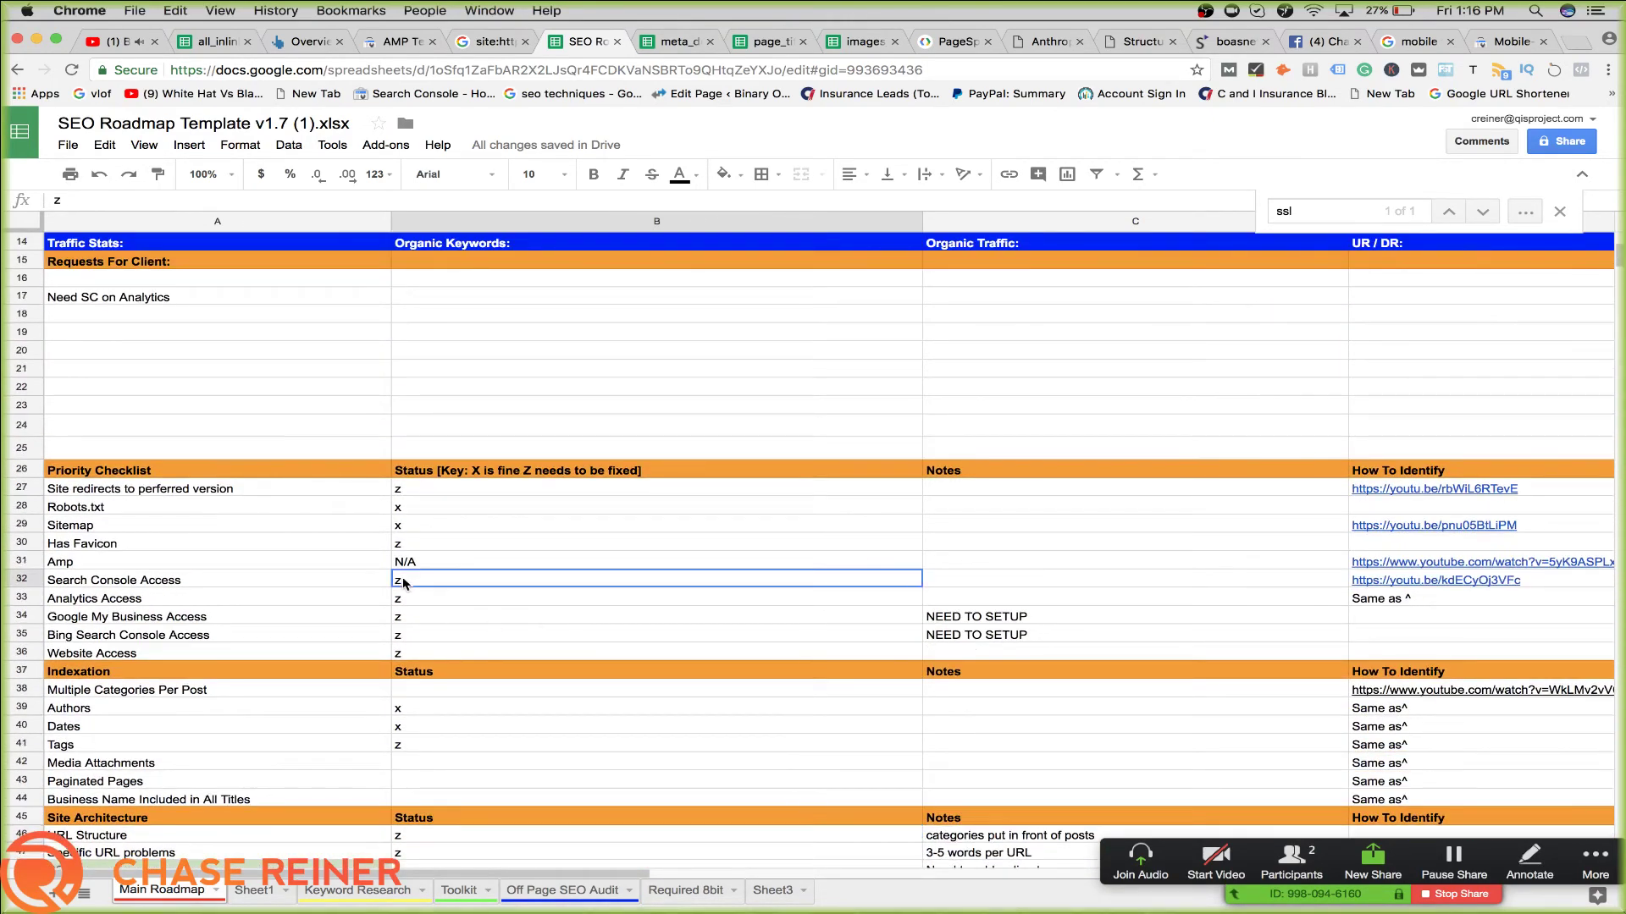
scroll(573, 443, "up", 5)
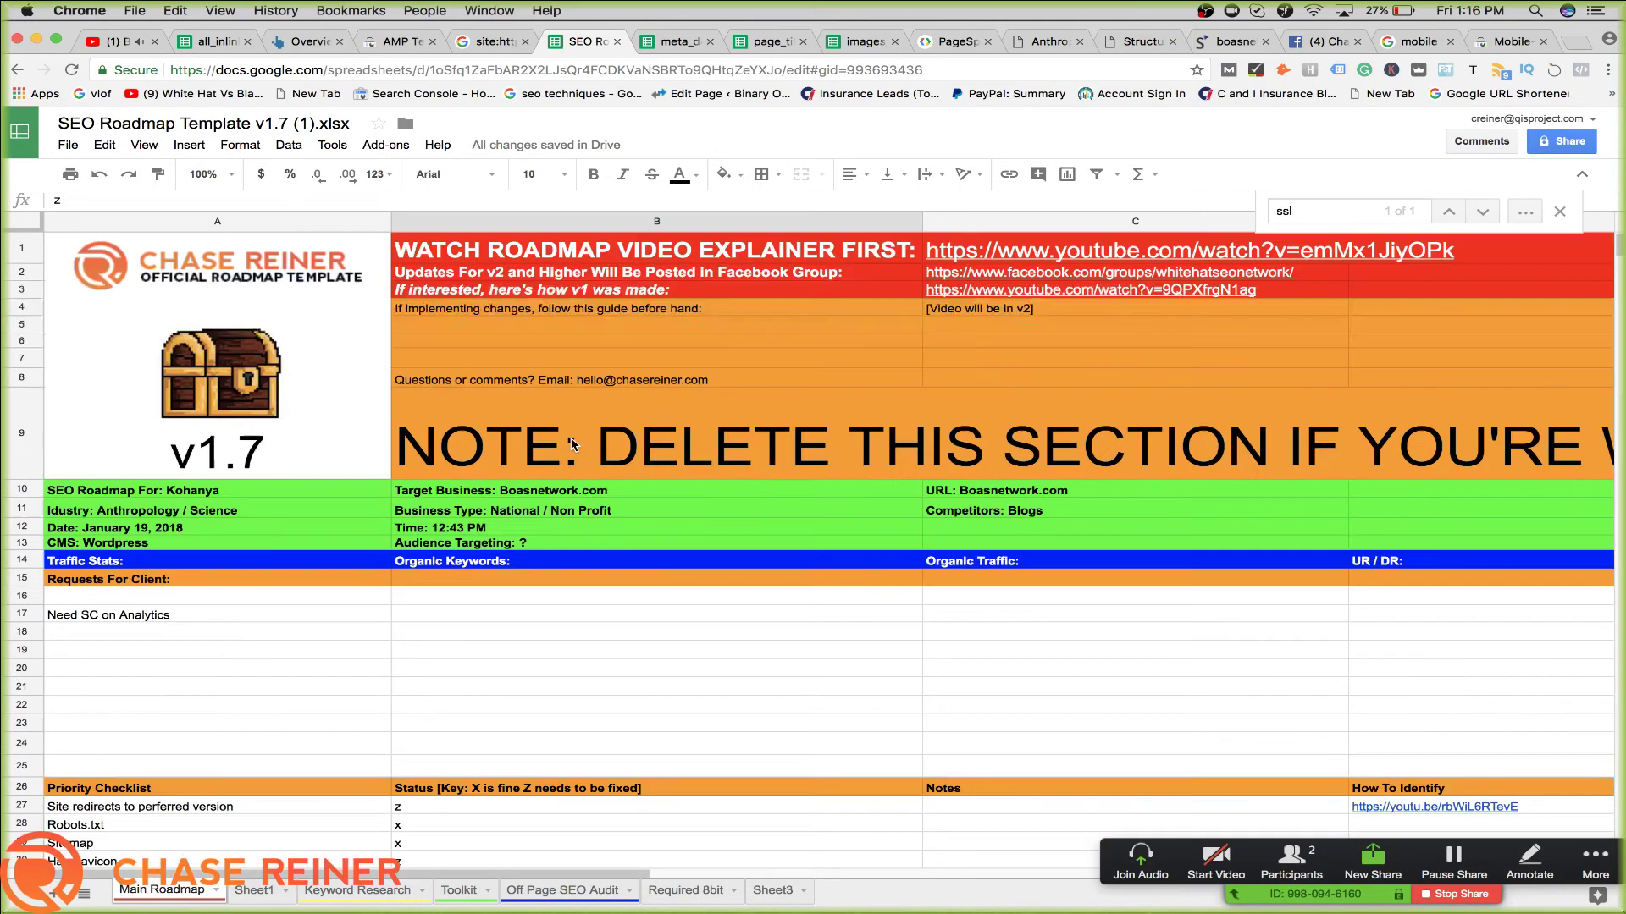
Sort the Main Roadmap sheet Z → A by the Status entries in column B
left_click(679, 220)
left_click(912, 223)
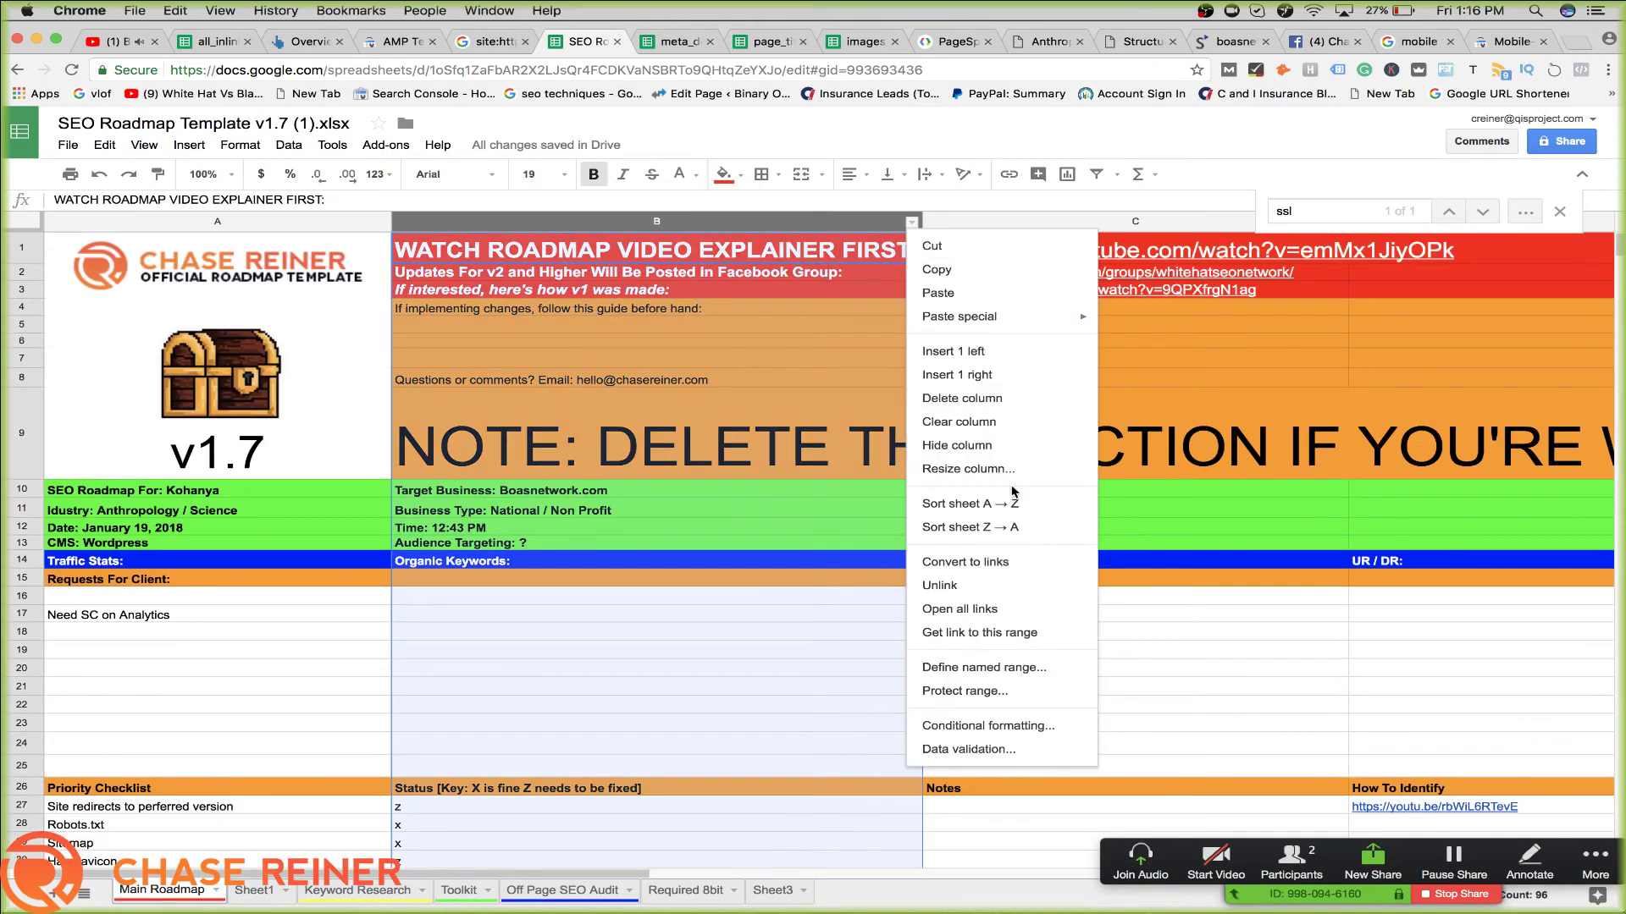
left_click(999, 529)
left_click(913, 514)
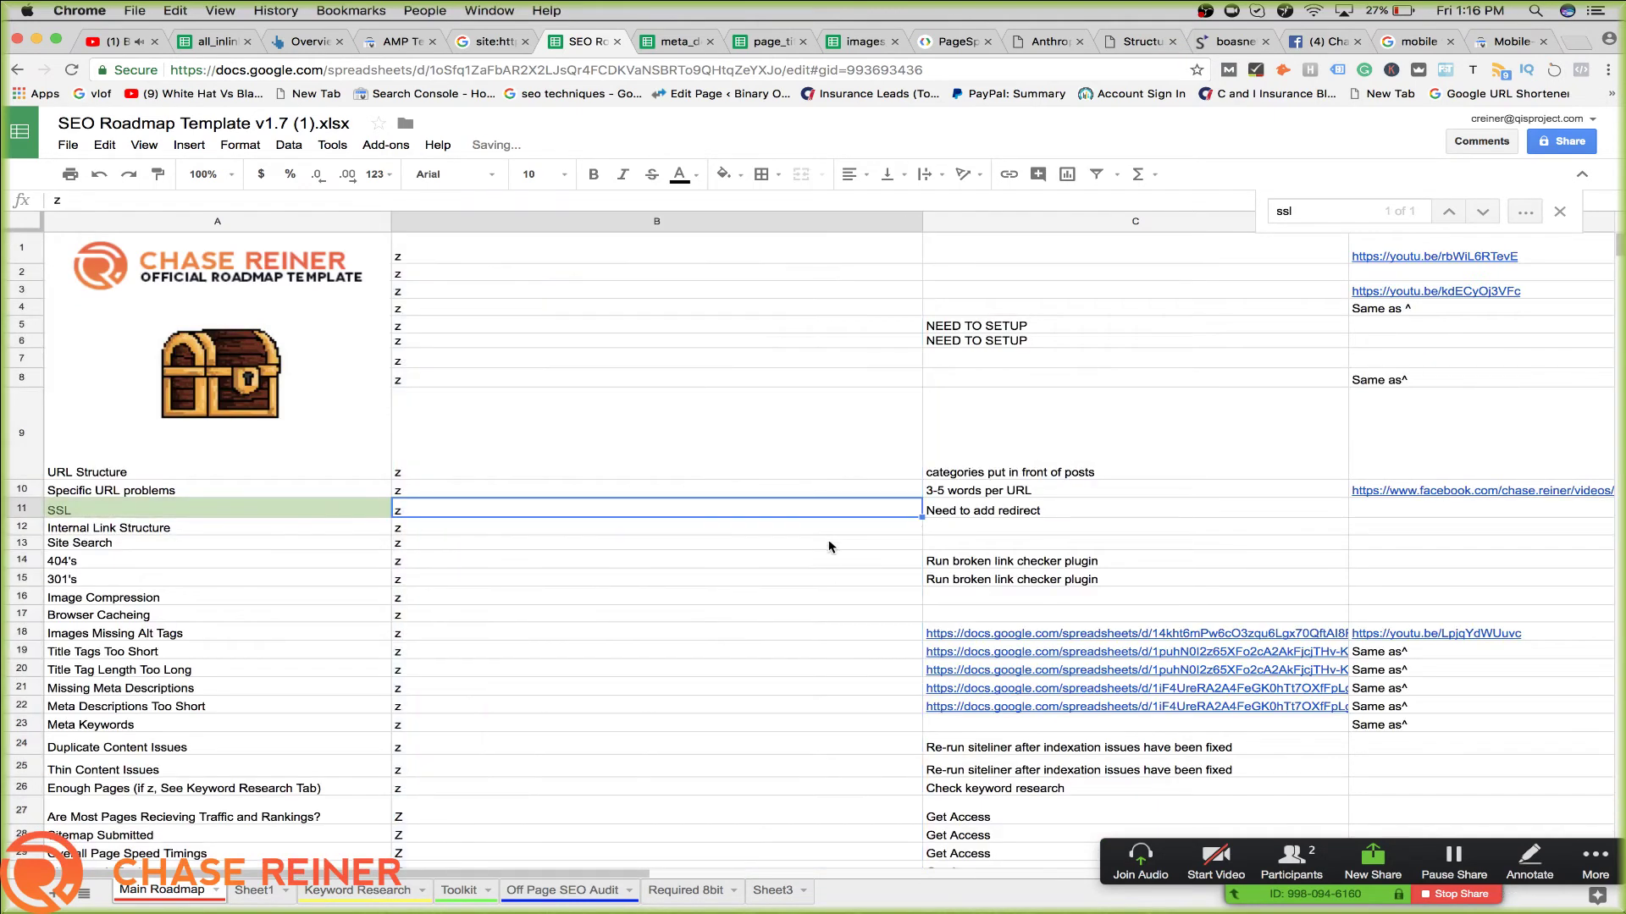
scroll(829, 546, "down", 1)
left_click(804, 544)
scroll(657, 545, "up", 1)
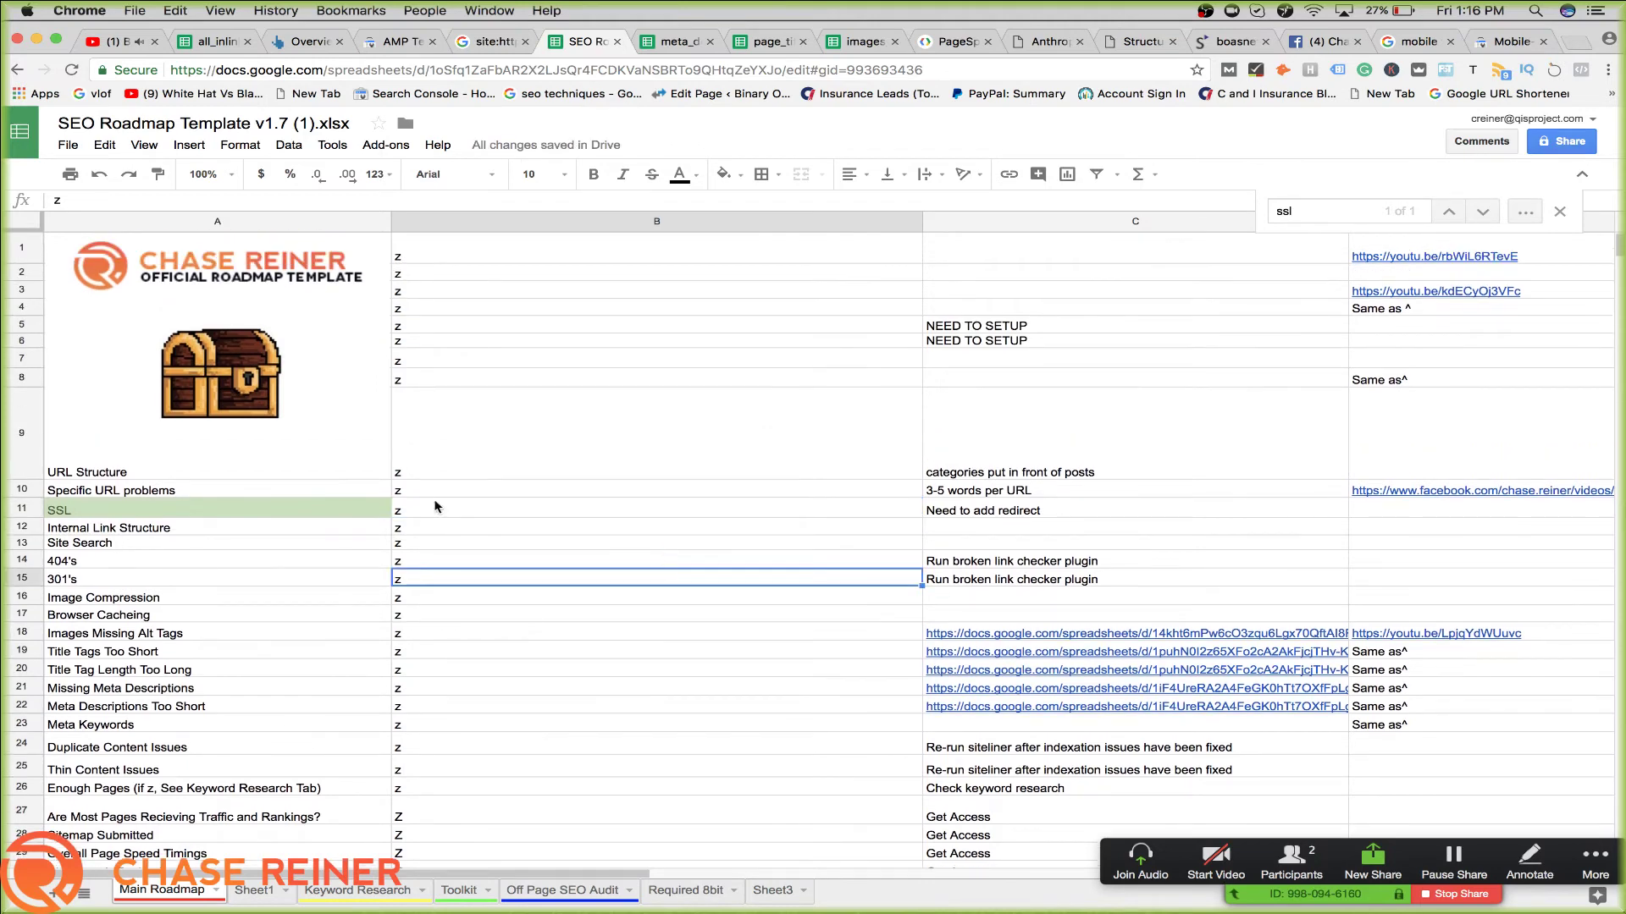
Move rows 1 through 142 of the sorted list down so that they start at row 15, below the logo images
left_click(337, 427)
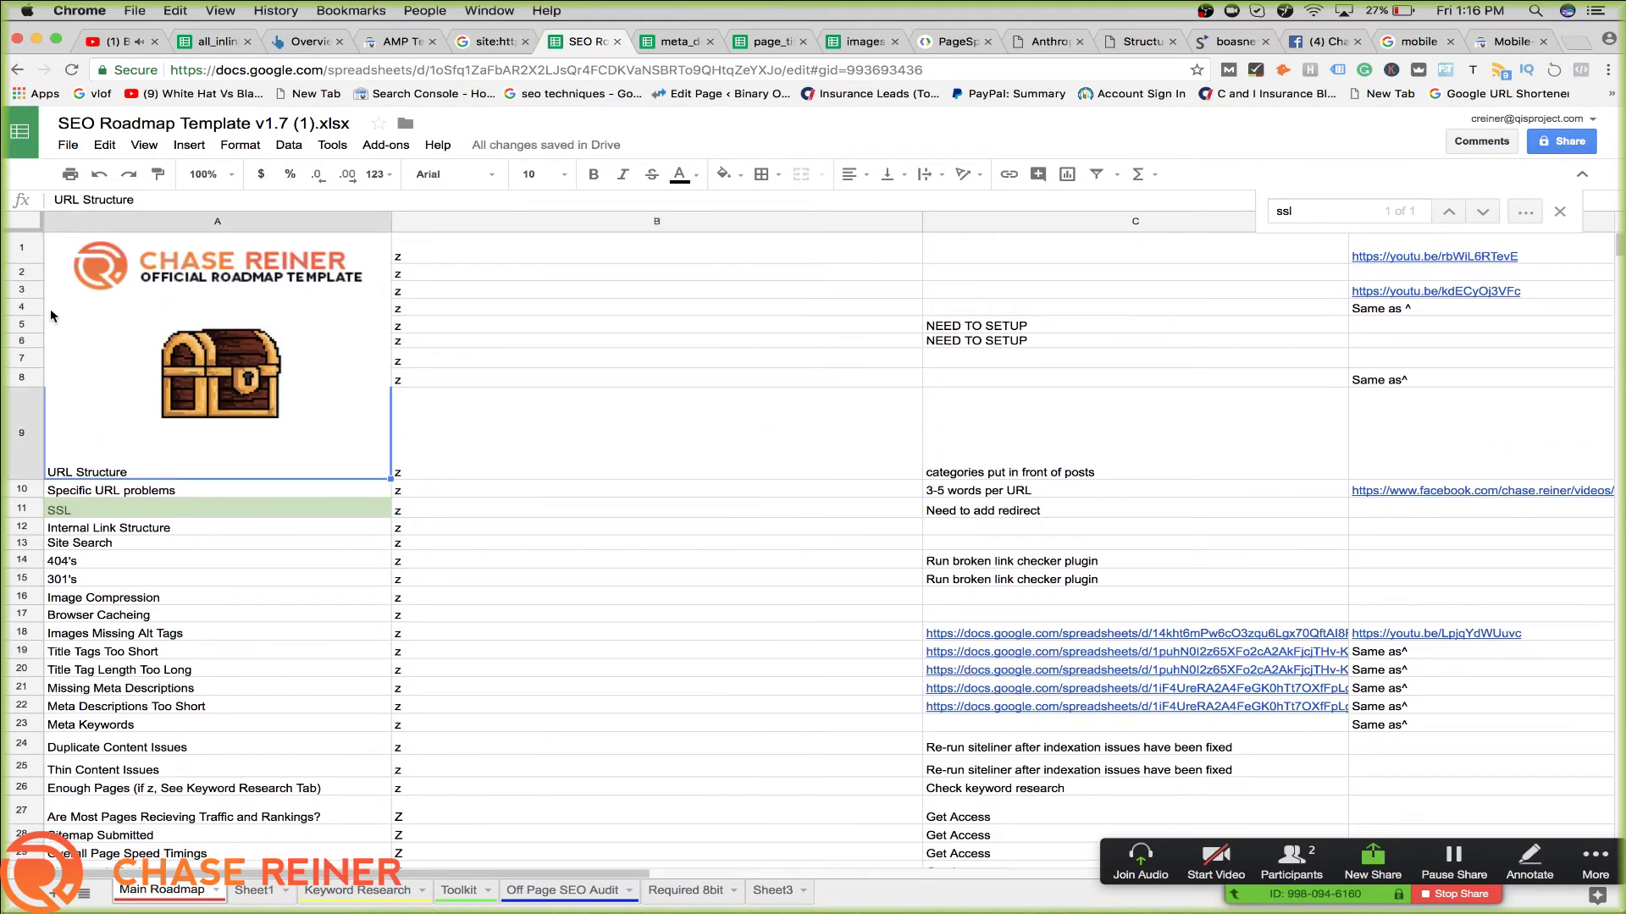
left_click(14, 245)
scroll(66, 351, "down", 2)
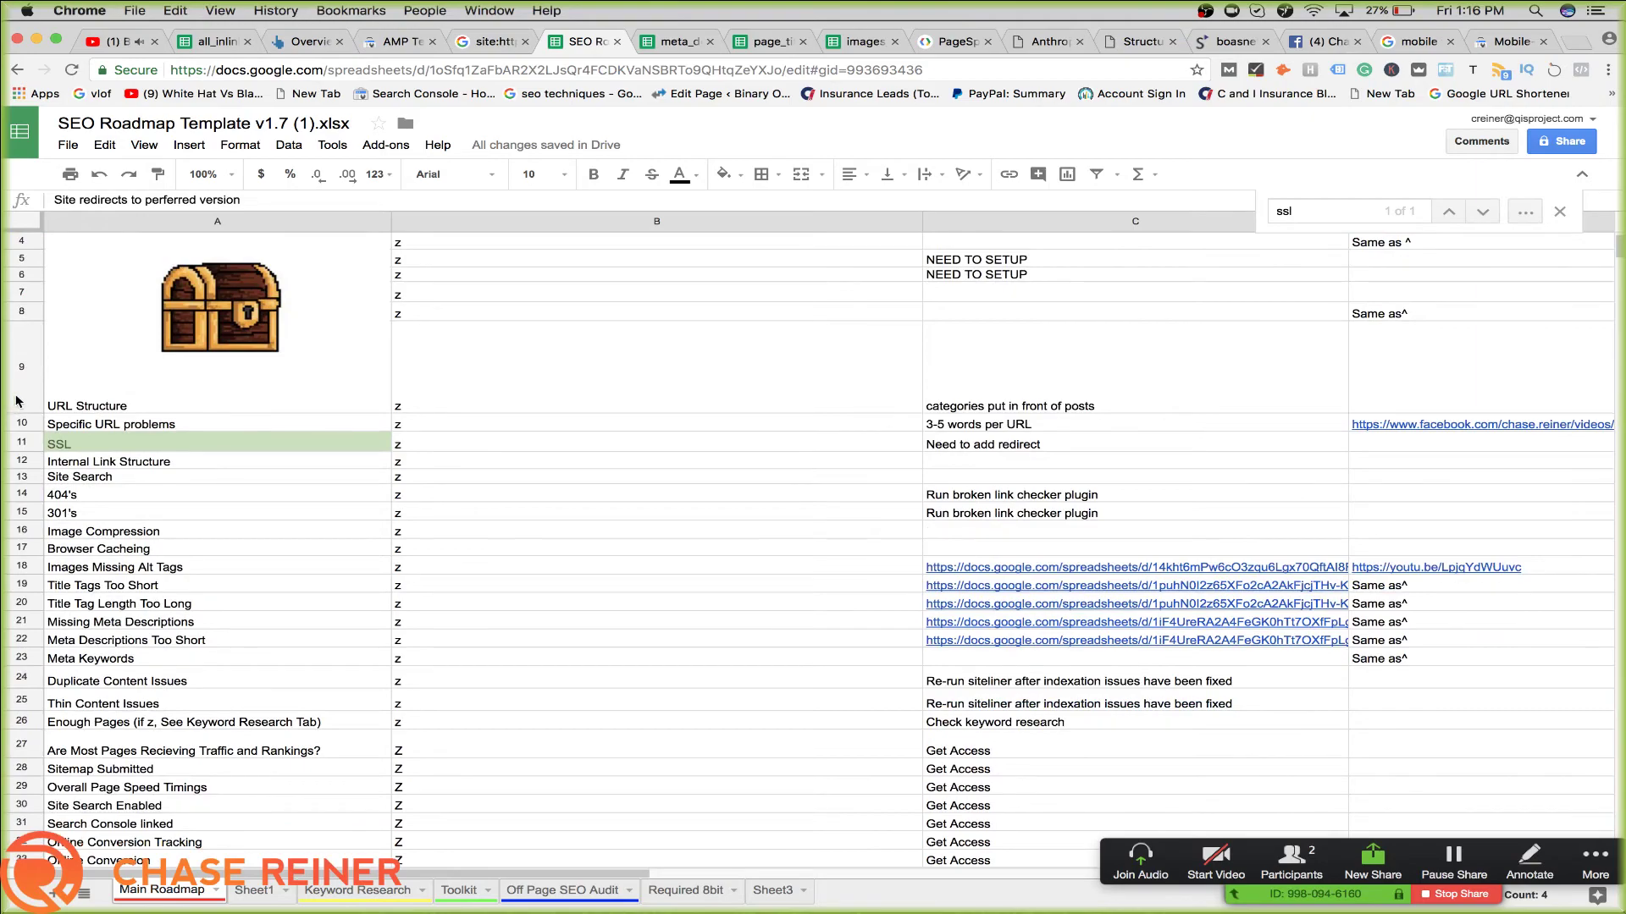
scroll(32, 362, "up", 2)
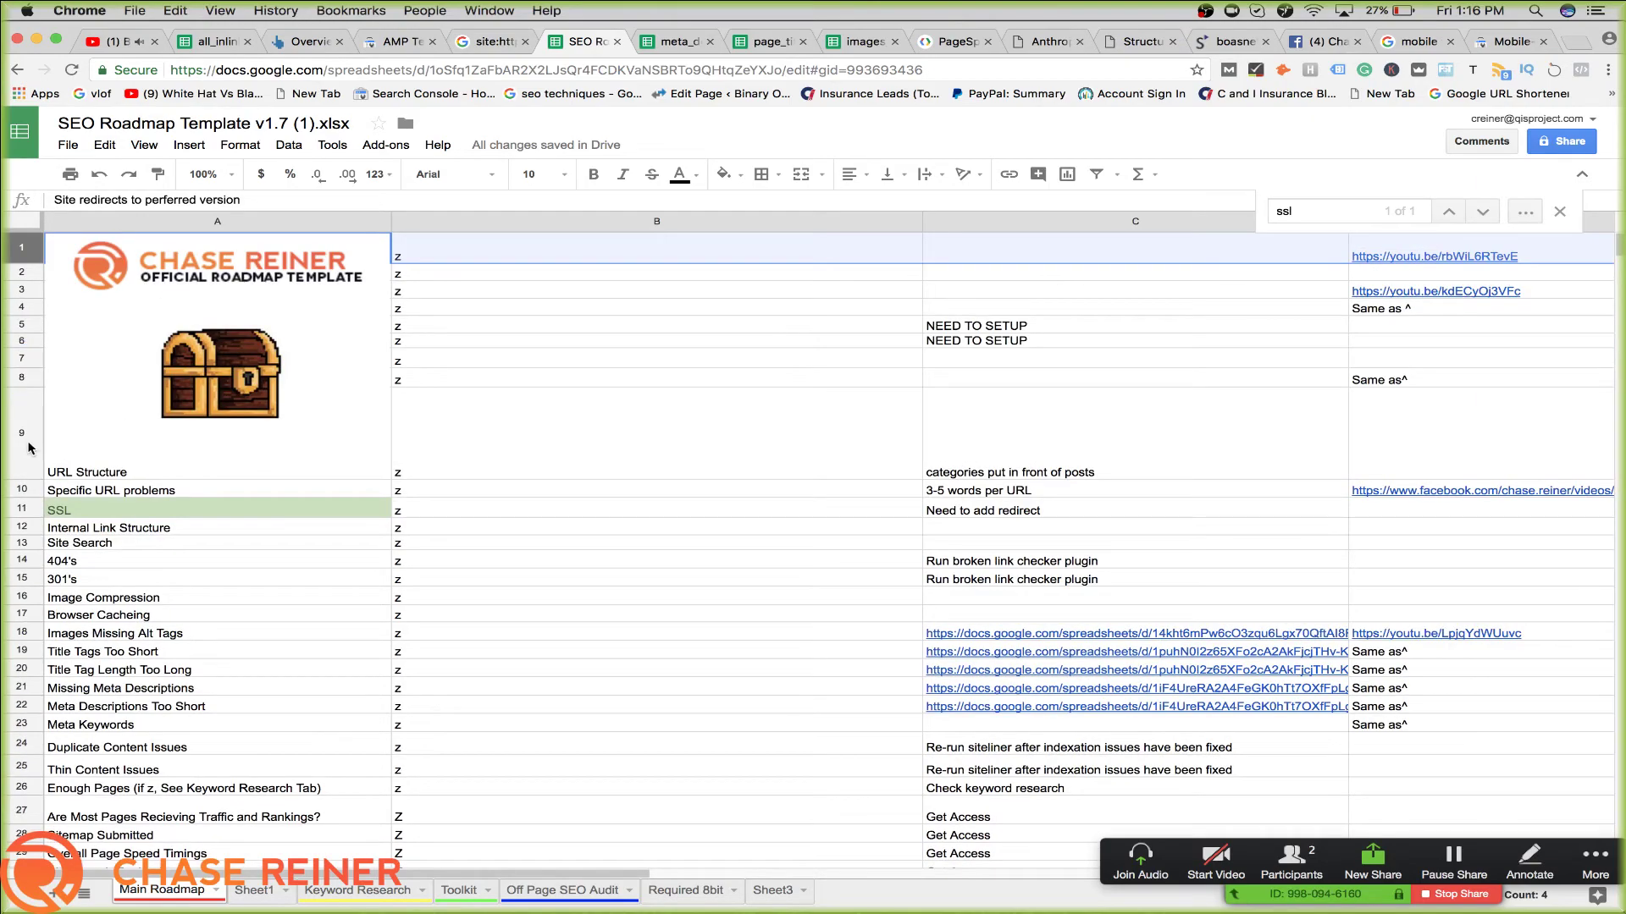
scroll(30, 446, "down", 15)
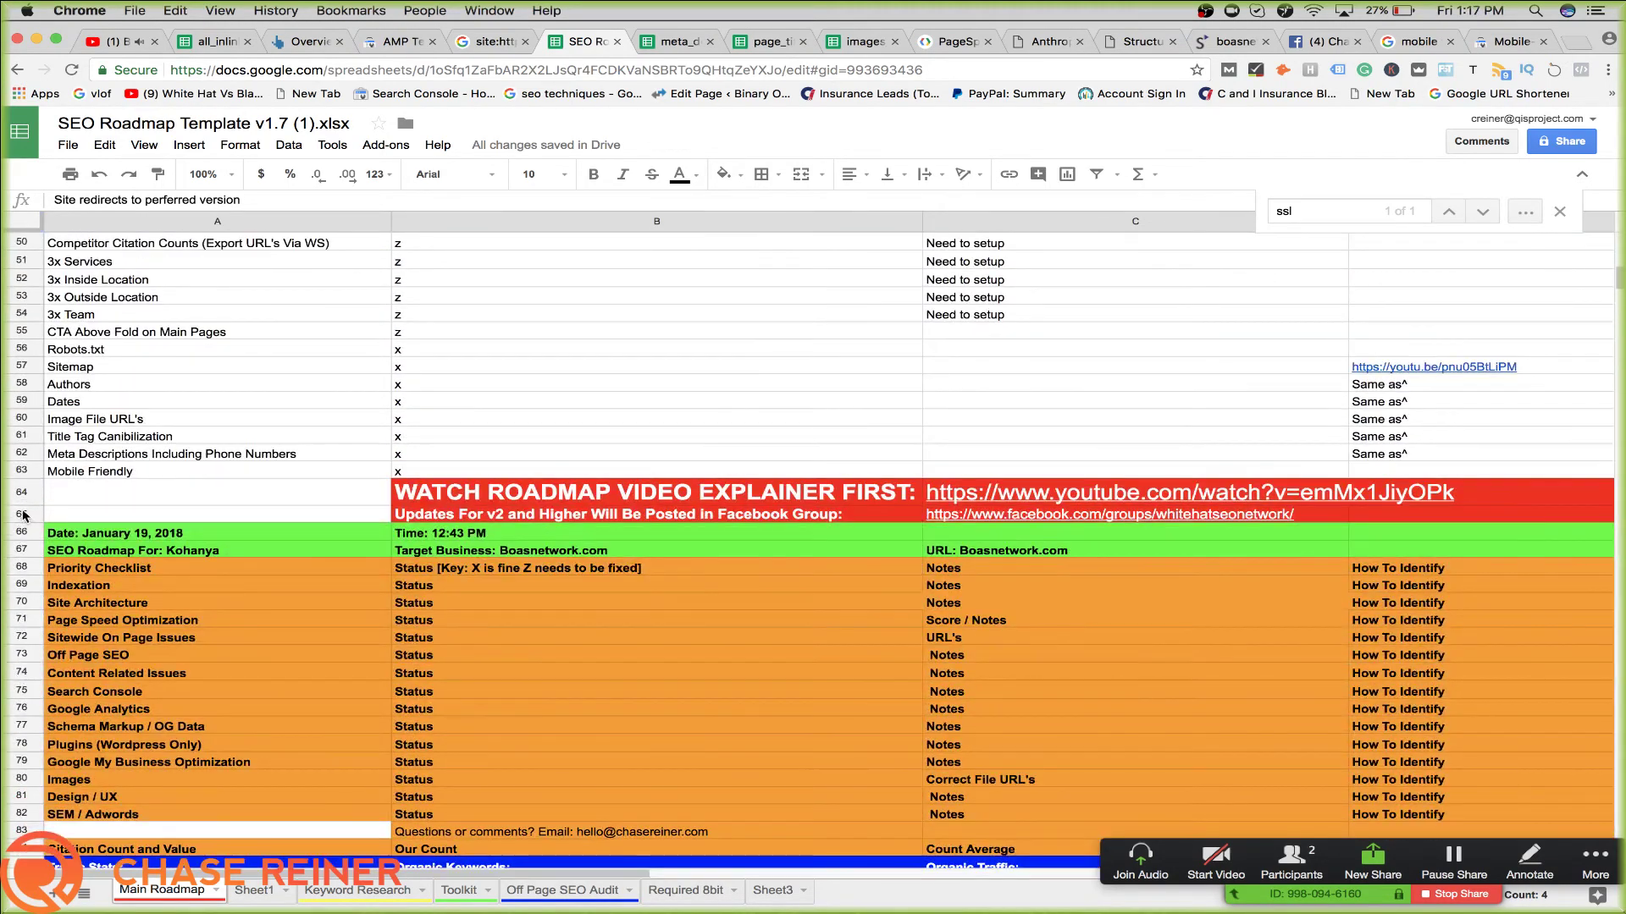
scroll(23, 717, "down", 13)
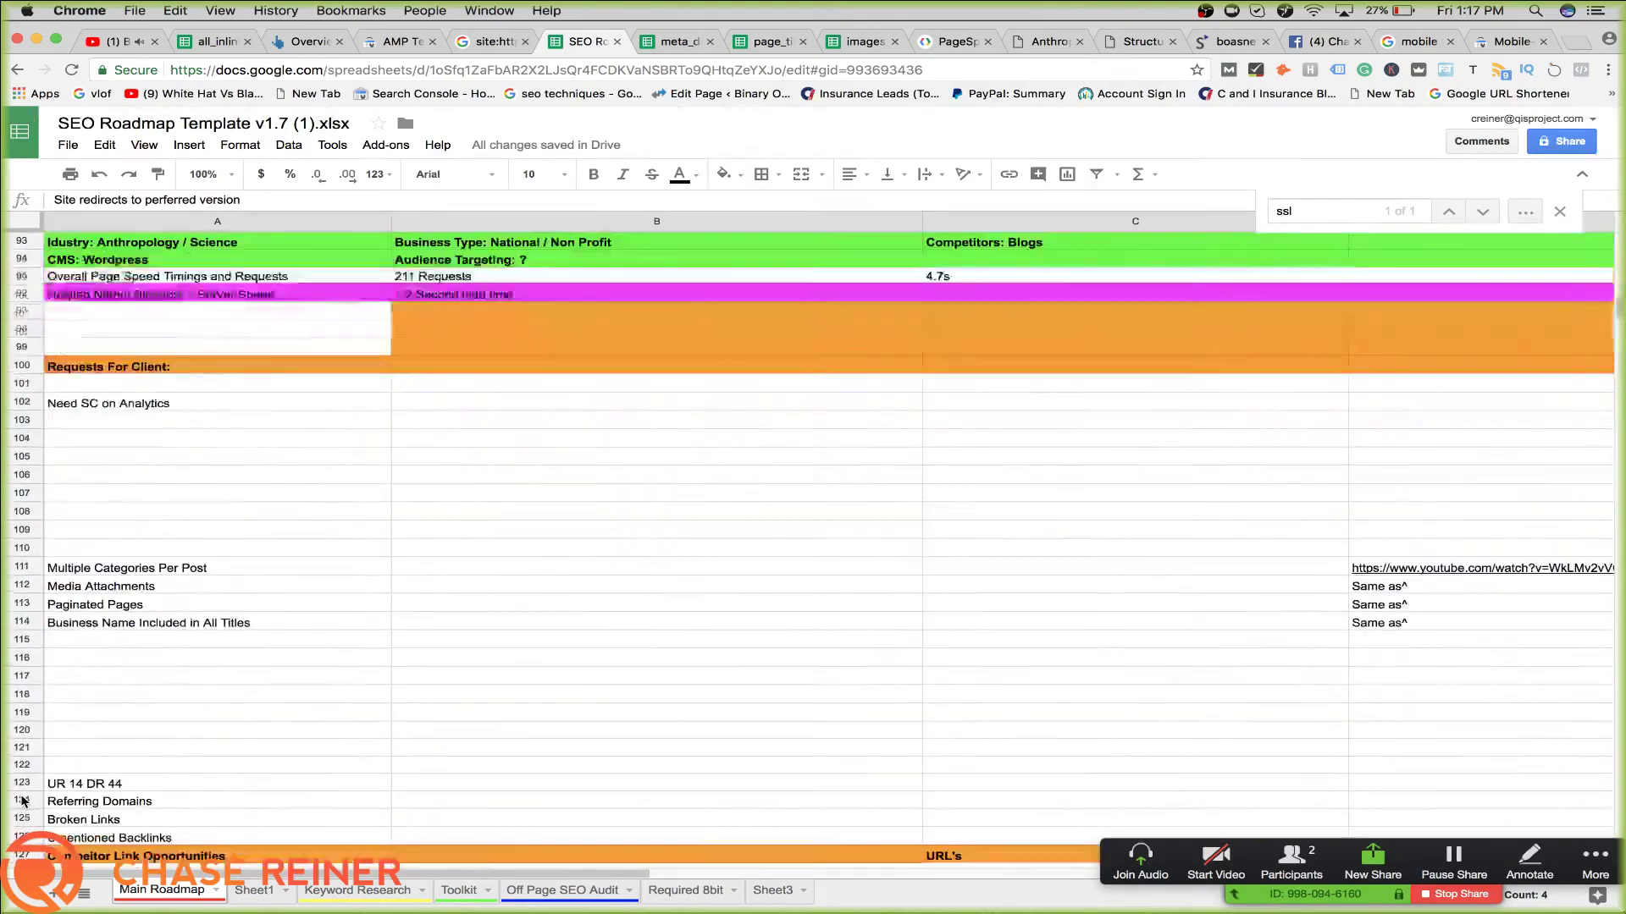
scroll(23, 801, "down", 8)
left_click(32, 616, "shift")
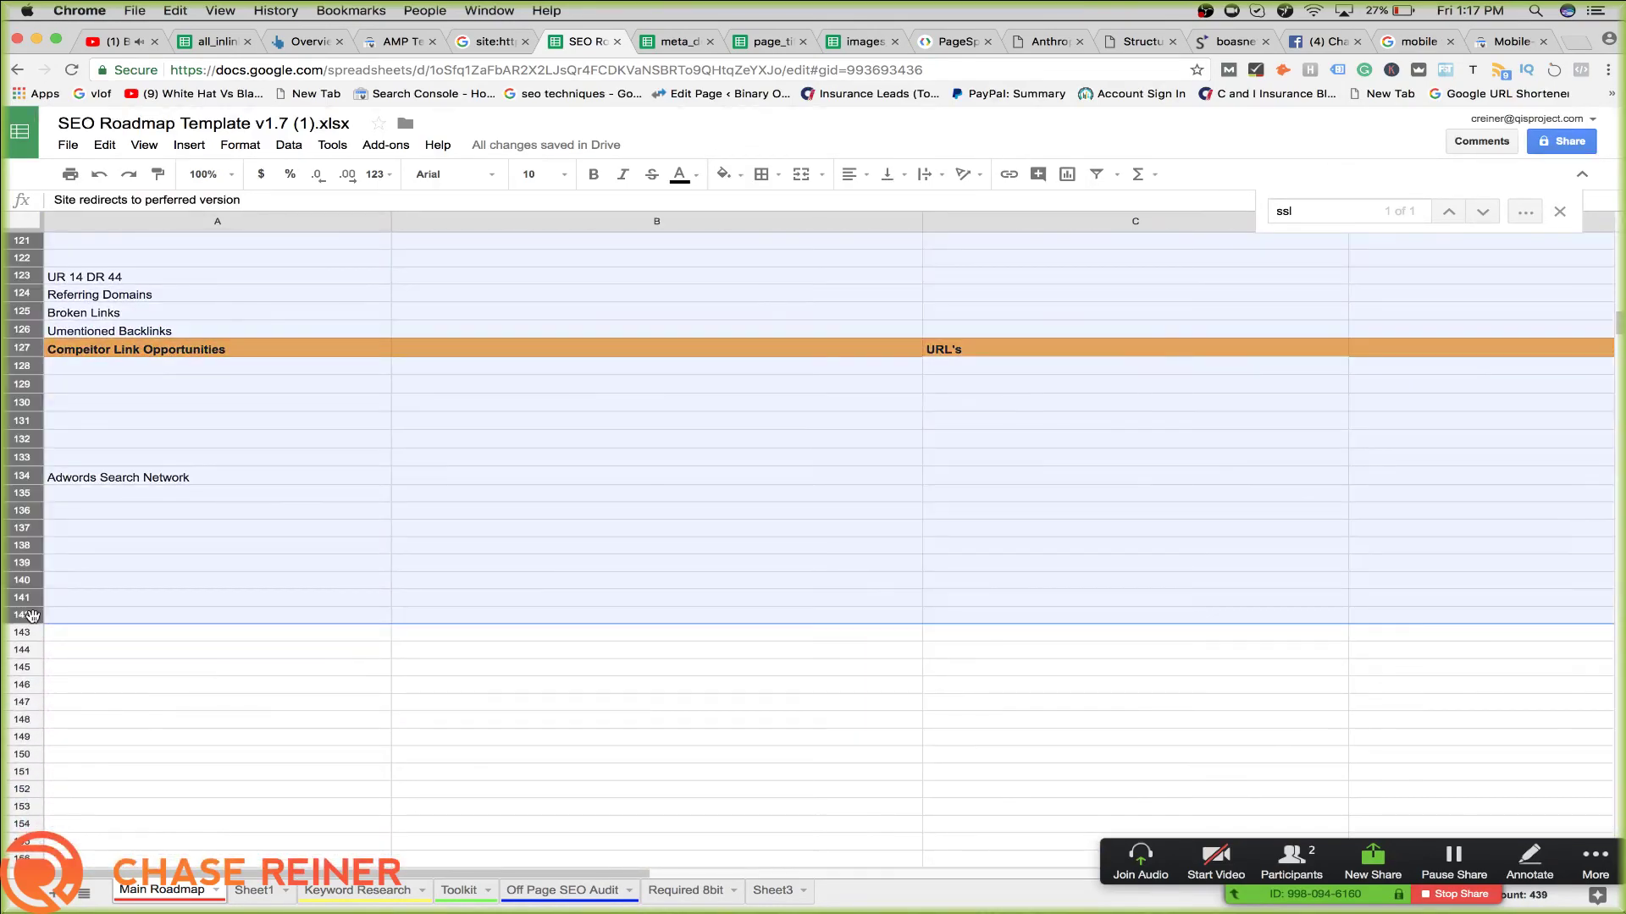
scroll(117, 516, "up", 20)
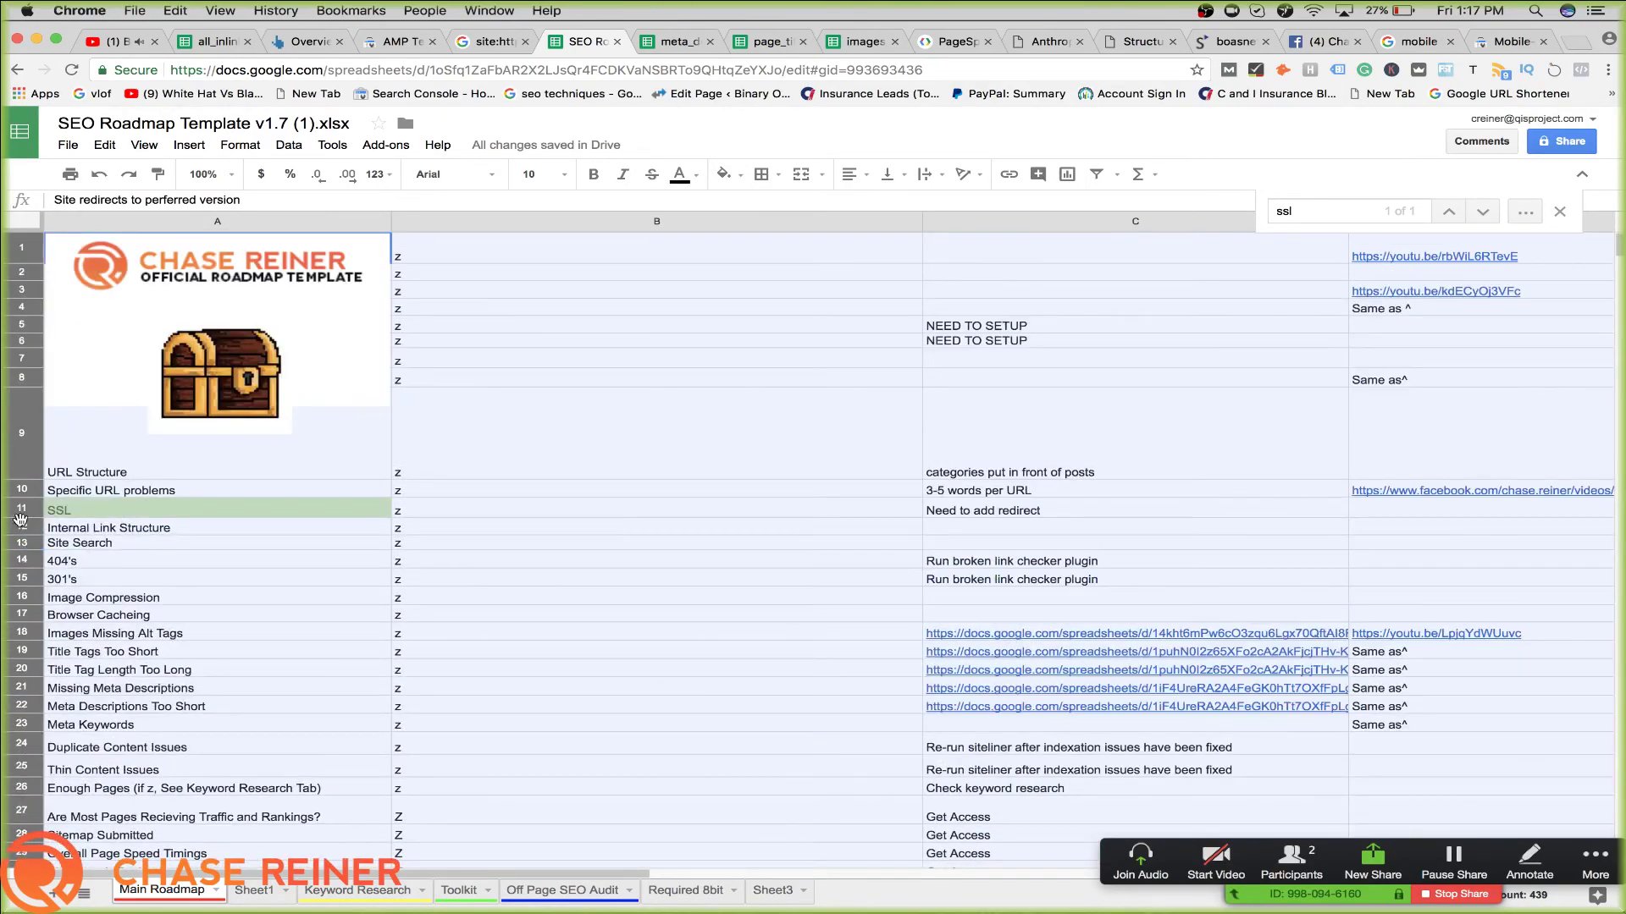
left_click_drag(20, 519, 18, 578)
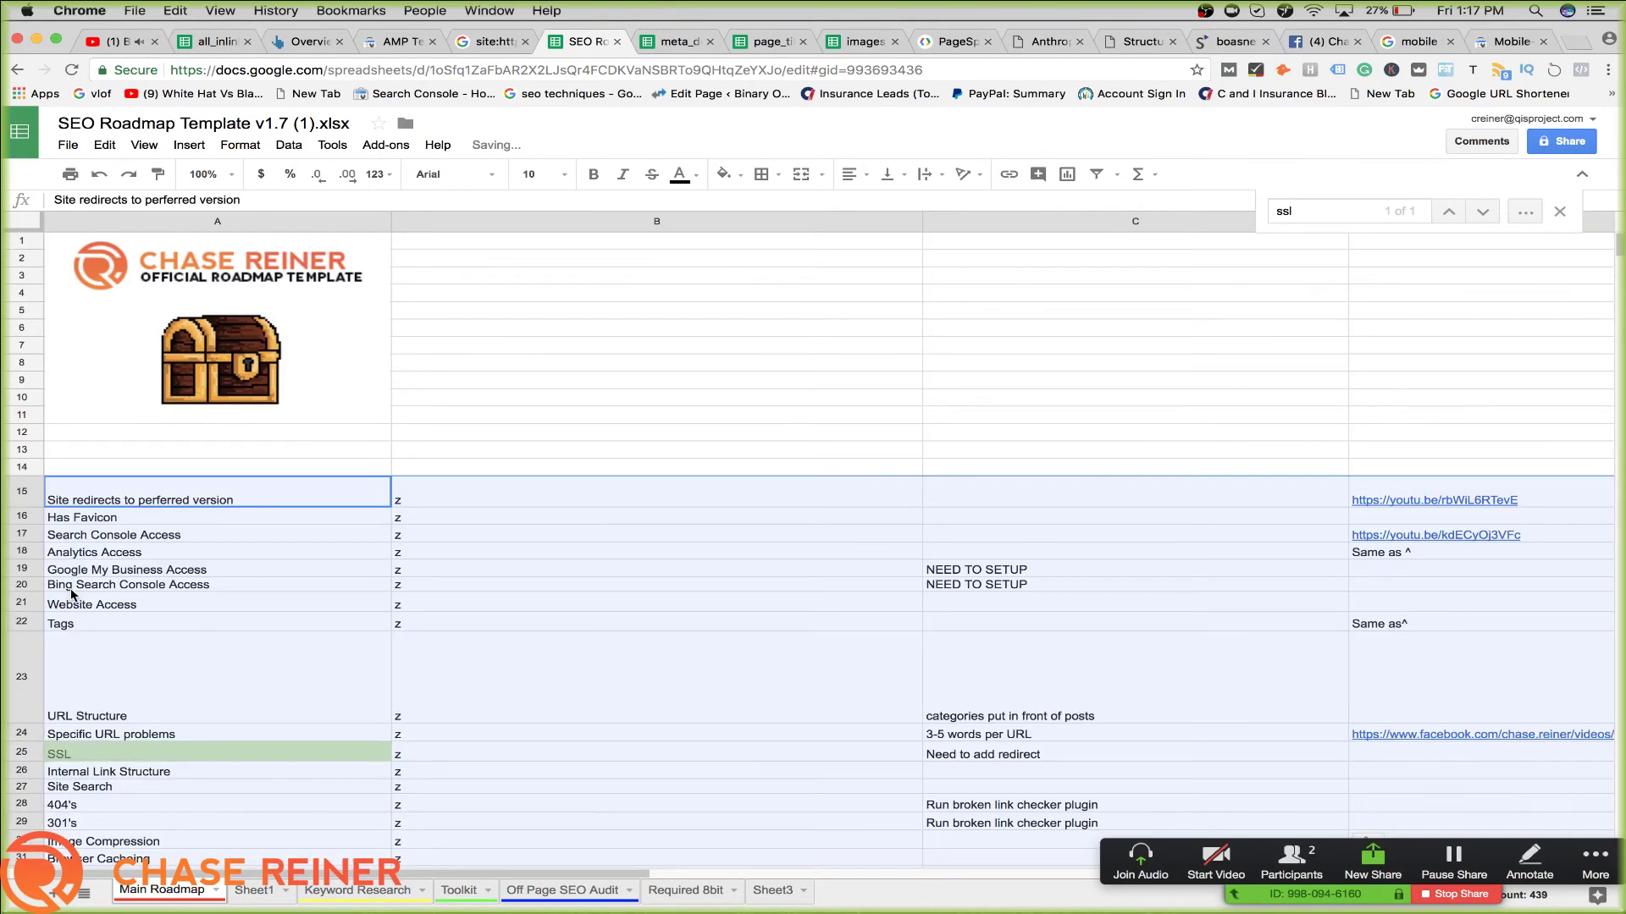
Inspect the "Site redirects to perferred version" entry and its status in row 15
left_click(135, 552)
scroll(300, 512, "down", 1)
left_click(297, 453)
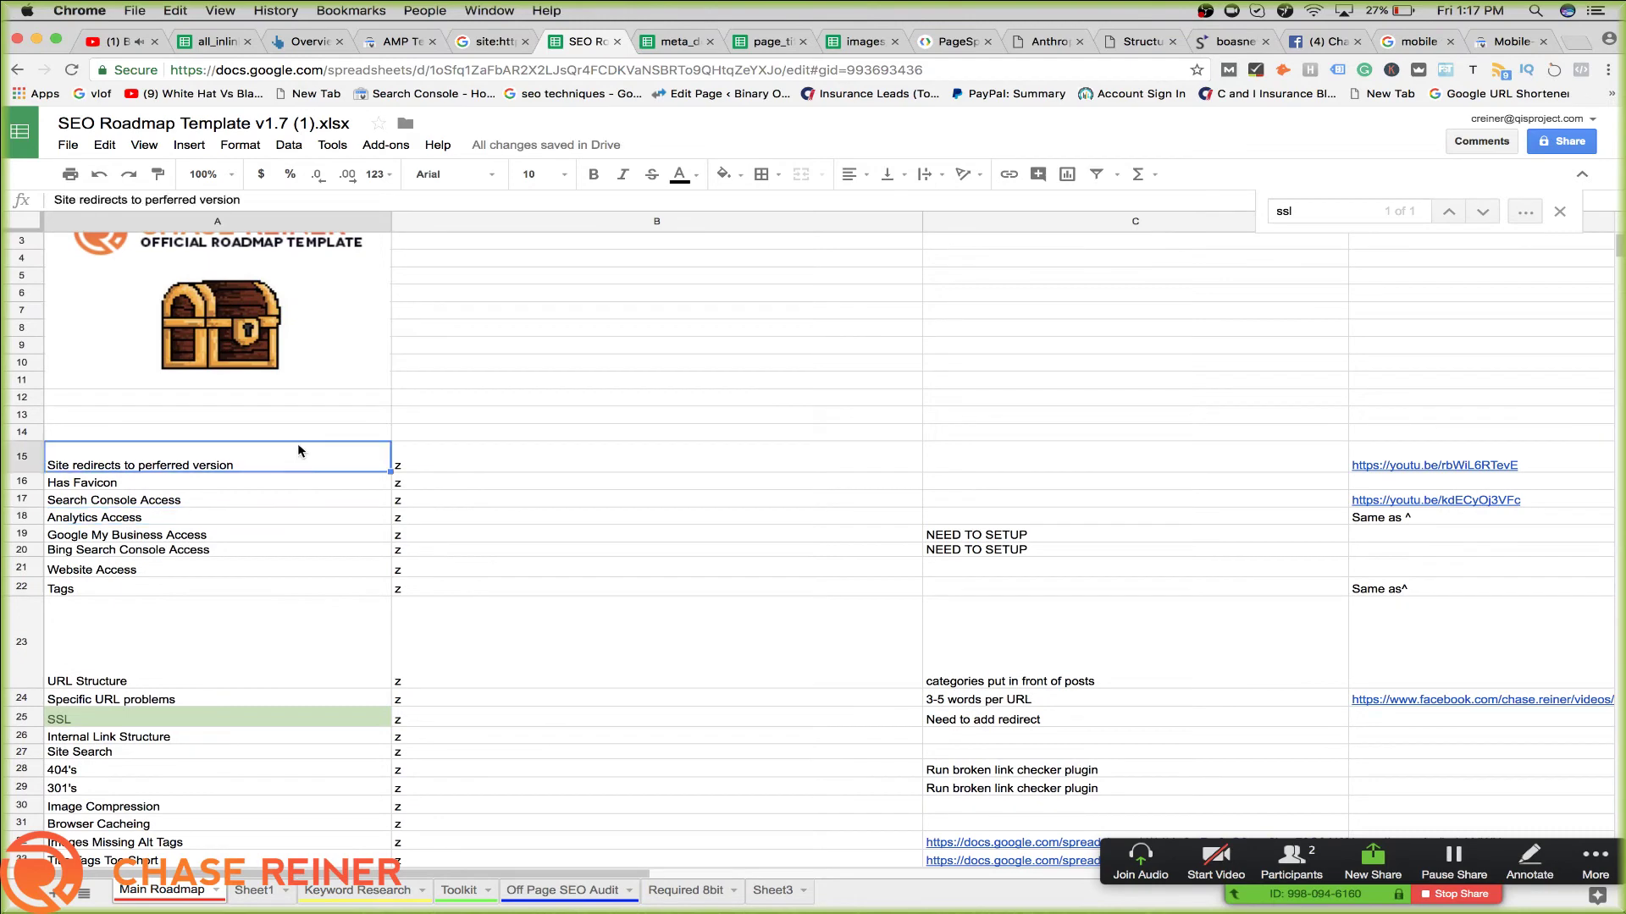
double_click(298, 457)
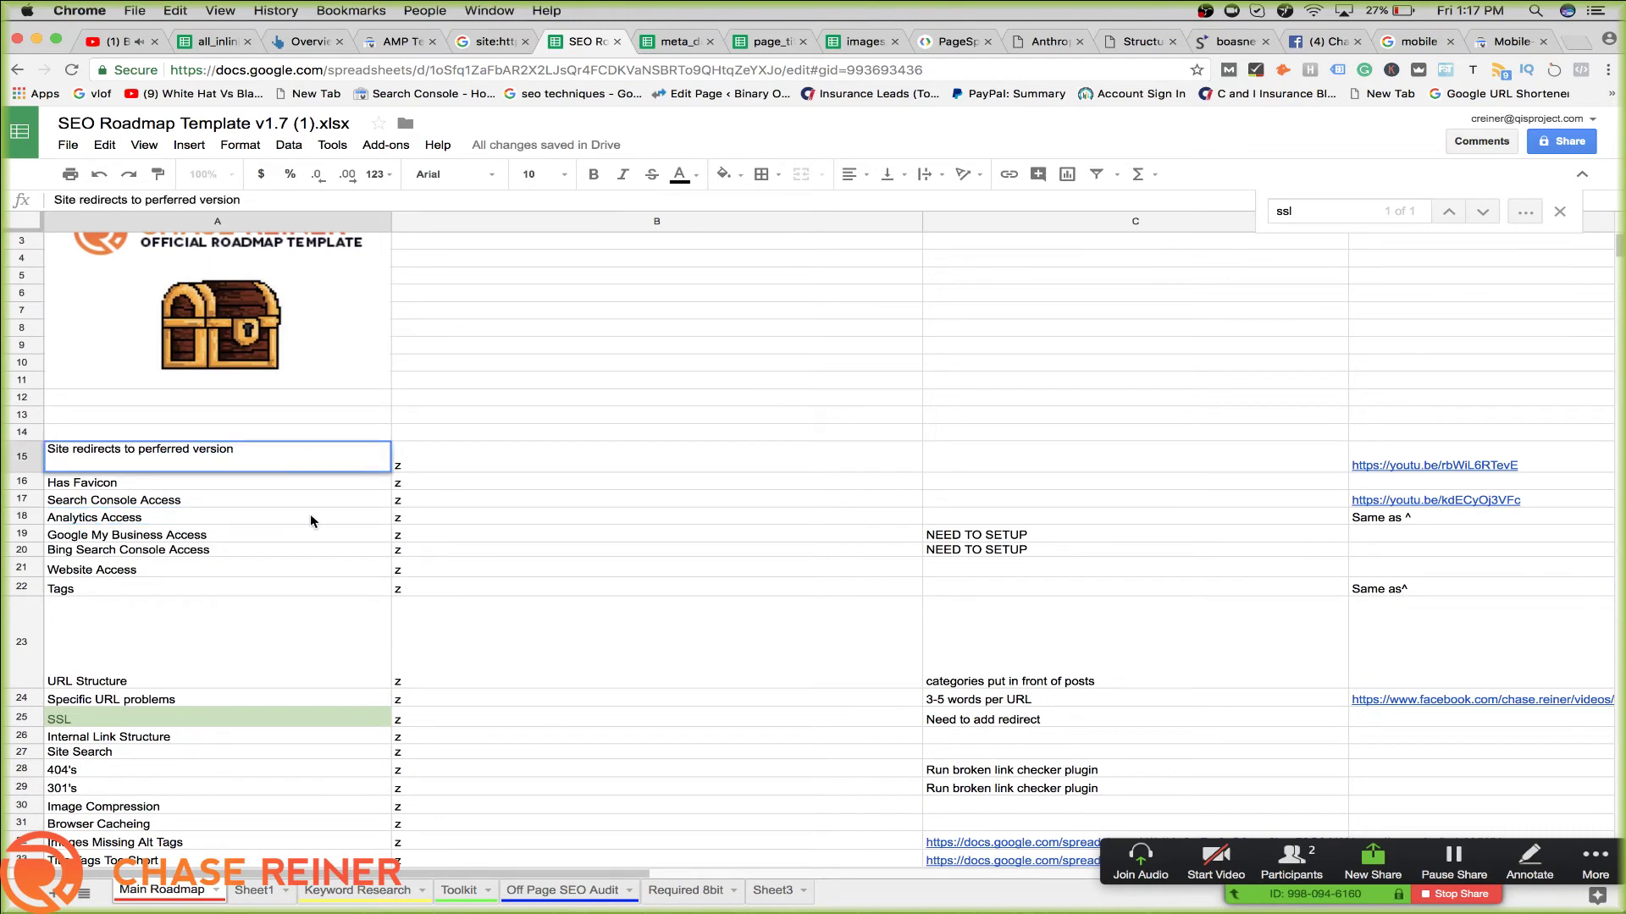
left_click(310, 518)
left_click(307, 481)
left_click(309, 461)
double_click(308, 461)
key("super+a")
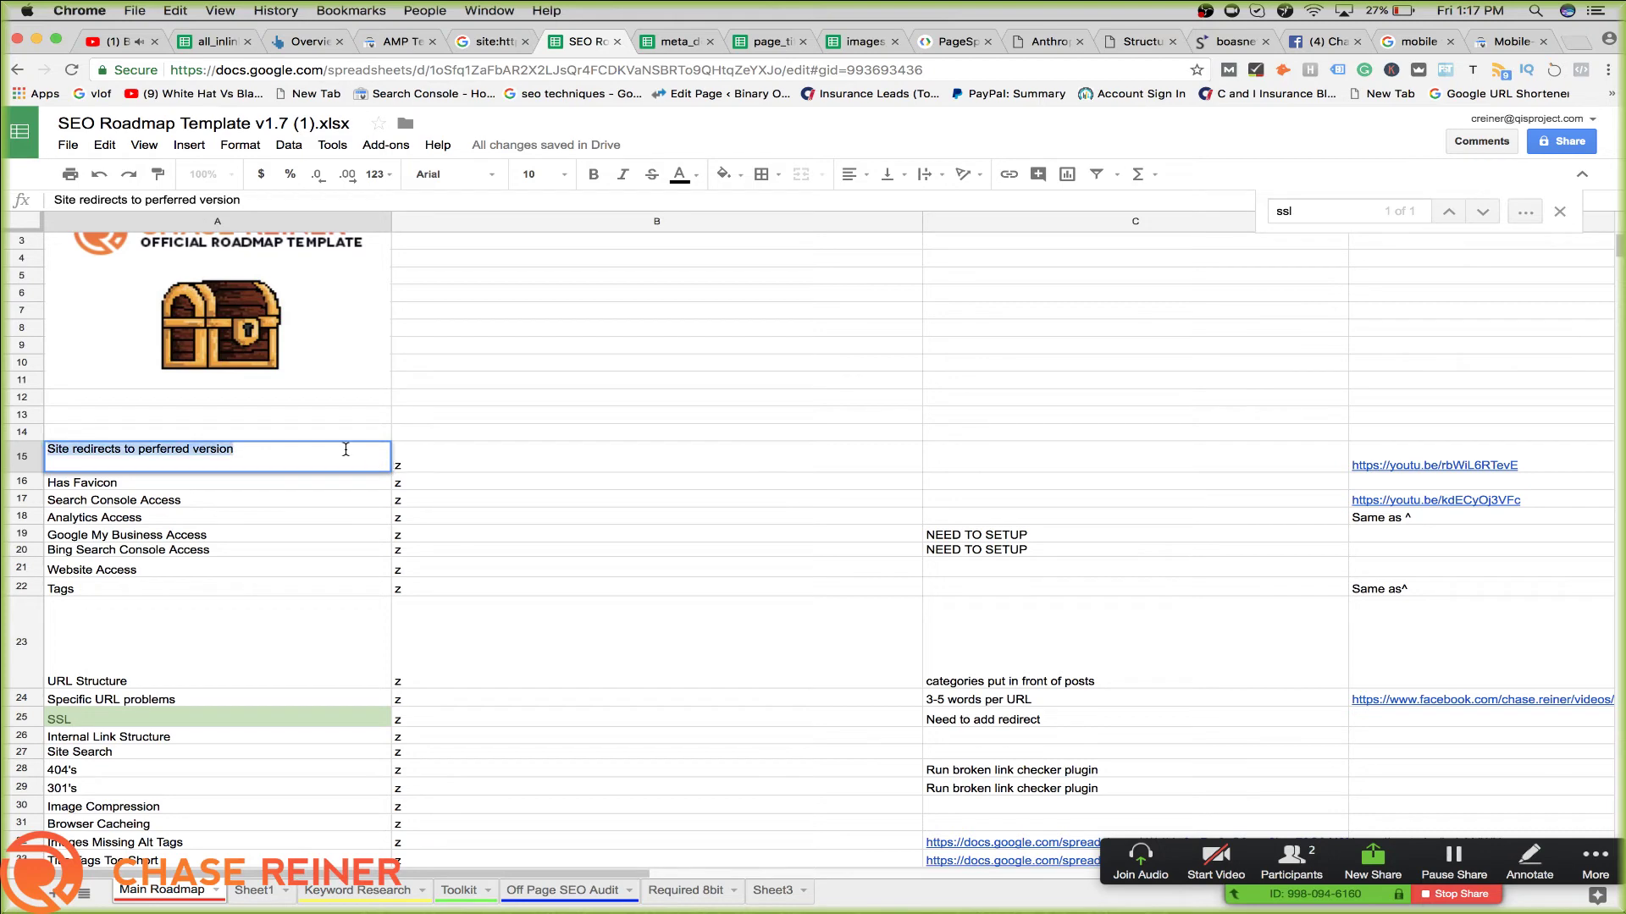
left_click(480, 456)
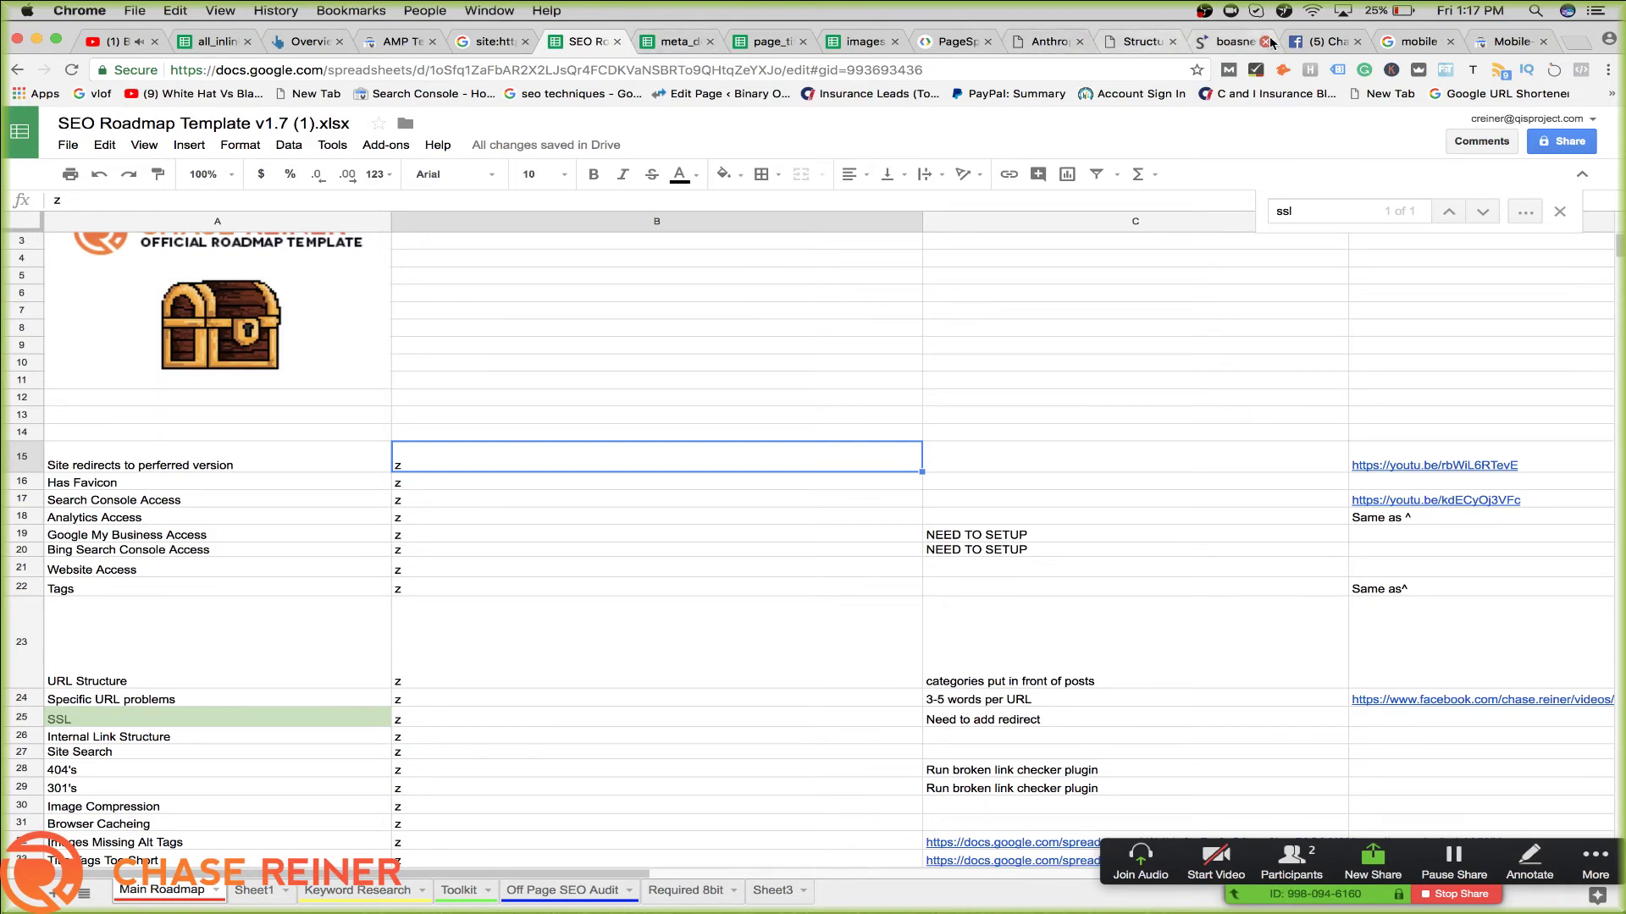
Go through the flagged items from Has Favicon to Website Access, then look over the URL Structure rows below them
left_click(584, 486)
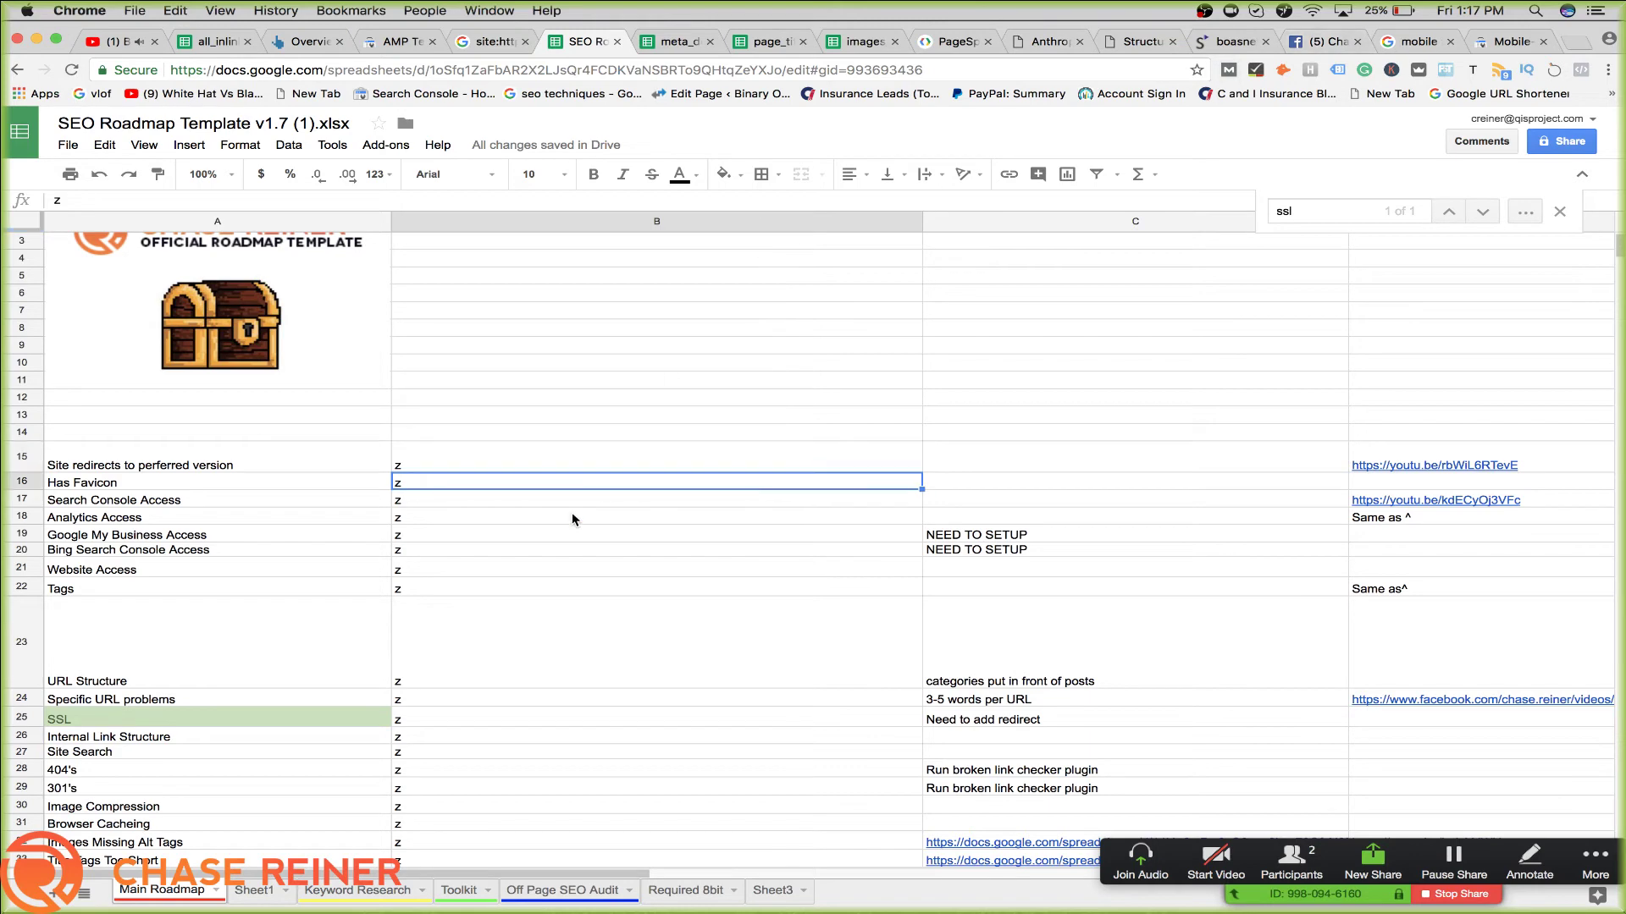
scroll(571, 511, "down", 1)
left_click(387, 628)
left_click_drag(445, 549, 248, 480)
left_click(248, 481)
left_click(246, 500)
left_click(244, 518)
left_click(243, 533)
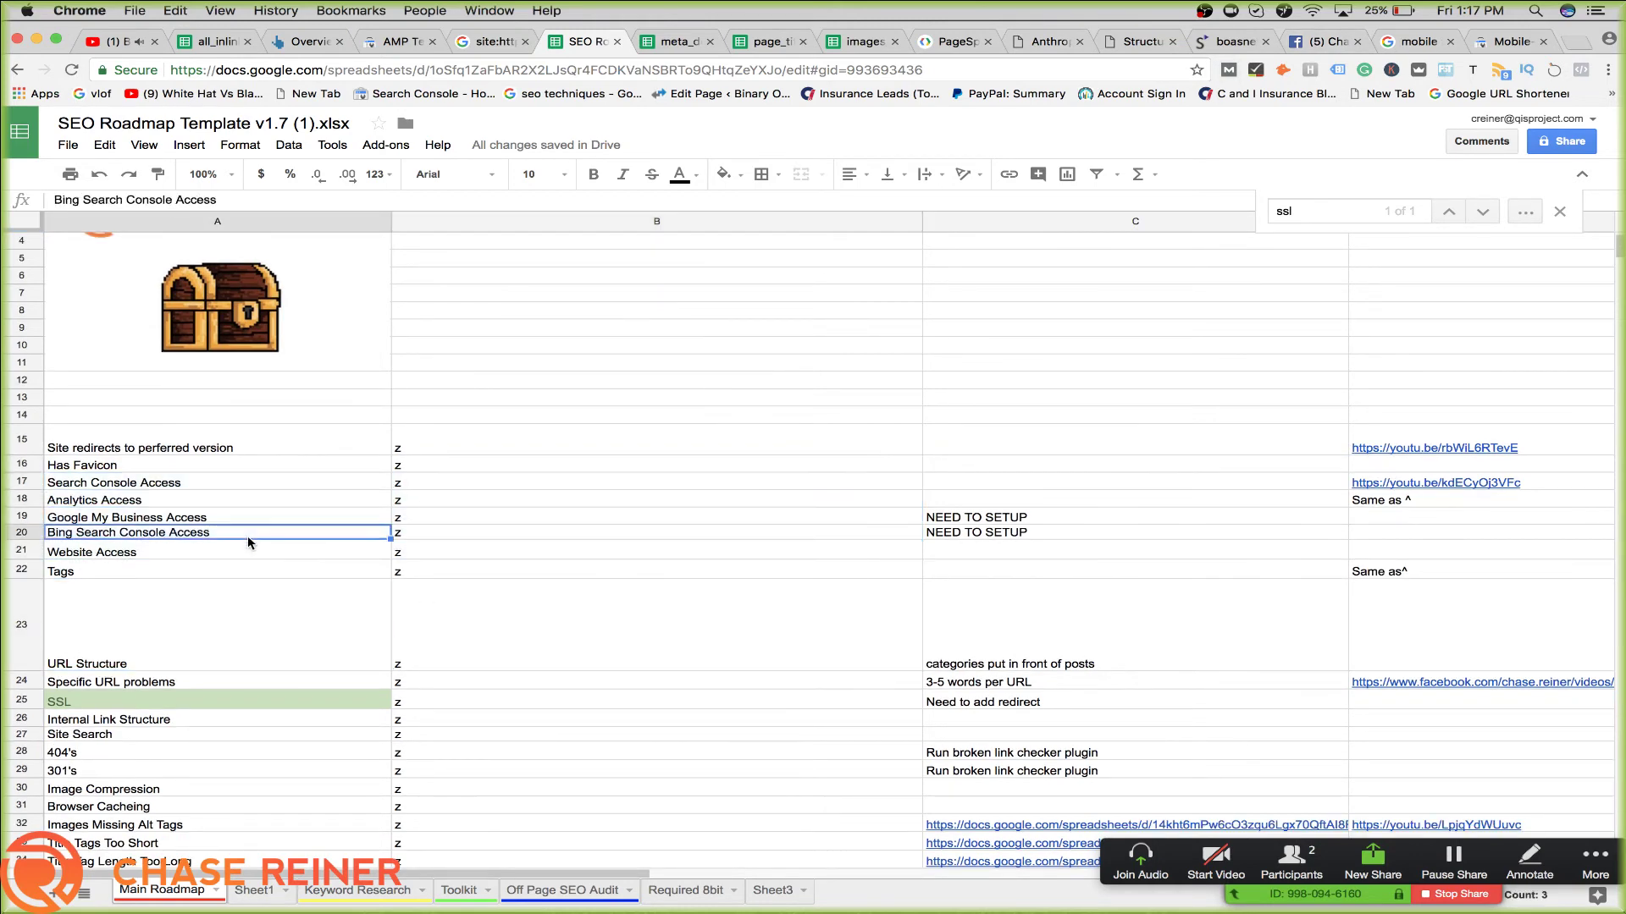
left_click(241, 552)
left_click_drag(241, 552, 241, 516)
left_click(242, 517)
scroll(239, 598, "down", 3)
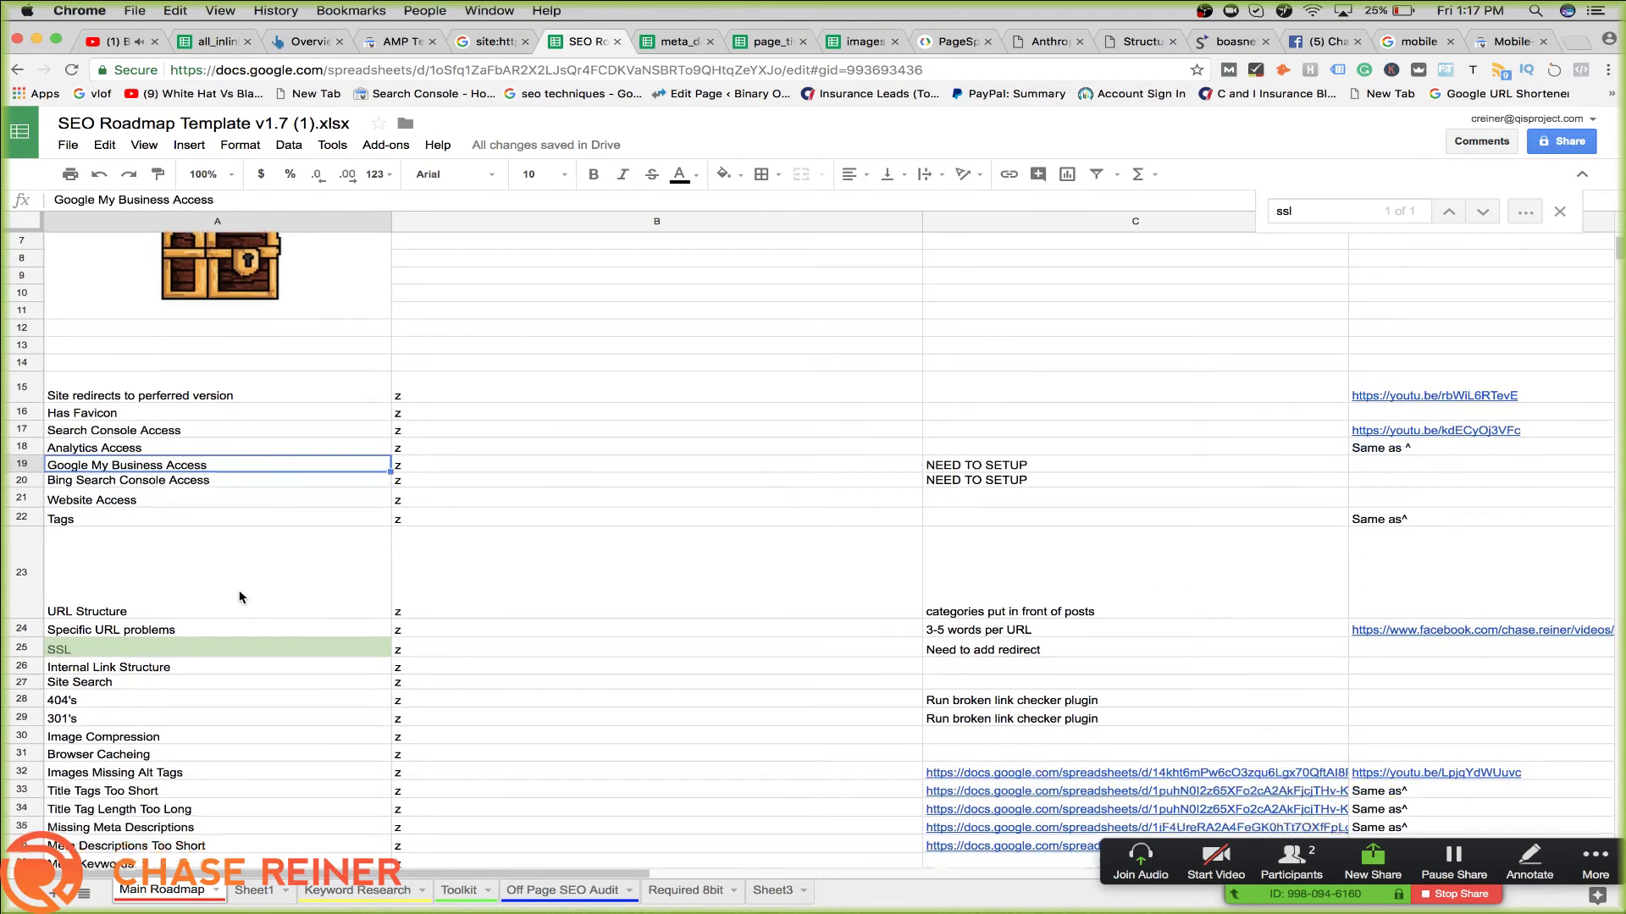
scroll(418, 522, "up", 3)
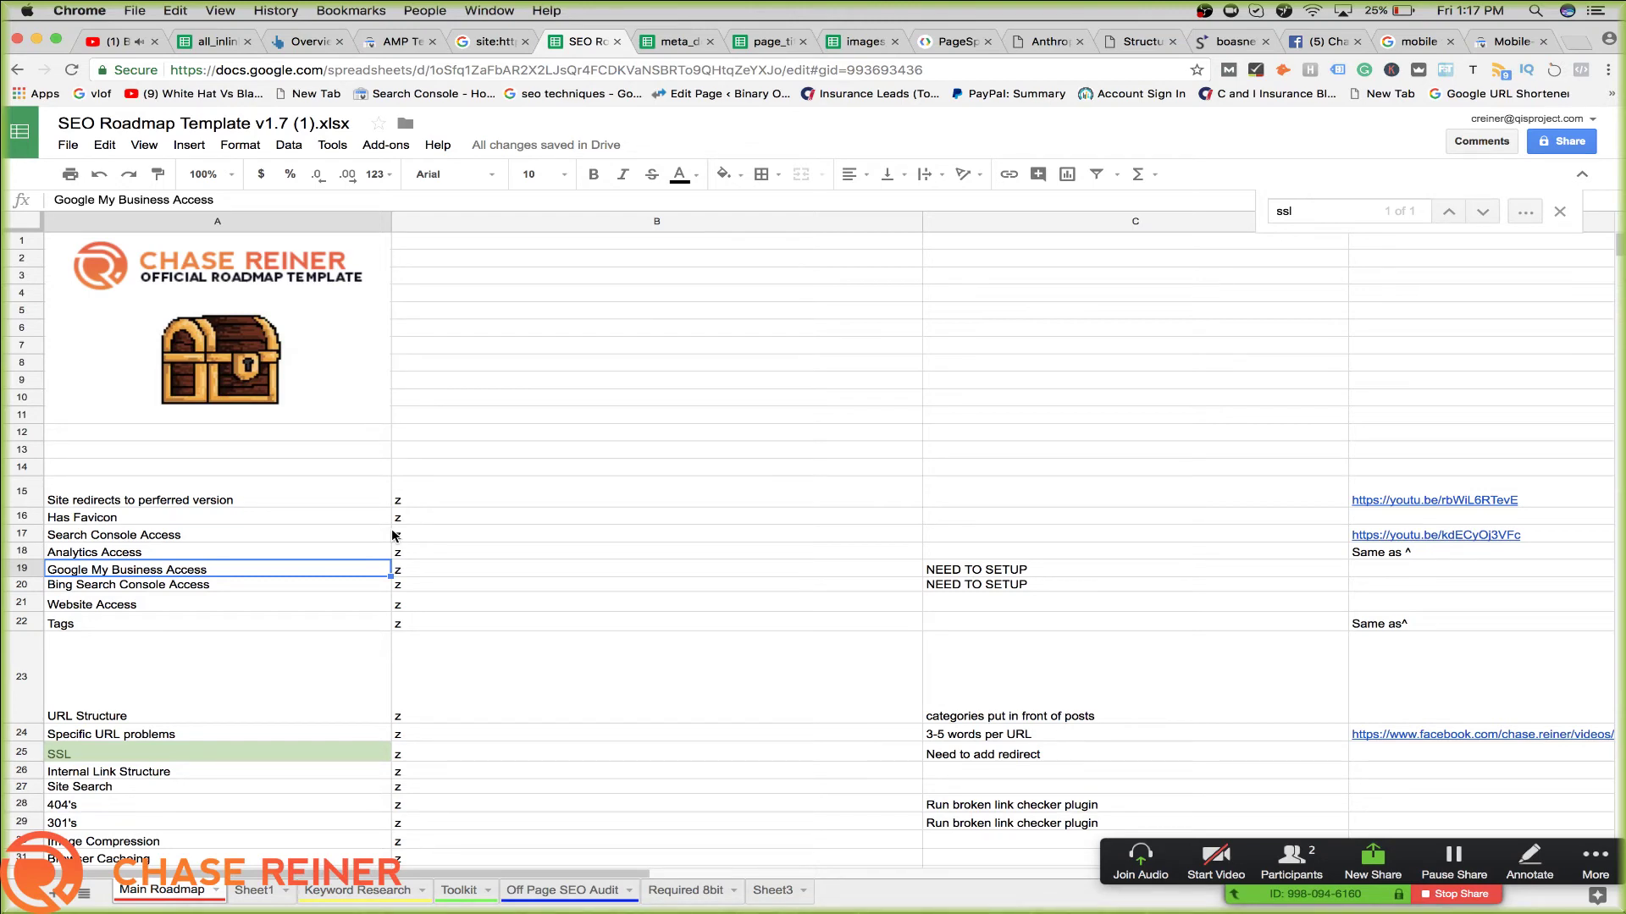
Close the "ssl" search and review the sorted list of z and x items
left_click(1560, 212)
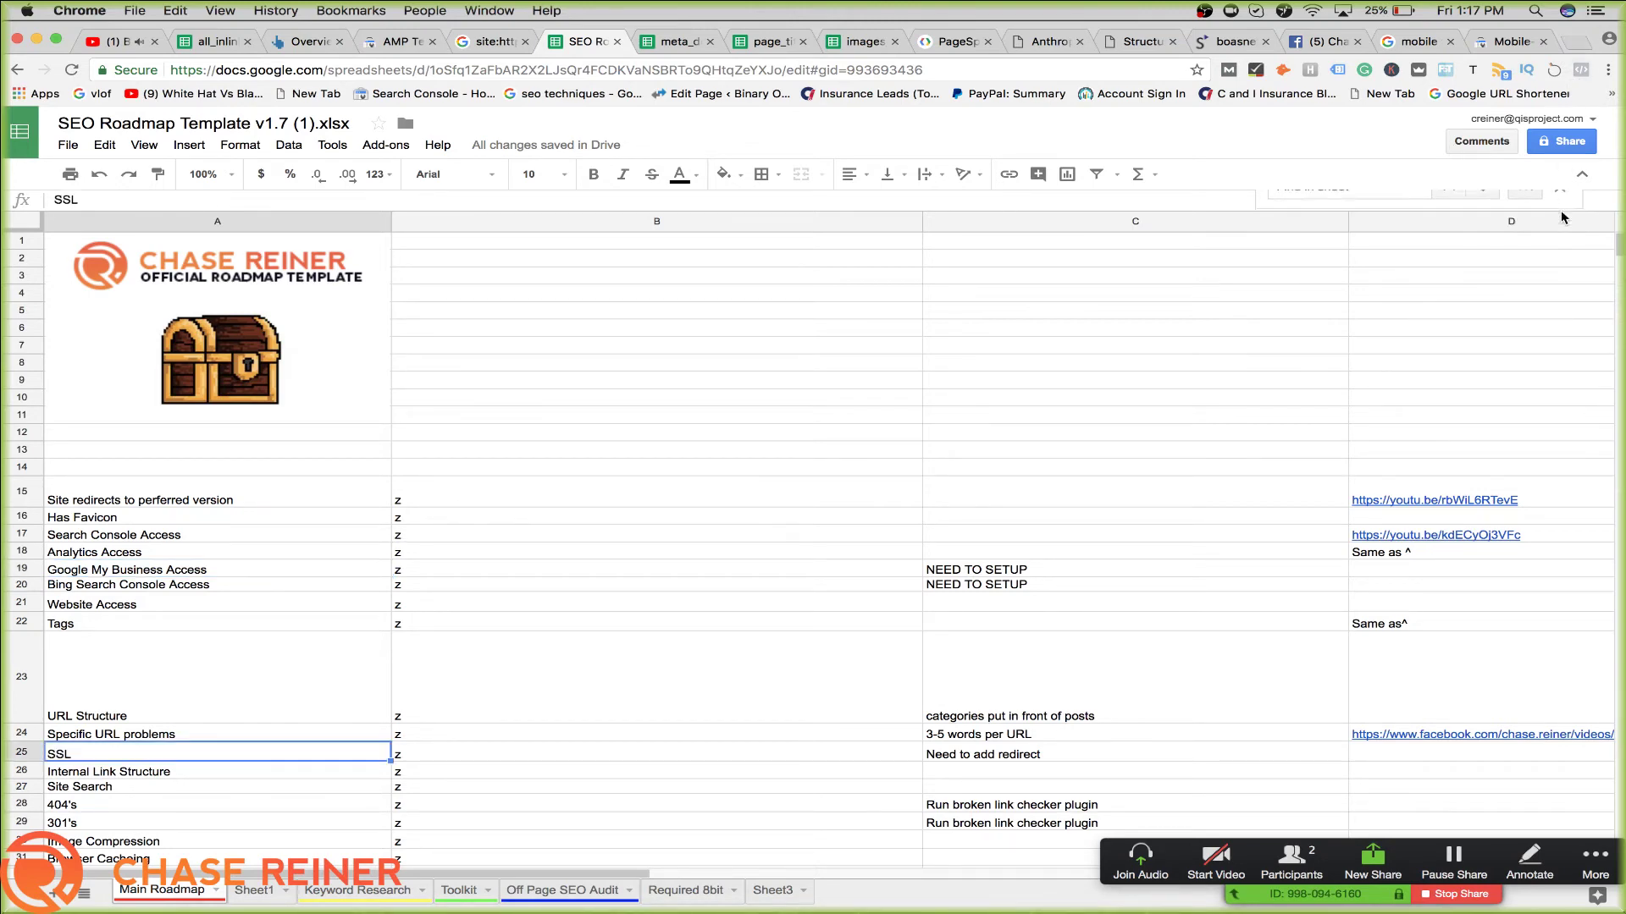
scroll(925, 456, "down", 15)
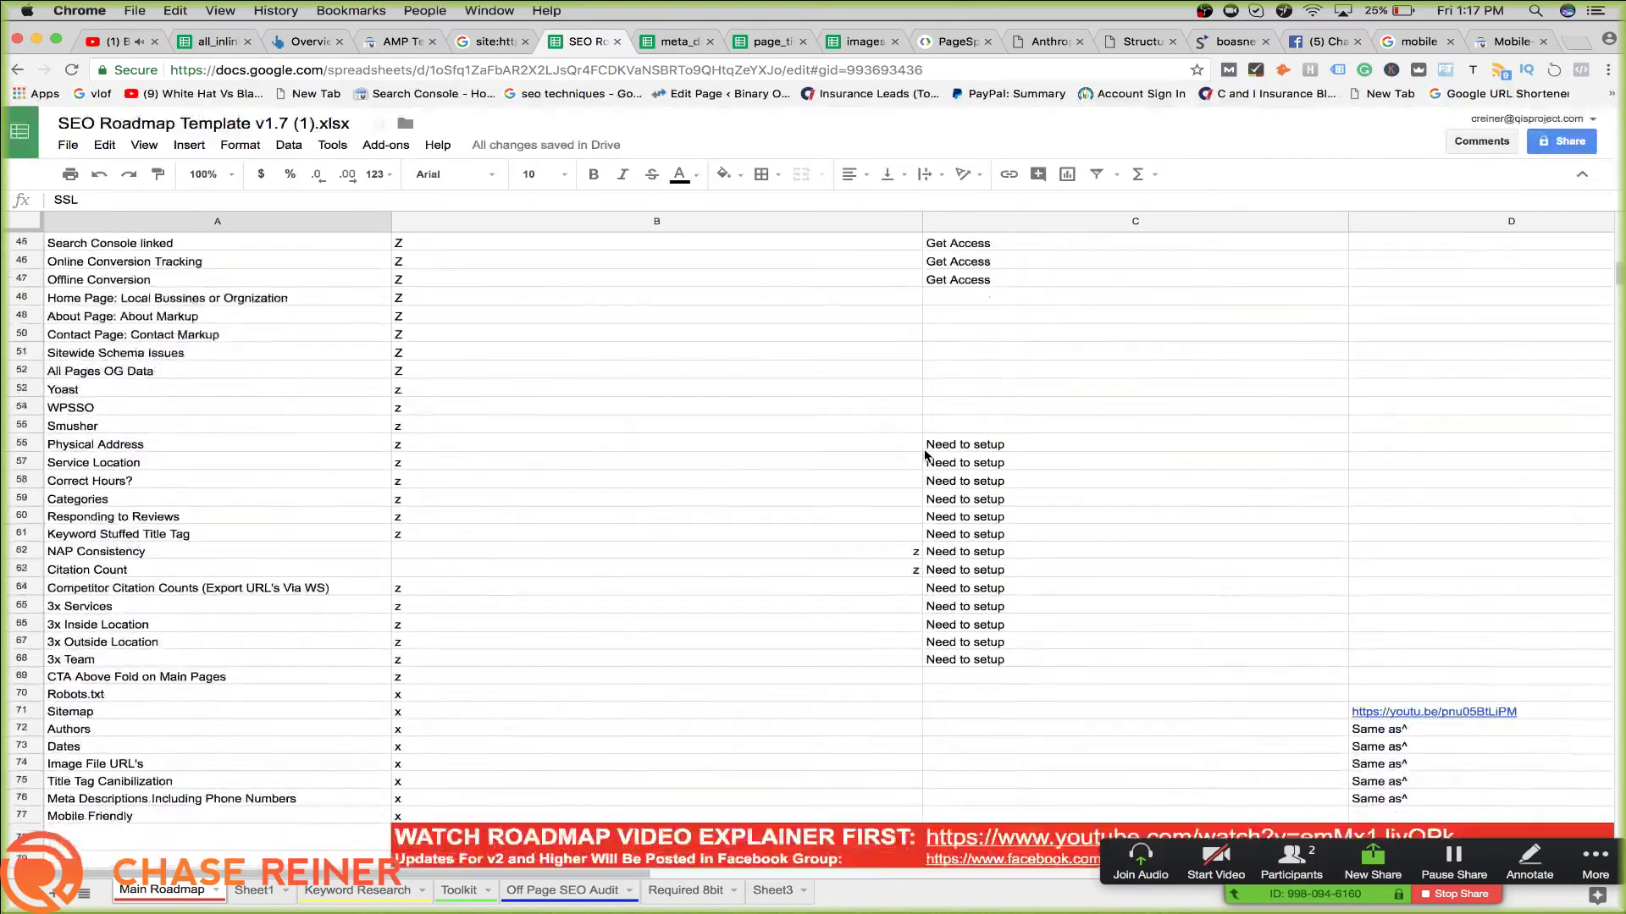
scroll(924, 455, "up", 15)
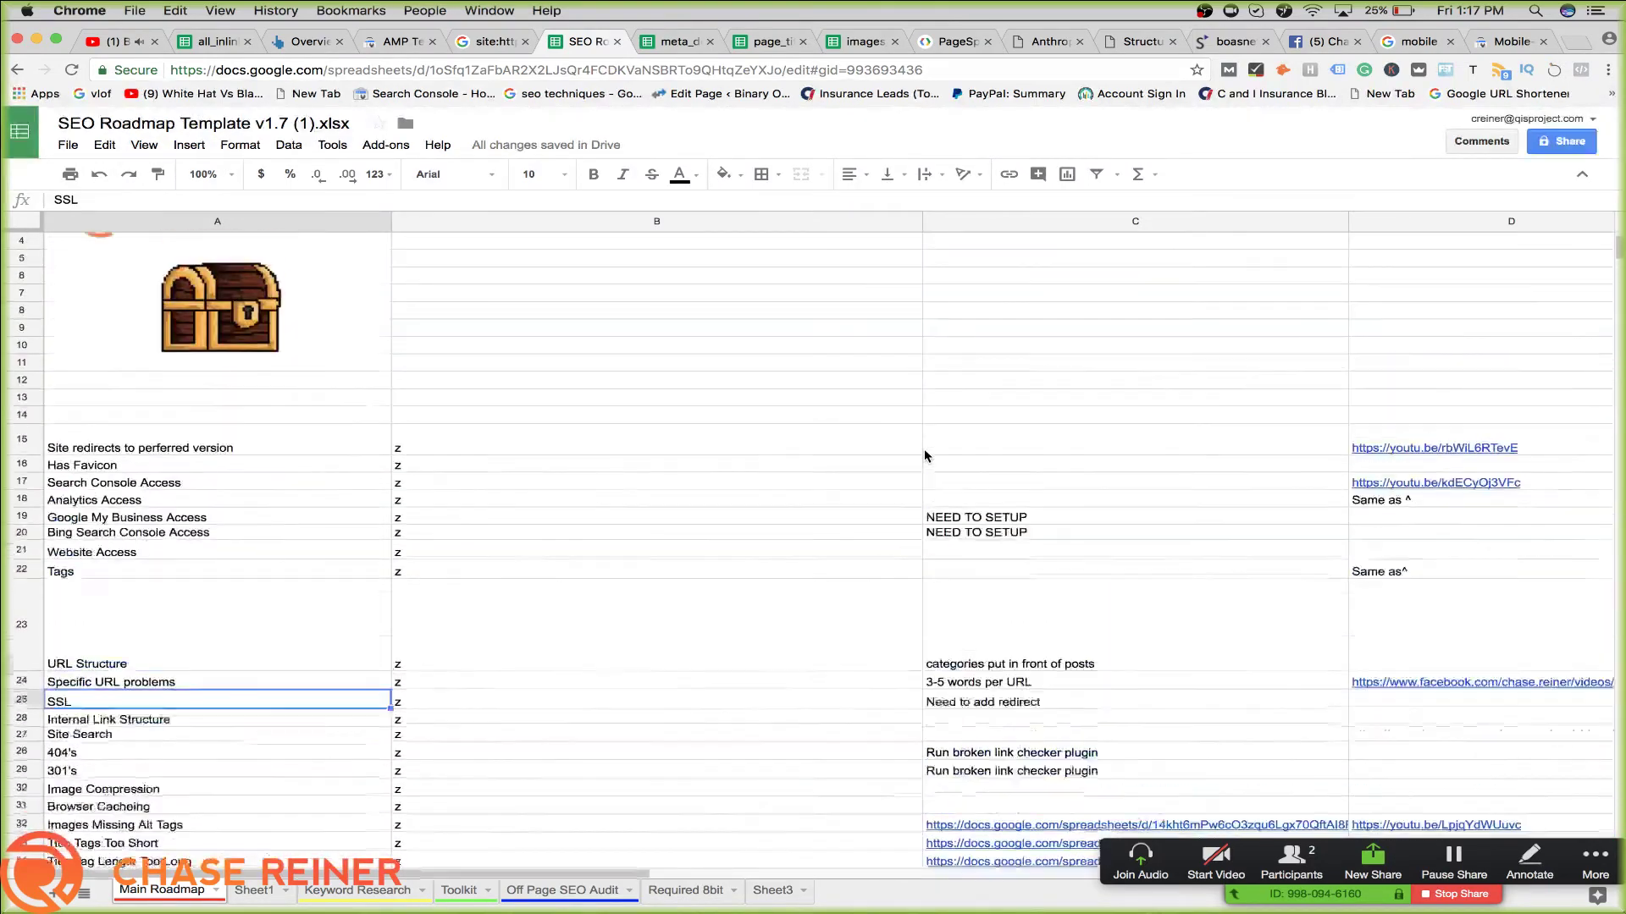
scroll(925, 456, "down", 2)
scroll(825, 489, "down", 5)
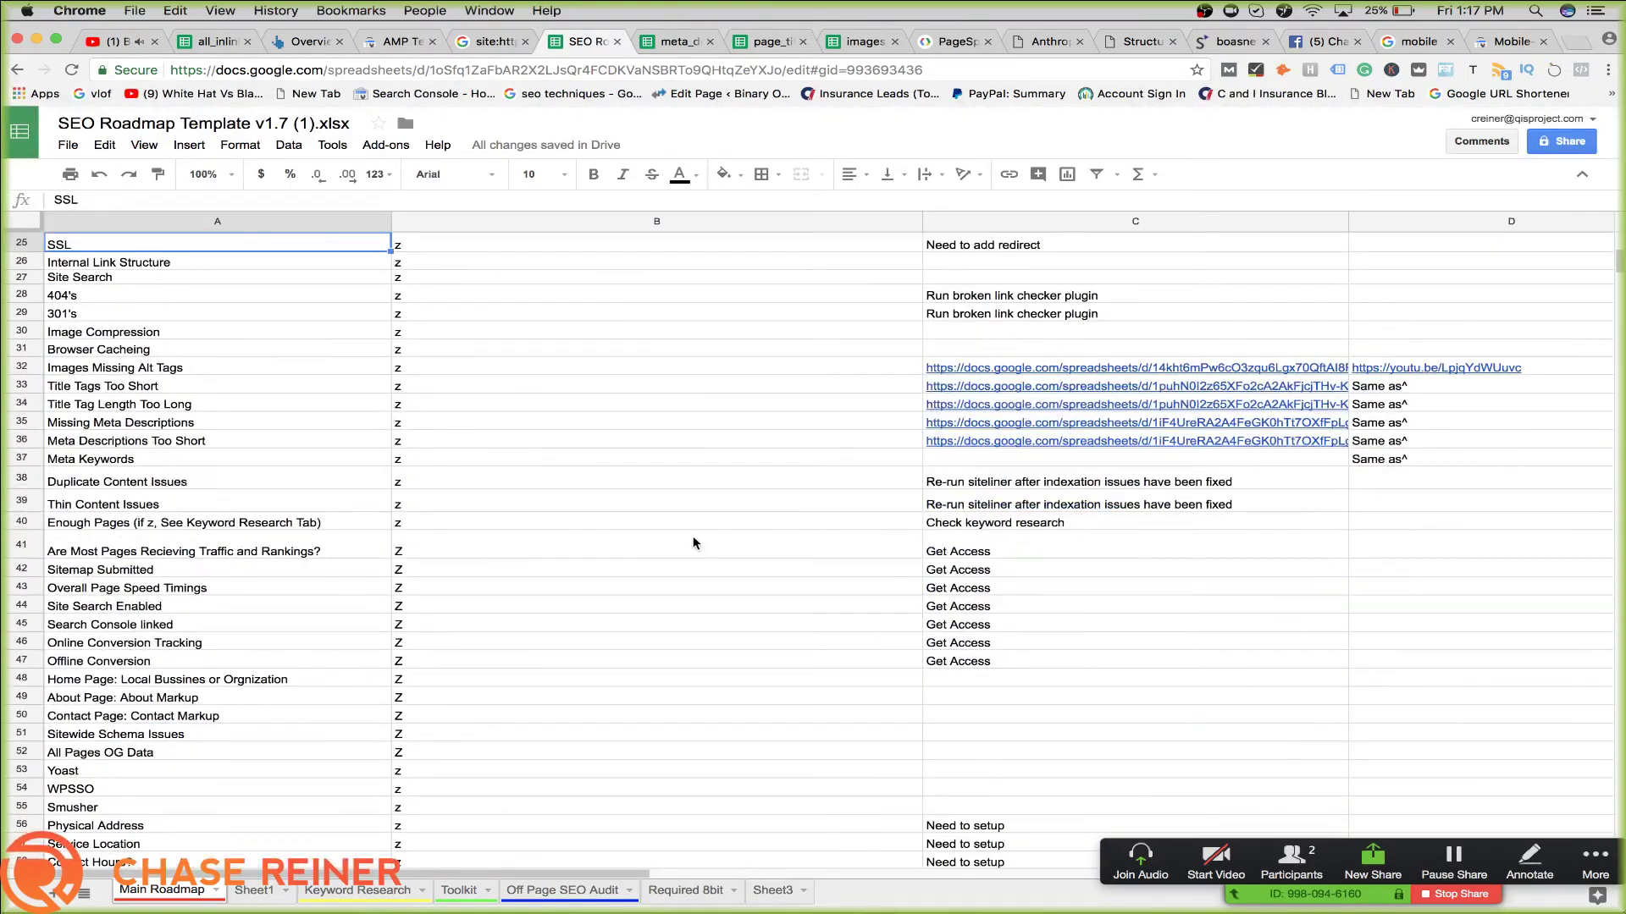
Try to change the uppercase Z statuses to lowercase z from "Are Most Pages Recieving Traffic and Rankings?" to "Online Conversion Tracking"
left_click(592, 531)
type("z")
left_click(500, 570)
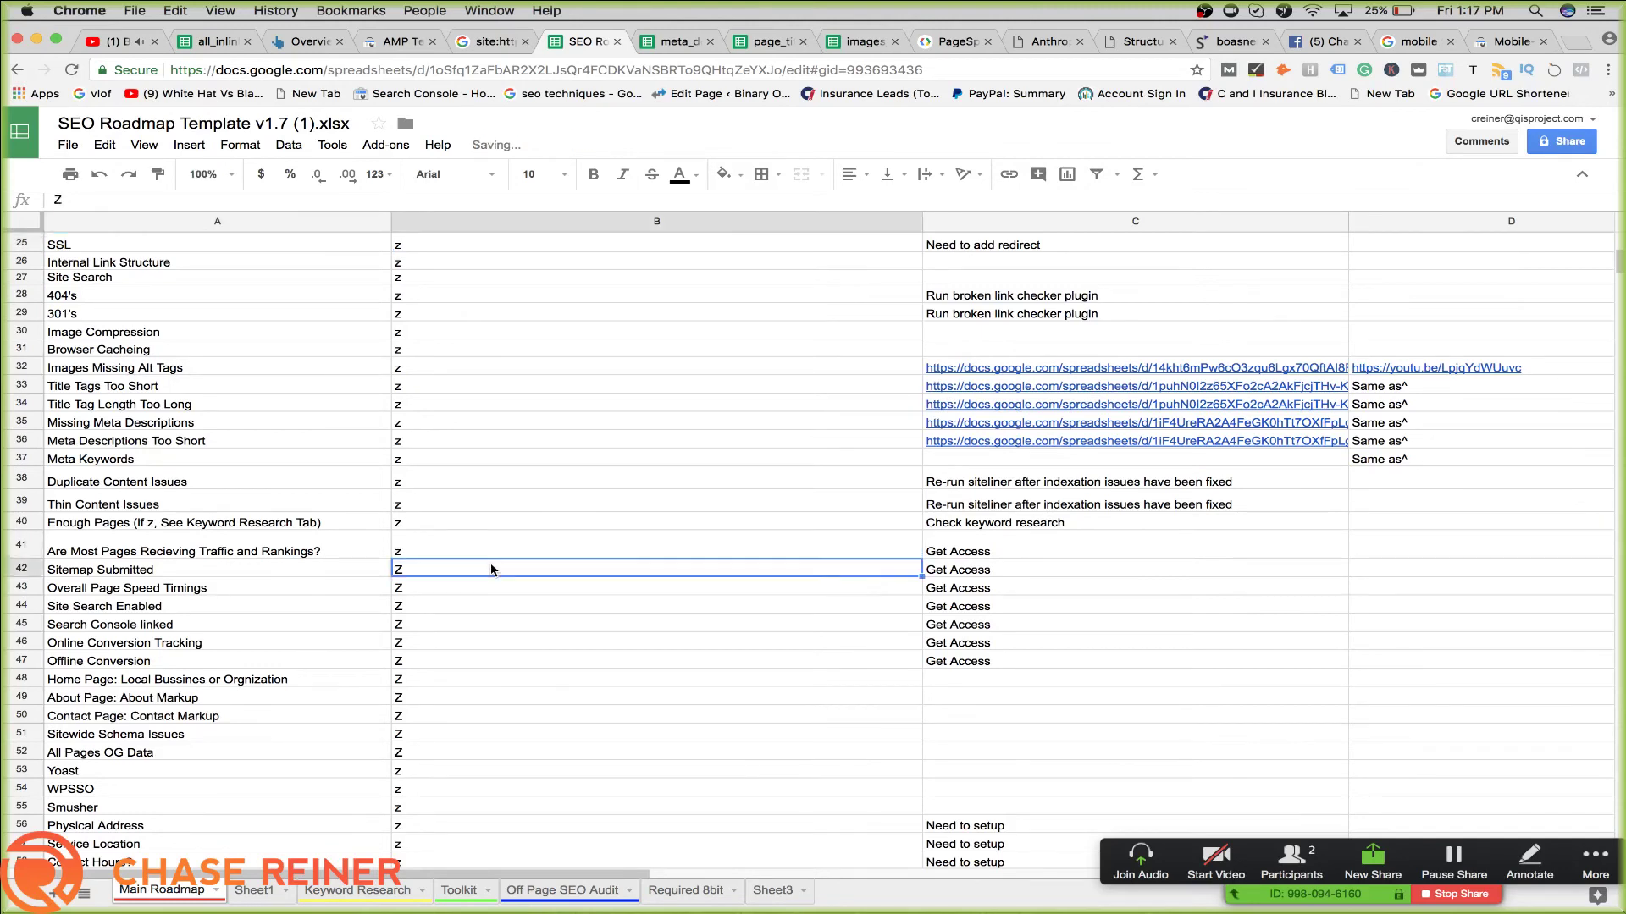
type("z")
left_click(479, 590)
type("z")
left_click(479, 606)
type("z")
left_click(478, 640)
type("z")
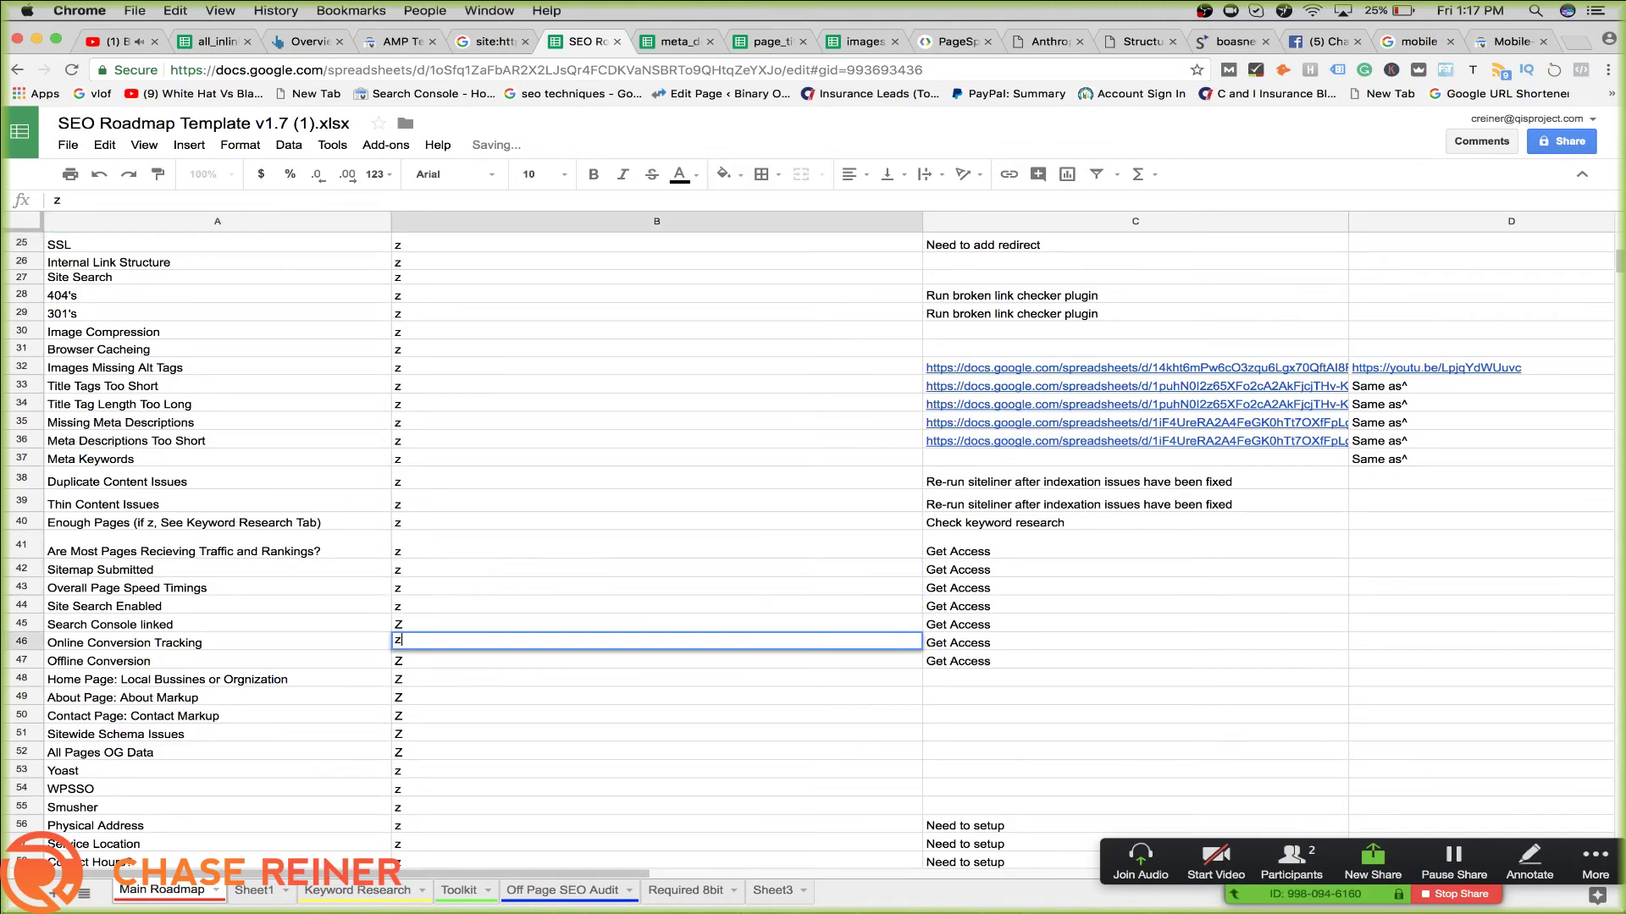
key("Up")
type("z")
key("Up")
key("Down")
key("Down")
type("z")
key("BackSpace")
key("Escape")
Undo the lowercase status edits and the earlier sorting to restore the original sectioned layout of the roadmap
key("ctrl+z")
key("ctrl+z")
key("ctrl+z")
key("ctrl+z")
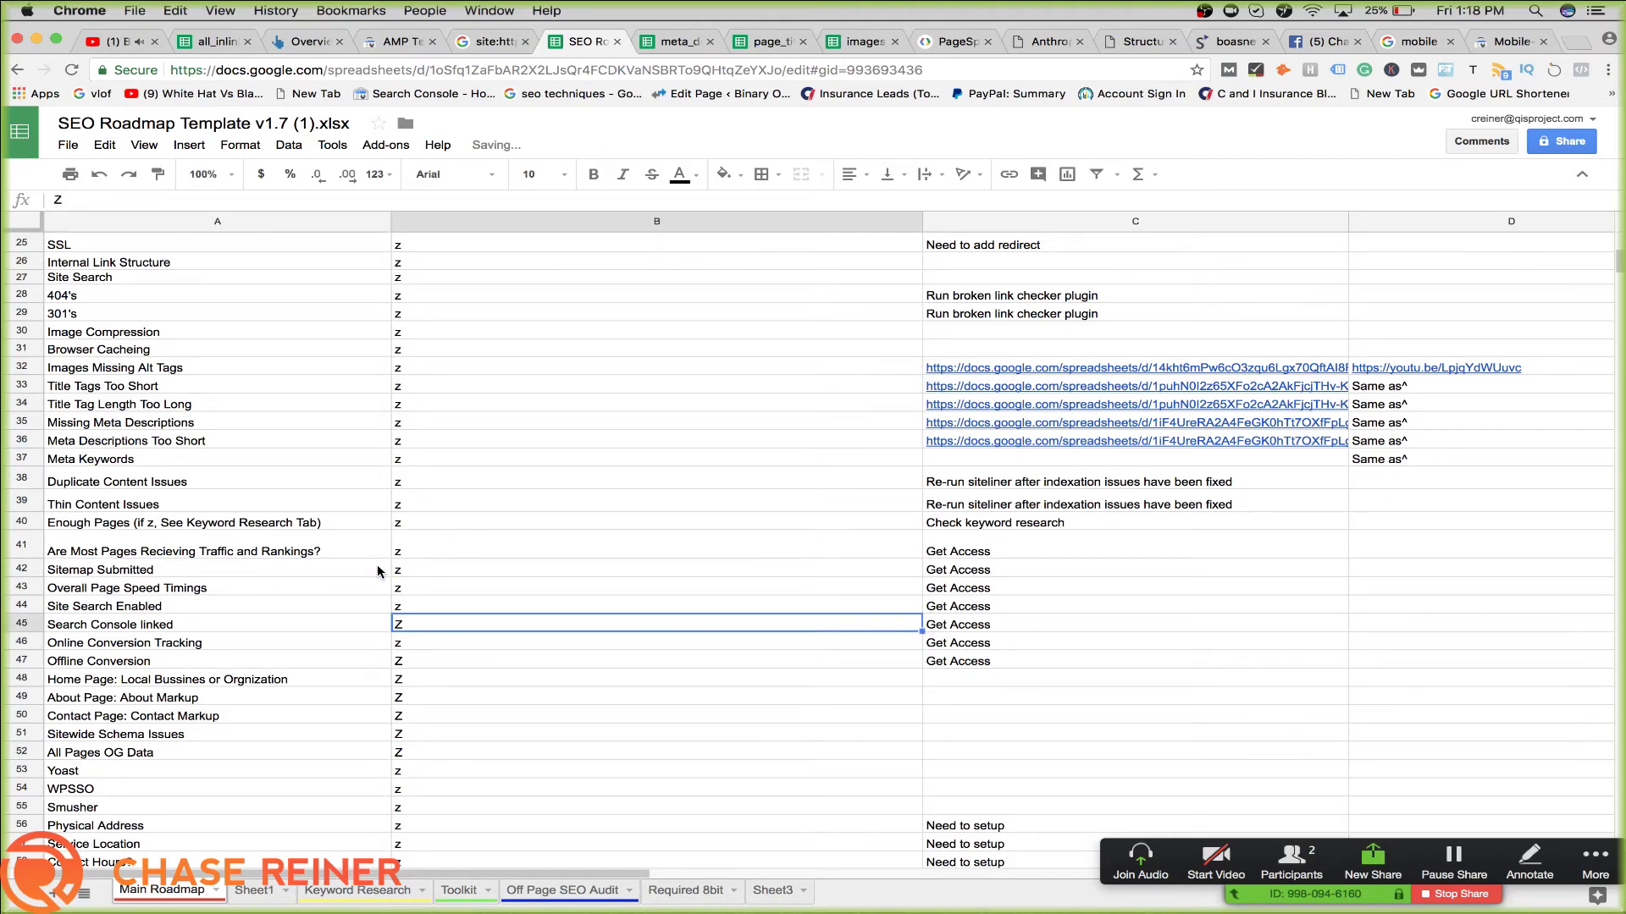
key("ctrl+z")
key("ctrl+z")
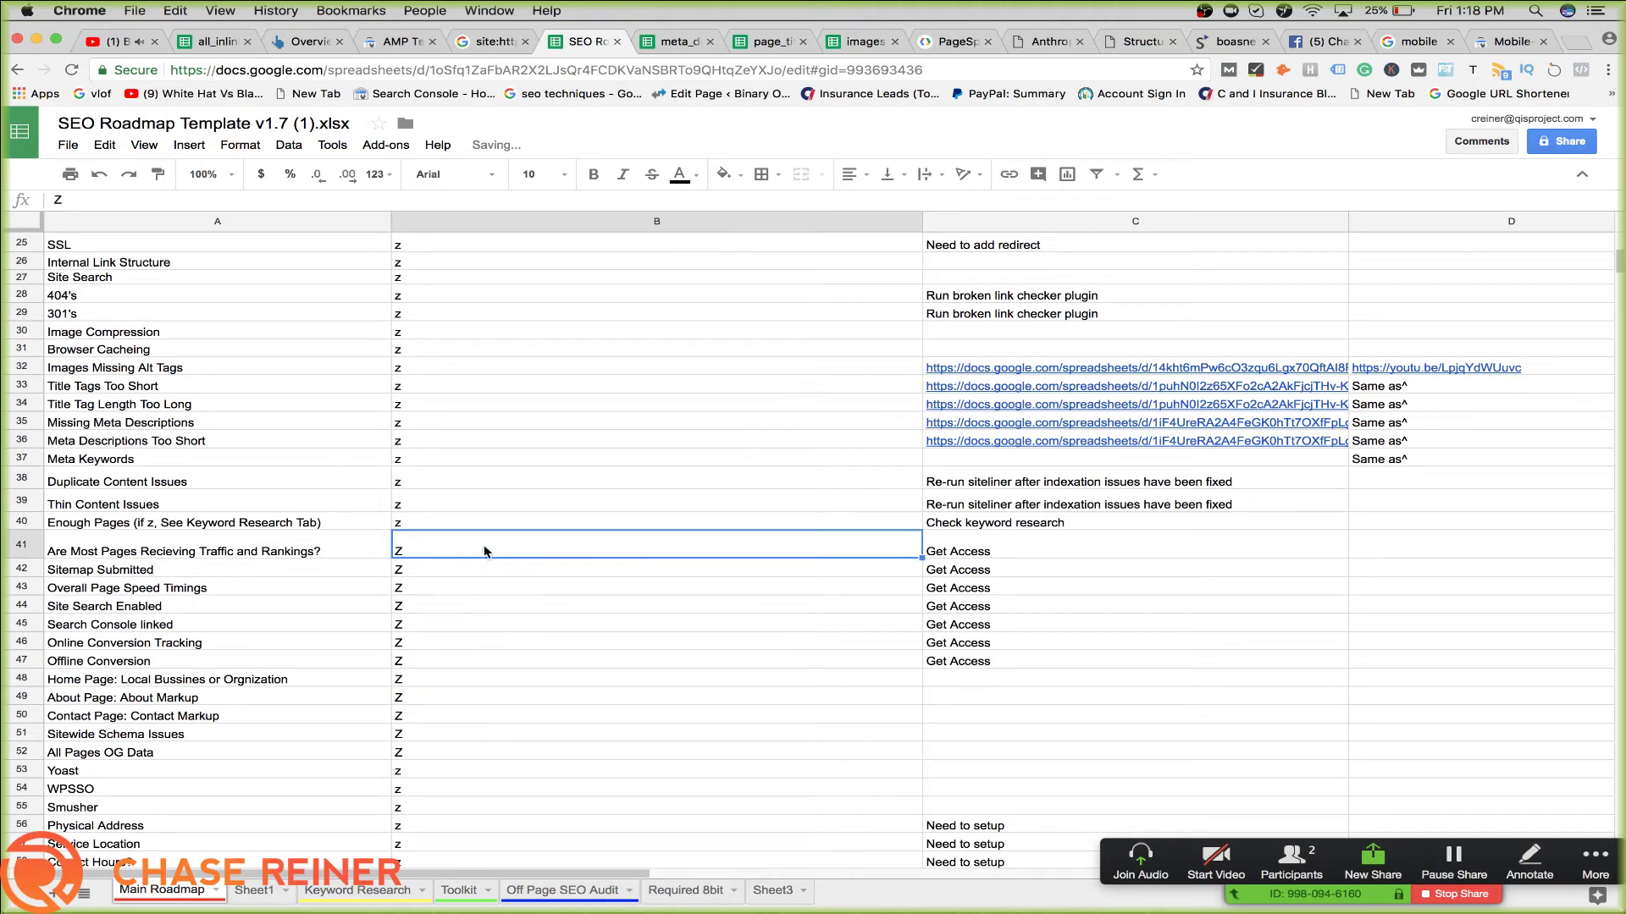
key("ctrl+z")
key("ctrl+z")
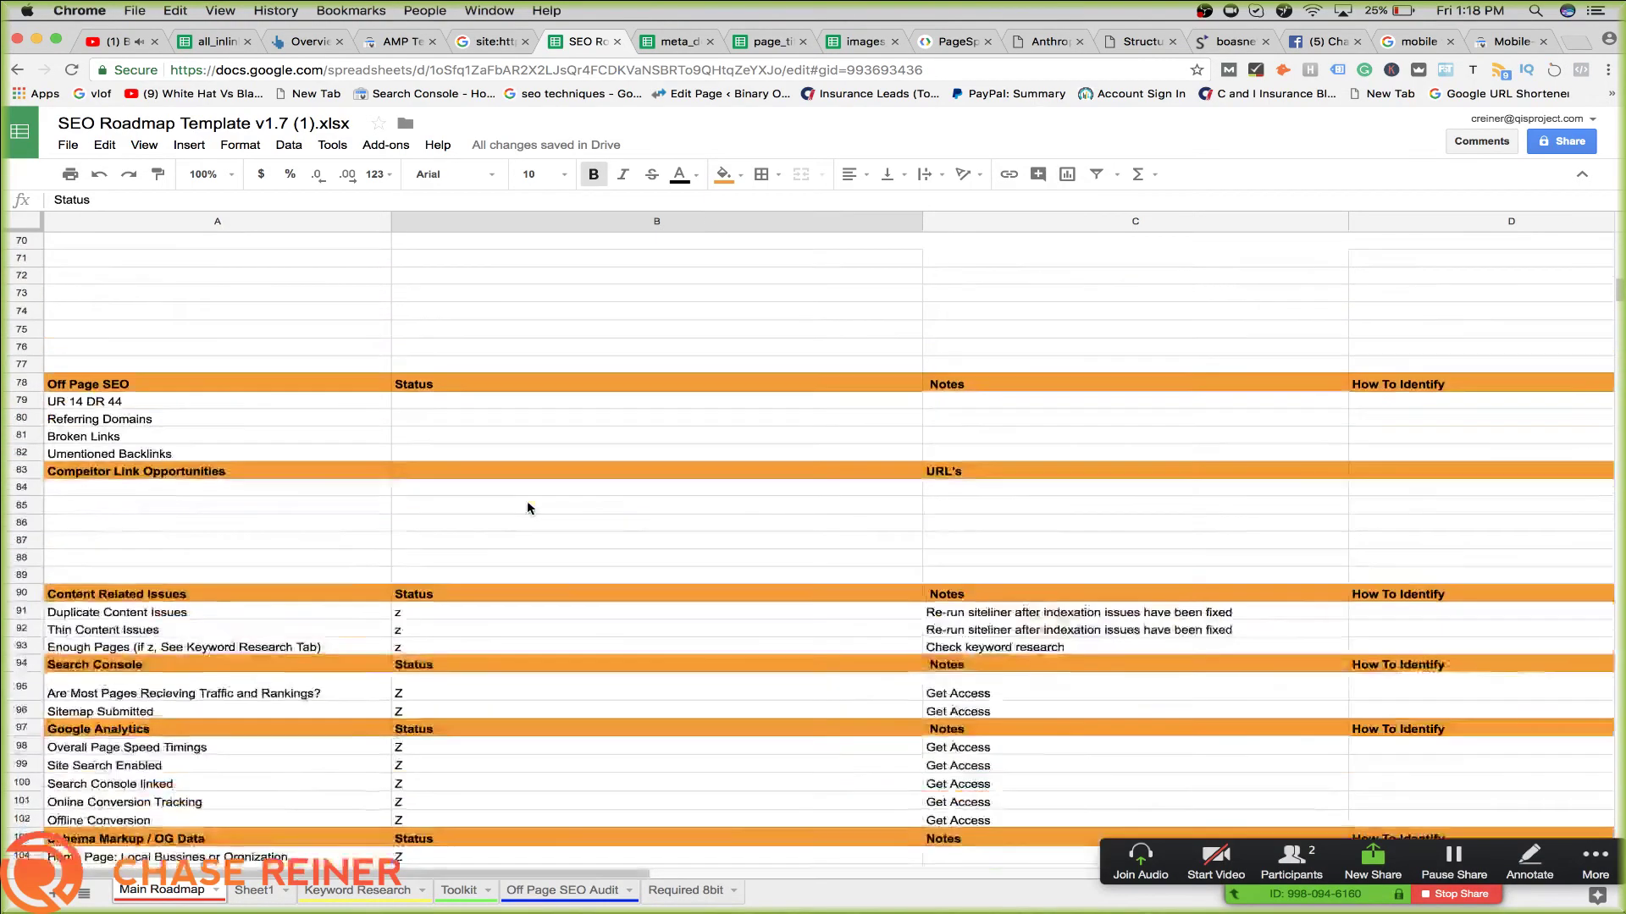
Move the "Need SC on Analytics" request up to row 16, directly below the Requests For Client heading
scroll(527, 508, "up", 20)
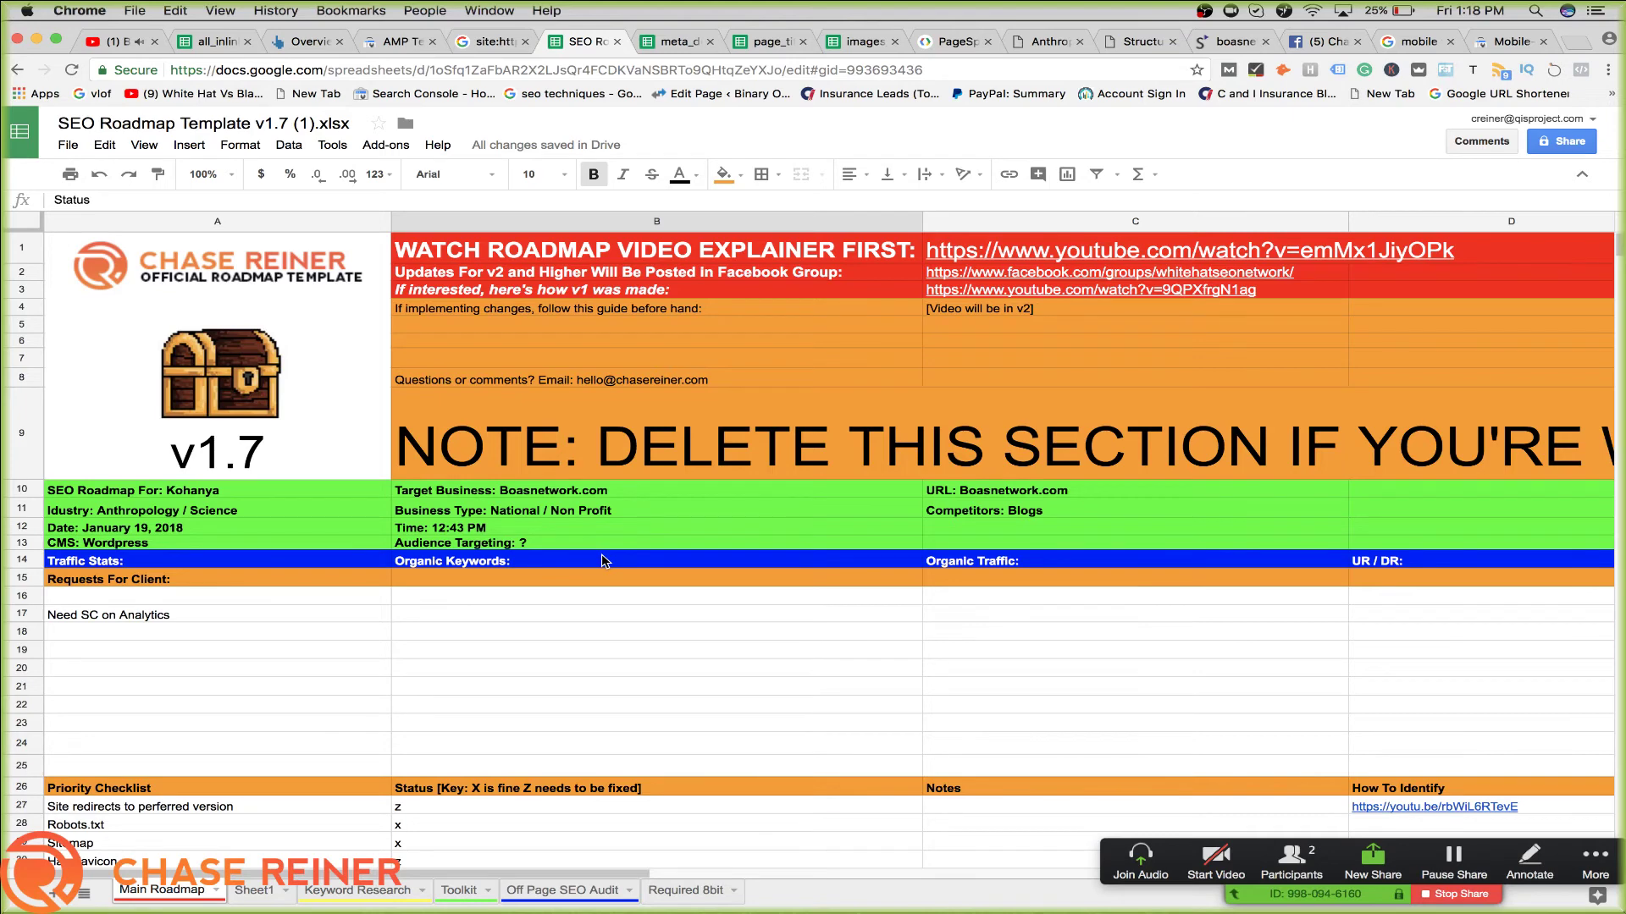
left_click_drag(358, 669, 316, 596)
left_click(333, 690)
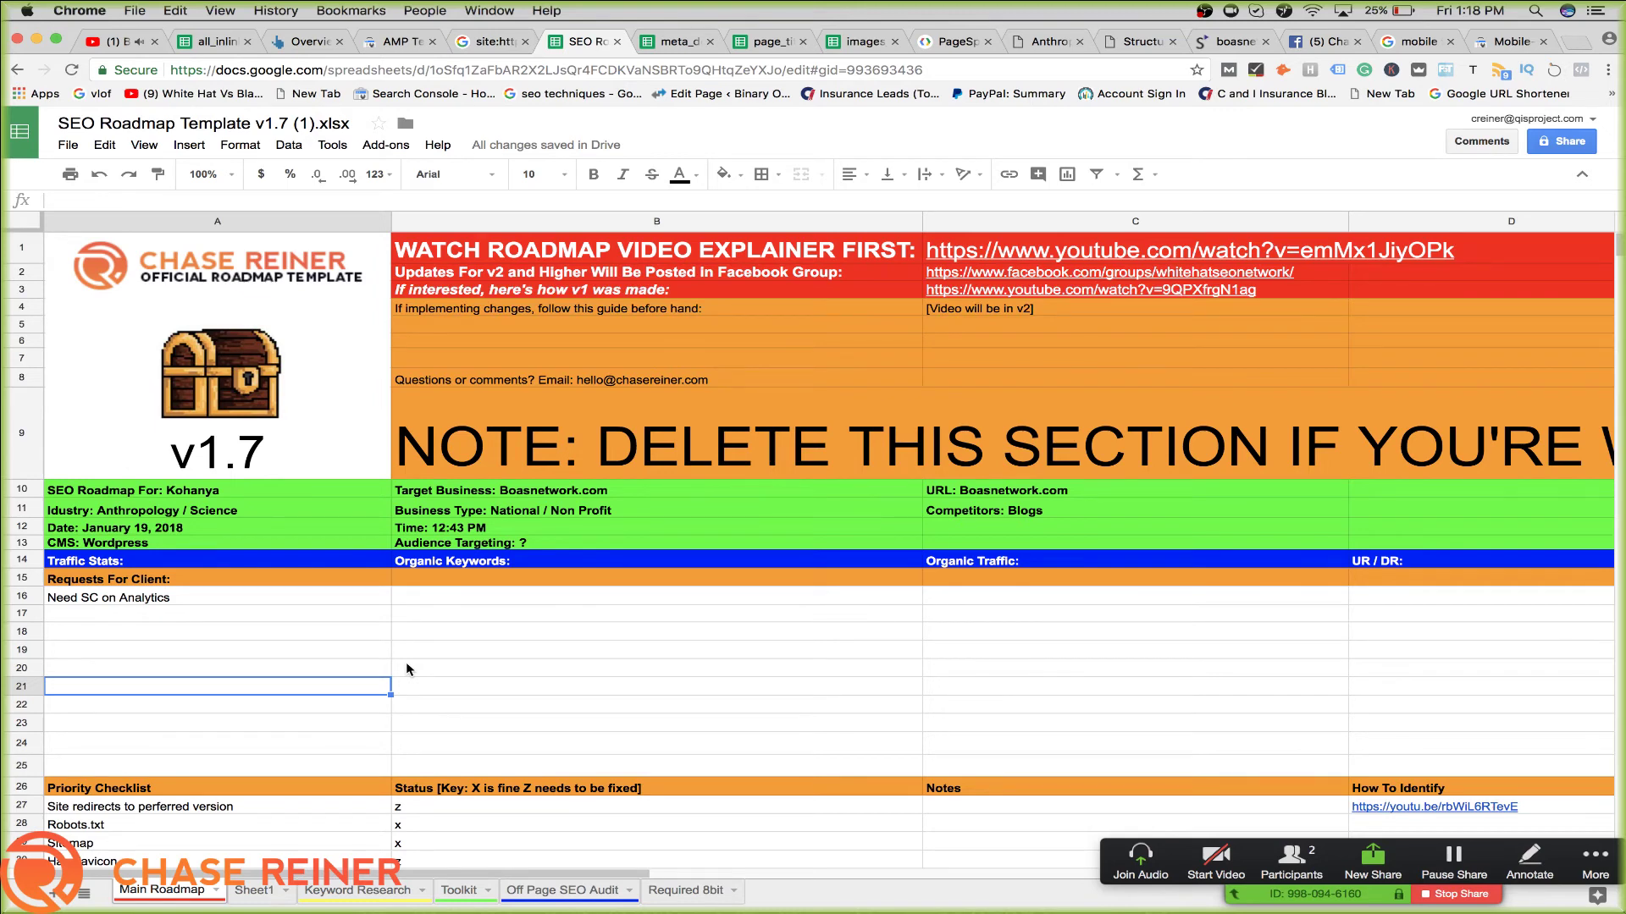
Move Sheet1 with the client credential details behind the Required 8bit sheet, and return to the Main Roadmap's priority checklist
left_click_drag(254, 890, 706, 896)
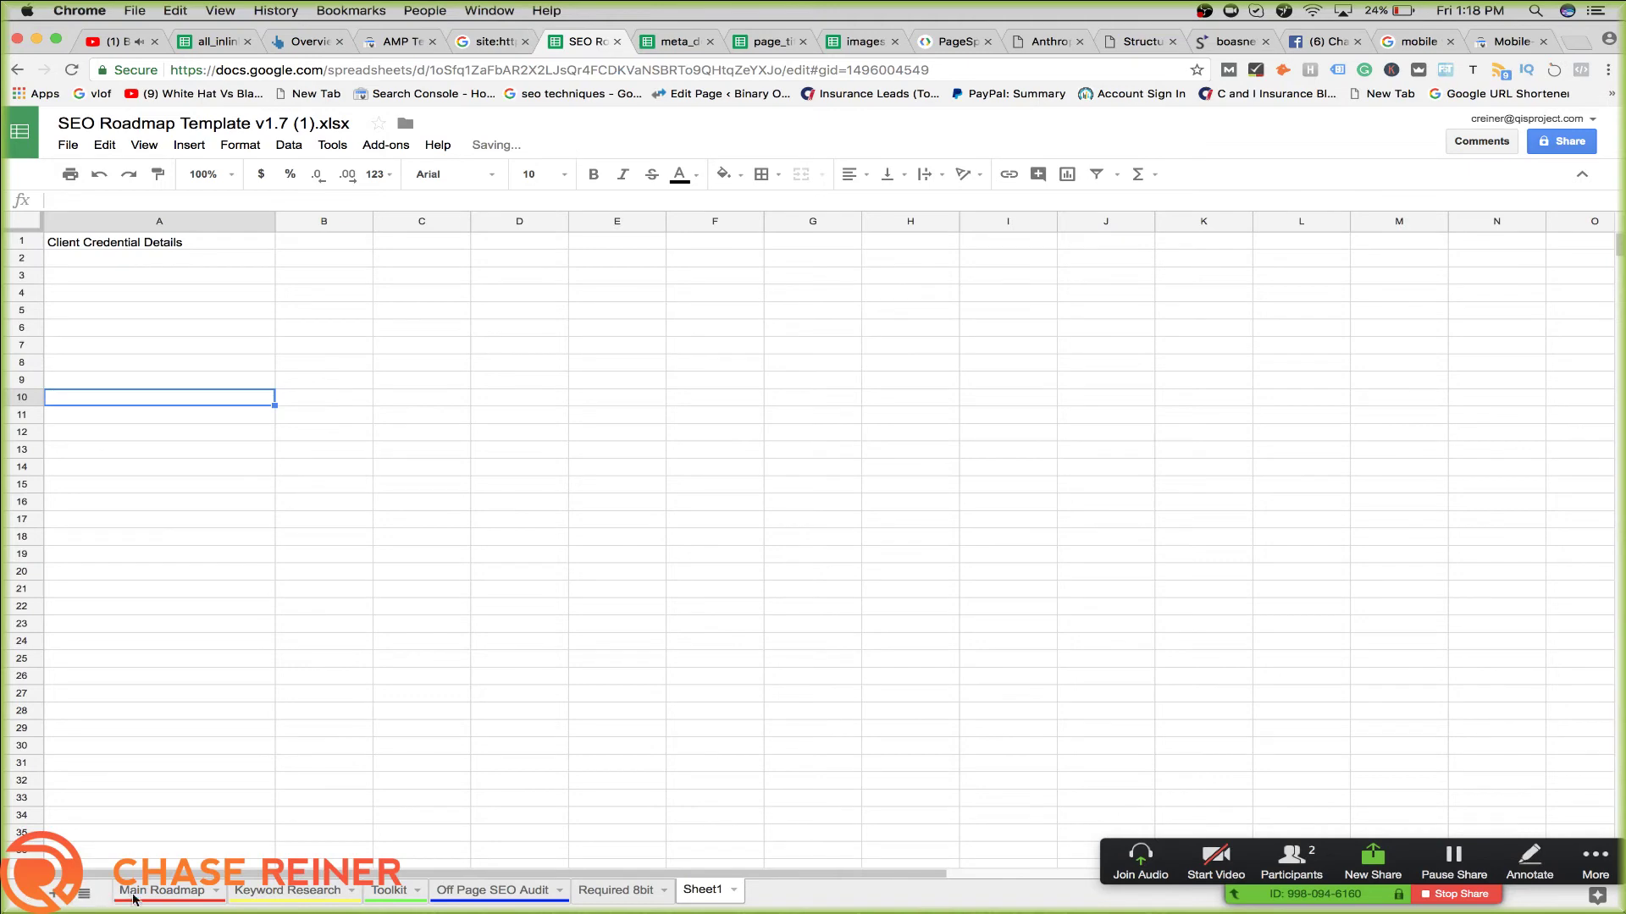
left_click(165, 890)
scroll(377, 682, "down", 2)
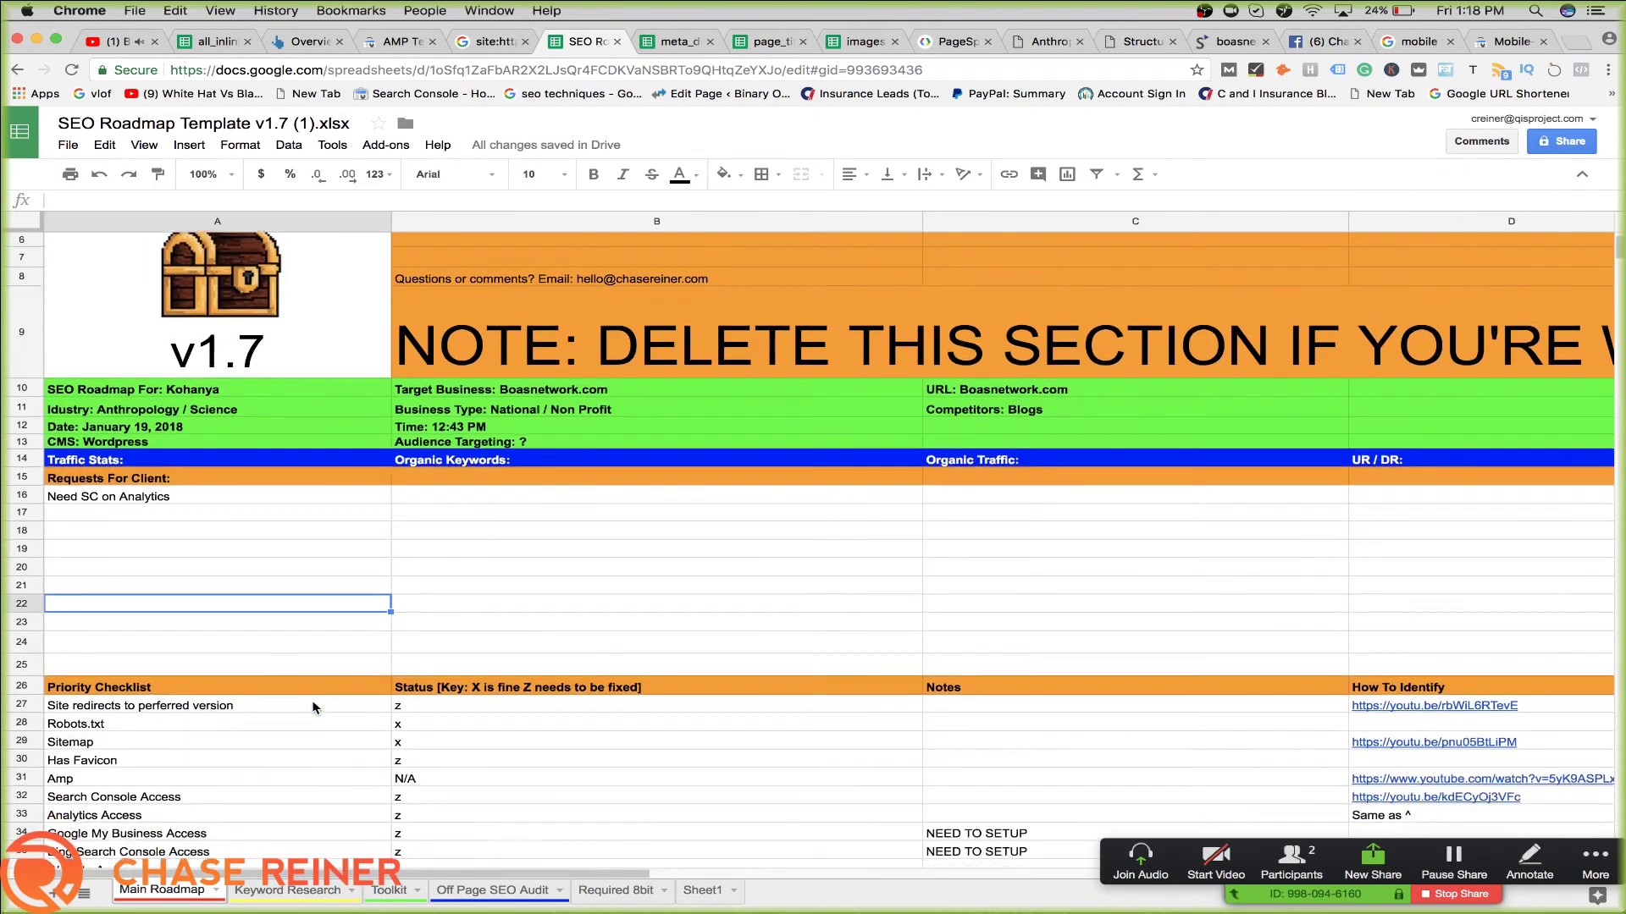
left_click_drag(457, 689, 464, 851)
Look over the Keyword Research template, and review the Main Roadmap's header with its video explainer link and white-labeling note
left_click(288, 889)
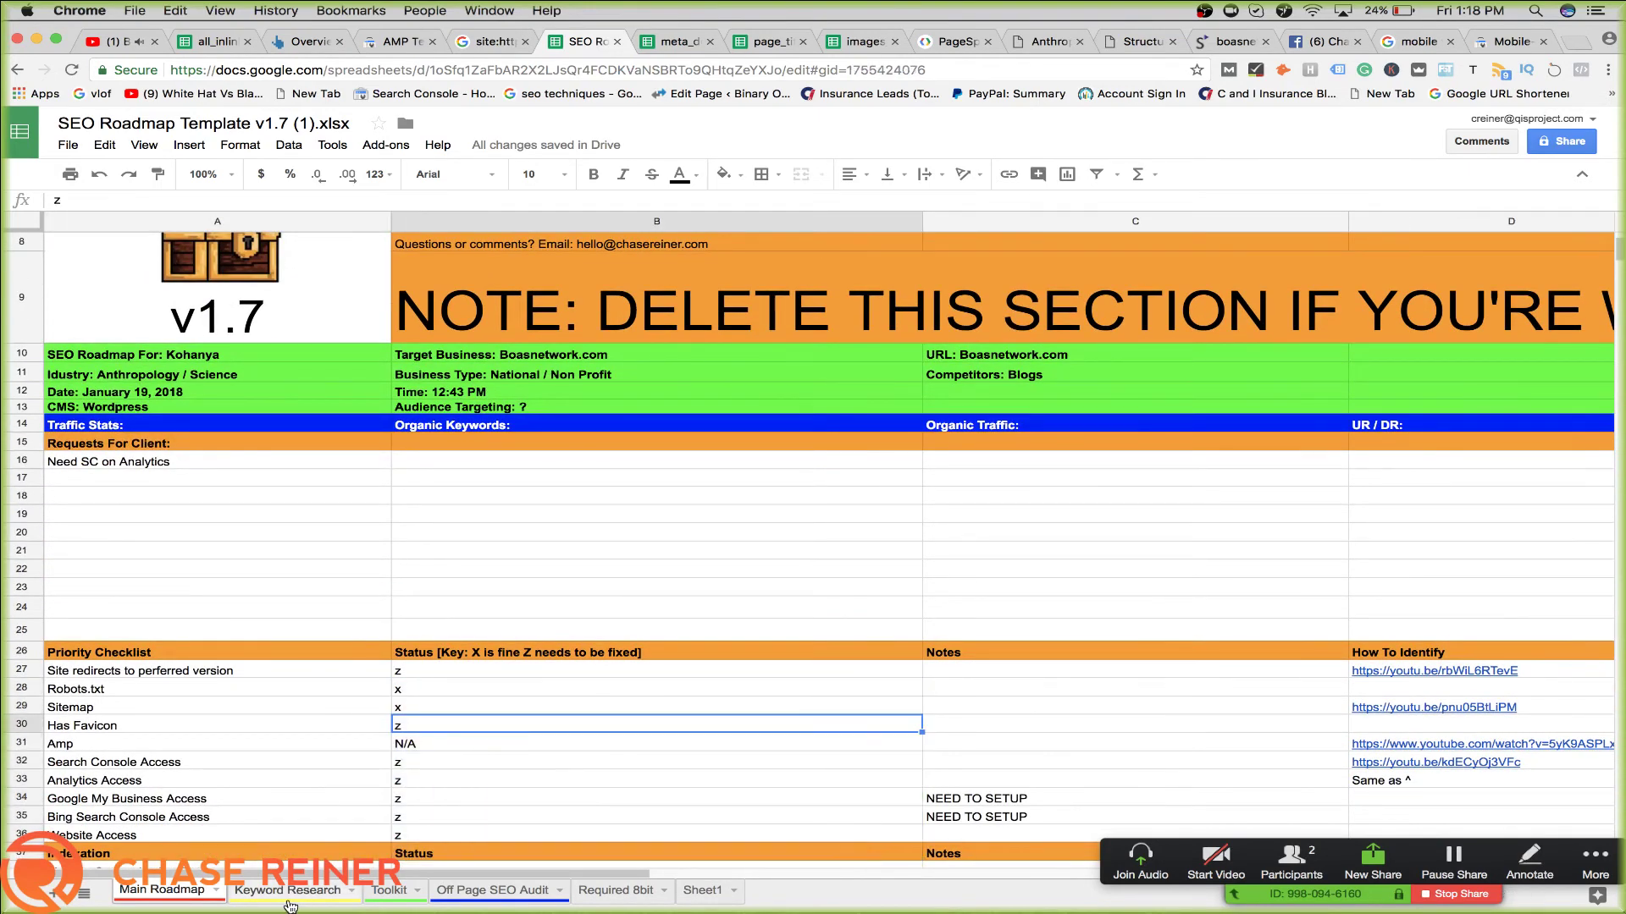
left_click_drag(475, 683, 562, 291)
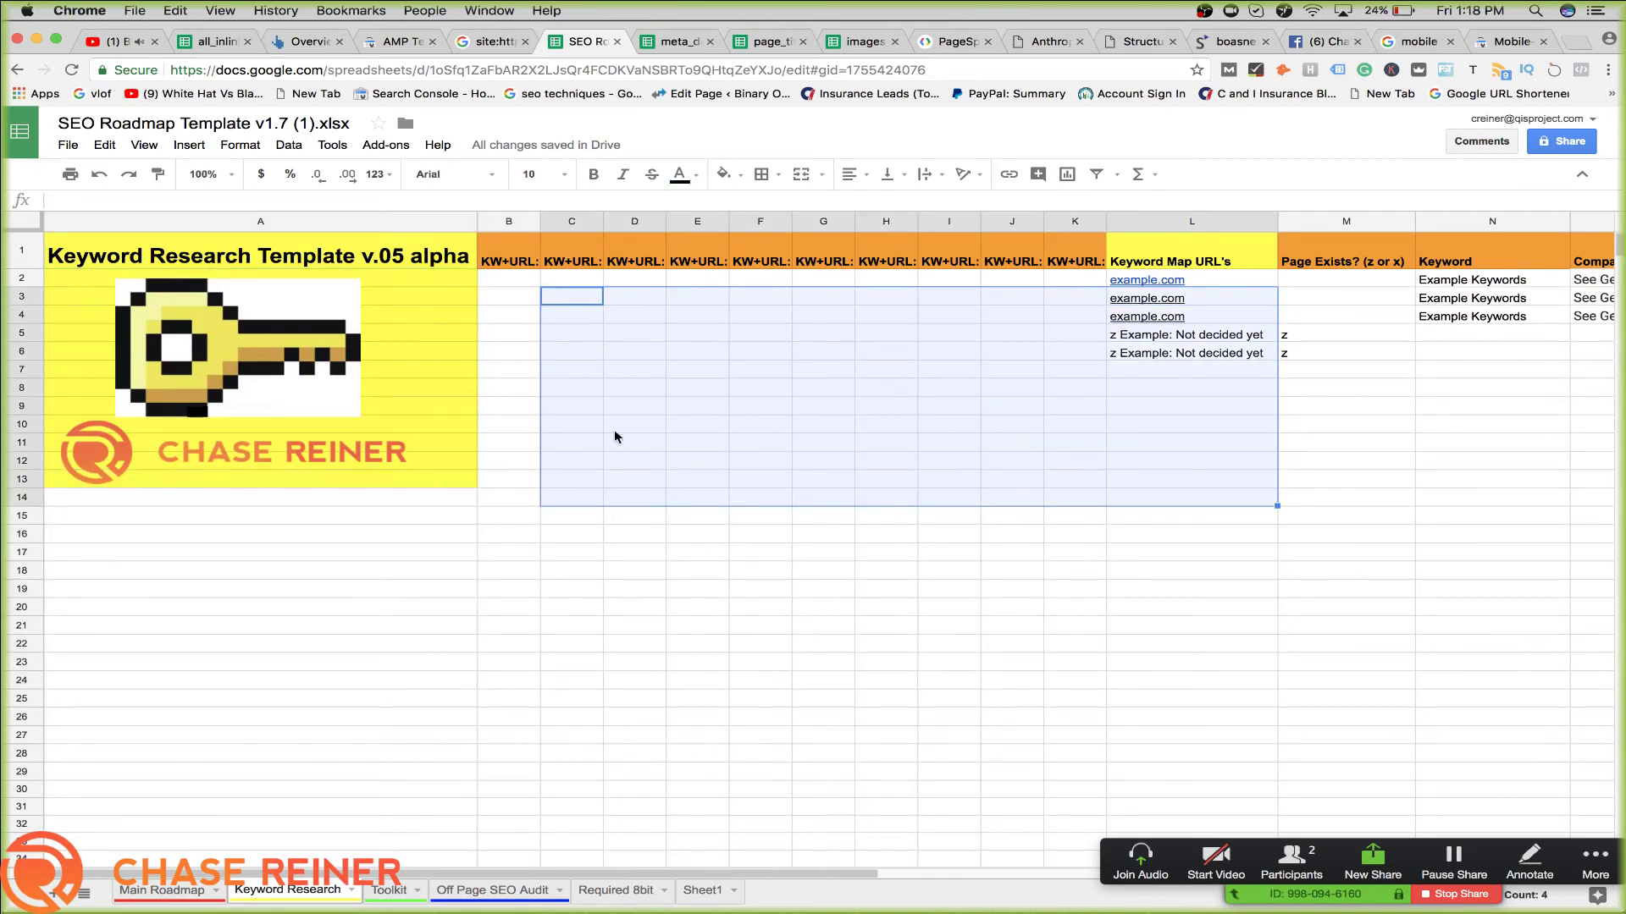
left_click(607, 813)
left_click(169, 889)
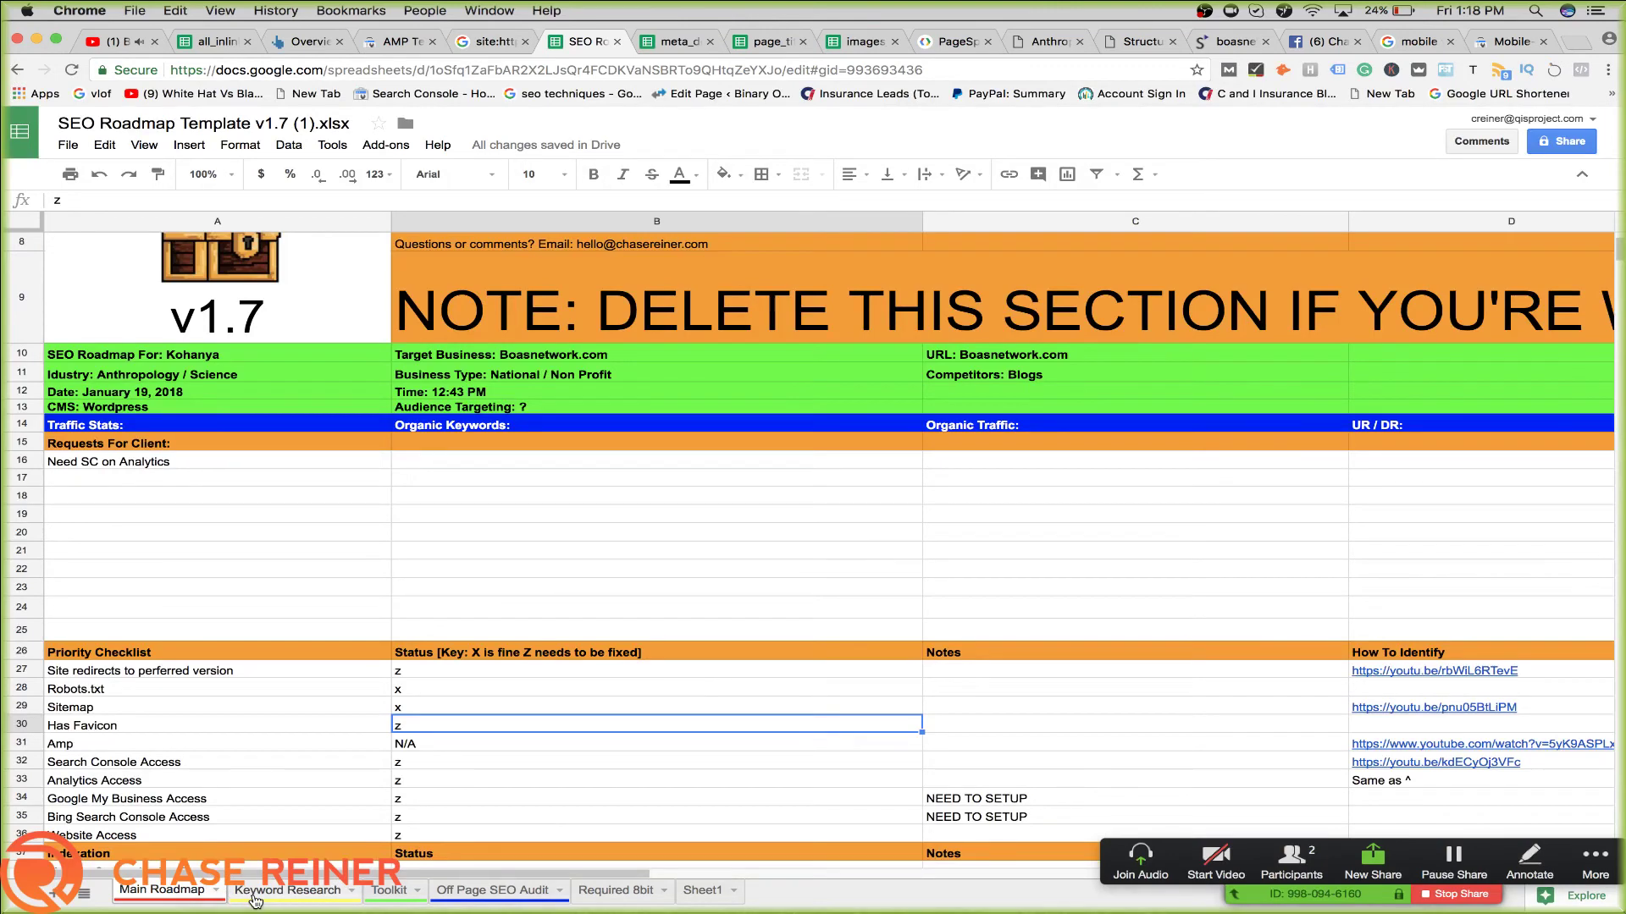
scroll(451, 577, "up", 3)
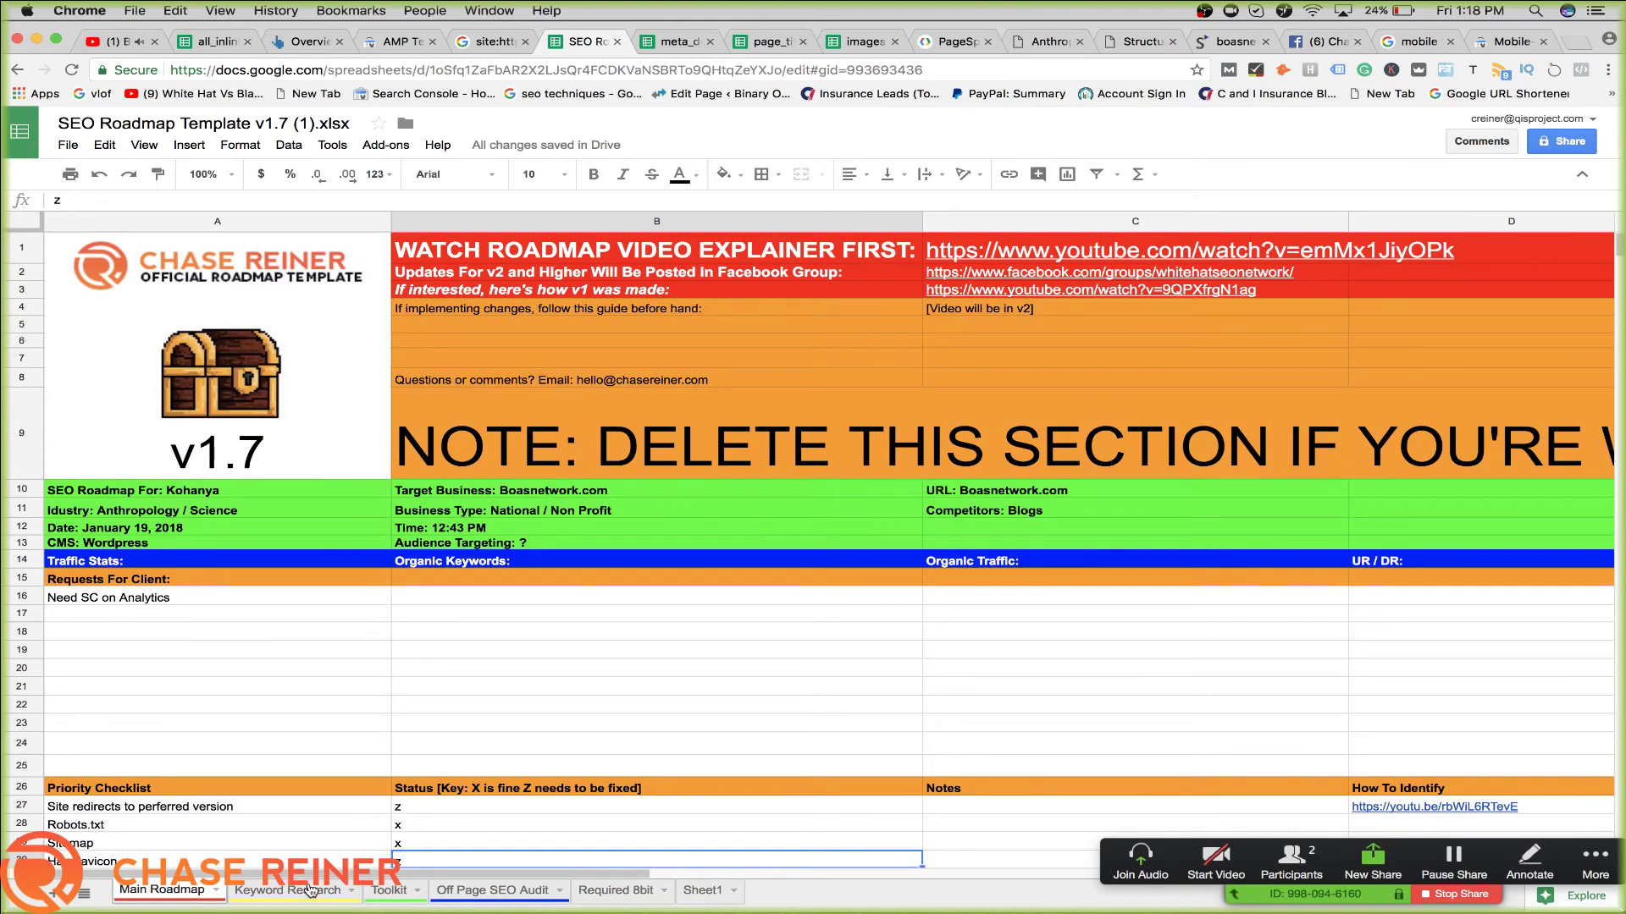
mouse_move(989, 254)
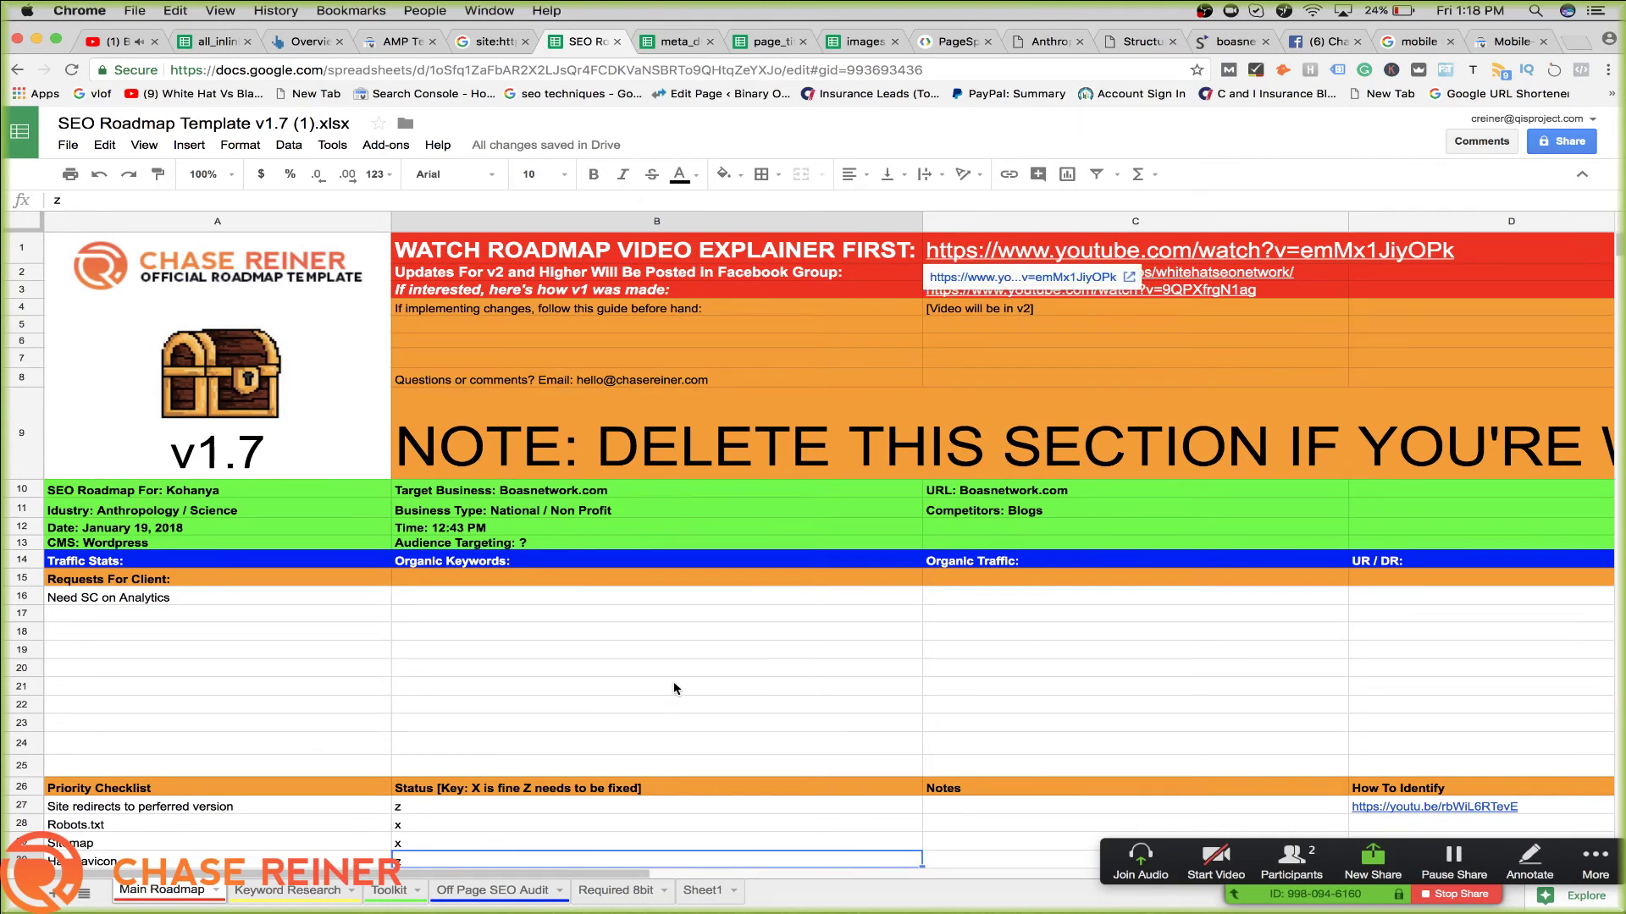
left_click(688, 650)
left_click(770, 452)
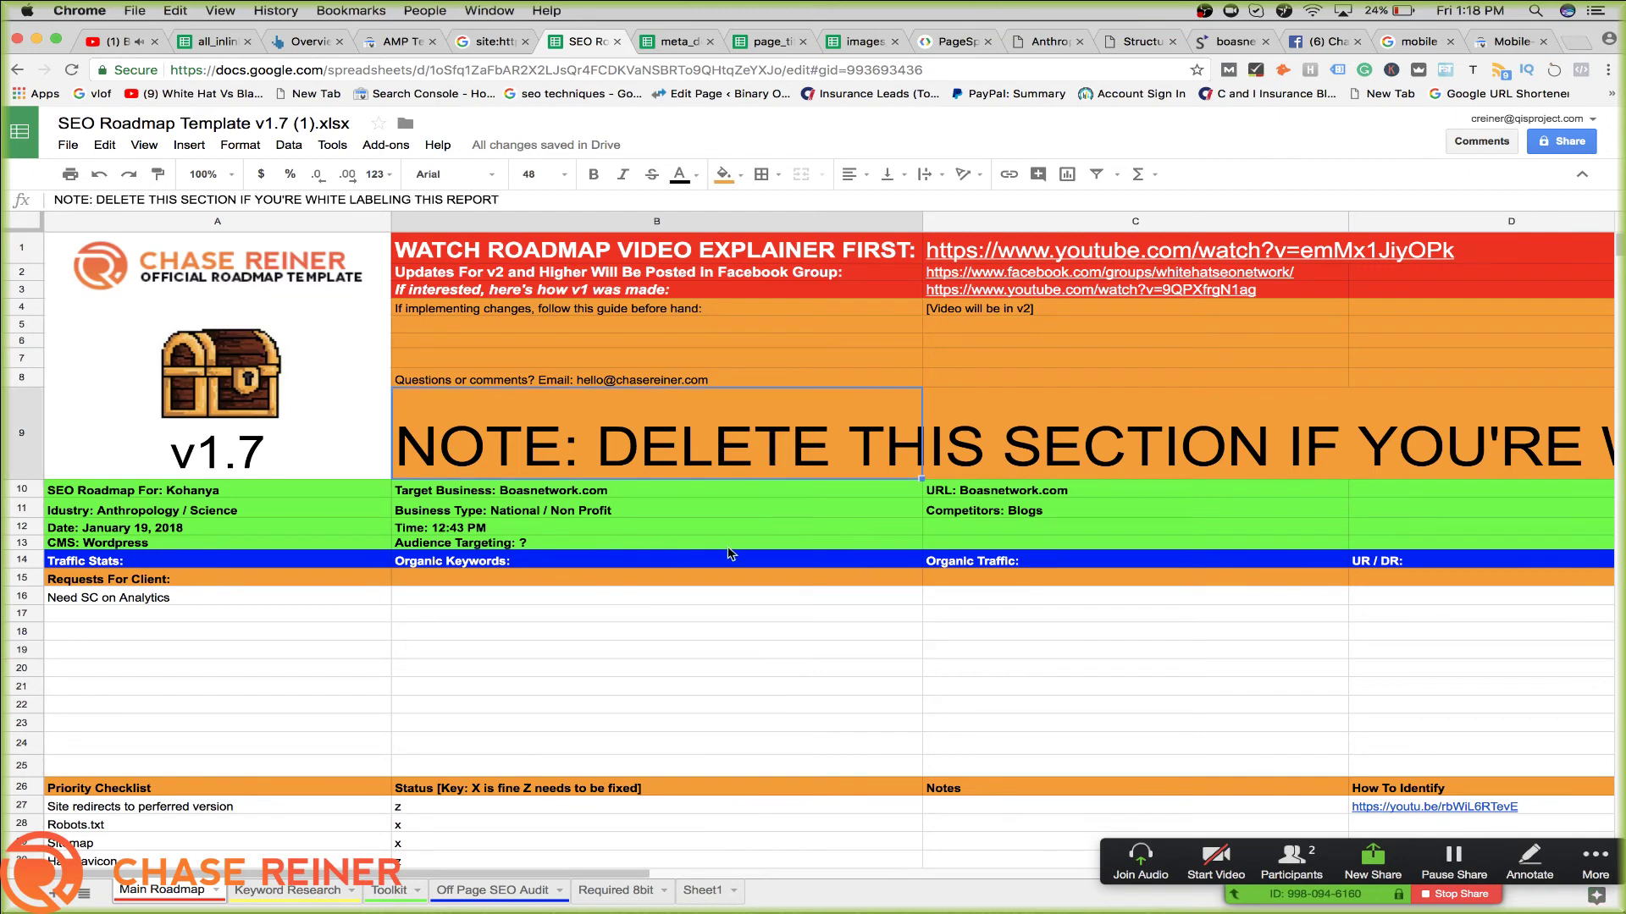
Examine the empty KW+URL columns and the Keyword Map URL's section on the Keyword Research sheet
left_click(271, 891)
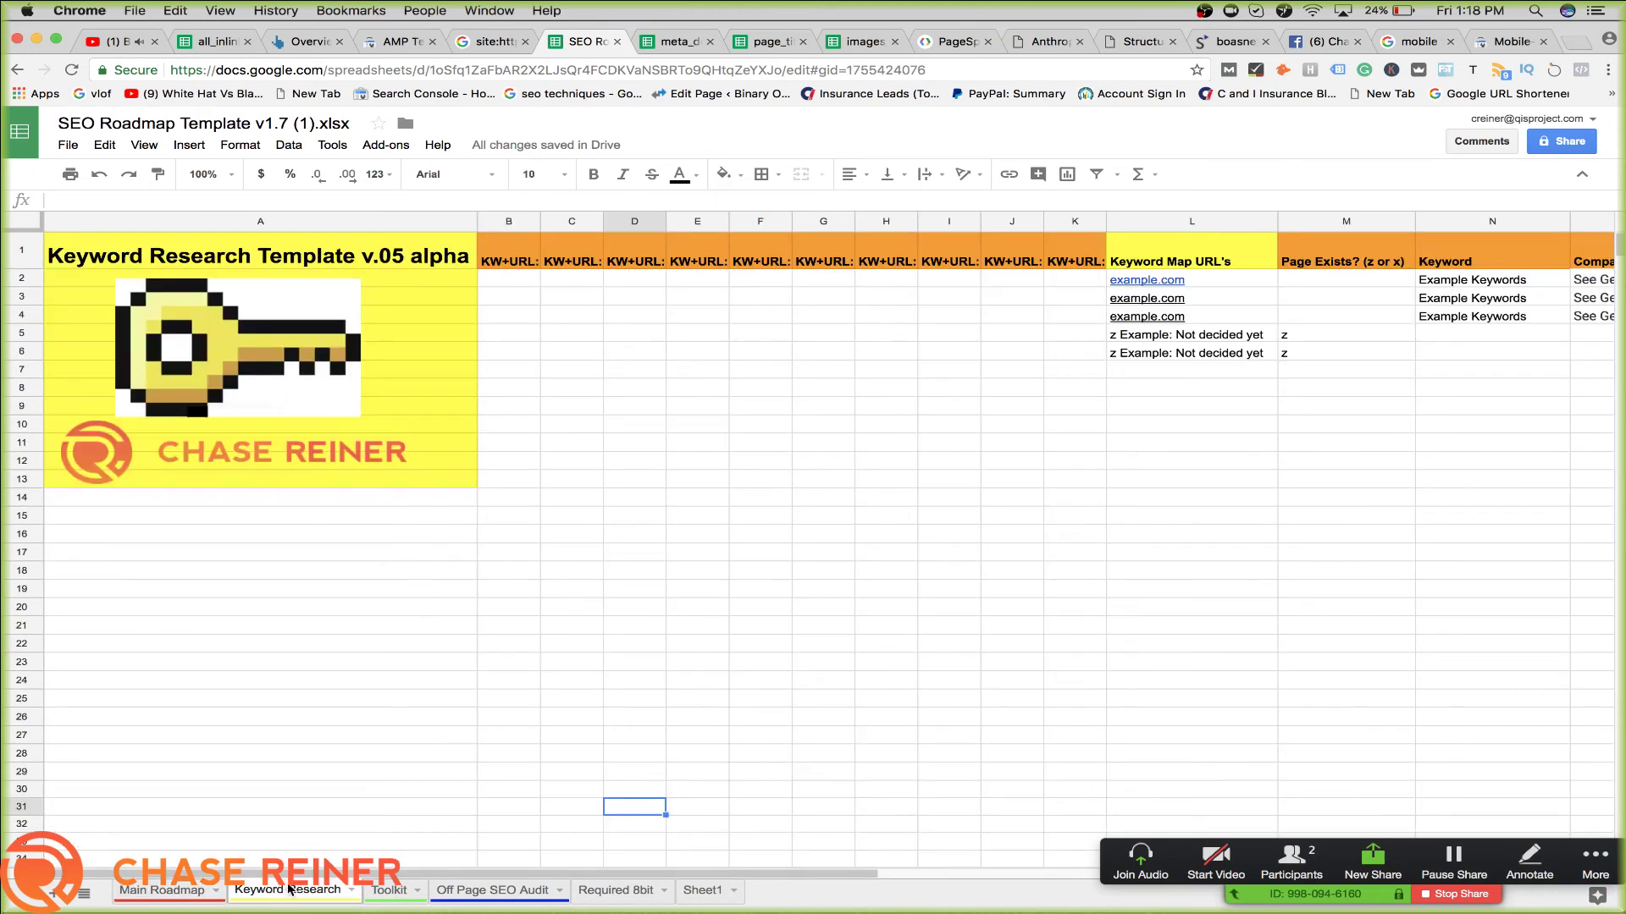
left_click(586, 373)
left_click(523, 298)
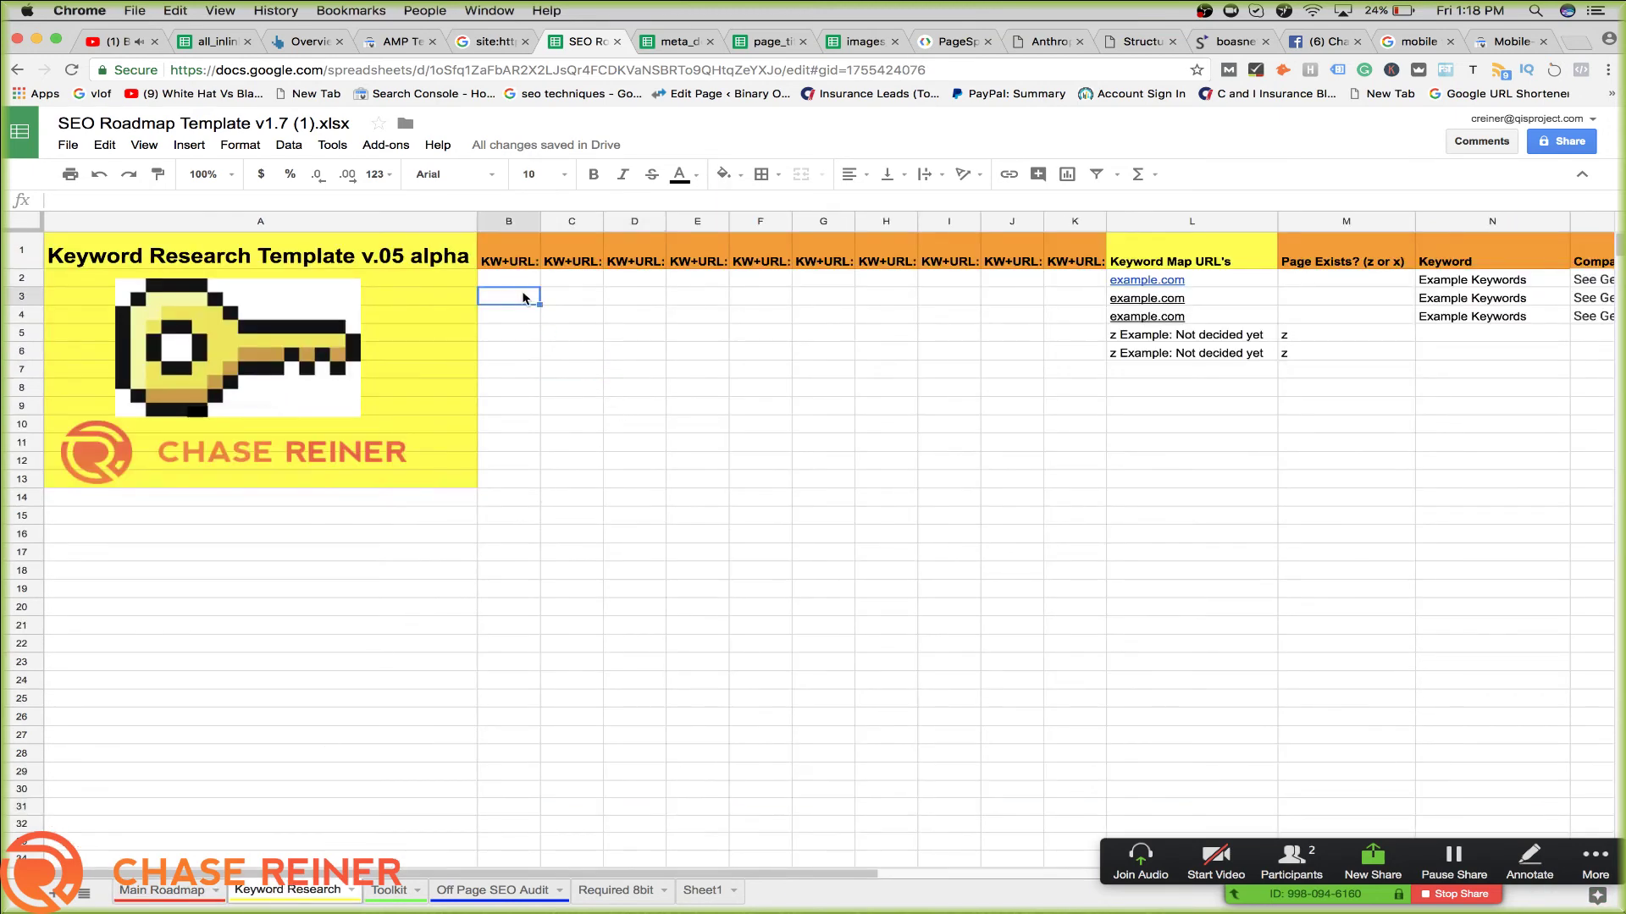
key("Up")
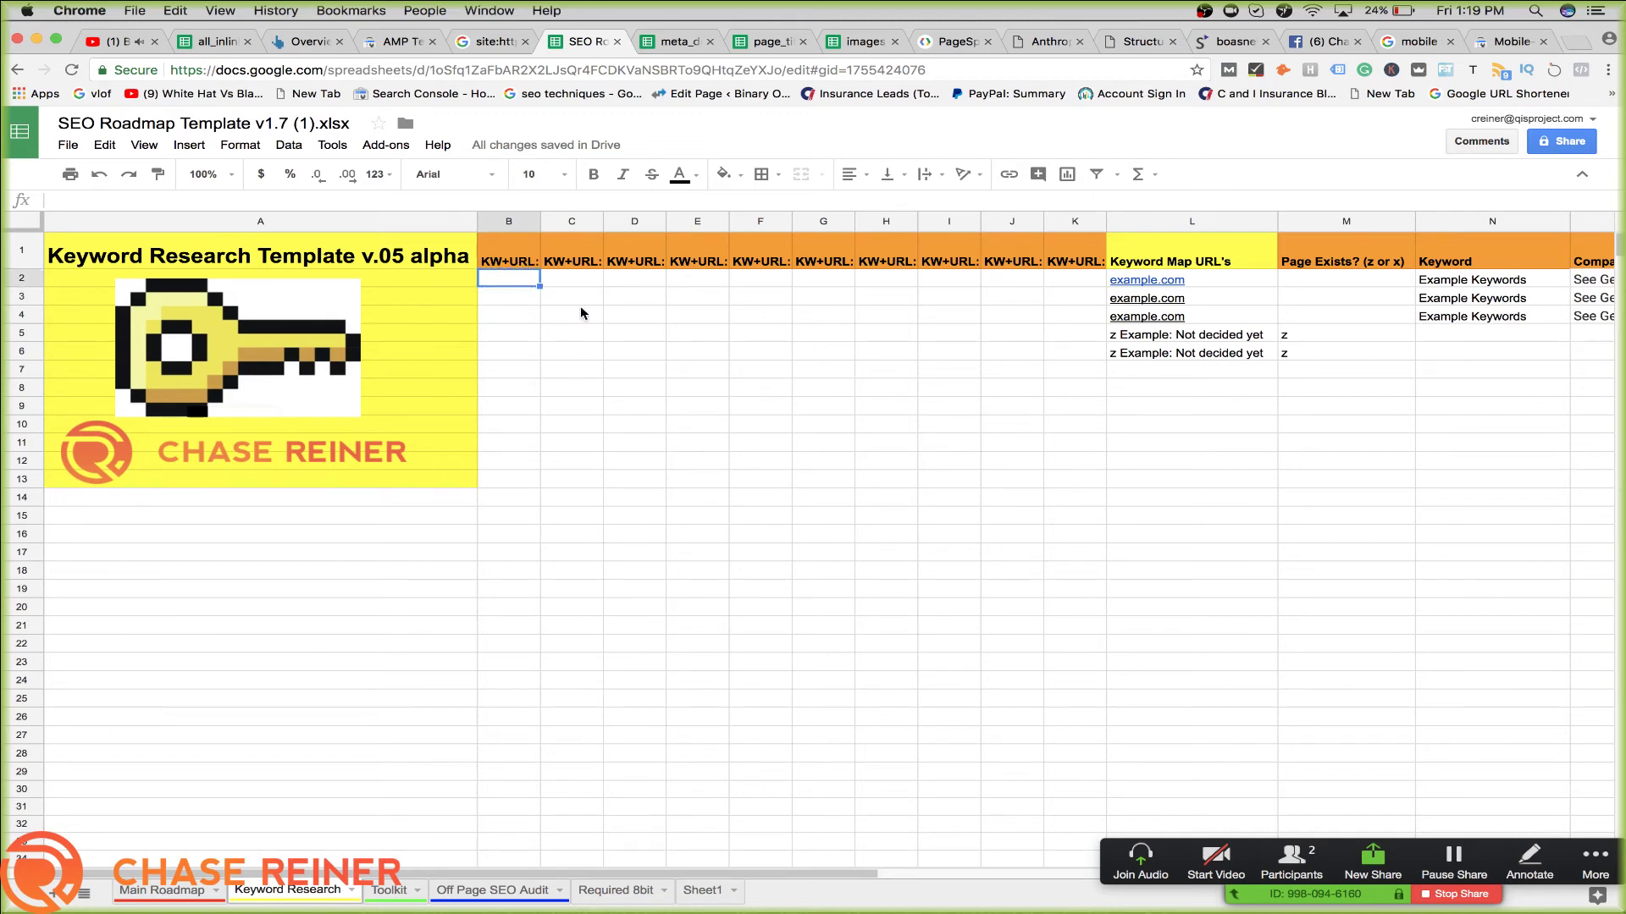
left_click_drag(580, 313, 815, 542)
left_click(815, 542)
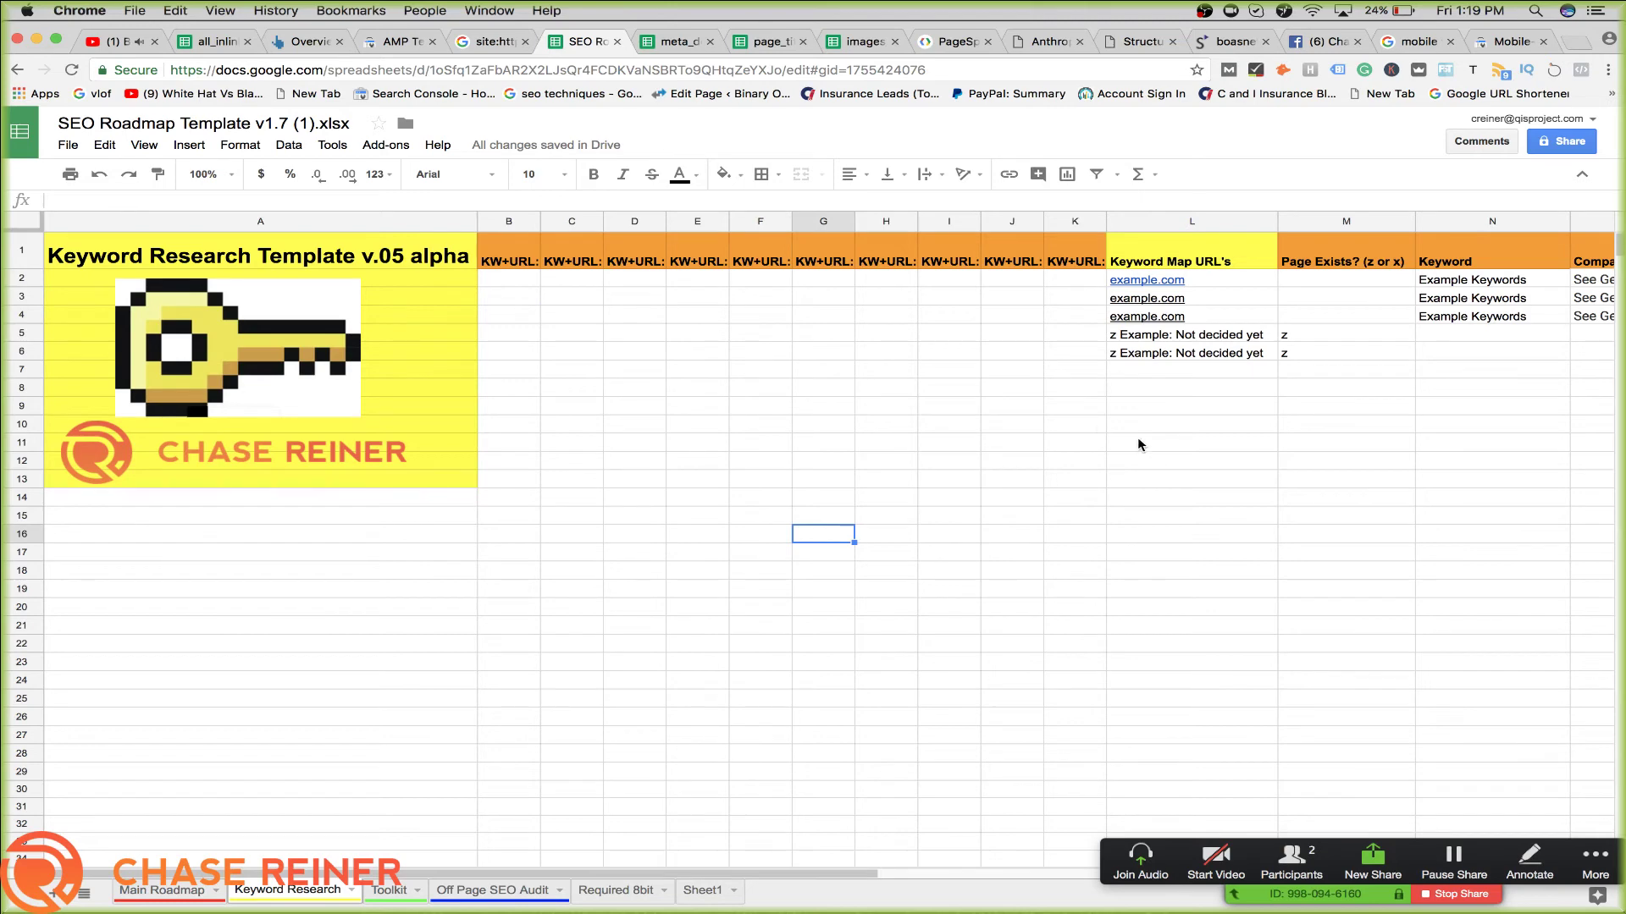
left_click_drag(1138, 444, 802, 313)
left_click(1071, 570)
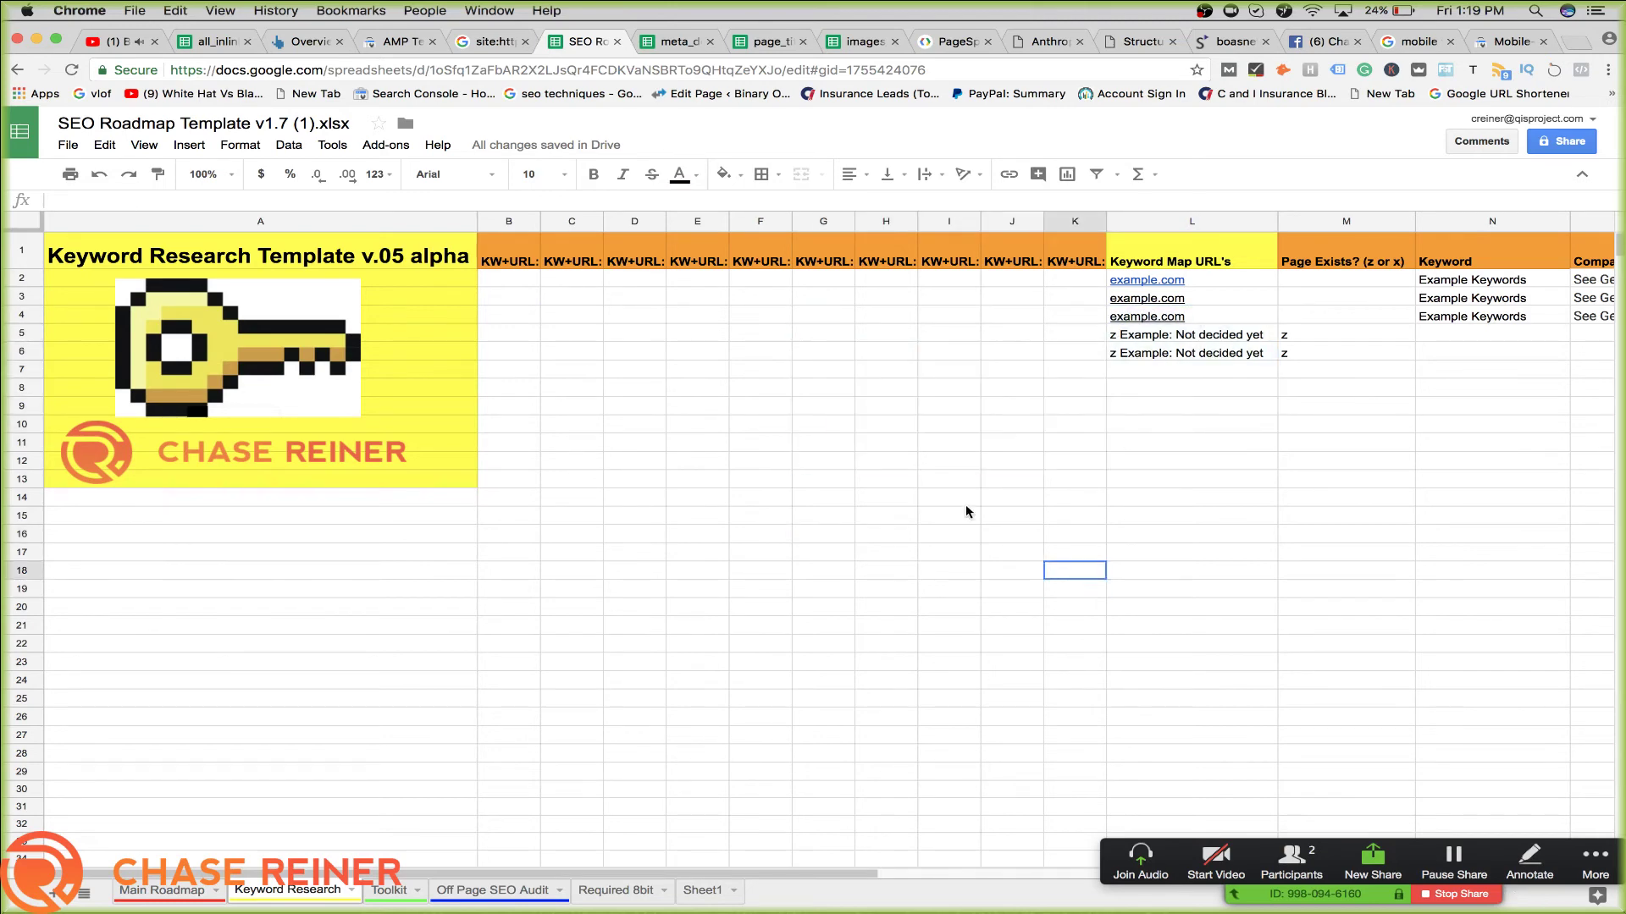
left_click(579, 300, "shift")
left_click(579, 299)
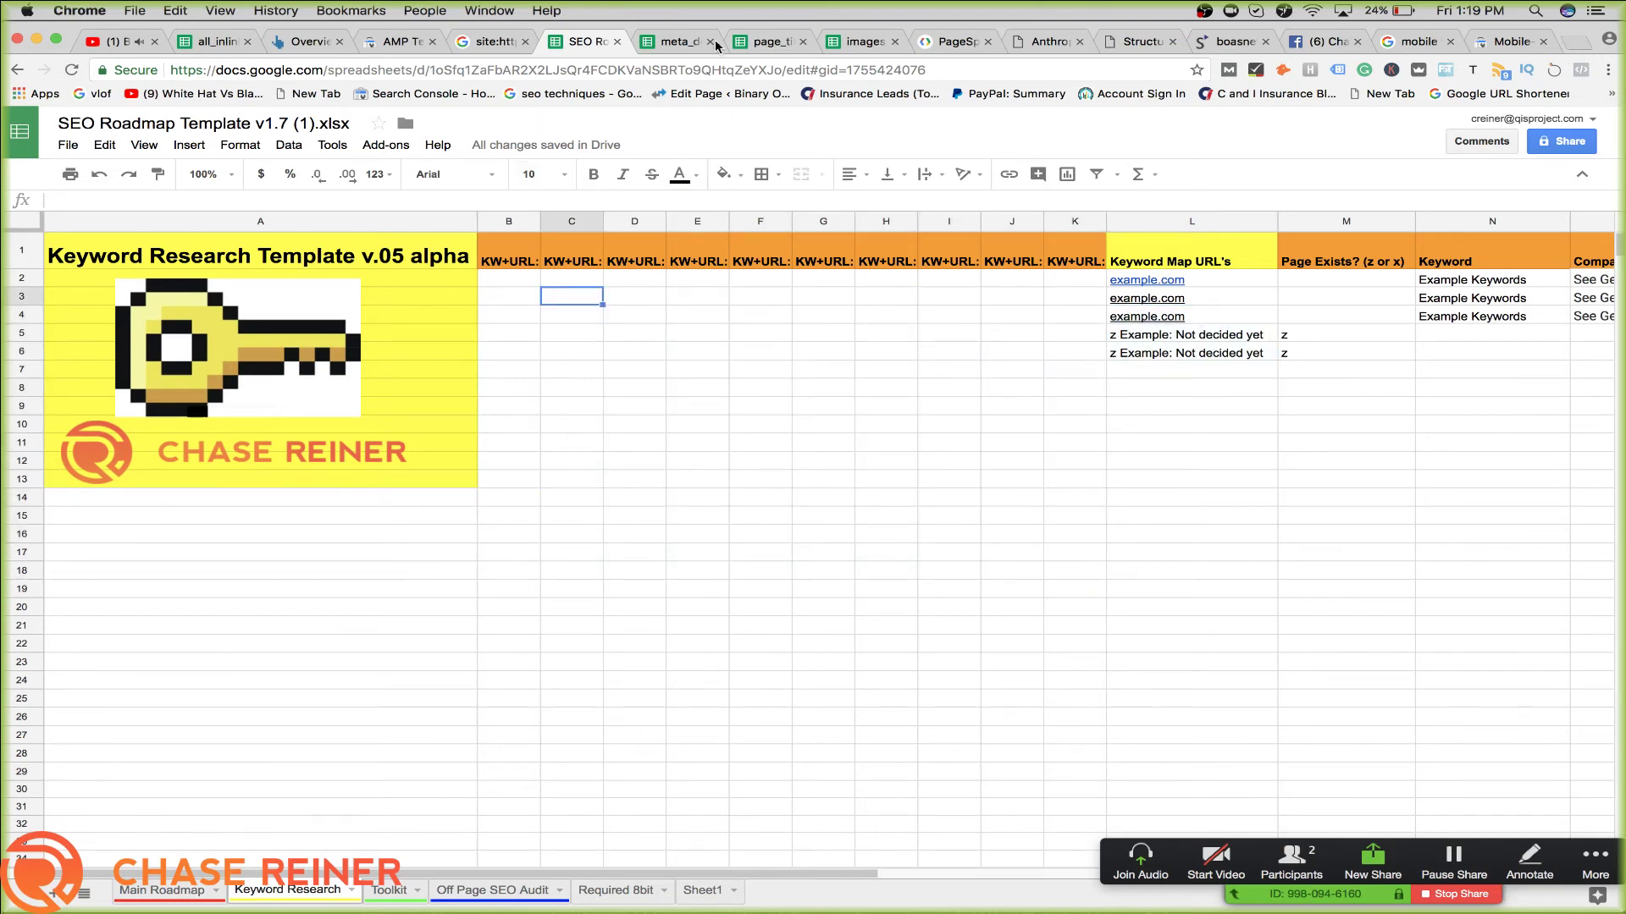
Switch to Google Drive by loading drive.google.com in place of the meta_description_all spreadsheet
left_click(675, 42)
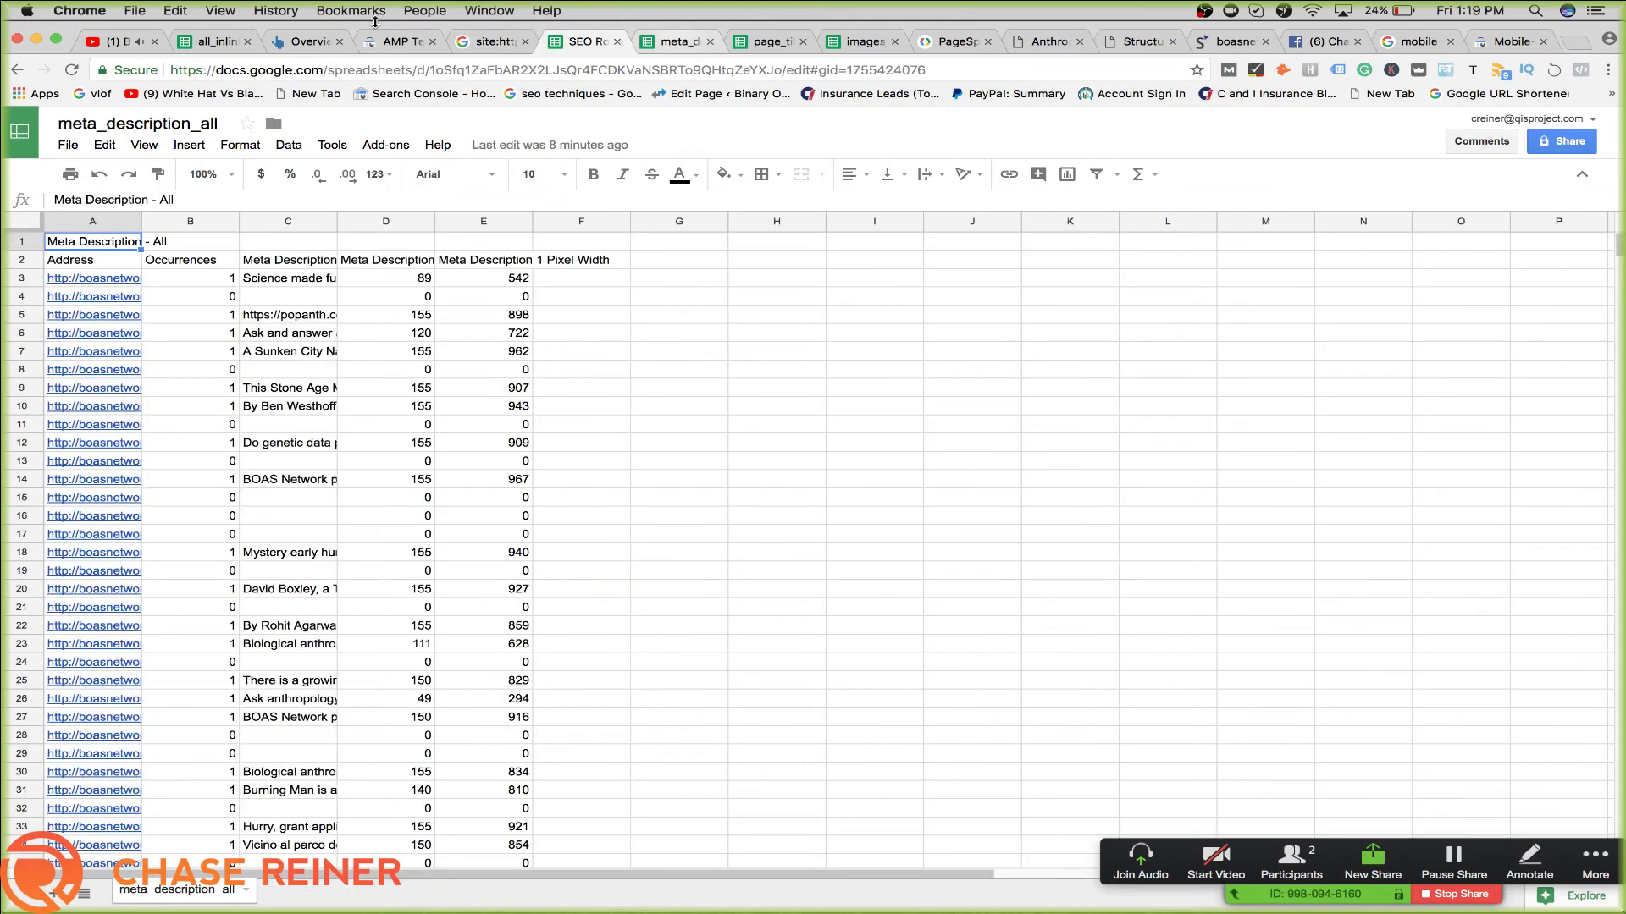
left_click(213, 42)
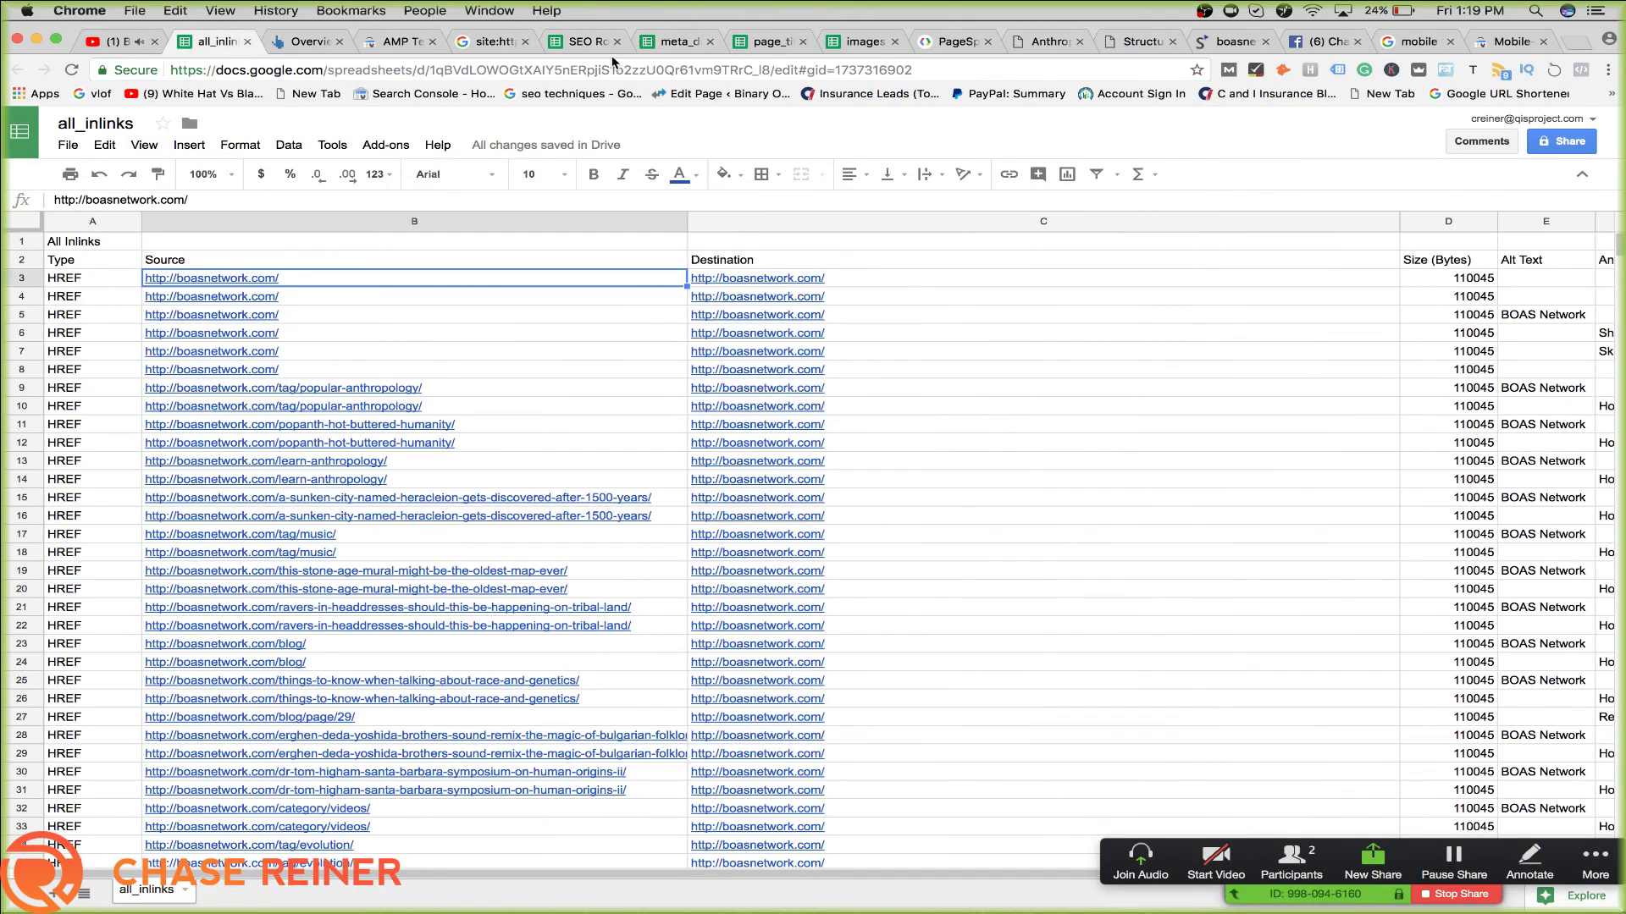
left_click(566, 42)
left_click(676, 42)
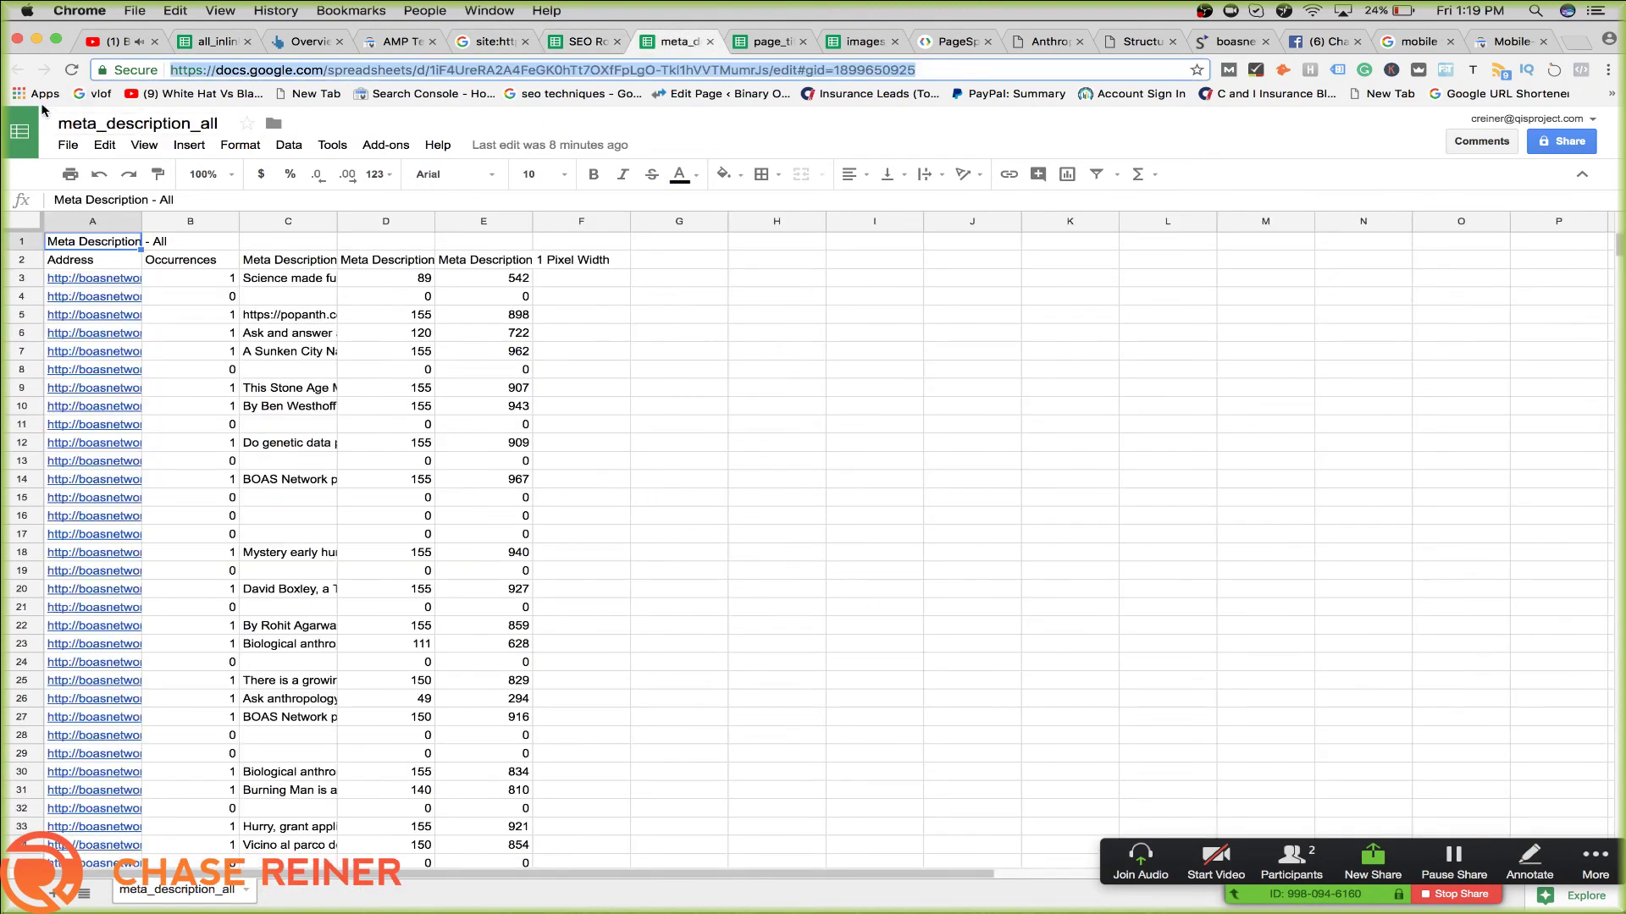
left_click(24, 131)
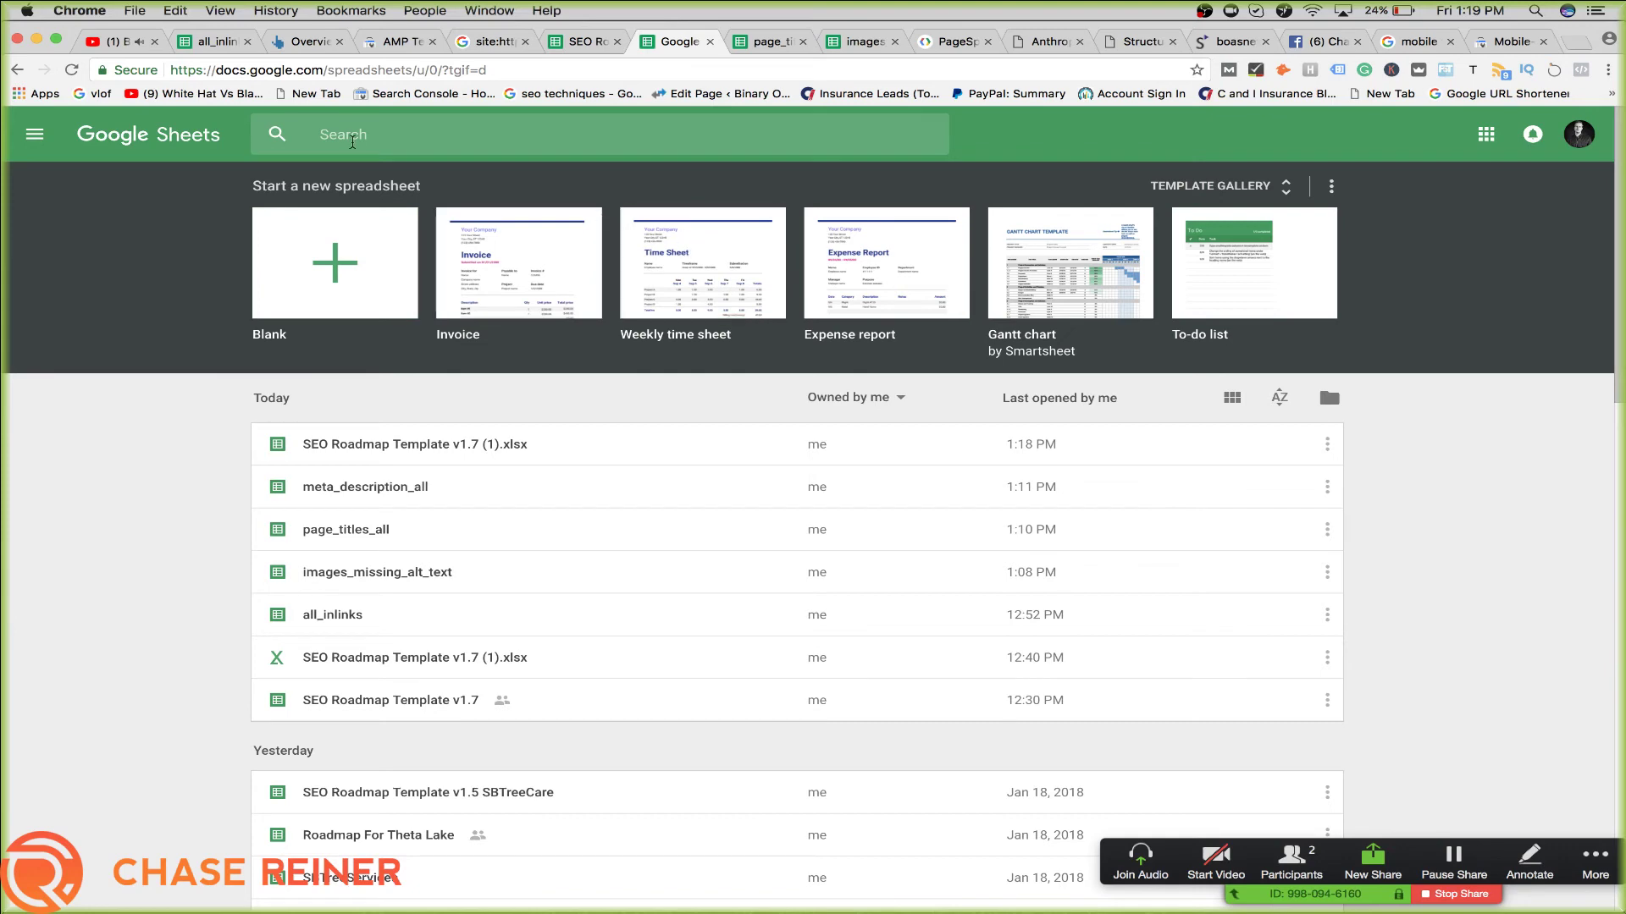
left_click(328, 77)
type("drive.google.com")
key("Return")
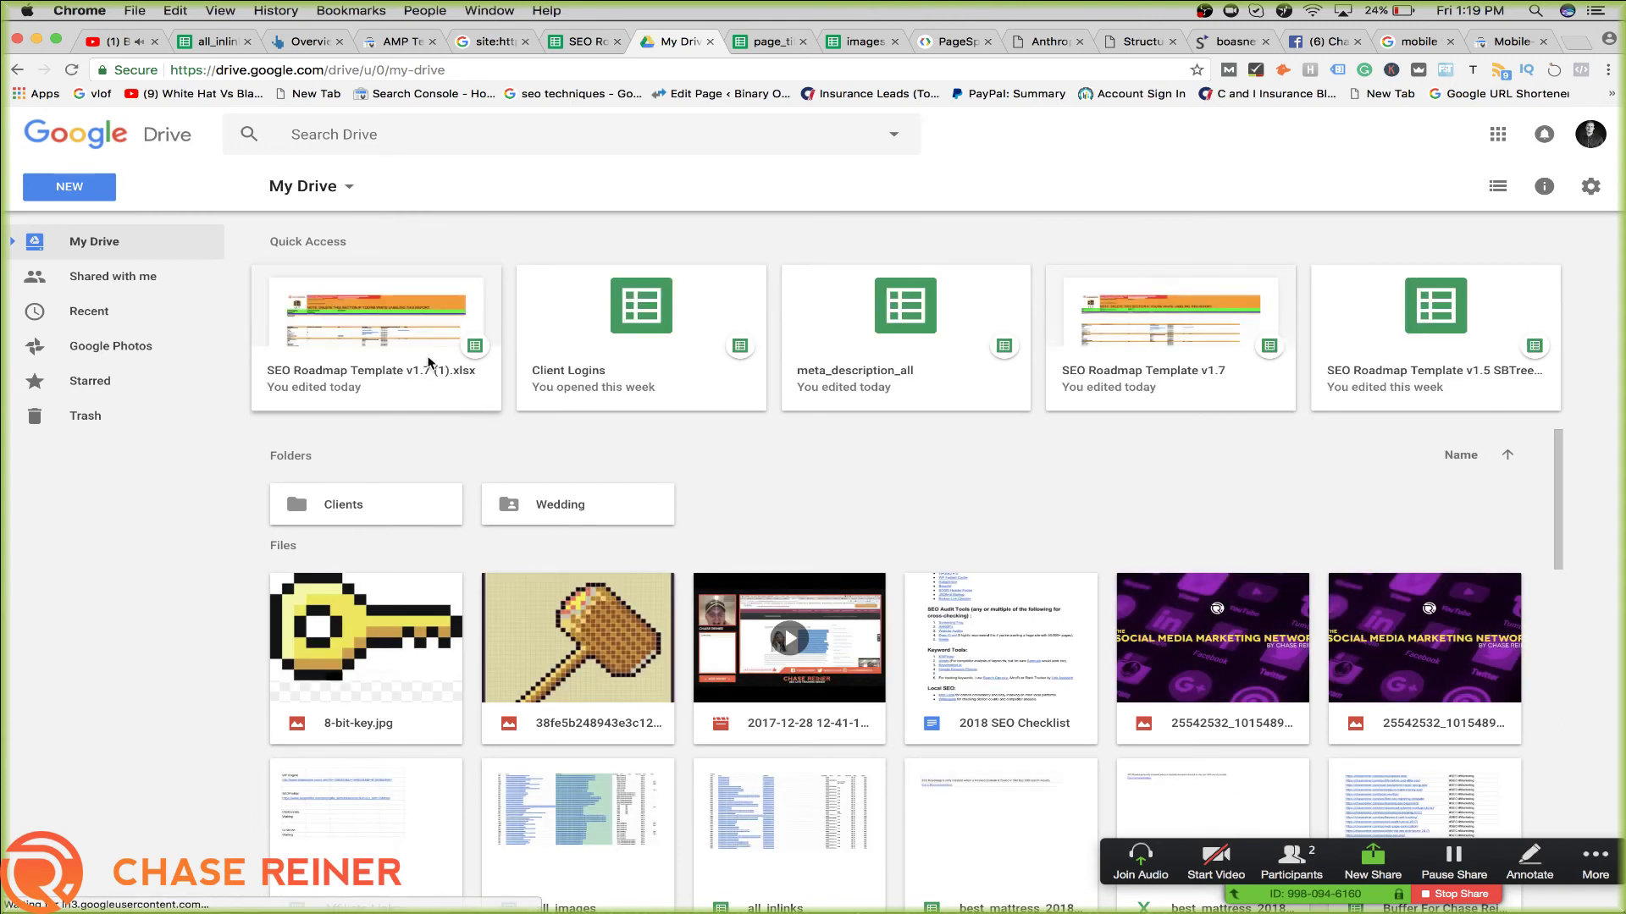
Open the SEO Roadmap Template v1.5 SBTreeCare spreadsheet from the SB Tree Care folder inside Clients and Current Clients
double_click(385, 507)
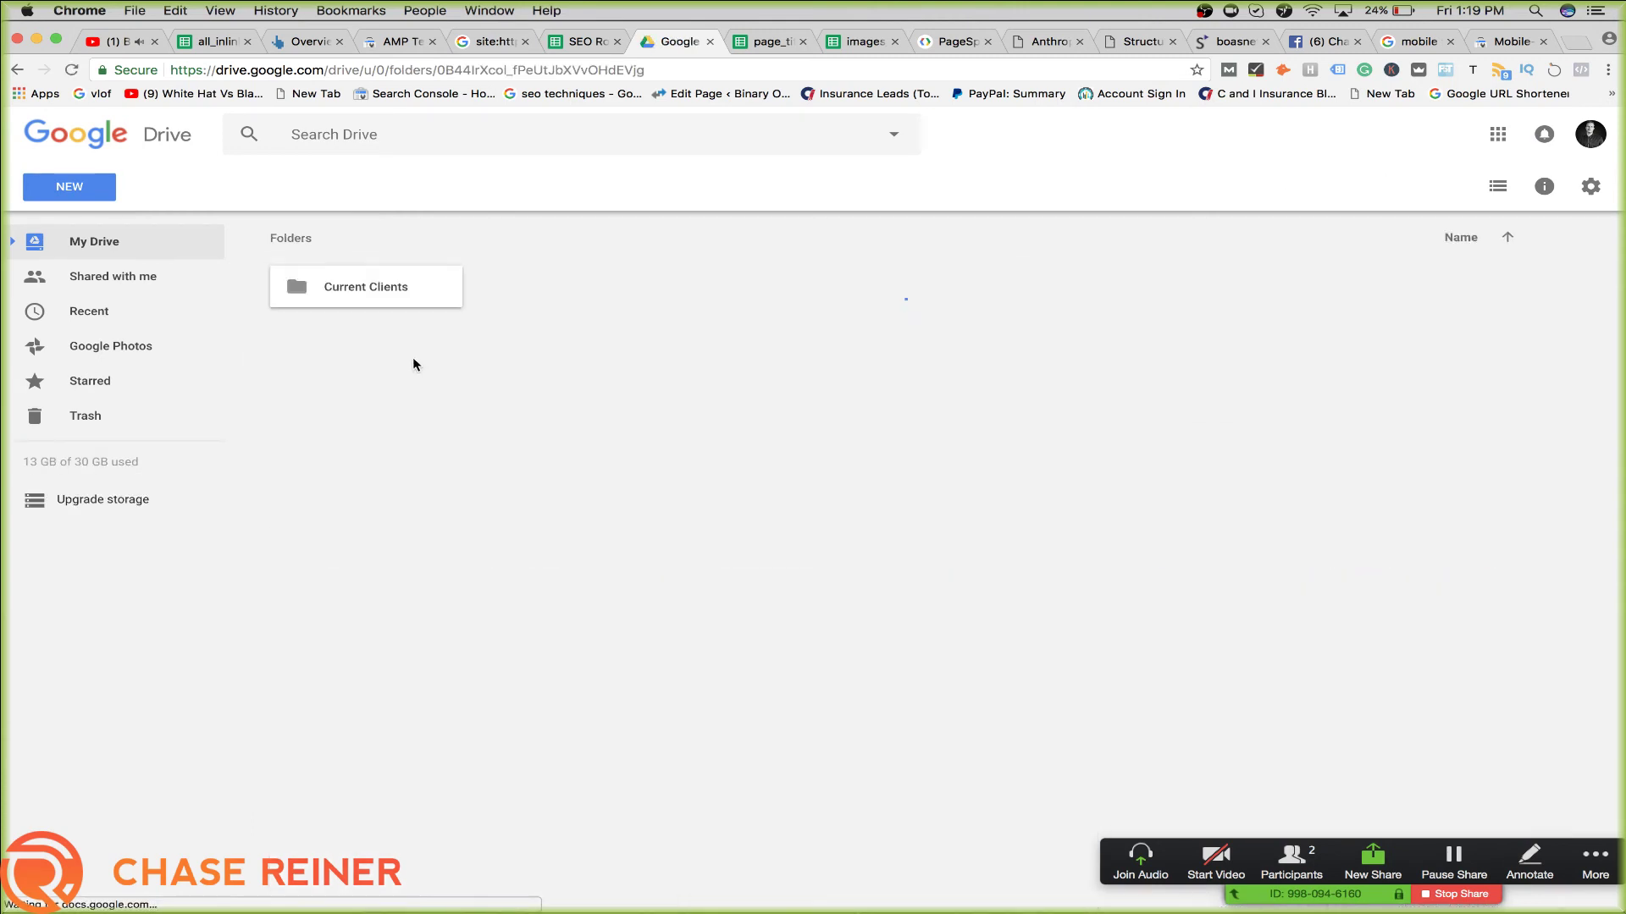
double_click(383, 303)
double_click(369, 297)
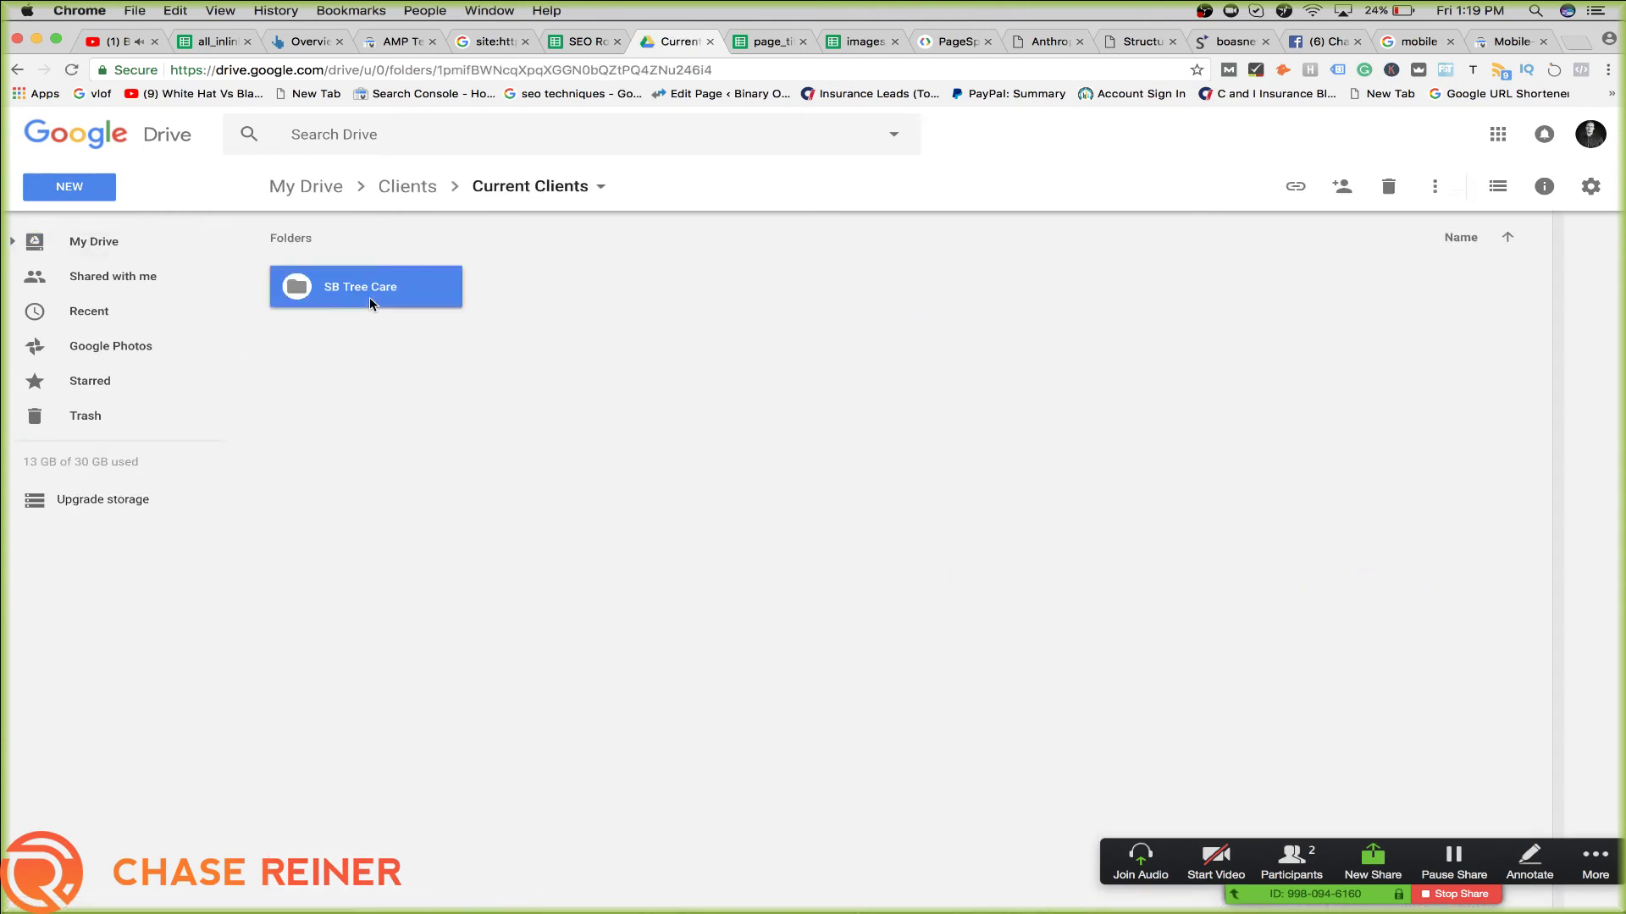
double_click(387, 302)
double_click(390, 325)
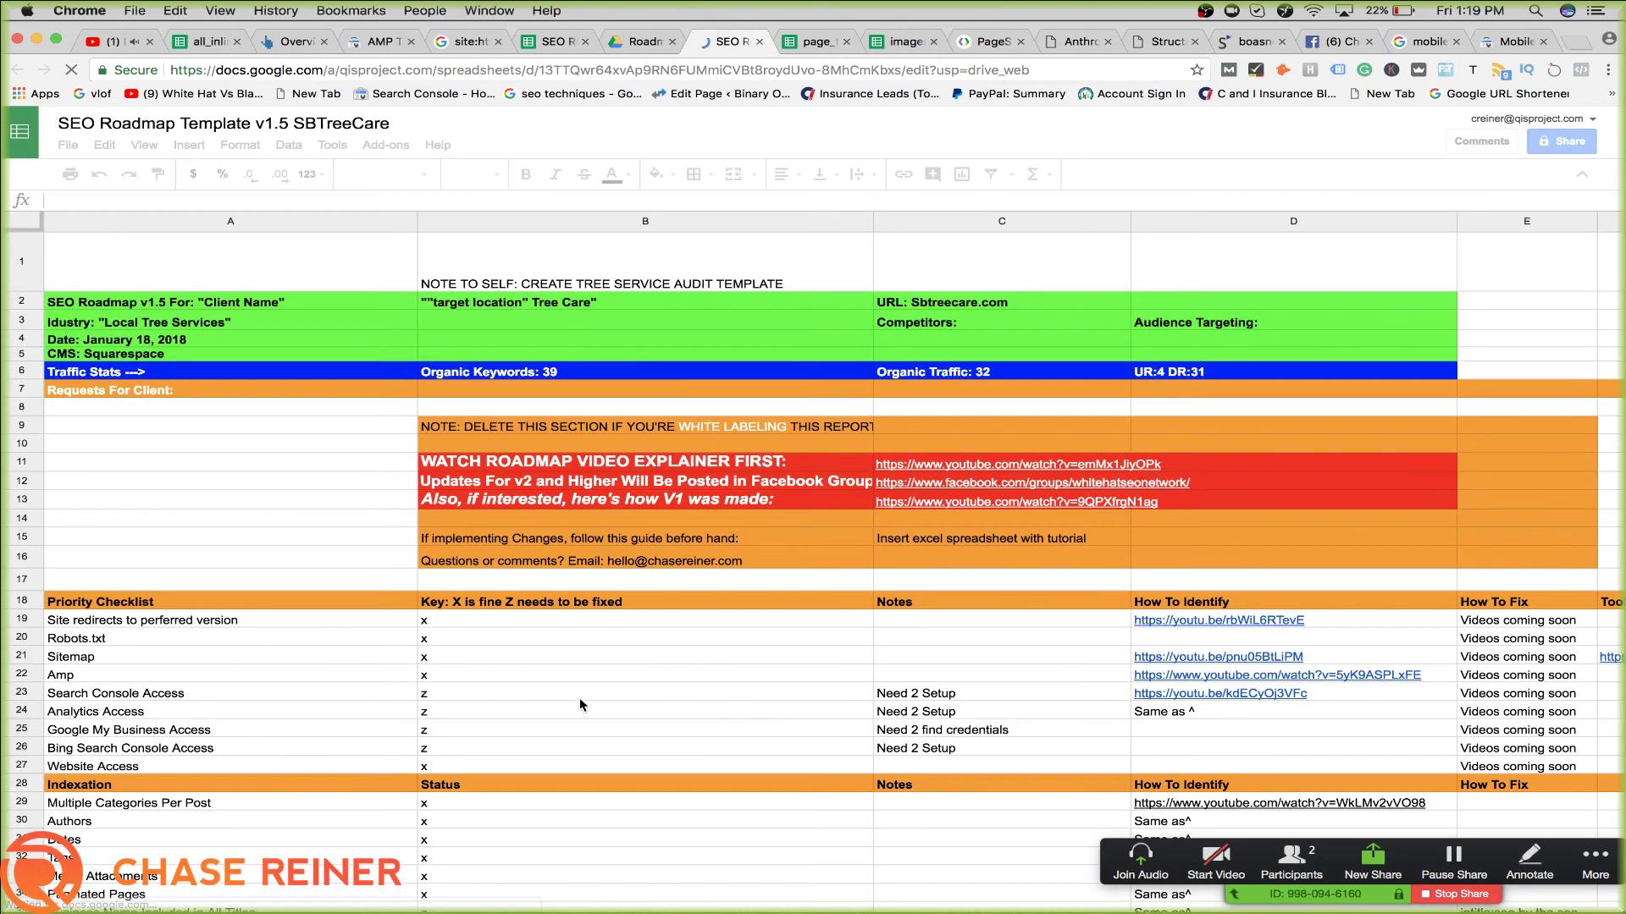
Look over the SBTreeCare Local Roadmap sheet and the competitor keyword lists on its Keyword Research sheet
scroll(513, 745, "down", 5)
scroll(513, 744, "up", 5)
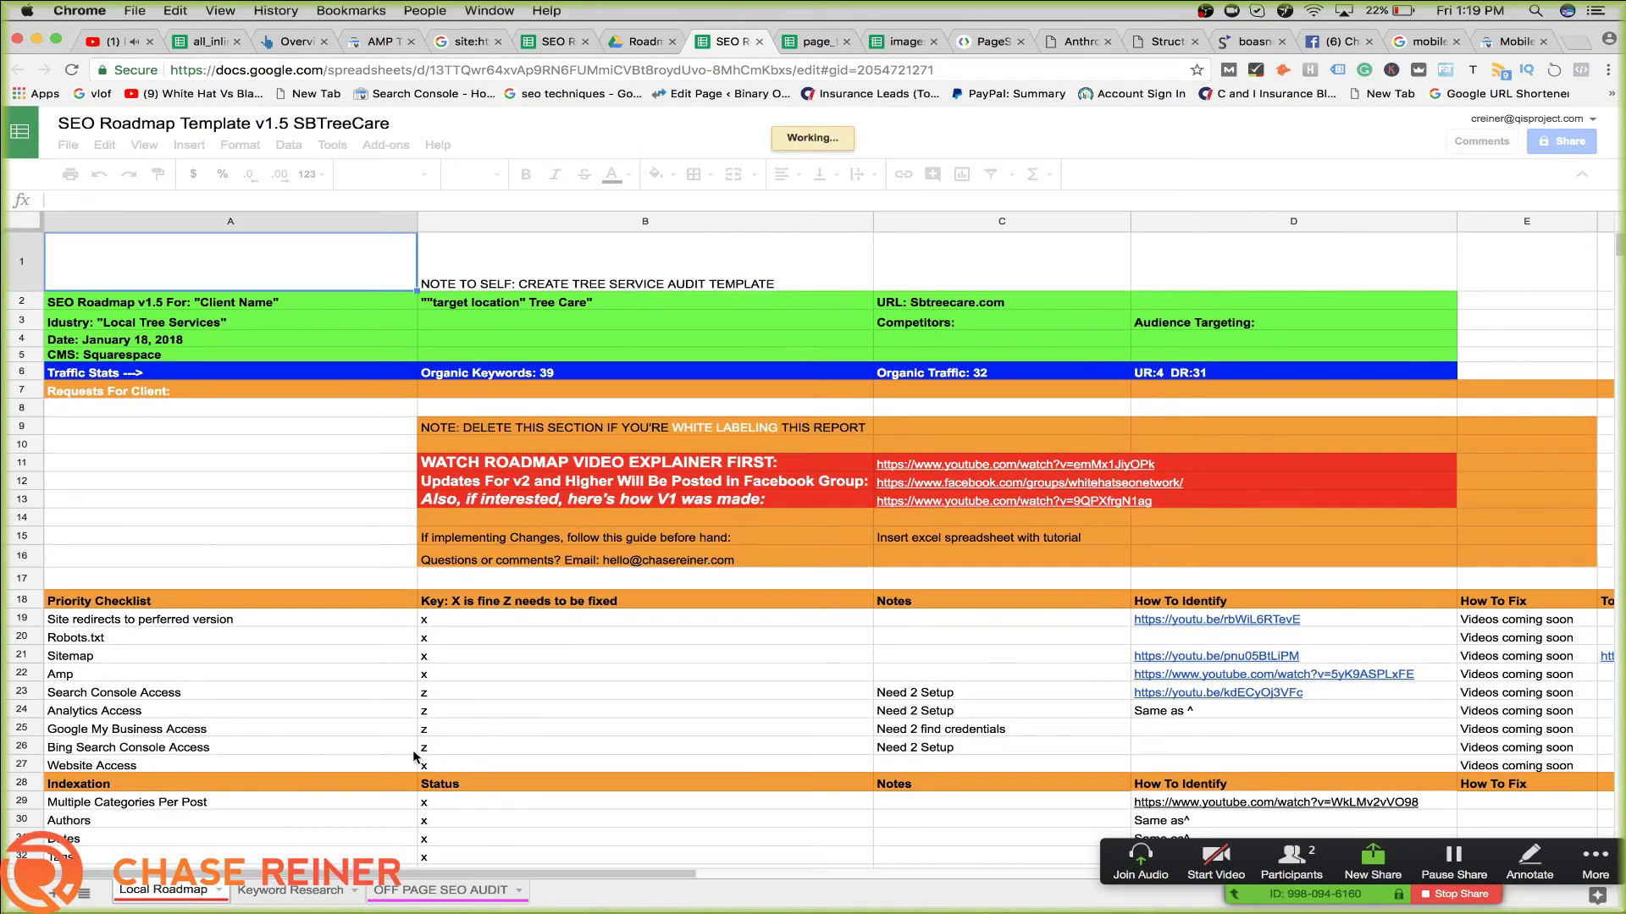
left_click(305, 889)
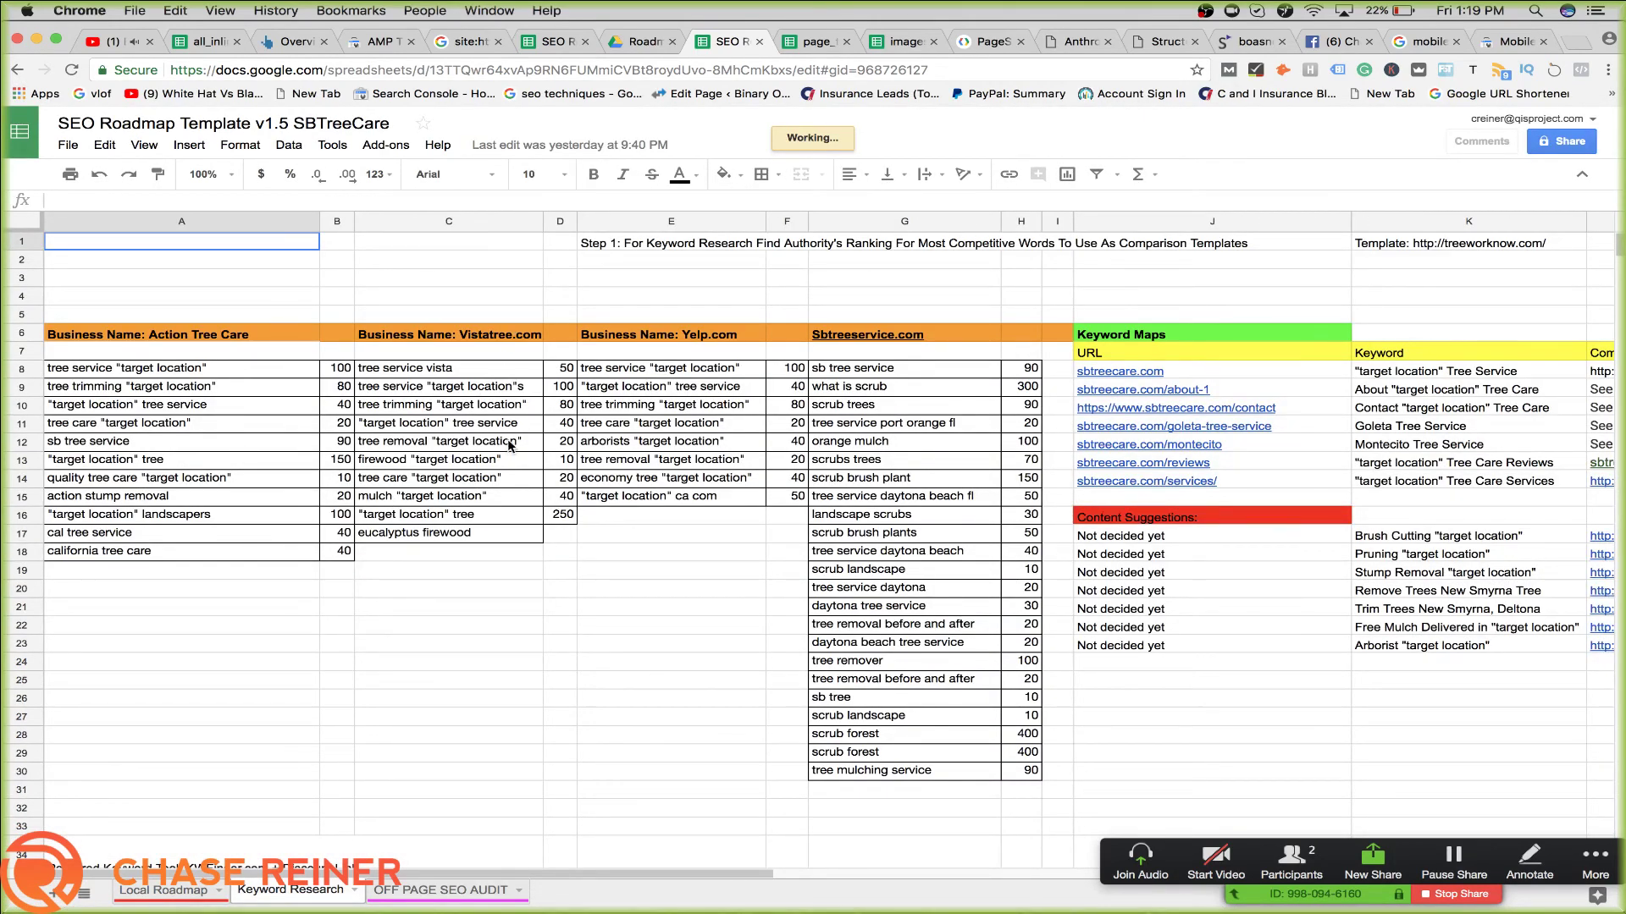
left_click(539, 408)
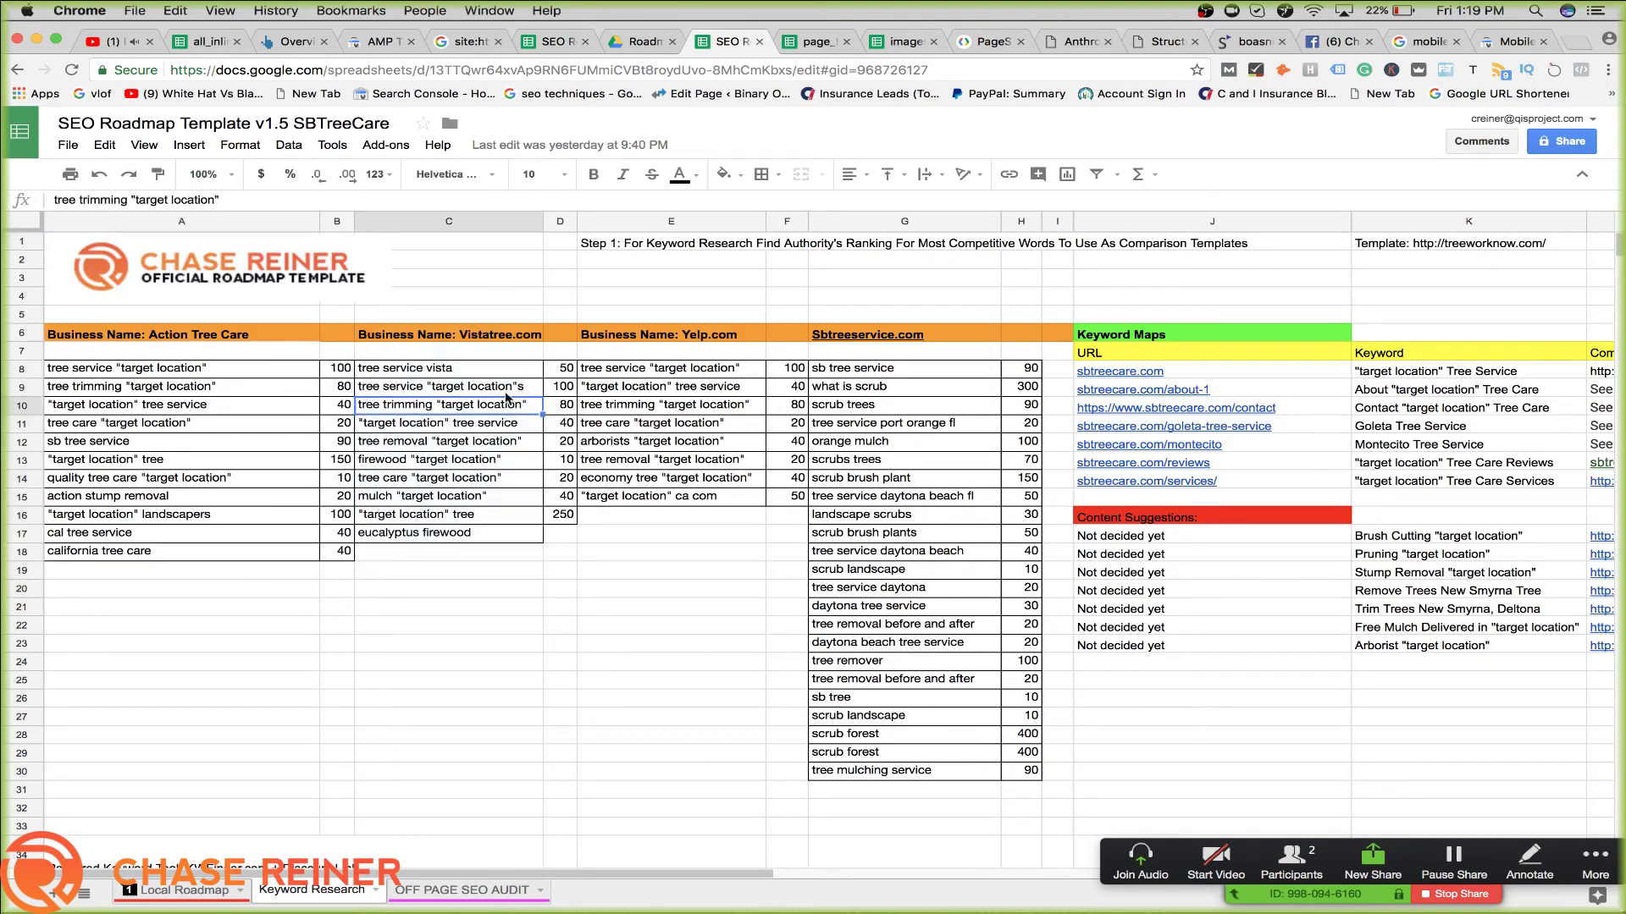
Search the SBTreeCare Keyword Research sheet for "tree service"
key("super+f")
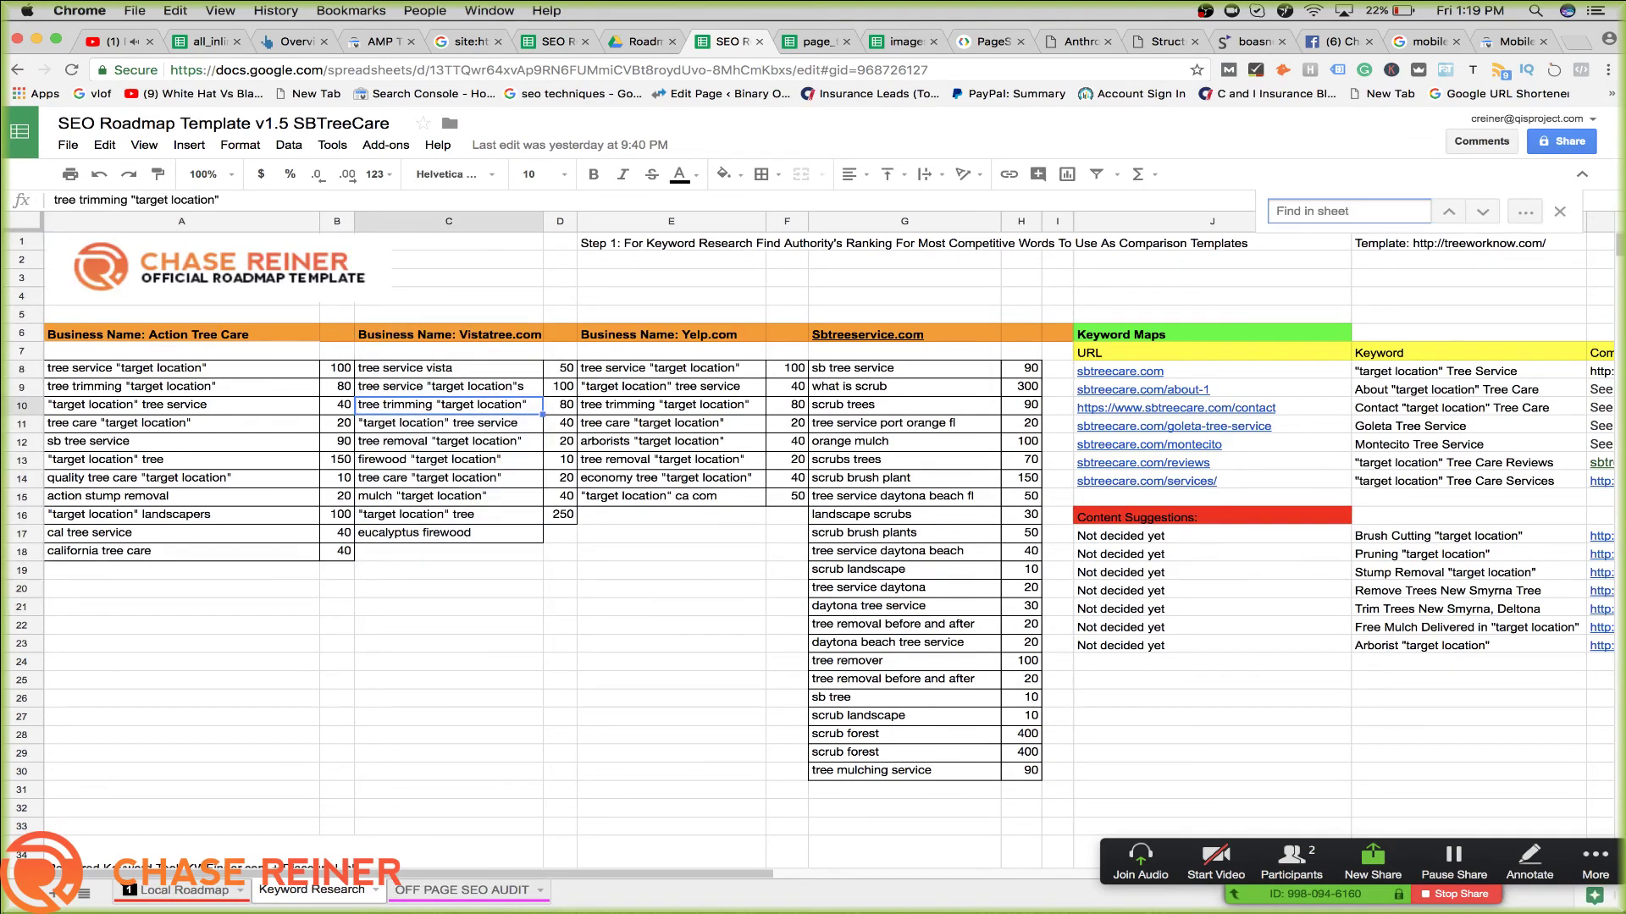
type("tree")
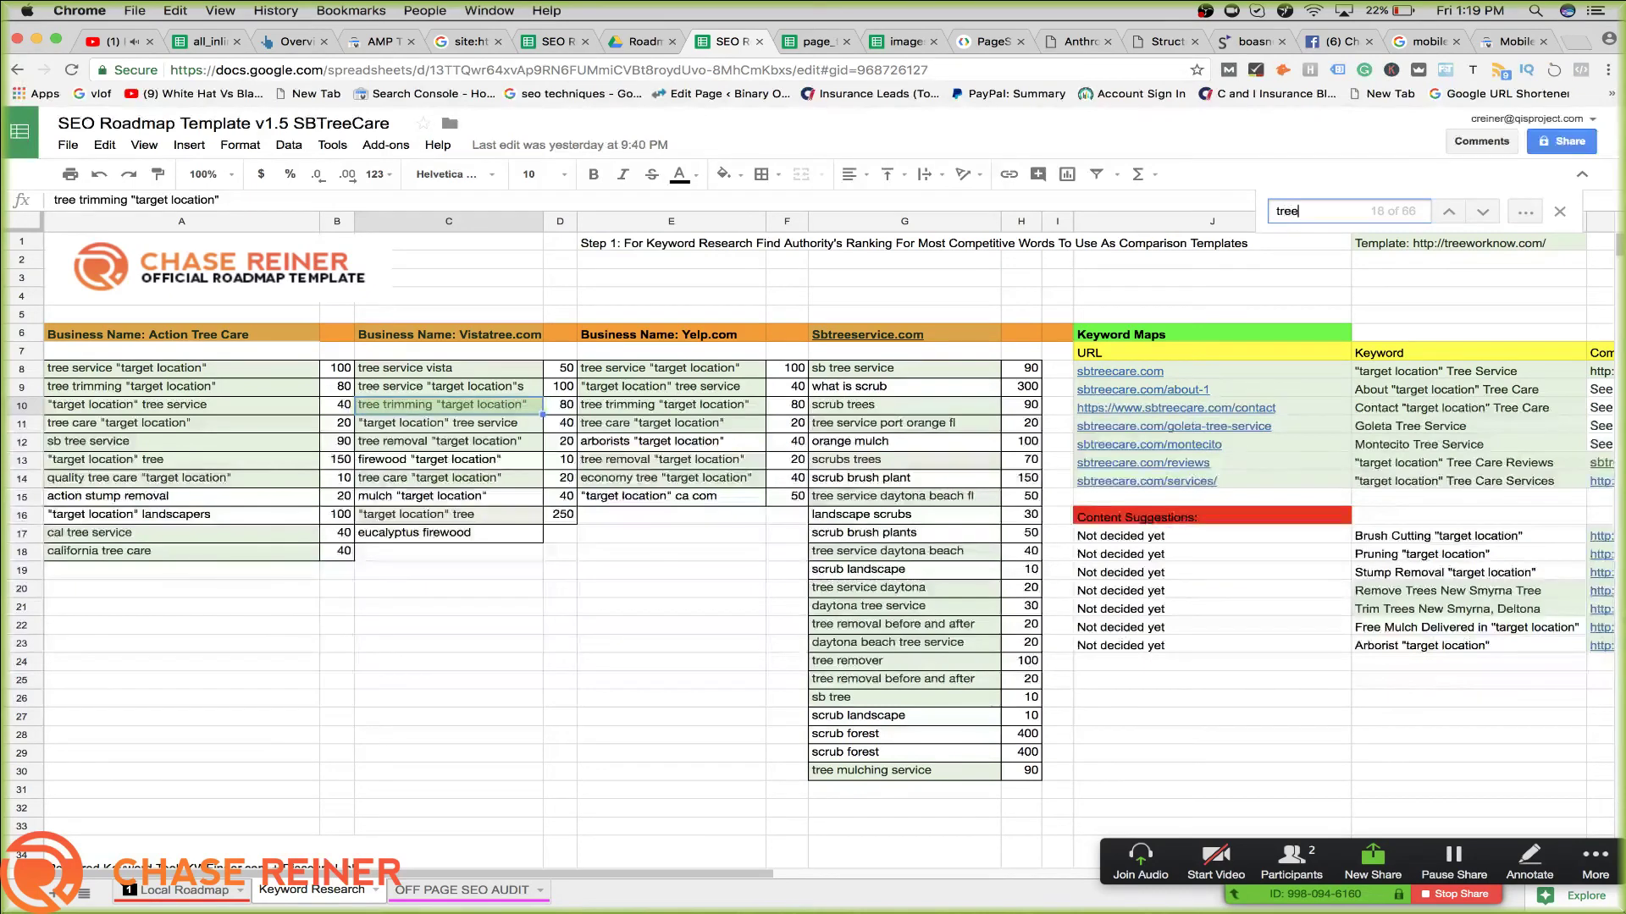
type(" service")
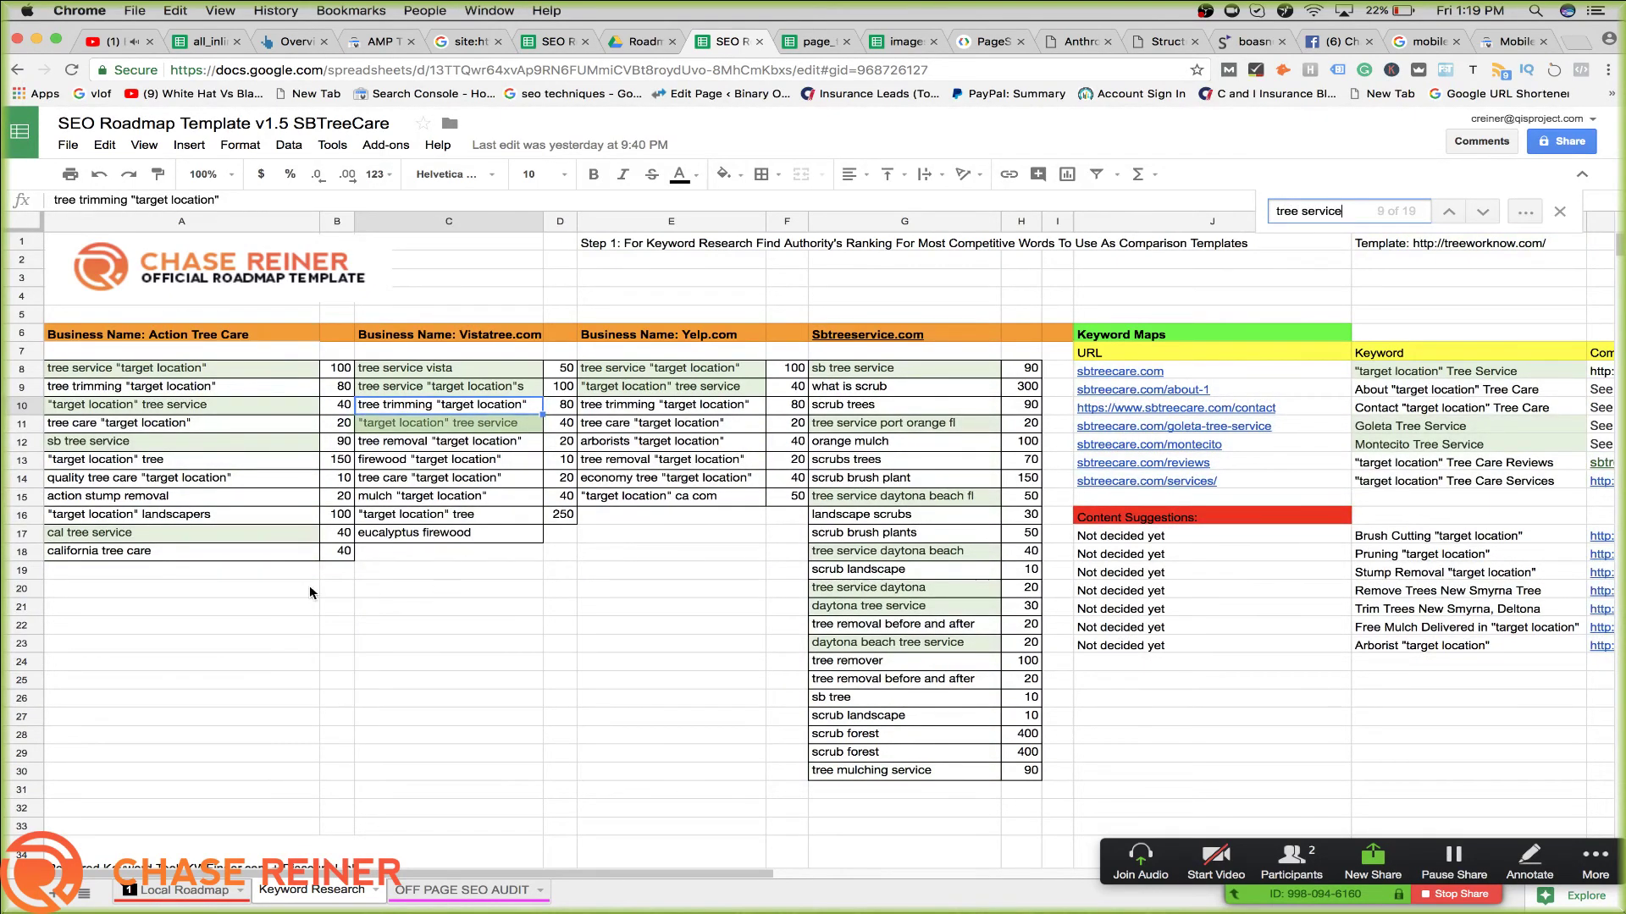
Look over the competitor keyword lists and the URL and Keyword columns of the Keyword Maps section
left_click(308, 586)
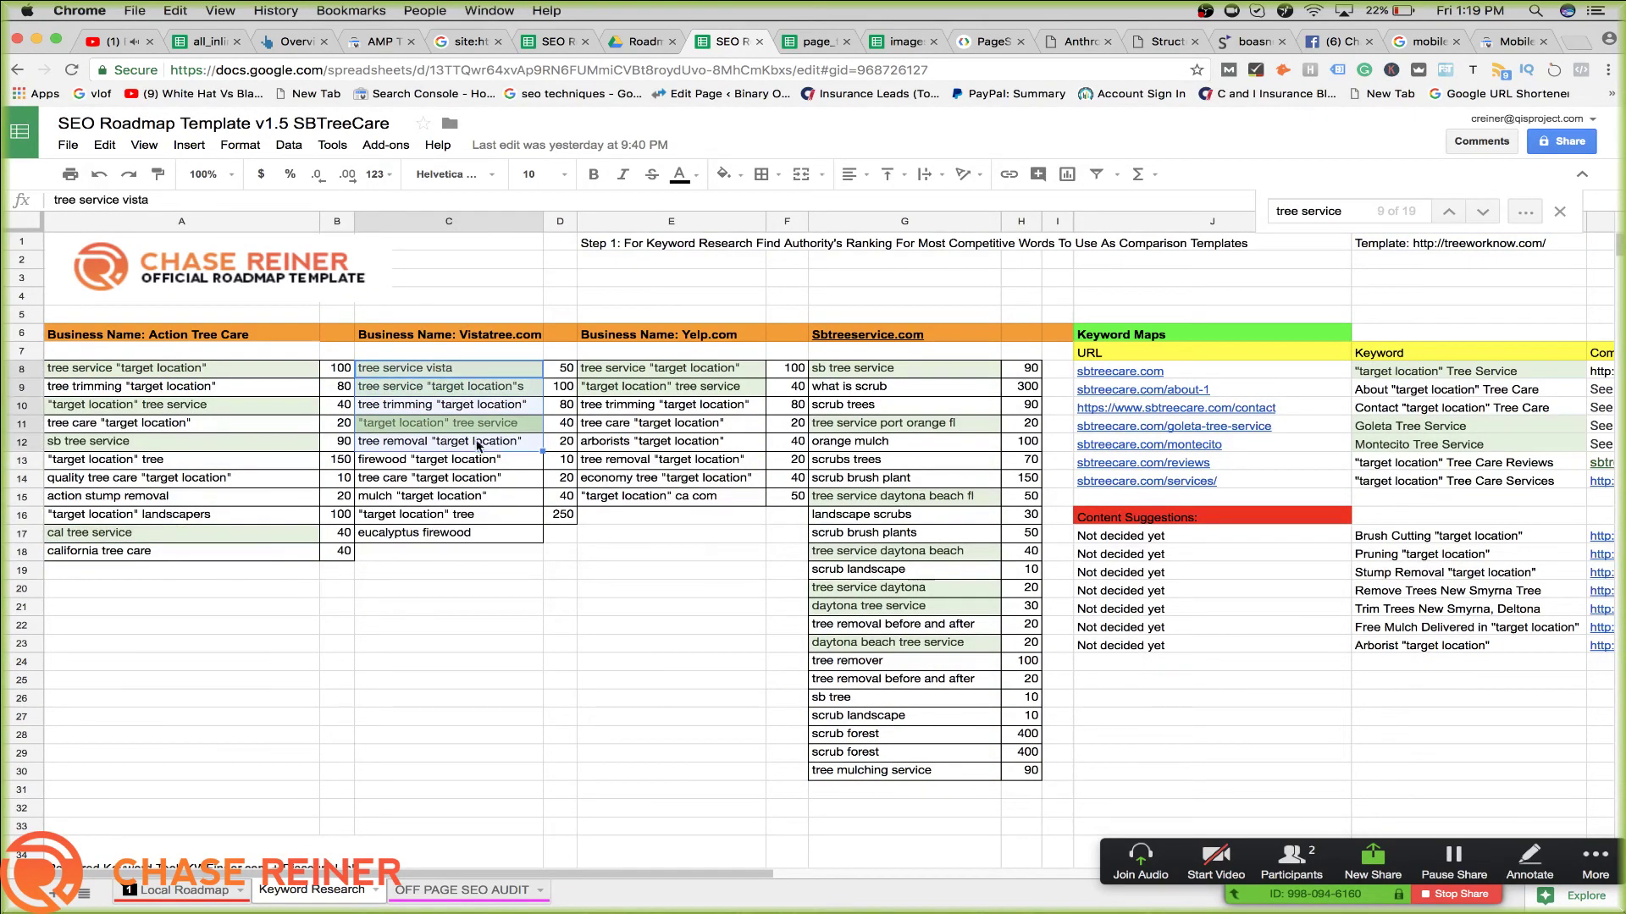
left_click(687, 461)
scroll(1012, 472, "right", 6)
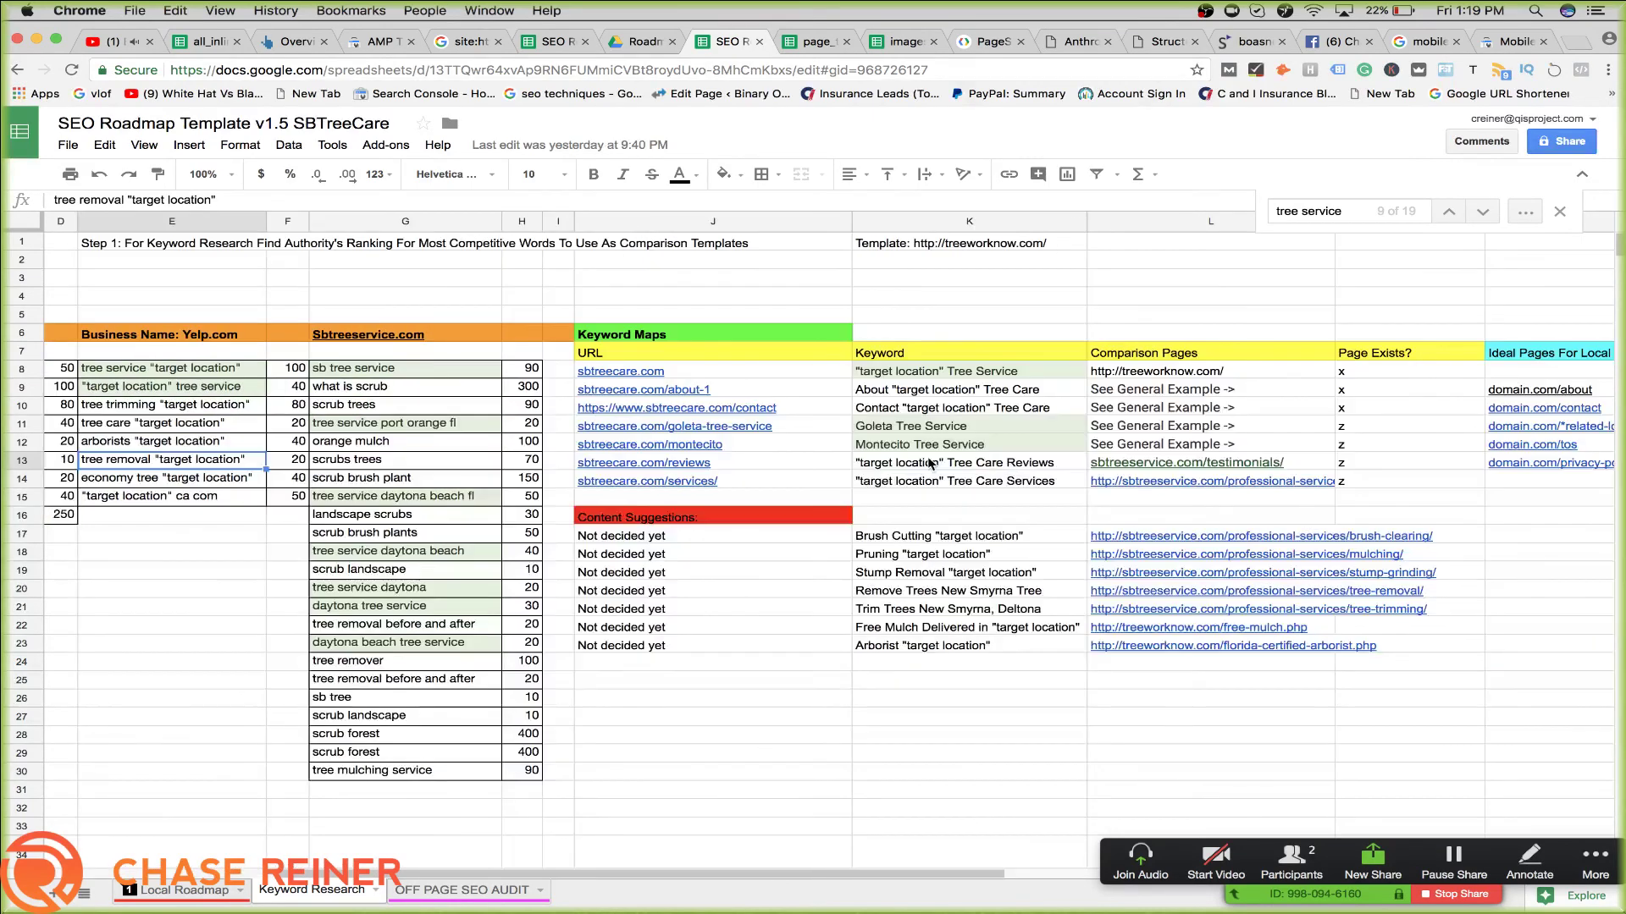
left_click(934, 373)
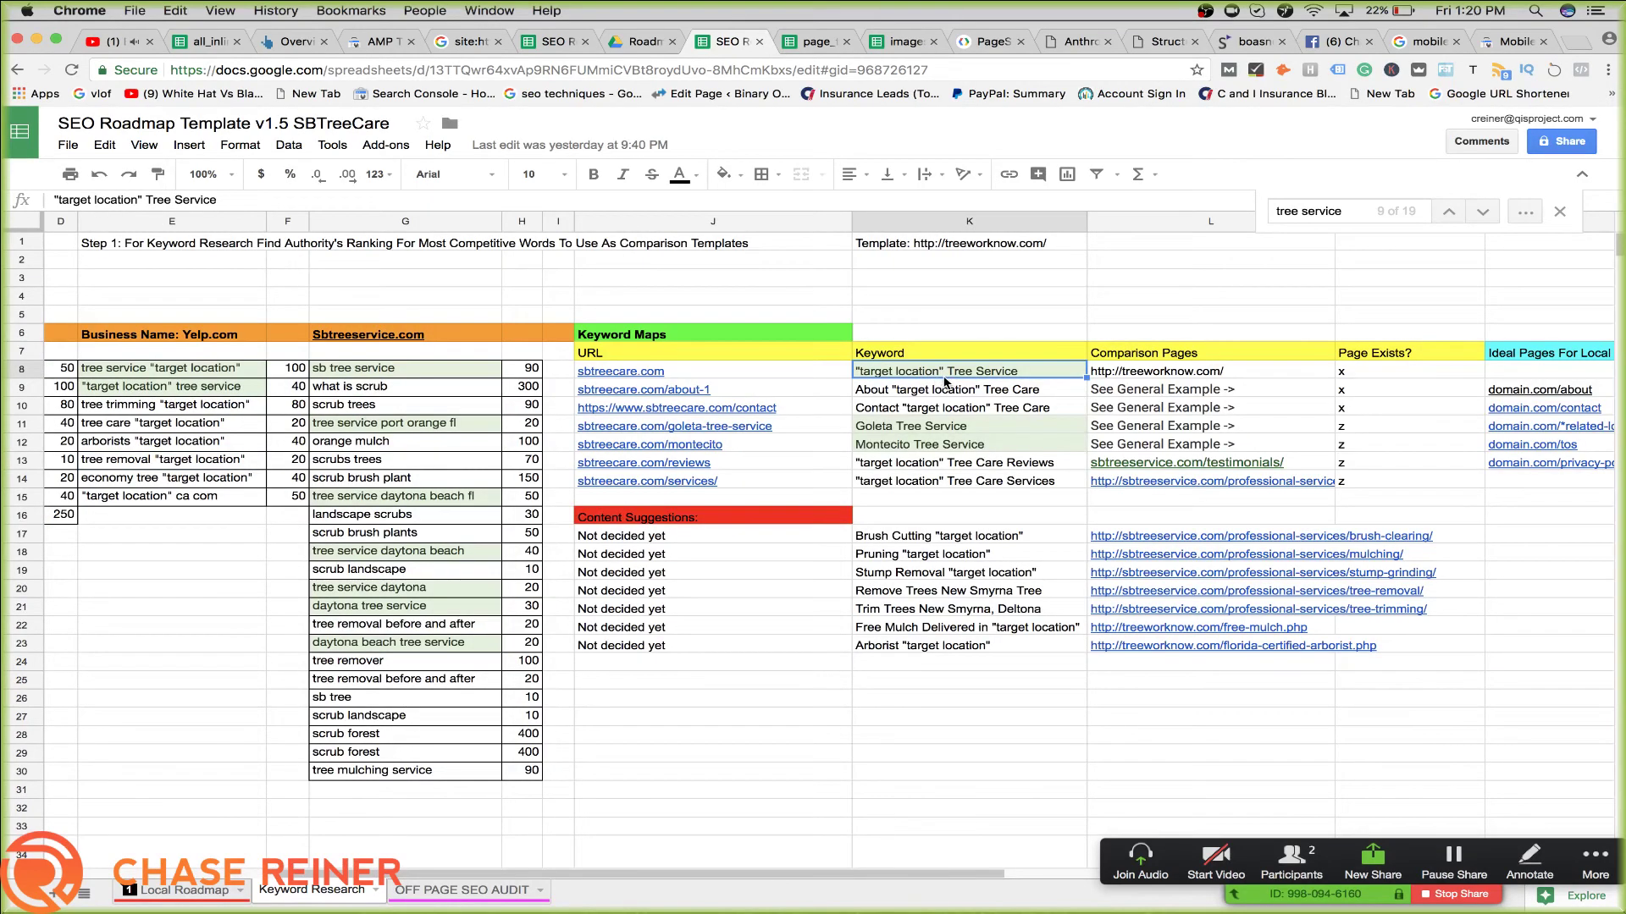
left_click(846, 372)
double_click(934, 370)
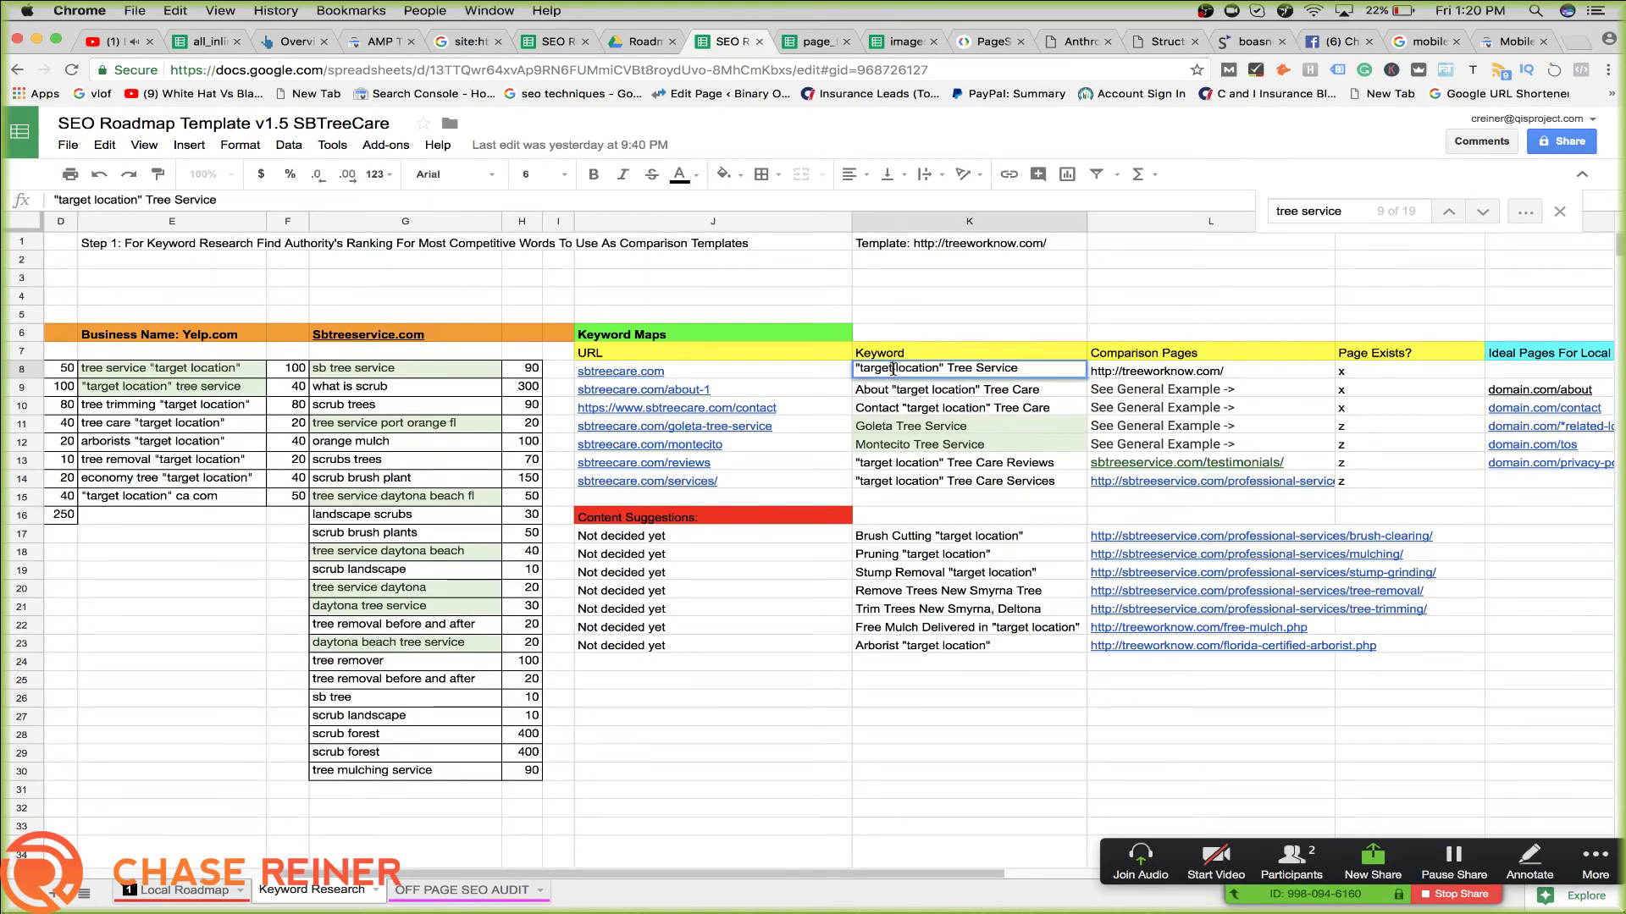
triple_click(934, 370)
key("Return")
key("Return")
key("Return")
key("Return")
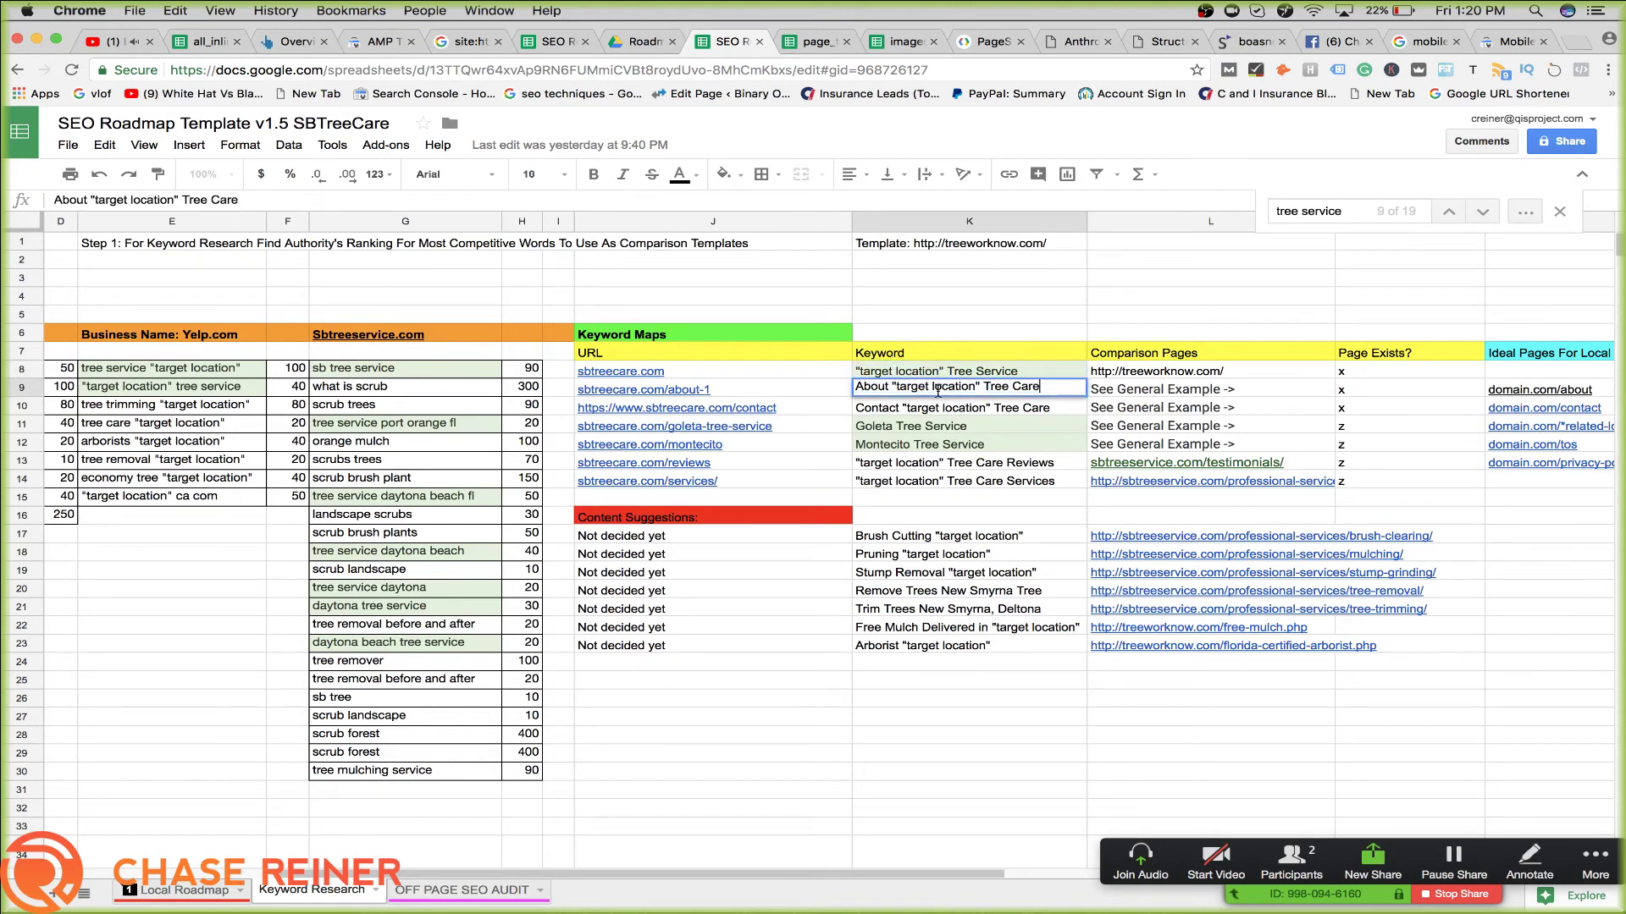
key("Return")
key("Return")
key("Return")
key("Return")
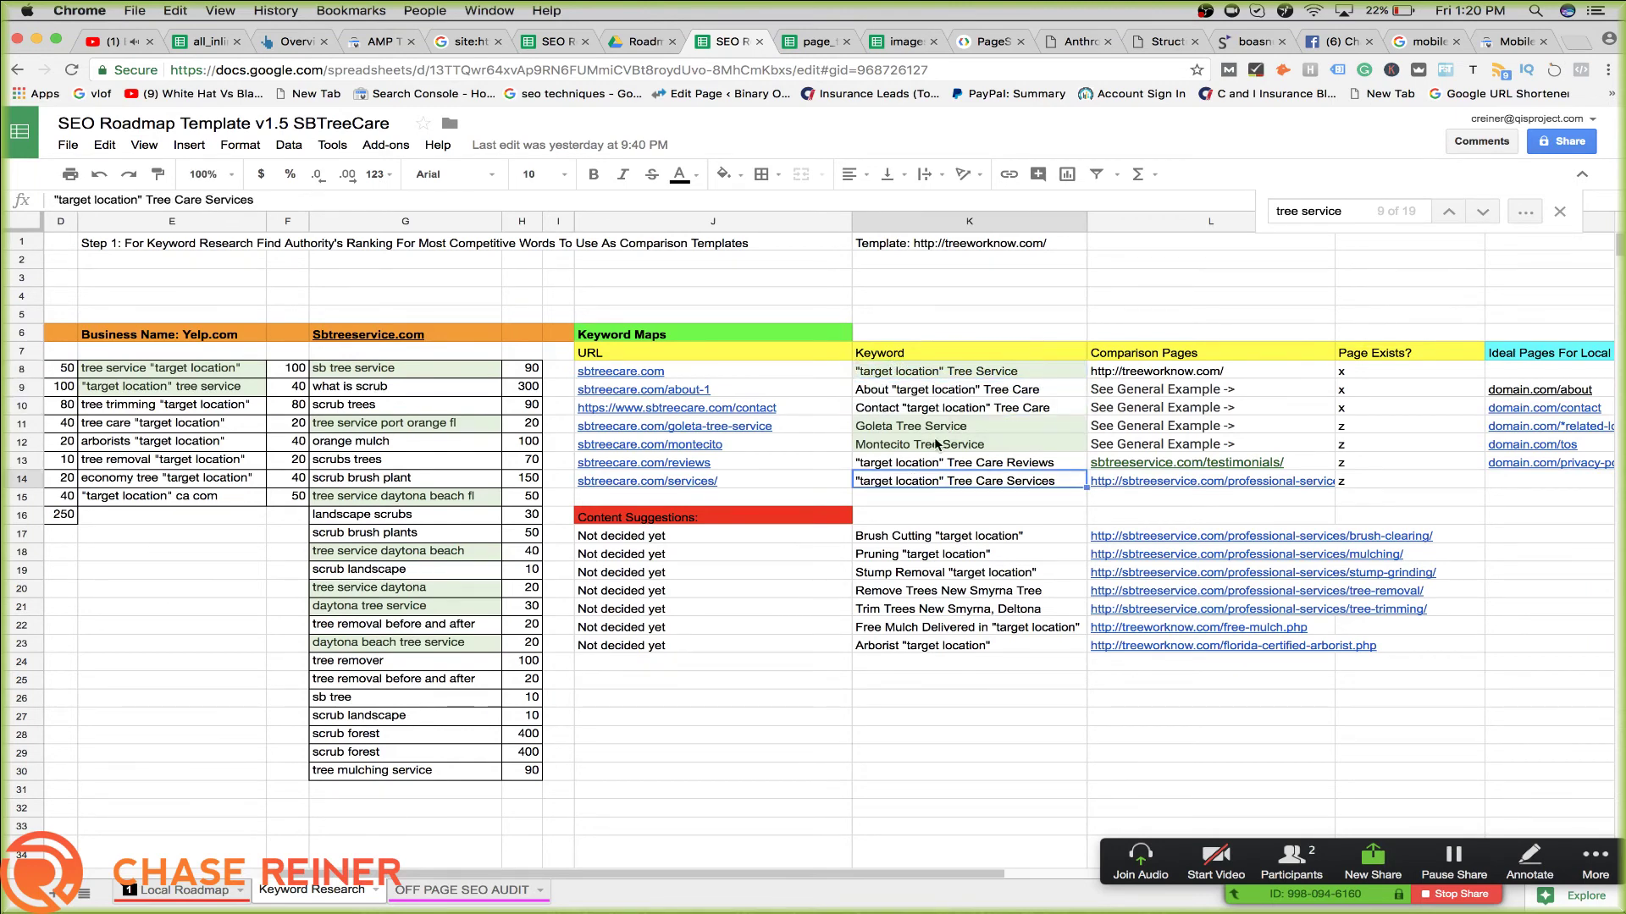
scroll(935, 442, "left", 2)
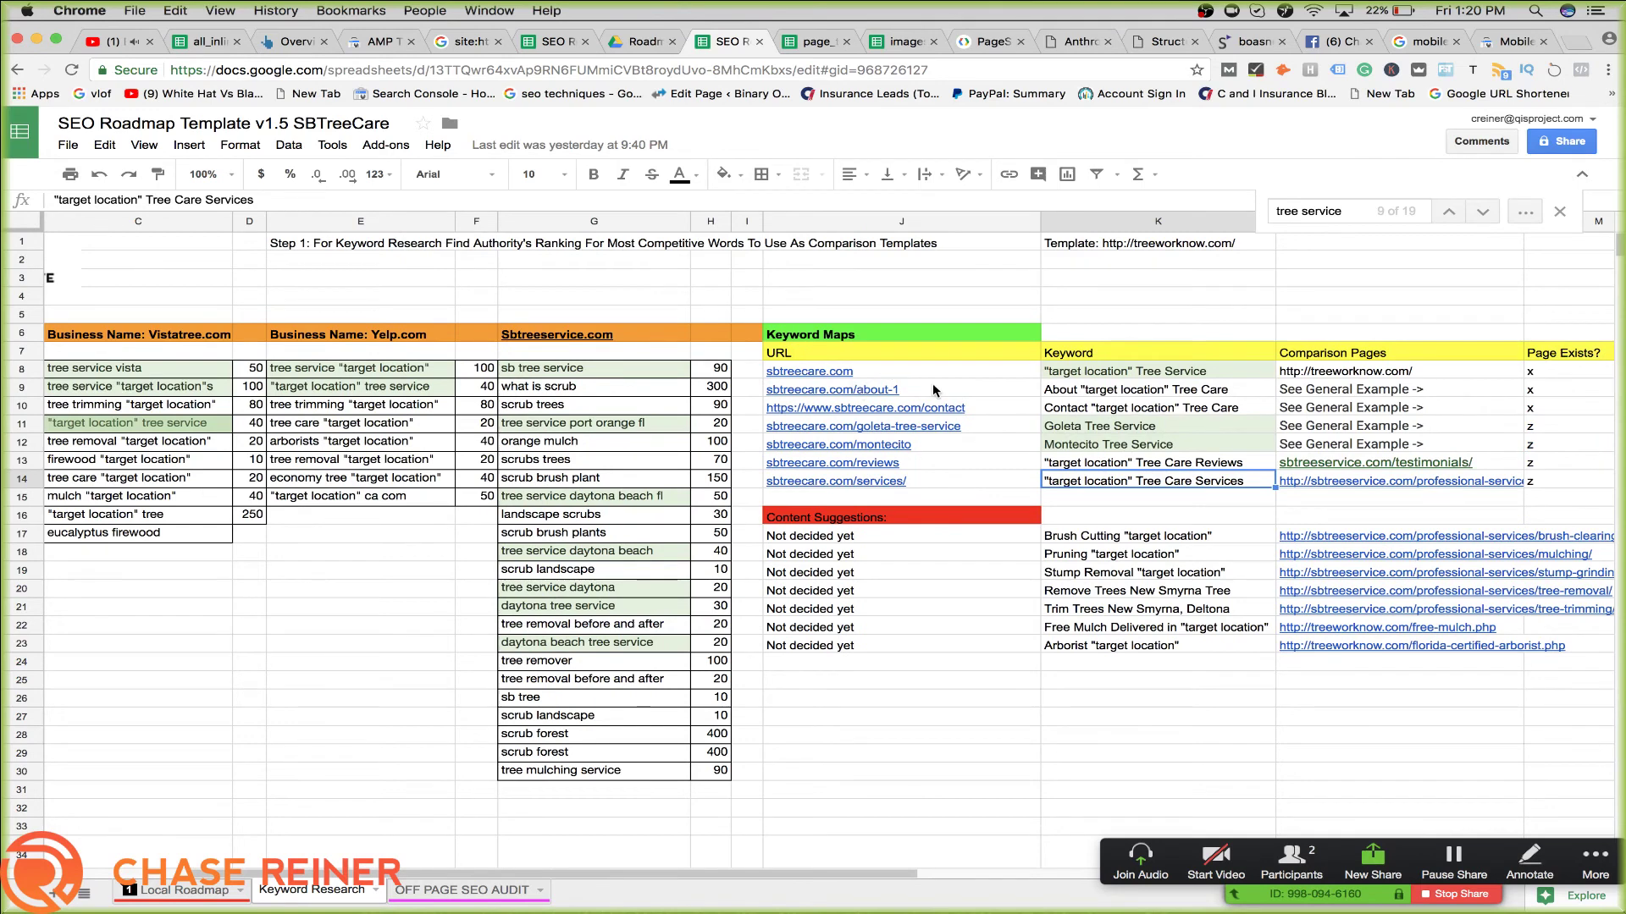
left_click_drag(932, 386, 943, 480)
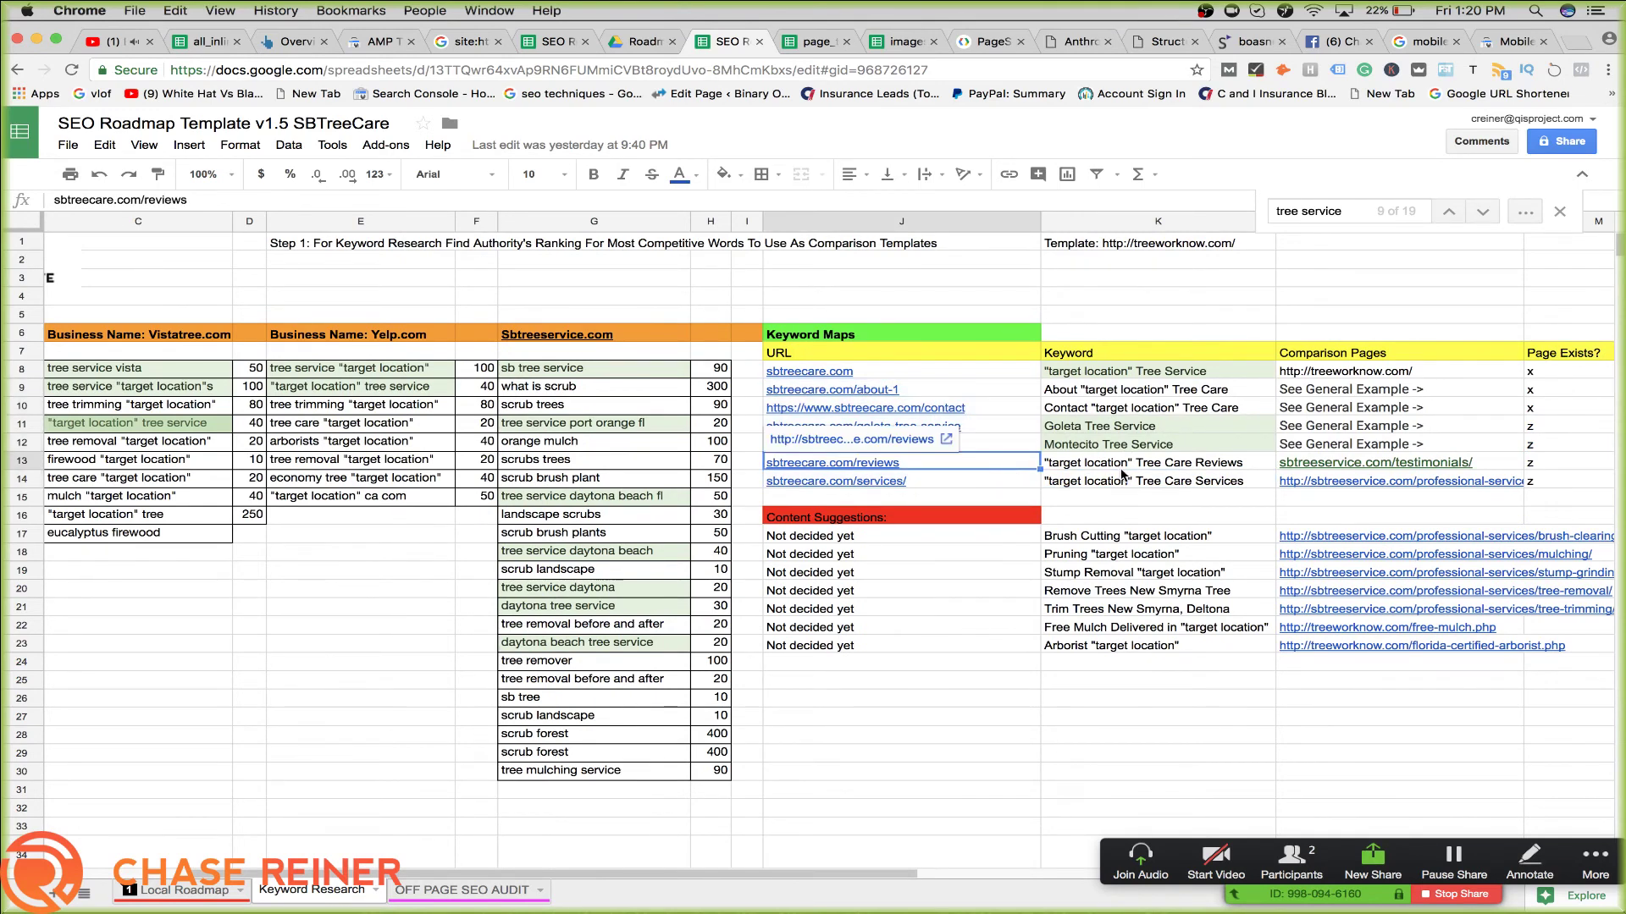
left_click_drag(1126, 462, 1129, 376)
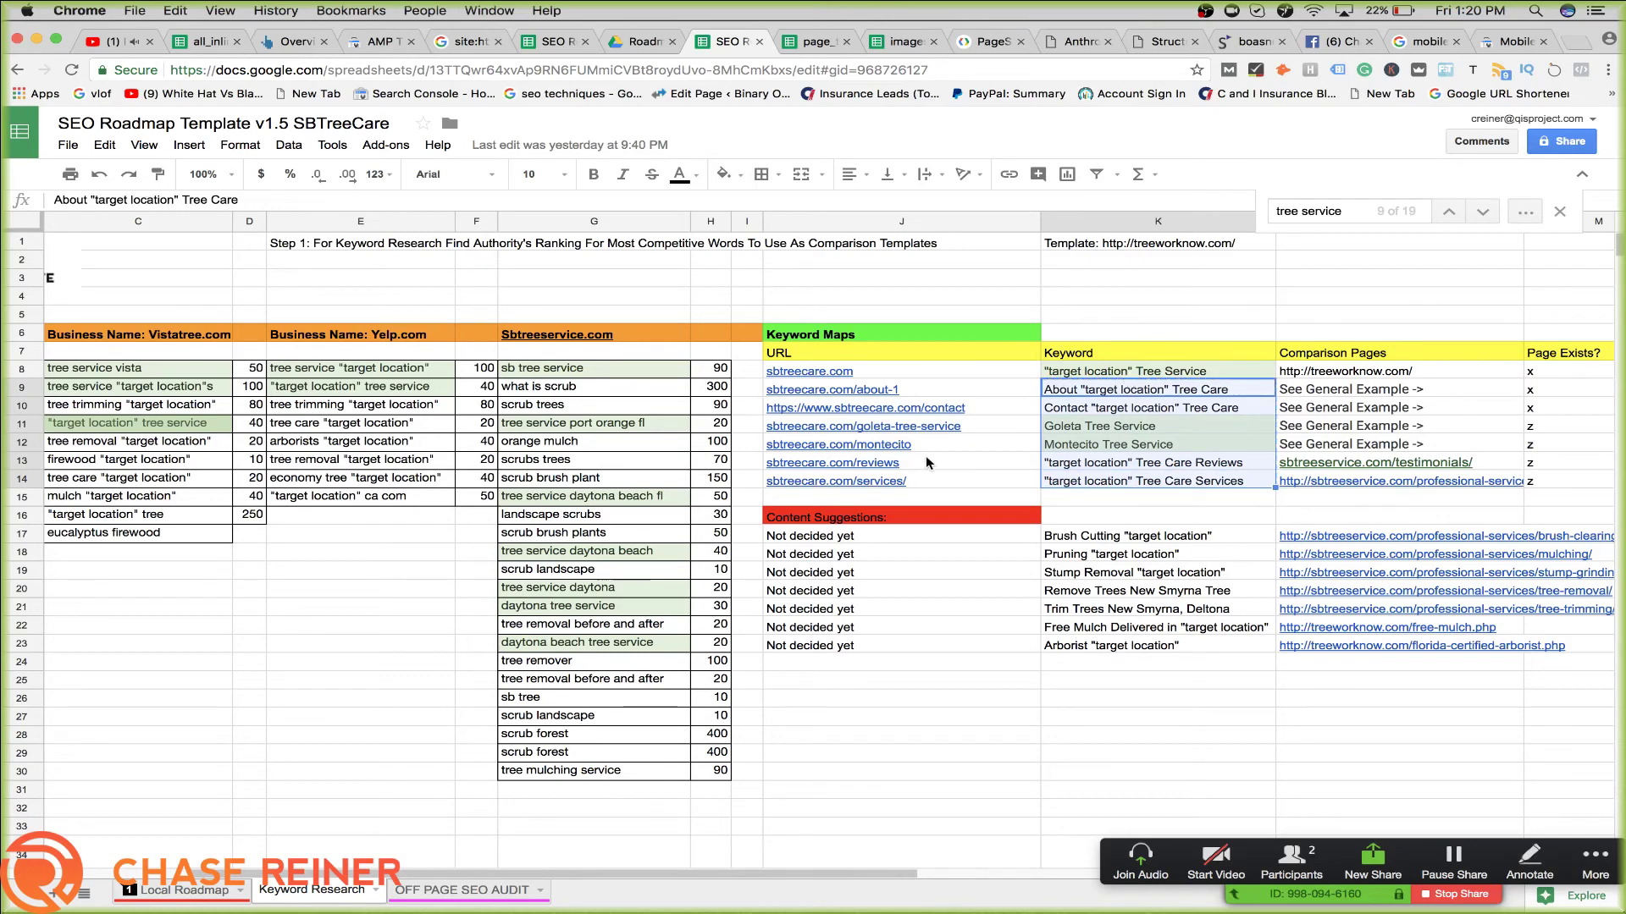
Examine the Content Suggestions keywords and the comparison page links that go with them
scroll(966, 447, "down", 1)
scroll(965, 446, "right", 2)
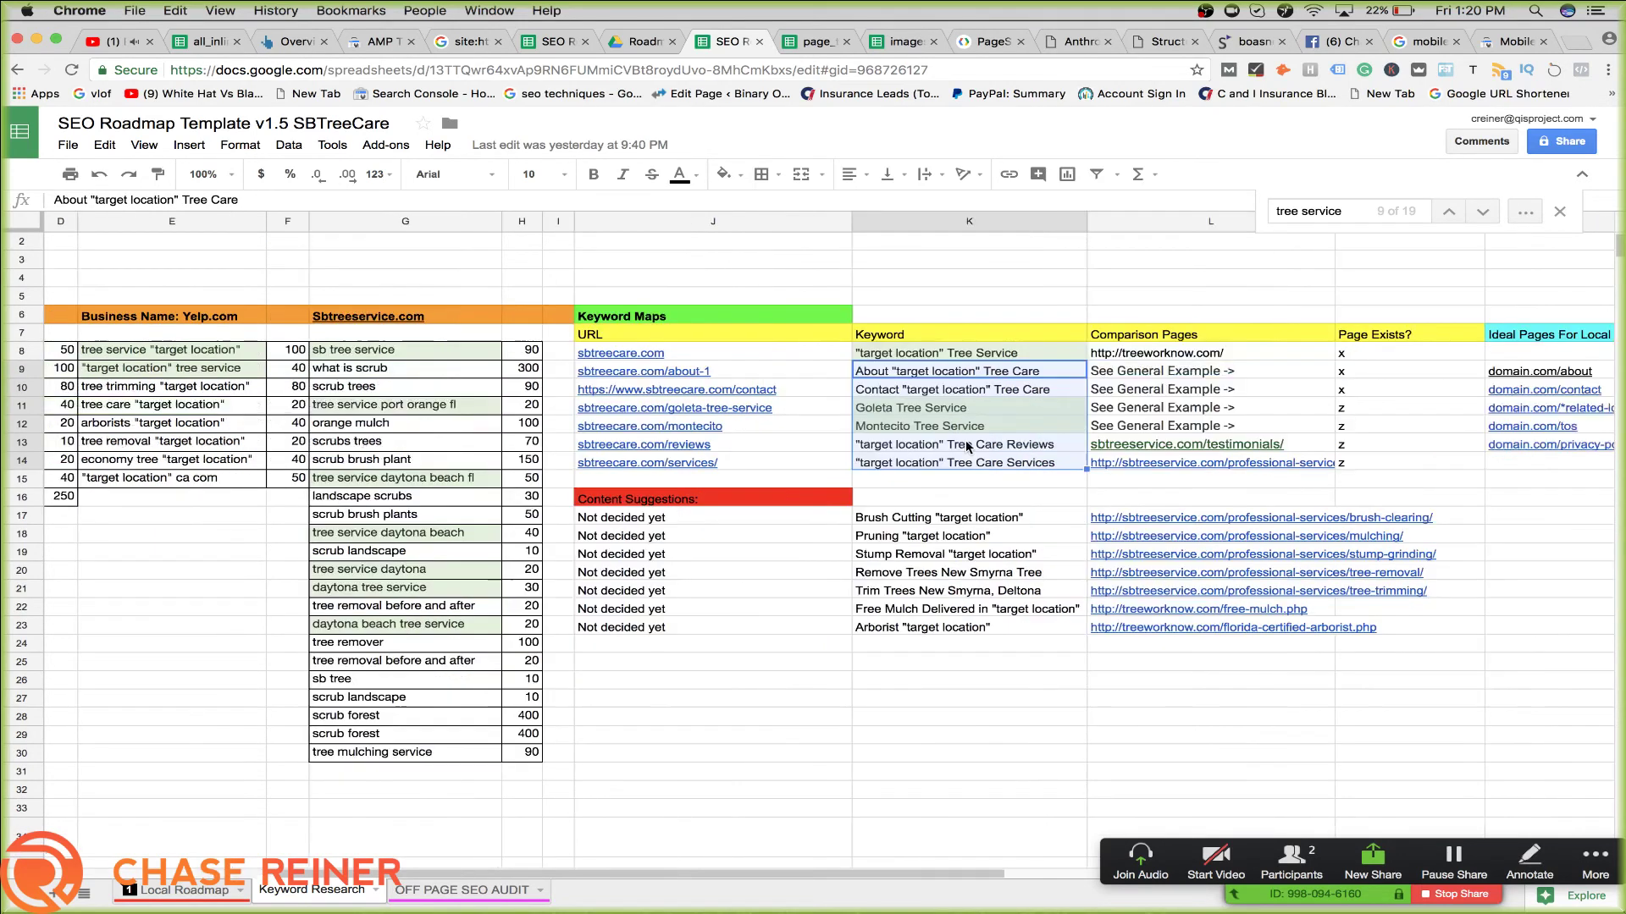
left_click_drag(1177, 500, 1174, 667)
left_click(1175, 665)
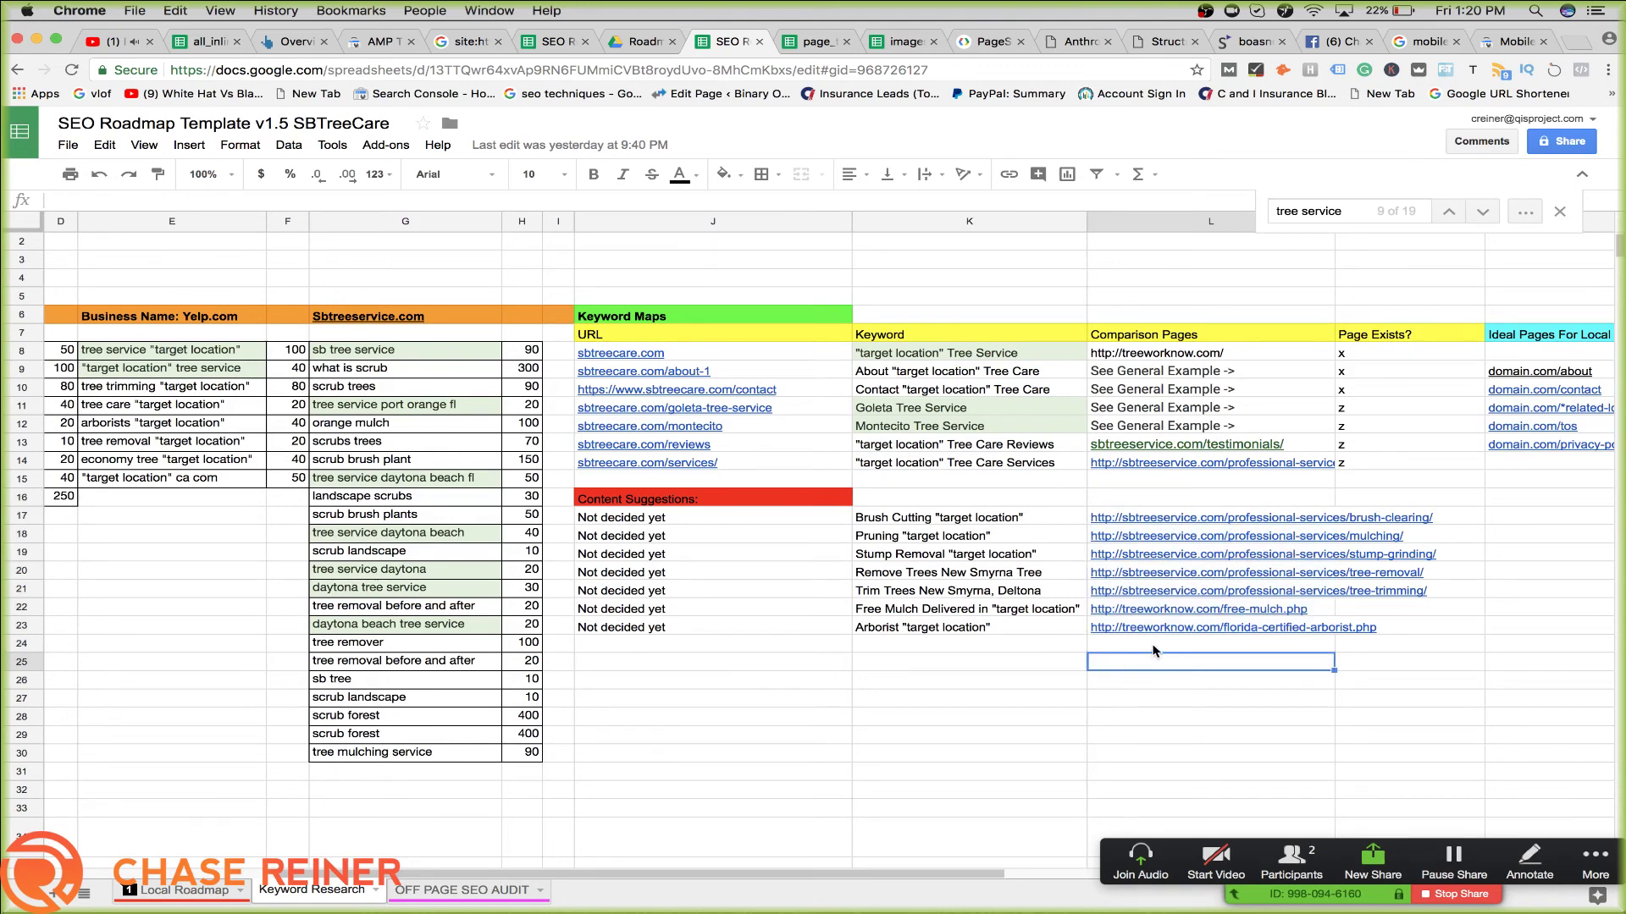
left_click_drag(1114, 643, 1162, 524)
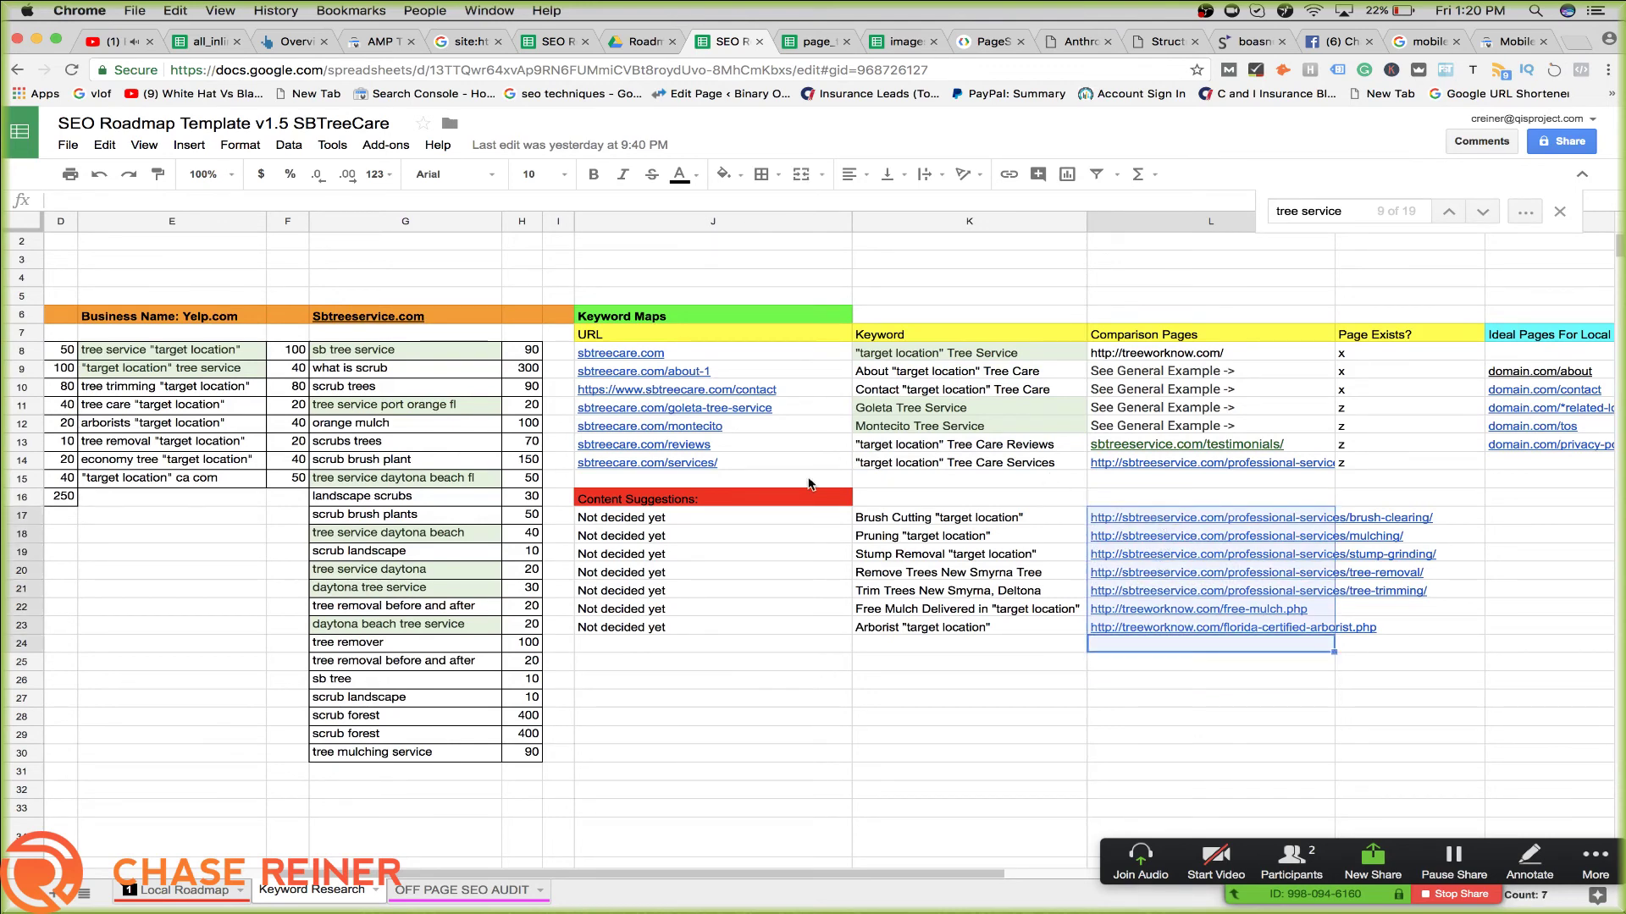
left_click_drag(811, 483, 793, 386)
left_click_drag(1138, 518, 1219, 648)
left_click(1256, 669)
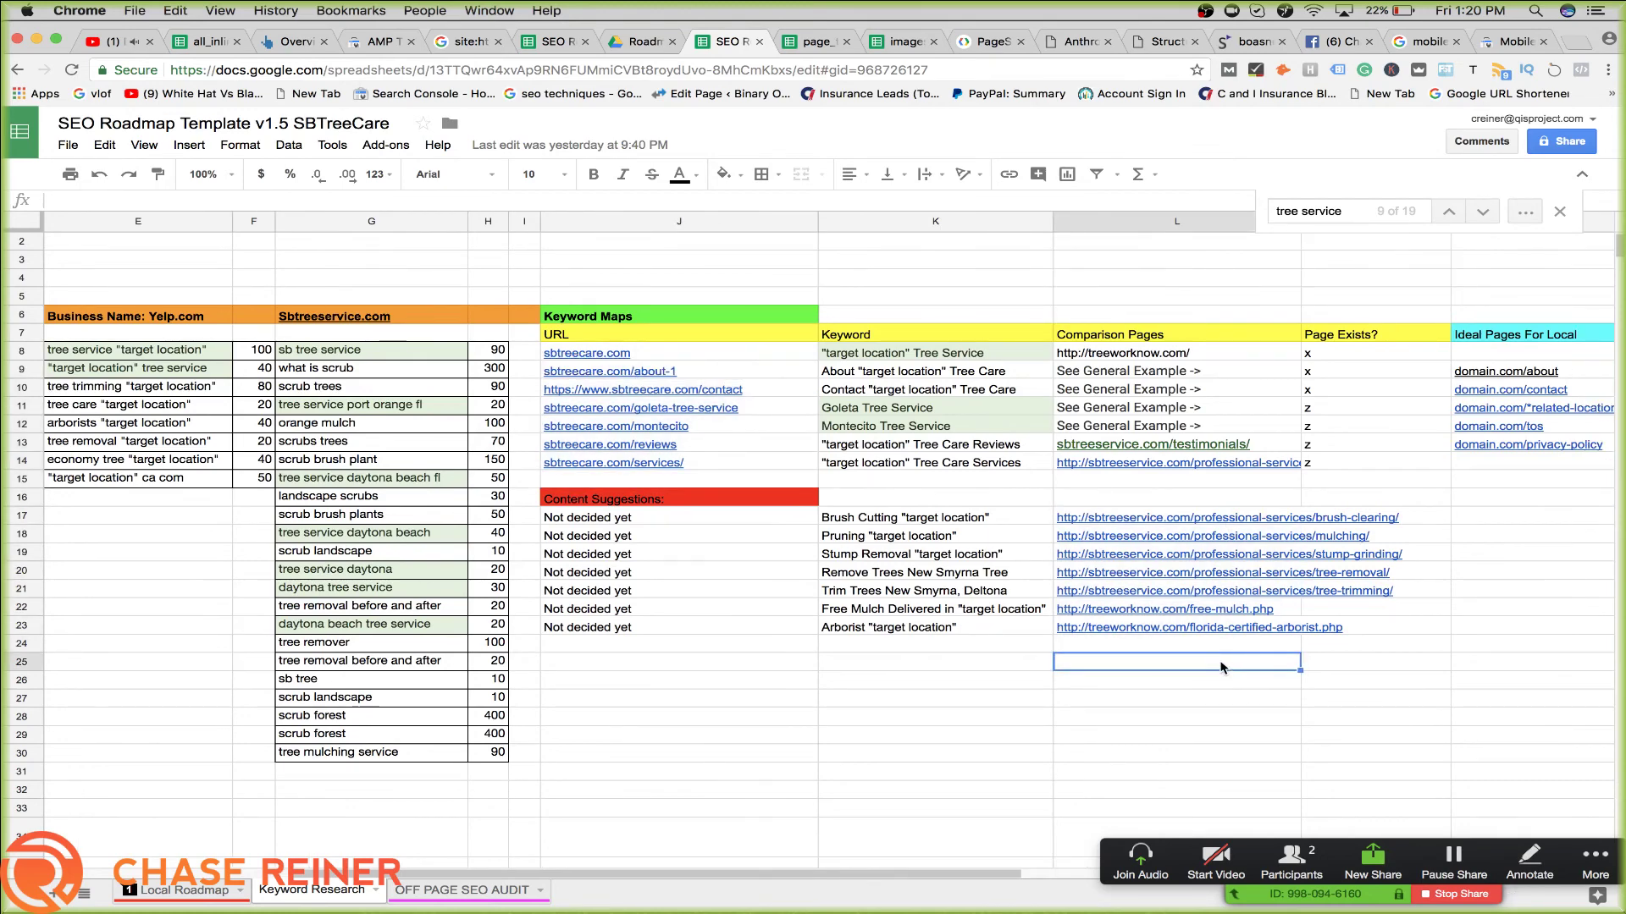
Move the keyword map's Keyword and Comparison Pages cells up one row so their headers are in row 6
scroll(1186, 668, "right", 5)
left_click_drag(766, 735, 766, 539)
left_click_drag(578, 495, 983, 362)
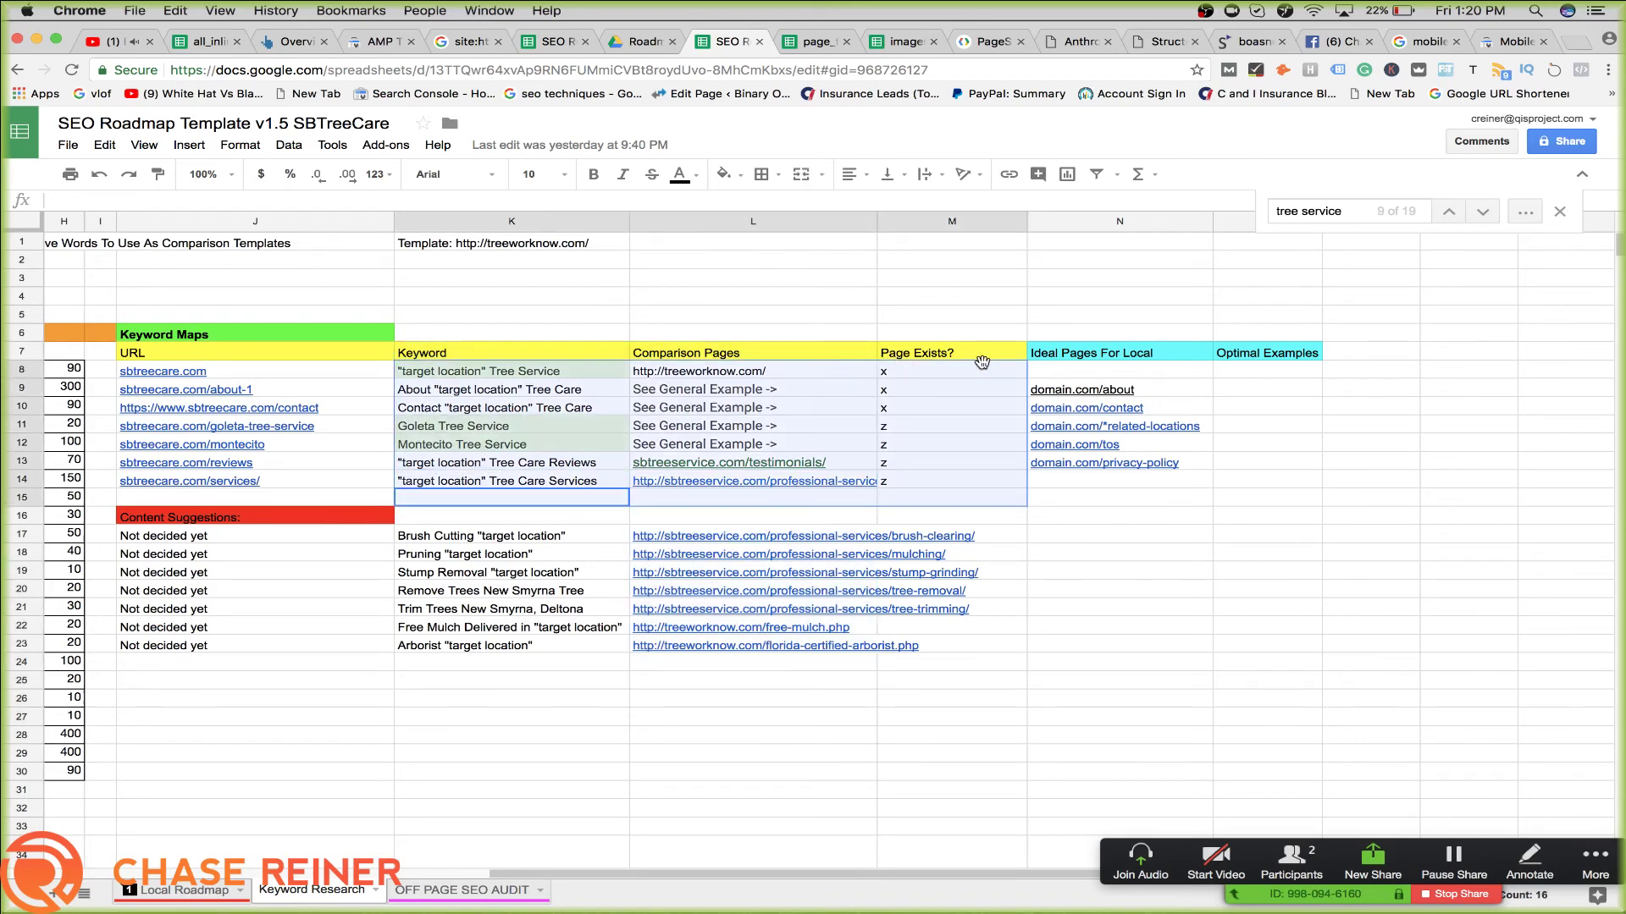
left_click(1054, 520)
left_click_drag(818, 498, 674, 326)
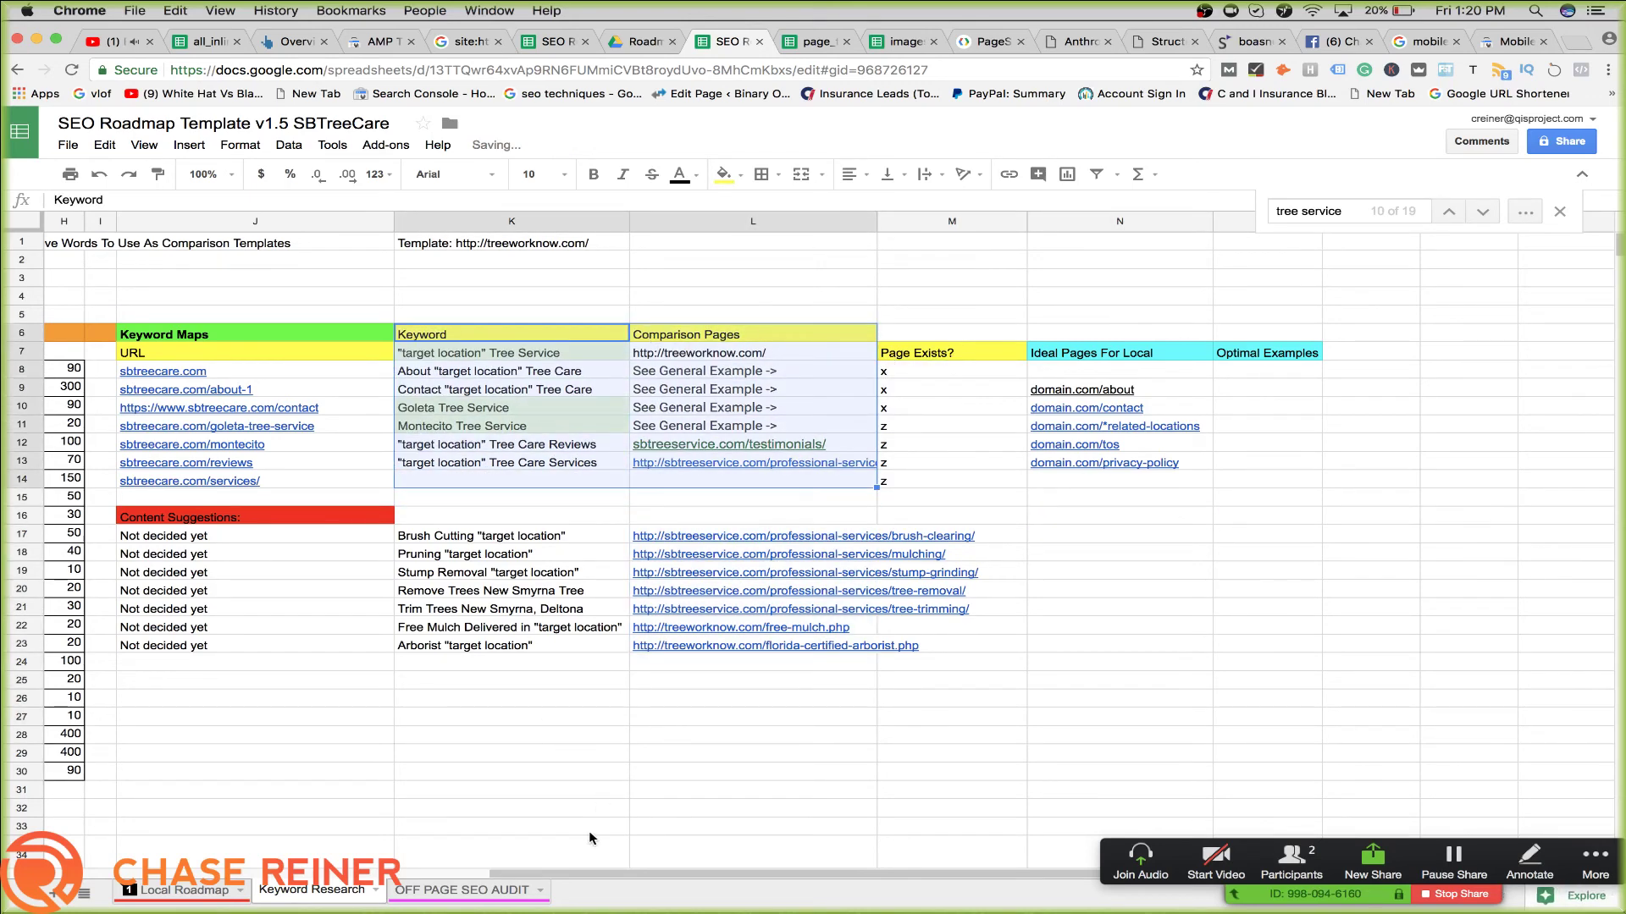
Open the Local Roadmap sheet and select the note to self about creating a tree service audit template
left_click(194, 891)
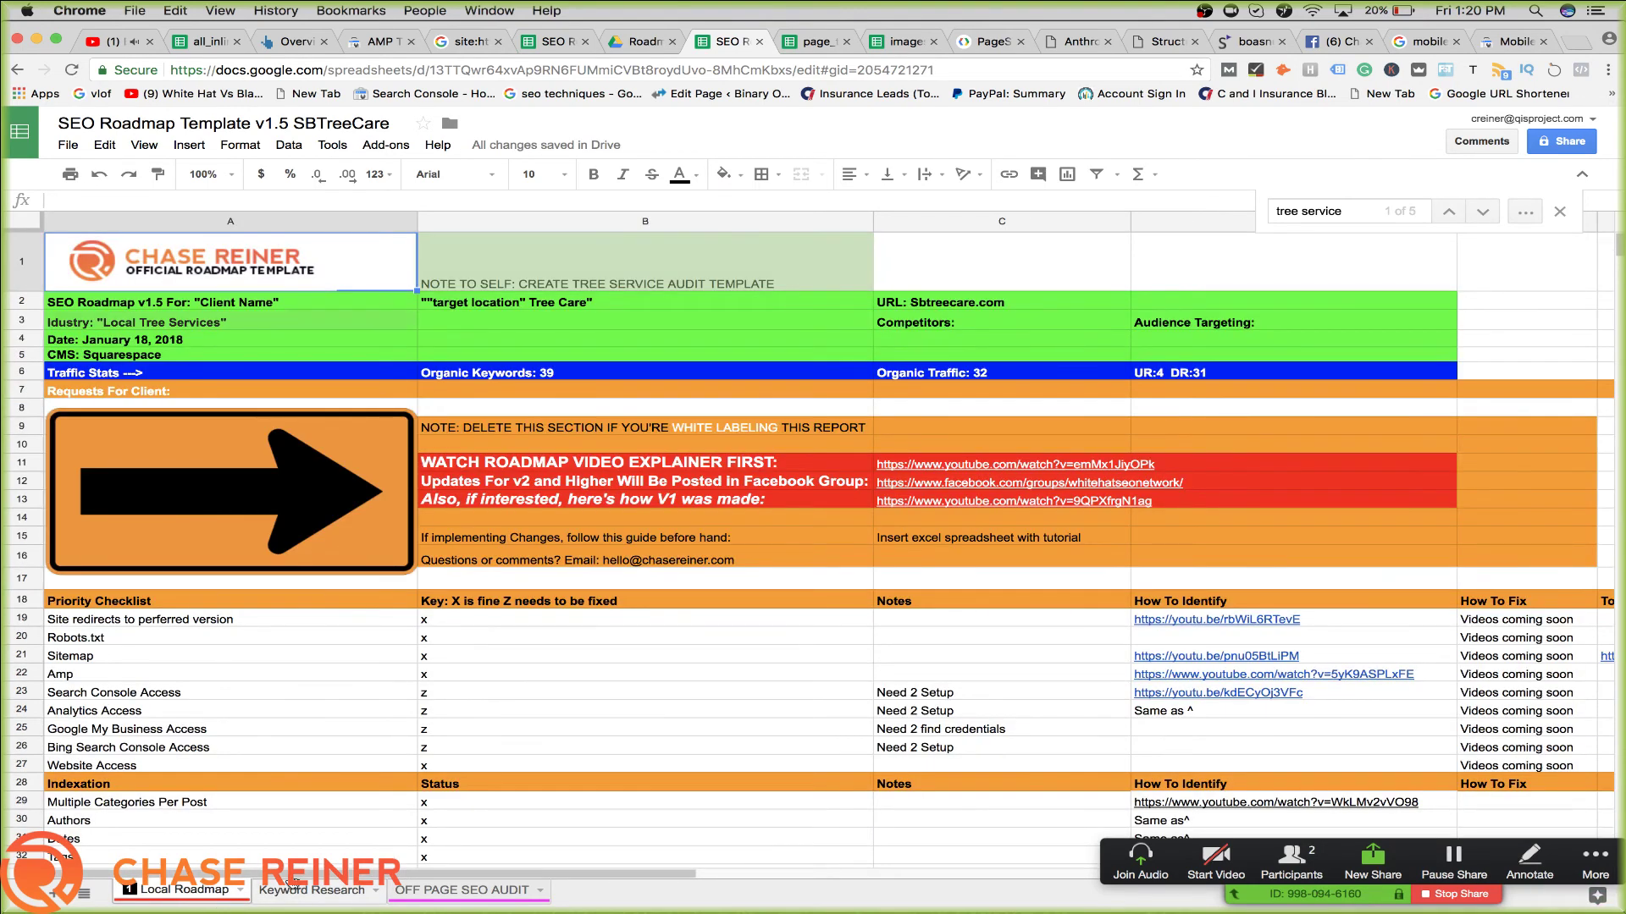
left_click(513, 750)
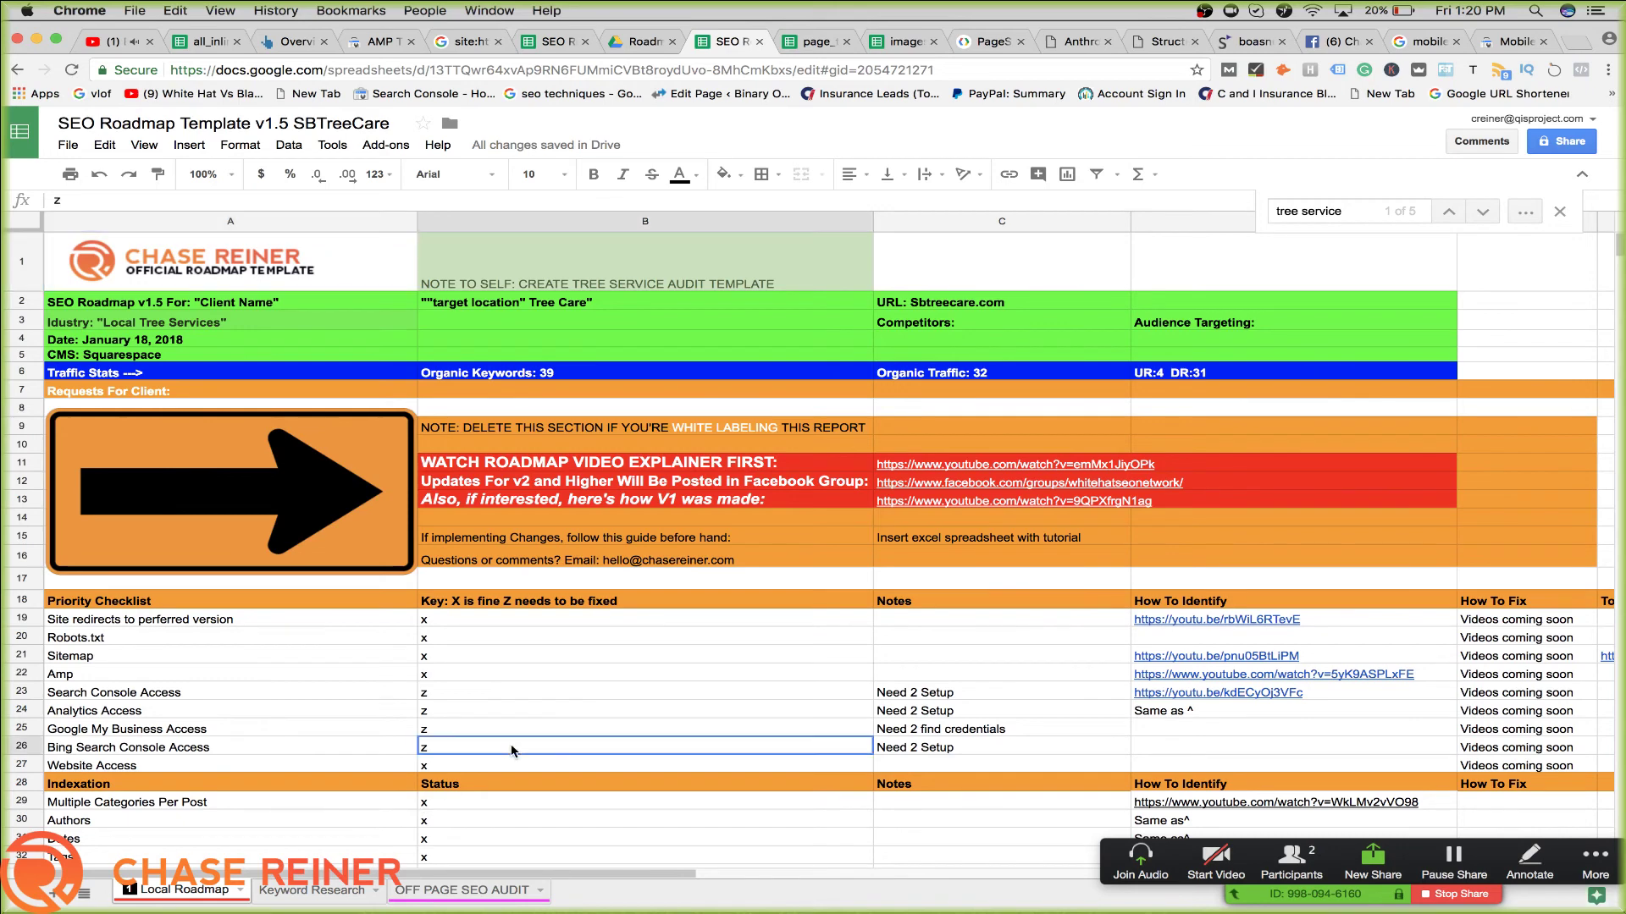
left_click(668, 282)
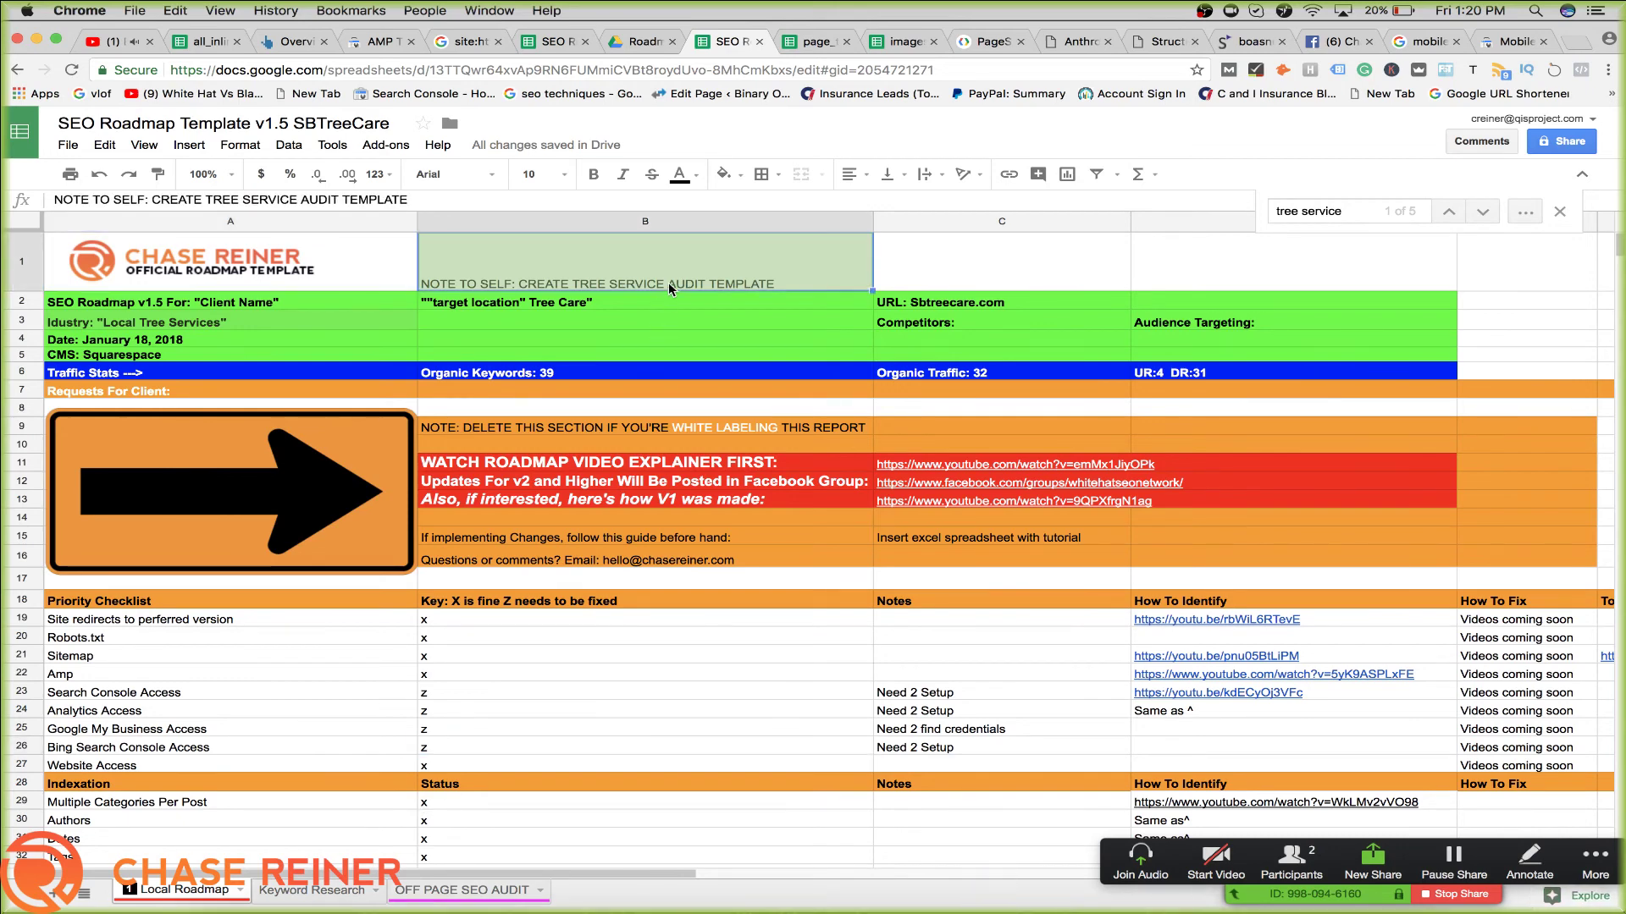
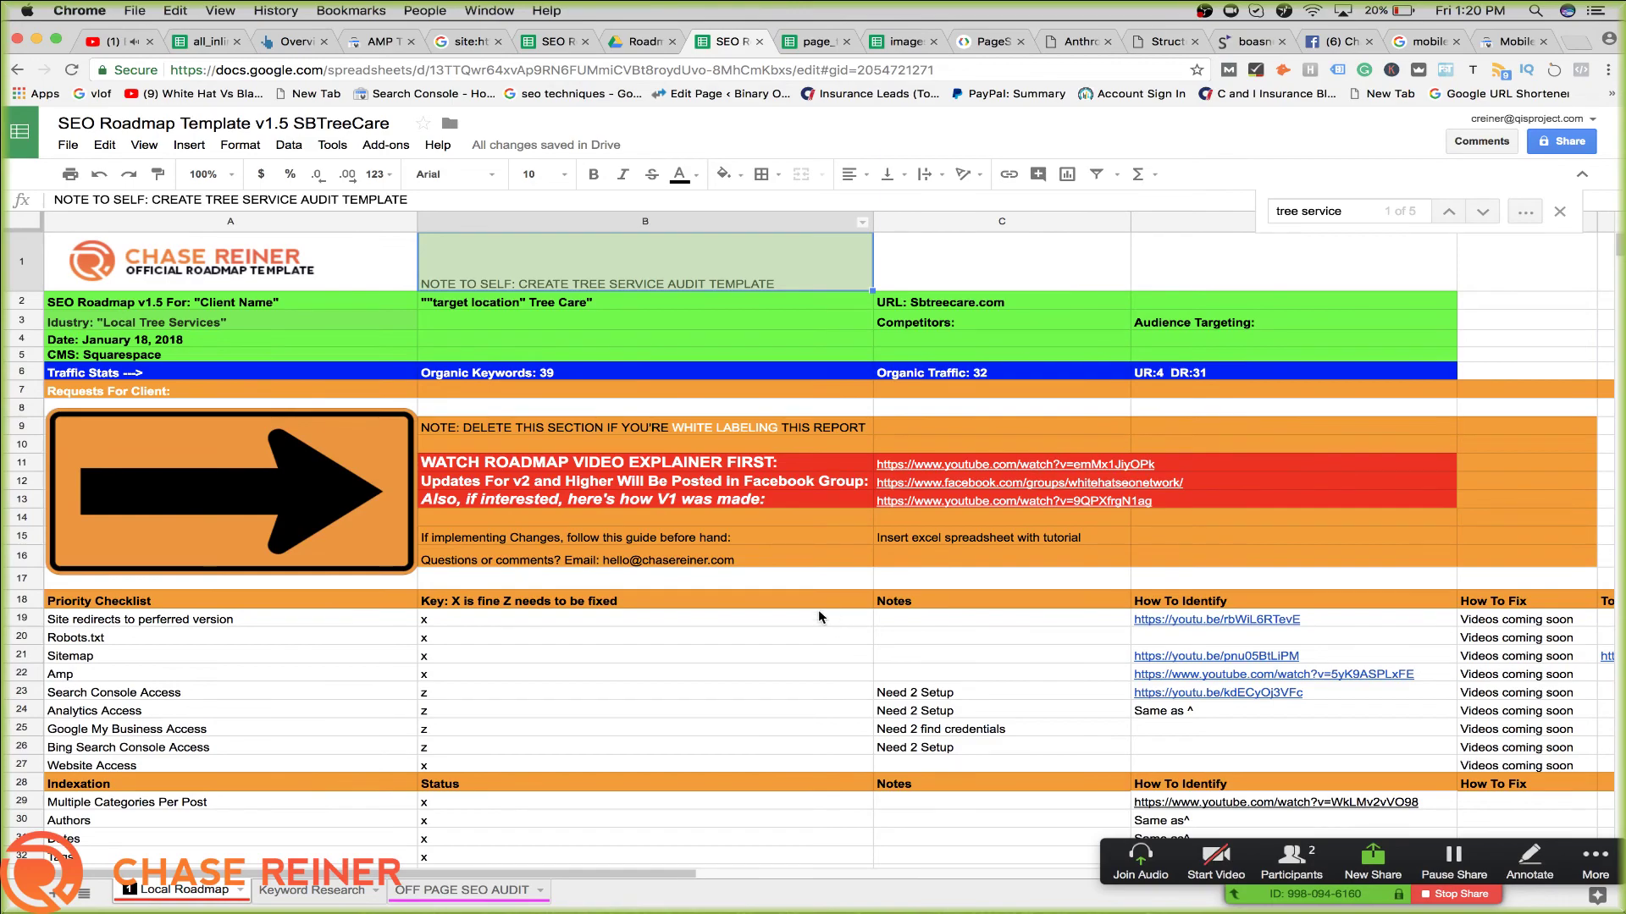
Open the Cora Scan spreadsheet linked in the Keyword Research + Content Mapping section of the Local Roadmap
scroll(581, 729, "down", 15)
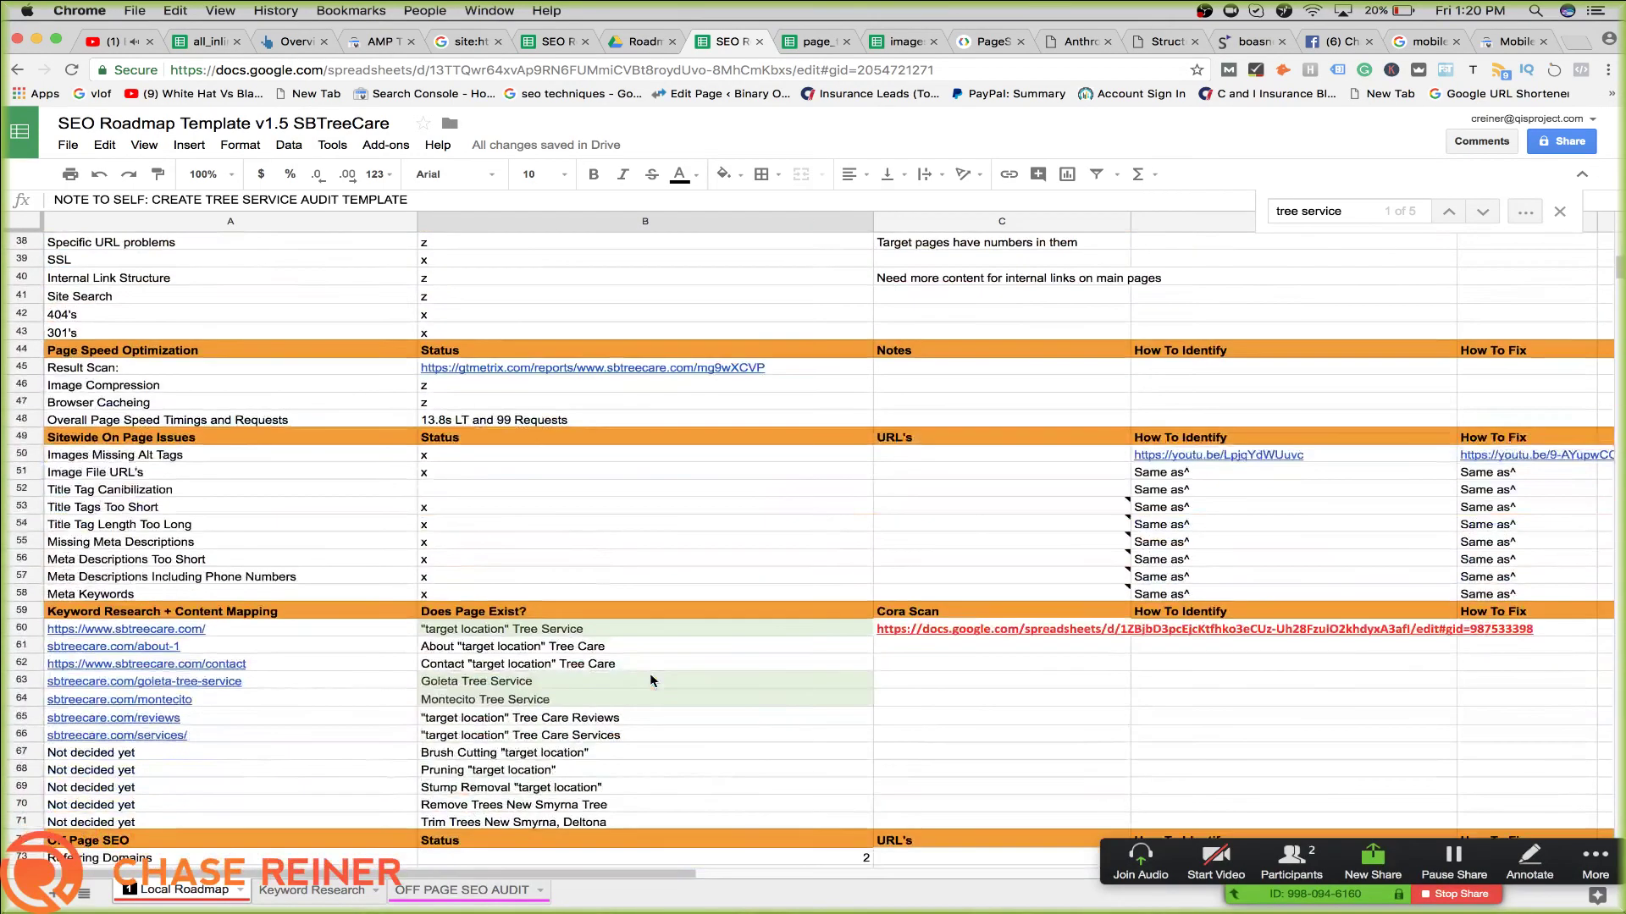
scroll(650, 680, "down", 4)
left_click(967, 486)
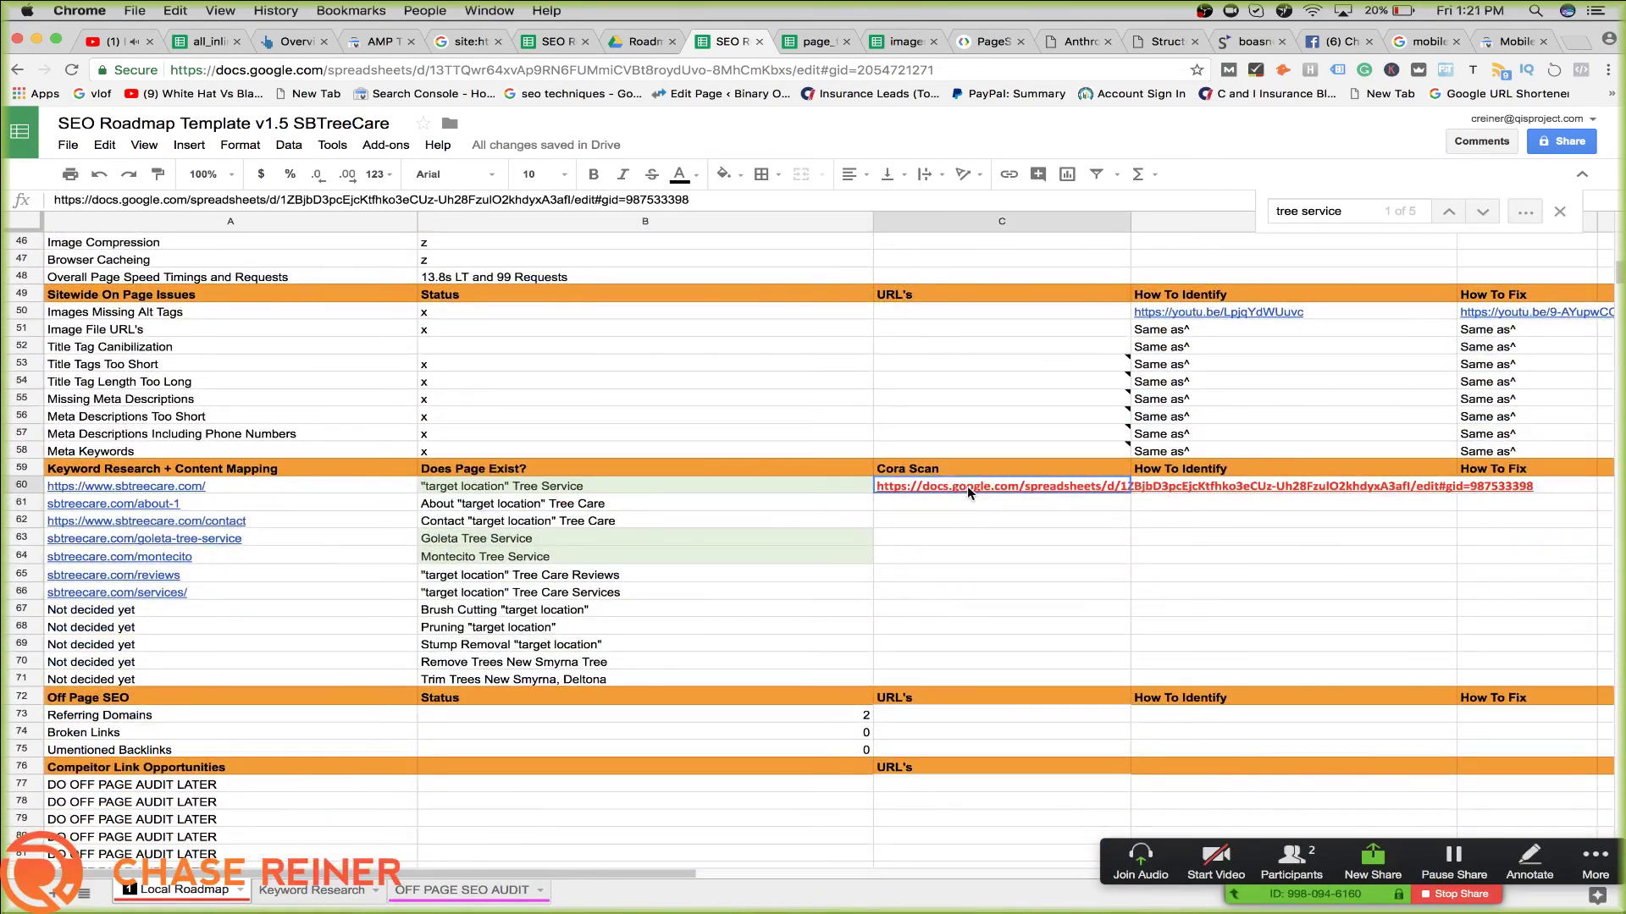
left_click(1041, 462)
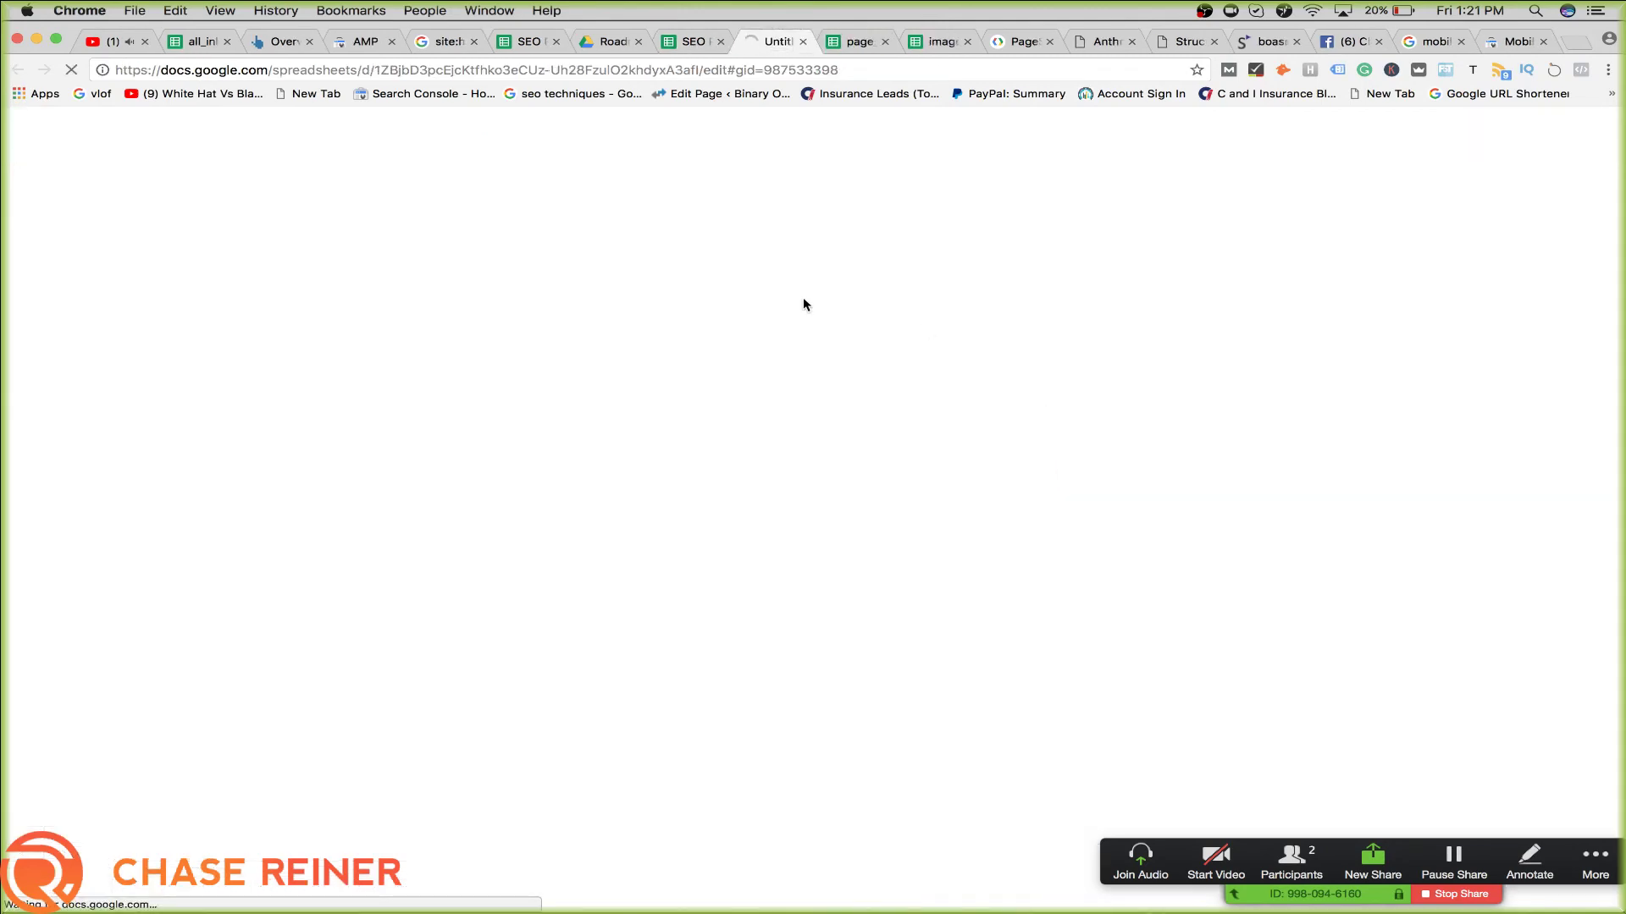
left_click(802, 42)
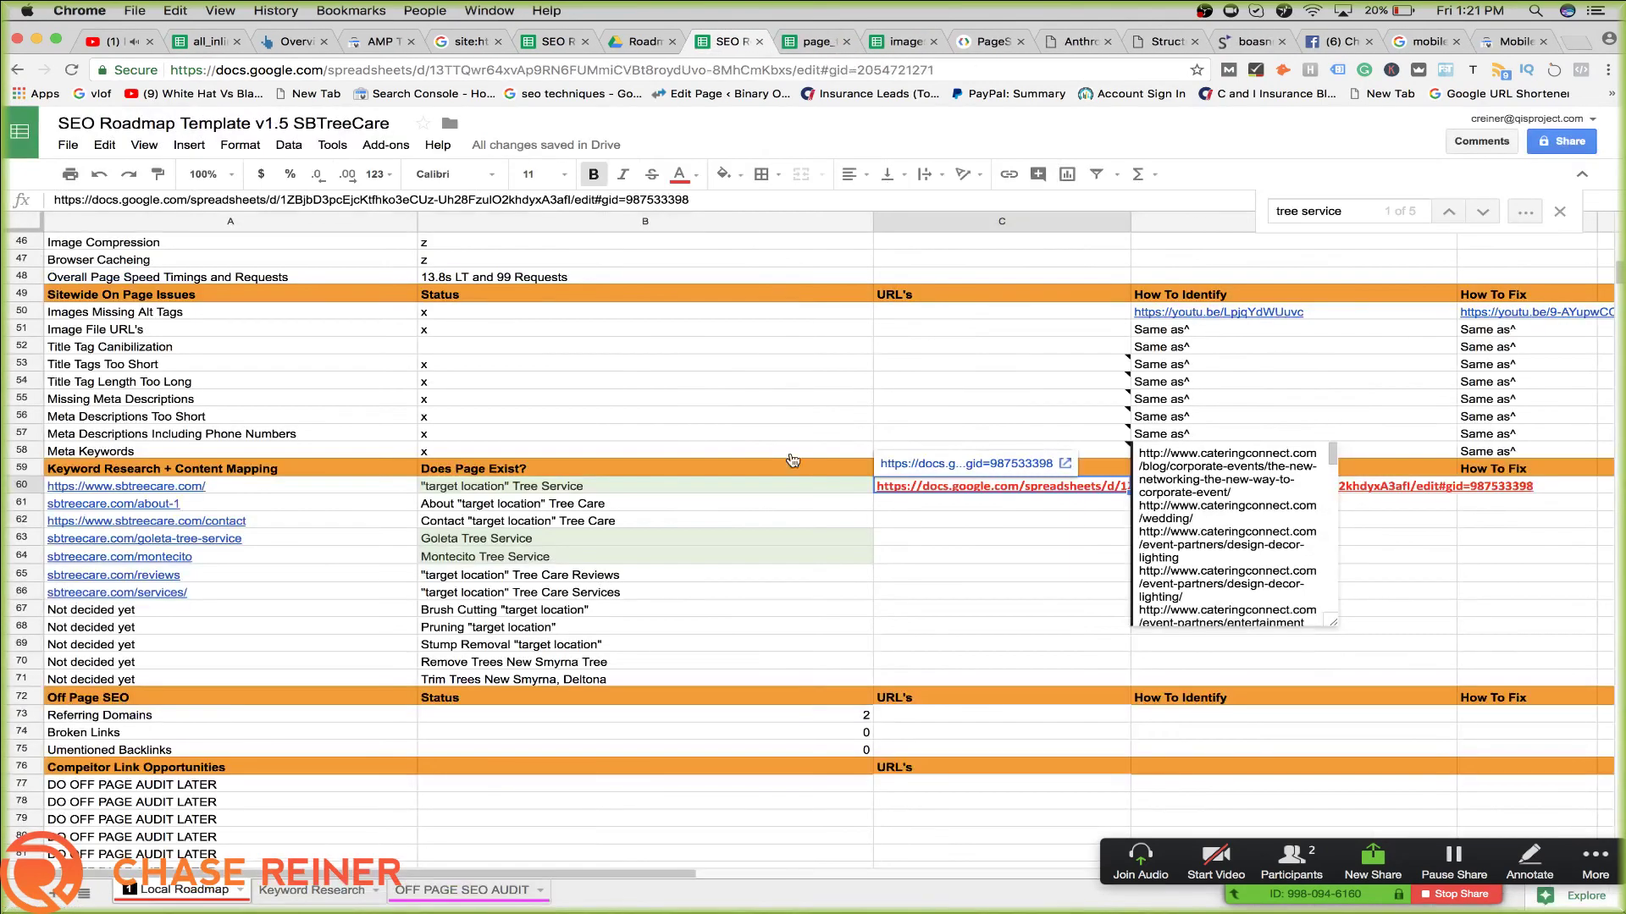
left_click(1074, 481)
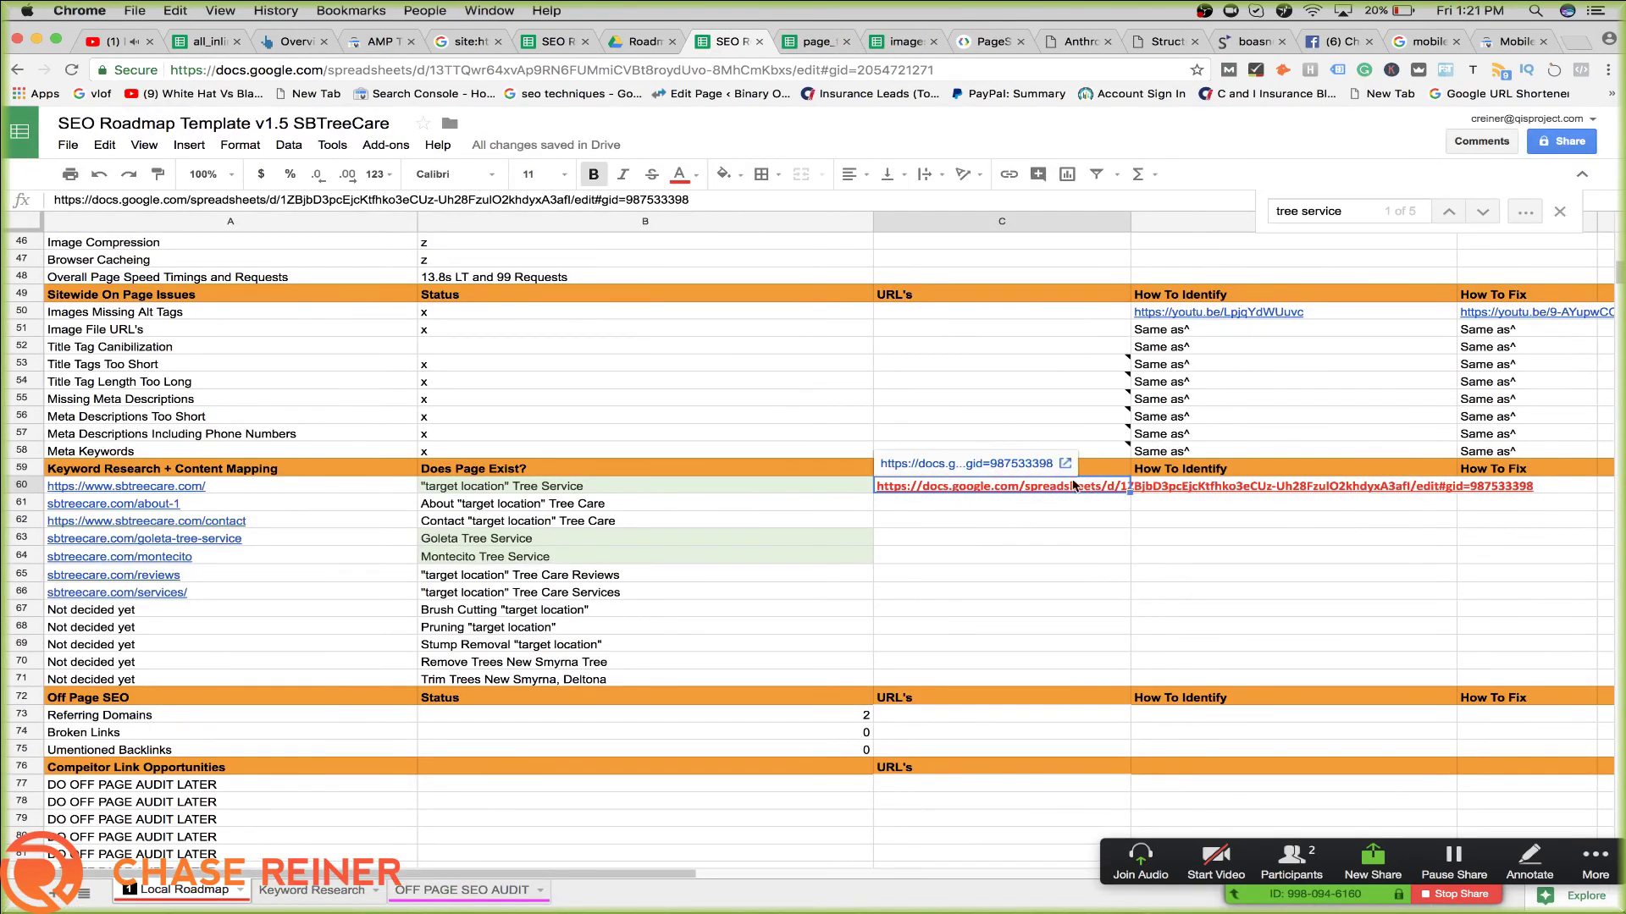
left_click(1060, 462)
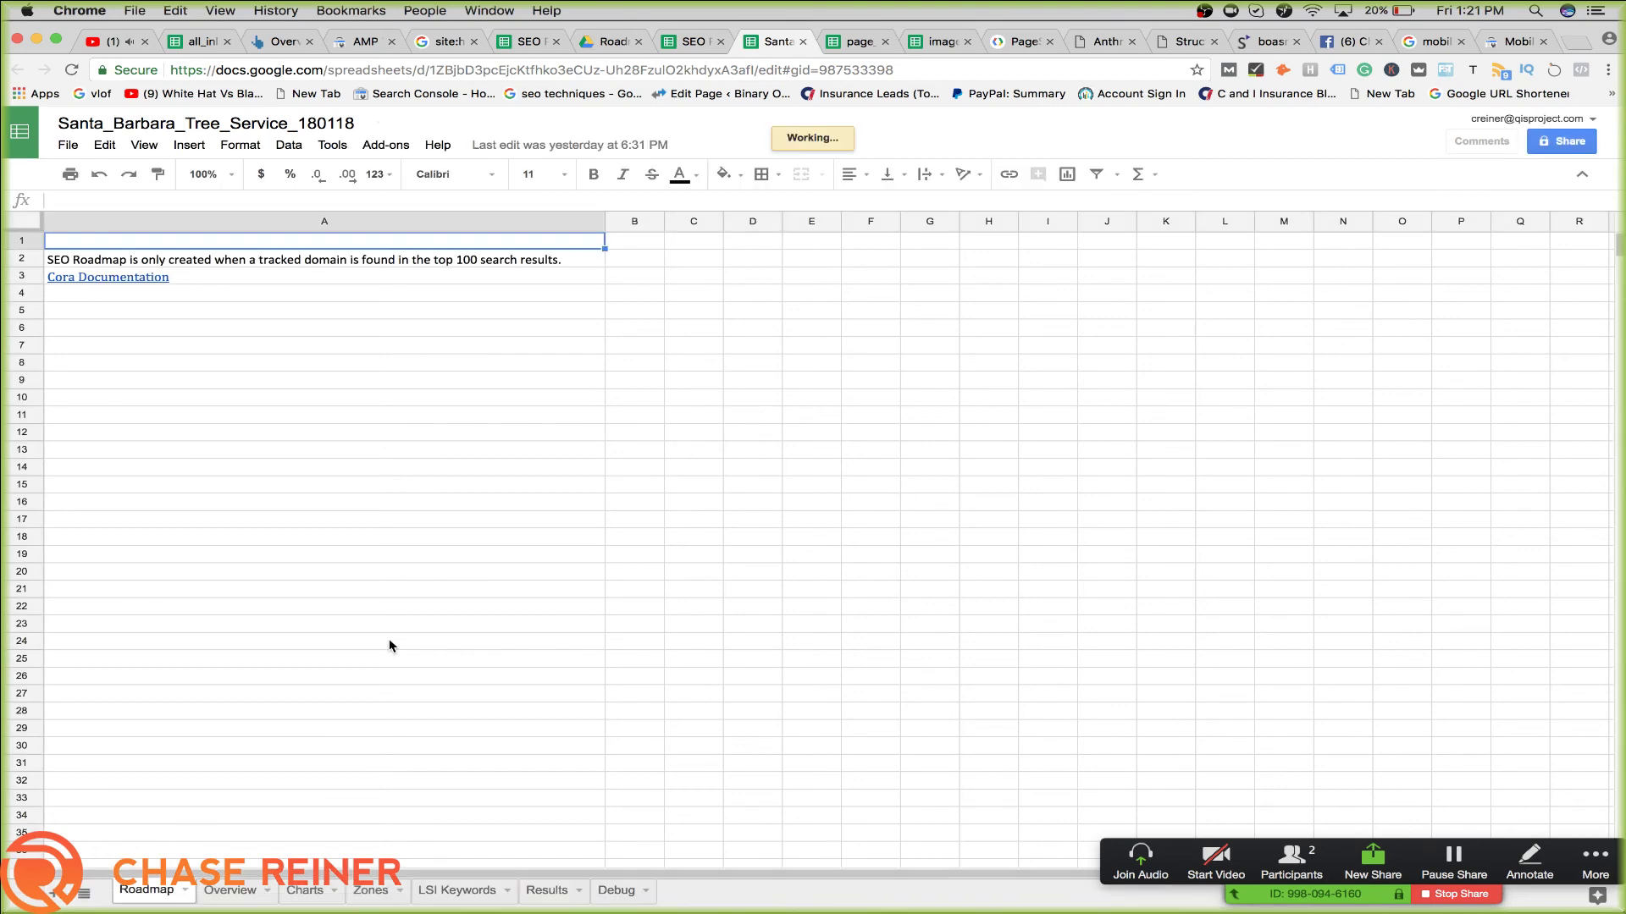
Open the Overview sheet of the Santa_Barbara_Tree_Service_180118 scan and go to its factor table
scroll(288, 805, "down", 2)
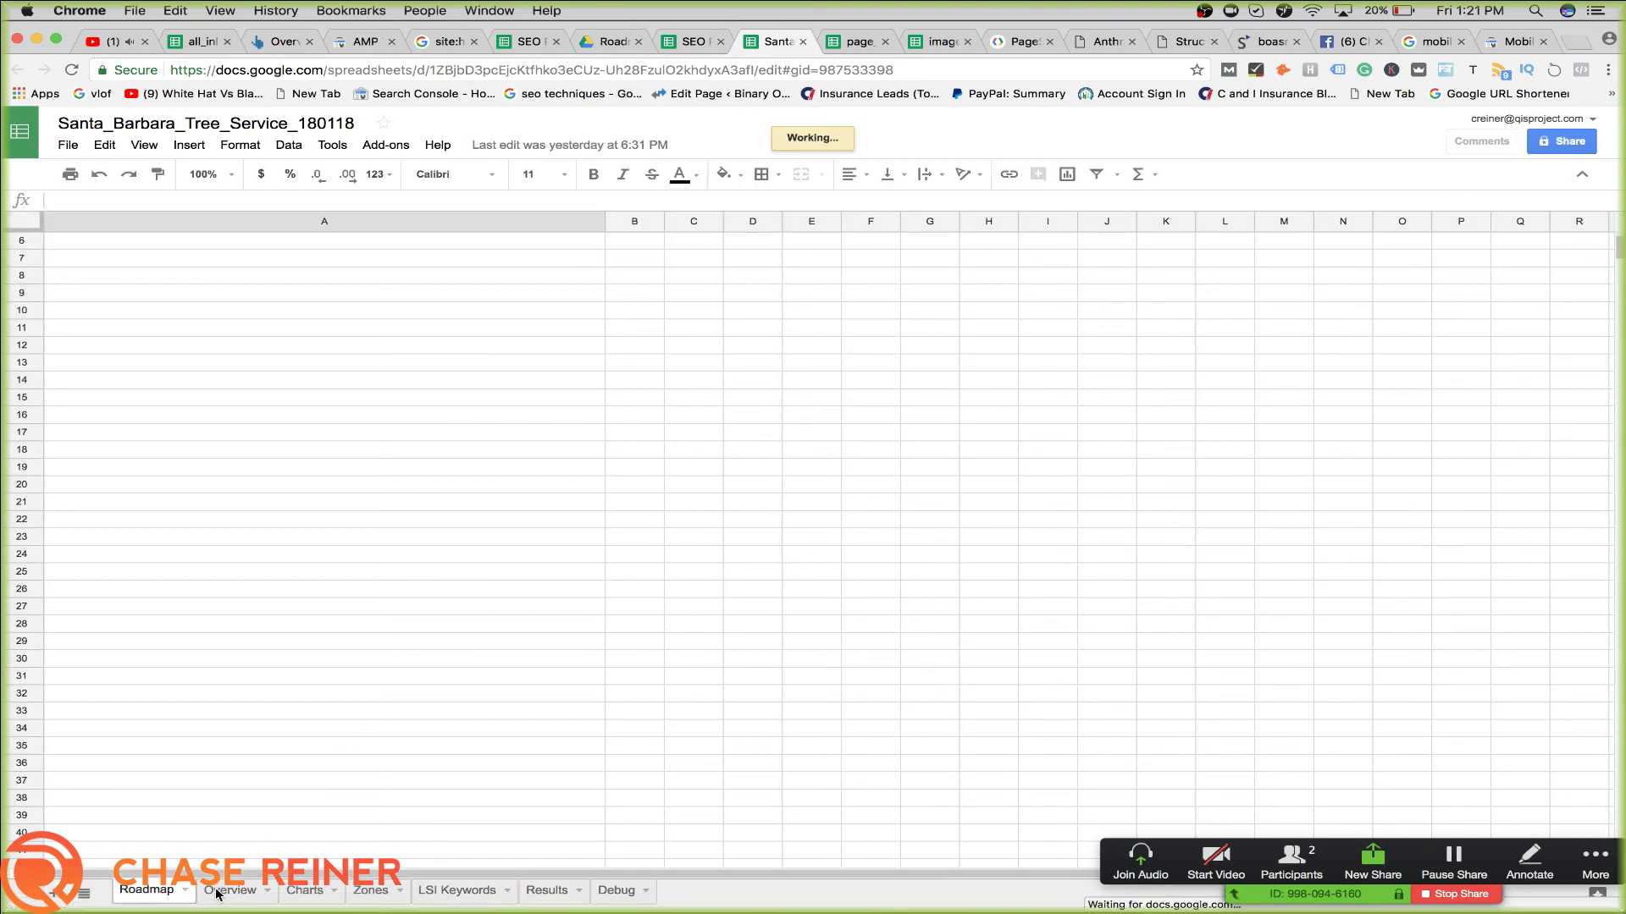
left_click(222, 893)
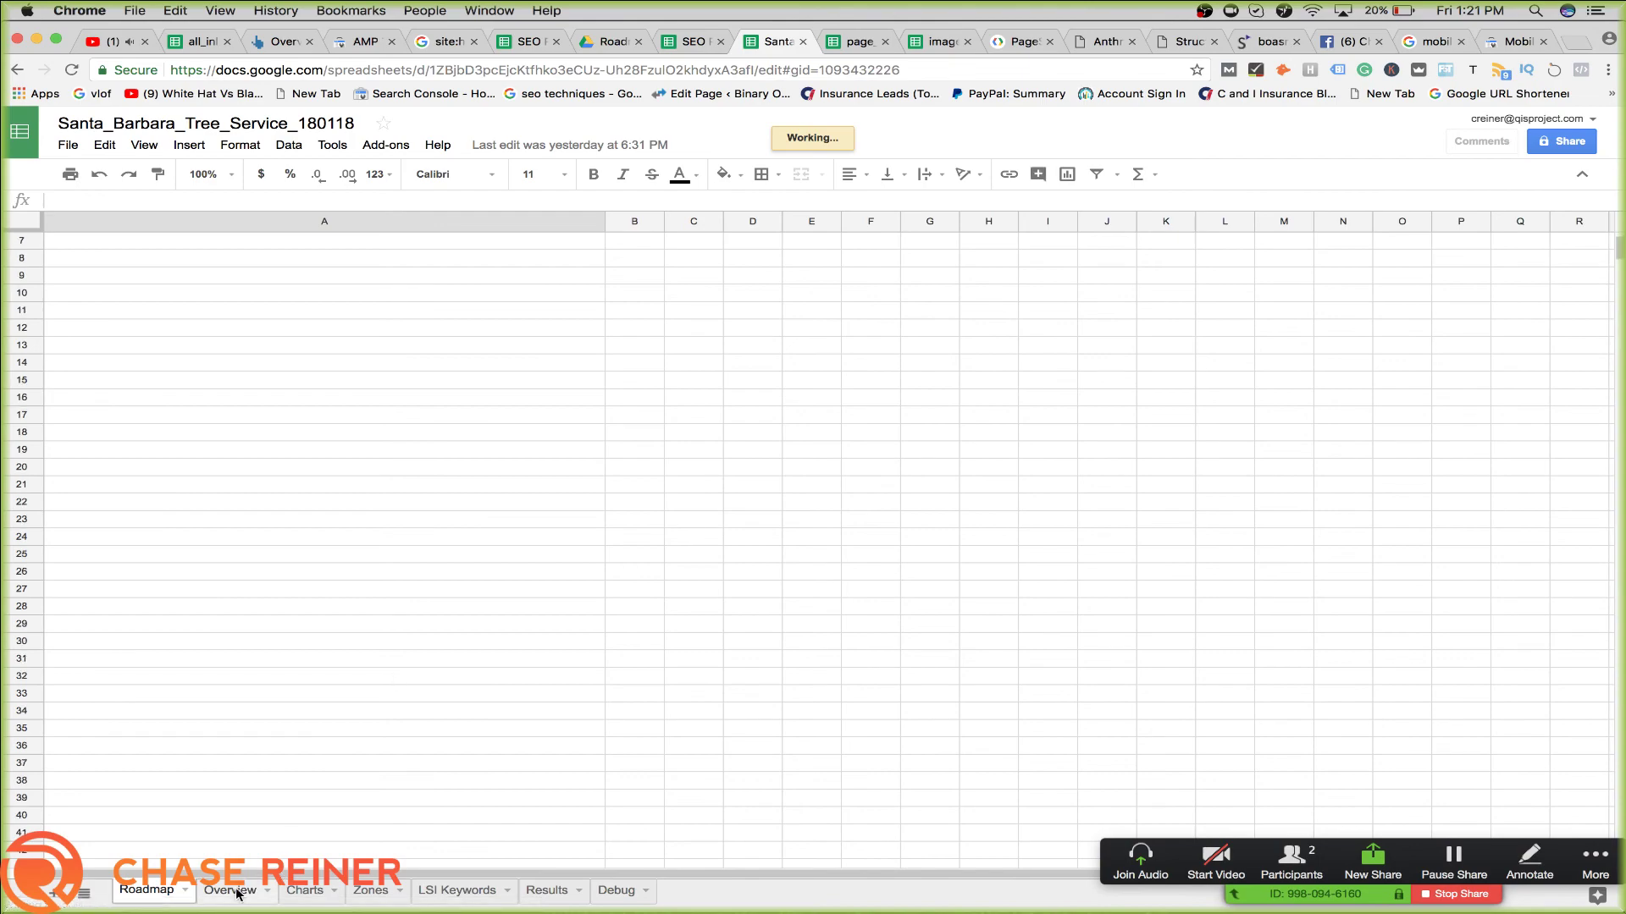
scroll(575, 614, "down", 5)
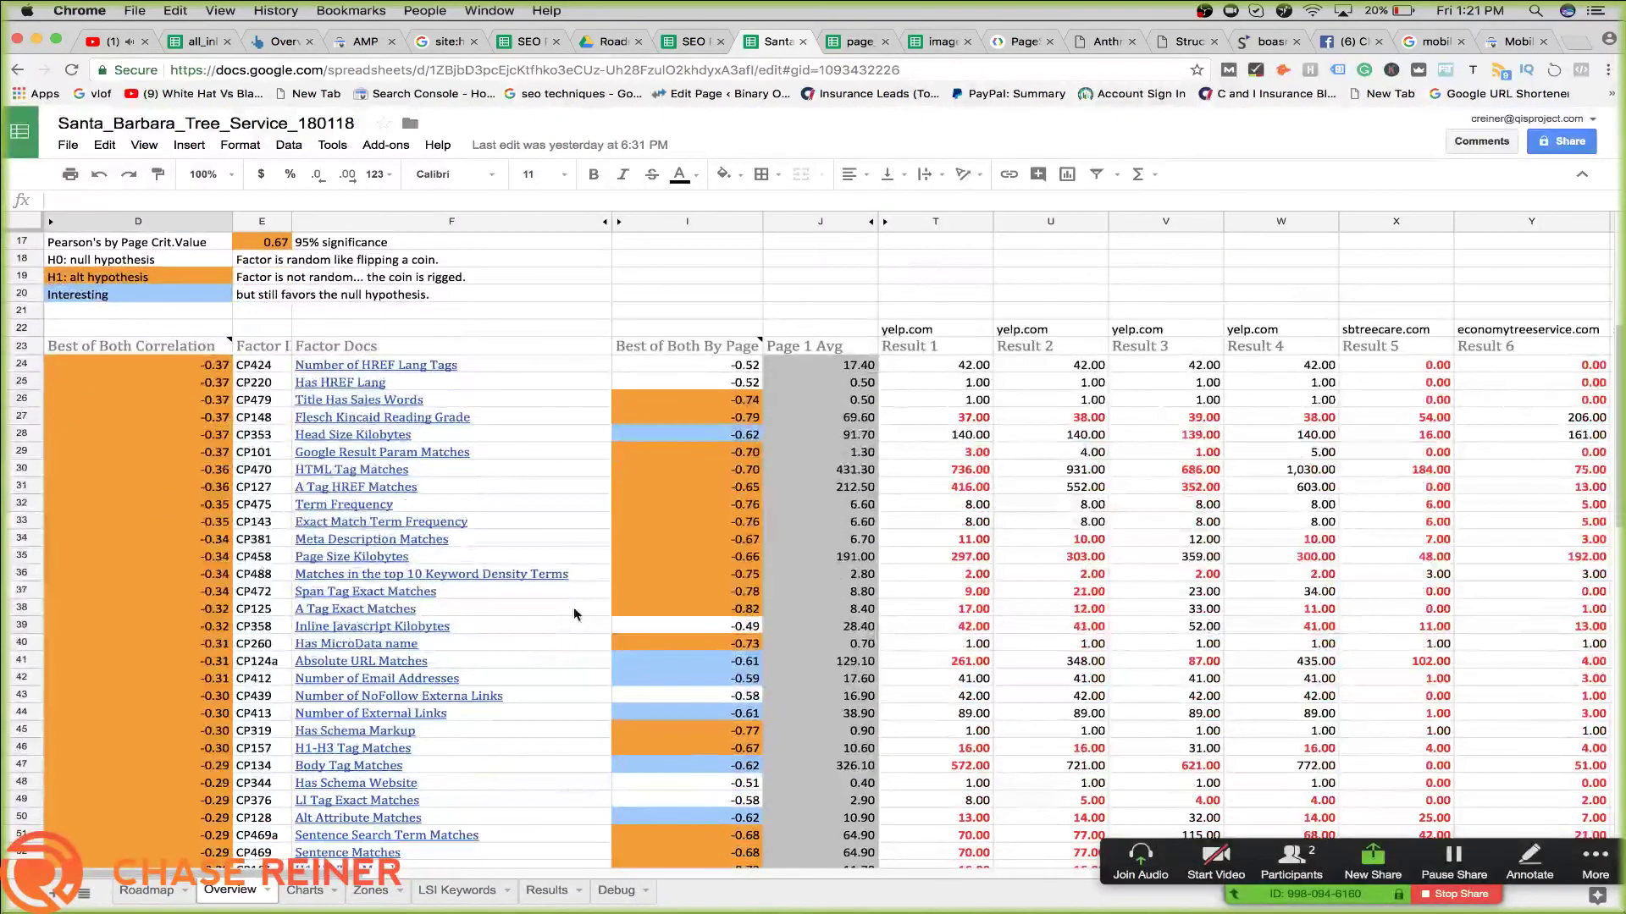
scroll(532, 392, "down", 1)
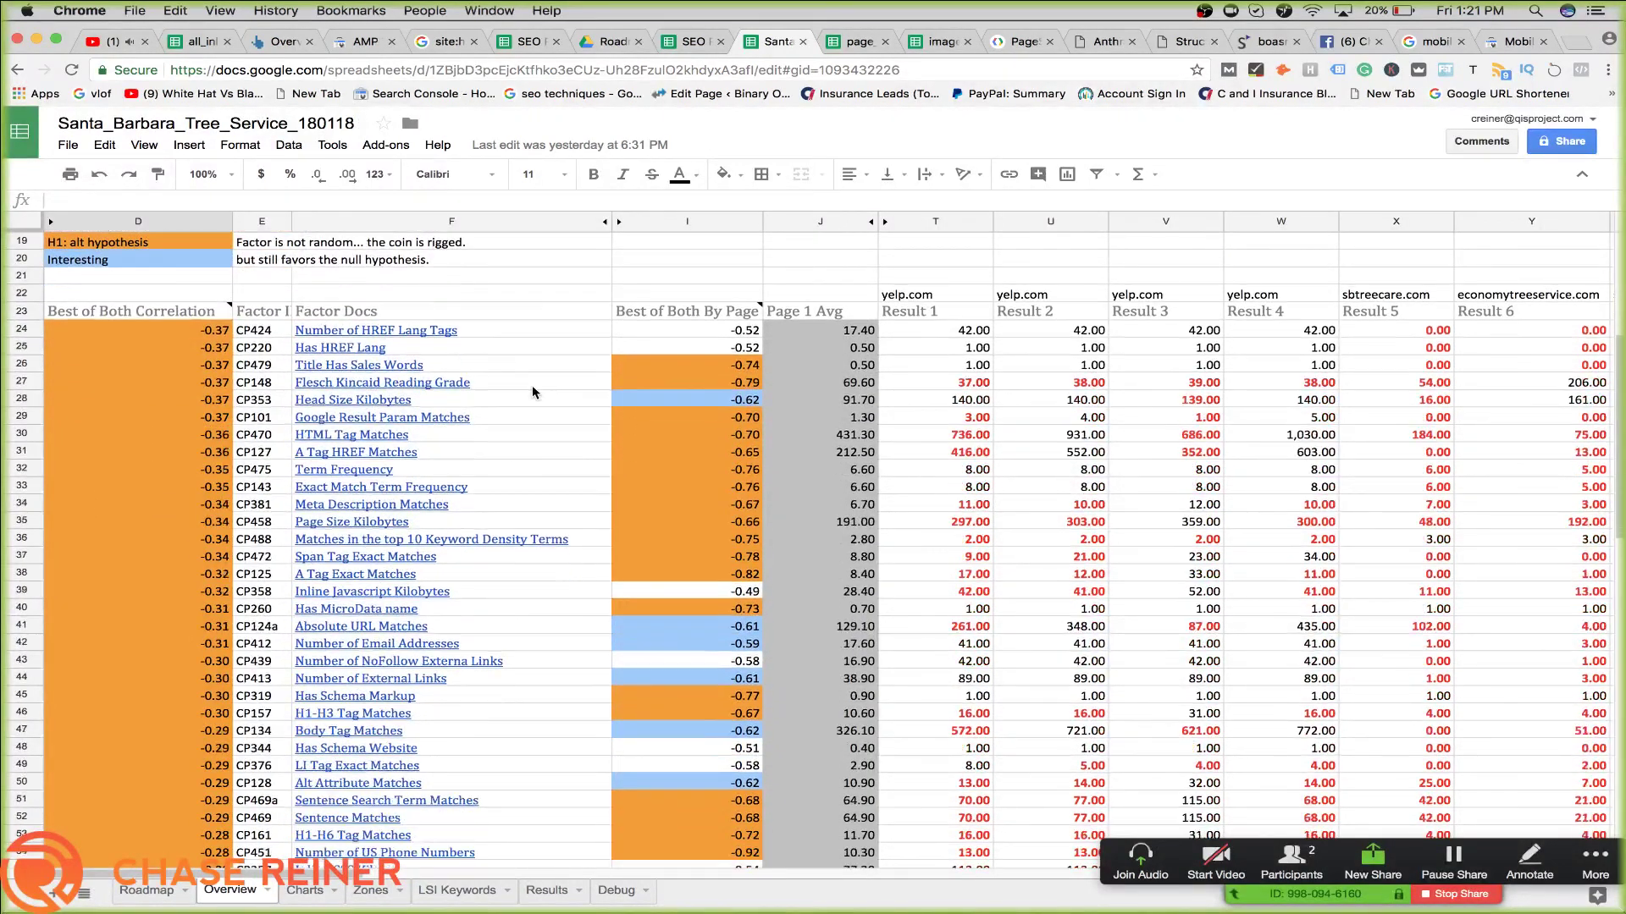
Examine the listed ranking factors, from Number of HREF Lang Tags through Has Schema Markup to LI Tag Exact Matches
left_click(511, 332)
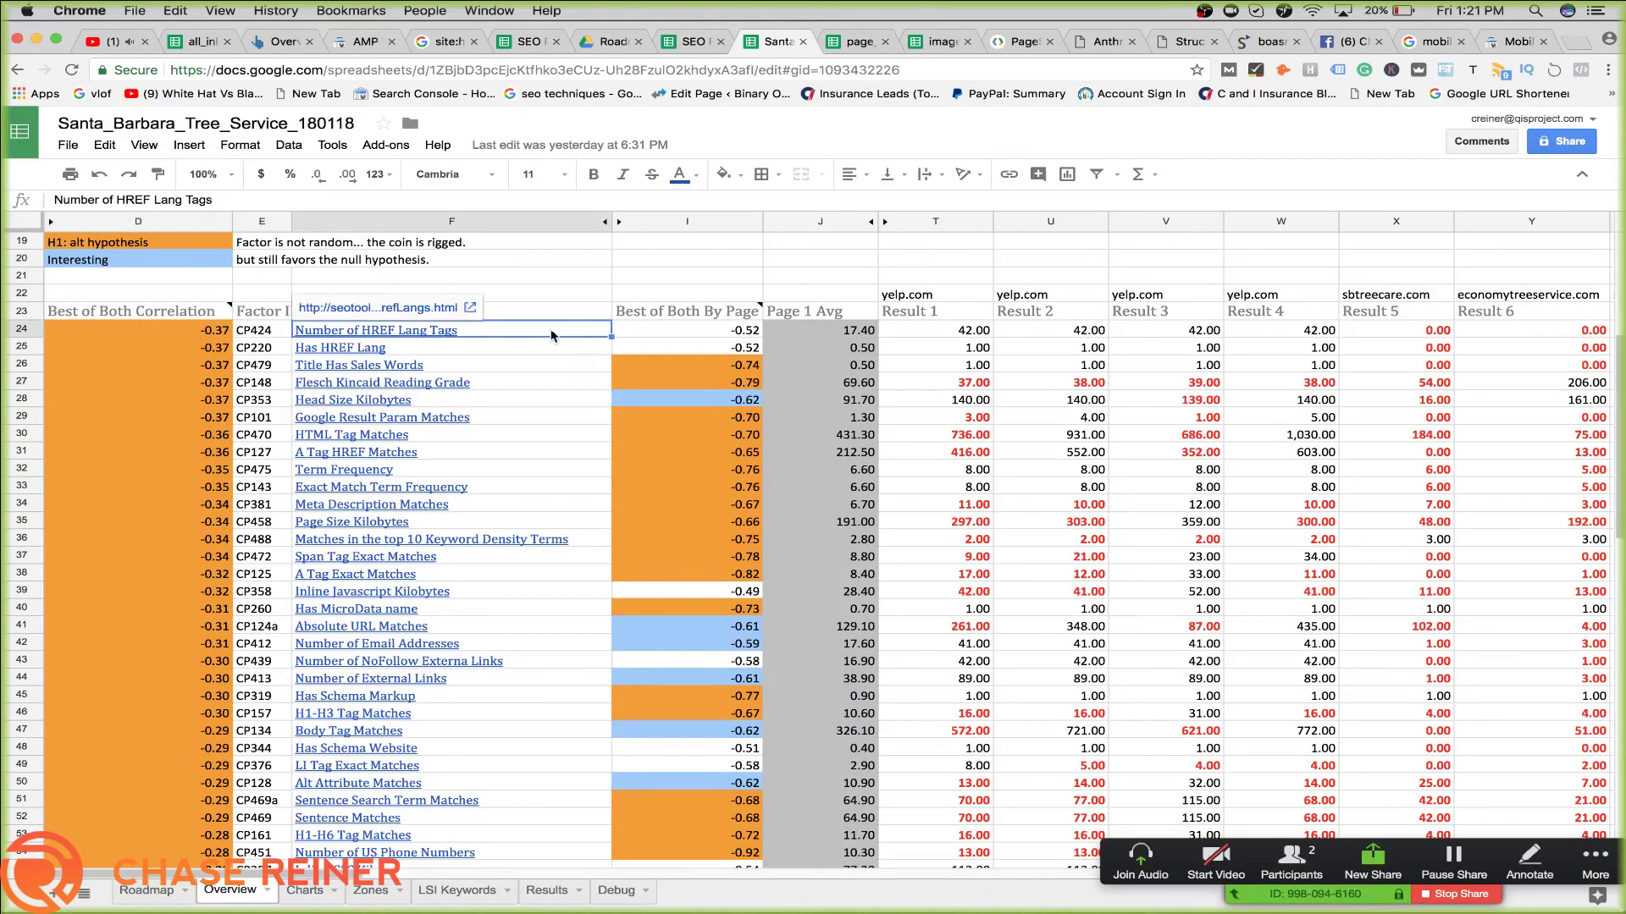
scroll(561, 316, "down", 1)
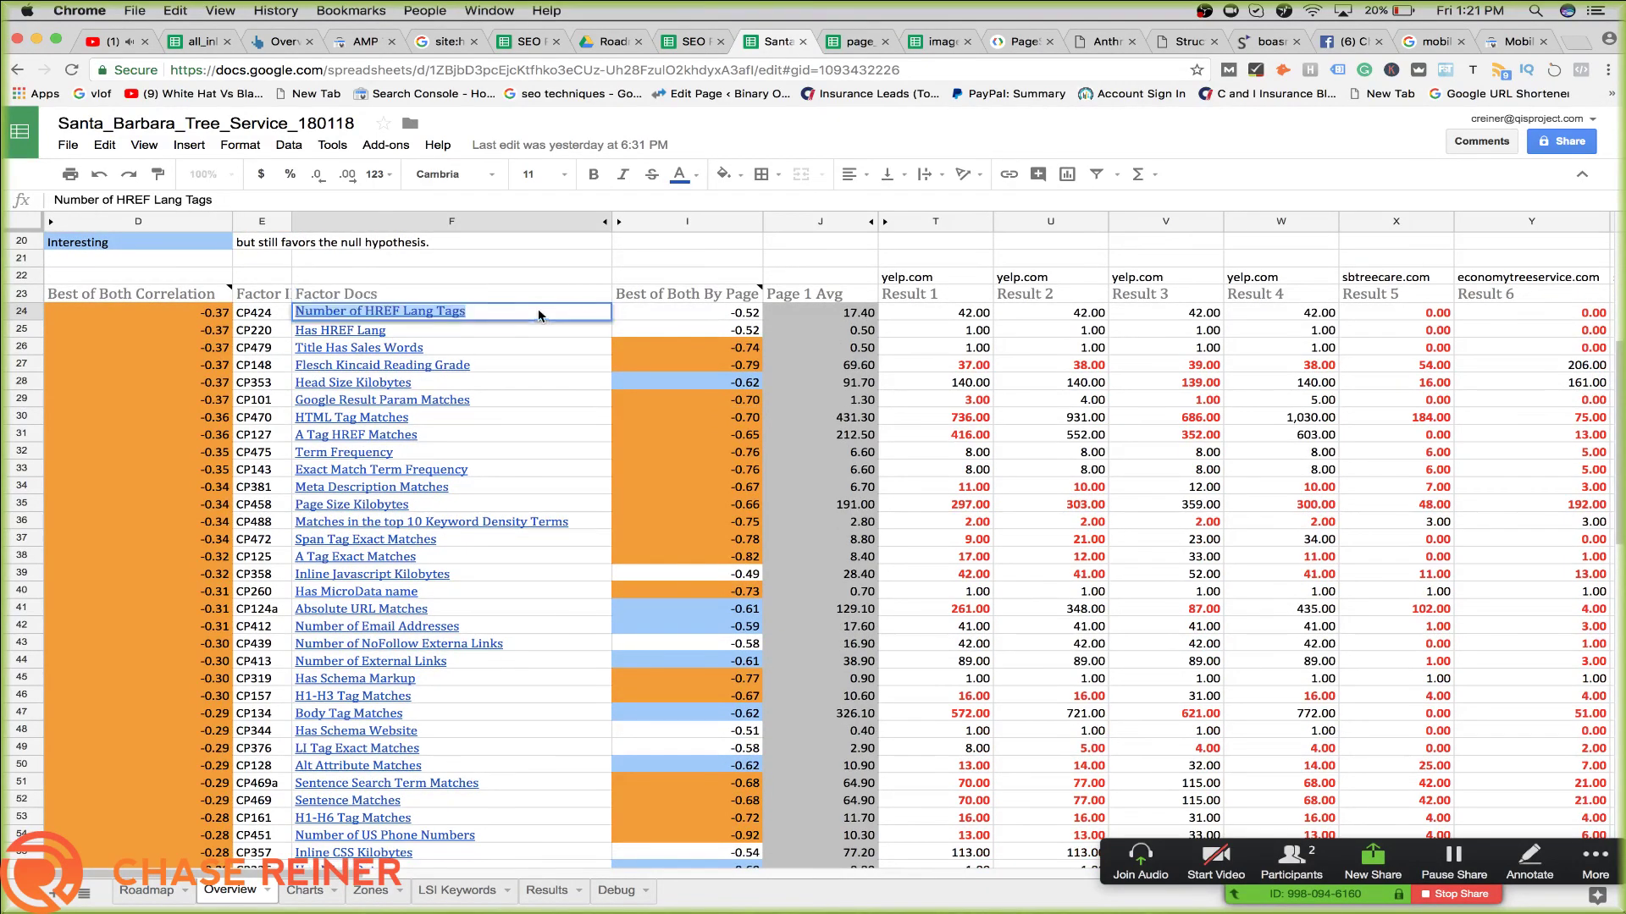
left_click(520, 382)
scroll(506, 470, "down", 3)
left_click(450, 561)
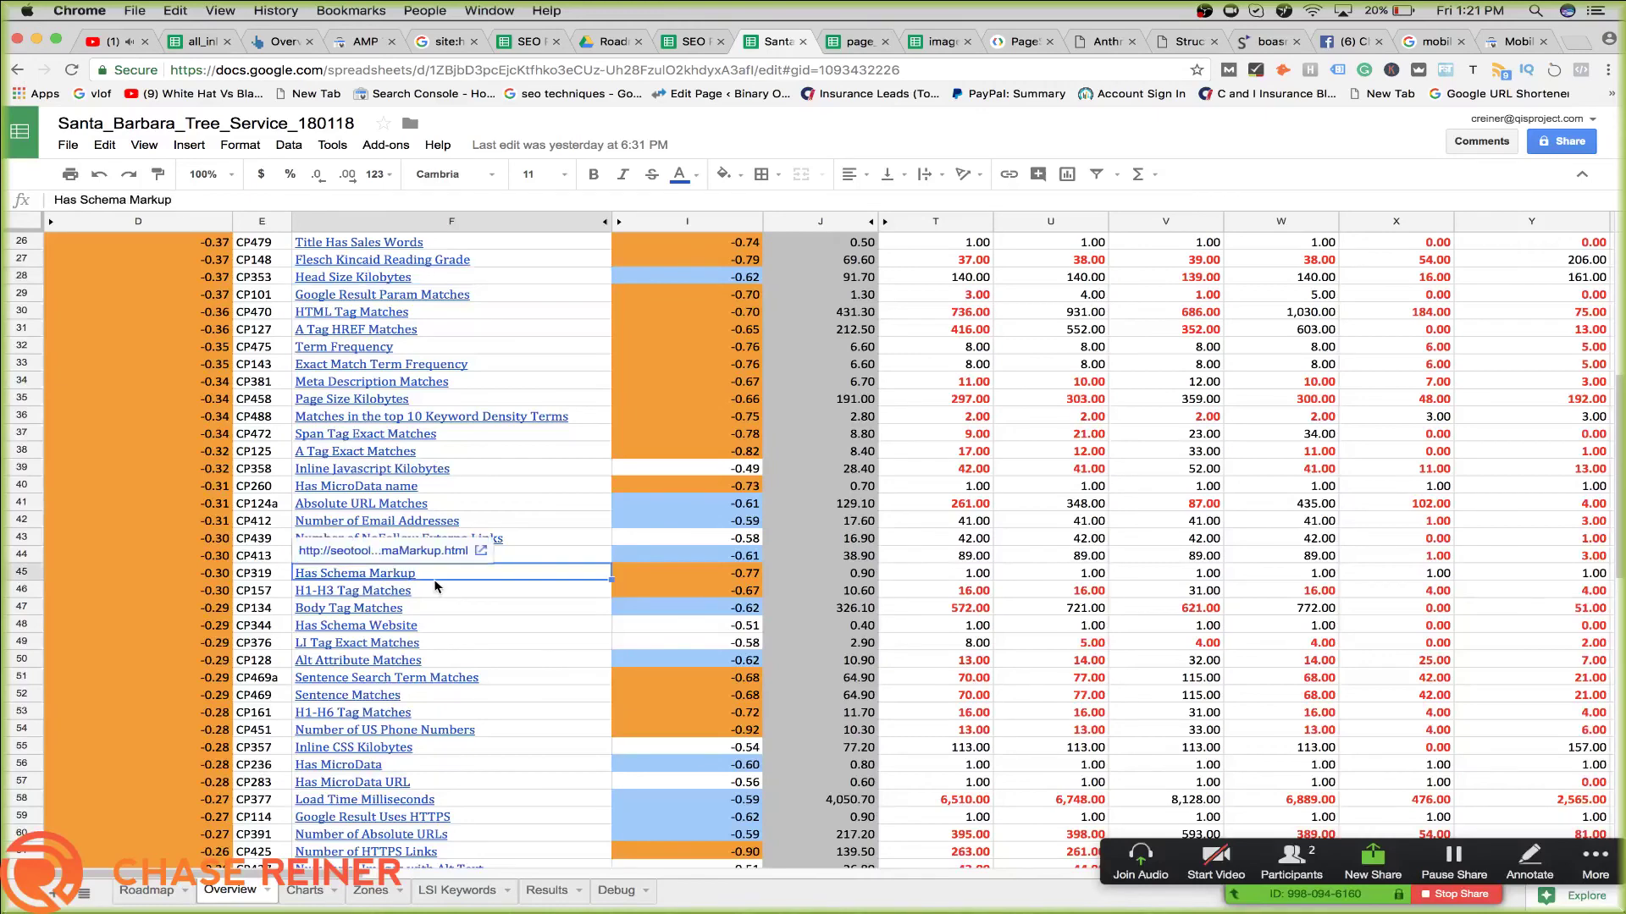
double_click(455, 589)
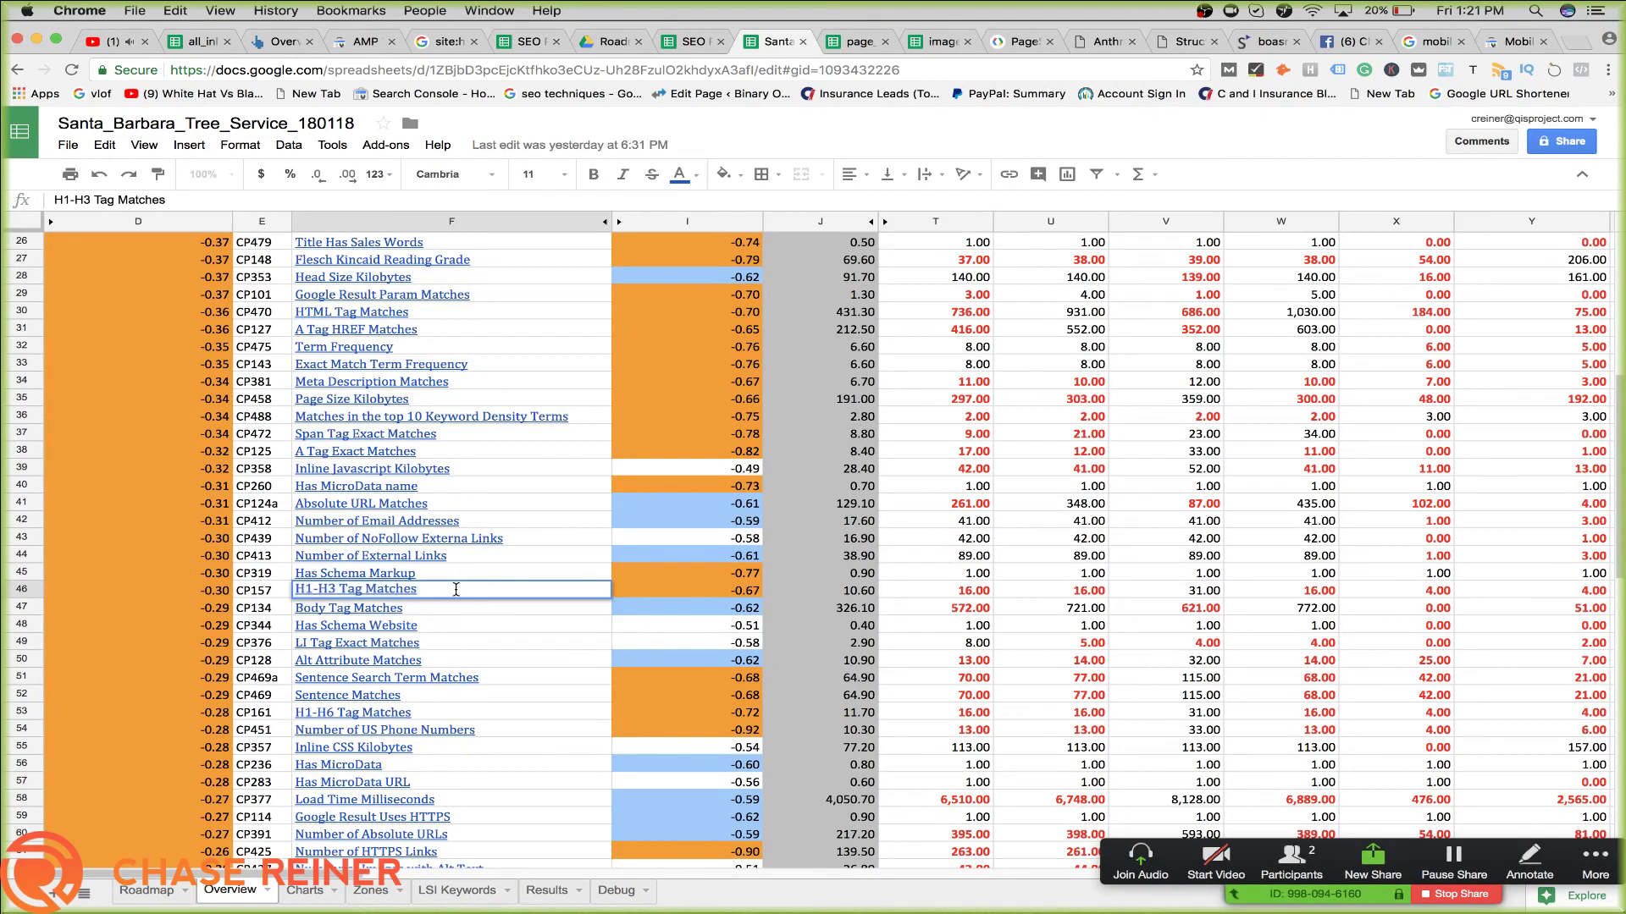
left_click(450, 608)
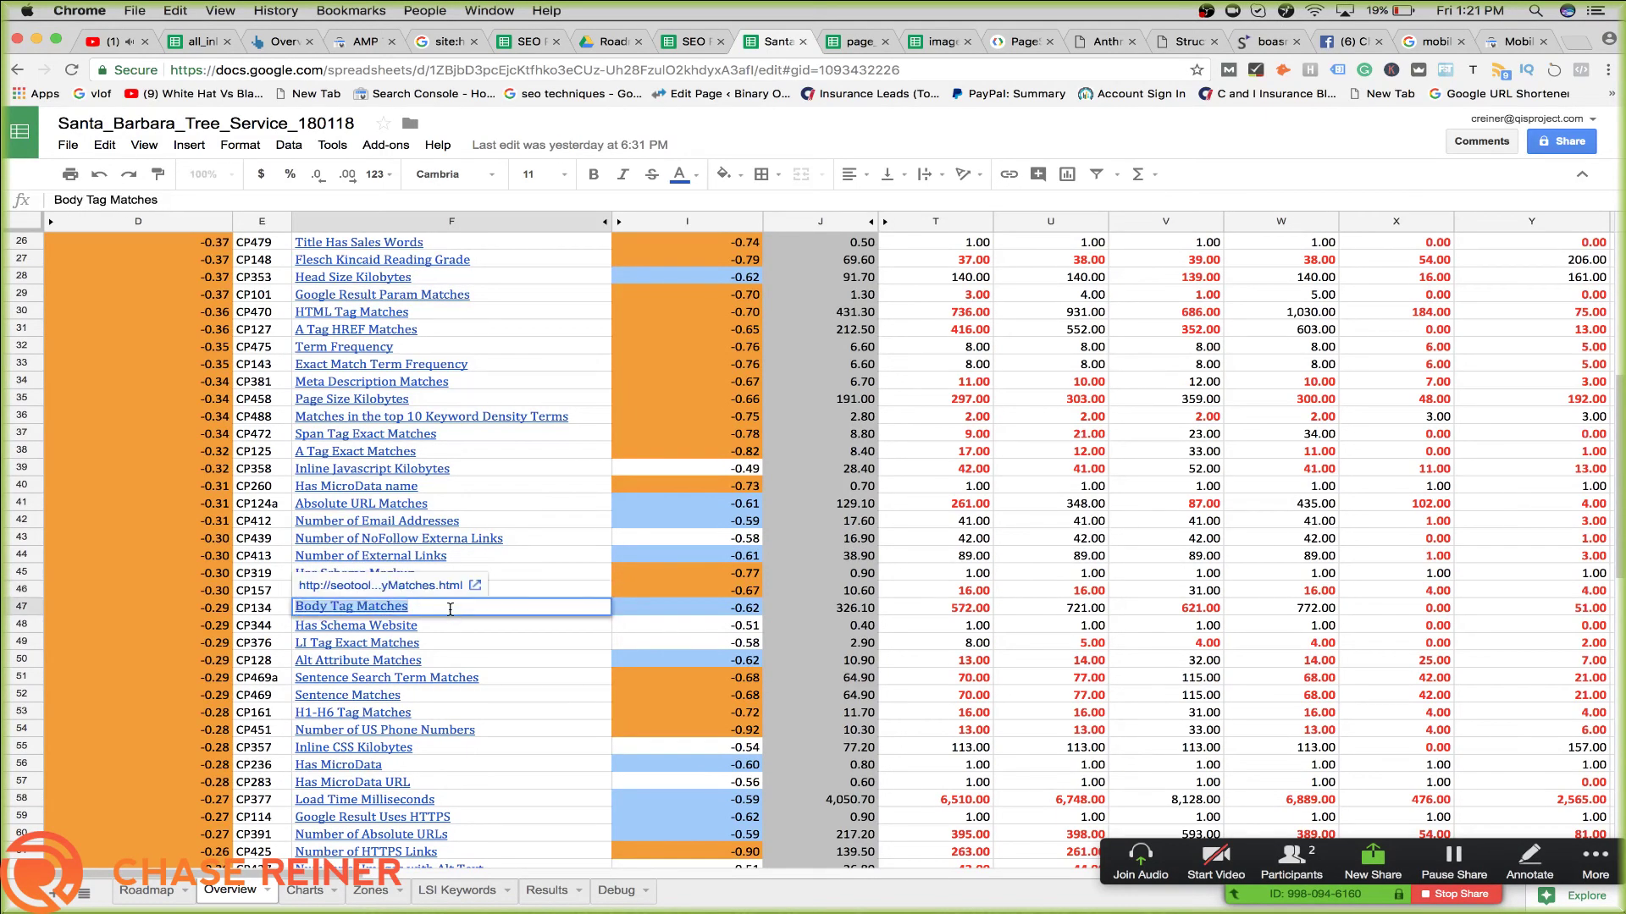
left_click(490, 630)
left_click(508, 643)
left_click(550, 675)
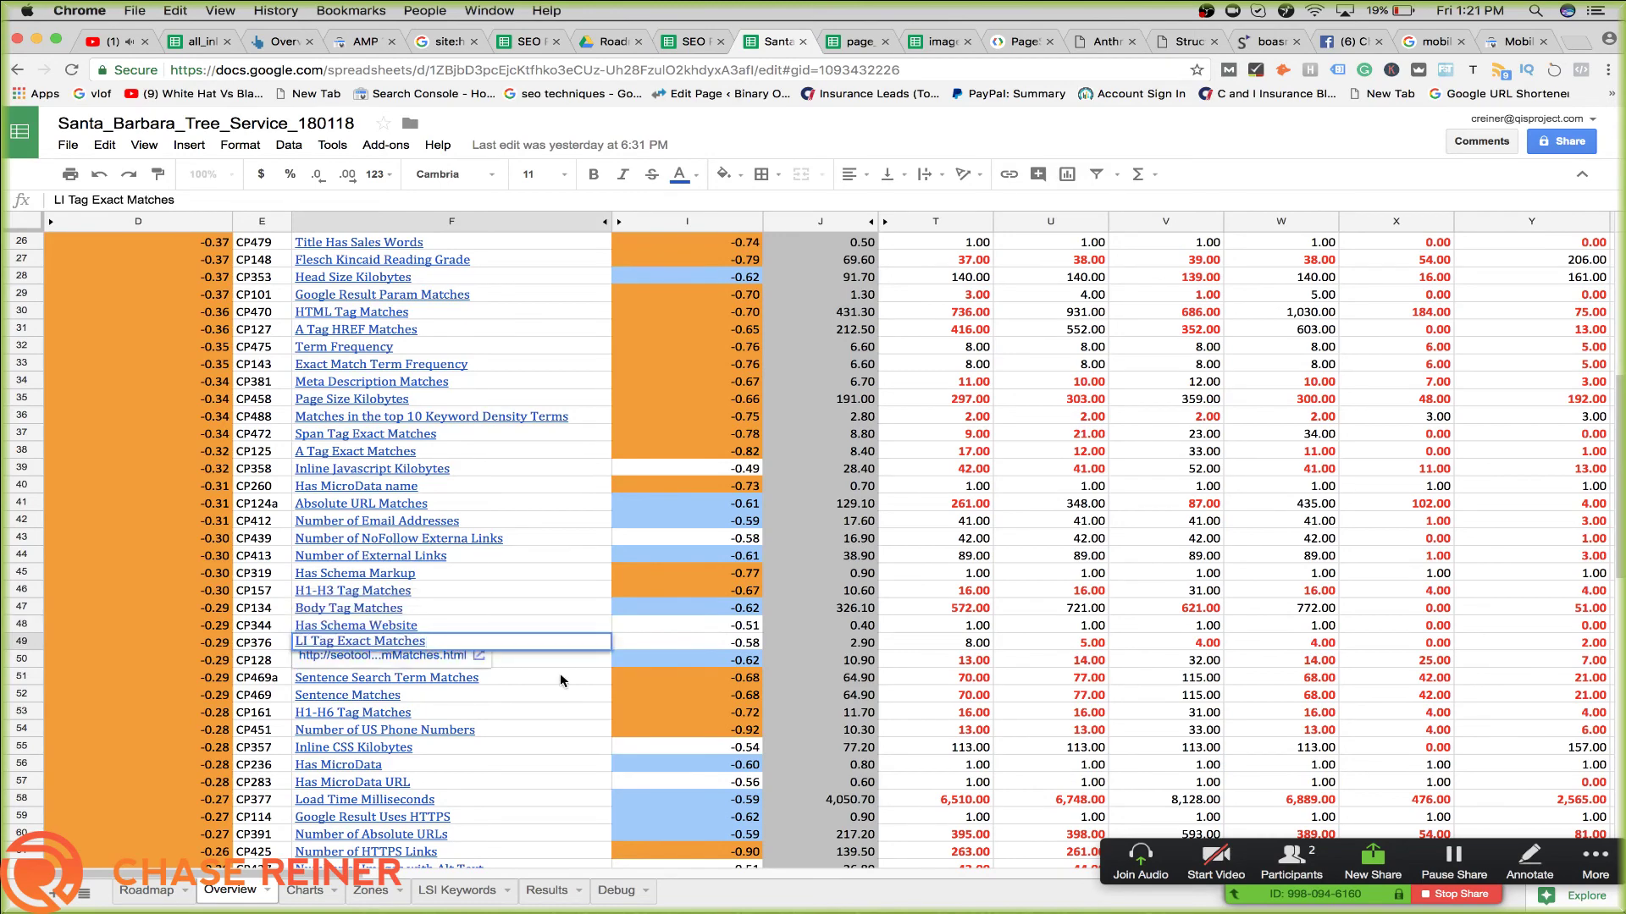
Compare the ranking factor values of the yelp.com results with those of sbtreecare.com in the Overview sheet
scroll(818, 560, "right", 3)
scroll(851, 538, "left", 3)
scroll(842, 521, "up", 3)
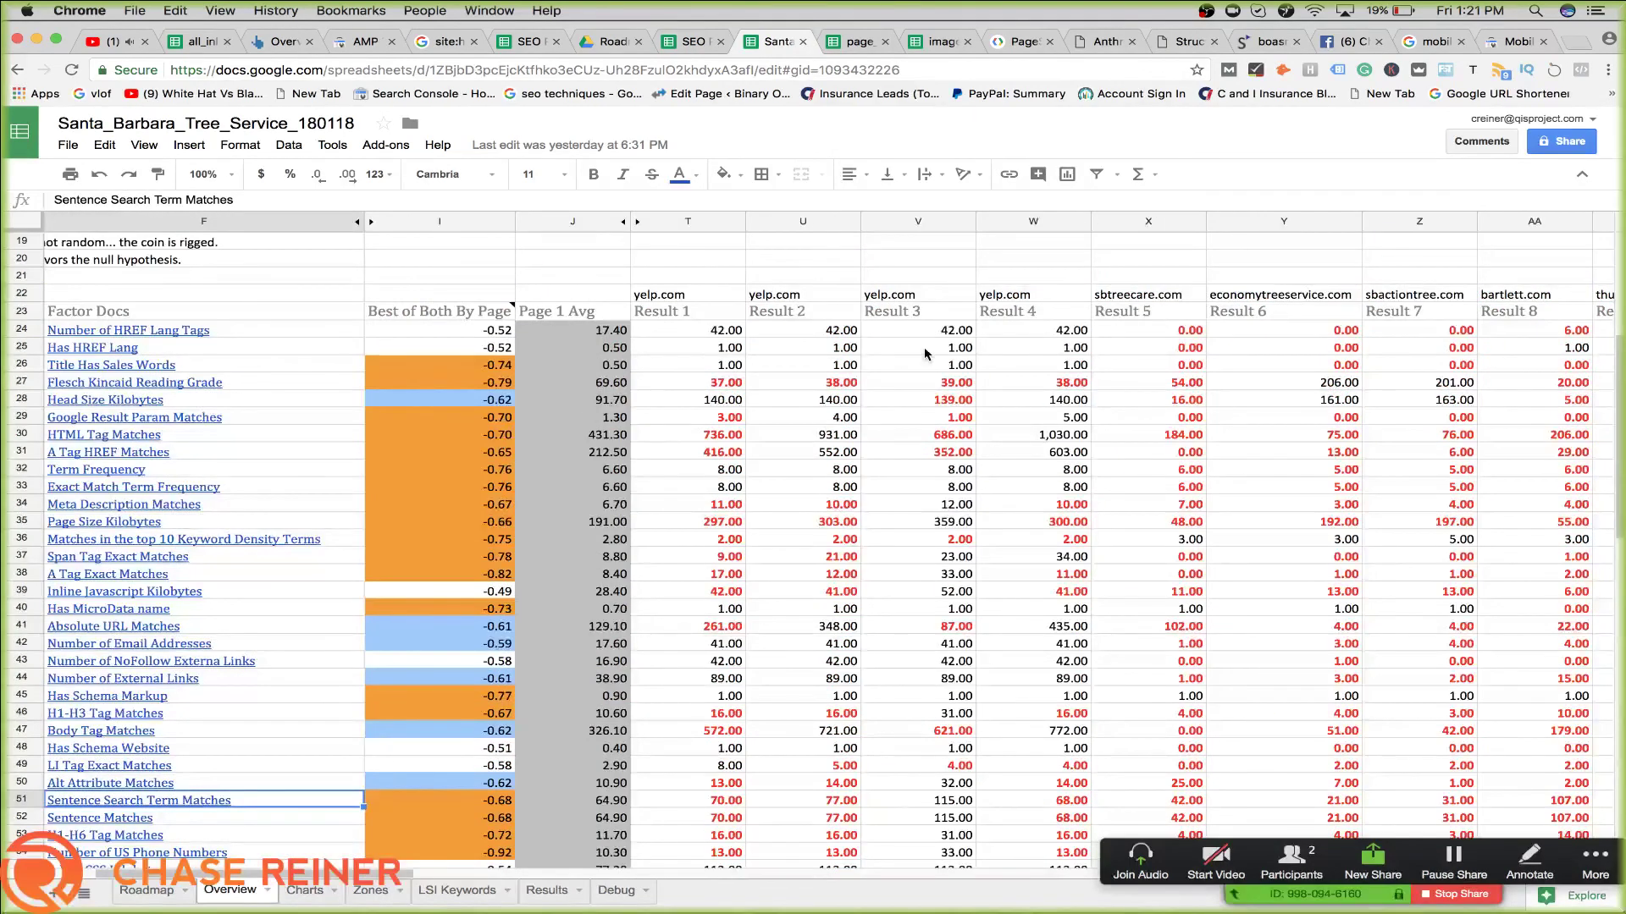
left_click_drag(733, 349, 734, 335)
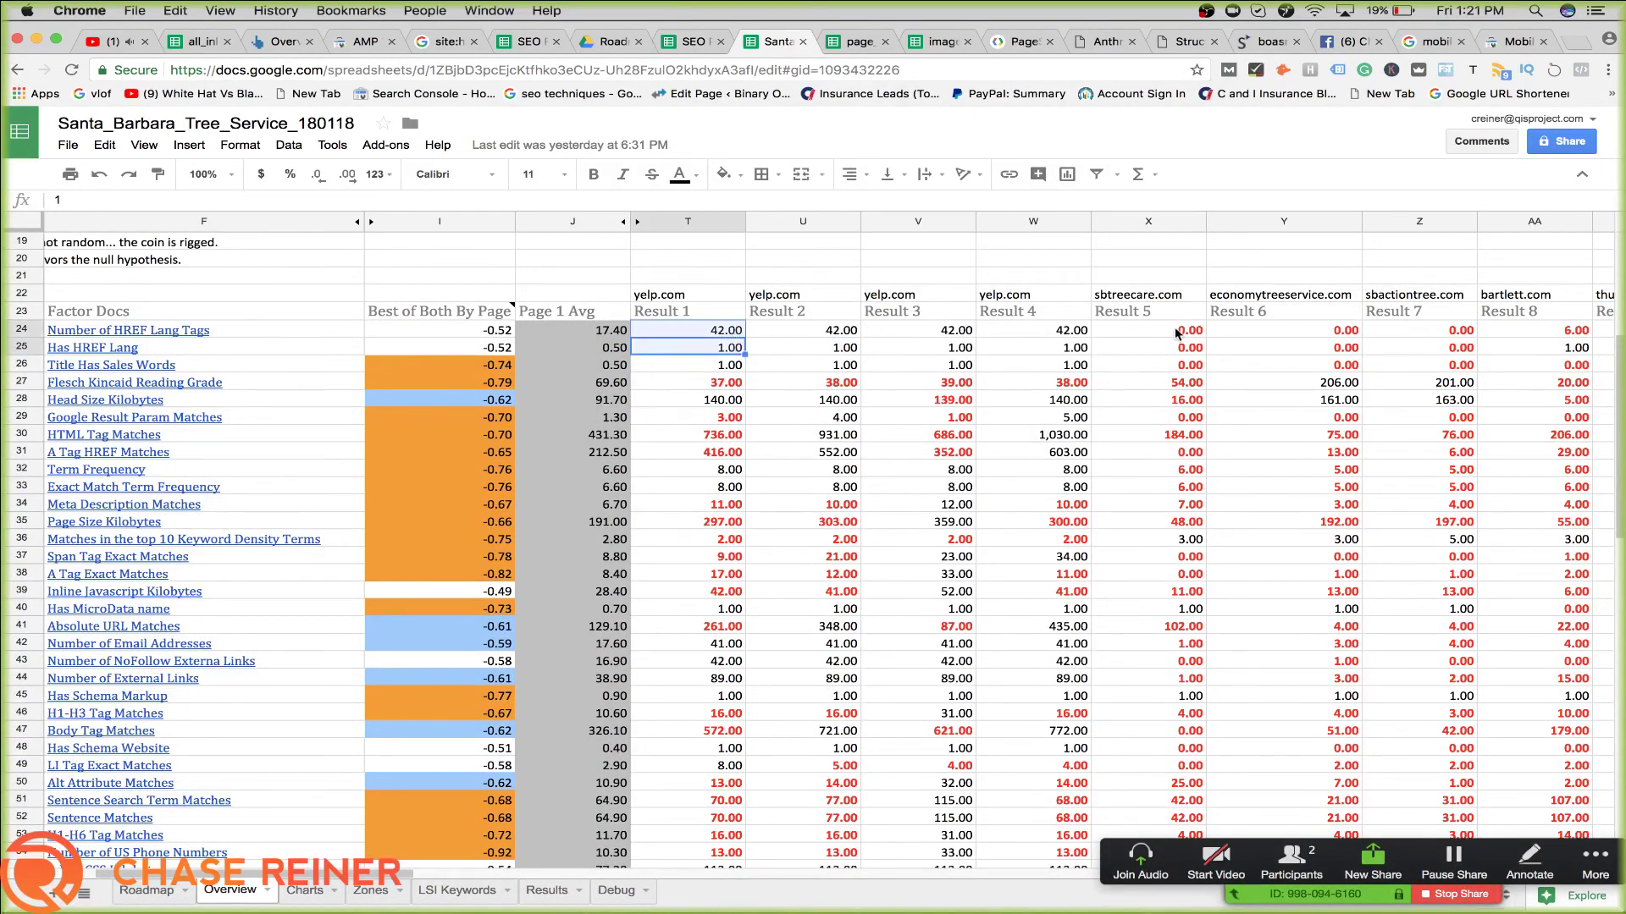
left_click_drag(1175, 333, 1187, 470)
left_click(1186, 470)
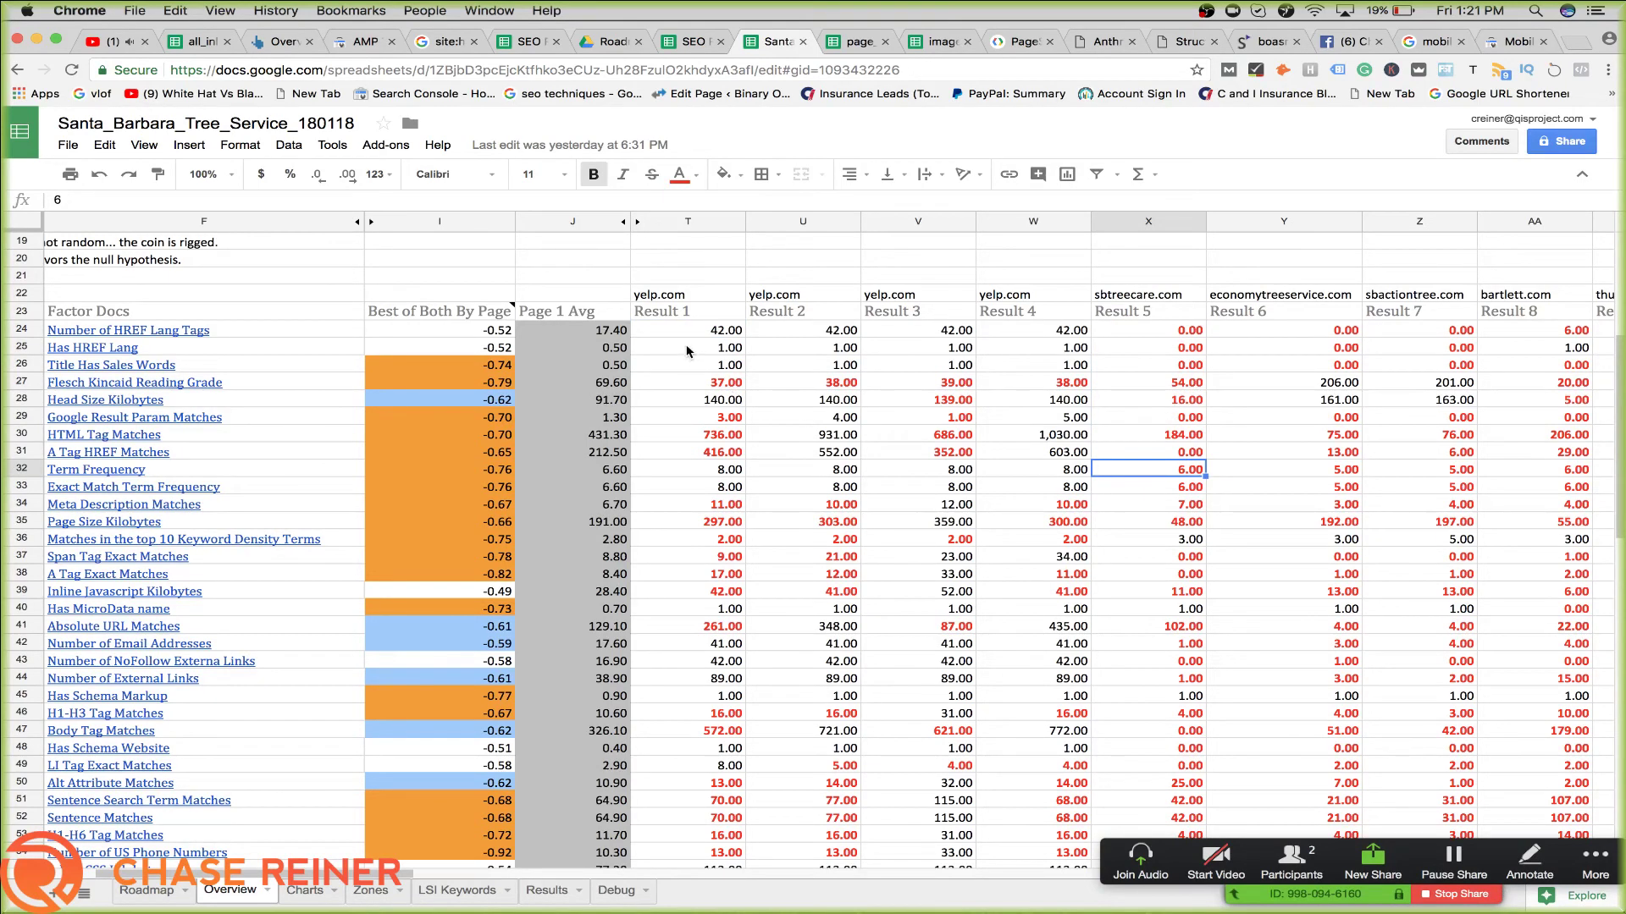
left_click_drag(687, 364, 648, 364)
Examine the Page 1 Avg values for Head Size Kilobytes, HTML Tag Matches, Meta Description Matches and the factors below them
left_click(598, 404)
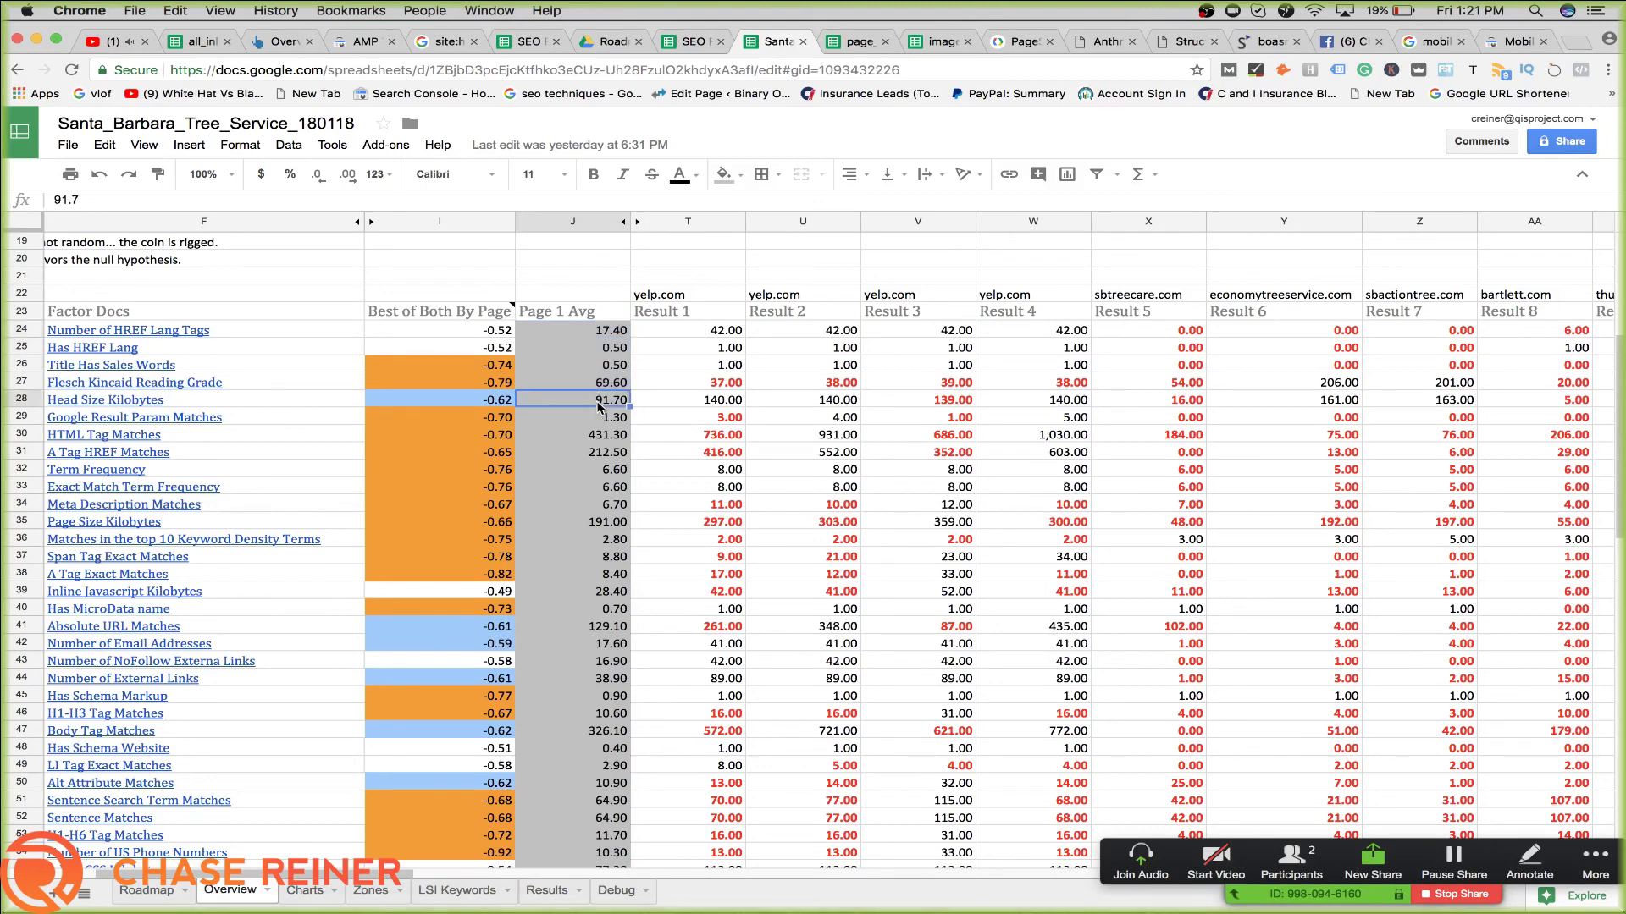
left_click(600, 433)
left_click(561, 507)
scroll(563, 578, "down", 2)
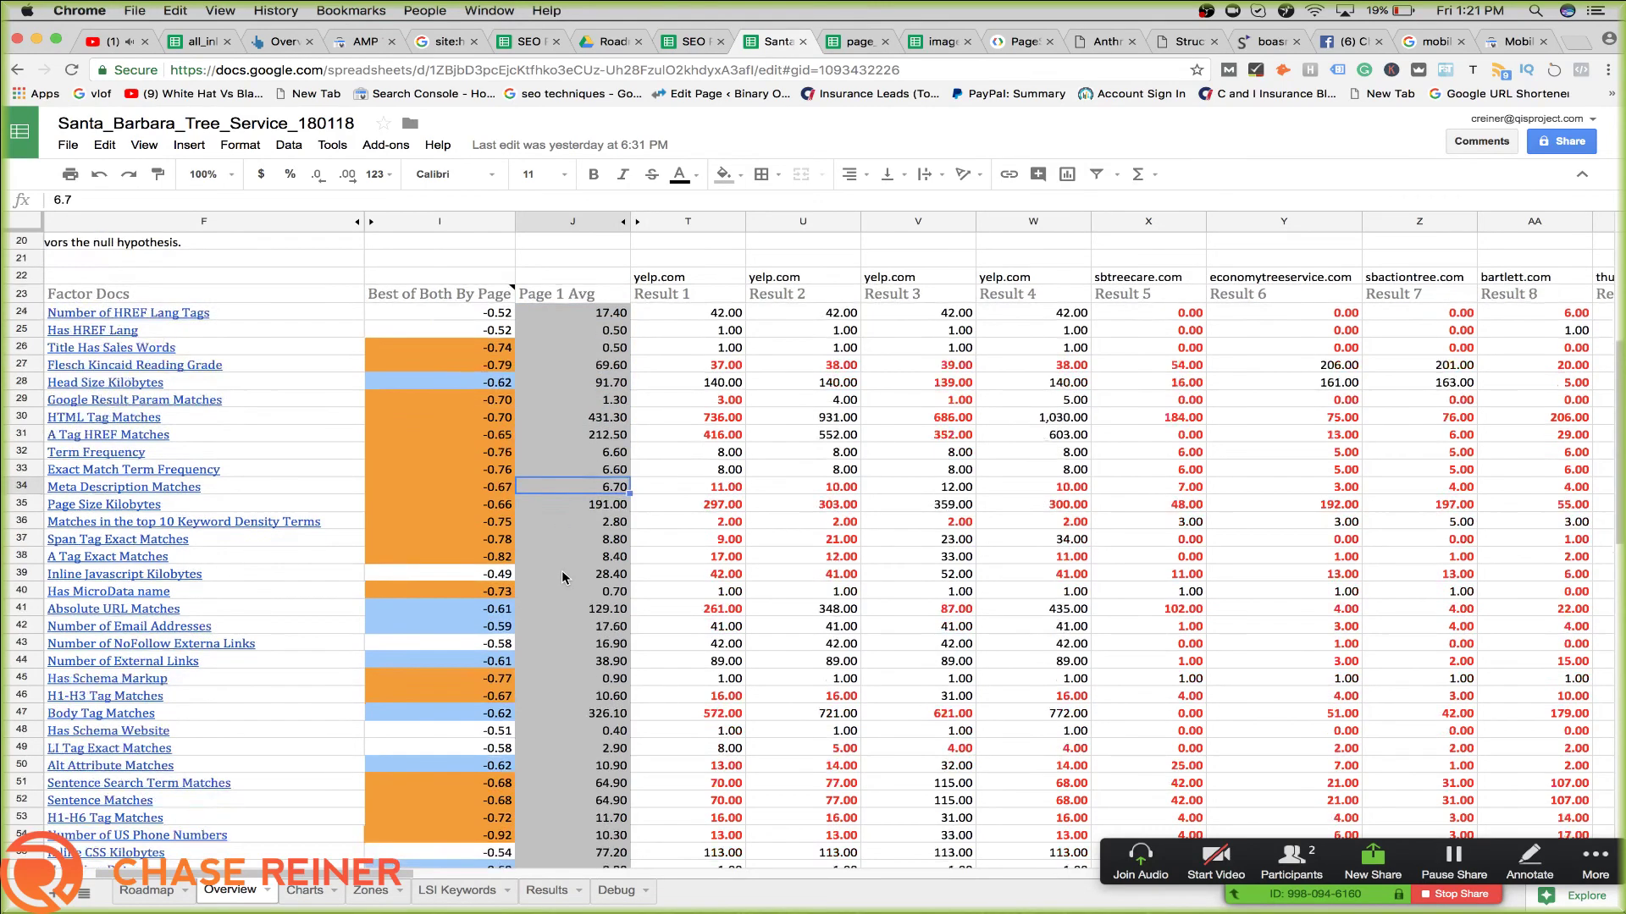
scroll(563, 578, "down", 2)
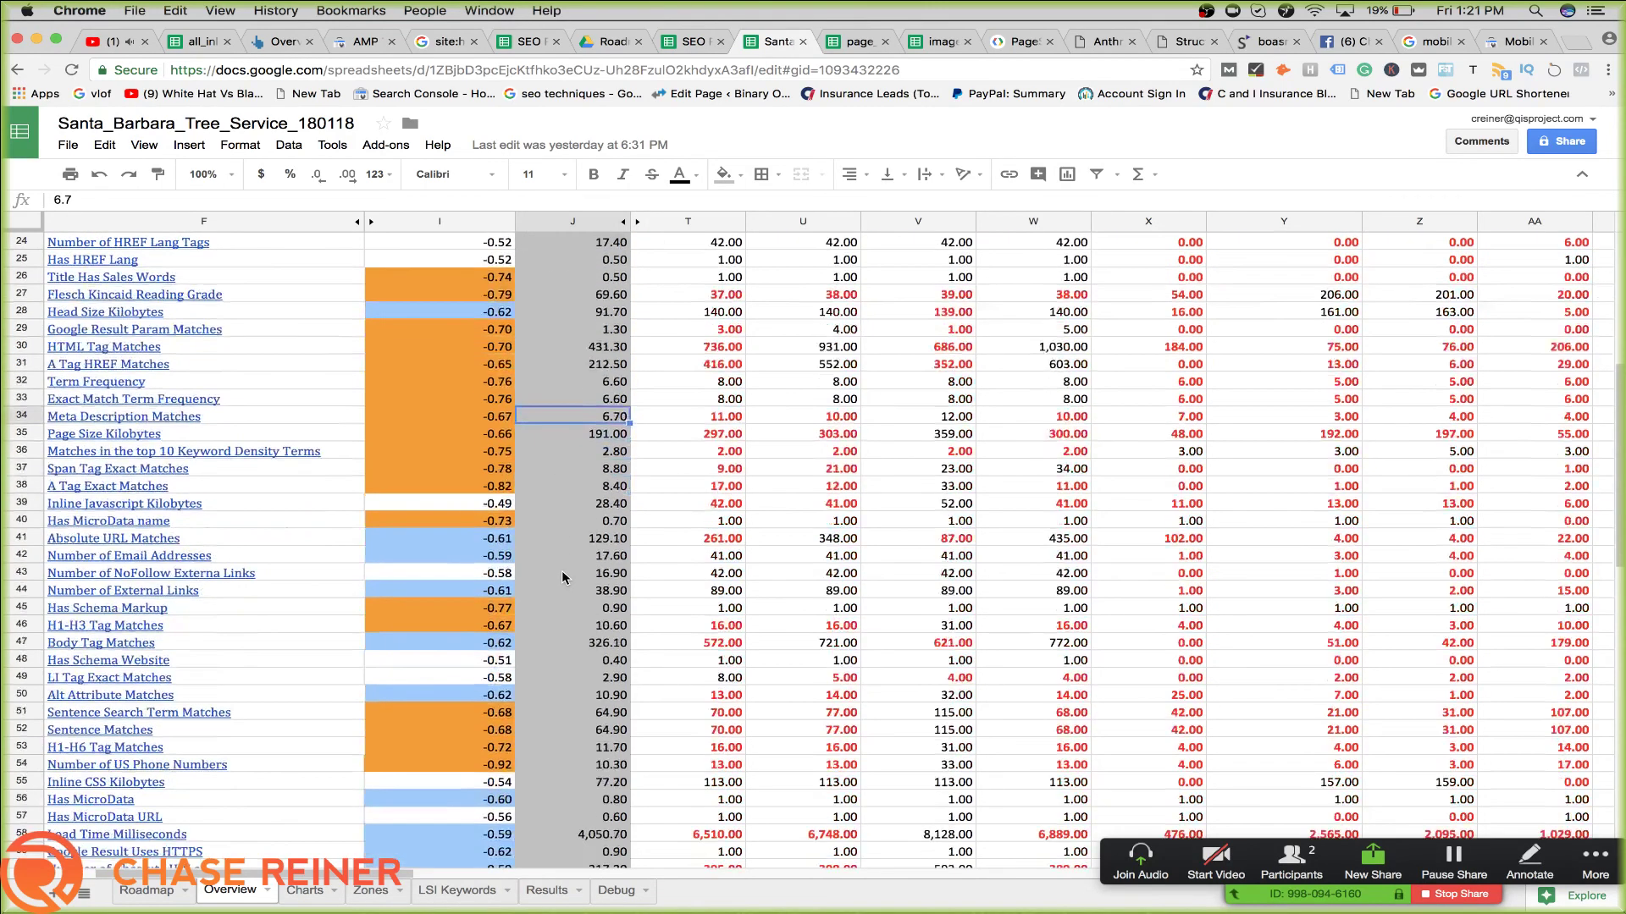
View the Charts, Zones and Roadmap sheets of the Santa Barbara tree service scan
left_click(307, 891)
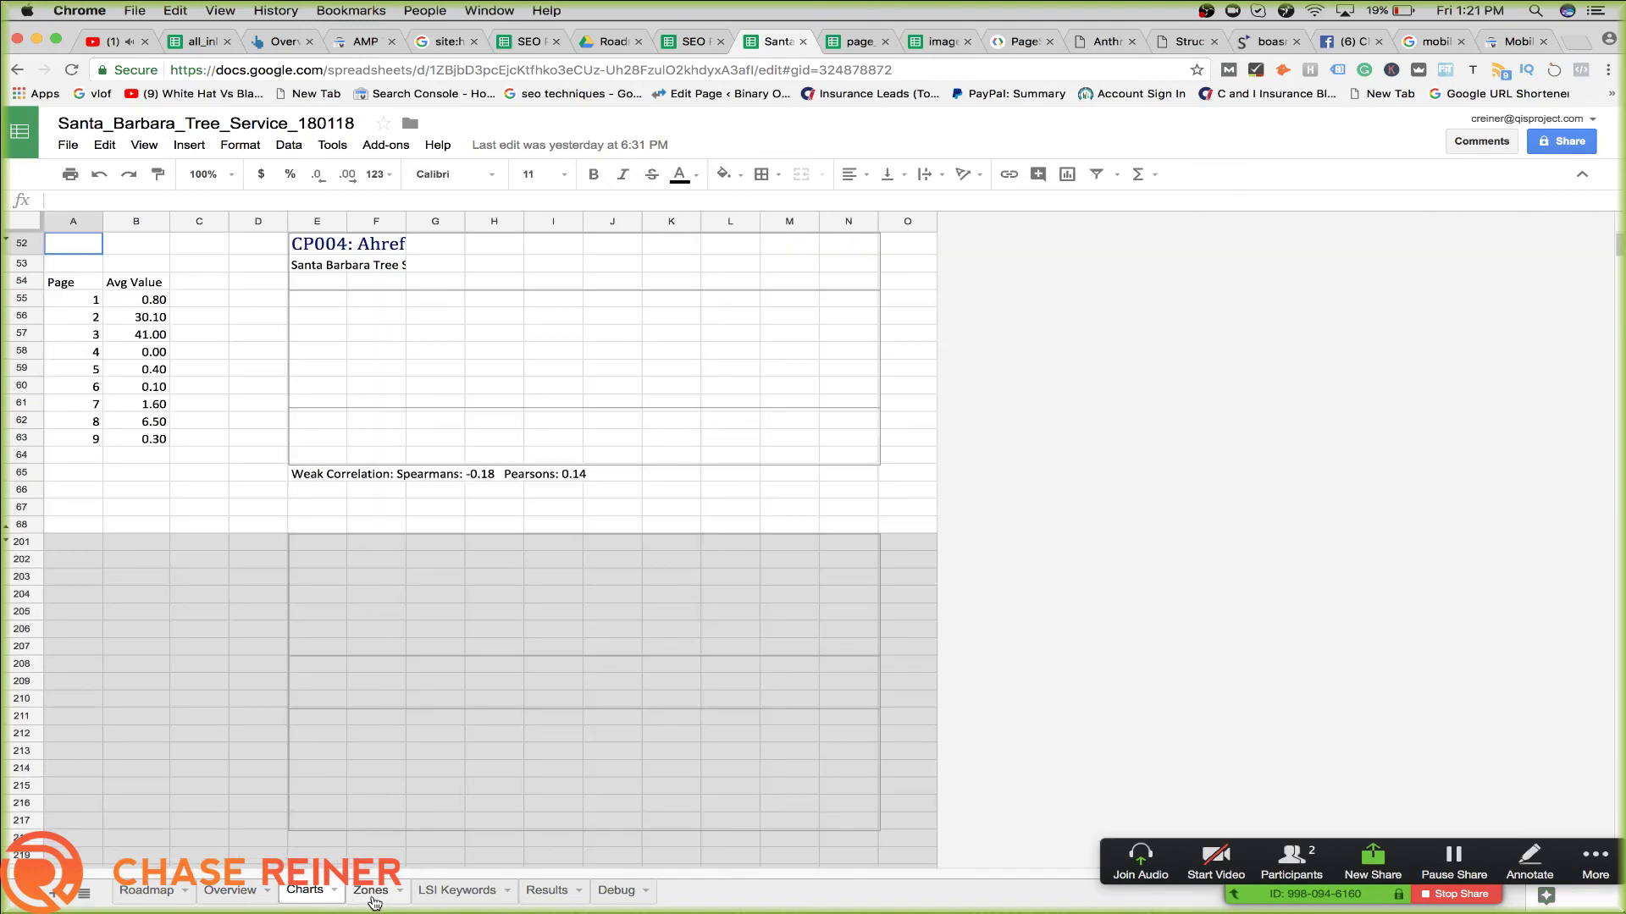
left_click(365, 903)
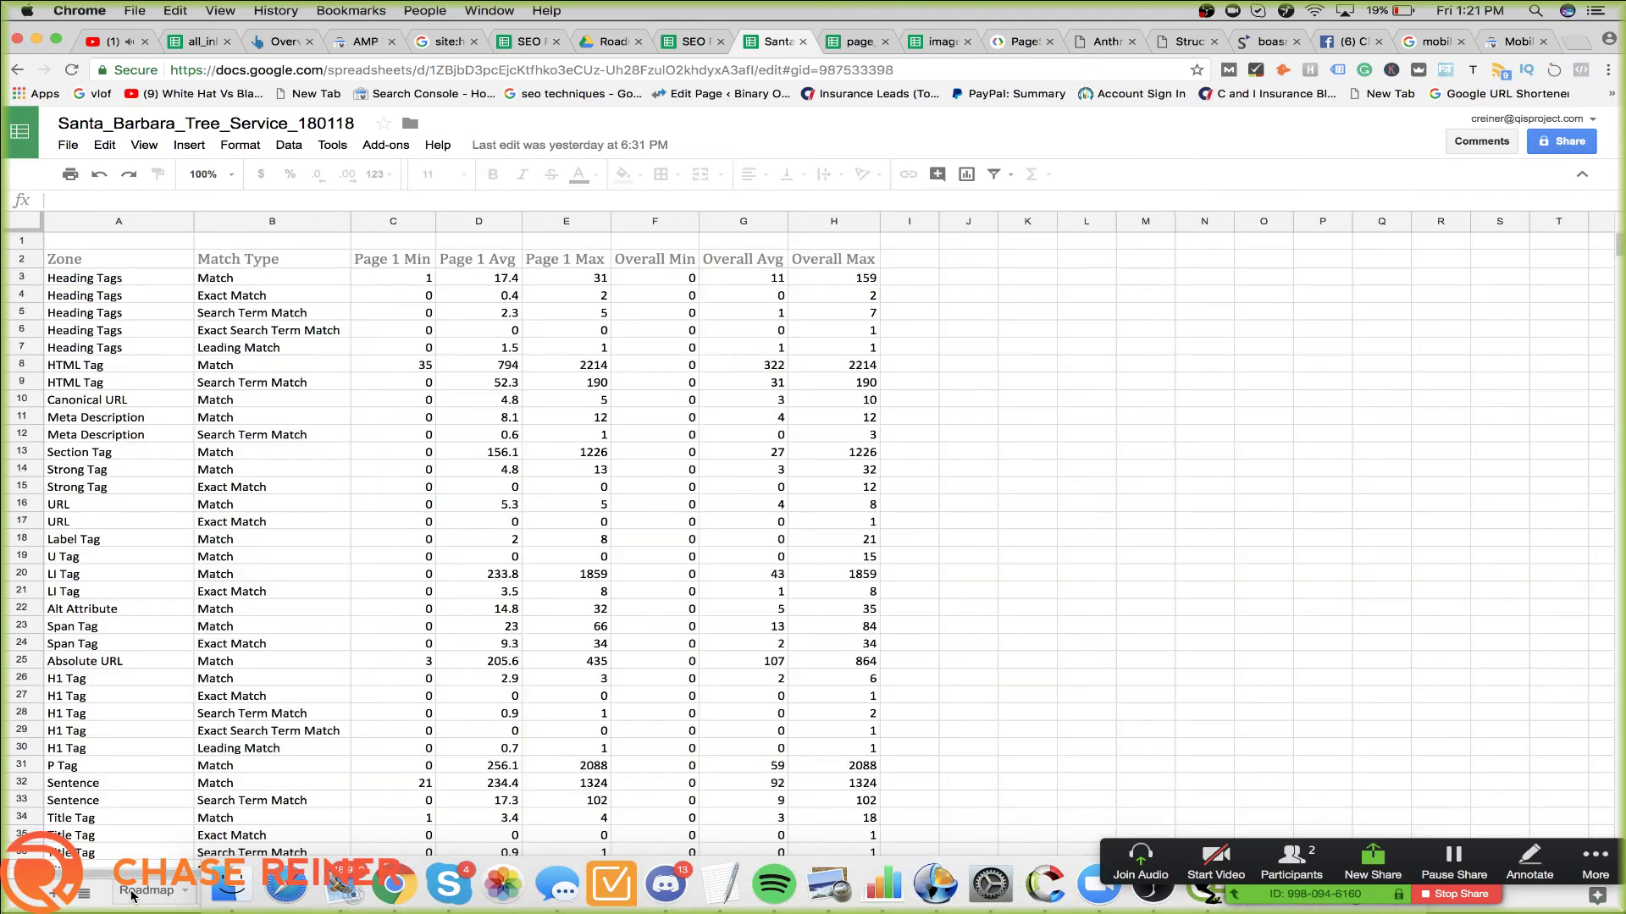
left_click(133, 893)
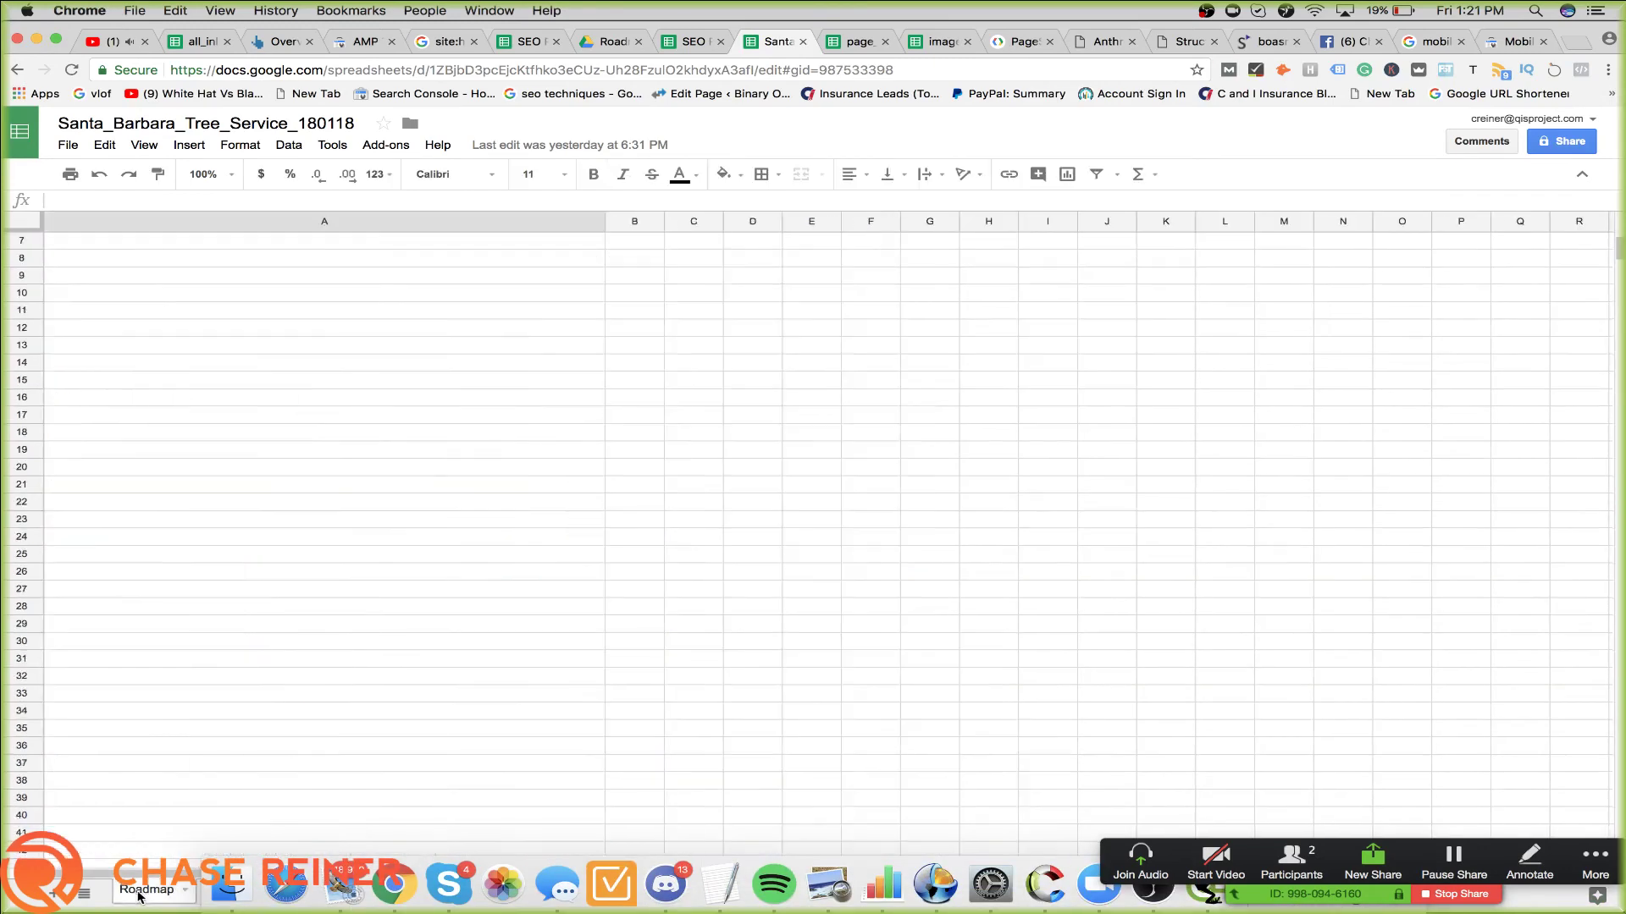
Close the Santa_Barbara_Tree_Service_180118 scan and the SEO Roadmap Template v1.5 SBTreeCare spreadsheet
left_click(803, 41)
scroll(667, 430, "up", 15)
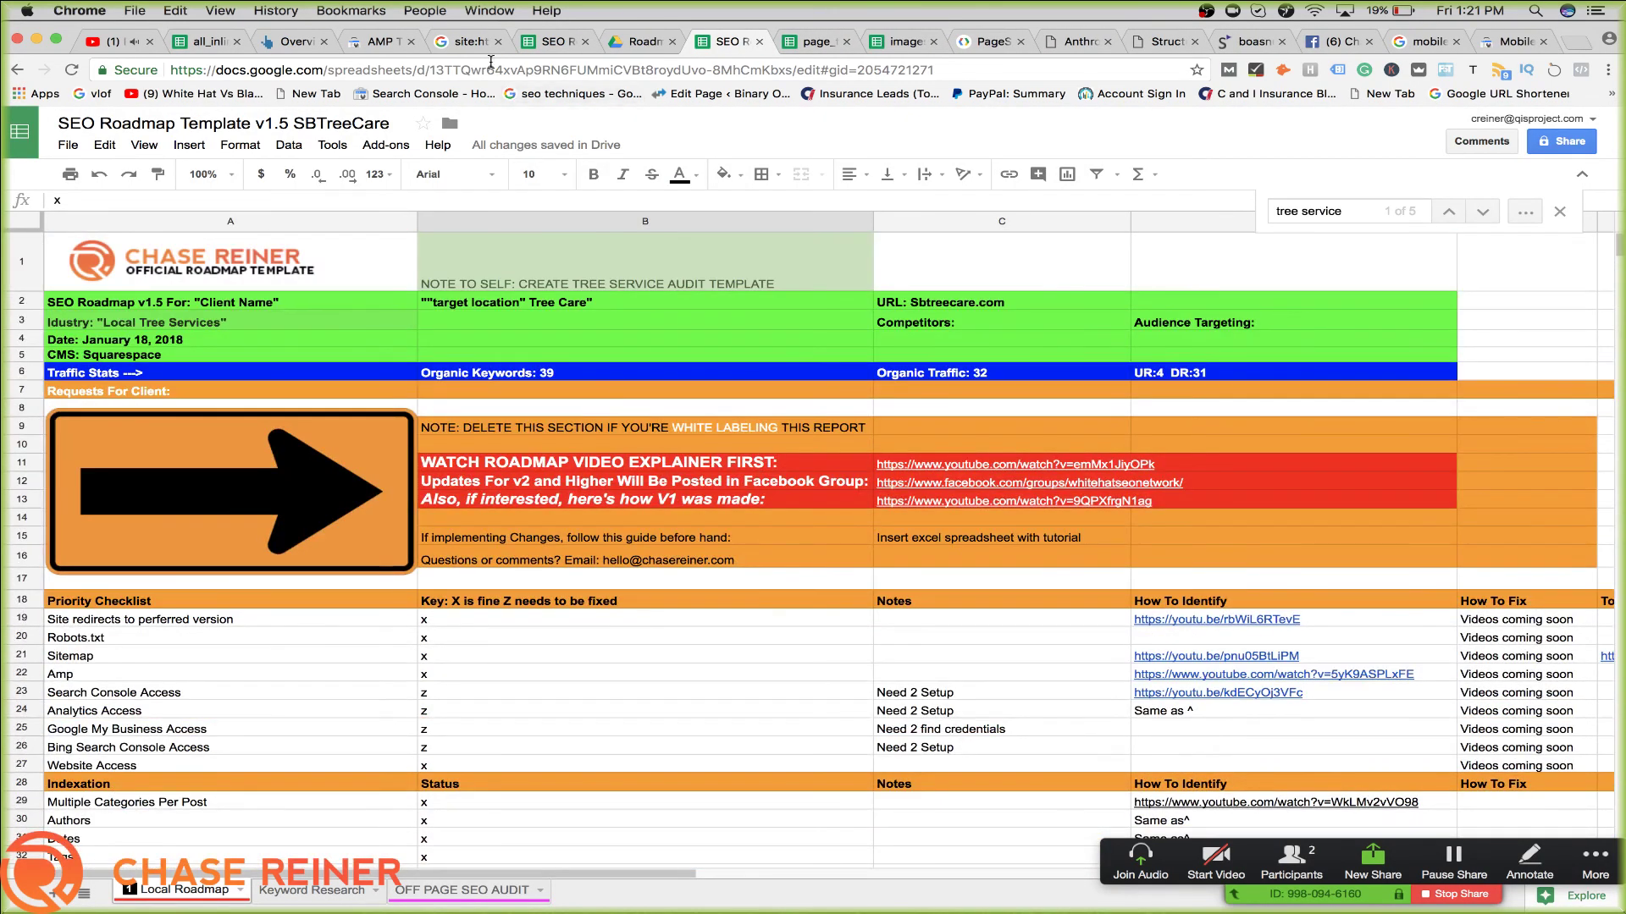
double_click(632, 392)
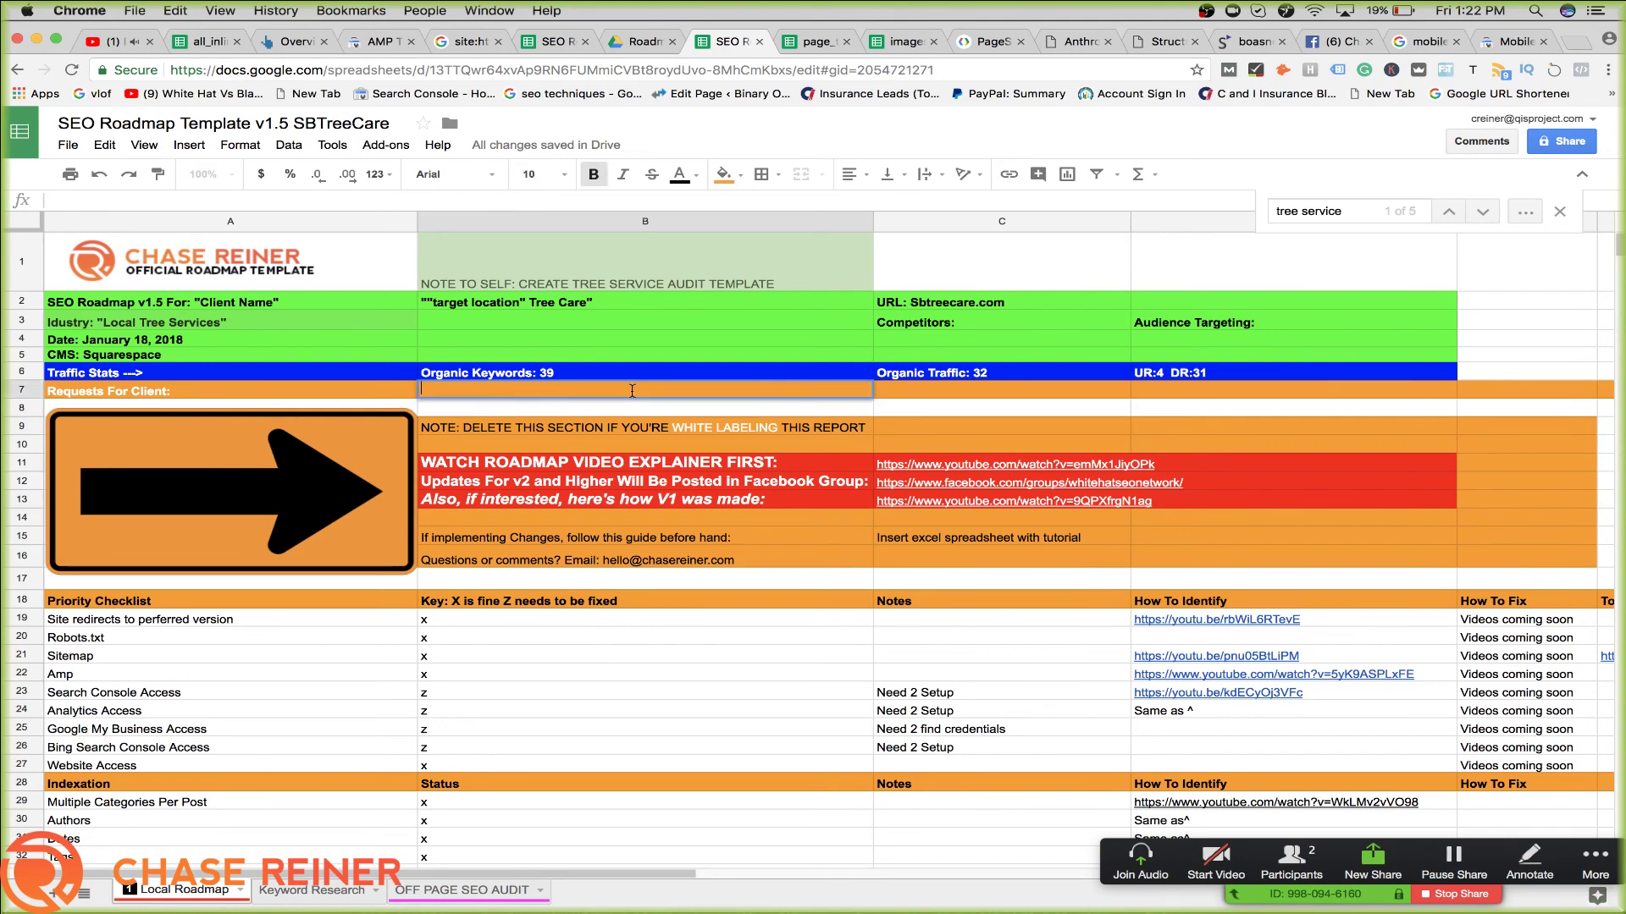
left_click(759, 44)
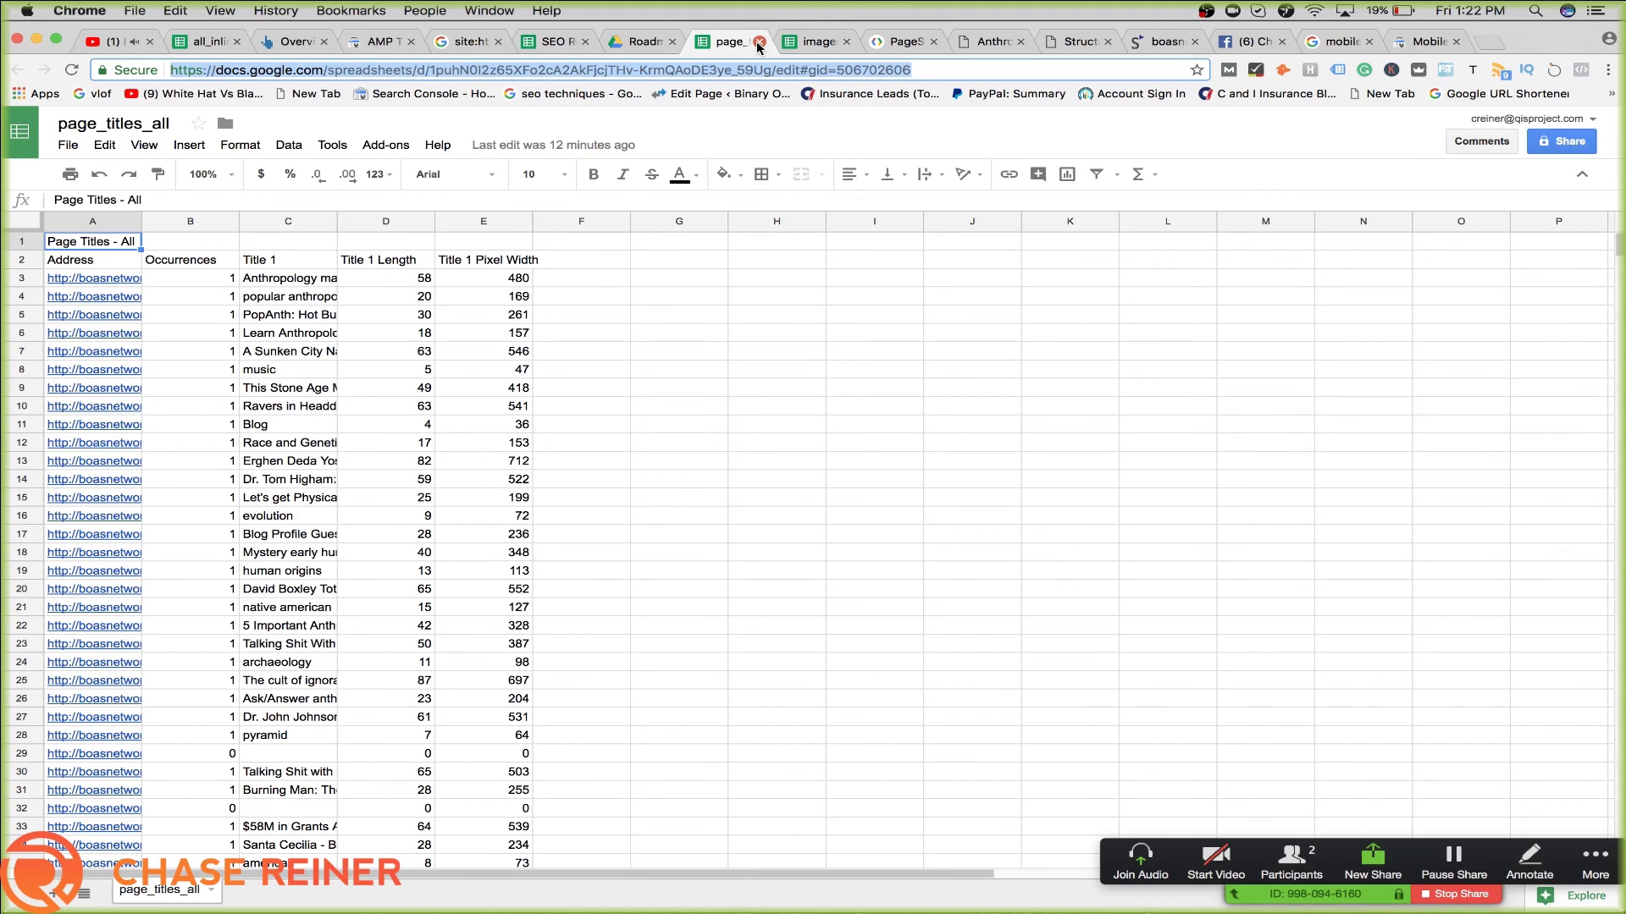
Add a new sheet after Main Roadmap in SEO Roadmap Template v1.7 and enter "Packages / Pricing" in cell A1
left_click(540, 42)
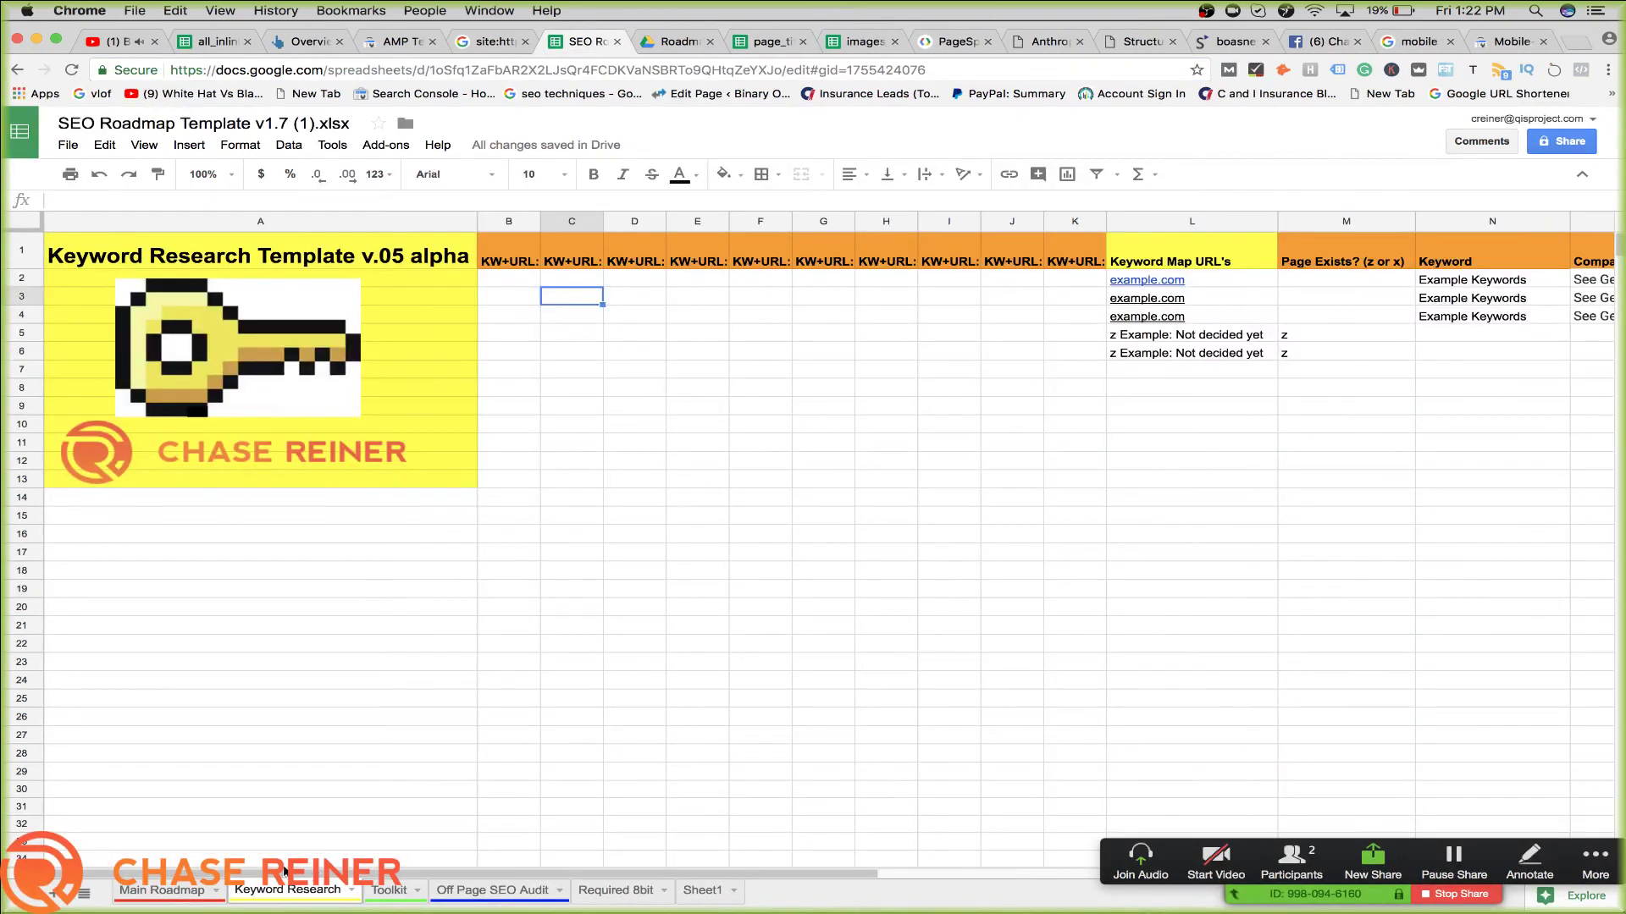
left_click(155, 891)
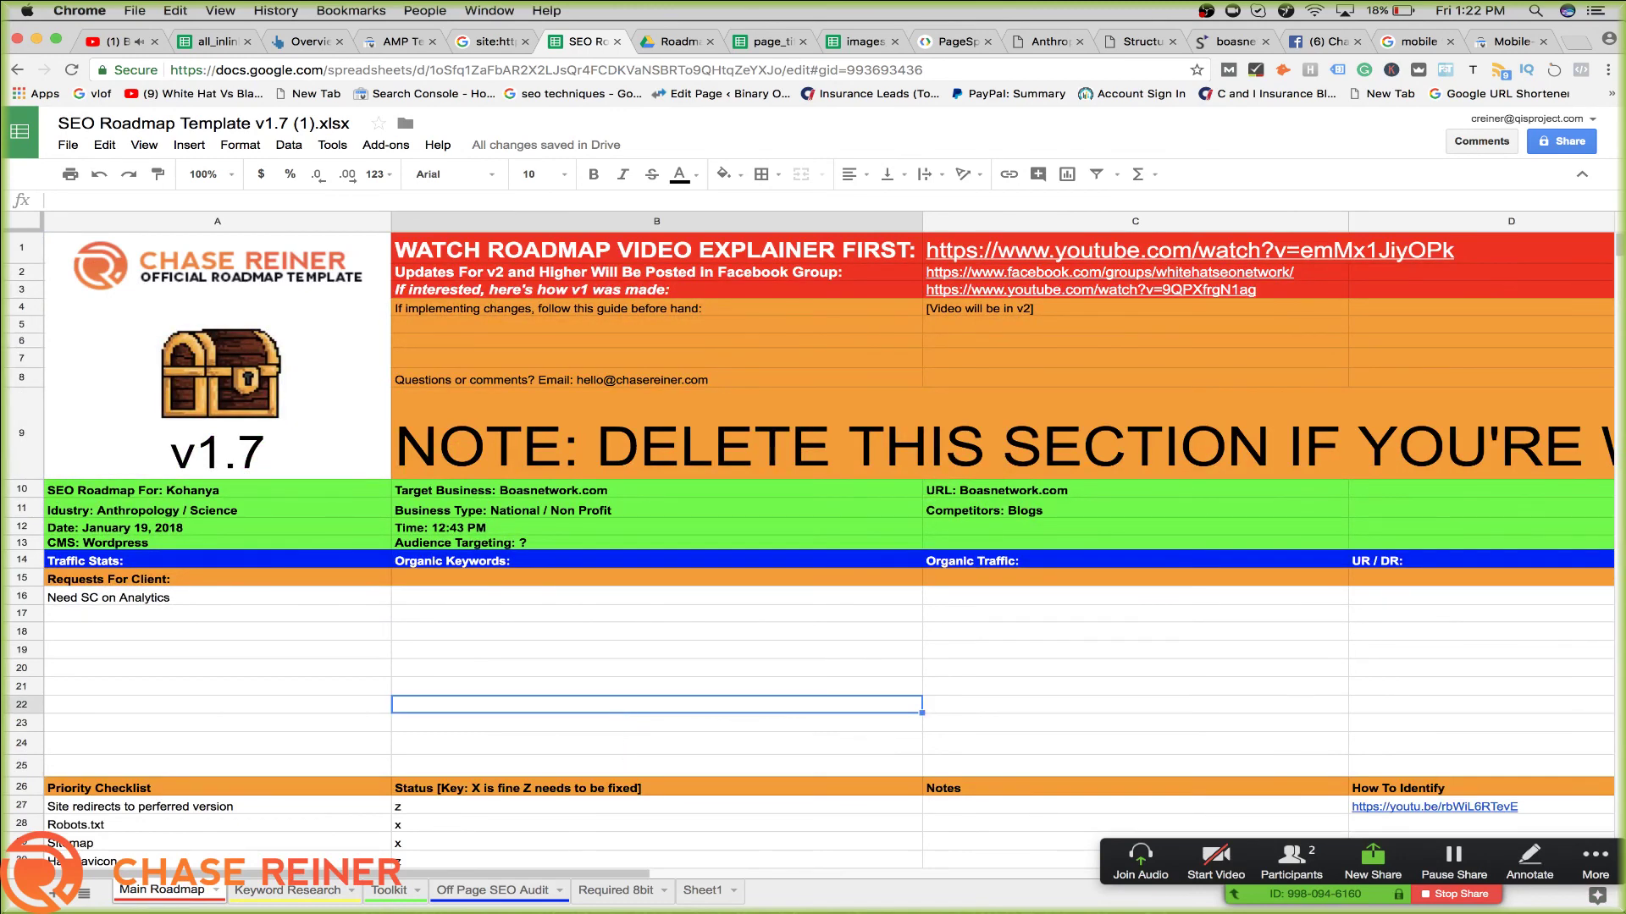
left_click(53, 893)
type("Pac")
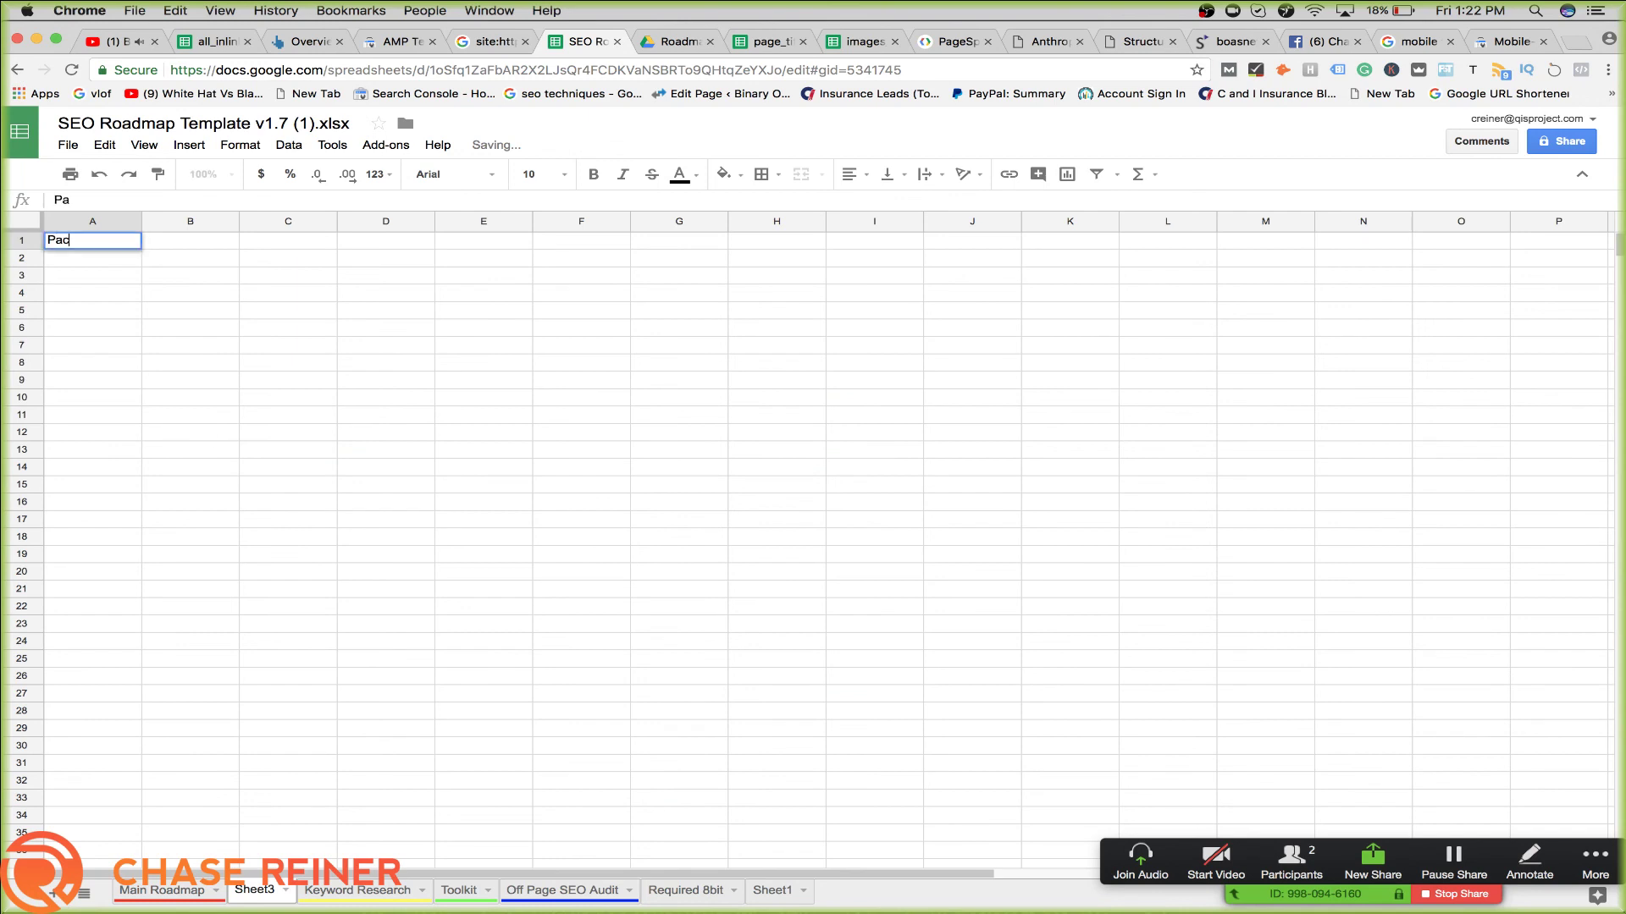
type("kages / Prici")
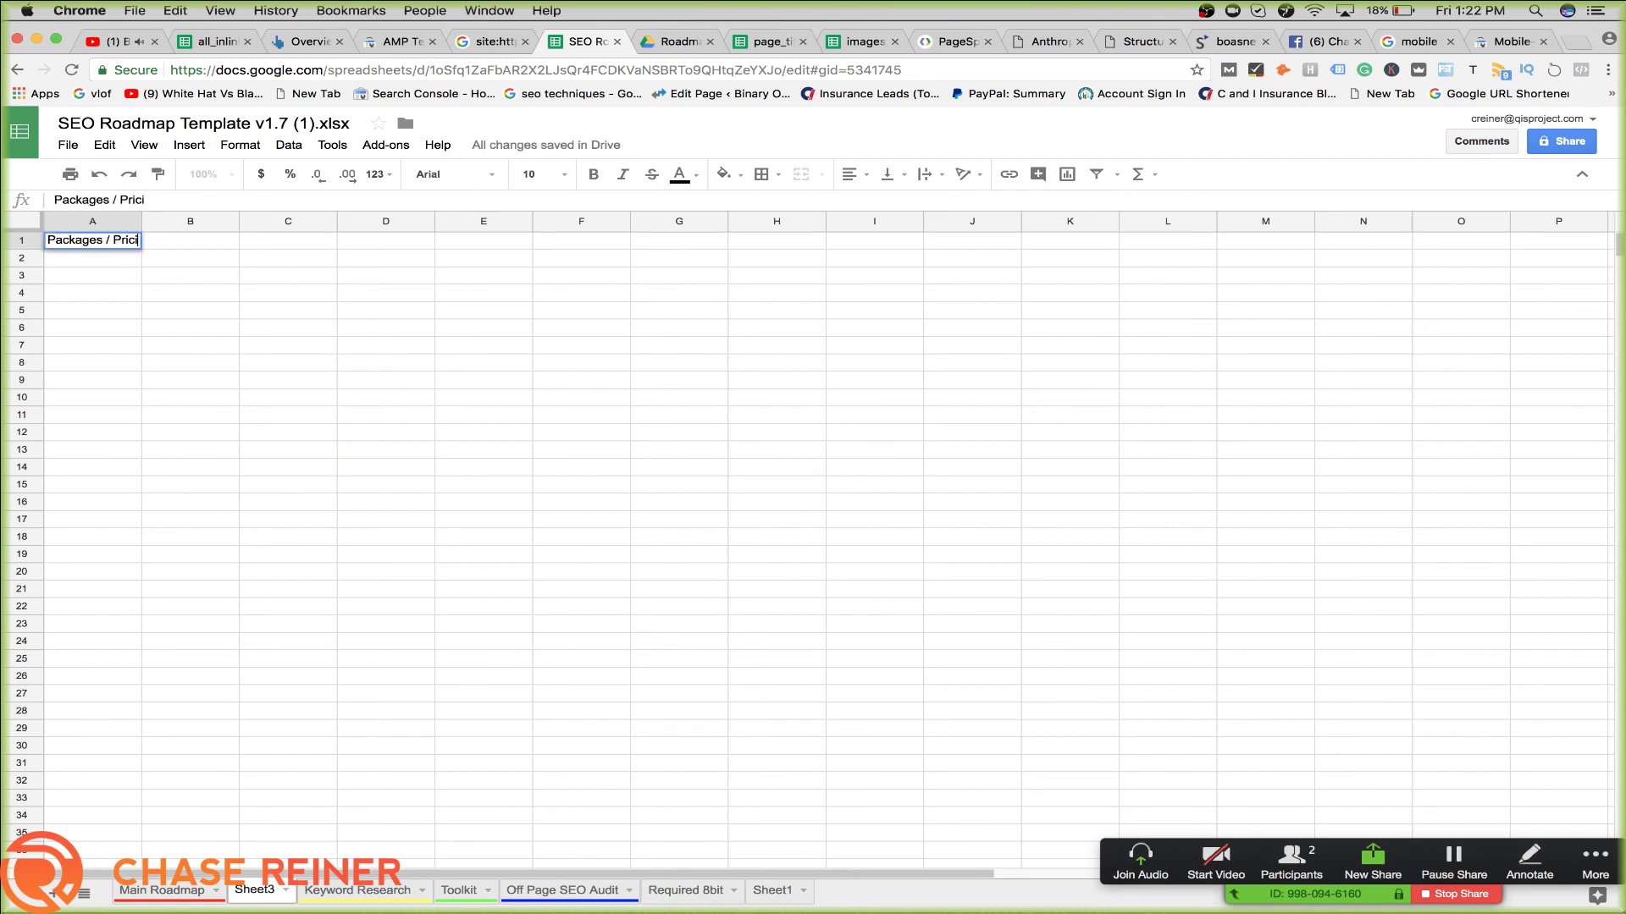
type("ng")
left_click(286, 483)
Widen column A of the new sheet so the "Packages / Pricing" heading fits
right_click(138, 223)
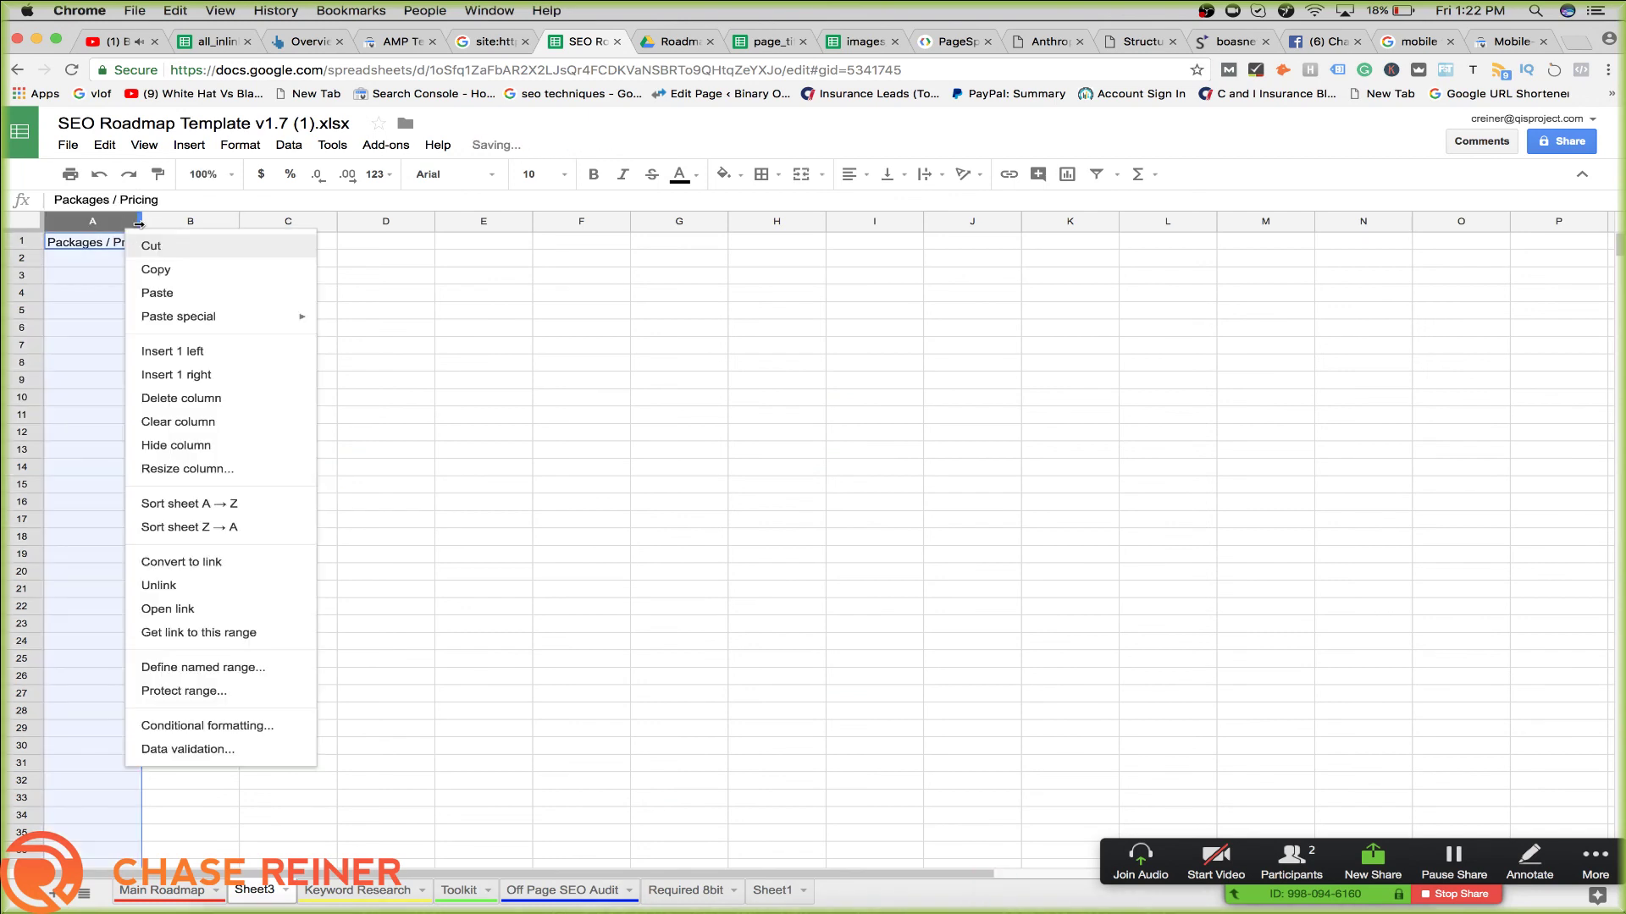
left_click(144, 223)
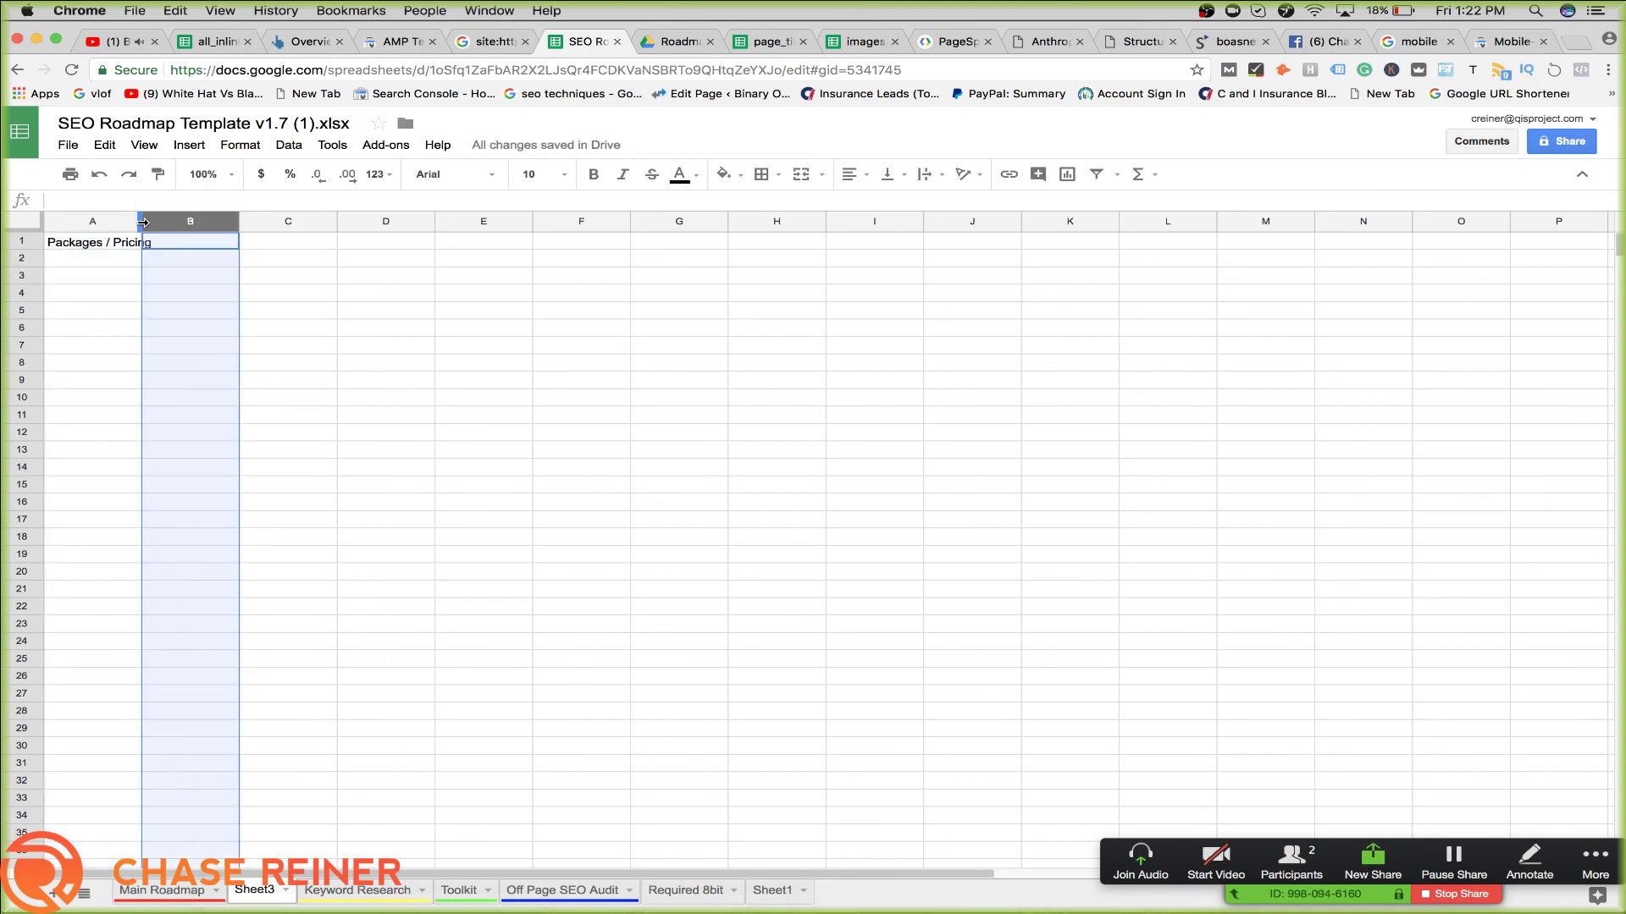
left_click_drag(143, 223, 175, 223)
left_click(127, 491)
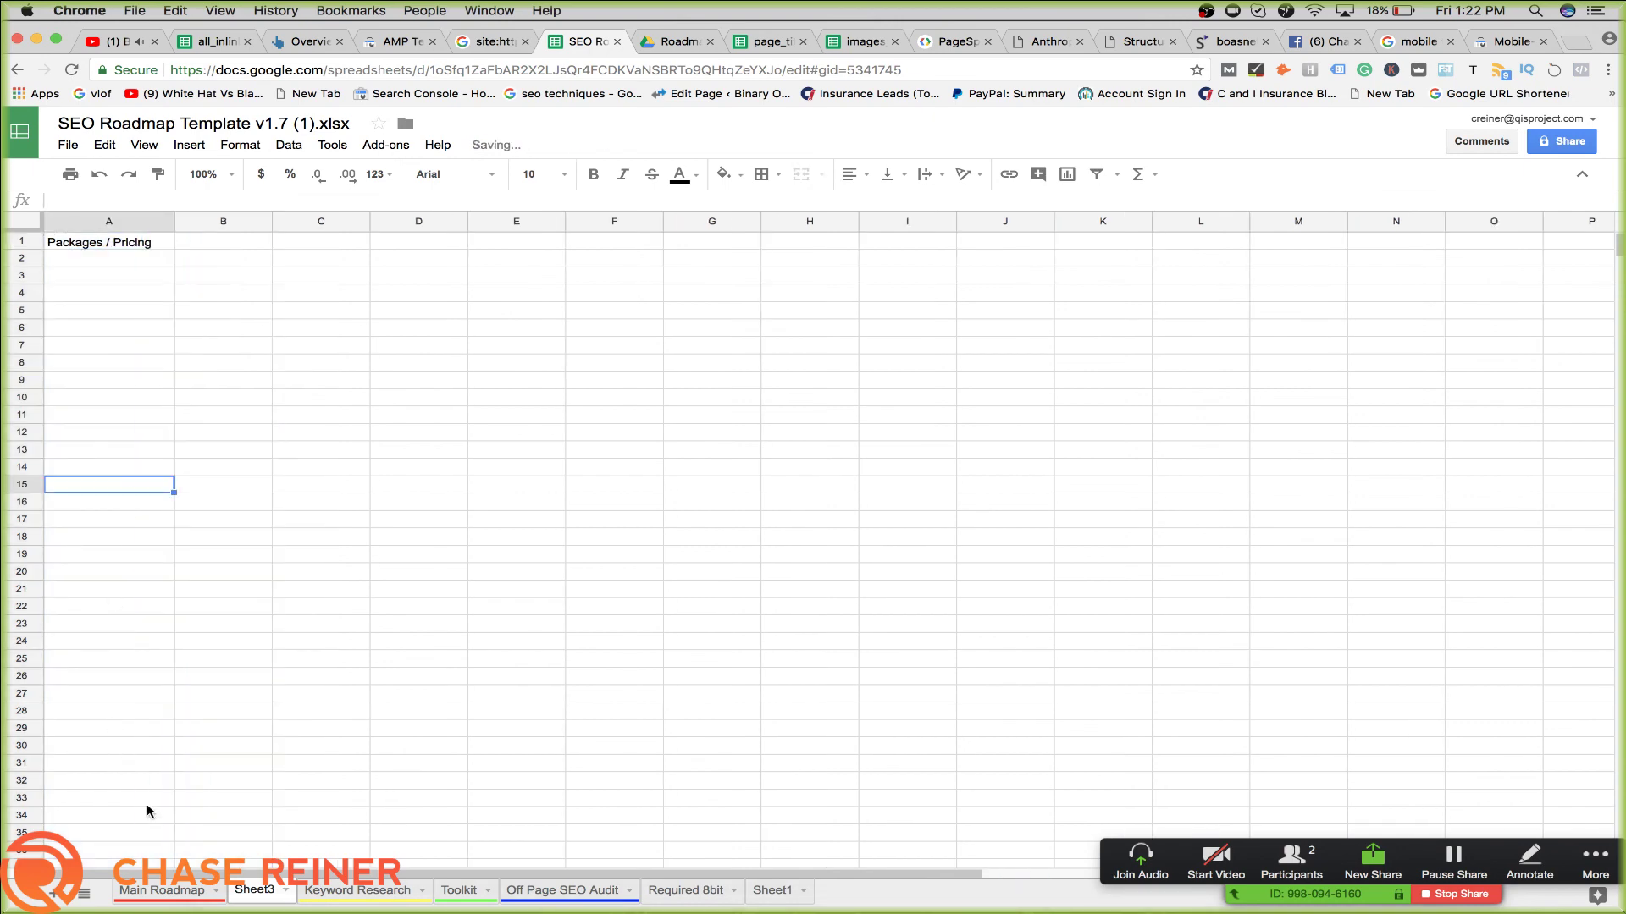
Review the Priority Checklist statuses and the header sections on the Main Roadmap sheet
left_click(168, 891)
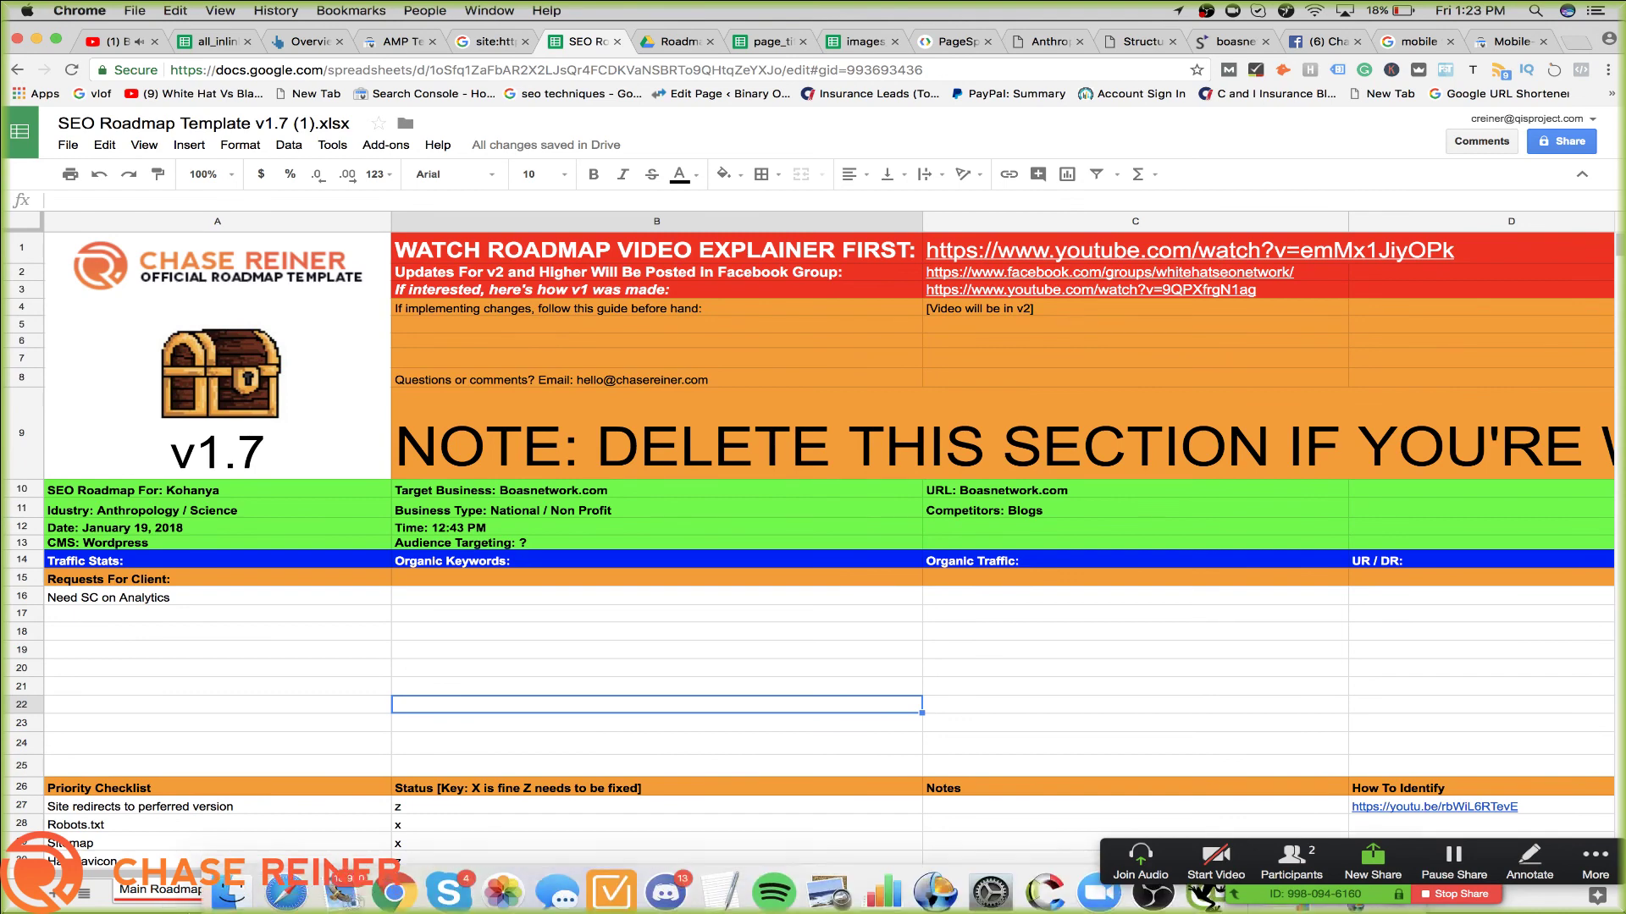
scroll(296, 761, "down", 3)
left_click(379, 655)
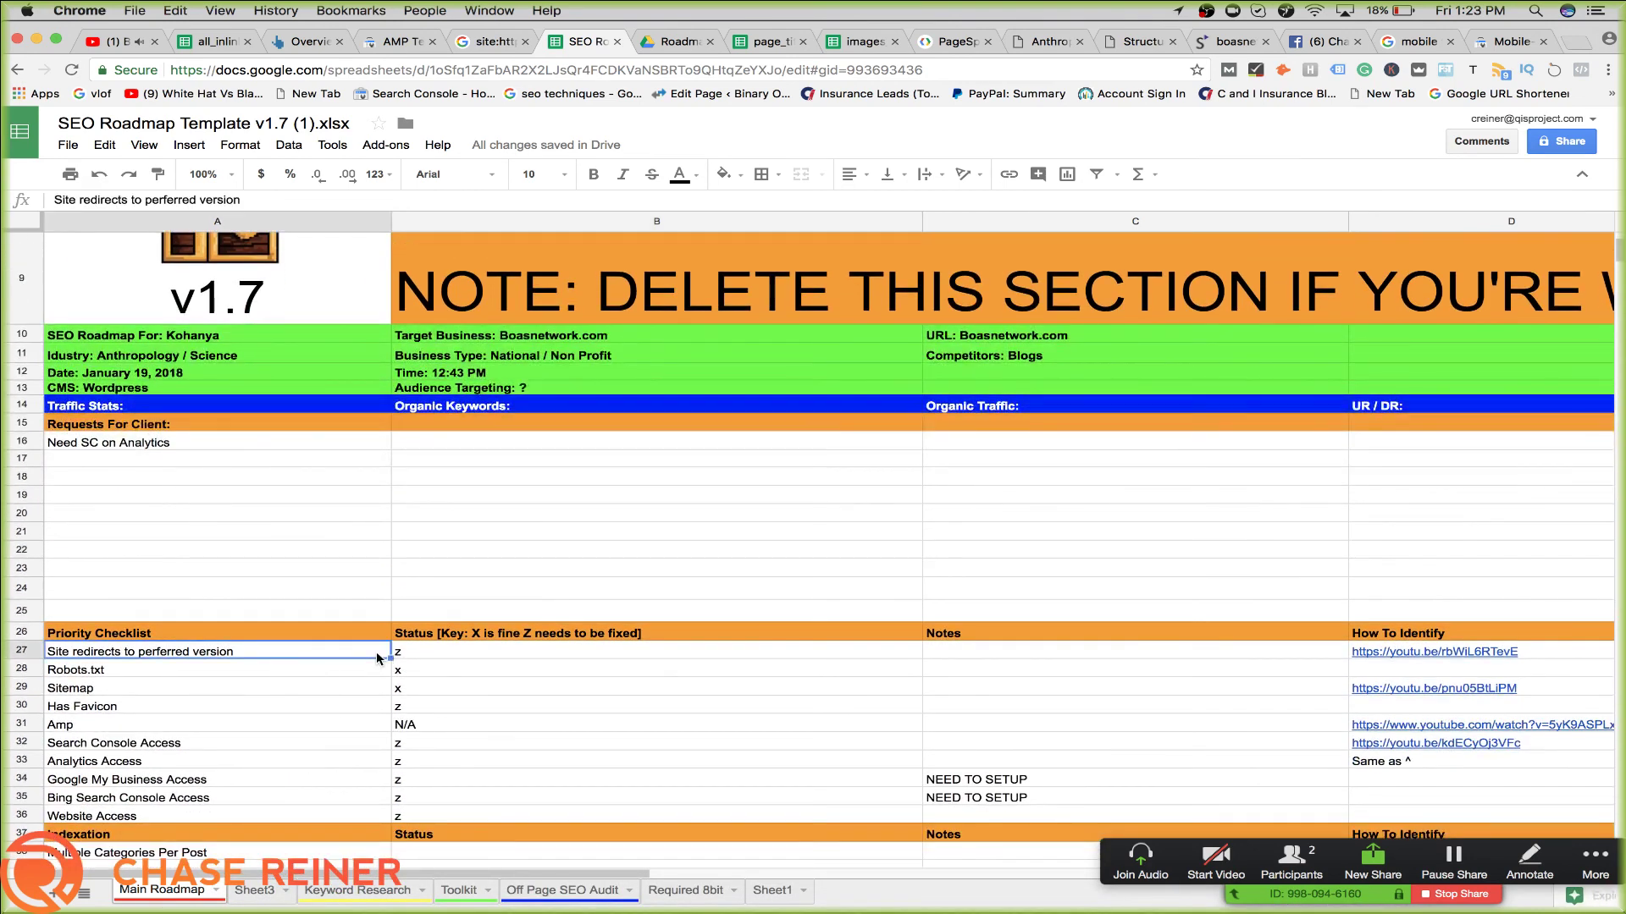
left_click(429, 676)
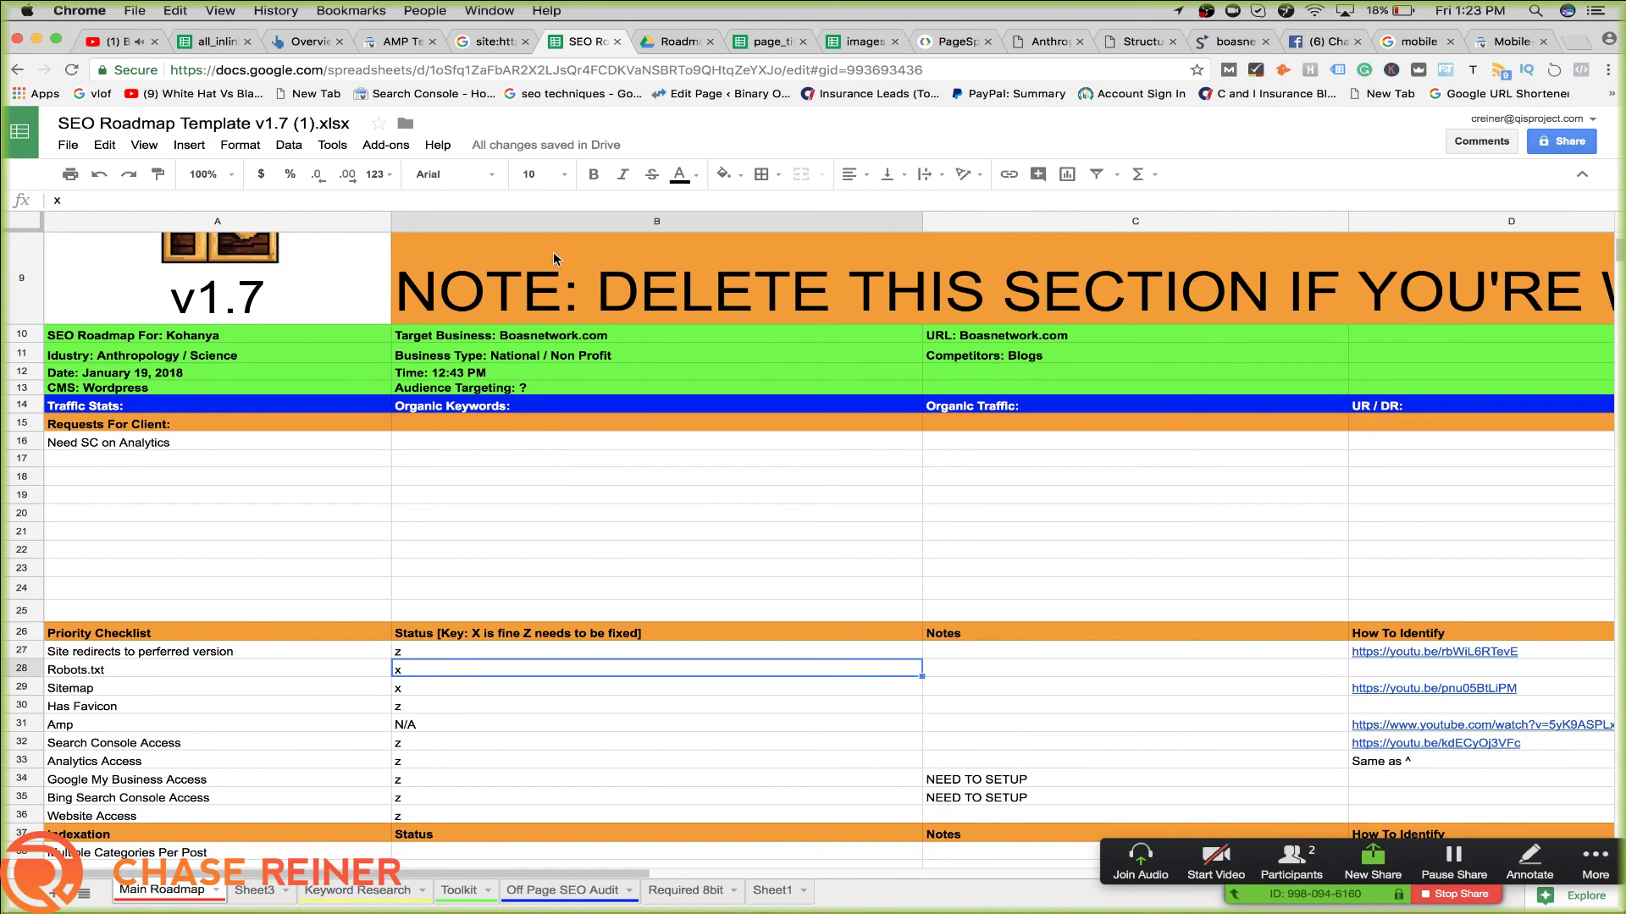
scroll(588, 302, "up", 3)
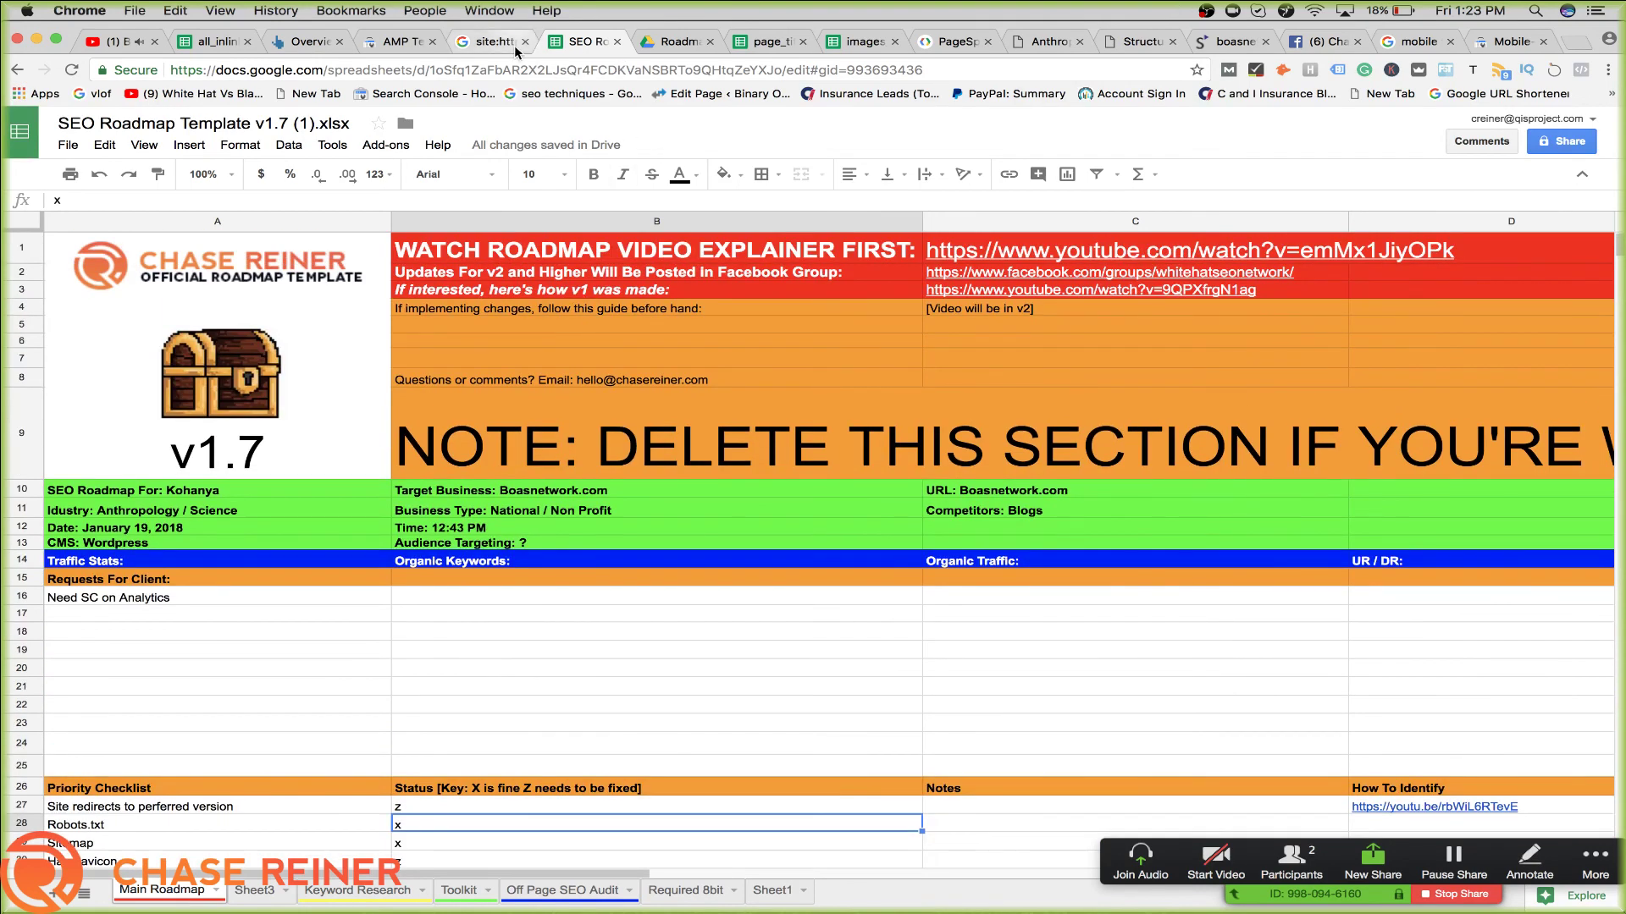
double_click(860, 71)
double_click(437, 615)
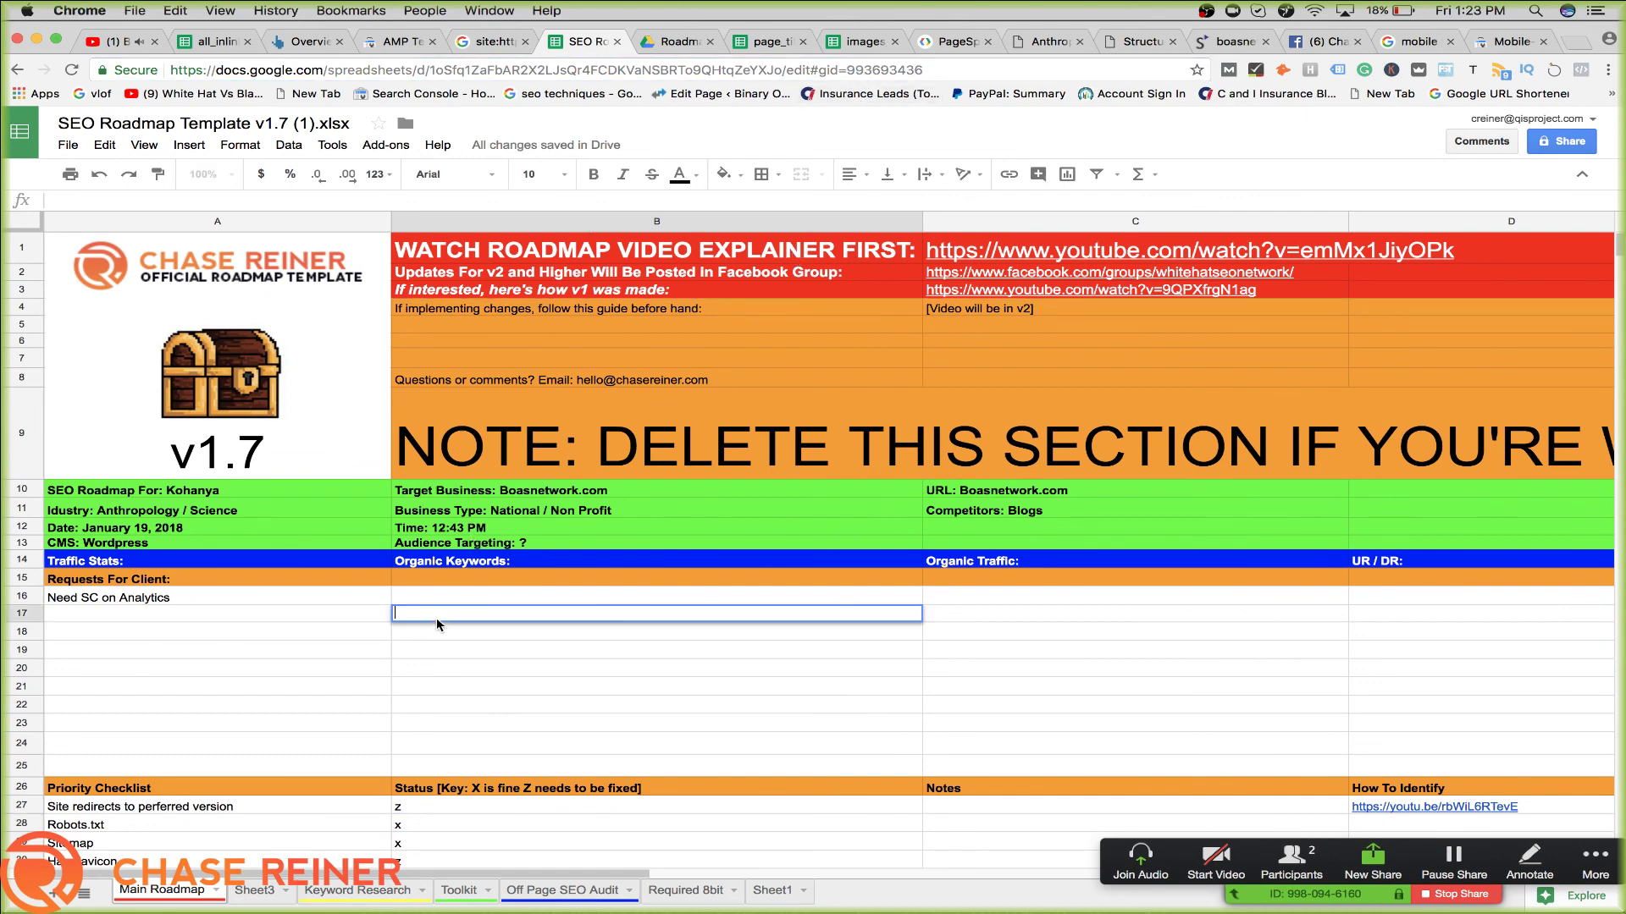
Widen column A of Sheet3 to roughly three times the default column width
left_click(254, 890)
left_click_drag(174, 232, 345, 237)
left_click(206, 331)
double_click(289, 337)
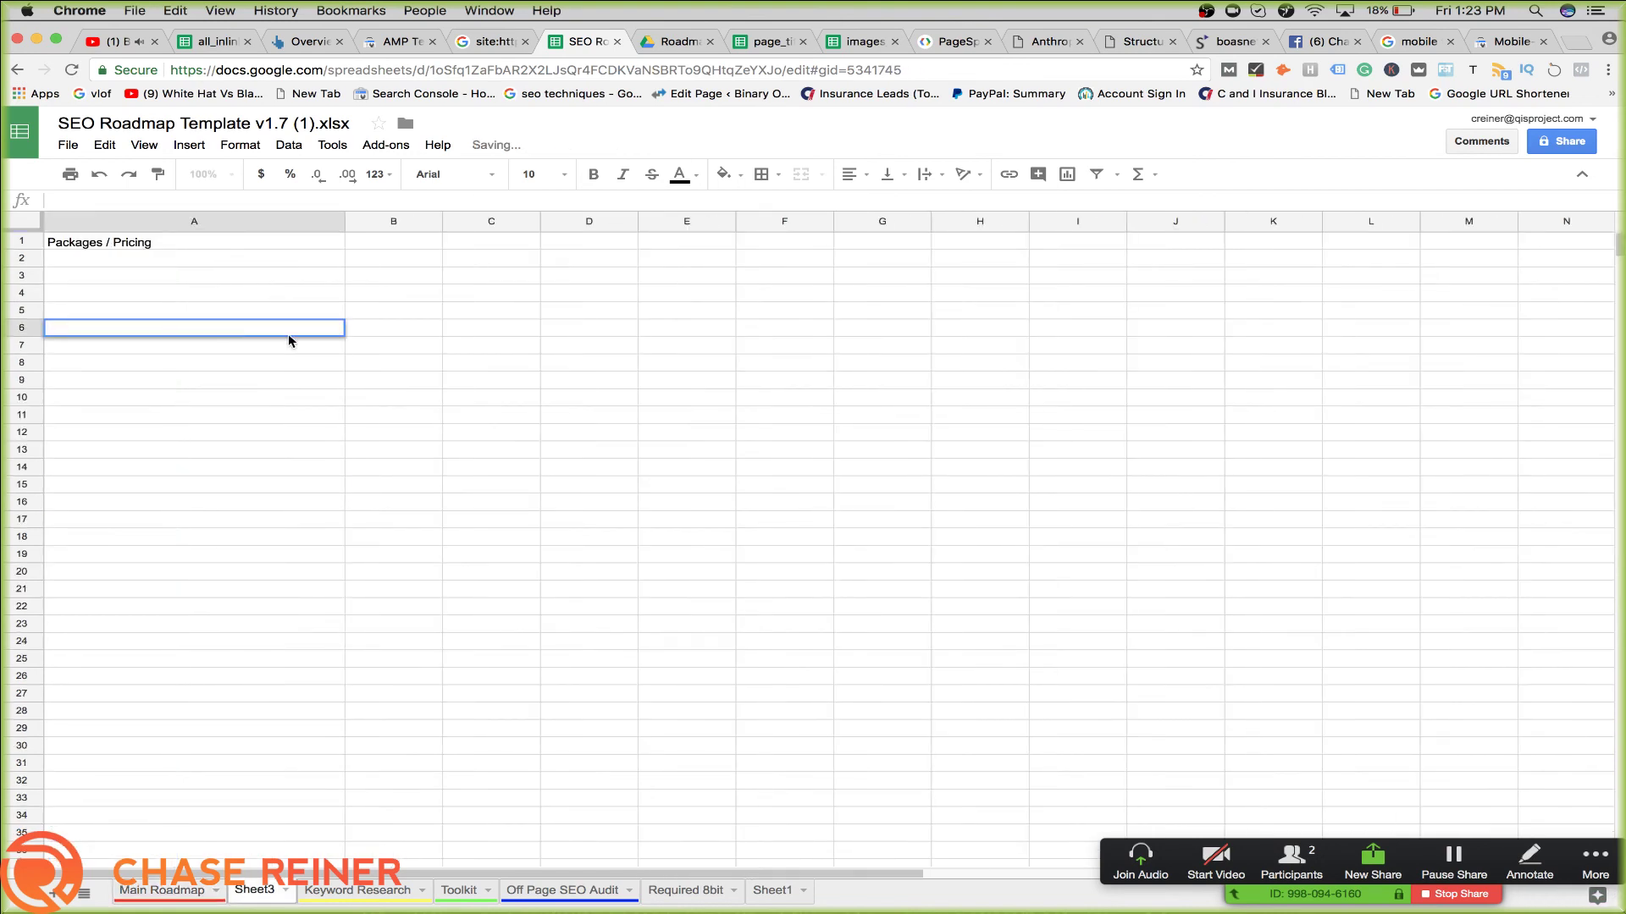
left_click(261, 296)
left_click(228, 367)
left_click(220, 297)
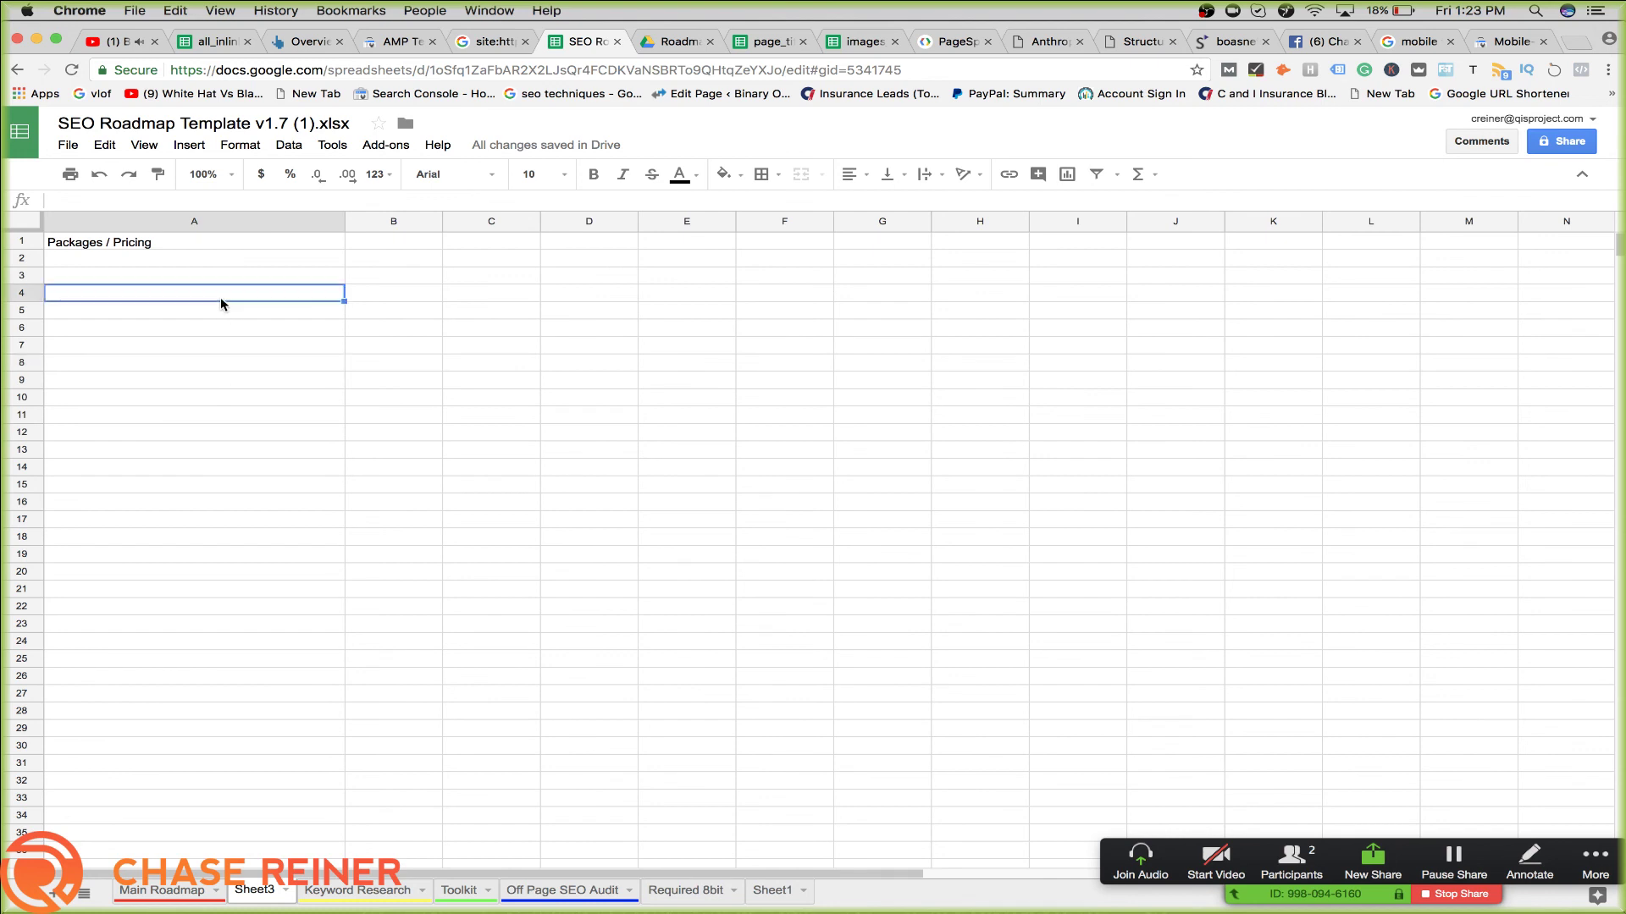
Enter "Packages" in cell A4 of Sheet3
double_click(221, 297)
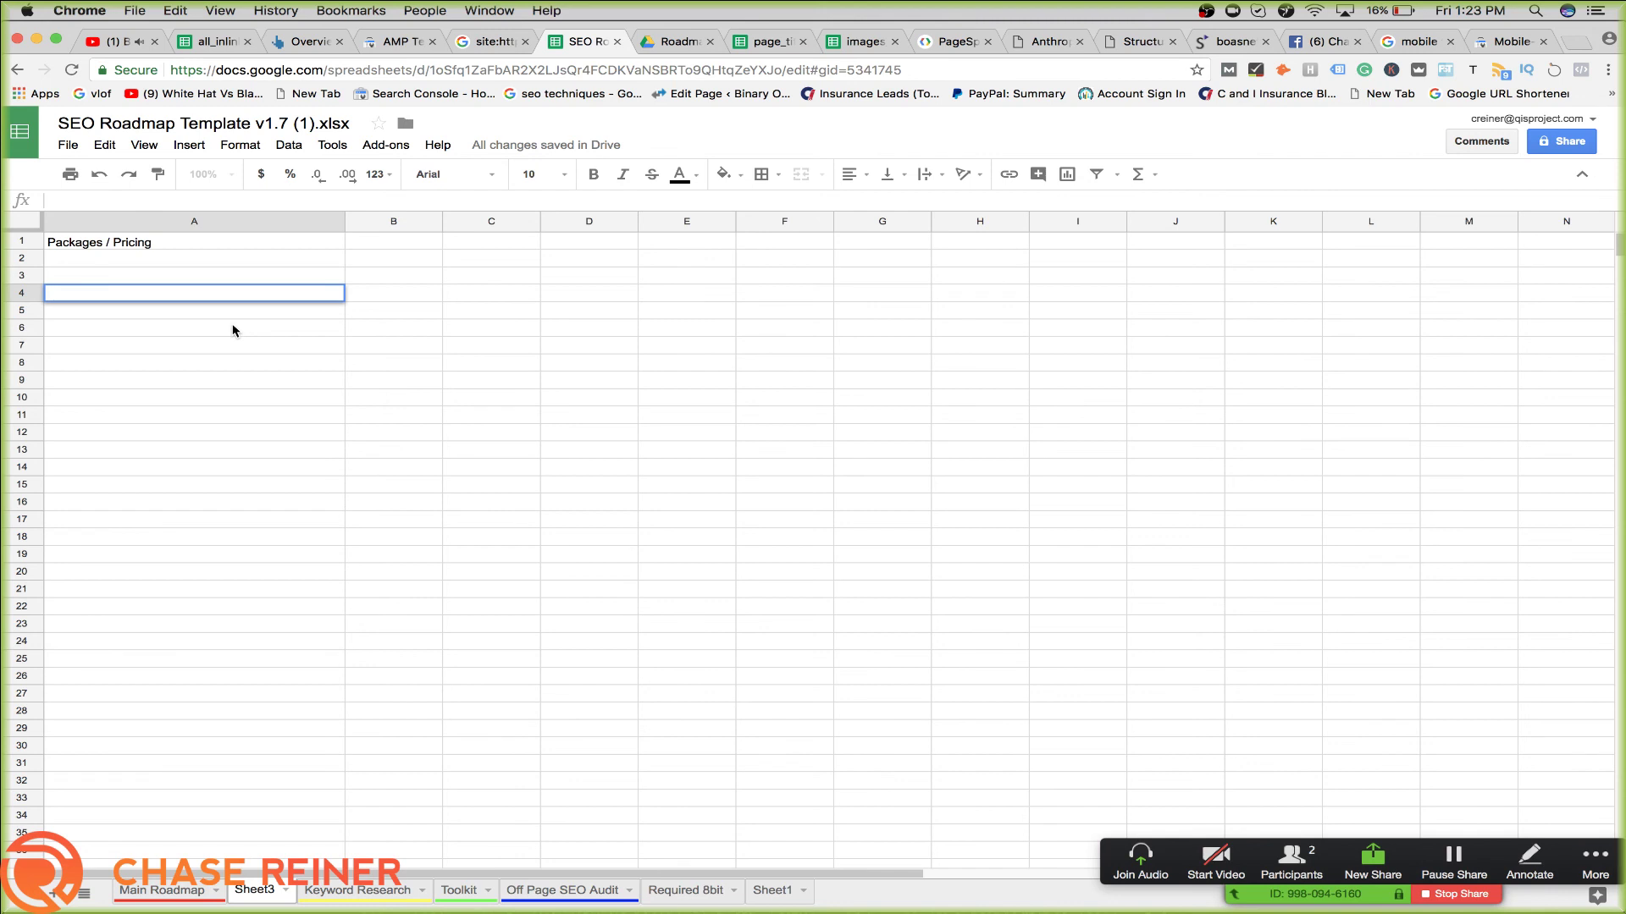
type("$")
key("BackSpace")
type("Packages")
key("Return")
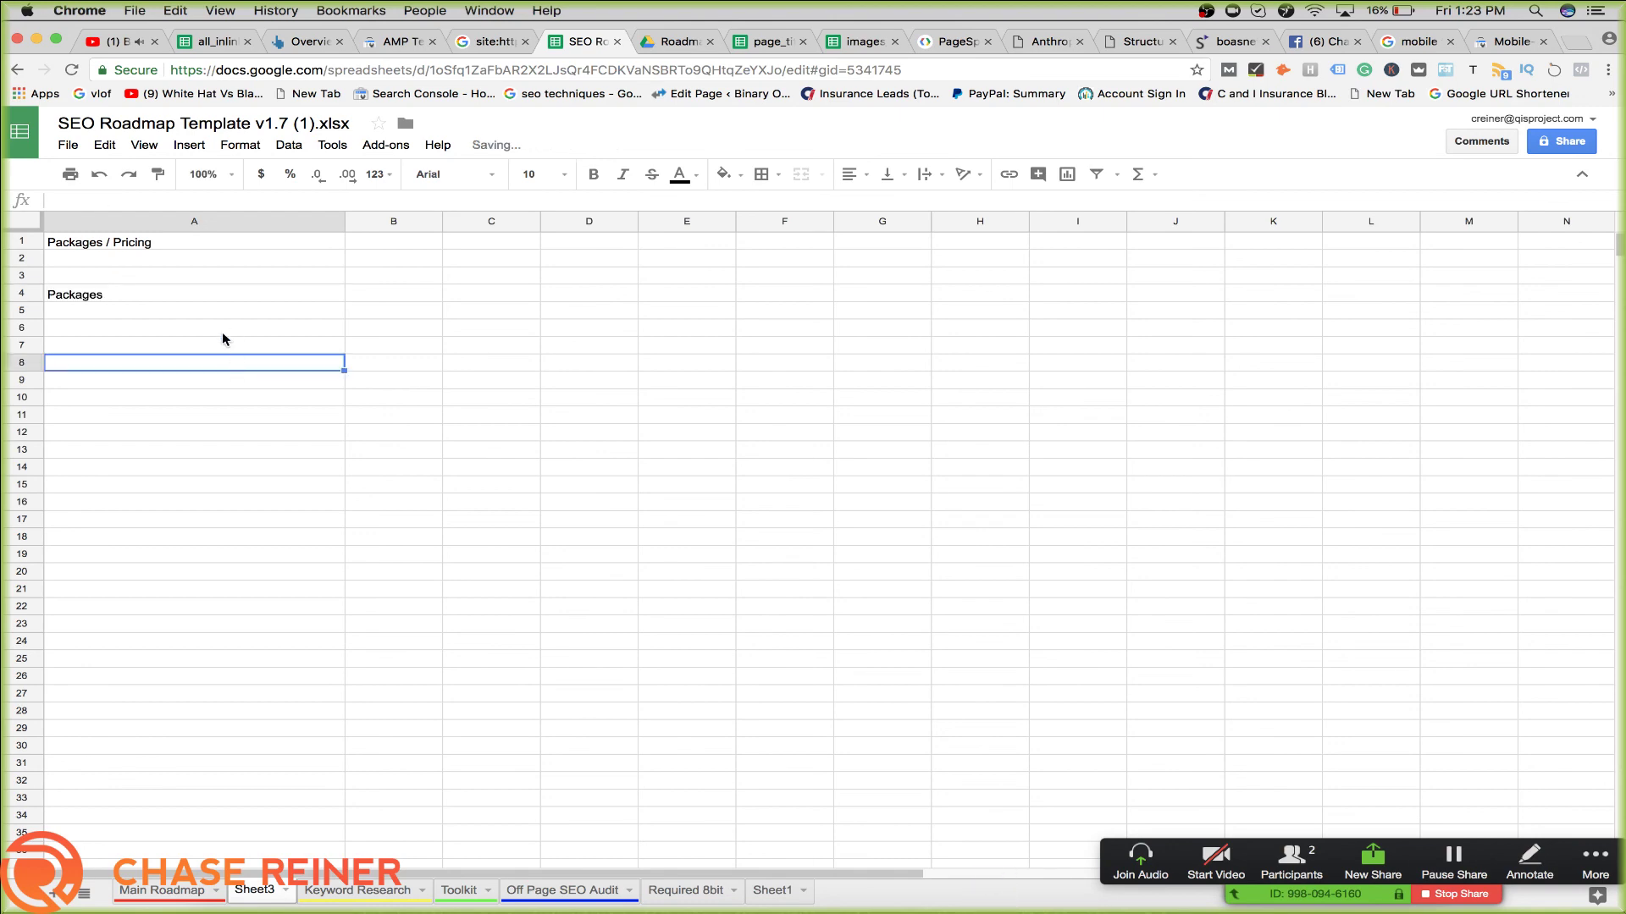
left_click(197, 300)
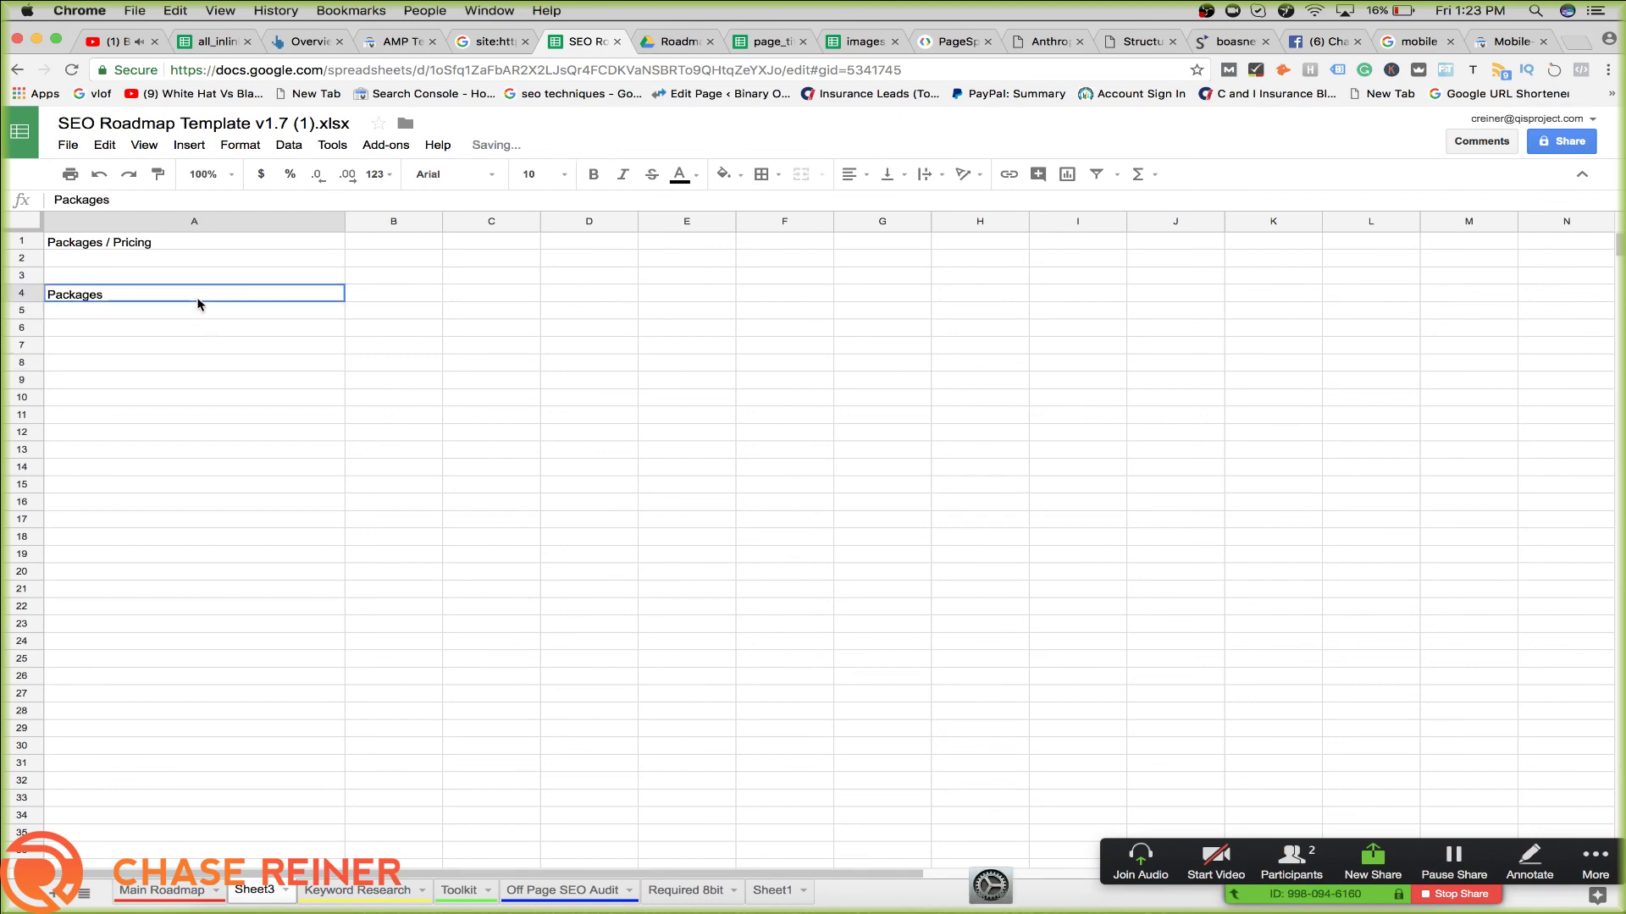
Return to the Main Roadmap sheet and switch to OBS
left_click(168, 890)
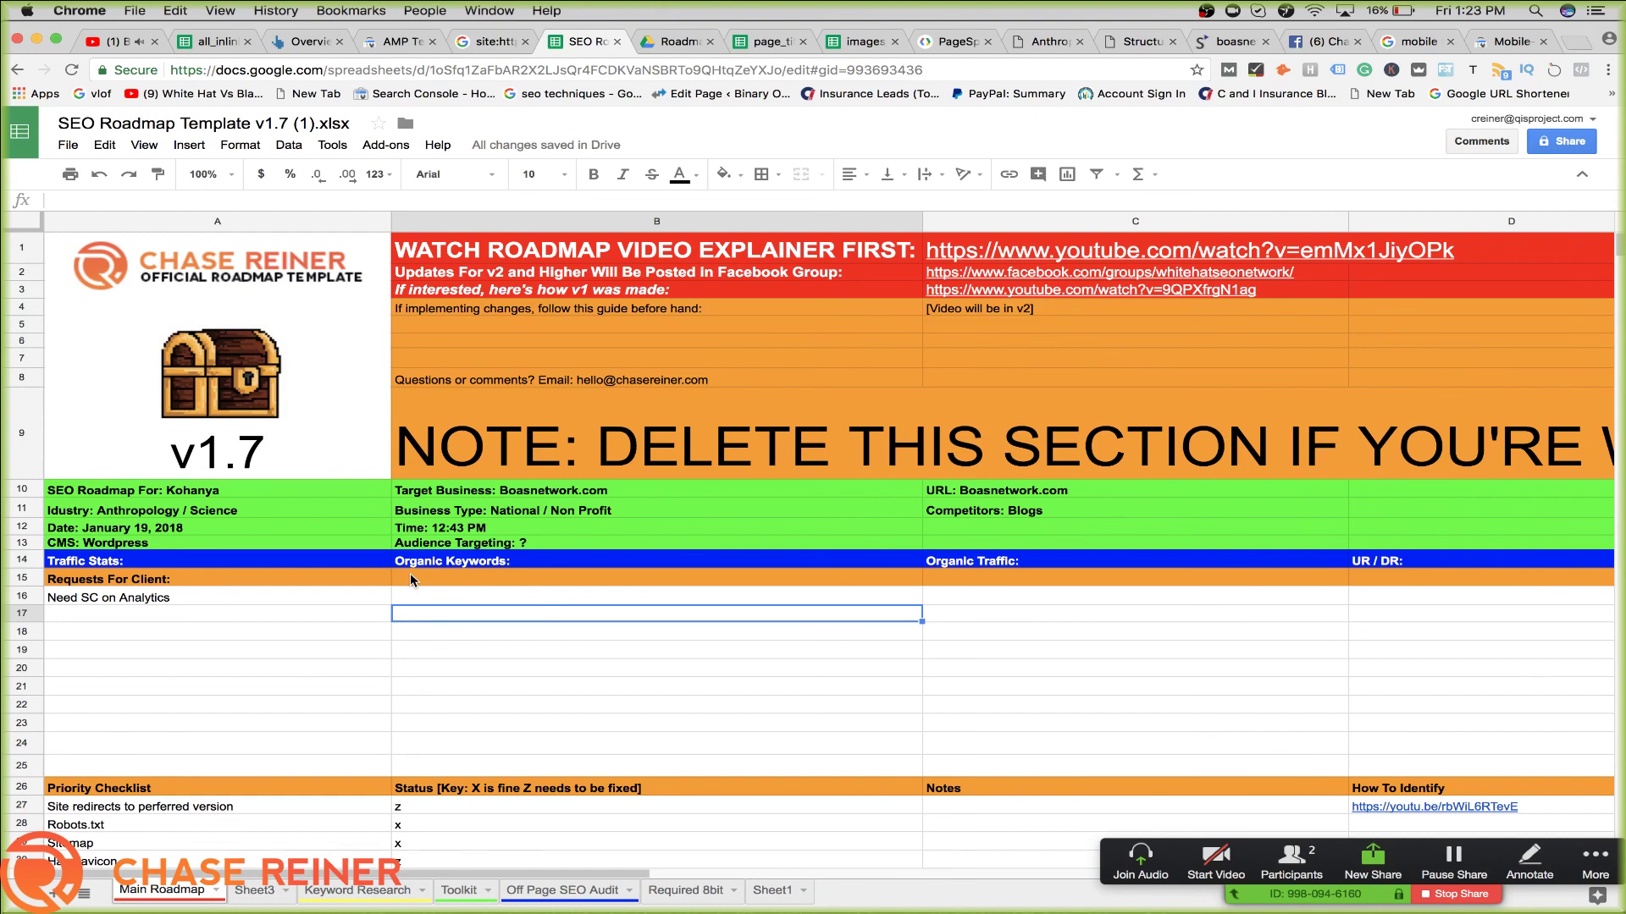
mouse_move(904, 901)
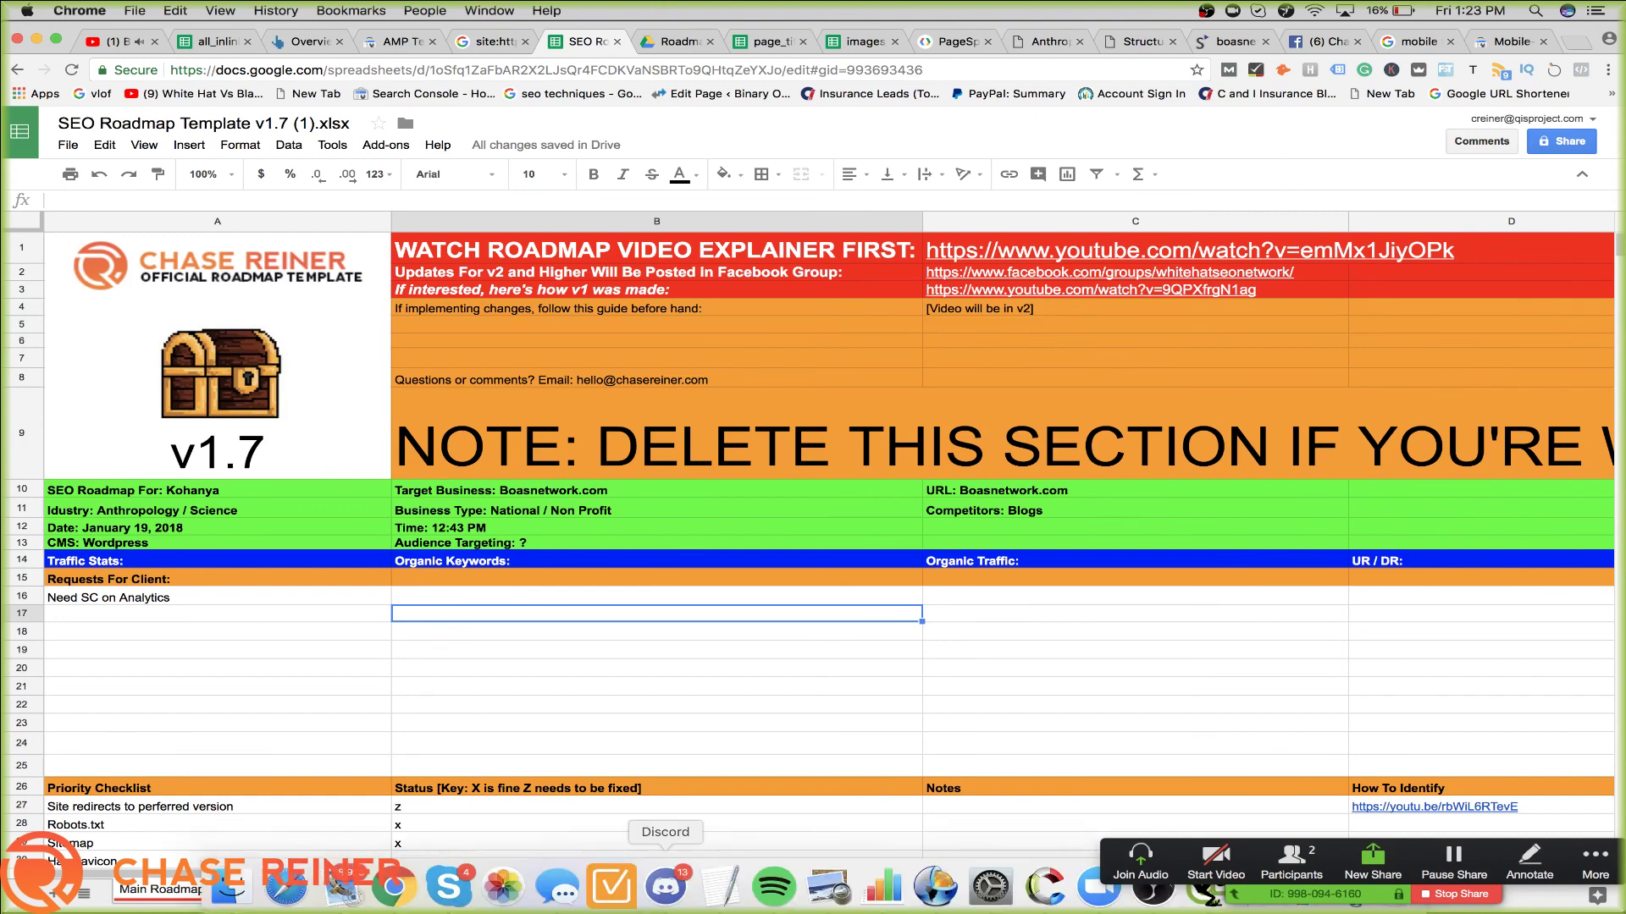
left_click(1150, 885)
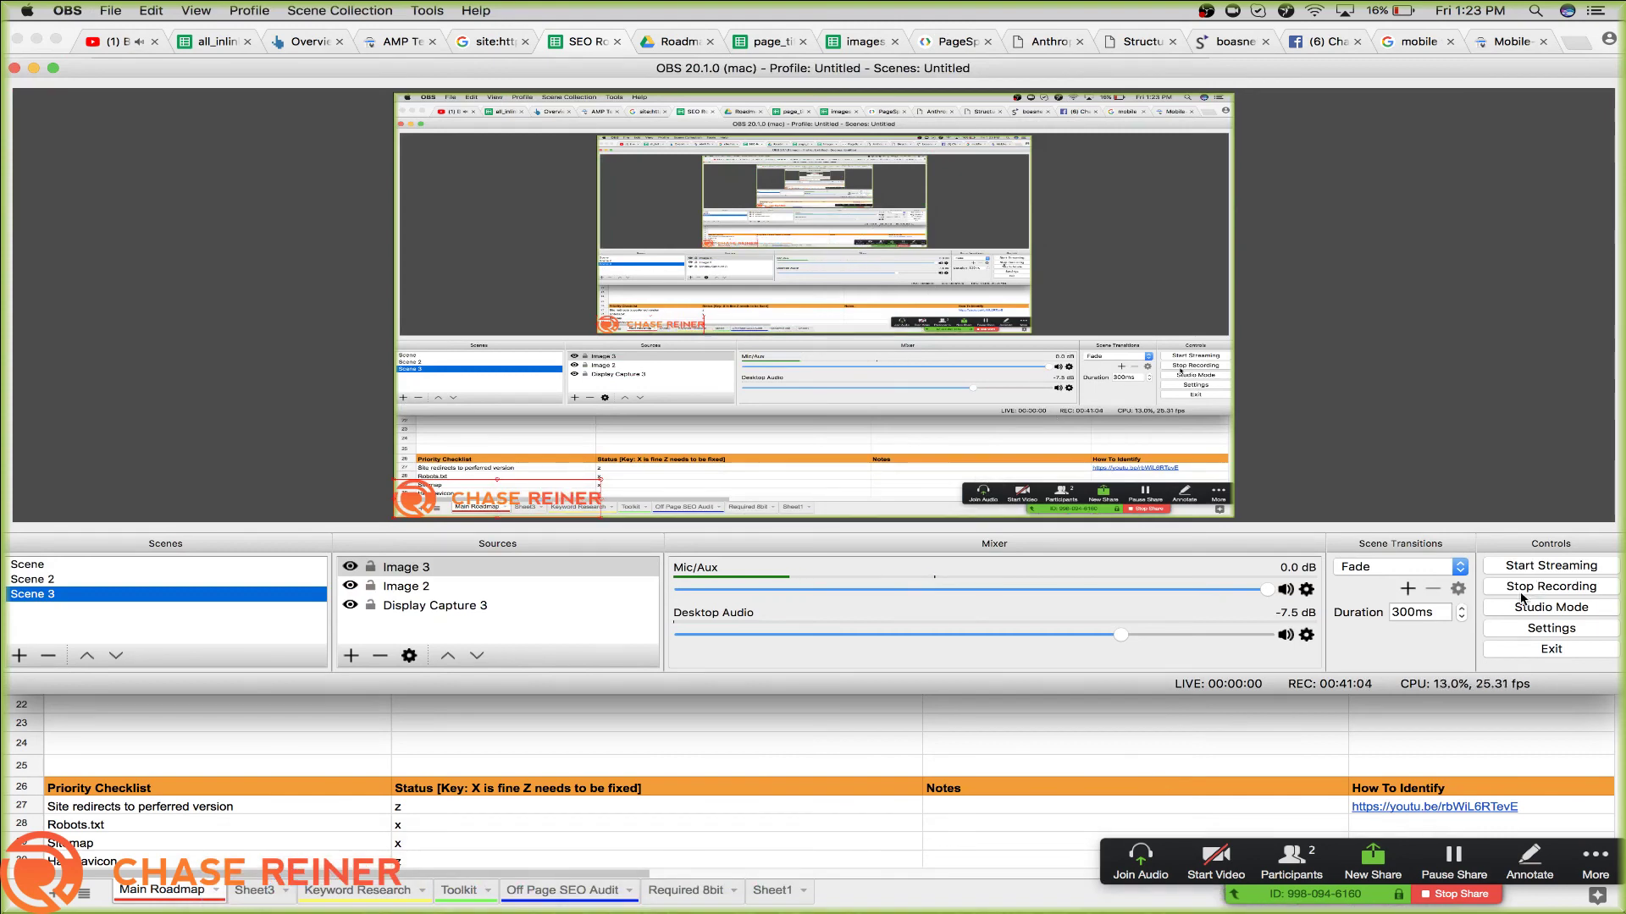